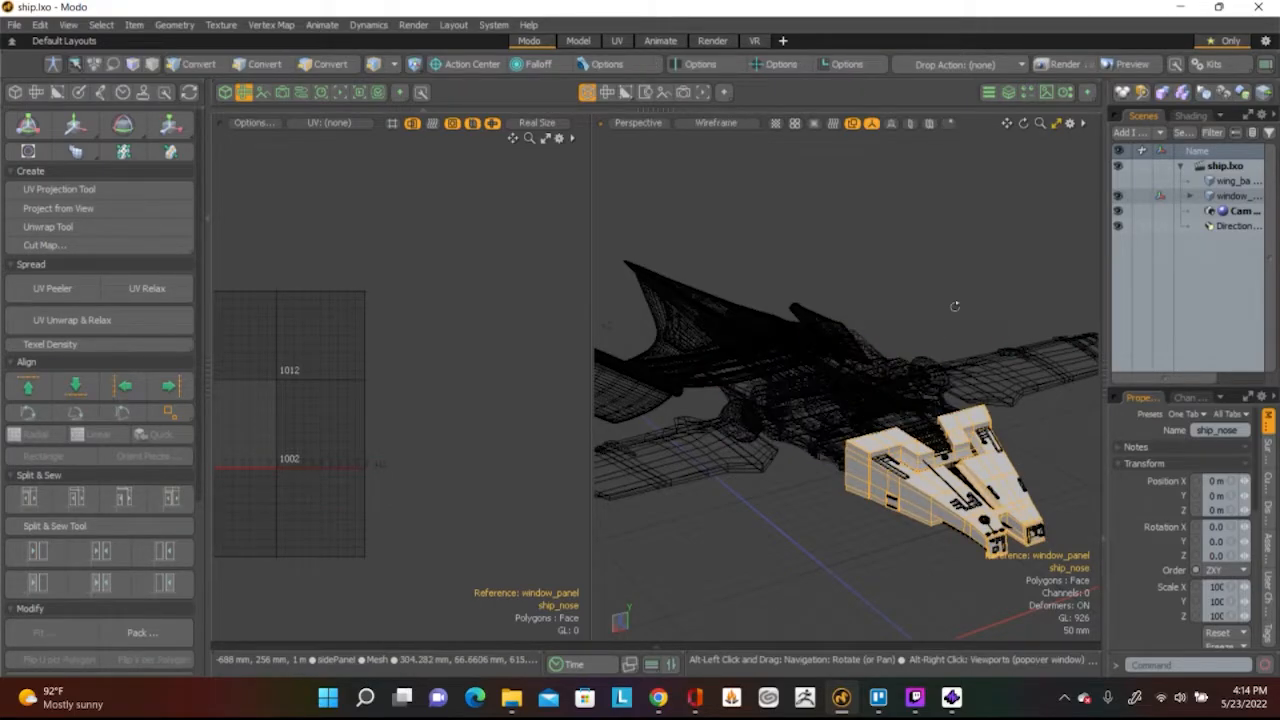
Examine the ship_nose mesh and where it meets the main body from several angles
{"action": "left_click_drag", "start_coordinate": [983, 368], "coordinate": [888, 487], "text": "alt"}
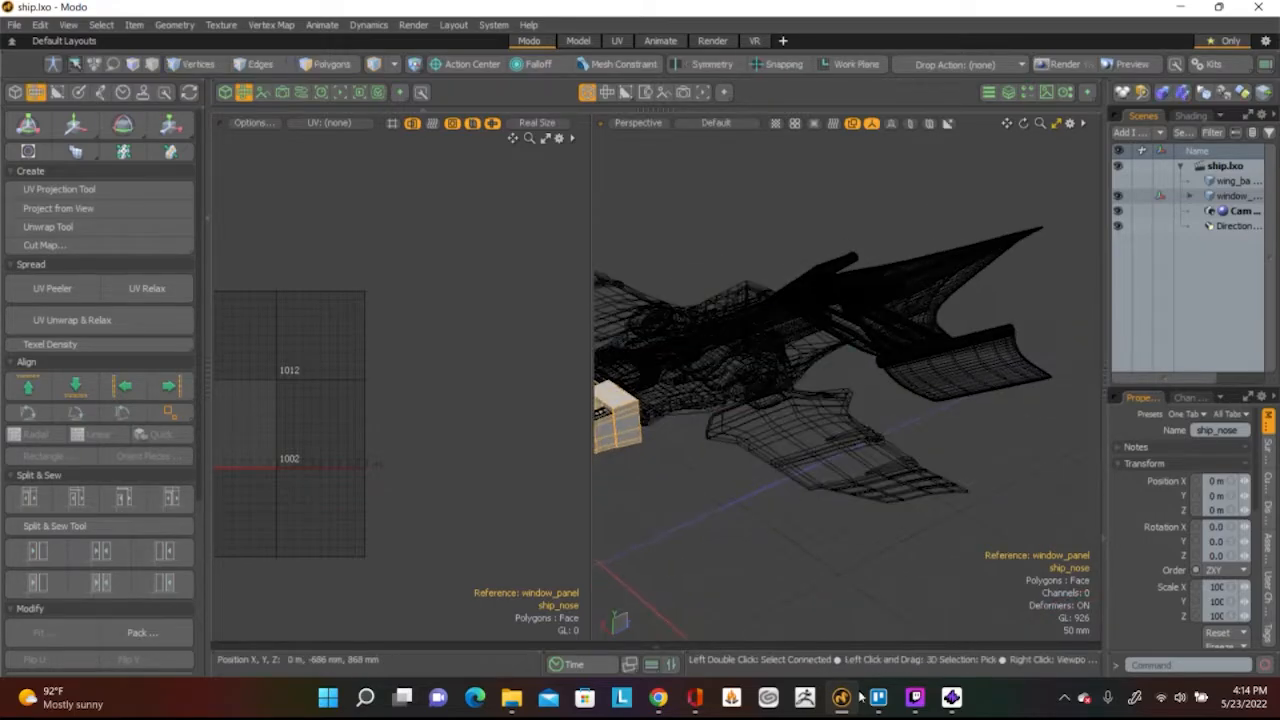
{"action": "left_click_drag", "start_coordinate": [630, 420], "coordinate": [762, 430], "text": "alt+shift"}
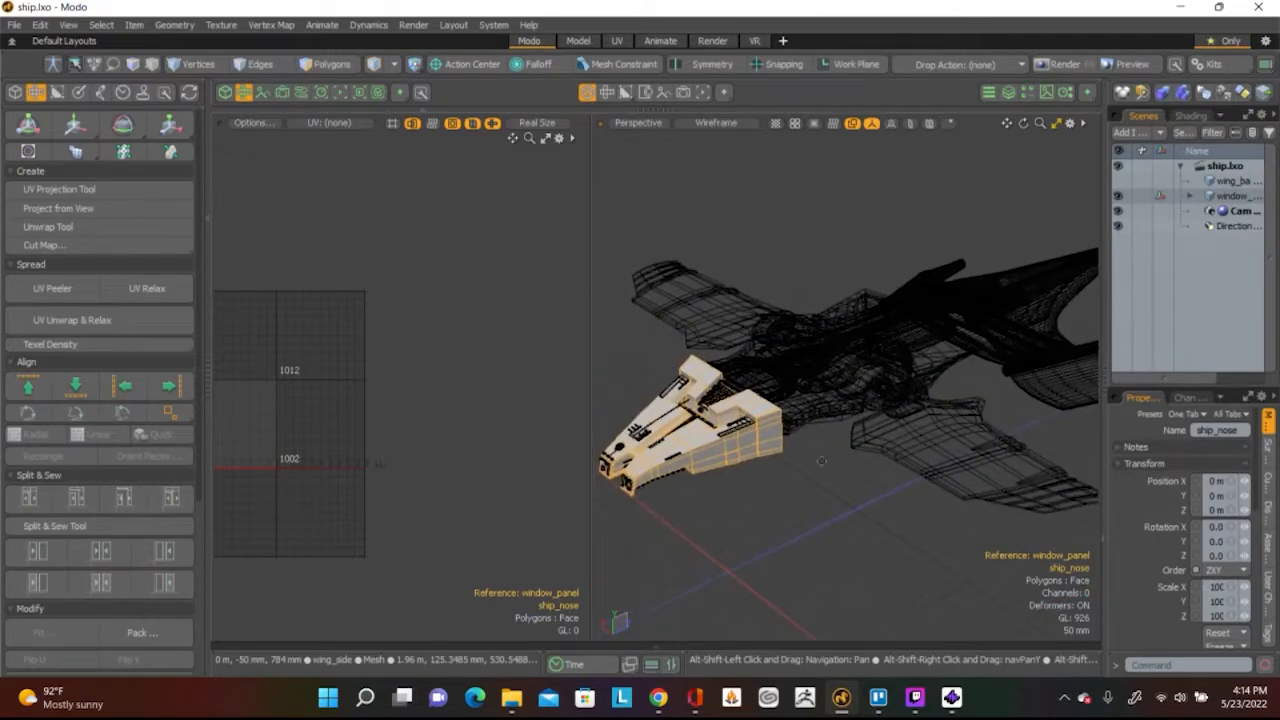
{"action": "scroll", "coordinate": [817, 437], "scroll_direction": "up", "scroll_amount": 2}
{"action": "scroll", "coordinate": [817, 436], "scroll_direction": "up", "scroll_amount": 1}
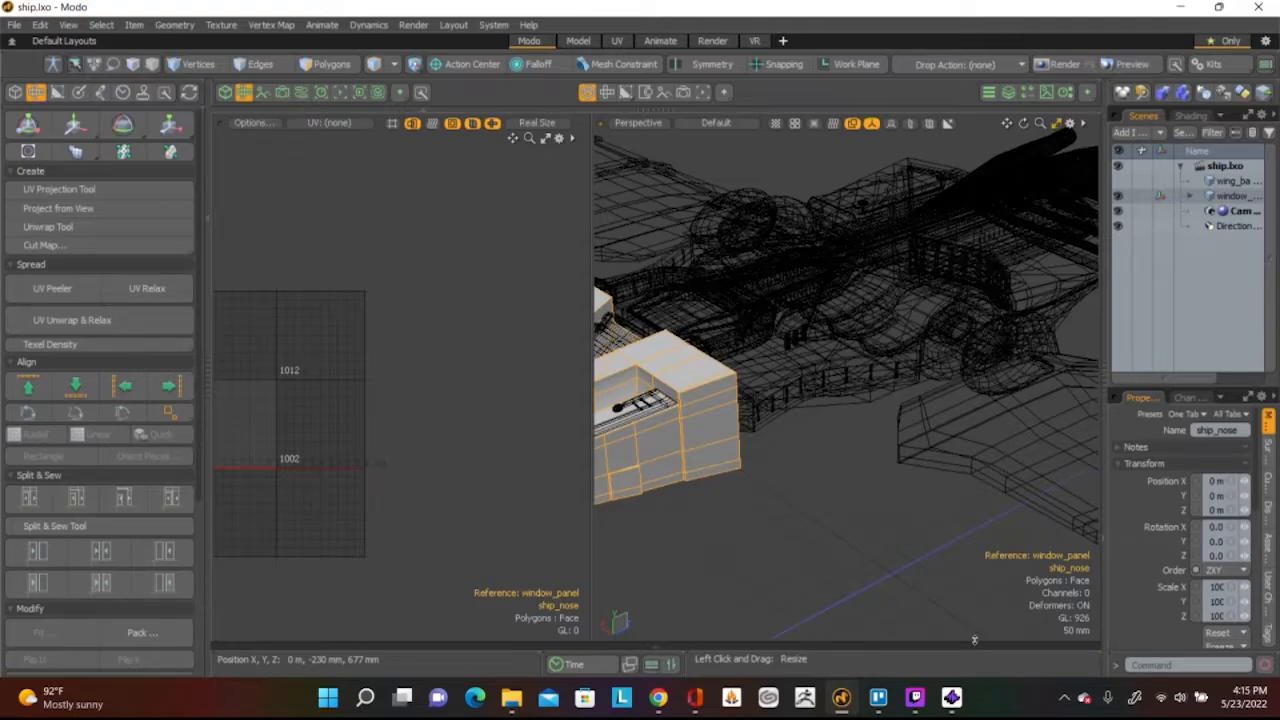
{"action": "left_click_drag", "start_coordinate": [846, 440], "coordinate": [1012, 357], "text": "alt"}
{"action": "scroll", "coordinate": [979, 418], "scroll_direction": "down", "scroll_amount": 2}
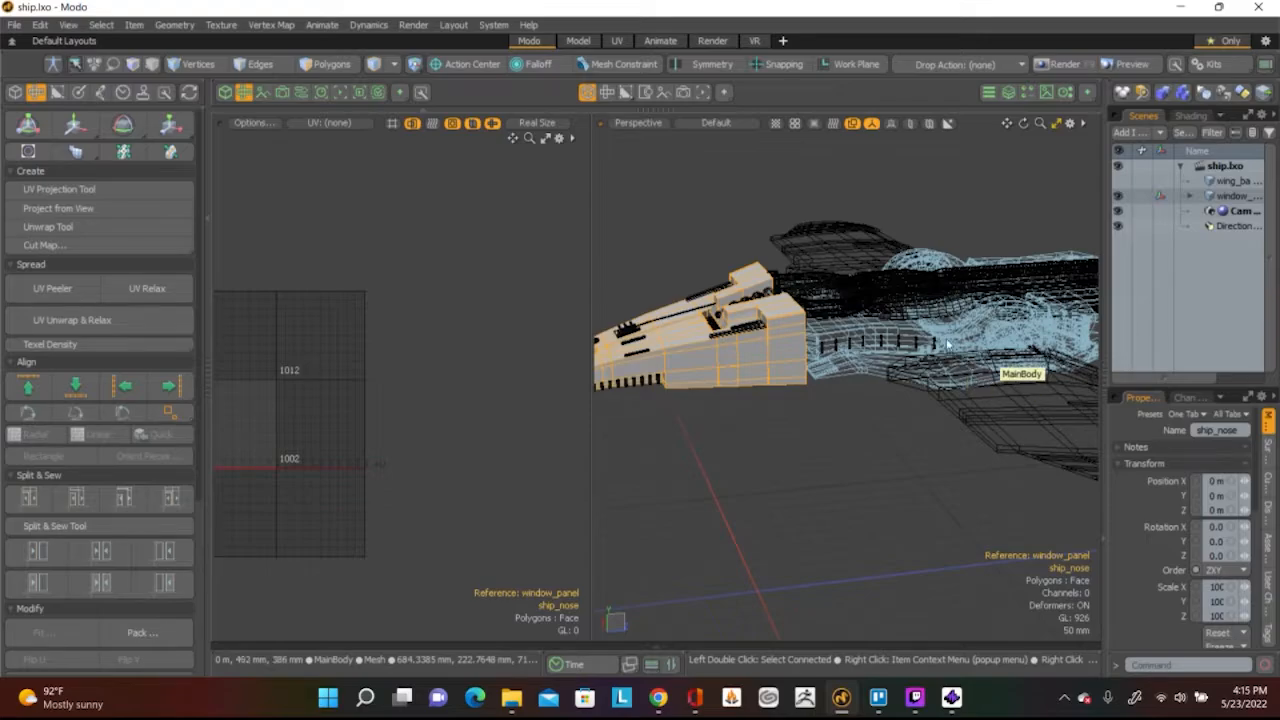
Select the wing_side mesh and the pipe_top mesh in turn, inspecting each one's geometry up close
{"action": "left_click_drag", "start_coordinate": [904, 424], "coordinate": [840, 422], "text": "alt"}
{"action": "left_click", "coordinate": [930, 405]}
{"action": "left_click_drag", "start_coordinate": [955, 375], "coordinate": [880, 400], "text": "alt"}
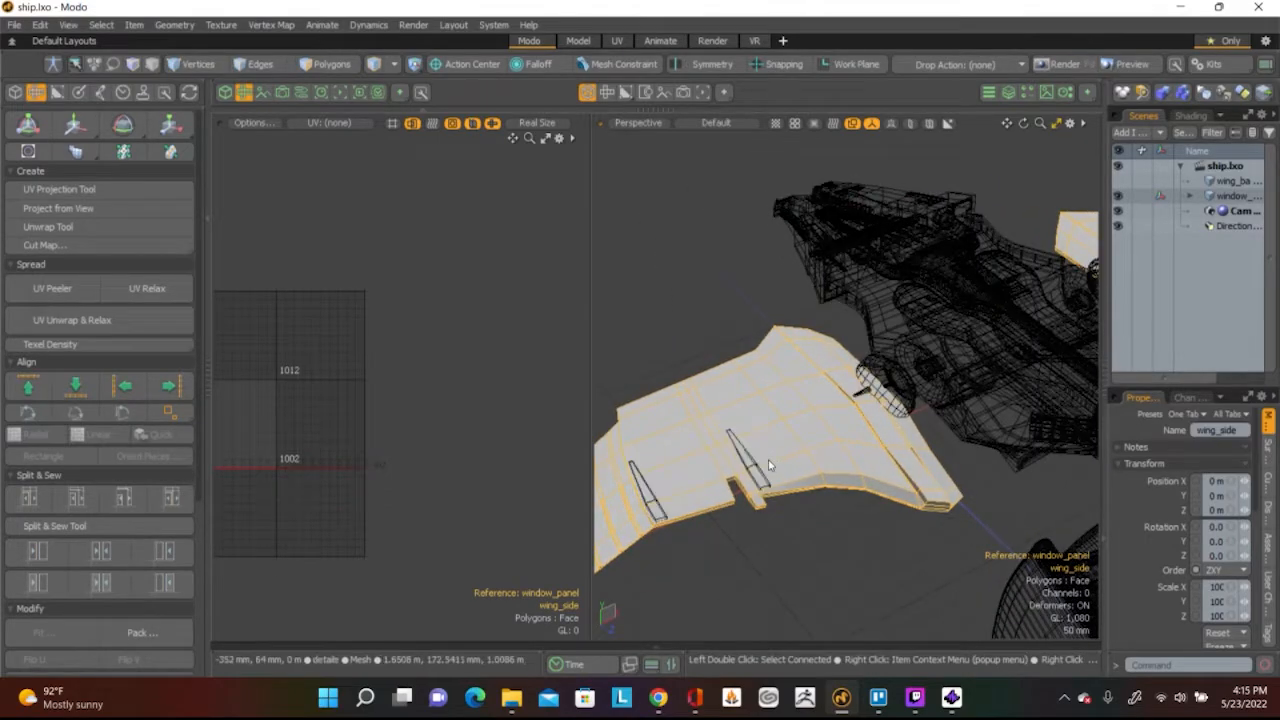
{"action": "scroll", "coordinate": [981, 312], "scroll_direction": "up", "scroll_amount": 6}
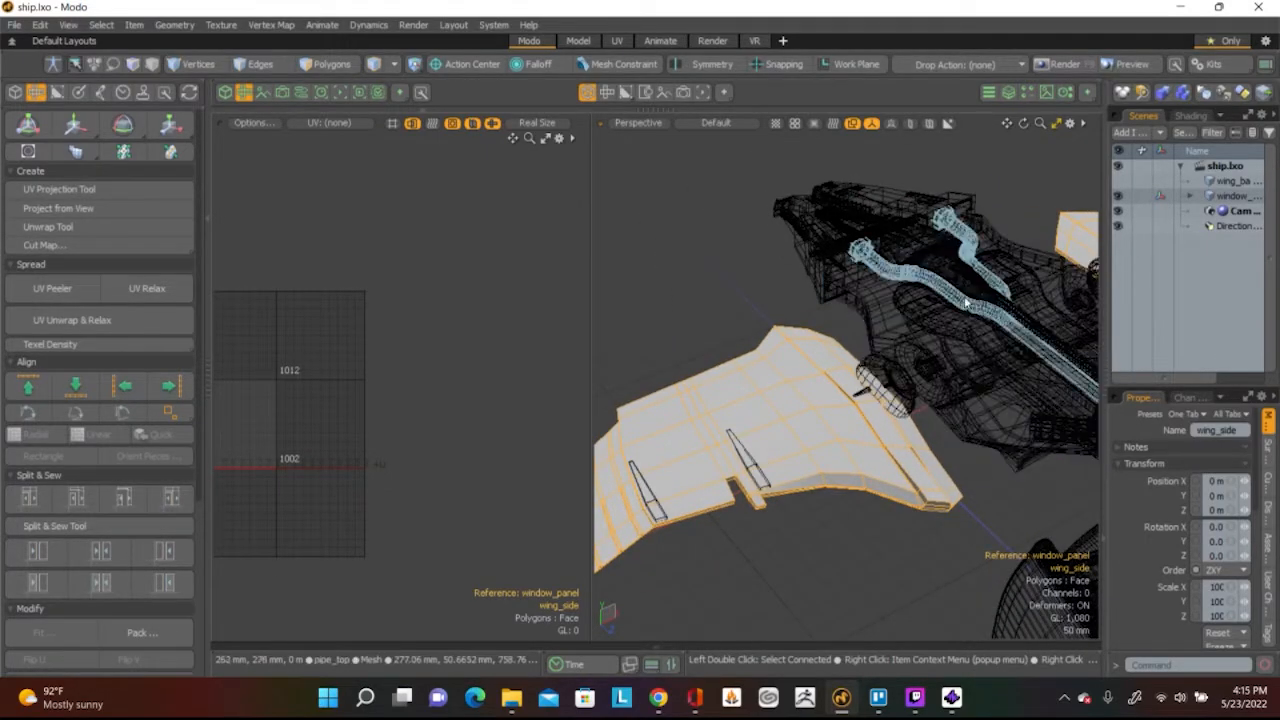
{"action": "left_click", "coordinate": [947, 288]}
{"action": "left_click", "coordinate": [900, 285]}
{"action": "left_click_drag", "start_coordinate": [855, 288], "coordinate": [1140, 401], "text": "alt"}
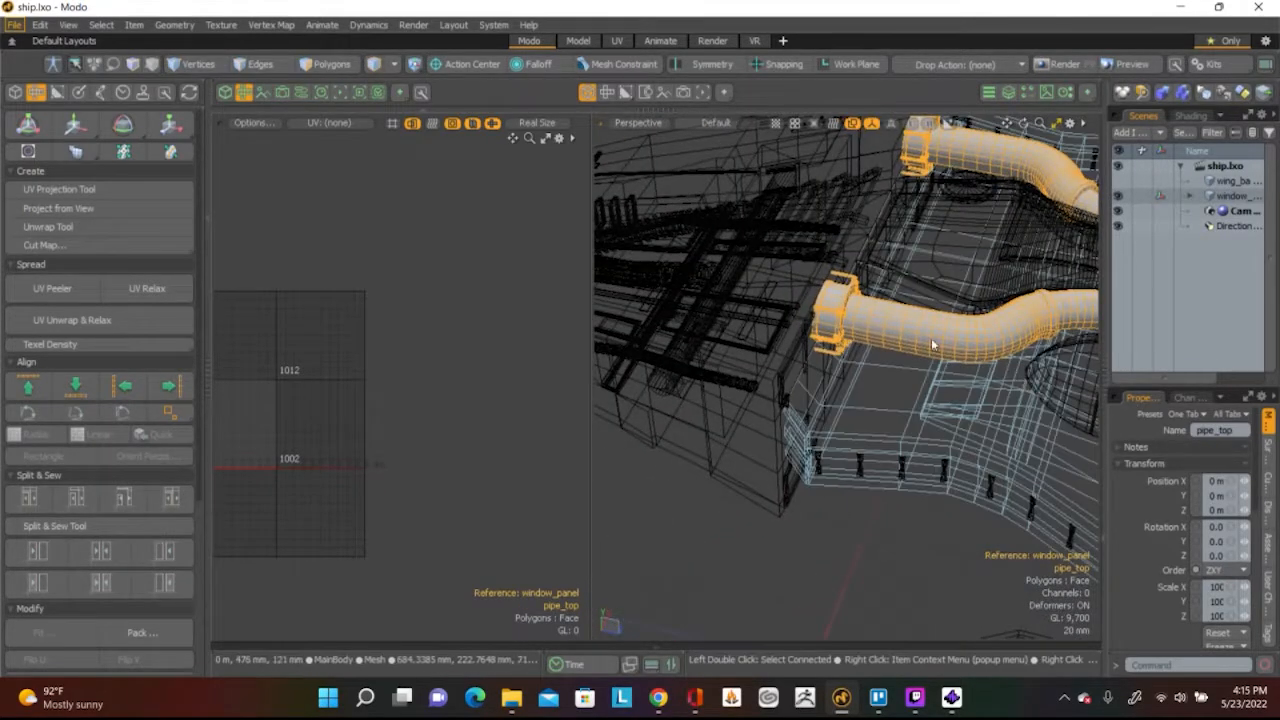
Expand the window_panel item's children and display the Texture UV map, framing its first tile
{"action": "left_click", "coordinate": [1186, 197]}
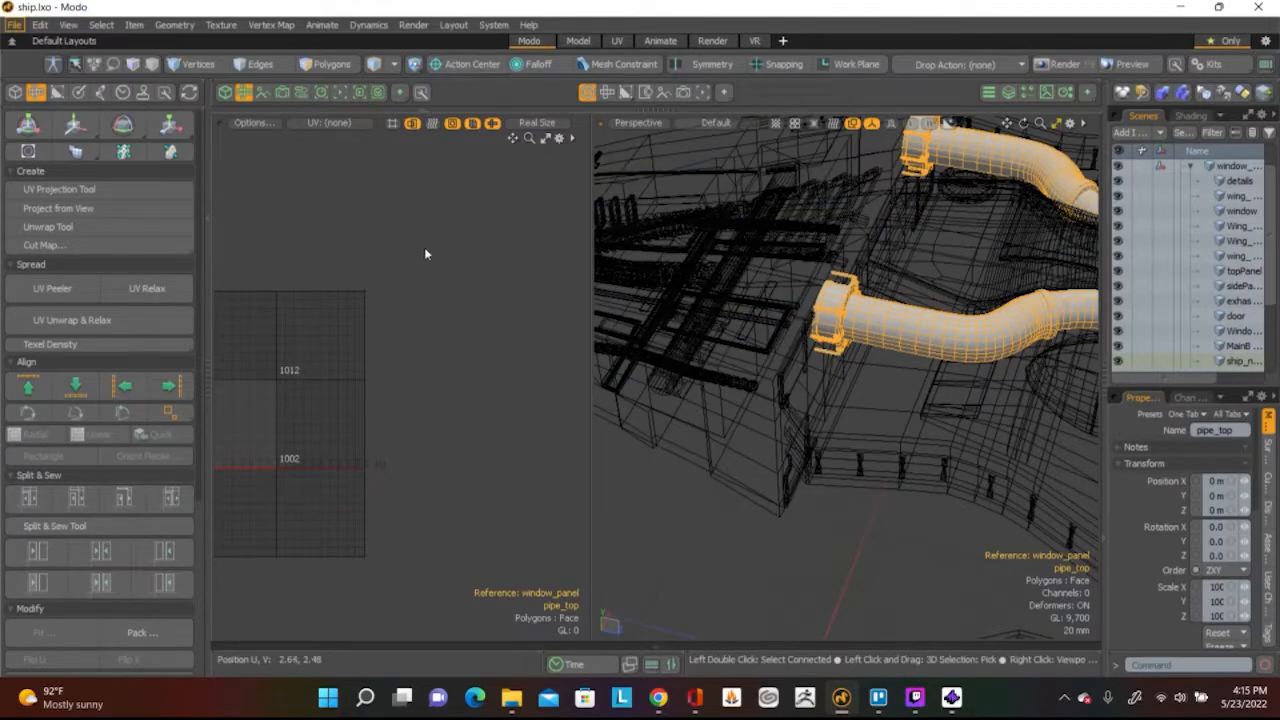
{"action": "left_click", "coordinate": [330, 123]}
{"action": "left_click", "coordinate": [343, 159]}
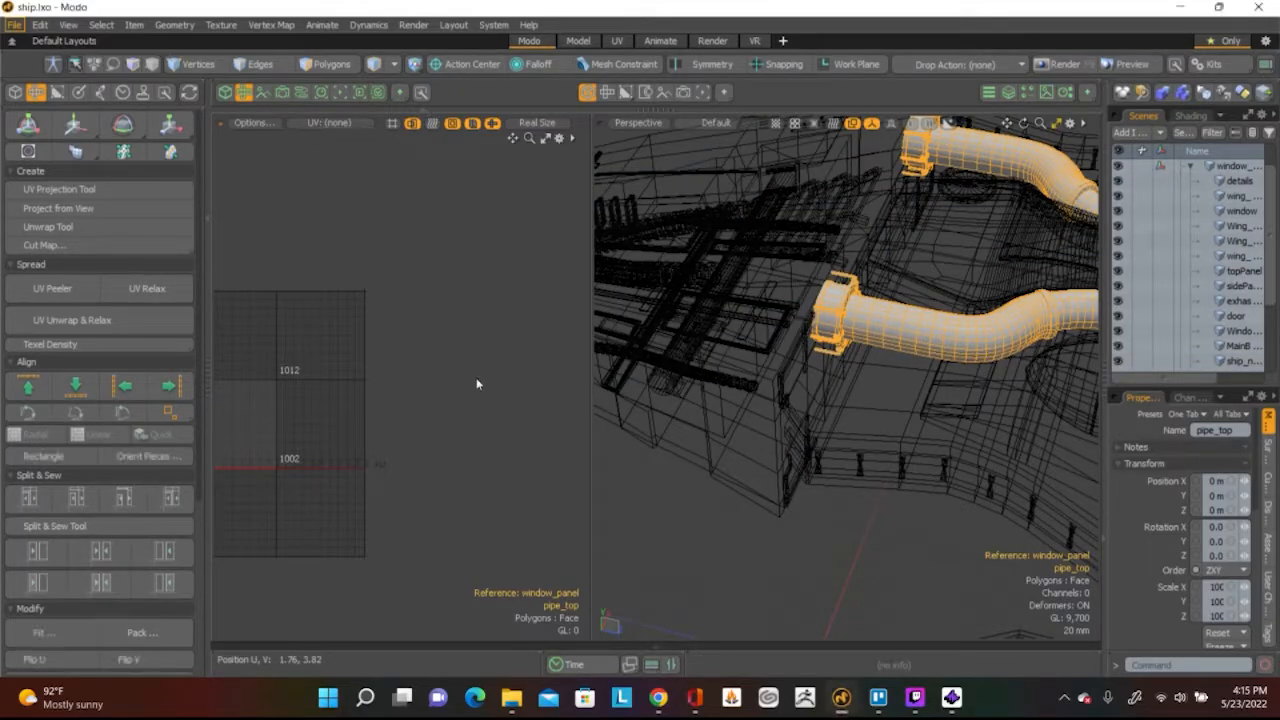
{"action": "scroll", "coordinate": [470, 355], "scroll_direction": "down", "scroll_amount": 3}
{"action": "scroll", "coordinate": [402, 367], "scroll_direction": "up", "scroll_amount": 6}
{"action": "left_click_drag", "start_coordinate": [402, 372], "coordinate": [303, 253], "text": "alt"}
{"action": "scroll", "coordinate": [506, 366], "scroll_direction": "down", "scroll_amount": 3}
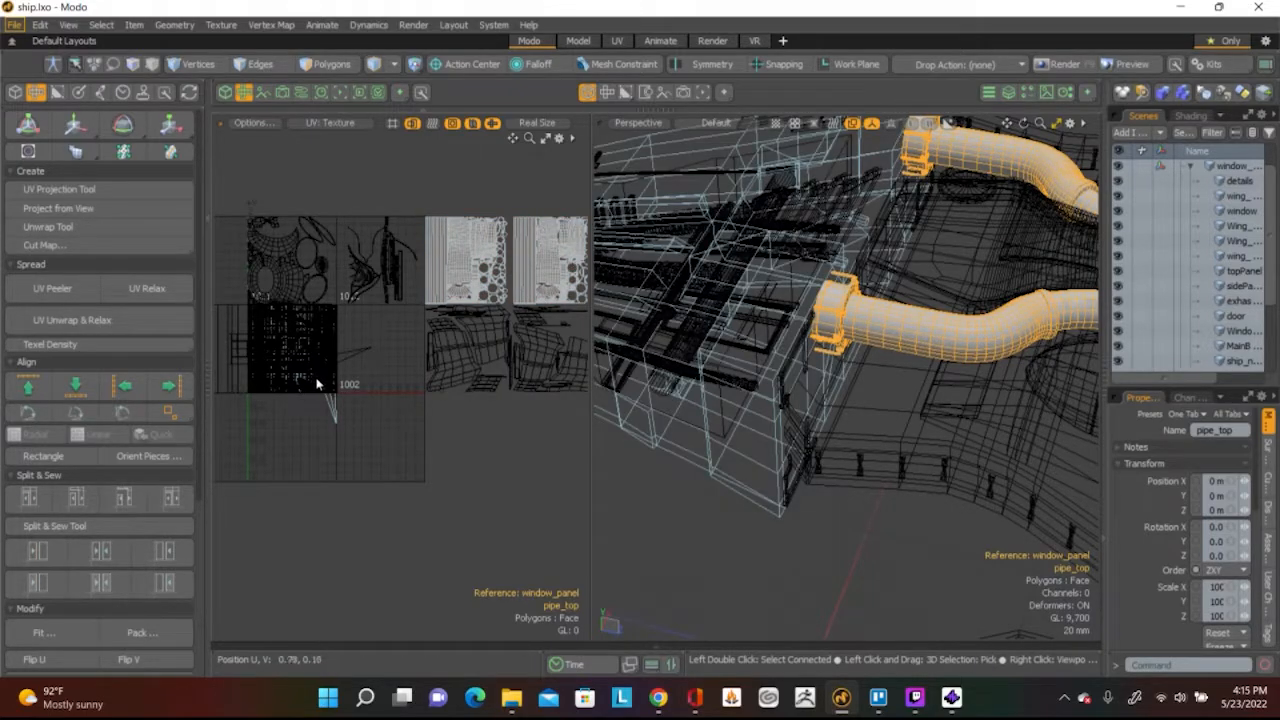
{"action": "scroll", "coordinate": [316, 383], "scroll_direction": "up", "scroll_amount": 5}
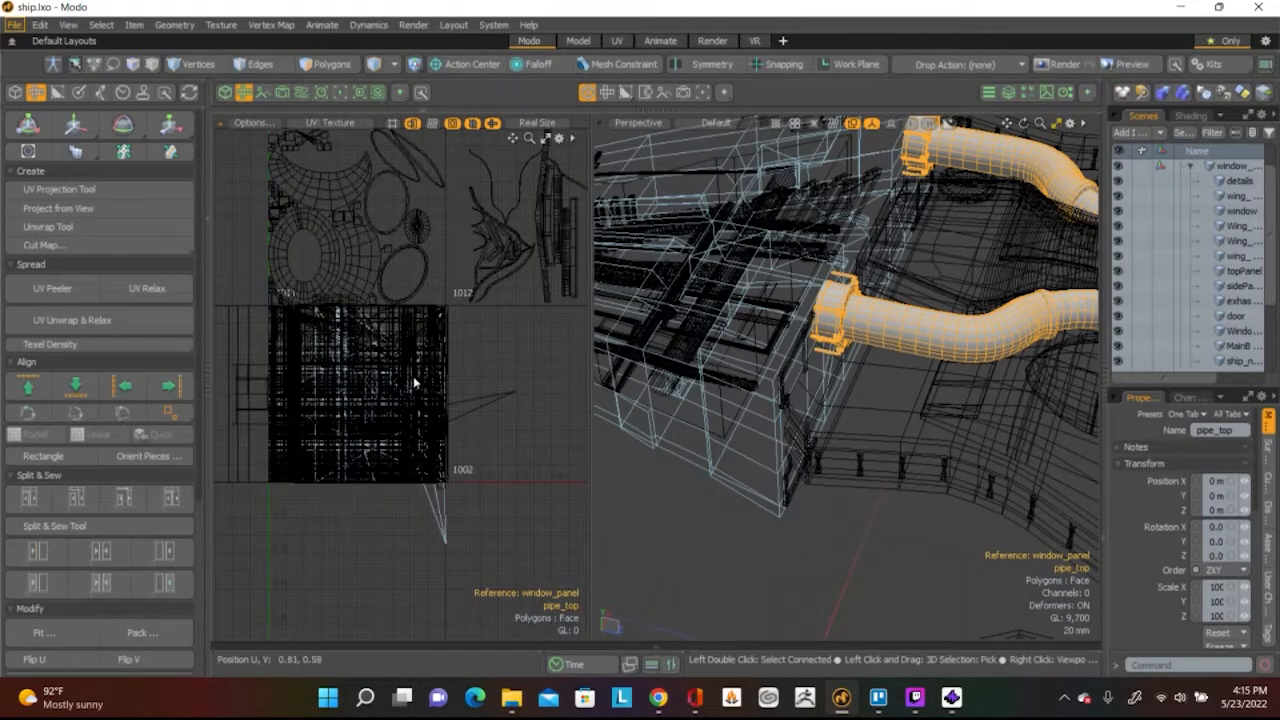
{"action": "middle_click_drag", "start_coordinate": [412, 385], "coordinate": [497, 383]}
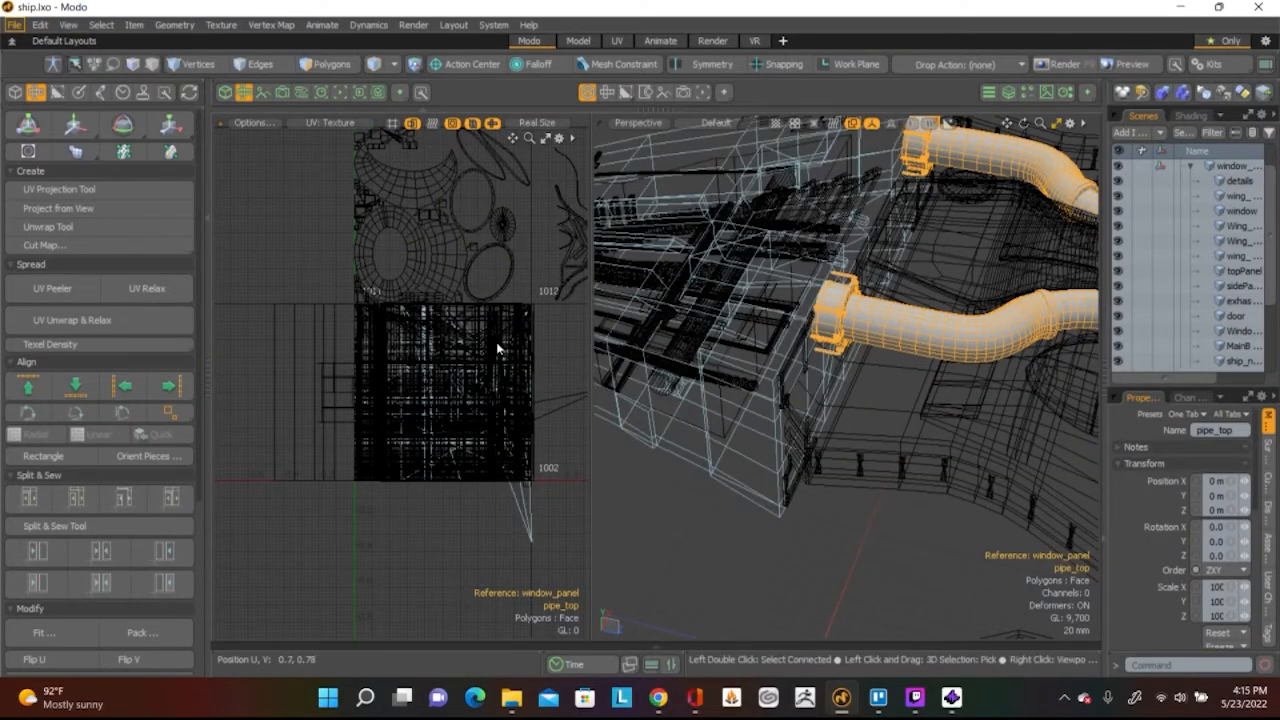
Select all the meshes whose UVs overlap in the first UV tile and switch to polygon selection
{"action": "left_click", "coordinate": [483, 349]}
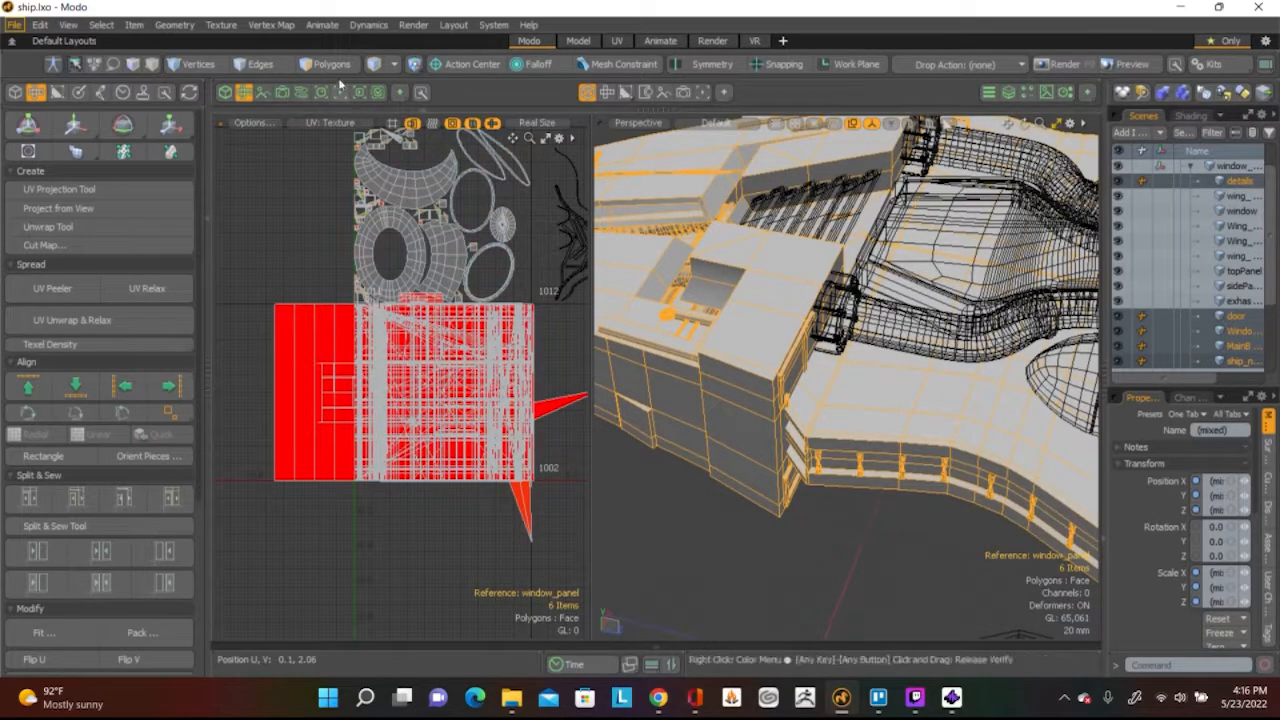
{"action": "left_click", "coordinate": [151, 64]}
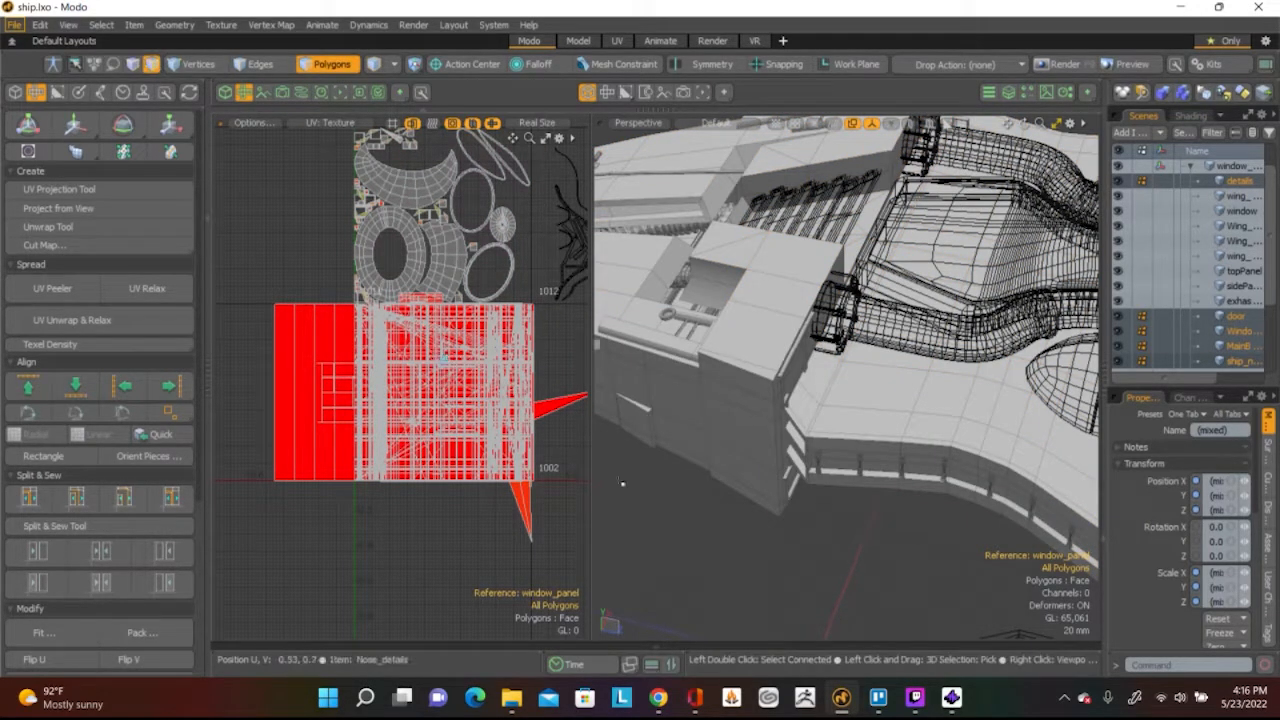
{"action": "scroll", "coordinate": [474, 435], "scroll_direction": "down", "scroll_amount": 5}
{"action": "left_click_drag", "start_coordinate": [800, 420], "coordinate": [860, 517], "text": "alt"}
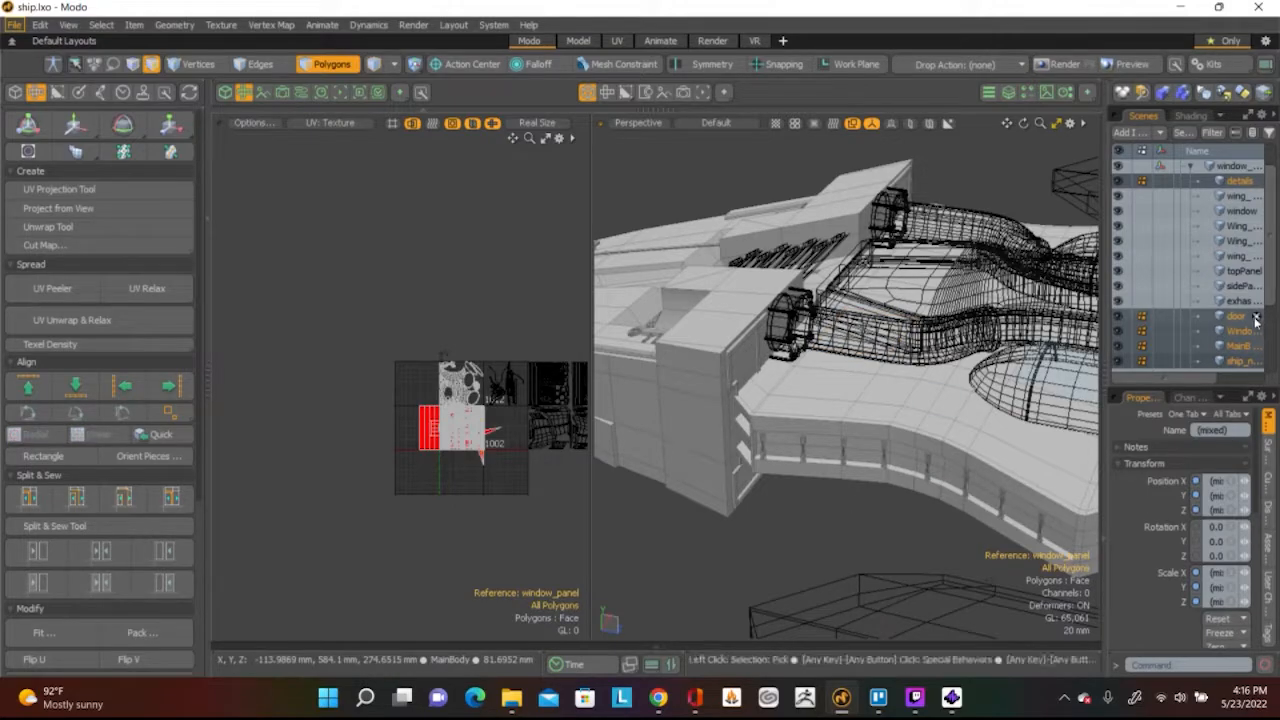
Check which UVs belong to the details, WindowPanel, exhaust, sidePanel, topPanel, wing and window meshes, one mesh at a time
{"action": "left_click", "coordinate": [1238, 182]}
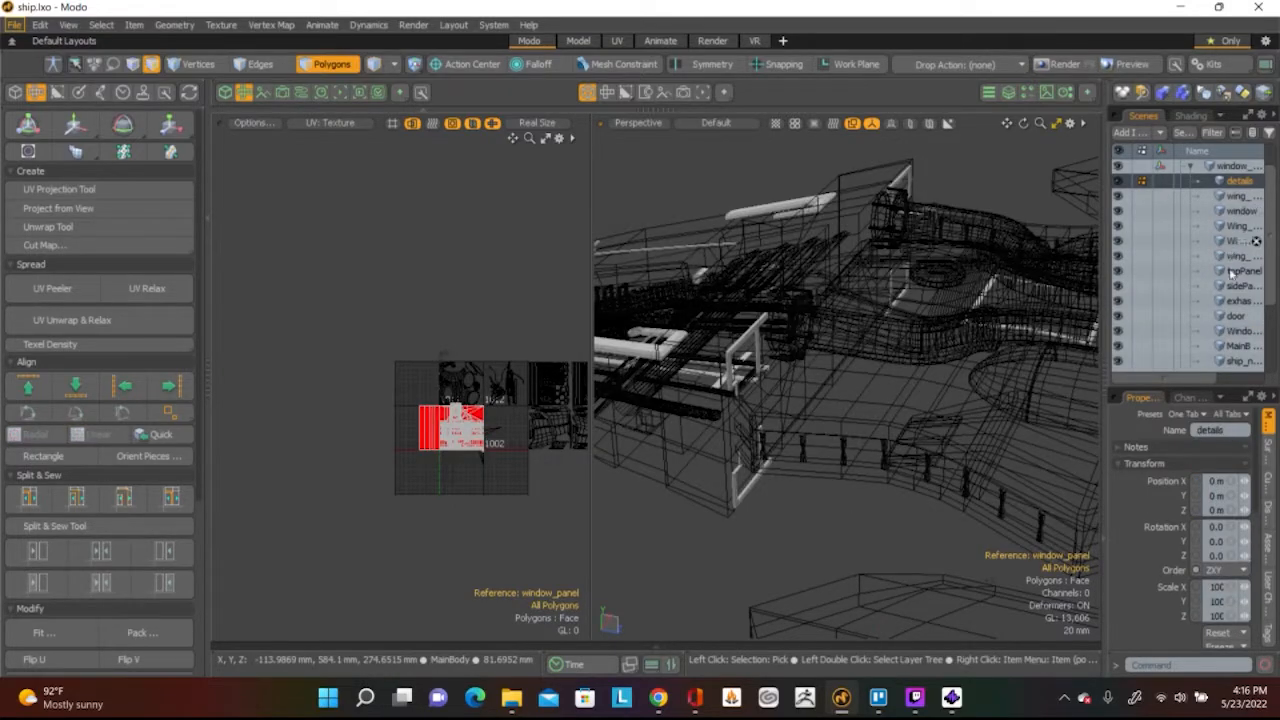
{"action": "left_click", "coordinate": [1232, 332]}
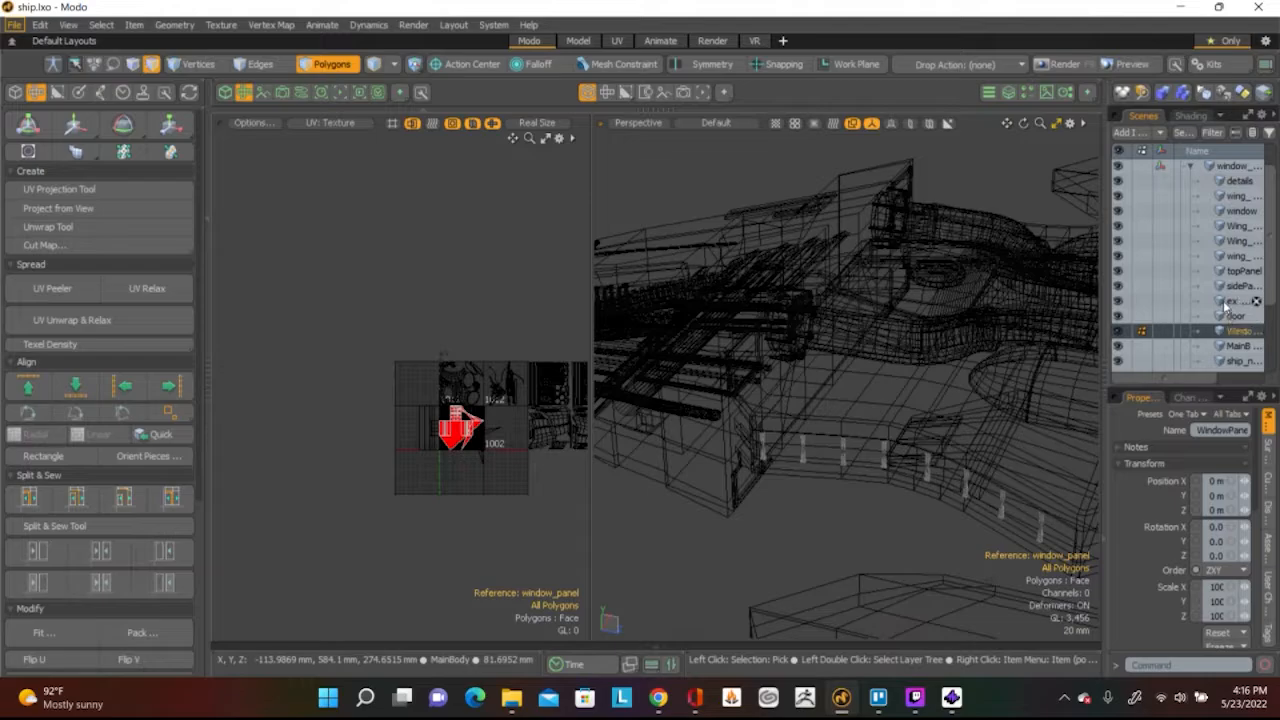
{"action": "left_click", "coordinate": [1229, 301]}
{"action": "left_click", "coordinate": [1229, 287]}
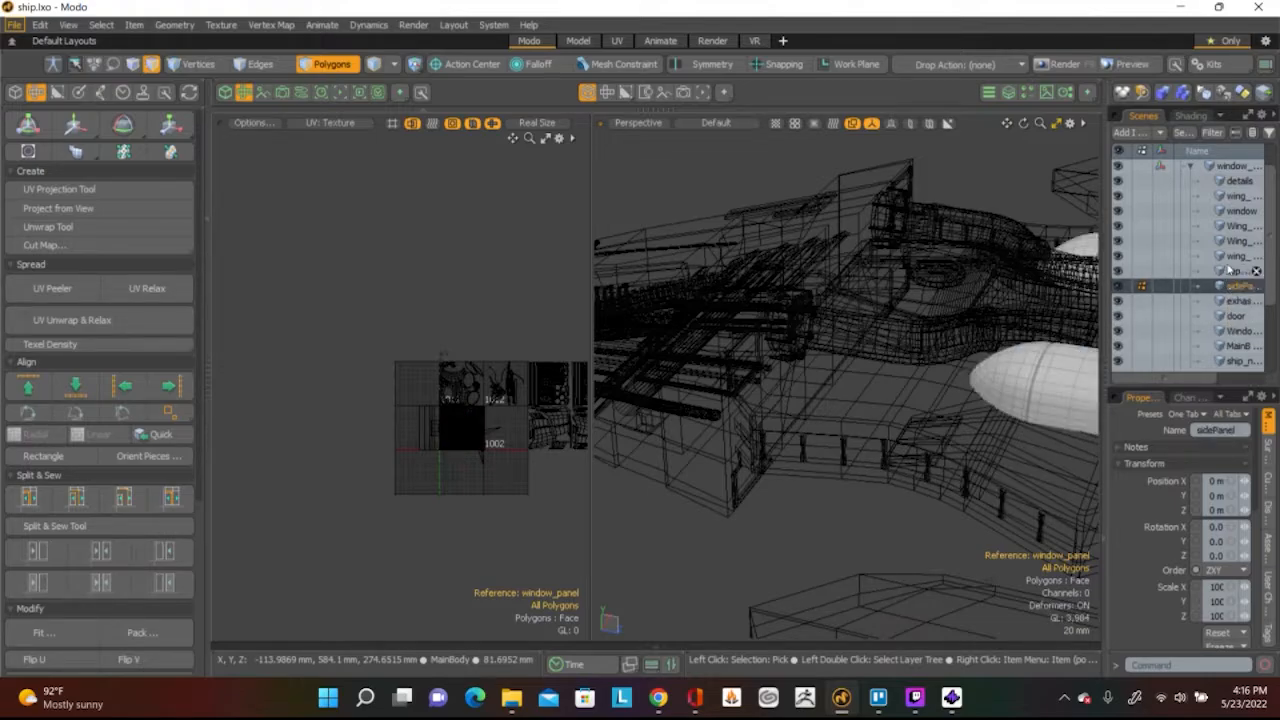
{"action": "left_click", "coordinate": [1228, 272]}
{"action": "left_click", "coordinate": [1228, 257]}
{"action": "left_click", "coordinate": [1236, 241]}
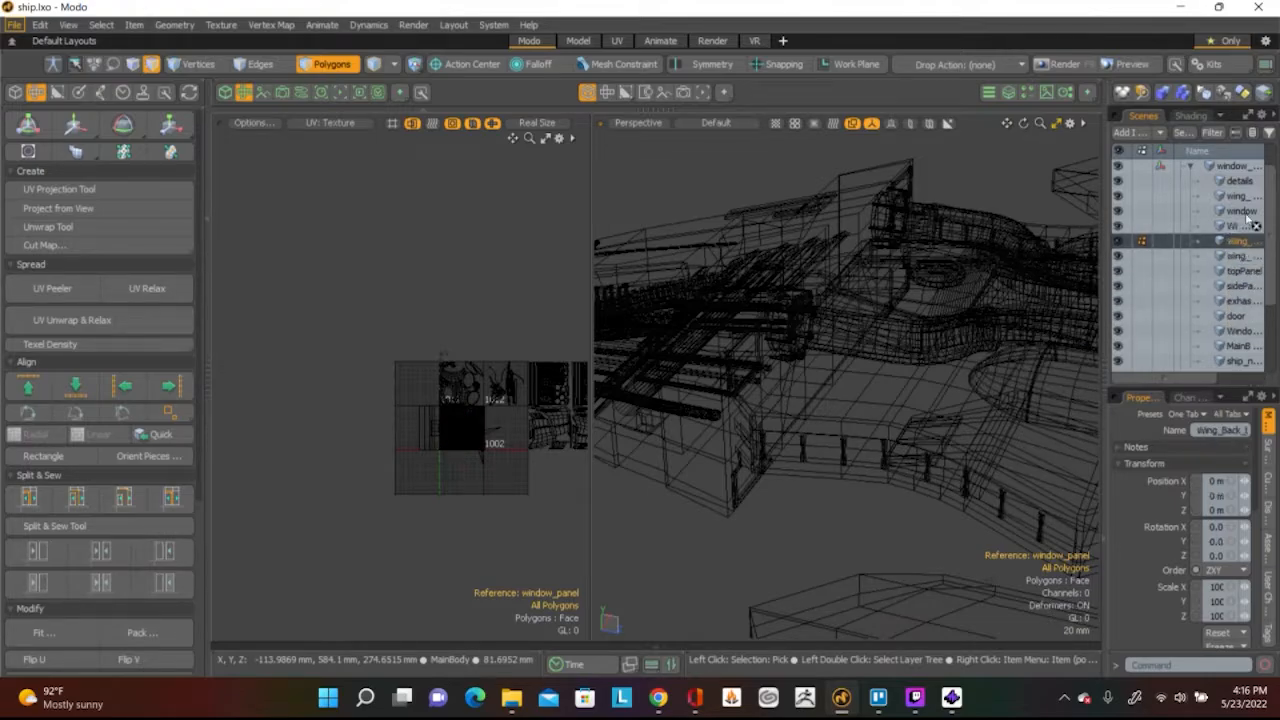
{"action": "left_click", "coordinate": [1238, 211]}
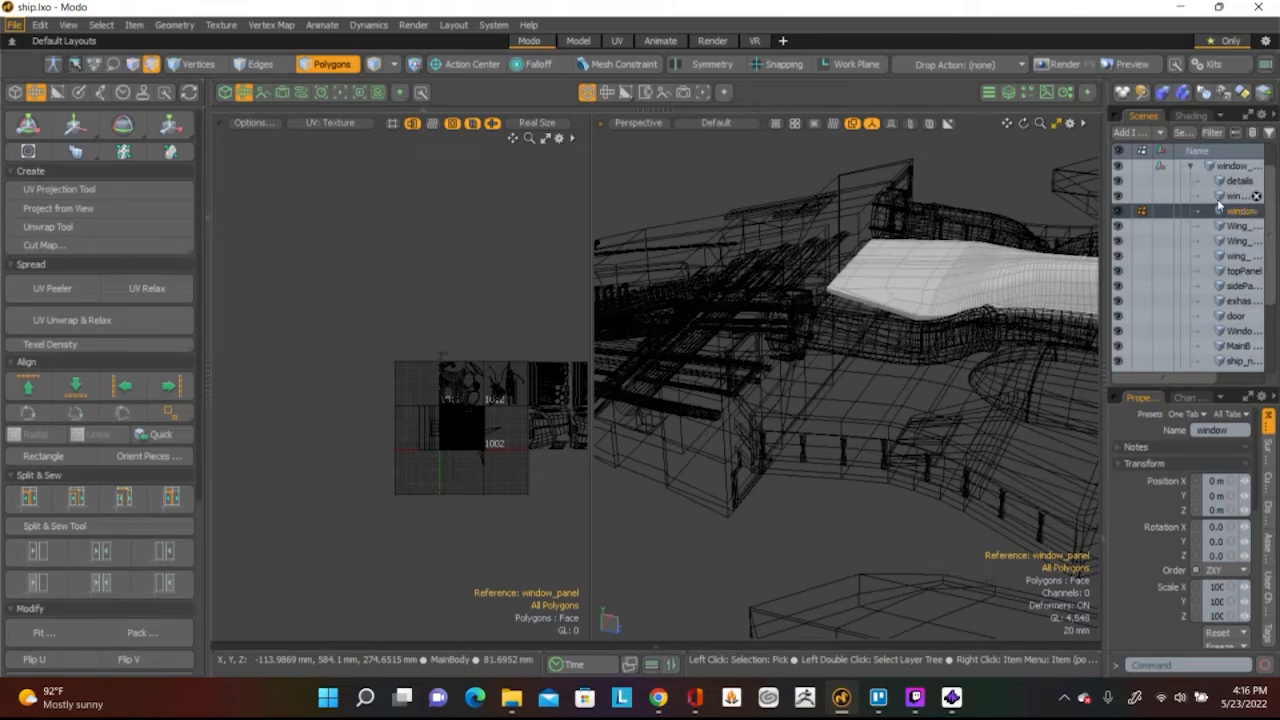
Check the UV layouts of the details, door, MainBody and ship_nose meshes in the first tile
{"action": "left_click", "coordinate": [1230, 181]}
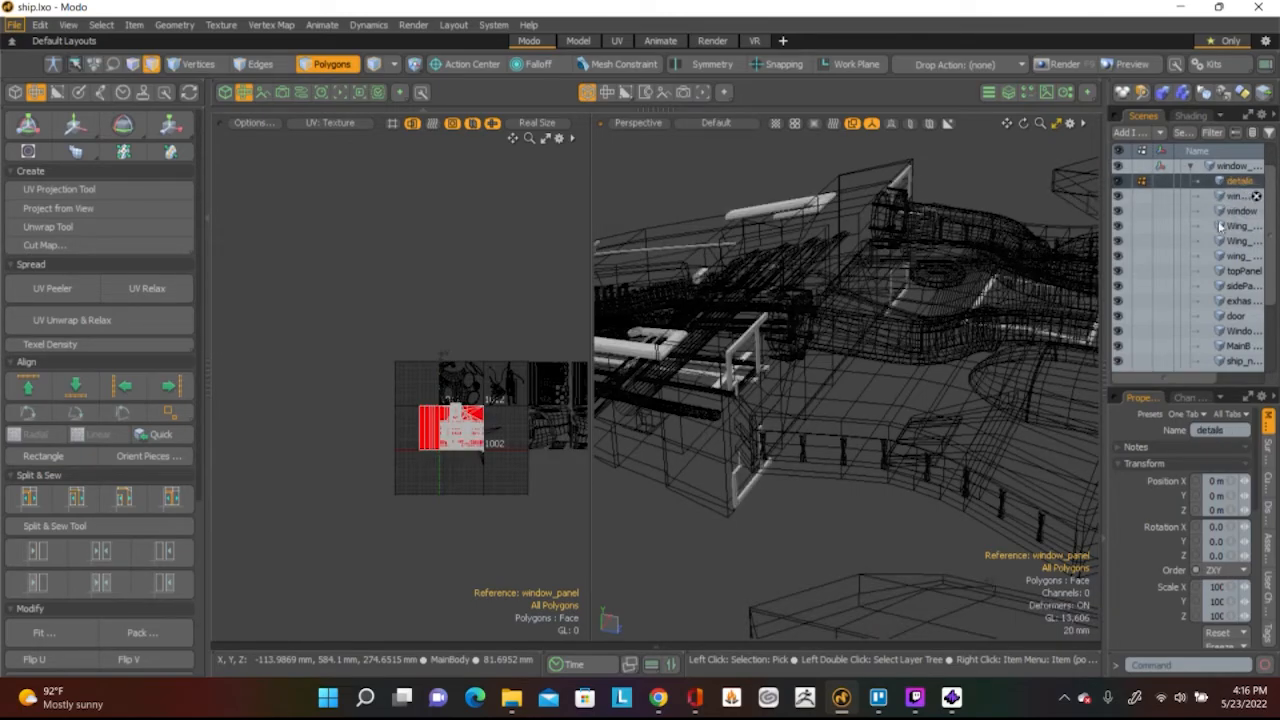
{"action": "left_click", "coordinate": [1230, 315]}
{"action": "left_click", "coordinate": [1228, 345]}
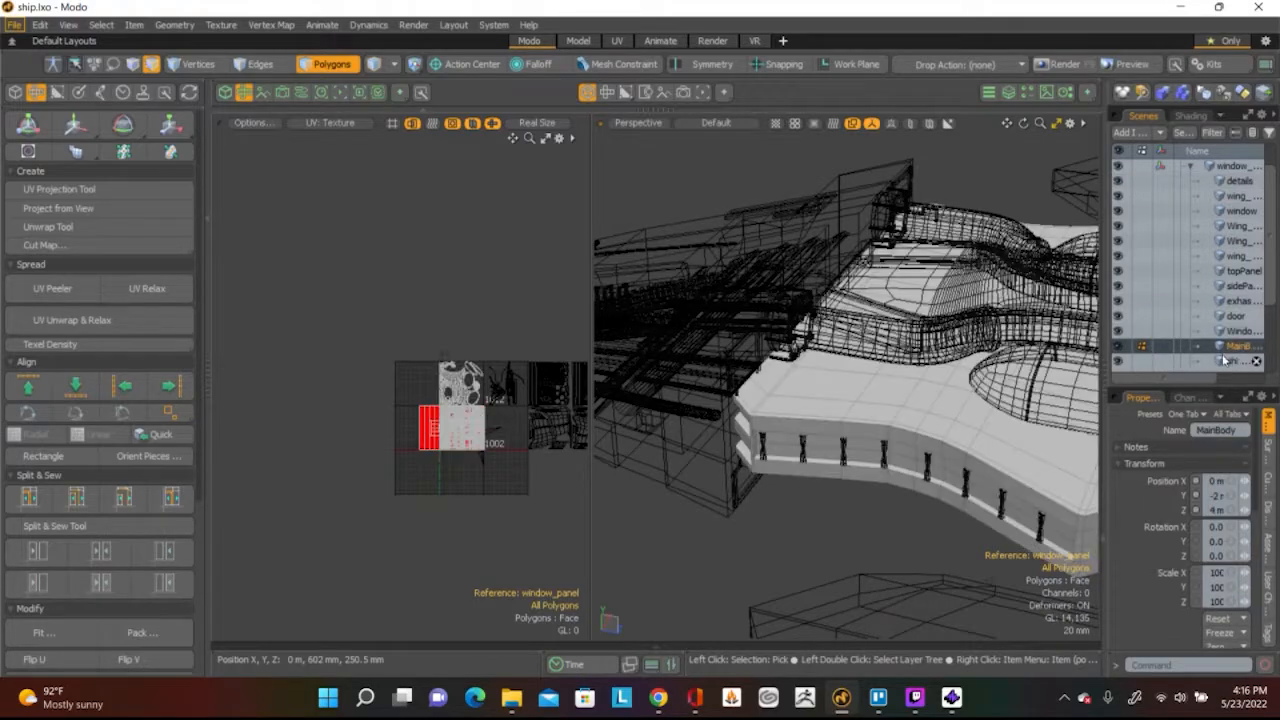
{"action": "left_click", "coordinate": [1221, 362]}
{"action": "scroll", "coordinate": [1197, 328], "scroll_direction": "down", "scroll_amount": 2}
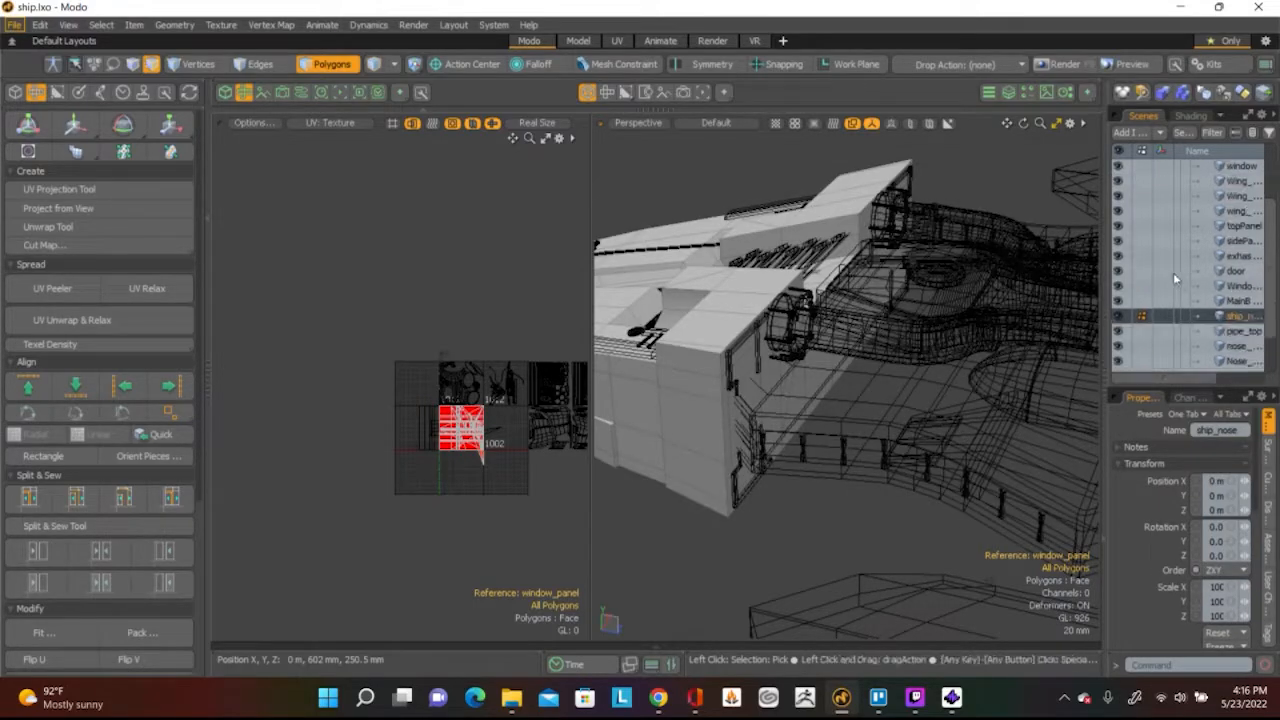
Make pipe_top the active mesh and examine its packed UV islands alongside the pipes on the model
{"action": "left_click", "coordinate": [1198, 334]}
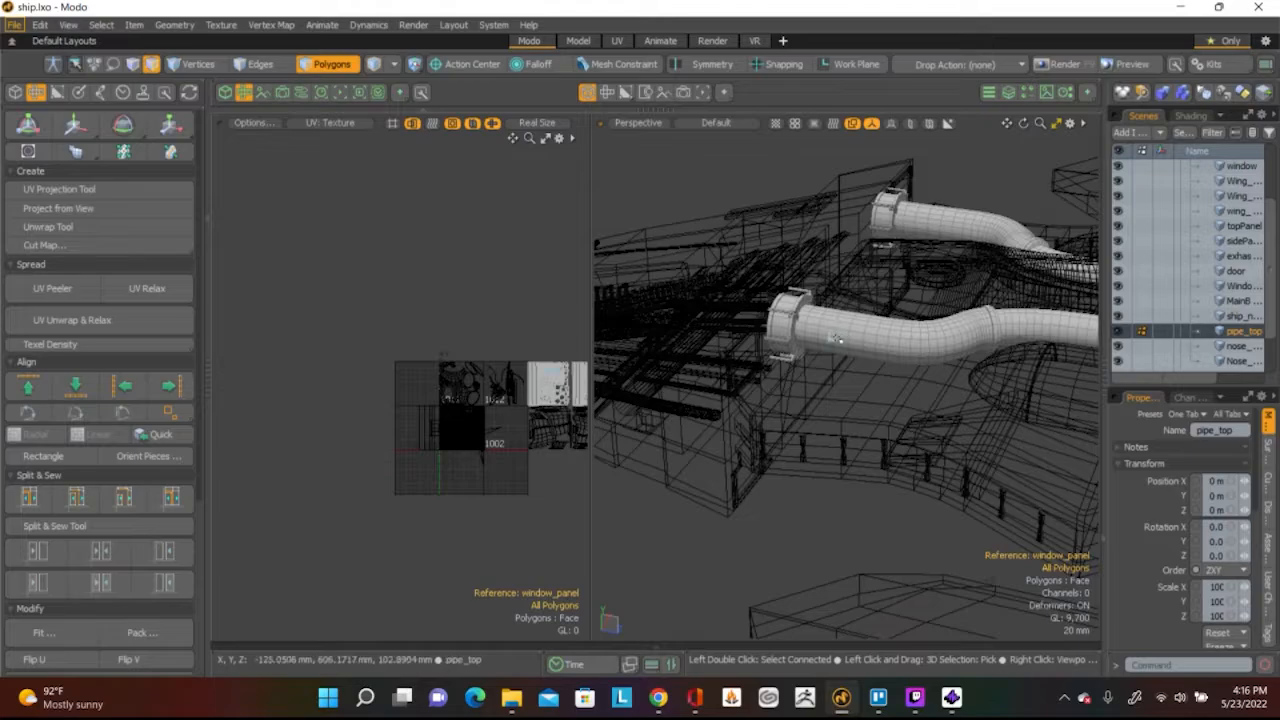
{"action": "scroll", "coordinate": [497, 340], "scroll_direction": "up", "scroll_amount": 6}
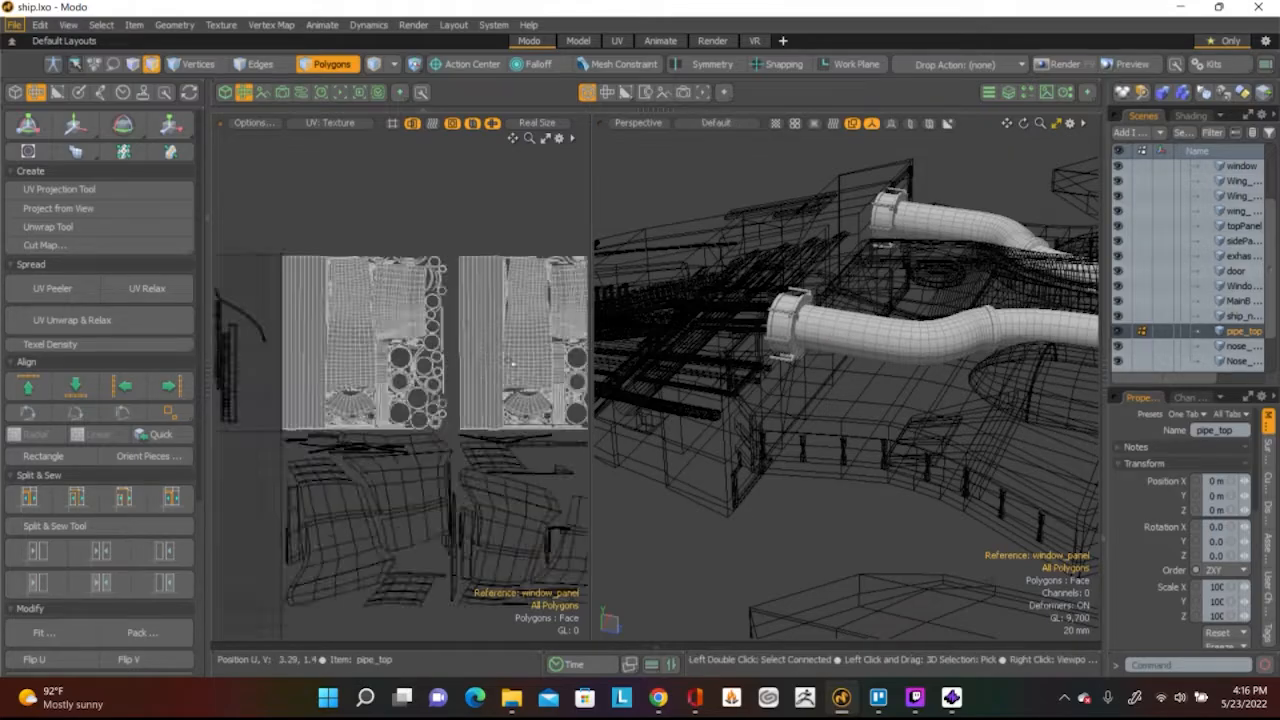
{"action": "scroll", "coordinate": [543, 305], "scroll_direction": "up", "scroll_amount": 5}
{"action": "scroll", "coordinate": [543, 305], "scroll_direction": "down", "scroll_amount": 4}
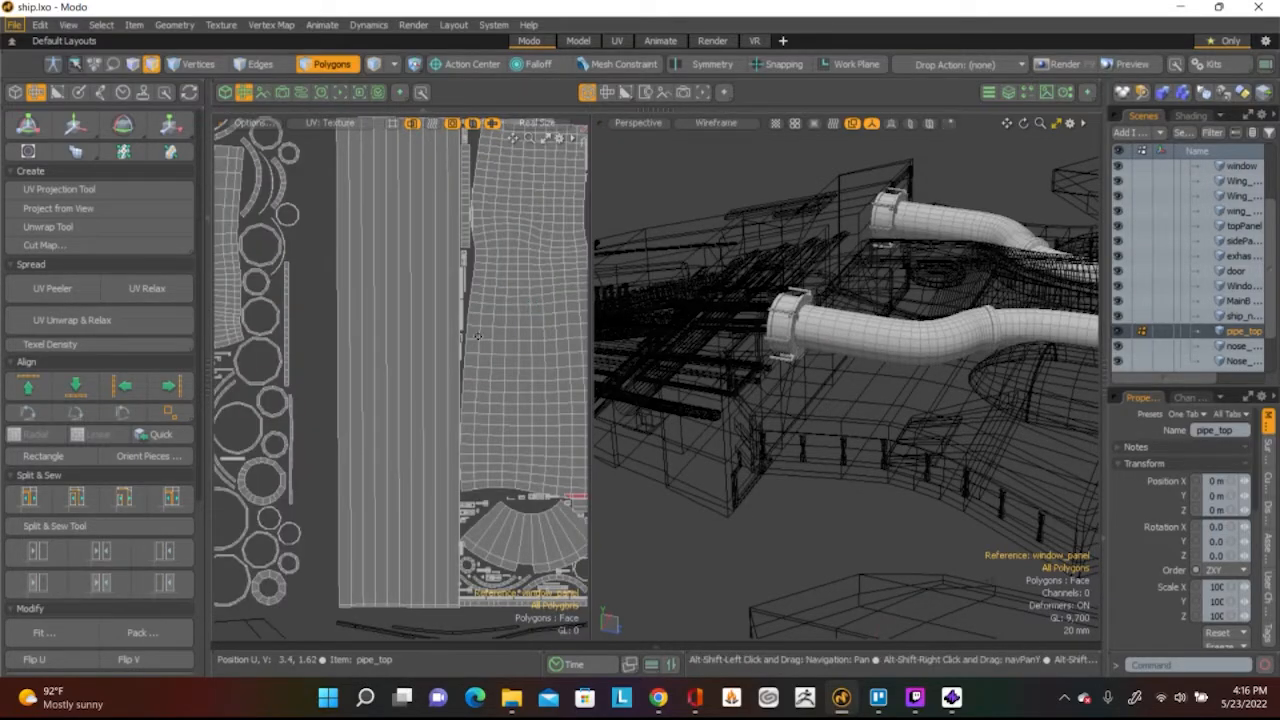
{"action": "left_click_drag", "start_coordinate": [512, 318], "coordinate": [472, 401], "text": "alt+shift"}
{"action": "scroll", "coordinate": [472, 401], "scroll_direction": "down", "scroll_amount": 3}
{"action": "left_click_drag", "start_coordinate": [1040, 360], "coordinate": [883, 350], "text": "alt"}
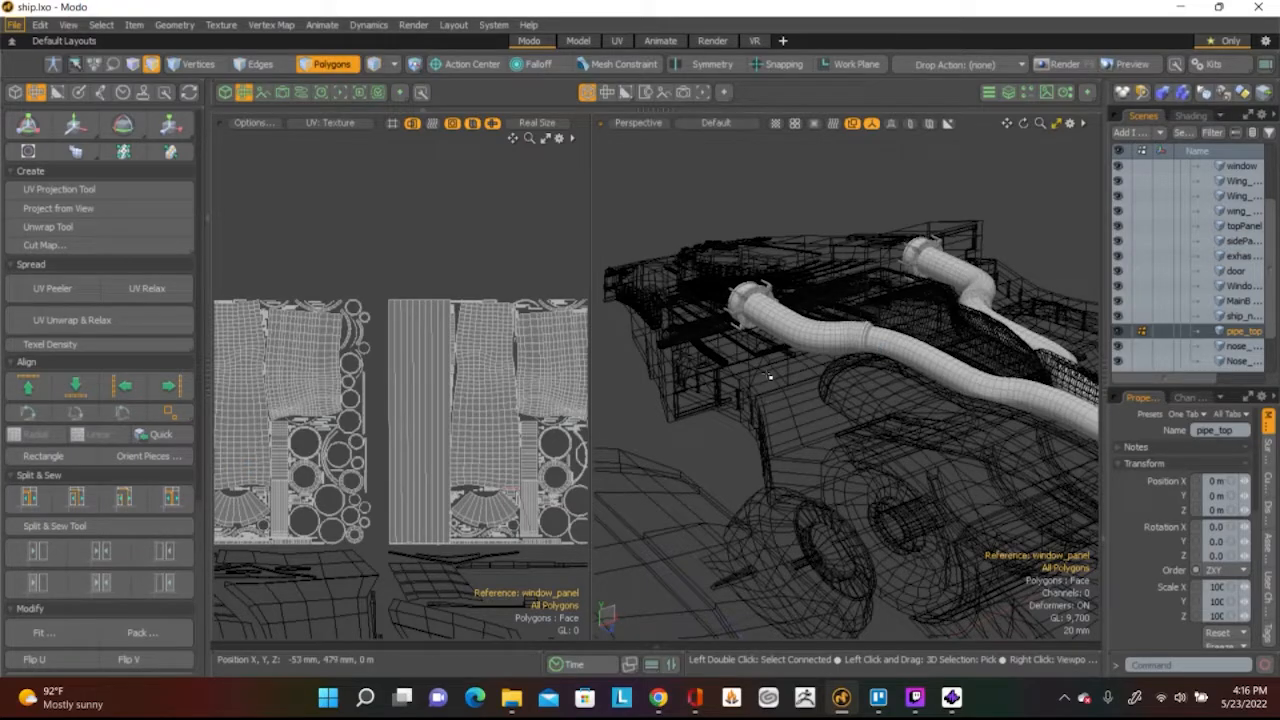
{"action": "scroll", "coordinate": [775, 378], "scroll_direction": "down", "scroll_amount": 5}
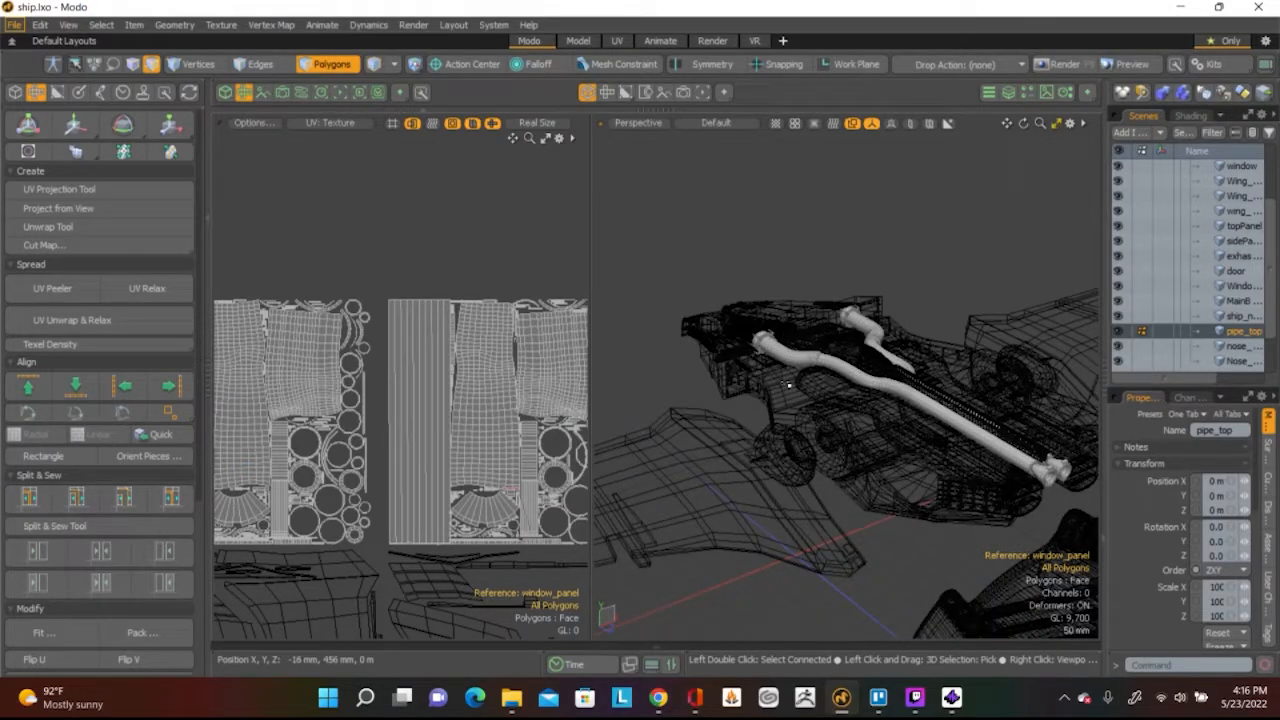
Examine the overlapping UVs in the first tile and the islands in its neighbouring tiles
{"action": "key", "text": "Caps_Lock"}
{"action": "key", "text": "x"}
{"action": "key", "text": "x"}
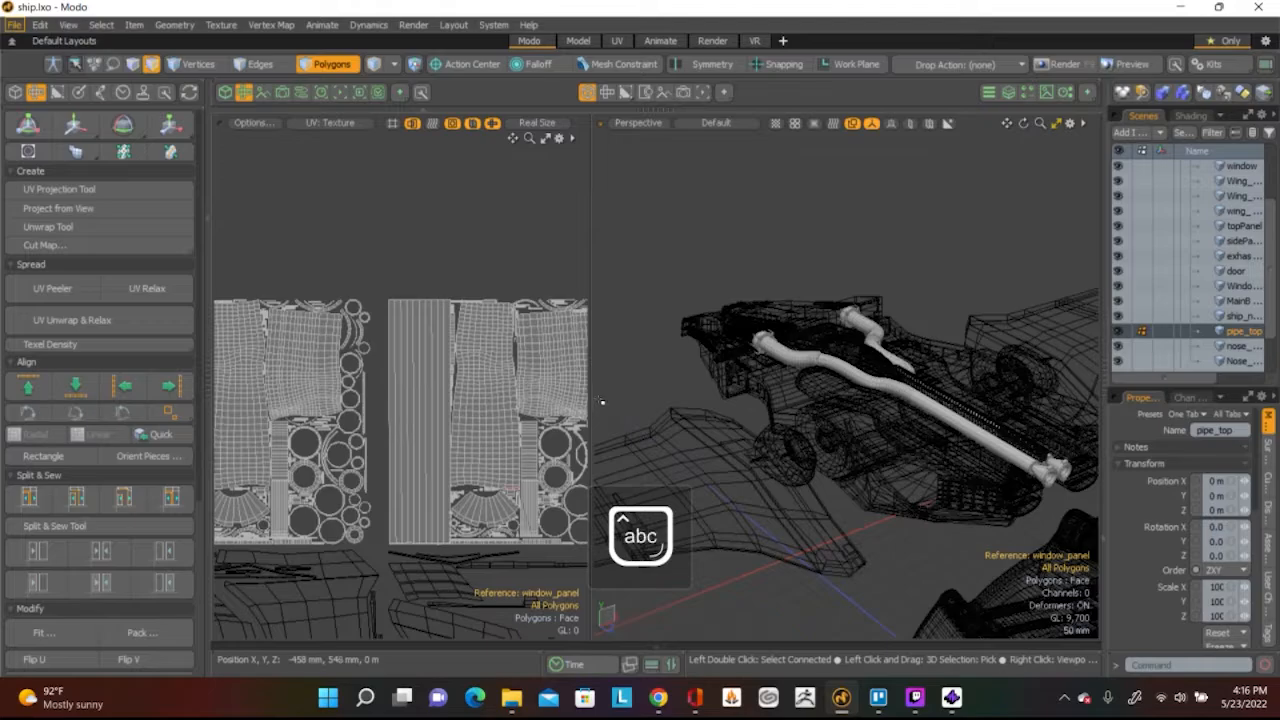
{"action": "left_click_drag", "start_coordinate": [602, 402], "coordinate": [722, 441], "text": "alt"}
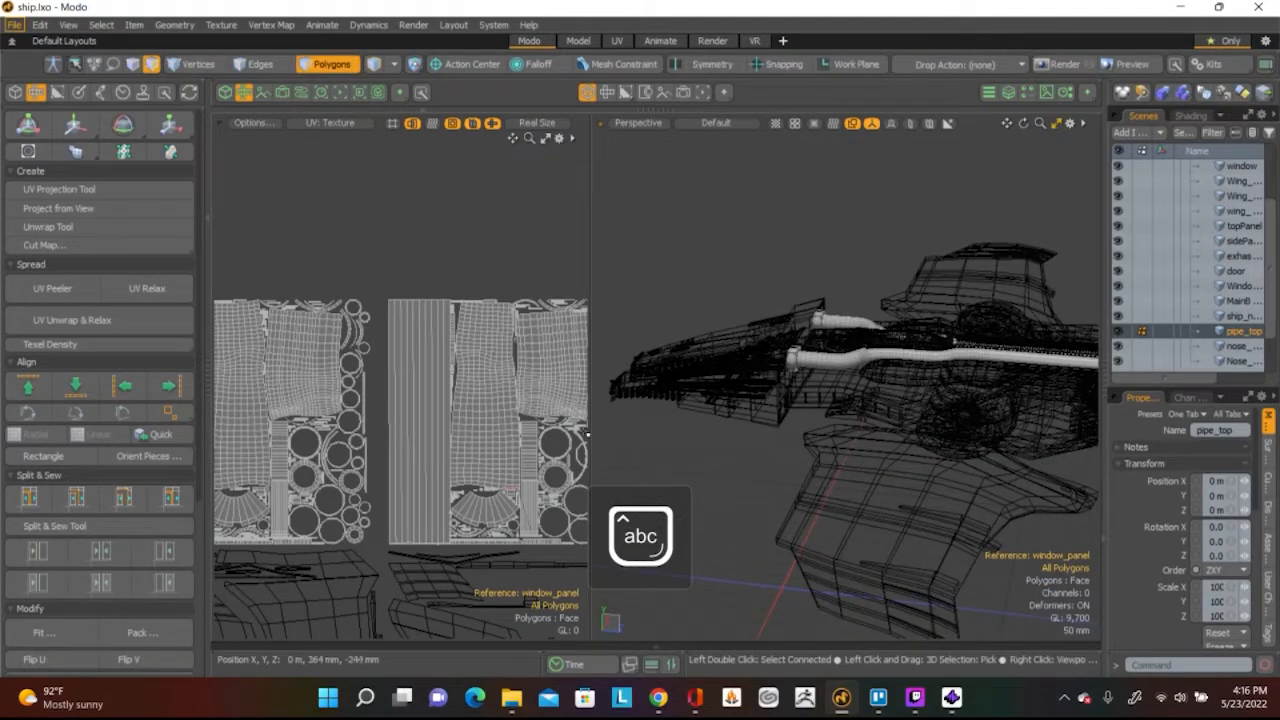
{"action": "scroll", "coordinate": [489, 454], "scroll_direction": "down", "scroll_amount": 3}
{"action": "scroll", "coordinate": [489, 454], "scroll_direction": "up", "scroll_amount": 1}
{"action": "left_click_drag", "start_coordinate": [489, 454], "coordinate": [600, 318], "text": "alt+shift"}
{"action": "left_click_drag", "start_coordinate": [335, 332], "coordinate": [594, 277], "text": "alt+shift"}
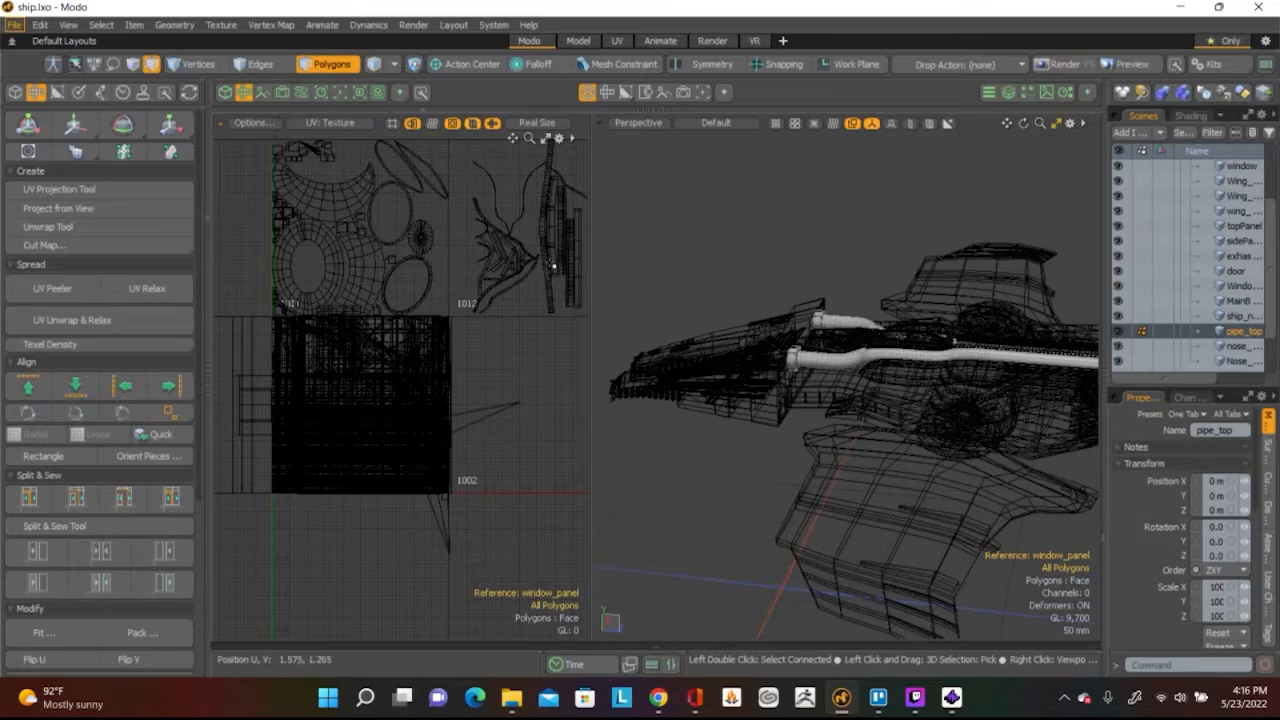
Make ship_nose the active mesh and select all polygons connected to its side panel
{"action": "left_click", "coordinate": [1238, 317]}
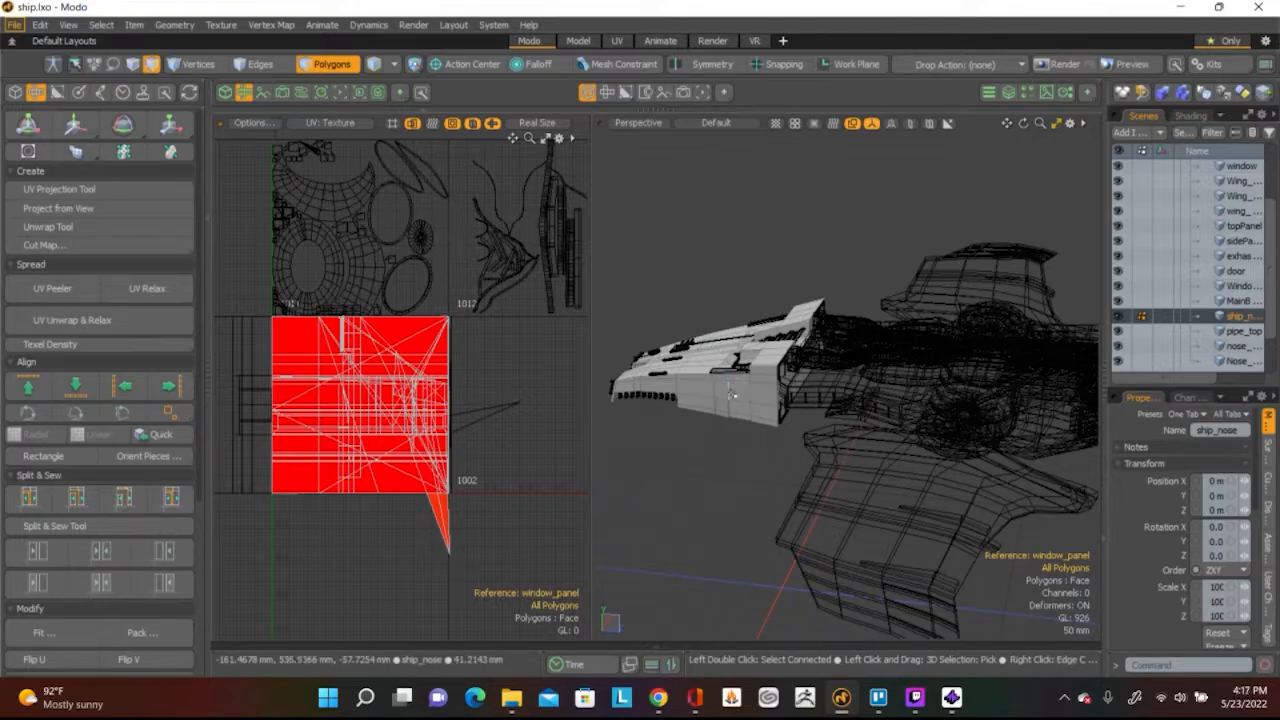
{"action": "scroll", "coordinate": [736, 397], "scroll_direction": "up", "scroll_amount": 10}
{"action": "double_click", "coordinate": [736, 380]}
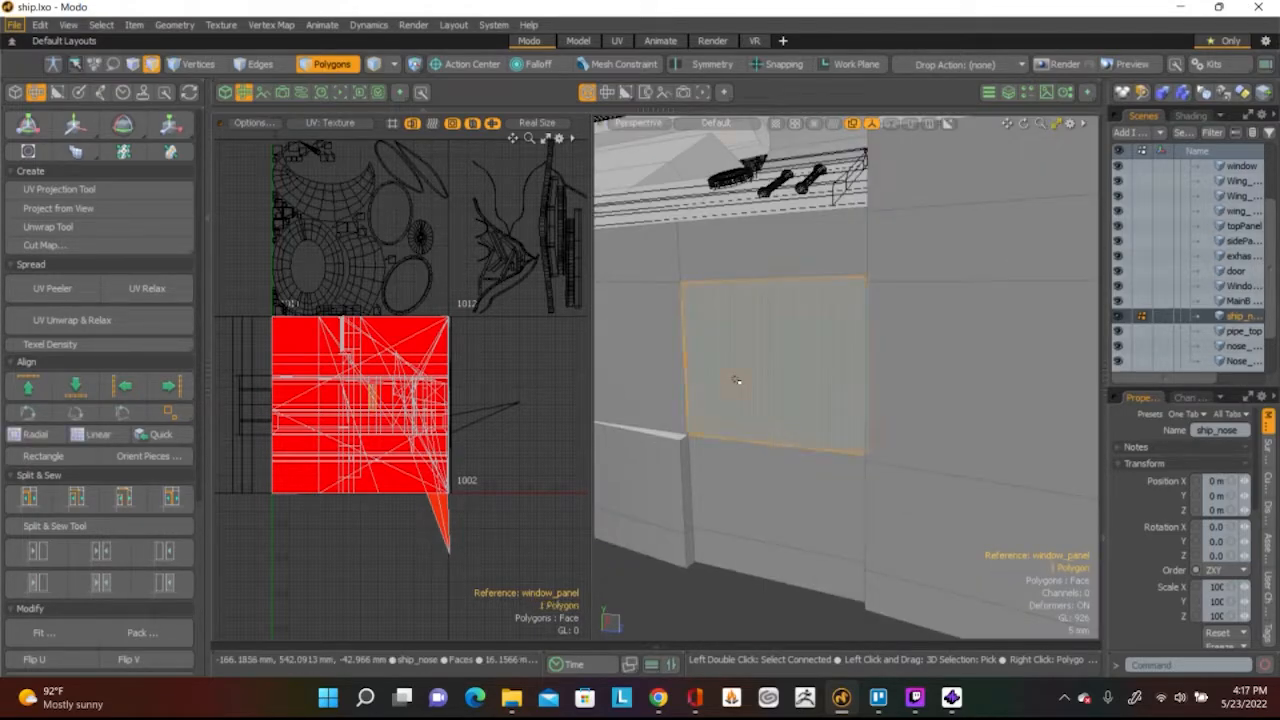
{"action": "scroll", "coordinate": [823, 386], "scroll_direction": "down", "scroll_amount": 10}
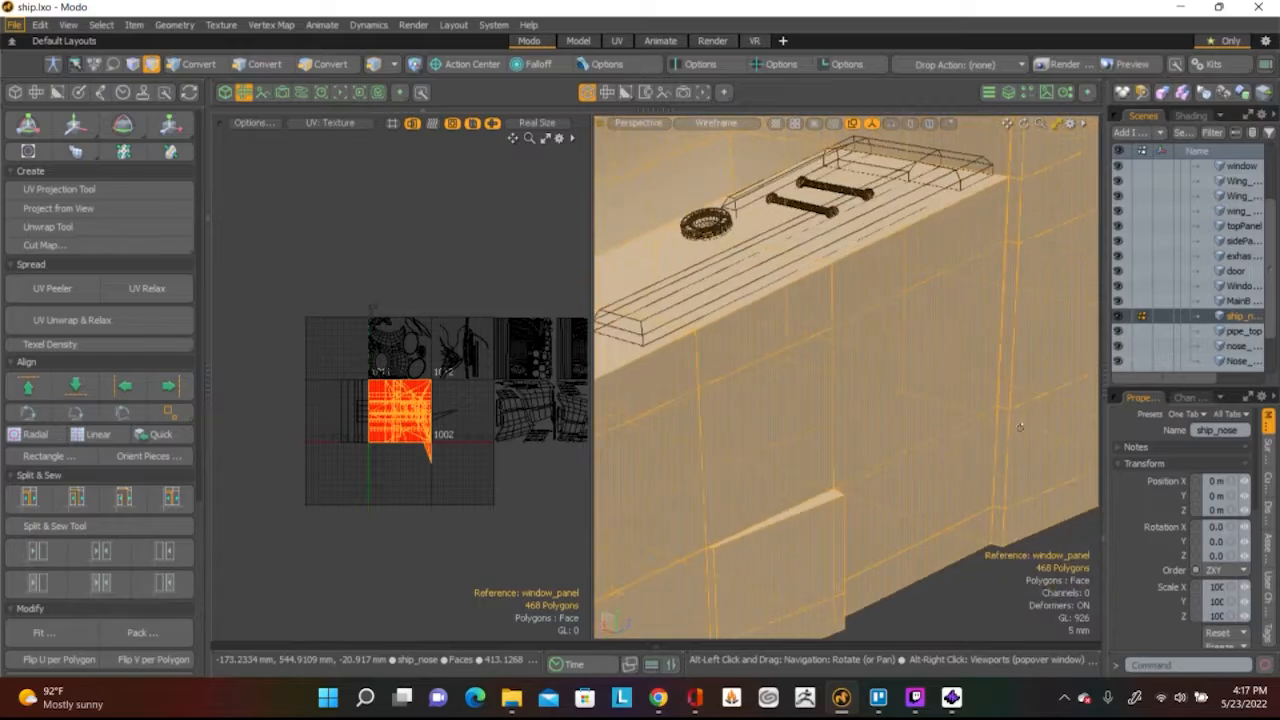
Clear the polygon selection and inspect the top faces of the ship nose around its recessed cutout
{"action": "left_click_drag", "start_coordinate": [823, 386], "coordinate": [896, 323], "text": "alt"}
{"action": "left_click", "coordinate": [822, 534]}
{"action": "scroll", "coordinate": [822, 534], "scroll_direction": "up", "scroll_amount": 5}
{"action": "scroll", "coordinate": [896, 323], "scroll_direction": "up", "scroll_amount": 3}
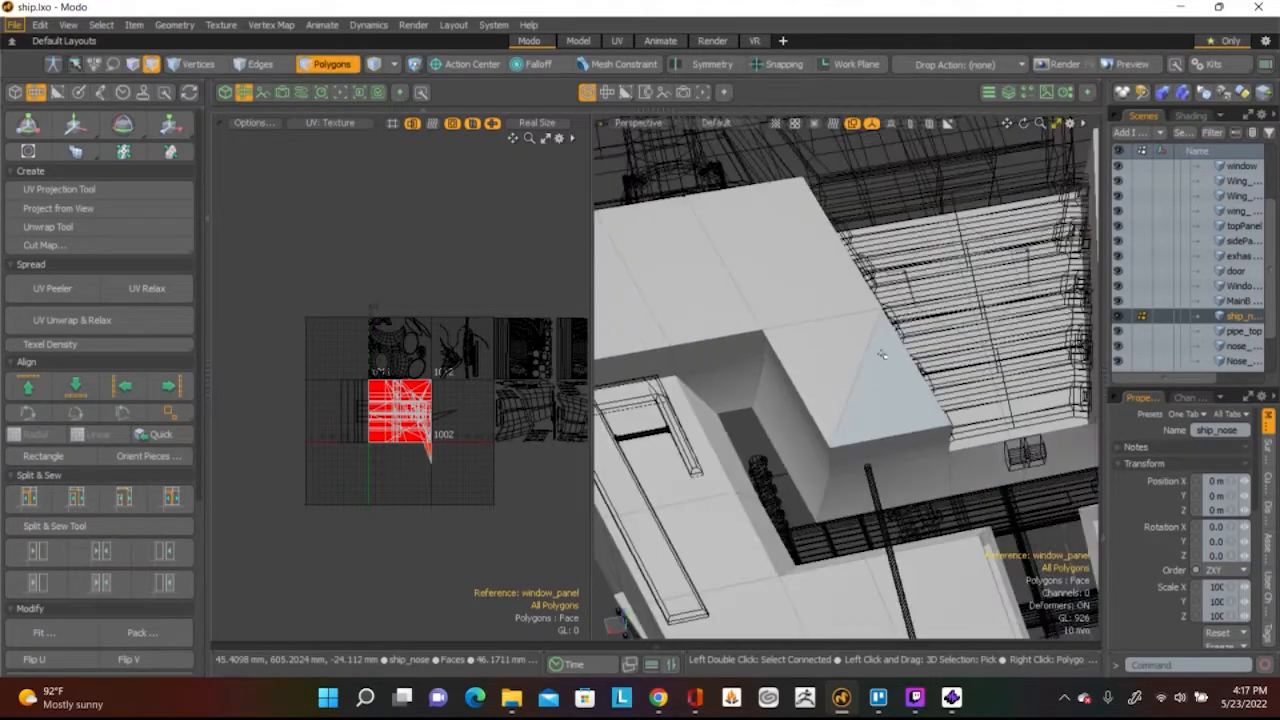
Select the top faces of the raised L-shaped block next to the recessed cutout on ship_nose
{"action": "mouse_move", "coordinate": [874, 377]}
{"action": "left_mouse_down", "text": "alt+shift"}
{"action": "mouse_move", "coordinate": [967, 380]}
{"action": "mouse_move", "coordinate": [900, 368]}
{"action": "left_mouse_up", "text": "alt+shift"}
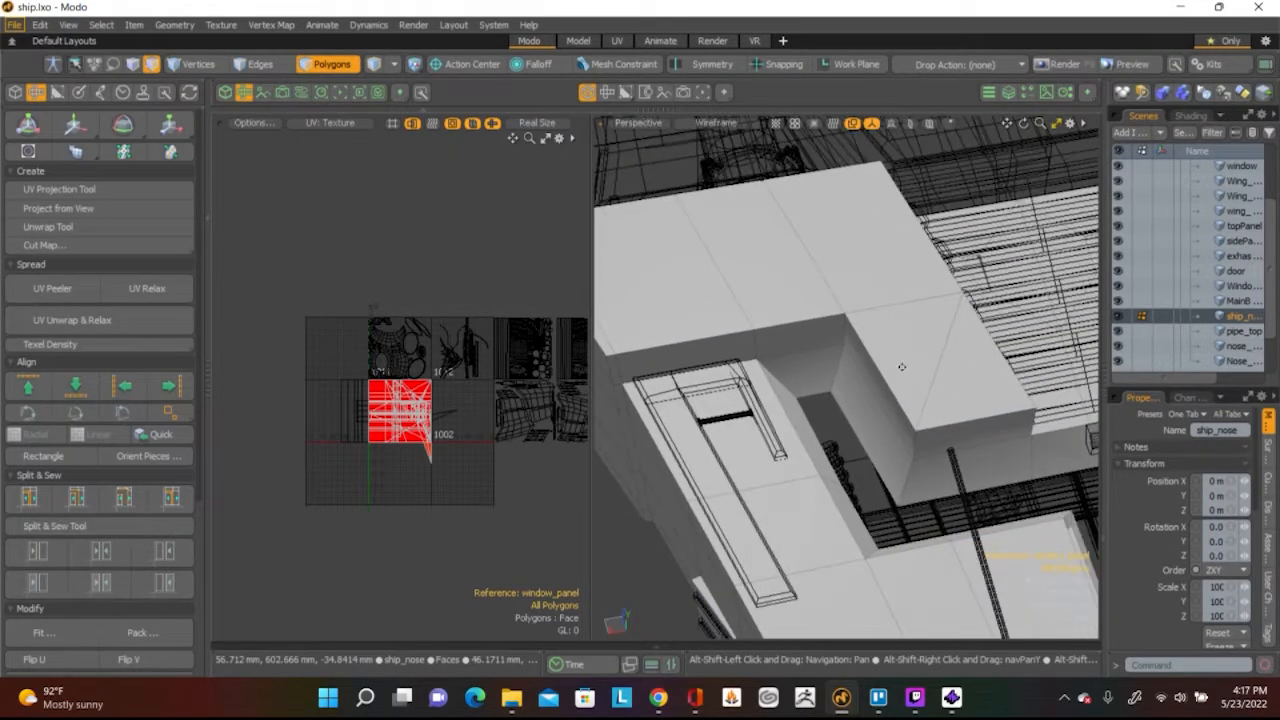
{"action": "left_click", "coordinate": [930, 345]}
{"action": "left_click", "coordinate": [835, 200], "text": "shift"}
{"action": "left_click", "coordinate": [708, 247], "text": "shift"}
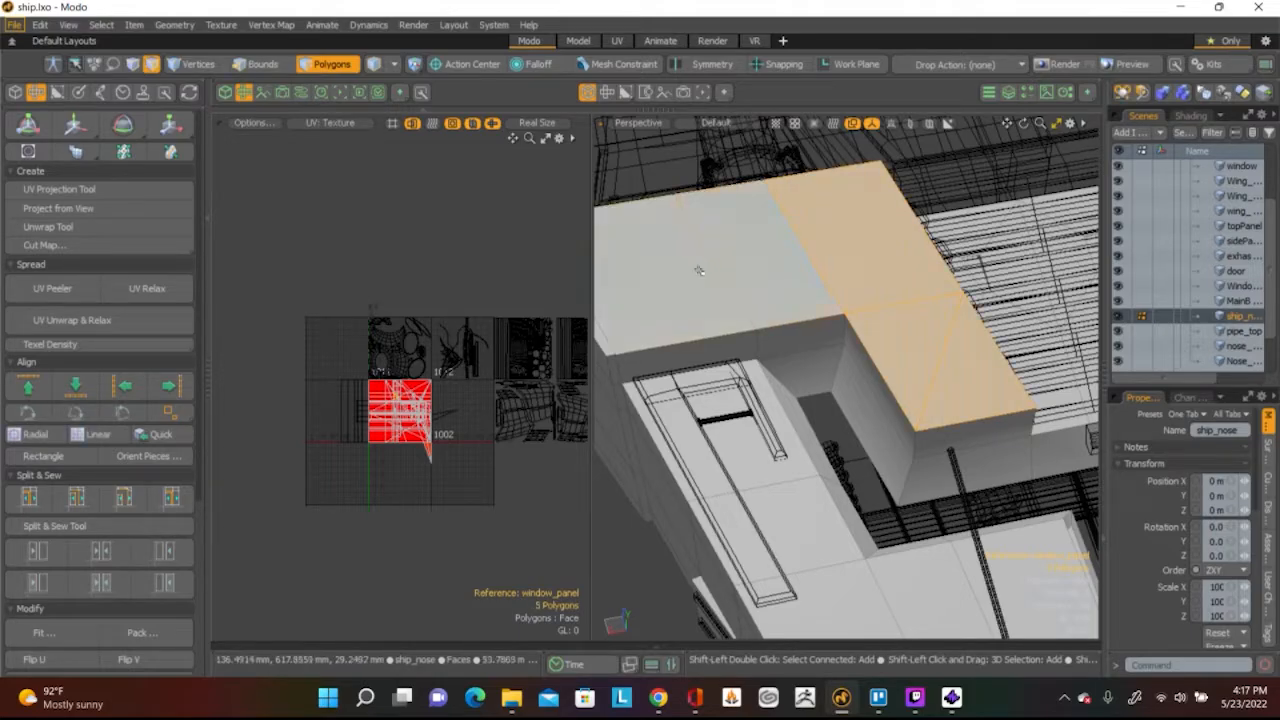
{"action": "left_click_drag", "start_coordinate": [718, 340], "coordinate": [638, 342], "text": "alt"}
{"action": "left_click", "coordinate": [638, 342], "text": "shift"}
{"action": "scroll", "coordinate": [814, 449], "scroll_direction": "down", "scroll_amount": 5}
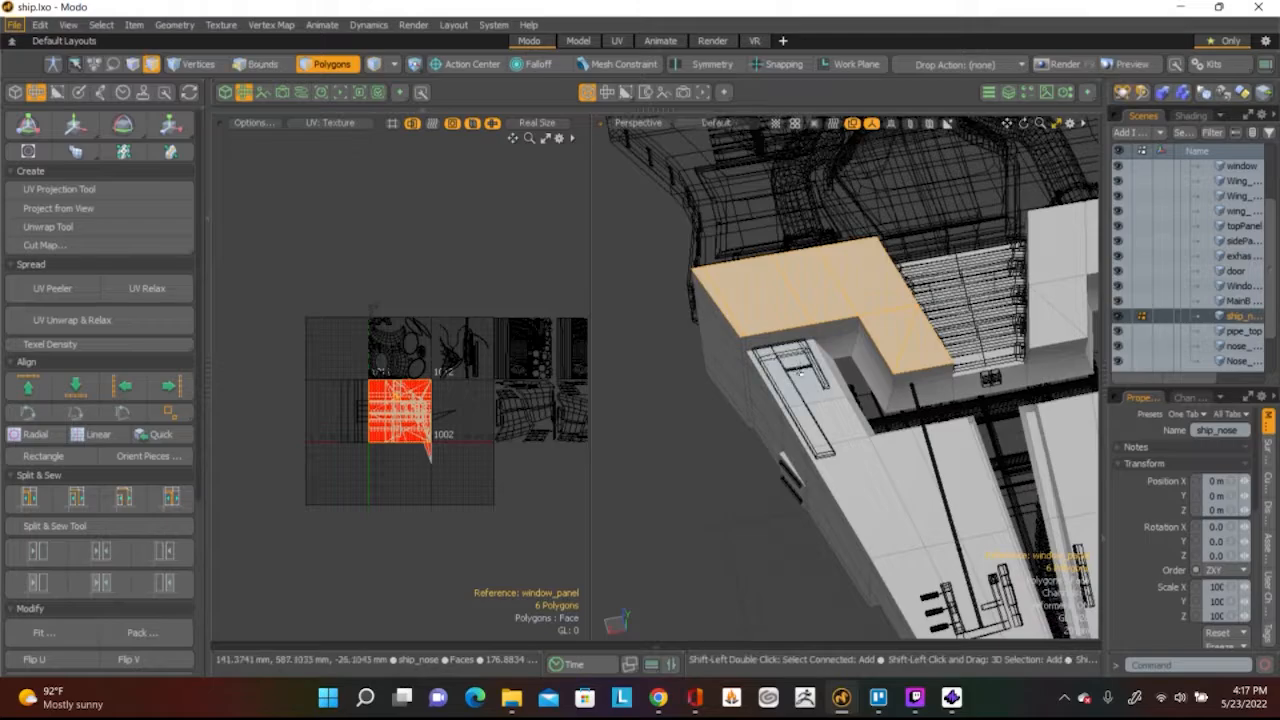
Add all top faces of the adjoining nose arm to the selection, from the cutout down to the front tip
{"action": "scroll", "coordinate": [820, 437], "scroll_direction": "up", "scroll_amount": 5}
{"action": "left_click", "coordinate": [820, 437], "text": "shift"}
{"action": "left_click_drag", "start_coordinate": [930, 540], "coordinate": [863, 303], "text": "alt+shift"}
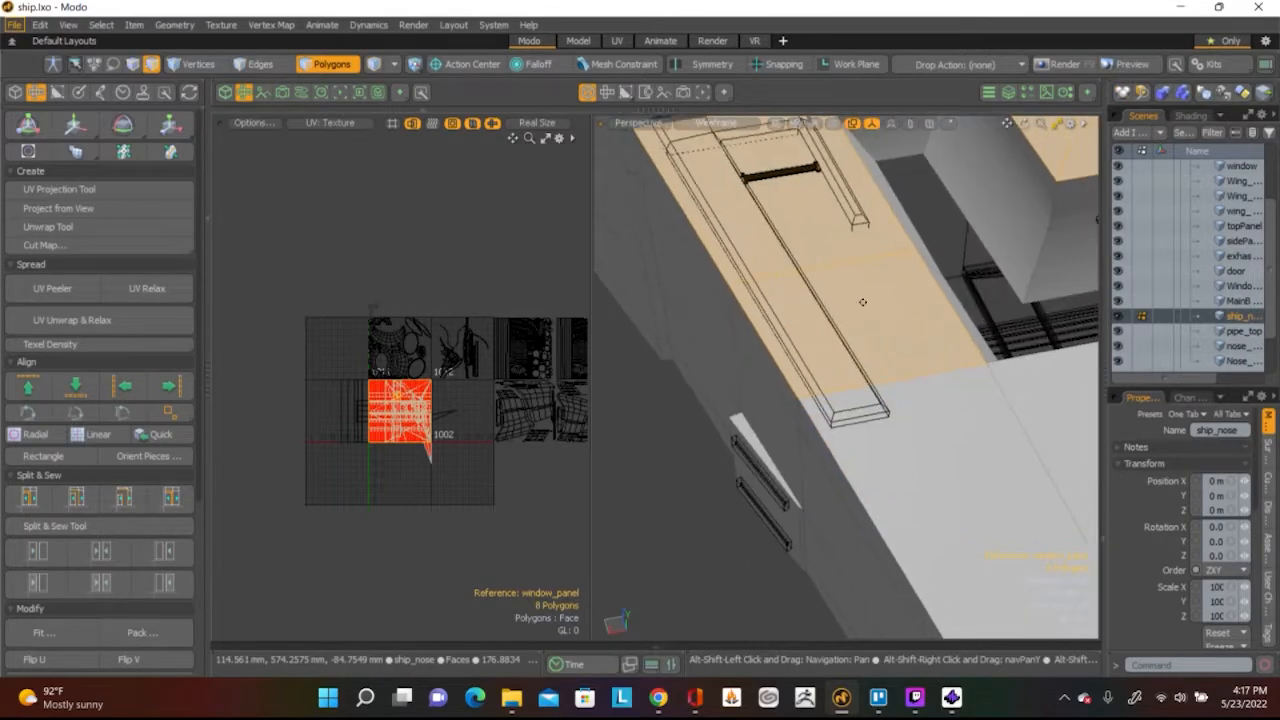
{"action": "mouse_move", "coordinate": [1032, 401]}
{"action": "left_mouse_down", "text": "alt"}
{"action": "mouse_move", "coordinate": [722, 376]}
{"action": "mouse_move", "coordinate": [865, 310]}
{"action": "mouse_move", "coordinate": [790, 360]}
{"action": "mouse_move", "coordinate": [780, 440]}
{"action": "left_mouse_up", "text": "alt"}
{"action": "left_click", "coordinate": [865, 309], "text": "shift"}
{"action": "mouse_move", "coordinate": [880, 536]}
{"action": "left_mouse_down", "text": "shift"}
{"action": "mouse_move", "coordinate": [810, 510]}
{"action": "mouse_move", "coordinate": [740, 590]}
{"action": "mouse_move", "coordinate": [780, 500]}
{"action": "left_mouse_up", "text": "shift"}
{"action": "left_click_drag", "start_coordinate": [820, 600], "coordinate": [853, 412], "text": "alt+shift"}
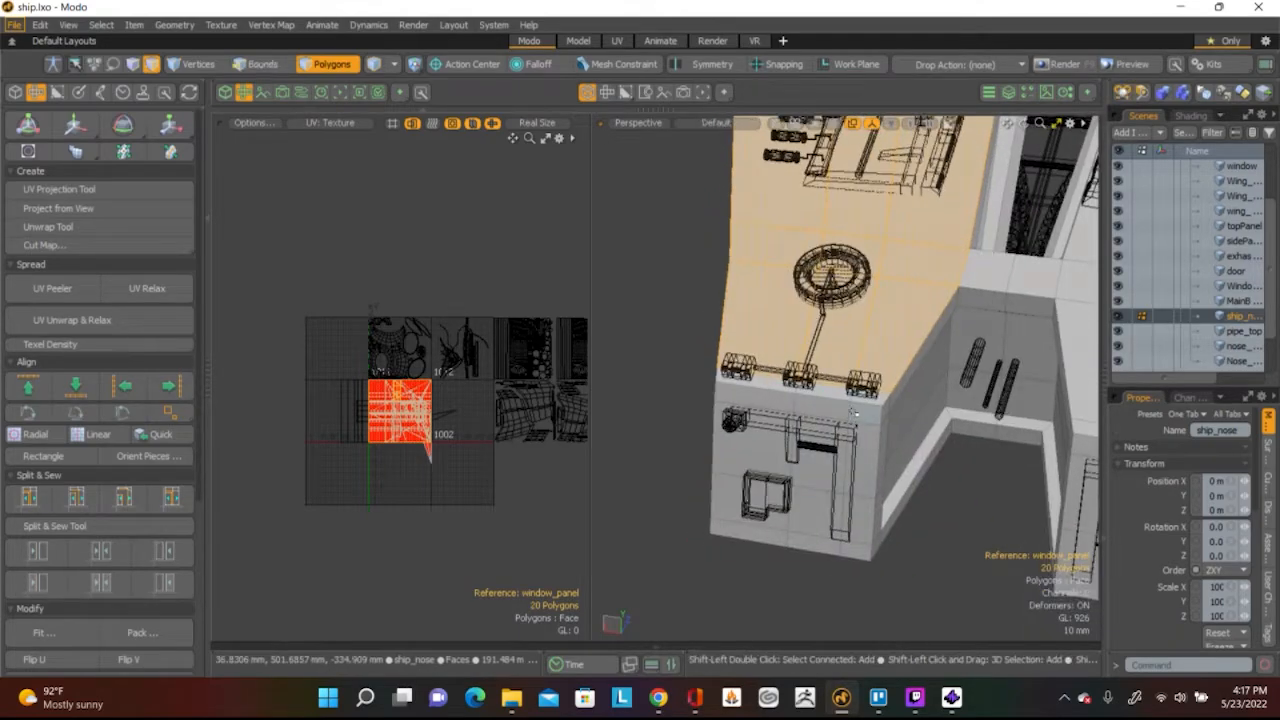
{"action": "scroll", "coordinate": [853, 412], "scroll_direction": "up", "scroll_amount": 3}
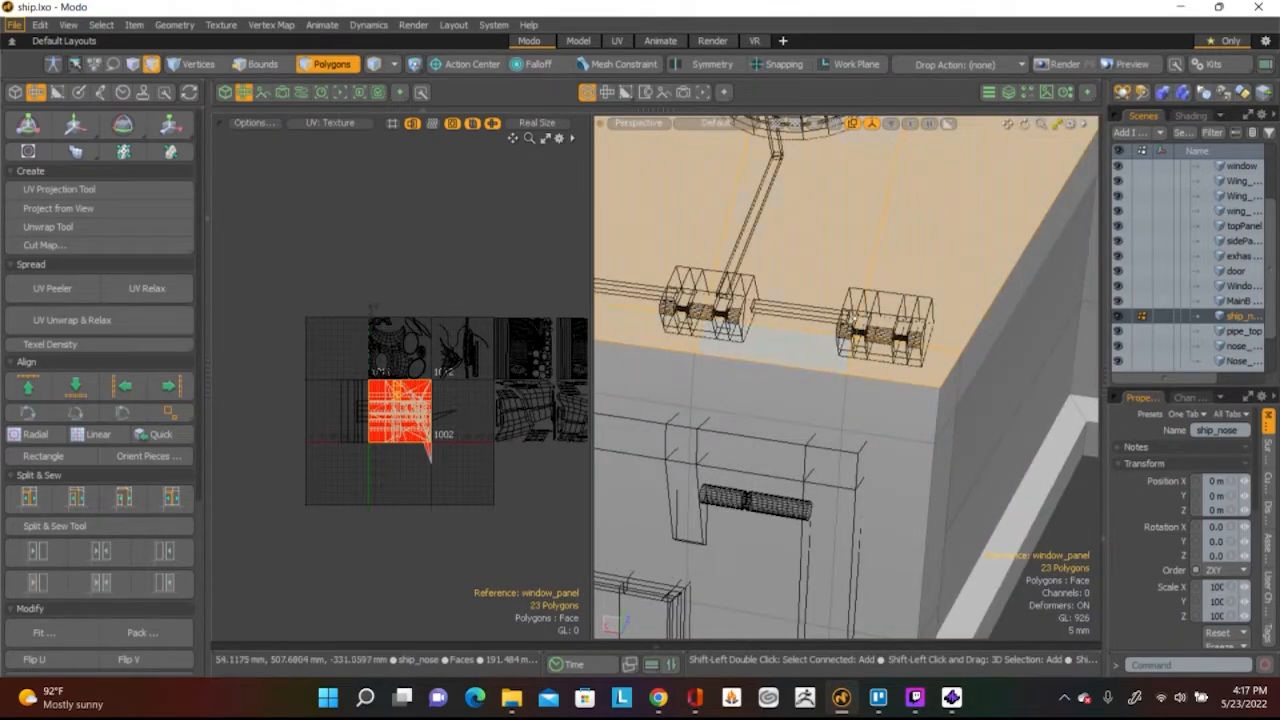
Add the top faces of the narrow bridge joining the two nose arms to the selection
{"action": "scroll", "coordinate": [853, 412], "scroll_direction": "down", "scroll_amount": 5}
{"action": "left_click_drag", "start_coordinate": [850, 400], "coordinate": [912, 363], "text": "alt"}
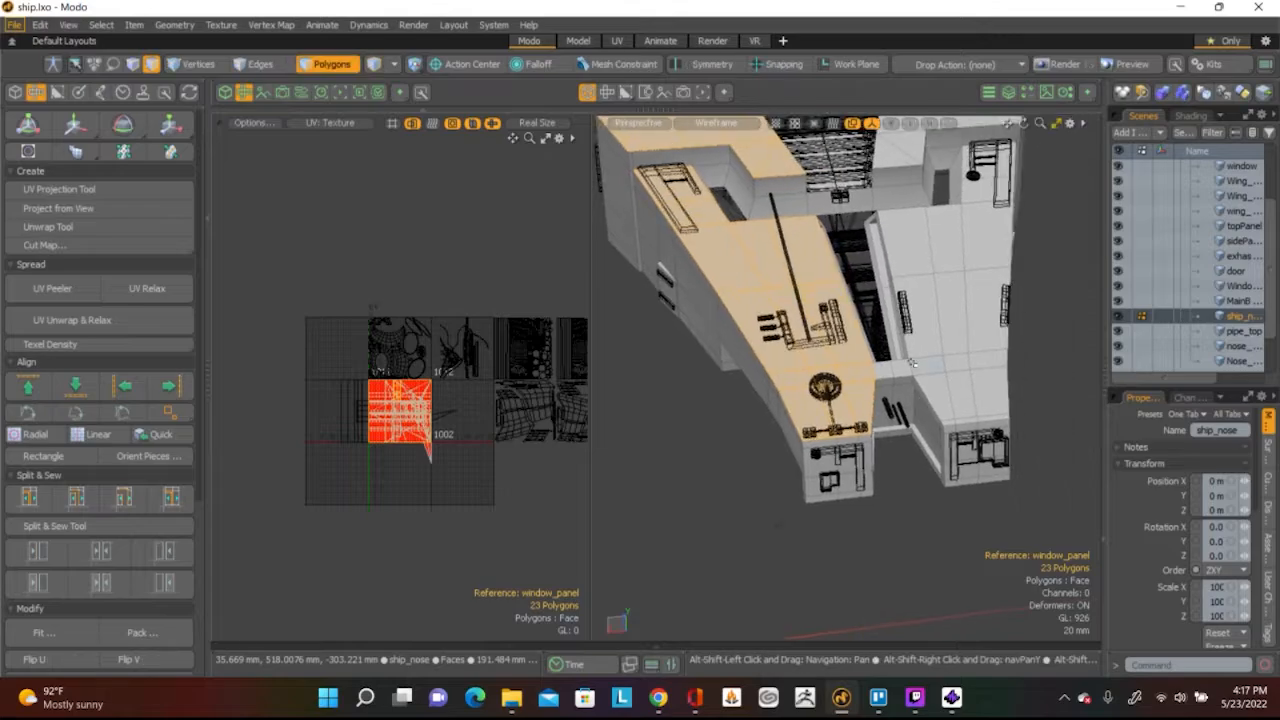
{"action": "scroll", "coordinate": [853, 385], "scroll_direction": "up", "scroll_amount": 5}
{"action": "left_click", "coordinate": [824, 384], "text": "shift"}
{"action": "left_click_drag", "start_coordinate": [947, 389], "coordinate": [886, 356], "text": "alt"}
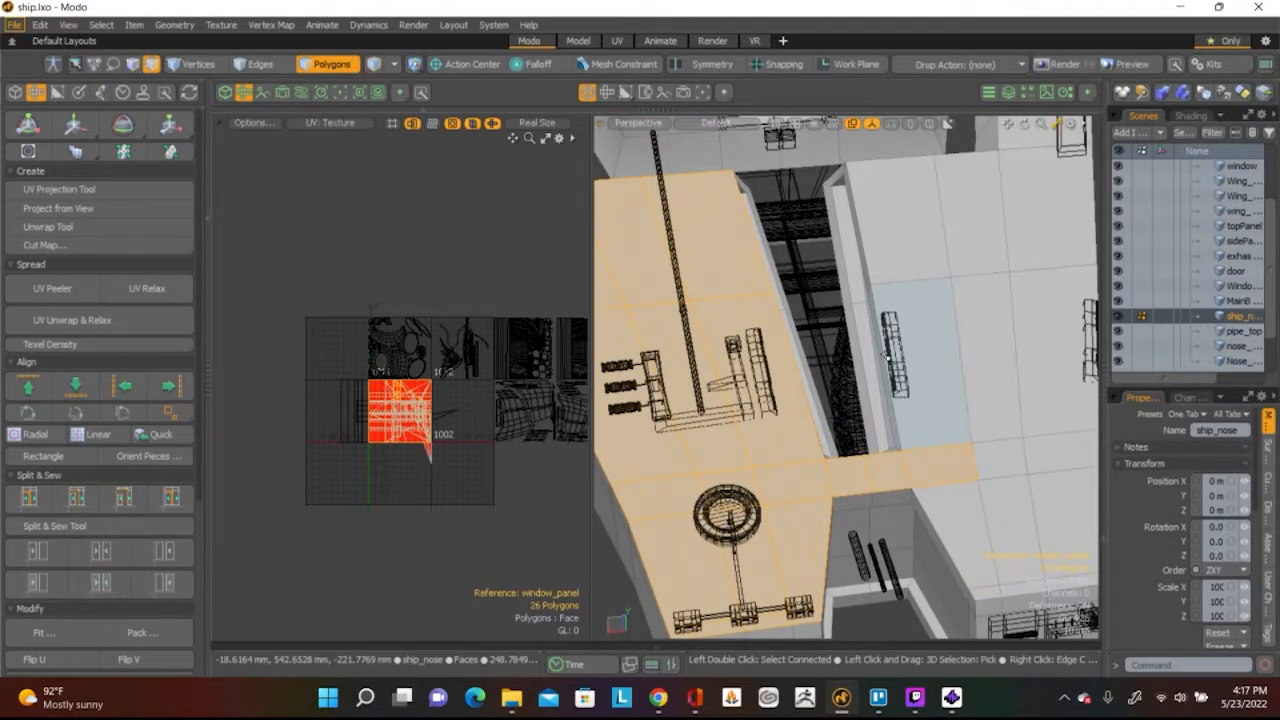
Add the top faces of the second nose arm to the selection, from its front tip up to the recessed cutout
{"action": "left_click_drag", "start_coordinate": [886, 356], "coordinate": [863, 415], "text": "alt"}
{"action": "scroll", "coordinate": [900, 418], "scroll_direction": "up", "scroll_amount": 3}
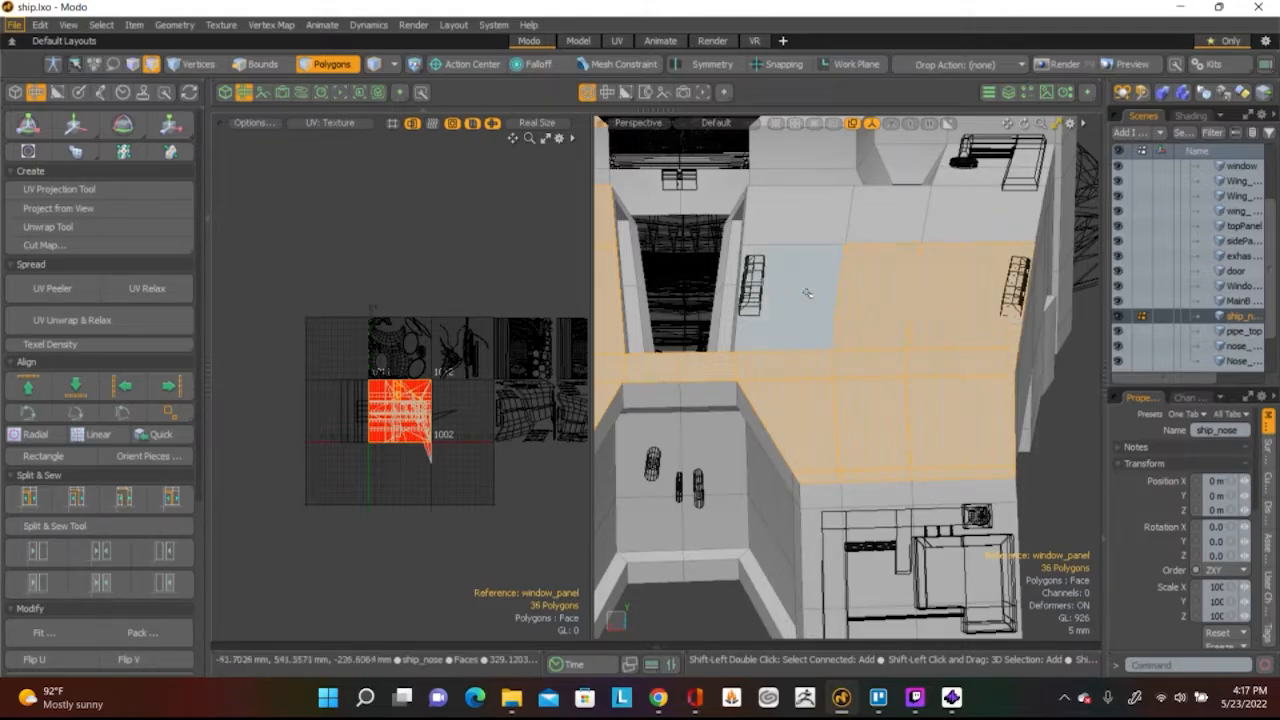
{"action": "left_click_drag", "start_coordinate": [838, 239], "coordinate": [797, 331], "text": "alt"}
{"action": "left_click_drag", "start_coordinate": [986, 289], "coordinate": [942, 419], "text": "alt"}
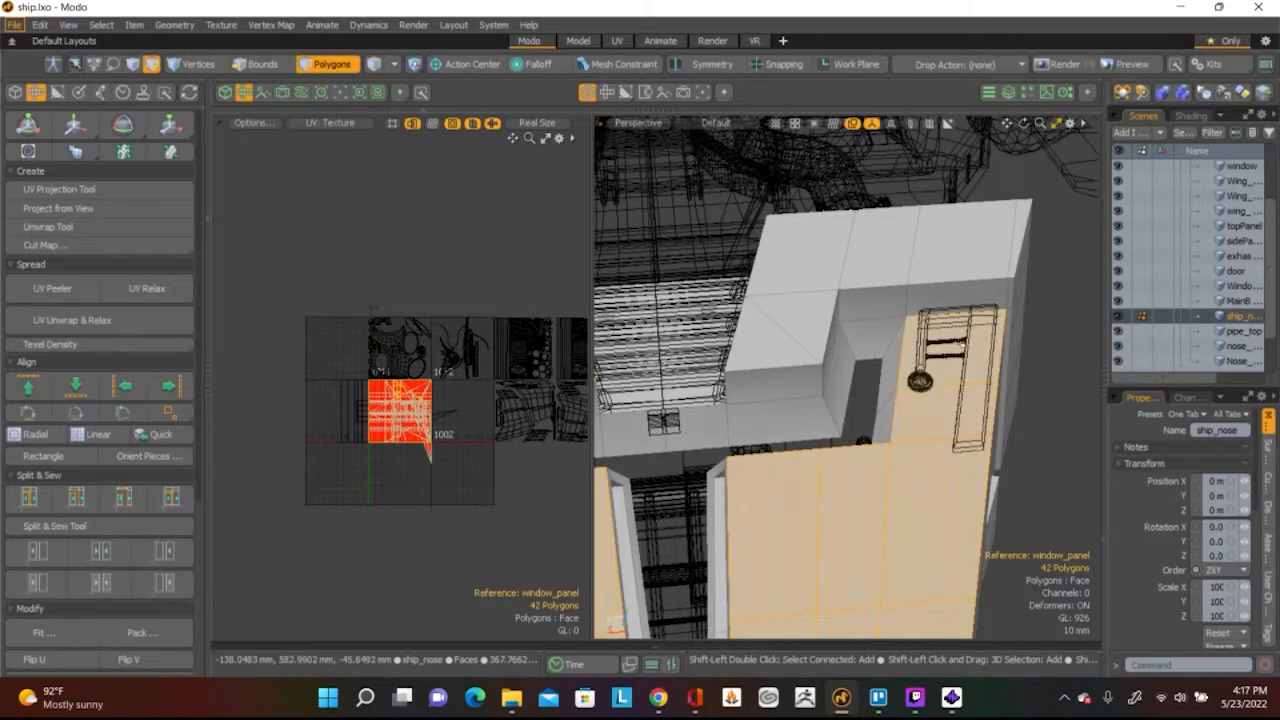
Add the top faces of the second arm's raised L-shaped block to the selection
{"action": "left_click", "coordinate": [971, 241], "text": "shift"}
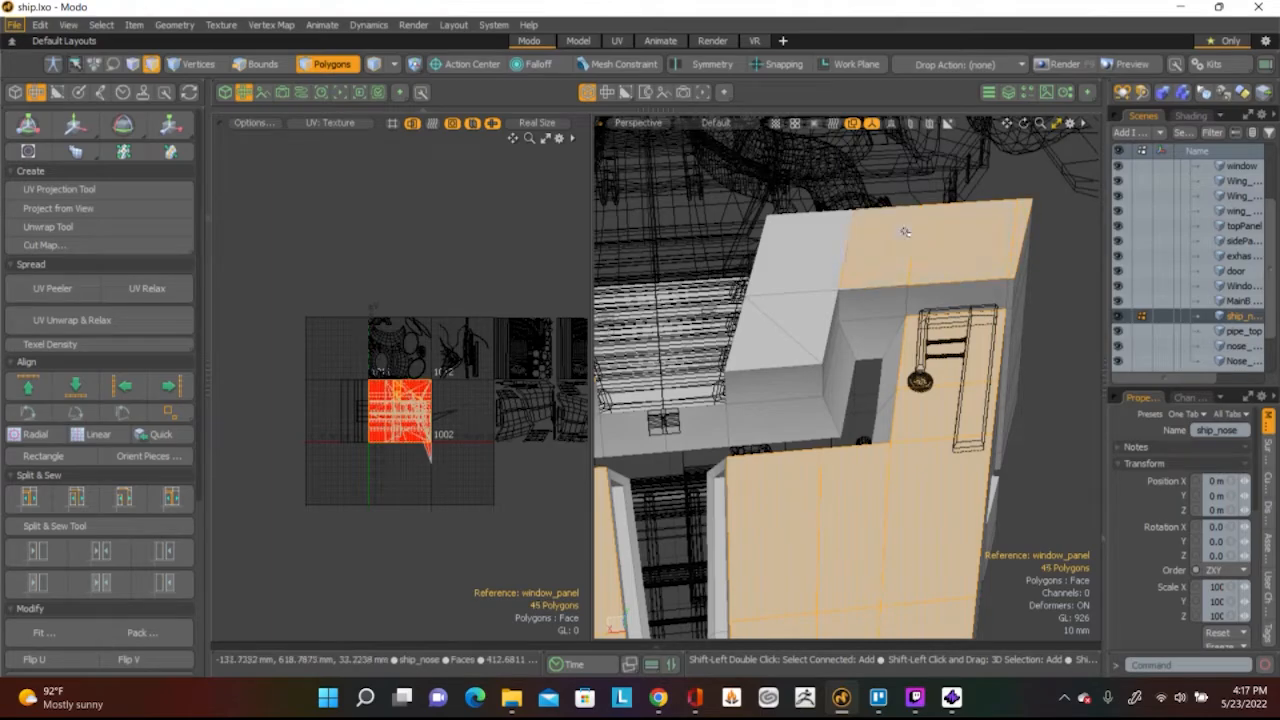
{"action": "scroll", "coordinate": [778, 340], "scroll_direction": "down", "scroll_amount": 3}
{"action": "left_click_drag", "start_coordinate": [778, 340], "coordinate": [1057, 275], "text": "alt"}
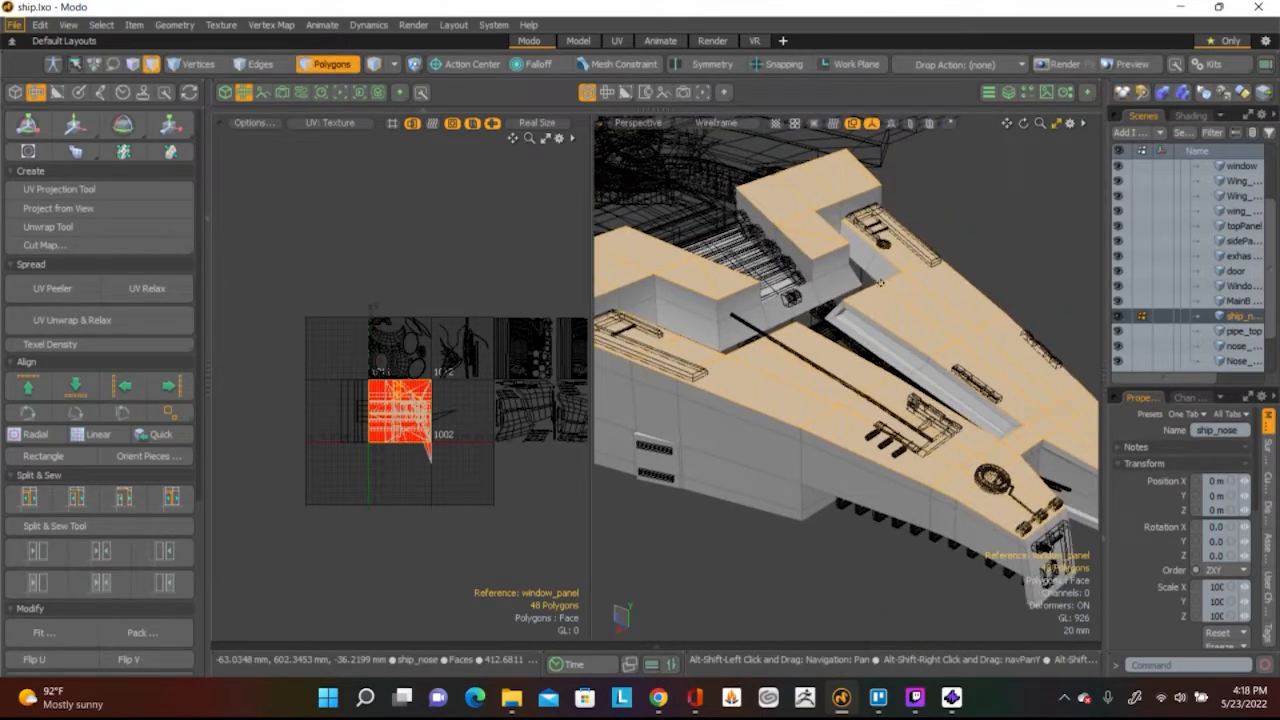
Try a cylindrical UV projection of the selected top faces on the Y, X and Z axes
{"action": "left_click", "coordinate": [102, 191]}
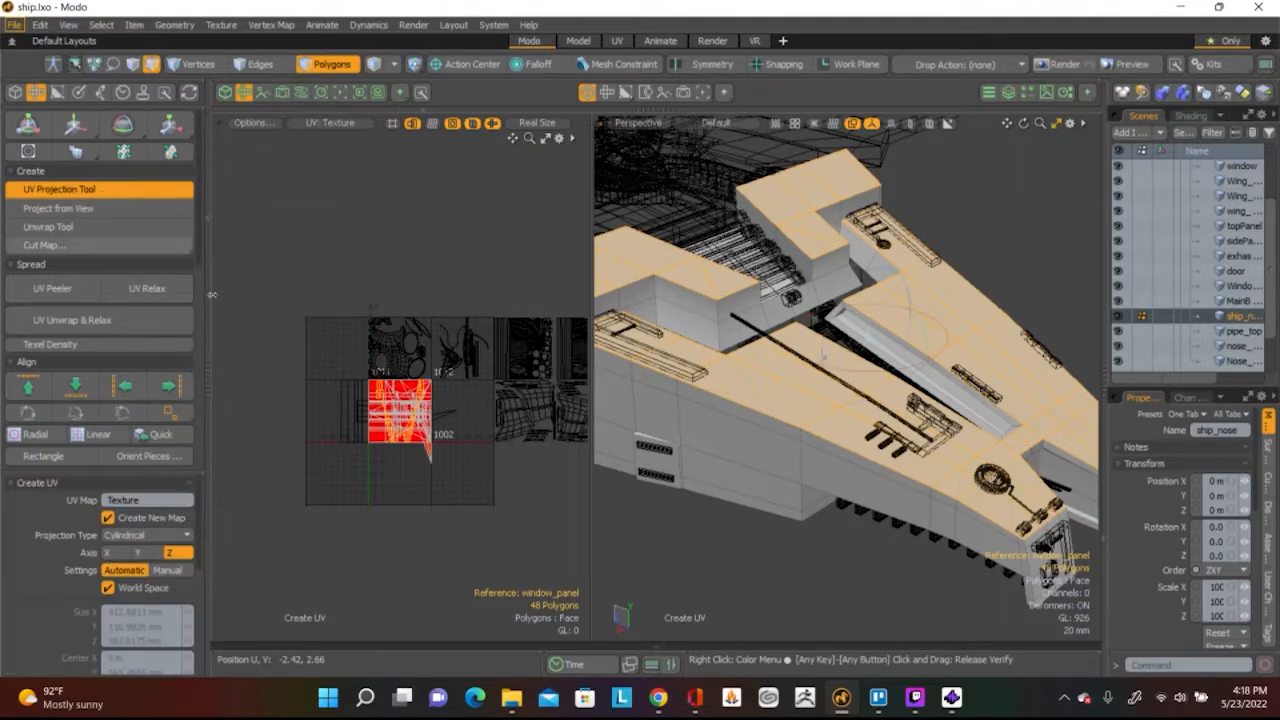
{"action": "scroll", "coordinate": [152, 530], "scroll_direction": "down", "scroll_amount": 5}
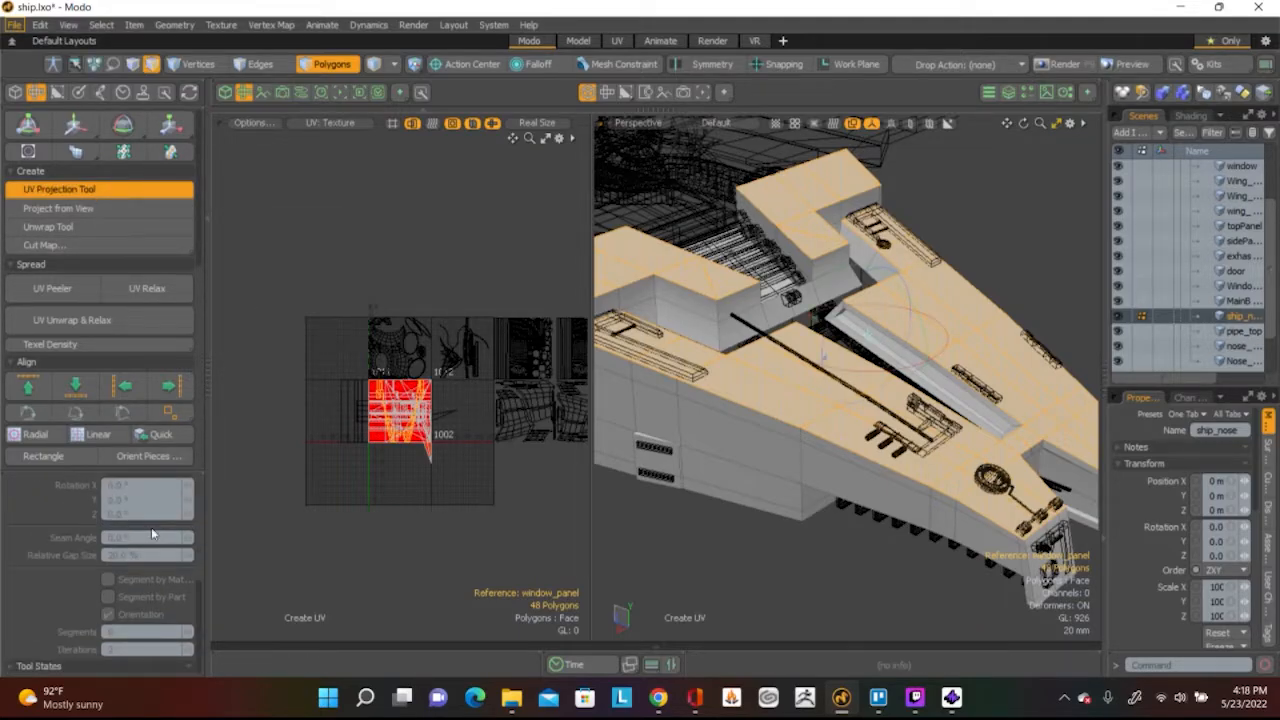
{"action": "scroll", "coordinate": [152, 530], "scroll_direction": "up", "scroll_amount": 5}
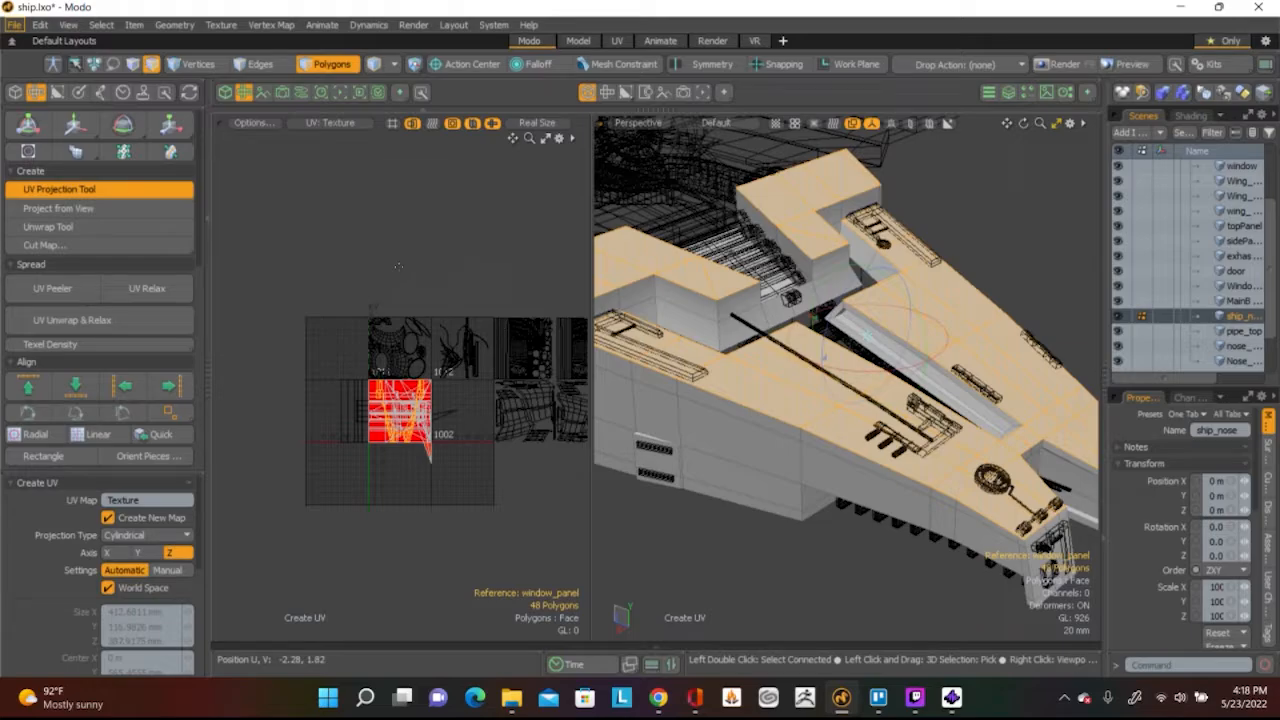
{"action": "left_click", "coordinate": [140, 552]}
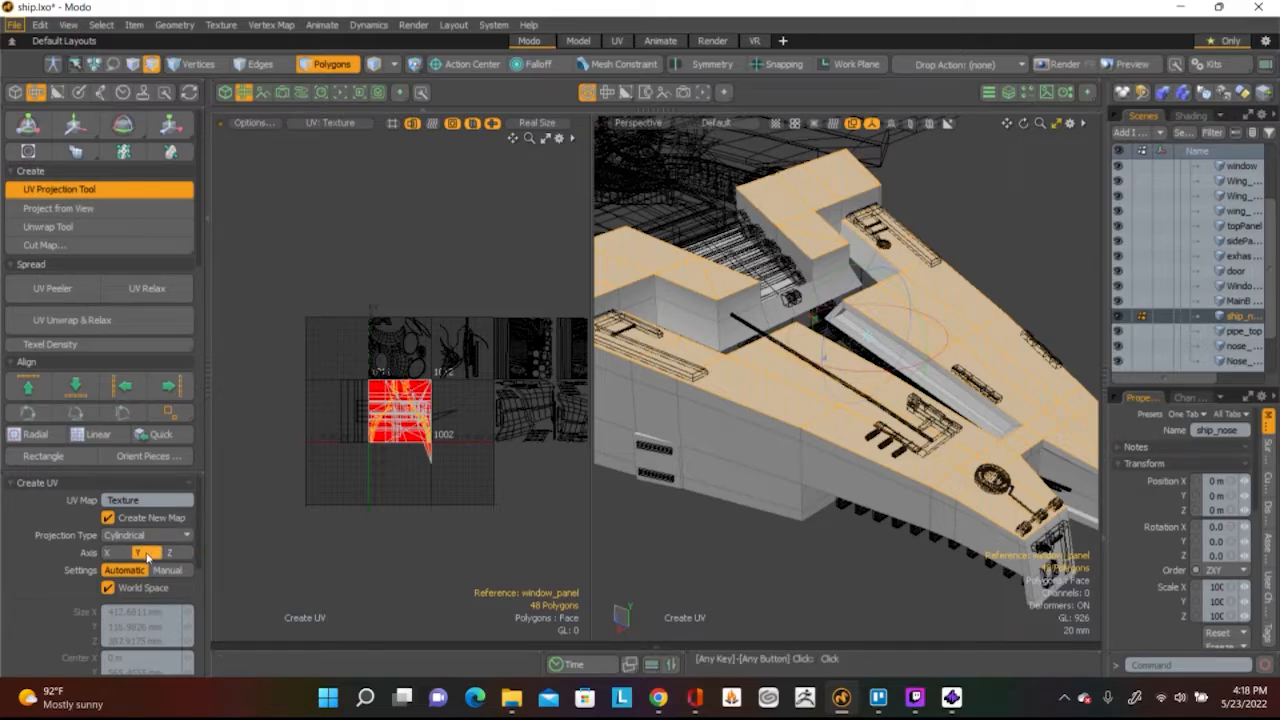
{"action": "left_click", "coordinate": [113, 552]}
{"action": "scroll", "coordinate": [399, 404], "scroll_direction": "up", "scroll_amount": 5}
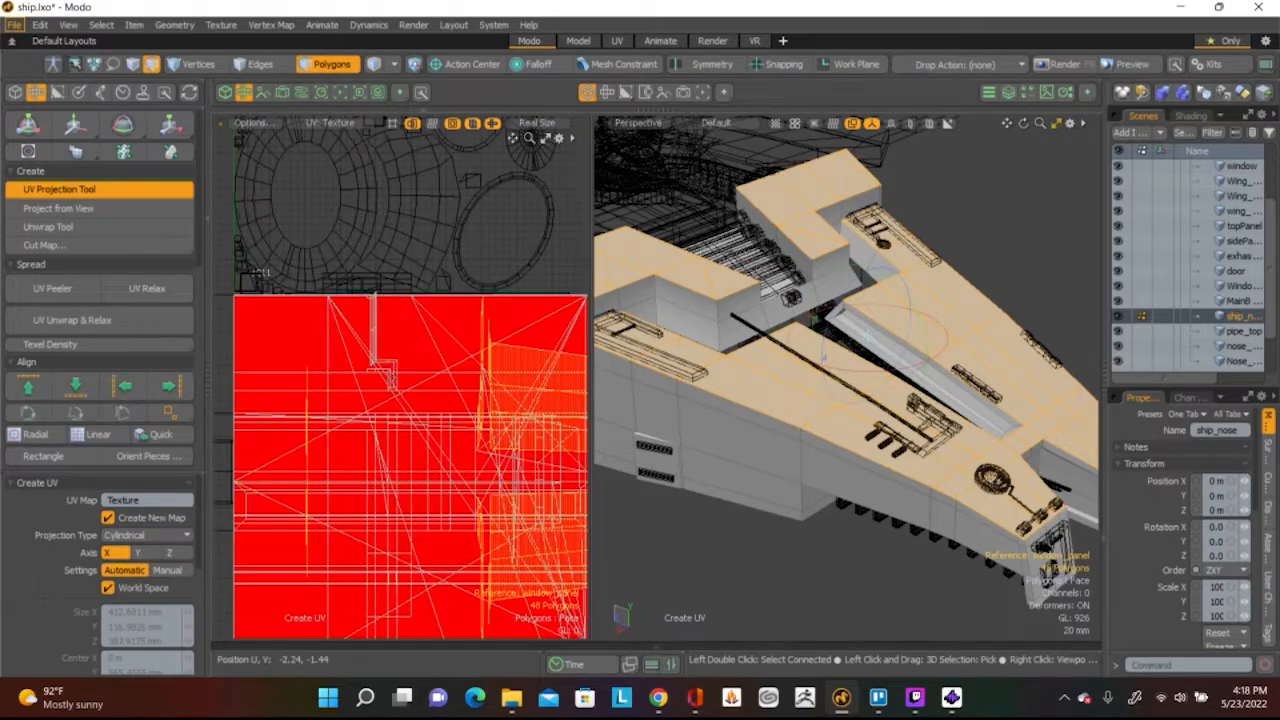
{"action": "scroll", "coordinate": [399, 404], "scroll_direction": "down", "scroll_amount": 2}
{"action": "left_click", "coordinate": [172, 555]}
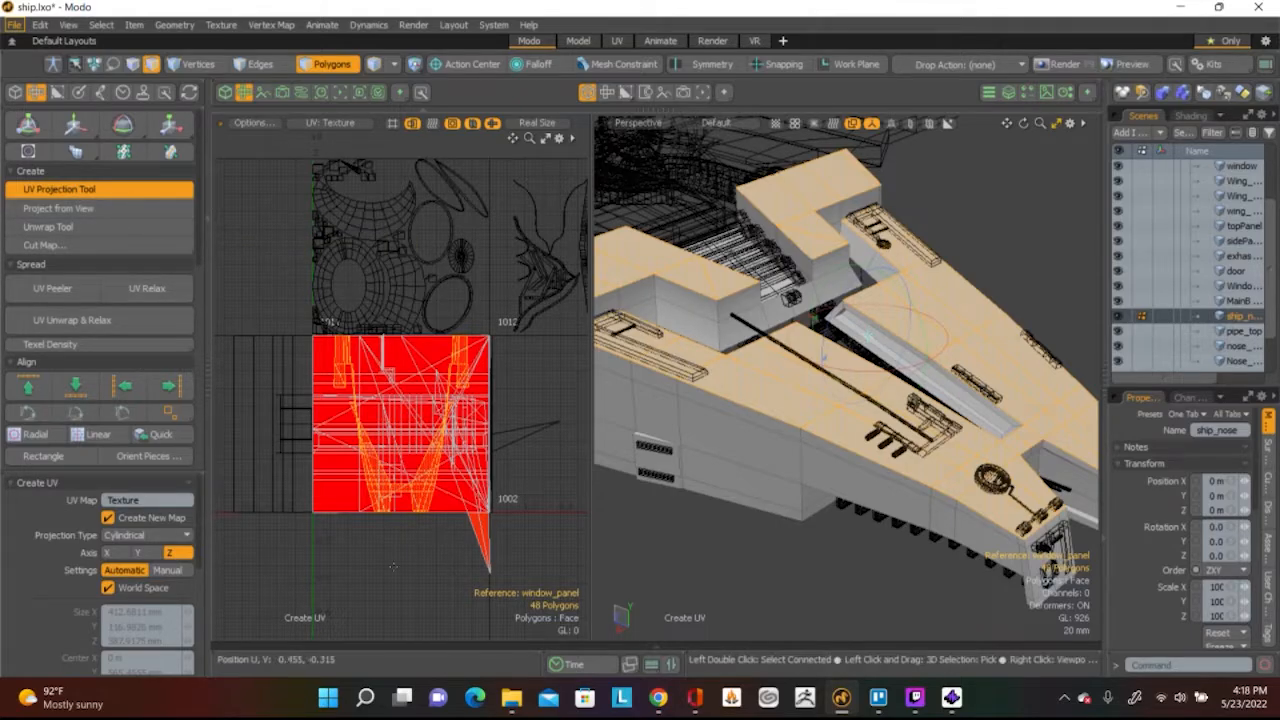
Move the cylindrically projected islands below the first UV tile, shifting them -1.06 in V
{"action": "scroll", "coordinate": [393, 566], "scroll_direction": "up", "scroll_amount": 5}
{"action": "scroll", "coordinate": [393, 566], "scroll_direction": "down", "scroll_amount": 8}
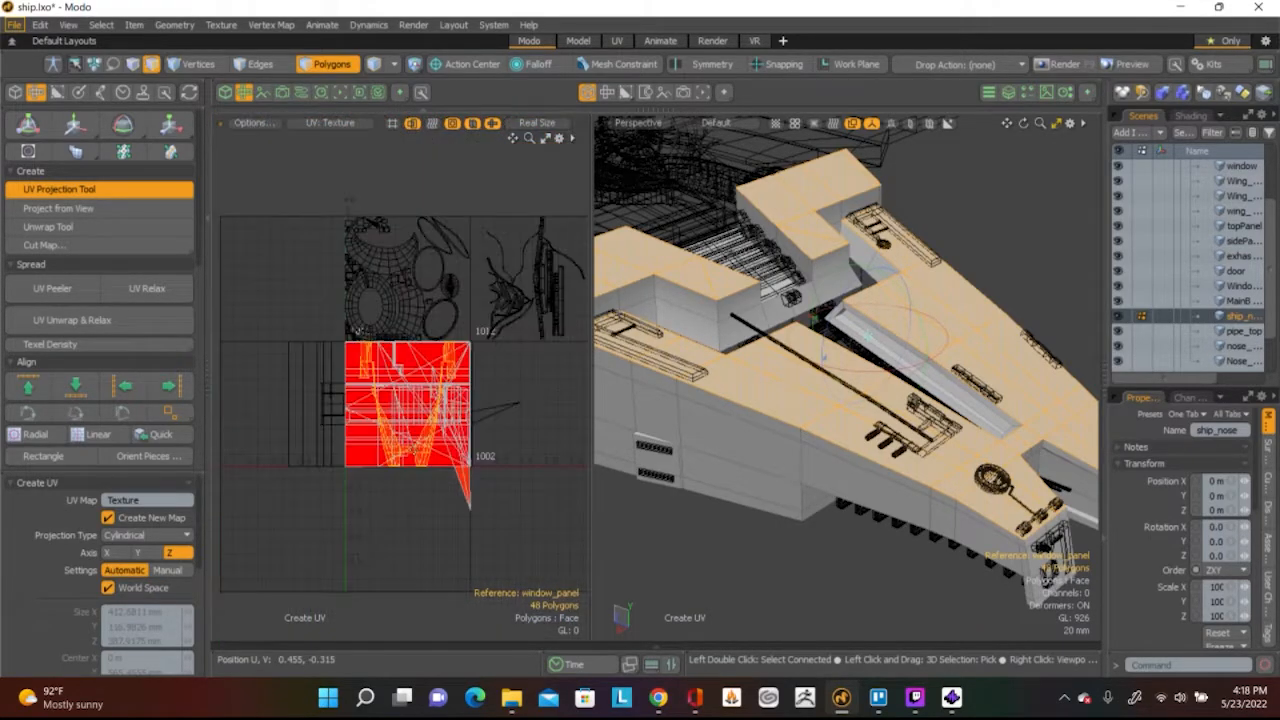
{"action": "key", "text": "w"}
{"action": "left_click_drag", "start_coordinate": [408, 330], "coordinate": [400, 377]}
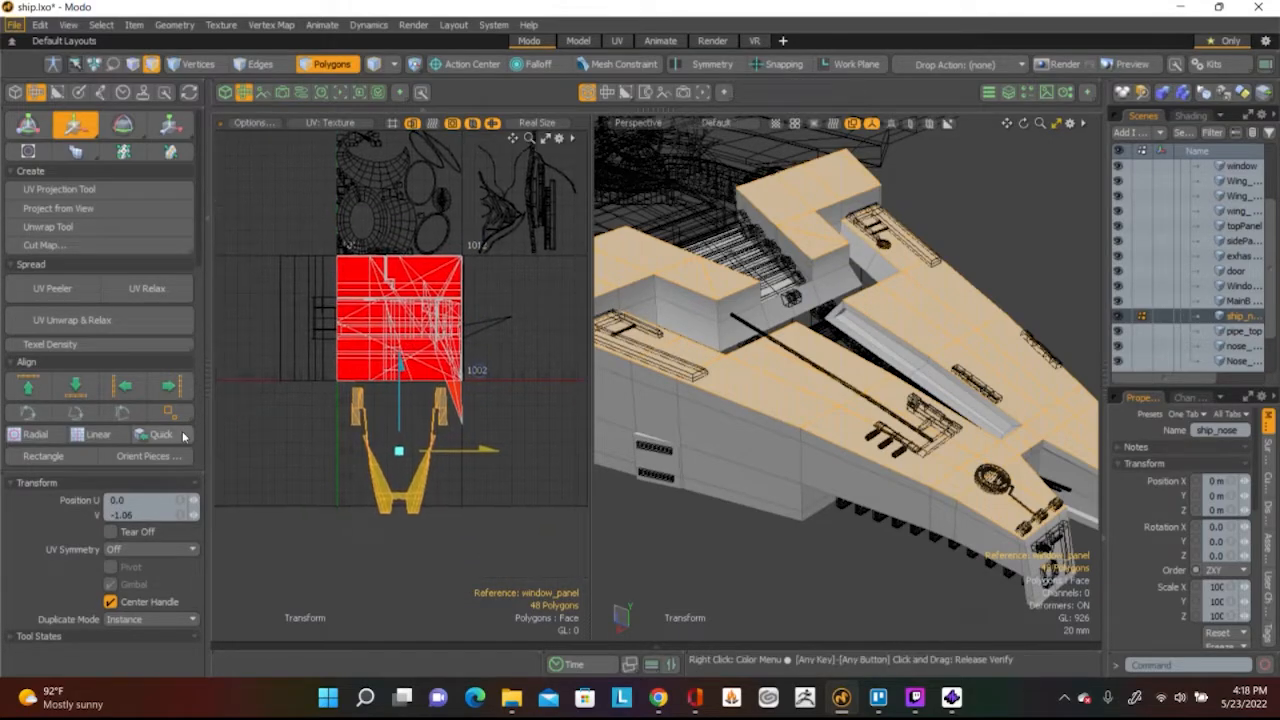
Reproject the selected top faces into the Texture UV map with a planar projection on the Y axis
{"action": "left_click", "coordinate": [95, 190]}
{"action": "left_click", "coordinate": [147, 552]}
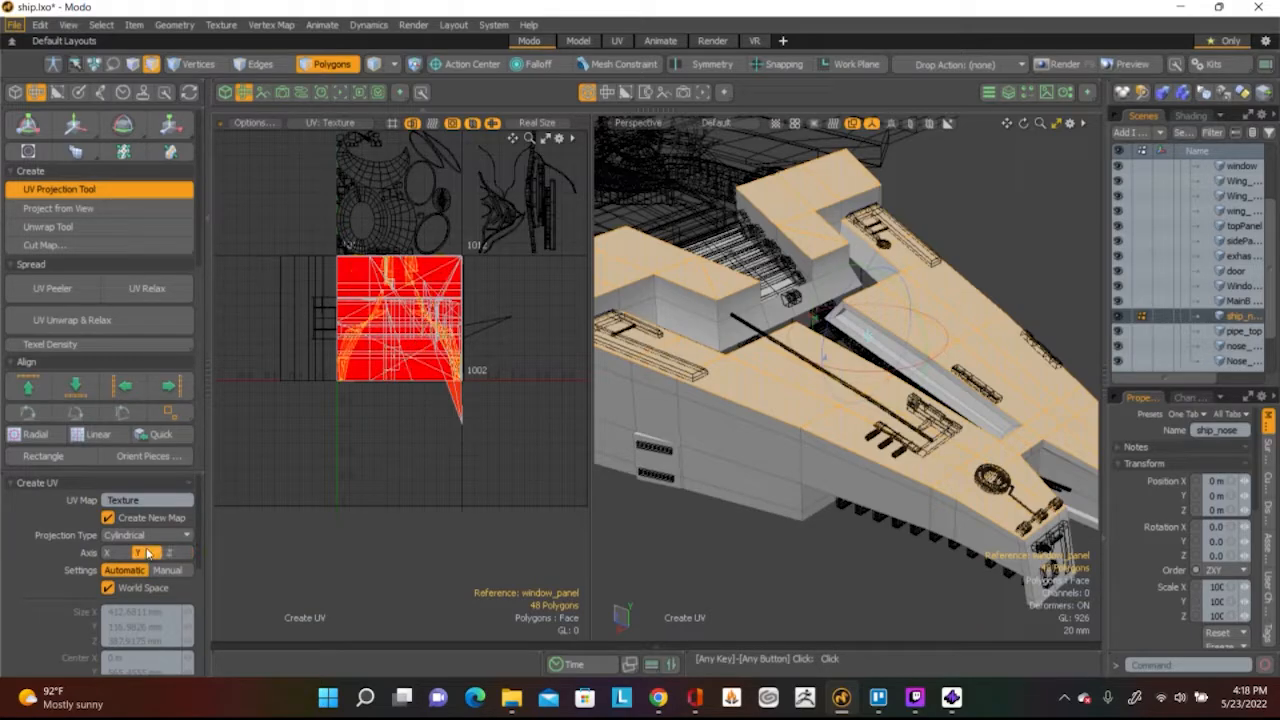
{"action": "left_click", "coordinate": [157, 538]}
{"action": "left_click", "coordinate": [145, 522]}
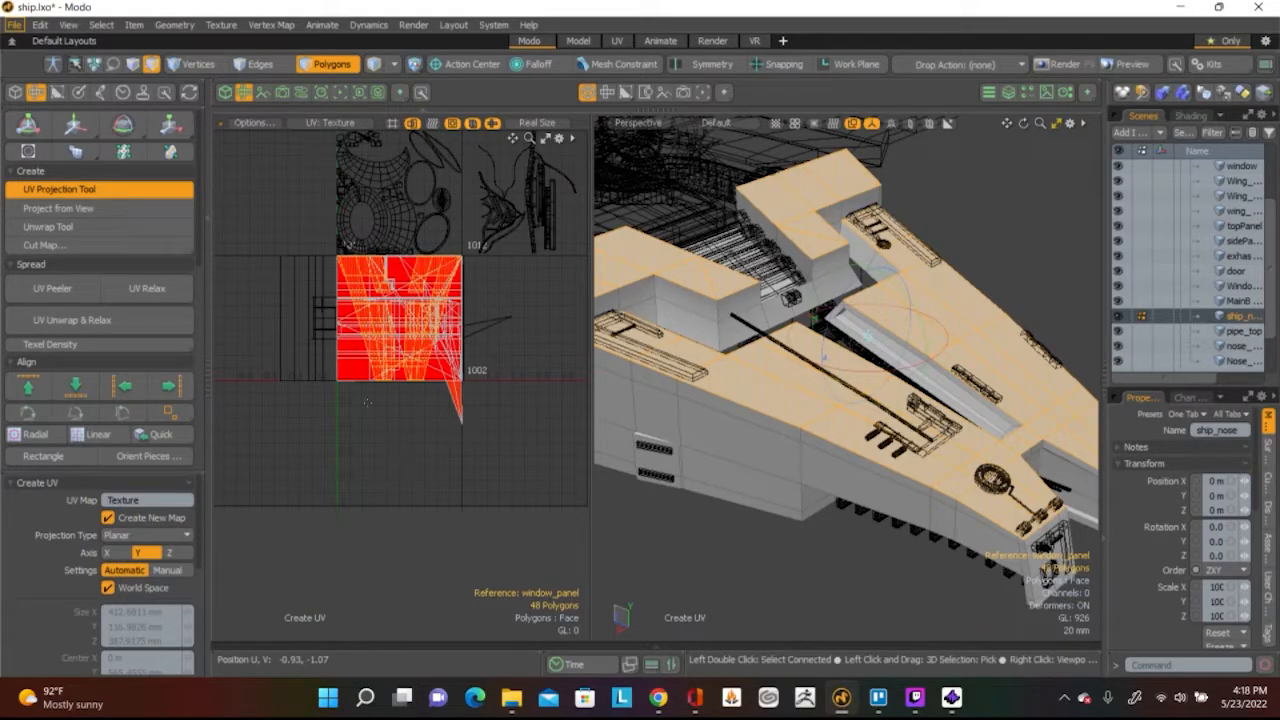
Move the planar-projected islands by -1.32 in V, below the overlapping UVs
{"action": "key", "text": "w"}
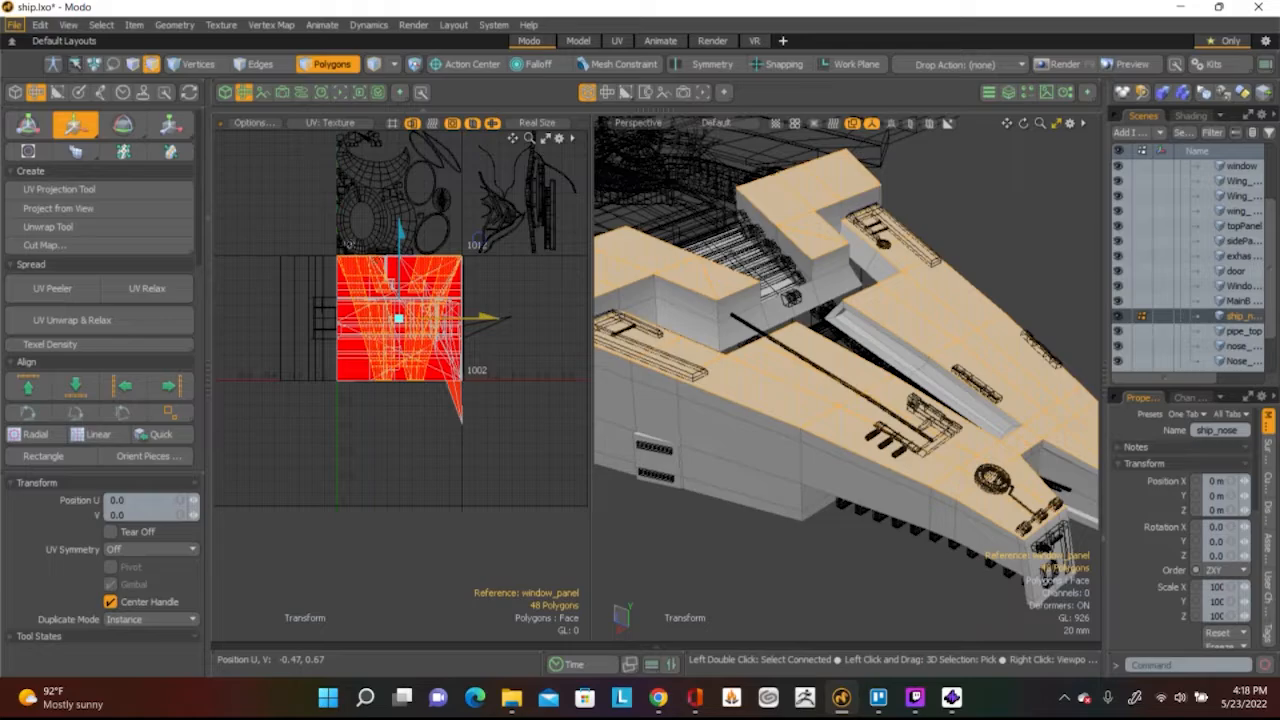
{"action": "left_click_drag", "start_coordinate": [401, 254], "coordinate": [429, 460]}
{"action": "scroll", "coordinate": [416, 443], "scroll_direction": "up", "scroll_amount": 2}
{"action": "scroll", "coordinate": [412, 442], "scroll_direction": "down", "scroll_amount": 1}
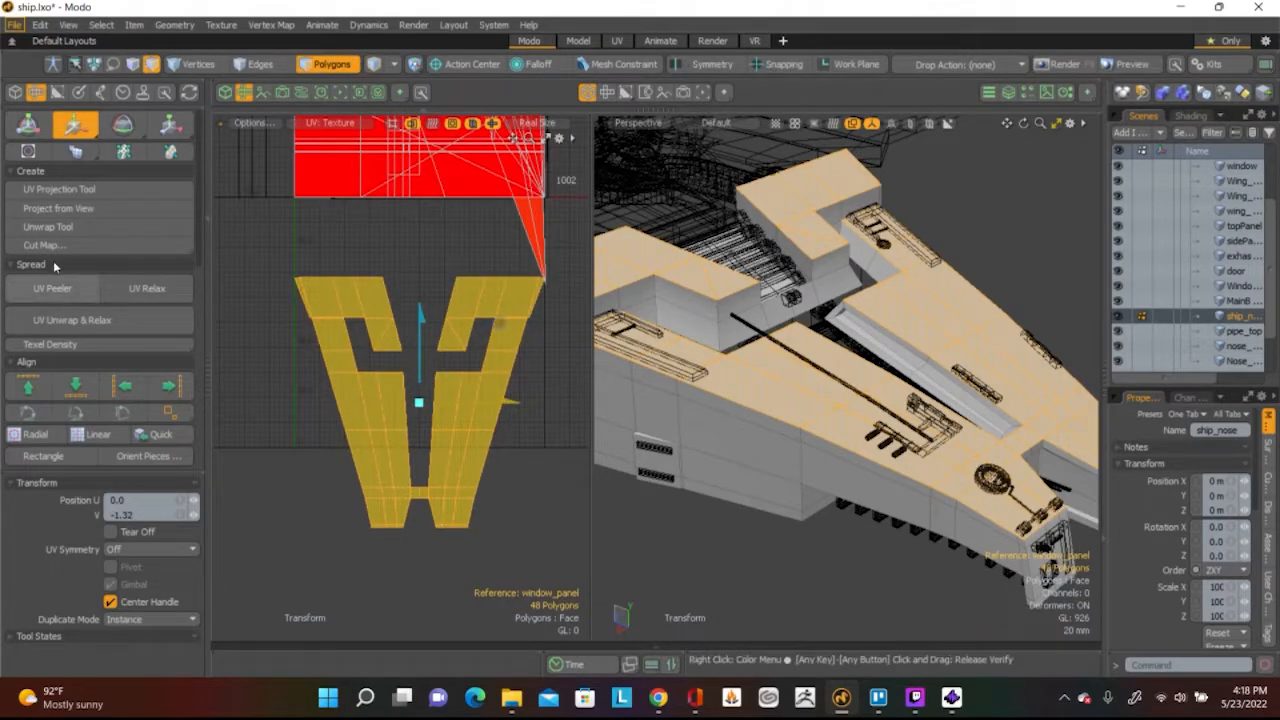
Apply UV Relax to the projected top-face islands and clear the polygon selection
{"action": "left_click", "coordinate": [124, 286]}
{"action": "left_click", "coordinate": [410, 257]}
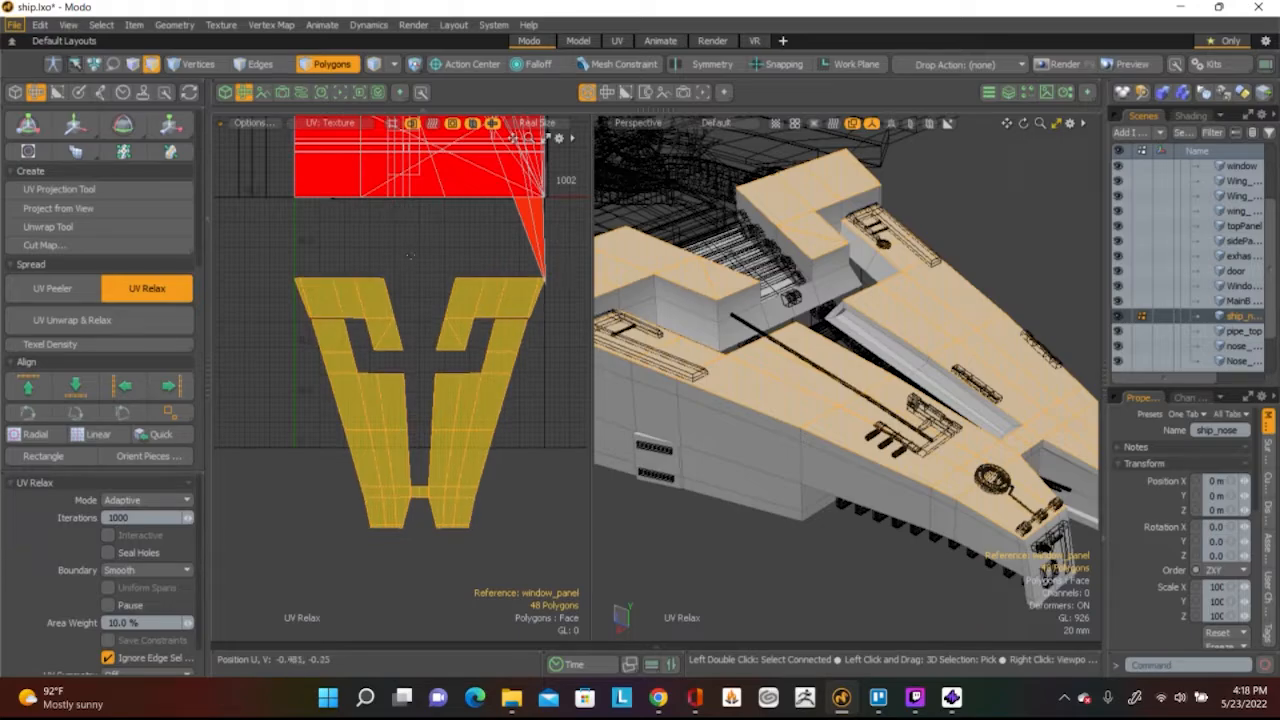
{"action": "key", "text": "space"}
{"action": "left_click", "coordinate": [394, 271]}
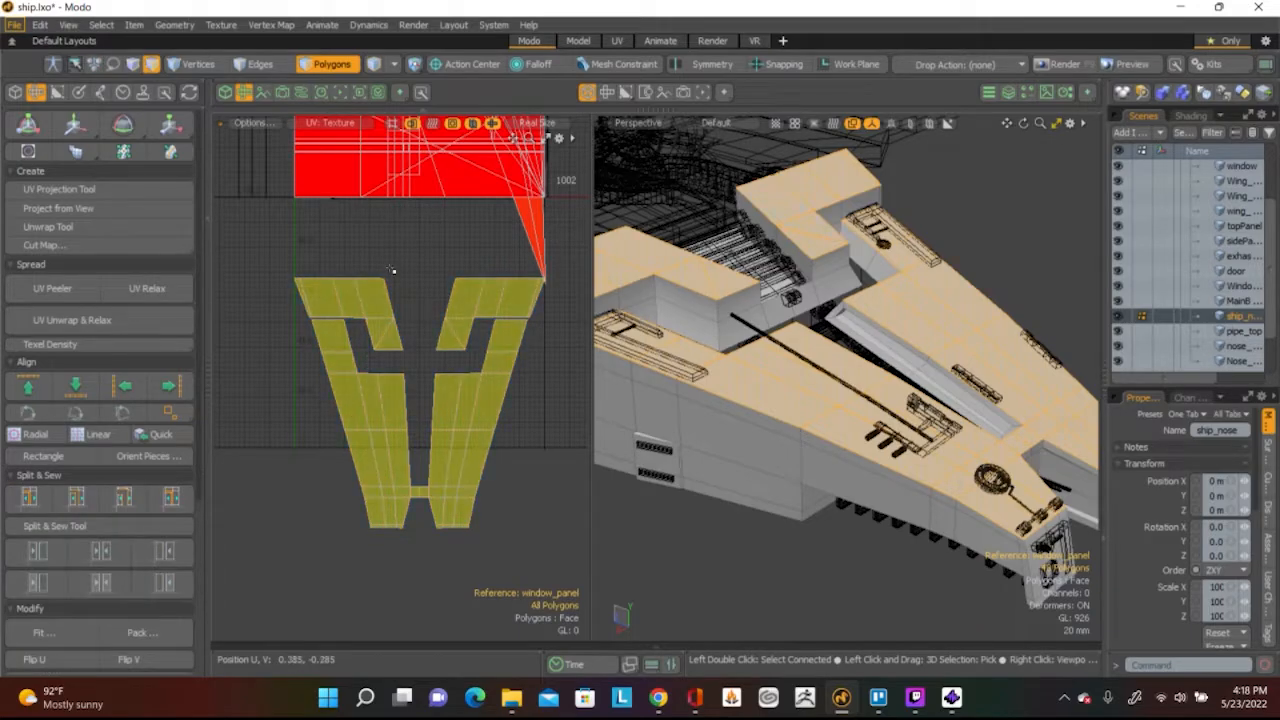
Select the main top island and both L-shaped block islands, and flip their UVs in U
{"action": "scroll", "coordinate": [415, 382], "scroll_direction": "up", "scroll_amount": 2}
{"action": "scroll", "coordinate": [380, 405], "scroll_direction": "down", "scroll_amount": 3}
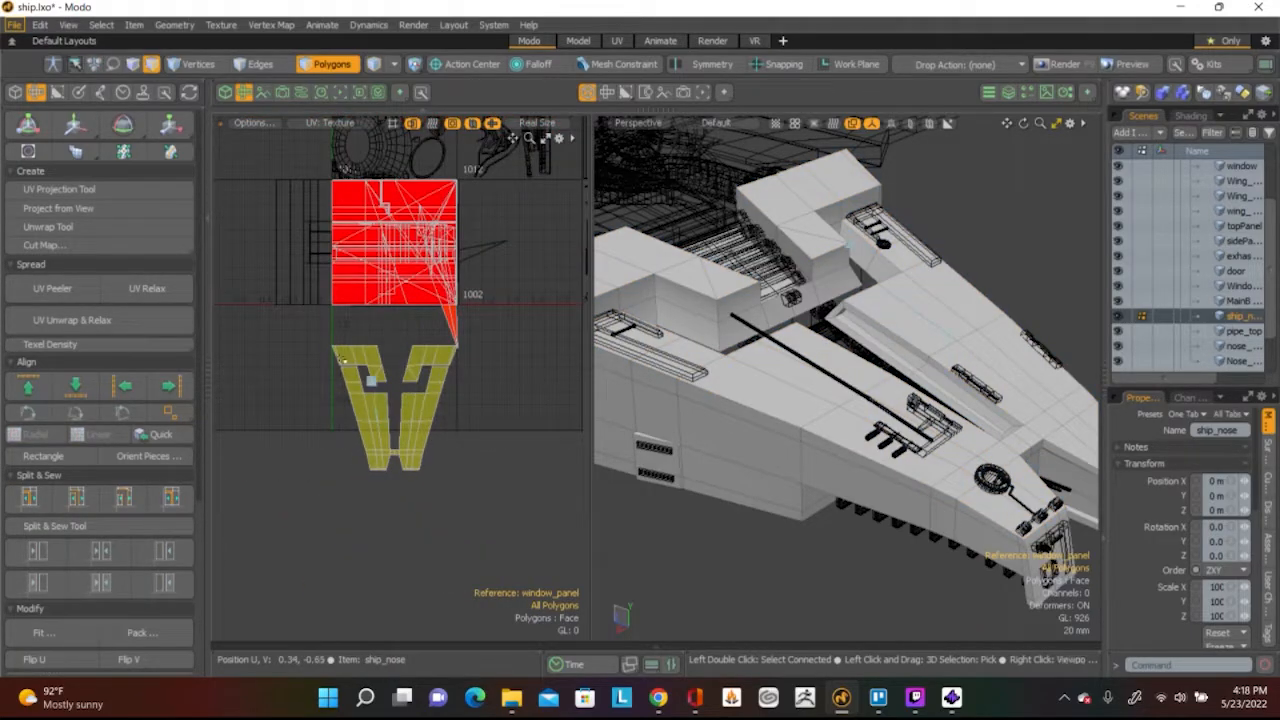
{"action": "scroll", "coordinate": [381, 371], "scroll_direction": "up", "scroll_amount": 3}
{"action": "double_click", "coordinate": [445, 468]}
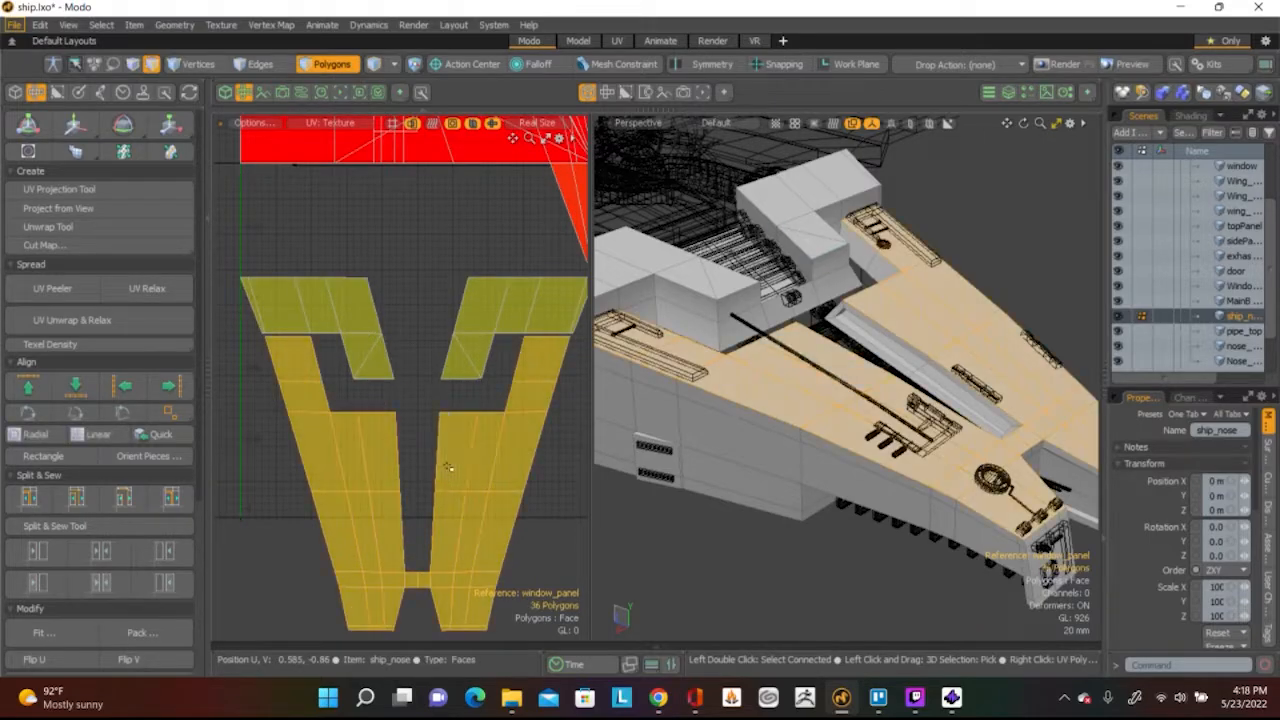
{"action": "double_click", "coordinate": [357, 305], "text": "shift"}
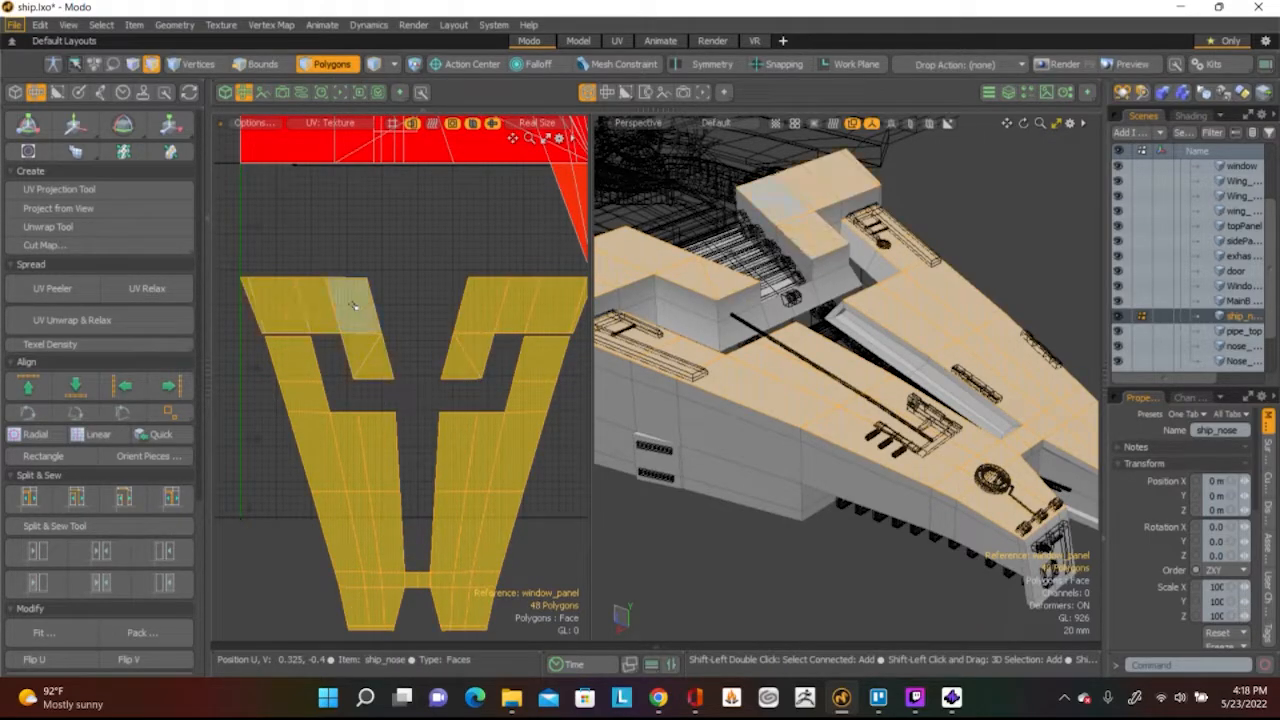
{"action": "scroll", "coordinate": [160, 480], "scroll_direction": "down", "scroll_amount": 4}
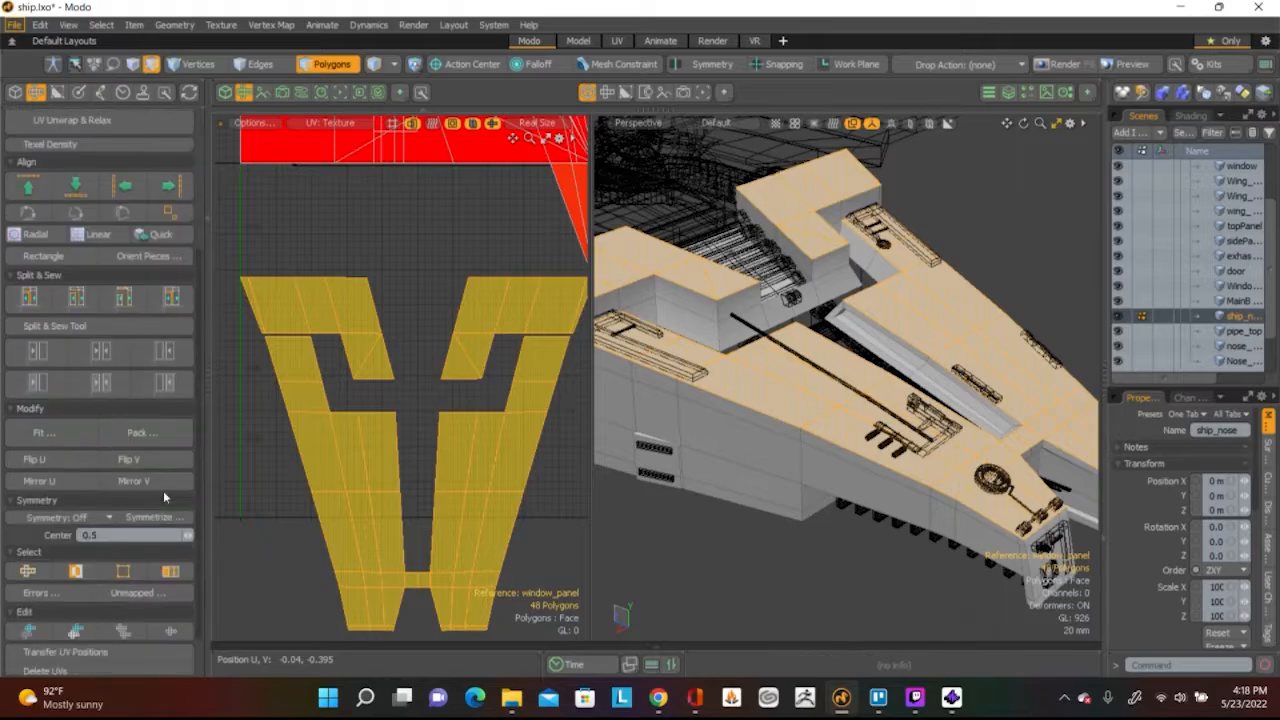
{"action": "left_click", "coordinate": [83, 460]}
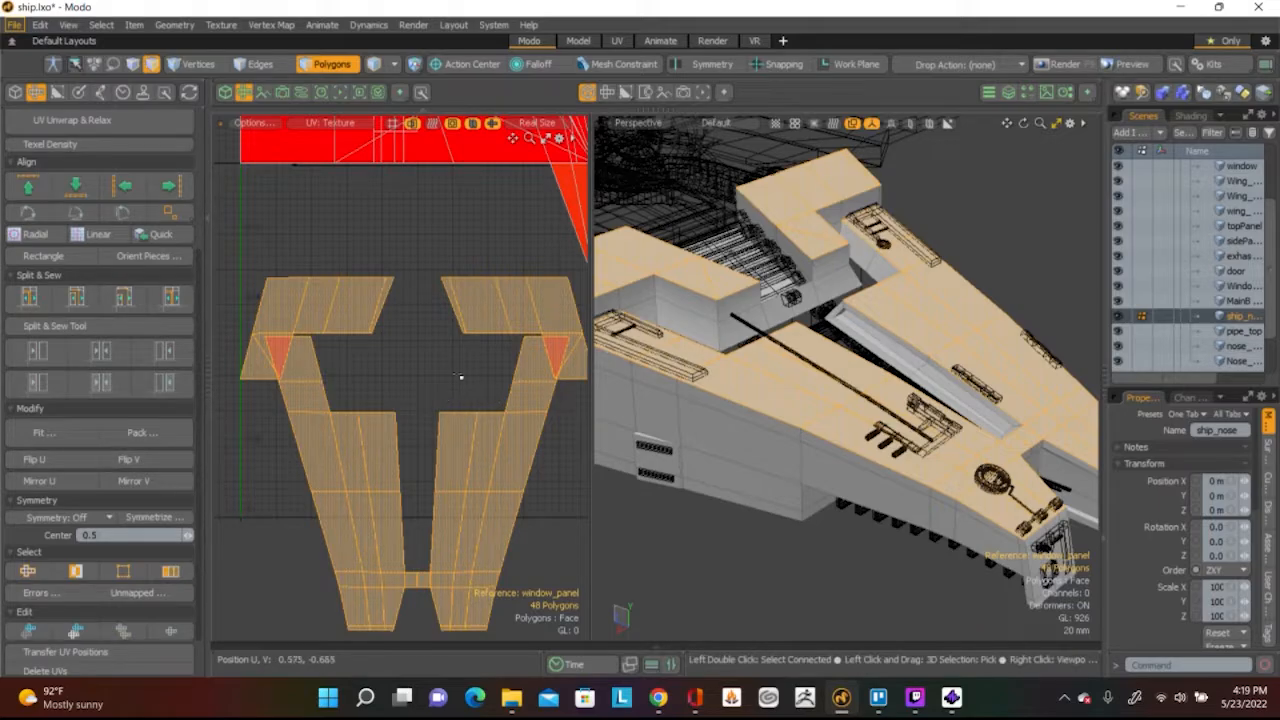
Select only the second arm's L-shaped block island, shift it -0.125 in U off the main island, and try flipping it in V
{"action": "scroll", "coordinate": [450, 376], "scroll_direction": "down", "scroll_amount": 1}
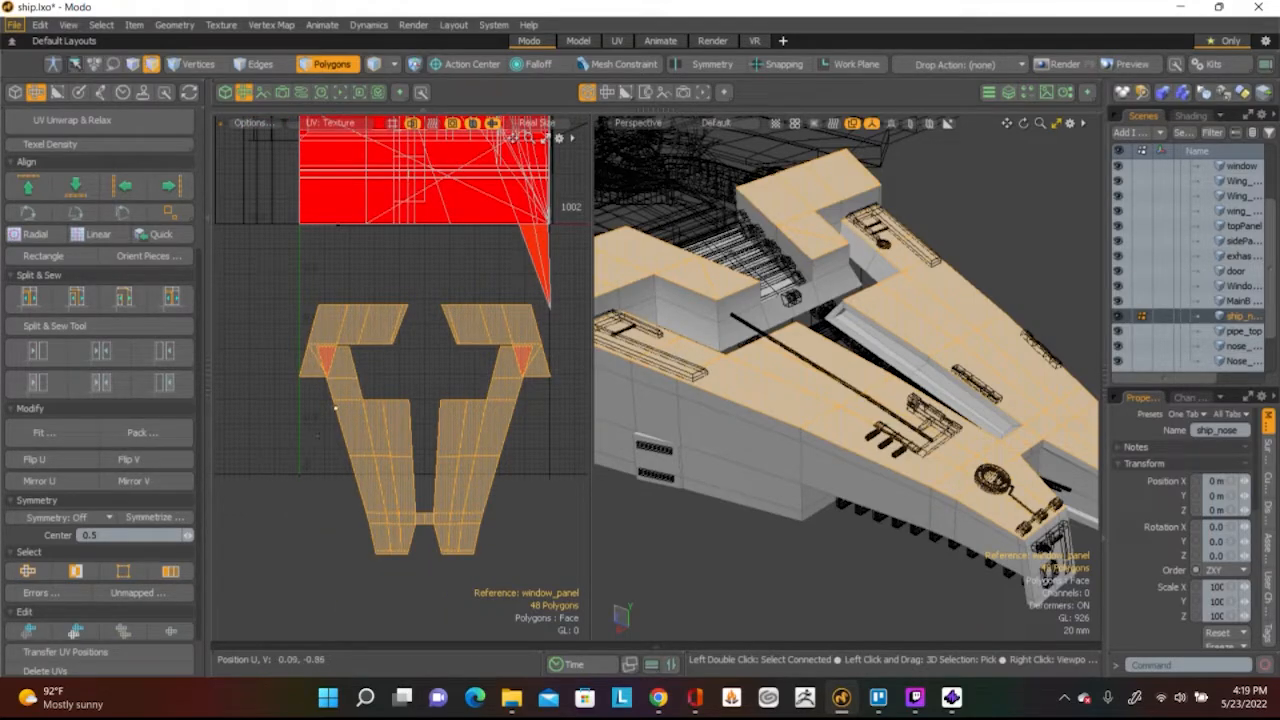
{"action": "key", "text": "w"}
{"action": "key", "text": "space"}
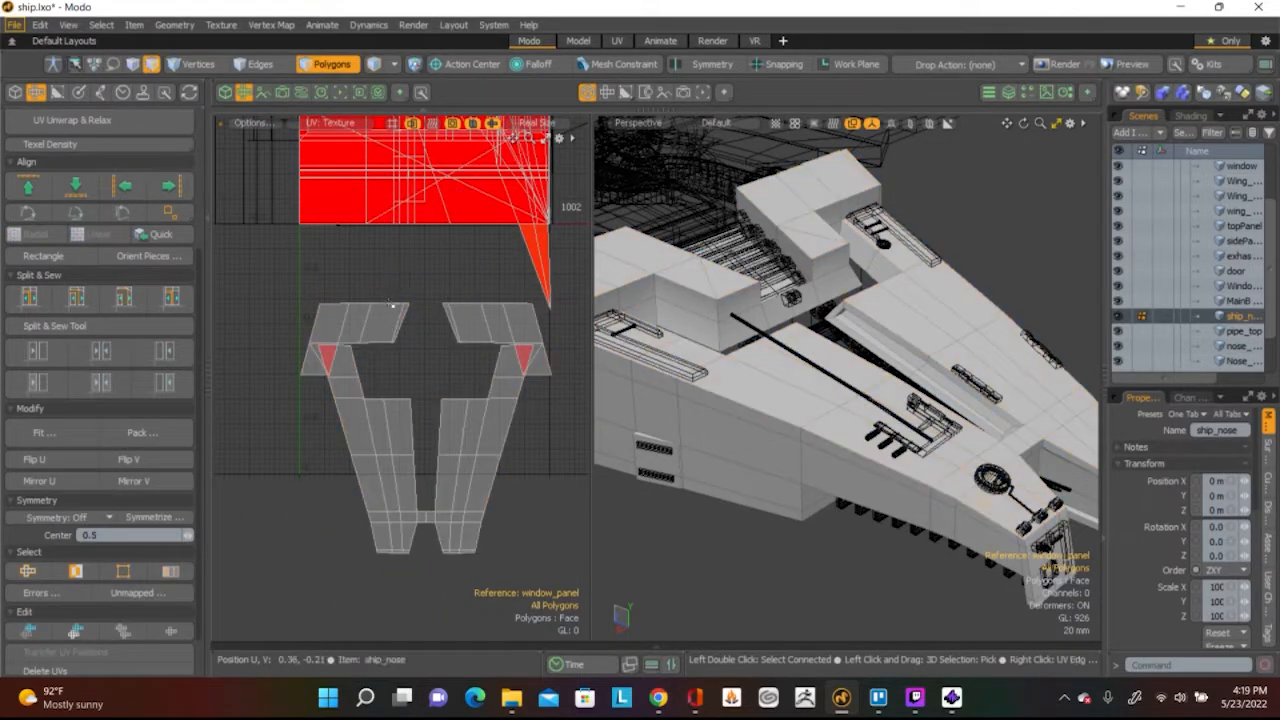
{"action": "scroll", "coordinate": [385, 310], "scroll_direction": "up", "scroll_amount": 2}
{"action": "mouse_move", "coordinate": [245, 340]}
{"action": "left_mouse_down"}
{"action": "mouse_move", "coordinate": [386, 320]}
{"action": "mouse_move", "coordinate": [399, 354]}
{"action": "mouse_move", "coordinate": [383, 354]}
{"action": "left_mouse_up"}
{"action": "scroll", "coordinate": [375, 342], "scroll_direction": "down", "scroll_amount": 2}
{"action": "key", "text": "w"}
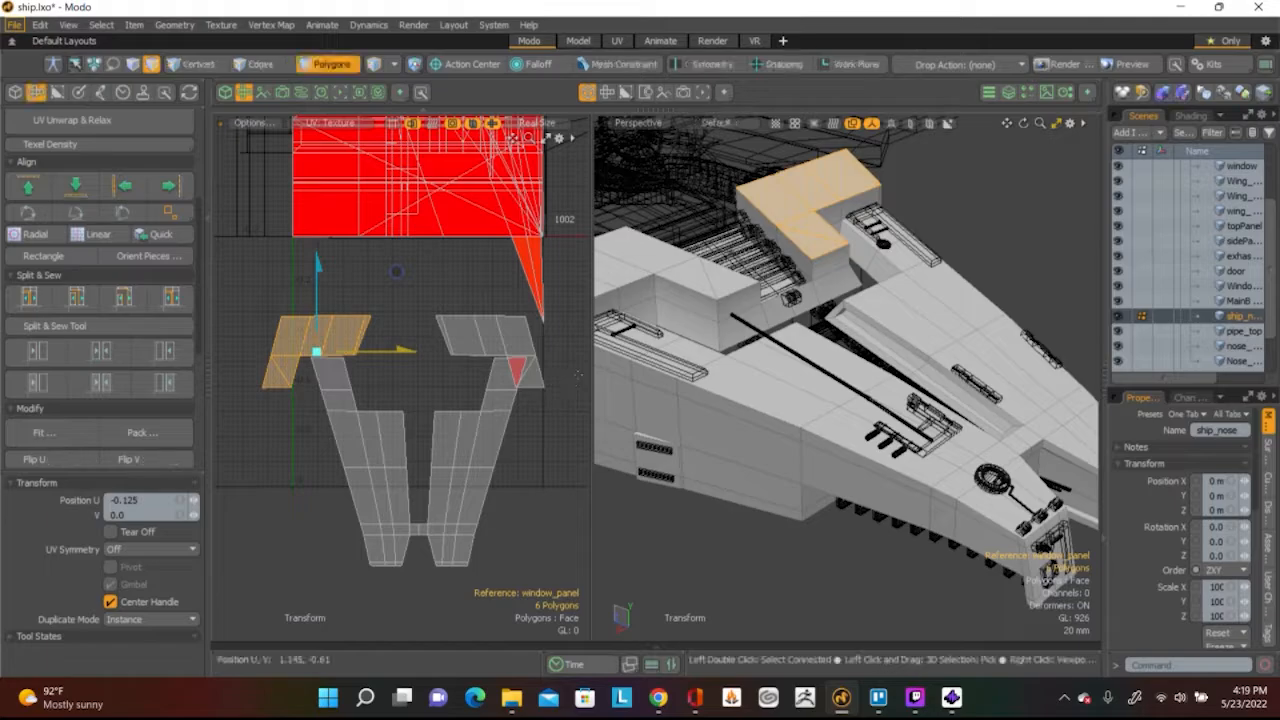
{"action": "left_click", "coordinate": [121, 462]}
{"action": "left_click", "coordinate": [122, 464]}
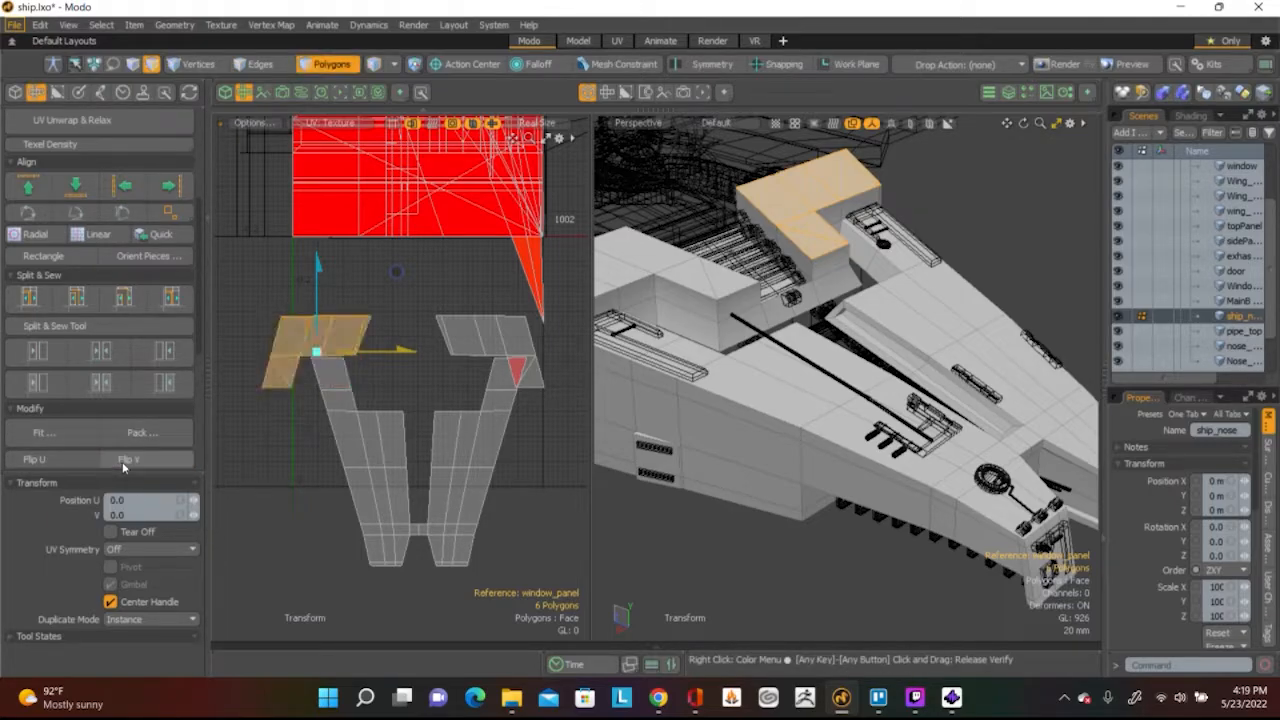
Try flipping the second arm's L-shaped block island in U, and clear the selection
{"action": "left_click", "coordinate": [80, 459]}
{"action": "left_click", "coordinate": [80, 459]}
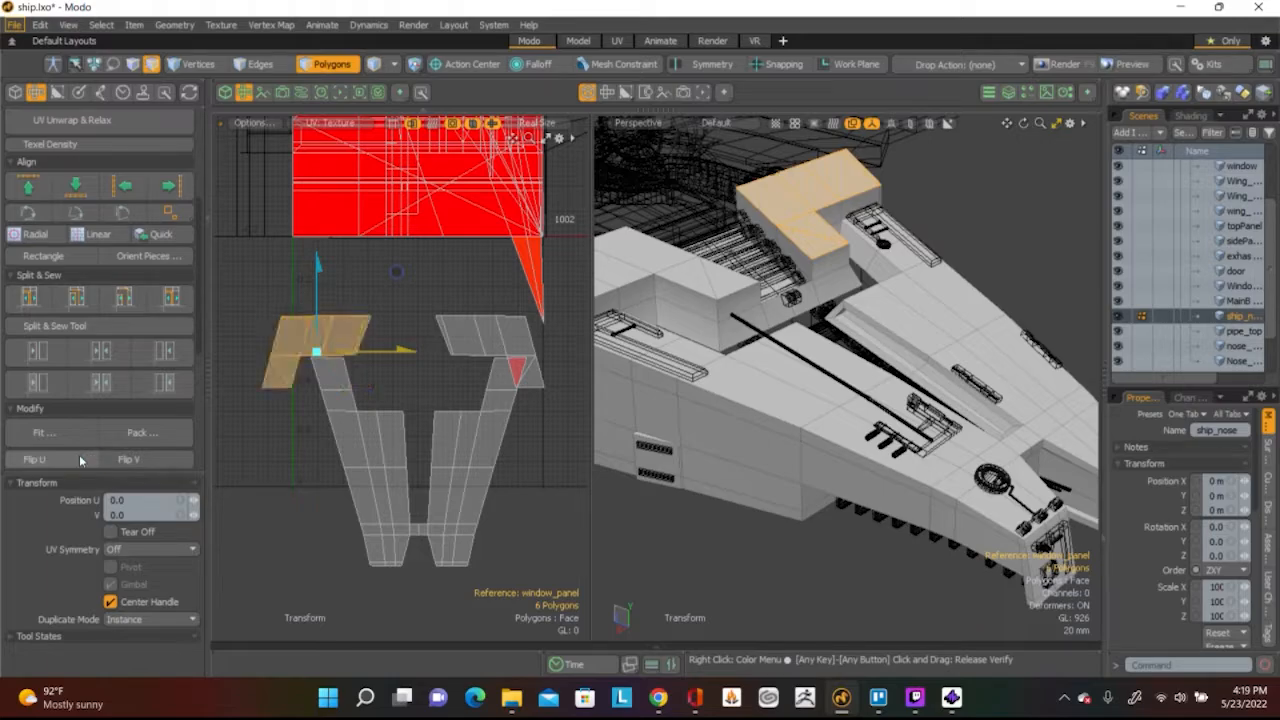
{"action": "key", "text": "q"}
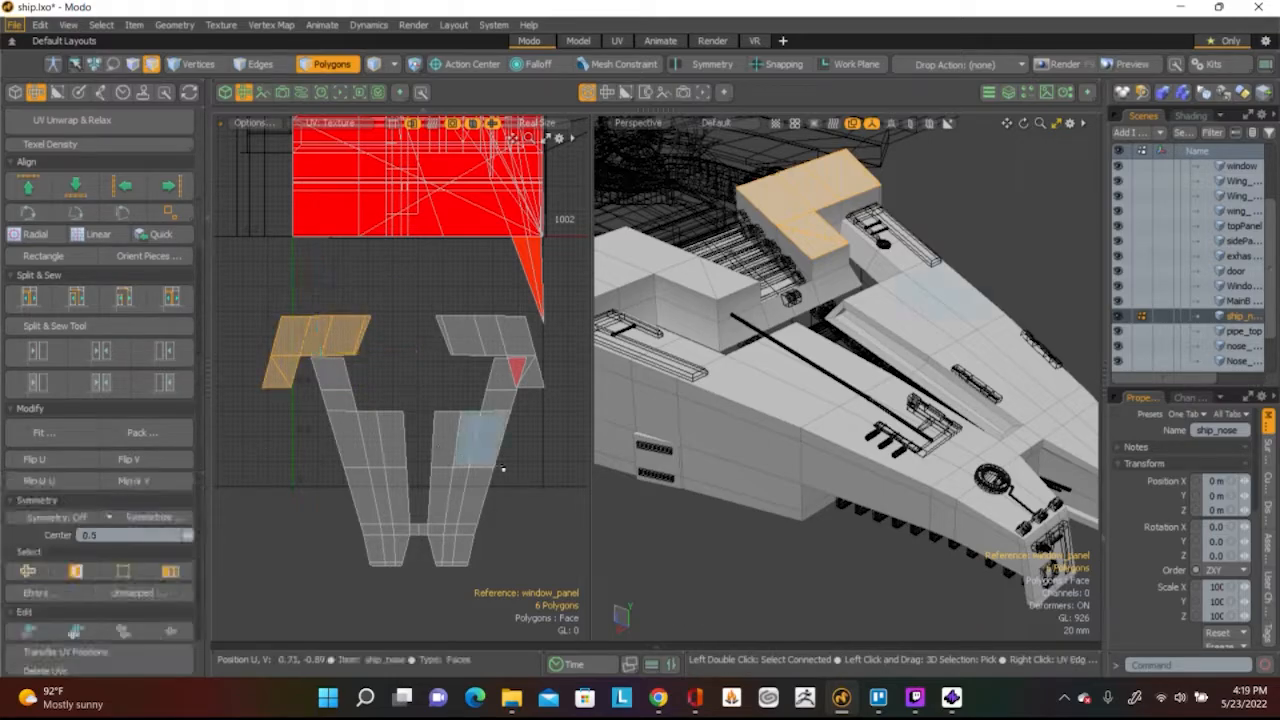
{"action": "left_click", "coordinate": [566, 478]}
Select the first arm's L-shaped block island, shift it 0.09 in U, and deselect it
{"action": "double_click", "coordinate": [468, 340]}
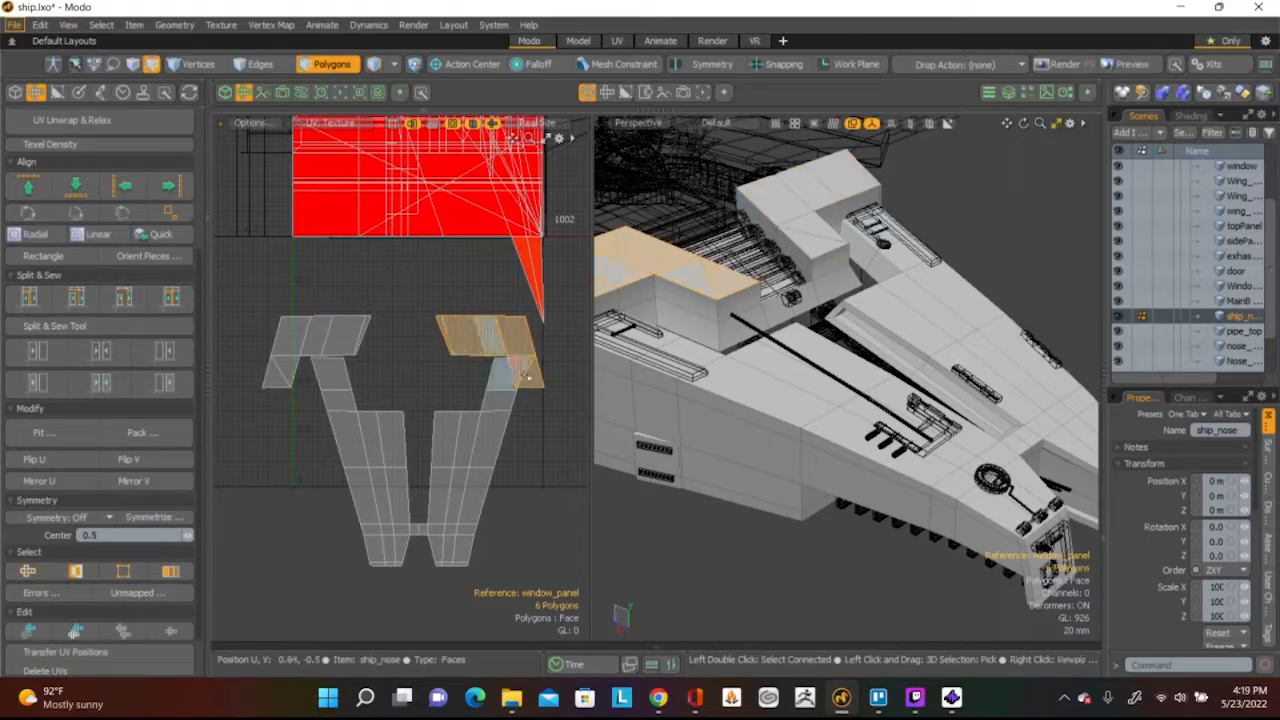
{"action": "key", "text": "w"}
{"action": "left_click_drag", "start_coordinate": [540, 350], "coordinate": [562, 350]}
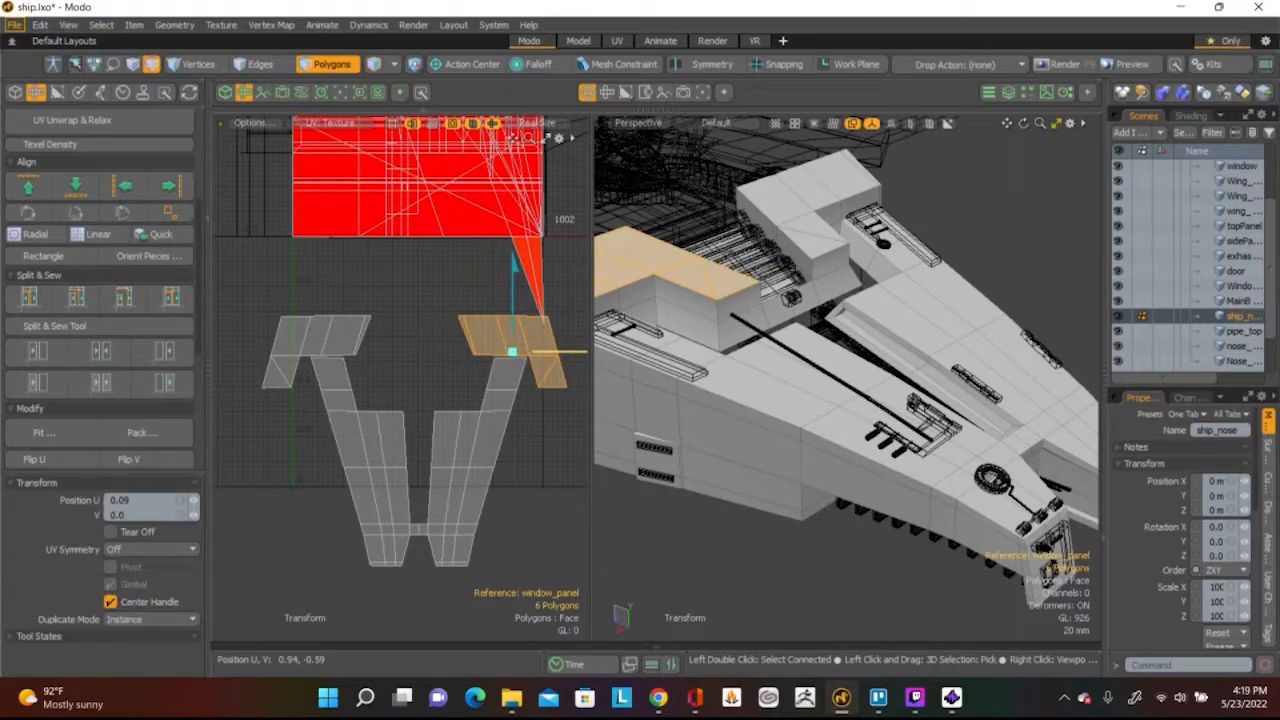
{"action": "key", "text": "q"}
{"action": "left_click", "coordinate": [432, 349]}
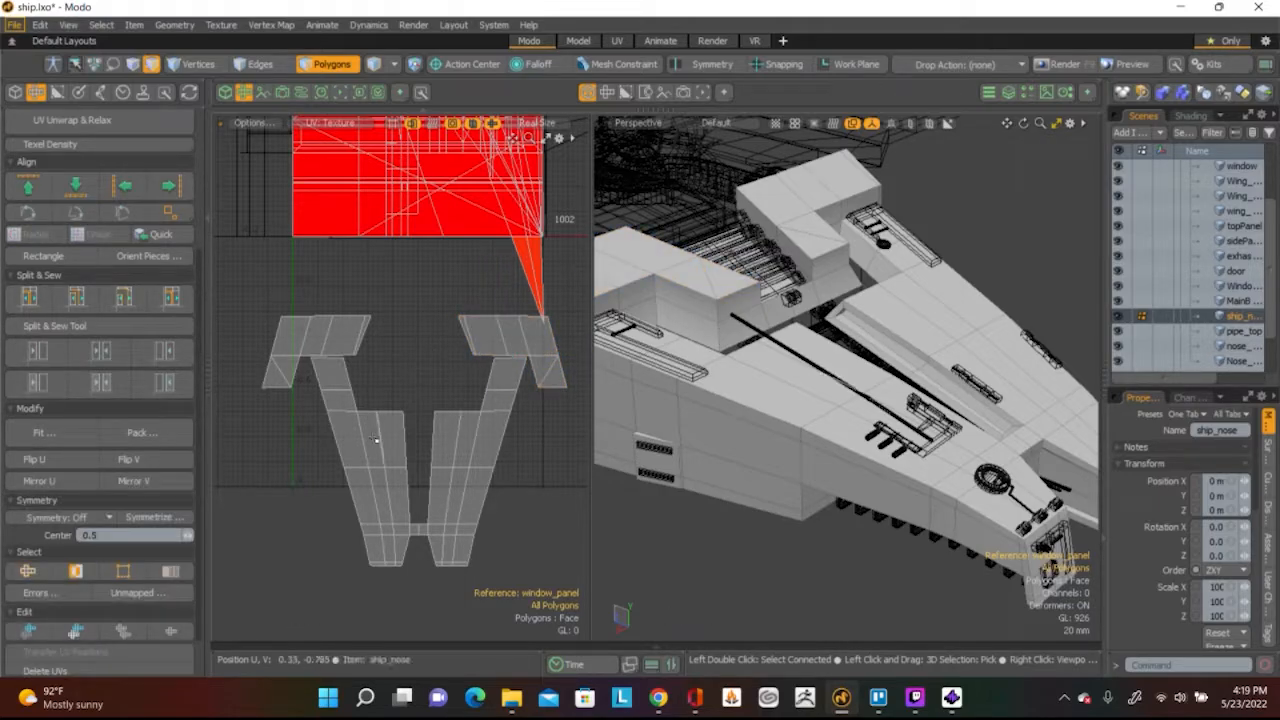
Select the second arm's L-shaped block island and move it 1.155 in U, to the opposite side of the main top island
{"action": "left_click", "coordinate": [390, 440]}
{"action": "left_click", "coordinate": [345, 335]}
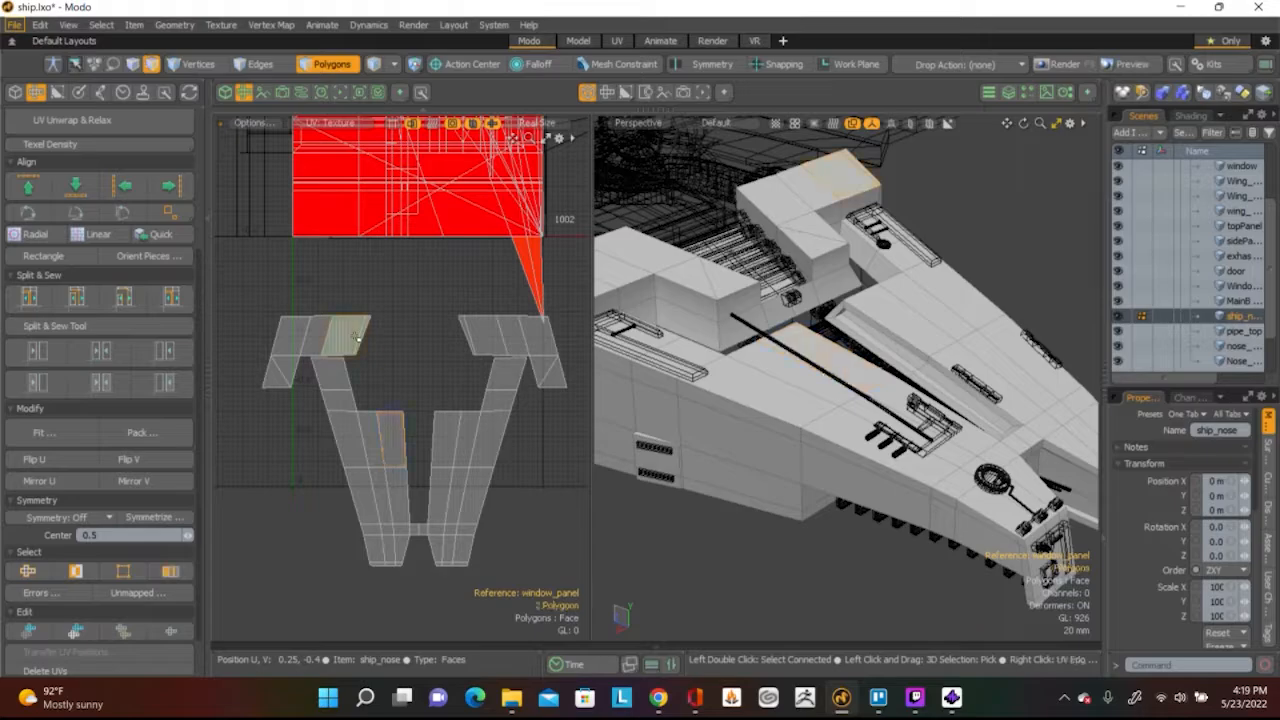
{"action": "left_click", "coordinate": [393, 347]}
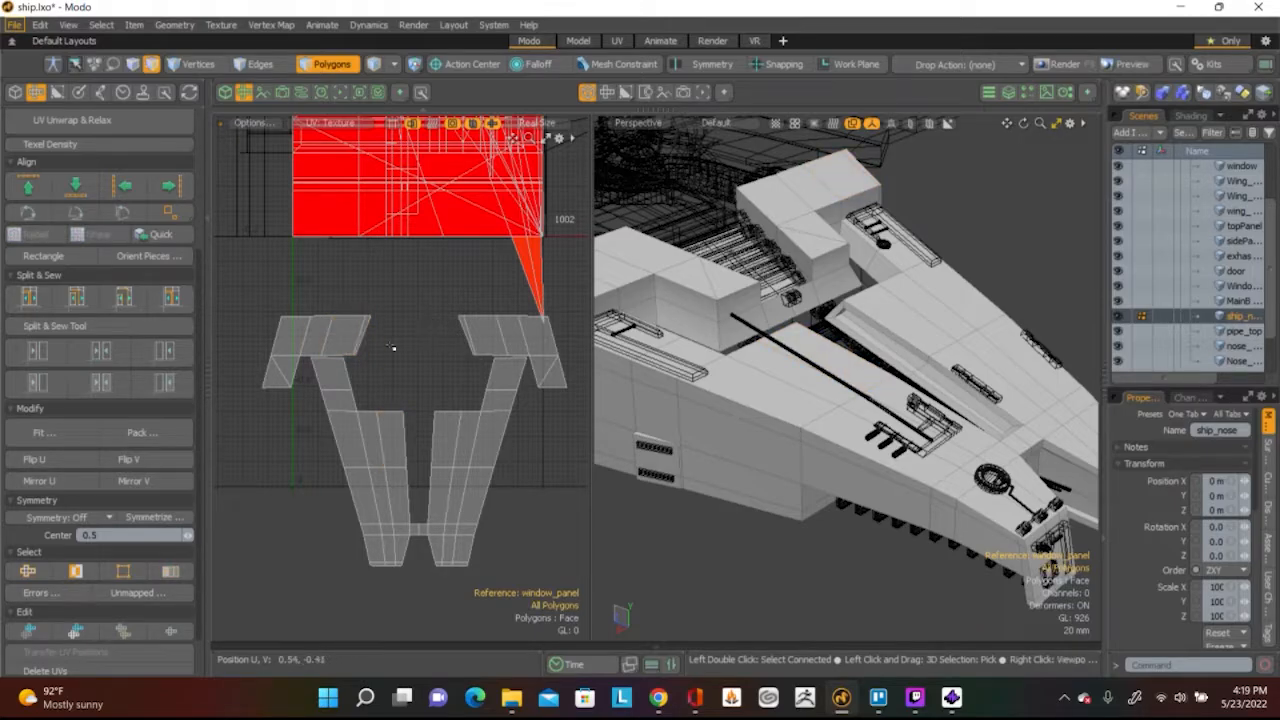
{"action": "left_click", "coordinate": [357, 343]}
{"action": "double_click", "coordinate": [357, 343]}
{"action": "key", "text": "w"}
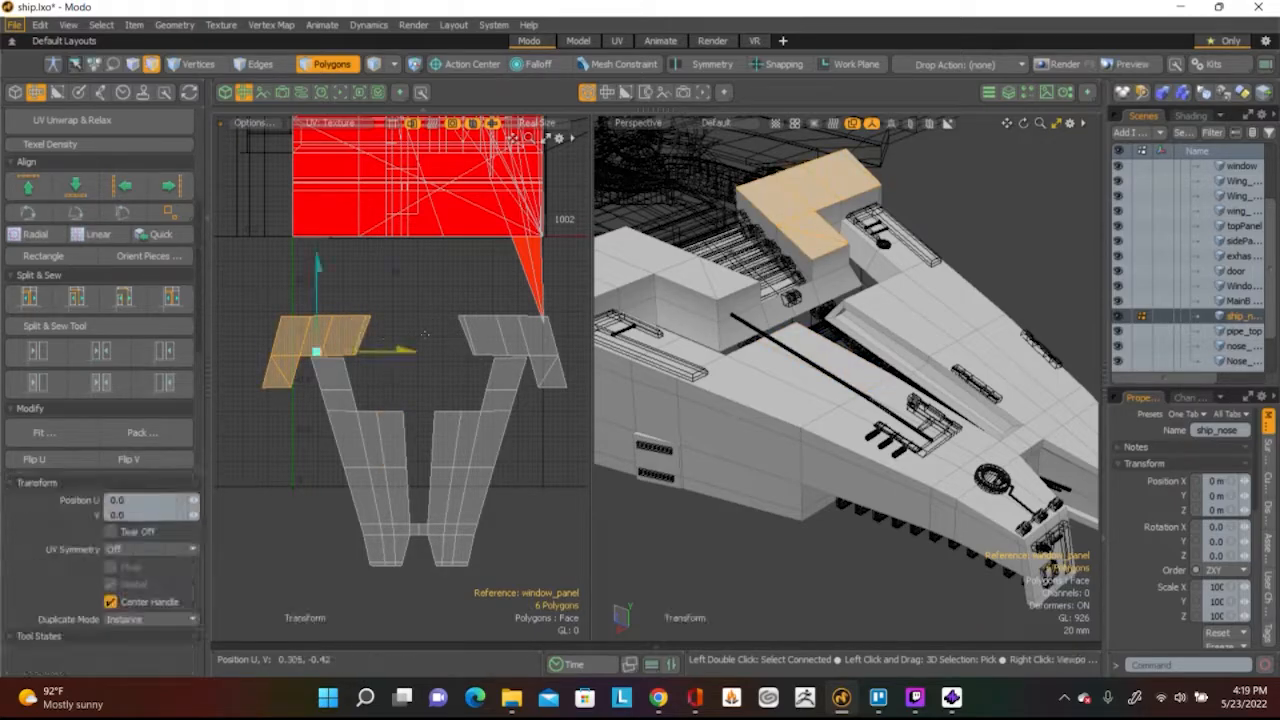
{"action": "left_click_drag", "start_coordinate": [393, 351], "coordinate": [662, 351]}
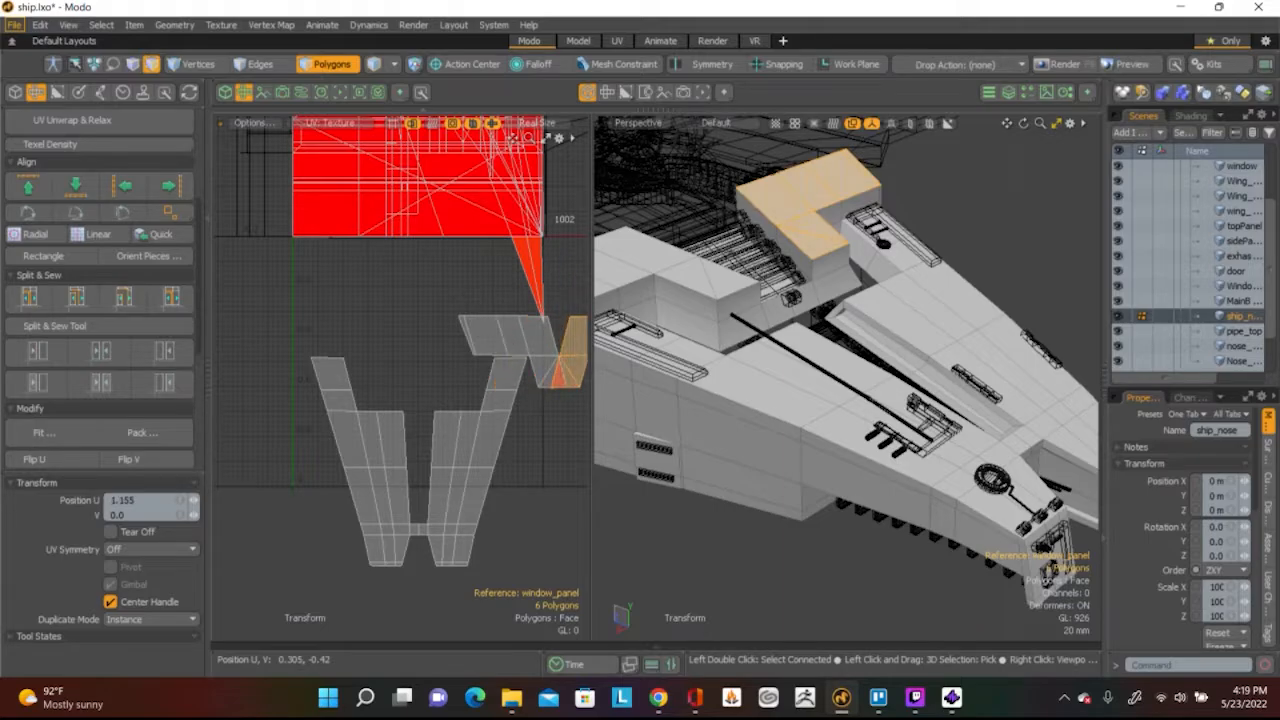
{"action": "key", "text": "space"}
Move the first arm's L-shaped block island in negative U to the opposite upper end of the main top island, and deselect it
{"action": "double_click", "coordinate": [494, 326]}
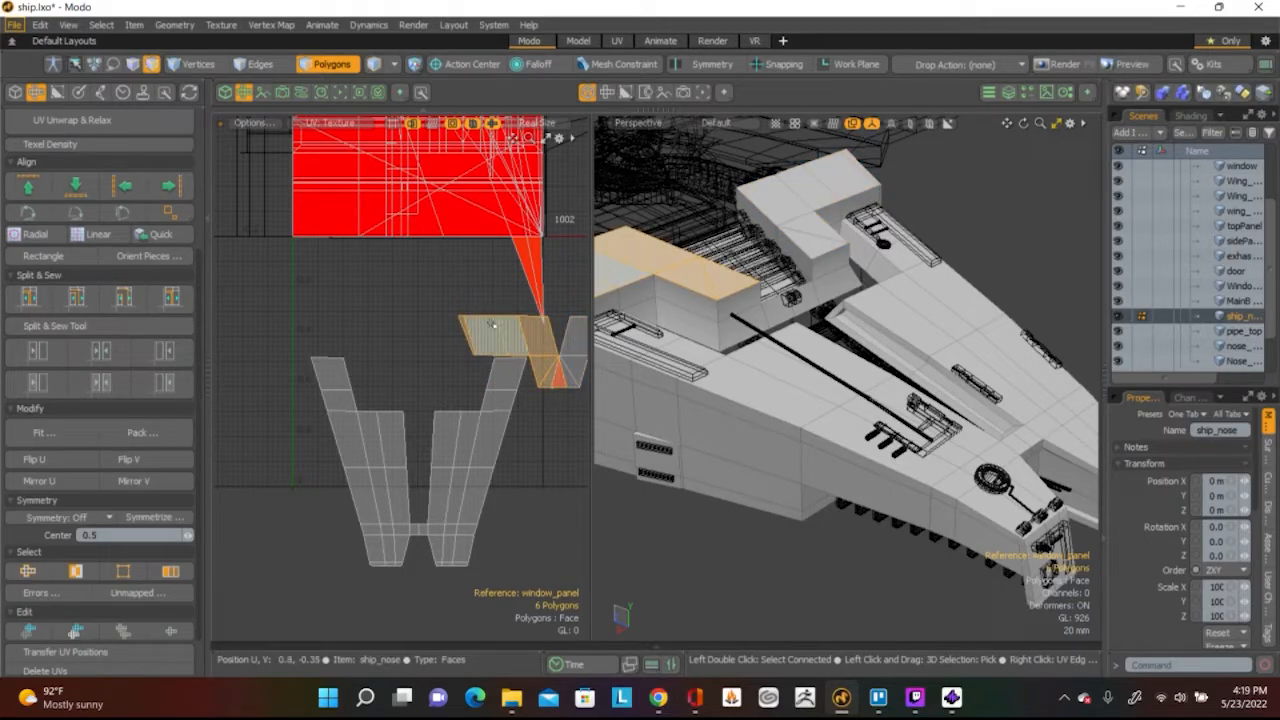
{"action": "key", "text": "w"}
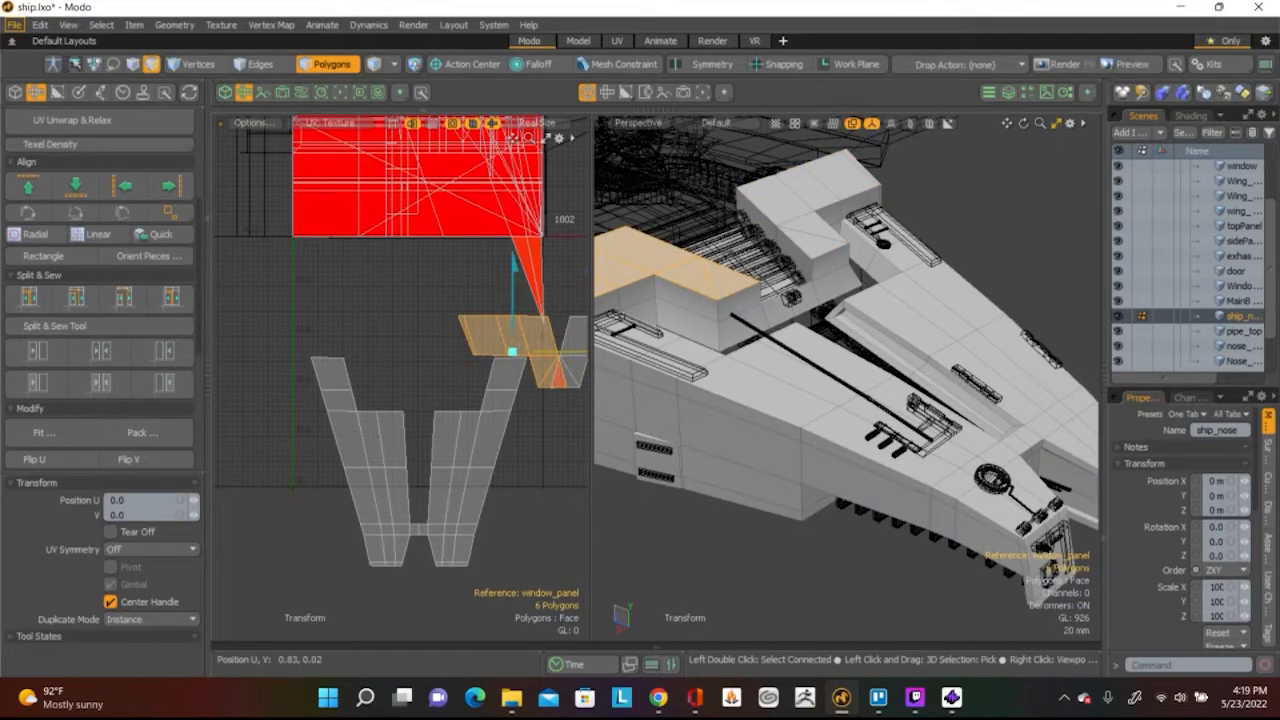
{"action": "left_click_drag", "start_coordinate": [552, 355], "coordinate": [404, 347]}
{"action": "key", "text": "space"}
{"action": "left_click", "coordinate": [508, 425]}
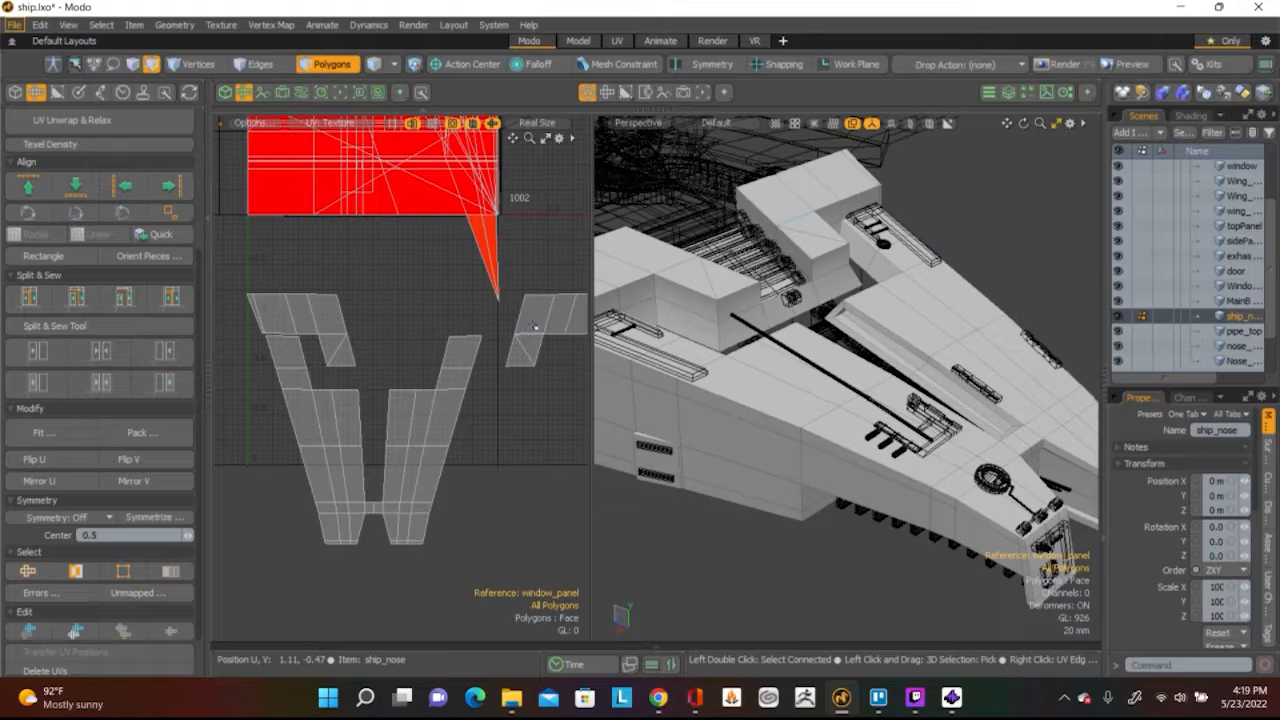
Shift the second arm's L-shaped block island in negative U until it meets the upper end of its arm, and deselect it
{"action": "double_click", "coordinate": [530, 333]}
{"action": "key", "text": "w"}
{"action": "left_click_drag", "start_coordinate": [572, 334], "coordinate": [418, 348], "text": "alt+shift"}
{"action": "left_click_drag", "start_coordinate": [484, 265], "coordinate": [514, 265]}
{"action": "key", "text": "q"}
{"action": "left_click", "coordinate": [512, 265]}
Select the outer side polygons at the front tip of the nose's near arm in the perspective view
{"action": "scroll", "coordinate": [513, 299], "scroll_direction": "down", "scroll_amount": 4}
{"action": "left_click_drag", "start_coordinate": [530, 330], "coordinate": [511, 394], "text": "alt"}
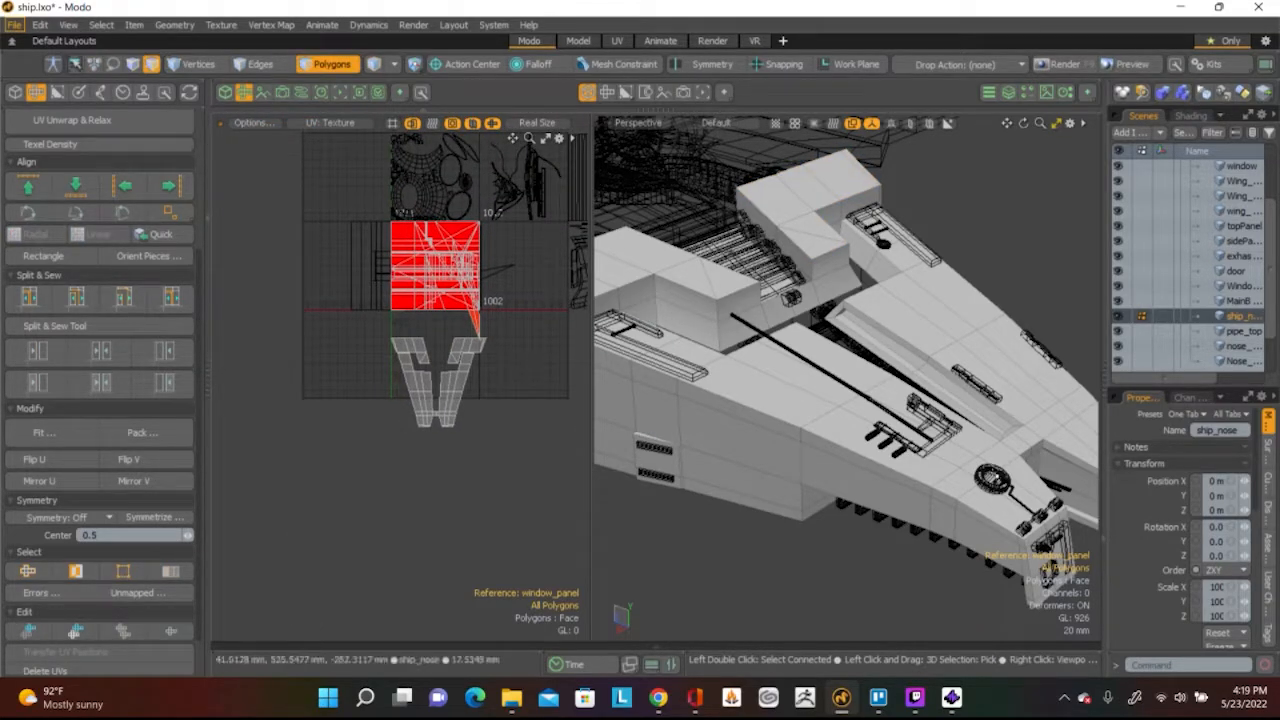
{"action": "scroll", "coordinate": [447, 303], "scroll_direction": "up", "scroll_amount": 4}
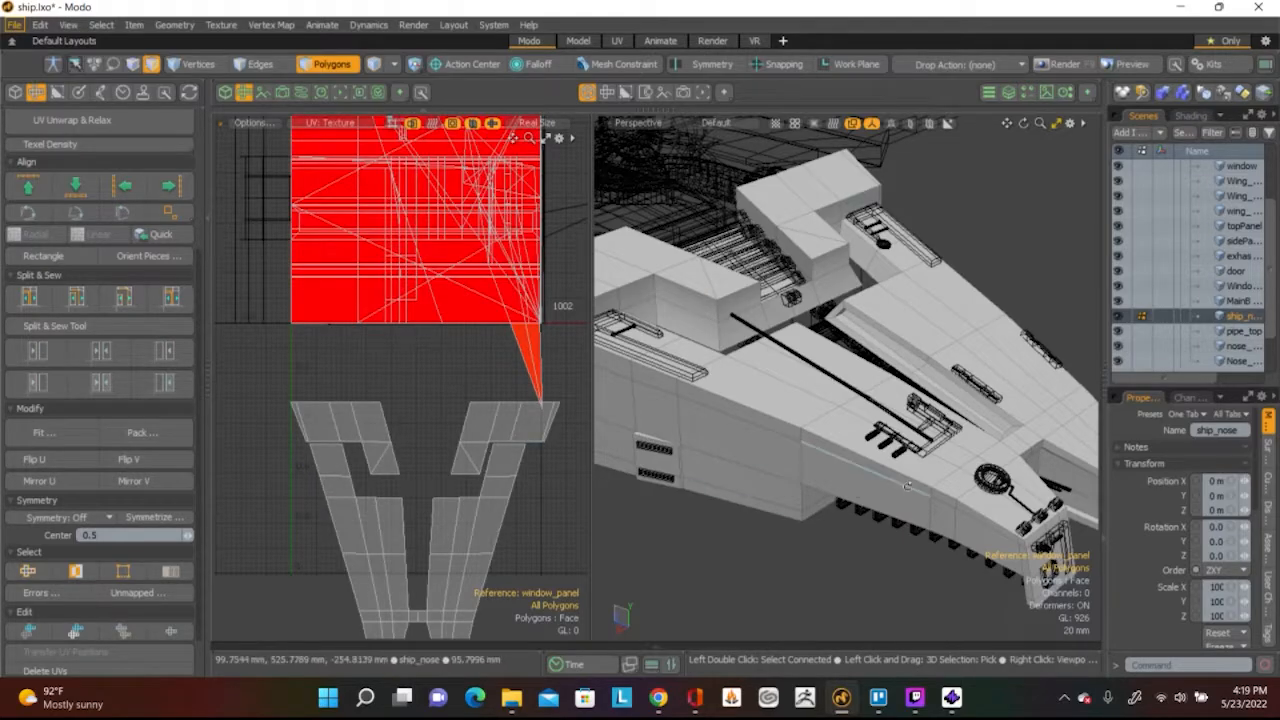
{"action": "left_click_drag", "start_coordinate": [850, 470], "coordinate": [986, 403], "text": "alt"}
{"action": "scroll", "coordinate": [986, 403], "scroll_direction": "up", "scroll_amount": 4}
{"action": "left_click_drag", "start_coordinate": [899, 435], "coordinate": [839, 447], "text": "alt"}
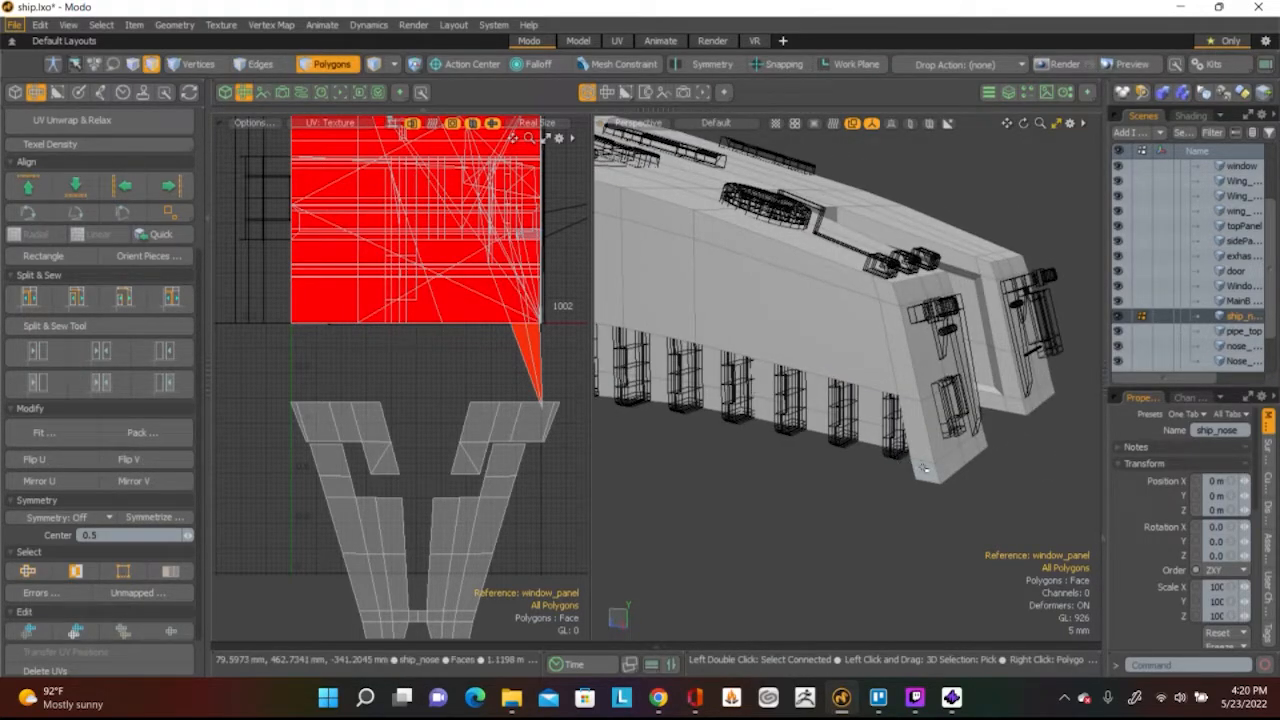
{"action": "left_click", "coordinate": [914, 412], "text": "shift"}
{"action": "left_click", "coordinate": [885, 290], "text": "shift"}
{"action": "left_click", "coordinate": [849, 286], "text": "shift"}
{"action": "left_click", "coordinate": [791, 334], "text": "shift"}
Add the outer side polygons along the near arm to the selection, back to the area with the two small vents
{"action": "left_click_drag", "start_coordinate": [791, 334], "coordinate": [972, 434], "text": "alt+shift"}
{"action": "left_click", "coordinate": [853, 409], "text": "shift"}
{"action": "left_click", "coordinate": [841, 309], "text": "shift"}
{"action": "left_click", "coordinate": [771, 297], "text": "shift"}
{"action": "scroll", "coordinate": [763, 300], "scroll_direction": "down", "scroll_amount": 3}
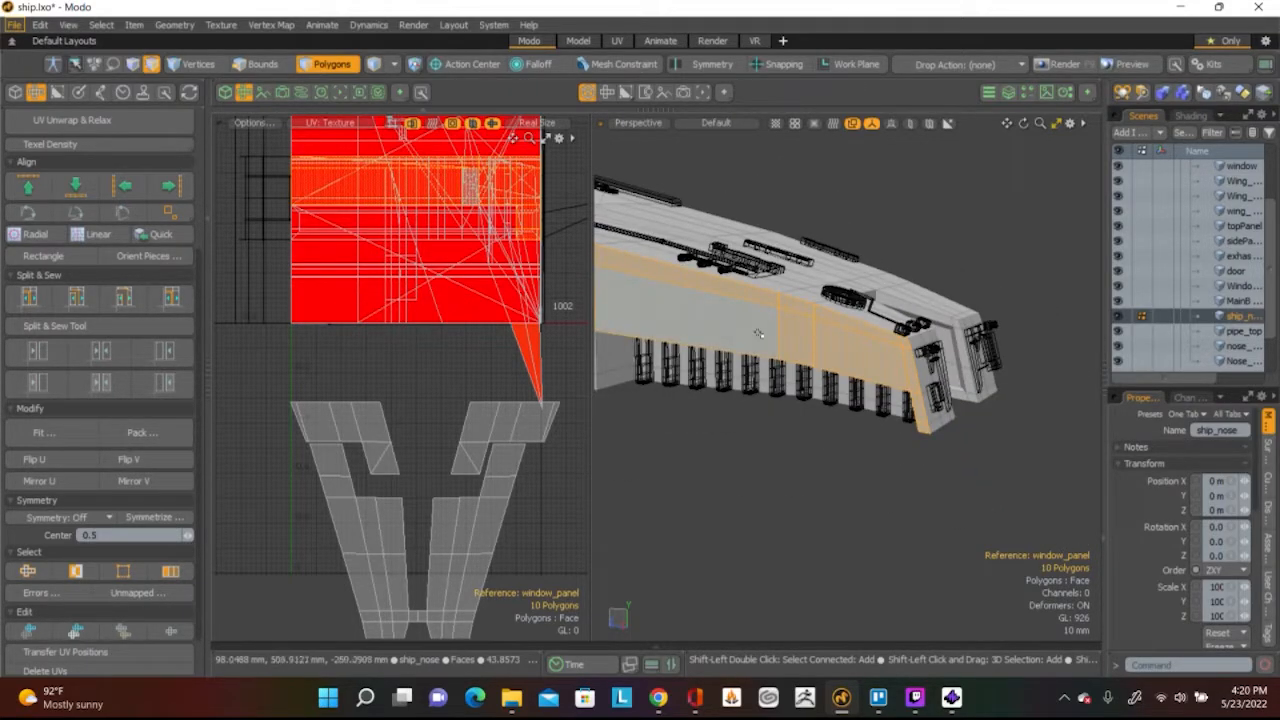
{"action": "scroll", "coordinate": [759, 333], "scroll_direction": "up", "scroll_amount": 5}
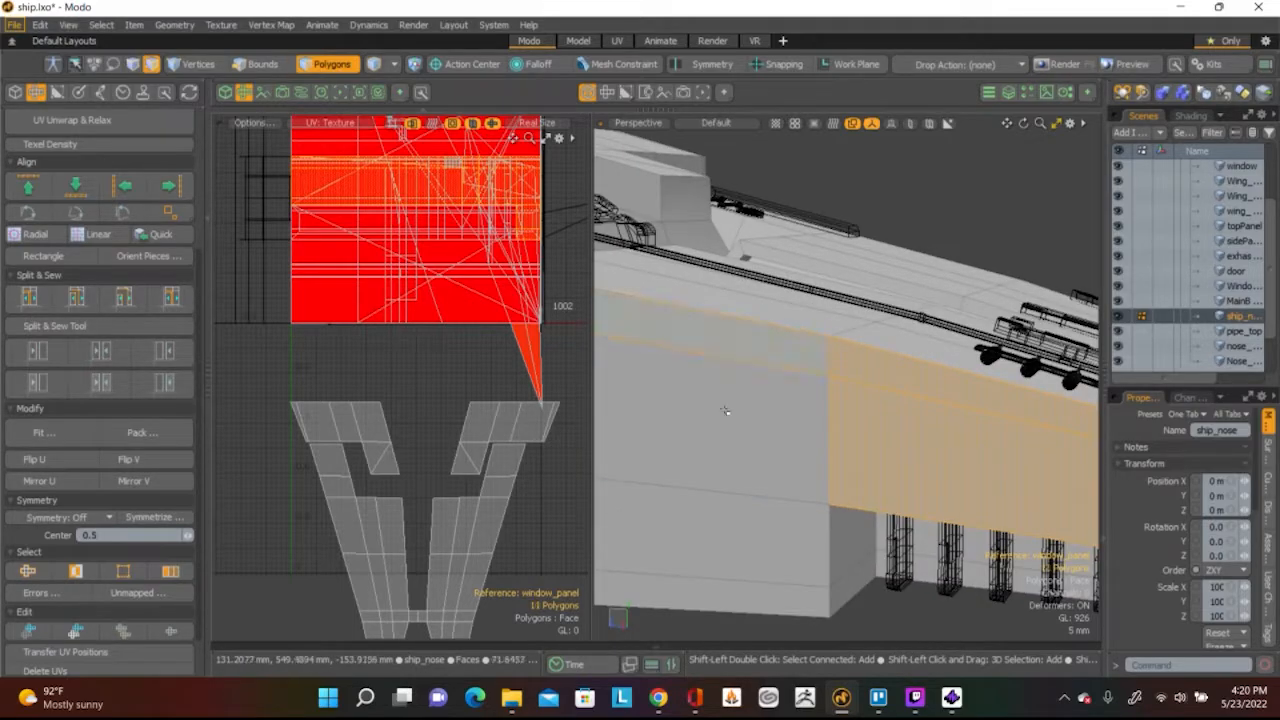
{"action": "scroll", "coordinate": [740, 443], "scroll_direction": "down", "scroll_amount": 4}
{"action": "left_click", "coordinate": [859, 434], "text": "shift"}
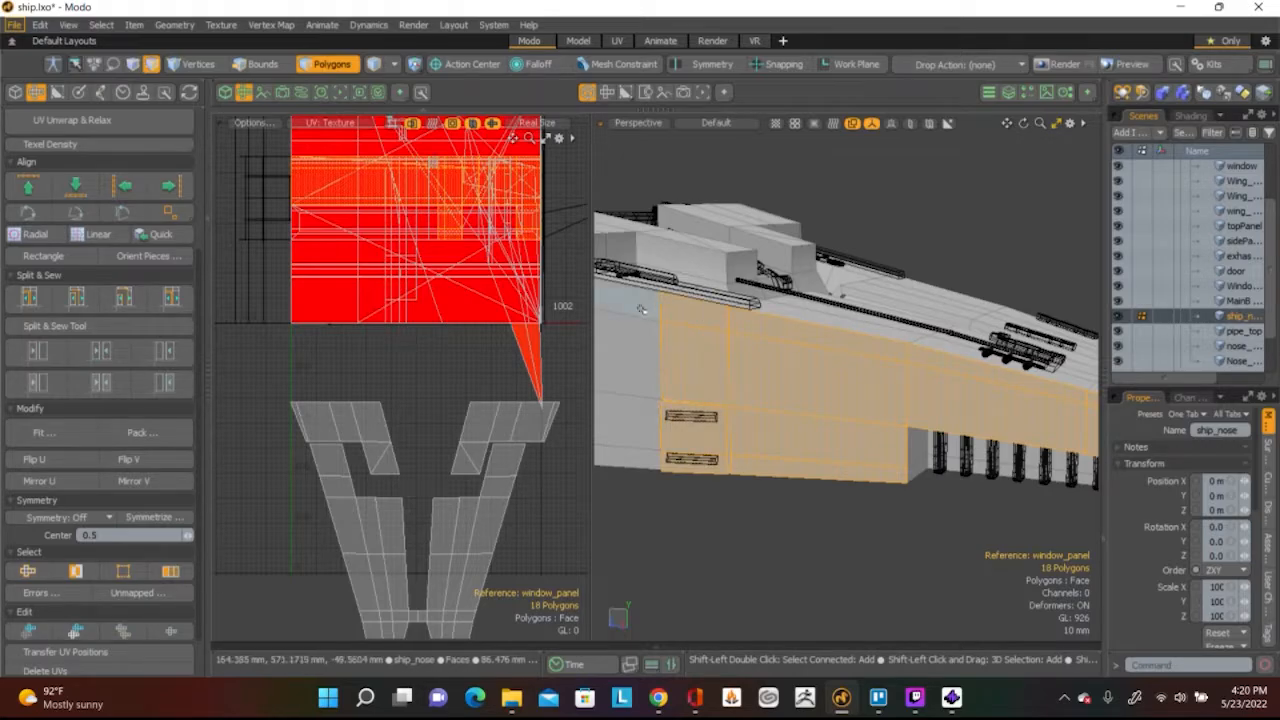
Add the remaining side polygons behind the vents and on the rear end section to the selection
{"action": "left_click_drag", "start_coordinate": [641, 309], "coordinate": [887, 367], "text": "alt"}
{"action": "left_click", "coordinate": [887, 367], "text": "shift"}
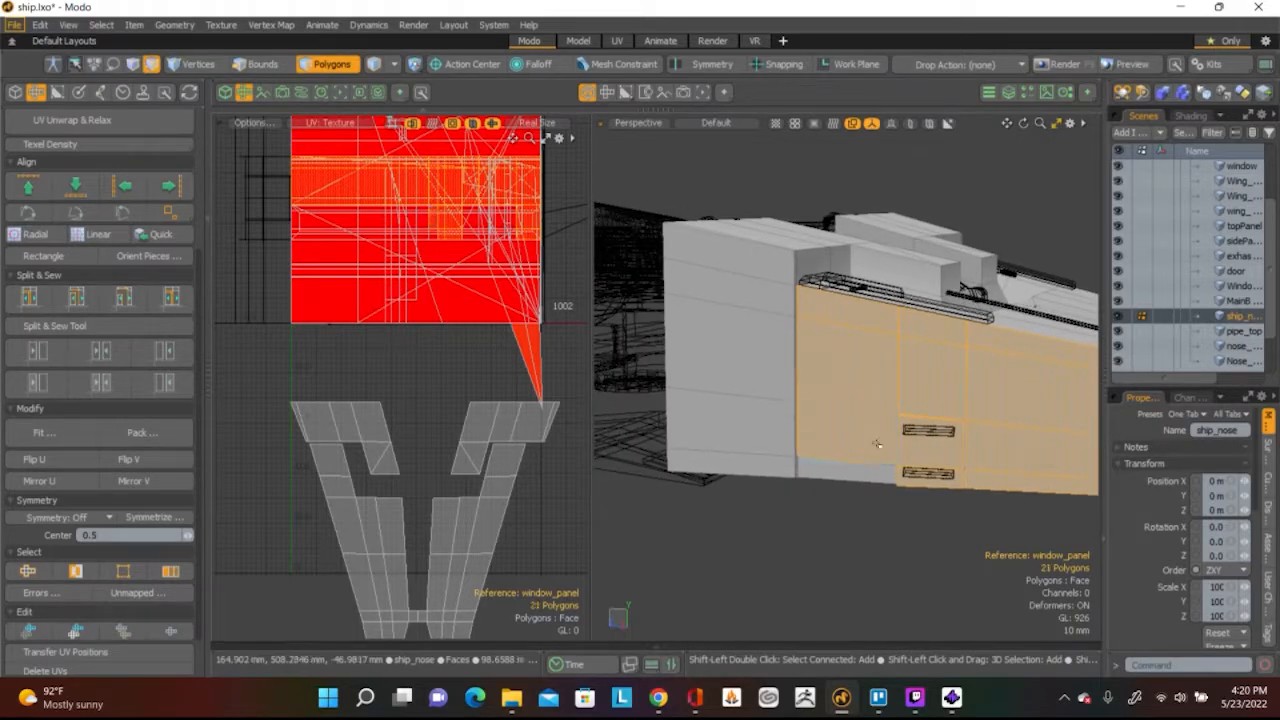
{"action": "scroll", "coordinate": [874, 481], "scroll_direction": "up", "scroll_amount": 3}
{"action": "left_click_drag", "start_coordinate": [874, 481], "coordinate": [737, 451], "text": "alt"}
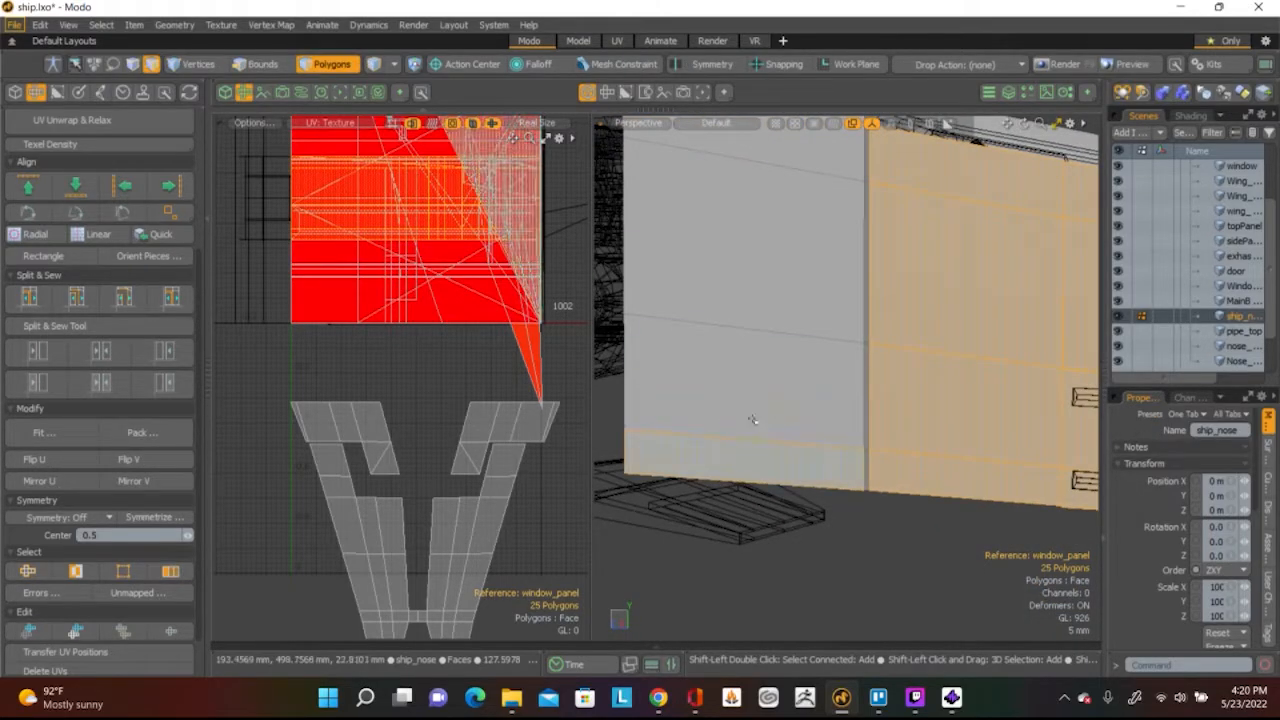
{"action": "scroll", "coordinate": [763, 269], "scroll_direction": "down", "scroll_amount": 5}
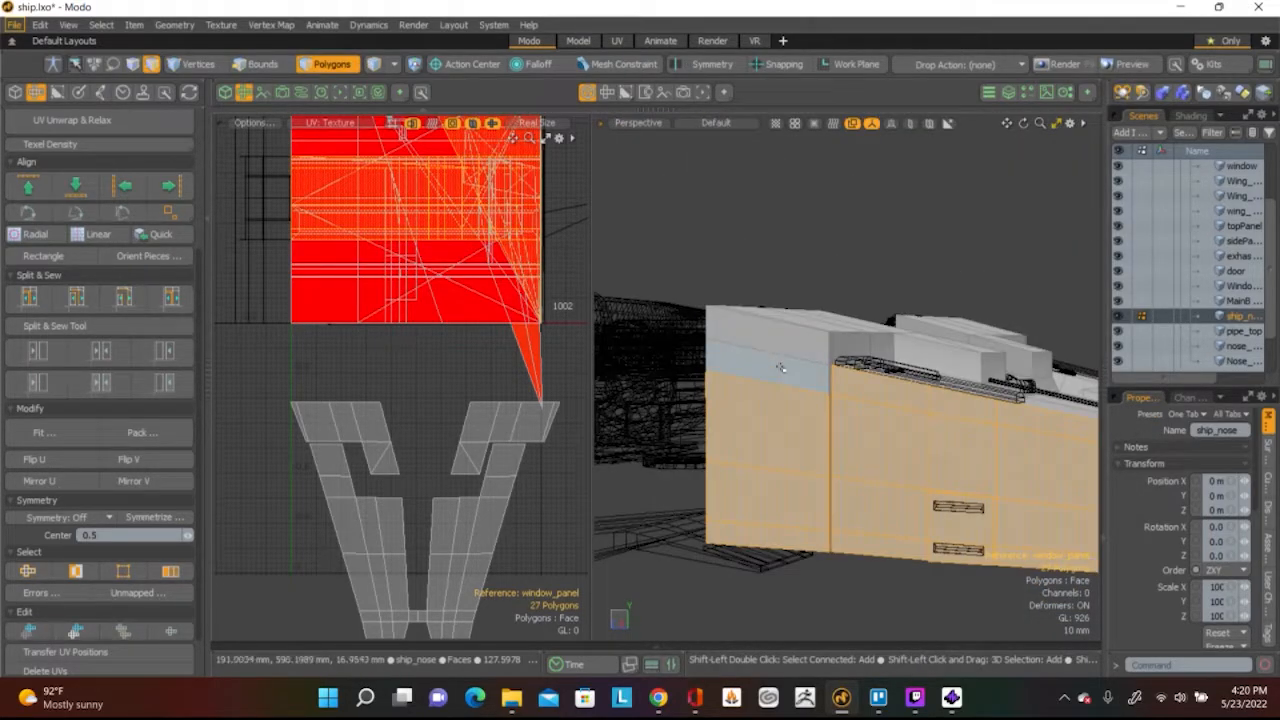
{"action": "left_click_drag", "start_coordinate": [787, 346], "coordinate": [521, 370], "text": "alt"}
{"action": "scroll", "coordinate": [149, 273], "scroll_direction": "up", "scroll_amount": 5}
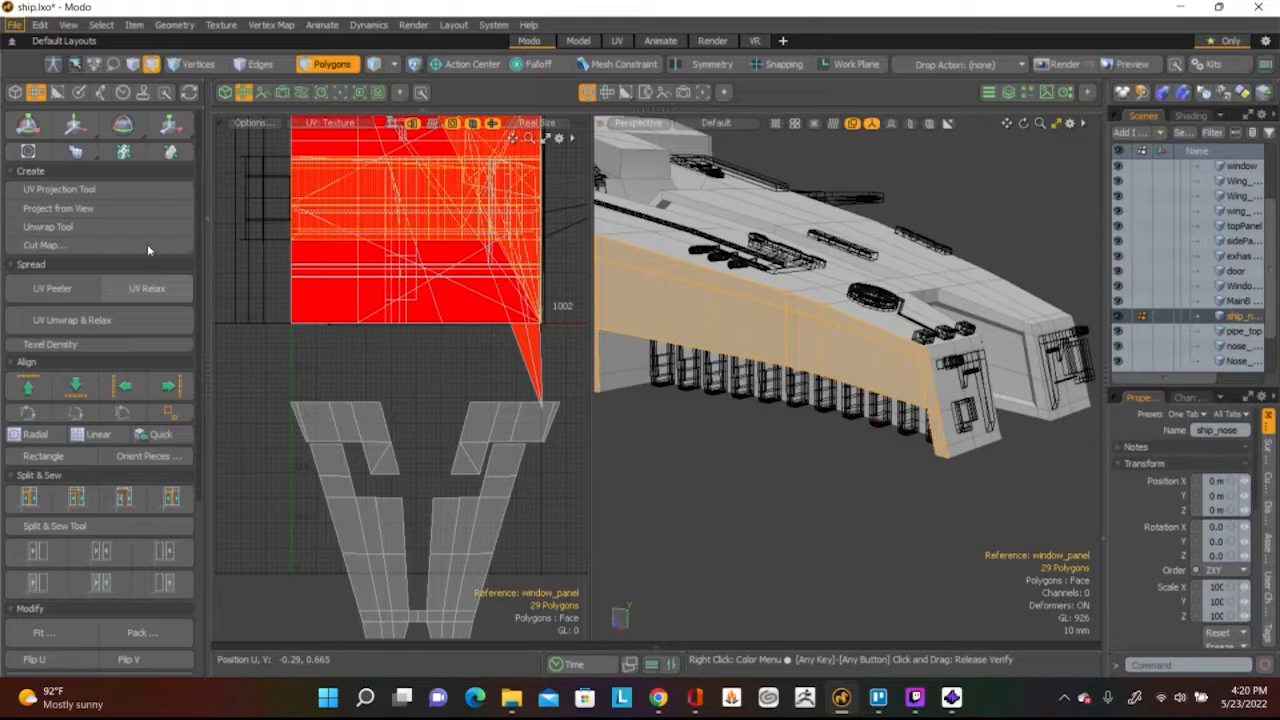
Apply a planar UV projection to the selected side polygons, comparing the Z and X axes and settling on Z
{"action": "left_click", "coordinate": [138, 189]}
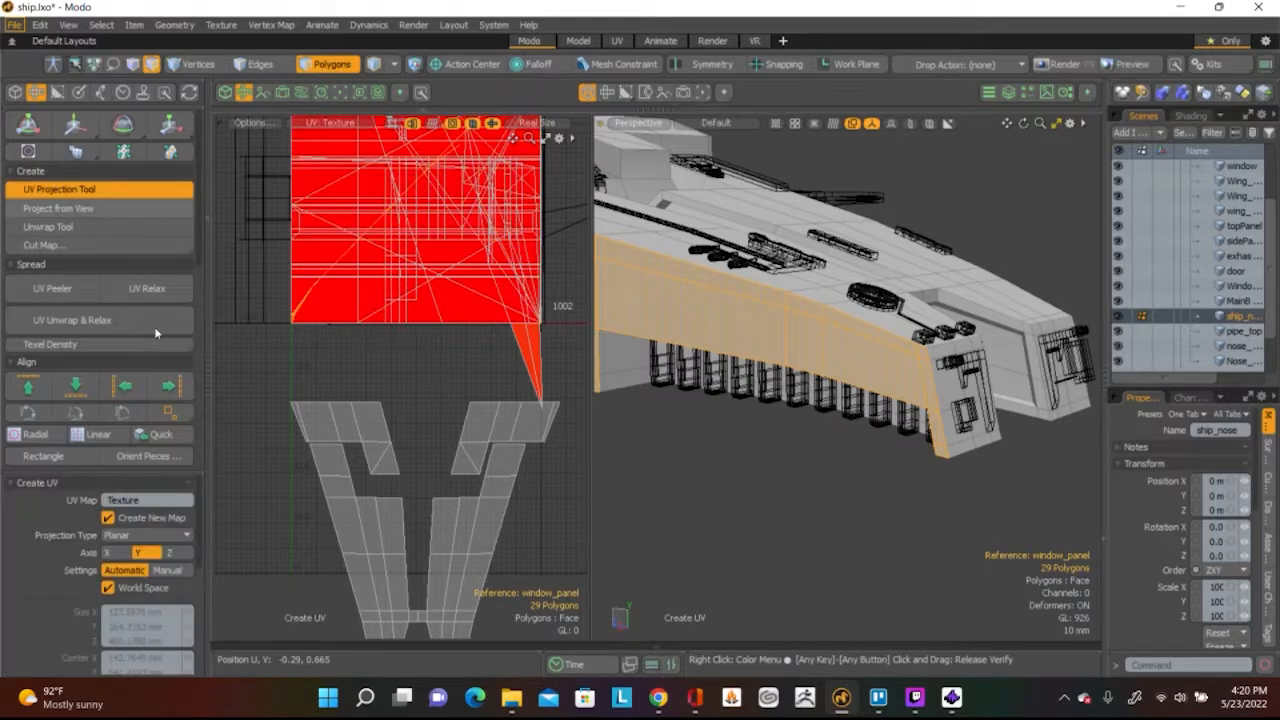
{"action": "left_click", "coordinate": [169, 553]}
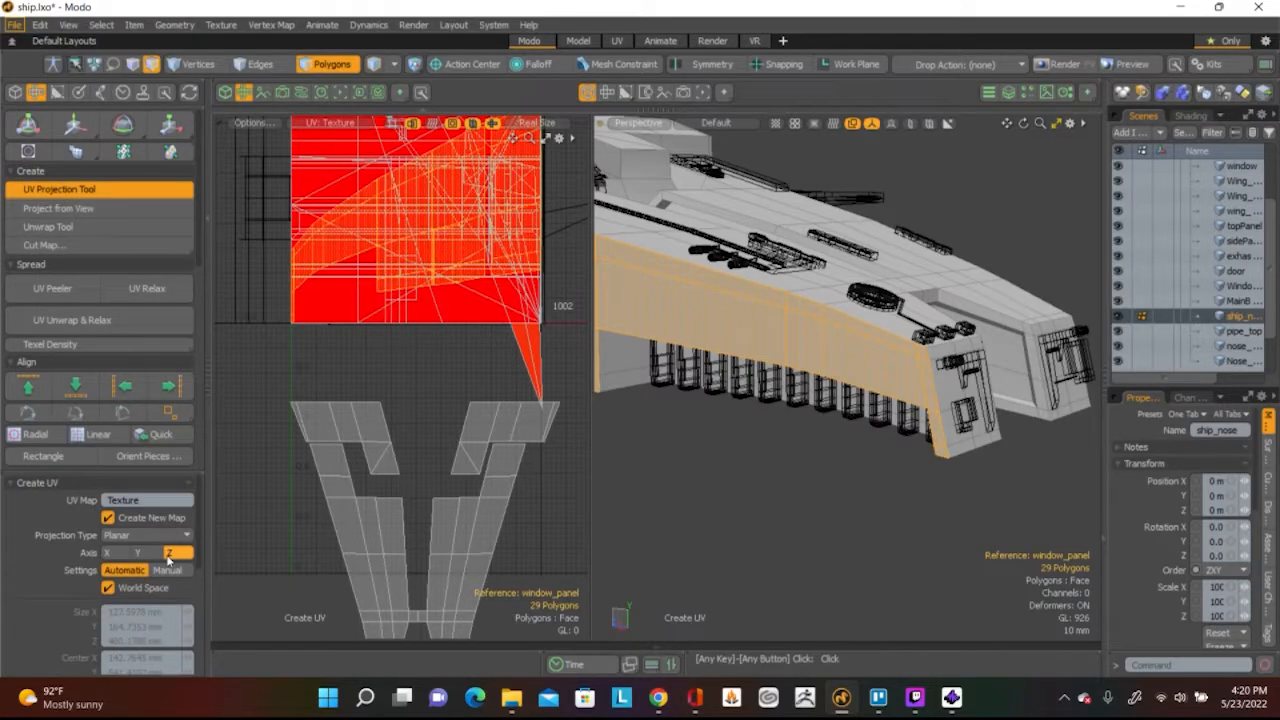
{"action": "left_click", "coordinate": [119, 553]}
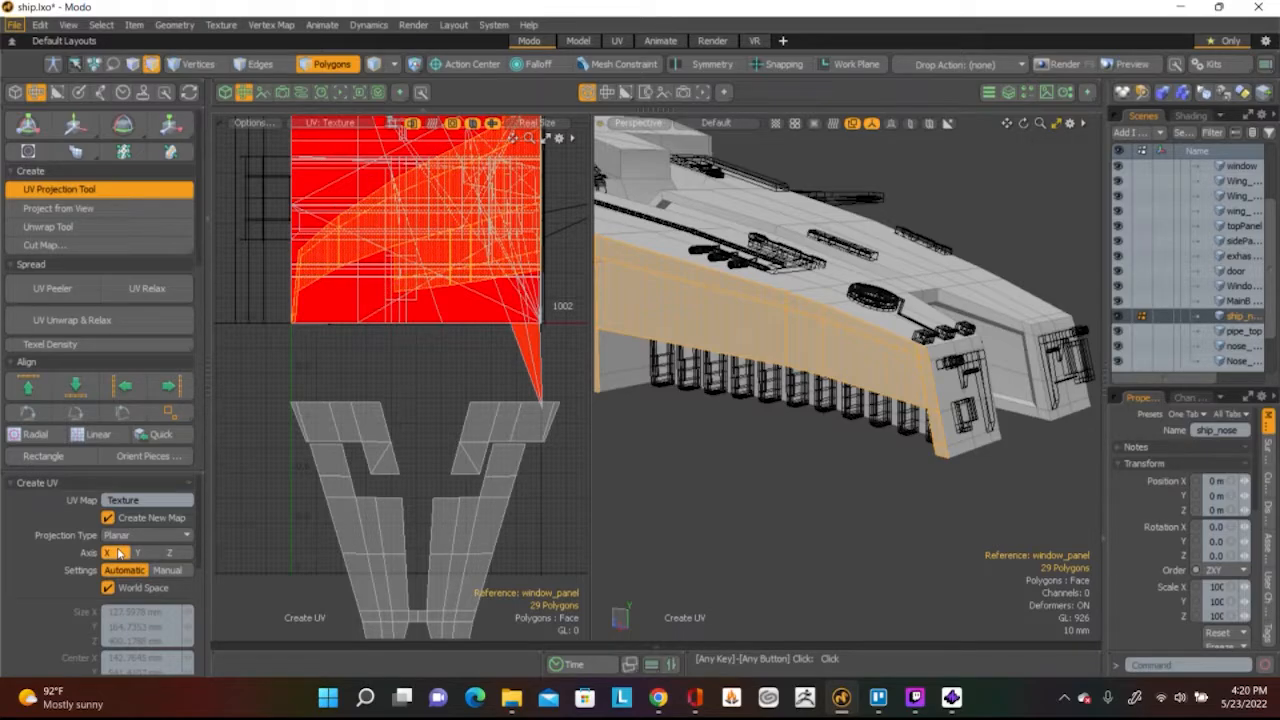
{"action": "left_click", "coordinate": [171, 553]}
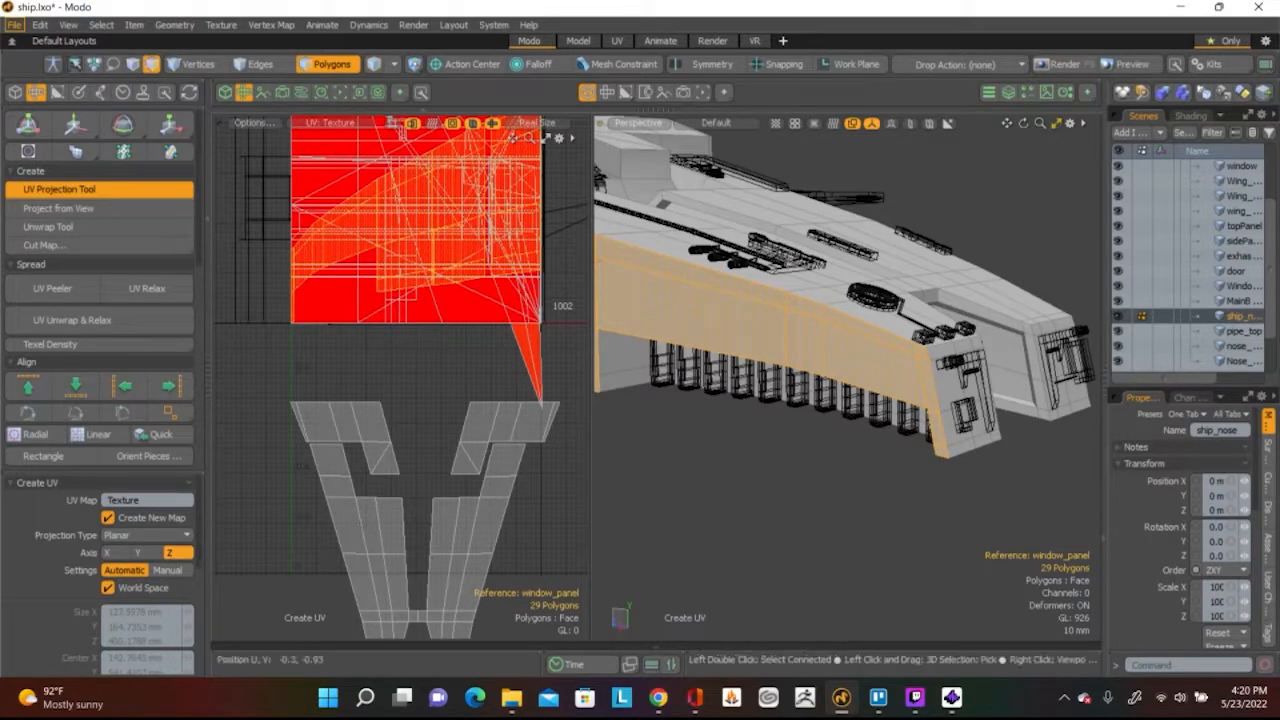
Move the projected side islands by -1.09 in U and -1.235 in V, beside the top-face islands
{"action": "scroll", "coordinate": [376, 510], "scroll_direction": "down", "scroll_amount": 2}
{"action": "middle_click_drag", "start_coordinate": [376, 524], "coordinate": [421, 494]}
{"action": "key", "text": "w"}
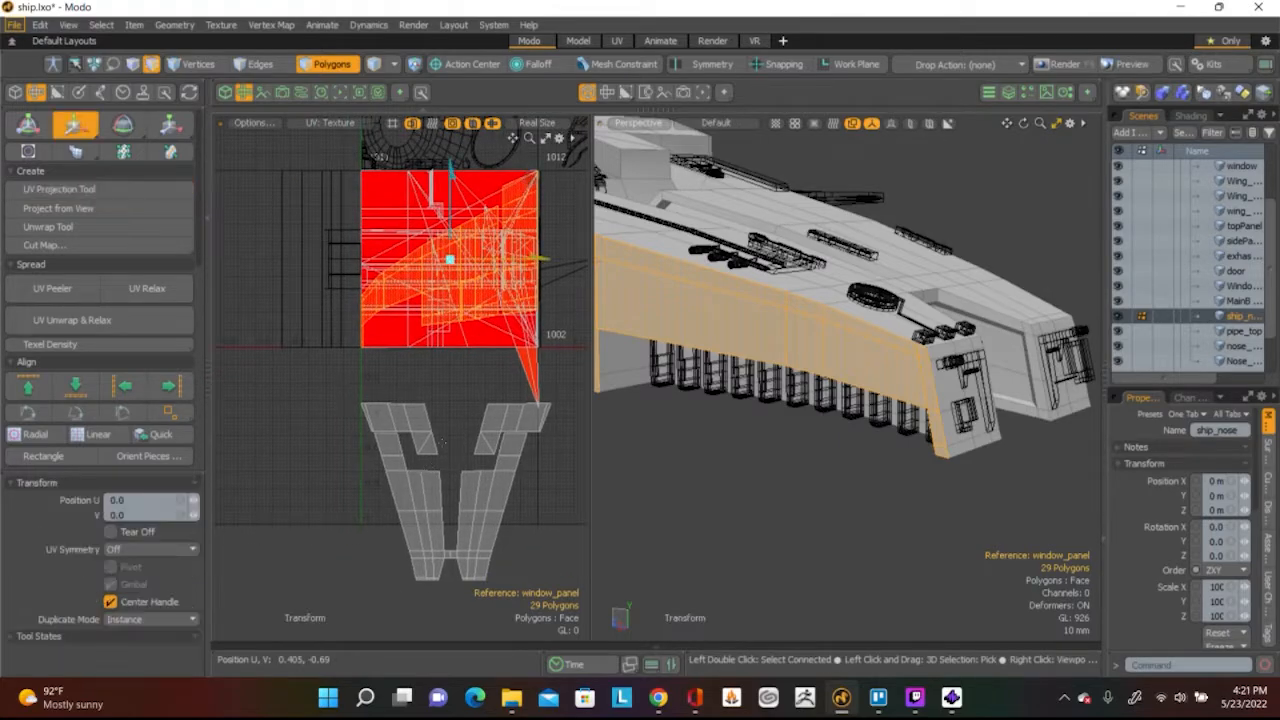
{"action": "left_click_drag", "start_coordinate": [540, 180], "coordinate": [420, 361]}
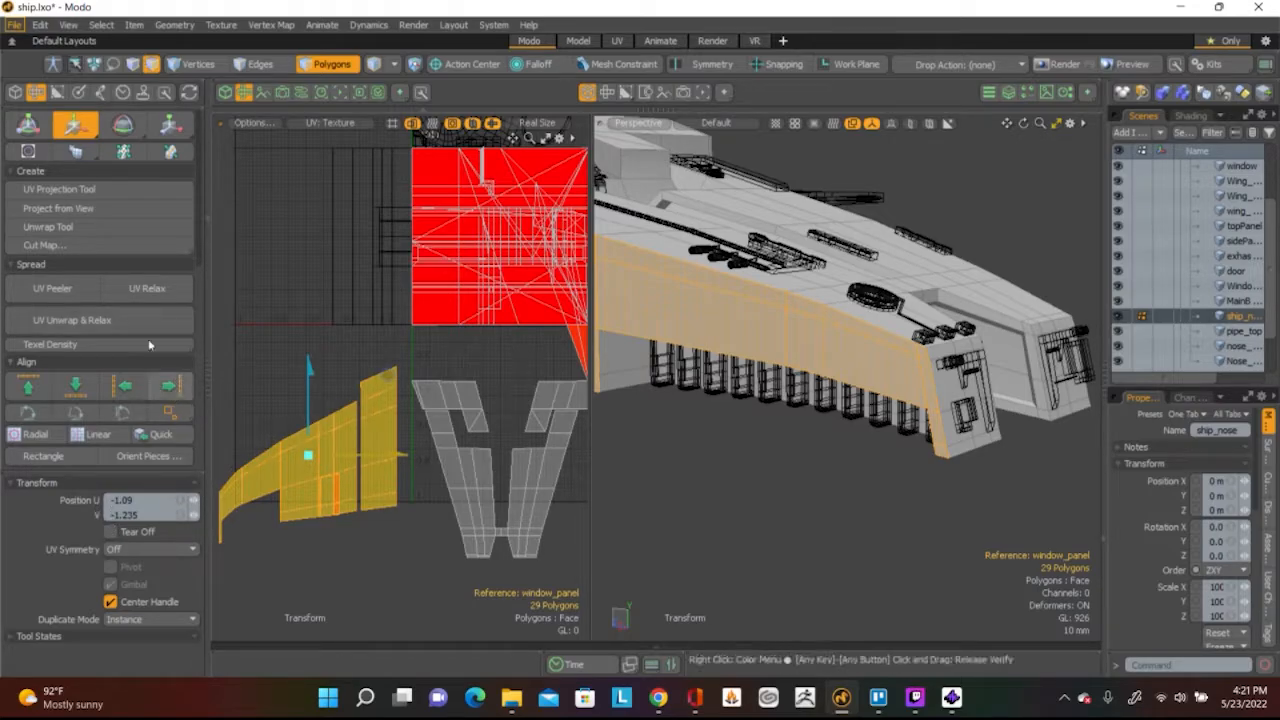
{"action": "key", "text": "space"}
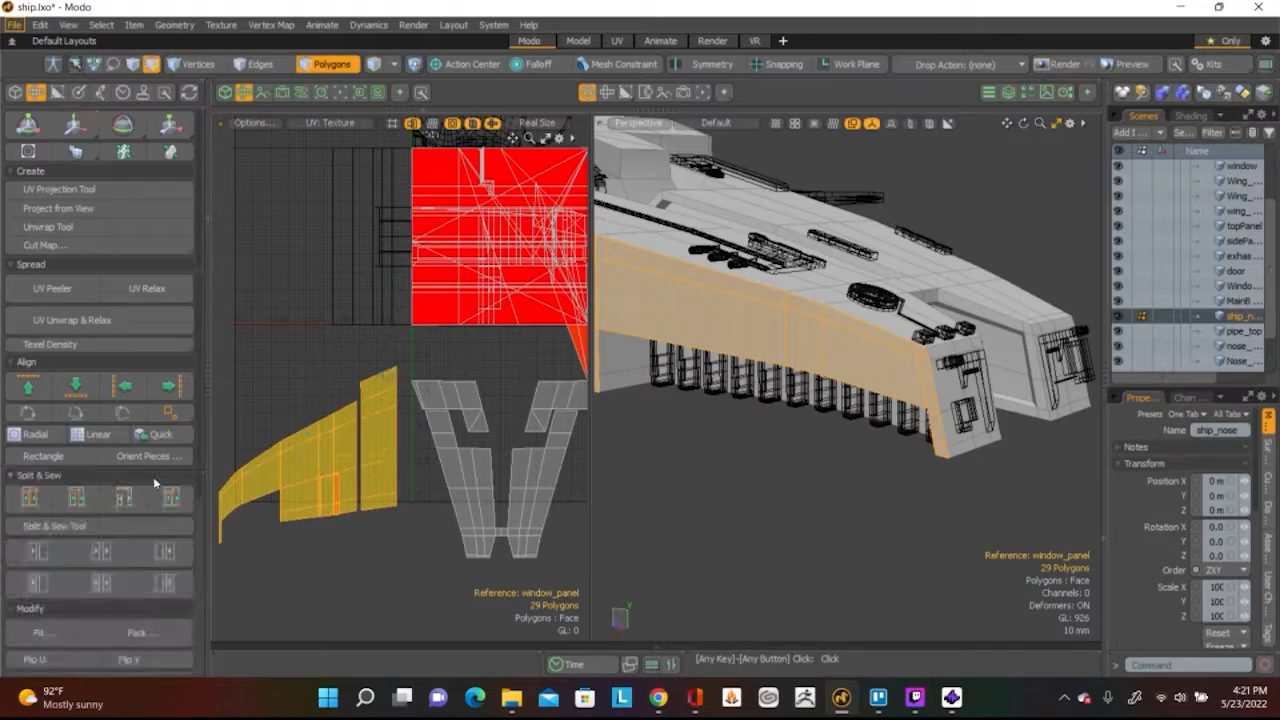
Flip the projected side islands in U, and clear the polygon selection
{"action": "scroll", "coordinate": [120, 520], "scroll_direction": "down", "scroll_amount": 3}
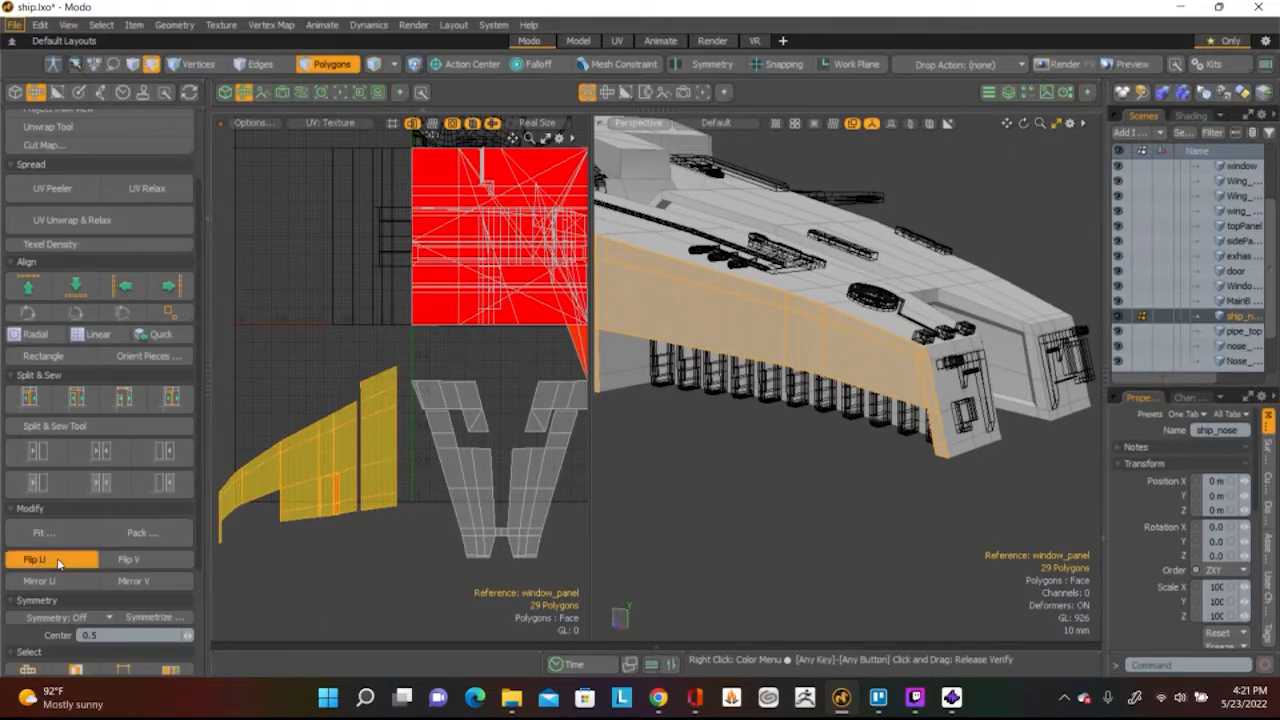
{"action": "left_click", "coordinate": [58, 559]}
{"action": "left_click_drag", "start_coordinate": [280, 500], "coordinate": [434, 410], "text": "alt+shift"}
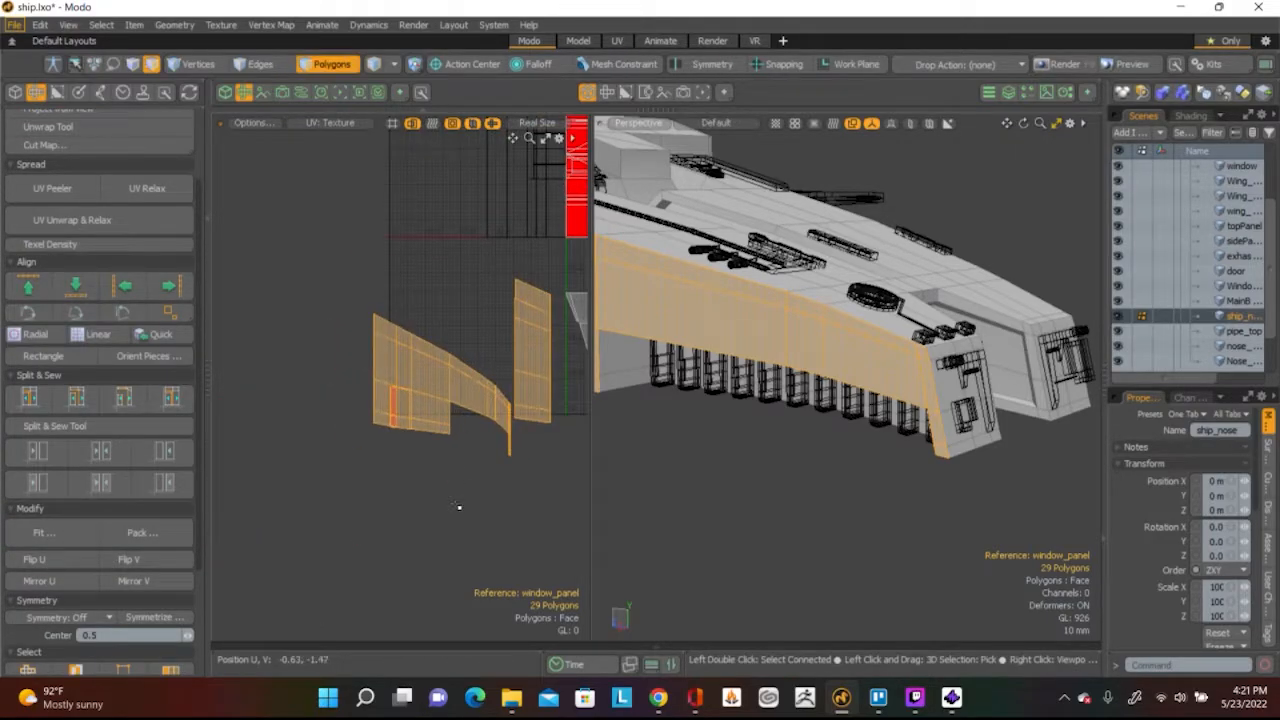
{"action": "left_click", "coordinate": [457, 435]}
{"action": "scroll", "coordinate": [492, 397], "scroll_direction": "up", "scroll_amount": 3}
{"action": "scroll", "coordinate": [492, 397], "scroll_direction": "down", "scroll_amount": 3}
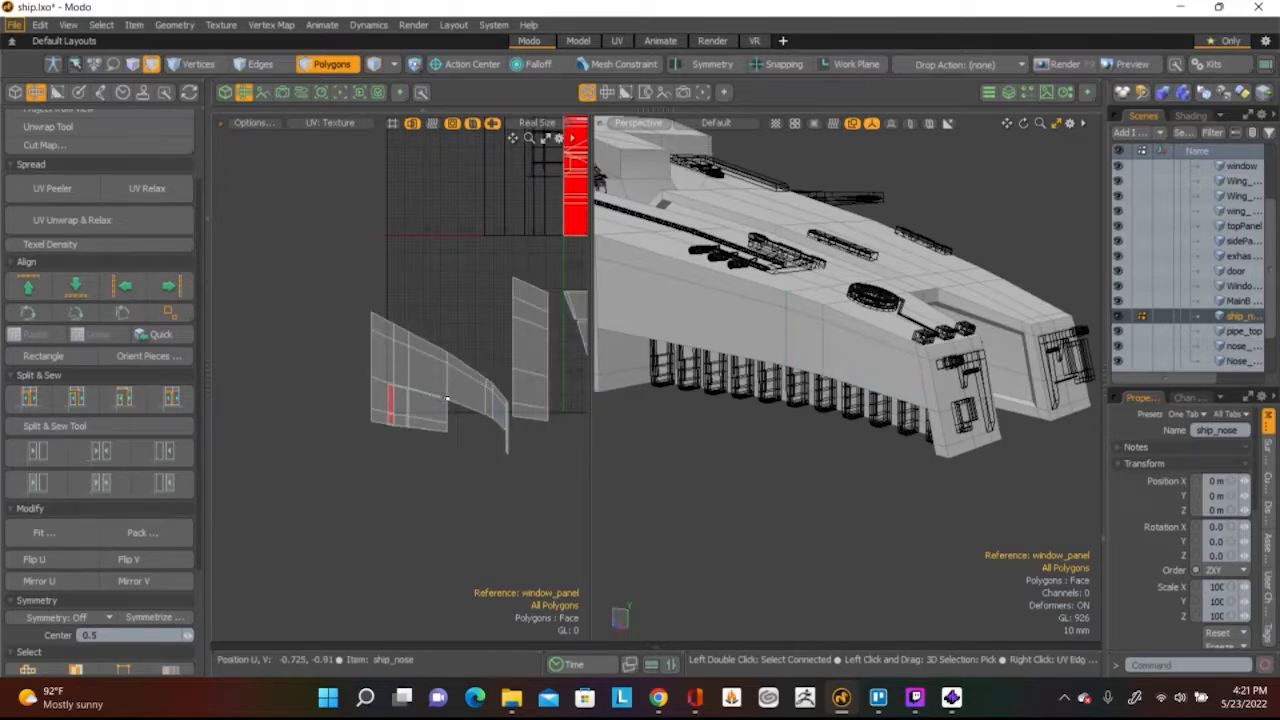
Select the rear side island in the UV map and scale it to about 168.5% in U
{"action": "scroll", "coordinate": [447, 399], "scroll_direction": "up", "scroll_amount": 2}
{"action": "left_click_drag", "start_coordinate": [162, 397], "coordinate": [181, 394], "text": "alt+shift"}
{"action": "scroll", "coordinate": [181, 394], "scroll_direction": "down", "scroll_amount": 1}
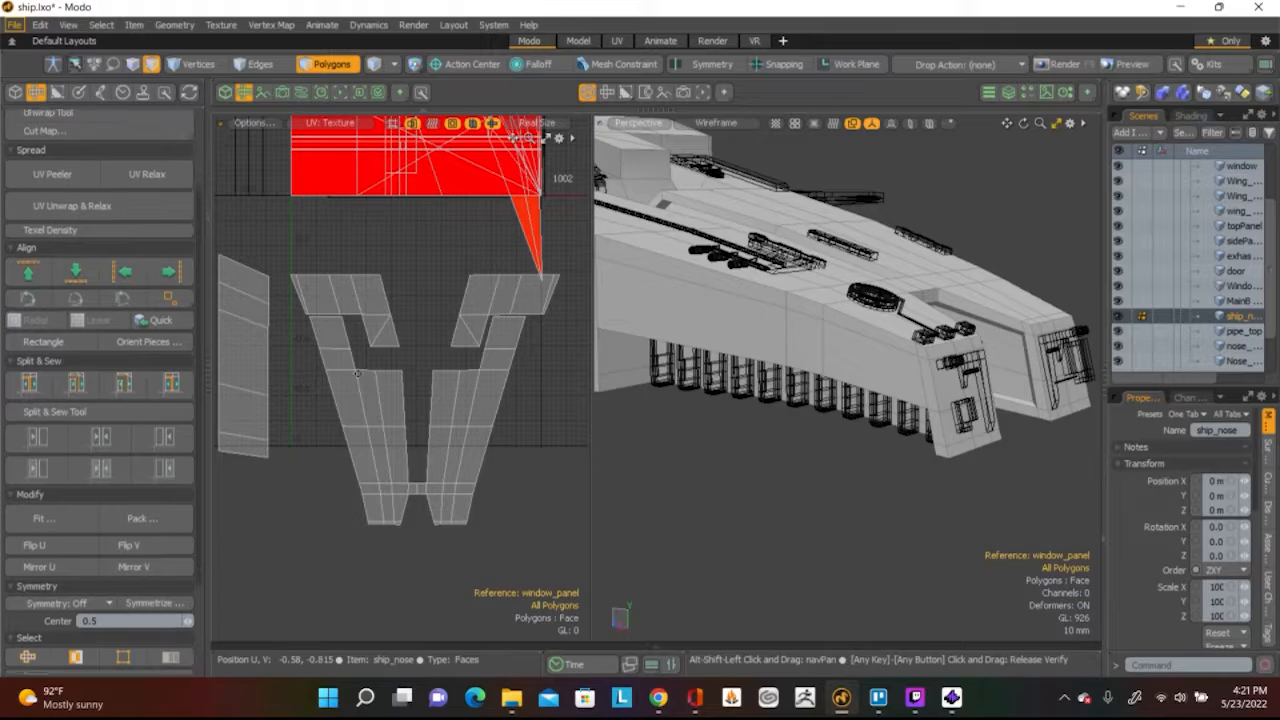
{"action": "left_click_drag", "start_coordinate": [274, 368], "coordinate": [369, 362], "text": "alt+shift"}
{"action": "double_click", "coordinate": [358, 357]}
{"action": "scroll", "coordinate": [730, 365], "scroll_direction": "down", "scroll_amount": 3}
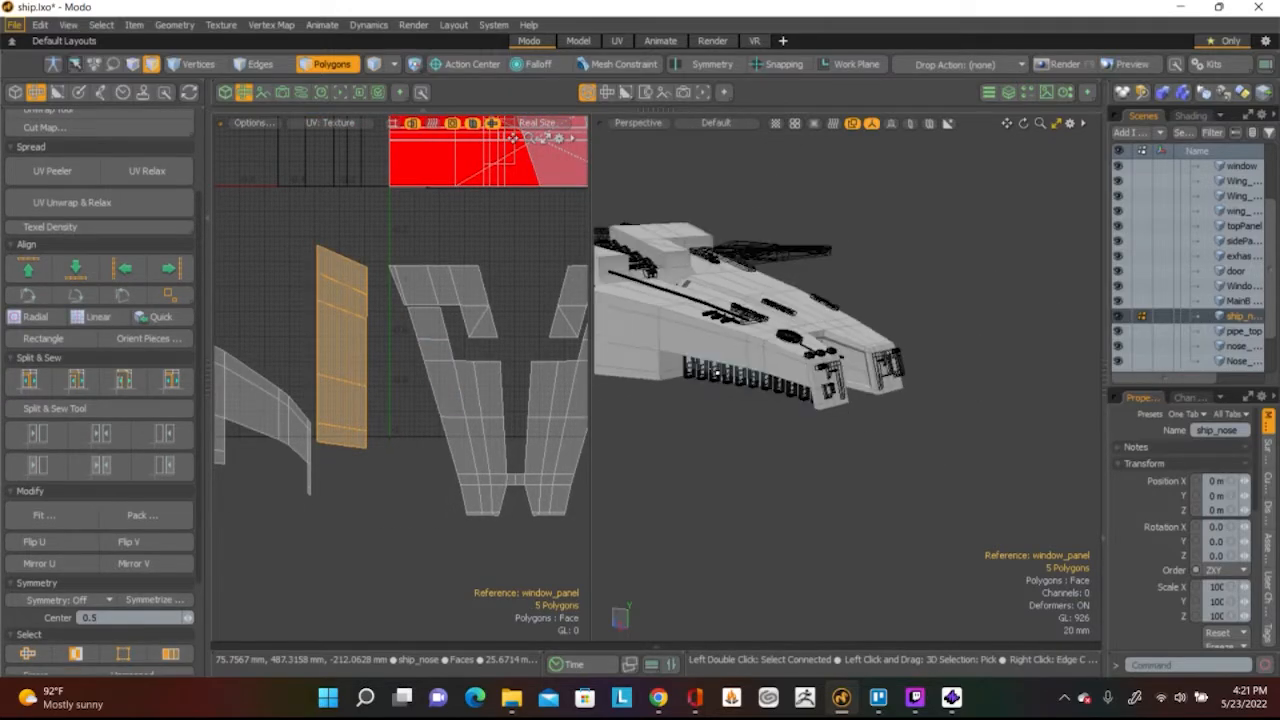
{"action": "left_click_drag", "start_coordinate": [734, 368], "coordinate": [1014, 402], "text": "alt"}
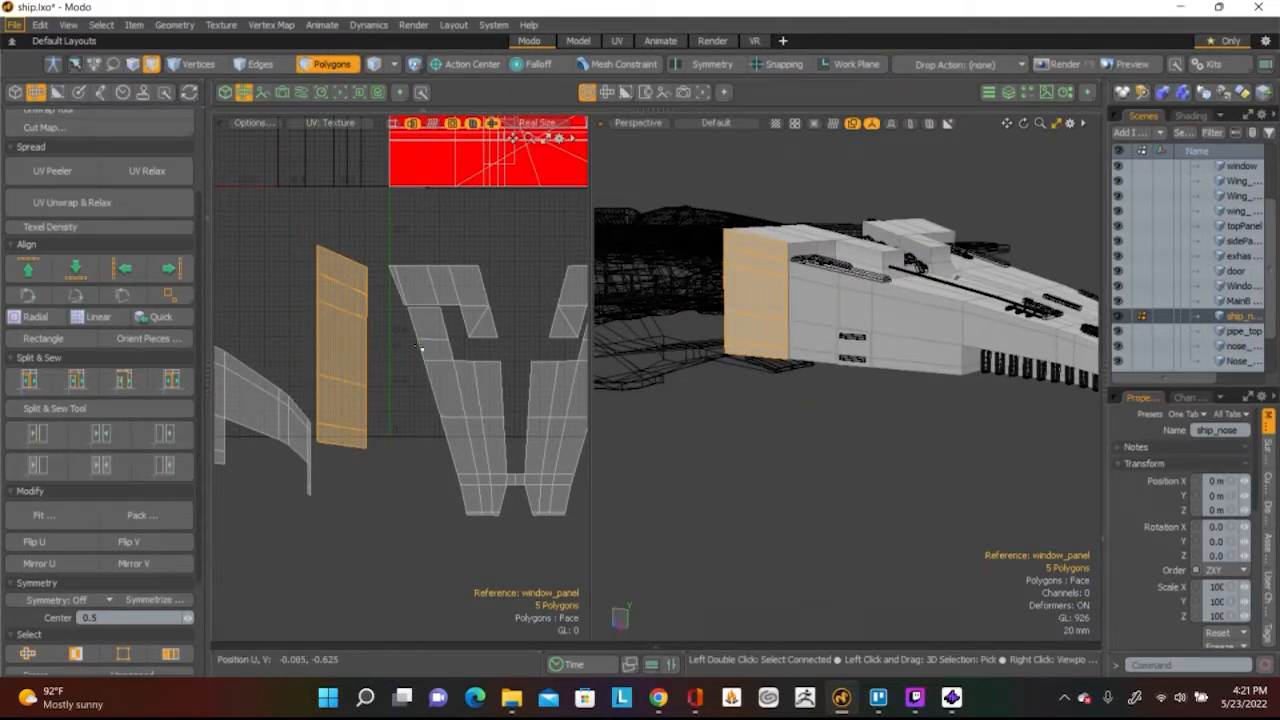
{"action": "left_click_drag", "start_coordinate": [852, 408], "coordinate": [875, 361], "text": "alt"}
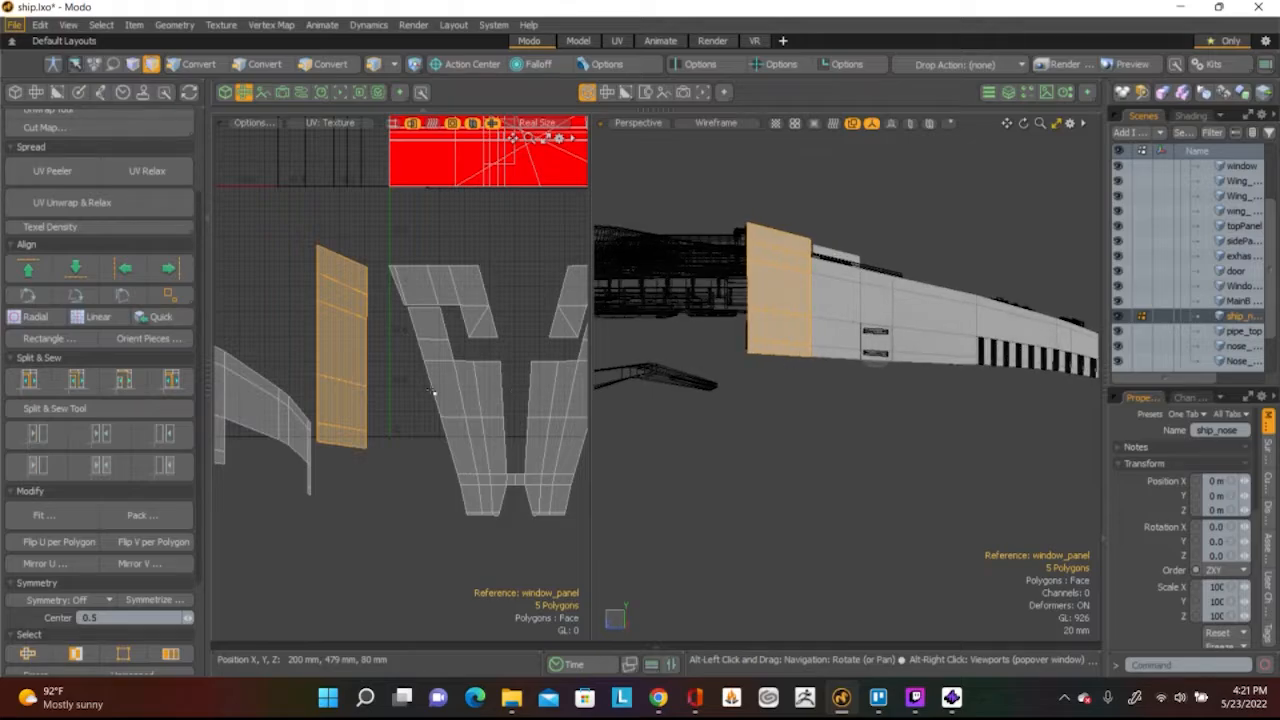
{"action": "key", "text": "y"}
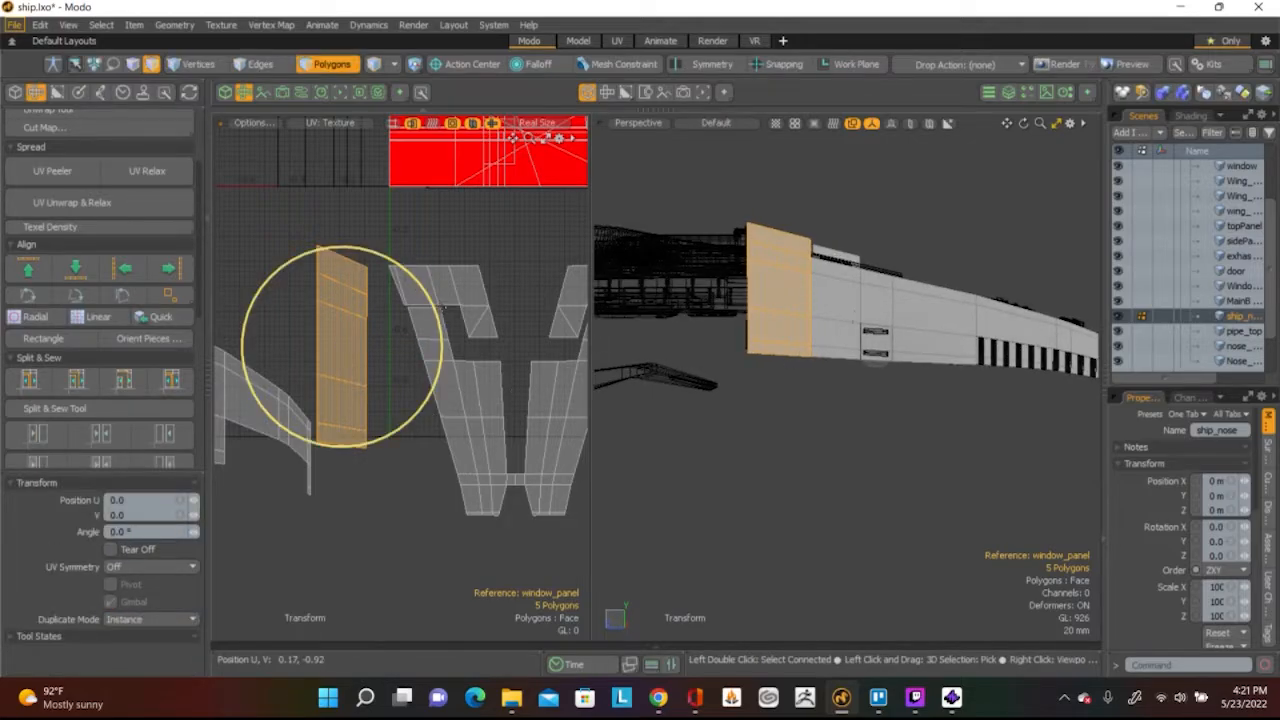
{"action": "key", "text": "r"}
{"action": "left_click_drag", "start_coordinate": [441, 347], "coordinate": [500, 347]}
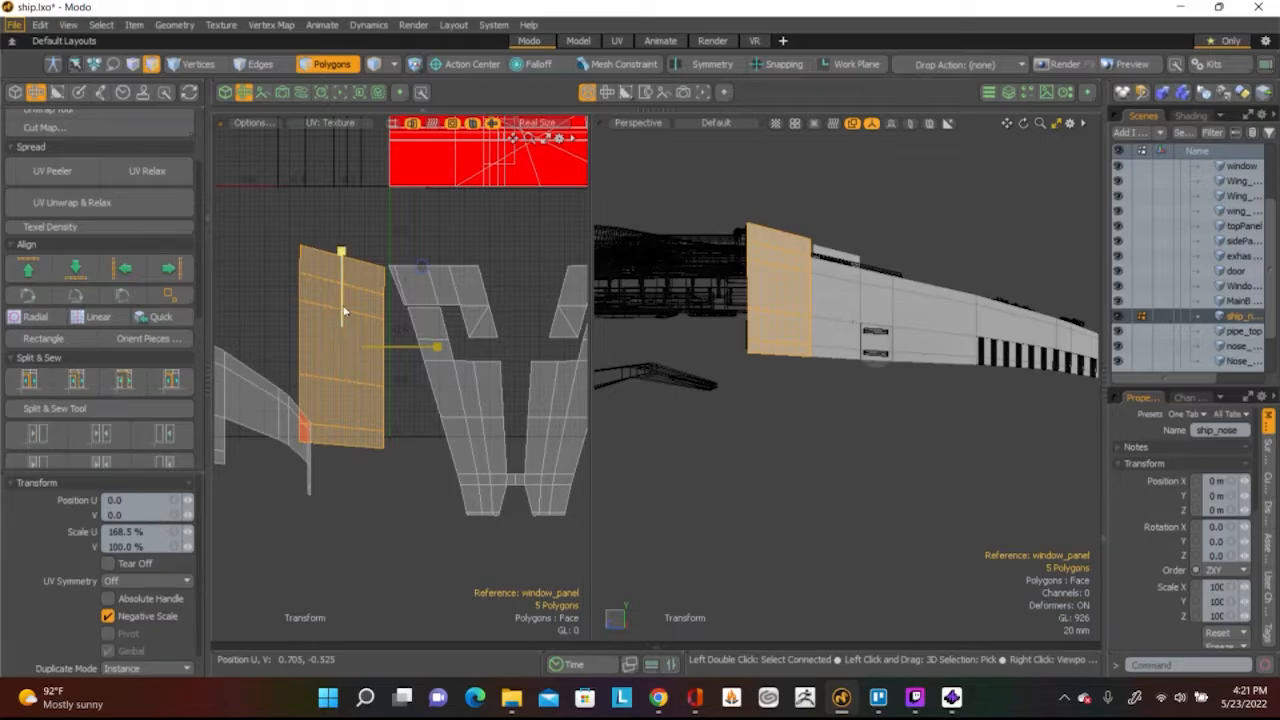
{"action": "key", "text": "space"}
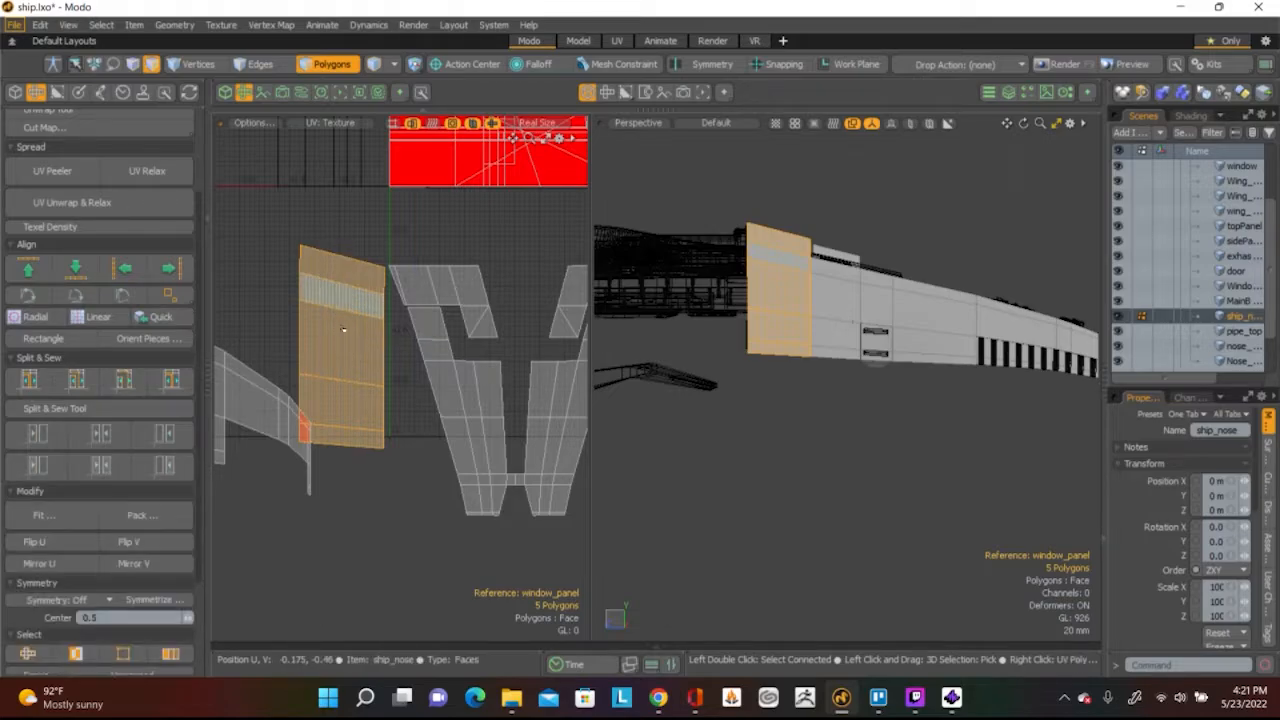
Move the rear side island upward in V, keeping it beside the top-face island, and clear the selection
{"action": "left_click_drag", "start_coordinate": [346, 336], "coordinate": [400, 322], "text": "alt"}
{"action": "key", "text": "w"}
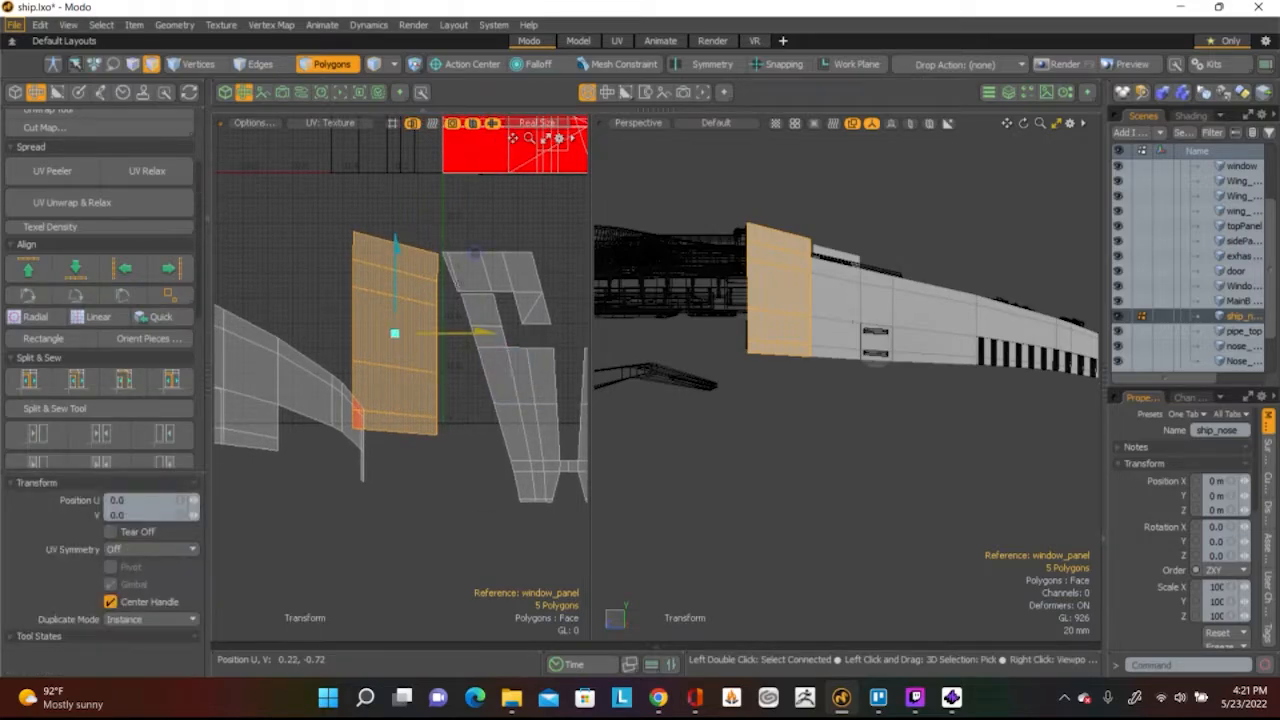
{"action": "left_click_drag", "start_coordinate": [475, 253], "coordinate": [478, 218]}
{"action": "key", "text": "space"}
{"action": "left_click", "coordinate": [450, 425]}
Select the long side island and scale it to about 41.5% in V
{"action": "left_click_drag", "start_coordinate": [443, 431], "coordinate": [369, 438], "text": "ctrl+alt"}
{"action": "left_click_drag", "start_coordinate": [369, 438], "coordinate": [423, 386], "text": "alt"}
{"action": "double_click", "coordinate": [423, 386]}
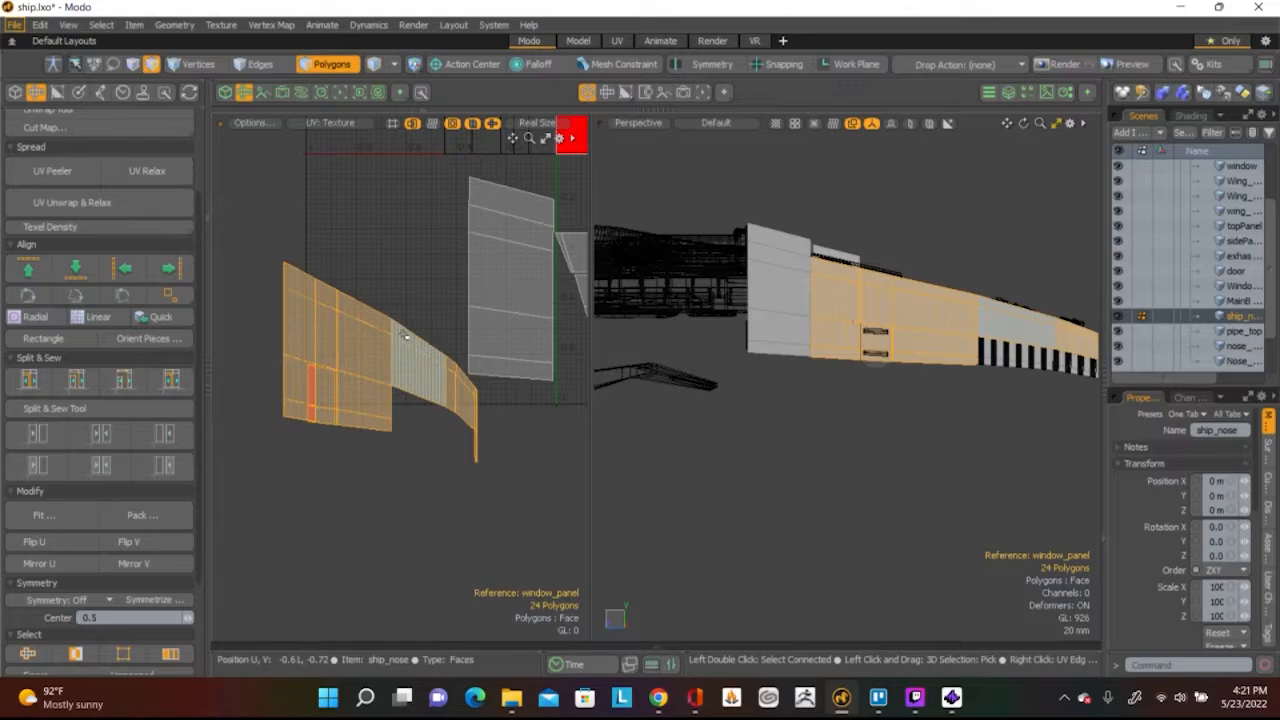
{"action": "key", "text": "y"}
{"action": "key", "text": "r"}
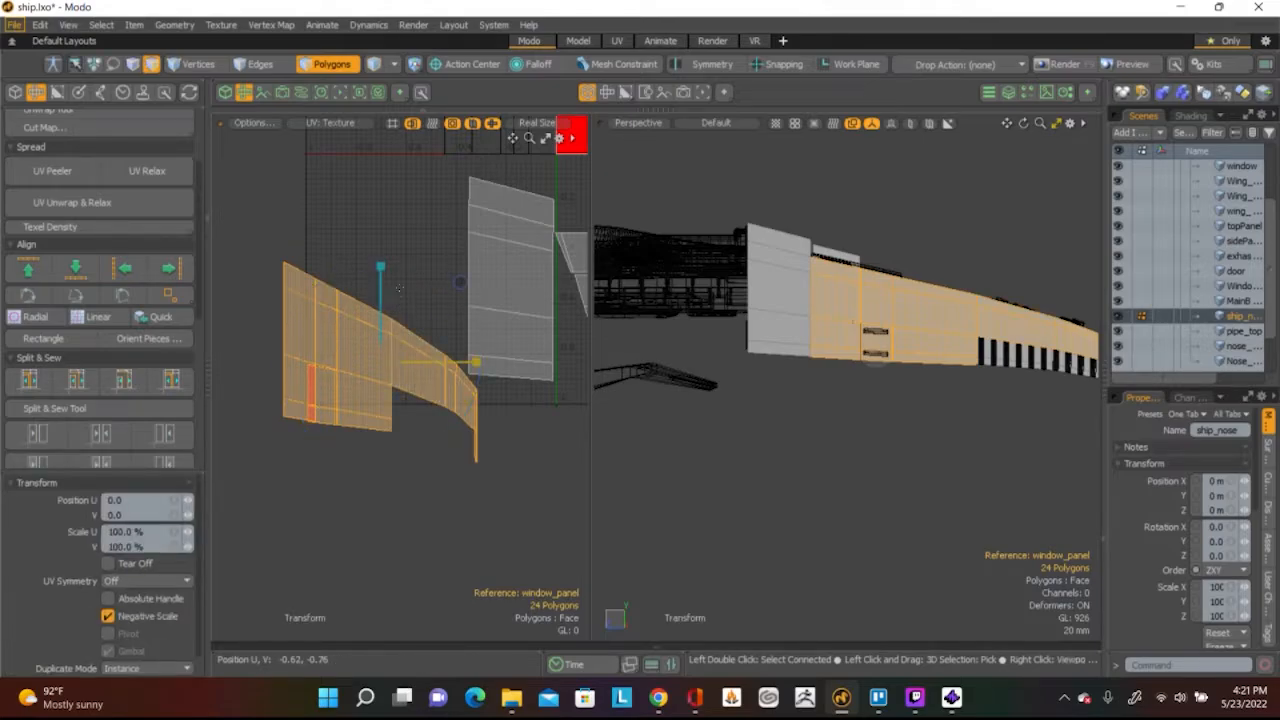
{"action": "left_click_drag", "start_coordinate": [383, 287], "coordinate": [383, 347]}
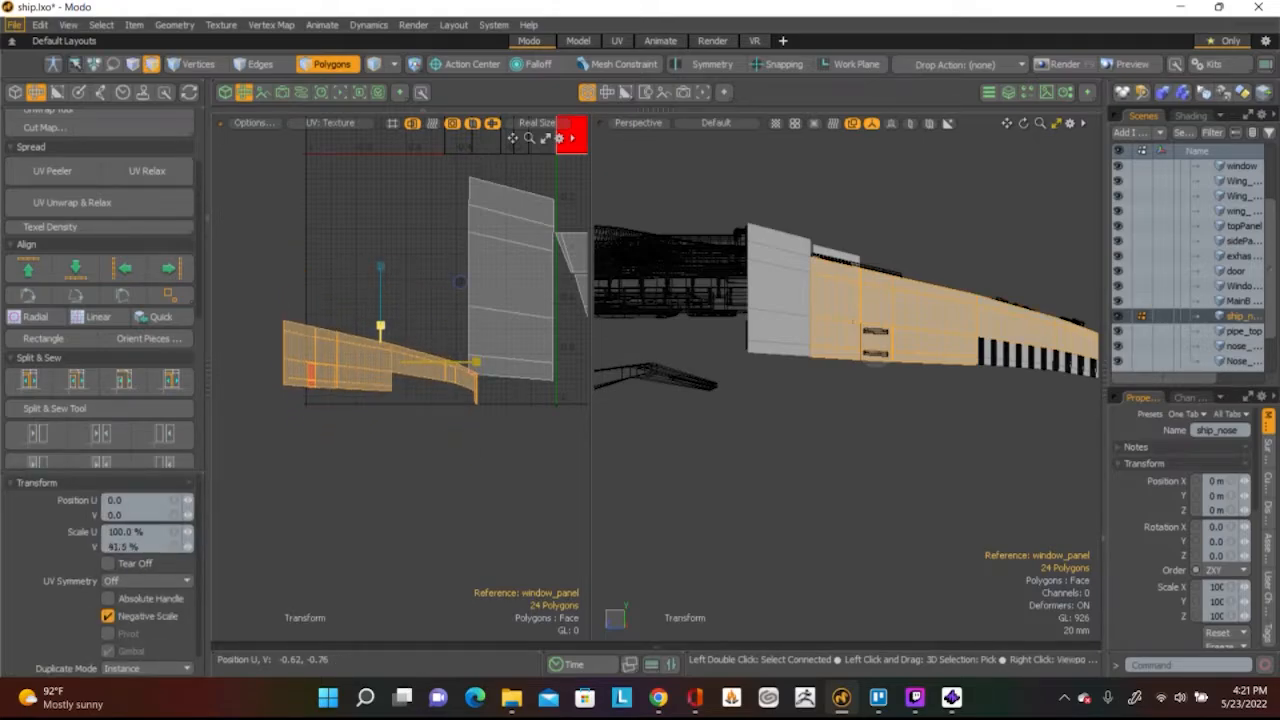
Move the long side island below the rear side island and clear the selection
{"action": "key", "text": "w"}
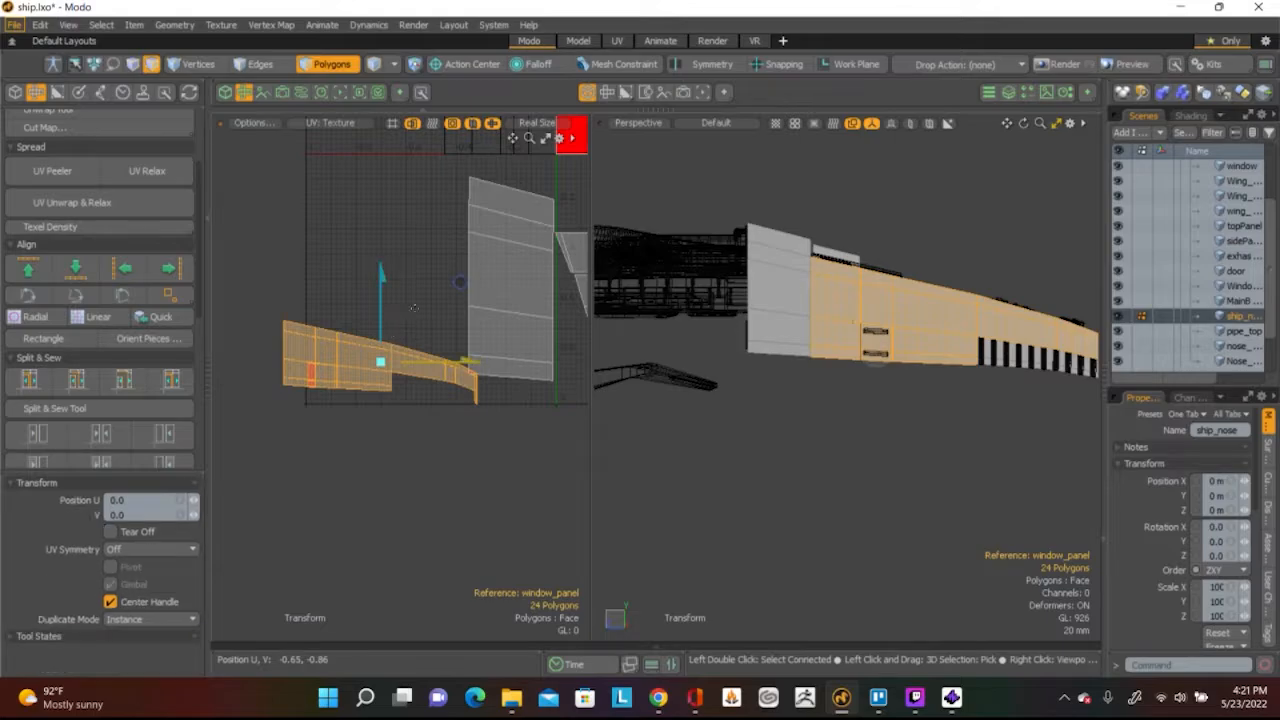
{"action": "left_click_drag", "start_coordinate": [459, 282], "coordinate": [499, 332]}
{"action": "key", "text": "space"}
{"action": "left_click", "coordinate": [418, 532]}
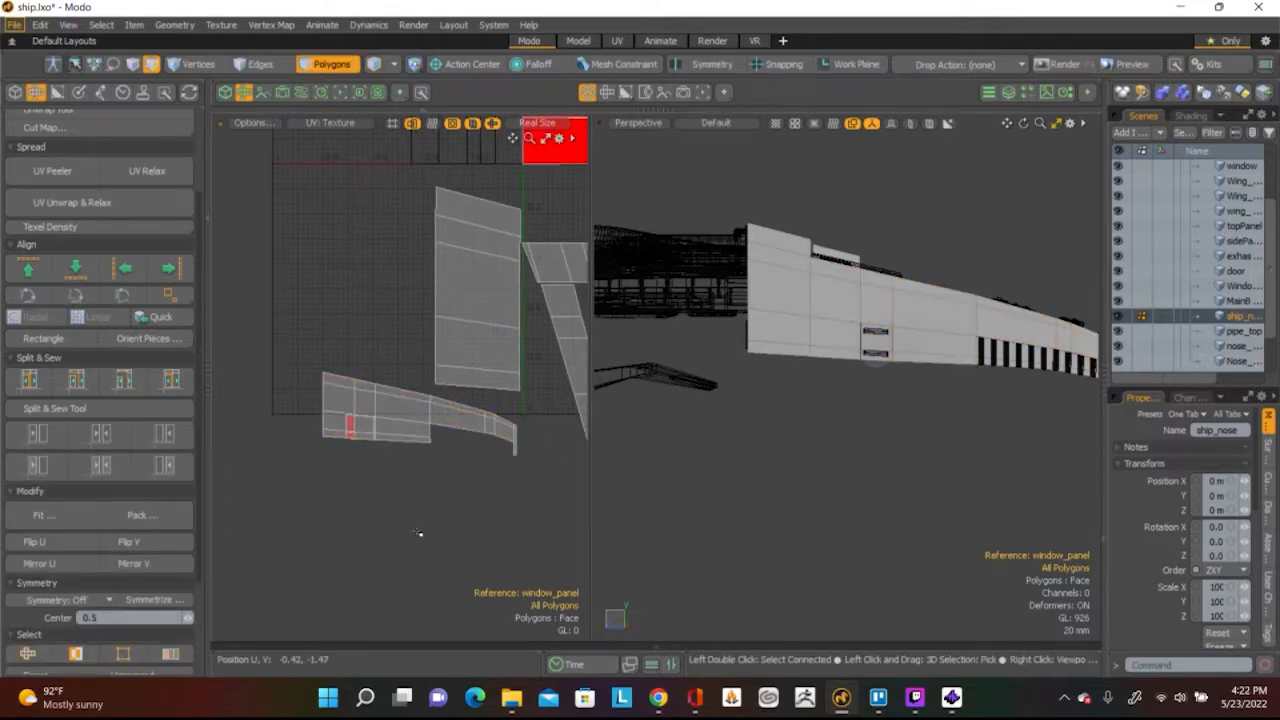
Select the two overlapping recessed-panel polygons in the long side island and try moving them downward
{"action": "scroll", "coordinate": [347, 430], "scroll_direction": "up", "scroll_amount": 6}
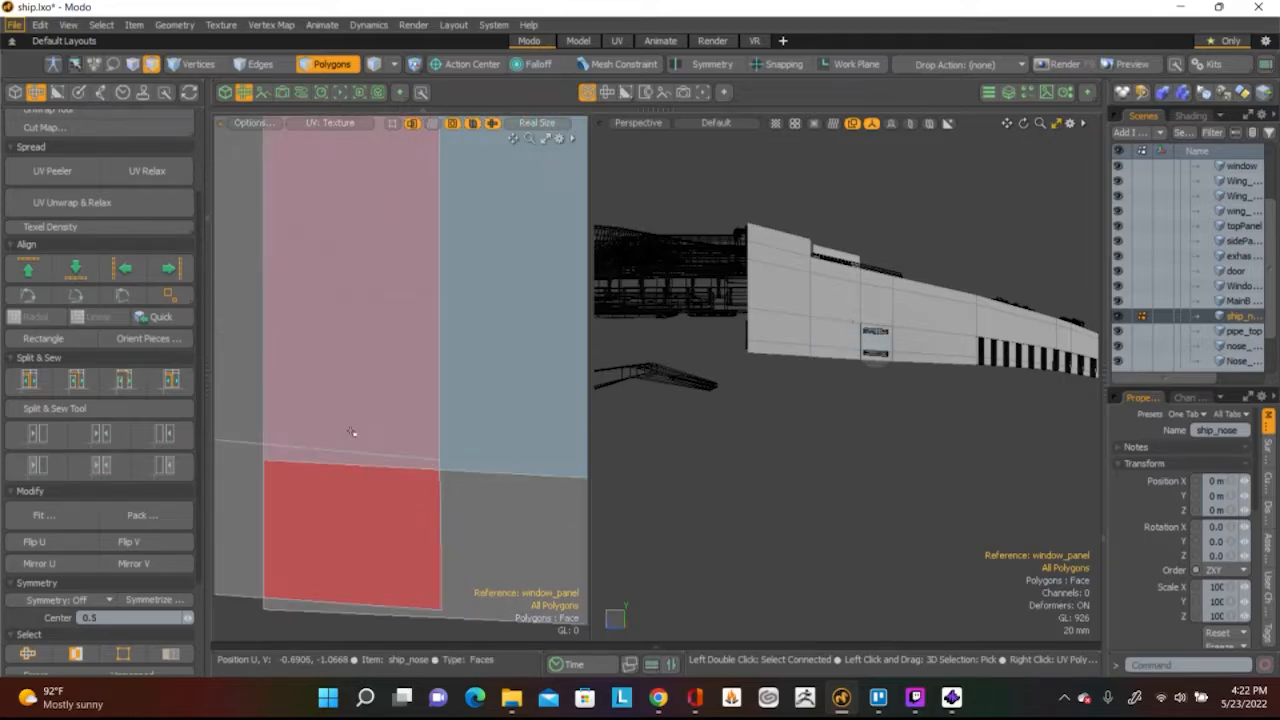
{"action": "scroll", "coordinate": [366, 413], "scroll_direction": "down", "scroll_amount": 4}
{"action": "double_click", "coordinate": [443, 413]}
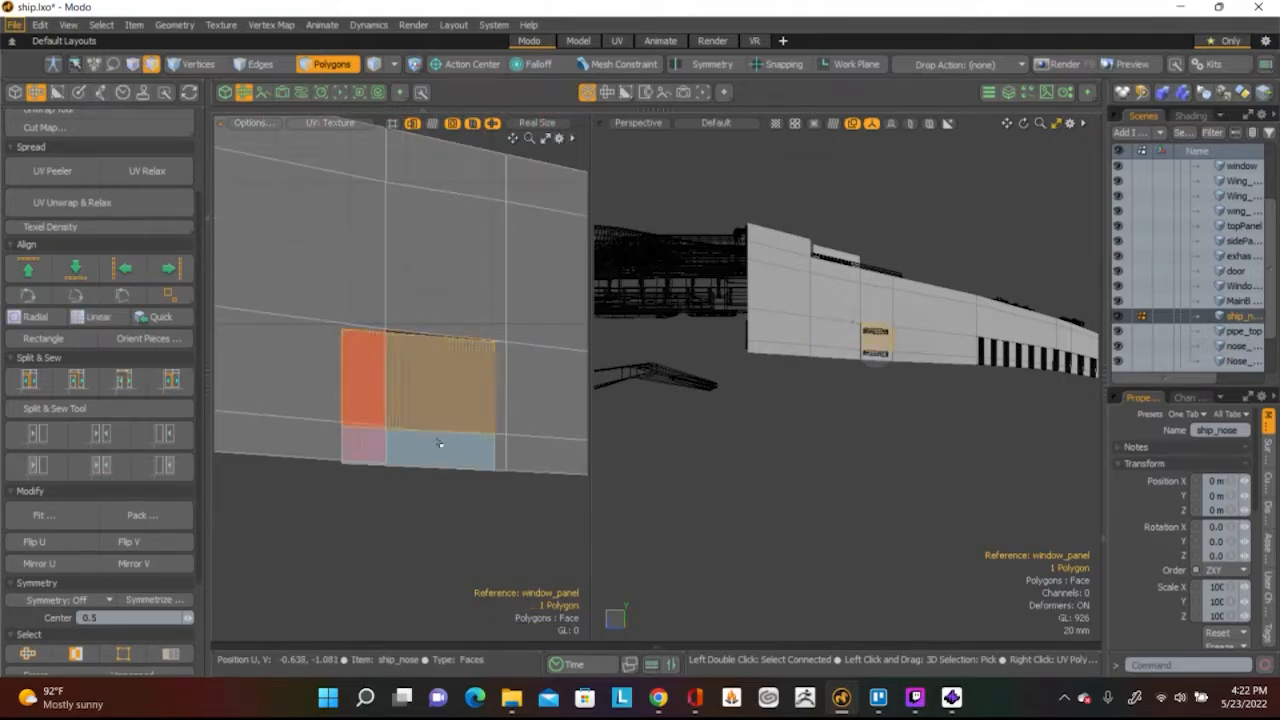
{"action": "key", "text": "w"}
{"action": "left_click_drag", "start_coordinate": [503, 323], "coordinate": [492, 425]}
{"action": "key", "text": "ctrl+z"}
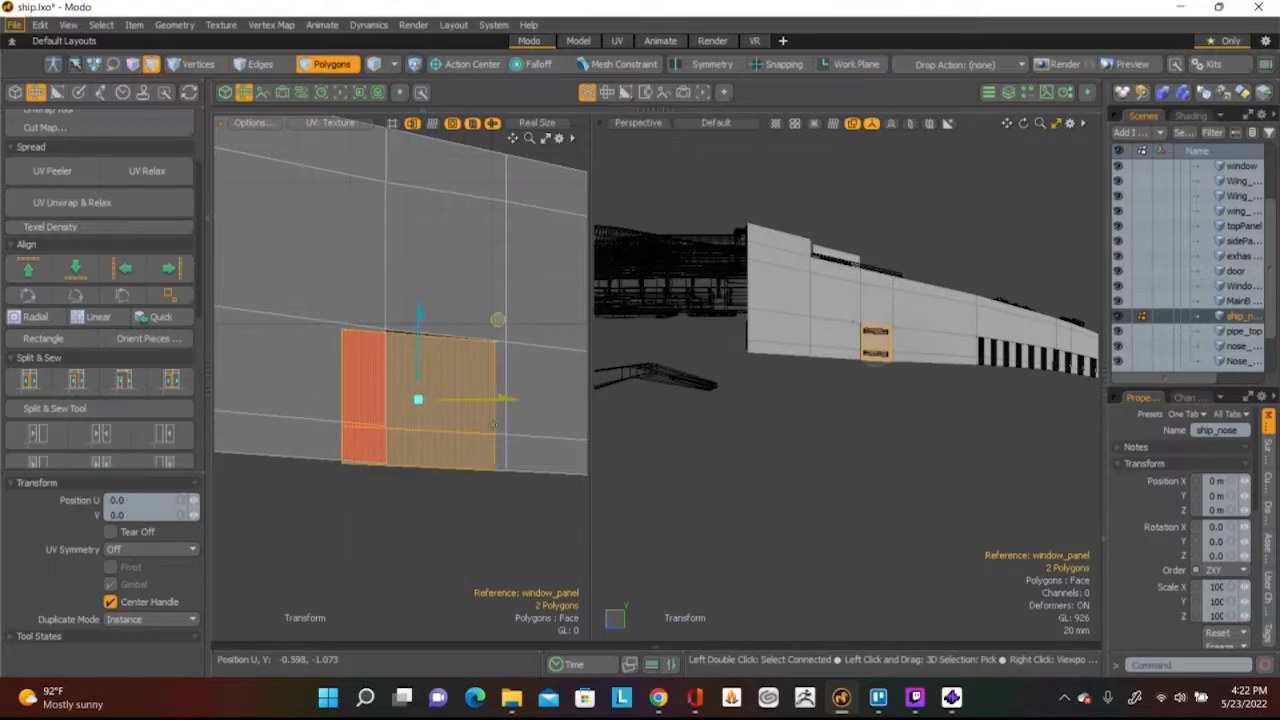
Scale the panel polygons down slightly, shift them about 0.019 in U and -0.005 in V into their opening, and clear the selection
{"action": "key", "text": "r"}
{"action": "left_click_drag", "start_coordinate": [498, 319], "coordinate": [419, 298]}
{"action": "mouse_move", "coordinate": [504, 399]}
{"action": "left_mouse_down"}
{"action": "mouse_move", "coordinate": [484, 399]}
{"action": "mouse_move", "coordinate": [507, 402]}
{"action": "left_mouse_up"}
{"action": "key", "text": "w"}
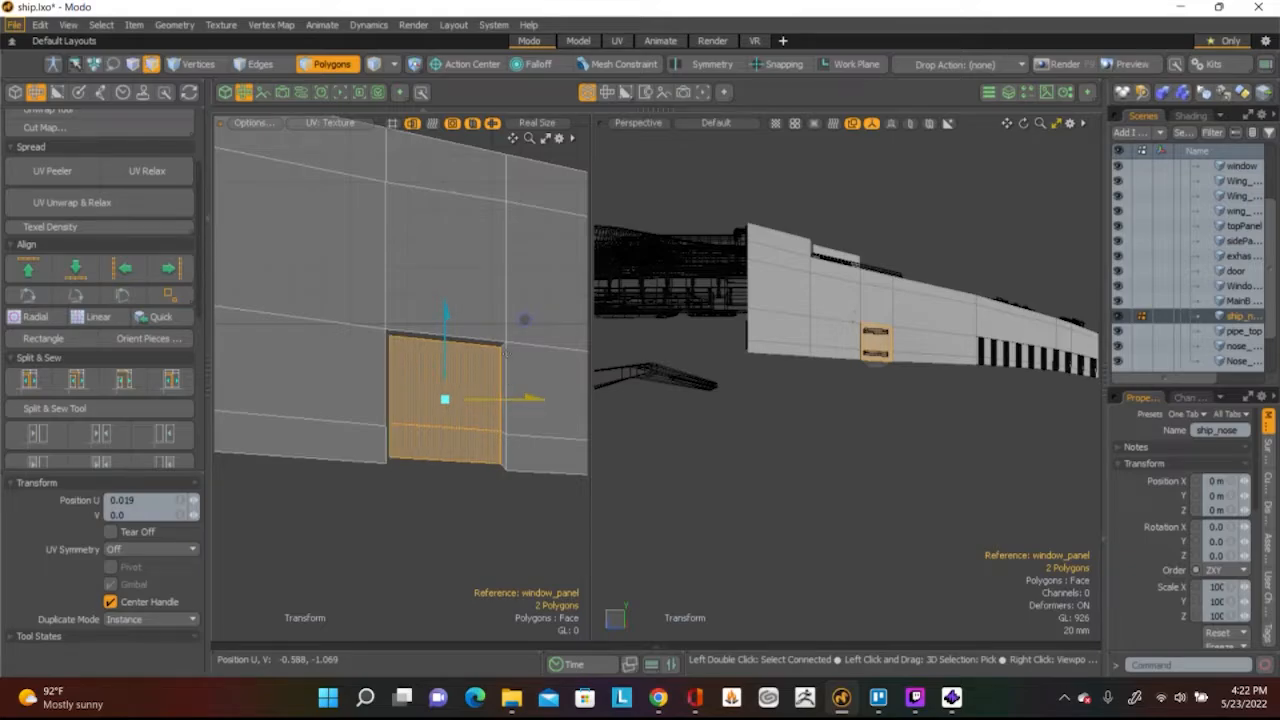
{"action": "left_click_drag", "start_coordinate": [445, 312], "coordinate": [445, 316]}
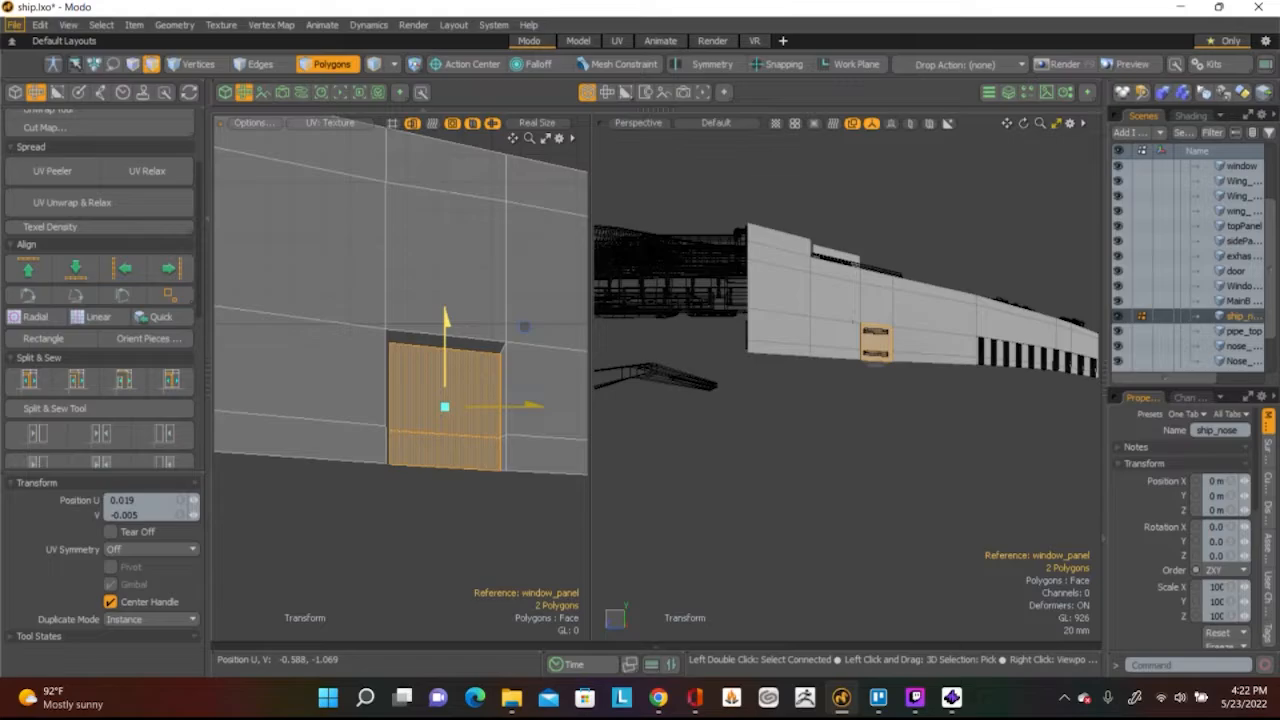
{"action": "key", "text": "space"}
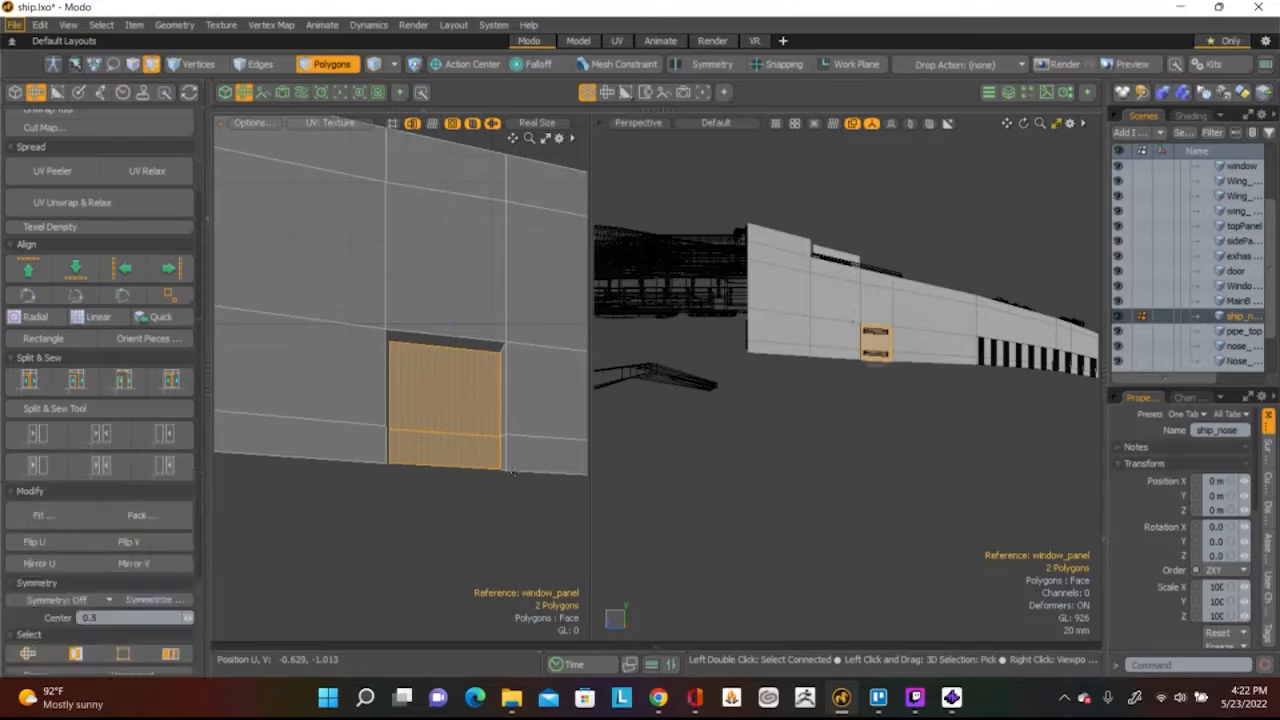
{"action": "left_click", "coordinate": [500, 533]}
Save the scene ship.lxo
{"action": "scroll", "coordinate": [500, 528], "scroll_direction": "down", "scroll_amount": 3}
{"action": "scroll", "coordinate": [500, 528], "scroll_direction": "up", "scroll_amount": 3}
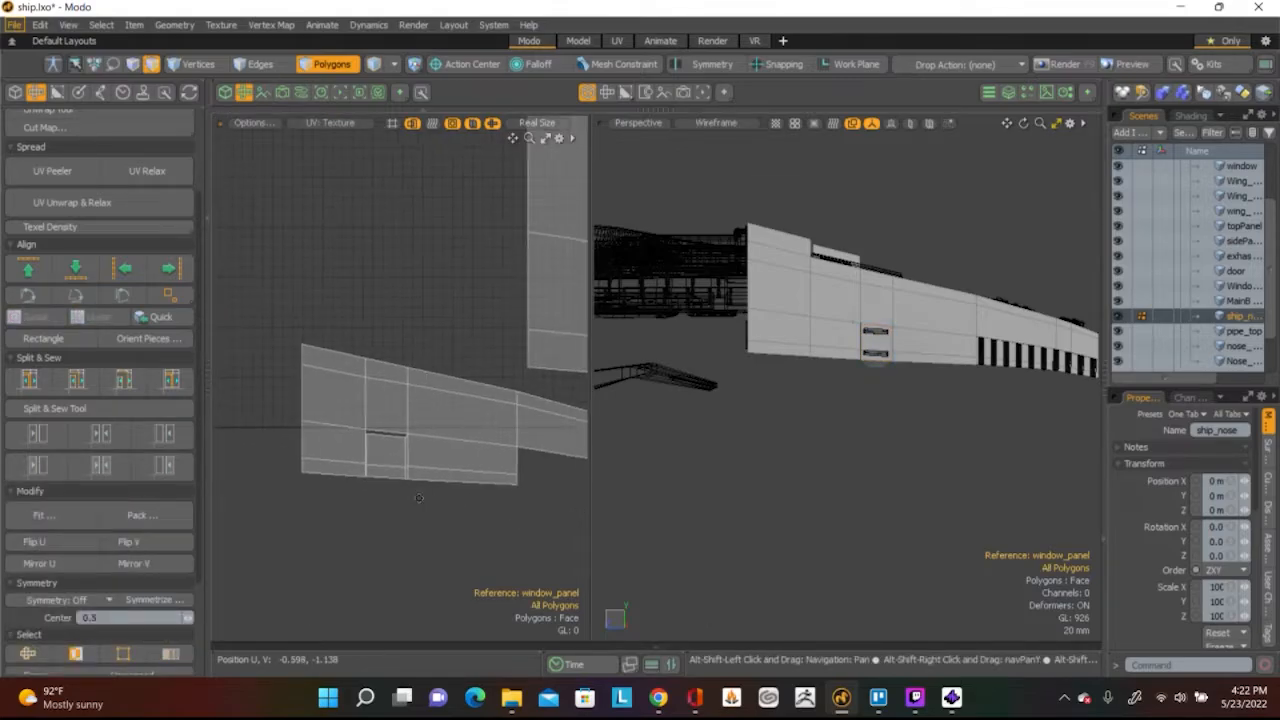
{"action": "left_click", "coordinate": [14, 24]}
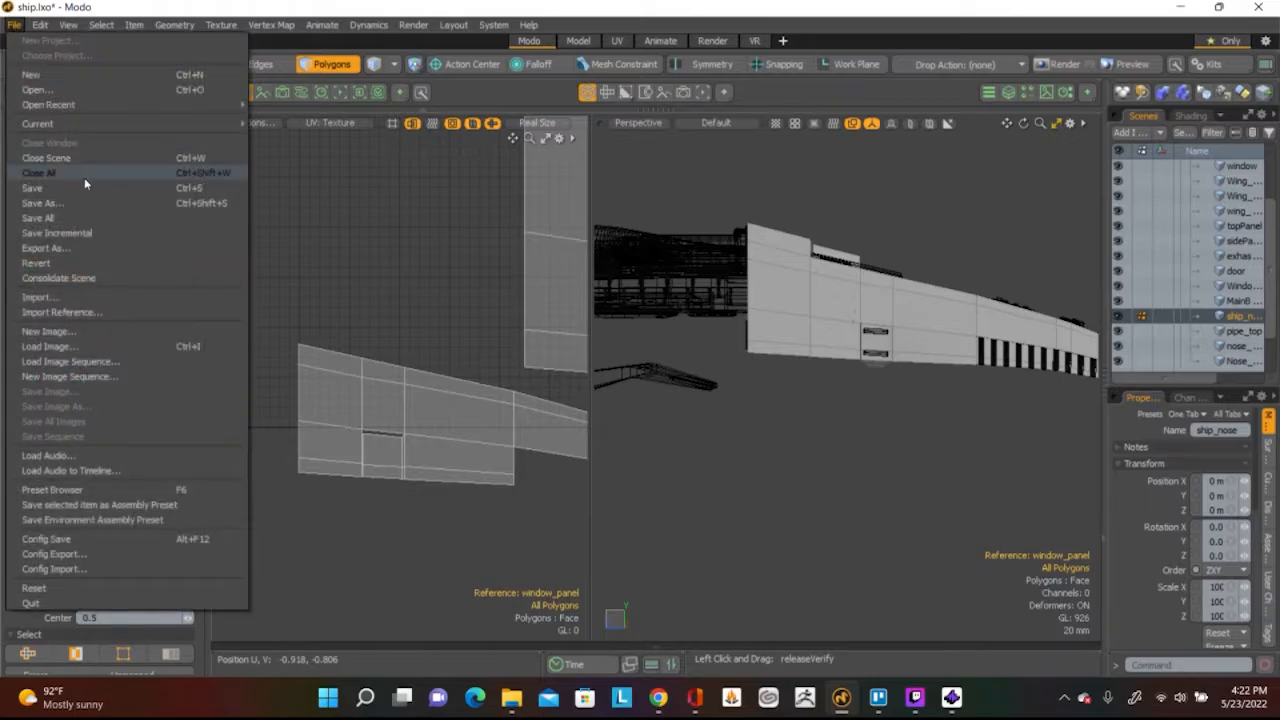
{"action": "left_click", "coordinate": [84, 188]}
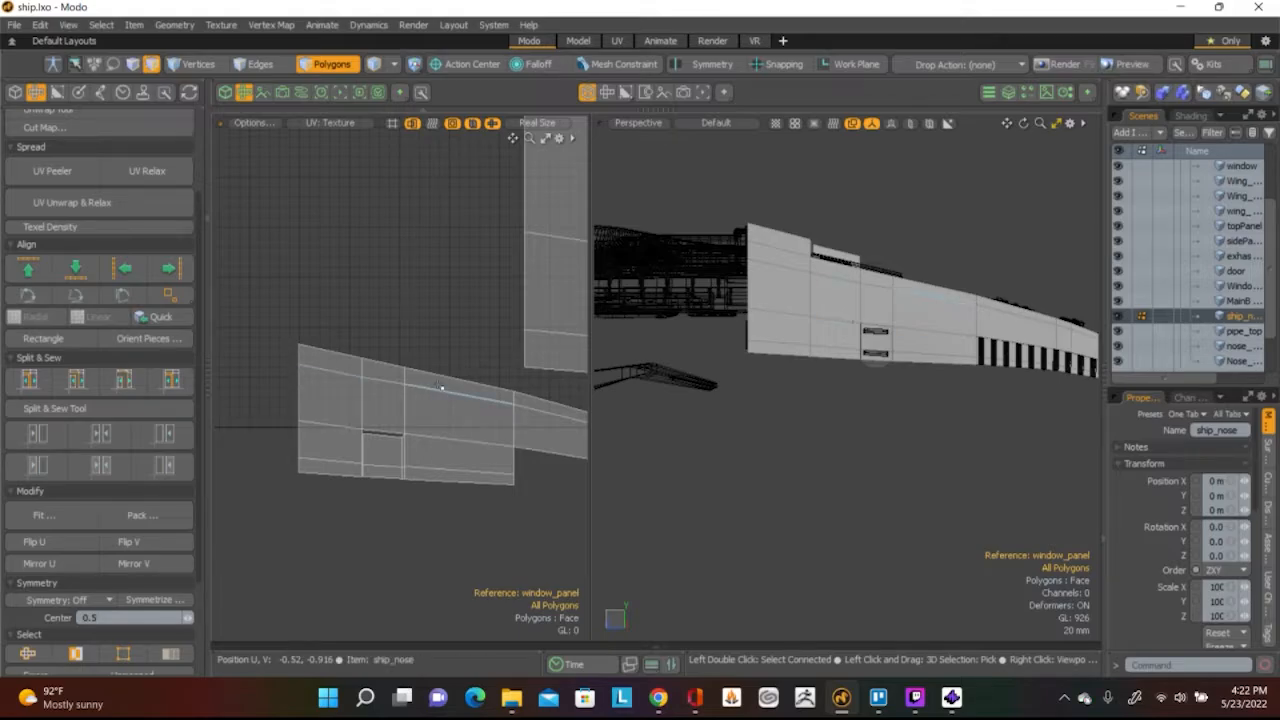
Examine the recessed panel polygon in the UV map and on the ship model
{"action": "key", "text": "ctrl+z"}
{"action": "key", "text": "ctrl+z"}
{"action": "key", "text": "ctrl+z"}
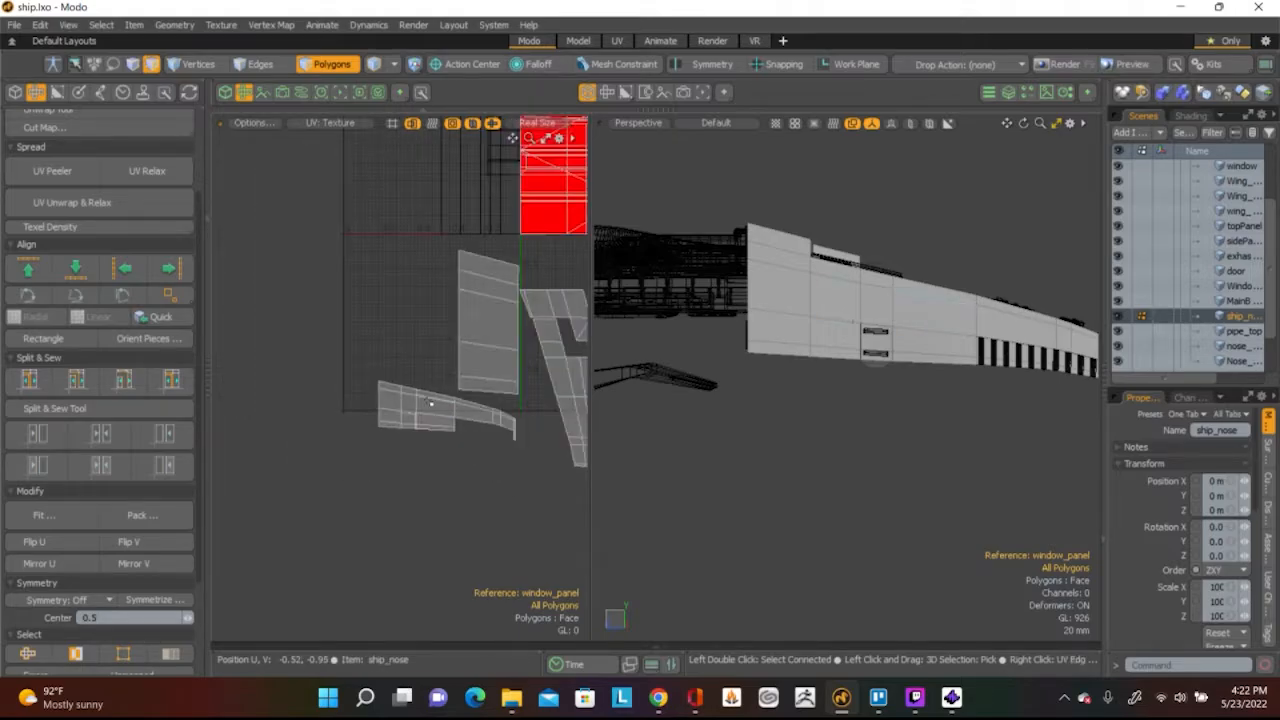
{"action": "key", "text": "ctrl+z"}
{"action": "key", "text": "ctrl+z"}
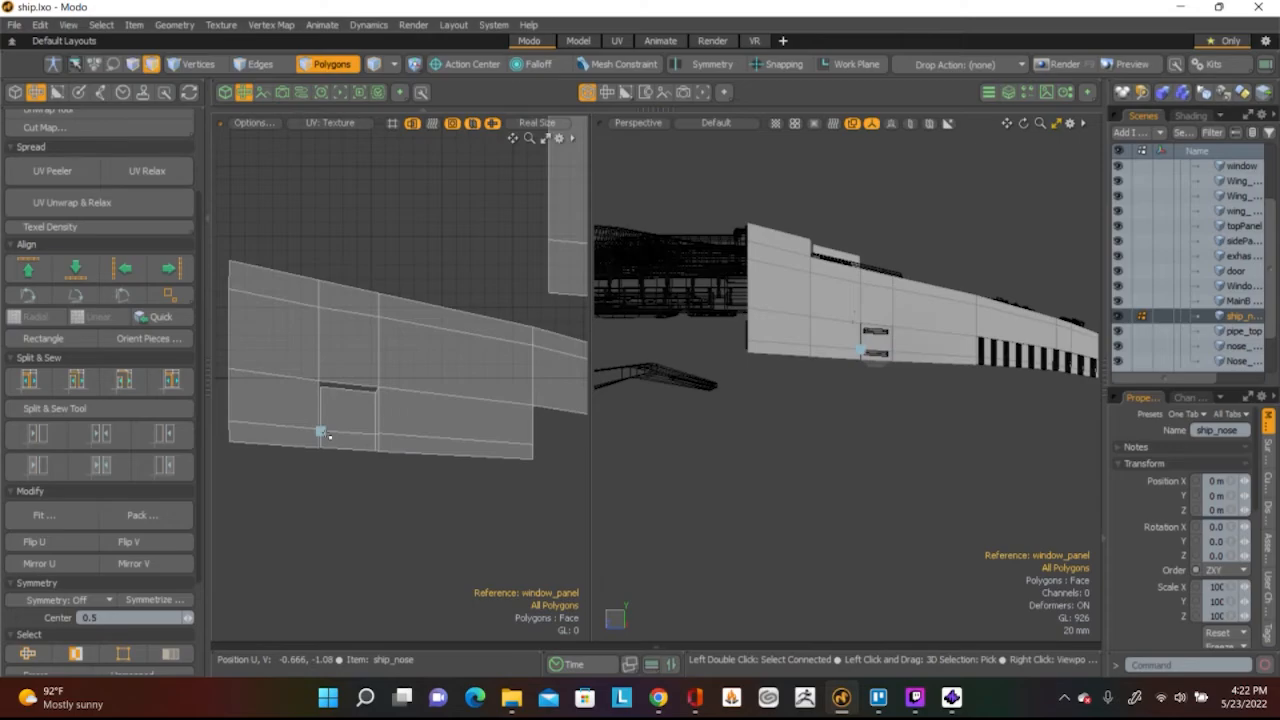
{"action": "mouse_move", "coordinate": [921, 393]}
{"action": "left_mouse_down", "text": "alt"}
{"action": "mouse_move", "coordinate": [840, 420]}
{"action": "mouse_move", "coordinate": [816, 530]}
{"action": "mouse_move", "coordinate": [925, 495]}
{"action": "mouse_move", "coordinate": [905, 410]}
{"action": "left_mouse_up", "text": "alt"}
{"action": "key", "text": "shift+a"}
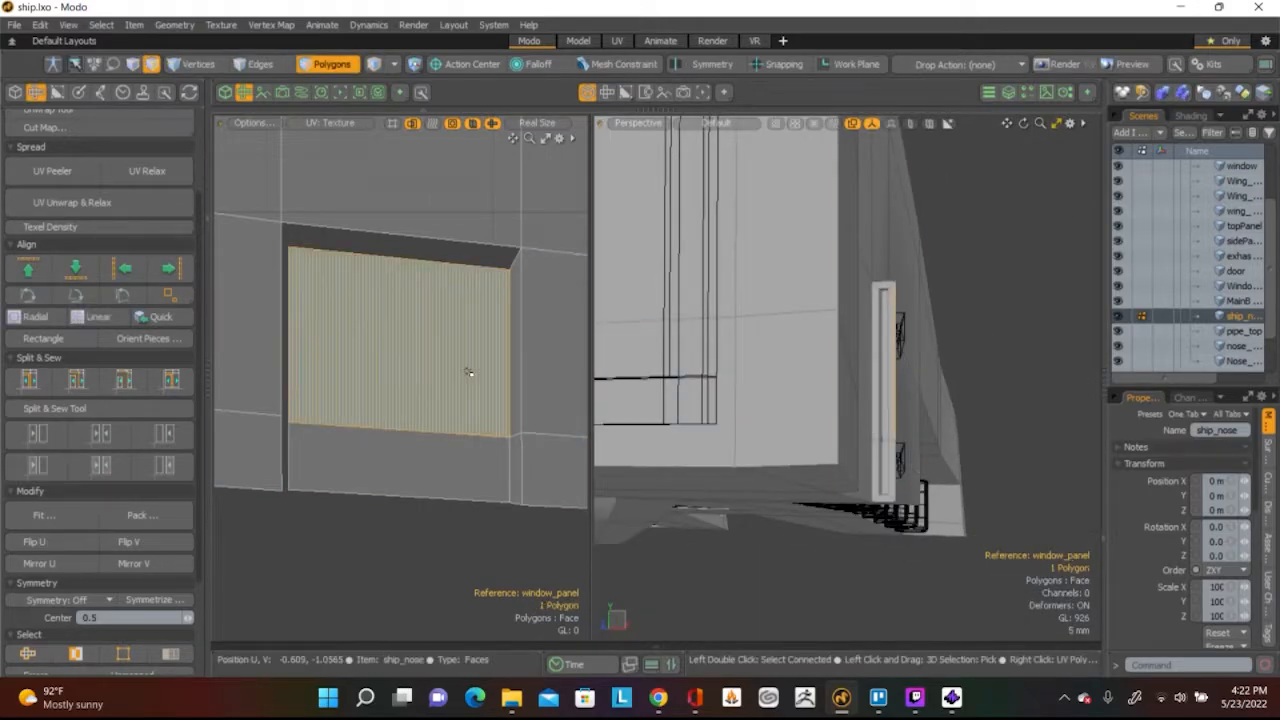
{"action": "double_click", "coordinate": [466, 371]}
Start a new selection on the hull's underside with the polygons beside the first row of vents
{"action": "left_click_drag", "start_coordinate": [1067, 496], "coordinate": [766, 293], "text": "alt"}
{"action": "scroll", "coordinate": [838, 354], "scroll_direction": "up", "scroll_amount": 2}
{"action": "left_click", "coordinate": [766, 293]}
{"action": "left_click", "coordinate": [770, 357], "text": "shift"}
{"action": "left_click", "coordinate": [998, 336], "text": "shift"}
{"action": "left_click", "coordinate": [1020, 335], "text": "shift"}
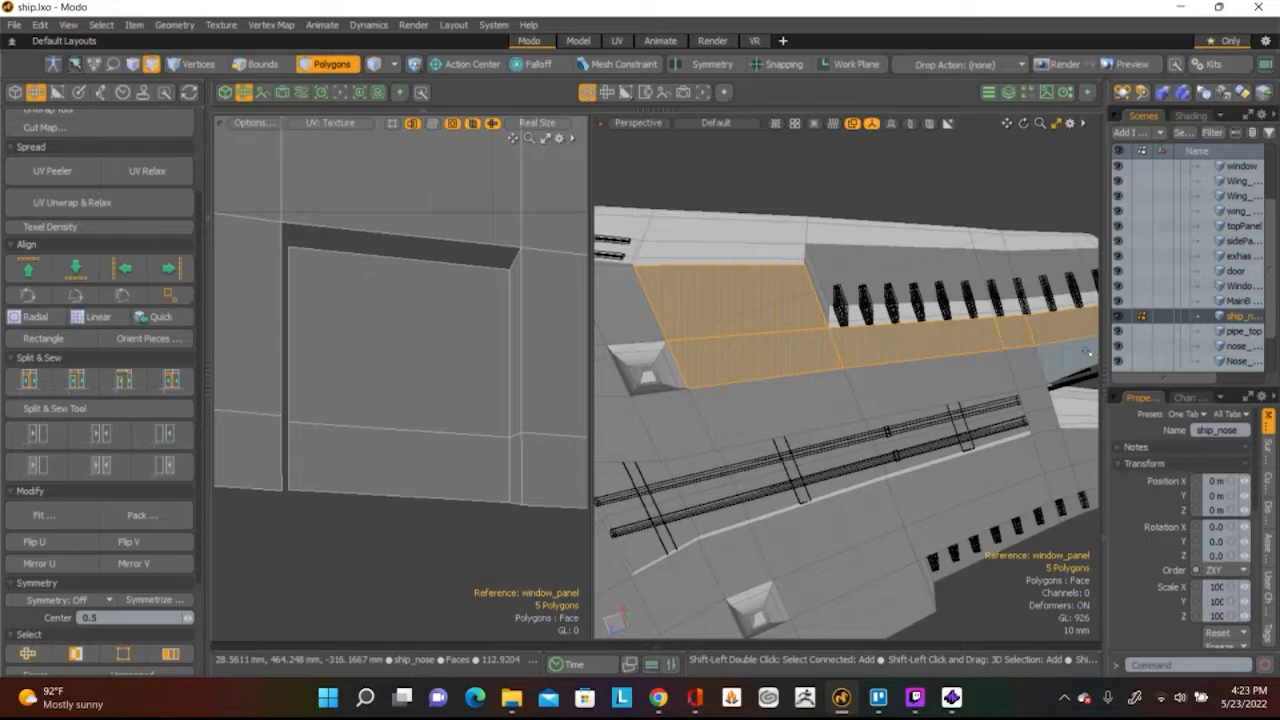
Add the underside polygons at the nose tip and those between the vents and the central pipes
{"action": "left_click_drag", "start_coordinate": [1030, 398], "coordinate": [978, 343], "text": "alt"}
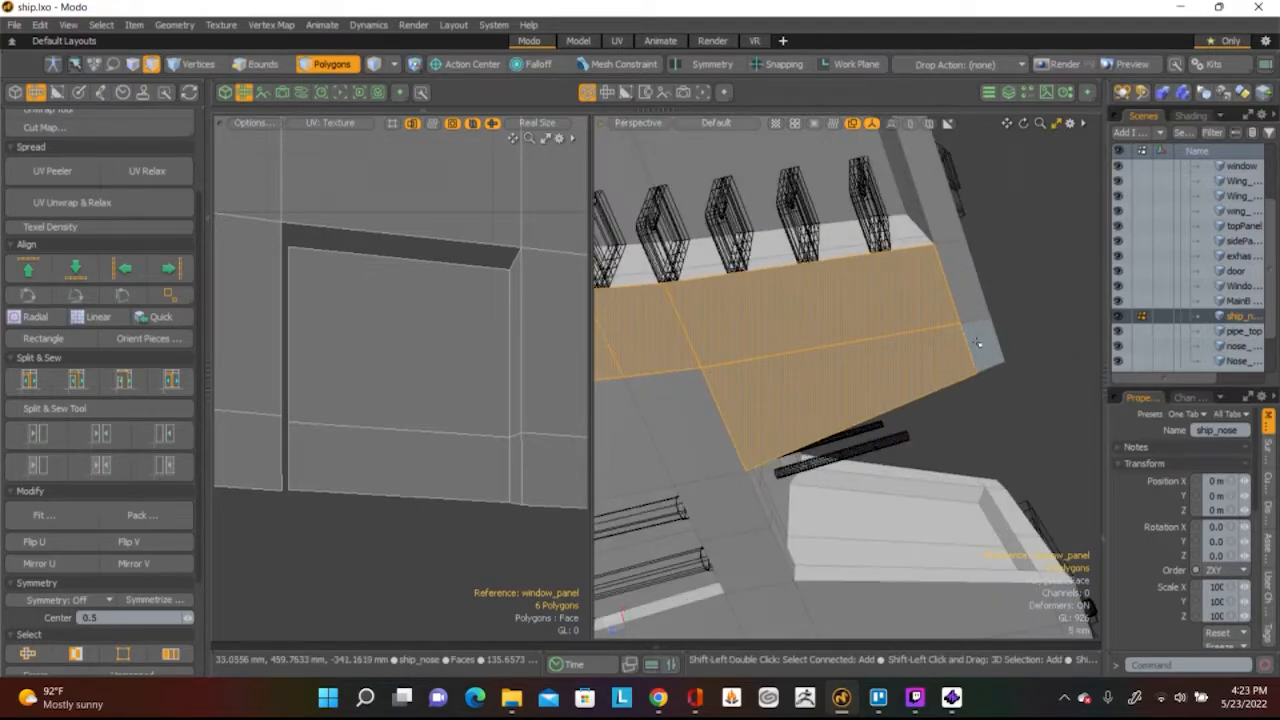
{"action": "left_click", "coordinate": [950, 213], "text": "shift"}
{"action": "left_click_drag", "start_coordinate": [950, 213], "coordinate": [960, 337], "text": "alt"}
{"action": "left_click", "coordinate": [905, 345], "text": "shift"}
{"action": "left_click", "coordinate": [768, 367], "text": "shift"}
Add the underside polygons around the first square recess, back to the hull's rear edge
{"action": "left_click_drag", "start_coordinate": [768, 367], "coordinate": [812, 310], "text": "alt"}
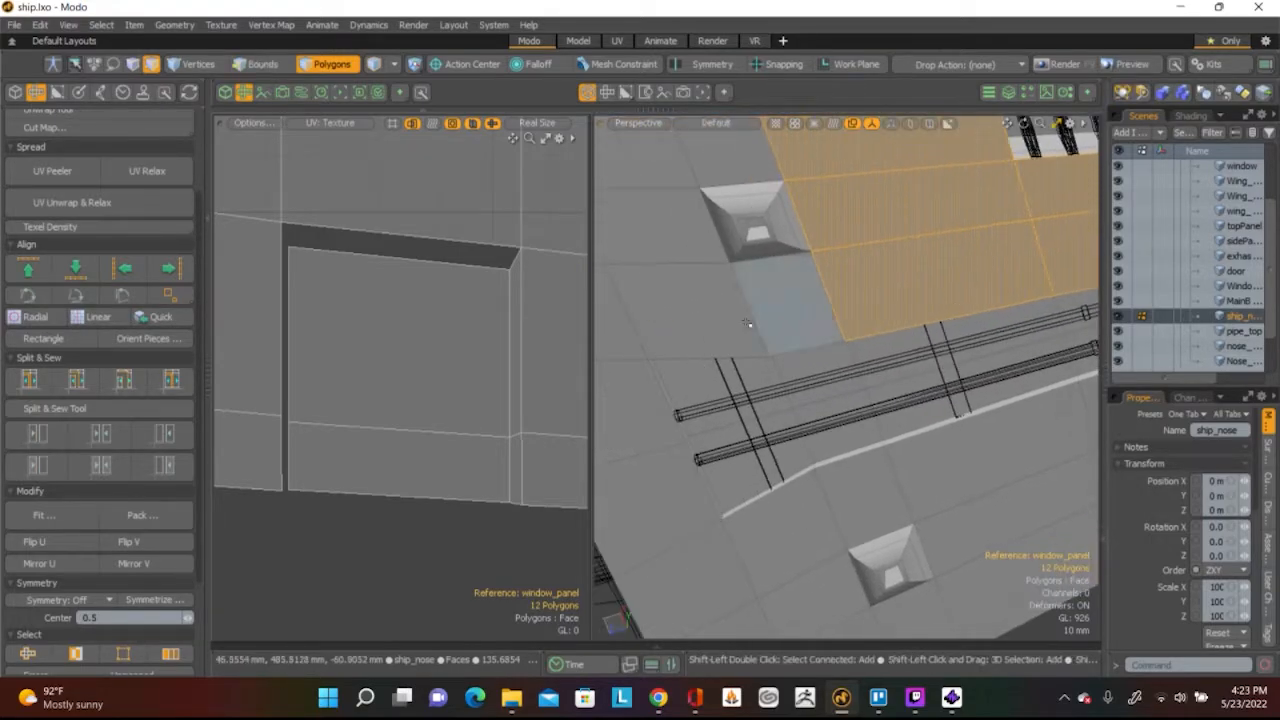
{"action": "left_click", "coordinate": [812, 310], "text": "shift"}
{"action": "left_click_drag", "start_coordinate": [691, 238], "coordinate": [849, 329], "text": "alt"}
{"action": "left_click", "coordinate": [849, 329], "text": "shift"}
{"action": "left_click", "coordinate": [681, 335], "text": "shift"}
{"action": "mouse_move", "coordinate": [681, 335]}
{"action": "left_mouse_down", "text": "alt"}
{"action": "mouse_move", "coordinate": [897, 297]}
{"action": "mouse_move", "coordinate": [951, 449]}
{"action": "mouse_move", "coordinate": [951, 523]}
{"action": "mouse_move", "coordinate": [901, 302]}
{"action": "left_mouse_up", "text": "alt"}
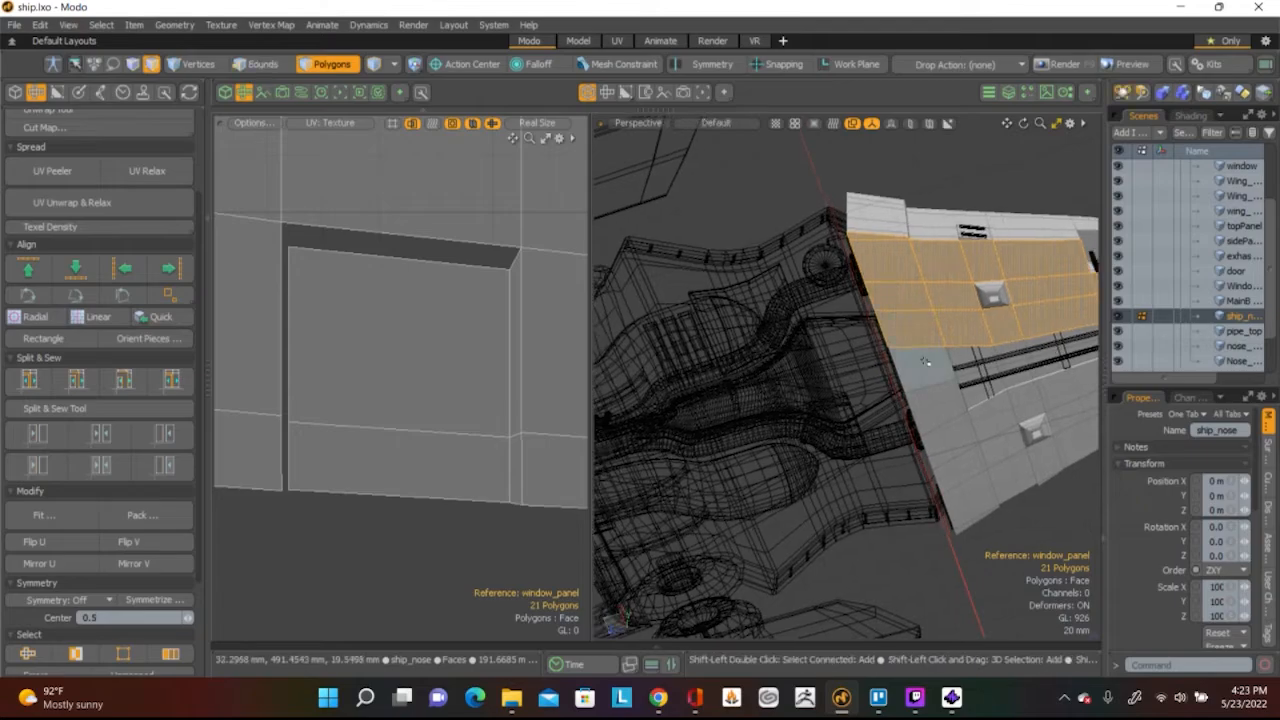
Add the strip of underside polygons across the rear edge, behind the central pipes, to the other side
{"action": "left_click", "coordinate": [957, 420], "text": "shift"}
{"action": "scroll", "coordinate": [957, 420], "scroll_direction": "up", "scroll_amount": 3}
{"action": "mouse_move", "coordinate": [960, 450]}
{"action": "left_mouse_down", "text": "shift"}
{"action": "mouse_move", "coordinate": [991, 496]}
{"action": "mouse_move", "coordinate": [834, 386]}
{"action": "left_mouse_up", "text": "shift"}
{"action": "left_click", "coordinate": [860, 449], "text": "shift"}
{"action": "mouse_move", "coordinate": [929, 400]}
{"action": "left_mouse_down", "text": "alt"}
{"action": "mouse_move", "coordinate": [748, 523]}
{"action": "mouse_move", "coordinate": [984, 398]}
{"action": "mouse_move", "coordinate": [958, 318]}
{"action": "mouse_move", "coordinate": [894, 277]}
{"action": "mouse_move", "coordinate": [818, 264]}
{"action": "left_mouse_up", "text": "alt"}
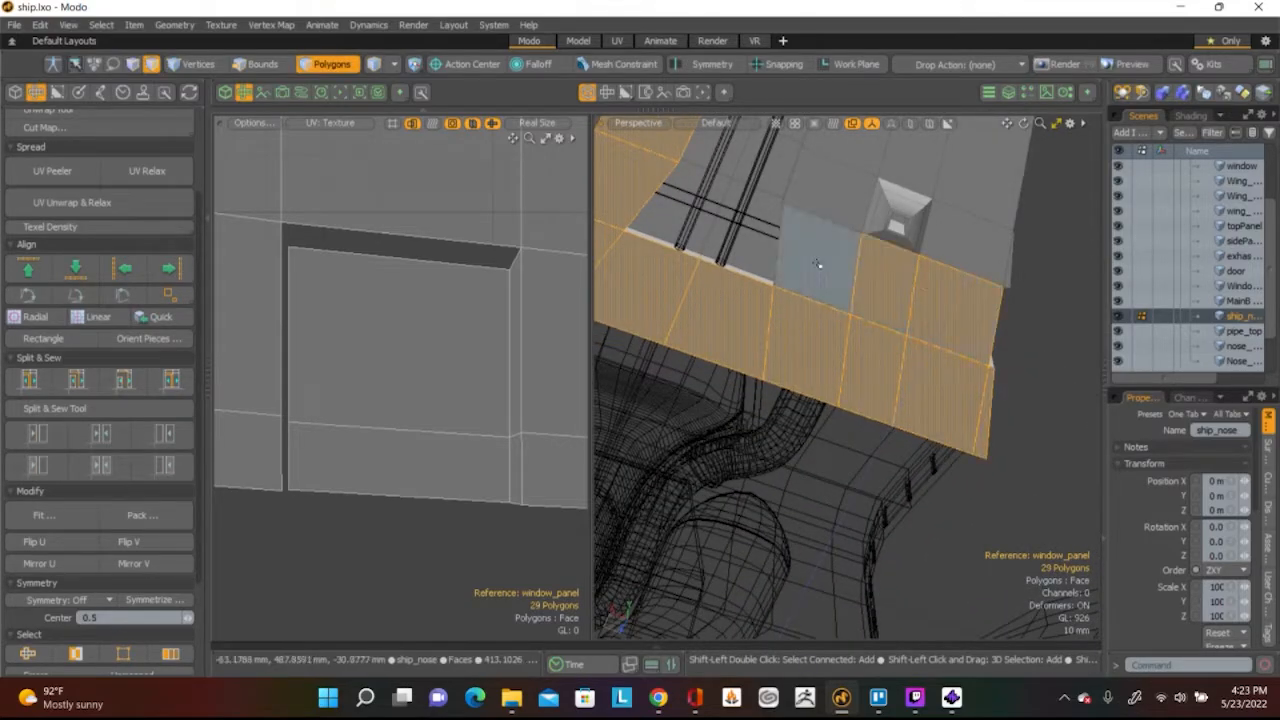
Add the underside polygons surrounding the second square recess, up to the start of the second vent row
{"action": "left_click", "coordinate": [837, 194], "text": "shift"}
{"action": "left_click_drag", "start_coordinate": [858, 154], "coordinate": [798, 392], "text": "alt+shift"}
{"action": "left_click", "coordinate": [810, 391], "text": "shift"}
{"action": "left_click", "coordinate": [856, 389], "text": "shift"}
{"action": "left_click", "coordinate": [920, 405], "text": "shift"}
{"action": "left_click", "coordinate": [911, 485], "text": "shift"}
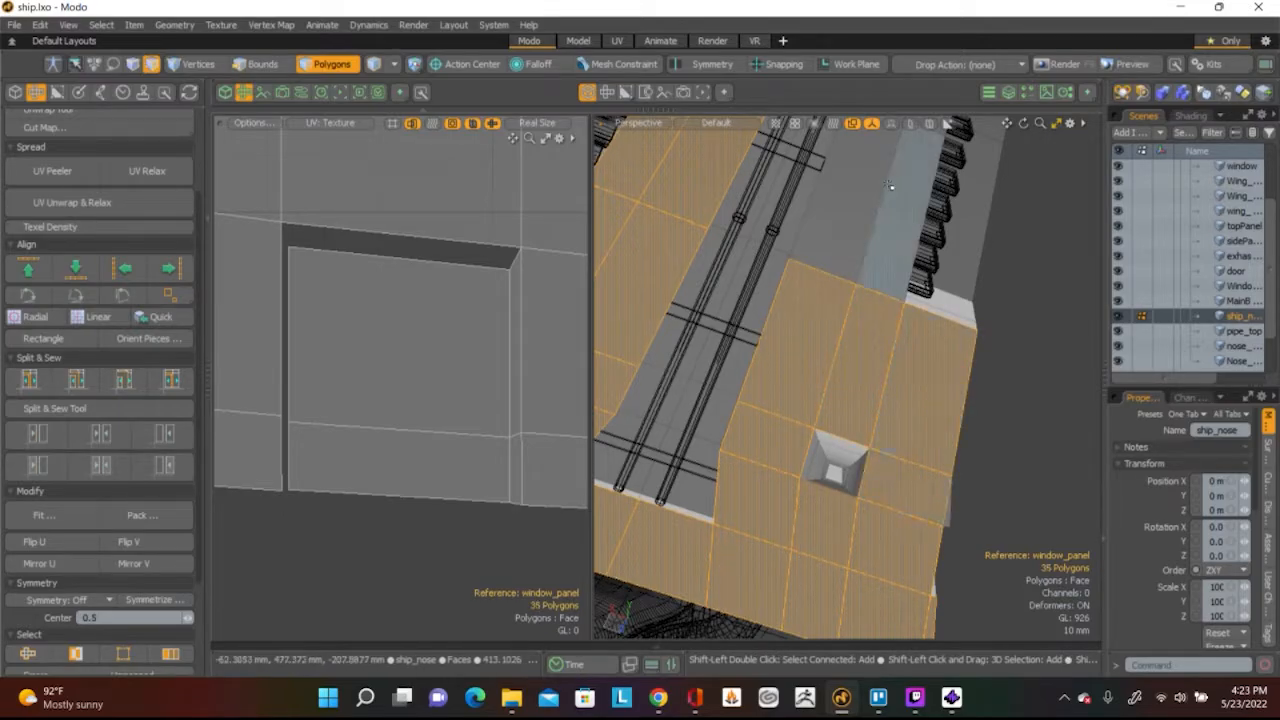
Add the underside polygons along the second vent row and the front crosspiece, through to the other nose tip
{"action": "left_click_drag", "start_coordinate": [1044, 352], "coordinate": [791, 394], "text": "alt"}
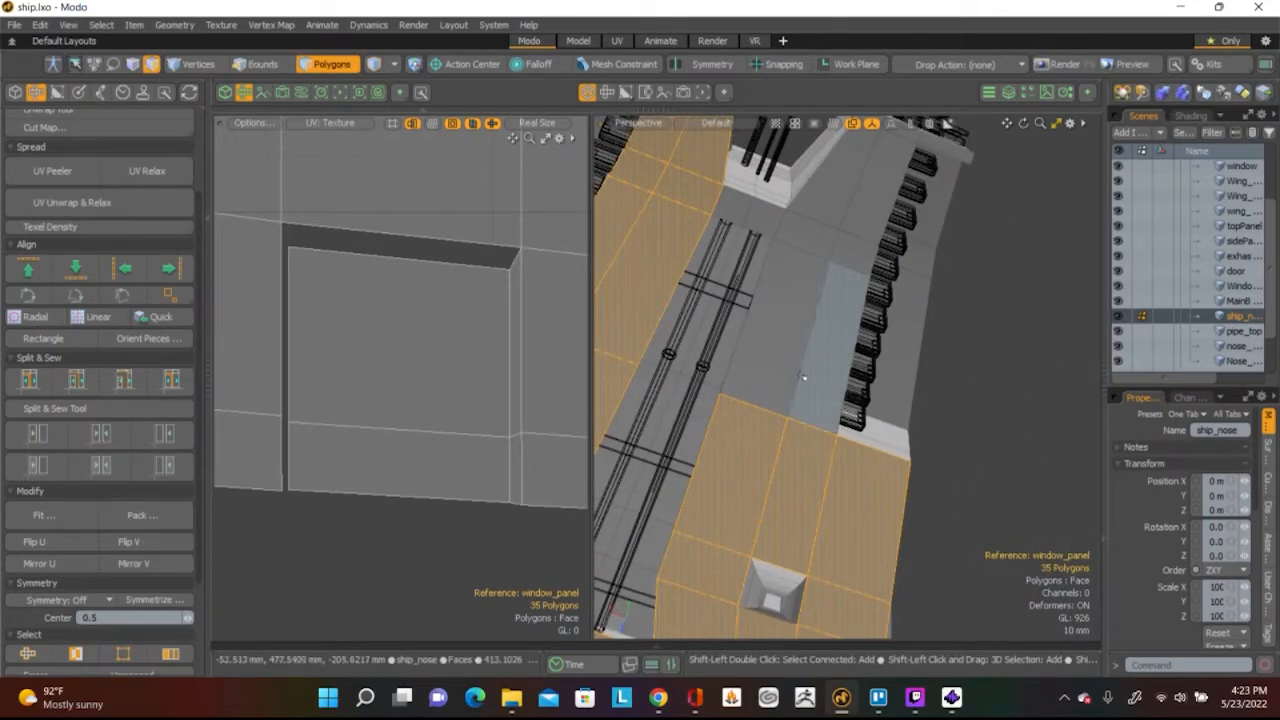
{"action": "left_click", "coordinate": [802, 358], "text": "shift"}
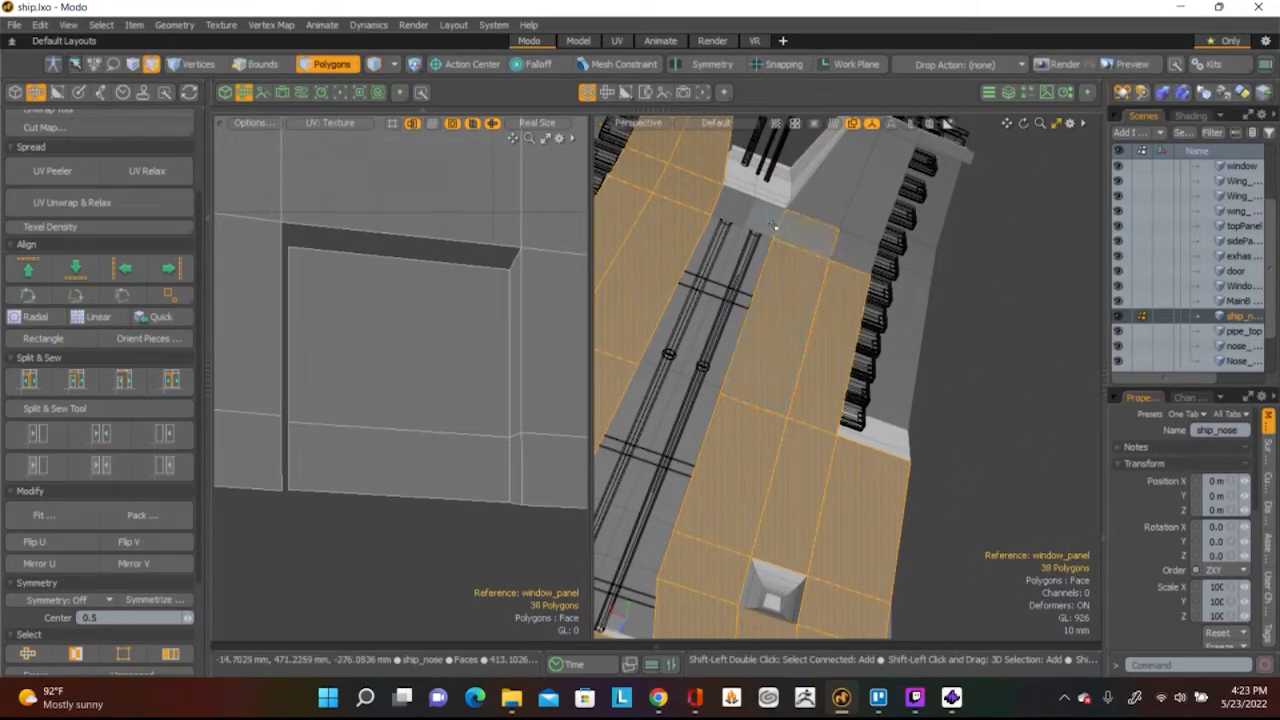
{"action": "left_click", "coordinate": [738, 213], "text": "shift"}
{"action": "left_click", "coordinate": [871, 240], "text": "shift"}
{"action": "scroll", "coordinate": [830, 235], "scroll_direction": "up", "scroll_amount": 3}
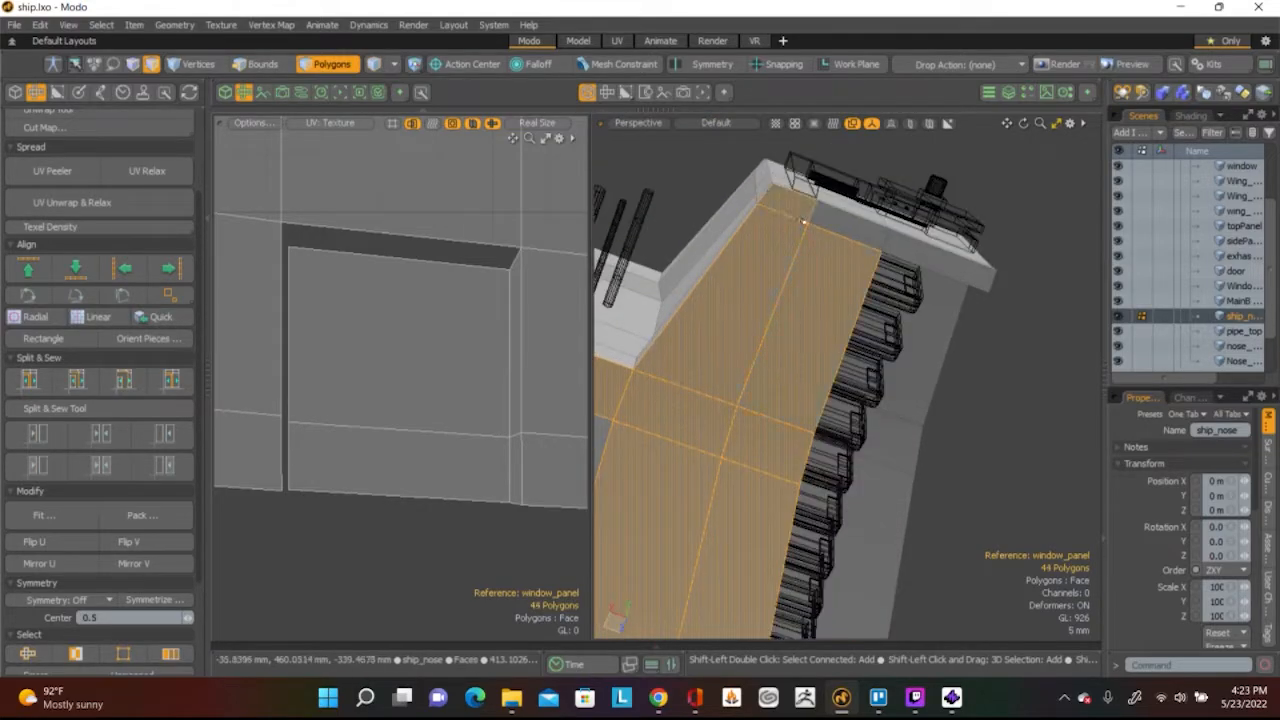
{"action": "left_click", "coordinate": [856, 234], "text": "shift"}
{"action": "left_click", "coordinate": [943, 266], "text": "shift"}
{"action": "scroll", "coordinate": [951, 266], "scroll_direction": "down", "scroll_amount": 4}
{"action": "left_click_drag", "start_coordinate": [950, 300], "coordinate": [886, 155], "text": "alt+shift"}
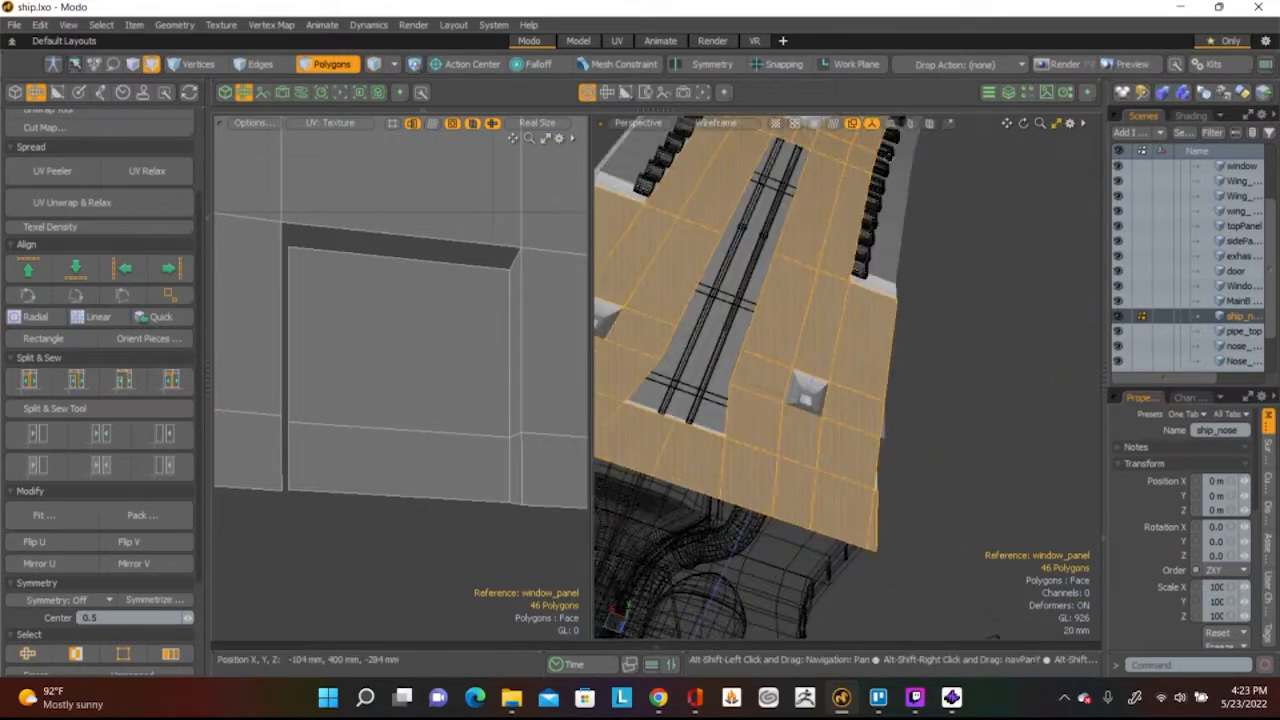
Add the two remaining narrow polygons along the hull's outer edge to the underside selection
{"action": "scroll", "coordinate": [815, 264], "scroll_direction": "up", "scroll_amount": 6}
{"action": "left_click_drag", "start_coordinate": [815, 264], "coordinate": [994, 358], "text": "alt"}
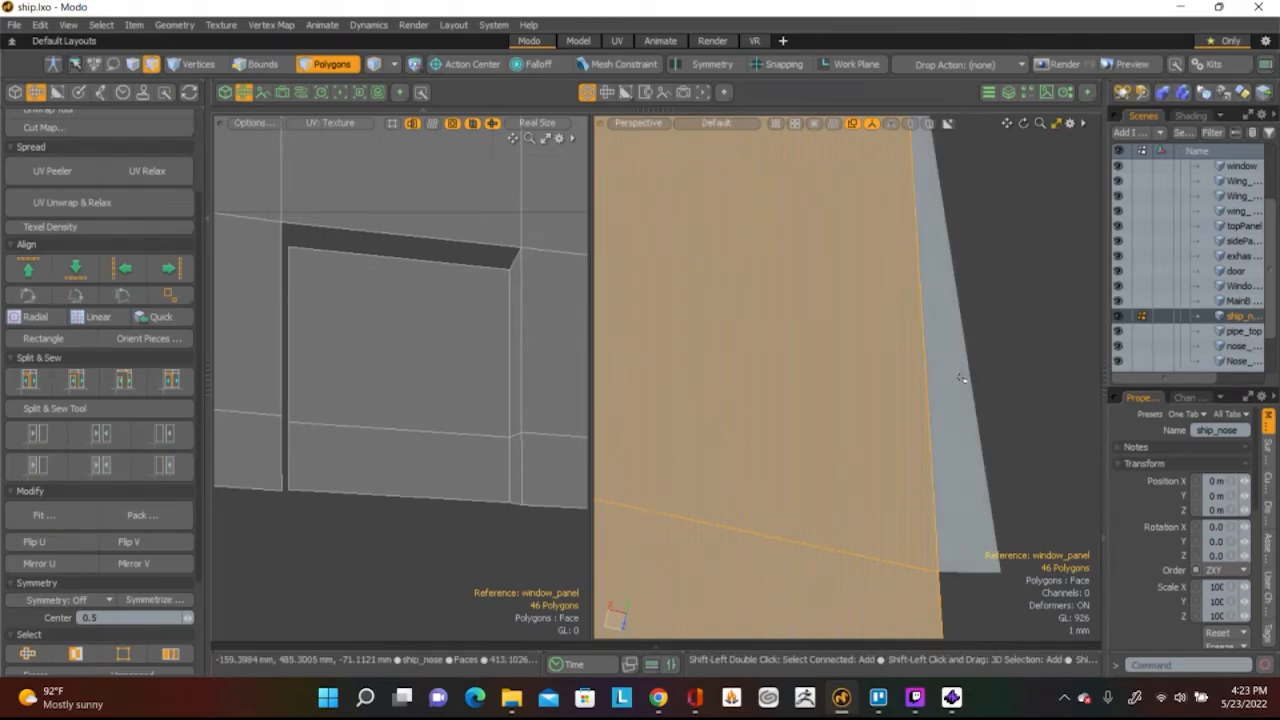
{"action": "mouse_move", "coordinate": [960, 378]}
{"action": "left_mouse_down", "text": "alt"}
{"action": "mouse_move", "coordinate": [915, 430]}
{"action": "mouse_move", "coordinate": [870, 450]}
{"action": "mouse_move", "coordinate": [950, 455]}
{"action": "mouse_move", "coordinate": [990, 432]}
{"action": "mouse_move", "coordinate": [857, 338]}
{"action": "mouse_move", "coordinate": [835, 390]}
{"action": "left_mouse_up", "text": "alt"}
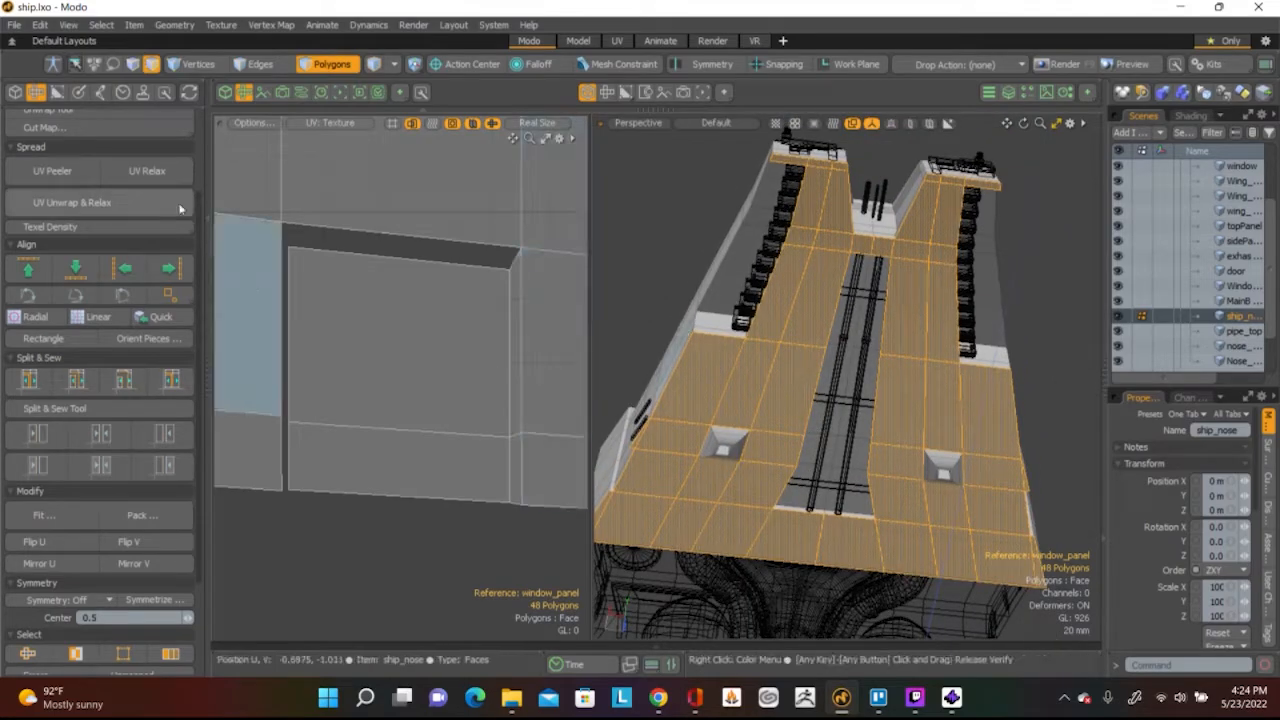
Project the selected underside polygons into the Texture UV map with a planar projection along the Y axis
{"action": "scroll", "coordinate": [180, 208], "scroll_direction": "up", "scroll_amount": 3}
{"action": "left_click", "coordinate": [108, 187]}
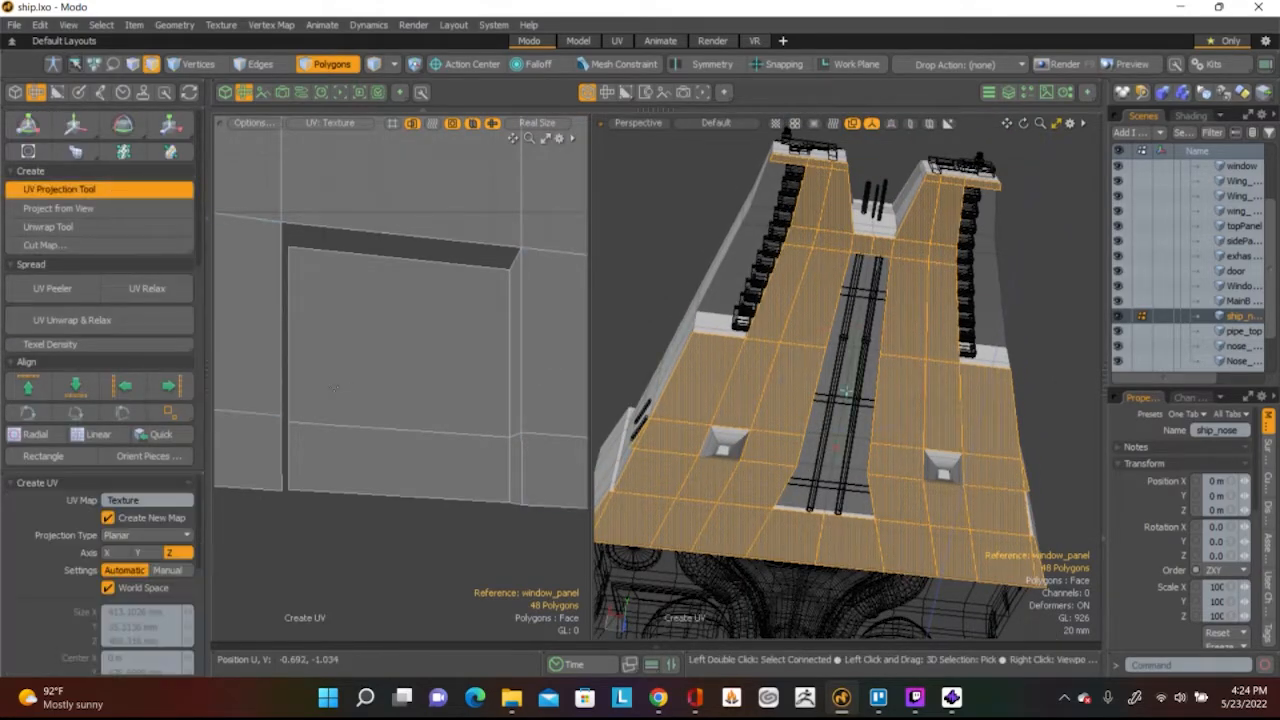
{"action": "left_click_drag", "start_coordinate": [335, 386], "coordinate": [439, 425], "text": "alt+shift"}
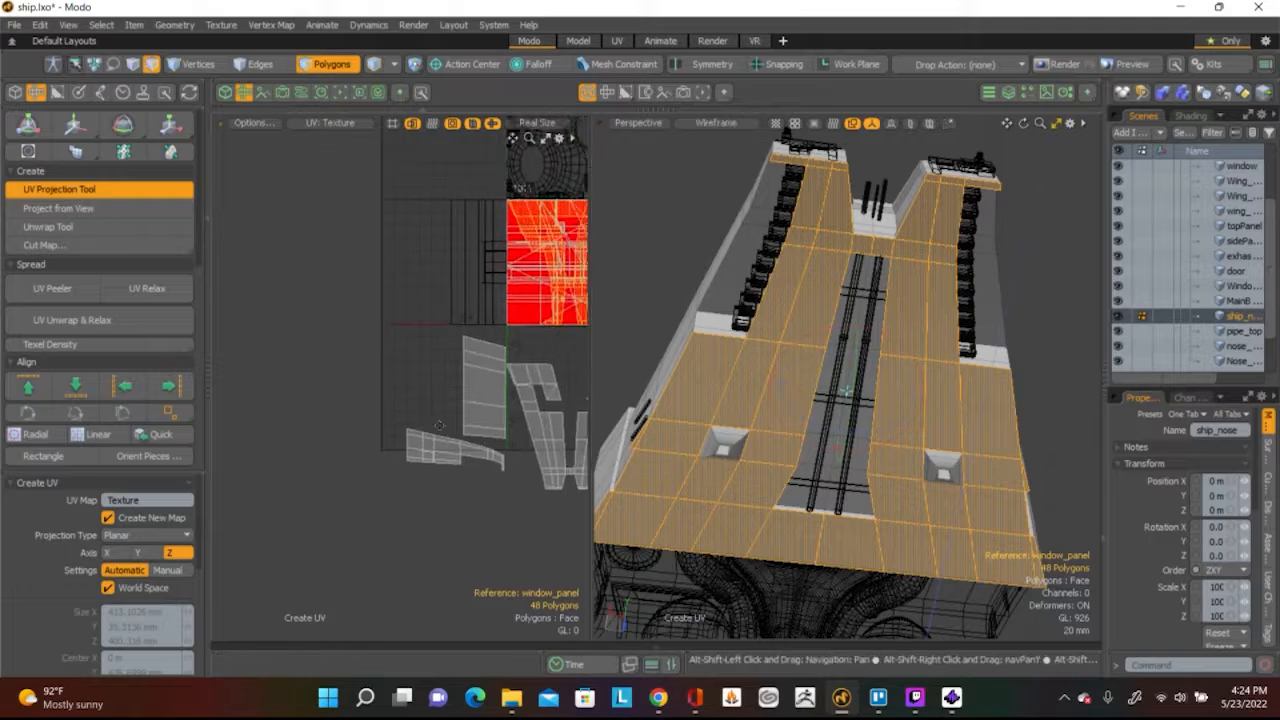
{"action": "scroll", "coordinate": [439, 425], "scroll_direction": "up", "scroll_amount": 4}
{"action": "scroll", "coordinate": [439, 425], "scroll_direction": "down", "scroll_amount": 1}
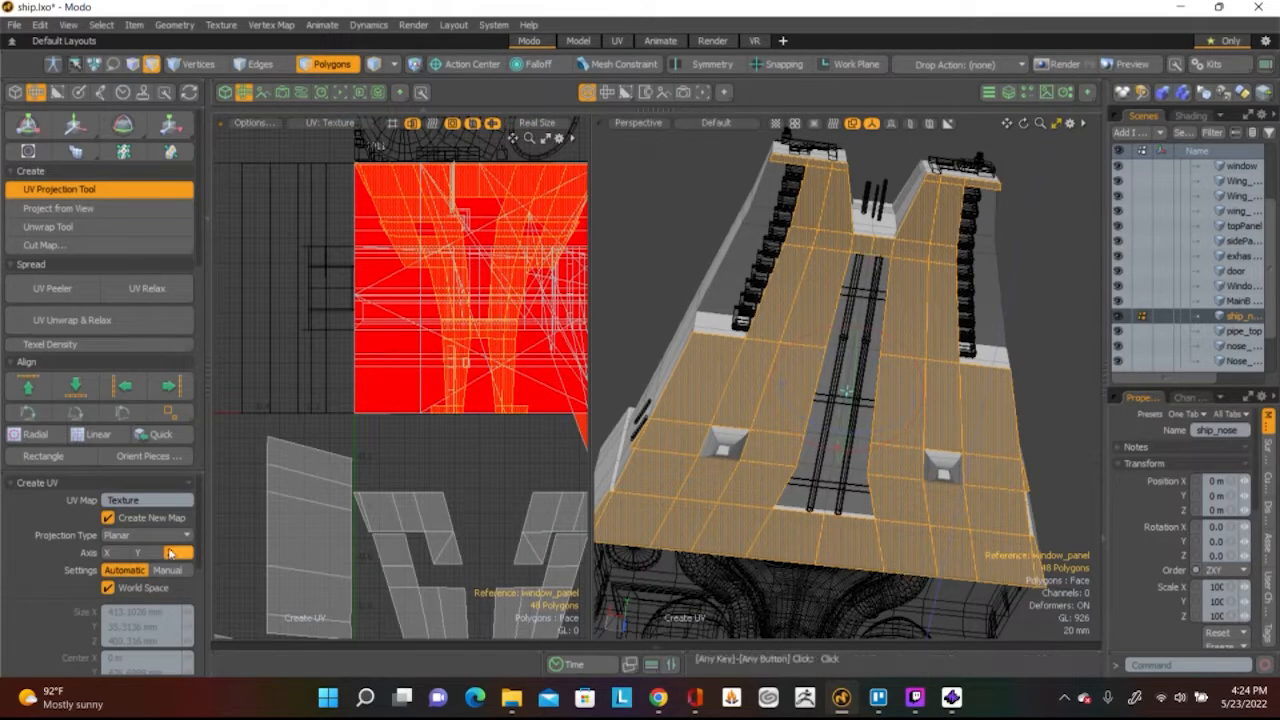
{"action": "left_click", "coordinate": [145, 553]}
{"action": "left_click", "coordinate": [117, 554]}
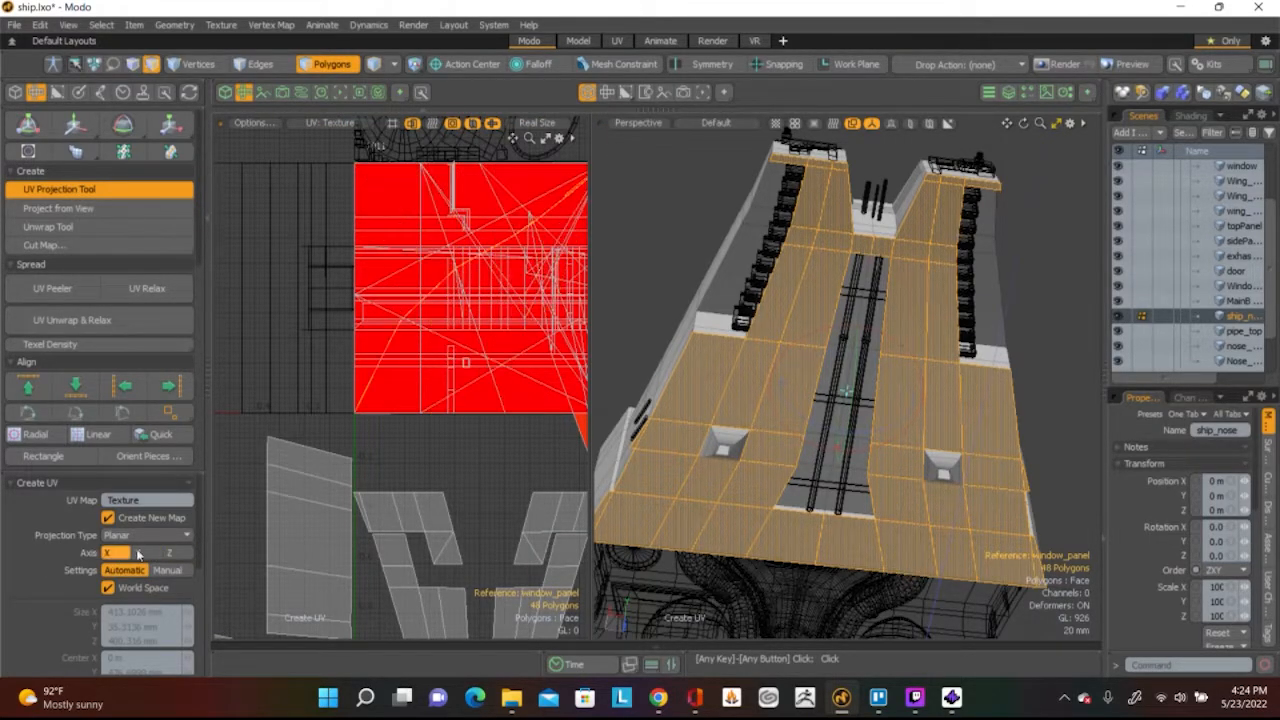
{"action": "left_click", "coordinate": [147, 553]}
{"action": "key", "text": "a"}
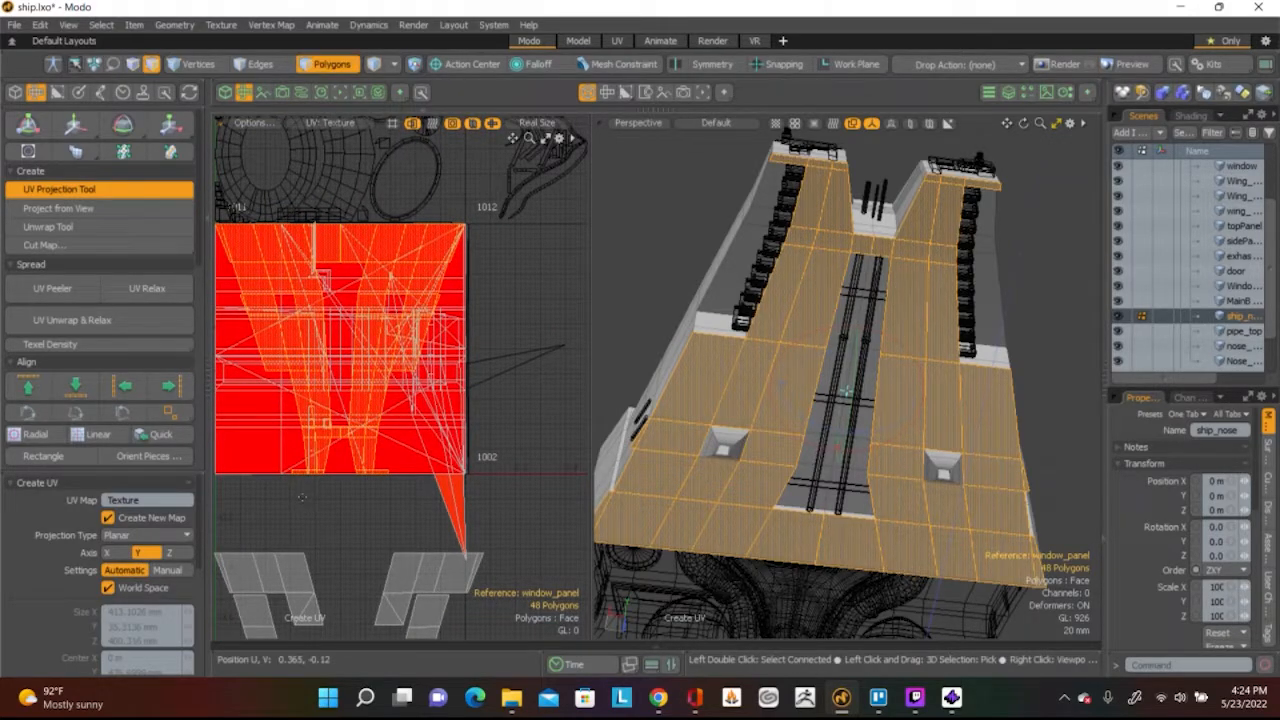
Move the underside island by about U -1.46, V -0.9 beside the other islands and relax its UVs, leaving it deselected
{"action": "scroll", "coordinate": [302, 497], "scroll_direction": "down", "scroll_amount": 3}
{"action": "left_click_drag", "start_coordinate": [302, 497], "coordinate": [500, 320], "text": "alt+shift"}
{"action": "key", "text": "w"}
{"action": "left_click_drag", "start_coordinate": [585, 165], "coordinate": [440, 299], "text": "alt+shift"}
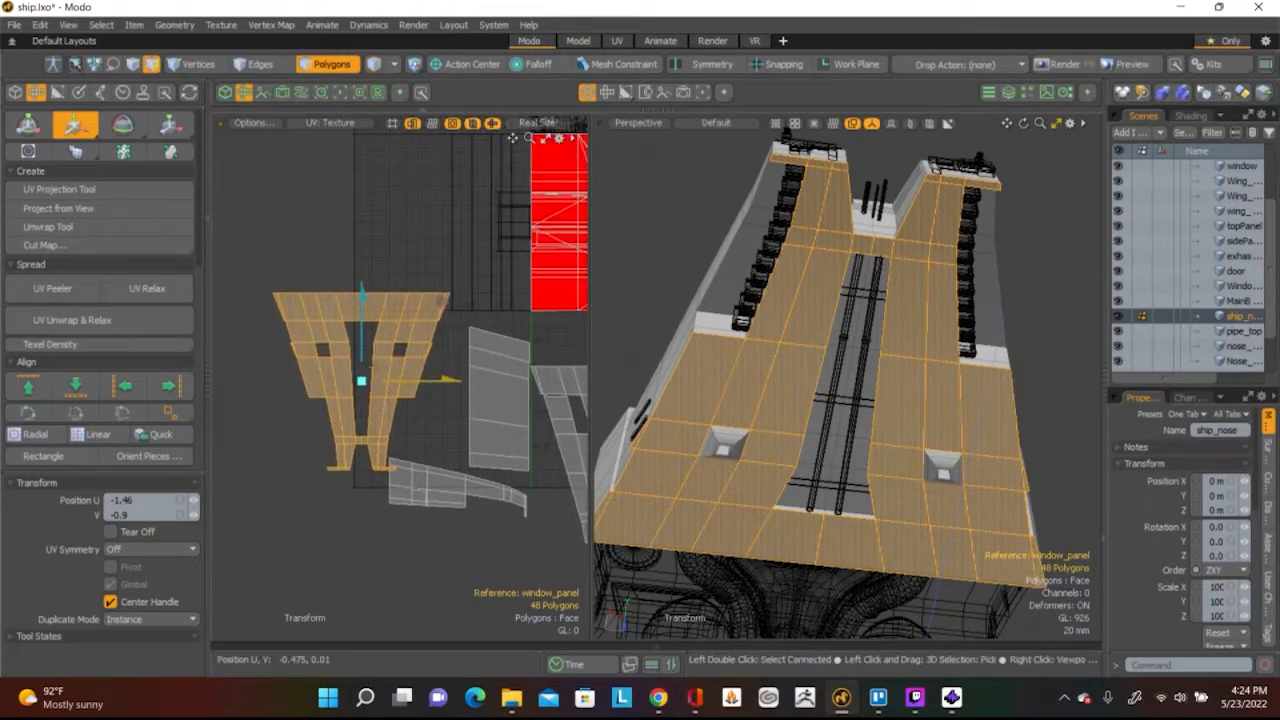
{"action": "left_click", "coordinate": [147, 288]}
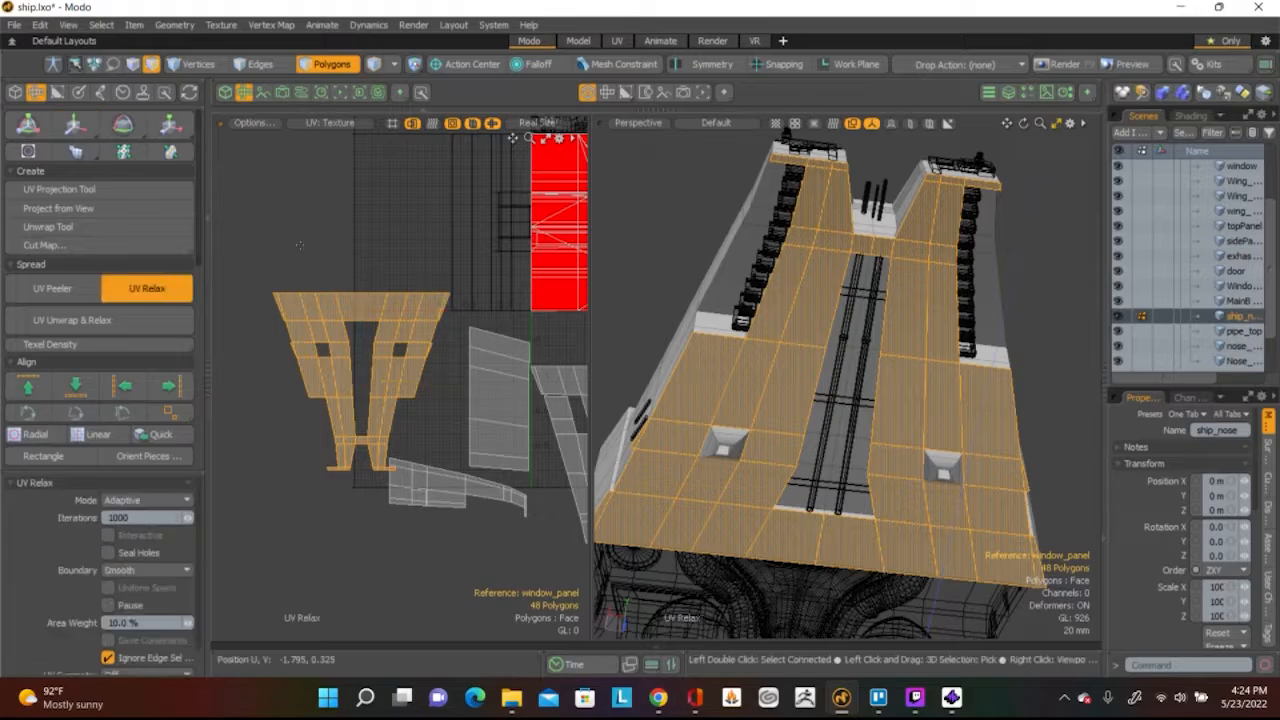
{"action": "key", "text": "space"}
{"action": "left_click", "coordinate": [337, 241]}
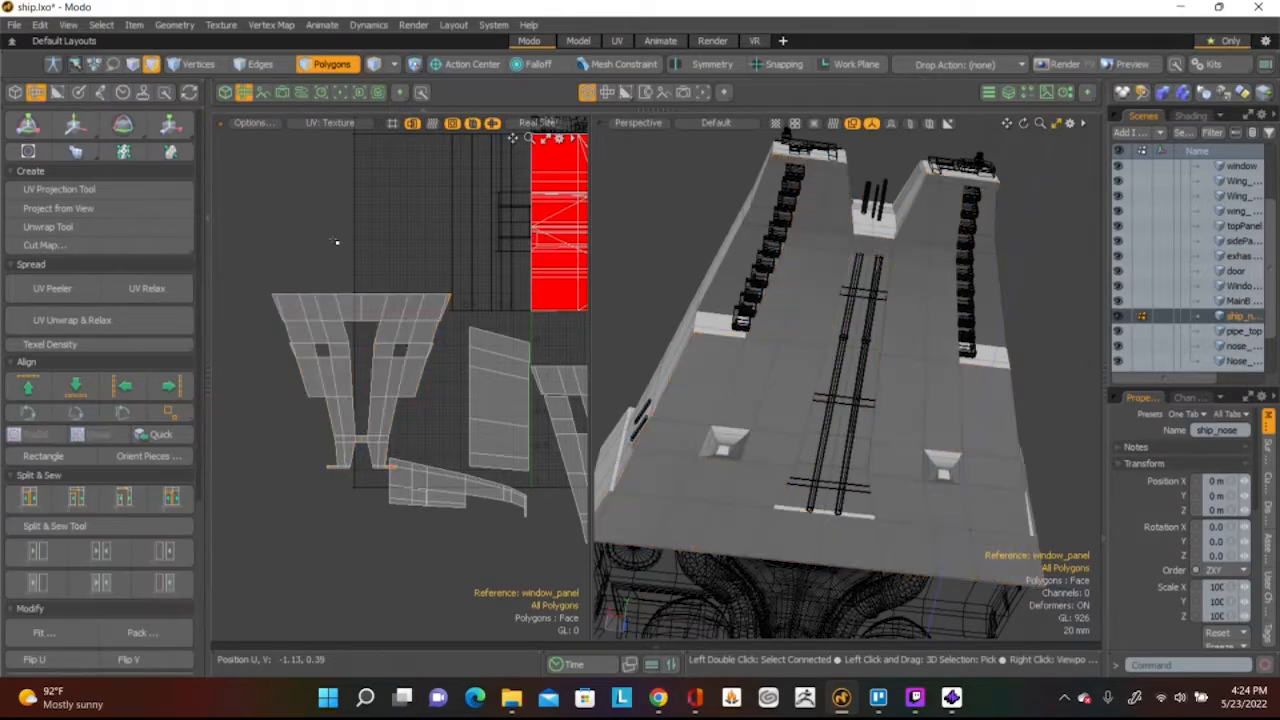
{"action": "scroll", "coordinate": [384, 389], "scroll_direction": "up", "scroll_amount": 4}
{"action": "scroll", "coordinate": [426, 403], "scroll_direction": "down", "scroll_amount": 2}
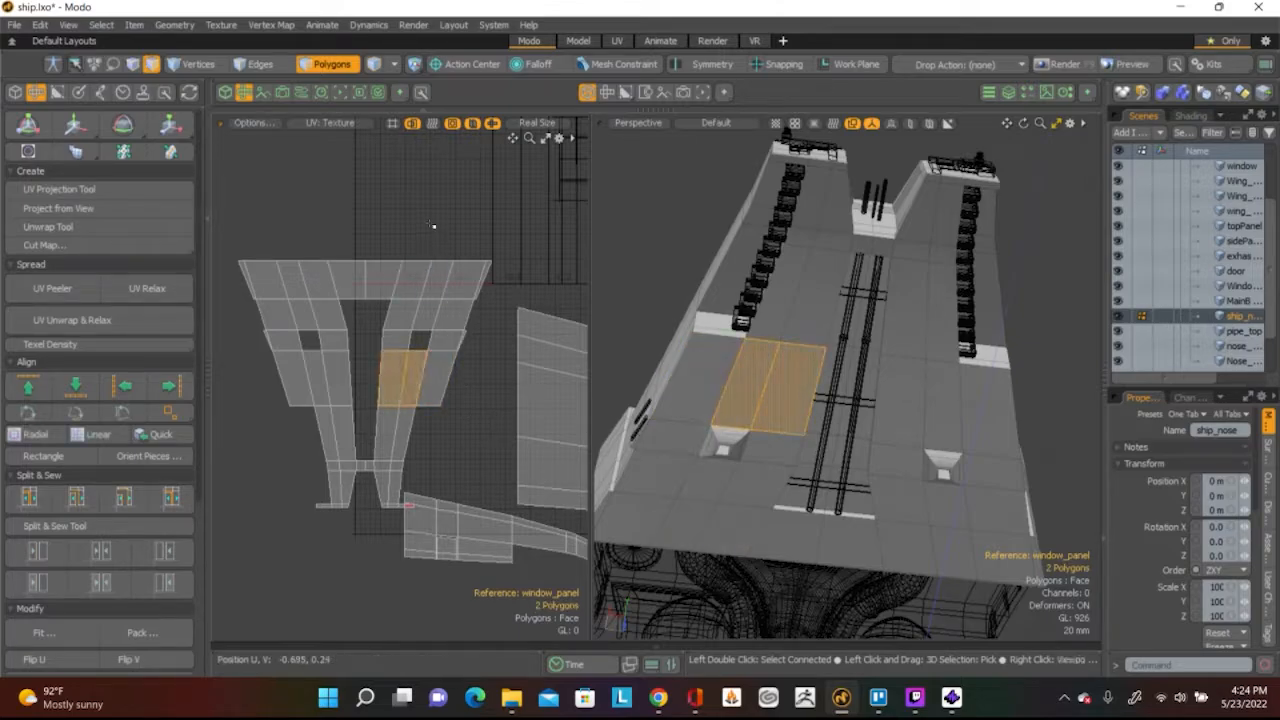
{"action": "left_click", "coordinate": [467, 363]}
{"action": "scroll", "coordinate": [440, 360], "scroll_direction": "down", "scroll_amount": 3}
{"action": "scroll", "coordinate": [400, 355], "scroll_direction": "up", "scroll_amount": 1}
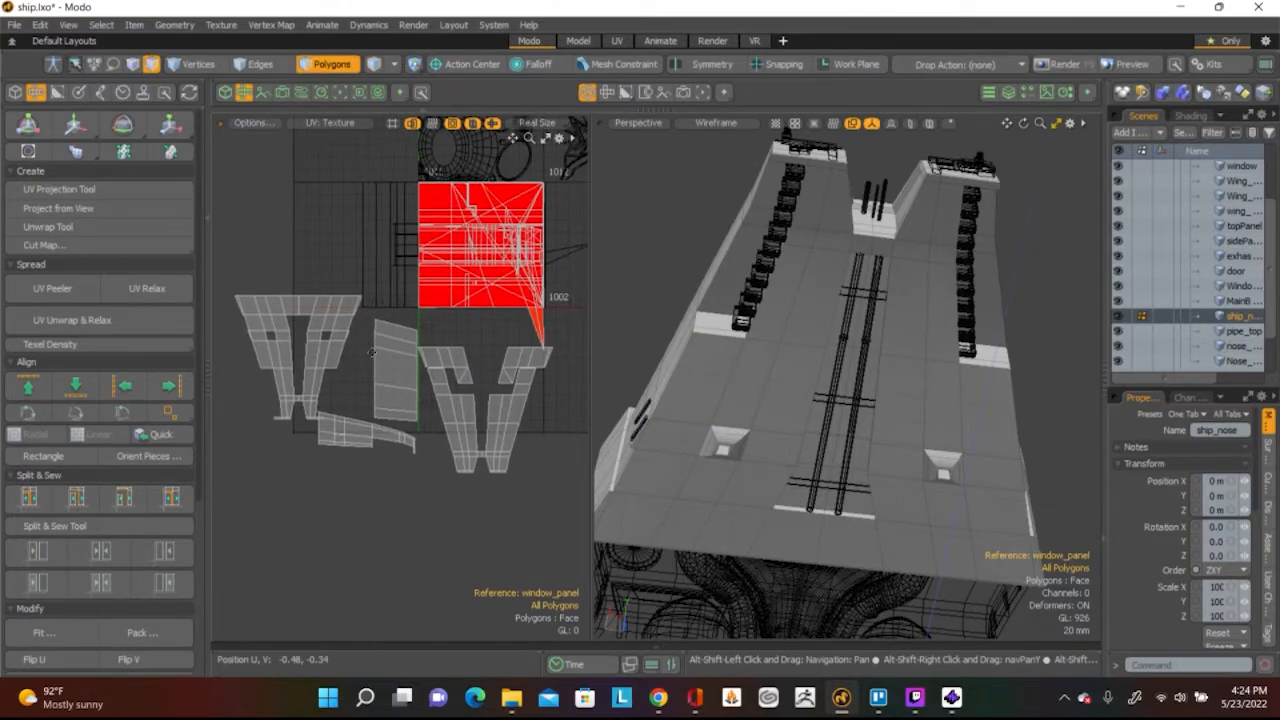
{"action": "left_click_drag", "start_coordinate": [367, 351], "coordinate": [385, 355], "text": "alt+shift"}
Select the eight polygons of the central channel floor beneath the two long pipes
{"action": "scroll", "coordinate": [770, 467], "scroll_direction": "up", "scroll_amount": 5}
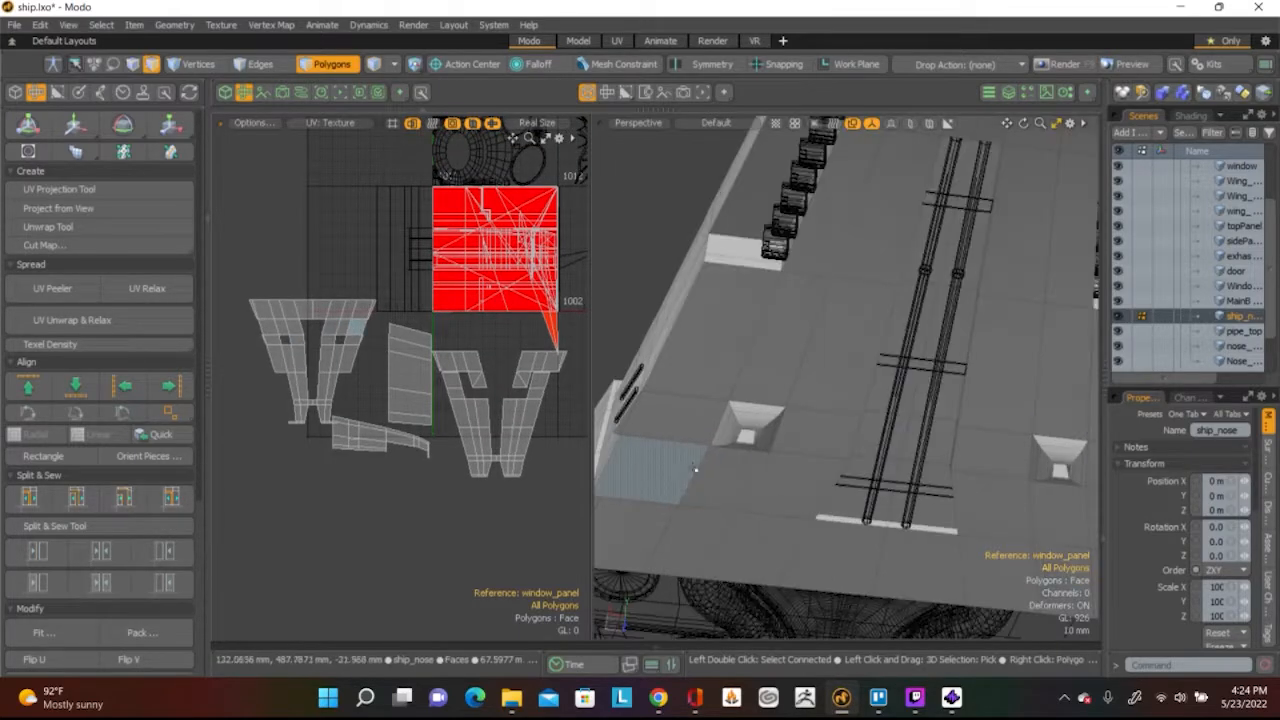
{"action": "left_click_drag", "start_coordinate": [770, 467], "coordinate": [840, 472], "text": "alt"}
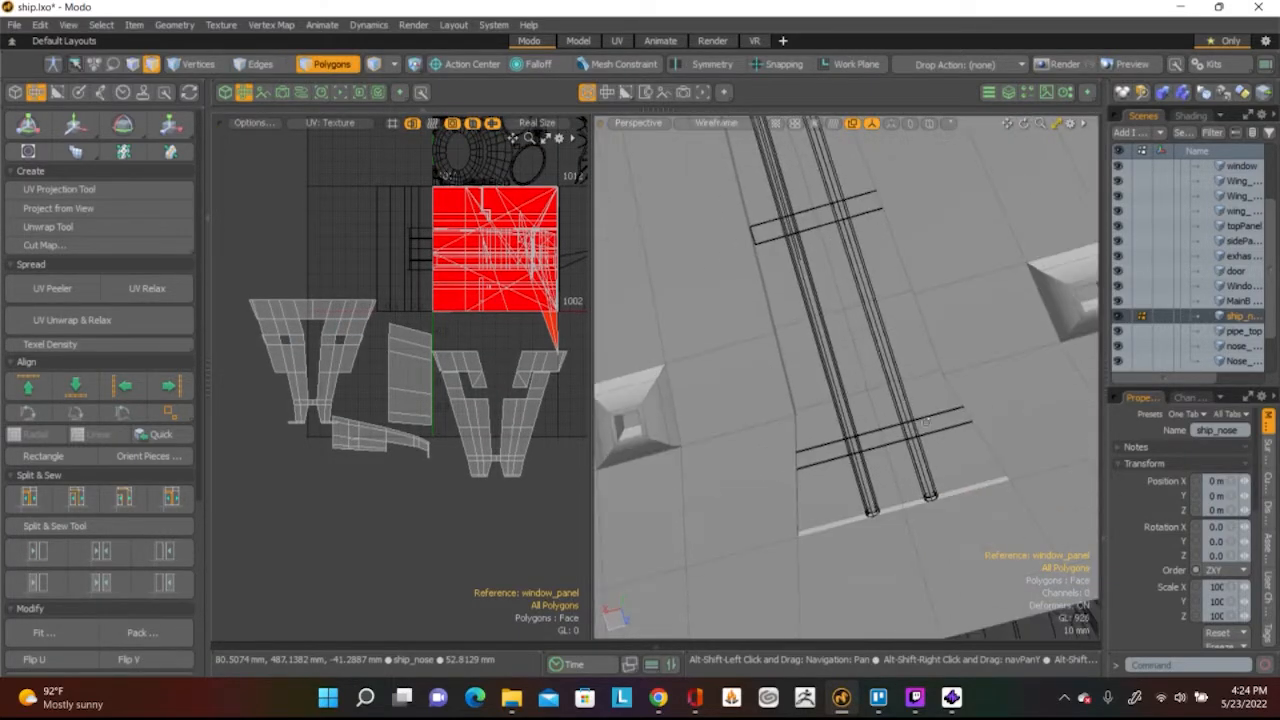
{"action": "left_click", "coordinate": [845, 472]}
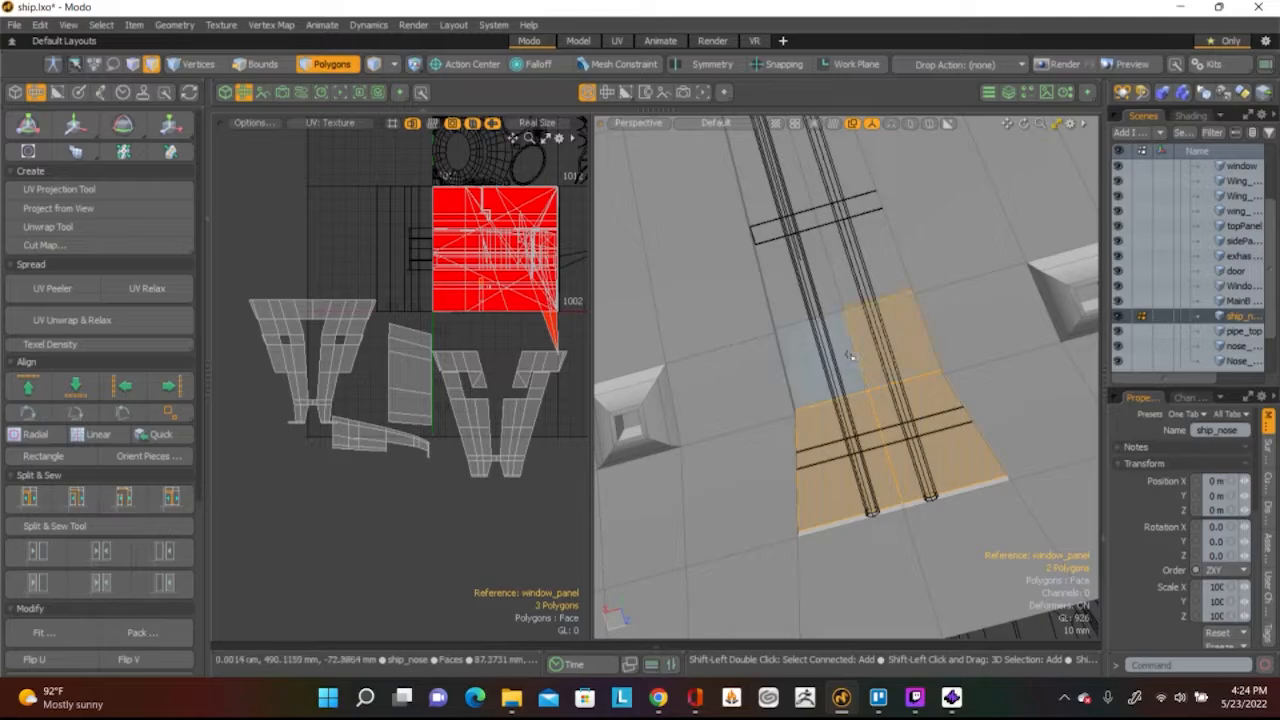
{"action": "left_click", "coordinate": [845, 268], "text": "shift"}
{"action": "scroll", "coordinate": [840, 262], "scroll_direction": "down", "scroll_amount": 4}
{"action": "left_click_drag", "start_coordinate": [840, 262], "coordinate": [840, 362], "text": "alt+shift"}
{"action": "scroll", "coordinate": [835, 477], "scroll_direction": "up", "scroll_amount": 2}
{"action": "scroll", "coordinate": [835, 477], "scroll_direction": "up", "scroll_amount": 2}
{"action": "left_click", "coordinate": [866, 489], "text": "shift"}
{"action": "left_click", "coordinate": [817, 492], "text": "shift"}
{"action": "scroll", "coordinate": [822, 462], "scroll_direction": "down", "scroll_amount": 3}
{"action": "left_click_drag", "start_coordinate": [820, 455], "coordinate": [955, 420], "text": "alt"}
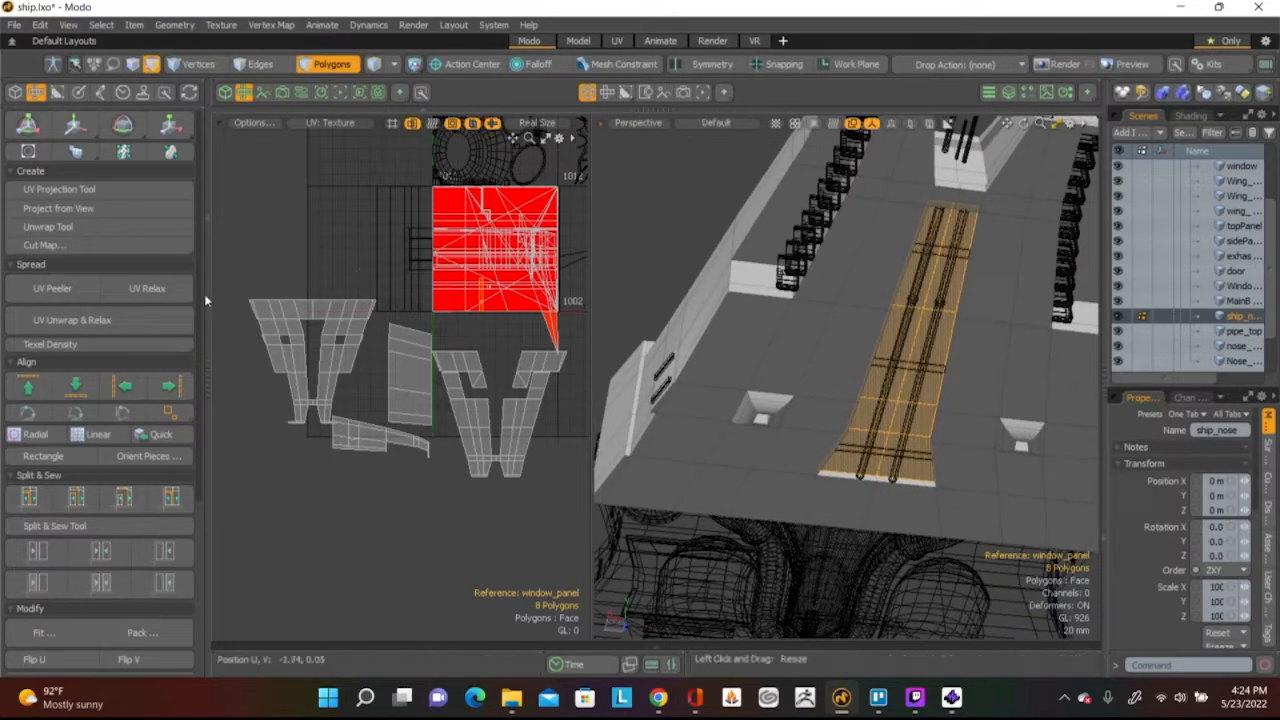
Project the channel polygons planar along Y and move their island by about U -1.52, V 0.17, above the underside island
{"action": "left_click", "coordinate": [101, 186]}
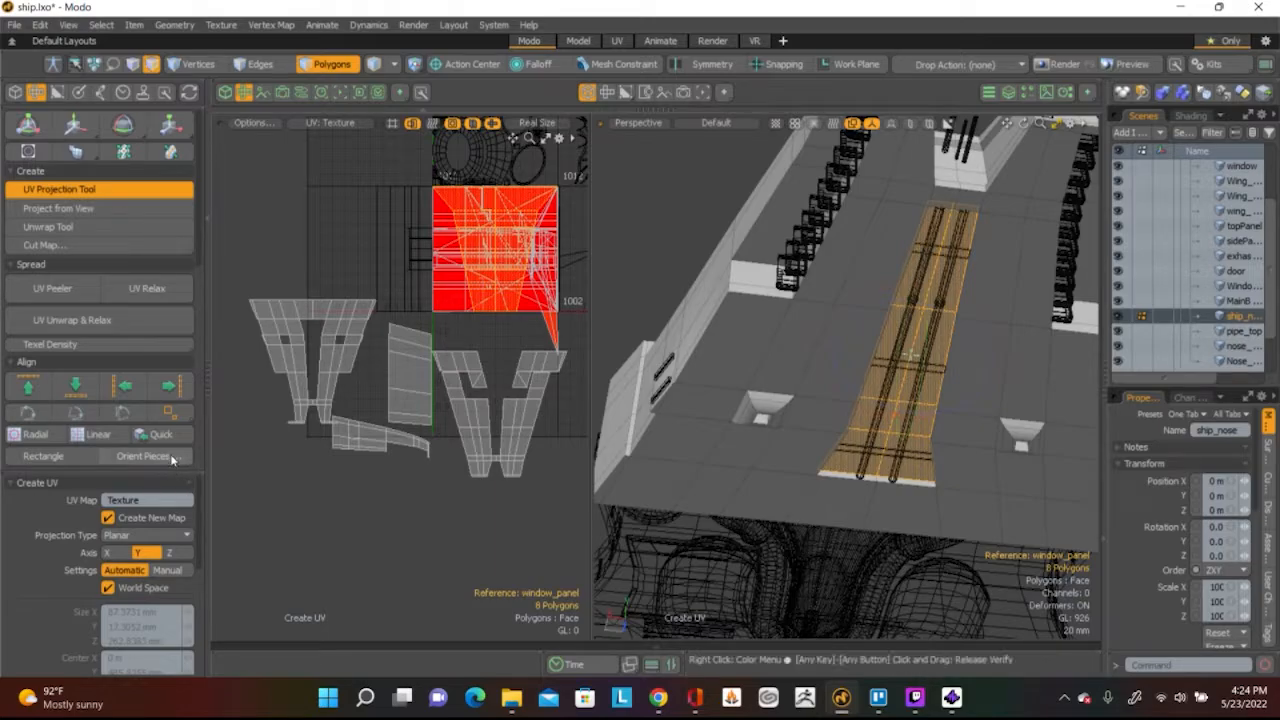
{"action": "key", "text": "w"}
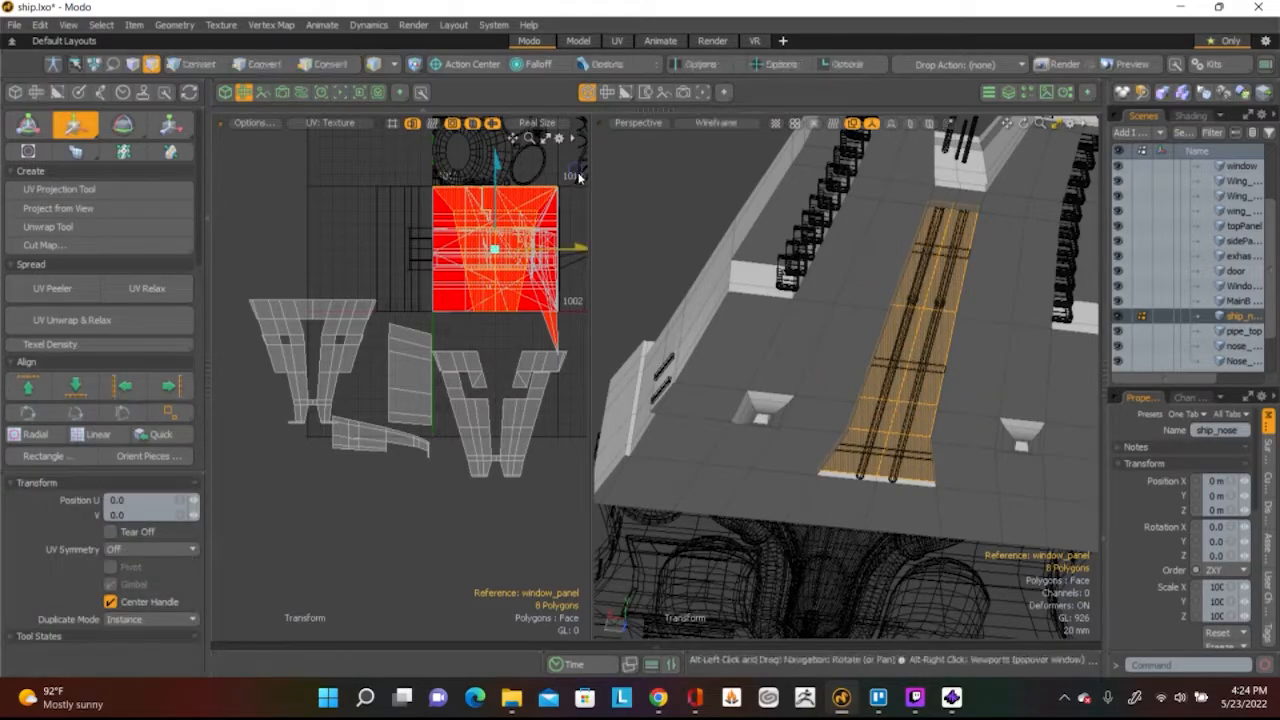
{"action": "left_click_drag", "start_coordinate": [577, 172], "coordinate": [386, 147]}
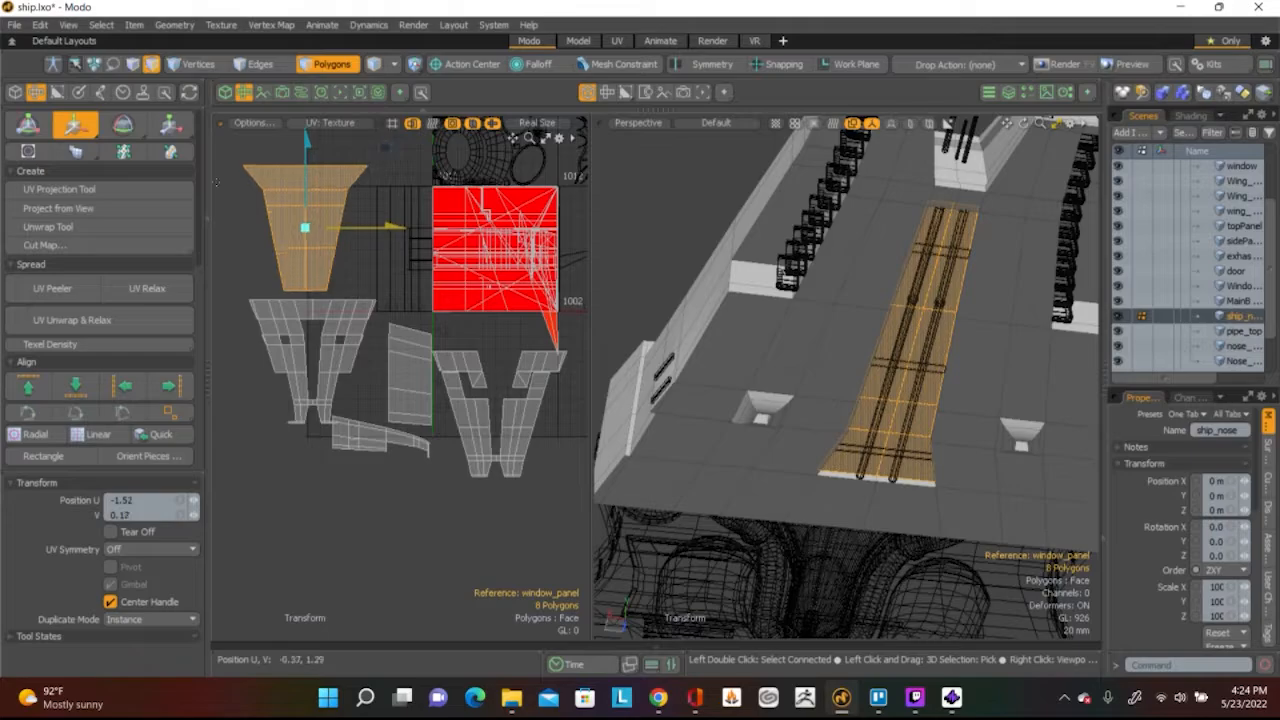
Relax the channel island's UVs and move it by about U -0.89, V -1.23, beside the underside island
{"action": "left_click", "coordinate": [147, 288]}
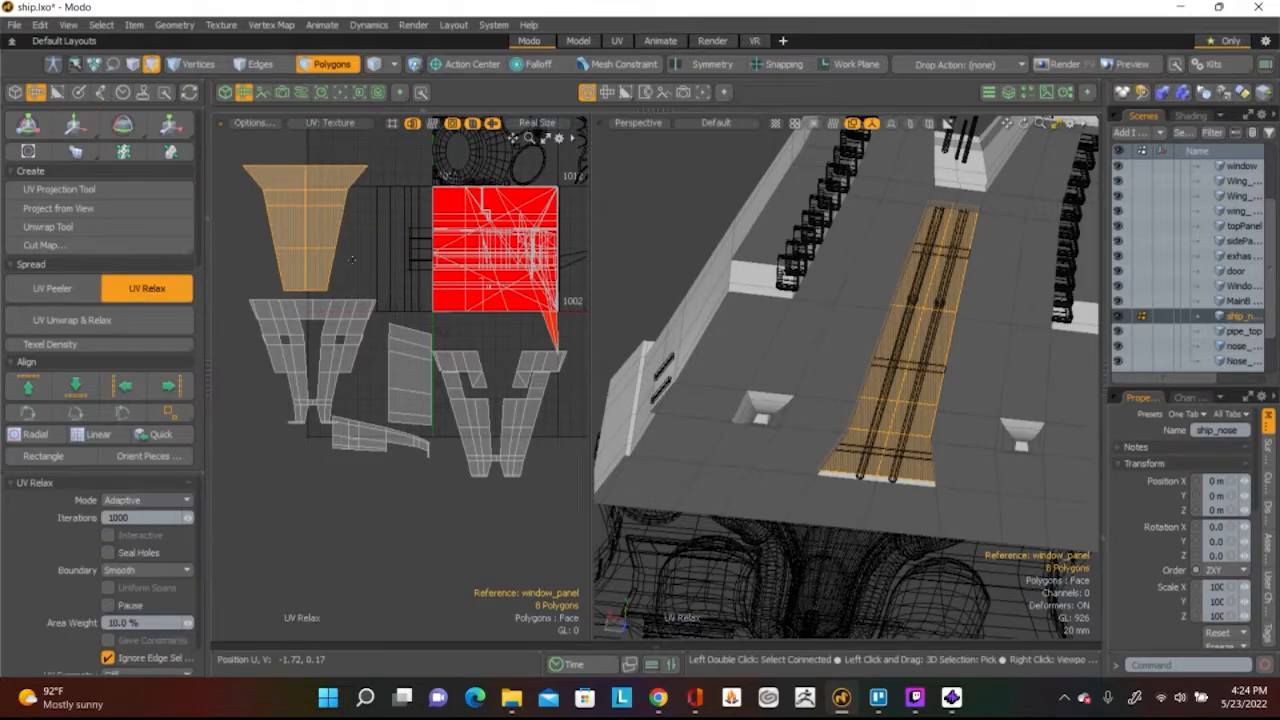
{"action": "left_click", "coordinate": [352, 259]}
{"action": "scroll", "coordinate": [331, 280], "scroll_direction": "down", "scroll_amount": 3}
{"action": "left_click_drag", "start_coordinate": [331, 280], "coordinate": [370, 330], "text": "alt+shift"}
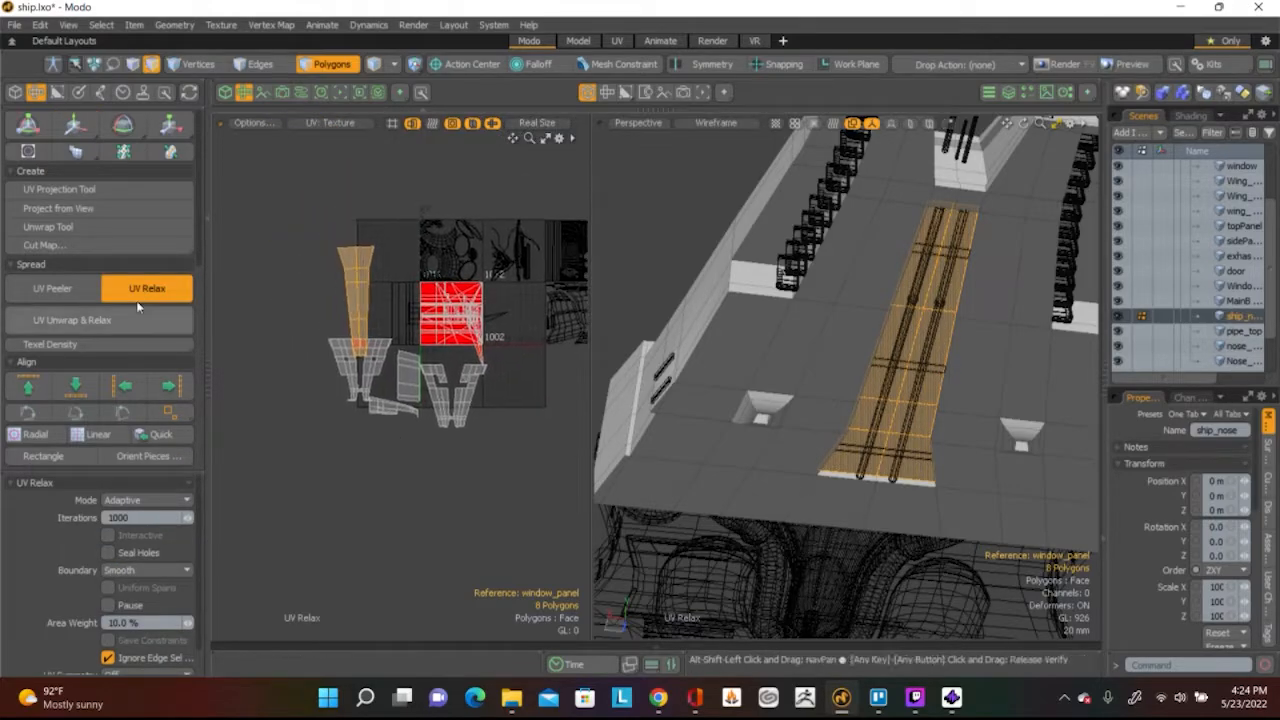
{"action": "key", "text": "w"}
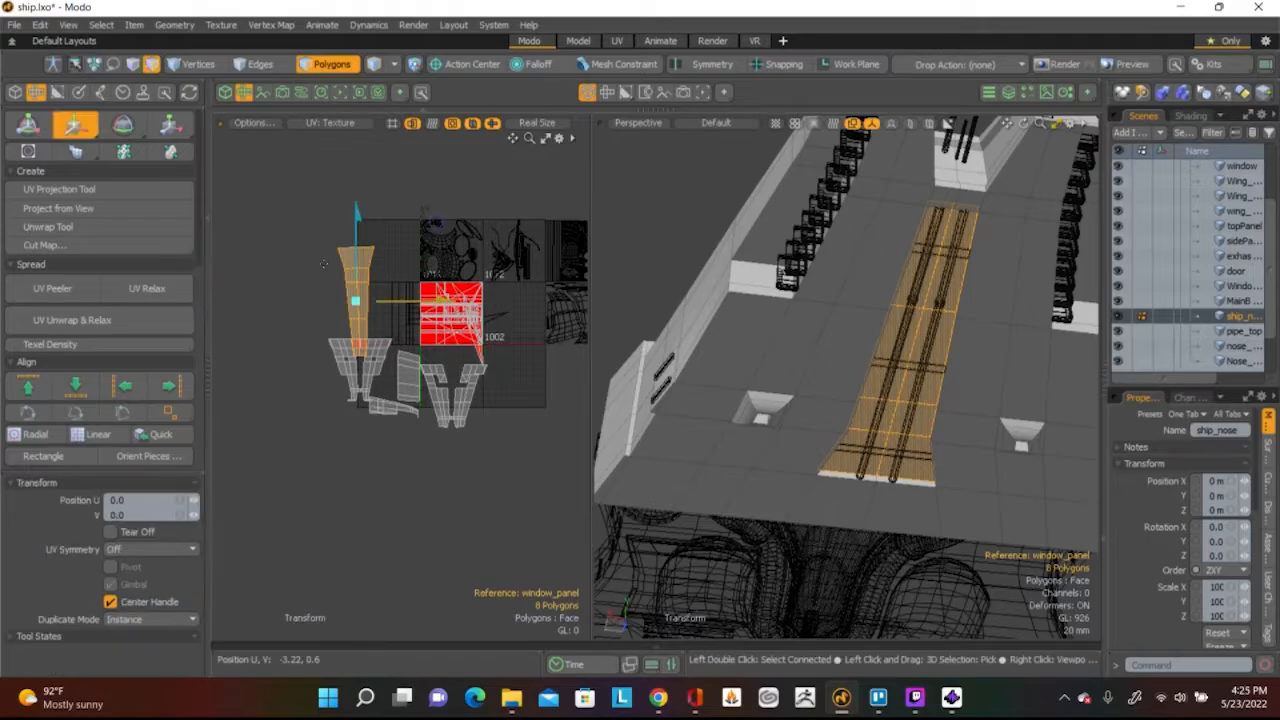
{"action": "left_click_drag", "start_coordinate": [435, 231], "coordinate": [390, 299]}
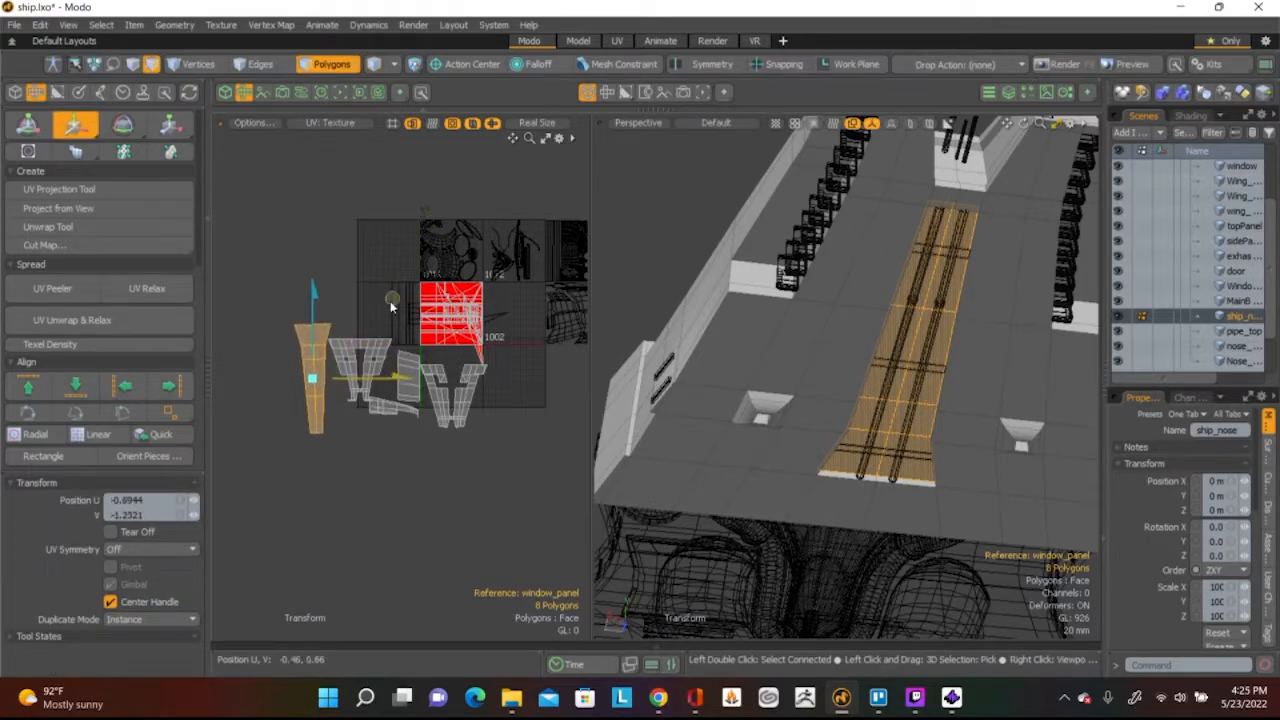
Scale the channel island uniformly to 45.5 % and deselect it
{"action": "key", "text": "e"}
{"action": "key", "text": "r"}
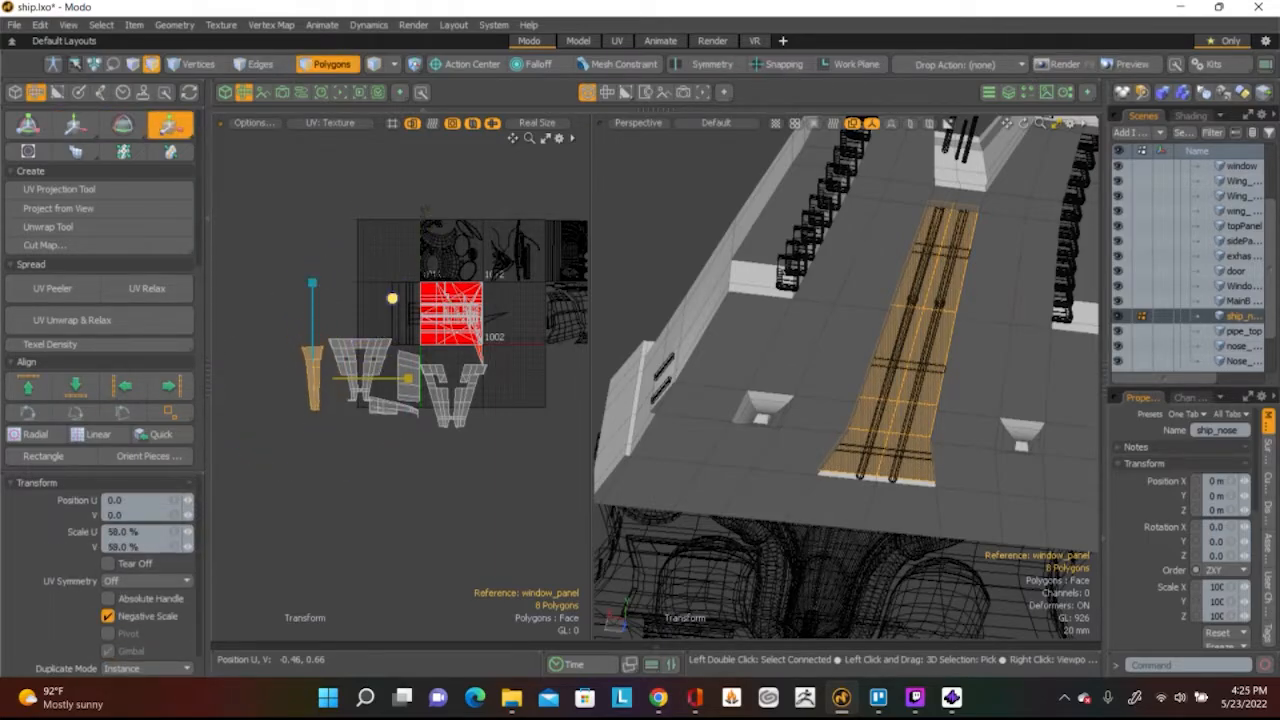
{"action": "scroll", "coordinate": [348, 344], "scroll_direction": "up", "scroll_amount": 3}
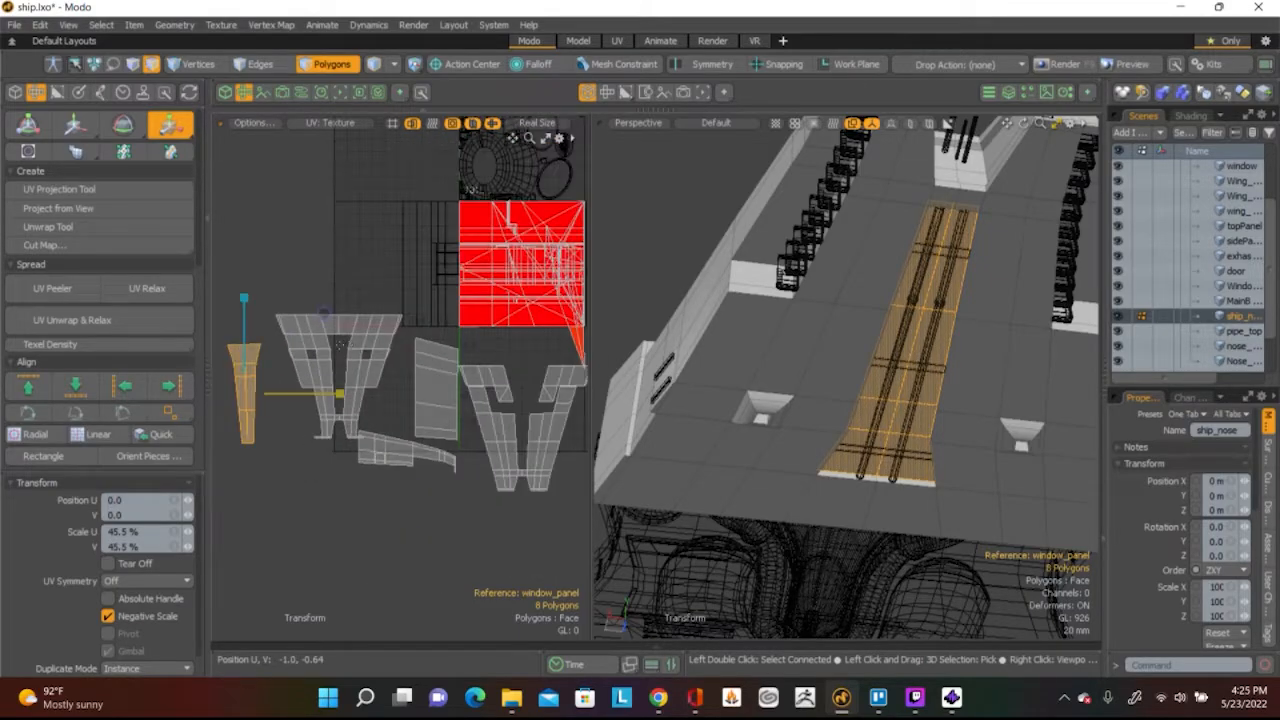
{"action": "key", "text": "q"}
{"action": "left_click", "coordinate": [257, 271]}
{"action": "scroll", "coordinate": [350, 317], "scroll_direction": "down", "scroll_amount": 3}
{"action": "left_click_drag", "start_coordinate": [379, 345], "coordinate": [322, 380], "text": "alt+shift"}
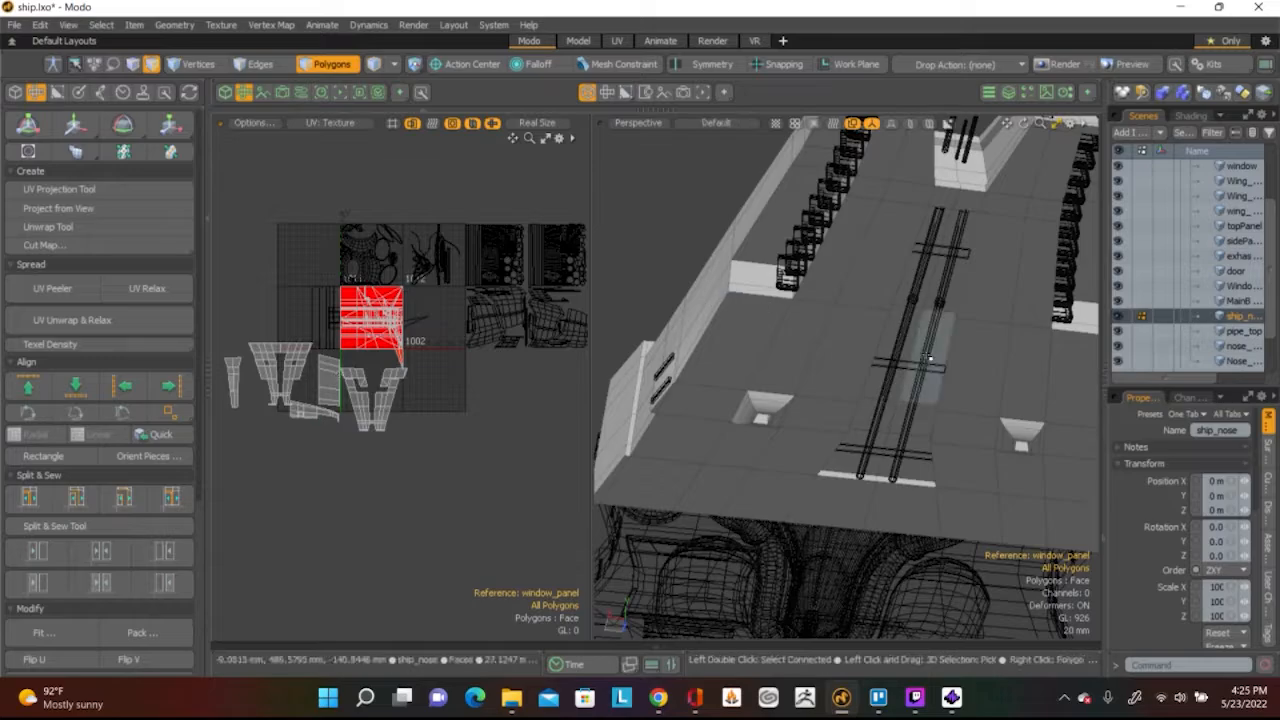
Select the six recessed underside polygons behind both vent rows, three on each side
{"action": "left_click_drag", "start_coordinate": [906, 456], "coordinate": [828, 642], "text": "alt"}
{"action": "scroll", "coordinate": [775, 435], "scroll_direction": "up", "scroll_amount": 4}
{"action": "left_click_drag", "start_coordinate": [783, 430], "coordinate": [824, 518], "text": "alt"}
{"action": "left_click_drag", "start_coordinate": [824, 518], "coordinate": [836, 630], "text": "alt+shift"}
{"action": "left_click", "coordinate": [800, 487]}
{"action": "left_click", "coordinate": [988, 270], "text": "shift"}
{"action": "left_click", "coordinate": [1003, 223], "text": "shift"}
{"action": "scroll", "coordinate": [1003, 223], "scroll_direction": "down", "scroll_amount": 4}
{"action": "left_click_drag", "start_coordinate": [1003, 223], "coordinate": [1000, 400], "text": "alt"}
{"action": "scroll", "coordinate": [1070, 406], "scroll_direction": "up", "scroll_amount": 3}
{"action": "left_click", "coordinate": [960, 400], "text": "shift"}
{"action": "left_click", "coordinate": [954, 288], "text": "shift"}
{"action": "left_click", "coordinate": [941, 245], "text": "shift"}
{"action": "scroll", "coordinate": [941, 245], "scroll_direction": "down", "scroll_amount": 4}
{"action": "left_click_drag", "start_coordinate": [941, 245], "coordinate": [855, 334], "text": "alt"}
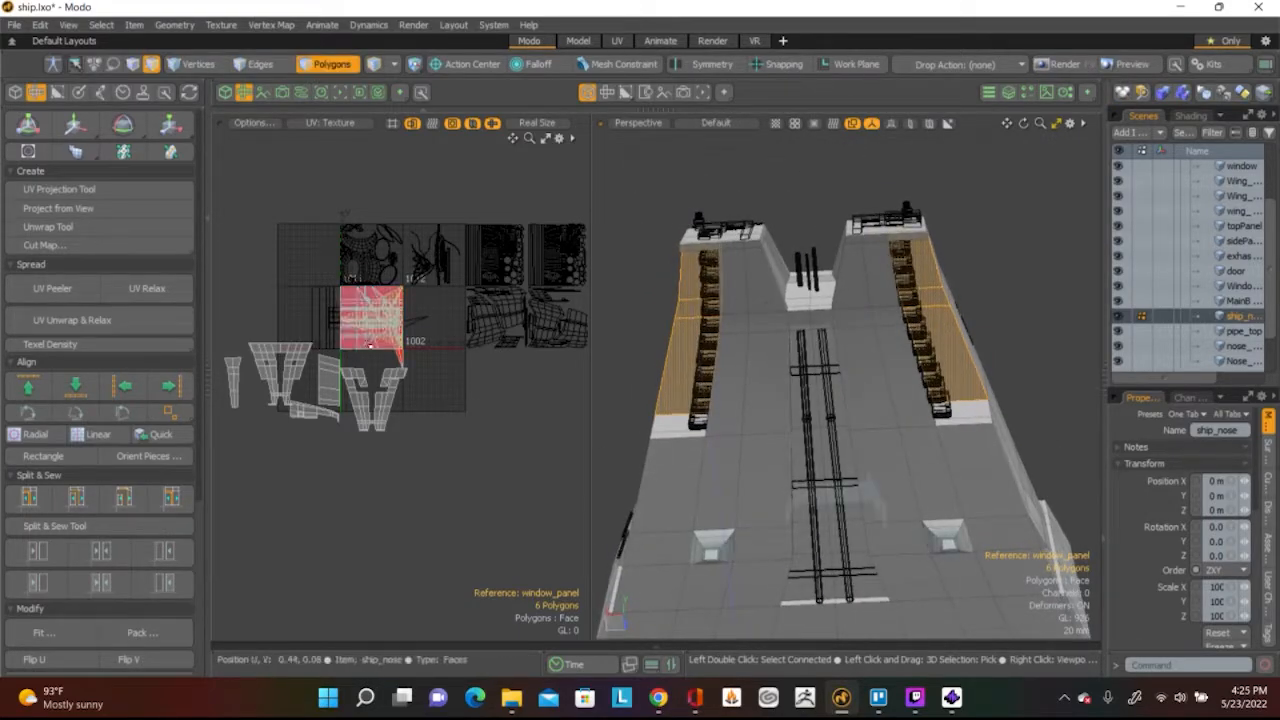
Project the six vent recess polygons planar along Y into the Texture map and relax their UVs
{"action": "left_click", "coordinate": [137, 190]}
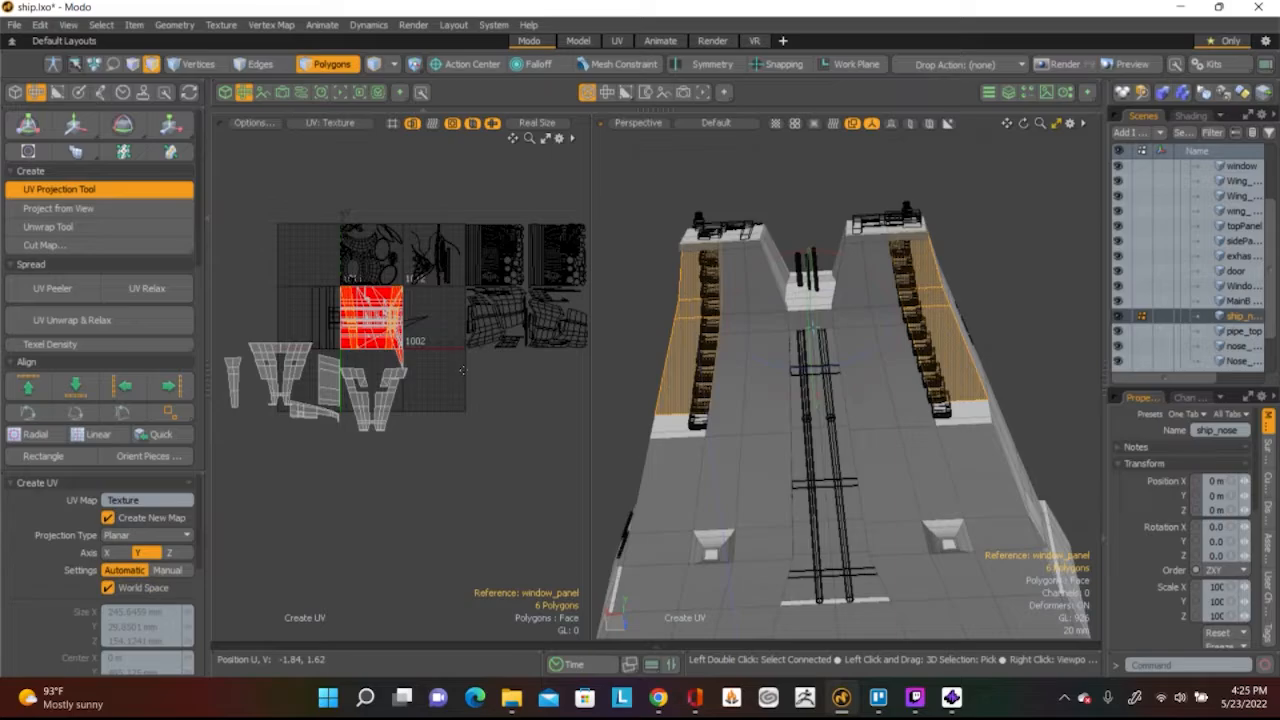
{"action": "scroll", "coordinate": [364, 333], "scroll_direction": "up", "scroll_amount": 5}
{"action": "scroll", "coordinate": [366, 331], "scroll_direction": "down", "scroll_amount": 4}
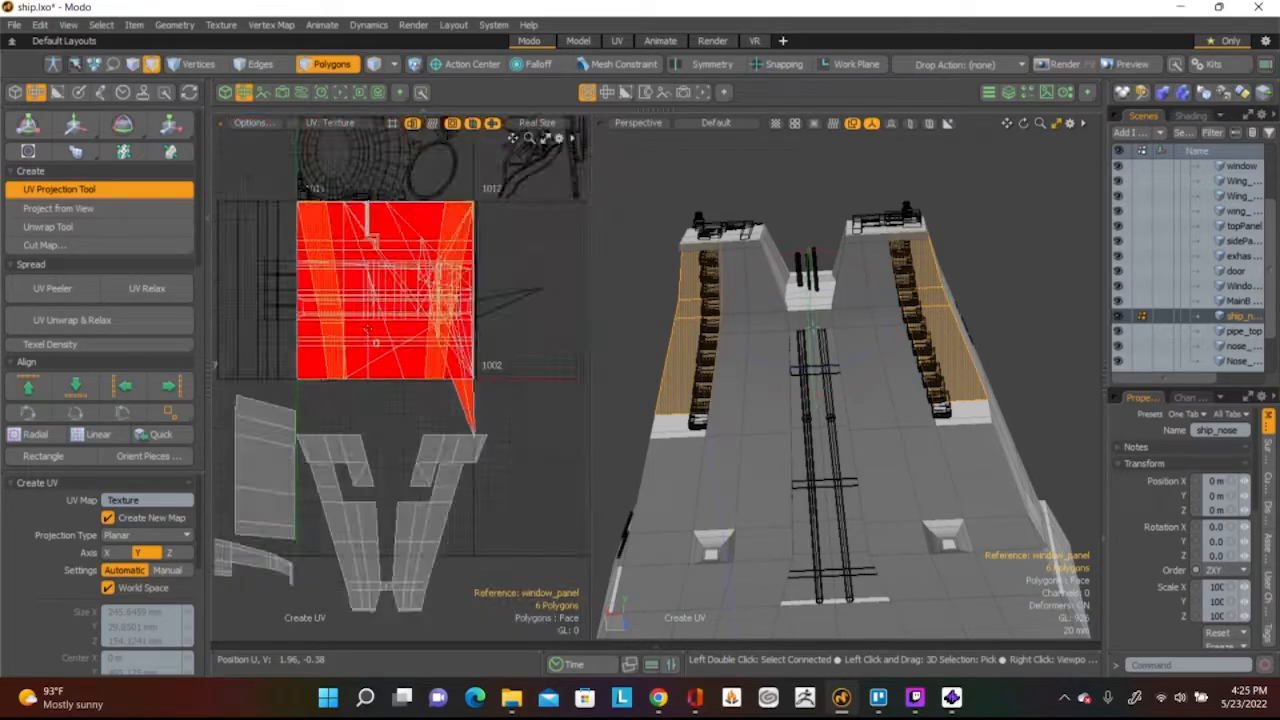
{"action": "left_click", "coordinate": [118, 288]}
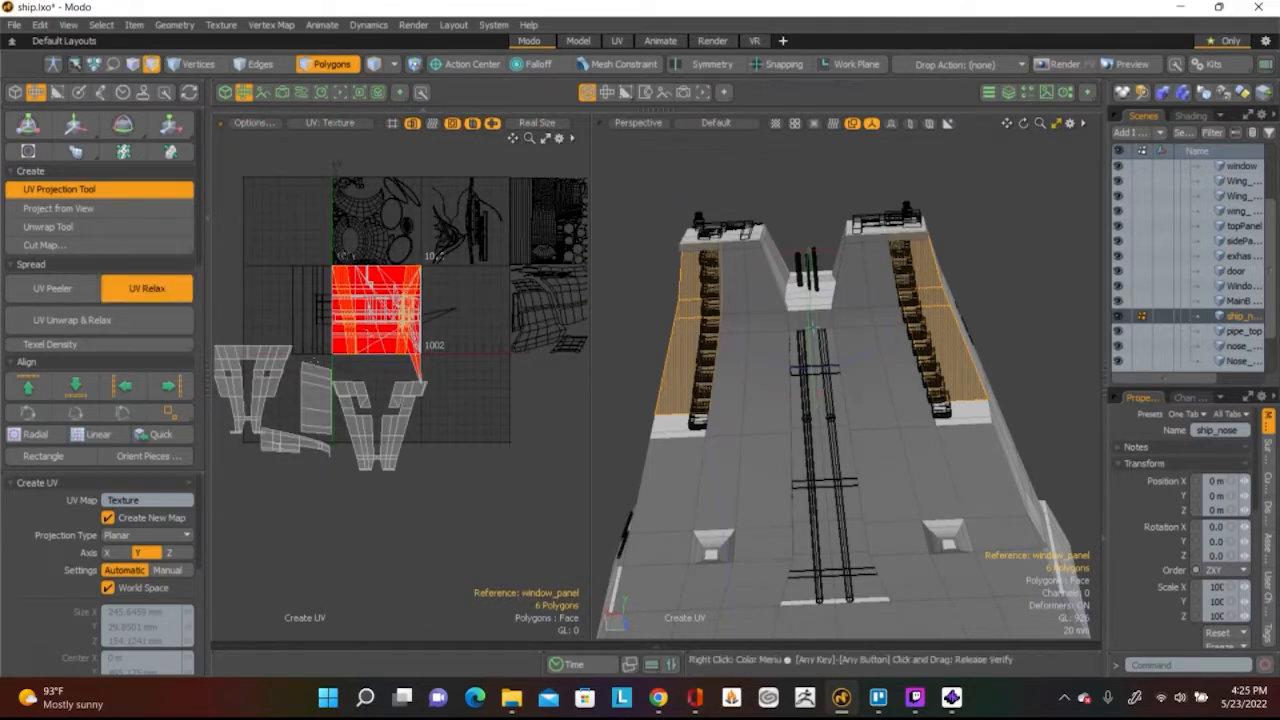
Move the two vent recess islands by about U -0.86, V -2.17, below the other islands, and deselect them
{"action": "key", "text": "w"}
{"action": "left_click_drag", "start_coordinate": [463, 233], "coordinate": [372, 425]}
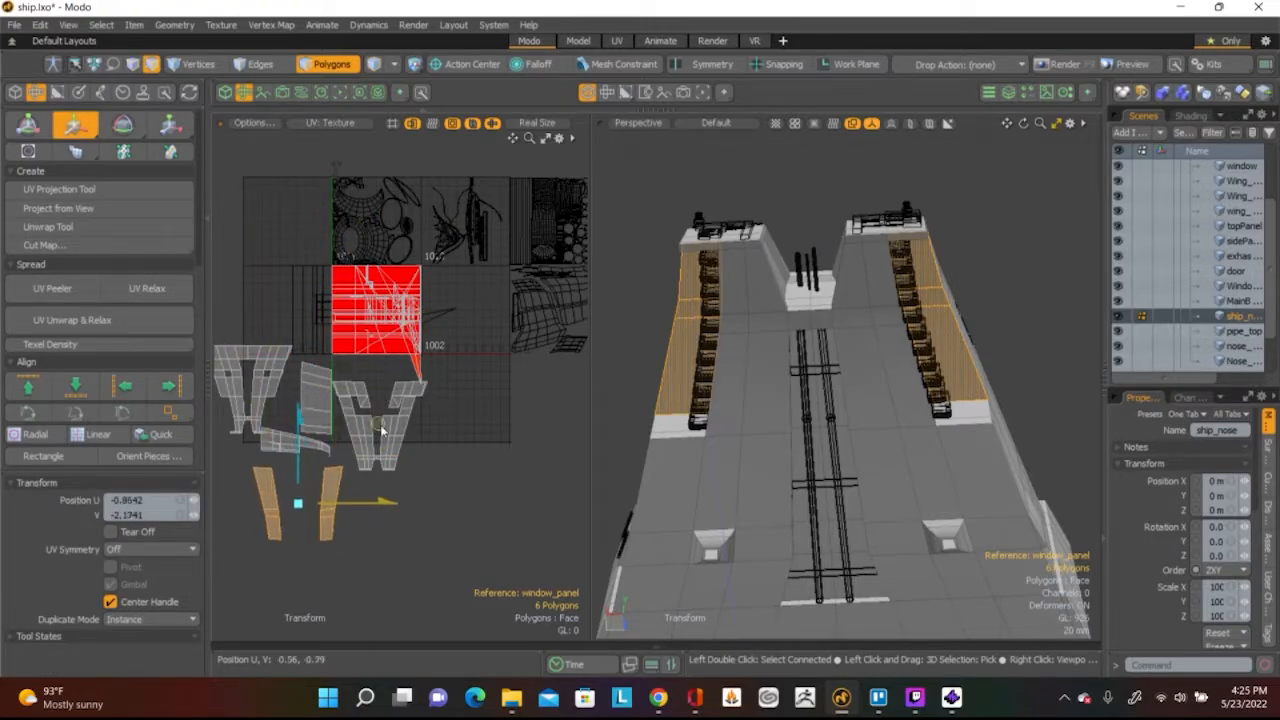
{"action": "key", "text": "space"}
{"action": "left_click", "coordinate": [465, 467]}
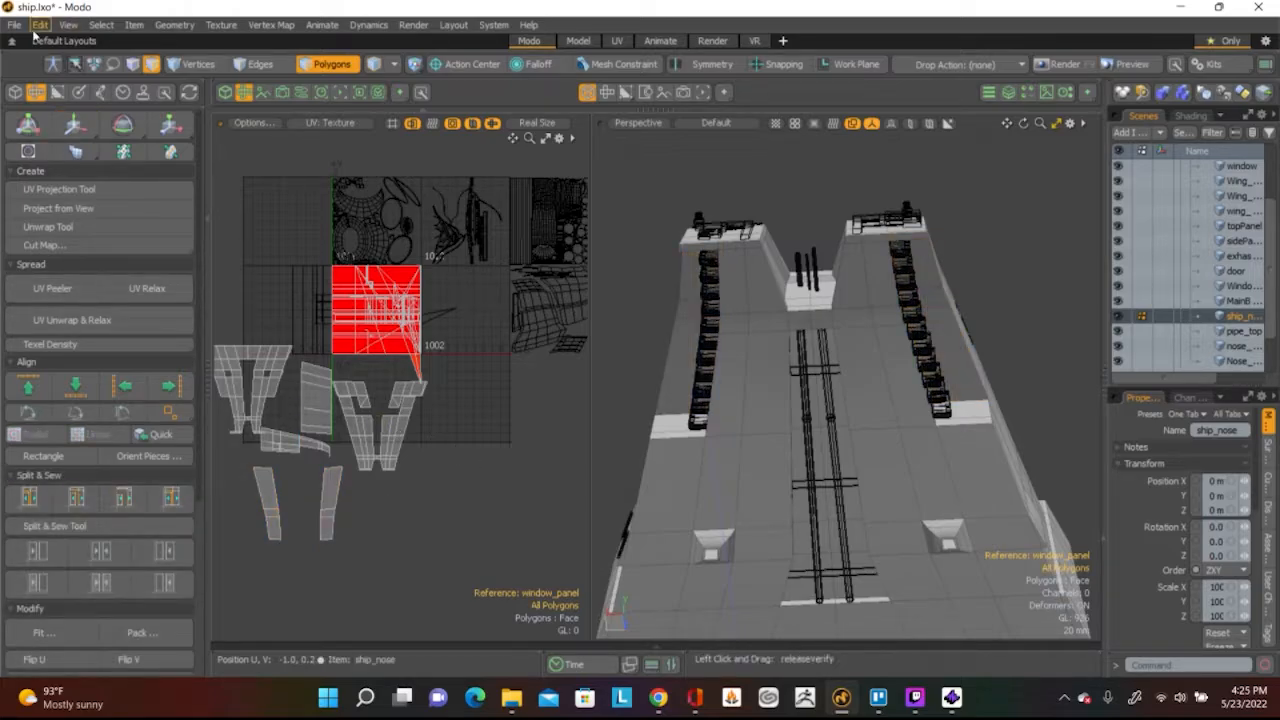
Save the scene
{"action": "left_click", "coordinate": [18, 26]}
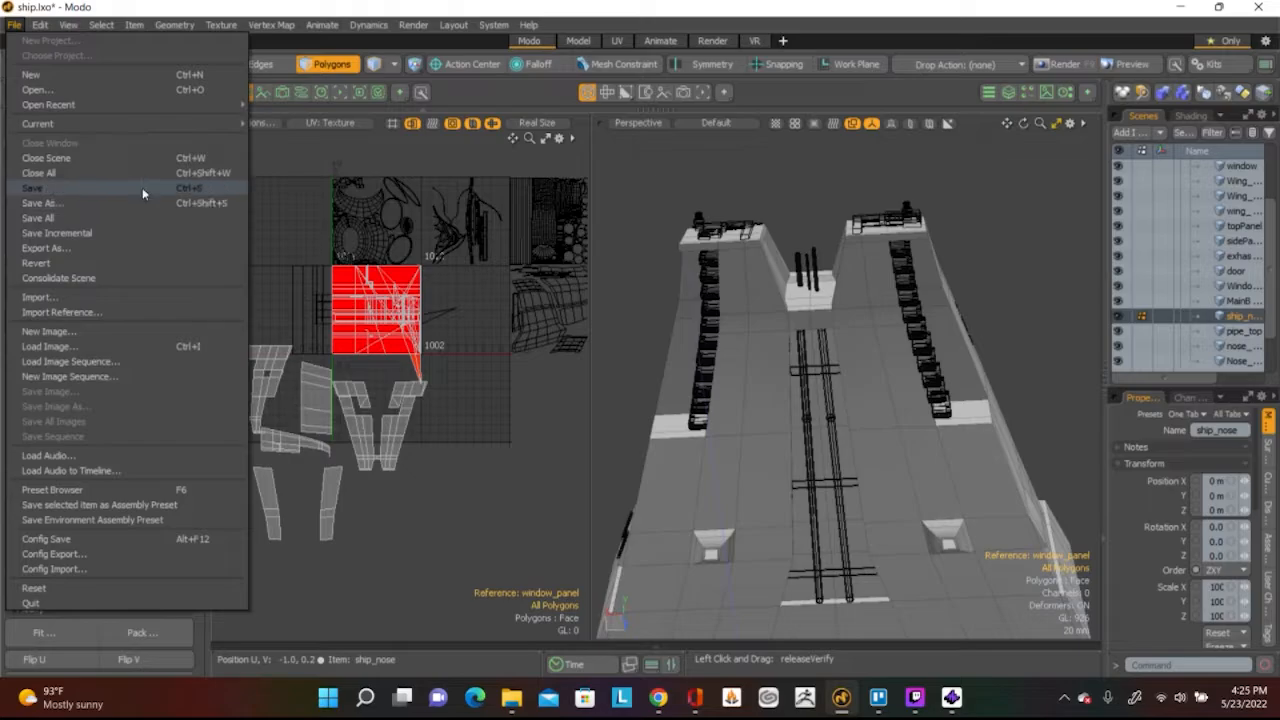
{"action": "left_click", "coordinate": [142, 188]}
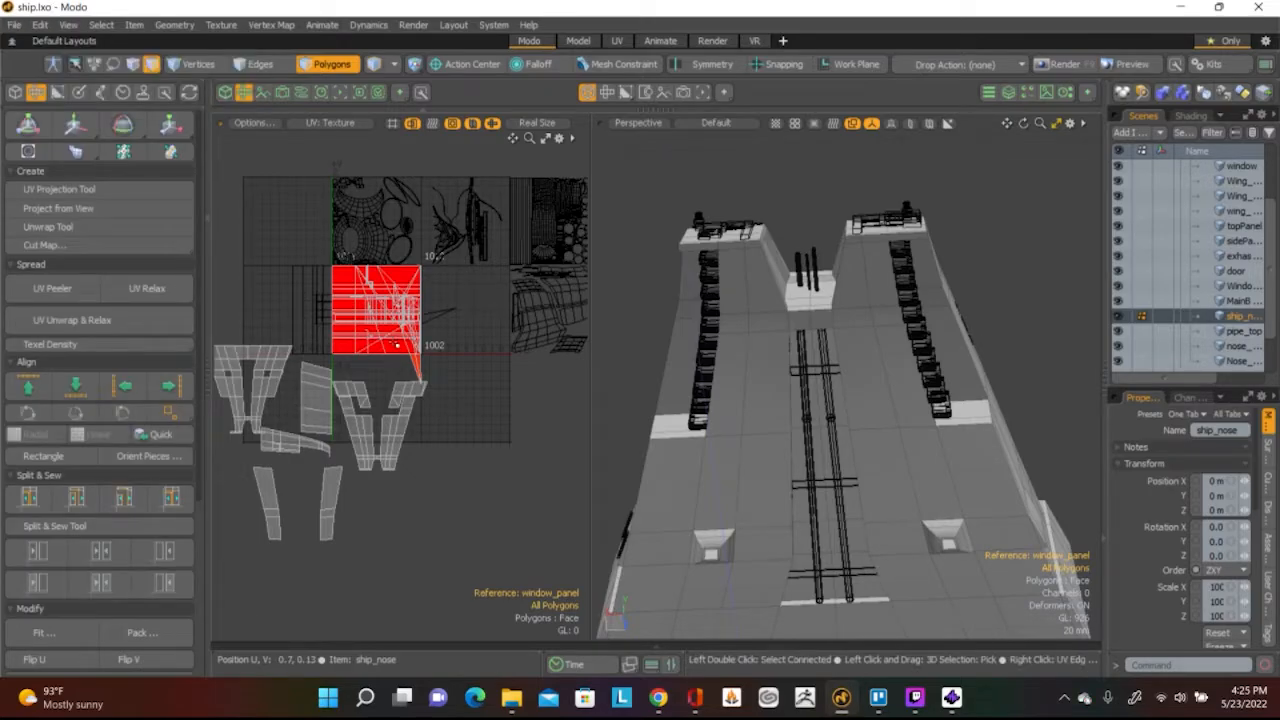
{"action": "left_click_drag", "start_coordinate": [843, 421], "coordinate": [808, 521], "text": "alt"}
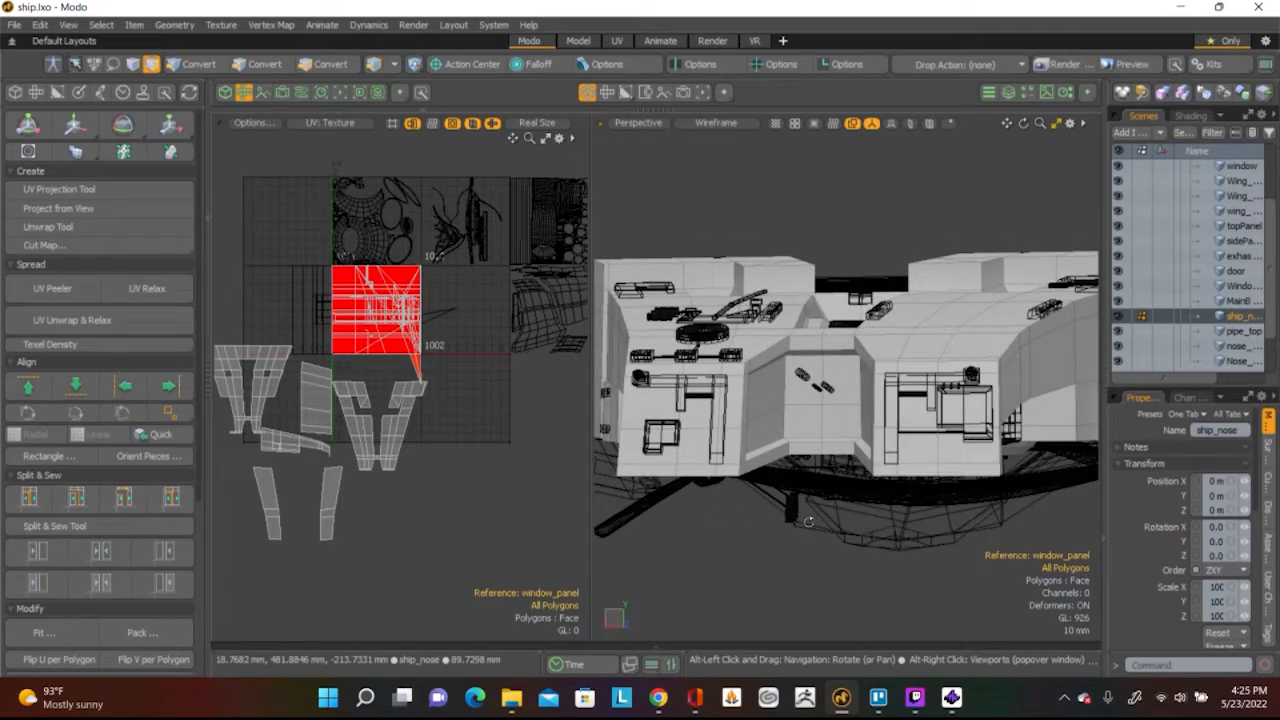
Select the side wall polygons above the vent row on the nose's negative X side, starting at the front edge
{"action": "left_click_drag", "start_coordinate": [808, 521], "coordinate": [833, 453], "text": "alt"}
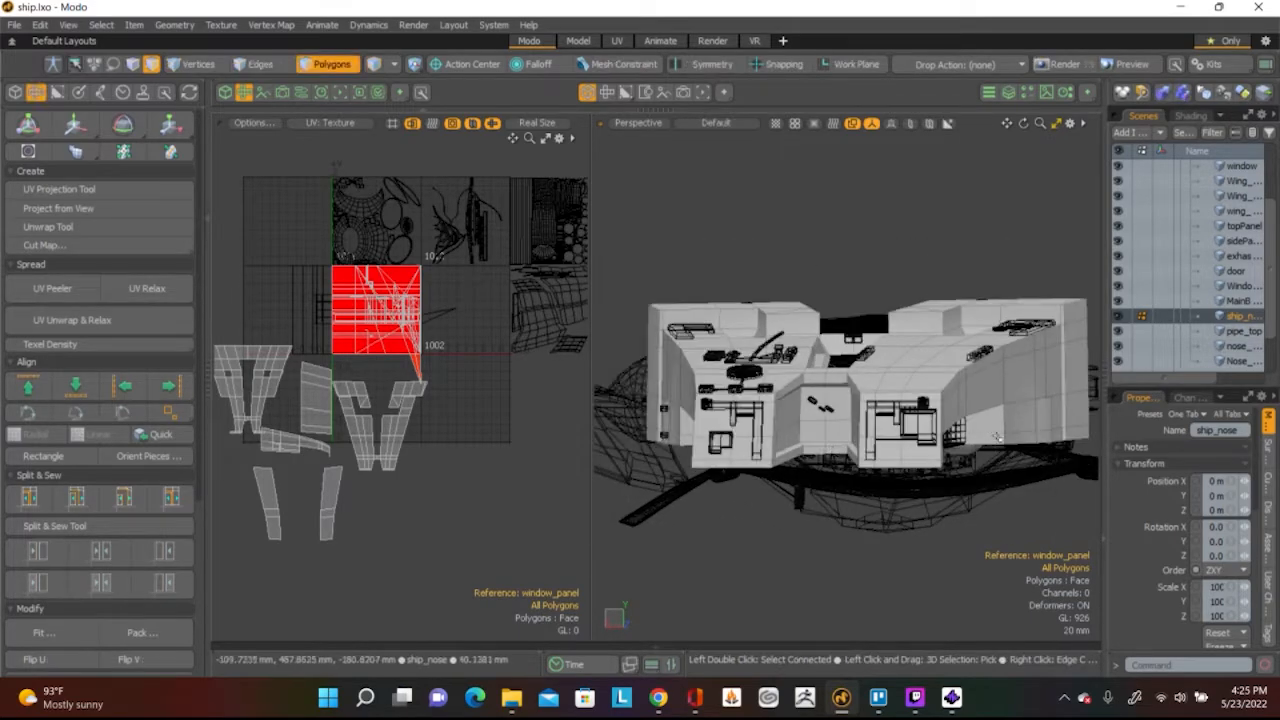
{"action": "left_click_drag", "start_coordinate": [1034, 430], "coordinate": [765, 490], "text": "alt"}
{"action": "scroll", "coordinate": [728, 471], "scroll_direction": "up", "scroll_amount": 3}
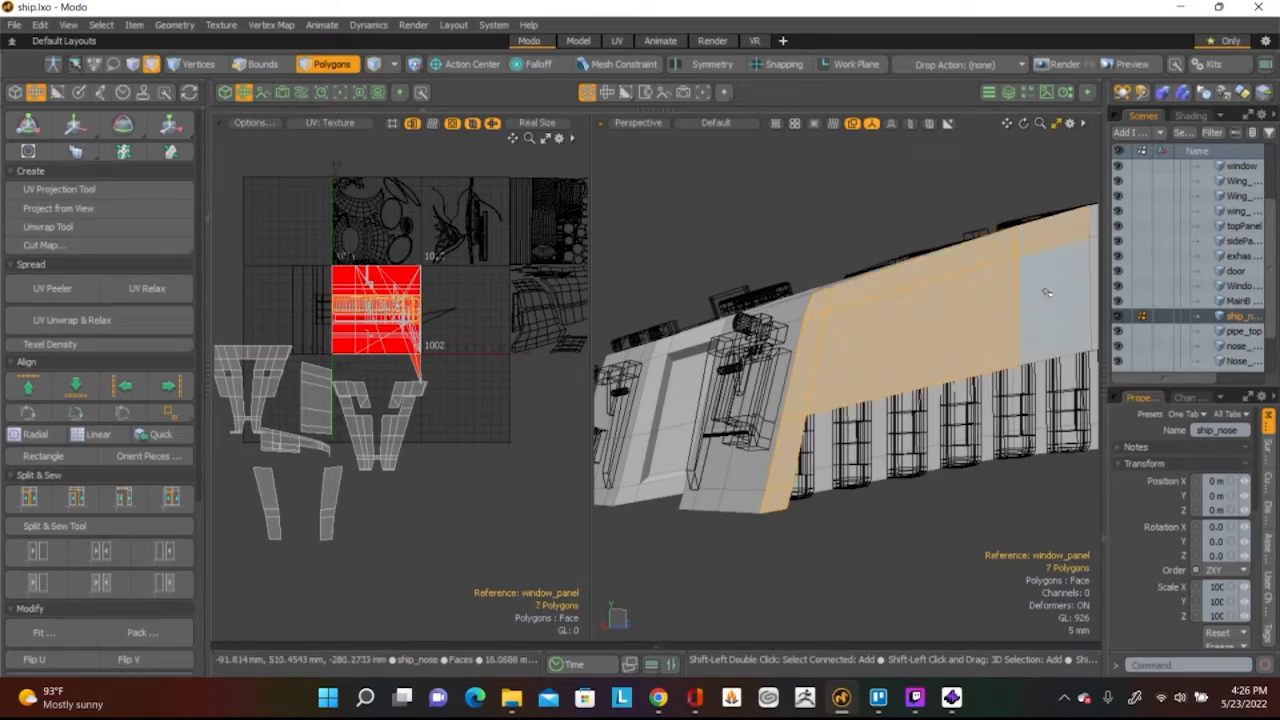
{"action": "left_click_drag", "start_coordinate": [1068, 278], "coordinate": [826, 289], "text": "alt"}
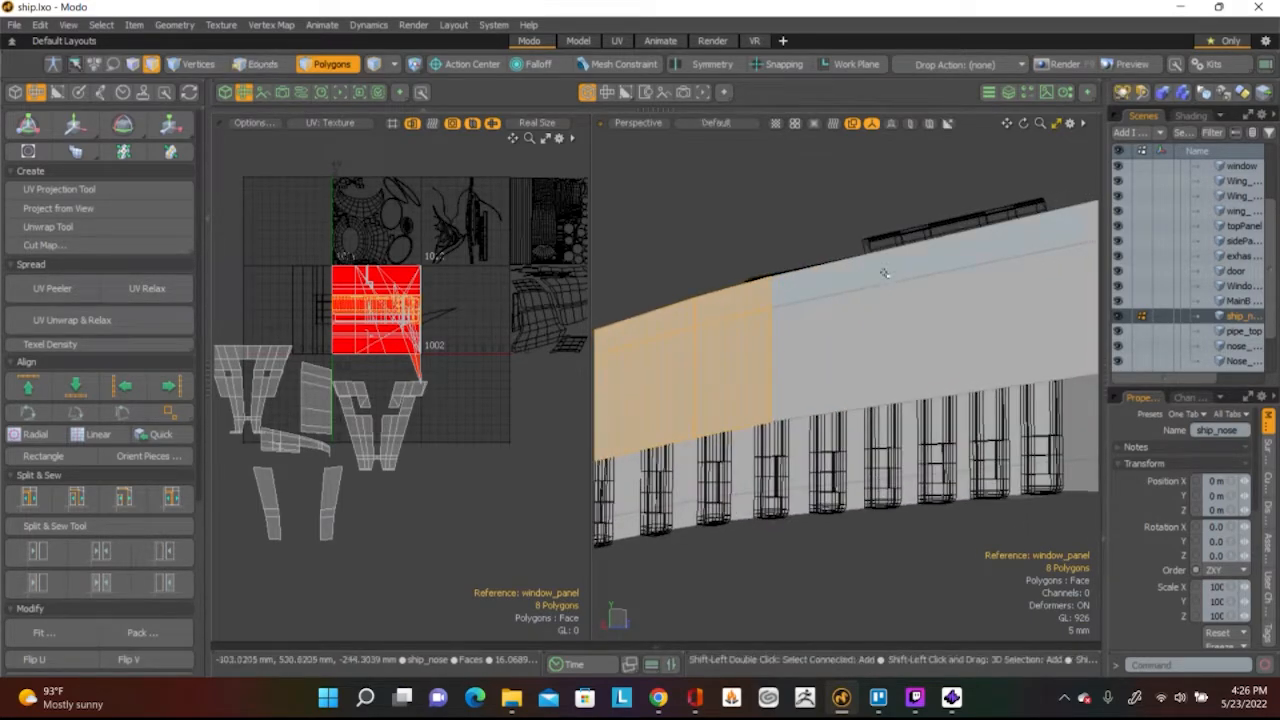
{"action": "left_click", "coordinate": [900, 316], "text": "shift"}
Add the side wall polygons behind the vent row to the selection, including the small raised panel and the rear block
{"action": "scroll", "coordinate": [900, 316], "scroll_direction": "down", "scroll_amount": 3}
{"action": "left_click_drag", "start_coordinate": [920, 334], "coordinate": [836, 324], "text": "alt"}
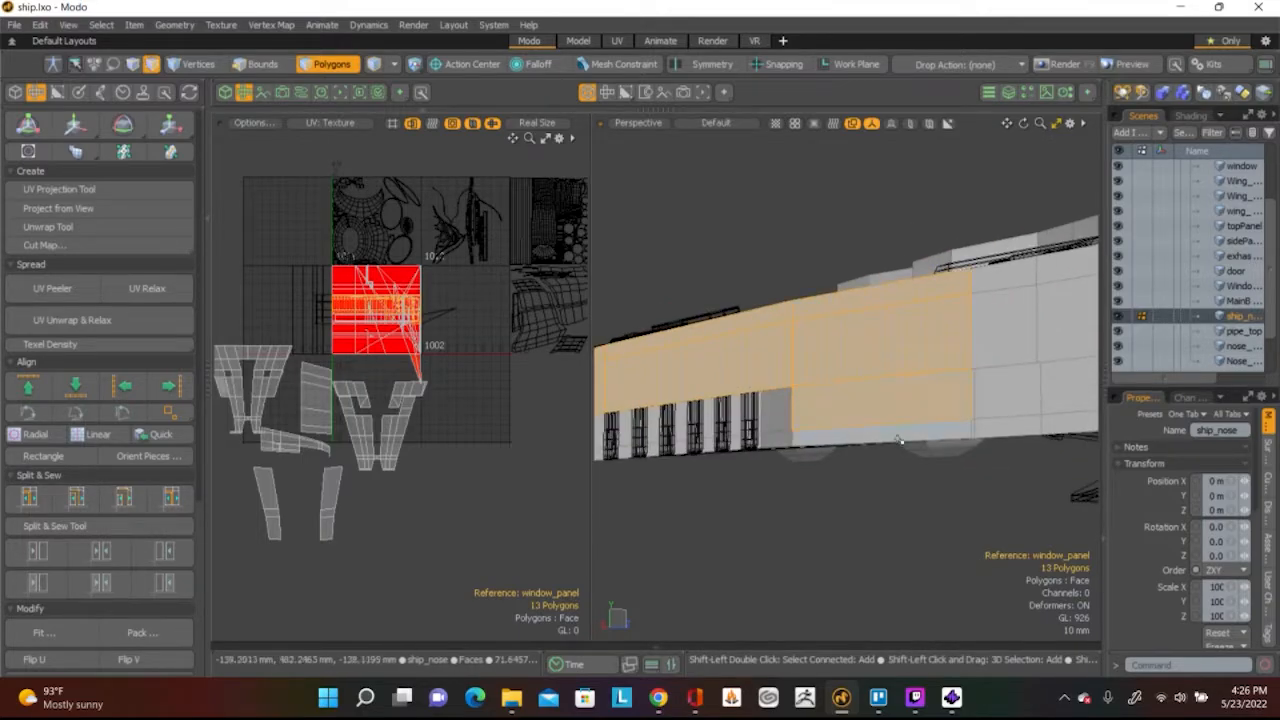
{"action": "scroll", "coordinate": [1005, 420], "scroll_direction": "up", "scroll_amount": 3}
{"action": "mouse_move", "coordinate": [983, 414]}
{"action": "left_mouse_down", "text": "alt"}
{"action": "mouse_move", "coordinate": [874, 517]}
{"action": "mouse_move", "coordinate": [943, 540]}
{"action": "mouse_move", "coordinate": [953, 427]}
{"action": "mouse_move", "coordinate": [884, 376]}
{"action": "left_mouse_up", "text": "alt"}
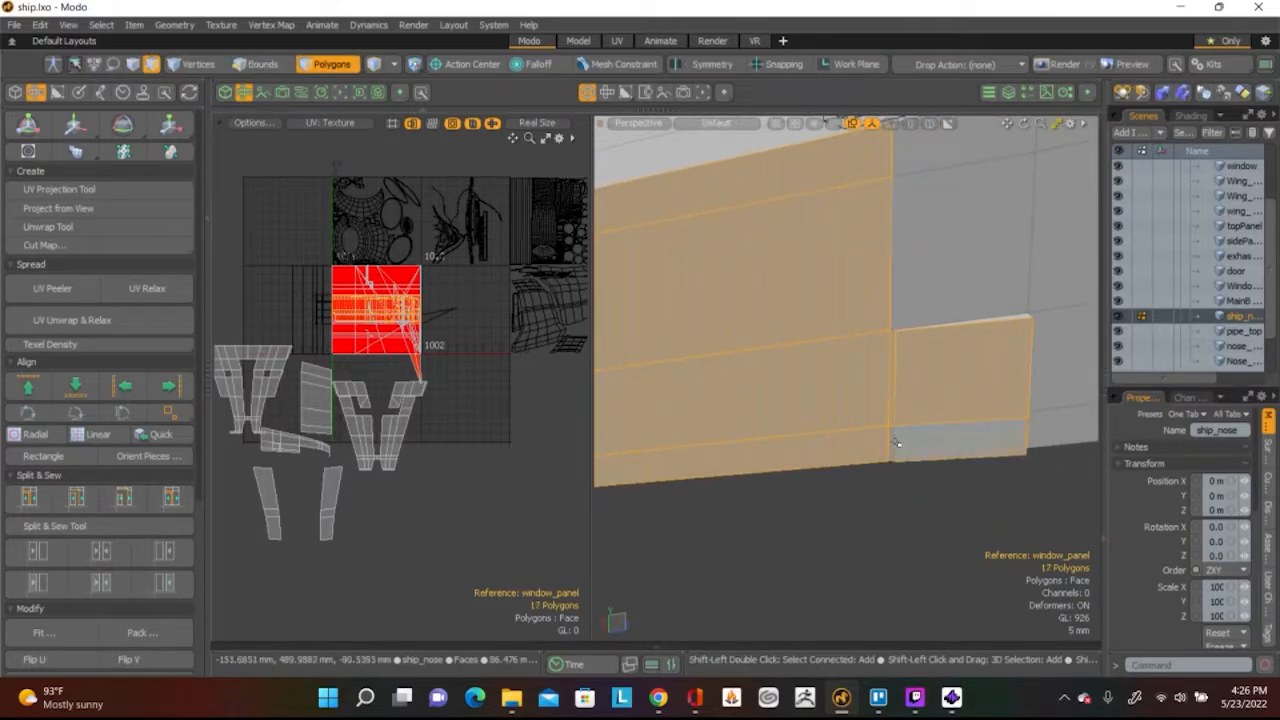
{"action": "left_click_drag", "start_coordinate": [907, 204], "coordinate": [897, 329], "text": "alt+shift"}
{"action": "left_click_drag", "start_coordinate": [928, 443], "coordinate": [803, 423], "text": "alt"}
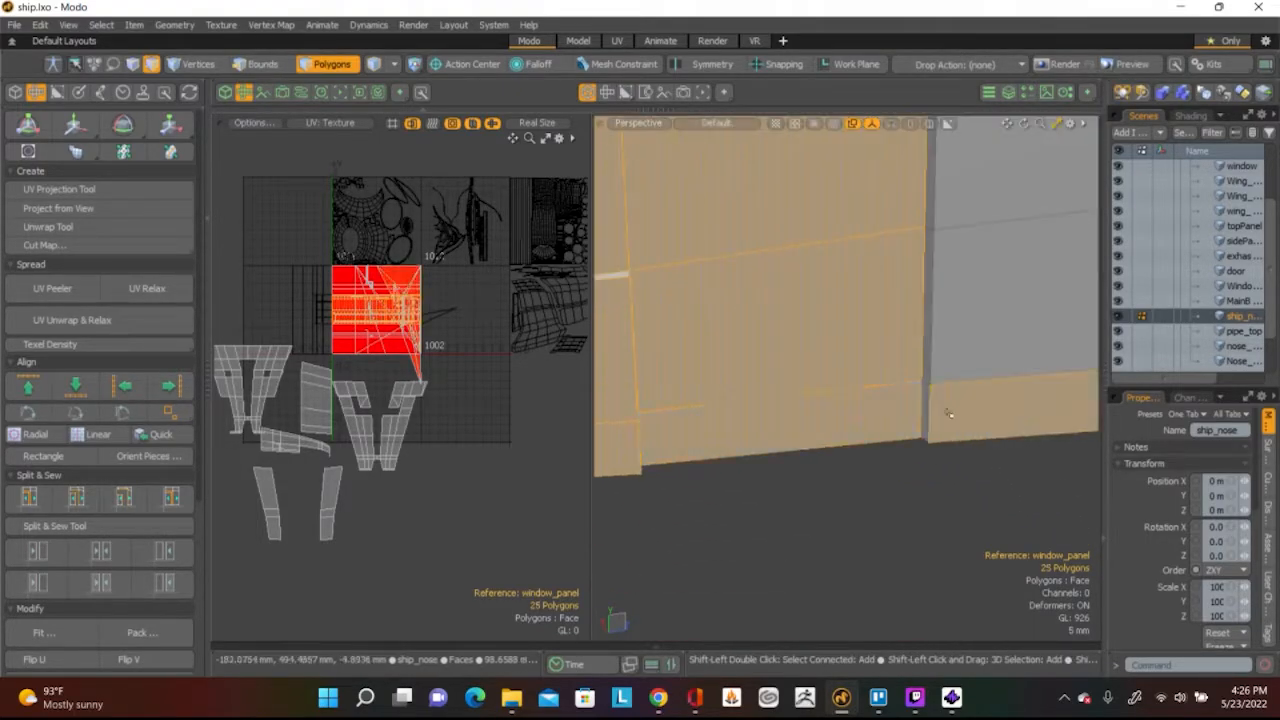
{"action": "left_click_drag", "start_coordinate": [970, 304], "coordinate": [882, 344], "text": "ctrl+alt"}
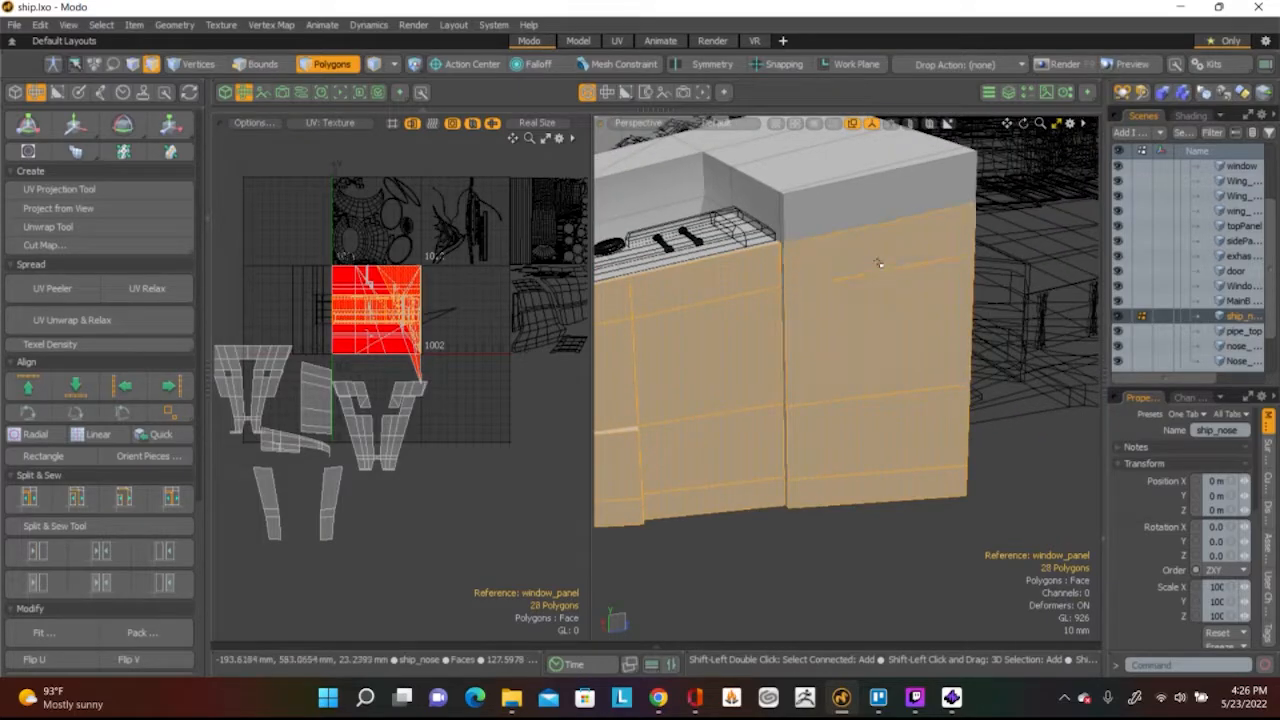
{"action": "left_click_drag", "start_coordinate": [887, 195], "coordinate": [722, 315], "text": "alt"}
Examine the selected side wall from several angles for missing or stray polygons, from the whole ship down to a side view
{"action": "scroll", "coordinate": [764, 347], "scroll_direction": "down", "scroll_amount": 5}
{"action": "scroll", "coordinate": [964, 464], "scroll_direction": "down", "scroll_amount": 3}
{"action": "scroll", "coordinate": [964, 464], "scroll_direction": "up", "scroll_amount": 1}
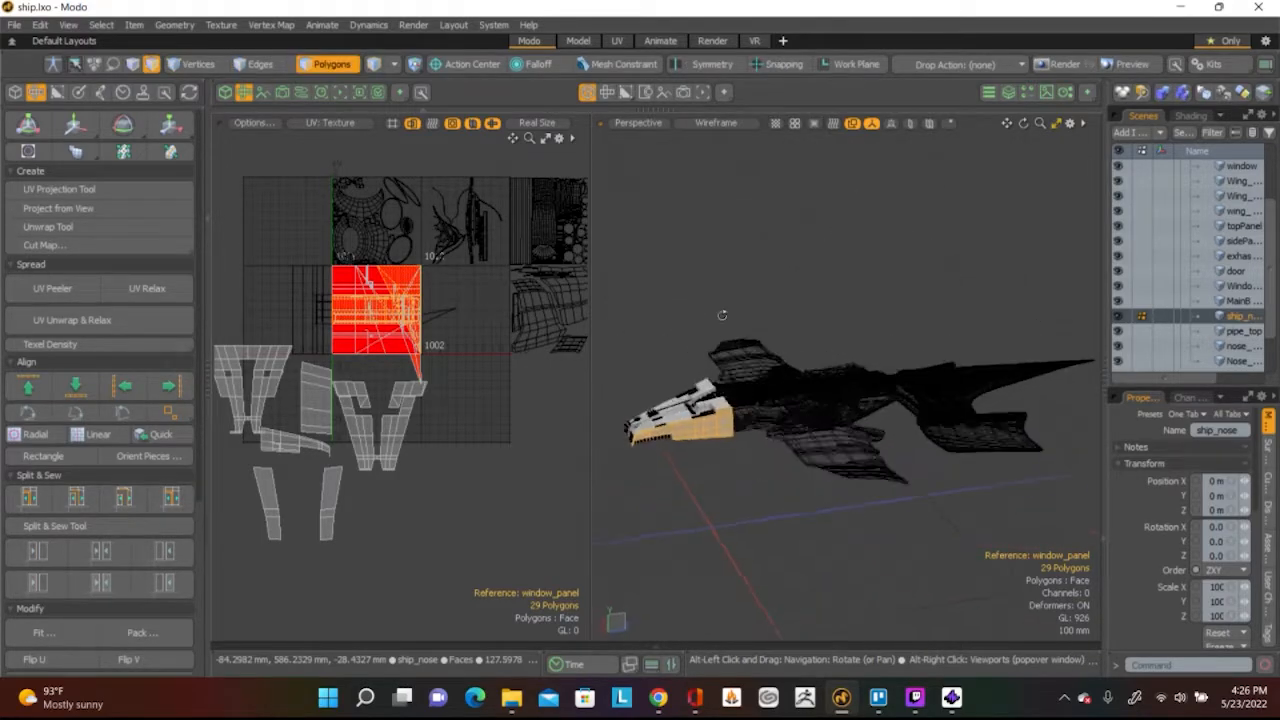
{"action": "left_click_drag", "start_coordinate": [665, 284], "coordinate": [765, 382], "text": "alt"}
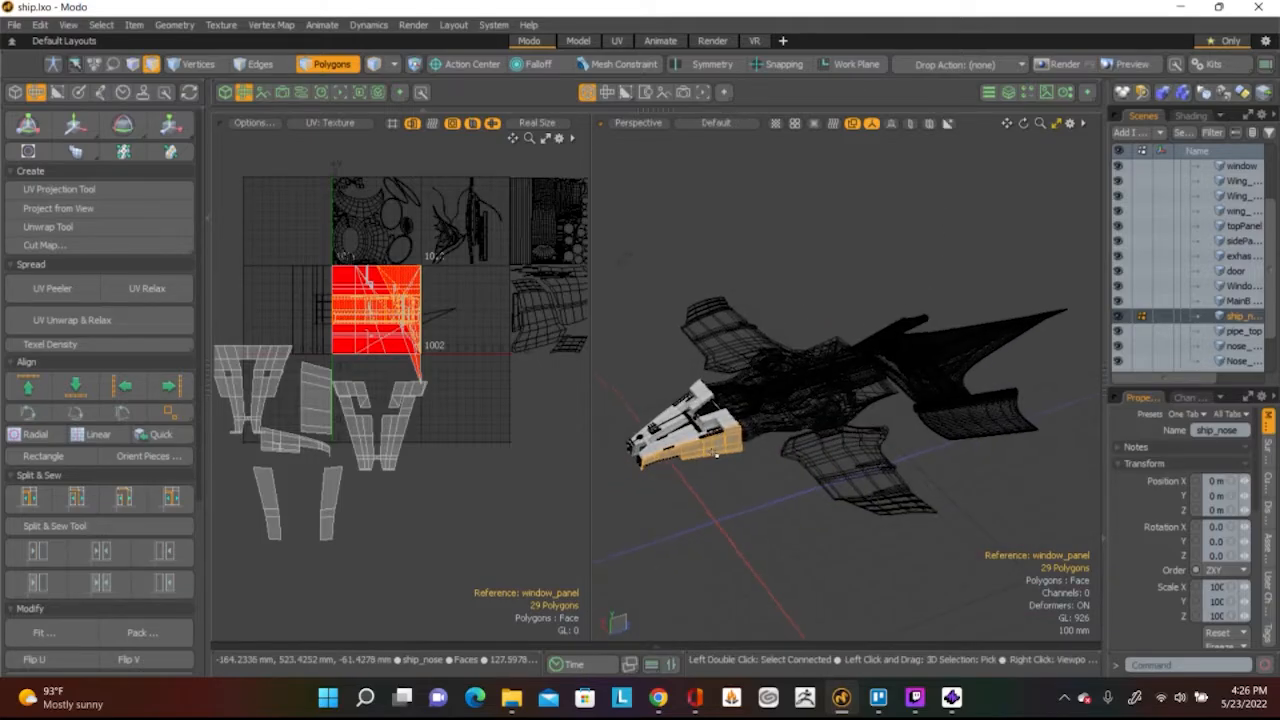
{"action": "key", "text": "shift+a"}
{"action": "left_click_drag", "start_coordinate": [860, 385], "coordinate": [953, 419], "text": "alt"}
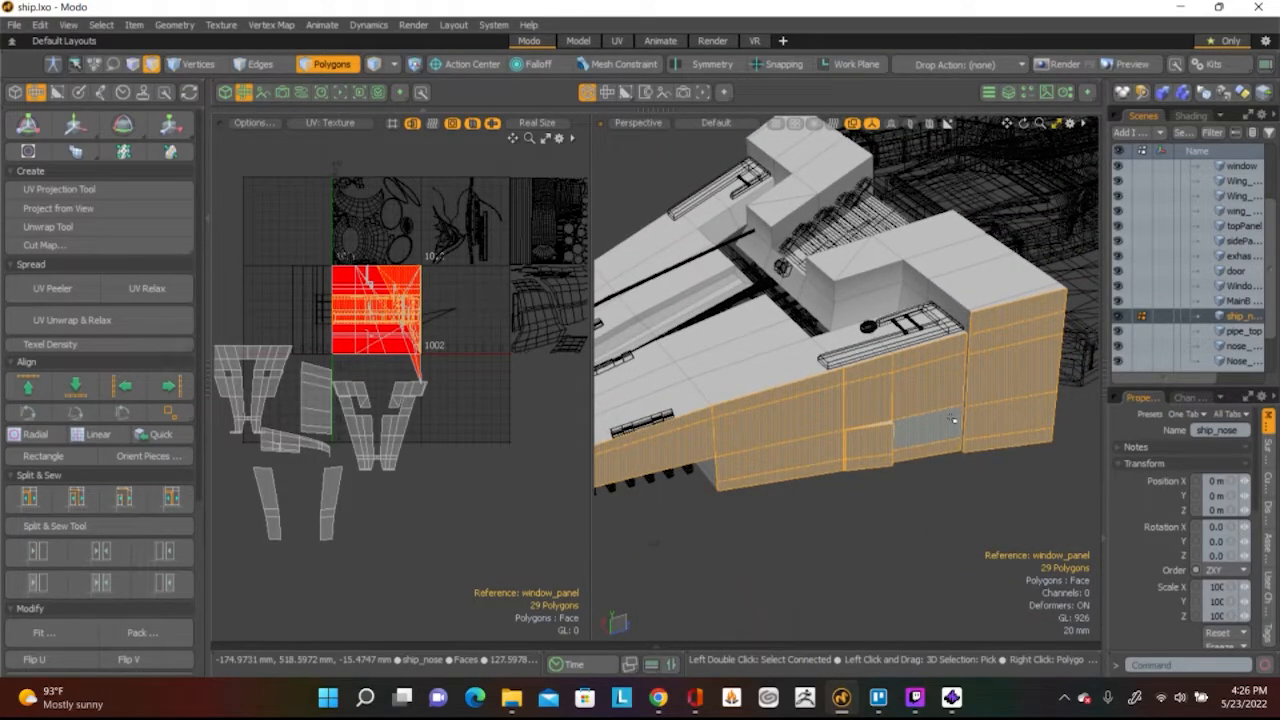
{"action": "left_click_drag", "start_coordinate": [940, 403], "coordinate": [1013, 406], "text": "alt"}
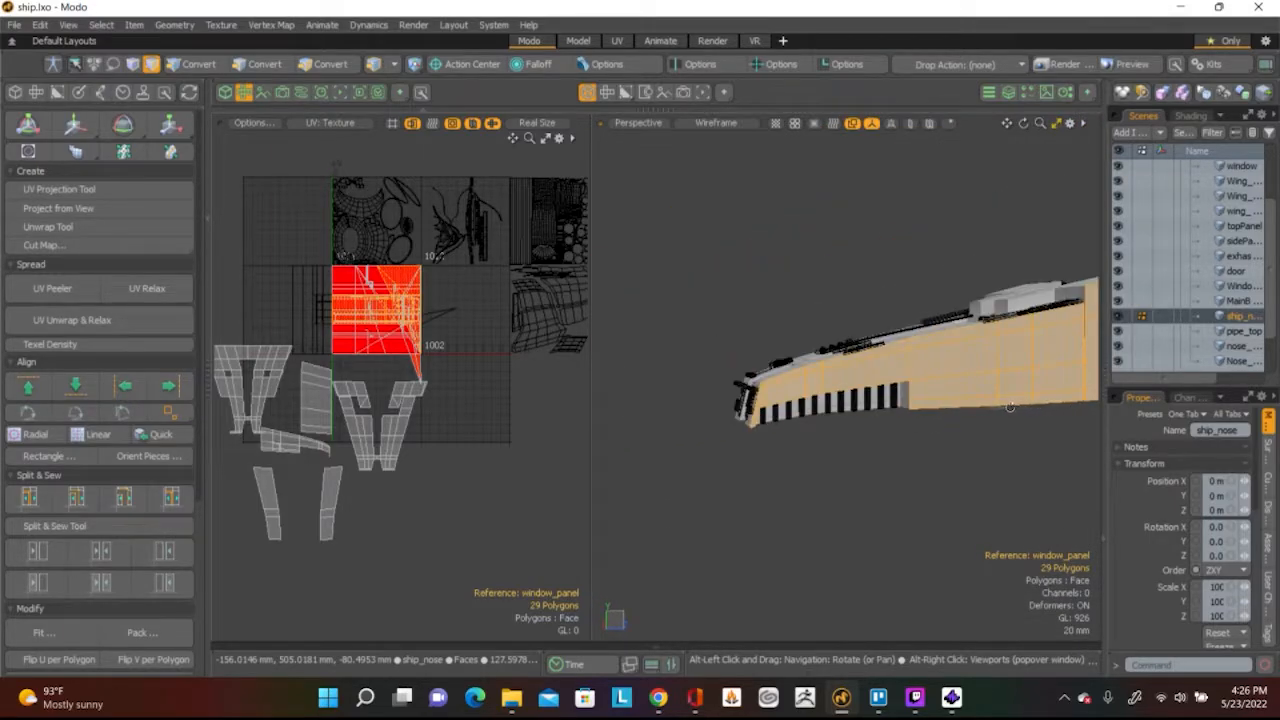
{"action": "left_click_drag", "start_coordinate": [1005, 407], "coordinate": [866, 457], "text": "alt+shift"}
Try projecting the selected side wall polygons planar along X and moving their UVs by about U 0.02, V -1.98
{"action": "left_click", "coordinate": [149, 190]}
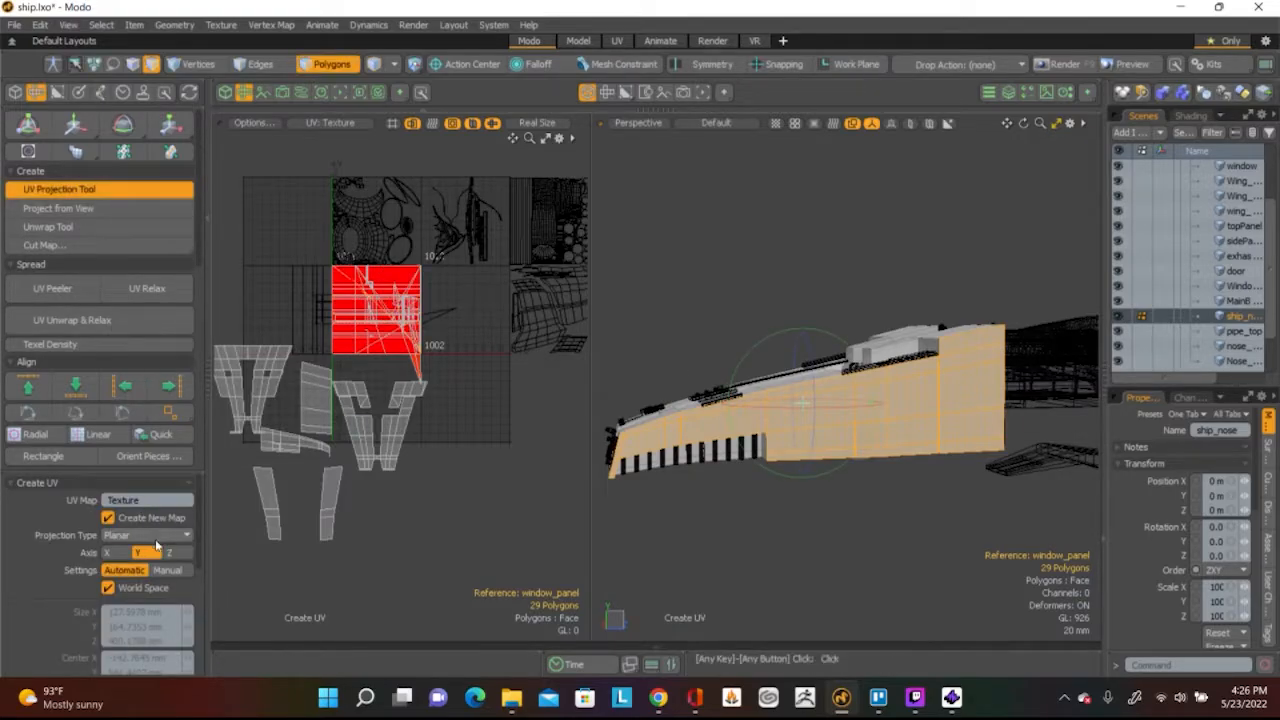
{"action": "left_click", "coordinate": [122, 554]}
{"action": "left_click", "coordinate": [181, 554]}
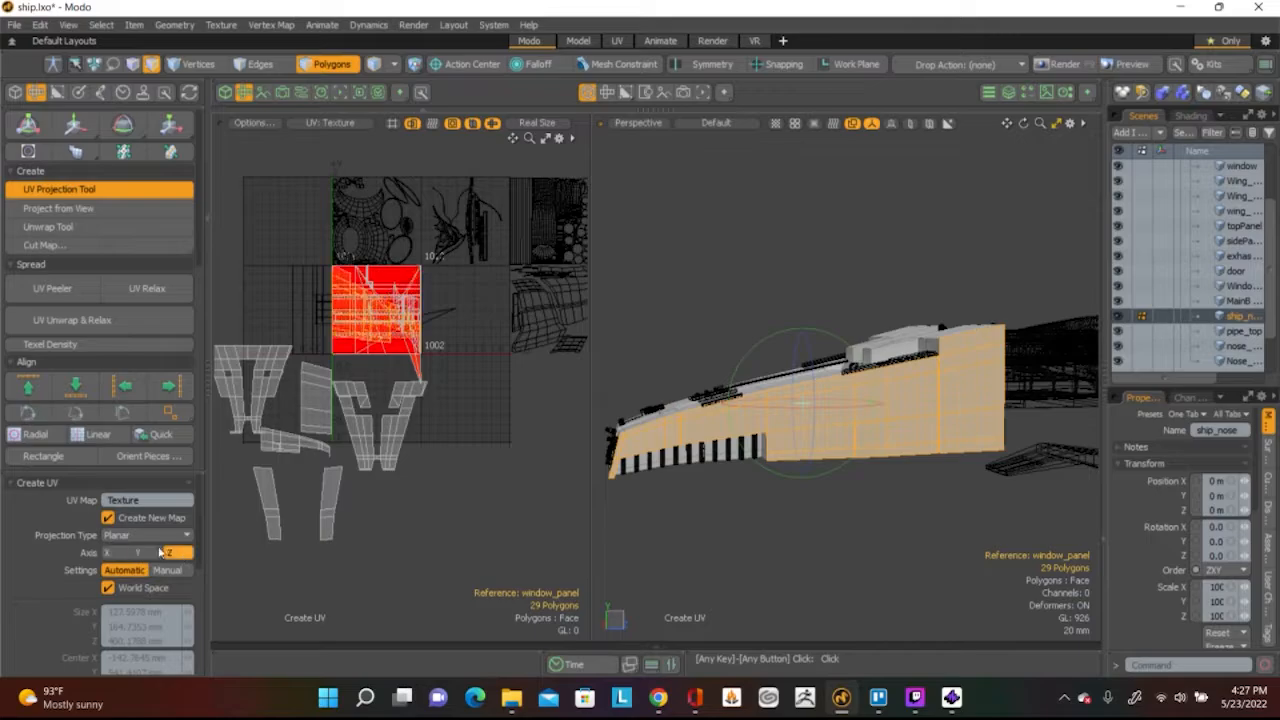
{"action": "left_click", "coordinate": [115, 554]}
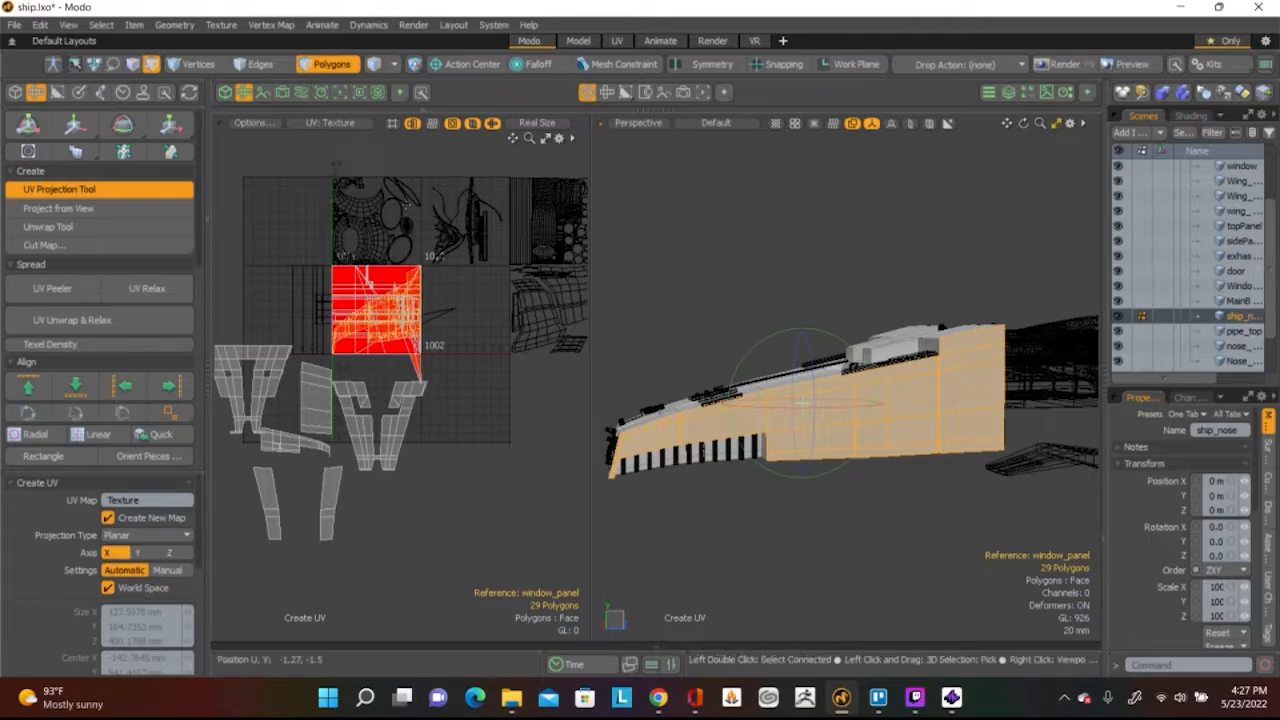
{"action": "key", "text": "w"}
{"action": "left_click_drag", "start_coordinate": [460, 233], "coordinate": [458, 404]}
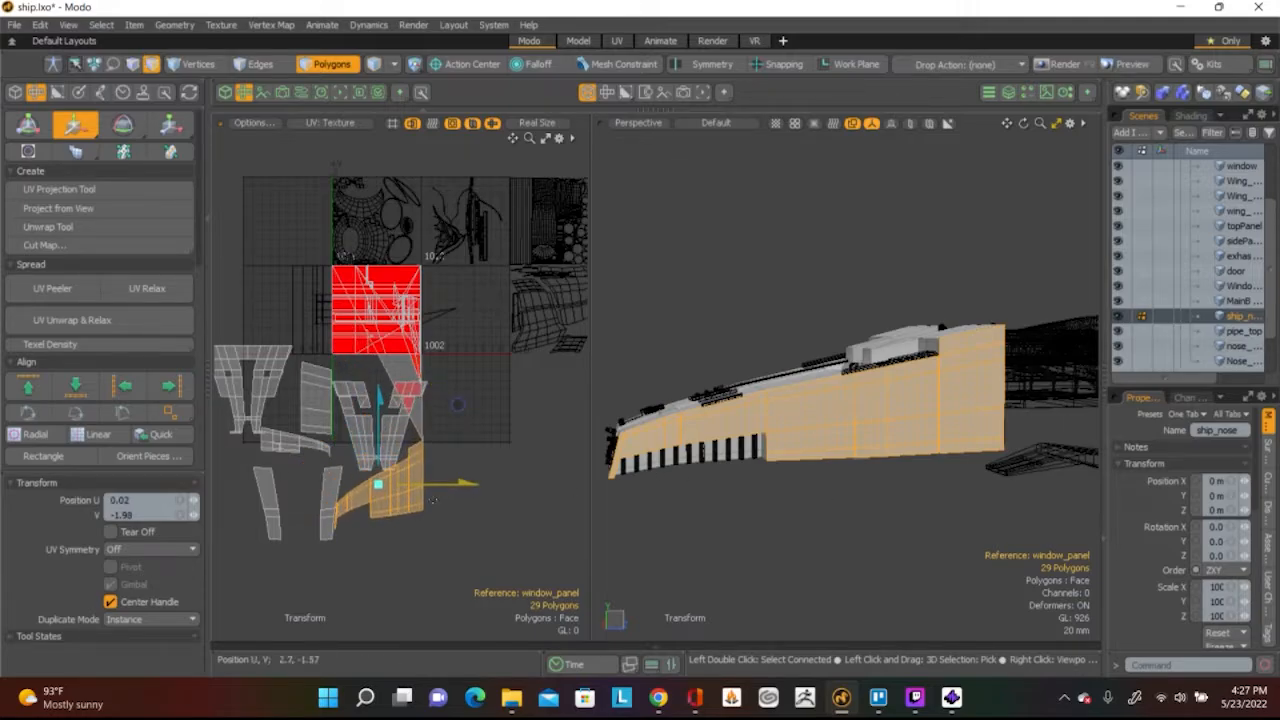
{"action": "key", "text": "ctrl+z"}
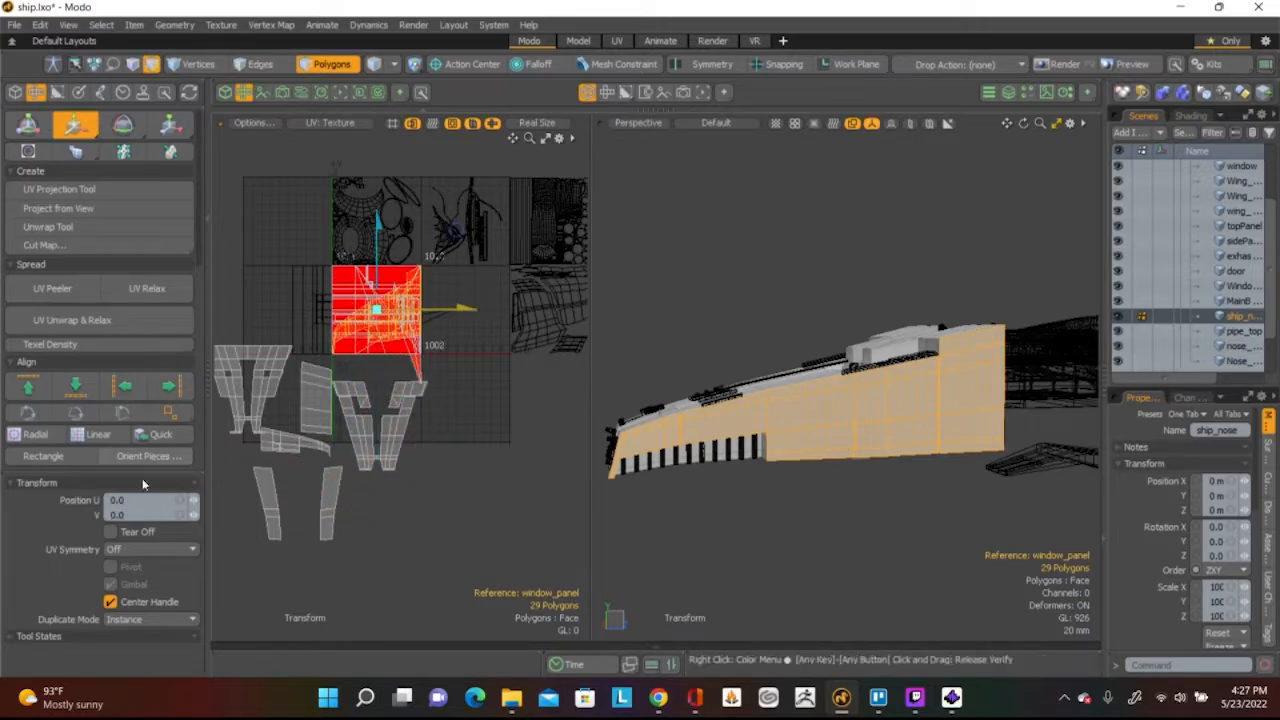
Try moving the X-projected side wall island into the empty area below the other UV islands
{"action": "left_click_drag", "start_coordinate": [846, 445], "coordinate": [910, 251], "text": "alt"}
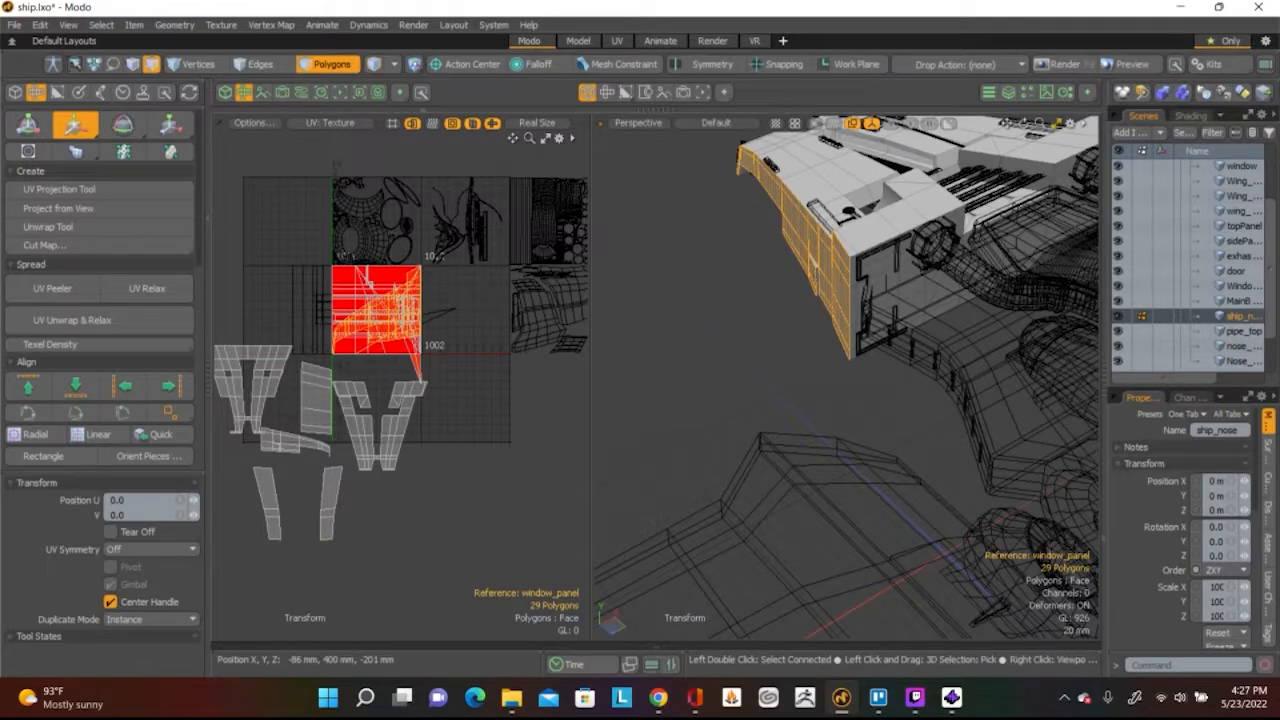
{"action": "scroll", "coordinate": [400, 285], "scroll_direction": "up", "scroll_amount": 5}
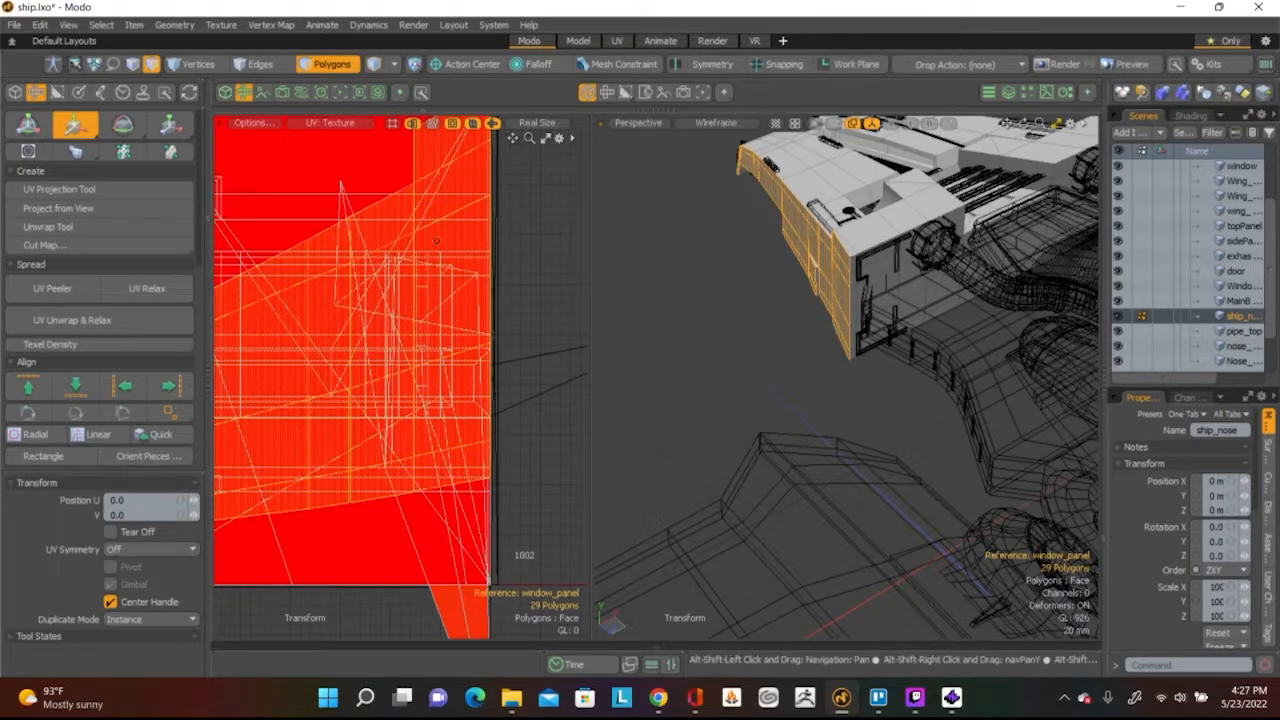
{"action": "left_click_drag", "start_coordinate": [441, 358], "coordinate": [432, 368], "text": "alt+shift"}
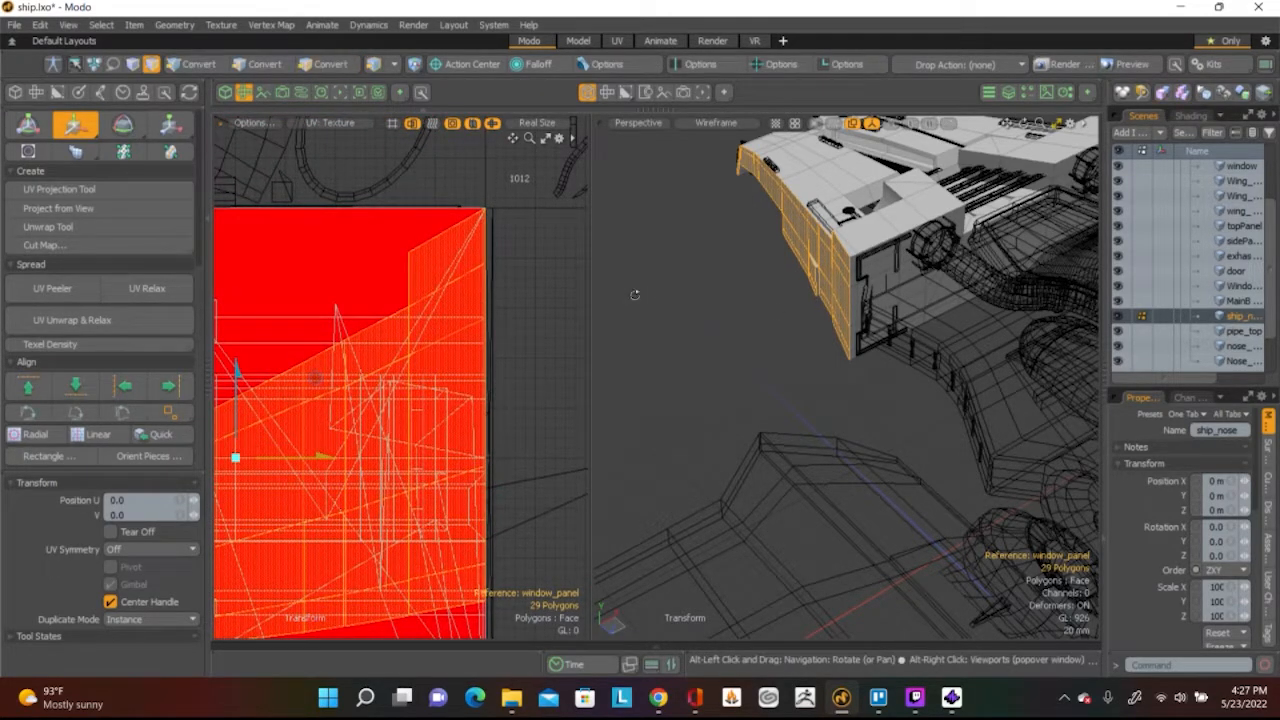
{"action": "scroll", "coordinate": [467, 358], "scroll_direction": "down", "scroll_amount": 6}
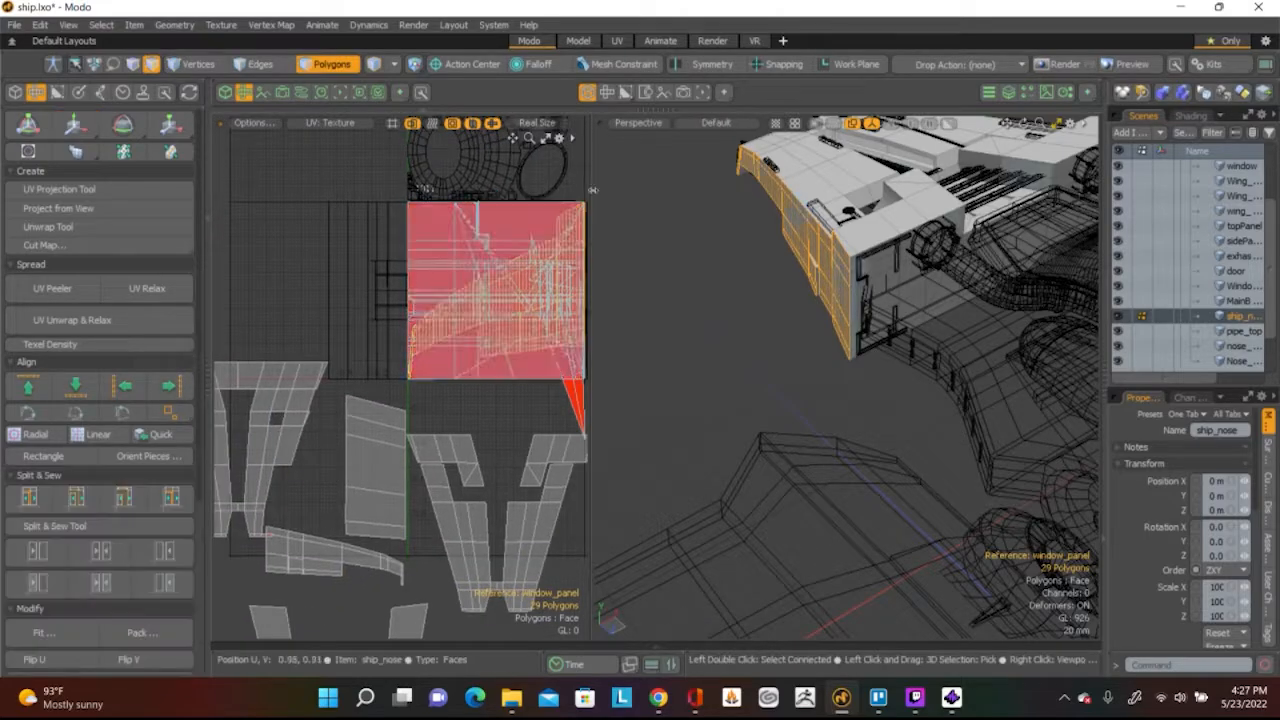
{"action": "scroll", "coordinate": [537, 270], "scroll_direction": "up", "scroll_amount": 2}
{"action": "scroll", "coordinate": [537, 270], "scroll_direction": "down", "scroll_amount": 4}
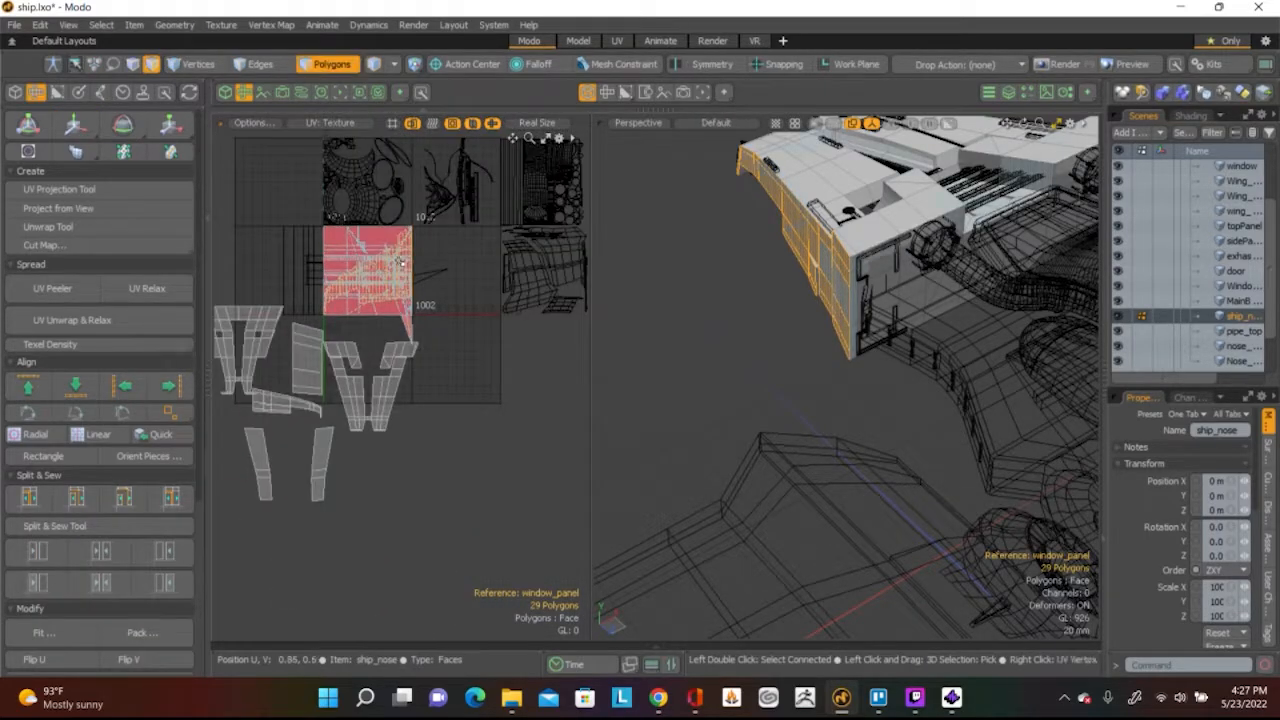
{"action": "key", "text": "y"}
{"action": "left_click_drag", "start_coordinate": [447, 193], "coordinate": [499, 411]}
{"action": "left_click", "coordinate": [446, 380]}
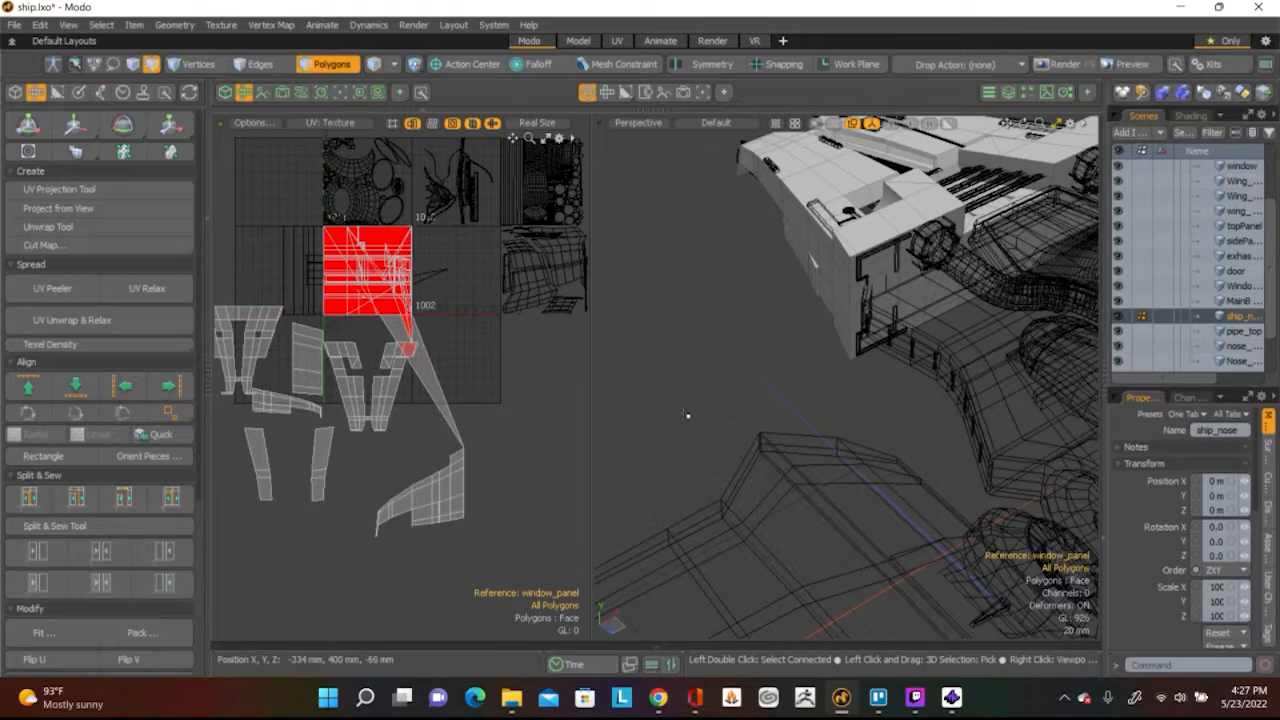
{"action": "key", "text": "ctrl+z"}
{"action": "key", "text": "ctrl+z"}
Project the selected side wall polygons planar along Z into the Texture map
{"action": "scroll", "coordinate": [848, 331], "scroll_direction": "up", "scroll_amount": 10}
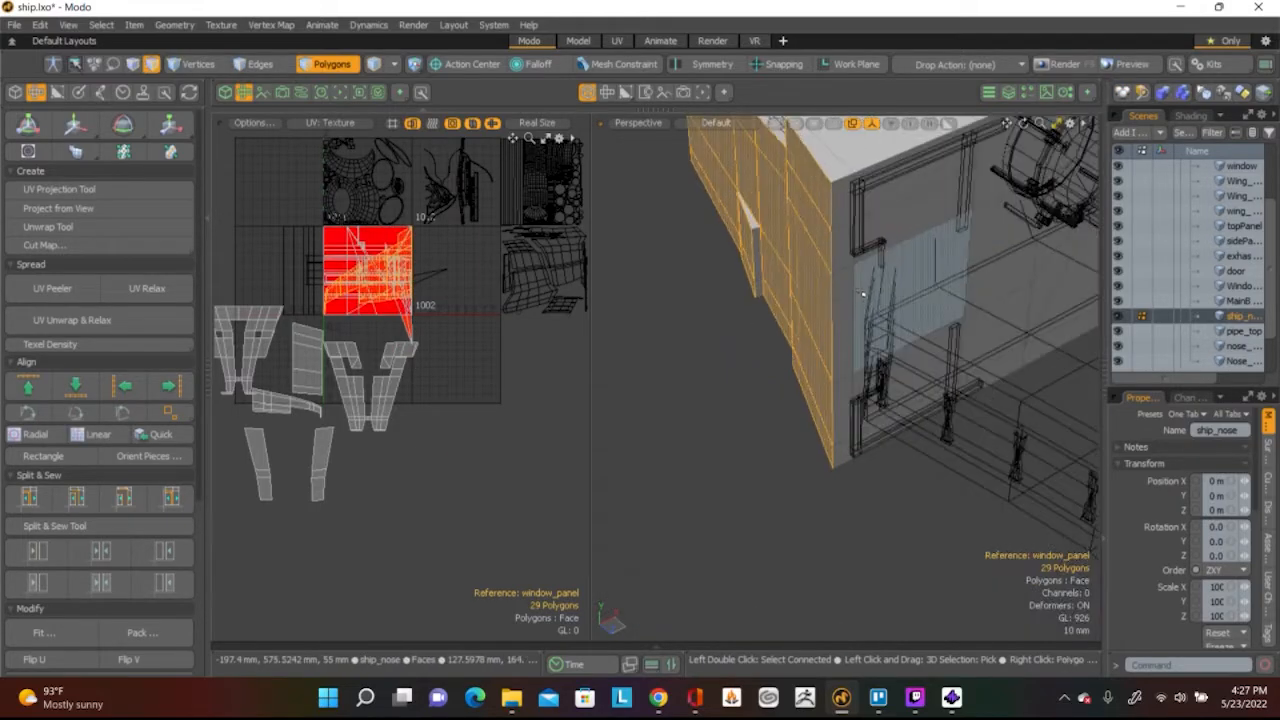
{"action": "left_click_drag", "start_coordinate": [792, 510], "coordinate": [700, 396], "text": "alt"}
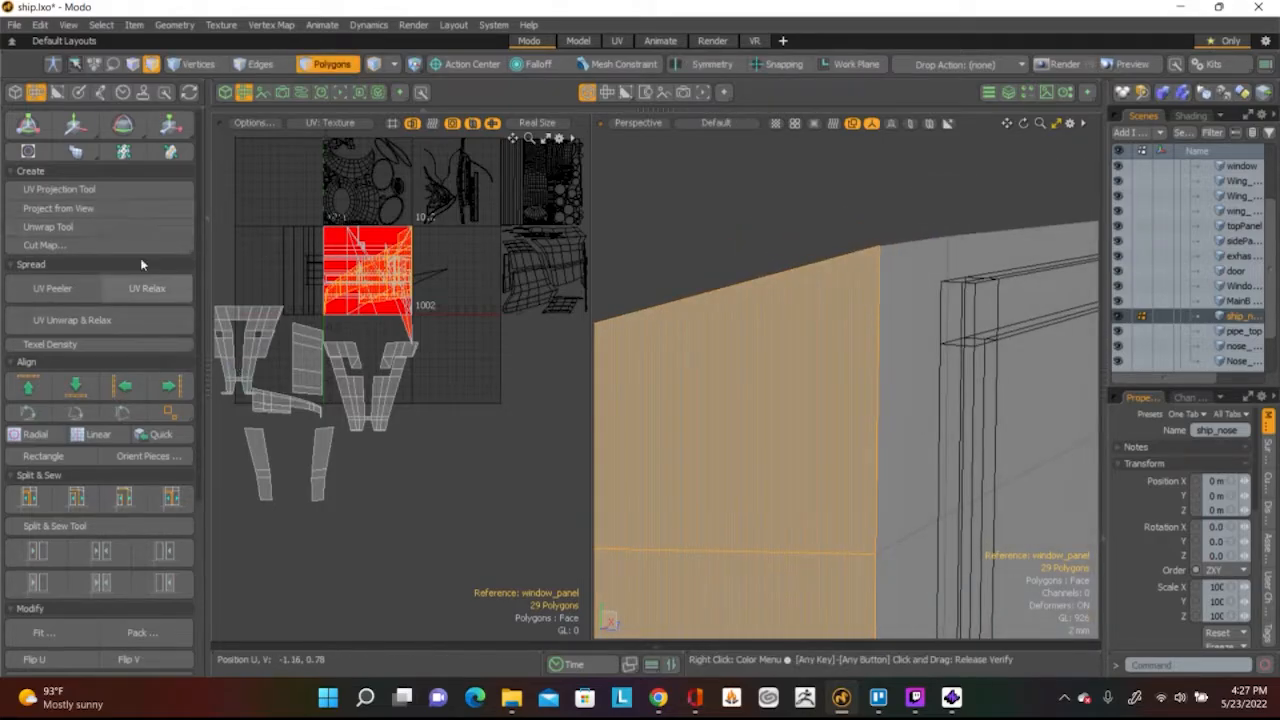
{"action": "left_click", "coordinate": [136, 197]}
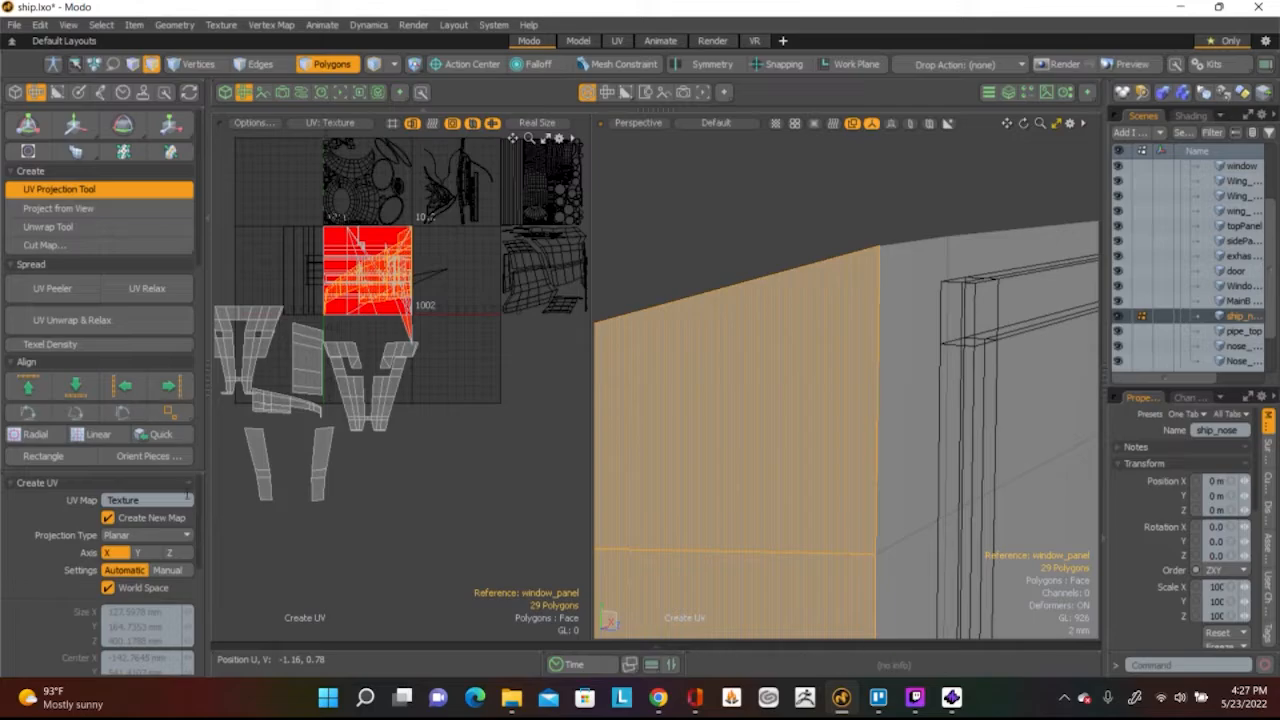
{"action": "left_click", "coordinate": [145, 555]}
{"action": "left_click", "coordinate": [170, 555]}
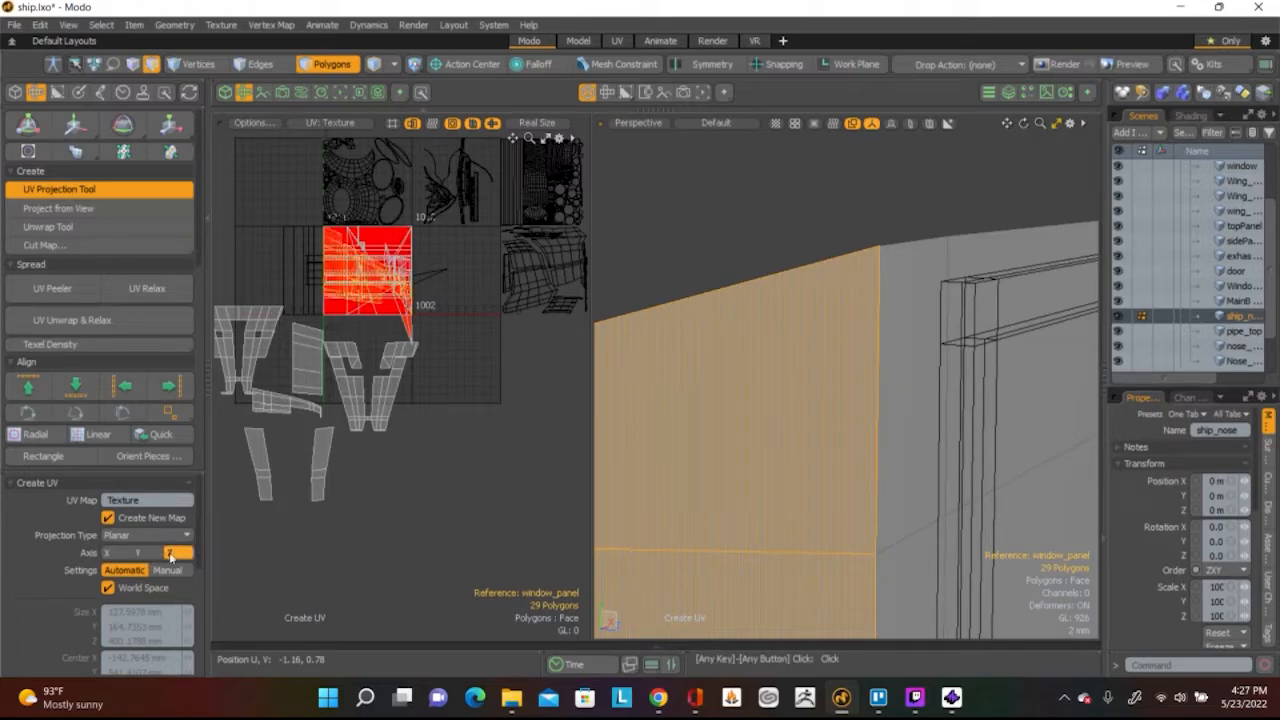
Move the projected side wall UVs by about U 0.43, V -2.39, into the empty area below the other islands
{"action": "key", "text": "w"}
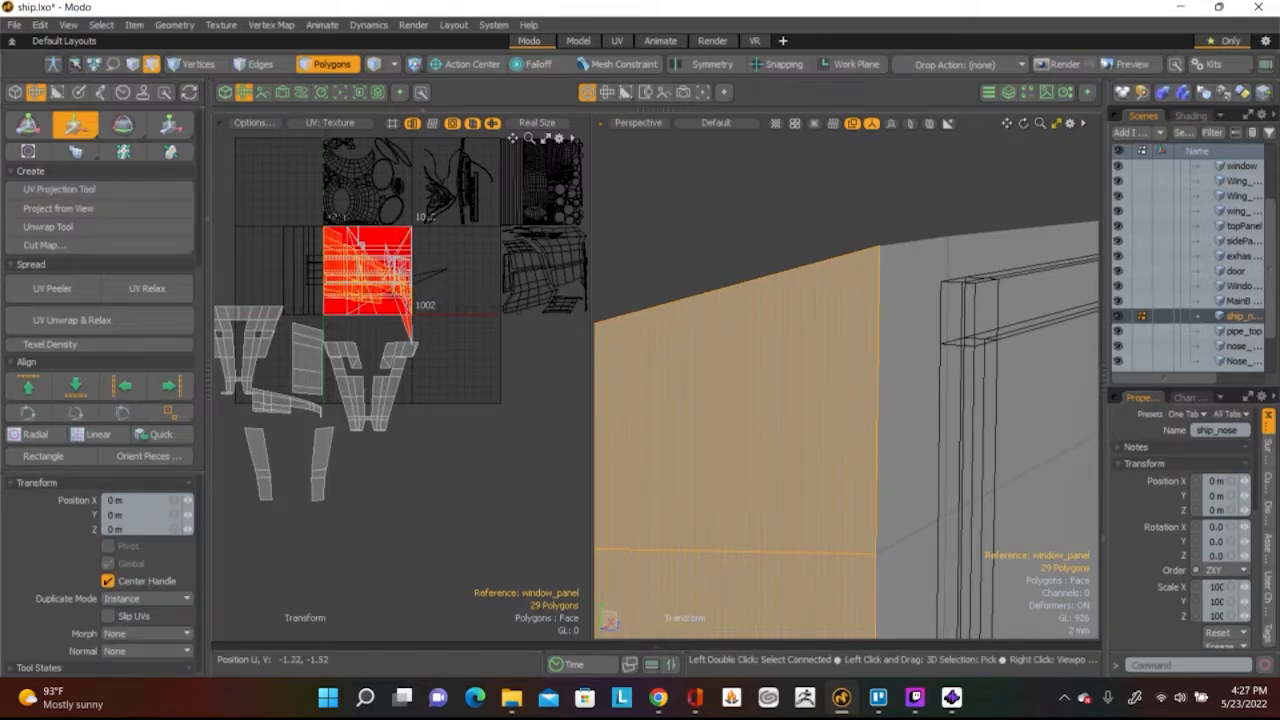
{"action": "key", "text": "space"}
{"action": "scroll", "coordinate": [440, 315], "scroll_direction": "up", "scroll_amount": 2}
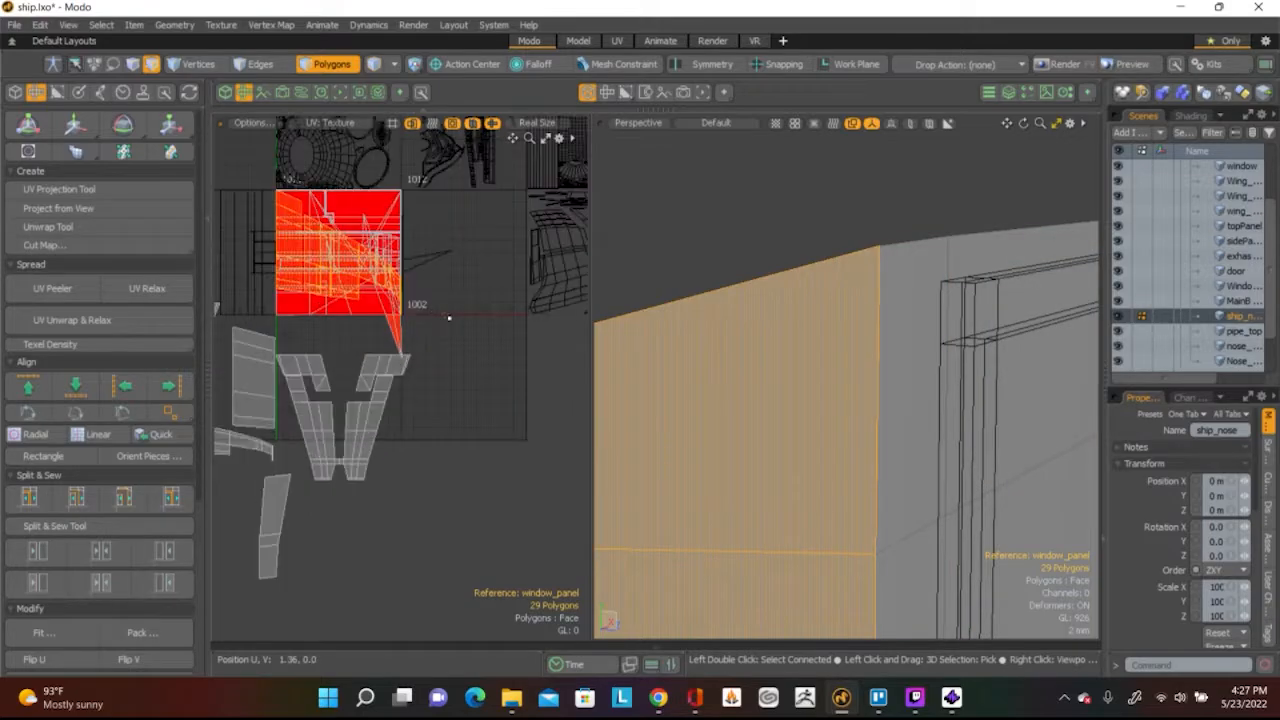
{"action": "key", "text": "w"}
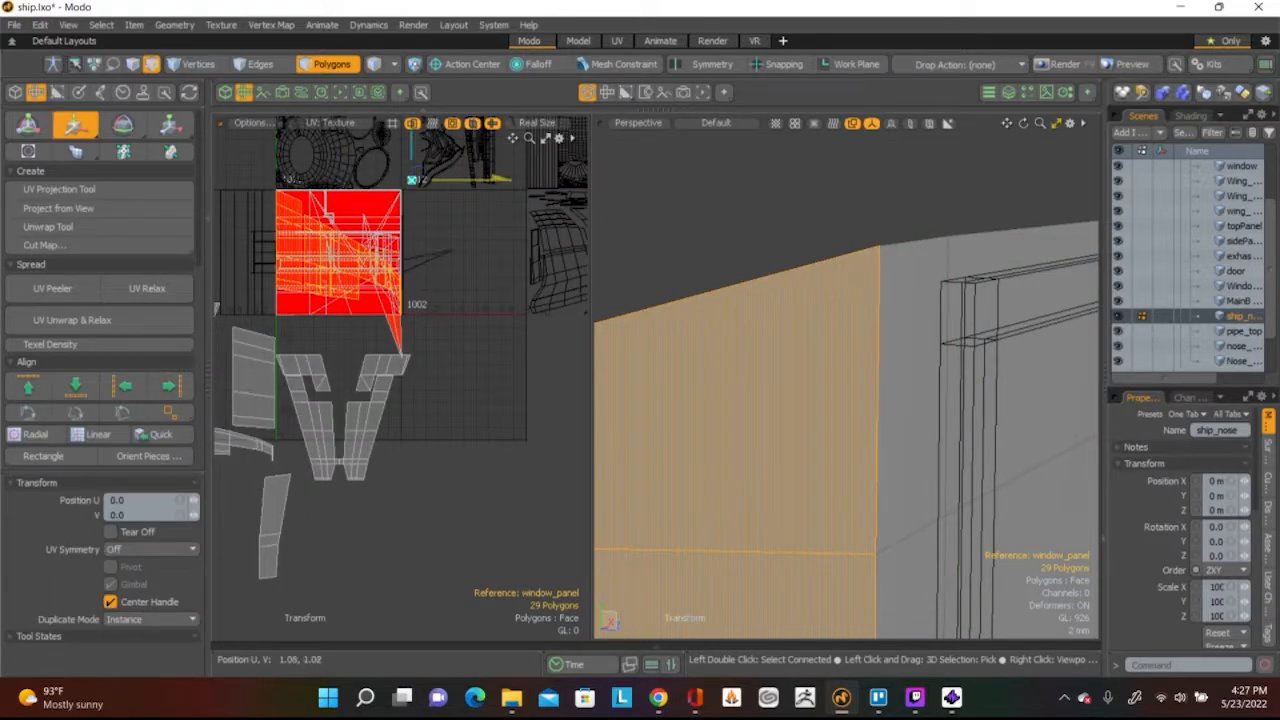
{"action": "left_click_drag", "start_coordinate": [413, 152], "coordinate": [537, 314]}
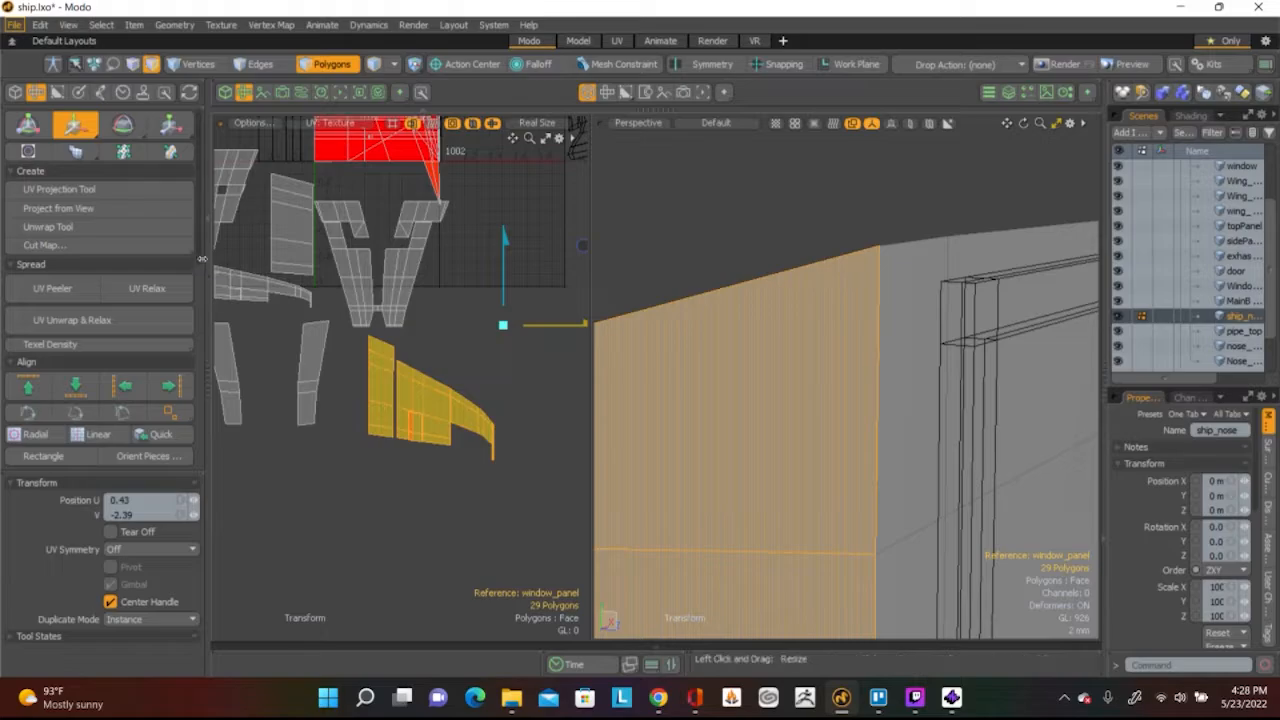
Flip the side wall islands along U and clear the polygon selection
{"action": "key", "text": "space"}
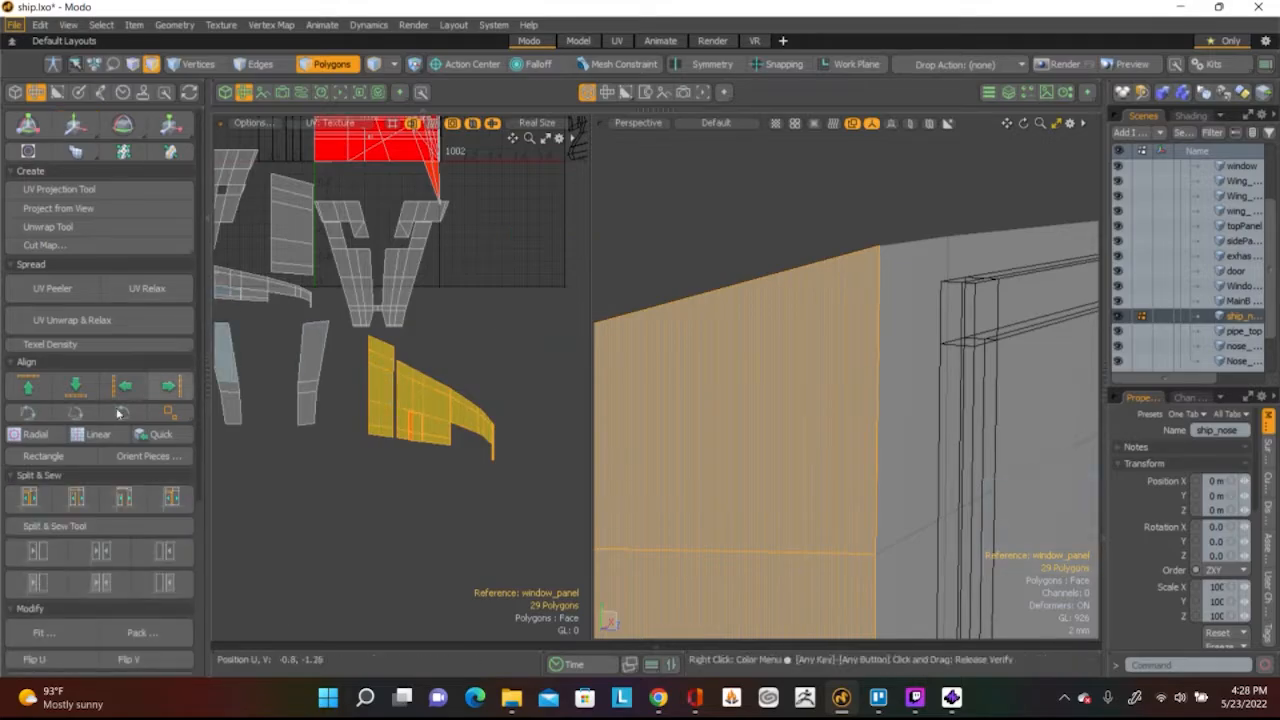
{"action": "scroll", "coordinate": [138, 420], "scroll_direction": "down", "scroll_amount": 3}
{"action": "left_click", "coordinate": [61, 487]}
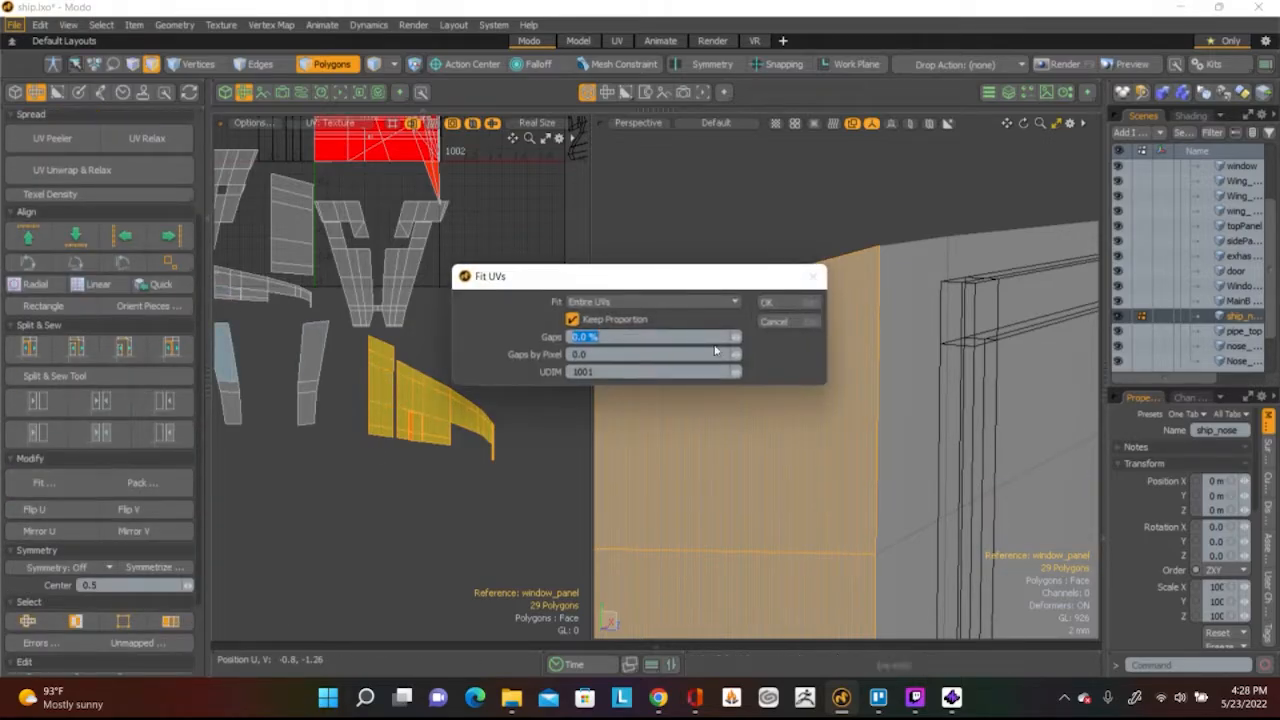
{"action": "left_click", "coordinate": [792, 322]}
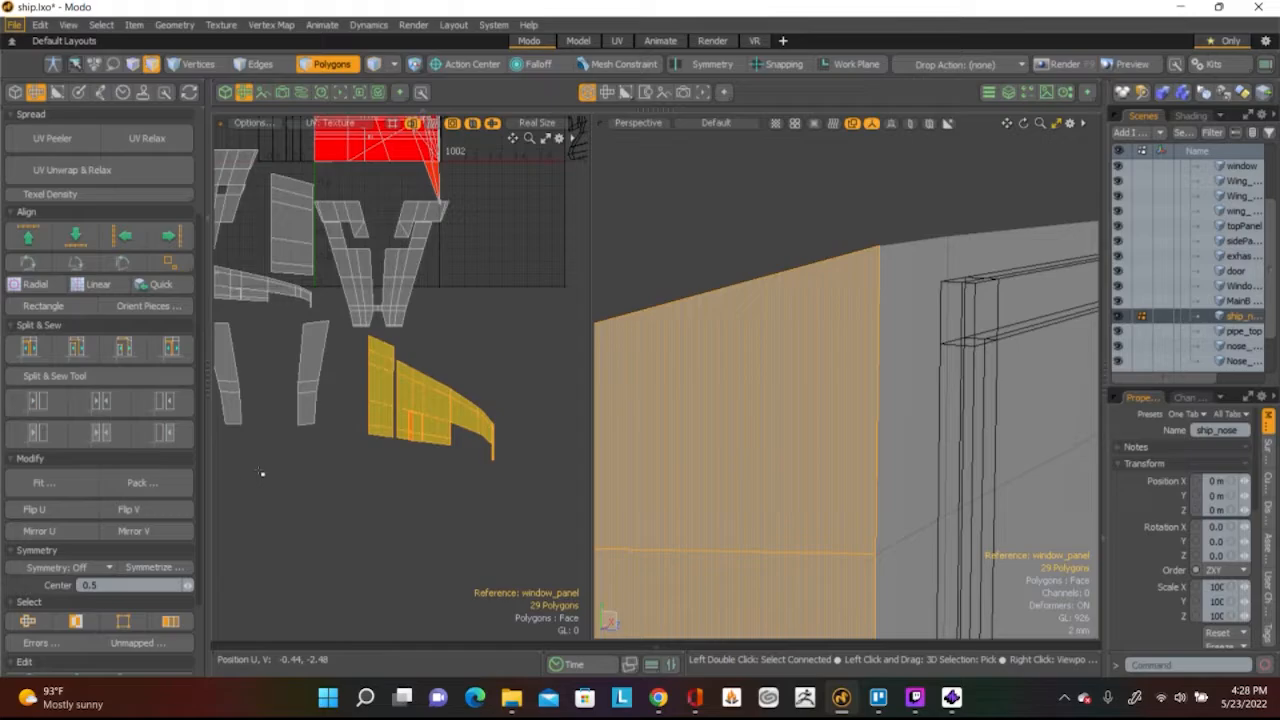
{"action": "left_click", "coordinate": [76, 512]}
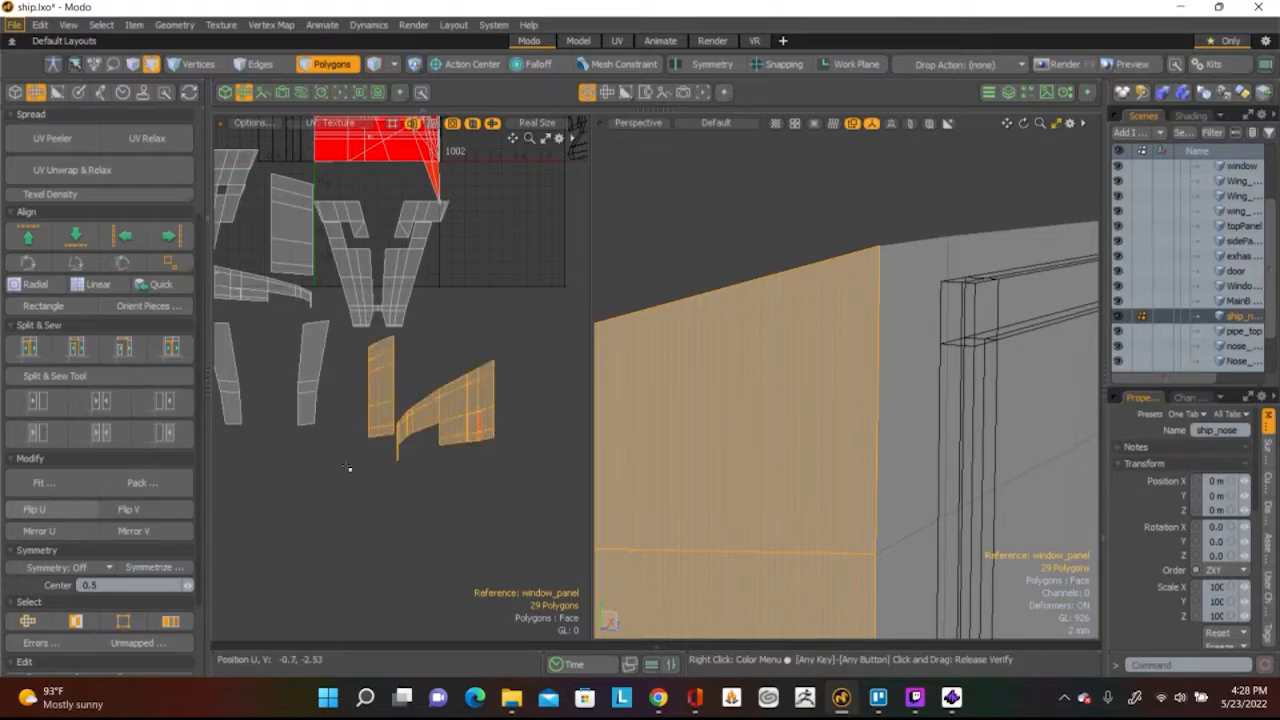
{"action": "left_click", "coordinate": [511, 359]}
{"action": "scroll", "coordinate": [477, 432], "scroll_direction": "up", "scroll_amount": 5}
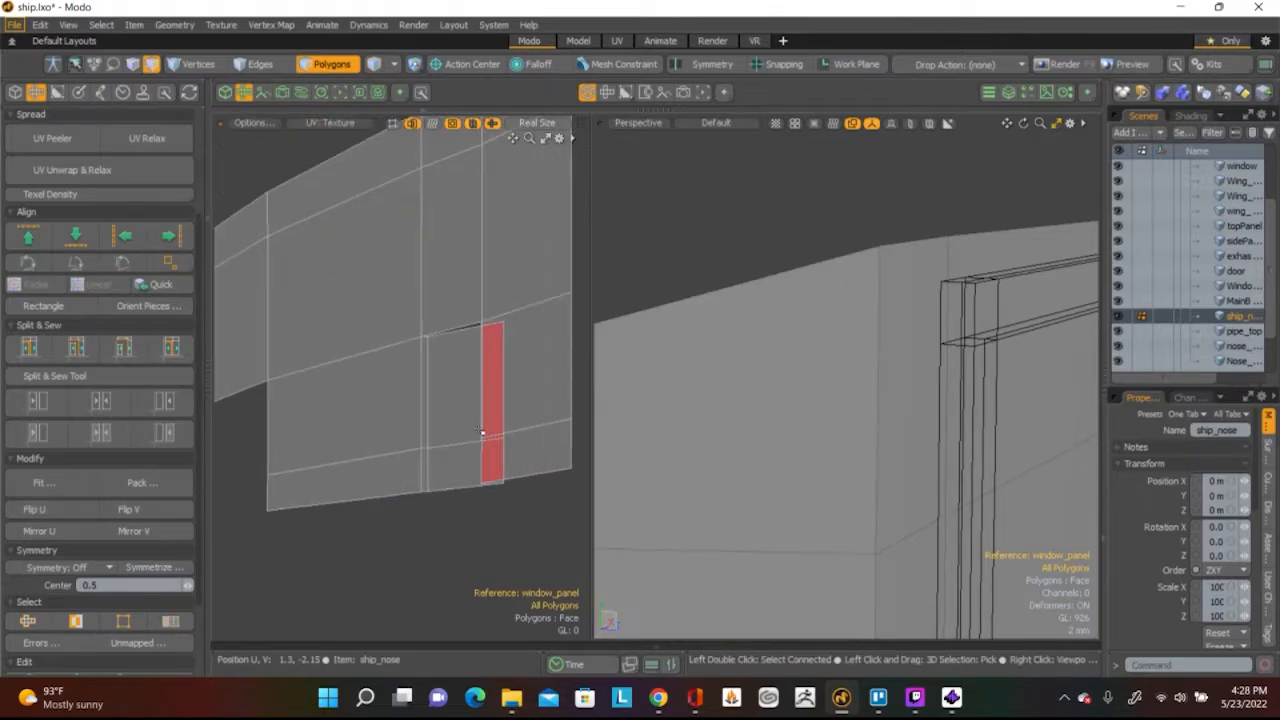
Examine the overlapping strip of polygons in the lower part of the side wall island, down to its edges
{"action": "scroll", "coordinate": [470, 410], "scroll_direction": "down", "scroll_amount": 1}
{"action": "left_click", "coordinate": [470, 403]}
{"action": "double_click", "coordinate": [470, 403]}
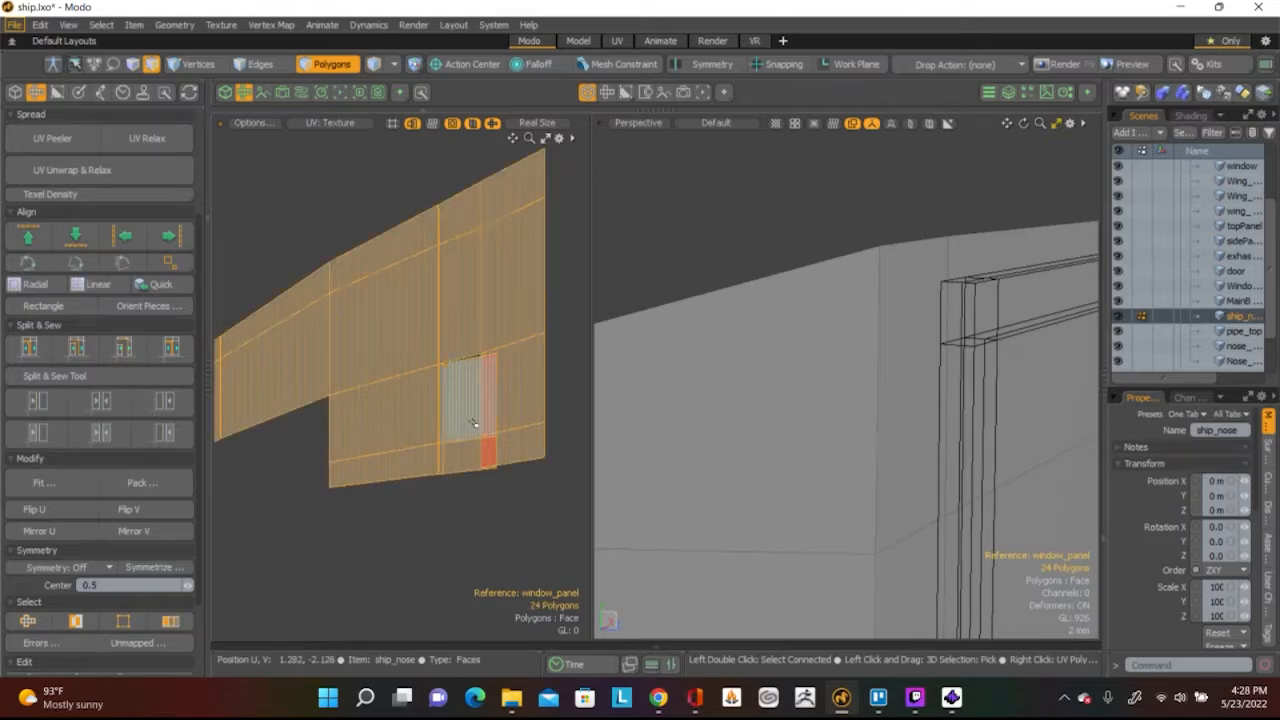
{"action": "left_click", "coordinate": [479, 472]}
{"action": "key", "text": "2"}
{"action": "left_click", "coordinate": [478, 411]}
{"action": "scroll", "coordinate": [470, 421], "scroll_direction": "up", "scroll_amount": 5}
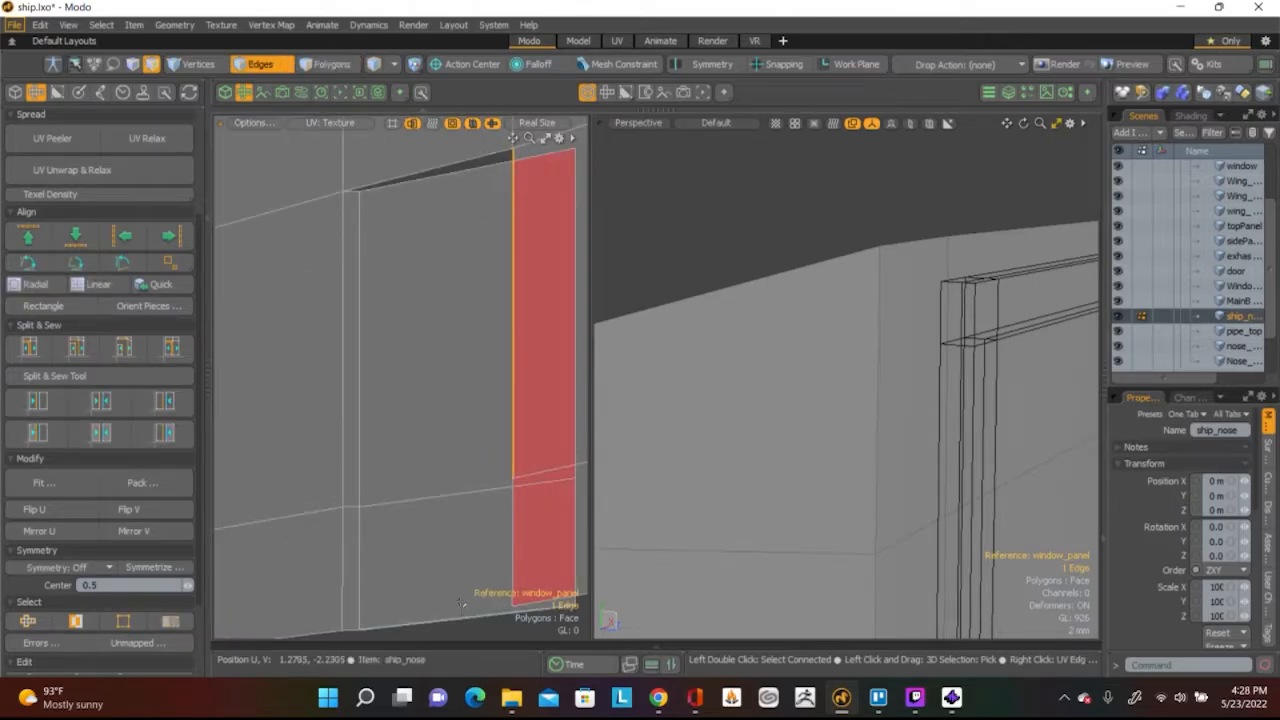
{"action": "scroll", "coordinate": [461, 603], "scroll_direction": "down", "scroll_amount": 3}
{"action": "left_click_drag", "start_coordinate": [463, 514], "coordinate": [428, 389], "text": "alt"}
{"action": "left_click", "coordinate": [451, 546]}
{"action": "left_click", "coordinate": [420, 383]}
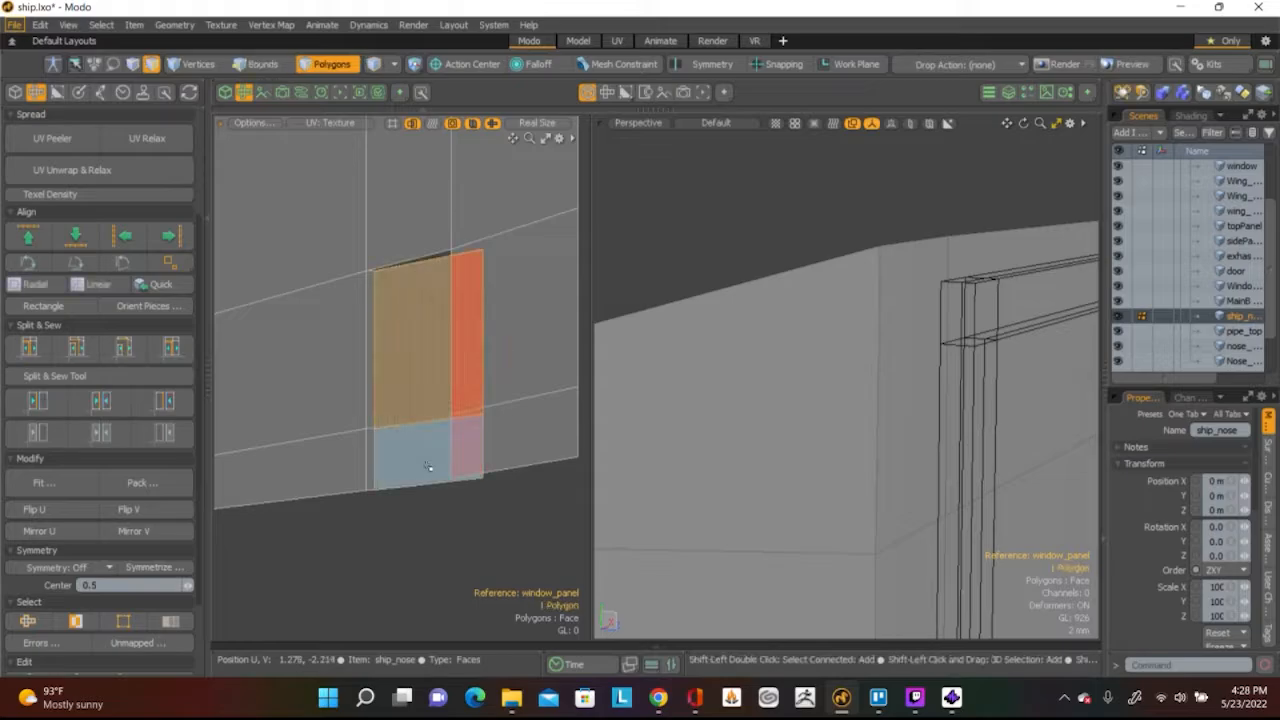
{"action": "left_click", "coordinate": [462, 513]}
Shift the two vertical edges of the overlapping strip along U toward the neighbouring seam, with a V adjustment of -0.003, and deselect them
{"action": "left_click", "coordinate": [484, 434]}
{"action": "left_click", "coordinate": [483, 385], "text": "shift"}
{"action": "key", "text": "w"}
{"action": "left_click_drag", "start_coordinate": [524, 369], "coordinate": [488, 369]}
{"action": "key", "text": "space"}
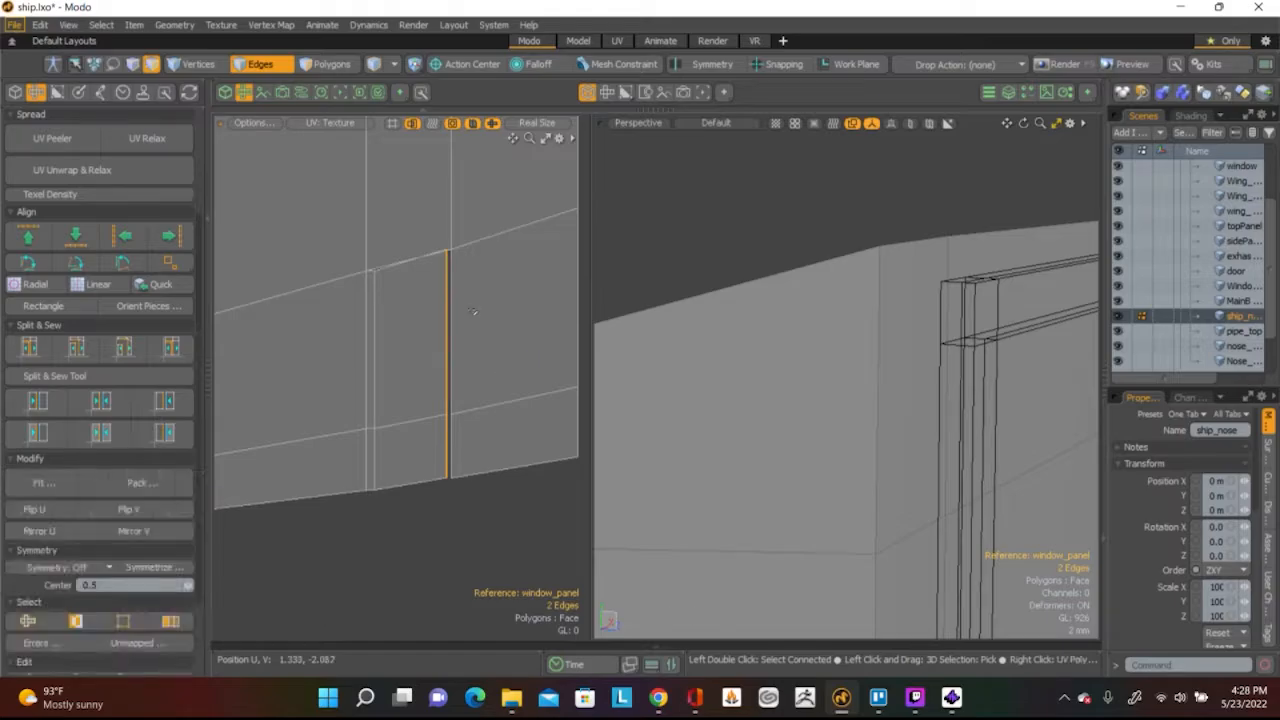
{"action": "key", "text": "w"}
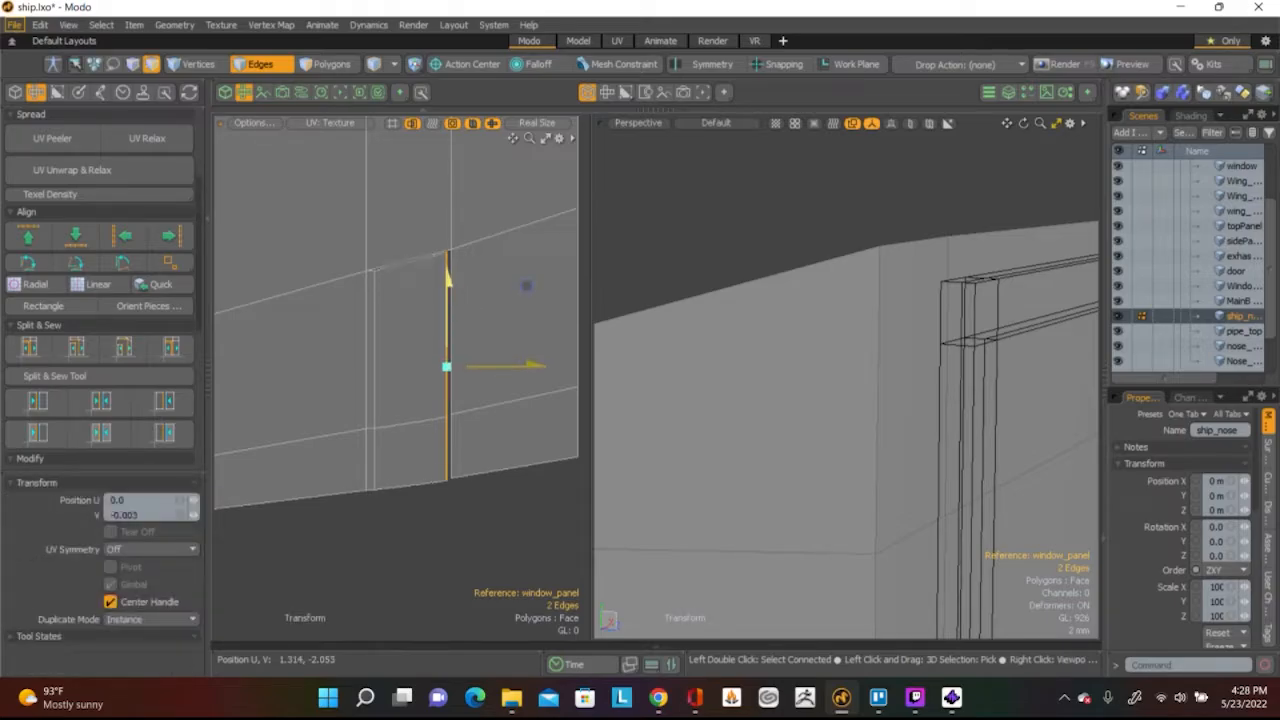
{"action": "key", "text": "space"}
{"action": "left_click", "coordinate": [468, 504]}
{"action": "scroll", "coordinate": [470, 508], "scroll_direction": "down", "scroll_amount": 5}
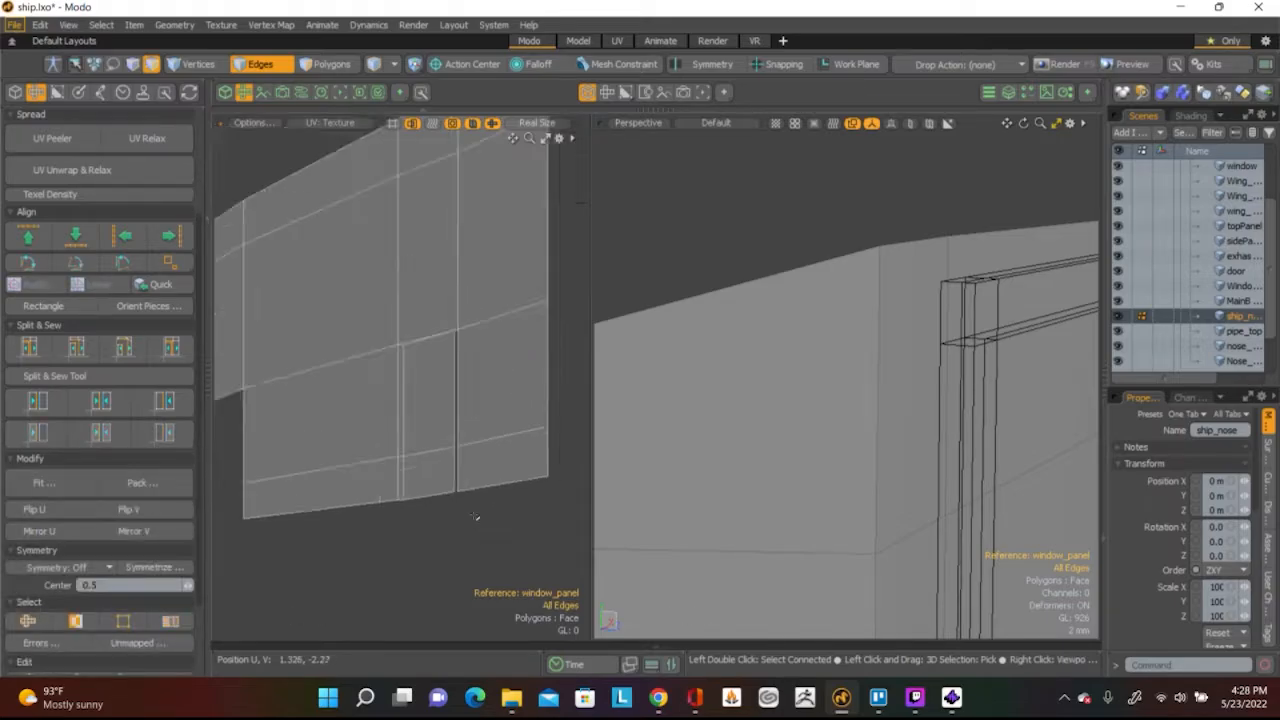
Select the five-polygon rectangular island beside the side wall island and widen it to about 176% along U
{"action": "scroll", "coordinate": [453, 440], "scroll_direction": "down", "scroll_amount": 6}
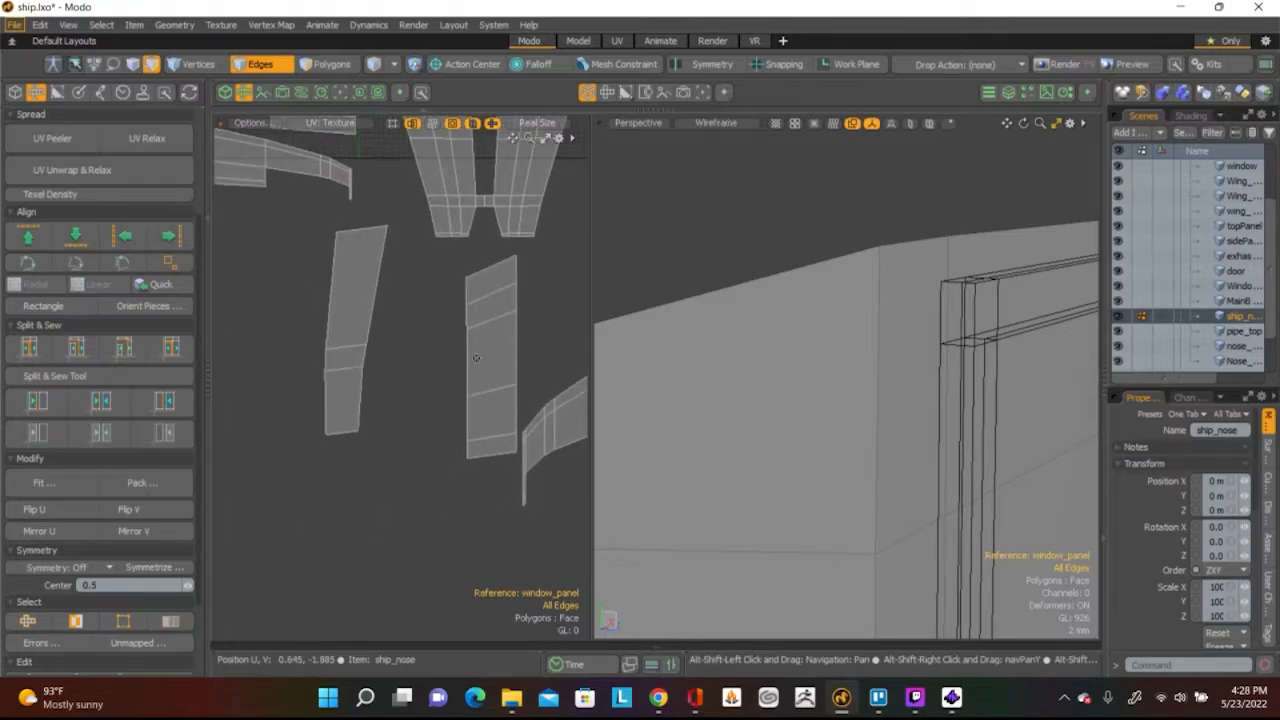
{"action": "scroll", "coordinate": [400, 305], "scroll_direction": "up", "scroll_amount": 4}
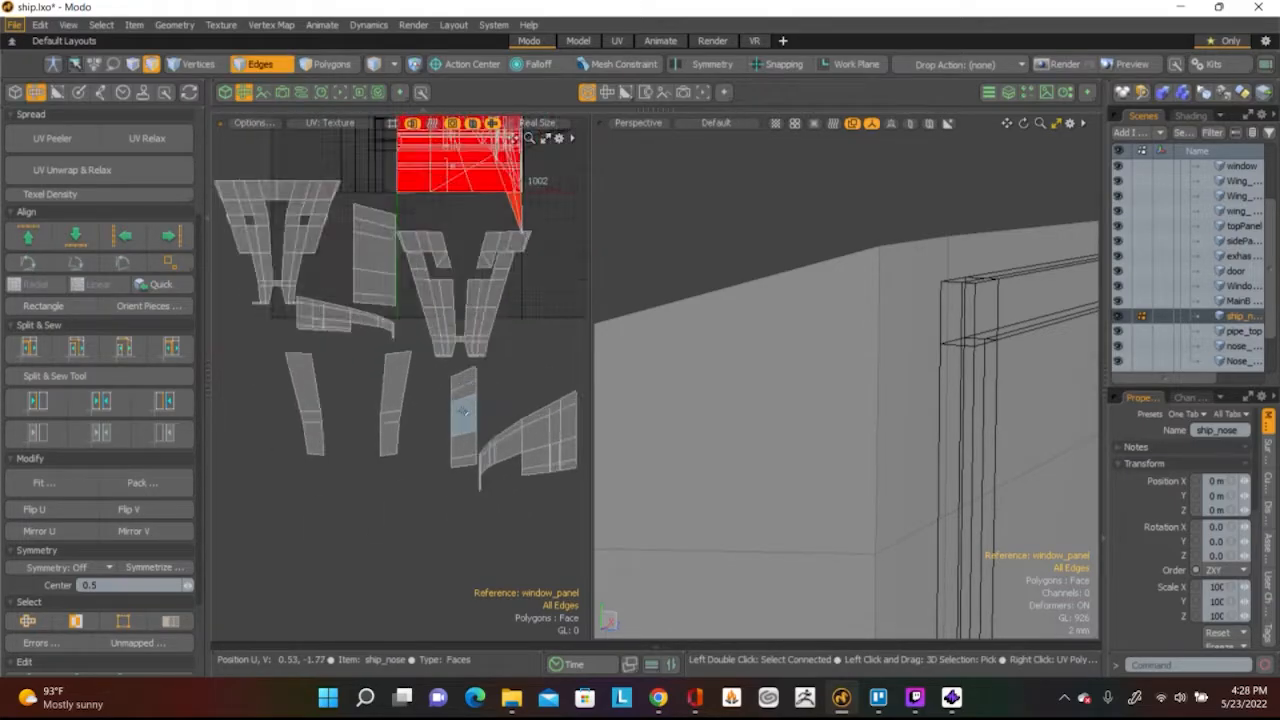
{"action": "key", "text": "3"}
{"action": "double_click", "coordinate": [461, 413]}
{"action": "key", "text": "e"}
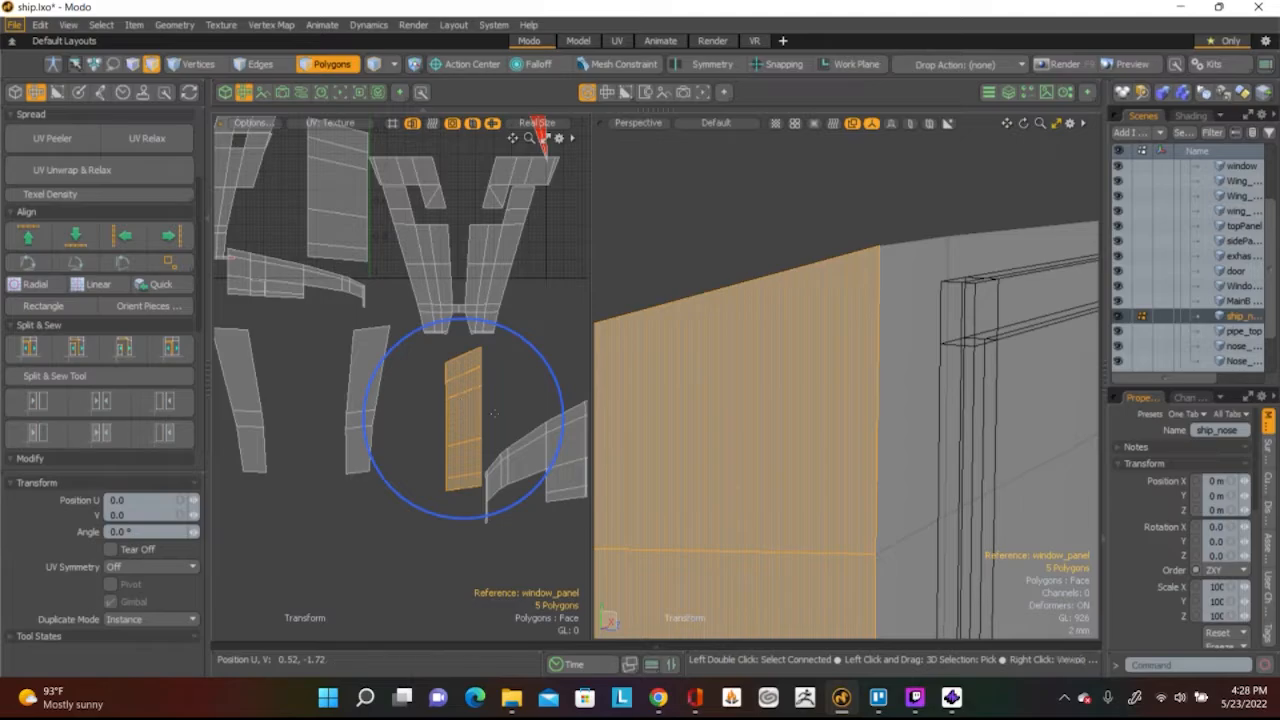
{"action": "key", "text": "r"}
{"action": "left_click_drag", "start_coordinate": [558, 419], "coordinate": [590, 418]}
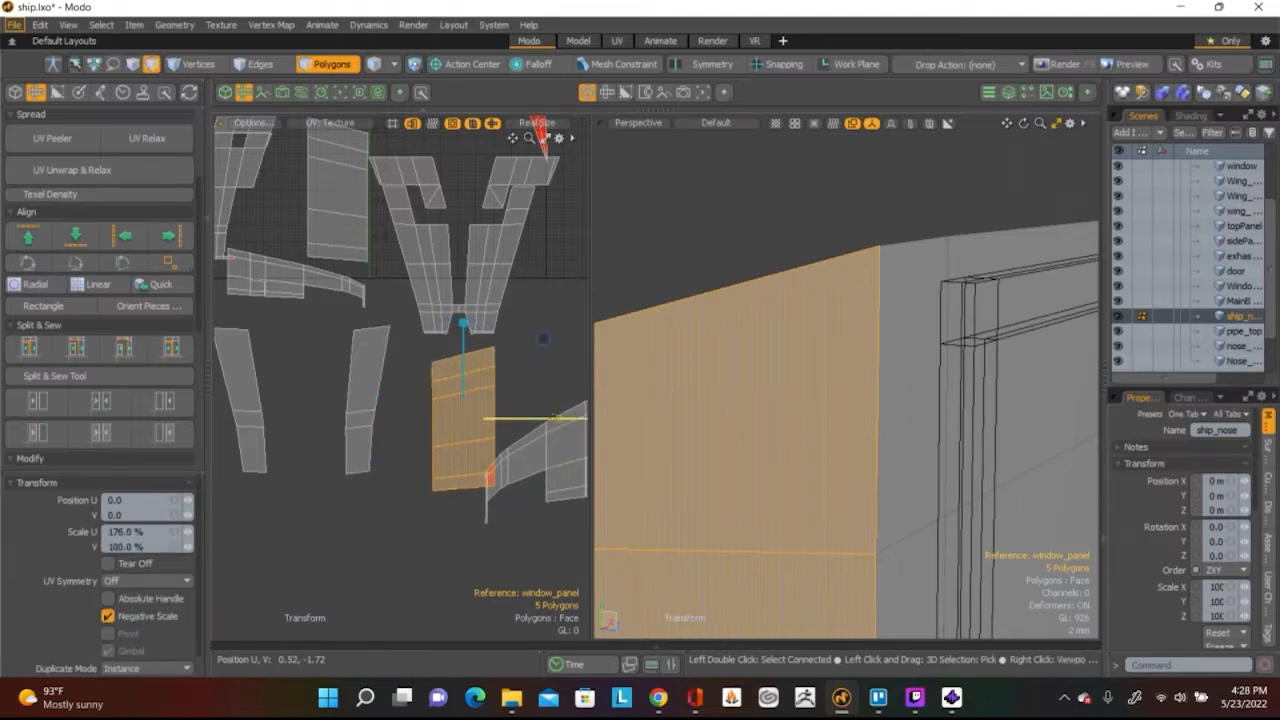
Move the widened island by about U -0.19, V -0.04, clear of the side wall island, and clear the selection
{"action": "key", "text": "w"}
{"action": "left_click_drag", "start_coordinate": [542, 354], "coordinate": [510, 354]}
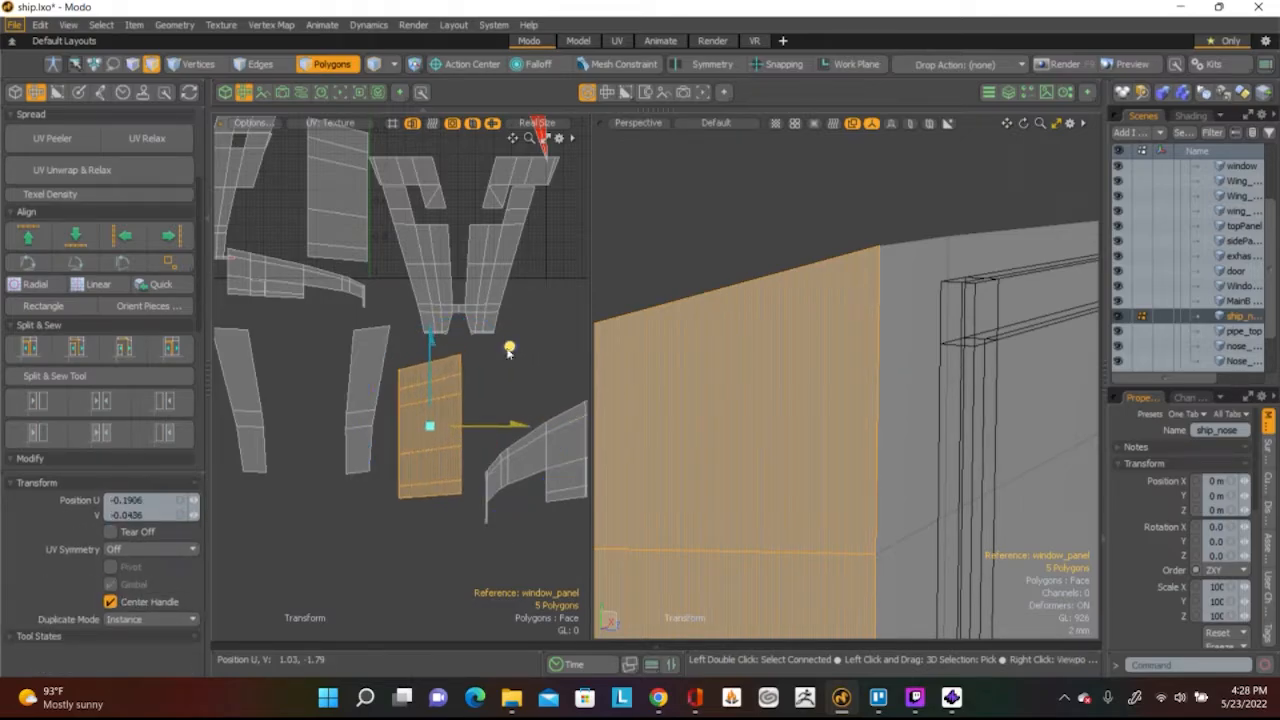
{"action": "key", "text": "space"}
{"action": "left_click", "coordinate": [514, 322]}
{"action": "scroll", "coordinate": [462, 442], "scroll_direction": "down", "scroll_amount": 4}
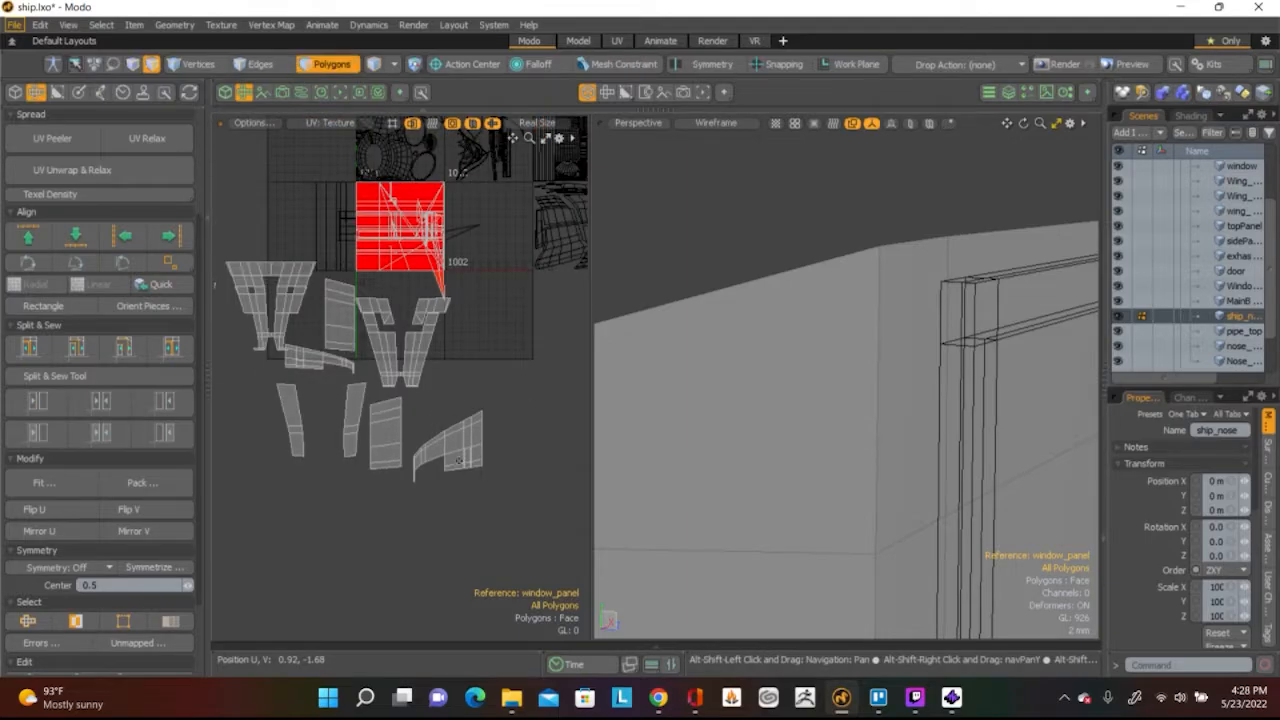
Select the whole side wall island and stretch it along U to better match the wall's long shape on the model
{"action": "scroll", "coordinate": [462, 442], "scroll_direction": "down", "scroll_amount": 3}
{"action": "left_click_drag", "start_coordinate": [857, 449], "coordinate": [737, 435], "text": "alt"}
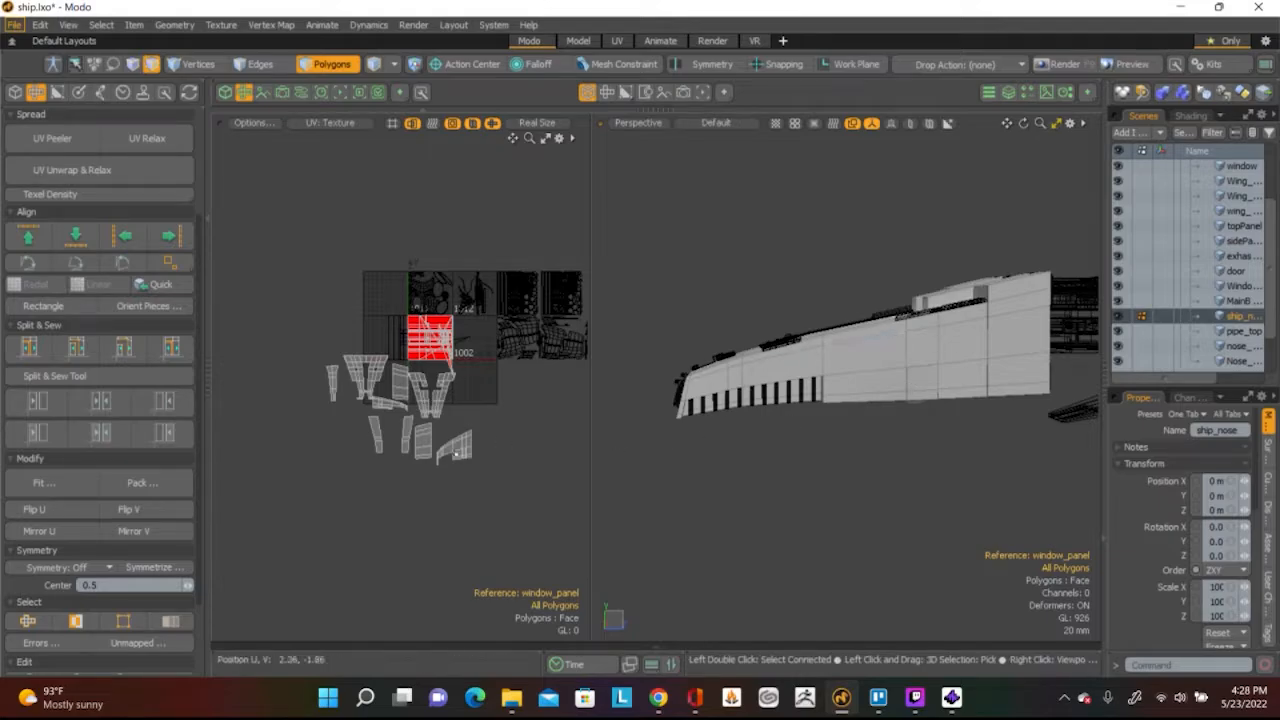
{"action": "scroll", "coordinate": [455, 452], "scroll_direction": "up", "scroll_amount": 5}
{"action": "double_click", "coordinate": [503, 488]}
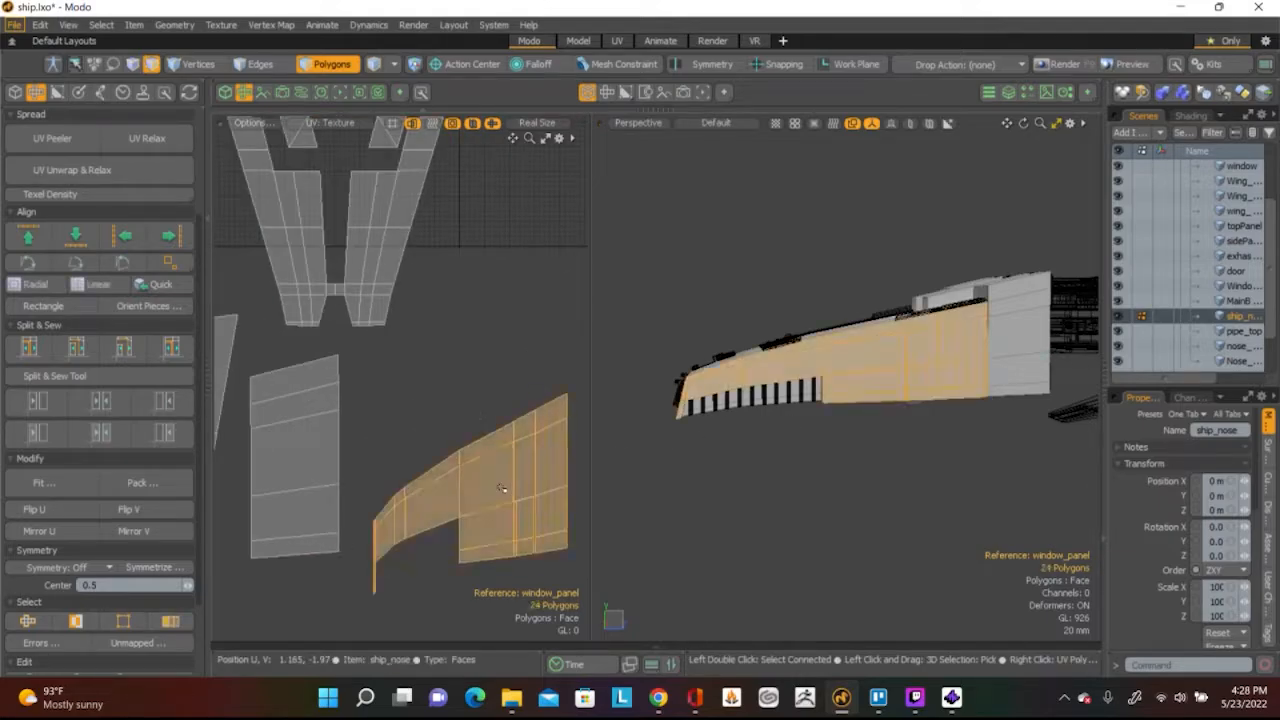
{"action": "key", "text": "y"}
{"action": "key", "text": "r"}
{"action": "left_click_drag", "start_coordinate": [567, 493], "coordinate": [580, 494]}
{"action": "scroll", "coordinate": [360, 390], "scroll_direction": "down", "scroll_amount": 3}
{"action": "left_click_drag", "start_coordinate": [420, 438], "coordinate": [473, 384], "text": "alt+shift"}
Move the stretched side wall island by about U 0.38, V 0.34, beside the rectangular island, and clear the selection
{"action": "key", "text": "w"}
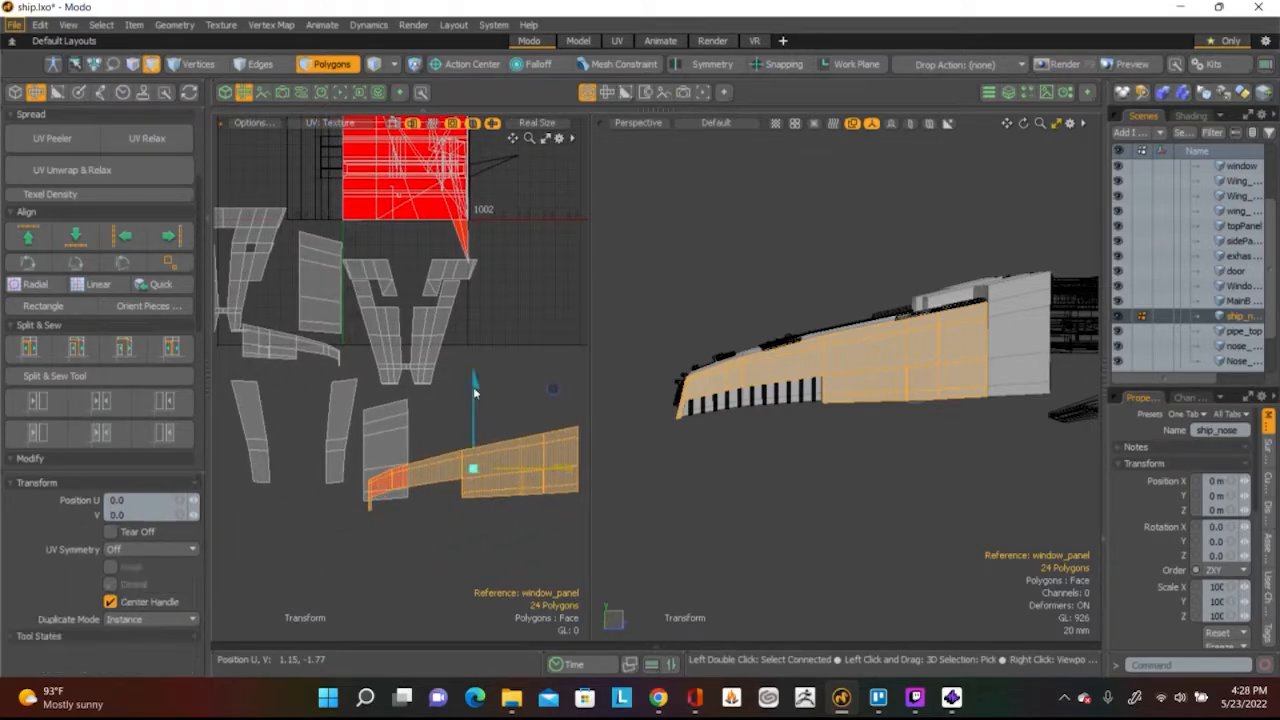
{"action": "left_click_drag", "start_coordinate": [555, 390], "coordinate": [560, 325]}
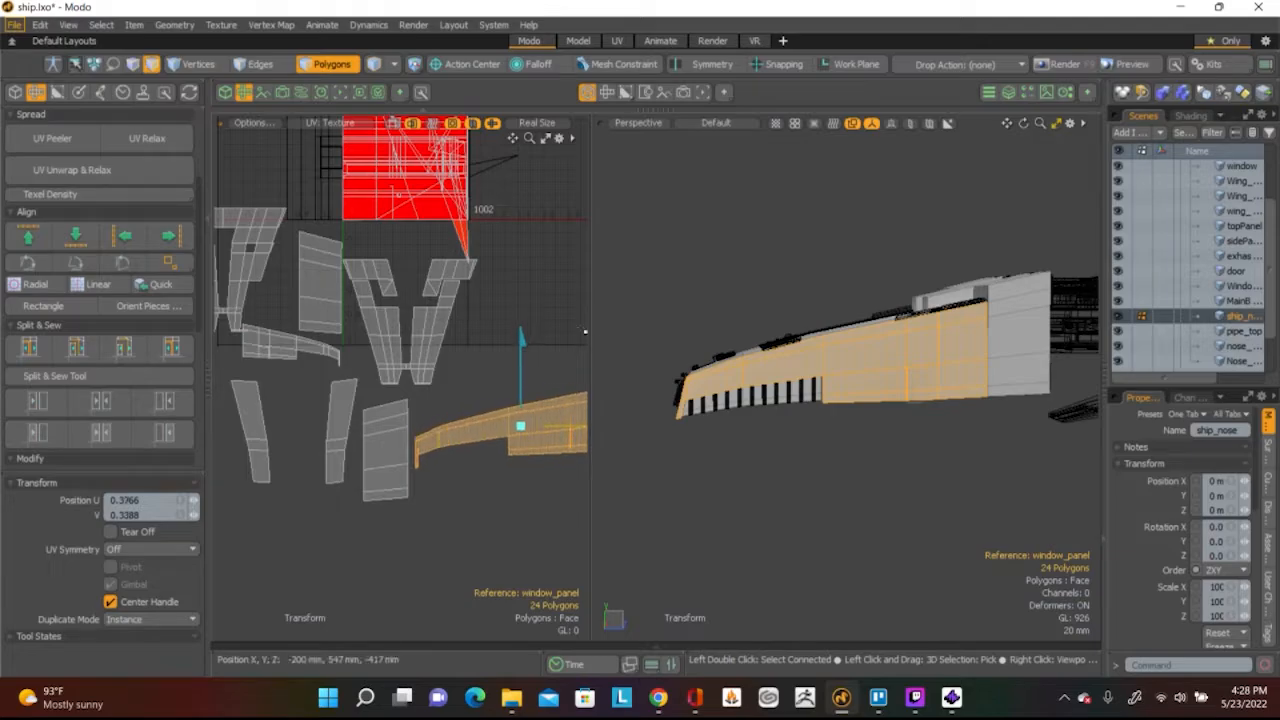
{"action": "key", "text": "q"}
{"action": "left_click", "coordinate": [560, 325]}
{"action": "scroll", "coordinate": [552, 328], "scroll_direction": "down", "scroll_amount": 3}
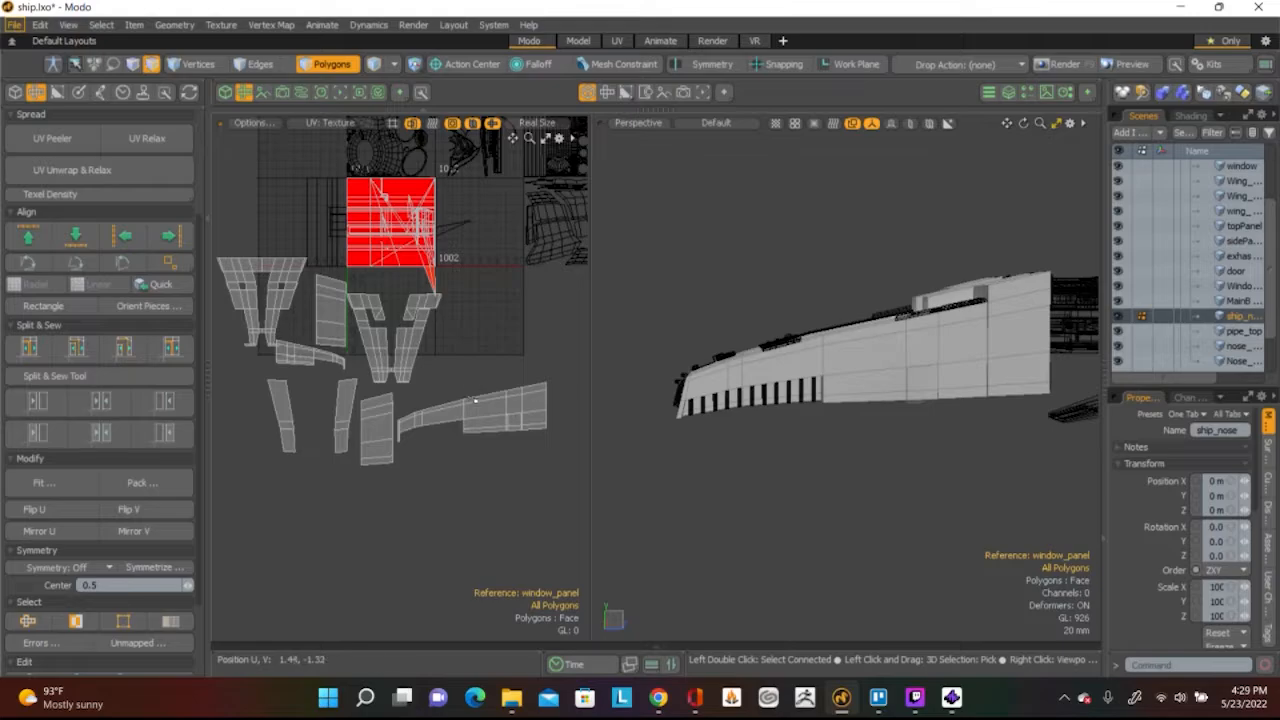
Save the ship scene
{"action": "double_click", "coordinate": [489, 409]}
{"action": "key", "text": "ctrl+z"}
{"action": "left_click_drag", "start_coordinate": [905, 355], "coordinate": [882, 378], "text": "alt"}
{"action": "scroll", "coordinate": [871, 350], "scroll_direction": "up", "scroll_amount": 5}
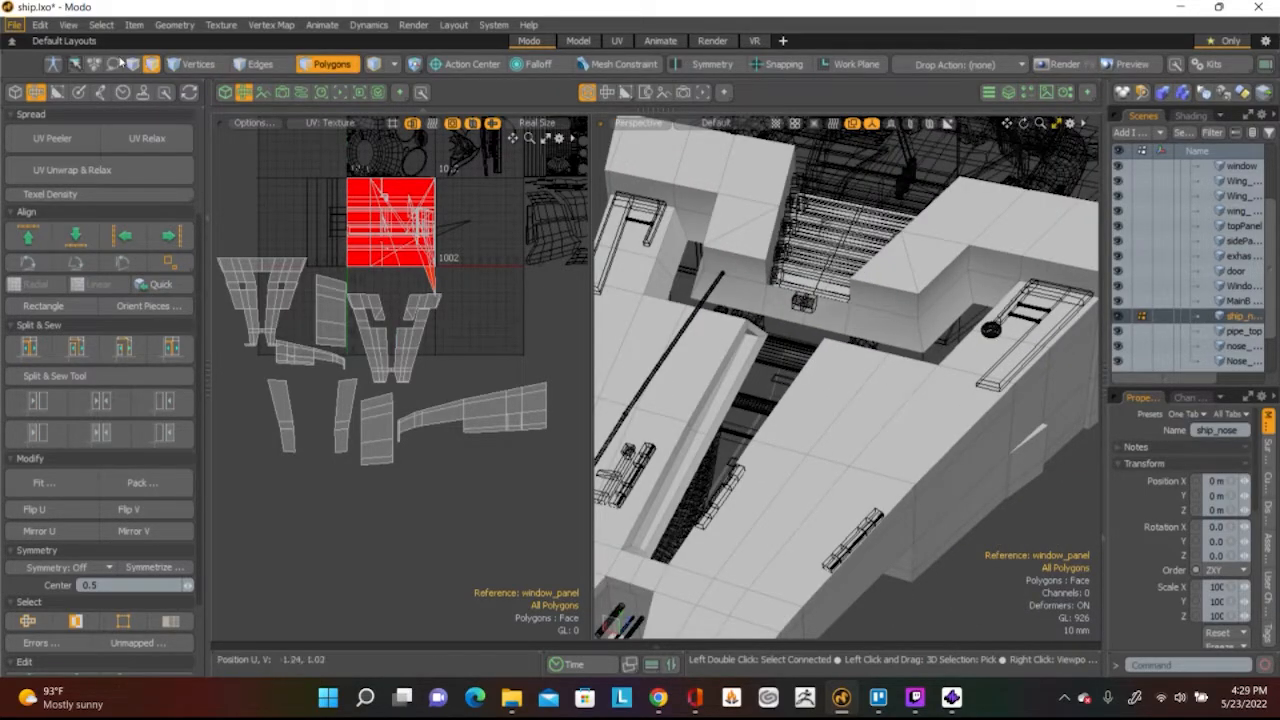
{"action": "left_click", "coordinate": [14, 24]}
{"action": "left_click", "coordinate": [327, 215]}
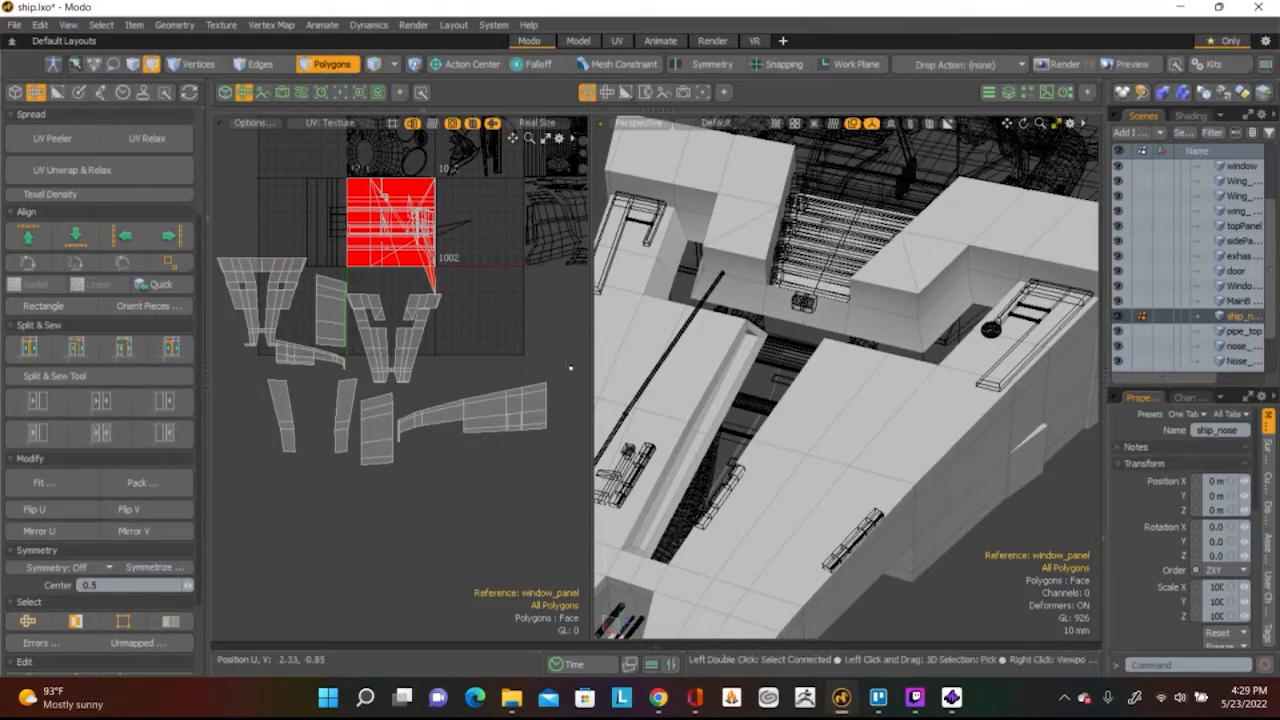
Lasso all the unwrapped nose islands and move them by about U -0.68, V -1.28, away from the UV tiles, then deselect
{"action": "left_click_drag", "start_coordinate": [735, 292], "coordinate": [983, 394], "text": "alt"}
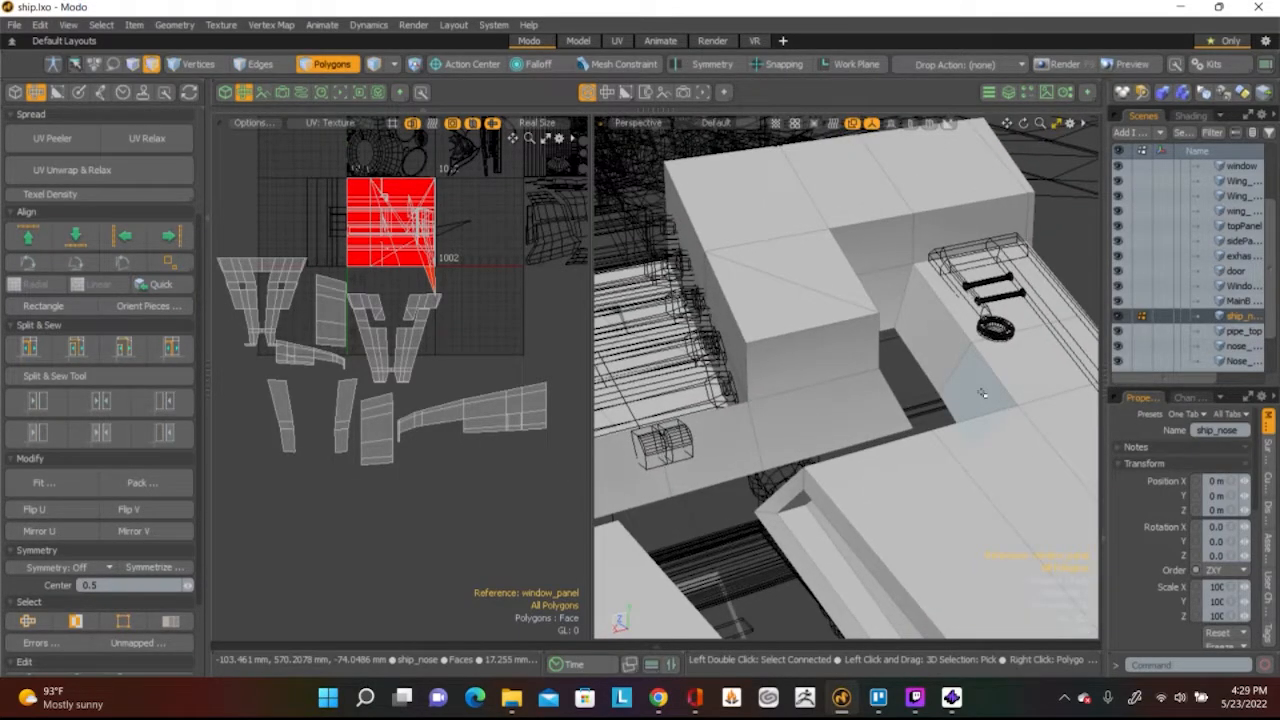
{"action": "left_click_drag", "start_coordinate": [950, 375], "coordinate": [900, 340], "text": "alt"}
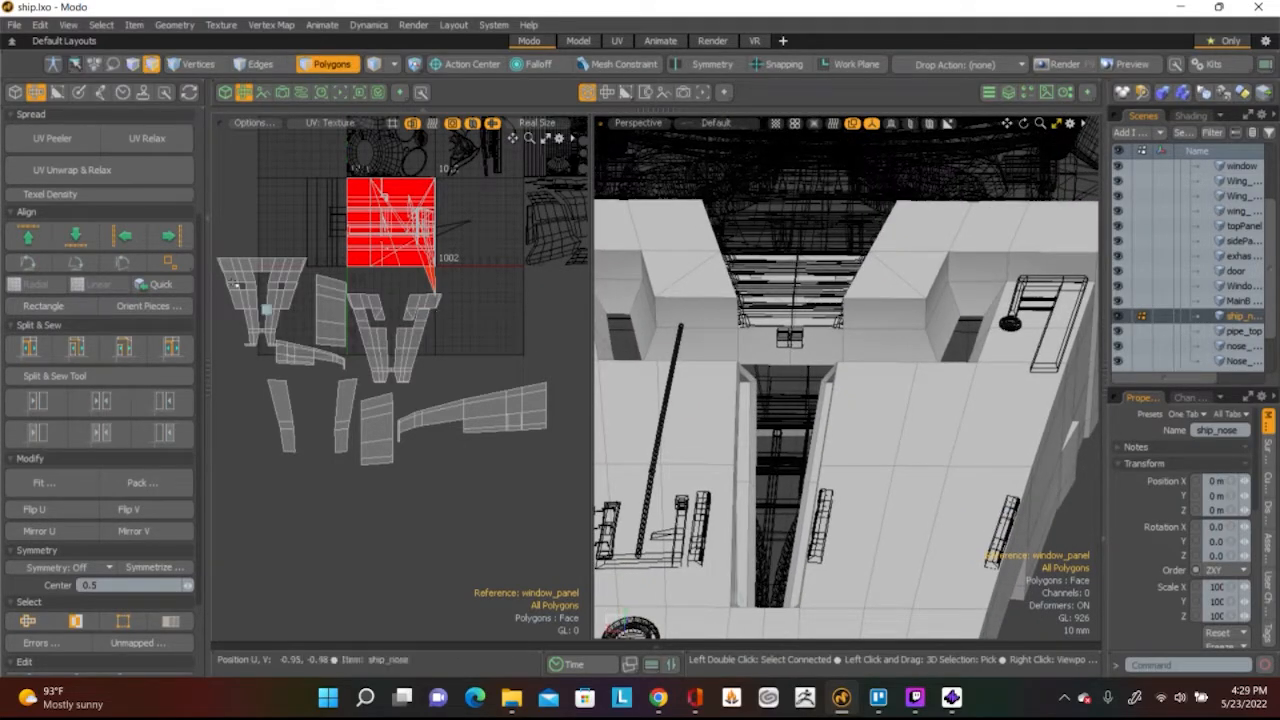
{"action": "scroll", "coordinate": [471, 313], "scroll_direction": "down", "scroll_amount": 3}
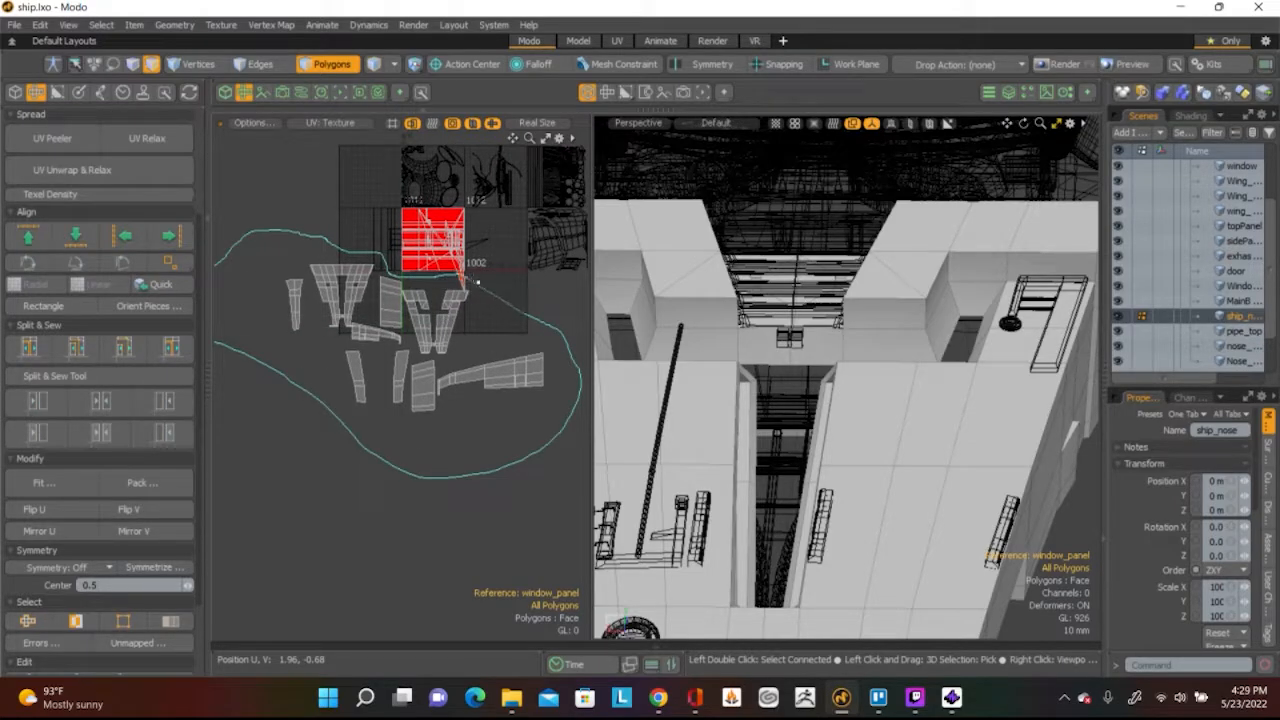
{"action": "right_click_drag", "start_coordinate": [477, 283], "coordinate": [482, 282]}
{"action": "key", "text": "w"}
{"action": "left_click_drag", "start_coordinate": [495, 261], "coordinate": [452, 338]}
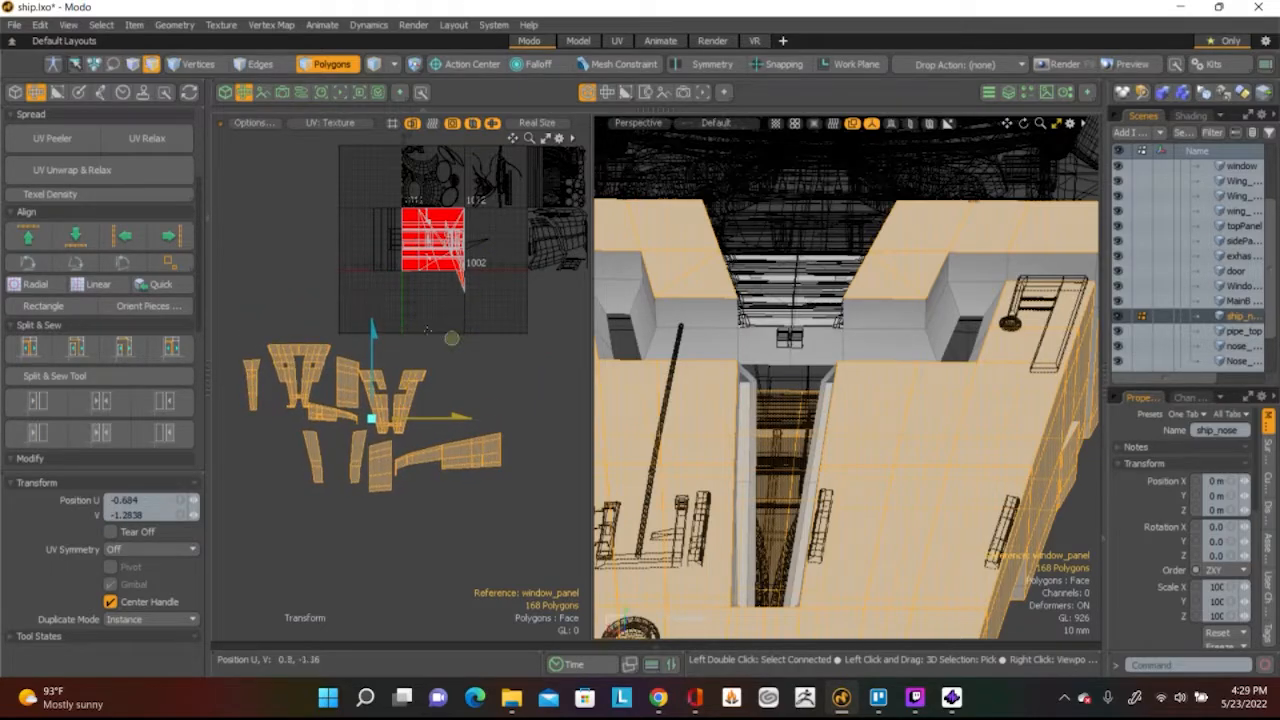
{"action": "key", "text": "space"}
{"action": "left_click", "coordinate": [422, 348]}
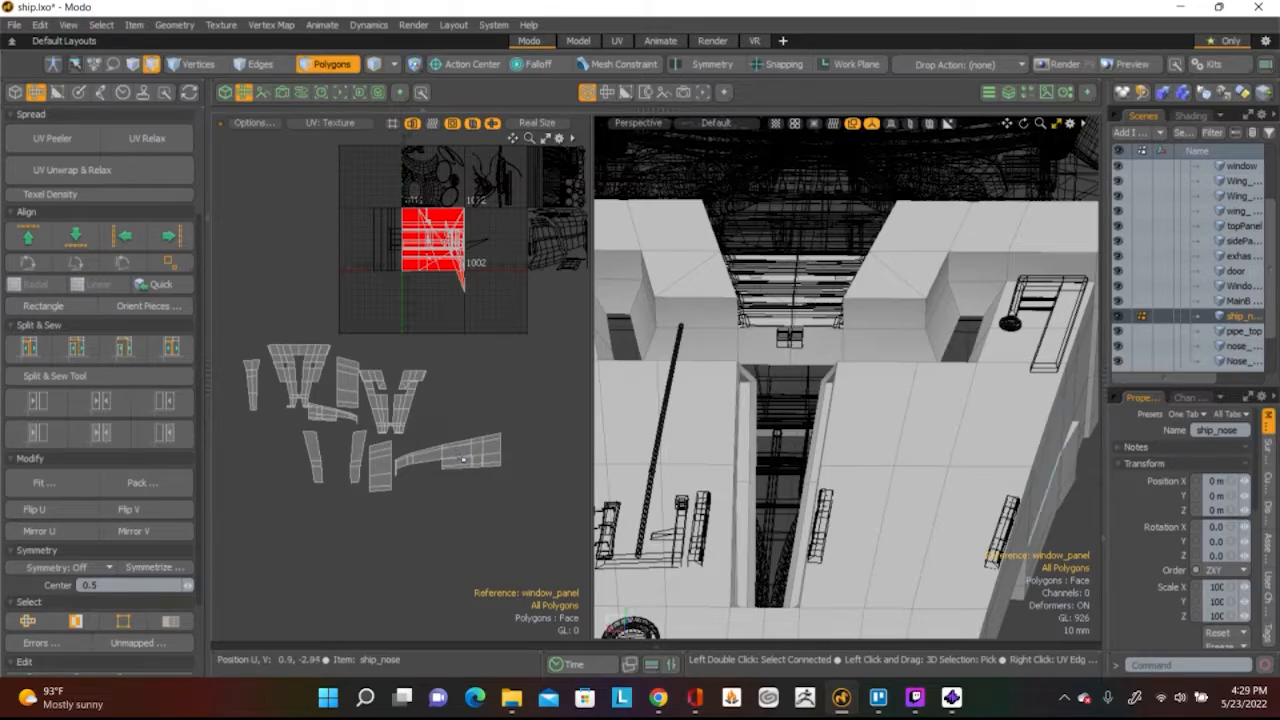
Move the long side wall island by about U -3.24, V 0.31, to the opposite side of the island group, and clear the selection
{"action": "scroll", "coordinate": [460, 456], "scroll_direction": "up", "scroll_amount": 2}
{"action": "double_click", "coordinate": [447, 446]}
{"action": "scroll", "coordinate": [444, 422], "scroll_direction": "down", "scroll_amount": 2}
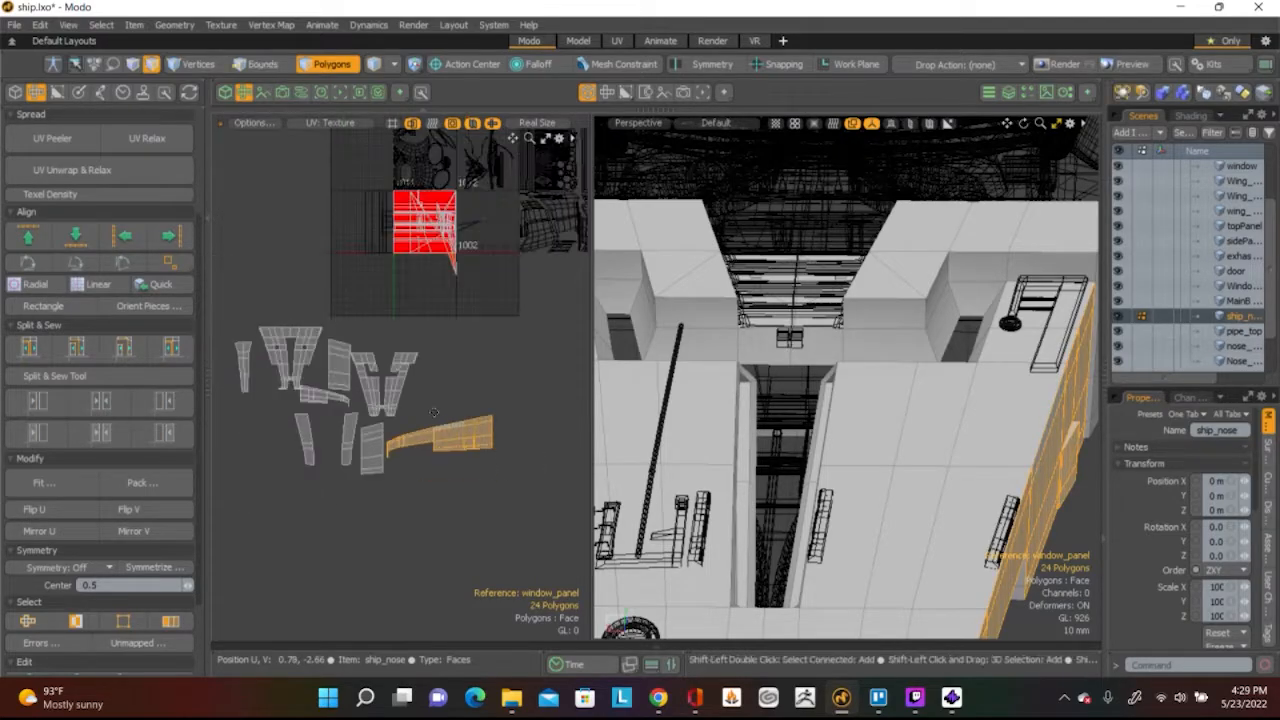
{"action": "middle_click_drag", "start_coordinate": [433, 412], "coordinate": [484, 436]}
{"action": "key", "text": "w"}
{"action": "left_click_drag", "start_coordinate": [565, 390], "coordinate": [364, 367]}
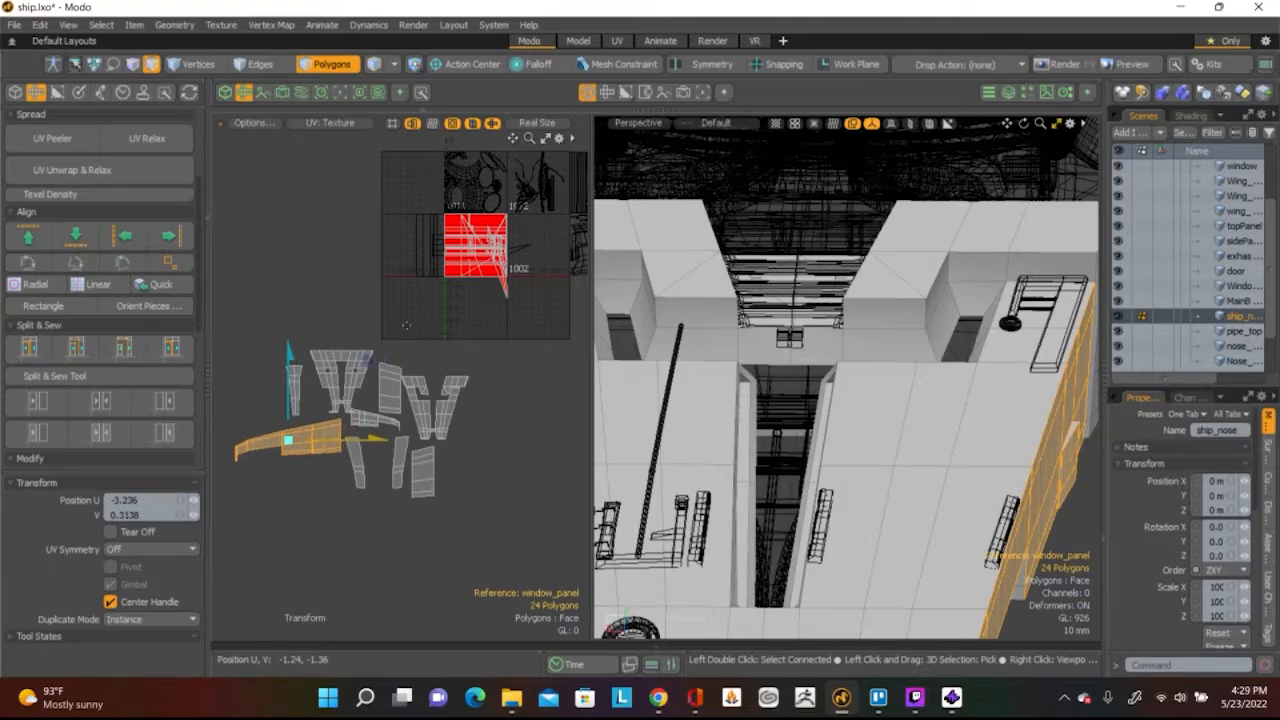
{"action": "key", "text": "space"}
{"action": "left_click", "coordinate": [447, 298]}
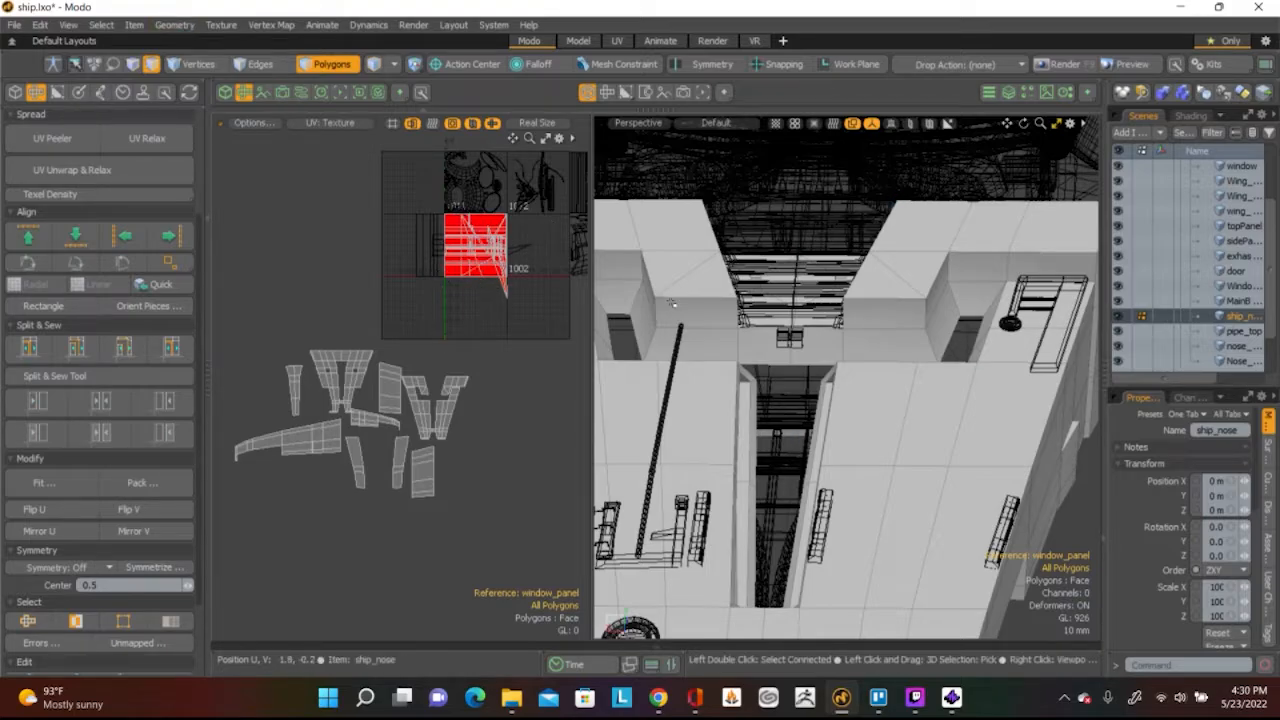
Select all laid-out UV islands and examine the nose from several angles for faces not yet unwrapped
{"action": "left_click_drag", "start_coordinate": [820, 369], "coordinate": [944, 321], "text": "alt"}
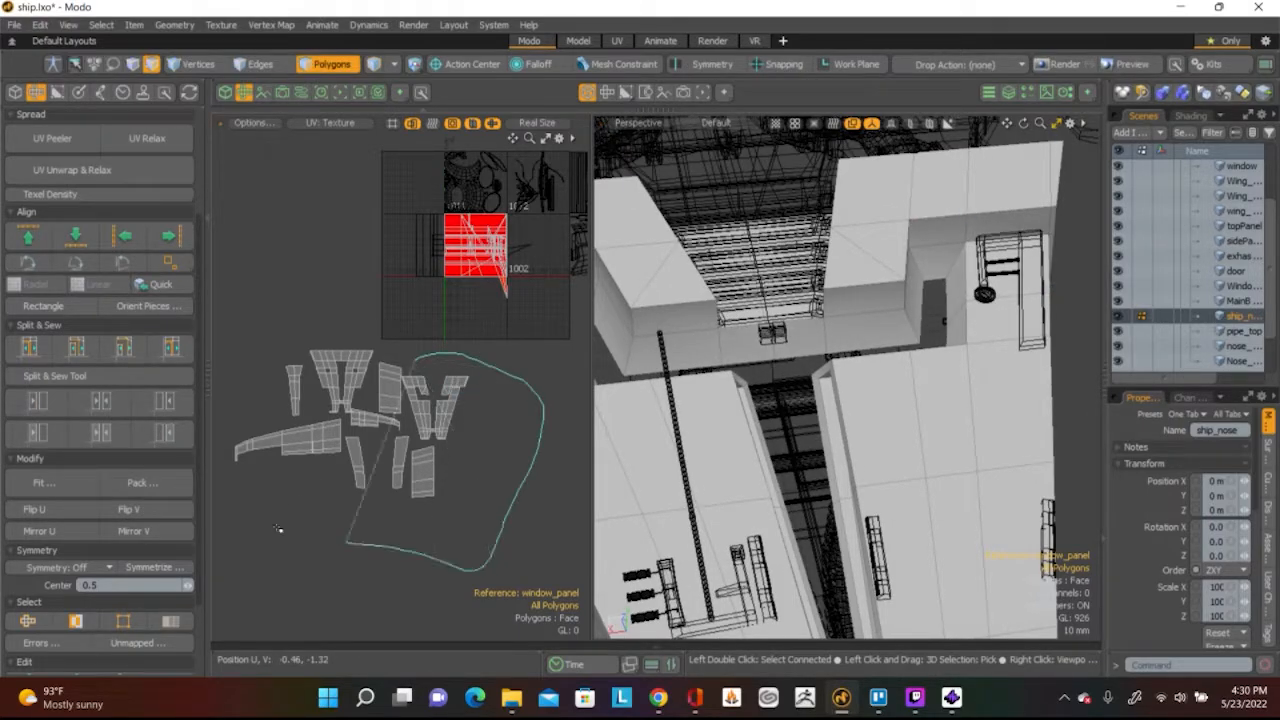
{"action": "right_click_drag", "start_coordinate": [405, 320], "coordinate": [427, 328]}
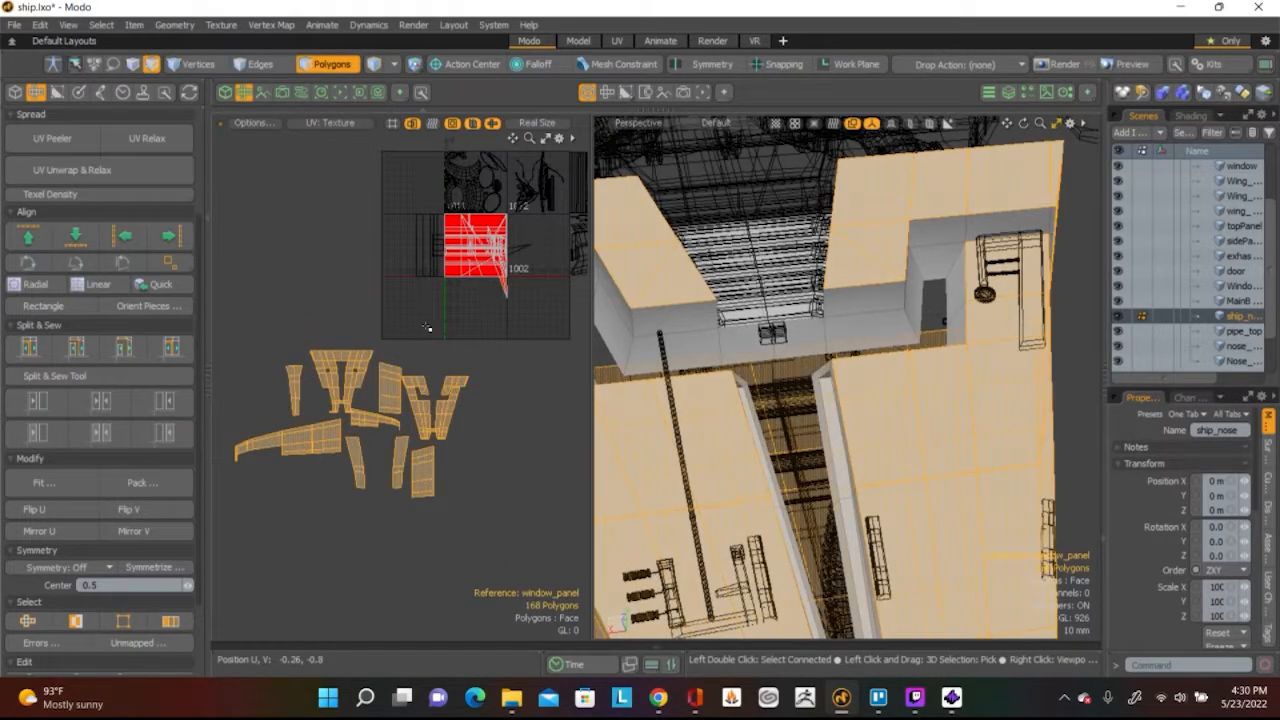
{"action": "key", "text": "shift+a"}
{"action": "left_click_drag", "start_coordinate": [968, 434], "coordinate": [829, 481], "text": "alt"}
{"action": "scroll", "coordinate": [920, 298], "scroll_direction": "up", "scroll_amount": 3}
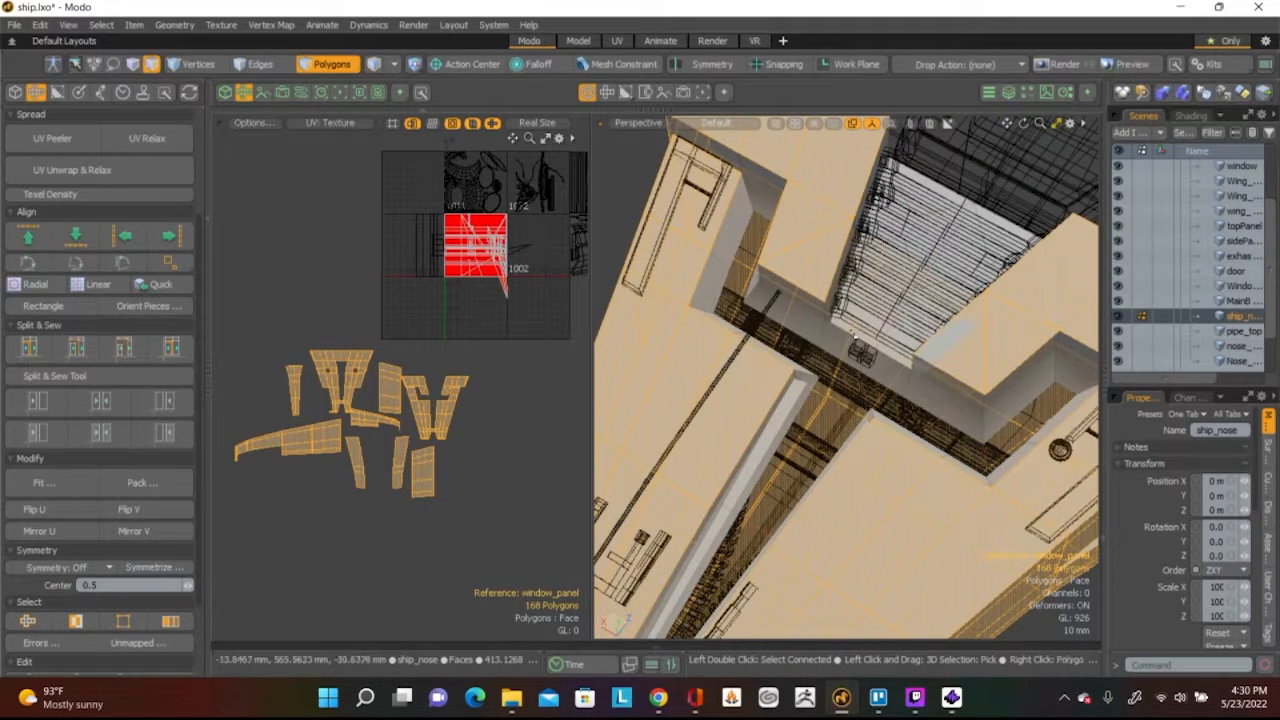
{"action": "left_click_drag", "start_coordinate": [853, 336], "coordinate": [821, 391], "text": "alt"}
{"action": "left_click_drag", "start_coordinate": [878, 348], "coordinate": [930, 371], "text": "alt"}
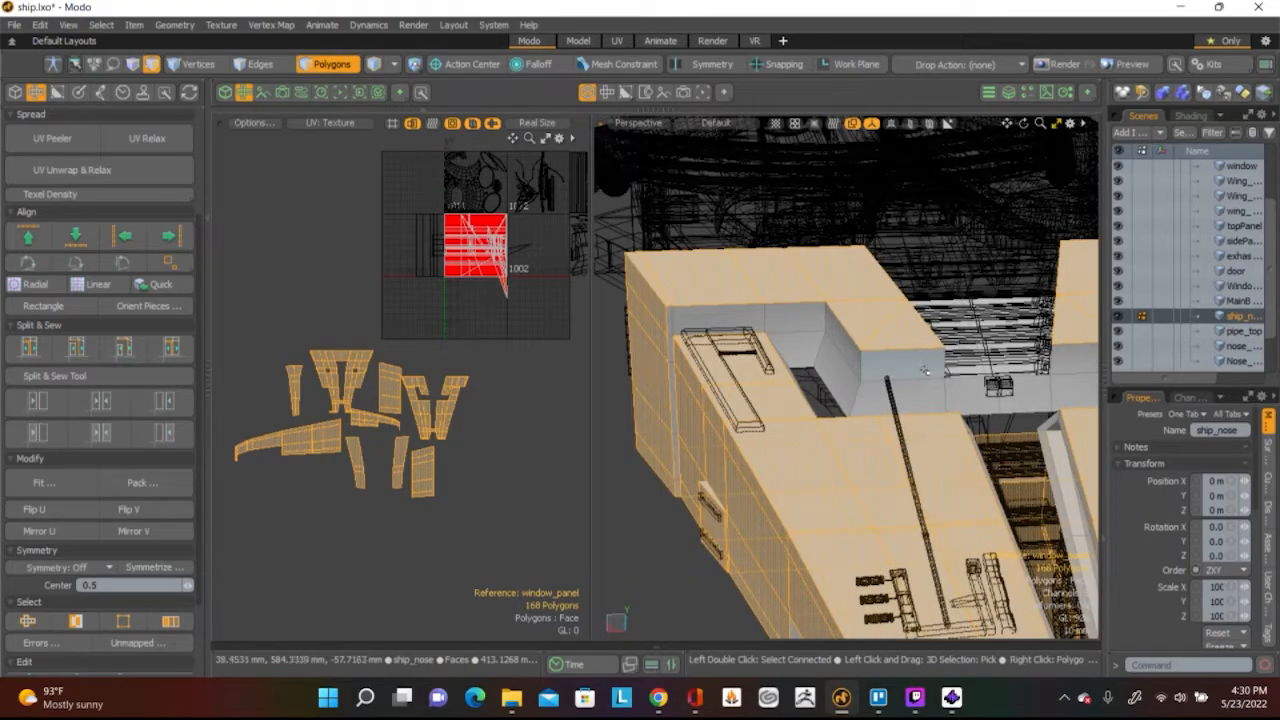
{"action": "left_click_drag", "start_coordinate": [950, 372], "coordinate": [914, 417], "text": "alt"}
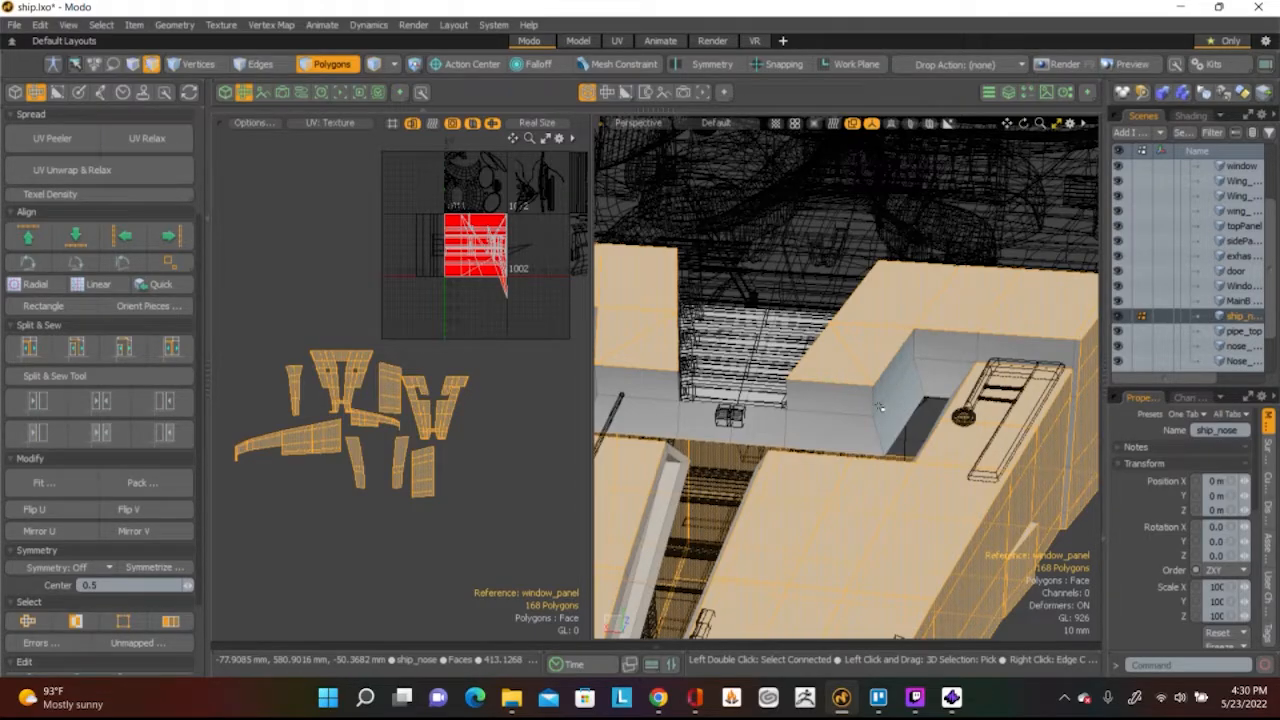
{"action": "left_click_drag", "start_coordinate": [880, 407], "coordinate": [703, 408], "text": "alt"}
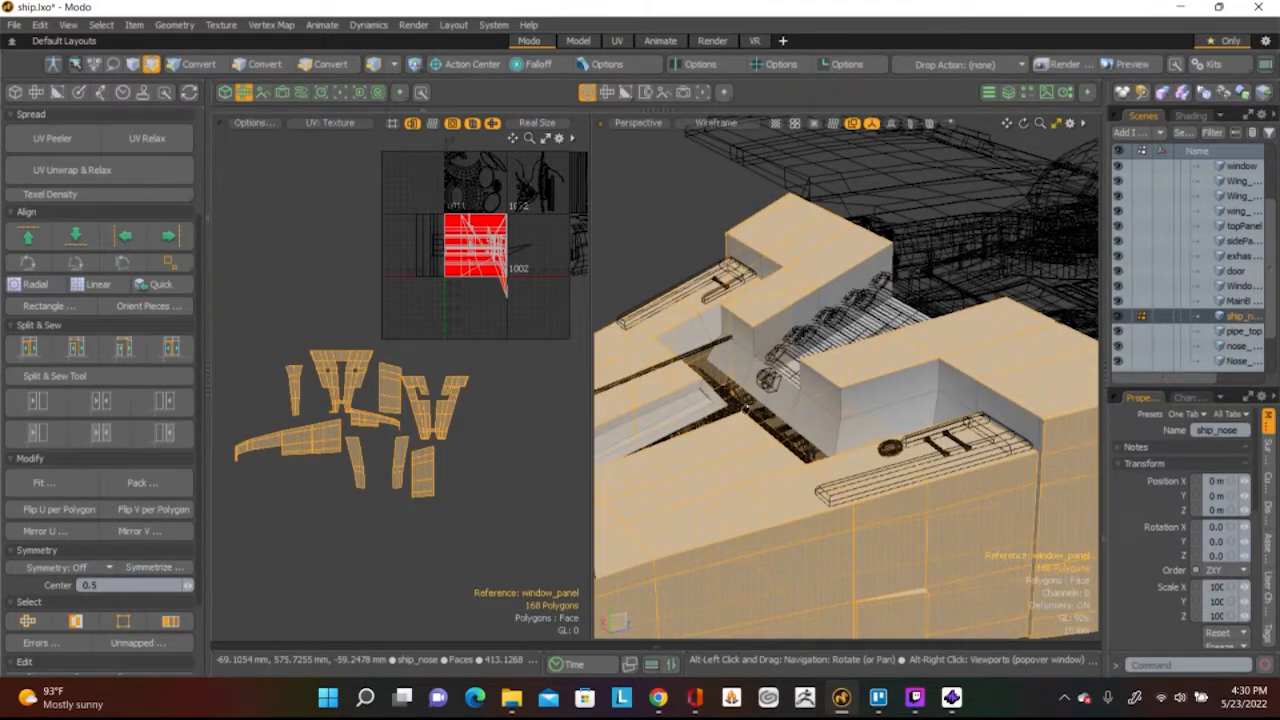
{"action": "left_click_drag", "start_coordinate": [904, 409], "coordinate": [766, 338], "text": "alt"}
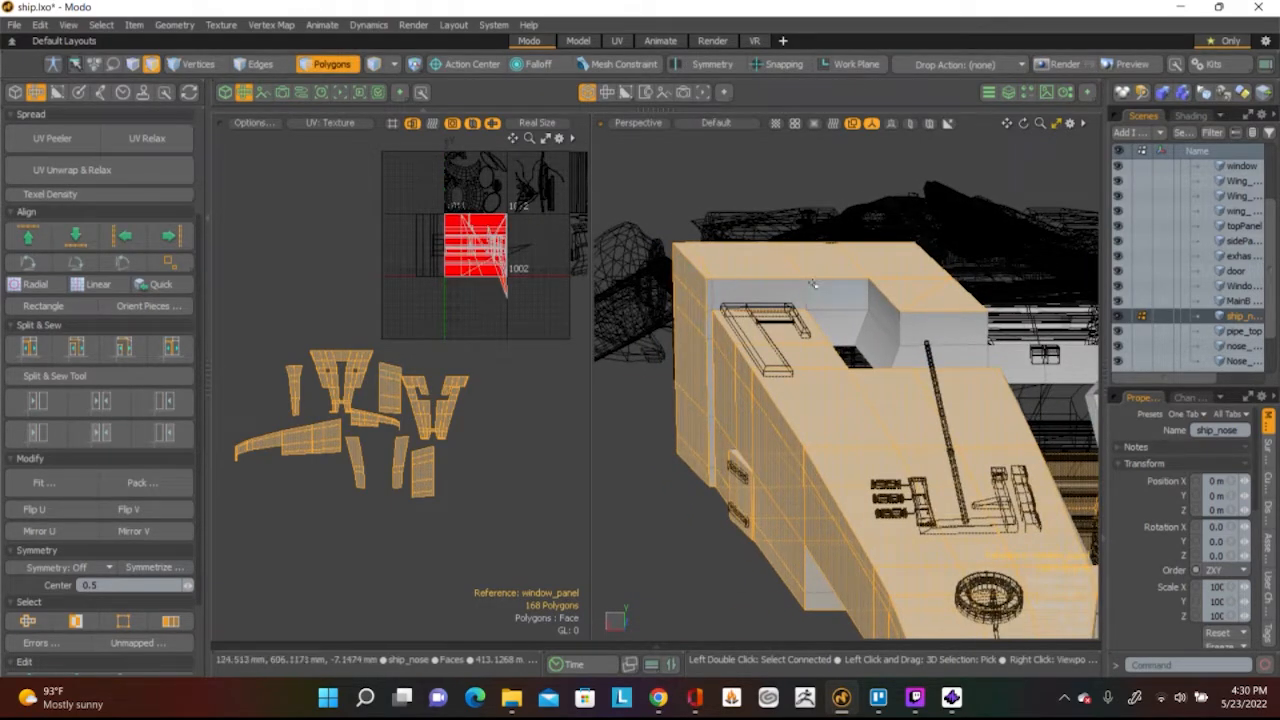
{"action": "left_click_drag", "start_coordinate": [889, 325], "coordinate": [992, 196], "text": "alt"}
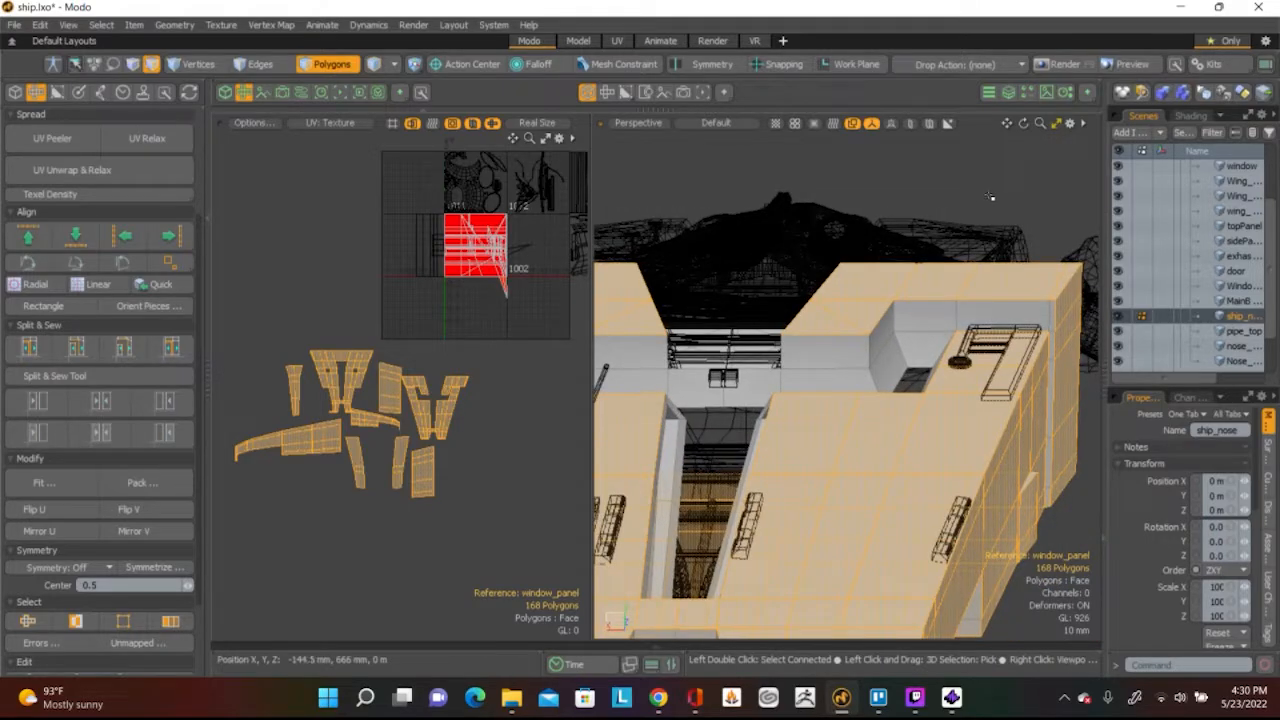
Clear the selection and select the narrow vertical back strip and adjoining recess wall faces on one side of the nose
{"action": "left_click_drag", "start_coordinate": [990, 196], "coordinate": [1011, 457], "text": "alt"}
{"action": "left_click", "coordinate": [1005, 457]}
{"action": "scroll", "coordinate": [961, 441], "scroll_direction": "up", "scroll_amount": 5}
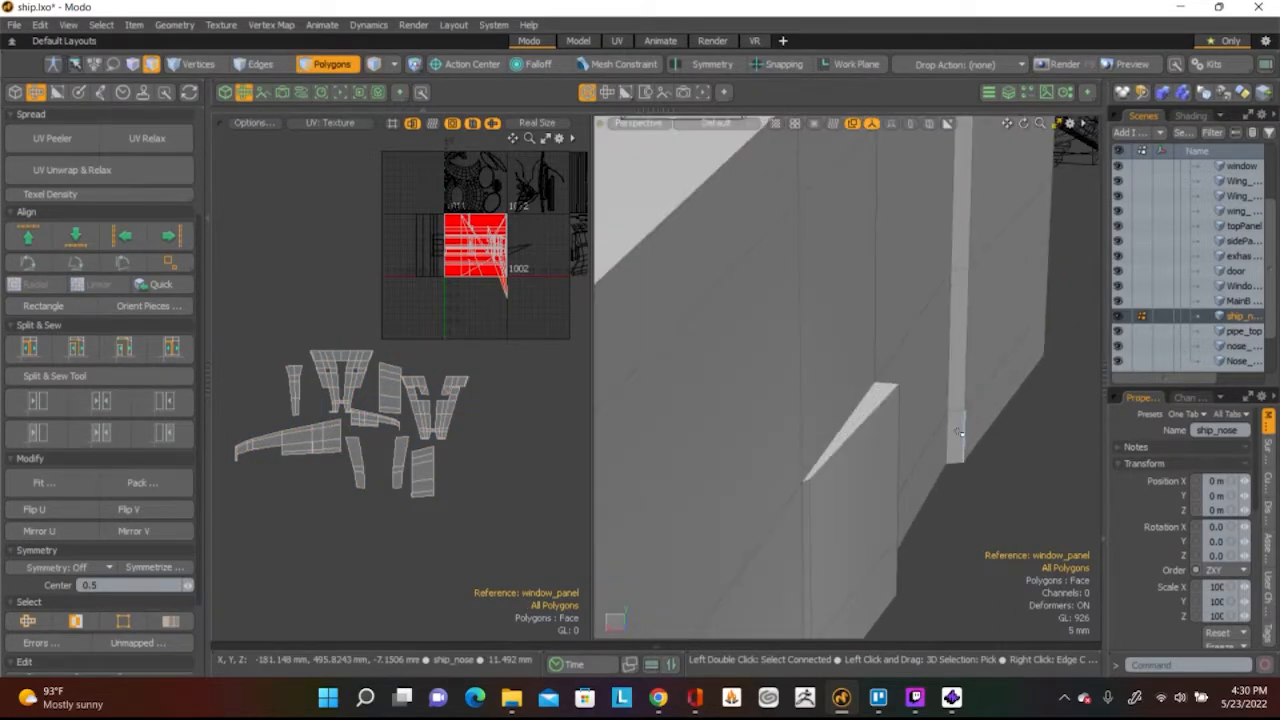
{"action": "left_click", "coordinate": [958, 435]}
{"action": "left_click", "coordinate": [958, 335], "text": "shift"}
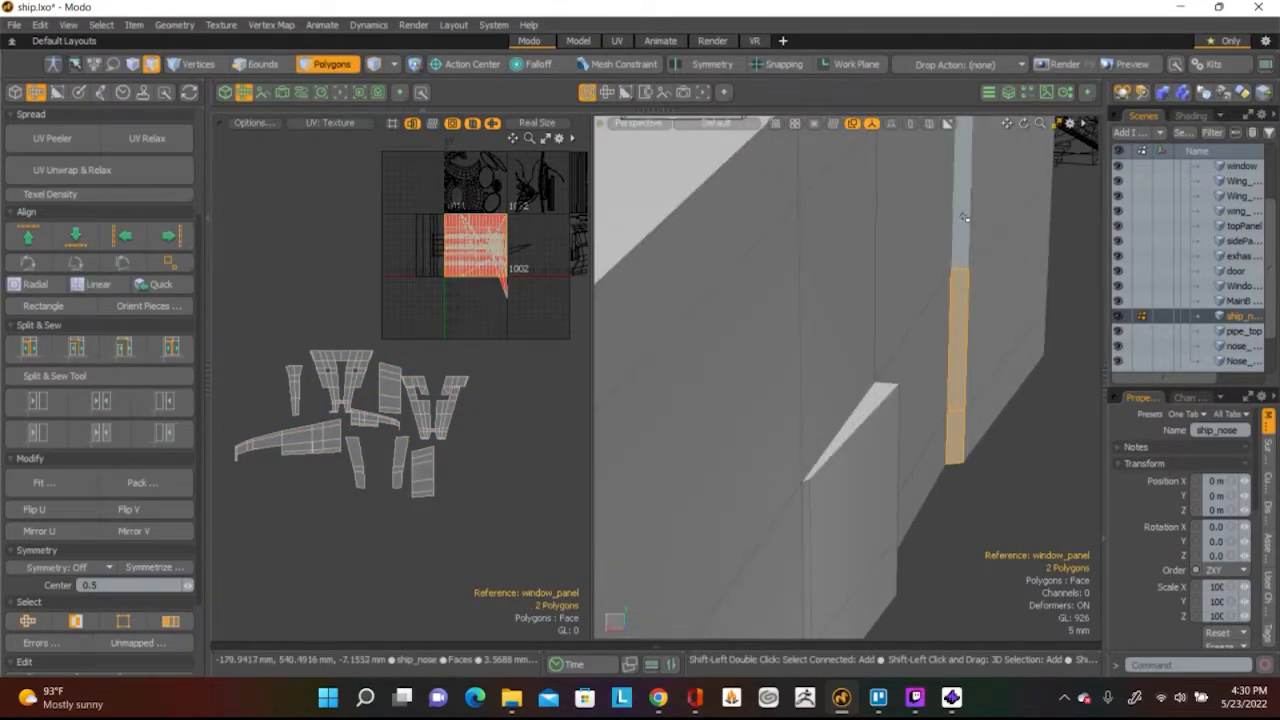
{"action": "left_click", "coordinate": [964, 217], "text": "shift"}
{"action": "scroll", "coordinate": [966, 216], "scroll_direction": "down", "scroll_amount": 5}
{"action": "scroll", "coordinate": [975, 212], "scroll_direction": "up", "scroll_amount": 8}
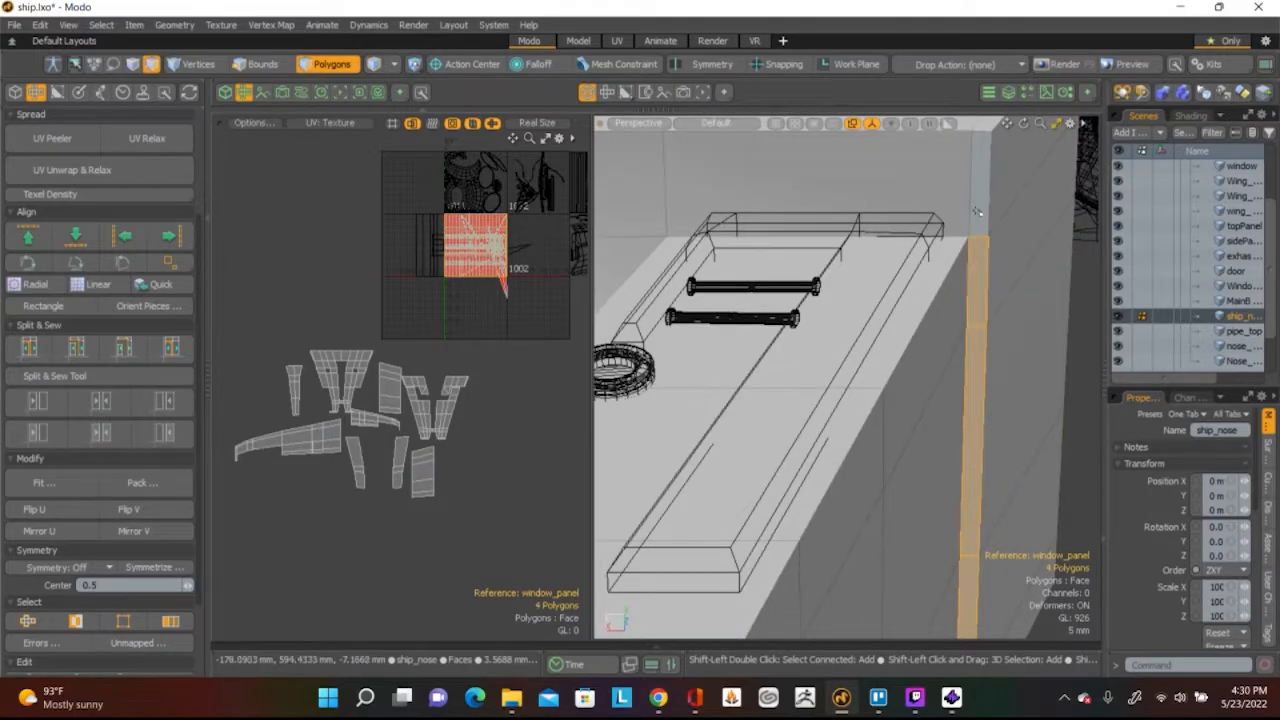
{"action": "left_click", "coordinate": [978, 212], "text": "shift"}
{"action": "scroll", "coordinate": [903, 229], "scroll_direction": "down", "scroll_amount": 4}
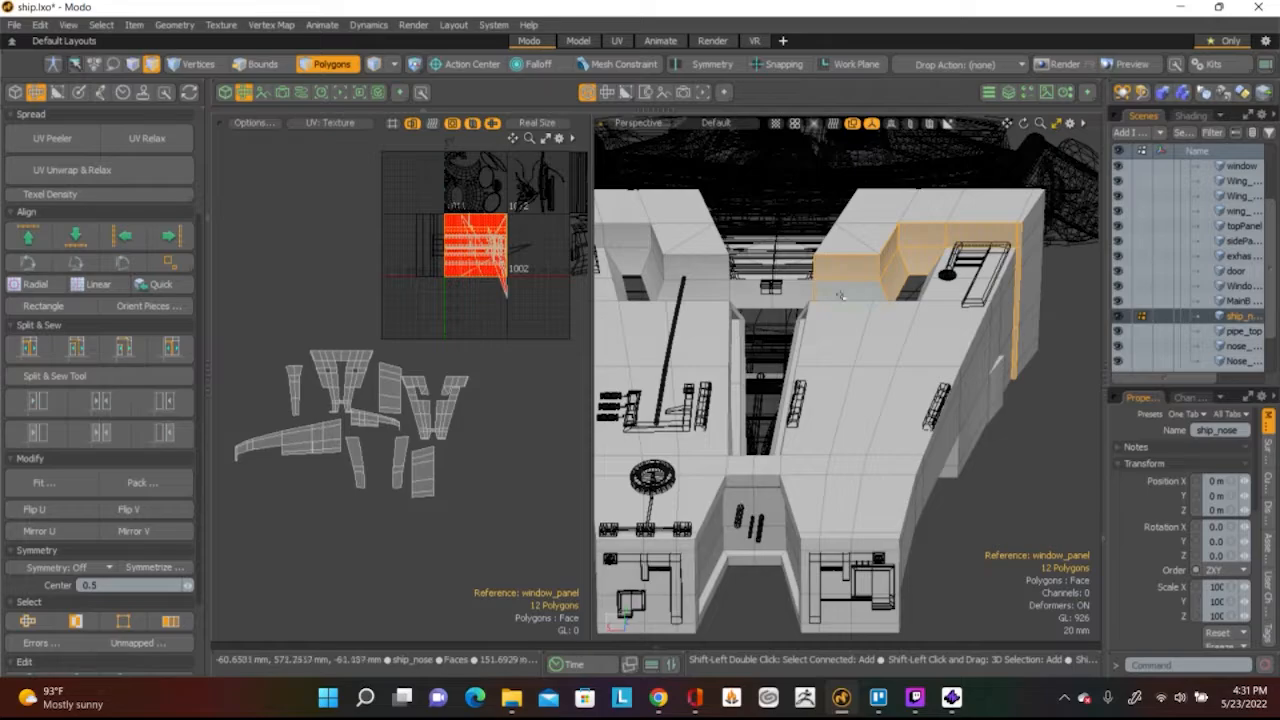
Extend the face selection across the central back wall and the matching recess walls on the opposite side of the nose
{"action": "scroll", "coordinate": [841, 296], "scroll_direction": "up", "scroll_amount": 5}
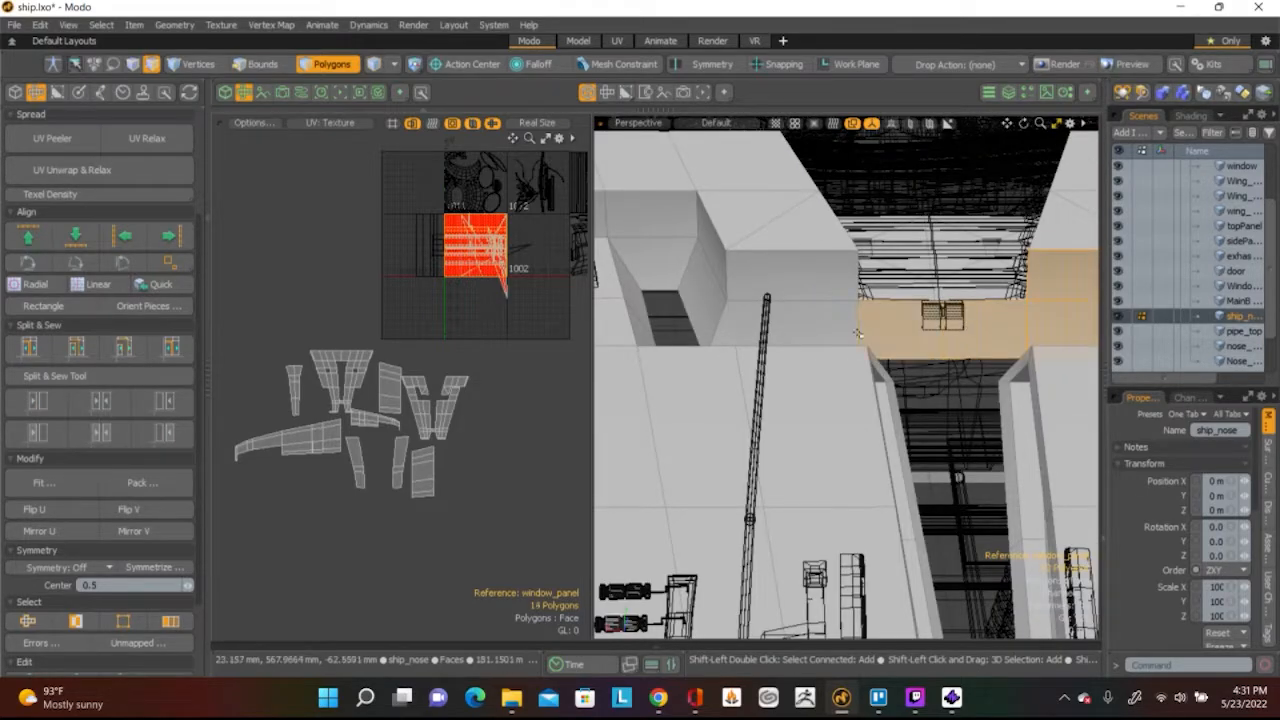
{"action": "middle_click_drag", "start_coordinate": [757, 297], "coordinate": [856, 327]}
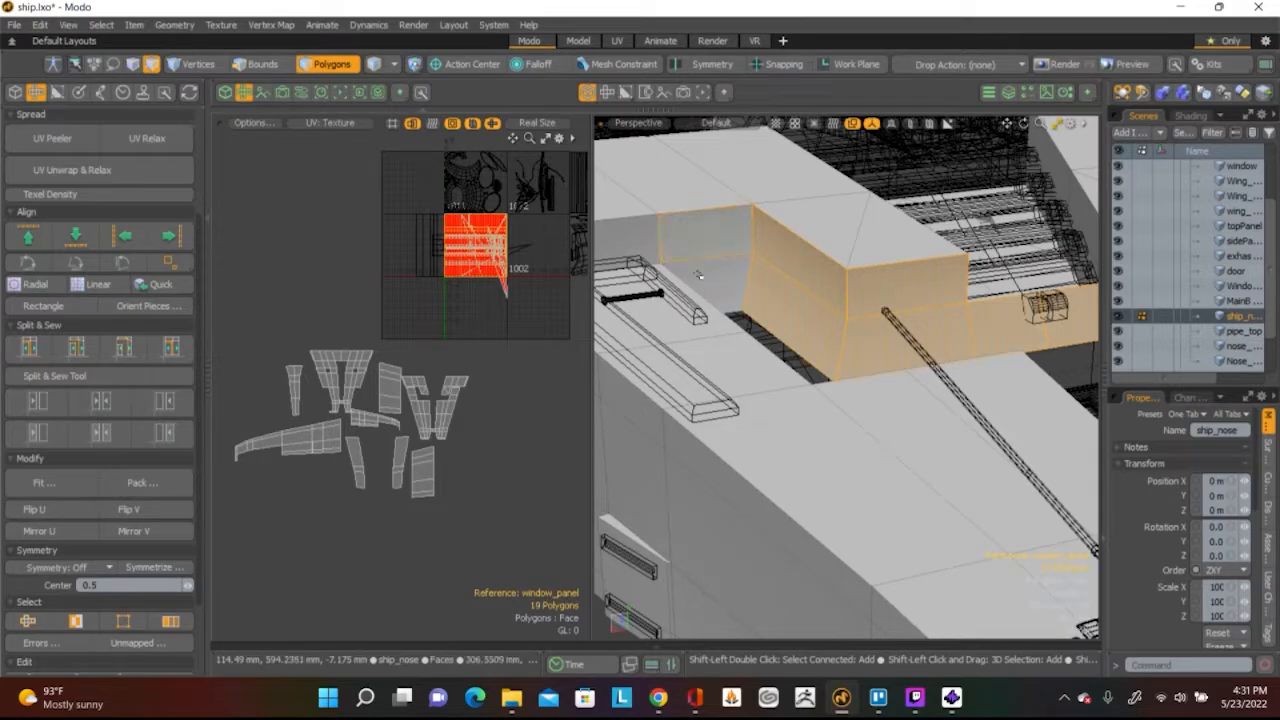
{"action": "left_click_drag", "start_coordinate": [698, 274], "coordinate": [730, 357], "text": "alt"}
{"action": "left_click_drag", "start_coordinate": [747, 354], "coordinate": [757, 400], "text": "alt"}
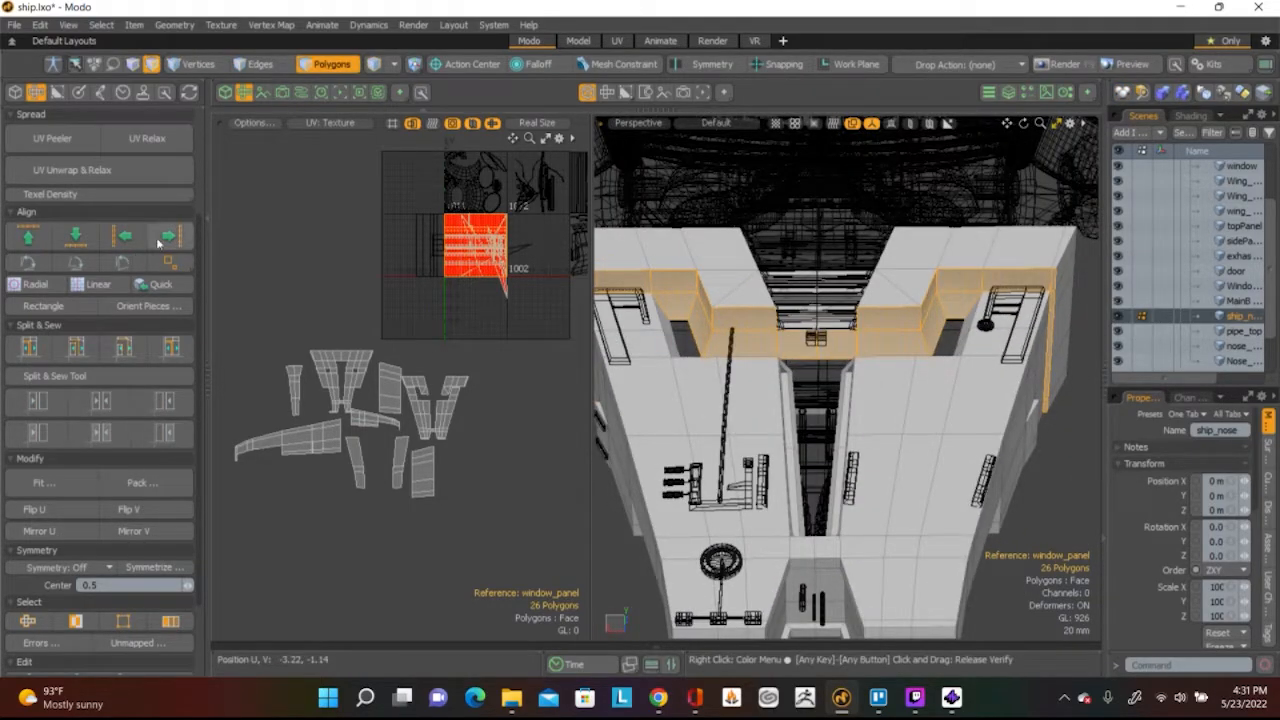
Project the selected wall faces into the Texture map with a planar Z projection and relax their UVs
{"action": "scroll", "coordinate": [96, 200], "scroll_direction": "up", "scroll_amount": 3}
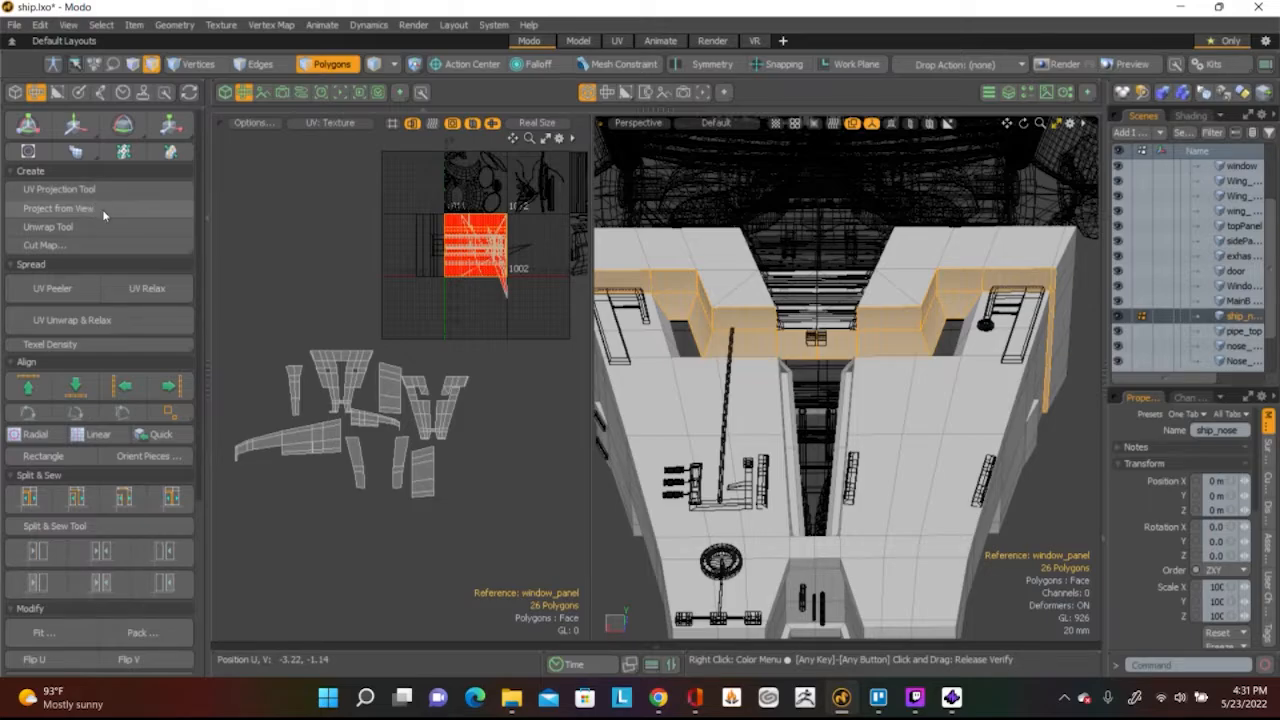
{"action": "left_click", "coordinate": [89, 191]}
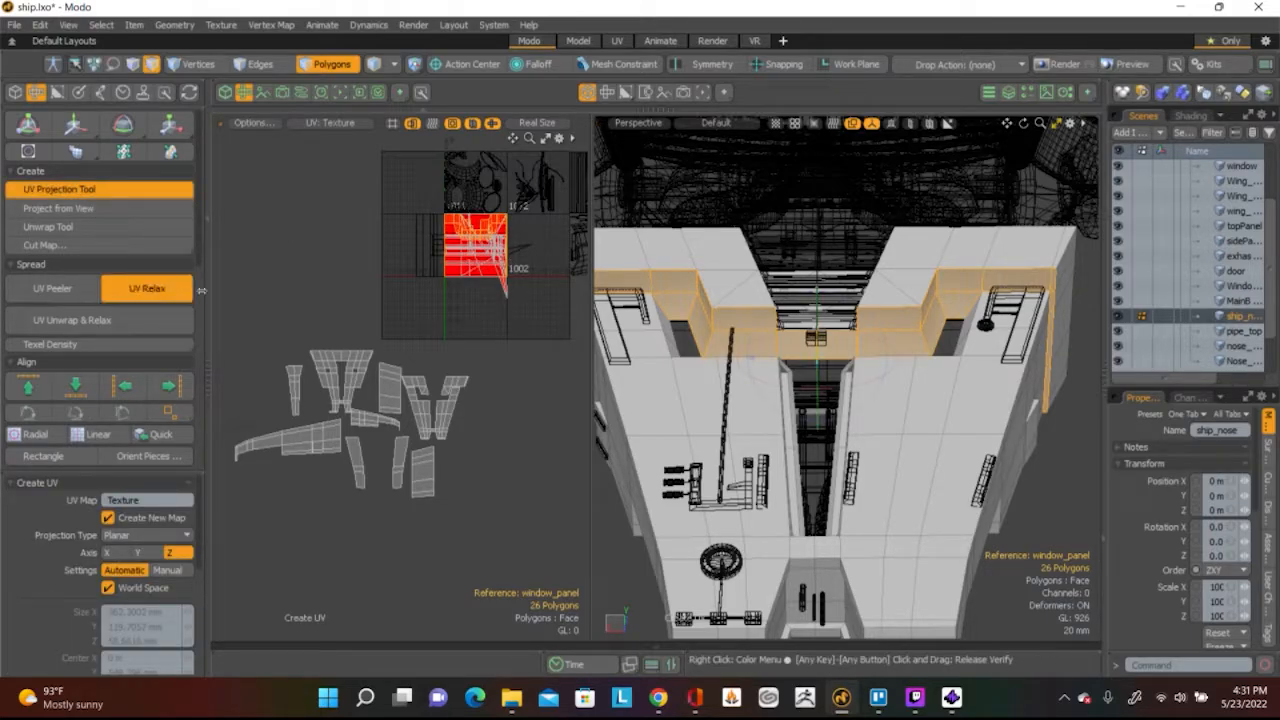
{"action": "left_click", "coordinate": [147, 288]}
Move the new recess wall island by about U 0.38, V -3.77, into the empty area beside the other nose islands
{"action": "key", "text": "w"}
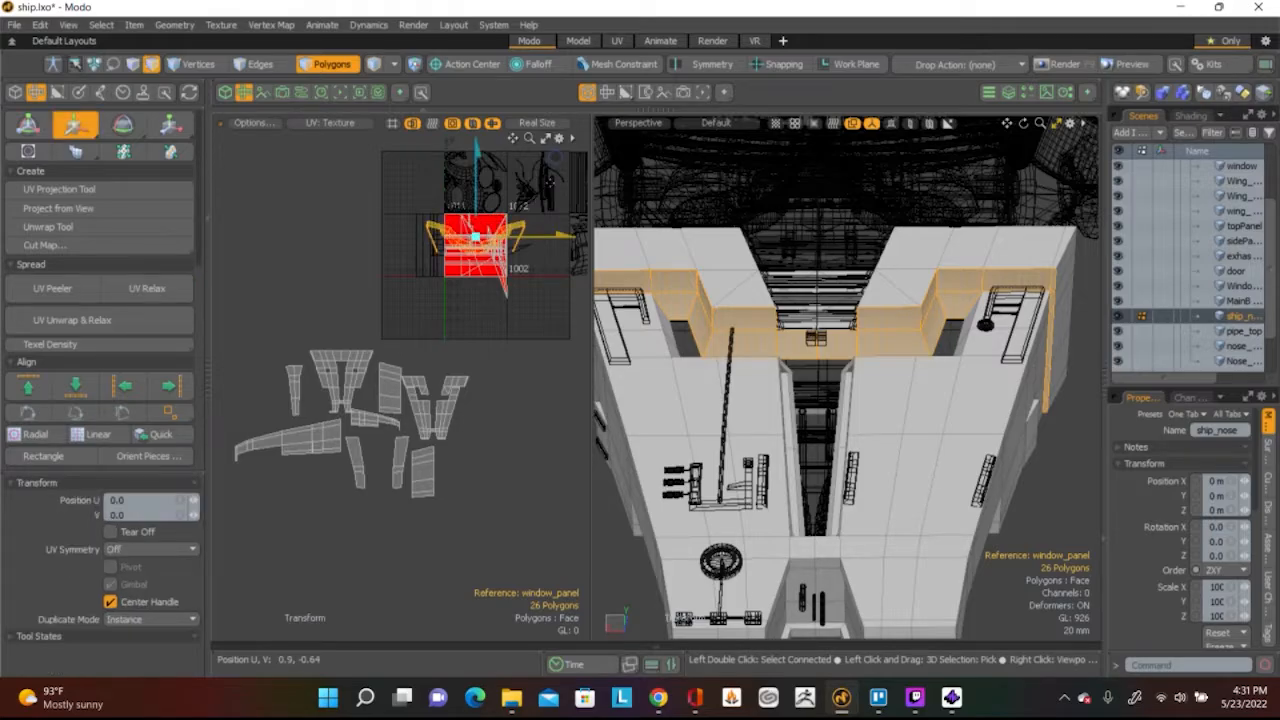
{"action": "left_click_drag", "start_coordinate": [555, 157], "coordinate": [580, 394]}
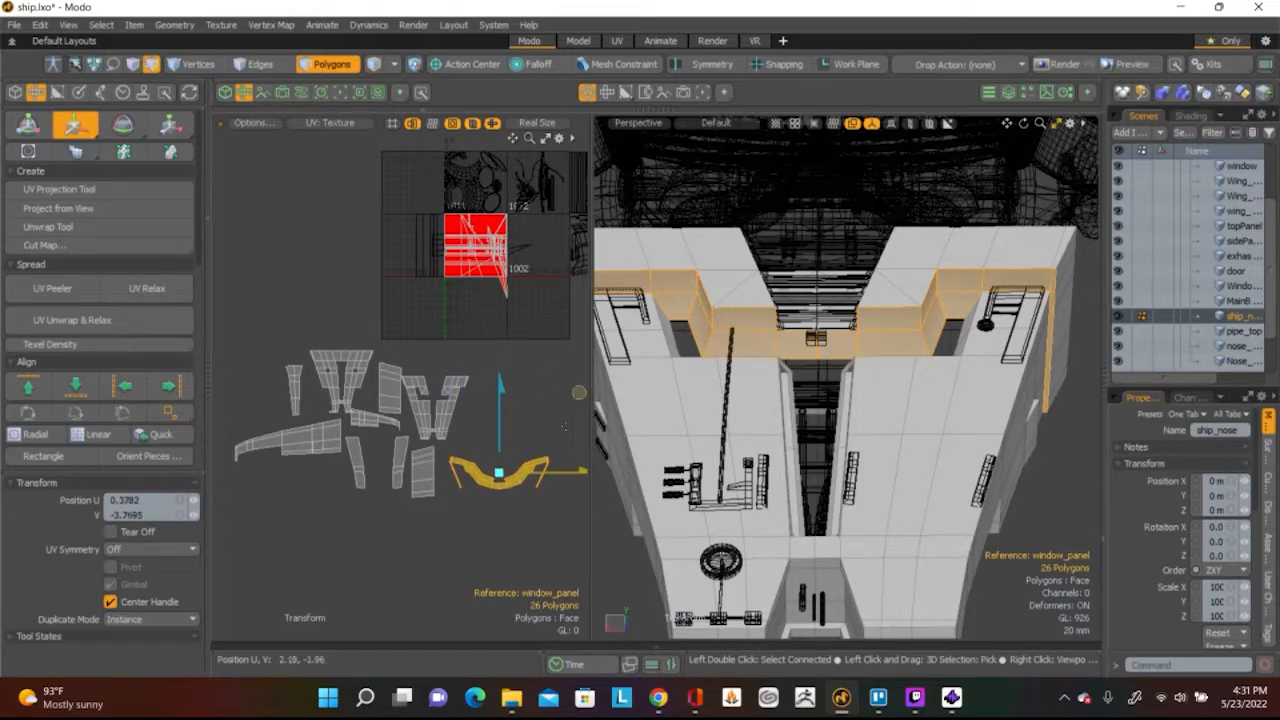
{"action": "scroll", "coordinate": [523, 469], "scroll_direction": "up", "scroll_amount": 5}
{"action": "scroll", "coordinate": [509, 459], "scroll_direction": "up", "scroll_amount": 2}
{"action": "left_click_drag", "start_coordinate": [424, 400], "coordinate": [515, 268], "text": "alt+shift"}
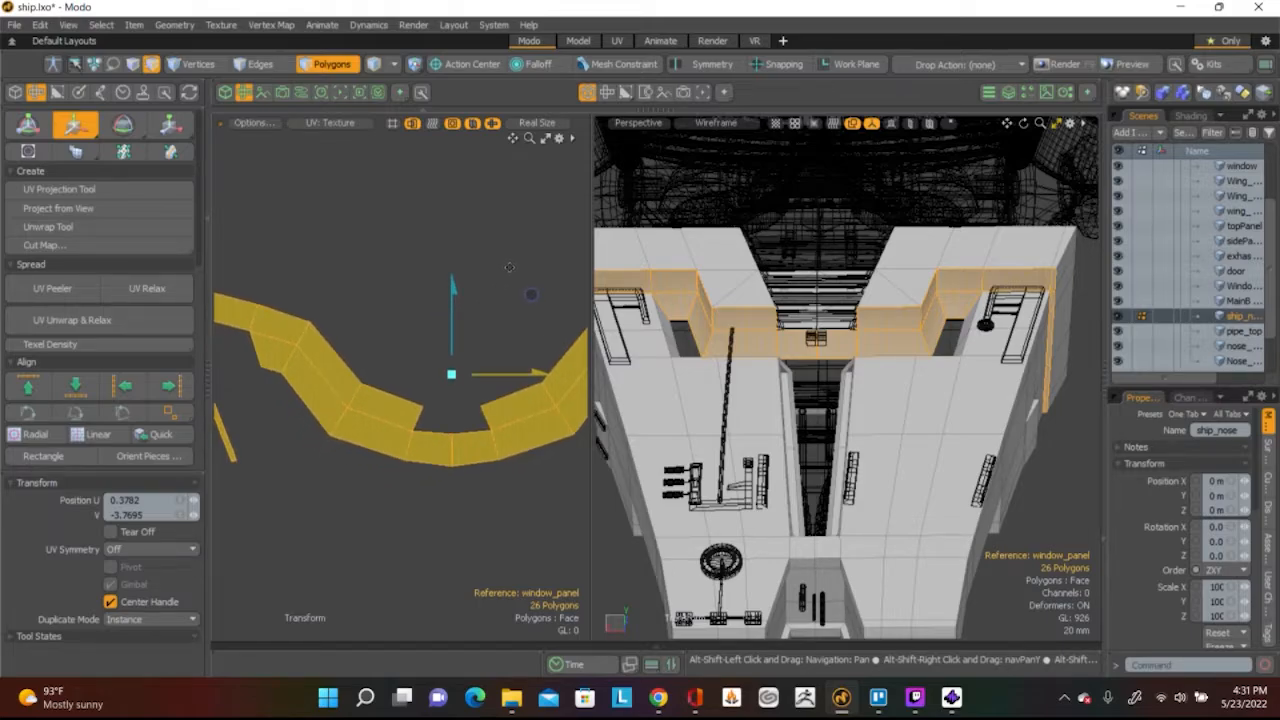
{"action": "scroll", "coordinate": [509, 267], "scroll_direction": "down", "scroll_amount": 2}
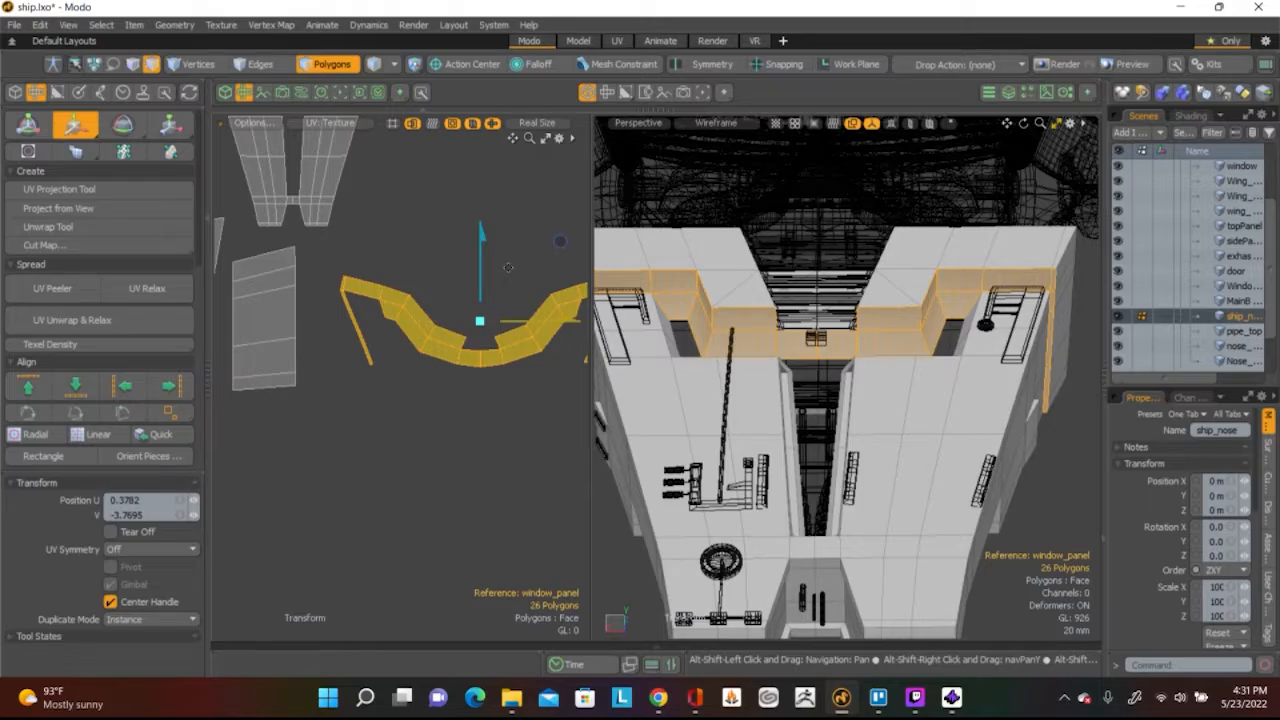
Split the recess wall island into two halves along its center edge
{"action": "key", "text": "q"}
{"action": "left_click", "coordinate": [494, 380]}
{"action": "scroll", "coordinate": [481, 370], "scroll_direction": "up", "scroll_amount": 3}
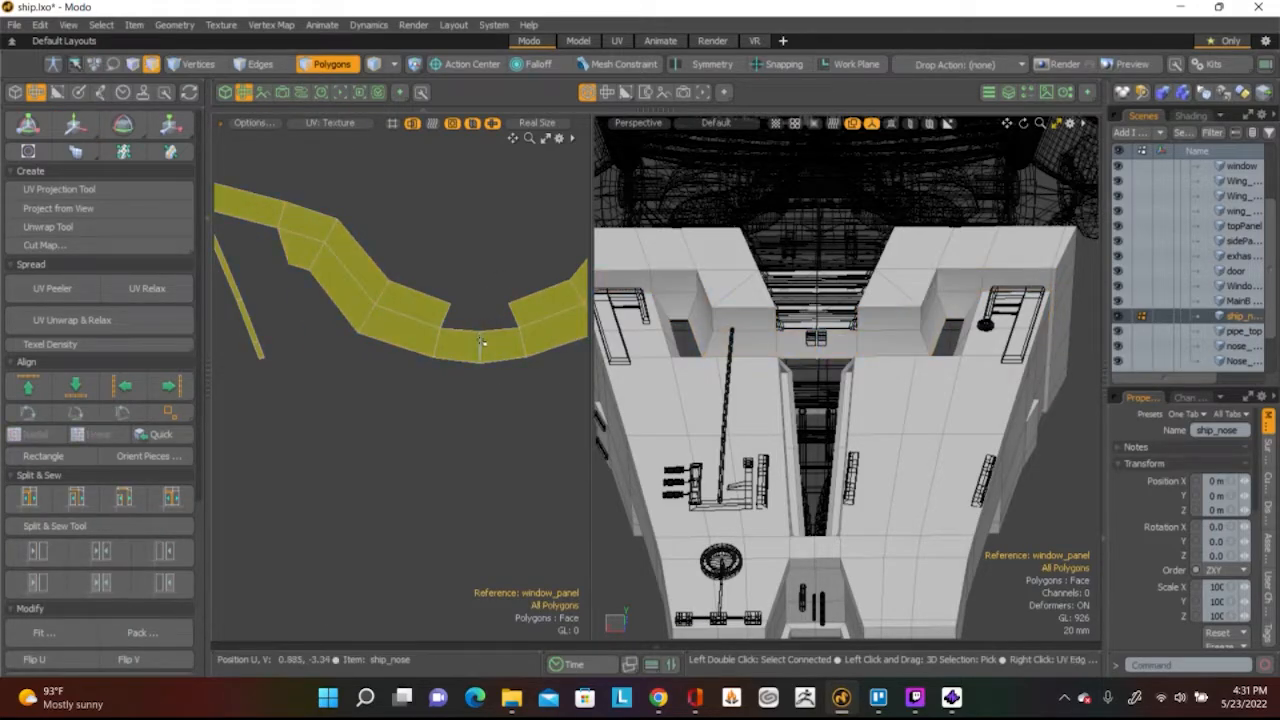
{"action": "key", "text": "2"}
{"action": "left_click", "coordinate": [481, 342]}
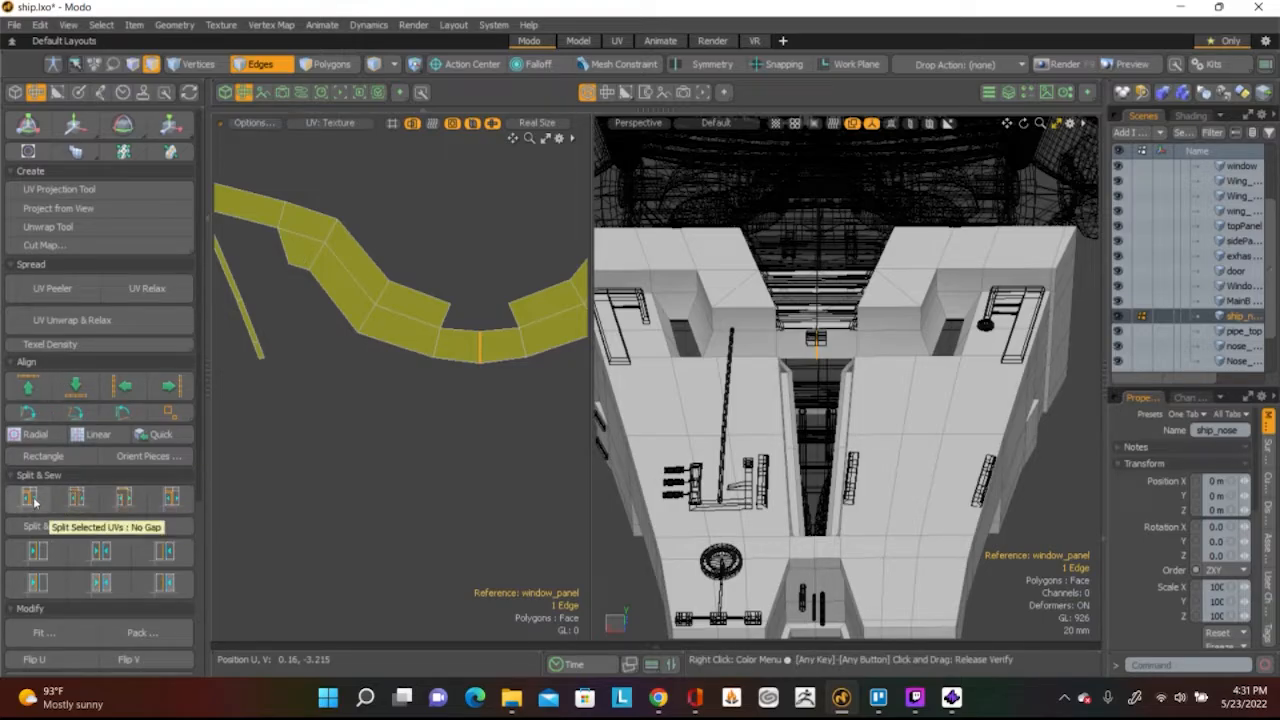
{"action": "left_click", "coordinate": [29, 497]}
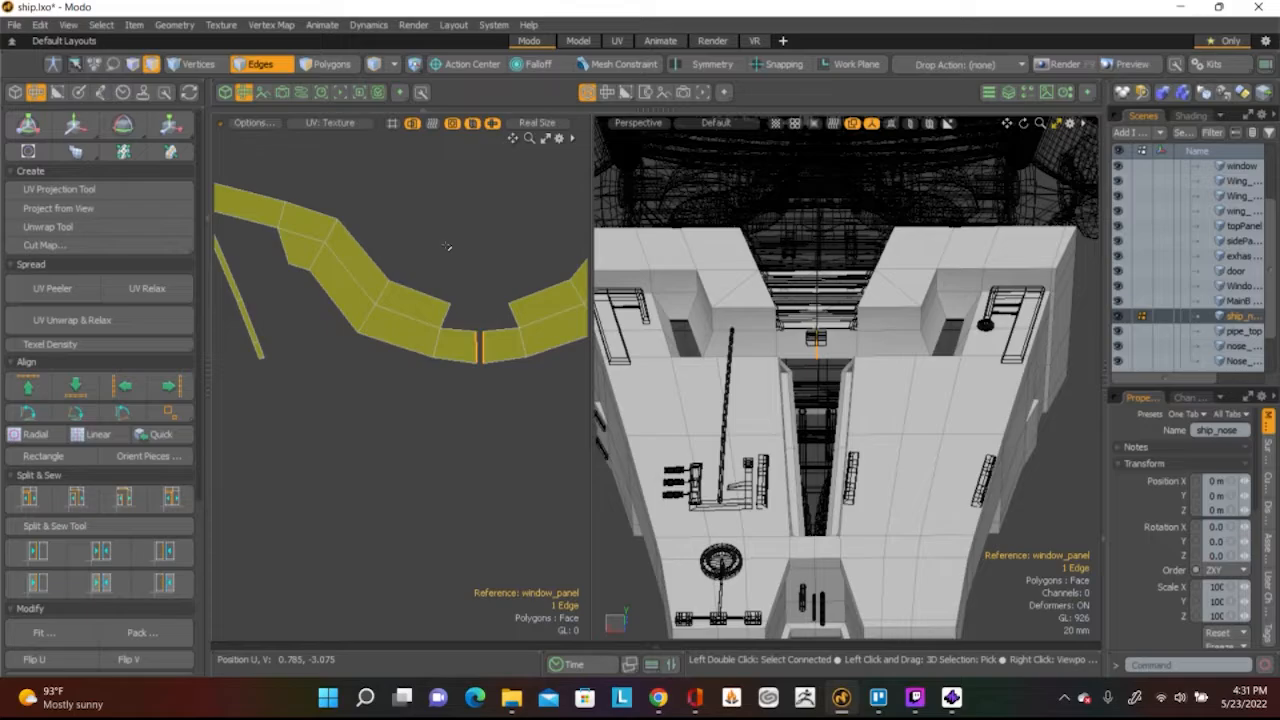
Select the left half of the split island and relax its UVs in Adaptive mode
{"action": "key", "text": "3"}
{"action": "double_click", "coordinate": [458, 340]}
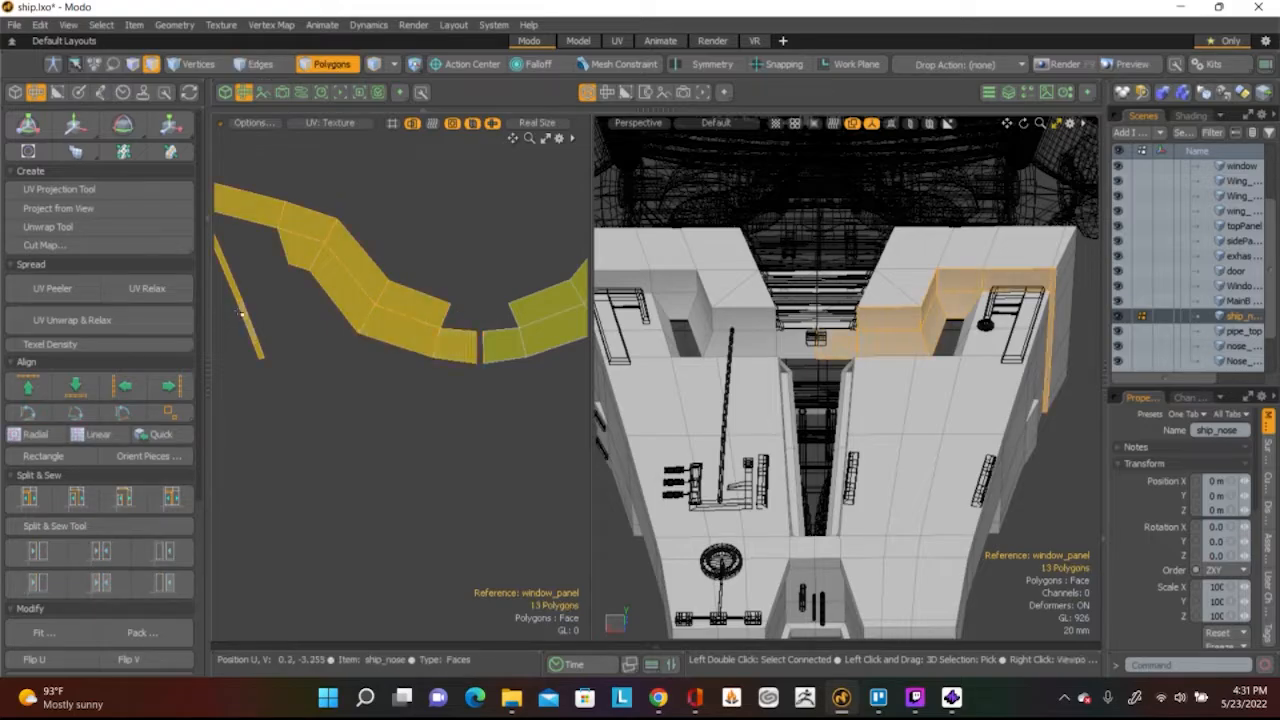
{"action": "left_click", "coordinate": [183, 297]}
{"action": "left_click", "coordinate": [410, 250]}
{"action": "scroll", "coordinate": [410, 248], "scroll_direction": "down", "scroll_amount": 3}
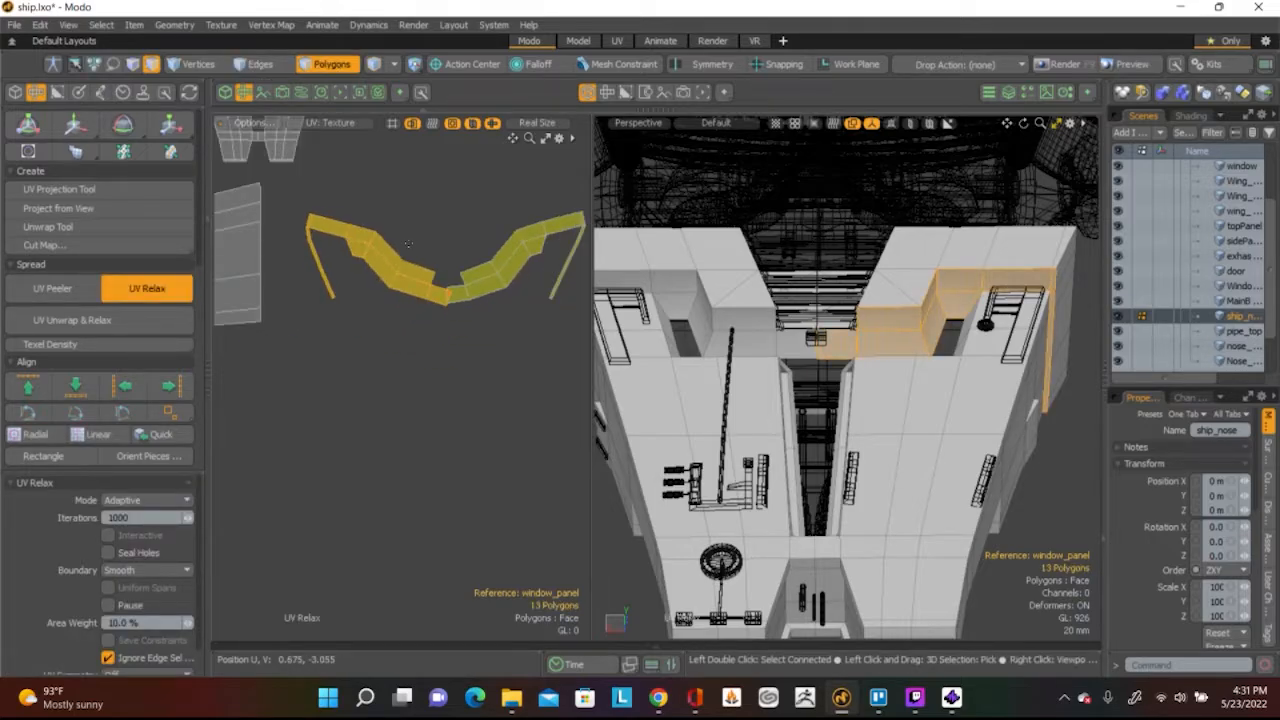
{"action": "left_click_drag", "start_coordinate": [396, 252], "coordinate": [444, 291], "text": "alt+shift"}
{"action": "scroll", "coordinate": [435, 280], "scroll_direction": "down", "scroll_amount": 2}
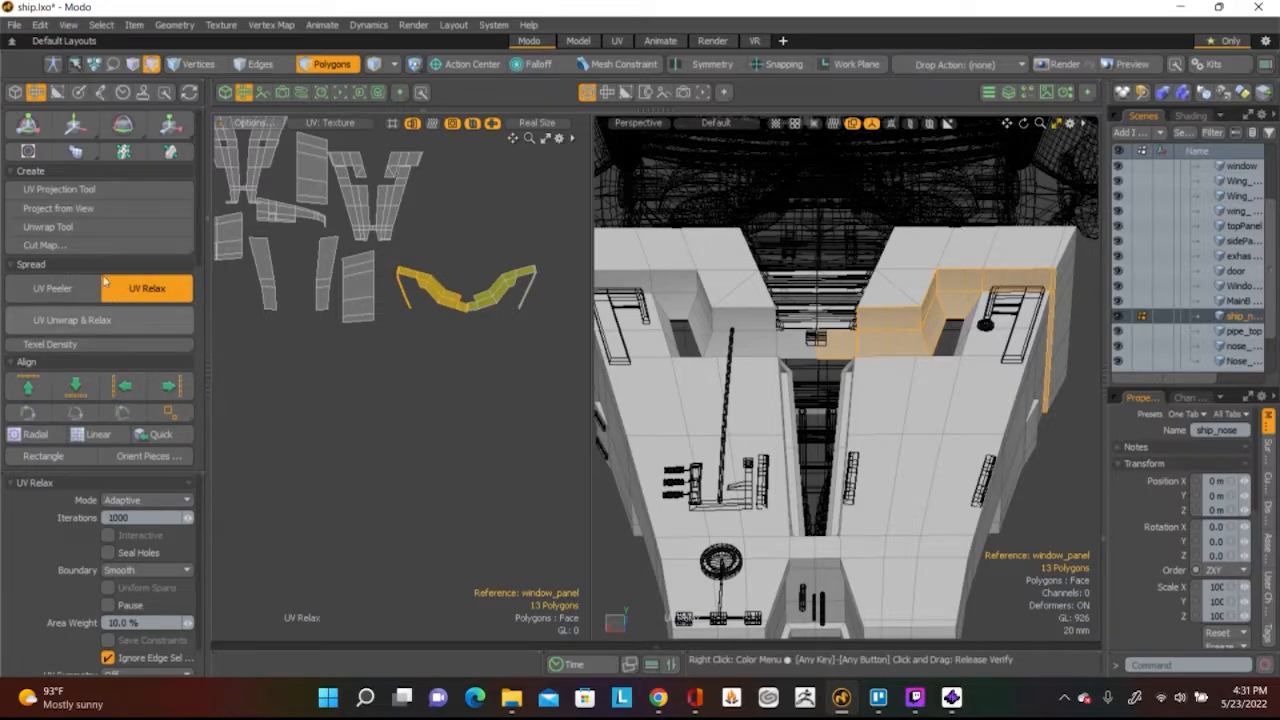
{"action": "left_click", "coordinate": [162, 289]}
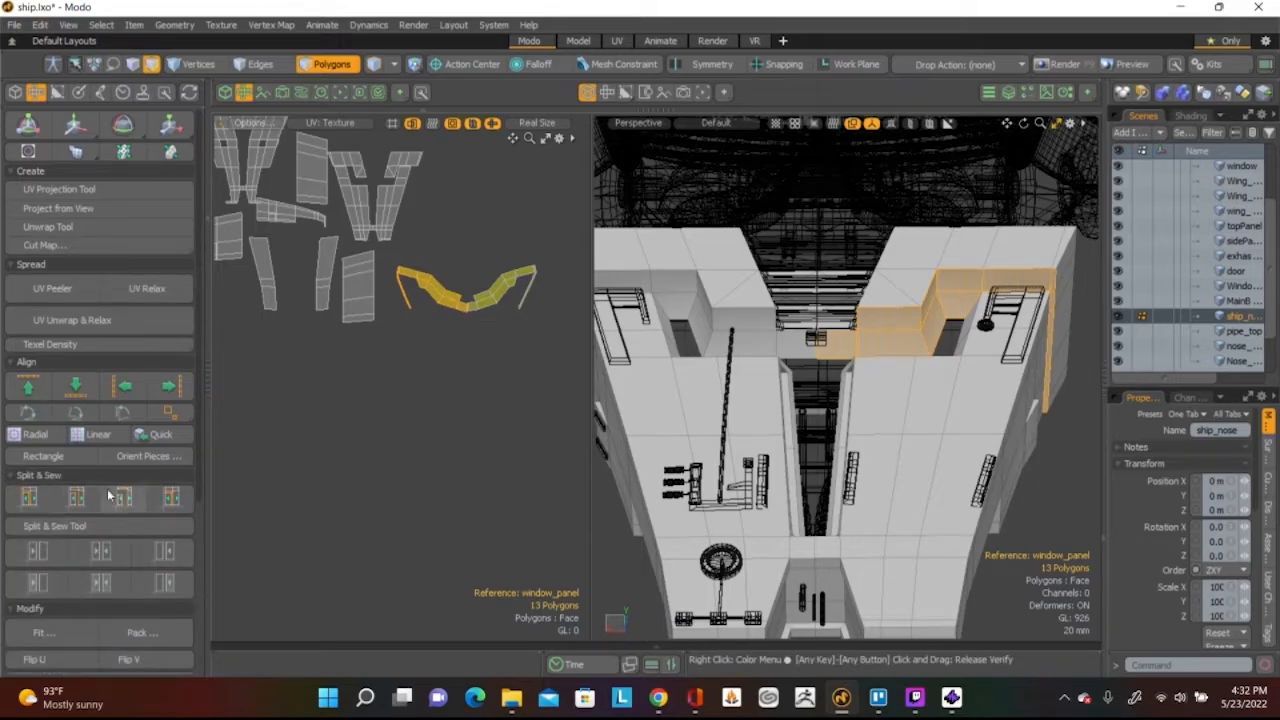
Flip the selected half island in the U direction
{"action": "scroll", "coordinate": [100, 292], "scroll_direction": "down", "scroll_amount": 5}
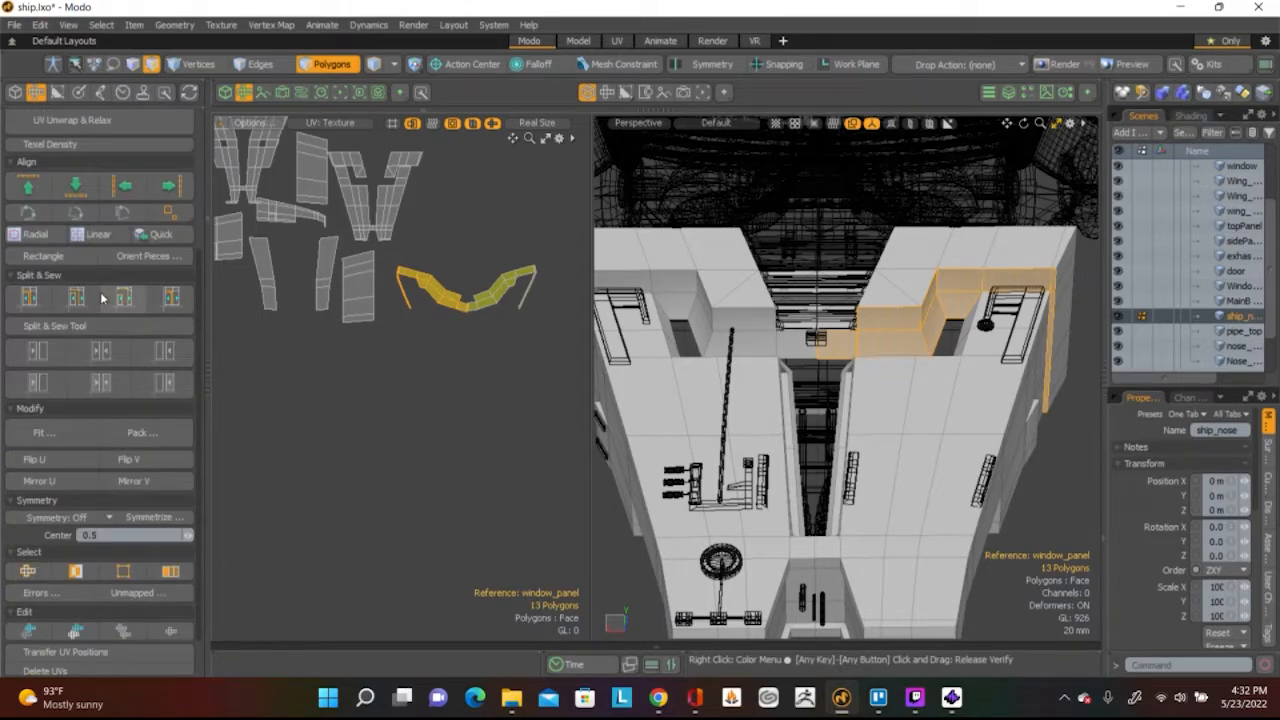
{"action": "left_click", "coordinate": [68, 461]}
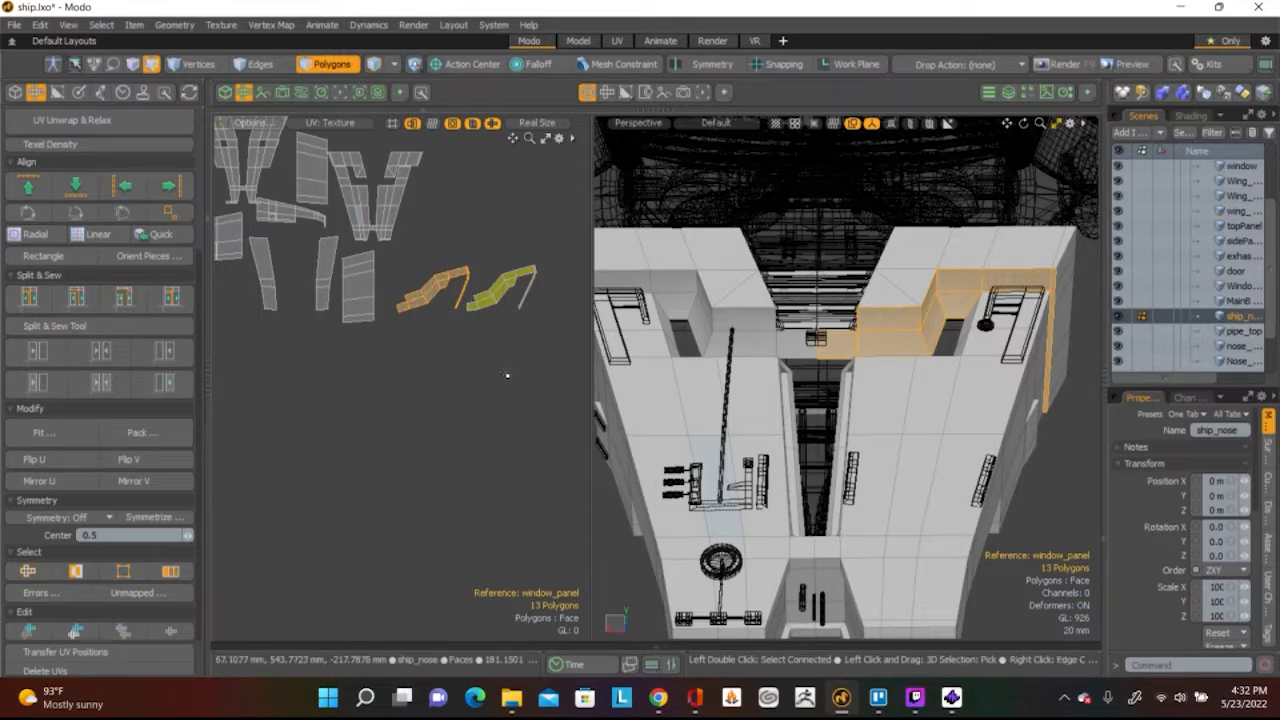
{"action": "scroll", "coordinate": [483, 297], "scroll_direction": "up", "scroll_amount": 2}
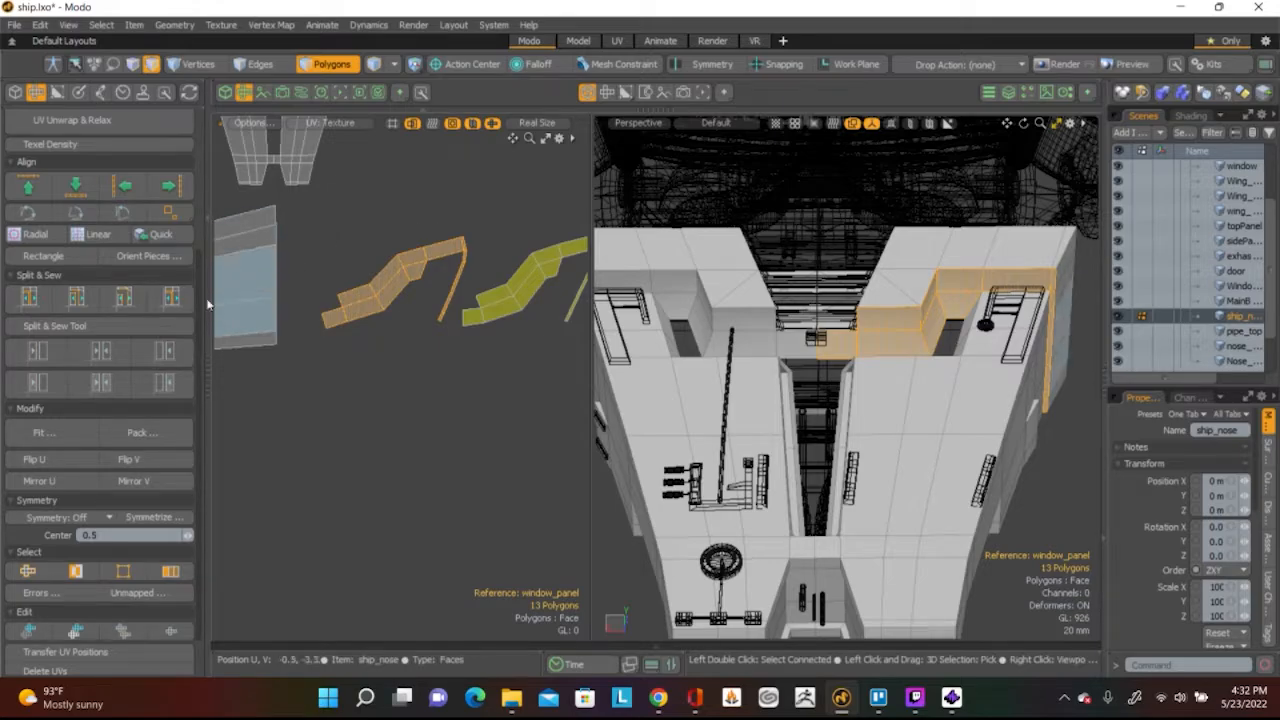
Relax the flipped half island again, using the Conformal mode
{"action": "scroll", "coordinate": [157, 455], "scroll_direction": "up", "scroll_amount": 5}
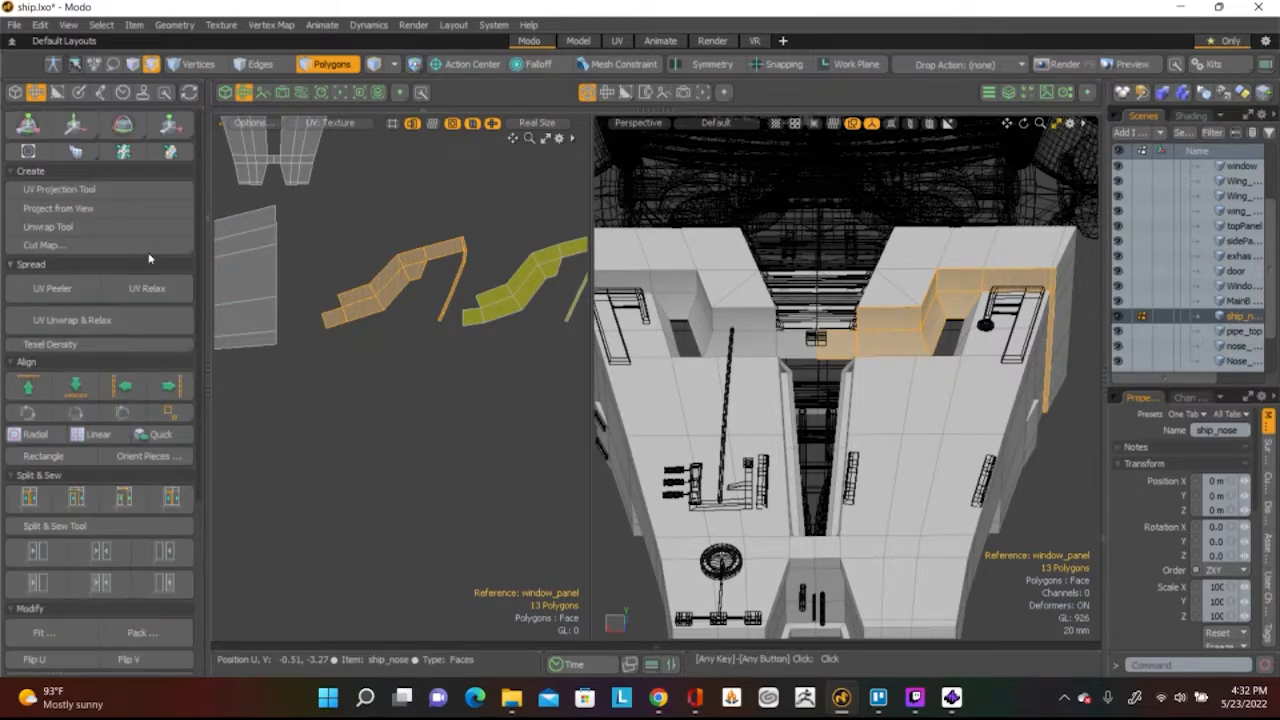
{"action": "left_click", "coordinate": [147, 288]}
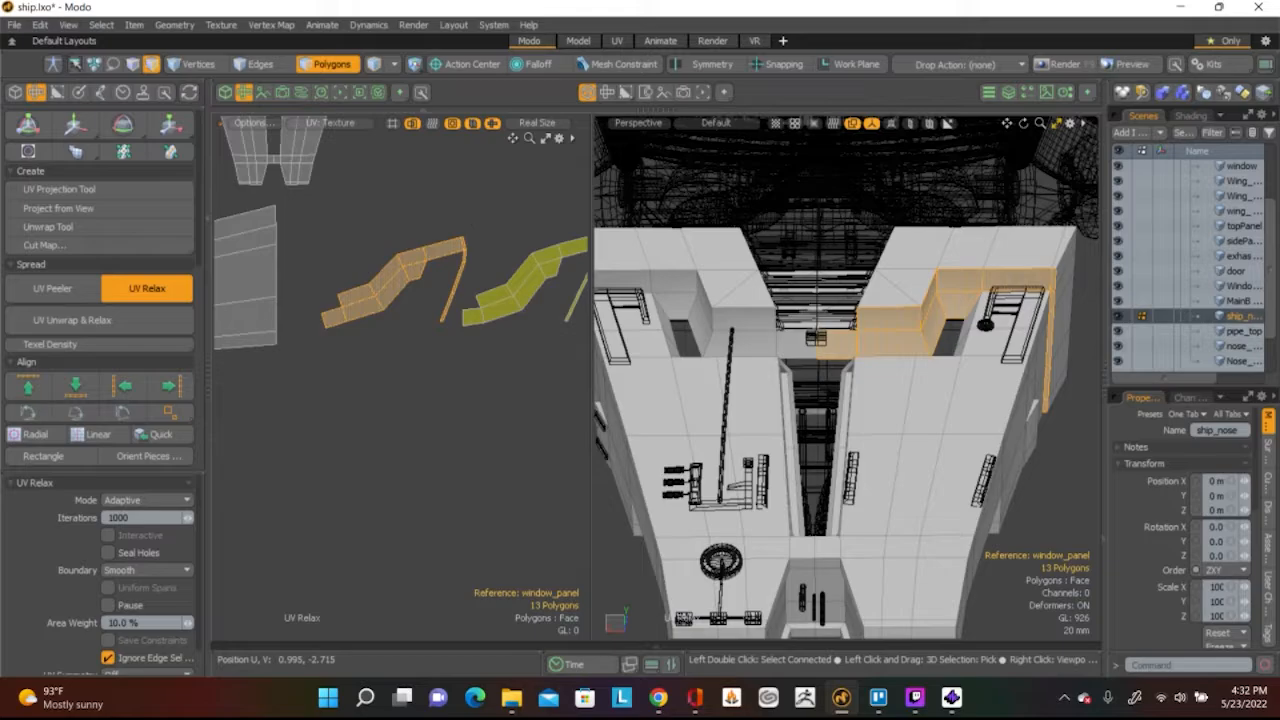
{"action": "left_click", "coordinate": [158, 500]}
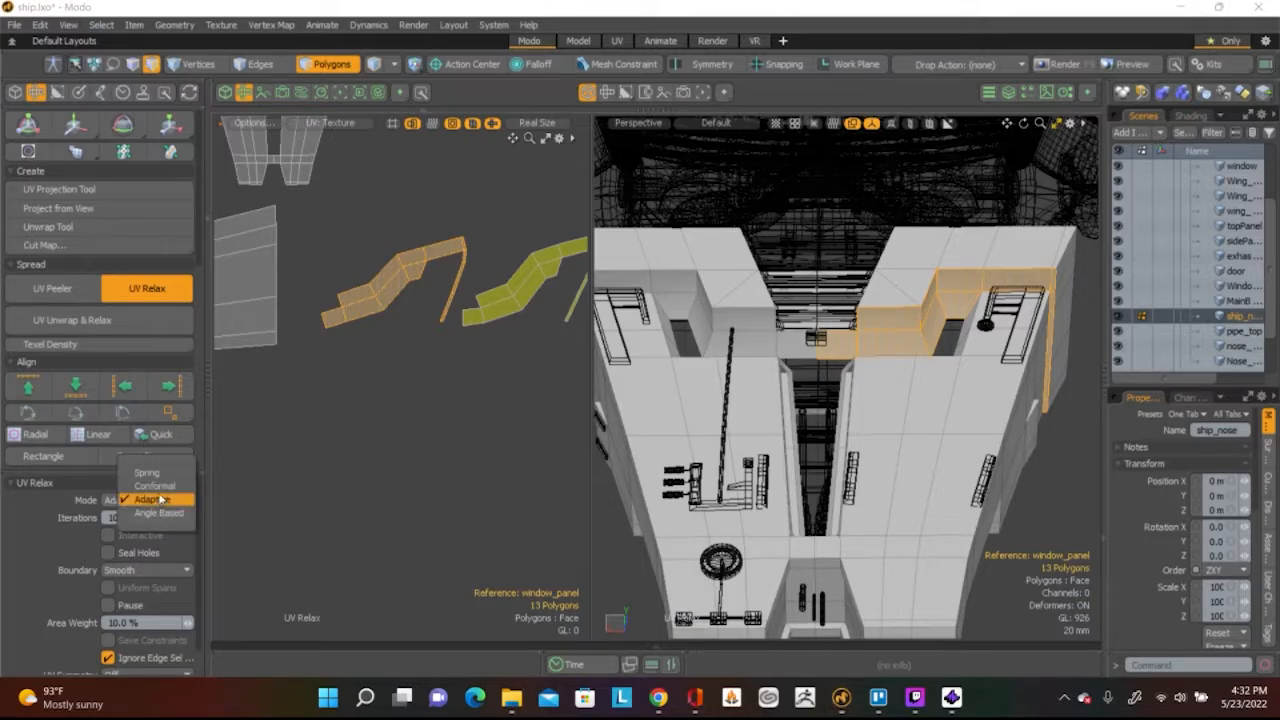
{"action": "left_click", "coordinate": [155, 486]}
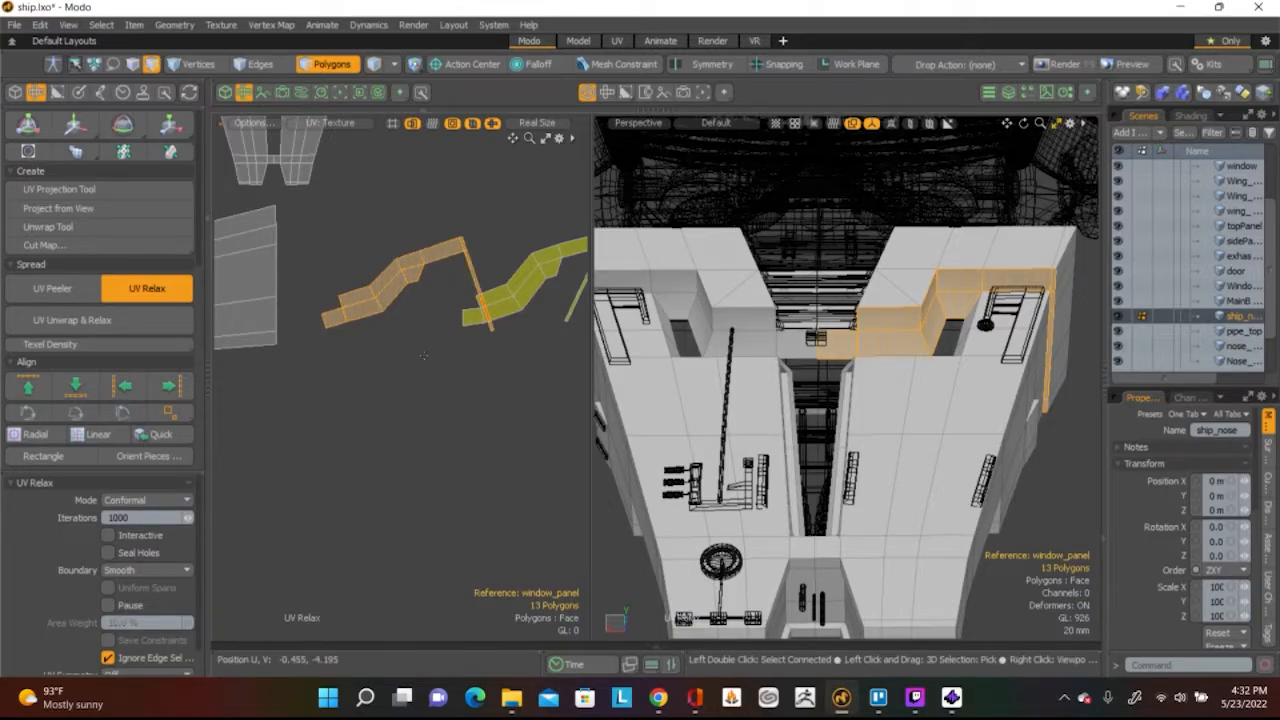
Rotate the relaxed half island by -18.5° so its long thin strip stands vertical
{"action": "key", "text": "w"}
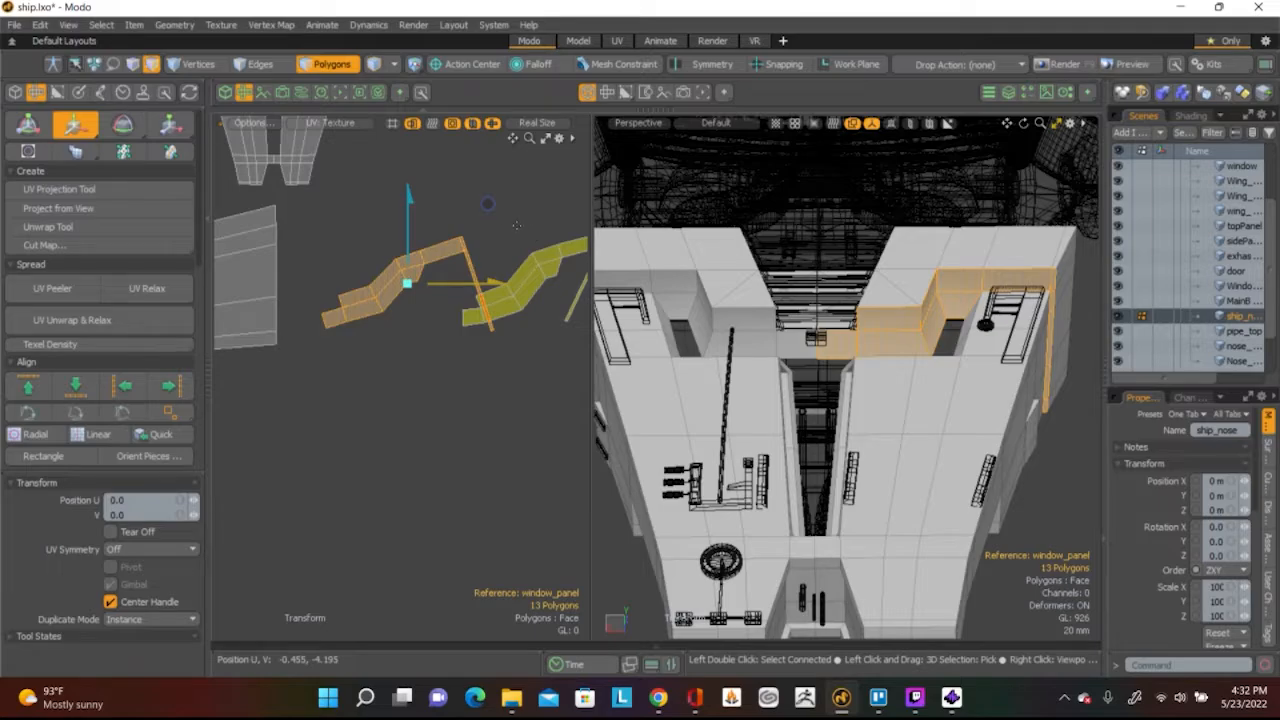
{"action": "key", "text": "e"}
{"action": "left_click_drag", "start_coordinate": [478, 212], "coordinate": [510, 225]}
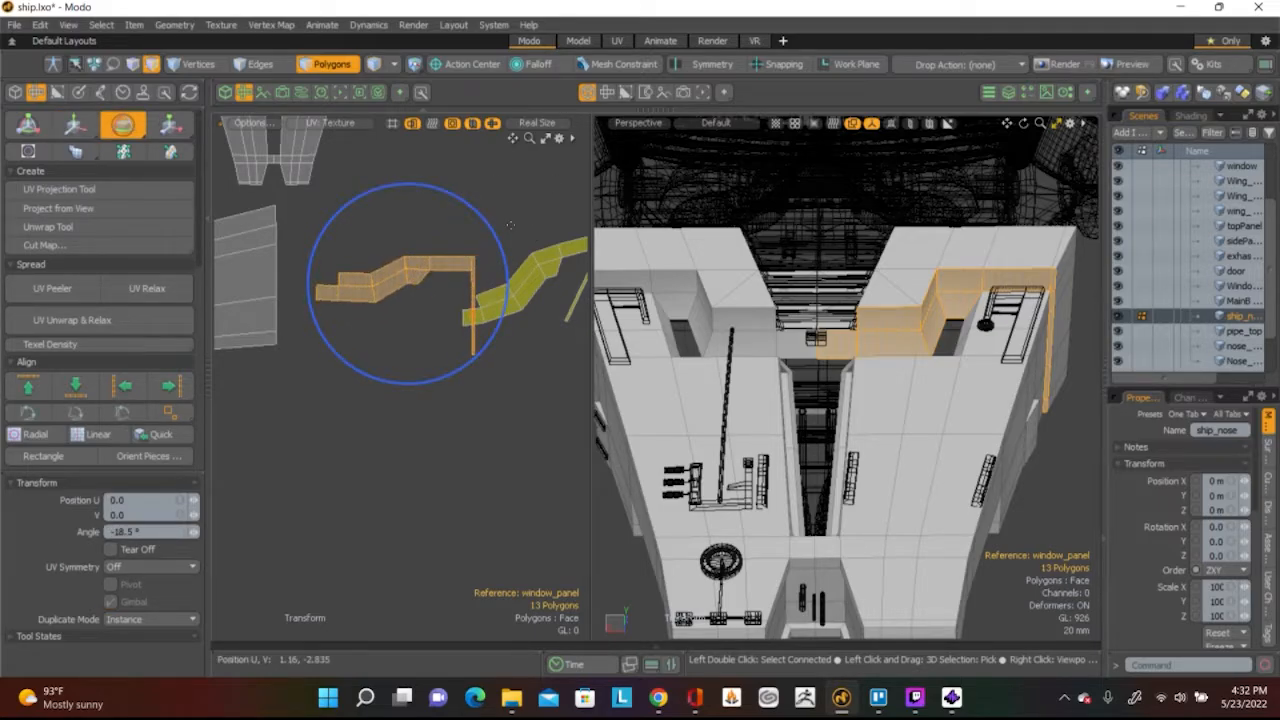
{"action": "key", "text": "q"}
{"action": "scroll", "coordinate": [483, 210], "scroll_direction": "down", "scroll_amount": 2}
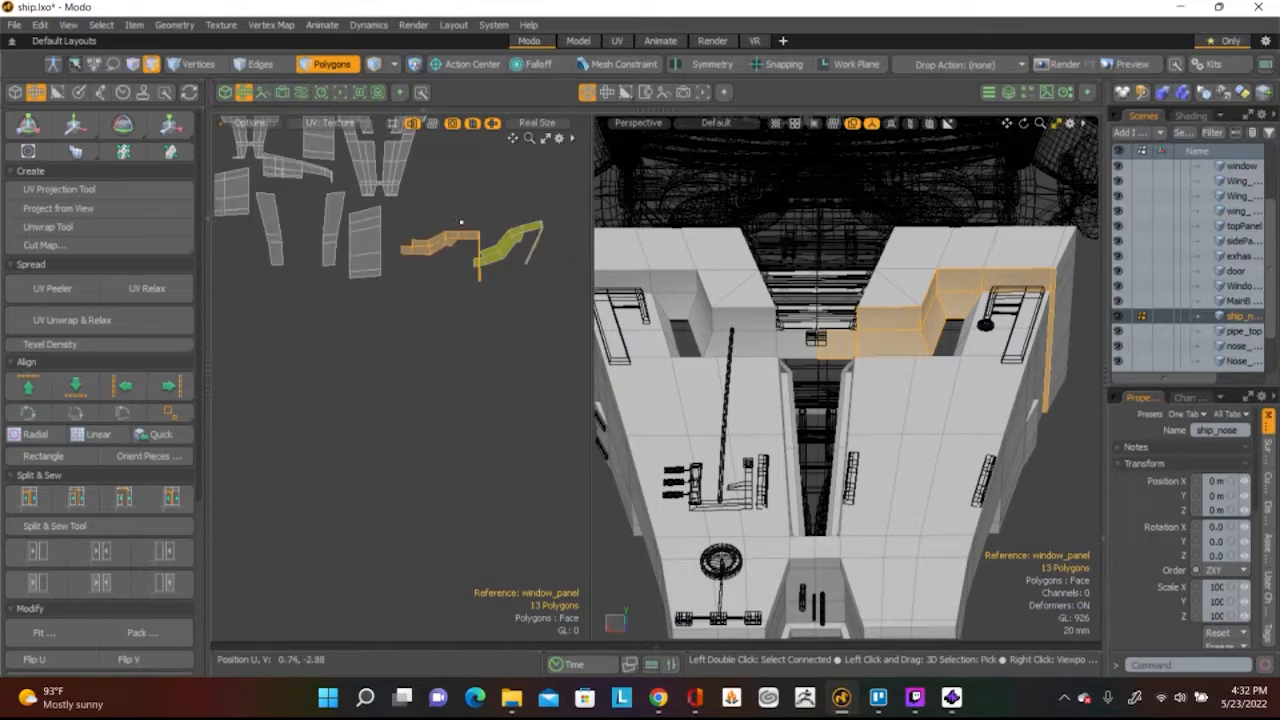
Move the rotated half island below the other nose islands, clear of its matching half, and deselect it
{"action": "key", "text": "w"}
{"action": "left_click_drag", "start_coordinate": [520, 178], "coordinate": [437, 244]}
{"action": "key", "text": "q"}
{"action": "left_click", "coordinate": [431, 271]}
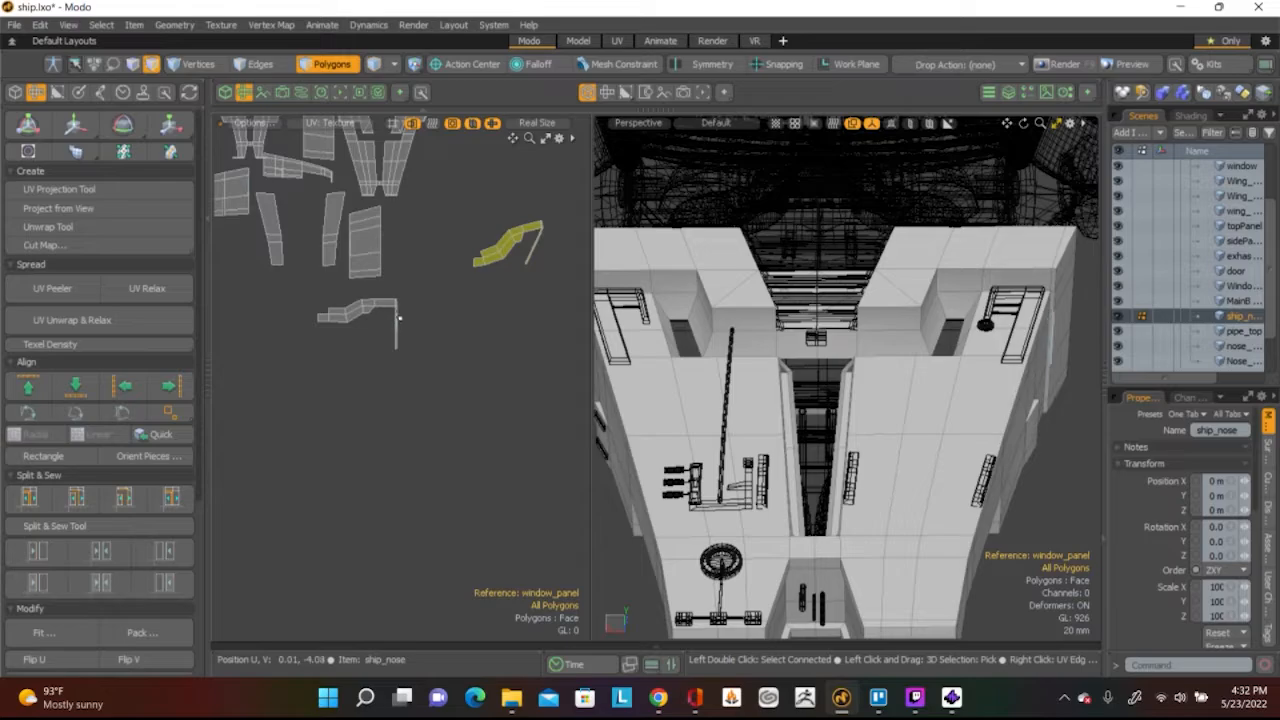
{"action": "scroll", "coordinate": [398, 318], "scroll_direction": "up", "scroll_amount": 3}
{"action": "left_click", "coordinate": [375, 272]}
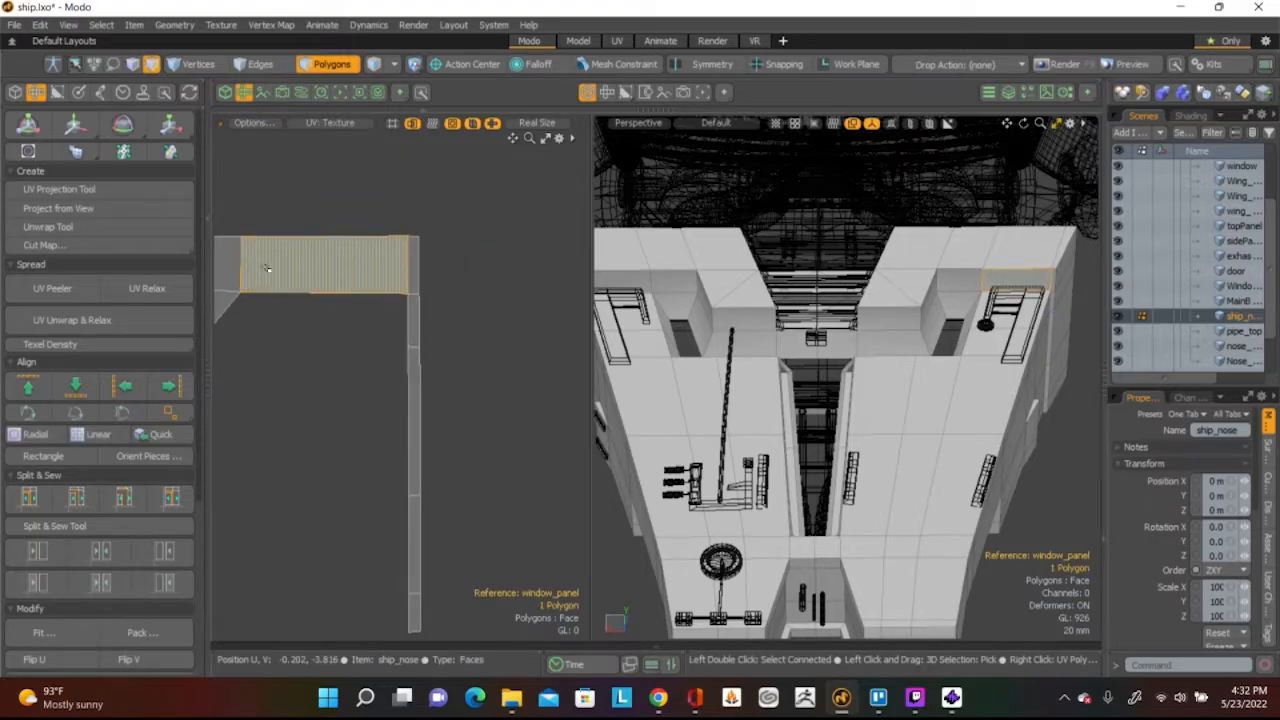
{"action": "left_click", "coordinate": [325, 262], "text": "shift"}
{"action": "left_click", "coordinate": [295, 271], "text": "shift"}
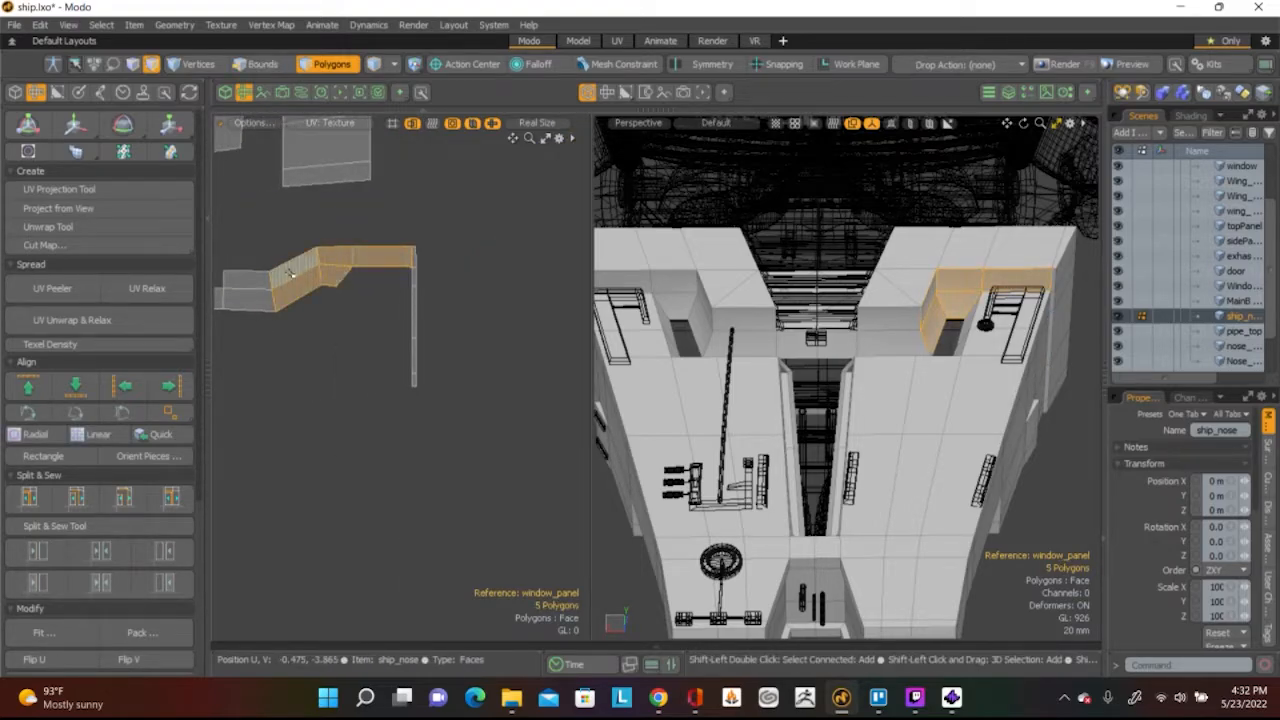
{"action": "left_click", "coordinate": [250, 283], "text": "shift"}
{"action": "left_click", "coordinate": [248, 300], "text": "shift"}
{"action": "left_click_drag", "start_coordinate": [342, 364], "coordinate": [422, 352], "text": "alt+shift"}
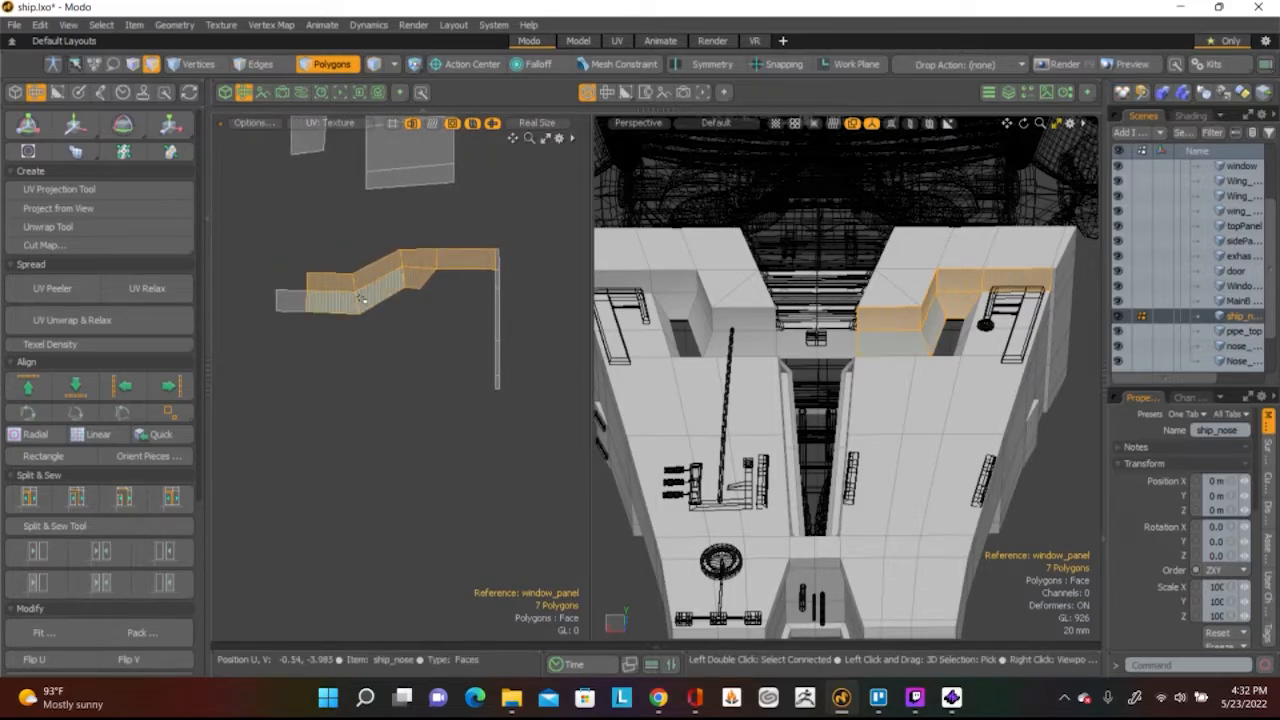
{"action": "scroll", "coordinate": [360, 297], "scroll_direction": "up", "scroll_amount": 5}
{"action": "left_click_drag", "start_coordinate": [394, 334], "coordinate": [494, 377], "text": "alt+shift"}
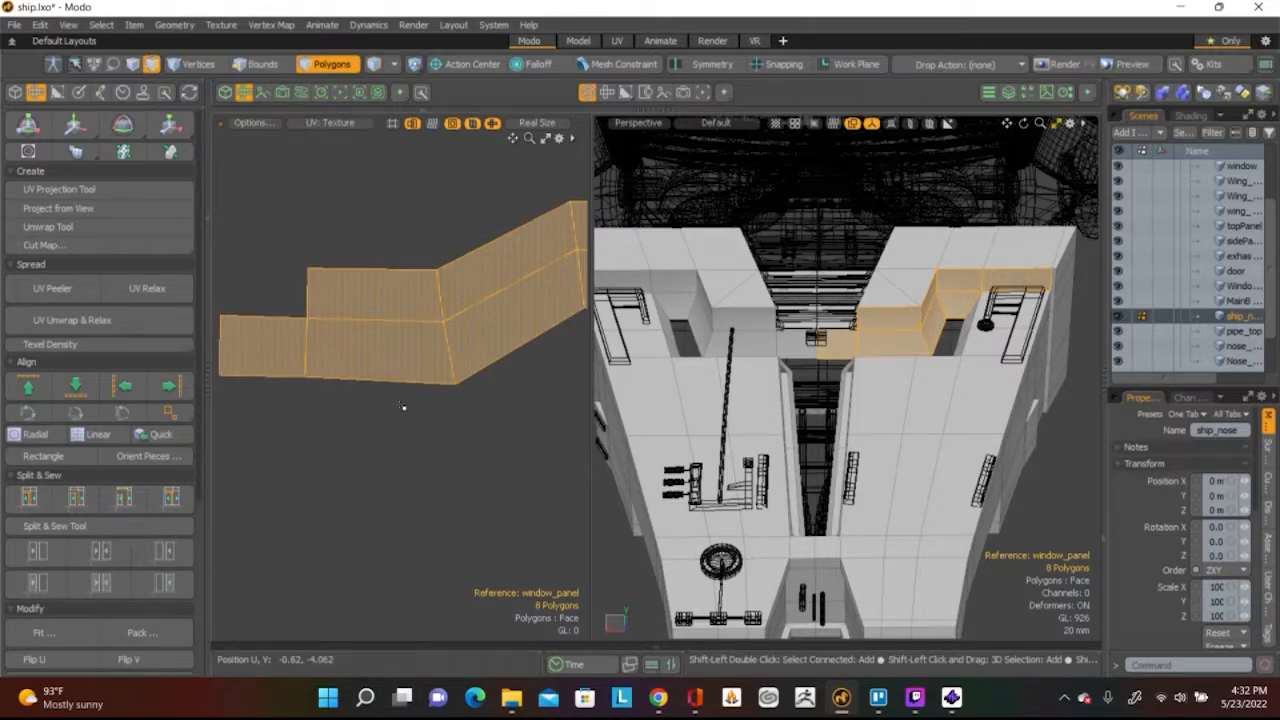
{"action": "left_click", "coordinate": [457, 427]}
{"action": "scroll", "coordinate": [457, 407], "scroll_direction": "down", "scroll_amount": 2}
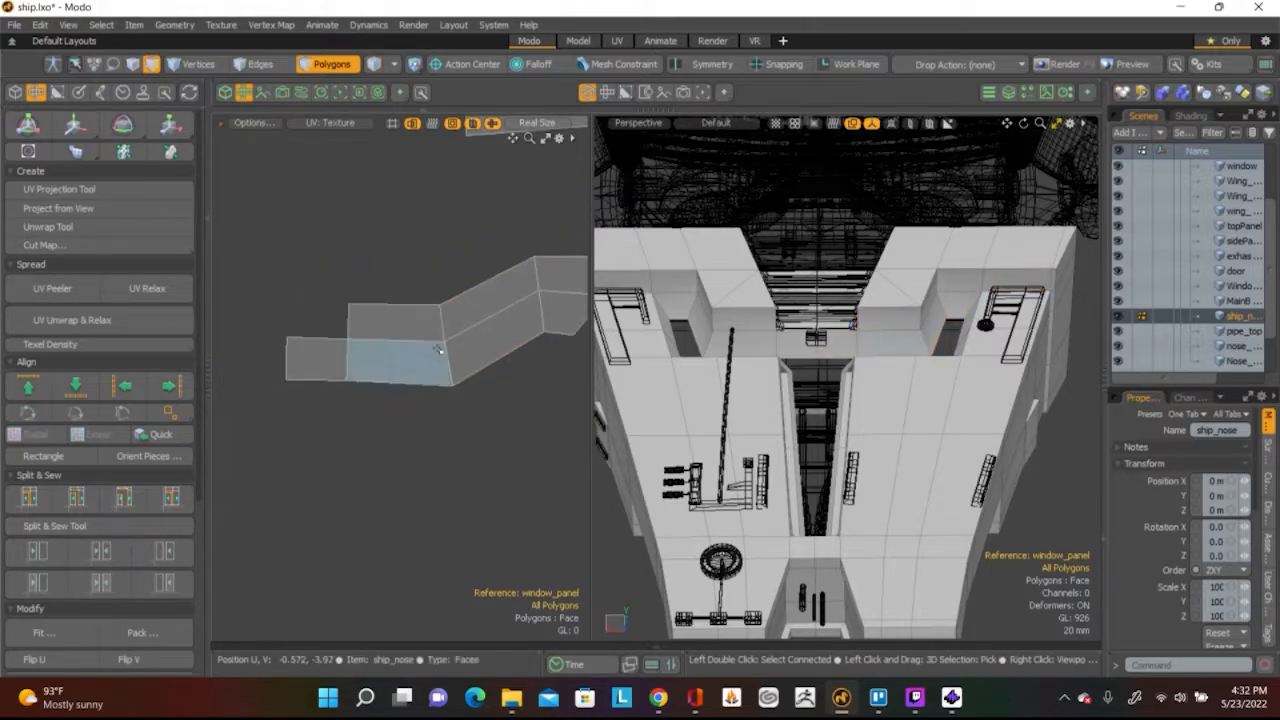
{"action": "key", "text": "2"}
{"action": "left_click", "coordinate": [443, 333]}
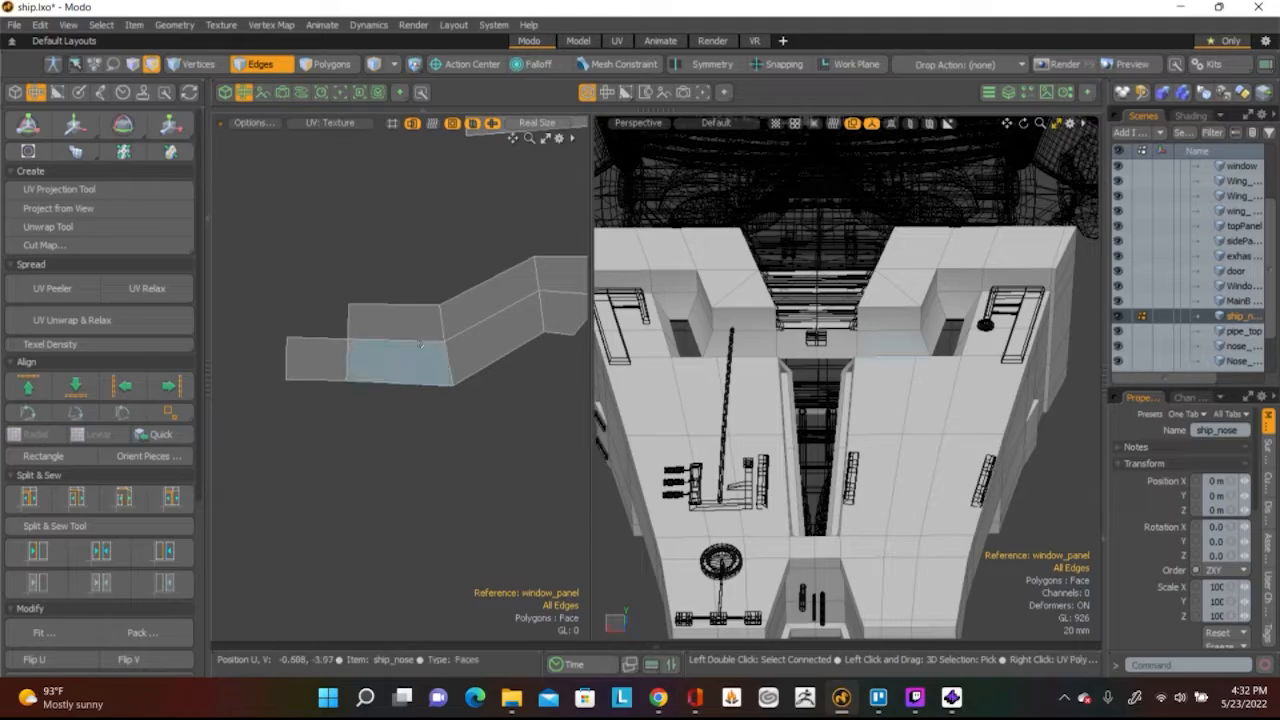
Move the three end faces of the relaxed recess wall island up 0.104 in V, level with the faces beyond the slanted section
{"action": "key", "text": "3"}
{"action": "left_click", "coordinate": [395, 330], "text": "shift"}
{"action": "left_click", "coordinate": [337, 362], "text": "shift"}
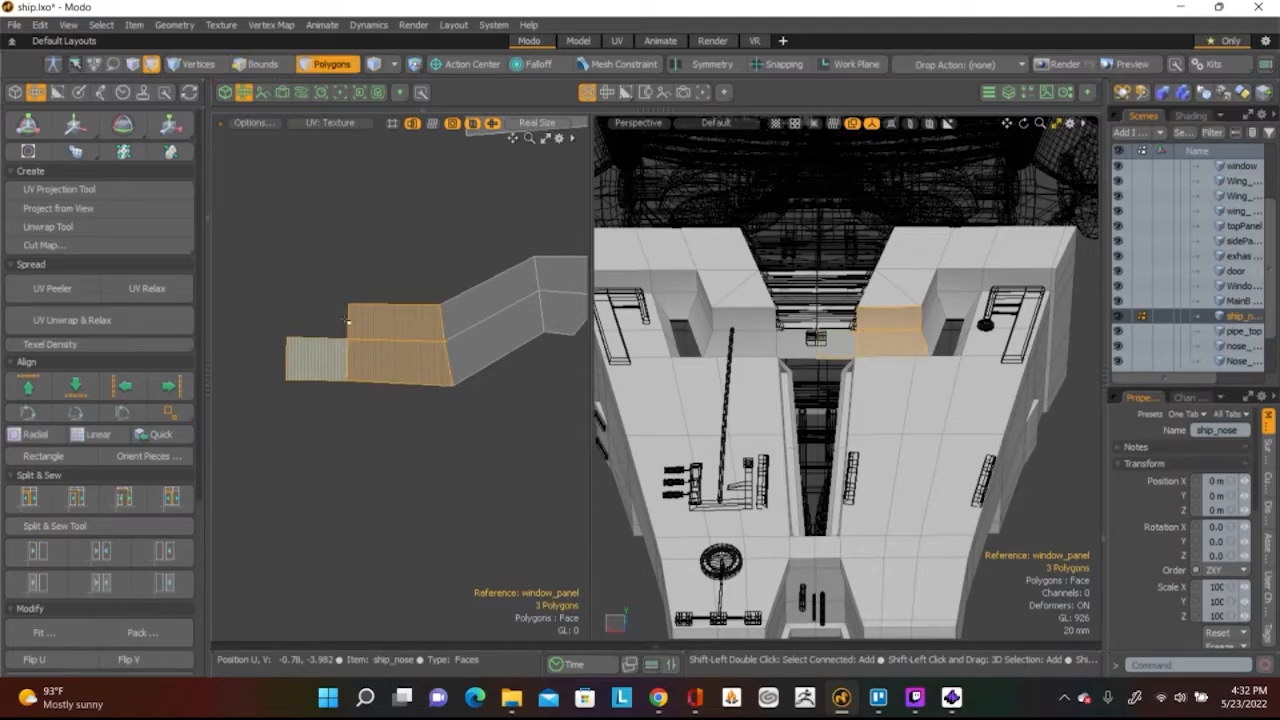
{"action": "key", "text": "y"}
{"action": "left_click_drag", "start_coordinate": [449, 264], "coordinate": [449, 212]}
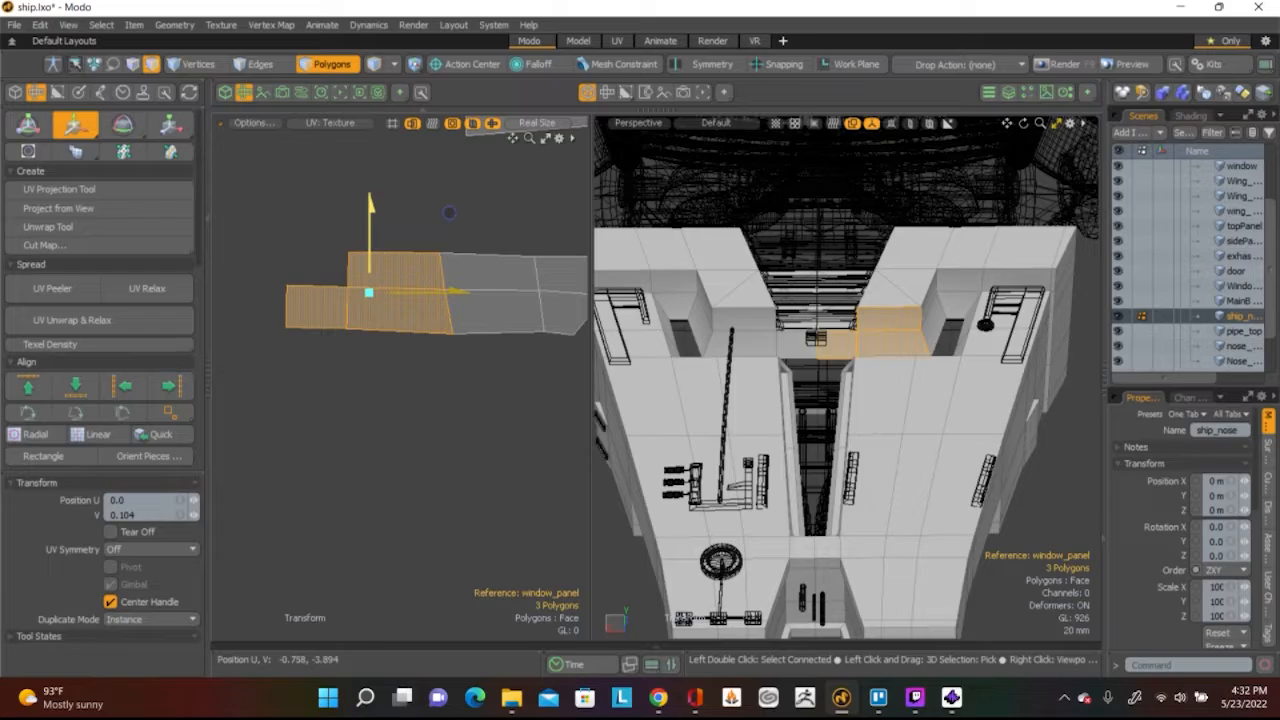
{"action": "key", "text": "space"}
{"action": "left_click", "coordinate": [375, 215]}
Align the two edges between the moved end faces and the adjoining section to their leftmost point, making one vertical line
{"action": "key", "text": "2"}
{"action": "left_click", "coordinate": [449, 316]}
{"action": "left_click", "coordinate": [450, 320], "text": "shift"}
{"action": "left_click", "coordinate": [124, 387]}
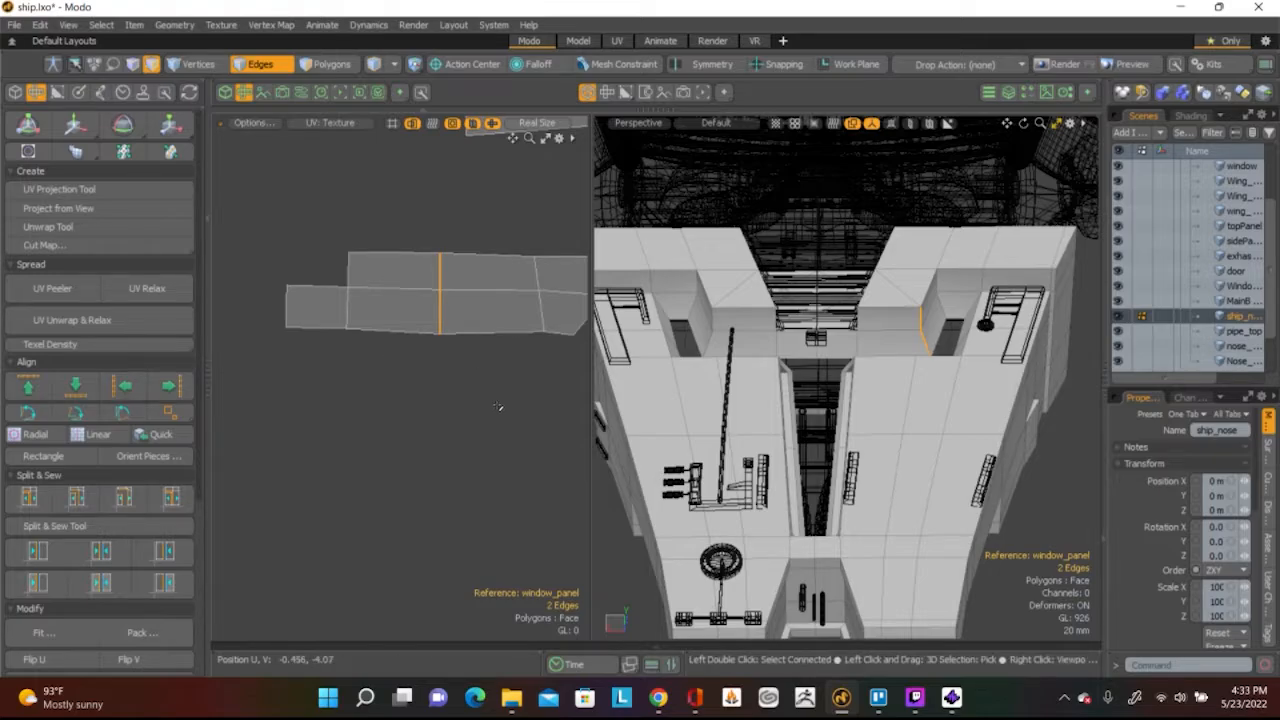
Try relaxing the whole straightened island in Conformal mode, undo the relax and deselect the island
{"action": "key", "text": "3"}
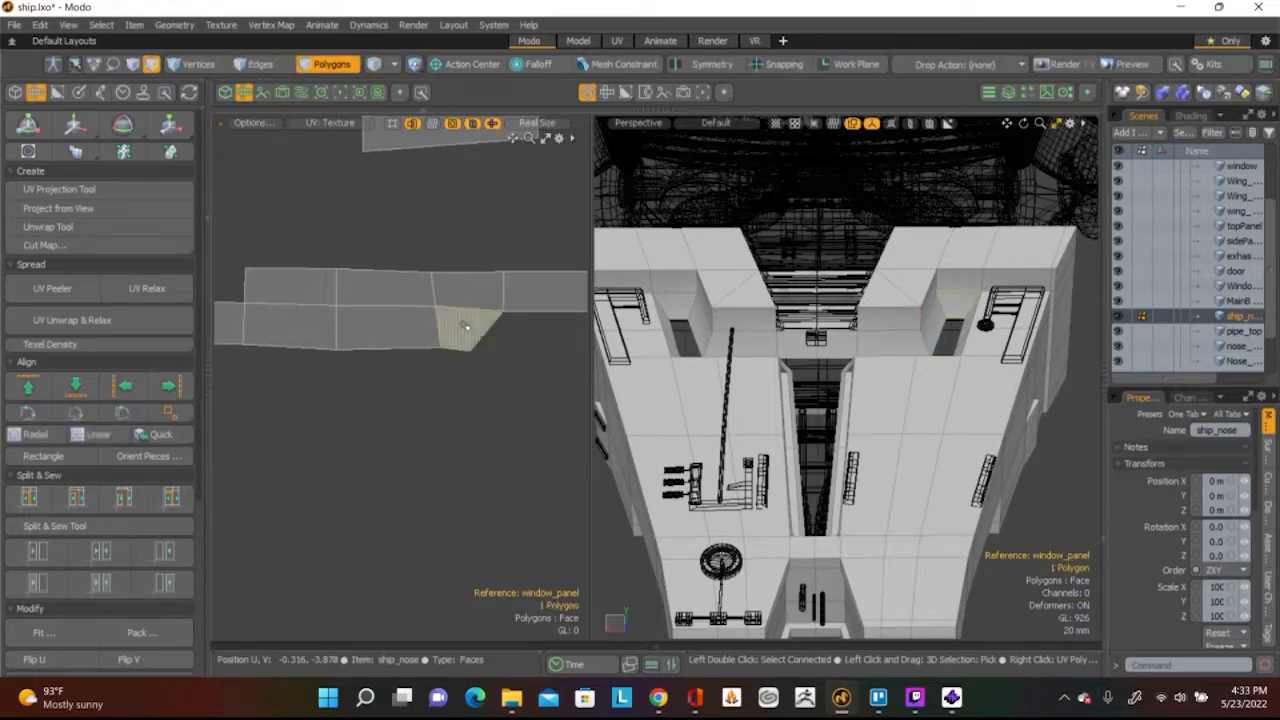
{"action": "double_click", "coordinate": [457, 323]}
{"action": "left_click", "coordinate": [147, 288]}
{"action": "left_click", "coordinate": [491, 365]}
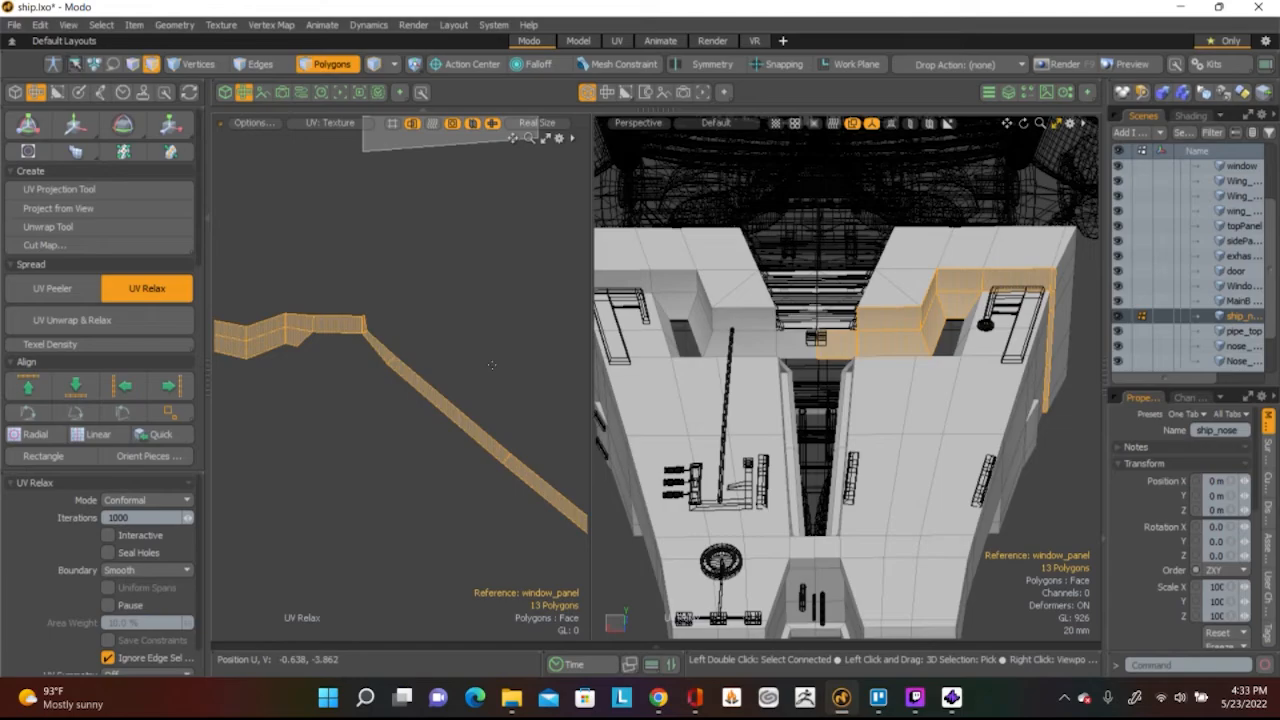
{"action": "key", "text": "ctrl+z"}
{"action": "key", "text": "ctrl+z"}
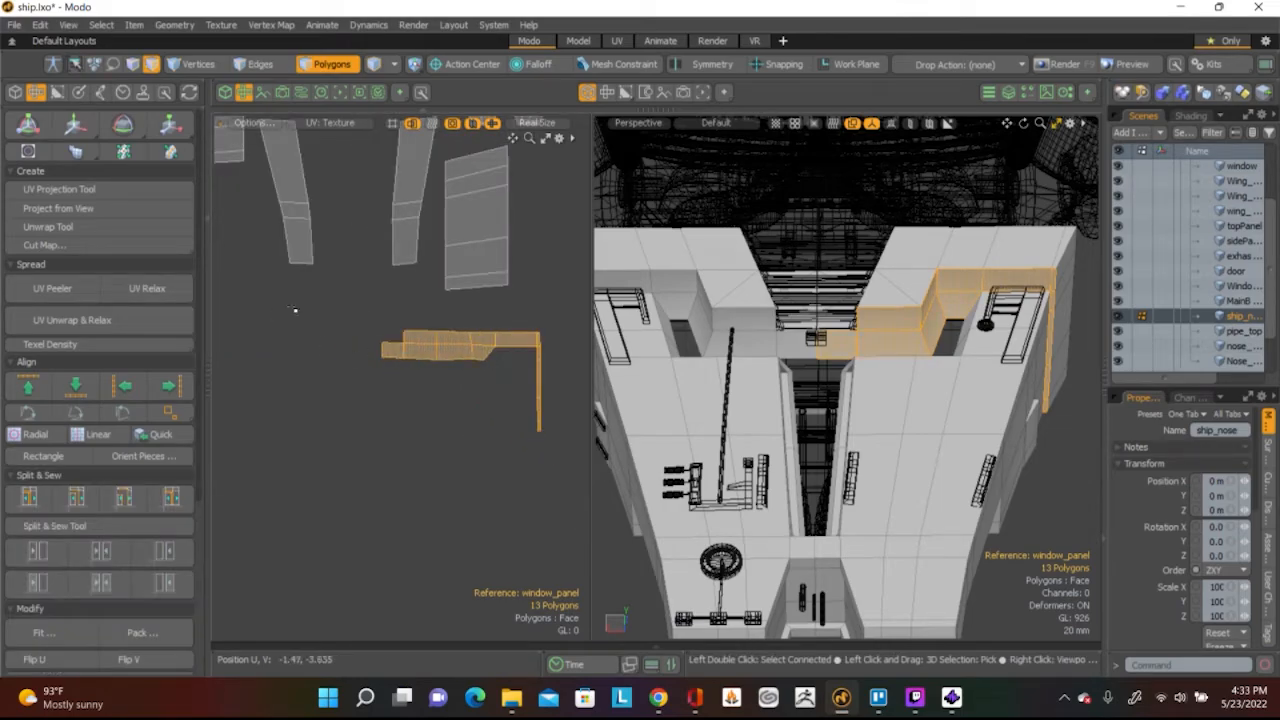
{"action": "left_click", "coordinate": [412, 318]}
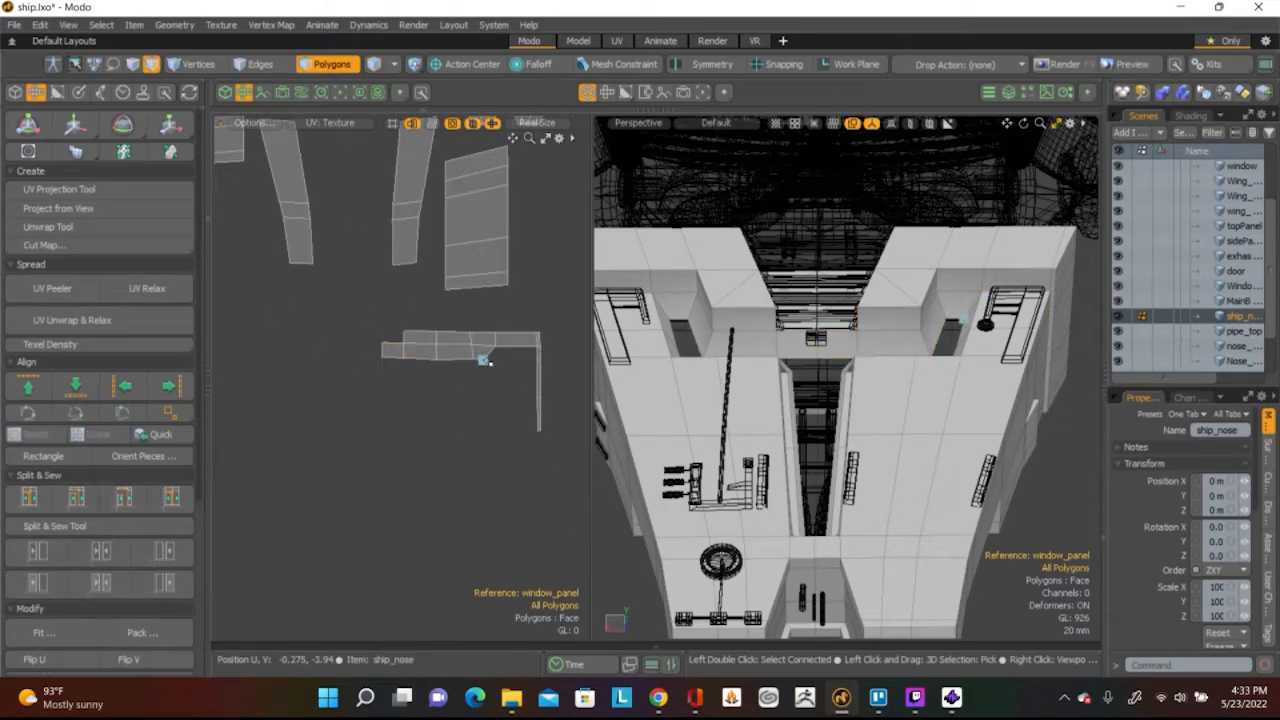
Flip the other half of the recess wall island, still lying apart from the layout, in the U direction
{"action": "scroll", "coordinate": [525, 347], "scroll_direction": "up", "scroll_amount": 3}
{"action": "scroll", "coordinate": [434, 314], "scroll_direction": "down", "scroll_amount": 7}
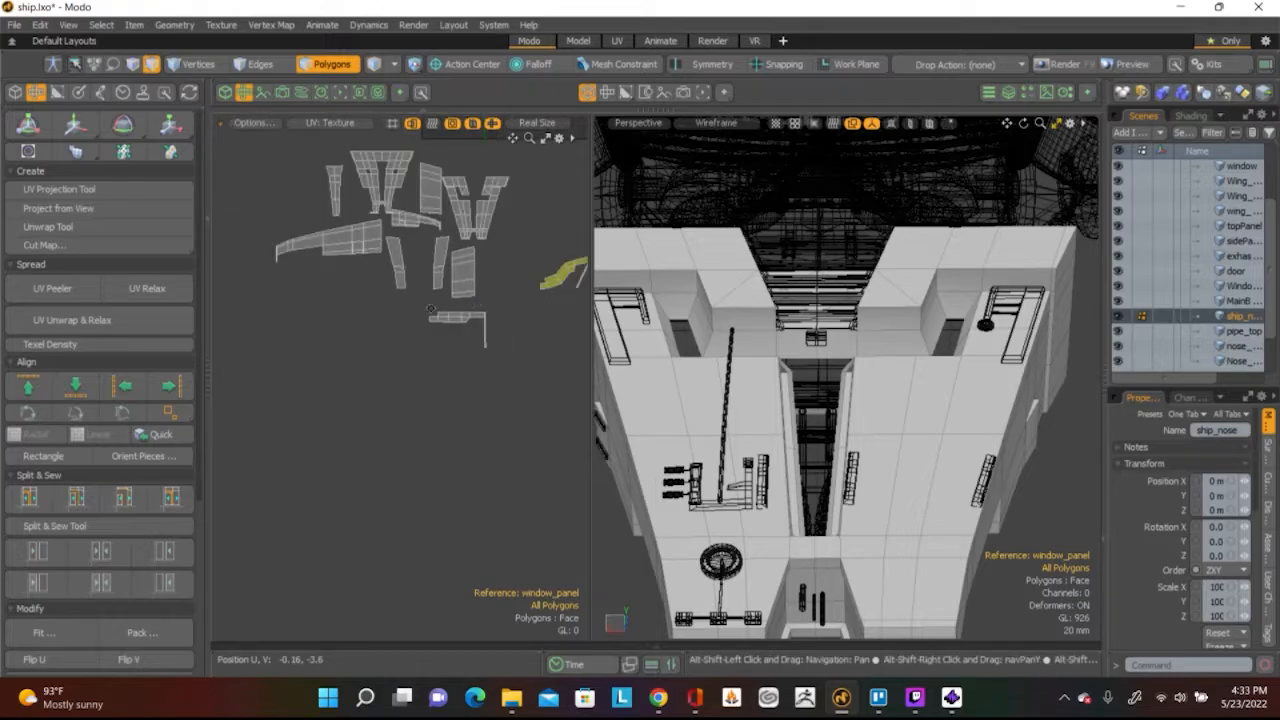
{"action": "scroll", "coordinate": [434, 288], "scroll_direction": "up", "scroll_amount": 6}
{"action": "double_click", "coordinate": [460, 318]}
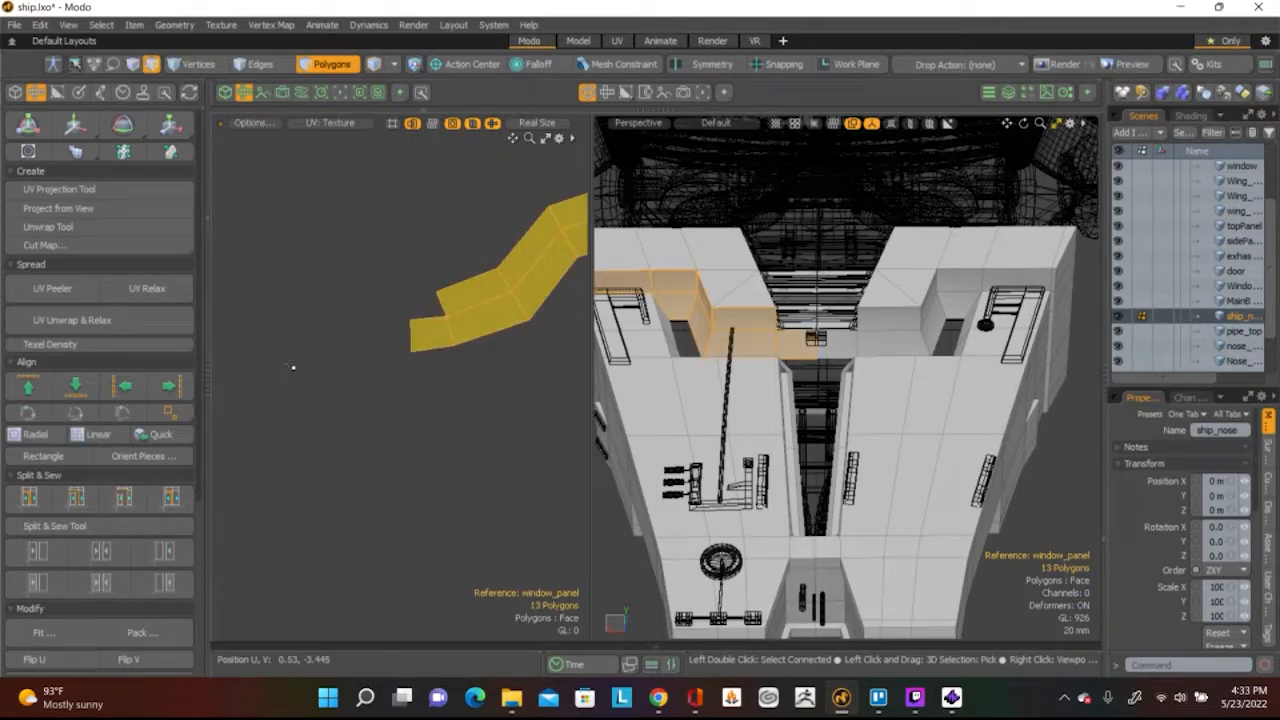
{"action": "scroll", "coordinate": [300, 368], "scroll_direction": "down", "scroll_amount": 6}
{"action": "left_click_drag", "start_coordinate": [321, 369], "coordinate": [463, 354], "text": "alt"}
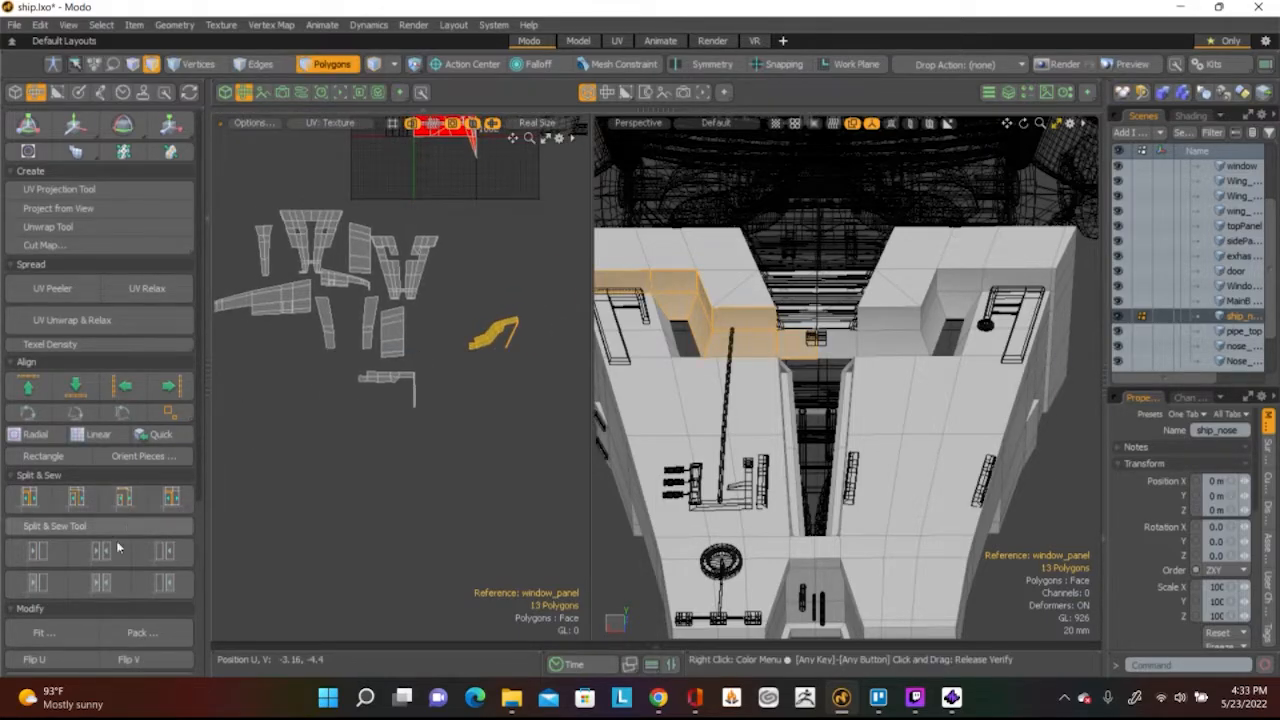
{"action": "scroll", "coordinate": [126, 528], "scroll_direction": "down", "scroll_amount": 1}
{"action": "left_click", "coordinate": [57, 609]}
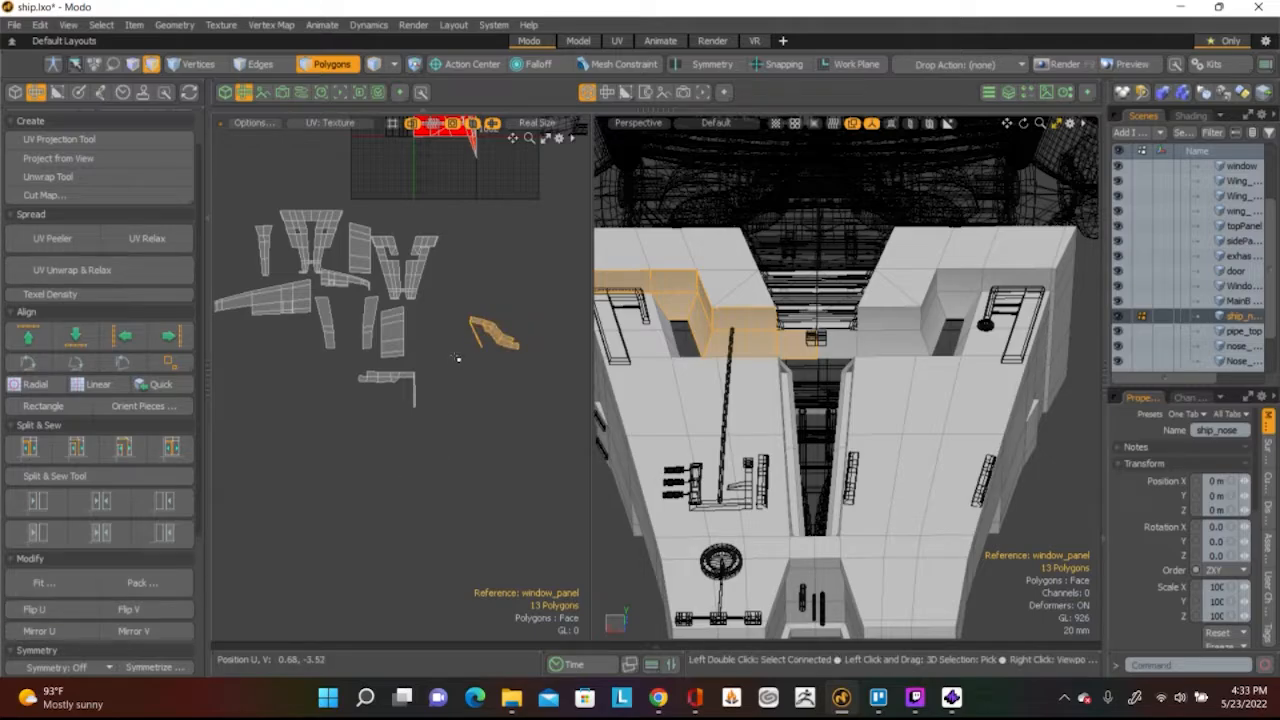
Move the flipped half island by -2.681 in U and -0.62 in V, next to its straightened matching half
{"action": "key", "text": "w"}
{"action": "left_click_drag", "start_coordinate": [576, 257], "coordinate": [413, 294]}
{"action": "scroll", "coordinate": [357, 330], "scroll_direction": "up", "scroll_amount": 3}
{"action": "scroll", "coordinate": [356, 333], "scroll_direction": "up", "scroll_amount": 4}
{"action": "scroll", "coordinate": [356, 333], "scroll_direction": "down", "scroll_amount": 5}
{"action": "left_click_drag", "start_coordinate": [305, 415], "coordinate": [398, 357], "text": "alt"}
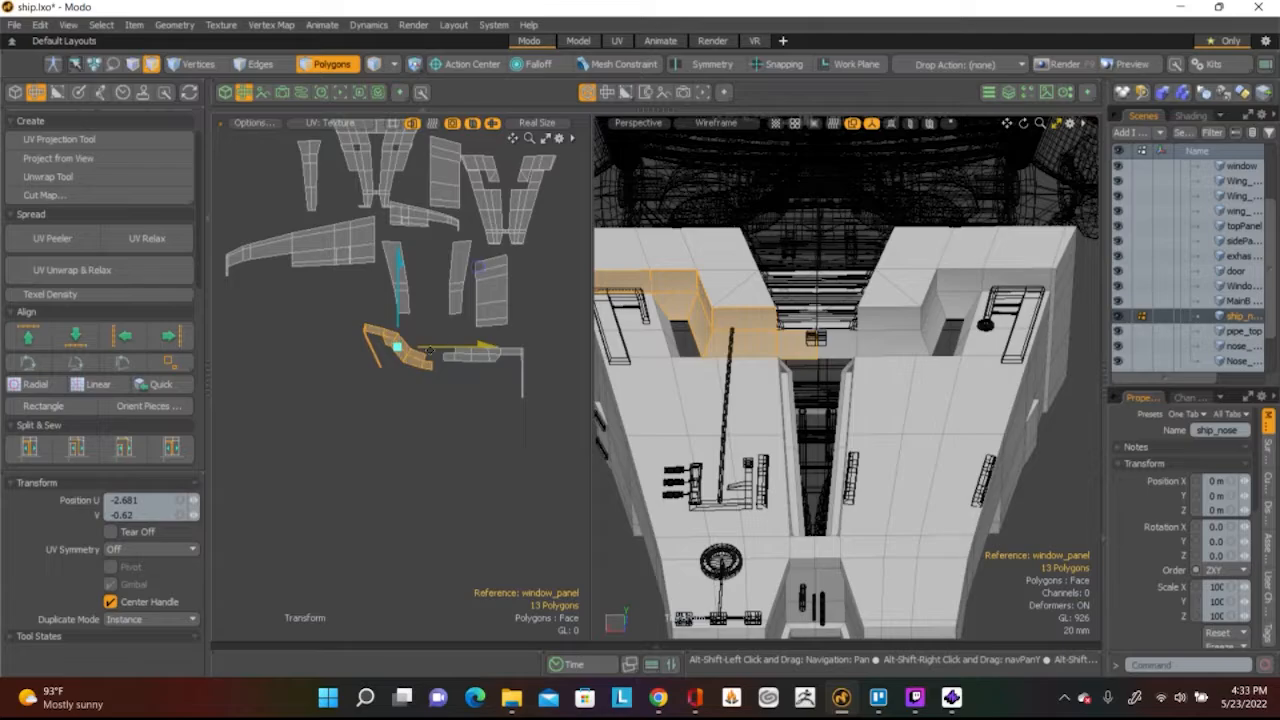
Relax the flipped half island in Conformal mode and rotate it until its long thin strip stands vertical
{"action": "scroll", "coordinate": [398, 357], "scroll_direction": "up", "scroll_amount": 5}
{"action": "scroll", "coordinate": [365, 345], "scroll_direction": "down", "scroll_amount": 2}
{"action": "left_click", "coordinate": [150, 240]}
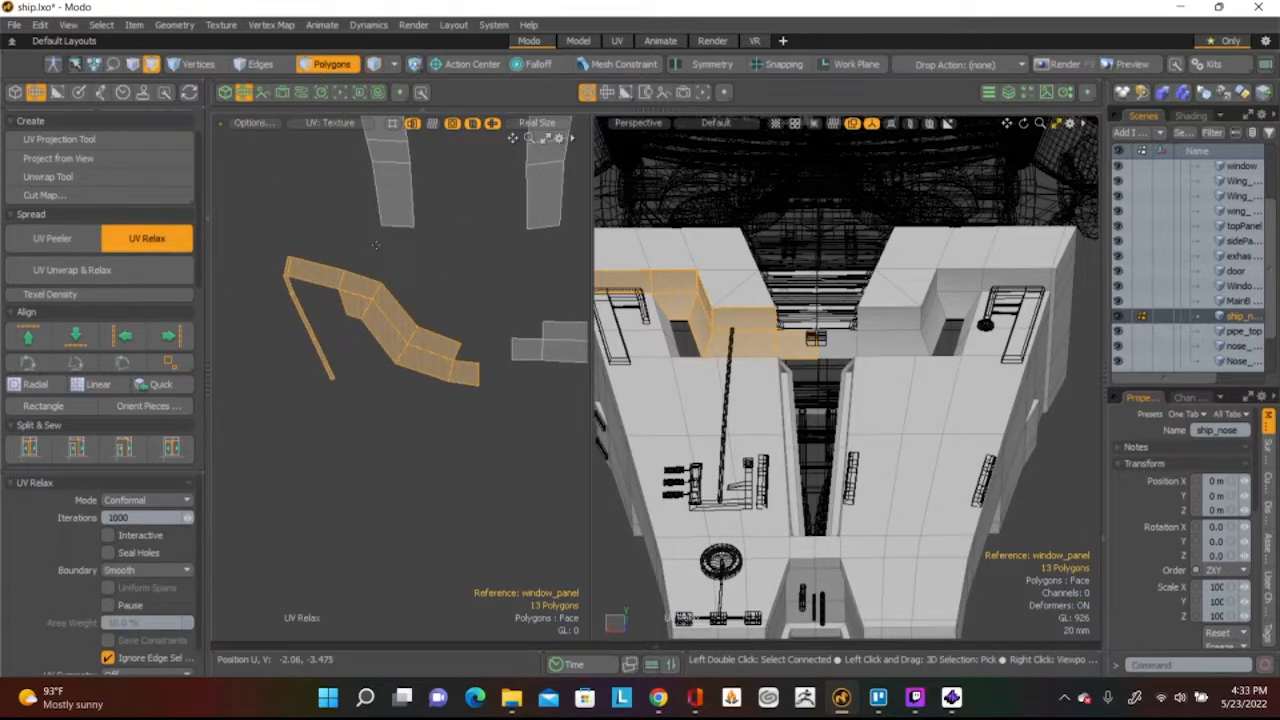
{"action": "key", "text": "e"}
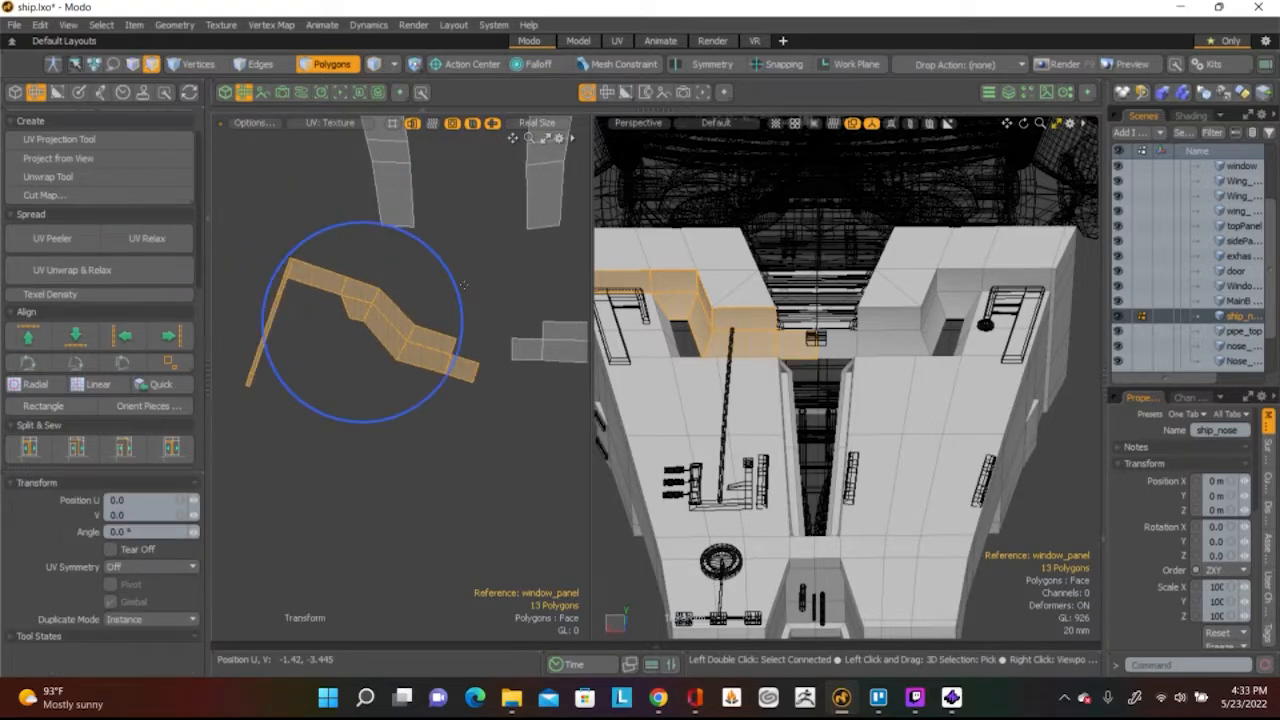
{"action": "mouse_move", "coordinate": [462, 290]}
{"action": "left_mouse_down"}
{"action": "mouse_move", "coordinate": [434, 258]}
{"action": "mouse_move", "coordinate": [477, 286]}
{"action": "left_mouse_up"}
Shift the rotated half island 0.0766 in U and -0.0611 in V, just clear of its matching half
{"action": "key", "text": "w"}
{"action": "scroll", "coordinate": [477, 285], "scroll_direction": "down", "scroll_amount": 3}
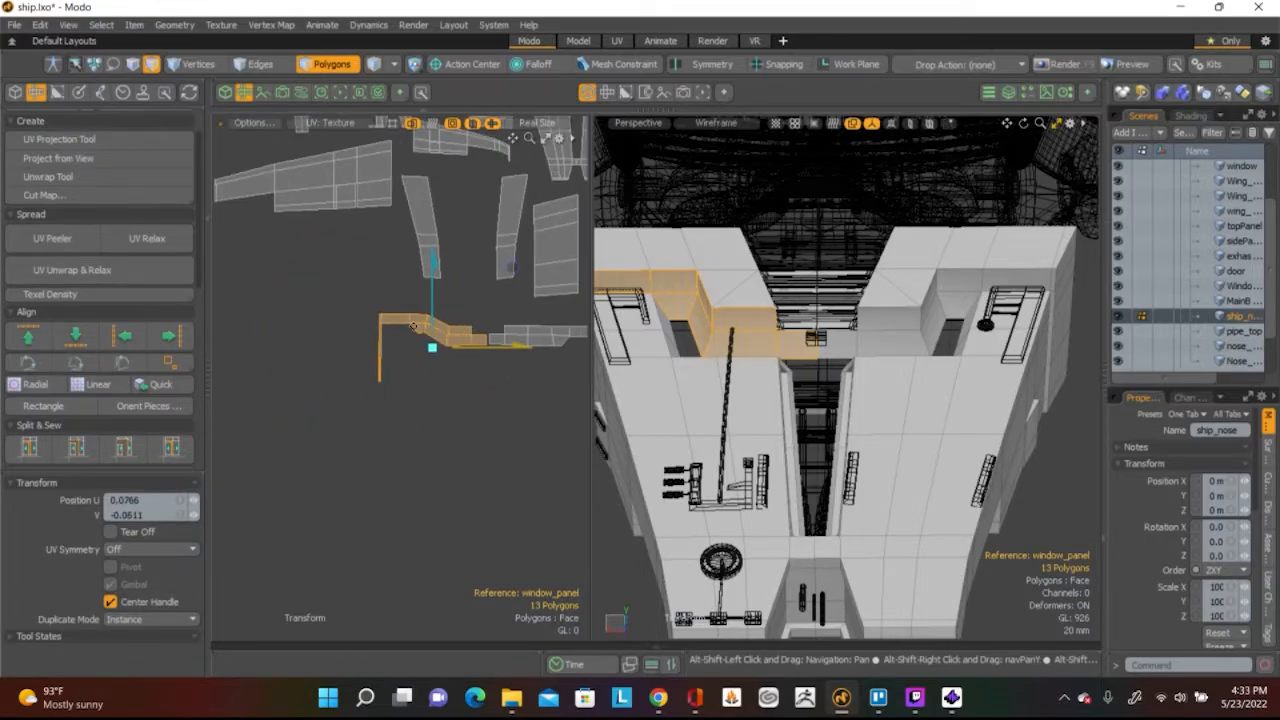
{"action": "key", "text": "q"}
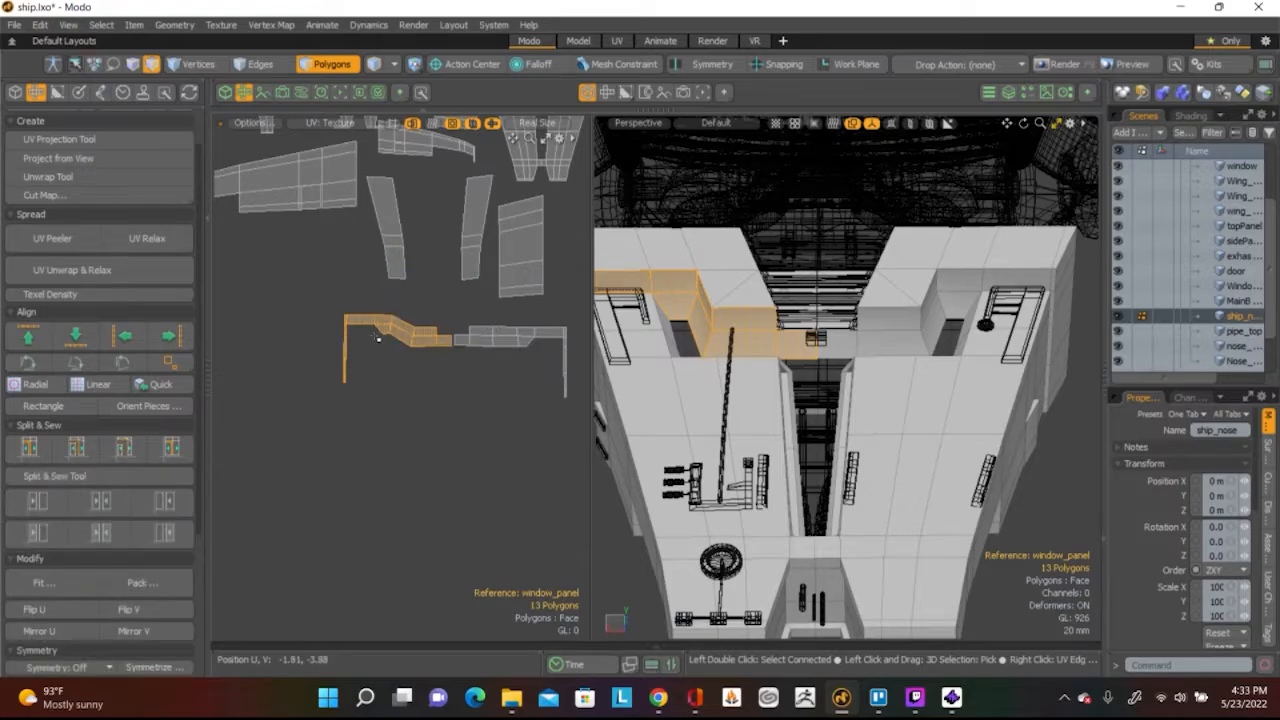
{"action": "scroll", "coordinate": [385, 329], "scroll_direction": "up", "scroll_amount": 5}
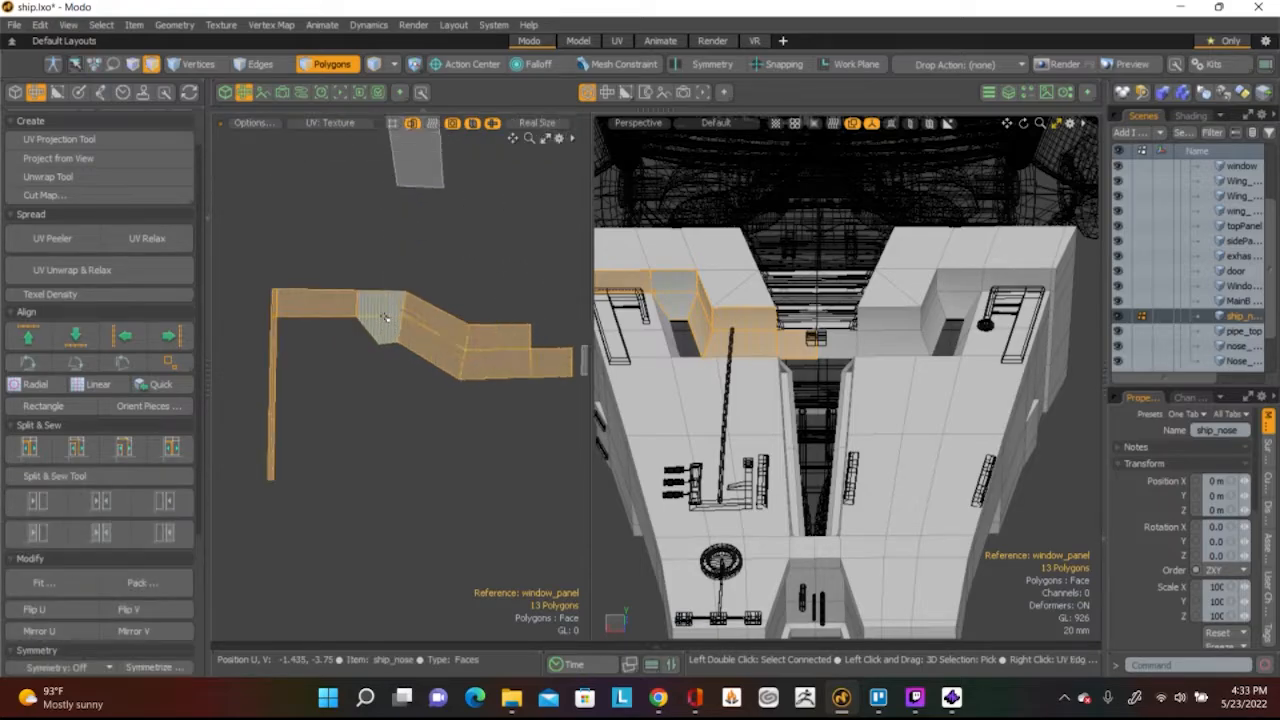
{"action": "left_click", "coordinate": [325, 249]}
{"action": "mouse_move", "coordinate": [489, 362]}
{"action": "right_mouse_down"}
{"action": "mouse_move", "coordinate": [257, 523]}
{"action": "mouse_move", "coordinate": [229, 257]}
{"action": "mouse_move", "coordinate": [410, 265]}
{"action": "right_mouse_up"}
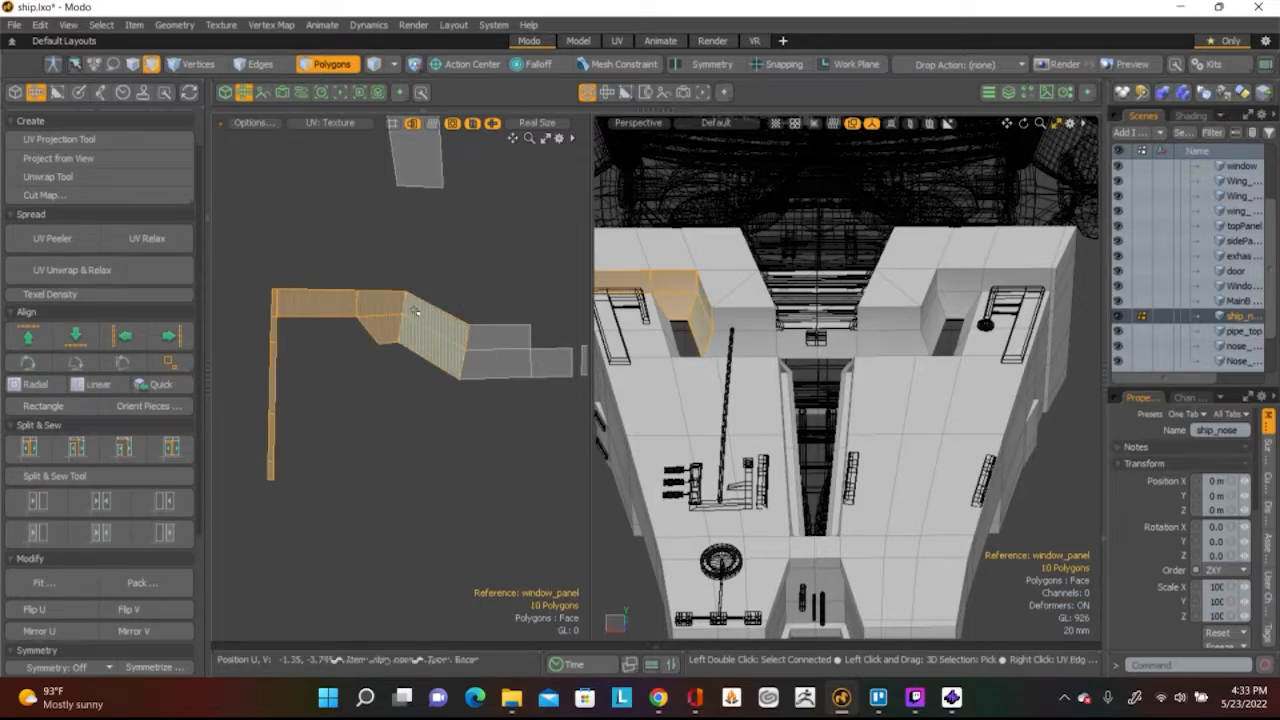
{"action": "key", "text": "w"}
{"action": "left_click_drag", "start_coordinate": [369, 318], "coordinate": [403, 330]}
{"action": "left_click_drag", "start_coordinate": [453, 244], "coordinate": [455, 248]}
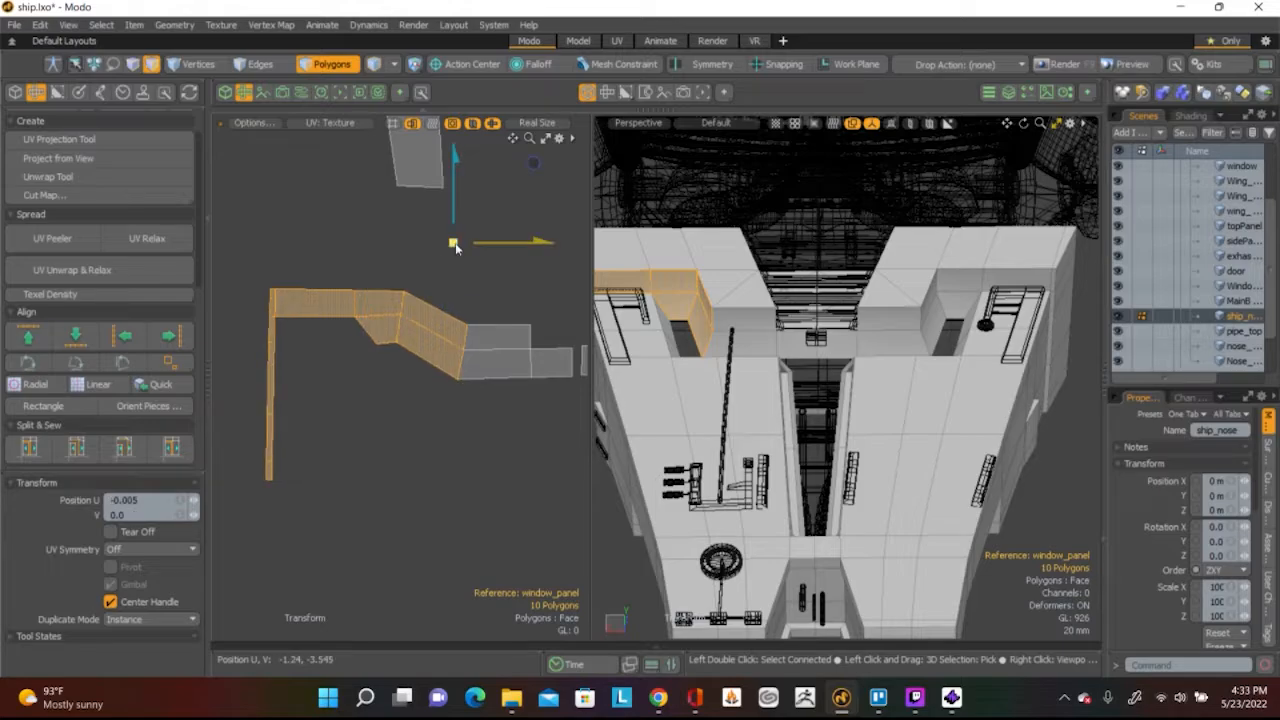
{"action": "key", "text": "space"}
{"action": "left_click", "coordinate": [505, 300]}
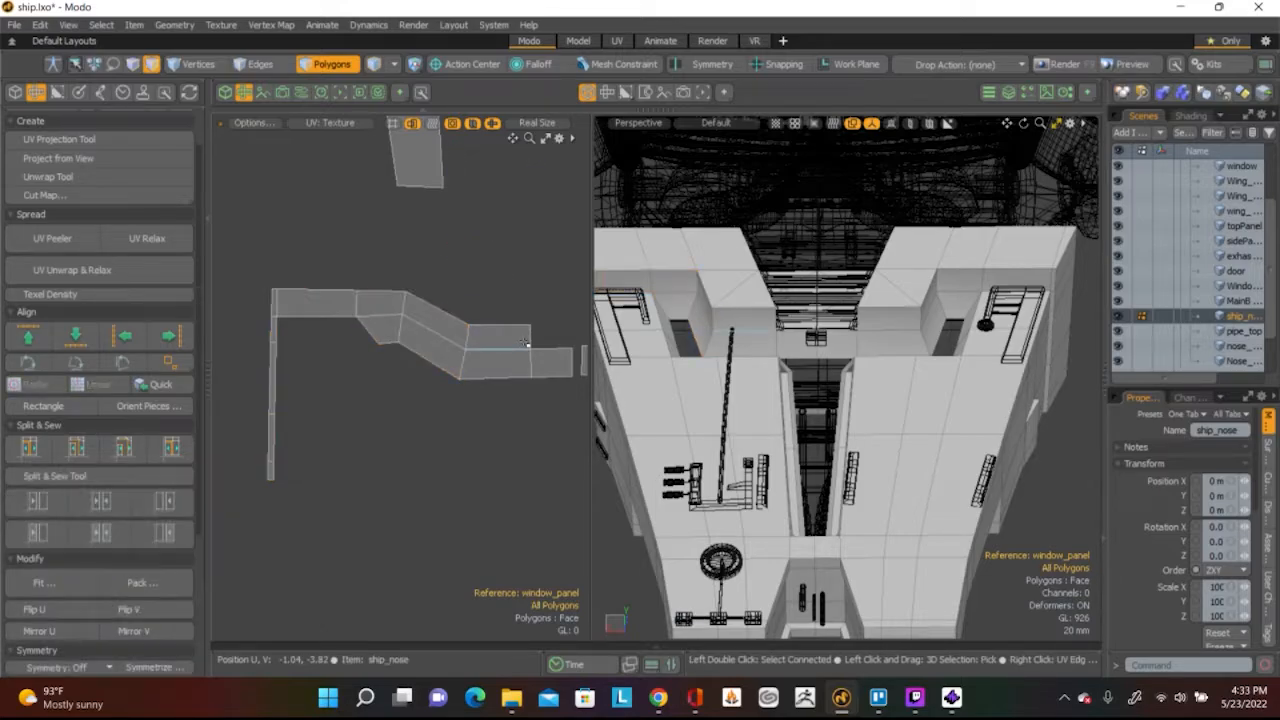
Move the three inner end faces of the second half island up in V, level with the faces beyond its slanted section
{"action": "middle_click_drag", "start_coordinate": [509, 431], "coordinate": [409, 426]}
{"action": "left_click", "coordinate": [395, 357]}
{"action": "left_click", "coordinate": [442, 357], "text": "shift"}
{"action": "left_click", "coordinate": [413, 334], "text": "shift"}
{"action": "key", "text": "w"}
{"action": "left_click_drag", "start_coordinate": [414, 345], "coordinate": [414, 312]}
{"action": "key", "text": "space"}
Align the edge pairs at both ends of the second island's formerly slanted section to their leftmost points, making each one vertical
{"action": "key", "text": "2"}
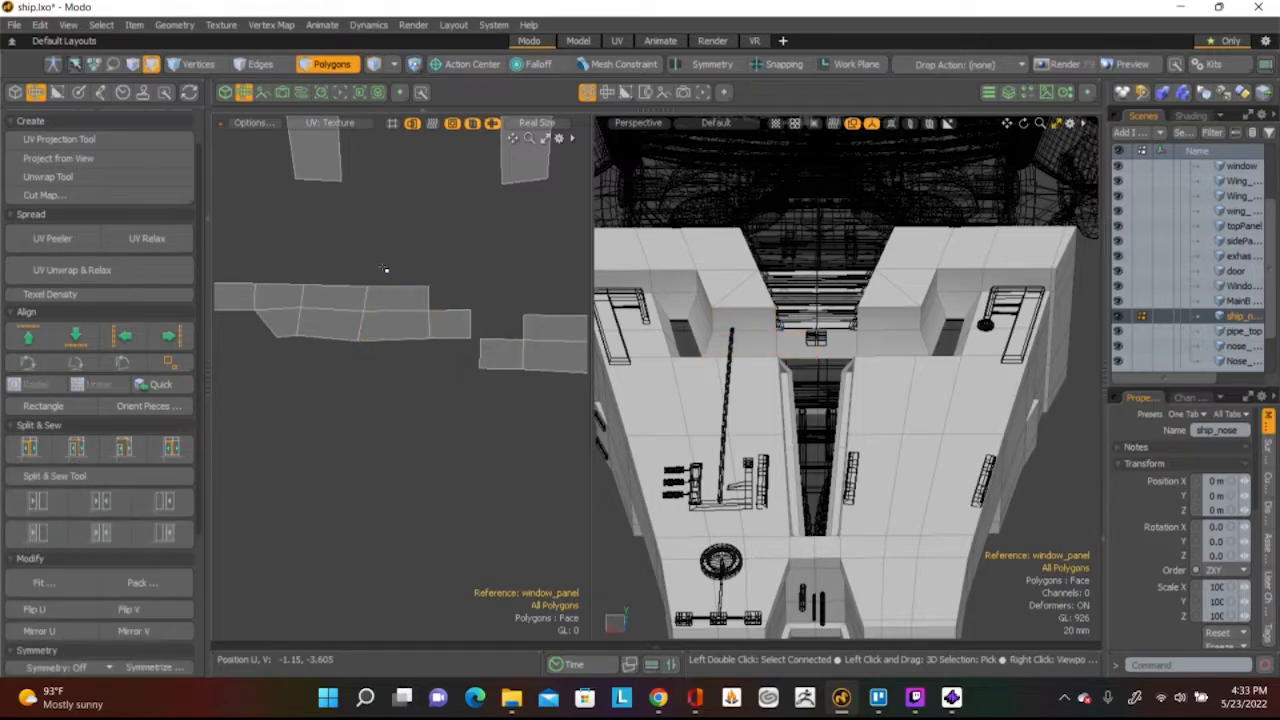
{"action": "left_click", "coordinate": [363, 325]}
{"action": "left_click", "coordinate": [363, 311], "text": "shift"}
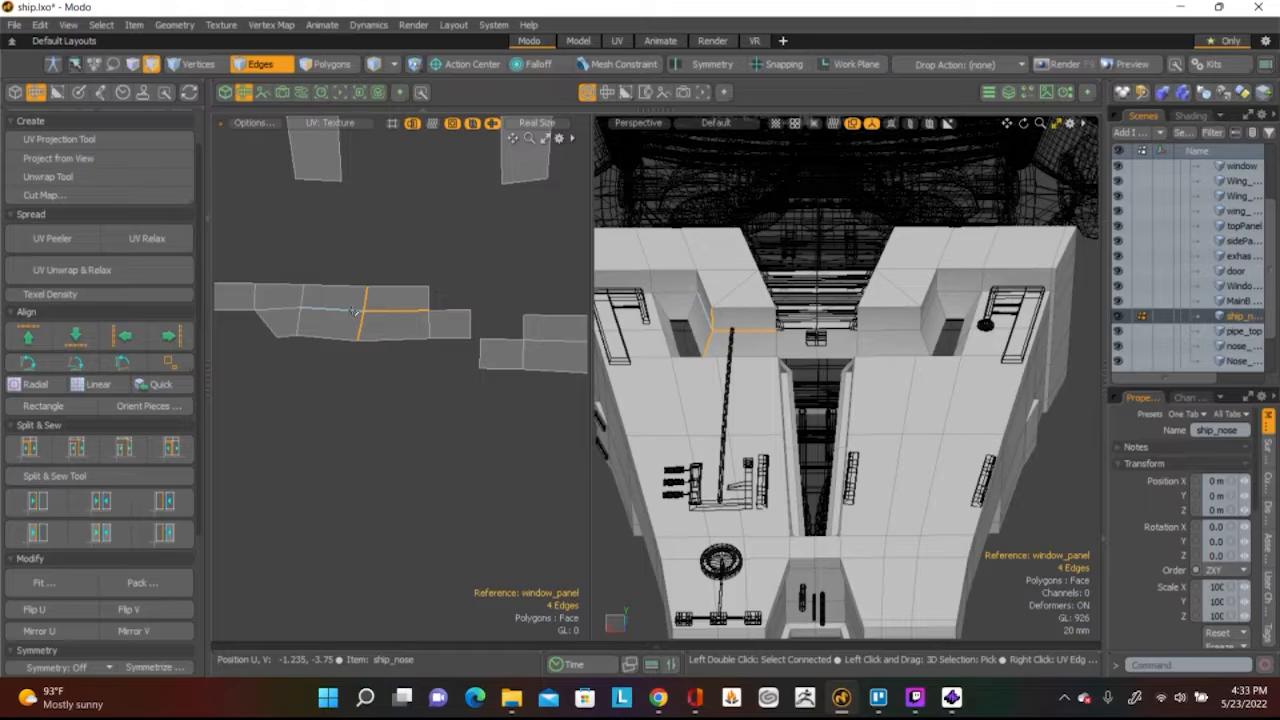
{"action": "left_click", "coordinate": [322, 318]}
{"action": "left_click", "coordinate": [359, 320]}
{"action": "left_click", "coordinate": [117, 338]}
{"action": "left_click", "coordinate": [299, 315]}
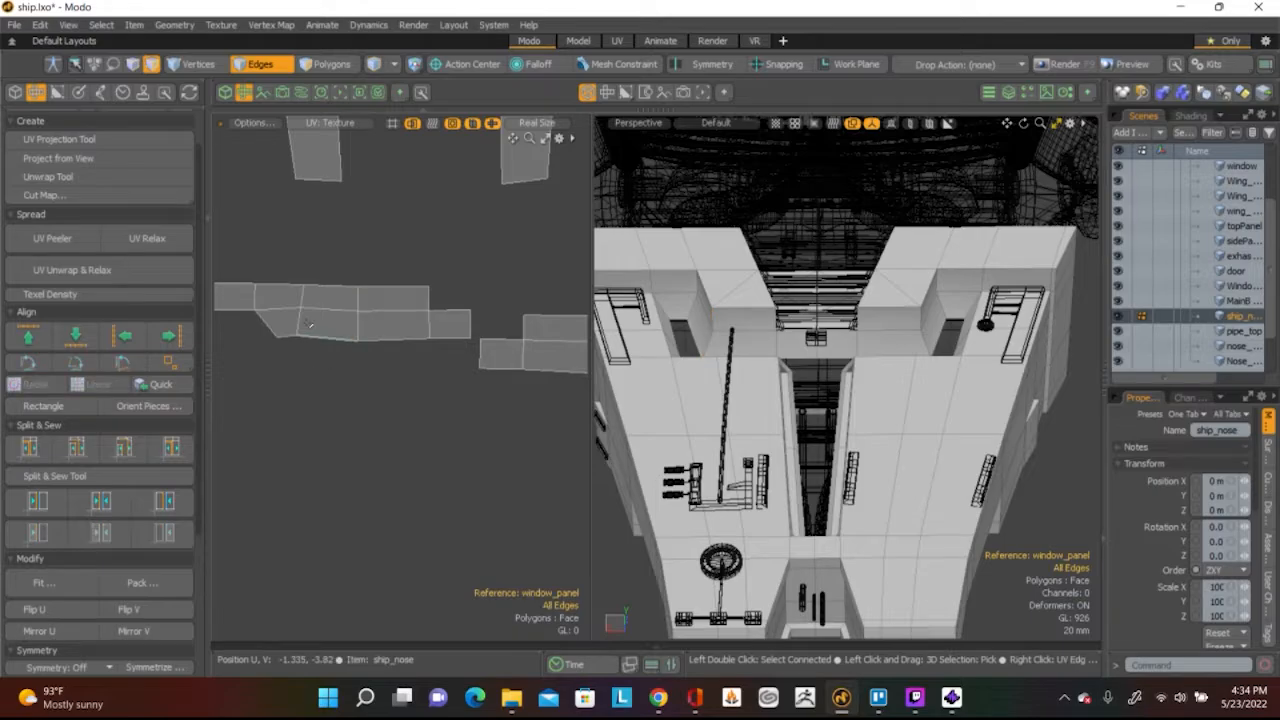
{"action": "left_click", "coordinate": [118, 336]}
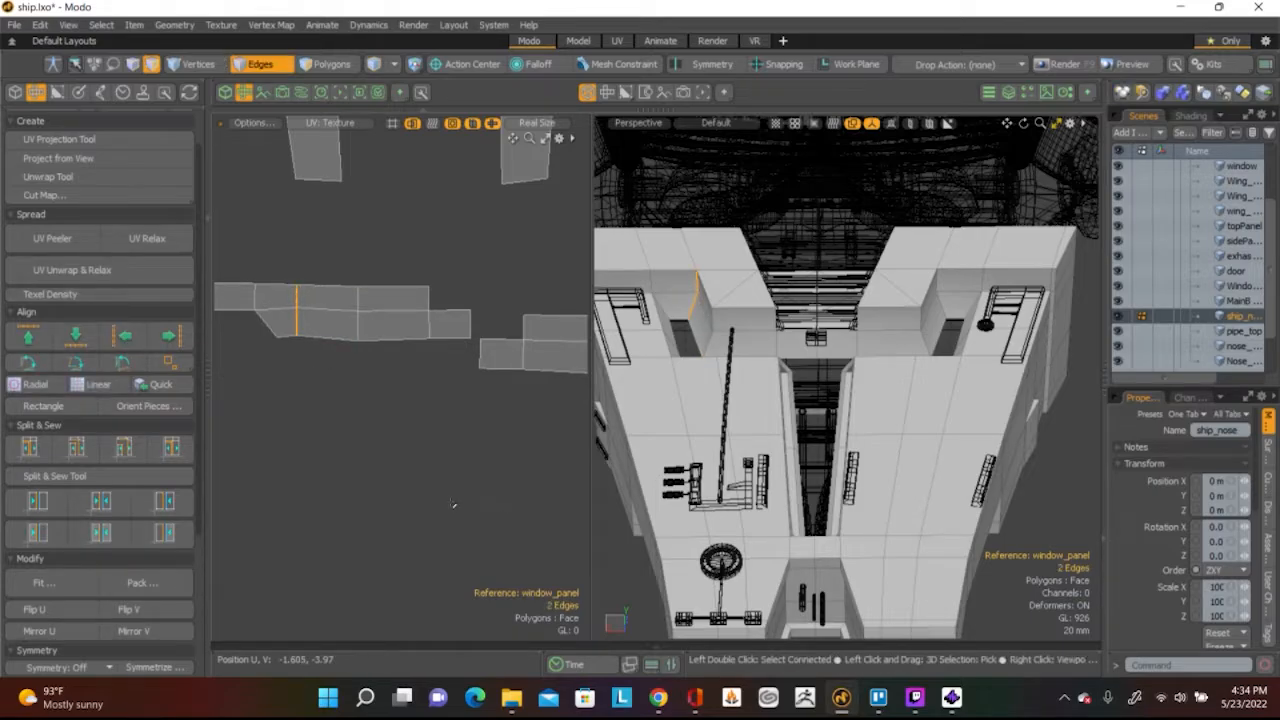
Align the two edges beside the tapered face of the first half island to their leftmost point and deselect them
{"action": "scroll", "coordinate": [466, 480], "scroll_direction": "down", "scroll_amount": 3}
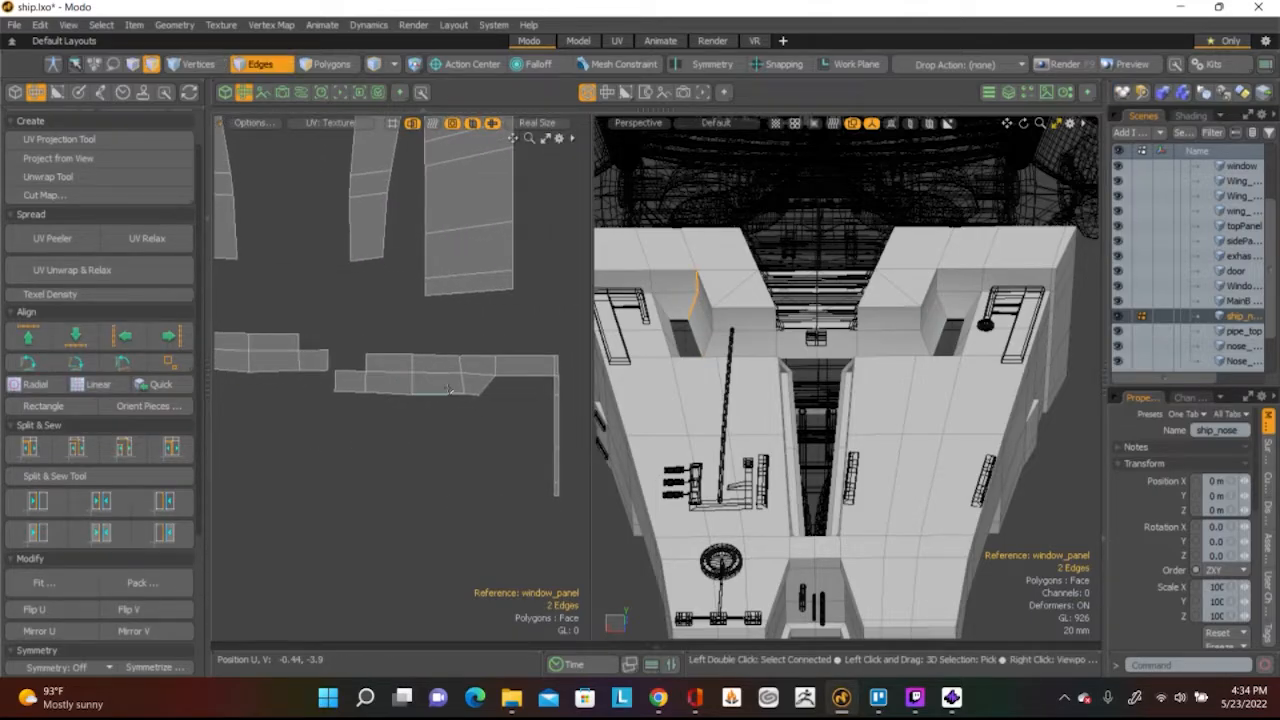
{"action": "left_click", "coordinate": [469, 406]}
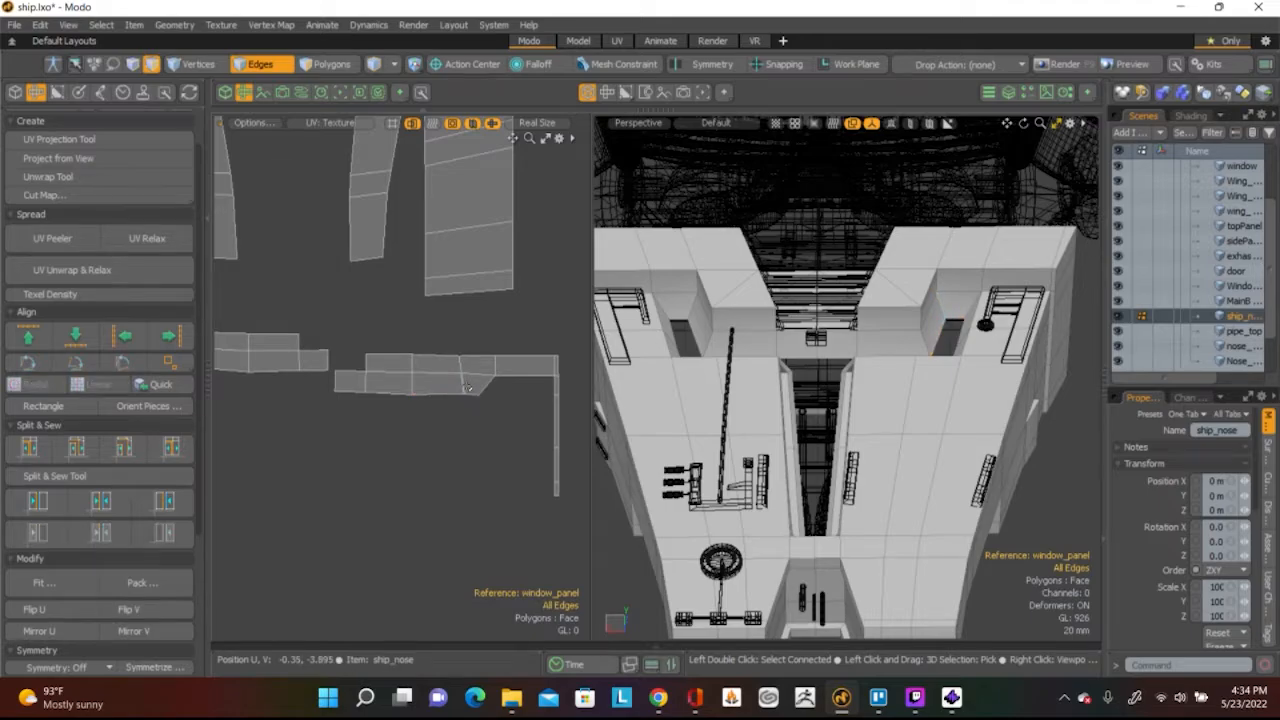
{"action": "left_click", "coordinate": [461, 370], "text": "shift"}
{"action": "key", "text": "2"}
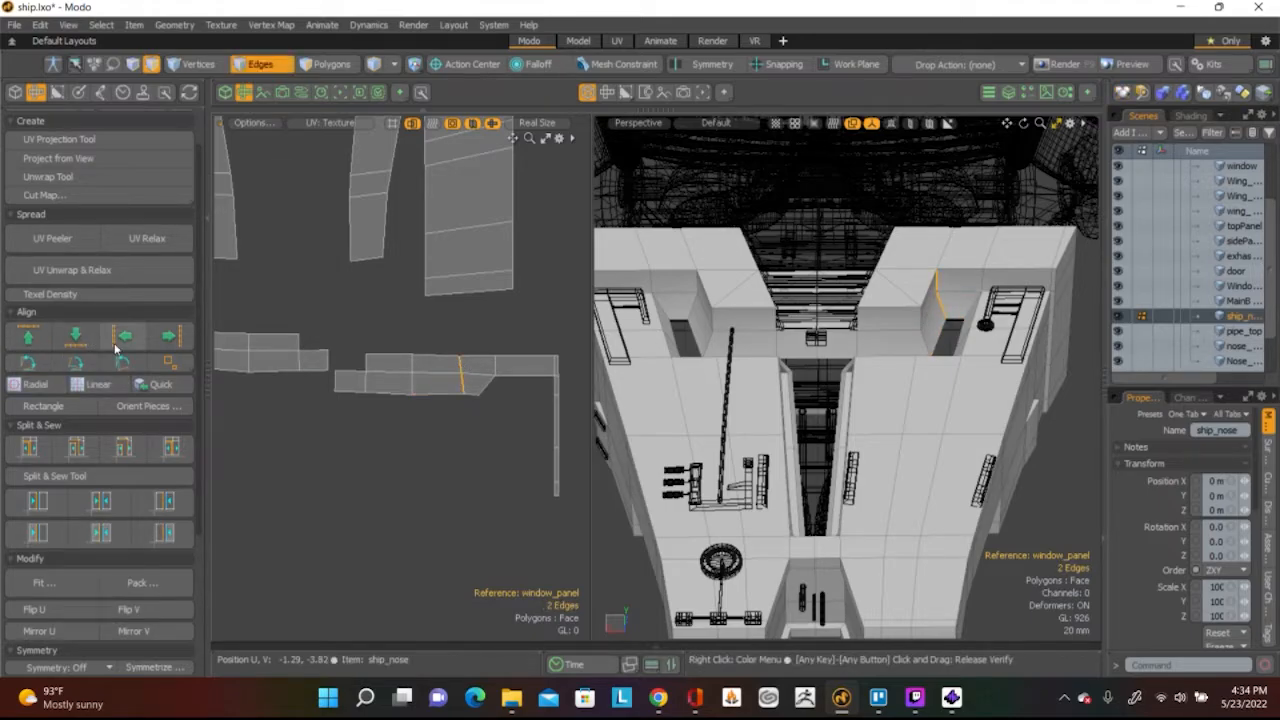
{"action": "scroll", "coordinate": [378, 482], "scroll_direction": "down", "scroll_amount": 3}
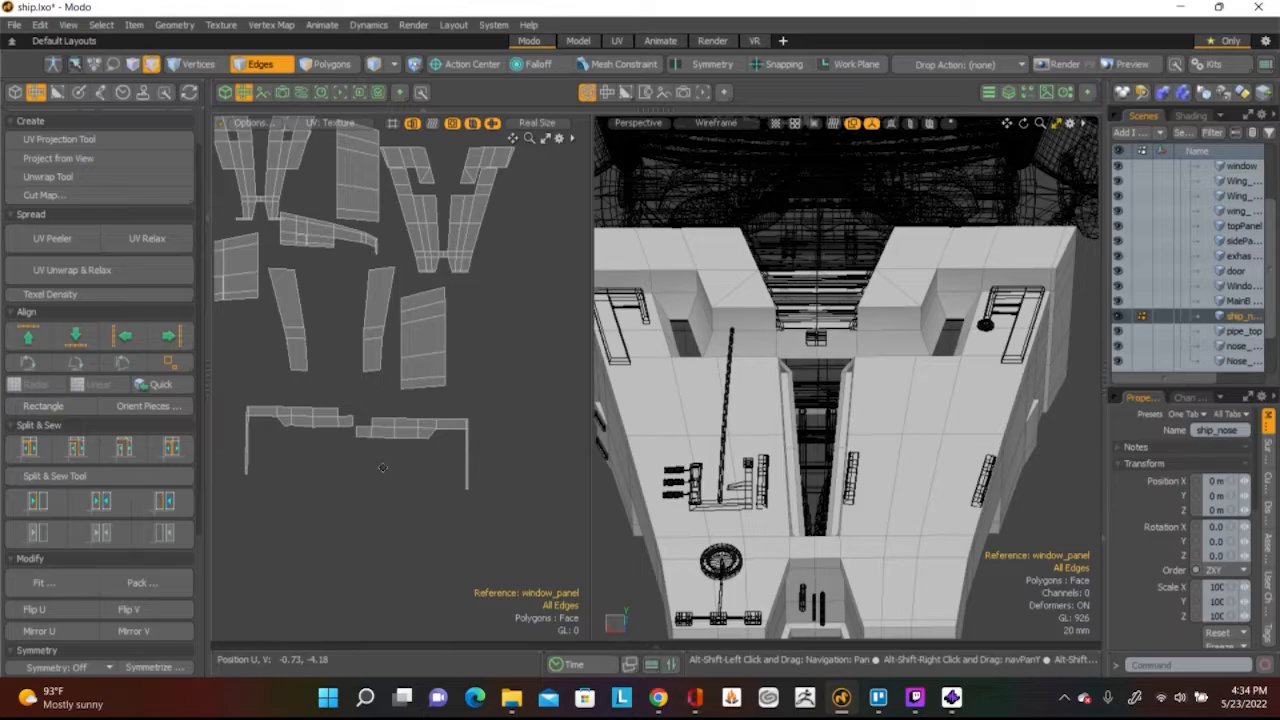
{"action": "scroll", "coordinate": [421, 424], "scroll_direction": "up", "scroll_amount": 3}
{"action": "scroll", "coordinate": [421, 424], "scroll_direction": "up", "scroll_amount": 2}
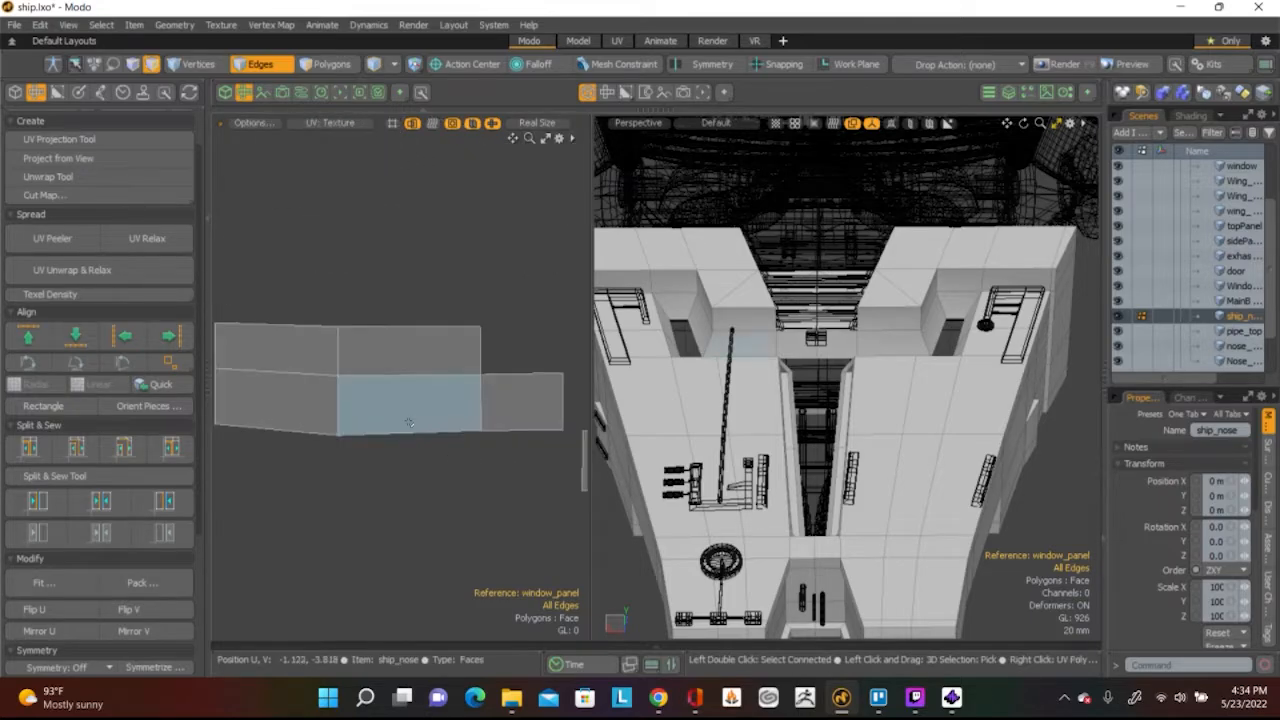
Nudge two vertices on the left half island's lower border in V, the middle one by 0.01, to straighten that border
{"action": "scroll", "coordinate": [421, 424], "scroll_direction": "down", "scroll_amount": 1}
{"action": "key", "text": "1"}
{"action": "key", "text": "w"}
{"action": "left_click_drag", "start_coordinate": [384, 432], "coordinate": [384, 424]}
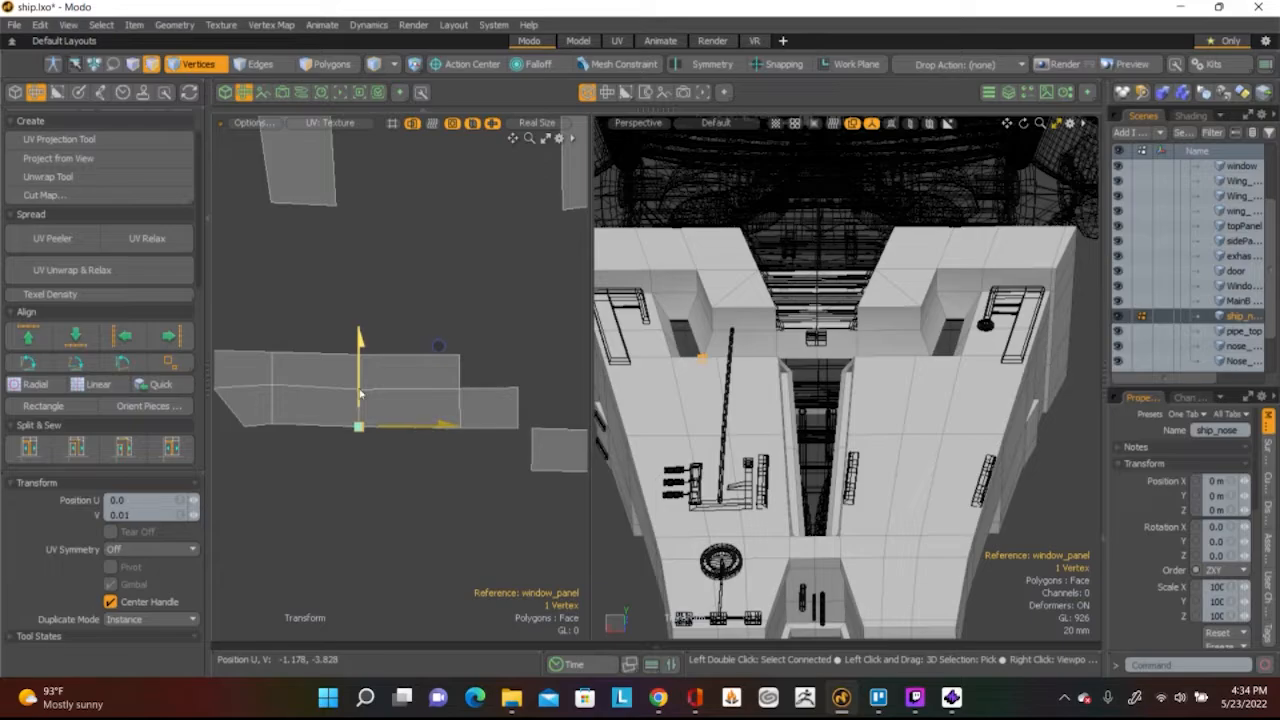
{"action": "key", "text": "space"}
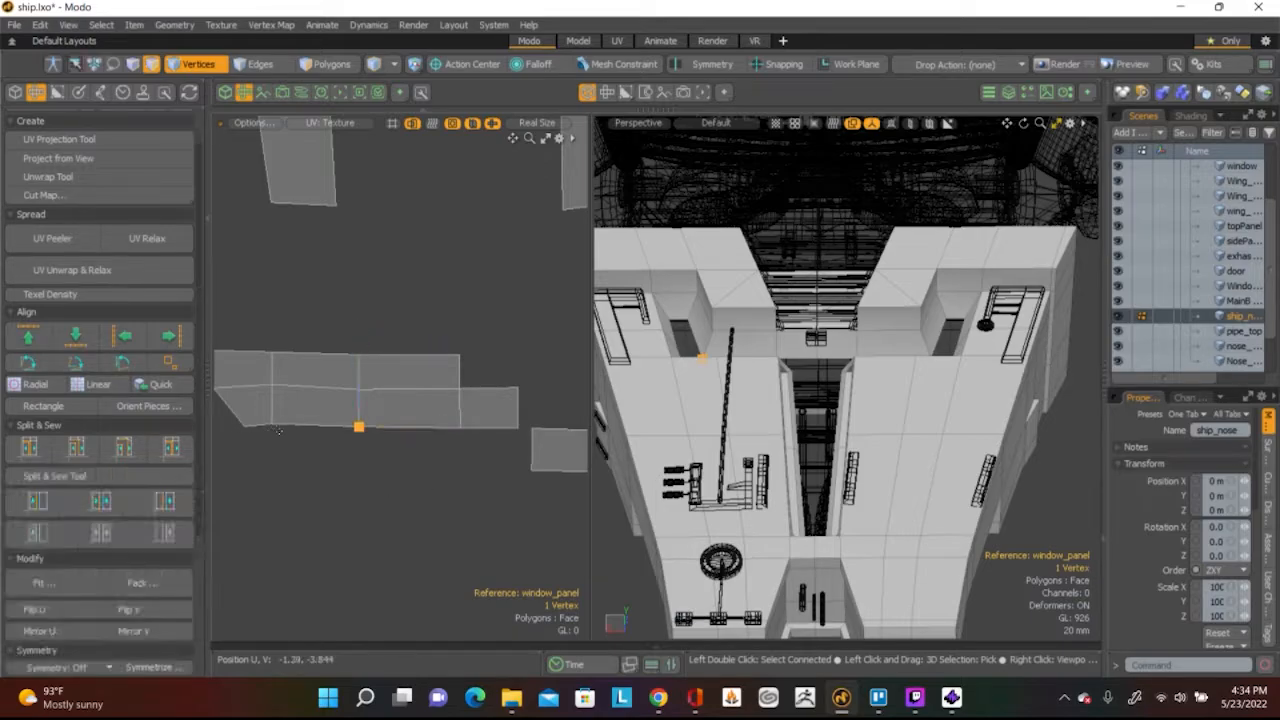
{"action": "key", "text": "w"}
{"action": "left_click_drag", "start_coordinate": [278, 376], "coordinate": [278, 382]}
{"action": "left_click_drag", "start_coordinate": [484, 523], "coordinate": [416, 502], "text": "alt"}
{"action": "key", "text": "space"}
Nudge the matching lower-border vertex of the right half island slightly down in V
{"action": "left_click", "coordinate": [427, 433]}
{"action": "key", "text": "w"}
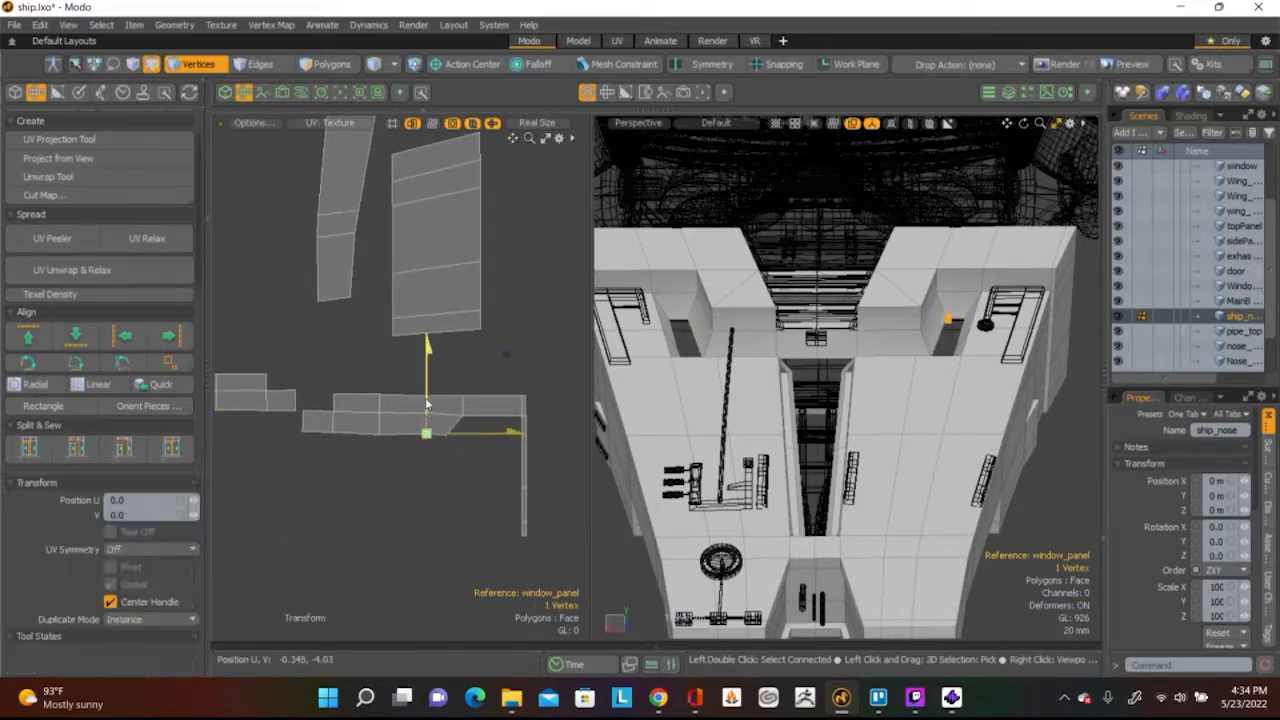
{"action": "key", "text": "space"}
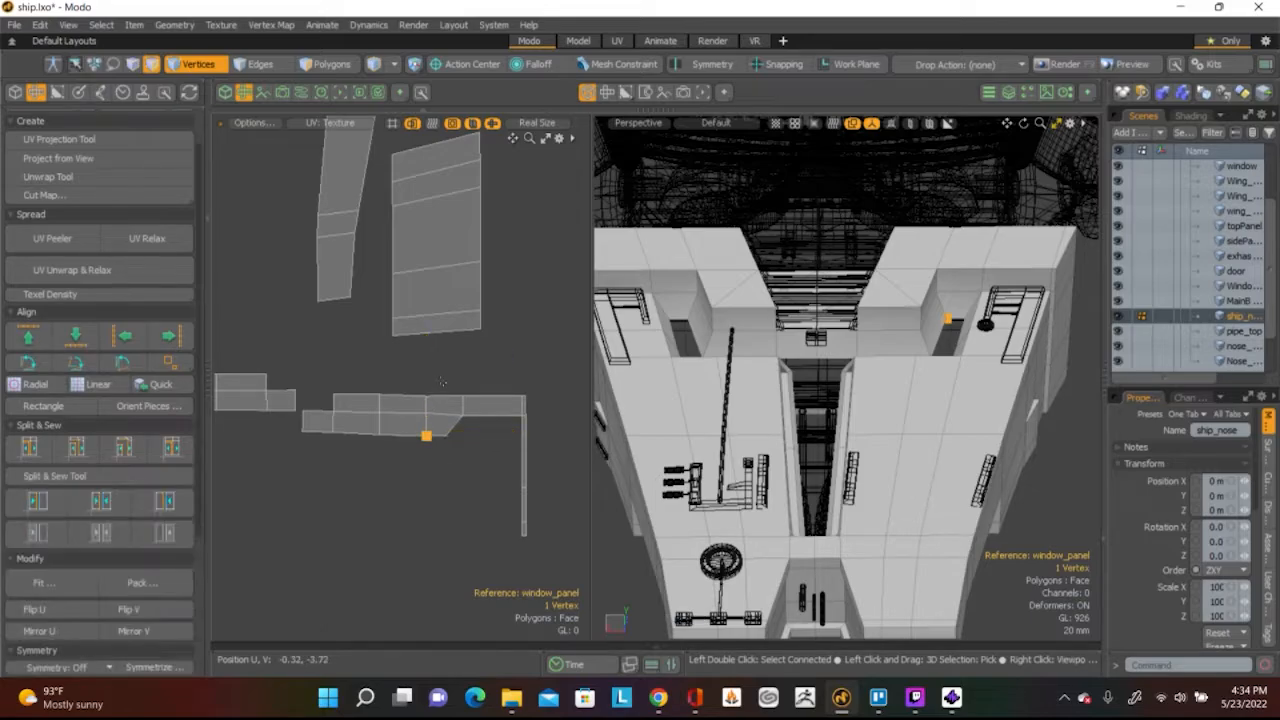
Deselect the vertex and save the ship scene
{"action": "scroll", "coordinate": [427, 405], "scroll_direction": "down", "scroll_amount": 3}
{"action": "scroll", "coordinate": [518, 489], "scroll_direction": "up", "scroll_amount": 1}
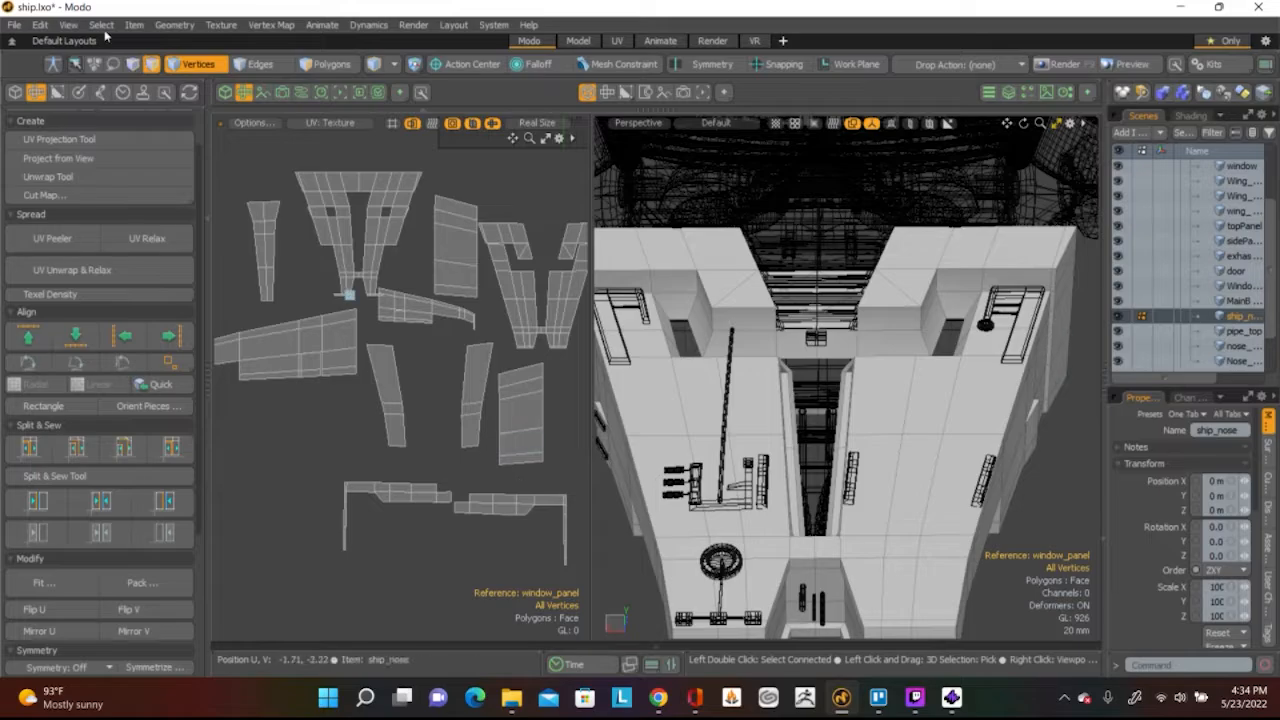
{"action": "left_click", "coordinate": [14, 24]}
{"action": "key", "text": "Escape"}
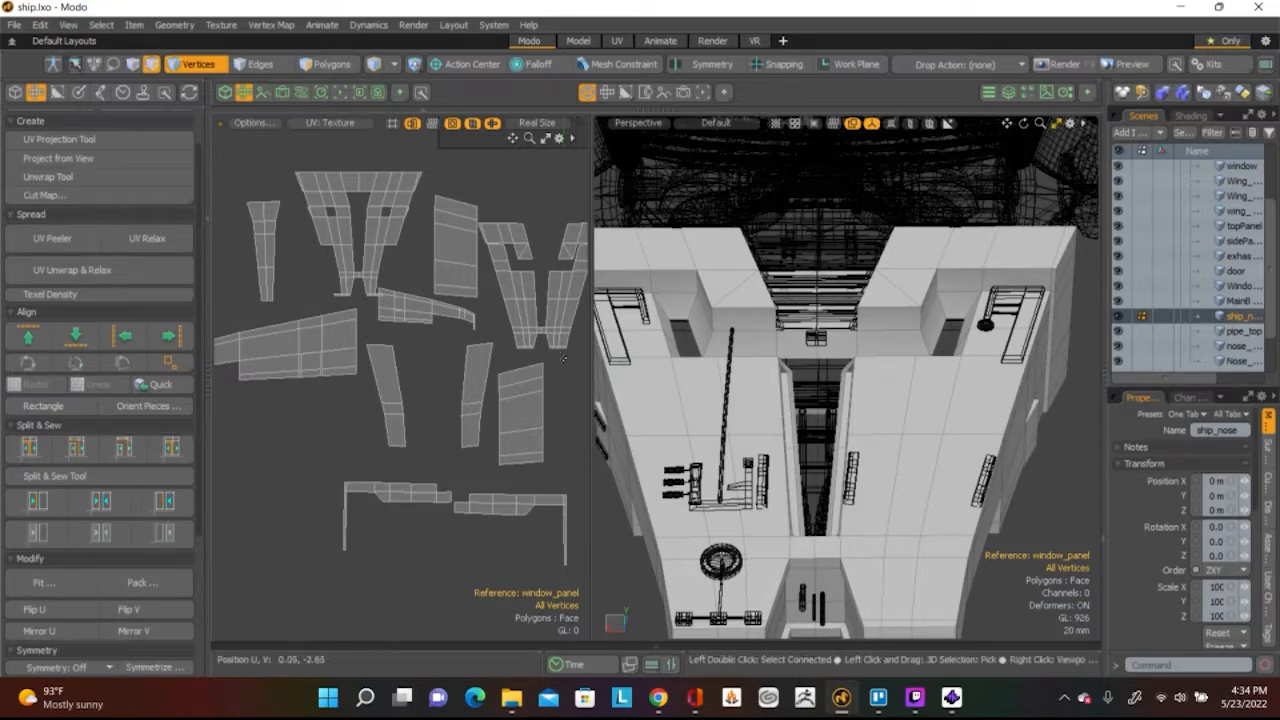
Select the four thin wall faces along the L-shaped border of one recess in the nose's top plate
{"action": "scroll", "coordinate": [390, 426], "scroll_direction": "down", "scroll_amount": 4}
{"action": "scroll", "coordinate": [394, 428], "scroll_direction": "up", "scroll_amount": 3}
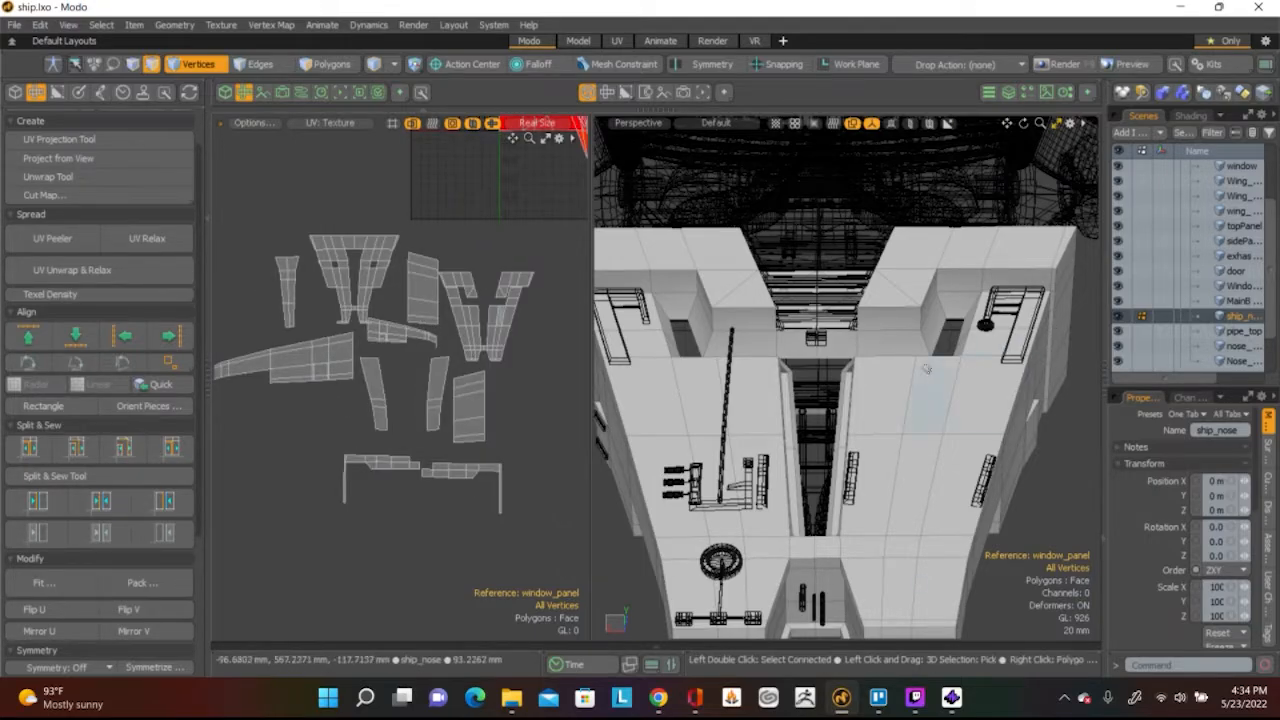
{"action": "left_click_drag", "start_coordinate": [724, 312], "coordinate": [668, 275], "text": "alt"}
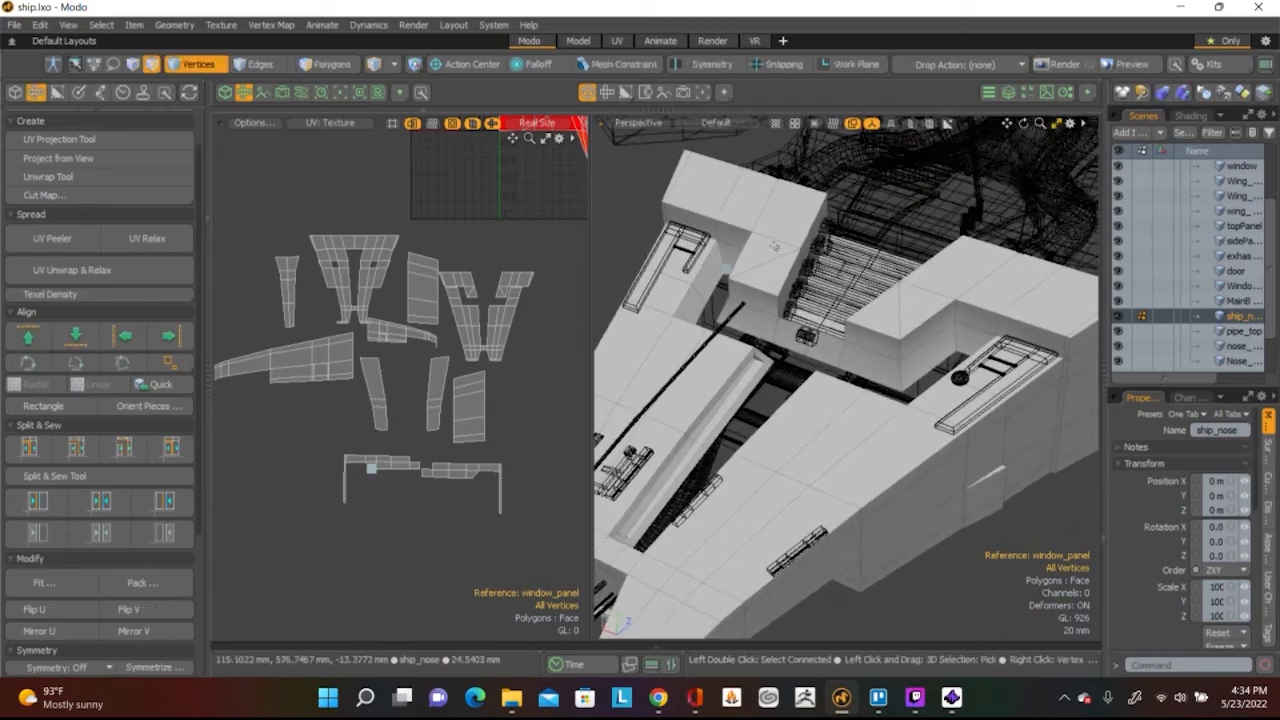
{"action": "scroll", "coordinate": [718, 273], "scroll_direction": "up", "scroll_amount": 4}
{"action": "scroll", "coordinate": [716, 262], "scroll_direction": "up", "scroll_amount": 3}
{"action": "scroll", "coordinate": [716, 250], "scroll_direction": "down", "scroll_amount": 2}
{"action": "left_click_drag", "start_coordinate": [820, 306], "coordinate": [680, 493], "text": "alt"}
{"action": "key", "text": "3"}
{"action": "scroll", "coordinate": [786, 458], "scroll_direction": "down", "scroll_amount": 3}
{"action": "left_click", "coordinate": [783, 391], "text": "shift"}
{"action": "left_click_drag", "start_coordinate": [810, 387], "coordinate": [845, 330], "text": "alt"}
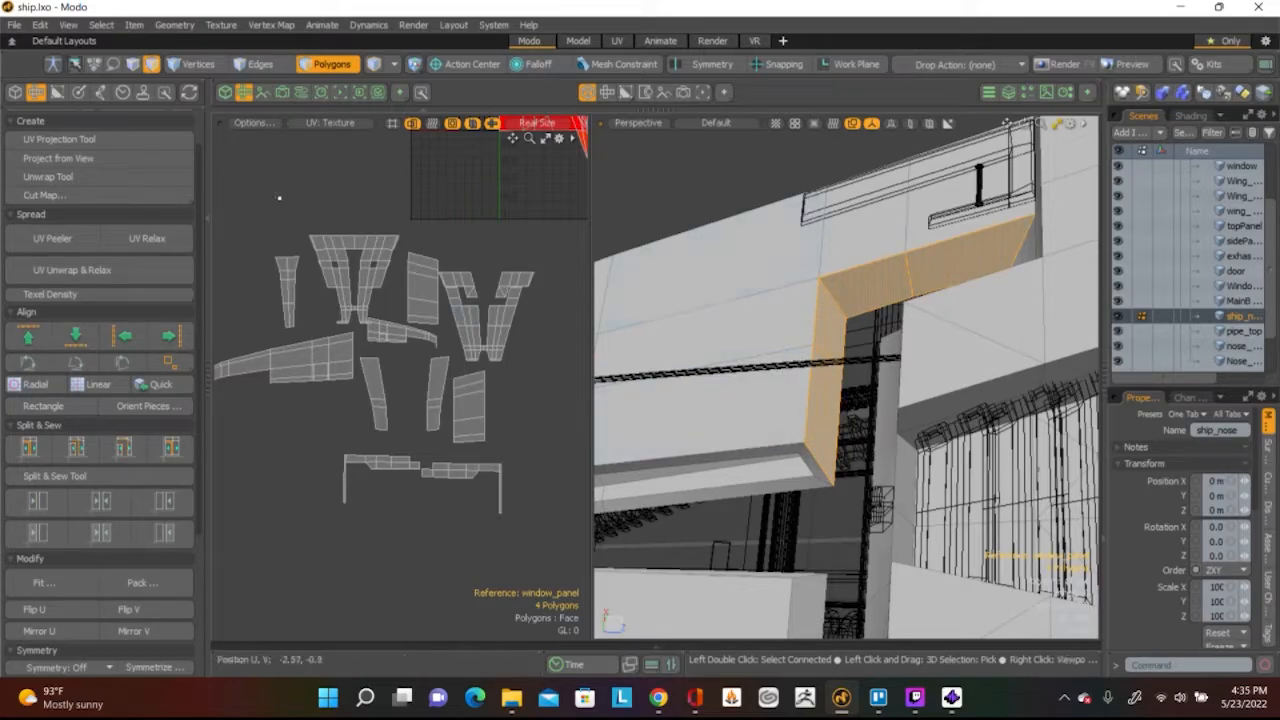
Project the four selected faces into the Texture map with a planar projection along the Y axis
{"action": "left_click", "coordinate": [123, 143]}
{"action": "scroll", "coordinate": [405, 186], "scroll_direction": "down", "scroll_amount": 2}
{"action": "left_click_drag", "start_coordinate": [467, 175], "coordinate": [428, 268], "text": "alt+shift"}
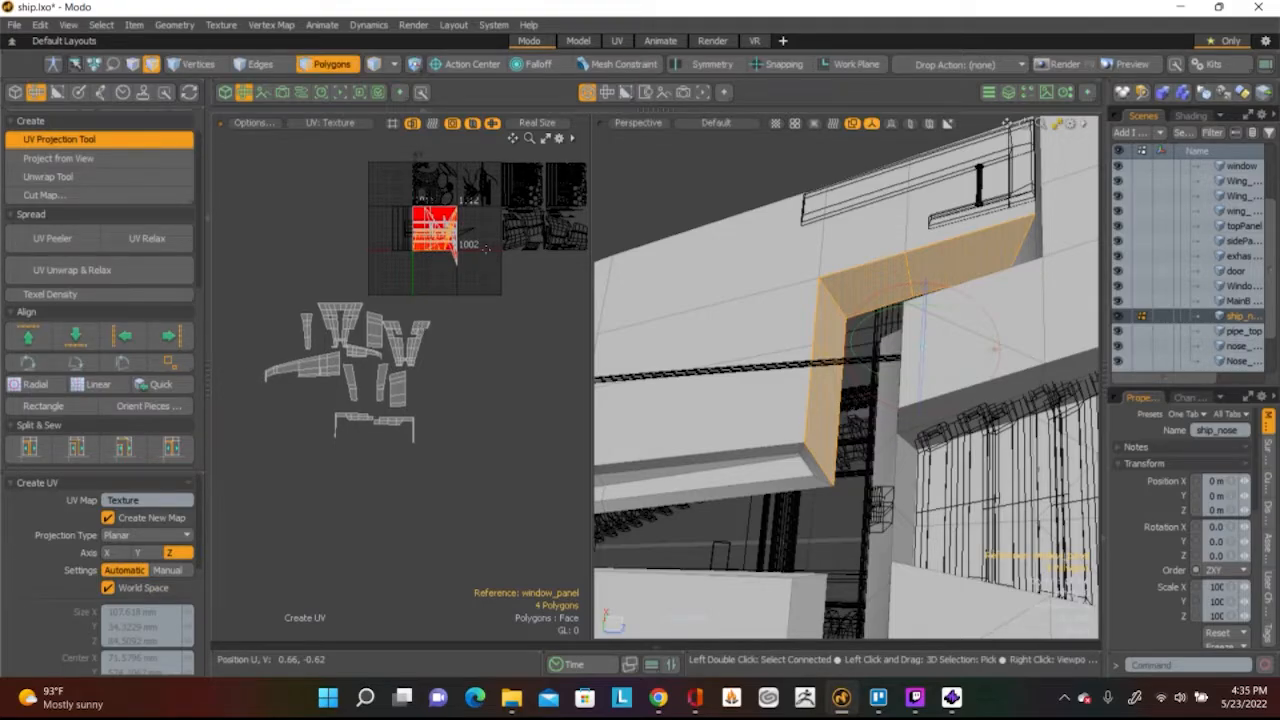
{"action": "scroll", "coordinate": [486, 248], "scroll_direction": "up", "scroll_amount": 5}
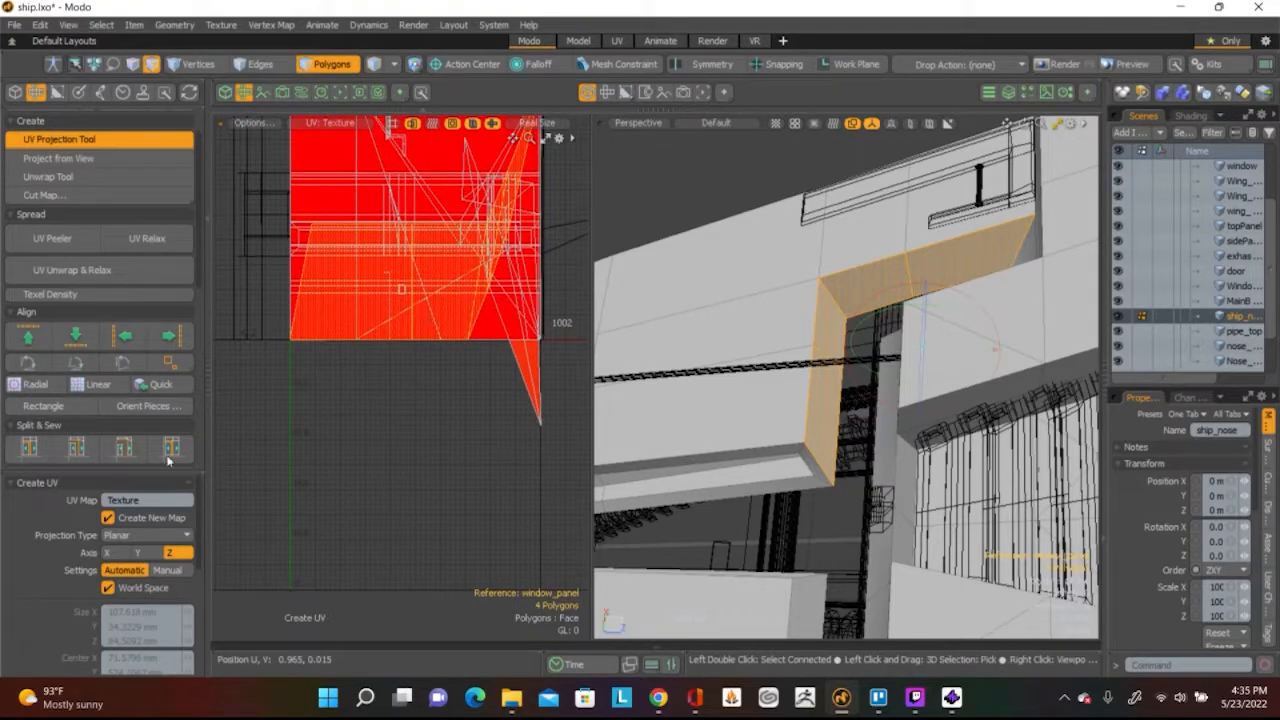
{"action": "left_click", "coordinate": [142, 554]}
{"action": "left_click", "coordinate": [116, 554]}
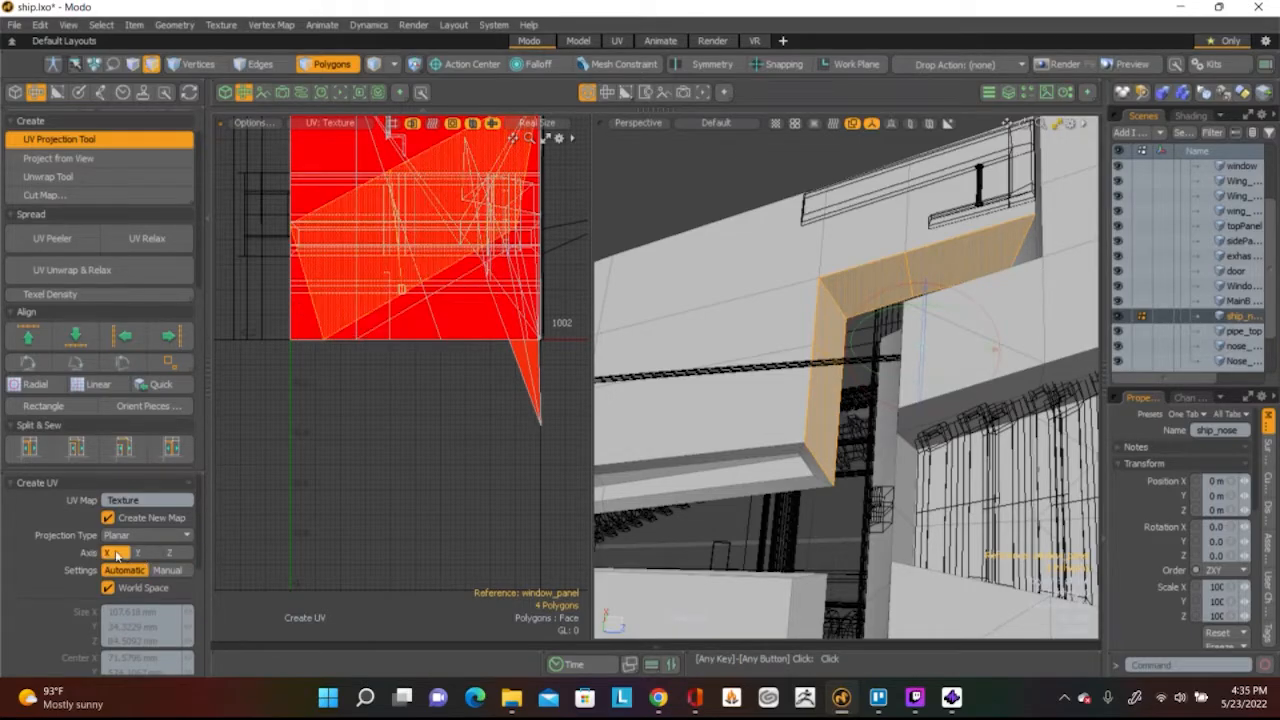
{"action": "left_click", "coordinate": [138, 553]}
{"action": "scroll", "coordinate": [395, 338], "scroll_direction": "down", "scroll_amount": 5}
Move the projected L-shaped island -2.96 in V, out of the overlapping tile, and flip it in U
{"action": "key", "text": "w"}
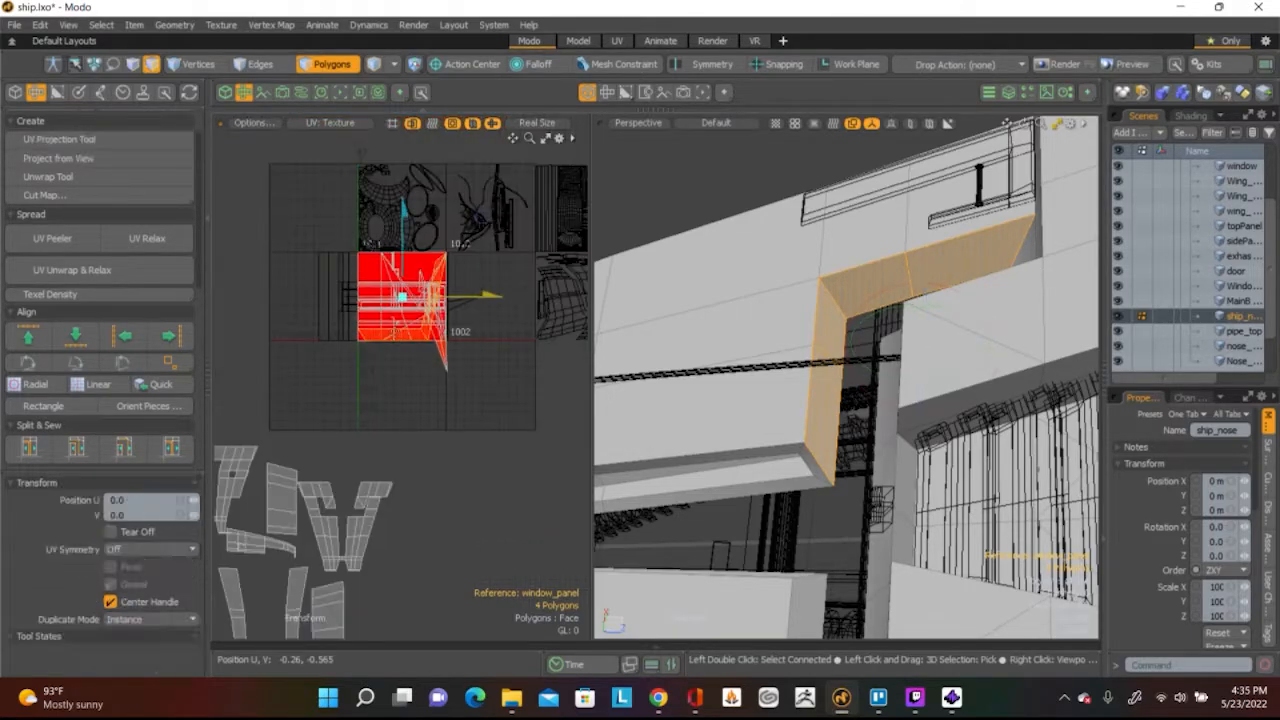
{"action": "left_click_drag", "start_coordinate": [407, 253], "coordinate": [399, 286]}
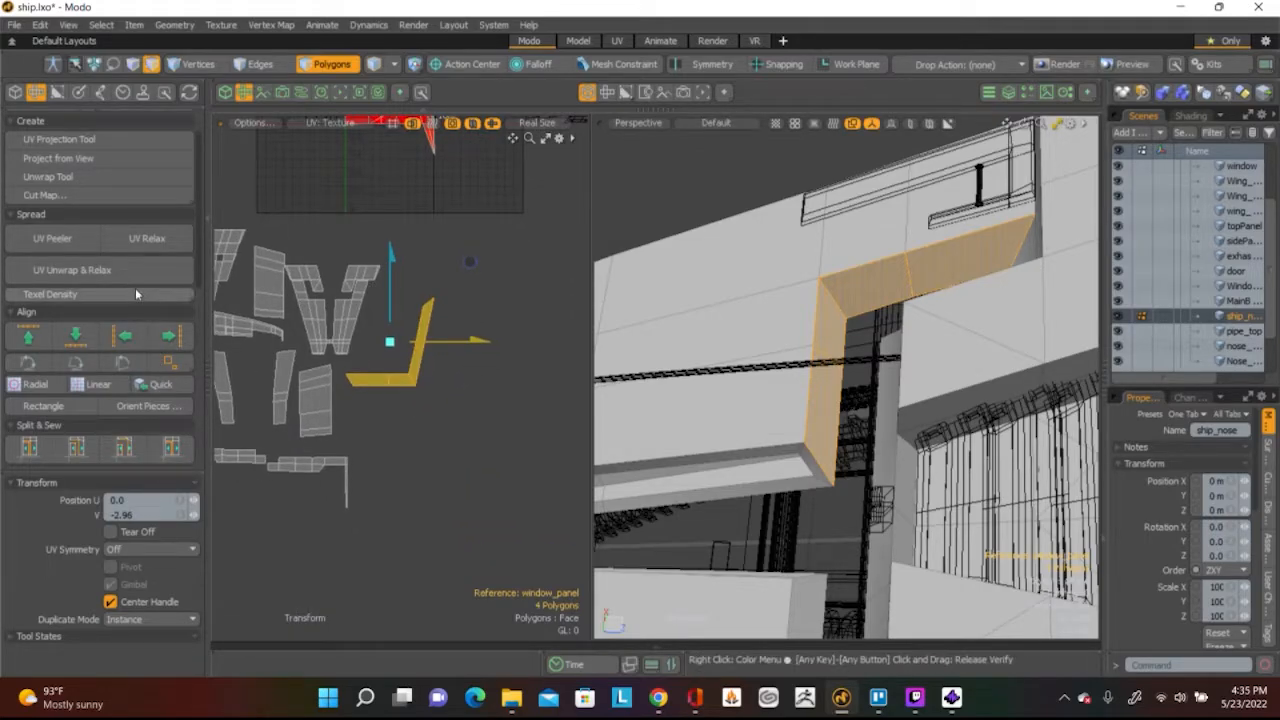
{"action": "scroll", "coordinate": [118, 365], "scroll_direction": "down", "scroll_amount": 5}
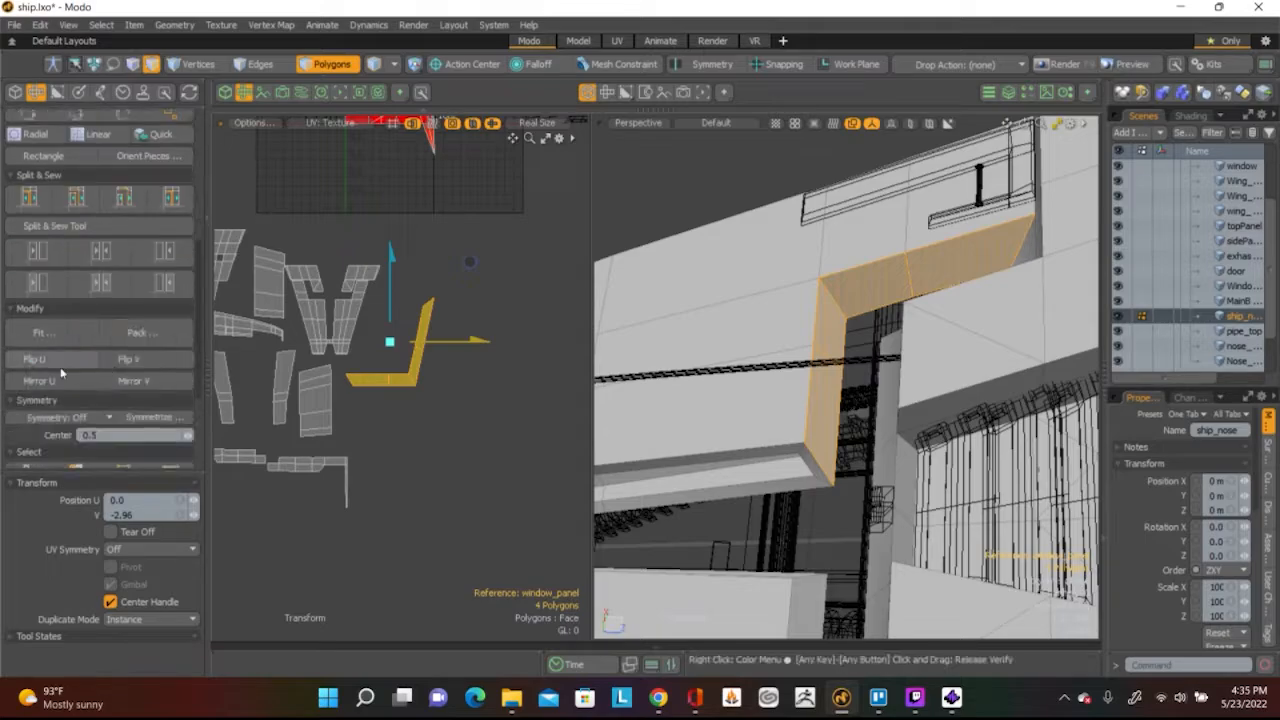
{"action": "left_click", "coordinate": [50, 367]}
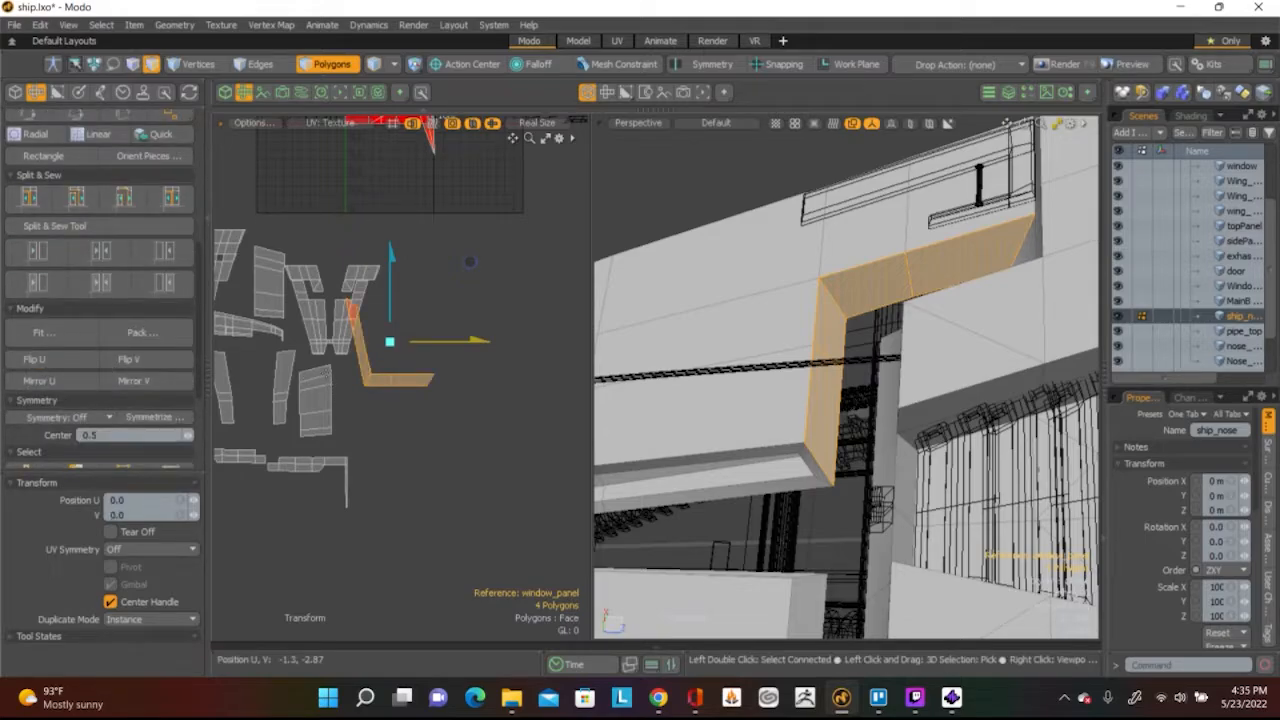
Move the flipped L-shaped island farther down in V, below the V-shaped island, and deselect it
{"action": "key", "text": "q"}
{"action": "key", "text": "w"}
{"action": "left_click_drag", "start_coordinate": [390, 300], "coordinate": [390, 324]}
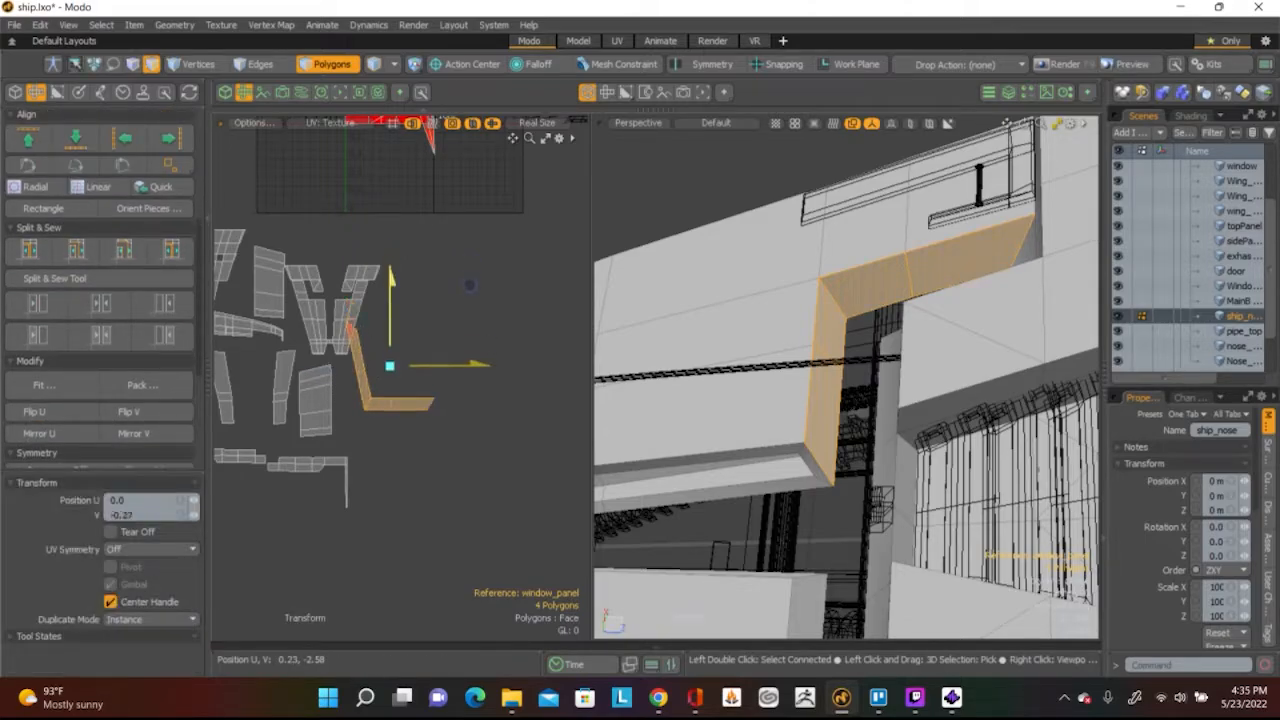
{"action": "left_click_drag", "start_coordinate": [469, 285], "coordinate": [469, 317]}
{"action": "key", "text": "q"}
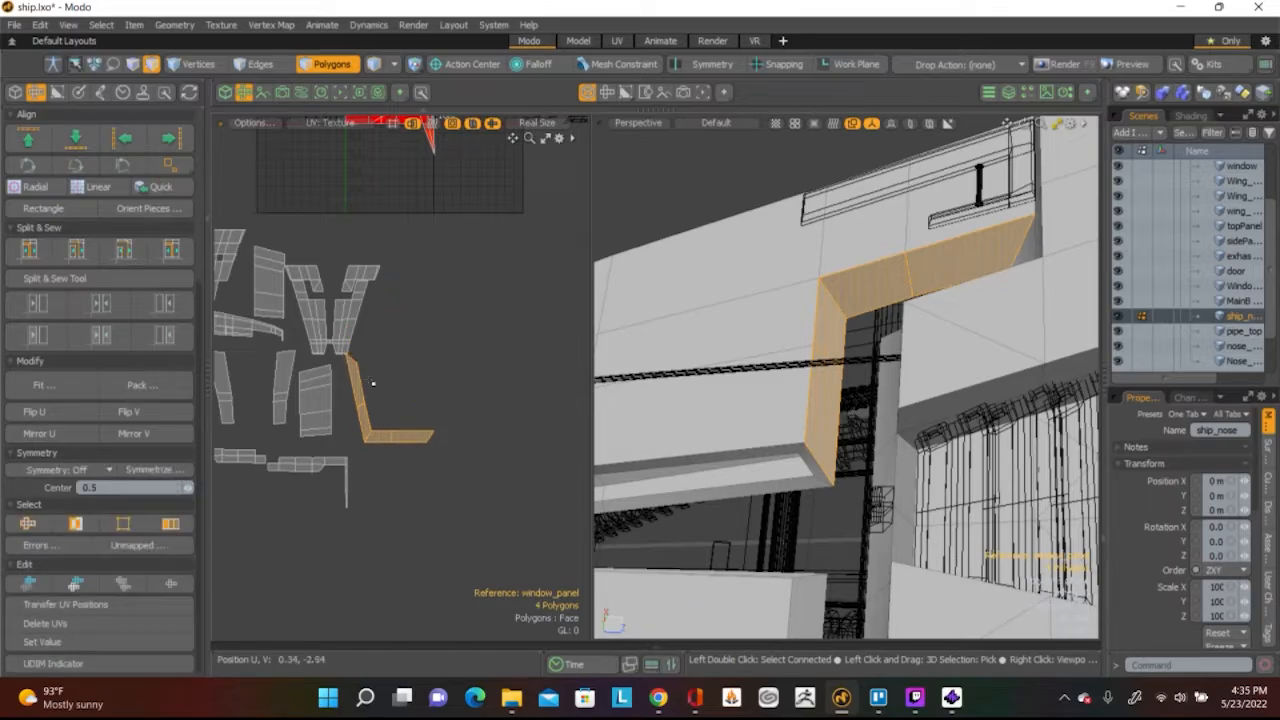
{"action": "left_click", "coordinate": [384, 378]}
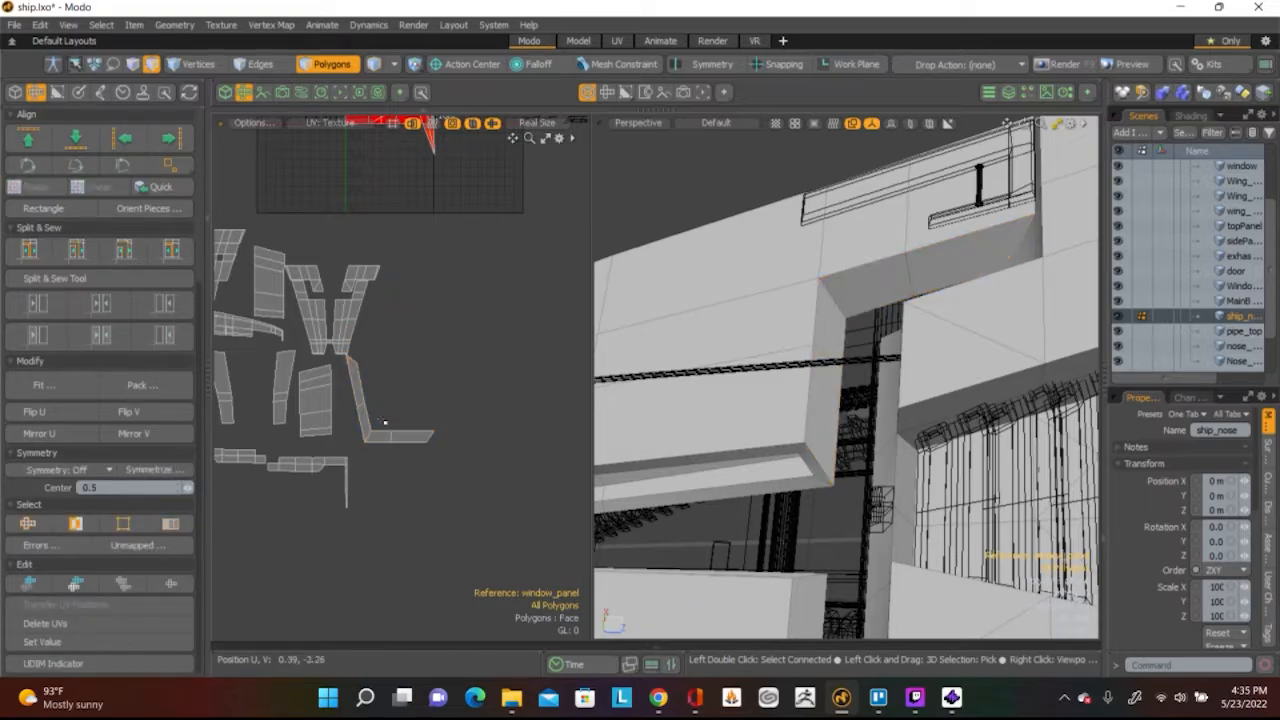
Select the four matching wall faces of the opposite recess and apply a planar projection along the Y axis
{"action": "left_click_drag", "start_coordinate": [679, 384], "coordinate": [614, 371], "text": "alt"}
{"action": "left_click", "coordinate": [802, 502]}
{"action": "left_click", "coordinate": [768, 443], "text": "shift"}
{"action": "left_click", "coordinate": [768, 443], "text": "shift"}
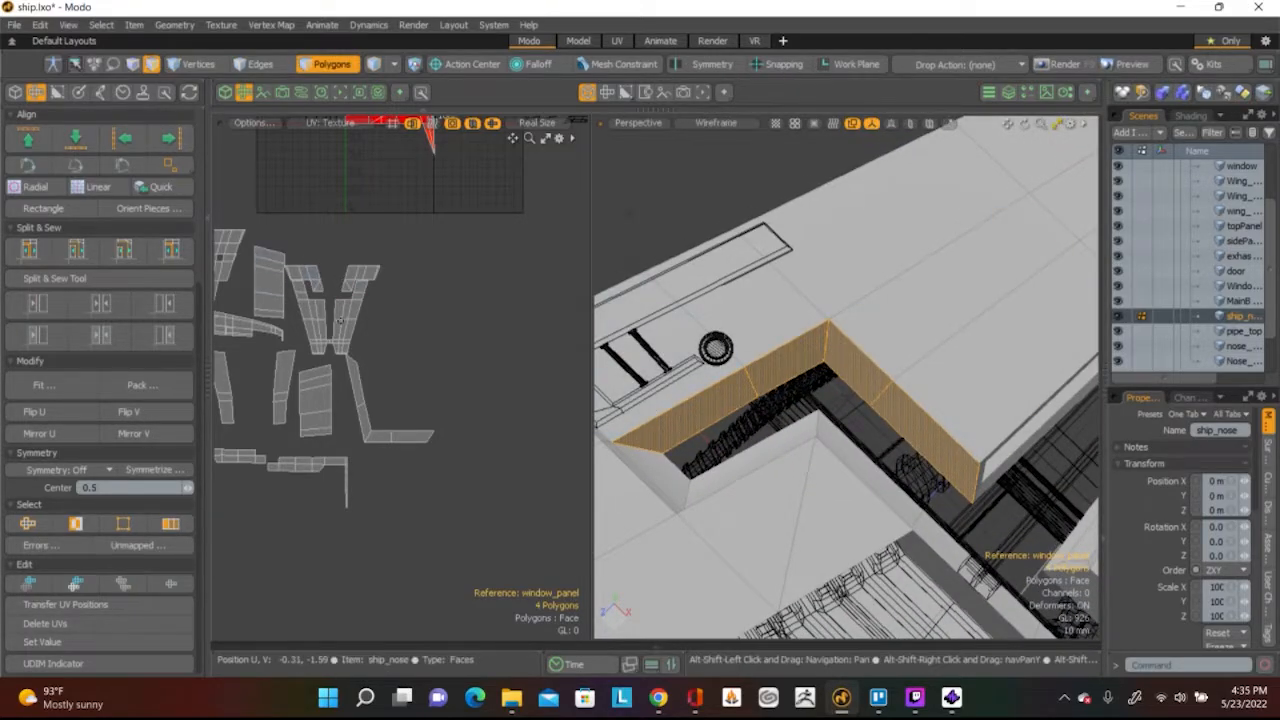
{"action": "key", "text": "a"}
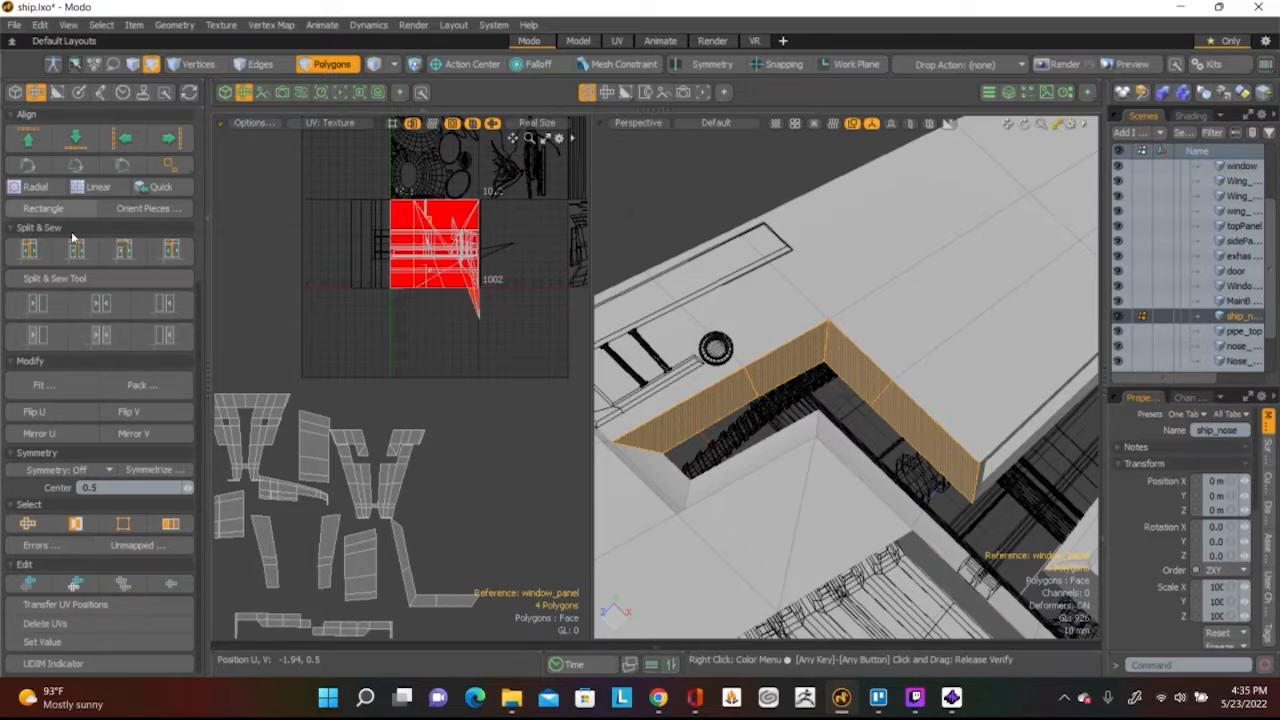
{"action": "scroll", "coordinate": [124, 404], "scroll_direction": "up", "scroll_amount": 5}
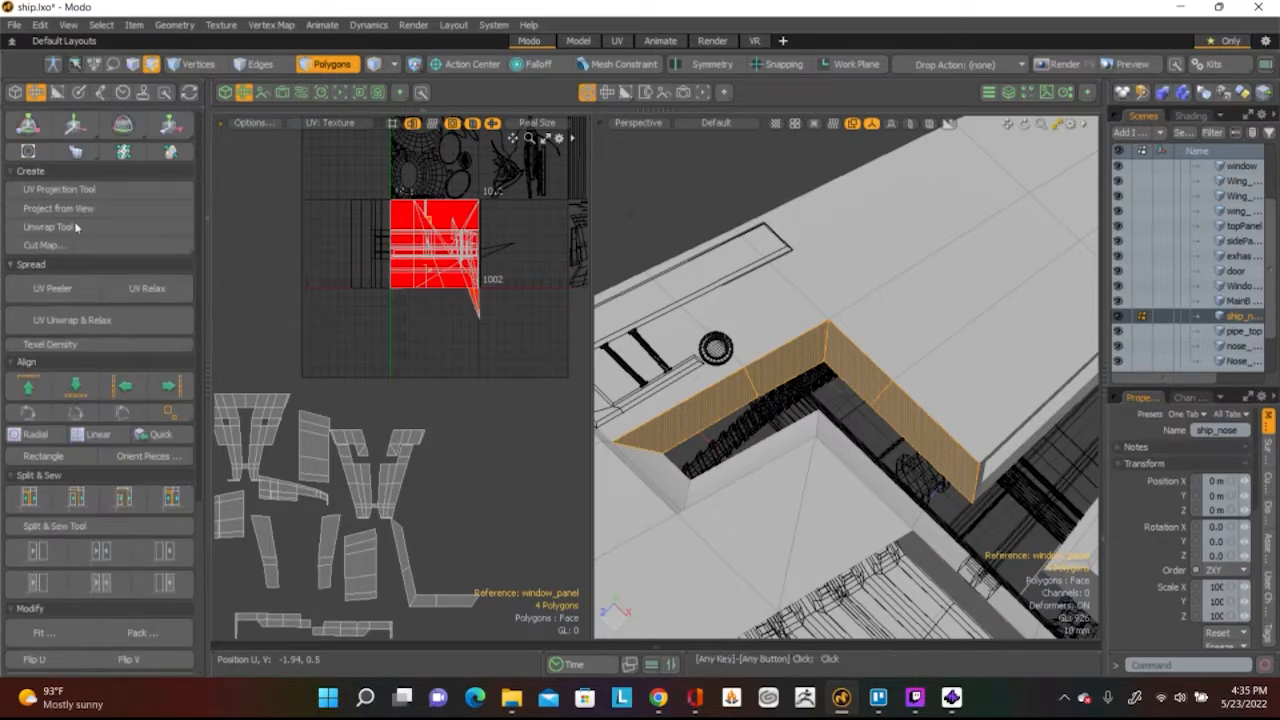
{"action": "left_click", "coordinate": [80, 188]}
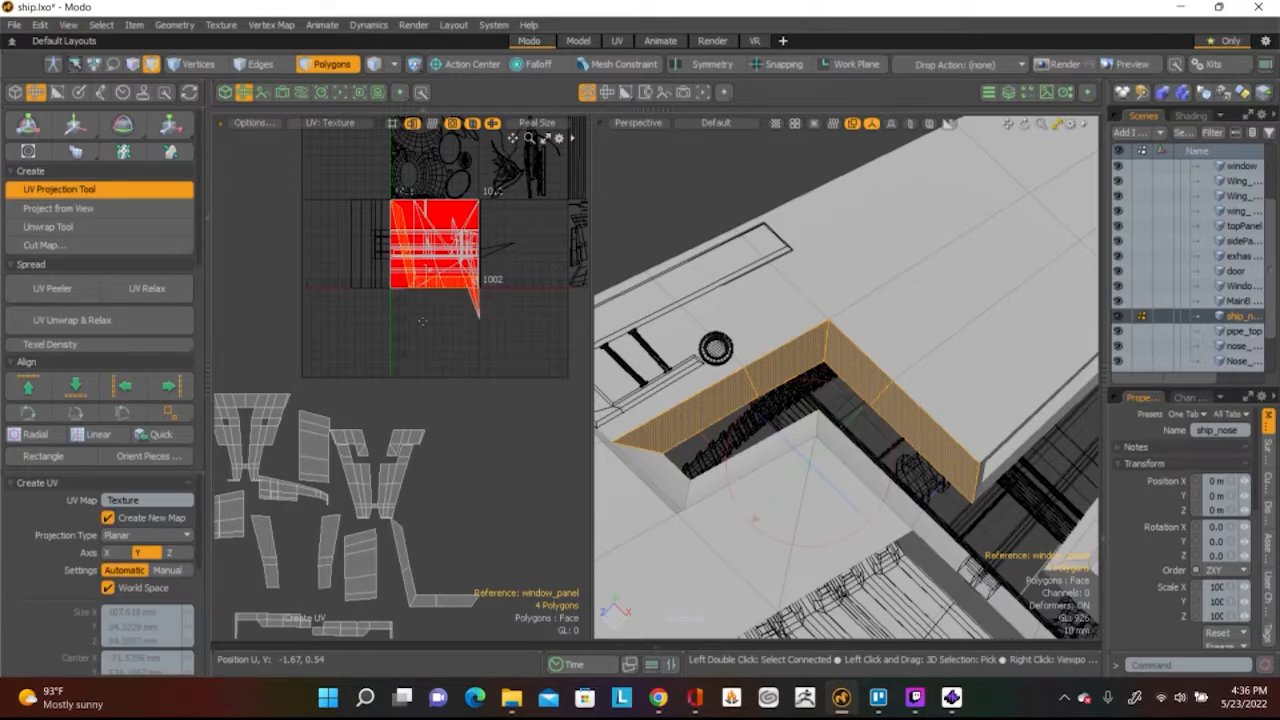
Move the new L-shaped island 0.25 in U and -3.36 in V, beside its counterpart, and flip it in U
{"action": "key", "text": "w"}
{"action": "left_click_drag", "start_coordinate": [433, 203], "coordinate": [455, 498]}
{"action": "left_click_drag", "start_coordinate": [490, 542], "coordinate": [512, 542]}
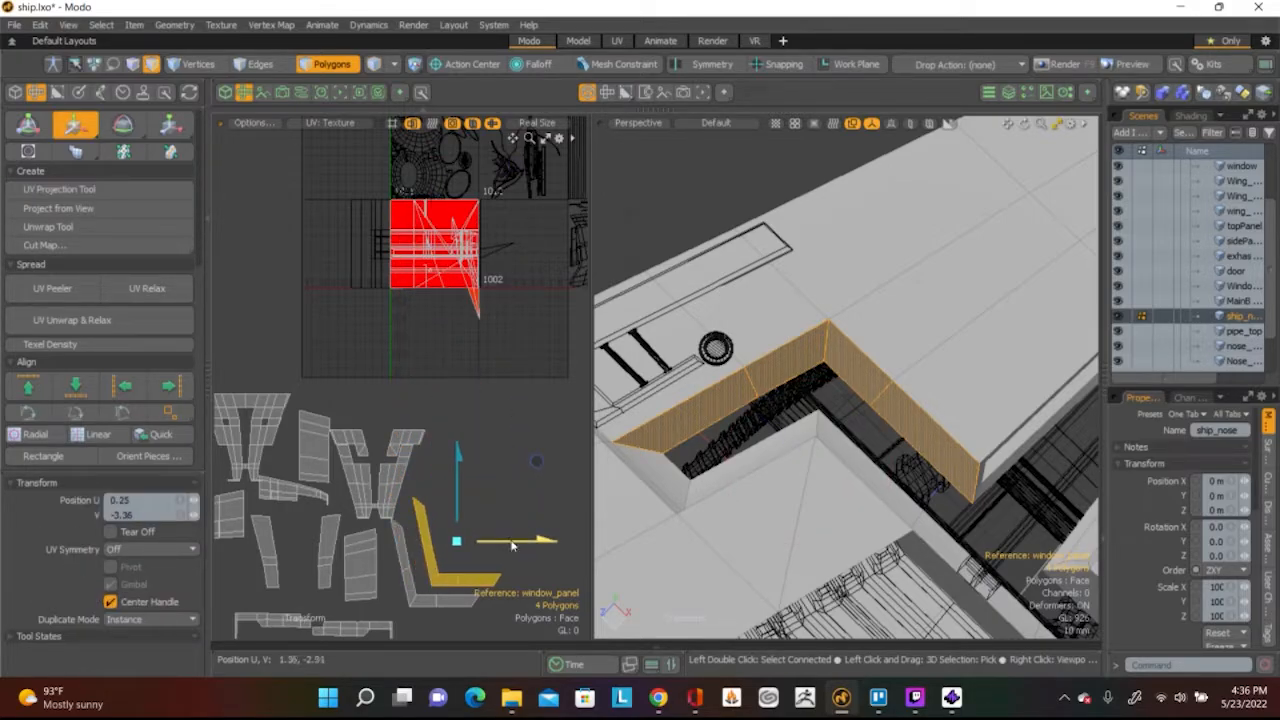
{"action": "middle_click_drag", "start_coordinate": [512, 545], "coordinate": [427, 395]}
{"action": "scroll", "coordinate": [115, 412], "scroll_direction": "down", "scroll_amount": 4}
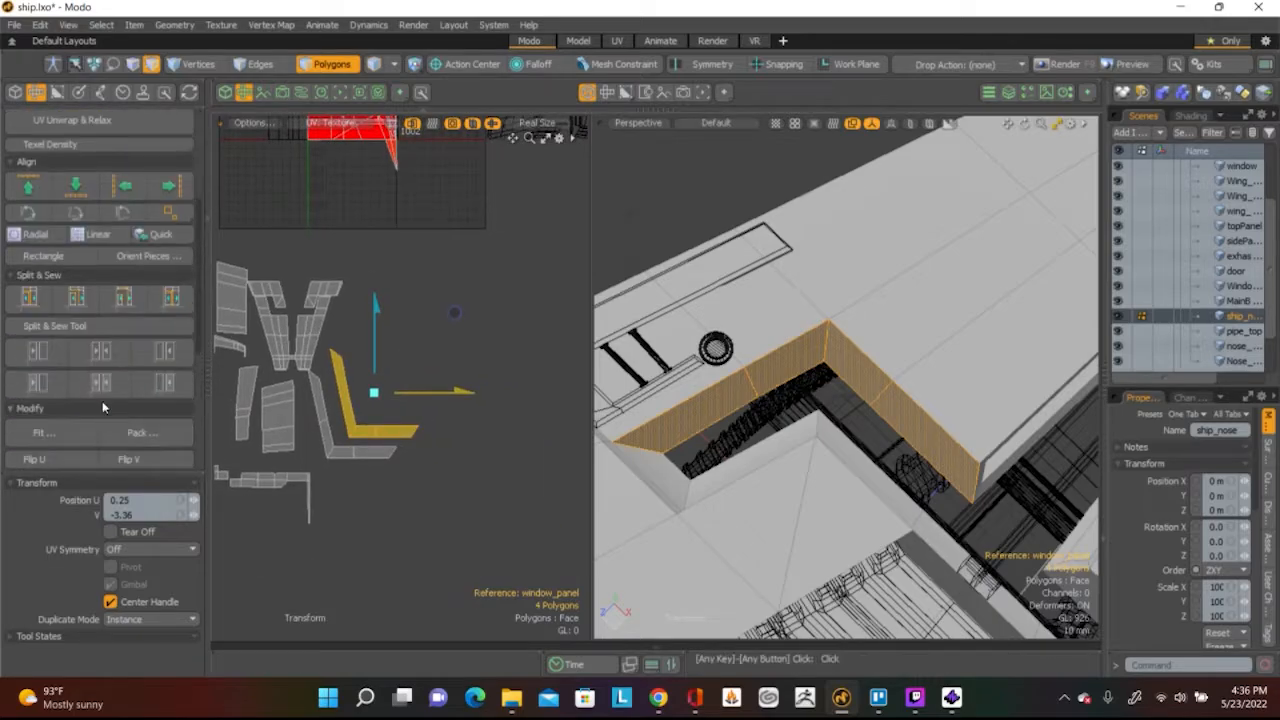
{"action": "left_click", "coordinate": [34, 459]}
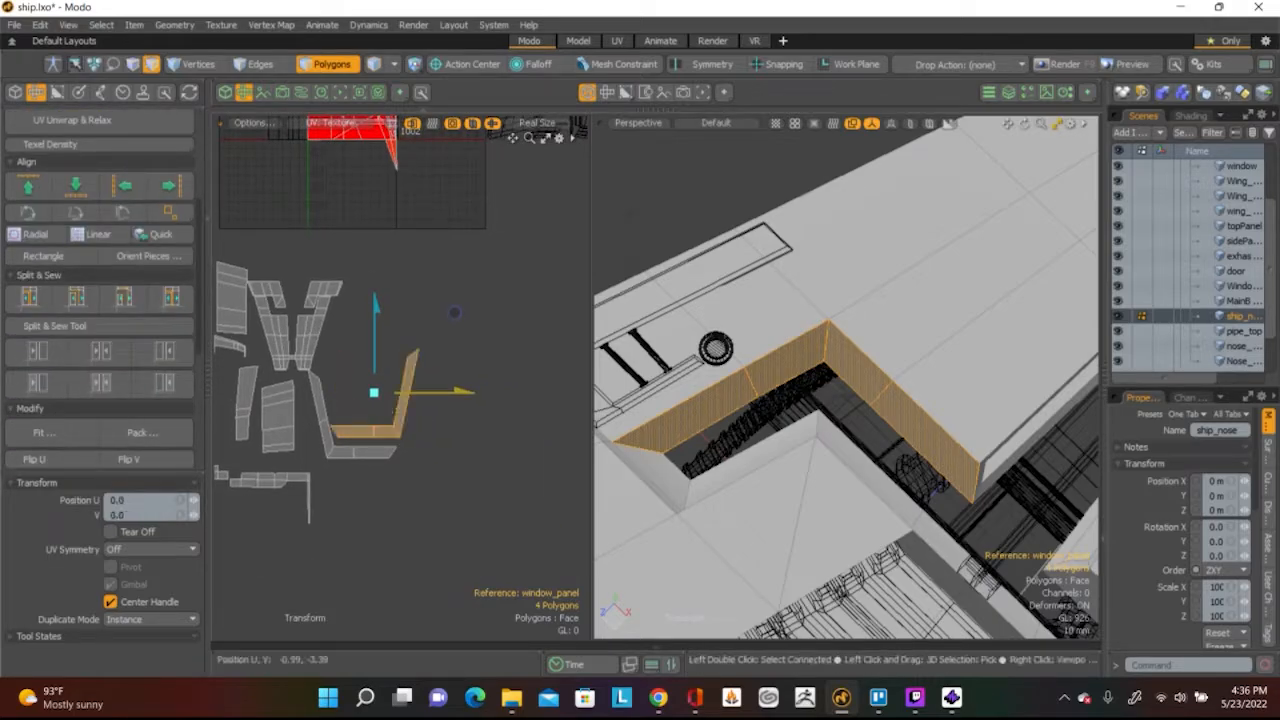
Relax the flipped L-shaped island with UV Relax in Conformal mode at 1000 iterations
{"action": "scroll", "coordinate": [161, 298], "scroll_direction": "up", "scroll_amount": 4}
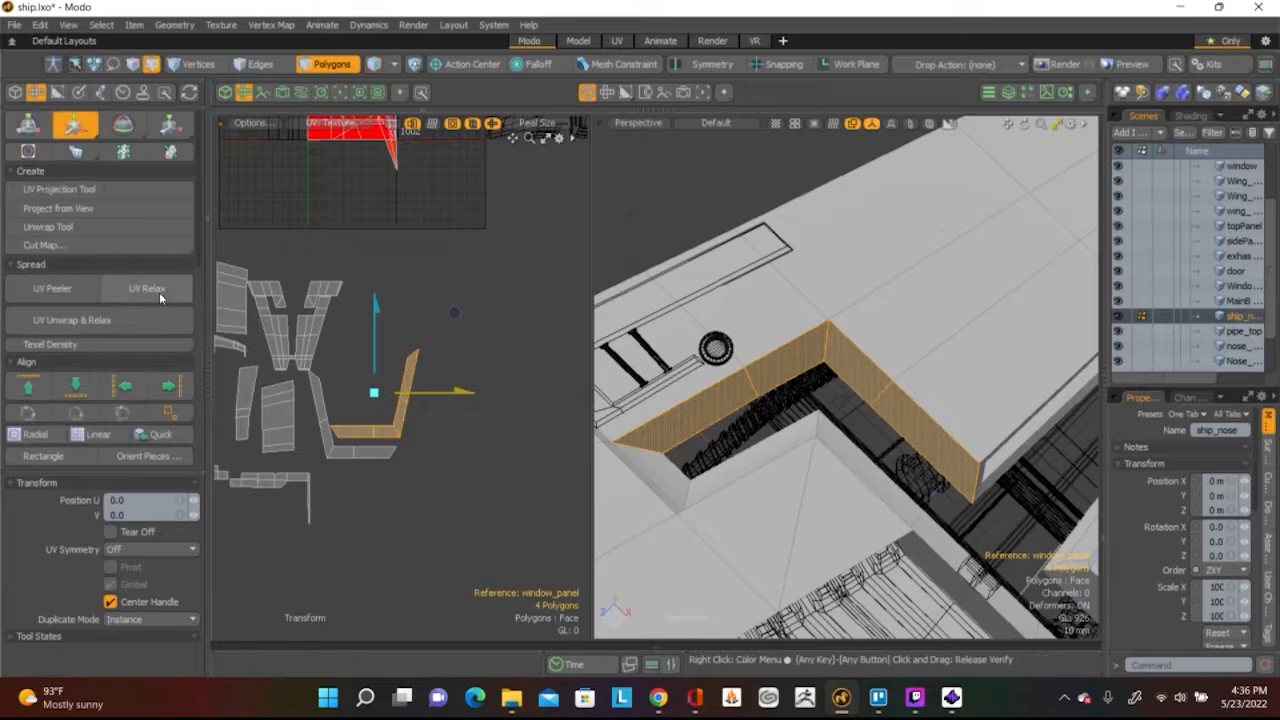
{"action": "left_click", "coordinate": [147, 289]}
{"action": "left_click", "coordinate": [383, 296]}
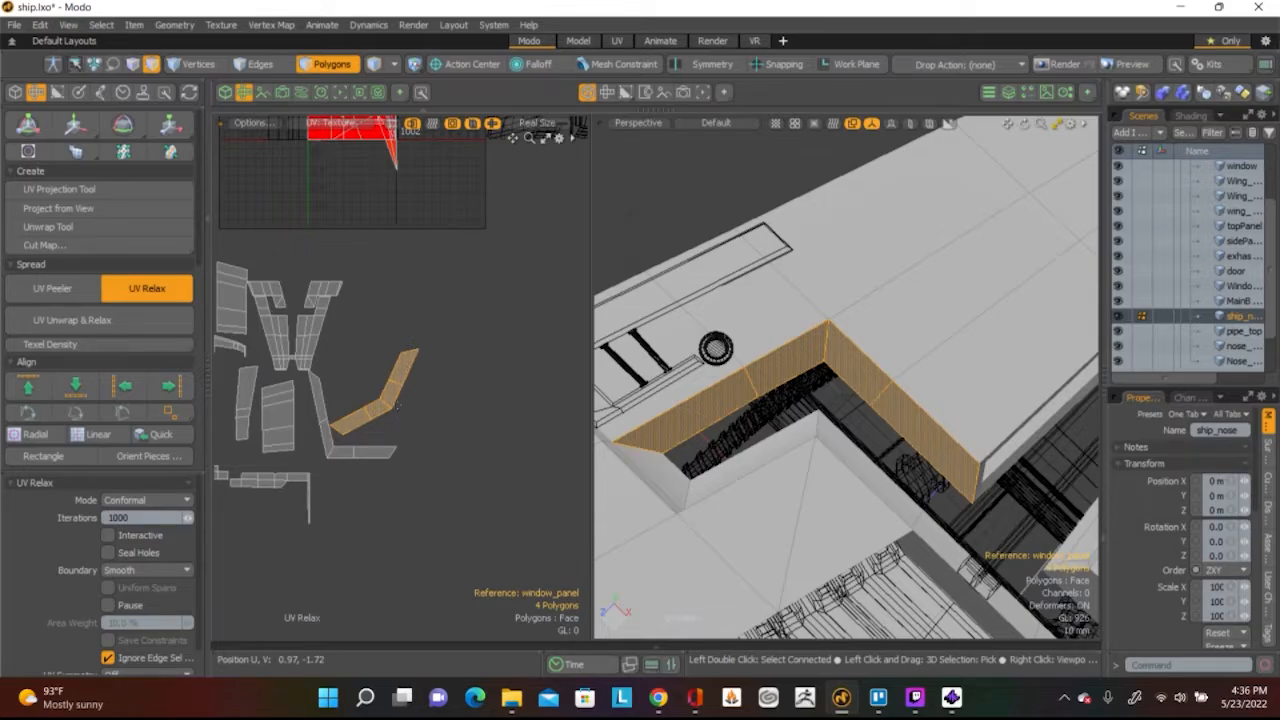
{"action": "scroll", "coordinate": [395, 403], "scroll_direction": "up", "scroll_amount": 5}
{"action": "scroll", "coordinate": [393, 385], "scroll_direction": "down", "scroll_amount": 5}
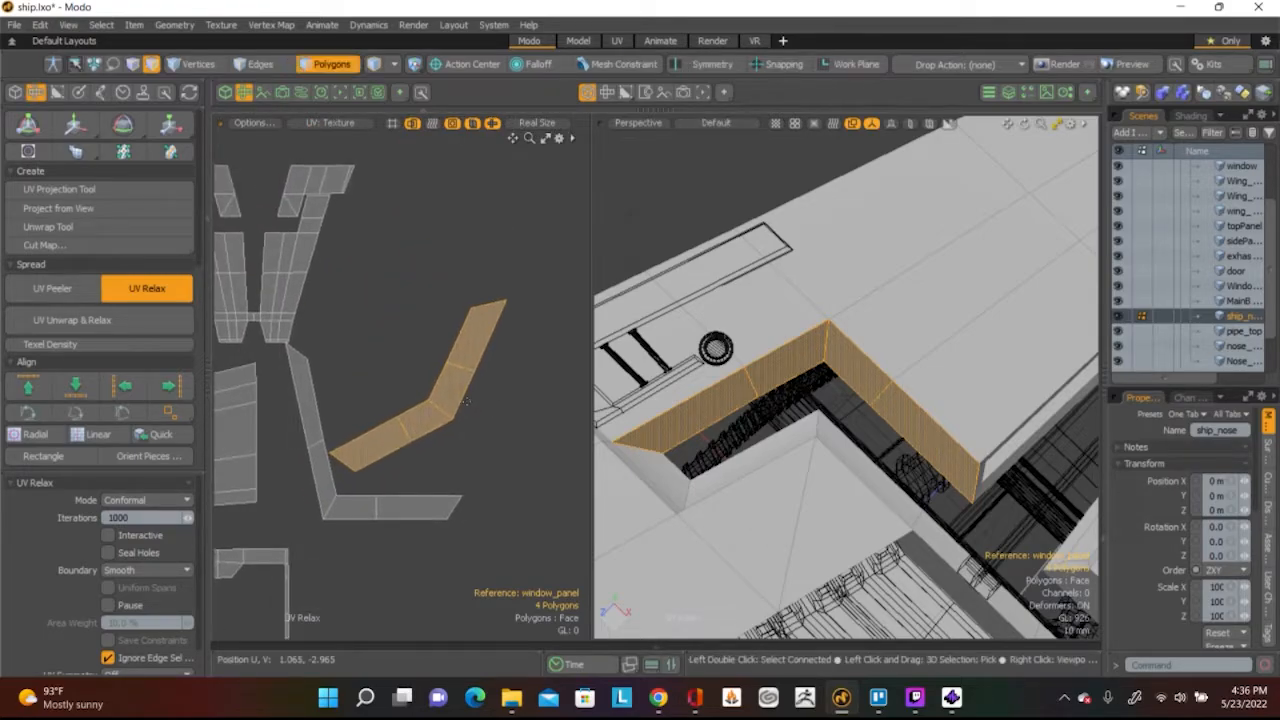
Shift the relaxed island slightly up in V and rotate it clockwise until its lower arm lies nearly horizontal
{"action": "key", "text": "w"}
{"action": "left_click_drag", "start_coordinate": [416, 322], "coordinate": [421, 291]}
{"action": "key", "text": "e"}
{"action": "left_click_drag", "start_coordinate": [507, 314], "coordinate": [533, 361]}
{"action": "left_click", "coordinate": [533, 361]}
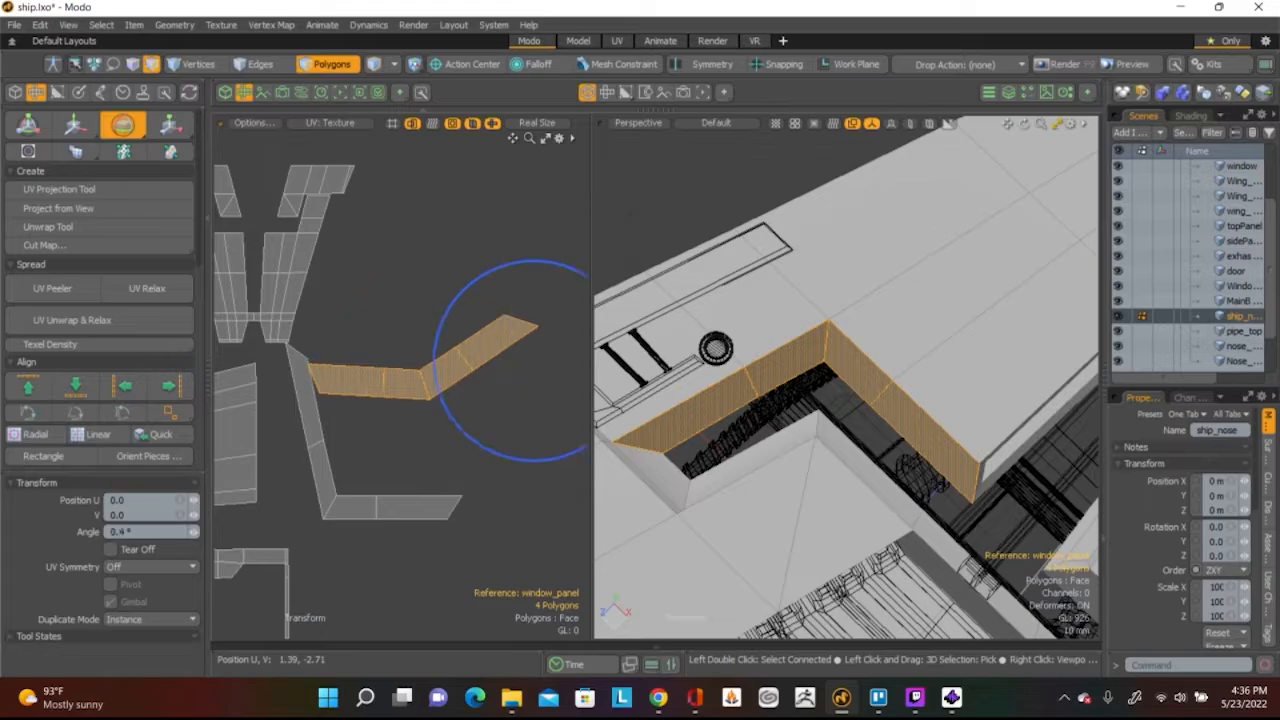
{"action": "scroll", "coordinate": [440, 371], "scroll_direction": "down", "scroll_amount": 3}
{"action": "key", "text": "q"}
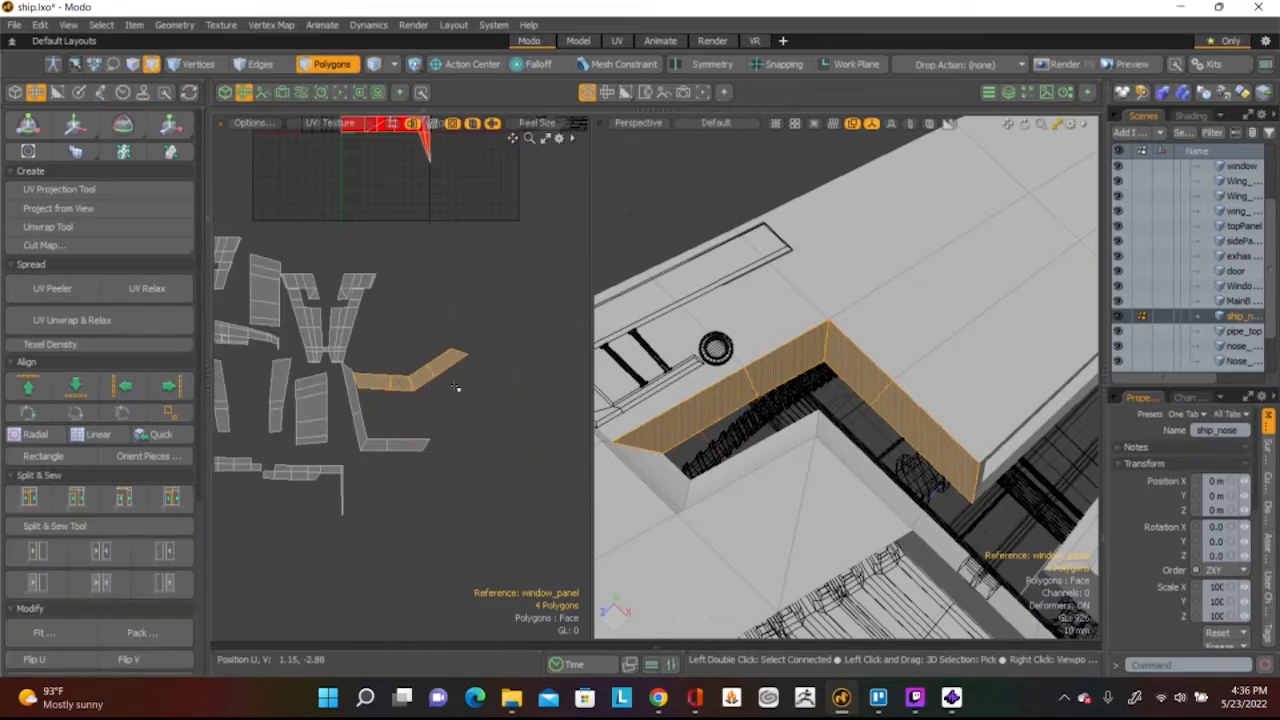
Select the end edge and the crosswise middle edge of the island's slanted arm and move them -0.155 in V
{"action": "left_click", "coordinate": [428, 381]}
{"action": "scroll", "coordinate": [435, 376], "scroll_direction": "up", "scroll_amount": 2}
{"action": "key", "text": "2"}
{"action": "left_click", "coordinate": [428, 366]}
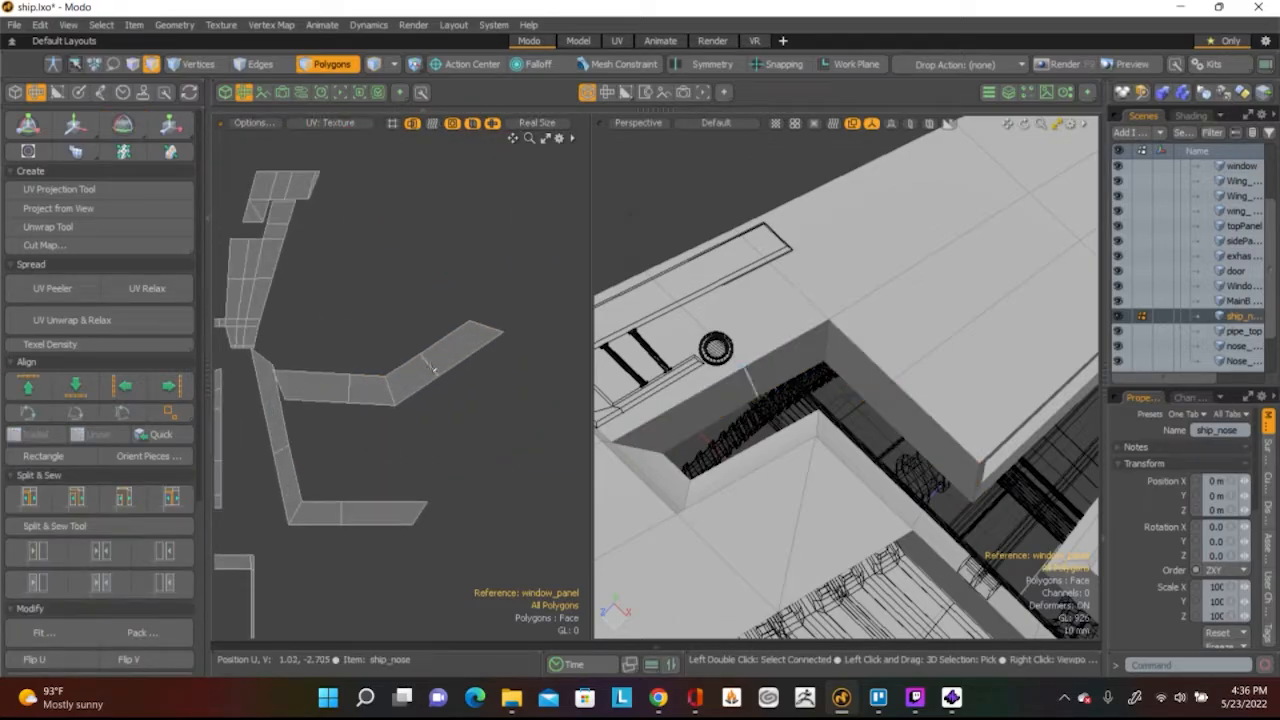
{"action": "left_click", "coordinate": [490, 327]}
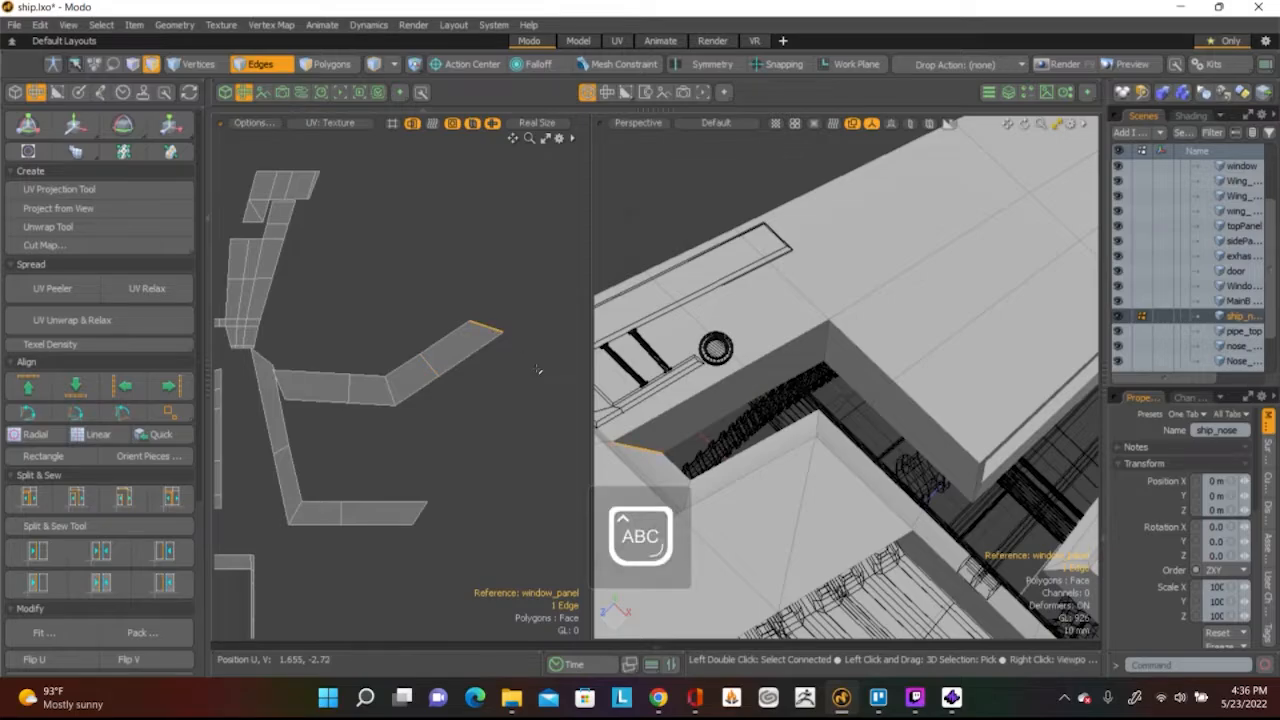
{"action": "left_click", "coordinate": [430, 366], "text": "shift"}
{"action": "key", "text": "w"}
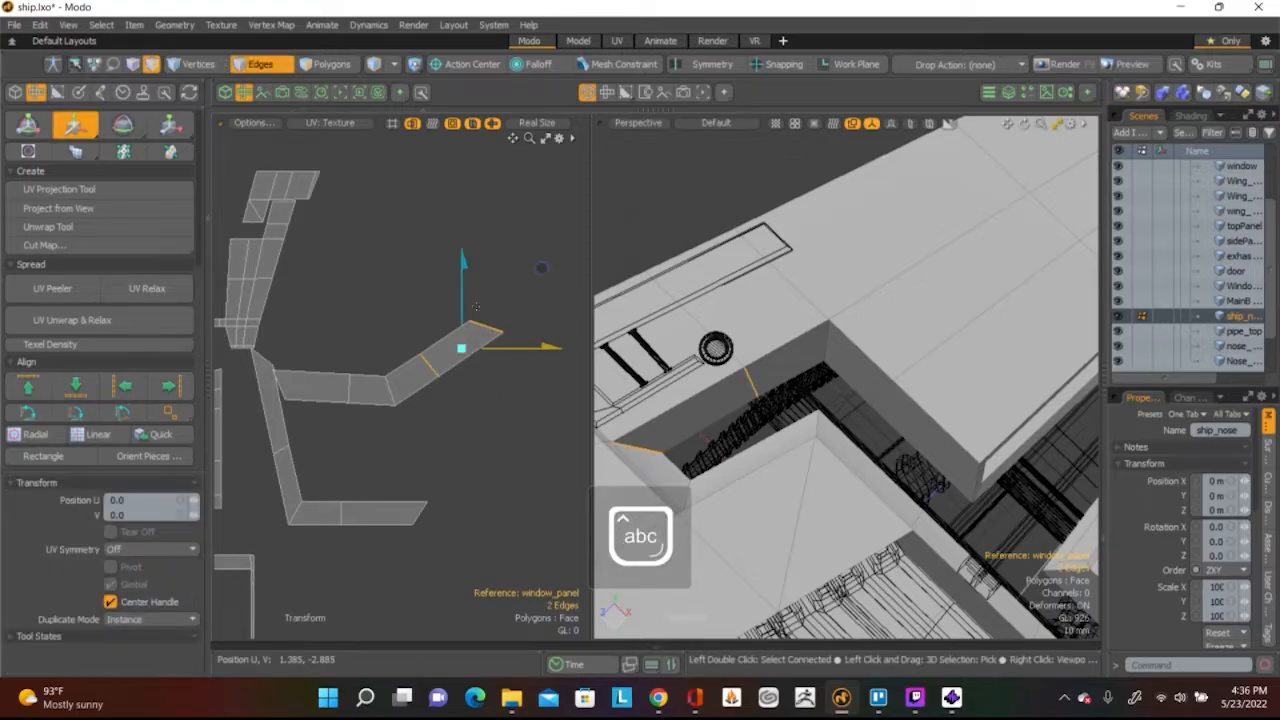
{"action": "left_click_drag", "start_coordinate": [463, 309], "coordinate": [463, 337]}
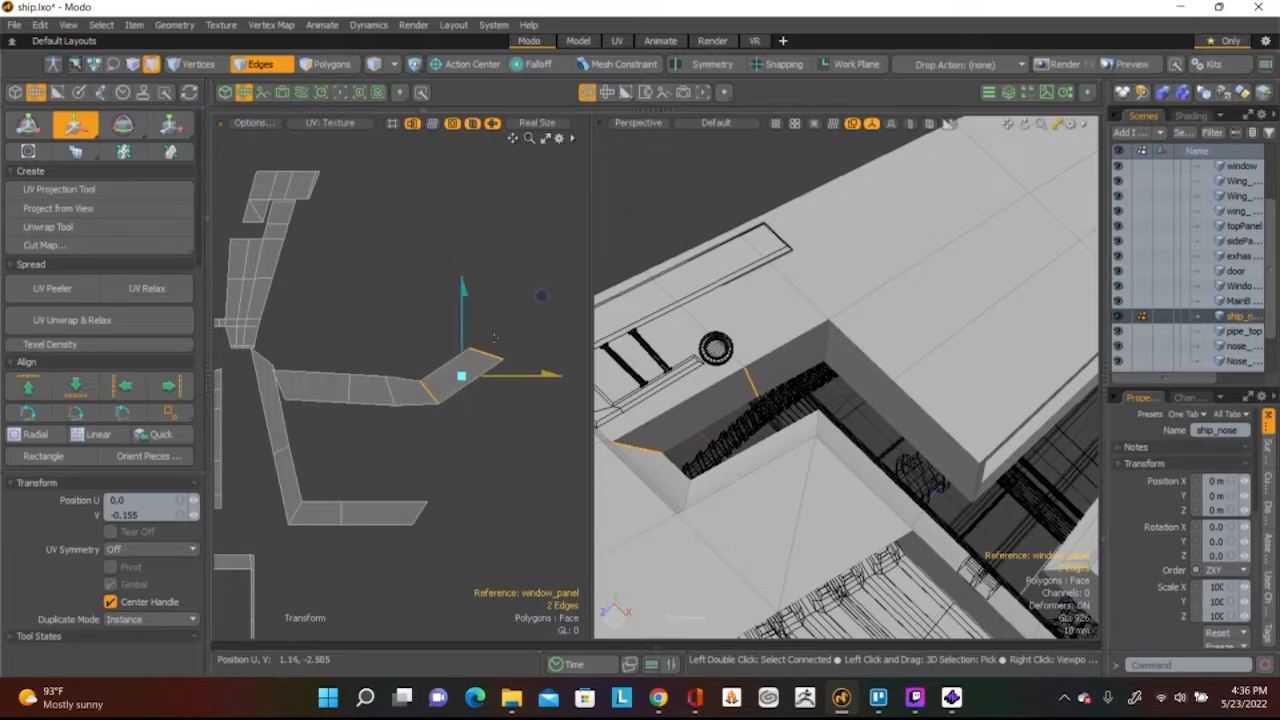
Rotate the slanted arm's end edge and crosswise middle edge clockwise and move them -0.095 in V, bringing the arm nearly horizontal
{"action": "key", "text": "e"}
{"action": "left_click_drag", "start_coordinate": [545, 321], "coordinate": [565, 367]}
{"action": "key", "text": "w"}
{"action": "left_click_drag", "start_coordinate": [469, 323], "coordinate": [469, 340]}
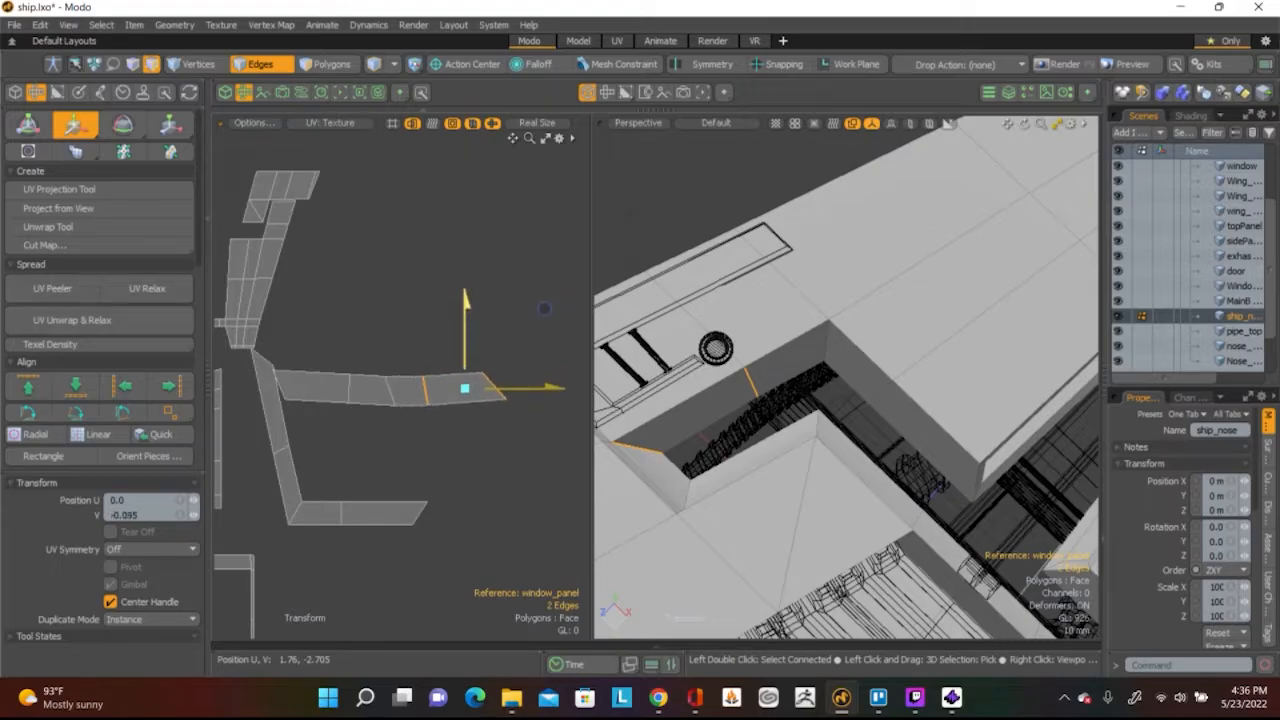
Rotate the strip's slanted end edge clockwise until it stands vertical
{"action": "key", "text": "q"}
{"action": "left_click", "coordinate": [502, 357]}
{"action": "left_click", "coordinate": [496, 388]}
{"action": "key", "text": "e"}
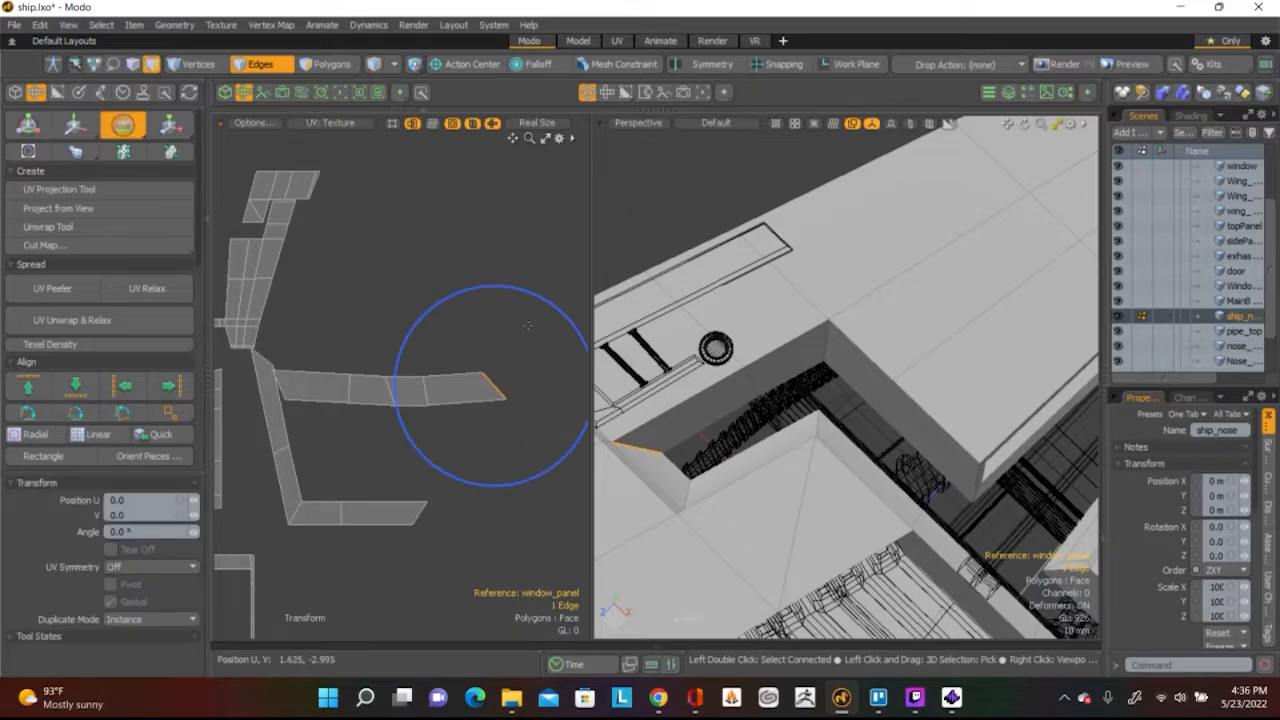
{"action": "left_click_drag", "start_coordinate": [547, 303], "coordinate": [571, 362]}
{"action": "key", "text": "space"}
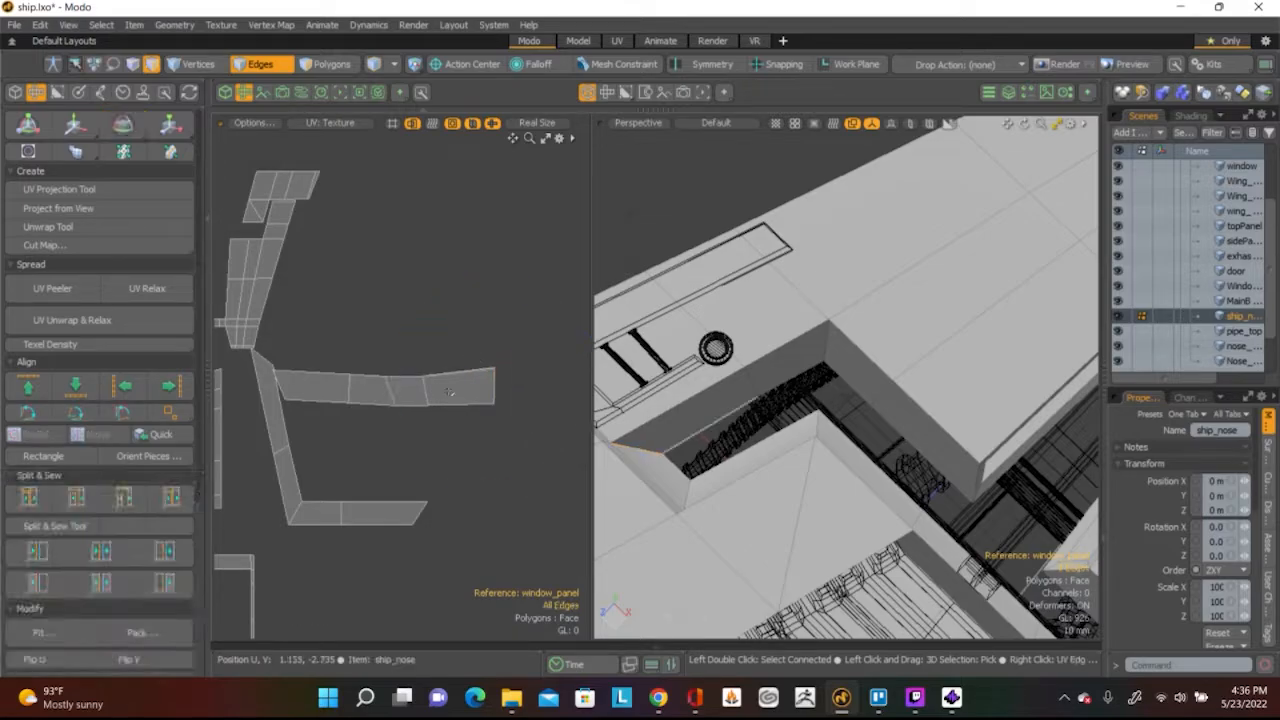
Try to relax the straightened strip island with UV Relax in Conformal mode at 1000 iterations
{"action": "key", "text": "space"}
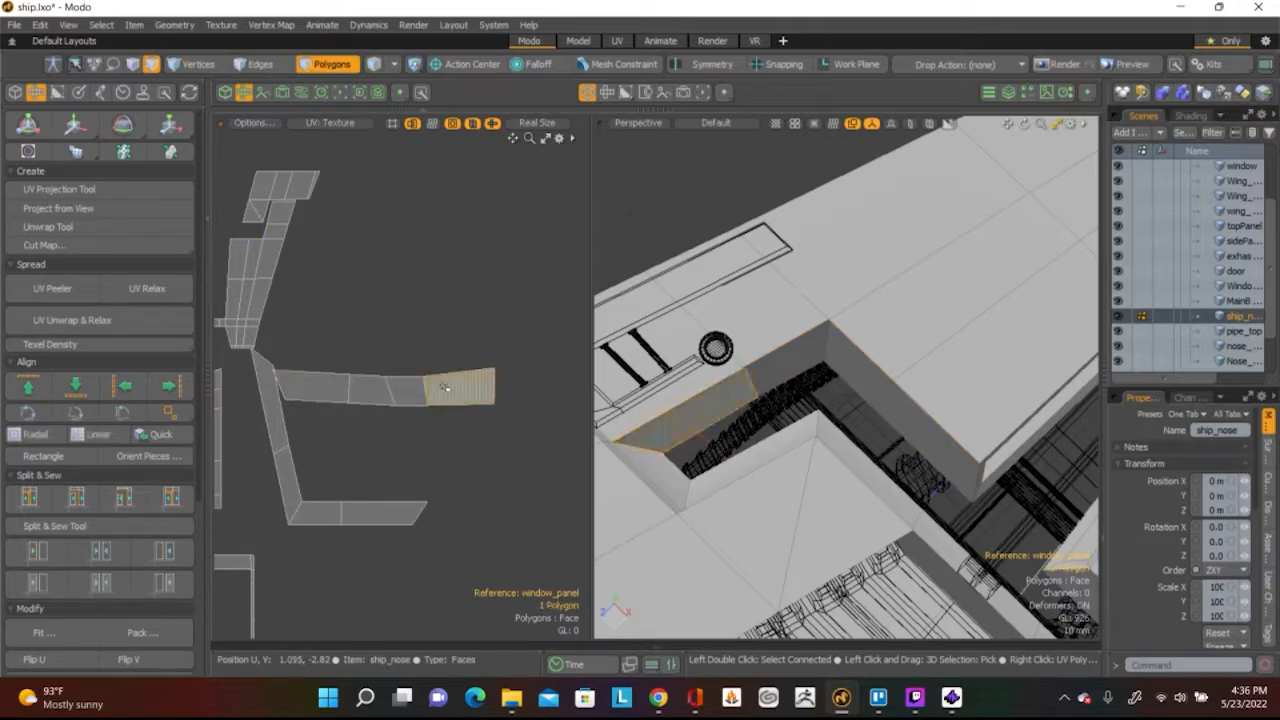
{"action": "double_click", "coordinate": [450, 390]}
{"action": "left_click", "coordinate": [150, 288]}
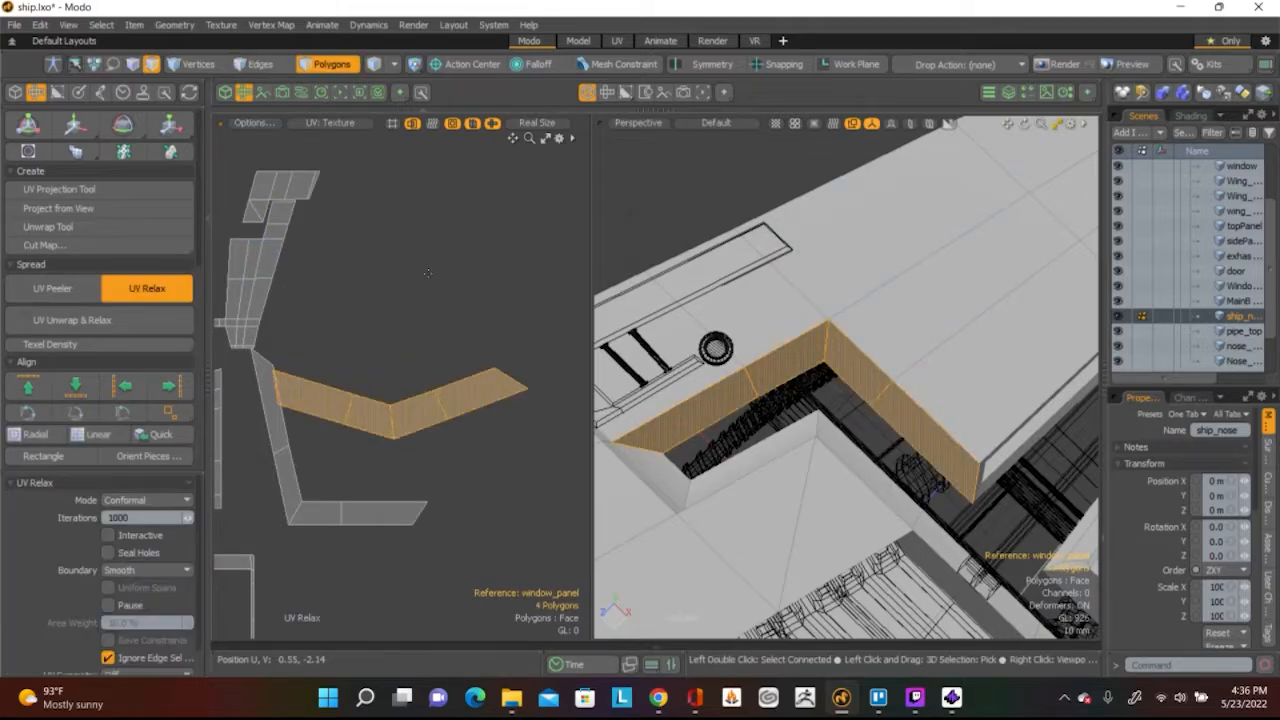
{"action": "left_click", "coordinate": [437, 338]}
{"action": "key", "text": "space"}
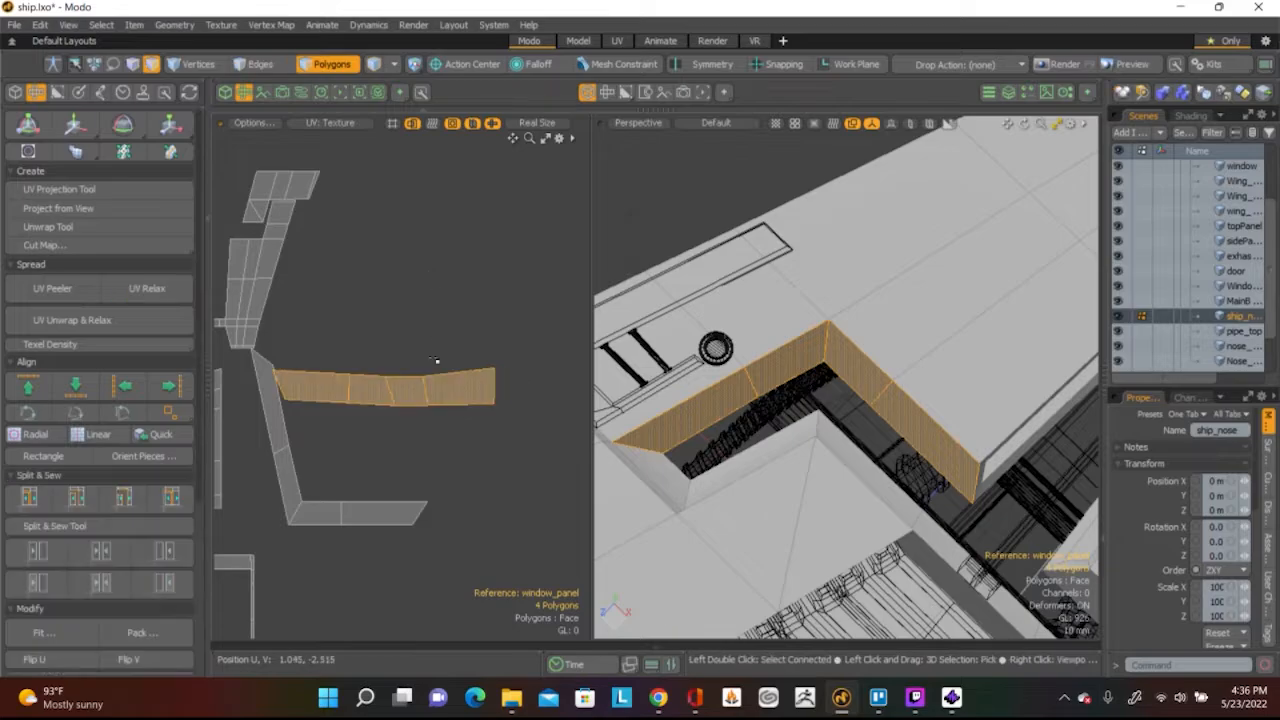
{"action": "left_click", "coordinate": [434, 342]}
Align each of the strip's three crosswise inner edges to its leftmost point so that they stand vertical
{"action": "scroll", "coordinate": [434, 370], "scroll_direction": "up", "scroll_amount": 4}
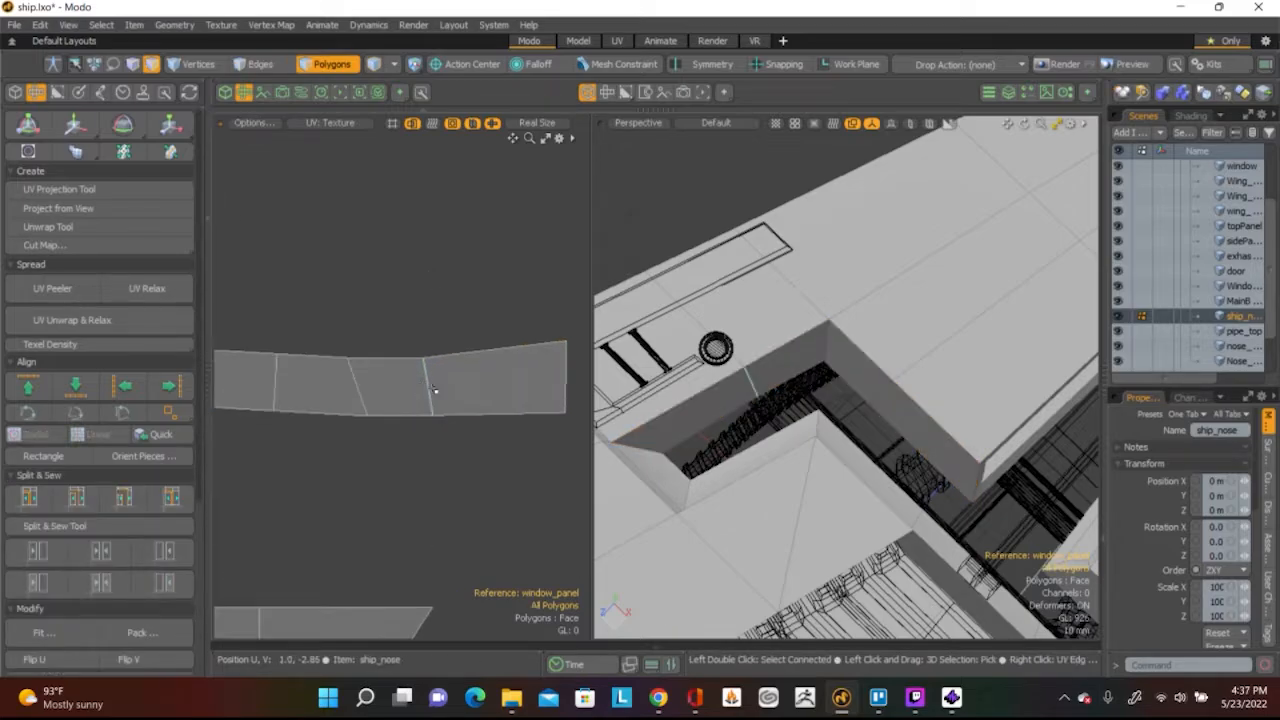
{"action": "key", "text": "2"}
{"action": "left_click", "coordinate": [430, 385]}
{"action": "left_click", "coordinate": [125, 386]}
{"action": "key", "text": "Left"}
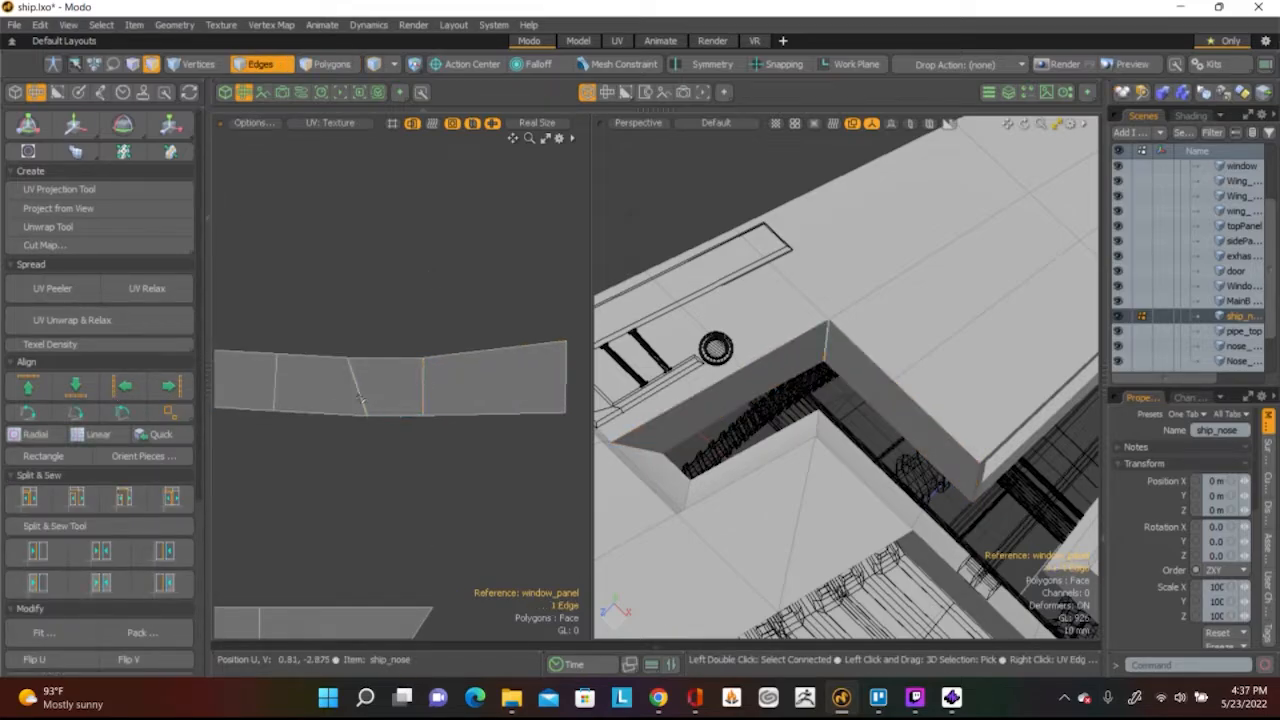
{"action": "left_click", "coordinate": [125, 386]}
{"action": "left_click", "coordinate": [275, 390]}
{"action": "left_click", "coordinate": [125, 386]}
{"action": "scroll", "coordinate": [470, 327], "scroll_direction": "down", "scroll_amount": 4}
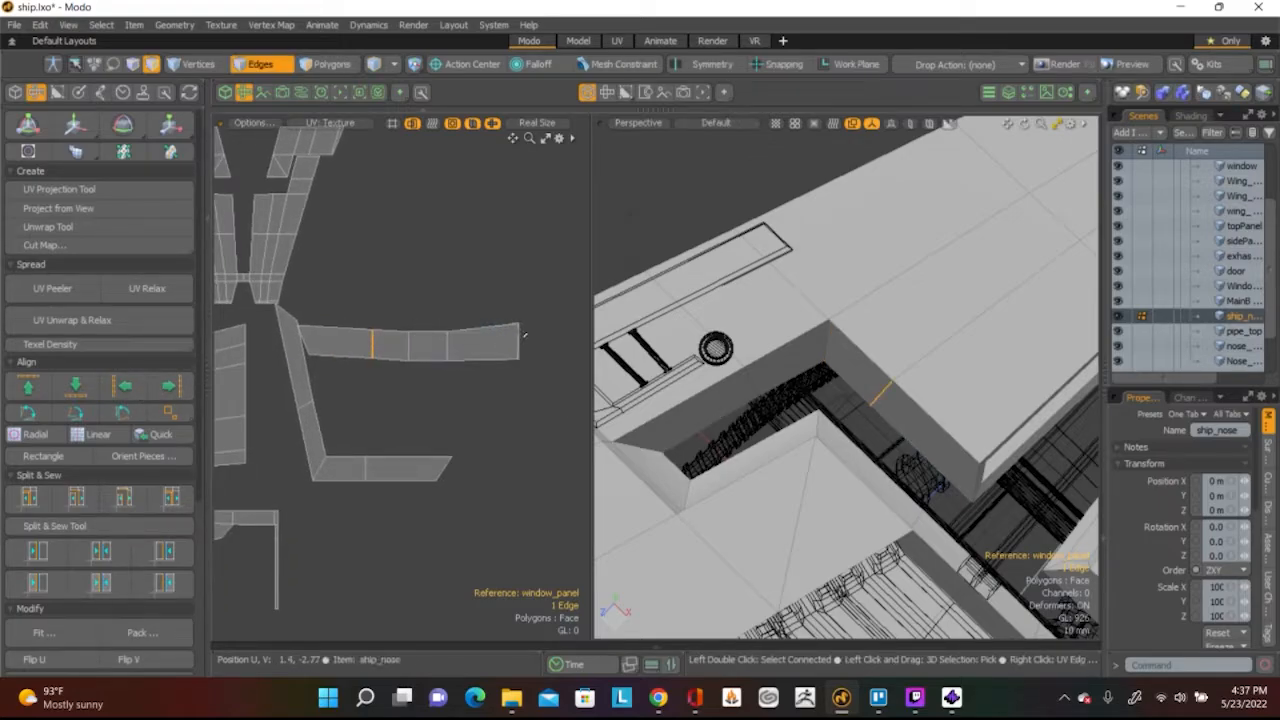
Scale the strip's vertical end edge down slightly in V to match the strip's width
{"action": "key", "text": "e"}
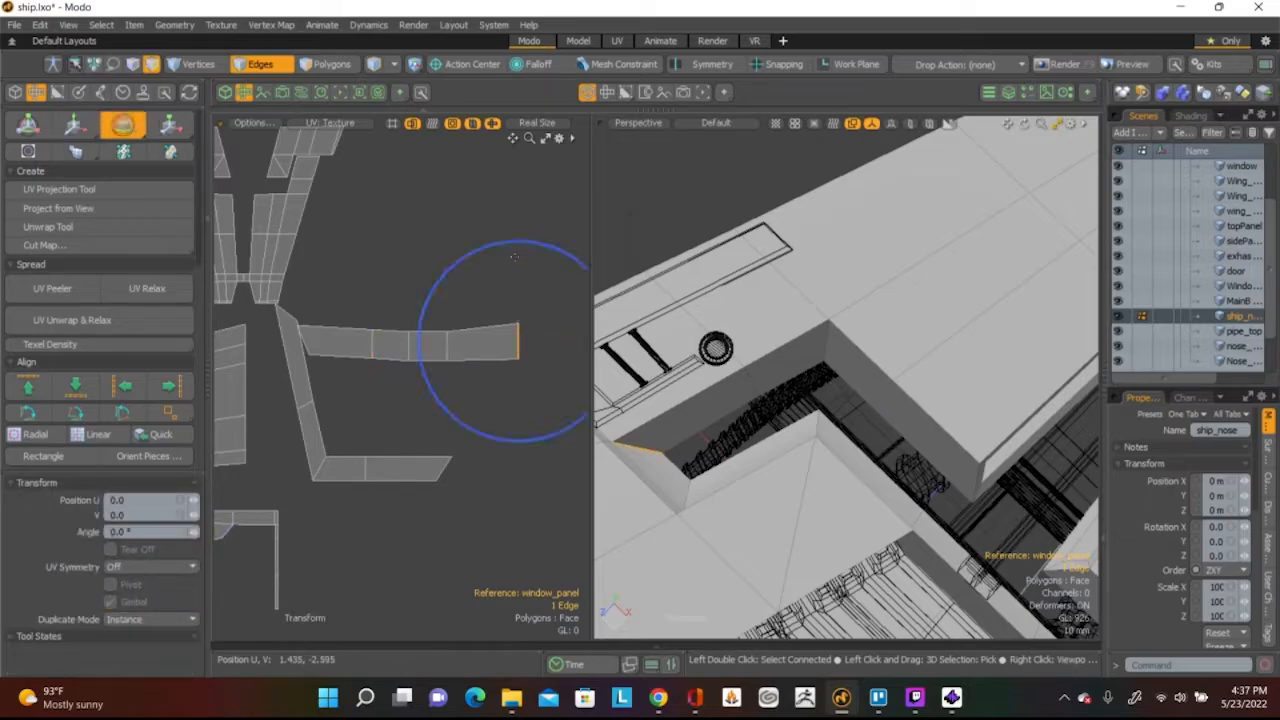
{"action": "key", "text": "r"}
{"action": "left_click_drag", "start_coordinate": [518, 262], "coordinate": [518, 268]}
{"action": "key", "text": "q"}
{"action": "left_click", "coordinate": [327, 318]}
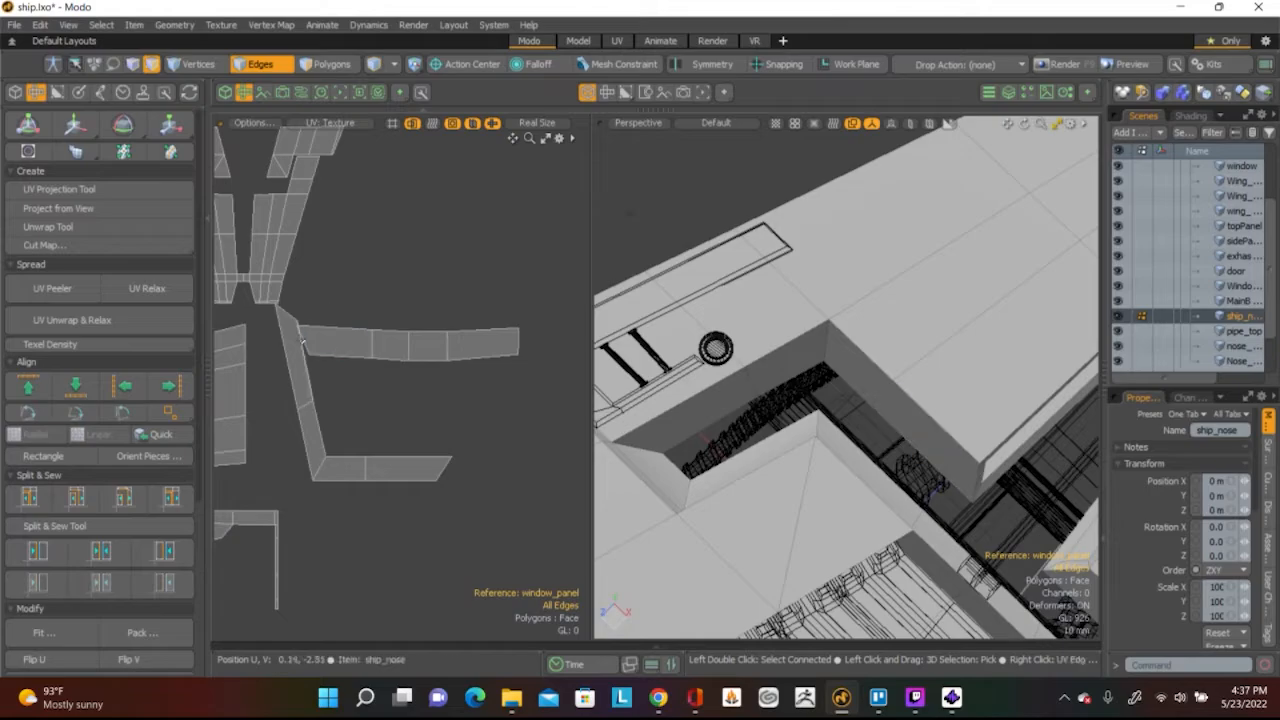
Move the remaining L-shaped island 0.415 in U and -0.405 in V, into the free space below the straightened strip
{"action": "key", "text": "3"}
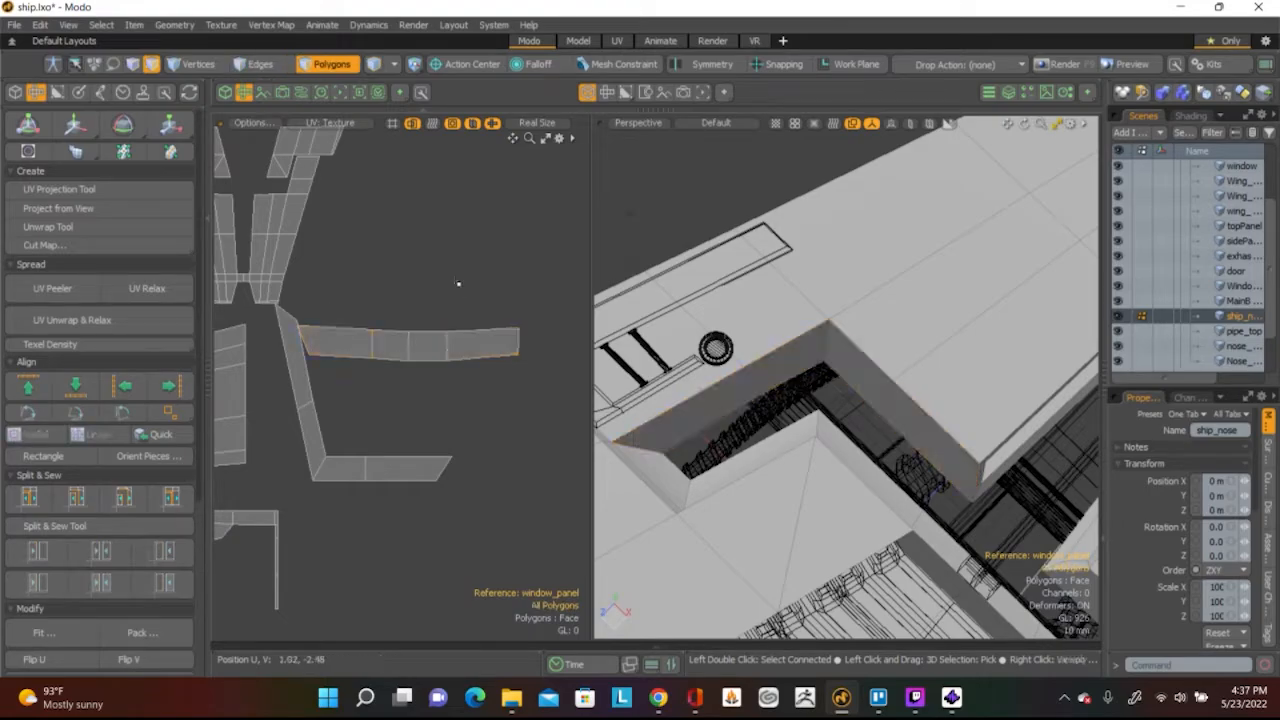
{"action": "key", "text": "a"}
{"action": "scroll", "coordinate": [457, 286], "scroll_direction": "up", "scroll_amount": 3}
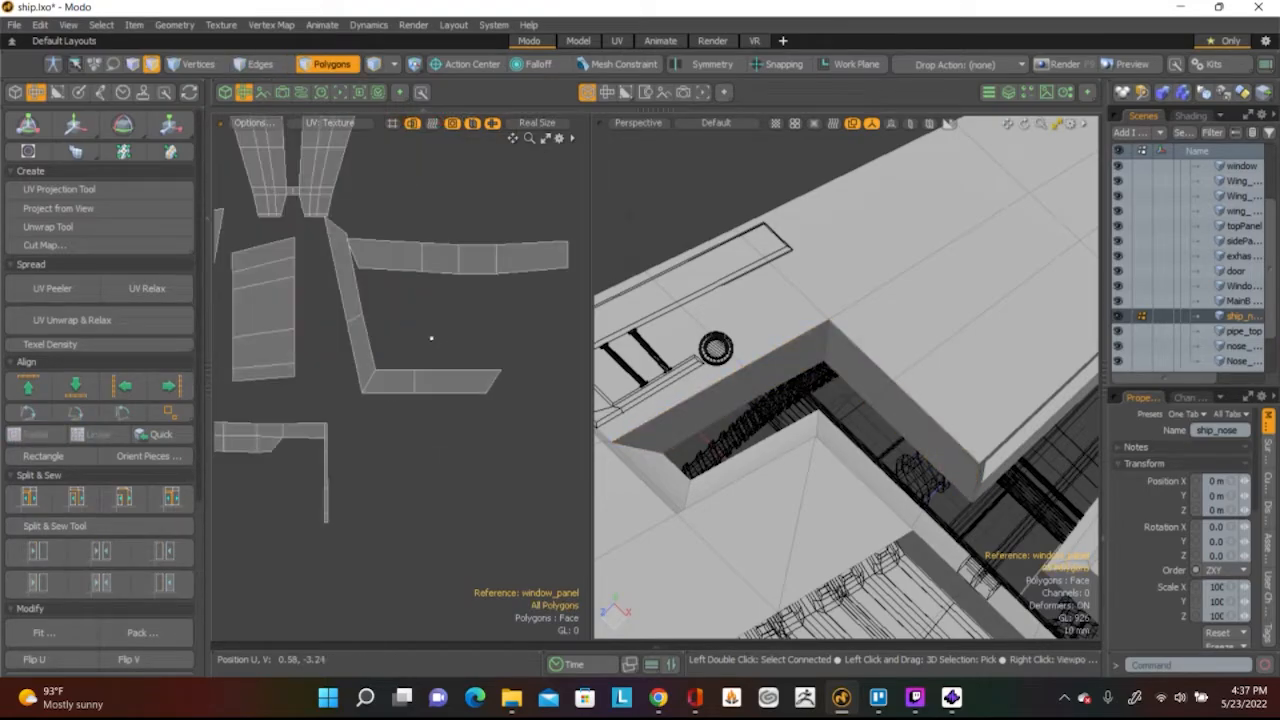
{"action": "double_click", "coordinate": [400, 383]}
{"action": "key", "text": "w"}
{"action": "left_click_drag", "start_coordinate": [418, 258], "coordinate": [423, 330]}
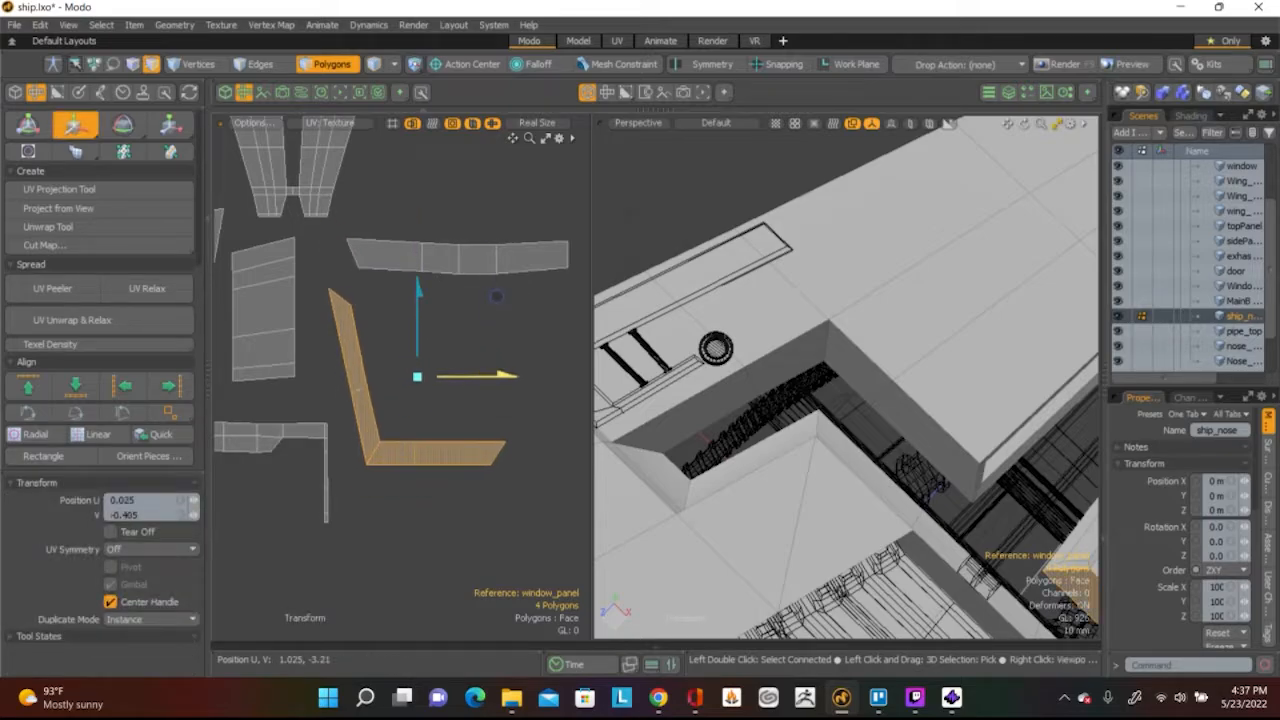
{"action": "left_click_drag", "start_coordinate": [472, 377], "coordinate": [540, 381]}
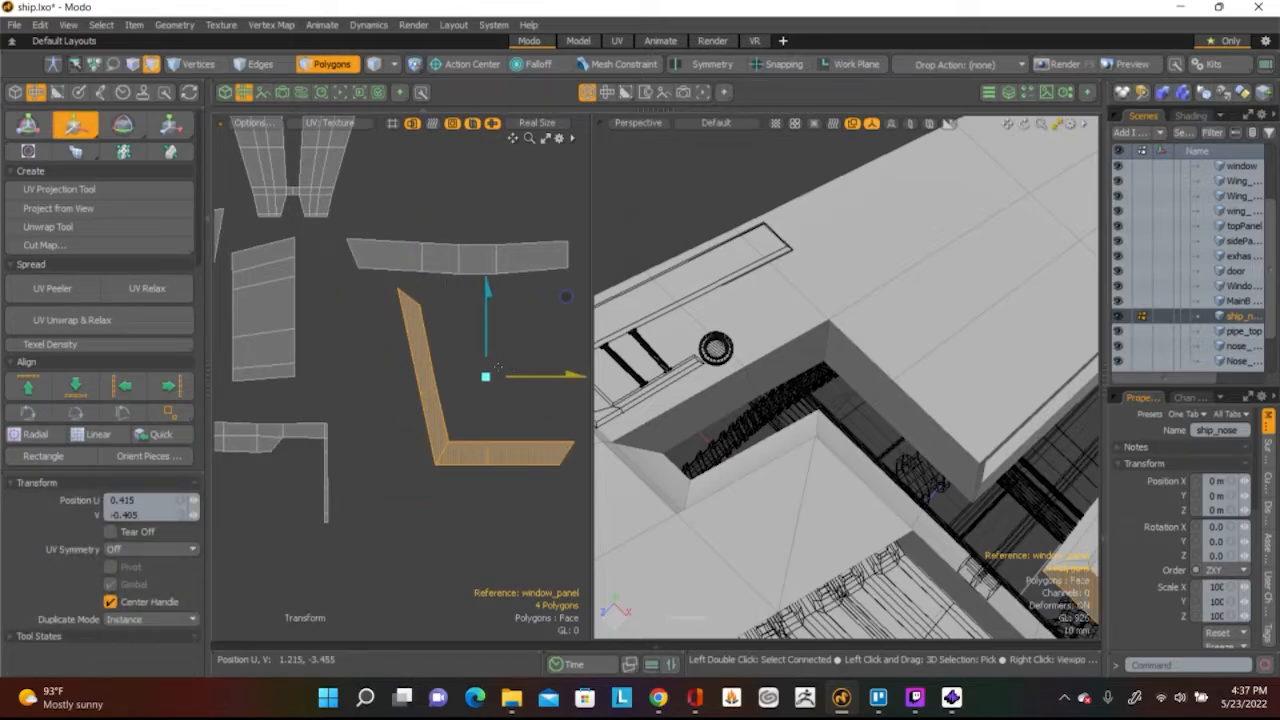
Rotate the L-shaped island counterclockwise until its longer arm lies nearly horizontal
{"action": "key", "text": "e"}
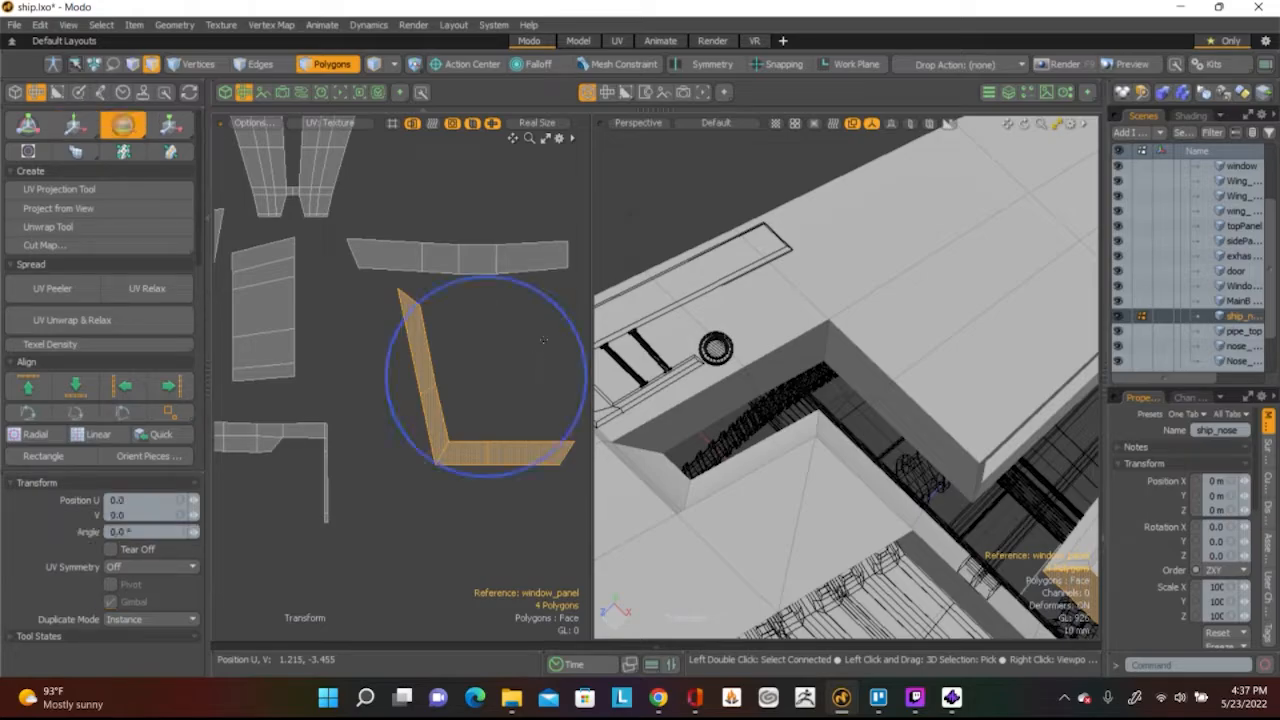
{"action": "left_click_drag", "start_coordinate": [460, 290], "coordinate": [568, 335]}
{"action": "middle_click_drag", "start_coordinate": [580, 400], "coordinate": [491, 369]}
{"action": "key", "text": "space"}
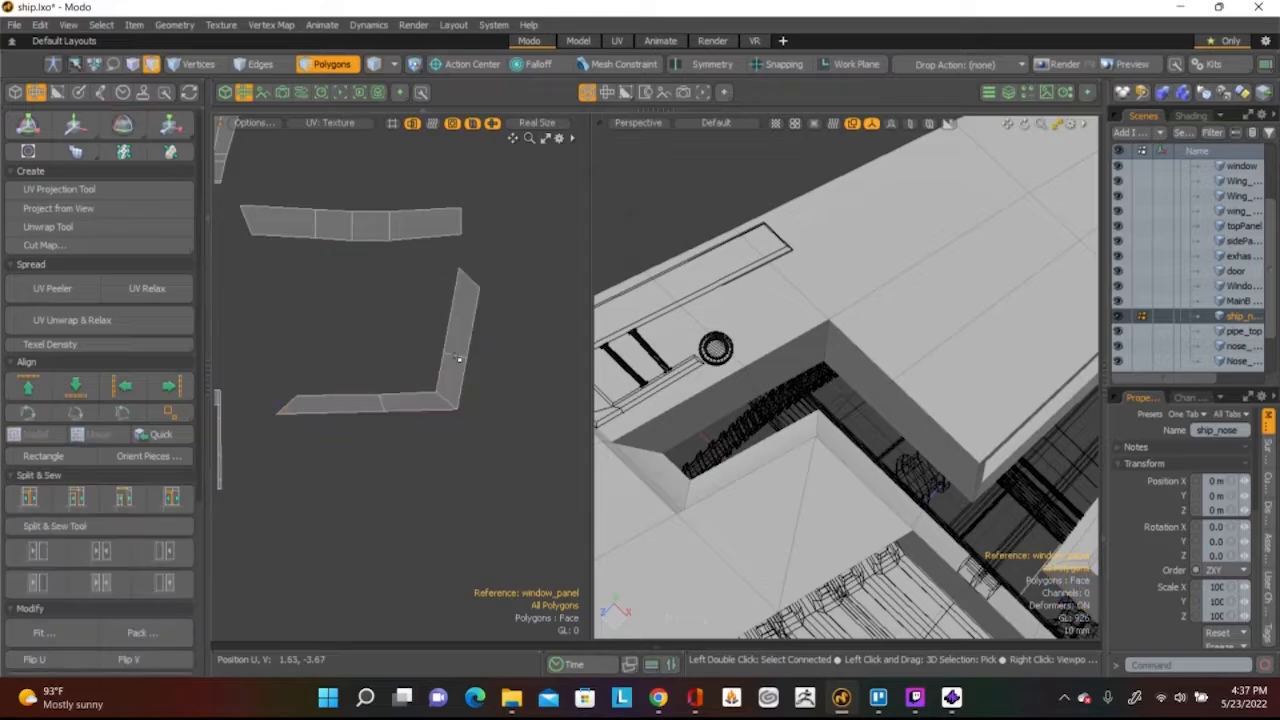
Move the upright arm's crosswise edge -0.05 in V and align the horizontal arm's crosswise edge and the corner edge to vertical
{"action": "key", "text": "2"}
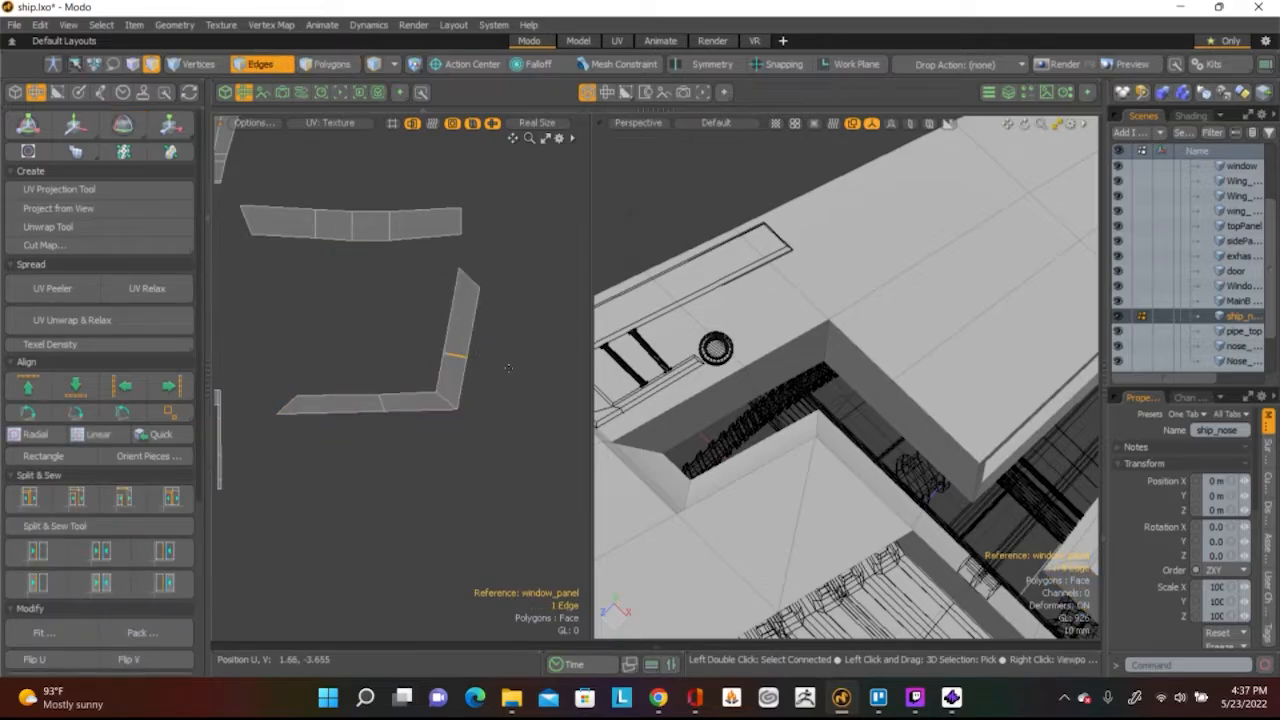
{"action": "key", "text": "w"}
{"action": "mouse_move", "coordinate": [535, 275]}
{"action": "left_mouse_down"}
{"action": "mouse_move", "coordinate": [535, 305]}
{"action": "mouse_move", "coordinate": [535, 290]}
{"action": "left_mouse_up"}
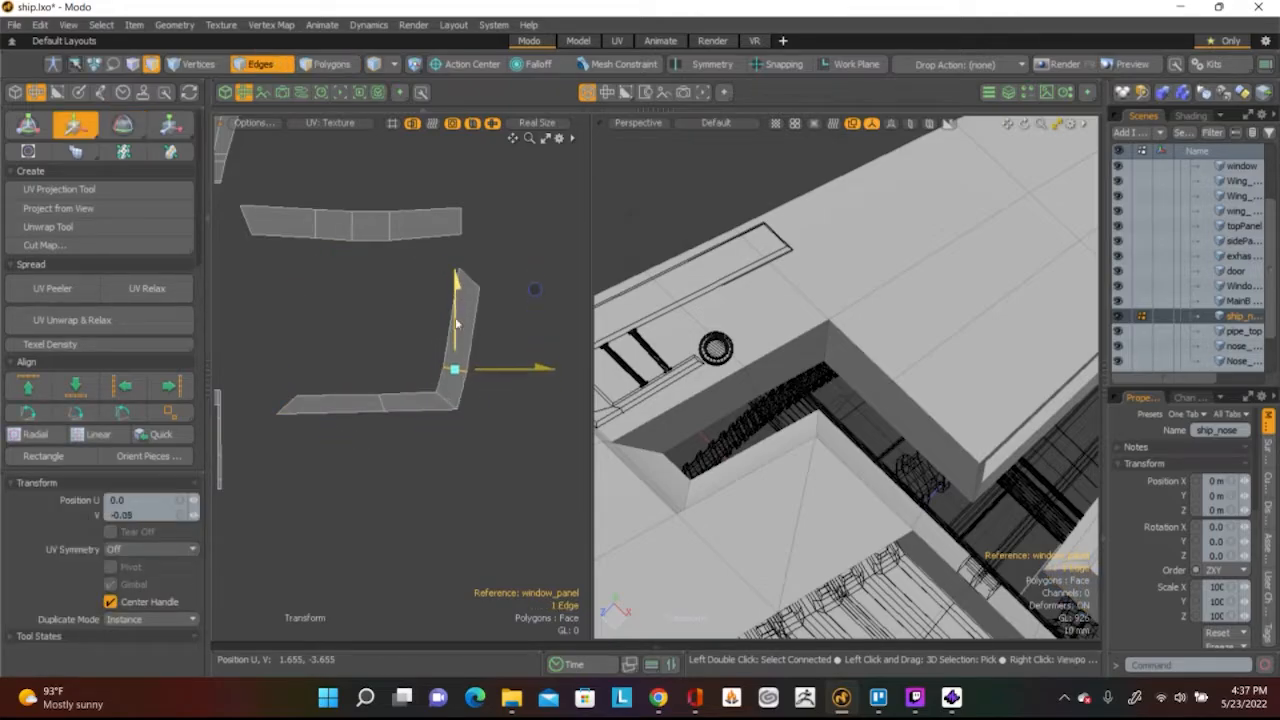
{"action": "key", "text": "space"}
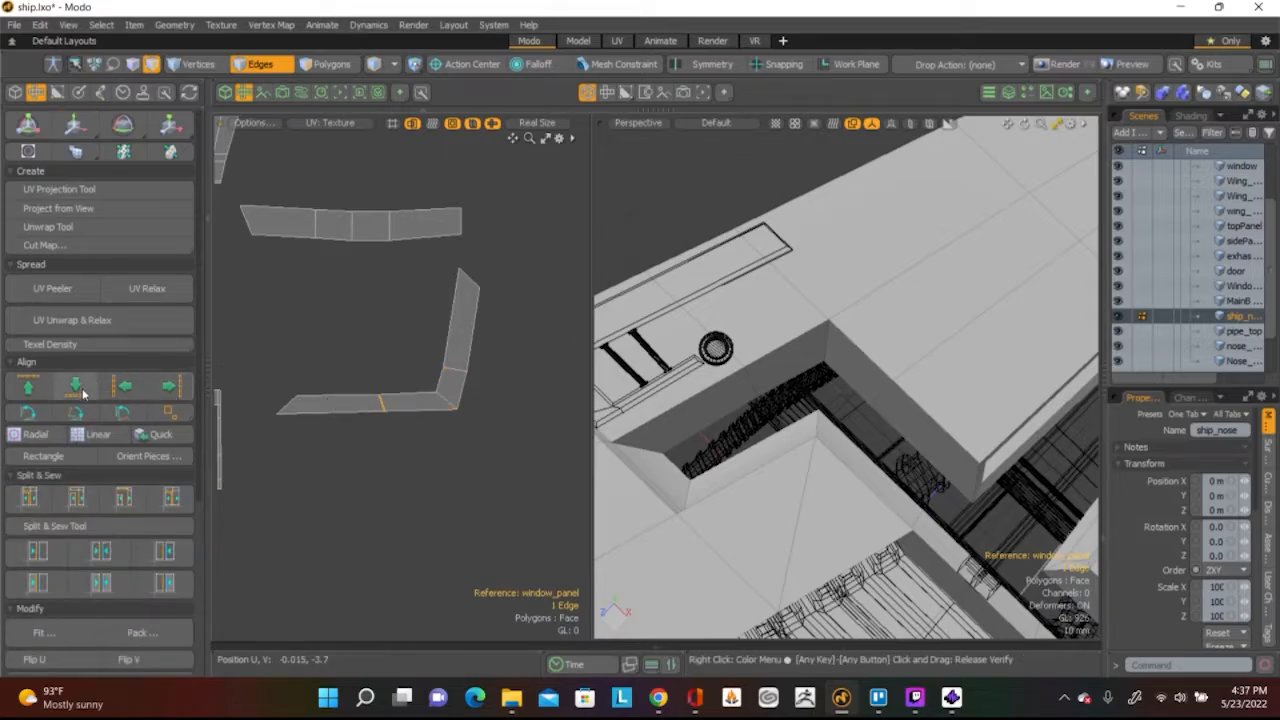
{"action": "left_click", "coordinate": [450, 405], "text": "shift"}
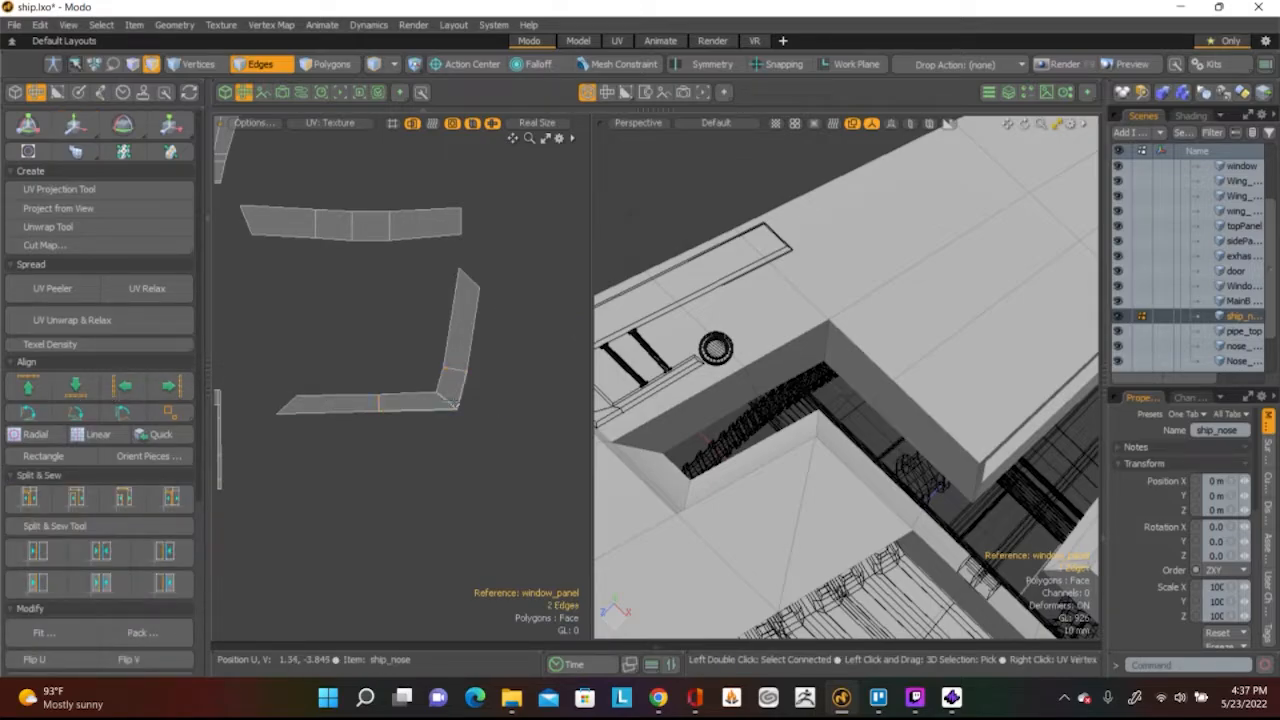
{"action": "left_click", "coordinate": [452, 402]}
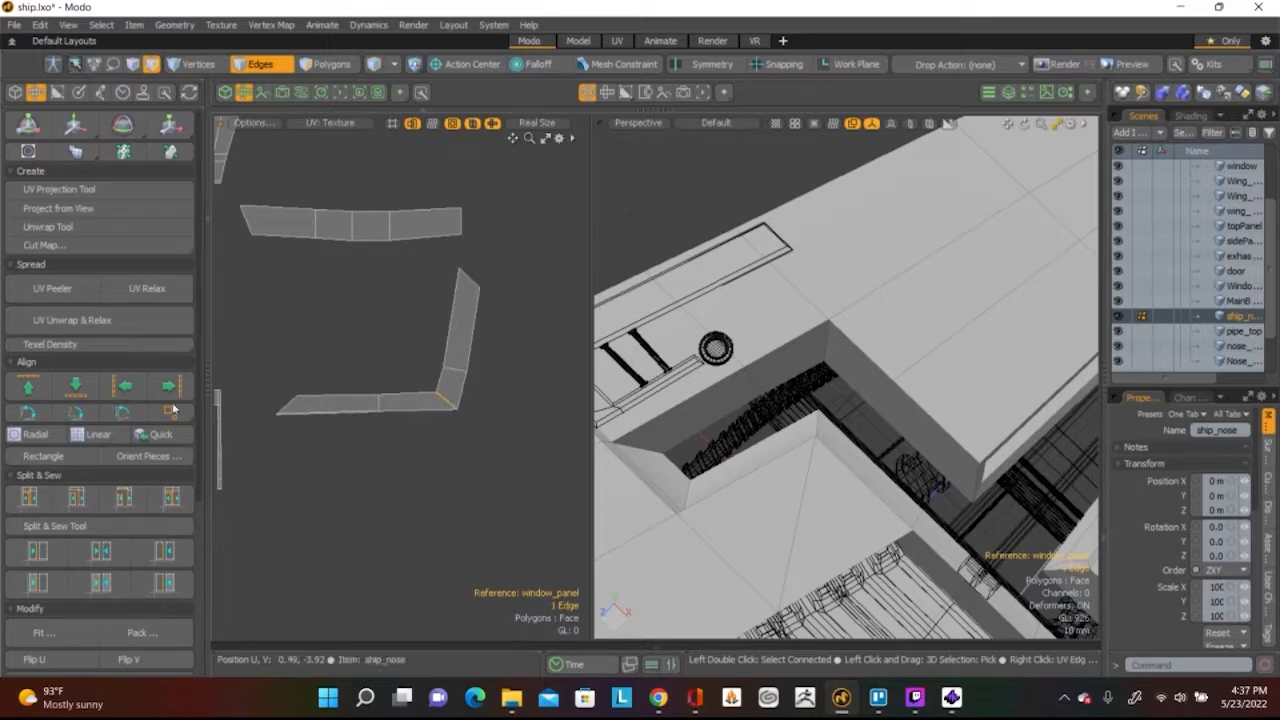
Align the upright arm's crosswise edge to vertical, move it -0.185 in V beside the corner, and scale it to 371.5% in V
{"action": "left_click", "coordinate": [440, 376]}
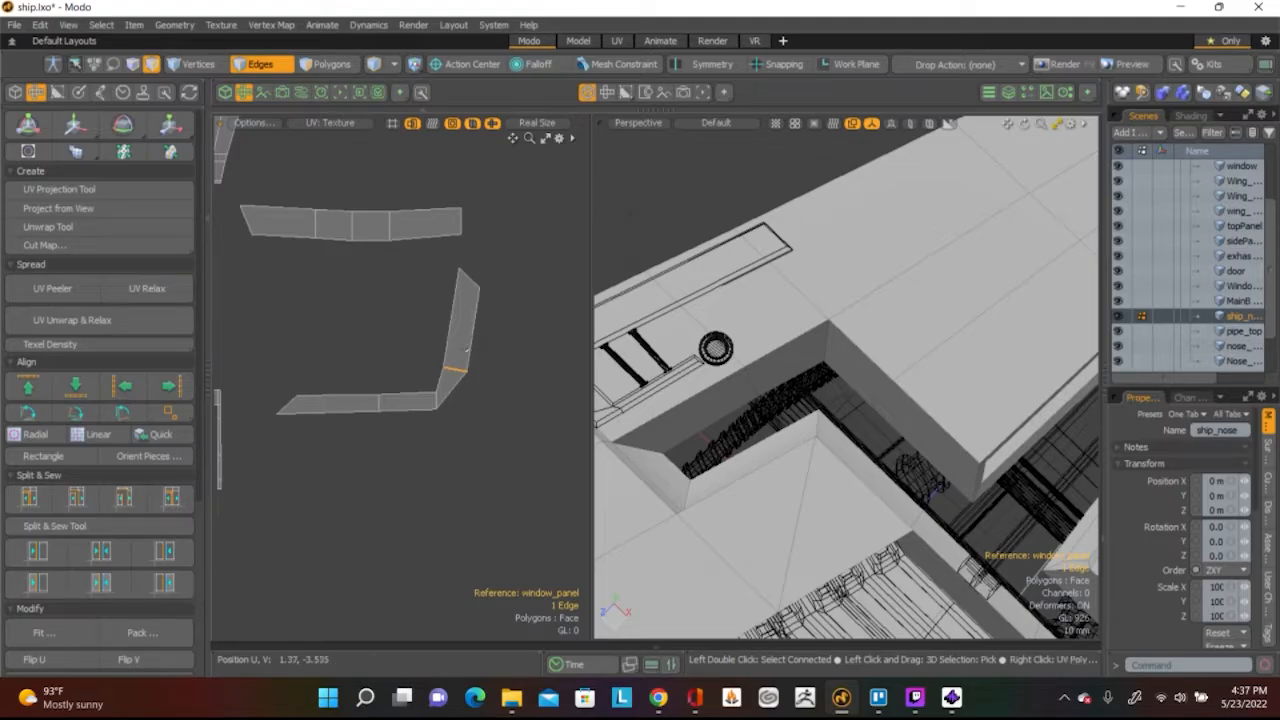
{"action": "left_click", "coordinate": [124, 386]}
{"action": "key", "text": "w"}
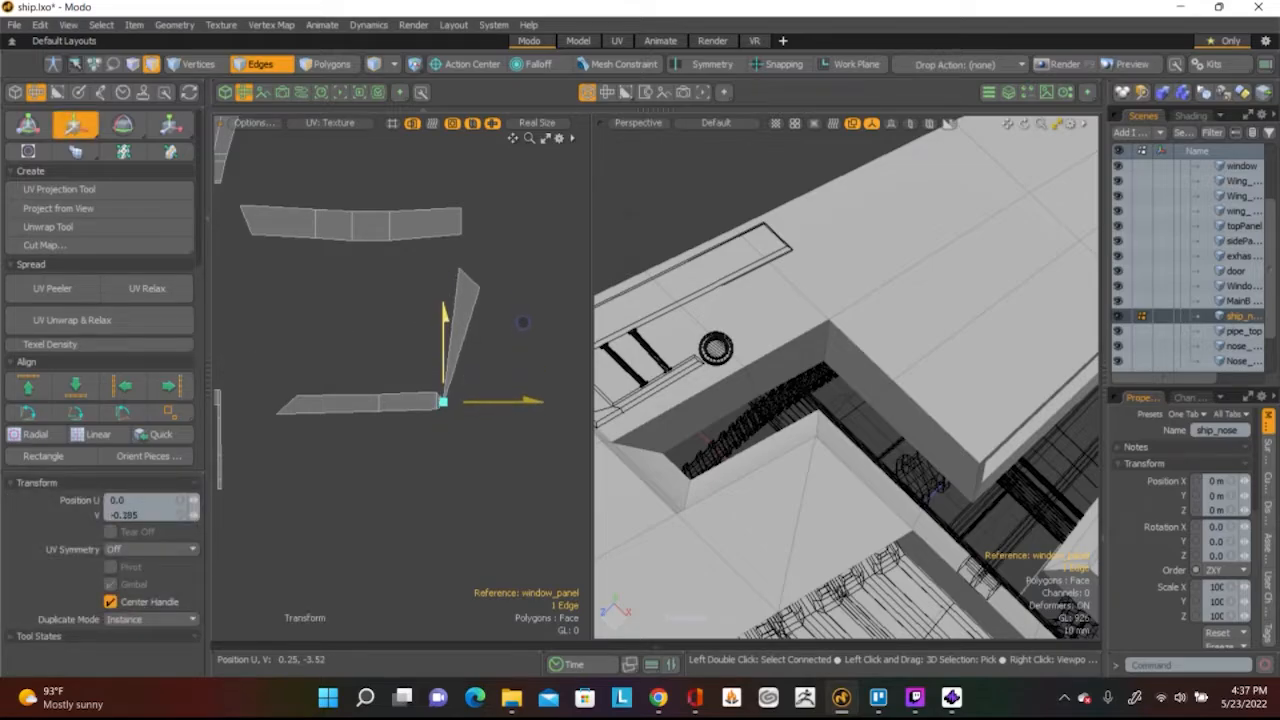
{"action": "key", "text": "e"}
{"action": "key", "text": "r"}
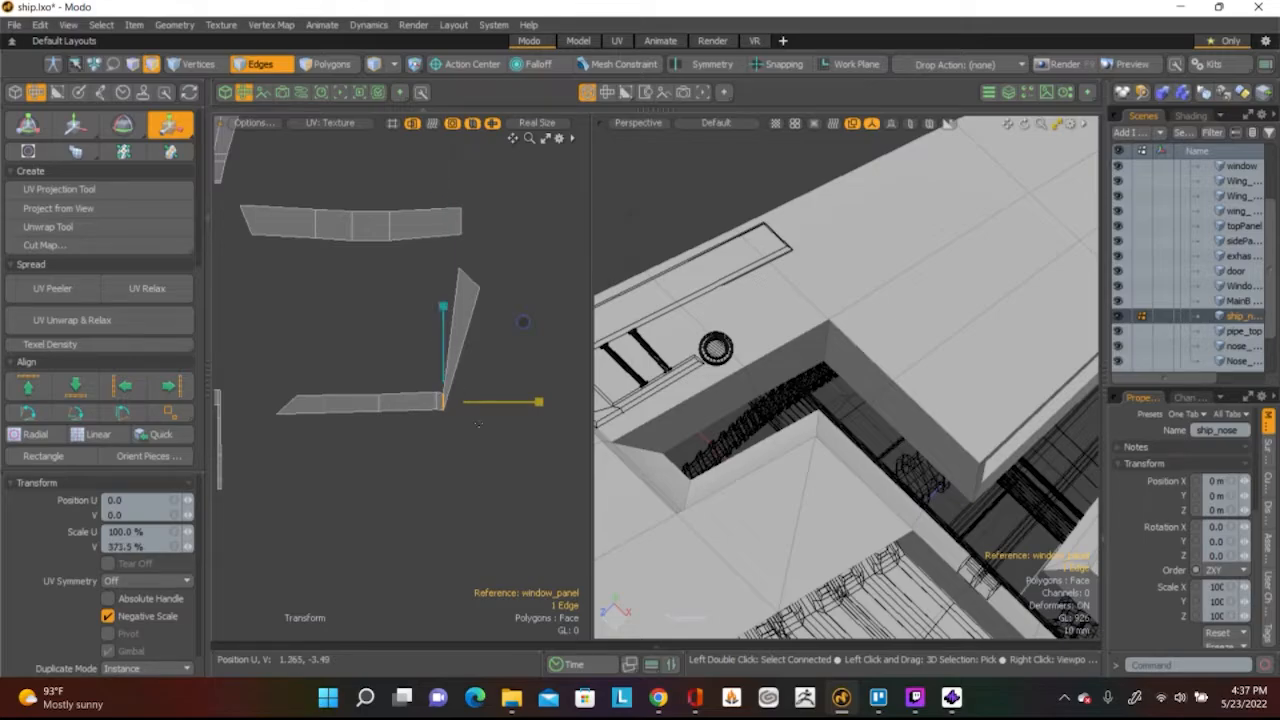
{"action": "key", "text": "space"}
{"action": "left_click", "coordinate": [500, 466]}
Move the upright arm's end edge down in V level with the horizontal arm and rotate it until nearly vertical
{"action": "left_click", "coordinate": [476, 283]}
{"action": "key", "text": "w"}
{"action": "left_click_drag", "start_coordinate": [478, 239], "coordinate": [478, 363]}
{"action": "key", "text": "e"}
{"action": "left_click_drag", "start_coordinate": [540, 337], "coordinate": [525, 414]}
{"action": "key", "text": "space"}
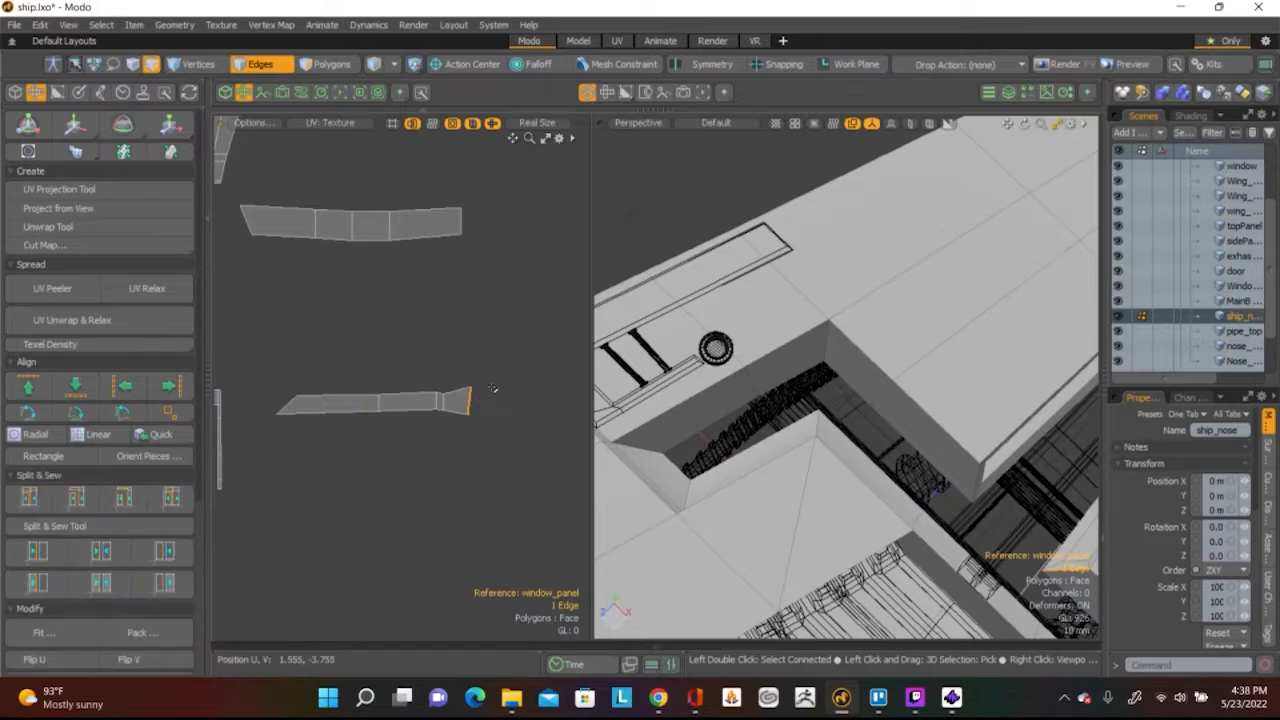
Scale the unfolded strip's end edge to 66% in V
{"action": "key", "text": "w"}
{"action": "key", "text": "e"}
{"action": "key", "text": "r"}
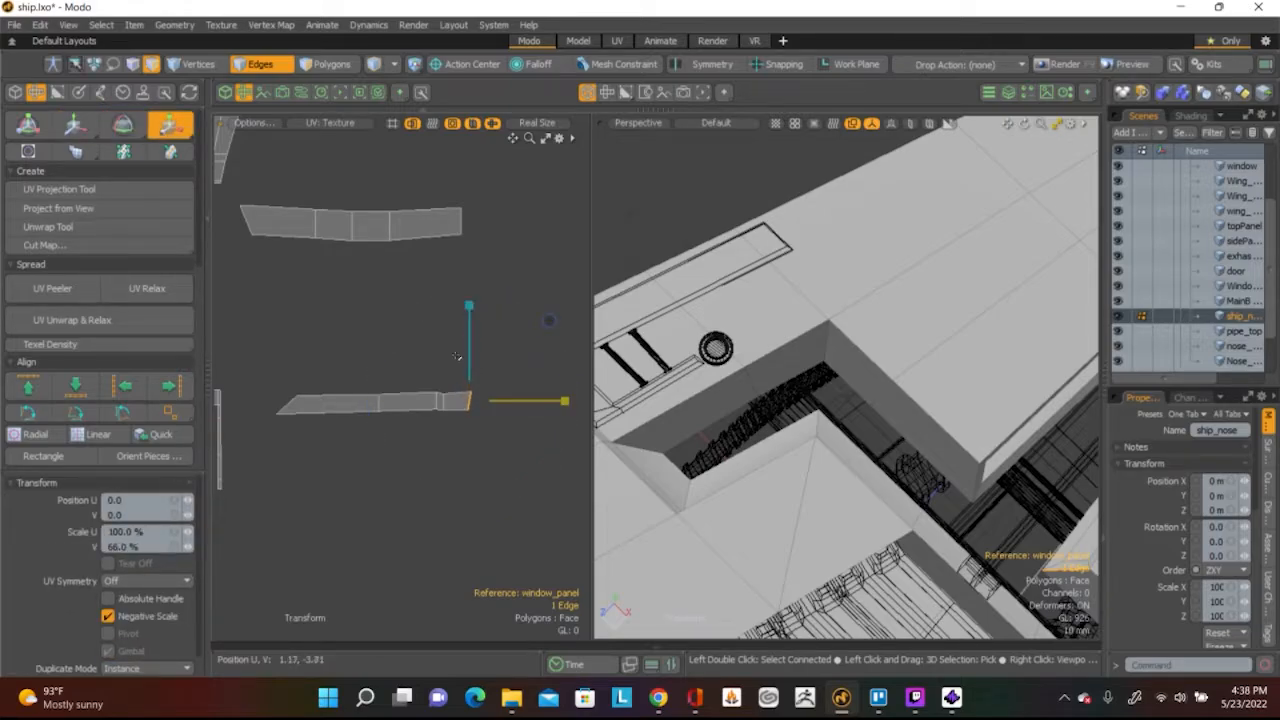
{"action": "key", "text": "space"}
{"action": "key", "text": "Escape"}
Move the upper vertex just beyond the former corner edge 0.015 in V to level the strip's upper outline
{"action": "scroll", "coordinate": [448, 390], "scroll_direction": "up", "scroll_amount": 3}
{"action": "key", "text": "1"}
{"action": "left_click", "coordinate": [438, 398]}
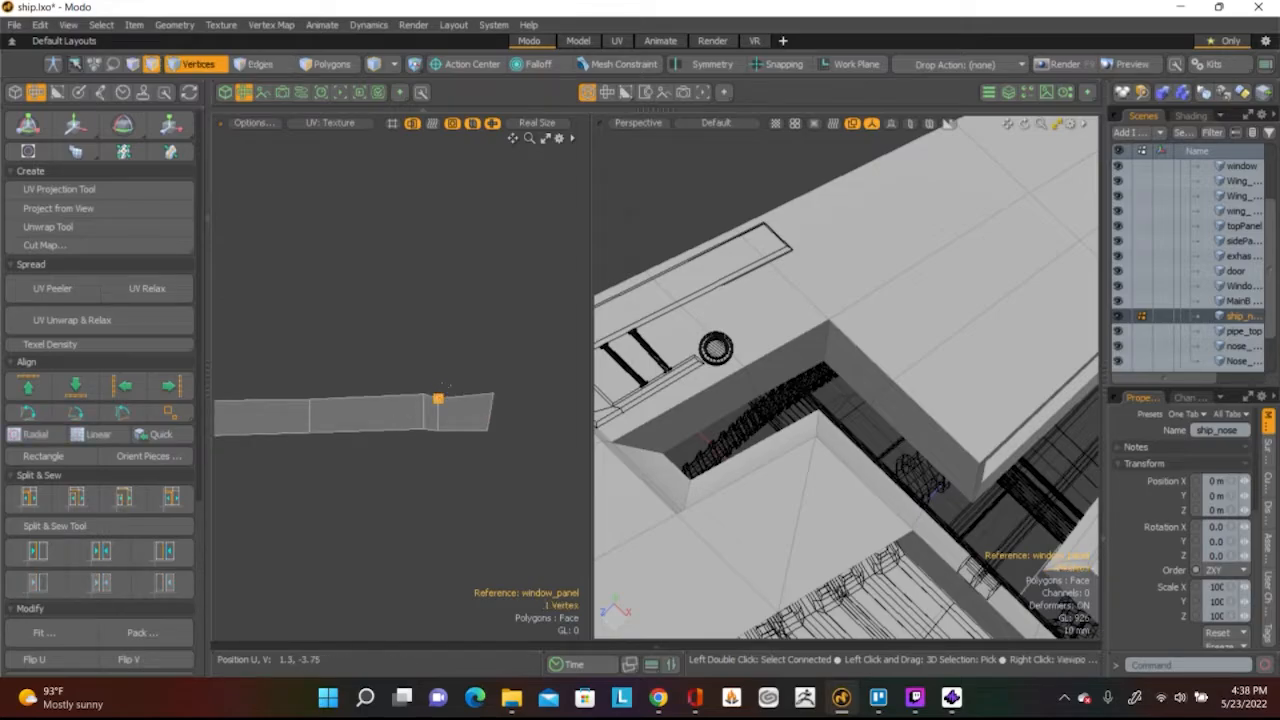
{"action": "key", "text": "w"}
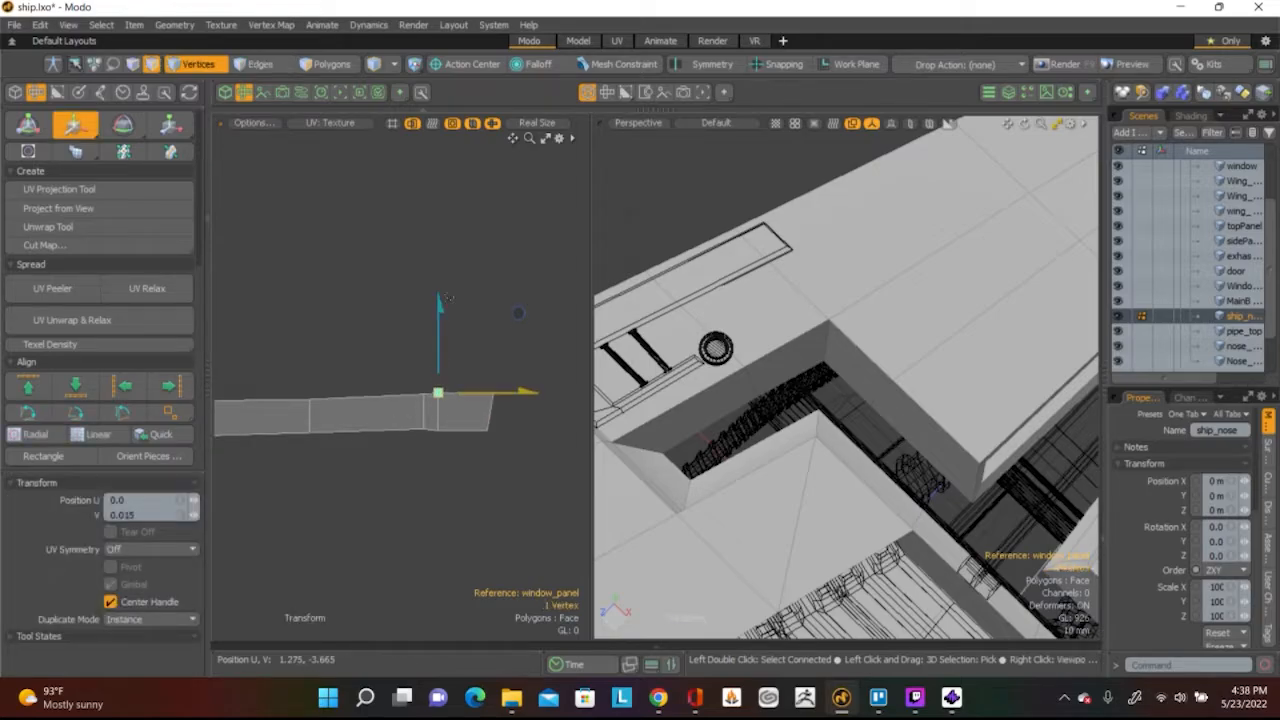
{"action": "key", "text": "space"}
{"action": "key", "text": "Escape"}
Select the whole lower strip island and enlarge it in V to roughly match the width of the strip above
{"action": "scroll", "coordinate": [450, 295], "scroll_direction": "down", "scroll_amount": 5}
{"action": "scroll", "coordinate": [445, 313], "scroll_direction": "up", "scroll_amount": 5}
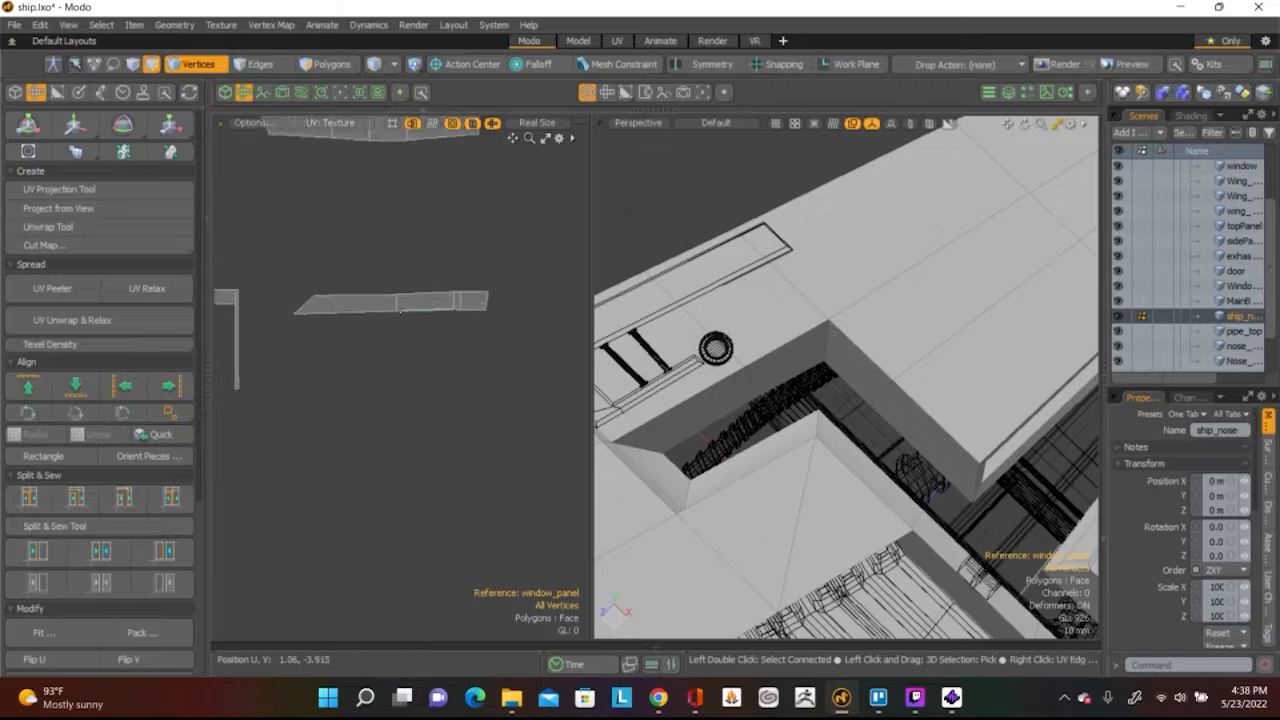
{"action": "key", "text": "3"}
{"action": "double_click", "coordinate": [421, 411]}
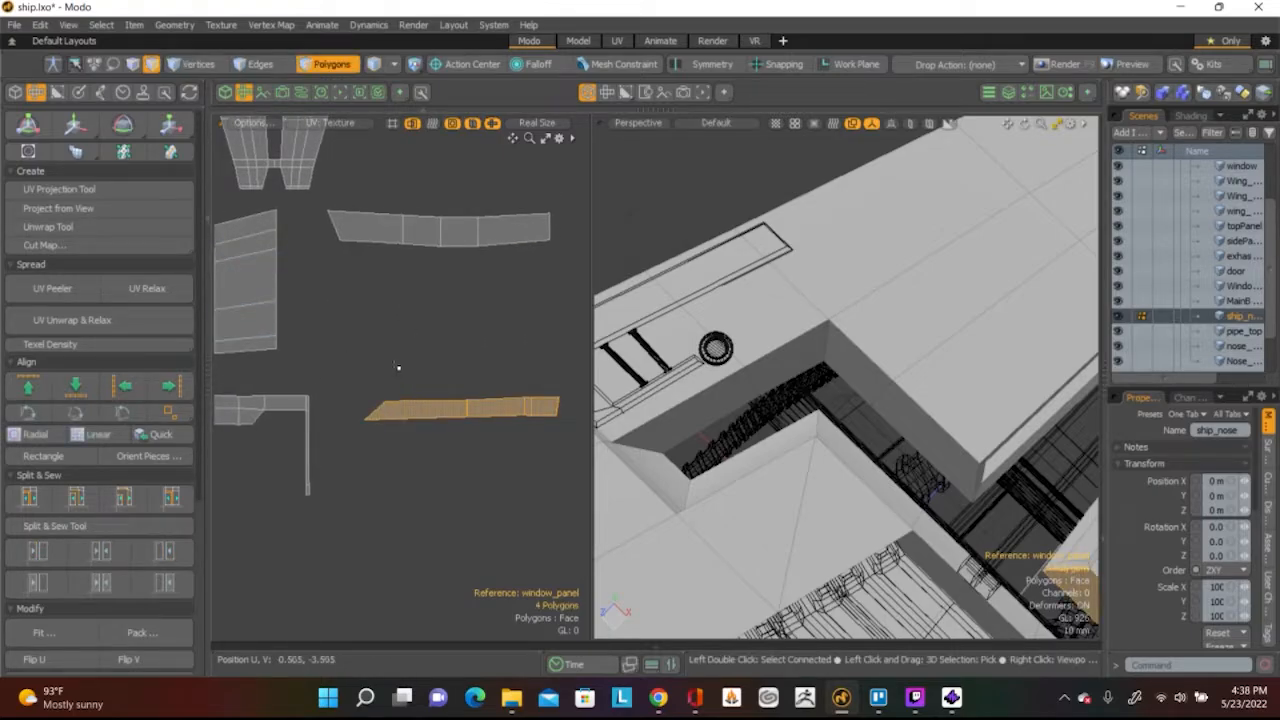
{"action": "key", "text": "r"}
{"action": "left_click_drag", "start_coordinate": [466, 344], "coordinate": [466, 263]}
{"action": "key", "text": "w"}
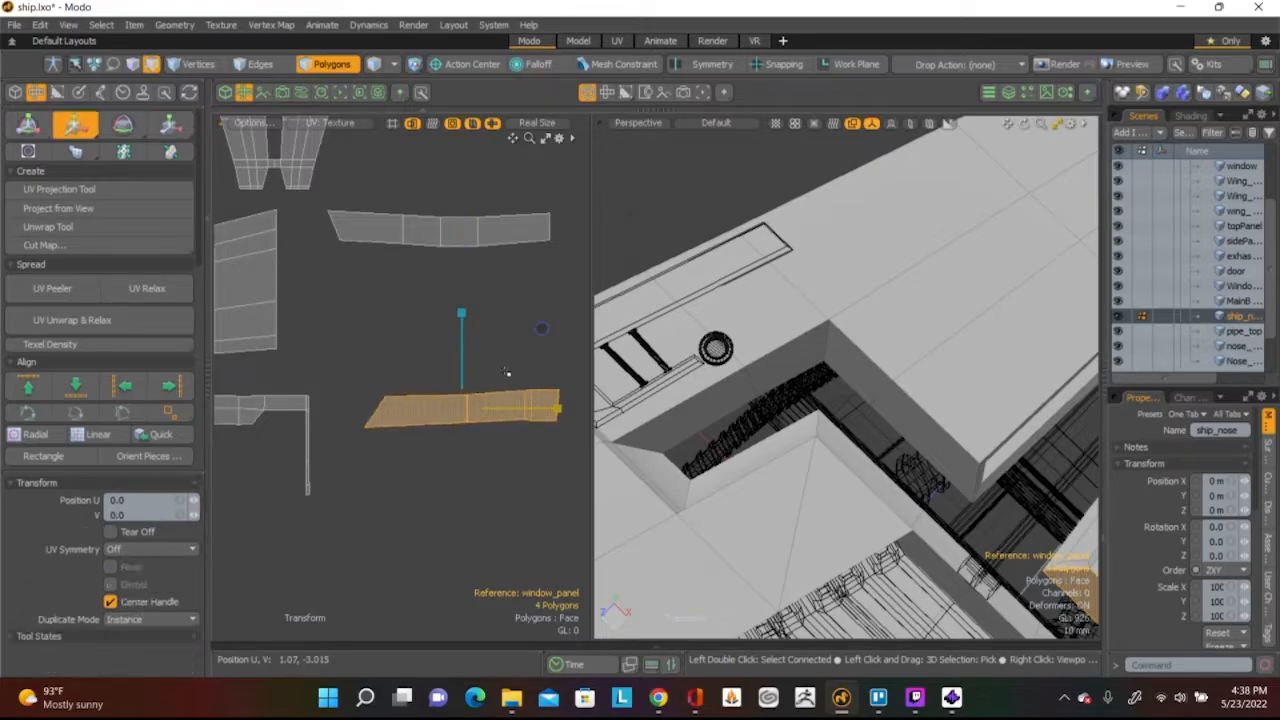
{"action": "key", "text": "Escape"}
Select the four edges along the lower strip's underside and align them to their lowest point in V
{"action": "key", "text": "2"}
{"action": "left_click", "coordinate": [541, 425]}
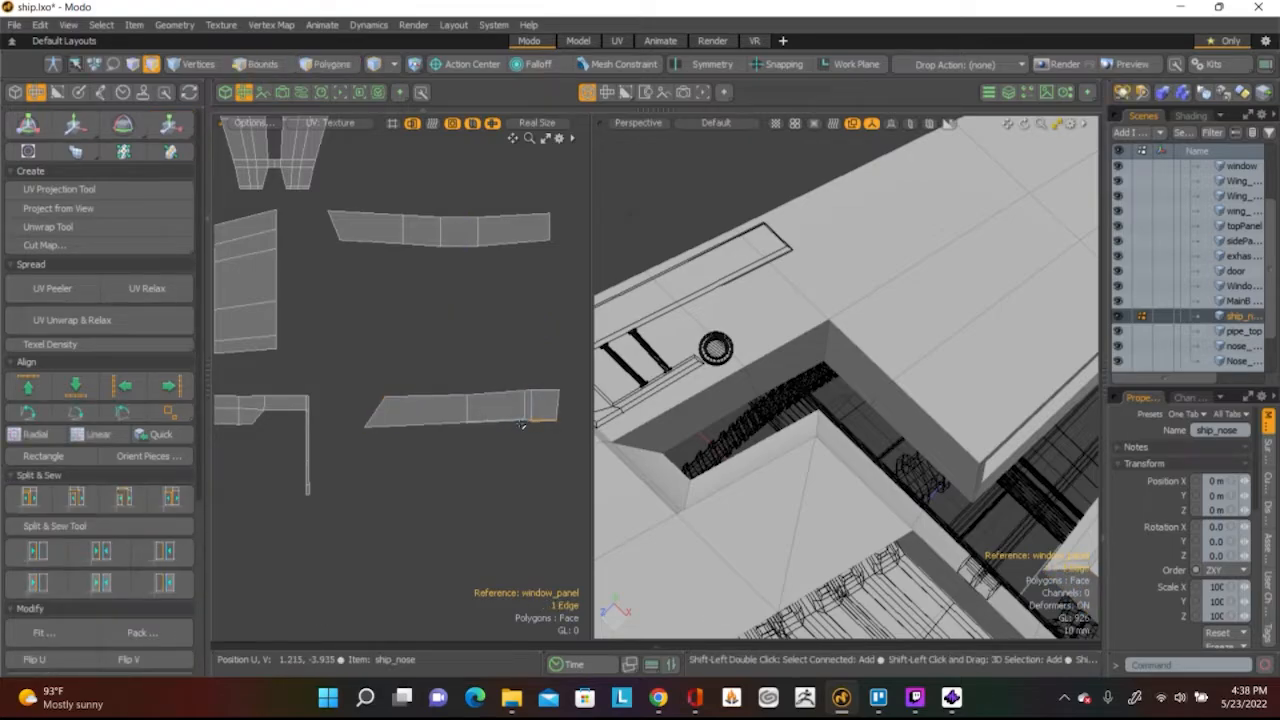
{"action": "key", "text": "shift+a"}
{"action": "left_click", "coordinate": [334, 422], "text": "shift"}
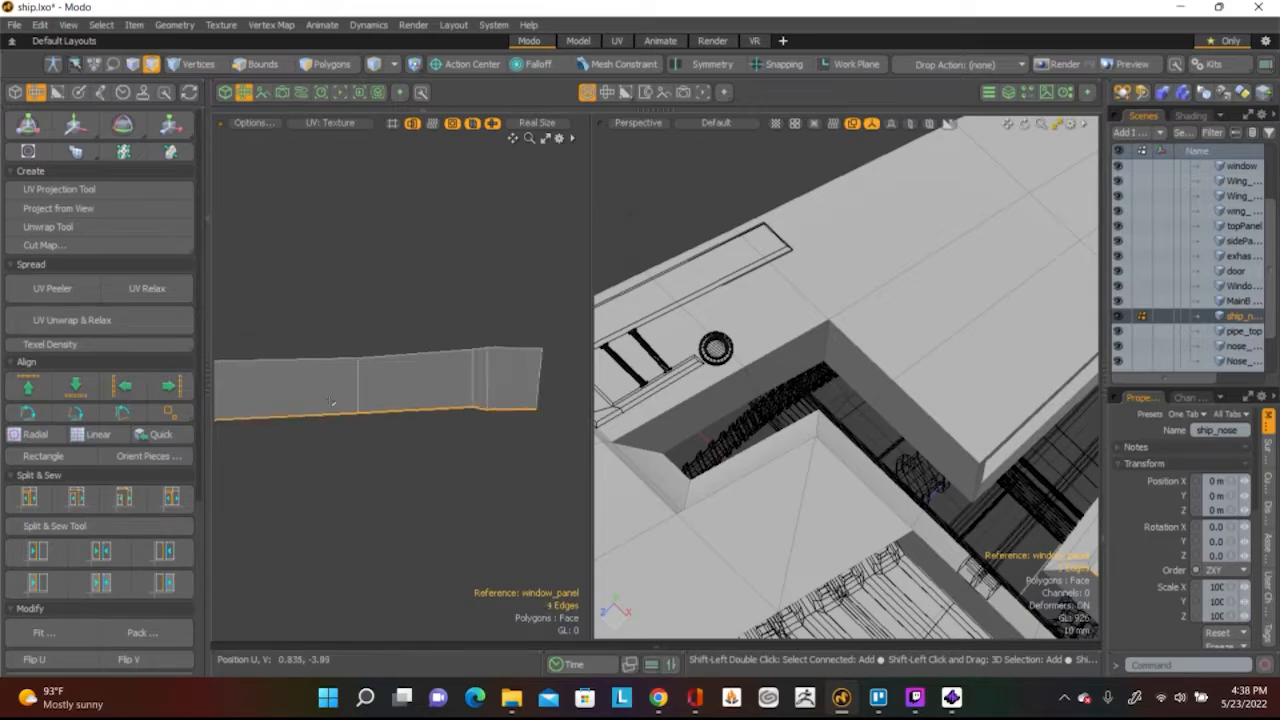
{"action": "scroll", "coordinate": [329, 400], "scroll_direction": "down", "scroll_amount": 4}
{"action": "left_click", "coordinate": [94, 384]}
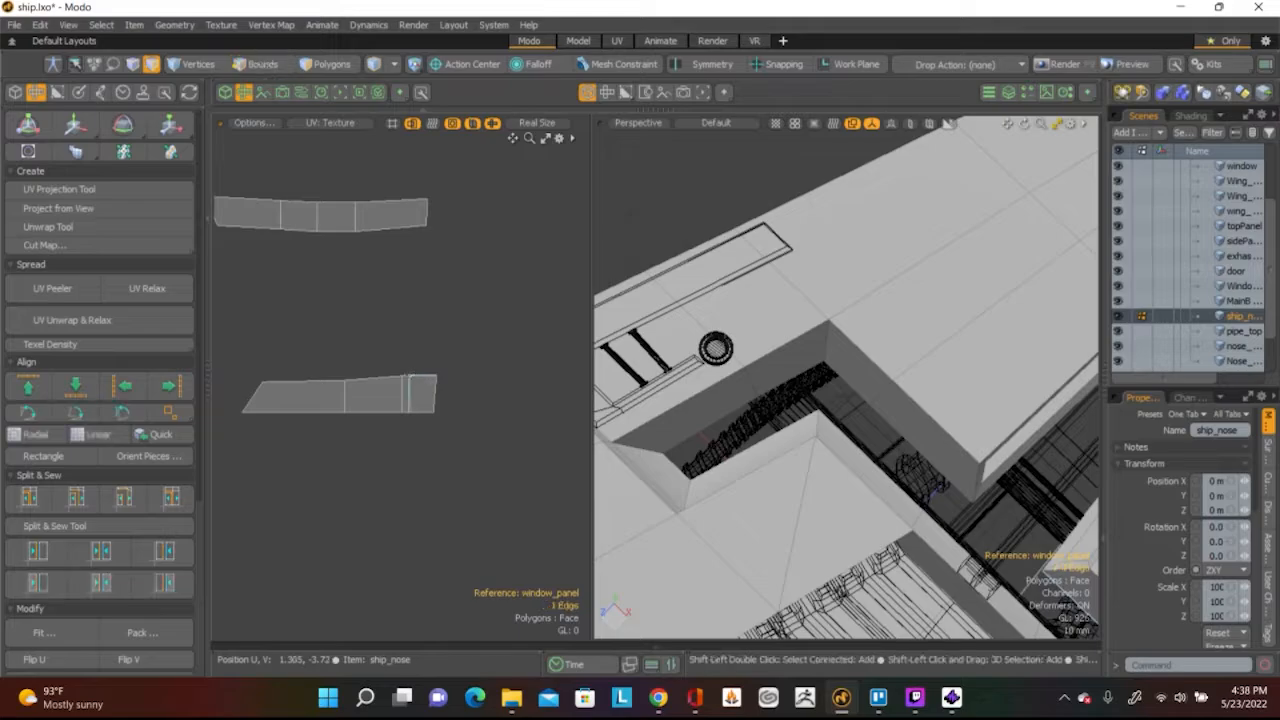
Select the edges along the lower strip's upper outline and align them to their highest point in V
{"action": "scroll", "coordinate": [420, 372], "scroll_direction": "up", "scroll_amount": 3}
{"action": "left_click", "coordinate": [403, 363], "text": "shift"}
{"action": "left_click", "coordinate": [369, 362], "text": "shift"}
{"action": "scroll", "coordinate": [365, 363], "scroll_direction": "down", "scroll_amount": 5}
{"action": "left_click_drag", "start_coordinate": [360, 420], "coordinate": [422, 426], "text": "alt"}
{"action": "left_click", "coordinate": [328, 377], "text": "shift"}
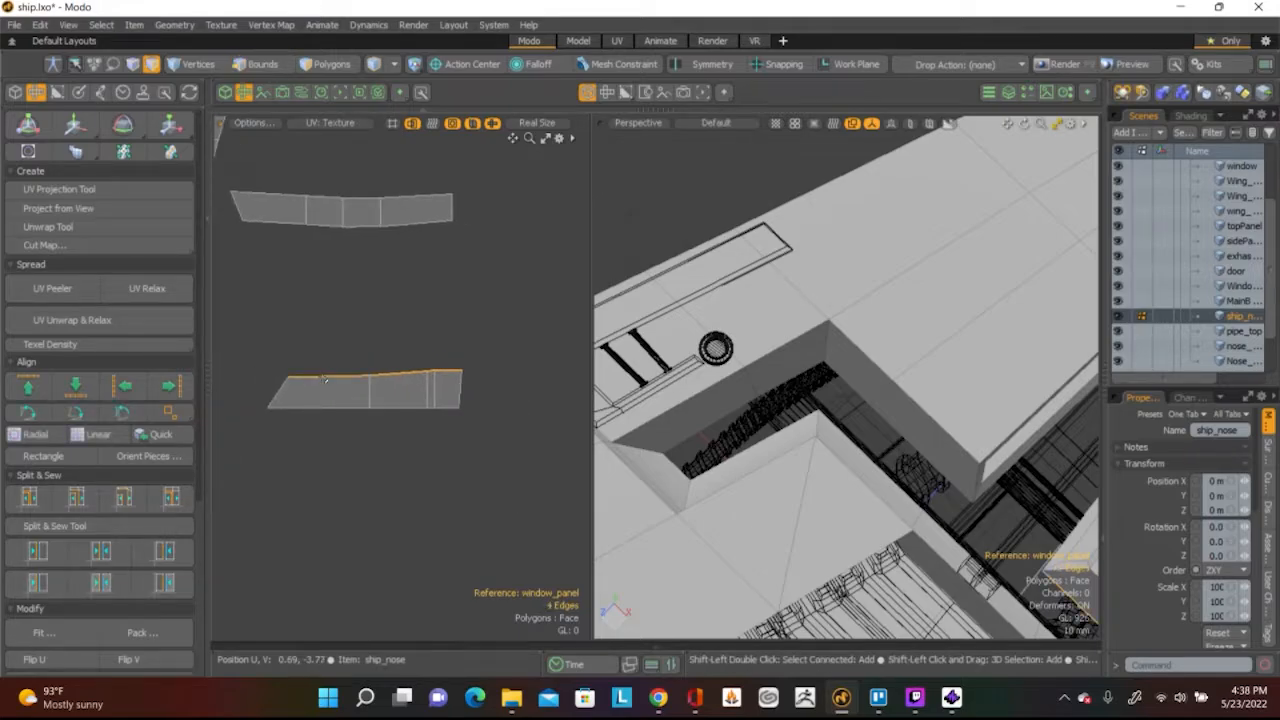
{"action": "left_click", "coordinate": [22, 385]}
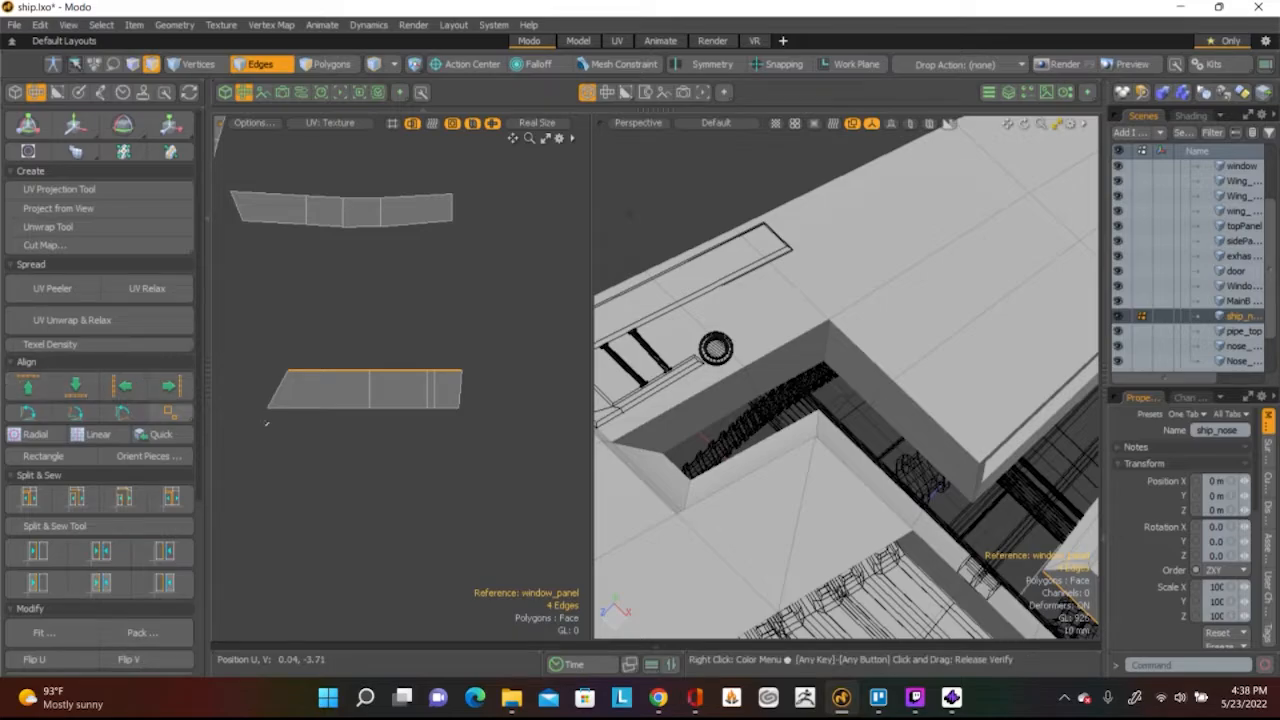
{"action": "left_click", "coordinate": [386, 323]}
Select the four edges along the upper strip's underside and align them to their lowest point in V
{"action": "left_click", "coordinate": [418, 223]}
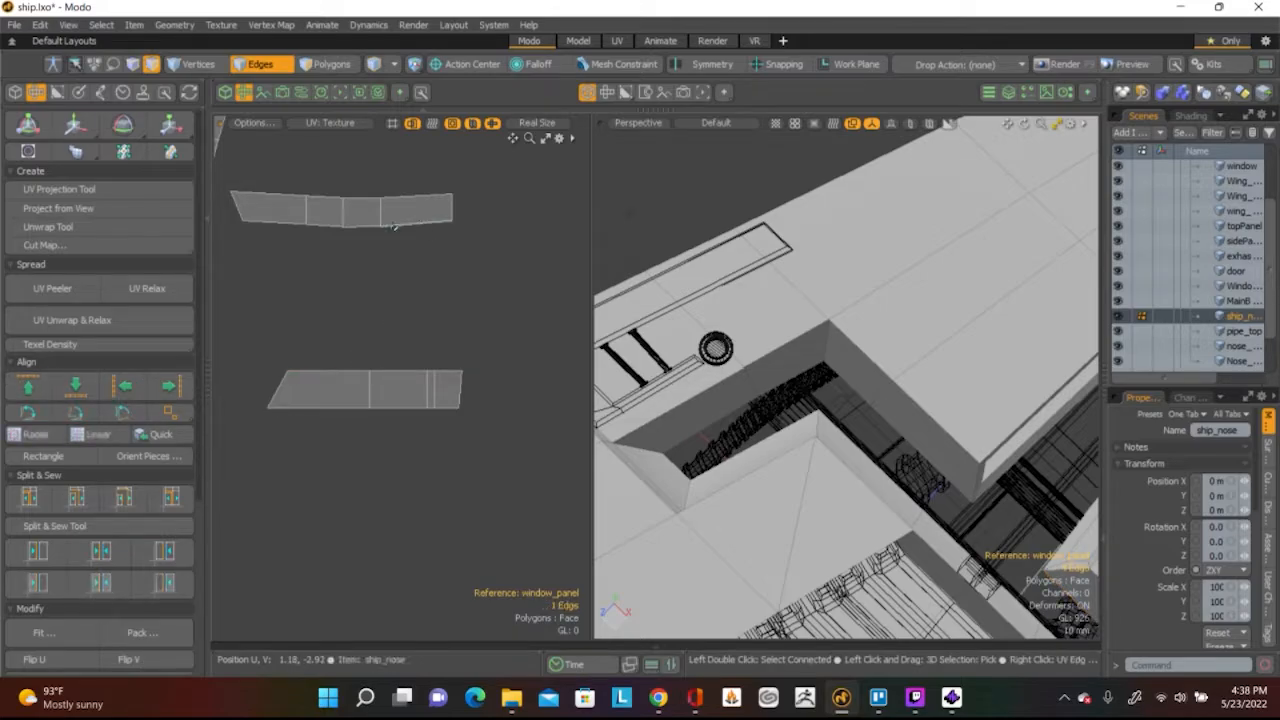
{"action": "left_click", "coordinate": [370, 226], "text": "shift"}
{"action": "left_click", "coordinate": [299, 226], "text": "shift"}
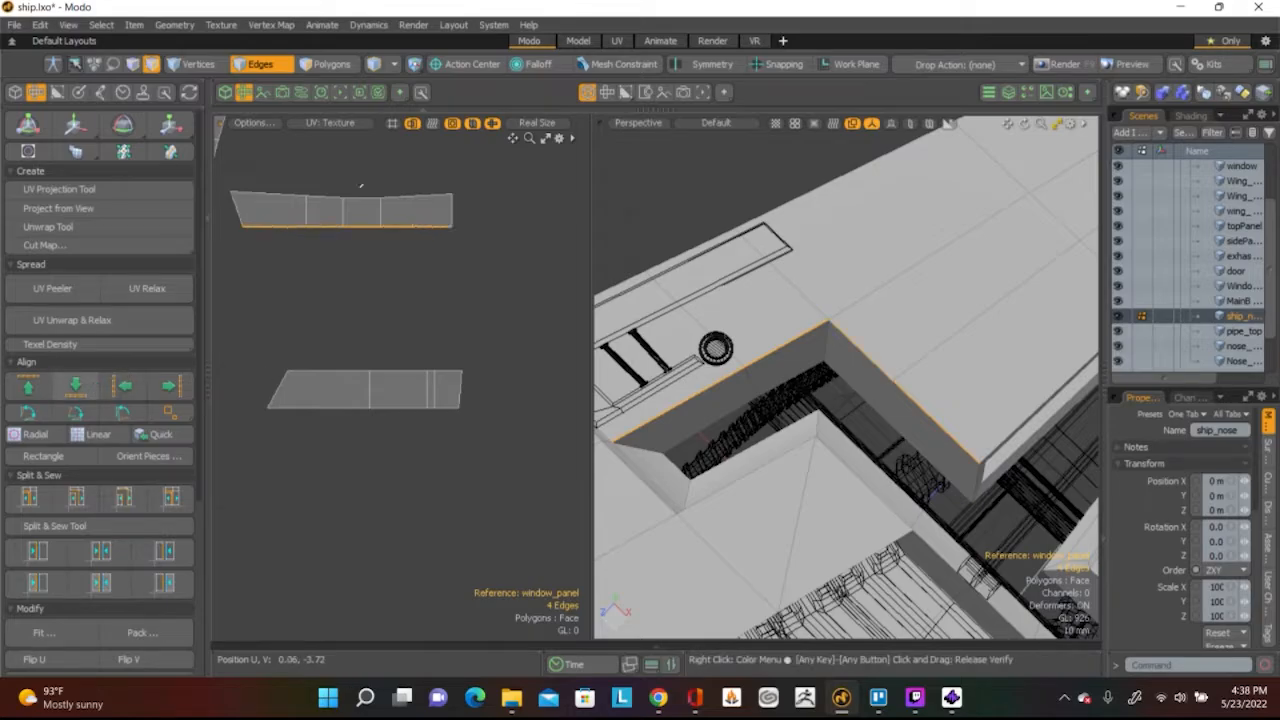
Select the four edges along the upper strip's upper outline and align them to their highest point in V
{"action": "left_click", "coordinate": [438, 195]}
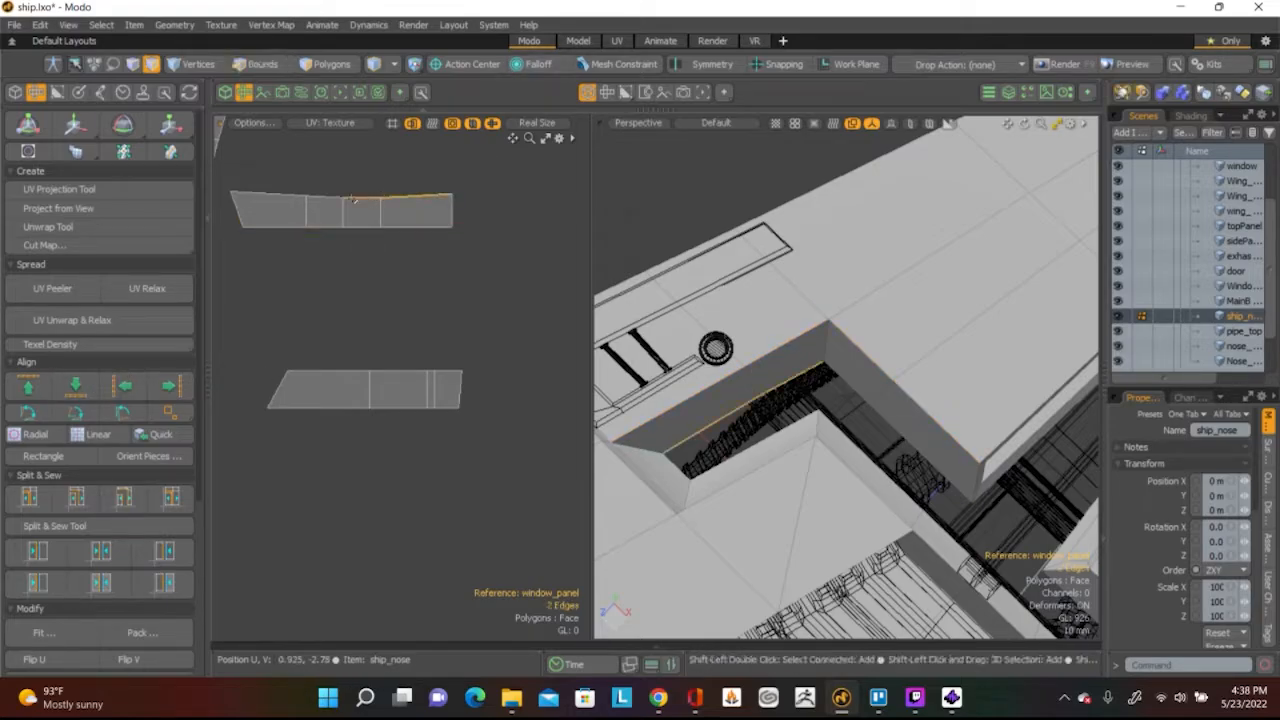
{"action": "left_click", "coordinate": [28, 386]}
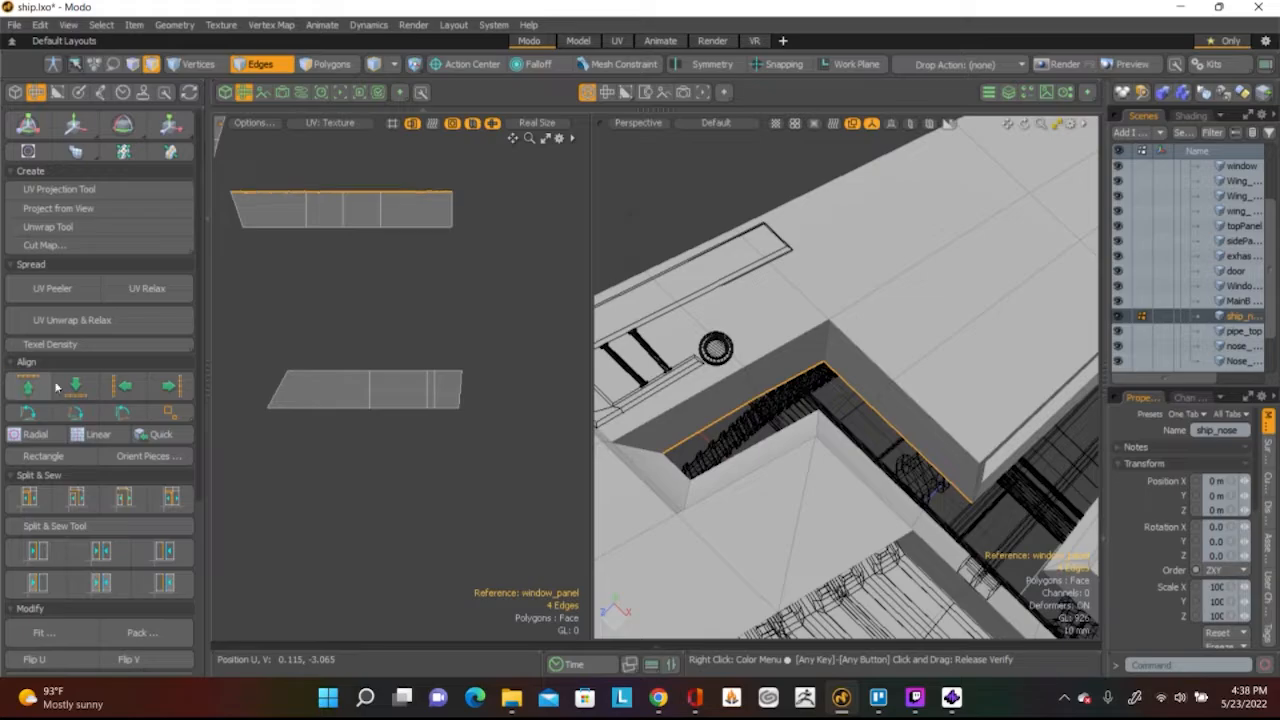
{"action": "left_click", "coordinate": [449, 319]}
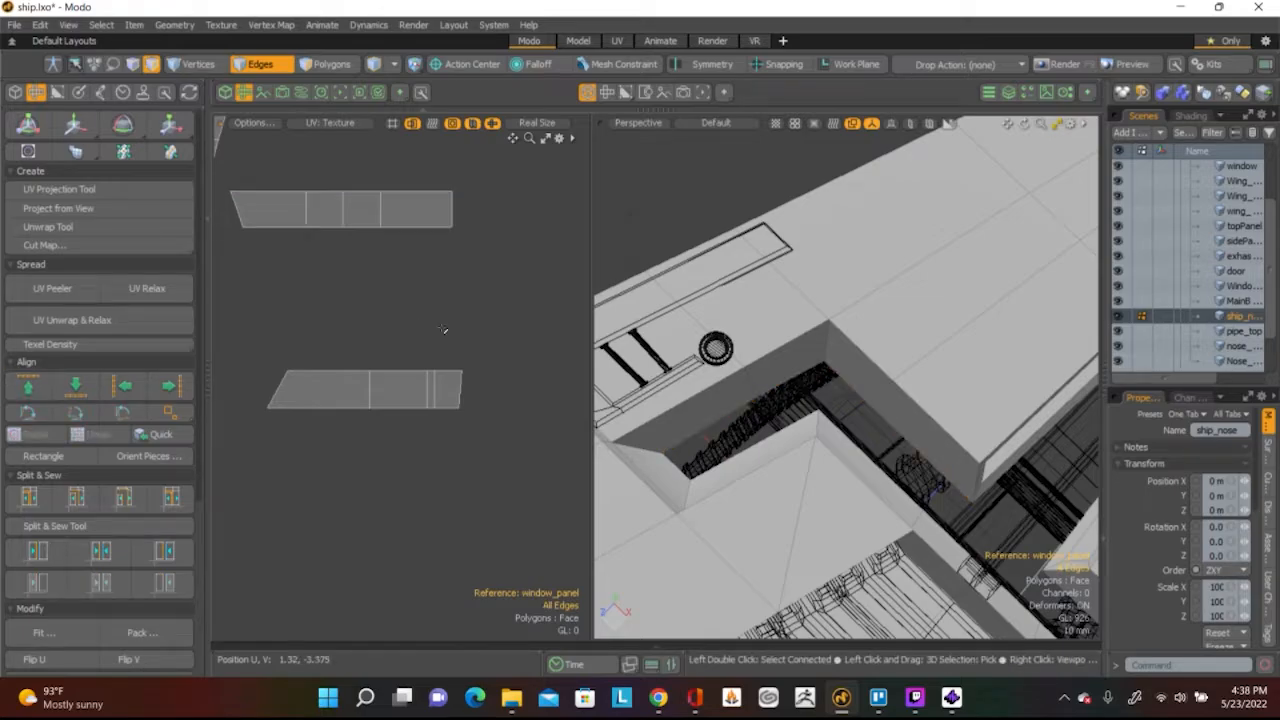
Straighten the lower strip's slightly slanted end edge by aligning it to its maximum U, and save the scene
{"action": "left_click", "coordinate": [461, 390]}
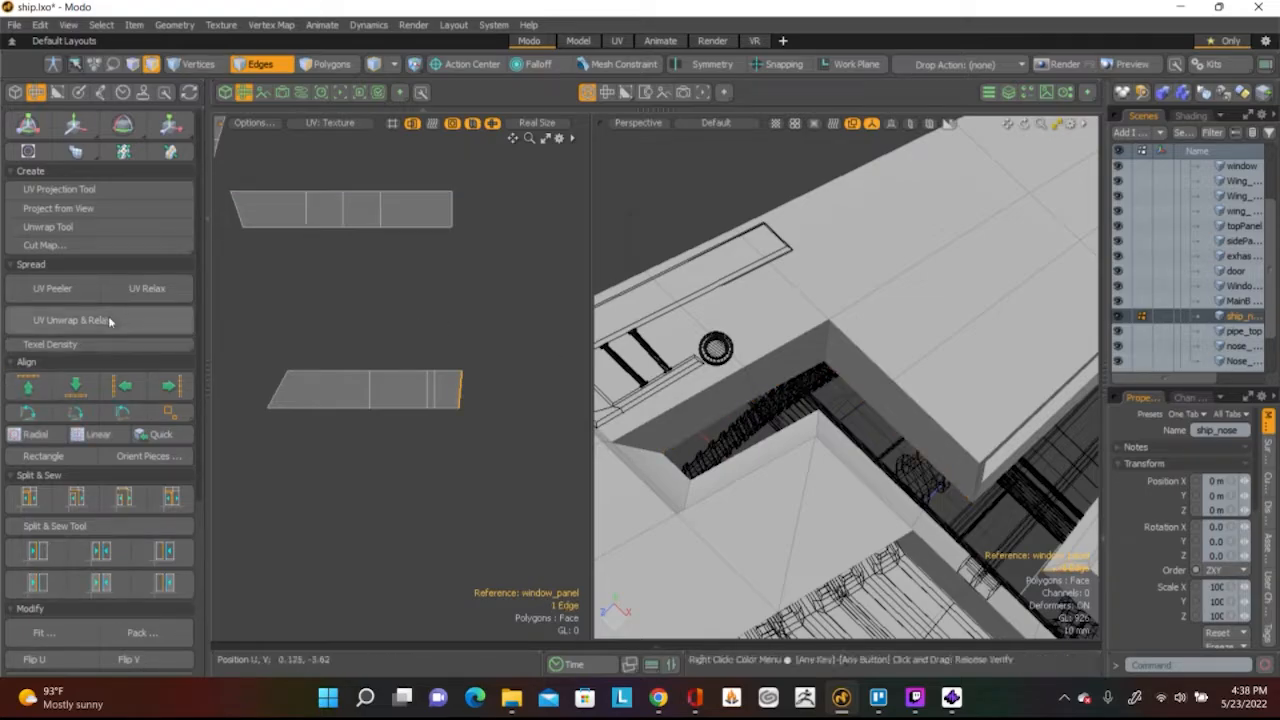
{"action": "left_click", "coordinate": [164, 387]}
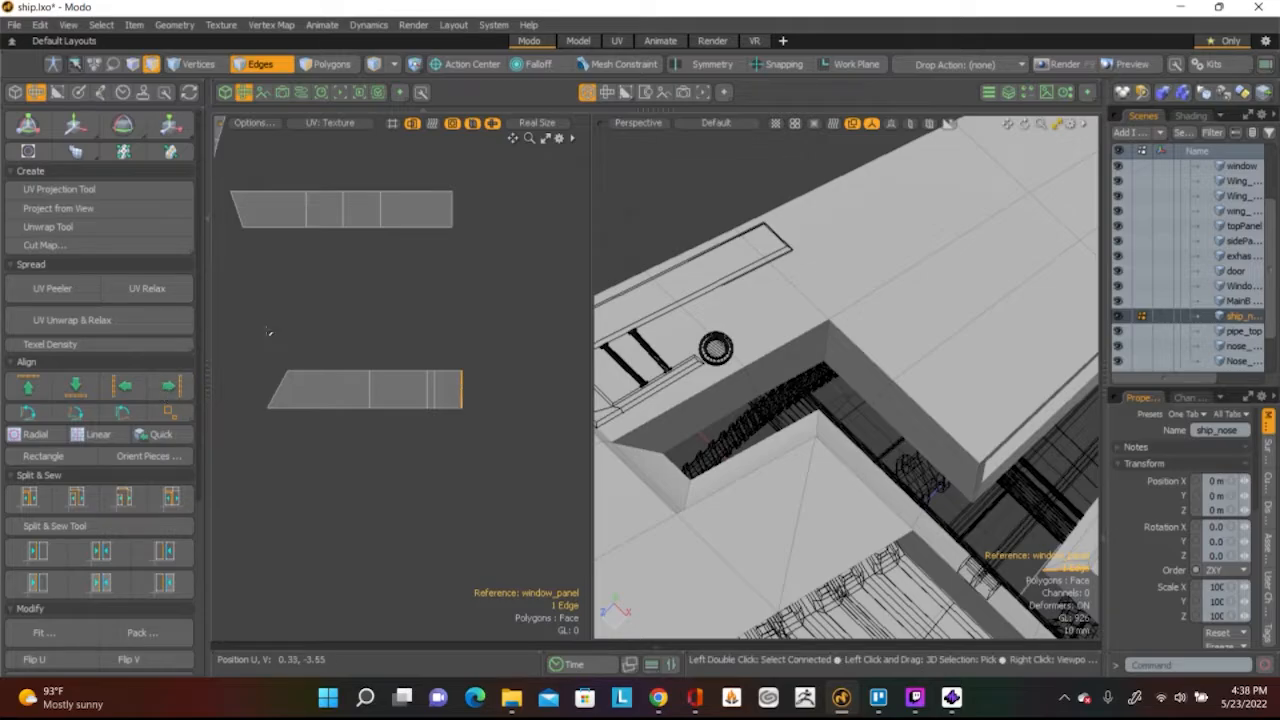
{"action": "left_click", "coordinate": [14, 24]}
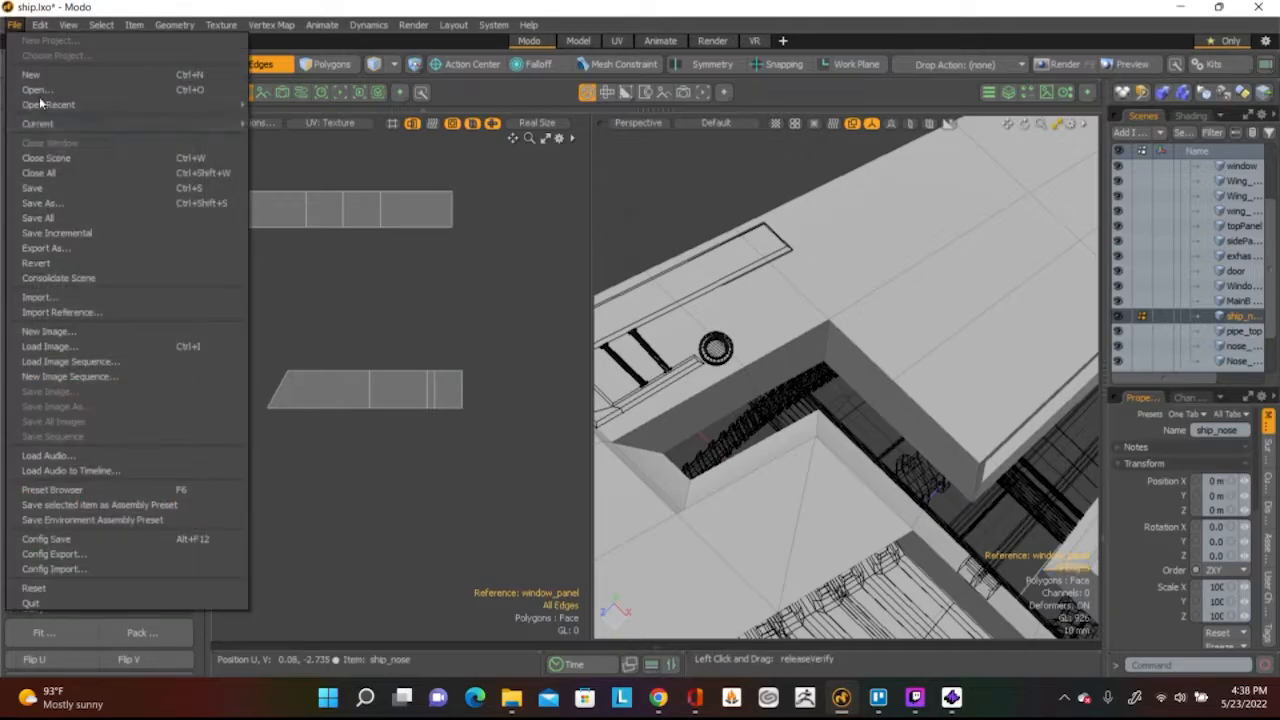
{"action": "left_click", "coordinate": [378, 297]}
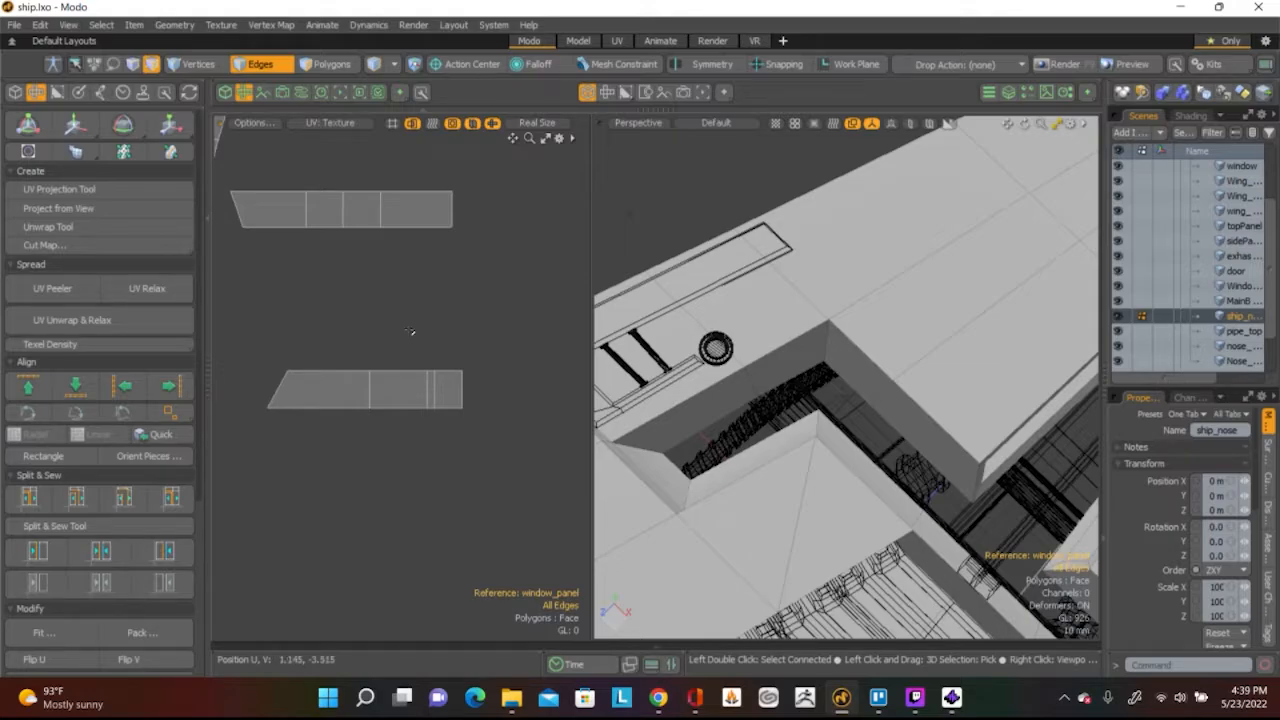
Check the straightened strip islands in the UV layout and inspect the ship's front for faces still to unwrap
{"action": "scroll", "coordinate": [410, 332], "scroll_direction": "down", "scroll_amount": 3}
{"action": "scroll", "coordinate": [478, 340], "scroll_direction": "up", "scroll_amount": 2}
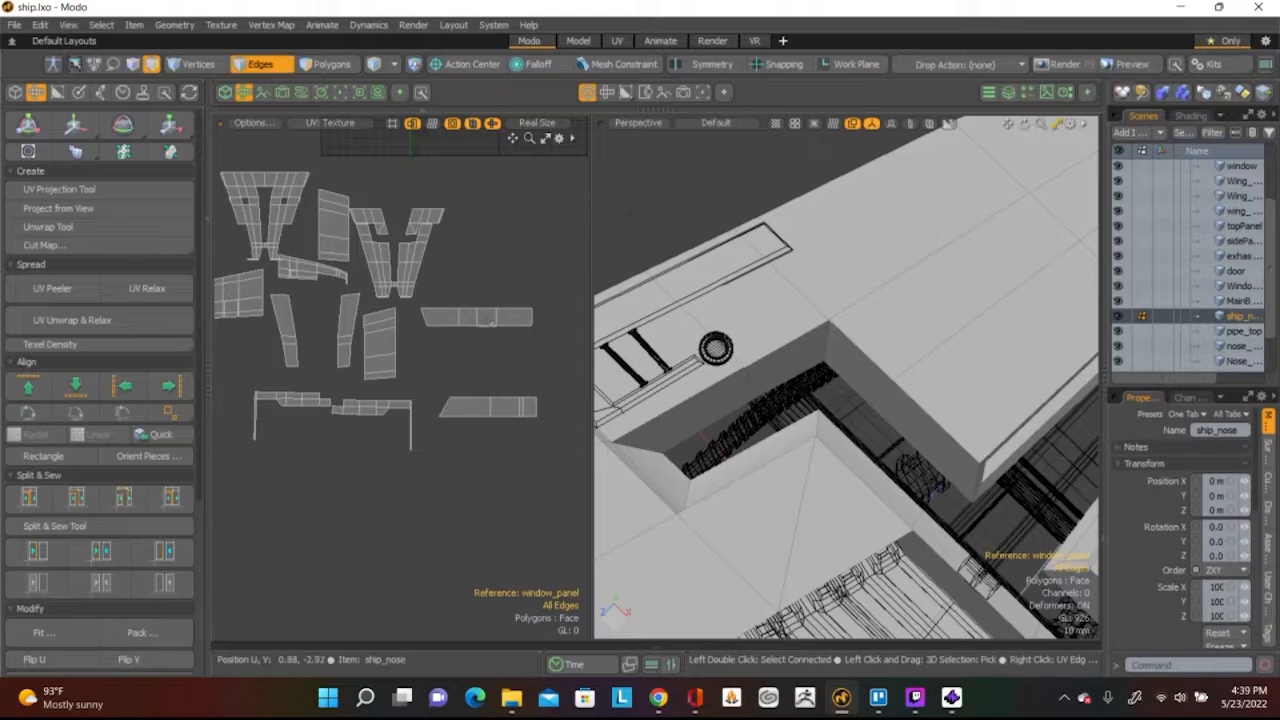
{"action": "scroll", "coordinate": [490, 318], "scroll_direction": "down", "scroll_amount": 3}
{"action": "left_click_drag", "start_coordinate": [715, 350], "coordinate": [533, 279], "text": "alt"}
{"action": "key", "text": "2"}
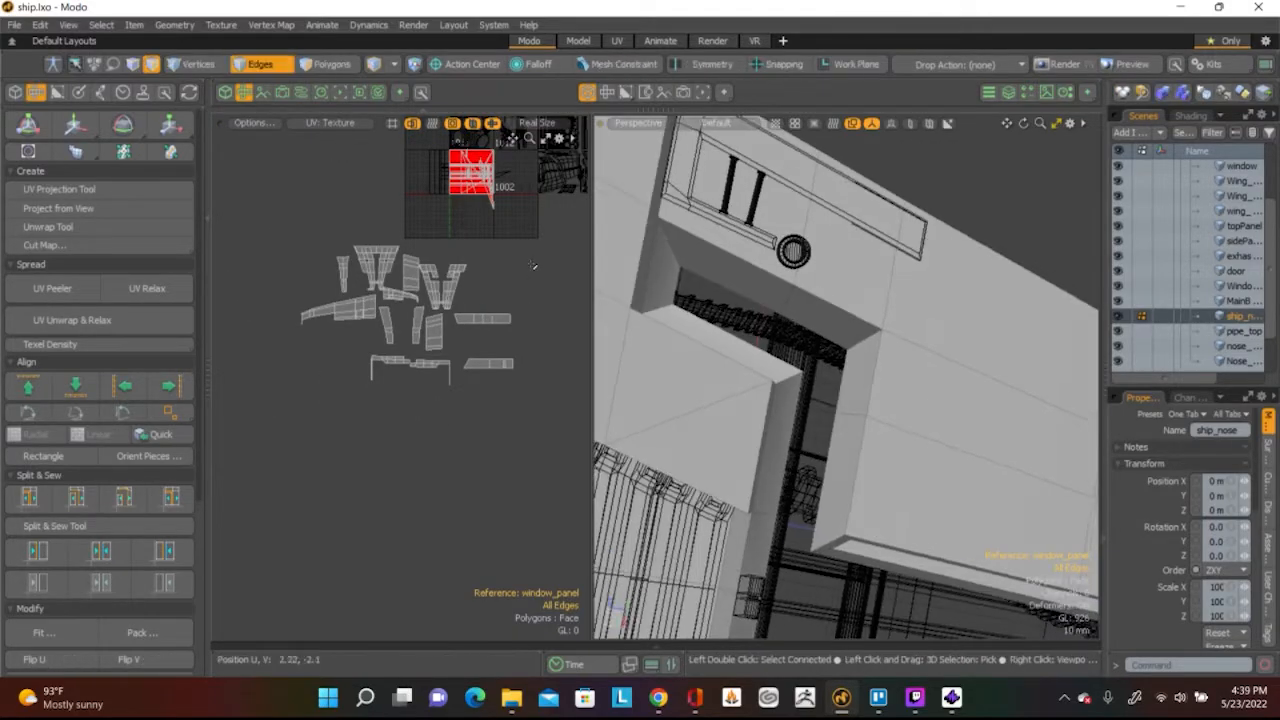
{"action": "mouse_move", "coordinate": [552, 340]}
{"action": "right_mouse_down"}
{"action": "mouse_move", "coordinate": [266, 391]}
{"action": "mouse_move", "coordinate": [330, 230]}
{"action": "mouse_move", "coordinate": [441, 226]}
{"action": "right_mouse_up"}
{"action": "left_click", "coordinate": [331, 64]}
{"action": "mouse_move", "coordinate": [543, 379]}
{"action": "right_mouse_down"}
{"action": "mouse_move", "coordinate": [275, 345]}
{"action": "mouse_move", "coordinate": [480, 205]}
{"action": "mouse_move", "coordinate": [495, 215]}
{"action": "right_mouse_up"}
{"action": "mouse_move", "coordinate": [720, 330]}
{"action": "left_mouse_down", "text": "alt"}
{"action": "mouse_move", "coordinate": [667, 249]}
{"action": "mouse_move", "coordinate": [731, 285]}
{"action": "left_mouse_up", "text": "alt"}
{"action": "left_click_drag", "start_coordinate": [766, 384], "coordinate": [881, 214], "text": "alt"}
{"action": "scroll", "coordinate": [822, 283], "scroll_direction": "up", "scroll_amount": 5}
{"action": "left_click", "coordinate": [853, 426]}
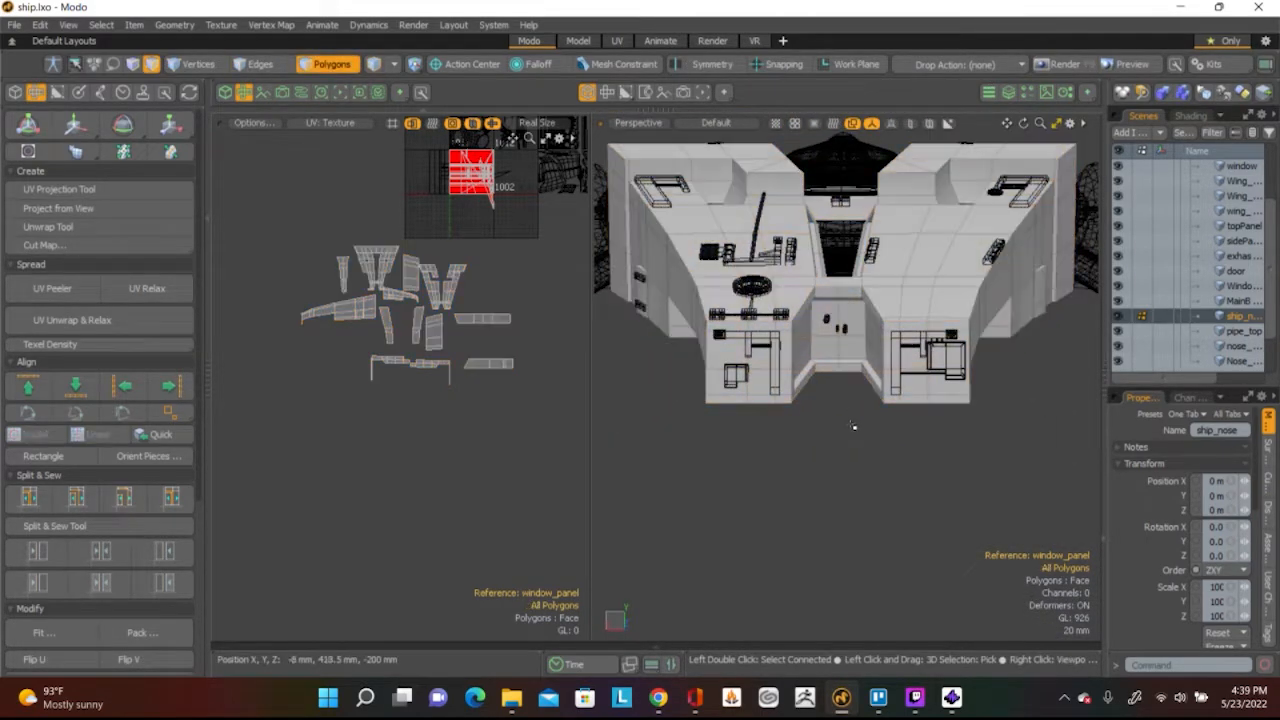
Hide the details mesh so the front faces of the ship's nose are unobstructed
{"action": "scroll", "coordinate": [800, 341], "scroll_direction": "up", "scroll_amount": 3}
{"action": "left_click_drag", "start_coordinate": [786, 324], "coordinate": [793, 334], "text": "alt"}
{"action": "scroll", "coordinate": [1208, 262], "scroll_direction": "up", "scroll_amount": 3}
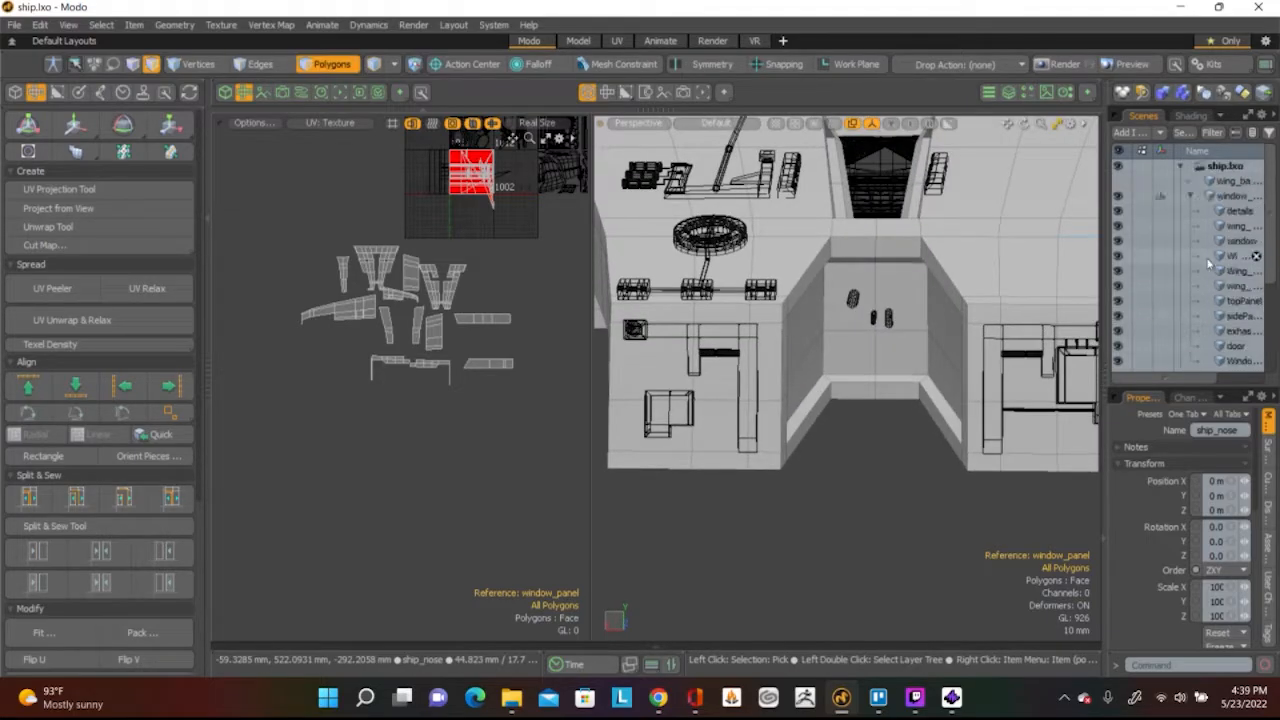
{"action": "left_click", "coordinate": [1118, 211]}
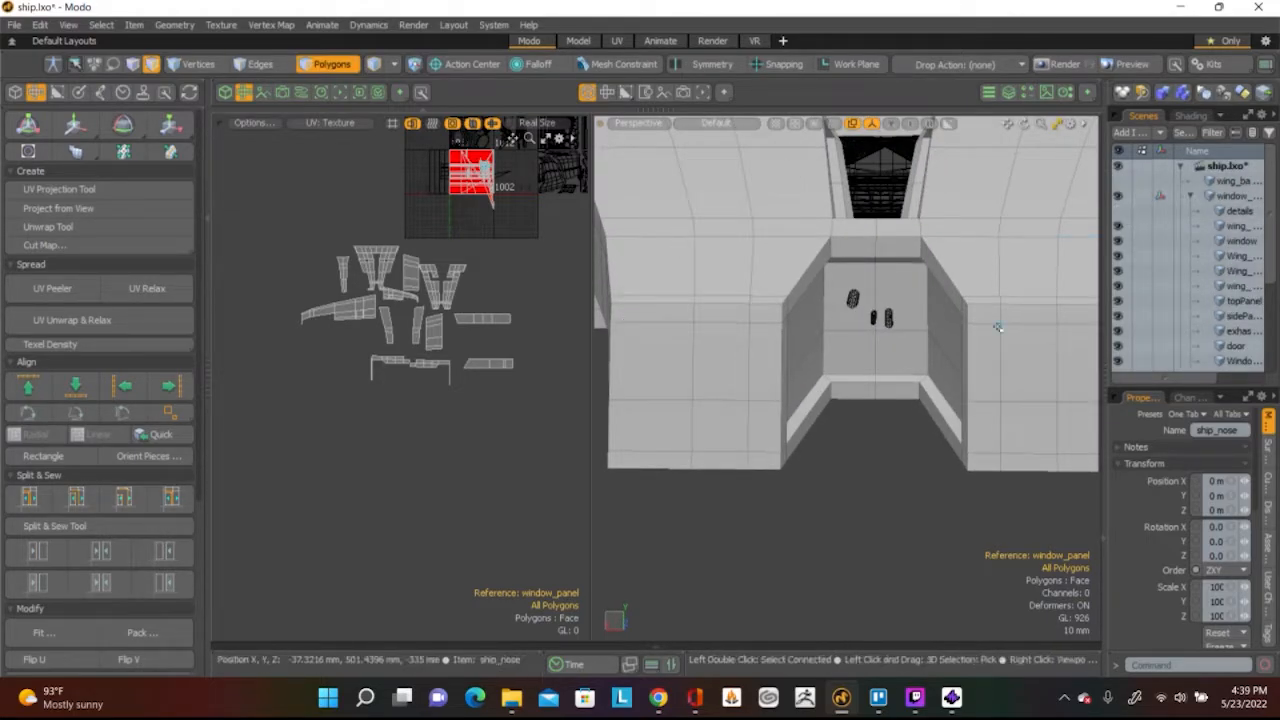
Select the narrow border polygons along the upper edge and down the inner side of the nose's front face beside the door recess
{"action": "scroll", "coordinate": [858, 414], "scroll_direction": "down", "scroll_amount": 4, "text": "alt"}
{"action": "scroll", "coordinate": [856, 404], "scroll_direction": "up", "scroll_amount": 2, "text": "alt"}
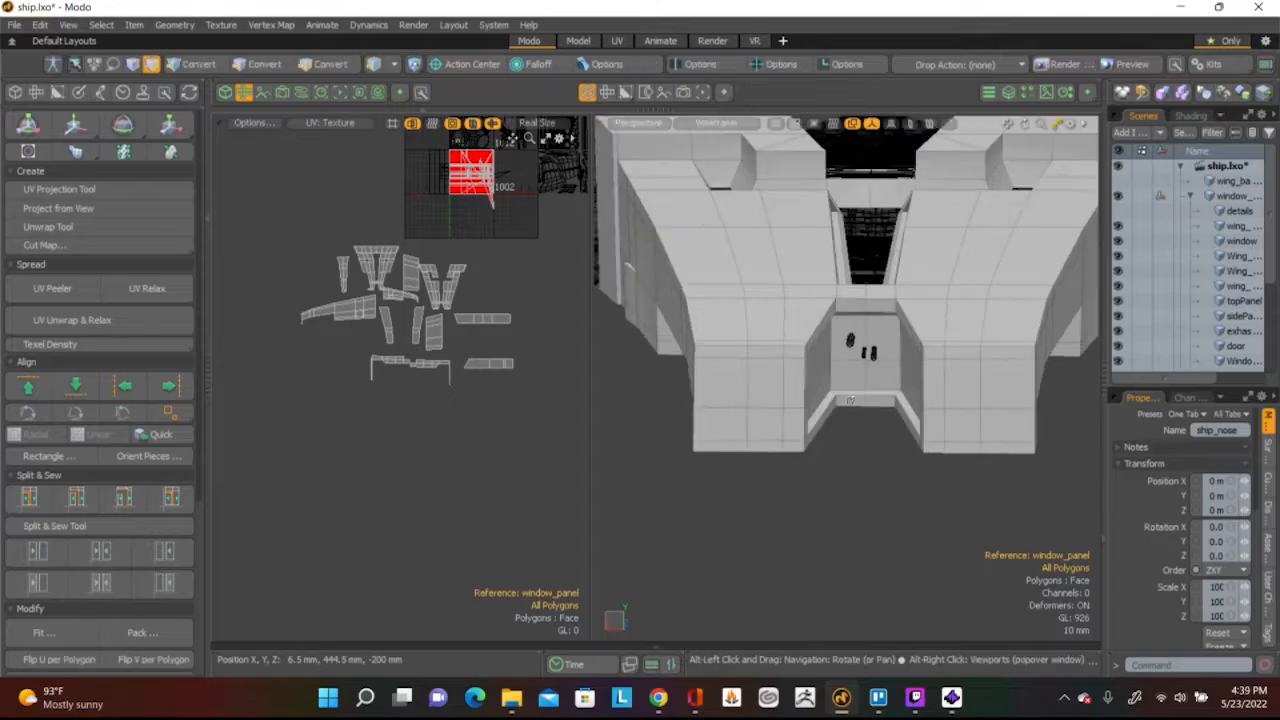
{"action": "mouse_move", "coordinate": [860, 398]}
{"action": "left_mouse_down", "text": "alt"}
{"action": "mouse_move", "coordinate": [914, 382]}
{"action": "mouse_move", "coordinate": [810, 381]}
{"action": "mouse_move", "coordinate": [849, 384]}
{"action": "left_mouse_up", "text": "alt"}
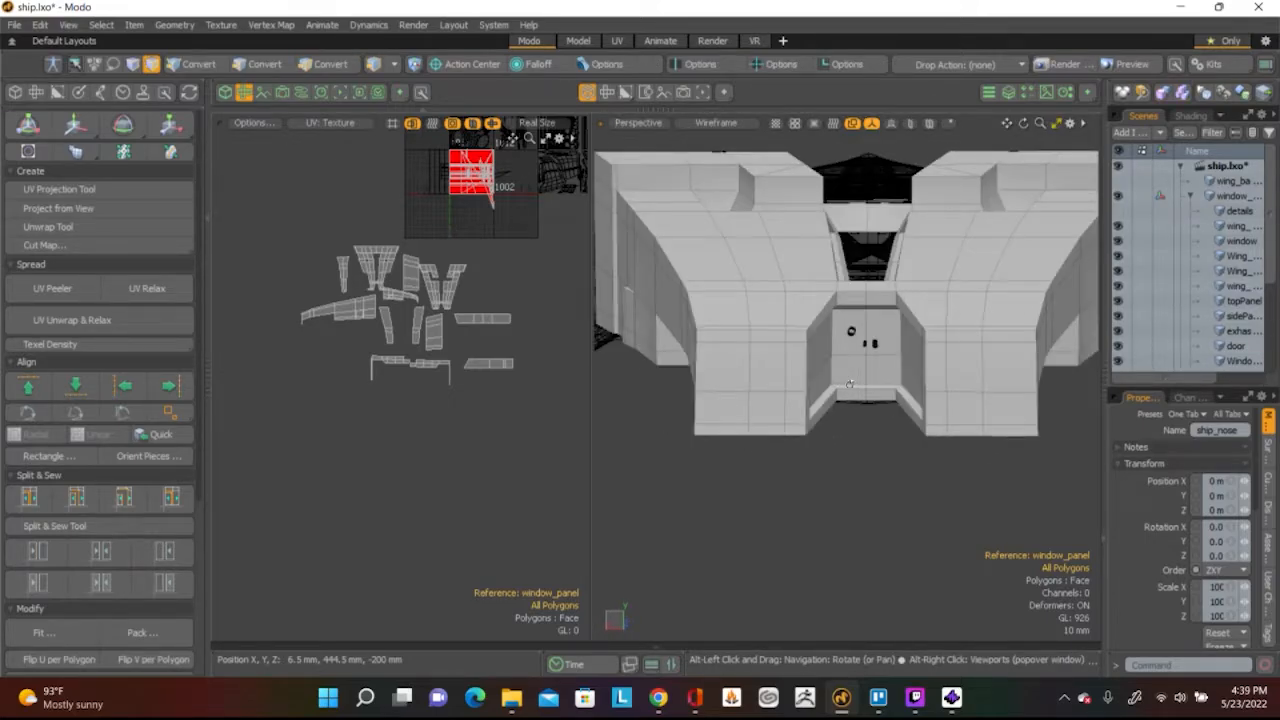
{"action": "scroll", "coordinate": [760, 370], "scroll_direction": "up", "scroll_amount": 5}
{"action": "left_click_drag", "start_coordinate": [760, 370], "coordinate": [805, 308], "text": "alt"}
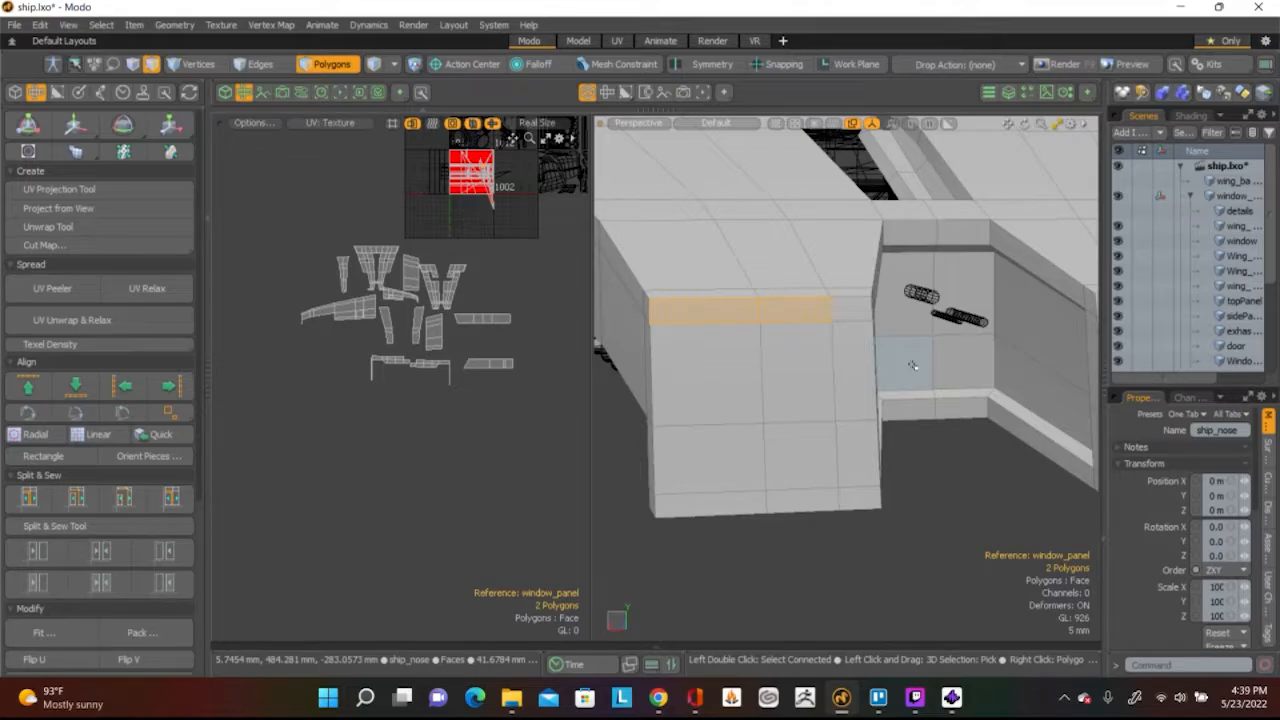
{"action": "left_click", "coordinate": [848, 312], "text": "shift"}
{"action": "left_click_drag", "start_coordinate": [857, 455], "coordinate": [857, 495], "text": "shift"}
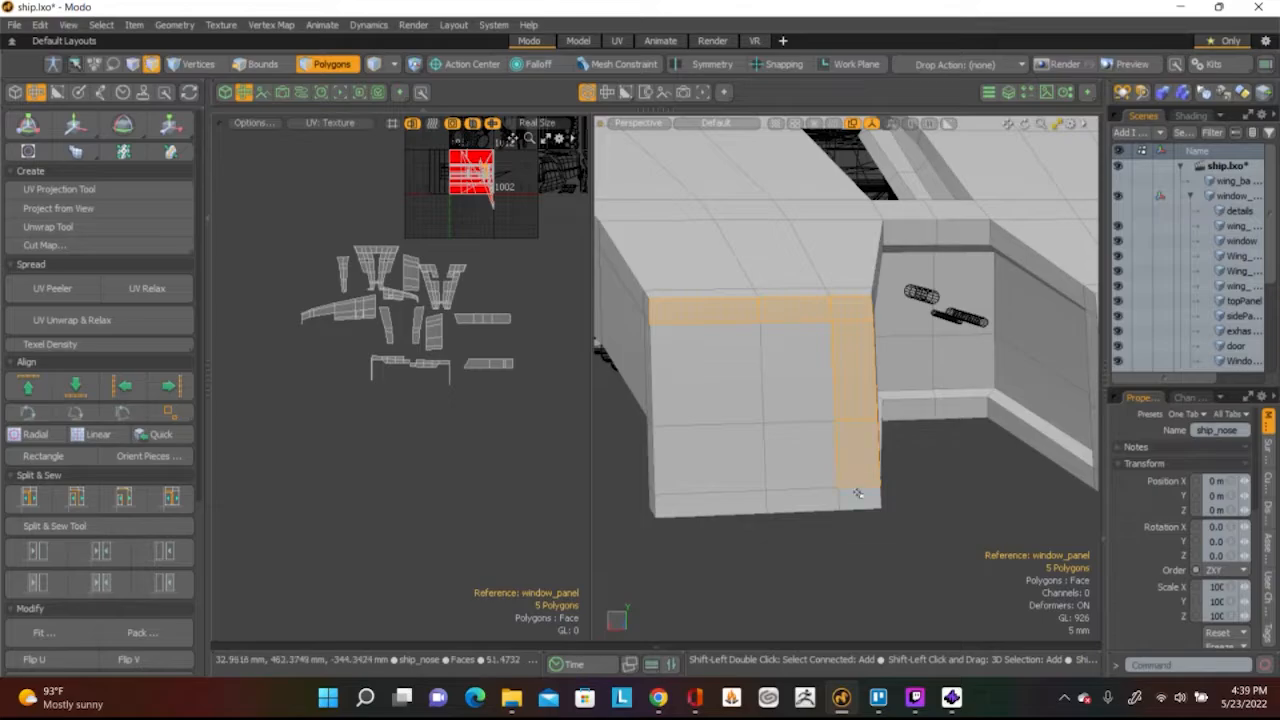
Select all the front end faces on both prongs of the ship's nose
{"action": "left_click_drag", "start_coordinate": [818, 452], "coordinate": [774, 371], "text": "shift"}
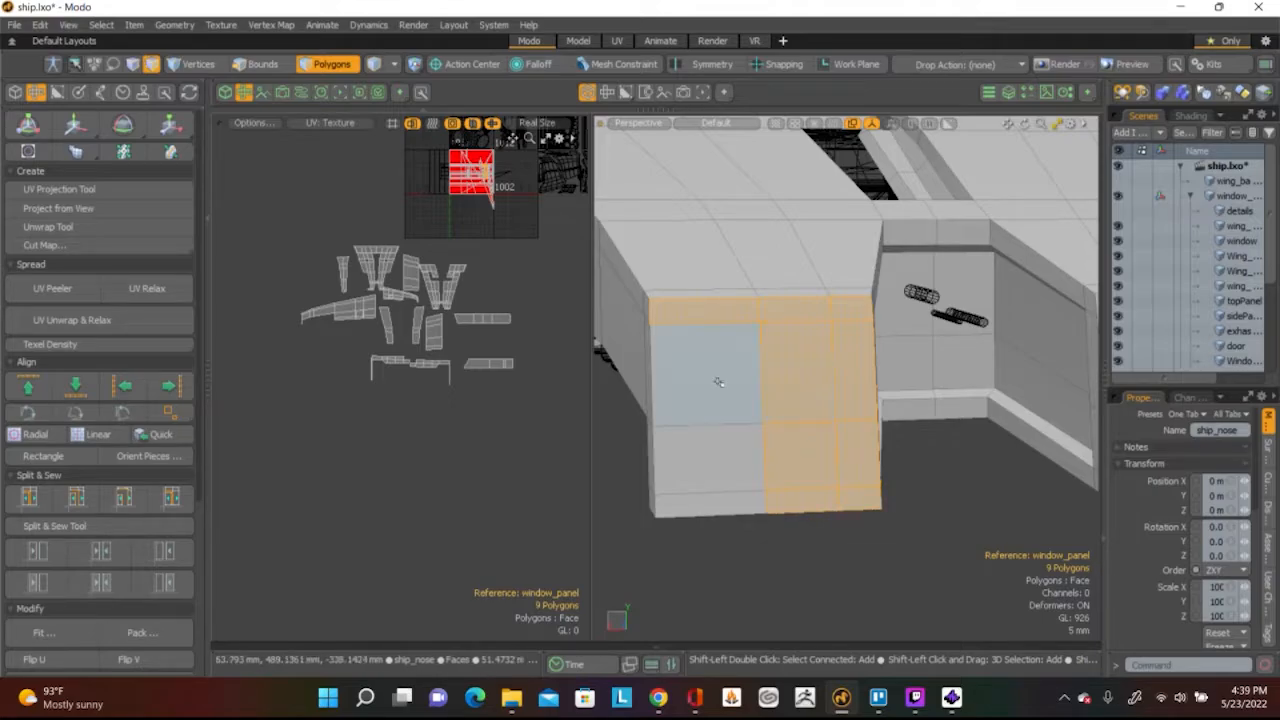
{"action": "scroll", "coordinate": [1012, 401], "scroll_direction": "down", "scroll_amount": 3}
{"action": "left_click_drag", "start_coordinate": [1014, 402], "coordinate": [1003, 366], "text": "alt"}
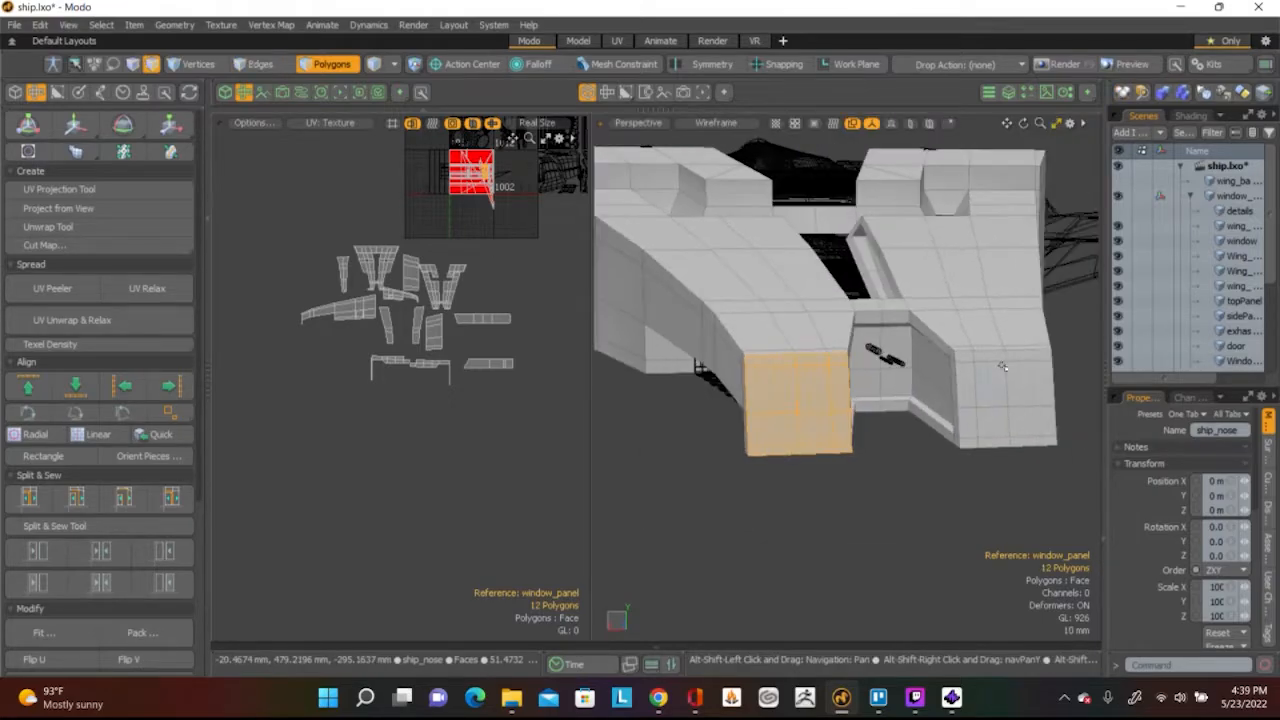
{"action": "scroll", "coordinate": [998, 366], "scroll_direction": "up", "scroll_amount": 3}
{"action": "scroll", "coordinate": [912, 345], "scroll_direction": "down", "scroll_amount": 2}
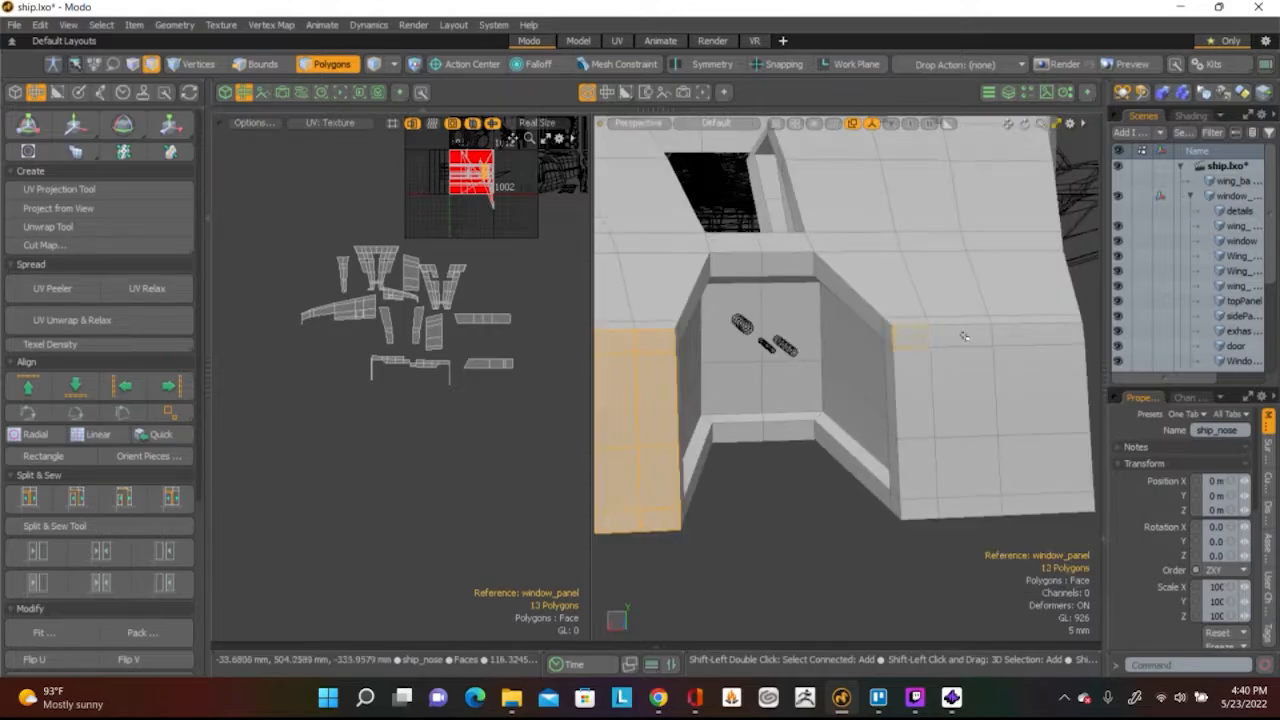
{"action": "mouse_move", "coordinate": [944, 386]}
{"action": "left_mouse_down", "text": "shift"}
{"action": "mouse_move", "coordinate": [914, 400]}
{"action": "mouse_move", "coordinate": [921, 454]}
{"action": "left_mouse_up", "text": "shift"}
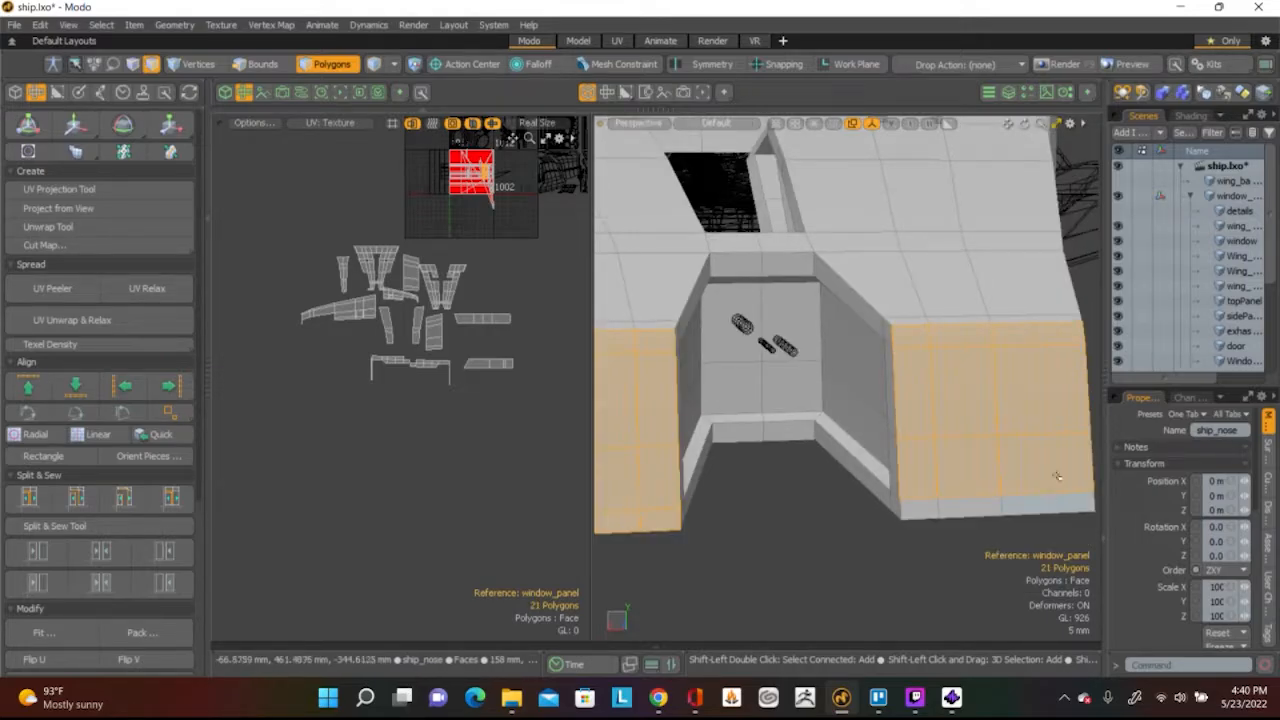
{"action": "mouse_move", "coordinate": [978, 511]}
{"action": "left_mouse_down", "text": "shift"}
{"action": "mouse_move", "coordinate": [922, 507]}
{"action": "mouse_move", "coordinate": [980, 463]}
{"action": "left_mouse_up", "text": "shift"}
{"action": "scroll", "coordinate": [916, 466], "scroll_direction": "down", "scroll_amount": 3}
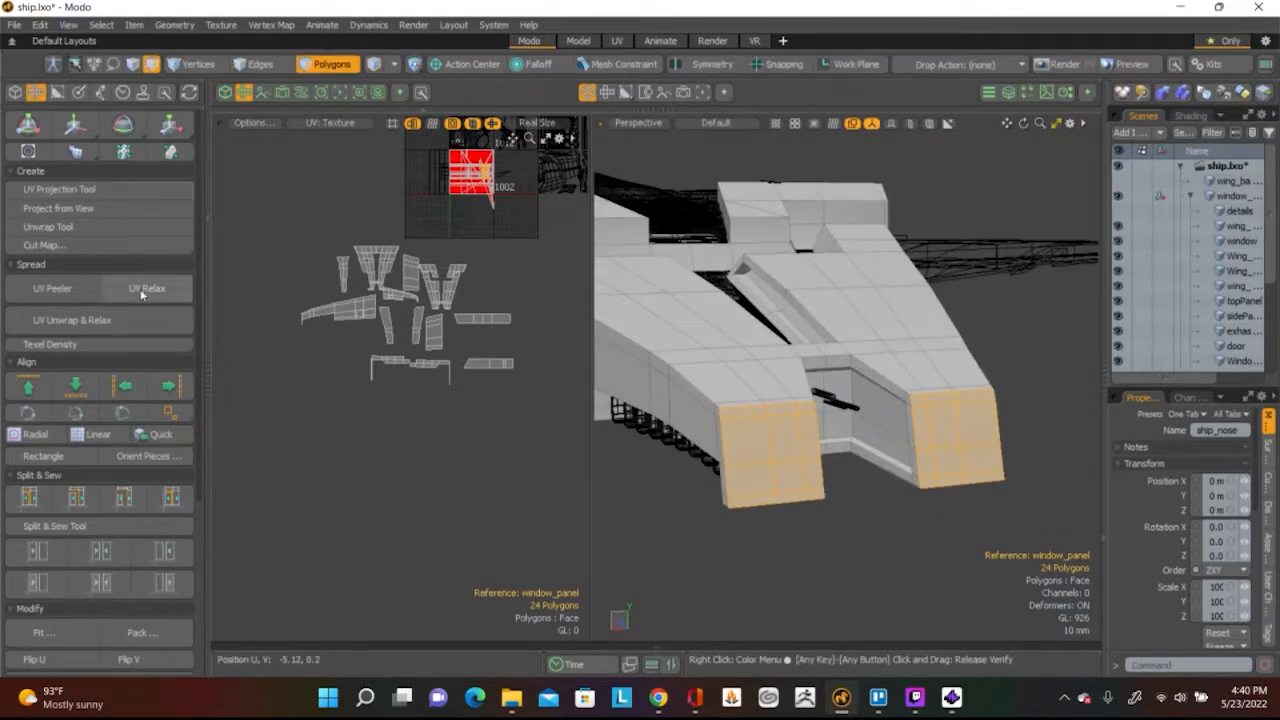
Project UVs onto the selected prong front faces with a planar projection along the Z axis in the Texture map
{"action": "left_click", "coordinate": [114, 190]}
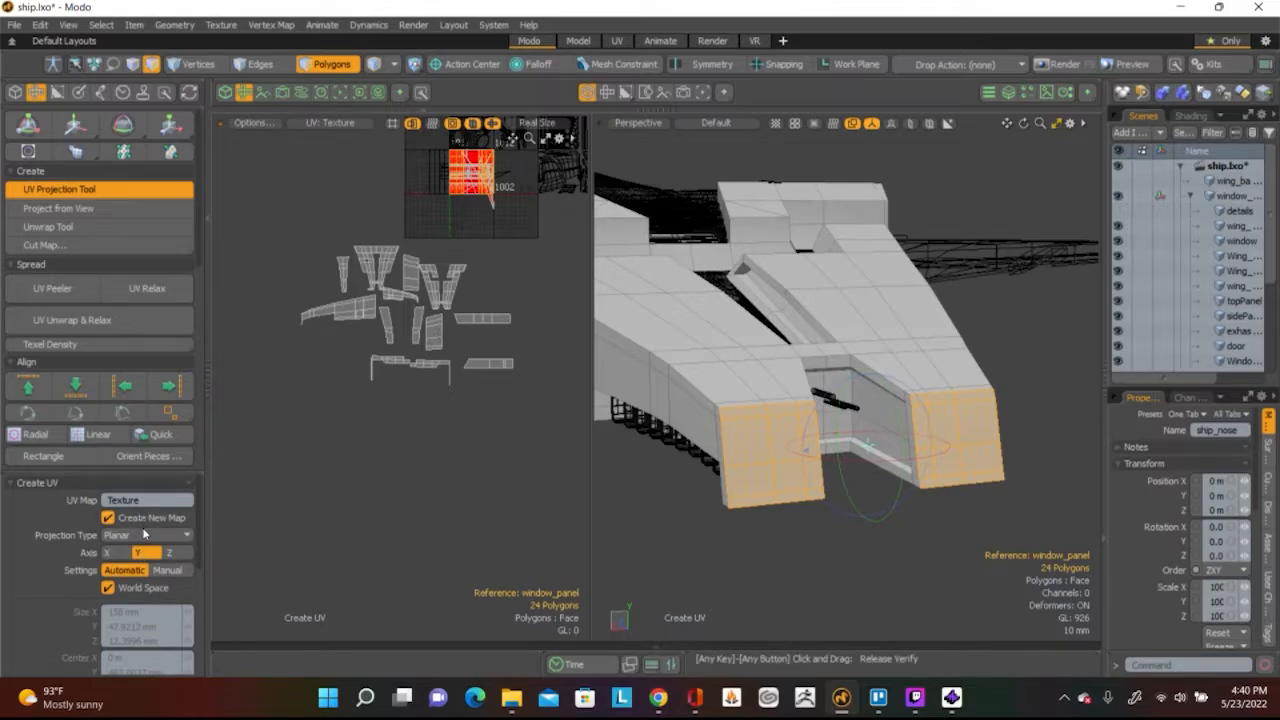
{"action": "left_click", "coordinate": [115, 552]}
{"action": "scroll", "coordinate": [365, 387], "scroll_direction": "up", "scroll_amount": 3}
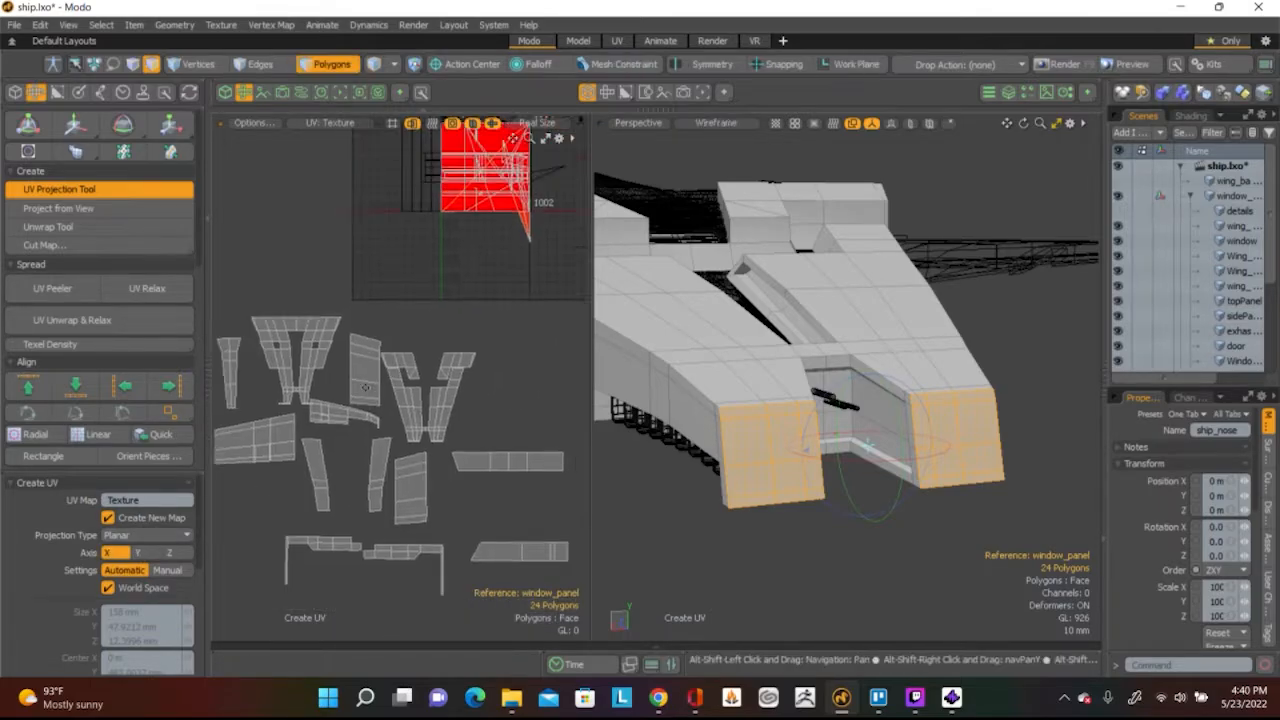
{"action": "key", "text": "shift+a"}
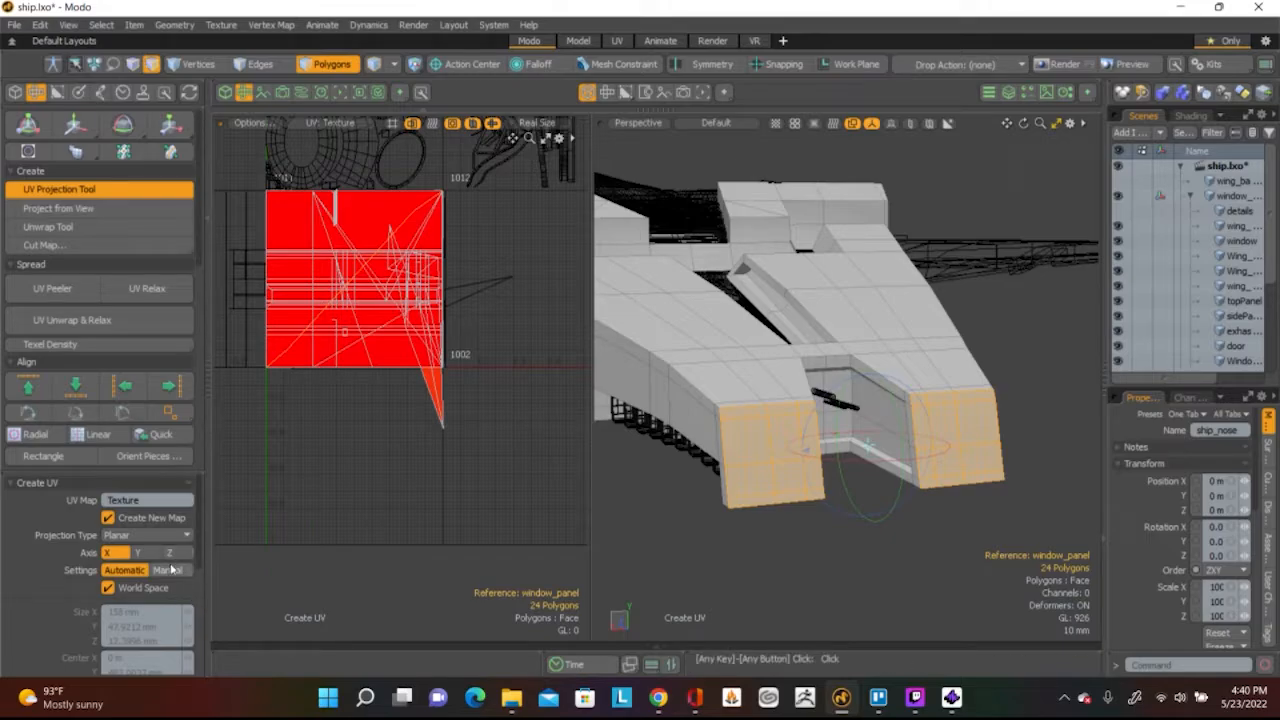
{"action": "left_click", "coordinate": [169, 553]}
{"action": "scroll", "coordinate": [408, 456], "scroll_direction": "down", "scroll_amount": 3}
{"action": "left_click_drag", "start_coordinate": [408, 456], "coordinate": [550, 398], "text": "alt+shift"}
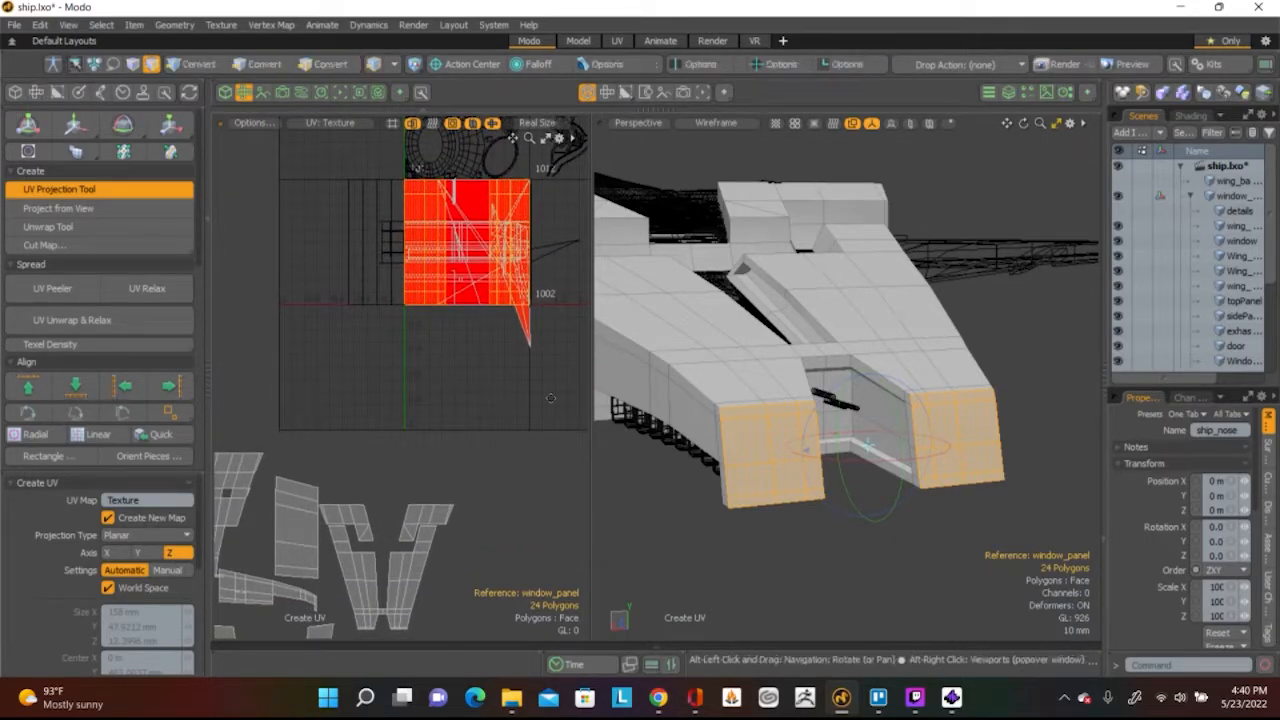
{"action": "left_click_drag", "start_coordinate": [928, 462], "coordinate": [1023, 510], "text": "alt"}
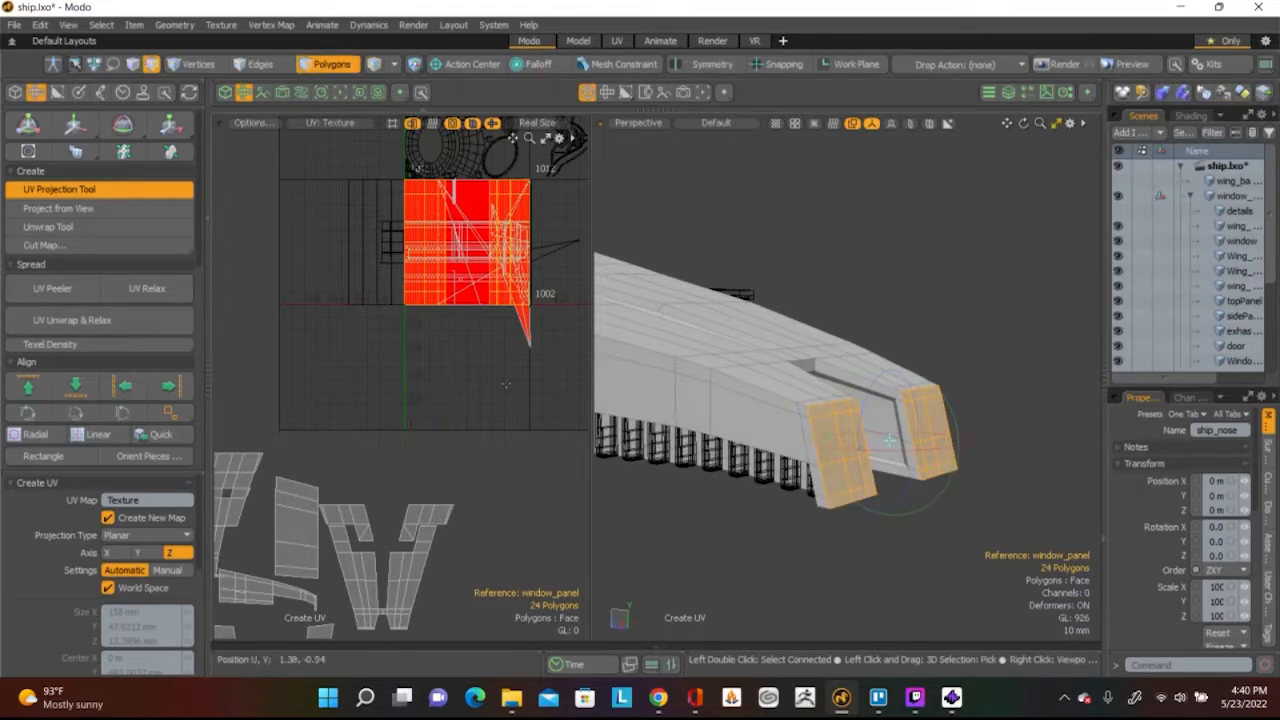
Move the two prong-face UV islands by about 0.48 in U and -2.63 in V, next to the other nose islands
{"action": "key", "text": "w"}
{"action": "left_click_drag", "start_coordinate": [467, 241], "coordinate": [471, 283]}
{"action": "left_click_drag", "start_coordinate": [545, 246], "coordinate": [605, 246]}
{"action": "left_click_drag", "start_coordinate": [527, 272], "coordinate": [527, 228]}
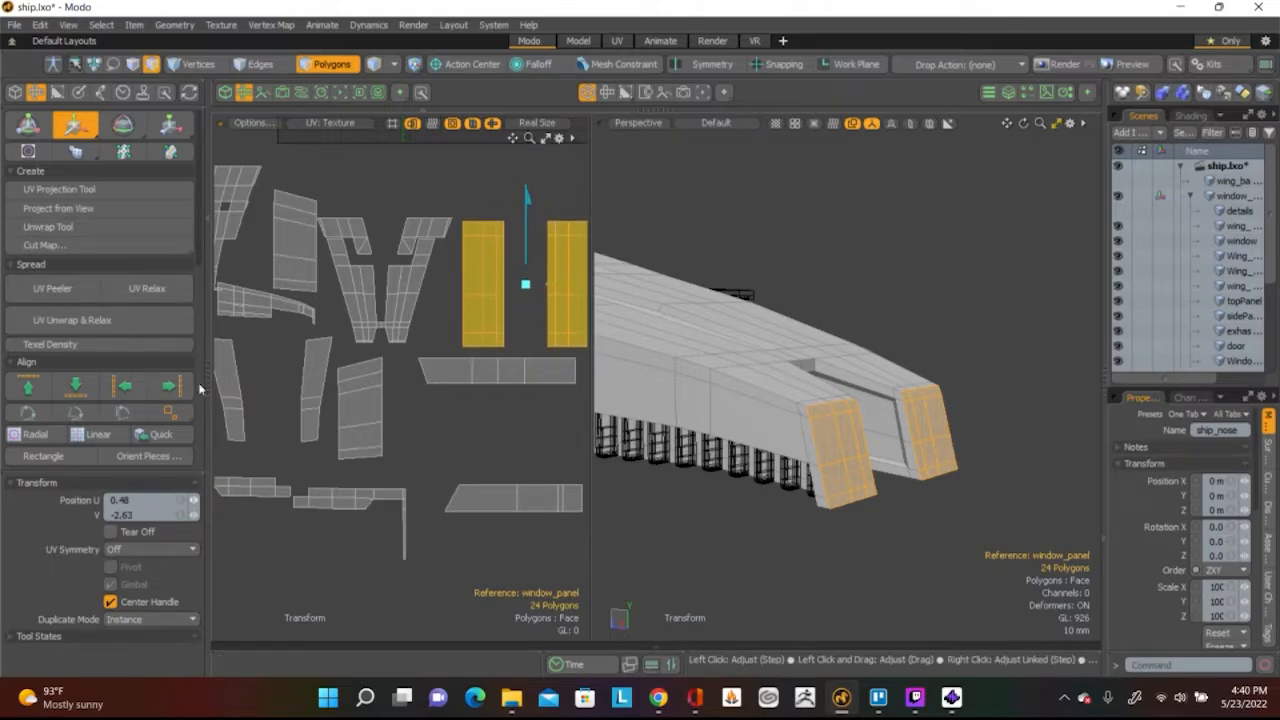
{"action": "key", "text": "shift"}
{"action": "left_click_drag", "start_coordinate": [338, 315], "coordinate": [283, 341], "text": "alt+shift"}
Flip the two prong-face UV islands in U, scale them to 70% in U and 22% in V, and clear the selection
{"action": "scroll", "coordinate": [62, 385], "scroll_direction": "down", "scroll_amount": 6}
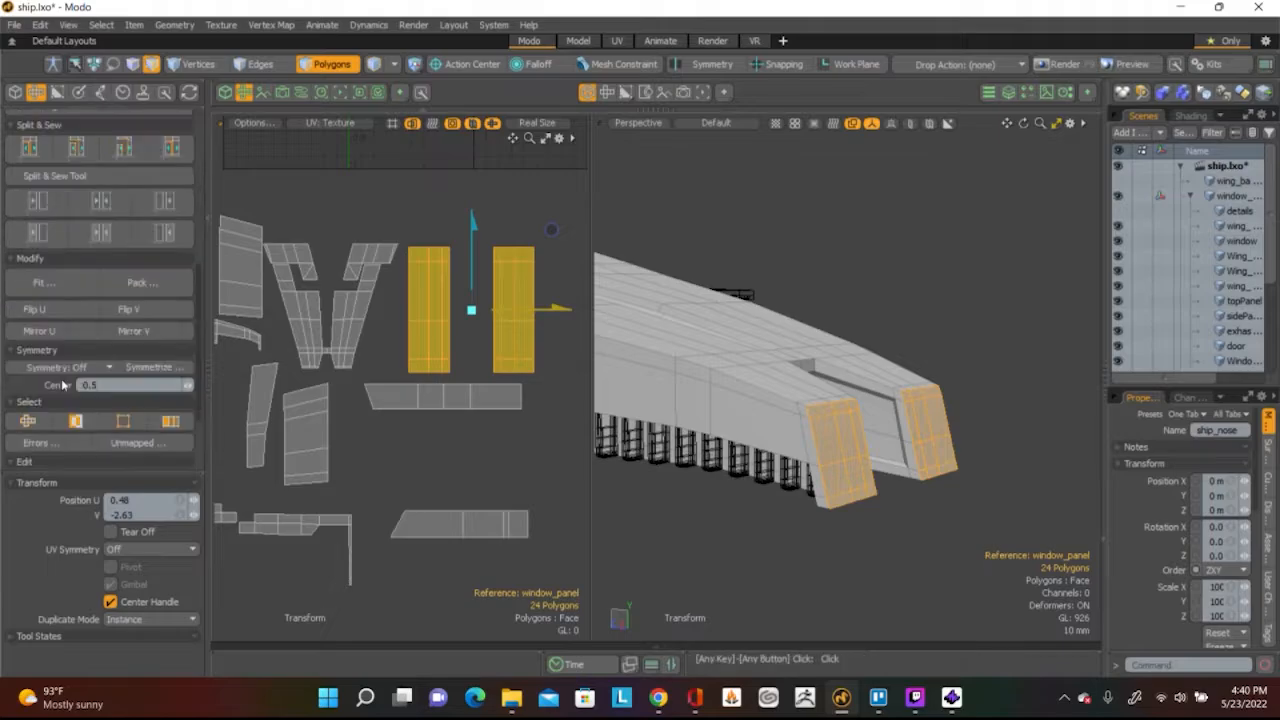
{"action": "left_click", "coordinate": [34, 309]}
{"action": "key", "text": "e"}
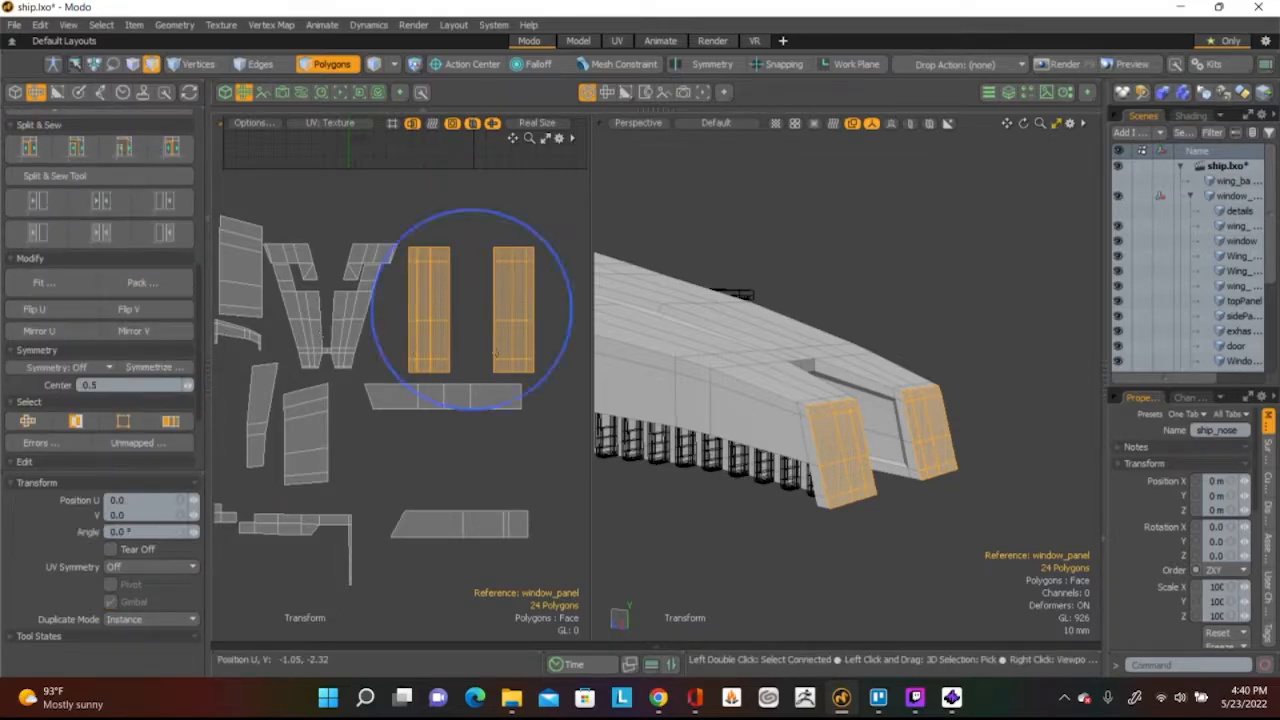
{"action": "key", "text": "r"}
{"action": "left_click_drag", "start_coordinate": [471, 215], "coordinate": [471, 290]}
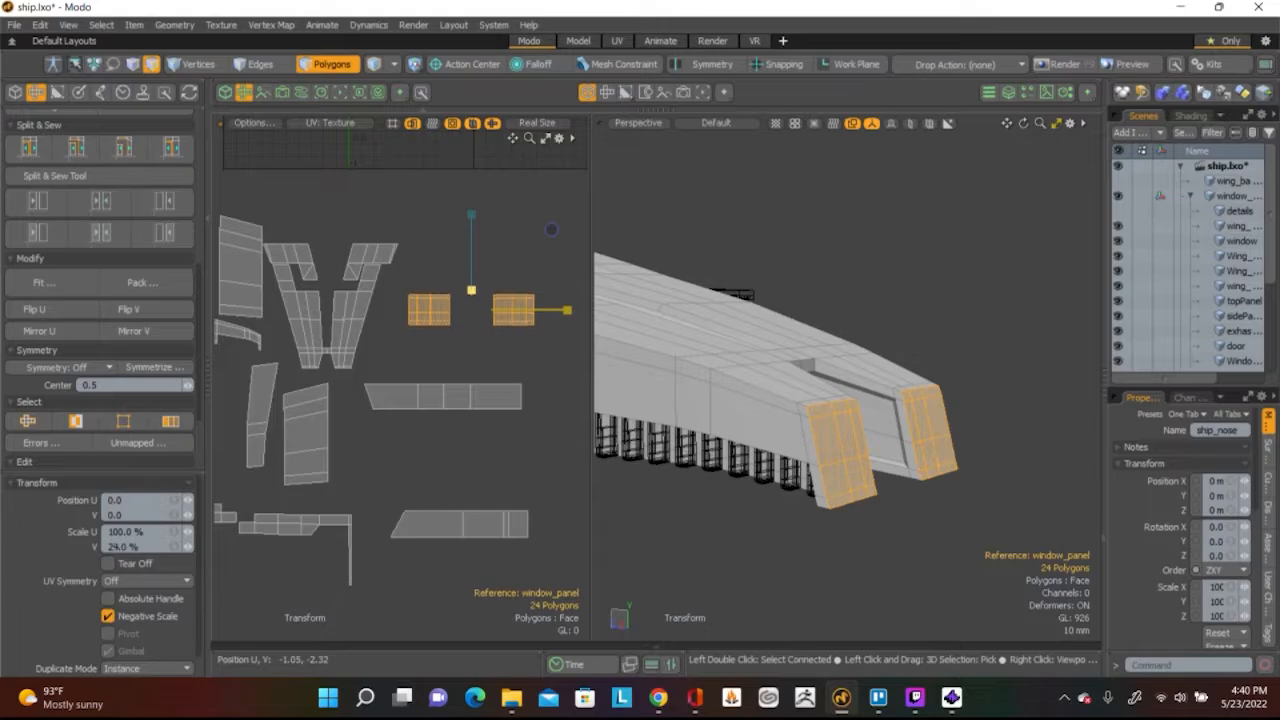
{"action": "left_click_drag", "start_coordinate": [566, 310], "coordinate": [536, 310]}
{"action": "left_click_drag", "start_coordinate": [642, 368], "coordinate": [645, 392], "text": "alt"}
{"action": "scroll", "coordinate": [455, 297], "scroll_direction": "up", "scroll_amount": 3}
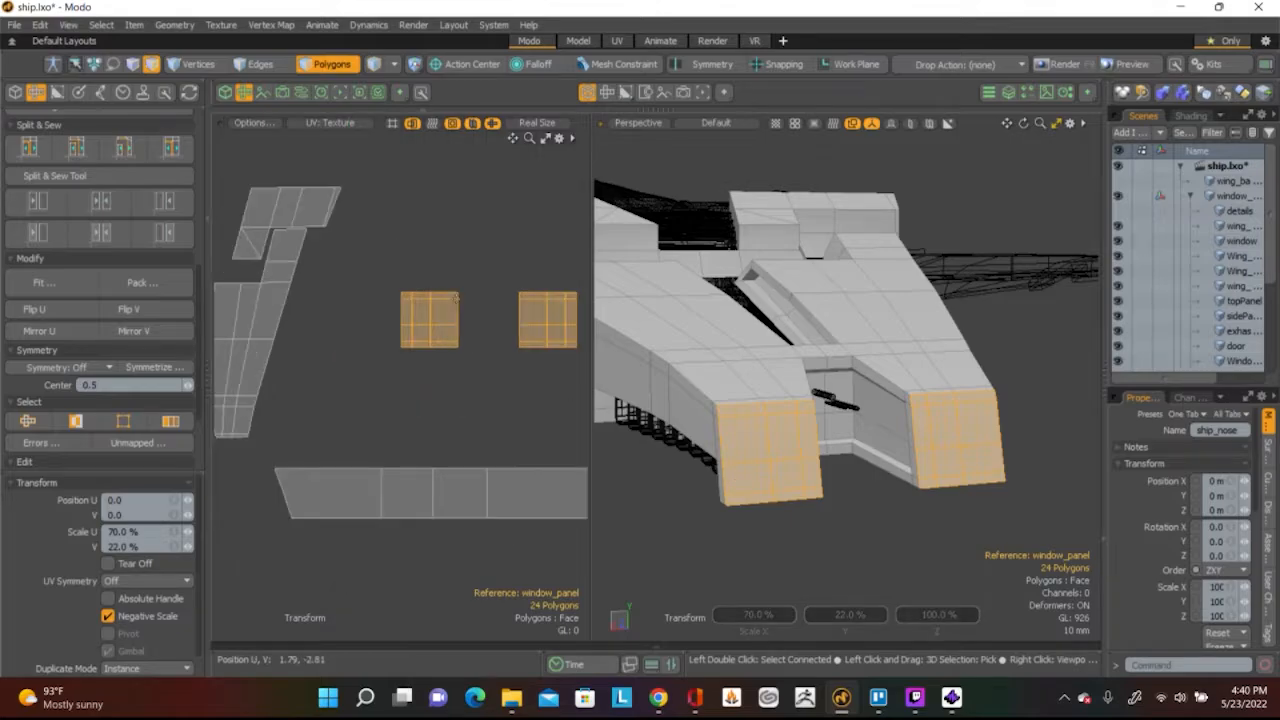
{"action": "scroll", "coordinate": [462, 293], "scroll_direction": "down", "scroll_amount": 5}
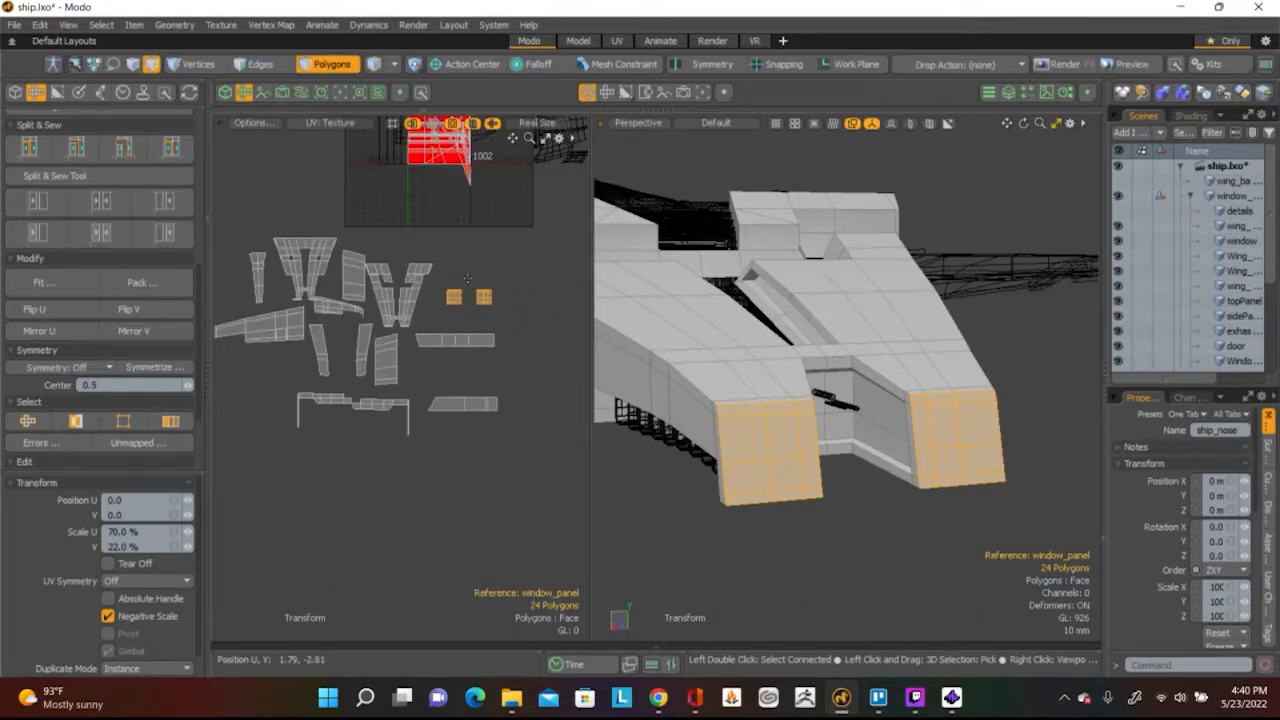
{"action": "left_click", "coordinate": [475, 268]}
Select the eight back and side wall faces of the recess between the two nose prongs
{"action": "left_click_drag", "start_coordinate": [790, 438], "coordinate": [700, 422], "text": "alt"}
{"action": "scroll", "coordinate": [781, 436], "scroll_direction": "up", "scroll_amount": 6}
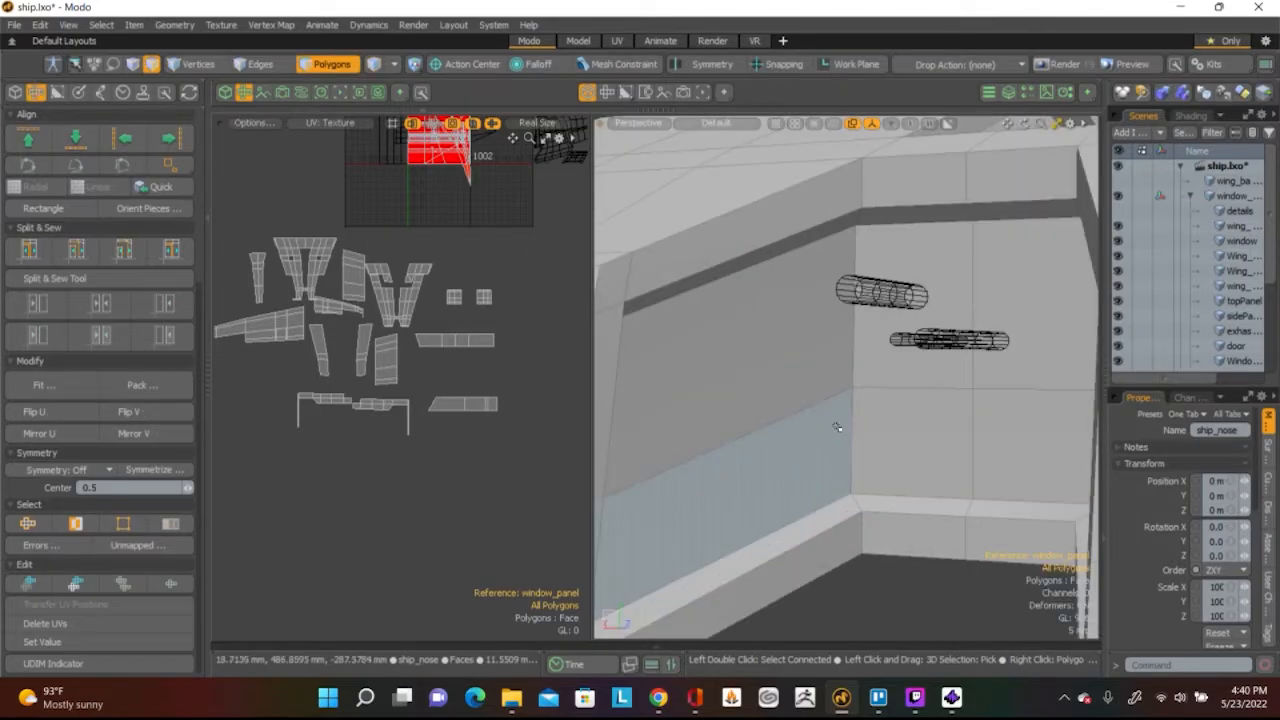
{"action": "left_click_drag", "start_coordinate": [781, 436], "coordinate": [855, 400], "text": "alt"}
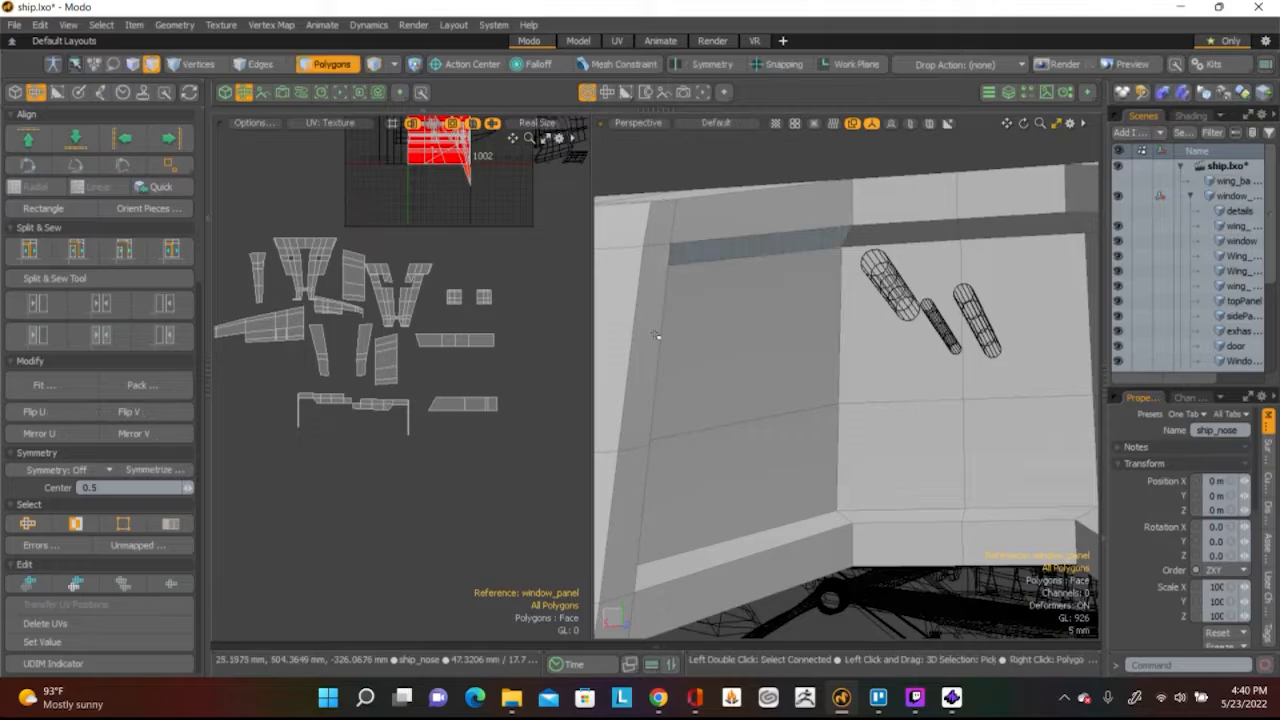
{"action": "left_click", "coordinate": [743, 395]}
{"action": "left_click", "coordinate": [777, 486], "text": "shift"}
{"action": "left_click", "coordinate": [882, 453], "text": "shift"}
{"action": "left_click", "coordinate": [908, 357], "text": "shift"}
{"action": "left_click", "coordinate": [985, 320], "text": "shift"}
{"action": "left_click", "coordinate": [1010, 455], "text": "shift"}
{"action": "left_click_drag", "start_coordinate": [1010, 455], "coordinate": [1030, 438], "text": "alt"}
{"action": "left_click", "coordinate": [1030, 435], "text": "shift"}
{"action": "left_click", "coordinate": [1028, 381], "text": "shift"}
{"action": "left_click_drag", "start_coordinate": [1028, 381], "coordinate": [700, 342], "text": "alt"}
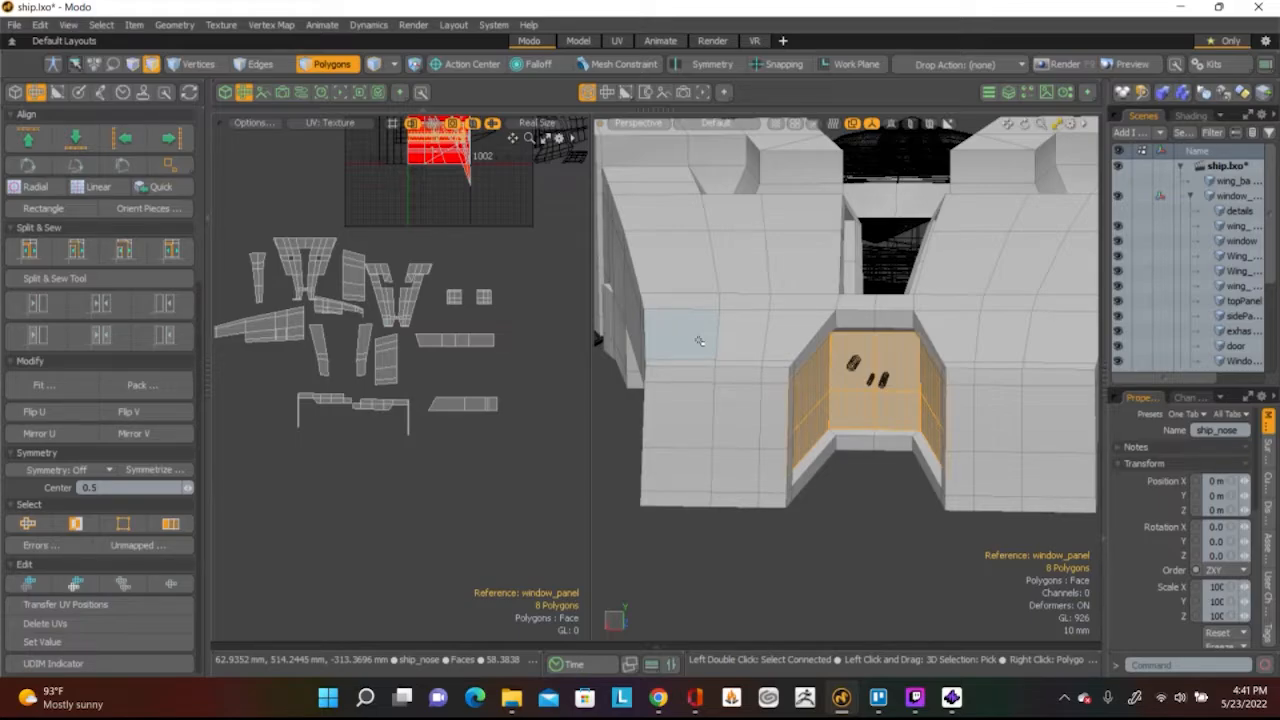
{"action": "mouse_move", "coordinate": [833, 376]}
{"action": "left_mouse_down", "text": "alt"}
{"action": "mouse_move", "coordinate": [908, 375]}
{"action": "mouse_move", "coordinate": [841, 394]}
{"action": "left_mouse_up", "text": "alt"}
Project UVs onto the recess wall faces and move the island about 0.14 in U and -5.32 in V, below the other islands
{"action": "key", "text": "shift+a"}
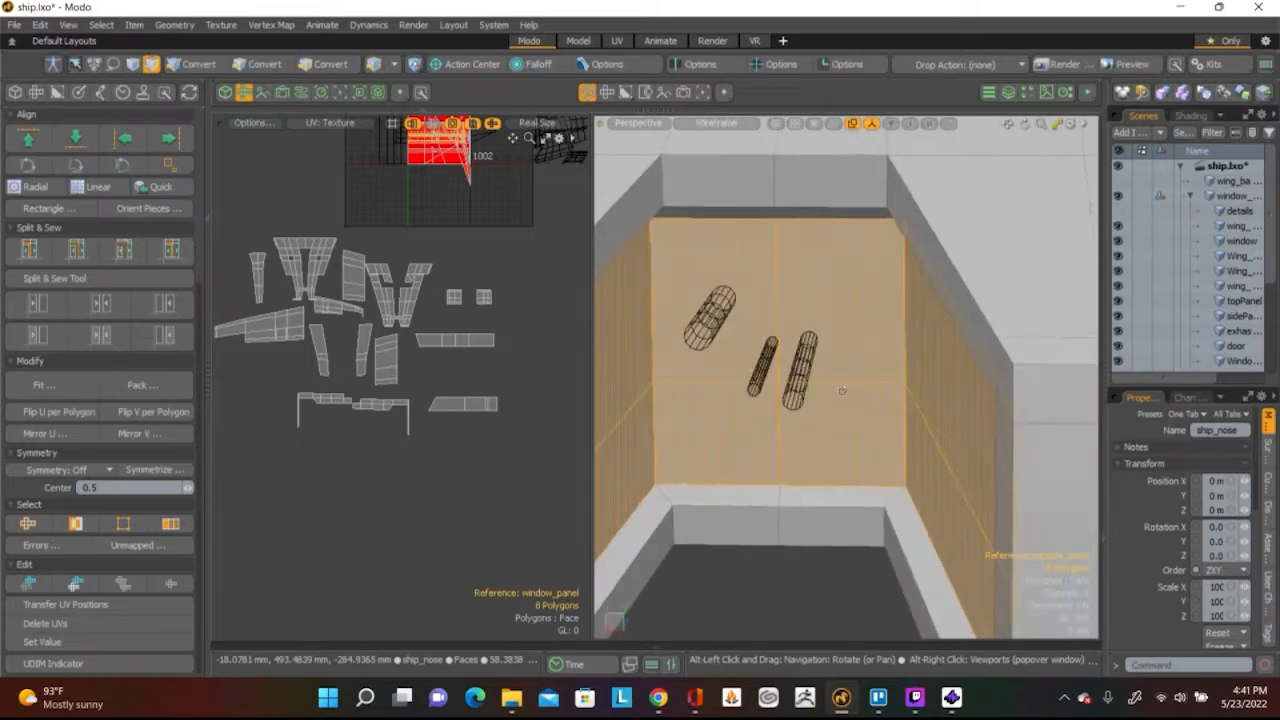
{"action": "scroll", "coordinate": [252, 359], "scroll_direction": "up", "scroll_amount": 5}
{"action": "scroll", "coordinate": [312, 311], "scroll_direction": "down", "scroll_amount": 5}
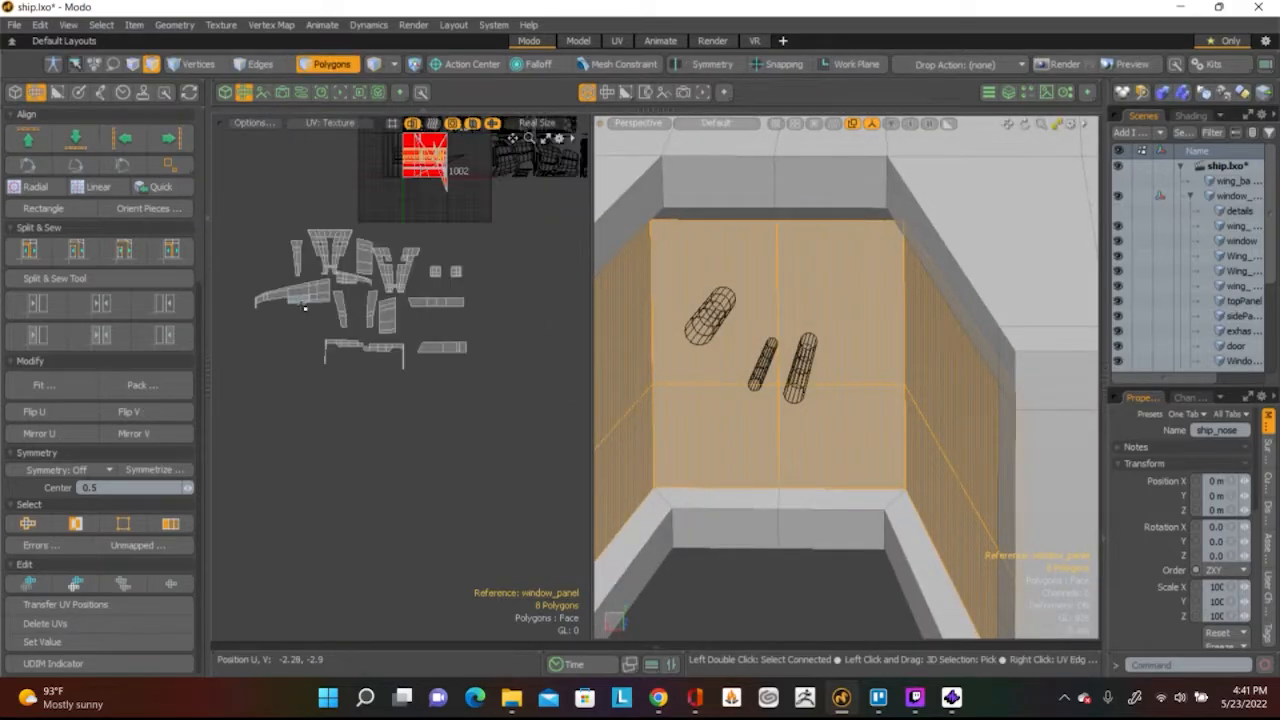
{"action": "left_click_drag", "start_coordinate": [283, 284], "coordinate": [279, 366], "text": "alt"}
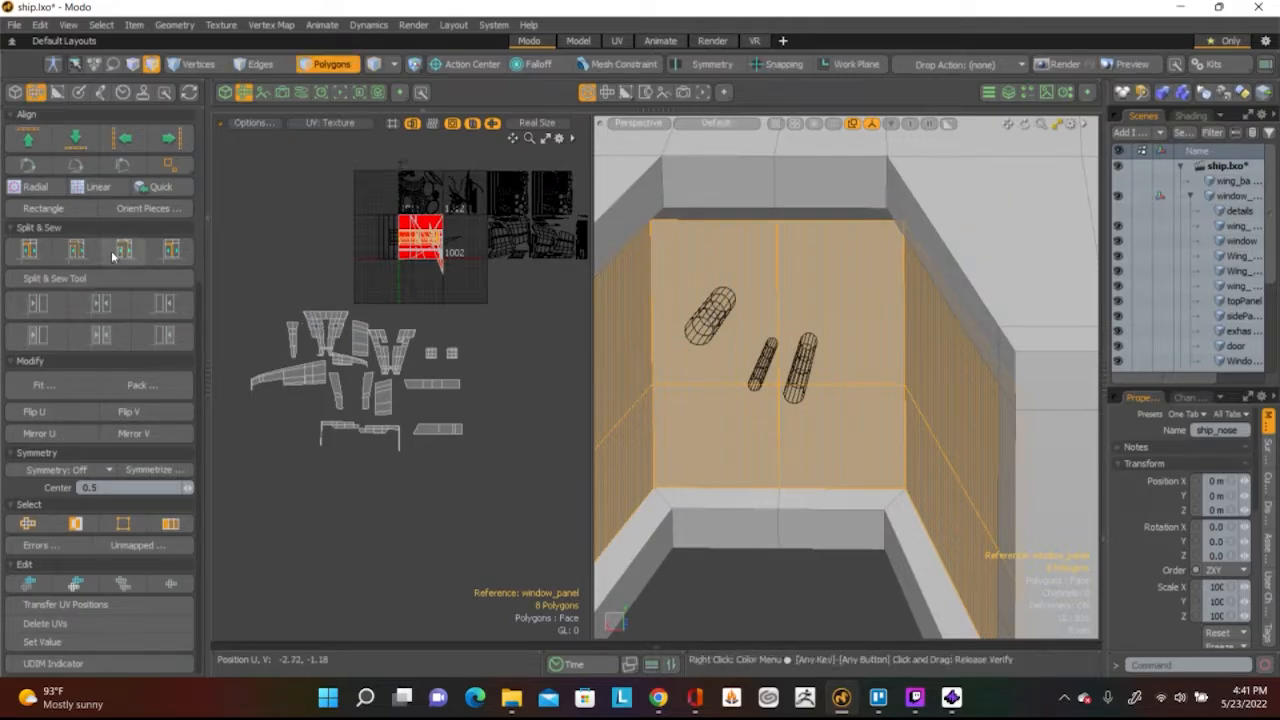
{"action": "left_click_drag", "start_coordinate": [205, 268], "coordinate": [206, 133]}
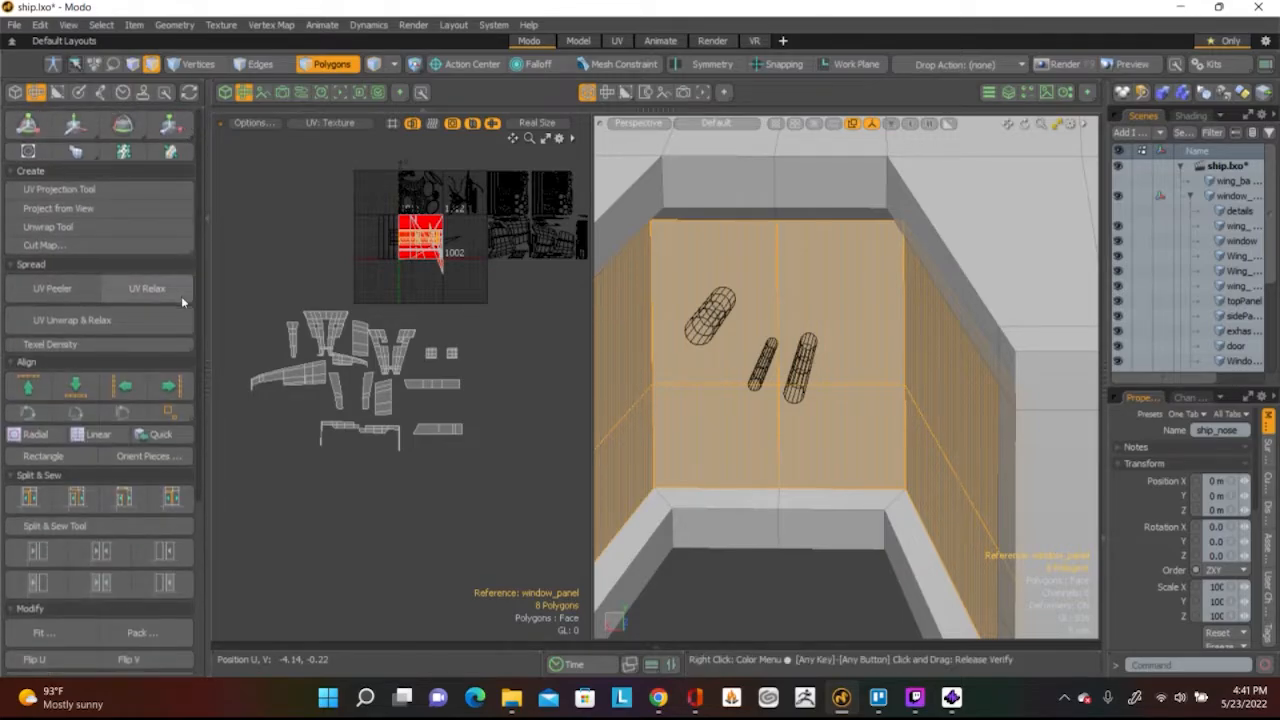
{"action": "left_click", "coordinate": [100, 190]}
{"action": "key", "text": "w"}
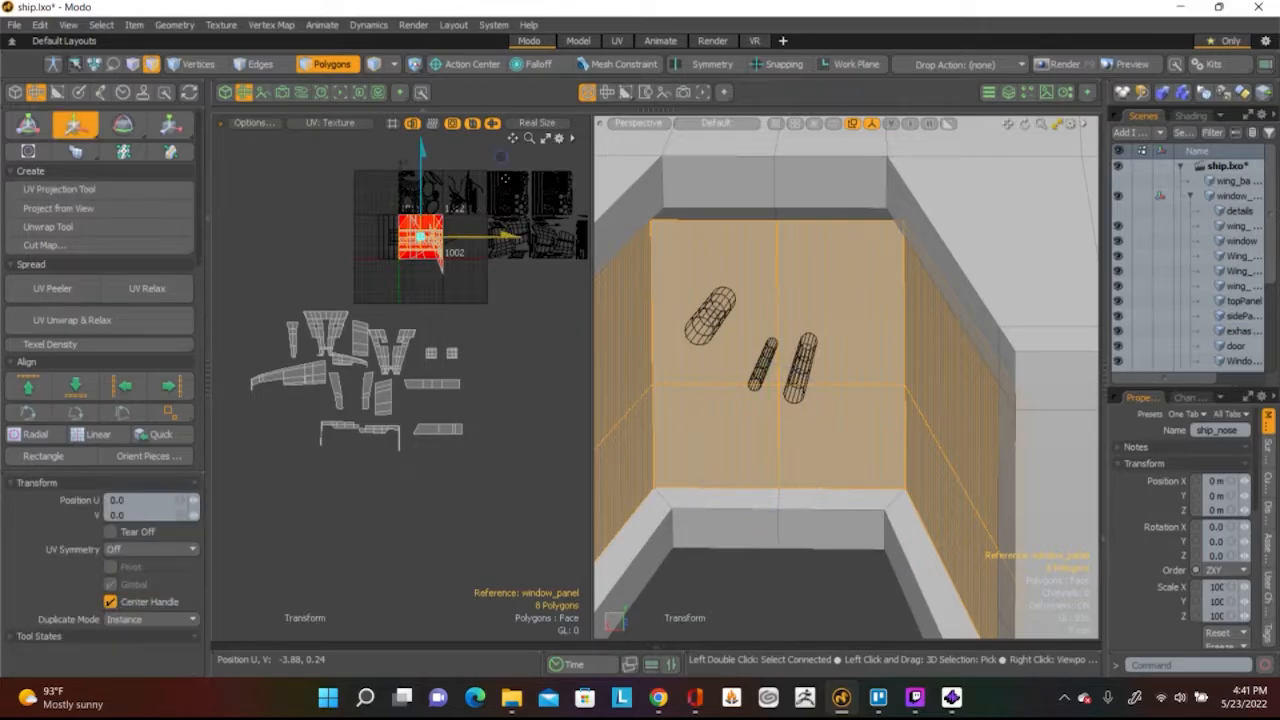
{"action": "left_click_drag", "start_coordinate": [500, 158], "coordinate": [506, 392]}
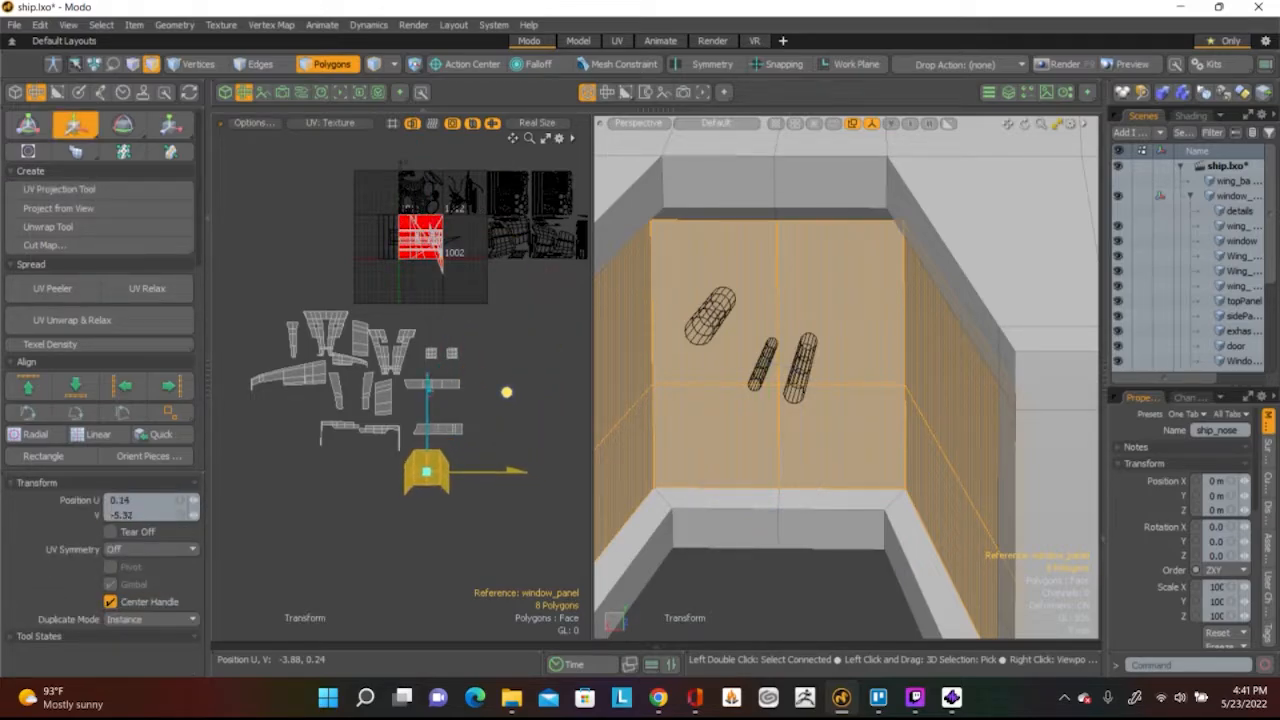
Try flipping the recess wall UV island in V, and scale it to 17.5% in V
{"action": "scroll", "coordinate": [112, 425], "scroll_direction": "down", "scroll_amount": 5}
{"action": "left_click", "coordinate": [128, 459]}
{"action": "key", "text": "q"}
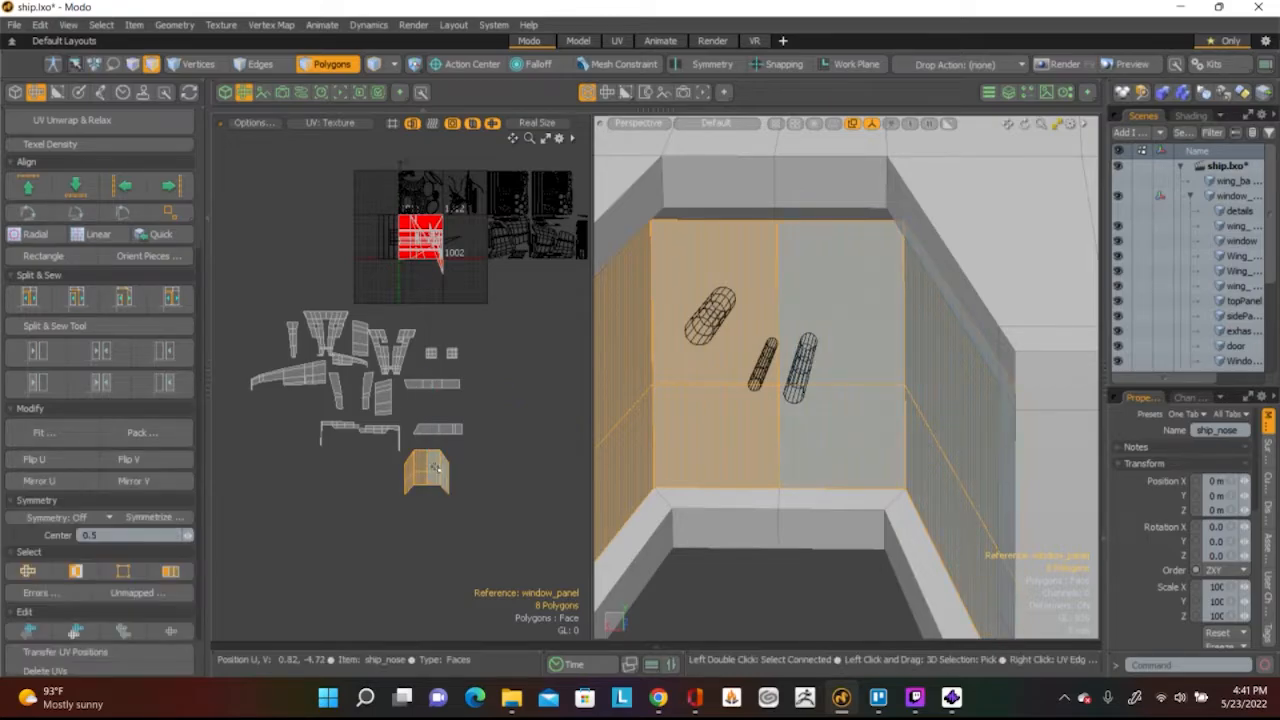
{"action": "key", "text": "e"}
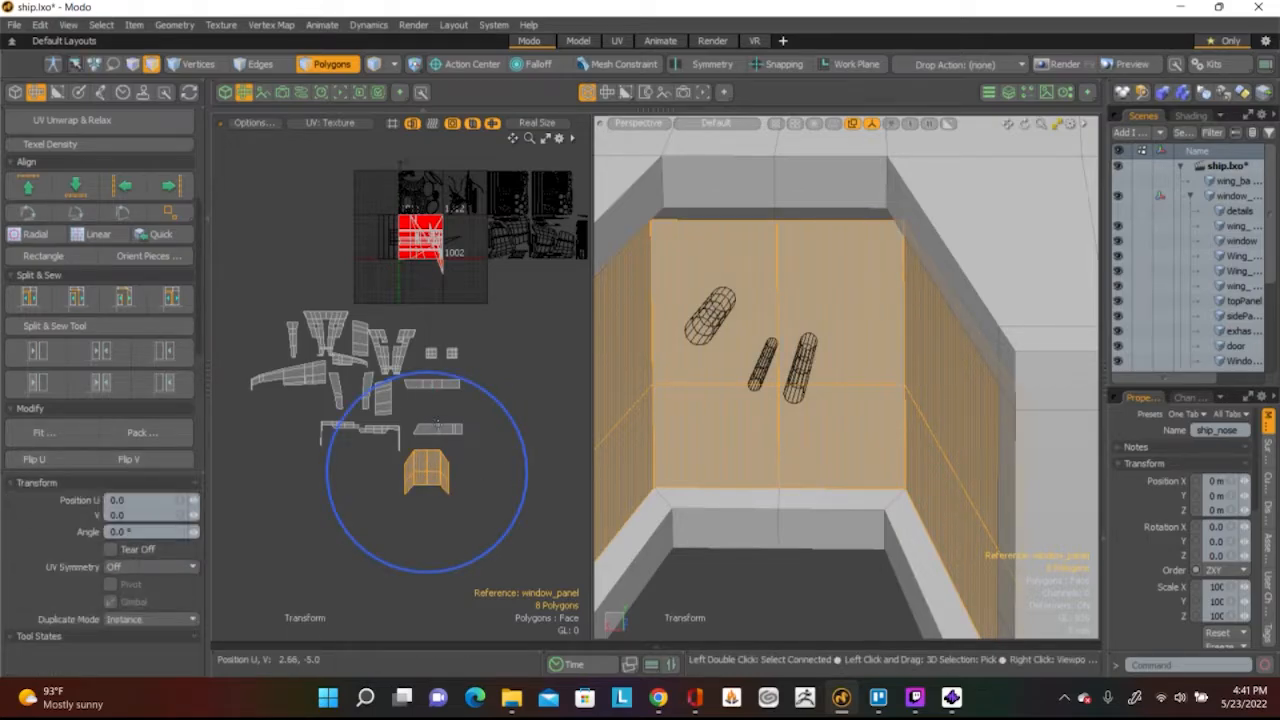
{"action": "key", "text": "r"}
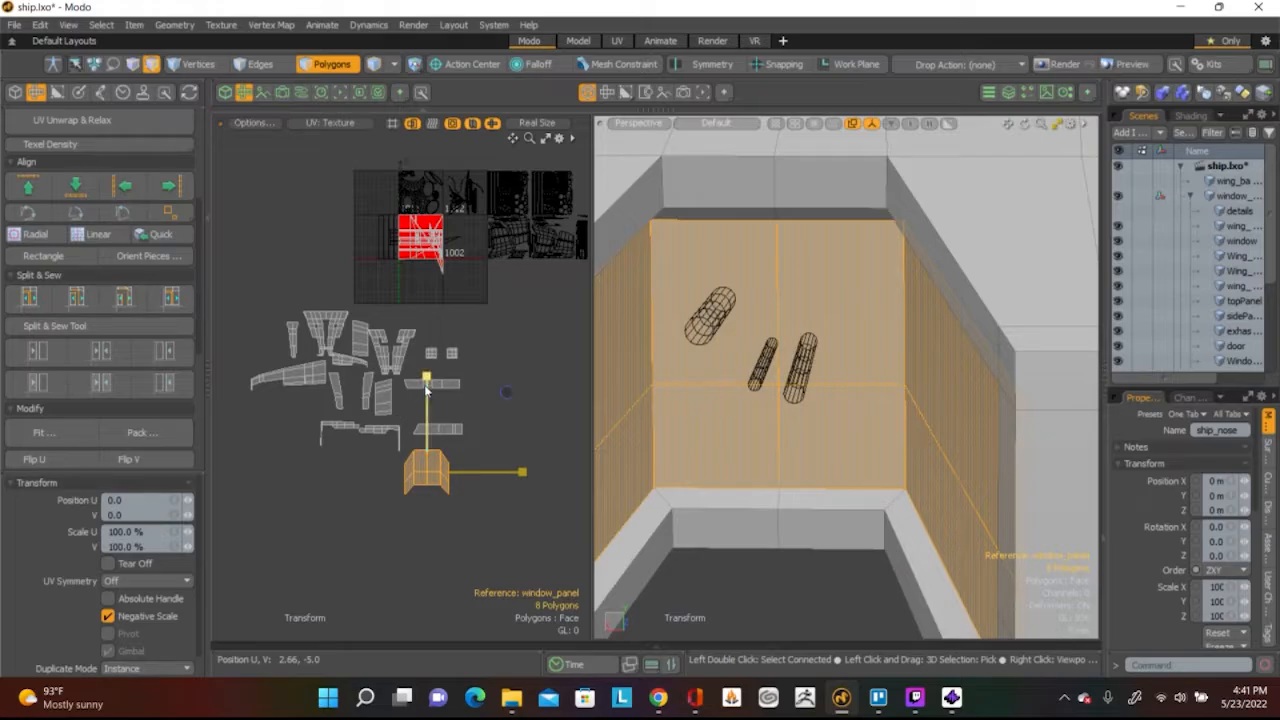
{"action": "left_click_drag", "start_coordinate": [426, 388], "coordinate": [426, 452]}
Relax the recess wall UV island with UV Relax in Conformal mode at 1000 iterations, and clear the selection
{"action": "scroll", "coordinate": [418, 415], "scroll_direction": "up", "scroll_amount": 3}
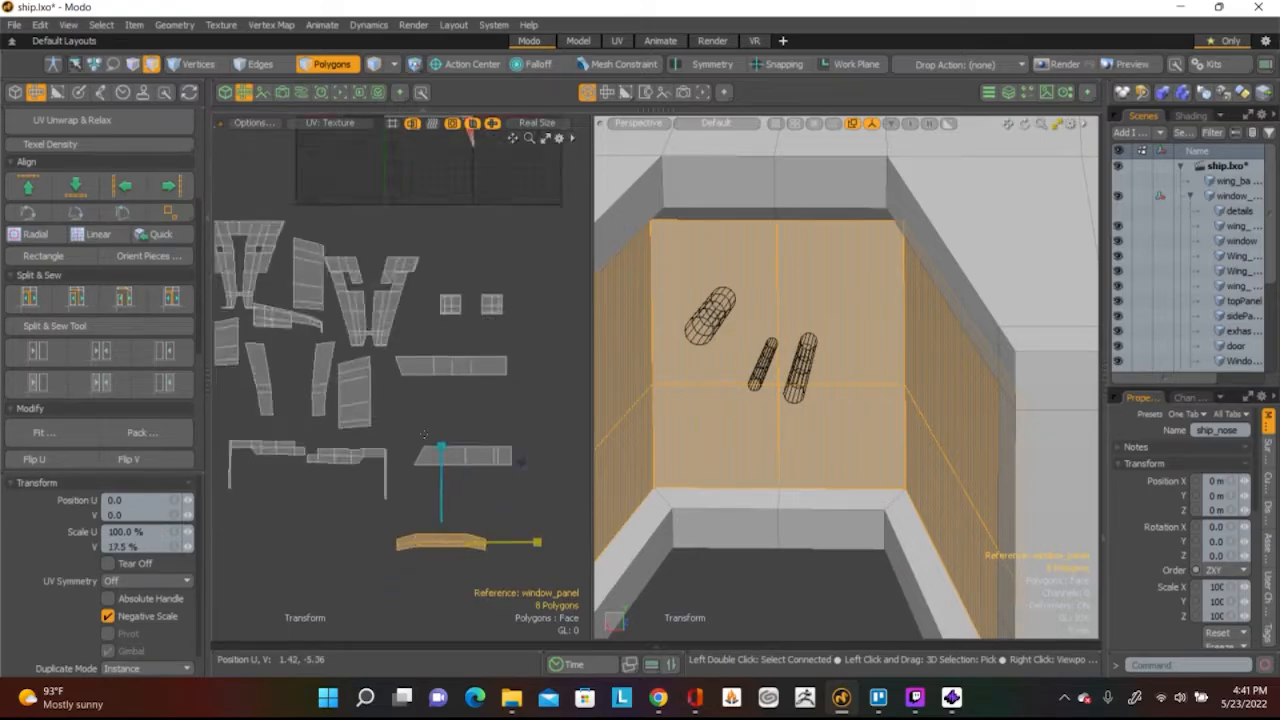
{"action": "scroll", "coordinate": [166, 322], "scroll_direction": "up", "scroll_amount": 3}
{"action": "scroll", "coordinate": [166, 322], "scroll_direction": "up", "scroll_amount": 2}
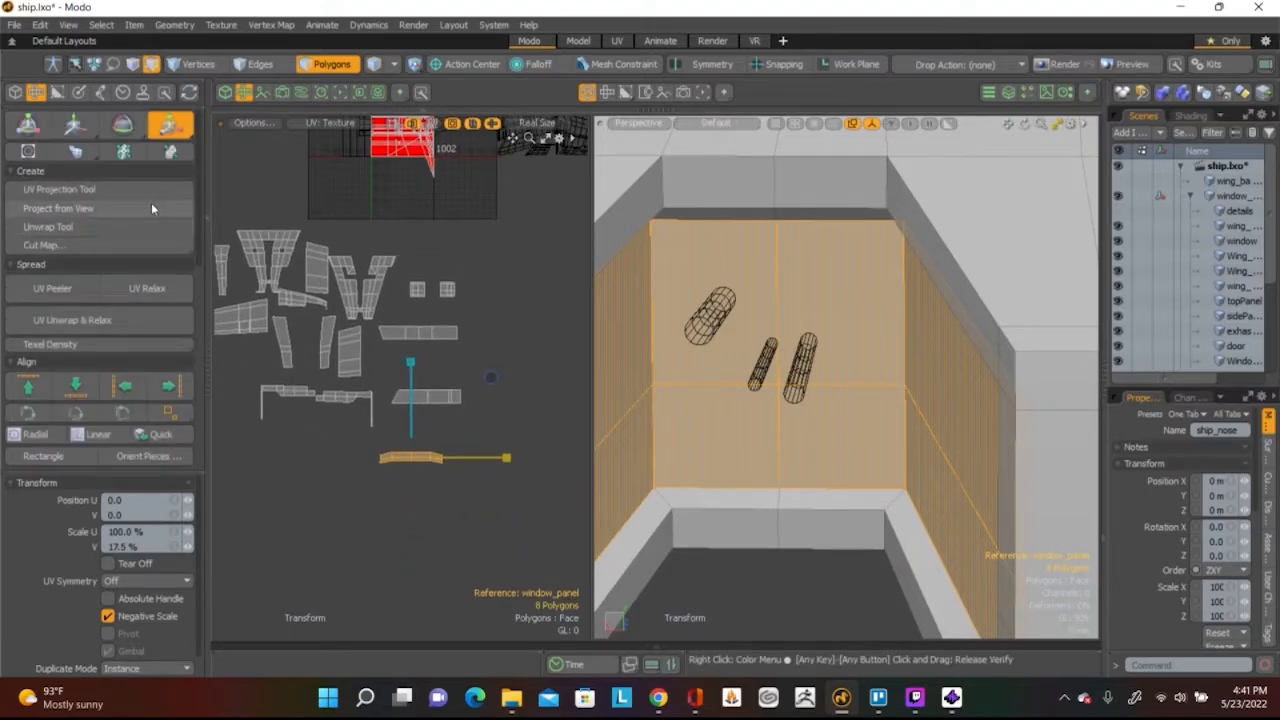
{"action": "left_click", "coordinate": [160, 291]}
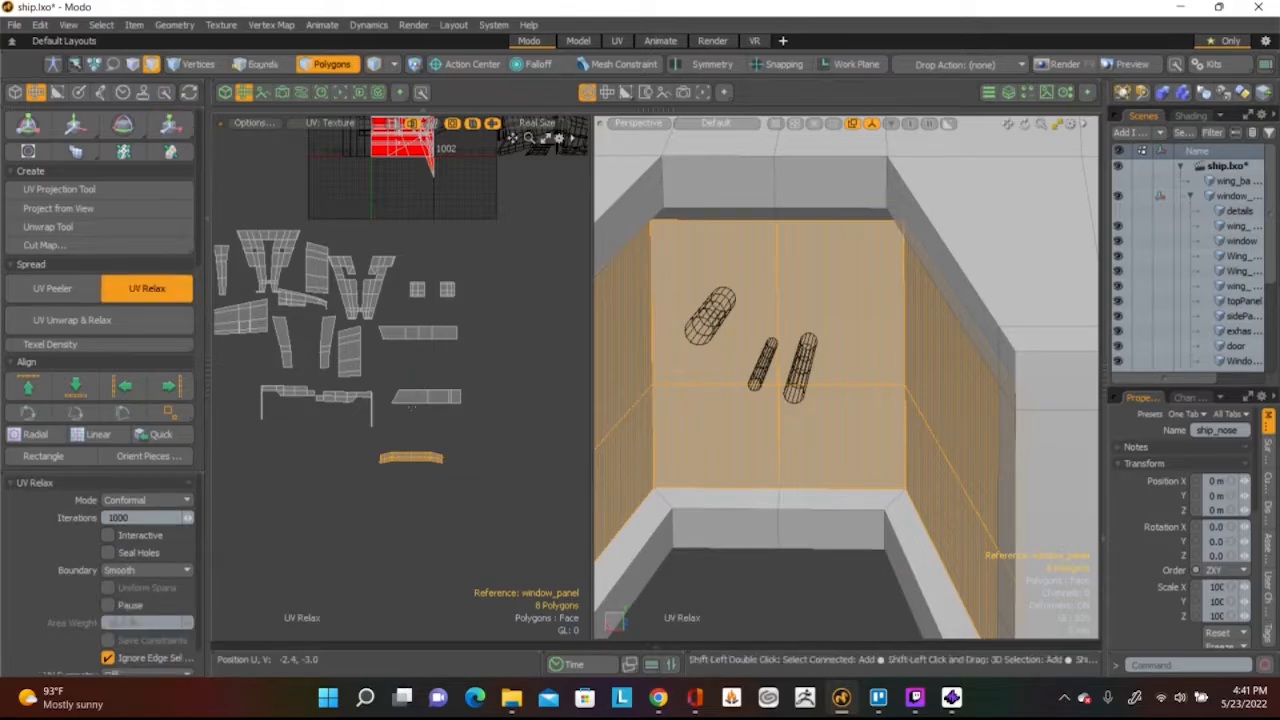
{"action": "scroll", "coordinate": [419, 428], "scroll_direction": "up", "scroll_amount": 5}
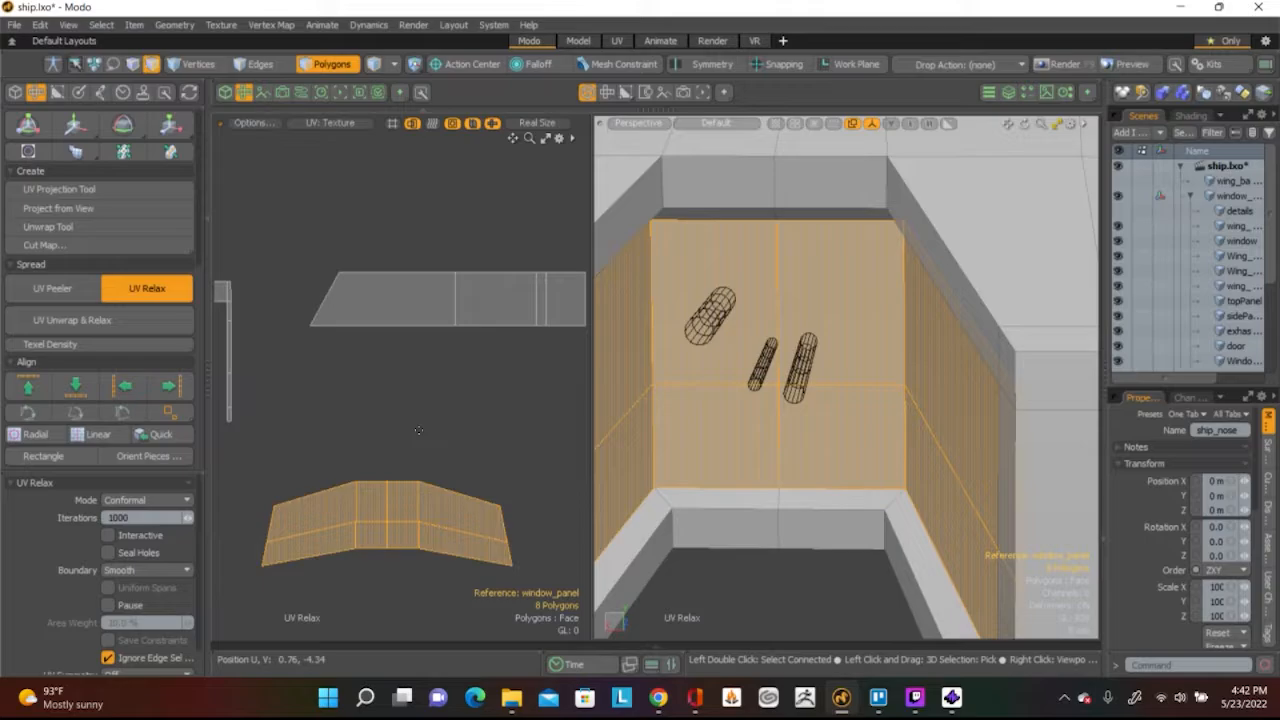
{"action": "key", "text": "q"}
{"action": "left_click", "coordinate": [454, 477]}
{"action": "left_click_drag", "start_coordinate": [454, 477], "coordinate": [471, 370], "text": "alt"}
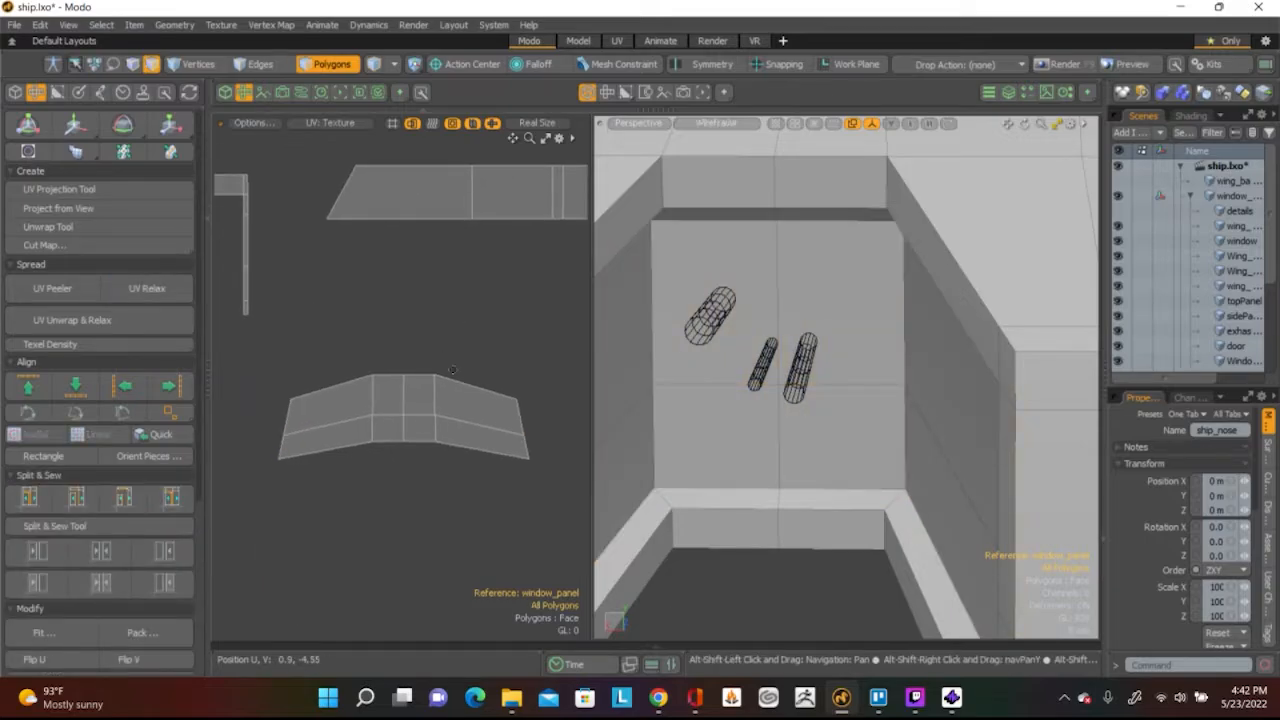
Select the four lower boundary edges of the recess wall UV island and align them to their lowest V position
{"action": "key", "text": "2"}
{"action": "left_click", "coordinate": [464, 446]}
{"action": "left_click", "coordinate": [418, 442], "text": "shift"}
{"action": "left_click", "coordinate": [388, 442], "text": "shift"}
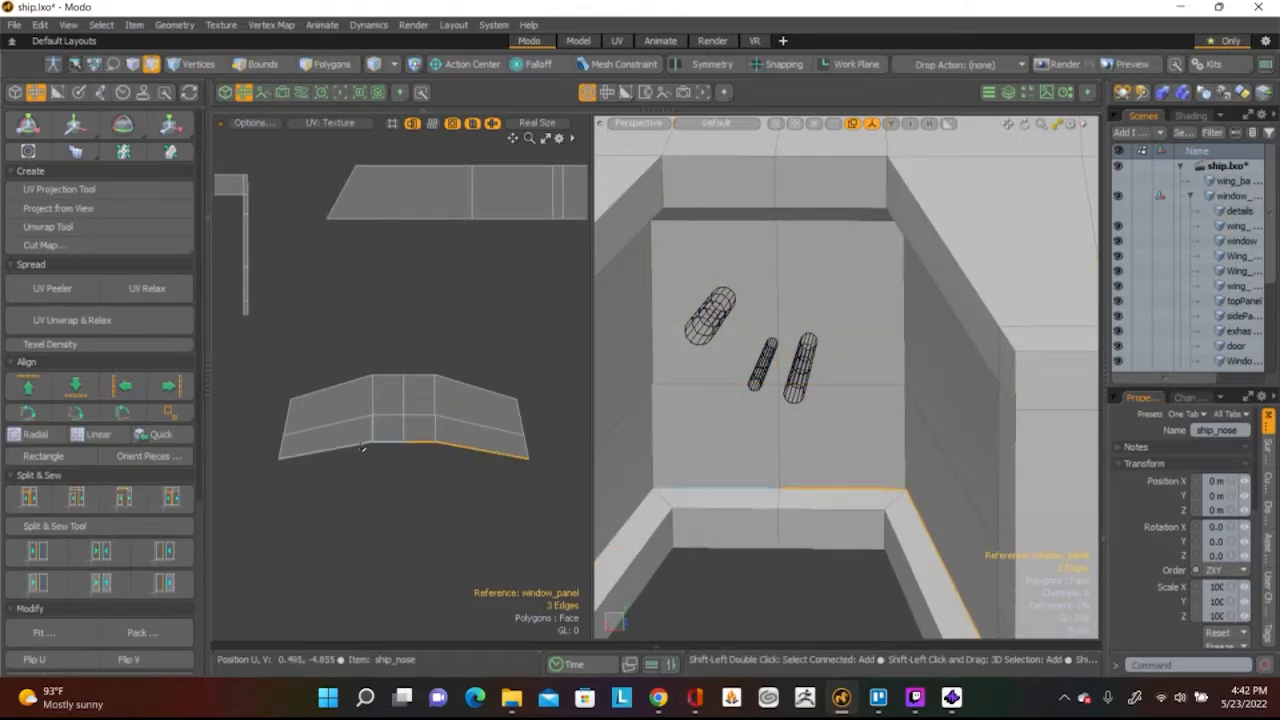
{"action": "left_click", "coordinate": [75, 386]}
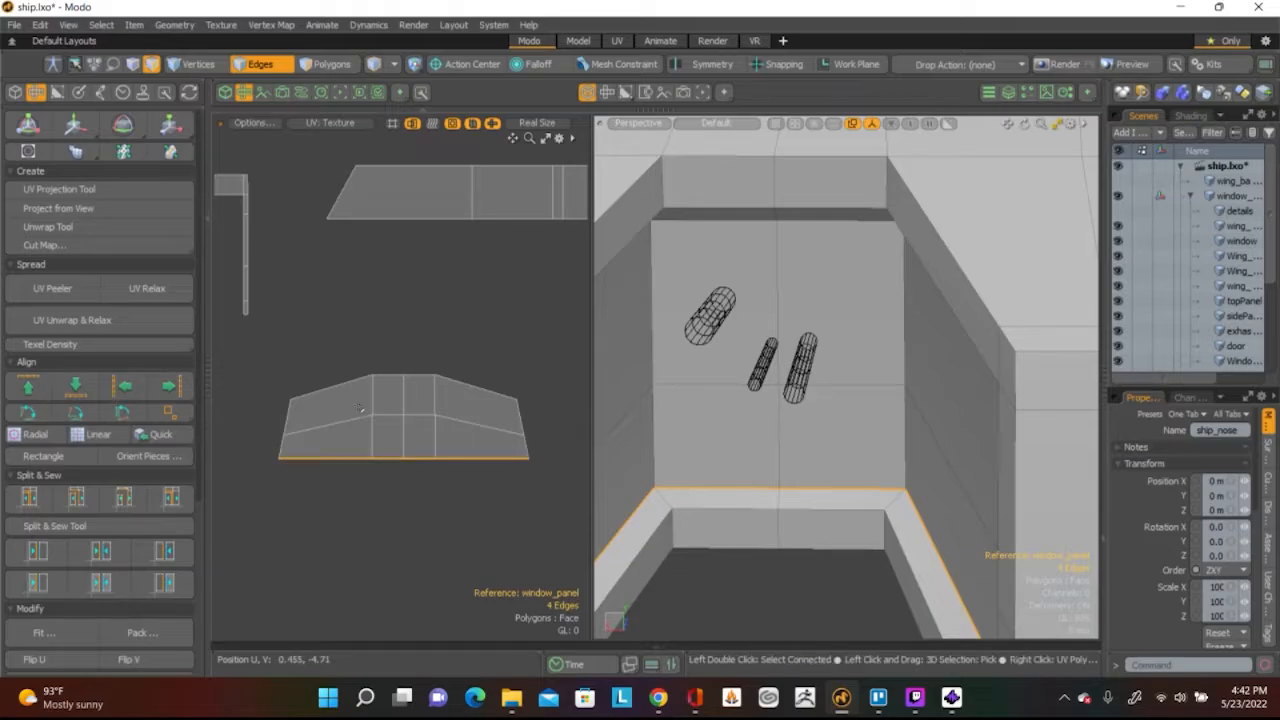
Straighten the upper boundary edges and the middle edge row of the recess wall UV island, aligning each row to its highest V position
{"action": "left_click", "coordinate": [376, 380]}
{"action": "left_click", "coordinate": [375, 392], "text": "ctrl"}
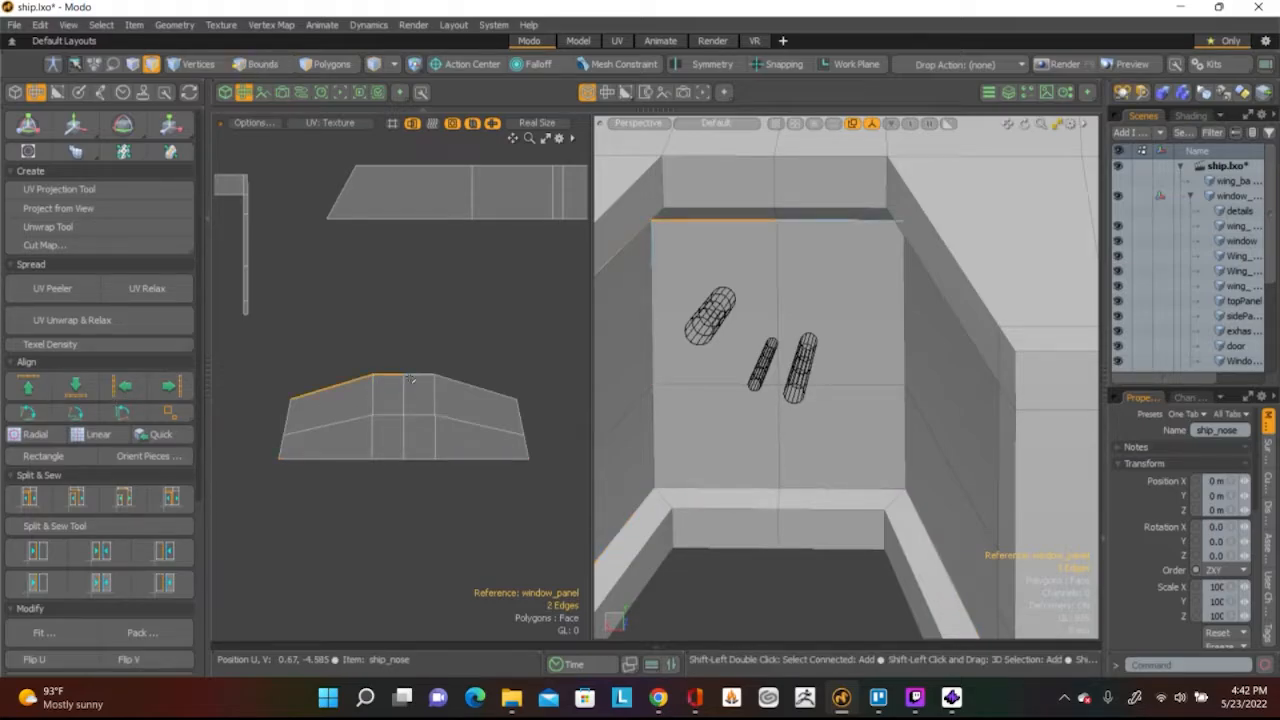
{"action": "left_click", "coordinate": [28, 386]}
{"action": "left_click", "coordinate": [372, 418]}
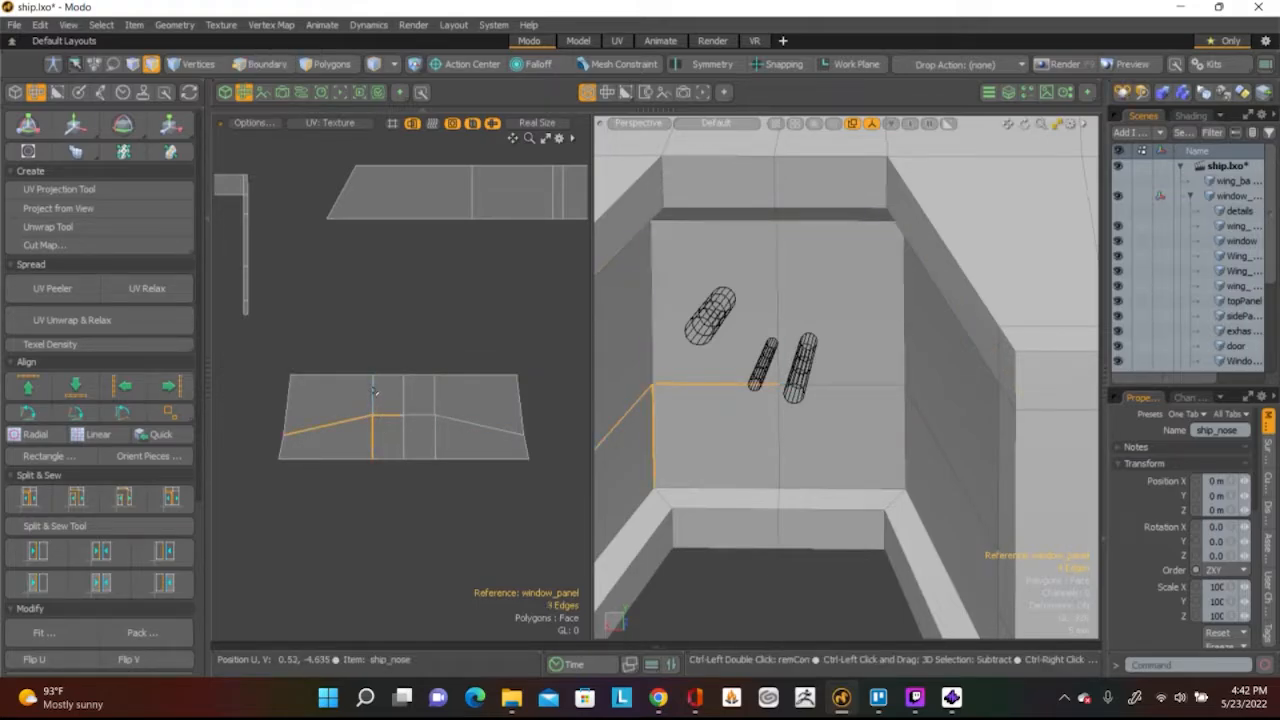
{"action": "left_click", "coordinate": [478, 424], "text": "shift"}
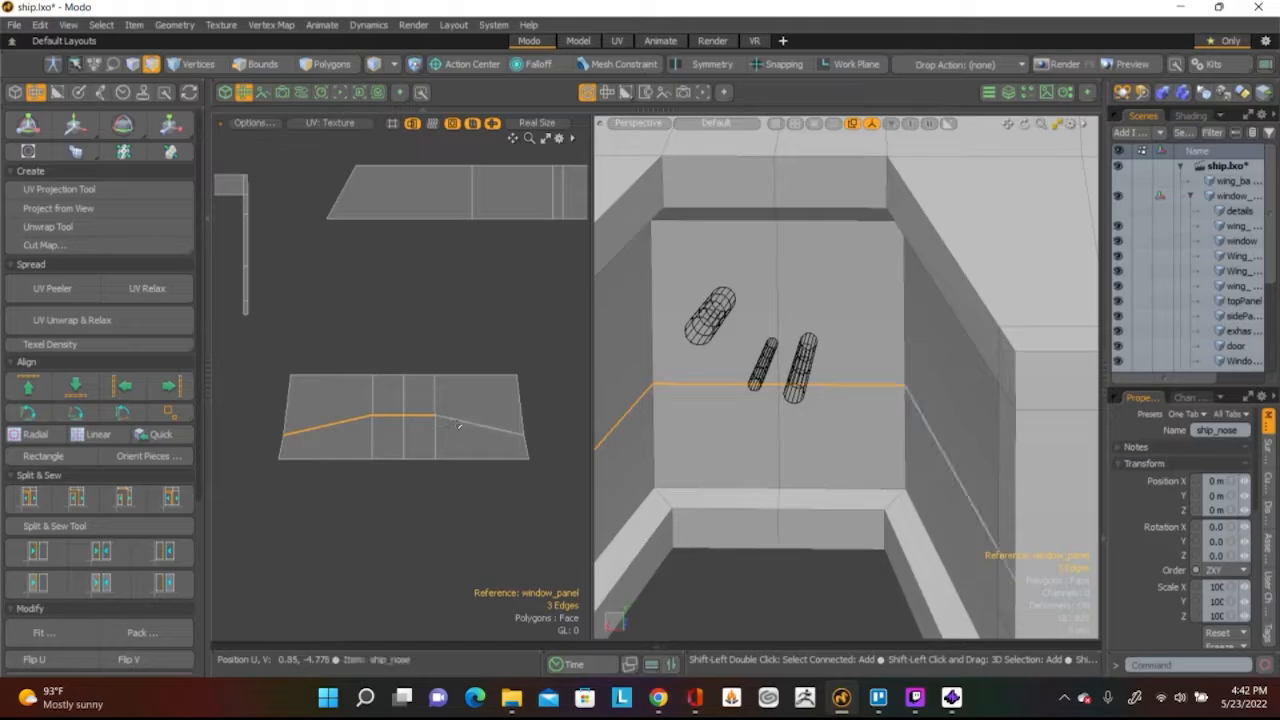
{"action": "left_click", "coordinate": [36, 393]}
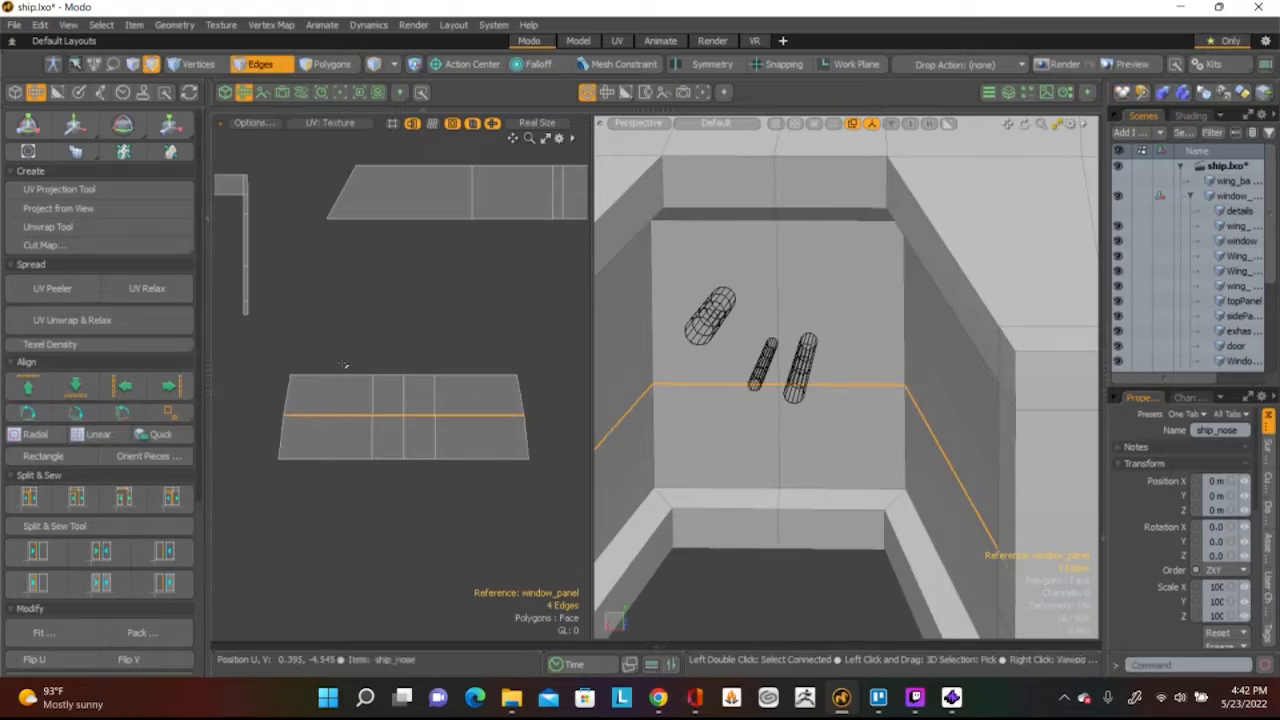
Square the ends of the recess wall UV island by aligning one end's edges to minimum U and the other's to maximum U
{"action": "left_click", "coordinate": [284, 417]}
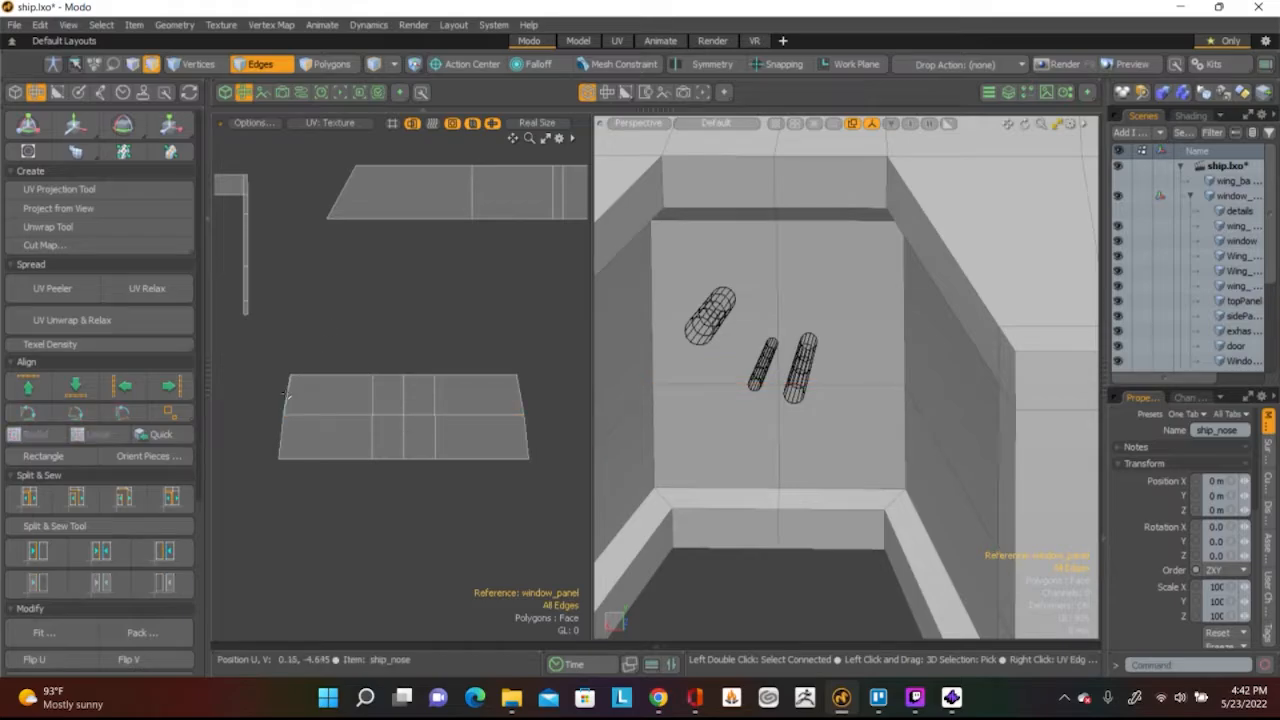
{"action": "left_click", "coordinate": [118, 387]}
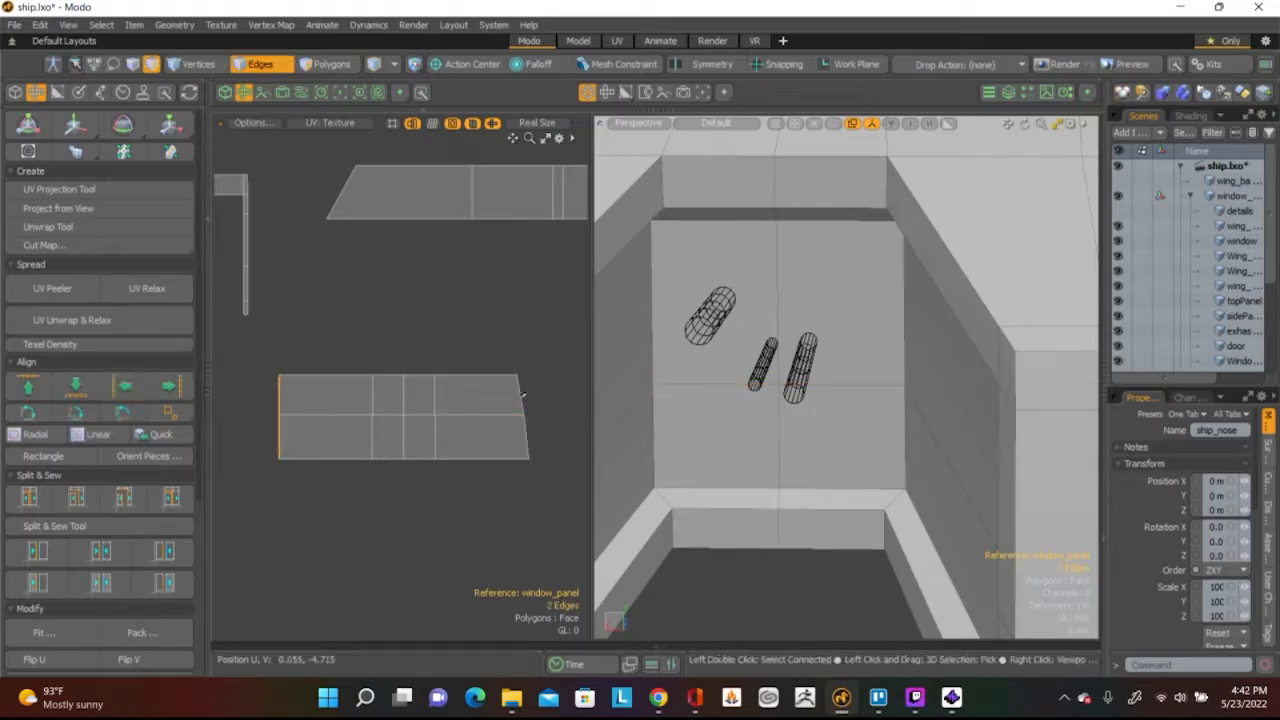
{"action": "left_click", "coordinate": [169, 386]}
{"action": "scroll", "coordinate": [397, 290], "scroll_direction": "down", "scroll_amount": 2}
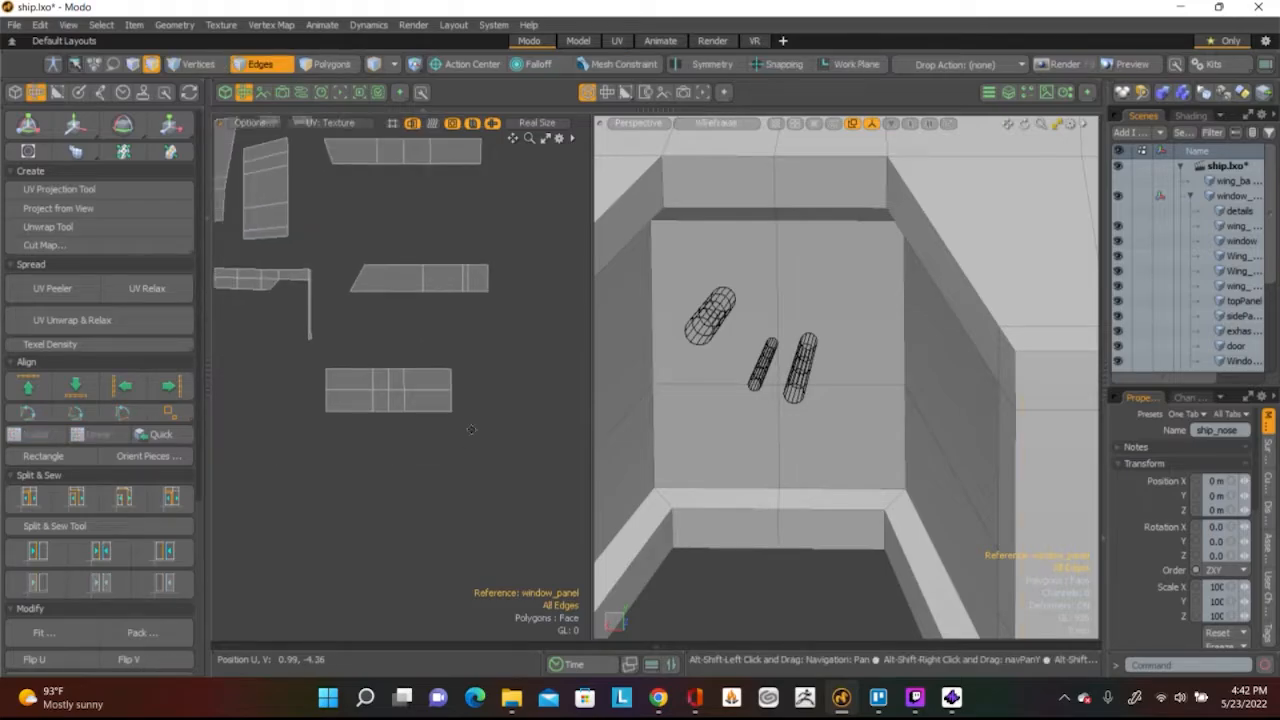
Select the whole recess wall UV island as polygons to check the faces it covers on the model, and clear the selection
{"action": "key", "text": "3"}
{"action": "double_click", "coordinate": [435, 413]}
{"action": "left_click_drag", "start_coordinate": [650, 460], "coordinate": [864, 394], "text": "alt"}
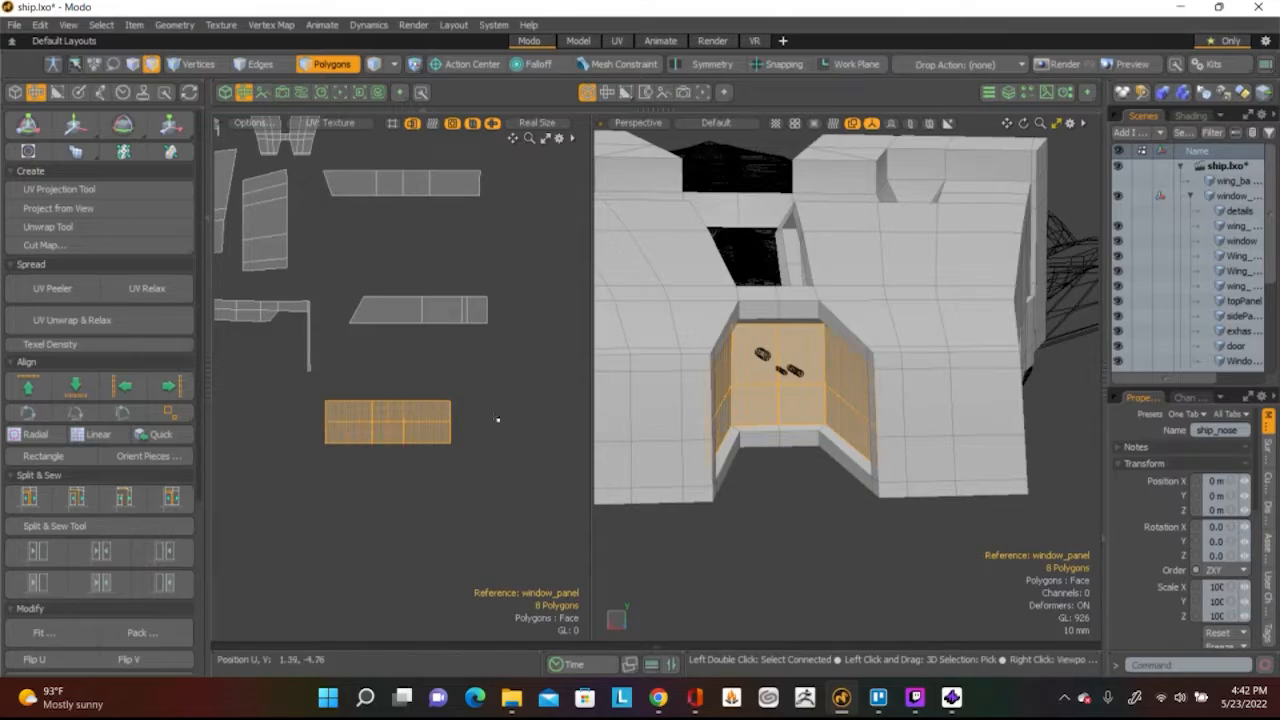
{"action": "scroll", "coordinate": [383, 424], "scroll_direction": "up", "scroll_amount": 2}
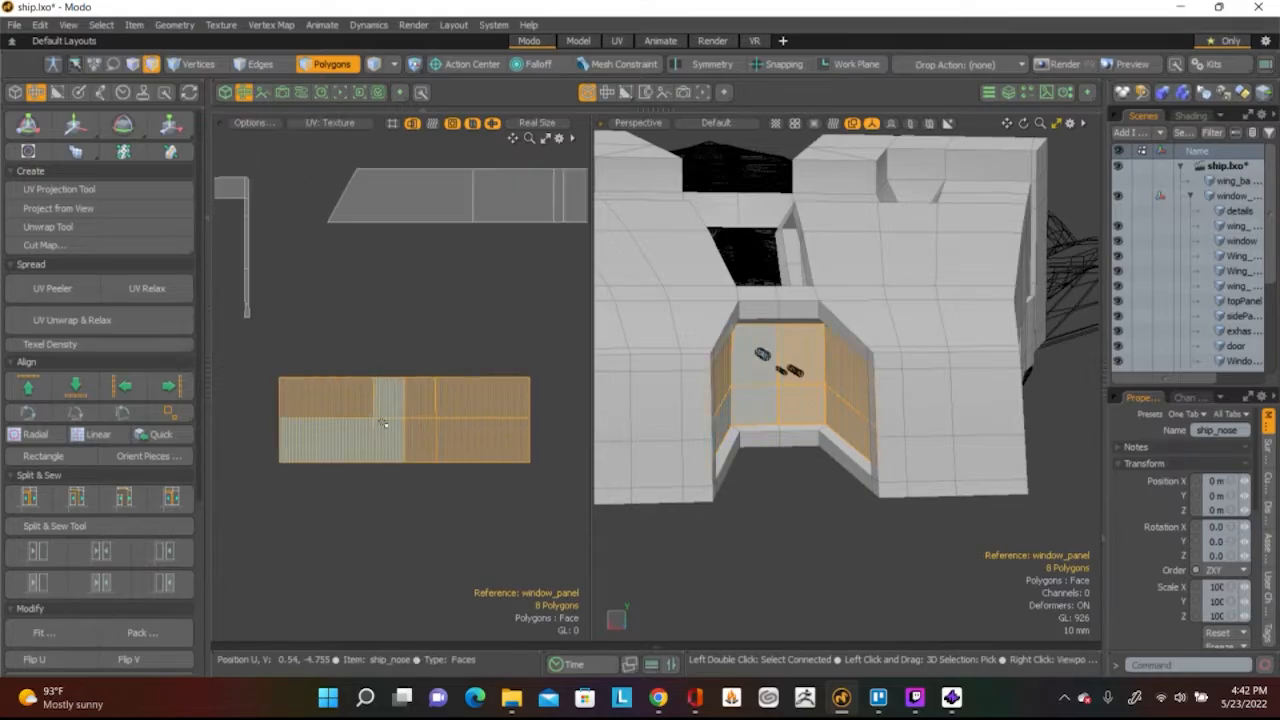
{"action": "left_click", "coordinate": [506, 311]}
Select the two ledge polygons along the base of one side wall of the nose recess
{"action": "left_click_drag", "start_coordinate": [638, 342], "coordinate": [1044, 335], "text": "alt"}
{"action": "scroll", "coordinate": [670, 356], "scroll_direction": "up", "scroll_amount": 5}
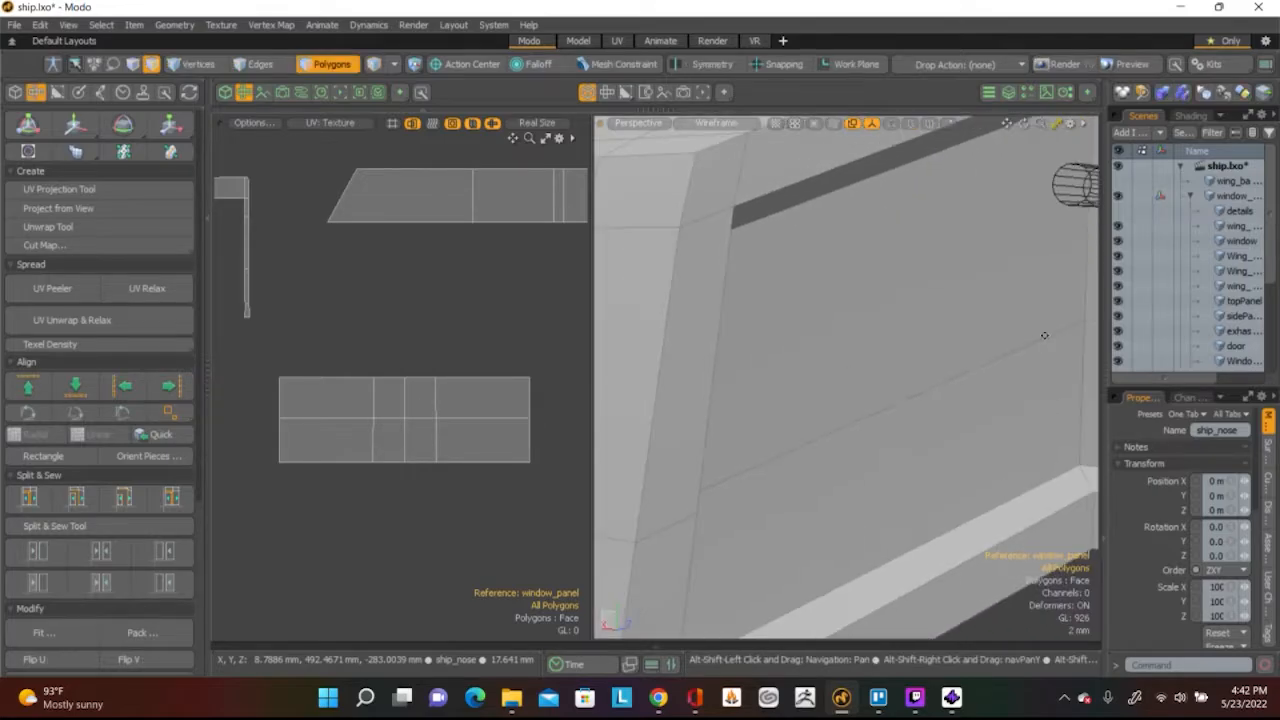
{"action": "left_click_drag", "start_coordinate": [780, 250], "coordinate": [760, 405], "text": "alt"}
{"action": "left_click", "coordinate": [760, 405]}
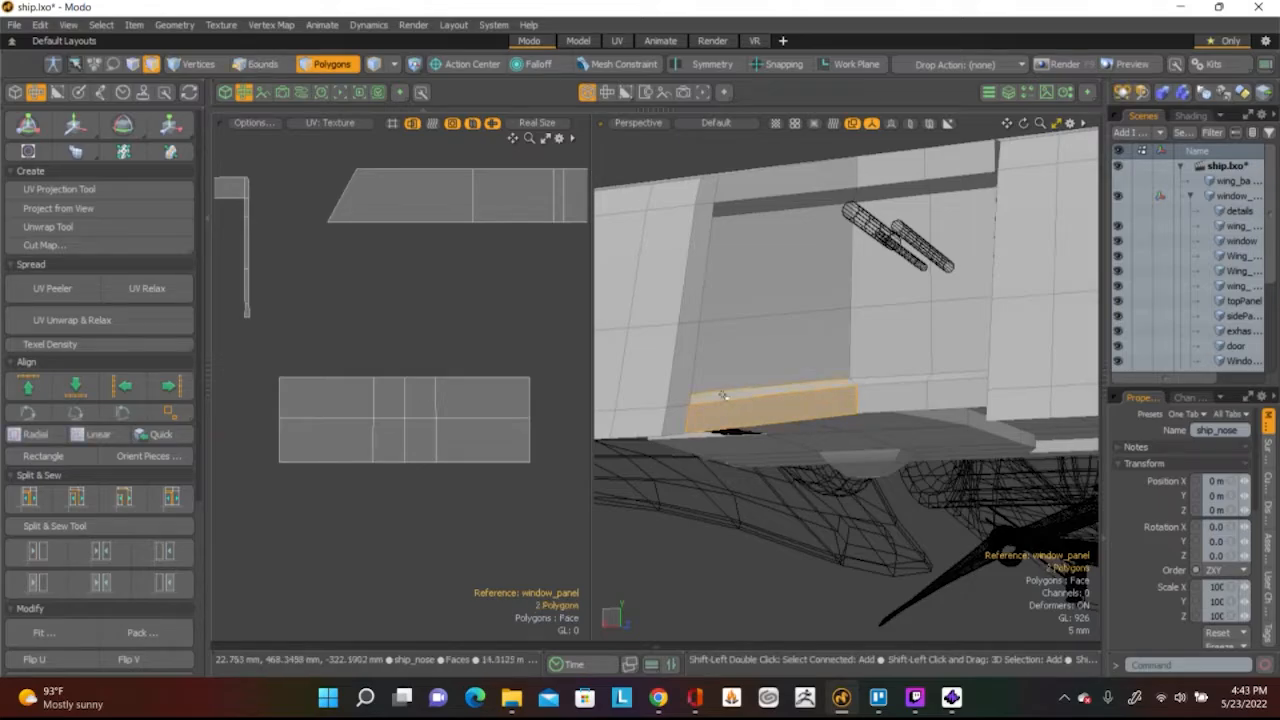
{"action": "left_click_drag", "start_coordinate": [760, 405], "coordinate": [683, 461], "text": "alt"}
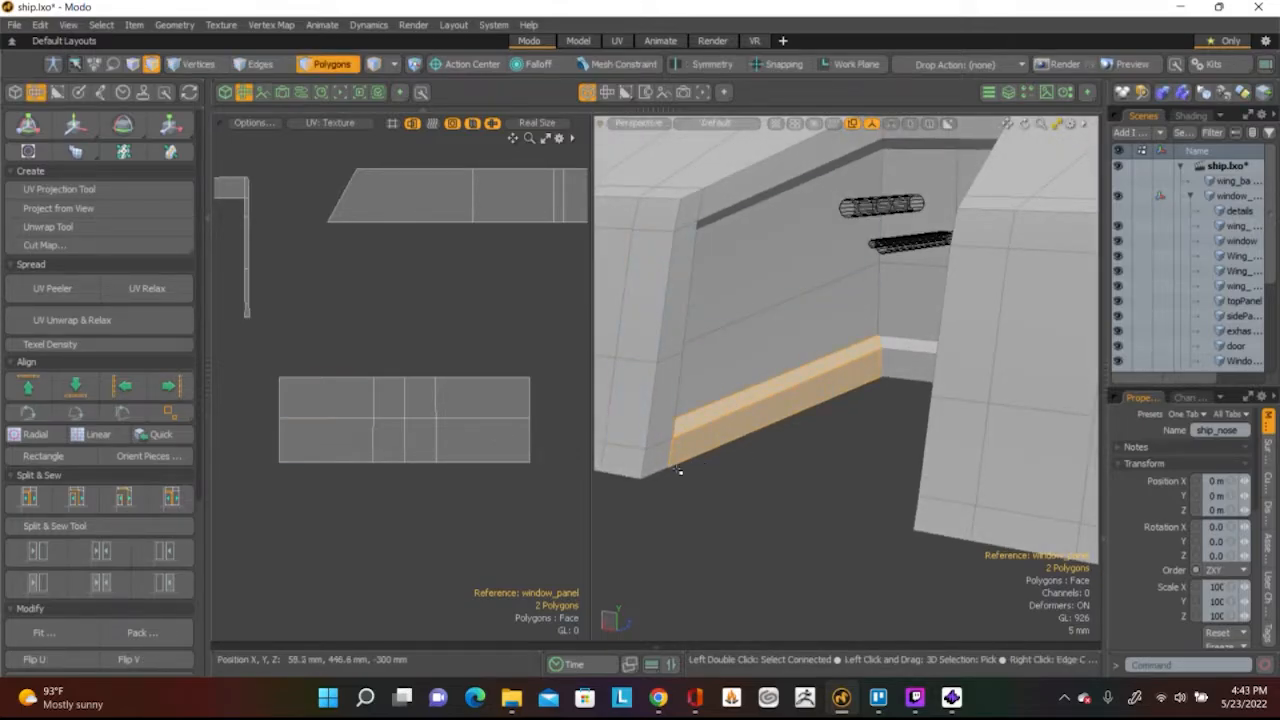
Add the recess's outer rim and inner lip polygons to the selection, from the first side across the top towards the opposite side
{"action": "left_click_drag", "start_coordinate": [745, 440], "coordinate": [947, 70], "text": "alt"}
{"action": "left_click", "coordinate": [840, 277], "text": "shift"}
{"action": "left_click_drag", "start_coordinate": [840, 277], "coordinate": [903, 480], "text": "alt"}
{"action": "mouse_move", "coordinate": [849, 337]}
{"action": "left_mouse_down", "text": "shift"}
{"action": "mouse_move", "coordinate": [903, 323]}
{"action": "mouse_move", "coordinate": [1014, 357]}
{"action": "left_mouse_up", "text": "shift"}
{"action": "left_click", "coordinate": [919, 335], "text": "shift"}
{"action": "left_click", "coordinate": [1000, 405], "text": "shift"}
{"action": "left_click", "coordinate": [983, 449], "text": "shift"}
{"action": "left_click", "coordinate": [982, 450], "text": "ctrl"}
{"action": "left_click", "coordinate": [983, 400], "text": "shift"}
{"action": "left_click_drag", "start_coordinate": [983, 404], "coordinate": [950, 470], "text": "alt"}
{"action": "left_click", "coordinate": [866, 399], "text": "shift"}
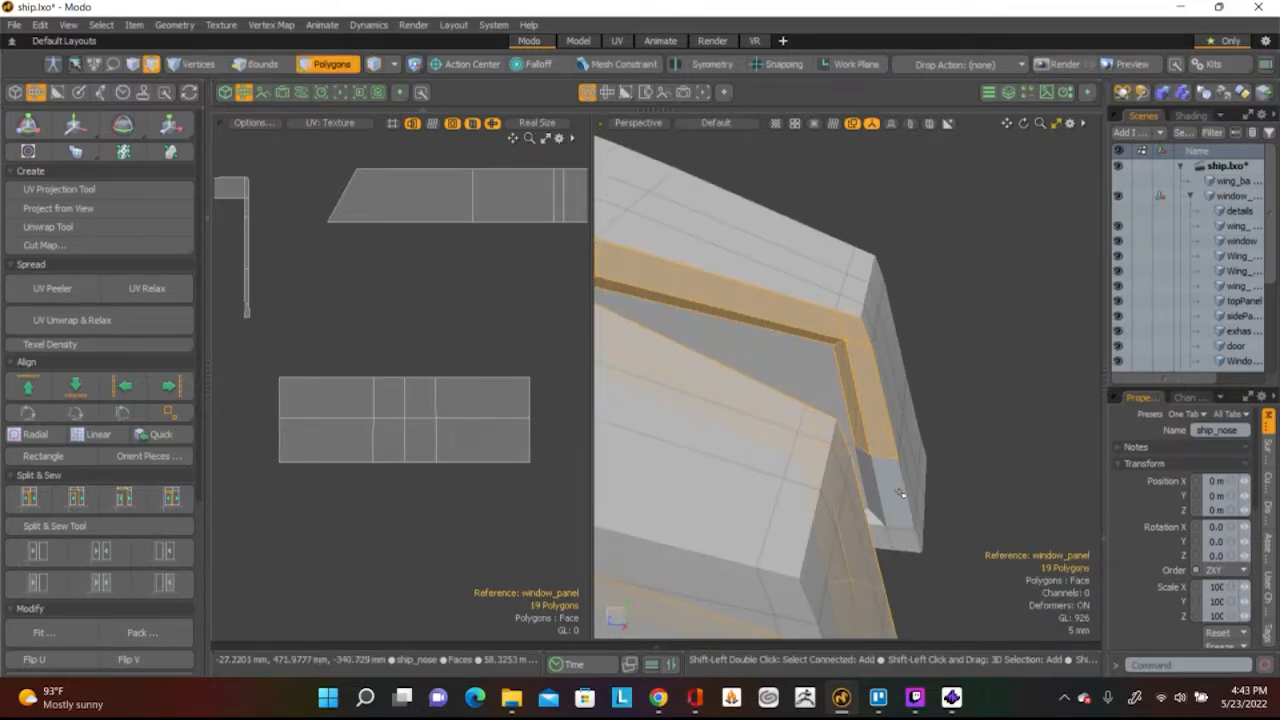
Add the remaining rim polygons on the opposite side and the ledge polygons below the back wall to complete the recess frame selection
{"action": "left_click", "coordinate": [874, 481], "text": "shift"}
{"action": "left_click_drag", "start_coordinate": [874, 481], "coordinate": [890, 404], "text": "alt"}
{"action": "left_click", "coordinate": [860, 372], "text": "shift"}
{"action": "left_click_drag", "start_coordinate": [860, 372], "coordinate": [695, 306], "text": "alt"}
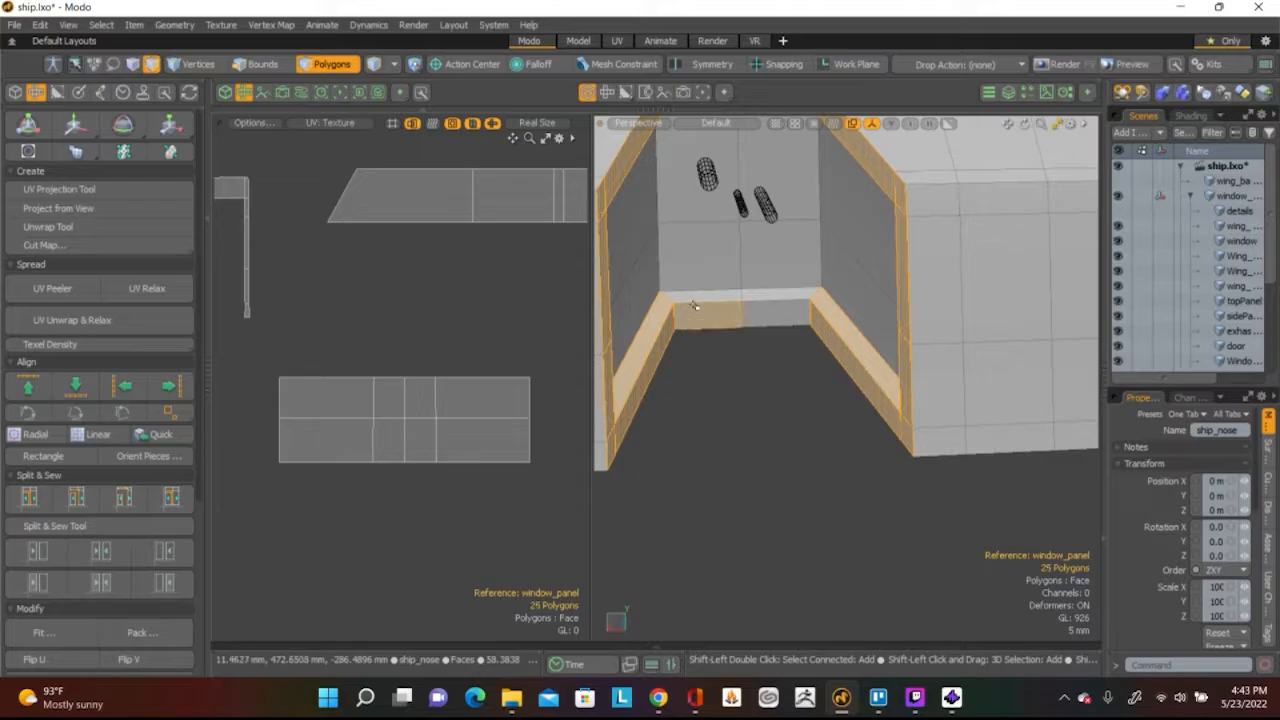
{"action": "left_click", "coordinate": [776, 318], "text": "shift"}
{"action": "left_click_drag", "start_coordinate": [808, 363], "coordinate": [744, 326], "text": "alt"}
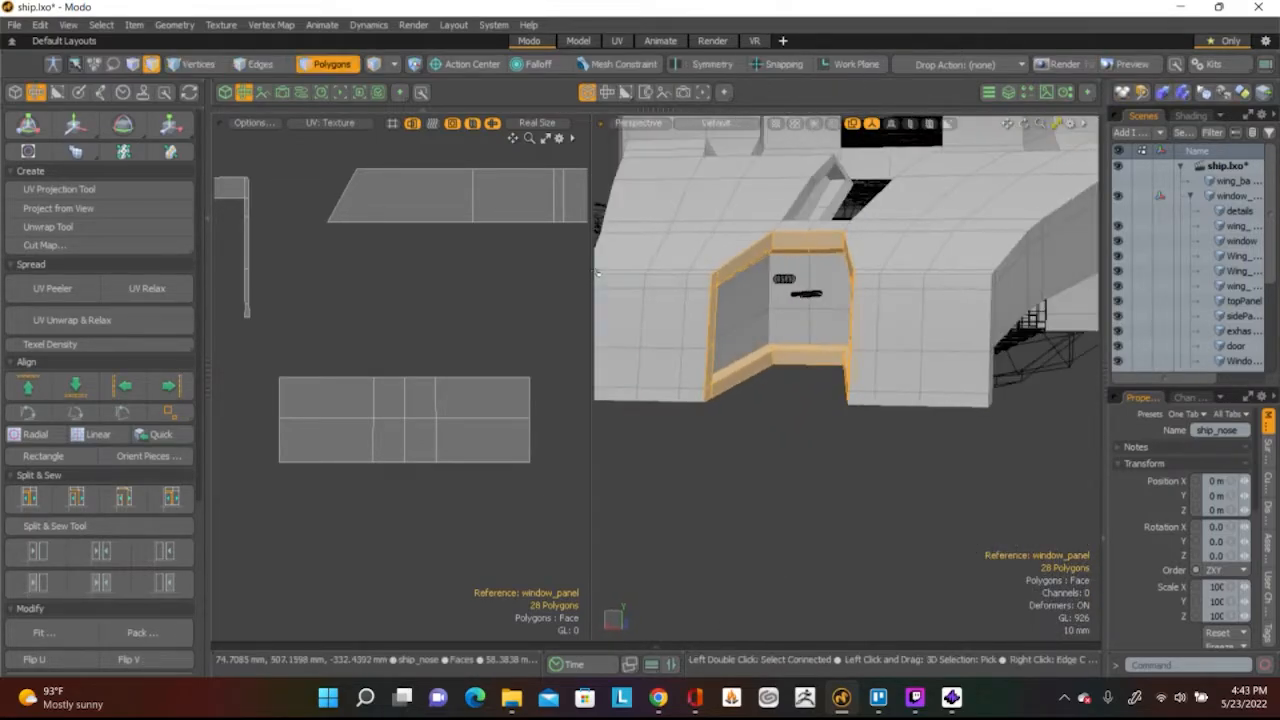
Project UVs onto the recess frame faces with a planar Z projection and move the island about -1.53 in V, off the overlapping UVs
{"action": "left_click", "coordinate": [116, 191]}
{"action": "scroll", "coordinate": [503, 325], "scroll_direction": "down", "scroll_amount": 3}
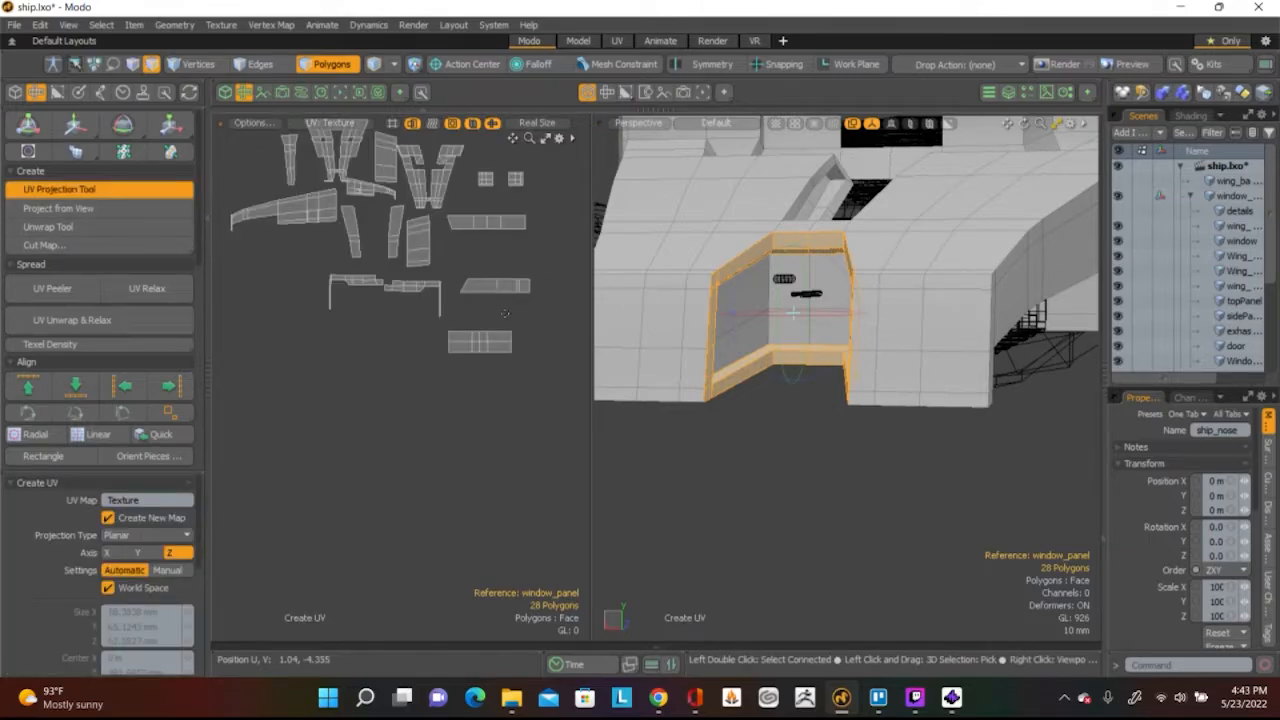
{"action": "scroll", "coordinate": [503, 325], "scroll_direction": "down", "scroll_amount": 3}
{"action": "scroll", "coordinate": [458, 255], "scroll_direction": "up", "scroll_amount": 2}
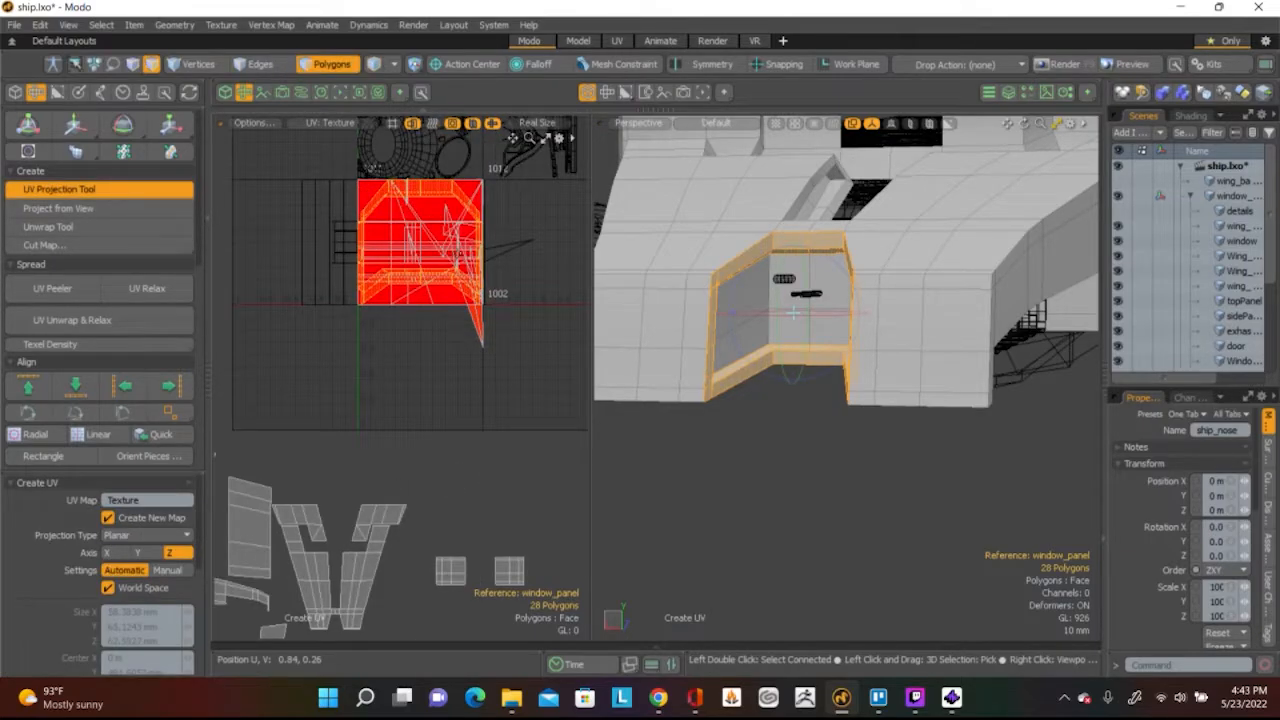
{"action": "key", "text": "w"}
{"action": "left_click_drag", "start_coordinate": [420, 242], "coordinate": [420, 433]}
{"action": "middle_click_drag", "start_coordinate": [420, 382], "coordinate": [466, 296]}
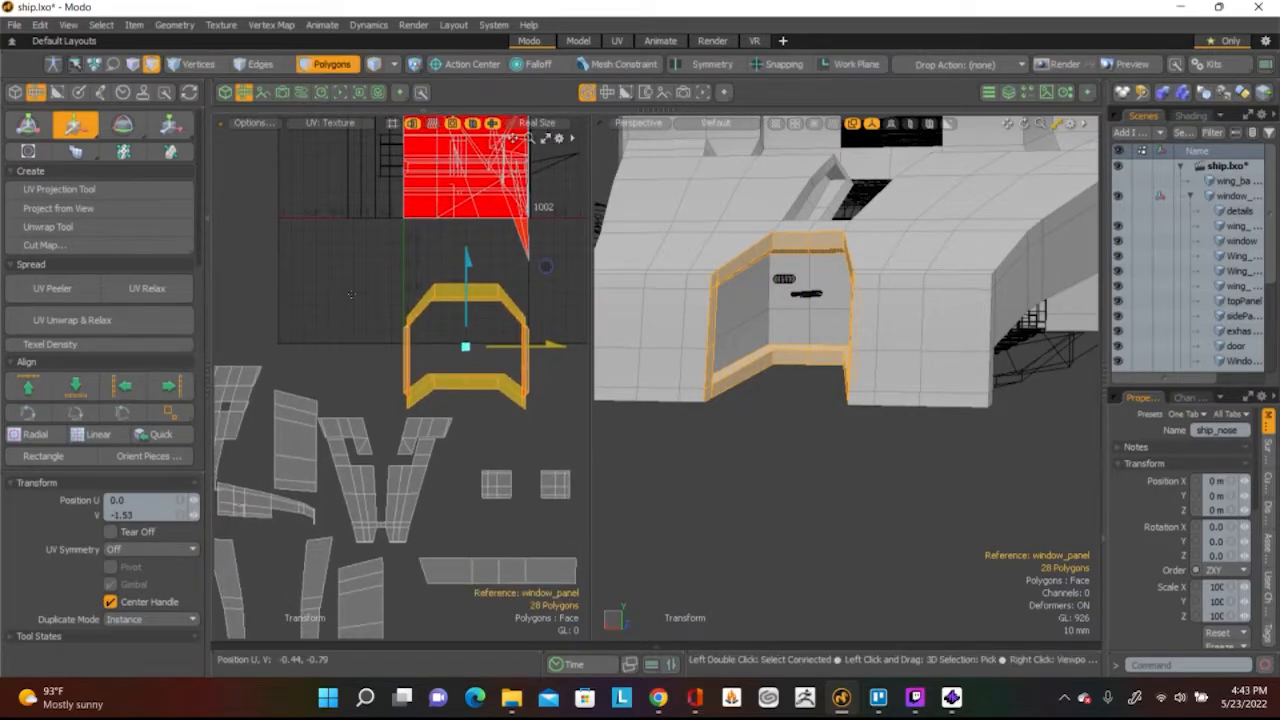
Relax the recess frame UV island with UV Relax in Conformal mode at 1000 iterations, and clear the selection
{"action": "scroll", "coordinate": [145, 437], "scroll_direction": "down", "scroll_amount": 4}
{"action": "left_click", "coordinate": [463, 372]}
{"action": "scroll", "coordinate": [463, 372], "scroll_direction": "up", "scroll_amount": 5}
{"action": "scroll", "coordinate": [463, 372], "scroll_direction": "down", "scroll_amount": 2}
{"action": "scroll", "coordinate": [147, 285], "scroll_direction": "up", "scroll_amount": 4}
{"action": "left_click", "coordinate": [147, 287]}
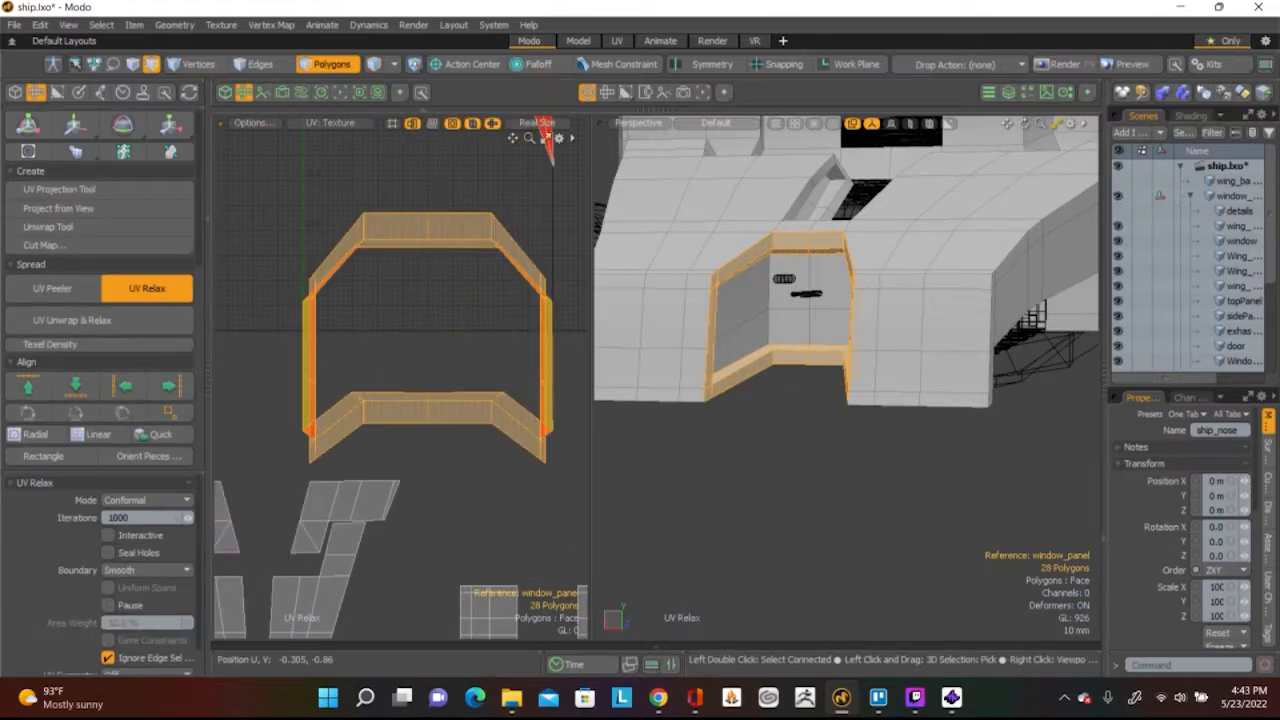
{"action": "left_click", "coordinate": [445, 302]}
{"action": "middle_click_drag", "start_coordinate": [444, 359], "coordinate": [466, 333]}
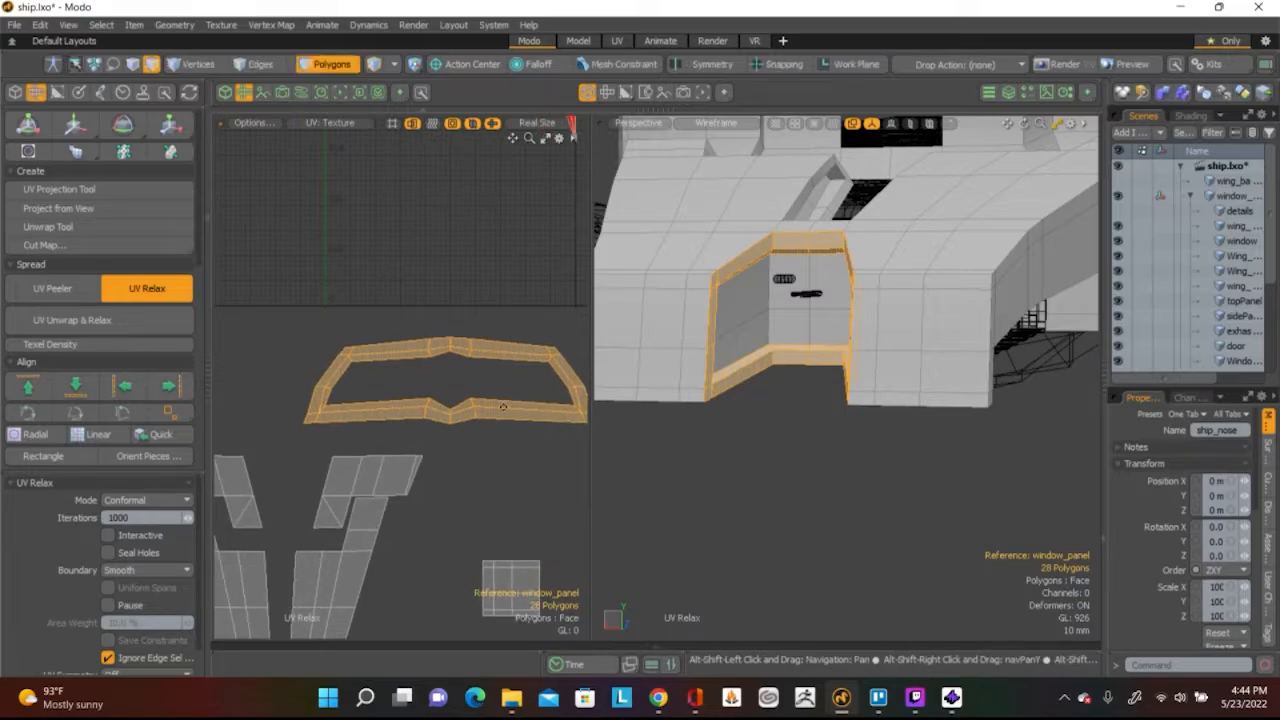
{"action": "key", "text": "w"}
{"action": "key", "text": "q"}
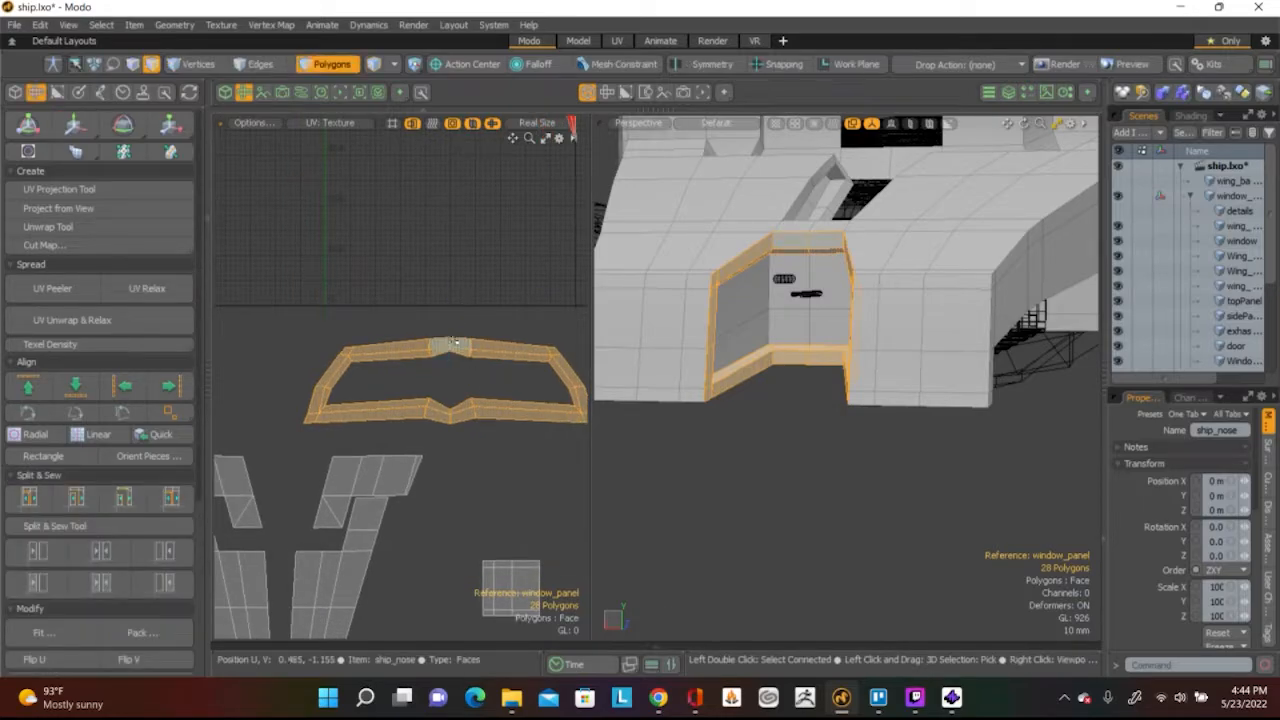
{"action": "left_click", "coordinate": [481, 307]}
{"action": "scroll", "coordinate": [423, 380], "scroll_direction": "up", "scroll_amount": 5}
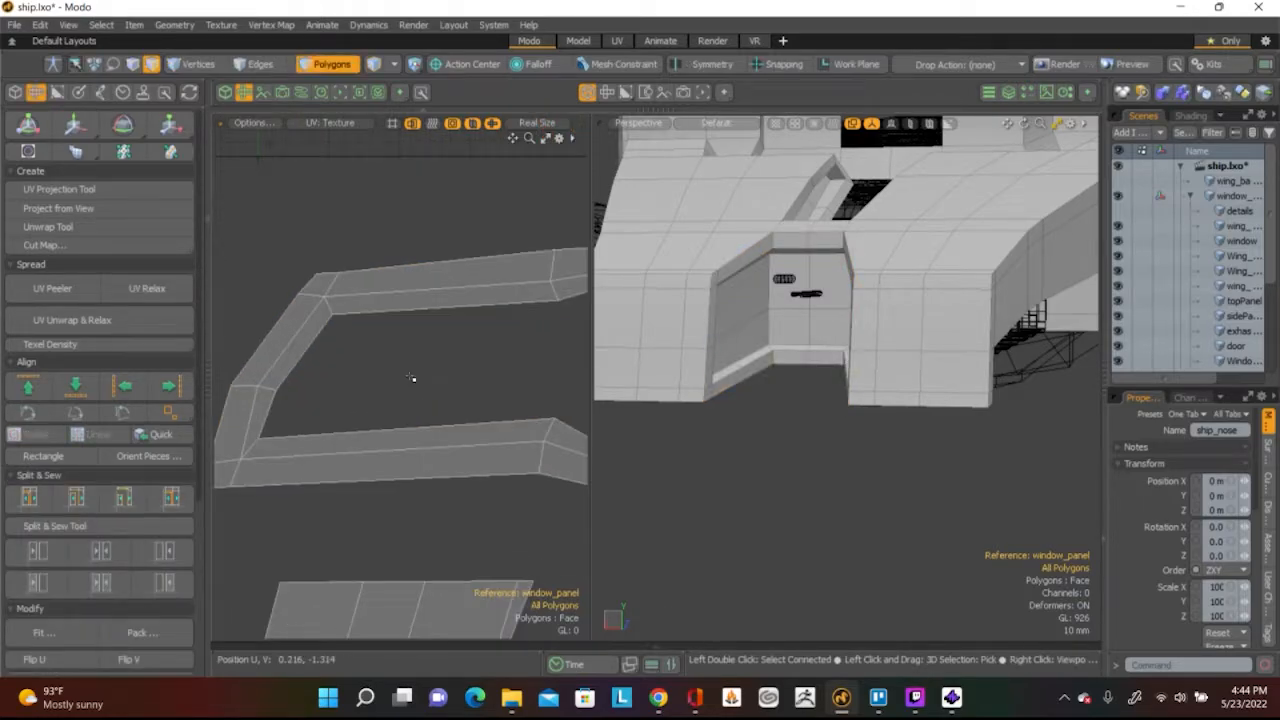
Select the four inner edges along the lower strip of the recess frame UV island and align them to their highest V position
{"action": "left_click_drag", "start_coordinate": [420, 370], "coordinate": [356, 374], "text": "alt+shift"}
{"action": "scroll", "coordinate": [405, 371], "scroll_direction": "down", "scroll_amount": 3}
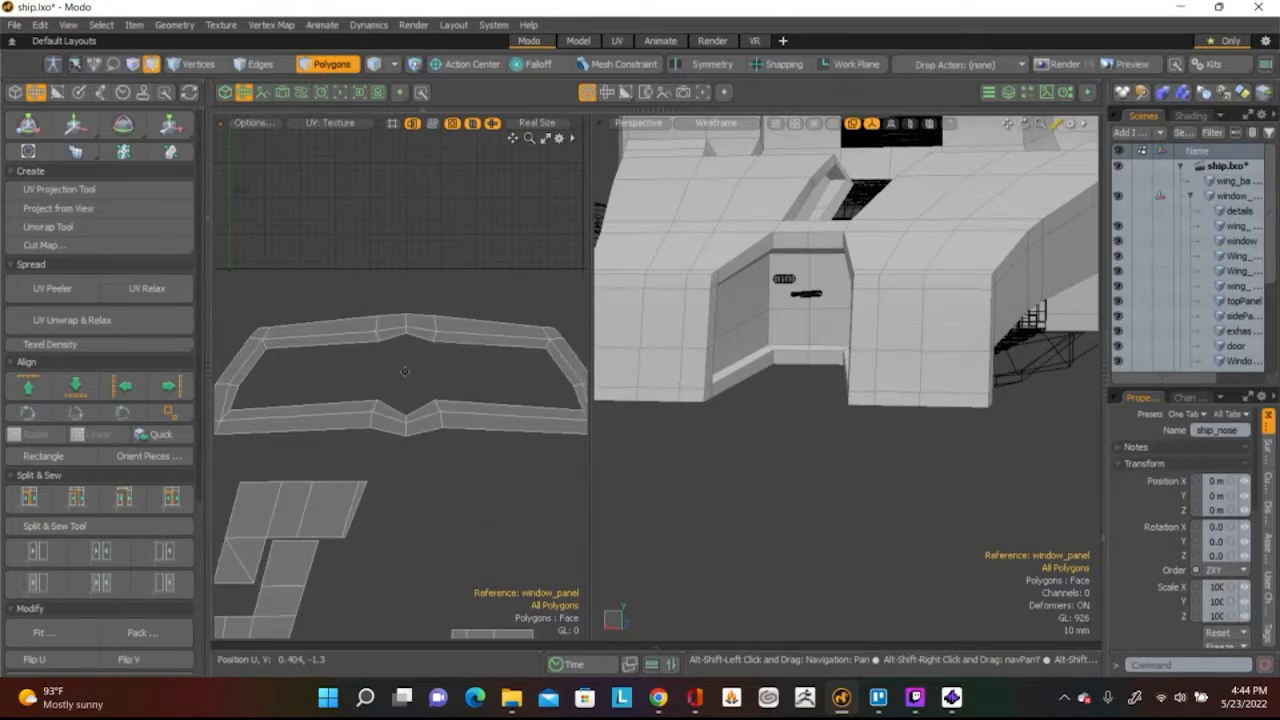
{"action": "left_click_drag", "start_coordinate": [362, 376], "coordinate": [434, 374], "text": "alt+shift"}
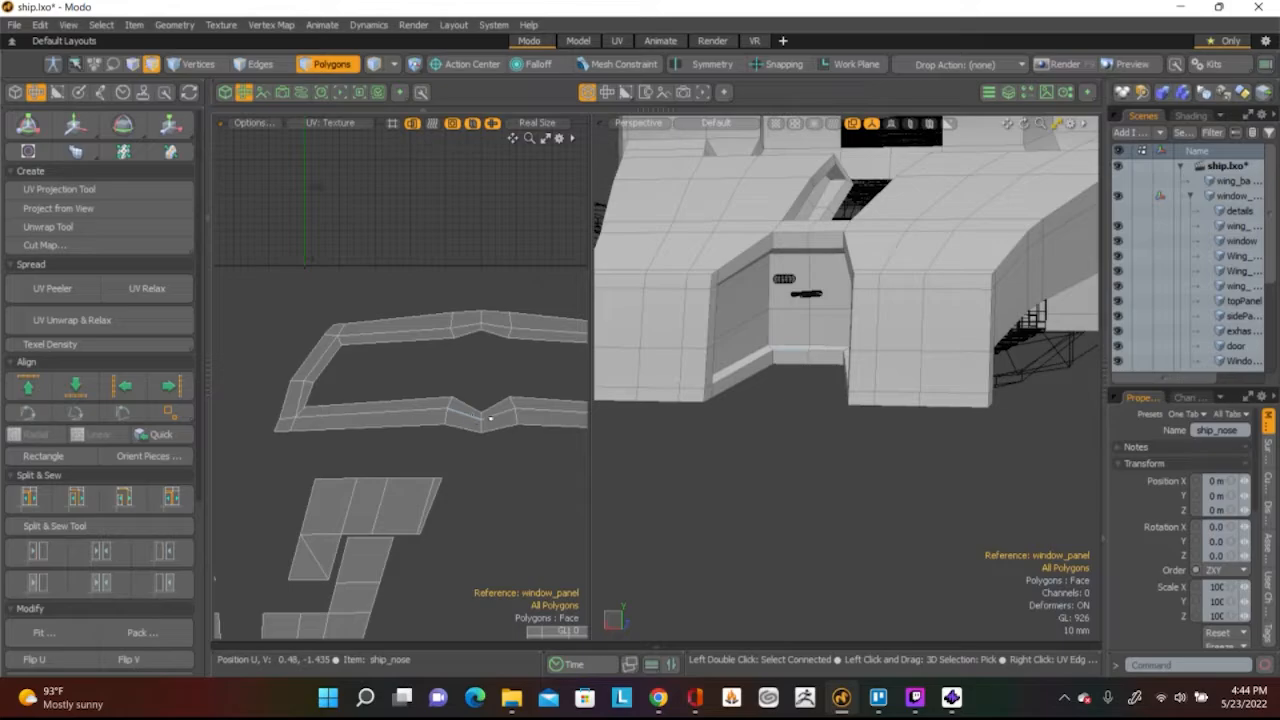
{"action": "scroll", "coordinate": [481, 421], "scroll_direction": "up", "scroll_amount": 4}
{"action": "key", "text": "2"}
{"action": "left_click", "coordinate": [473, 427]}
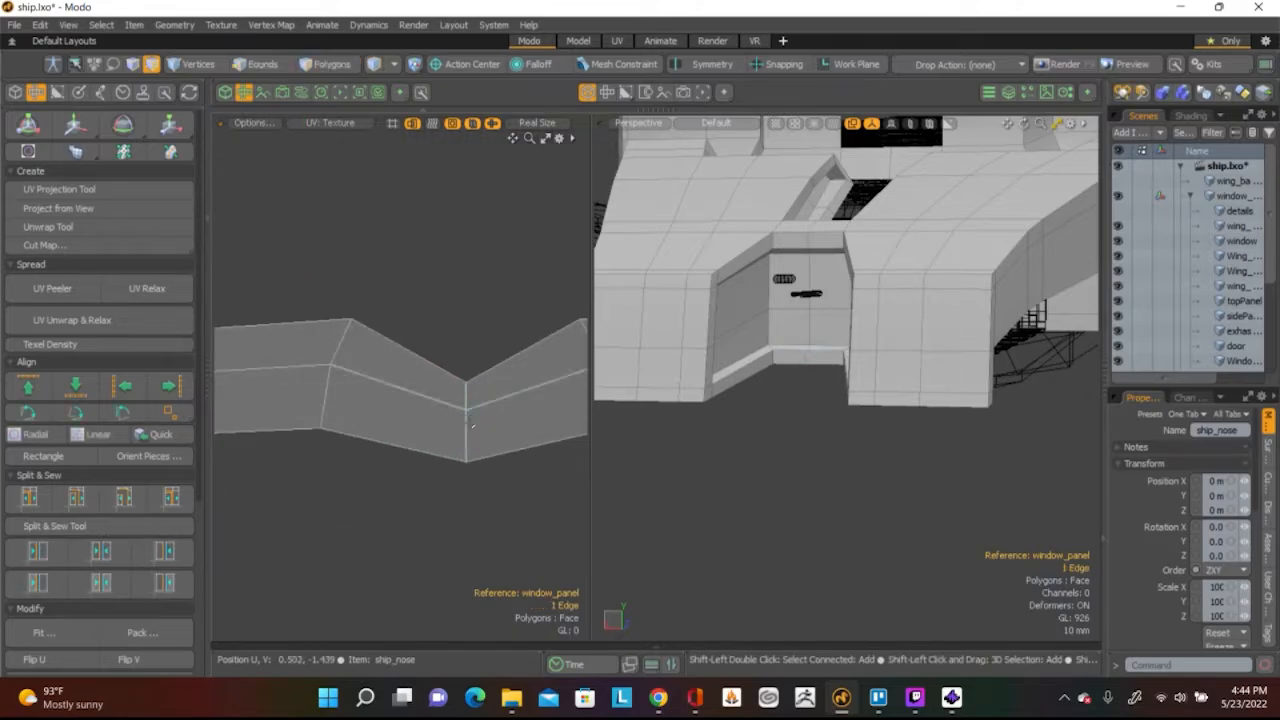
{"action": "scroll", "coordinate": [468, 427], "scroll_direction": "down", "scroll_amount": 3}
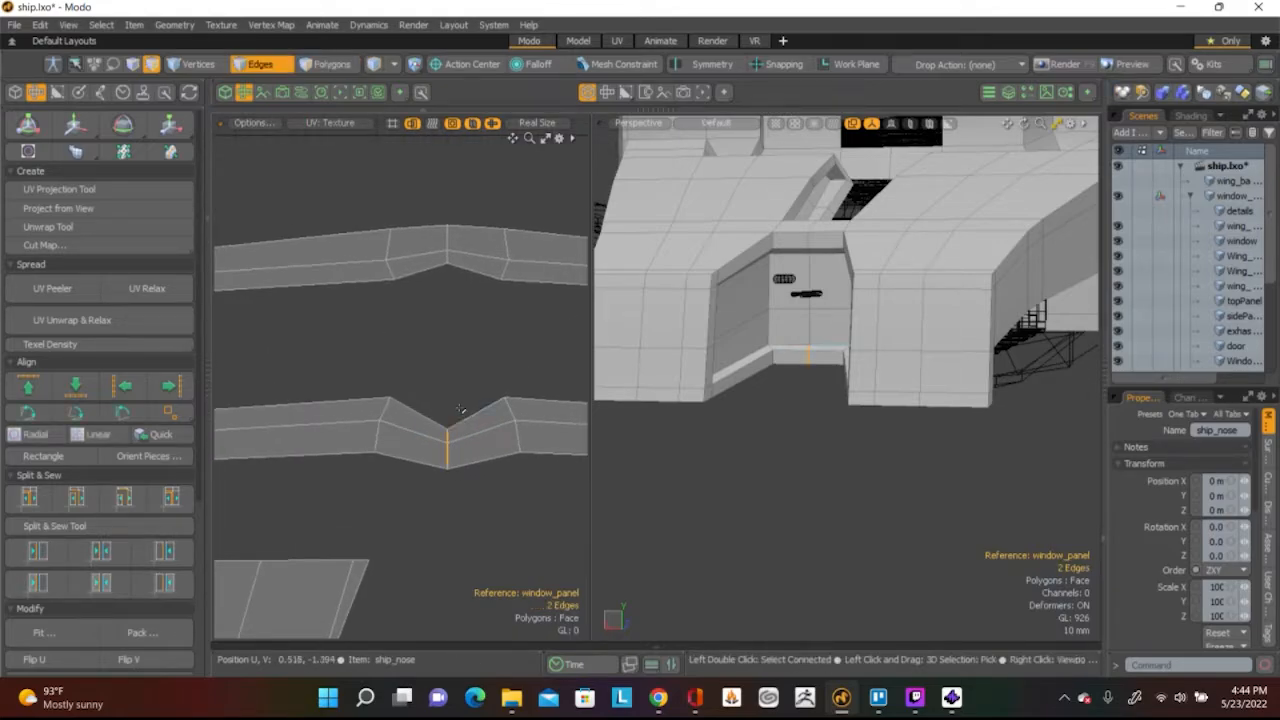
{"action": "scroll", "coordinate": [453, 418], "scroll_direction": "down", "scroll_amount": 2}
{"action": "middle_click_drag", "start_coordinate": [455, 410], "coordinate": [420, 414]}
{"action": "left_click", "coordinate": [440, 419]}
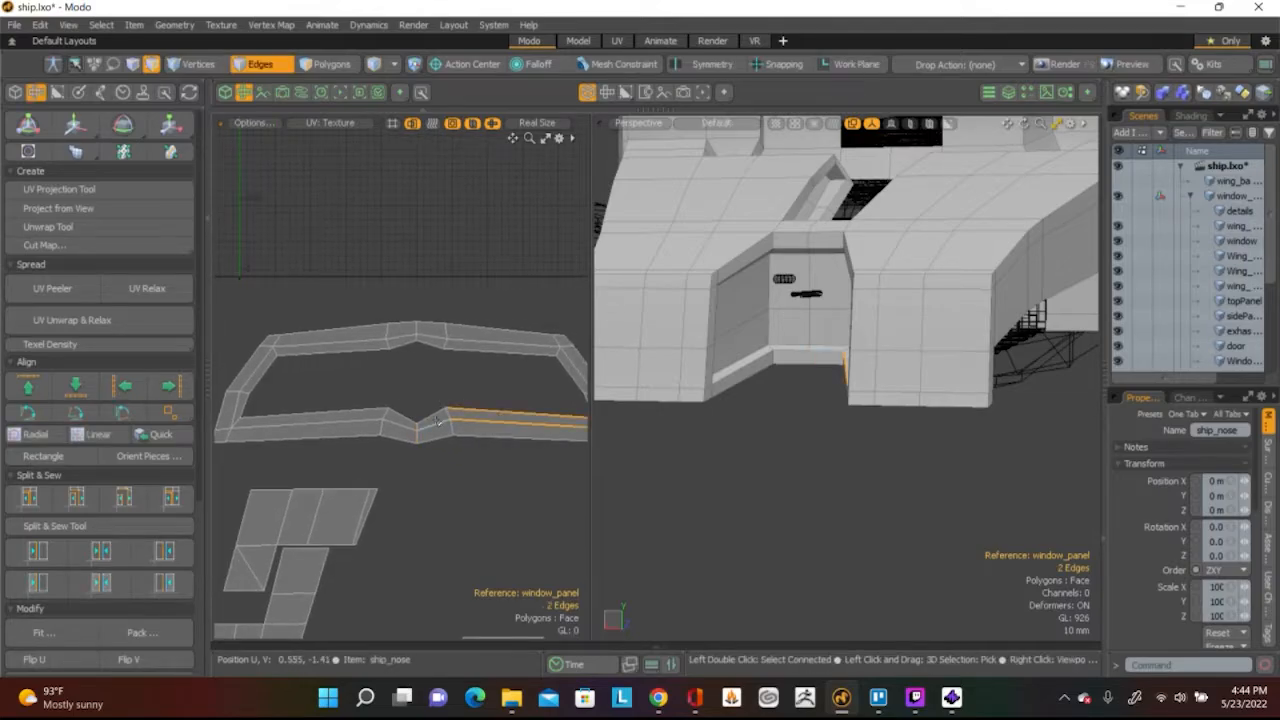
{"action": "left_click", "coordinate": [437, 422], "text": "shift"}
{"action": "left_click", "coordinate": [373, 412], "text": "shift"}
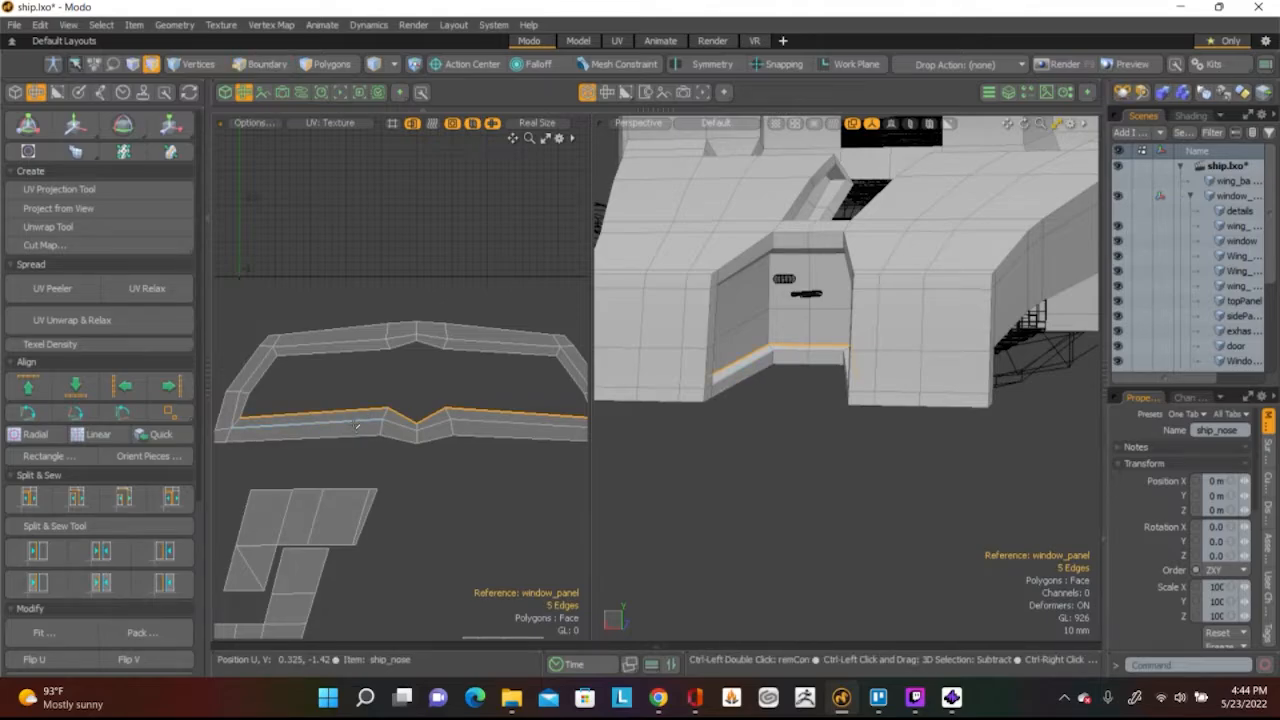
{"action": "left_click", "coordinate": [365, 413], "text": "shift"}
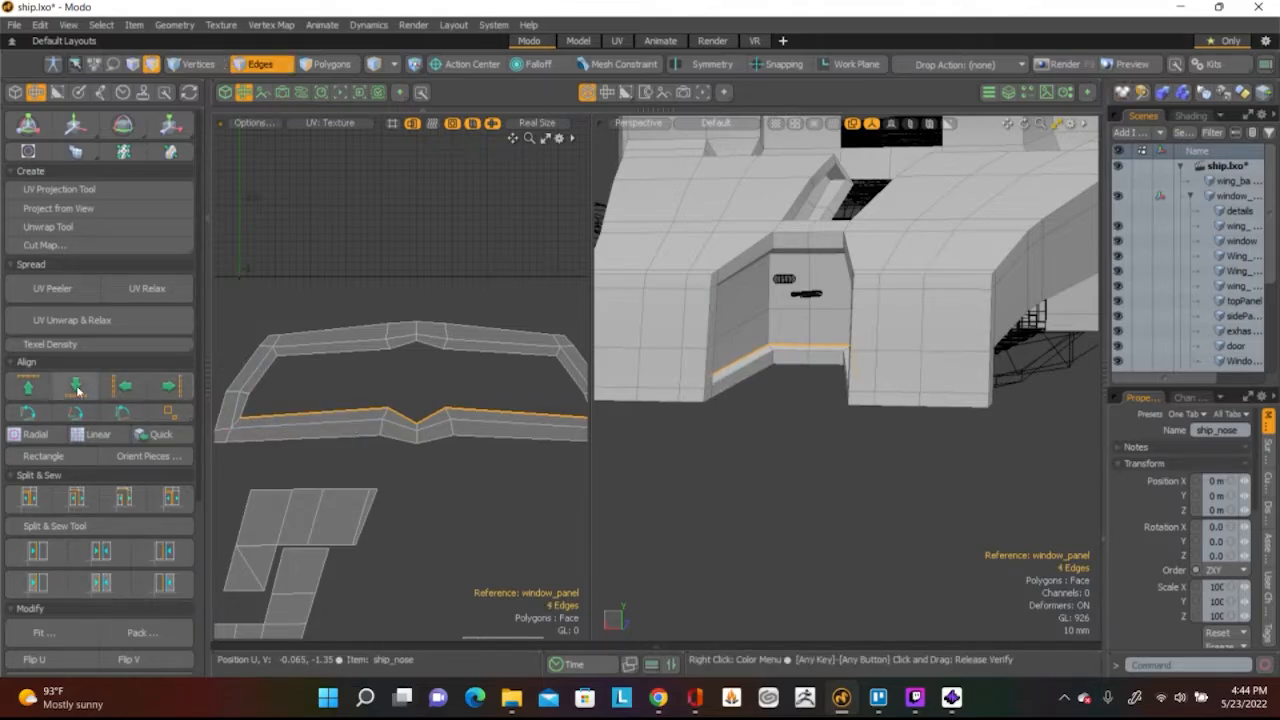
{"action": "left_click", "coordinate": [31, 388]}
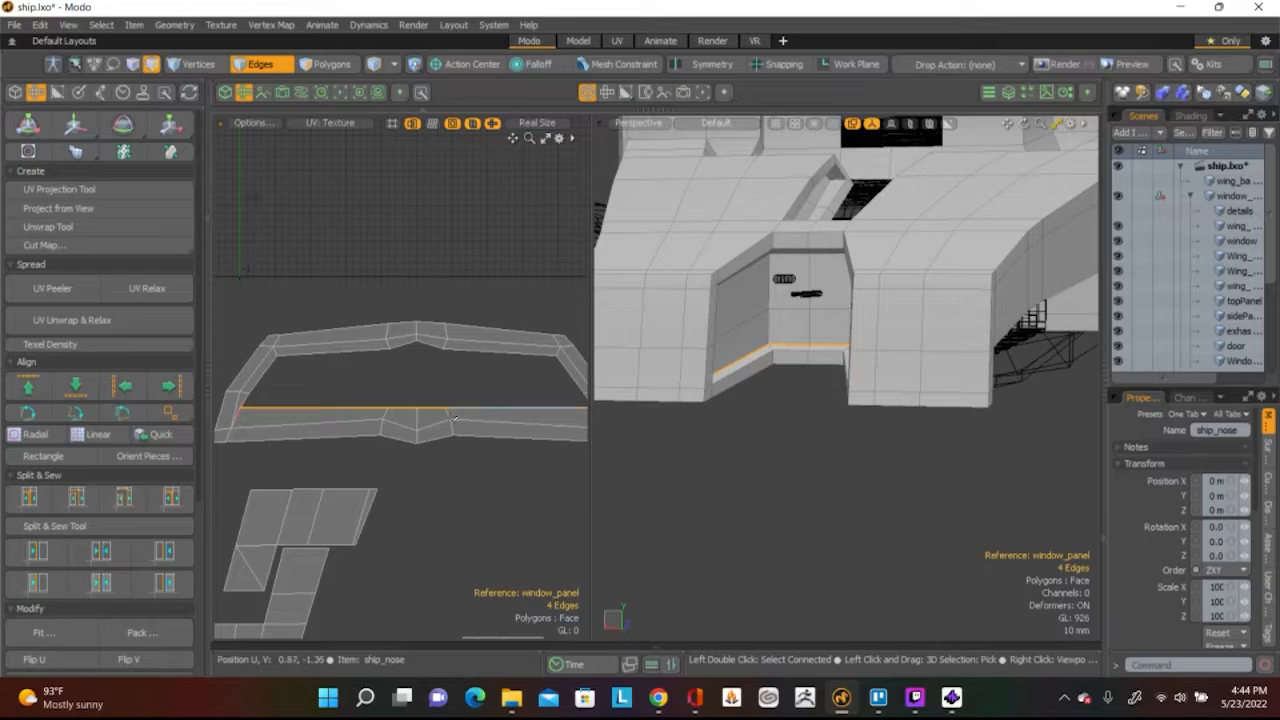
Move the aligned inner edges of the recess frame UV island by -0.02 in V
{"action": "key", "text": "w"}
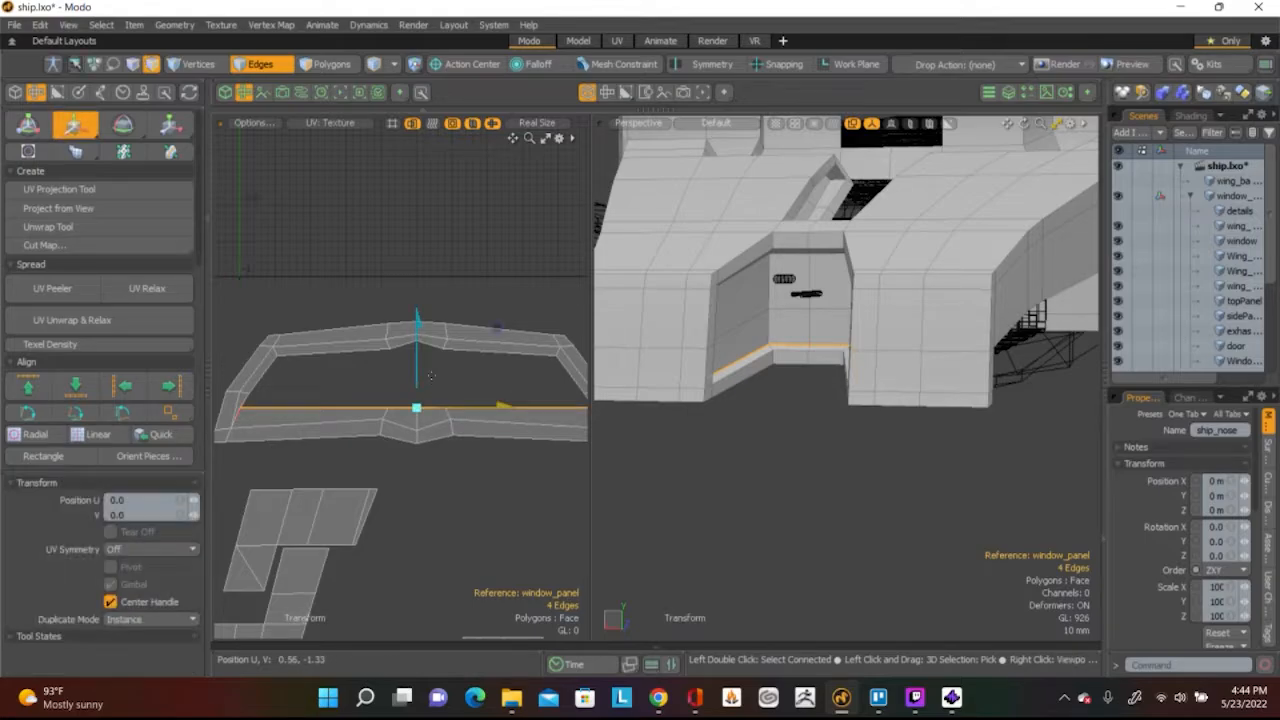
{"action": "left_click_drag", "start_coordinate": [497, 328], "coordinate": [496, 335]}
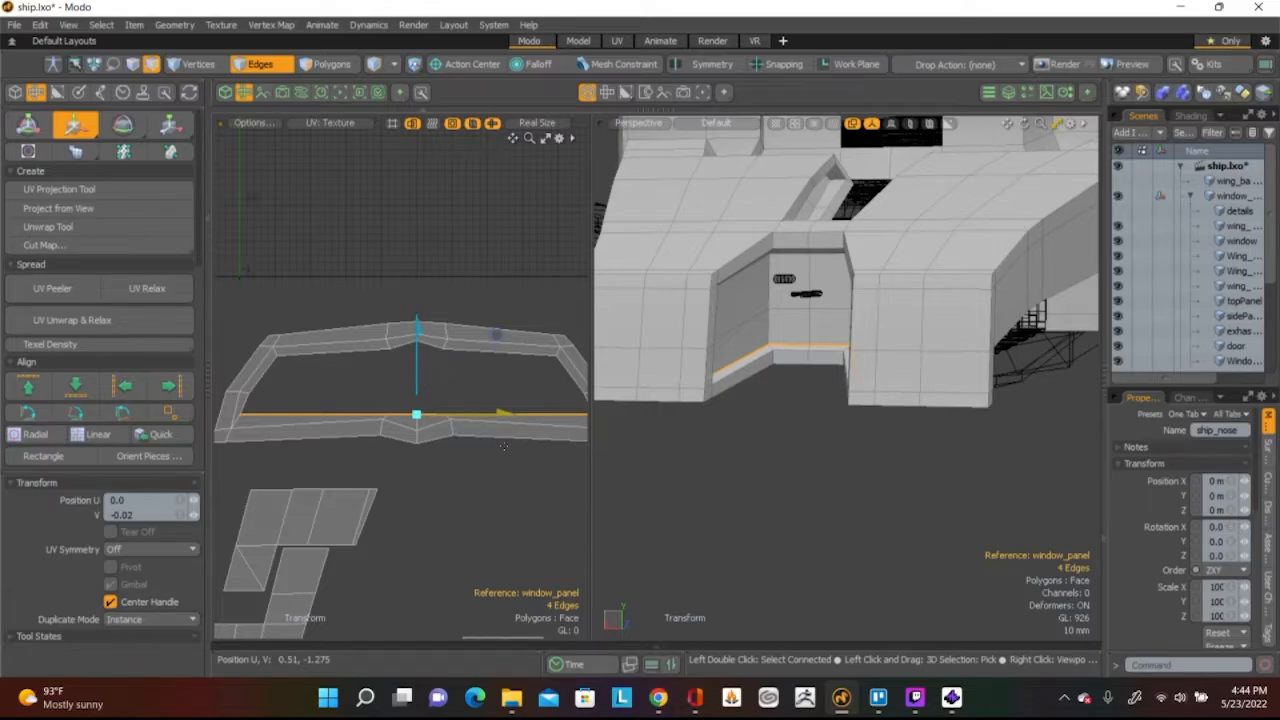
{"action": "key", "text": "q"}
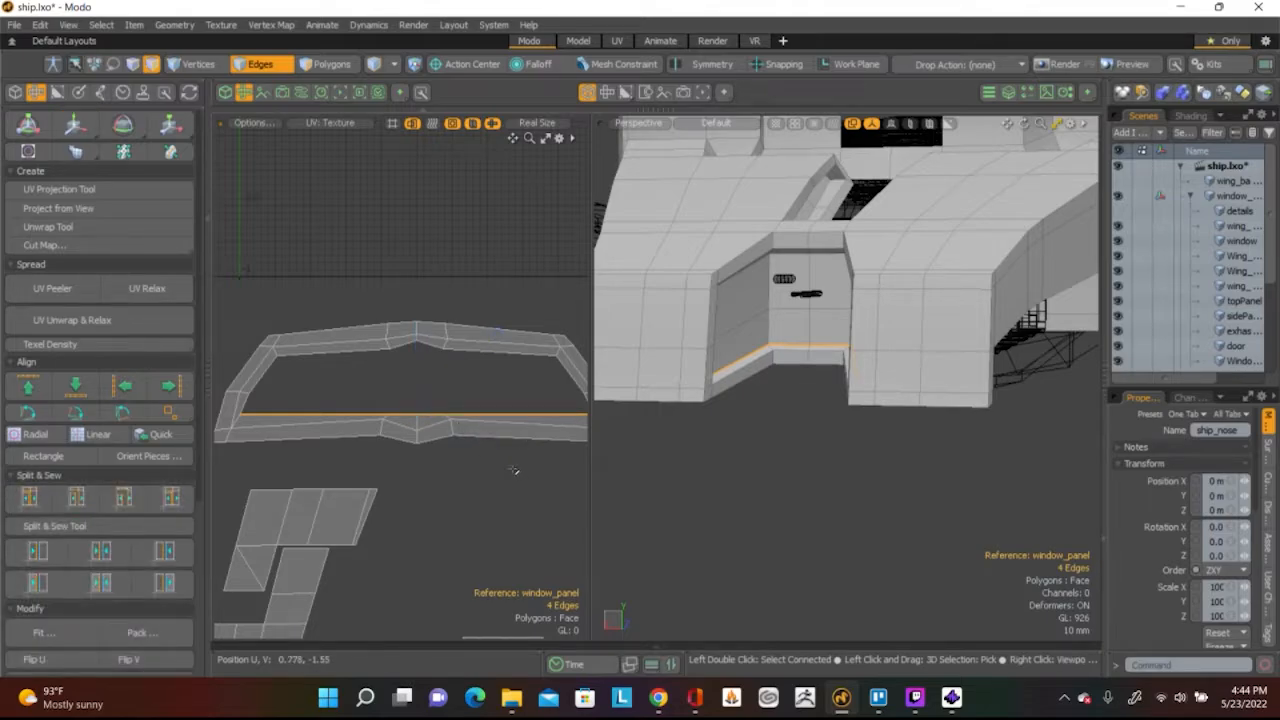
Select the four middle edges along the lower strip of the recess frame UV island and align them to their lowest V position
{"action": "left_click", "coordinate": [507, 424]}
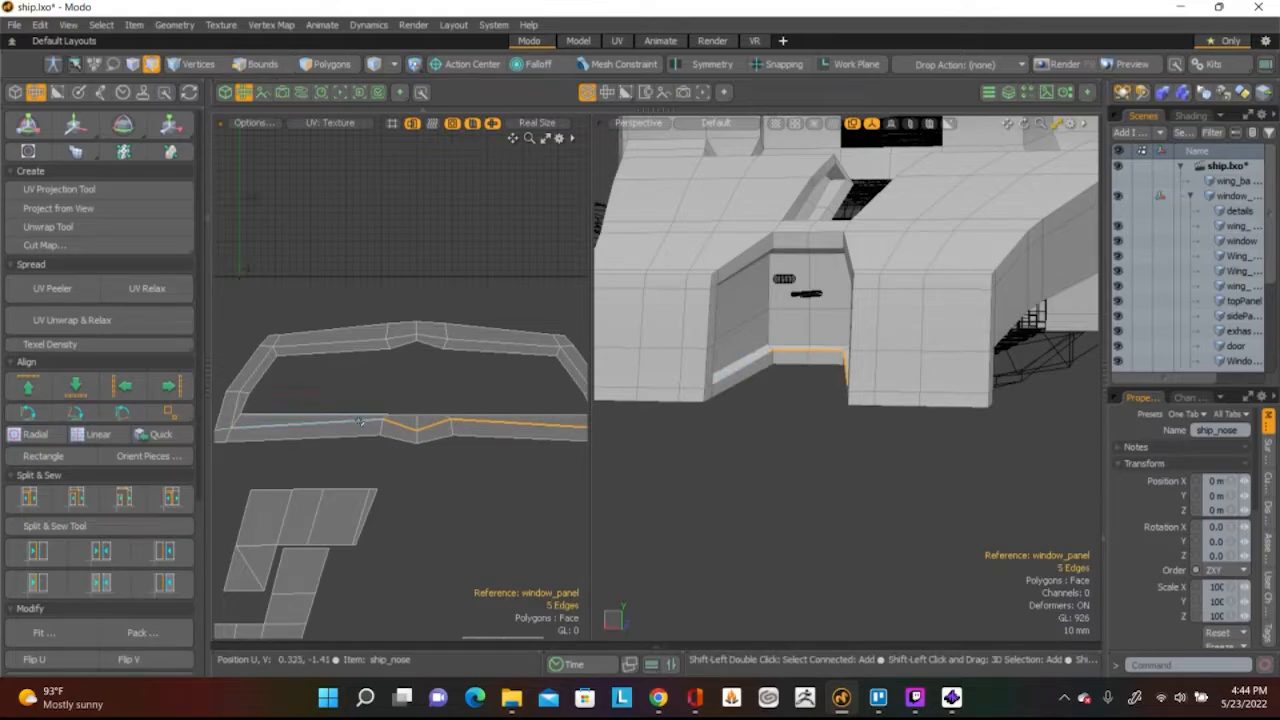
{"action": "left_click", "coordinate": [240, 432], "text": "ctrl"}
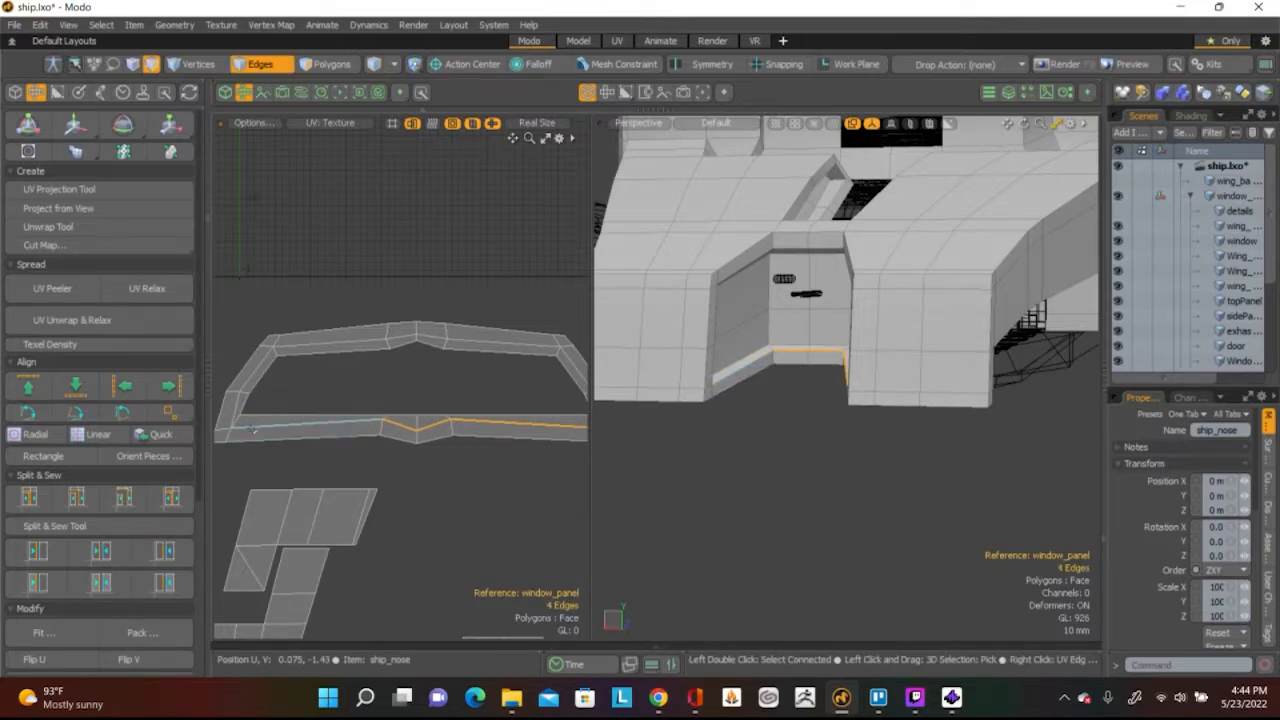
{"action": "key", "text": "2"}
{"action": "left_click", "coordinate": [76, 386]}
Align the four outer edges along the lower strip of the frame island to their lowest V position and clear the selection
{"action": "left_click", "coordinate": [499, 440]}
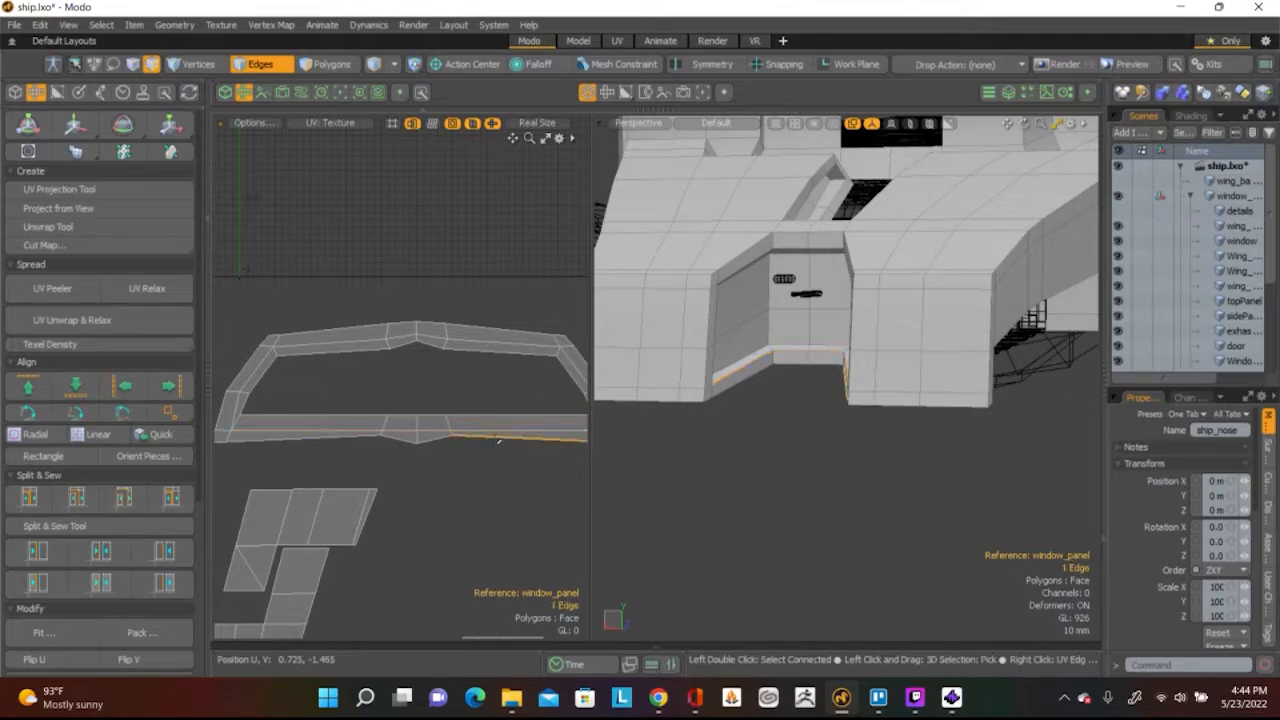
{"action": "left_click", "coordinate": [438, 439], "text": "shift"}
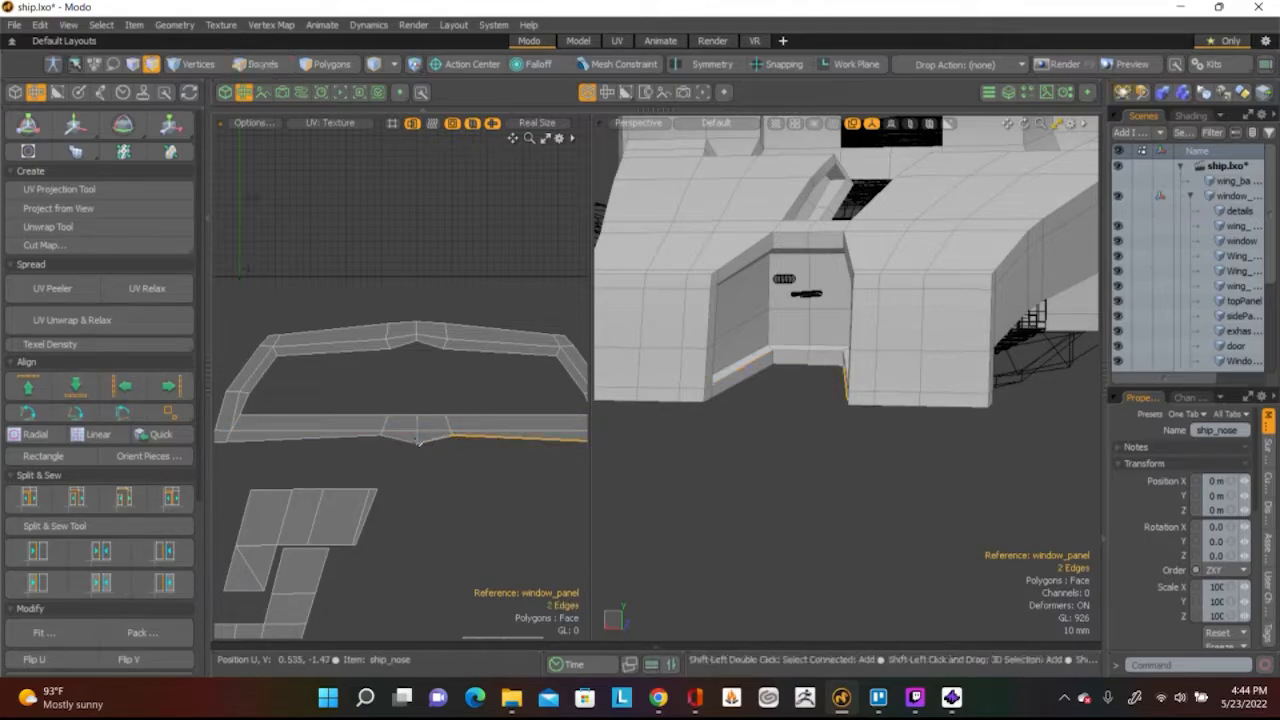
{"action": "left_click", "coordinate": [66, 386]}
{"action": "scroll", "coordinate": [440, 458], "scroll_direction": "down", "scroll_amount": 2}
{"action": "left_click_drag", "start_coordinate": [489, 470], "coordinate": [475, 469], "text": "alt"}
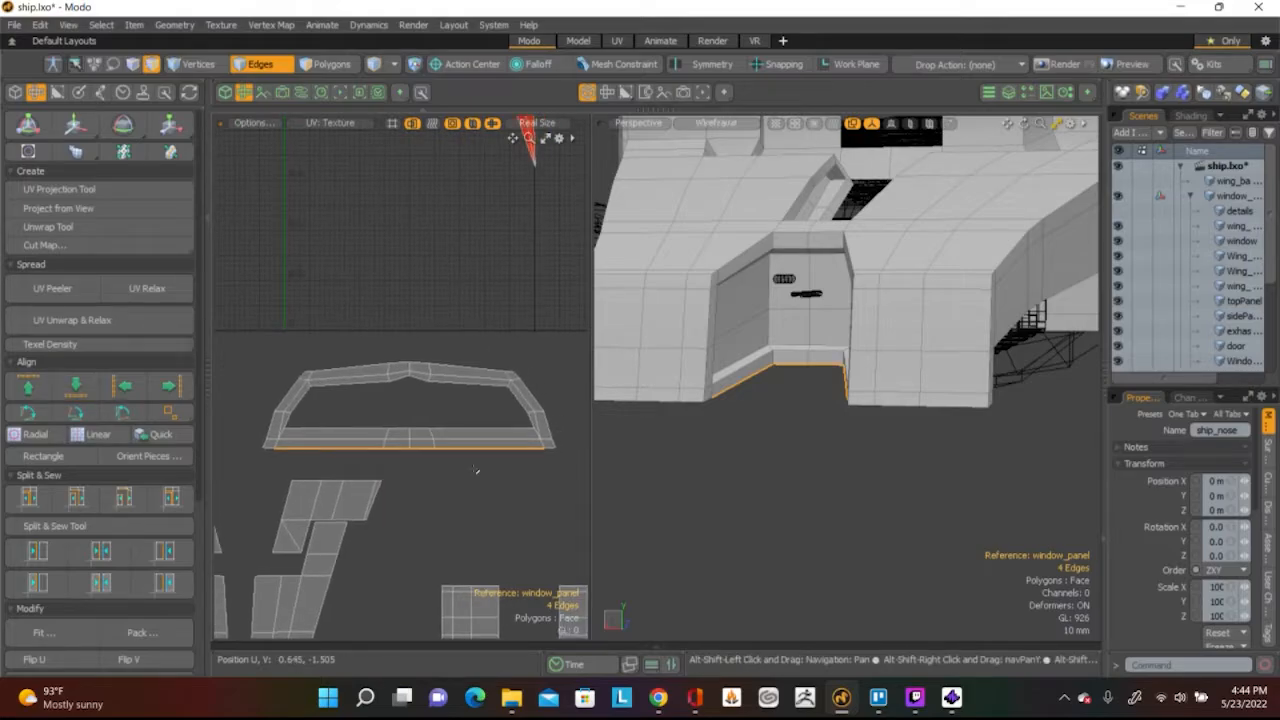
{"action": "left_click", "coordinate": [548, 482]}
Align the inner edges along the upper strip of the frame island to their lowest V position and clear the selection
{"action": "scroll", "coordinate": [559, 464], "scroll_direction": "up", "scroll_amount": 5}
{"action": "left_click_drag", "start_coordinate": [499, 366], "coordinate": [558, 604], "text": "alt+shift"}
{"action": "scroll", "coordinate": [447, 449], "scroll_direction": "down", "scroll_amount": 2}
{"action": "left_click_drag", "start_coordinate": [447, 449], "coordinate": [574, 405], "text": "alt+shift"}
{"action": "left_click_drag", "start_coordinate": [359, 333], "coordinate": [440, 353], "text": "alt+shift"}
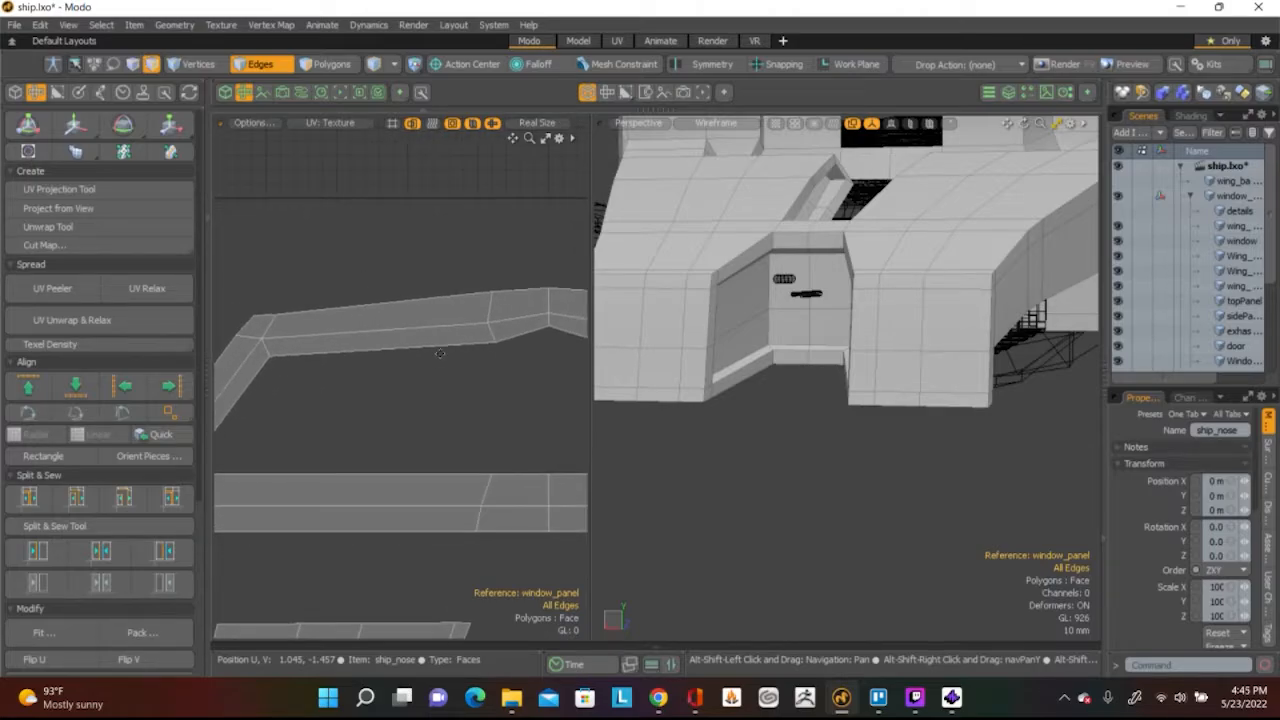
{"action": "left_click", "coordinate": [529, 338], "text": "shift"}
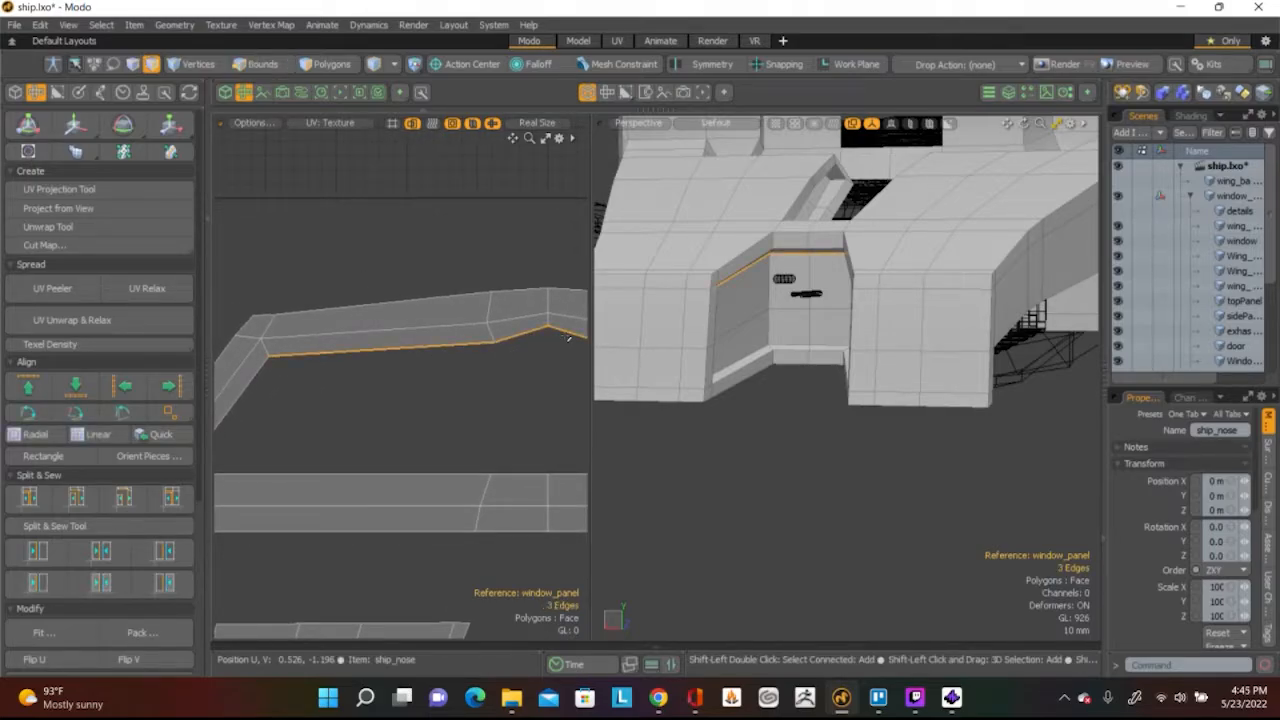
{"action": "scroll", "coordinate": [568, 339], "scroll_direction": "down", "scroll_amount": 3}
{"action": "left_click_drag", "start_coordinate": [568, 339], "coordinate": [431, 337], "text": "alt+shift"}
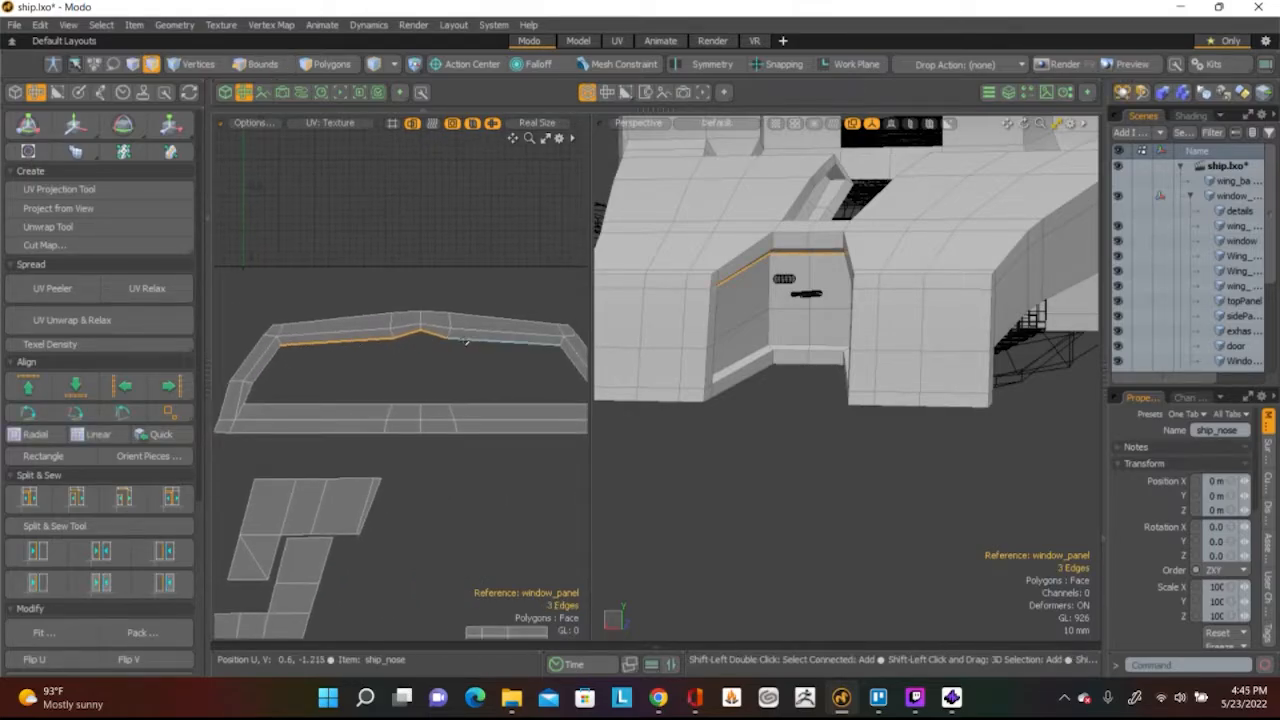
{"action": "left_click", "coordinate": [75, 385]}
{"action": "left_click", "coordinate": [478, 297]}
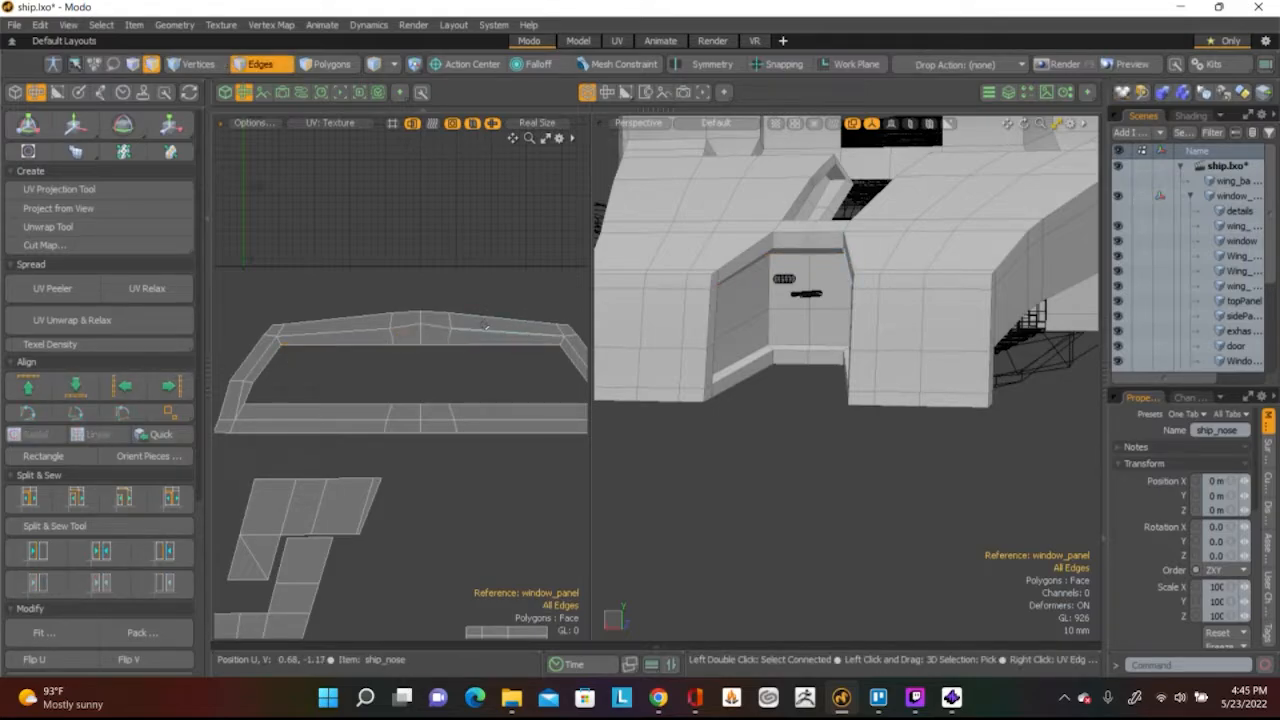
Select the four middle edges along the upper strip of the frame island and align them to their lowest V position
{"action": "left_click", "coordinate": [485, 331]}
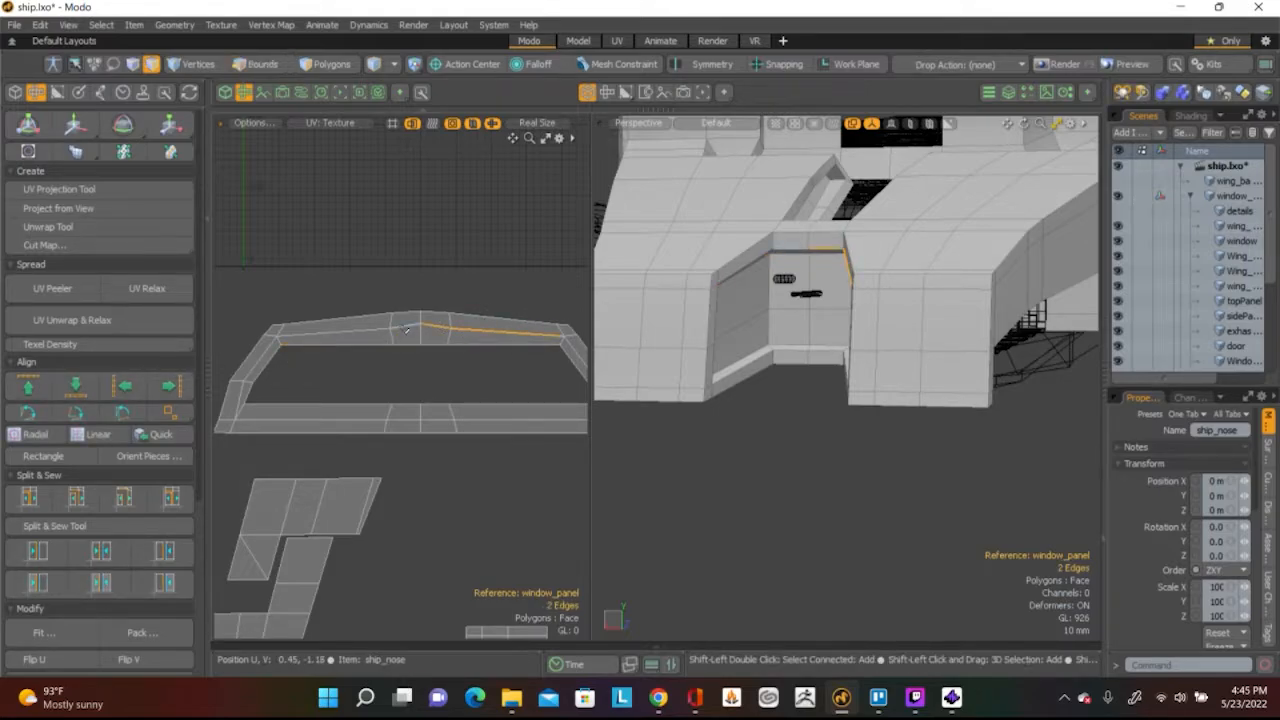
{"action": "key", "text": "2"}
{"action": "left_click", "coordinate": [75, 385]}
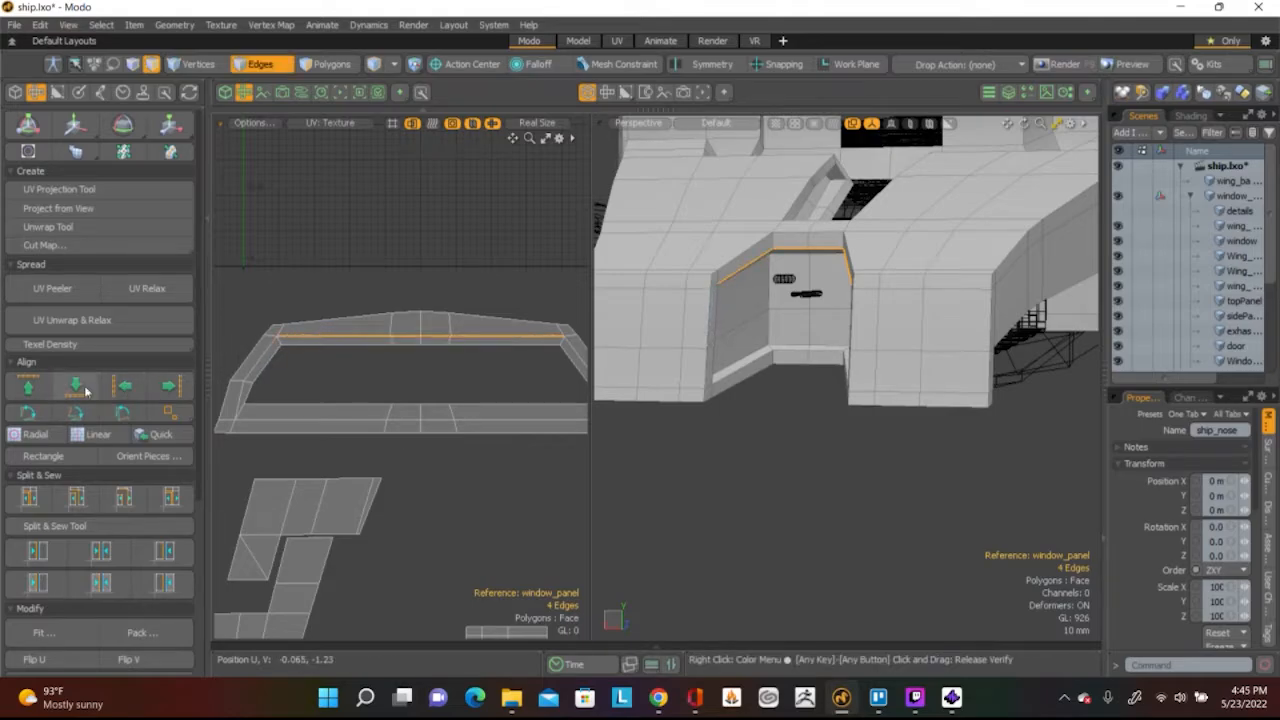
Select the six outer edges along the upper strip of the frame island, corner to corner, and align them to their highest V position
{"action": "left_click", "coordinate": [360, 319]}
{"action": "left_click", "coordinate": [414, 313], "text": "shift"}
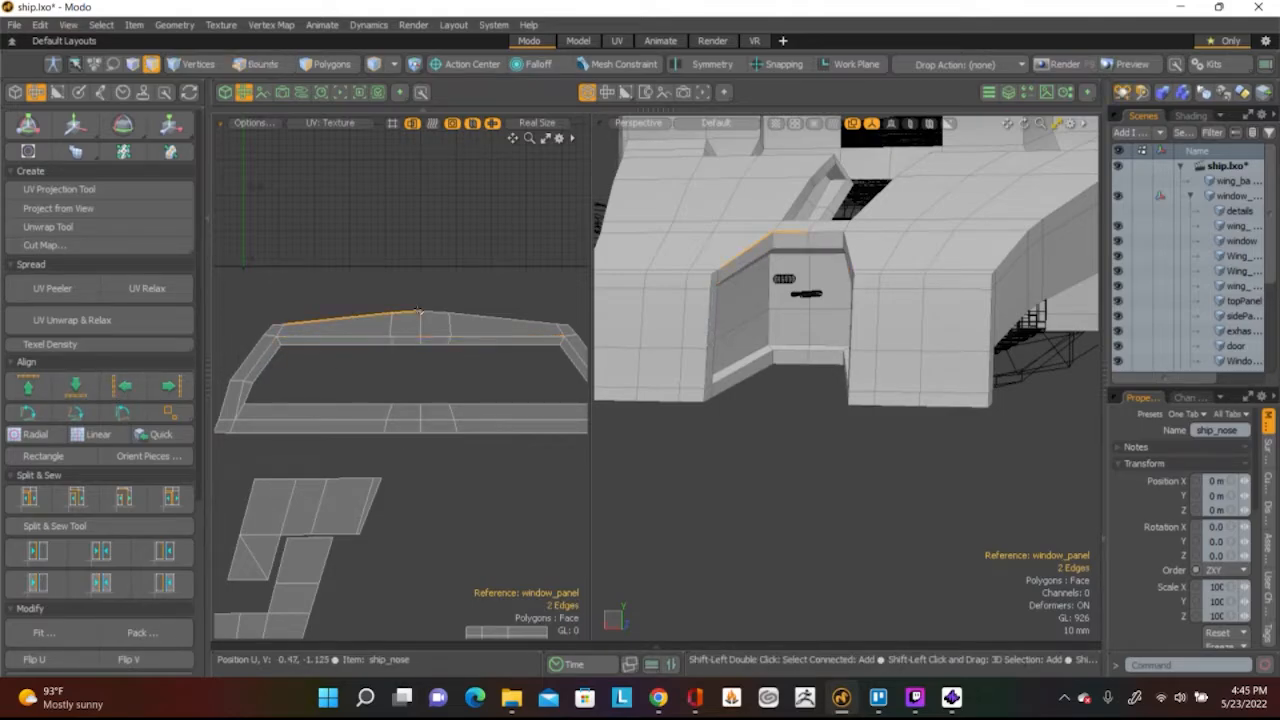
{"action": "left_click", "coordinate": [422, 327], "text": "ctrl"}
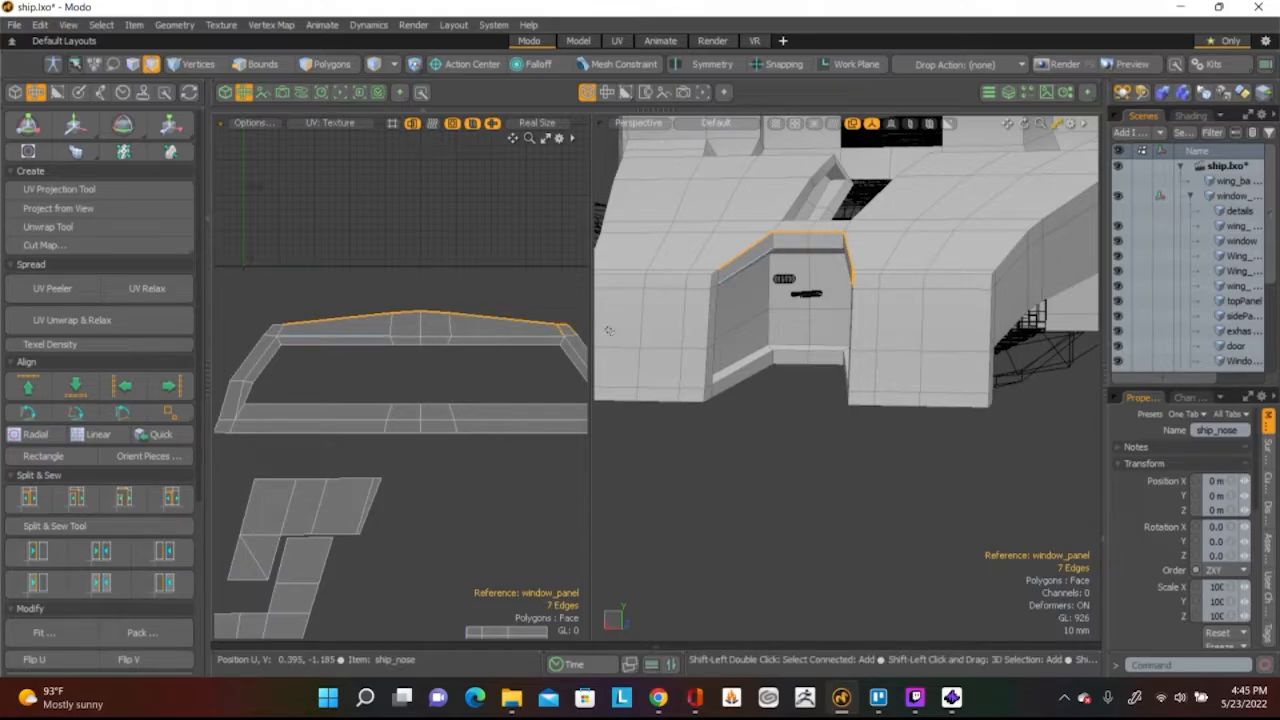
{"action": "scroll", "coordinate": [548, 329], "scroll_direction": "up", "scroll_amount": 2}
{"action": "left_click_drag", "start_coordinate": [521, 326], "coordinate": [363, 334], "text": "alt+shift"}
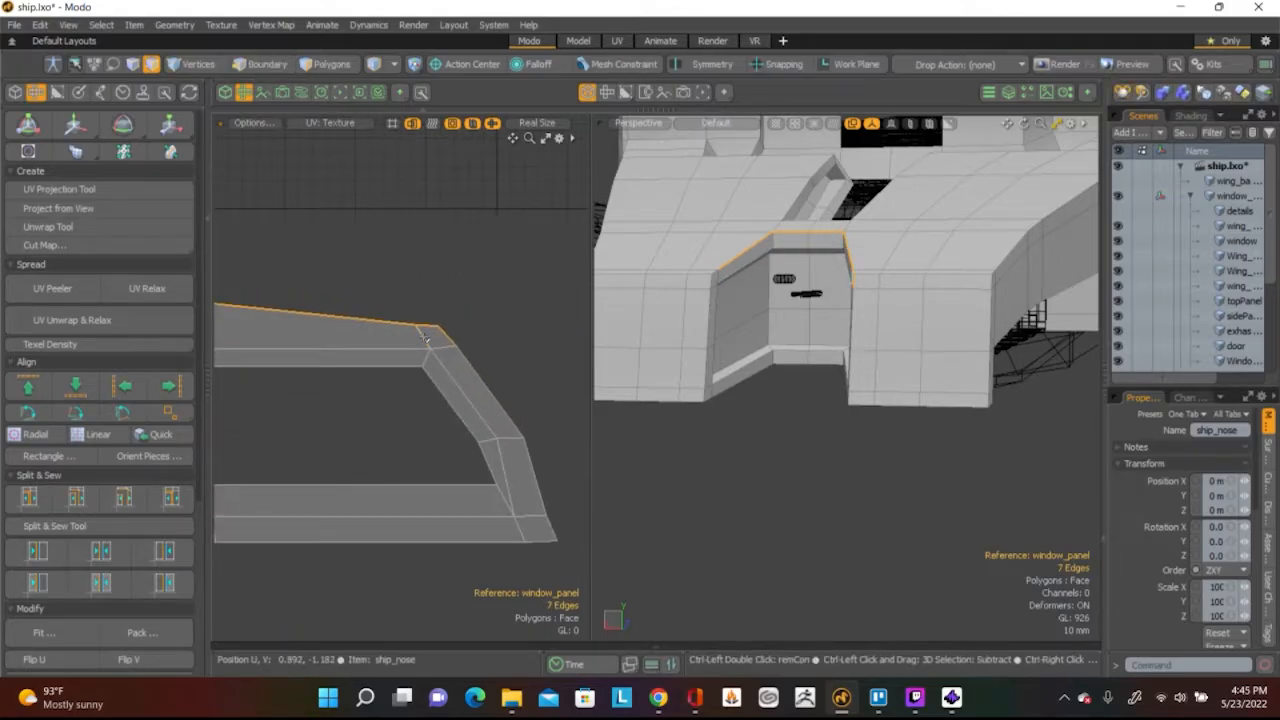
{"action": "scroll", "coordinate": [380, 360], "scroll_direction": "down", "scroll_amount": 3}
{"action": "left_click_drag", "start_coordinate": [380, 360], "coordinate": [537, 366], "text": "alt+shift"}
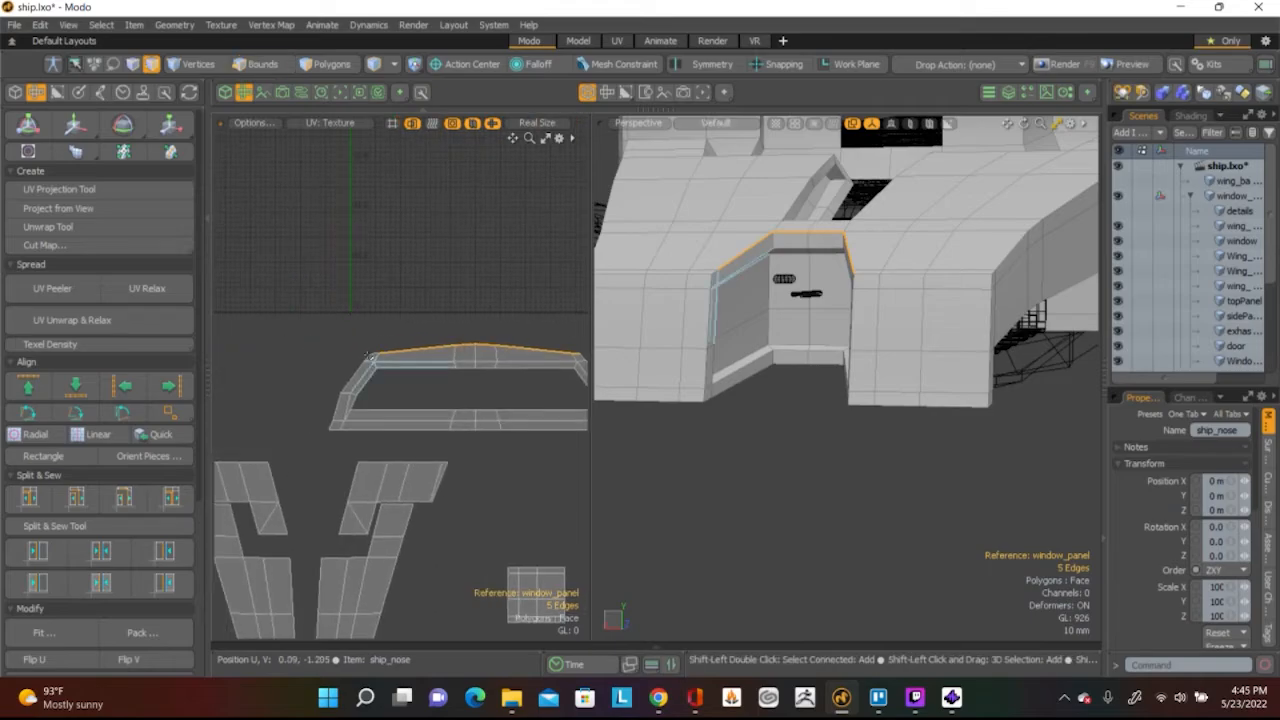
{"action": "scroll", "coordinate": [376, 348], "scroll_direction": "up", "scroll_amount": 2}
{"action": "left_click", "coordinate": [380, 357], "text": "shift"}
{"action": "left_click", "coordinate": [368, 362], "text": "ctrl"}
{"action": "scroll", "coordinate": [429, 309], "scroll_direction": "down", "scroll_amount": 2}
{"action": "left_click_drag", "start_coordinate": [457, 336], "coordinate": [323, 329], "text": "alt+shift"}
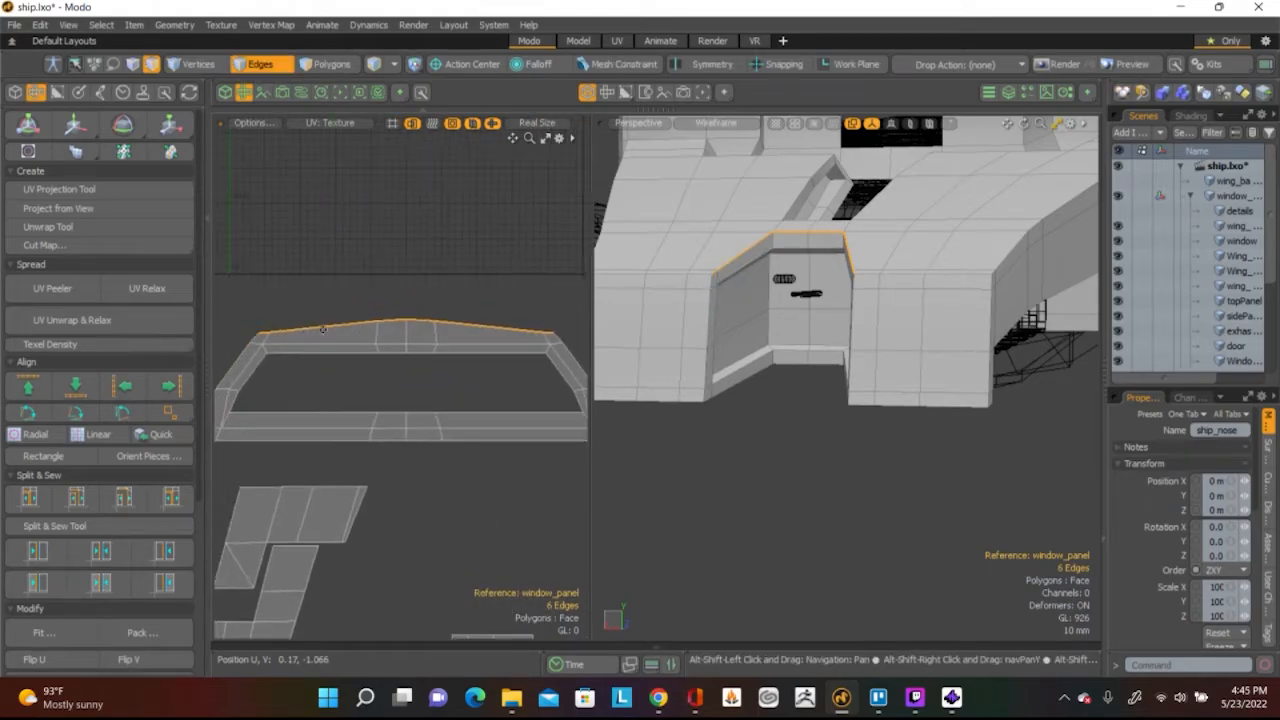
{"action": "left_click", "coordinate": [28, 386]}
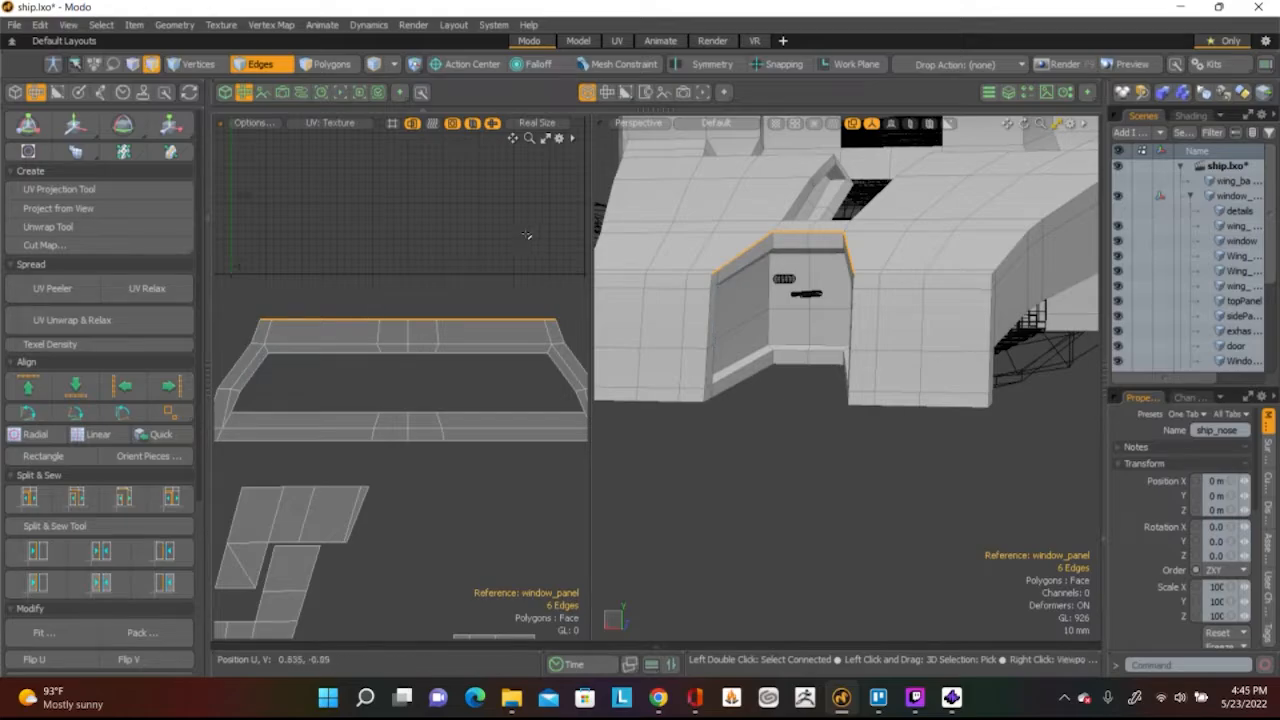
Move the aligned outer edges of the upper strip slightly down in V to narrow the strip, and clear the selection
{"action": "key", "text": "w"}
{"action": "left_click_drag", "start_coordinate": [414, 268], "coordinate": [414, 278]}
{"action": "key", "text": "q"}
{"action": "left_click", "coordinate": [411, 514]}
{"action": "key", "text": "2"}
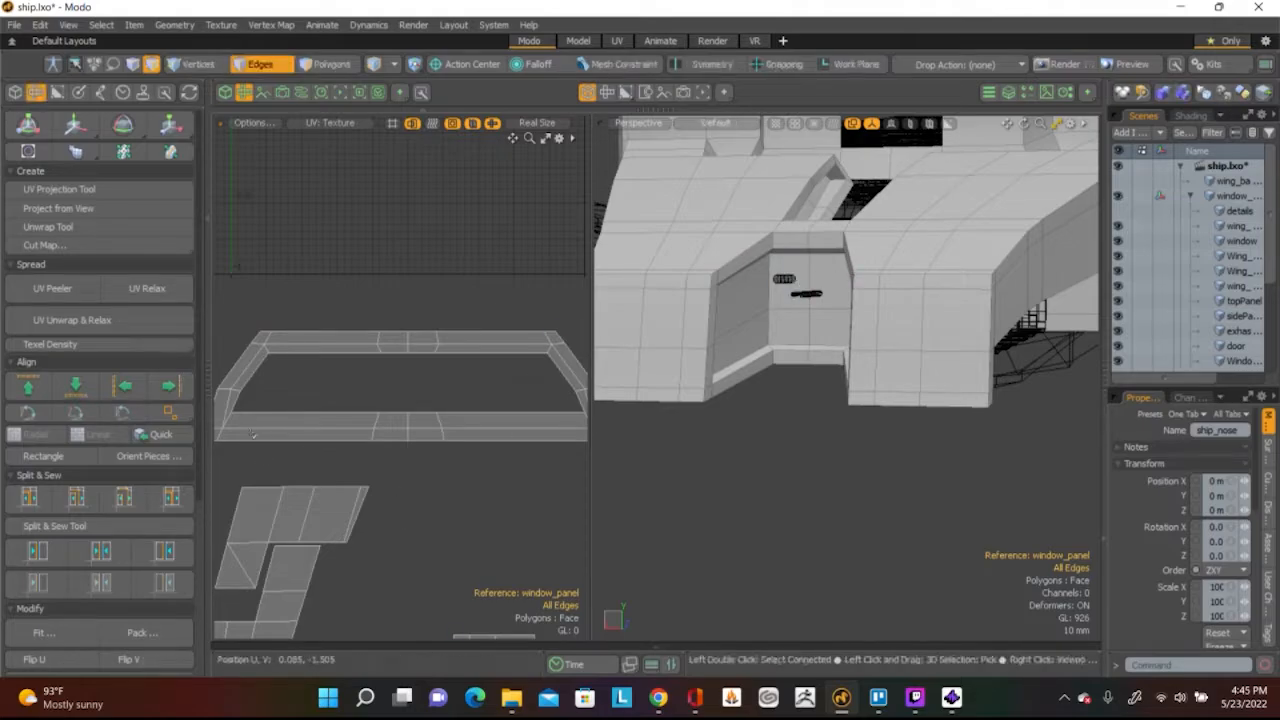
{"action": "scroll", "coordinate": [367, 440], "scroll_direction": "up", "scroll_amount": 5}
{"action": "key", "text": "1"}
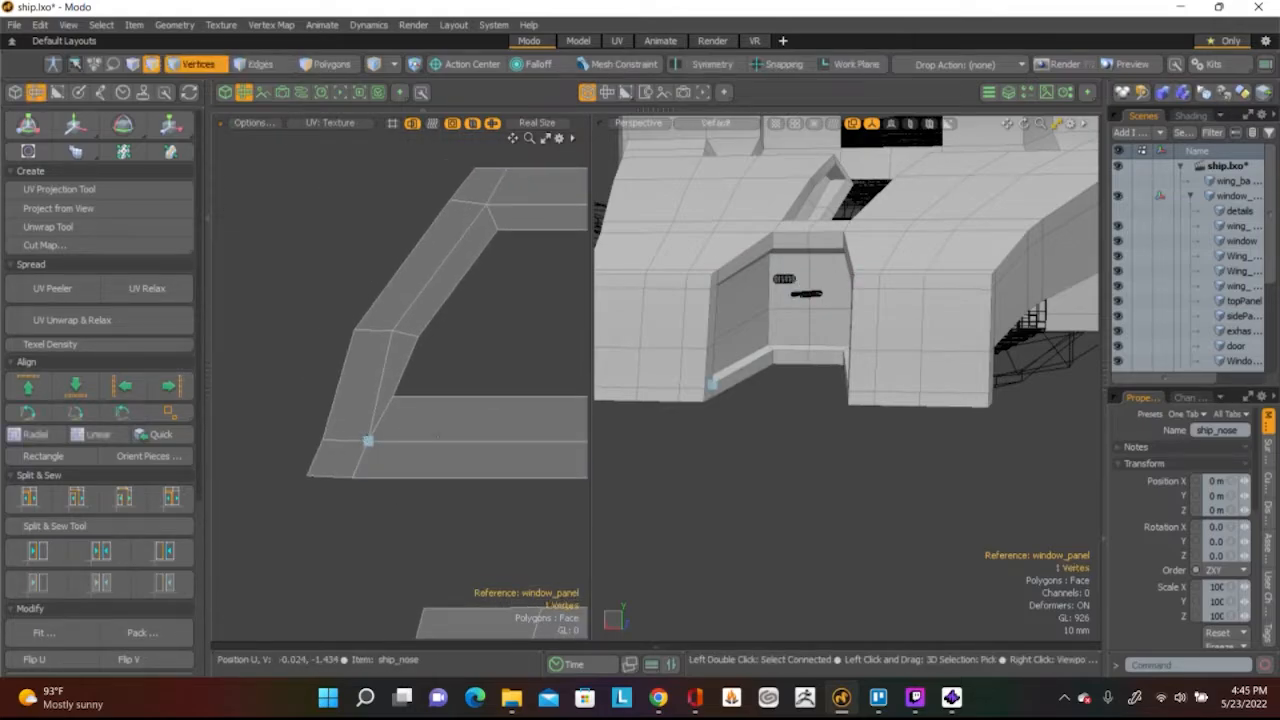
{"action": "left_click", "coordinate": [367, 441]}
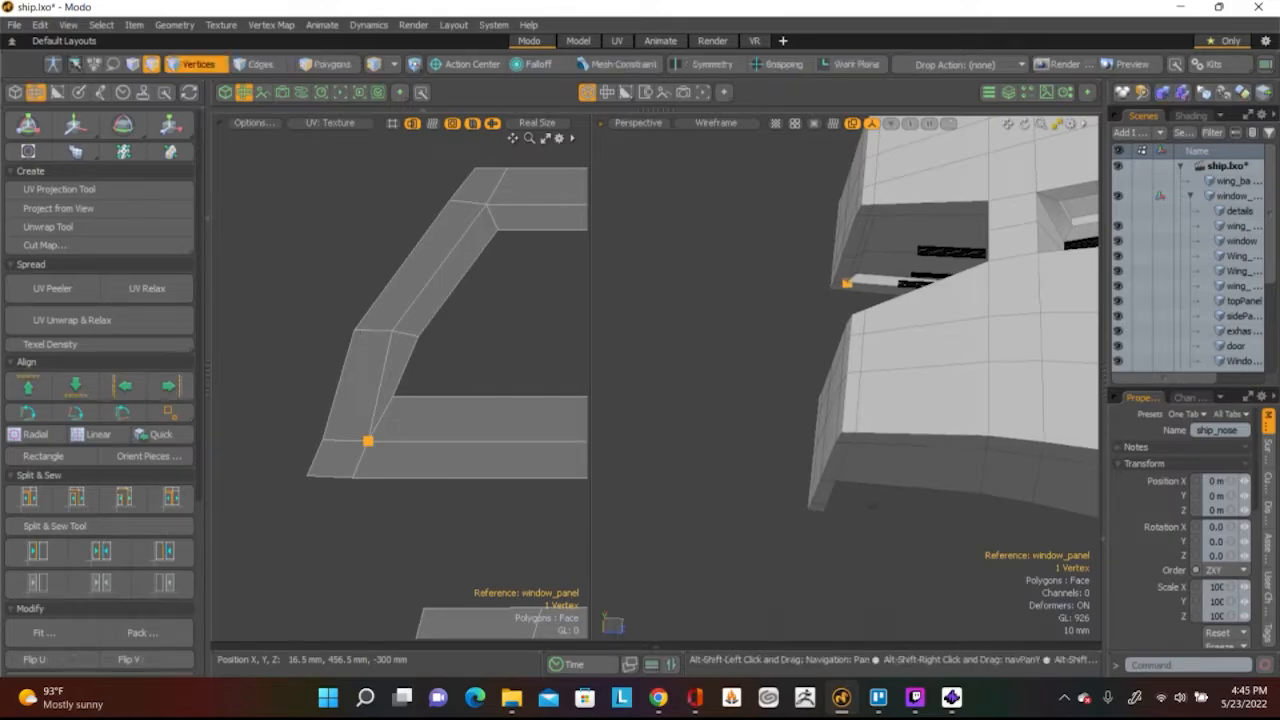
{"action": "left_click_drag", "start_coordinate": [500, 301], "coordinate": [510, 313], "text": "alt+shift"}
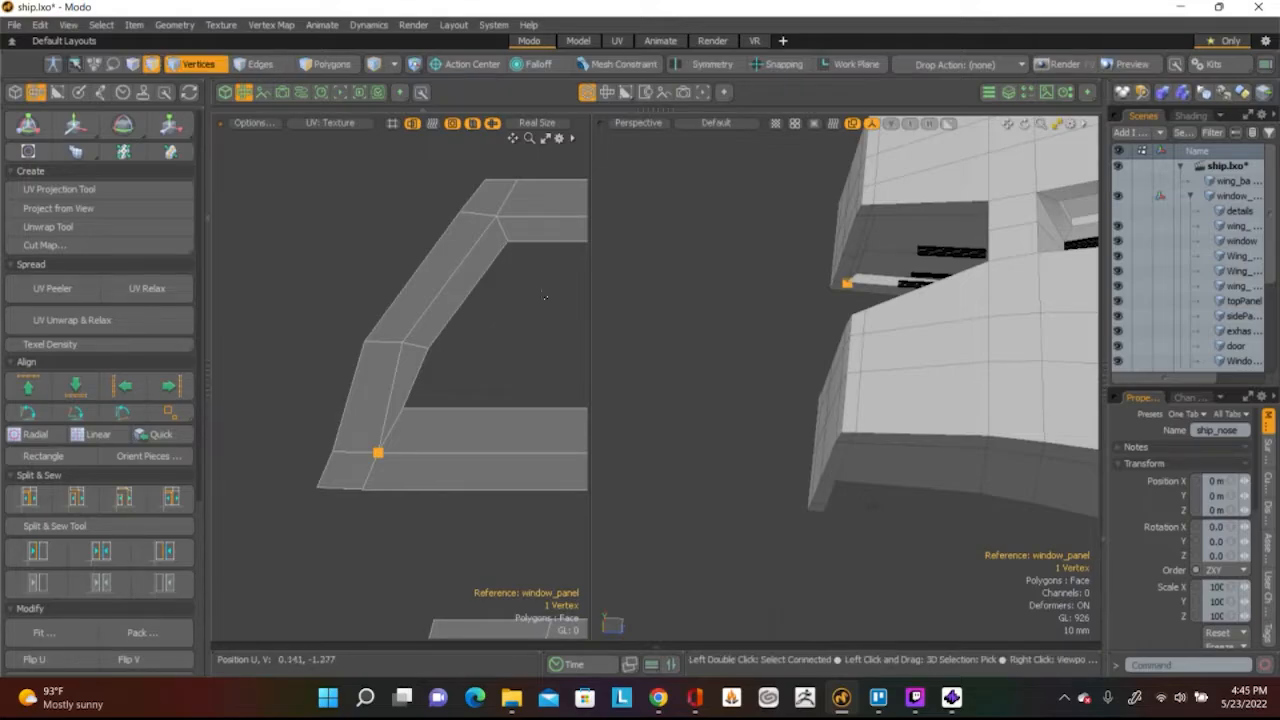
{"action": "scroll", "coordinate": [497, 331], "scroll_direction": "down", "scroll_amount": 3}
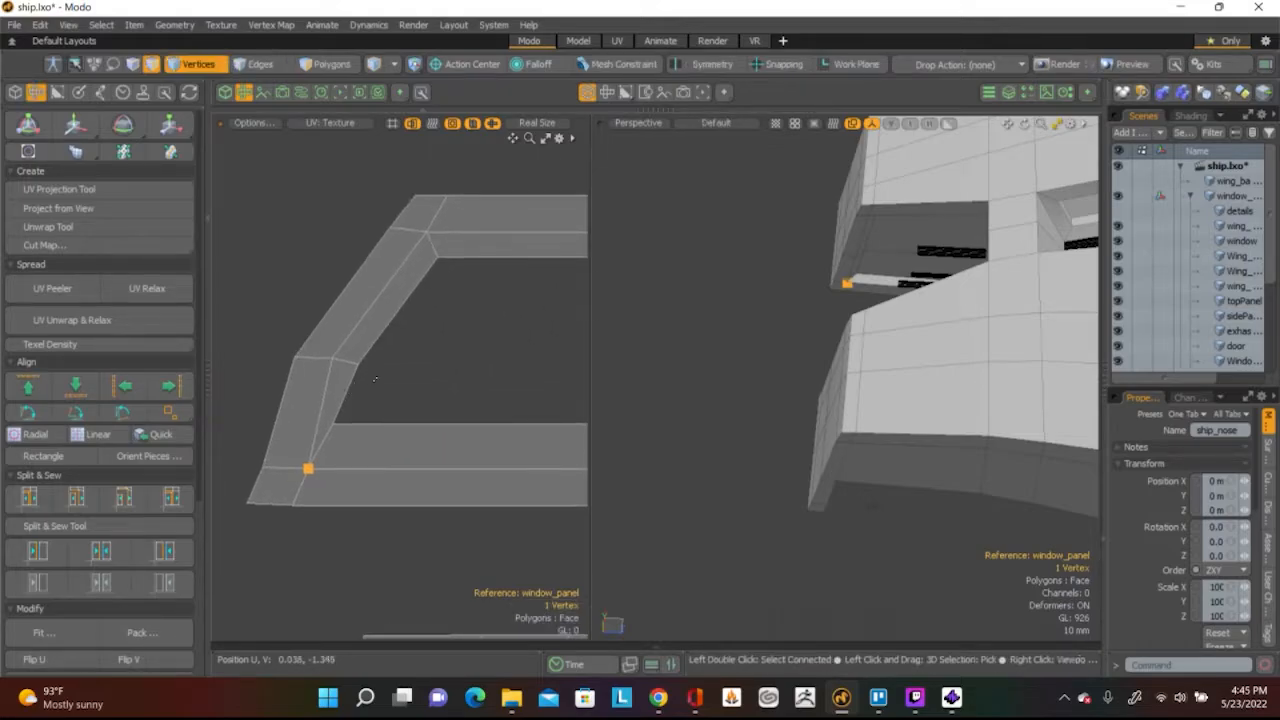
{"action": "left_click_drag", "start_coordinate": [340, 418], "coordinate": [371, 375], "text": "alt+shift"}
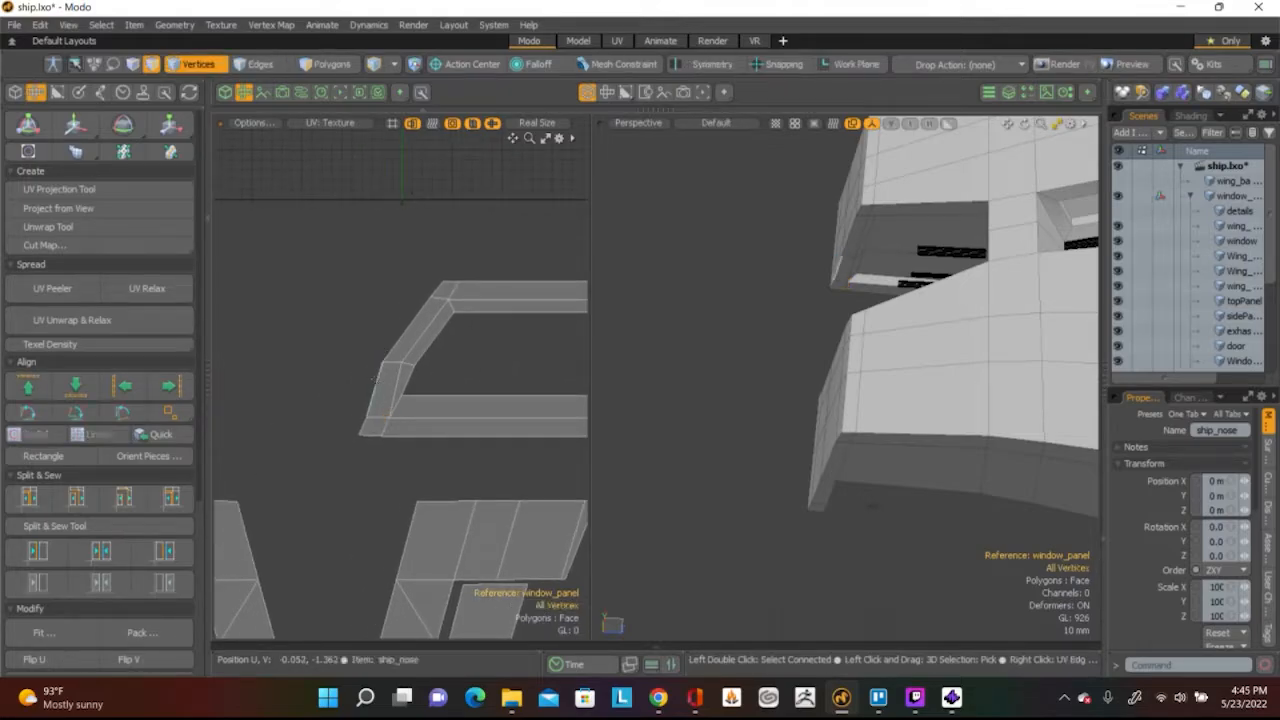
Move the outer vertex at the bend of the frame island's left side by about 0.024 in U to straighten the outer edge
{"action": "key", "text": "2"}
{"action": "key", "text": "1"}
{"action": "left_click", "coordinate": [382, 362]}
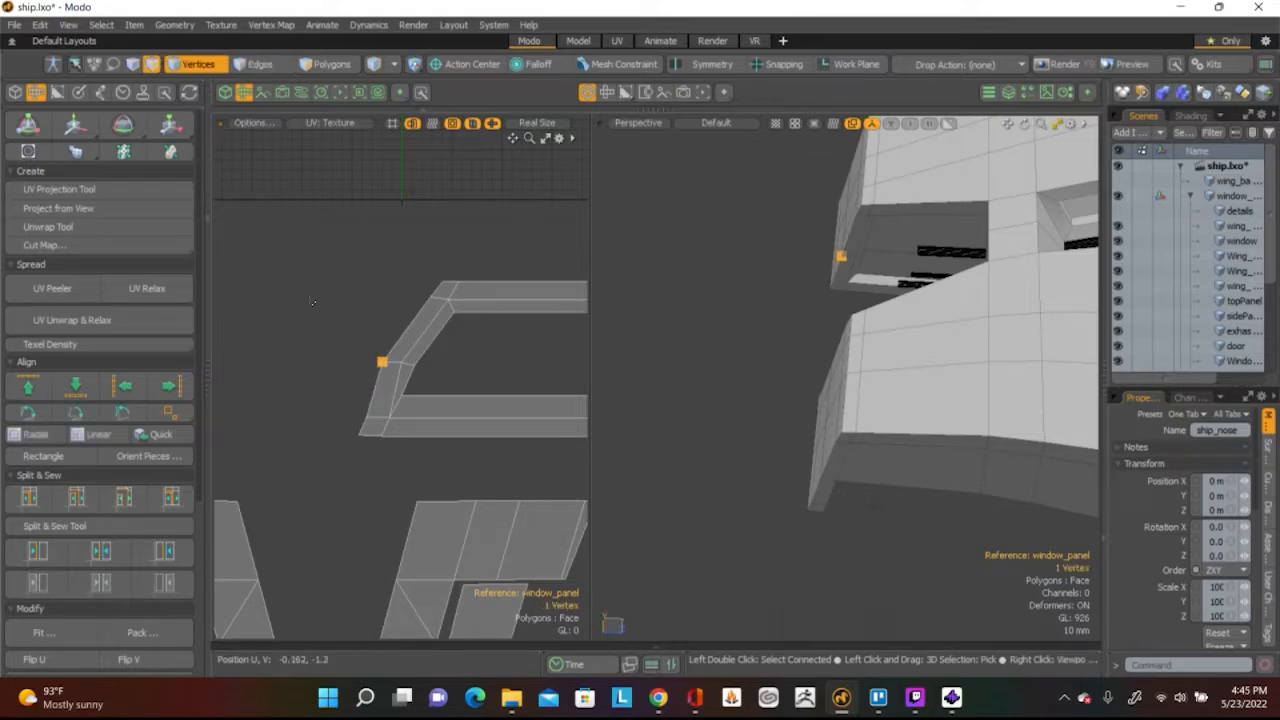
{"action": "key", "text": "w"}
{"action": "left_click_drag", "start_coordinate": [461, 282], "coordinate": [473, 282]}
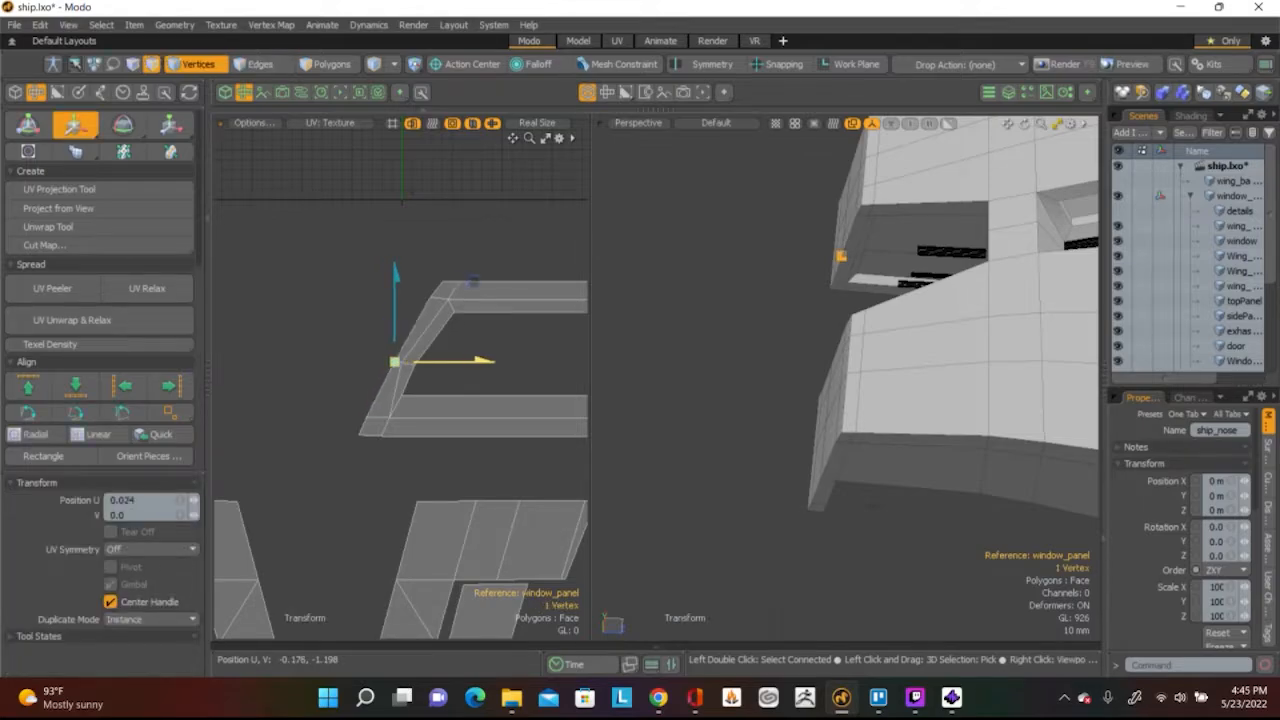
{"action": "key", "text": "space"}
Move the middle vertex at the left side's bend by about 0.01 in U
{"action": "scroll", "coordinate": [420, 365], "scroll_direction": "up", "scroll_amount": 5}
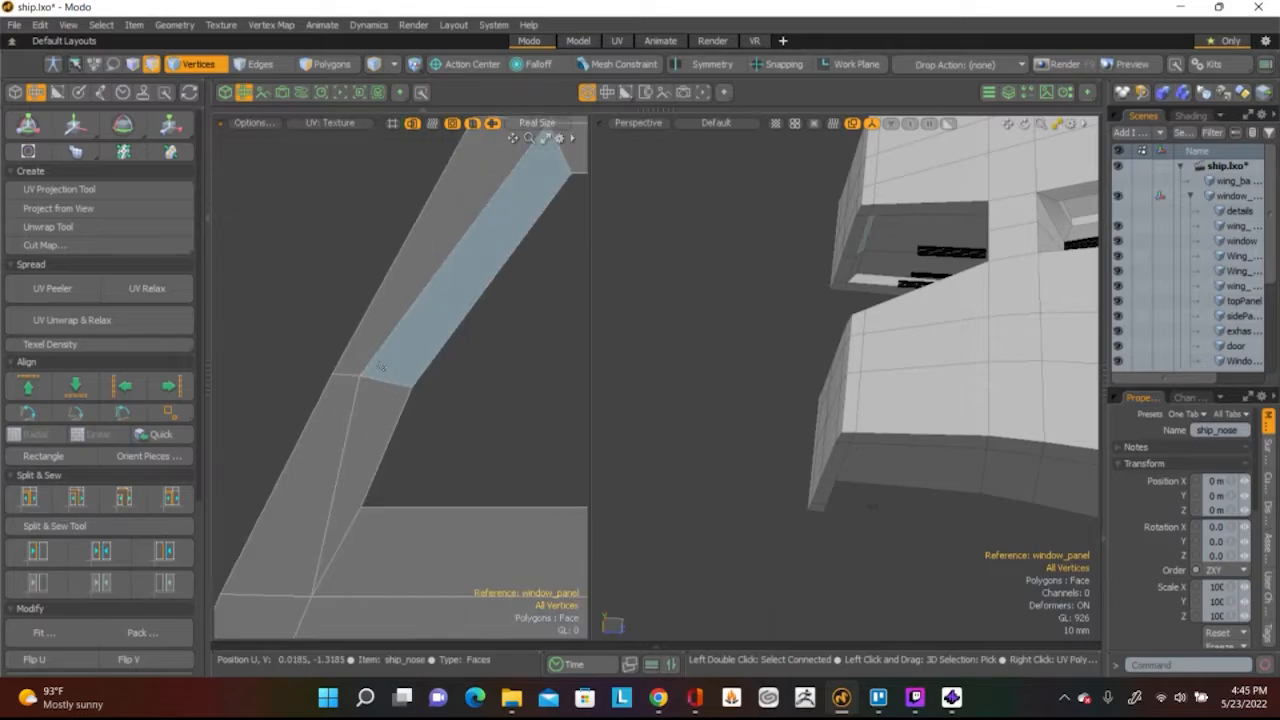
{"action": "key", "text": "w"}
{"action": "mouse_move", "coordinate": [439, 376]}
{"action": "left_mouse_down"}
{"action": "mouse_move", "coordinate": [471, 378]}
{"action": "mouse_move", "coordinate": [460, 381]}
{"action": "left_mouse_up"}
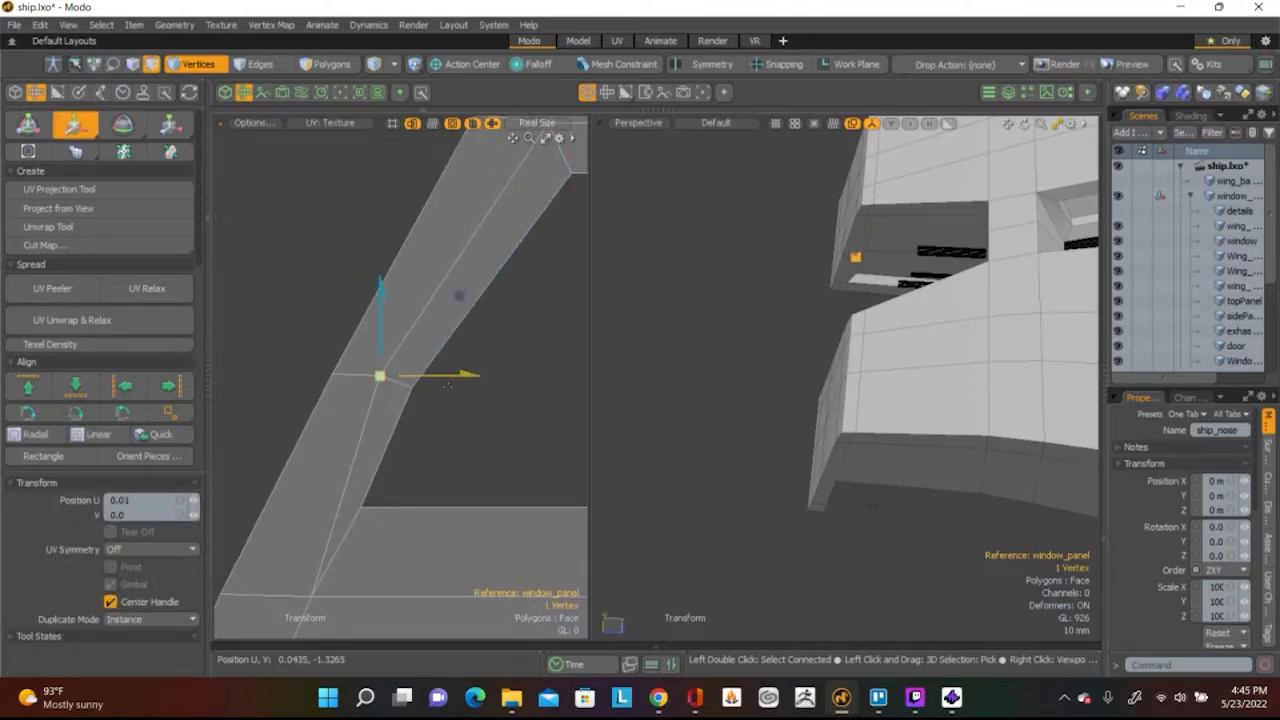
{"action": "key", "text": "space"}
Move the middle and inner vertices at the left side's bend together by about 0.0205 in U, and clear the selection
{"action": "left_click", "coordinate": [411, 387], "text": "shift"}
{"action": "key", "text": "w"}
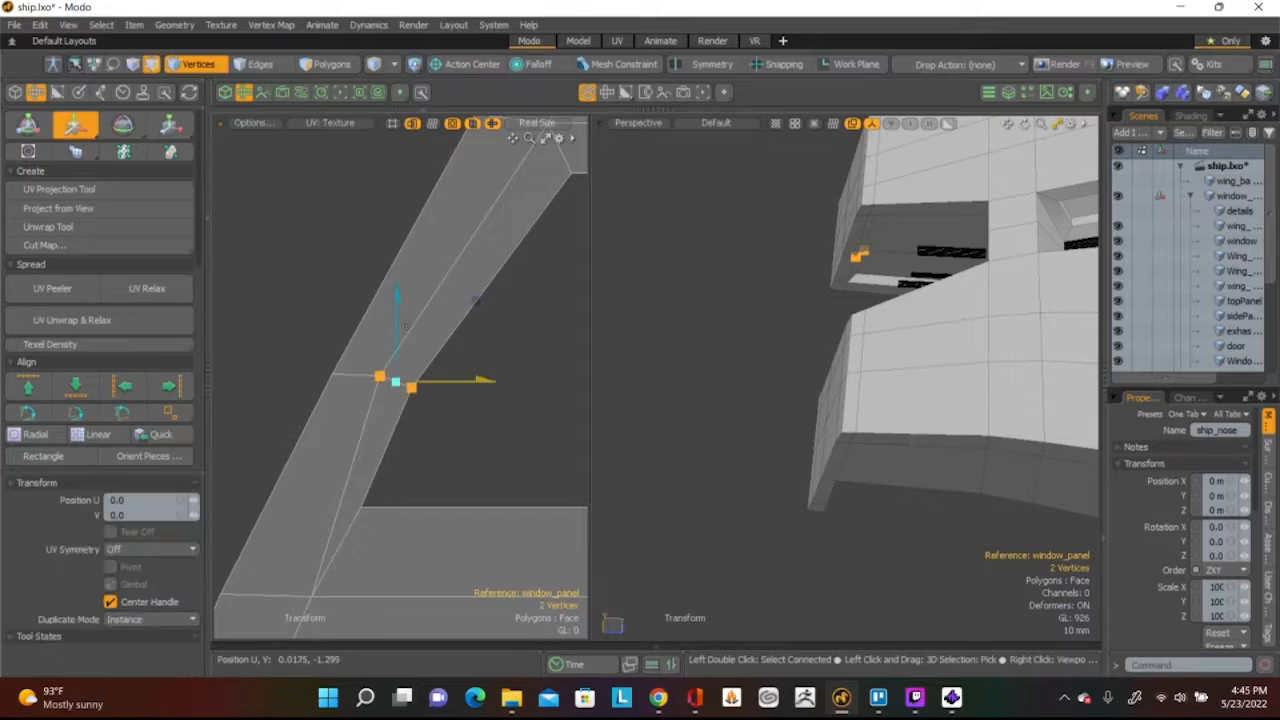
{"action": "mouse_move", "coordinate": [453, 383]}
{"action": "left_mouse_down"}
{"action": "mouse_move", "coordinate": [486, 383]}
{"action": "mouse_move", "coordinate": [470, 383]}
{"action": "left_mouse_up"}
{"action": "left_click_drag", "start_coordinate": [492, 301], "coordinate": [516, 301]}
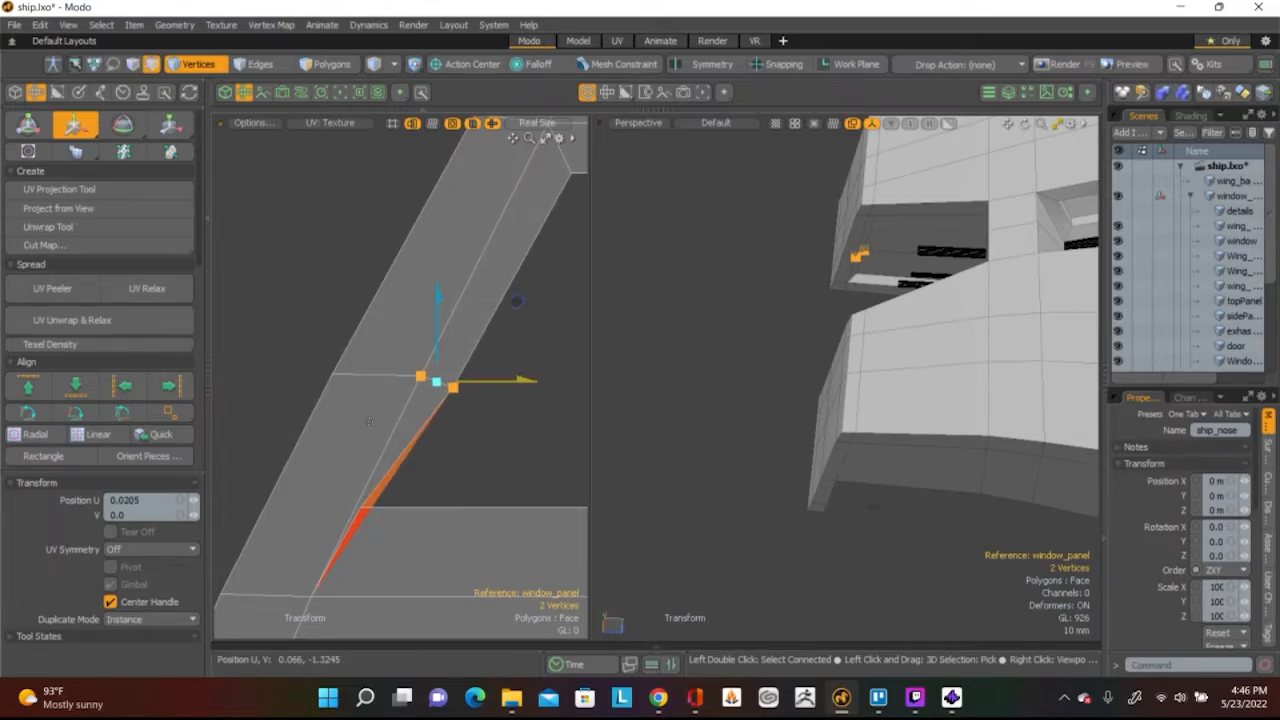
{"action": "key", "text": "q"}
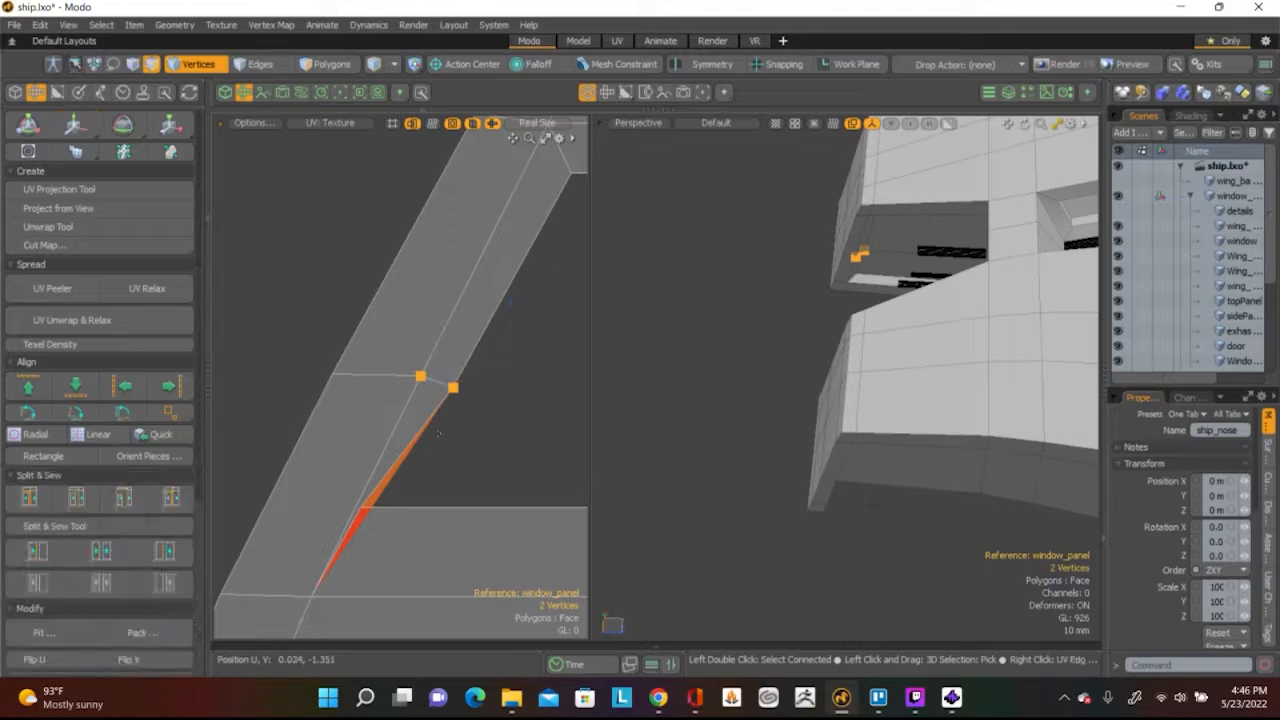
{"action": "left_click", "coordinate": [463, 391]}
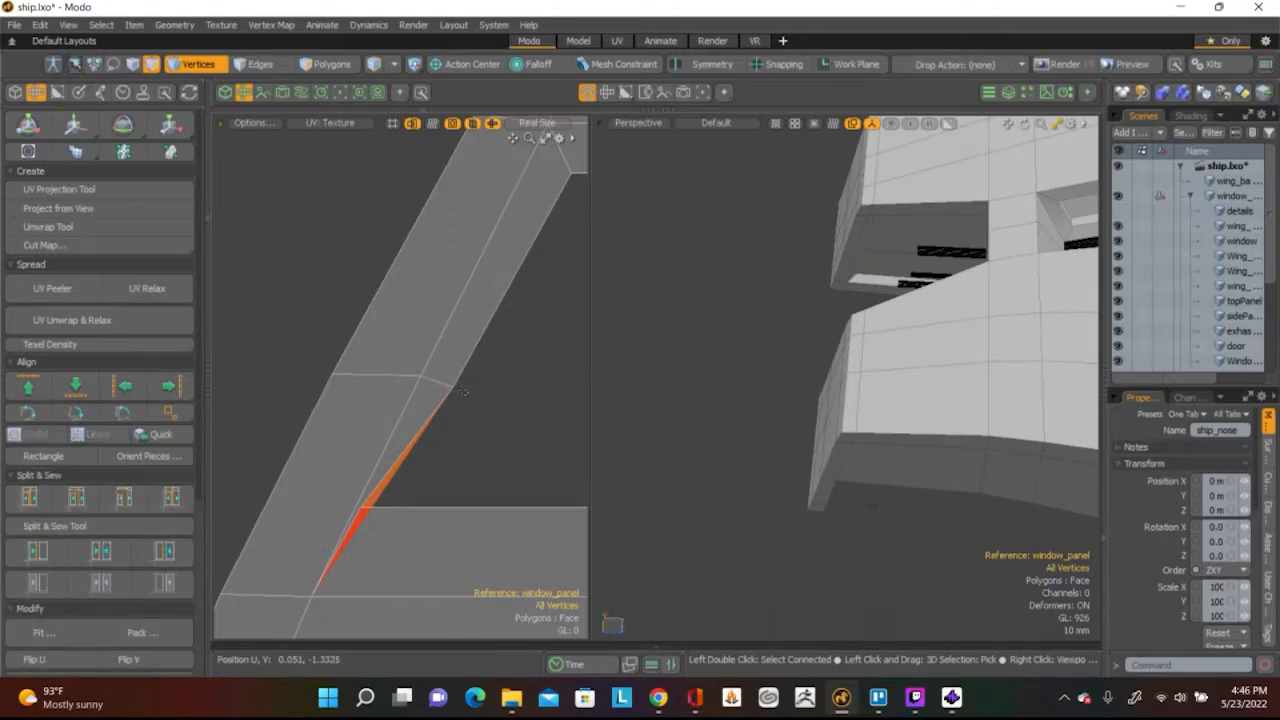
Move the inner bend vertex of the left side up in V, level with the other bend vertices, and clear the selection
{"action": "left_click", "coordinate": [453, 387]}
{"action": "key", "text": "w"}
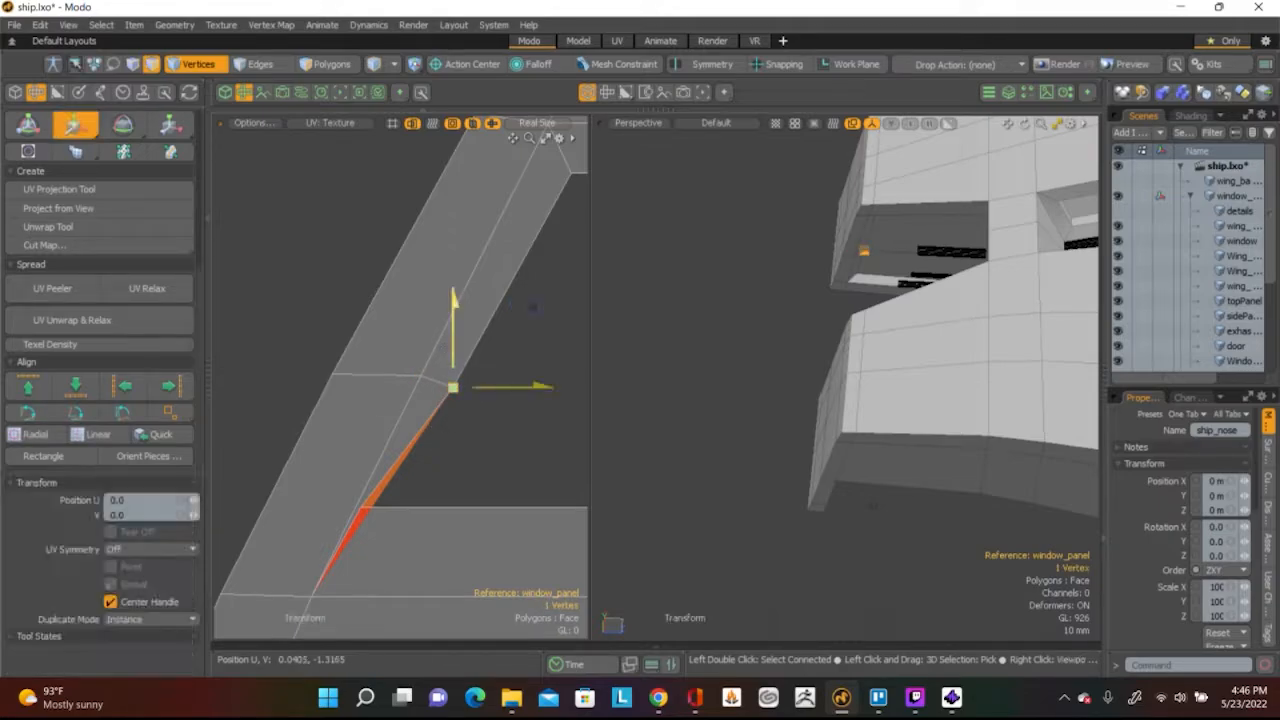
{"action": "left_click_drag", "start_coordinate": [533, 307], "coordinate": [533, 295]}
{"action": "left_click", "coordinate": [445, 440]}
{"action": "key", "text": "q"}
{"action": "left_click", "coordinate": [443, 442]}
Move the frame island's lower-left inner corner vertex by about 0.011 in U, in line with the inner edge, and clear the selection
{"action": "left_click", "coordinate": [360, 507]}
{"action": "key", "text": "w"}
{"action": "left_click_drag", "start_coordinate": [427, 489], "coordinate": [447, 489]}
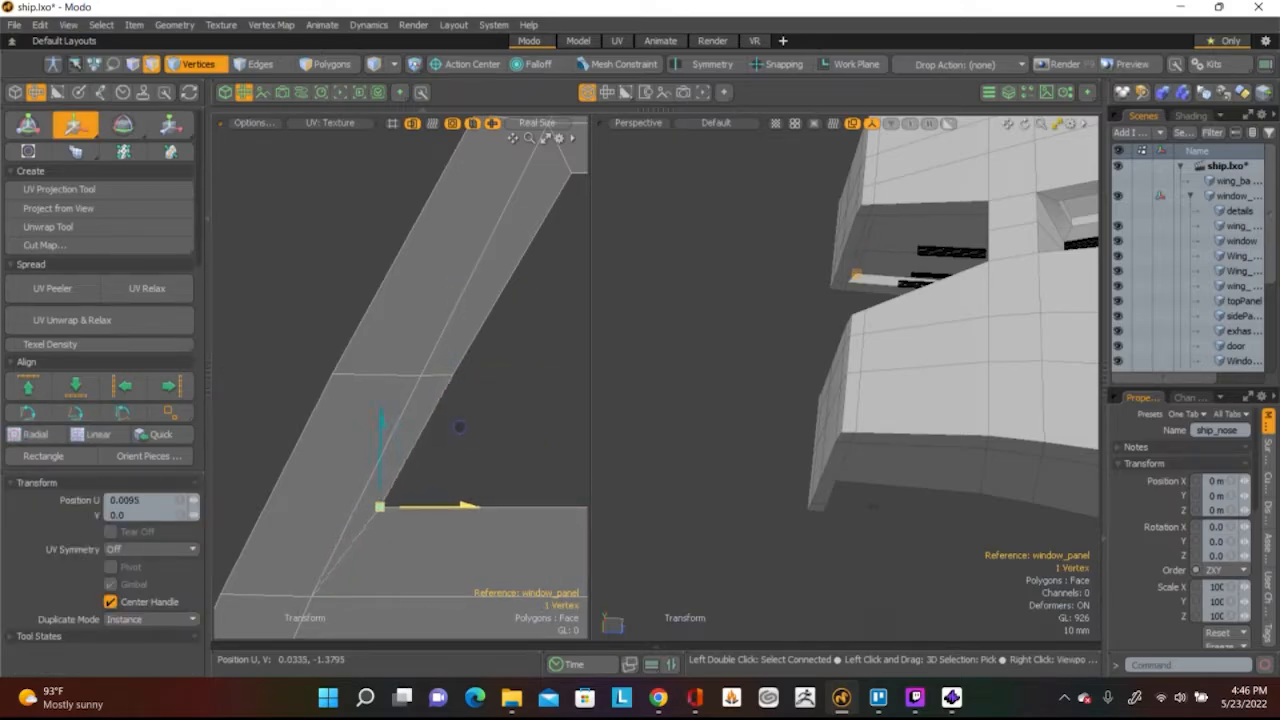
{"action": "scroll", "coordinate": [450, 500], "scroll_direction": "down", "scroll_amount": 2}
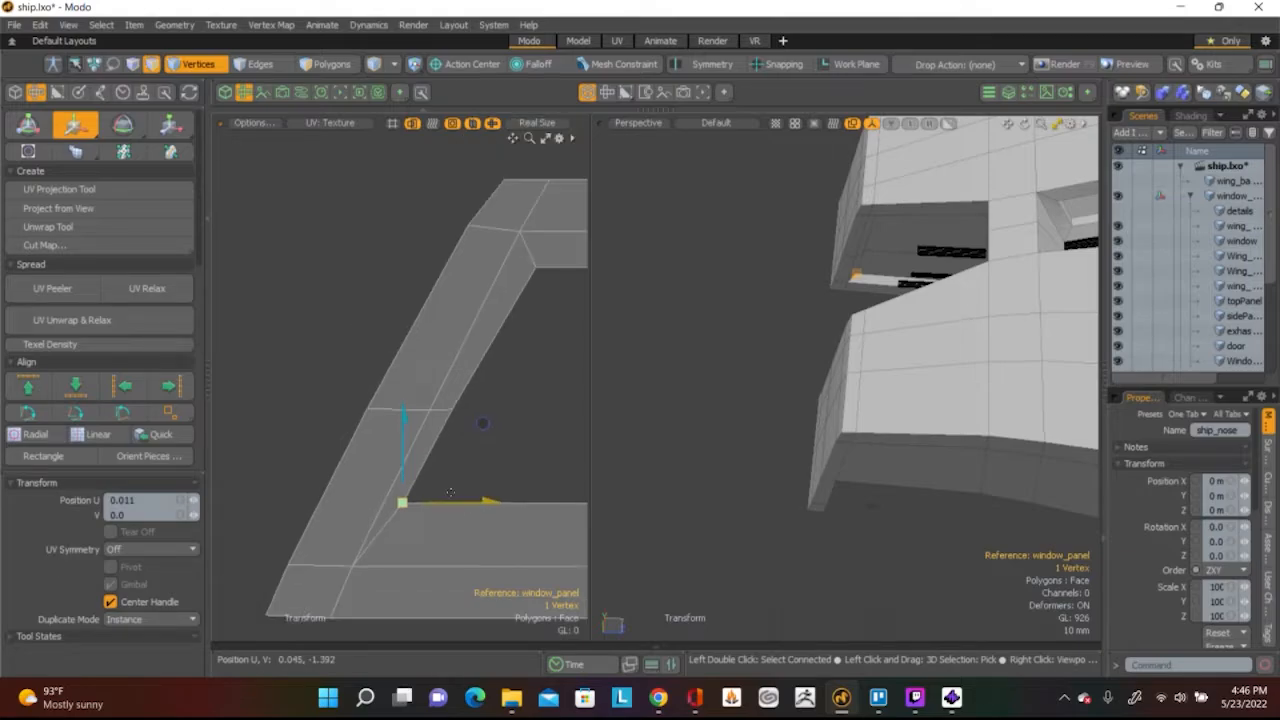
{"action": "left_click_drag", "start_coordinate": [450, 492], "coordinate": [457, 371], "text": "alt"}
{"action": "left_click", "coordinate": [456, 362]}
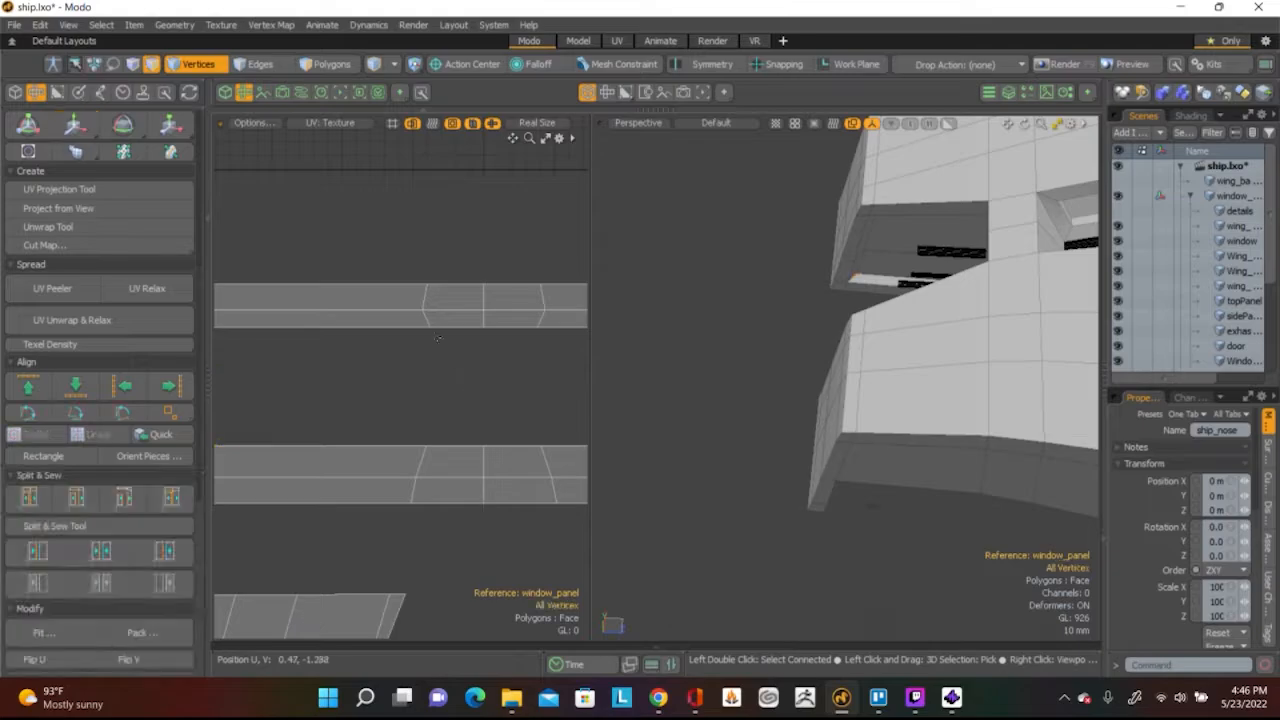
Scale the two vertices beside the centre on the upper strip's lower edge to 119.5% in U, and clear the selection
{"action": "left_click", "coordinate": [429, 327]}
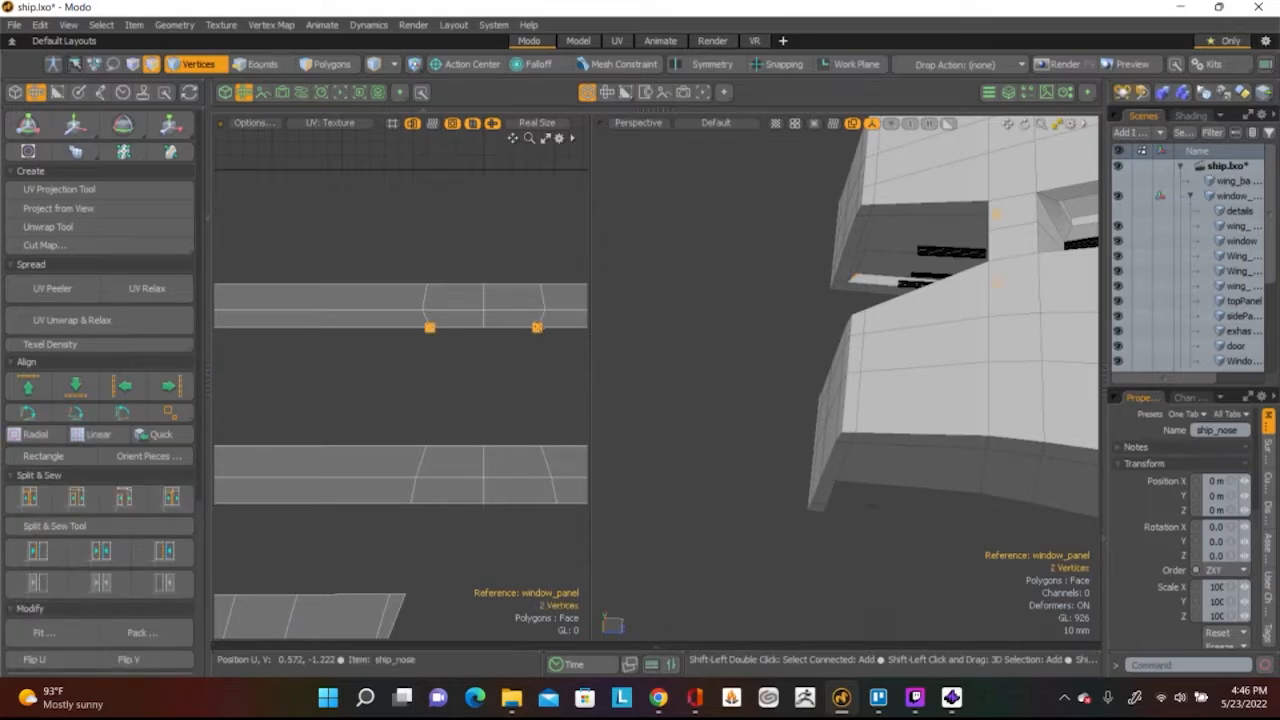
{"action": "key", "text": "y"}
{"action": "left_click_drag", "start_coordinate": [521, 376], "coordinate": [495, 394], "text": "alt"}
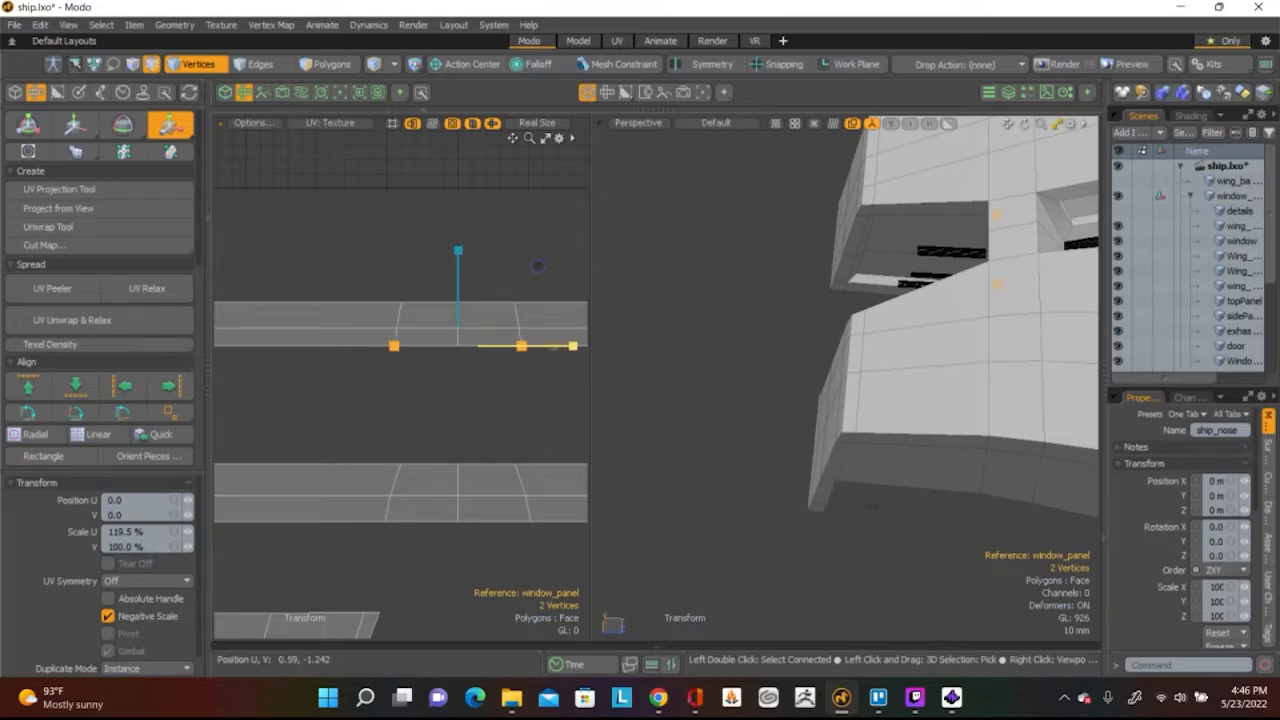
{"action": "scroll", "coordinate": [538, 265], "scroll_direction": "down", "scroll_amount": 3}
{"action": "key", "text": "space"}
{"action": "left_click", "coordinate": [486, 367]}
Move the middle and inner vertices at the frame's right-side bend by about -0.015 in U, and clear the selection
{"action": "scroll", "coordinate": [470, 340], "scroll_direction": "up", "scroll_amount": 6}
{"action": "left_click", "coordinate": [464, 332]}
{"action": "left_click", "coordinate": [490, 328], "text": "shift"}
{"action": "key", "text": "w"}
{"action": "left_click_drag", "start_coordinate": [510, 333], "coordinate": [495, 333]}
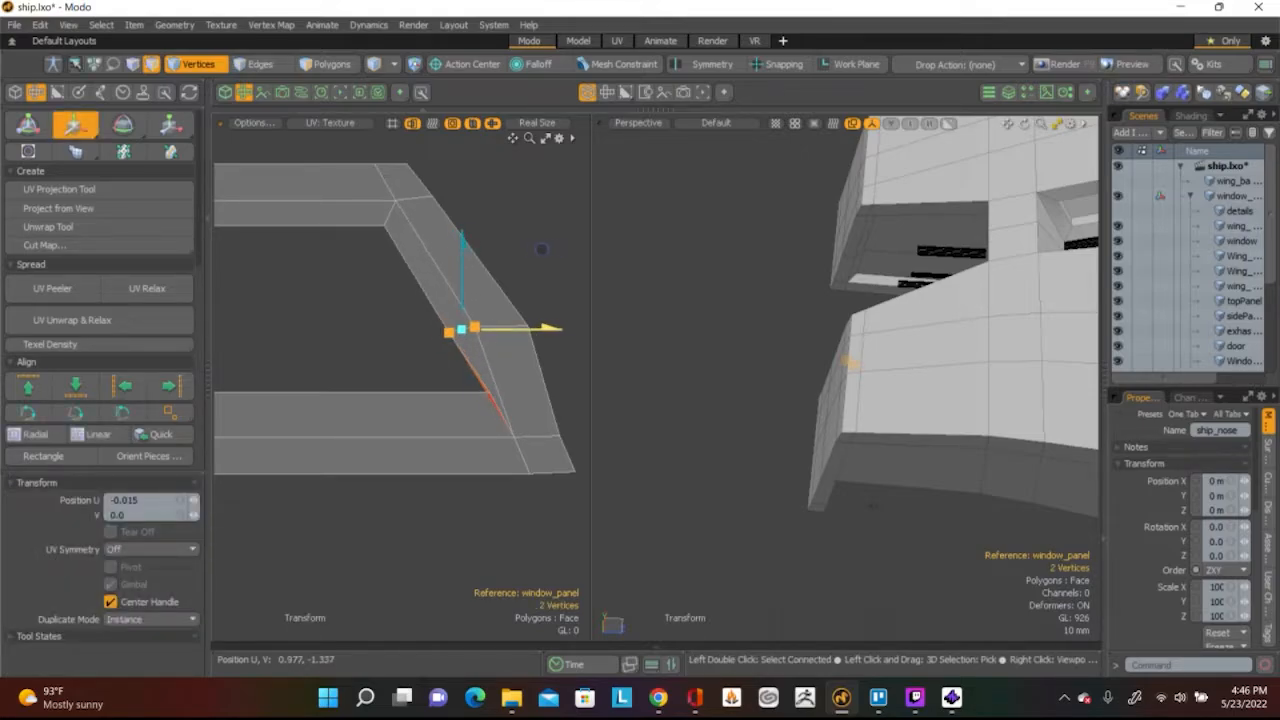
{"action": "key", "text": "space"}
{"action": "left_click", "coordinate": [454, 371]}
Move the frame island's lower-right inner corner vertex by about -0.015 in U, and clear the selection
{"action": "left_click", "coordinate": [489, 392]}
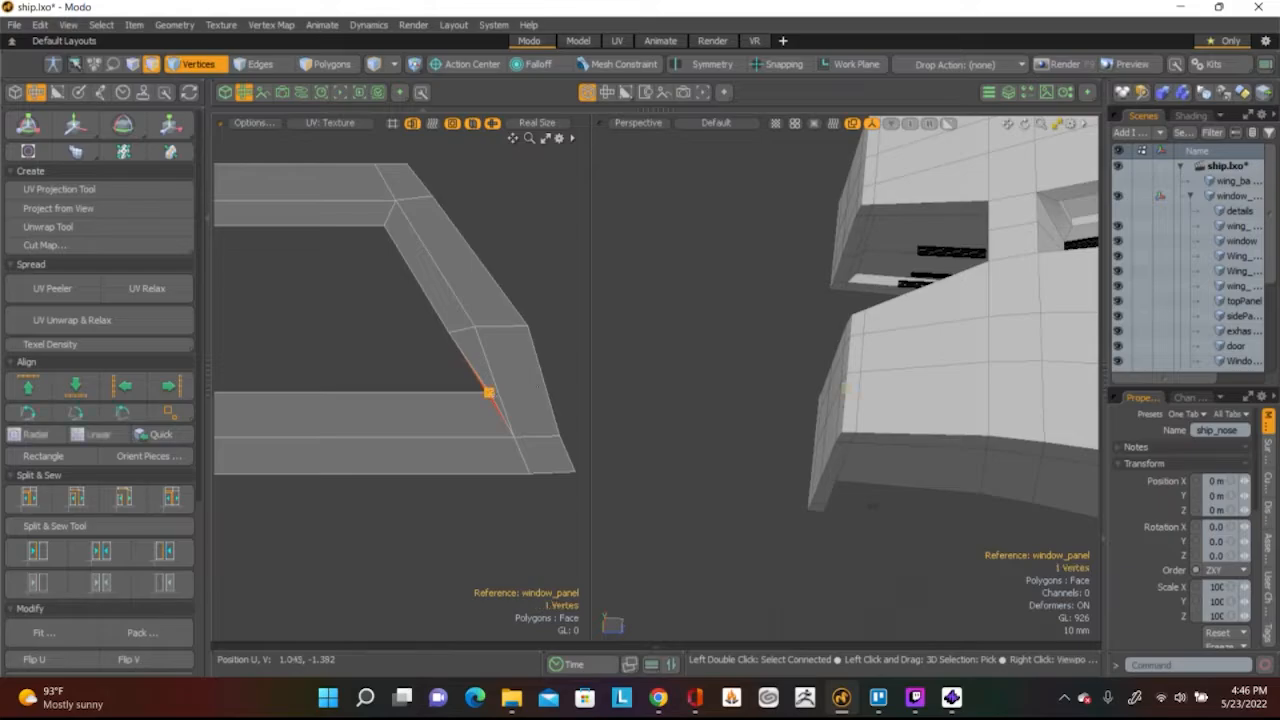
{"action": "key", "text": "w"}
{"action": "left_click_drag", "start_coordinate": [568, 311], "coordinate": [549, 311]}
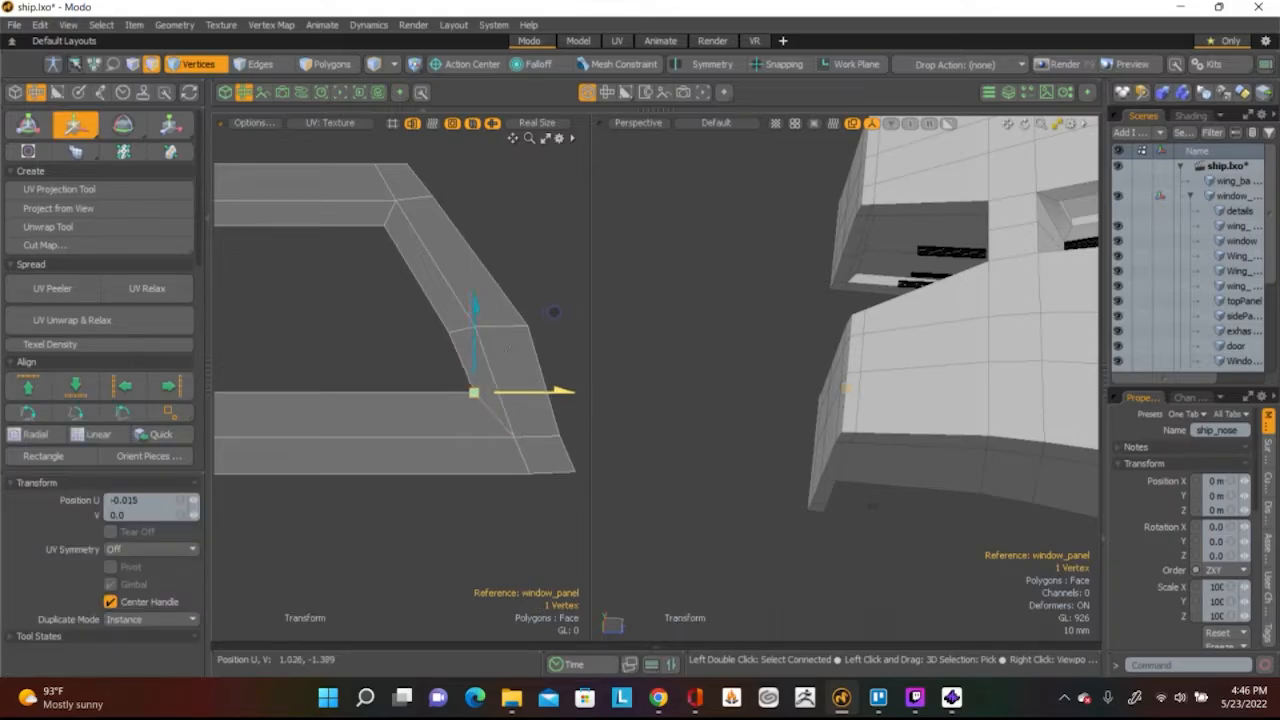
{"action": "key", "text": "space"}
{"action": "left_click", "coordinate": [553, 320]}
Move the outer vertex at the frame's right-side bend by about -0.021 in U, and clear the selection
{"action": "left_click", "coordinate": [527, 326]}
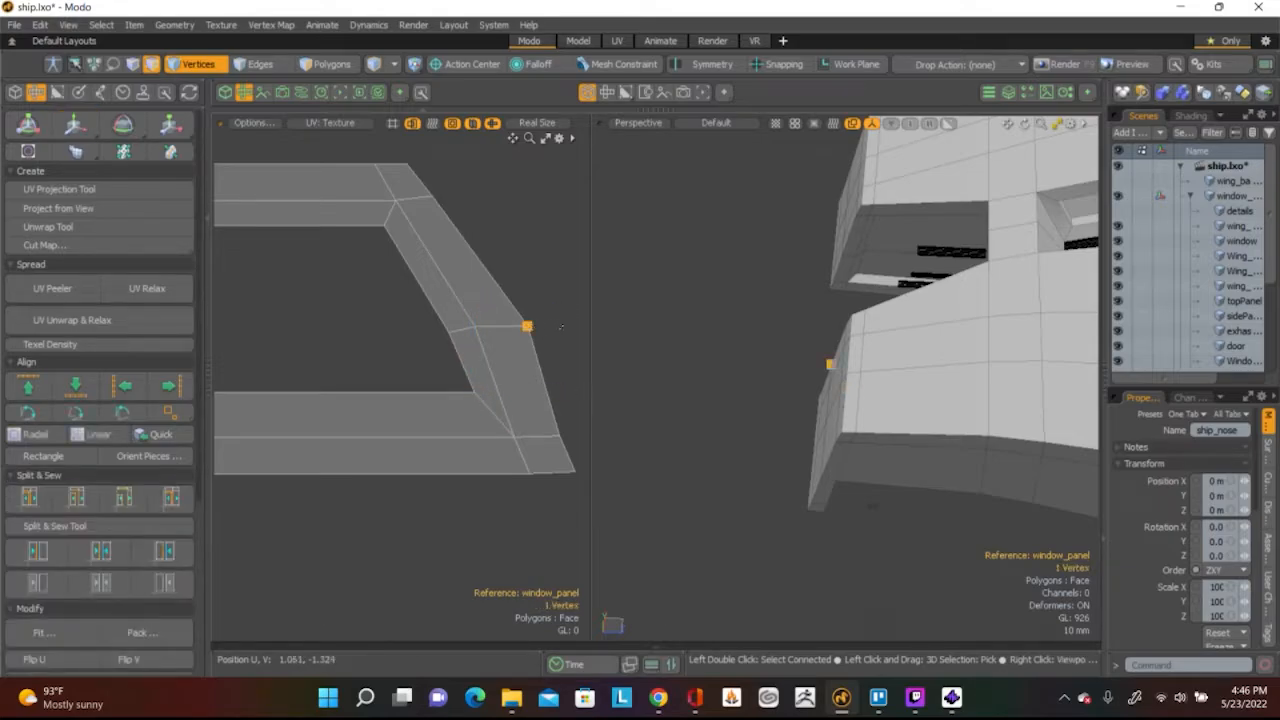
{"action": "key", "text": "w"}
{"action": "left_click_drag", "start_coordinate": [575, 329], "coordinate": [554, 329]}
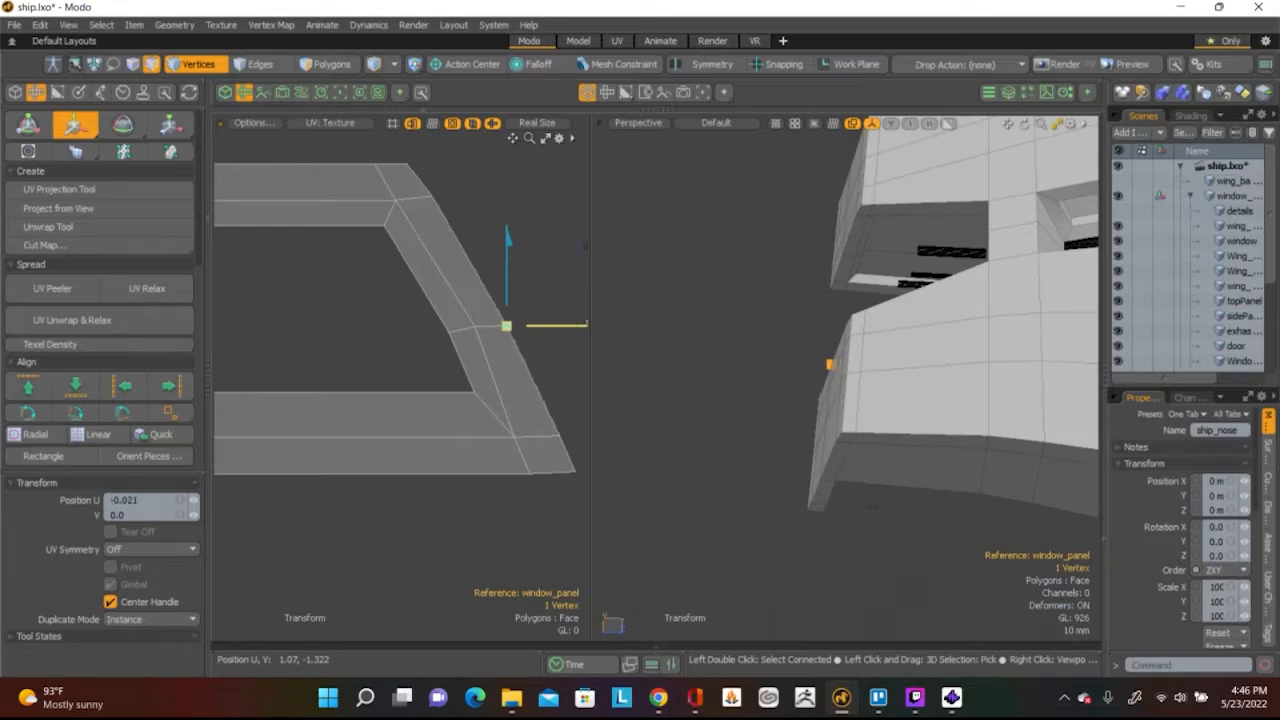
{"action": "scroll", "coordinate": [552, 328], "scroll_direction": "down", "scroll_amount": 3}
{"action": "key", "text": "space"}
{"action": "left_click", "coordinate": [540, 300]}
{"action": "scroll", "coordinate": [525, 286], "scroll_direction": "down", "scroll_amount": 5}
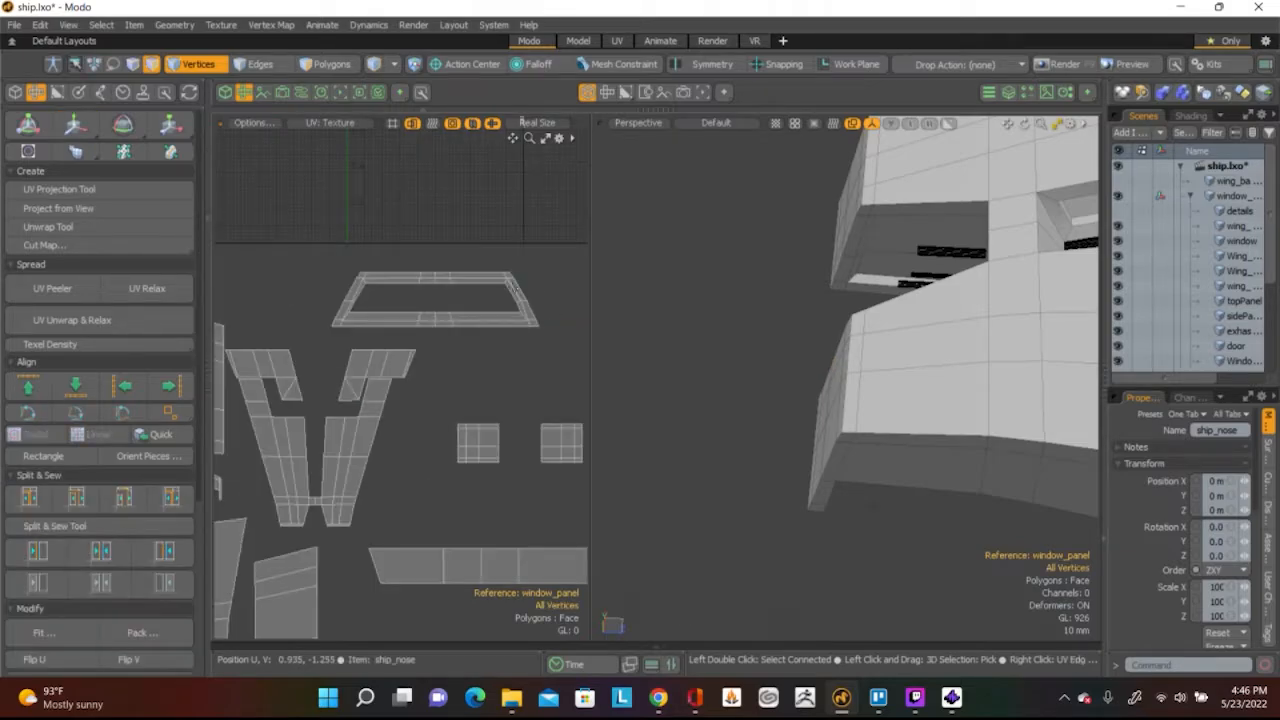
Select the whole frame island to check it on the model, and save the scene
{"action": "scroll", "coordinate": [509, 293], "scroll_direction": "up", "scroll_amount": 3}
{"action": "left_click_drag", "start_coordinate": [905, 245], "coordinate": [990, 270], "text": "alt"}
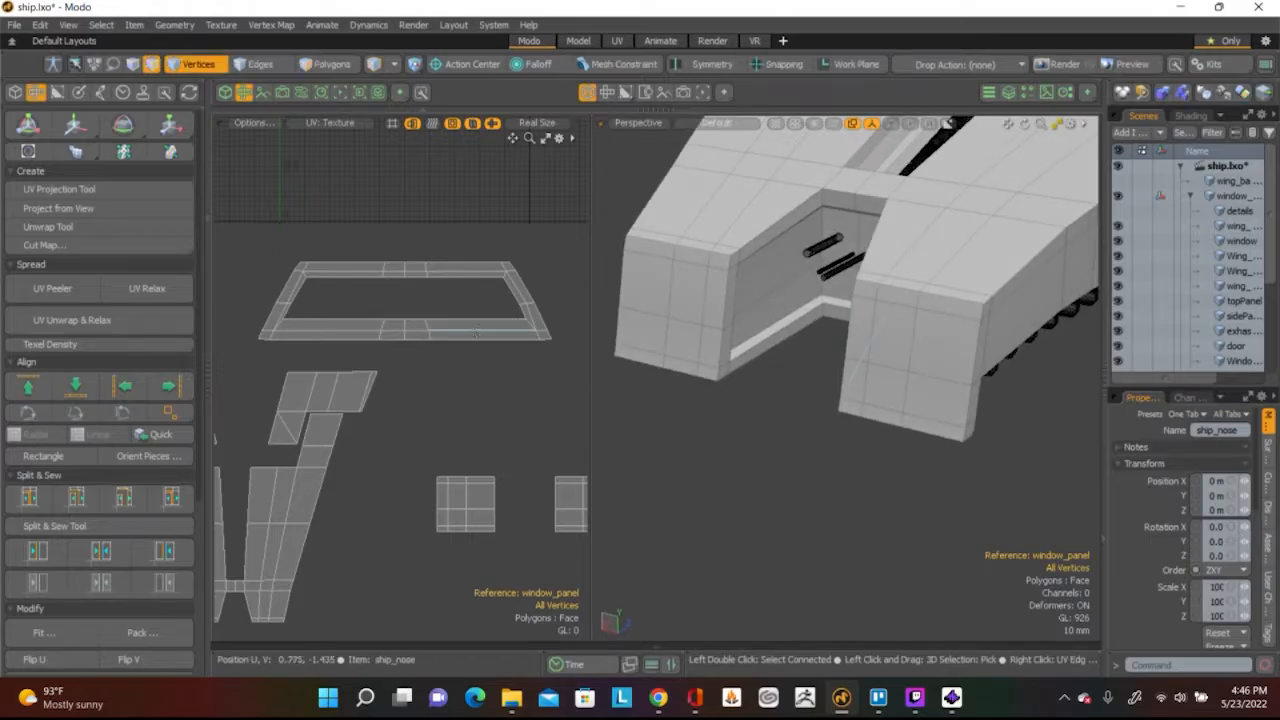
{"action": "scroll", "coordinate": [476, 332], "scroll_direction": "up", "scroll_amount": 3}
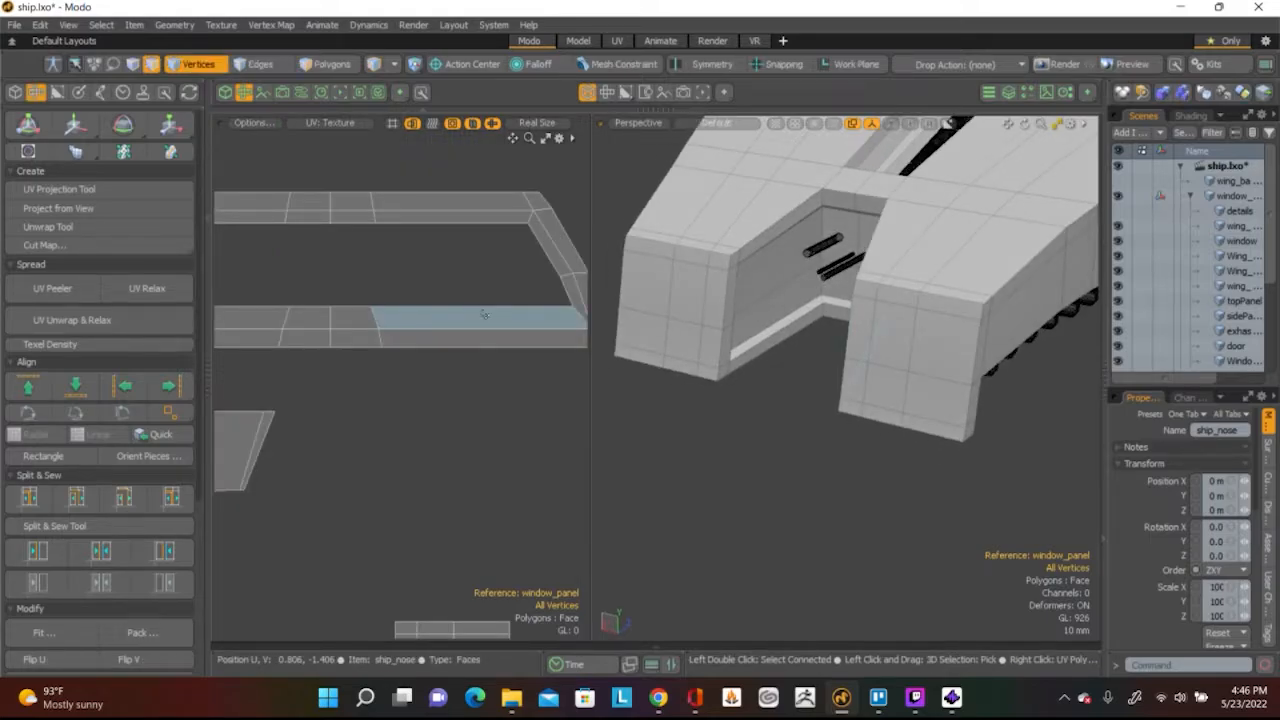
{"action": "double_click", "coordinate": [483, 314]}
{"action": "left_click_drag", "start_coordinate": [809, 486], "coordinate": [977, 385], "text": "alt"}
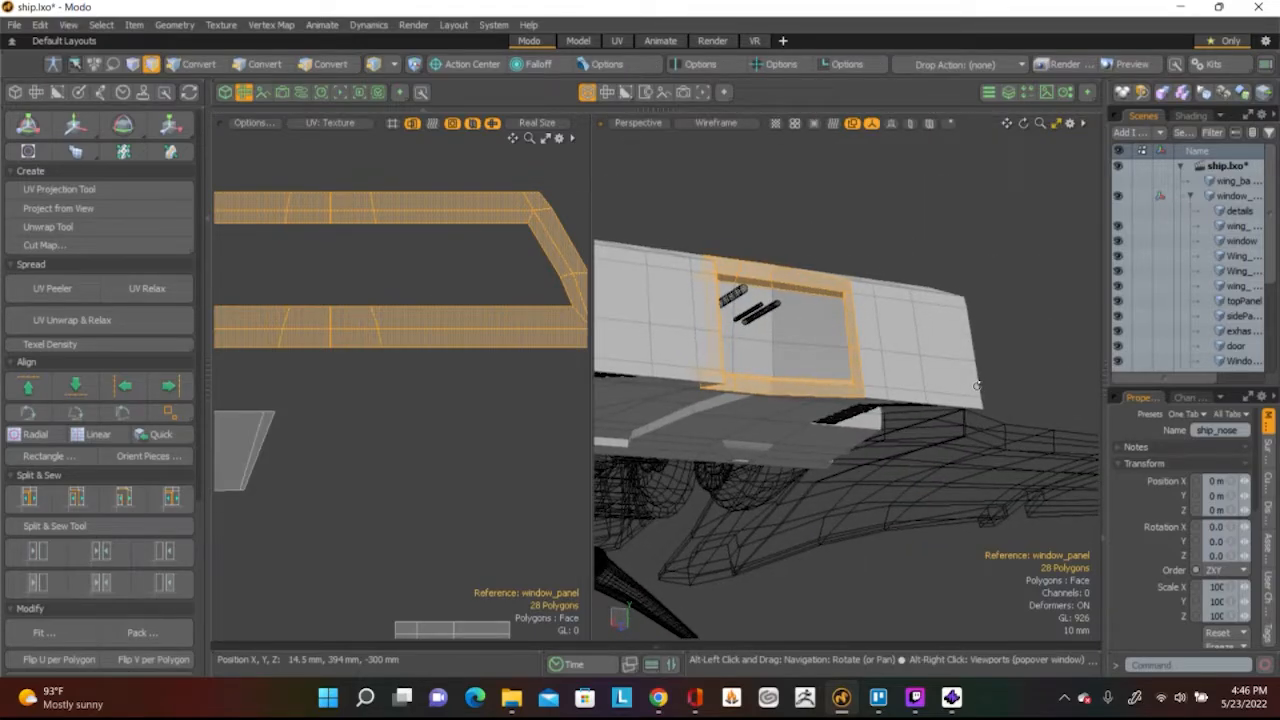
{"action": "left_click_drag", "start_coordinate": [754, 384], "coordinate": [309, 266], "text": "alt"}
{"action": "left_click", "coordinate": [16, 25]}
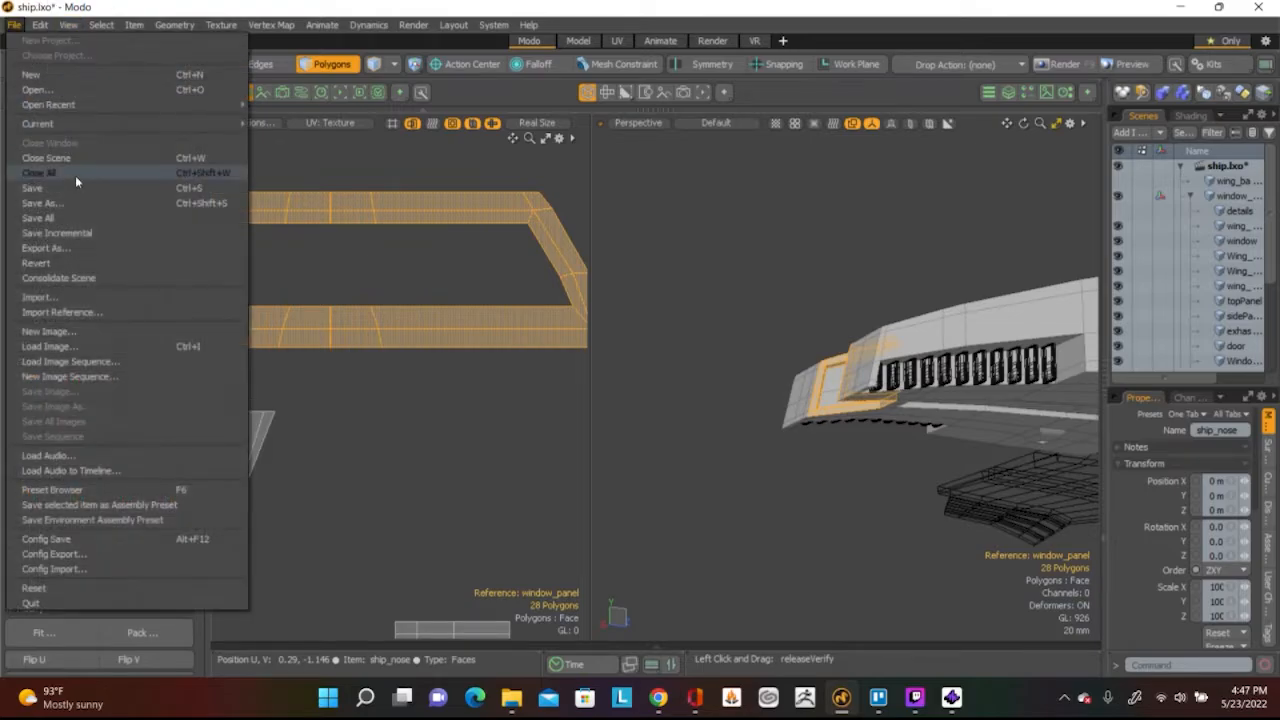
{"action": "key", "text": "Escape"}
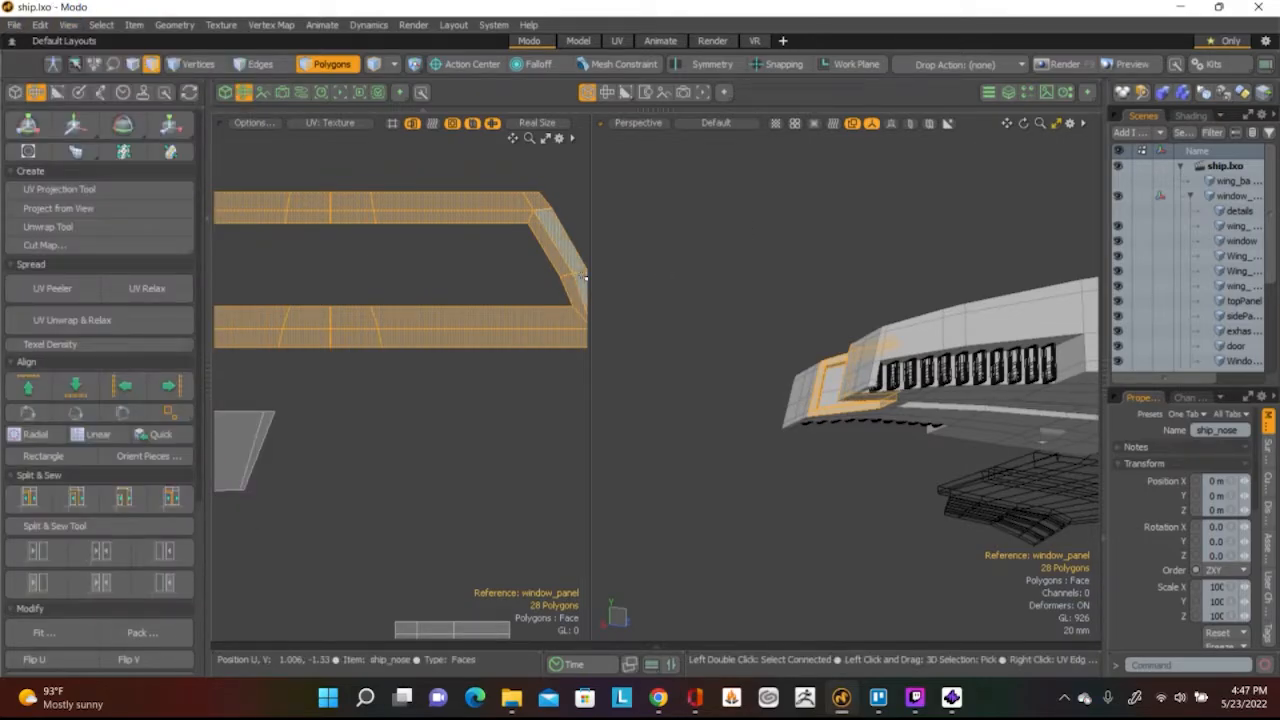
Select all the laid-out UV islands, examine the model for polygons still to unwrap, and clear the selection
{"action": "left_click_drag", "start_coordinate": [775, 316], "coordinate": [818, 322], "text": "alt"}
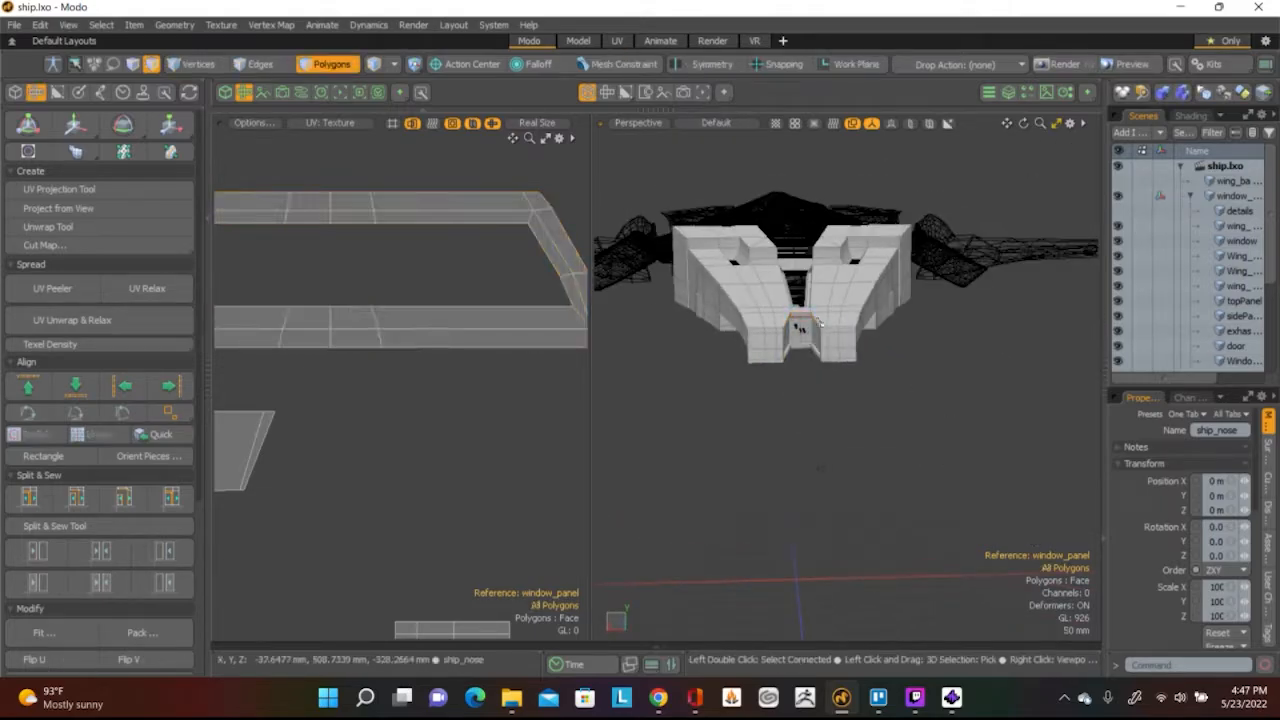
{"action": "scroll", "coordinate": [818, 321], "scroll_direction": "up", "scroll_amount": 3}
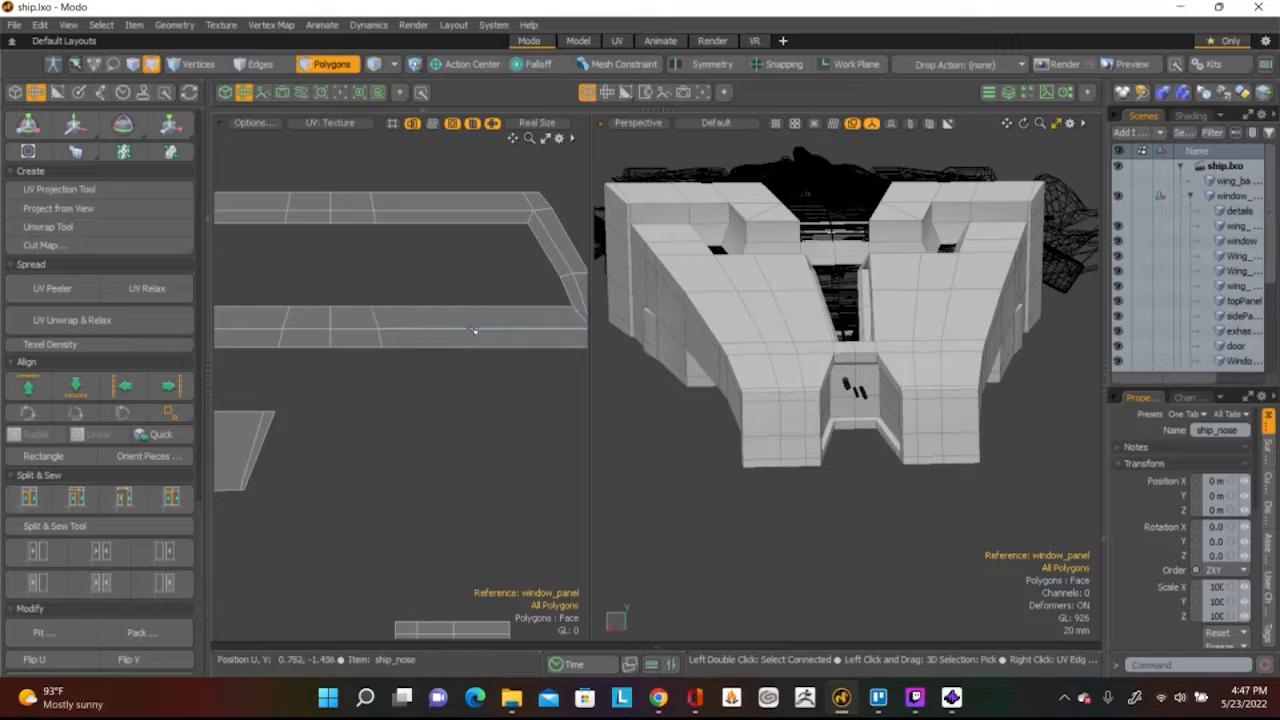
{"action": "scroll", "coordinate": [476, 333], "scroll_direction": "down", "scroll_amount": 5}
{"action": "scroll", "coordinate": [481, 338], "scroll_direction": "up", "scroll_amount": 2}
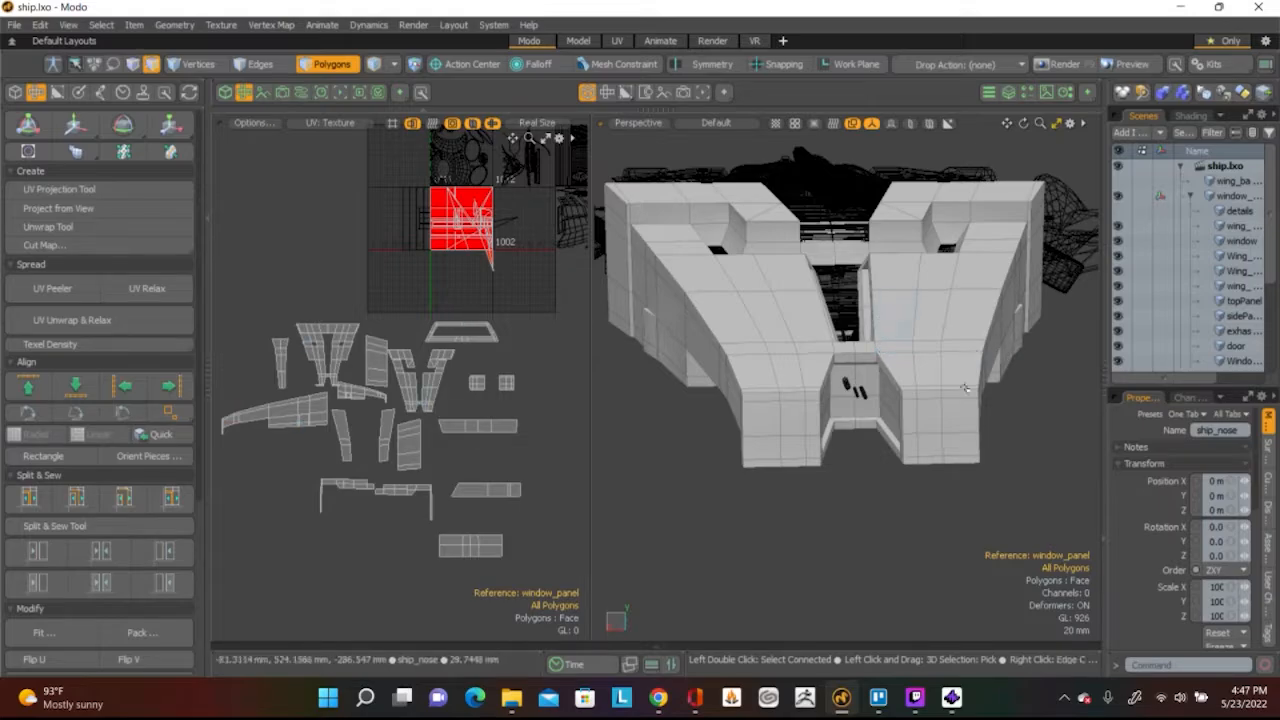
{"action": "key", "text": "alt"}
{"action": "left_click_drag", "start_coordinate": [970, 362], "coordinate": [660, 302], "text": "alt"}
{"action": "left_click_drag", "start_coordinate": [532, 294], "coordinate": [497, 271], "text": "alt+shift"}
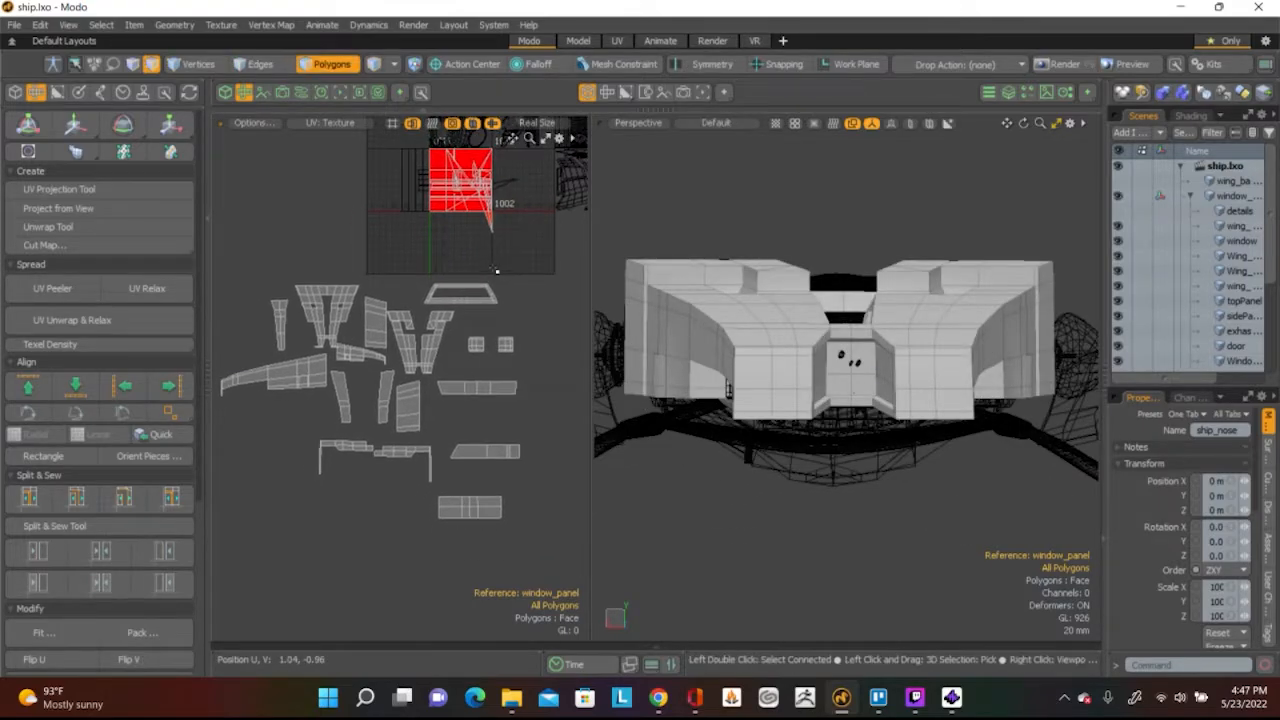
{"action": "mouse_move", "coordinate": [521, 299]}
{"action": "right_mouse_down"}
{"action": "mouse_move", "coordinate": [552, 485]}
{"action": "mouse_move", "coordinate": [418, 545]}
{"action": "mouse_move", "coordinate": [268, 514]}
{"action": "right_mouse_up"}
{"action": "right_click_drag", "start_coordinate": [210, 285], "coordinate": [300, 232]}
{"action": "mouse_move", "coordinate": [700, 470]}
{"action": "left_mouse_down", "text": "alt"}
{"action": "mouse_move", "coordinate": [733, 540]}
{"action": "mouse_move", "coordinate": [963, 255]}
{"action": "mouse_move", "coordinate": [742, 393]}
{"action": "mouse_move", "coordinate": [855, 238]}
{"action": "mouse_move", "coordinate": [930, 243]}
{"action": "mouse_move", "coordinate": [878, 379]}
{"action": "mouse_move", "coordinate": [910, 337]}
{"action": "mouse_move", "coordinate": [801, 283]}
{"action": "mouse_move", "coordinate": [1063, 266]}
{"action": "mouse_move", "coordinate": [917, 360]}
{"action": "mouse_move", "coordinate": [597, 405]}
{"action": "left_mouse_up", "text": "alt"}
{"action": "key", "text": "3"}
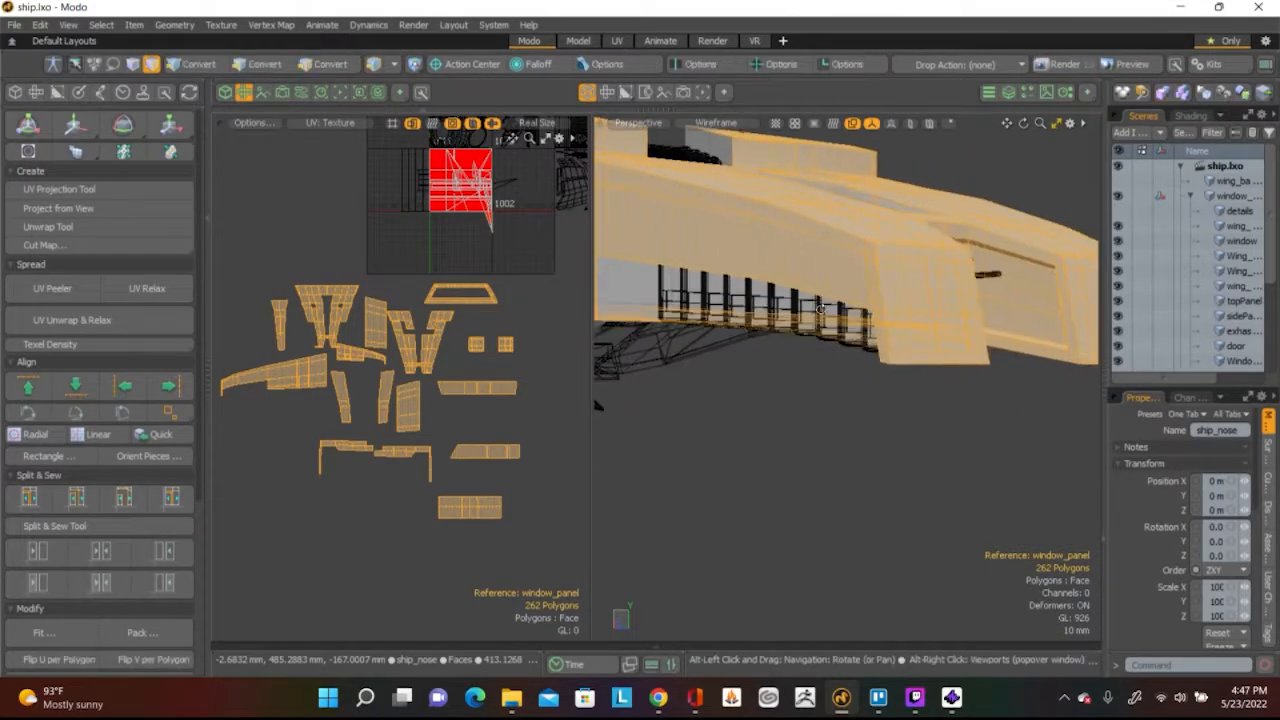
{"action": "left_click_drag", "start_coordinate": [925, 268], "coordinate": [890, 280], "text": "alt"}
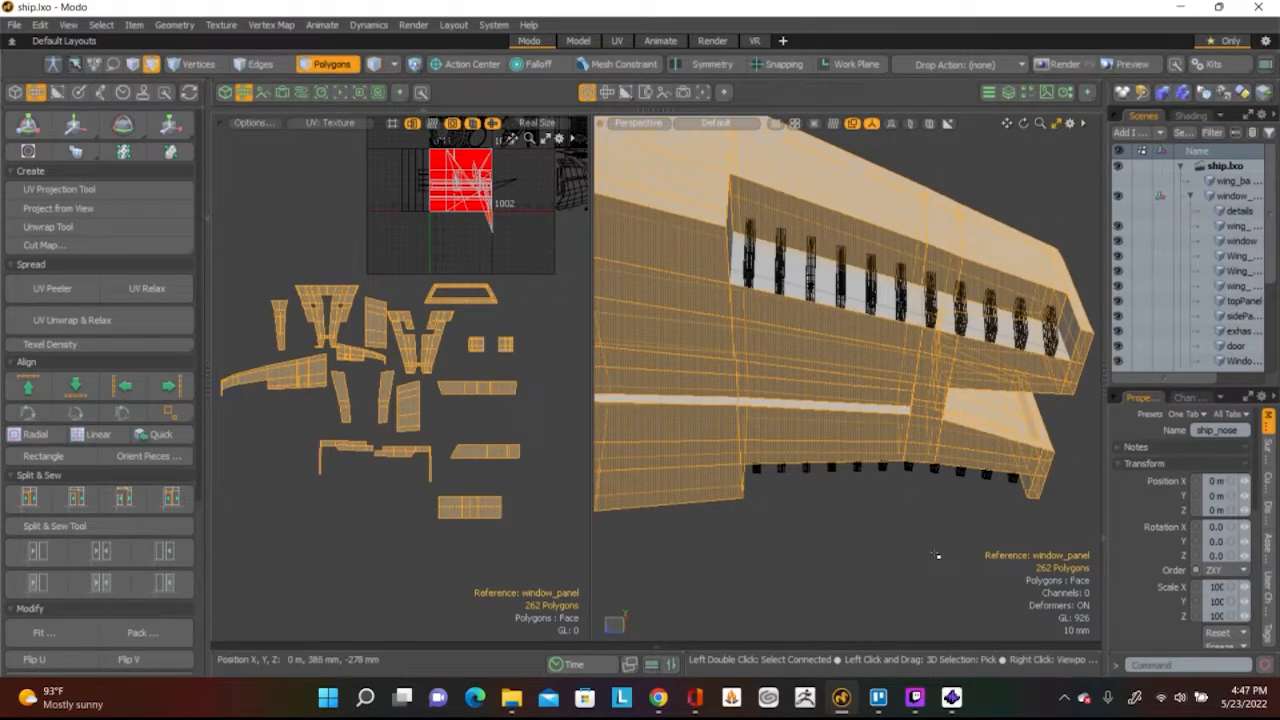
{"action": "left_click", "coordinate": [935, 554]}
Select the front end wall and the full-length back wall polygons of the side vent recess
{"action": "left_click_drag", "start_coordinate": [1020, 308], "coordinate": [1098, 346], "text": "ctrl+alt"}
{"action": "left_click_drag", "start_coordinate": [1026, 369], "coordinate": [997, 346], "text": "alt"}
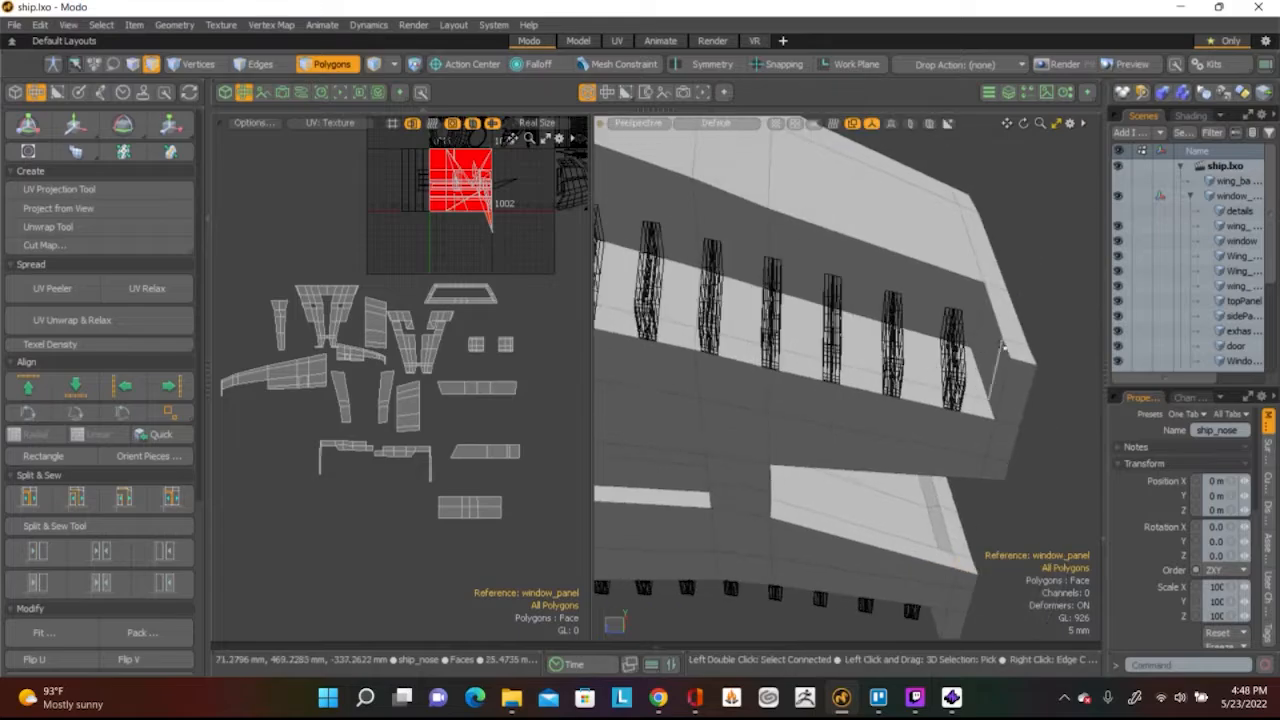
{"action": "left_click", "coordinate": [991, 352], "text": "shift"}
{"action": "left_click", "coordinate": [1001, 374], "text": "shift"}
{"action": "left_click", "coordinate": [969, 380], "text": "shift"}
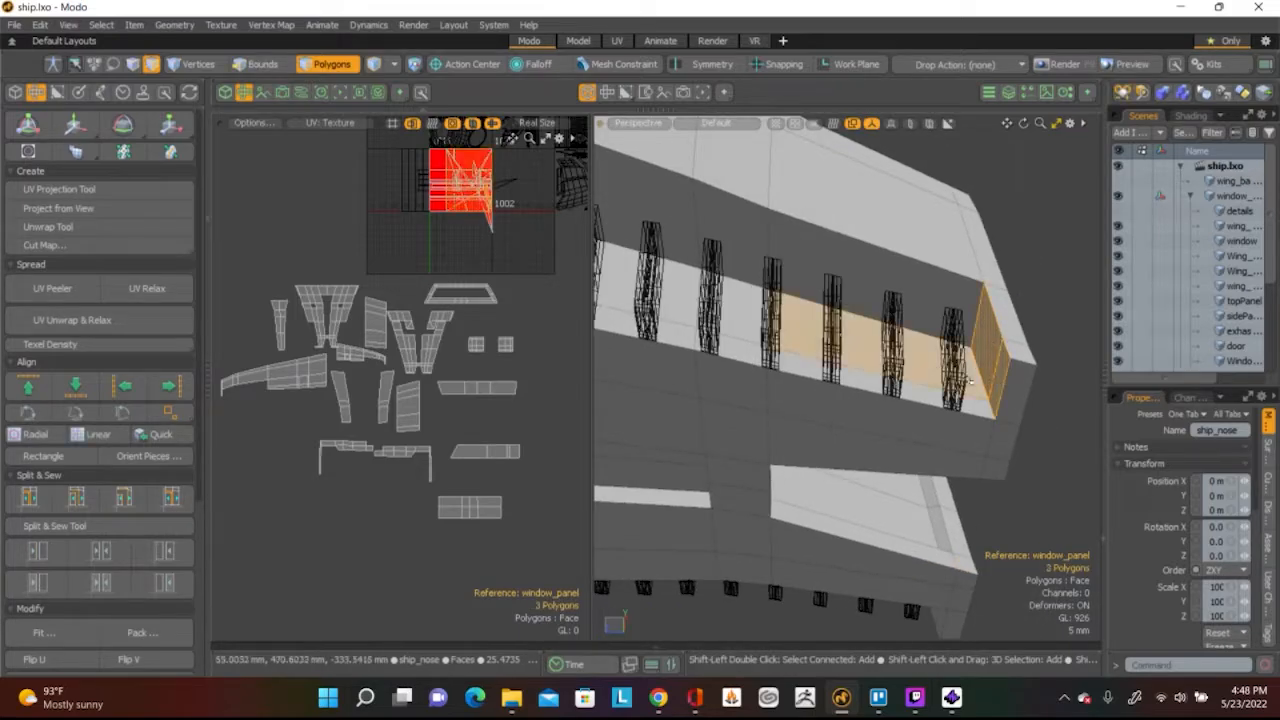
{"action": "left_click", "coordinate": [900, 390], "text": "shift"}
{"action": "left_click_drag", "start_coordinate": [752, 342], "coordinate": [862, 287], "text": "alt"}
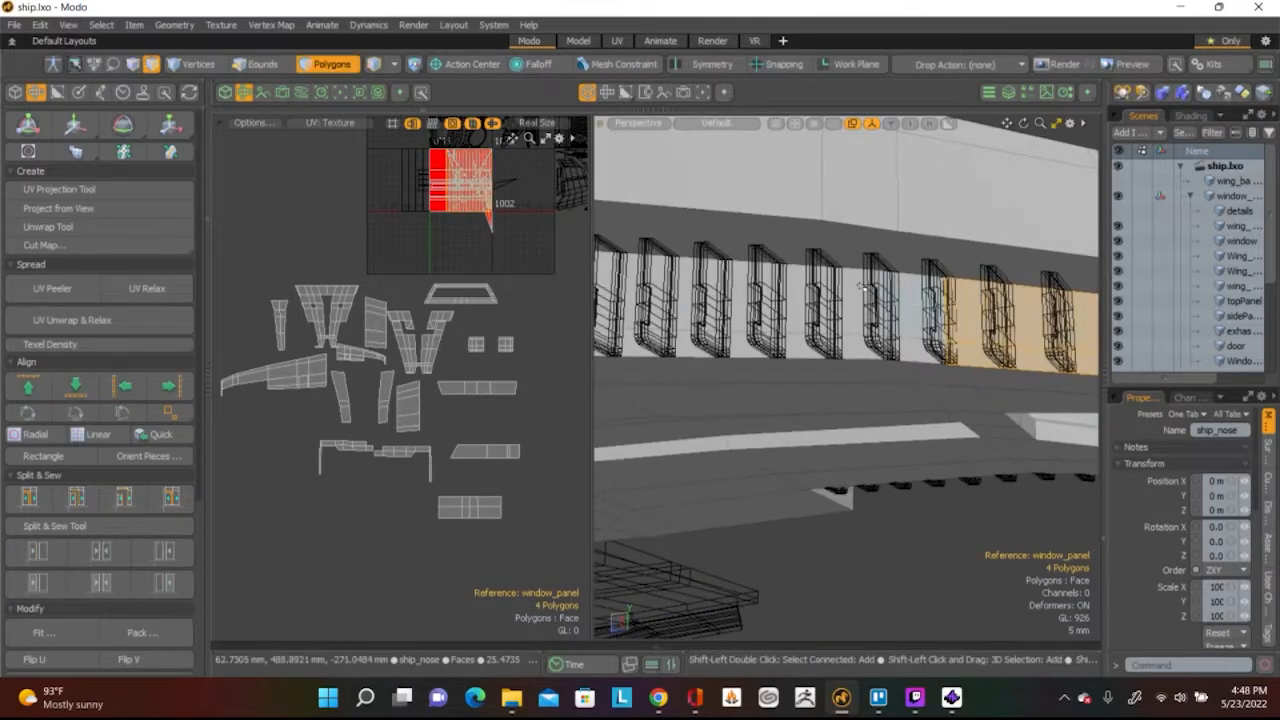
{"action": "left_click", "coordinate": [890, 350], "text": "shift"}
{"action": "left_click", "coordinate": [840, 348], "text": "shift"}
{"action": "left_click", "coordinate": [830, 305], "text": "shift"}
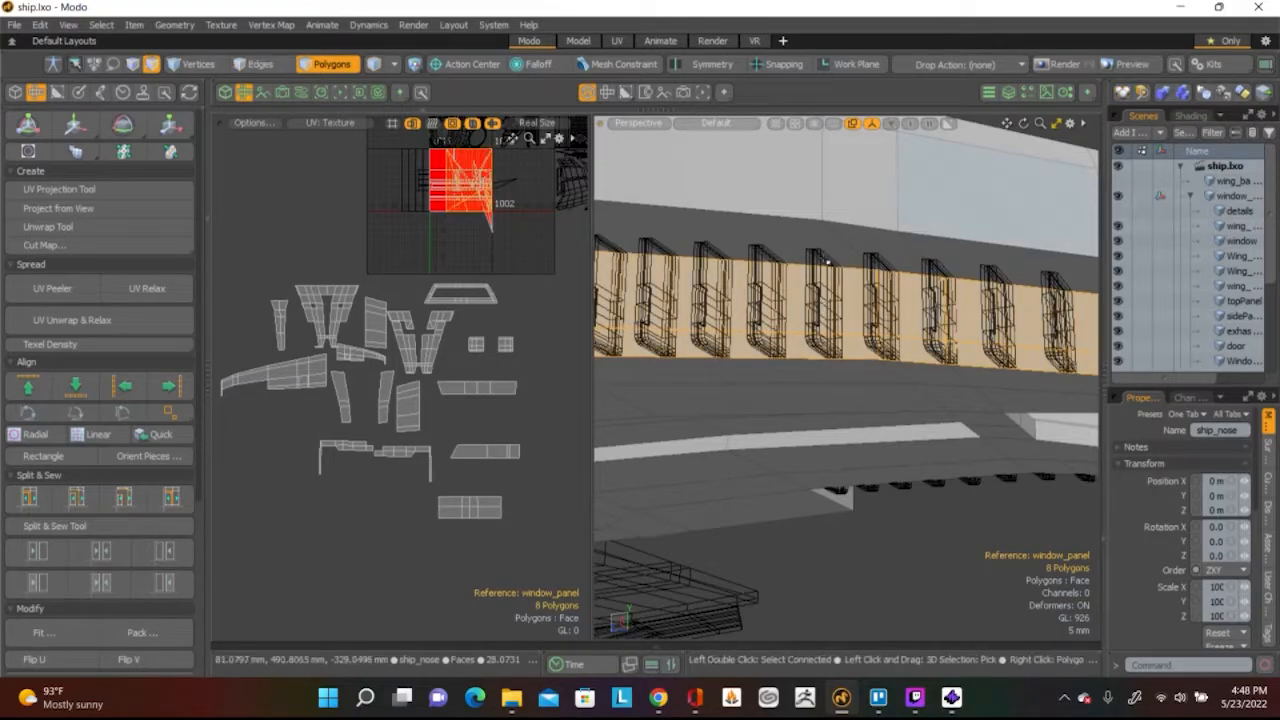
Add the two polygons of the vent recess's rear end wall to the selection
{"action": "scroll", "coordinate": [893, 353], "scroll_direction": "down", "scroll_amount": 4}
{"action": "mouse_move", "coordinate": [893, 353]}
{"action": "left_mouse_down", "text": "alt"}
{"action": "mouse_move", "coordinate": [865, 385]}
{"action": "mouse_move", "coordinate": [910, 381]}
{"action": "mouse_move", "coordinate": [900, 374]}
{"action": "left_mouse_up", "text": "alt"}
{"action": "scroll", "coordinate": [820, 266], "scroll_direction": "up", "scroll_amount": 5}
{"action": "left_click", "coordinate": [894, 320], "text": "shift"}
{"action": "left_click", "coordinate": [897, 361], "text": "shift"}
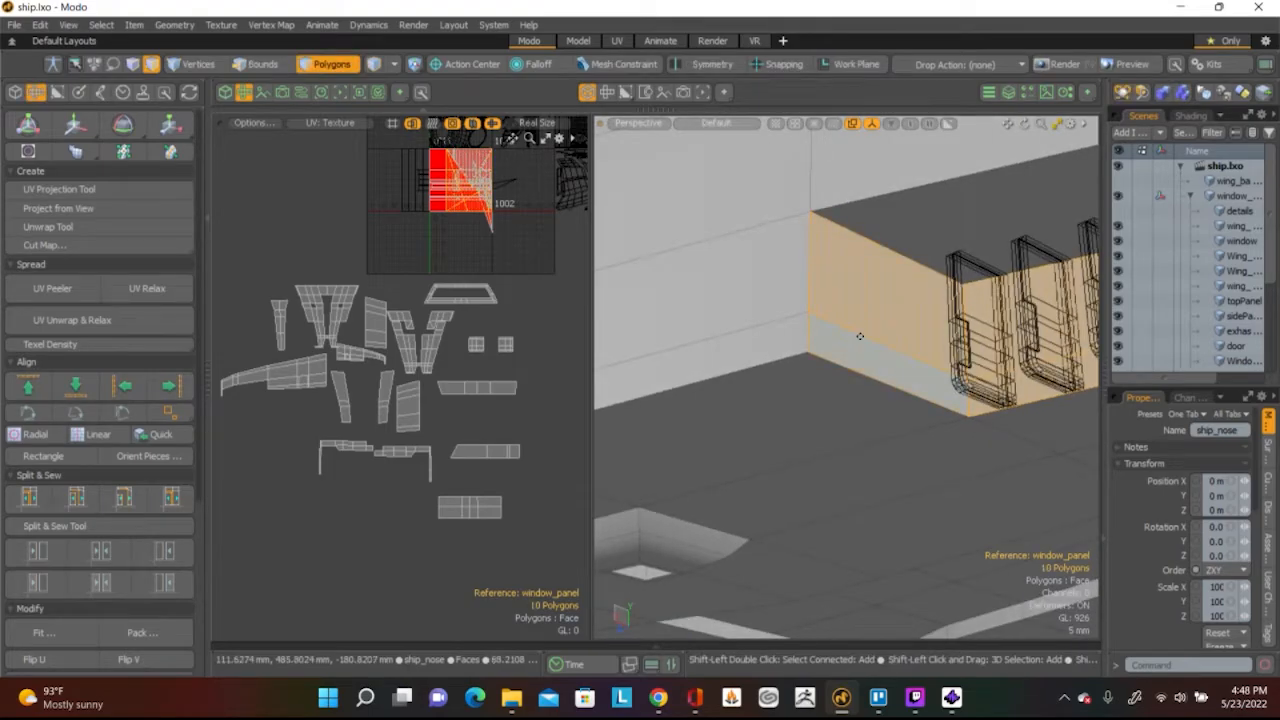
{"action": "scroll", "coordinate": [860, 335], "scroll_direction": "down", "scroll_amount": 4}
{"action": "left_click_drag", "start_coordinate": [813, 345], "coordinate": [903, 272], "text": "alt"}
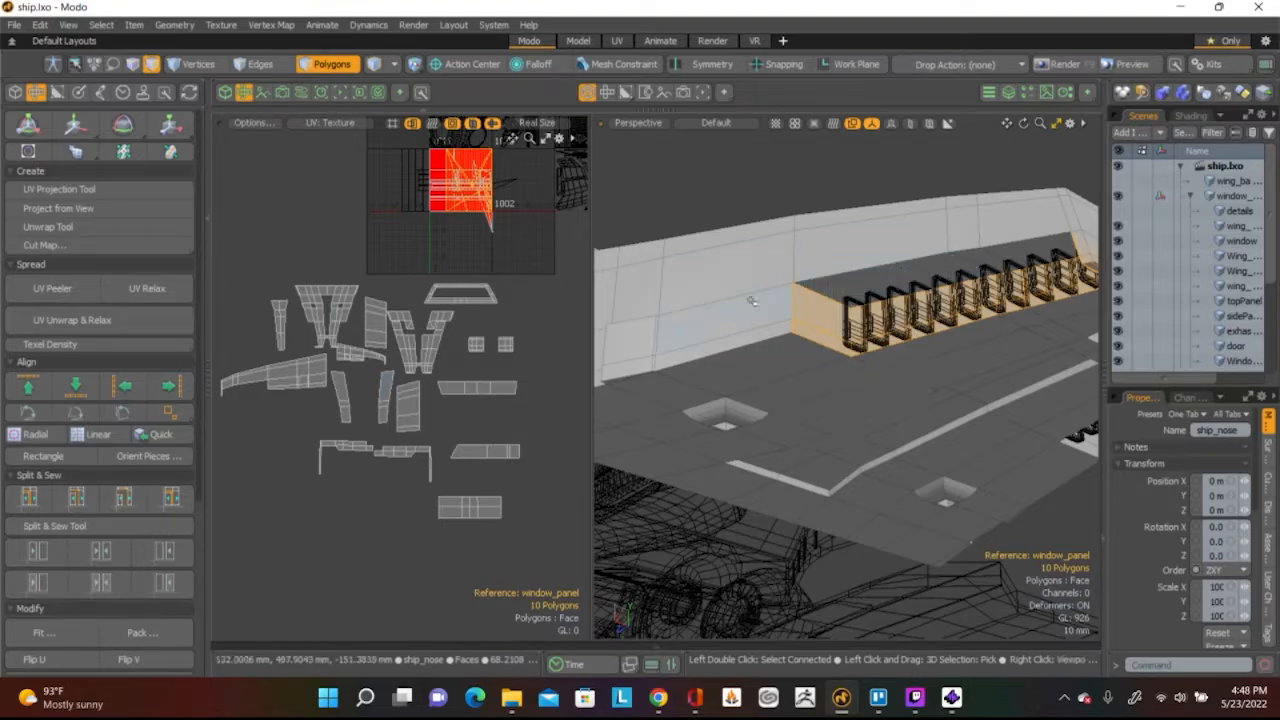
Try a planar Z-axis UV projection of the recess walls and move the island by -1.14 in V
{"action": "left_click", "coordinate": [100, 189]}
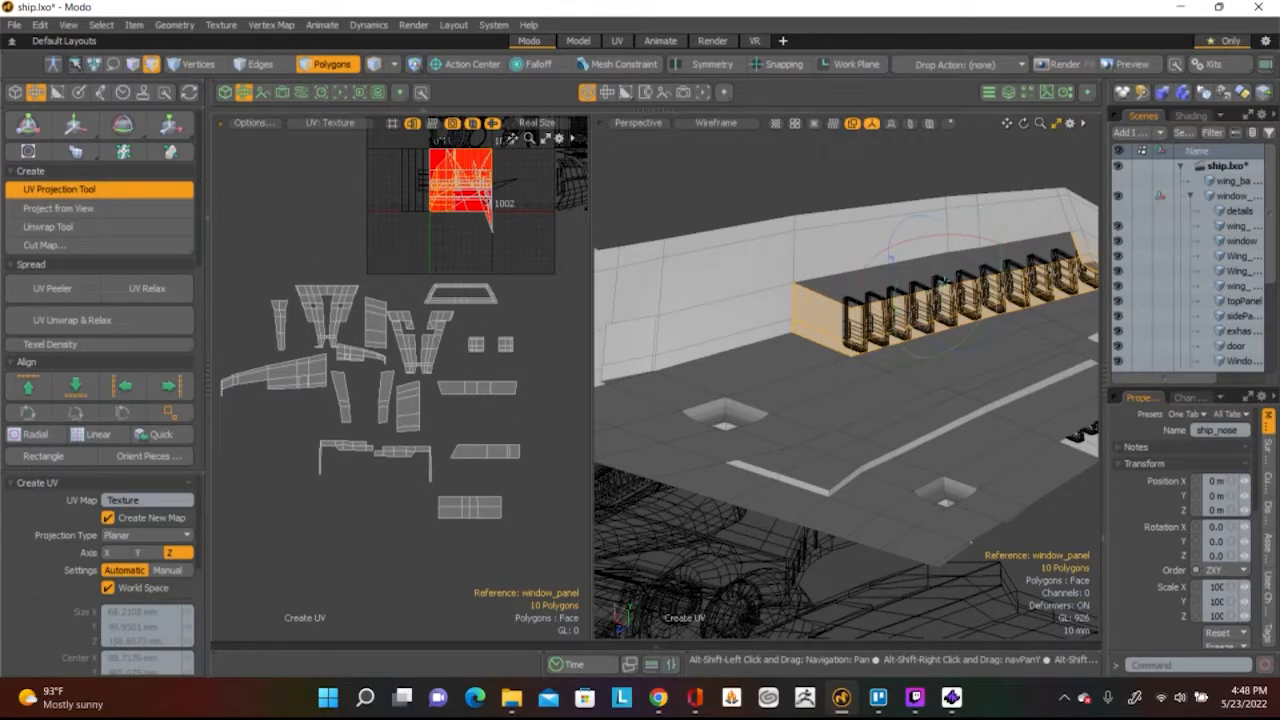
{"action": "left_click_drag", "start_coordinate": [416, 260], "coordinate": [404, 276], "text": "alt+shift"}
{"action": "key", "text": "w"}
{"action": "left_click_drag", "start_coordinate": [447, 195], "coordinate": [448, 266]}
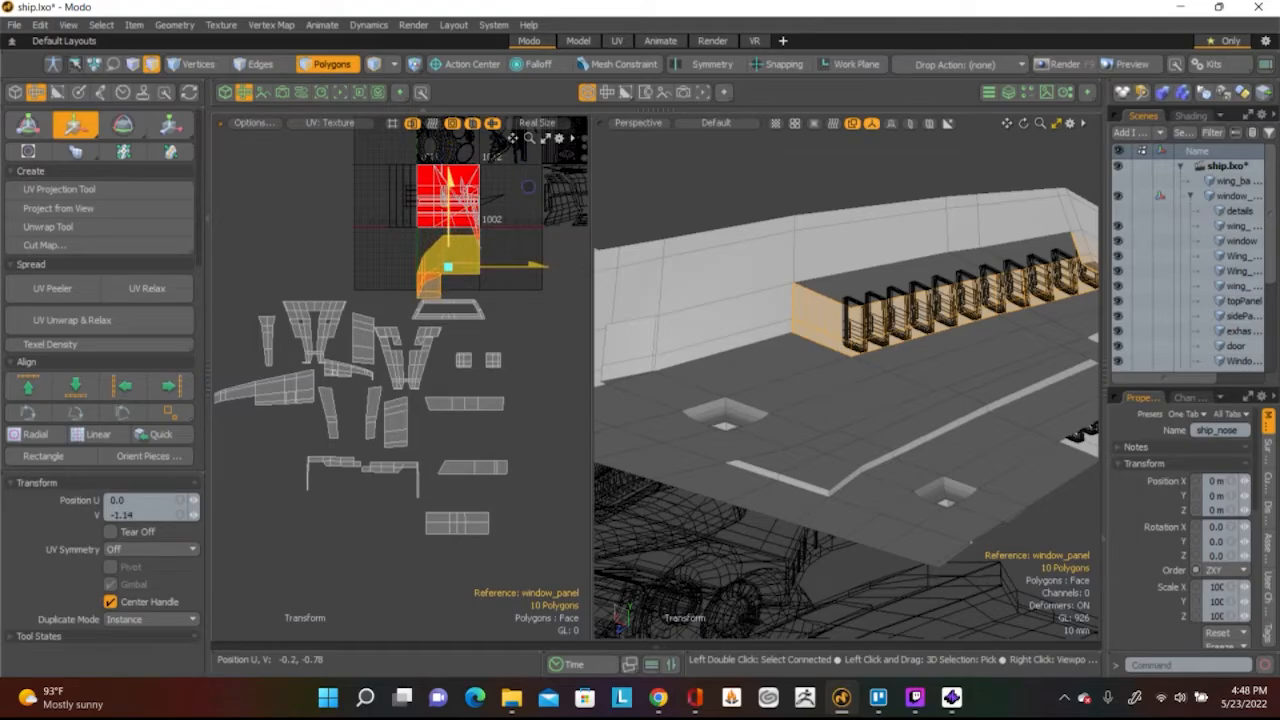
Re-project the recess walls with a planar X-axis UV projection and move the island by about -2.42 in U
{"action": "left_click", "coordinate": [88, 187]}
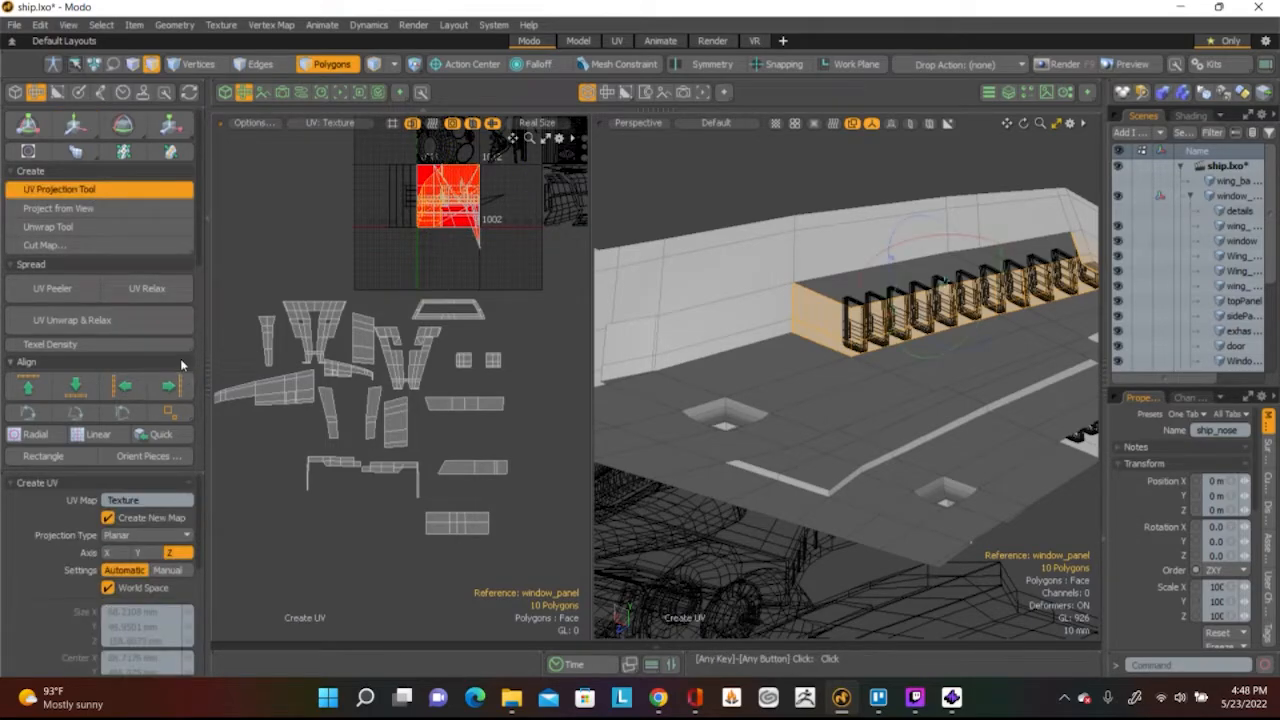
{"action": "left_click", "coordinate": [143, 553]}
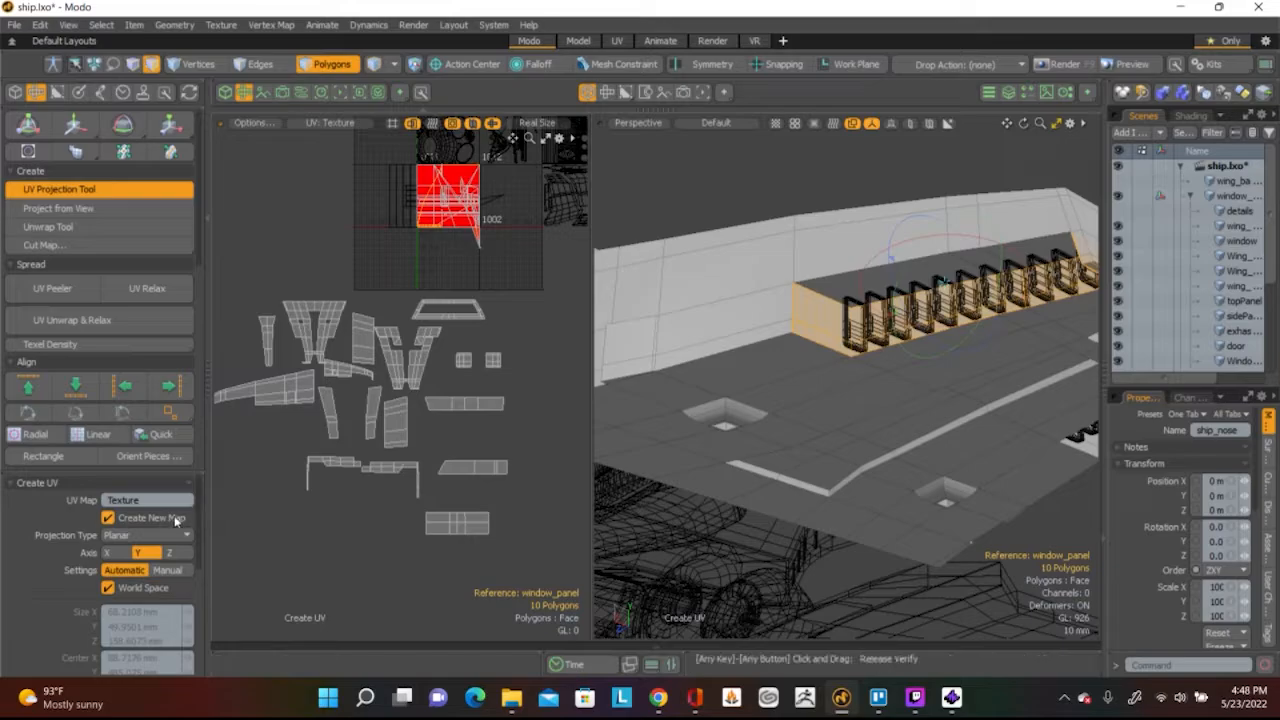
{"action": "left_click", "coordinate": [113, 553]}
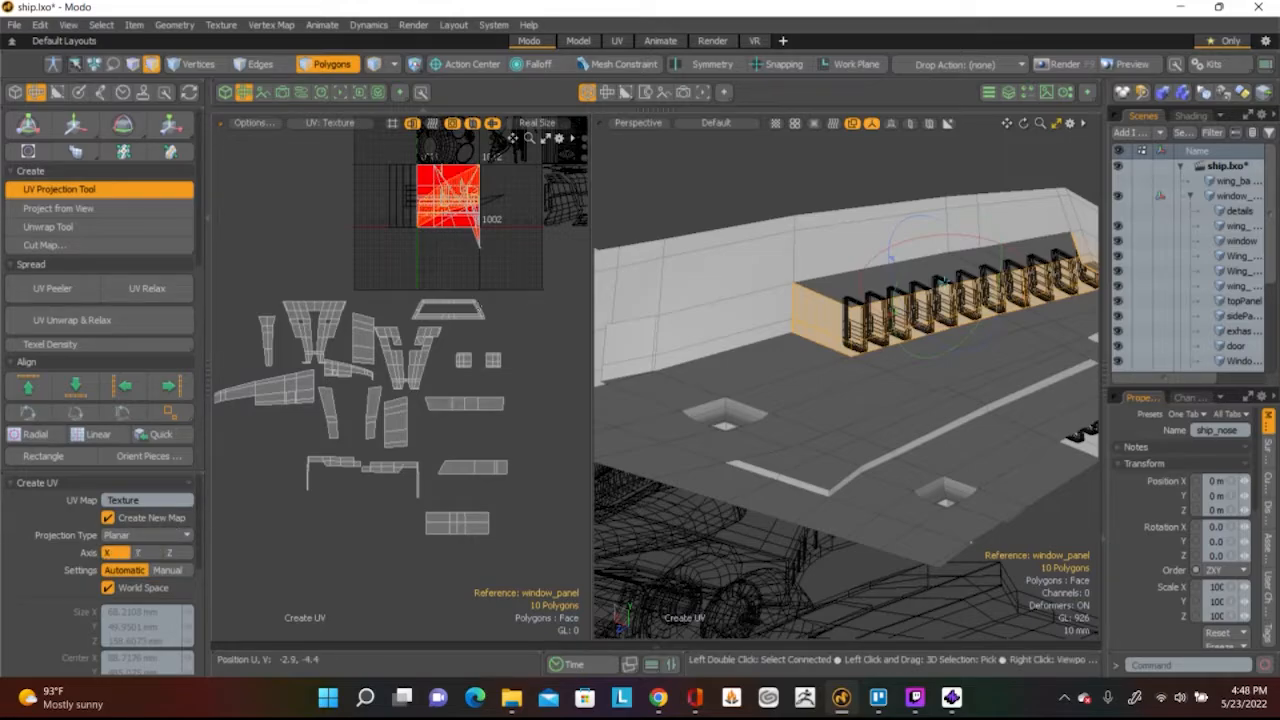
{"action": "key", "text": "w"}
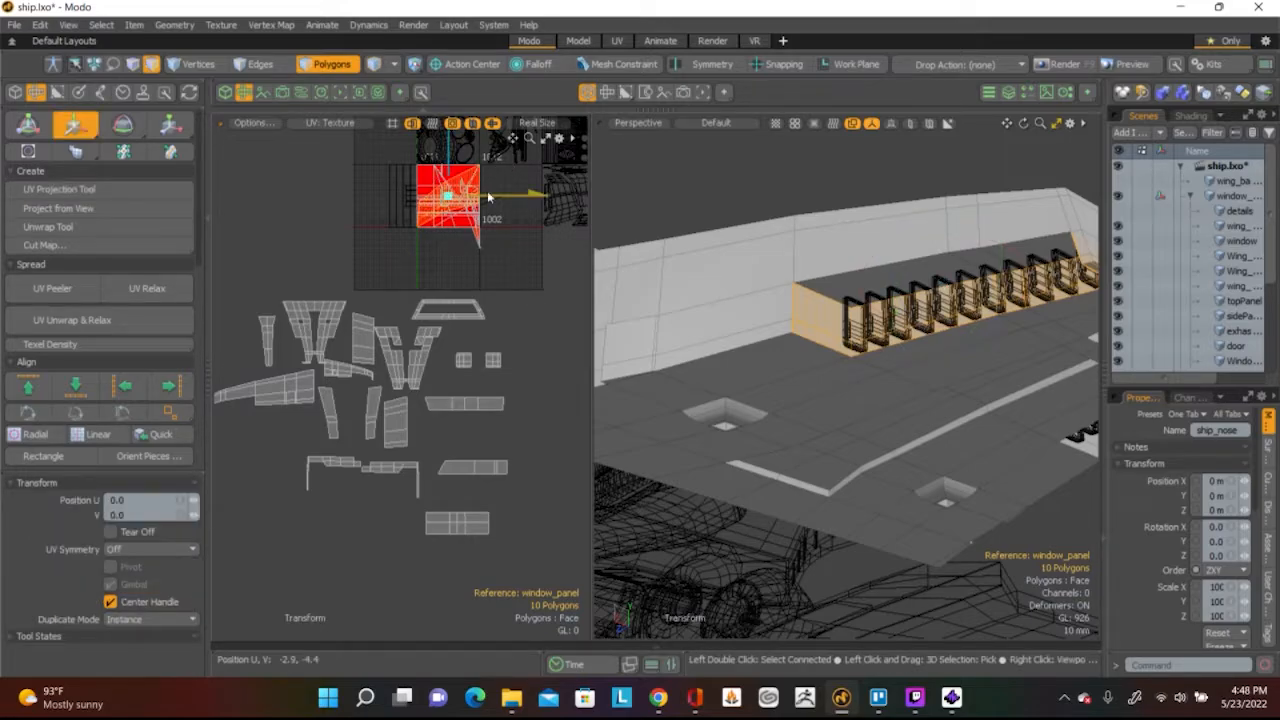
{"action": "left_click_drag", "start_coordinate": [447, 195], "coordinate": [411, 246]}
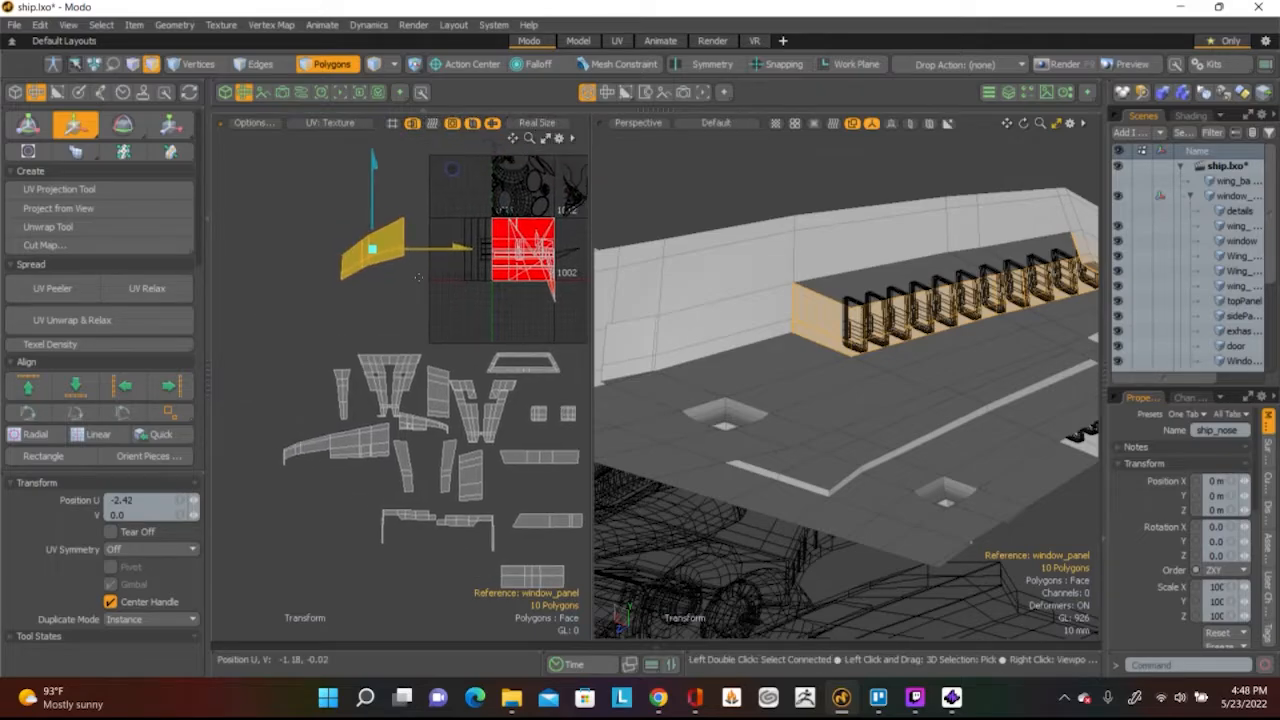
{"action": "key", "text": "q"}
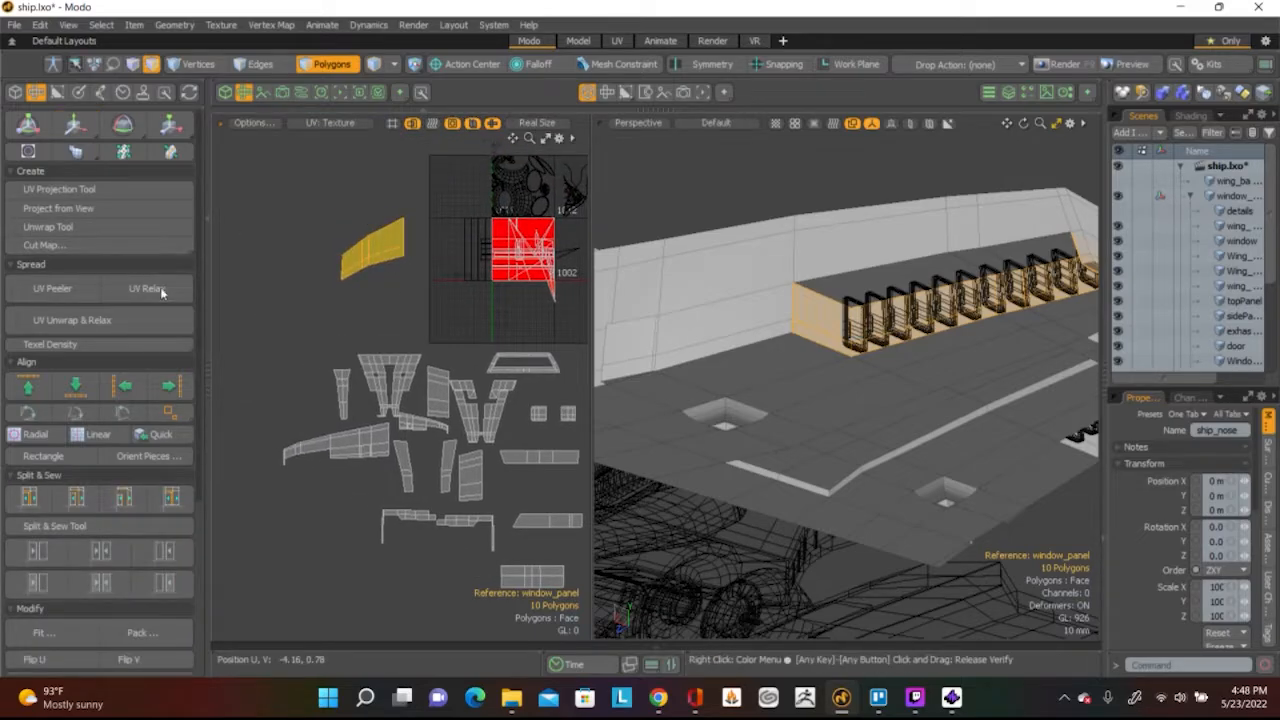
Relax the recess wall UV island in Conformal mode and rotate it to lie roughly horizontal
{"action": "left_click", "coordinate": [160, 287]}
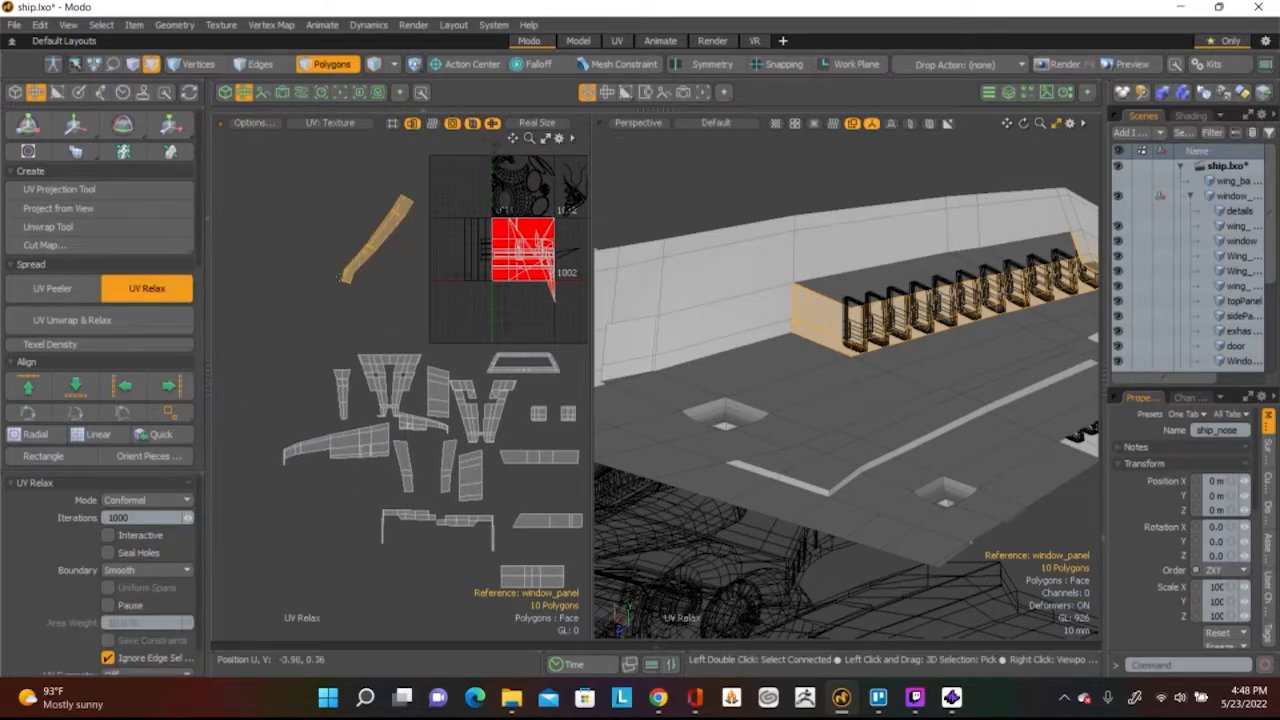
{"action": "scroll", "coordinate": [345, 258], "scroll_direction": "up", "scroll_amount": 5}
{"action": "scroll", "coordinate": [382, 248], "scroll_direction": "down", "scroll_amount": 4}
{"action": "key", "text": "e"}
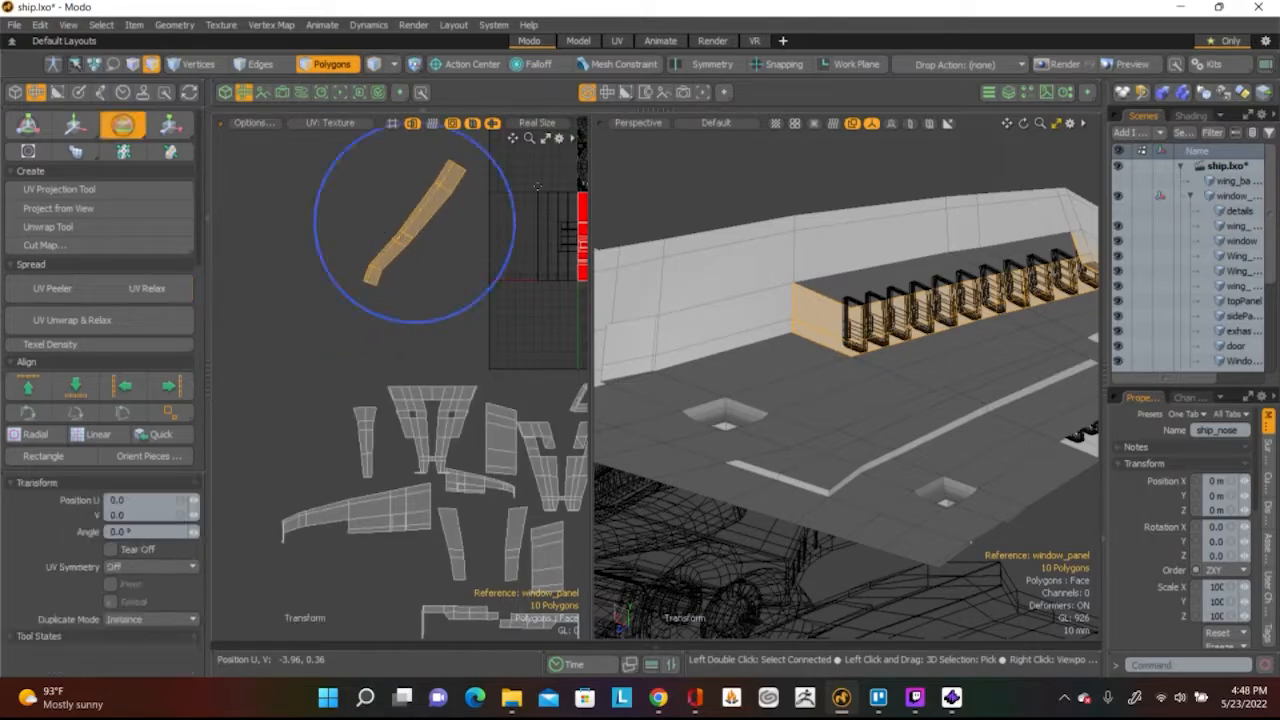
{"action": "left_click_drag", "start_coordinate": [514, 192], "coordinate": [519, 290]}
Move the recess wall island by about -0.08 in U and -1.6 in V, above the other islands, and clear the selection
{"action": "key", "text": "w"}
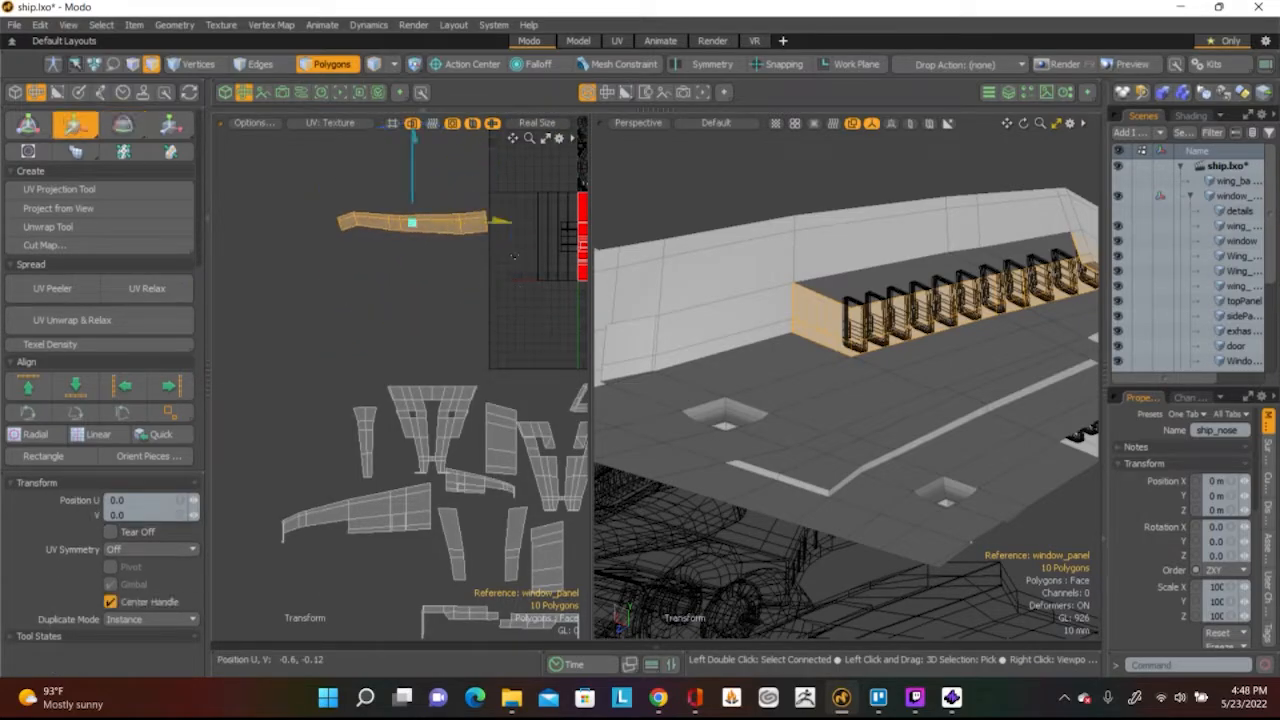
{"action": "left_click_drag", "start_coordinate": [491, 143], "coordinate": [514, 265]}
{"action": "scroll", "coordinate": [470, 300], "scroll_direction": "up", "scroll_amount": 3}
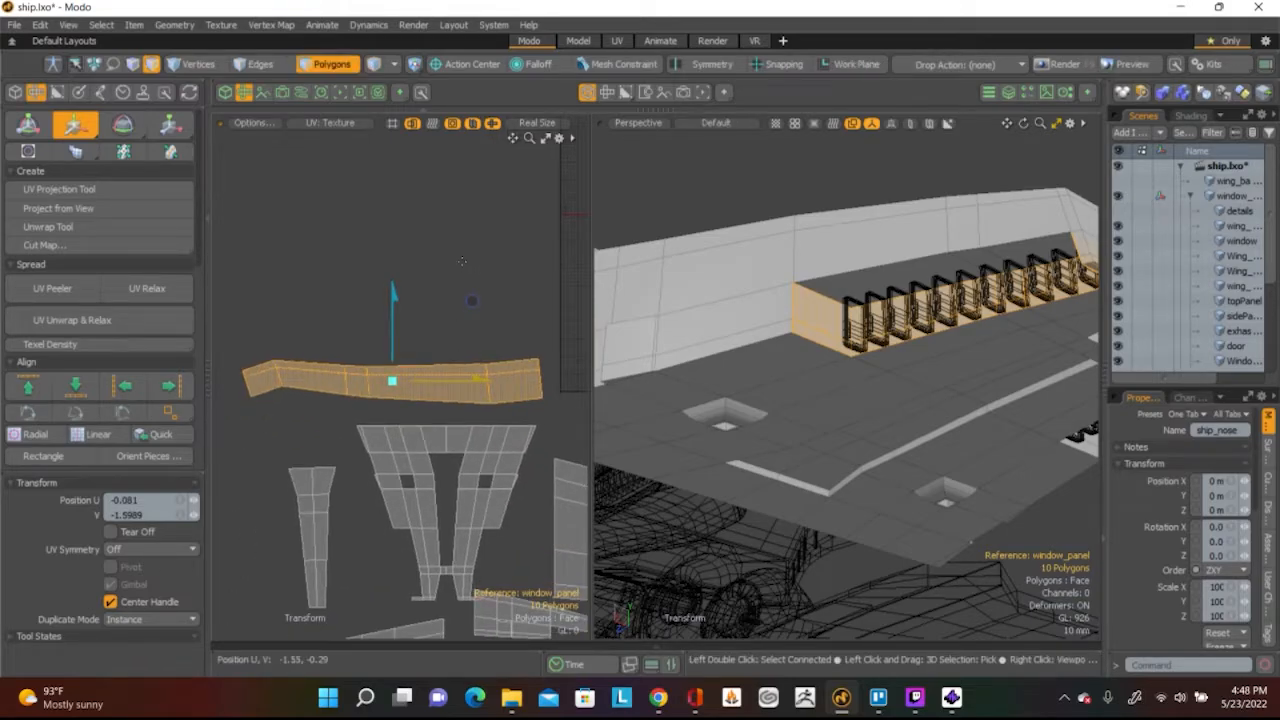
{"action": "key", "text": "q"}
{"action": "left_click", "coordinate": [448, 249]}
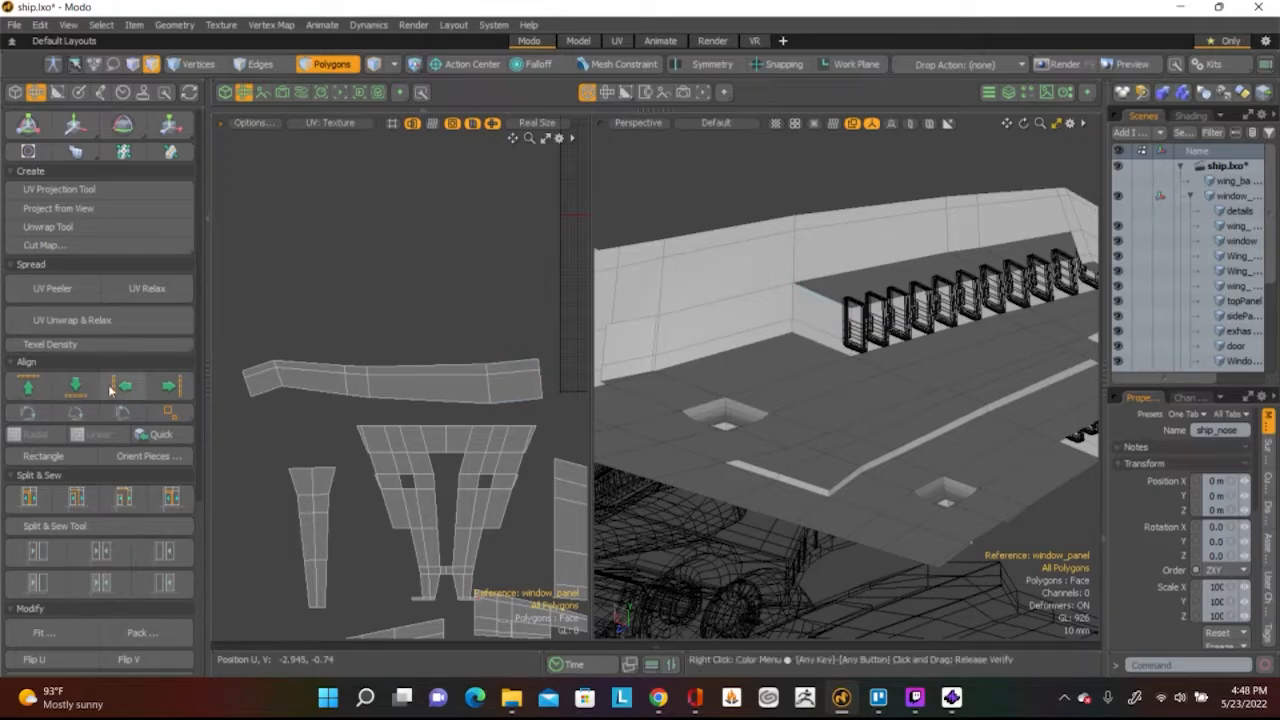
Select the five lower border edges of the recess wall island and align them to their lowest V level
{"action": "key", "text": "2"}
{"action": "left_click", "coordinate": [522, 400]}
{"action": "left_click", "coordinate": [370, 398], "text": "ctrl"}
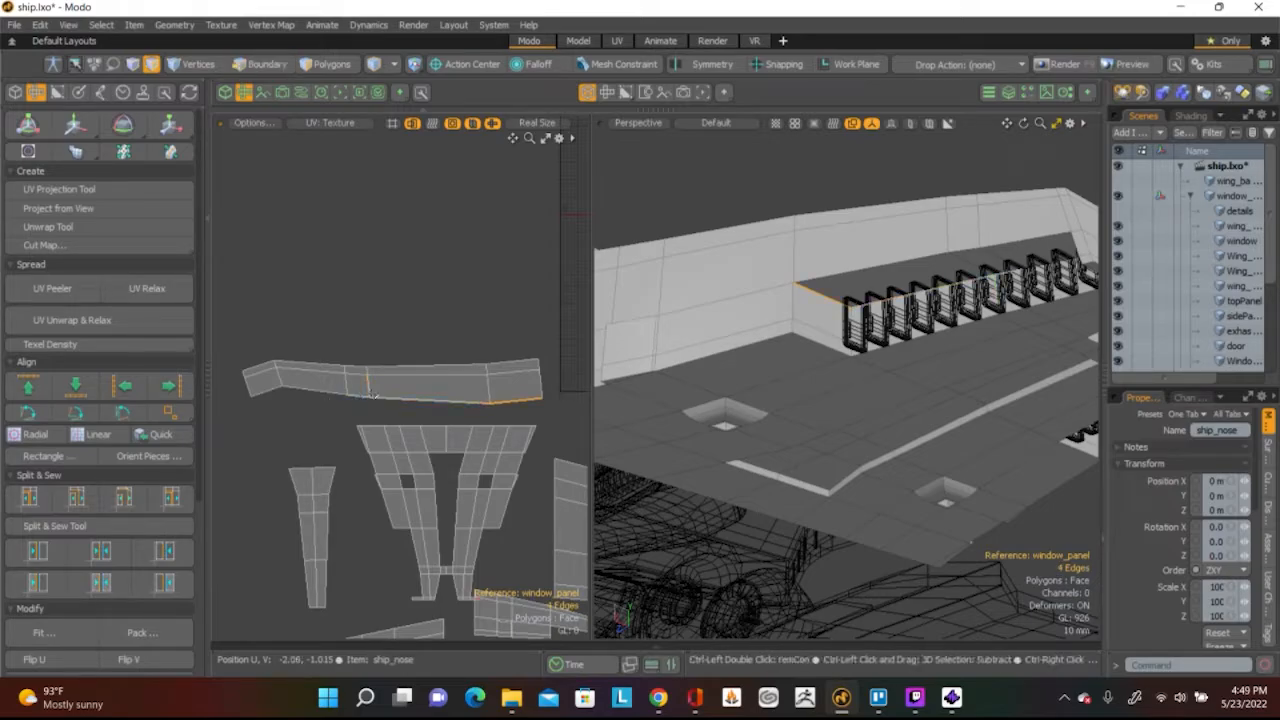
{"action": "left_click", "coordinate": [378, 398], "text": "shift"}
{"action": "scroll", "coordinate": [378, 398], "scroll_direction": "up", "scroll_amount": 3}
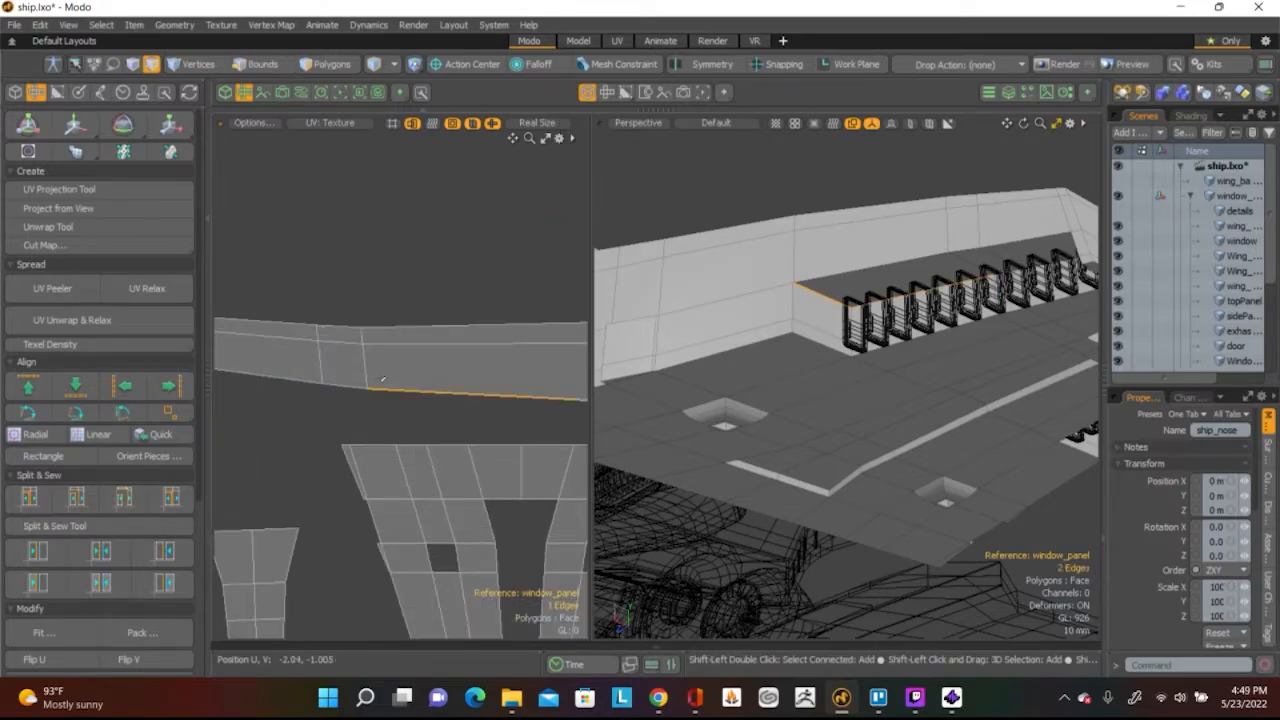
{"action": "key", "text": "2"}
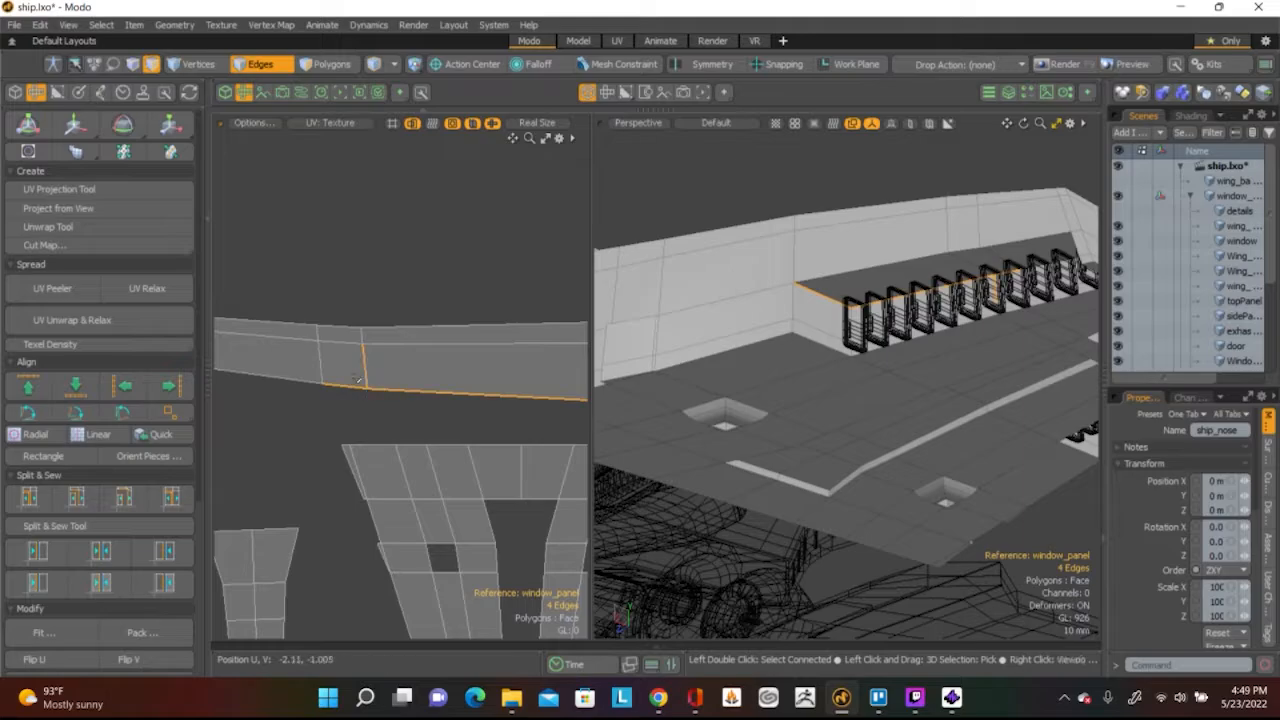
{"action": "left_click", "coordinate": [75, 385]}
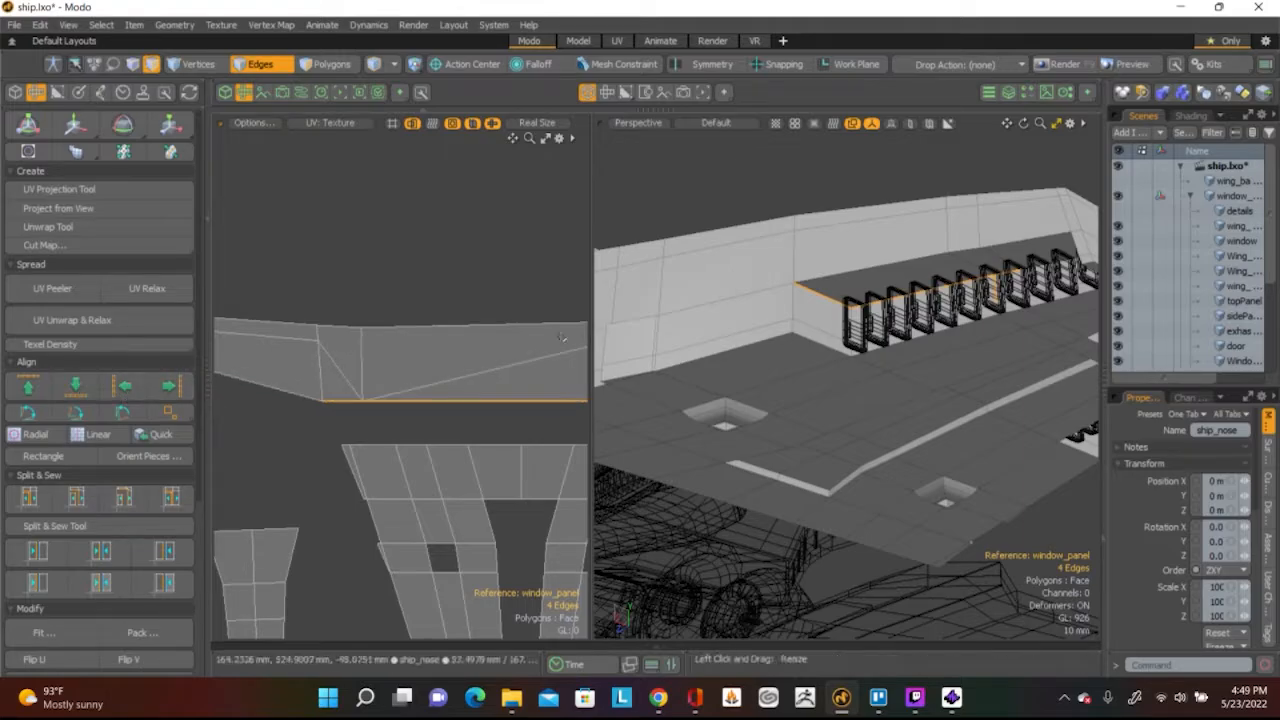
{"action": "key", "text": "ctrl+z"}
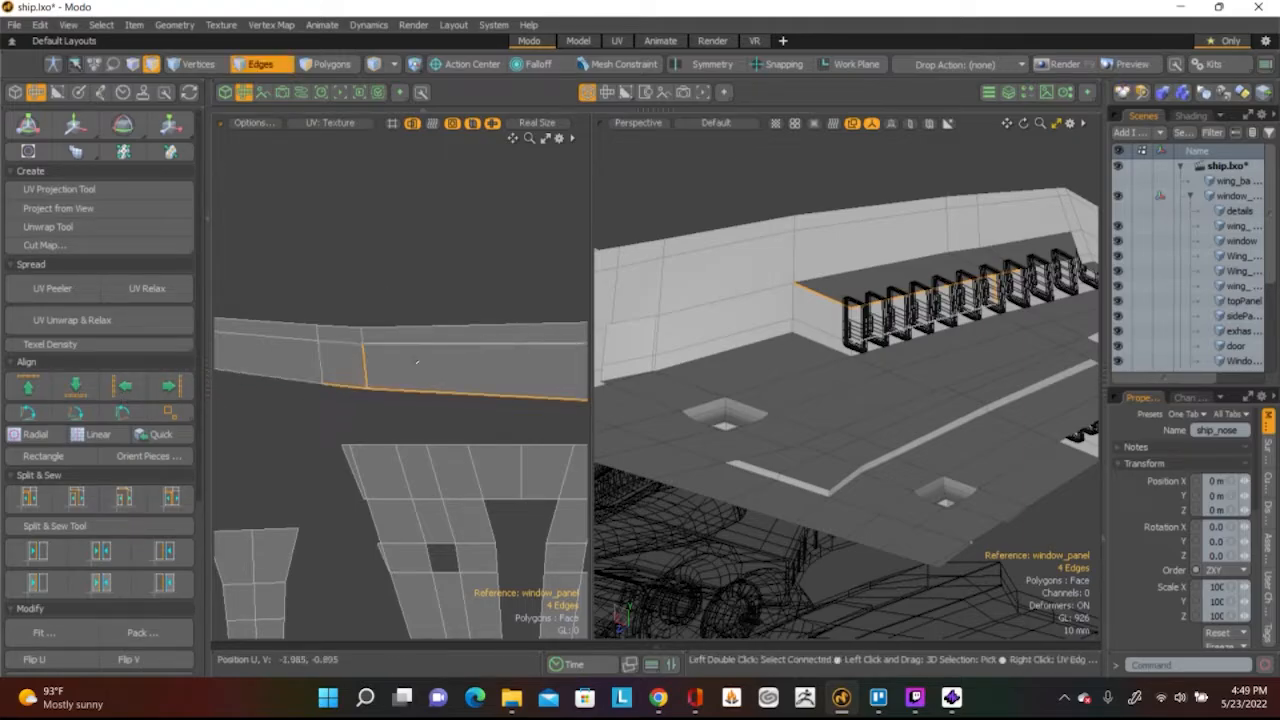
{"action": "scroll", "coordinate": [297, 378], "scroll_direction": "down", "scroll_amount": 3}
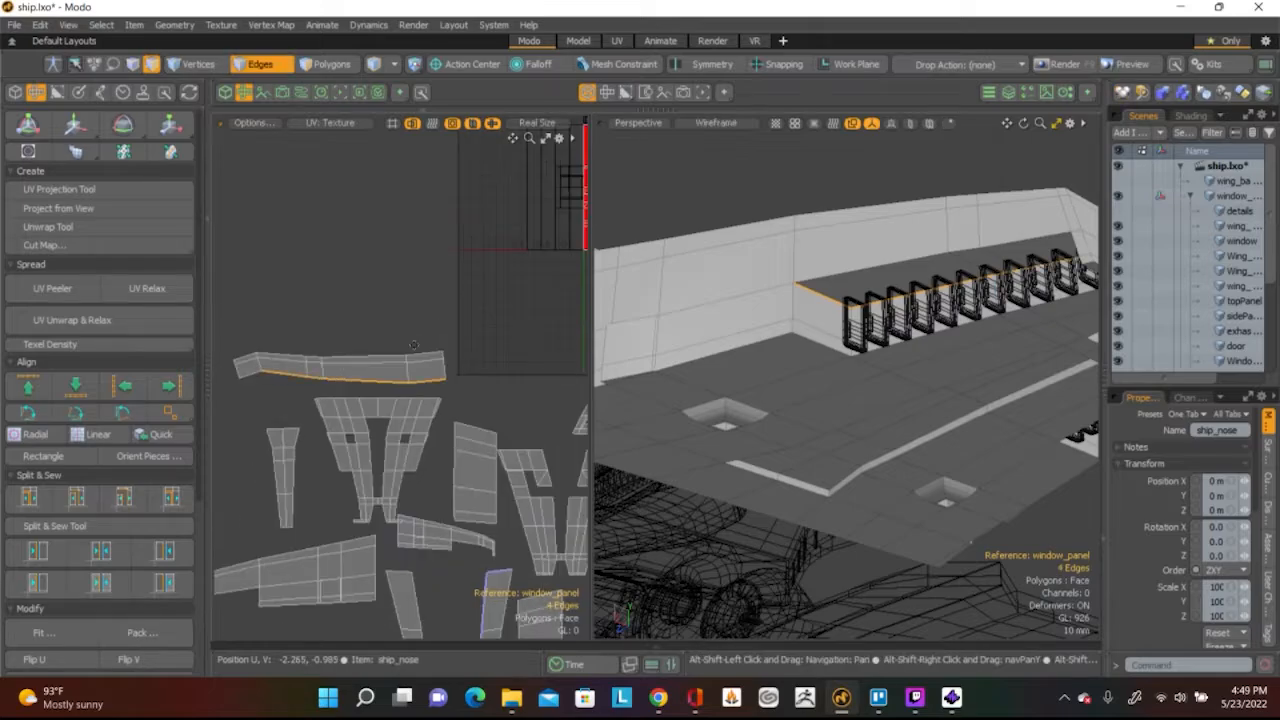
{"action": "scroll", "coordinate": [375, 370], "scroll_direction": "up", "scroll_amount": 3}
{"action": "key", "text": "2"}
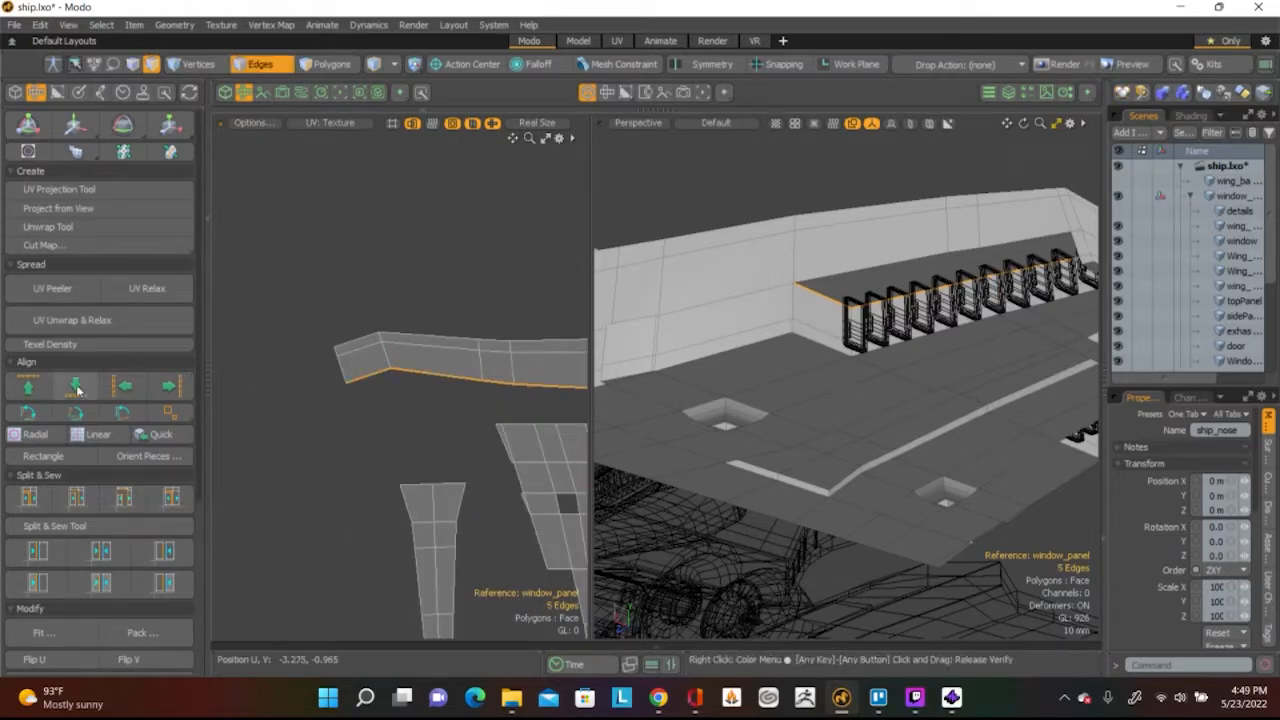
{"action": "left_click", "coordinate": [75, 385]}
Flatten the island's lengthwise middle edge row into a straight line and move it by -0.065 in V
{"action": "middle_click_drag", "start_coordinate": [408, 317], "coordinate": [358, 362]}
{"action": "left_click", "coordinate": [460, 371]}
{"action": "left_click_drag", "start_coordinate": [470, 376], "coordinate": [575, 332], "text": "alt+shift"}
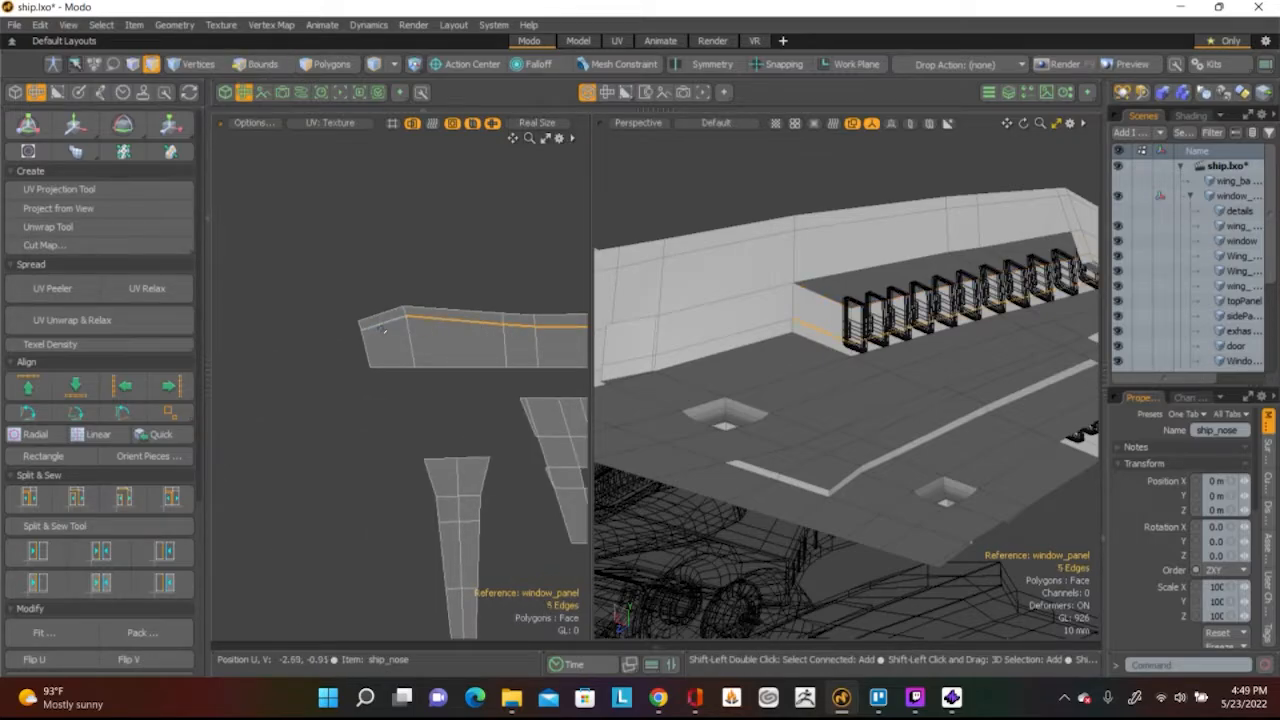
{"action": "left_click_drag", "start_coordinate": [466, 329], "coordinate": [309, 335], "text": "alt+shift"}
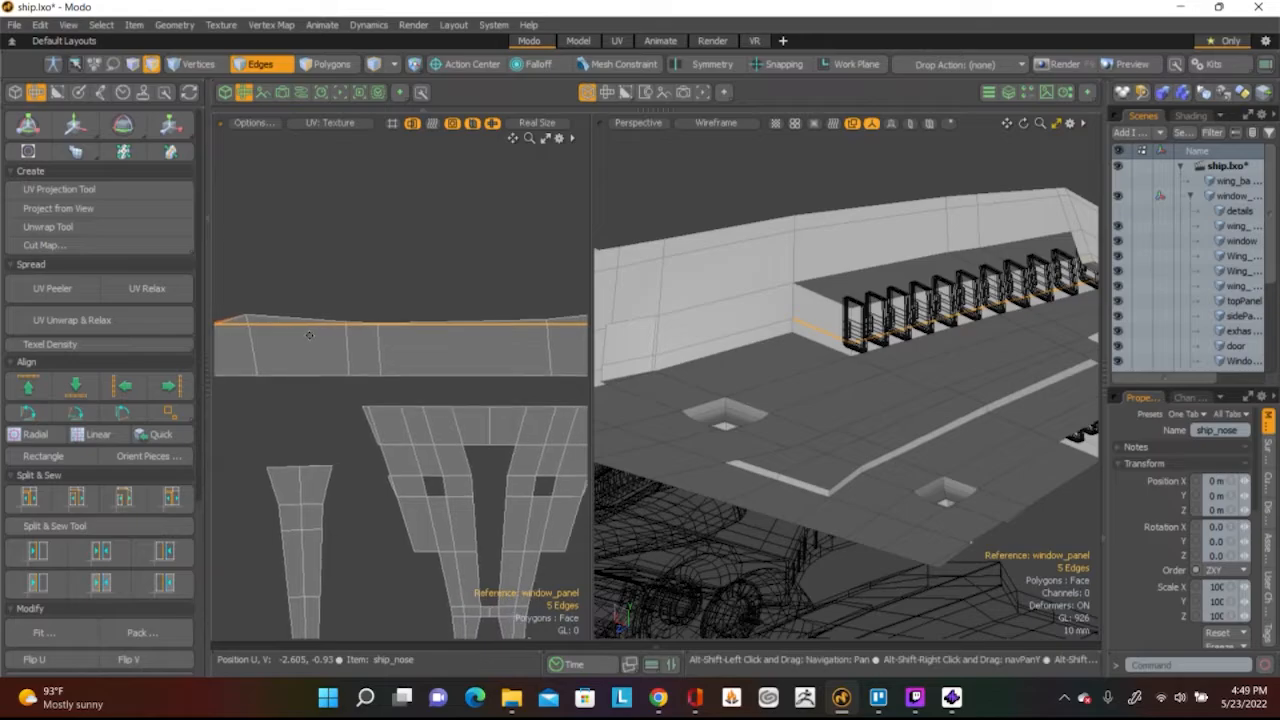
{"action": "scroll", "coordinate": [309, 335], "scroll_direction": "down", "scroll_amount": 2}
{"action": "key", "text": "w"}
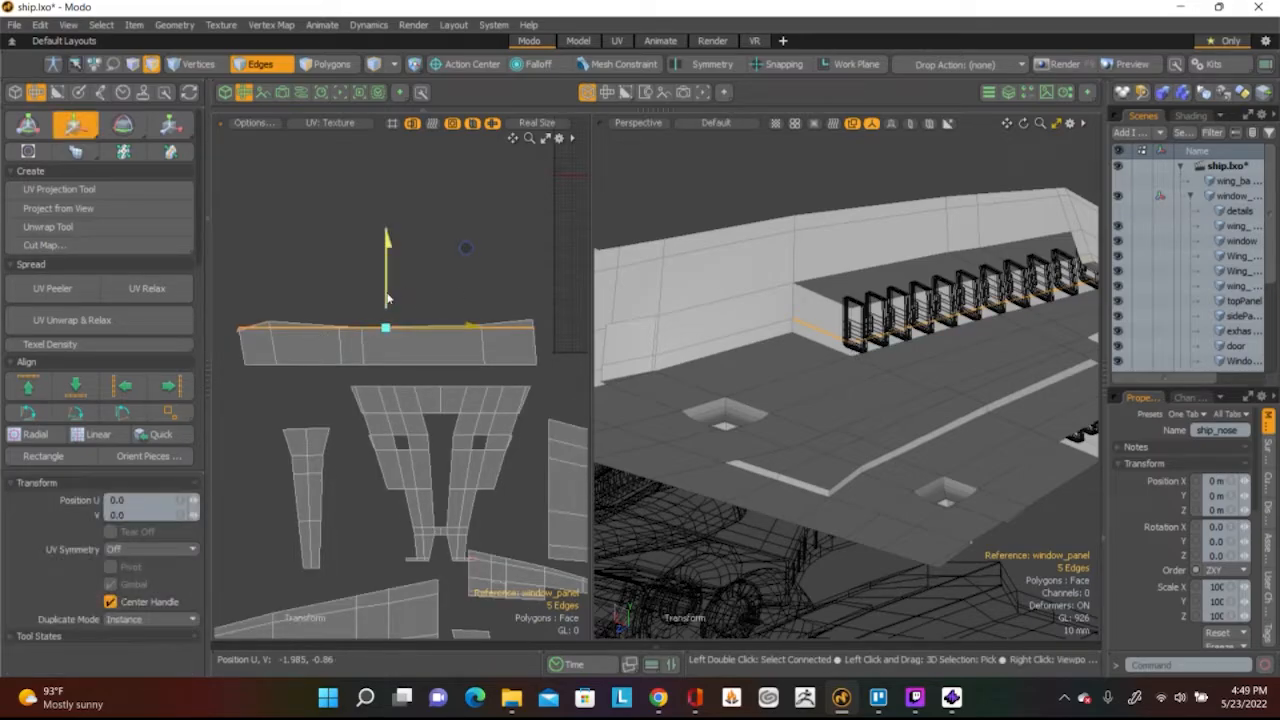
{"action": "left_click_drag", "start_coordinate": [388, 298], "coordinate": [388, 313]}
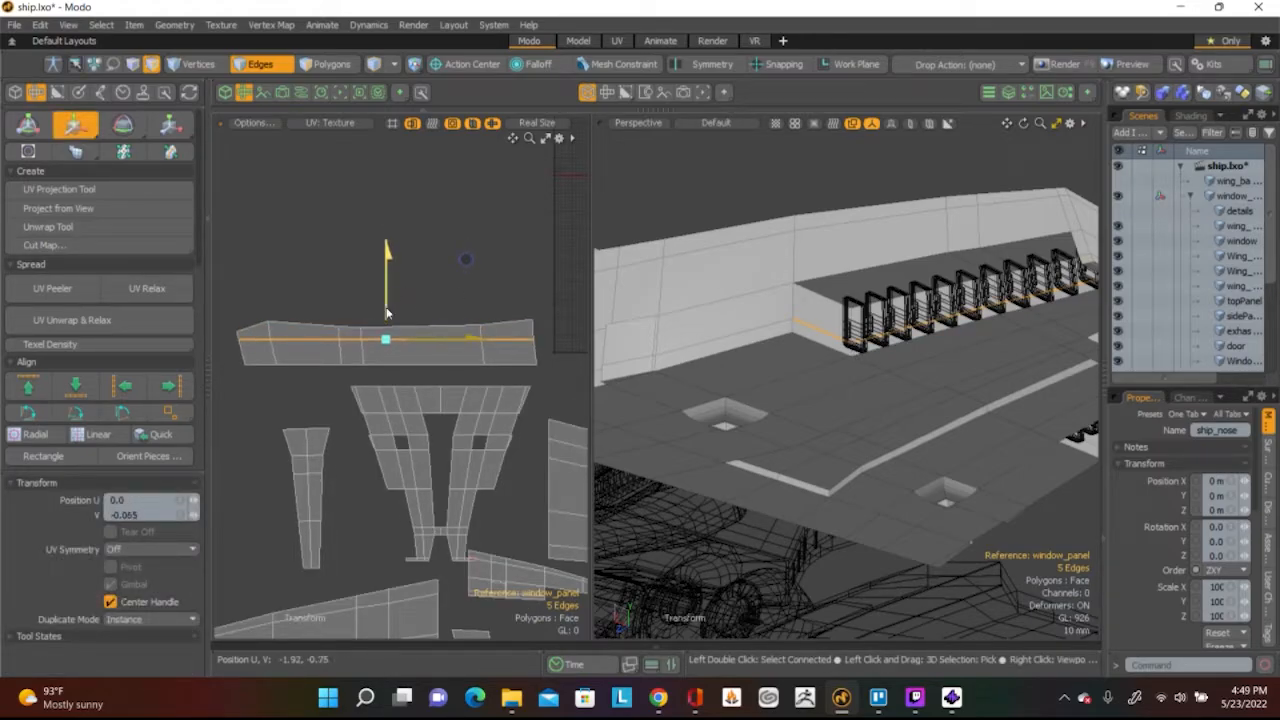
{"action": "key", "text": "space"}
Select the island's five upper border edges and align them to their highest V level
{"action": "left_click", "coordinate": [506, 324]}
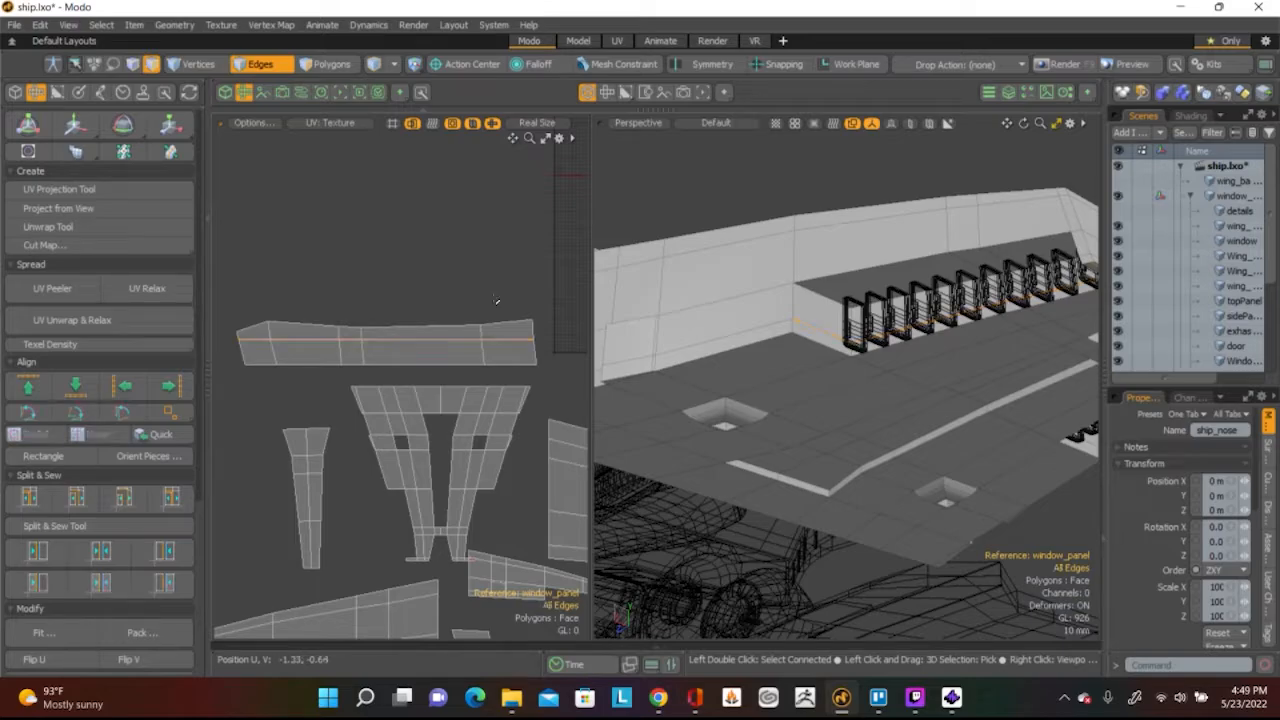
{"action": "left_click", "coordinate": [333, 325], "text": "shift"}
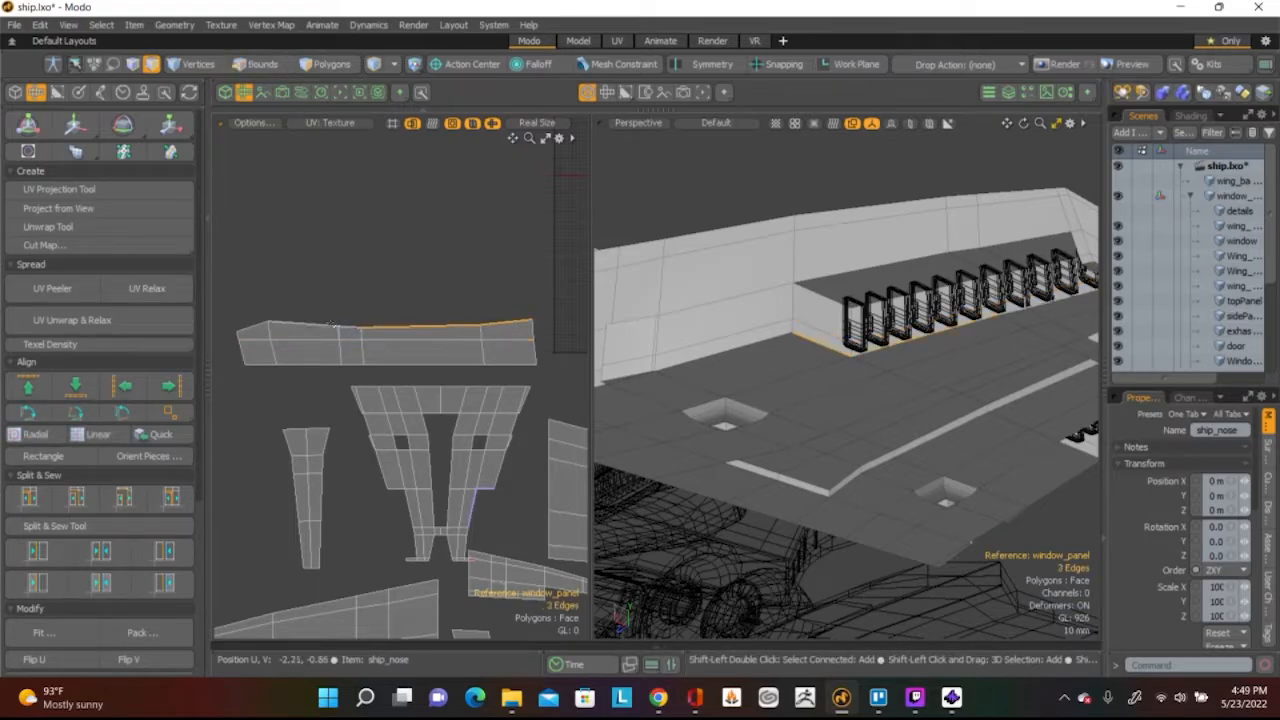
{"action": "left_click", "coordinate": [255, 327], "text": "shift"}
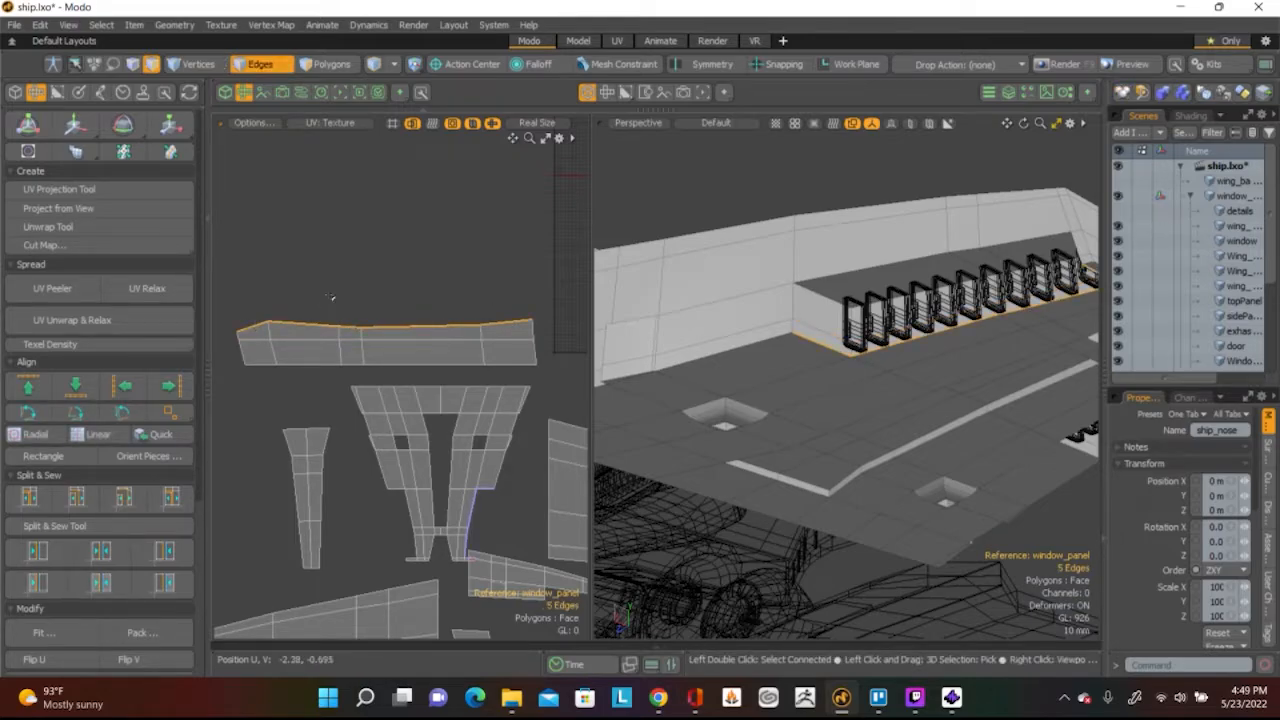
{"action": "left_click", "coordinate": [28, 385]}
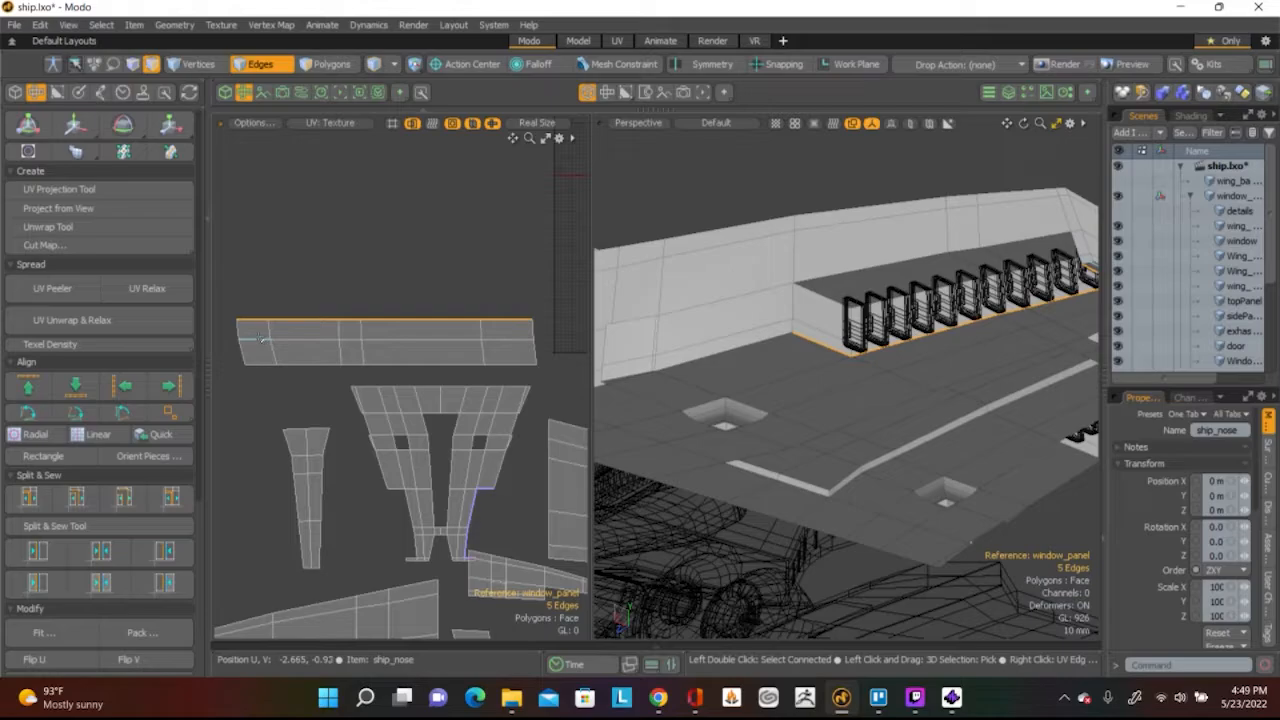
{"action": "left_click", "coordinate": [270, 294]}
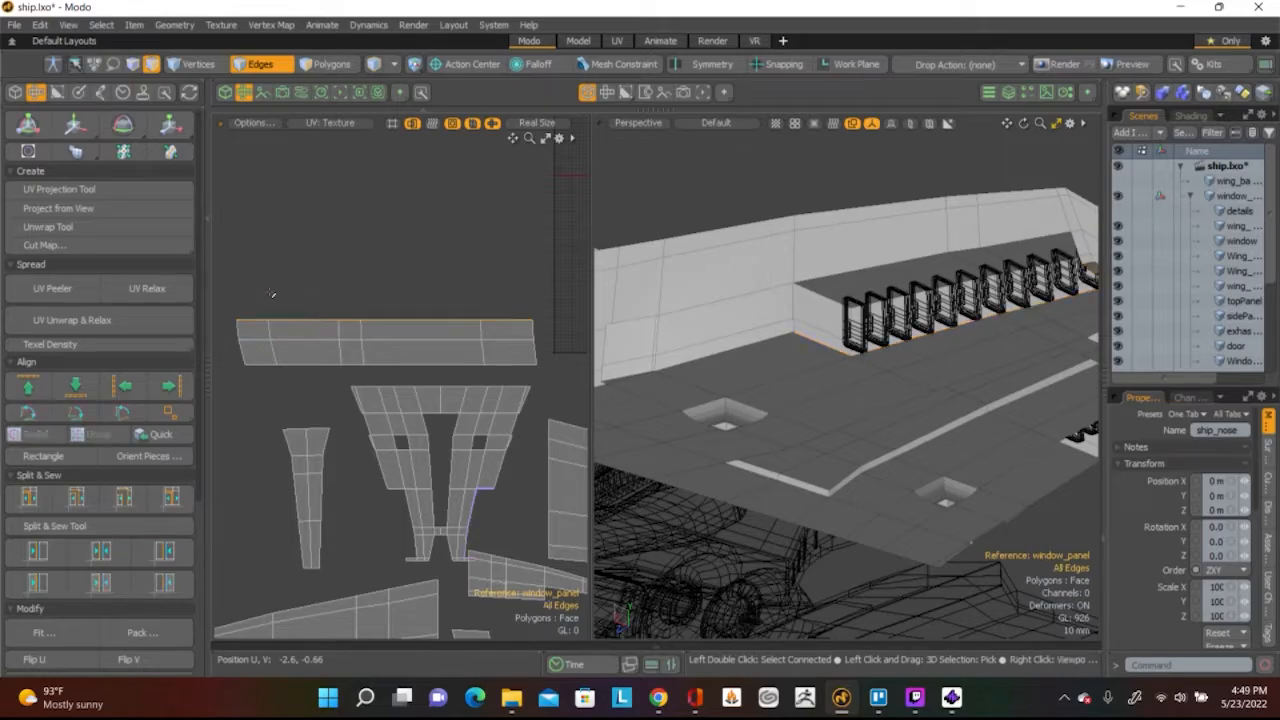
Straighten the island's lowest-U end edges and the neighbouring crosswise edge column by aligning each to its lowest U
{"action": "left_click", "coordinate": [242, 347], "text": "shift"}
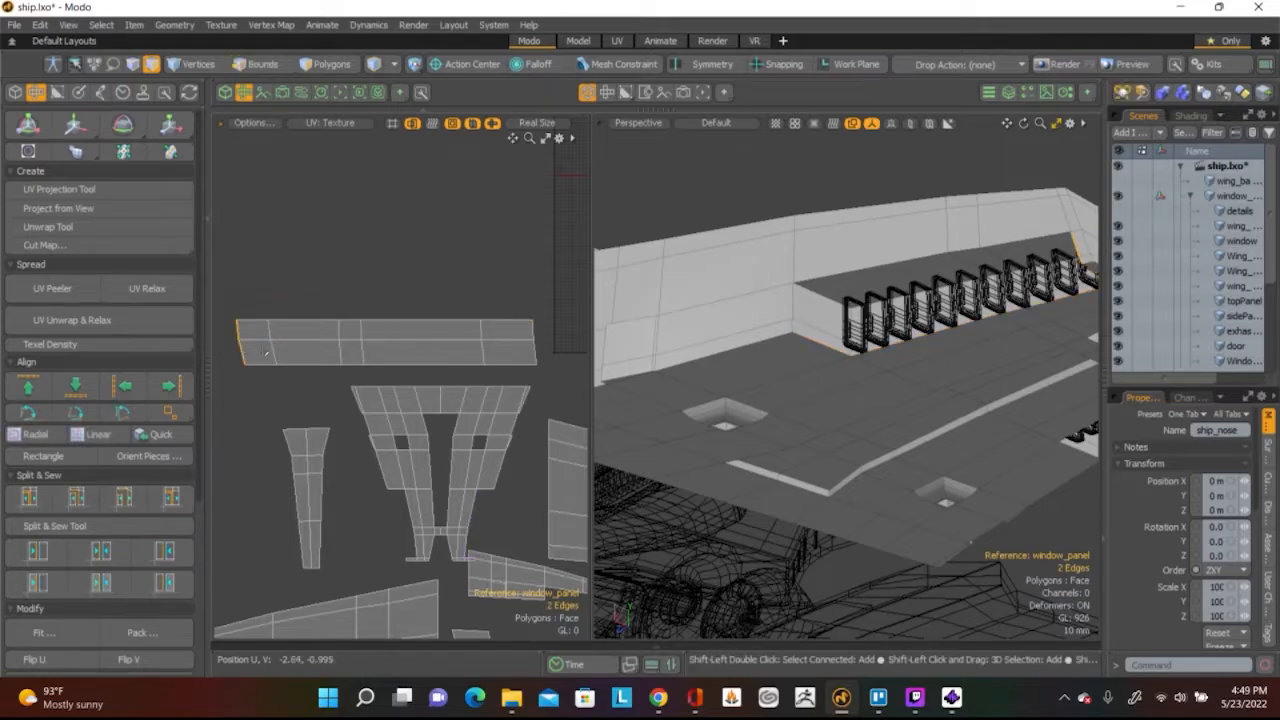
{"action": "key", "text": "2"}
{"action": "left_click", "coordinate": [272, 352]}
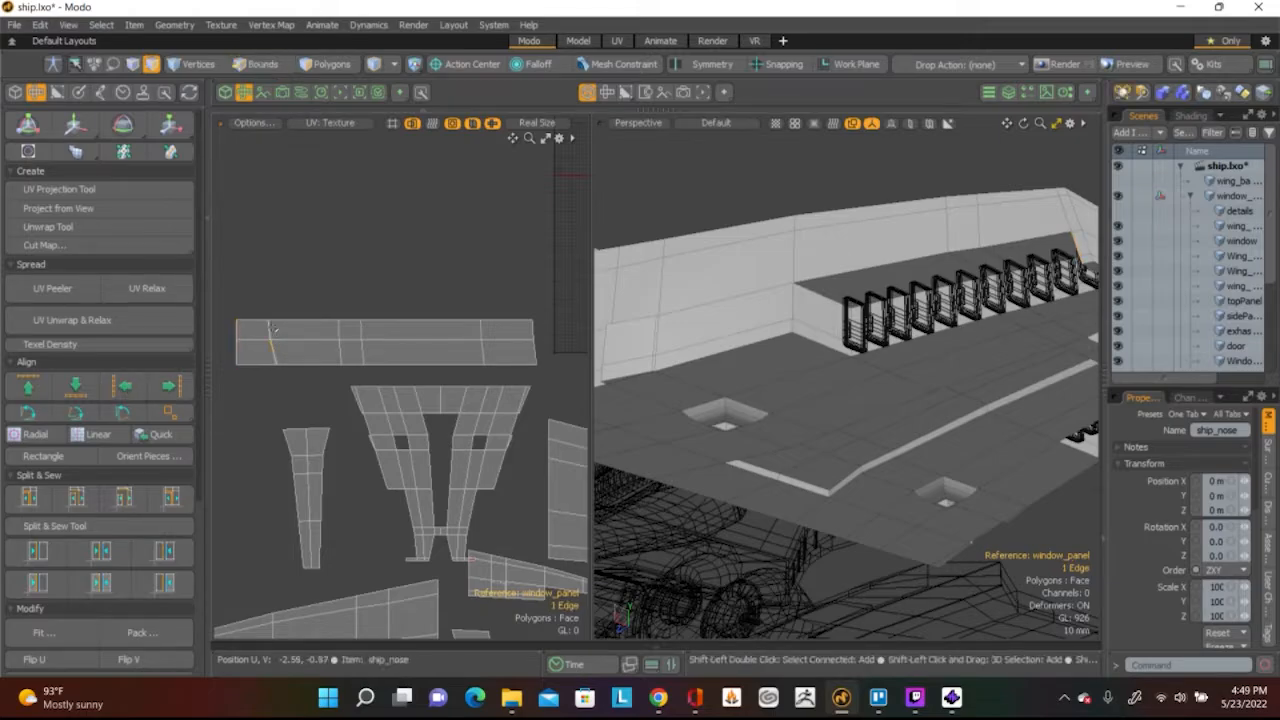
Straighten the third and fourth crosswise edge columns of the island by aligning each to its lowest U
{"action": "left_click", "coordinate": [340, 334]}
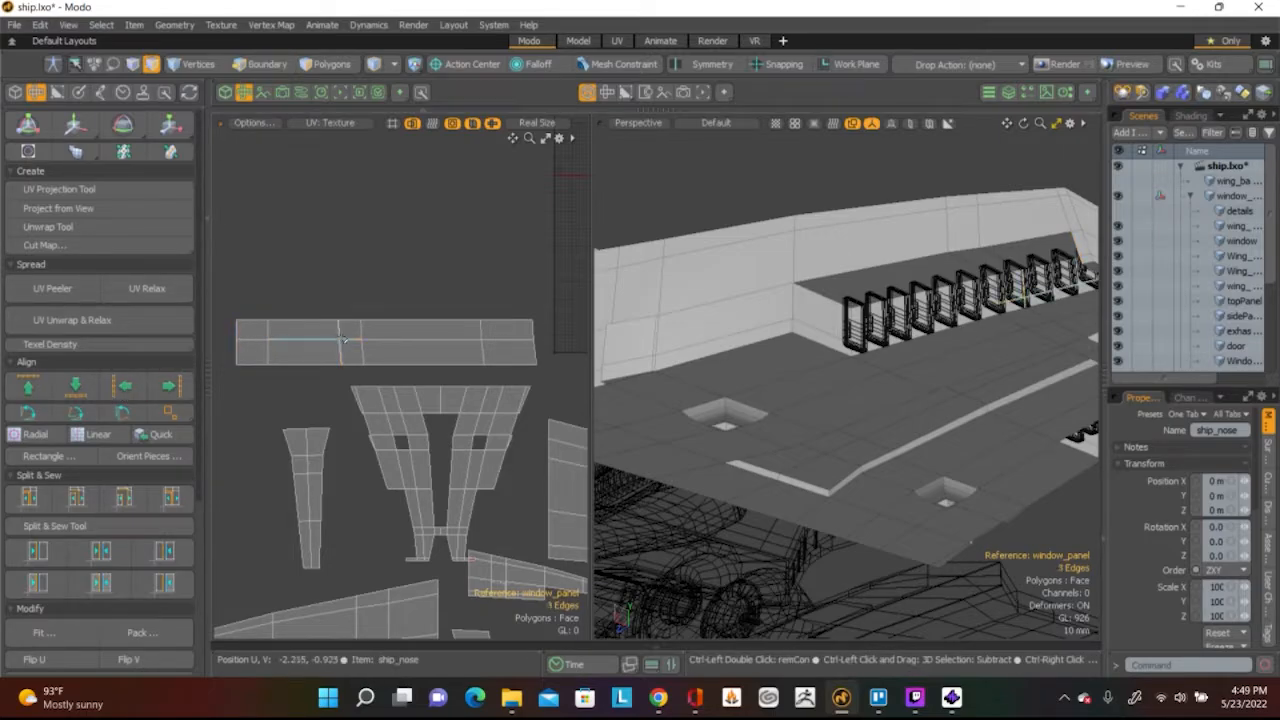
{"action": "left_click", "coordinate": [343, 340], "text": "ctrl"}
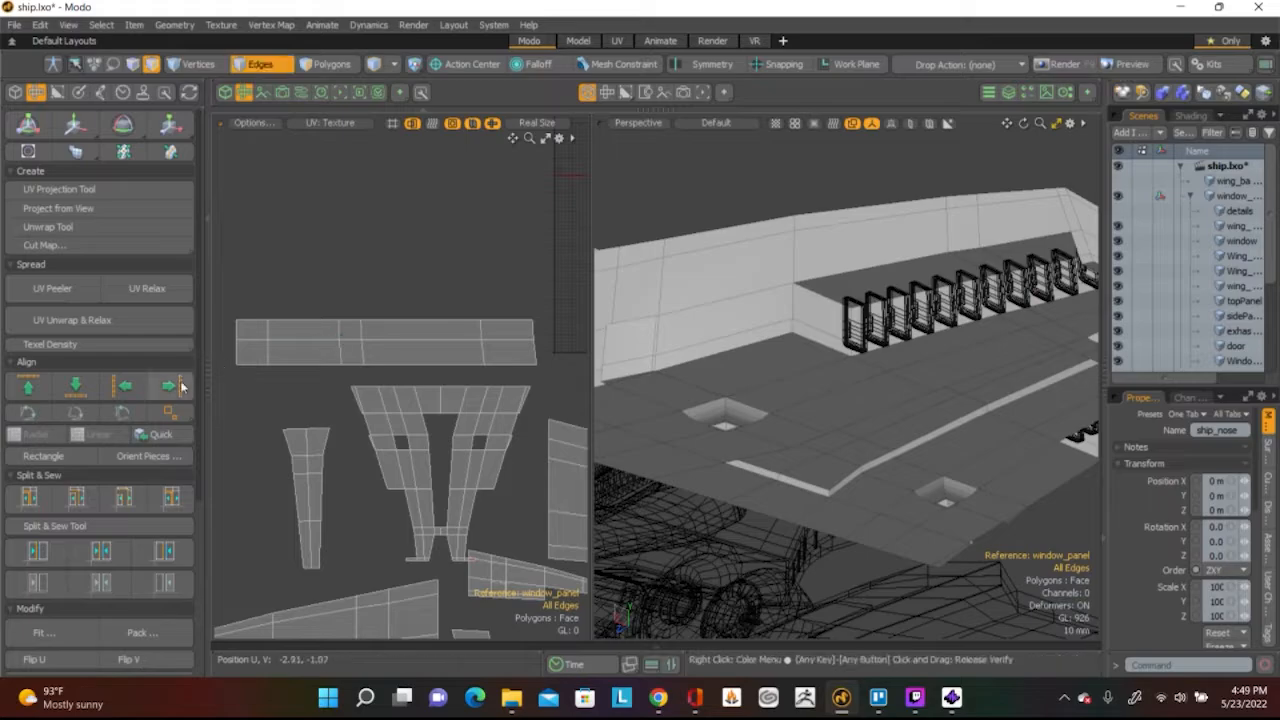
{"action": "left_click", "coordinate": [337, 332]}
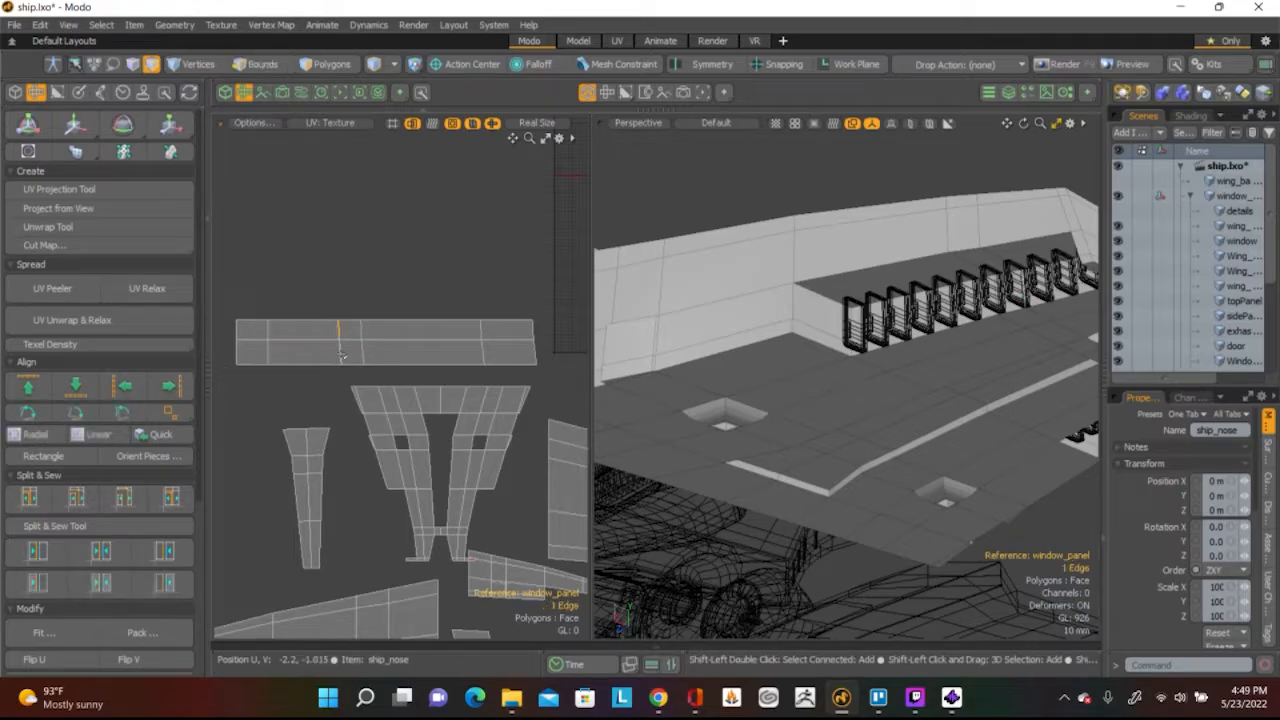
{"action": "left_click", "coordinate": [362, 351], "text": "shift"}
{"action": "left_click", "coordinate": [127, 386]}
Straighten the fifth crosswise edge column and the island's highest-U end edges by aligning each to its lowest U
{"action": "left_click_drag", "start_coordinate": [484, 336], "coordinate": [483, 350], "text": "shift"}
{"action": "left_click", "coordinate": [456, 340], "text": "ctrl"}
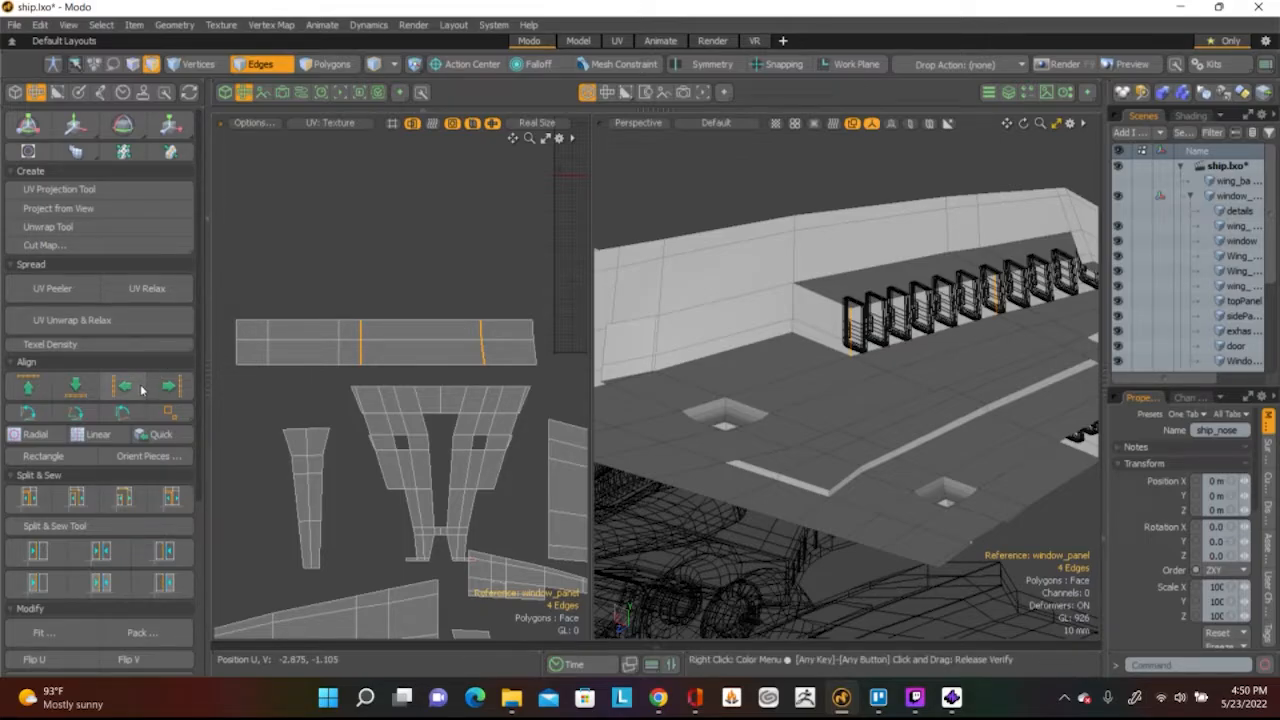
{"action": "left_click", "coordinate": [506, 266]}
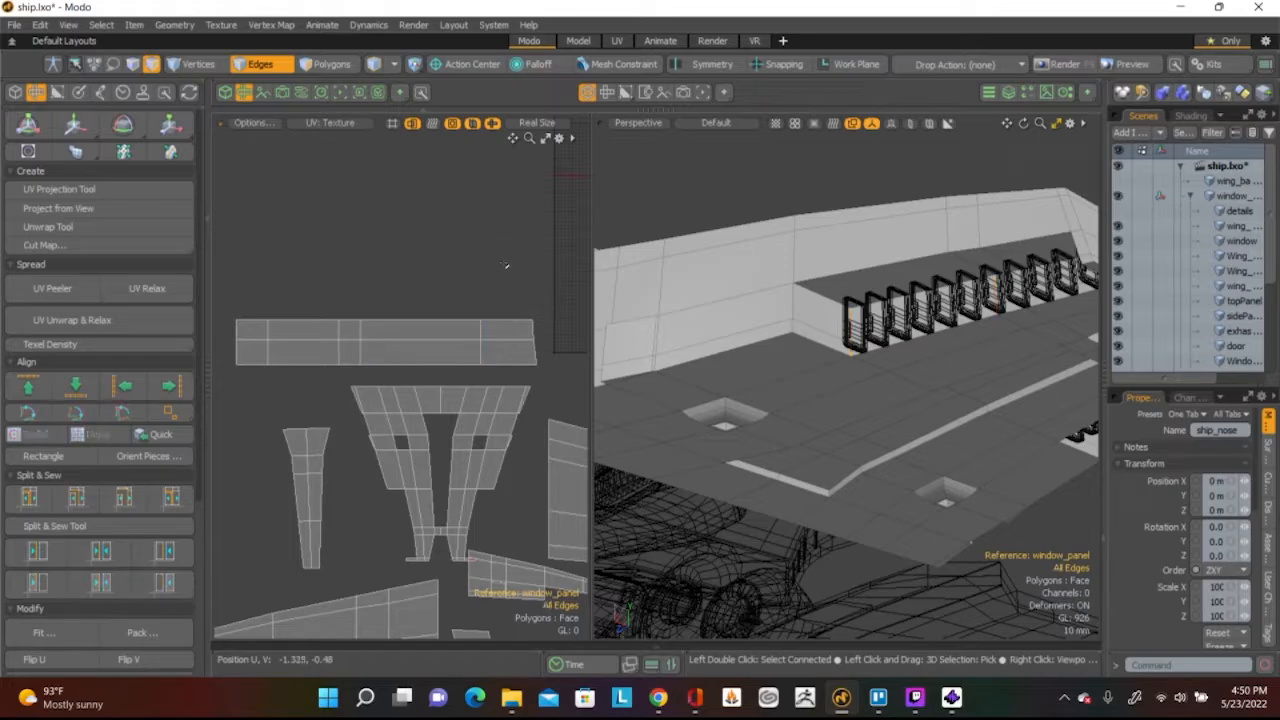
{"action": "left_click", "coordinate": [535, 331], "text": "shift"}
{"action": "left_click", "coordinate": [538, 352], "text": "shift"}
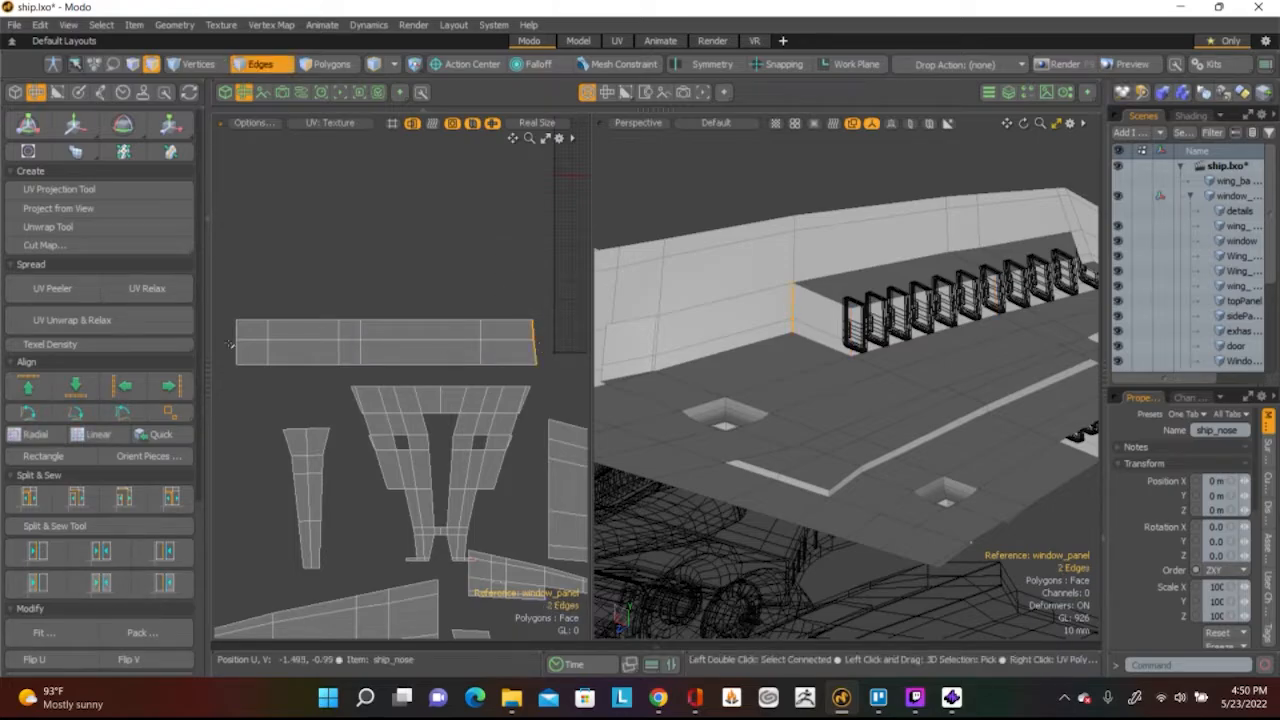
{"action": "key", "text": "w"}
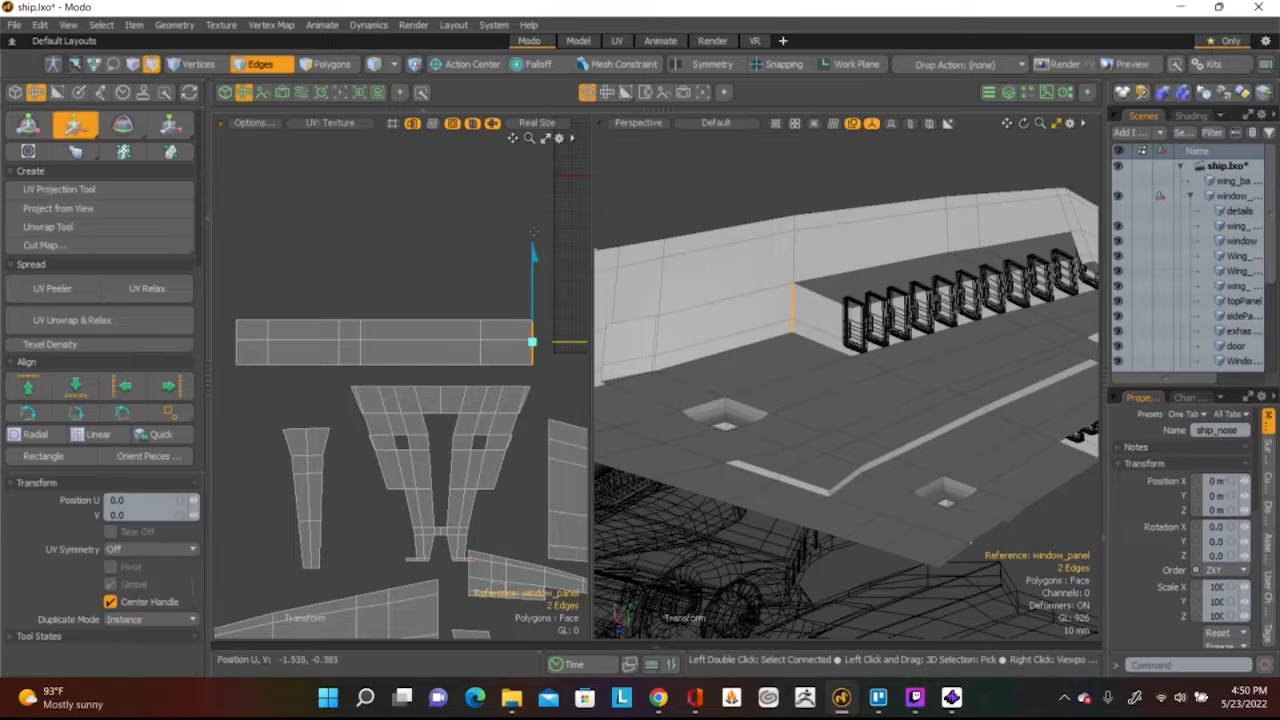
{"action": "left_click", "coordinate": [433, 233]}
{"action": "left_click_drag", "start_coordinate": [433, 222], "coordinate": [433, 218]}
{"action": "key", "text": "space"}
{"action": "left_click", "coordinate": [438, 223]}
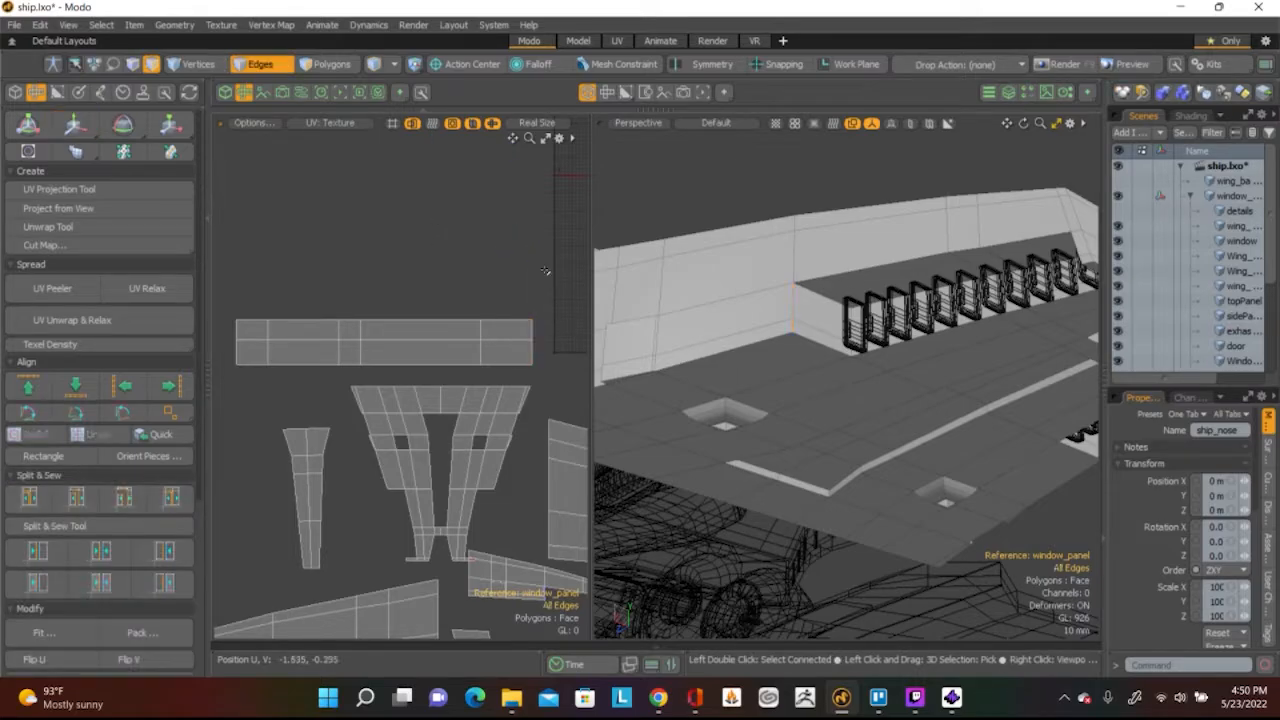
Check the straightened island against the model by selecting all of it and its two front end wall polygons, and clear the selection
{"action": "key", "text": "3"}
{"action": "double_click", "coordinate": [346, 330]}
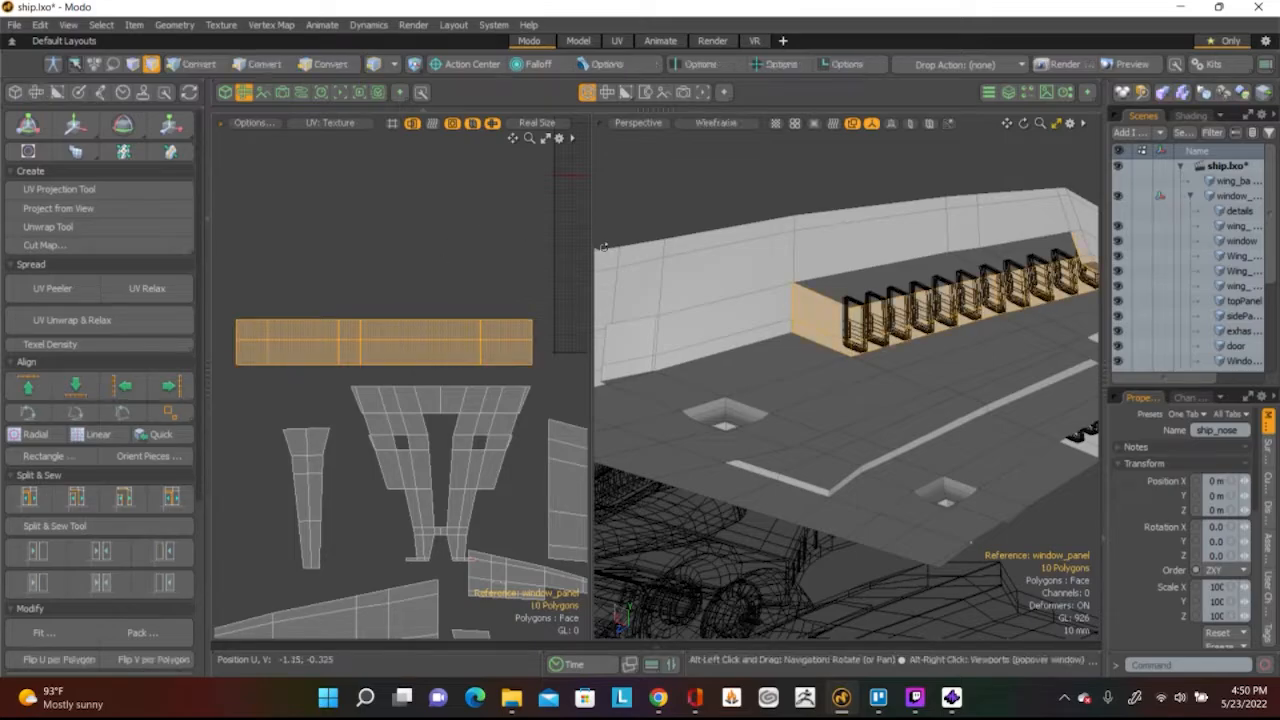
{"action": "left_click_drag", "start_coordinate": [936, 411], "coordinate": [677, 300], "text": "alt"}
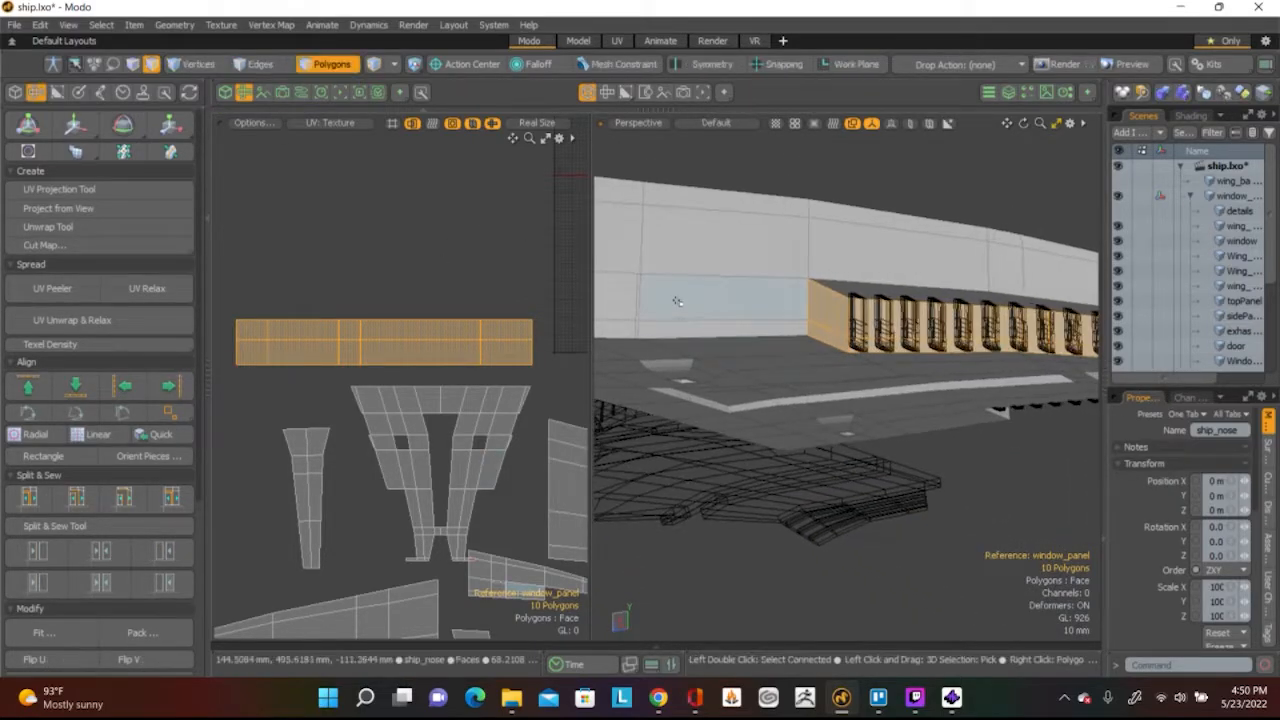
{"action": "left_click", "coordinate": [498, 189]}
{"action": "left_click", "coordinate": [508, 331]}
{"action": "left_click", "coordinate": [516, 356], "text": "shift"}
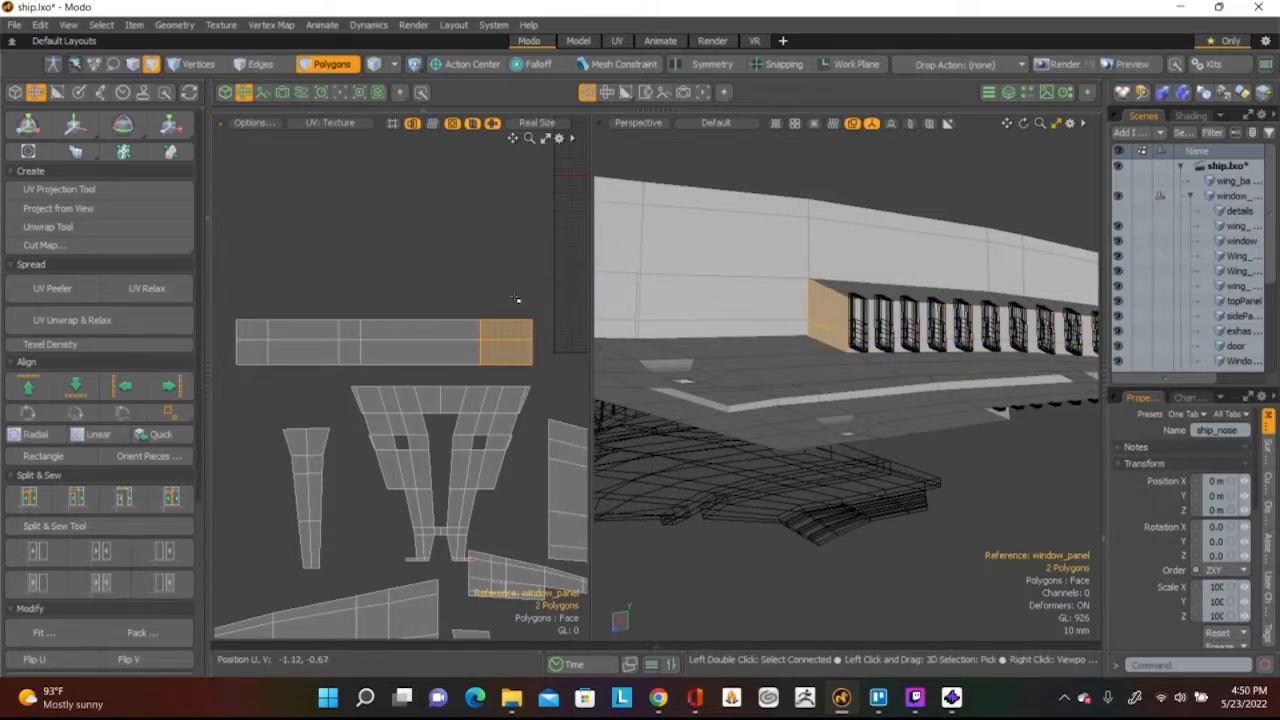
{"action": "left_click", "coordinate": [414, 306]}
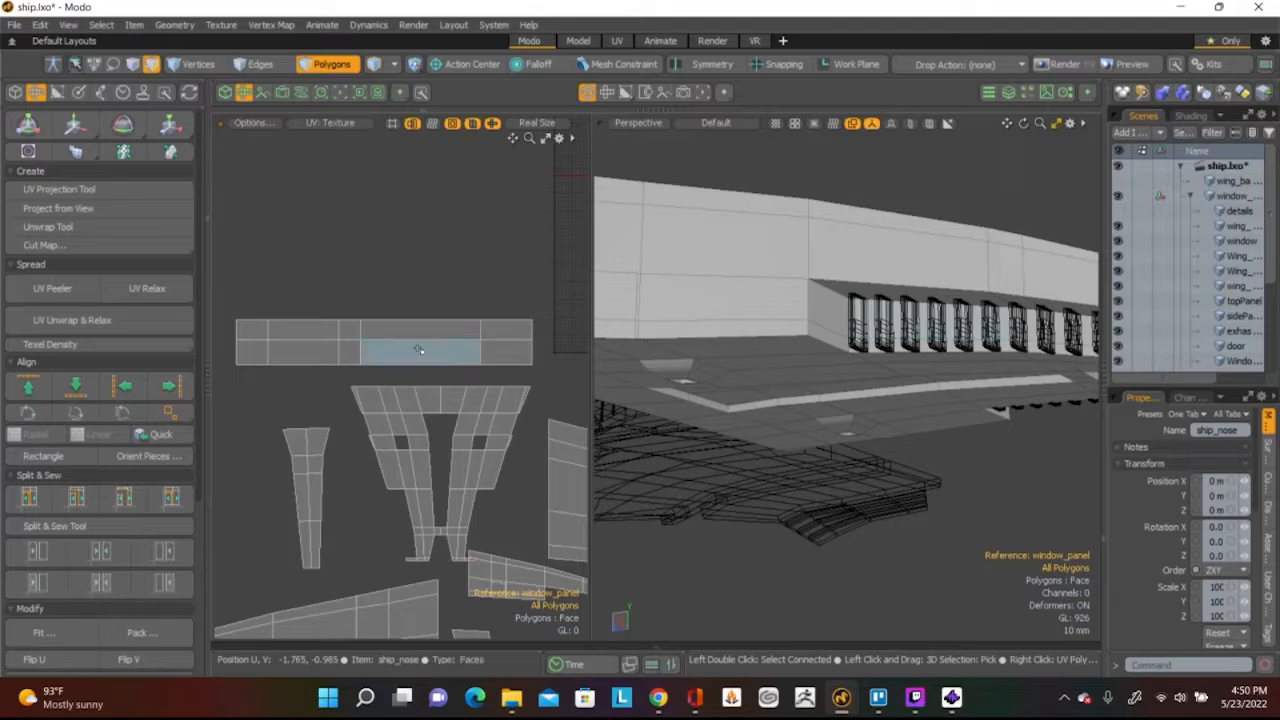
Select the whole side vent recess wall strip and mirror it in both U and V
{"action": "left_click", "coordinate": [418, 351]}
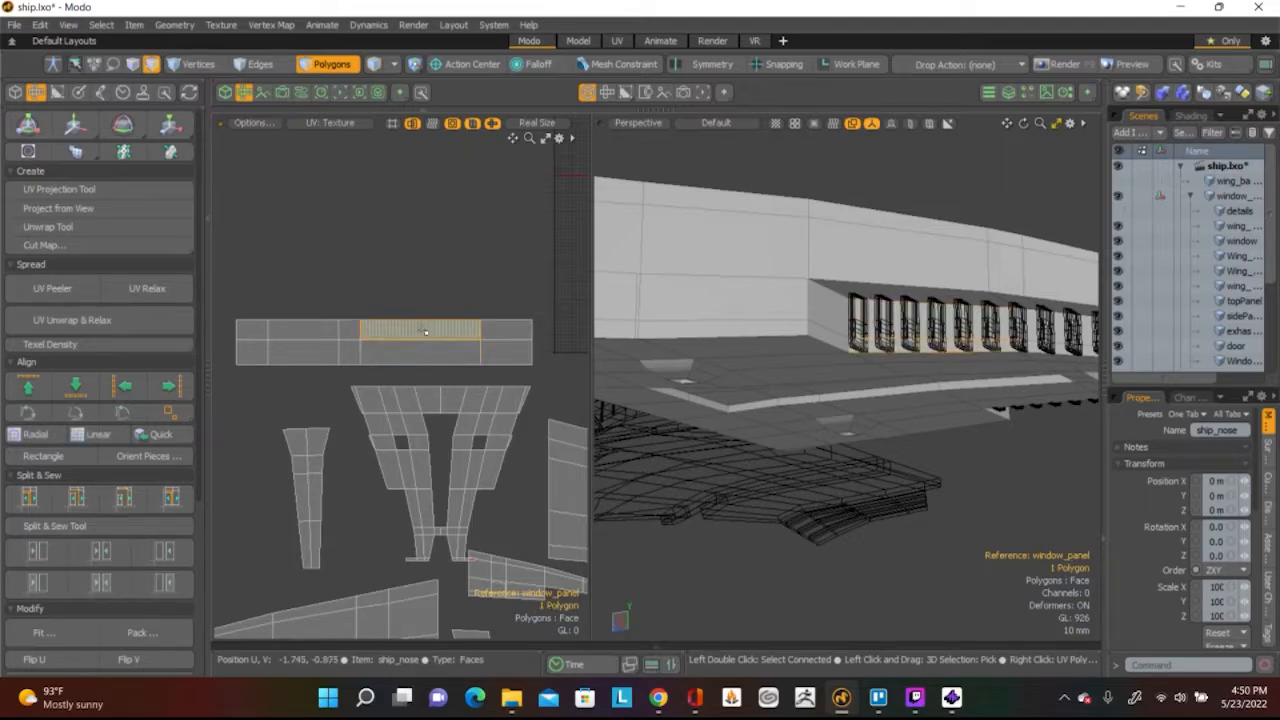
{"action": "double_click", "coordinate": [425, 345]}
{"action": "scroll", "coordinate": [40, 515], "scroll_direction": "down", "scroll_amount": 3}
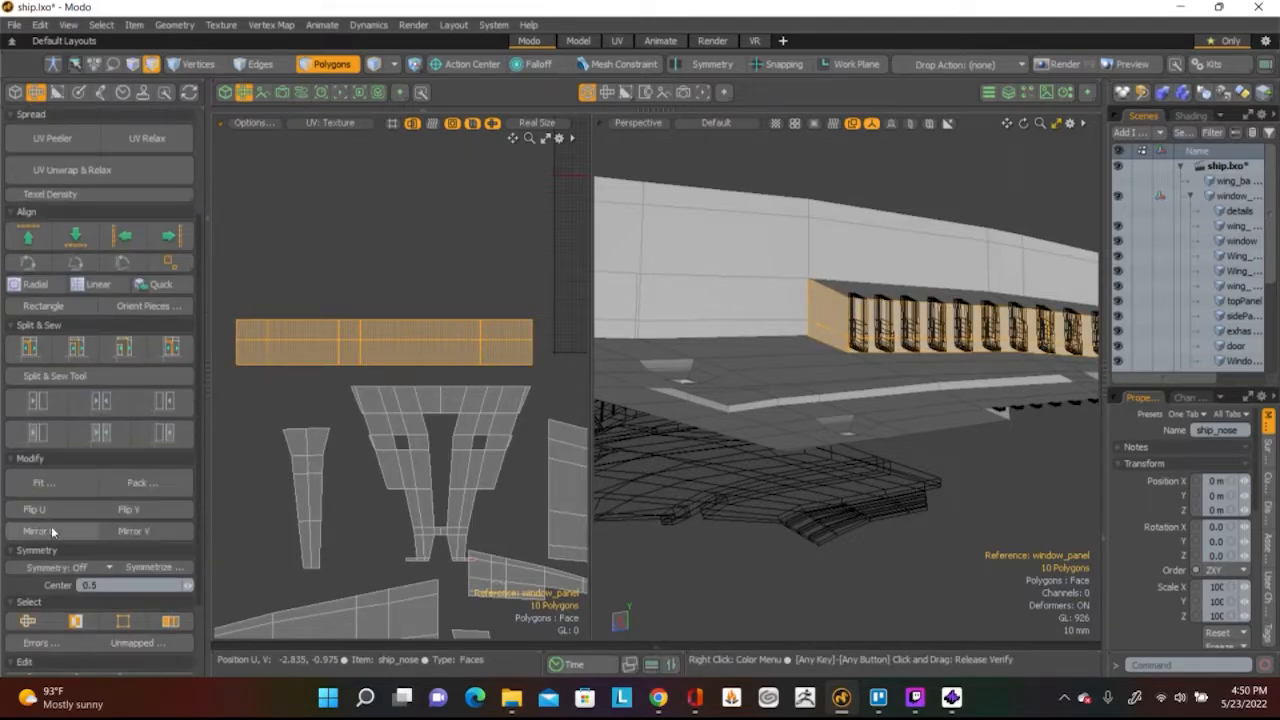
{"action": "left_click", "coordinate": [60, 530]}
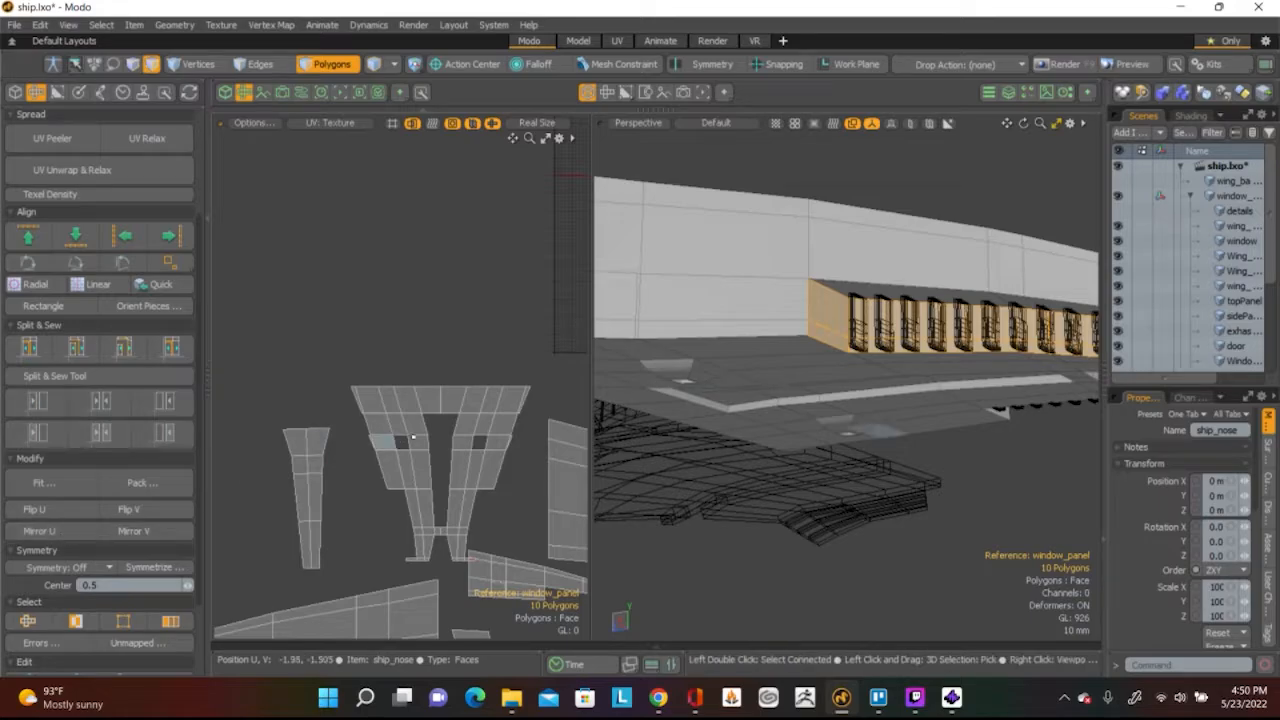
{"action": "scroll", "coordinate": [413, 435], "scroll_direction": "down", "scroll_amount": 5}
{"action": "middle_click_drag", "start_coordinate": [413, 435], "coordinate": [375, 433]}
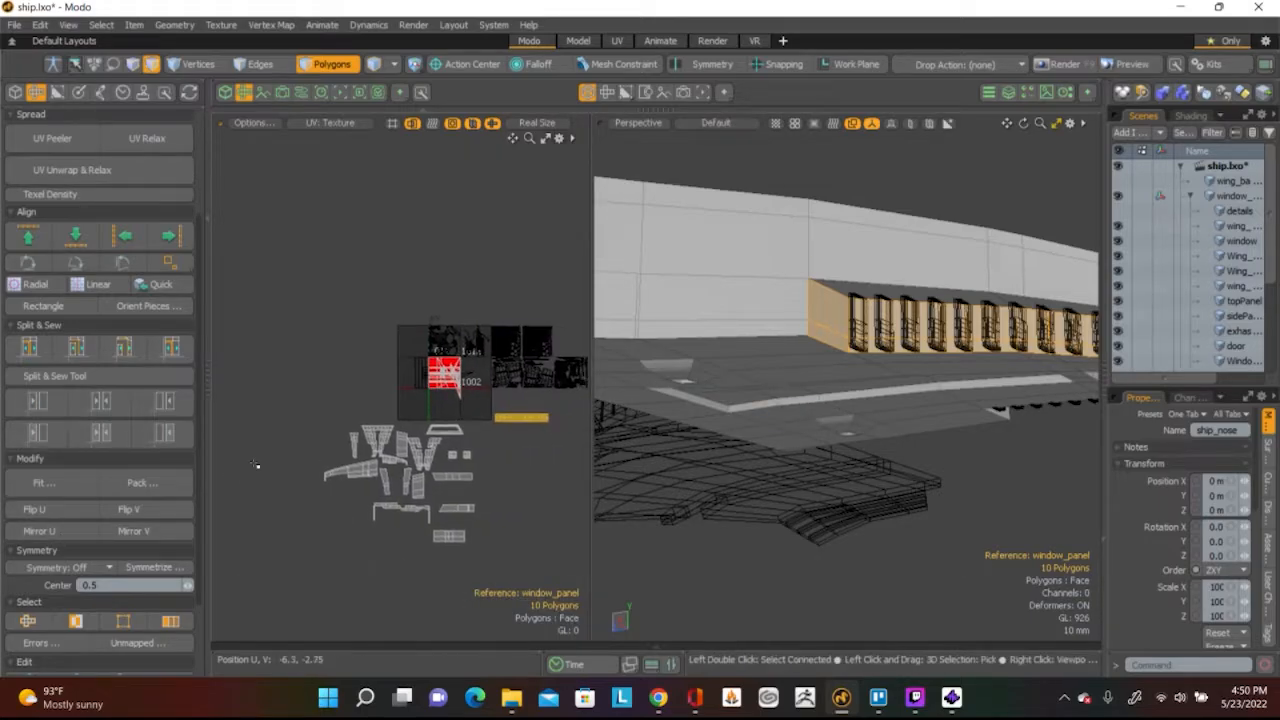
{"action": "left_click", "coordinate": [144, 531]}
Move the mirrored strip by about U -4.6 and V -2.75 to just above the other unwrapped islands, and clear the selection
{"action": "key", "text": "w"}
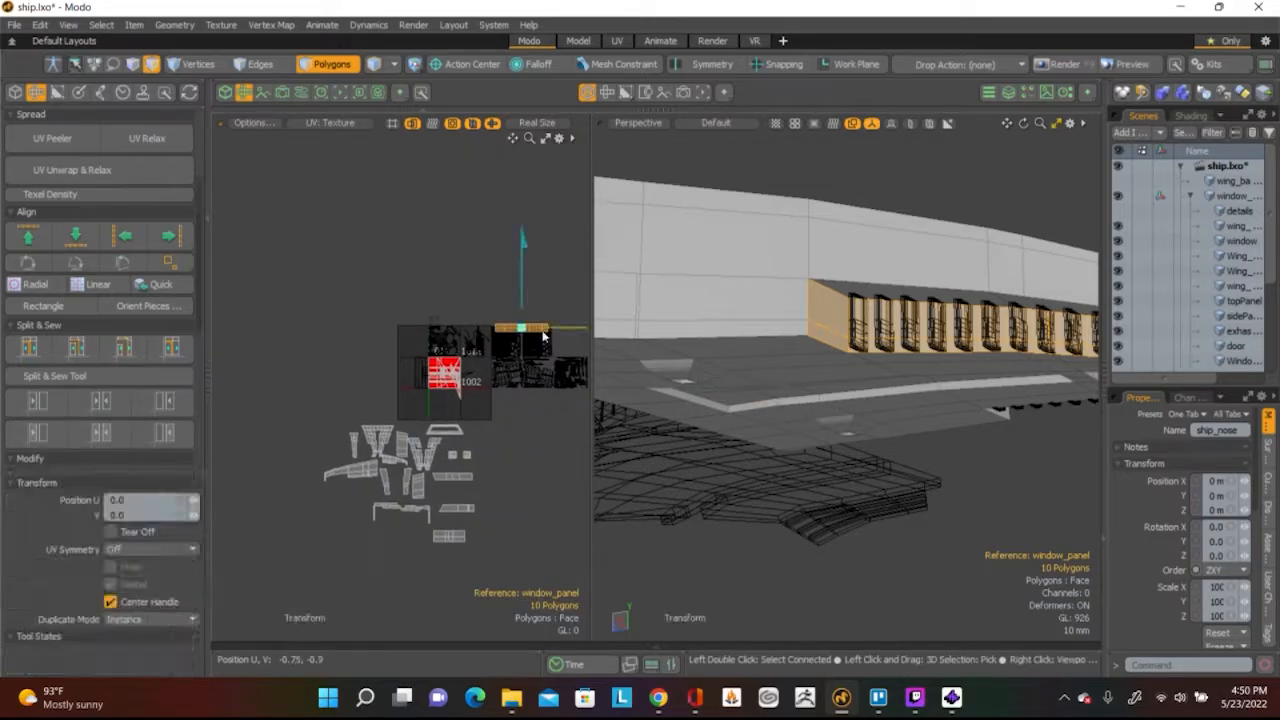
{"action": "left_click_drag", "start_coordinate": [558, 330], "coordinate": [385, 309]}
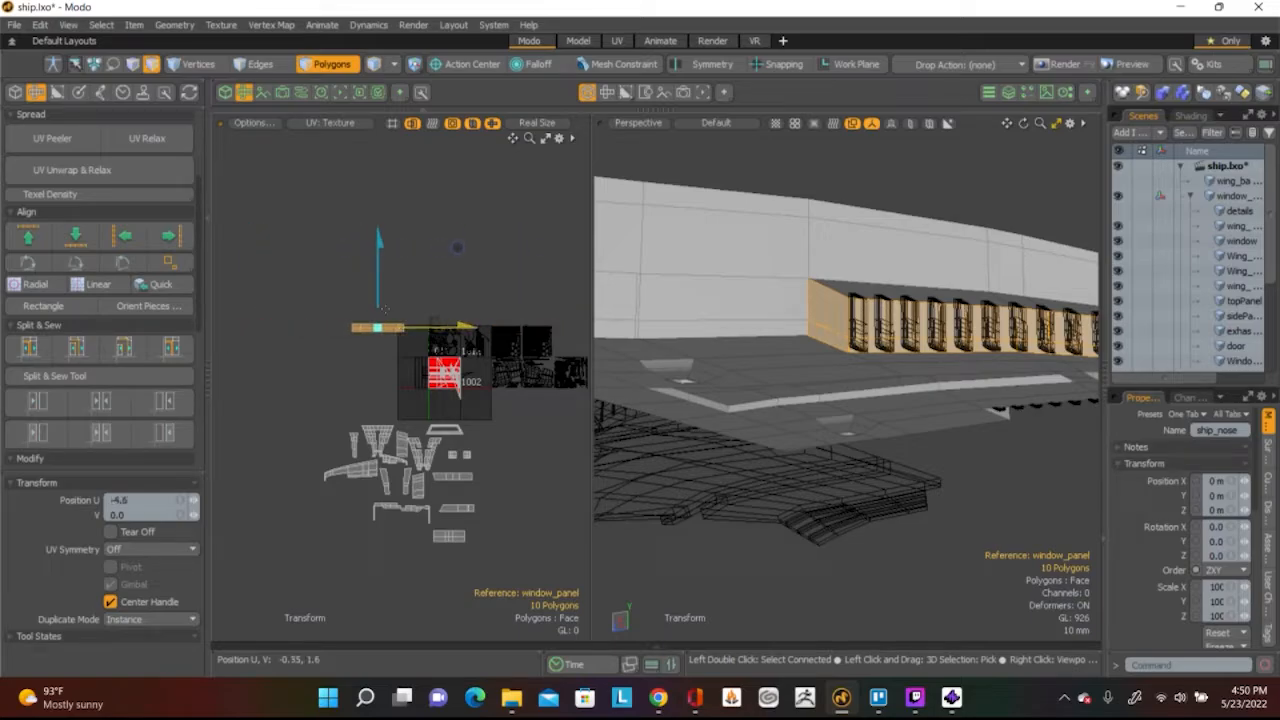
{"action": "left_click_drag", "start_coordinate": [457, 247], "coordinate": [457, 308]}
{"action": "left_click_drag", "start_coordinate": [378, 305], "coordinate": [378, 333]}
{"action": "scroll", "coordinate": [403, 438], "scroll_direction": "up", "scroll_amount": 5}
{"action": "scroll", "coordinate": [403, 438], "scroll_direction": "down", "scroll_amount": 3}
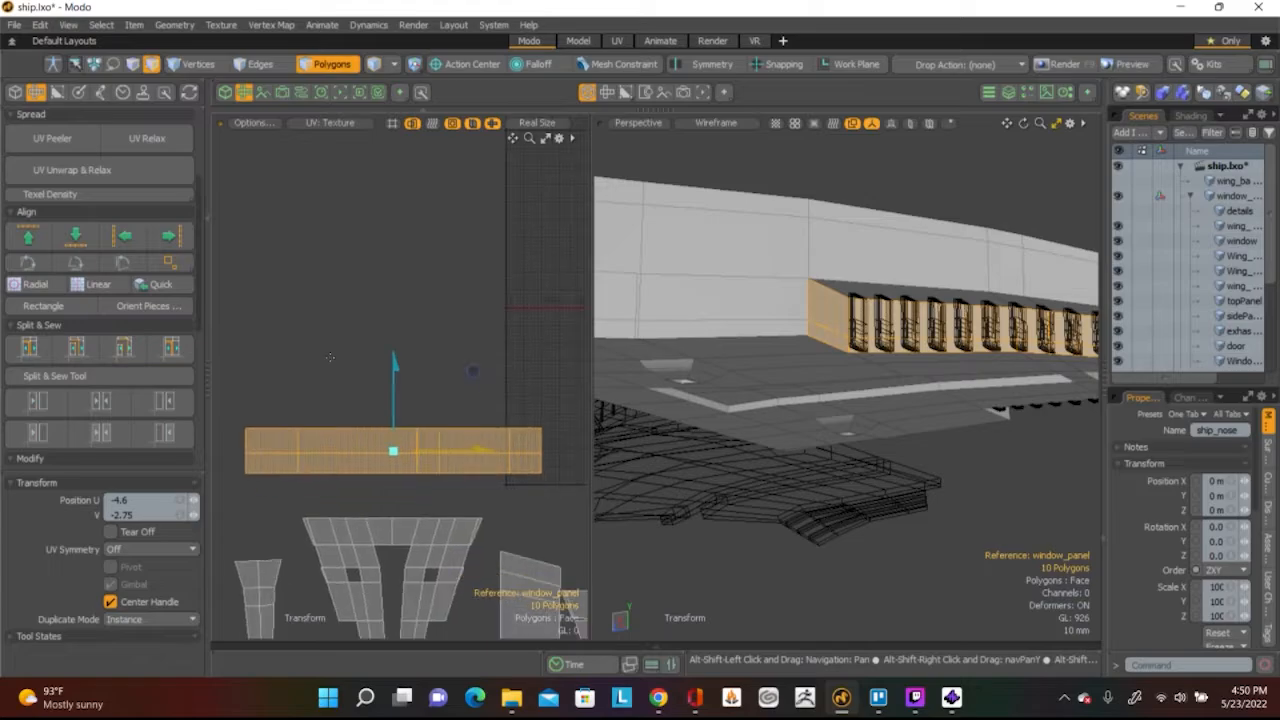
{"action": "key", "text": "space"}
{"action": "left_click", "coordinate": [391, 306]}
Check the two highest-U end polygons of the strip against their location on the model
{"action": "left_click", "coordinate": [528, 441]}
{"action": "left_click_drag", "start_coordinate": [605, 440], "coordinate": [627, 437], "text": "alt"}
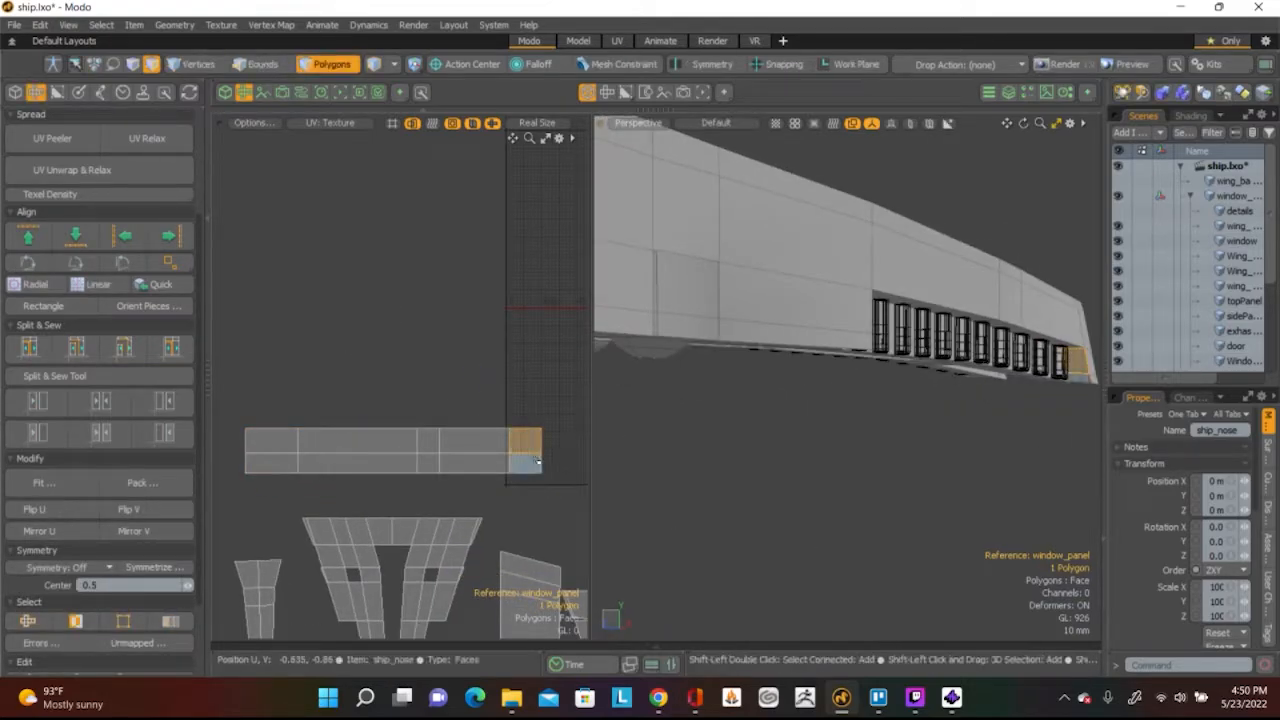
{"action": "scroll", "coordinate": [993, 330], "scroll_direction": "up", "scroll_amount": 5}
{"action": "left_click_drag", "start_coordinate": [990, 328], "coordinate": [860, 390], "text": "alt"}
{"action": "scroll", "coordinate": [862, 390], "scroll_direction": "up", "scroll_amount": 3}
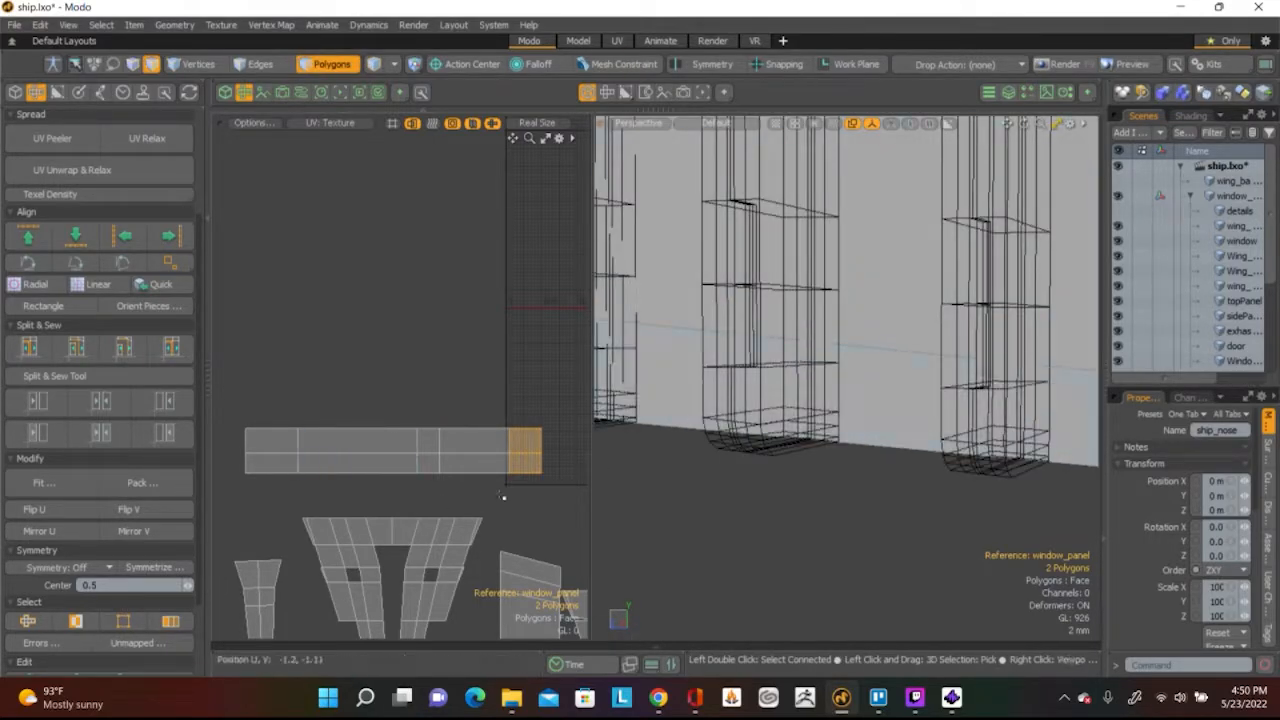
Narrow the strip by moving its five lowest-V boundary edges slightly upward in V, and clear the selection
{"action": "key", "text": "2"}
{"action": "left_click", "coordinate": [485, 473]}
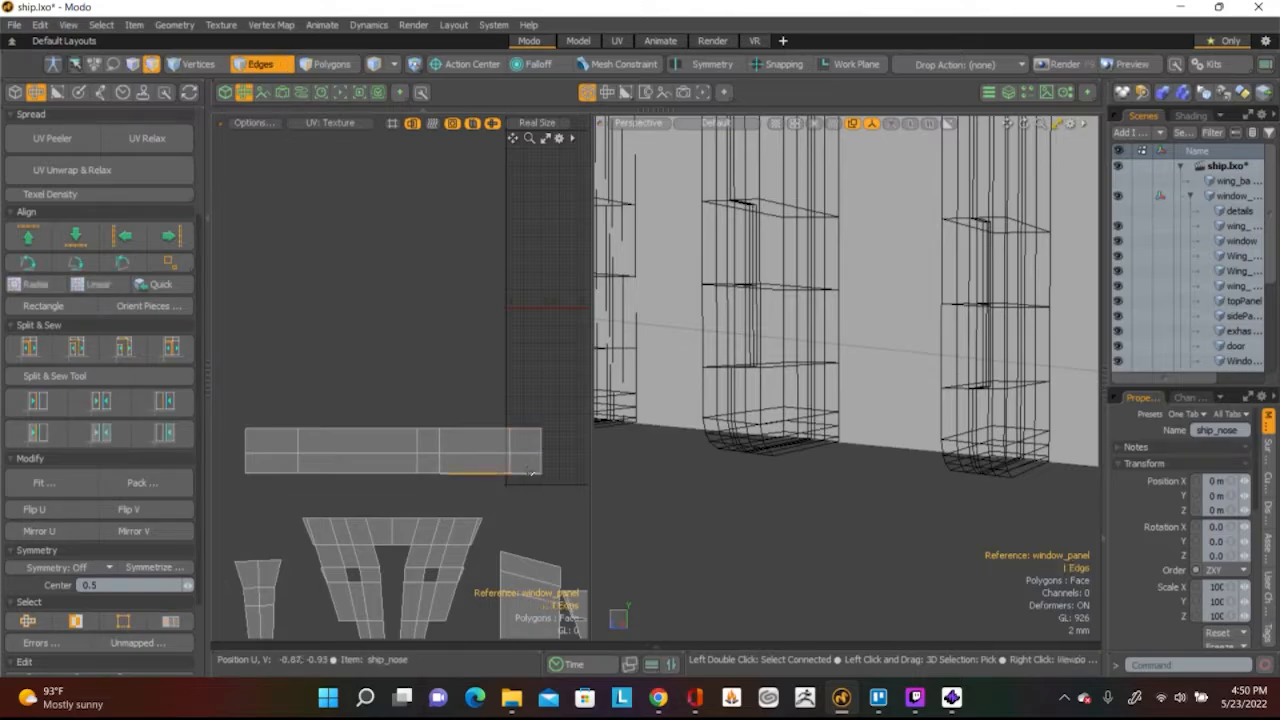
{"action": "left_click", "coordinate": [409, 473], "text": "shift"}
{"action": "left_click", "coordinate": [270, 473], "text": "shift"}
{"action": "key", "text": "w"}
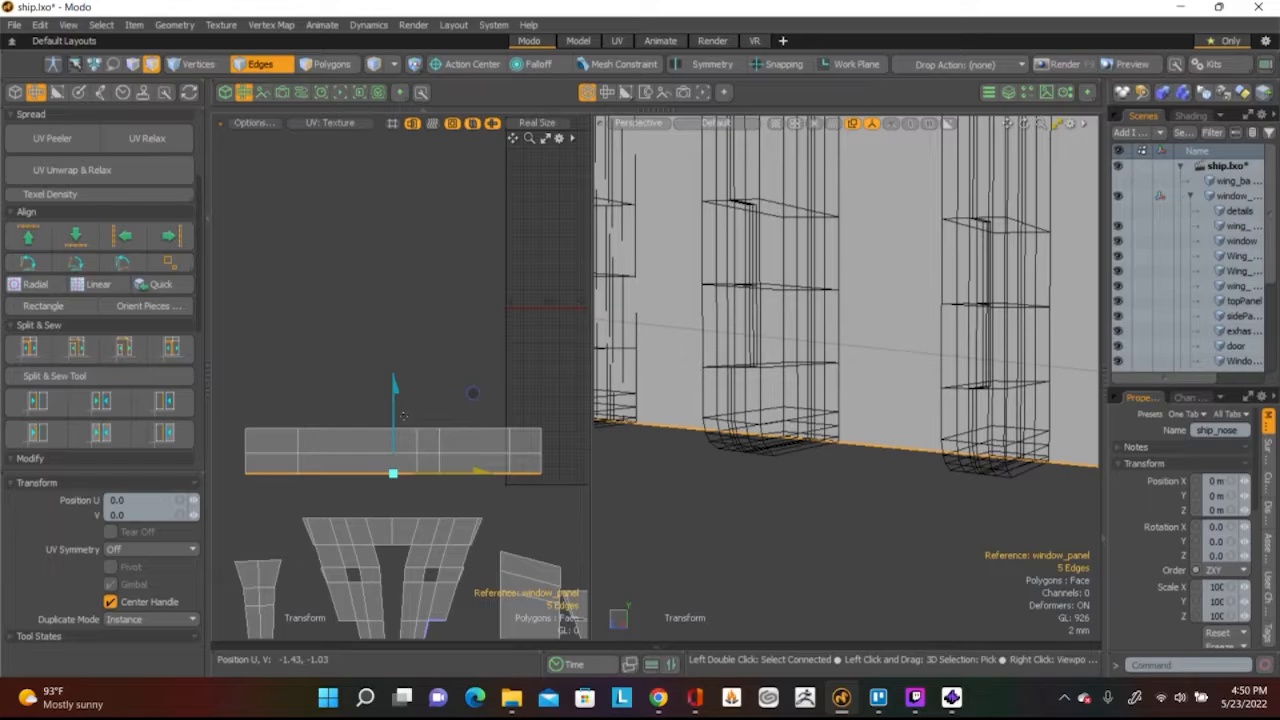
{"action": "left_click_drag", "start_coordinate": [397, 422], "coordinate": [397, 412]}
{"action": "key", "text": "q"}
{"action": "left_click", "coordinate": [414, 349]}
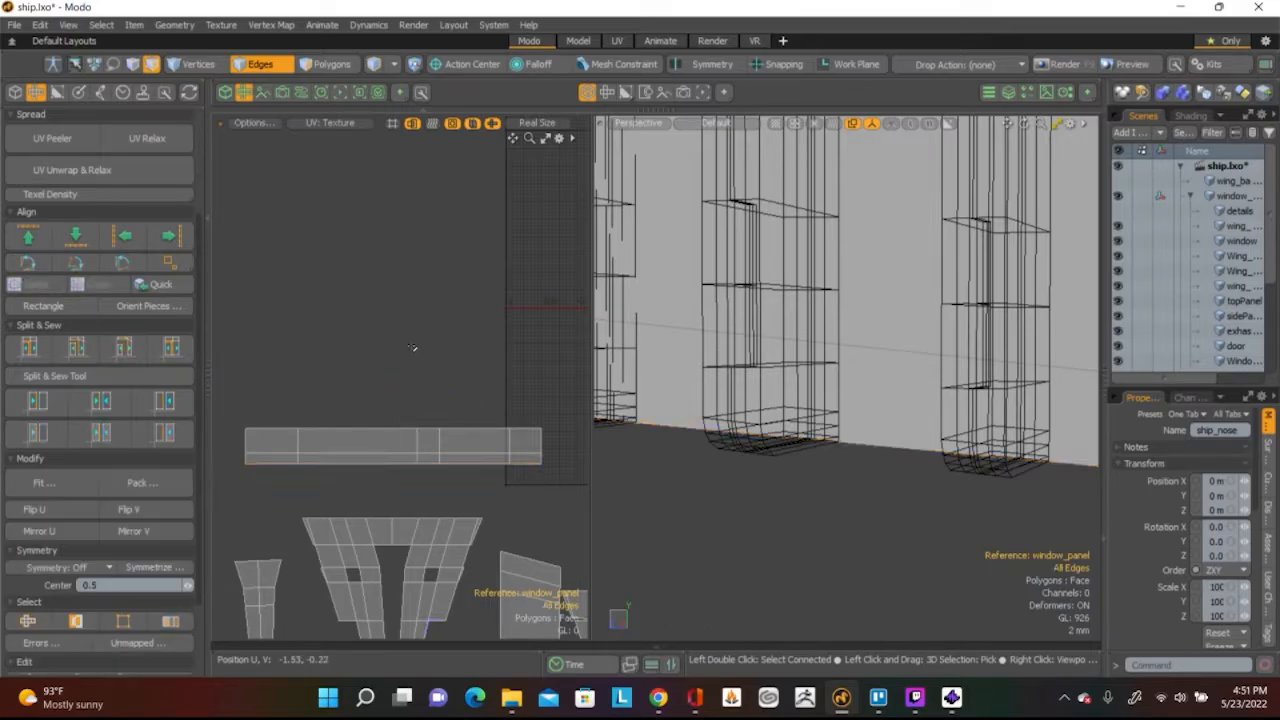
Select the eight wall polygons behind the window frames in the opposite side vent recess
{"action": "scroll", "coordinate": [470, 360], "scroll_direction": "down", "scroll_amount": 5}
{"action": "left_click_drag", "start_coordinate": [786, 410], "coordinate": [845, 418], "text": "alt"}
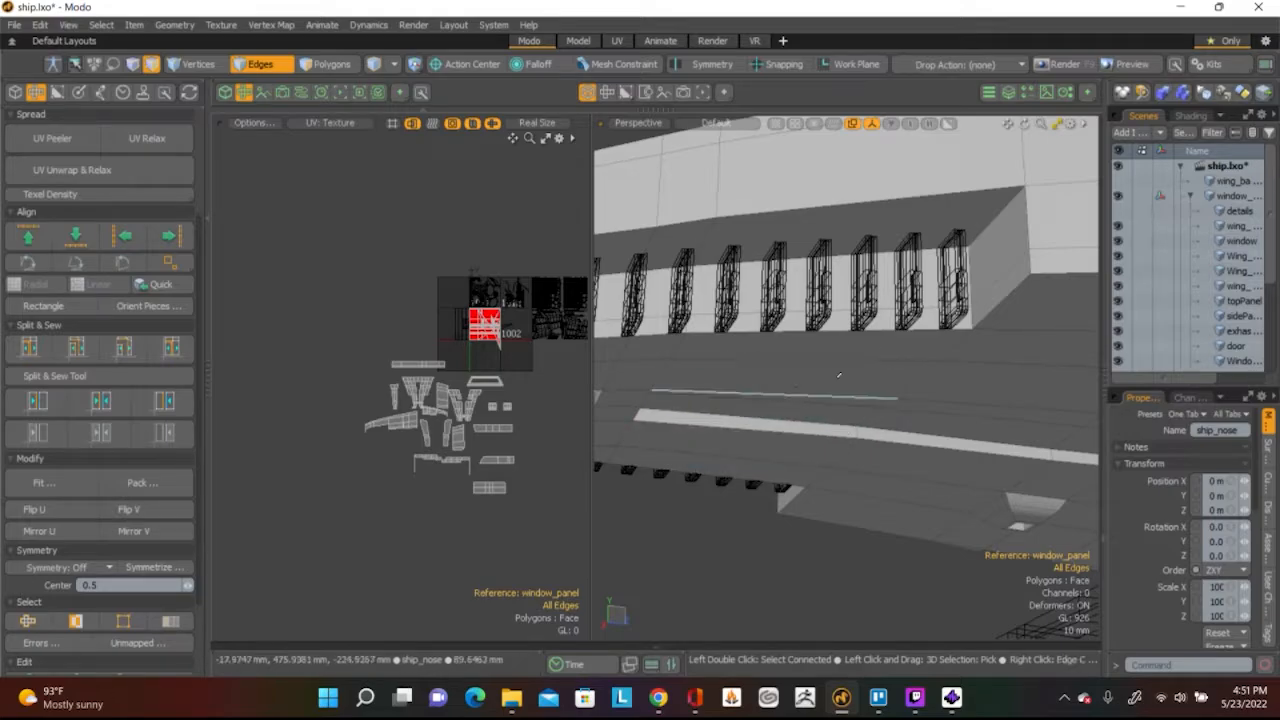
{"action": "left_click_drag", "start_coordinate": [849, 340], "coordinate": [923, 333], "text": "alt"}
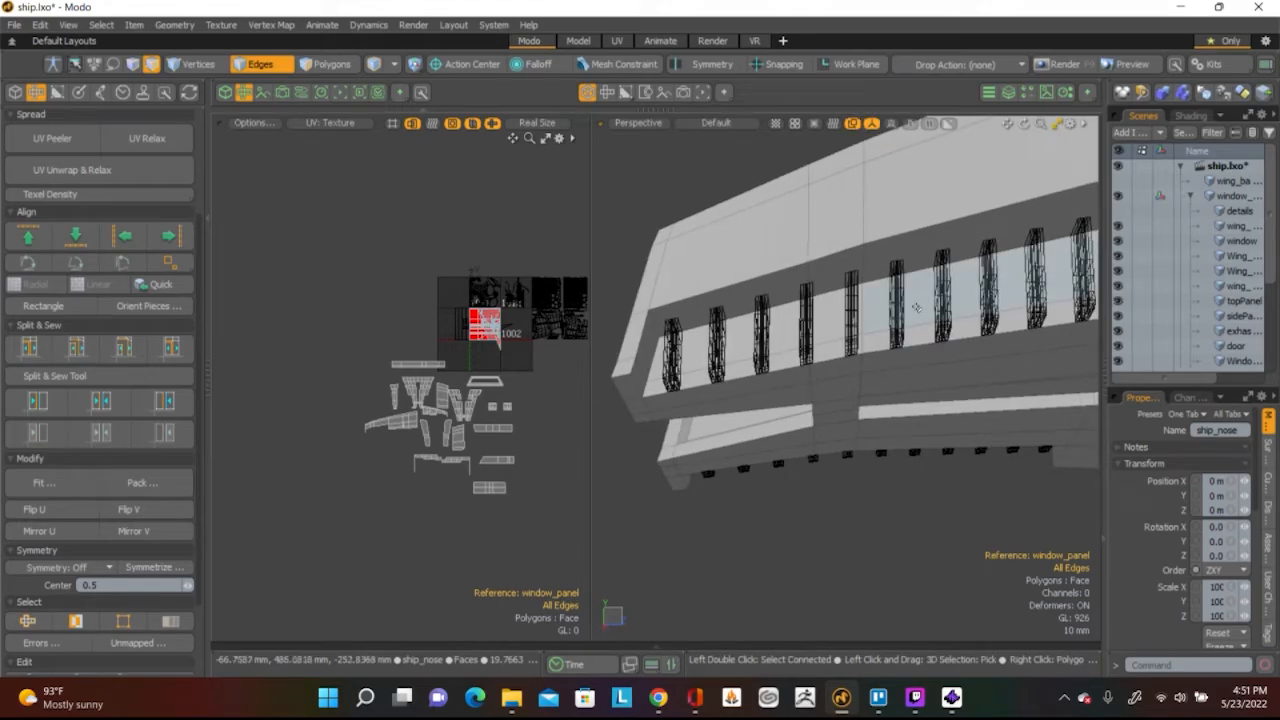
{"action": "left_click", "coordinate": [923, 333], "text": "shift"}
{"action": "left_click_drag", "start_coordinate": [910, 335], "coordinate": [771, 348], "text": "shift"}
{"action": "left_click", "coordinate": [762, 366], "text": "shift"}
{"action": "left_click_drag", "start_coordinate": [795, 397], "coordinate": [963, 400], "text": "alt"}
{"action": "left_click", "coordinate": [783, 376], "text": "shift"}
{"action": "left_click", "coordinate": [785, 398], "text": "shift"}
{"action": "left_click_drag", "start_coordinate": [832, 414], "coordinate": [1010, 449], "text": "alt"}
Add the two end wall polygons of the same recess to the selection
{"action": "key", "text": "shift+a"}
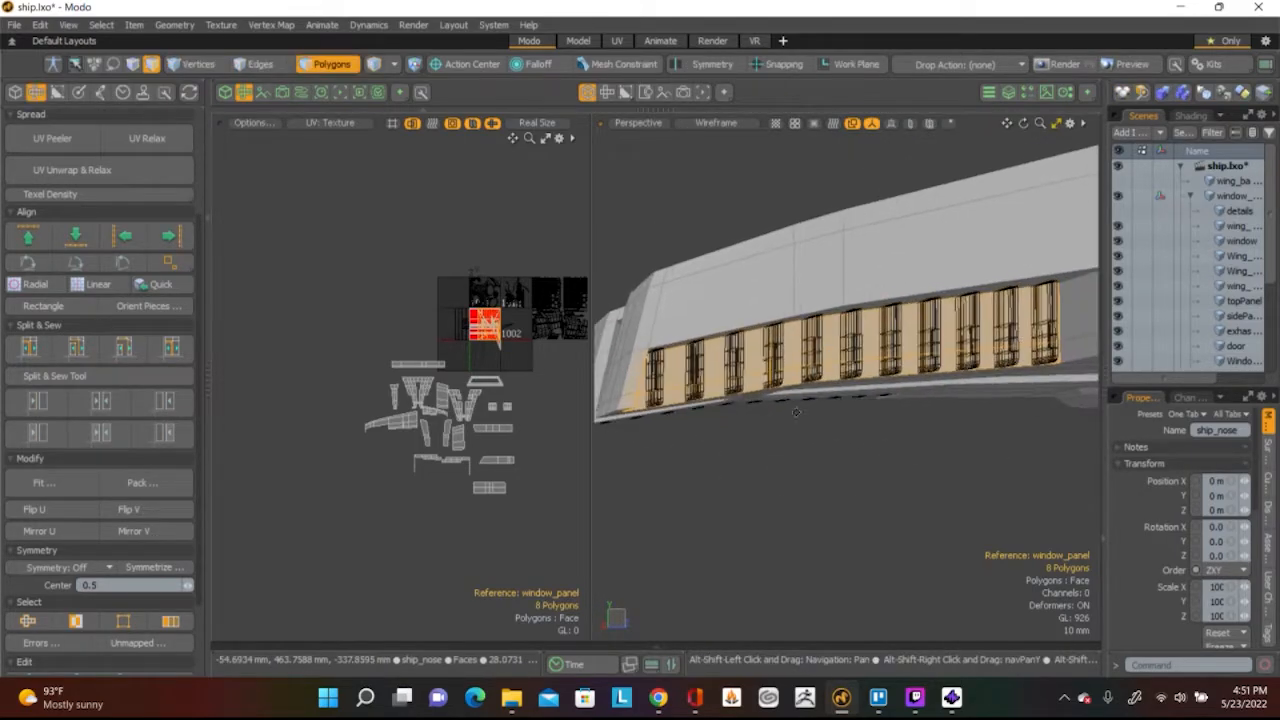
{"action": "scroll", "coordinate": [1080, 342], "scroll_direction": "up", "scroll_amount": 3}
{"action": "left_click_drag", "start_coordinate": [1082, 337], "coordinate": [975, 355], "text": "alt+shift"}
{"action": "left_click", "coordinate": [984, 366], "text": "shift"}
{"action": "left_click", "coordinate": [983, 413], "text": "shift"}
{"action": "scroll", "coordinate": [984, 416], "scroll_direction": "down", "scroll_amount": 3}
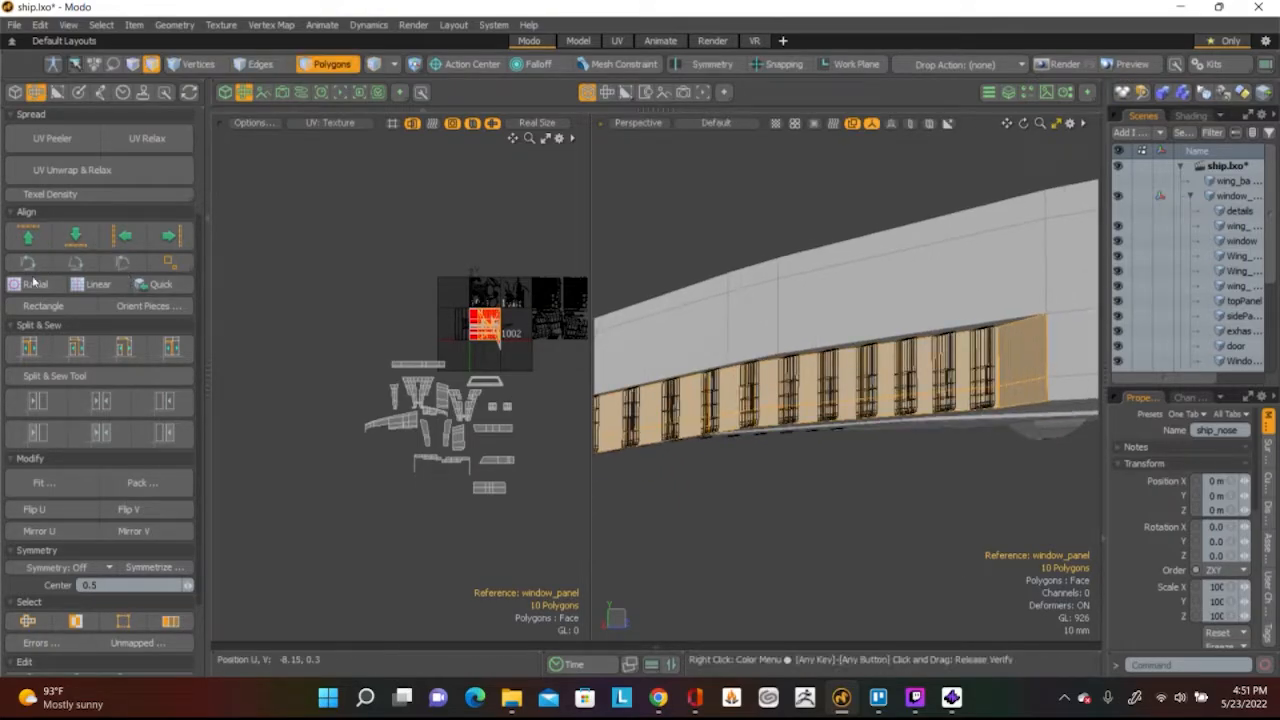
Project the ten selected recess walls with a planar X projection, move the new island to the lower-U side of the tiles, and clear the selection
{"action": "scroll", "coordinate": [98, 316], "scroll_direction": "up", "scroll_amount": 3}
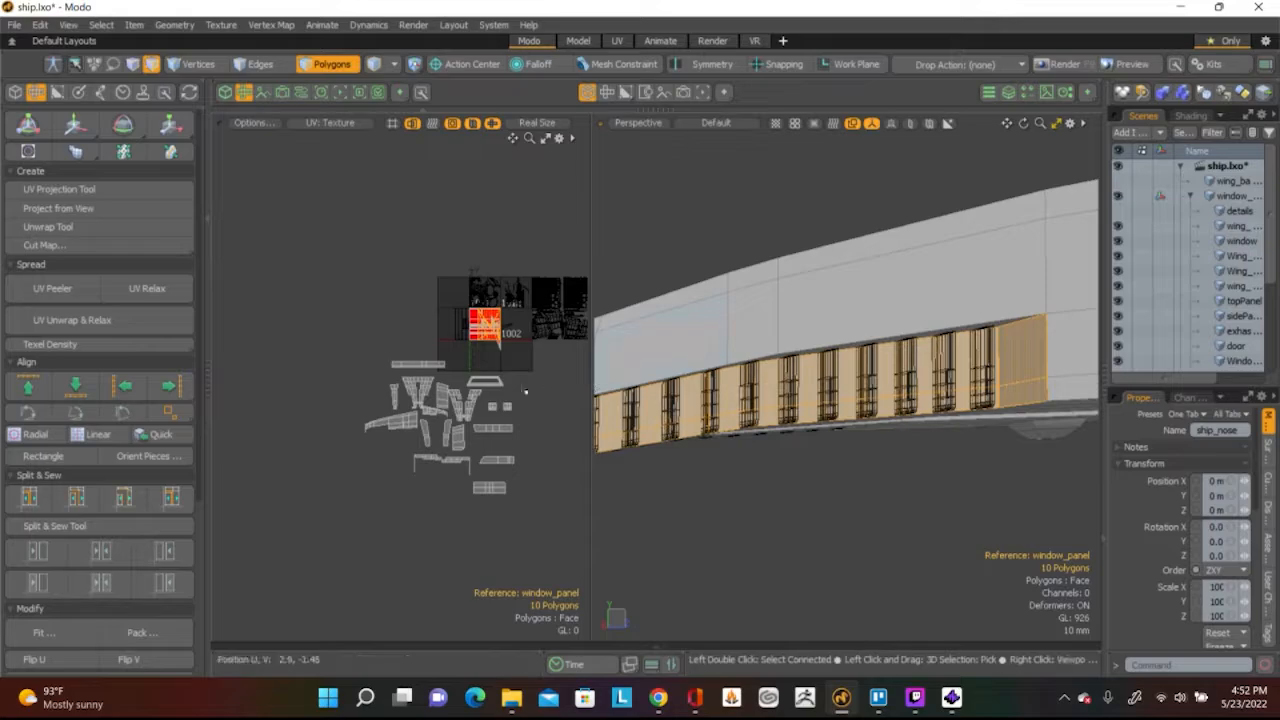
{"action": "left_click", "coordinate": [97, 190]}
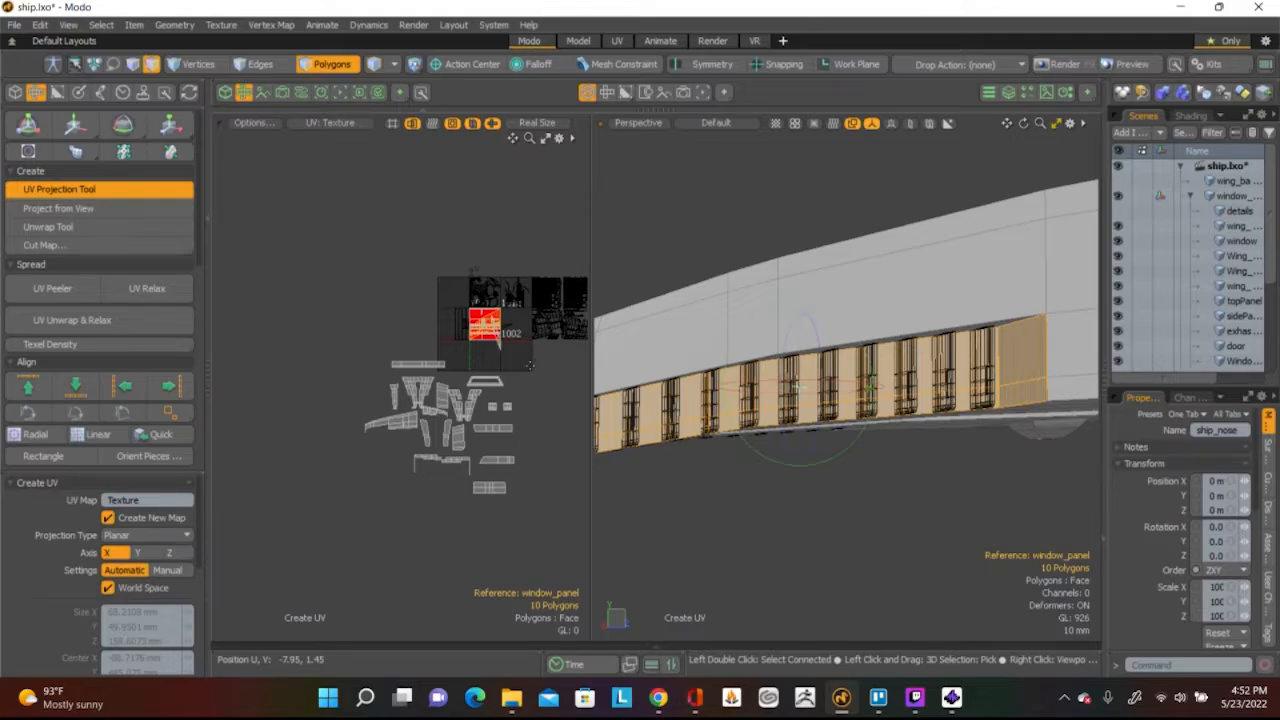
{"action": "key", "text": "w"}
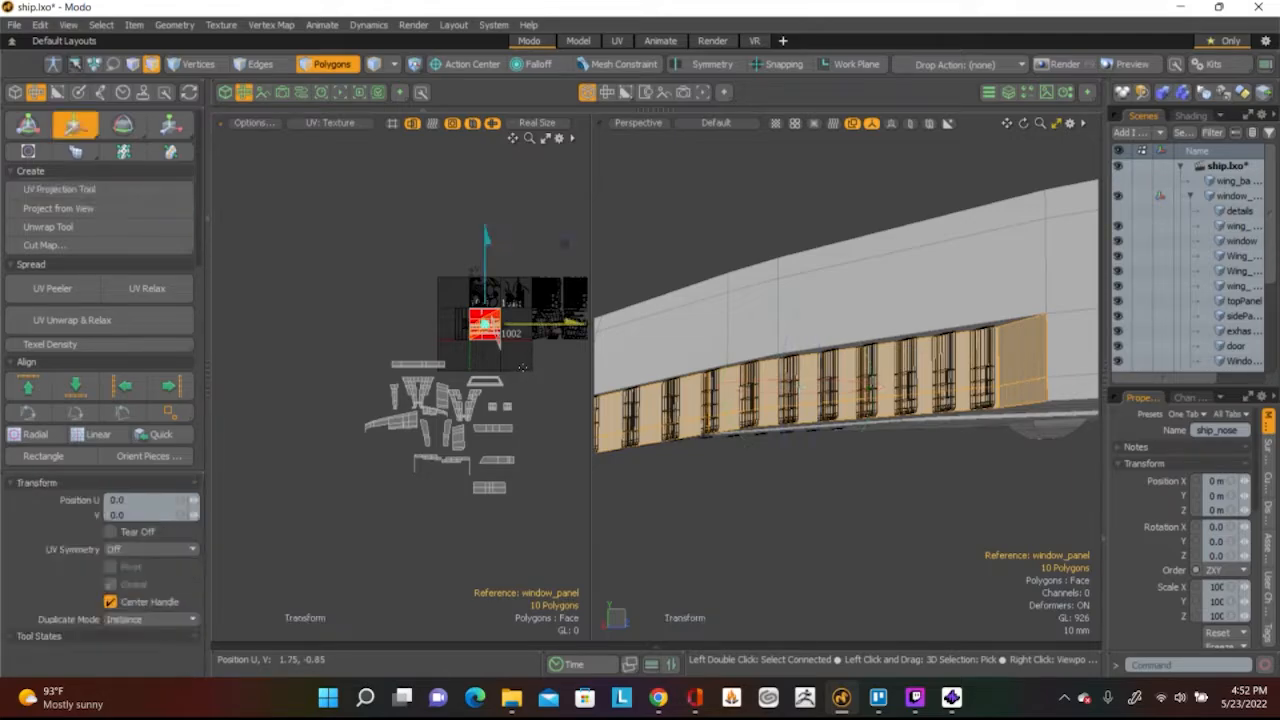
{"action": "left_click_drag", "start_coordinate": [560, 247], "coordinate": [487, 262]}
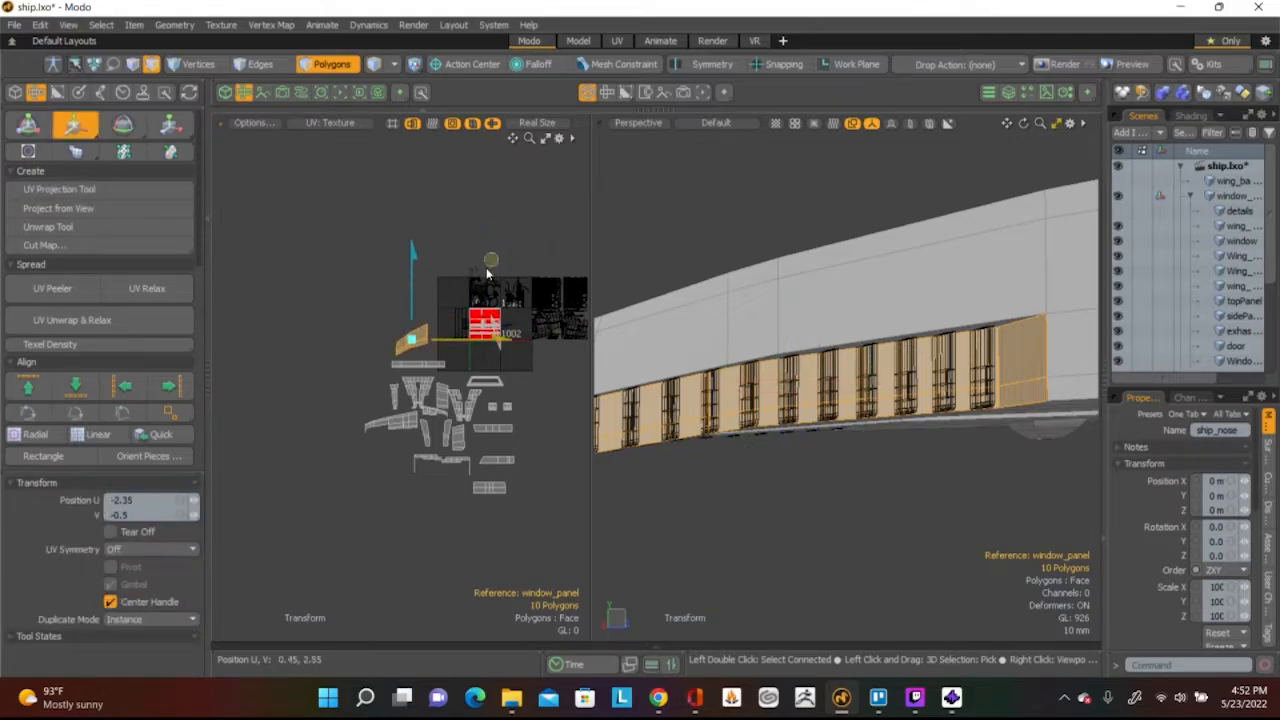
{"action": "scroll", "coordinate": [471, 341], "scroll_direction": "up", "scroll_amount": 6}
{"action": "left_click_drag", "start_coordinate": [468, 349], "coordinate": [384, 372]}
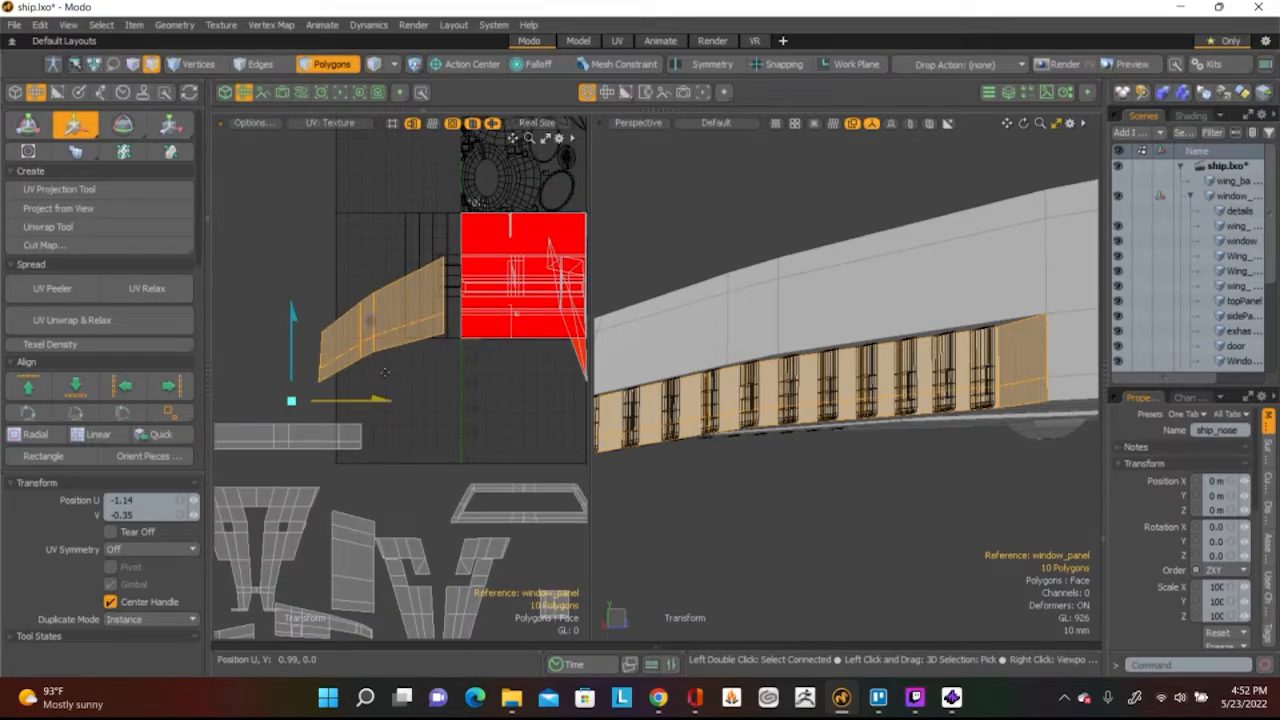
{"action": "left_click_drag", "start_coordinate": [362, 407], "coordinate": [323, 403]}
{"action": "key", "text": "space"}
{"action": "left_click", "coordinate": [374, 403]}
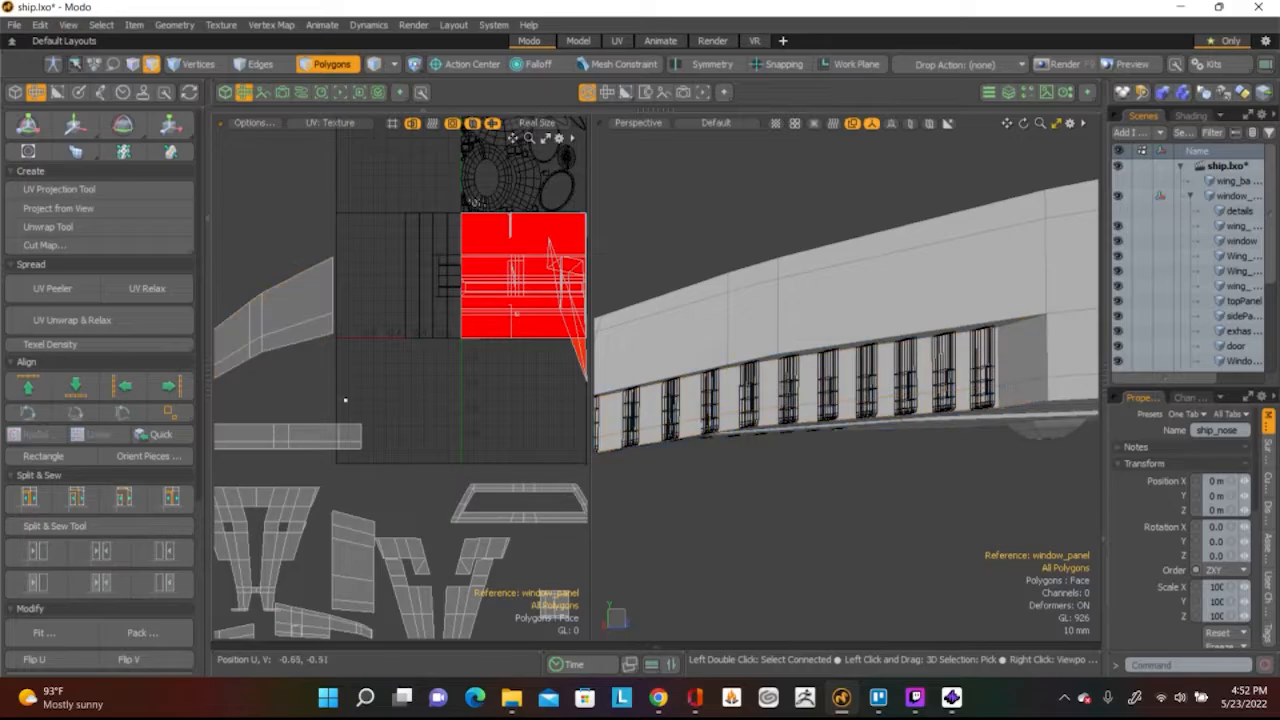
Examine which model parts the overlapping red UV islands belong to by selecting them, and clear the selection
{"action": "double_click", "coordinate": [537, 334]}
{"action": "scroll", "coordinate": [376, 384], "scroll_direction": "down", "scroll_amount": 2}
{"action": "scroll", "coordinate": [376, 385], "scroll_direction": "down", "scroll_amount": 2}
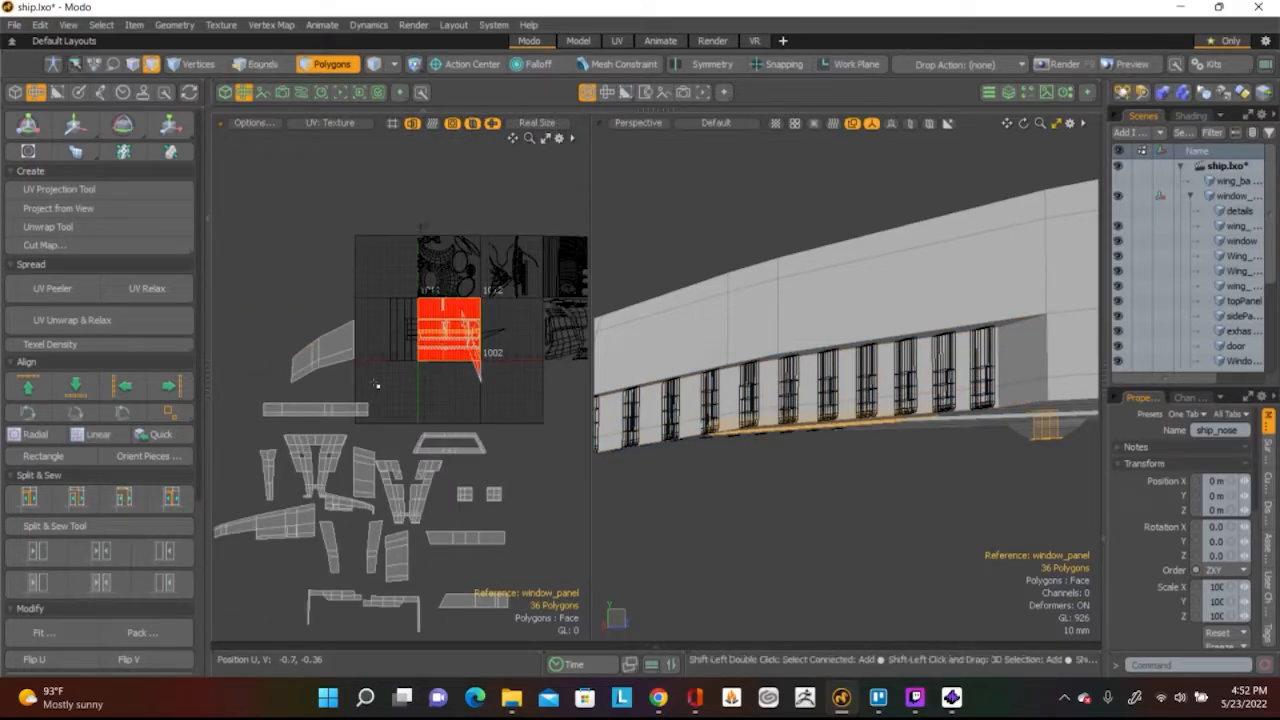
{"action": "left_click", "coordinate": [394, 378], "text": "shift"}
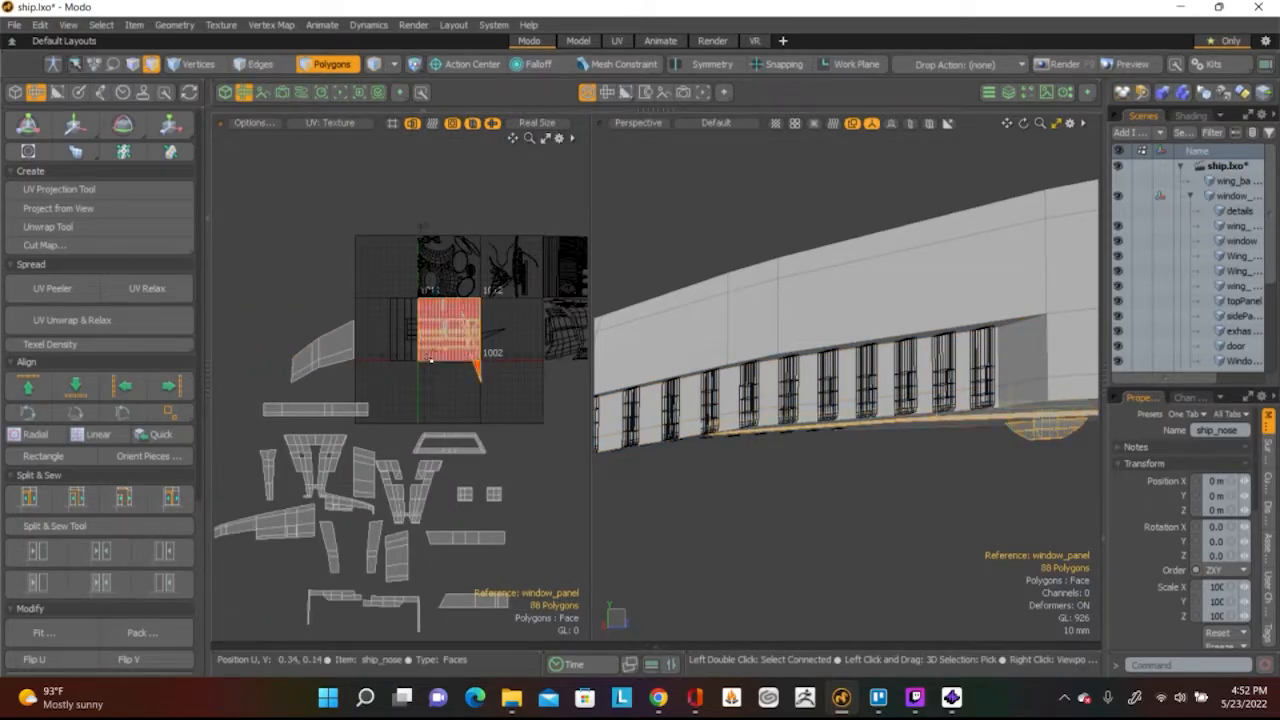
{"action": "scroll", "coordinate": [398, 390], "scroll_direction": "down", "scroll_amount": 3}
{"action": "scroll", "coordinate": [403, 400], "scroll_direction": "up", "scroll_amount": 4}
{"action": "left_click", "coordinate": [405, 406]}
{"action": "key", "text": "super"}
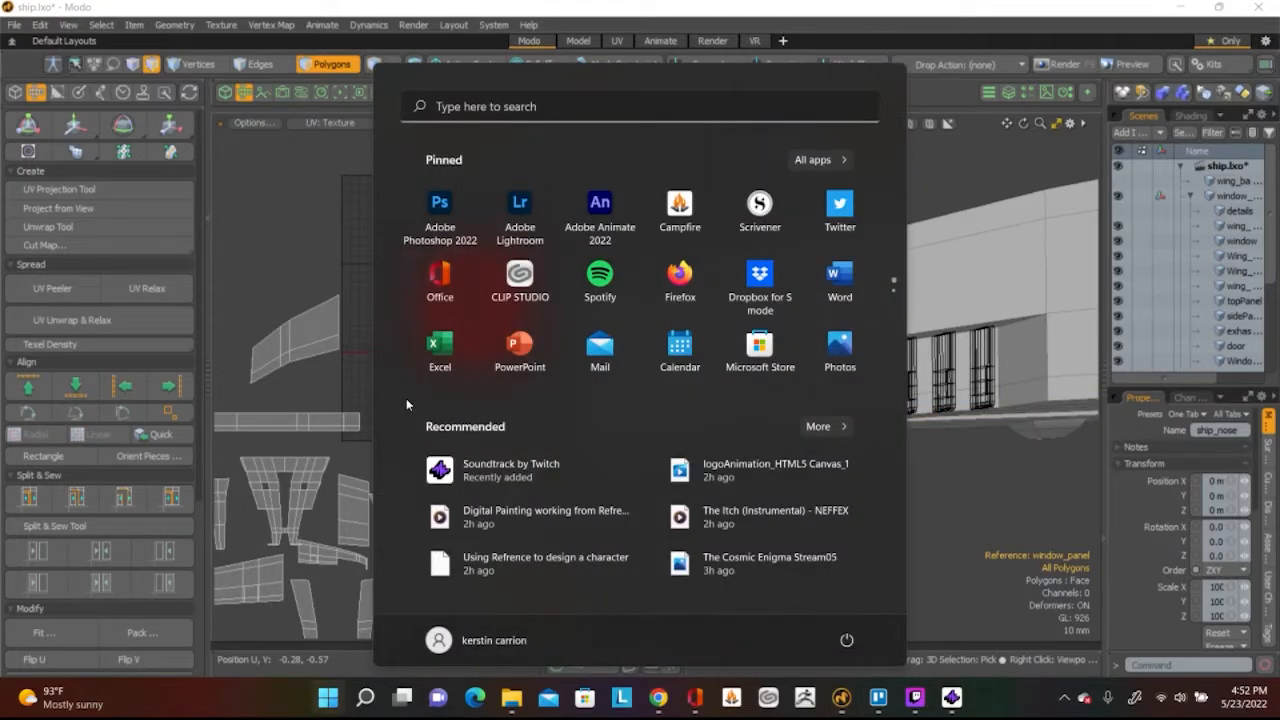
{"action": "key", "text": "alt+Tab"}
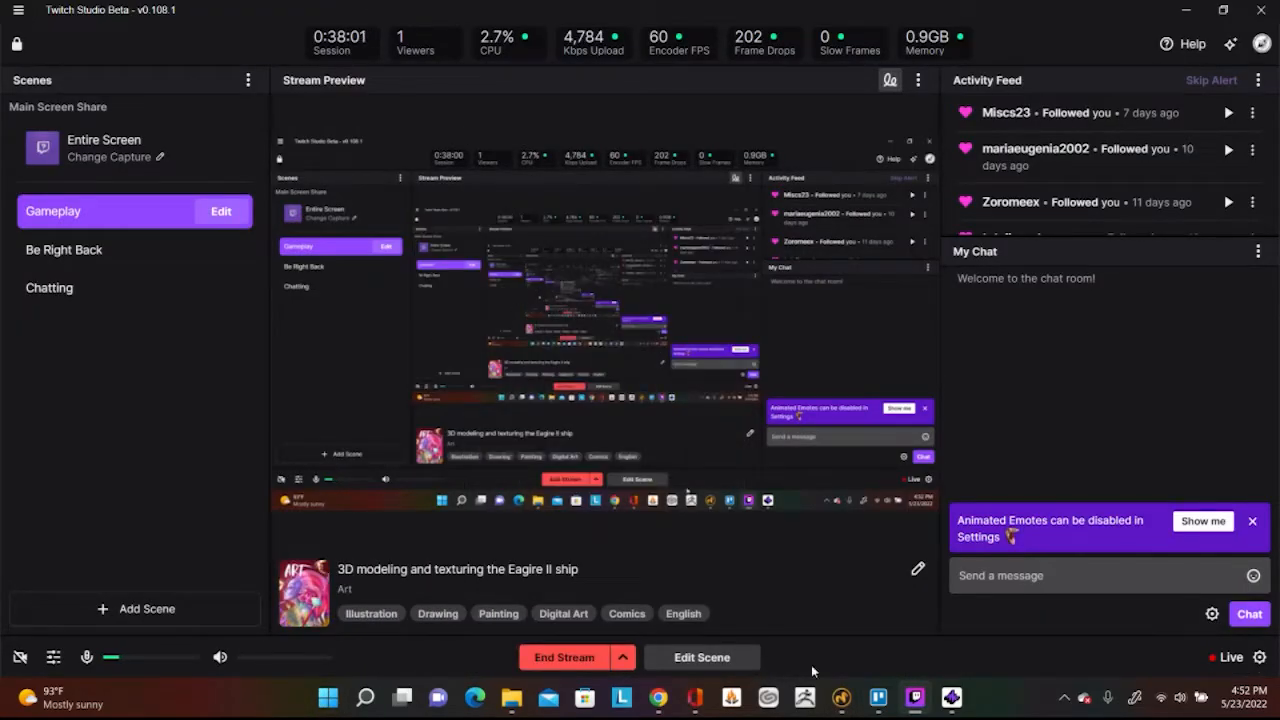
{"action": "left_click", "coordinate": [841, 697]}
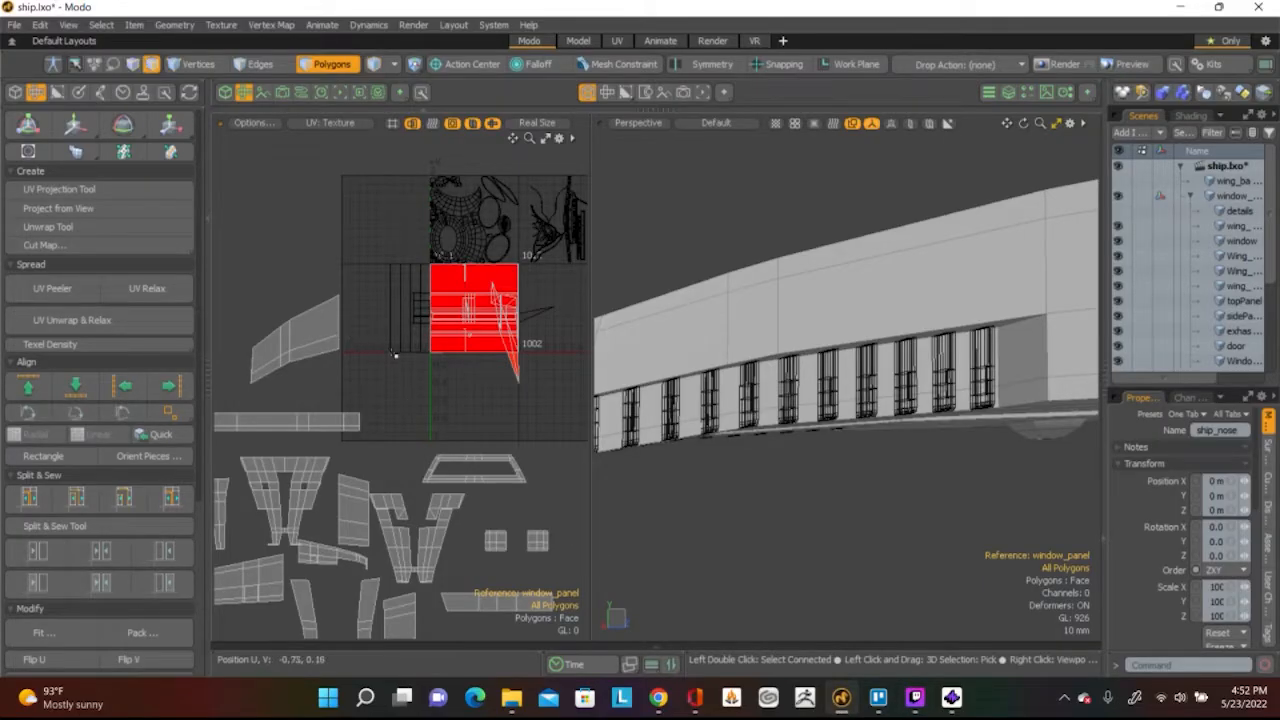
{"action": "key", "text": "super"}
{"action": "scroll", "coordinate": [392, 349], "scroll_direction": "down", "scroll_amount": 2}
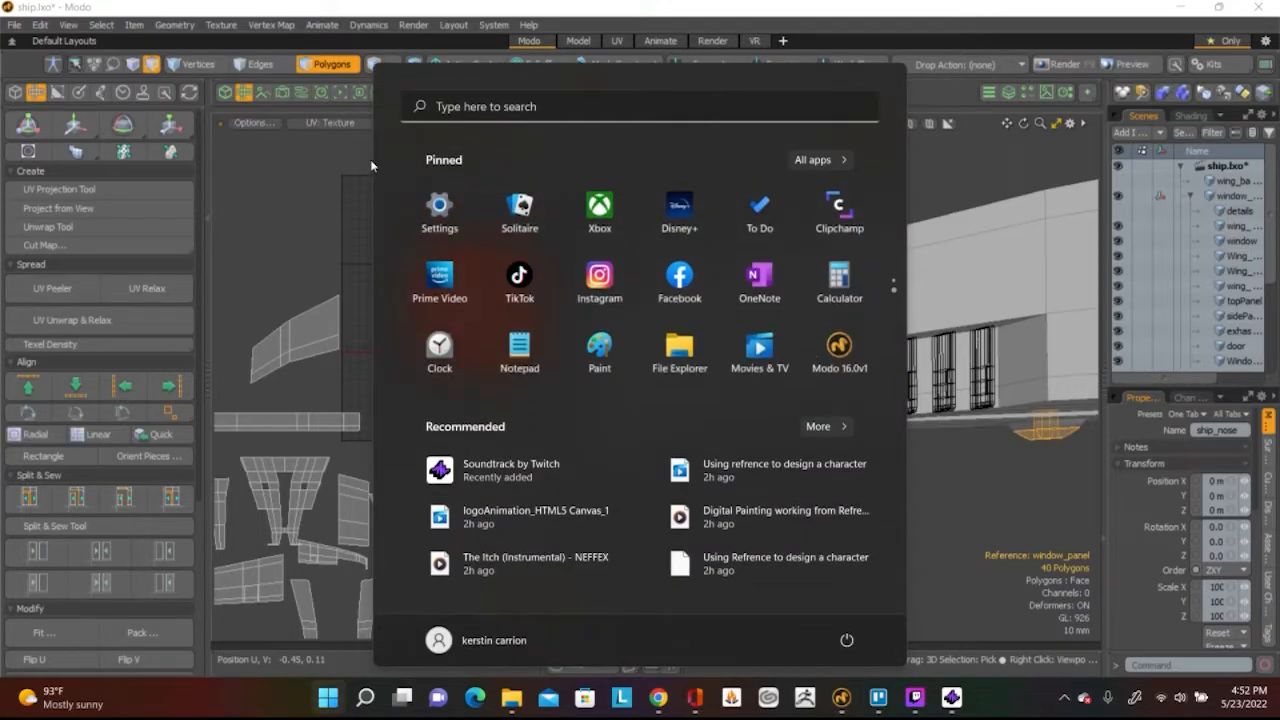
{"action": "key", "text": "alt+Tab"}
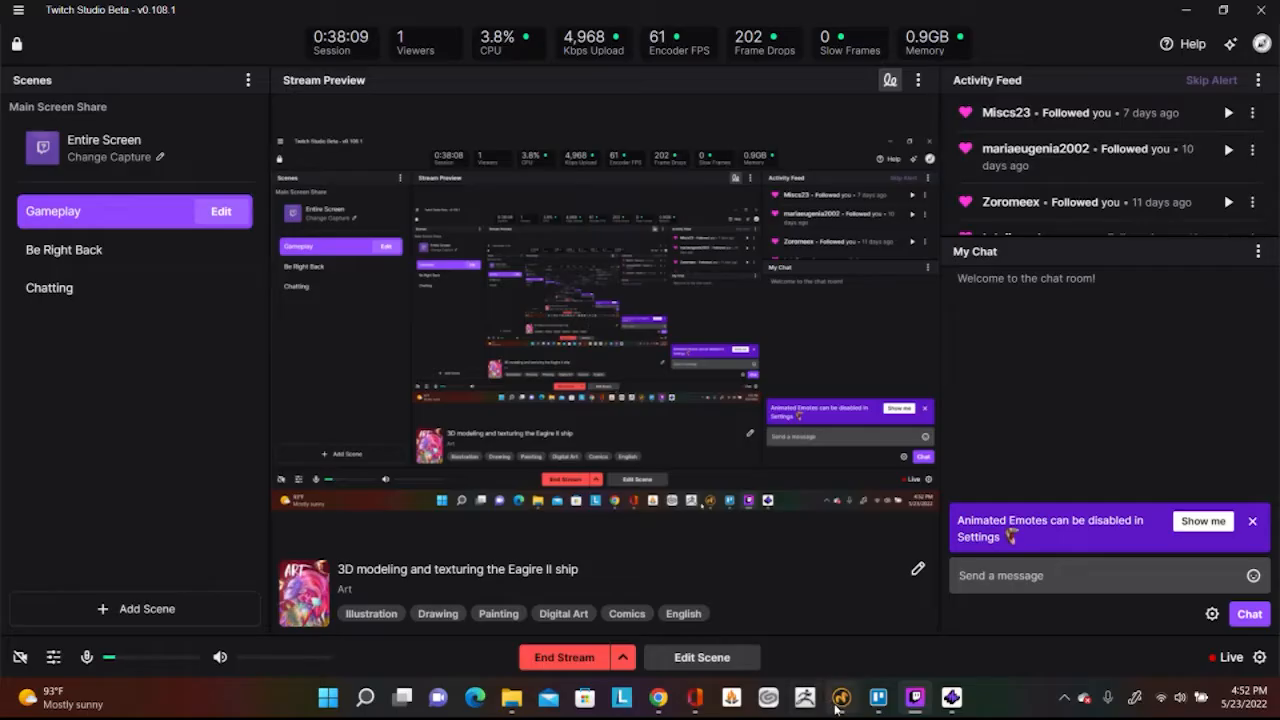
{"action": "left_click", "coordinate": [841, 697]}
Select the whole newly projected recess wall island and relax it with UV Relax in Conformal mode at 1000 iterations
{"action": "scroll", "coordinate": [536, 360], "scroll_direction": "up", "scroll_amount": 6}
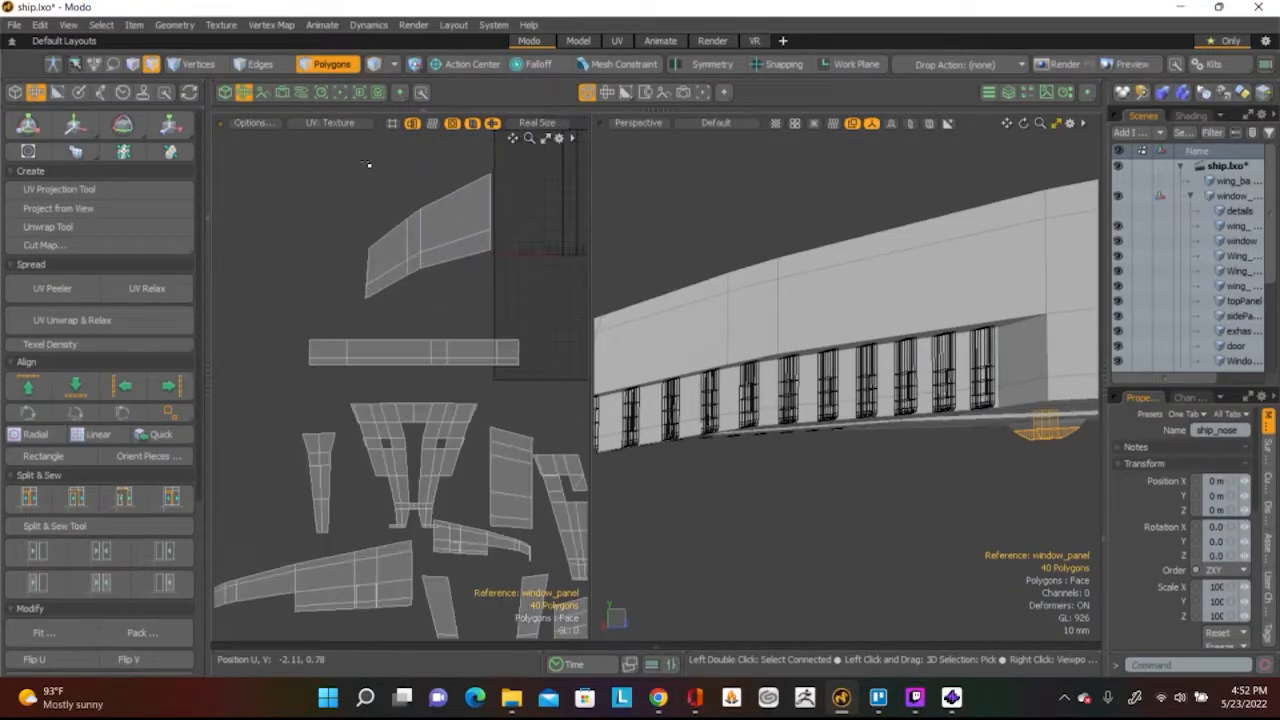
{"action": "scroll", "coordinate": [489, 290], "scroll_direction": "up", "scroll_amount": 1}
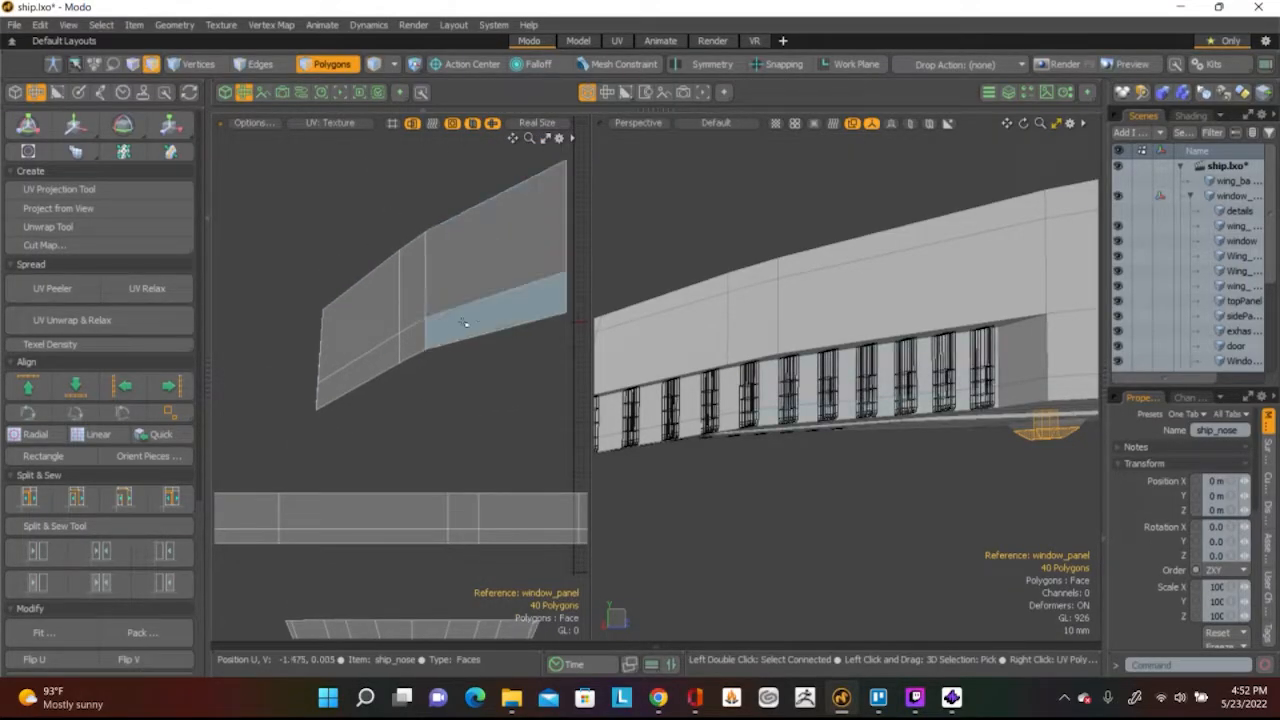
{"action": "double_click", "coordinate": [466, 322]}
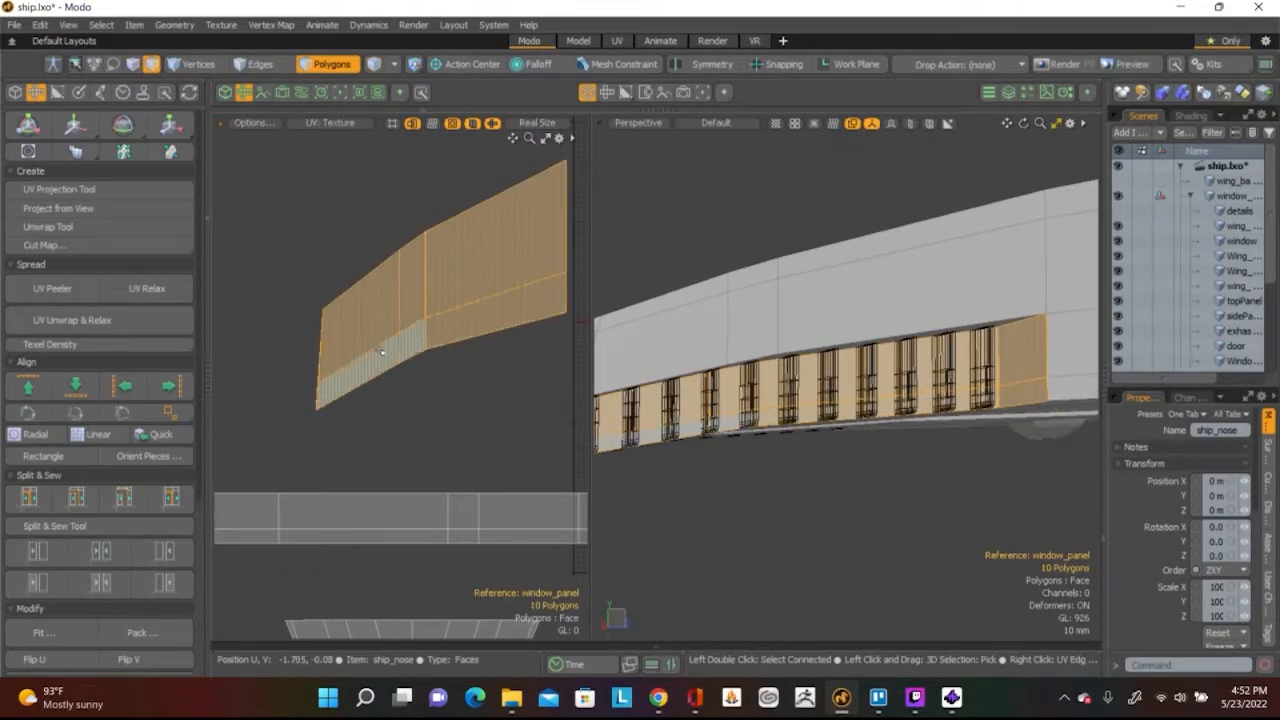
{"action": "left_click", "coordinate": [166, 282]}
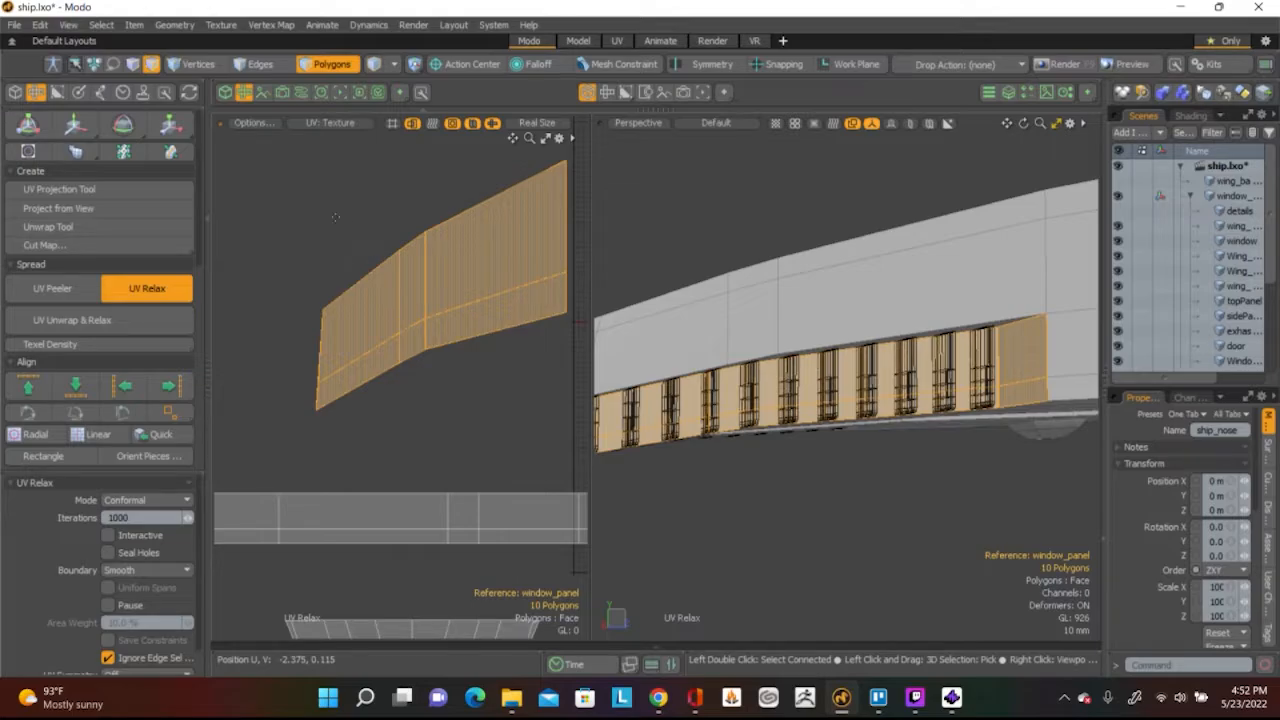
Rotate the relaxed recess wall island roughly horizontal, move it about -0.213 U and -0.663 V to just above the straightened strip, and deselect
{"action": "scroll", "coordinate": [426, 340], "scroll_direction": "down", "scroll_amount": 5}
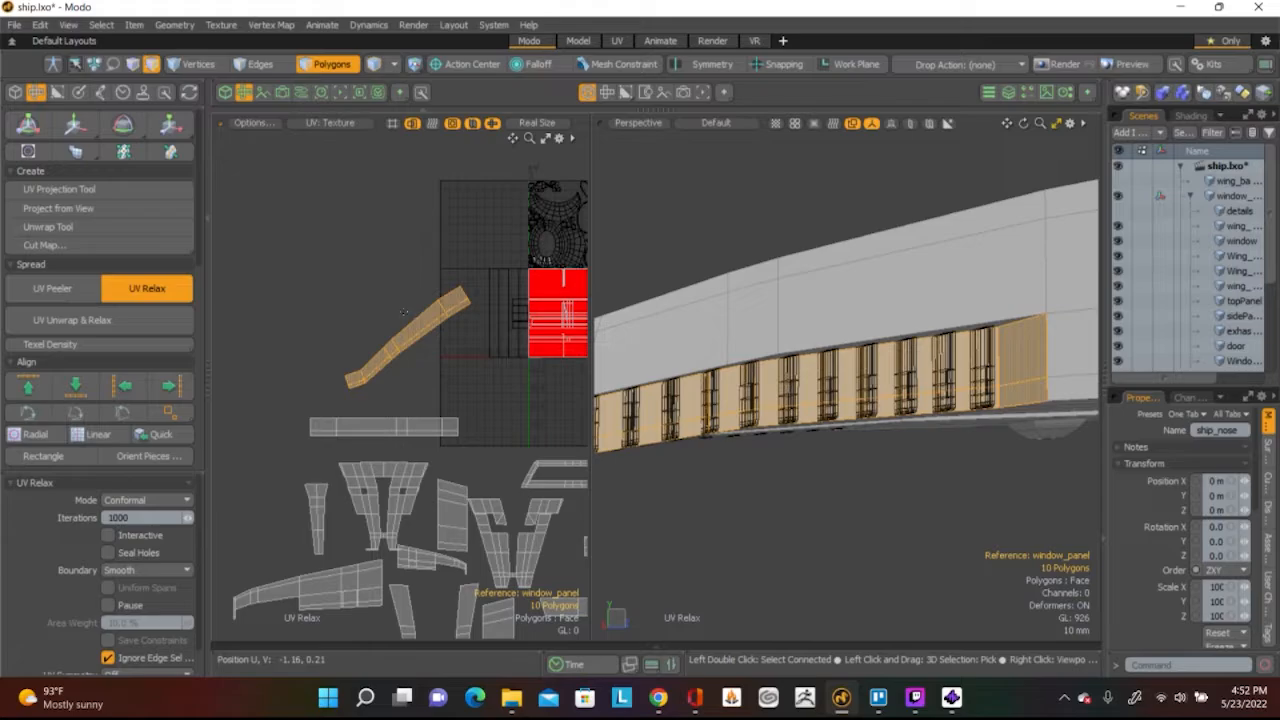
{"action": "key", "text": "w"}
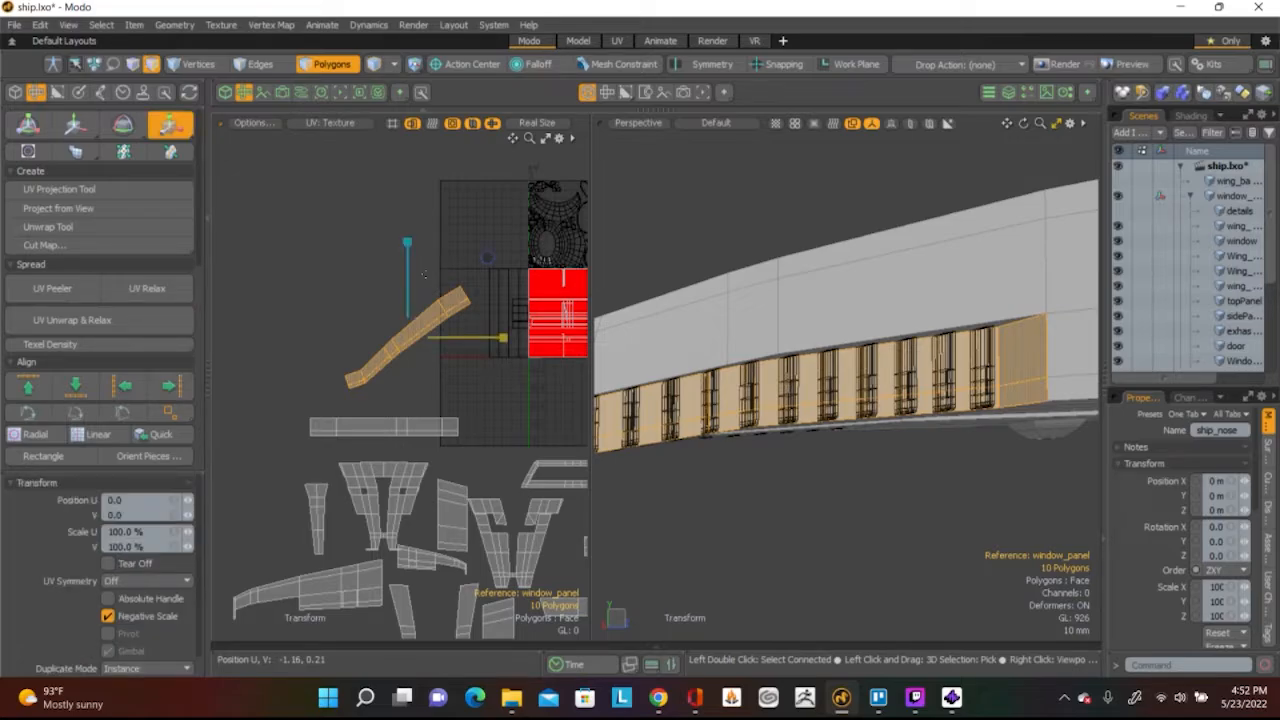
{"action": "key", "text": "e"}
{"action": "left_click_drag", "start_coordinate": [478, 258], "coordinate": [512, 325]}
{"action": "key", "text": "w"}
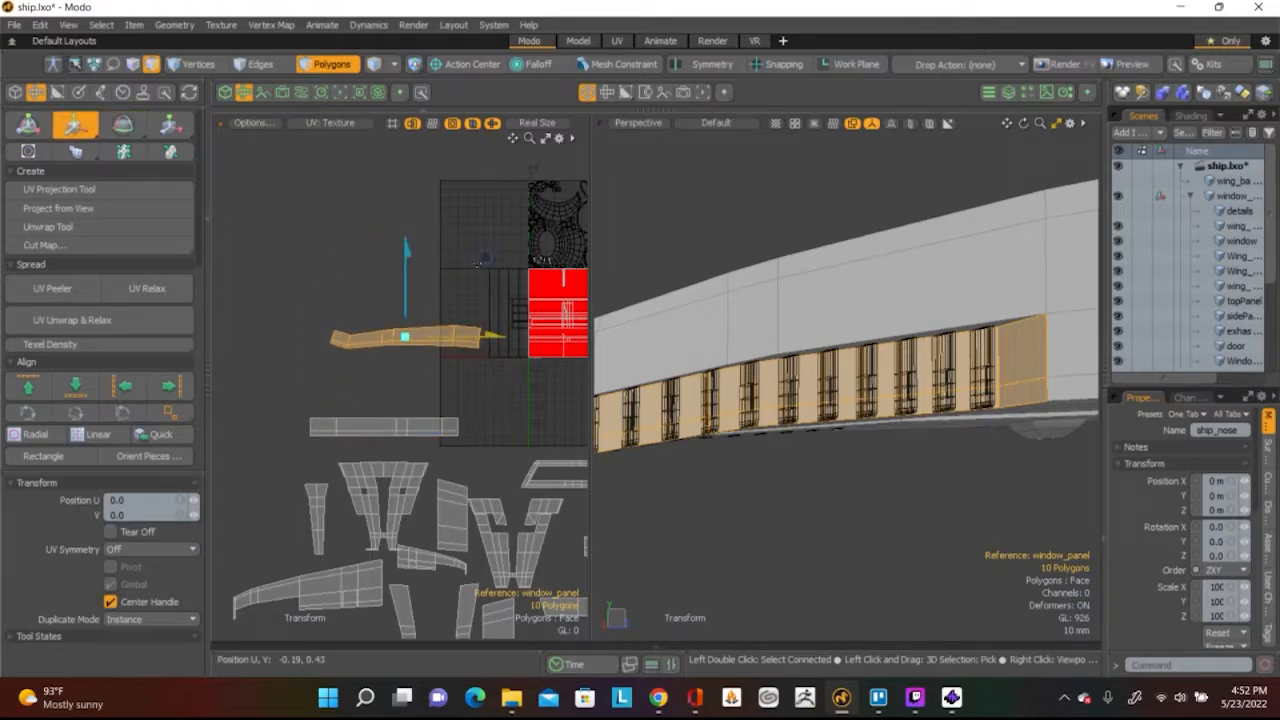
{"action": "left_click_drag", "start_coordinate": [484, 257], "coordinate": [467, 313]}
{"action": "left_click_drag", "start_coordinate": [385, 393], "coordinate": [391, 396]}
{"action": "scroll", "coordinate": [387, 398], "scroll_direction": "up", "scroll_amount": 2}
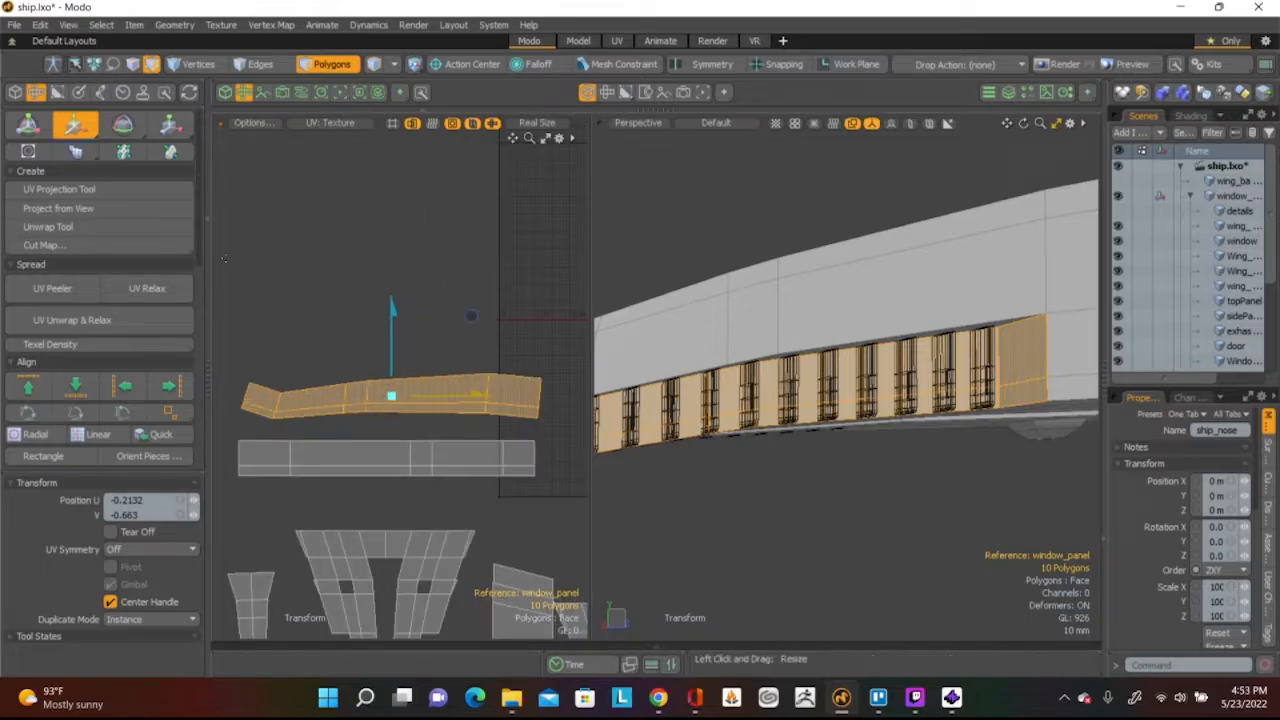
{"action": "key", "text": "space"}
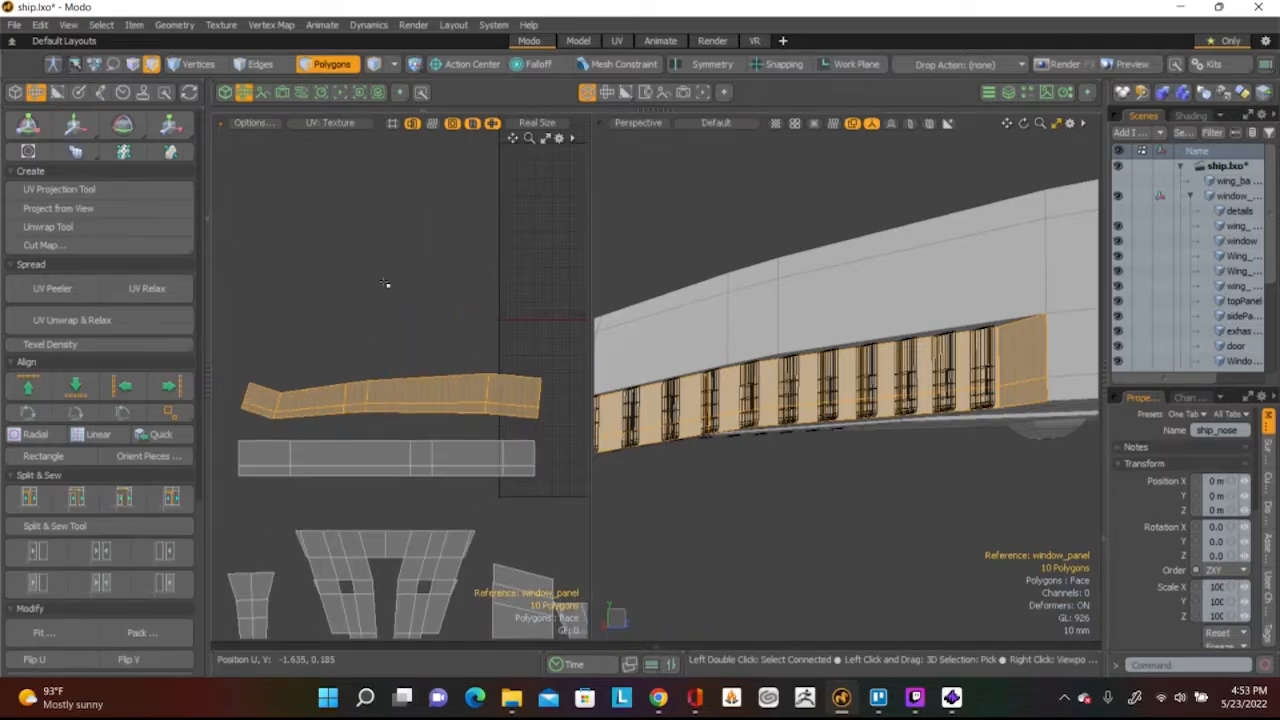
{"action": "left_click", "coordinate": [388, 289]}
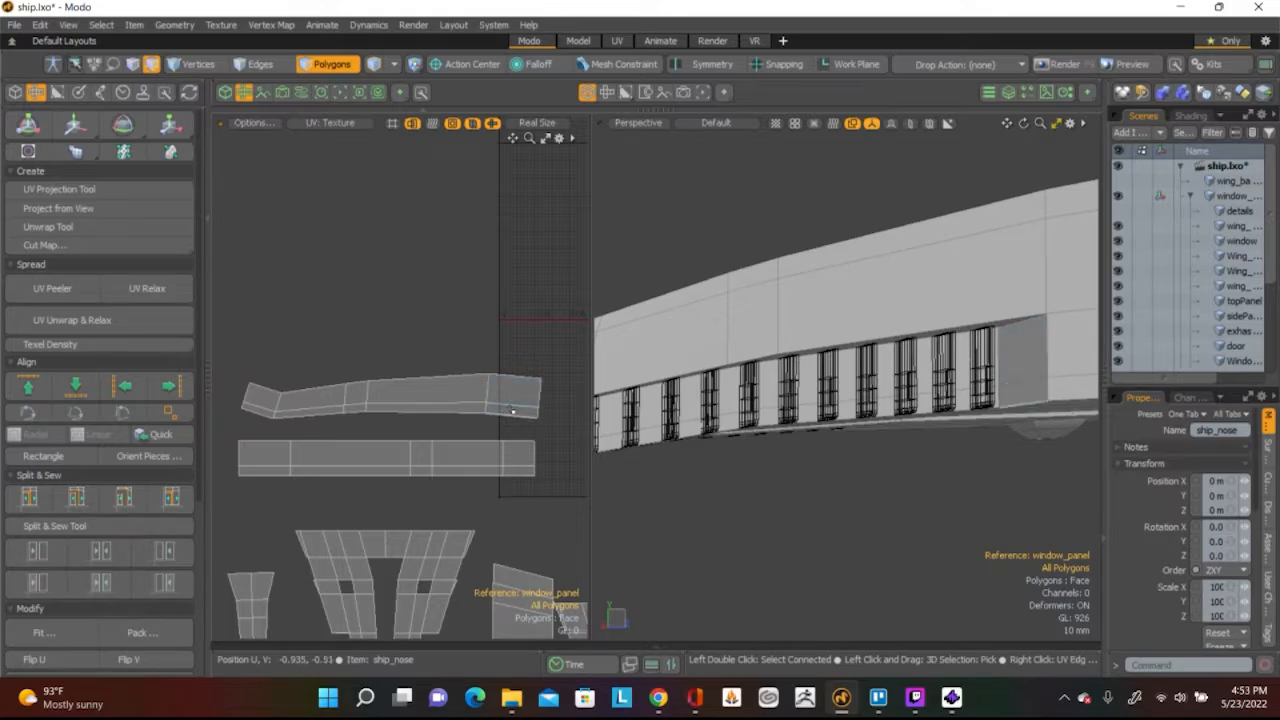
Select the five upper border edges of the rotated island and align them to their highest V
{"action": "key", "text": "2"}
{"action": "left_click", "coordinate": [266, 389]}
{"action": "left_click_drag", "start_coordinate": [298, 391], "coordinate": [508, 378], "text": "shift"}
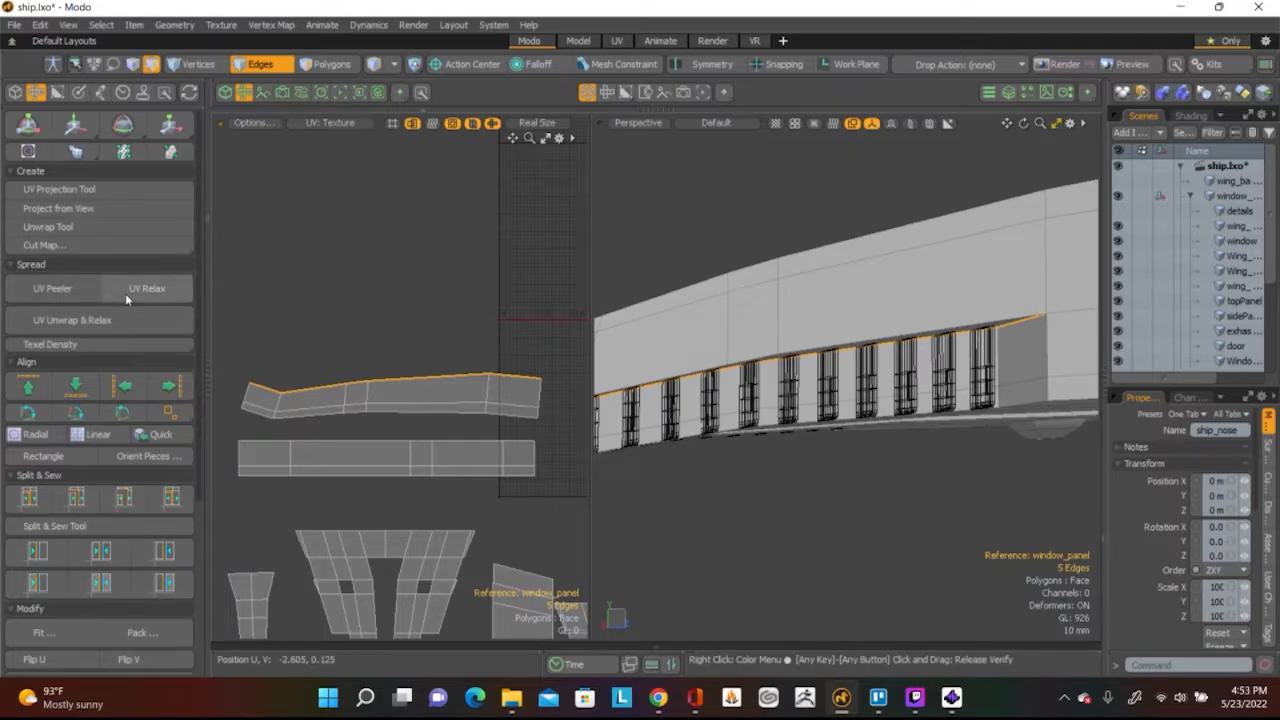
{"action": "left_click", "coordinate": [28, 385]}
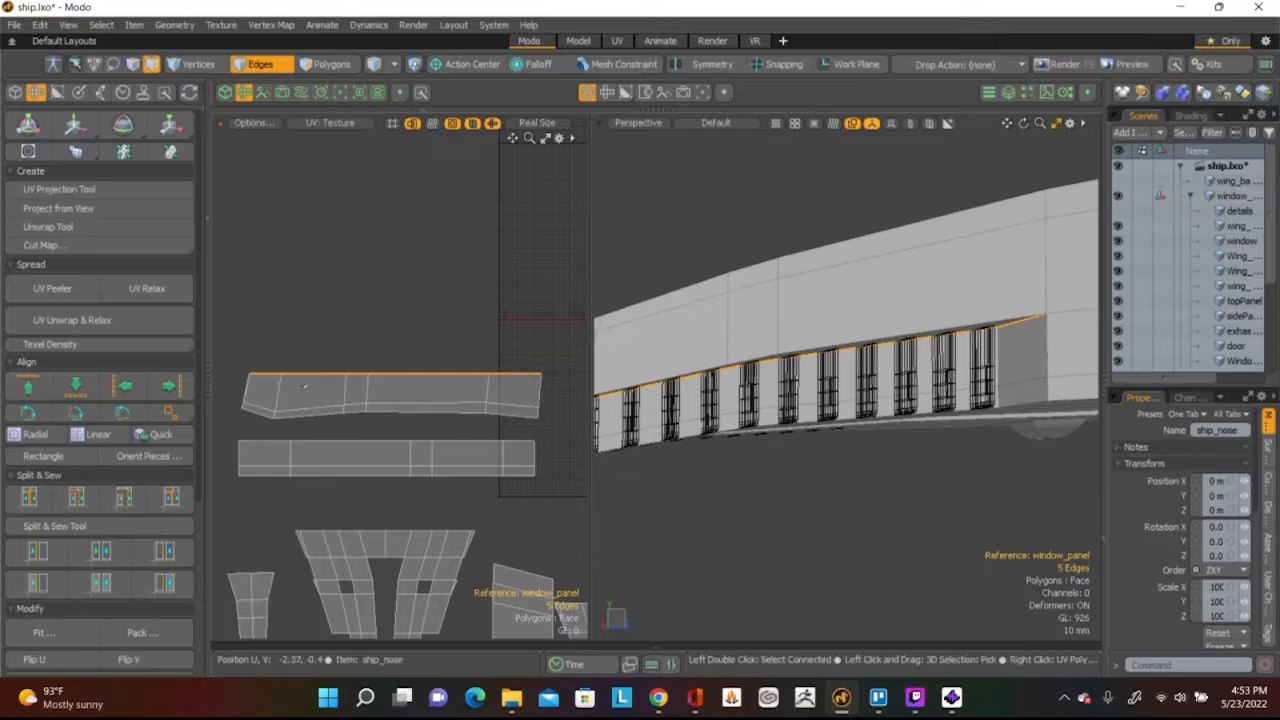
Select the five lower border edges of the same island and align them to their lowest V
{"action": "left_click", "coordinate": [266, 413]}
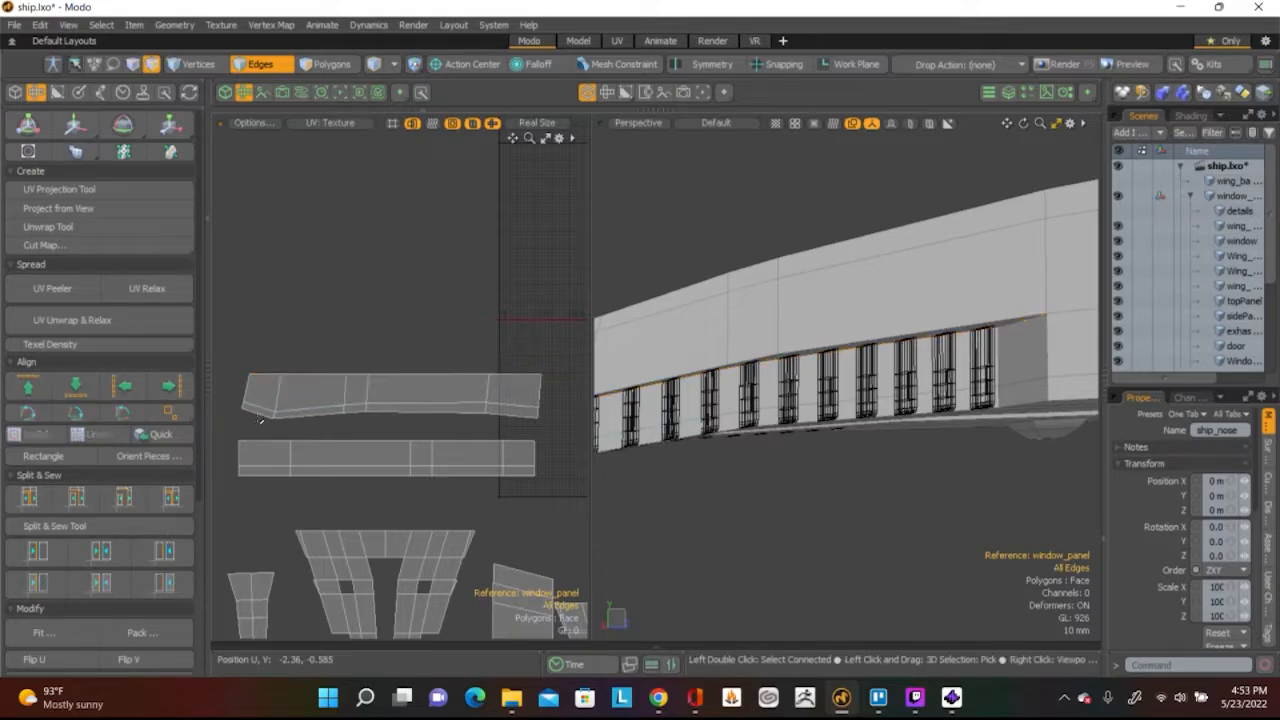
{"action": "left_click", "coordinate": [300, 416], "text": "shift"}
{"action": "left_click", "coordinate": [357, 412], "text": "shift"}
{"action": "left_click", "coordinate": [394, 412], "text": "shift"}
{"action": "left_click", "coordinate": [507, 417], "text": "shift"}
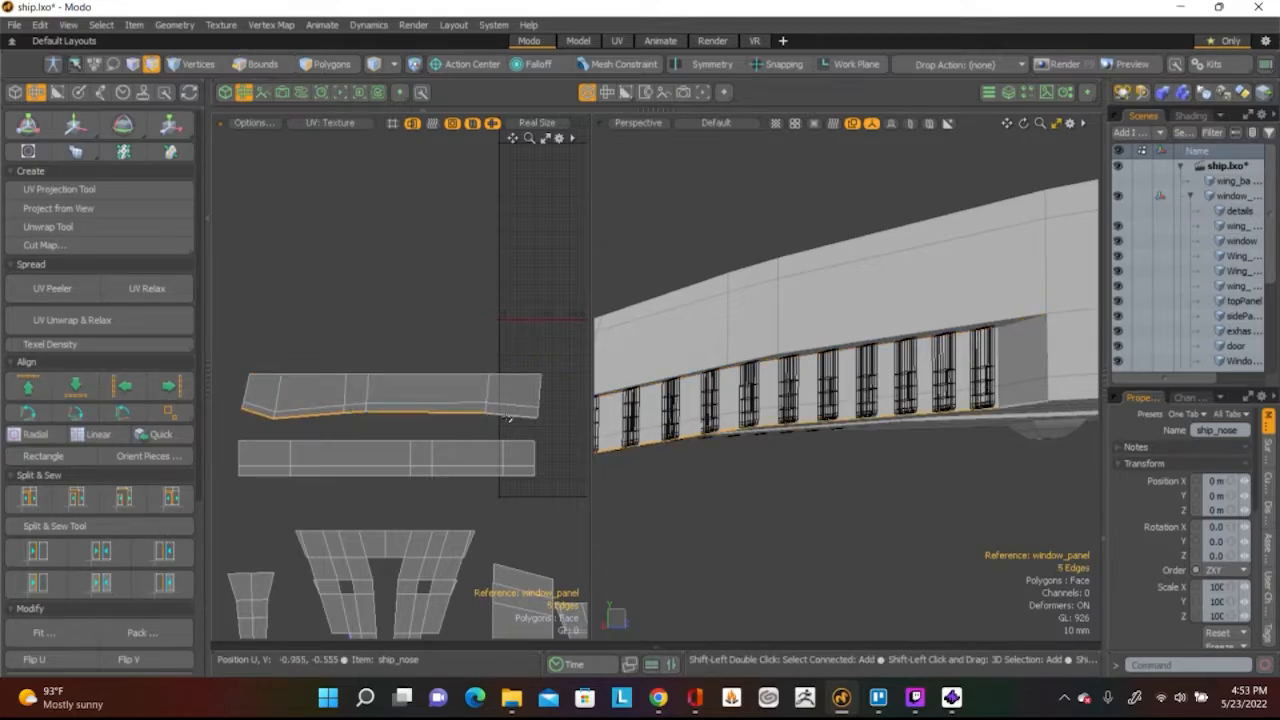
{"action": "left_click", "coordinate": [76, 385]}
Select the island's inner lengthwise edge row, excluding stray cross edges, align it to its lowest V, and clear the selection
{"action": "left_click", "coordinate": [500, 404]}
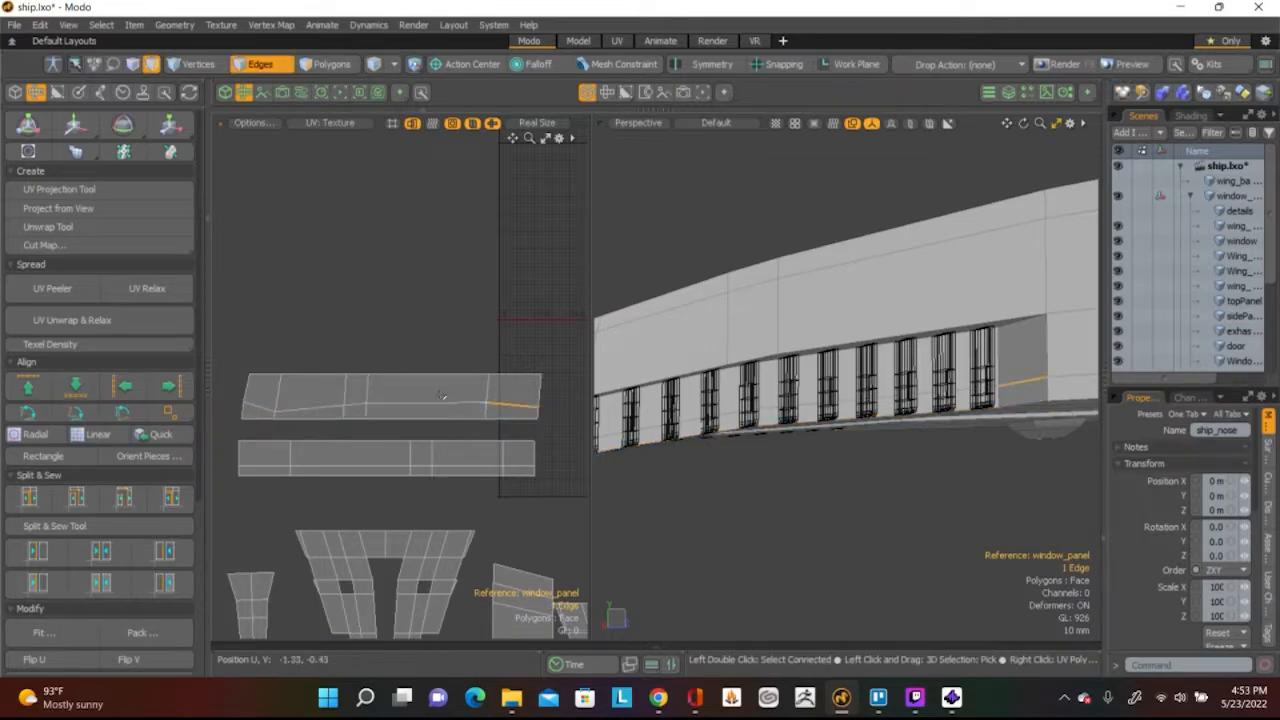
{"action": "left_click", "coordinate": [432, 403], "text": "shift"}
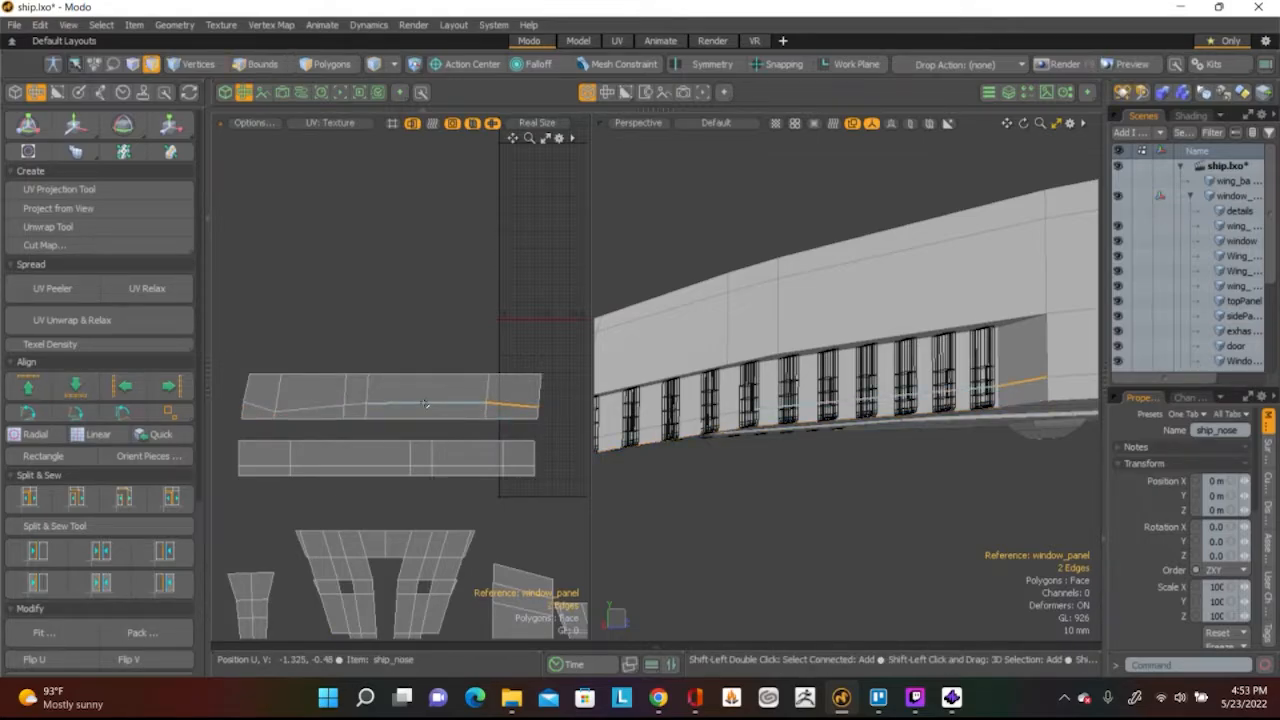
{"action": "left_click", "coordinate": [345, 410], "text": "ctrl"}
{"action": "double_click", "coordinate": [290, 415], "text": "shift"}
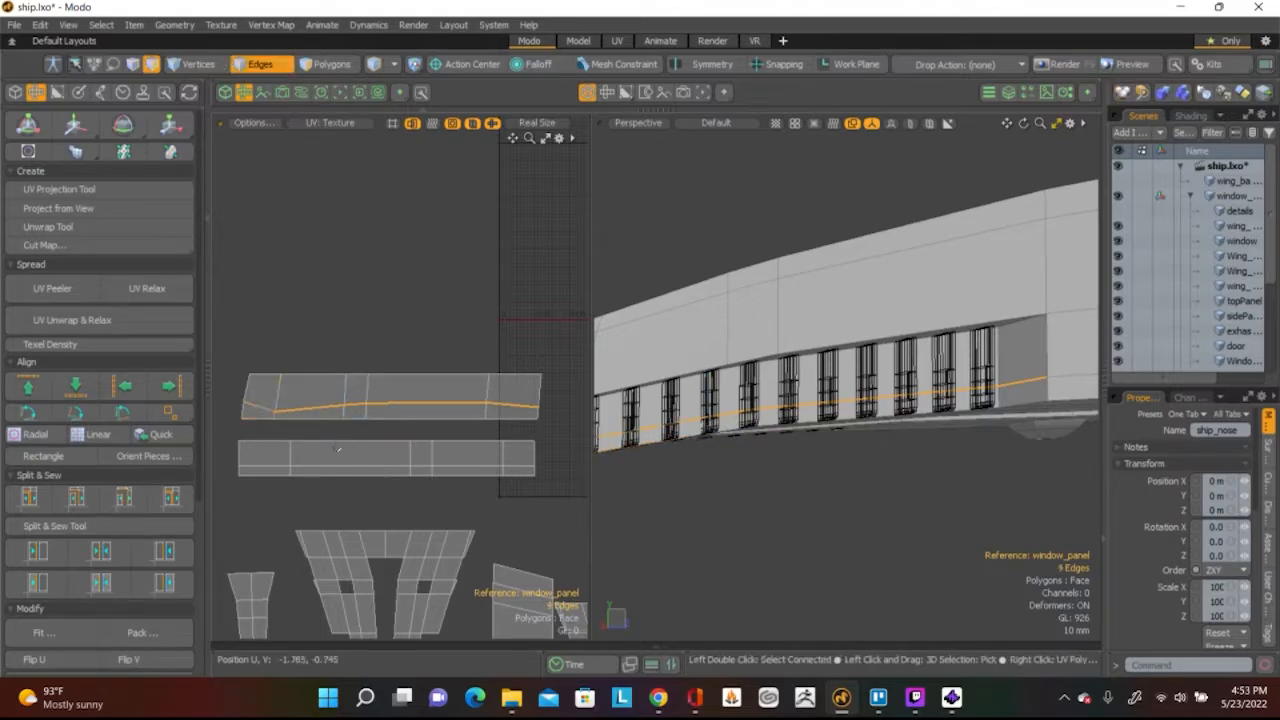
{"action": "left_click", "coordinate": [262, 404], "text": "ctrl"}
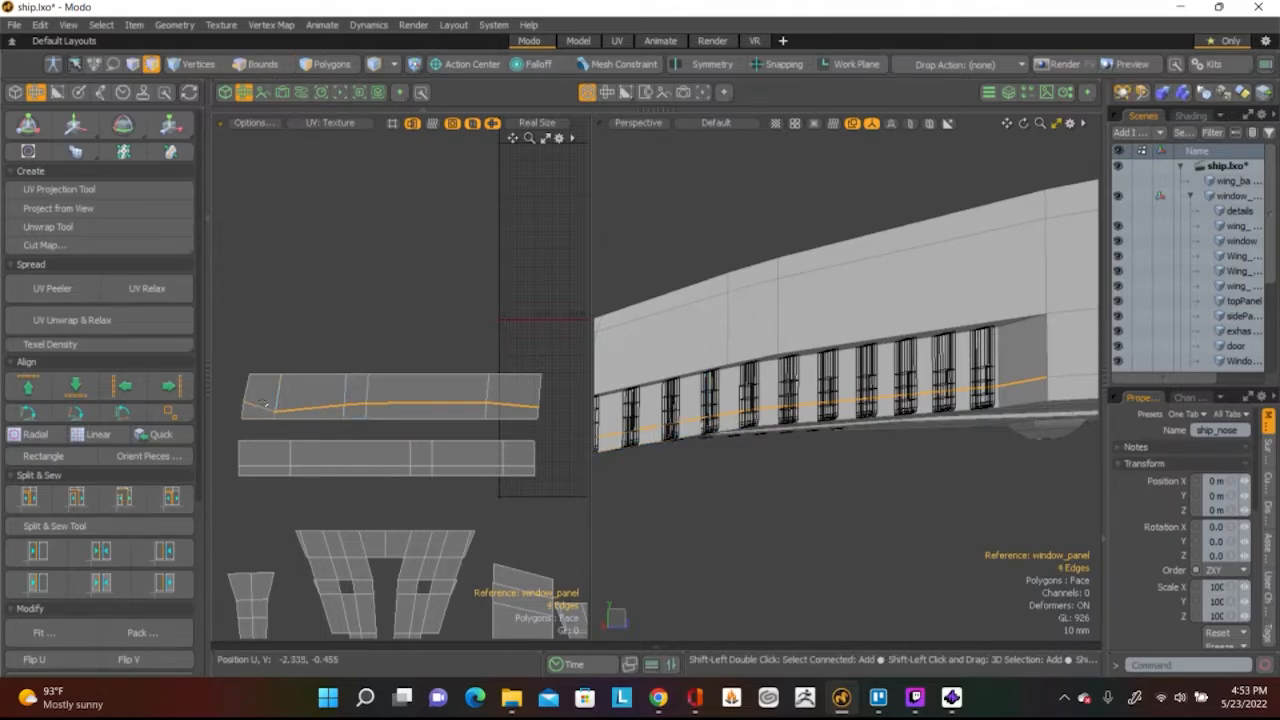
{"action": "left_click", "coordinate": [93, 394]}
{"action": "left_click", "coordinate": [476, 242]}
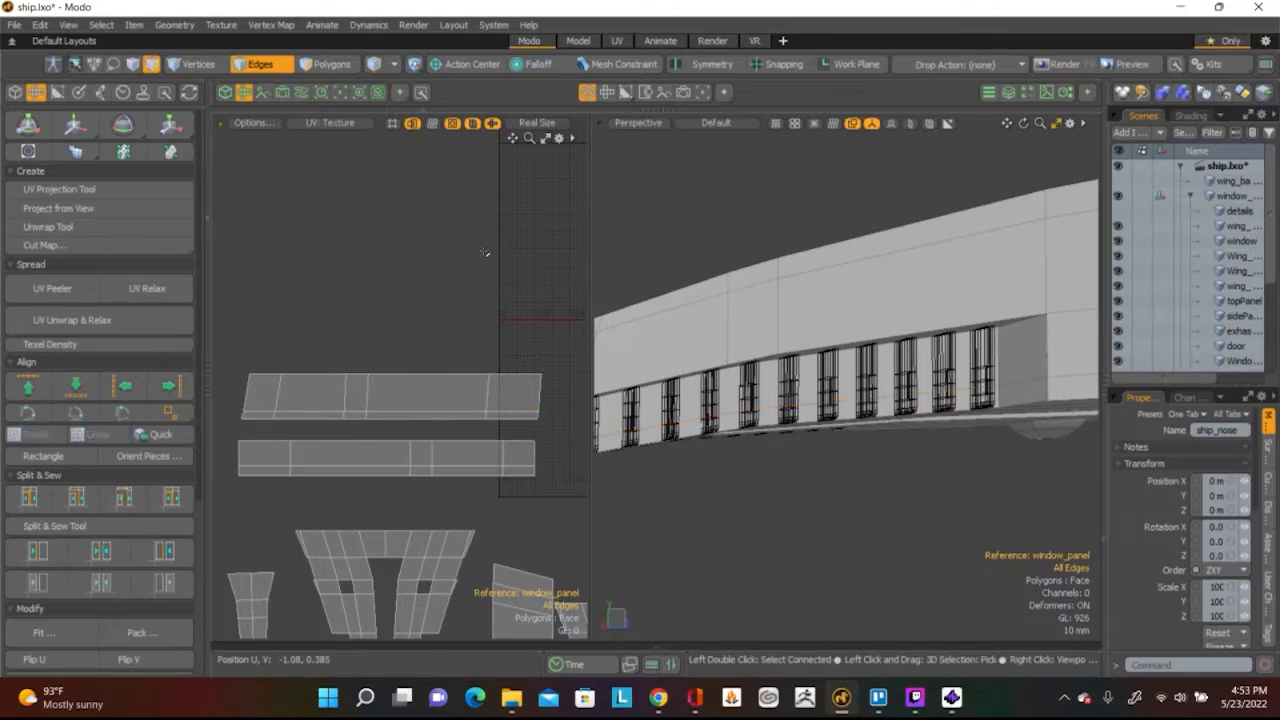
Straighten the island's high-U end edges and the adjacent cross edge row by aligning each to its highest U
{"action": "left_click", "coordinate": [538, 397]}
{"action": "scroll", "coordinate": [548, 424], "scroll_direction": "up", "scroll_amount": 5}
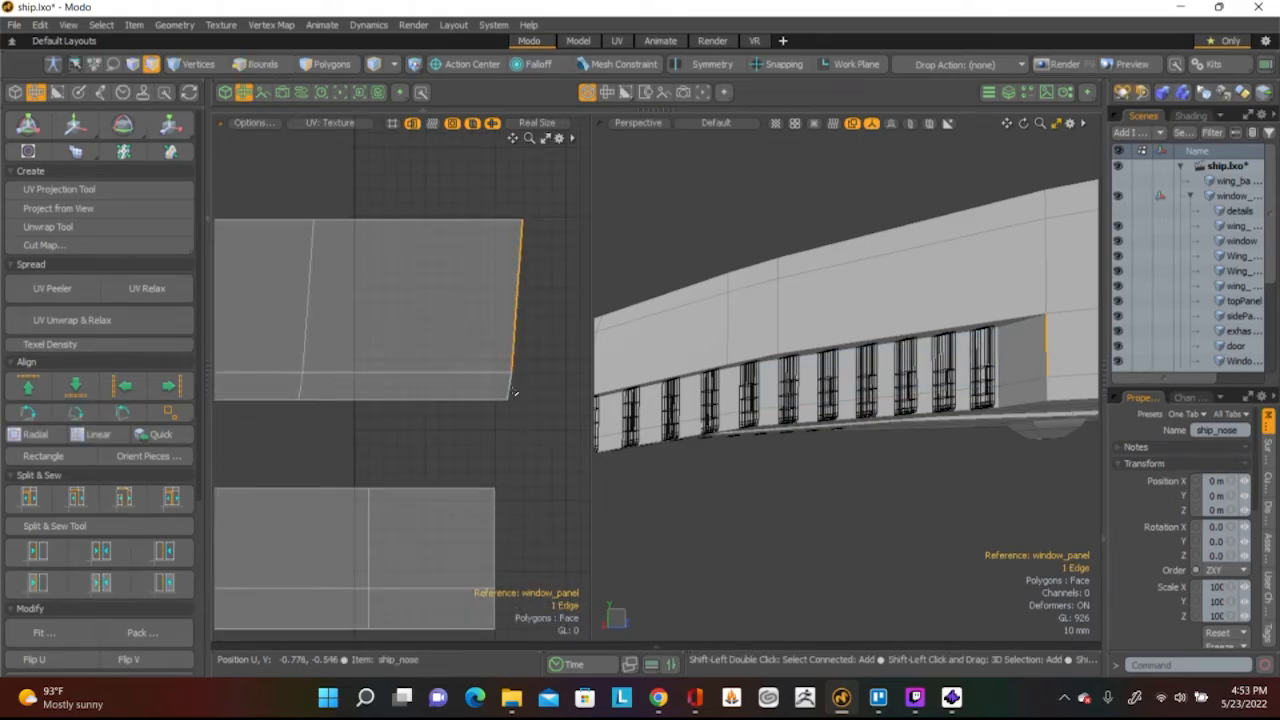
{"action": "left_click", "coordinate": [169, 386]}
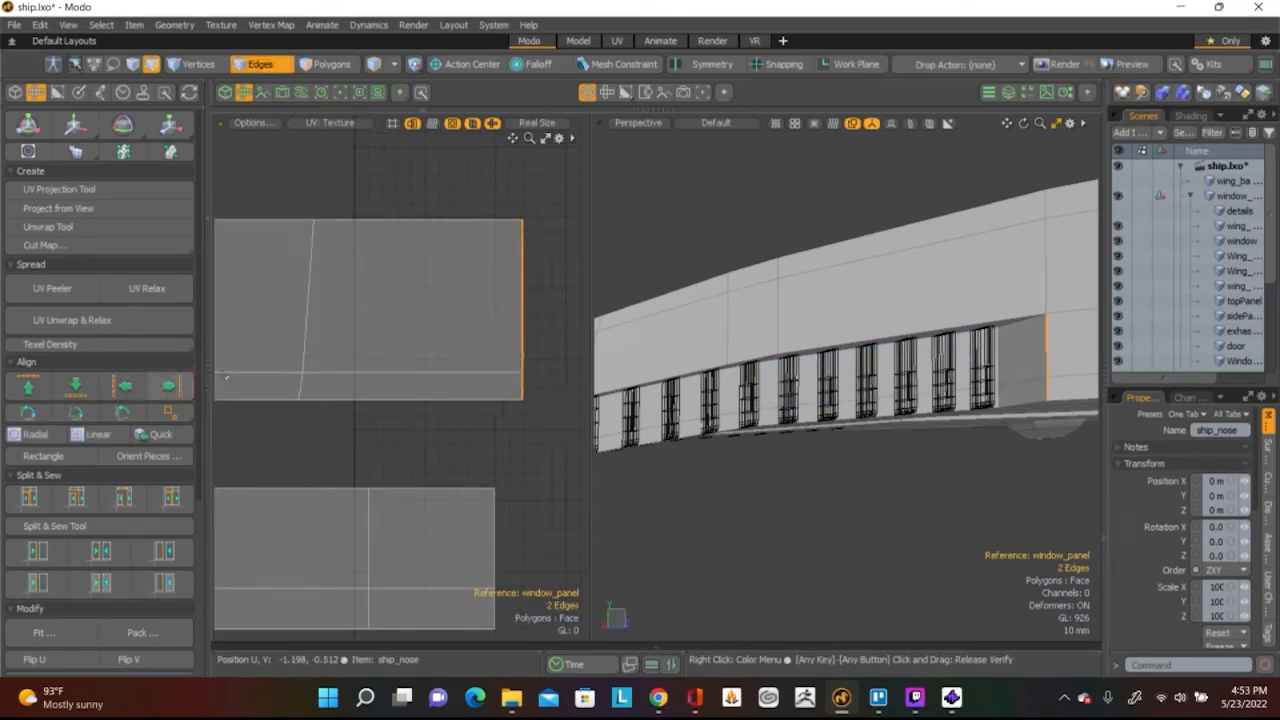
{"action": "left_click", "coordinate": [303, 334]}
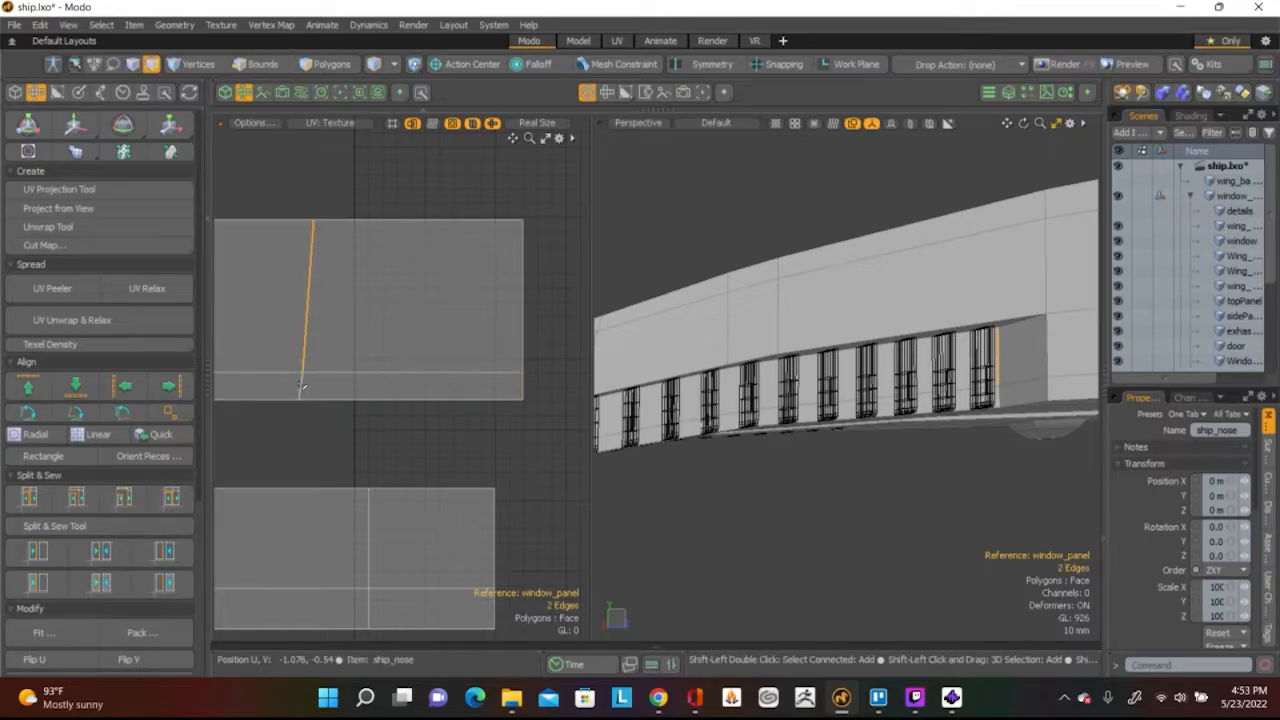
{"action": "scroll", "coordinate": [312, 354], "scroll_direction": "down", "scroll_amount": 3}
{"action": "scroll", "coordinate": [290, 370], "scroll_direction": "up", "scroll_amount": 5}
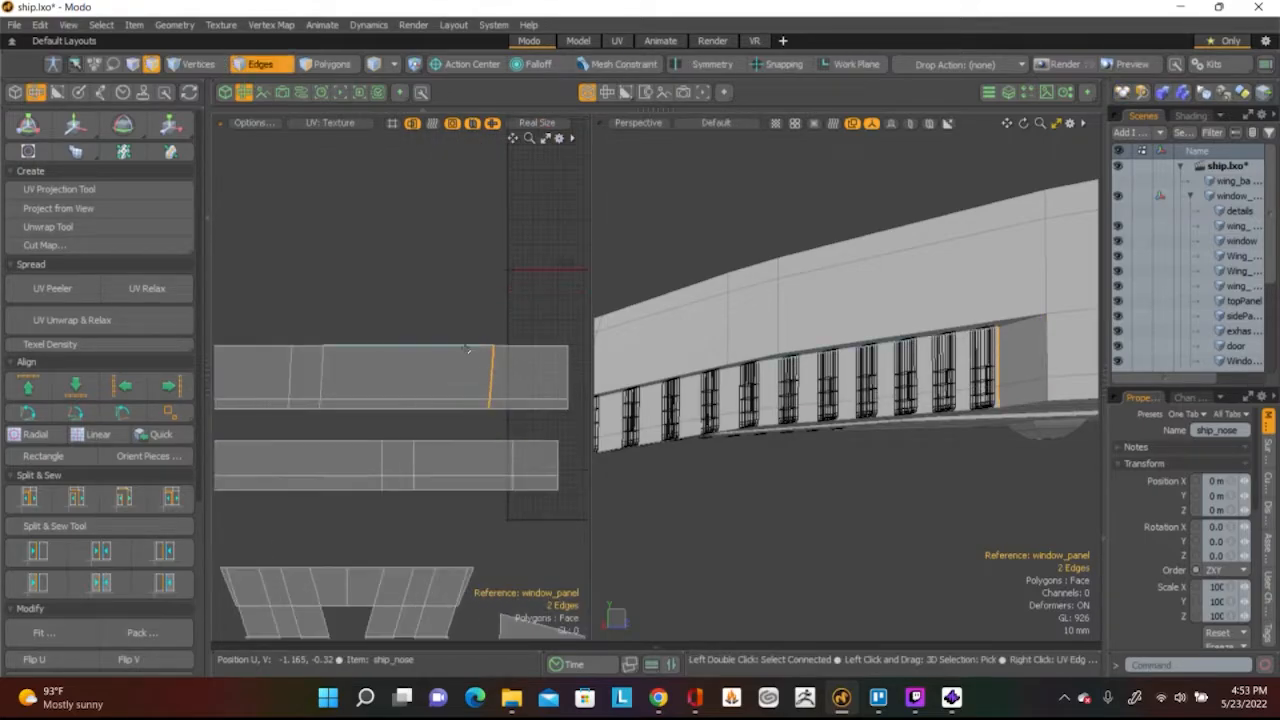
{"action": "left_click", "coordinate": [169, 386]}
Straighten the island's two middle cross edge rows, aligning the higher-U row to its highest U and the other to its lowest U
{"action": "left_click", "coordinate": [260, 393]}
{"action": "left_click", "coordinate": [260, 425], "text": "ctrl"}
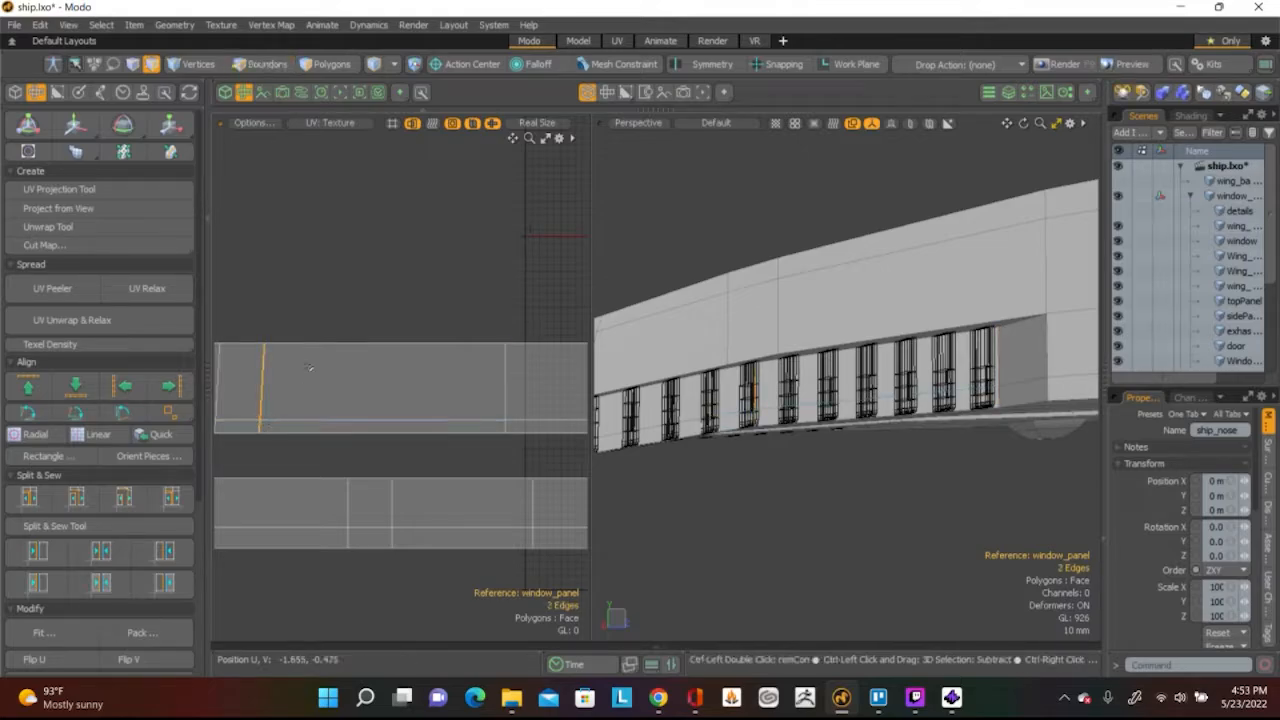
{"action": "left_click", "coordinate": [169, 386]}
{"action": "left_click", "coordinate": [383, 358]}
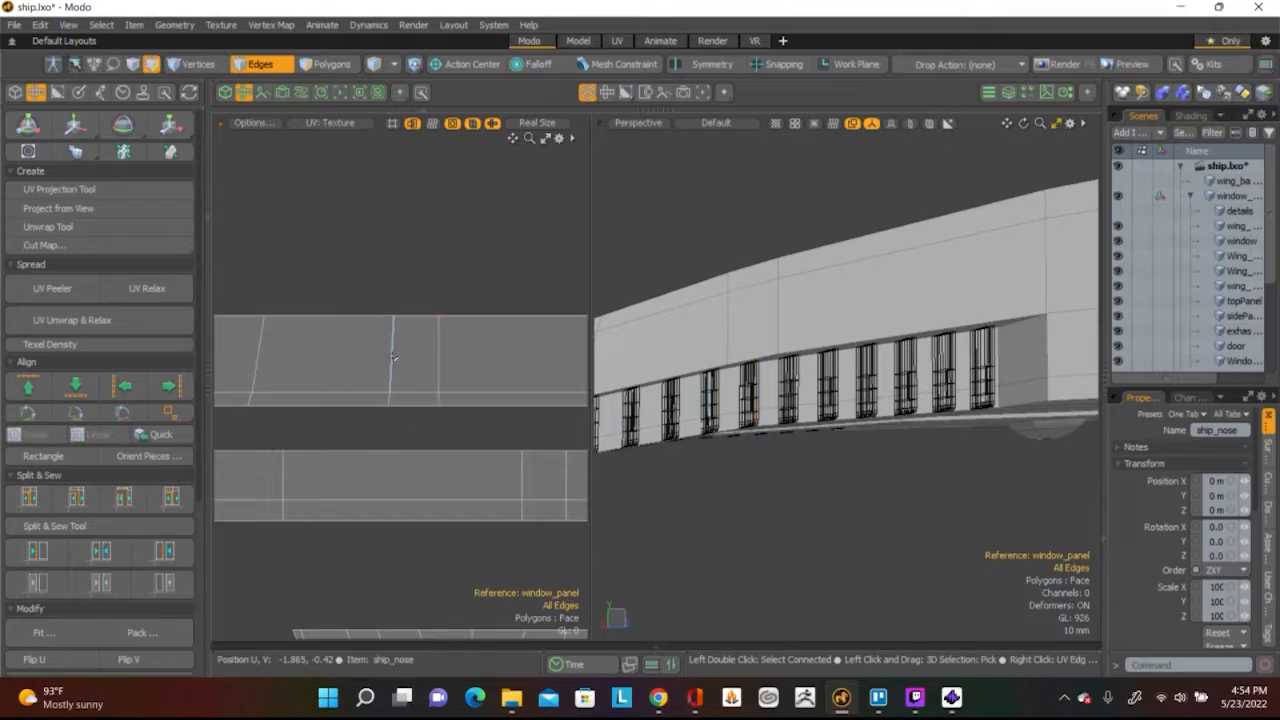
{"action": "left_click", "coordinate": [390, 360]}
{"action": "left_click", "coordinate": [403, 405], "text": "shift"}
{"action": "left_click", "coordinate": [405, 406], "text": "ctrl"}
{"action": "key", "text": "2"}
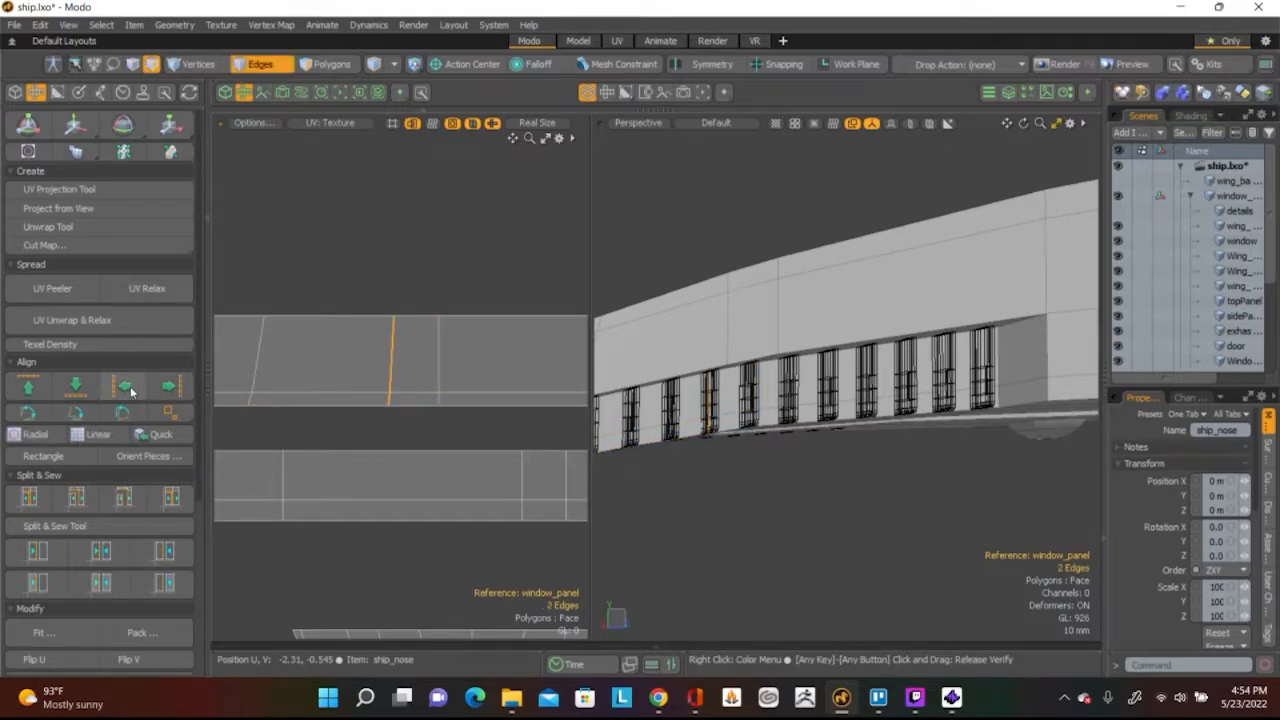
Straighten the last inner cross edge row and the low-U end edges by aligning each to its lowest U
{"action": "left_click", "coordinate": [257, 368]}
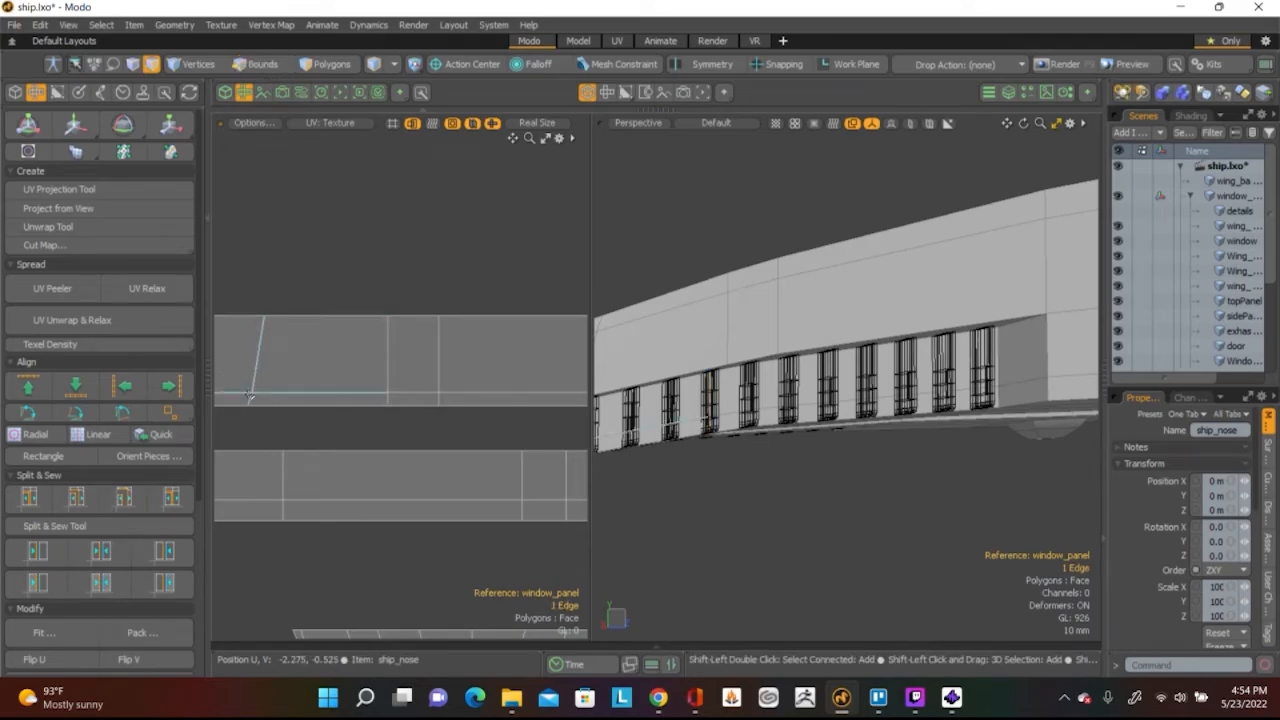
{"action": "left_click", "coordinate": [126, 386]}
{"action": "scroll", "coordinate": [325, 395], "scroll_direction": "down", "scroll_amount": 3}
{"action": "middle_click_drag", "start_coordinate": [325, 395], "coordinate": [421, 383]}
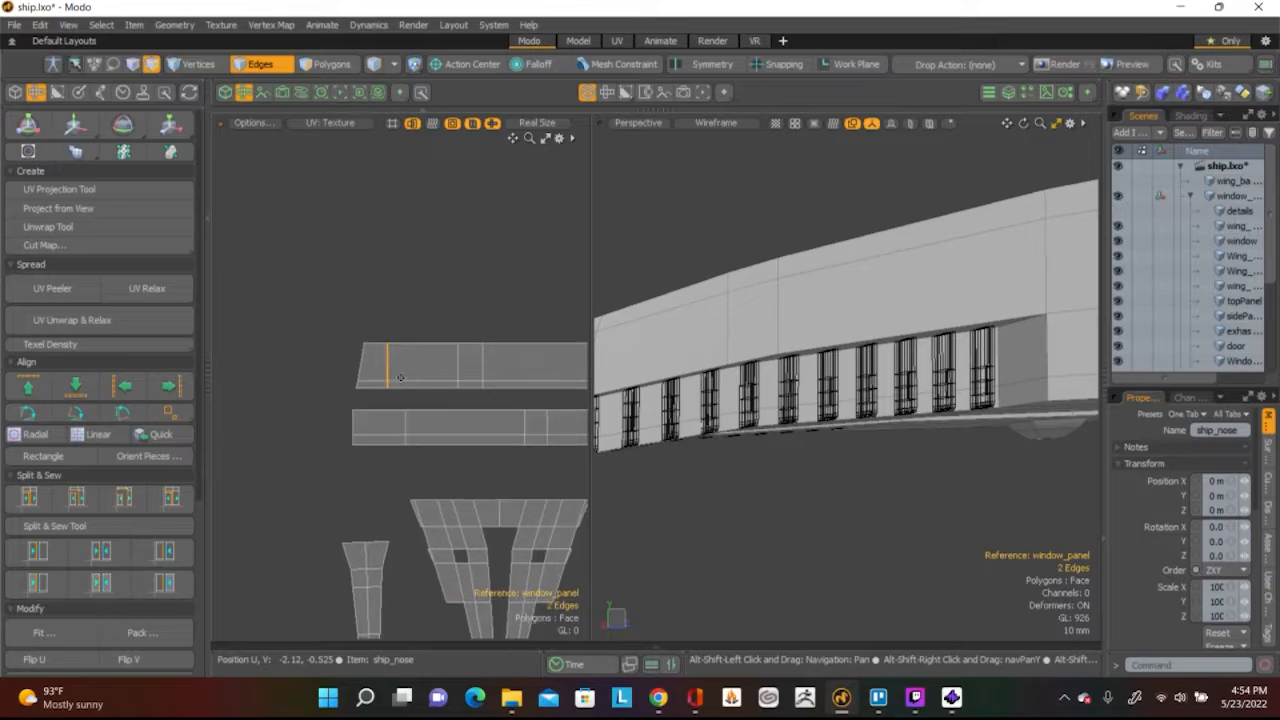
{"action": "left_click", "coordinate": [360, 366]}
{"action": "scroll", "coordinate": [365, 388], "scroll_direction": "up", "scroll_amount": 5}
{"action": "left_click", "coordinate": [124, 386]}
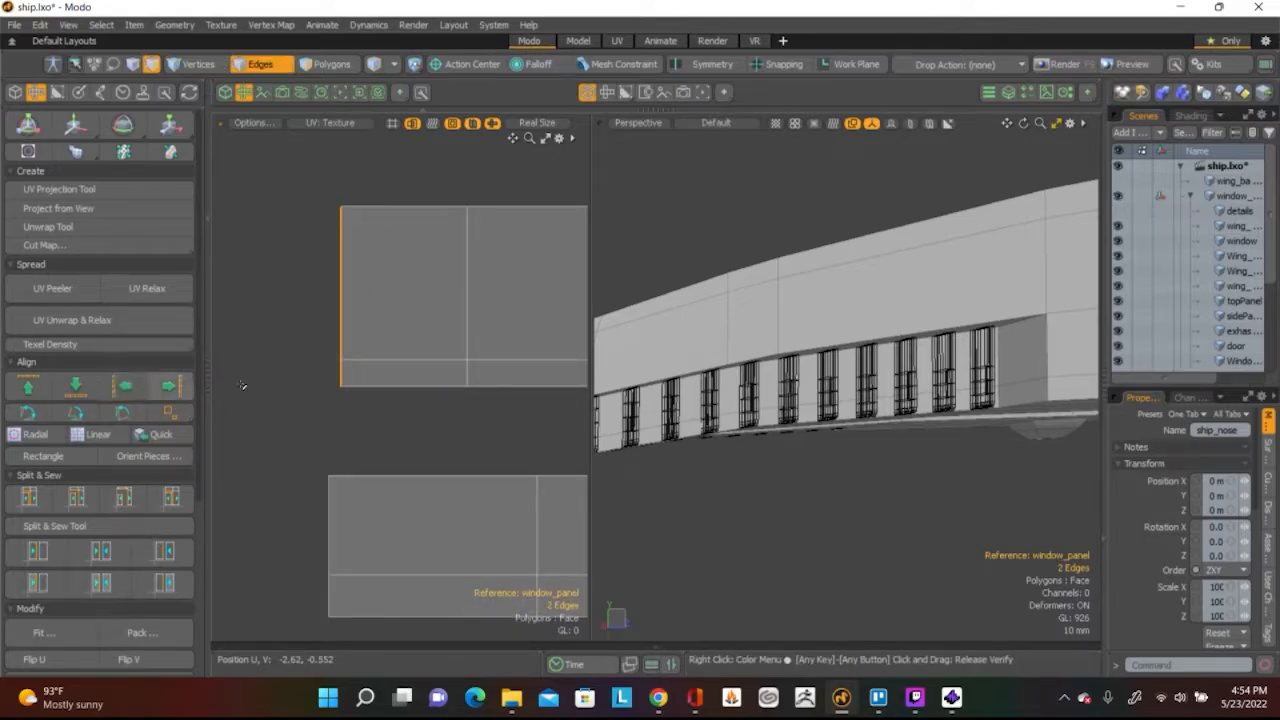
Save the ship.lxo scene
{"action": "scroll", "coordinate": [369, 362], "scroll_direction": "down", "scroll_amount": 5}
{"action": "scroll", "coordinate": [369, 362], "scroll_direction": "down", "scroll_amount": 3}
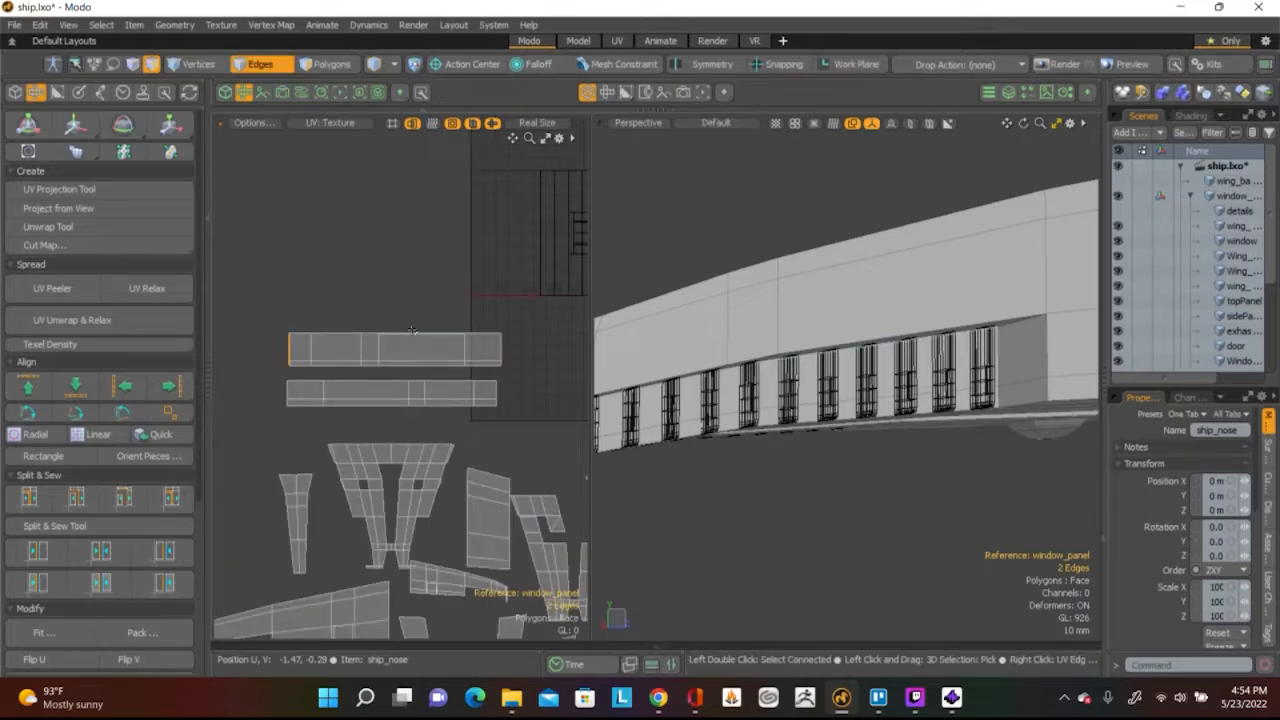
{"action": "left_click", "coordinate": [14, 24]}
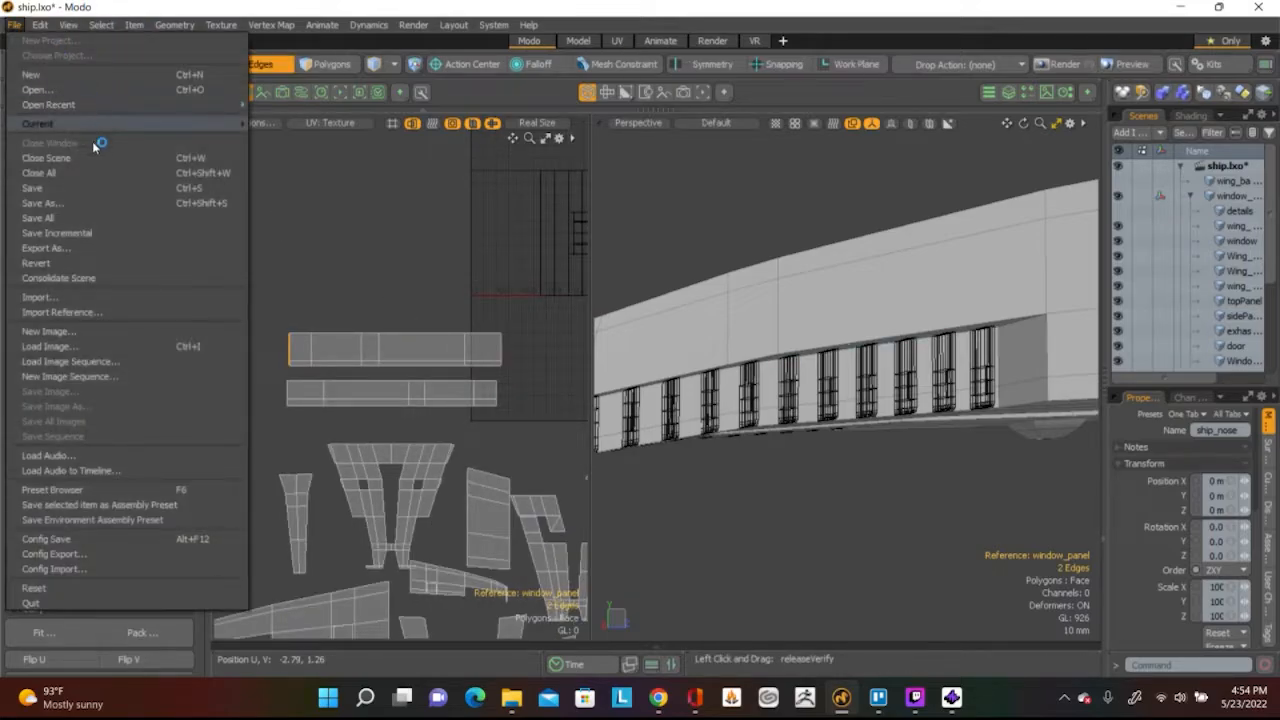
{"action": "key", "text": "Escape"}
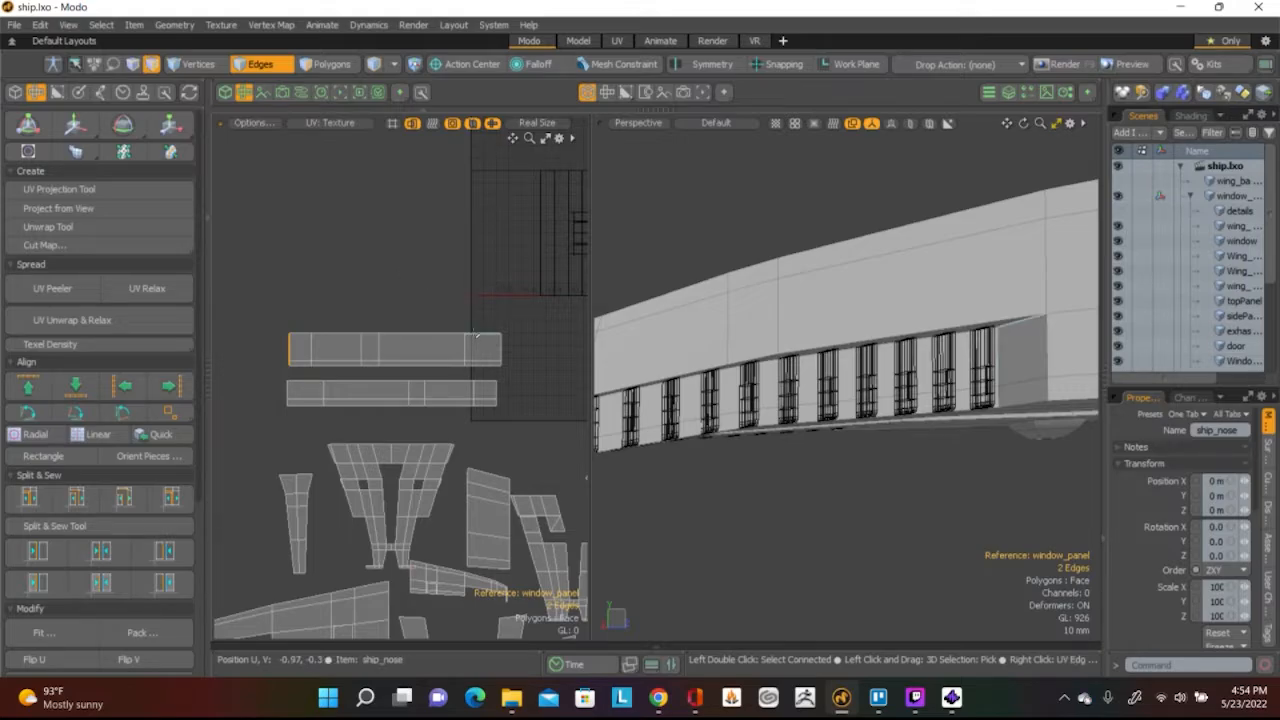
Select the island's five upper border edges, move them -0.07 in V to narrow the strip, and clear the selection
{"action": "left_click", "coordinate": [432, 333]}
{"action": "left_click", "coordinate": [432, 333]}
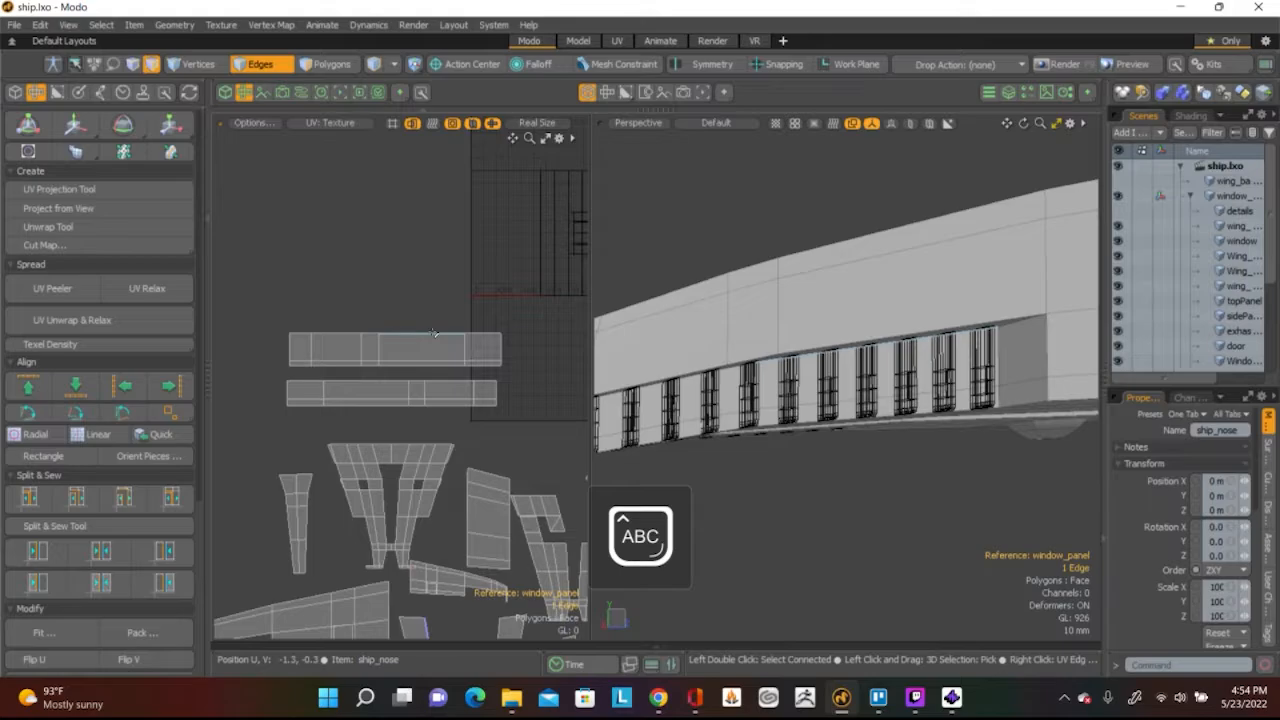
{"action": "left_click", "coordinate": [400, 333], "text": "shift"}
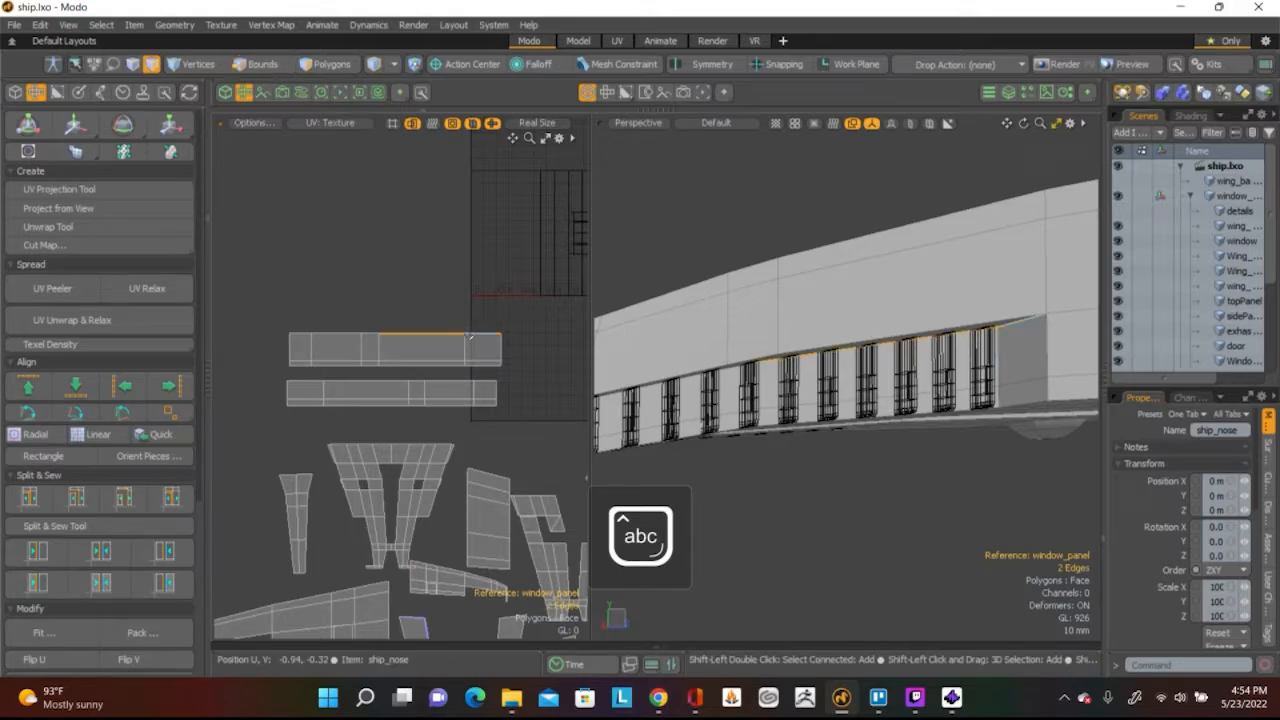
{"action": "key", "text": "2"}
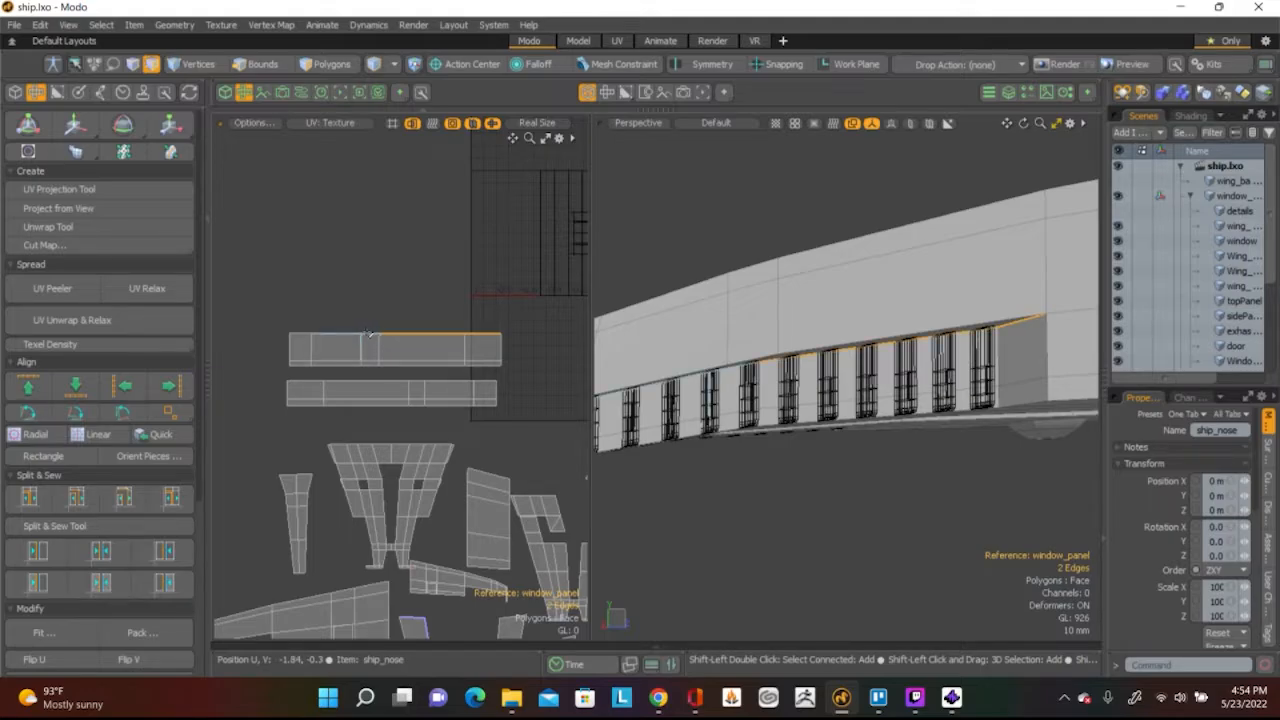
{"action": "left_click", "coordinate": [355, 334], "text": "shift"}
{"action": "left_click", "coordinate": [307, 334], "text": "shift"}
{"action": "left_click", "coordinate": [300, 334], "text": "shift"}
{"action": "key", "text": "w"}
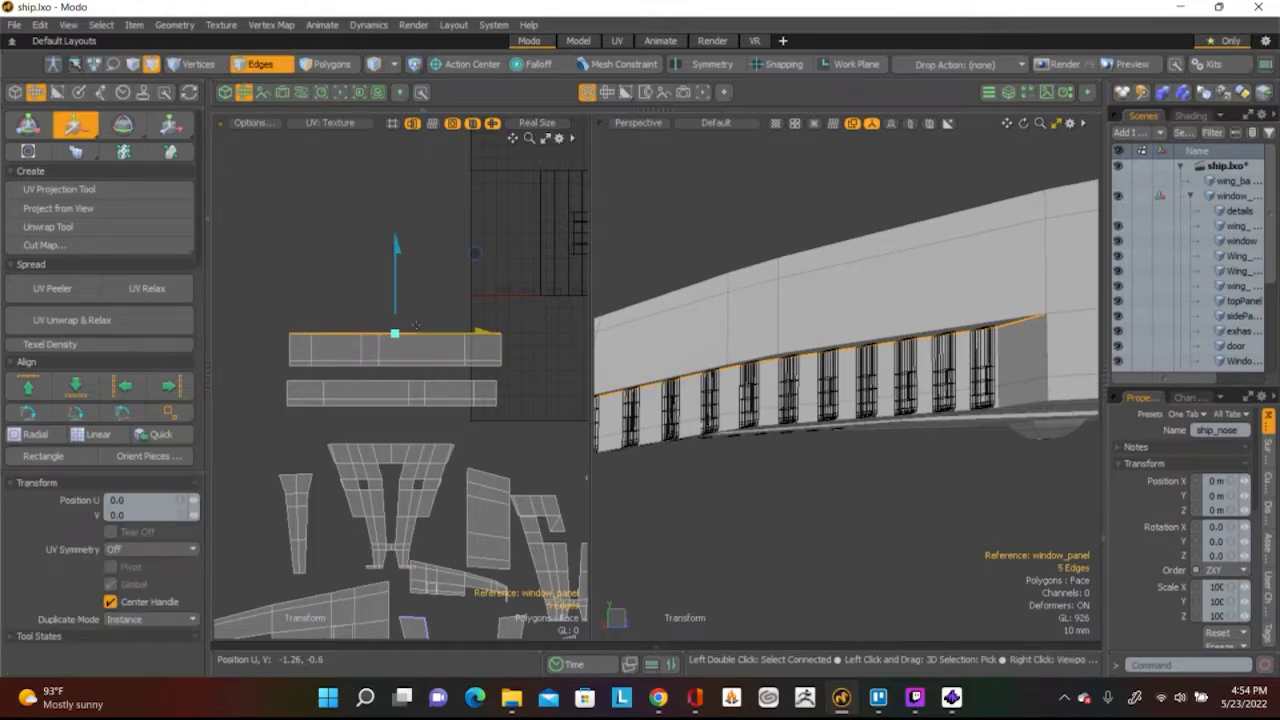
{"action": "left_click_drag", "start_coordinate": [400, 306], "coordinate": [400, 316]}
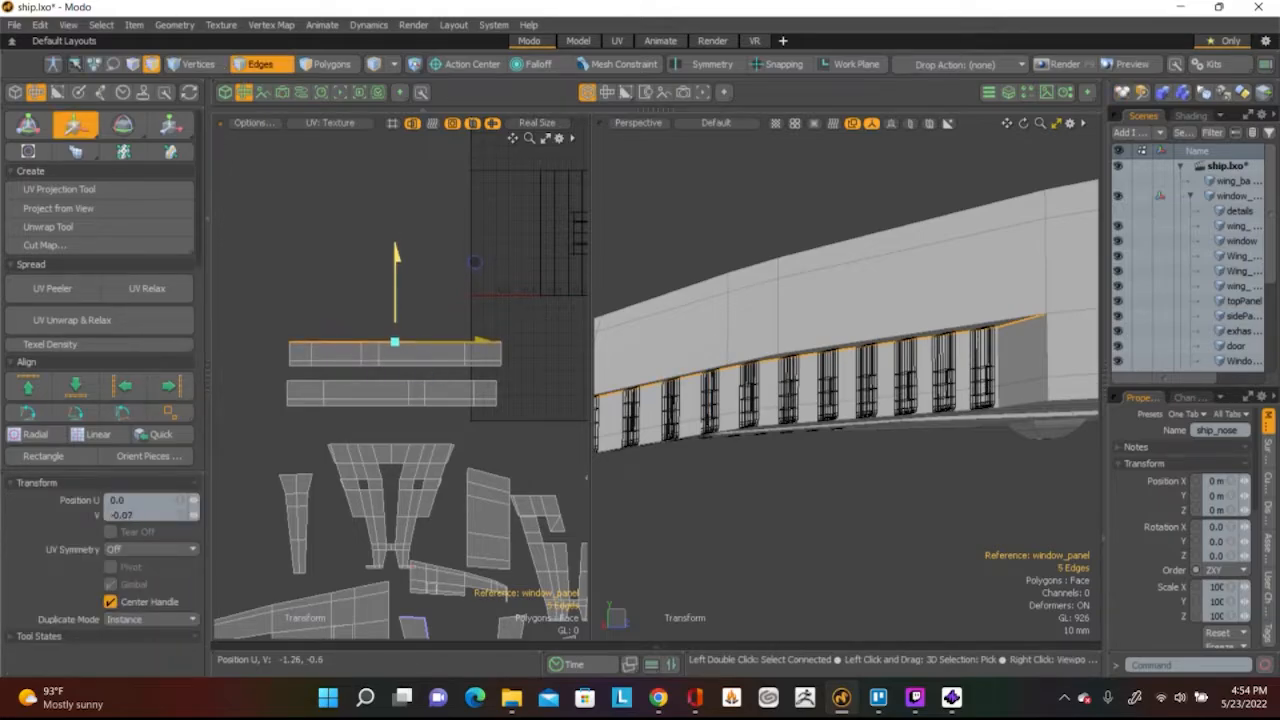
{"action": "key", "text": "q"}
{"action": "left_click", "coordinate": [437, 306]}
{"action": "scroll", "coordinate": [497, 352], "scroll_direction": "down", "scroll_amount": 5}
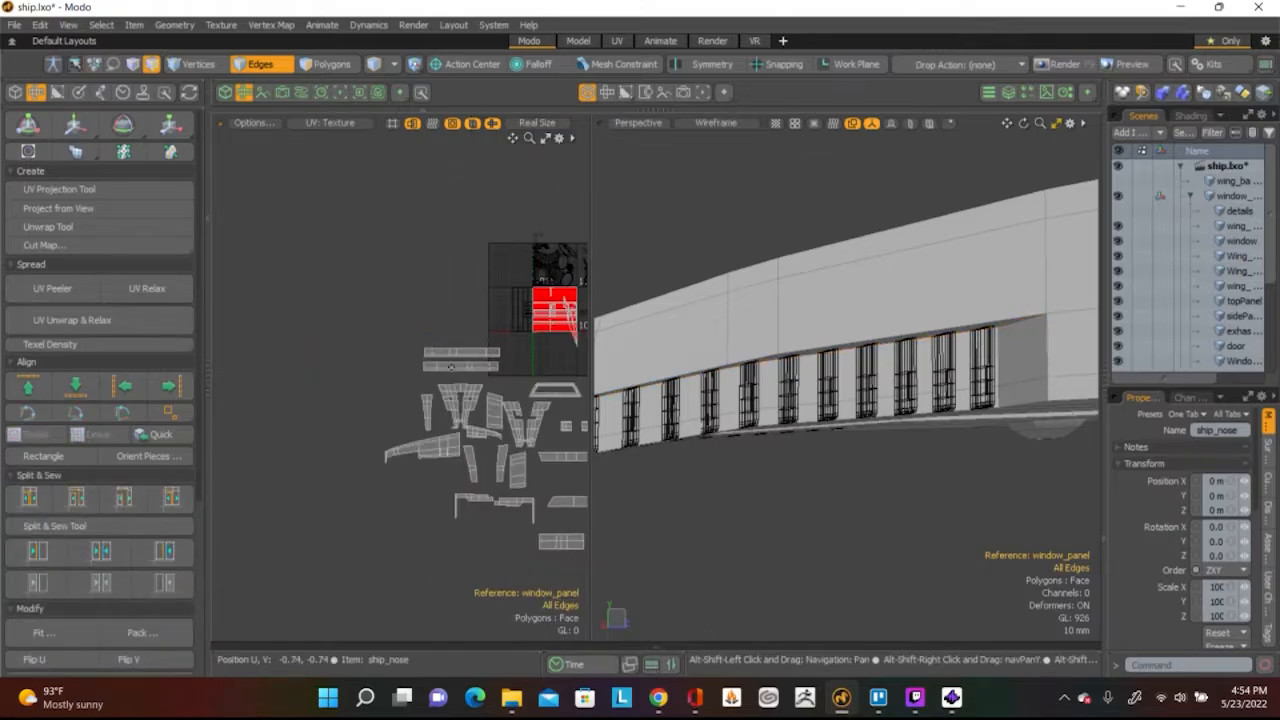
{"action": "left_click_drag", "start_coordinate": [532, 364], "coordinate": [459, 364], "text": "alt+shift"}
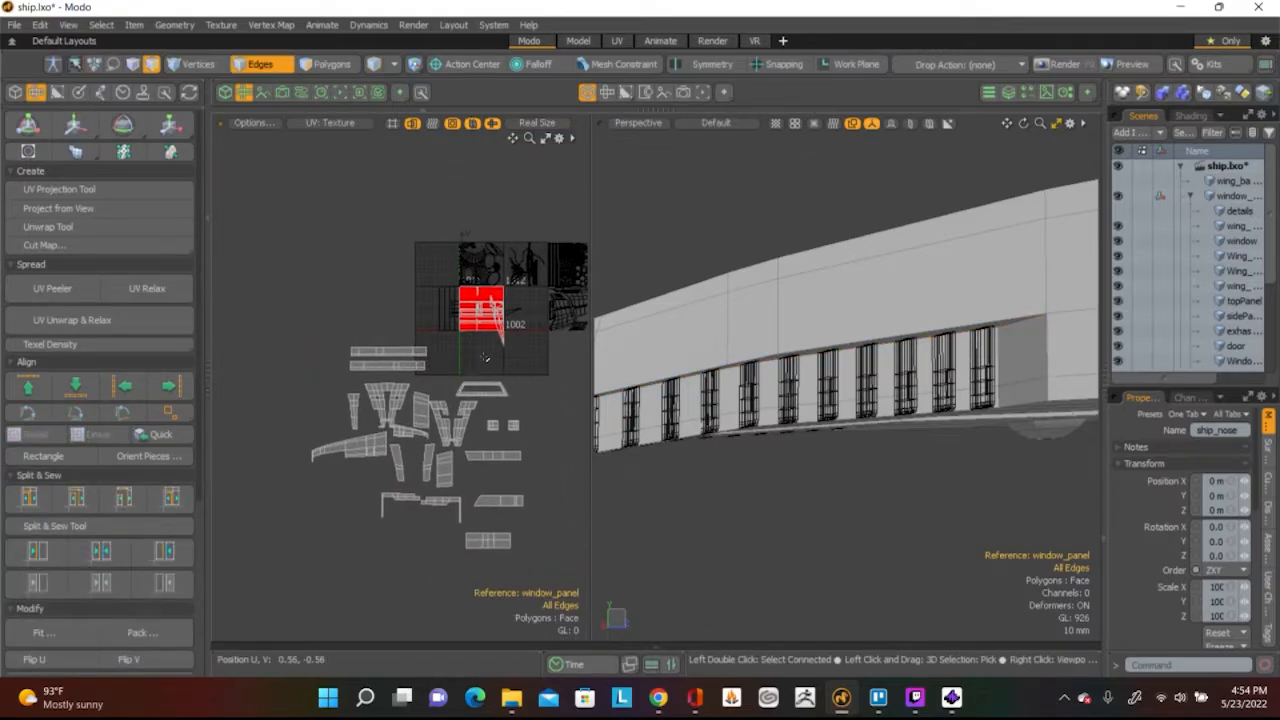
Select all laid-out islands below the UV tiles, convert the selection to polygons, and invert it to the mesh's remaining polygons
{"action": "mouse_move", "coordinate": [555, 418]}
{"action": "right_mouse_down"}
{"action": "mouse_move", "coordinate": [548, 592]}
{"action": "mouse_move", "coordinate": [296, 575]}
{"action": "mouse_move", "coordinate": [305, 370]}
{"action": "mouse_move", "coordinate": [480, 352]}
{"action": "mouse_move", "coordinate": [390, 303]}
{"action": "right_mouse_up"}
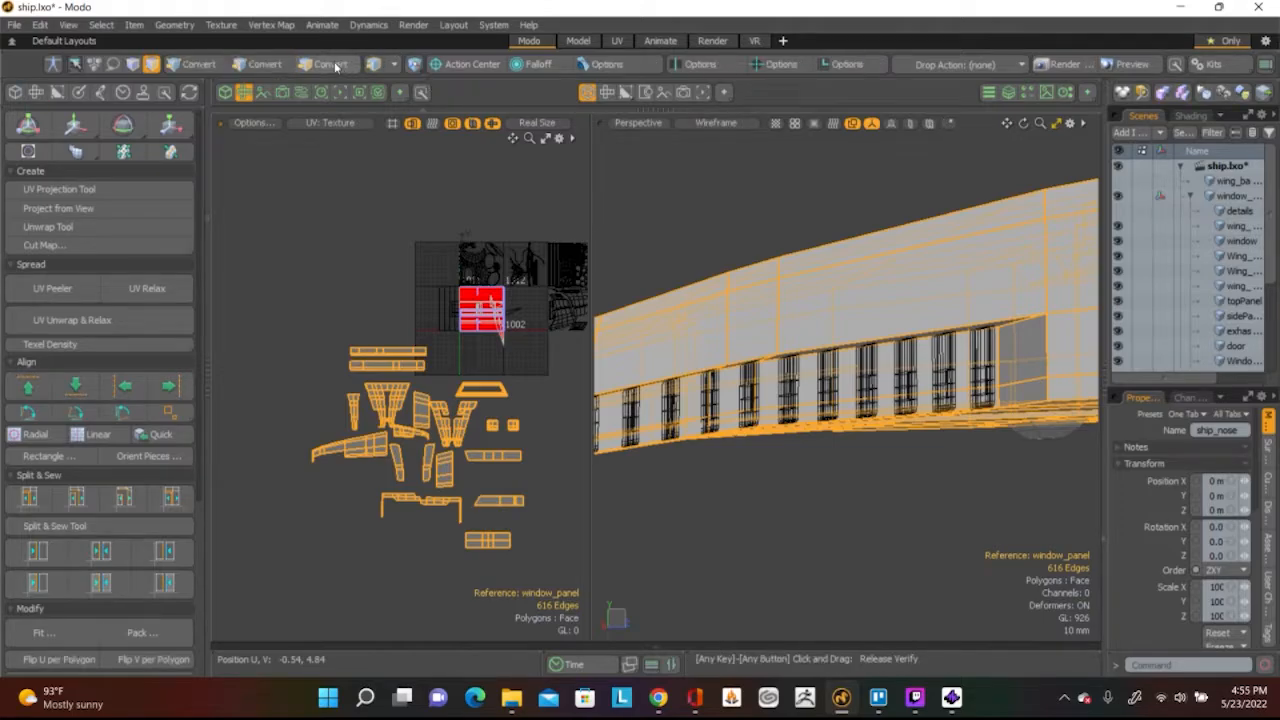
{"action": "left_click", "coordinate": [333, 64], "text": "alt"}
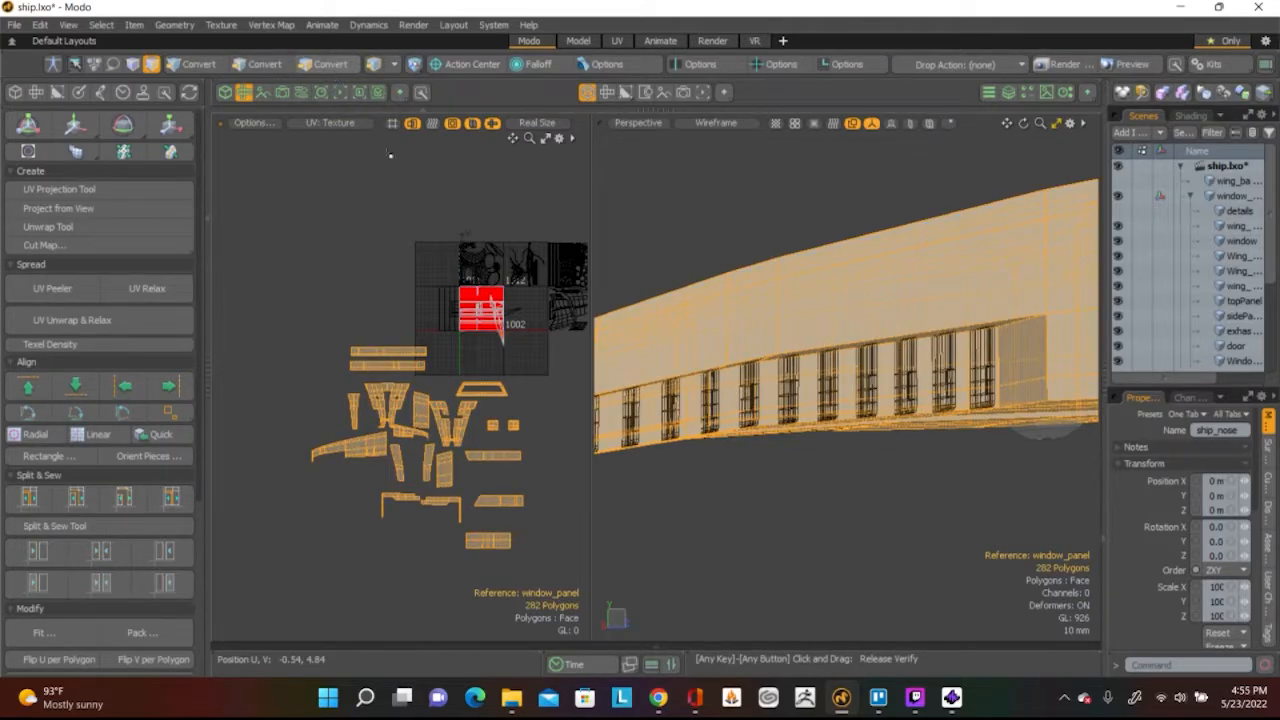
{"action": "left_click_drag", "start_coordinate": [999, 408], "coordinate": [928, 465], "text": "alt"}
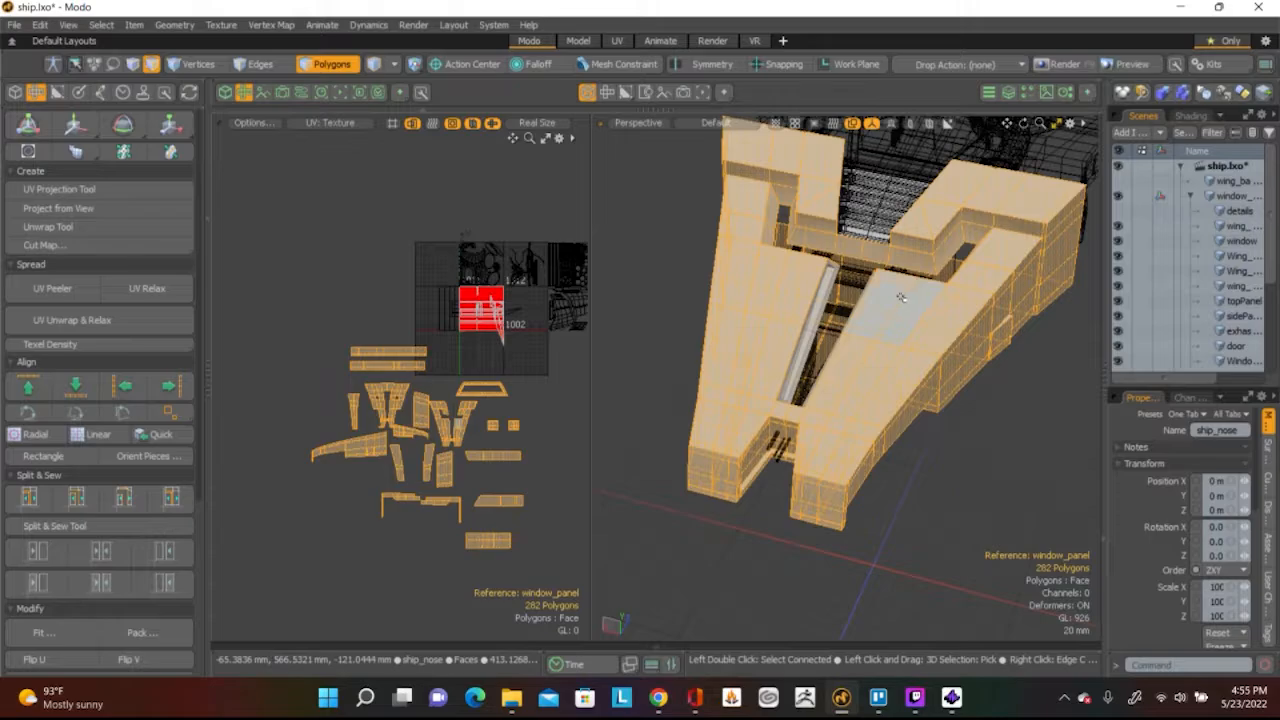
{"action": "scroll", "coordinate": [893, 332], "scroll_direction": "up", "scroll_amount": 5}
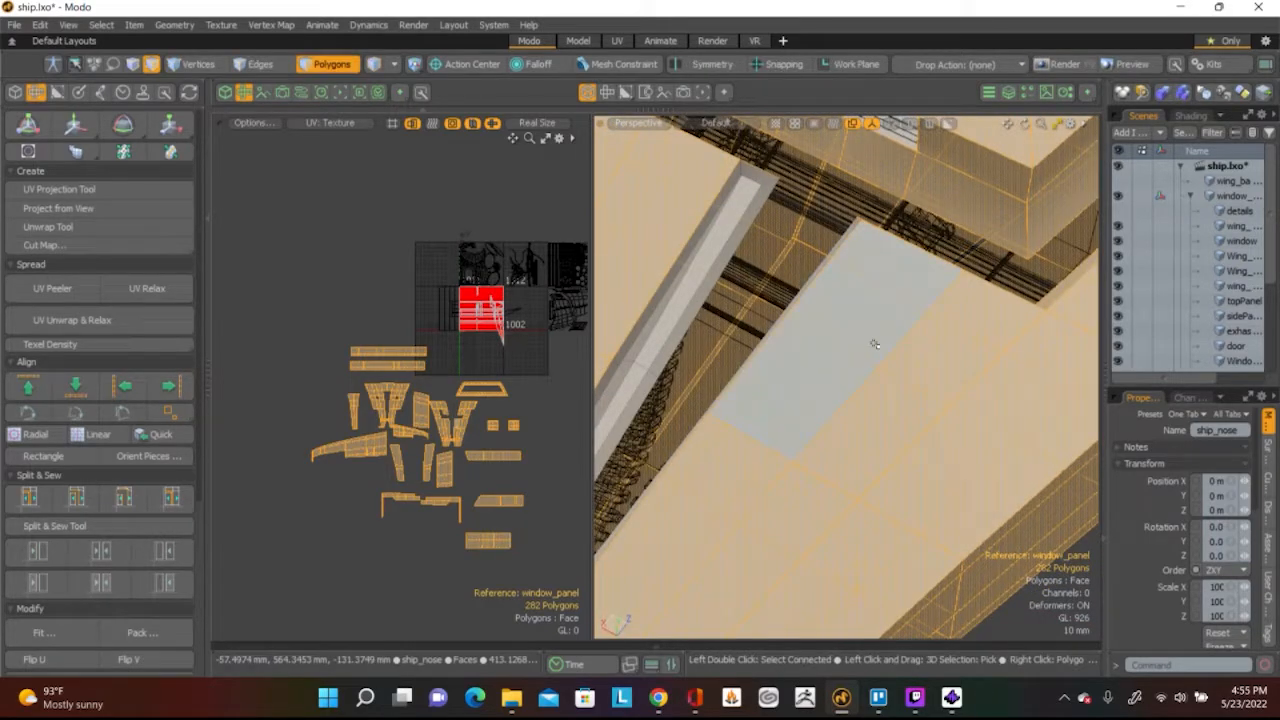
{"action": "left_click", "coordinate": [874, 344]}
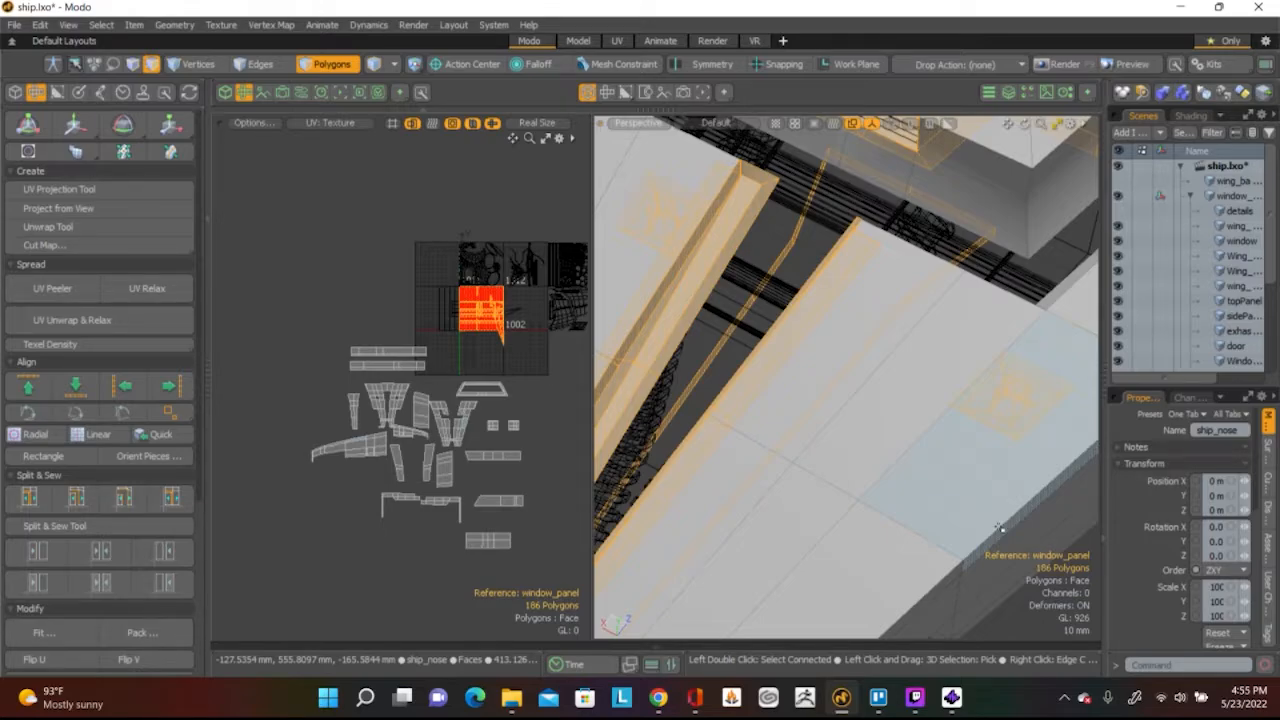
{"action": "left_click_drag", "start_coordinate": [998, 527], "coordinate": [630, 342], "text": "alt"}
{"action": "key", "text": "3"}
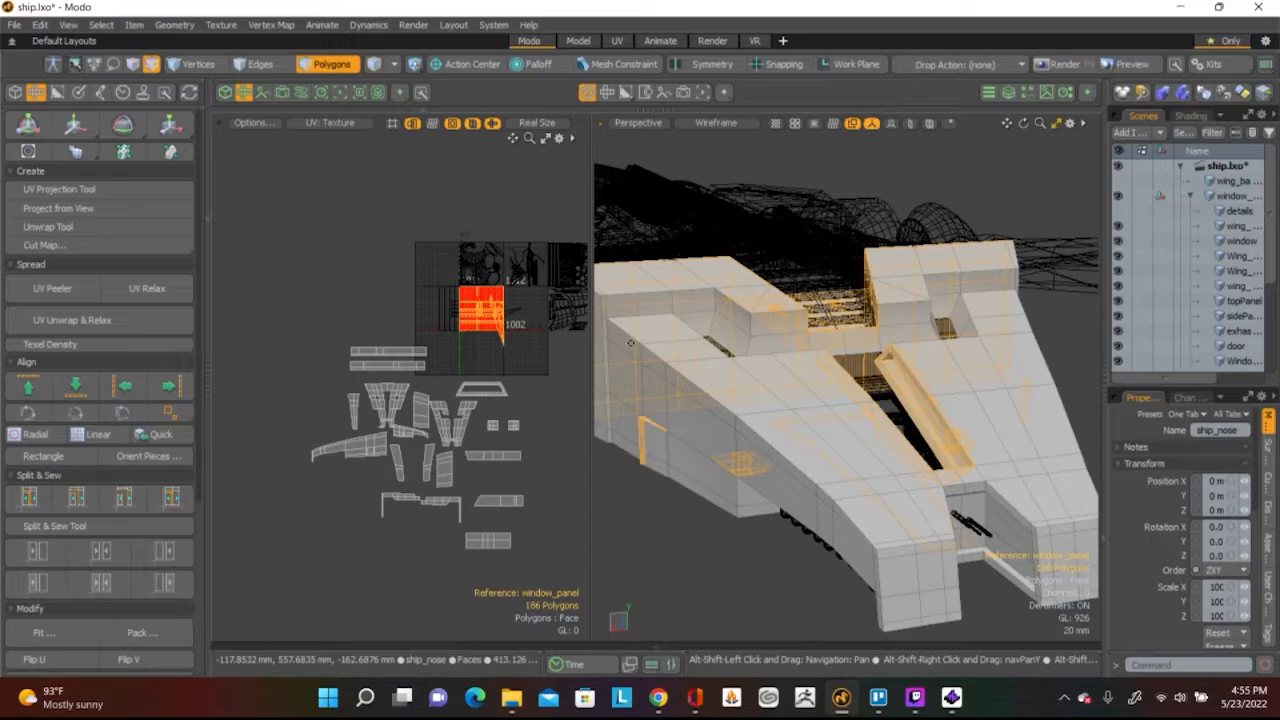
Unwrap the selected polygons conformally with a planar Y projection and move the new islands about -1.62 in U and -0.24 in V
{"action": "left_click", "coordinate": [142, 228]}
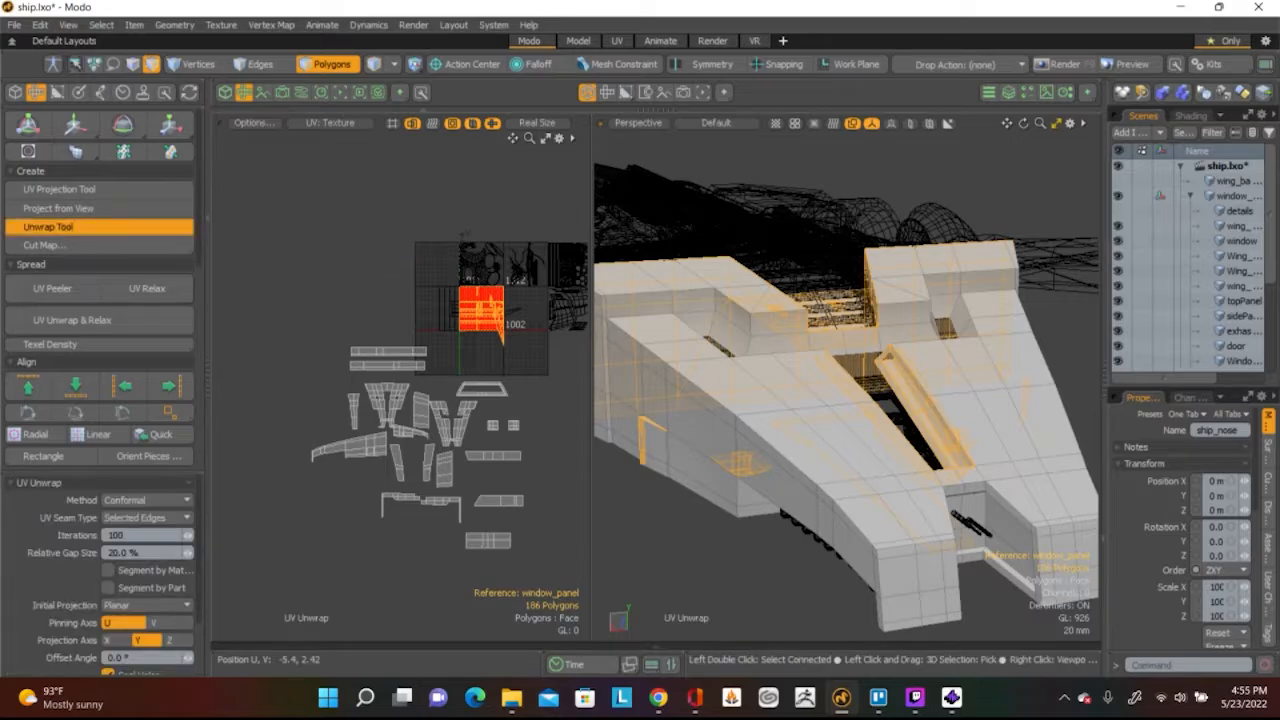
{"action": "scroll", "coordinate": [503, 312], "scroll_direction": "up", "scroll_amount": 5}
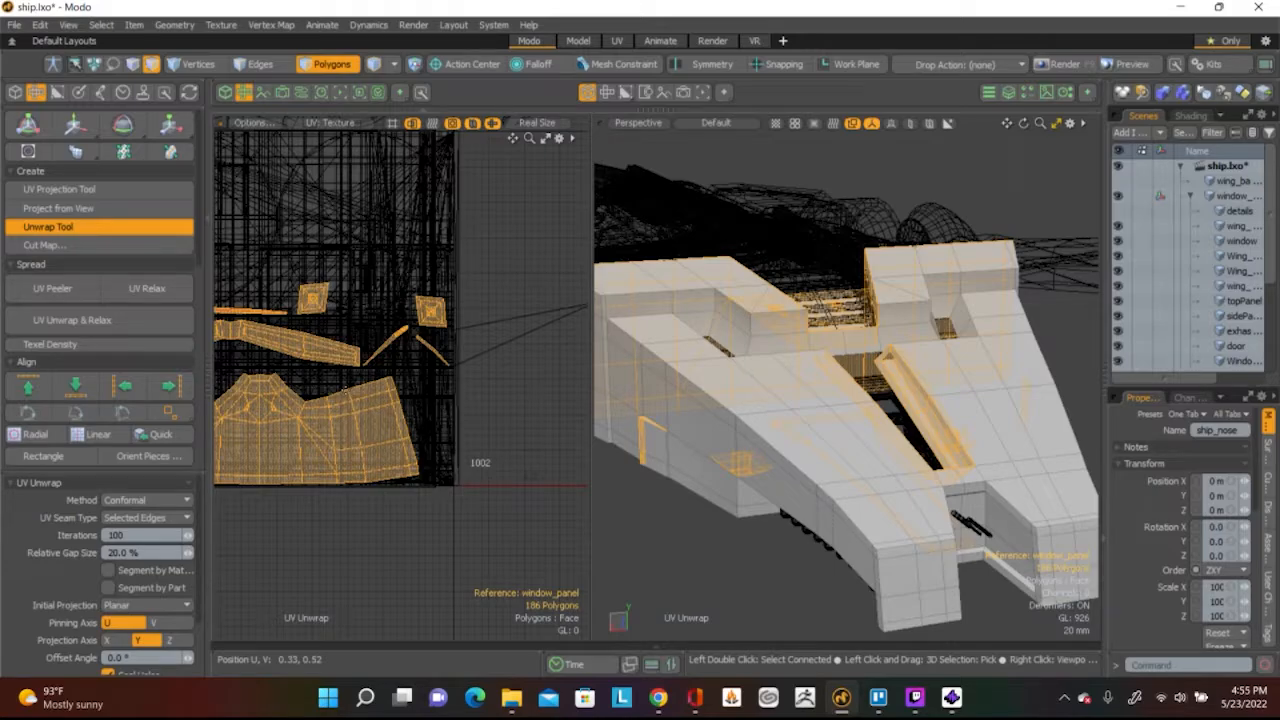
{"action": "key", "text": "space"}
{"action": "scroll", "coordinate": [471, 517], "scroll_direction": "down", "scroll_amount": 3}
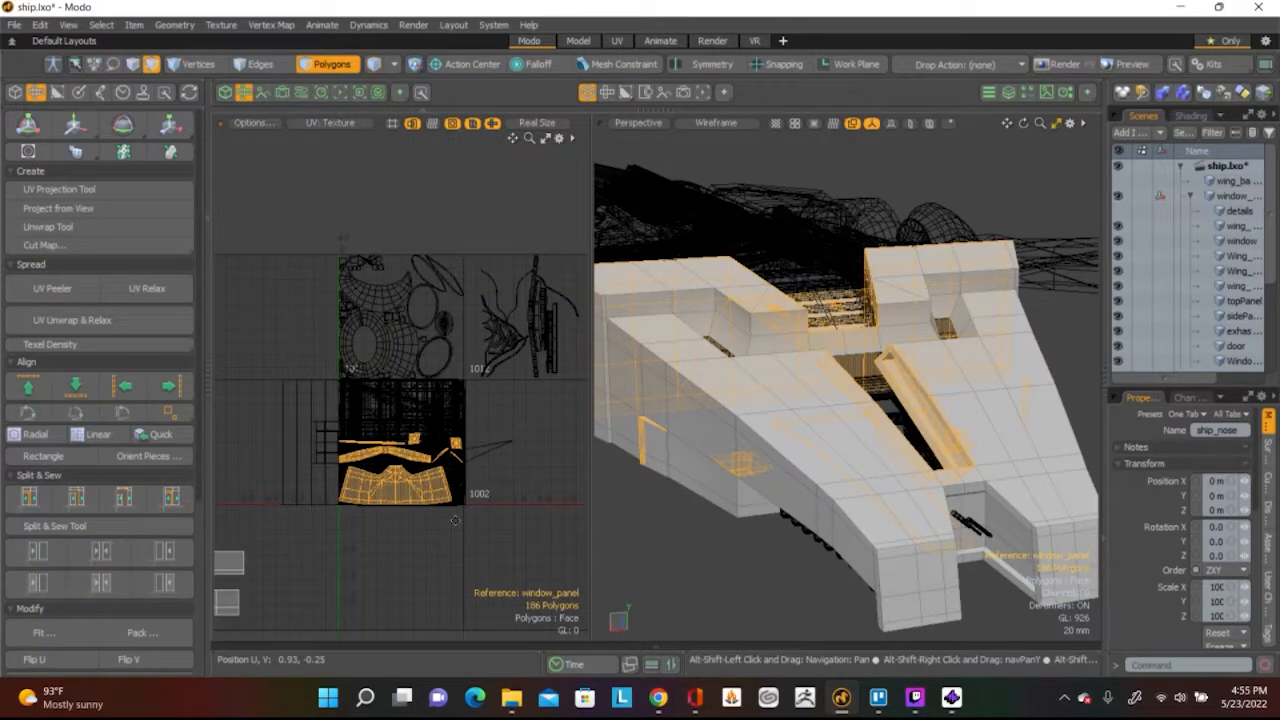
{"action": "scroll", "coordinate": [485, 467], "scroll_direction": "down", "scroll_amount": 2}
{"action": "key", "text": "w"}
{"action": "left_click_drag", "start_coordinate": [531, 322], "coordinate": [324, 350]}
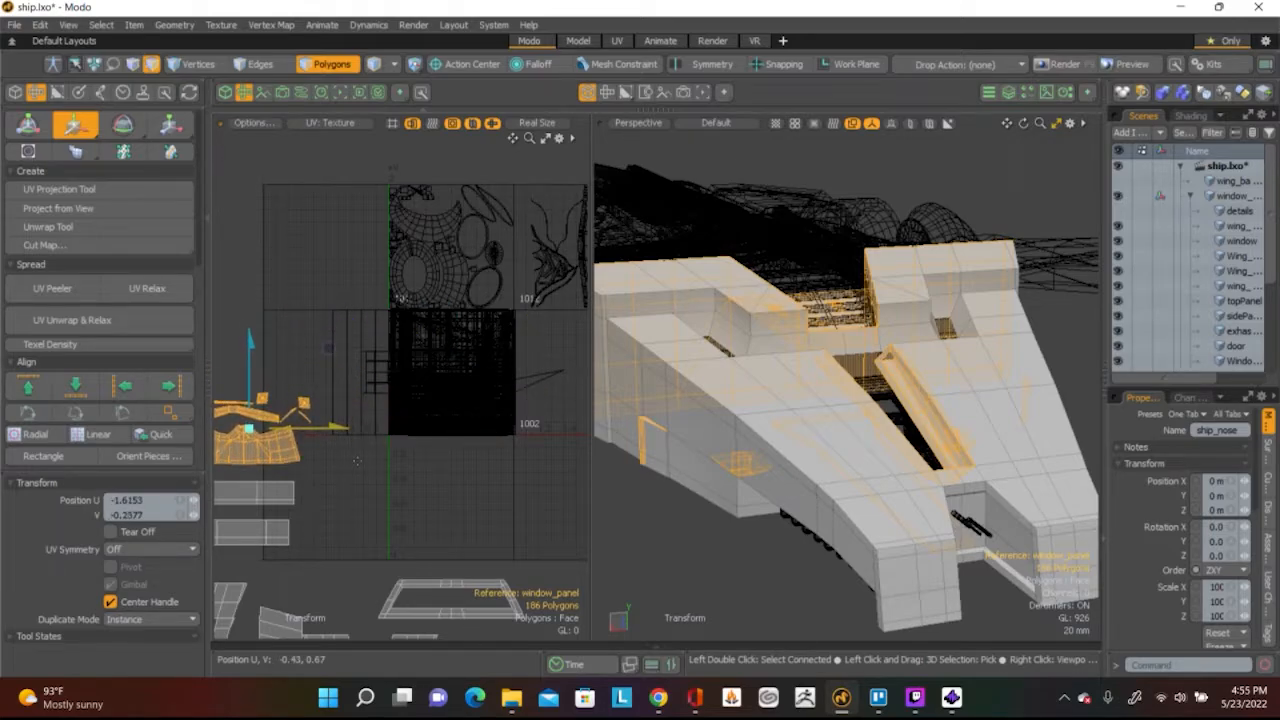
Examine the UV layout in and around tile 1002 for other overlapping or stray pieces
{"action": "scroll", "coordinate": [360, 443], "scroll_direction": "up", "scroll_amount": 2}
{"action": "middle_click_drag", "start_coordinate": [489, 303], "coordinate": [370, 294]}
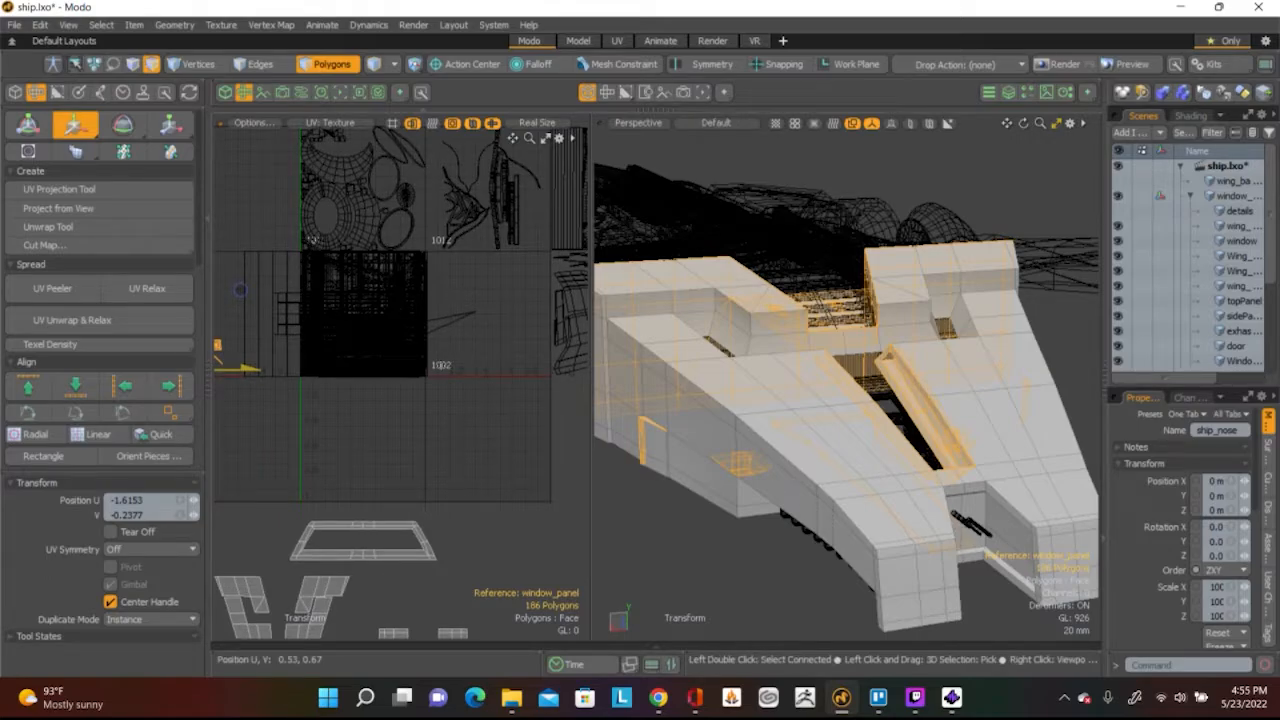
{"action": "scroll", "coordinate": [430, 372], "scroll_direction": "up", "scroll_amount": 3}
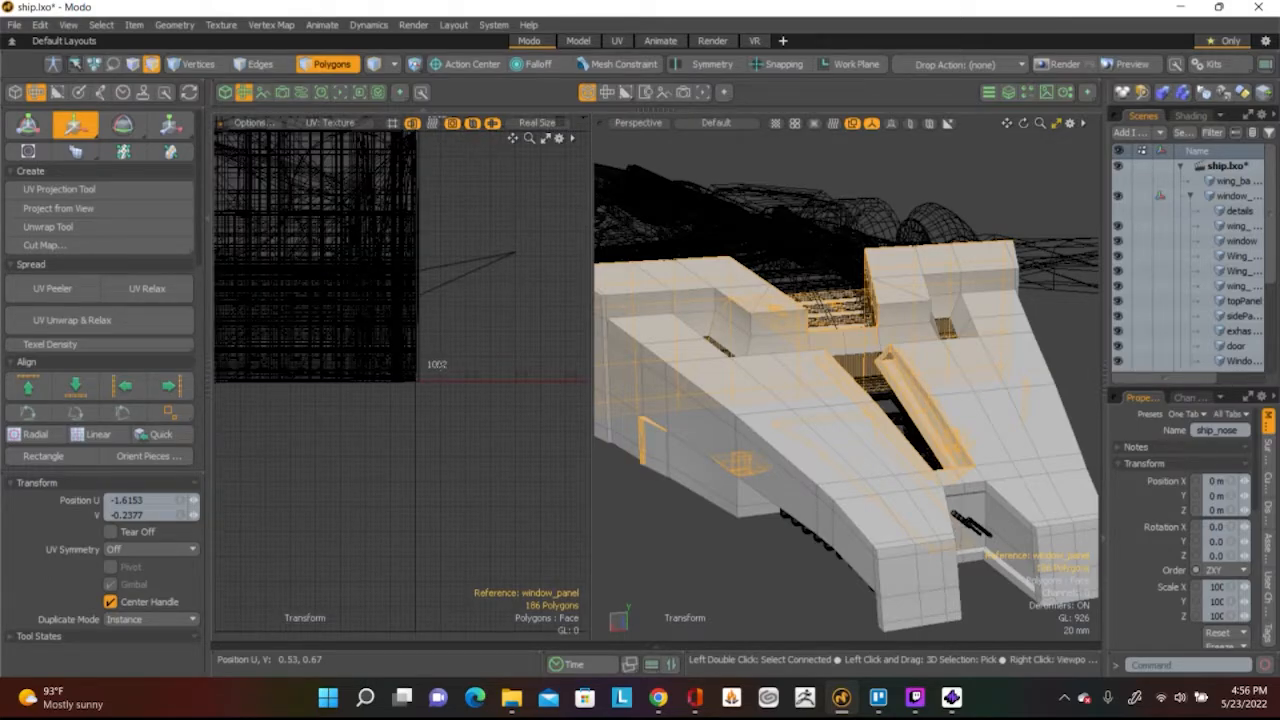
{"action": "scroll", "coordinate": [350, 307], "scroll_direction": "down", "scroll_amount": 3}
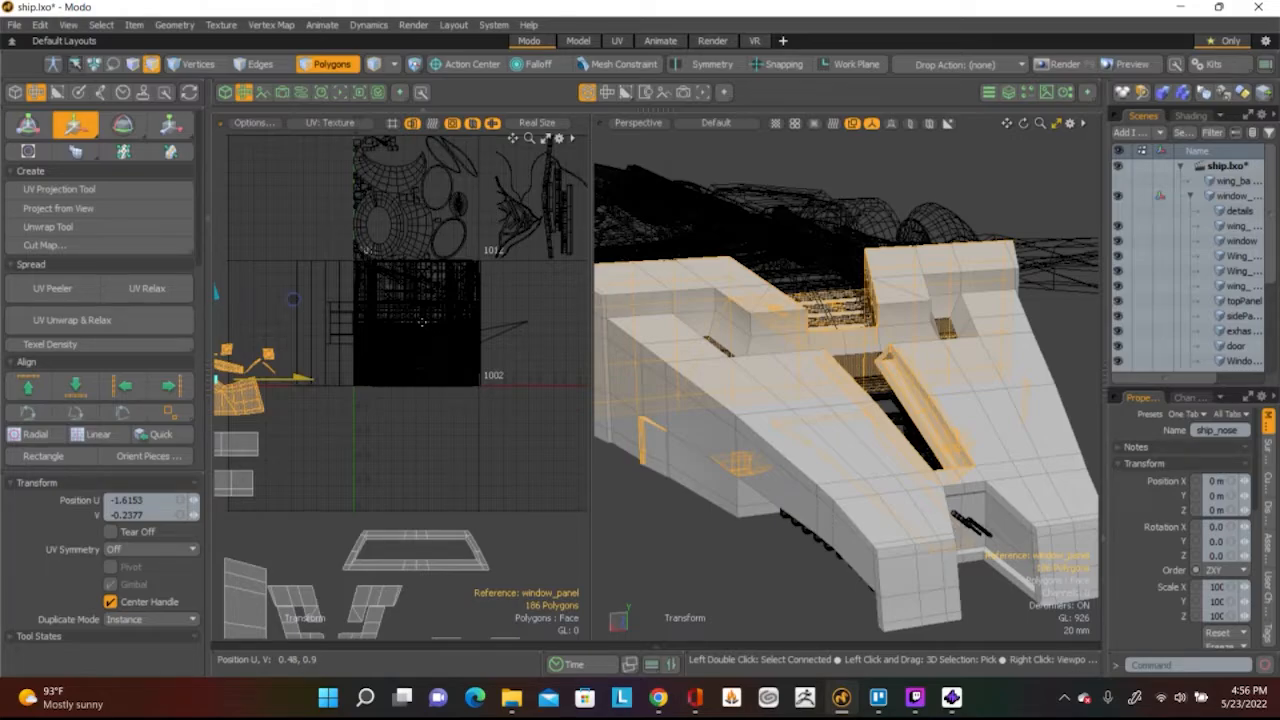
{"action": "scroll", "coordinate": [409, 341], "scroll_direction": "down", "scroll_amount": 2}
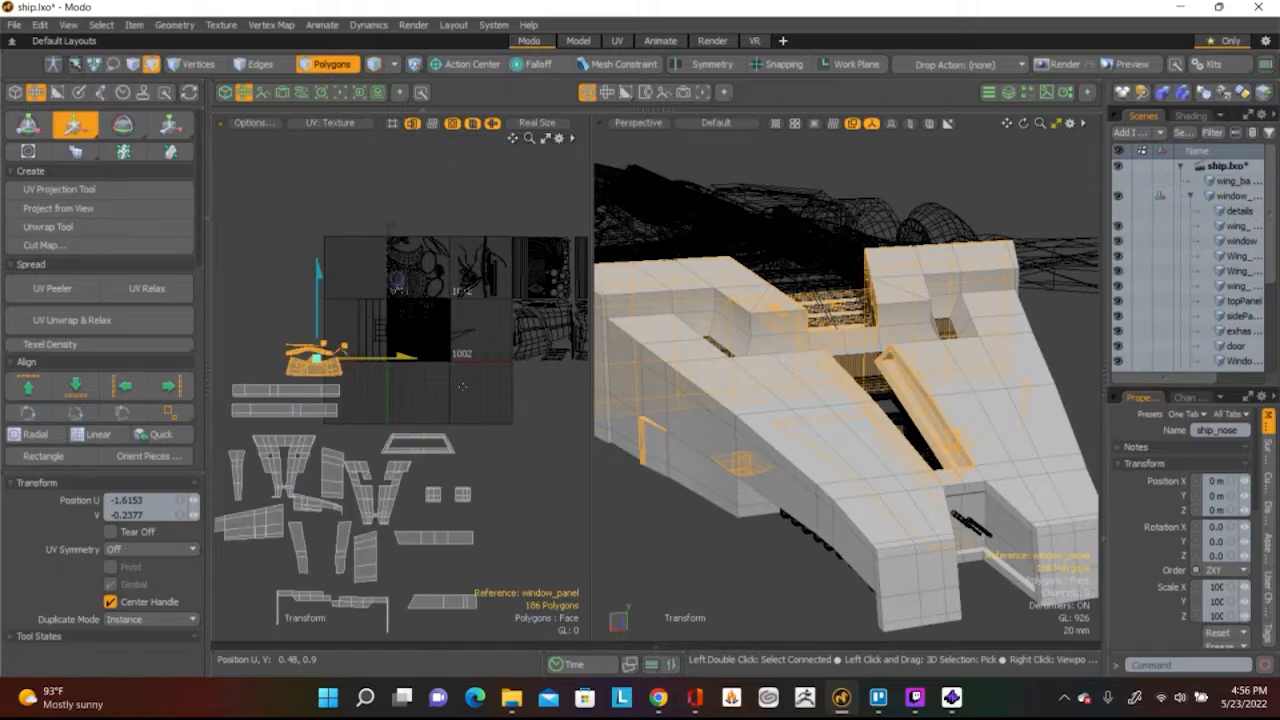
{"action": "middle_click_drag", "start_coordinate": [565, 410], "coordinate": [468, 404]}
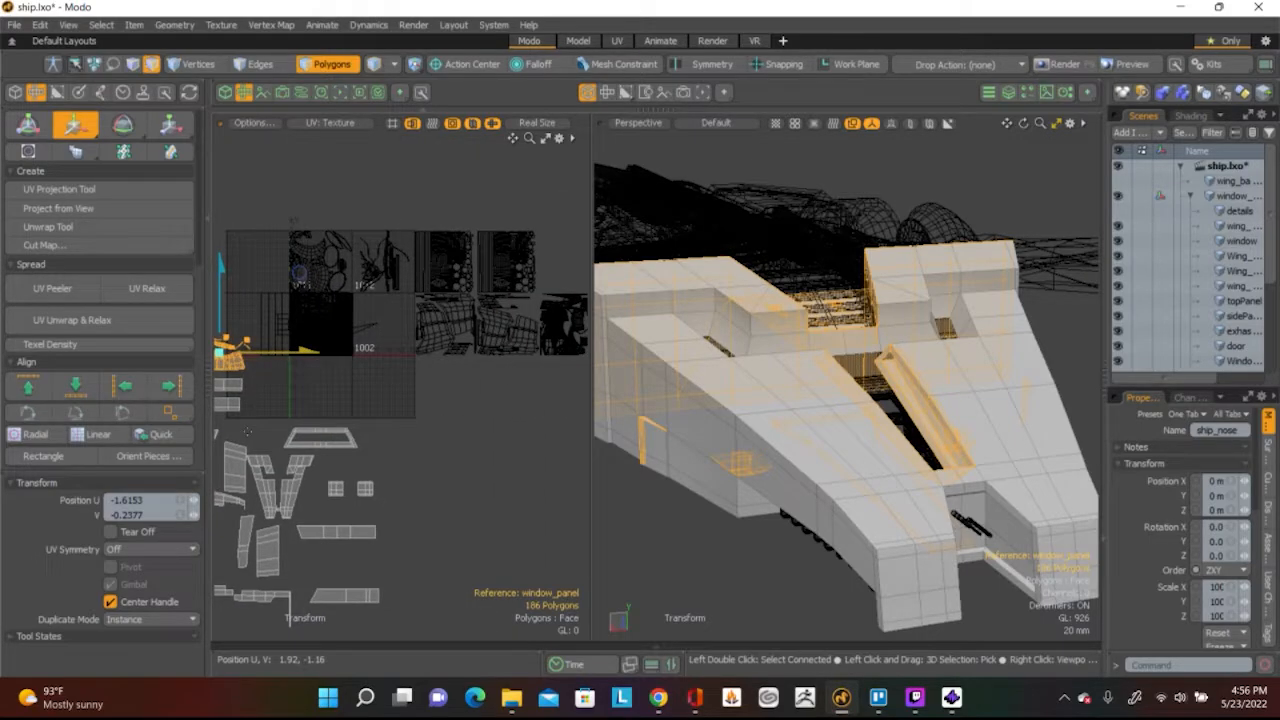
{"action": "scroll", "coordinate": [130, 460], "scroll_direction": "down", "scroll_amount": 4}
{"action": "scroll", "coordinate": [129, 419], "scroll_direction": "down", "scroll_amount": 5}
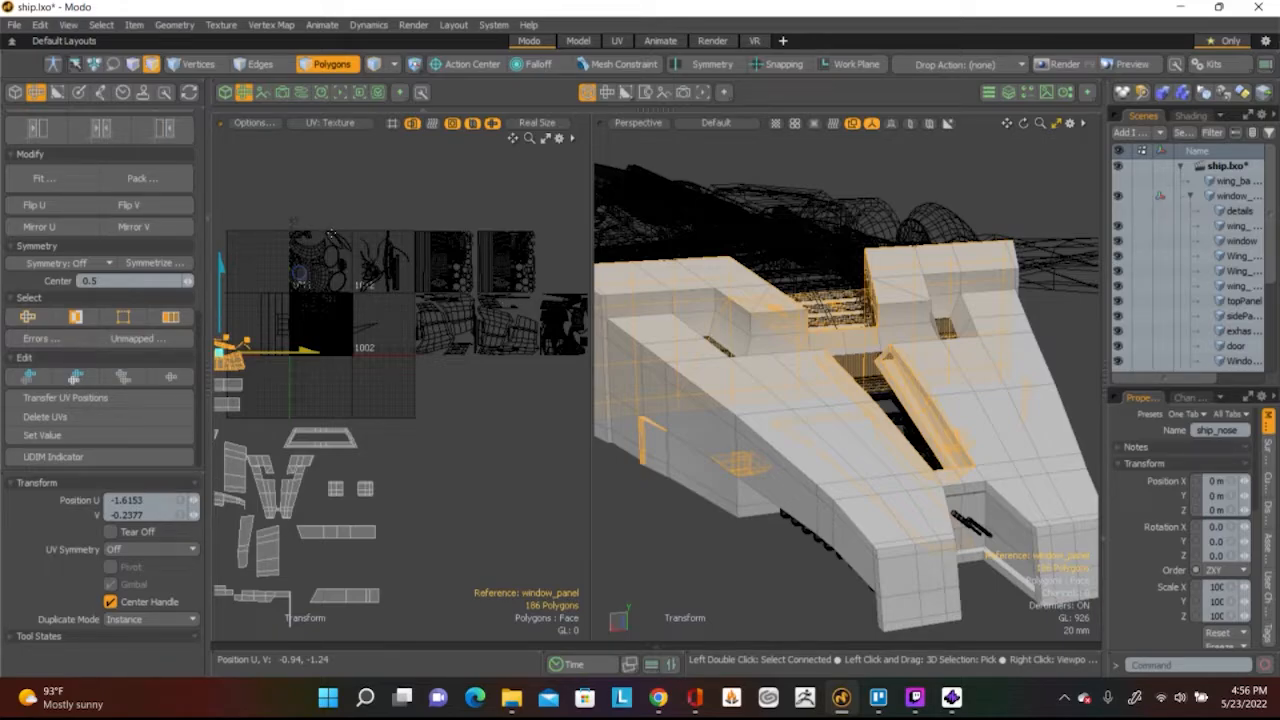
Save the ship.lxo scene, leave the Transform tool and clear the polygon selection
{"action": "left_click", "coordinate": [14, 24]}
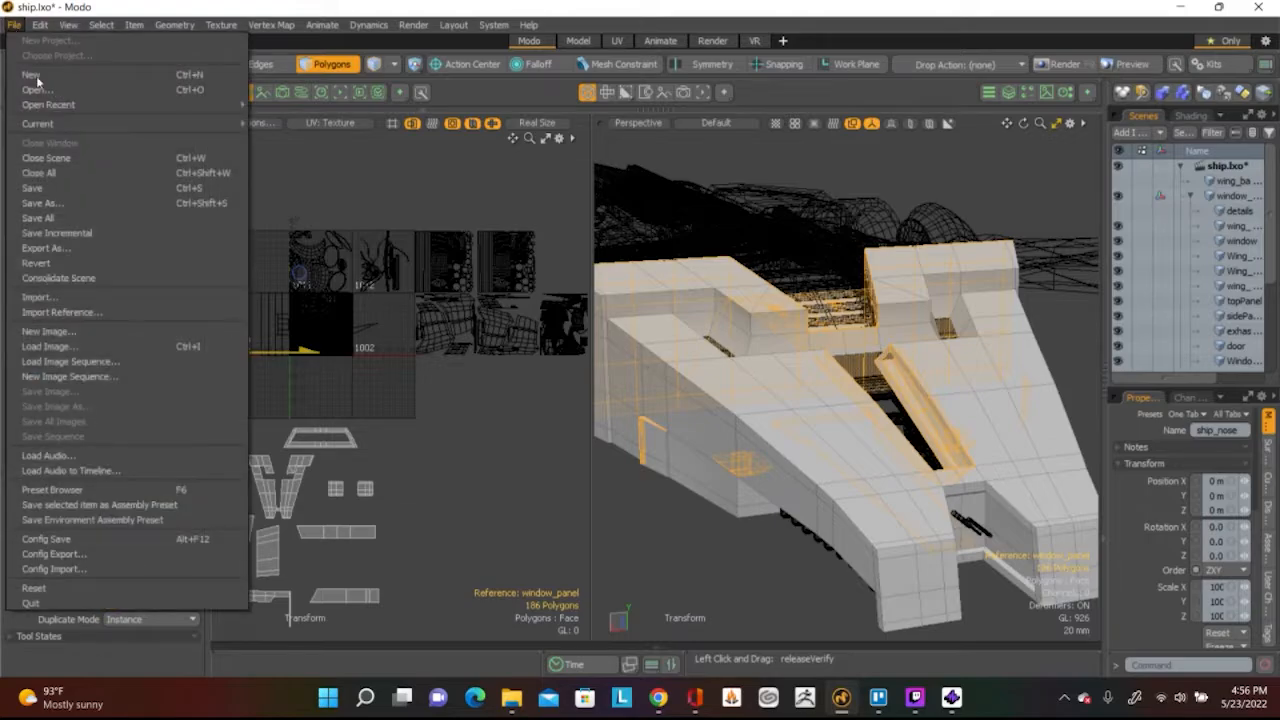
{"action": "left_click", "coordinate": [74, 187]}
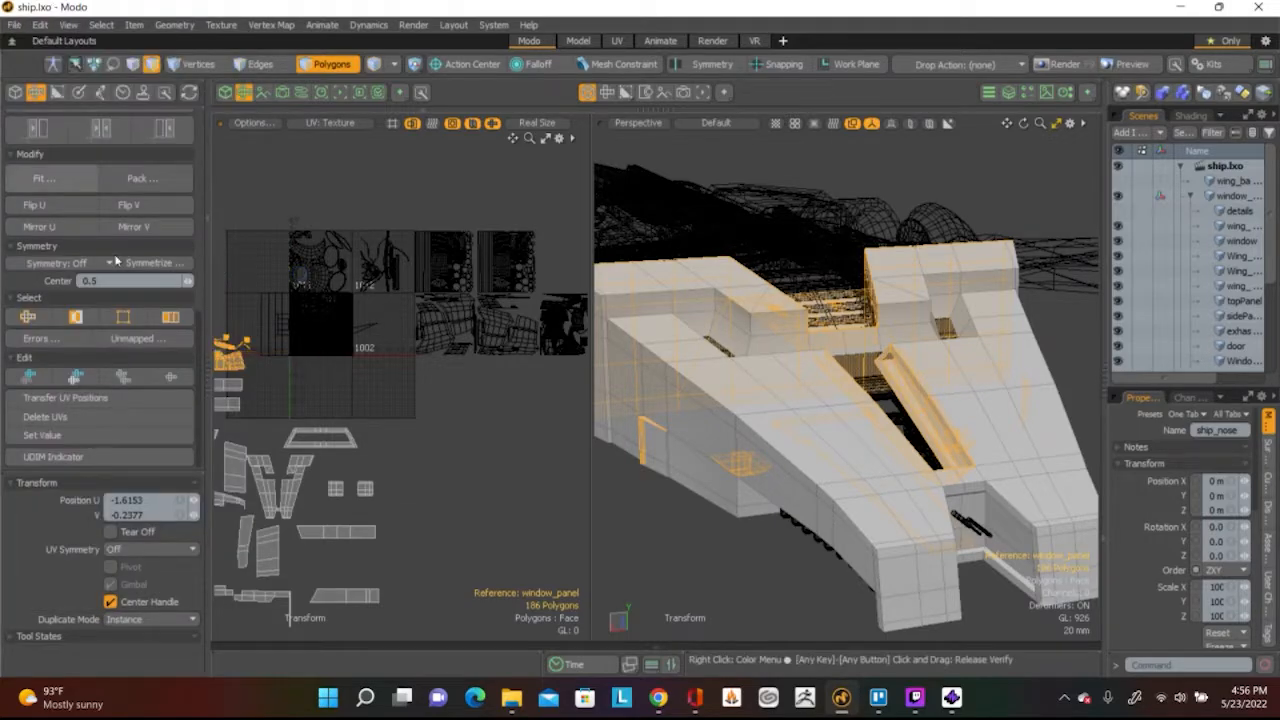
{"action": "left_click_drag", "start_coordinate": [355, 369], "coordinate": [517, 347], "text": "alt+shift"}
{"action": "scroll", "coordinate": [371, 331], "scroll_direction": "up", "scroll_amount": 4}
{"action": "key", "text": "space"}
{"action": "left_click", "coordinate": [423, 243]}
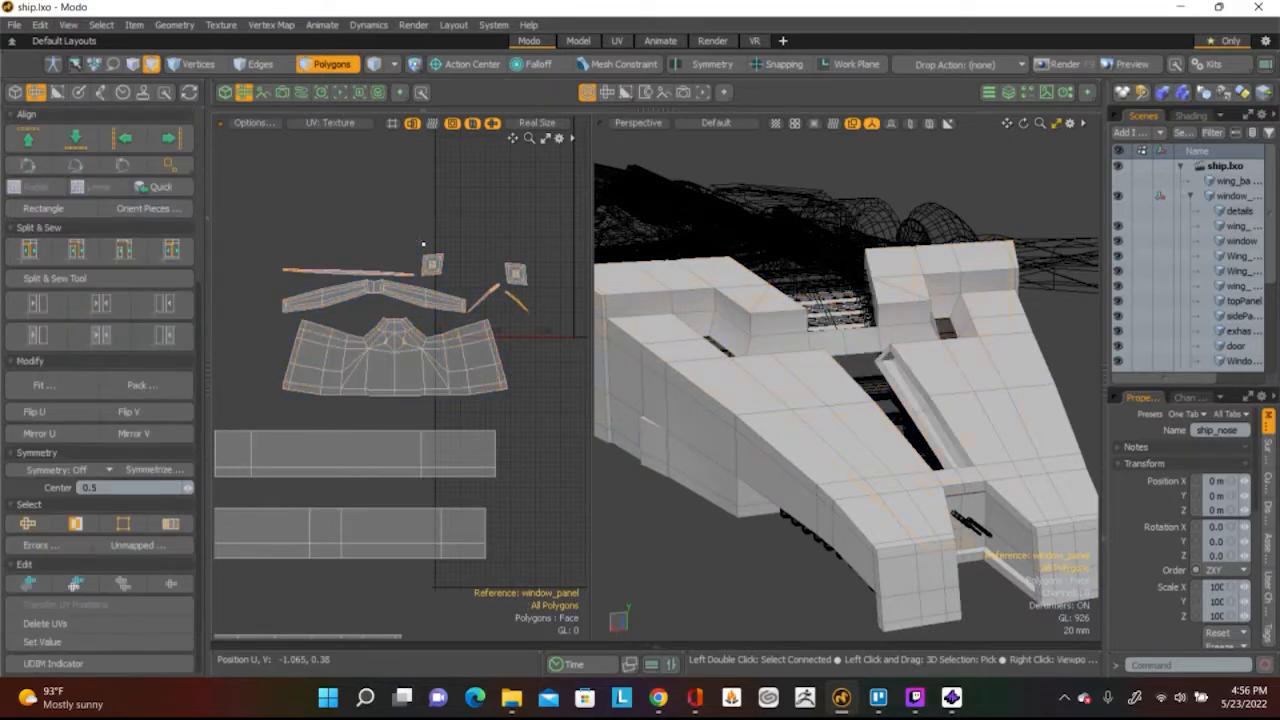
Select the large unwrapped rear-wall island and remove its raised central recess part from the selection
{"action": "scroll", "coordinate": [469, 378], "scroll_direction": "up", "scroll_amount": 1}
{"action": "scroll", "coordinate": [469, 378], "scroll_direction": "up", "scroll_amount": 1}
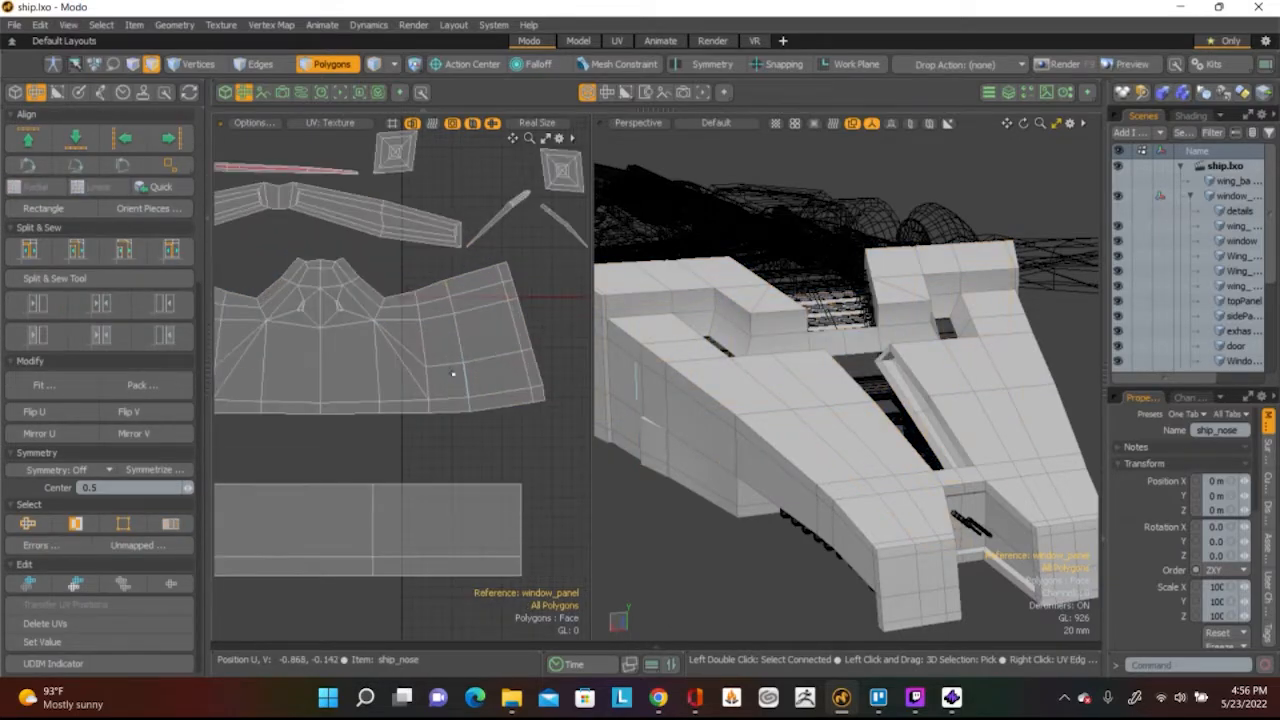
{"action": "double_click", "coordinate": [447, 372]}
{"action": "left_click_drag", "start_coordinate": [772, 349], "coordinate": [873, 362], "text": "alt"}
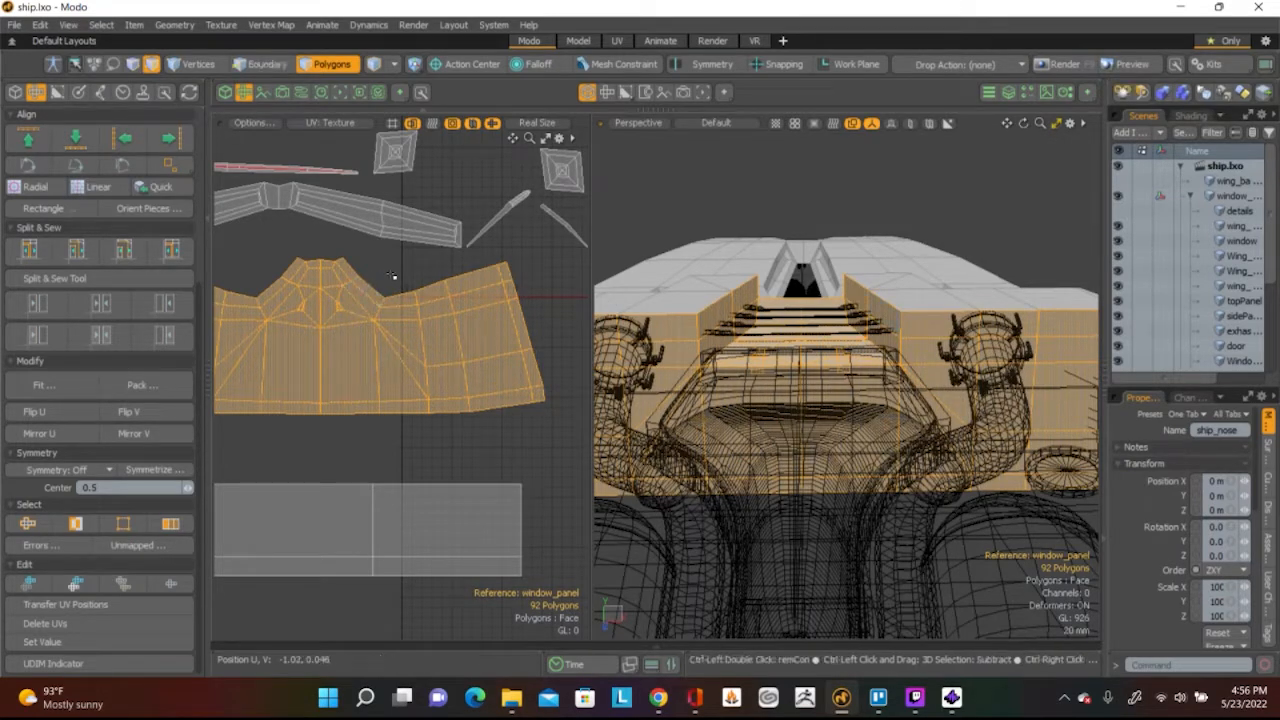
{"action": "mouse_move", "coordinate": [404, 305]}
{"action": "left_mouse_down", "text": "ctrl"}
{"action": "mouse_move", "coordinate": [388, 345]}
{"action": "mouse_move", "coordinate": [232, 343]}
{"action": "mouse_move", "coordinate": [243, 252]}
{"action": "mouse_move", "coordinate": [340, 236]}
{"action": "left_mouse_up", "text": "ctrl"}
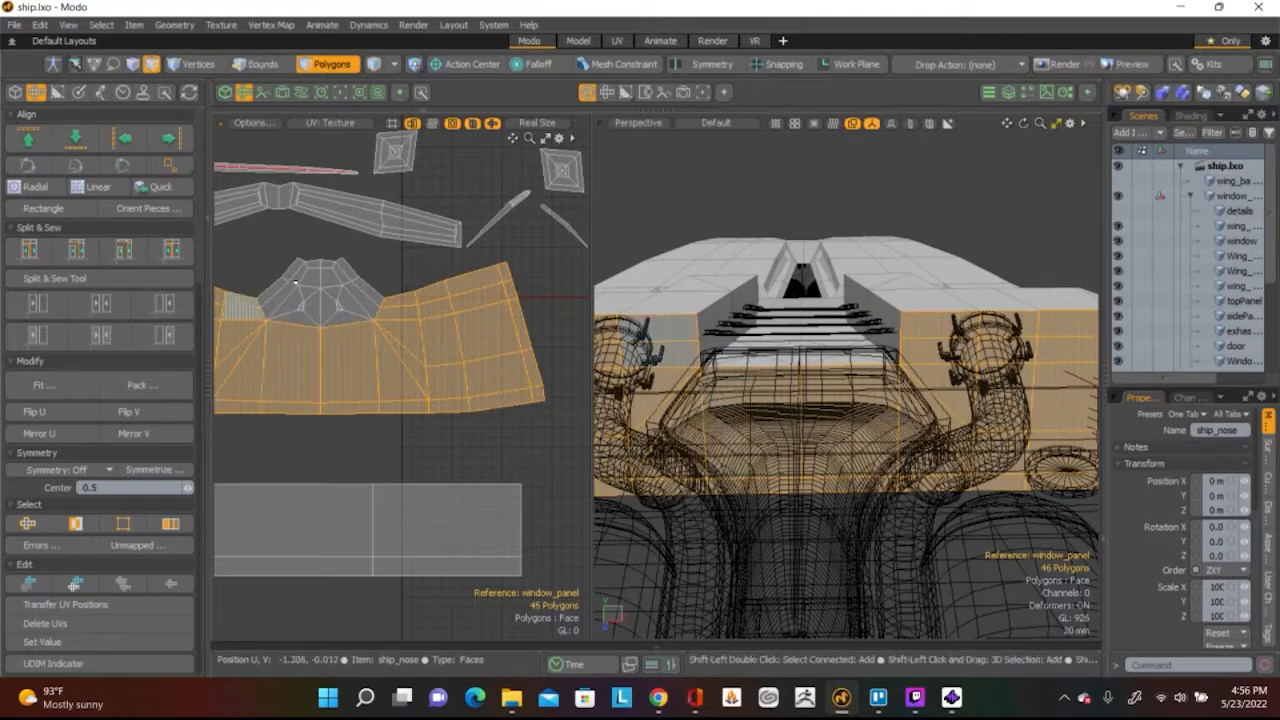
Project new UVs for the selected rear-wall polygons with a planar projection along the Z axis
{"action": "scroll", "coordinate": [560, 345], "scroll_direction": "down", "scroll_amount": 3}
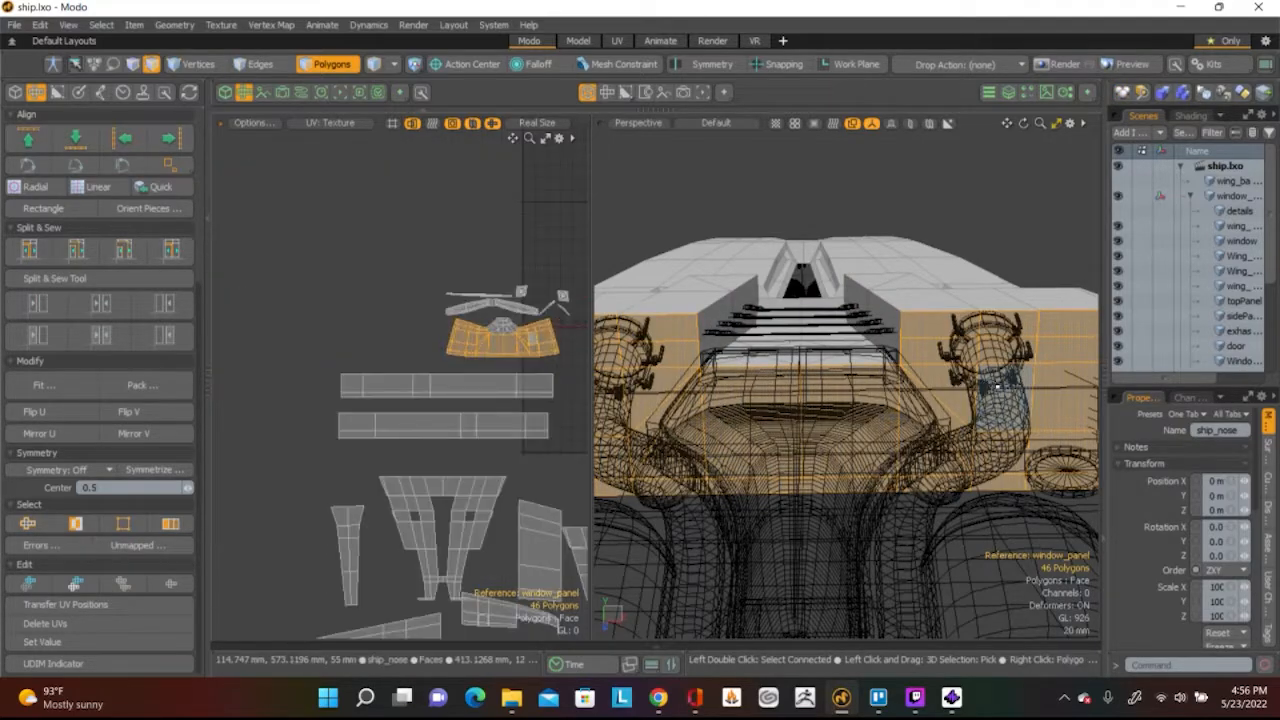
{"action": "scroll", "coordinate": [978, 393], "scroll_direction": "down", "scroll_amount": 3}
{"action": "left_click_drag", "start_coordinate": [978, 393], "coordinate": [1040, 294], "text": "alt"}
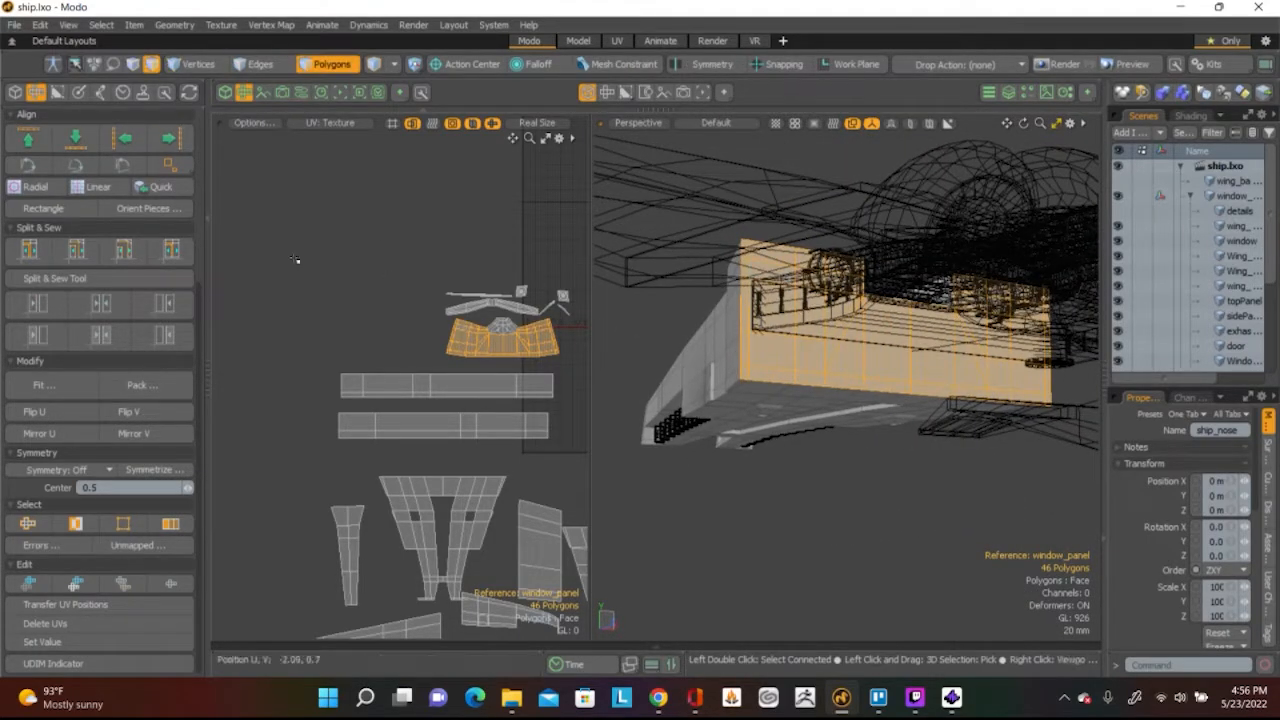
{"action": "scroll", "coordinate": [144, 224], "scroll_direction": "up", "scroll_amount": 5}
{"action": "left_click", "coordinate": [123, 190]}
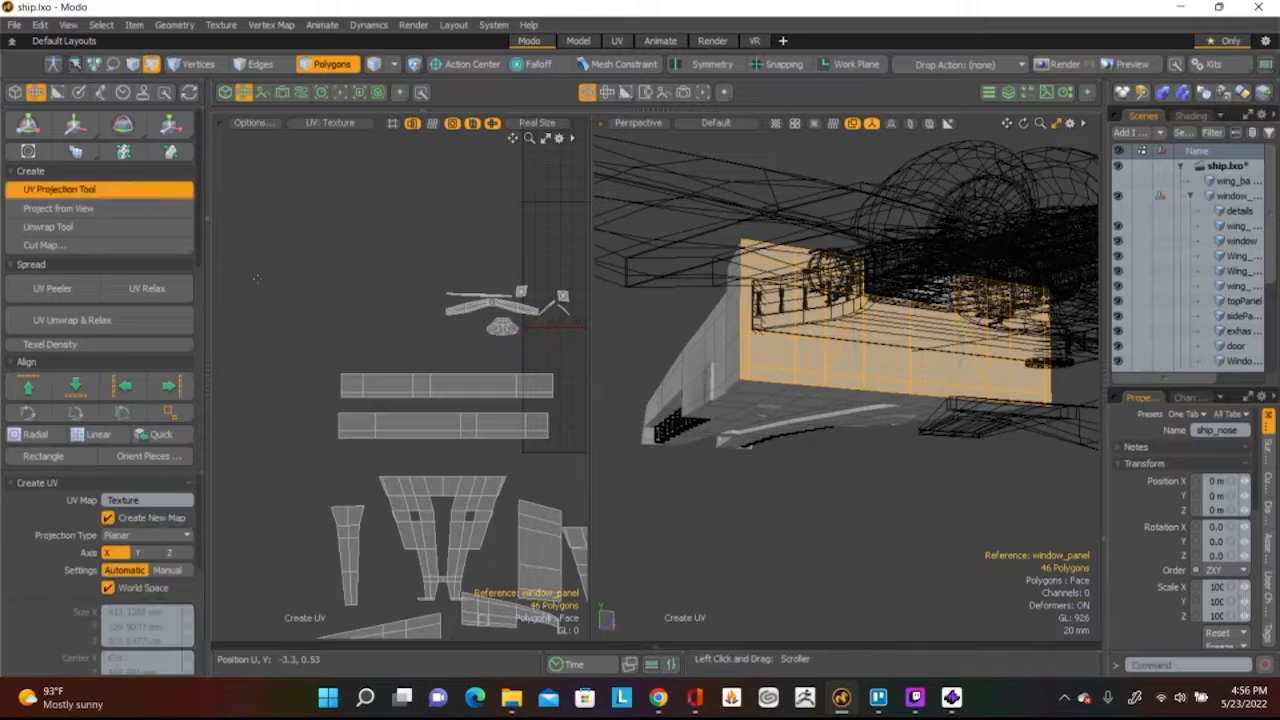
{"action": "scroll", "coordinate": [430, 380], "scroll_direction": "down", "scroll_amount": 4}
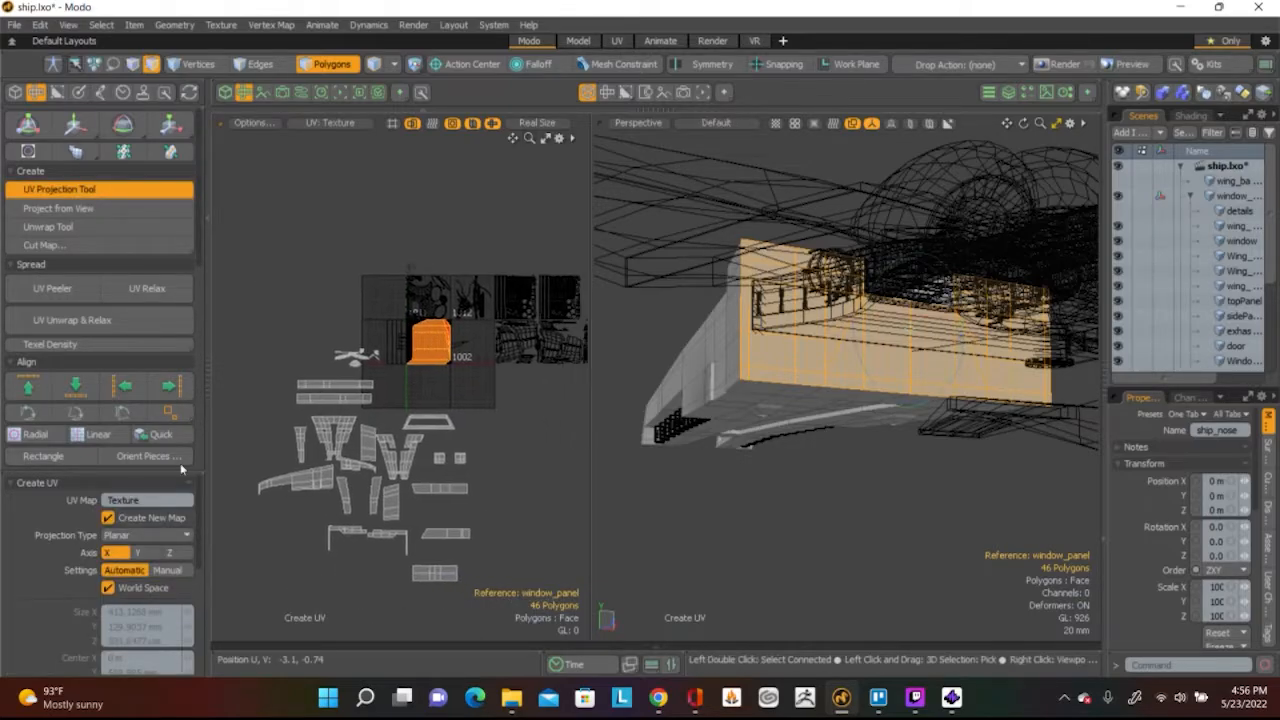
{"action": "left_click", "coordinate": [138, 552]}
{"action": "left_click", "coordinate": [169, 552]}
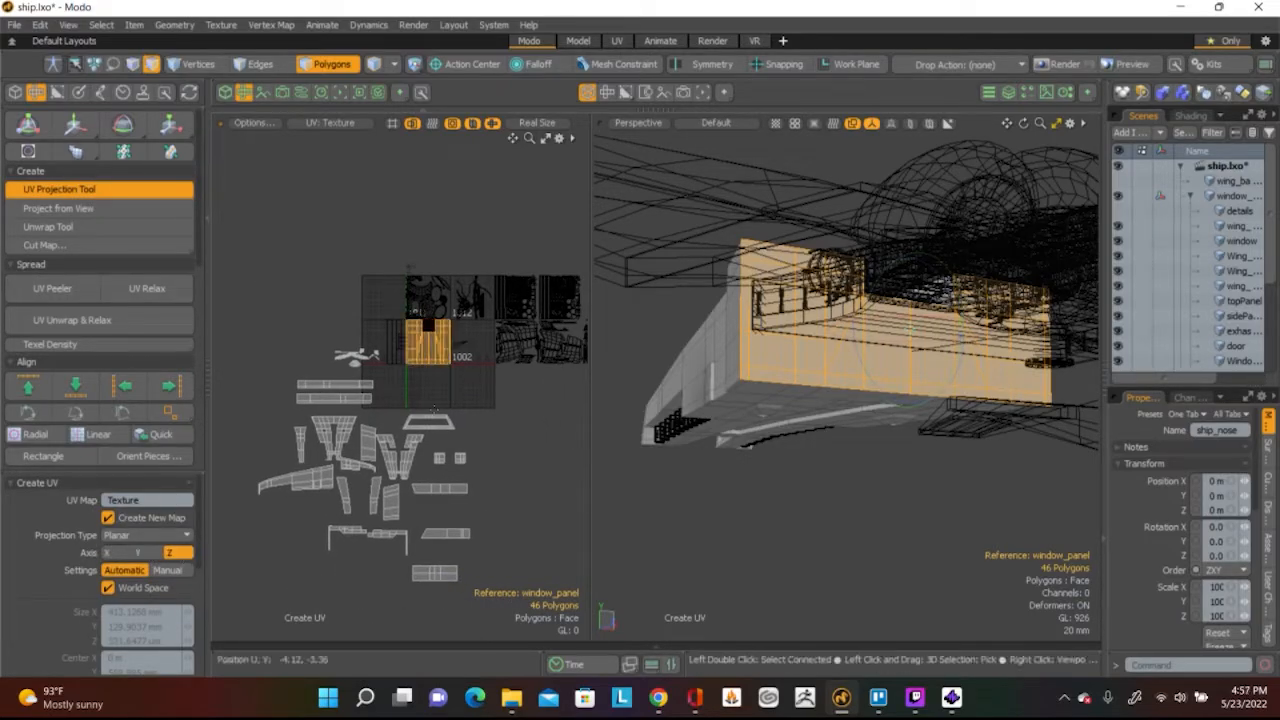
Move the projected rear-wall island about -2.74 in U and -0.34 in V, and scale it to 35% in V
{"action": "key", "text": "w"}
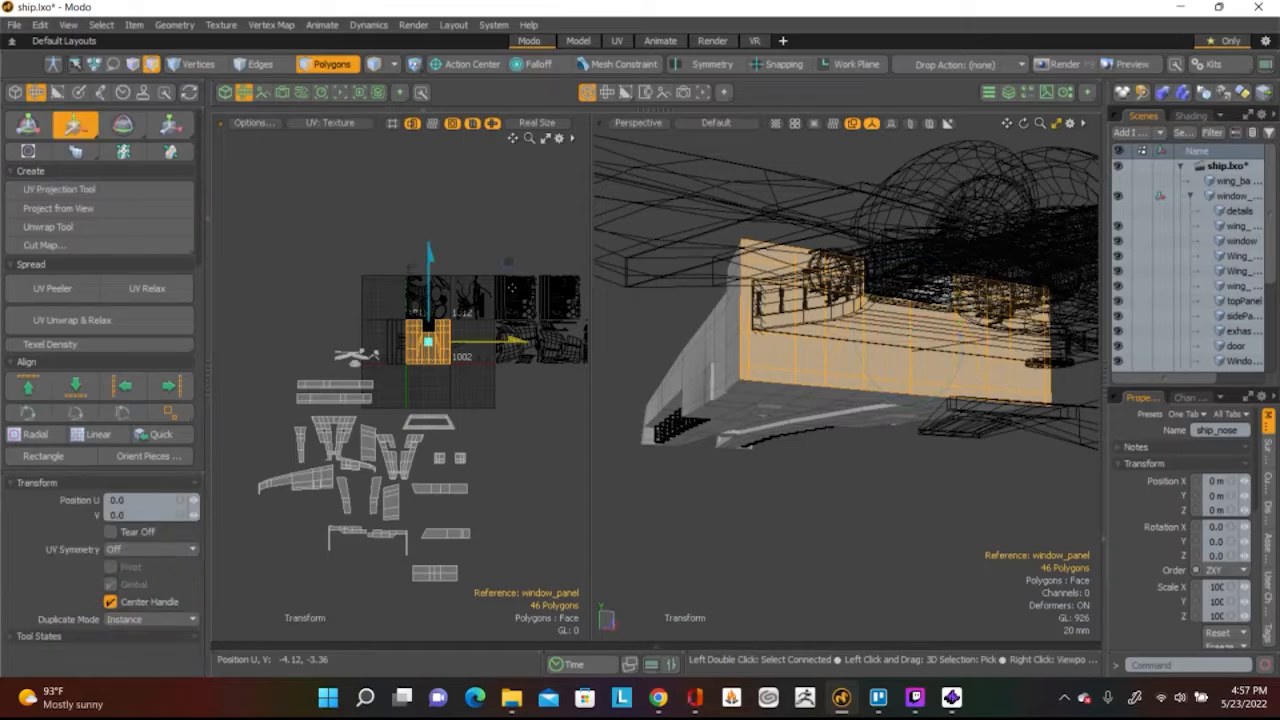
{"action": "left_click_drag", "start_coordinate": [510, 268], "coordinate": [386, 276]}
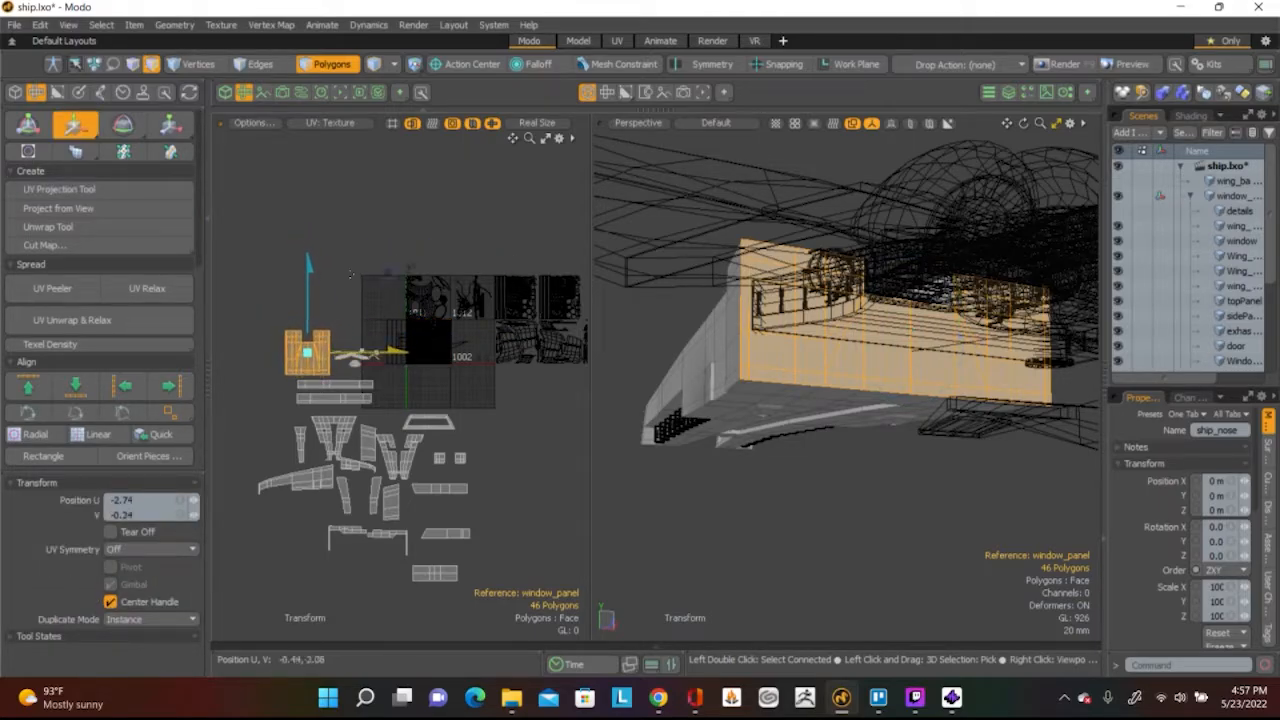
{"action": "key", "text": "r"}
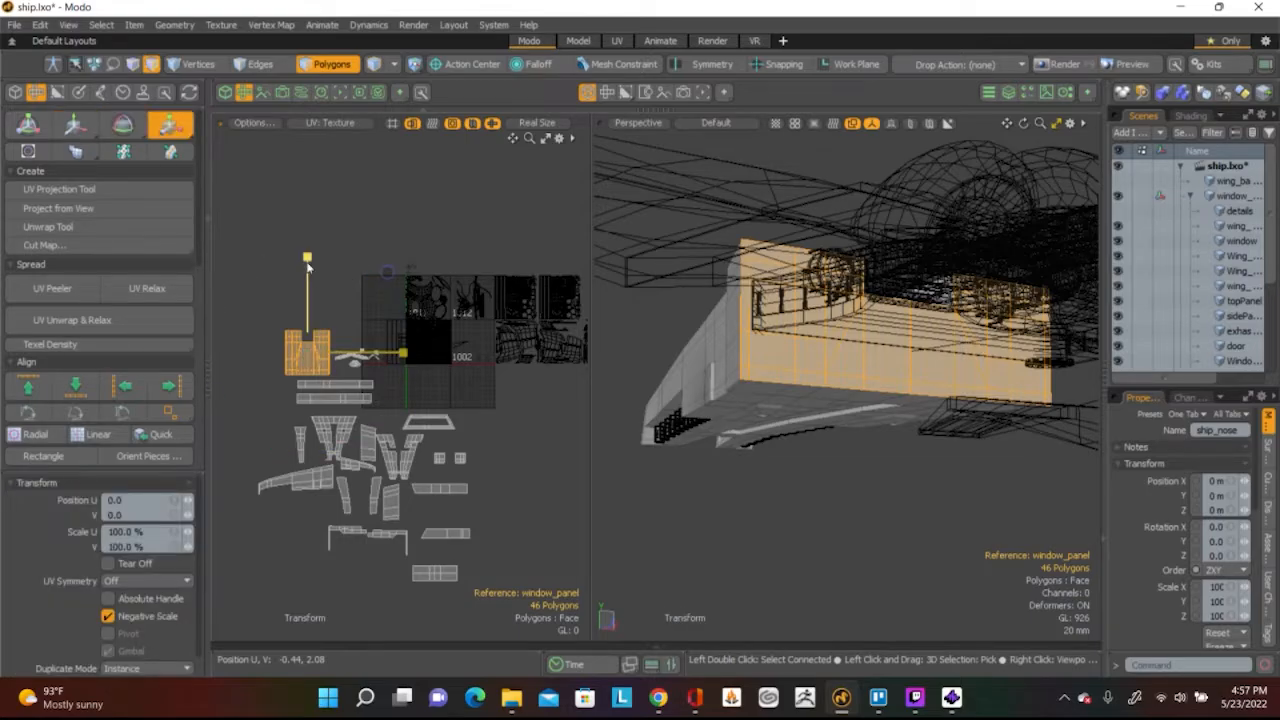
{"action": "left_click_drag", "start_coordinate": [307, 268], "coordinate": [308, 300]}
{"action": "scroll", "coordinate": [311, 441], "scroll_direction": "up", "scroll_amount": 5}
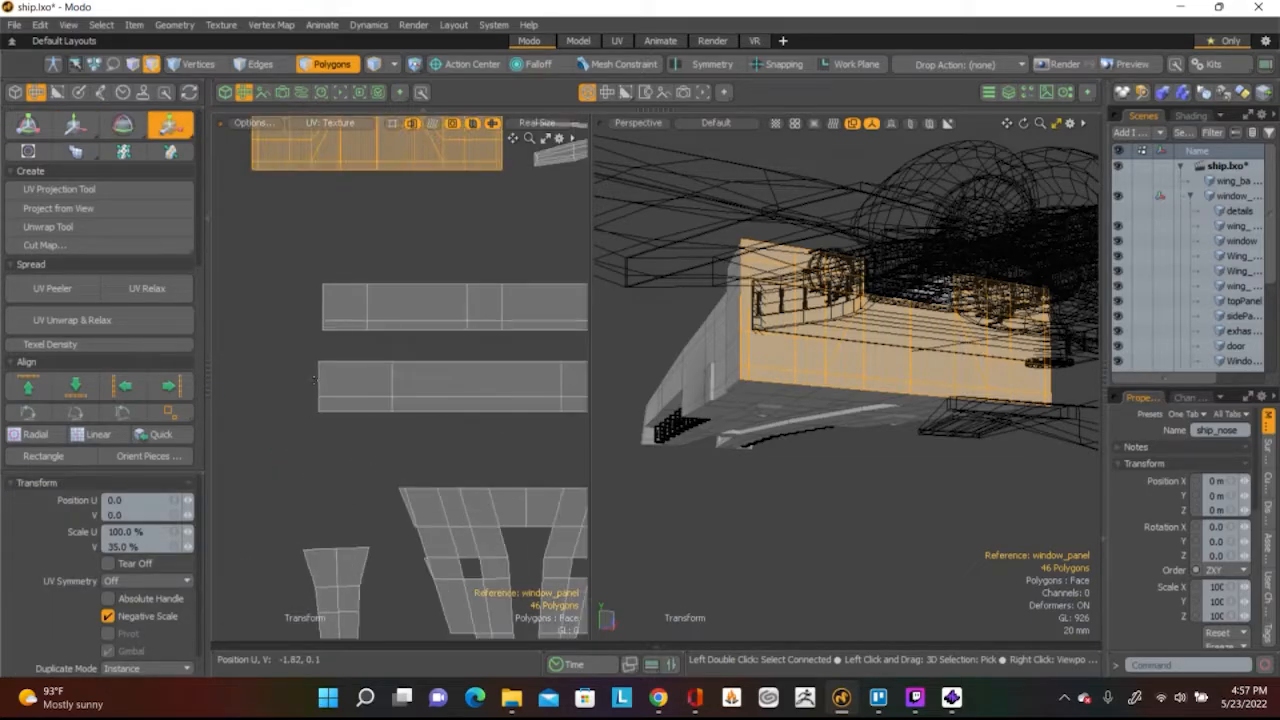
{"action": "middle_click_drag", "start_coordinate": [311, 441], "coordinate": [307, 466]}
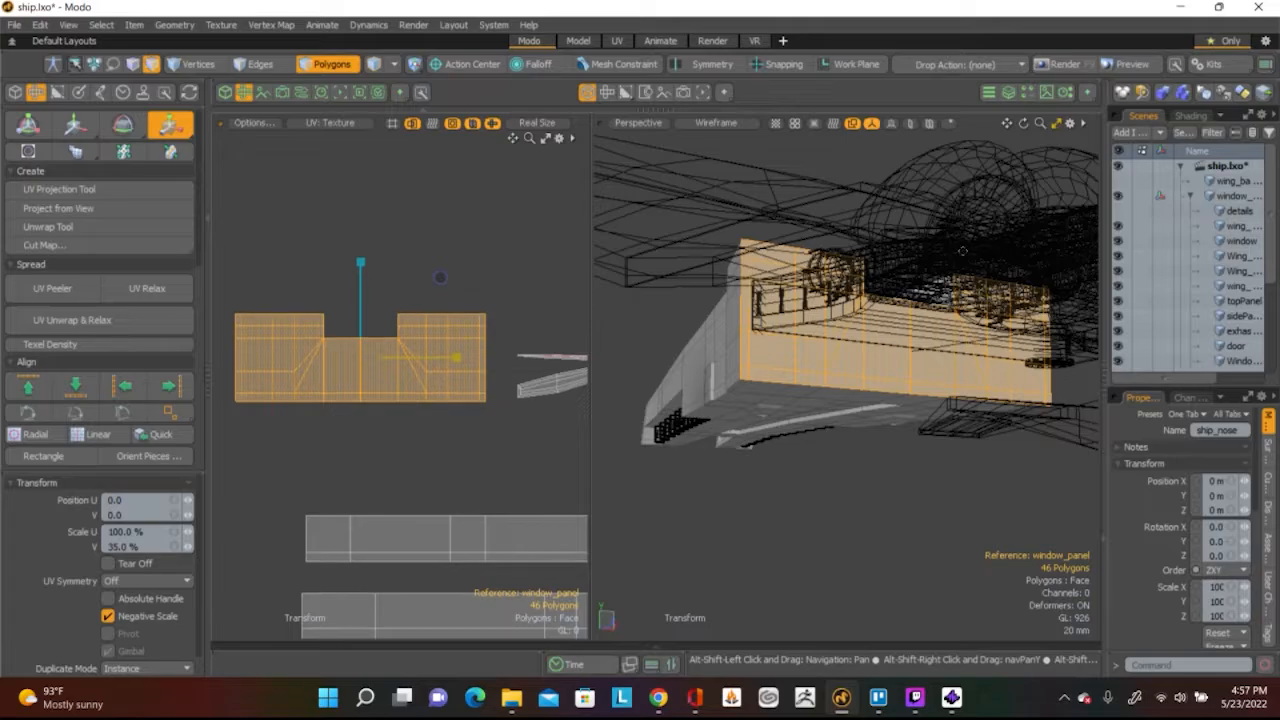
Move the rear-wall island straight down in V to just above the two long strips and clear the selection
{"action": "left_click_drag", "start_coordinate": [962, 251], "coordinate": [853, 375], "text": "alt"}
{"action": "key", "text": "w"}
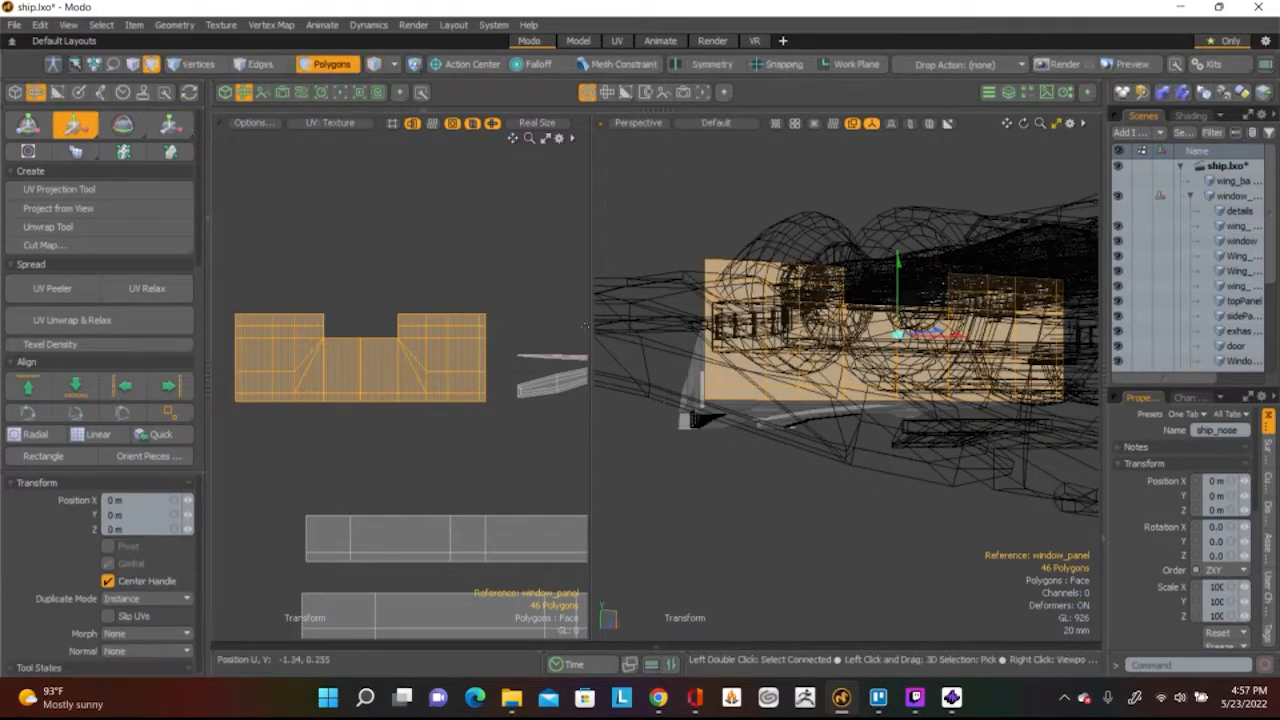
{"action": "left_click_drag", "start_coordinate": [436, 257], "coordinate": [436, 357]}
{"action": "key", "text": "space"}
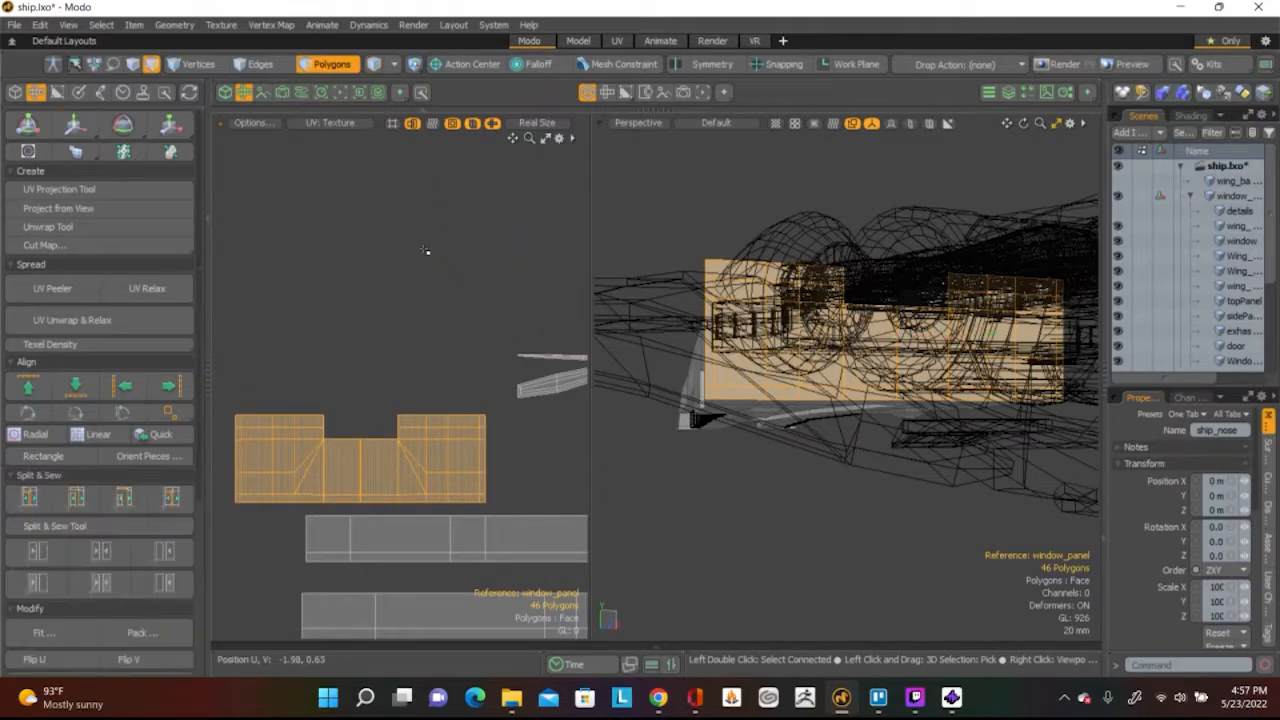
{"action": "left_click", "coordinate": [457, 320]}
{"action": "scroll", "coordinate": [457, 320], "scroll_direction": "down", "scroll_amount": 4}
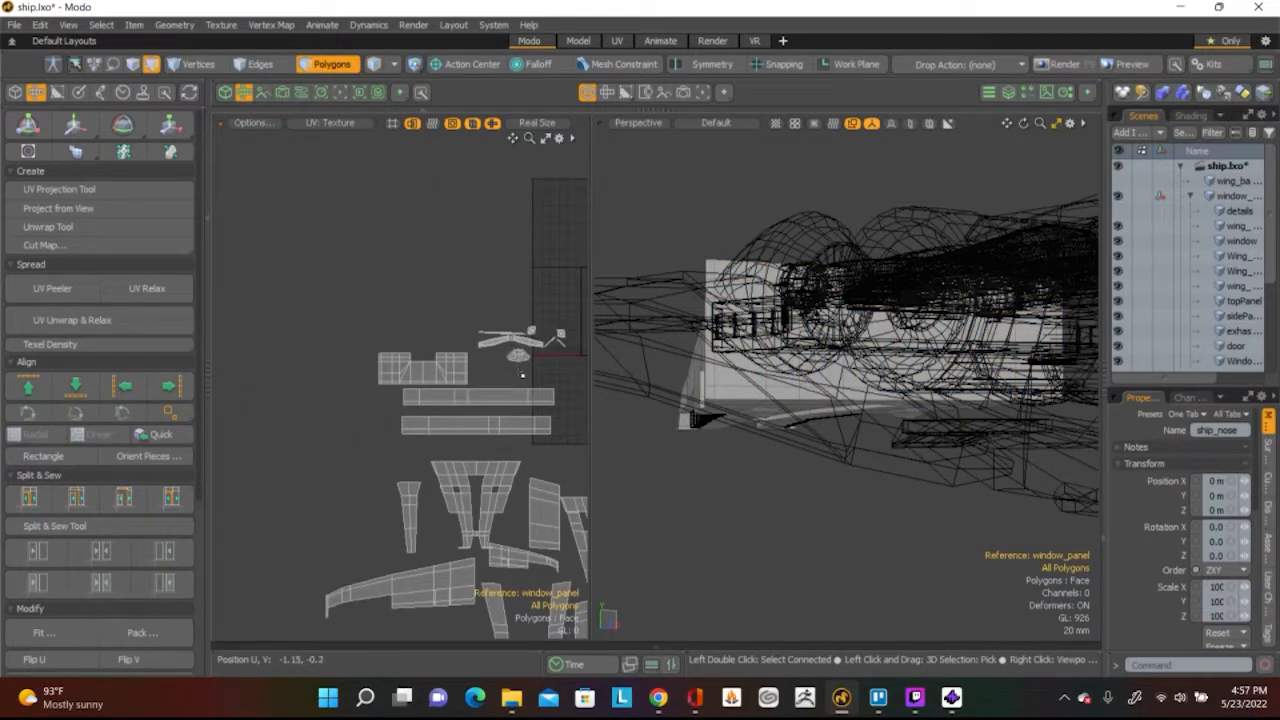
Select the fan-shaped UV island of the recessed bay and project new UVs with a planar projection along the Y axis
{"action": "scroll", "coordinate": [509, 363], "scroll_direction": "up", "scroll_amount": 6}
{"action": "scroll", "coordinate": [333, 251], "scroll_direction": "up", "scroll_amount": 5}
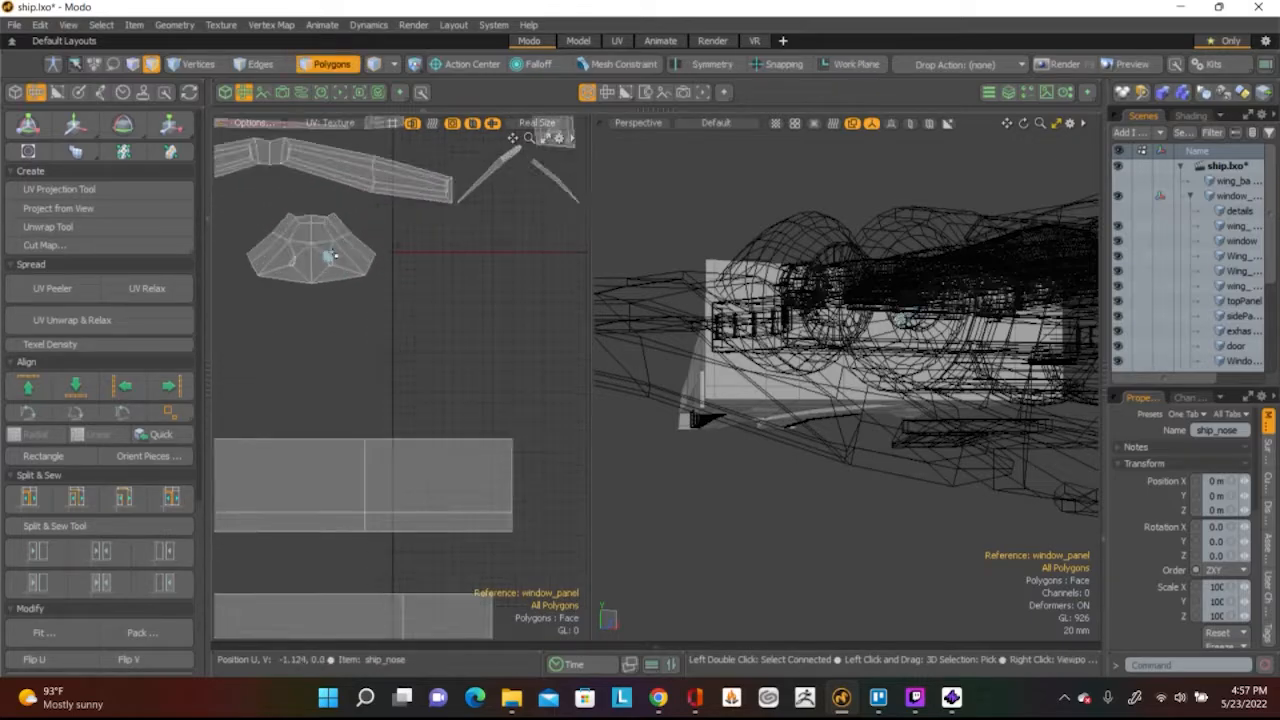
{"action": "double_click", "coordinate": [349, 266]}
{"action": "key", "text": "shift+a"}
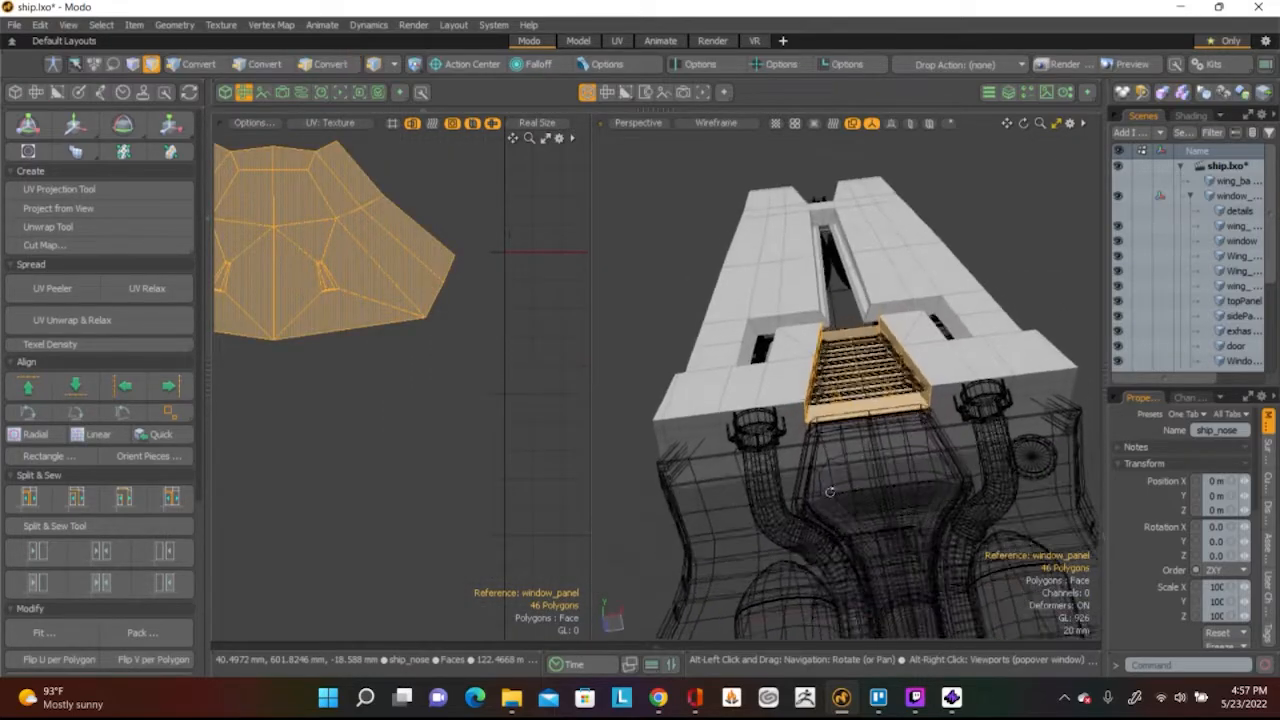
{"action": "scroll", "coordinate": [857, 345], "scroll_direction": "up", "scroll_amount": 5}
{"action": "left_click_drag", "start_coordinate": [857, 345], "coordinate": [780, 300], "text": "alt"}
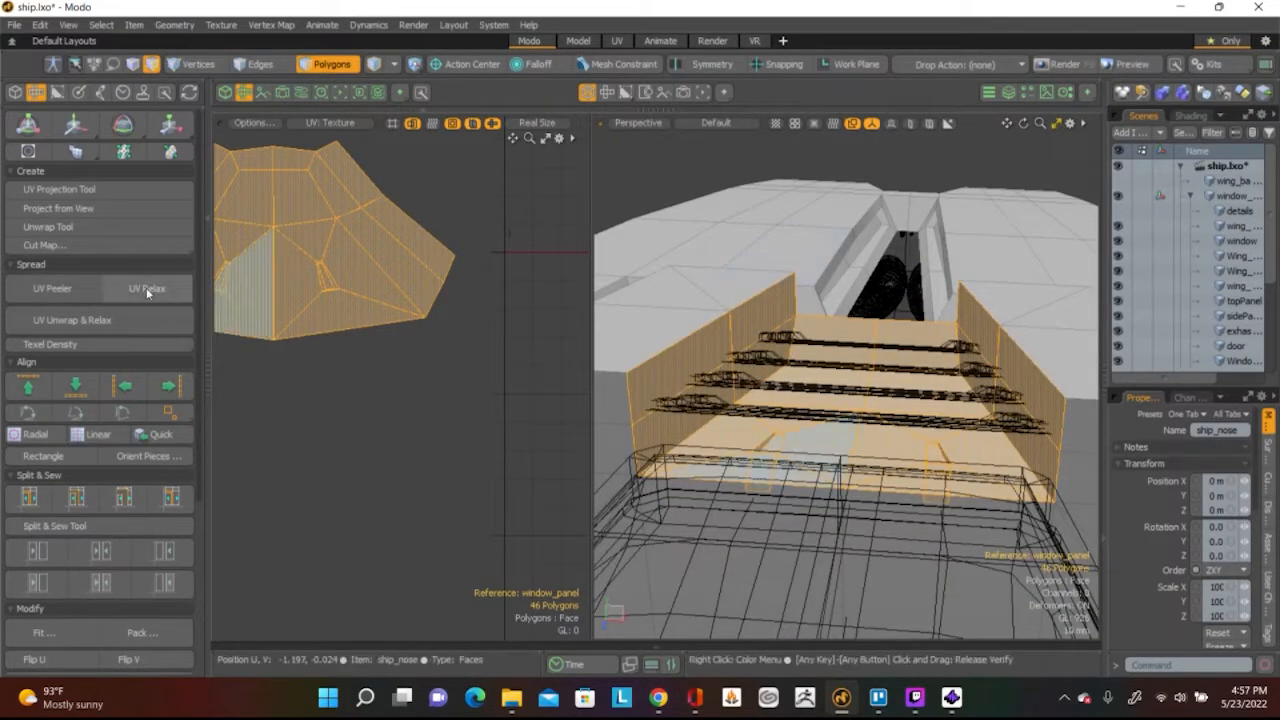
{"action": "left_click", "coordinate": [110, 190]}
{"action": "scroll", "coordinate": [416, 280], "scroll_direction": "down", "scroll_amount": 5}
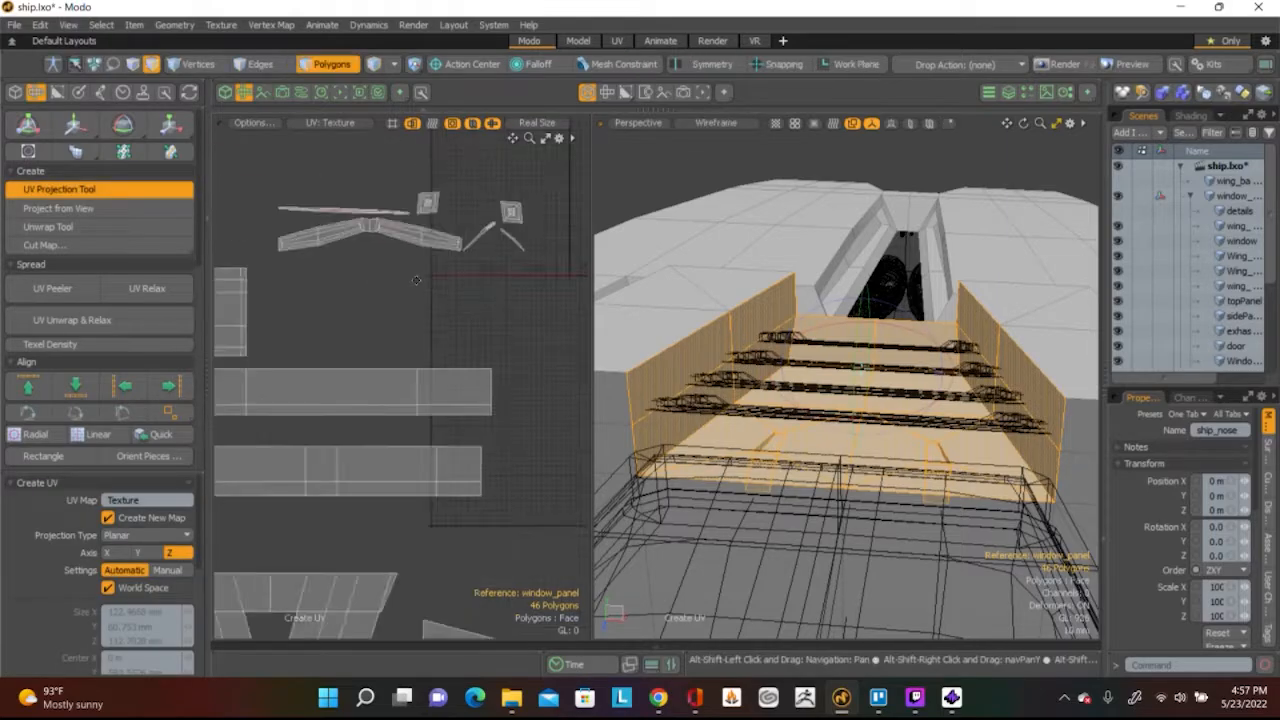
{"action": "left_click", "coordinate": [145, 553]}
{"action": "left_click", "coordinate": [118, 553]}
{"action": "left_click", "coordinate": [140, 553]}
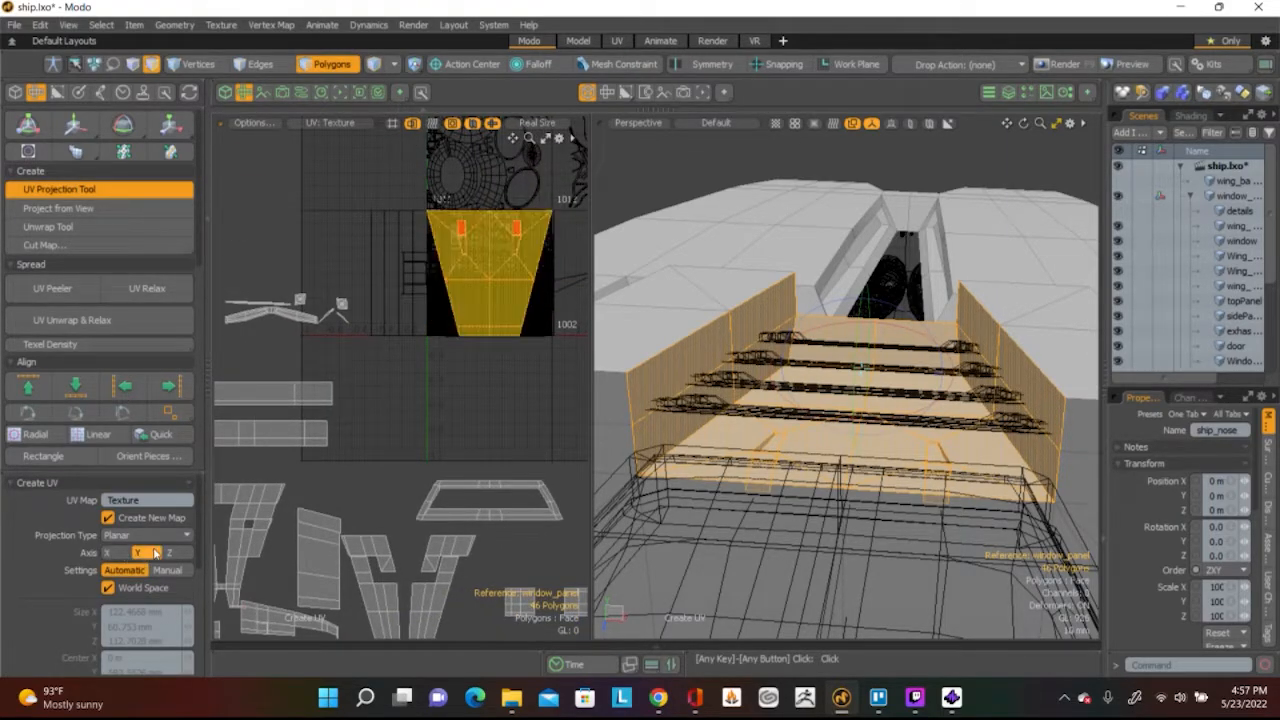
Move the projected recessed-bay island about -2.68 in U and 0.22 in V, above the rear-wall island, and clear the selection
{"action": "key", "text": "a"}
{"action": "key", "text": "w"}
{"action": "left_click_drag", "start_coordinate": [556, 250], "coordinate": [403, 235]}
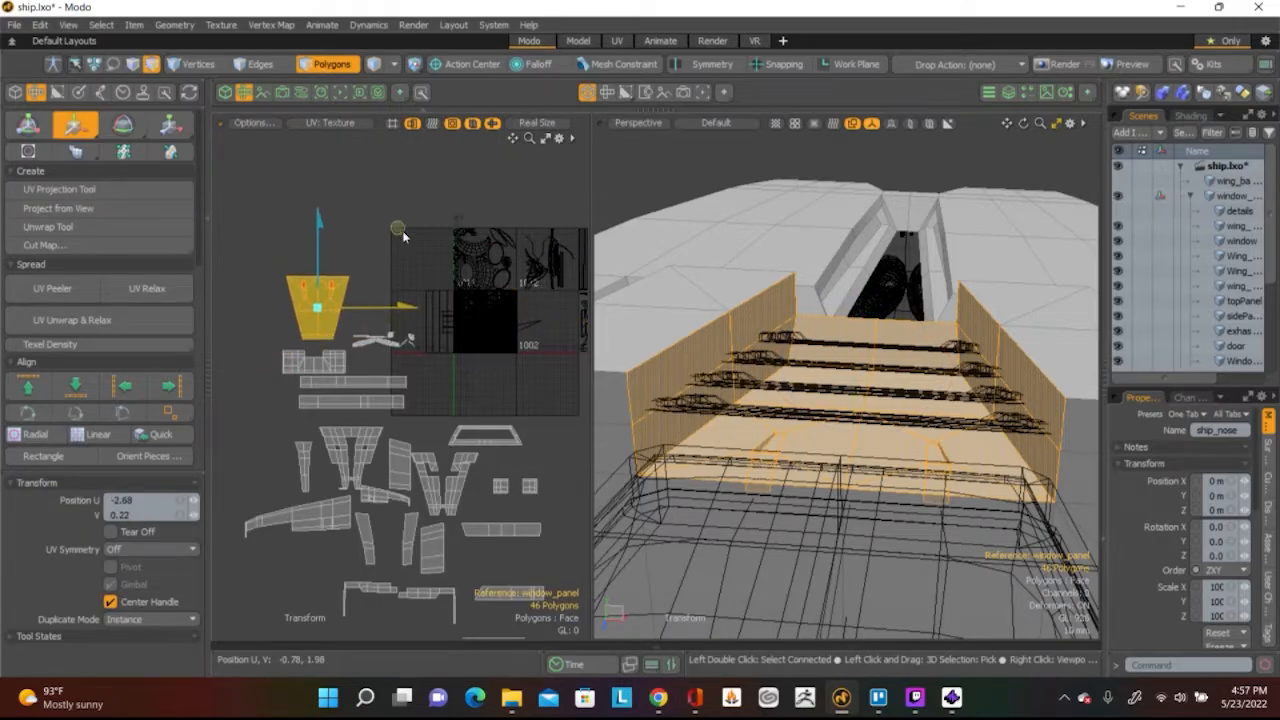
{"action": "key", "text": "q"}
{"action": "left_click", "coordinate": [357, 261]}
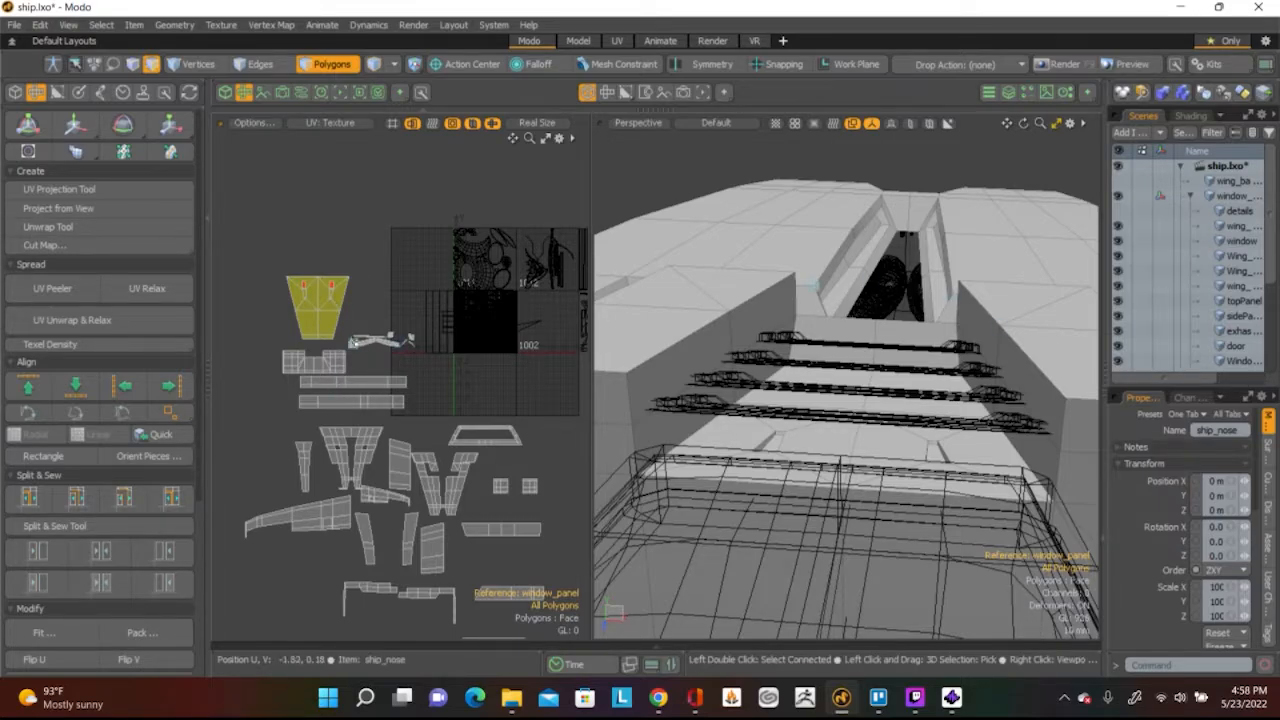
{"action": "key", "text": "shift+a"}
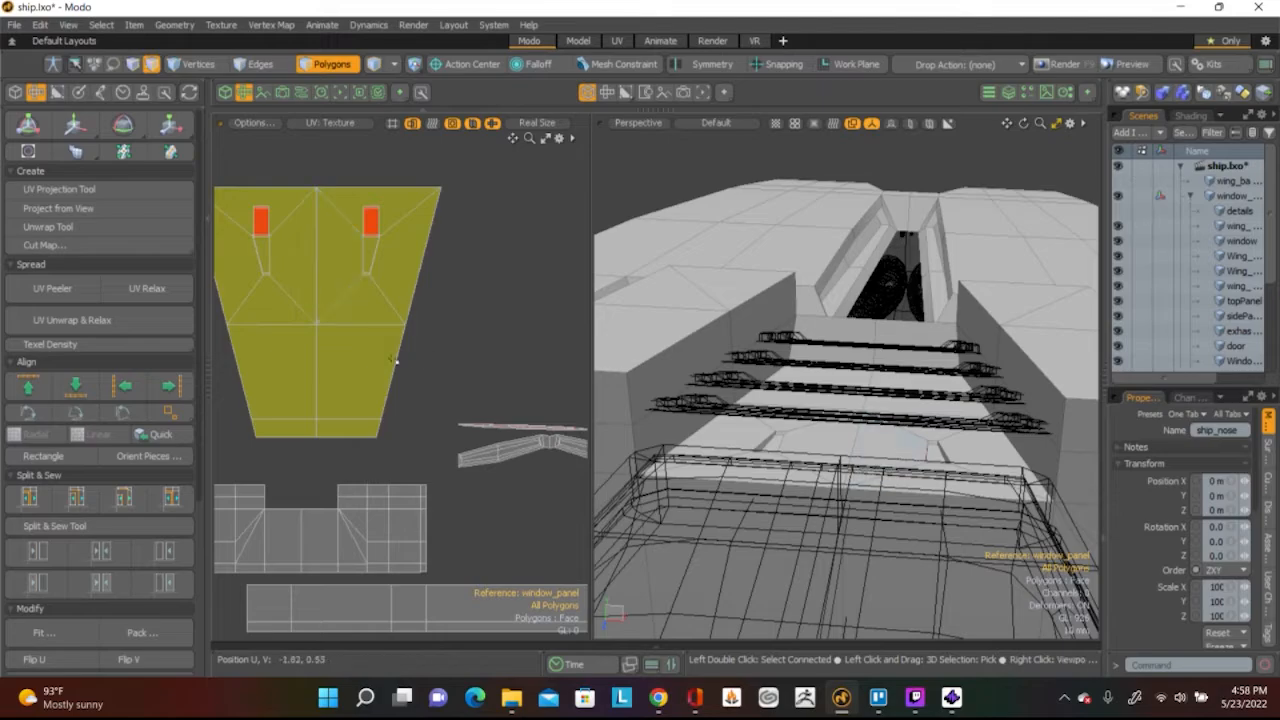
Reselect the whole recessed-bay island and unwrap it with the Conformal method and a planar initial projection along Y
{"action": "double_click", "coordinate": [395, 362]}
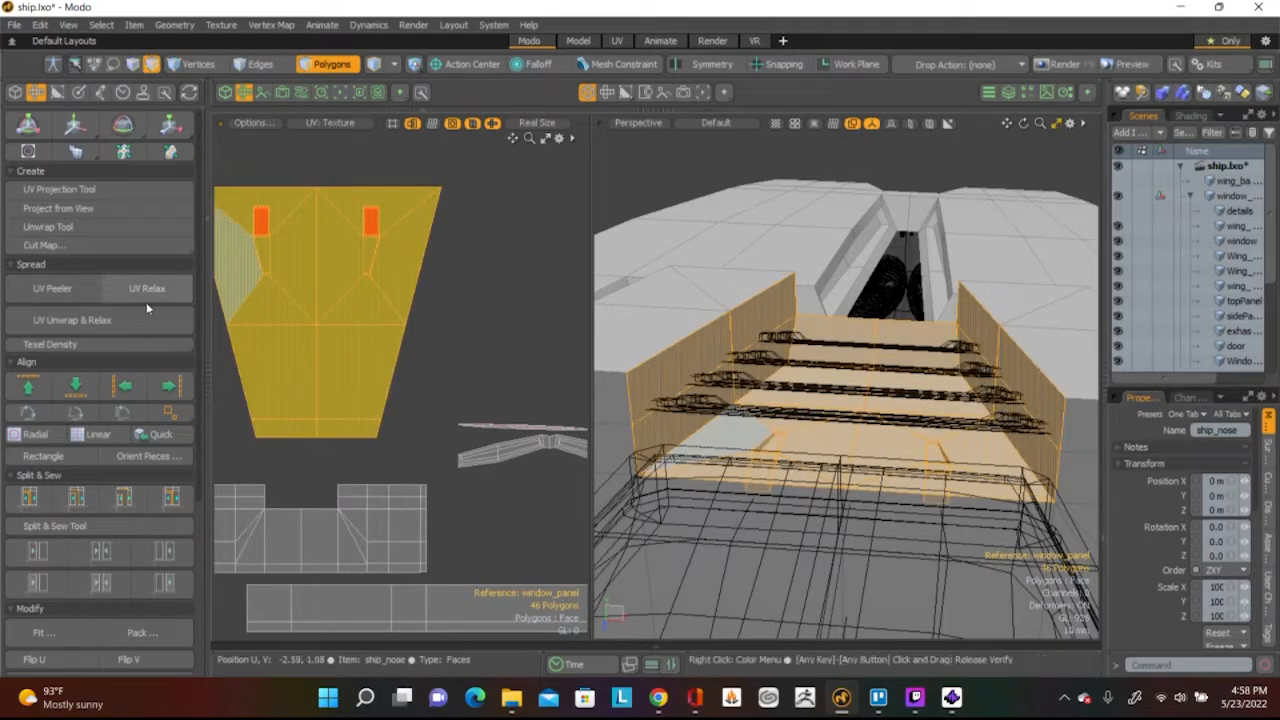
{"action": "left_click", "coordinate": [105, 227]}
{"action": "scroll", "coordinate": [431, 306], "scroll_direction": "down", "scroll_amount": 2}
{"action": "left_click_drag", "start_coordinate": [431, 306], "coordinate": [258, 371], "text": "alt+shift"}
{"action": "scroll", "coordinate": [449, 316], "scroll_direction": "up", "scroll_amount": 5}
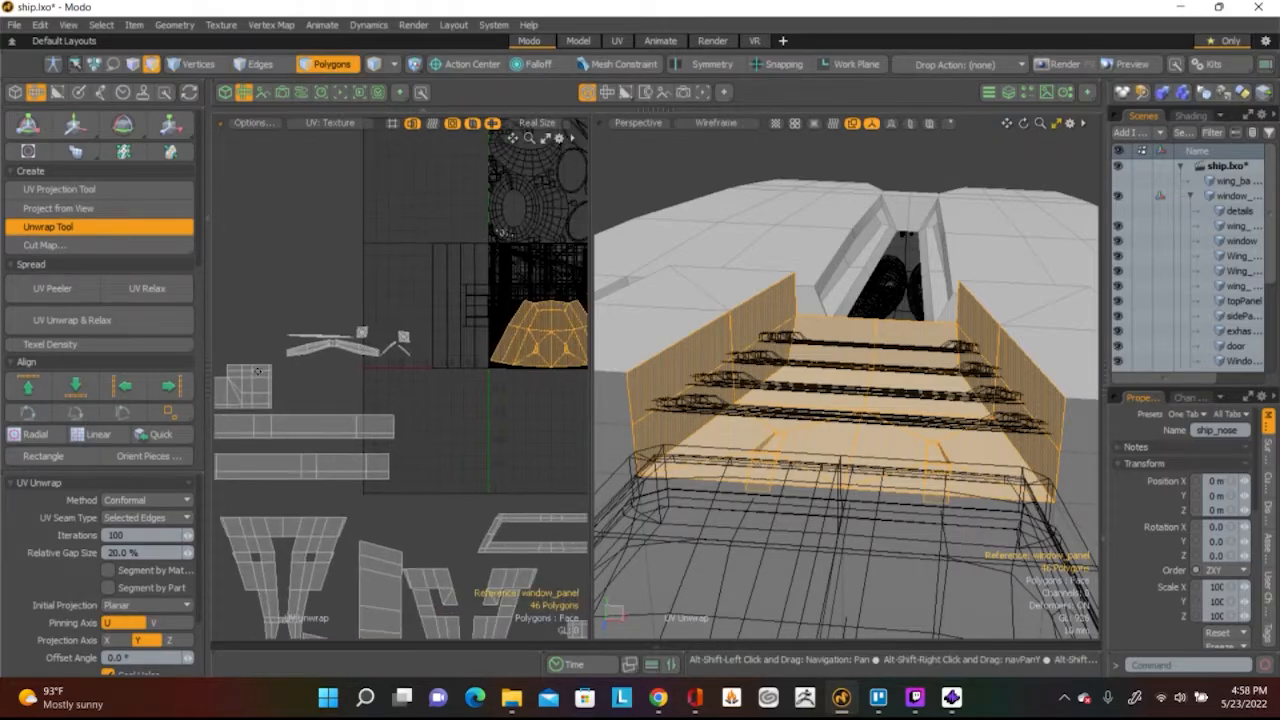
Move the unwrapped recessed-bay island about -2.74 in U and 0.33 in V, above the rear-wall island, and clear the selection
{"action": "key", "text": "w"}
{"action": "scroll", "coordinate": [477, 291], "scroll_direction": "down", "scroll_amount": 2}
{"action": "left_click_drag", "start_coordinate": [543, 322], "coordinate": [301, 322]}
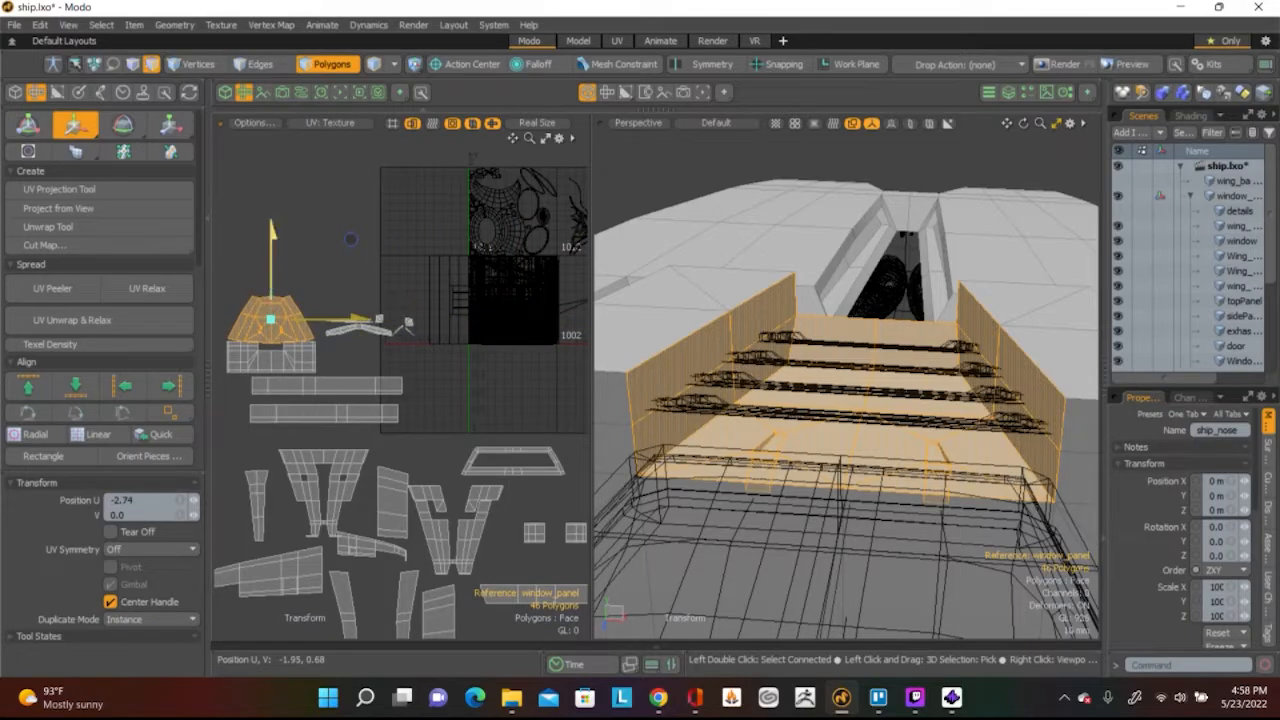
{"action": "left_click_drag", "start_coordinate": [273, 275], "coordinate": [273, 246]}
{"action": "scroll", "coordinate": [255, 282], "scroll_direction": "up", "scroll_amount": 5}
{"action": "scroll", "coordinate": [331, 302], "scroll_direction": "up", "scroll_amount": 3}
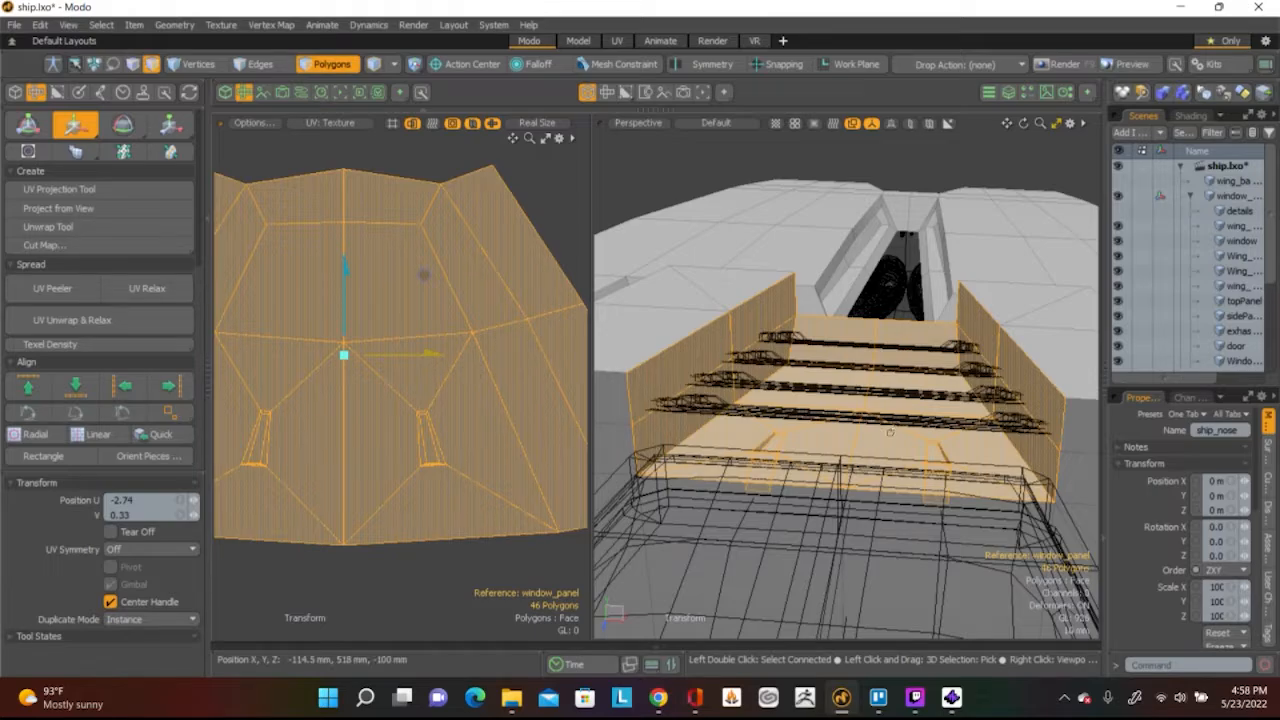
{"action": "scroll", "coordinate": [889, 432], "scroll_direction": "up", "scroll_amount": 10}
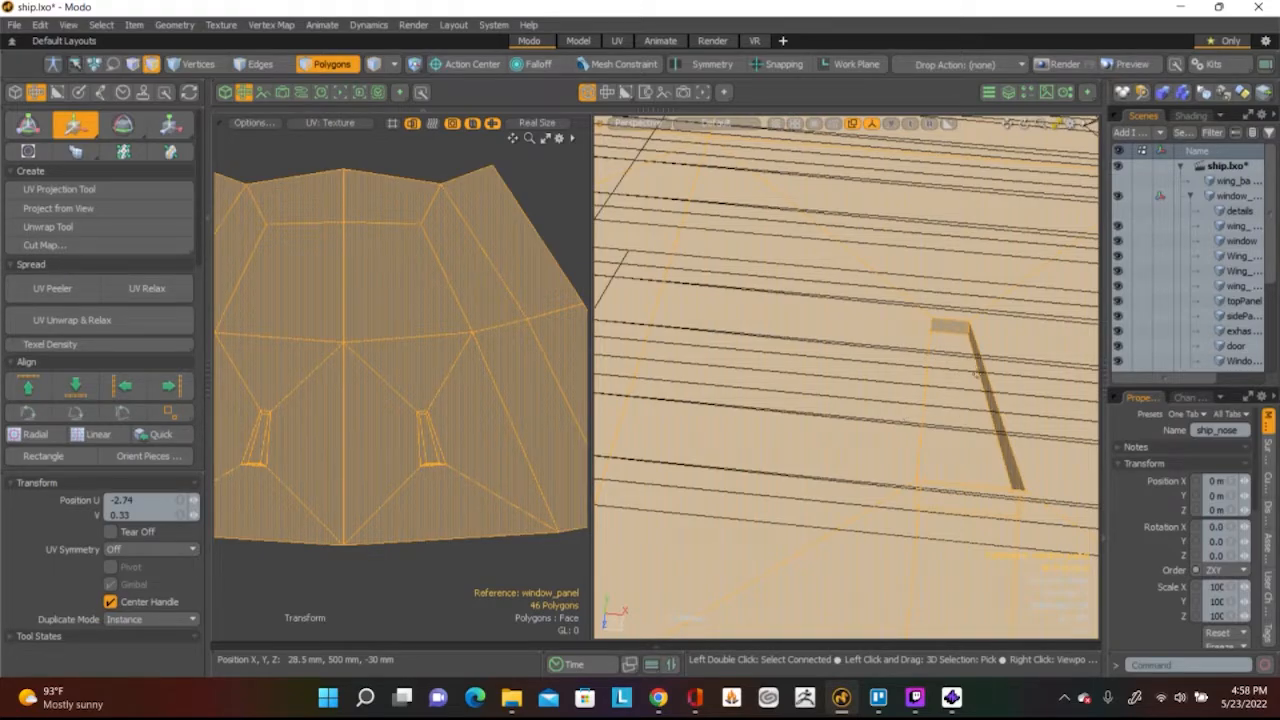
{"action": "left_click_drag", "start_coordinate": [860, 405], "coordinate": [658, 415], "text": "alt"}
{"action": "left_click_drag", "start_coordinate": [815, 418], "coordinate": [955, 318], "text": "alt"}
{"action": "key", "text": "space"}
{"action": "scroll", "coordinate": [428, 195], "scroll_direction": "down", "scroll_amount": 3}
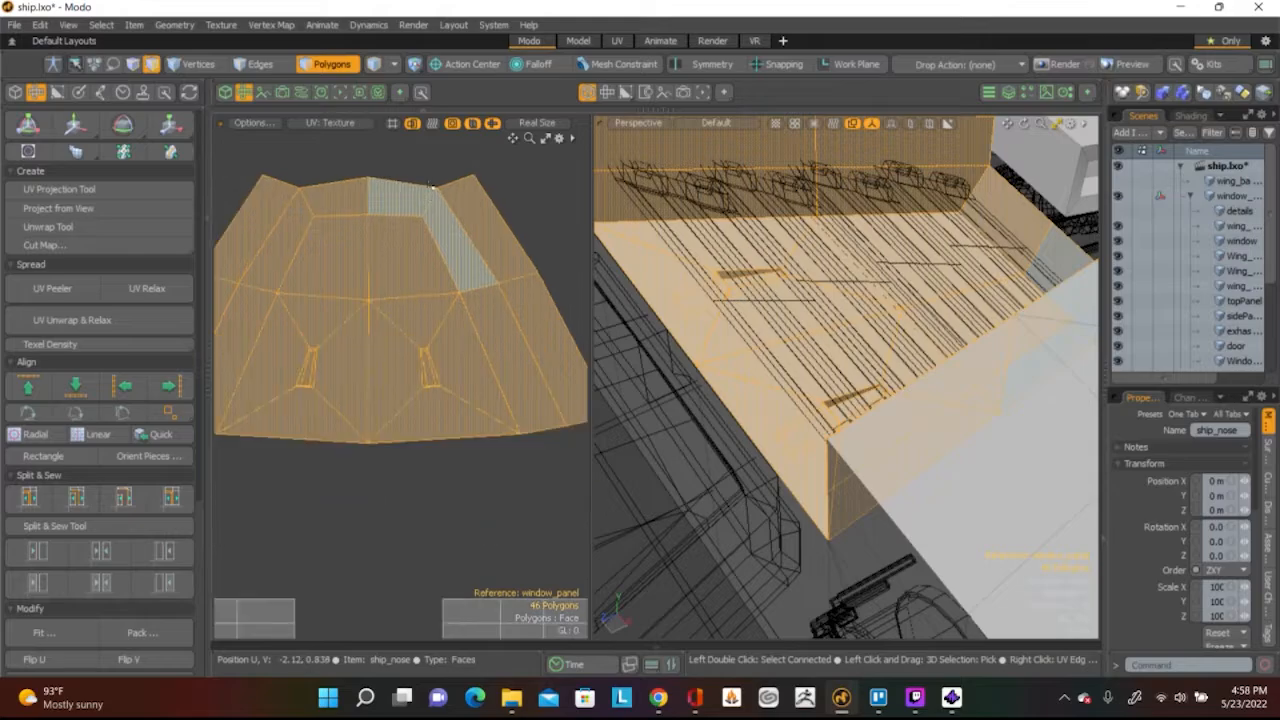
{"action": "left_click", "coordinate": [494, 192]}
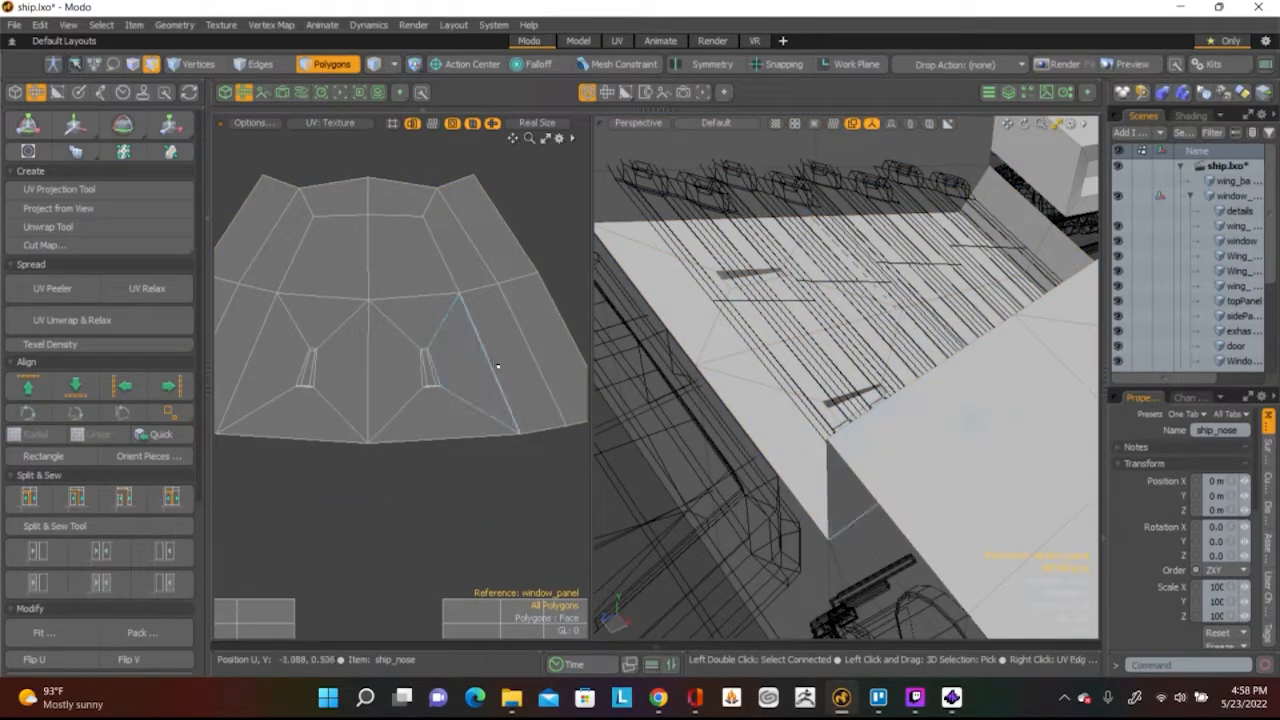
Select all the recessed-bay island's polygons except those of the two small slots
{"action": "left_click_drag", "start_coordinate": [530, 408], "coordinate": [435, 368], "text": "alt+shift"}
{"action": "mouse_move", "coordinate": [541, 364]}
{"action": "right_mouse_down", "text": "shift"}
{"action": "mouse_move", "coordinate": [309, 371]}
{"action": "mouse_move", "coordinate": [350, 354]}
{"action": "mouse_move", "coordinate": [298, 142]}
{"action": "mouse_move", "coordinate": [386, 140]}
{"action": "right_mouse_up", "text": "shift"}
{"action": "mouse_move", "coordinate": [423, 292]}
{"action": "left_mouse_down", "text": "alt+shift"}
{"action": "mouse_move", "coordinate": [523, 329]}
{"action": "mouse_move", "coordinate": [614, 328]}
{"action": "left_mouse_up", "text": "alt+shift"}
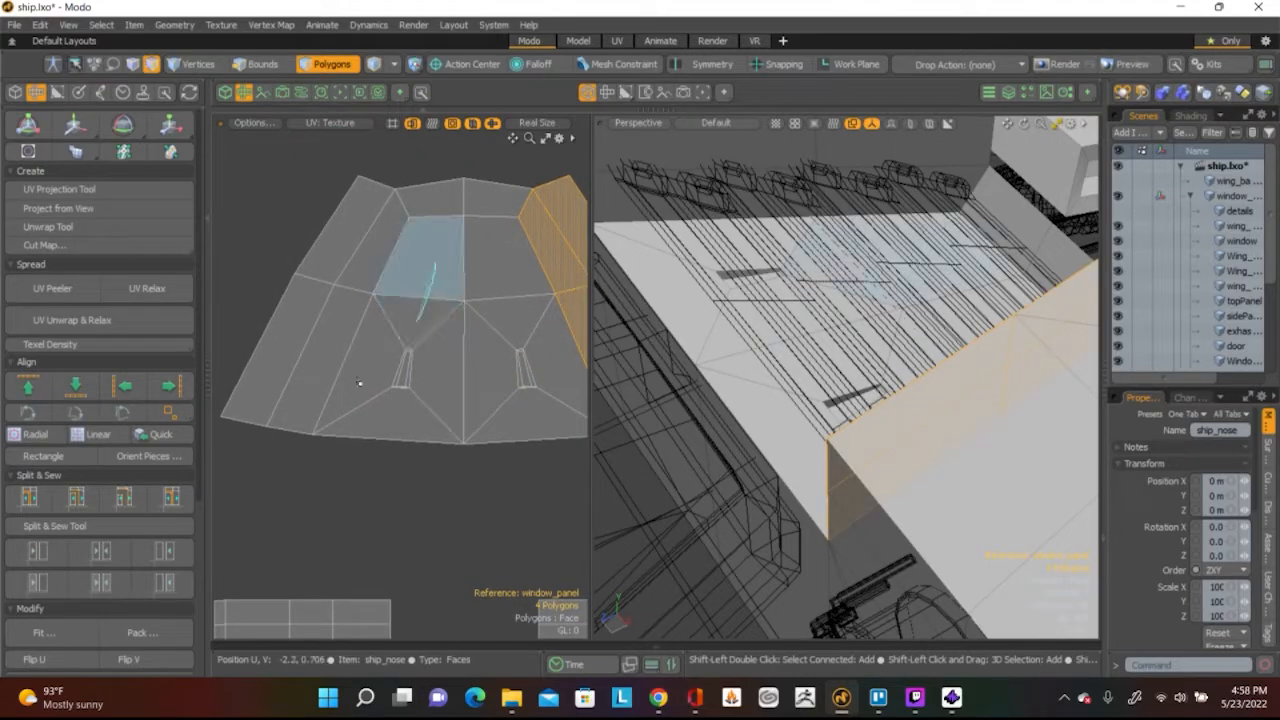
{"action": "mouse_move", "coordinate": [255, 230]}
{"action": "right_mouse_down", "text": "shift"}
{"action": "mouse_move", "coordinate": [400, 175]}
{"action": "mouse_move", "coordinate": [429, 263]}
{"action": "right_mouse_up", "text": "shift"}
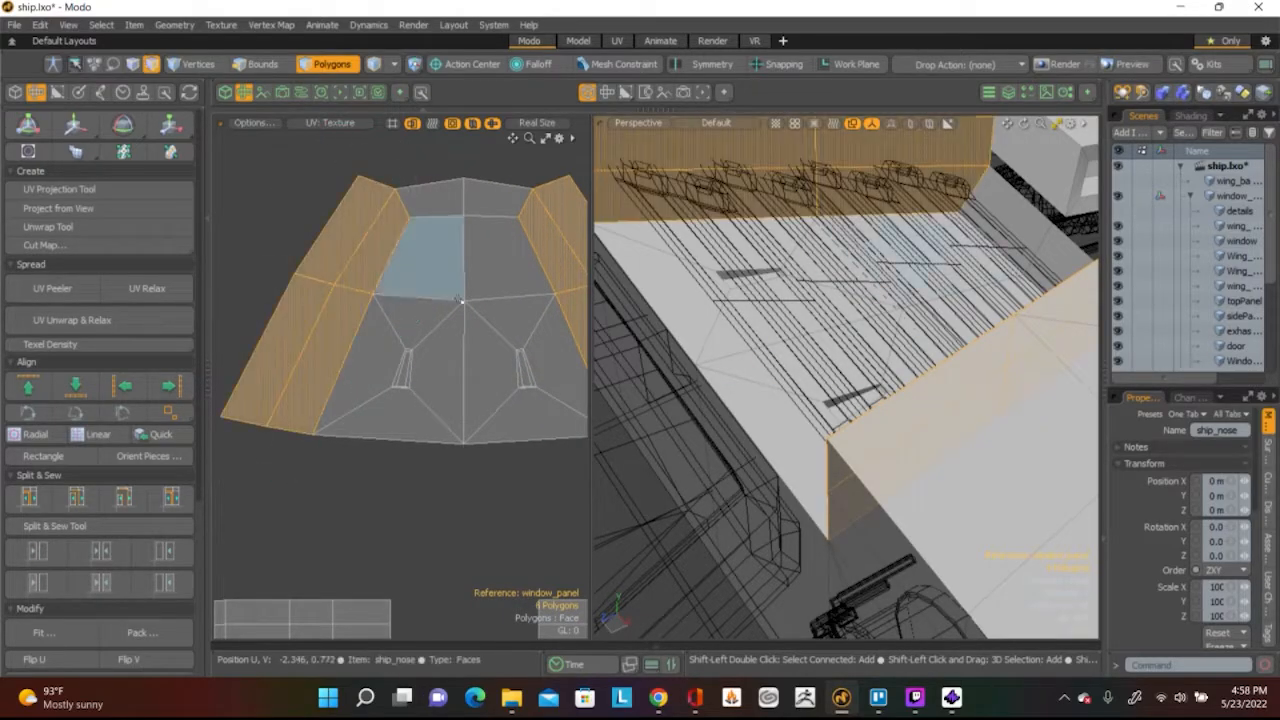
{"action": "mouse_move", "coordinate": [497, 206]}
{"action": "left_mouse_down", "text": "shift"}
{"action": "mouse_move", "coordinate": [500, 249]}
{"action": "mouse_move", "coordinate": [429, 243]}
{"action": "mouse_move", "coordinate": [451, 320]}
{"action": "mouse_move", "coordinate": [428, 316]}
{"action": "left_mouse_up", "text": "shift"}
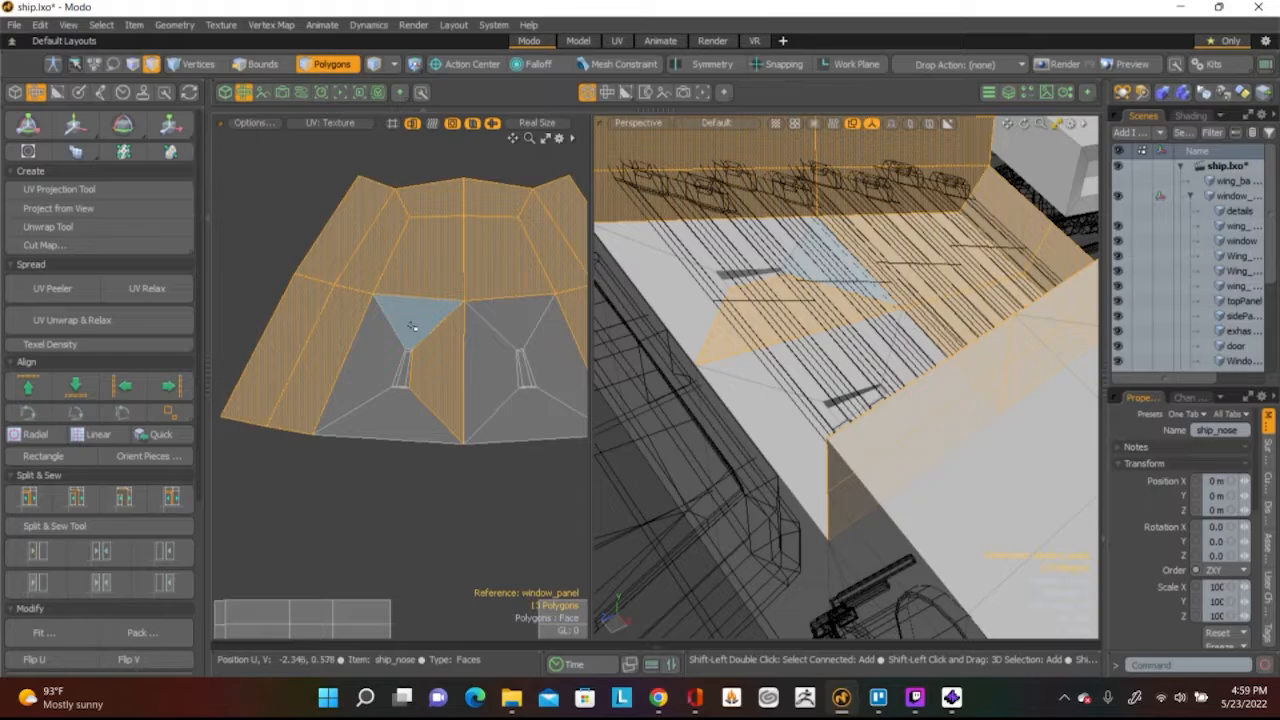
{"action": "mouse_move", "coordinate": [410, 333]}
{"action": "left_mouse_down", "text": "shift"}
{"action": "mouse_move", "coordinate": [372, 372]}
{"action": "mouse_move", "coordinate": [412, 414]}
{"action": "mouse_move", "coordinate": [500, 414]}
{"action": "mouse_move", "coordinate": [488, 381]}
{"action": "mouse_move", "coordinate": [520, 330]}
{"action": "mouse_move", "coordinate": [551, 351]}
{"action": "left_mouse_up", "text": "shift"}
{"action": "scroll", "coordinate": [551, 351], "scroll_direction": "down", "scroll_amount": 2}
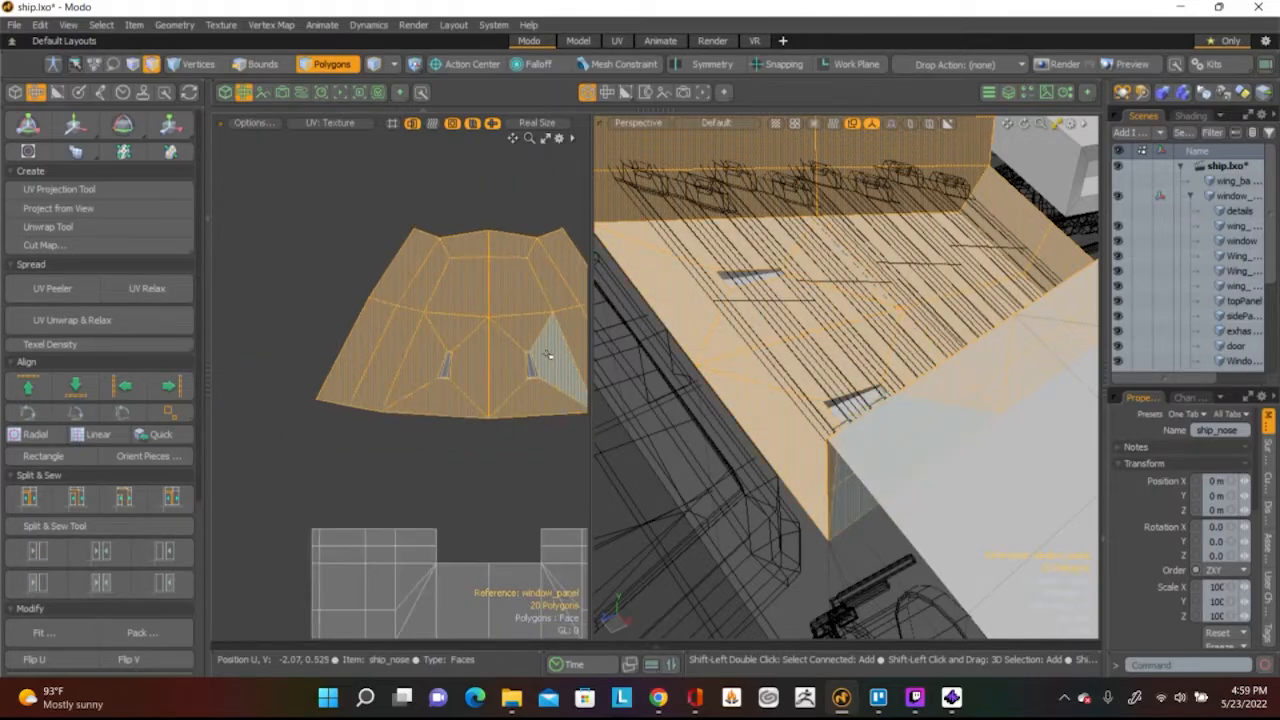
{"action": "middle_click_drag", "start_coordinate": [556, 358], "coordinate": [483, 358]}
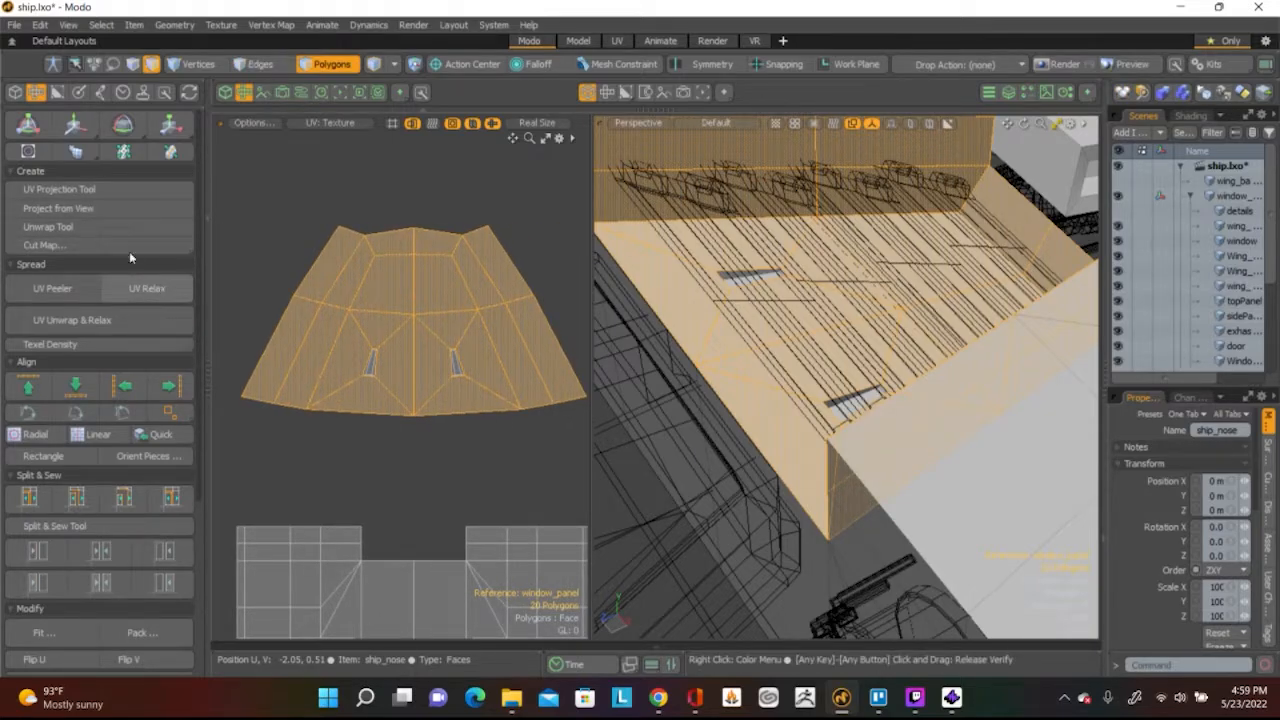
Unwrap the selected bay polygons without the slots using the Conformal method, and move the island about -2.57 in U and 0.69 in V
{"action": "left_click", "coordinate": [84, 225]}
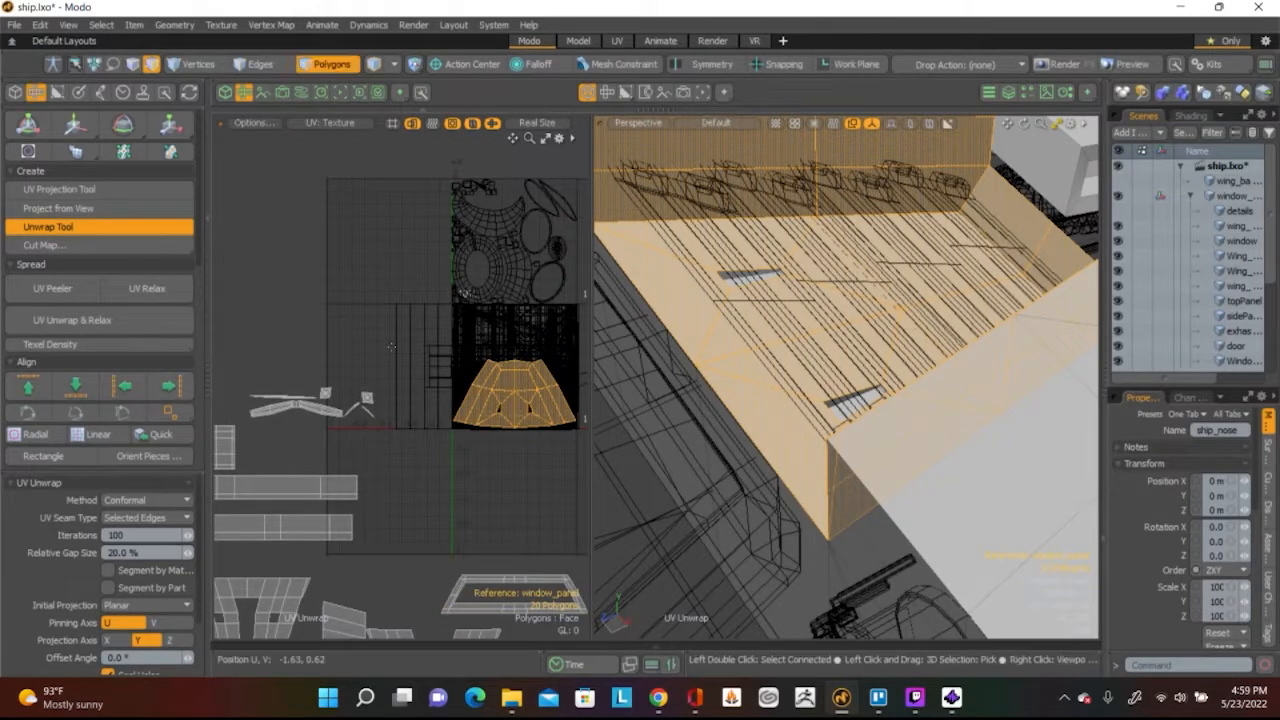
{"action": "key", "text": "w"}
{"action": "left_click_drag", "start_coordinate": [463, 292], "coordinate": [142, 292]}
{"action": "middle_click_drag", "start_coordinate": [191, 366], "coordinate": [342, 304]}
{"action": "left_click_drag", "start_coordinate": [350, 286], "coordinate": [350, 200]}
Relax the recessed-bay island with UV Relax in Conformal mode and clear the selection
{"action": "left_click", "coordinate": [147, 288]}
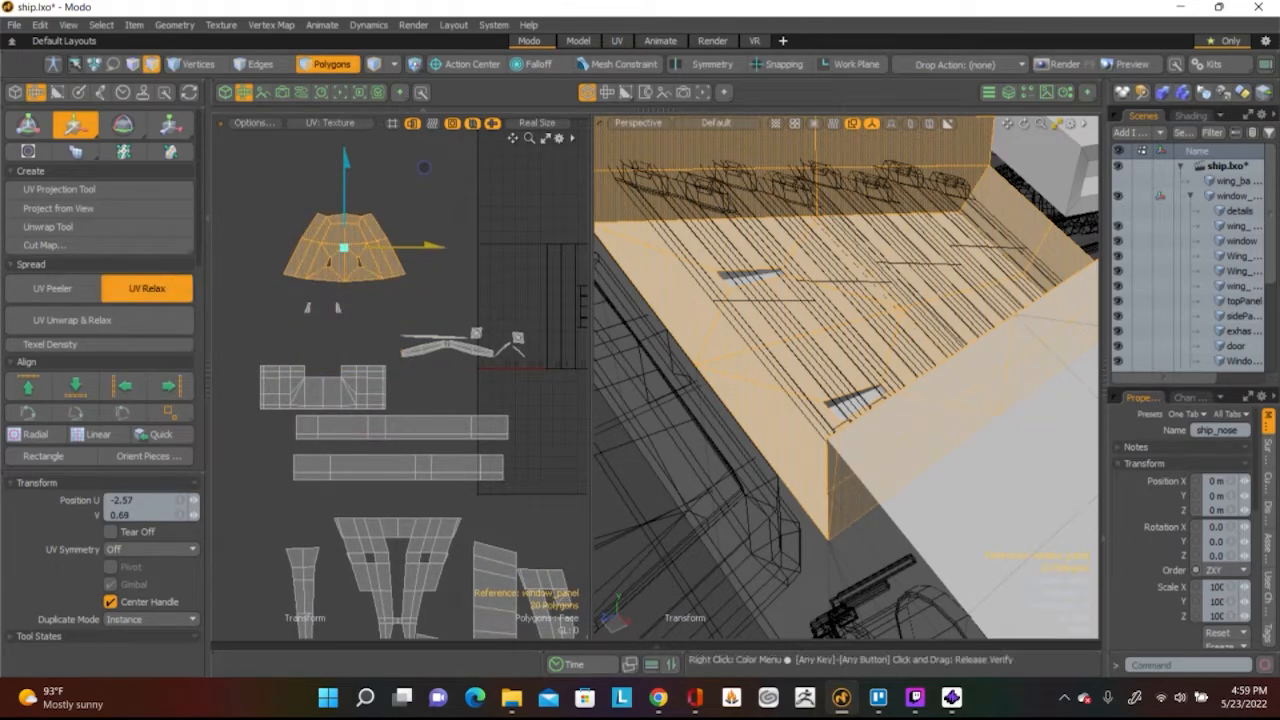
{"action": "scroll", "coordinate": [343, 243], "scroll_direction": "up", "scroll_amount": 5}
{"action": "scroll", "coordinate": [343, 243], "scroll_direction": "down", "scroll_amount": 4}
{"action": "scroll", "coordinate": [343, 241], "scroll_direction": "up", "scroll_amount": 4}
{"action": "left_click", "coordinate": [343, 241]}
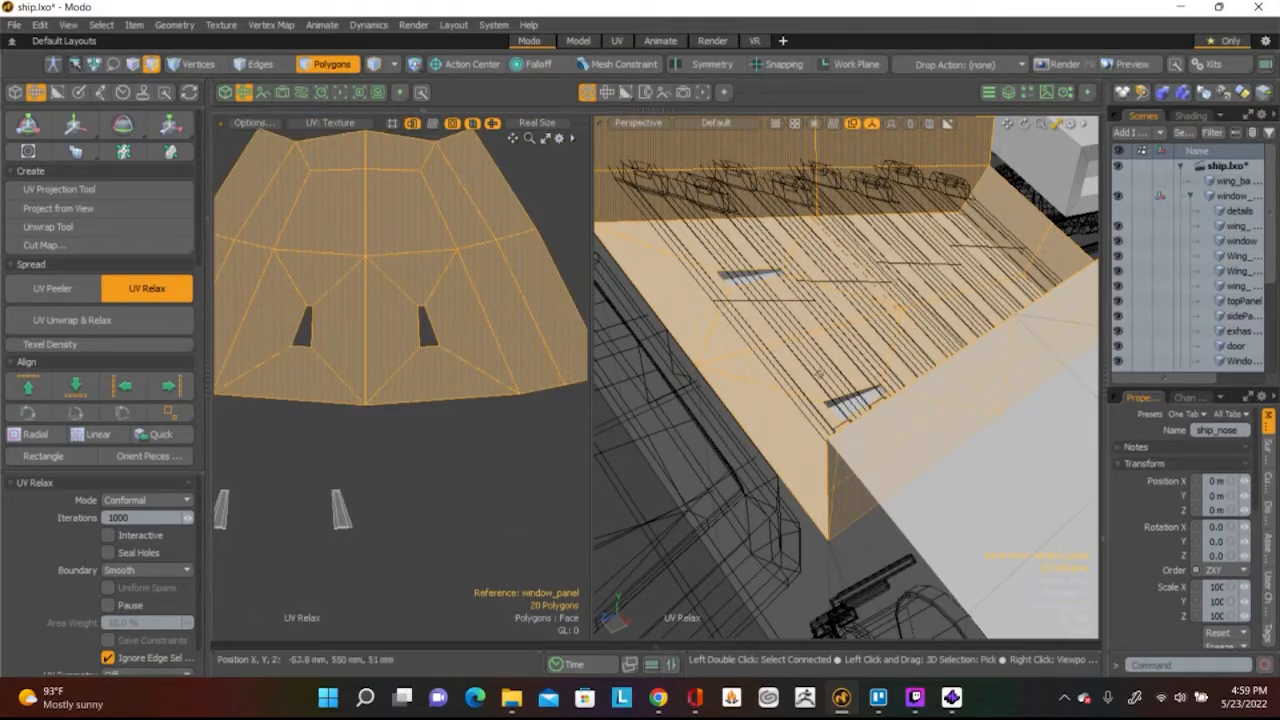
{"action": "key", "text": "alt"}
{"action": "key", "text": "space"}
{"action": "left_click", "coordinate": [462, 432]}
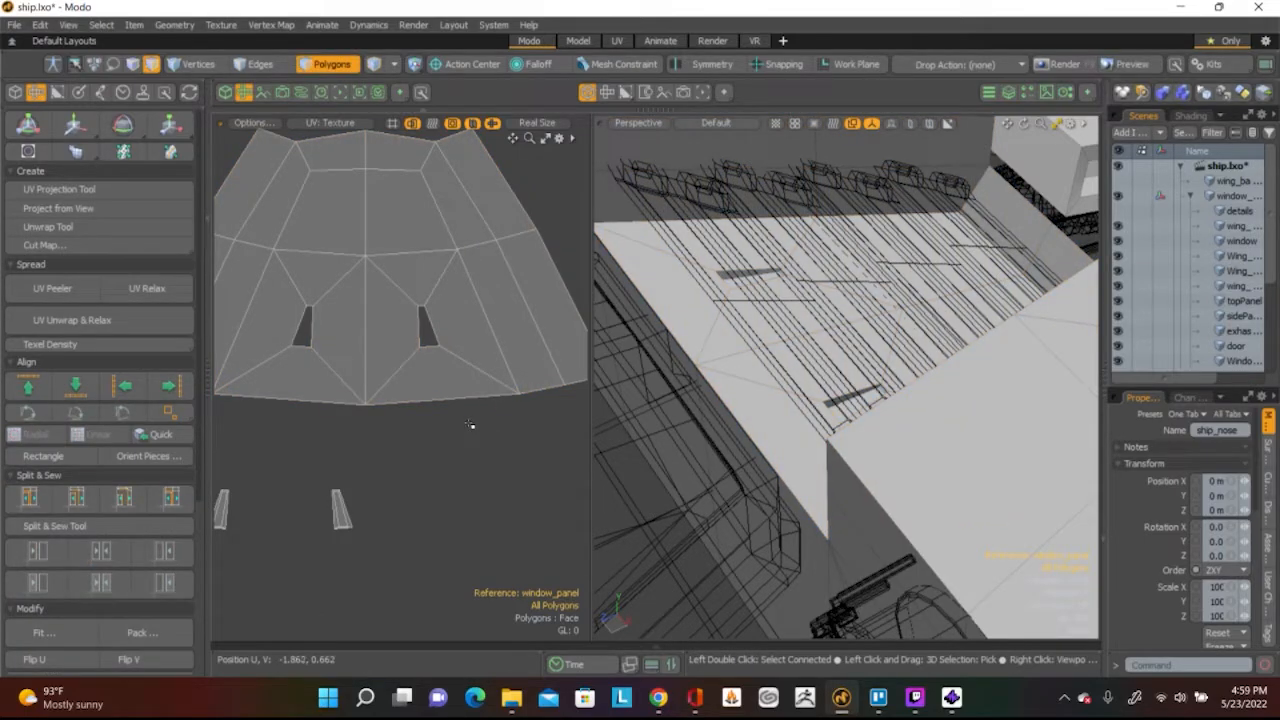
Select all the edges along the bay island's wide lower border and align them into a straight line at their lowest V
{"action": "left_click_drag", "start_coordinate": [640, 300], "coordinate": [605, 355], "text": "alt"}
{"action": "left_click", "coordinate": [455, 400]}
{"action": "left_click", "coordinate": [288, 403], "text": "shift"}
{"action": "left_click_drag", "start_coordinate": [283, 404], "coordinate": [358, 402], "text": "alt+shift"}
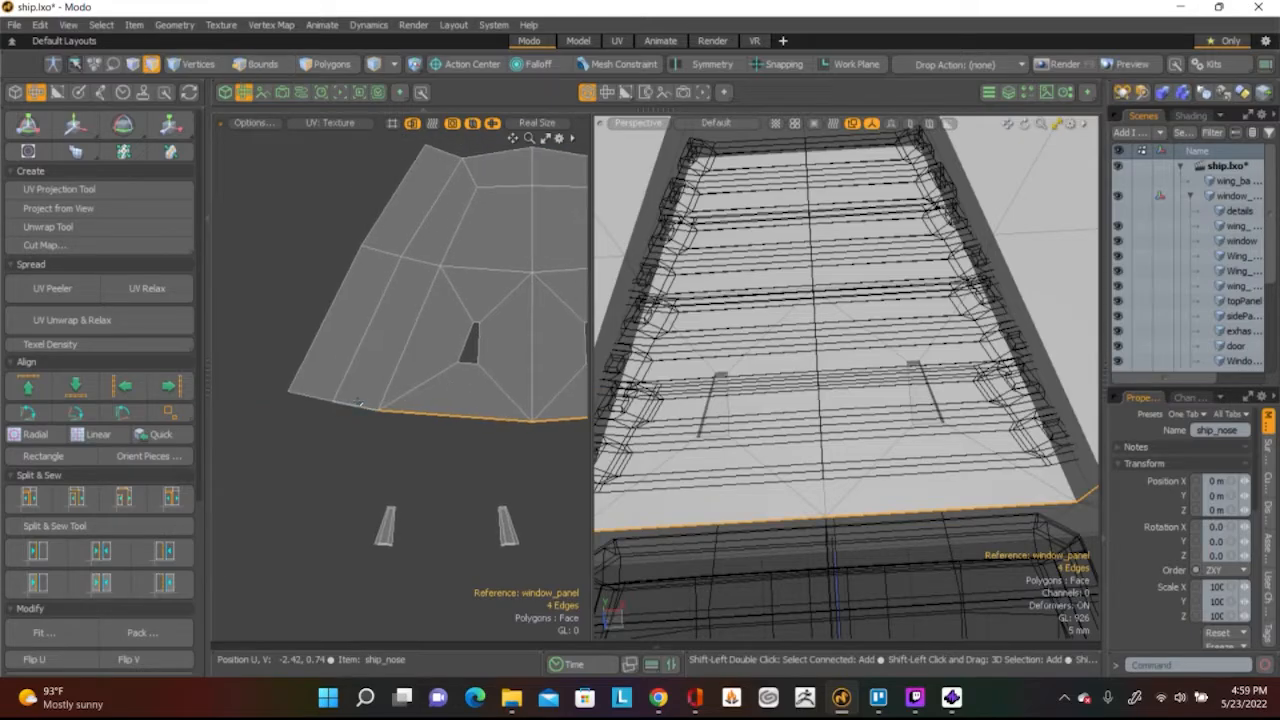
{"action": "key", "text": "a"}
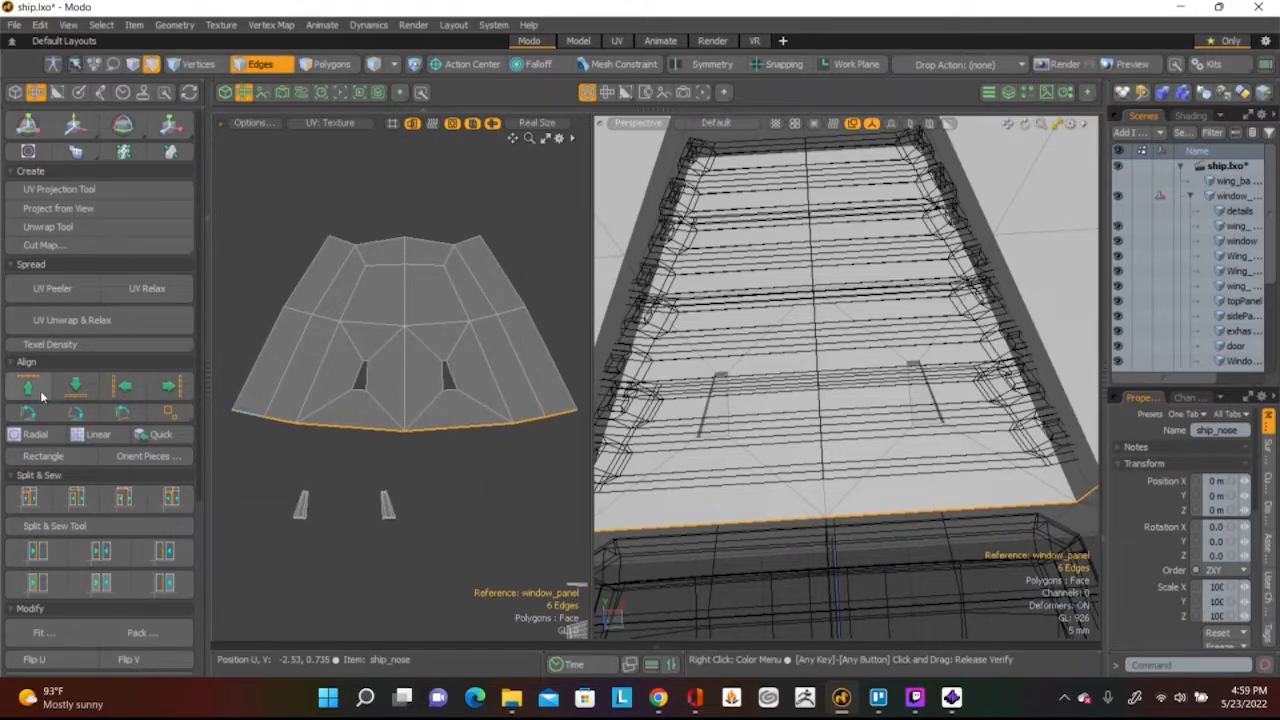
{"action": "left_click", "coordinate": [41, 395]}
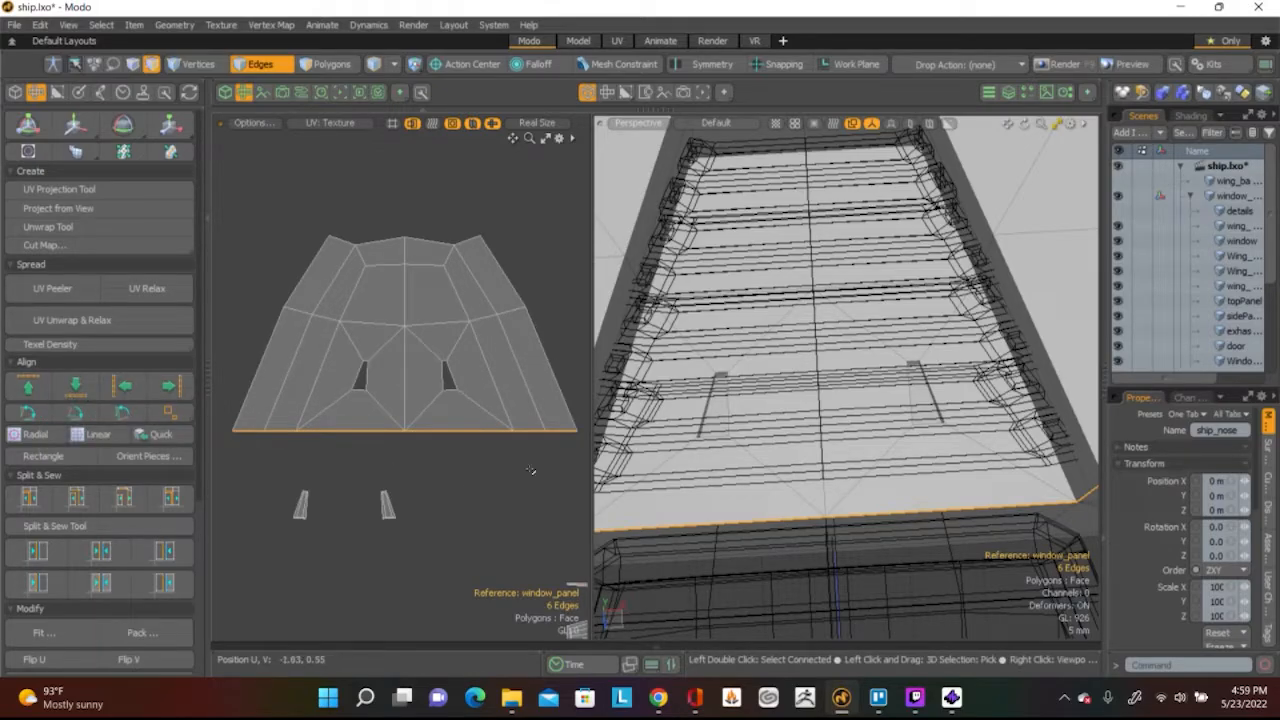
Move the middle vertex of the bay island's upper border about -0.023 in V, level with its neighbours, and clear the selection
{"action": "mouse_move", "coordinate": [790, 488]}
{"action": "left_mouse_down", "text": "alt"}
{"action": "mouse_move", "coordinate": [797, 496]}
{"action": "mouse_move", "coordinate": [778, 360]}
{"action": "mouse_move", "coordinate": [691, 247]}
{"action": "left_mouse_up", "text": "alt"}
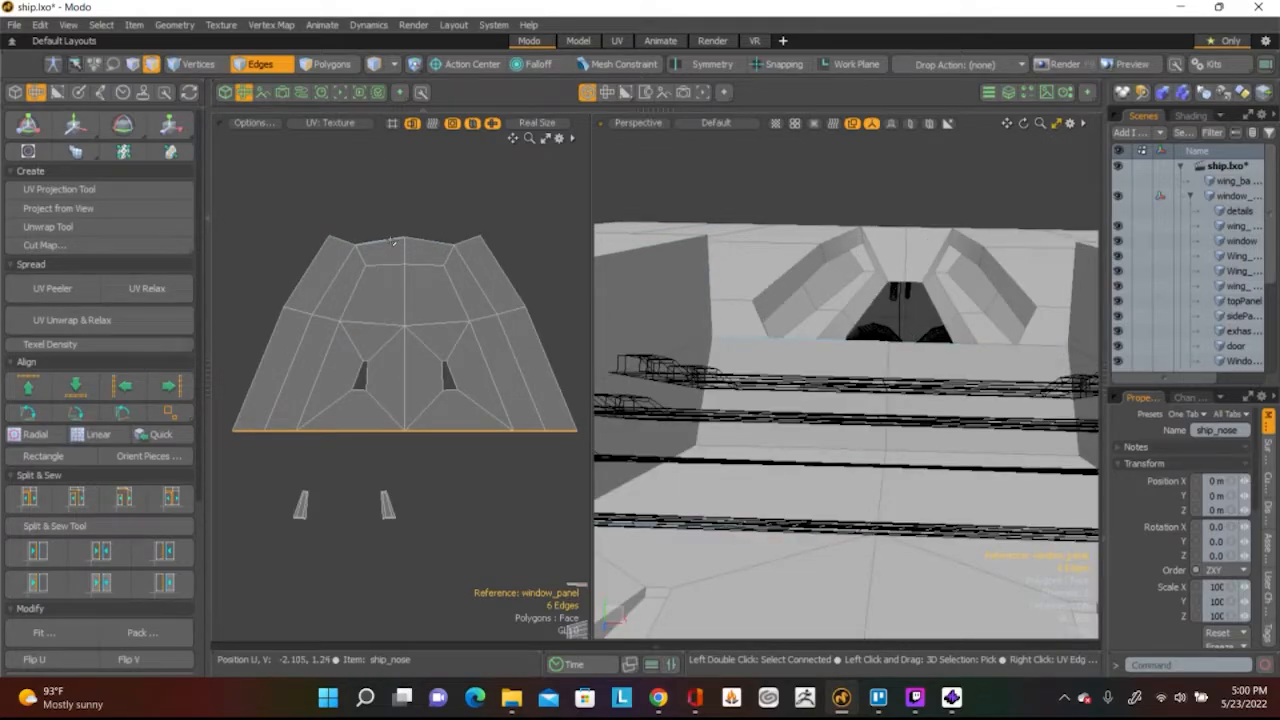
{"action": "left_click", "coordinate": [430, 196]}
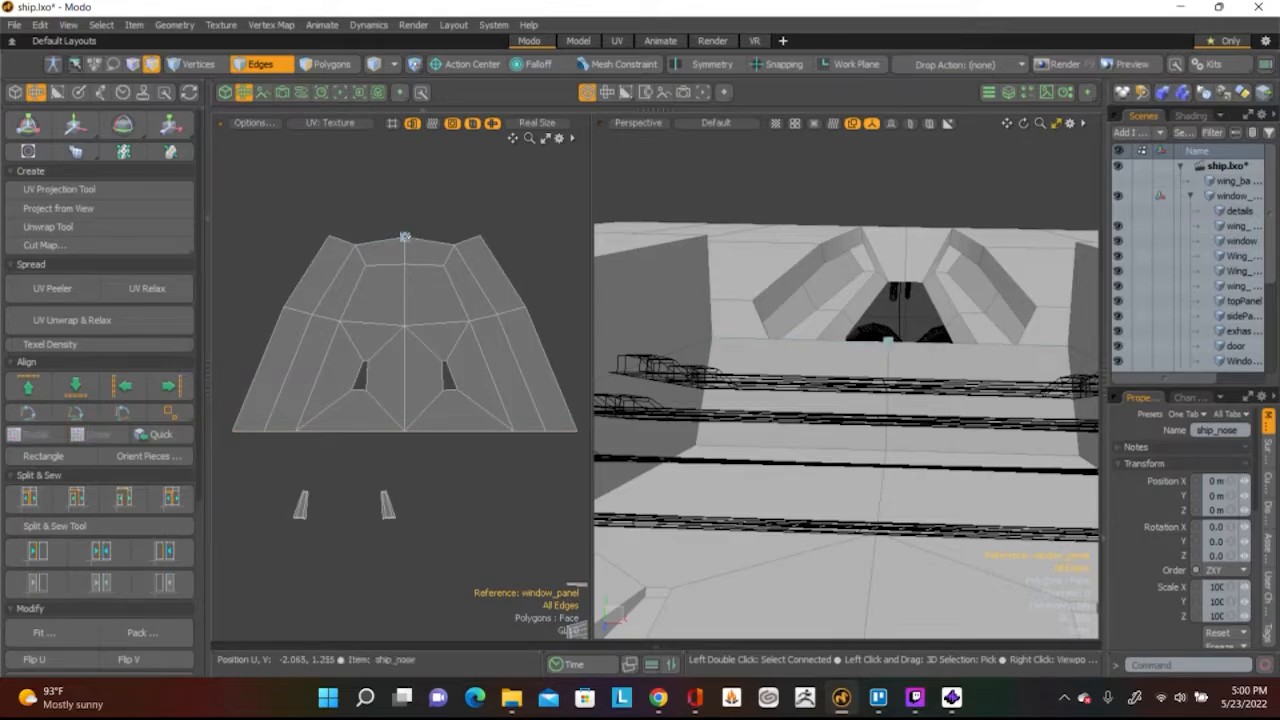
{"action": "key", "text": "1"}
{"action": "left_click", "coordinate": [404, 237]}
{"action": "key", "text": "w"}
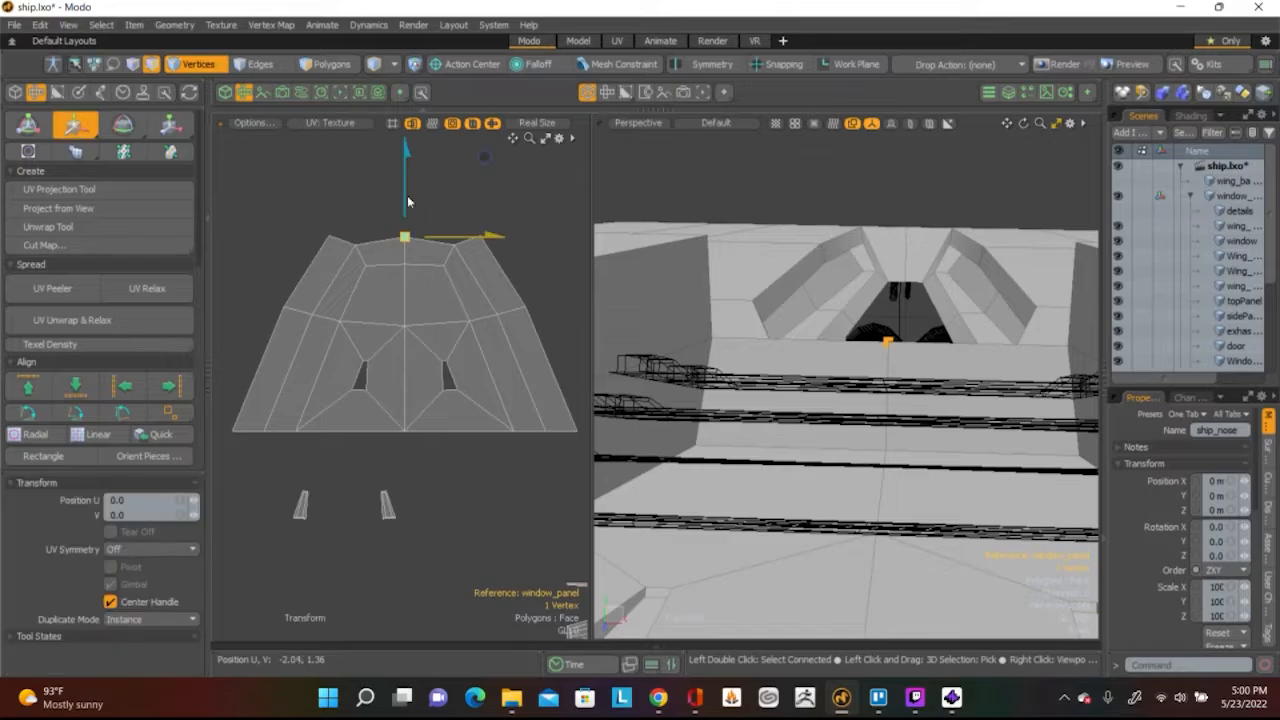
{"action": "left_click_drag", "start_coordinate": [404, 200], "coordinate": [404, 212]}
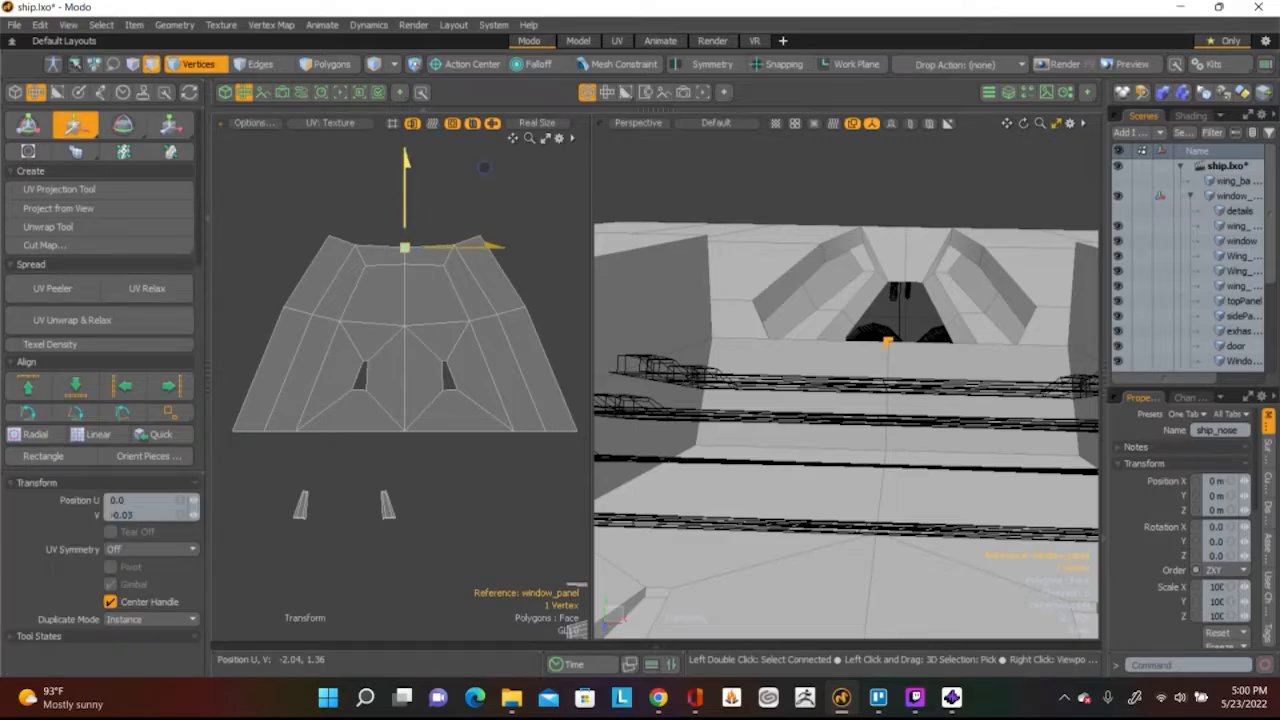
{"action": "scroll", "coordinate": [405, 225], "scroll_direction": "up", "scroll_amount": 4}
{"action": "left_click_drag", "start_coordinate": [405, 258], "coordinate": [405, 250]}
{"action": "scroll", "coordinate": [411, 254], "scroll_direction": "down", "scroll_amount": 3}
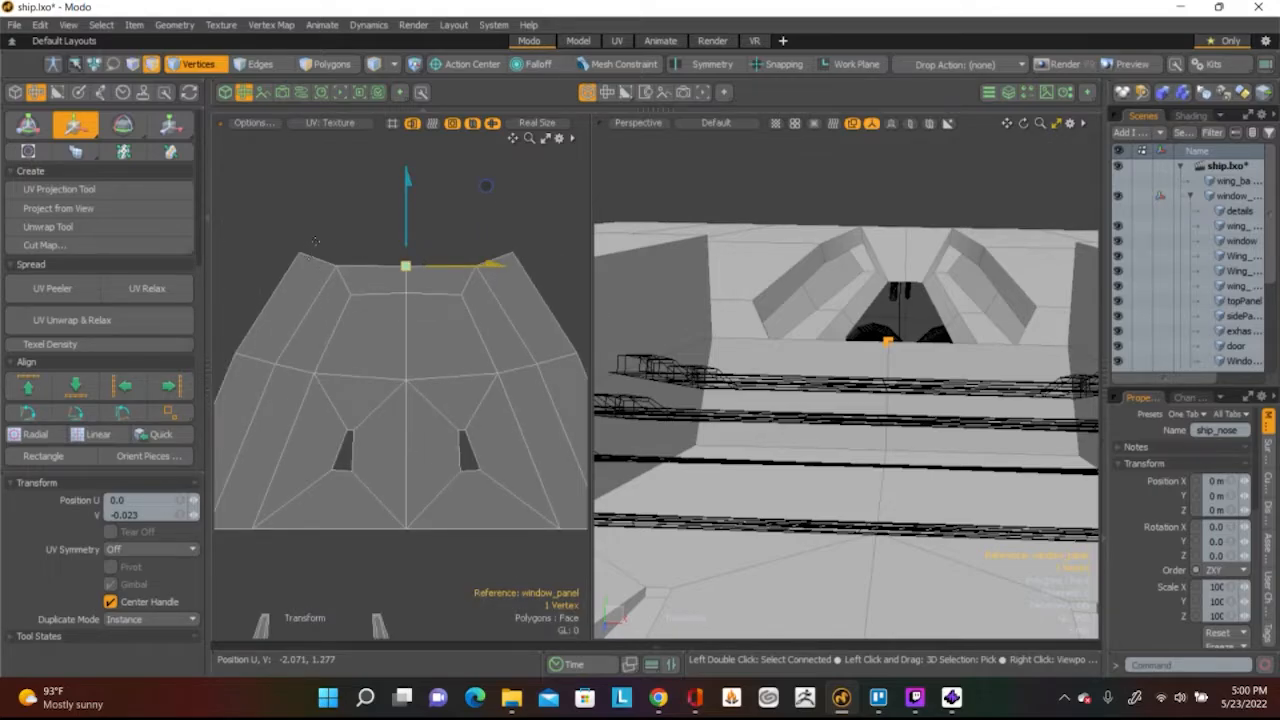
{"action": "key", "text": "q"}
{"action": "left_click", "coordinate": [383, 242]}
{"action": "left_click_drag", "start_coordinate": [492, 321], "coordinate": [485, 264], "text": "alt+shift"}
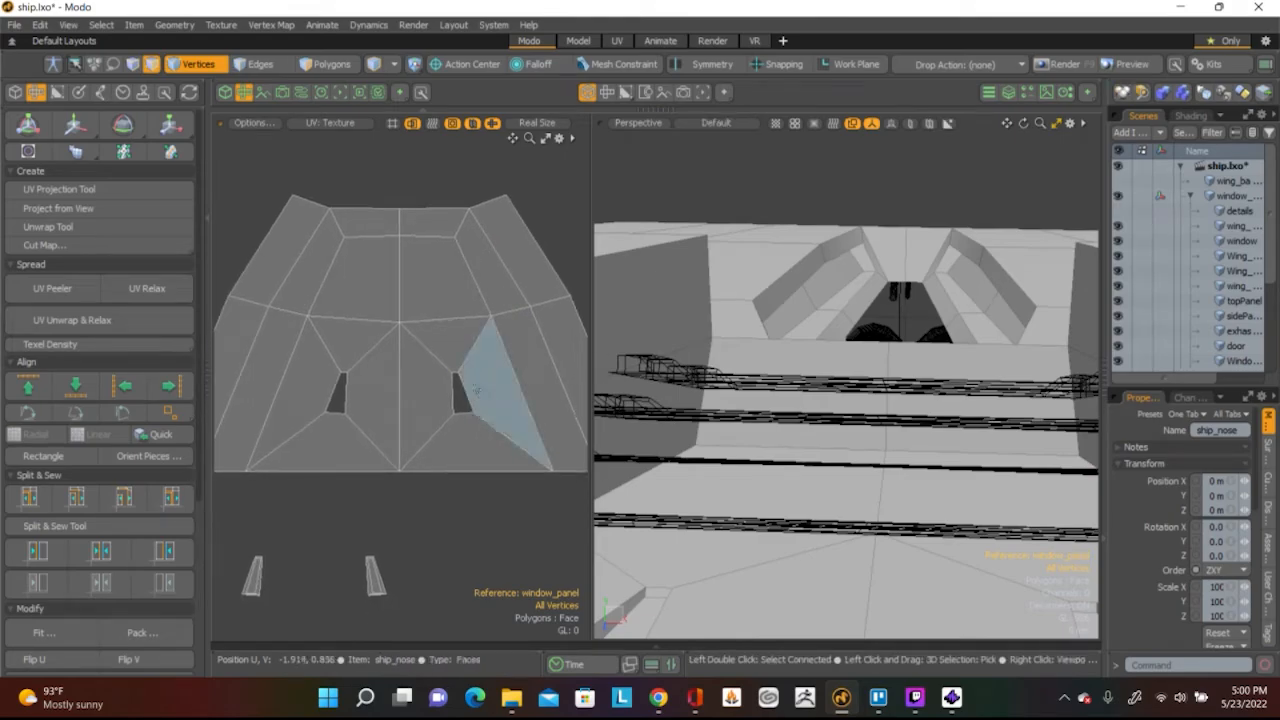
{"action": "scroll", "coordinate": [468, 392], "scroll_direction": "down", "scroll_amount": 2}
{"action": "scroll", "coordinate": [995, 614], "scroll_direction": "up", "scroll_amount": 3}
{"action": "scroll", "coordinate": [995, 614], "scroll_direction": "down", "scroll_amount": 5}
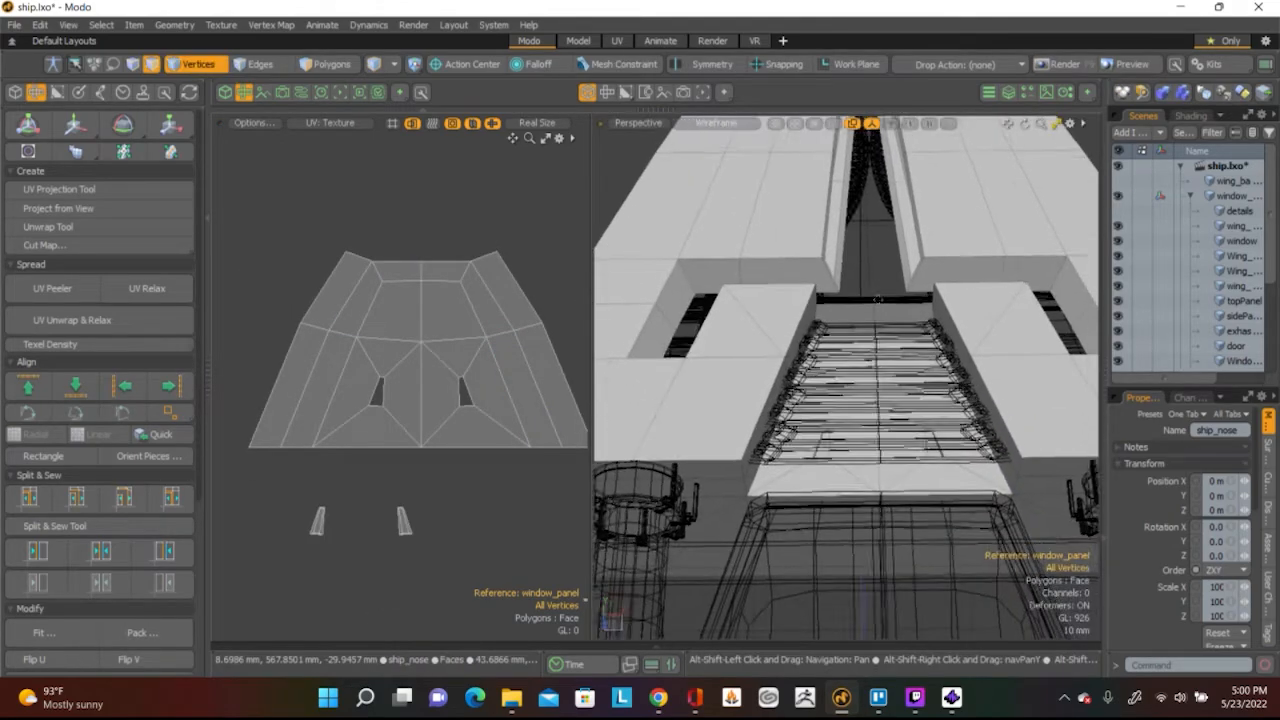
{"action": "key", "text": "1"}
{"action": "scroll", "coordinate": [866, 511], "scroll_direction": "up", "scroll_amount": 3}
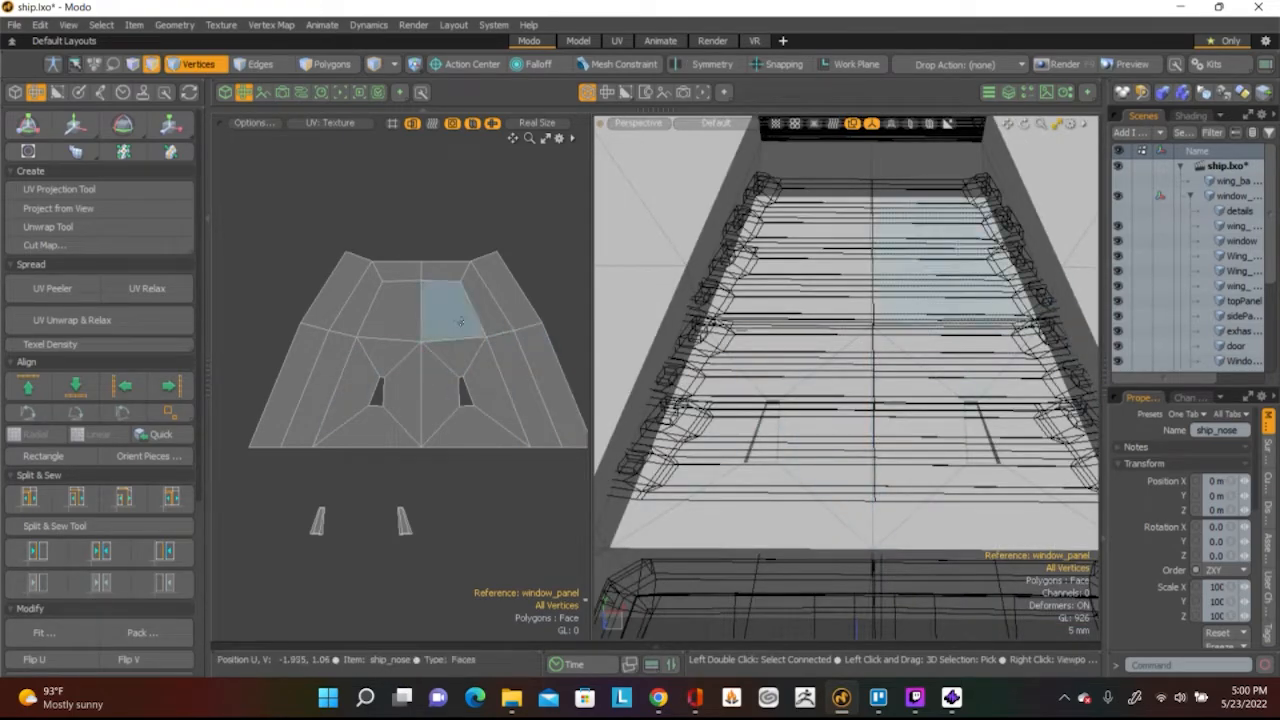
Select the six-edge row crossing the middle of the bay island, align it straight at its highest V, and clear the selection
{"action": "key", "text": "2"}
{"action": "left_click", "coordinate": [340, 332]}
{"action": "left_click", "coordinate": [395, 339], "text": "shift"}
{"action": "left_click", "coordinate": [505, 337], "text": "shift"}
{"action": "left_click", "coordinate": [516, 333], "text": "shift"}
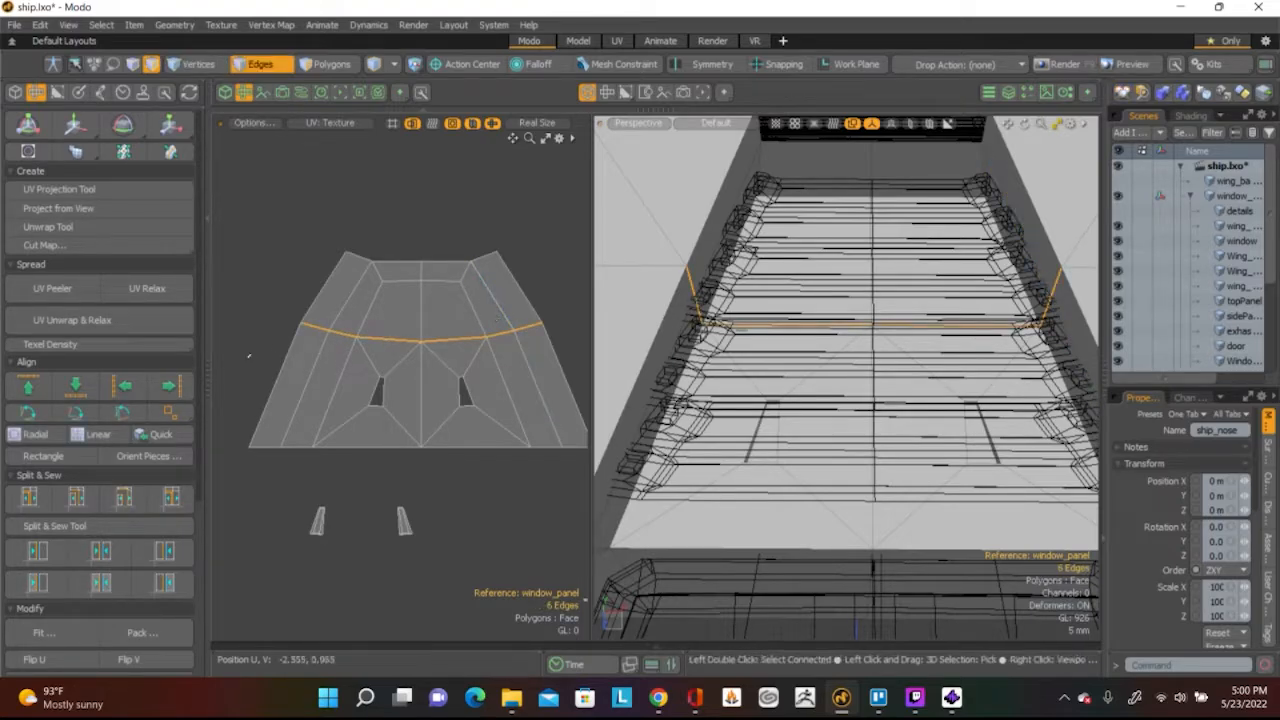
{"action": "left_click", "coordinate": [28, 385]}
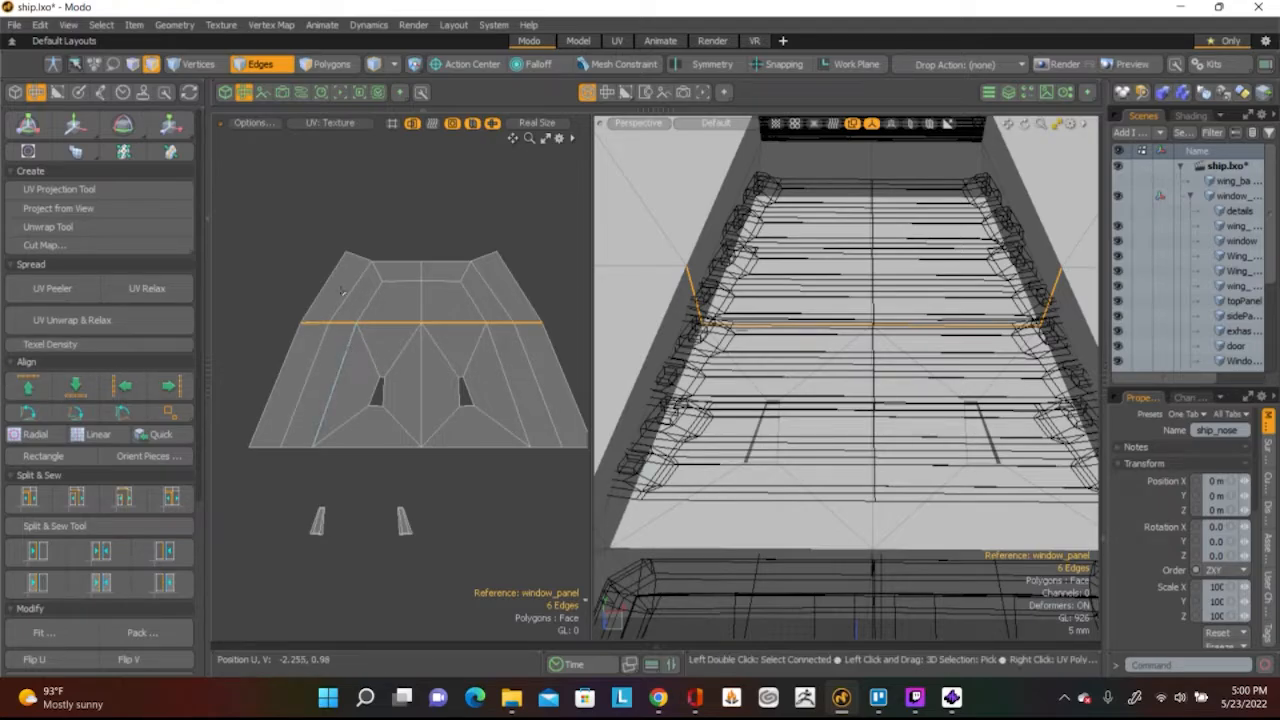
{"action": "left_click", "coordinate": [436, 194]}
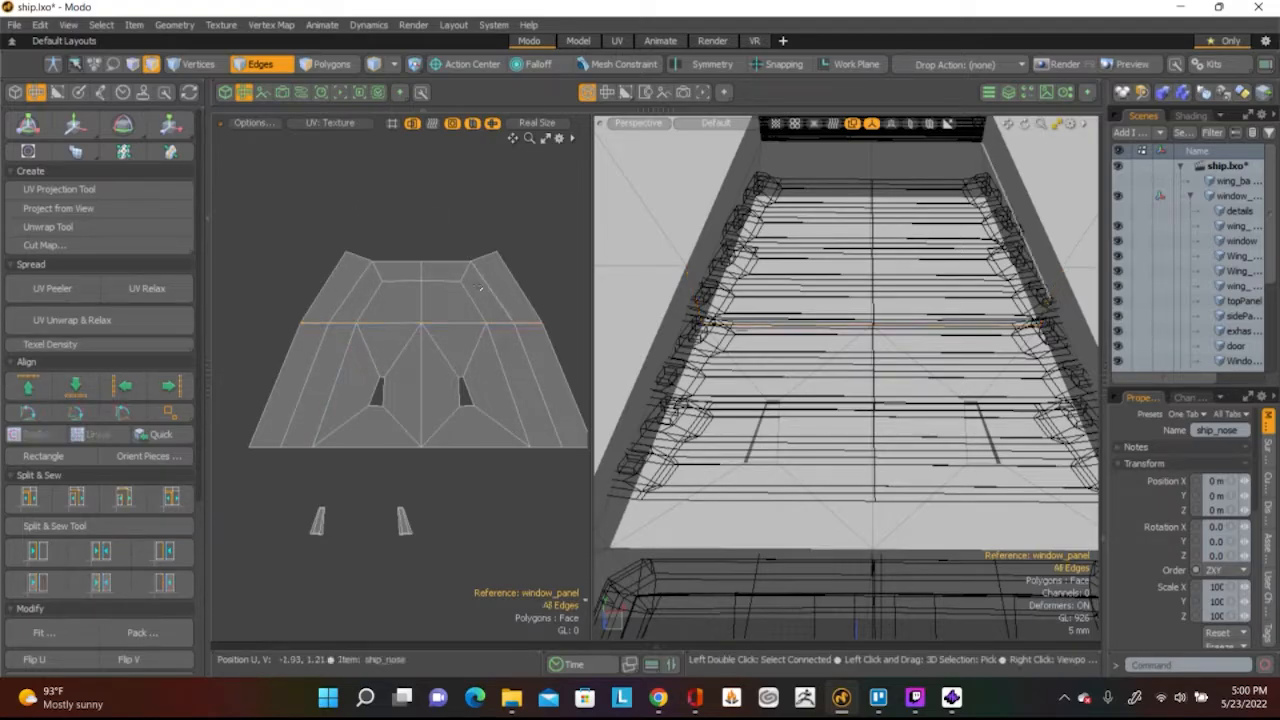
Select the three outer vertices at each end of the bay island's middle row and scale them to about 91.5% in U
{"action": "key", "text": "1"}
{"action": "left_click", "coordinate": [541, 323]}
{"action": "left_click", "coordinate": [513, 322], "text": "shift"}
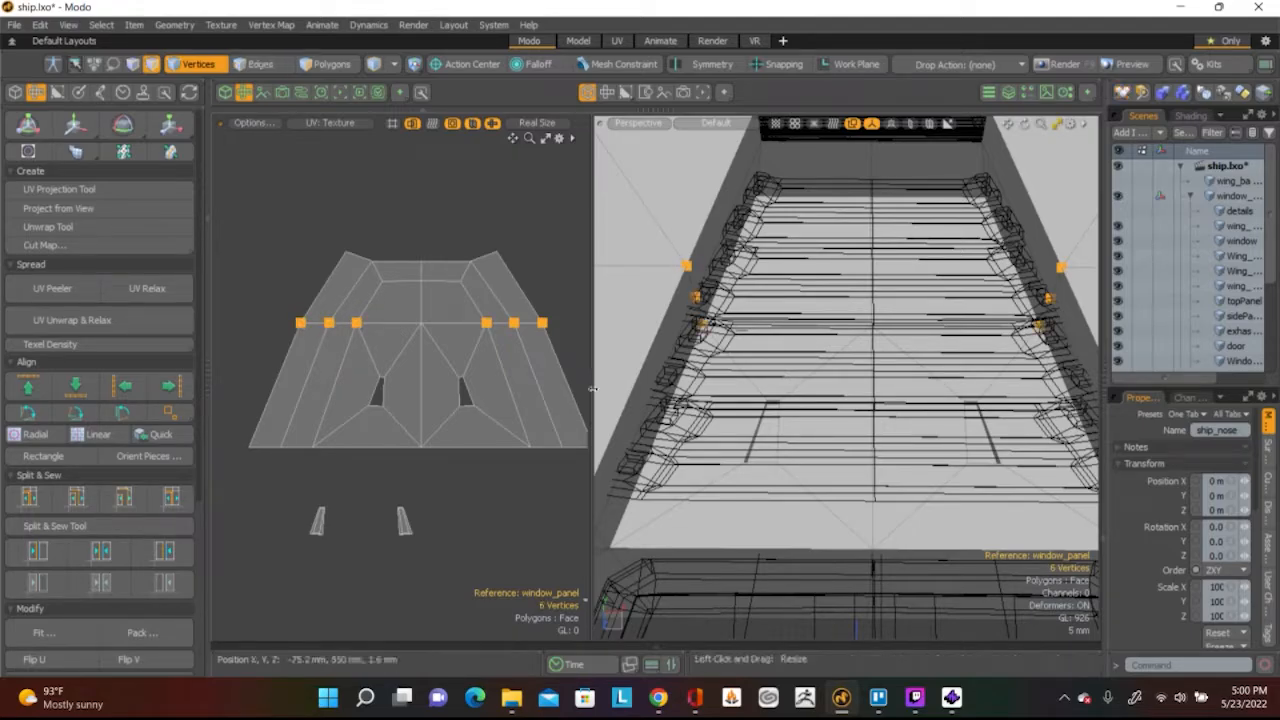
{"action": "key", "text": "e"}
{"action": "key", "text": "r"}
{"action": "scroll", "coordinate": [470, 360], "scroll_direction": "down", "scroll_amount": 3}
{"action": "scroll", "coordinate": [427, 340], "scroll_direction": "up", "scroll_amount": 3}
{"action": "key", "text": "e"}
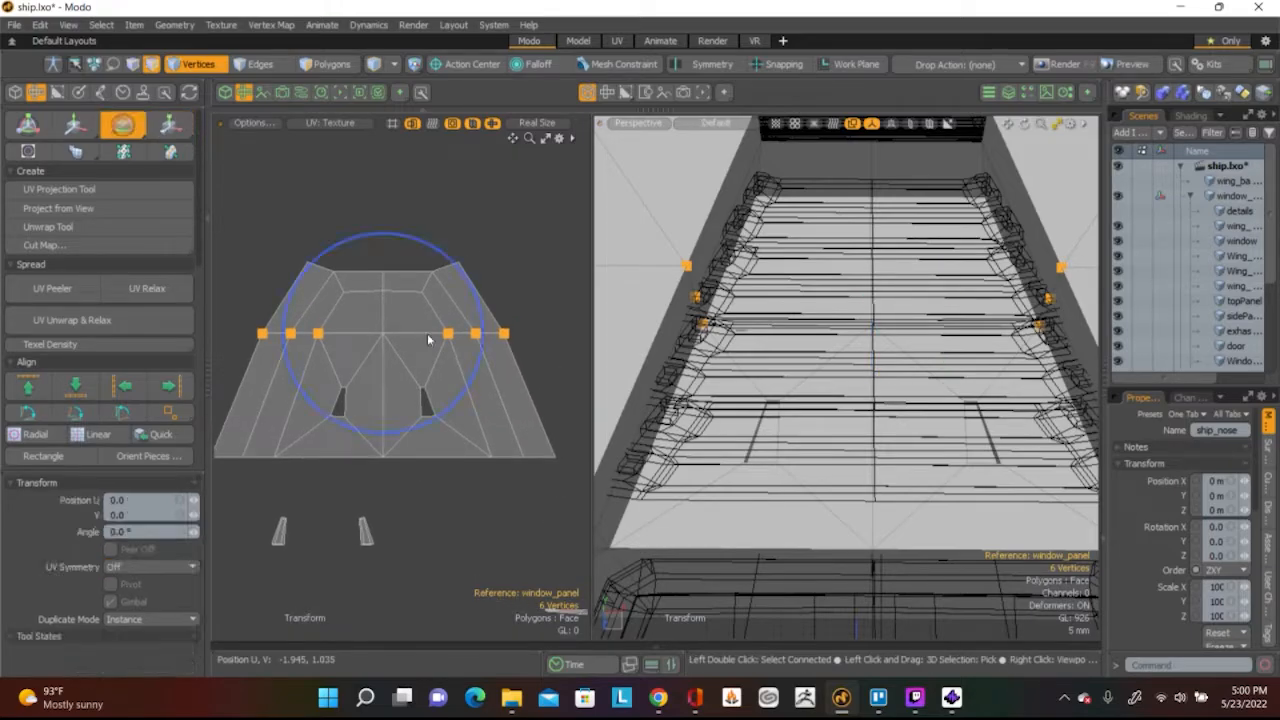
{"action": "key", "text": "w"}
{"action": "left_click_drag", "start_coordinate": [461, 253], "coordinate": [455, 253]}
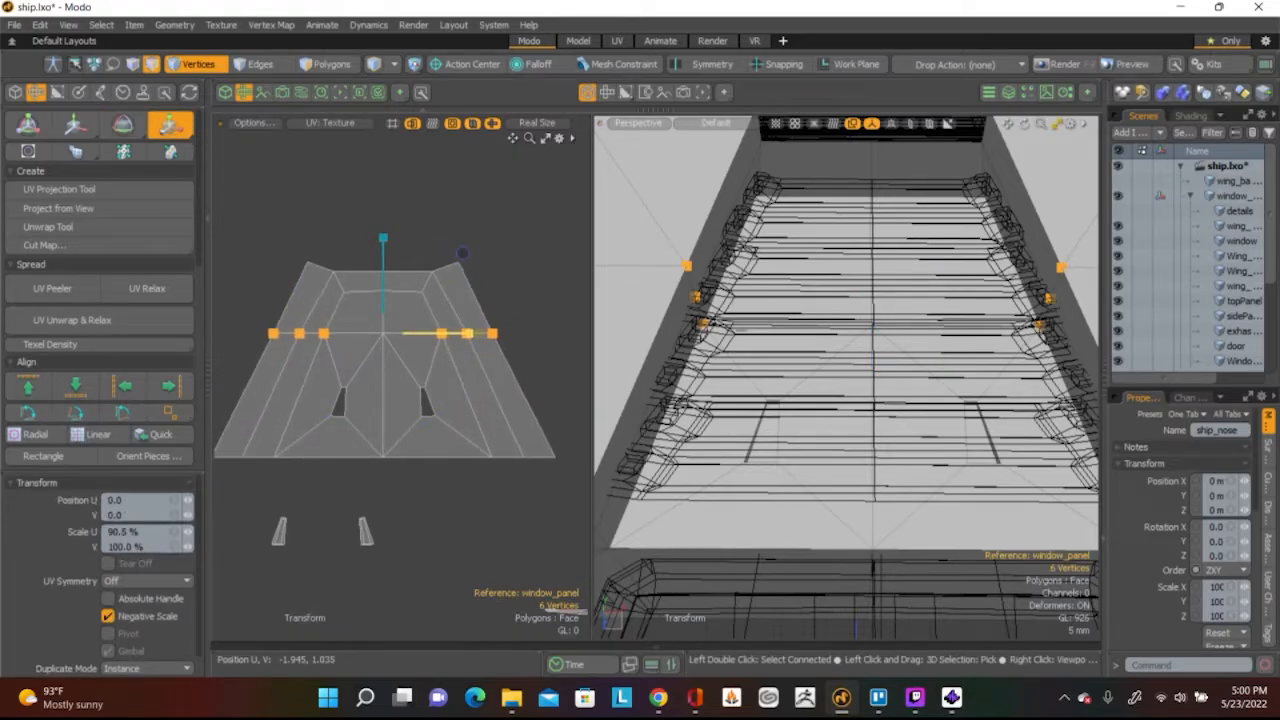
{"action": "key", "text": "space"}
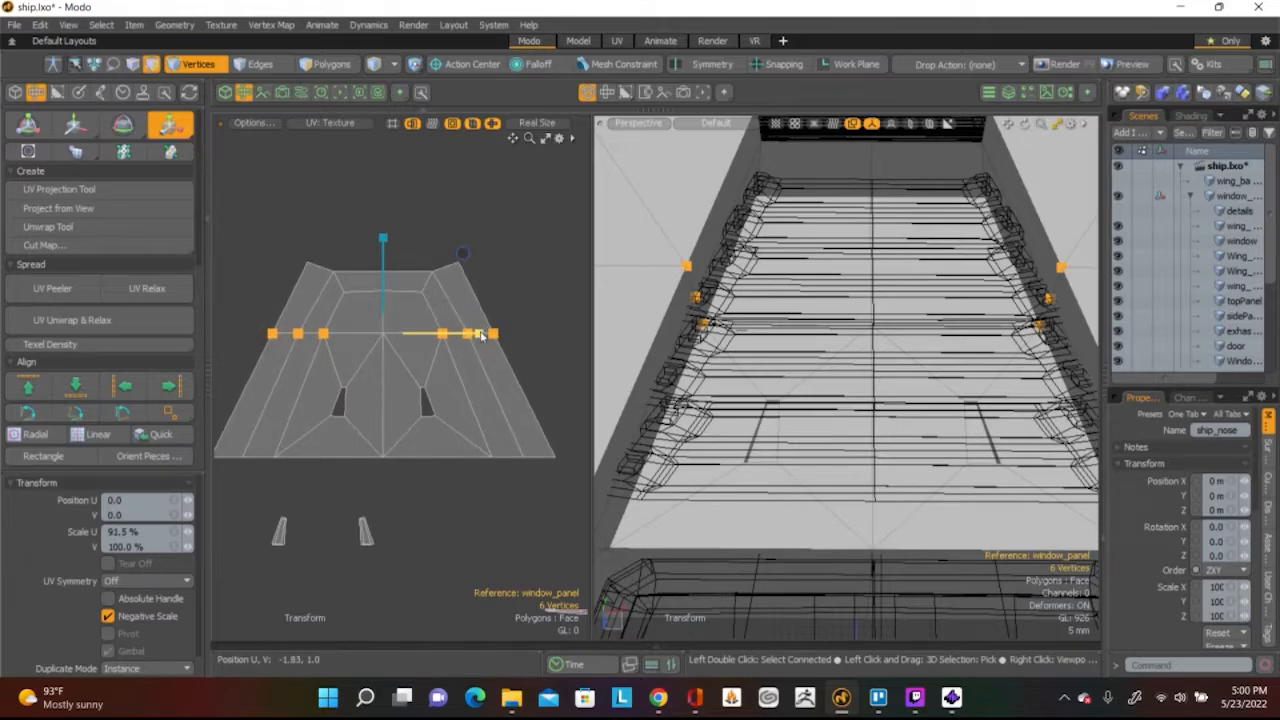
Select the whole slot island in the UV layout and examine where its polygons lie in the recessed bay on the model
{"action": "left_click_drag", "start_coordinate": [884, 364], "coordinate": [915, 400], "text": "alt"}
{"action": "left_click_drag", "start_coordinate": [860, 300], "coordinate": [910, 360], "text": "alt"}
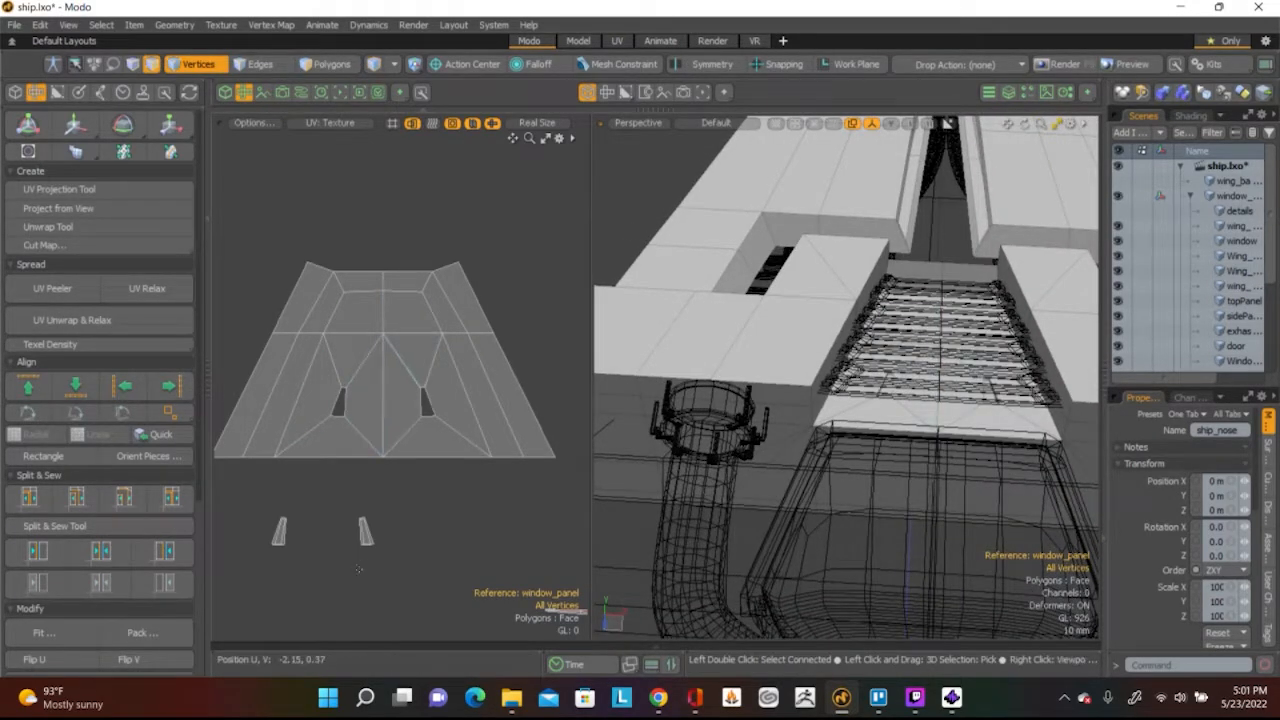
{"action": "scroll", "coordinate": [393, 355], "scroll_direction": "up", "scroll_amount": 5}
{"action": "left_click_drag", "start_coordinate": [319, 496], "coordinate": [390, 398], "text": "alt+shift"}
{"action": "scroll", "coordinate": [390, 398], "scroll_direction": "up", "scroll_amount": 5}
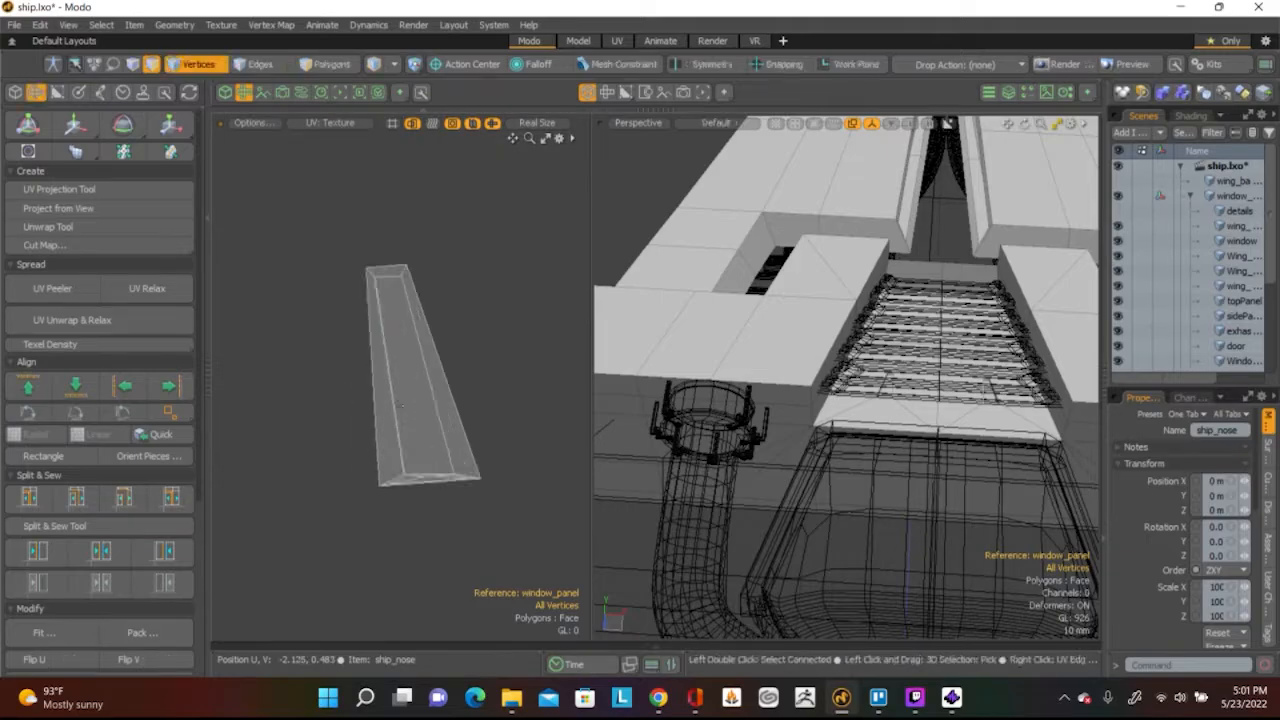
{"action": "double_click", "coordinate": [425, 443]}
{"action": "scroll", "coordinate": [960, 408], "scroll_direction": "up", "scroll_amount": 5}
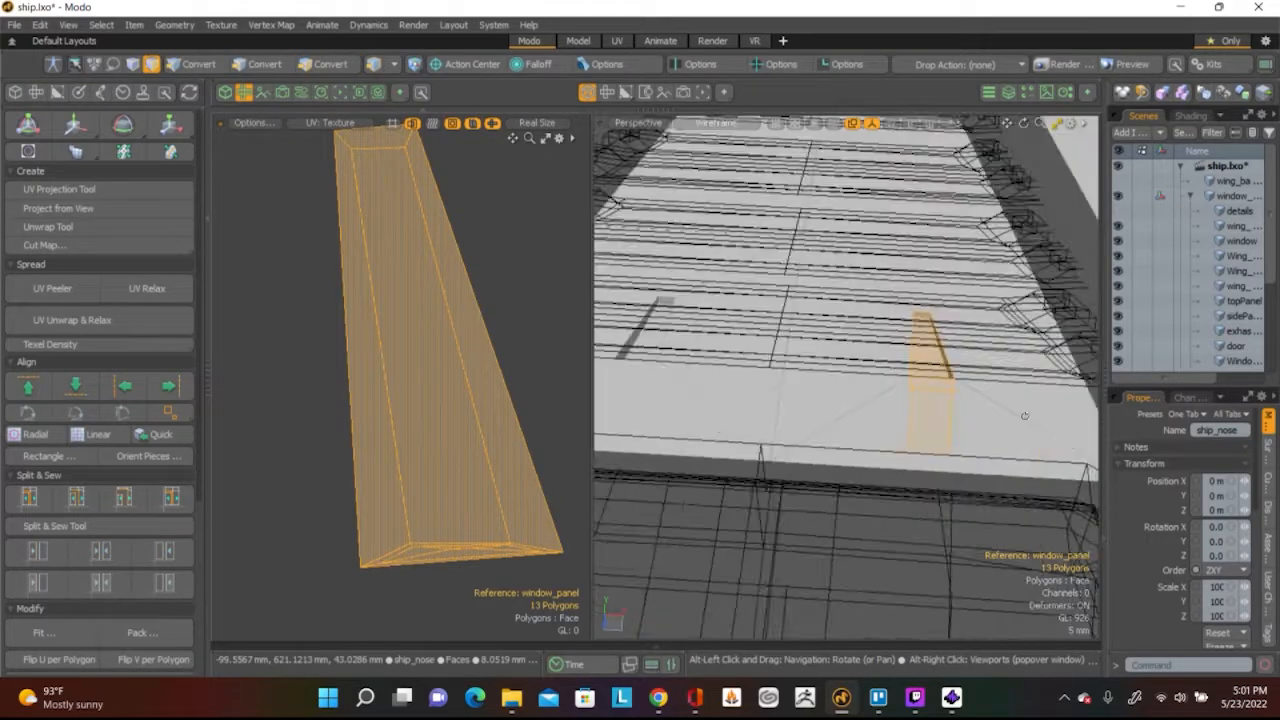
{"action": "left_click_drag", "start_coordinate": [900, 440], "coordinate": [945, 297], "text": "alt"}
{"action": "scroll", "coordinate": [781, 354], "scroll_direction": "up", "scroll_amount": 5}
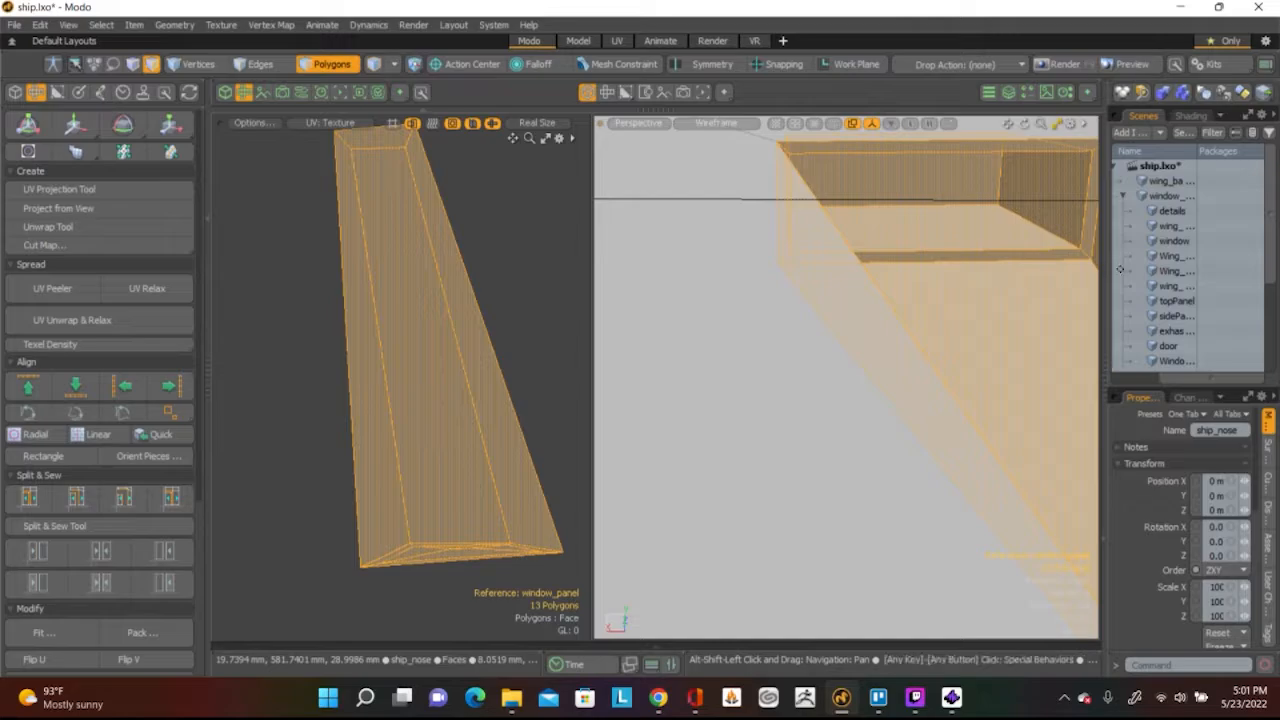
{"action": "left_click_drag", "start_coordinate": [1190, 378], "coordinate": [1160, 378]}
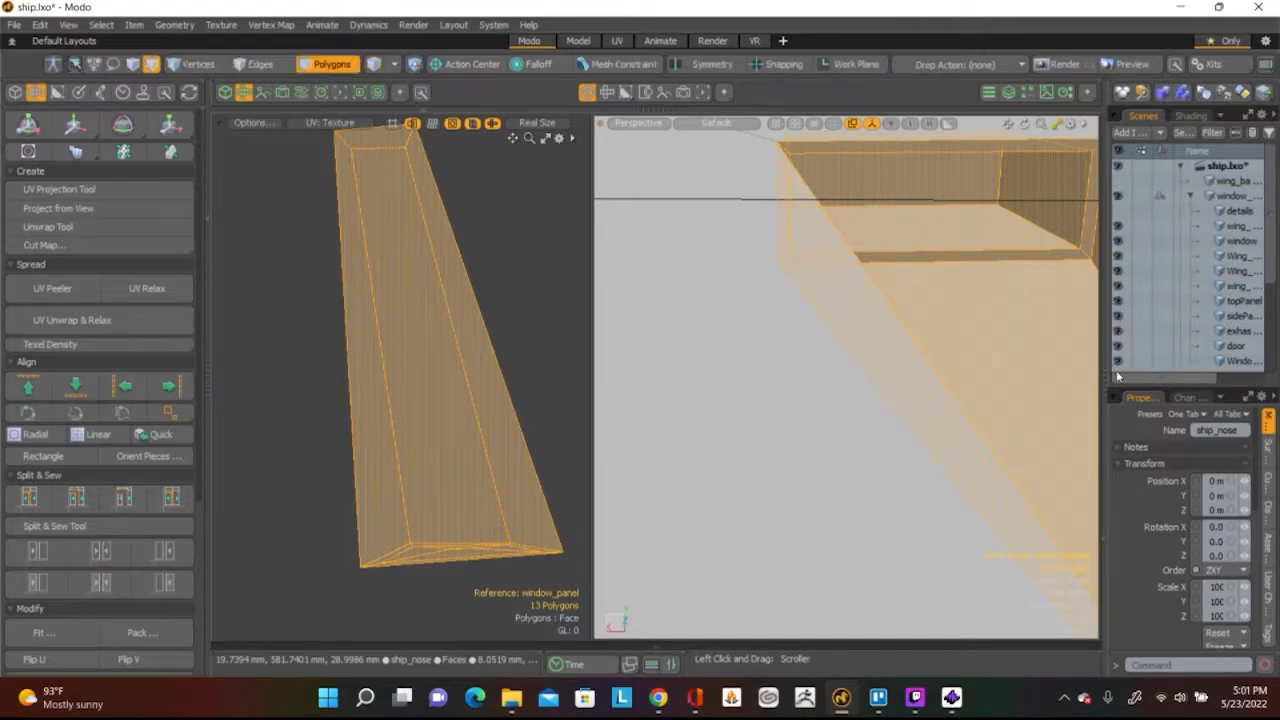
{"action": "scroll", "coordinate": [969, 326], "scroll_direction": "down", "scroll_amount": 2}
{"action": "left_click_drag", "start_coordinate": [969, 326], "coordinate": [688, 329], "text": "alt+shift"}
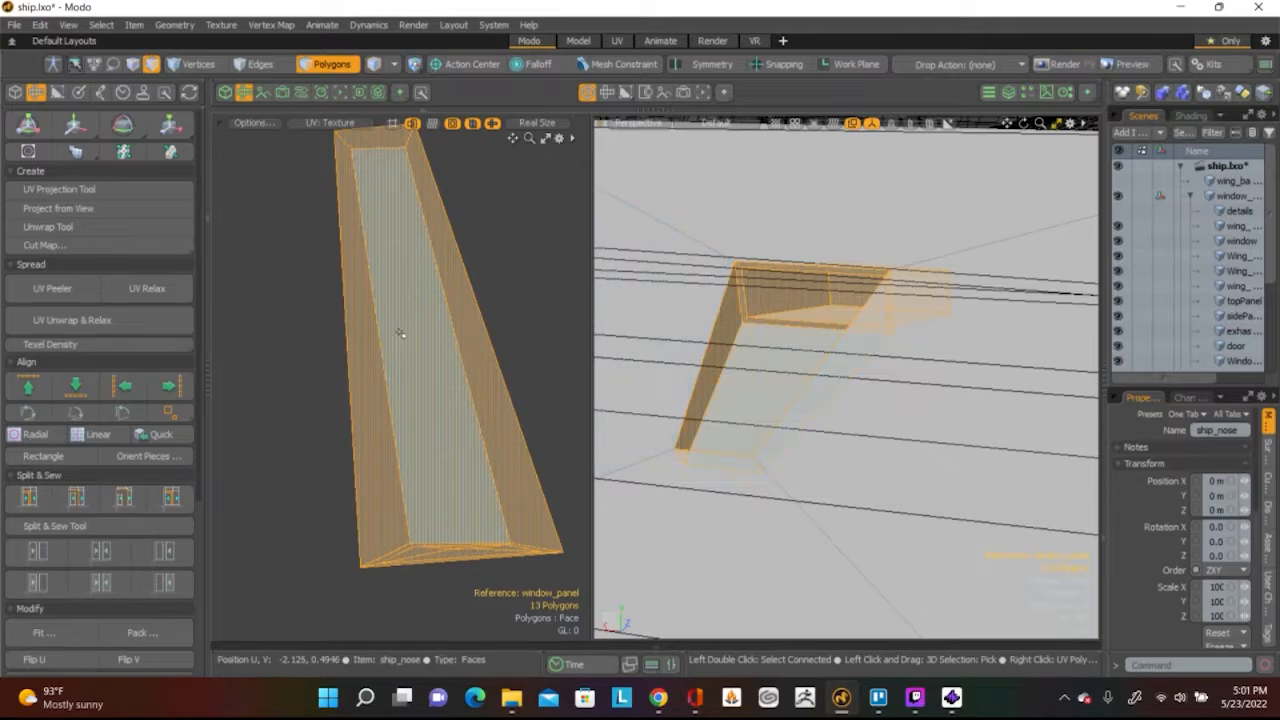
{"action": "mouse_move", "coordinate": [829, 406]}
{"action": "left_mouse_down", "text": "alt"}
{"action": "mouse_move", "coordinate": [797, 366]}
{"action": "mouse_move", "coordinate": [820, 420]}
{"action": "left_mouse_up", "text": "alt"}
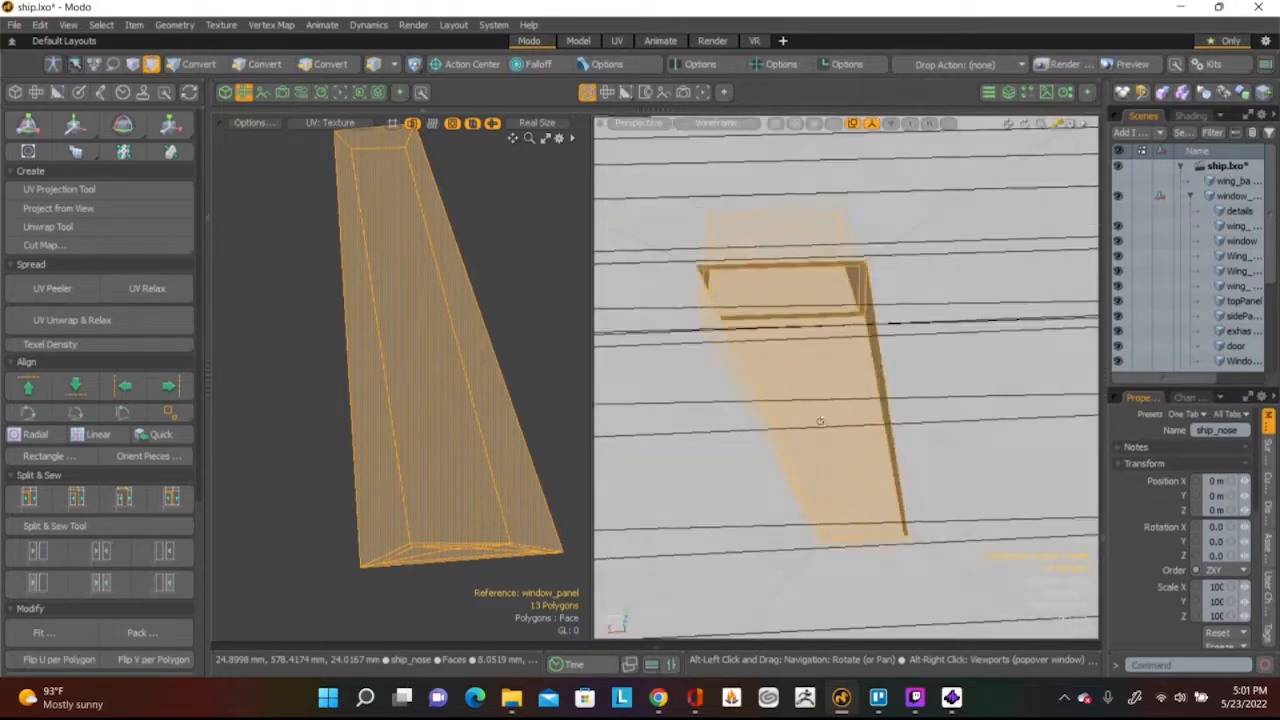
{"action": "scroll", "coordinate": [816, 412], "scroll_direction": "down", "scroll_amount": 5}
{"action": "left_click_drag", "start_coordinate": [907, 364], "coordinate": [850, 398], "text": "alt"}
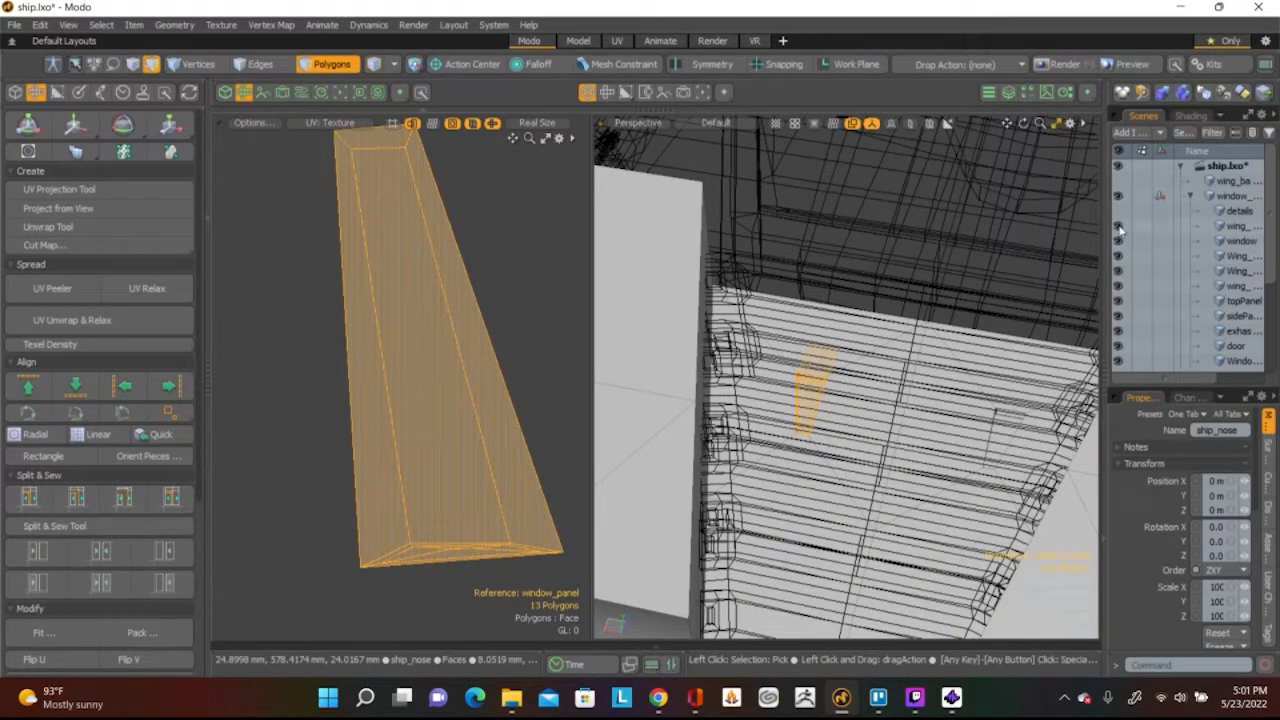
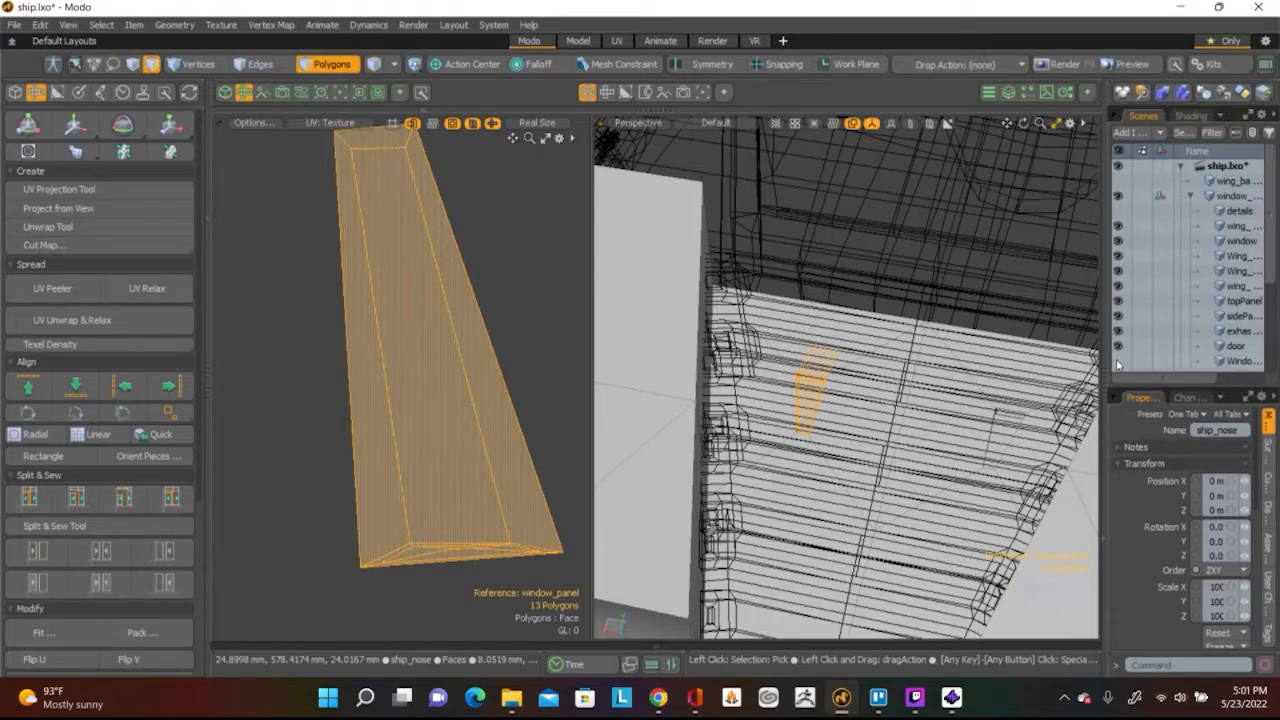
Clear the selection and hide the nose_ item whose louvres cover the recessed bay, keeping the neighbouring items visible
{"action": "left_click", "coordinate": [931, 270]}
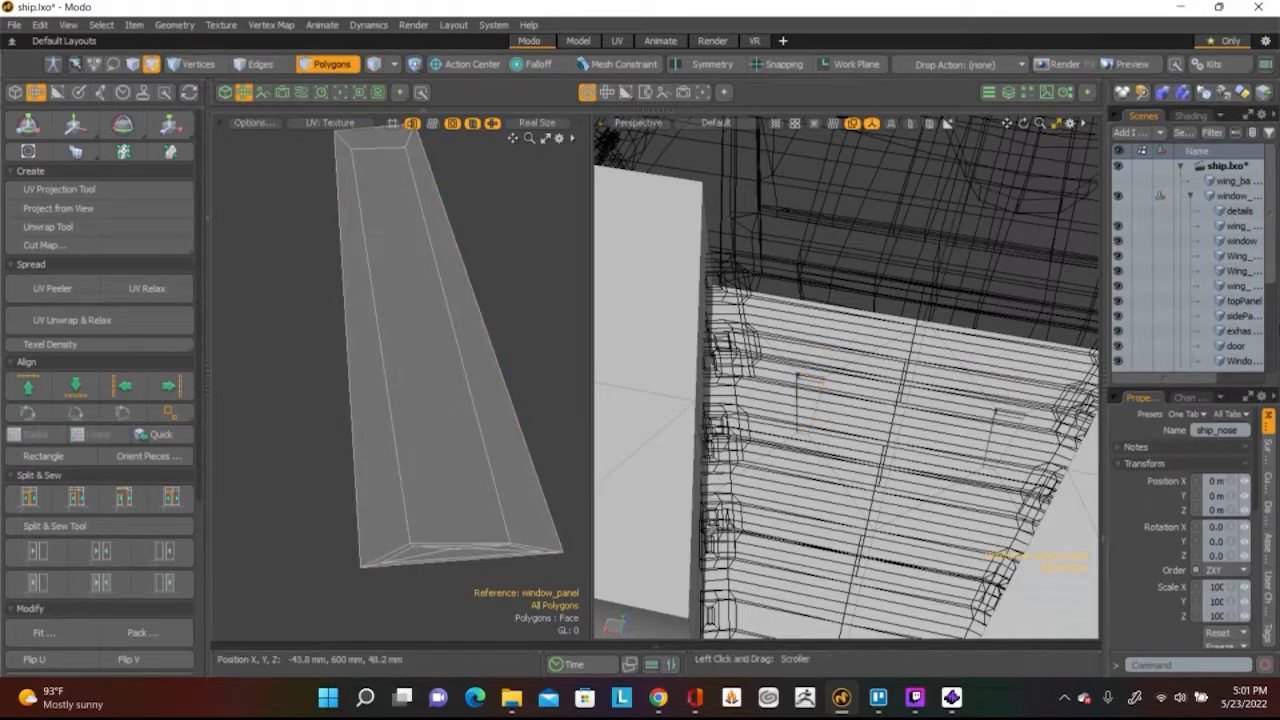
{"action": "scroll", "coordinate": [1240, 320], "scroll_direction": "down", "scroll_amount": 1}
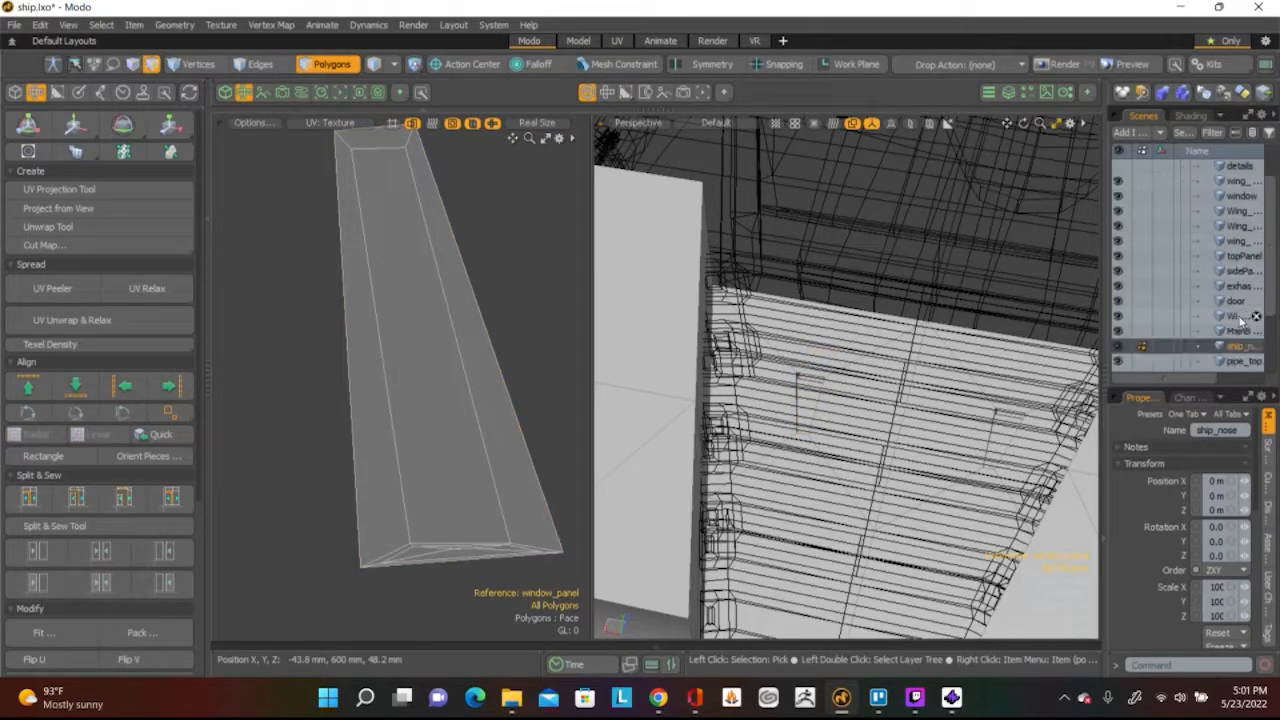
{"action": "left_click", "coordinate": [1119, 332]}
{"action": "left_click", "coordinate": [1119, 332]}
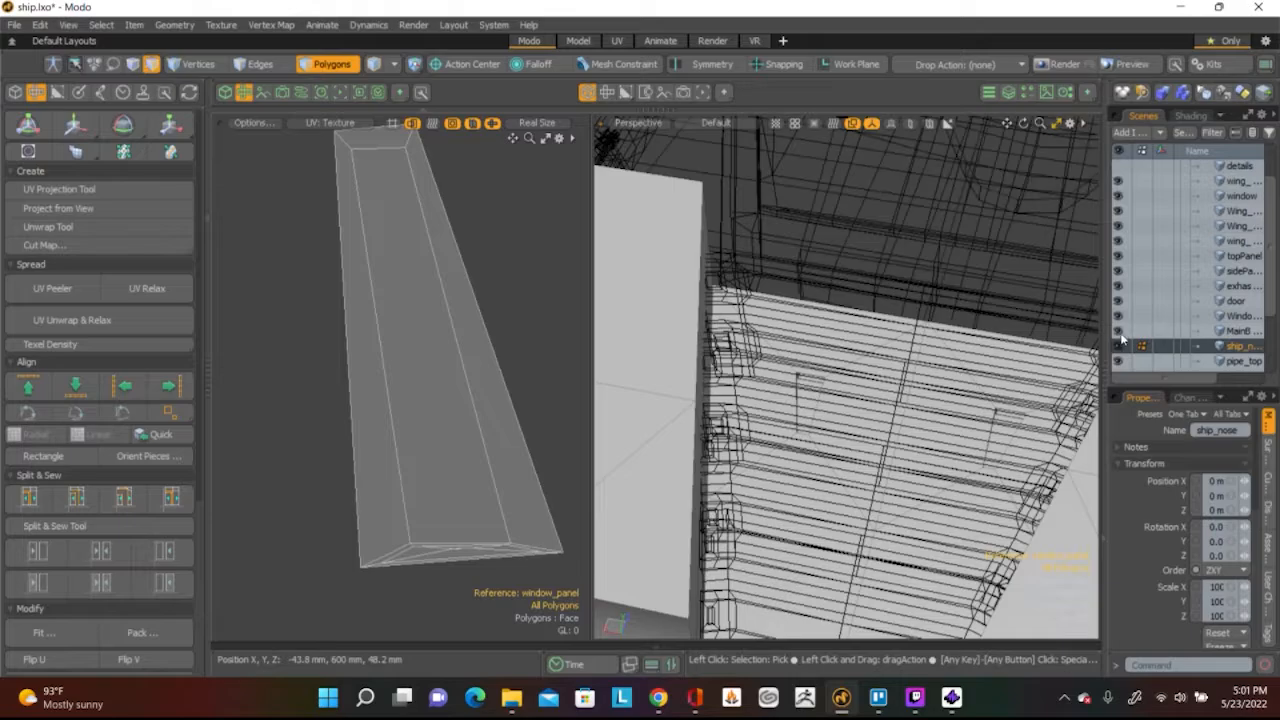
{"action": "left_click", "coordinate": [1119, 361]}
{"action": "left_click", "coordinate": [1119, 361]}
{"action": "scroll", "coordinate": [1137, 325], "scroll_direction": "down", "scroll_amount": 1}
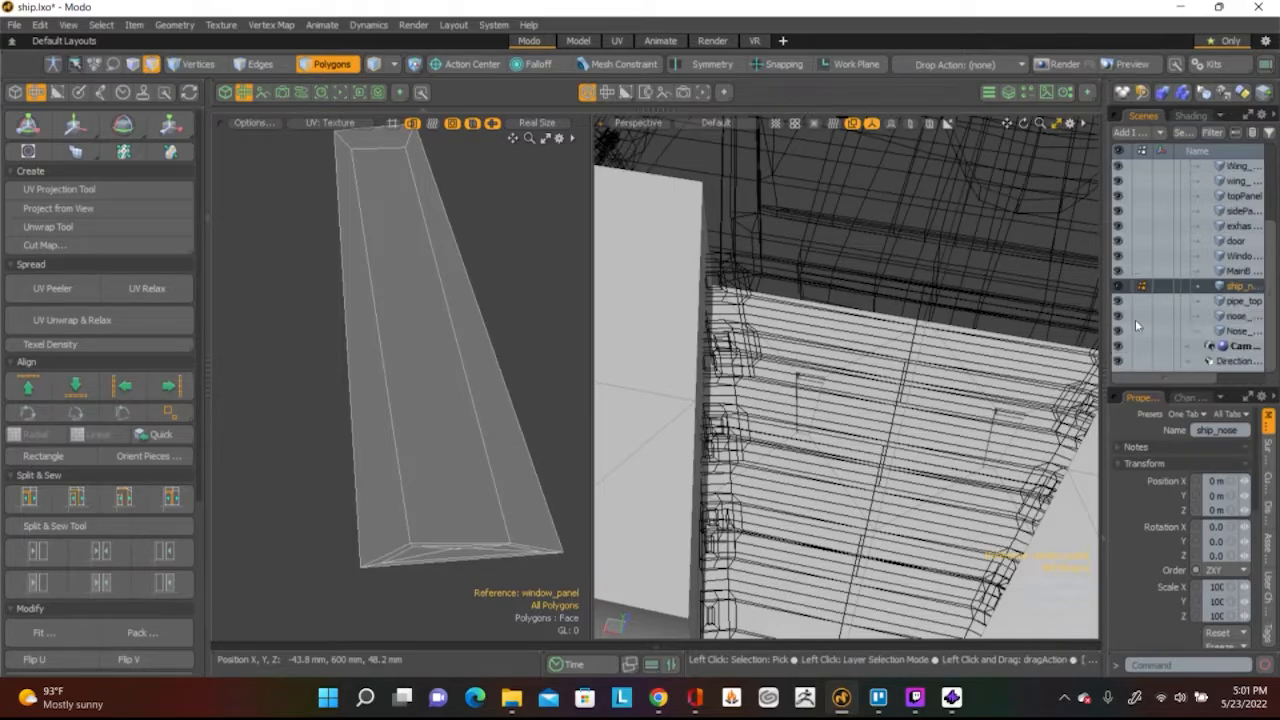
{"action": "left_click", "coordinate": [1119, 302]}
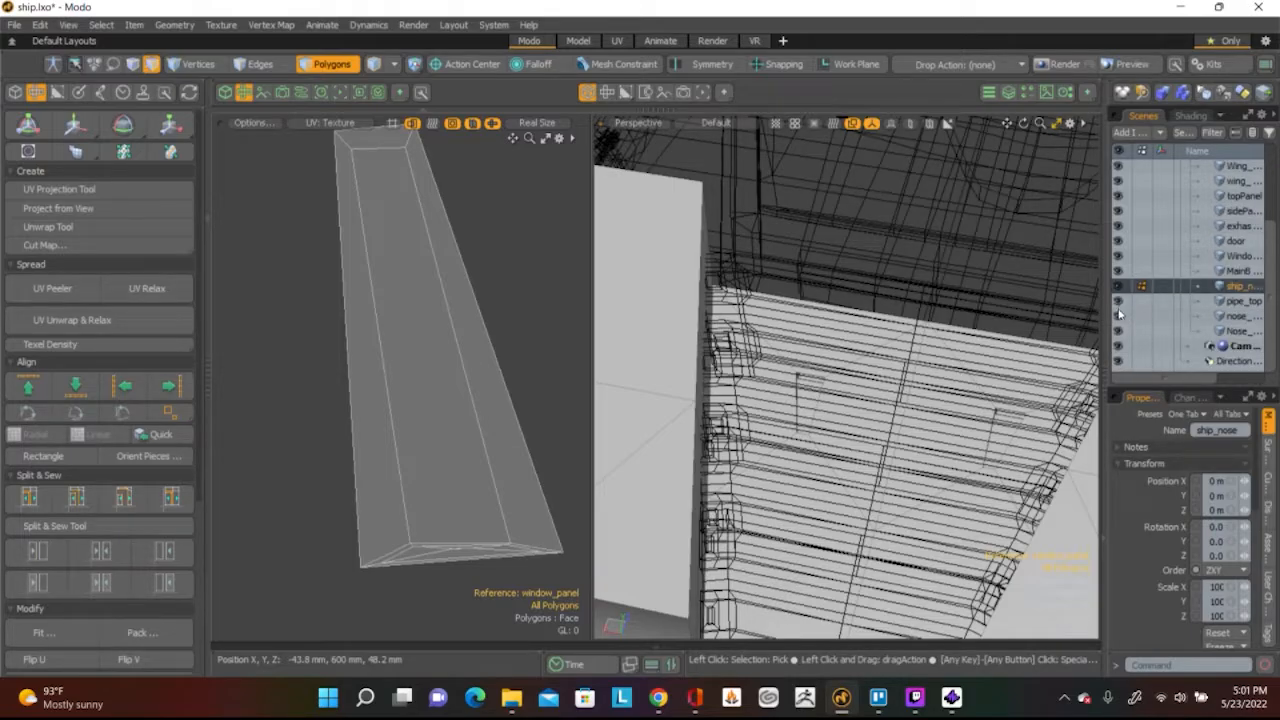
{"action": "left_click", "coordinate": [1119, 316]}
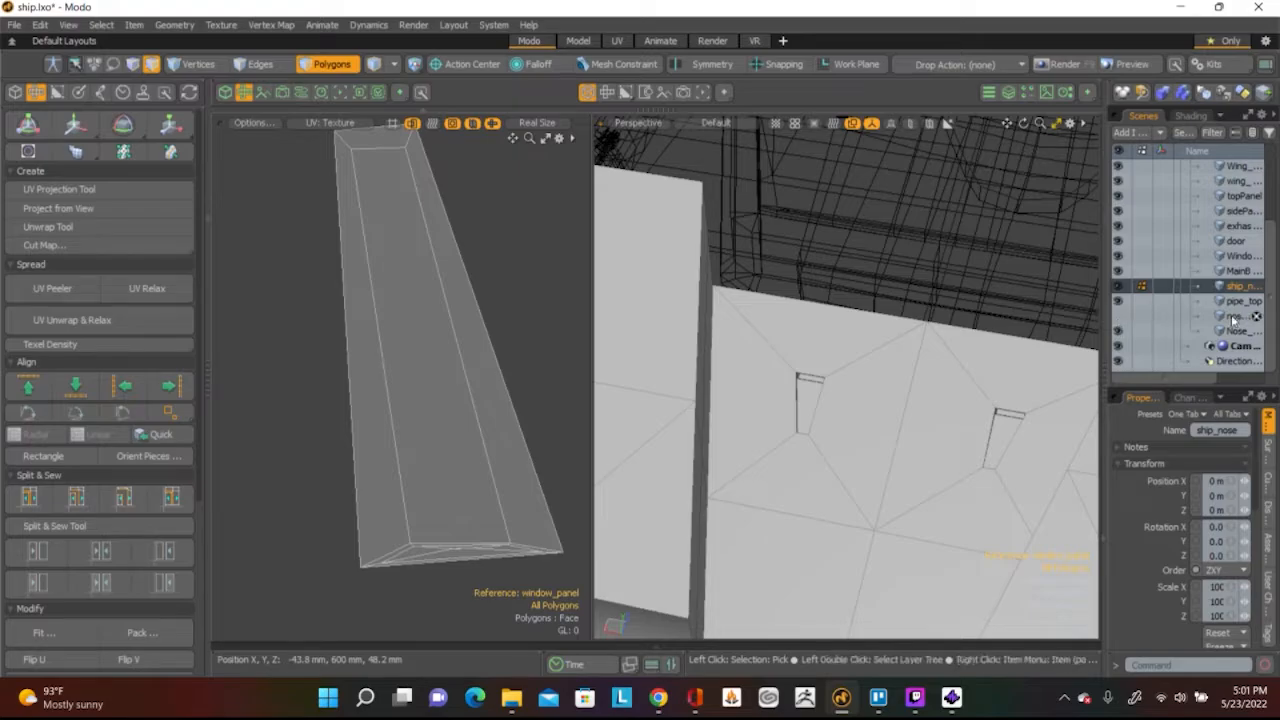
Select the slot's floor, its two long side walls and its narrow end wall on the model
{"action": "left_click_drag", "start_coordinate": [783, 440], "coordinate": [751, 423], "text": "alt"}
{"action": "scroll", "coordinate": [763, 431], "scroll_direction": "up", "scroll_amount": 3, "text": "alt"}
{"action": "left_click_drag", "start_coordinate": [879, 440], "coordinate": [837, 377], "text": "alt"}
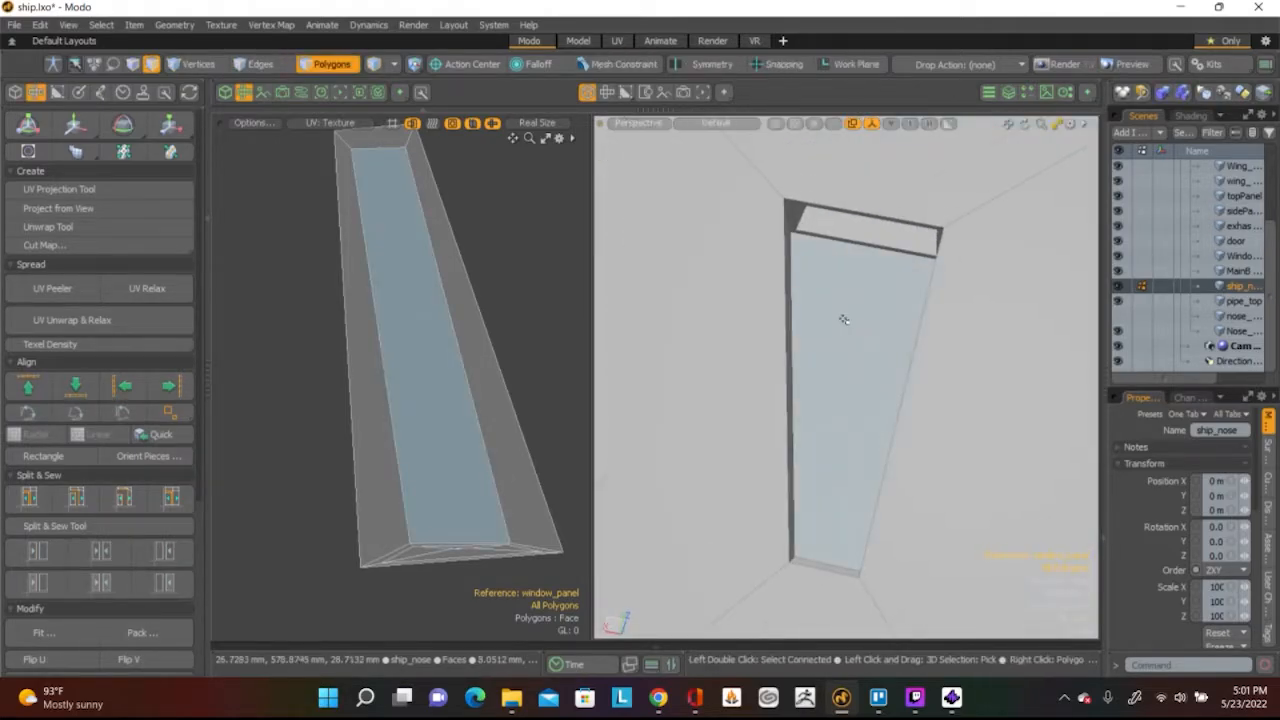
{"action": "scroll", "coordinate": [843, 317], "scroll_direction": "up", "scroll_amount": 2}
{"action": "left_click_drag", "start_coordinate": [843, 317], "coordinate": [830, 250], "text": "alt"}
{"action": "left_click", "coordinate": [830, 250]}
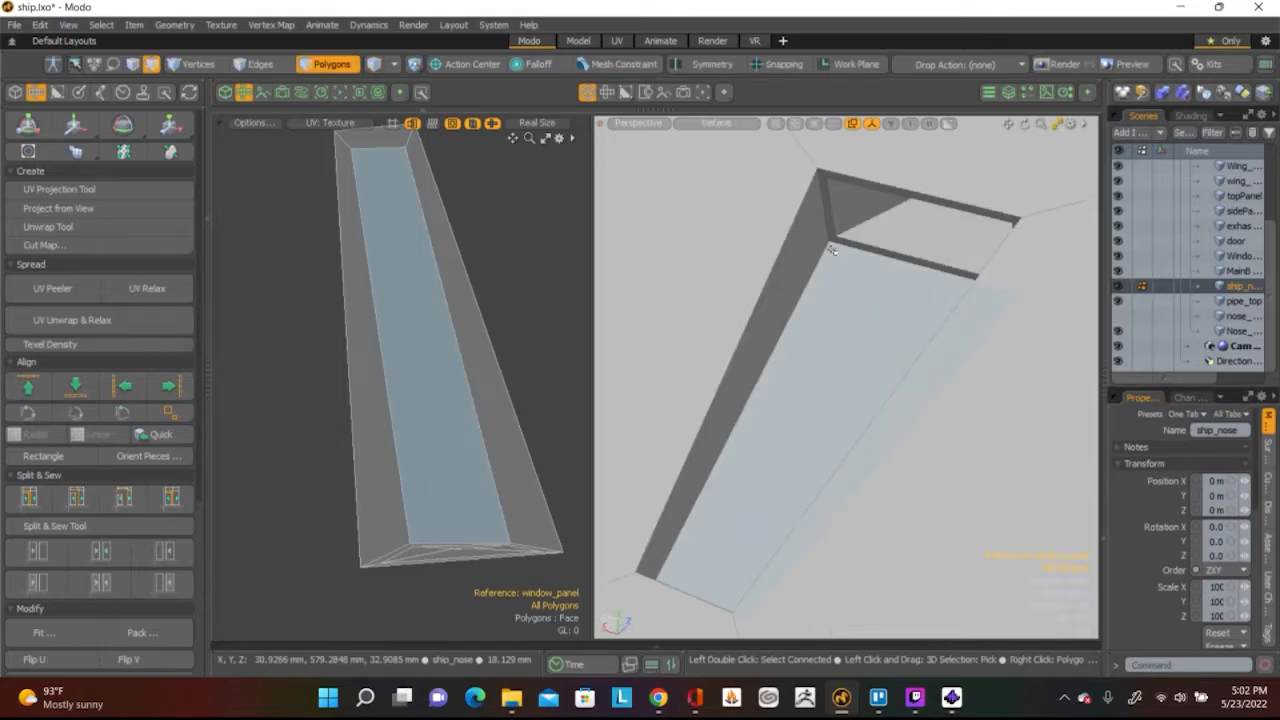
{"action": "left_click", "coordinate": [775, 236]}
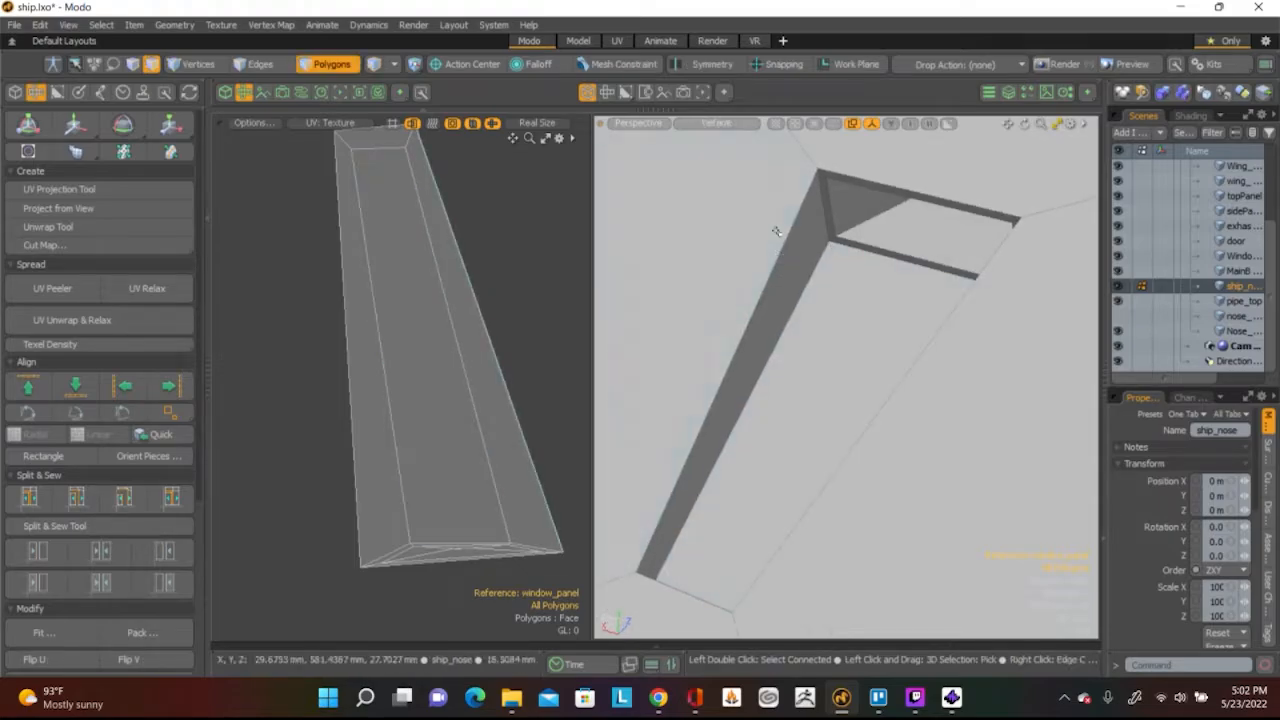
{"action": "mouse_move", "coordinate": [829, 440]}
{"action": "left_mouse_down", "text": "alt"}
{"action": "mouse_move", "coordinate": [1090, 507]}
{"action": "mouse_move", "coordinate": [746, 411]}
{"action": "mouse_move", "coordinate": [866, 391]}
{"action": "mouse_move", "coordinate": [940, 334]}
{"action": "mouse_move", "coordinate": [1064, 275]}
{"action": "left_mouse_up", "text": "alt"}
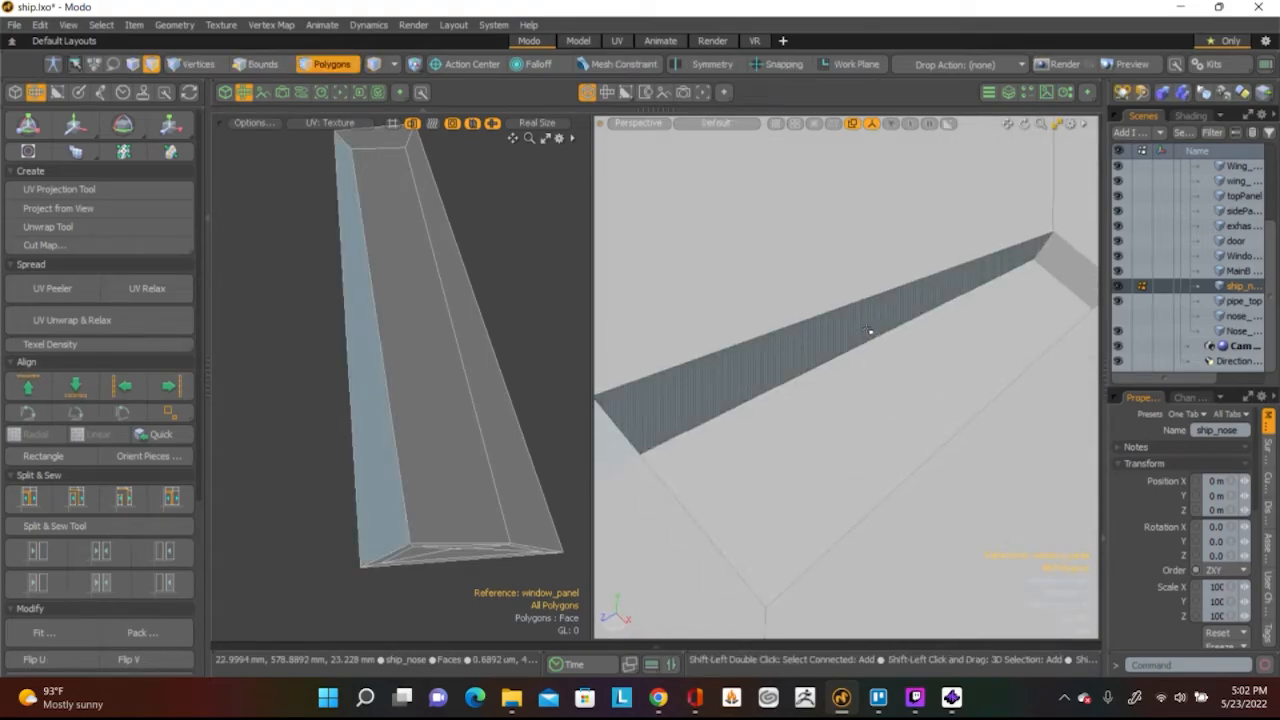
{"action": "left_click_drag", "start_coordinate": [871, 332], "coordinate": [903, 383]}
{"action": "left_click_drag", "start_coordinate": [1087, 399], "coordinate": [891, 188], "text": "alt"}
{"action": "left_click", "coordinate": [921, 234], "text": "shift"}
{"action": "left_click_drag", "start_coordinate": [921, 234], "coordinate": [600, 322], "text": "alt"}
{"action": "scroll", "coordinate": [346, 349], "scroll_direction": "down", "scroll_amount": 3}
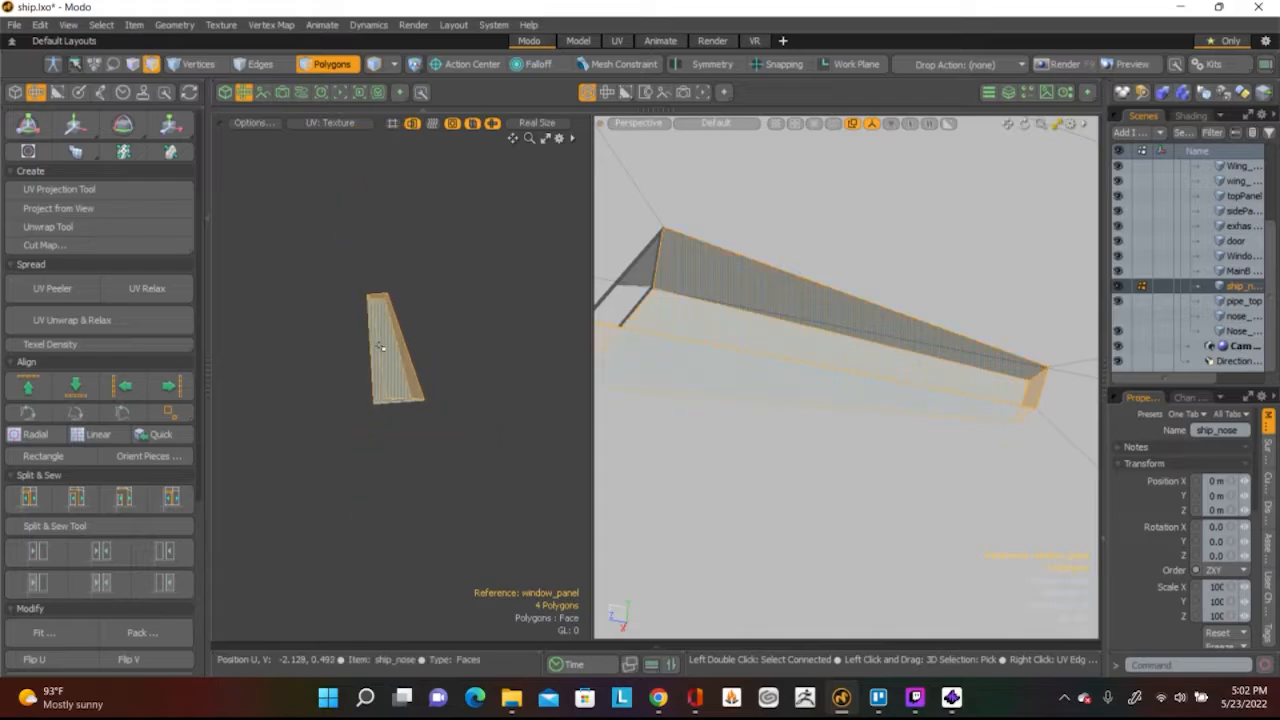
Unwrap the selected slot polygons using the Conformal method and move the island about -4.02 in U, clear of the other islands
{"action": "left_click", "coordinate": [139, 240]}
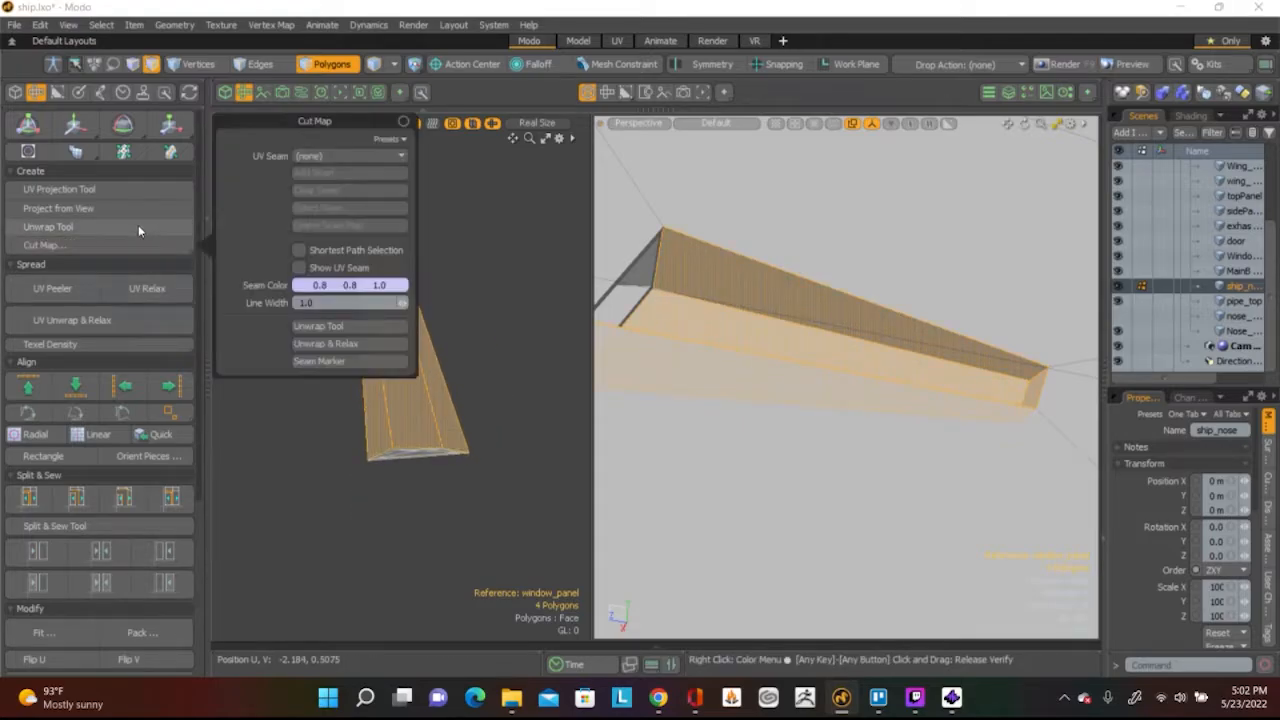
{"action": "left_click", "coordinate": [84, 229]}
{"action": "left_click", "coordinate": [484, 234]}
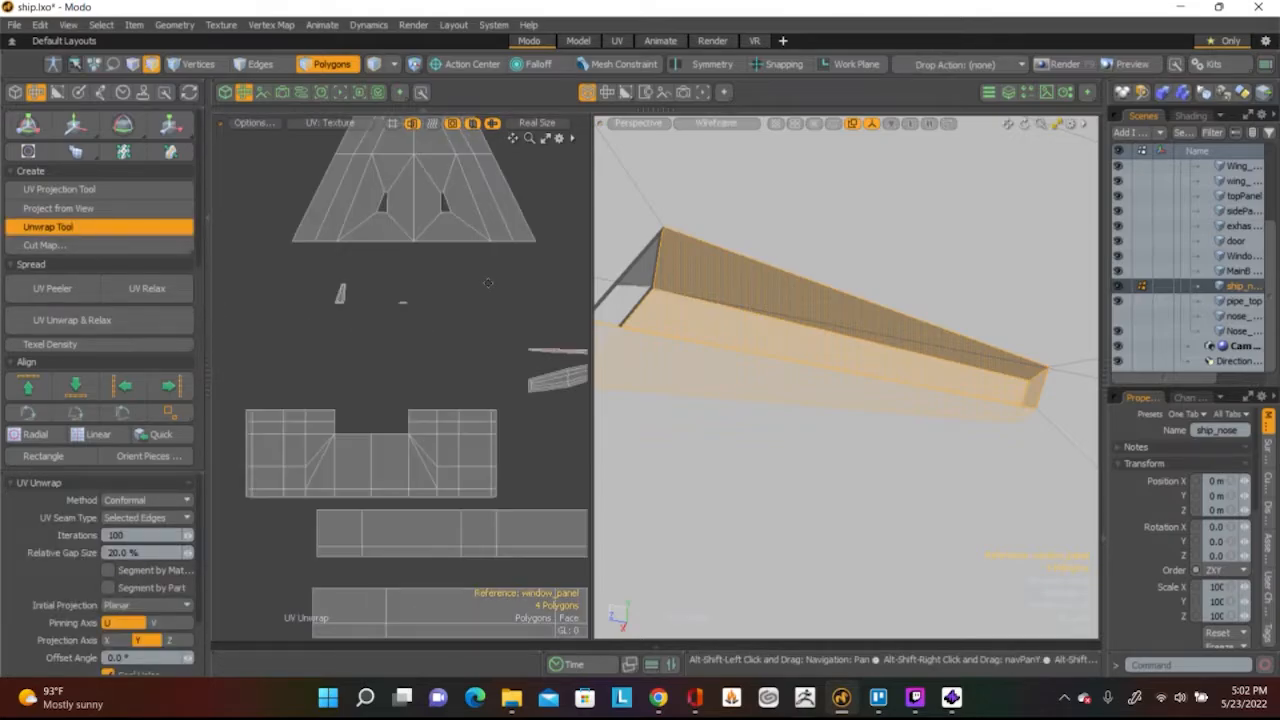
{"action": "scroll", "coordinate": [503, 272], "scroll_direction": "down", "scroll_amount": 3}
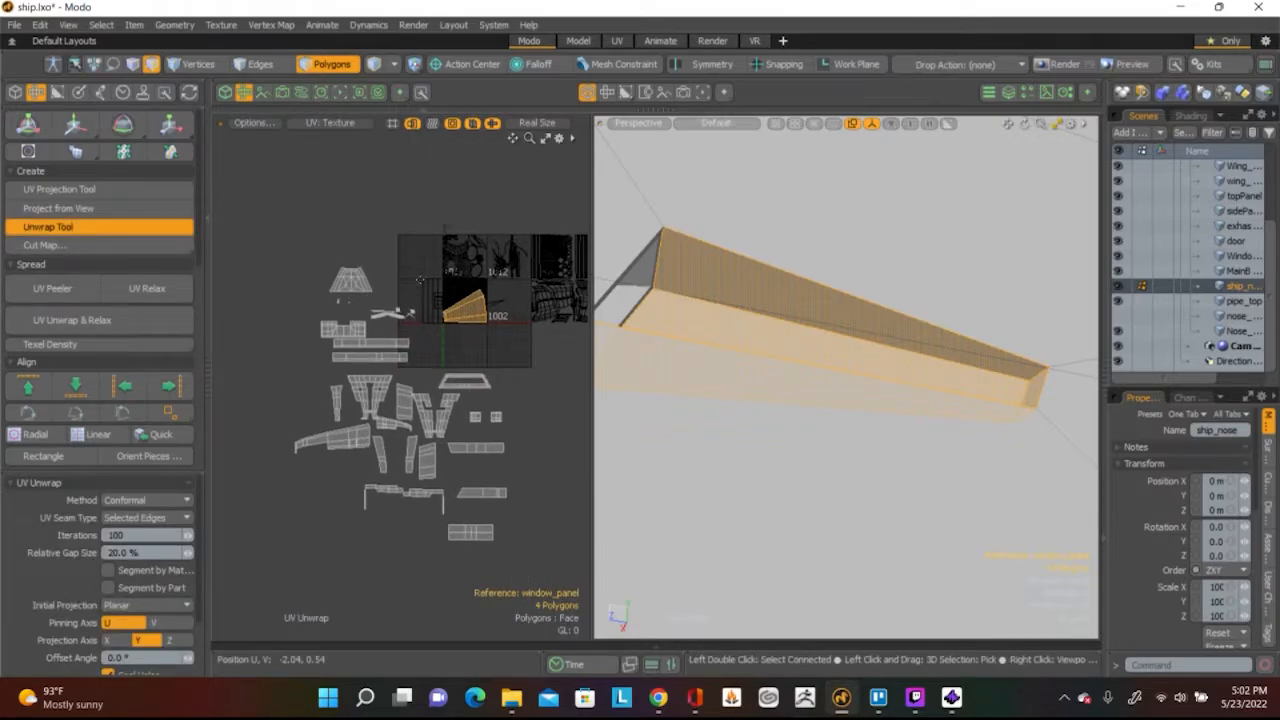
{"action": "key", "text": "w"}
{"action": "left_click_drag", "start_coordinate": [531, 310], "coordinate": [351, 310]}
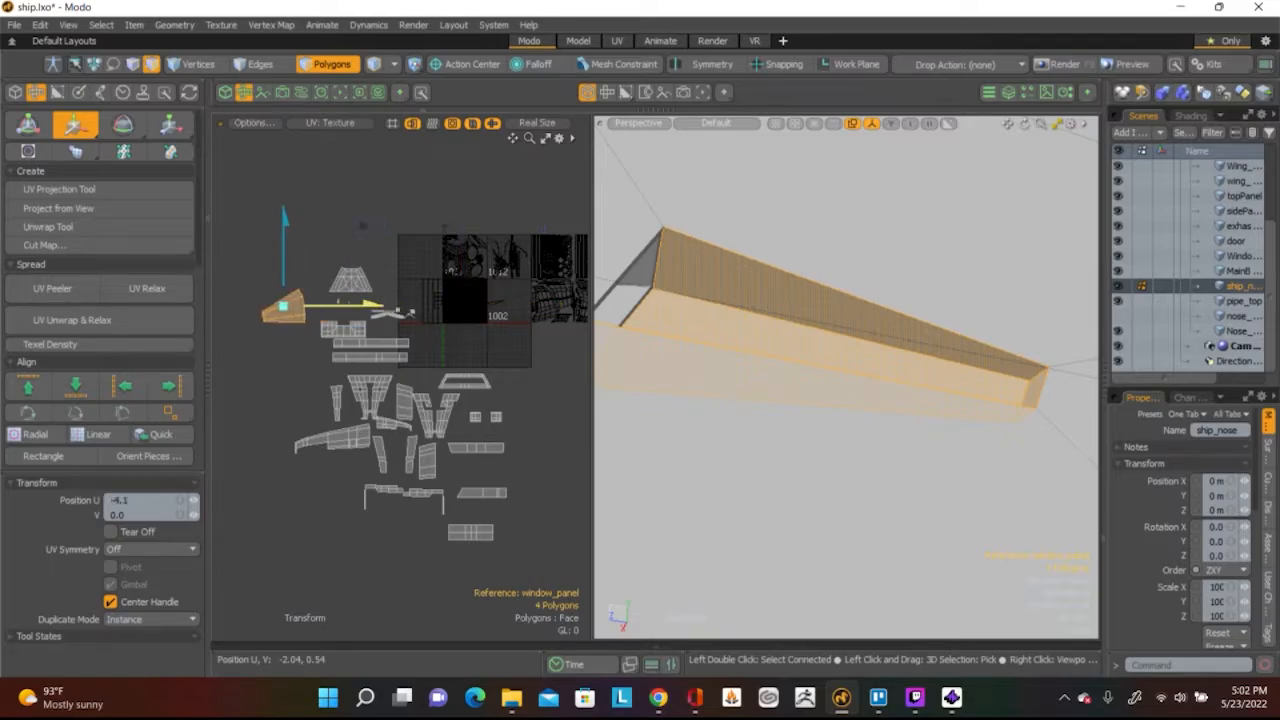
{"action": "key", "text": "shift+a"}
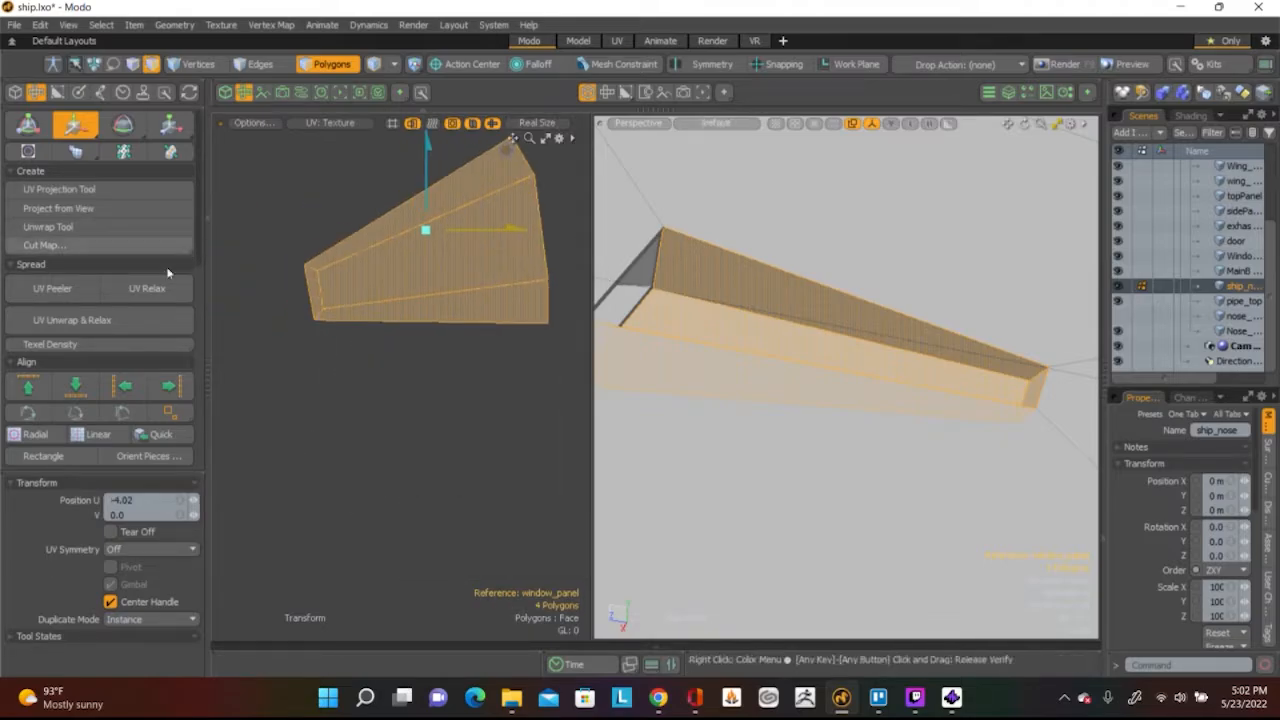
Relax the slot island with UV Relax in Conformal mode and rotate it upright so its narrow end points up
{"action": "left_click", "coordinate": [146, 288]}
{"action": "scroll", "coordinate": [344, 190], "scroll_direction": "down", "scroll_amount": 2}
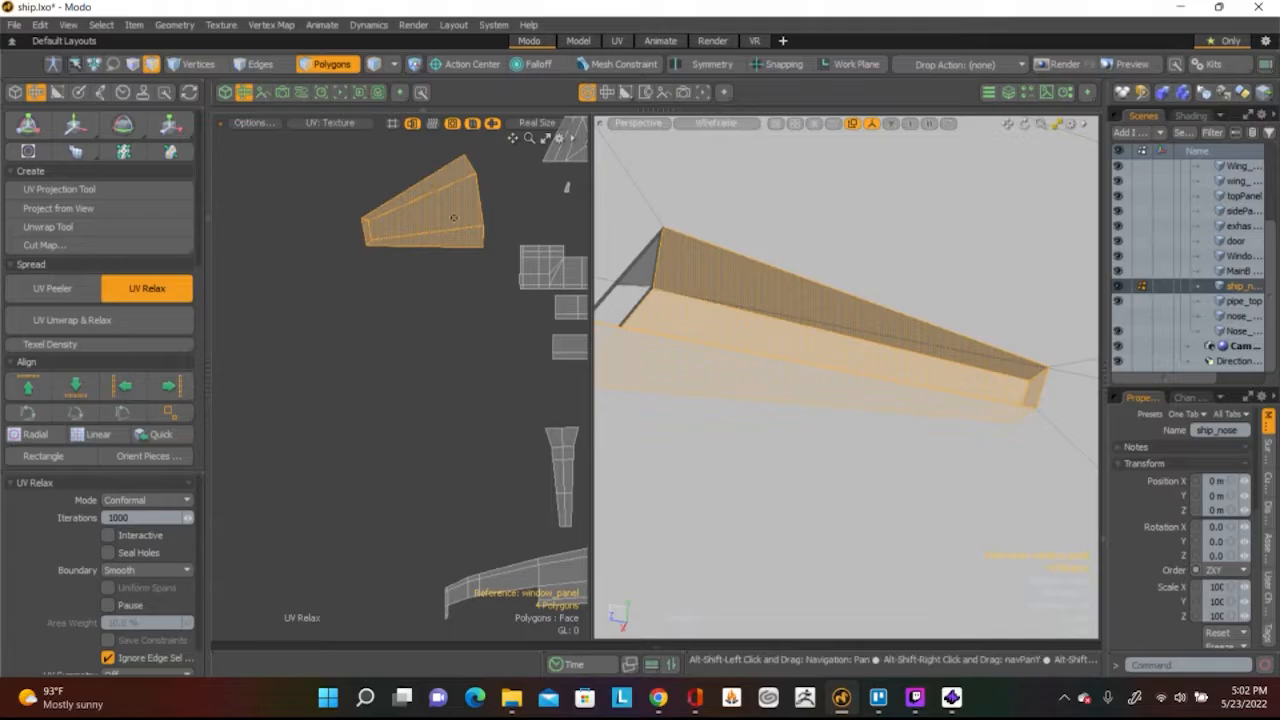
{"action": "scroll", "coordinate": [426, 247], "scroll_direction": "down", "scroll_amount": 1}
{"action": "key", "text": "e"}
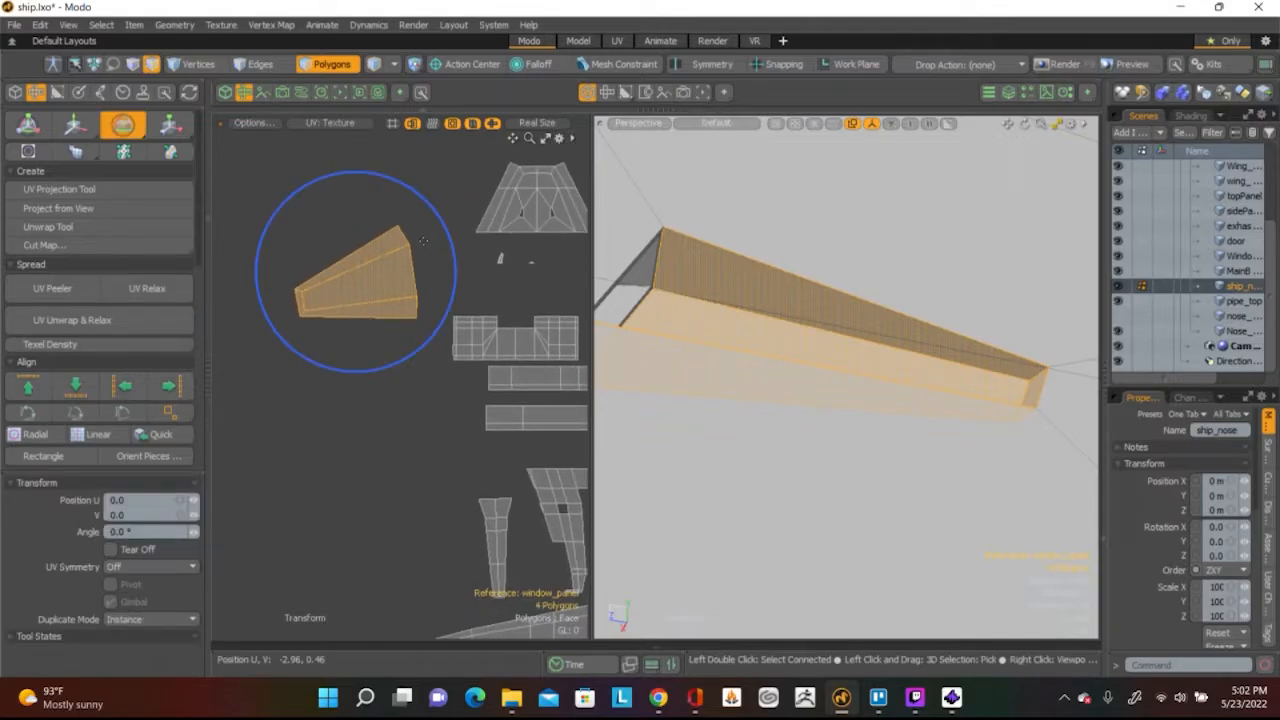
{"action": "left_click_drag", "start_coordinate": [440, 228], "coordinate": [394, 378]}
{"action": "middle_click_drag", "start_coordinate": [400, 326], "coordinate": [487, 363]}
{"action": "key", "text": "space"}
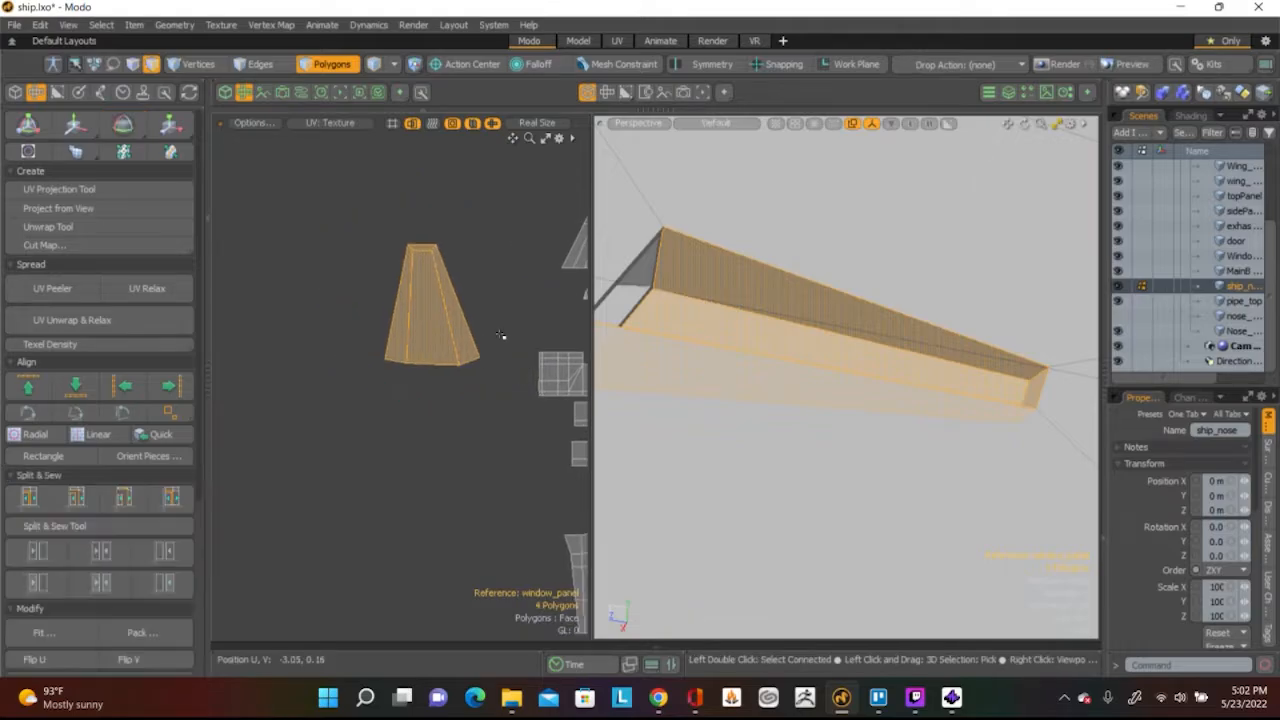
Straighten the slot island's wide lower end by aligning its three bottom edges downward into one level line
{"action": "key", "text": "1"}
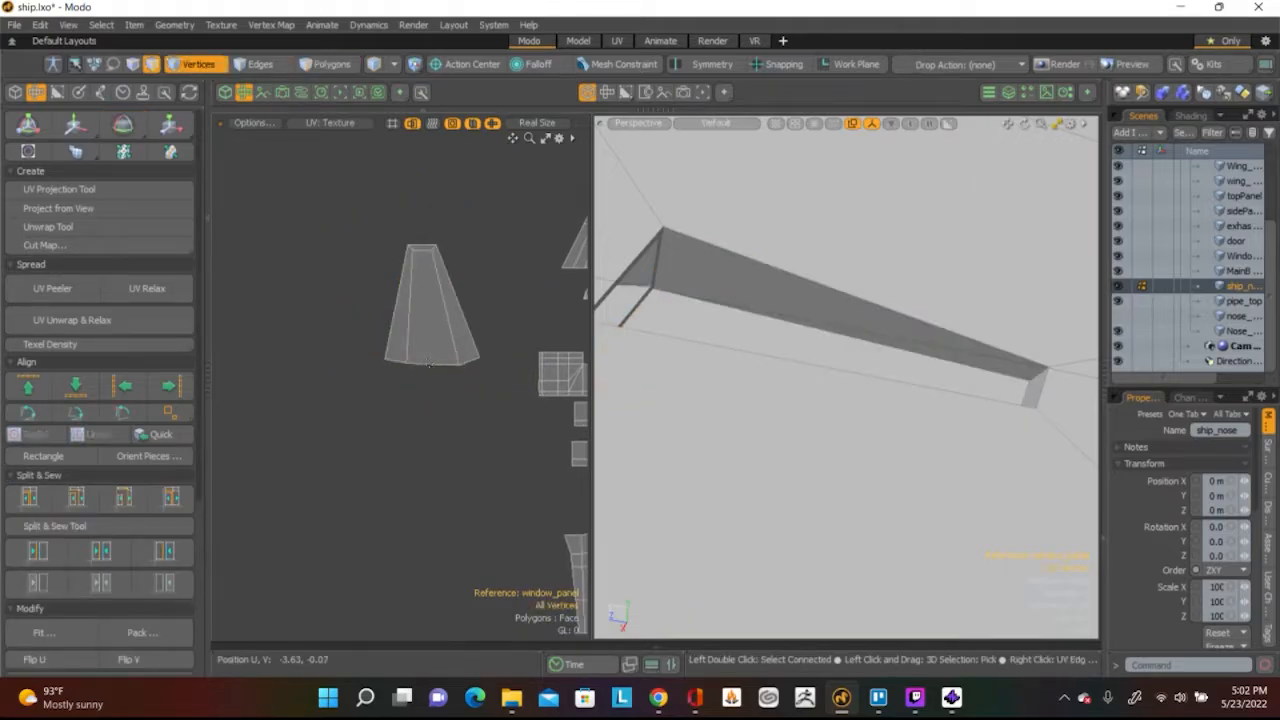
{"action": "key", "text": "2"}
{"action": "left_click", "coordinate": [472, 362], "text": "shift"}
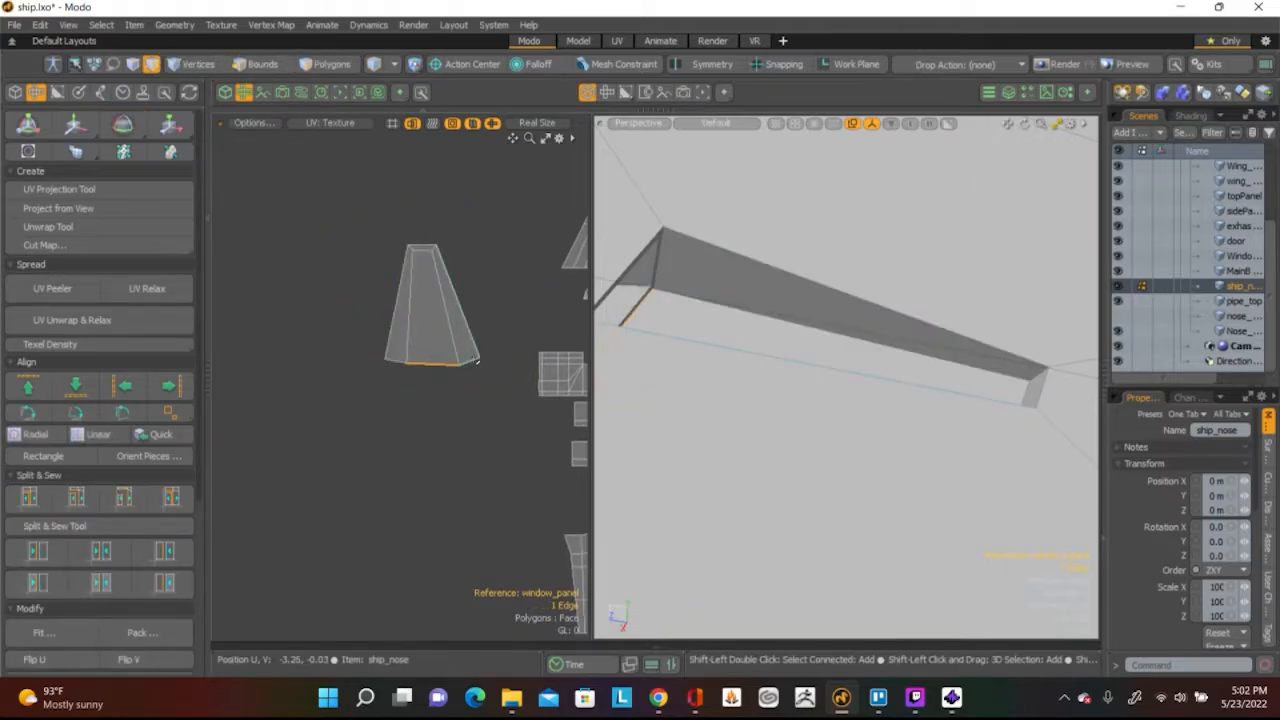
{"action": "left_click", "coordinate": [402, 362]}
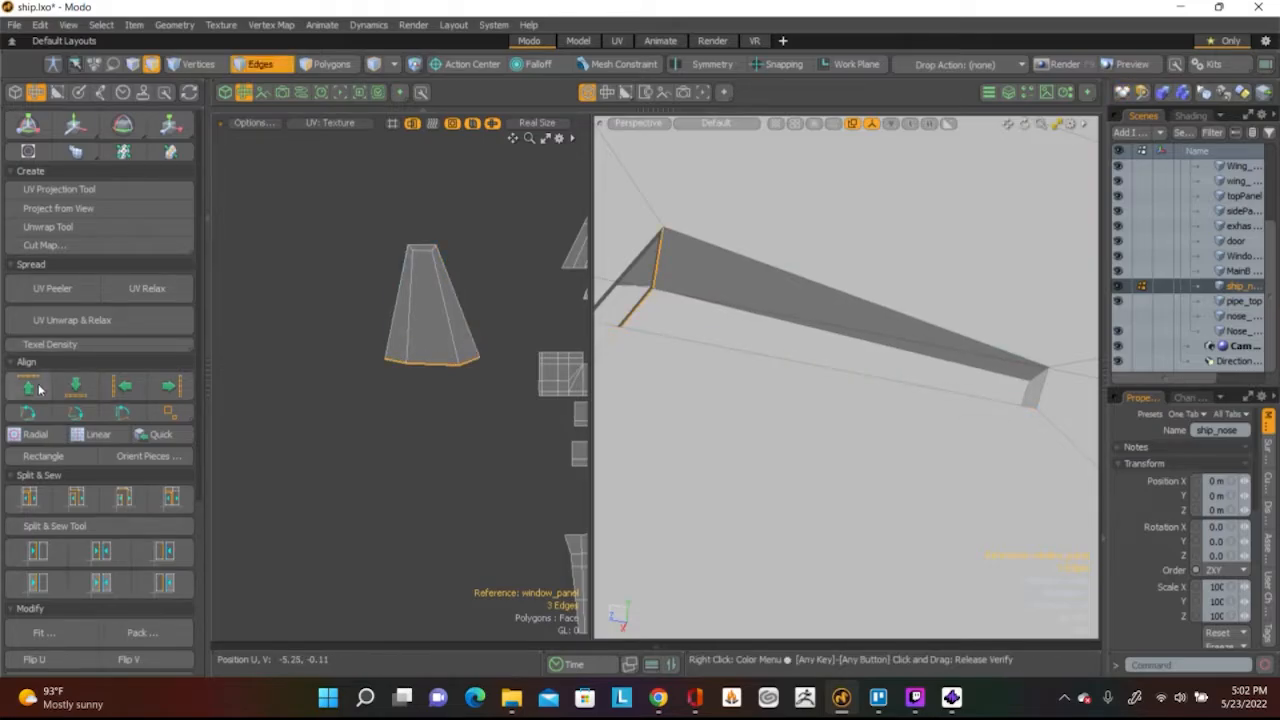
{"action": "left_click", "coordinate": [70, 388]}
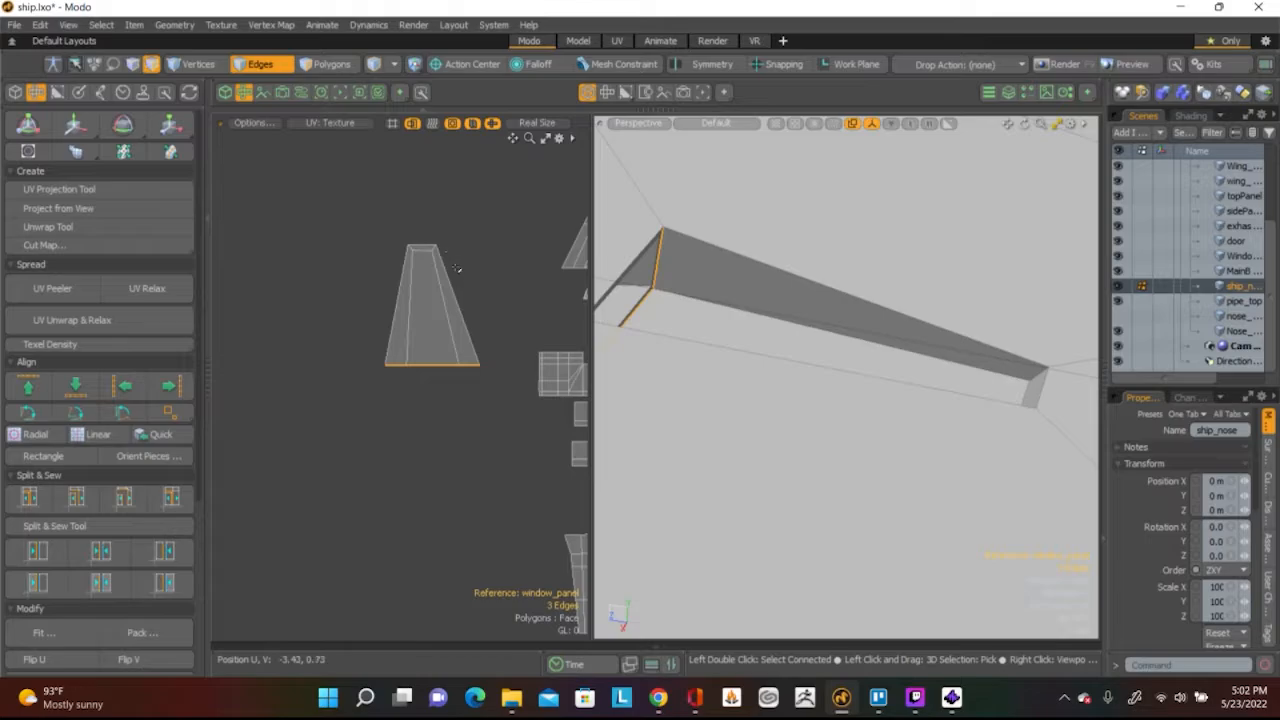
Move the narrow end-wall polygon sideways in U so it sits centred above the slot island's base
{"action": "scroll", "coordinate": [456, 268], "scroll_direction": "up", "scroll_amount": 4}
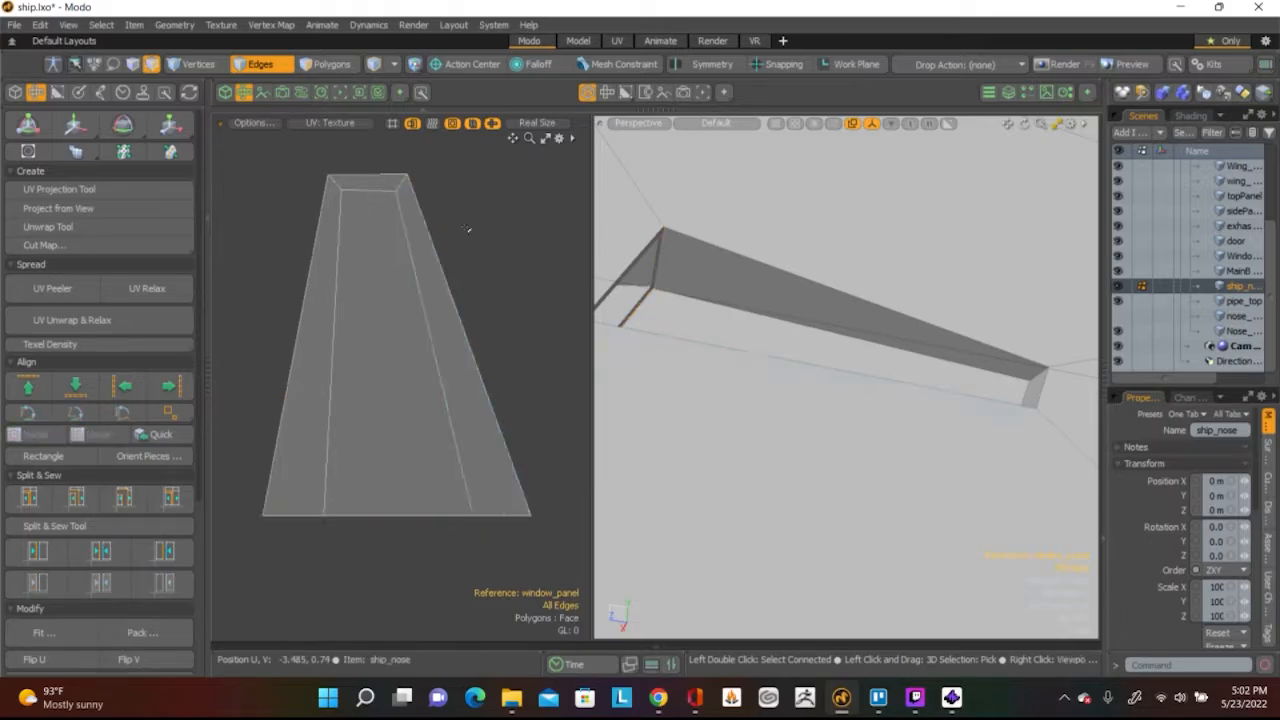
{"action": "key", "text": "3"}
{"action": "left_click", "coordinate": [376, 181]}
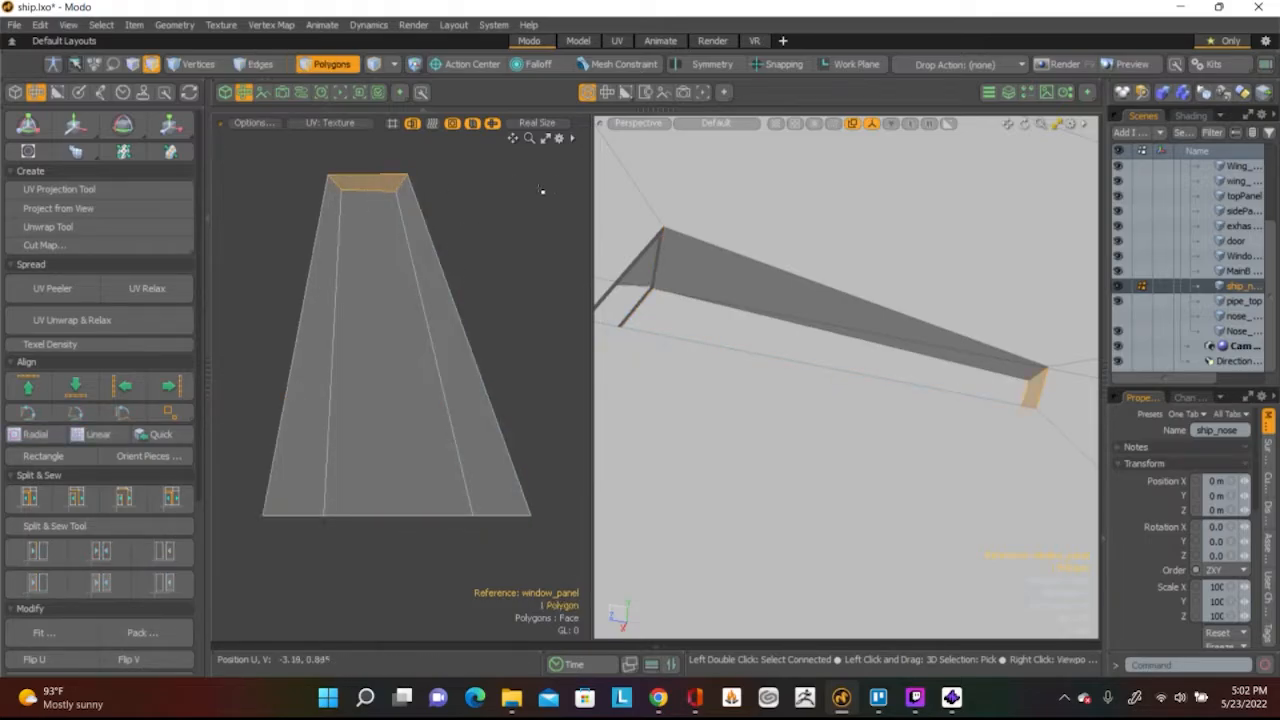
{"action": "key", "text": "w"}
{"action": "left_click_drag", "start_coordinate": [434, 187], "coordinate": [461, 187]}
{"action": "key", "text": "space"}
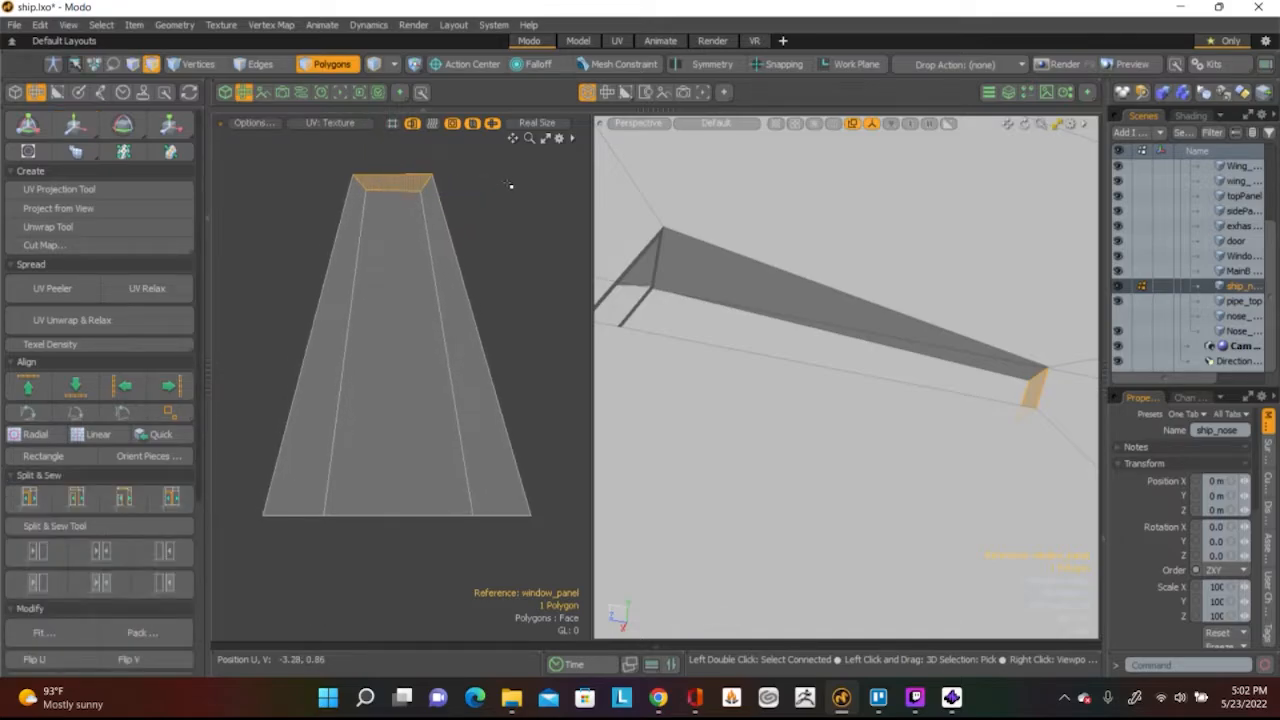
Select the four polygons of the tiny second slot island in the UV layout: its floor, two side walls and end wall
{"action": "scroll", "coordinate": [389, 328], "scroll_direction": "down", "scroll_amount": 5}
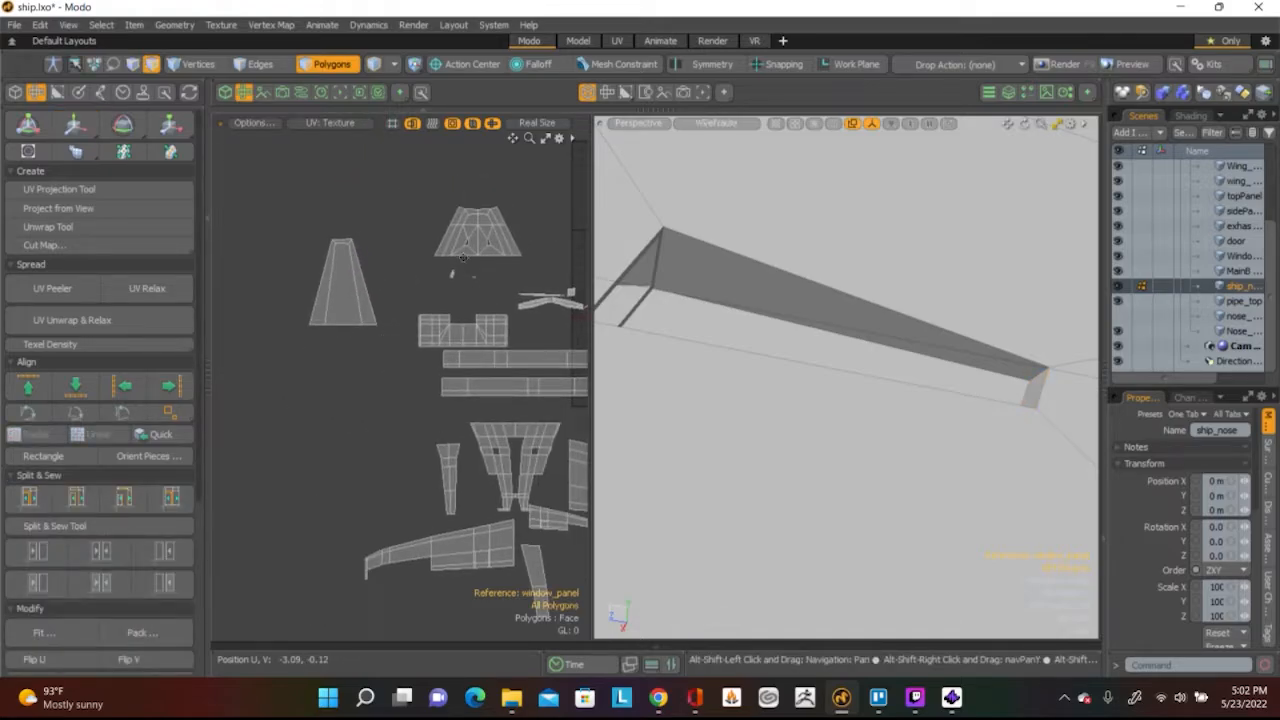
{"action": "scroll", "coordinate": [462, 258], "scroll_direction": "up", "scroll_amount": 8}
{"action": "left_click", "coordinate": [454, 389]}
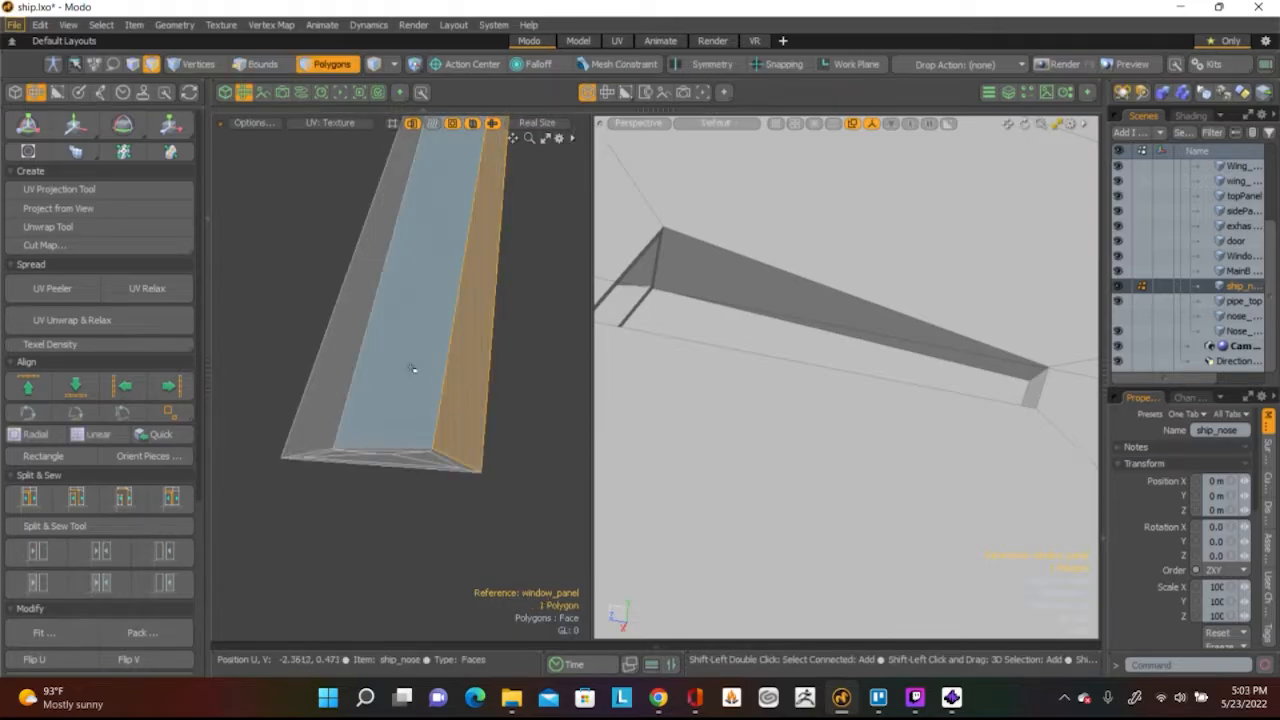
{"action": "left_click", "coordinate": [413, 369], "text": "shift"}
{"action": "left_click", "coordinate": [335, 380], "text": "shift"}
{"action": "scroll", "coordinate": [410, 300], "scroll_direction": "down", "scroll_amount": 3}
{"action": "scroll", "coordinate": [418, 268], "scroll_direction": "up", "scroll_amount": 5}
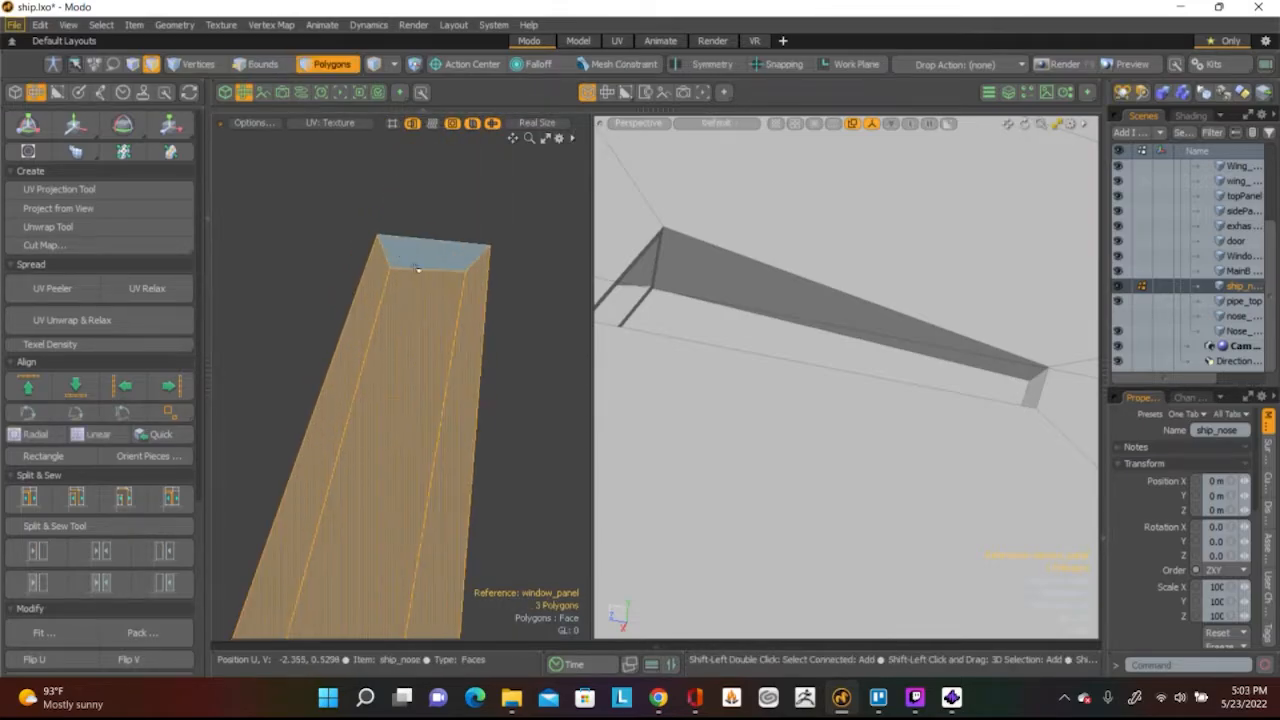
{"action": "scroll", "coordinate": [418, 252], "scroll_direction": "down", "scroll_amount": 8}
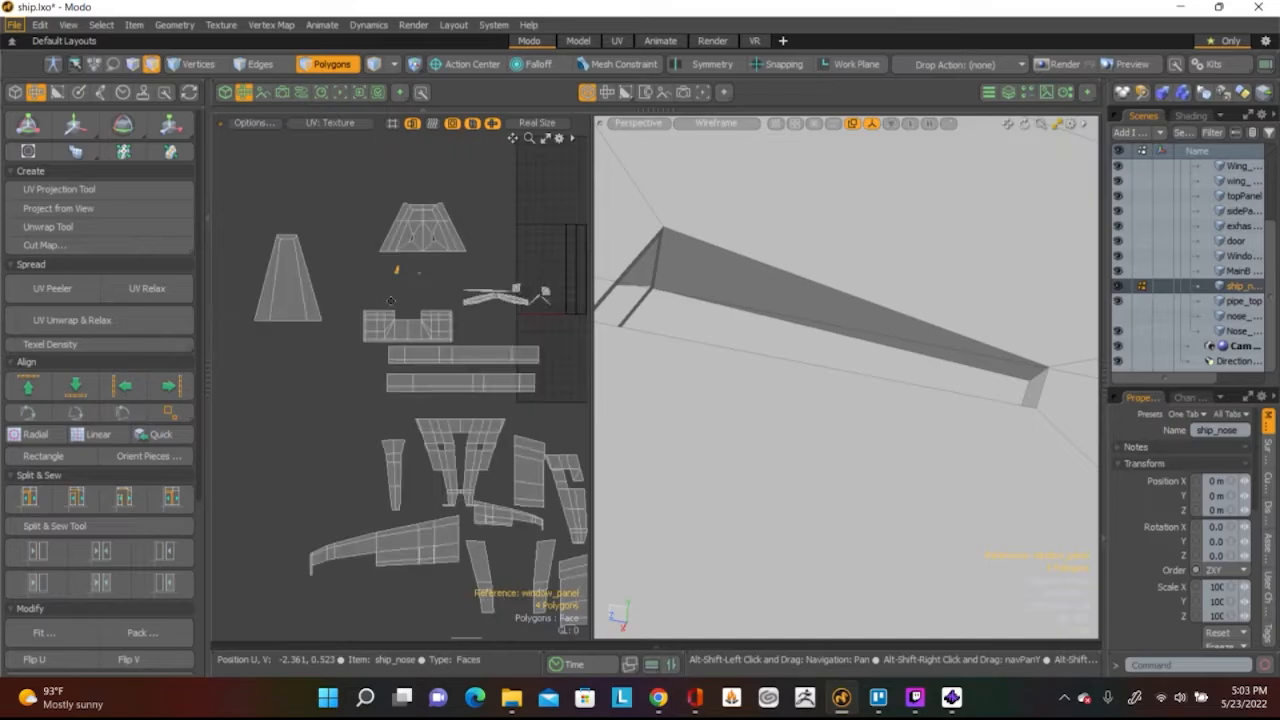
{"action": "scroll", "coordinate": [513, 270], "scroll_direction": "down", "scroll_amount": 3}
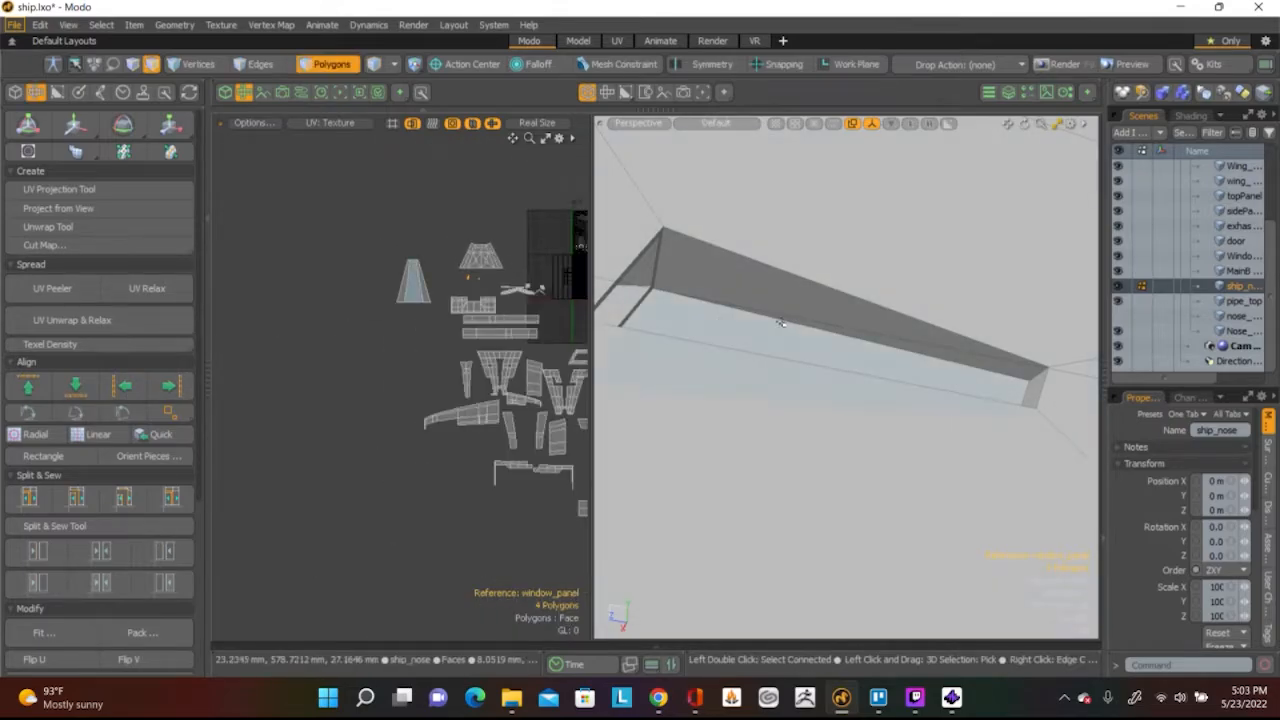
Unwrap the second slot's polygons using the Conformal method and move the island about -4.84 in U and -0.18 in V, beside the first slot island
{"action": "scroll", "coordinate": [420, 330], "scroll_direction": "up", "scroll_amount": 4}
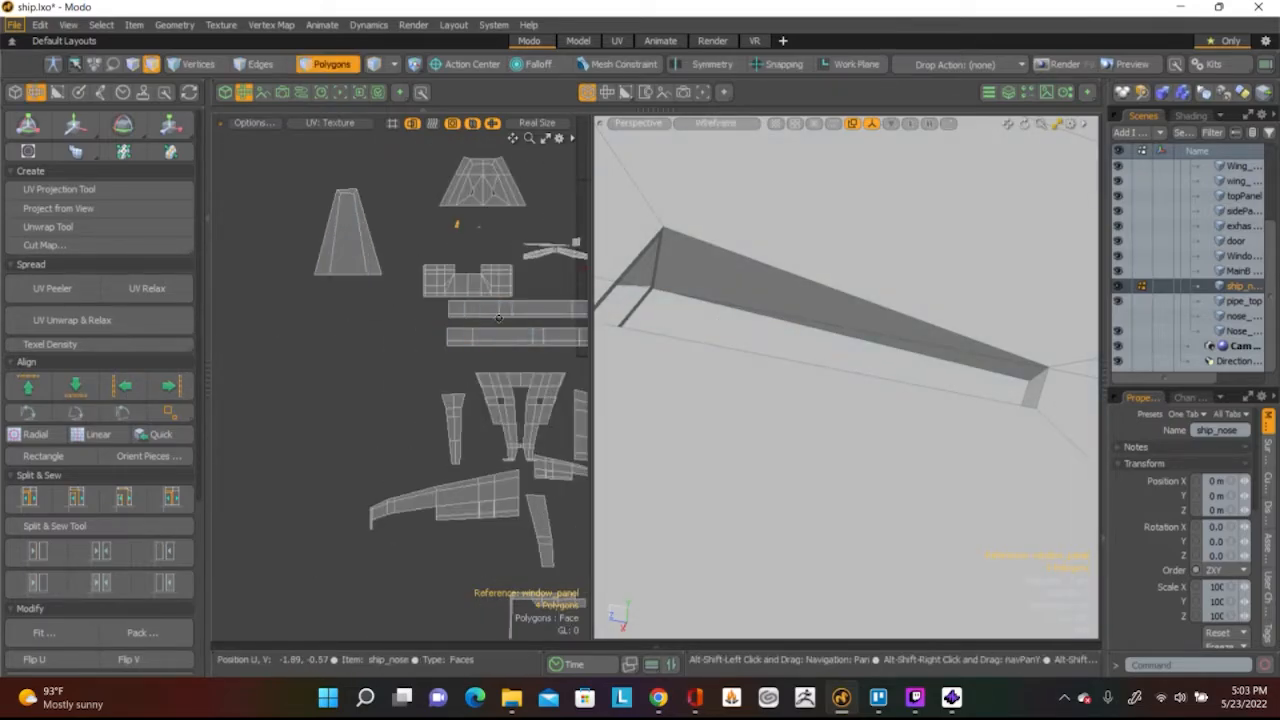
{"action": "left_click", "coordinate": [91, 226]}
{"action": "scroll", "coordinate": [364, 242], "scroll_direction": "down", "scroll_amount": 2}
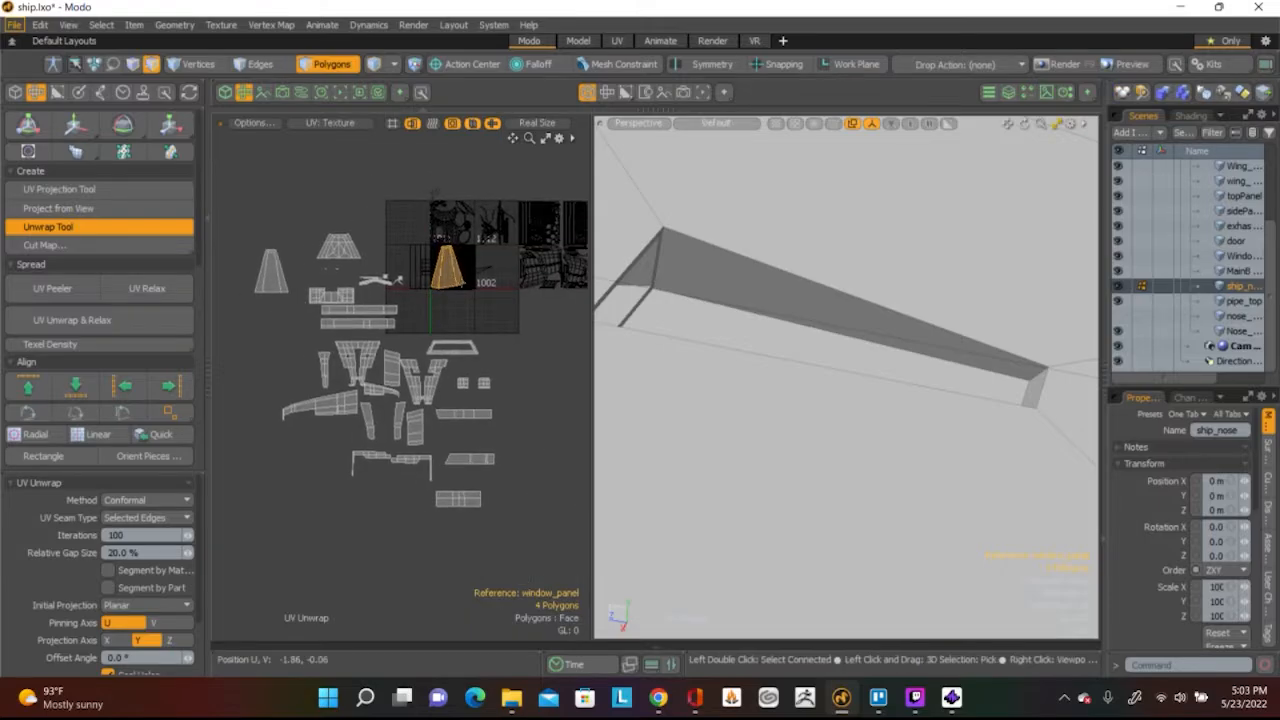
{"action": "key", "text": "w"}
{"action": "left_click_drag", "start_coordinate": [525, 272], "coordinate": [315, 273]}
{"action": "left_click_drag", "start_coordinate": [278, 195], "coordinate": [429, 172], "text": "alt"}
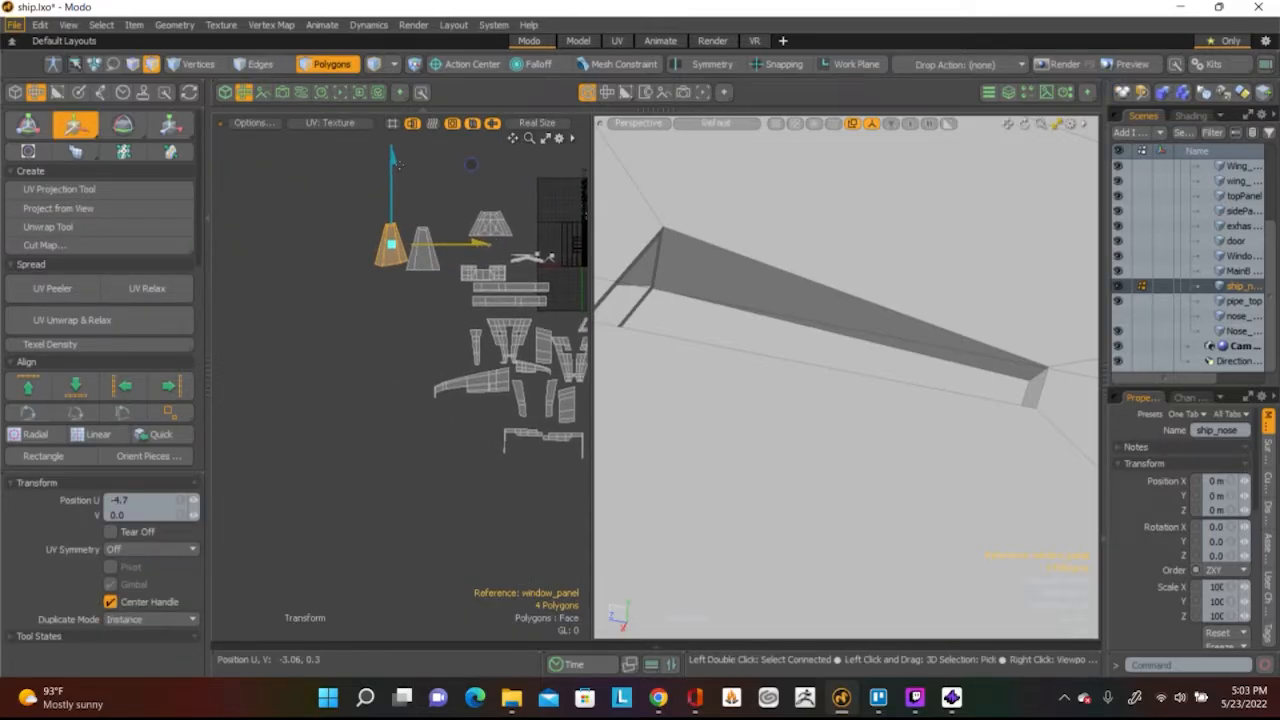
{"action": "left_click_drag", "start_coordinate": [471, 164], "coordinate": [471, 173]}
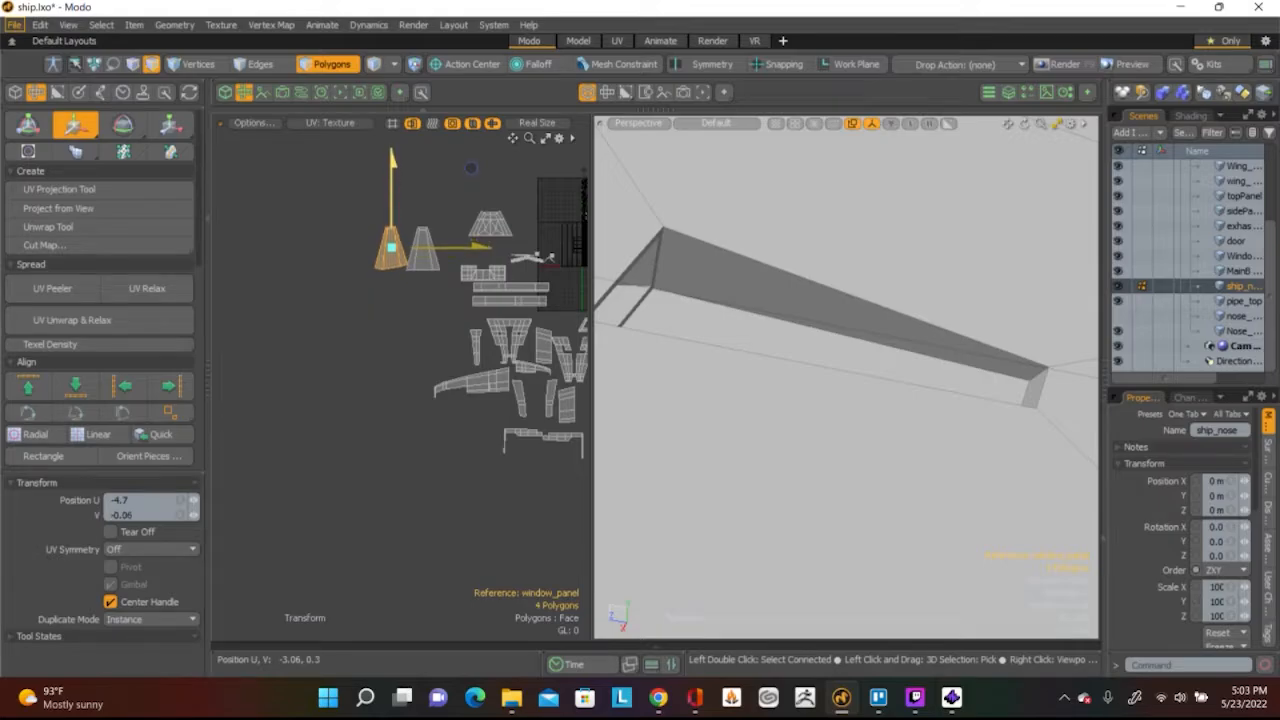
{"action": "left_click_drag", "start_coordinate": [455, 256], "coordinate": [449, 256]}
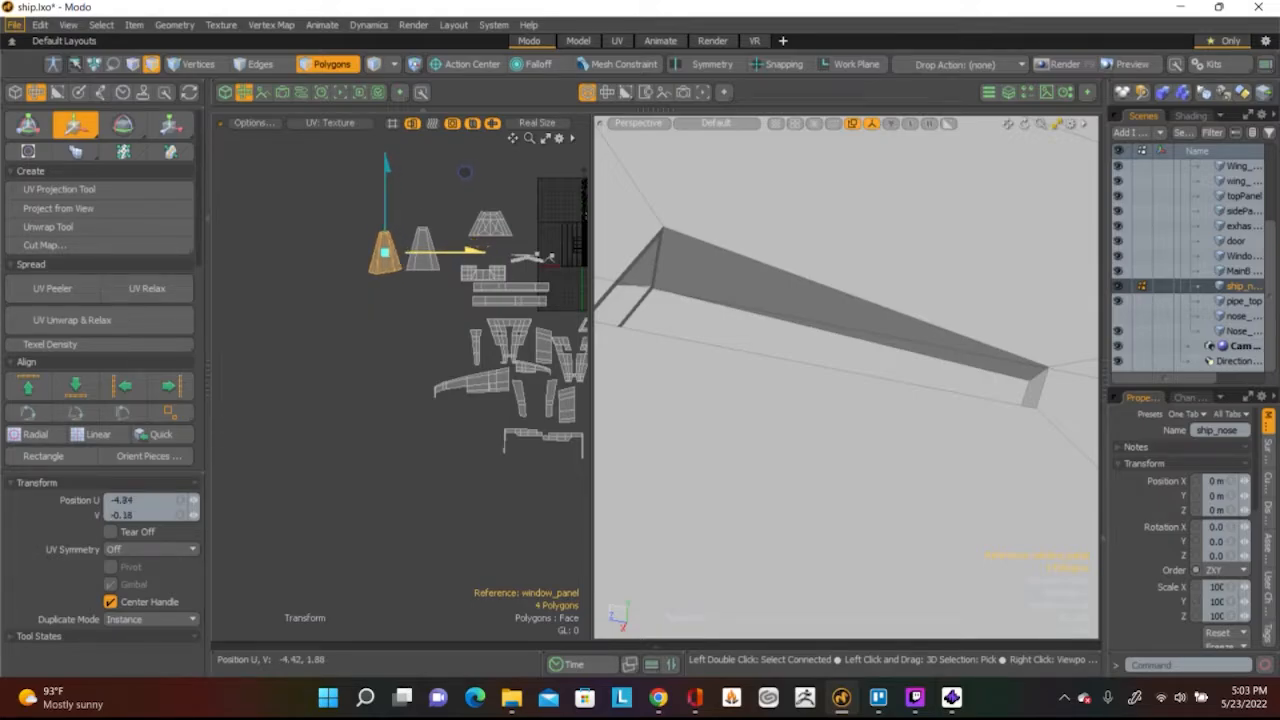
Relax the second slot island with UV Relax in Conformal mode and clear the selection
{"action": "key", "text": "shift+a"}
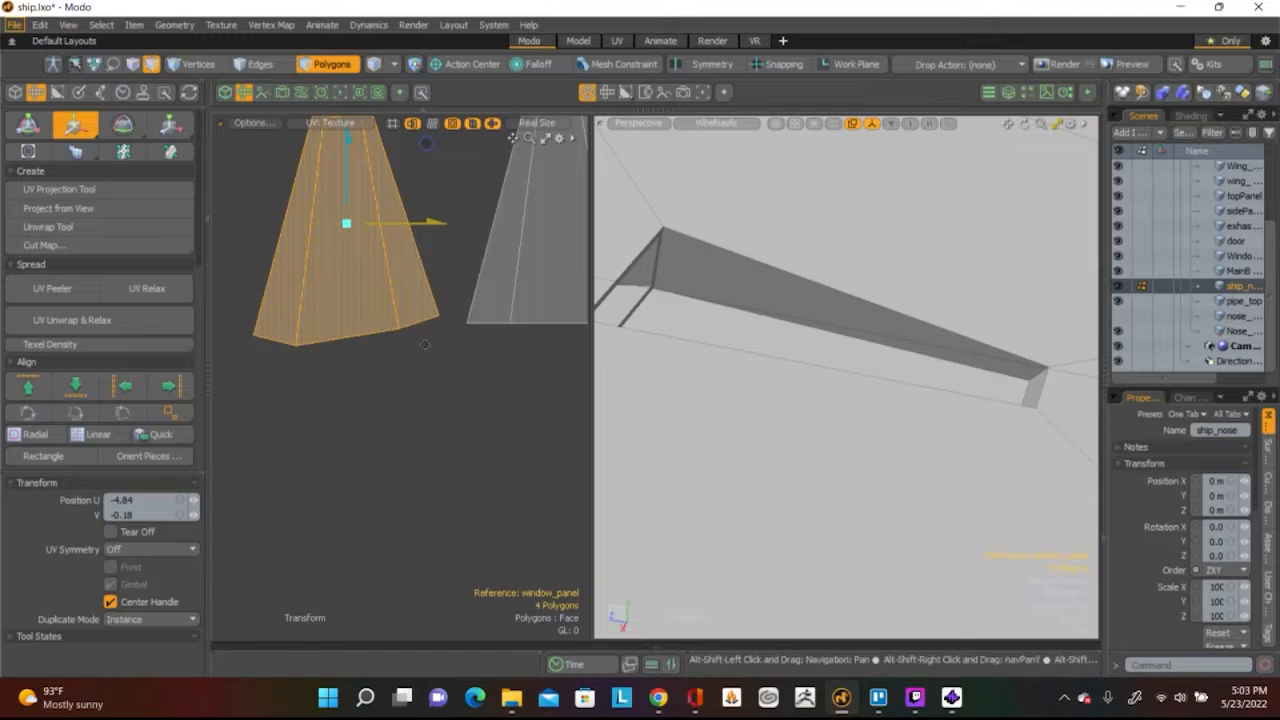
{"action": "left_click", "coordinate": [147, 289]}
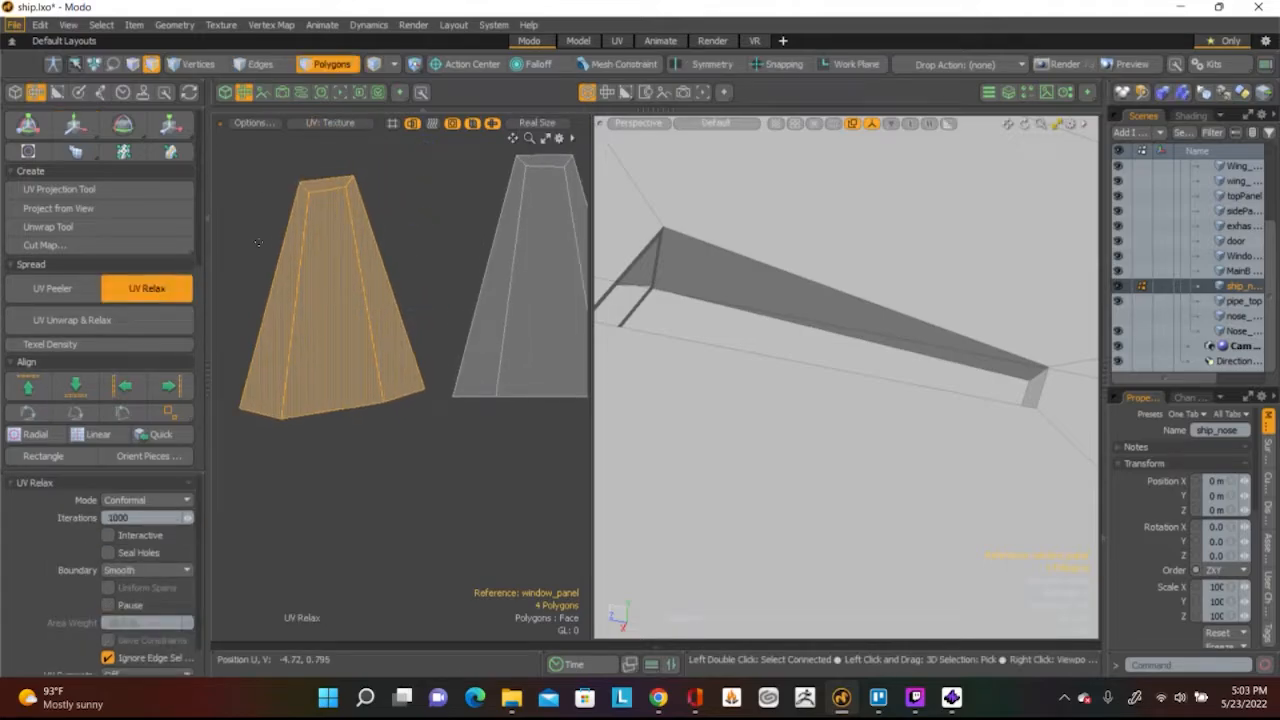
{"action": "scroll", "coordinate": [315, 275], "scroll_direction": "down", "scroll_amount": 2}
{"action": "key", "text": "q"}
{"action": "left_click", "coordinate": [326, 333]}
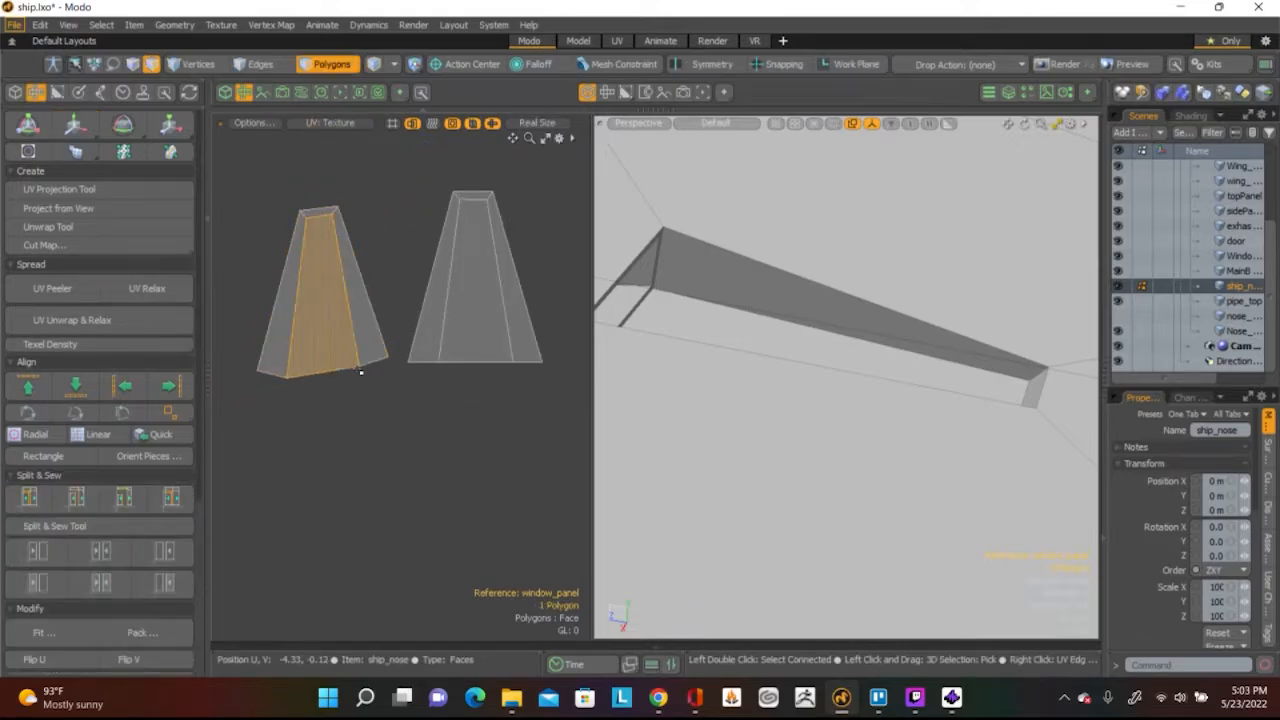
{"action": "left_click", "coordinate": [390, 381]}
Align the three bottom edges of the second slot island's wide end into one level line
{"action": "key", "text": "2"}
{"action": "left_click", "coordinate": [376, 361]}
{"action": "left_click", "coordinate": [302, 376], "text": "shift"}
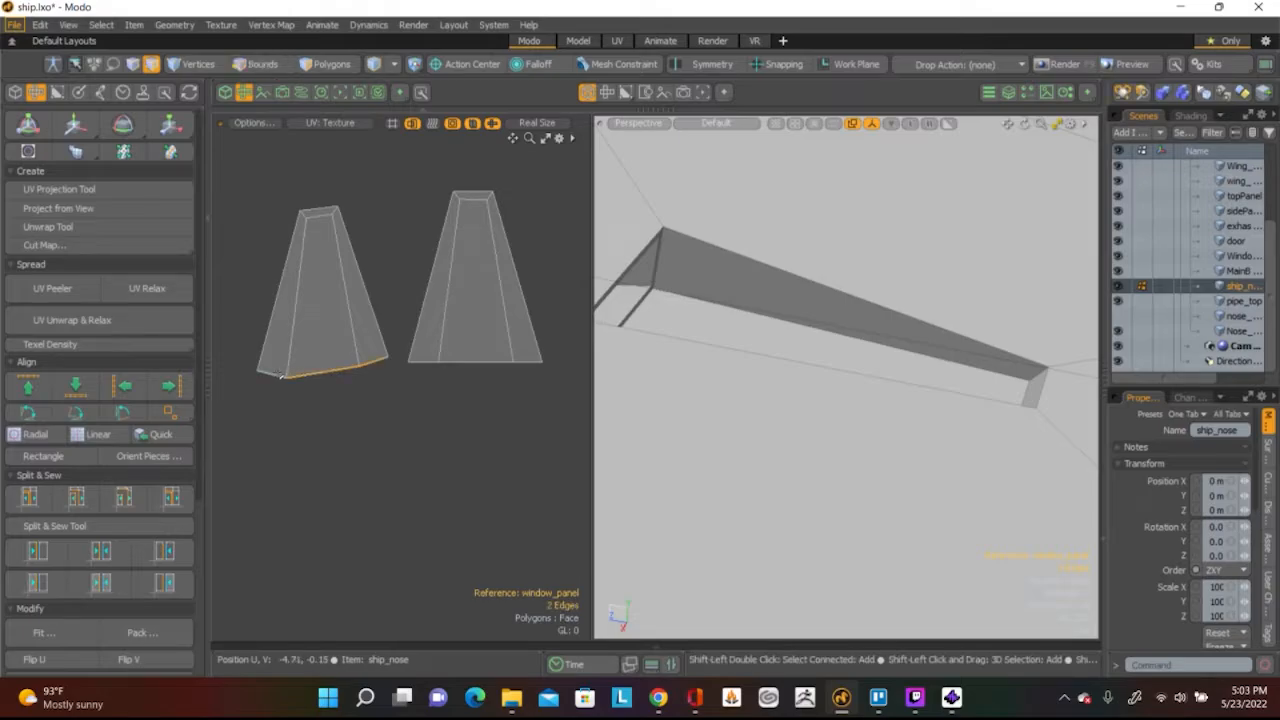
{"action": "left_click", "coordinate": [279, 375], "text": "shift"}
{"action": "left_click", "coordinate": [91, 392]}
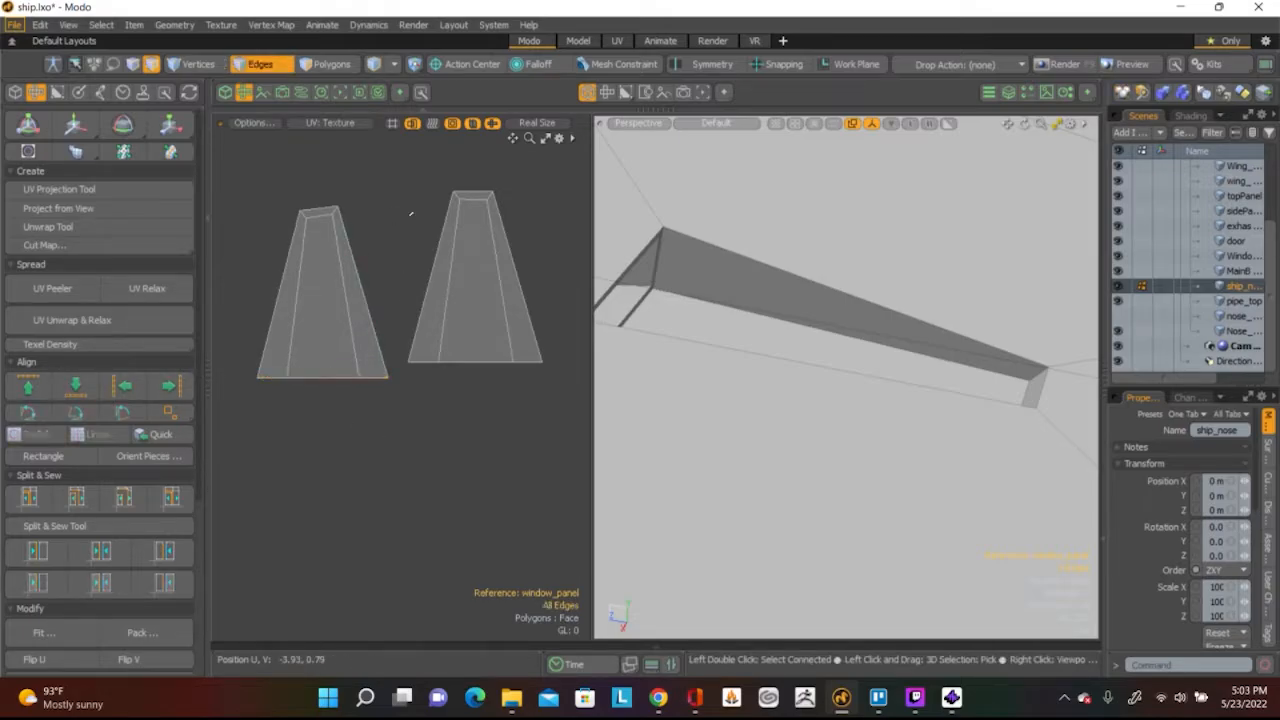
Level the end-wall edges at the second slot island's narrow top
{"action": "left_click", "coordinate": [320, 208]}
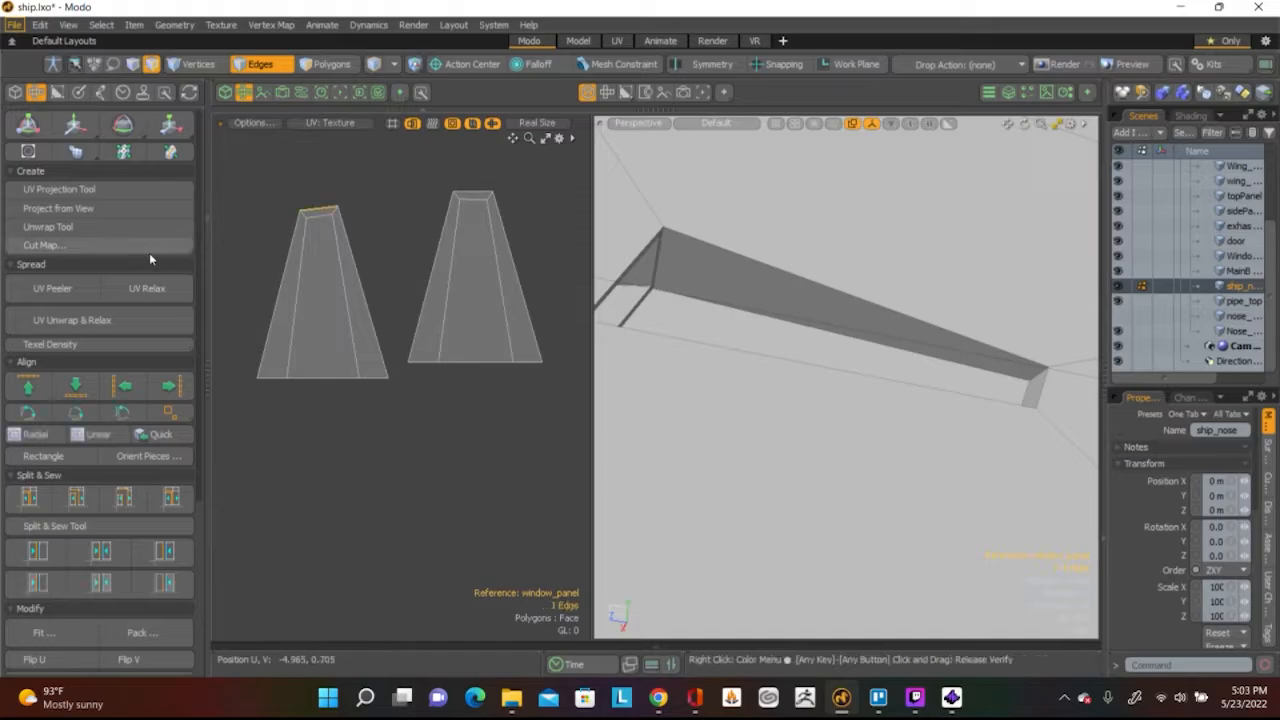
{"action": "left_click", "coordinate": [316, 214]}
{"action": "left_click", "coordinate": [67, 390]}
Move the whole second slot island up in V until it lines up with the first slot island, then clear the selection
{"action": "key", "text": "3"}
{"action": "double_click", "coordinate": [368, 262]}
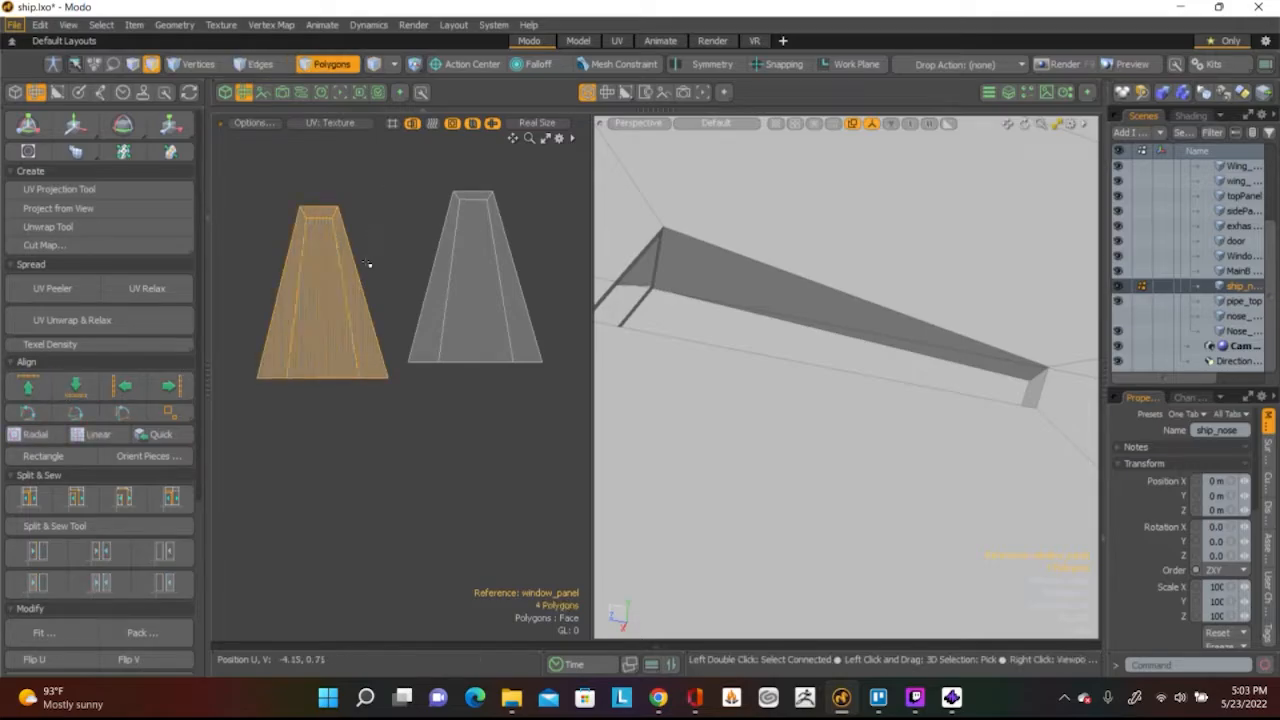
{"action": "key", "text": "w"}
{"action": "left_click_drag", "start_coordinate": [323, 232], "coordinate": [323, 219]}
{"action": "key", "text": "q"}
{"action": "left_click", "coordinate": [437, 182]}
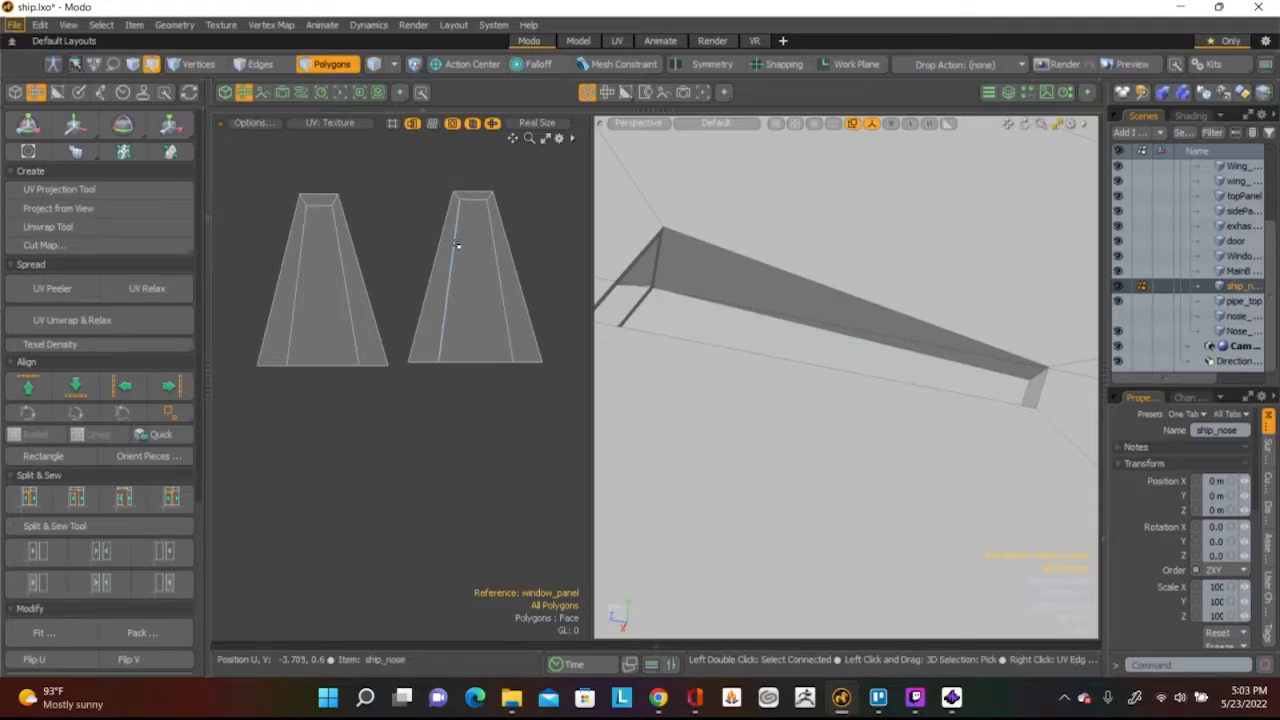
Select the four thin rim polygons framing the recessed opening on the model
{"action": "left_click_drag", "start_coordinate": [857, 370], "coordinate": [720, 457], "text": "alt"}
{"action": "left_click_drag", "start_coordinate": [762, 360], "coordinate": [835, 399], "text": "ctrl+alt"}
{"action": "scroll", "coordinate": [773, 417], "scroll_direction": "down", "scroll_amount": 3}
{"action": "key", "text": "3"}
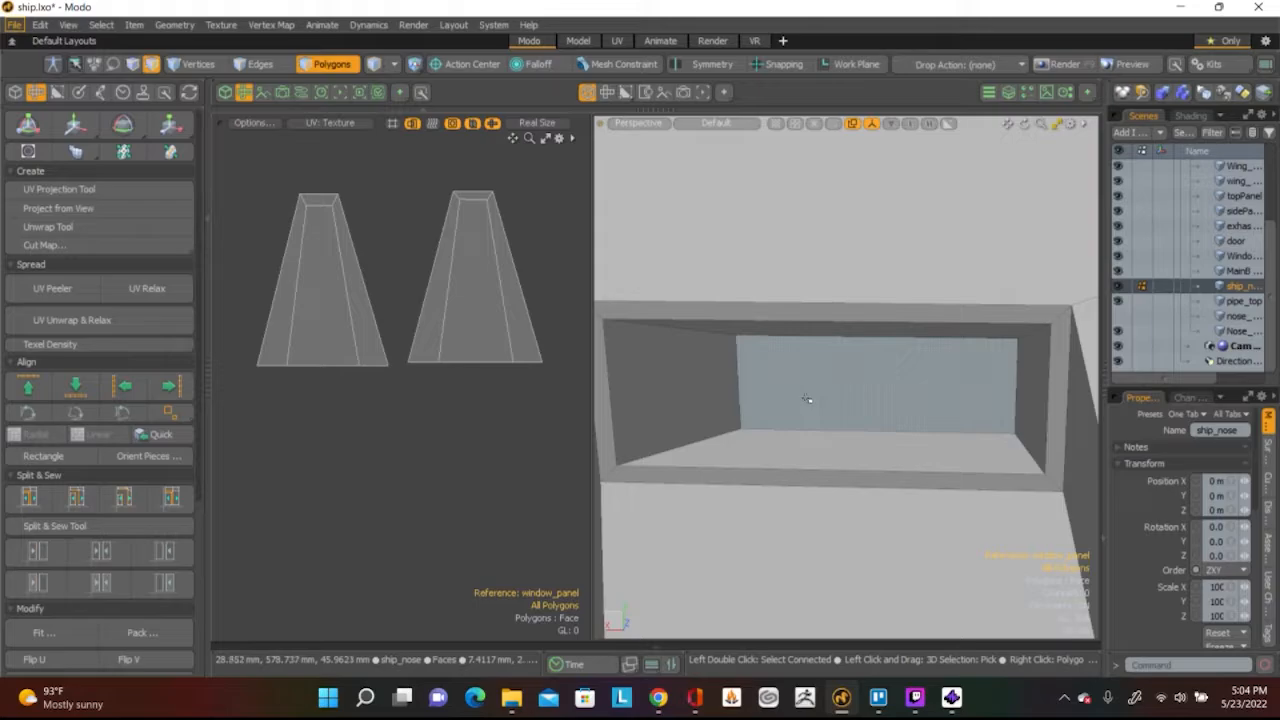
{"action": "key", "text": "2"}
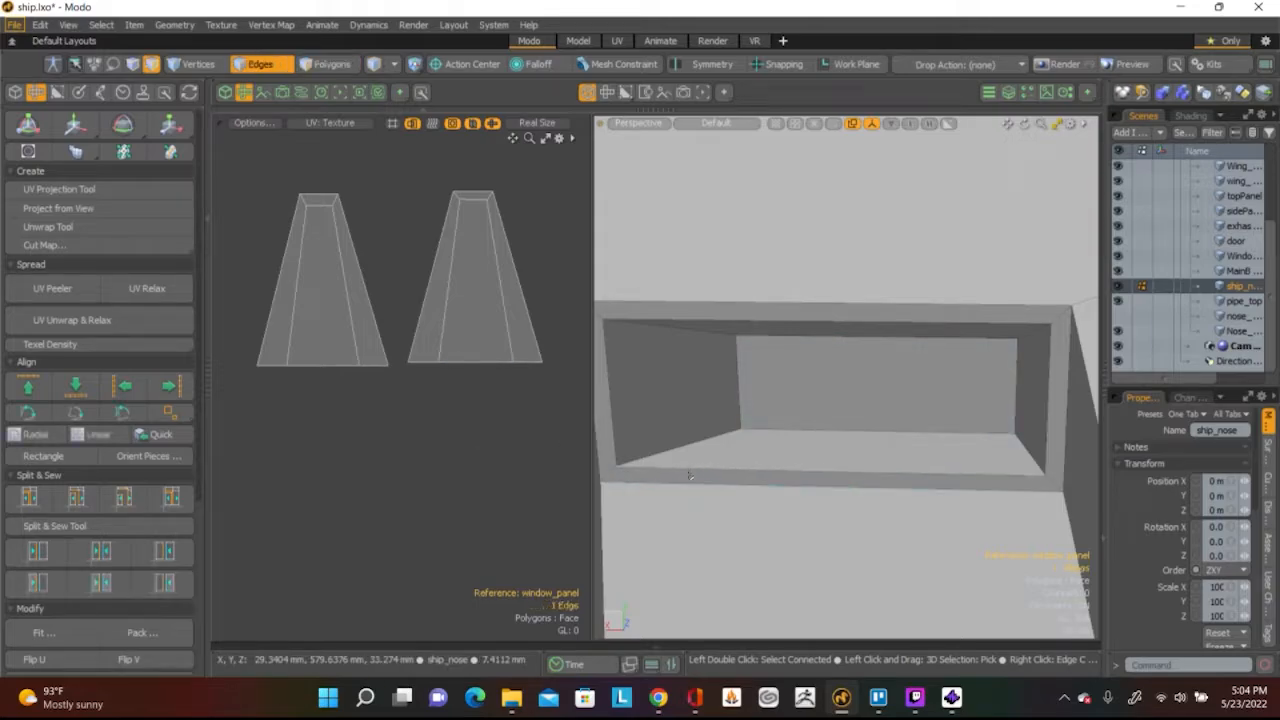
{"action": "left_click", "coordinate": [646, 475]}
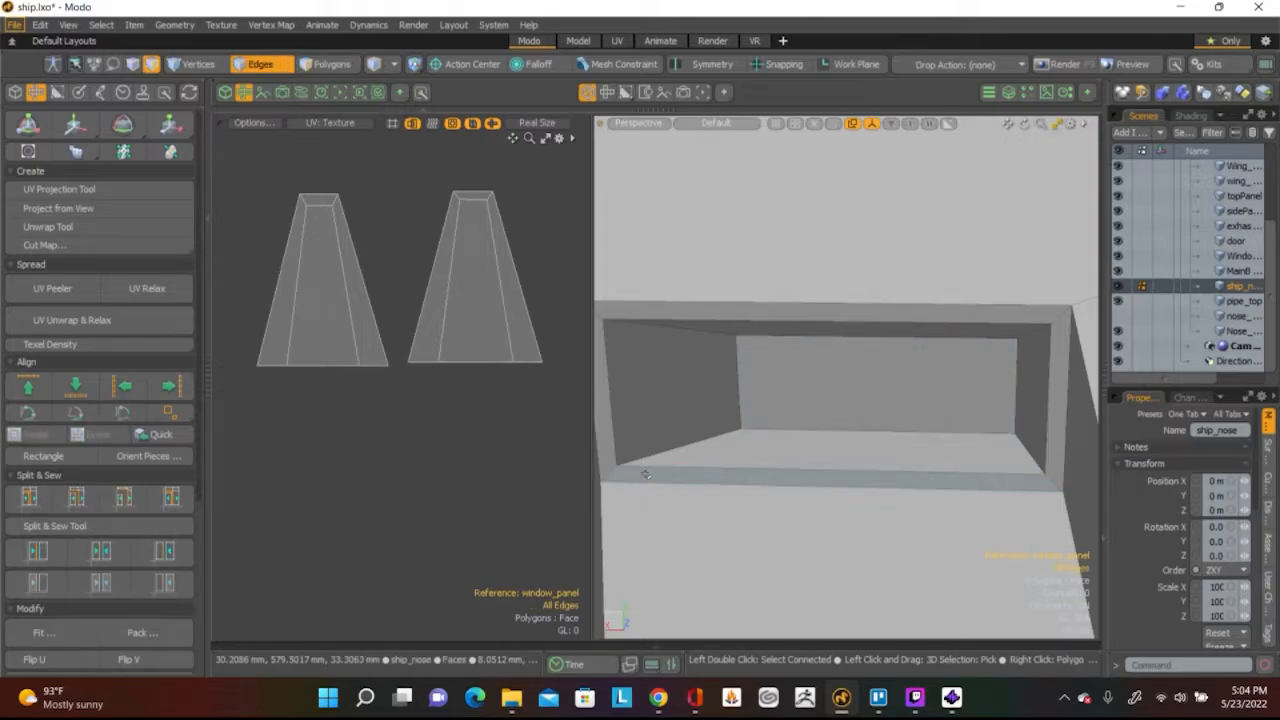
{"action": "key", "text": "3"}
{"action": "left_click", "coordinate": [646, 475]}
{"action": "left_click", "coordinate": [605, 415], "text": "shift"}
{"action": "left_click", "coordinate": [760, 313], "text": "shift"}
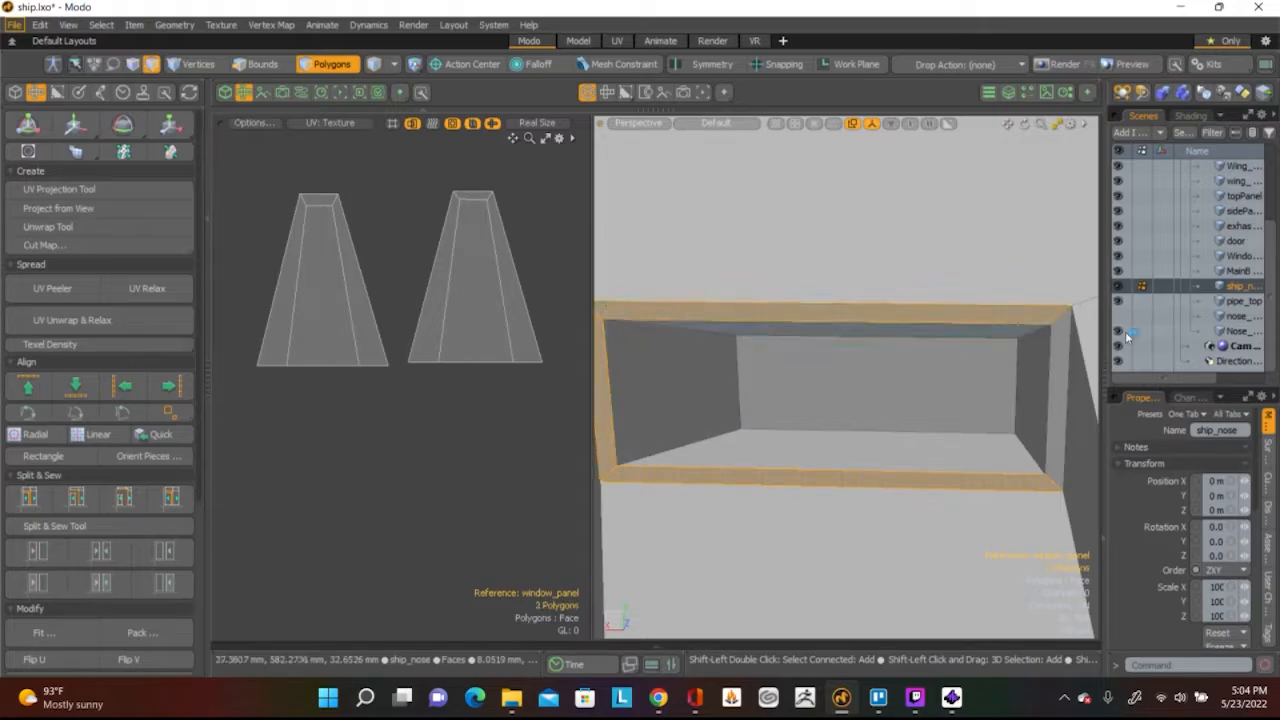
{"action": "left_click", "coordinate": [1058, 400], "text": "shift"}
Unwrap the rim polygons using the Conformal method and move the frame about -4.1 in U and -0.854 in V, below the slot islands
{"action": "left_click_drag", "start_coordinate": [895, 398], "coordinate": [871, 380], "text": "alt"}
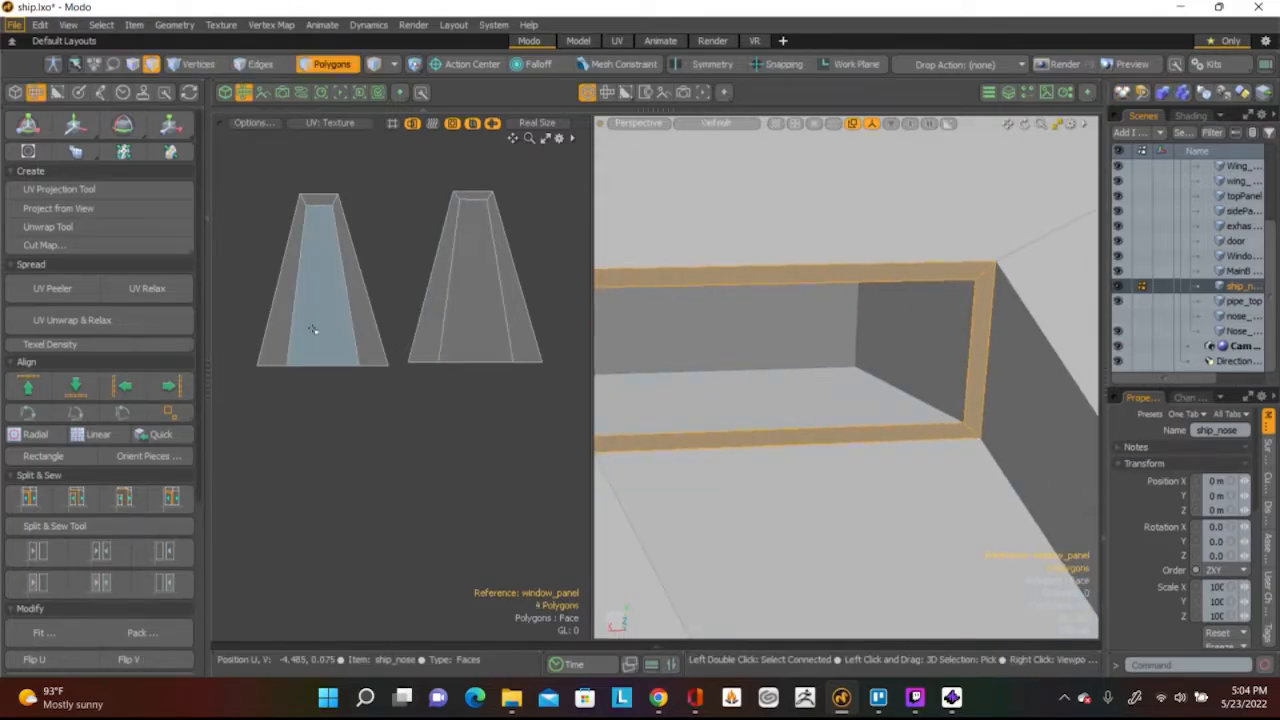
{"action": "left_click", "coordinate": [111, 228]}
{"action": "scroll", "coordinate": [341, 293], "scroll_direction": "down", "scroll_amount": 4}
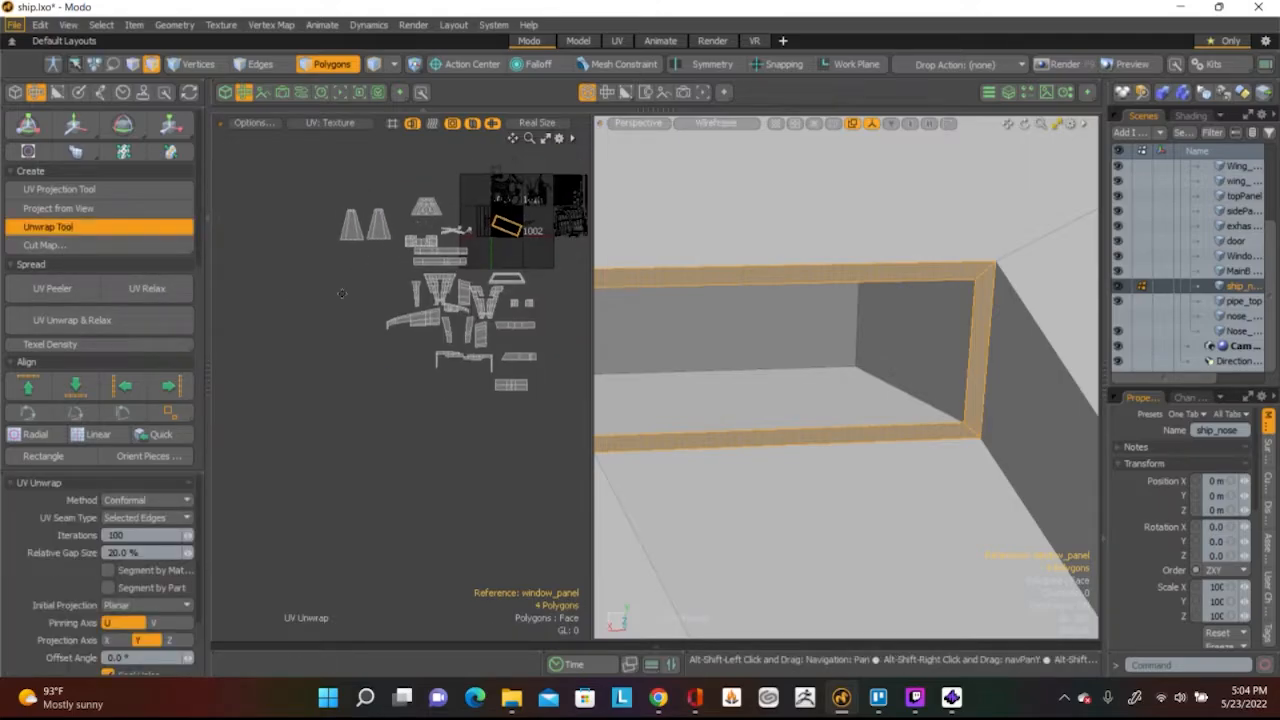
{"action": "left_click_drag", "start_coordinate": [341, 293], "coordinate": [289, 344], "text": "alt+shift"}
{"action": "key", "text": "w"}
{"action": "left_click_drag", "start_coordinate": [533, 199], "coordinate": [408, 229]}
{"action": "scroll", "coordinate": [408, 229], "scroll_direction": "up", "scroll_amount": 3}
{"action": "scroll", "coordinate": [430, 320], "scroll_direction": "down", "scroll_amount": 2}
{"action": "scroll", "coordinate": [450, 320], "scroll_direction": "up", "scroll_amount": 2}
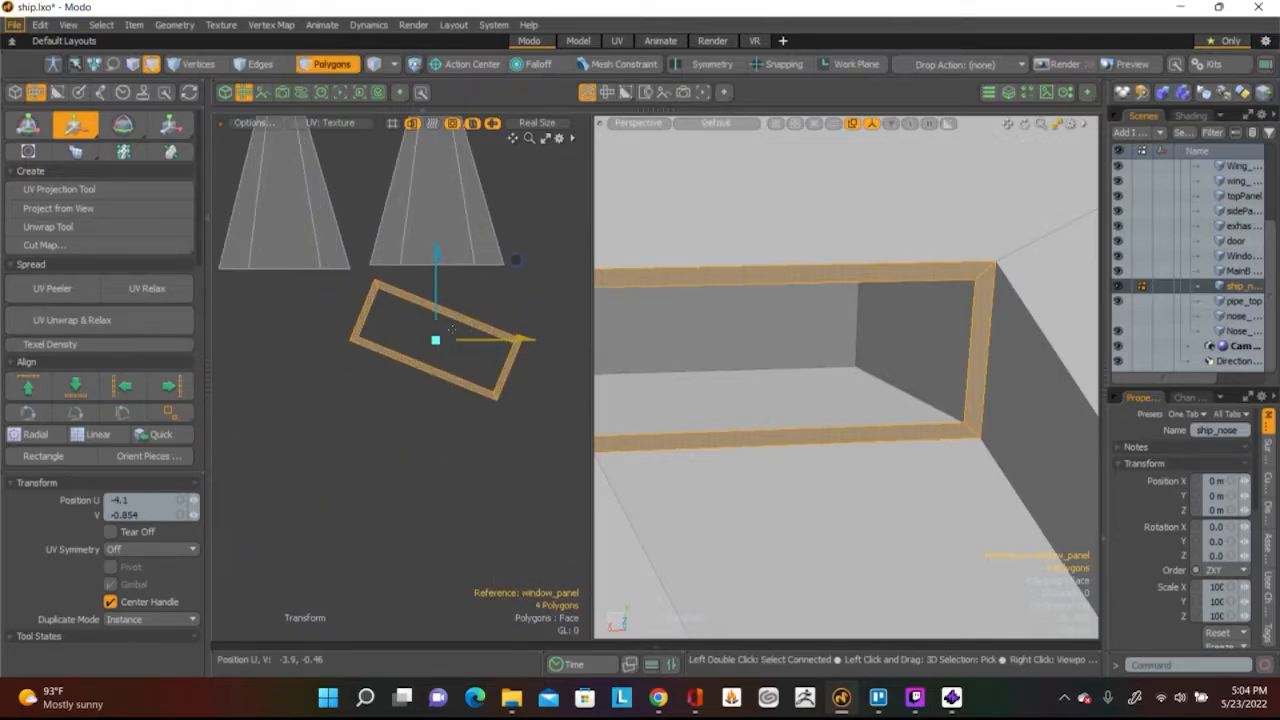
Rotate the tilted rim island until its long sides are roughly horizontal
{"action": "scroll", "coordinate": [452, 330], "scroll_direction": "down", "scroll_amount": 3}
{"action": "key", "text": "e"}
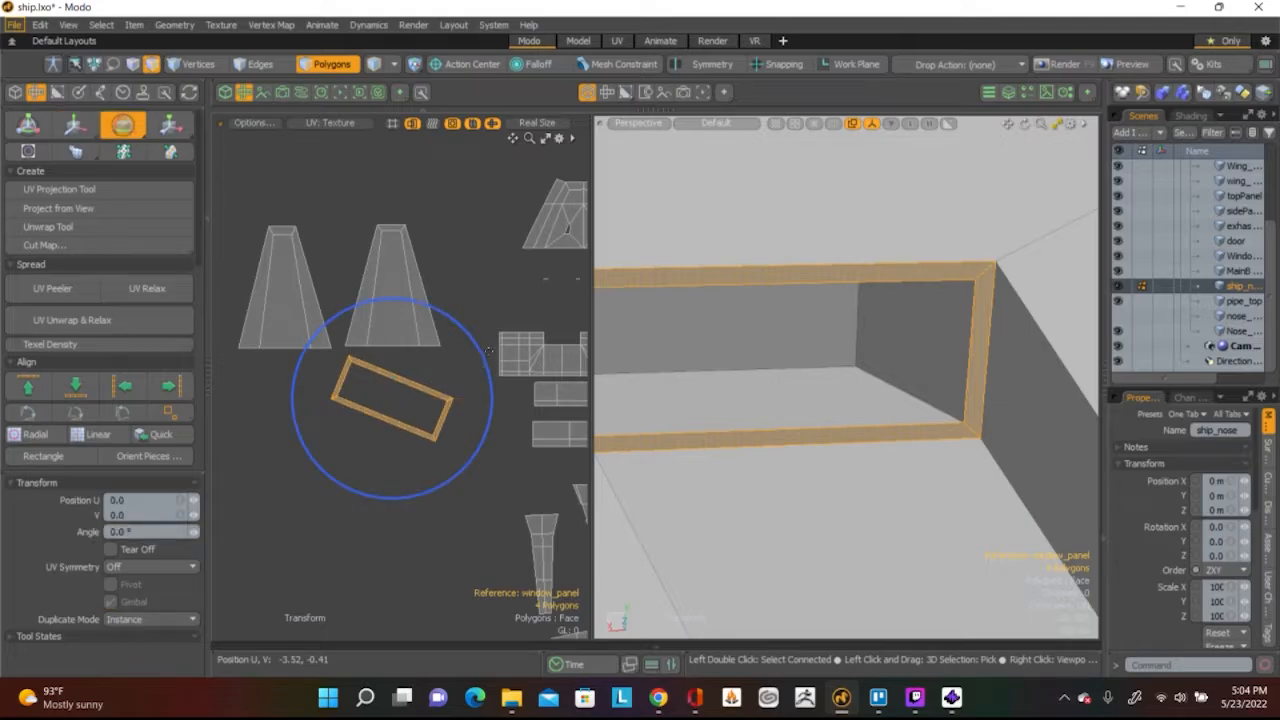
{"action": "left_click_drag", "start_coordinate": [489, 352], "coordinate": [452, 320]}
{"action": "key", "text": "space"}
Clear the rim selection and select the back wall polygon inside the recessed opening on the model
{"action": "left_click_drag", "start_coordinate": [651, 223], "coordinate": [800, 355], "text": "alt"}
{"action": "left_click", "coordinate": [725, 358], "text": "ctrl"}
{"action": "key", "text": "3"}
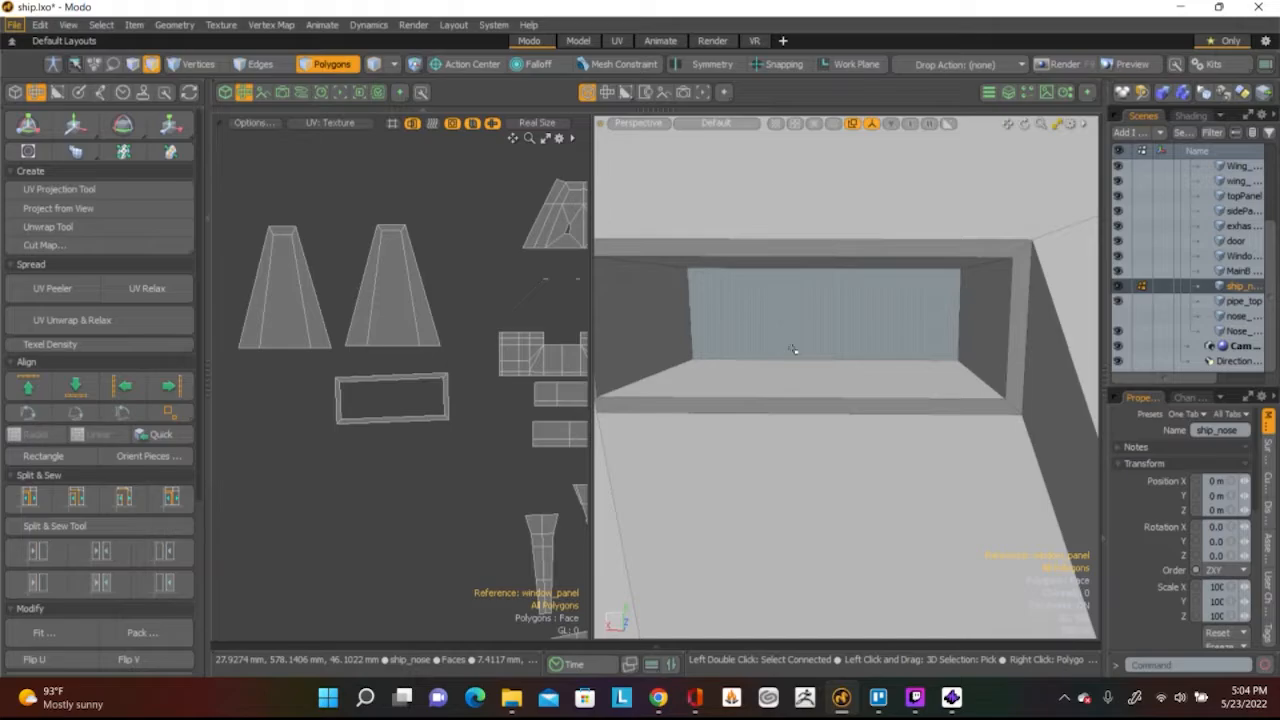
{"action": "left_click", "coordinate": [771, 332]}
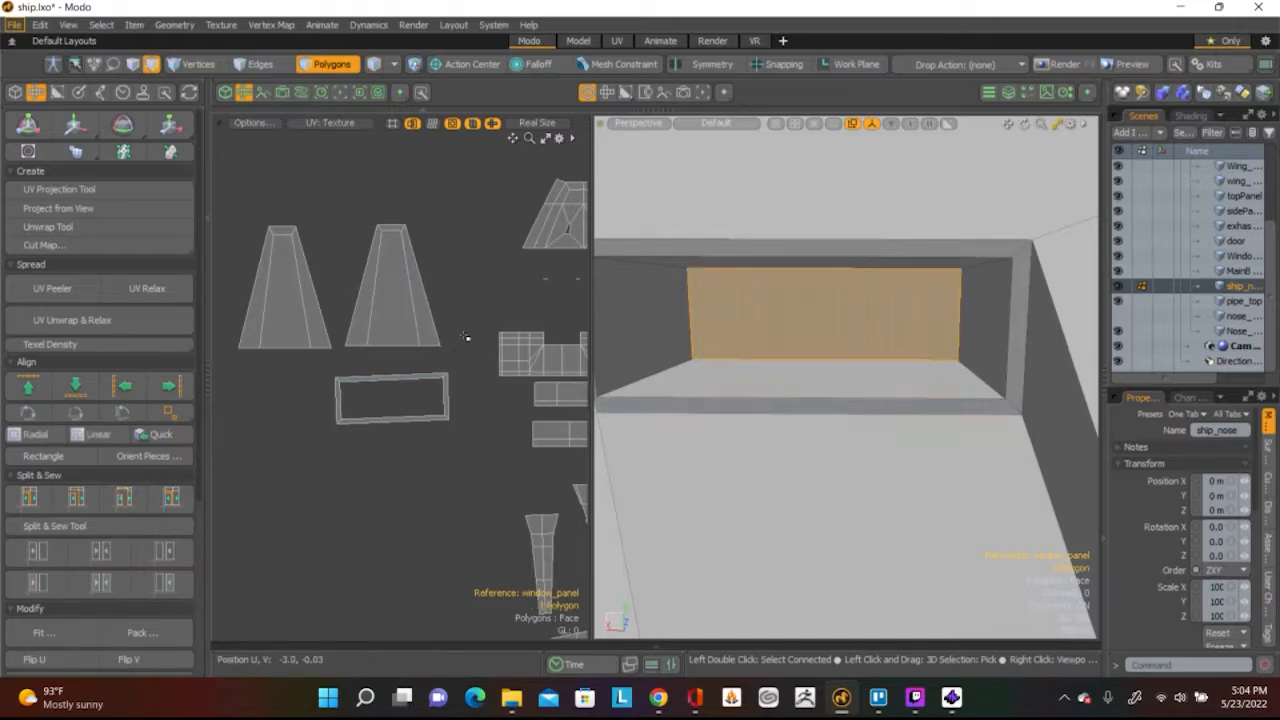
Unwrap the recess's back wall polygon using the Conformal method and move its island -2.34 in U, out of the crowded tile
{"action": "scroll", "coordinate": [464, 329], "scroll_direction": "down", "scroll_amount": 2}
{"action": "left_click_drag", "start_coordinate": [562, 324], "coordinate": [453, 363], "text": "alt+shift"}
{"action": "scroll", "coordinate": [453, 363], "scroll_direction": "down", "scroll_amount": 1}
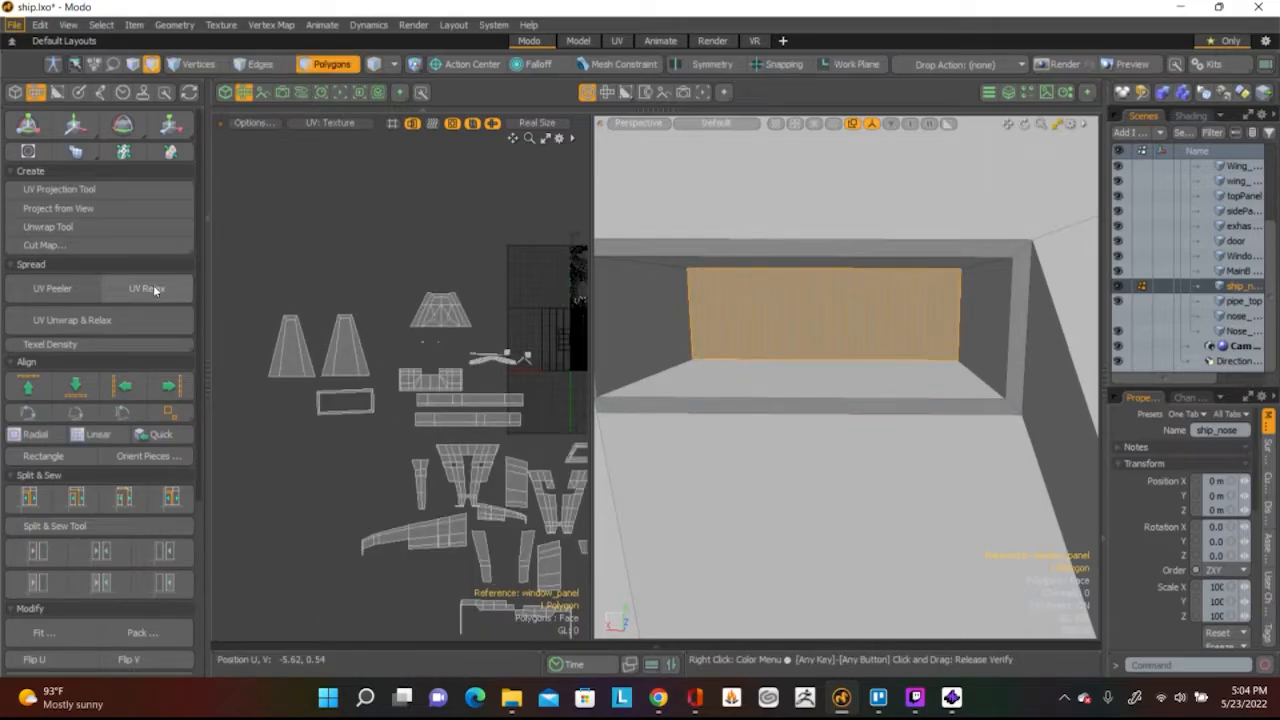
{"action": "left_click", "coordinate": [139, 228]}
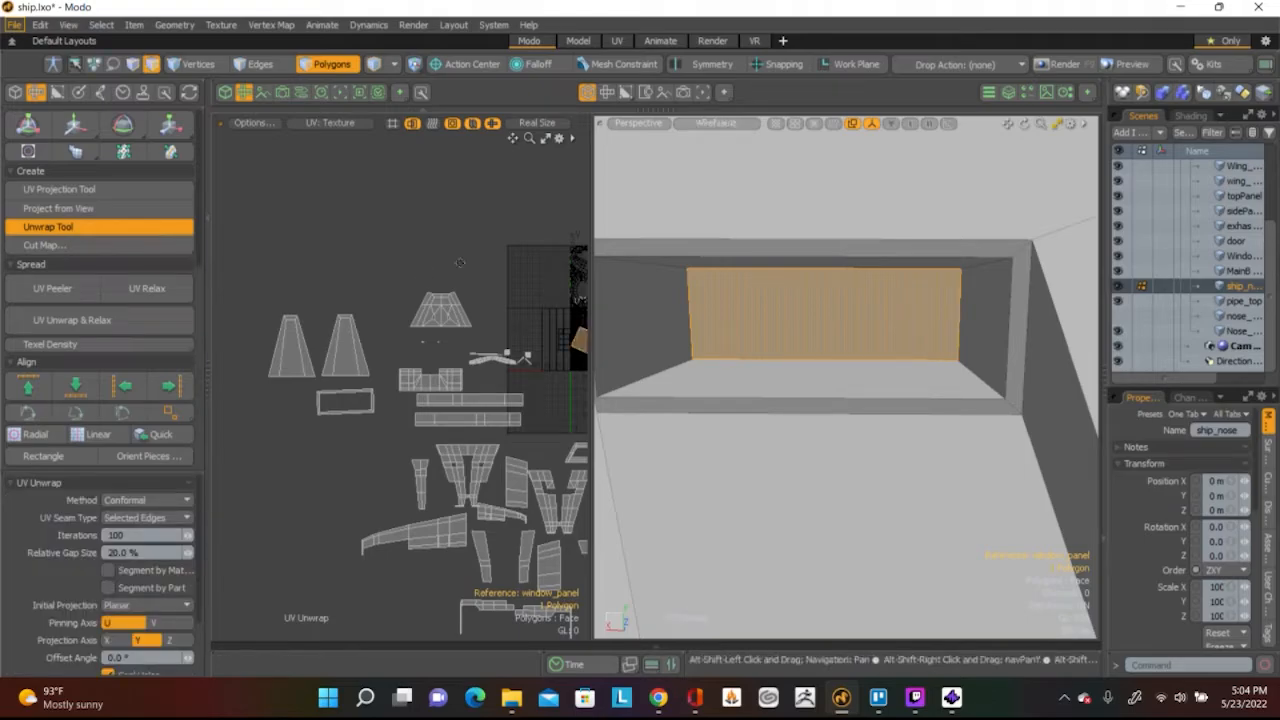
{"action": "key", "text": "w"}
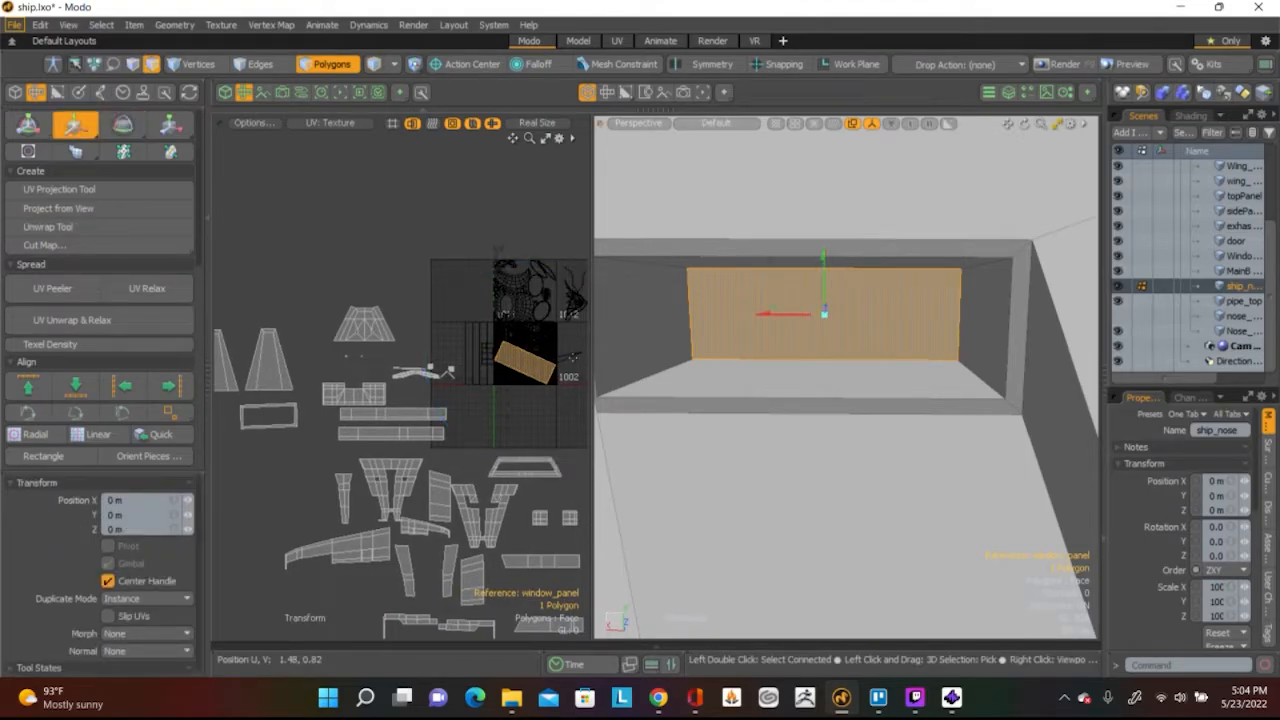
{"action": "left_click_drag", "start_coordinate": [505, 326], "coordinate": [474, 265], "text": "alt"}
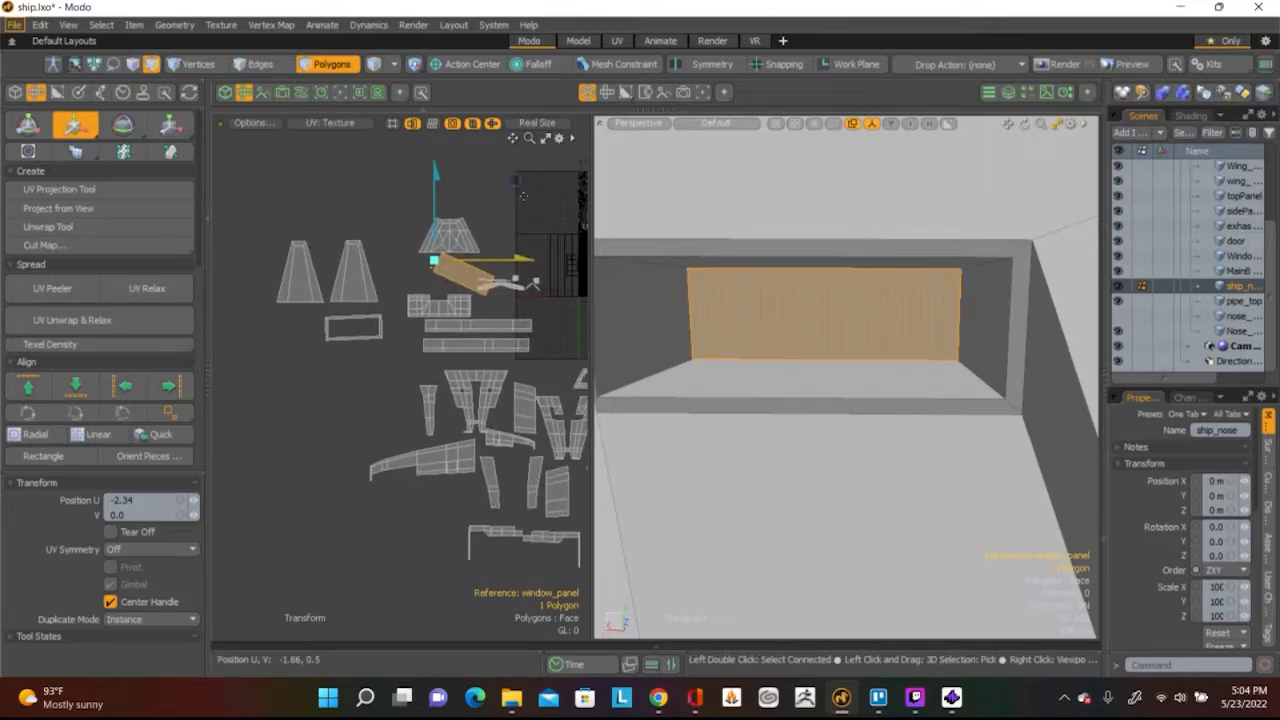
Rotate the back wall island 24.5° to level it, and move it -1.76 in U and -0.815 in V onto the rim frame island
{"action": "key", "text": "e"}
{"action": "left_click_drag", "start_coordinate": [530, 207], "coordinate": [496, 170]}
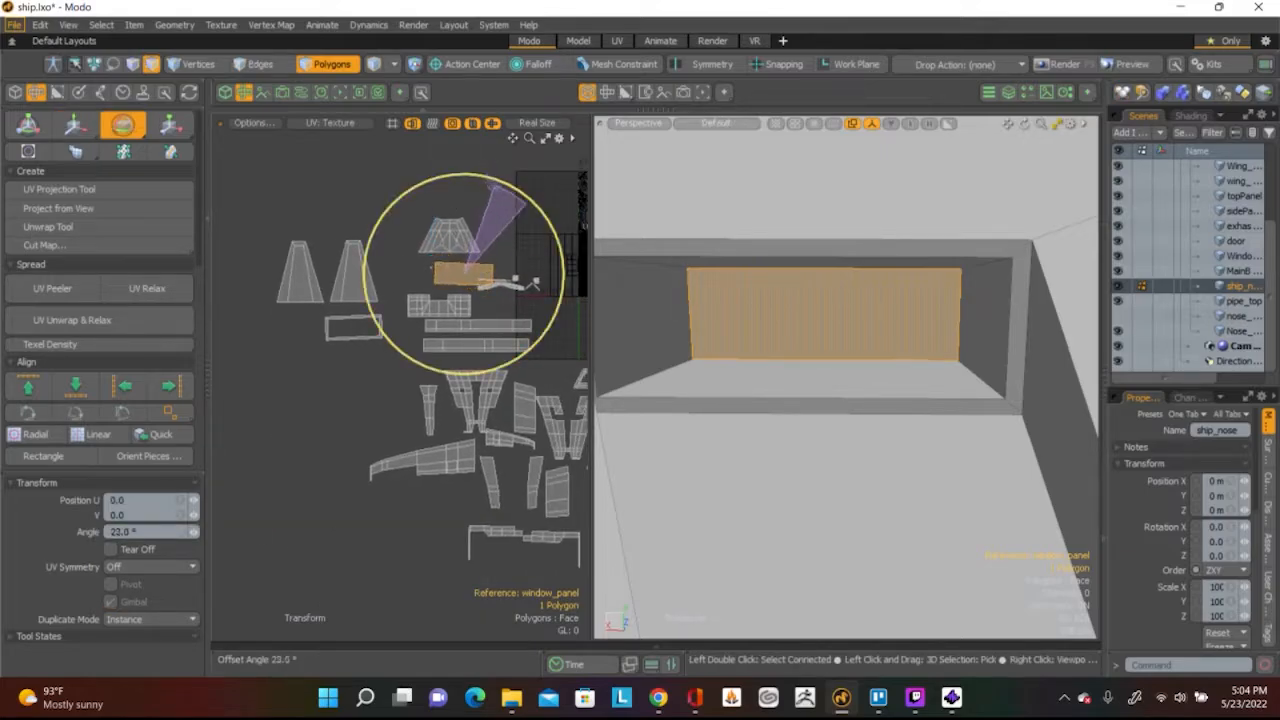
{"action": "left_click_drag", "start_coordinate": [496, 172], "coordinate": [496, 172]}
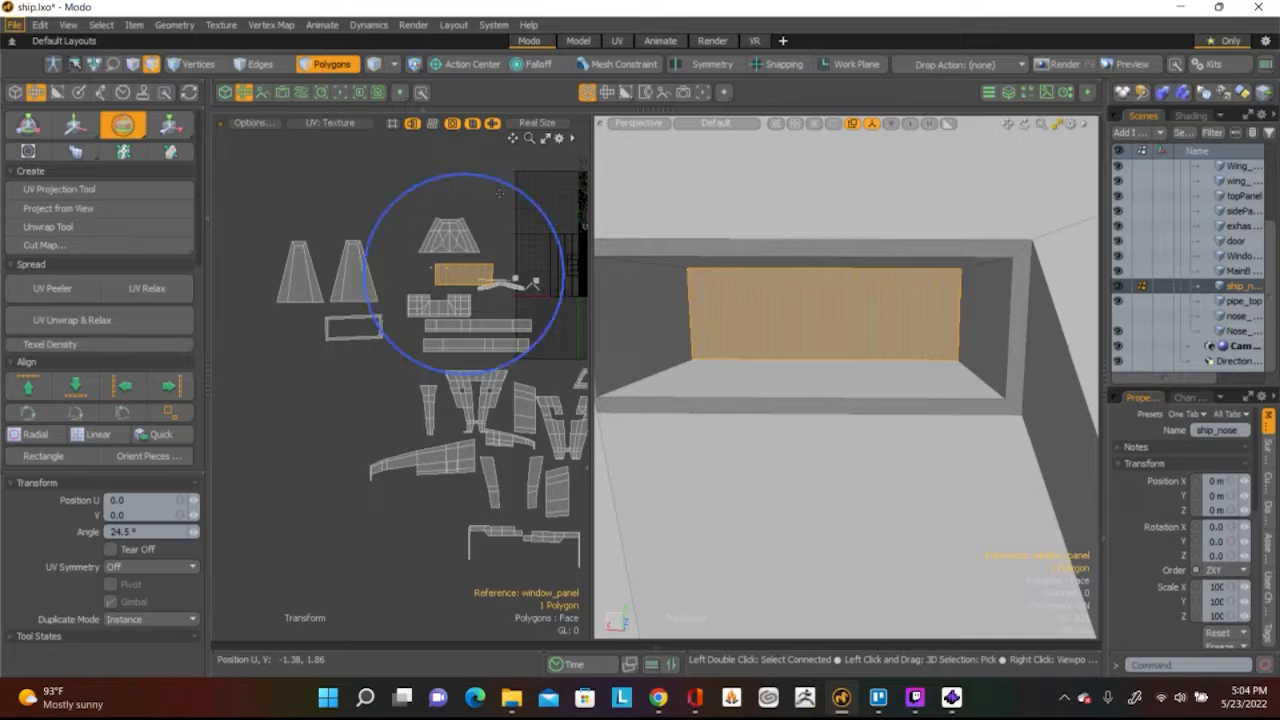
{"action": "key", "text": "w"}
{"action": "left_click_drag", "start_coordinate": [463, 275], "coordinate": [353, 325]}
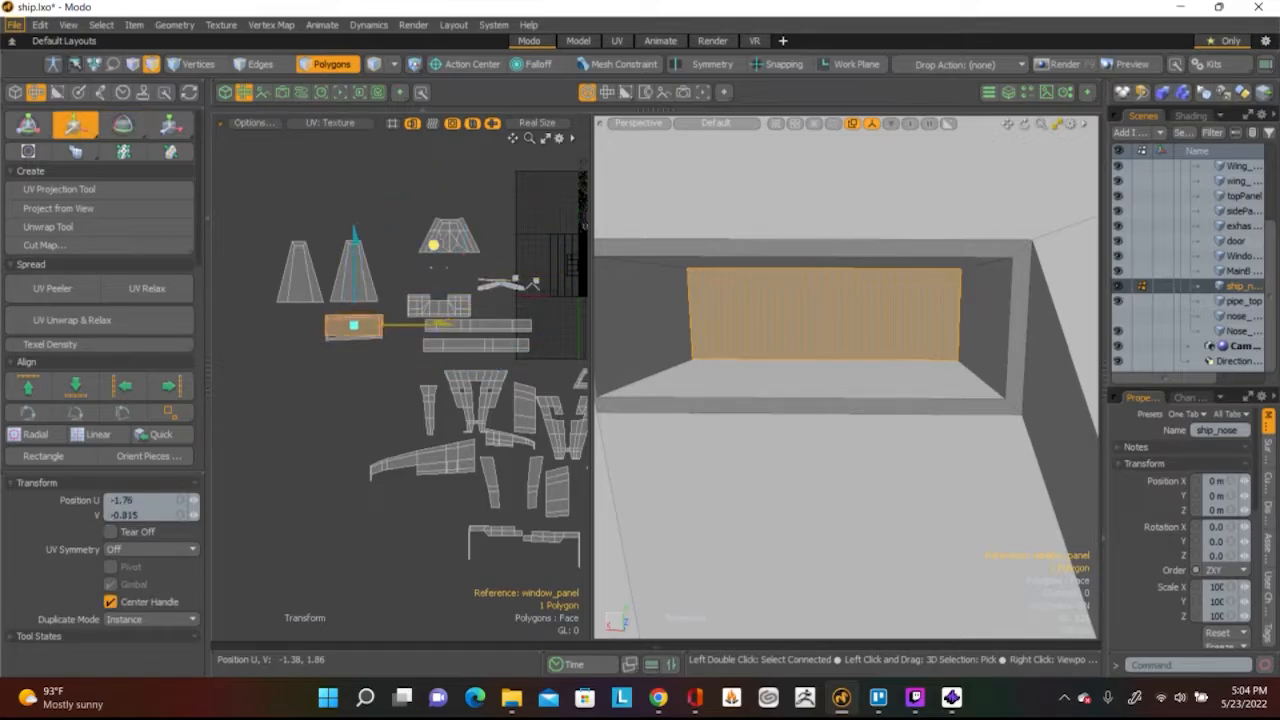
Scale down the back wall island to fit inside the rim frame, and shift it 0.088 in U and -0.044 in V
{"action": "scroll", "coordinate": [401, 273], "scroll_direction": "up", "scroll_amount": 8}
{"action": "left_click_drag", "start_coordinate": [460, 386], "coordinate": [694, 151], "text": "alt+shift"}
{"action": "left_click_drag", "start_coordinate": [328, 358], "coordinate": [423, 354], "text": "alt+shift"}
{"action": "key", "text": "r"}
{"action": "key", "text": "w"}
{"action": "scroll", "coordinate": [450, 313], "scroll_direction": "down", "scroll_amount": 3}
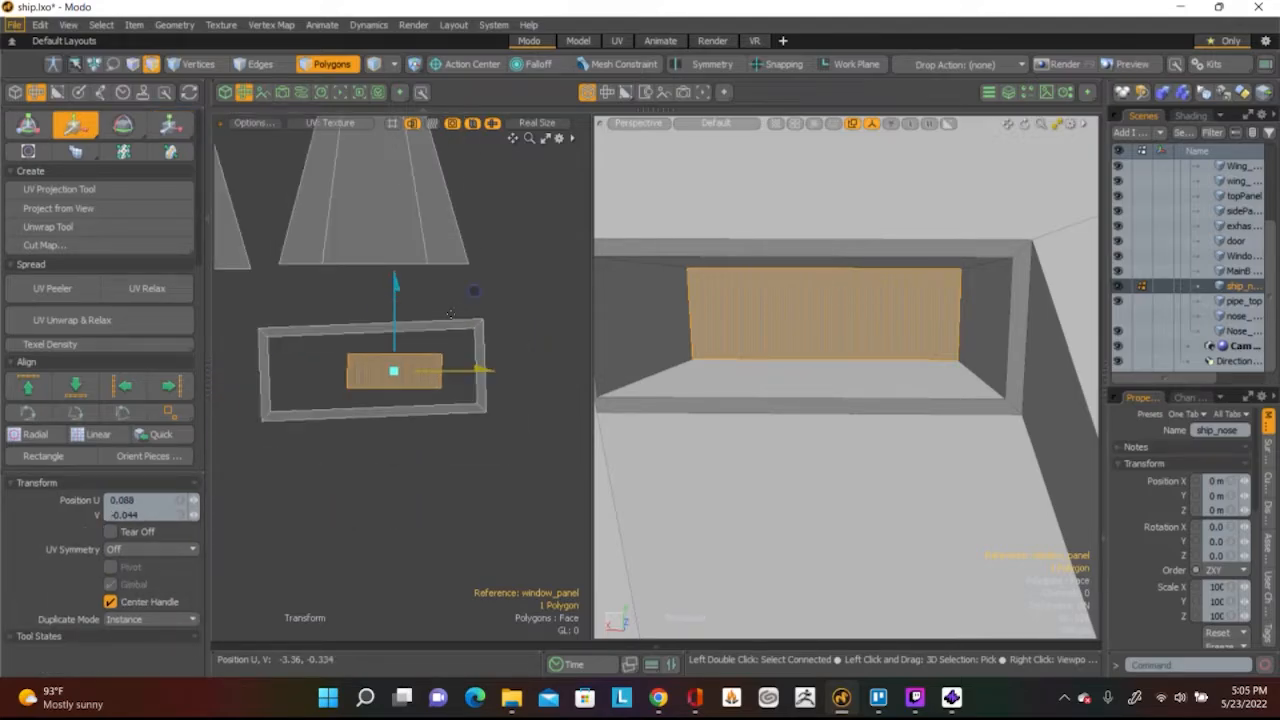
Clear the polygon selection, select the edge between the recess's floor and side wall, and locate it in the UV layout
{"action": "key", "text": "q"}
{"action": "left_click", "coordinate": [560, 303]}
{"action": "mouse_move", "coordinate": [688, 345]}
{"action": "left_mouse_down", "text": "alt"}
{"action": "mouse_move", "coordinate": [660, 348]}
{"action": "mouse_move", "coordinate": [679, 351]}
{"action": "left_mouse_up", "text": "alt"}
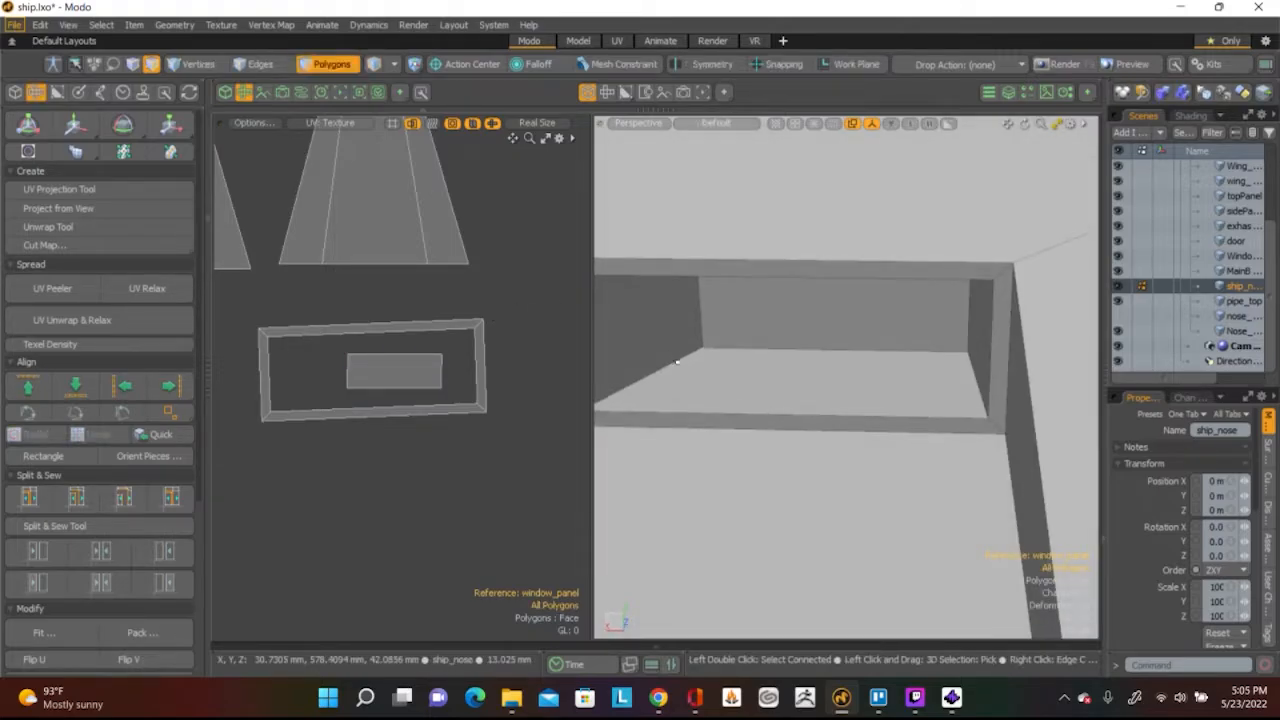
{"action": "key", "text": "2"}
{"action": "left_click", "coordinate": [680, 358]}
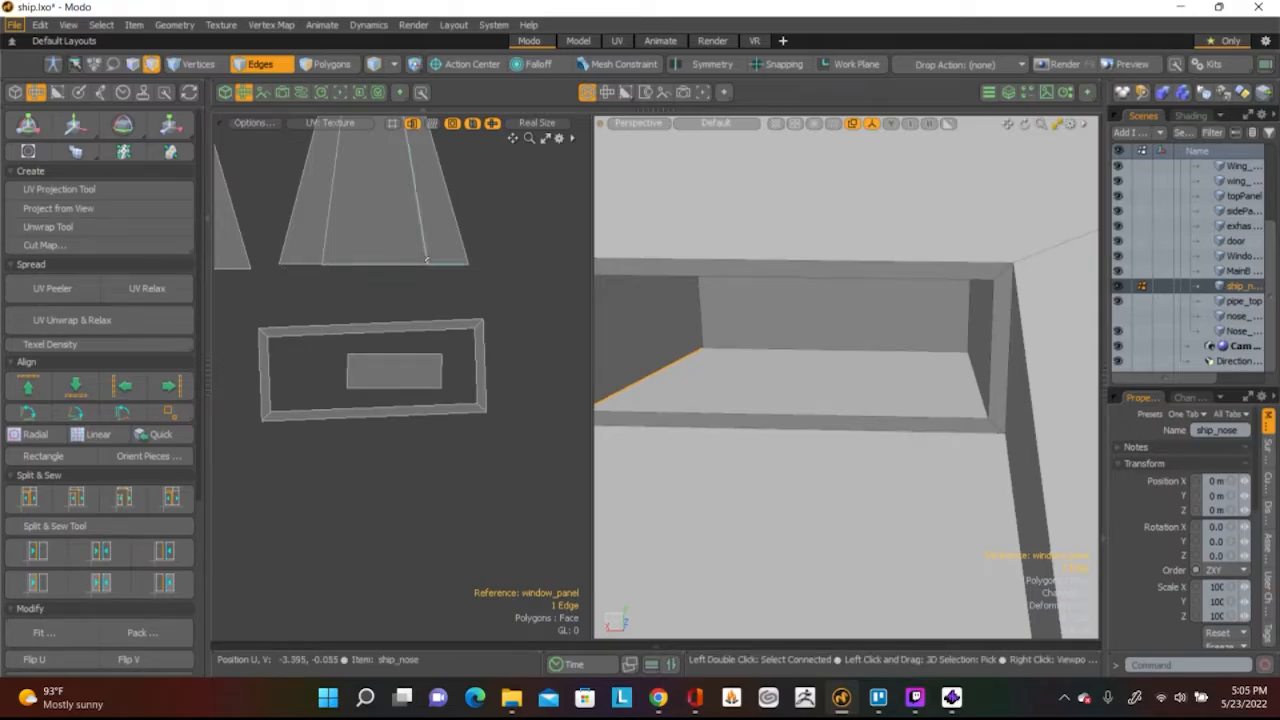
{"action": "scroll", "coordinate": [522, 260], "scroll_direction": "down", "scroll_amount": 5}
{"action": "scroll", "coordinate": [524, 262], "scroll_direction": "up", "scroll_amount": 8}
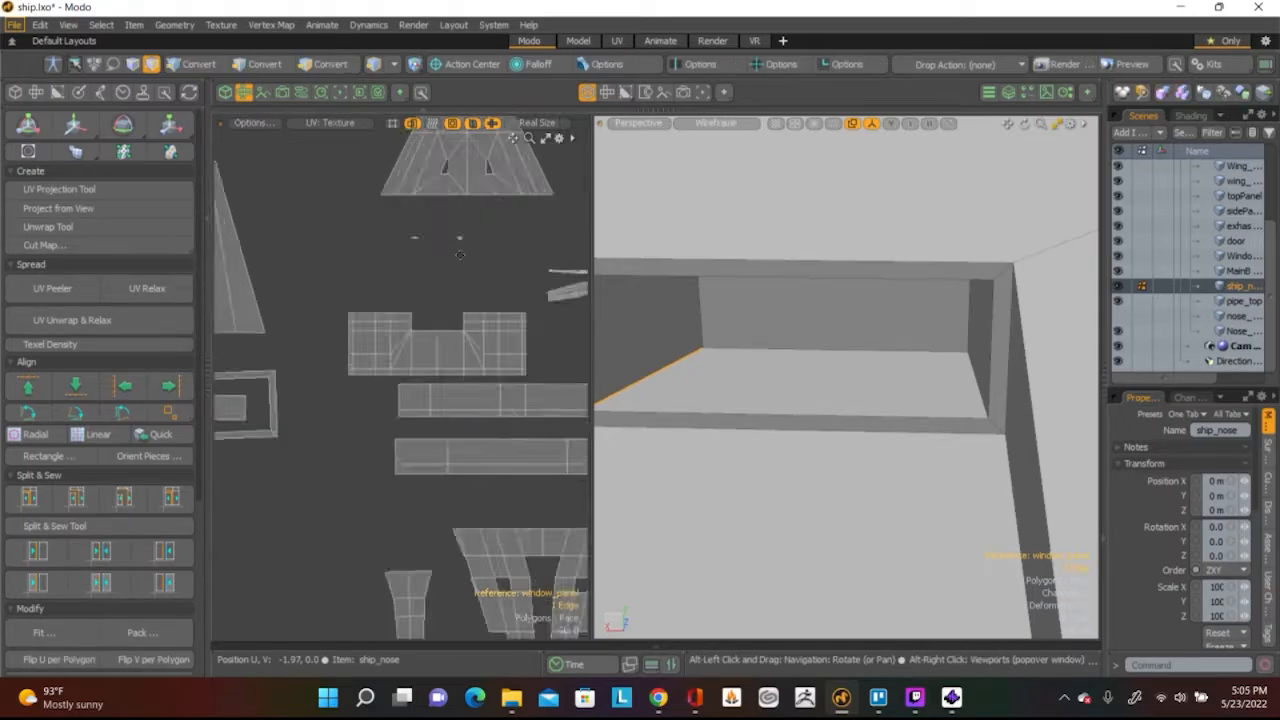
{"action": "scroll", "coordinate": [472, 350], "scroll_direction": "down", "scroll_amount": 8}
{"action": "scroll", "coordinate": [464, 344], "scroll_direction": "up", "scroll_amount": 5}
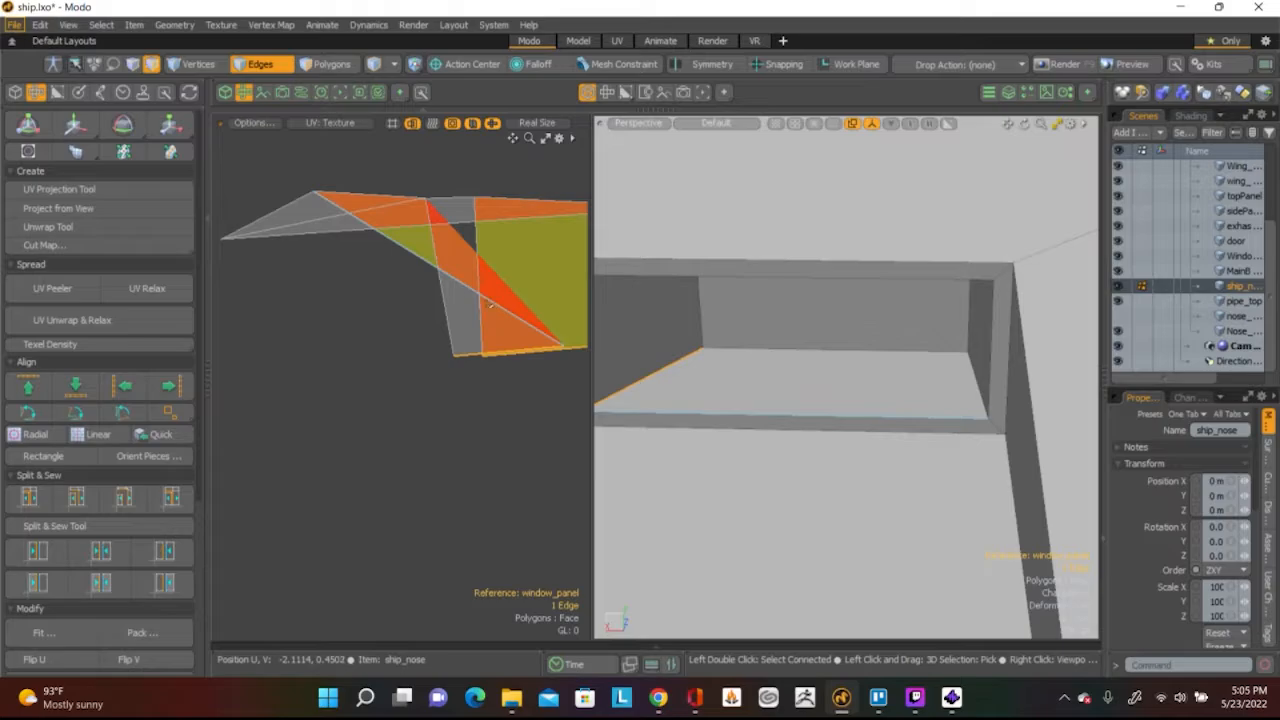
Select the four inner polygons of the recess: the floor, the ceiling and both side walls
{"action": "key", "text": "3"}
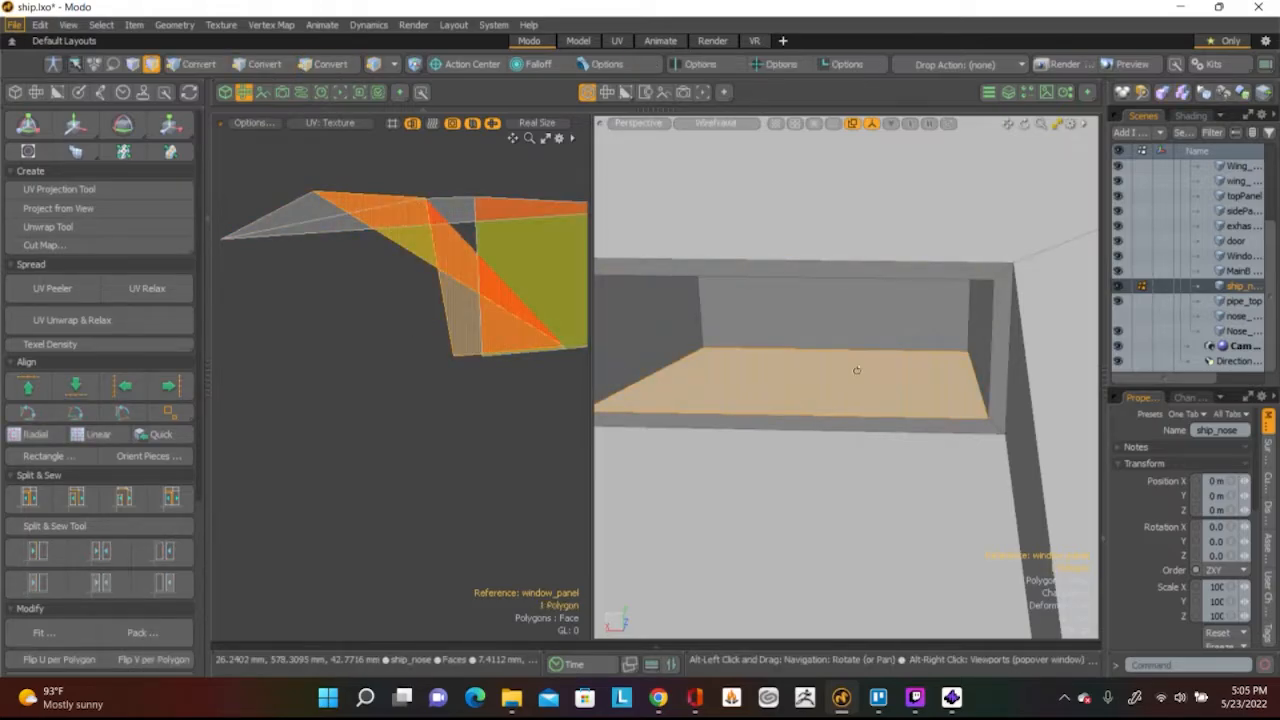
{"action": "left_click_drag", "start_coordinate": [841, 385], "coordinate": [866, 353], "text": "alt"}
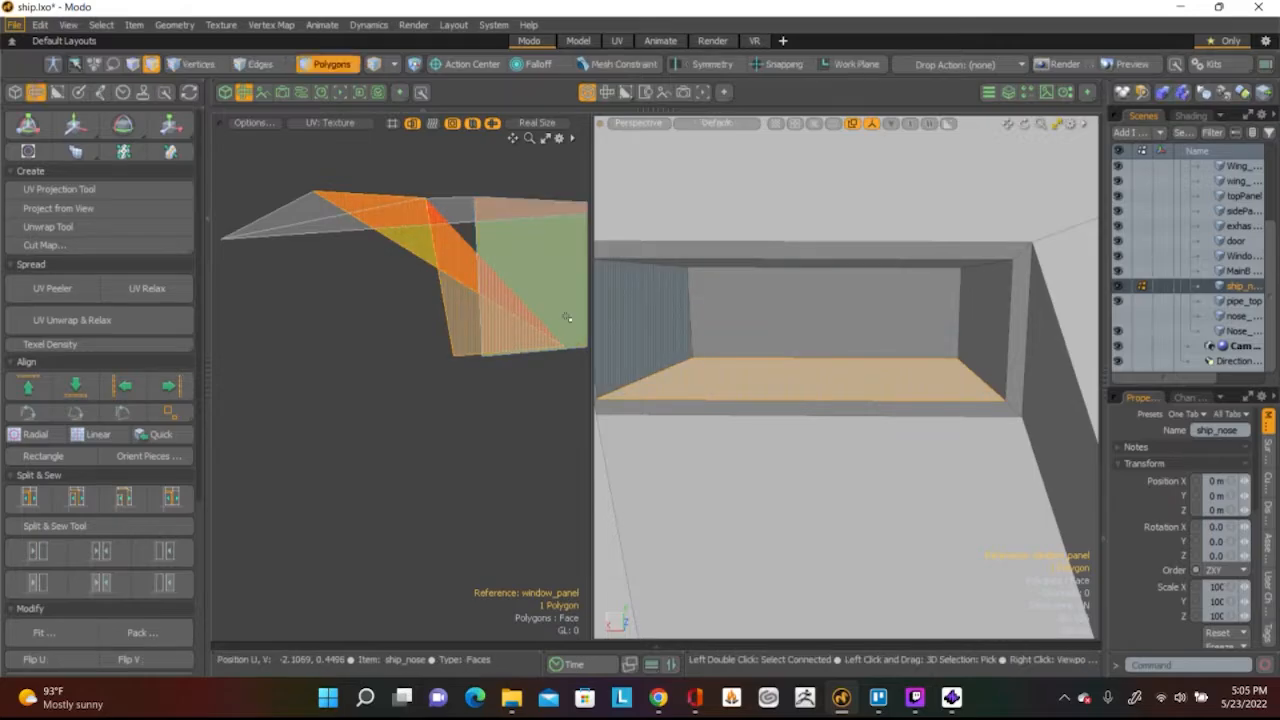
{"action": "left_click_drag", "start_coordinate": [531, 274], "coordinate": [158, 379], "text": "ctrl+alt"}
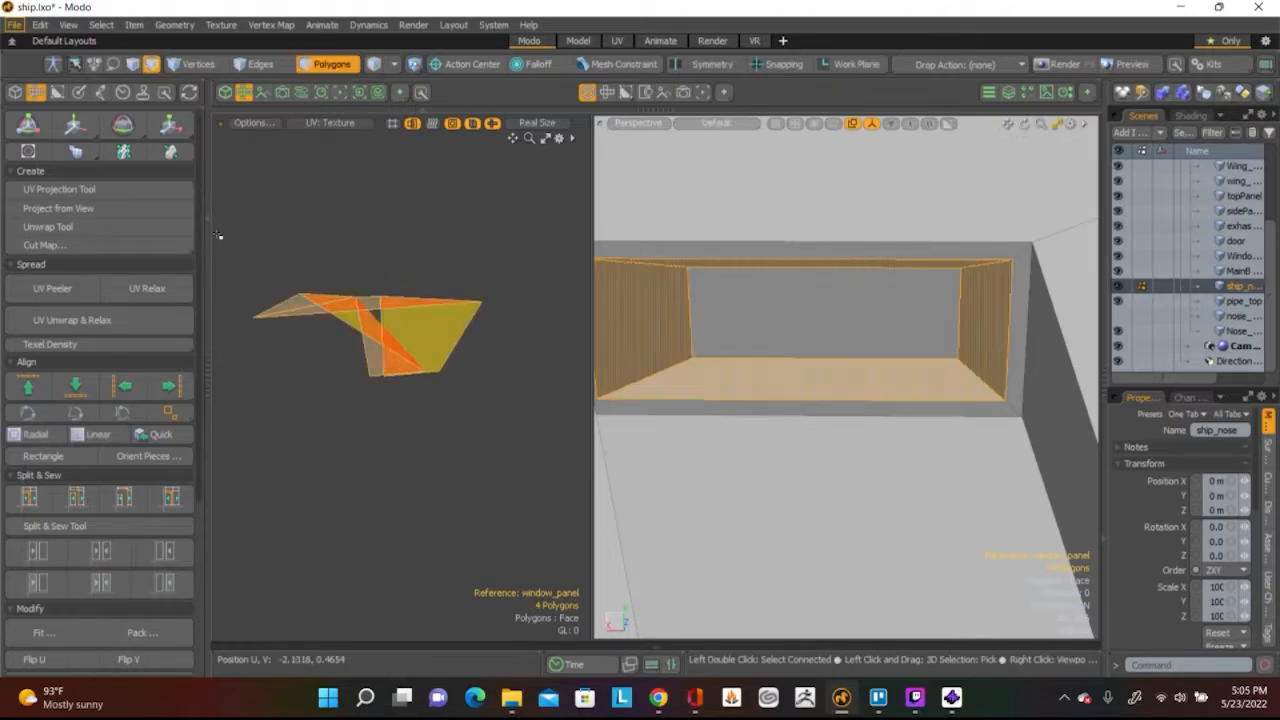
Unwrap the four inner recess polygons using the Conformal method with the selected edge as seam, and inspect the resulting island
{"action": "left_click", "coordinate": [119, 226]}
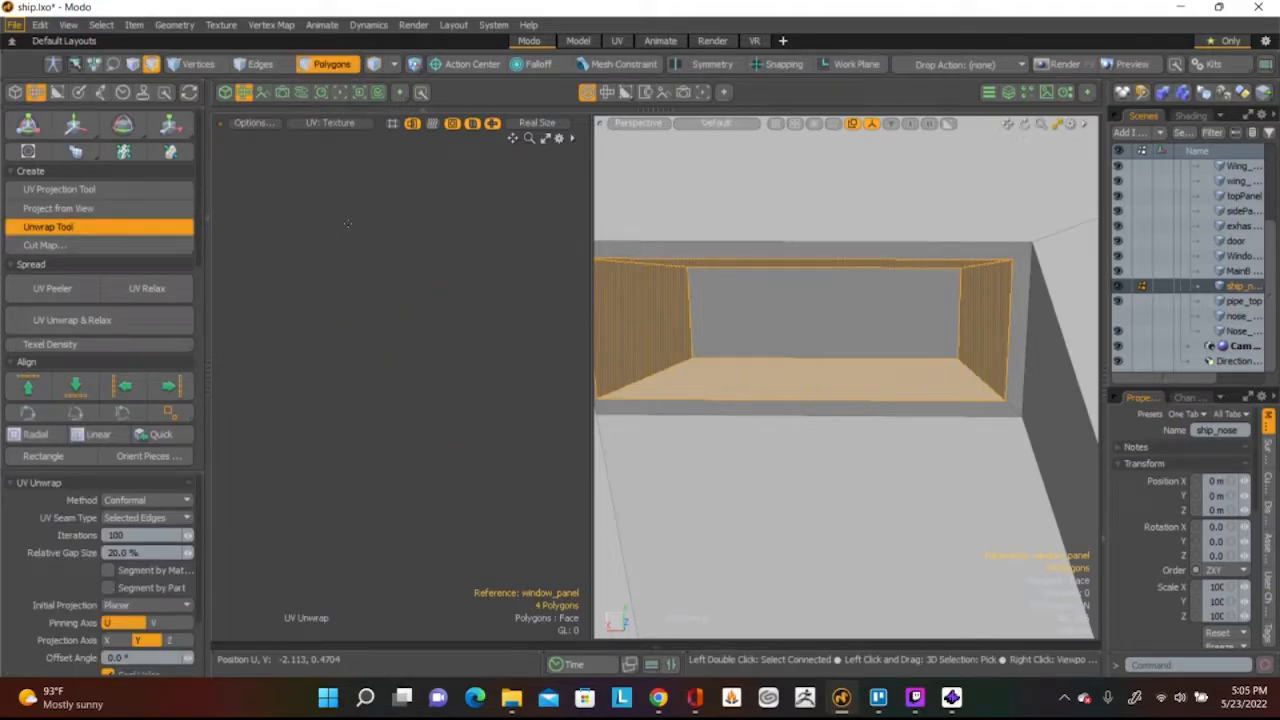
{"action": "scroll", "coordinate": [333, 202], "scroll_direction": "down", "scroll_amount": 5}
{"action": "left_click_drag", "start_coordinate": [404, 332], "coordinate": [344, 352], "text": "alt+shift"}
{"action": "scroll", "coordinate": [344, 352], "scroll_direction": "up", "scroll_amount": 5}
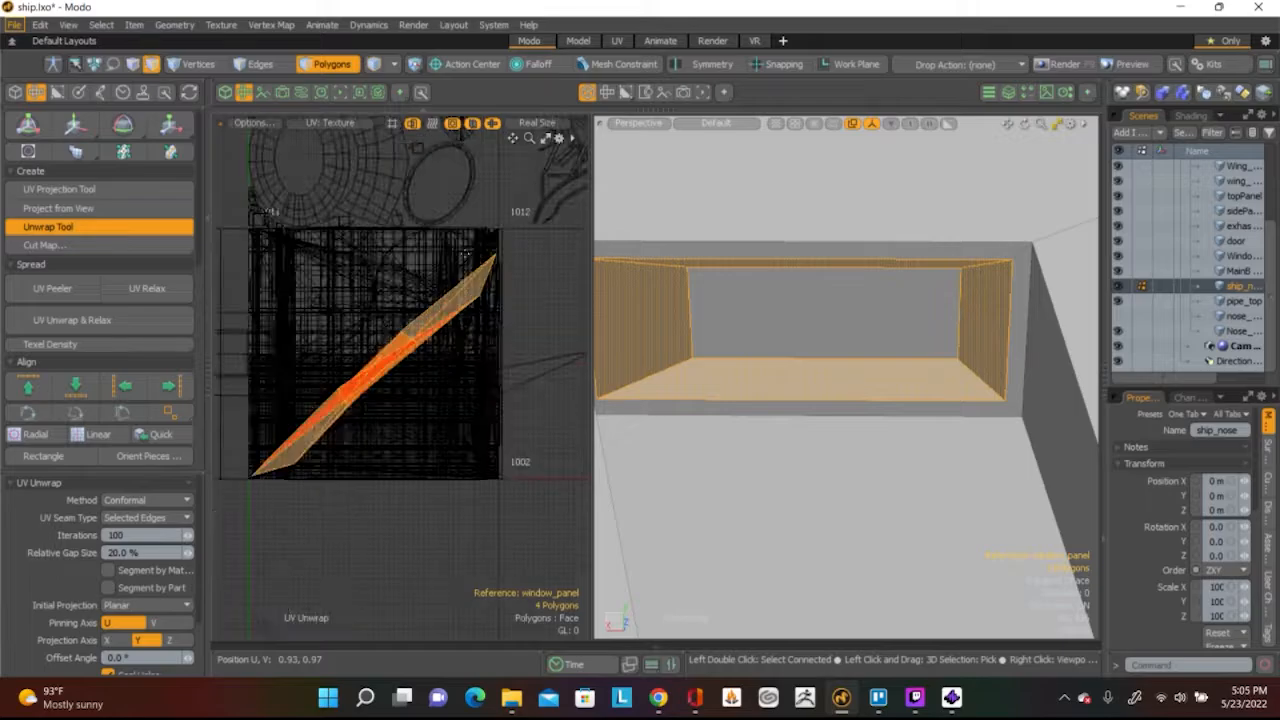
{"action": "scroll", "coordinate": [281, 385], "scroll_direction": "up", "scroll_amount": 2}
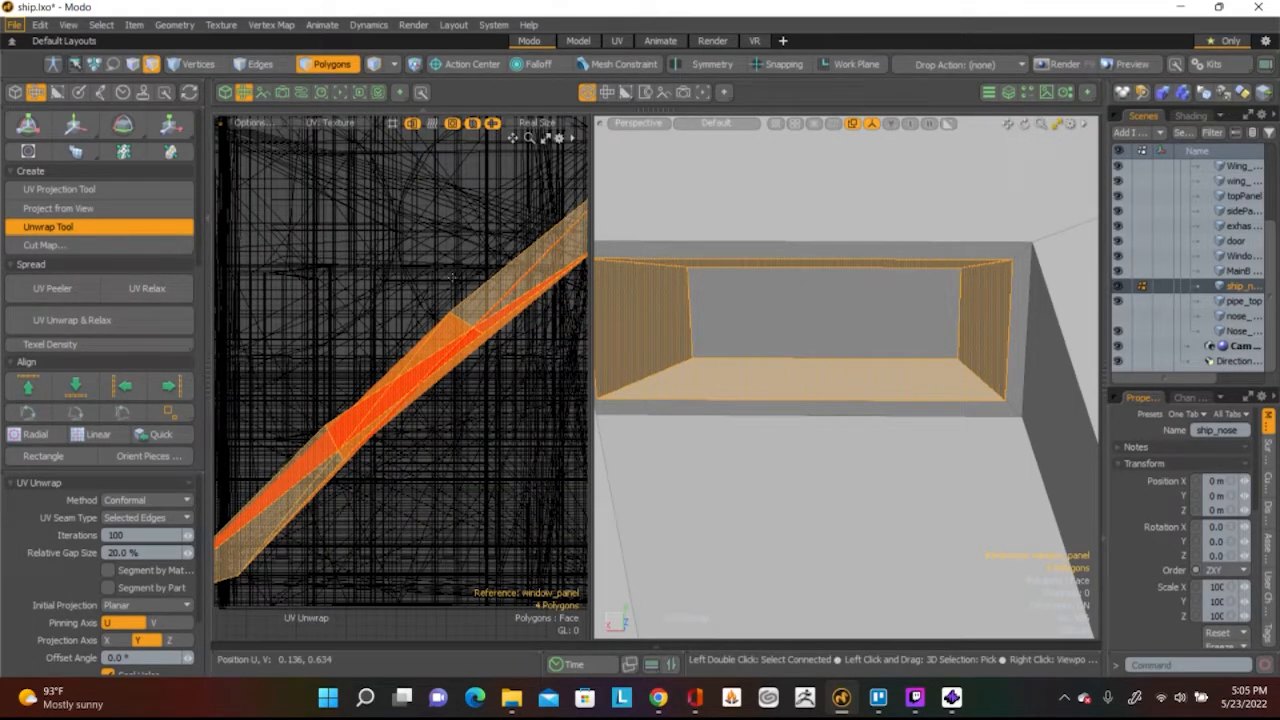
{"action": "scroll", "coordinate": [503, 283], "scroll_direction": "down", "scroll_amount": 6}
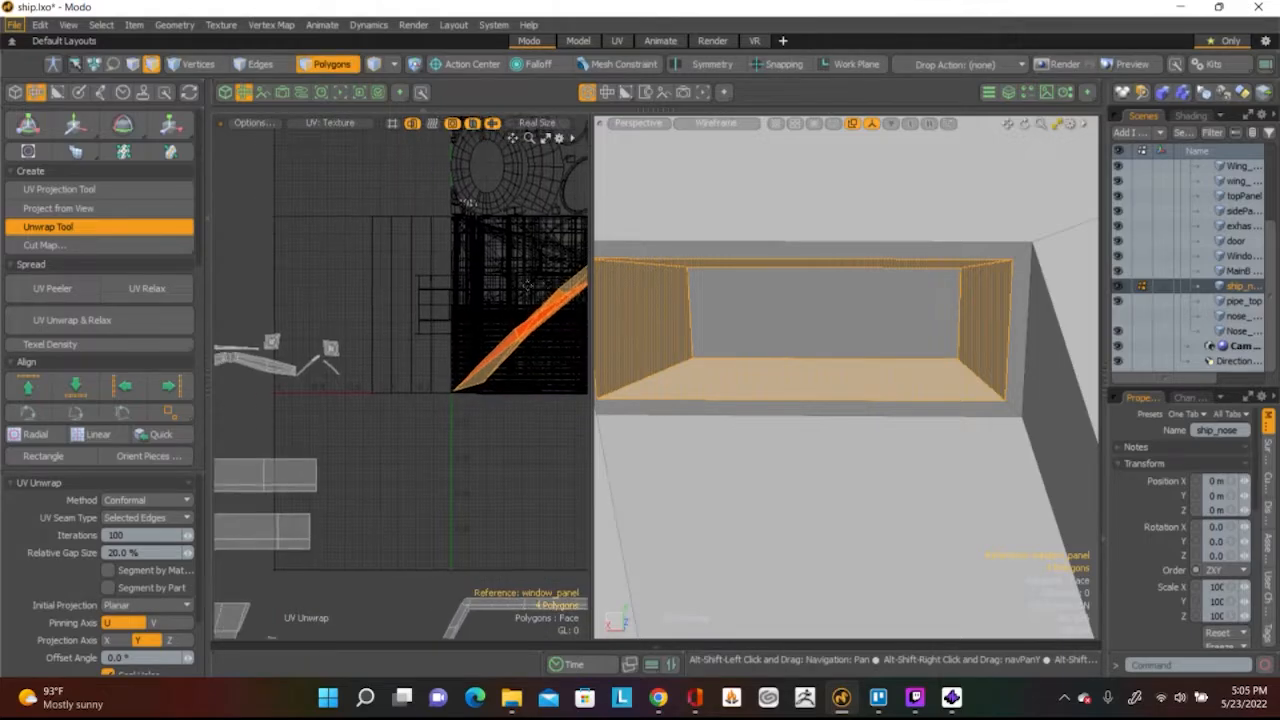
Move the unwrapped UV island of the recess walls off the crowded UV tile into empty space and clear the selection
{"action": "key", "text": "w"}
{"action": "left_click_drag", "start_coordinate": [562, 296], "coordinate": [365, 297]}
{"action": "key", "text": "q"}
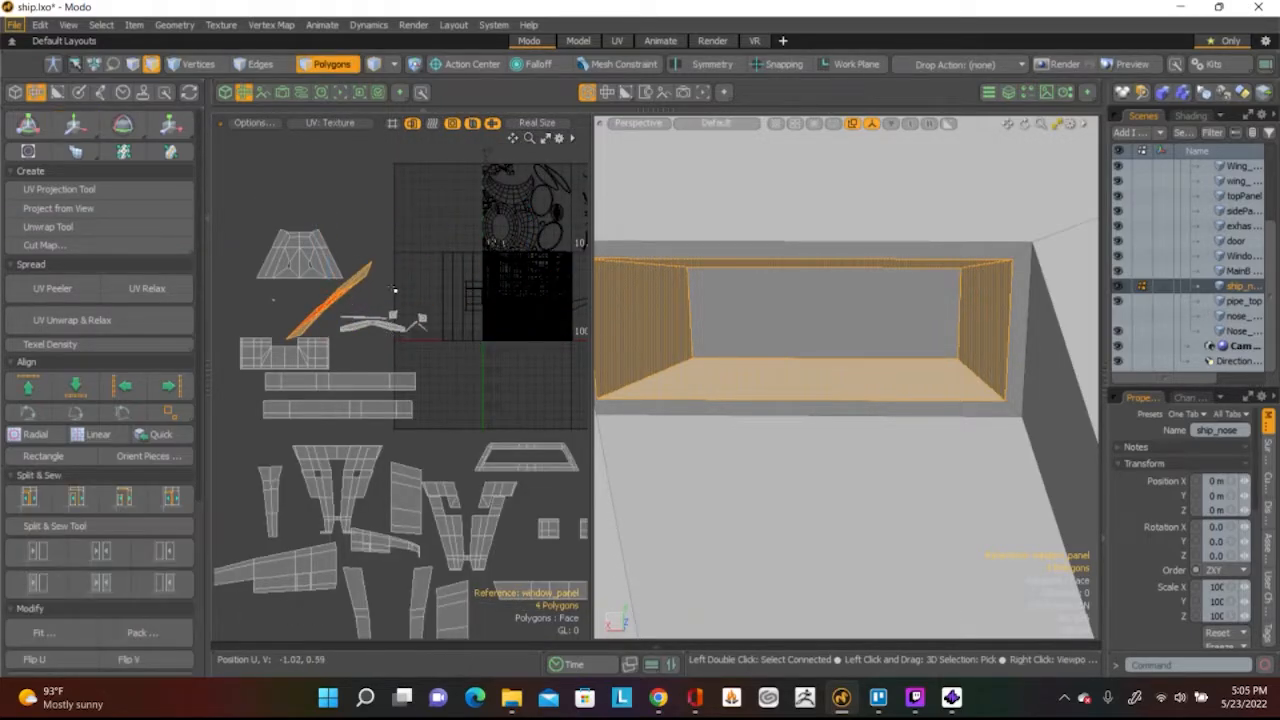
{"action": "left_click", "coordinate": [392, 289]}
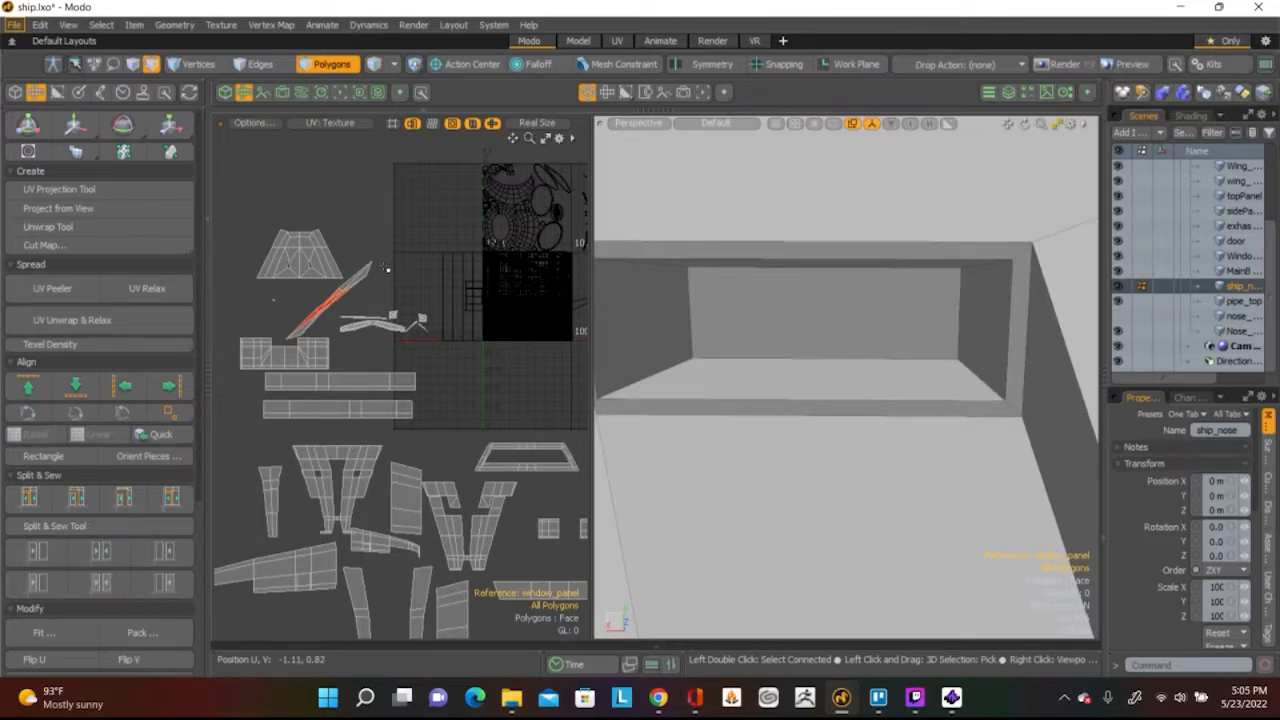
Select all four recess polygons through their diagonal UV island and apply UV Relax in Conformal mode with 1000 iterations
{"action": "scroll", "coordinate": [317, 305], "scroll_direction": "up", "scroll_amount": 5}
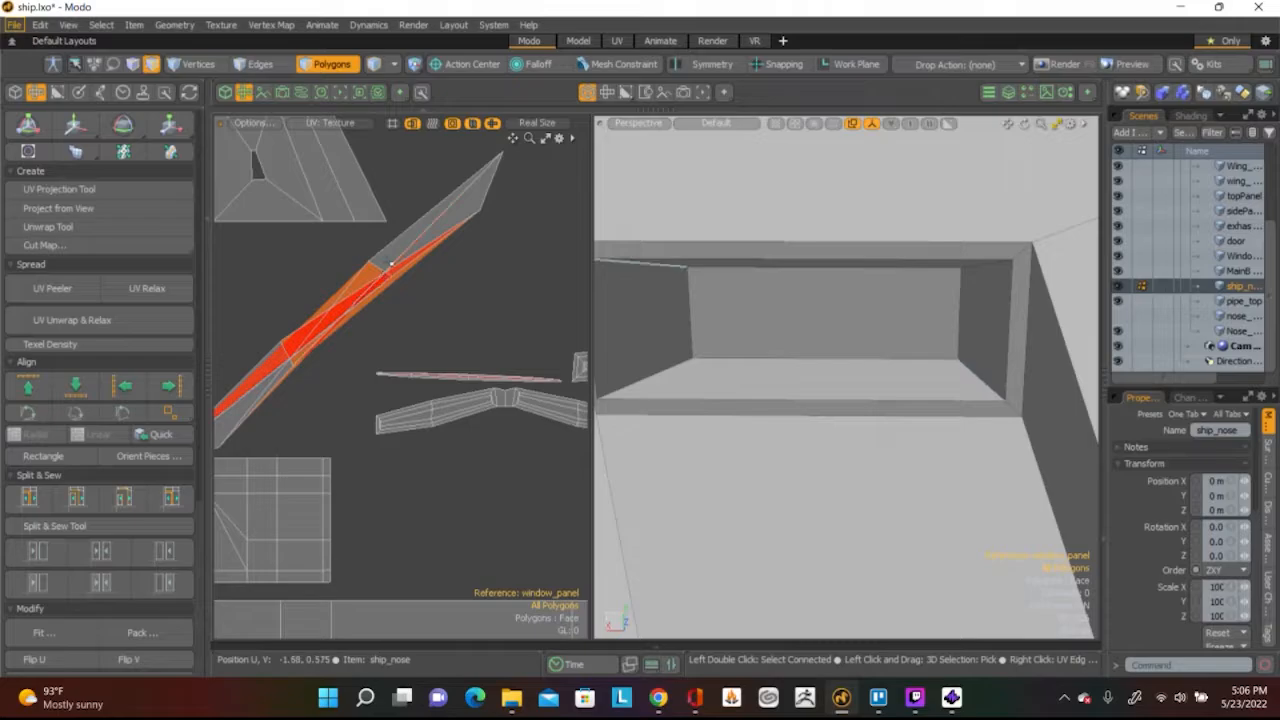
{"action": "double_click", "coordinate": [391, 263]}
{"action": "scroll", "coordinate": [420, 280], "scroll_direction": "down", "scroll_amount": 2}
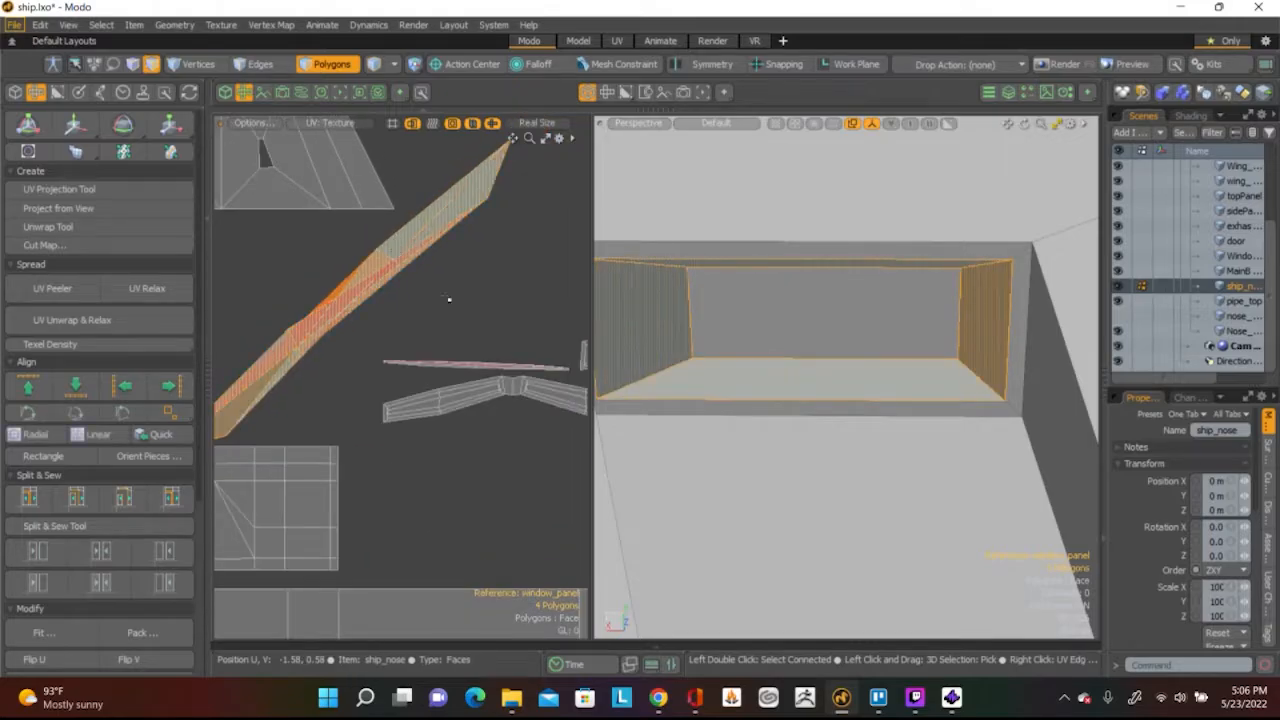
{"action": "left_click", "coordinate": [425, 222]}
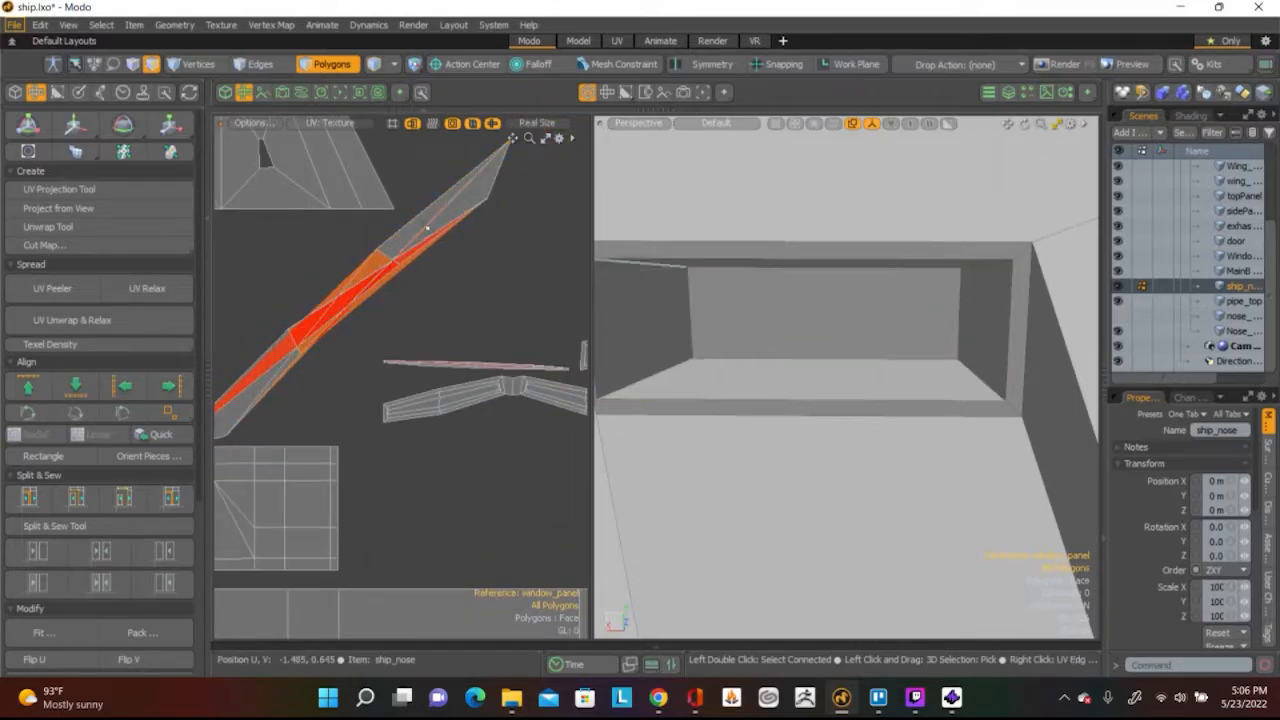
{"action": "scroll", "coordinate": [422, 228], "scroll_direction": "up", "scroll_amount": 3}
{"action": "double_click", "coordinate": [425, 228]}
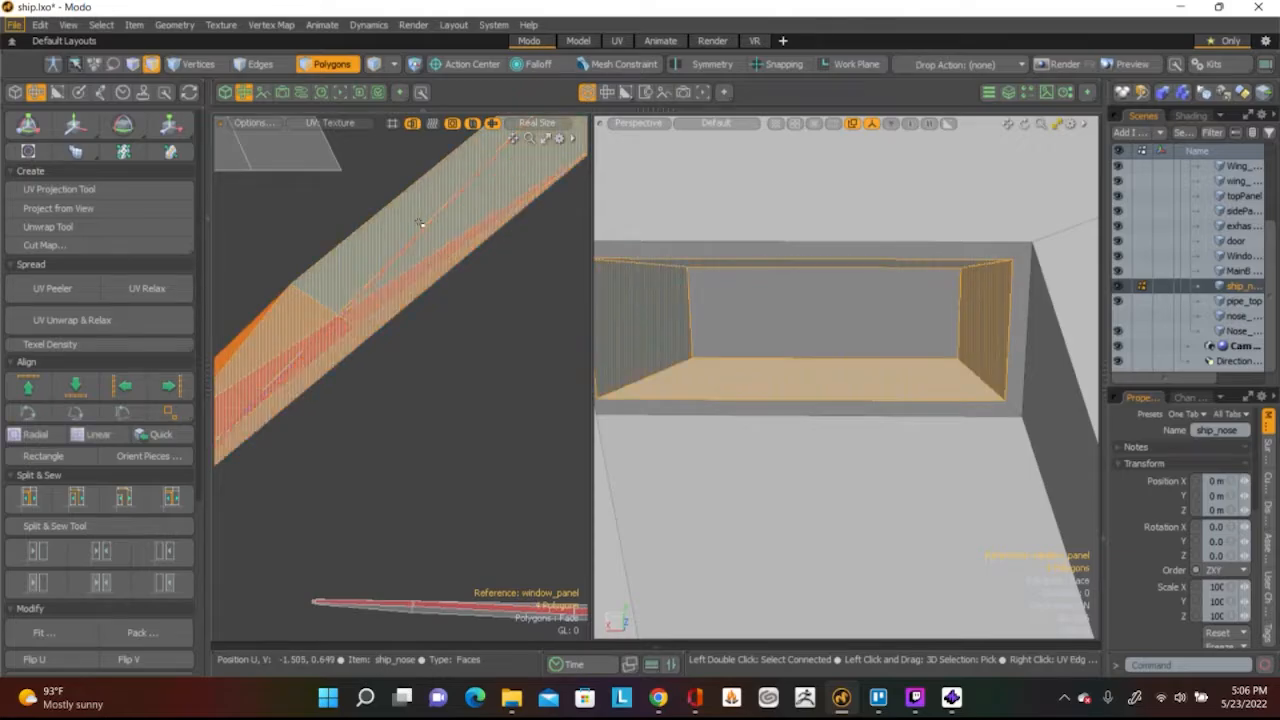
{"action": "scroll", "coordinate": [491, 320], "scroll_direction": "down", "scroll_amount": 2}
{"action": "left_click_drag", "start_coordinate": [491, 320], "coordinate": [548, 316], "text": "alt"}
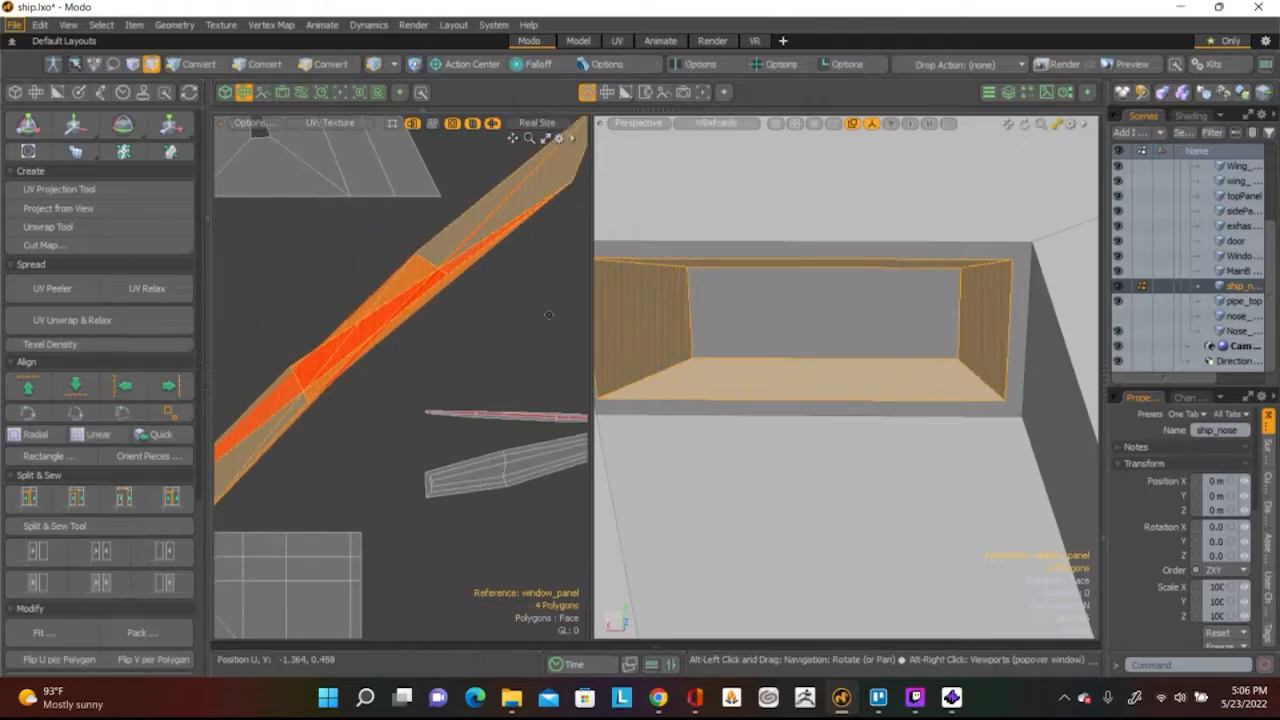
{"action": "left_click", "coordinate": [155, 287]}
{"action": "left_click", "coordinate": [348, 276]}
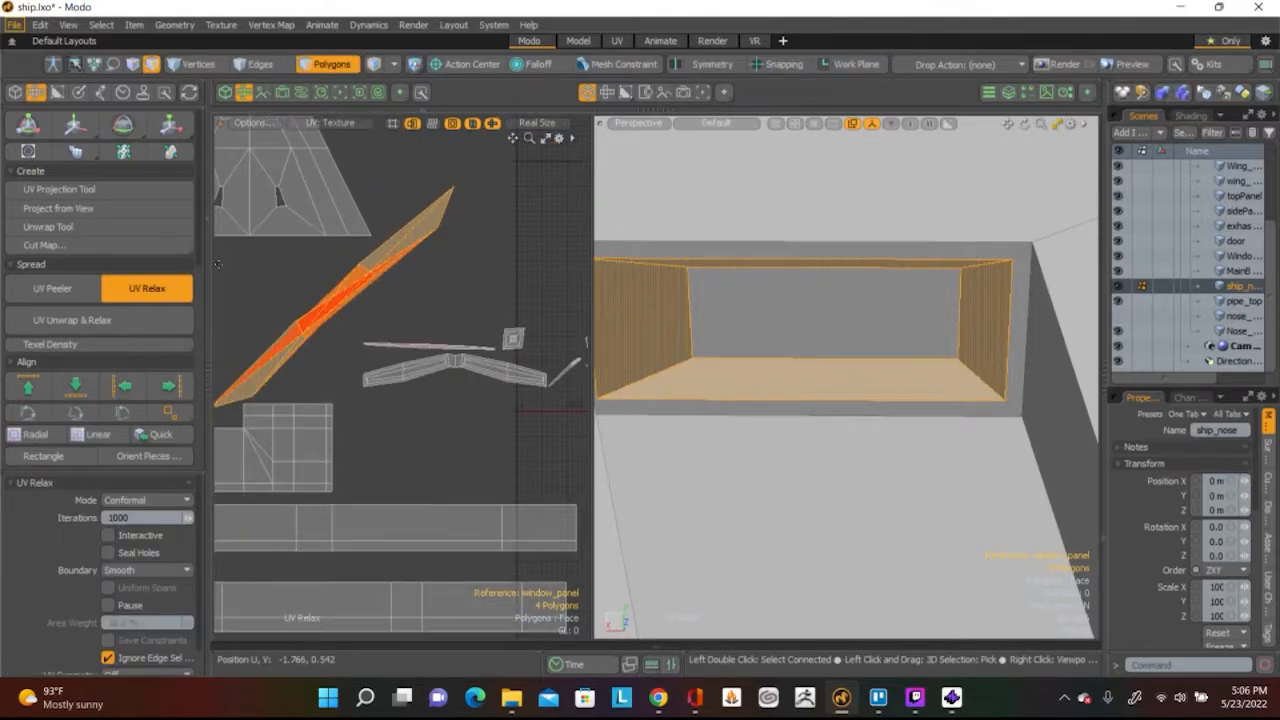
Unwrap the four recess polygons again with the Conformal method, and replace that mapping with a Planar UV projection on the Y axis
{"action": "left_click", "coordinate": [125, 224]}
{"action": "scroll", "coordinate": [310, 271], "scroll_direction": "down", "scroll_amount": 3}
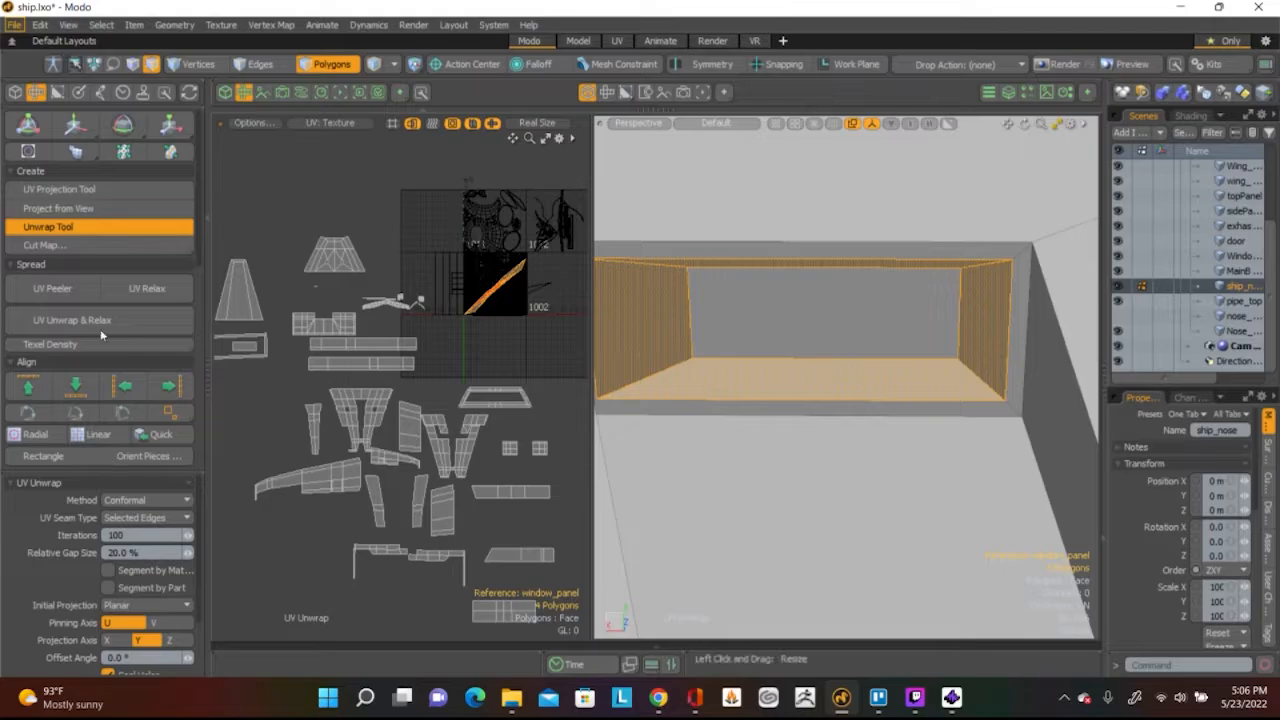
{"action": "left_click", "coordinate": [136, 190]}
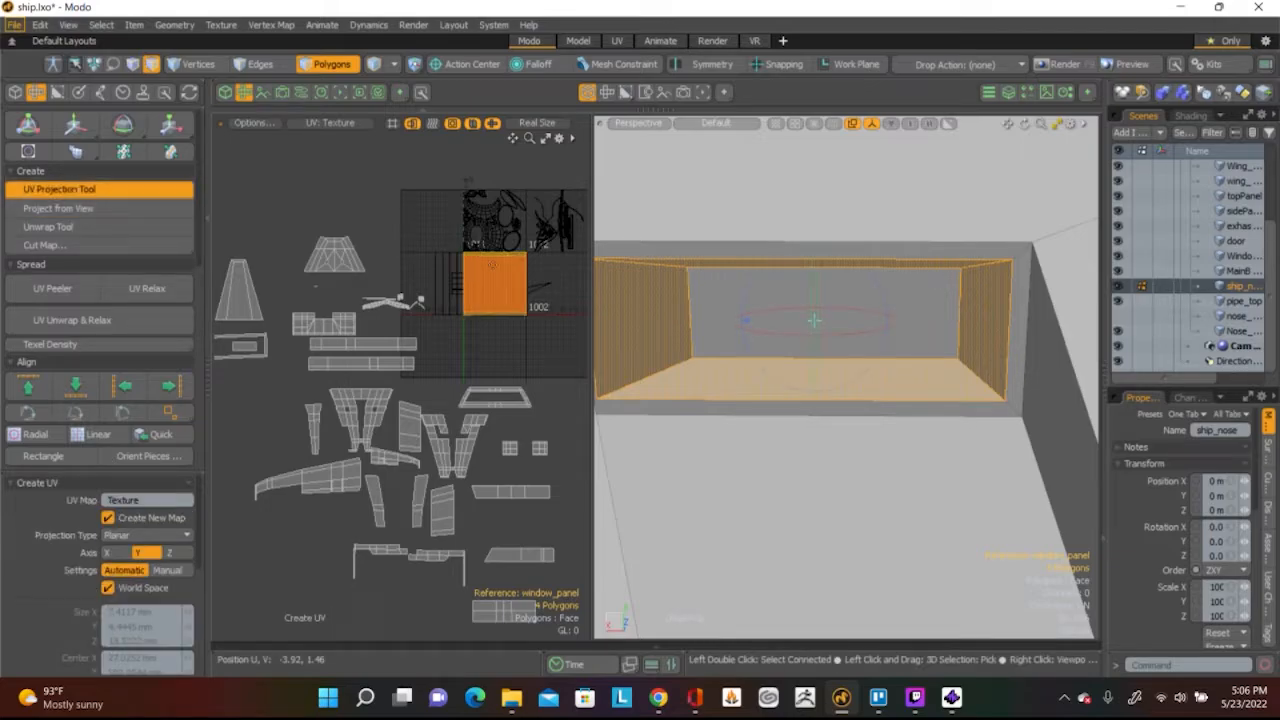
{"action": "left_click", "coordinate": [143, 537]}
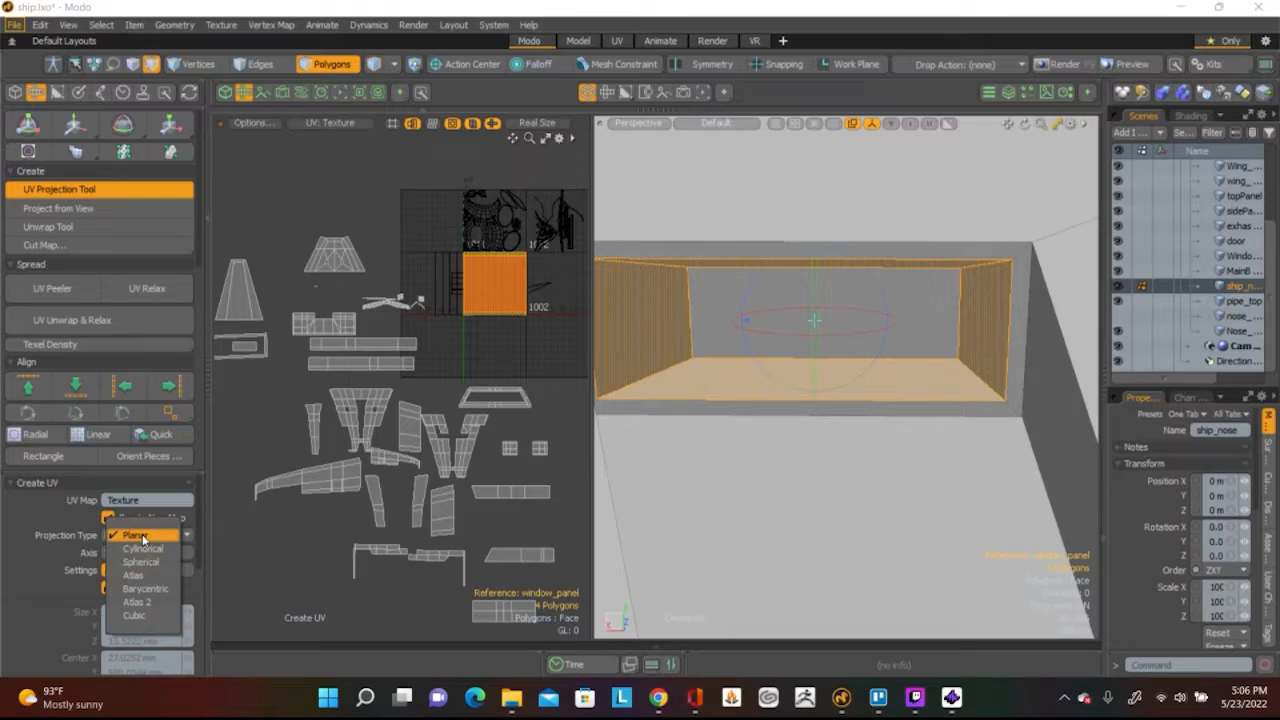
{"action": "left_click", "coordinate": [138, 536]}
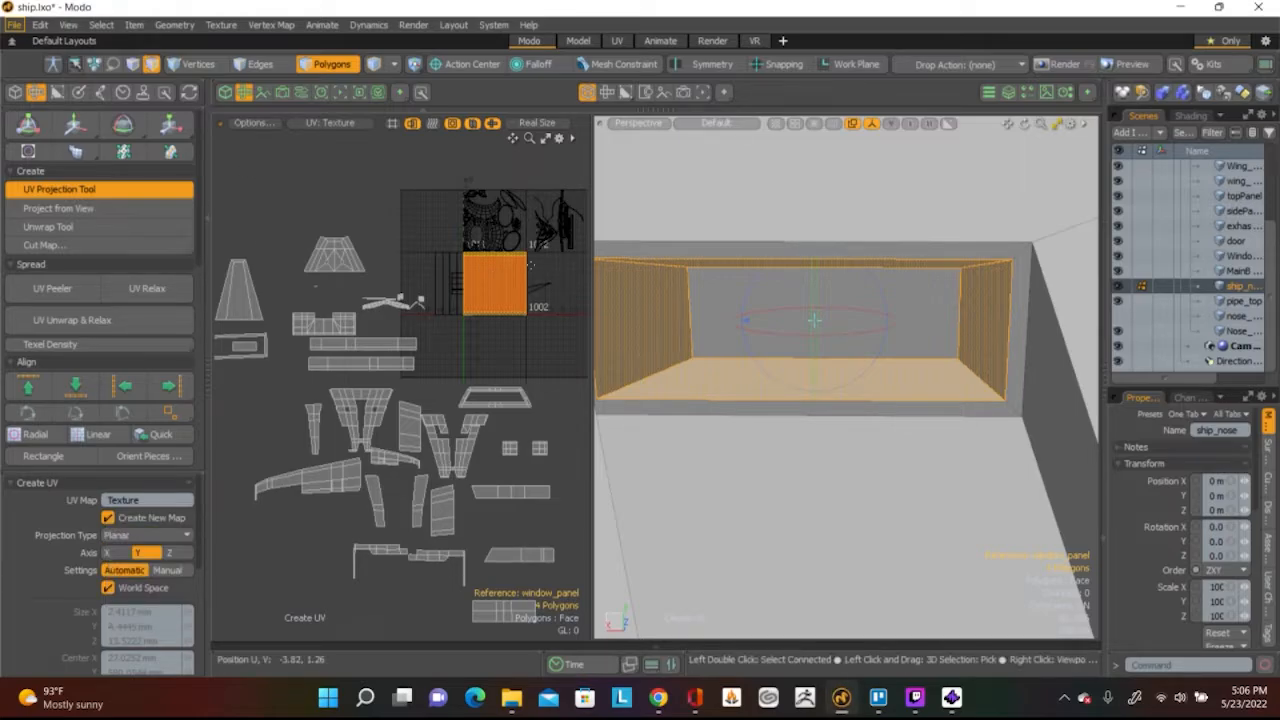
{"action": "key", "text": "space"}
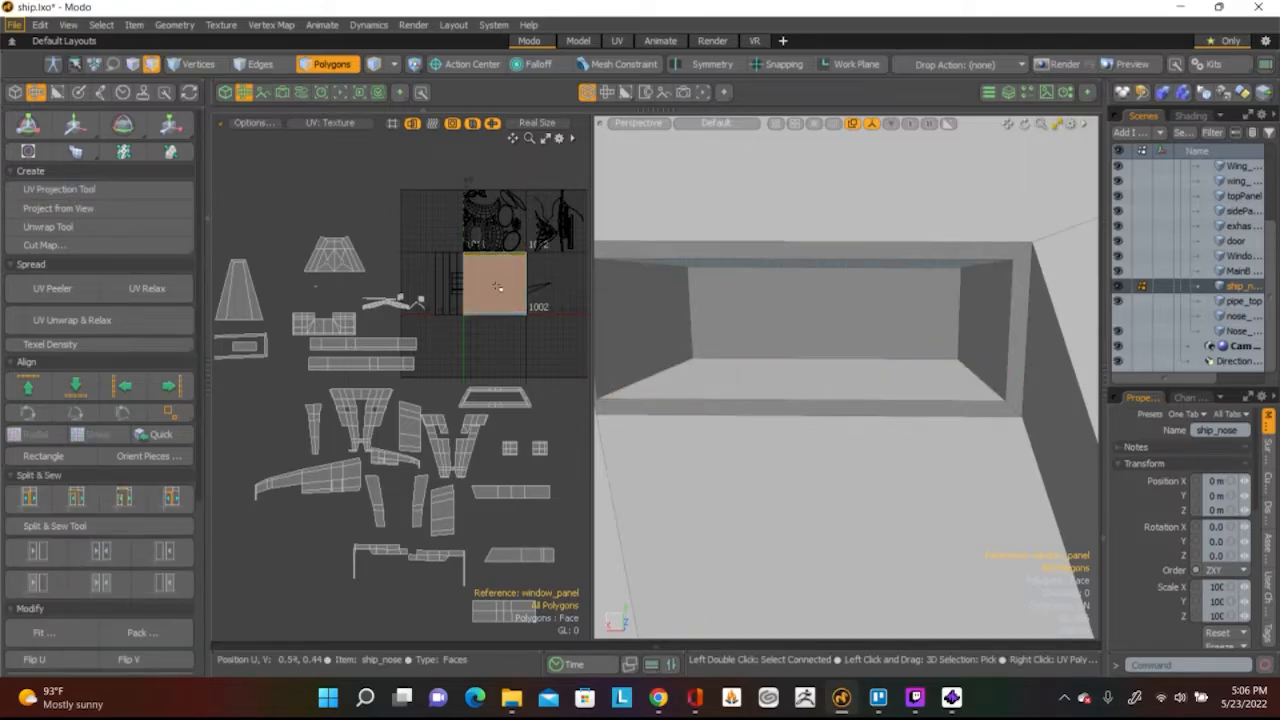
Move the square UV island of the four recess polygons off the tile, by about -3.62 in U and 1.14 in V
{"action": "left_click", "coordinate": [497, 287]}
{"action": "key", "text": "w"}
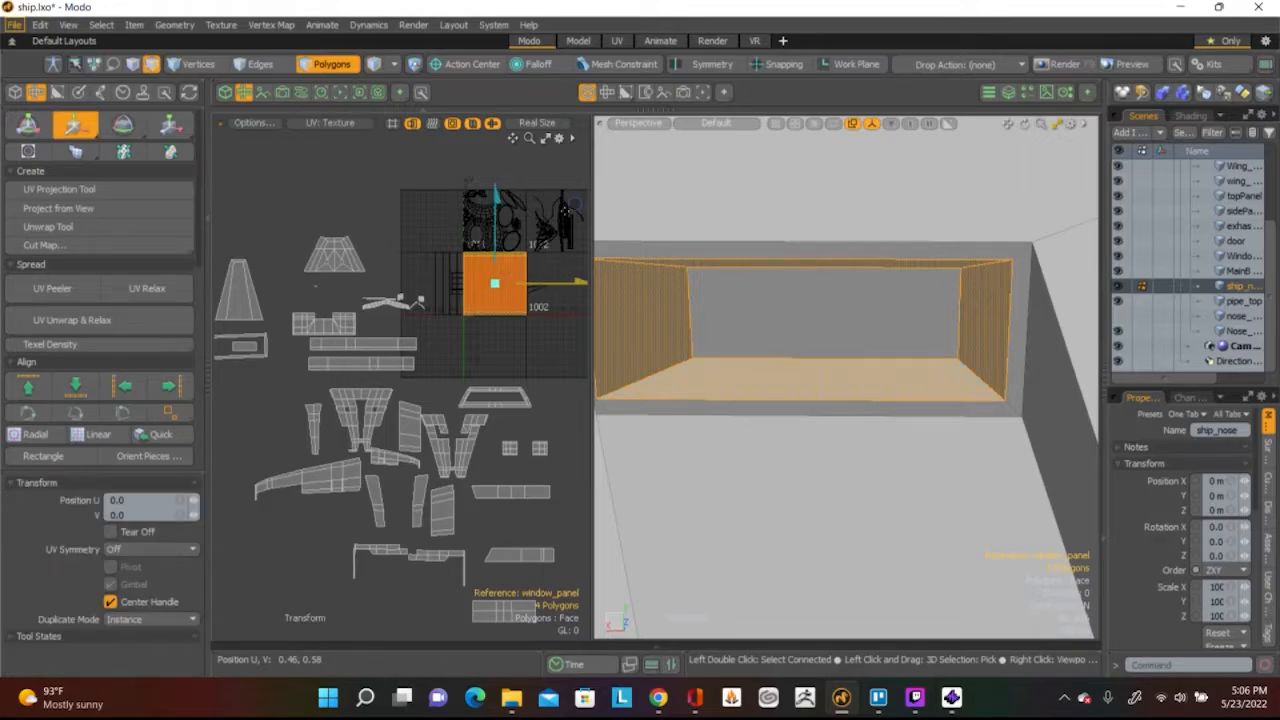
{"action": "left_click_drag", "start_coordinate": [576, 208], "coordinate": [434, 166]}
{"action": "scroll", "coordinate": [361, 231], "scroll_direction": "up", "scroll_amount": 5}
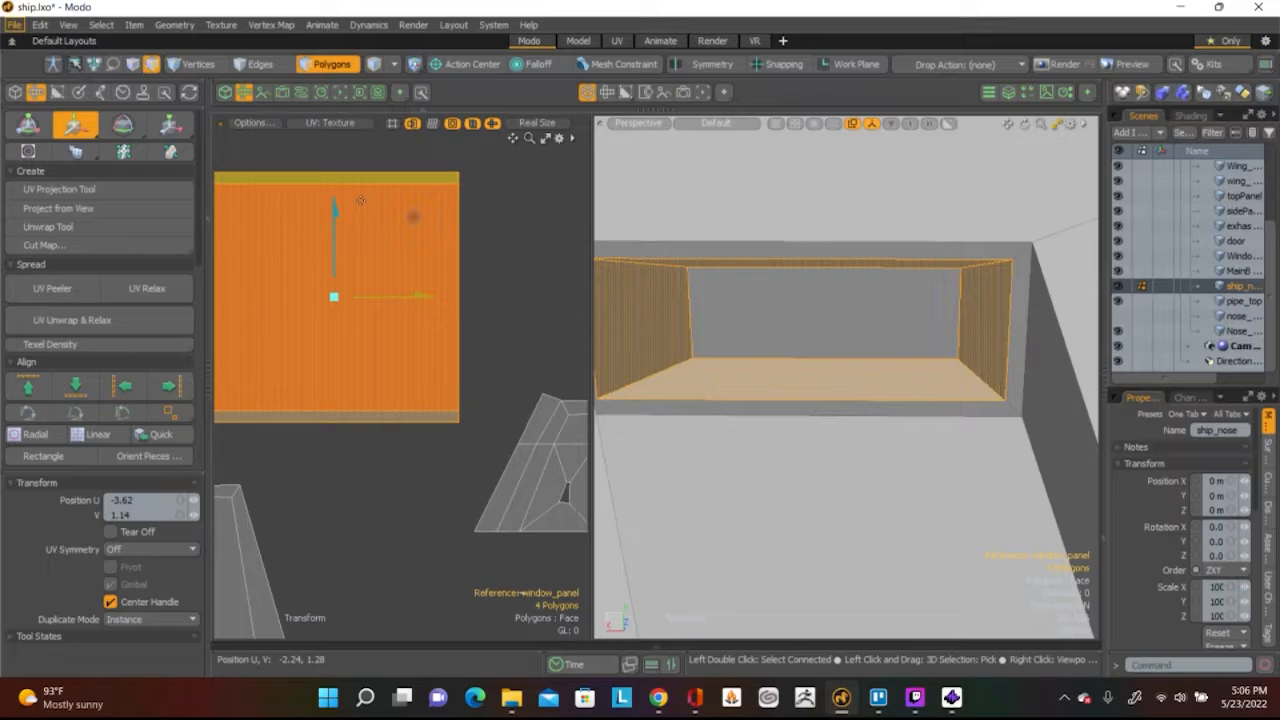
{"action": "key", "text": "space"}
Select only the recess floor and ceiling polygons and shift their UVs slightly in the negative U direction
{"action": "left_click", "coordinate": [486, 303]}
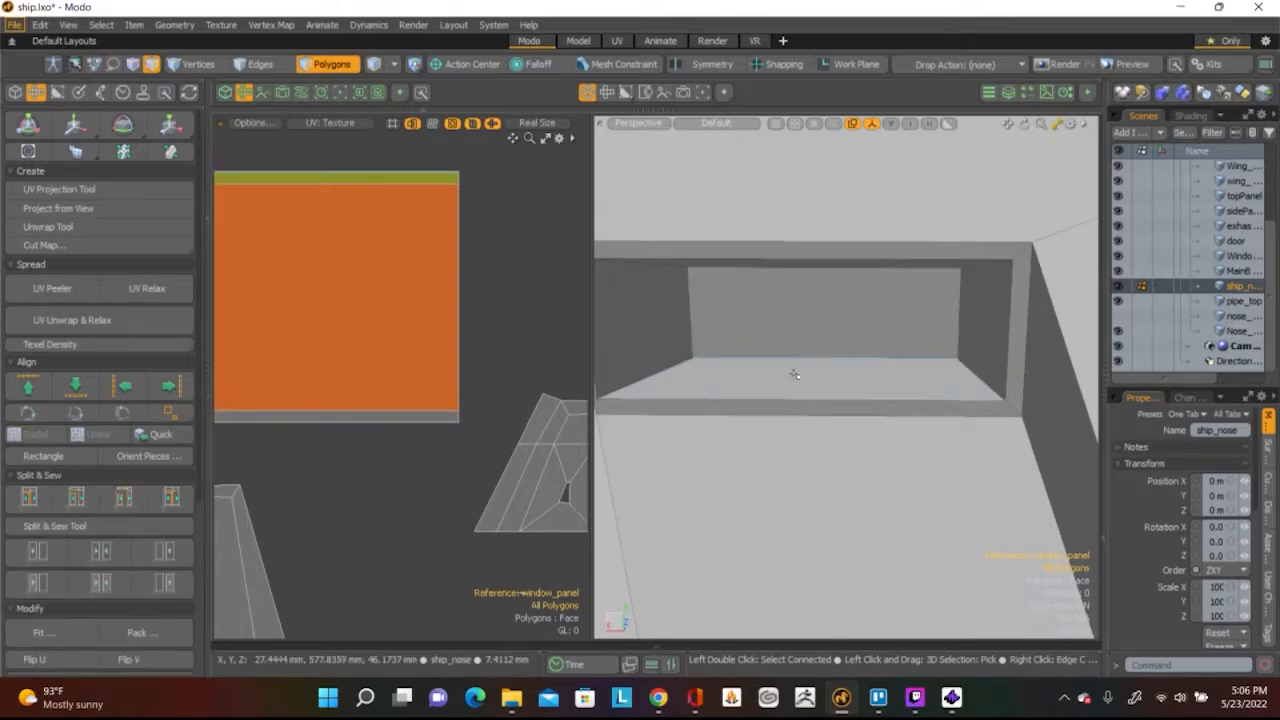
{"action": "left_click", "coordinate": [434, 349]}
{"action": "scroll", "coordinate": [443, 349], "scroll_direction": "down", "scroll_amount": 2}
{"action": "key", "text": "w"}
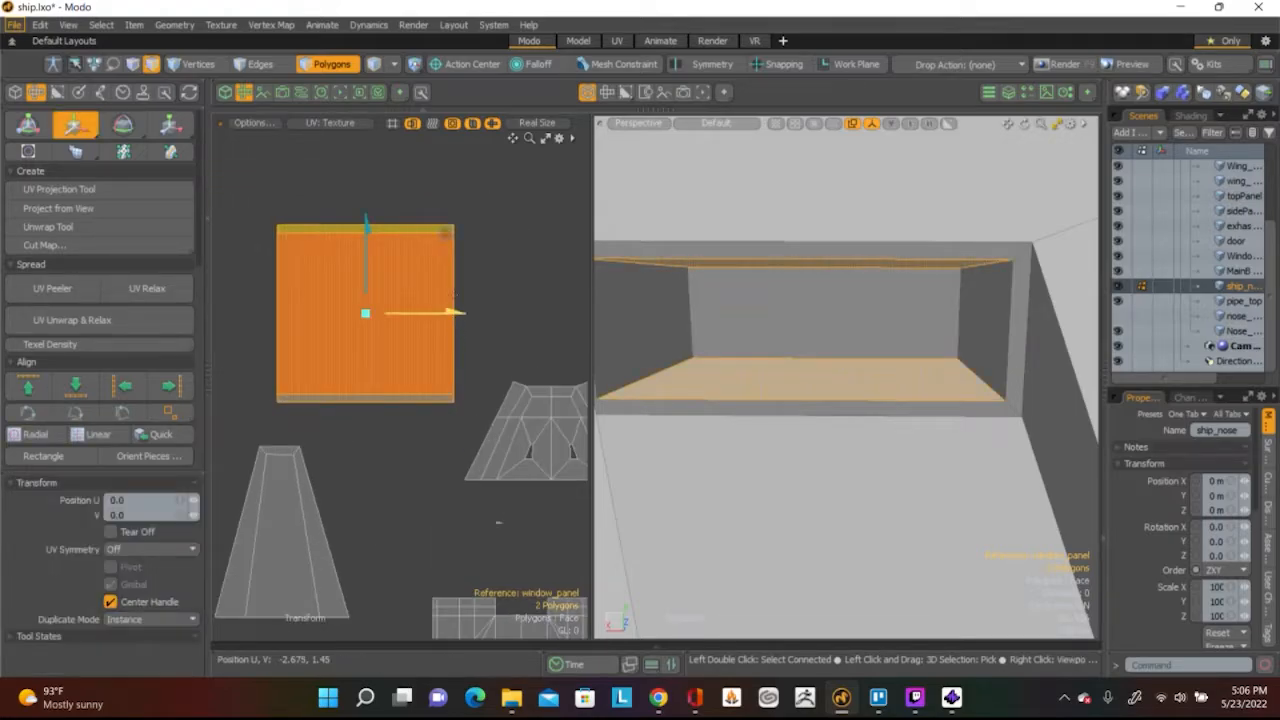
{"action": "left_click_drag", "start_coordinate": [450, 312], "coordinate": [410, 312]}
{"action": "left_click_drag", "start_coordinate": [460, 271], "coordinate": [464, 271]}
{"action": "mouse_move", "coordinate": [747, 345]}
{"action": "left_mouse_down", "text": "alt"}
{"action": "mouse_move", "coordinate": [749, 320]}
{"action": "mouse_move", "coordinate": [757, 340]}
{"action": "left_mouse_up", "text": "alt"}
{"action": "left_click", "coordinate": [965, 342]}
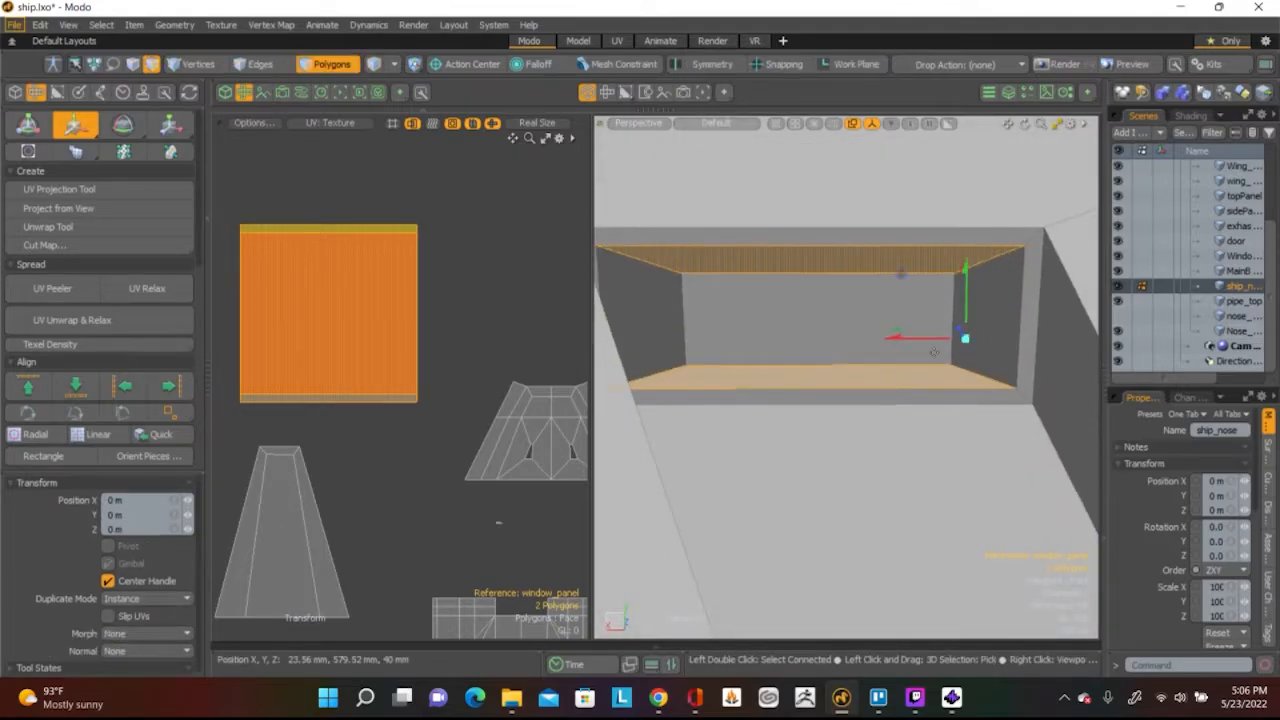
{"action": "key", "text": "q"}
{"action": "left_click", "coordinate": [563, 252]}
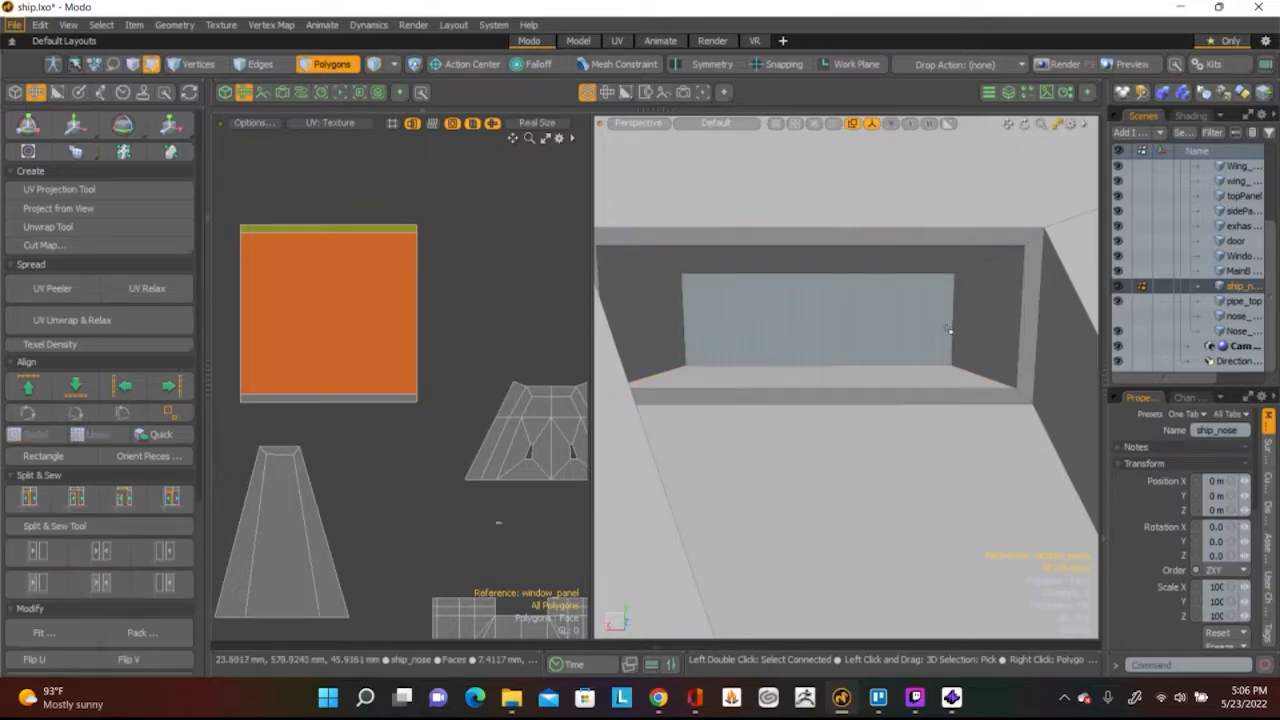
Select the corner edge between the recess floor and its adjacent side wall, and sew the UVs along it
{"action": "key", "text": "2"}
{"action": "left_click", "coordinate": [968, 368]}
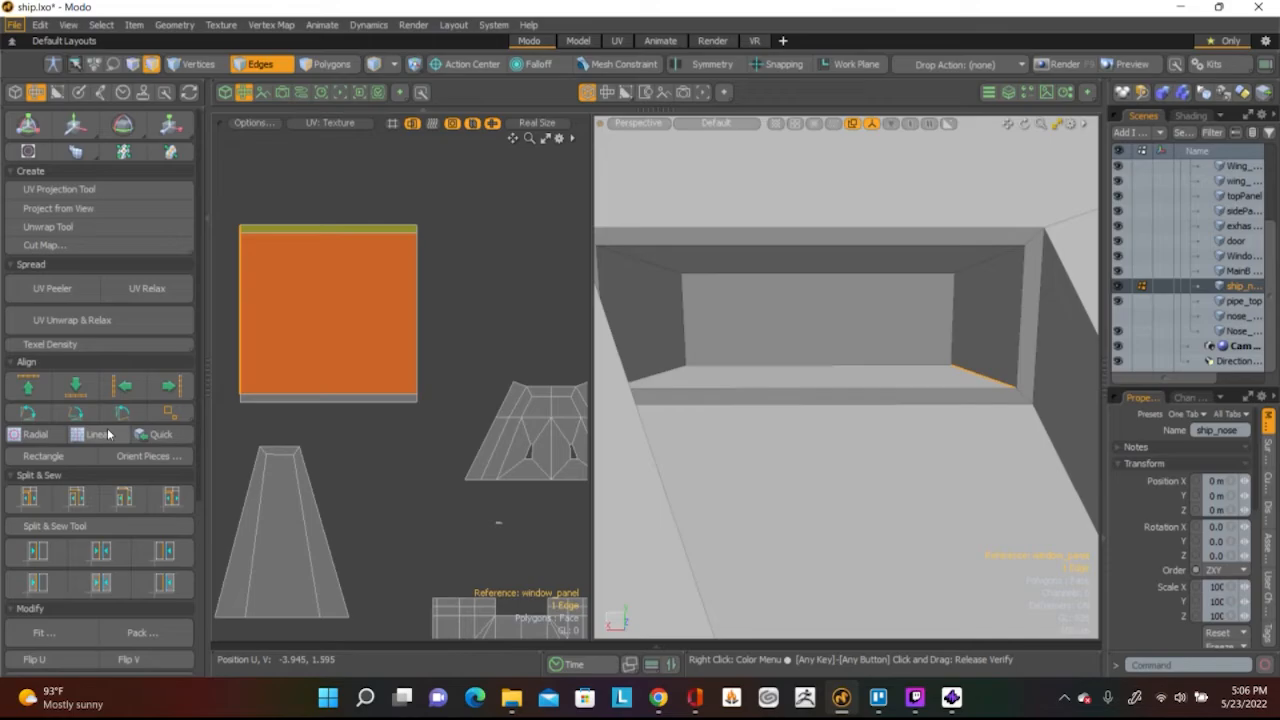
{"action": "left_click", "coordinate": [100, 553]}
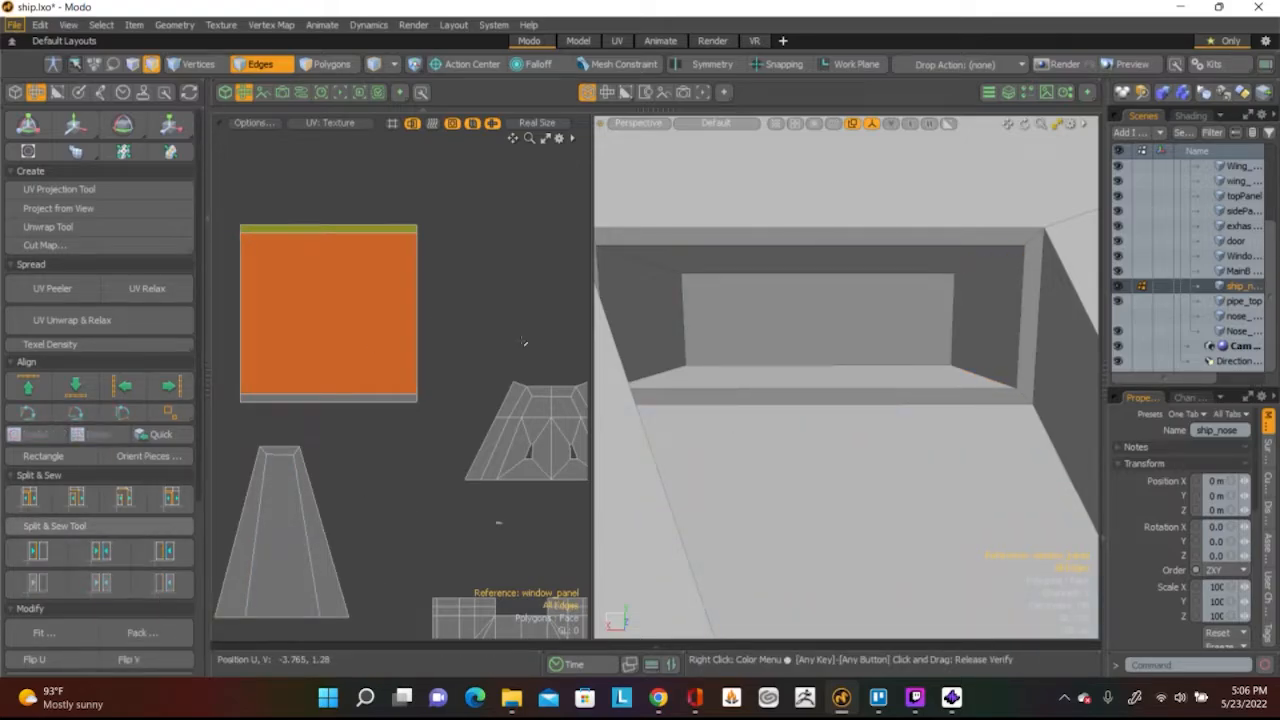
Try unwrapping all four recess polygons with the Conformal method, and undo the unwrap
{"action": "left_click", "coordinate": [400, 334]}
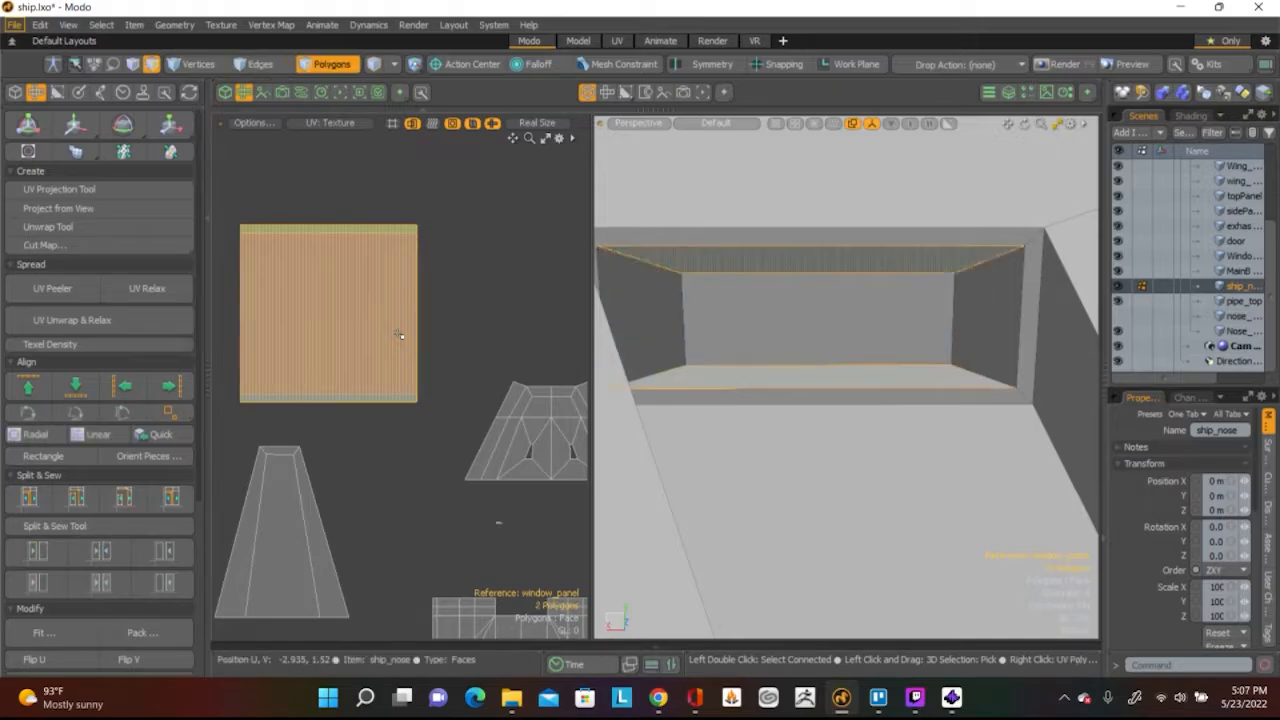
{"action": "double_click", "coordinate": [400, 334]}
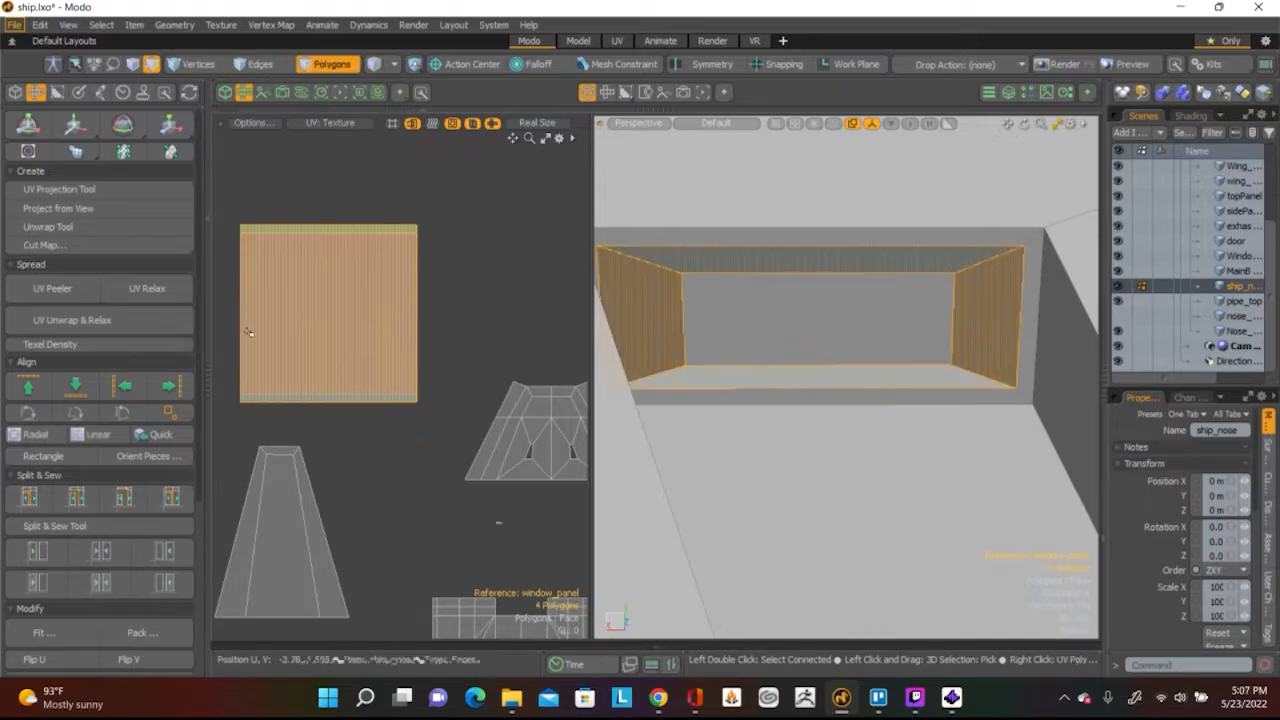
{"action": "left_click", "coordinate": [110, 229]}
{"action": "scroll", "coordinate": [498, 521], "scroll_direction": "down", "scroll_amount": 3}
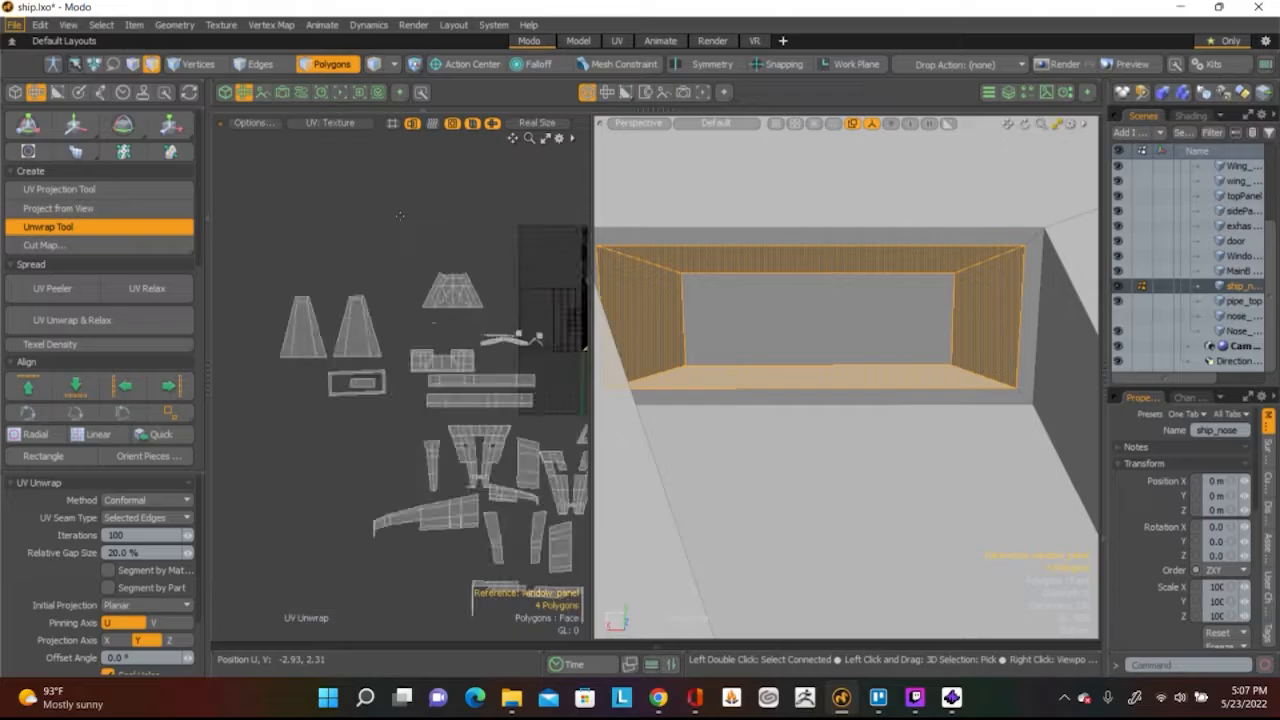
{"action": "scroll", "coordinate": [474, 334], "scroll_direction": "up", "scroll_amount": 6}
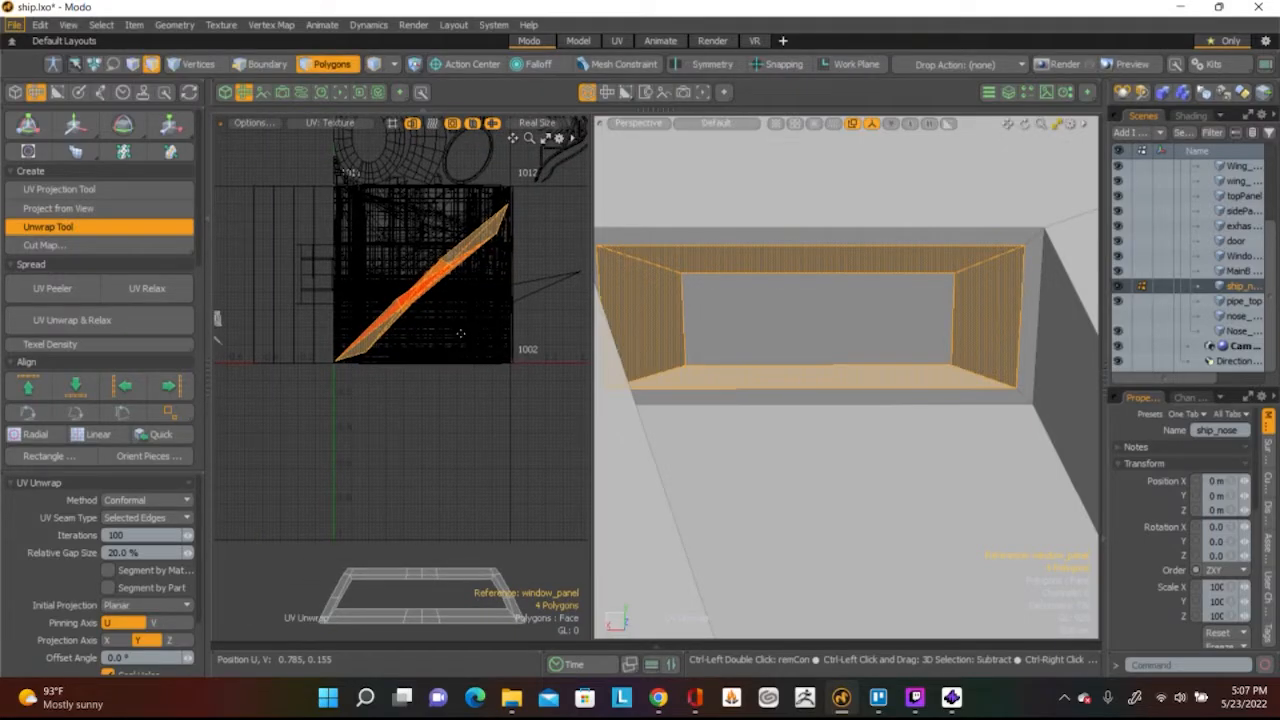
{"action": "key", "text": "space"}
{"action": "scroll", "coordinate": [385, 372], "scroll_direction": "down", "scroll_amount": 3}
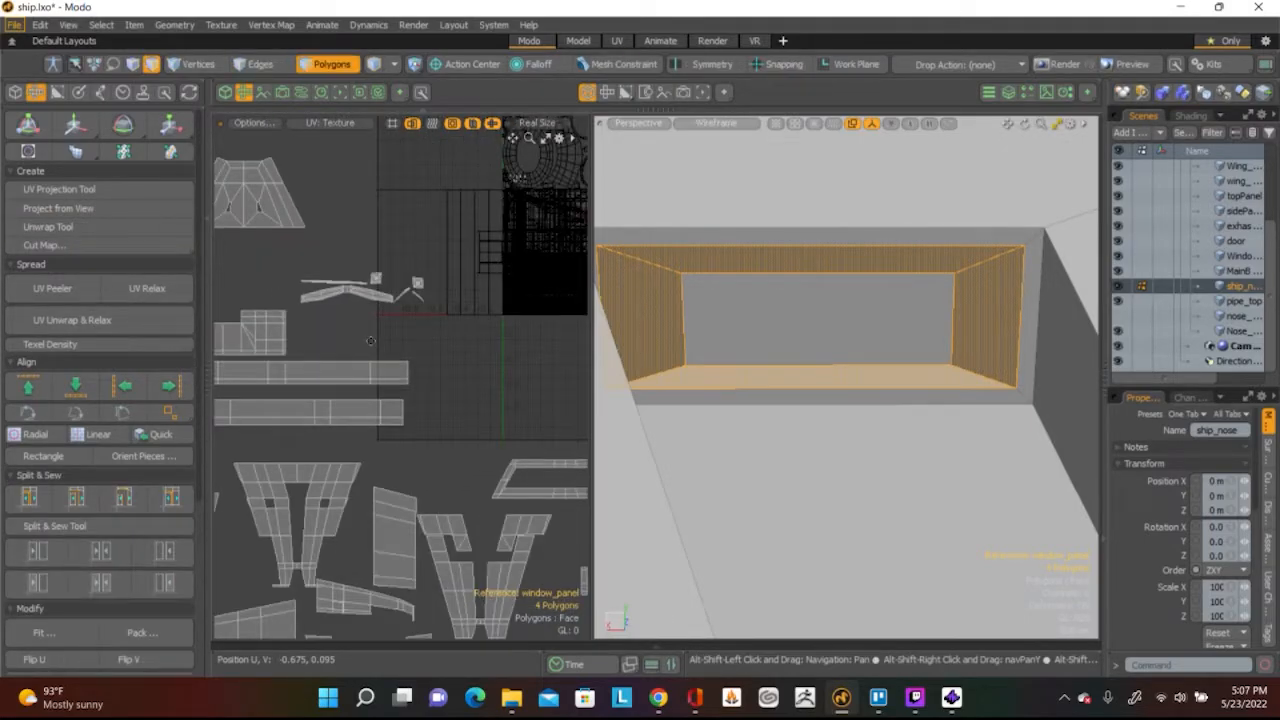
{"action": "left_click", "coordinate": [373, 253]}
Select the UV boundary edges of the mesh, examine the seams around the recess from several angles, and clear the selection
{"action": "scroll", "coordinate": [90, 500], "scroll_direction": "down", "scroll_amount": 5}
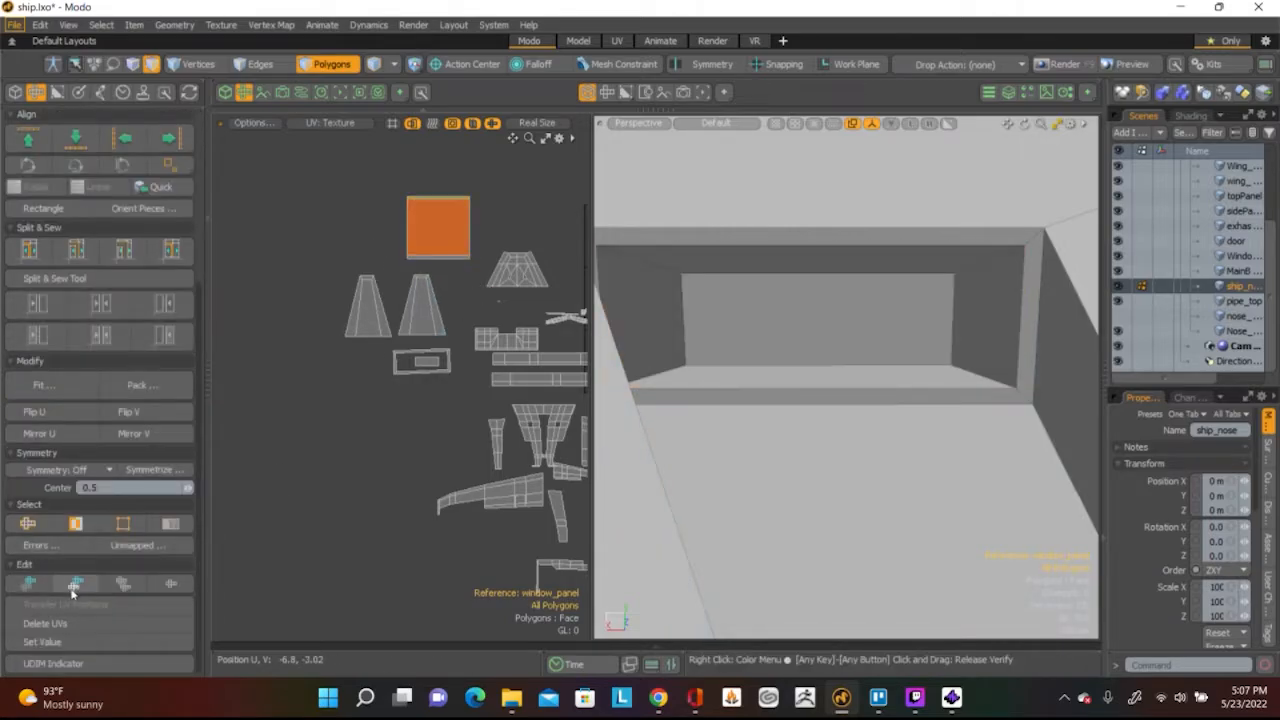
{"action": "left_click", "coordinate": [30, 527]}
{"action": "left_click_drag", "start_coordinate": [877, 363], "coordinate": [923, 362], "text": "alt"}
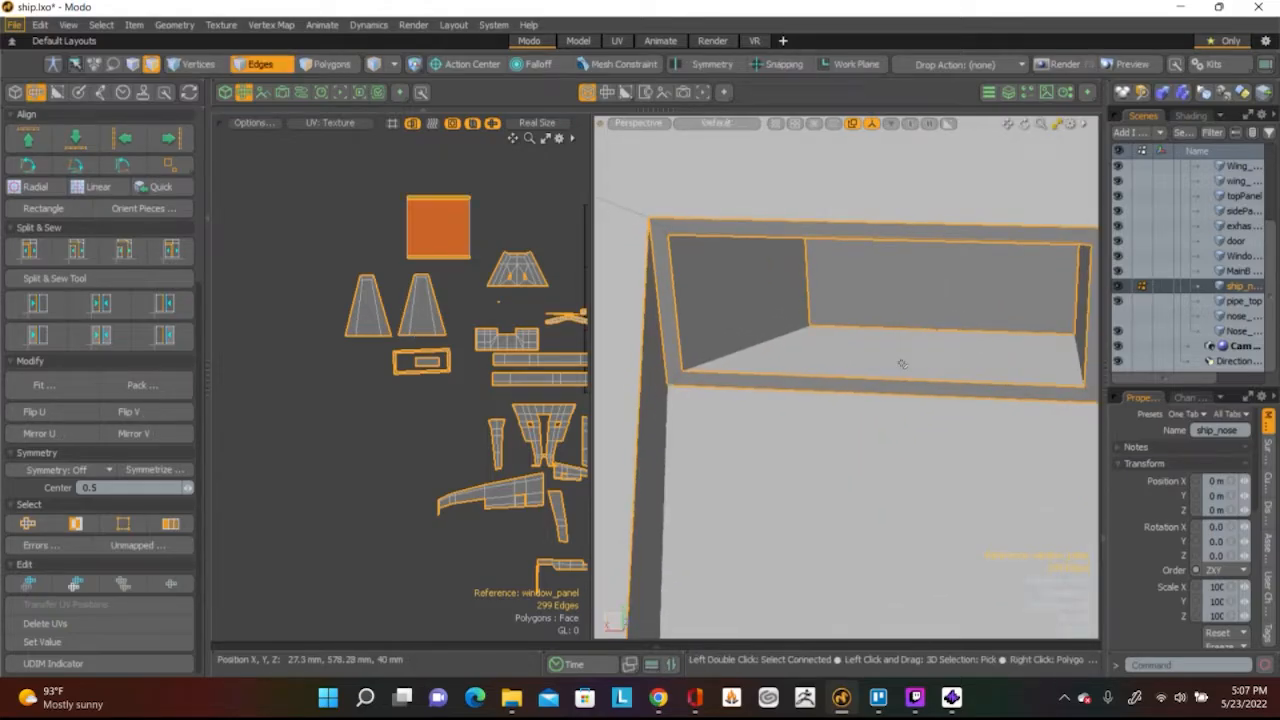
{"action": "left_click_drag", "start_coordinate": [885, 356], "coordinate": [831, 344], "text": "alt"}
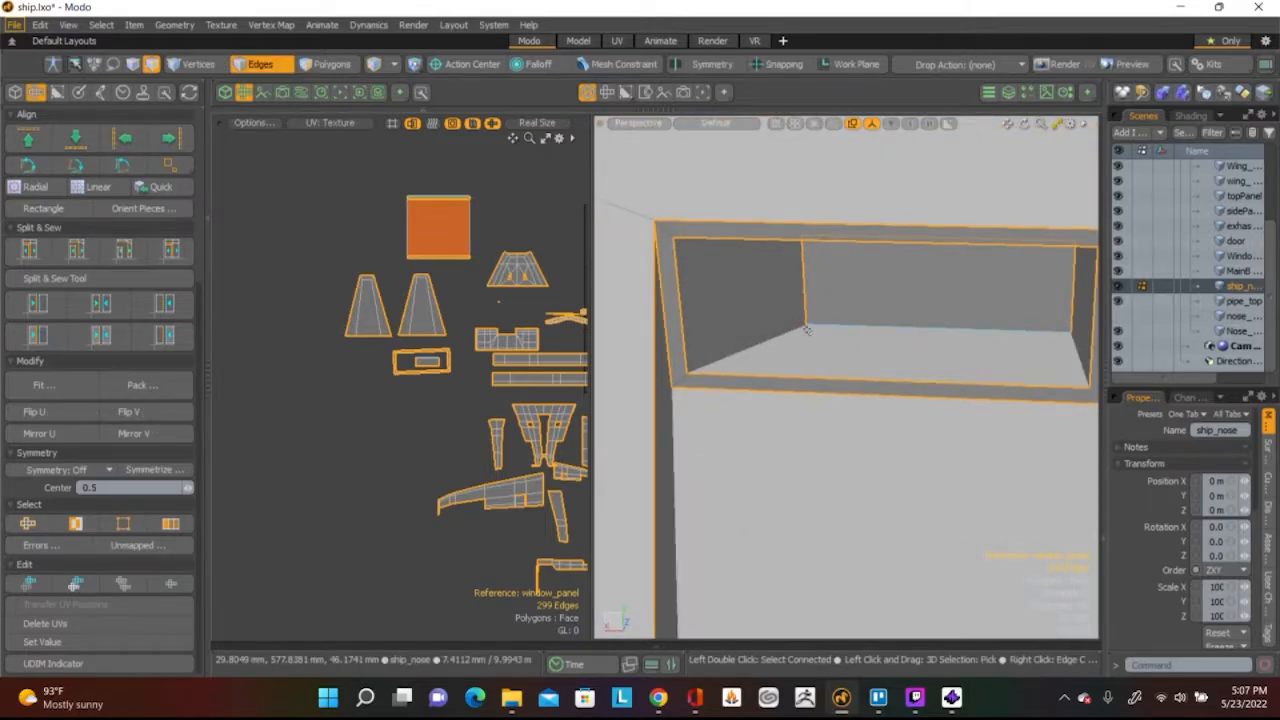
{"action": "left_click_drag", "start_coordinate": [764, 344], "coordinate": [767, 246], "text": "alt"}
{"action": "left_click", "coordinate": [767, 246]}
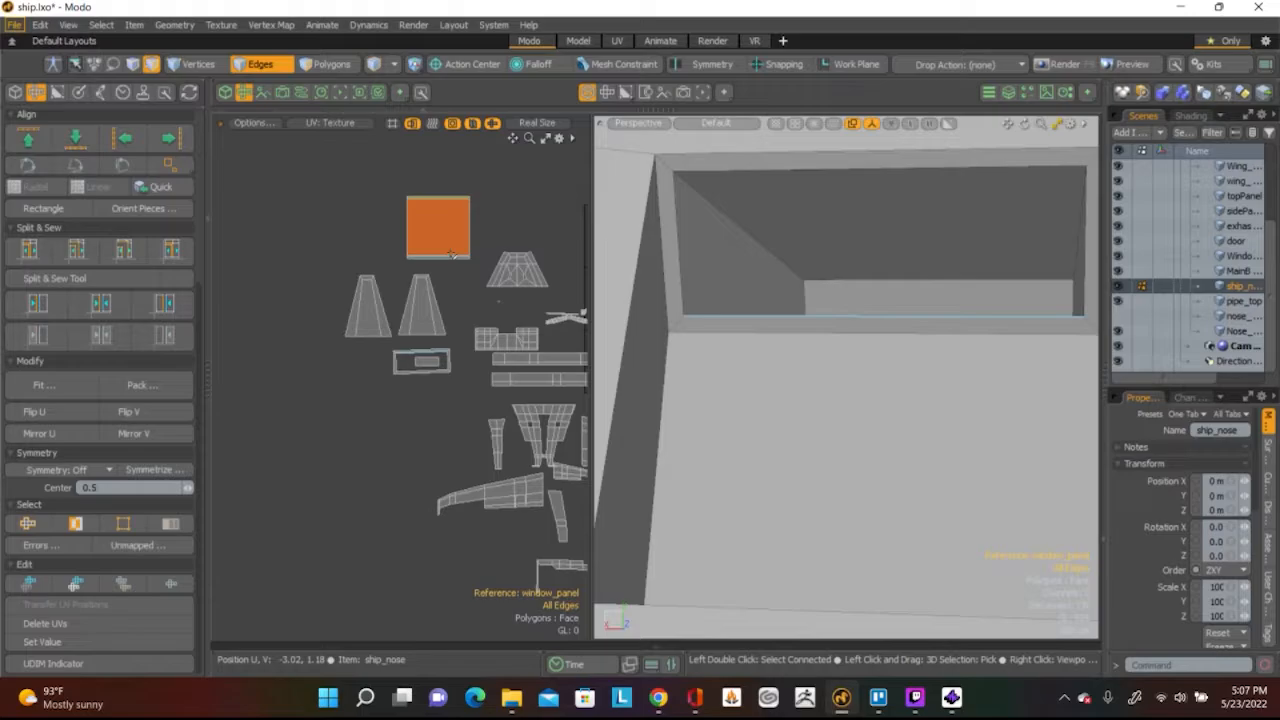
Select the four recess polygons from the square UV island and unwrap them with the Conformal method at 100 iterations
{"action": "scroll", "coordinate": [450, 220], "scroll_direction": "up", "scroll_amount": 6}
{"action": "key", "text": "3"}
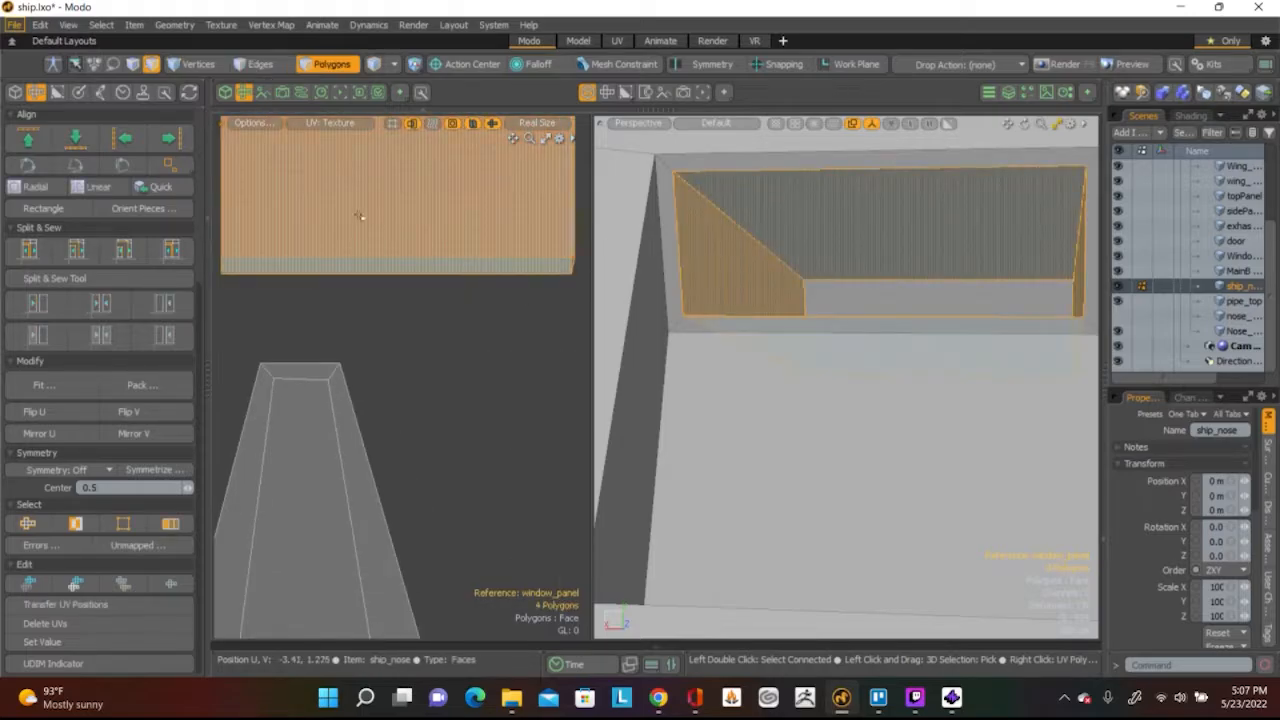
{"action": "scroll", "coordinate": [91, 240], "scroll_direction": "up", "scroll_amount": 5}
{"action": "left_click", "coordinate": [90, 226]}
{"action": "scroll", "coordinate": [432, 316], "scroll_direction": "down", "scroll_amount": 8}
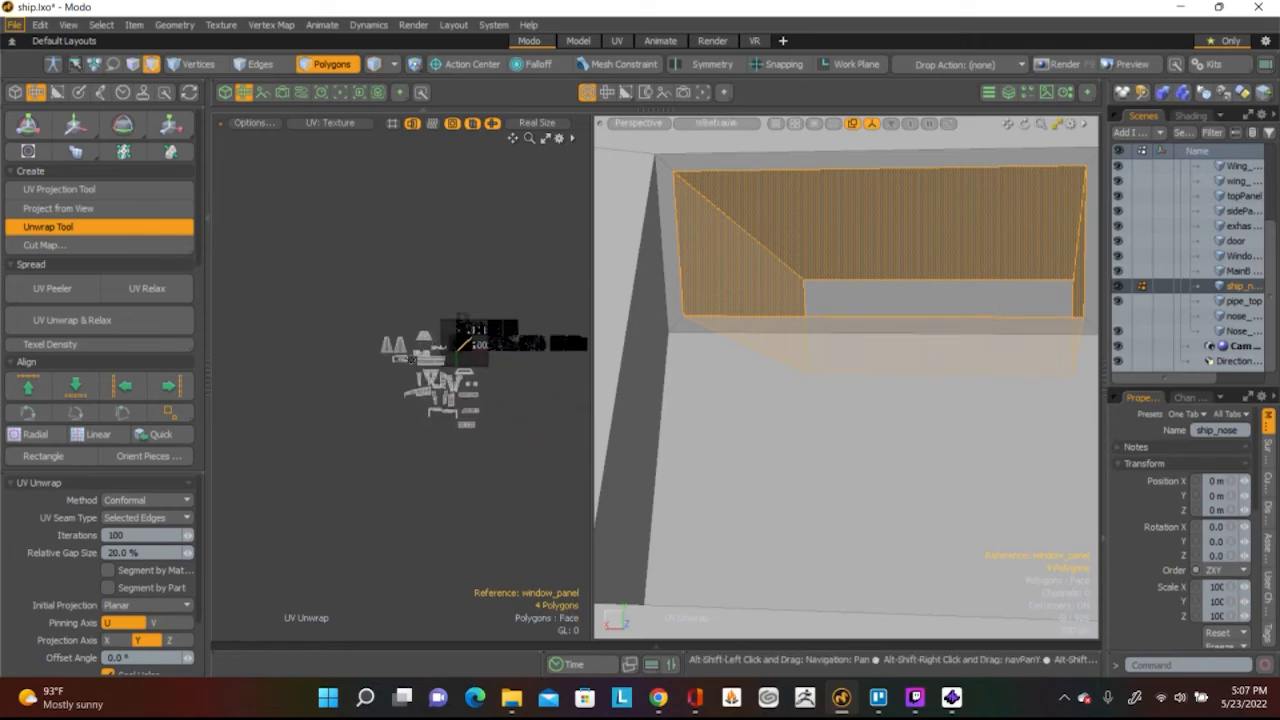
{"action": "scroll", "coordinate": [440, 330], "scroll_direction": "up", "scroll_amount": 4}
{"action": "scroll", "coordinate": [367, 322], "scroll_direction": "up", "scroll_amount": 5}
{"action": "scroll", "coordinate": [462, 349], "scroll_direction": "down", "scroll_amount": 2}
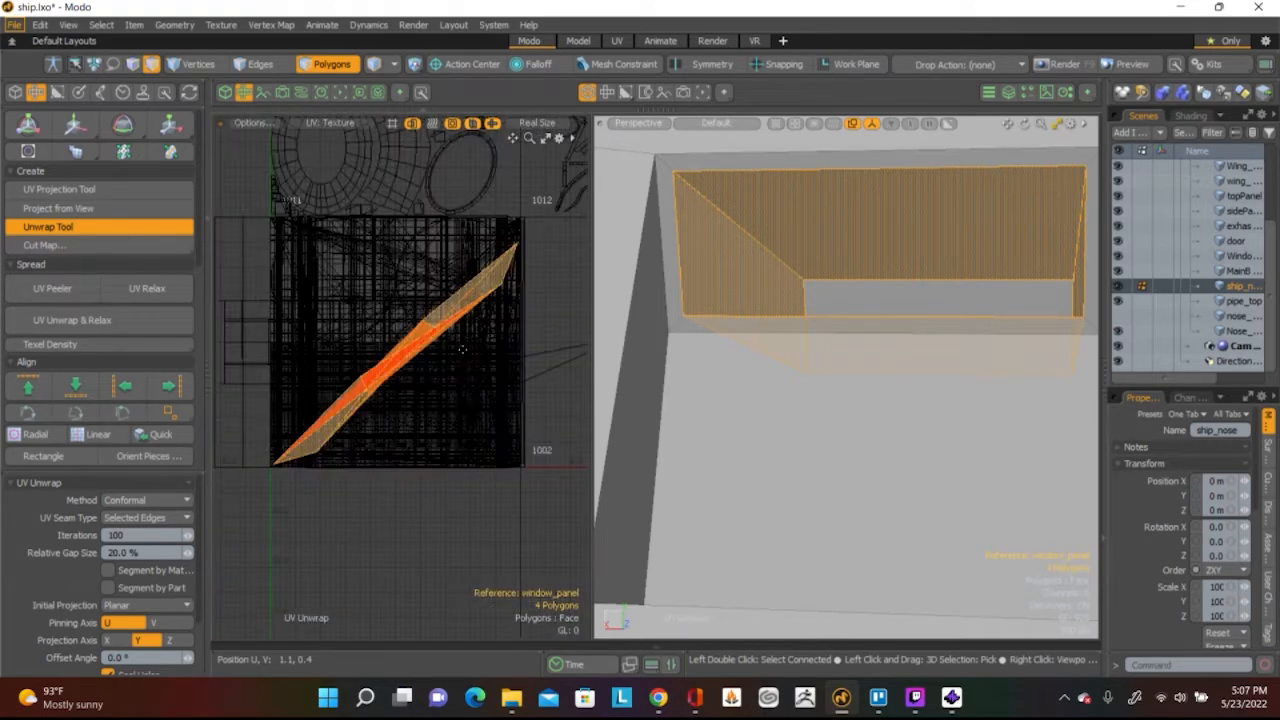
{"action": "key", "text": "space"}
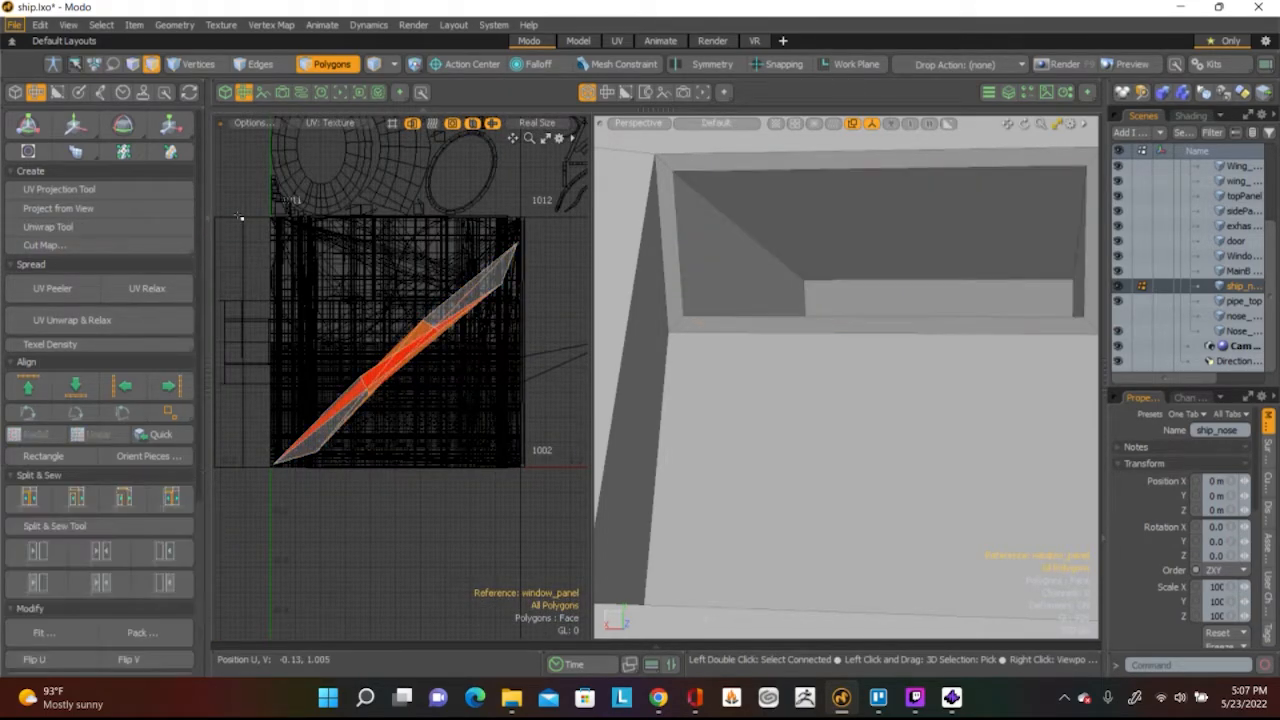
{"action": "scroll", "coordinate": [275, 268], "scroll_direction": "down", "scroll_amount": 2}
{"action": "scroll", "coordinate": [64, 553], "scroll_direction": "down", "scroll_amount": 3}
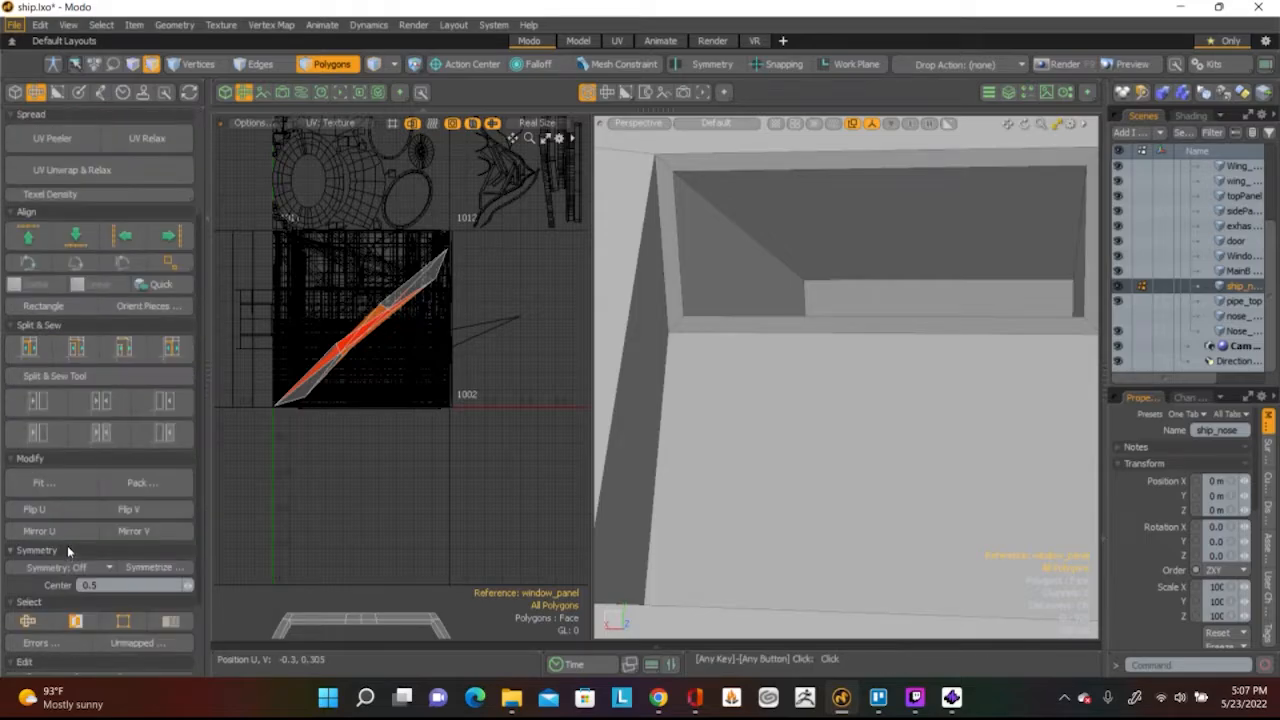
Select the UV boundary edges, examine the recess from another angle, and select only the corner edge between its floor and side wall
{"action": "left_click", "coordinate": [28, 621]}
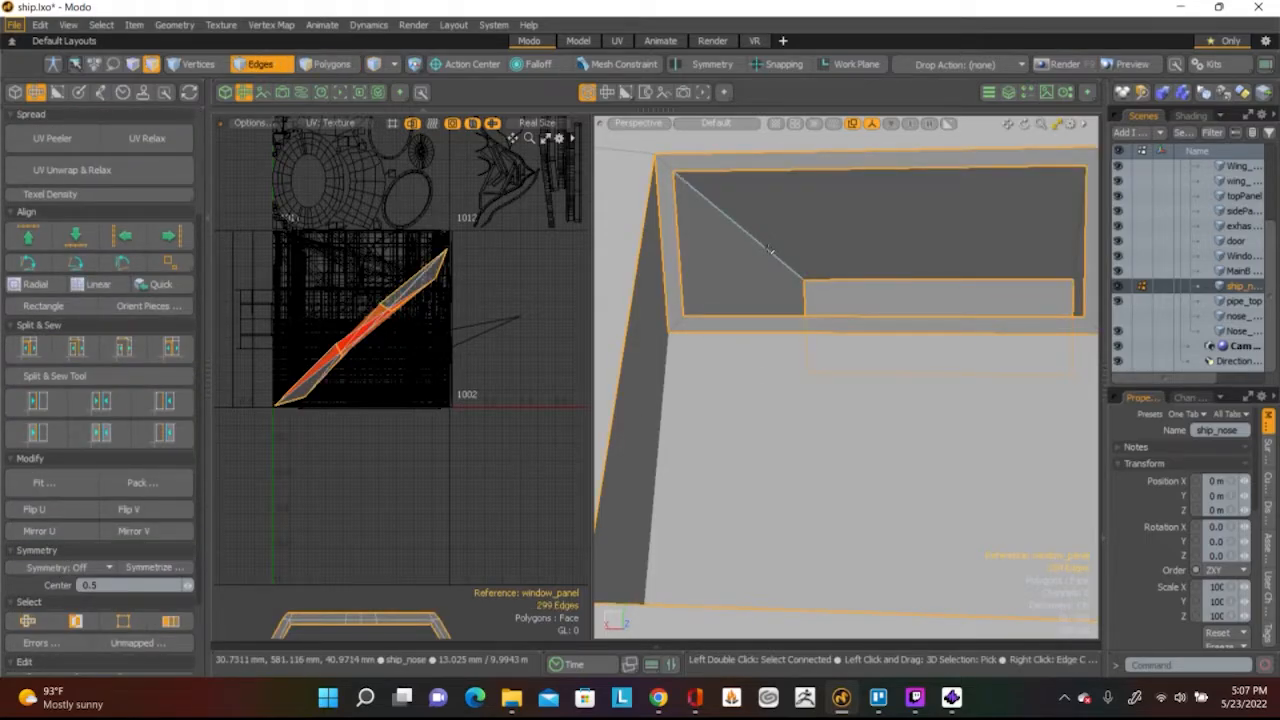
{"action": "left_click_drag", "start_coordinate": [763, 250], "coordinate": [748, 416], "text": "alt"}
{"action": "left_click_drag", "start_coordinate": [773, 527], "coordinate": [788, 427], "text": "alt+shift"}
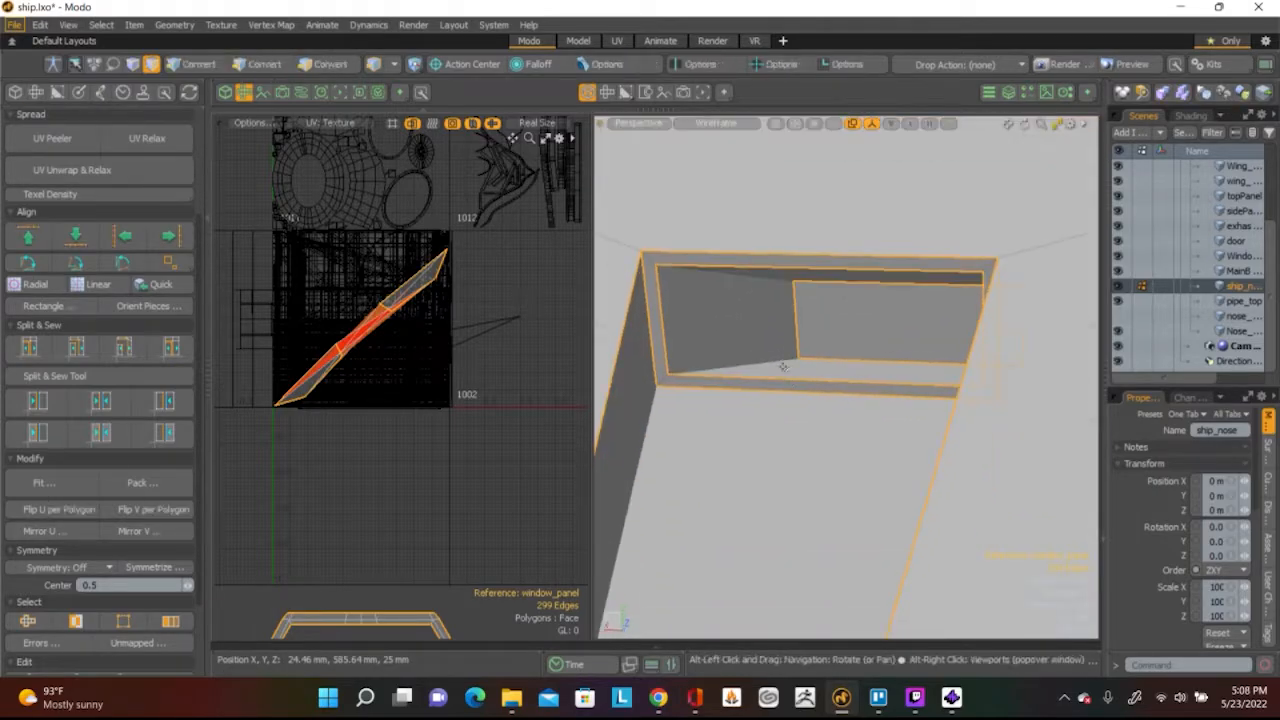
{"action": "left_click", "coordinate": [735, 366]}
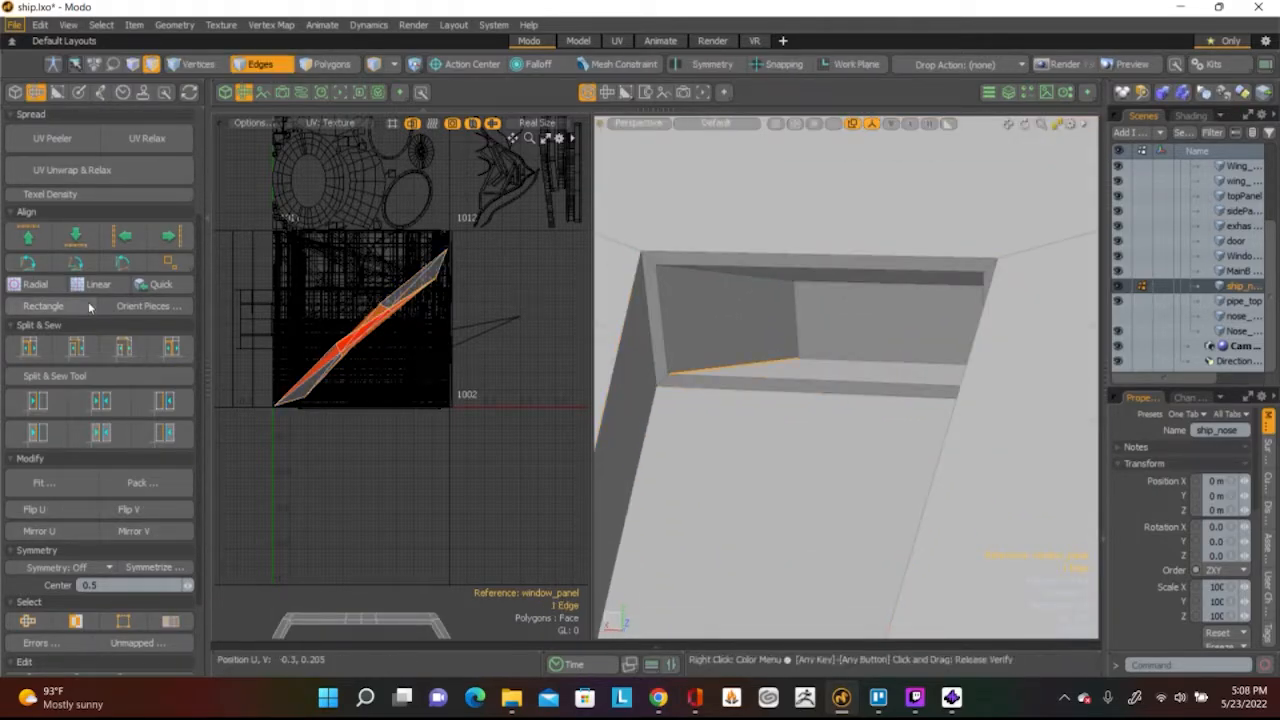
{"action": "scroll", "coordinate": [111, 286], "scroll_direction": "up", "scroll_amount": 3}
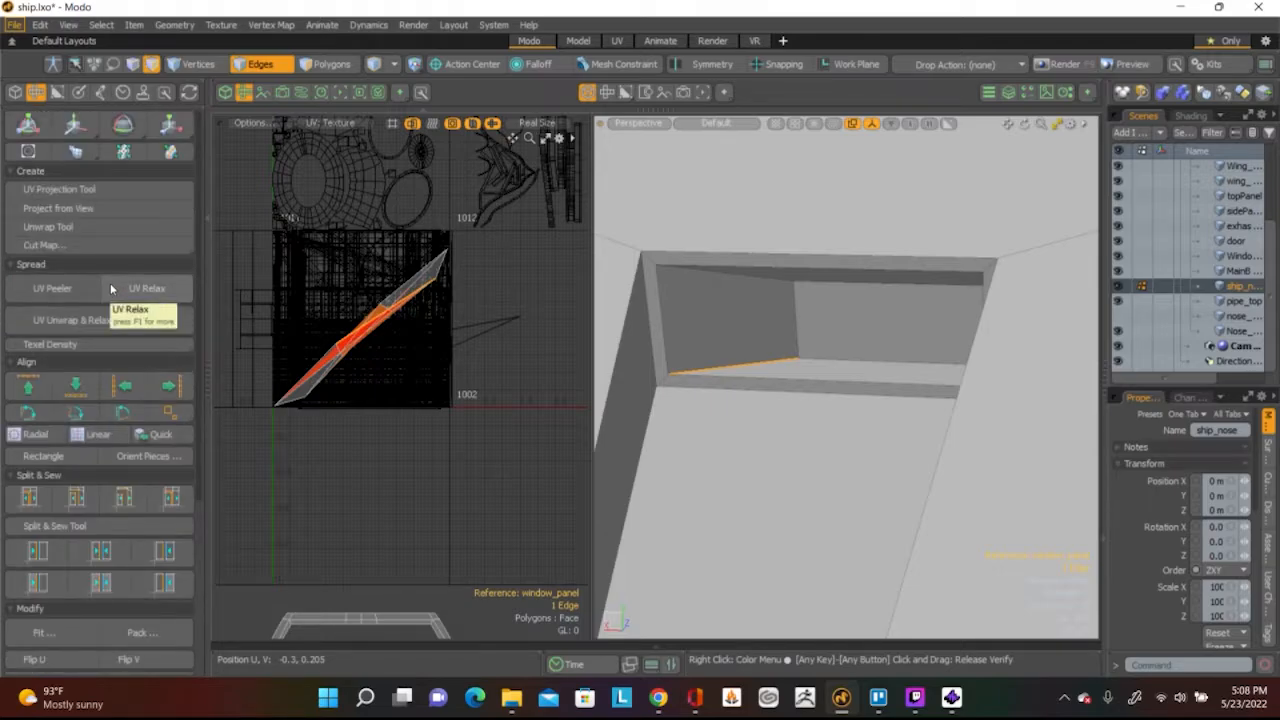
{"action": "scroll", "coordinate": [110, 285], "scroll_direction": "down", "scroll_amount": 4}
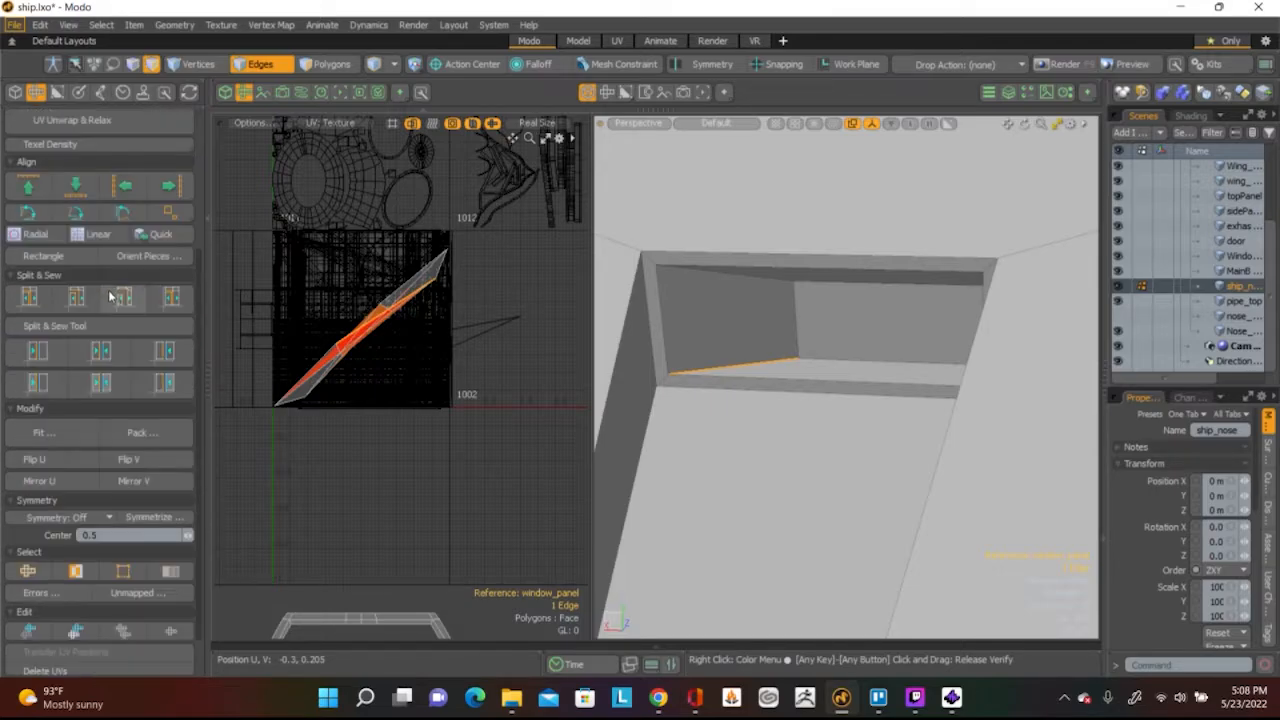
{"action": "scroll", "coordinate": [110, 294], "scroll_direction": "up", "scroll_amount": 4}
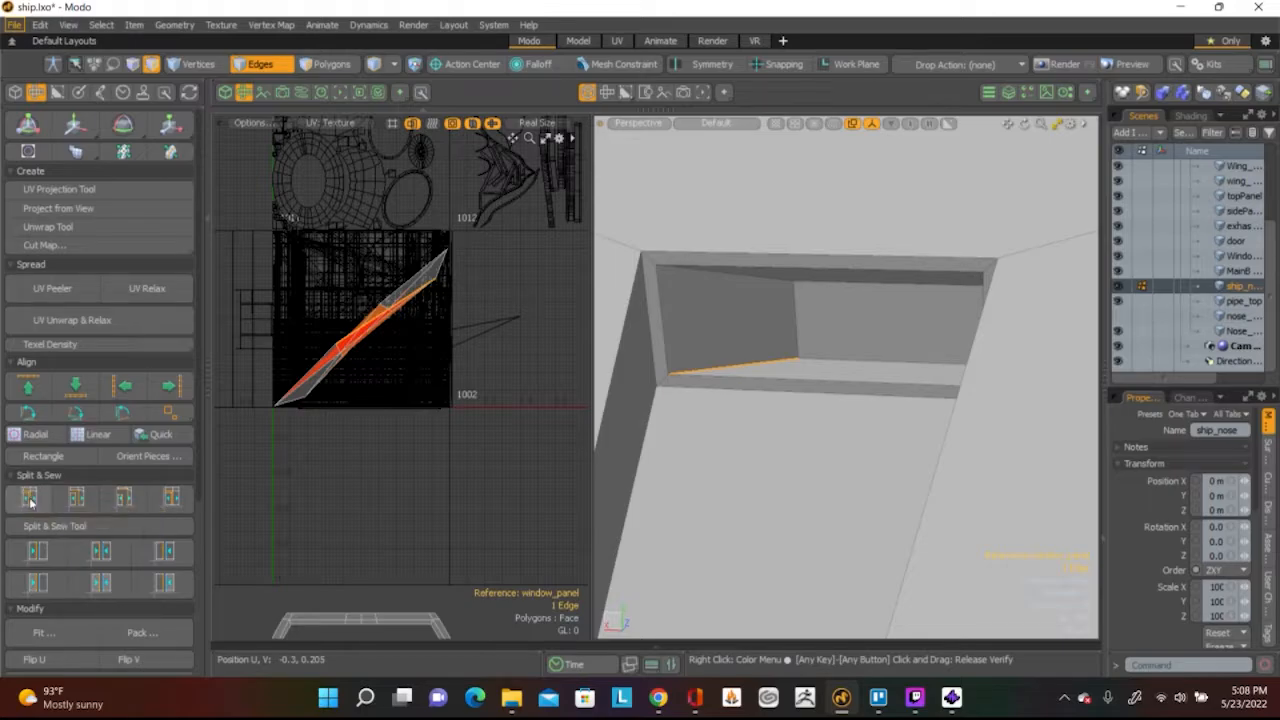
{"action": "scroll", "coordinate": [321, 439], "scroll_direction": "up", "scroll_amount": 3}
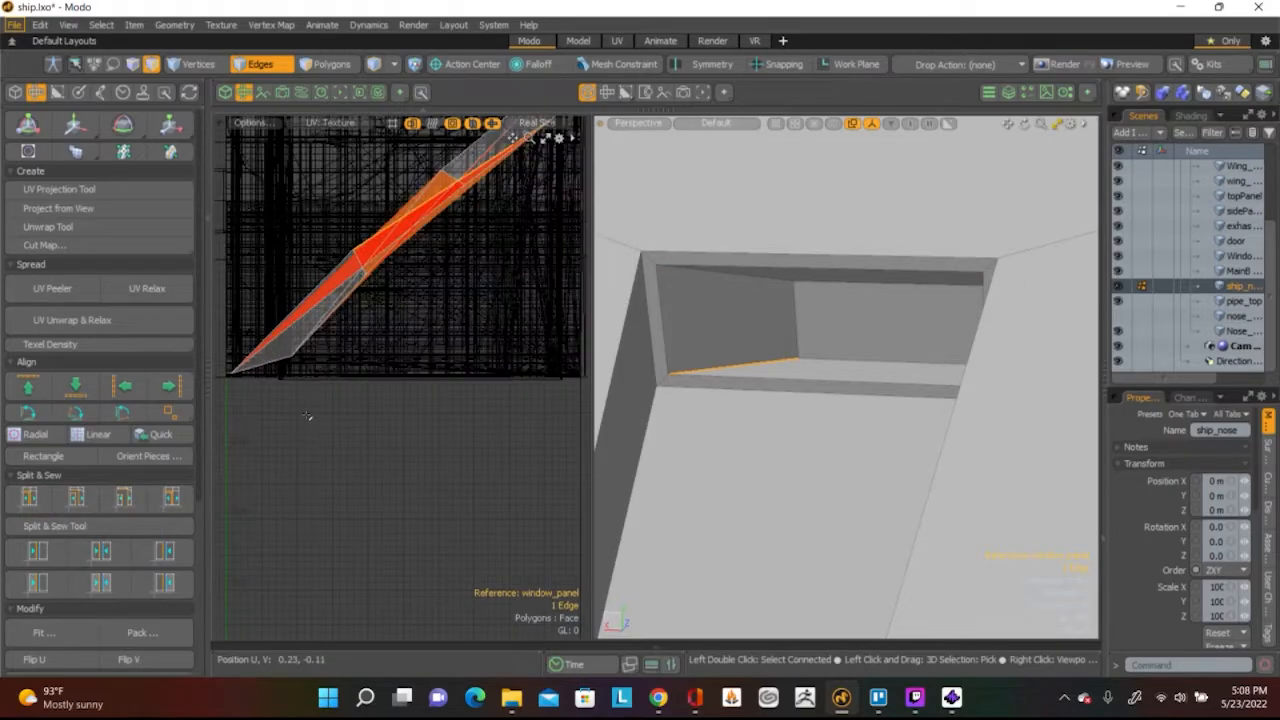
{"action": "key", "text": "3"}
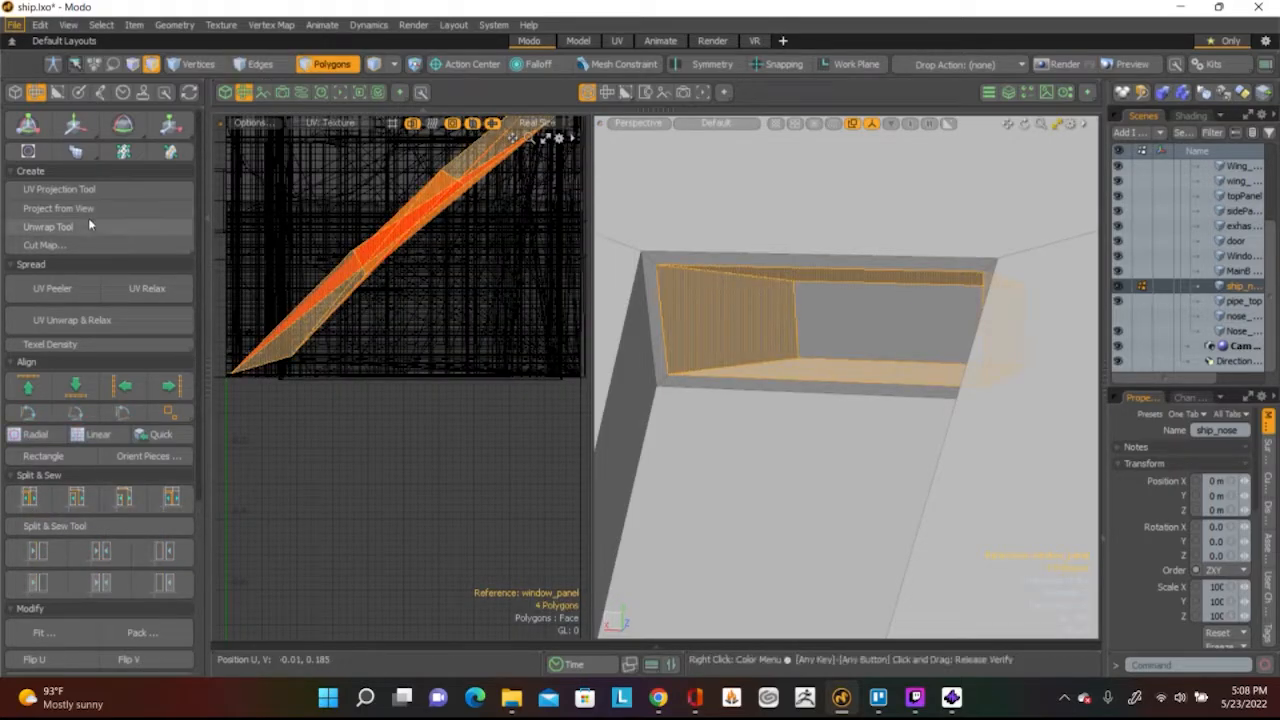
{"action": "left_click", "coordinate": [88, 226]}
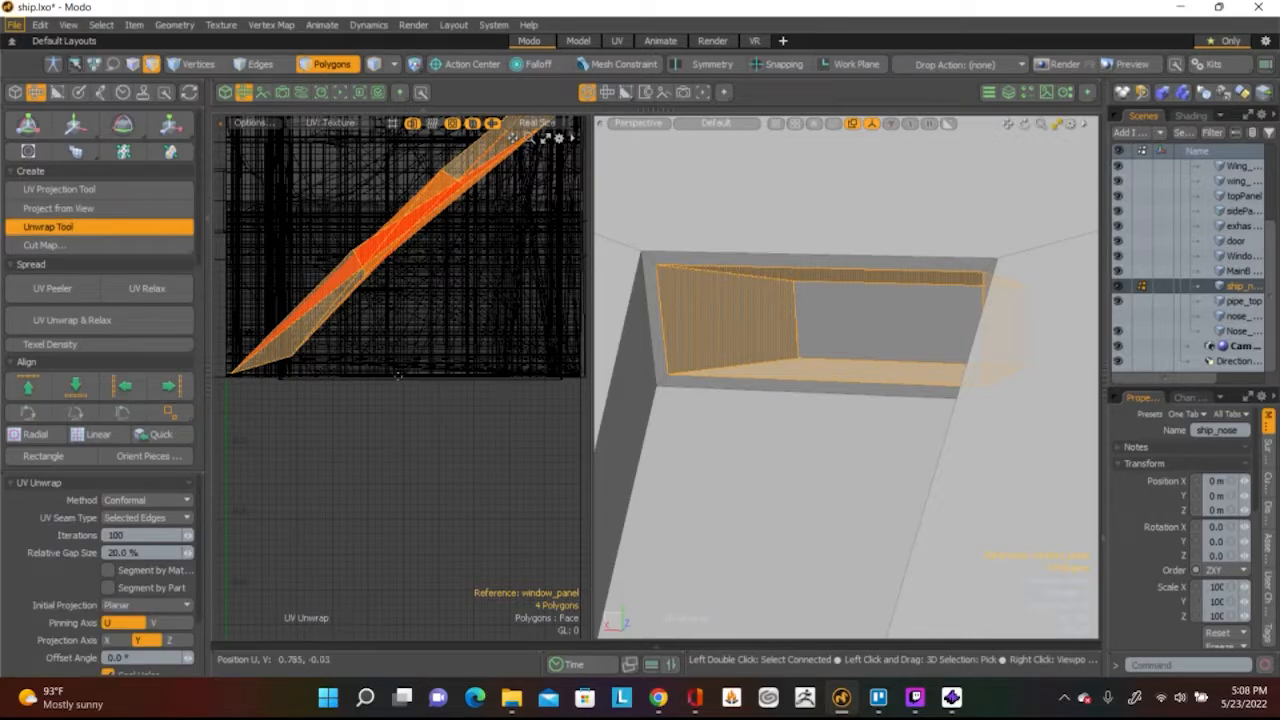
{"action": "key", "text": "q"}
{"action": "left_click", "coordinate": [389, 389]}
Select the UV boundary edges of the mesh and add the corner edge between the recess floor and side wall
{"action": "scroll", "coordinate": [85, 478], "scroll_direction": "down", "scroll_amount": 3}
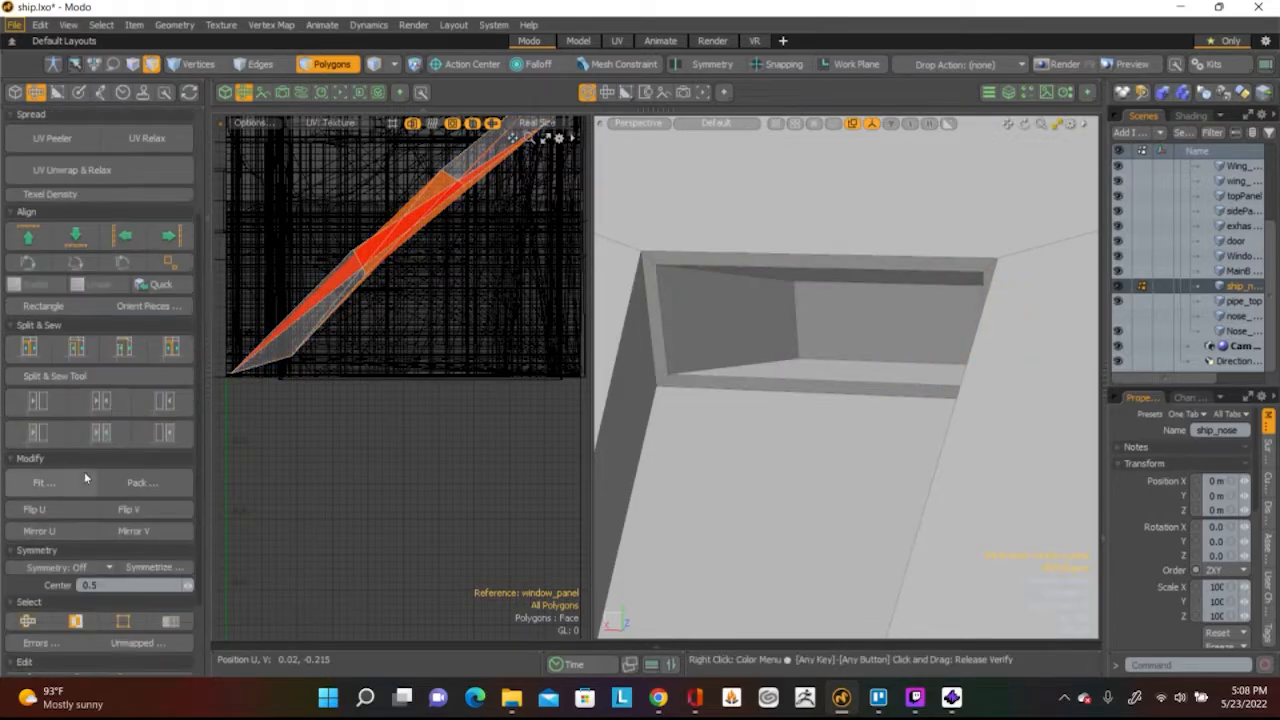
{"action": "scroll", "coordinate": [85, 478], "scroll_direction": "down", "scroll_amount": 2}
{"action": "left_click", "coordinate": [28, 524]}
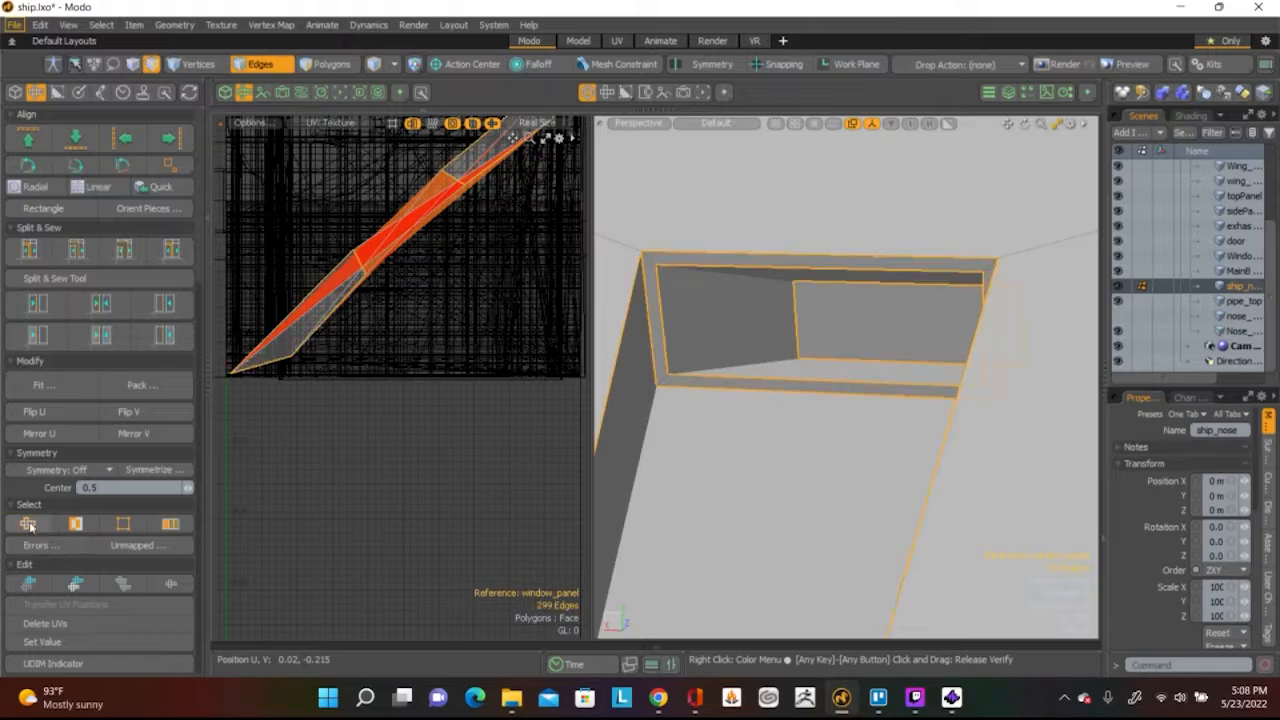
{"action": "left_click", "coordinate": [727, 365], "text": "shift"}
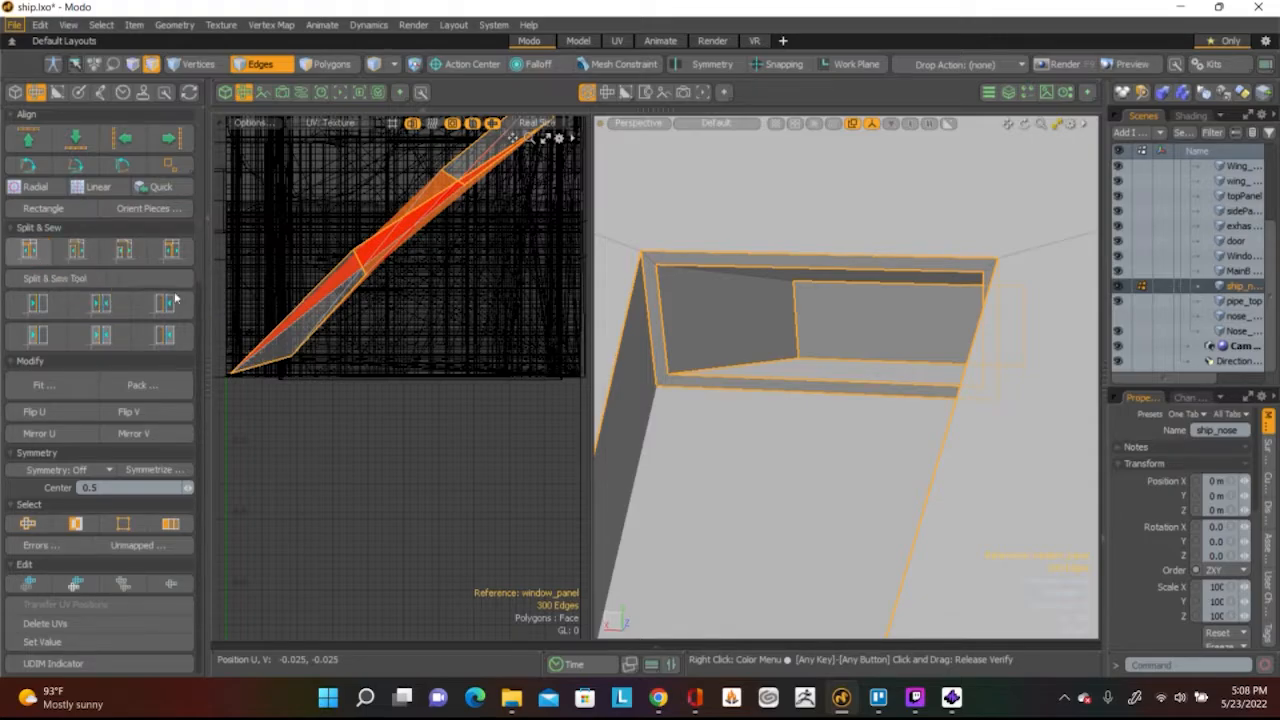
{"action": "scroll", "coordinate": [718, 393], "scroll_direction": "down", "scroll_amount": 3}
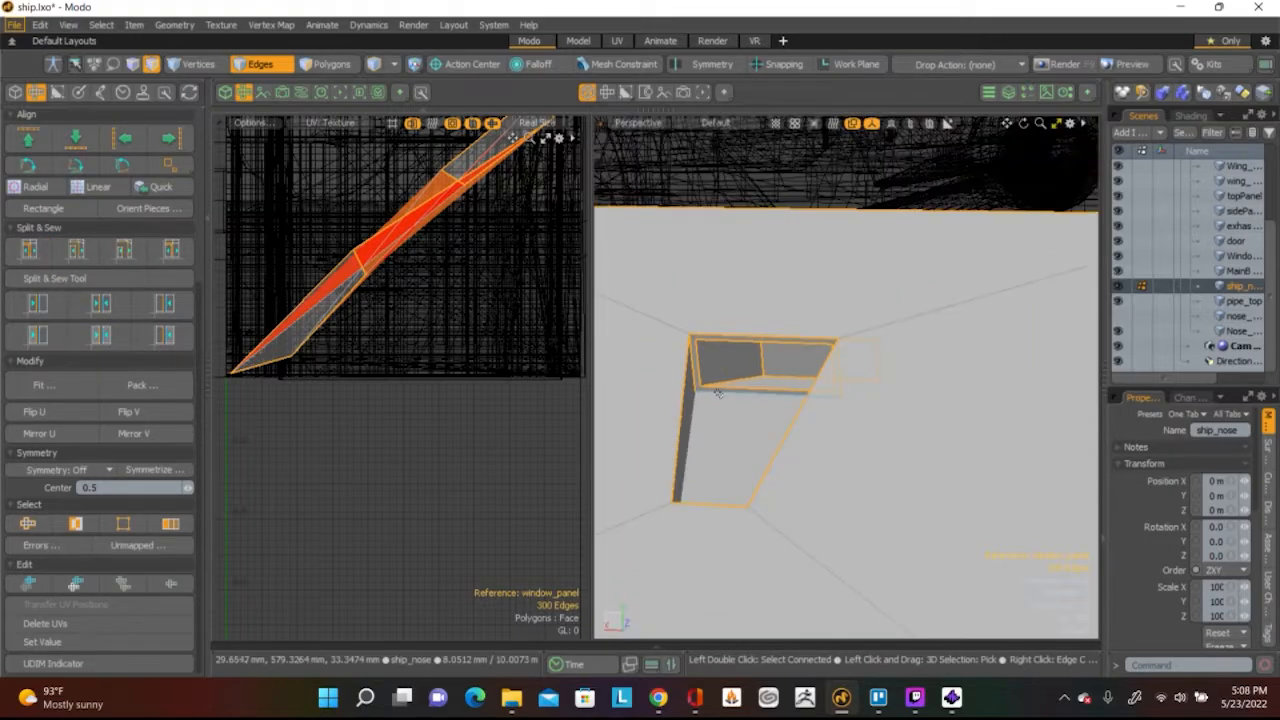
Reselect the UV boundary edges, examine the seams of both recesses from several angles, and clear the selection
{"action": "left_click", "coordinate": [716, 150]}
{"action": "left_click", "coordinate": [36, 545]}
{"action": "left_click", "coordinate": [804, 304]}
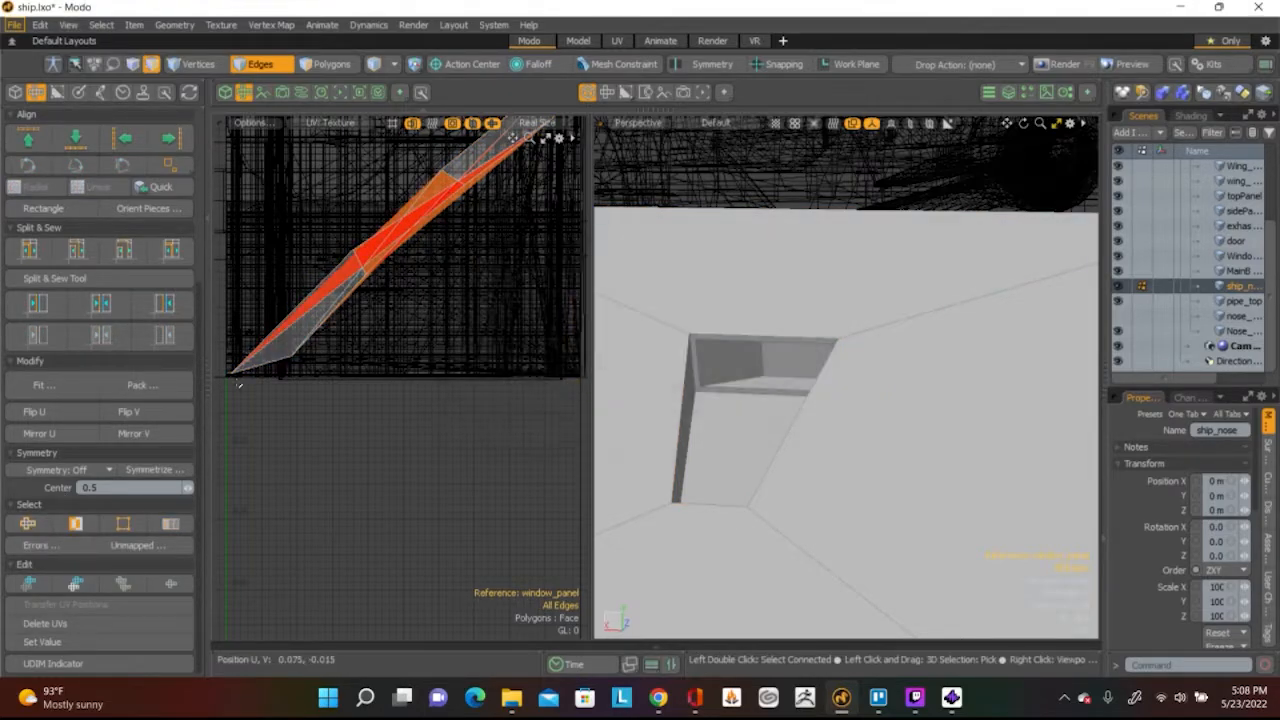
{"action": "left_click", "coordinate": [28, 523]}
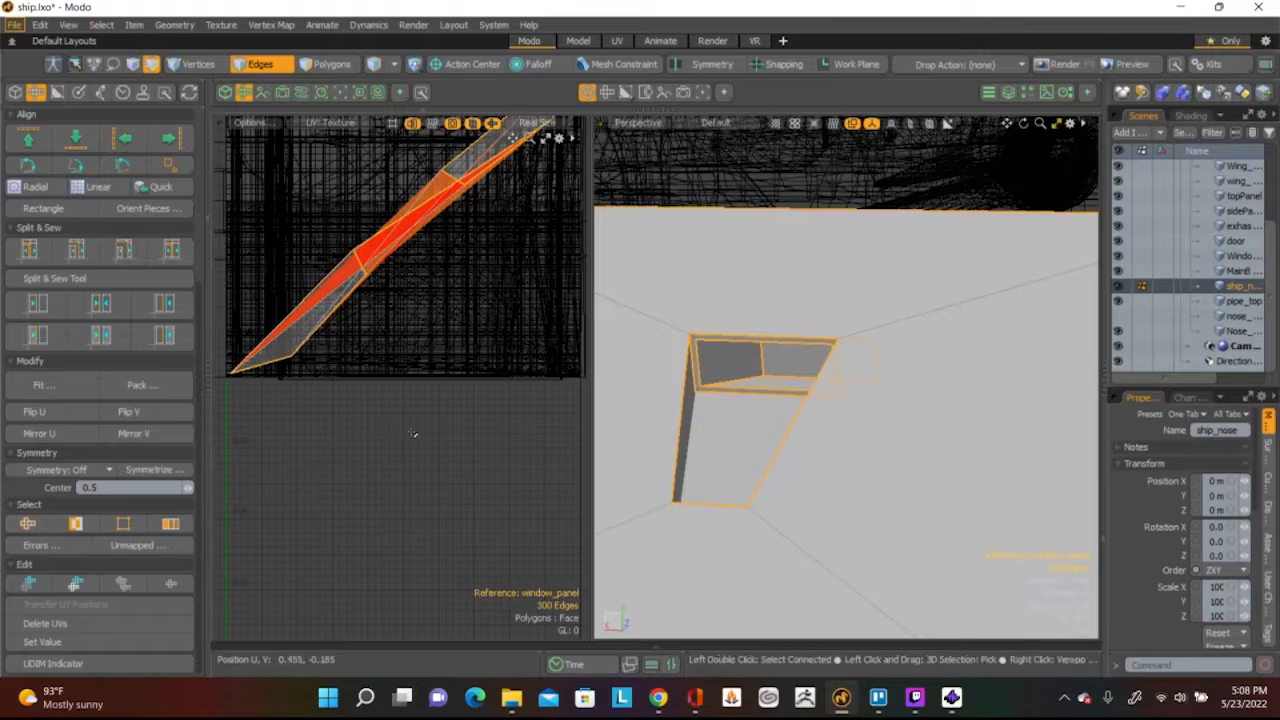
{"action": "left_click_drag", "start_coordinate": [720, 417], "coordinate": [766, 414], "text": "alt"}
{"action": "scroll", "coordinate": [766, 414], "scroll_direction": "down", "scroll_amount": 5, "text": "alt"}
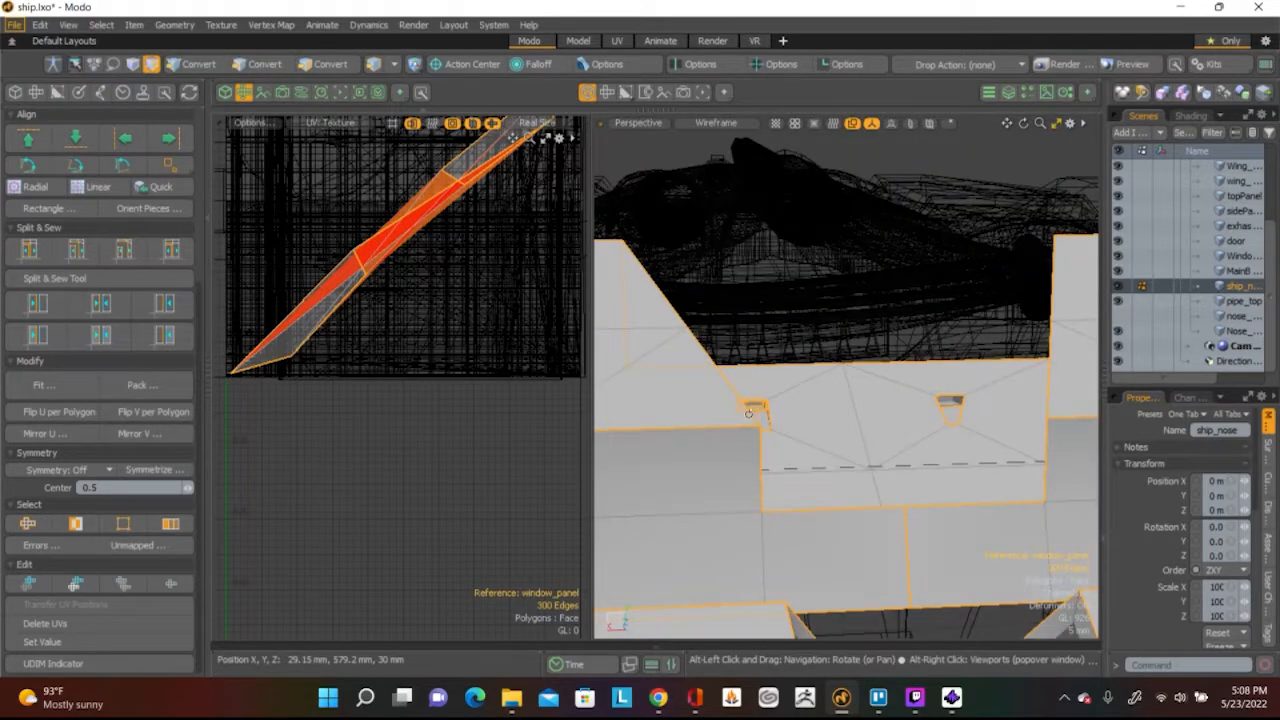
{"action": "scroll", "coordinate": [749, 414], "scroll_direction": "down", "scroll_amount": 4}
{"action": "scroll", "coordinate": [749, 414], "scroll_direction": "up", "scroll_amount": 4}
{"action": "left_click_drag", "start_coordinate": [723, 414], "coordinate": [829, 389], "text": "alt"}
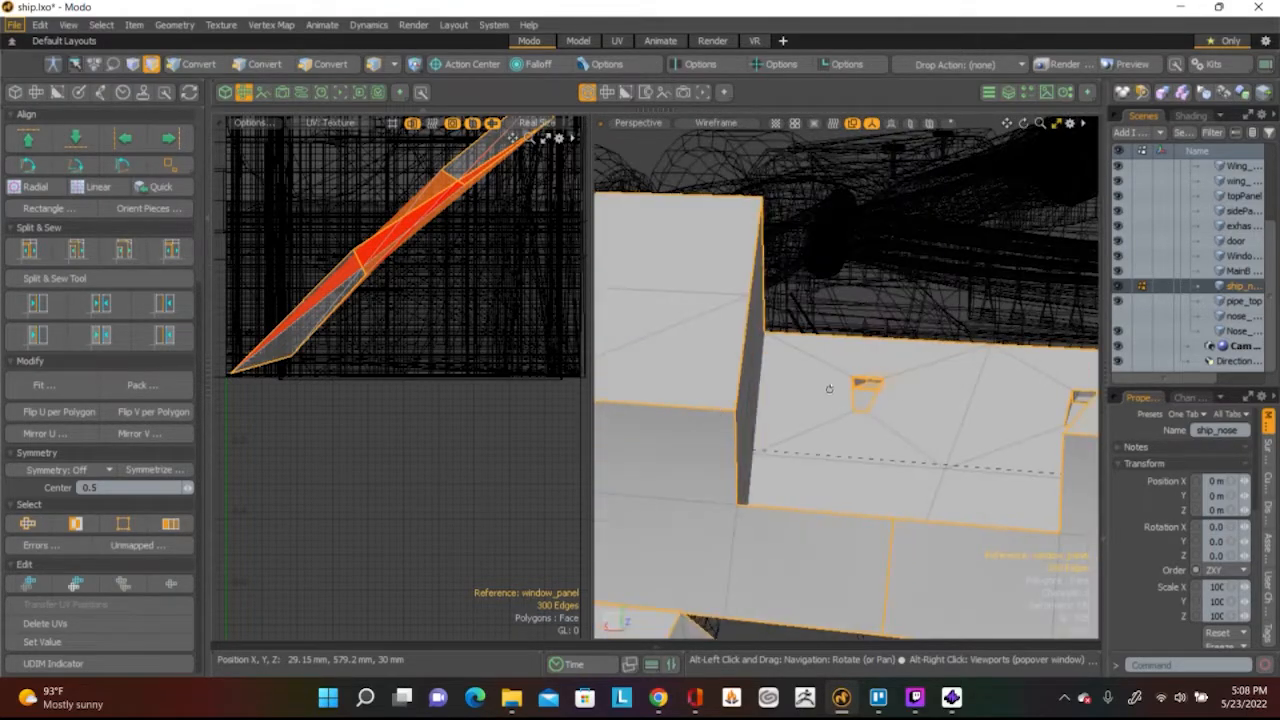
{"action": "scroll", "coordinate": [829, 389], "scroll_direction": "up", "scroll_amount": 5, "text": "alt"}
{"action": "left_click_drag", "start_coordinate": [923, 349], "coordinate": [871, 346], "text": "alt+shift"}
{"action": "scroll", "coordinate": [860, 386], "scroll_direction": "up", "scroll_amount": 4}
{"action": "scroll", "coordinate": [858, 387], "scroll_direction": "down", "scroll_amount": 2}
{"action": "scroll", "coordinate": [857, 387], "scroll_direction": "down", "scroll_amount": 3}
{"action": "scroll", "coordinate": [871, 350], "scroll_direction": "up", "scroll_amount": 7}
{"action": "left_click_drag", "start_coordinate": [858, 403], "coordinate": [733, 392], "text": "alt"}
{"action": "scroll", "coordinate": [810, 331], "scroll_direction": "down", "scroll_amount": 5}
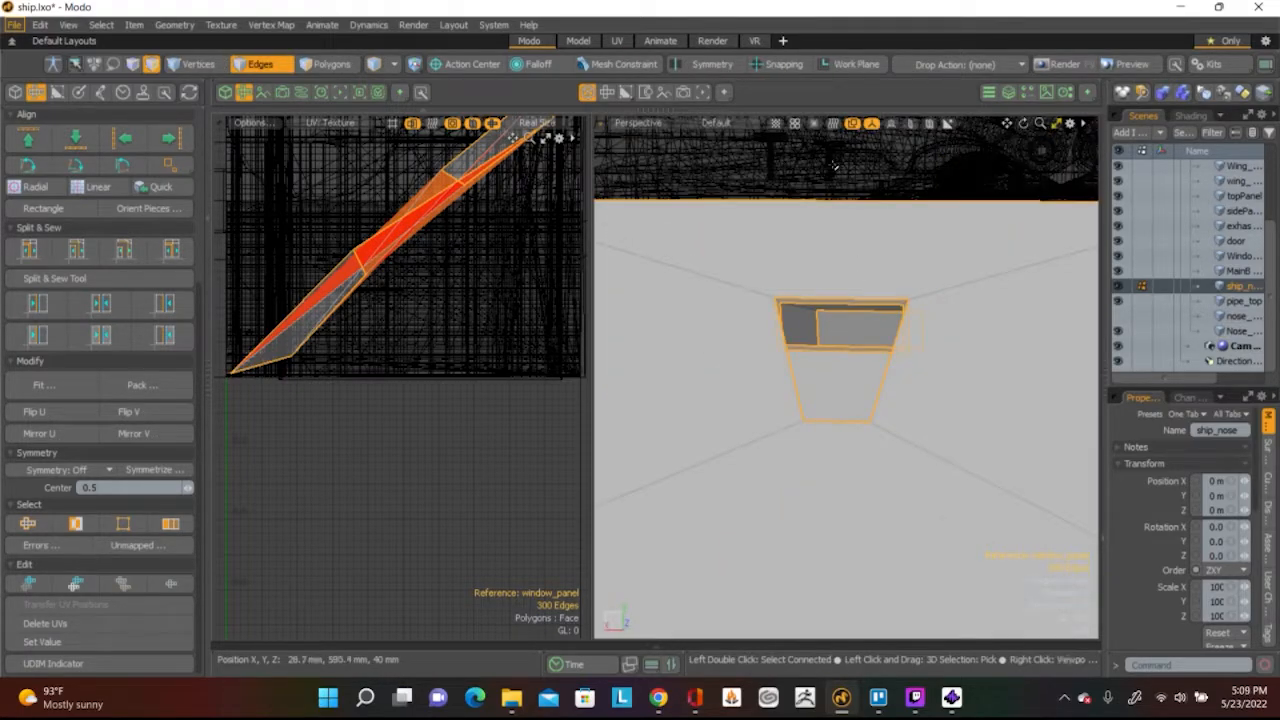
{"action": "left_click", "coordinate": [650, 250]}
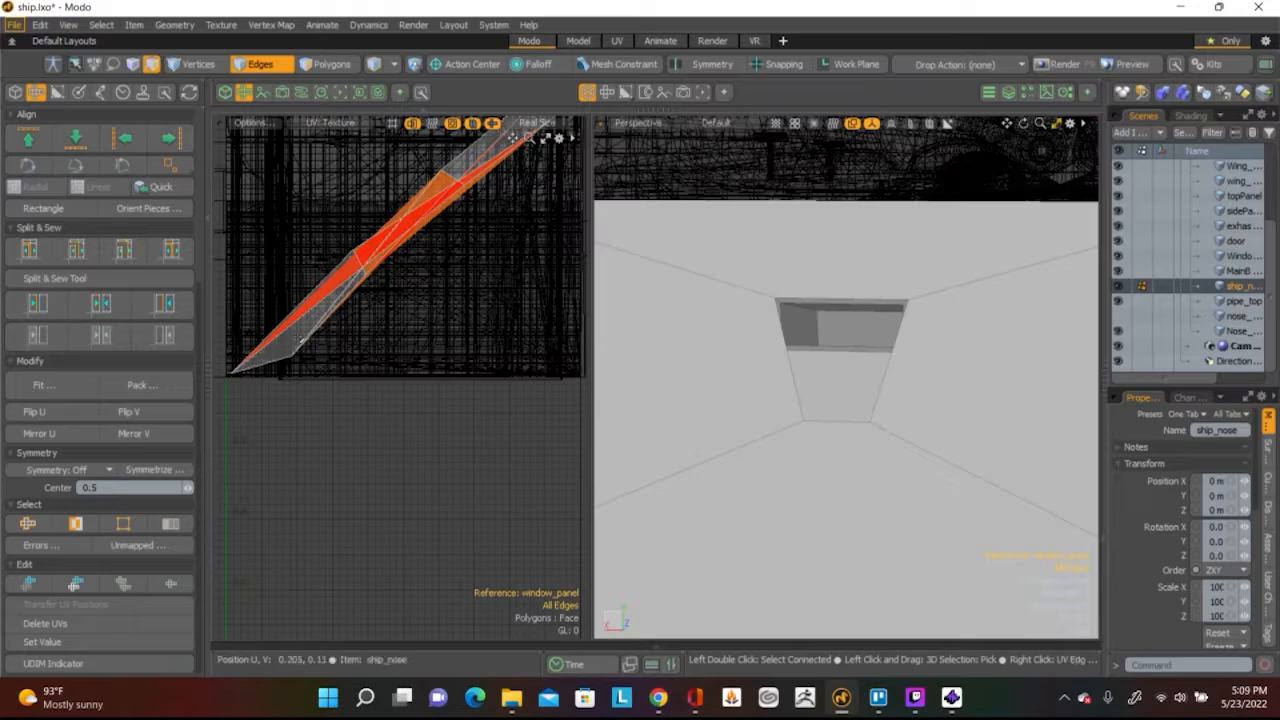
Try relaxing the UVs of the four recess polygons with UV Relax in Conformal mode at 1000 iterations, and clear the selection
{"action": "key", "text": "3"}
{"action": "scroll", "coordinate": [141, 244], "scroll_direction": "up", "scroll_amount": 5}
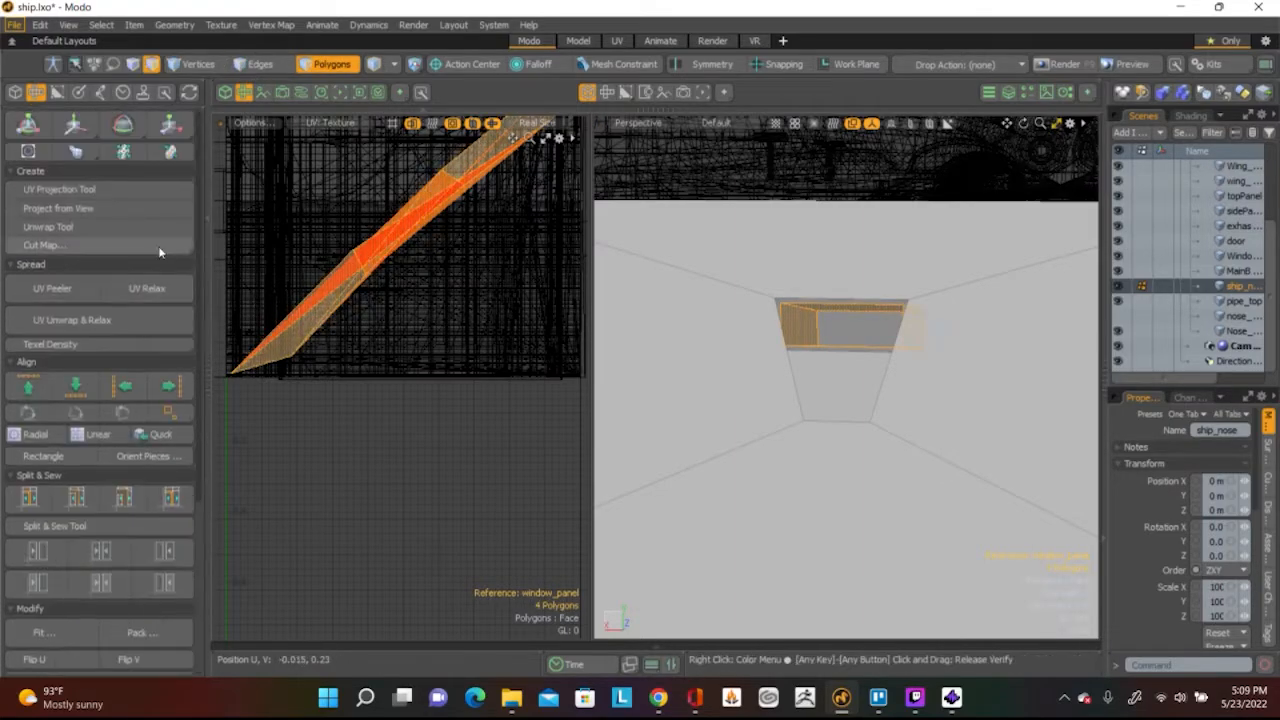
{"action": "left_click", "coordinate": [126, 222]}
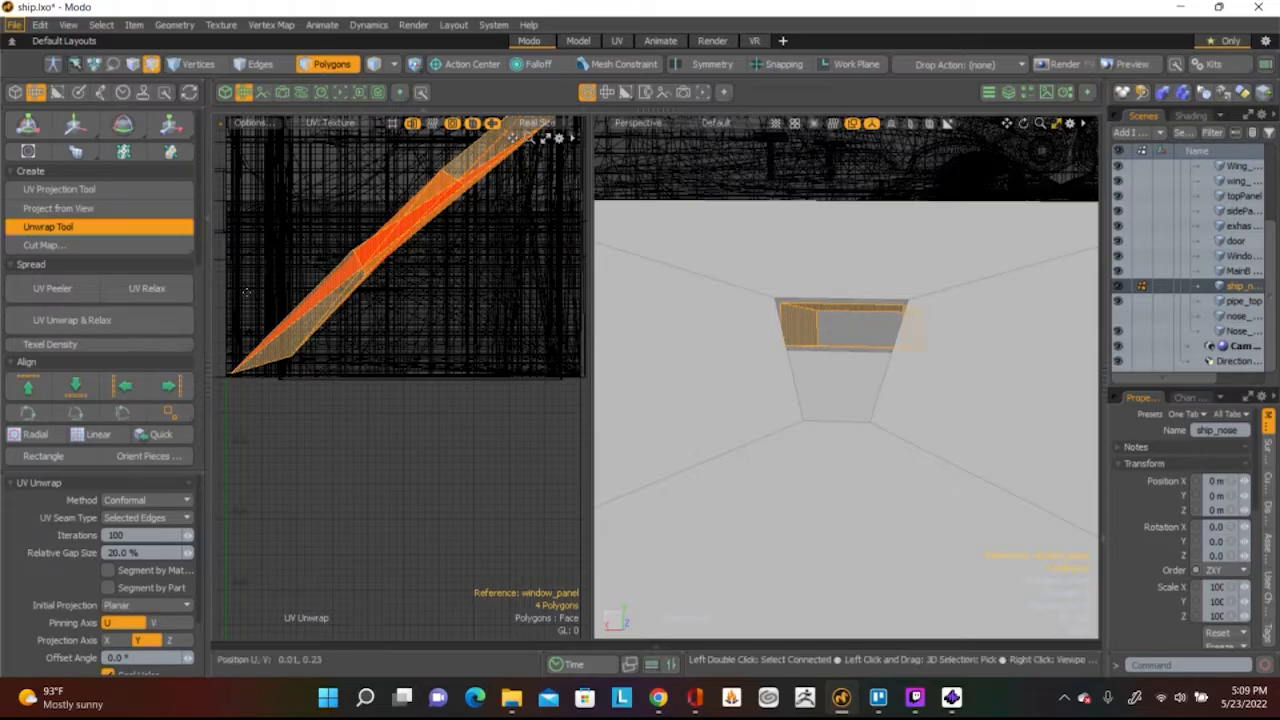
{"action": "left_click", "coordinate": [165, 290]}
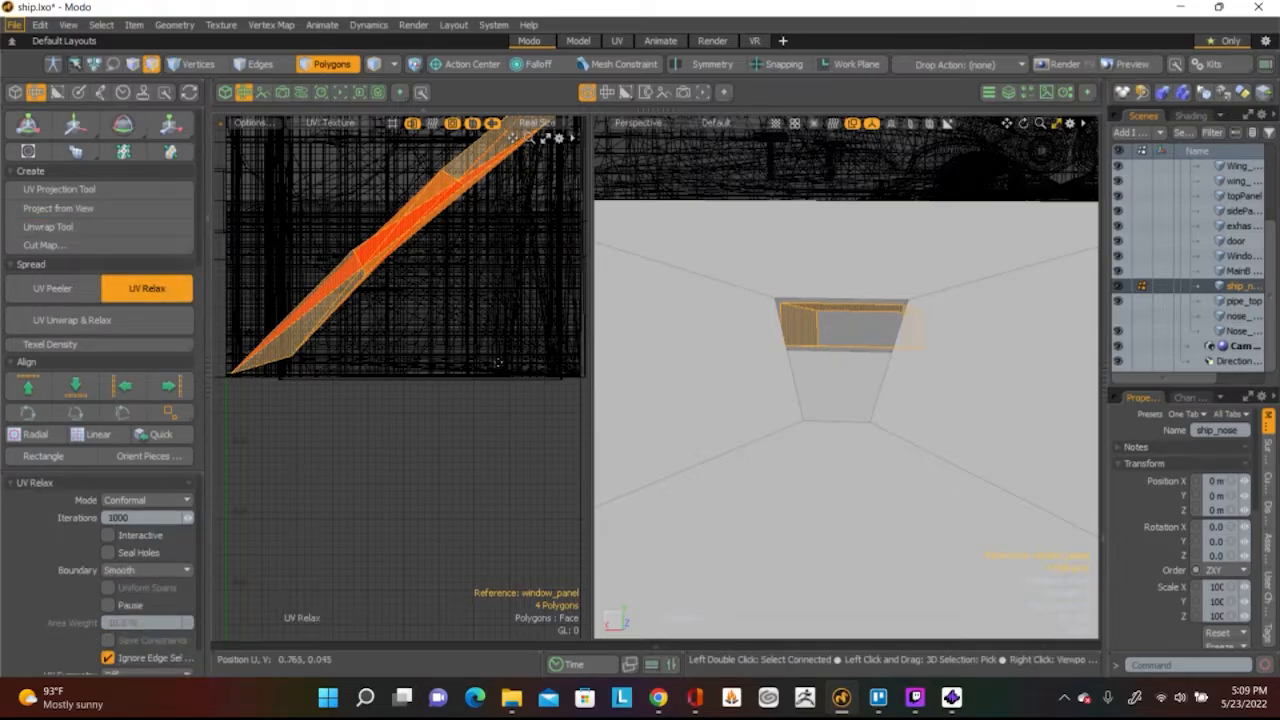
{"action": "key", "text": "alt"}
{"action": "left_click_drag", "start_coordinate": [430, 326], "coordinate": [416, 403], "text": "alt"}
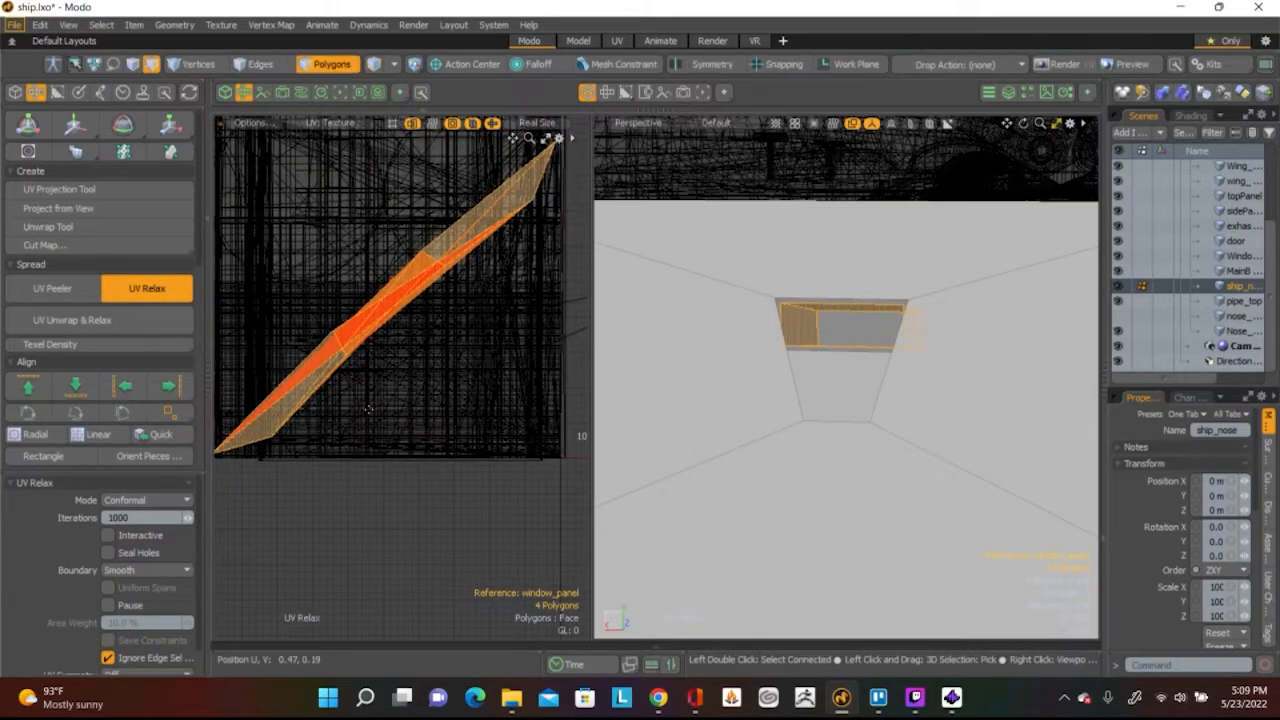
{"action": "left_click_drag", "start_coordinate": [418, 344], "coordinate": [438, 386], "text": "alt"}
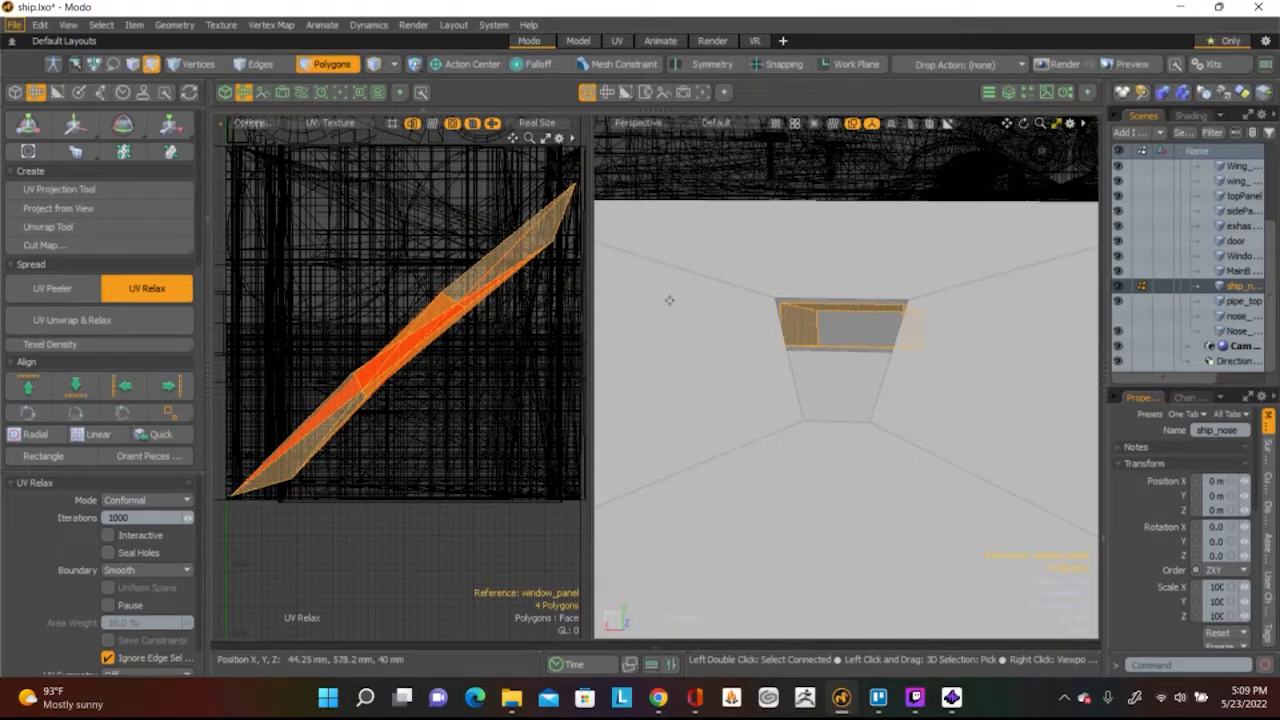
{"action": "key", "text": "space"}
{"action": "left_click", "coordinate": [233, 432]}
Add the corner edge between the recess floor and its side wall to the UV boundary edge selection to define the seam
{"action": "scroll", "coordinate": [61, 504], "scroll_direction": "down", "scroll_amount": 5}
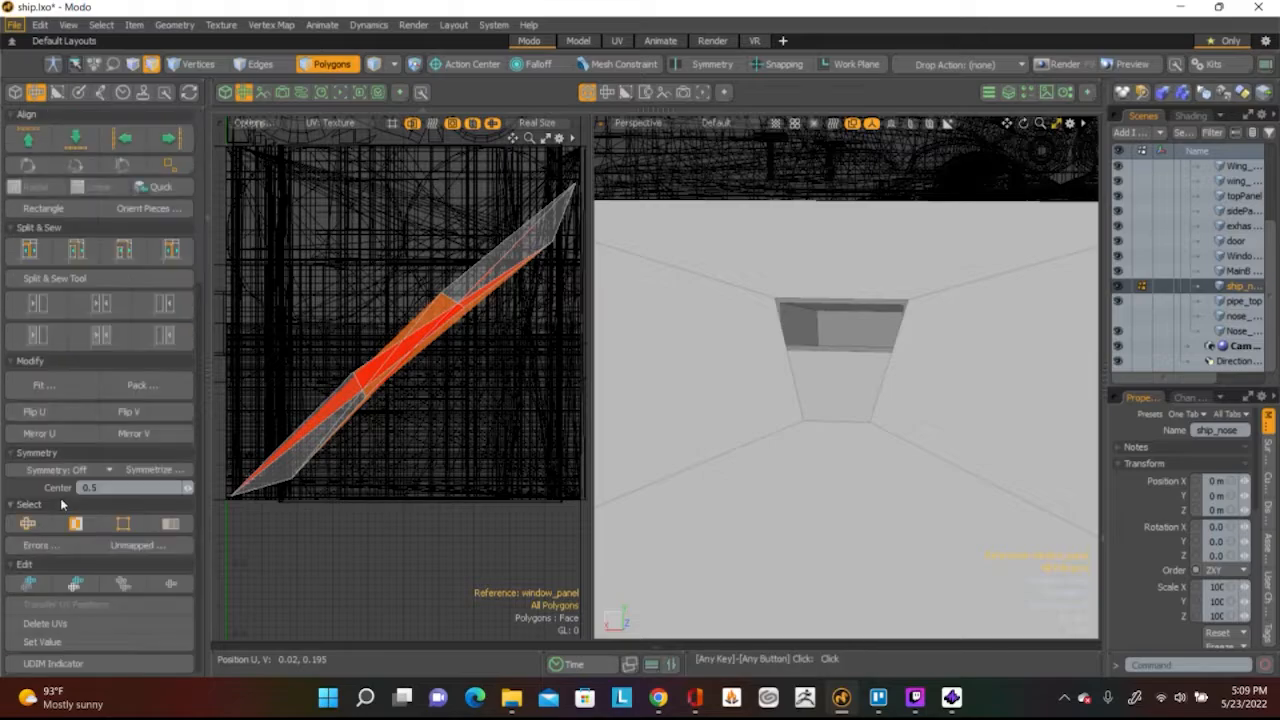
{"action": "key", "text": "2"}
{"action": "left_click_drag", "start_coordinate": [657, 394], "coordinate": [794, 381], "text": "alt"}
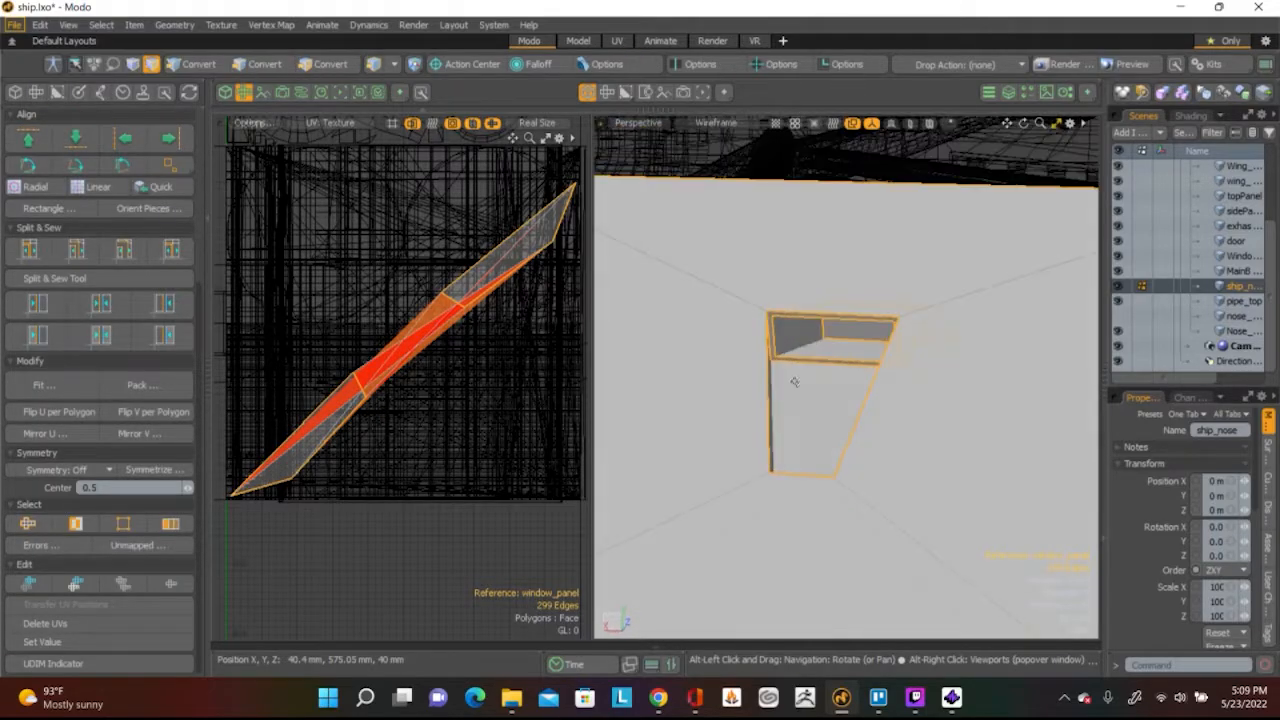
{"action": "scroll", "coordinate": [794, 381], "scroll_direction": "up", "scroll_amount": 4}
{"action": "left_click", "coordinate": [735, 341]}
{"action": "double_click", "coordinate": [735, 341]}
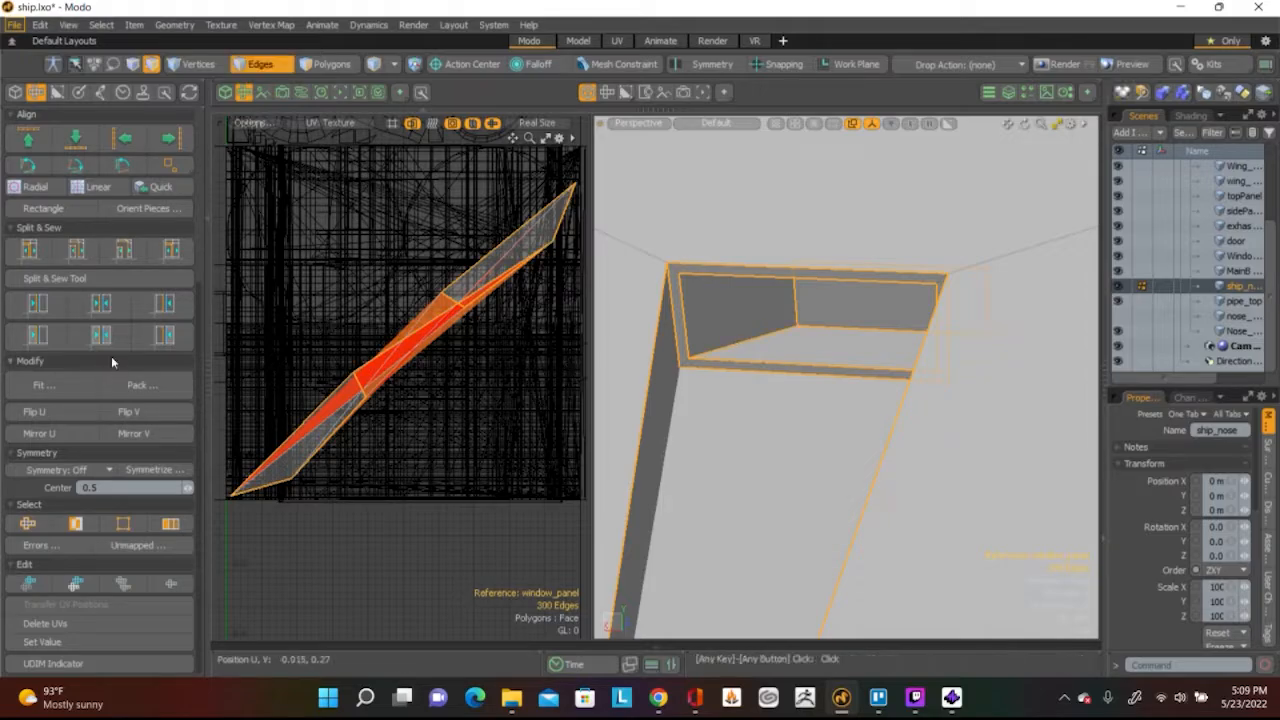
{"action": "scroll", "coordinate": [108, 353], "scroll_direction": "up", "scroll_amount": 5}
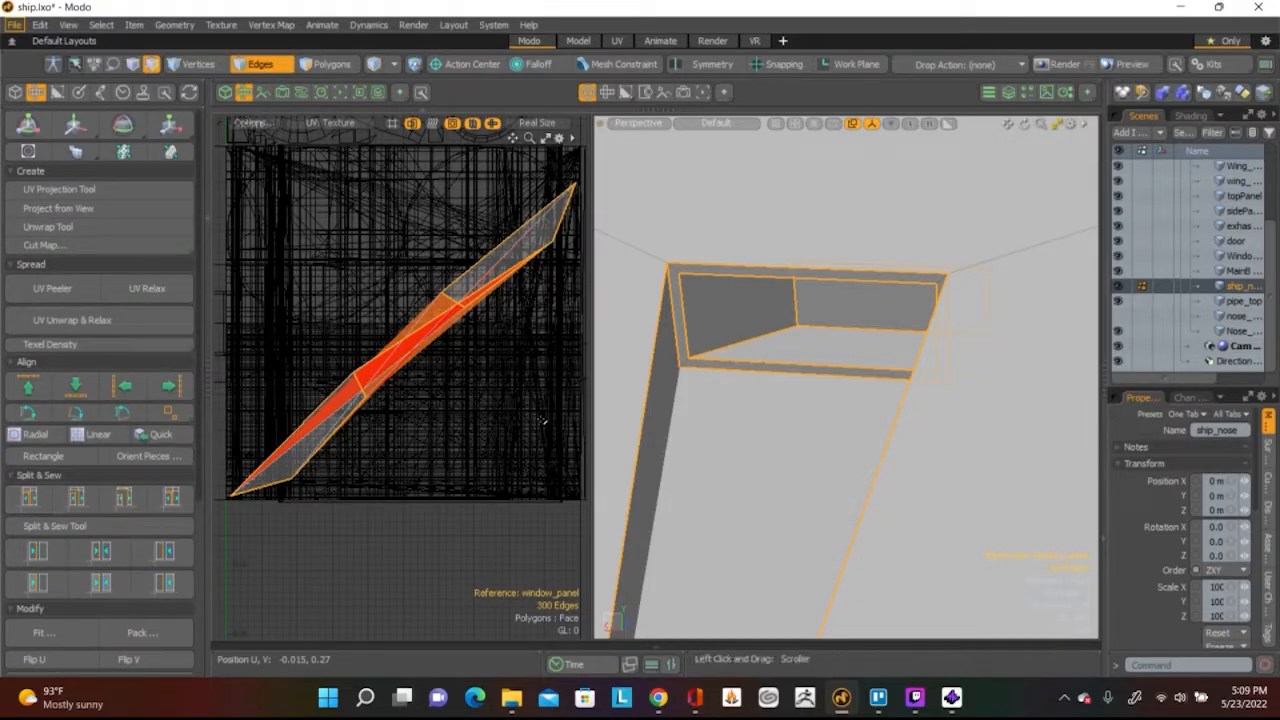
Clear the edge selection, reselect the UV boundary edges to check the recess seams, and clear them again
{"action": "left_click", "coordinate": [729, 399]}
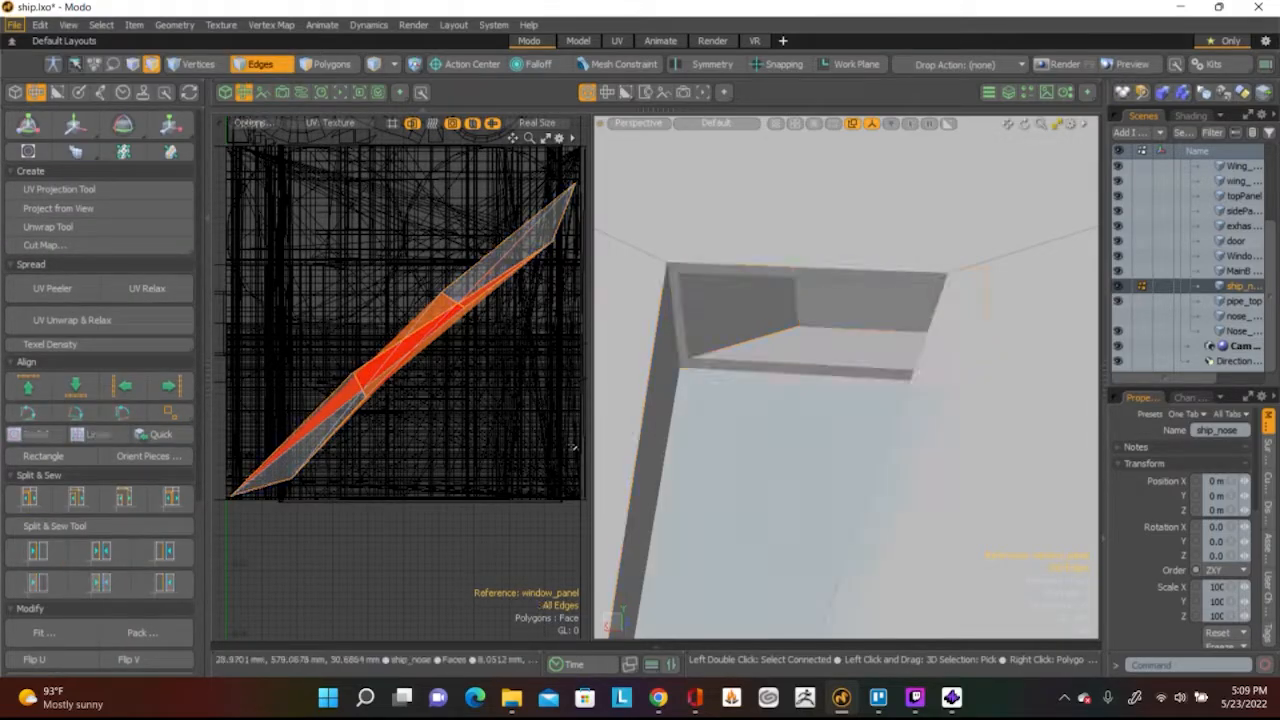
{"action": "scroll", "coordinate": [34, 585], "scroll_direction": "down", "scroll_amount": 5}
{"action": "left_click", "coordinate": [27, 523]}
{"action": "left_click", "coordinate": [268, 503]}
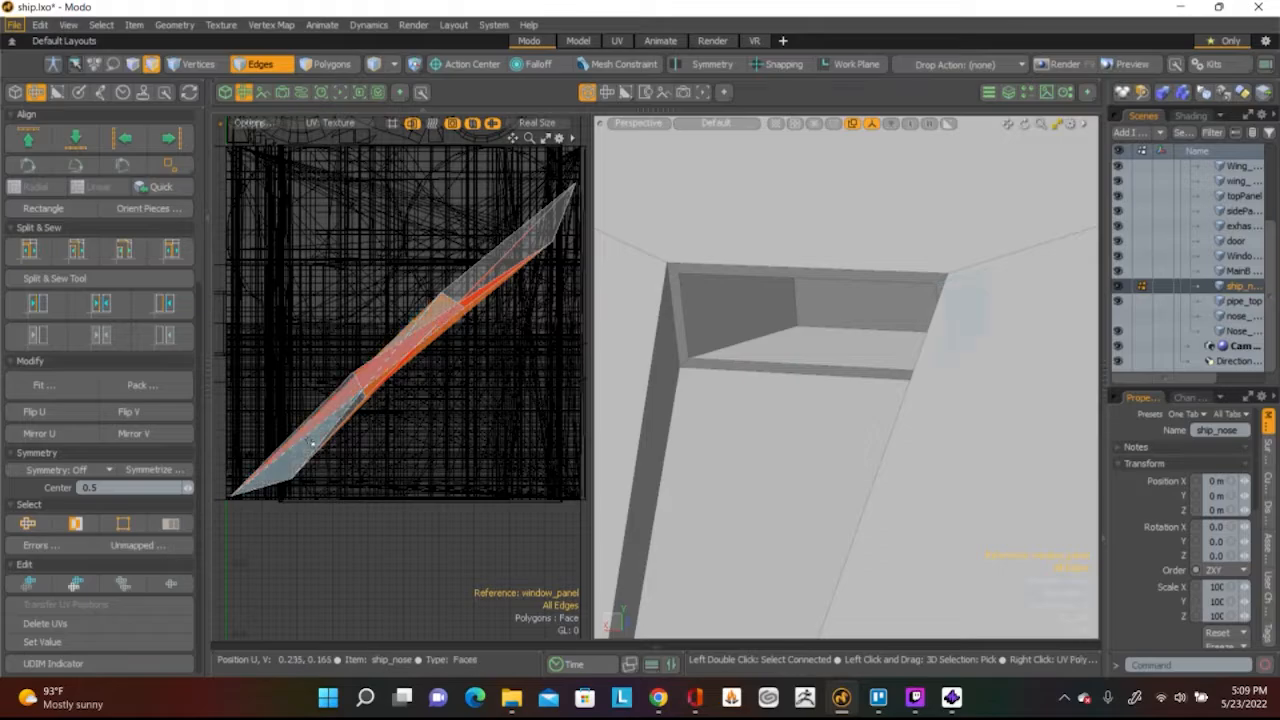
Relax the UVs of the four selected recess polygons with UV Relax in Conformal mode at 1000 iterations
{"action": "key", "text": "3"}
{"action": "scroll", "coordinate": [132, 262], "scroll_direction": "up", "scroll_amount": 5}
{"action": "left_click", "coordinate": [146, 288]}
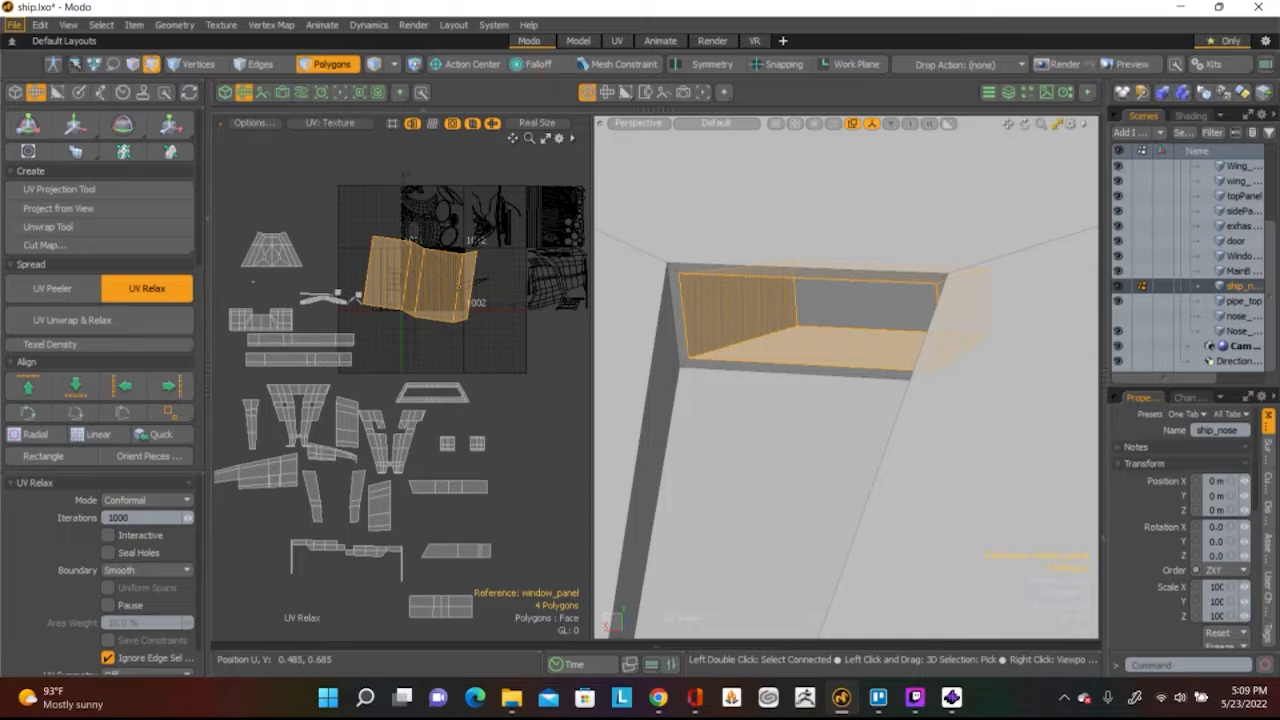
Move the recess UV island out of the tile to beneath the small rectangular frame island, and rotate it 9.5° to straighten it
{"action": "key", "text": "w"}
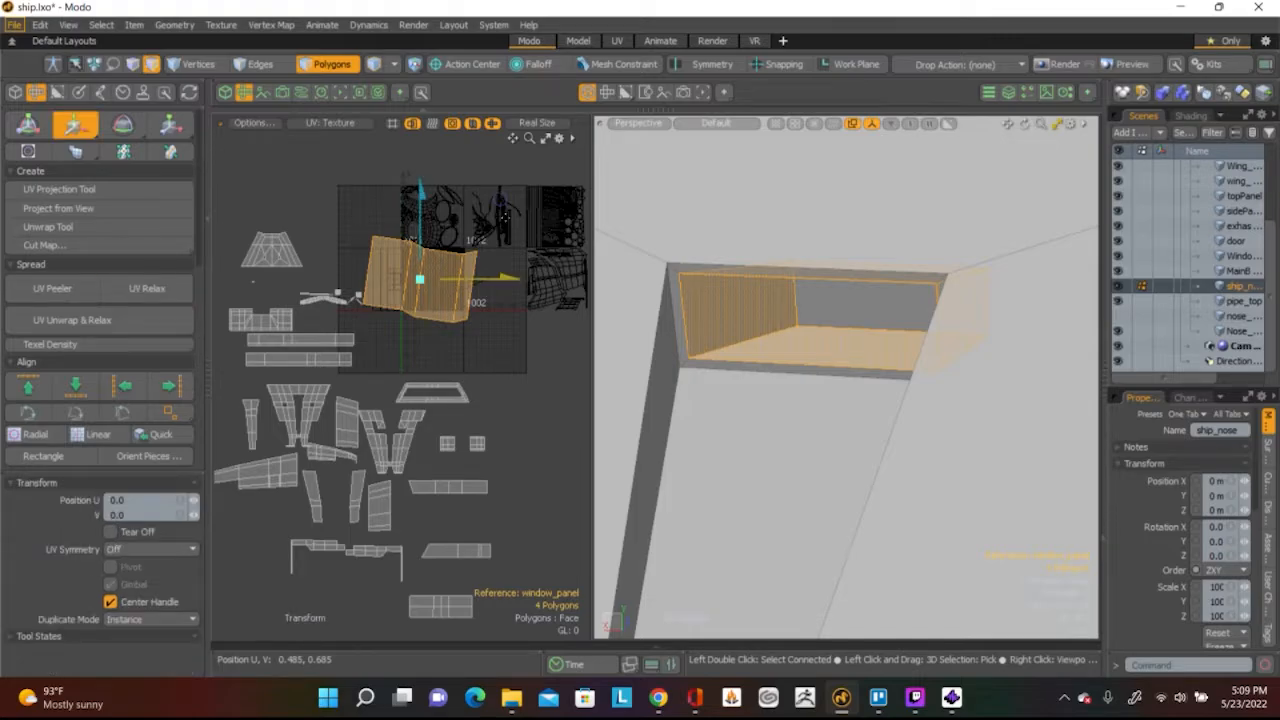
{"action": "left_click_drag", "start_coordinate": [493, 283], "coordinate": [461, 314]}
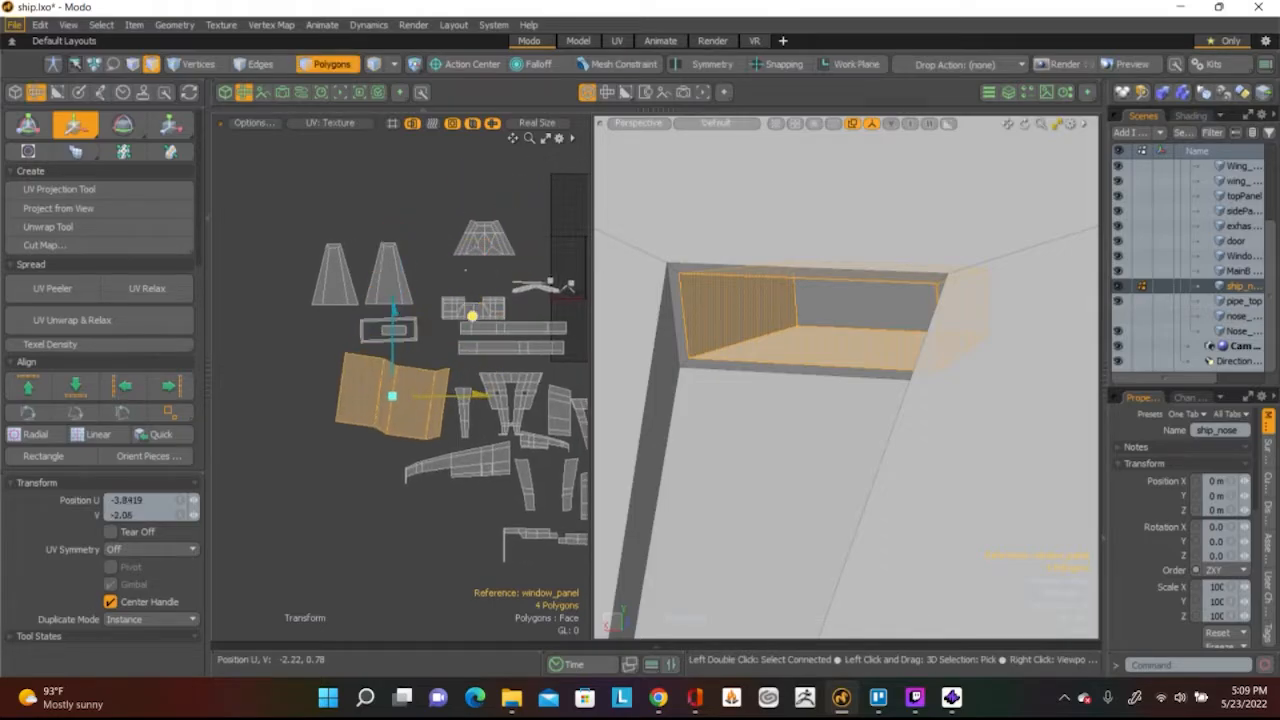
{"action": "key", "text": "r"}
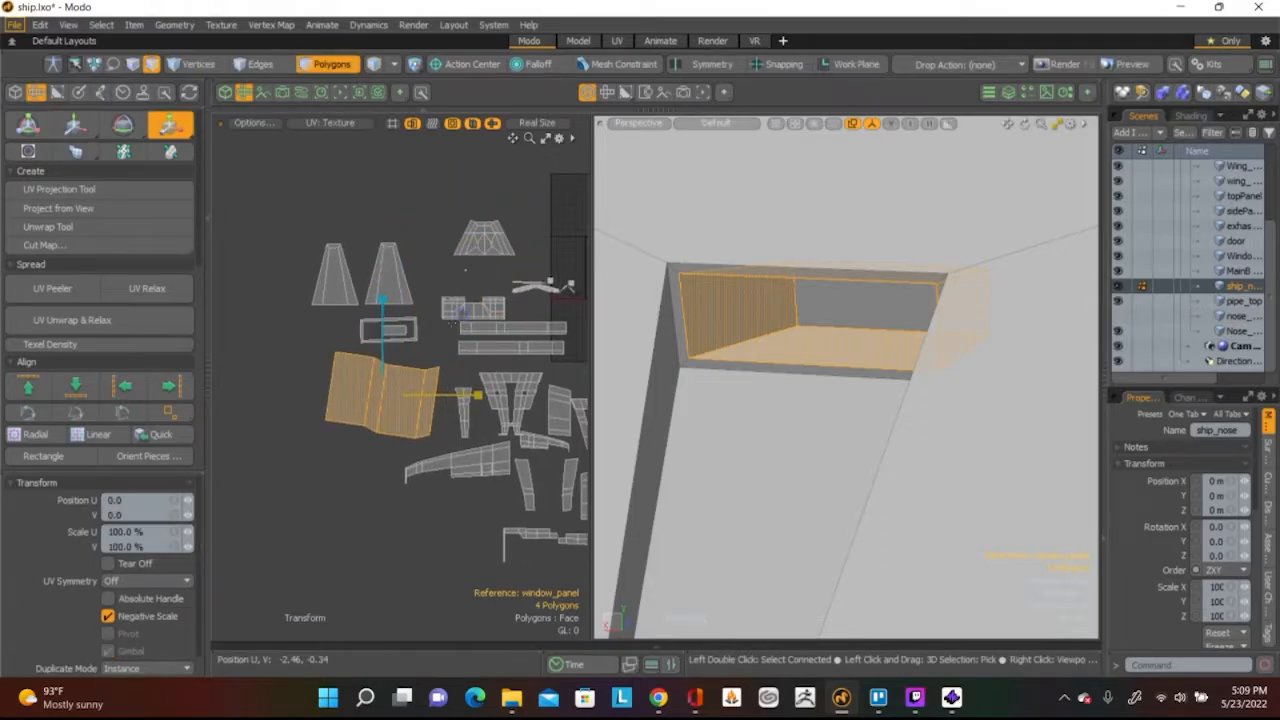
{"action": "key", "text": "e"}
{"action": "left_click_drag", "start_coordinate": [456, 340], "coordinate": [446, 322]}
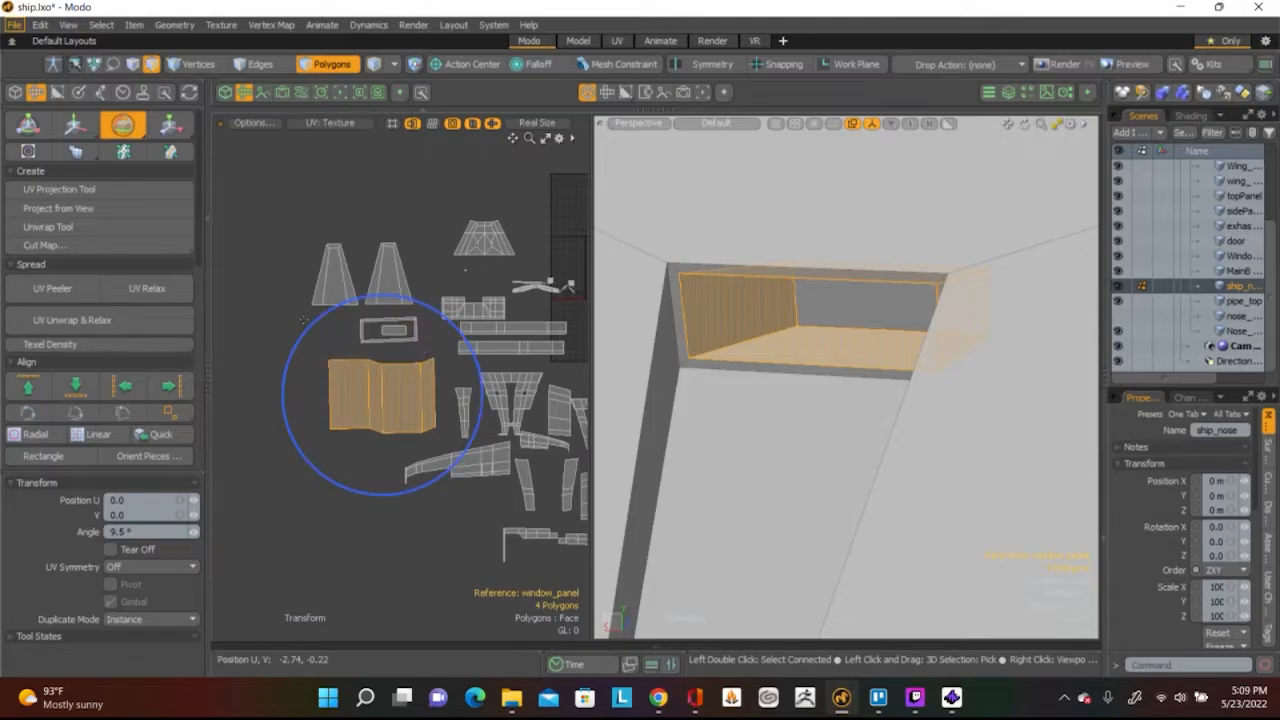
Relax the recess wall UV island again with UV Relax in Conformal mode at 1000 iterations
{"action": "left_click", "coordinate": [168, 294]}
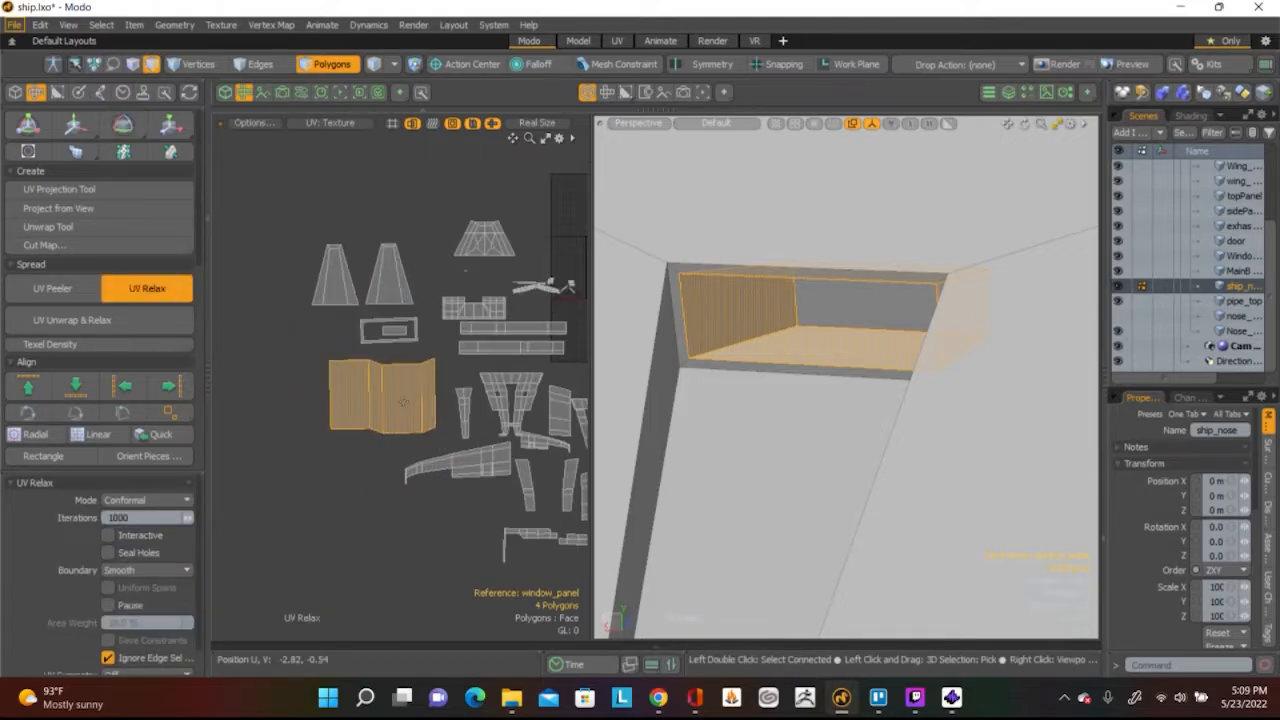
{"action": "scroll", "coordinate": [402, 380], "scroll_direction": "up", "scroll_amount": 5}
{"action": "scroll", "coordinate": [401, 399], "scroll_direction": "down", "scroll_amount": 3}
{"action": "key", "text": "q"}
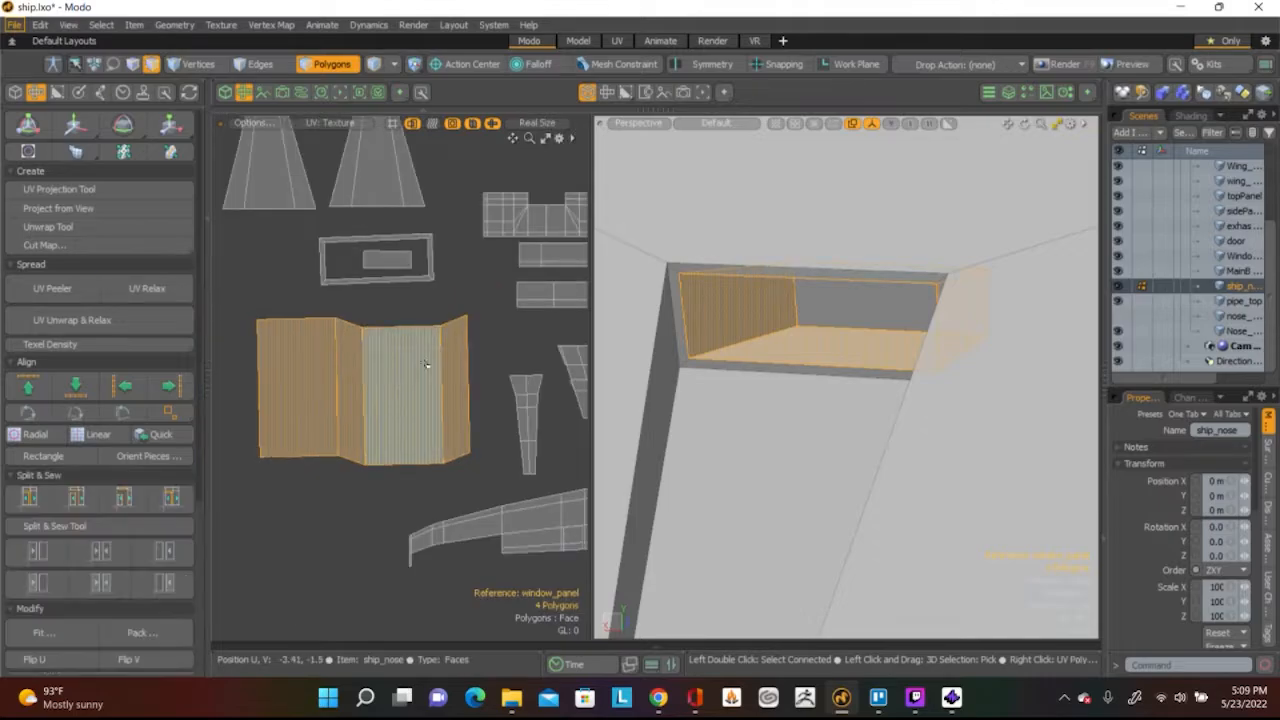
Select the four upper boundary edges of the recess wall UV island and align them upward into one straight line
{"action": "left_click", "coordinate": [451, 325]}
{"action": "left_click", "coordinate": [466, 313]}
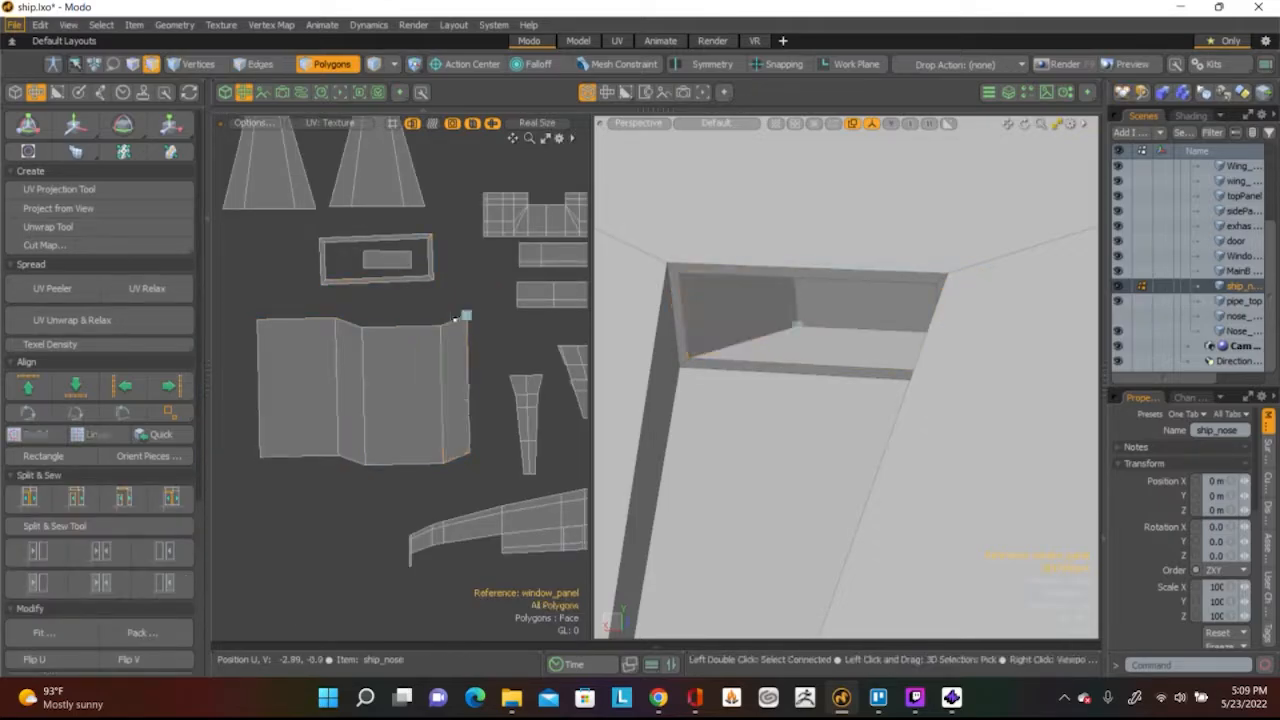
{"action": "scroll", "coordinate": [449, 323], "scroll_direction": "up", "scroll_amount": 5}
{"action": "left_click", "coordinate": [450, 324]}
{"action": "scroll", "coordinate": [382, 335], "scroll_direction": "down", "scroll_amount": 4}
{"action": "left_click", "coordinate": [400, 430], "text": "shift"}
{"action": "left_click", "coordinate": [438, 420], "text": "shift"}
{"action": "left_click", "coordinate": [332, 338], "text": "shift"}
{"action": "key", "text": "ctrl"}
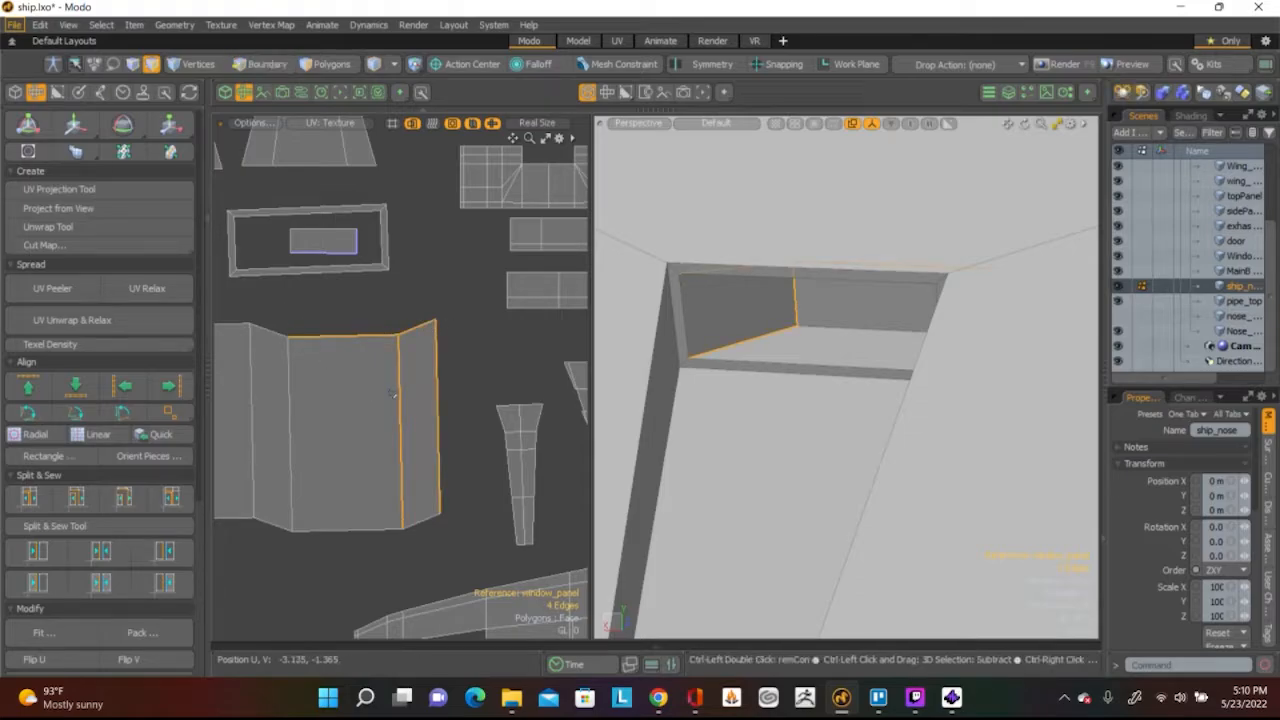
{"action": "left_click", "coordinate": [401, 410], "text": "ctrl"}
{"action": "left_click", "coordinate": [438, 400], "text": "ctrl"}
{"action": "key", "text": "alt"}
{"action": "left_click_drag", "start_coordinate": [301, 357], "coordinate": [358, 323], "text": "alt"}
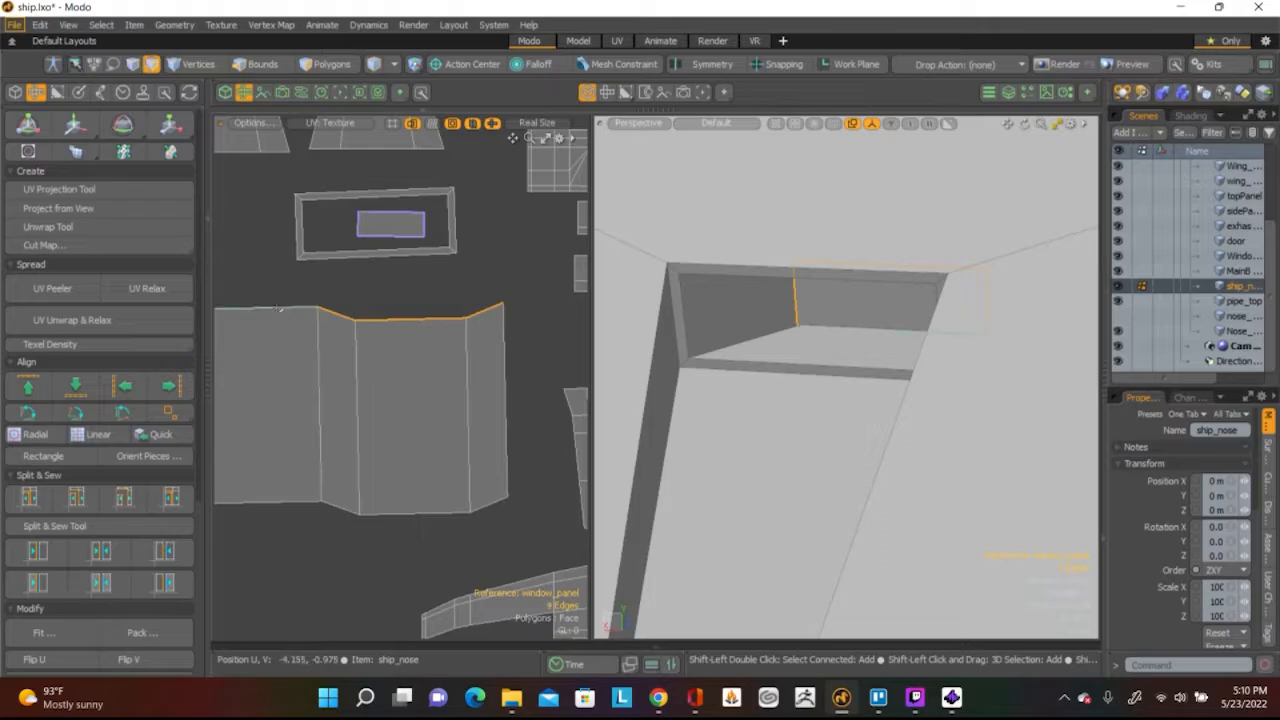
{"action": "scroll", "coordinate": [313, 313], "scroll_direction": "down", "scroll_amount": 3}
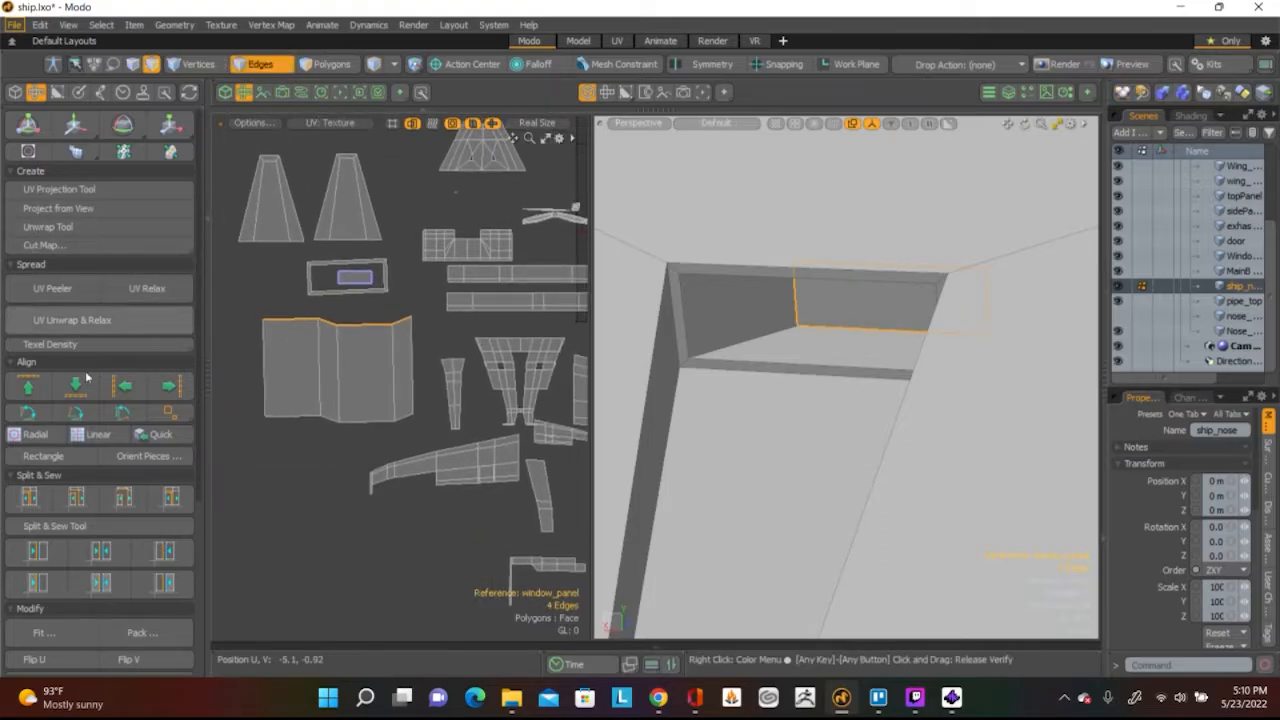
{"action": "left_click", "coordinate": [30, 388]}
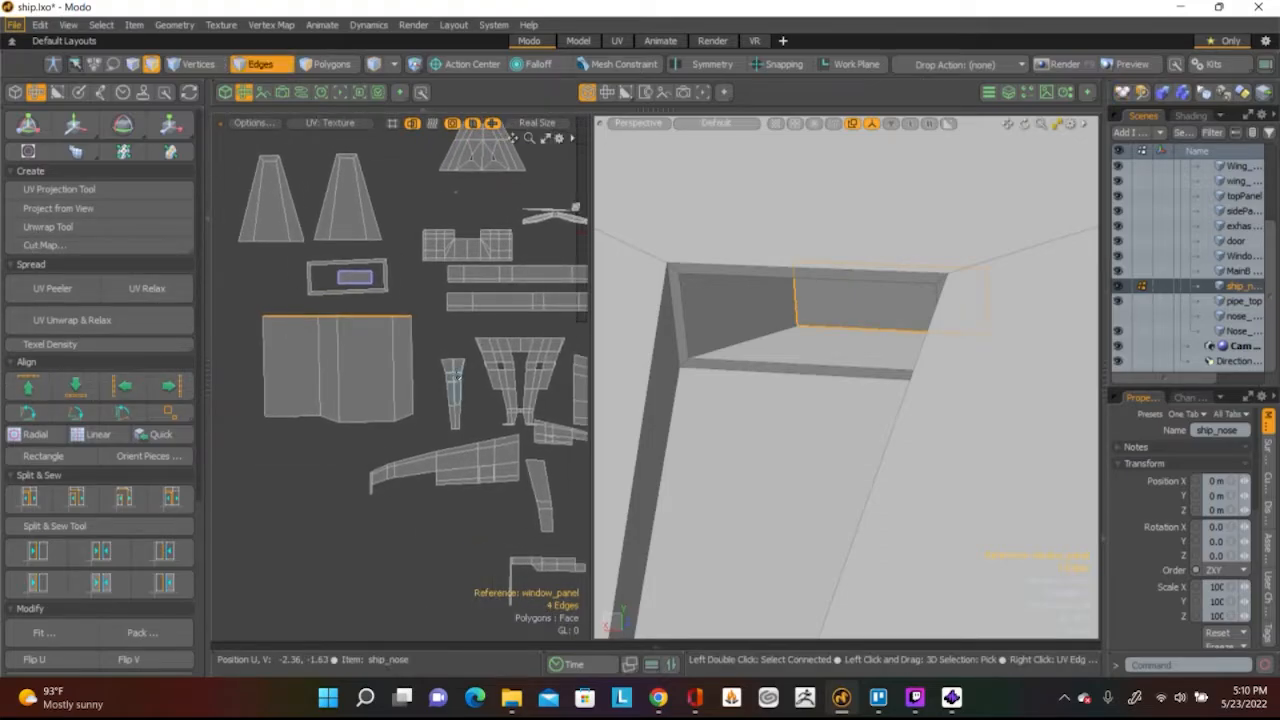
Select the four lower boundary edges of the recess wall UV island and align them downward into one straight line
{"action": "left_click", "coordinate": [404, 417]}
{"action": "left_click", "coordinate": [370, 421], "text": "shift"}
{"action": "left_click", "coordinate": [326, 420], "text": "shift"}
{"action": "left_click", "coordinate": [300, 416], "text": "shift"}
{"action": "left_click", "coordinate": [66, 392]}
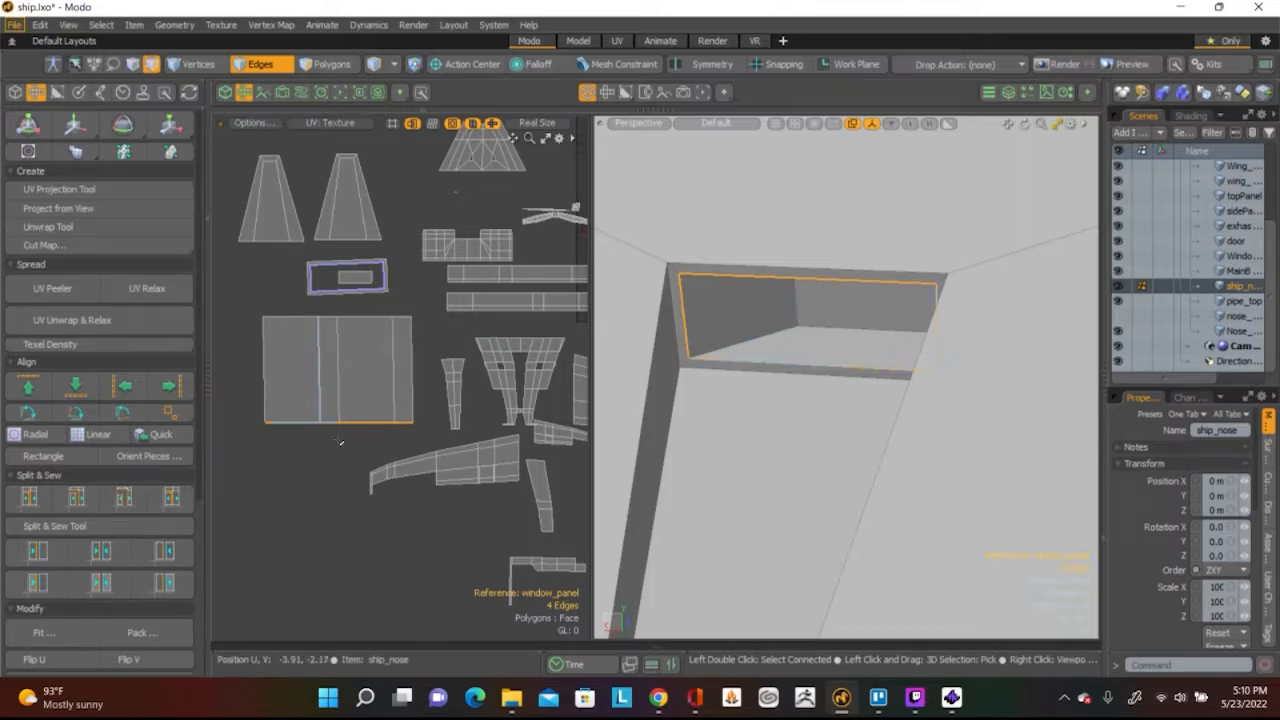
Select the front and back edges of the recess floor on the model to identify its strip in the UV island
{"action": "key", "text": "3"}
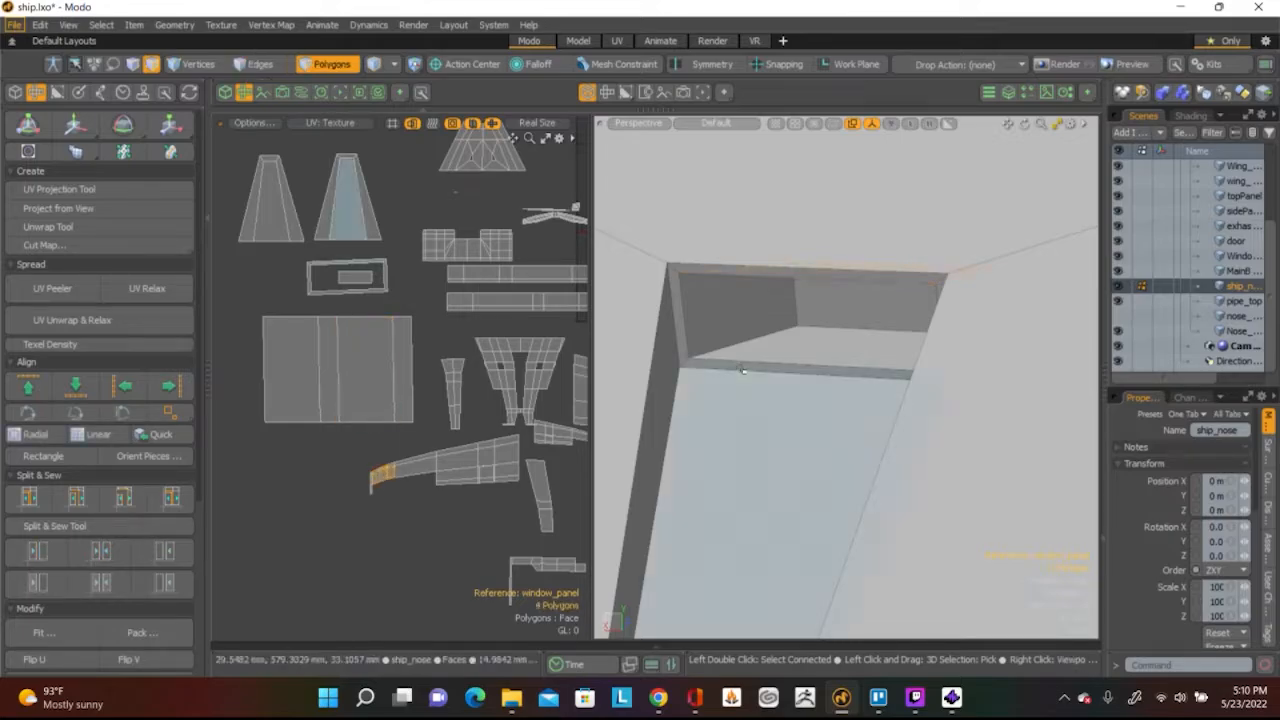
{"action": "left_click_drag", "start_coordinate": [760, 420], "coordinate": [820, 470], "text": "alt"}
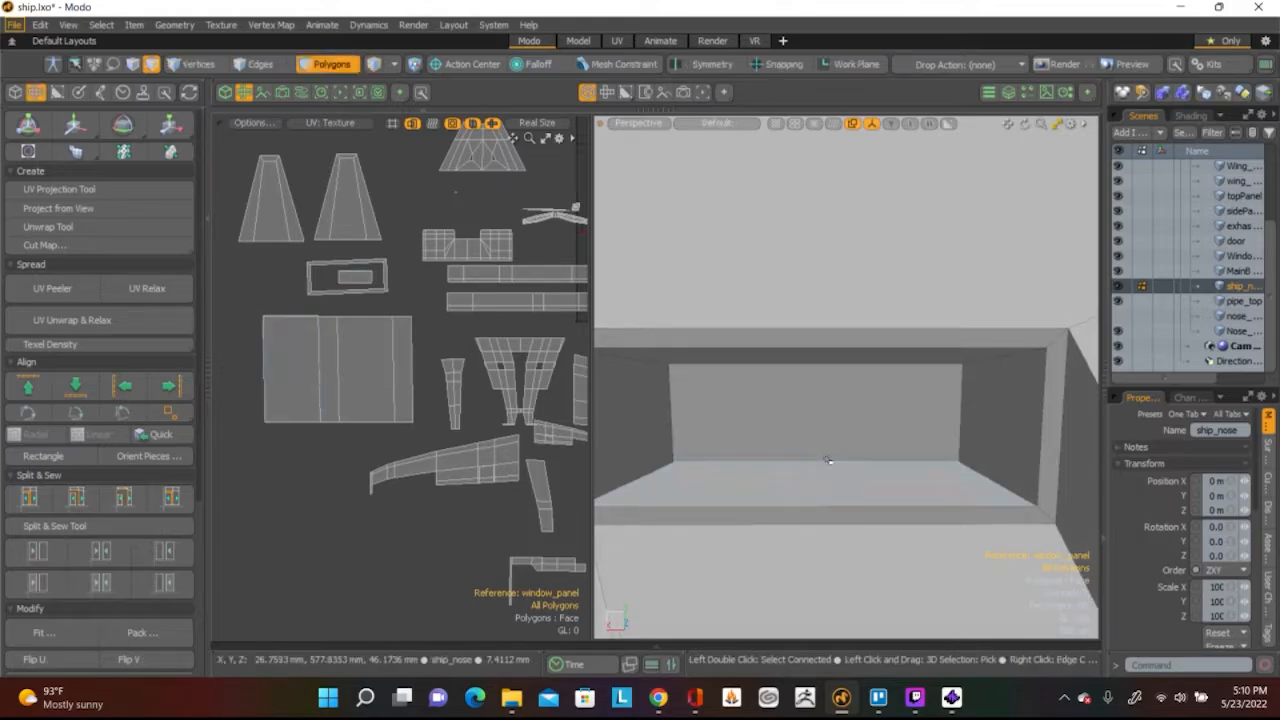
{"action": "key", "text": "2"}
{"action": "left_click", "coordinate": [815, 465]}
{"action": "left_click", "coordinate": [674, 505], "text": "shift"}
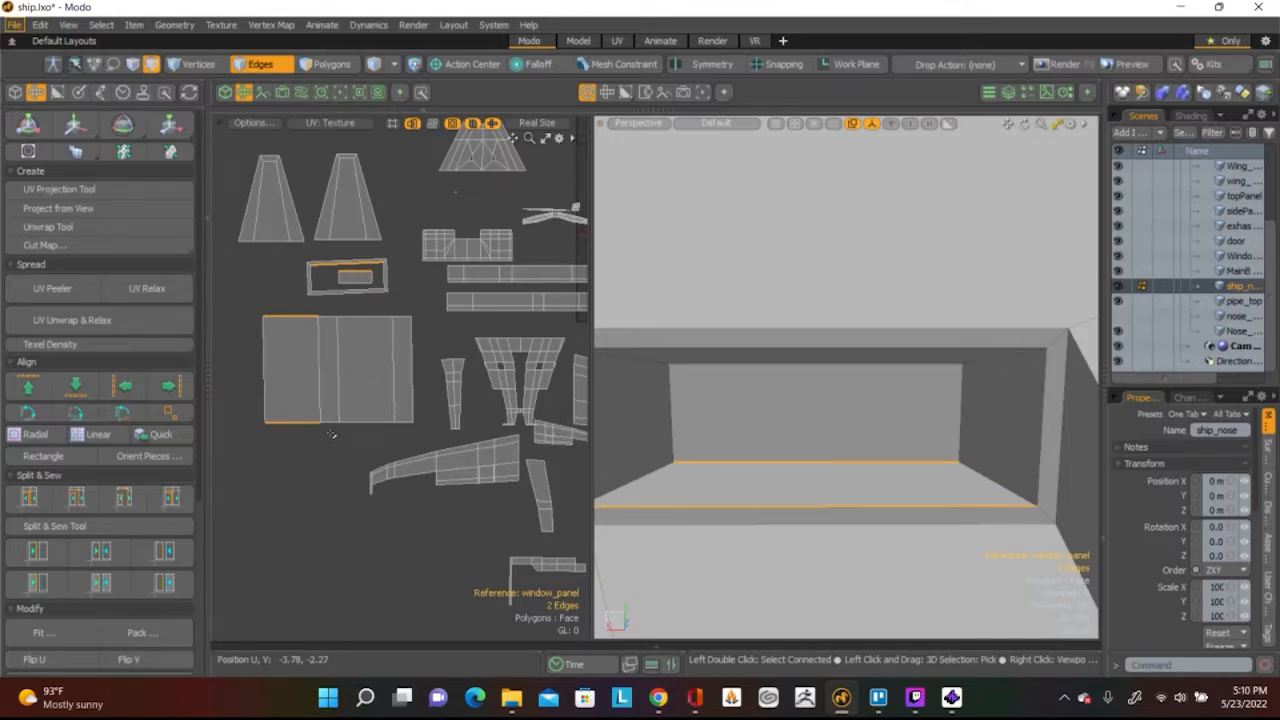
Move the vertical UV edge between the island's first and second strips leftward to even out the strip widths
{"action": "left_click", "coordinate": [320, 372]}
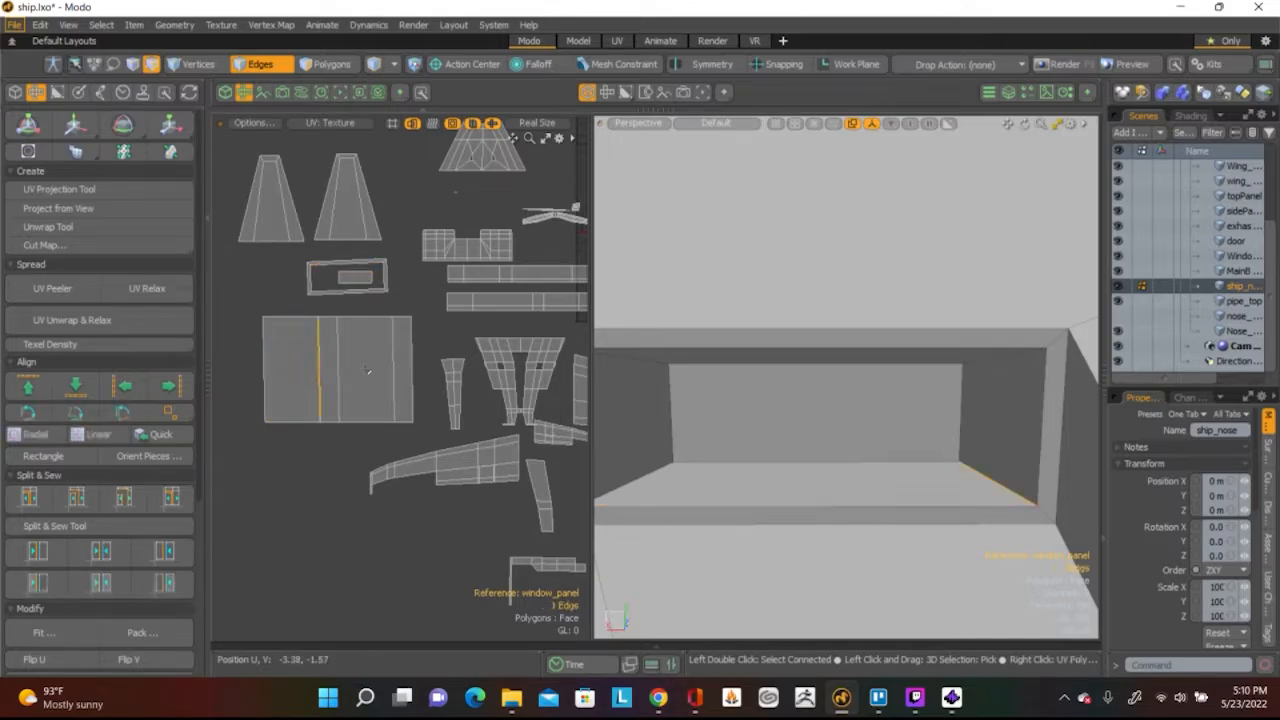
{"action": "key", "text": "w"}
{"action": "left_click_drag", "start_coordinate": [366, 373], "coordinate": [342, 373]}
{"action": "left_click", "coordinate": [356, 451]}
{"action": "key", "text": "space"}
Move the vertical UV edge between the island's third and fourth strips by -0.15 in U
{"action": "left_click", "coordinate": [392, 398]}
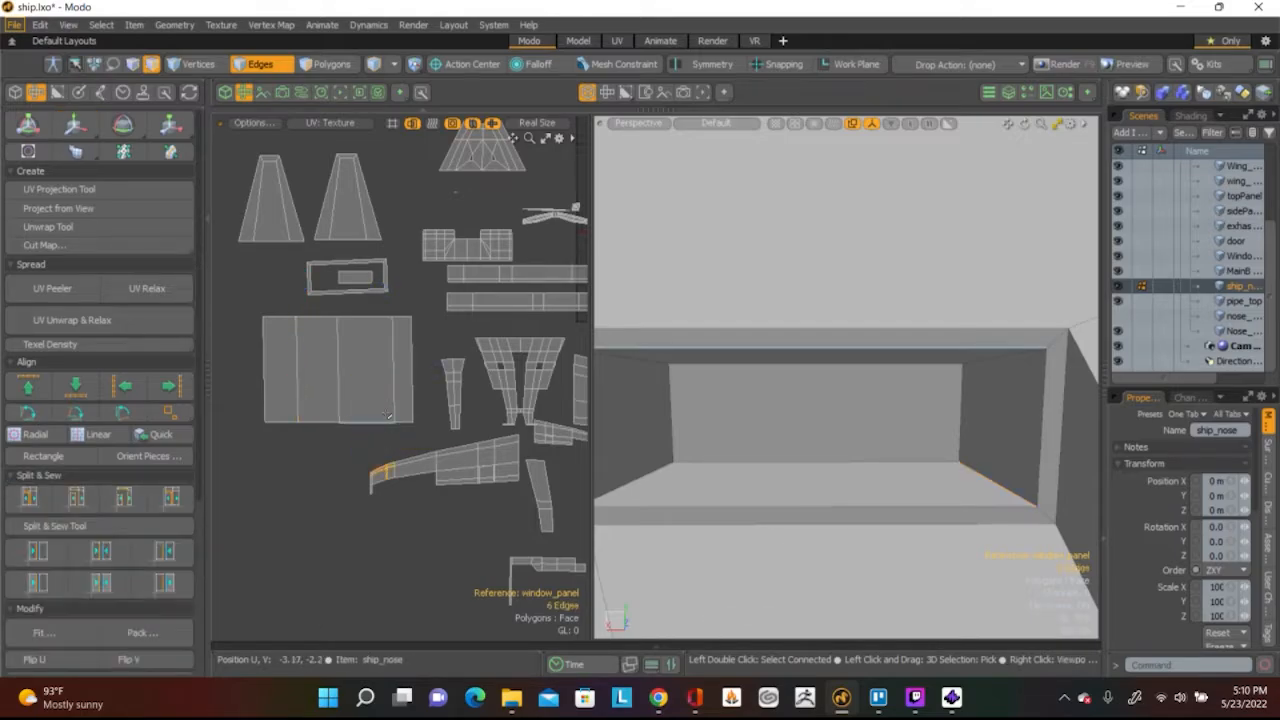
{"action": "left_click", "coordinate": [398, 381]}
{"action": "key", "text": "w"}
{"action": "left_click_drag", "start_coordinate": [431, 378], "coordinate": [419, 378]}
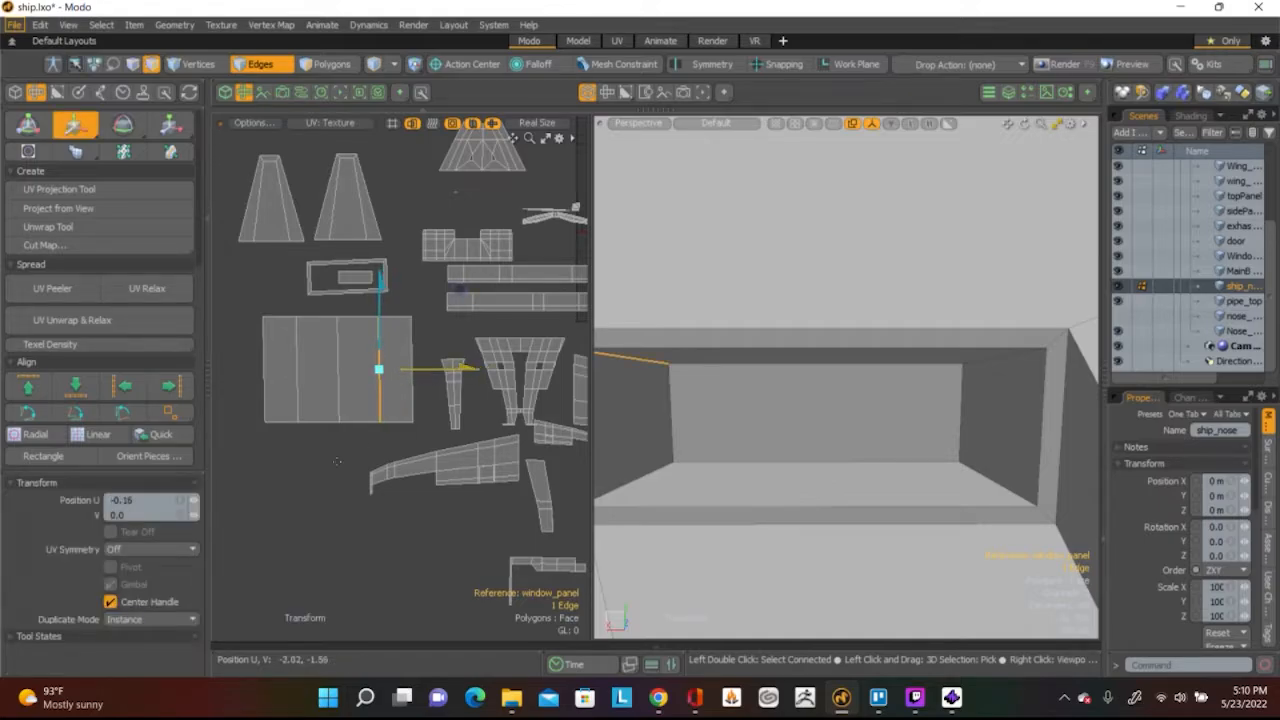
{"action": "key", "text": "space"}
{"action": "left_click", "coordinate": [372, 545]}
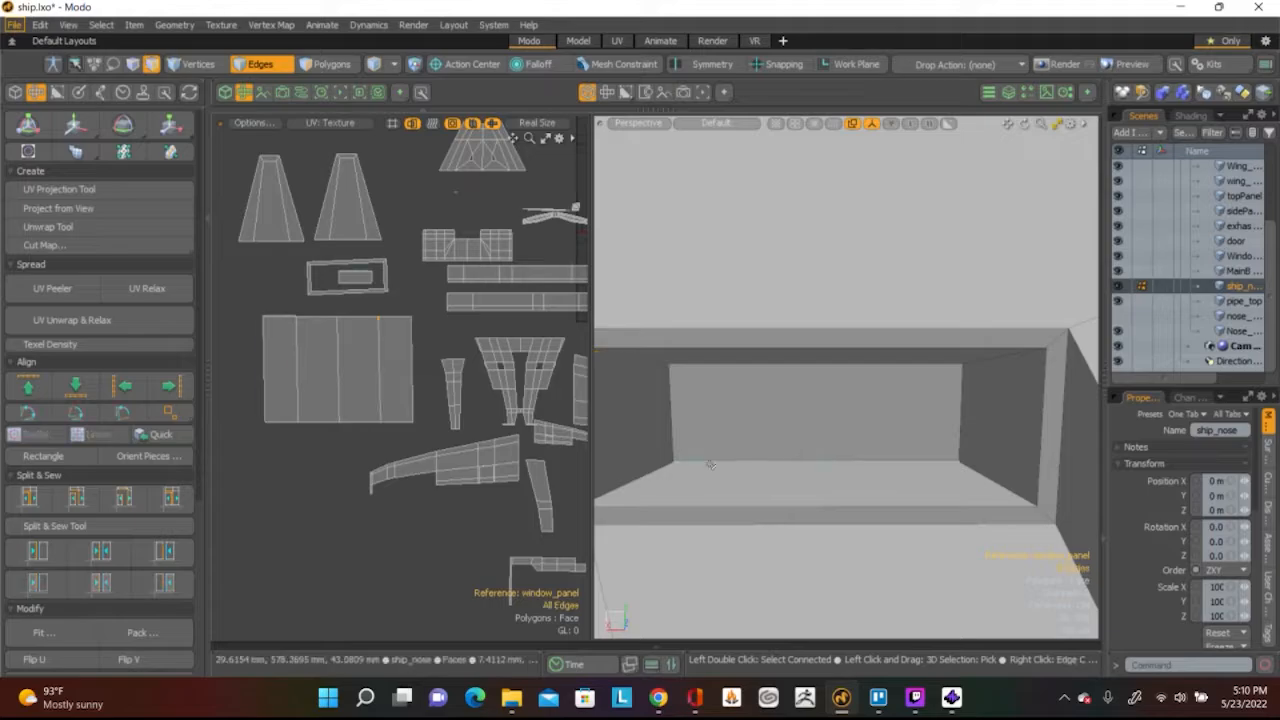
Select the recess wall polygons one after another to check which UV strip each wall and the floor occupies
{"action": "key", "text": "3"}
{"action": "left_click", "coordinate": [626, 420]}
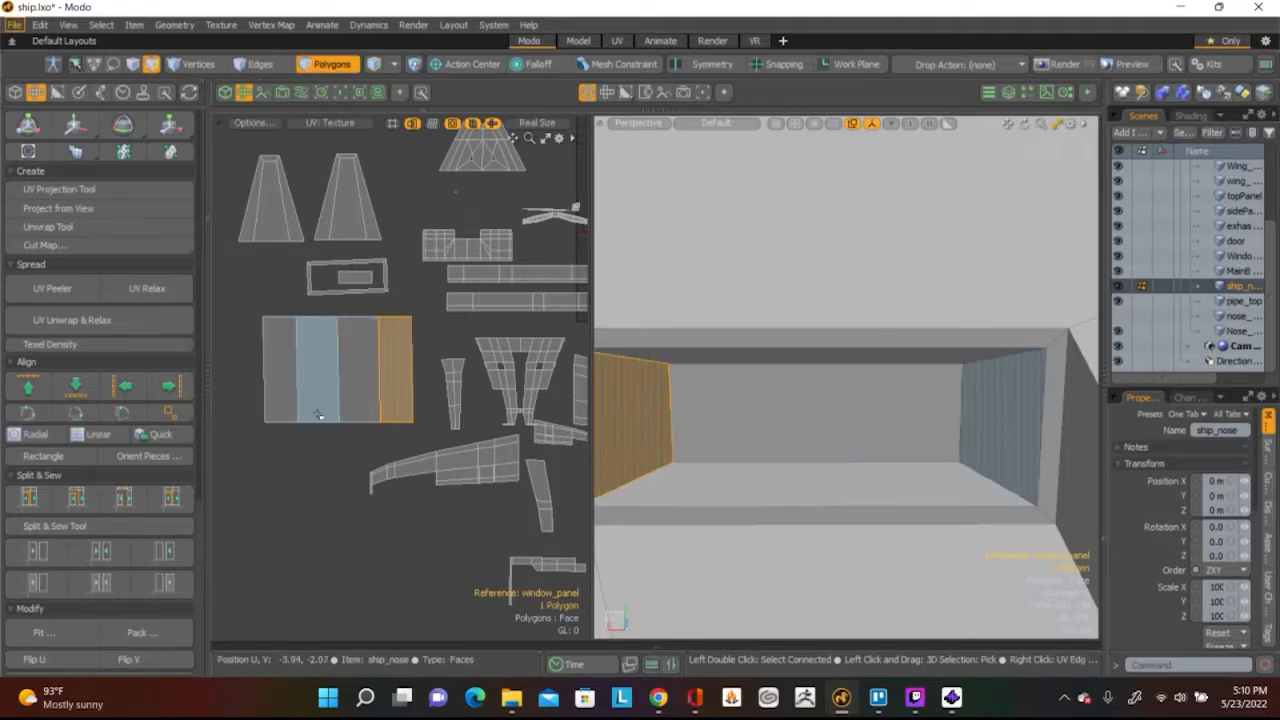
{"action": "left_click", "coordinate": [360, 401]}
{"action": "left_click", "coordinate": [328, 398], "text": "shift"}
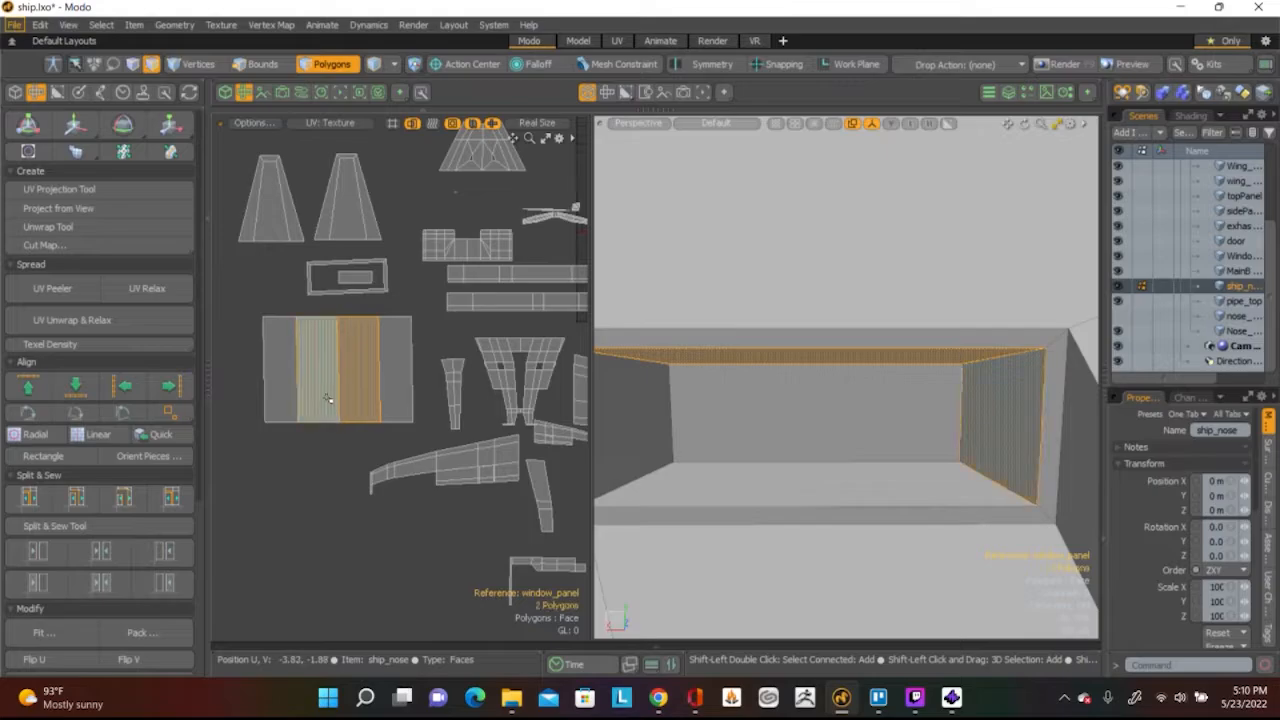
{"action": "left_click", "coordinate": [287, 392]}
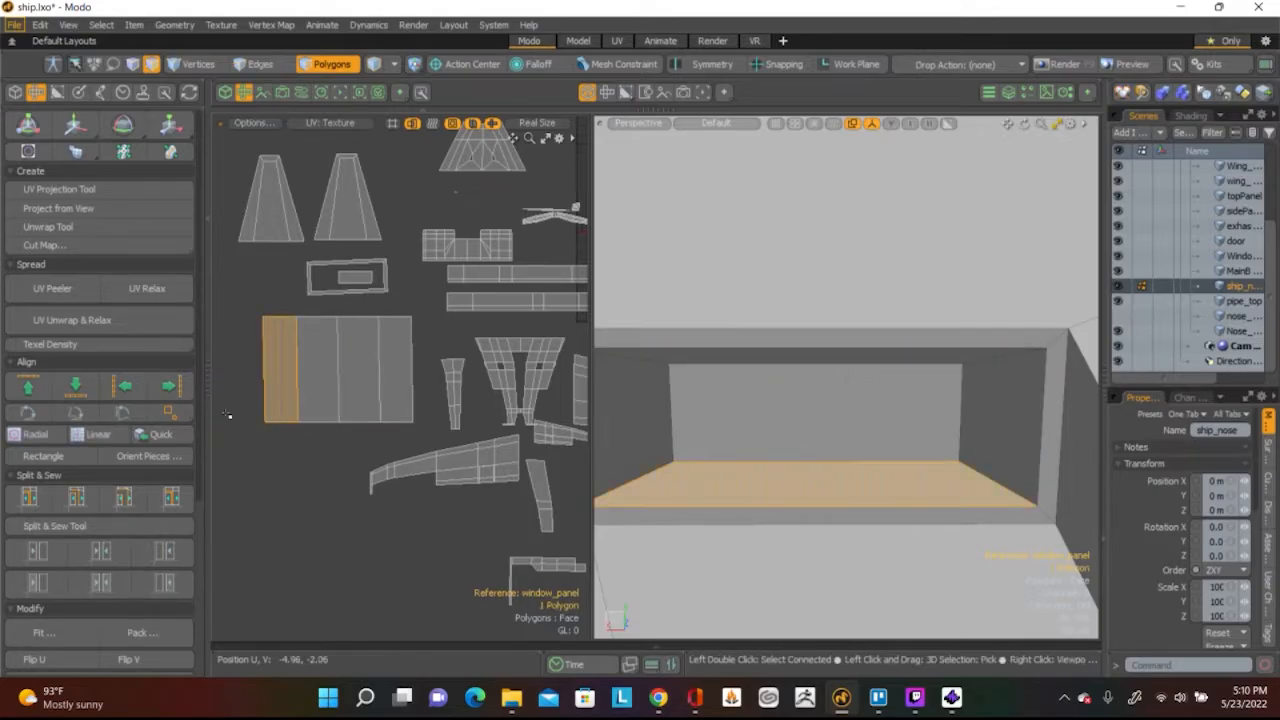
Move the outer left edge of the floor's UV strip by -0.57 in U to widen the strip
{"action": "key", "text": "2"}
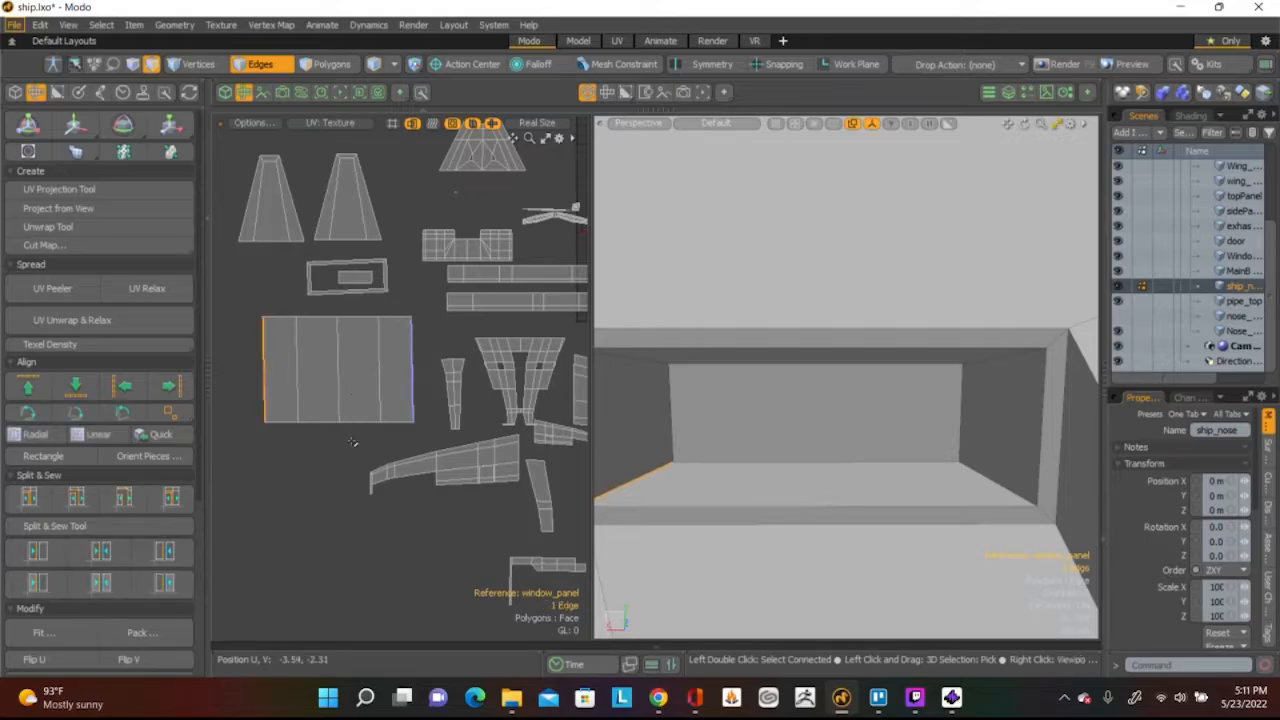
{"action": "left_click", "coordinate": [264, 390]}
{"action": "key", "text": "w"}
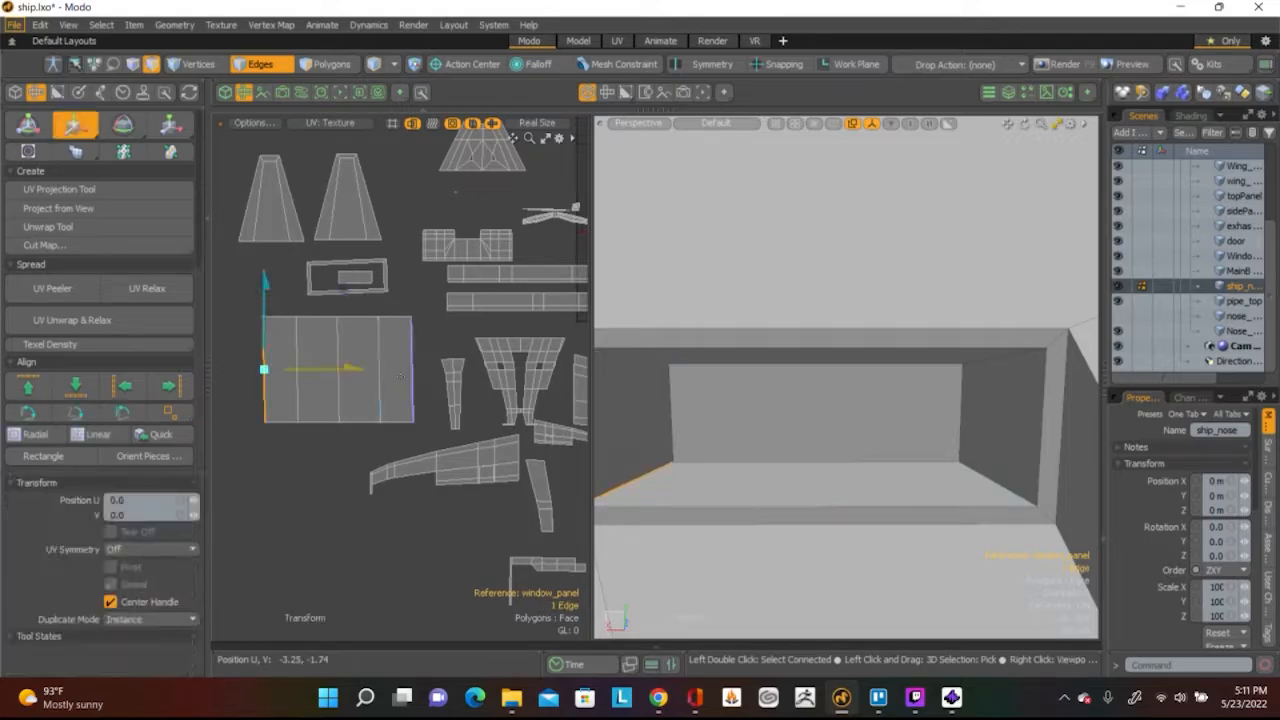
{"action": "left_click_drag", "start_coordinate": [362, 376], "coordinate": [313, 373]}
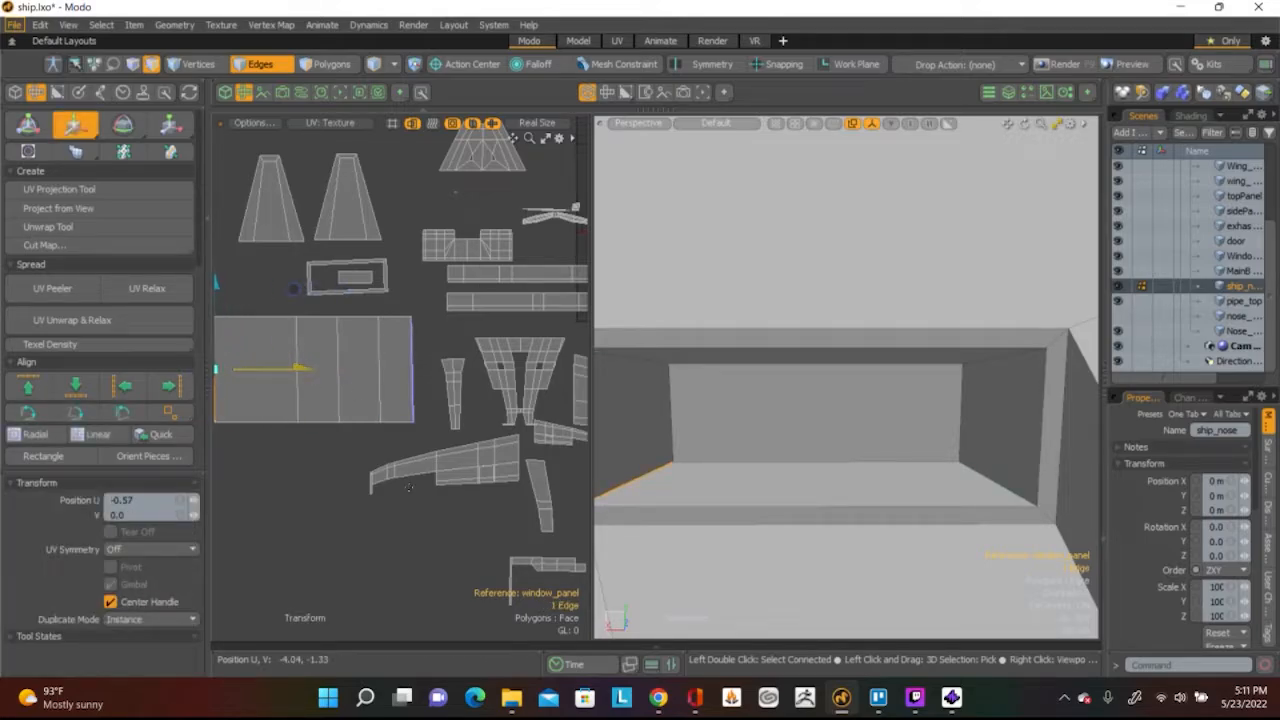
{"action": "key", "text": "space"}
{"action": "key", "text": "space"}
Move the last side wall's UV strip by 0.73 in U to widen the neighbouring strip, and clear the selection
{"action": "left_click", "coordinate": [395, 370]}
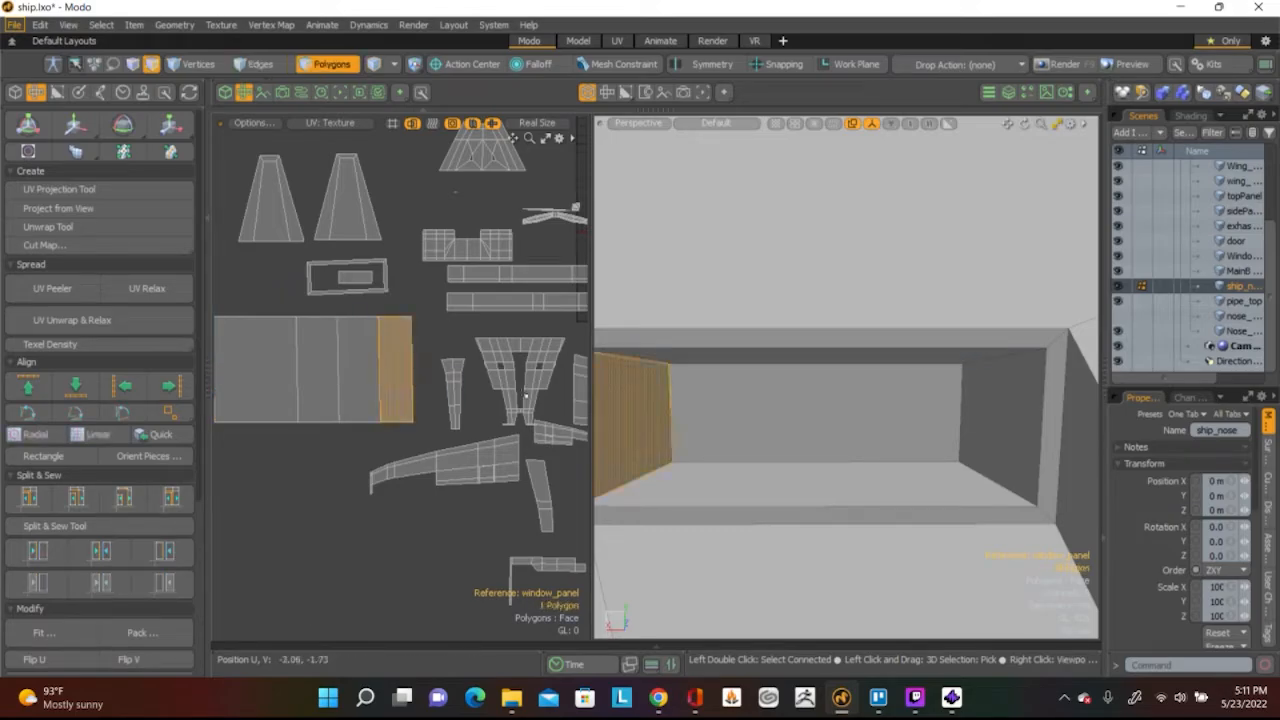
{"action": "key", "text": "w"}
{"action": "left_click_drag", "start_coordinate": [480, 370], "coordinate": [544, 368]}
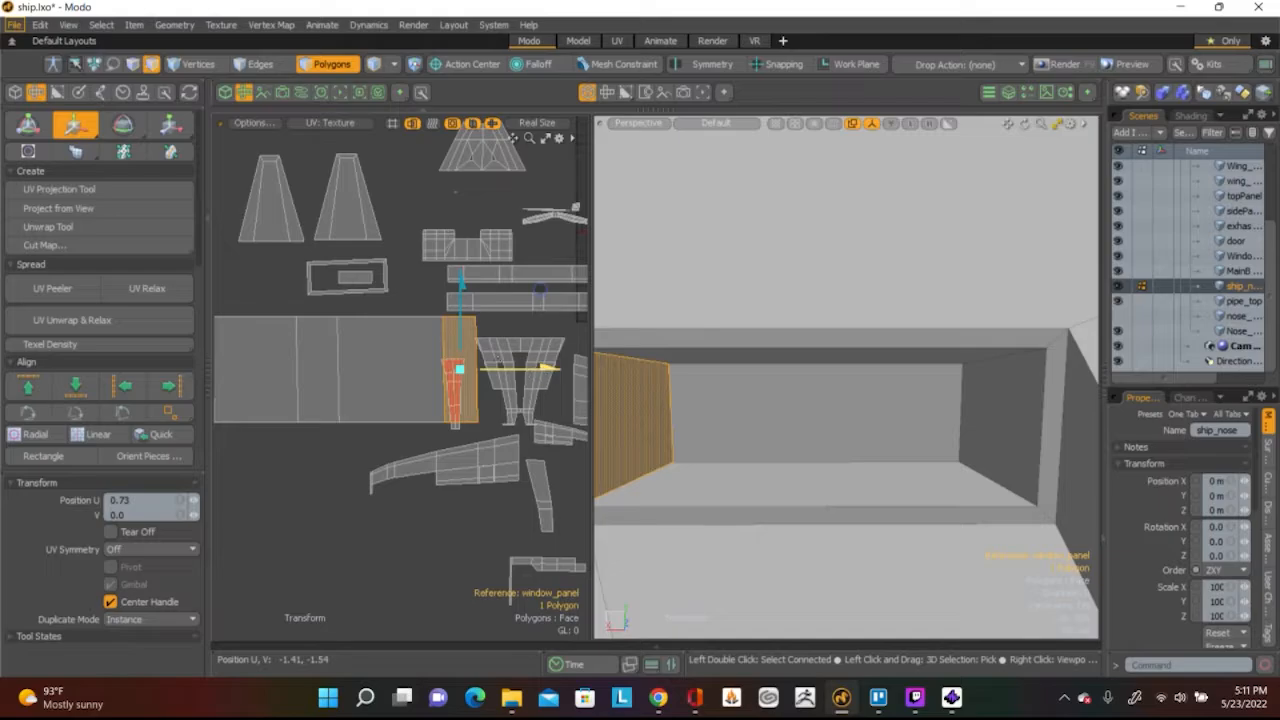
{"action": "left_click", "coordinate": [404, 452]}
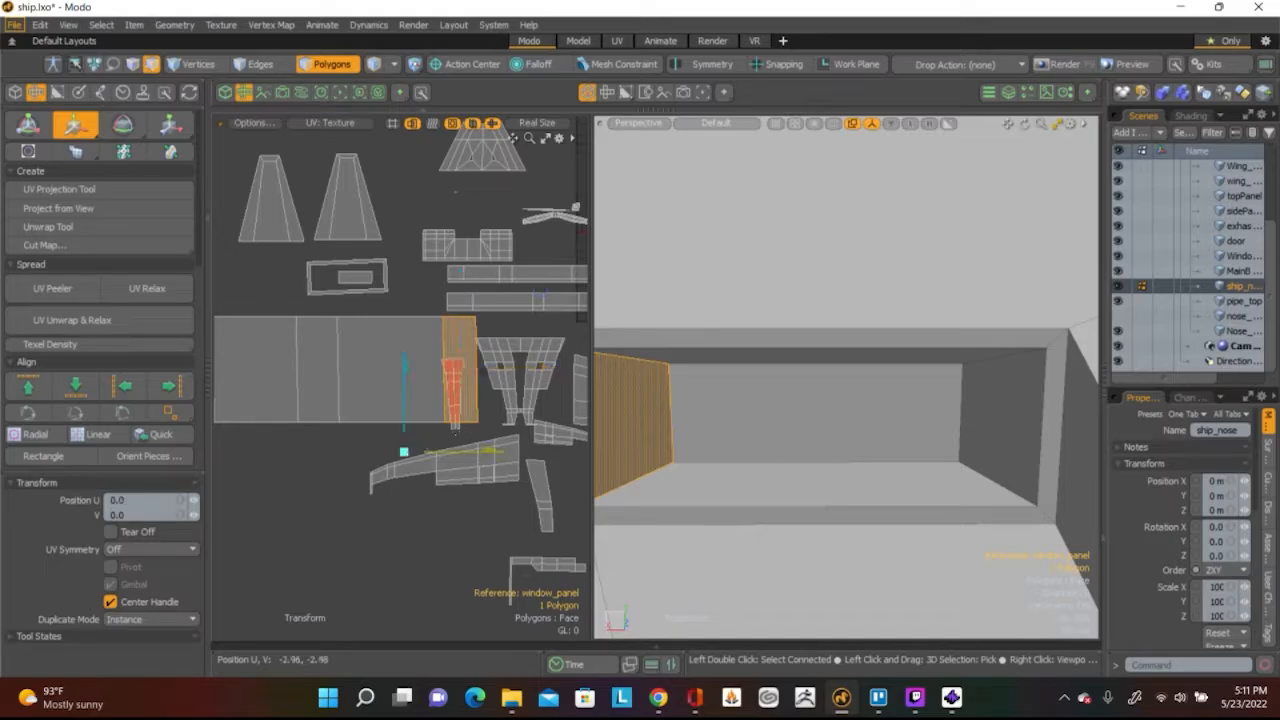
{"action": "key", "text": "space"}
{"action": "left_click", "coordinate": [439, 432]}
{"action": "key", "text": "2"}
{"action": "left_click", "coordinate": [462, 423]}
Scale the whole recess wall UV island down to the rectangular frame island's width and place it directly beneath that frame
{"action": "left_click_drag", "start_coordinate": [770, 450], "coordinate": [782, 456], "text": "alt"}
{"action": "key", "text": "3"}
{"action": "double_click", "coordinate": [352, 378]}
{"action": "key", "text": "y"}
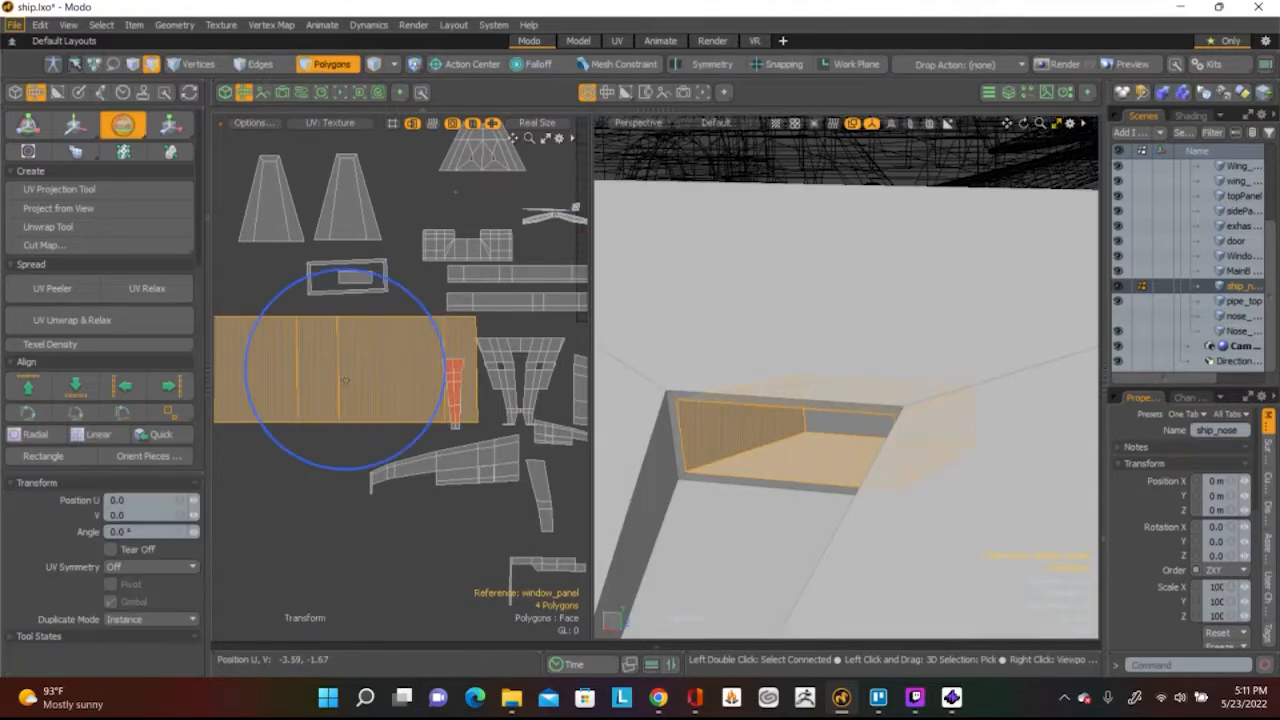
{"action": "left_click_drag", "start_coordinate": [425, 289], "coordinate": [430, 240]}
{"action": "key", "text": "w"}
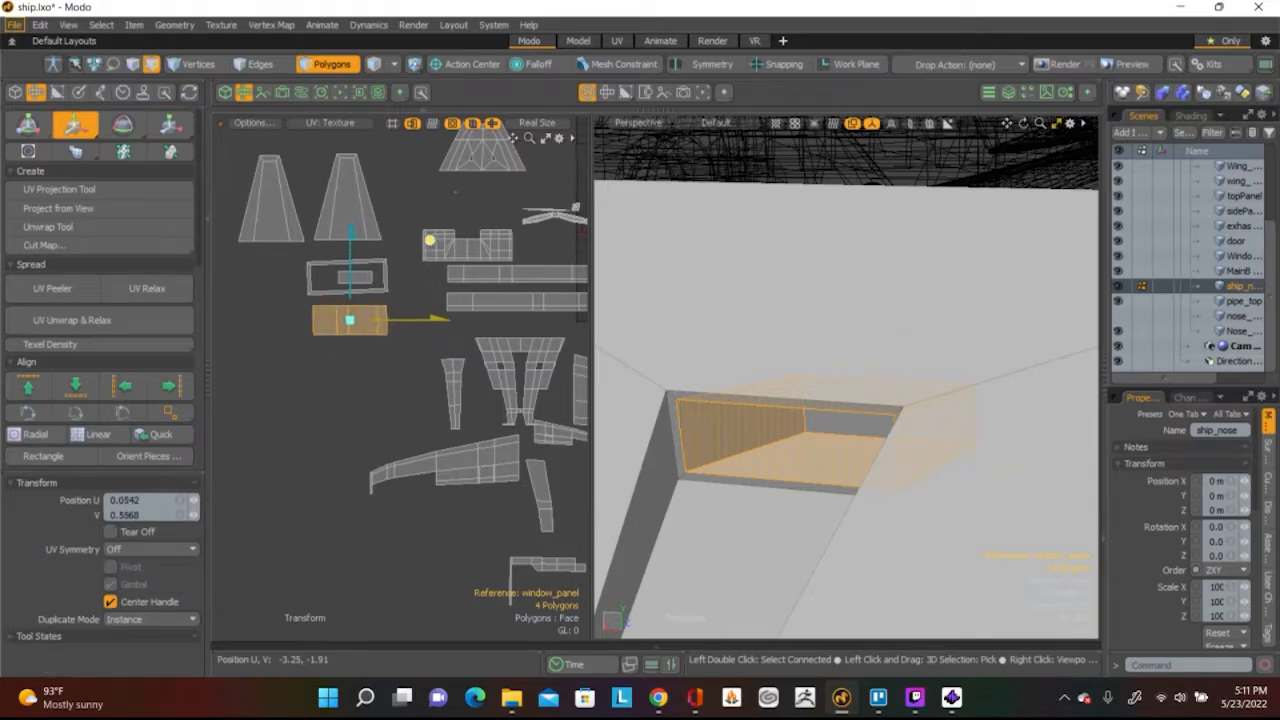
{"action": "key", "text": "q"}
Clear the polygon selection and save the scene
{"action": "left_click", "coordinate": [375, 399]}
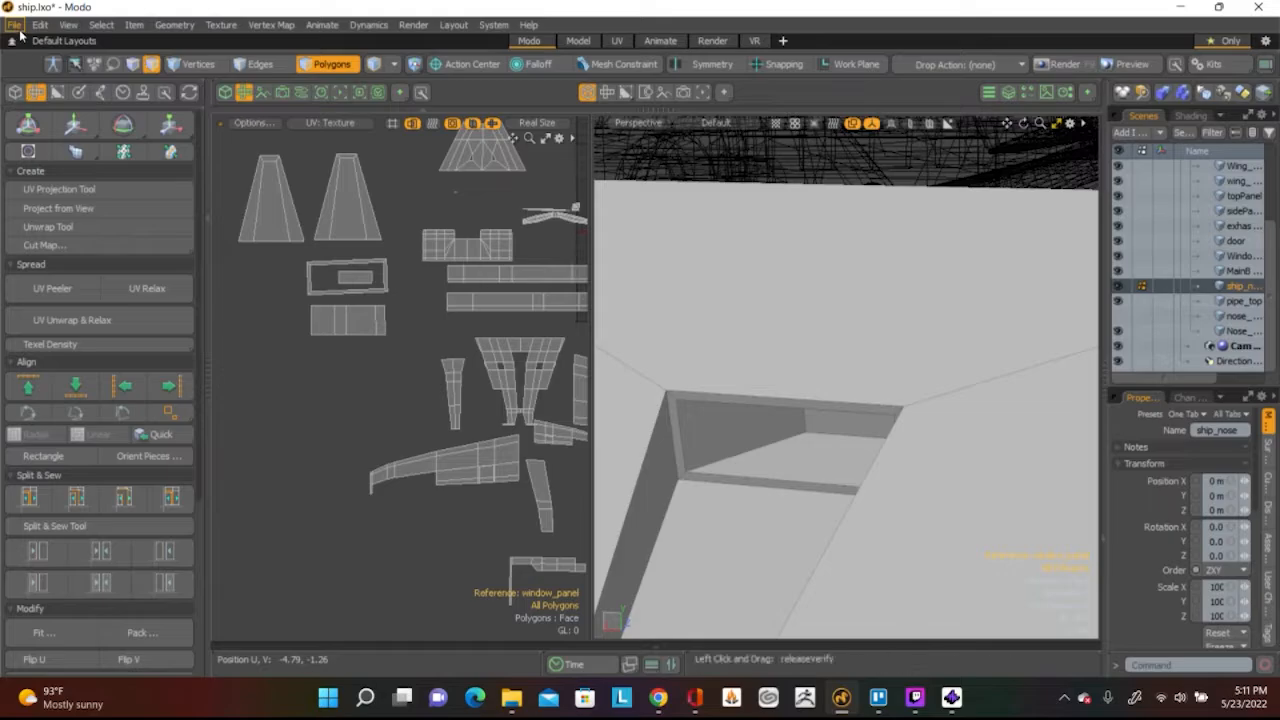
{"action": "left_click", "coordinate": [15, 26]}
{"action": "left_click", "coordinate": [82, 186]}
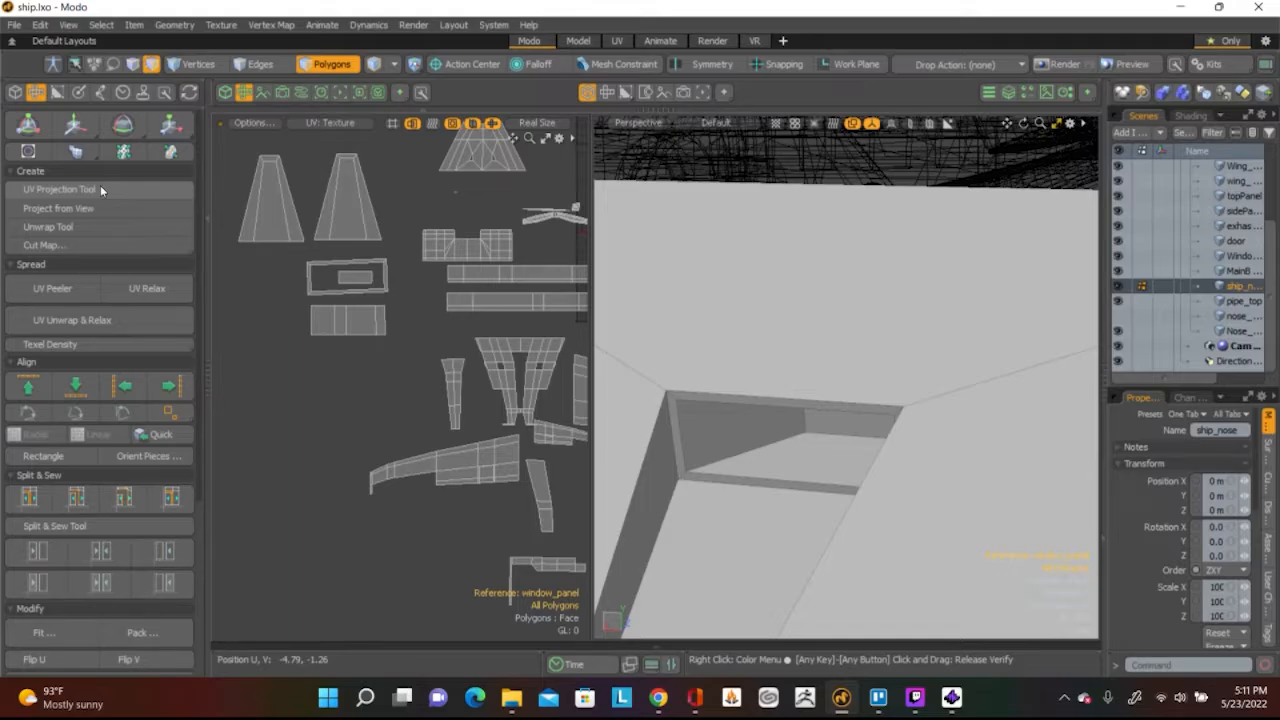
Select the flat, distorted UV island to locate its polygons on the ship_nose model, and clear the selection
{"action": "scroll", "coordinate": [753, 404], "scroll_direction": "down", "scroll_amount": 3}
{"action": "left_click_drag", "start_coordinate": [883, 465], "coordinate": [758, 466], "text": "alt+shift"}
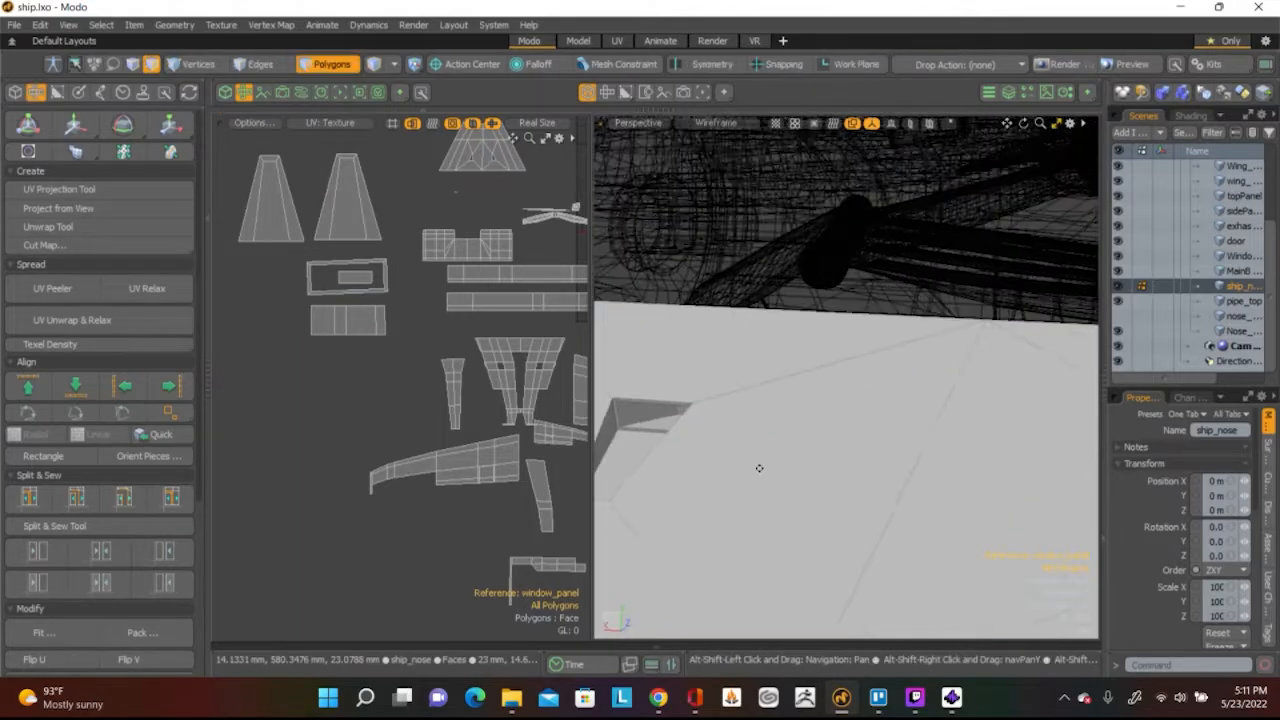
{"action": "scroll", "coordinate": [464, 214], "scroll_direction": "up", "scroll_amount": 6}
{"action": "left_click_drag", "start_coordinate": [423, 151], "coordinate": [500, 297], "text": "alt+shift"}
{"action": "scroll", "coordinate": [460, 180], "scroll_direction": "up", "scroll_amount": 3}
{"action": "scroll", "coordinate": [531, 317], "scroll_direction": "up", "scroll_amount": 5}
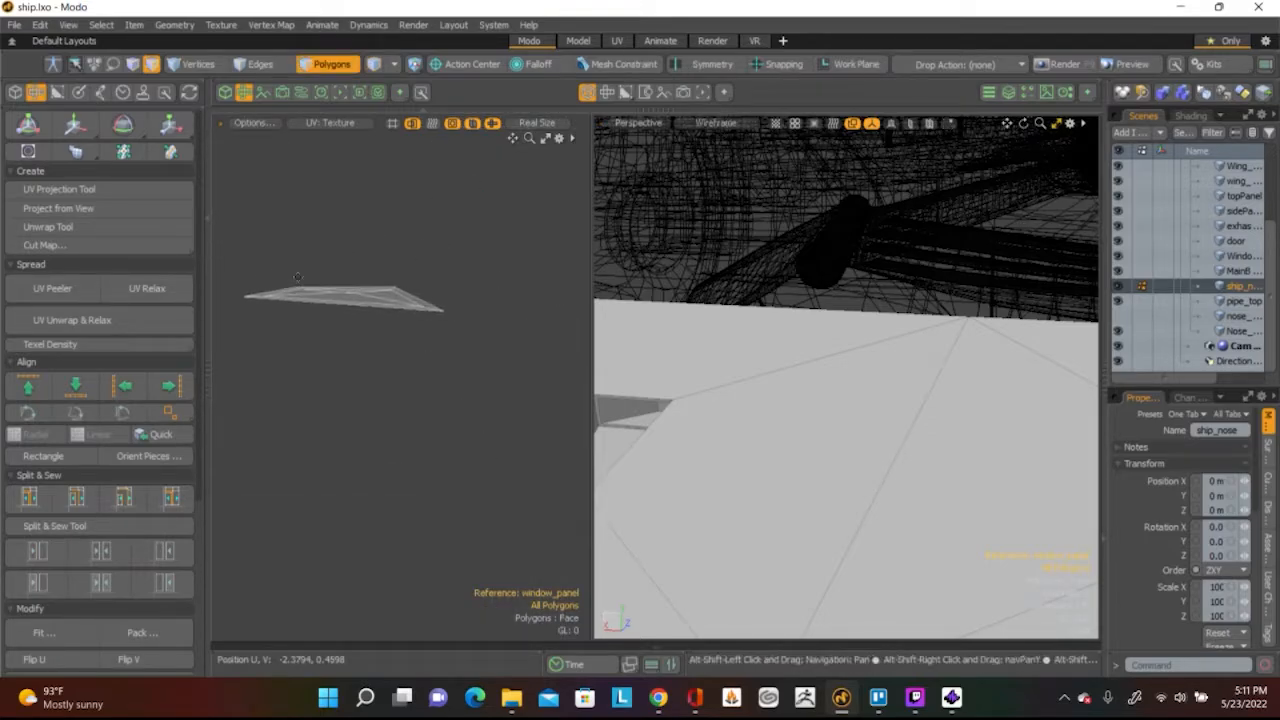
{"action": "left_click", "coordinate": [447, 295]}
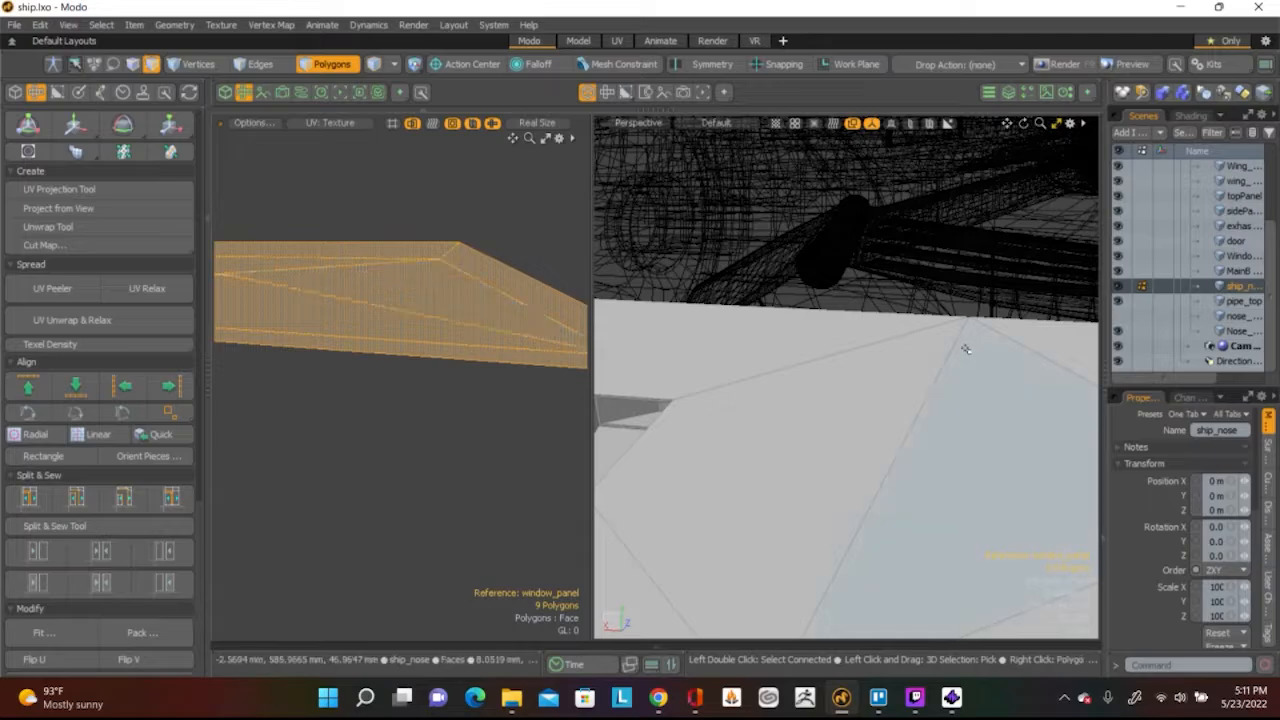
{"action": "scroll", "coordinate": [966, 349], "scroll_direction": "down", "scroll_amount": 5}
{"action": "left_click_drag", "start_coordinate": [966, 360], "coordinate": [935, 414], "text": "alt"}
{"action": "scroll", "coordinate": [972, 355], "scroll_direction": "up", "scroll_amount": 7}
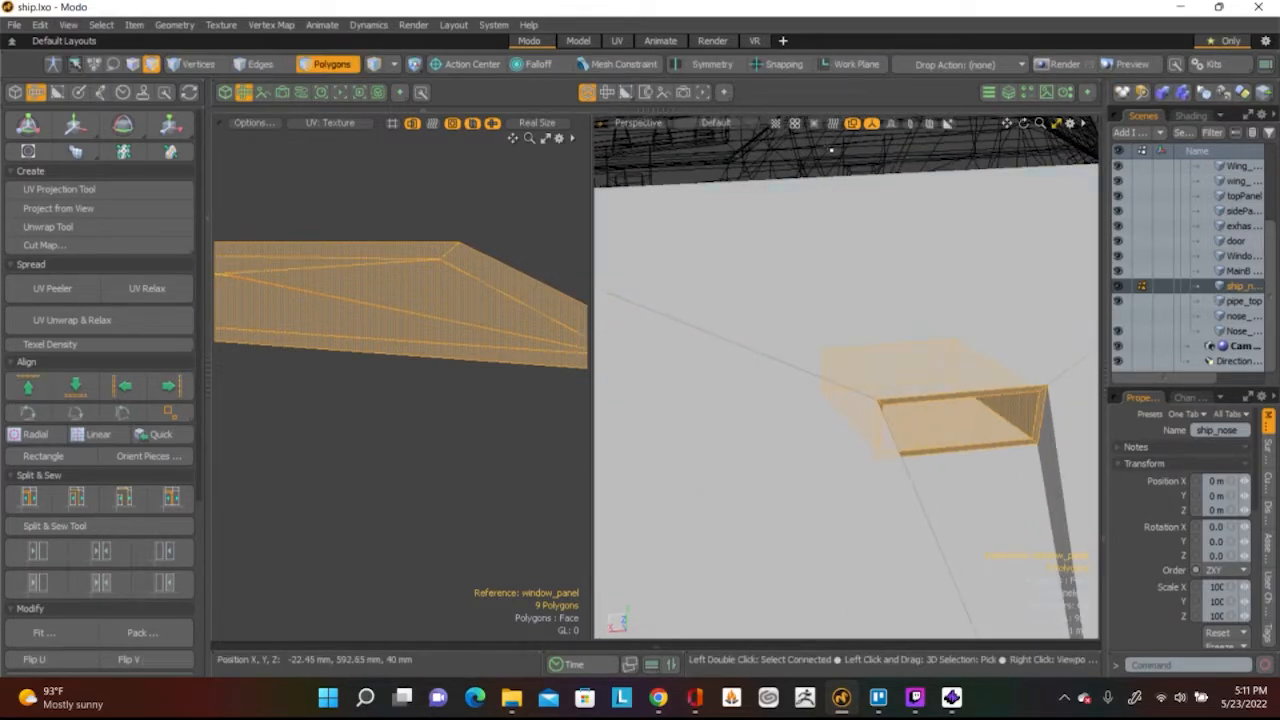
{"action": "left_click", "coordinate": [829, 148]}
Select the four frame polygons around the opening of the opposite rectangular recess in ship_nose
{"action": "scroll", "coordinate": [980, 425], "scroll_direction": "up", "scroll_amount": 4}
{"action": "left_click_drag", "start_coordinate": [1037, 461], "coordinate": [1009, 457], "text": "alt"}
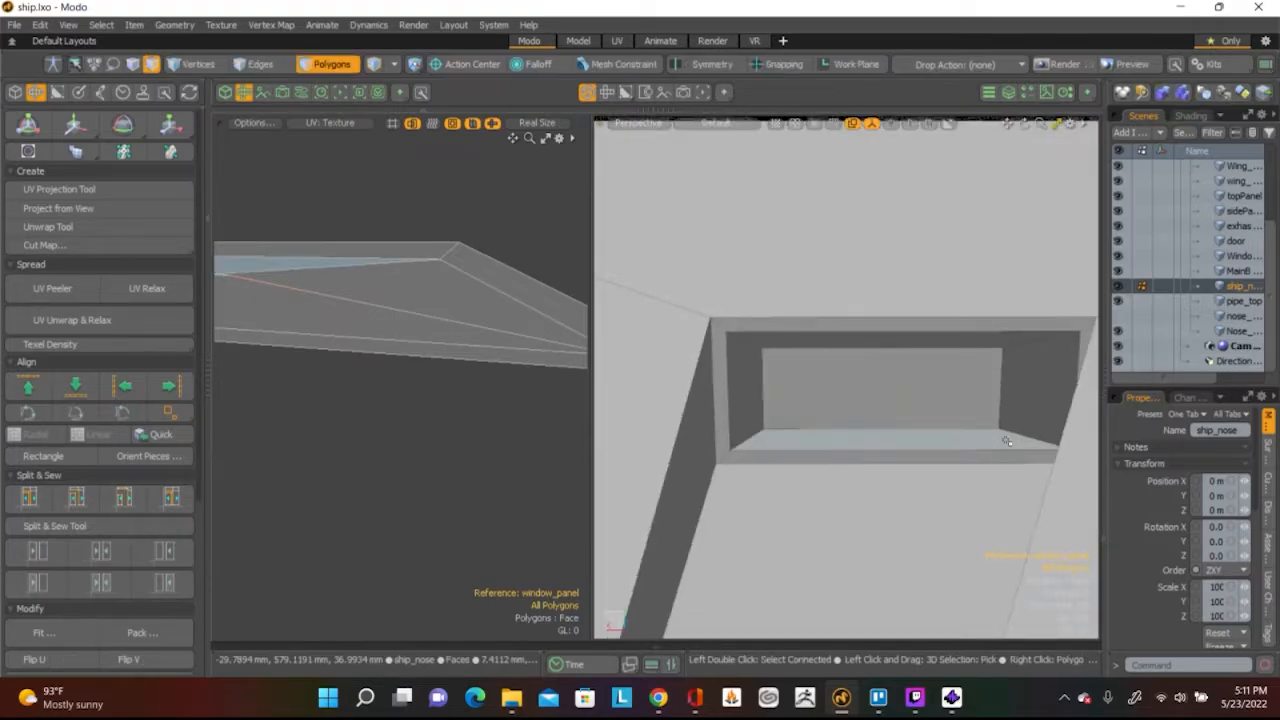
{"action": "key", "text": "2"}
{"action": "left_click", "coordinate": [912, 459]}
{"action": "left_click", "coordinate": [722, 430]}
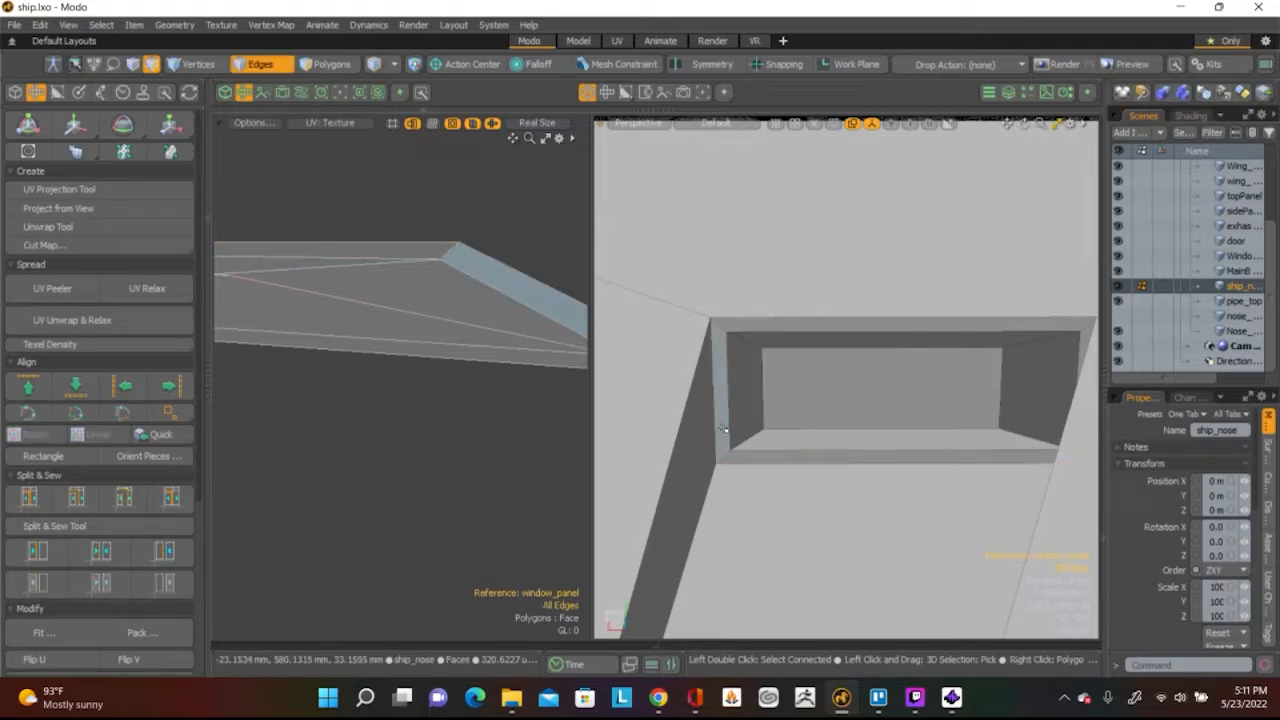
{"action": "key", "text": "3"}
{"action": "left_click", "coordinate": [722, 428]}
{"action": "left_click", "coordinate": [814, 457], "text": "shift"}
{"action": "left_click", "coordinate": [849, 322], "text": "shift"}
{"action": "left_click_drag", "start_coordinate": [1040, 425], "coordinate": [1060, 445], "text": "alt"}
{"action": "left_click", "coordinate": [1083, 405], "text": "shift"}
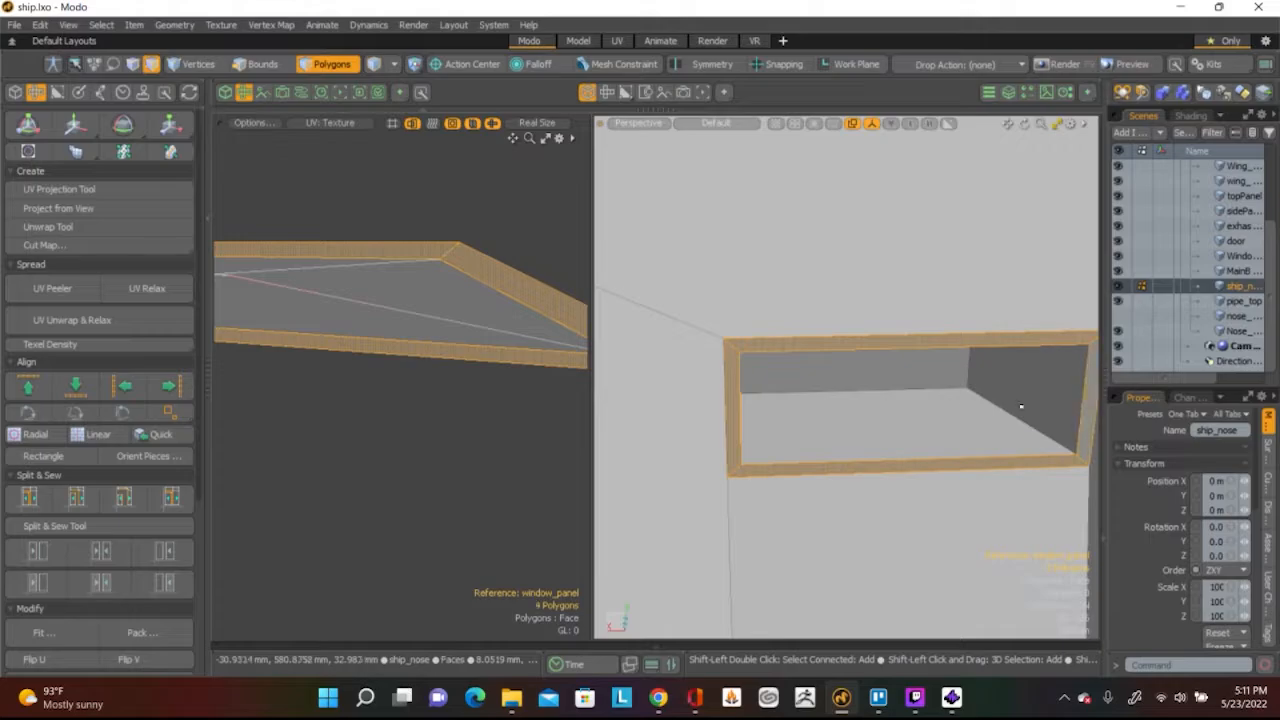
Try to straighten the UVs of the four selected recess frame polygons with UV Relax
{"action": "scroll", "coordinate": [1021, 406], "scroll_direction": "down", "scroll_amount": 5}
{"action": "scroll", "coordinate": [915, 388], "scroll_direction": "down", "scroll_amount": 1}
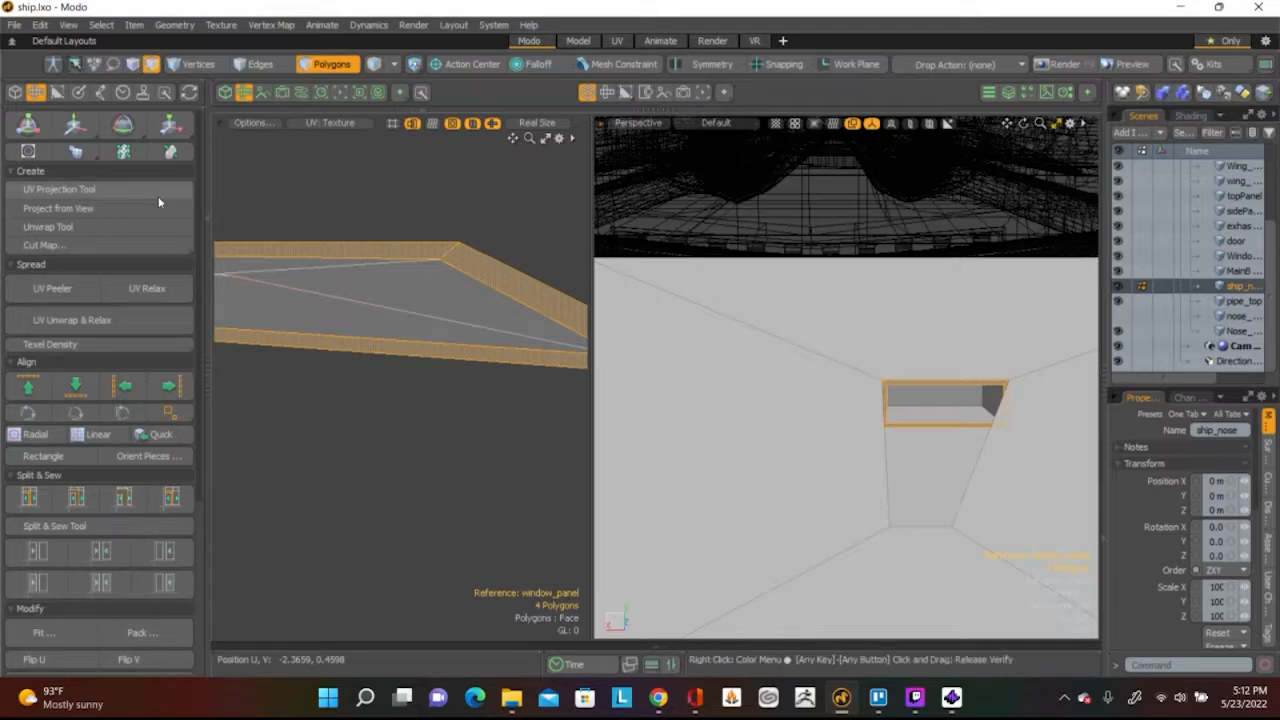
{"action": "left_click", "coordinate": [150, 288]}
{"action": "scroll", "coordinate": [406, 194], "scroll_direction": "down", "scroll_amount": 5}
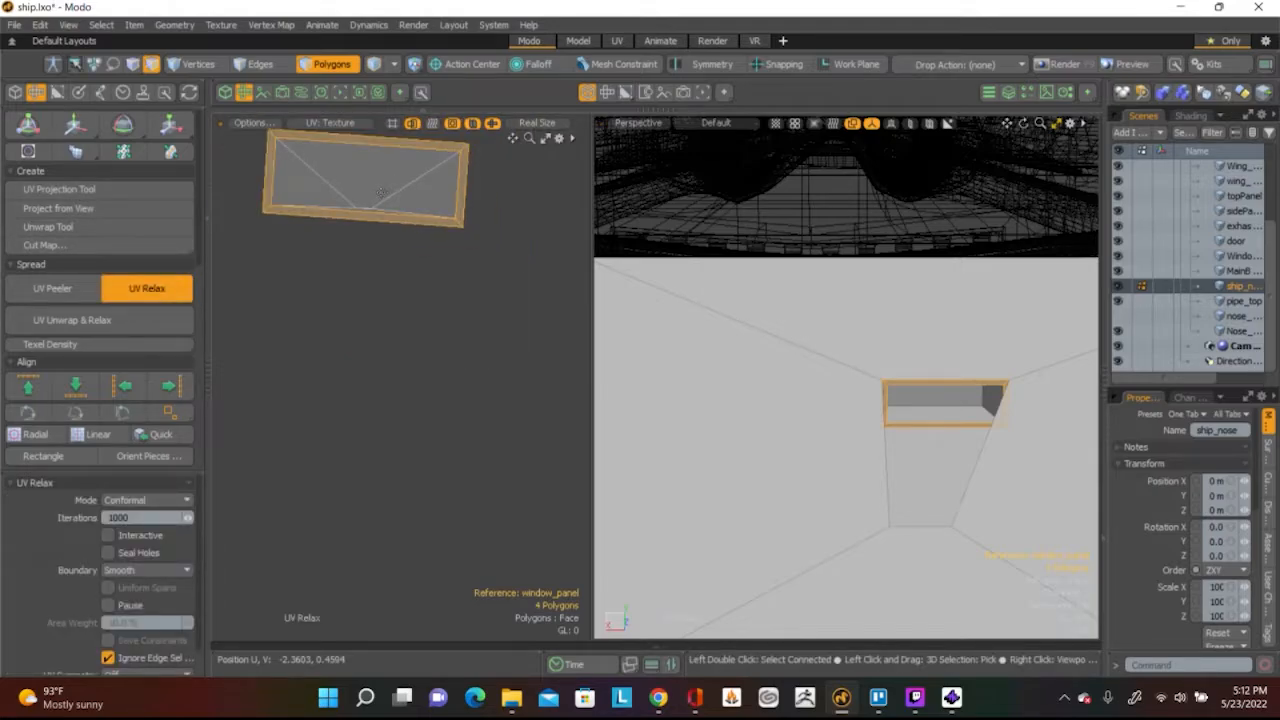
Apply a planar Y-axis UV projection to the four frame polygons and move the resulting island beneath the recess wall island
{"action": "left_click", "coordinate": [152, 189]}
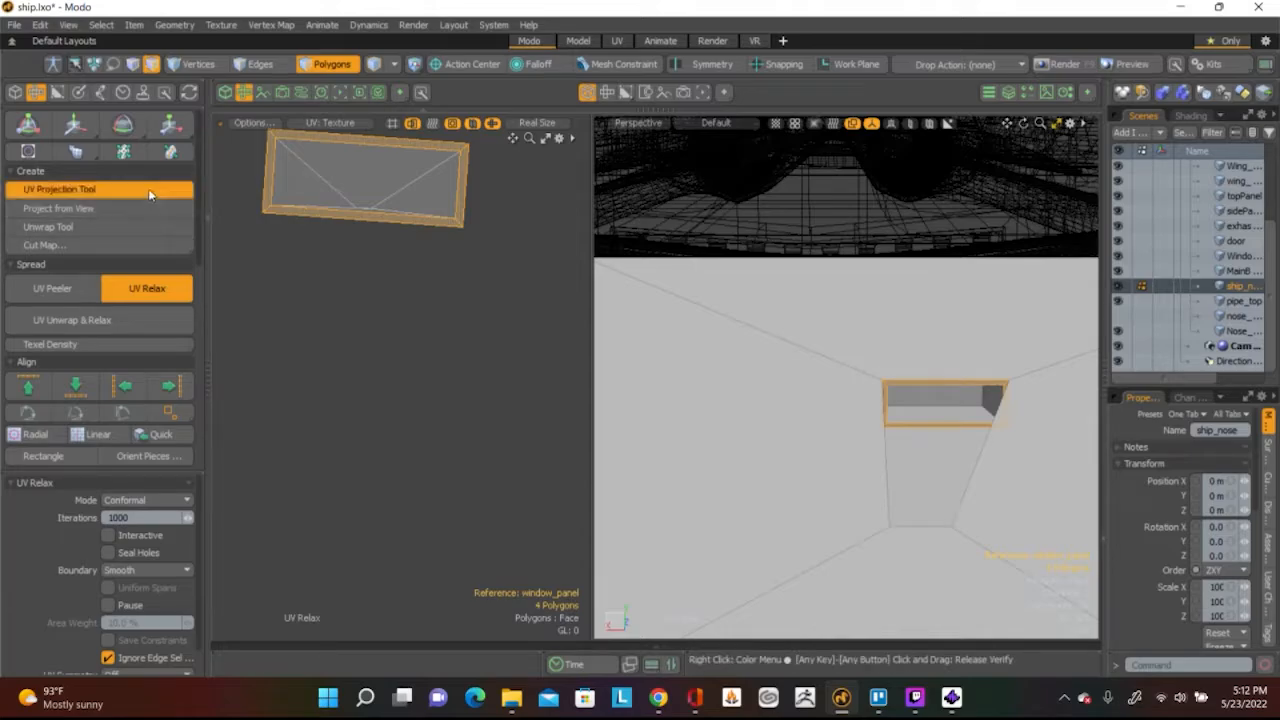
{"action": "scroll", "coordinate": [318, 289], "scroll_direction": "down", "scroll_amount": 5}
{"action": "scroll", "coordinate": [400, 340], "scroll_direction": "down", "scroll_amount": 10}
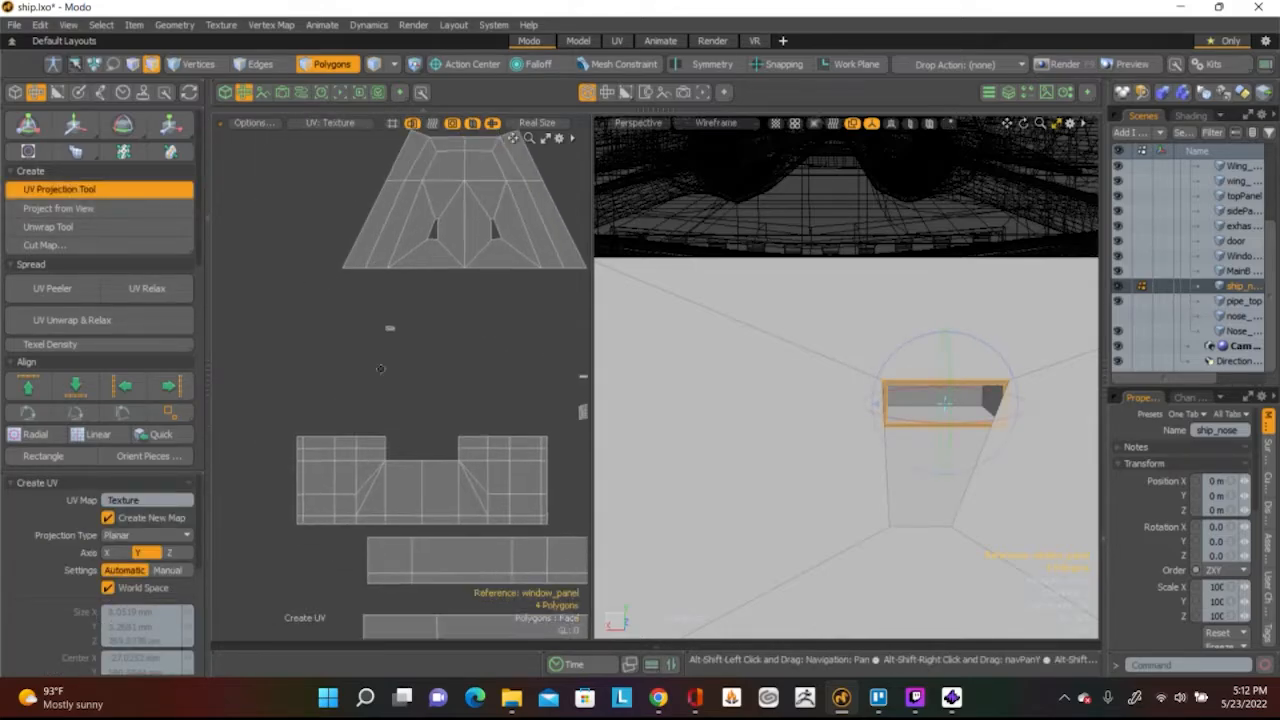
{"action": "left_click_drag", "start_coordinate": [407, 365], "coordinate": [319, 362], "text": "alt+shift"}
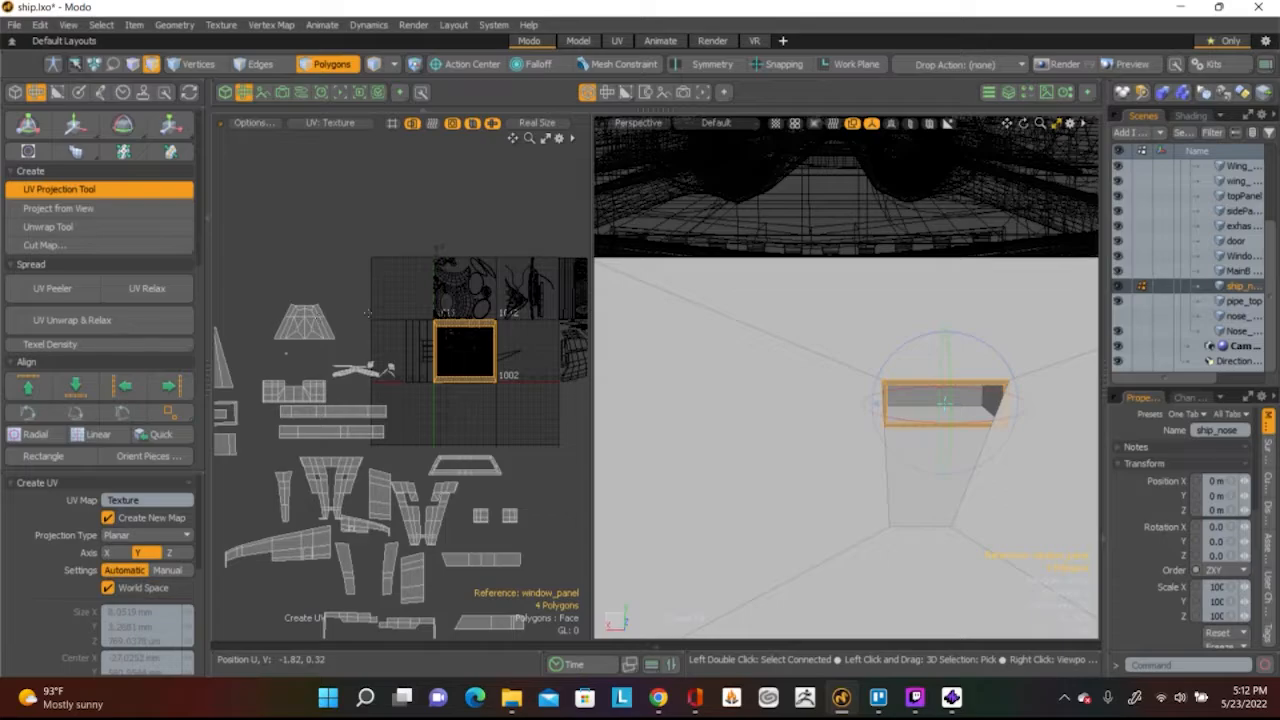
{"action": "key", "text": "w"}
{"action": "left_click_drag", "start_coordinate": [546, 281], "coordinate": [312, 421]}
{"action": "left_click_drag", "start_coordinate": [274, 421], "coordinate": [518, 350], "text": "alt+shift"}
{"action": "scroll", "coordinate": [518, 348], "scroll_direction": "up", "scroll_amount": 5}
{"action": "scroll", "coordinate": [510, 345], "scroll_direction": "down", "scroll_amount": 4}
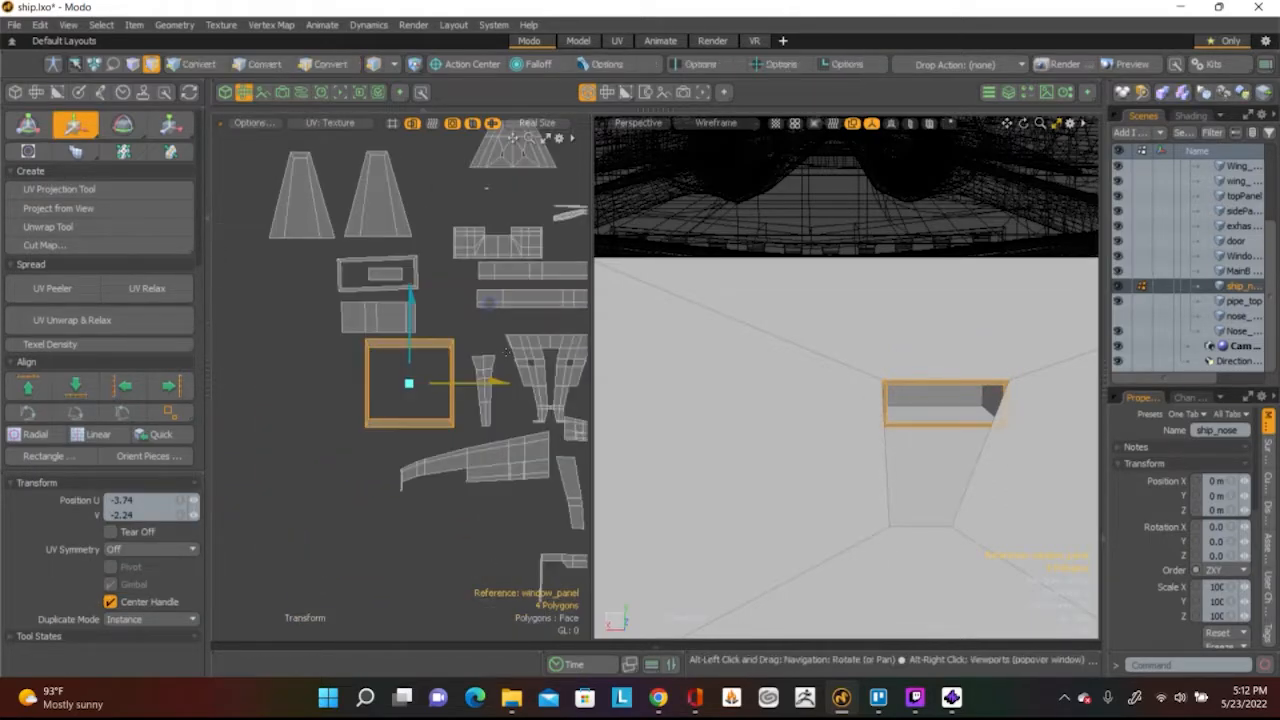
Squash the projected frame island vertically into a low, wide rectangle and clear the selection
{"action": "key", "text": "e"}
{"action": "key", "text": "r"}
{"action": "left_click_drag", "start_coordinate": [409, 289], "coordinate": [409, 360]}
{"action": "key", "text": "space"}
{"action": "left_click", "coordinate": [477, 300]}
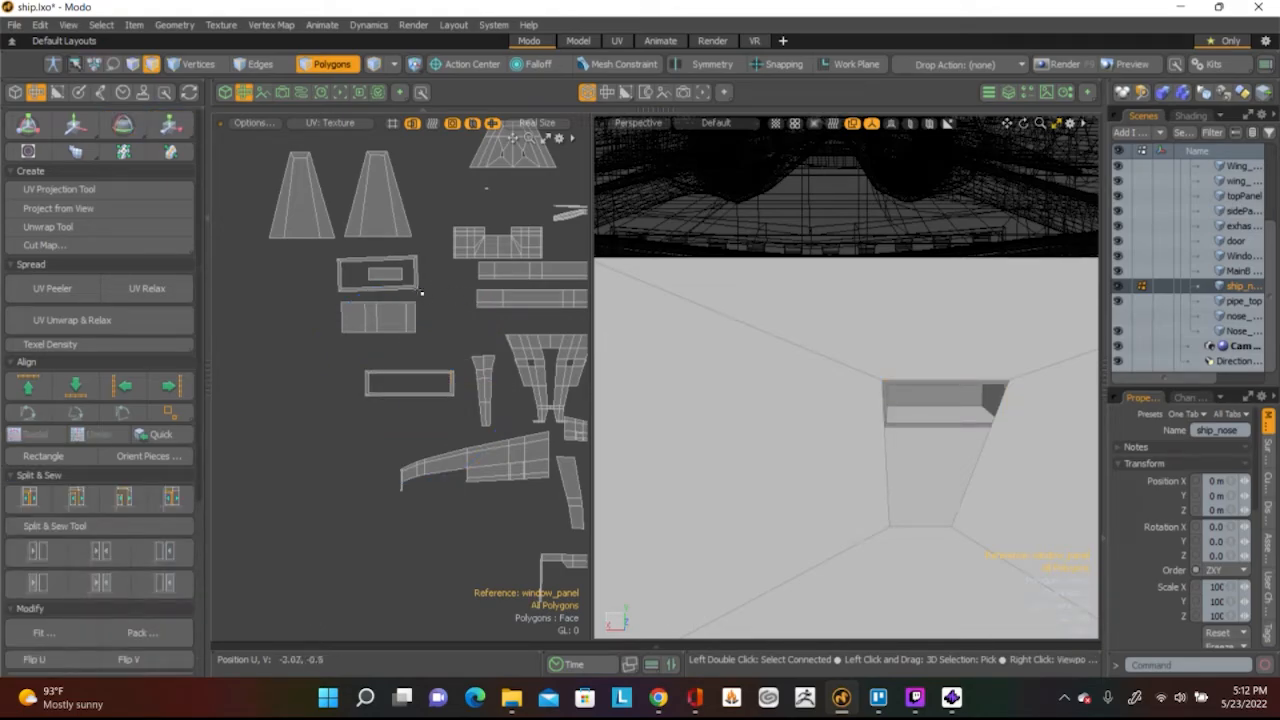
Select the slightly tilted rectangular frame island above the recess walls and rotate it by -3.0° to level it
{"action": "scroll", "coordinate": [421, 292], "scroll_direction": "up", "scroll_amount": 3}
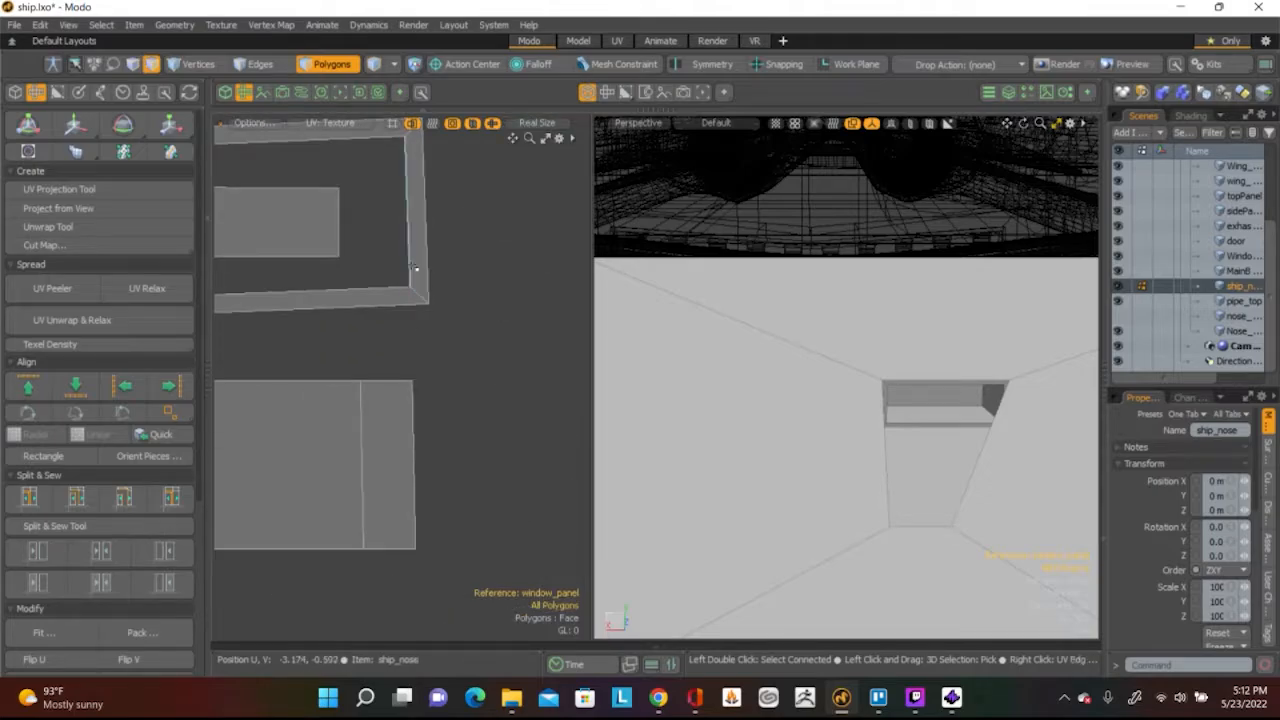
{"action": "key", "text": "2"}
{"action": "left_click", "coordinate": [423, 254]}
{"action": "left_click", "coordinate": [451, 243]}
{"action": "key", "text": "3"}
{"action": "double_click", "coordinate": [423, 251]}
{"action": "scroll", "coordinate": [507, 350], "scroll_direction": "down", "scroll_amount": 3}
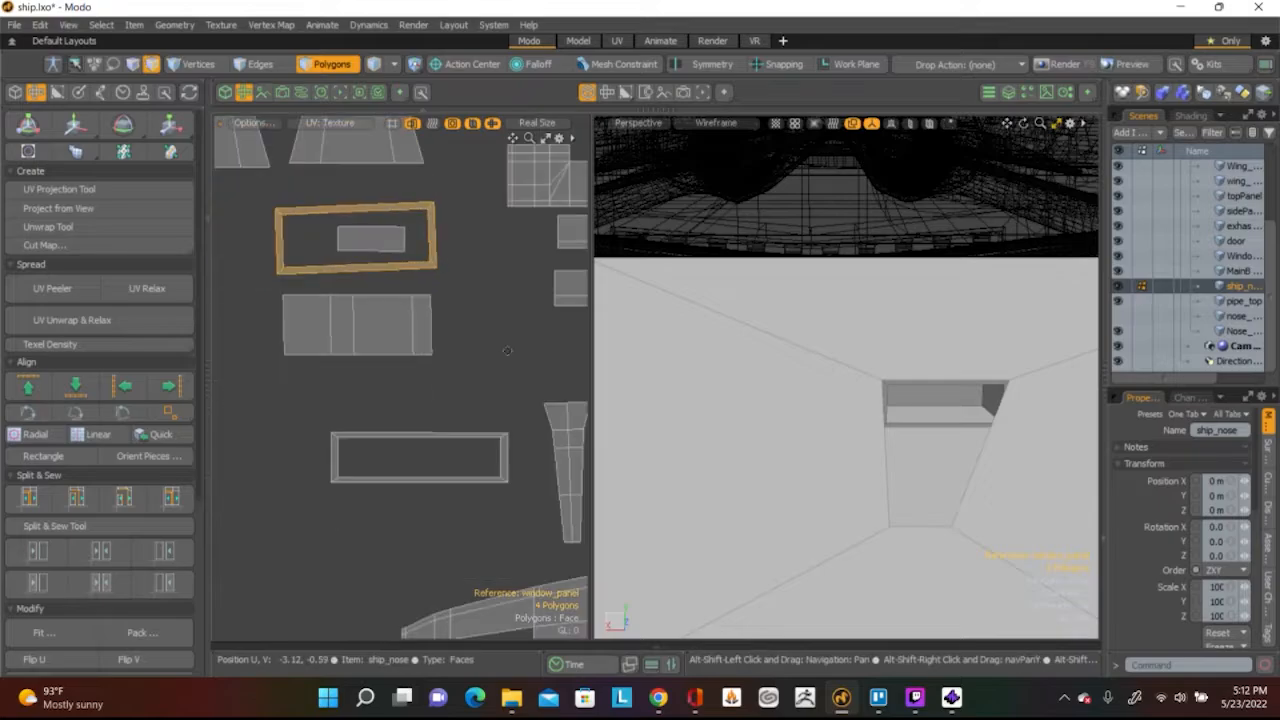
{"action": "left_click_drag", "start_coordinate": [436, 289], "coordinate": [502, 385], "text": "alt+shift"}
{"action": "key", "text": "y"}
{"action": "key", "text": "e"}
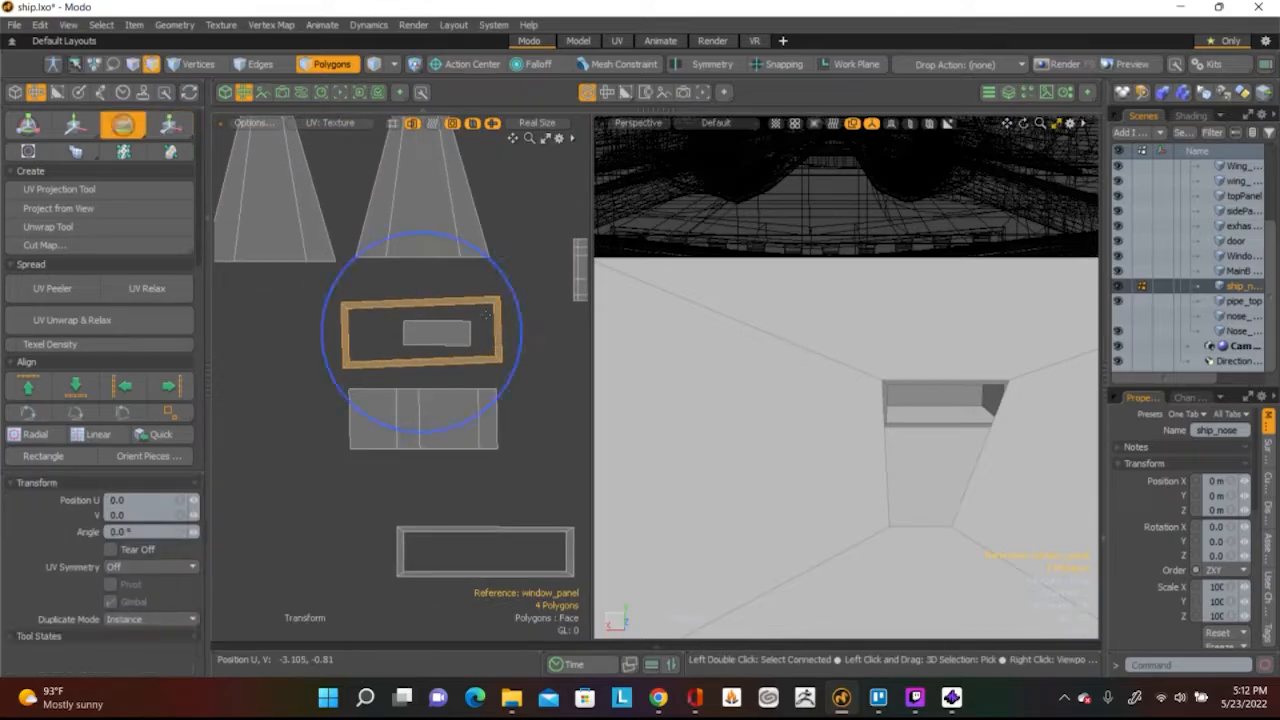
{"action": "left_click_drag", "start_coordinate": [497, 277], "coordinate": [524, 268]}
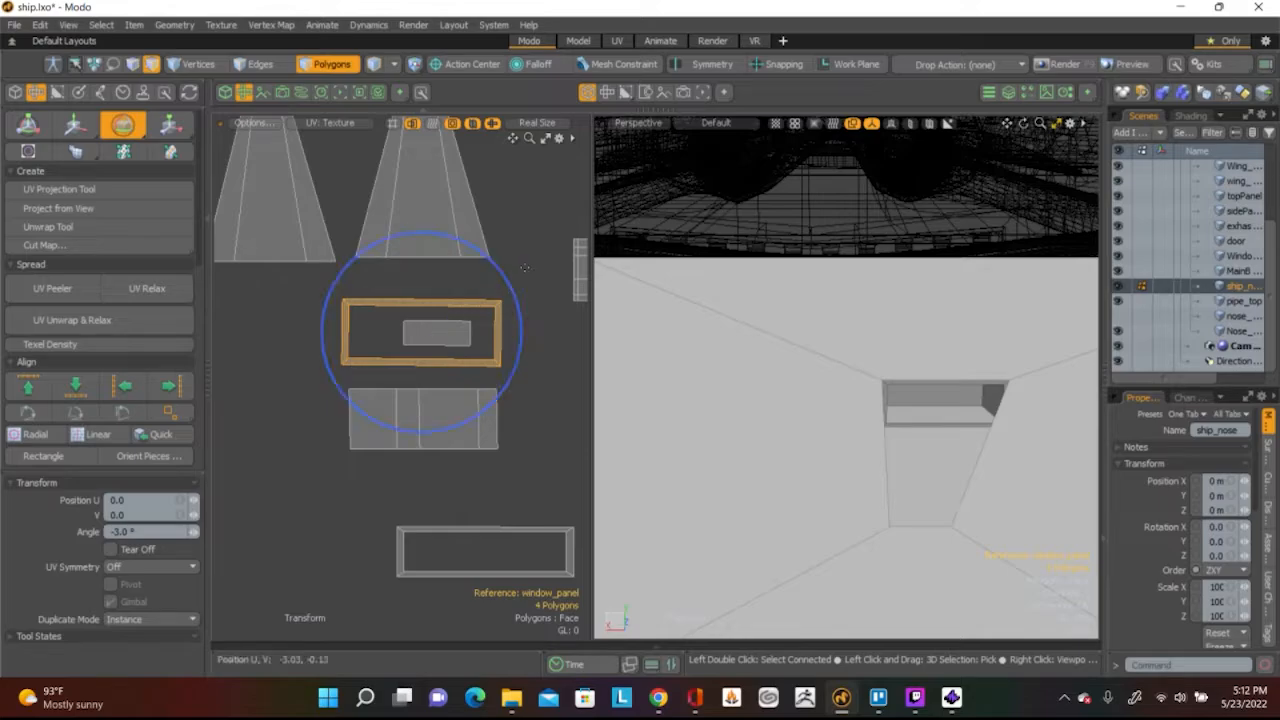
Stretch the levelled frame island horizontally to match the other frame island's width, and clear the selection
{"action": "key", "text": "r"}
{"action": "left_click_drag", "start_coordinate": [514, 333], "coordinate": [524, 332]}
{"action": "key", "text": "space"}
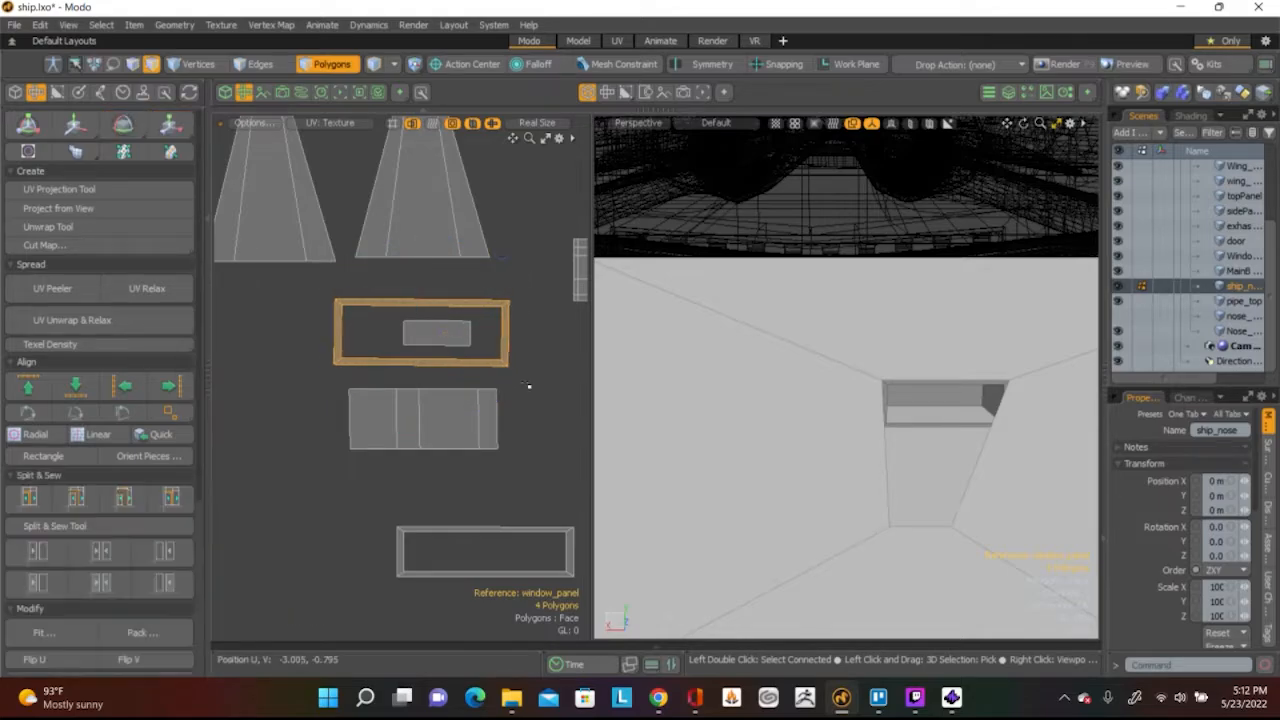
{"action": "scroll", "coordinate": [514, 360], "scroll_direction": "down", "scroll_amount": 3}
{"action": "left_click", "coordinate": [518, 370]}
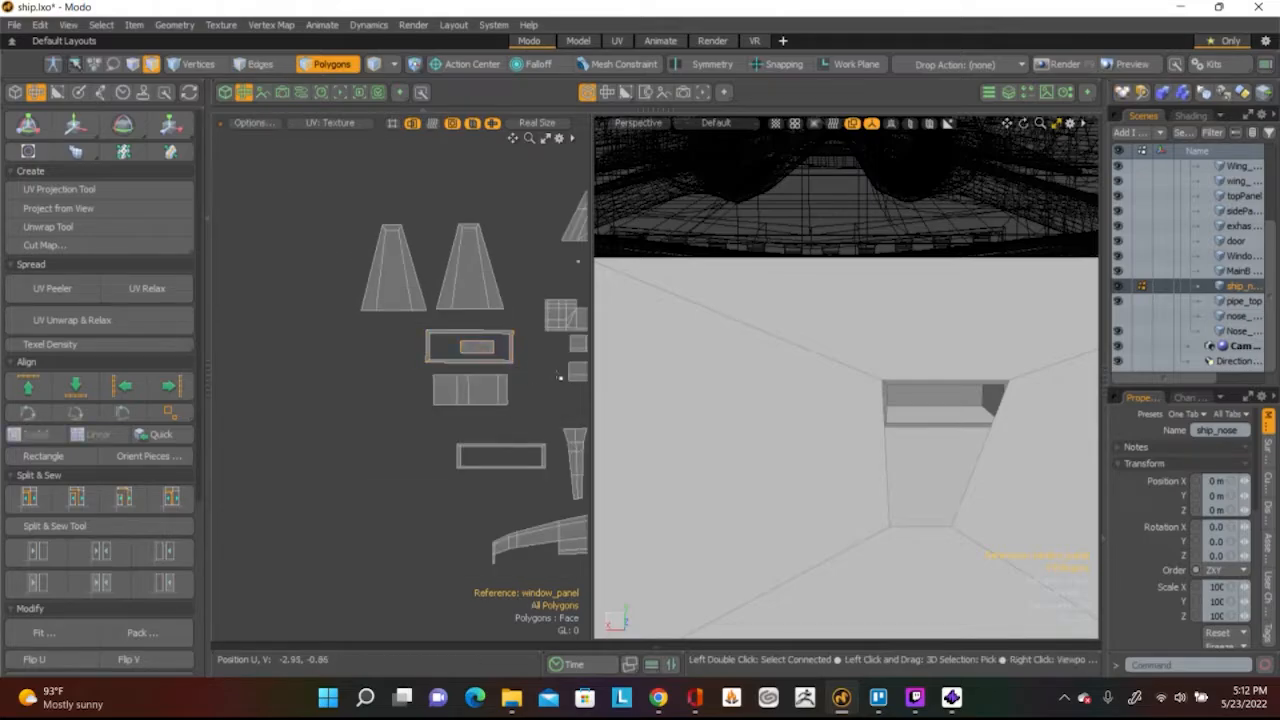
Select the back wall polygon inside the opposite rectangular recess of ship_nose
{"action": "scroll", "coordinate": [500, 360], "scroll_direction": "down", "scroll_amount": 4}
{"action": "scroll", "coordinate": [346, 338], "scroll_direction": "up", "scroll_amount": 6}
{"action": "scroll", "coordinate": [346, 338], "scroll_direction": "up", "scroll_amount": 10}
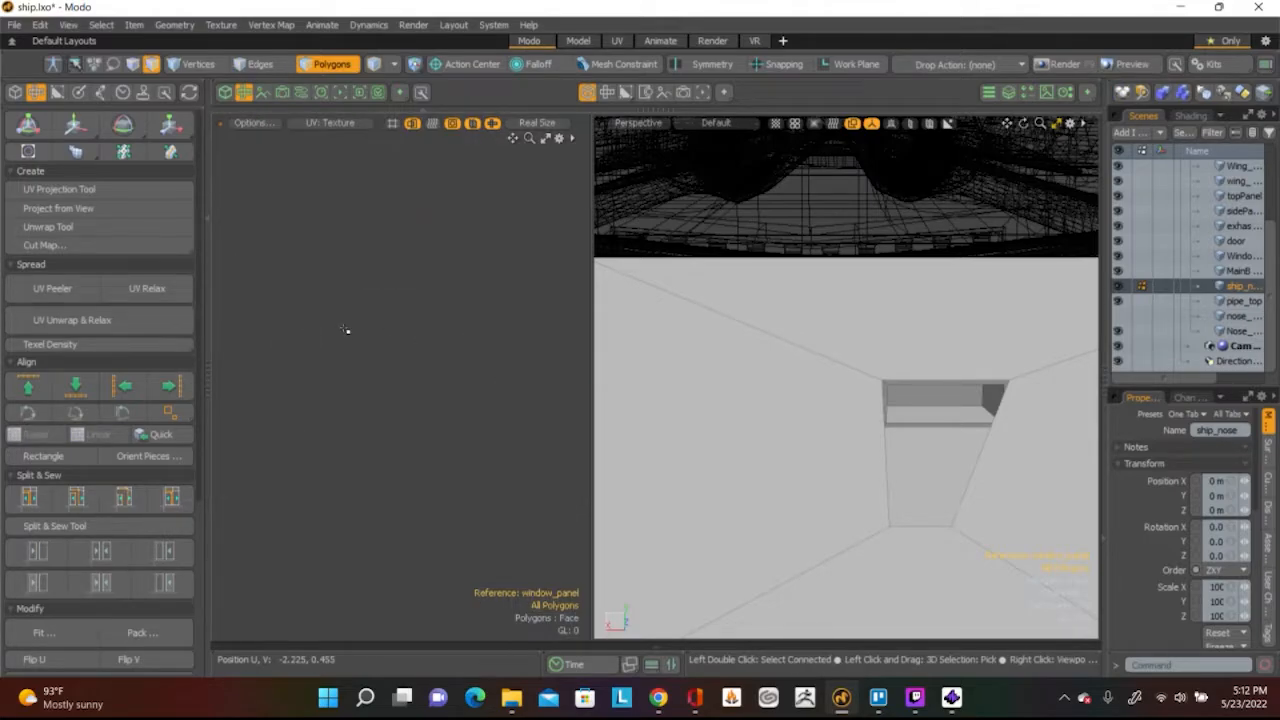
{"action": "left_click", "coordinate": [362, 344]}
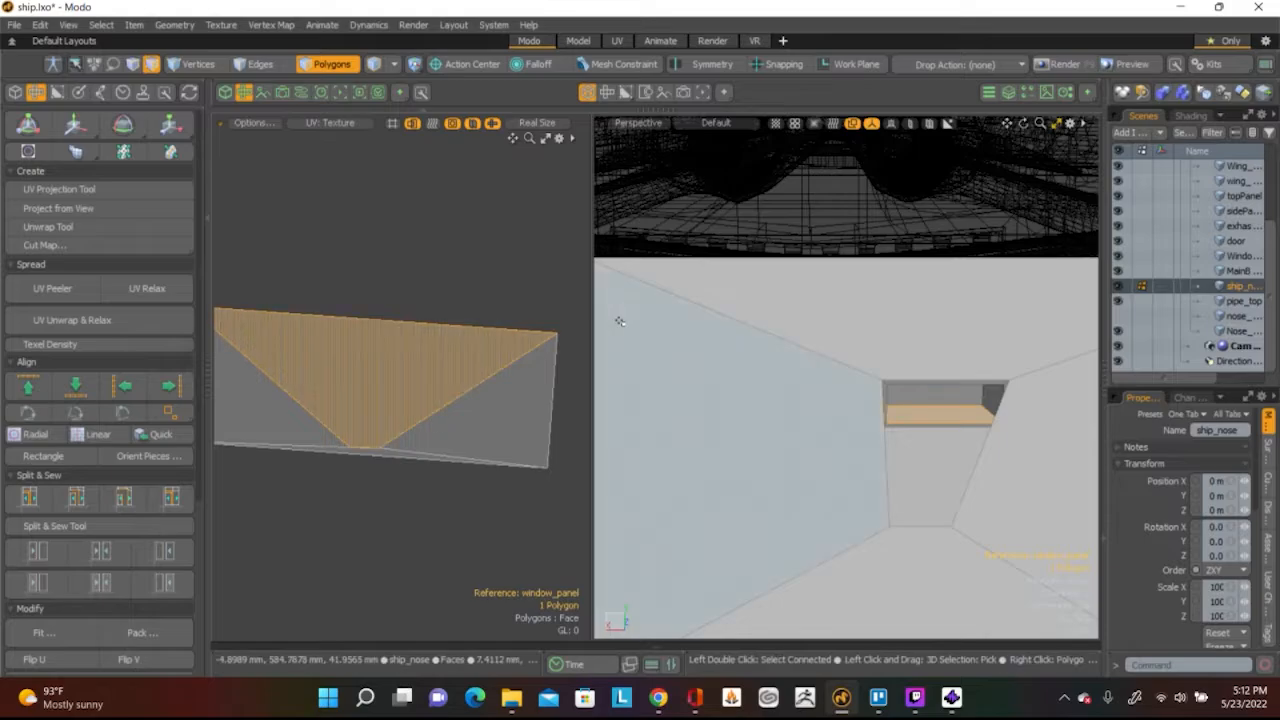
{"action": "left_click", "coordinate": [948, 198]}
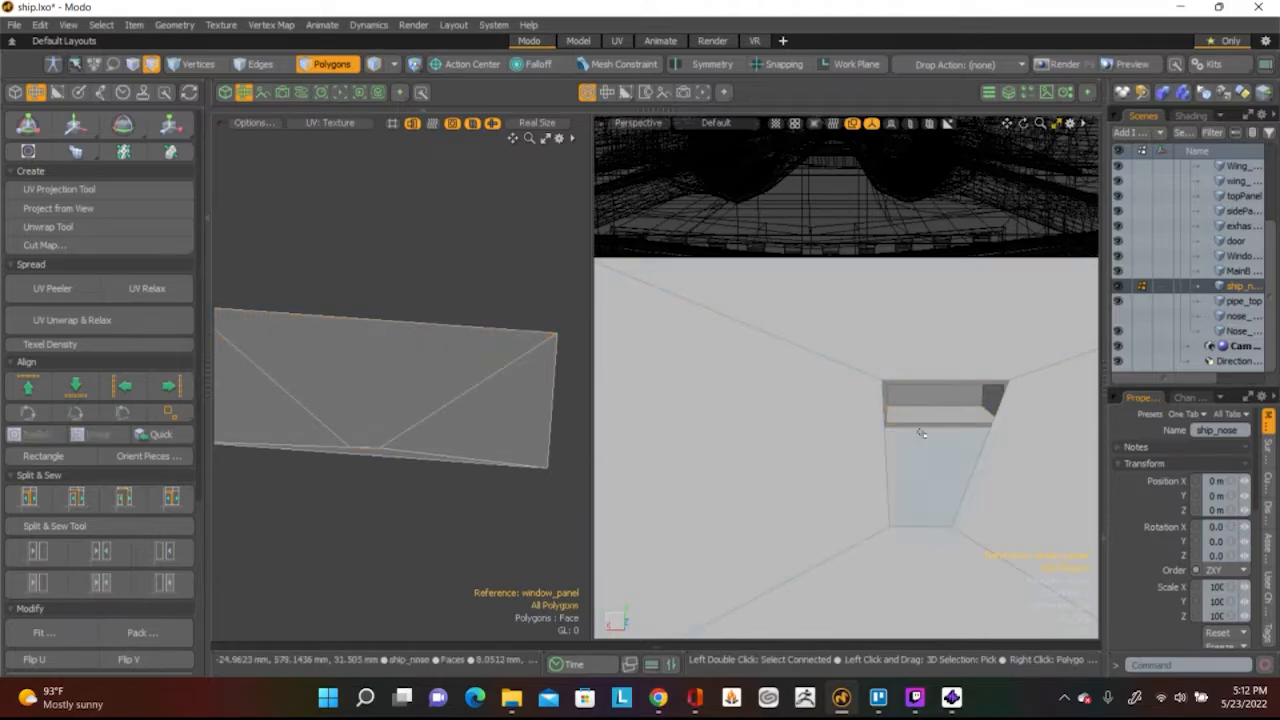
{"action": "key", "text": "2"}
{"action": "scroll", "coordinate": [928, 399], "scroll_direction": "up", "scroll_amount": 5}
{"action": "key", "text": "3"}
{"action": "left_click", "coordinate": [928, 399]}
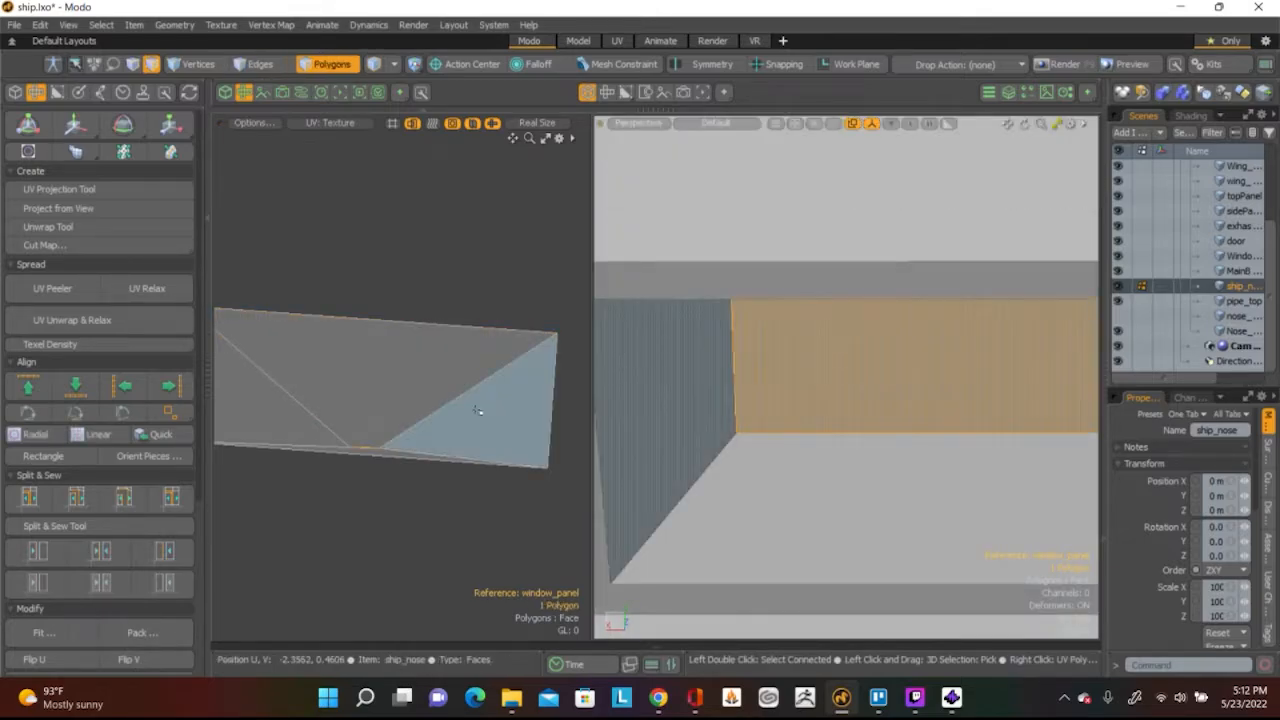
Apply a planar Y-axis UV projection to the back wall polygon and move its island to U -5.08, V -1.82
{"action": "scroll", "coordinate": [345, 398], "scroll_direction": "down", "scroll_amount": 8}
{"action": "scroll", "coordinate": [330, 390], "scroll_direction": "down", "scroll_amount": 5}
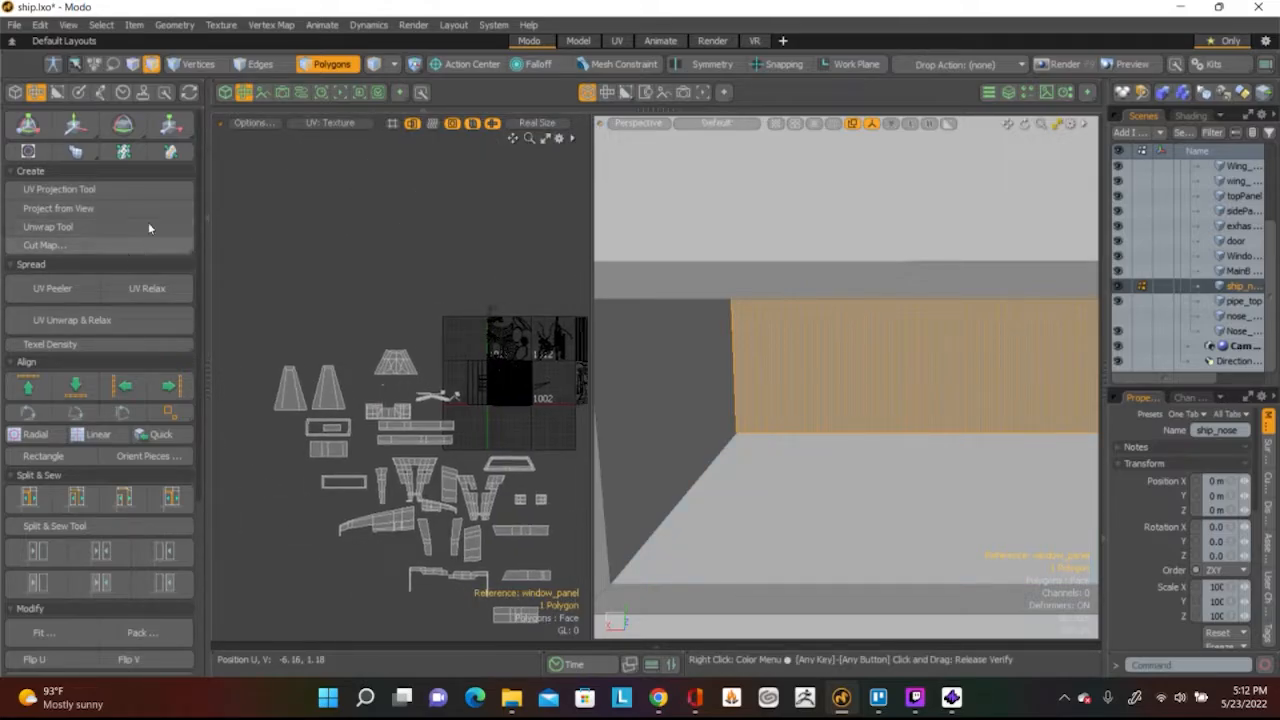
{"action": "left_click", "coordinate": [111, 186]}
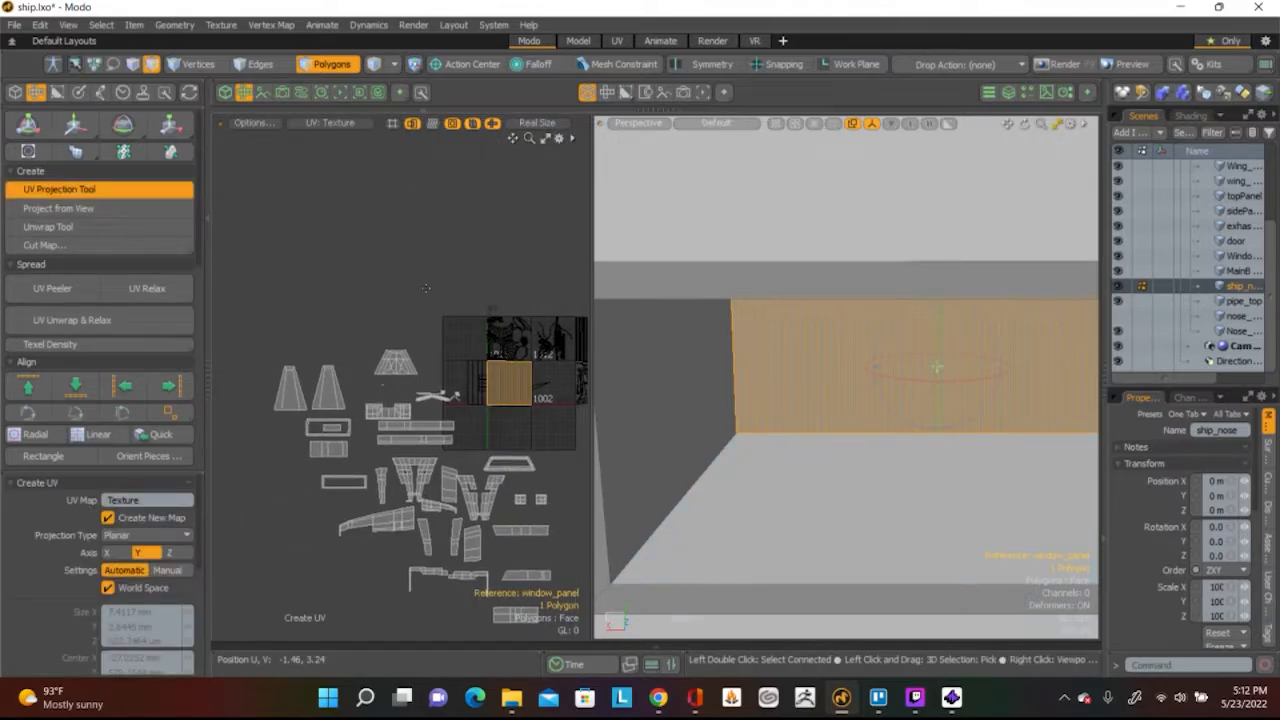
{"action": "key", "text": "w"}
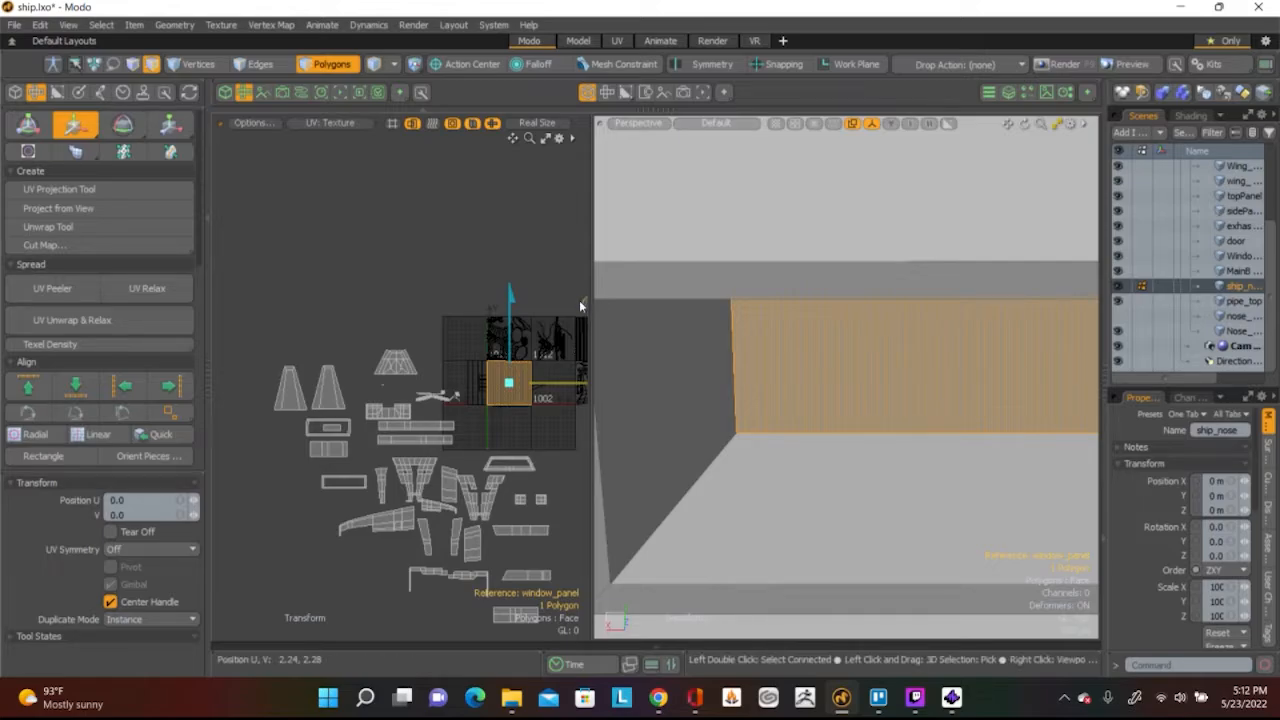
{"action": "left_click_drag", "start_coordinate": [581, 300], "coordinate": [363, 382]}
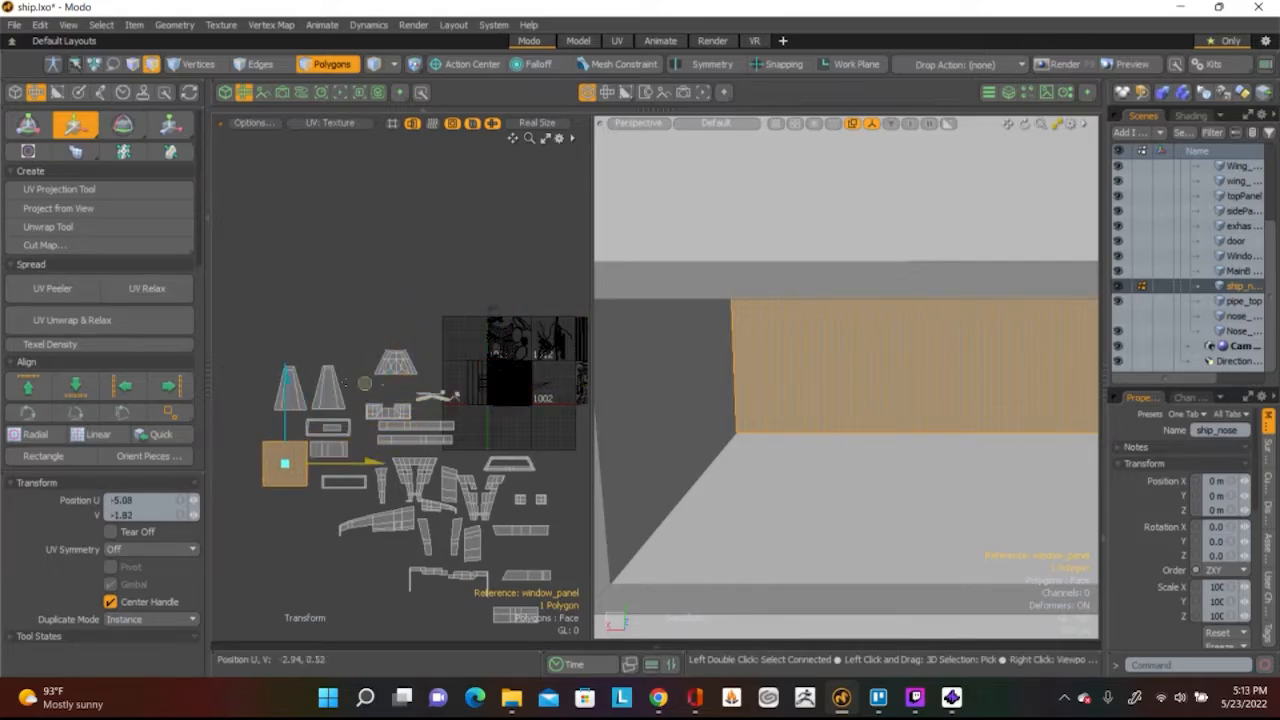
Squash the back wall UV island vertically into a wide rectangle and clear the selection
{"action": "key", "text": "r"}
{"action": "left_click_drag", "start_coordinate": [287, 402], "coordinate": [286, 427]}
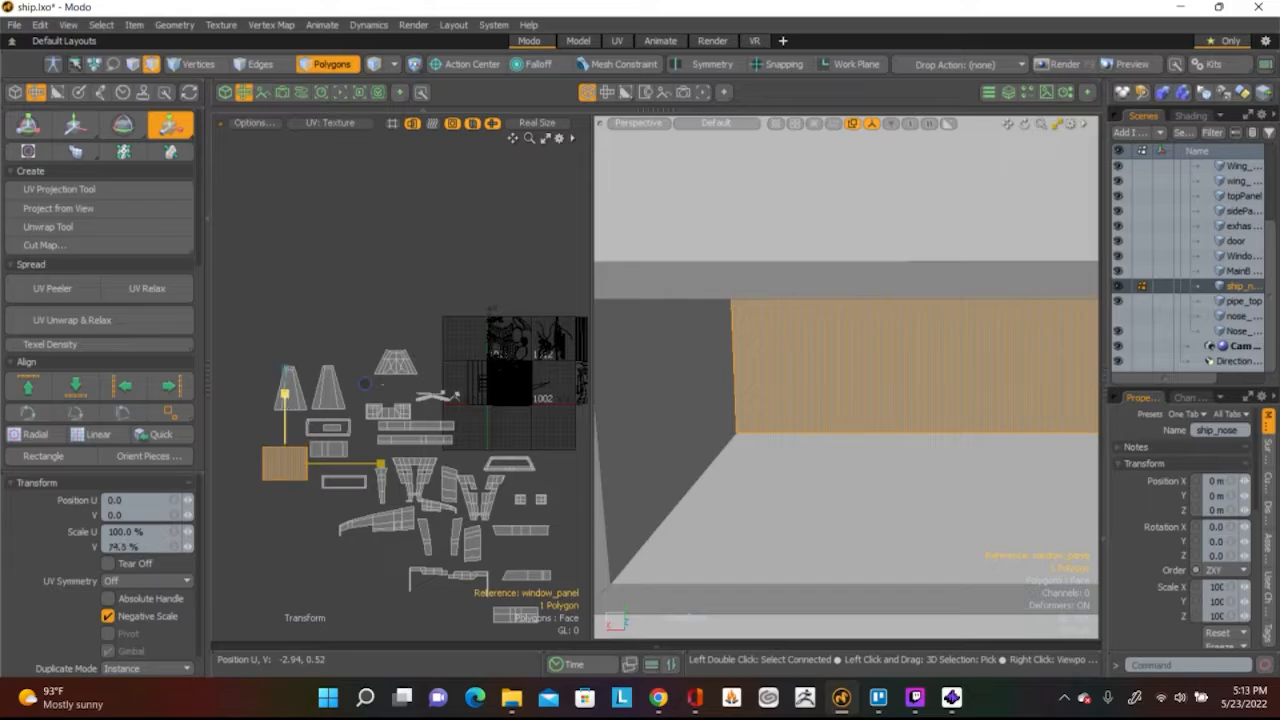
{"action": "key", "text": "q"}
{"action": "left_click", "coordinate": [291, 263]}
Select the remaining flat UV island and examine which recess wall polygons it covers on the model
{"action": "scroll", "coordinate": [529, 342], "scroll_direction": "up", "scroll_amount": 5}
{"action": "left_click_drag", "start_coordinate": [380, 400], "coordinate": [577, 277], "text": "alt+shift"}
{"action": "left_click_drag", "start_coordinate": [216, 374], "coordinate": [405, 312], "text": "alt+shift"}
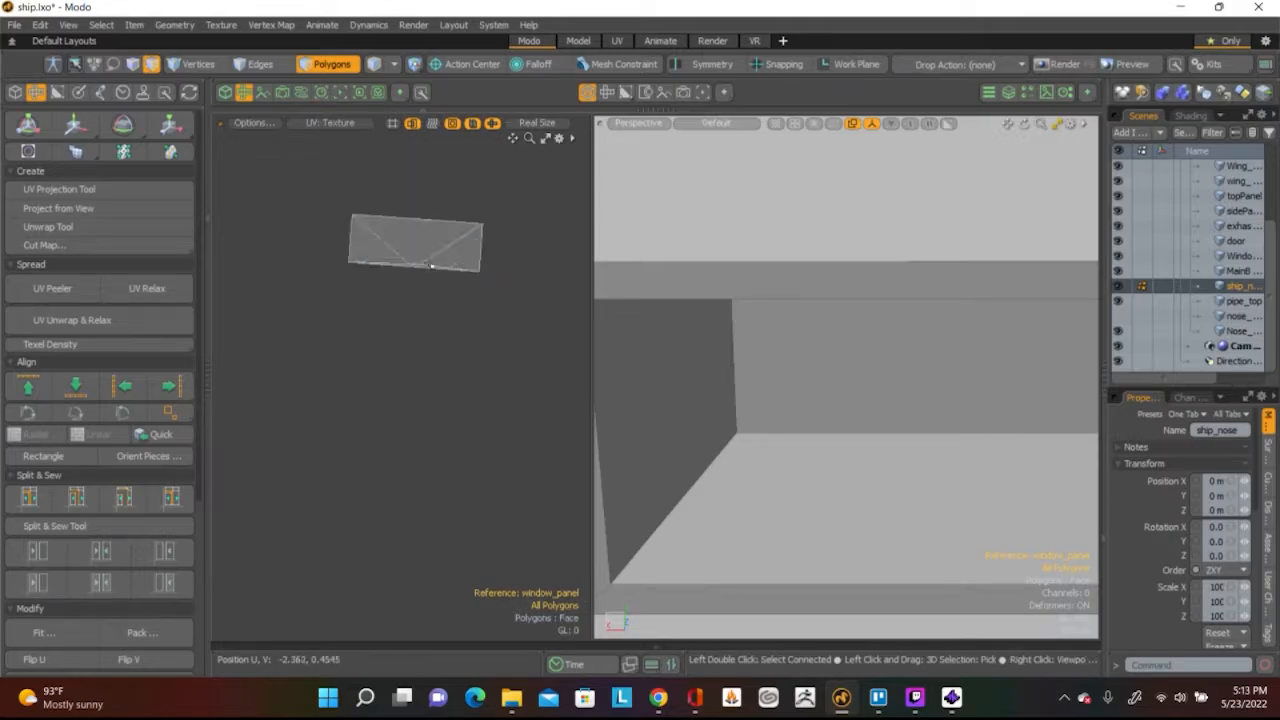
{"action": "left_click", "coordinate": [433, 241]}
{"action": "scroll", "coordinate": [808, 437], "scroll_direction": "down", "scroll_amount": 5}
{"action": "left_click_drag", "start_coordinate": [788, 476], "coordinate": [801, 478], "text": "alt"}
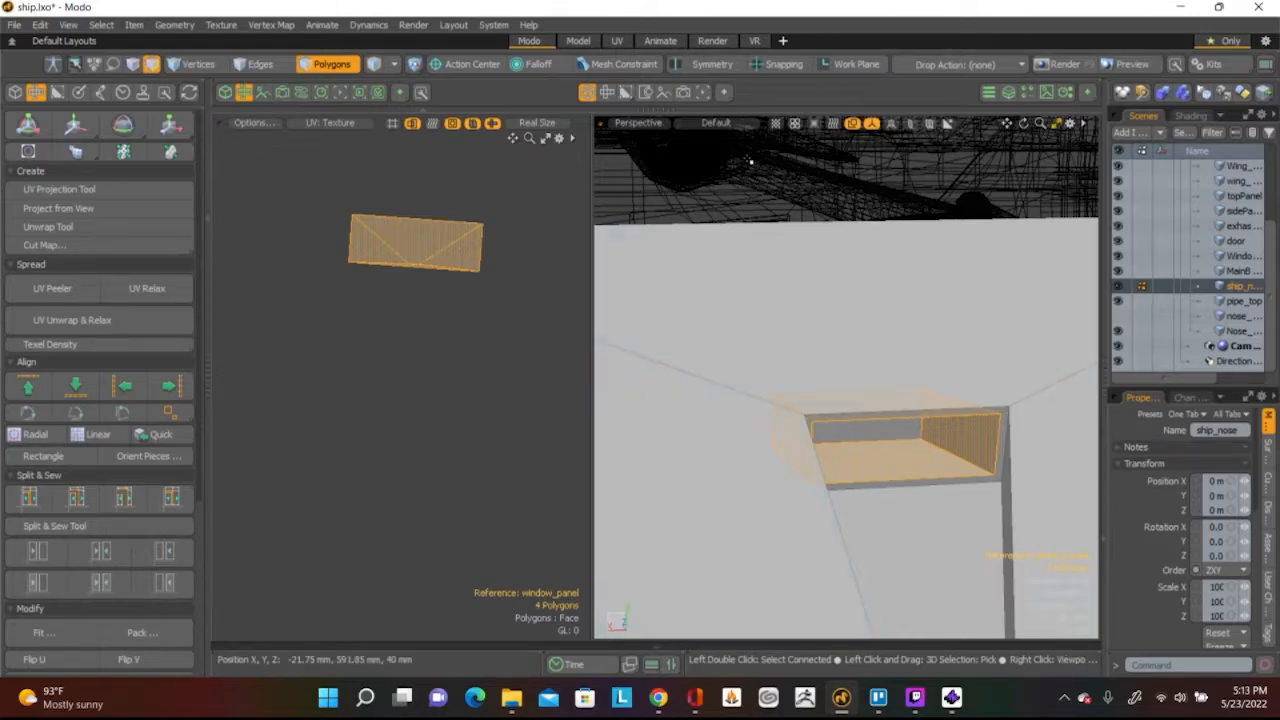
Select the UV seam edges plus one inner corner edge of the recess, split the UVs without a gap, and clear the selection
{"action": "left_click", "coordinate": [330, 380]}
{"action": "scroll", "coordinate": [137, 506], "scroll_direction": "down", "scroll_amount": 5}
{"action": "left_click", "coordinate": [28, 523]}
{"action": "left_click_drag", "start_coordinate": [646, 386], "coordinate": [754, 383], "text": "alt"}
{"action": "scroll", "coordinate": [754, 383], "scroll_direction": "up", "scroll_amount": 3}
{"action": "left_click", "coordinate": [764, 376], "text": "shift"}
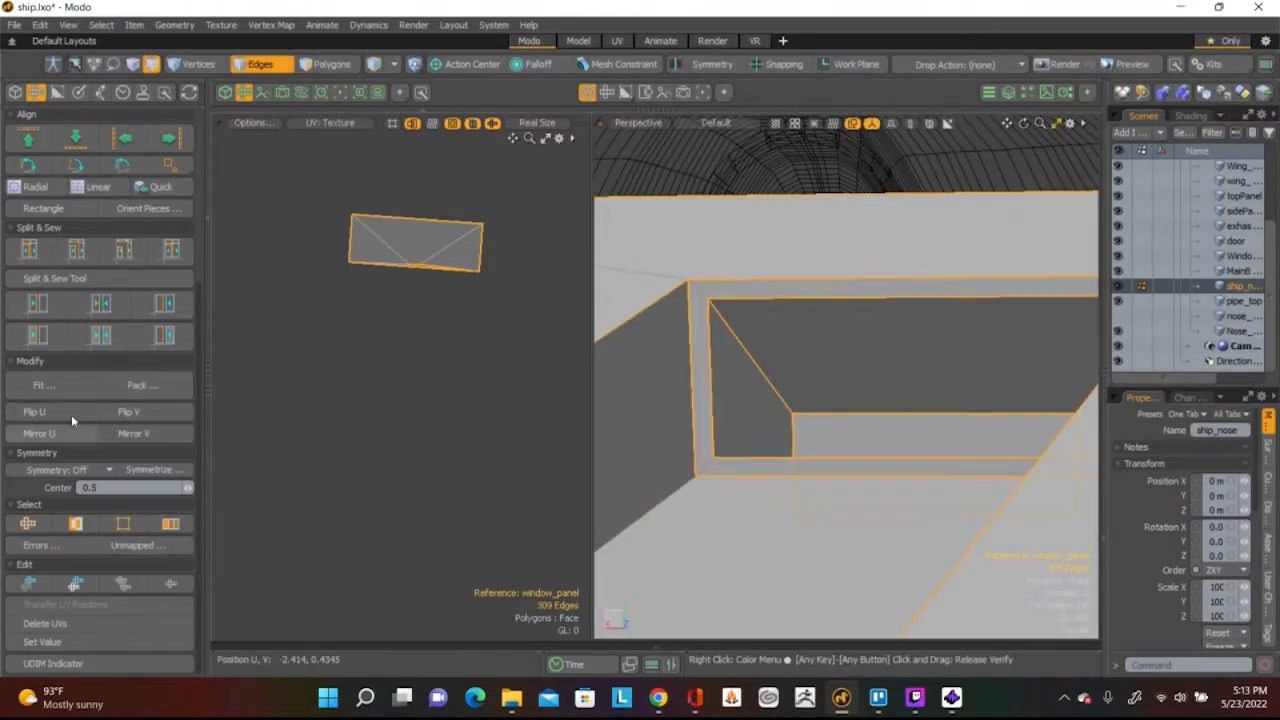
{"action": "scroll", "coordinate": [71, 414], "scroll_direction": "up", "scroll_amount": 3}
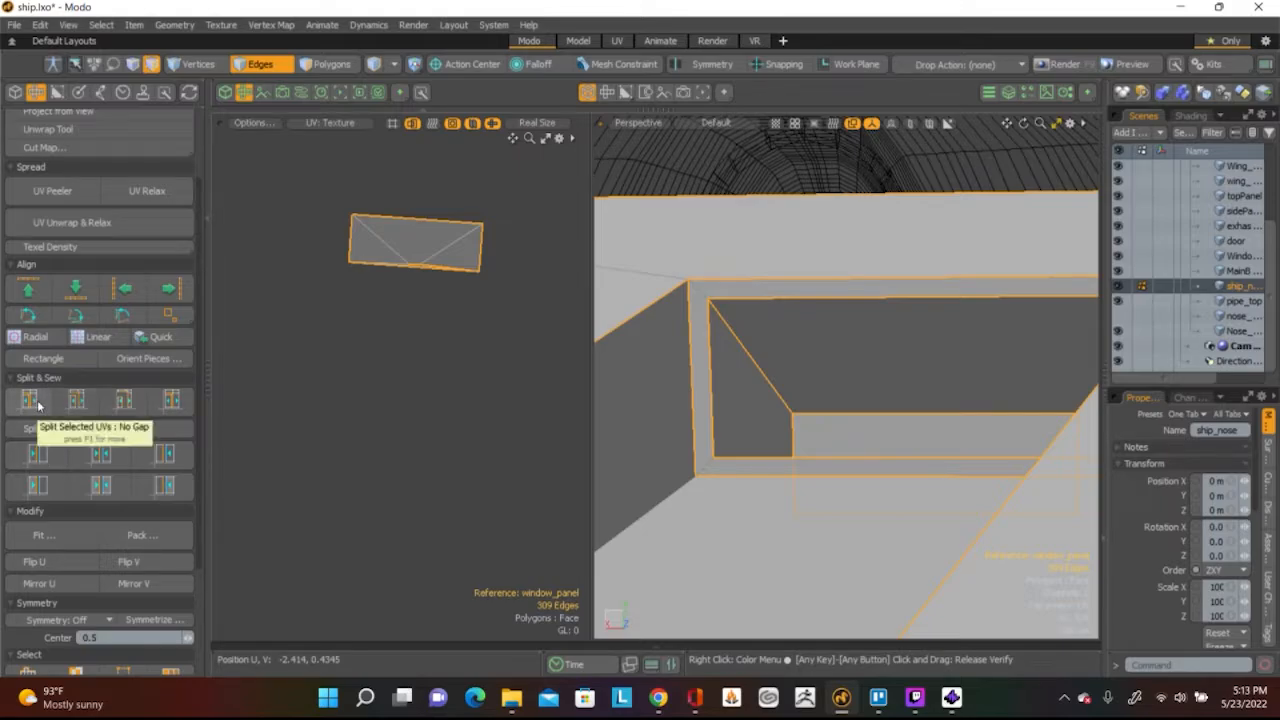
{"action": "left_click", "coordinate": [739, 180]}
{"action": "scroll", "coordinate": [56, 582], "scroll_direction": "down", "scroll_amount": 3}
{"action": "left_click", "coordinate": [31, 532]}
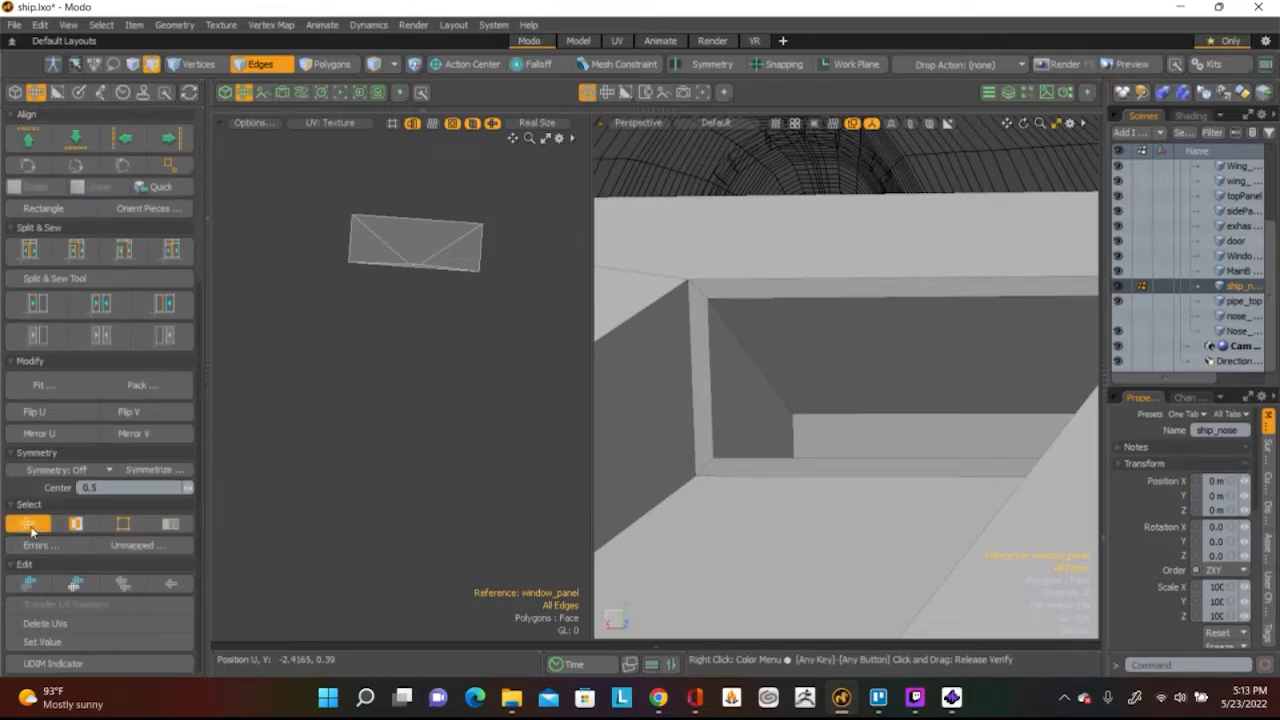
{"action": "left_click", "coordinate": [570, 375]}
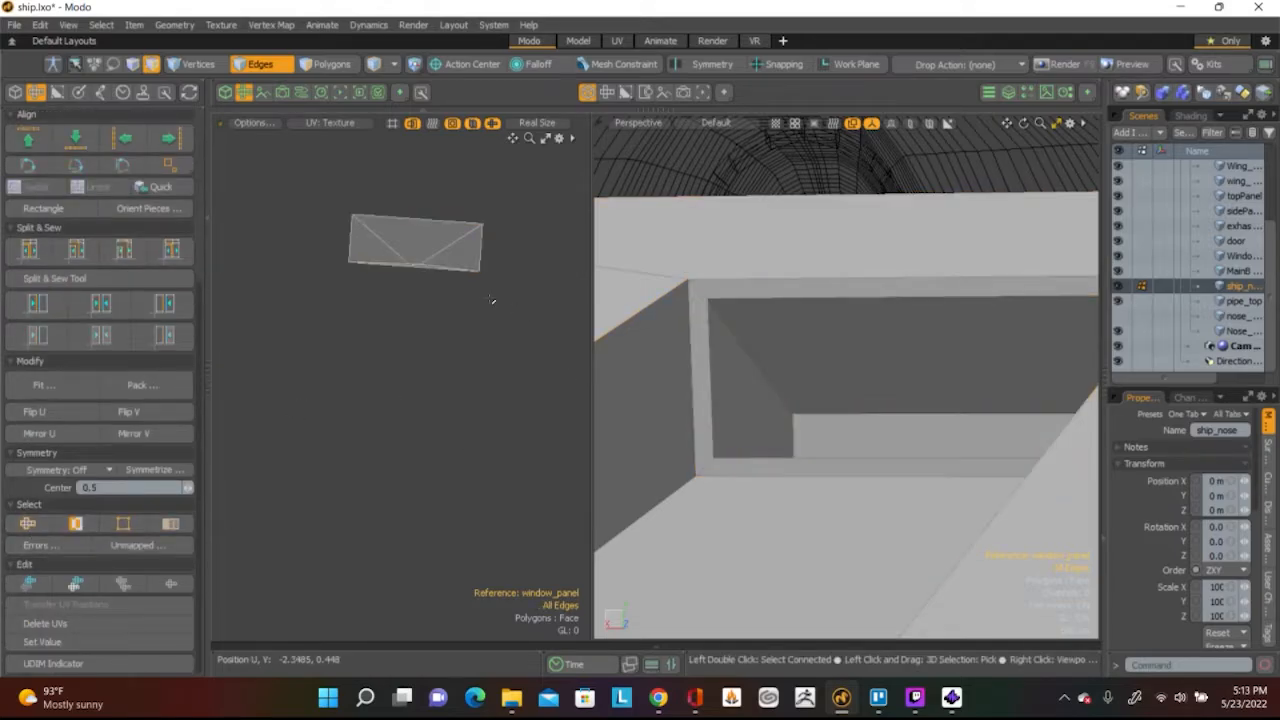
Select the four recess wall polygons of the flat island and unfold their UVs with UV Relax in Conformal mode
{"action": "key", "text": "3"}
{"action": "left_click", "coordinate": [452, 233]}
{"action": "double_click", "coordinate": [452, 233]}
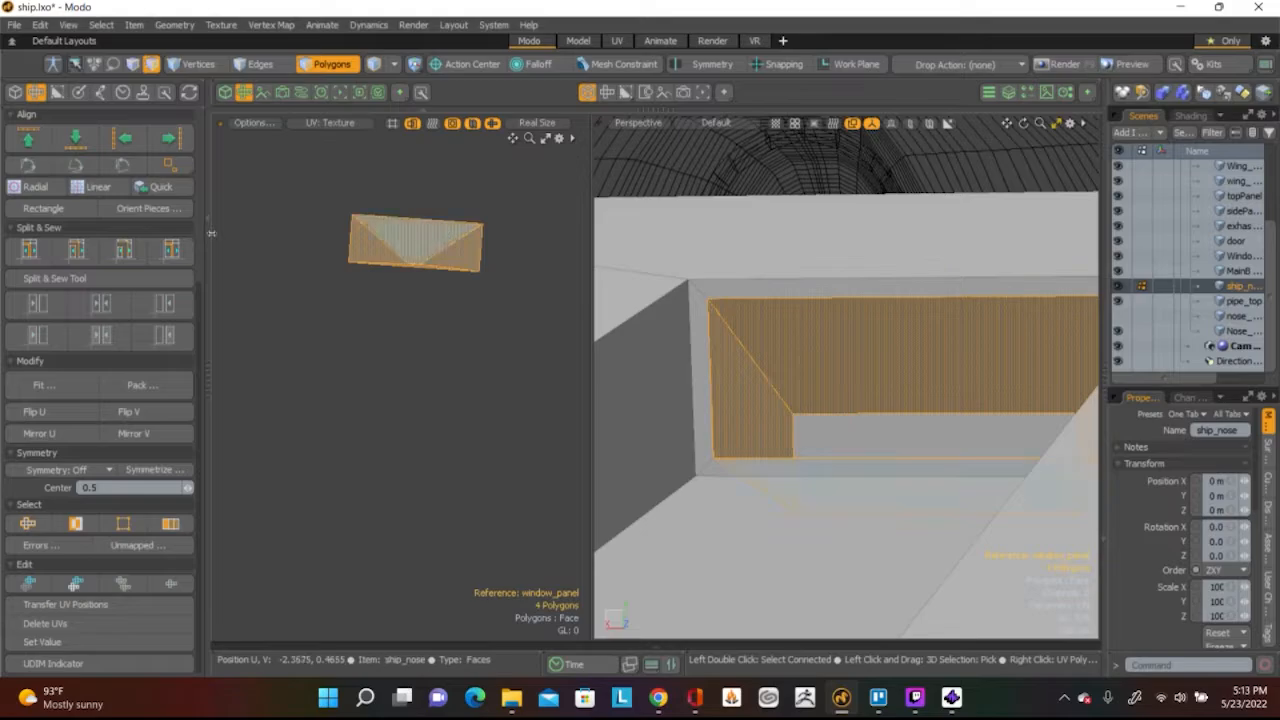
{"action": "scroll", "coordinate": [138, 288], "scroll_direction": "up", "scroll_amount": 3}
{"action": "left_click", "coordinate": [142, 288]}
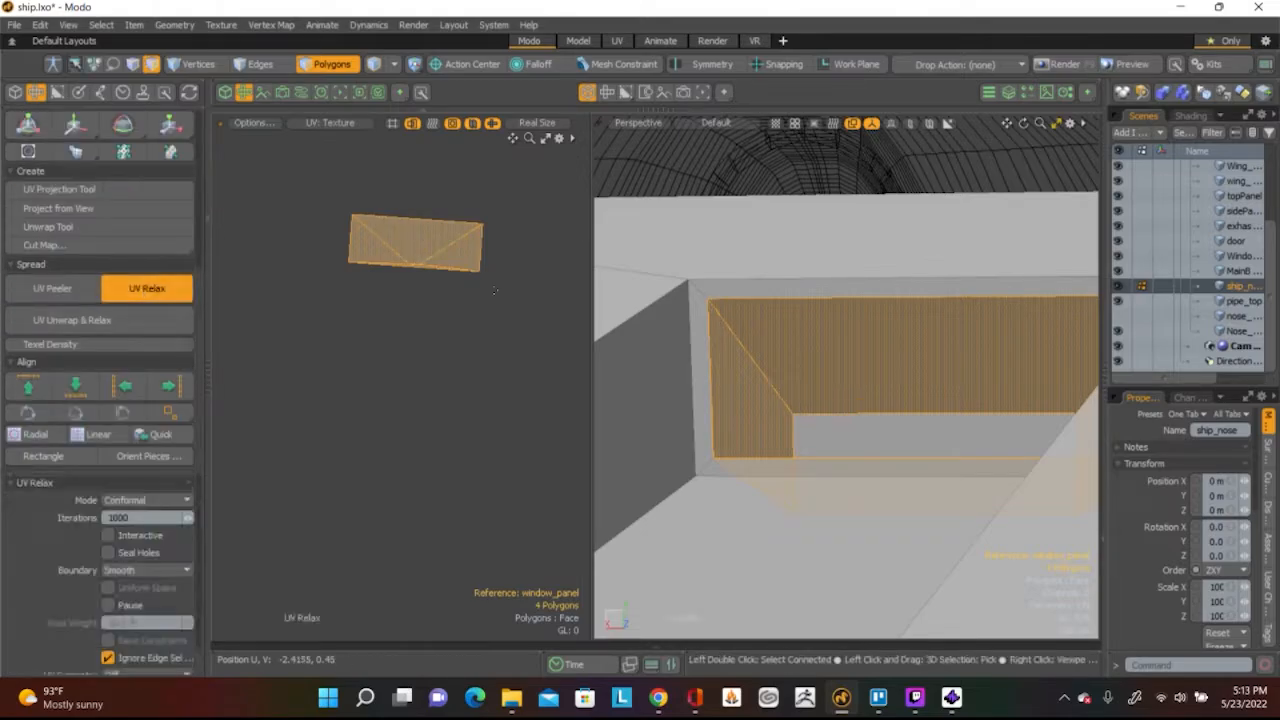
{"action": "left_click", "coordinate": [466, 305]}
{"action": "scroll", "coordinate": [466, 305], "scroll_direction": "down", "scroll_amount": 5}
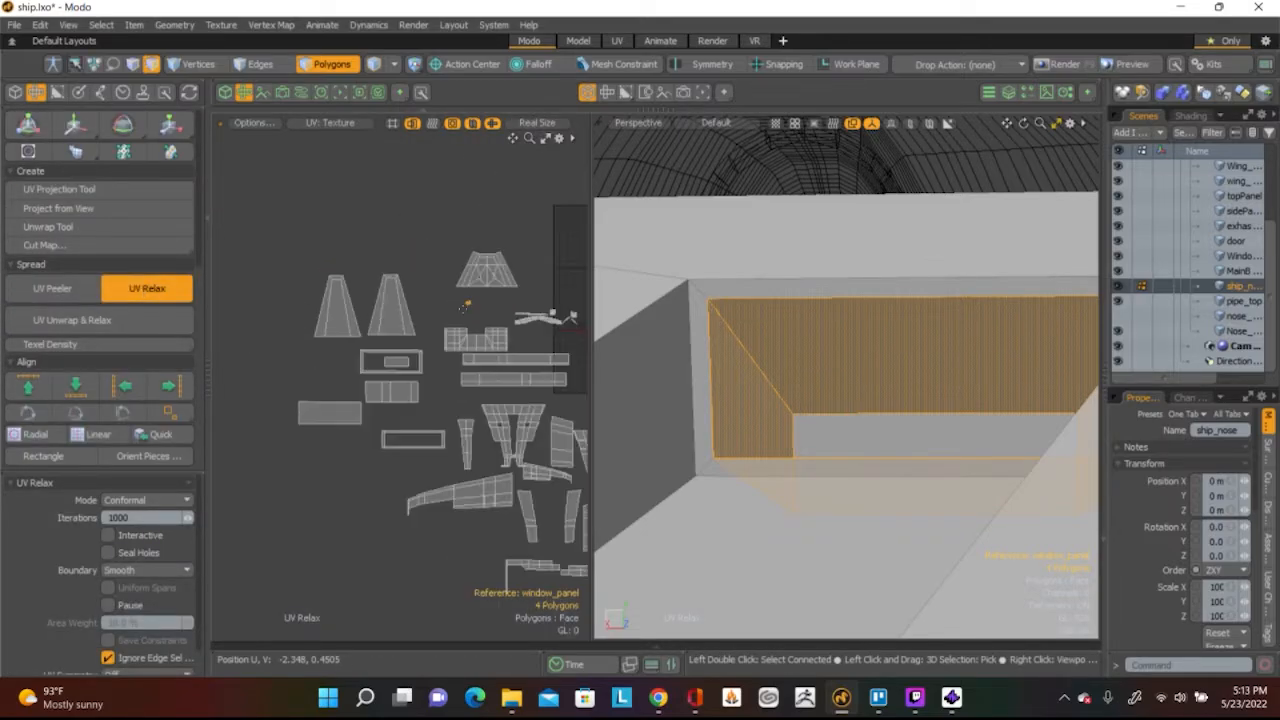
Move the relaxed recess wall island directly above the back wall rectangle and scale it uniformly to about 807.5%
{"action": "key", "text": "w"}
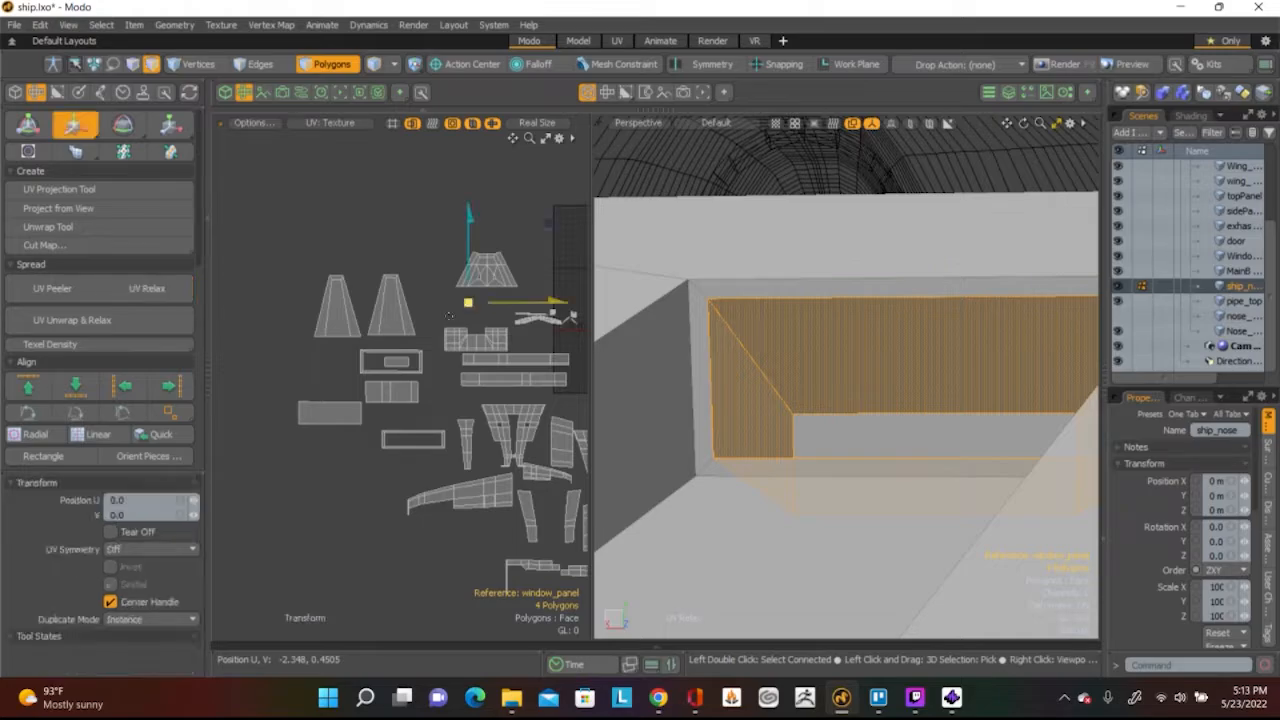
{"action": "left_click_drag", "start_coordinate": [551, 234], "coordinate": [355, 378]}
{"action": "scroll", "coordinate": [355, 378], "scroll_direction": "up", "scroll_amount": 4}
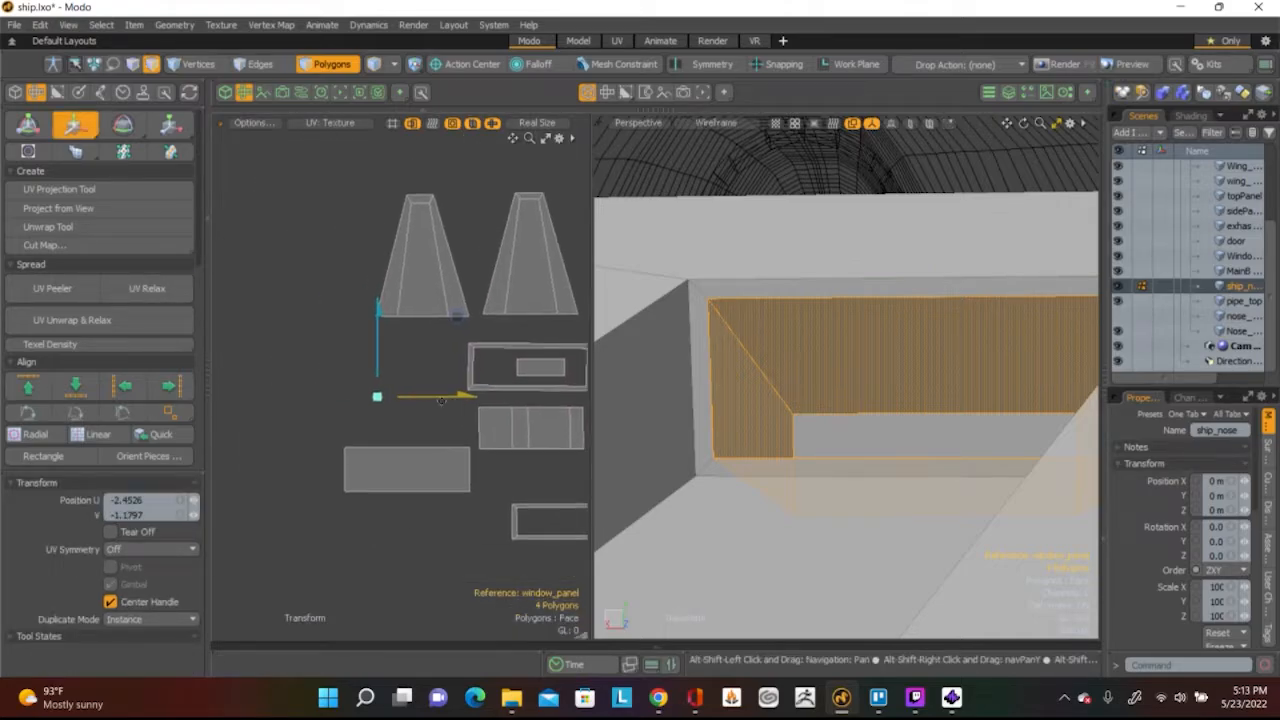
{"action": "key", "text": "r"}
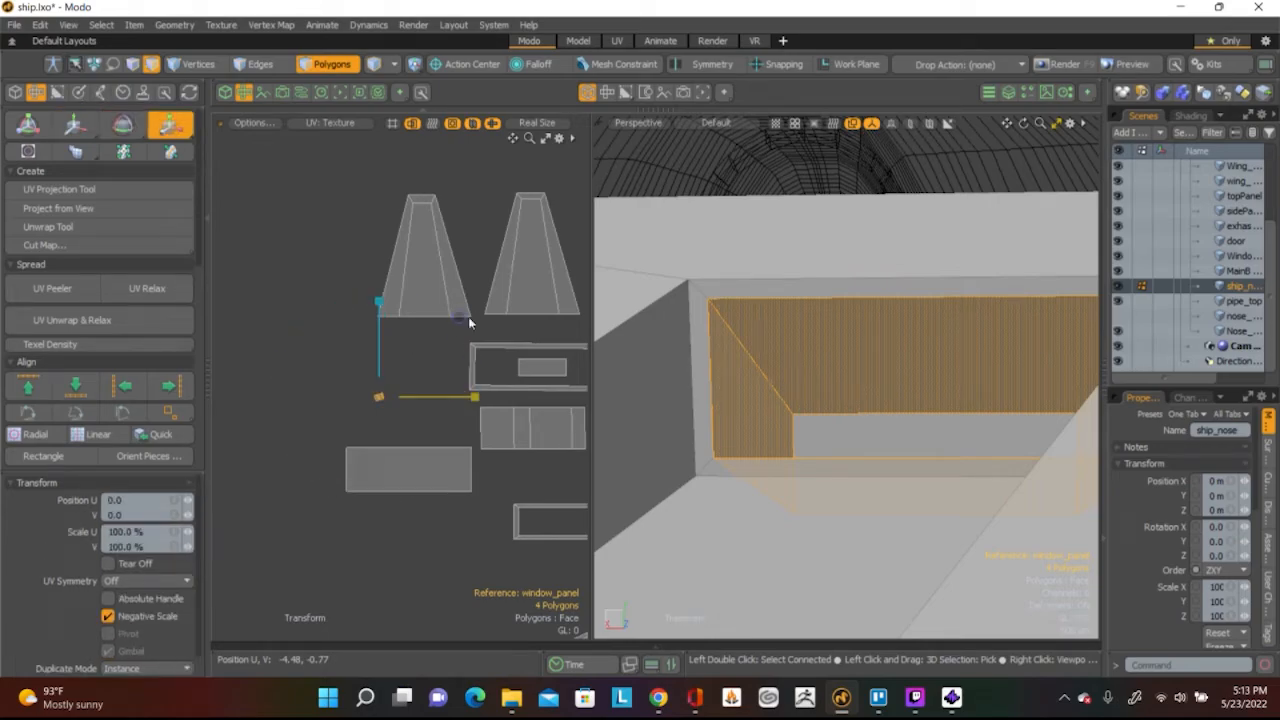
{"action": "left_click_drag", "start_coordinate": [458, 316], "coordinate": [470, 316]}
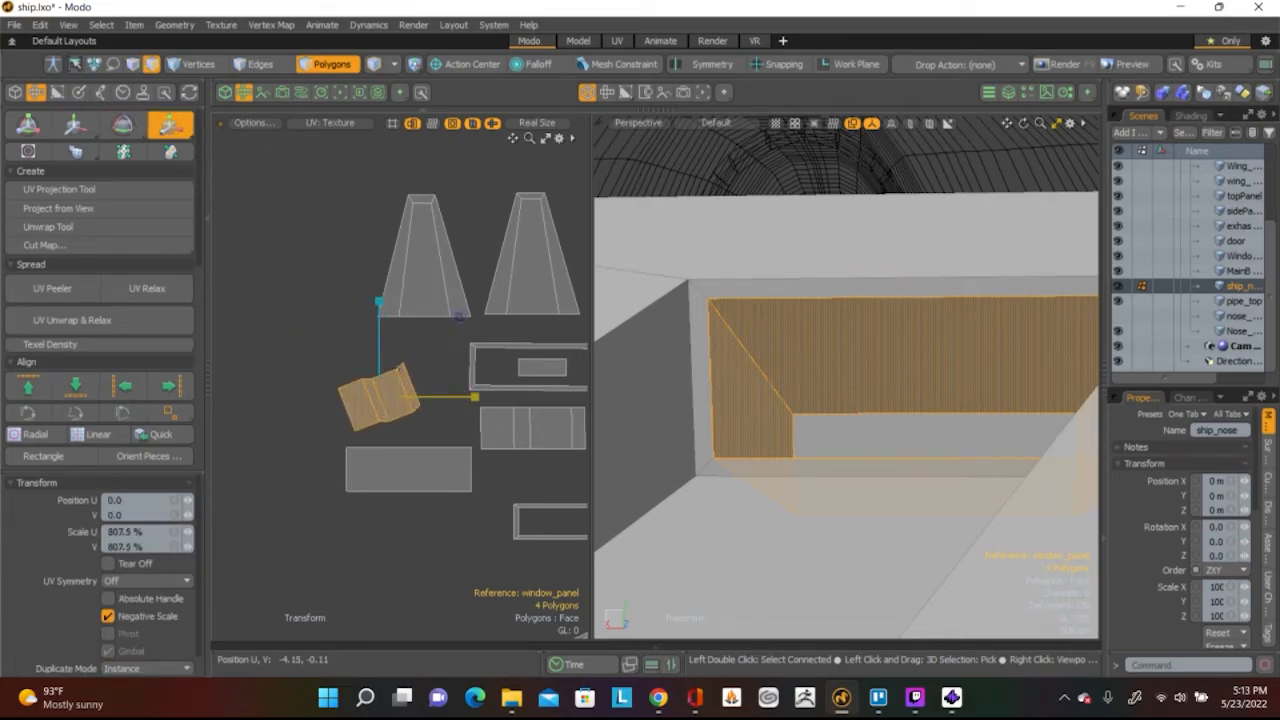
Rotate the recess wall UV island by -25° so that its wall strips stand roughly upright
{"action": "key", "text": "e"}
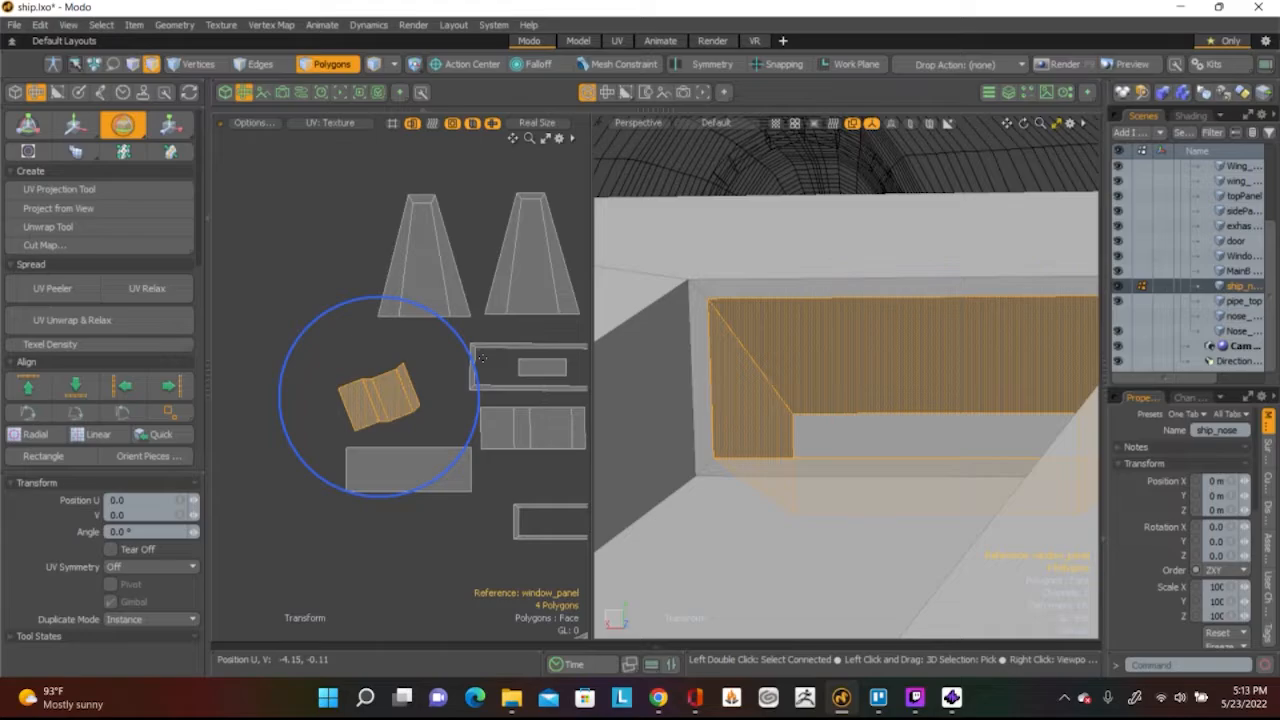
{"action": "left_click_drag", "start_coordinate": [465, 344], "coordinate": [455, 375]}
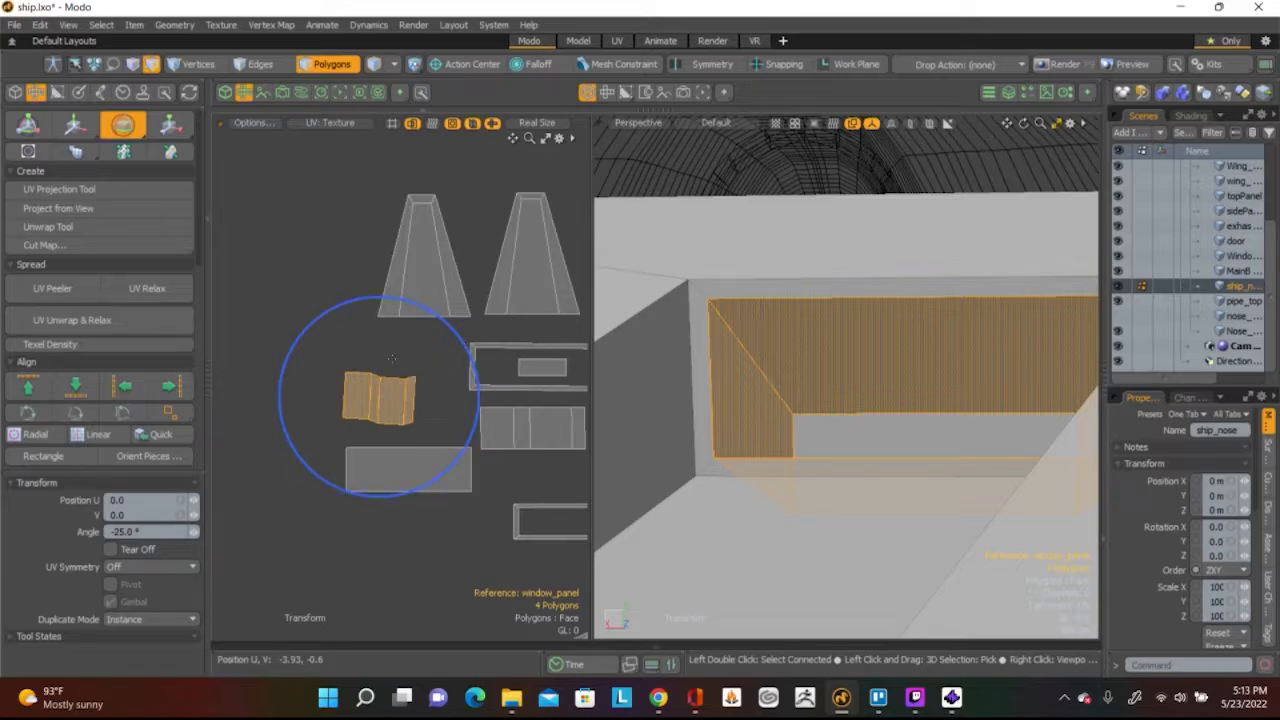
{"action": "key", "text": "space"}
Select all lower boundary edges of the wall island and align them downward into one straight horizontal line
{"action": "key", "text": "shift+a"}
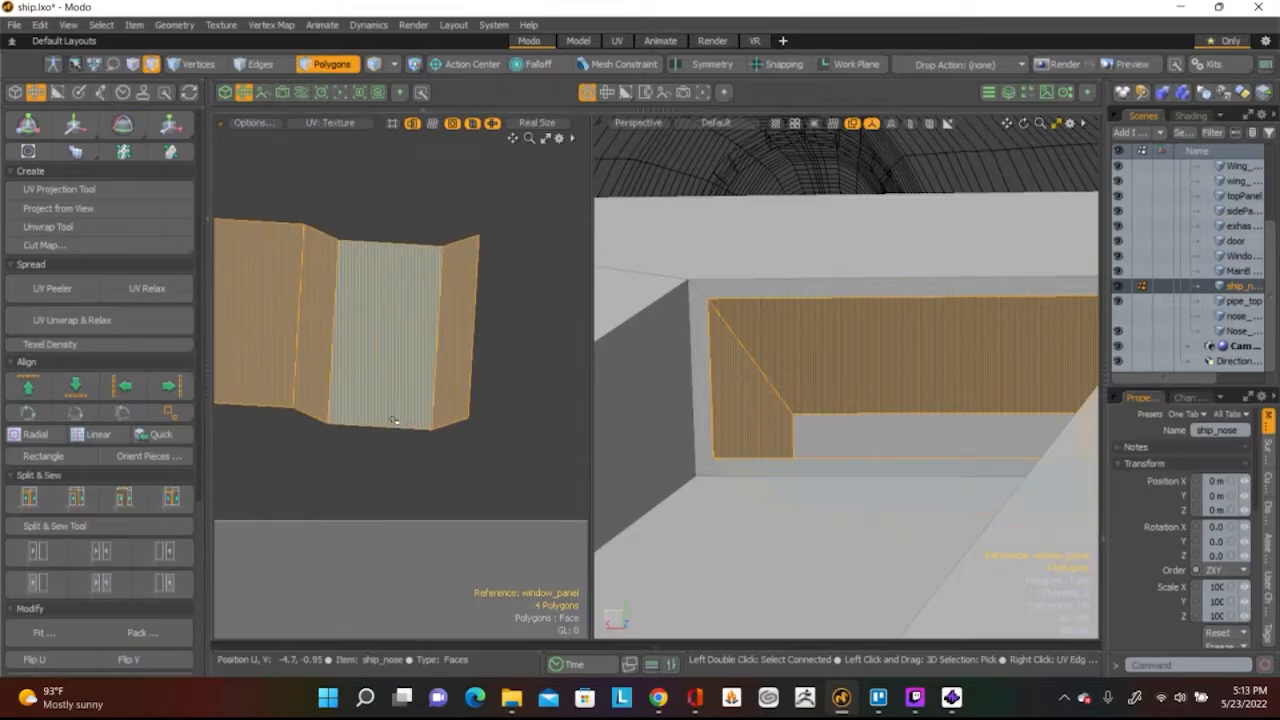
{"action": "key", "text": "2"}
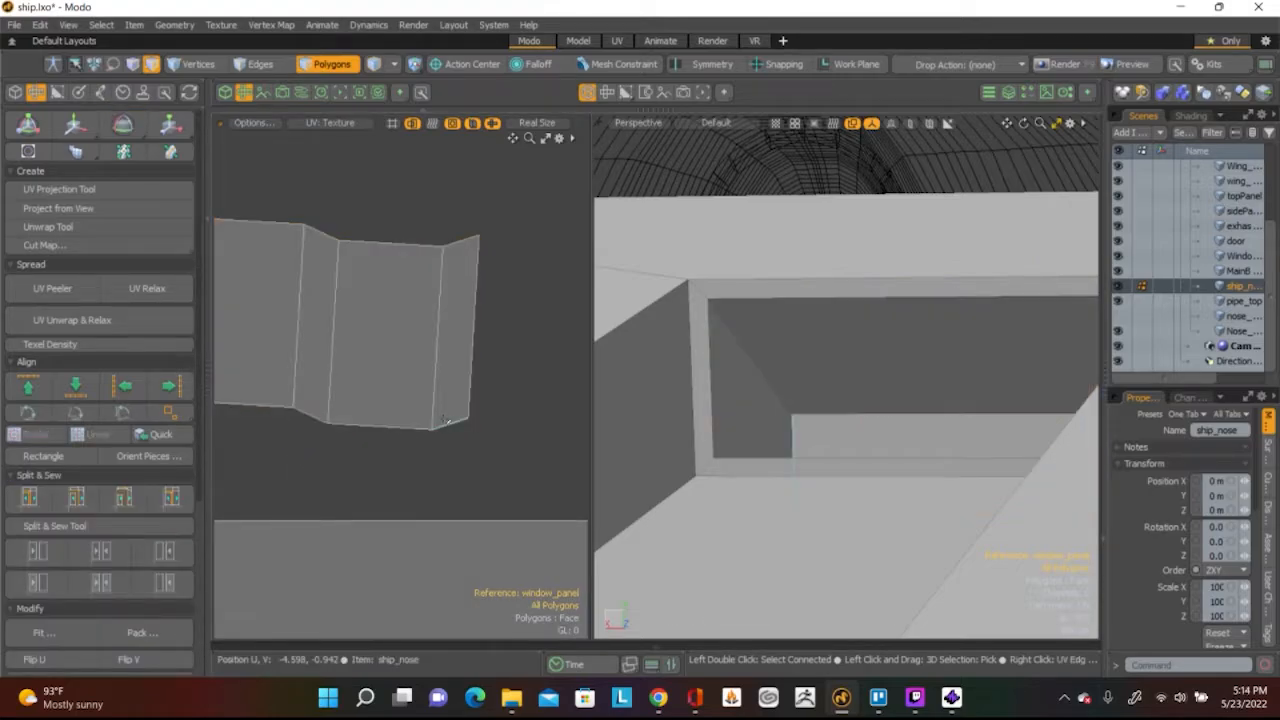
{"action": "left_click", "coordinate": [452, 423]}
{"action": "left_click", "coordinate": [237, 399], "text": "shift"}
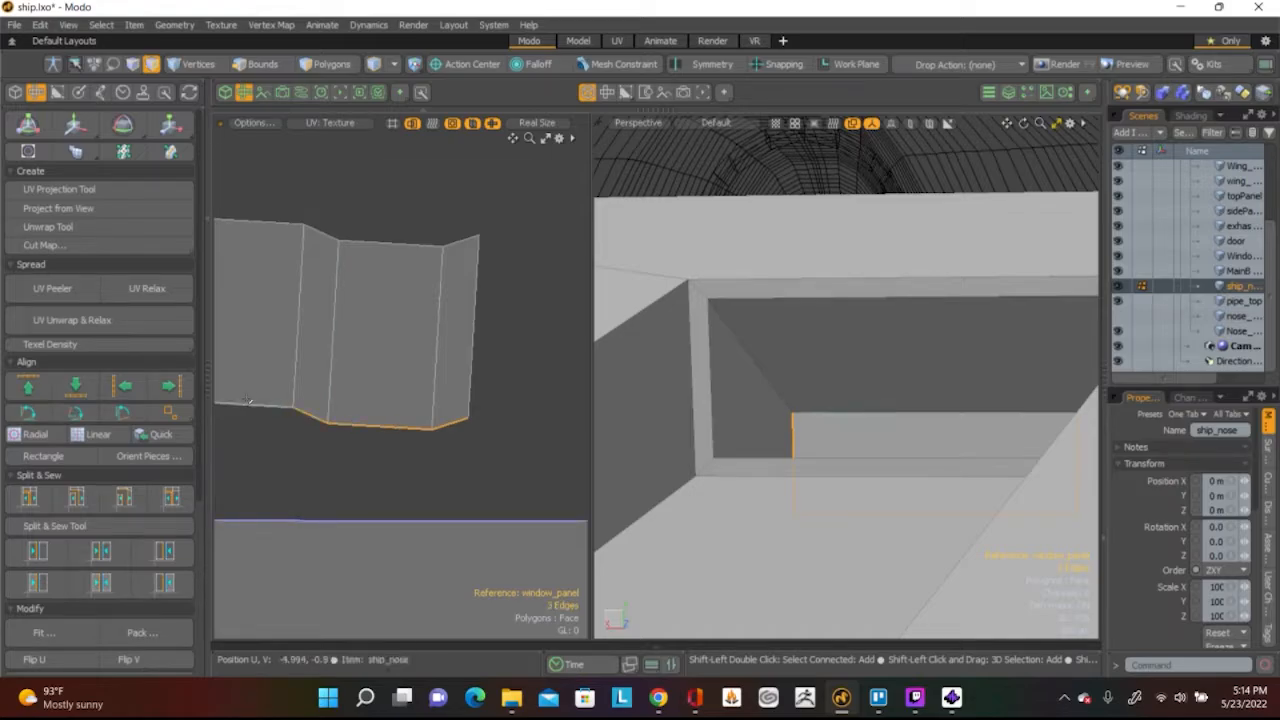
{"action": "key", "text": "a"}
{"action": "left_click", "coordinate": [75, 385]}
Select the upper boundary edges of the wall island and align them upward into one straight horizontal line
{"action": "double_click", "coordinate": [298, 375]}
{"action": "left_click", "coordinate": [318, 348], "text": "shift"}
{"action": "left_click", "coordinate": [354, 350], "text": "shift"}
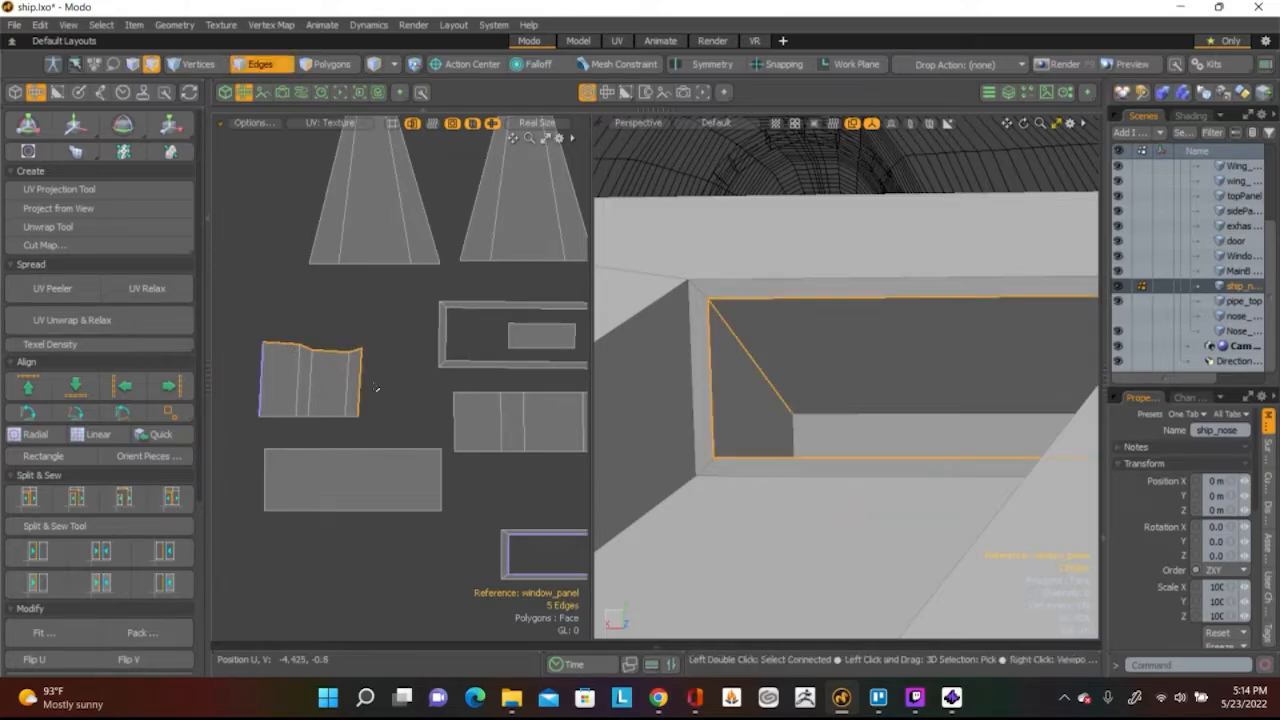
{"action": "left_click", "coordinate": [28, 385]}
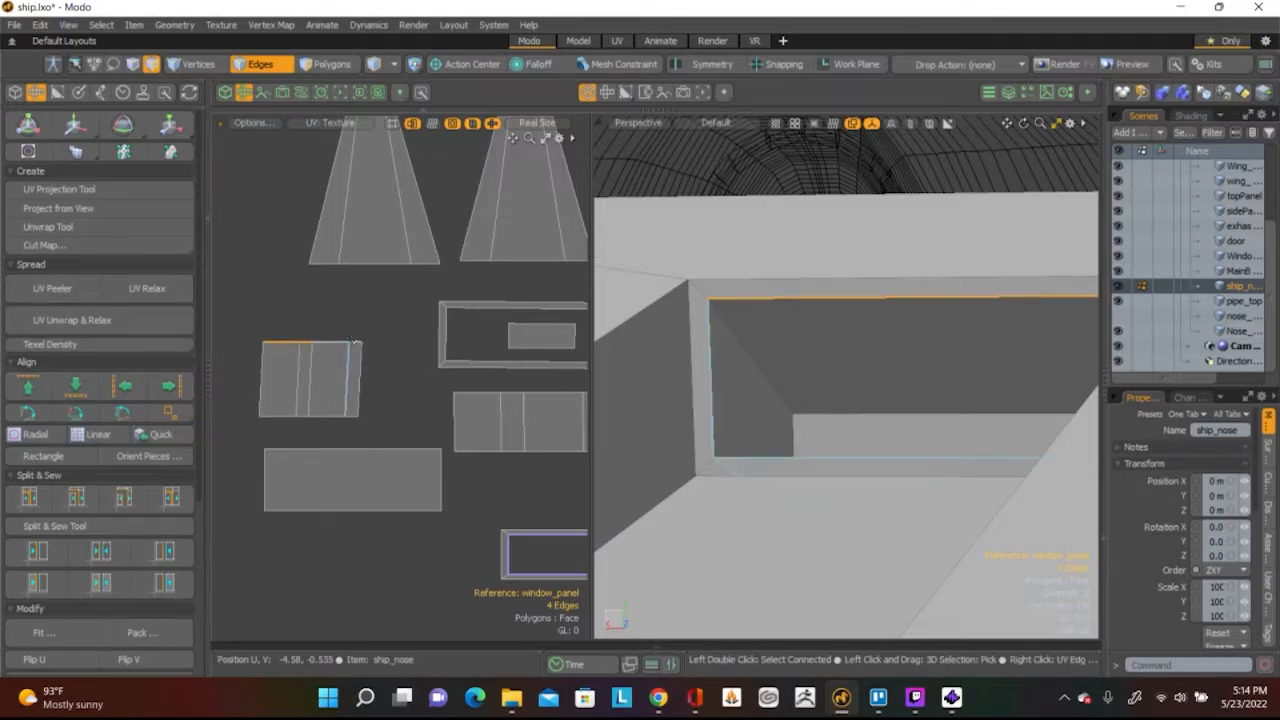
Shift the wall island's top edges by -0.025 in U to straighten its vertical edges
{"action": "key", "text": "w"}
{"action": "left_click_drag", "start_coordinate": [375, 348], "coordinate": [370, 348]}
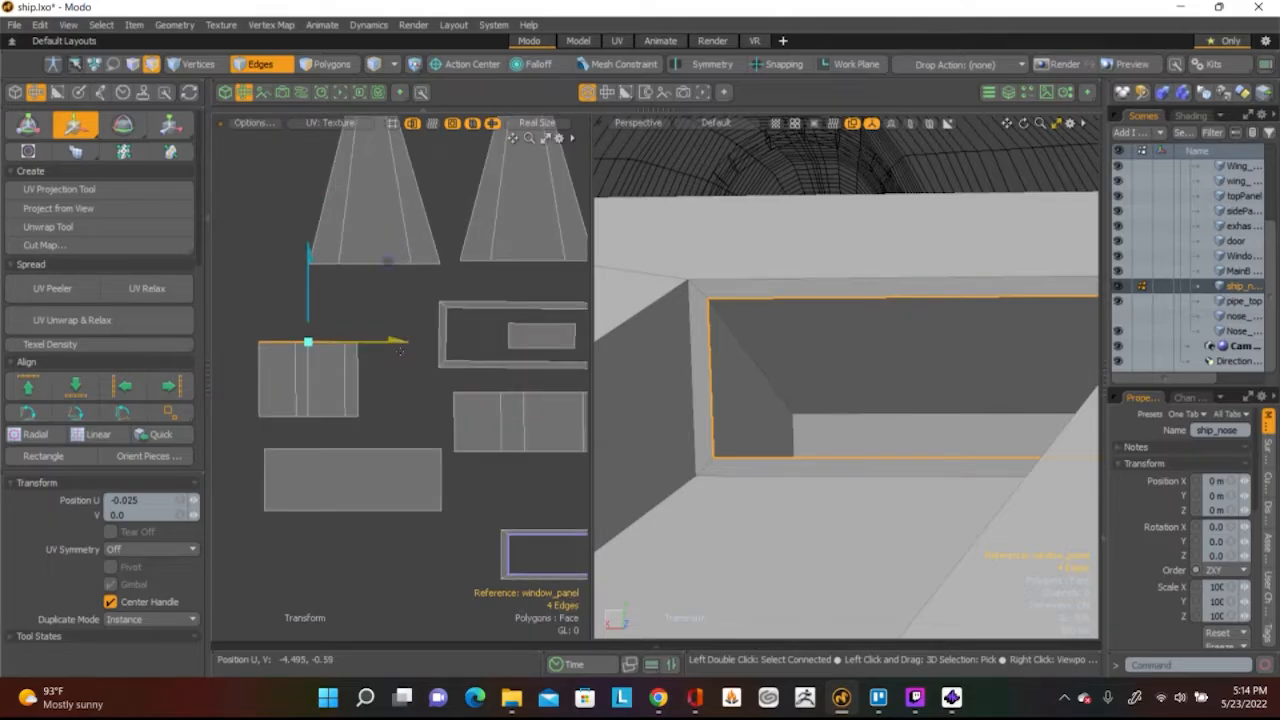
{"action": "scroll", "coordinate": [400, 348], "scroll_direction": "down", "scroll_amount": 2}
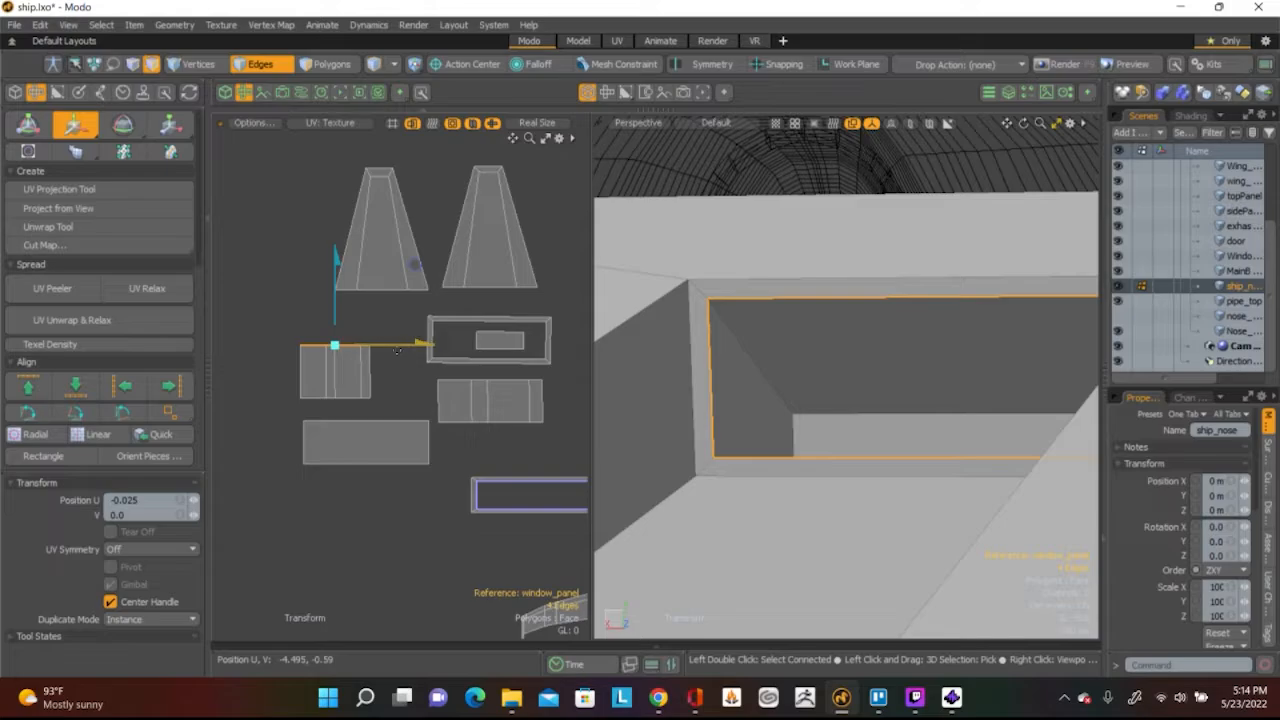
{"action": "key", "text": "t"}
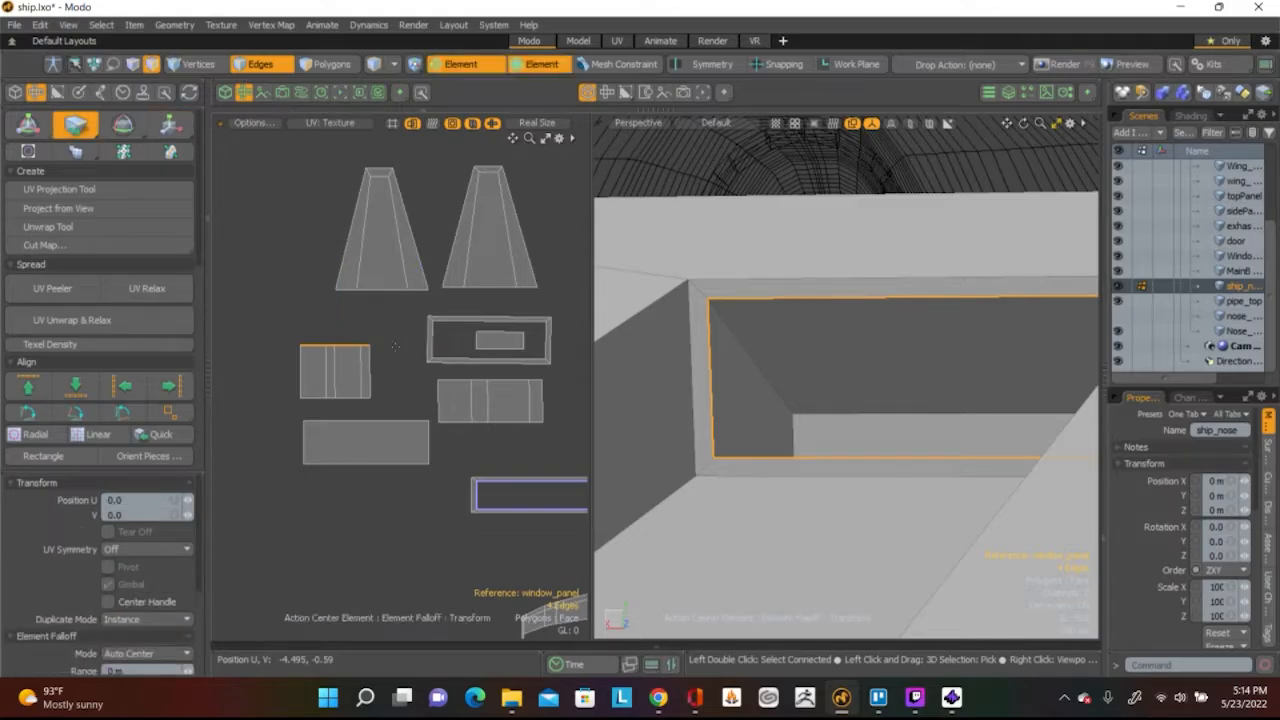
{"action": "key", "text": "space"}
Select the four wall polygons and stretch their UV island horizontally to about 186.5% in U
{"action": "left_click", "coordinate": [349, 388]}
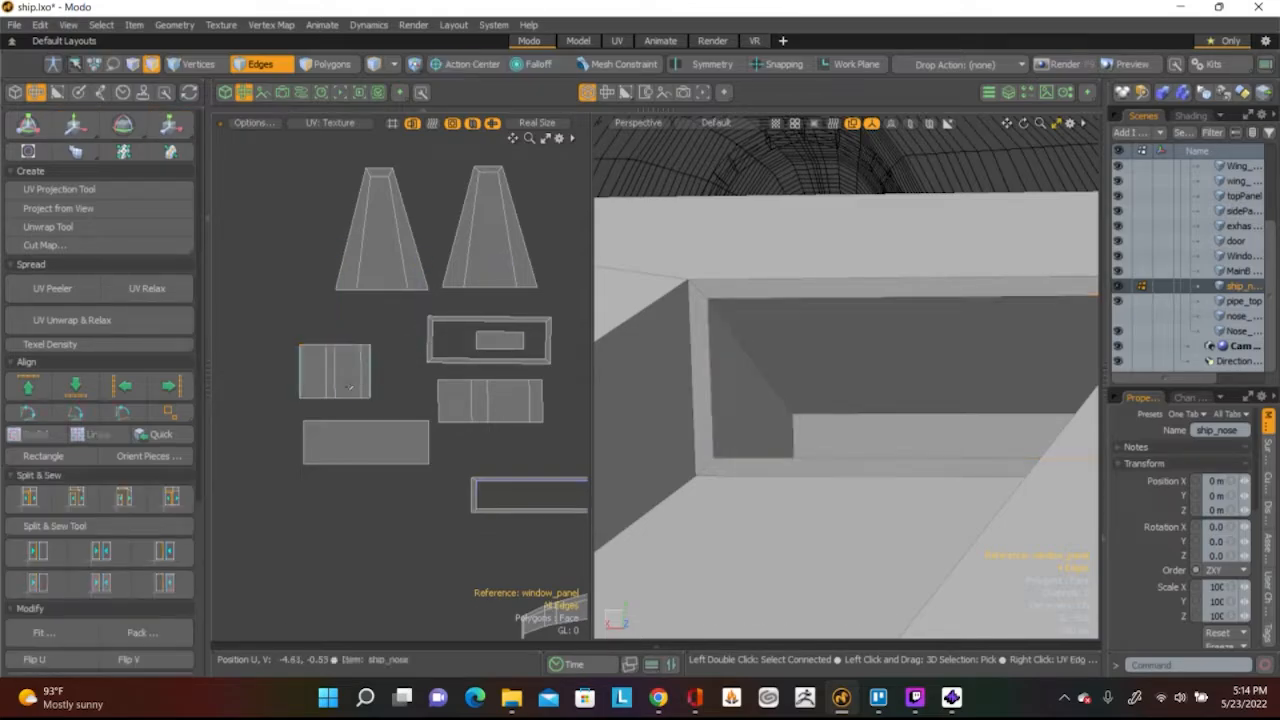
{"action": "key", "text": "3"}
{"action": "left_click", "coordinate": [349, 385]}
{"action": "key", "text": "y"}
{"action": "left_click_drag", "start_coordinate": [413, 379], "coordinate": [492, 378]}
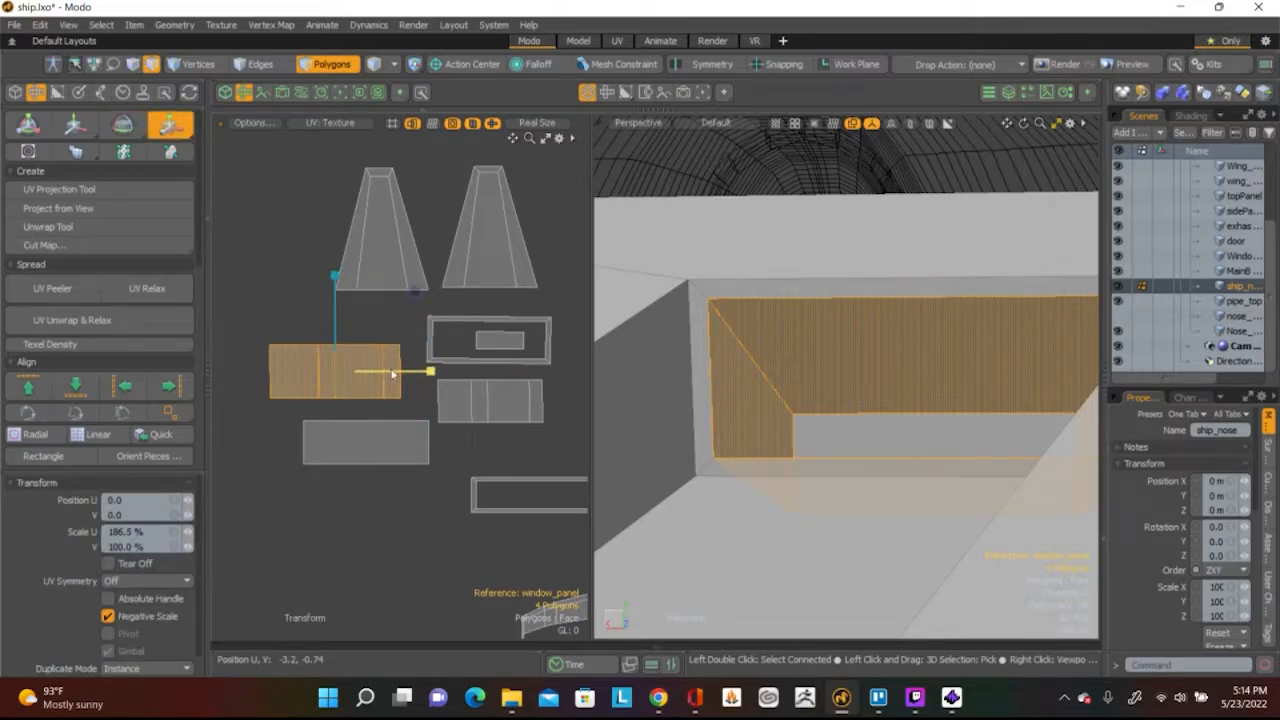
{"action": "key", "text": "space"}
Clear the polygon selection and save the scene
{"action": "left_click", "coordinate": [286, 303]}
{"action": "scroll", "coordinate": [314, 320], "scroll_direction": "down", "scroll_amount": 5}
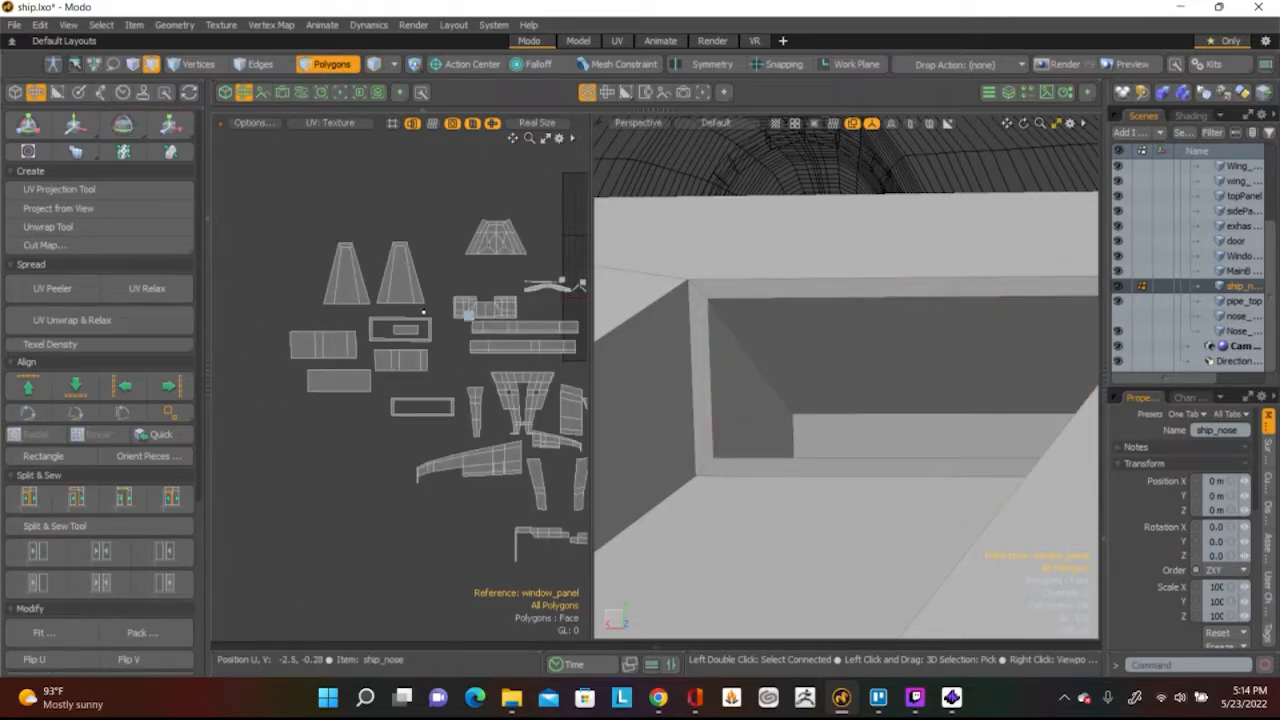
{"action": "left_click", "coordinate": [14, 24]}
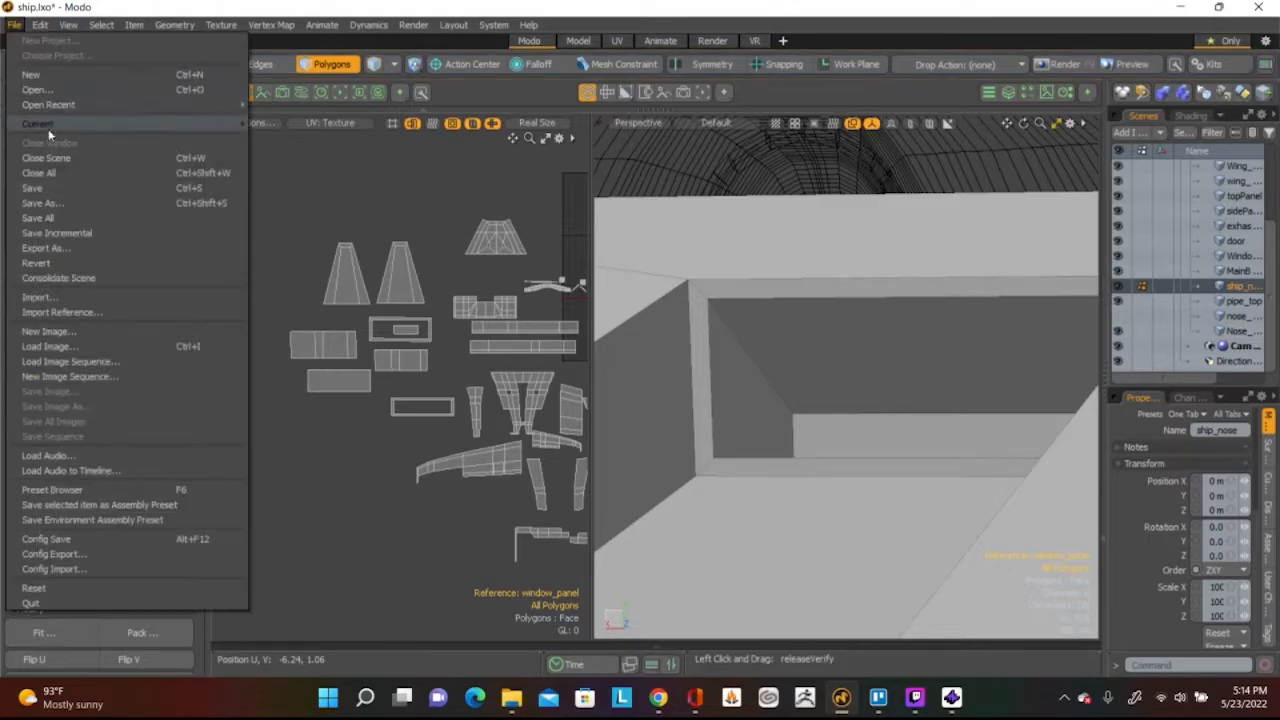
{"action": "left_click", "coordinate": [58, 187]}
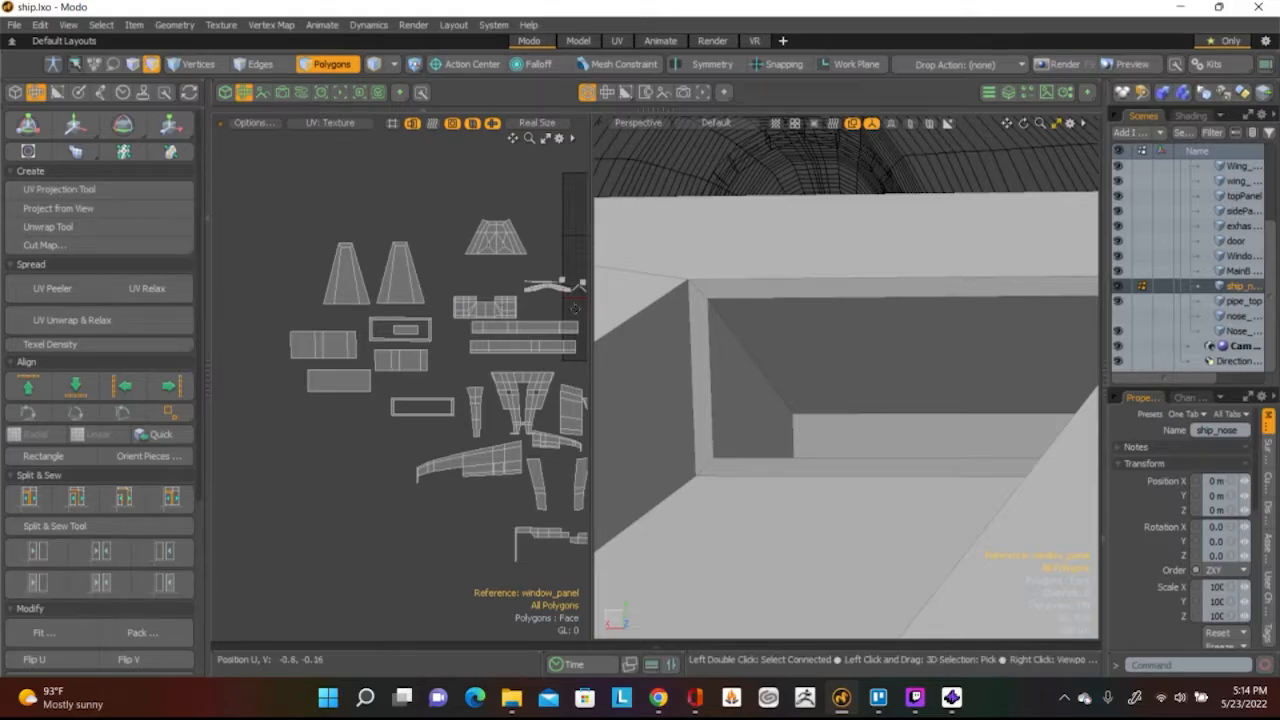
Find the small diamond-shaped UV island with nested outlines among the other islands and select all its polygons
{"action": "left_click_drag", "start_coordinate": [564, 309], "coordinate": [460, 273], "text": "alt"}
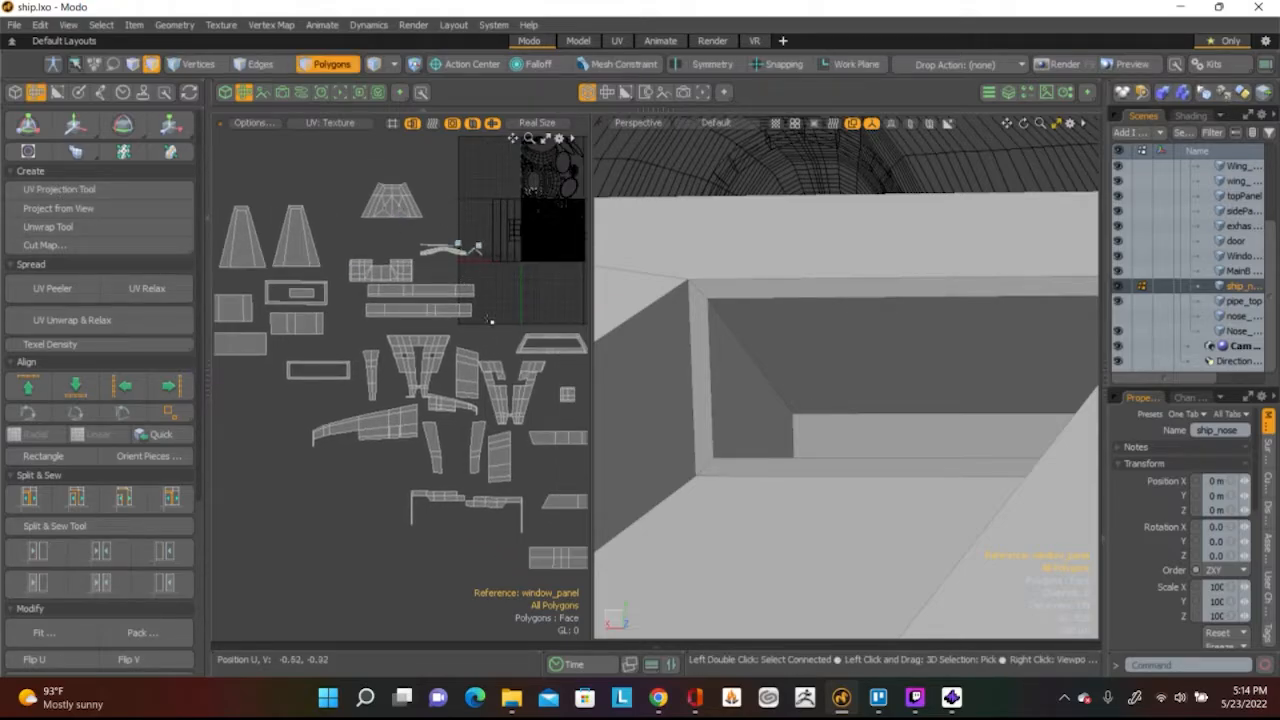
{"action": "scroll", "coordinate": [489, 320], "scroll_direction": "down", "scroll_amount": 1}
{"action": "scroll", "coordinate": [494, 311], "scroll_direction": "up", "scroll_amount": 5}
{"action": "left_click_drag", "start_coordinate": [440, 243], "coordinate": [426, 285], "text": "alt+shift"}
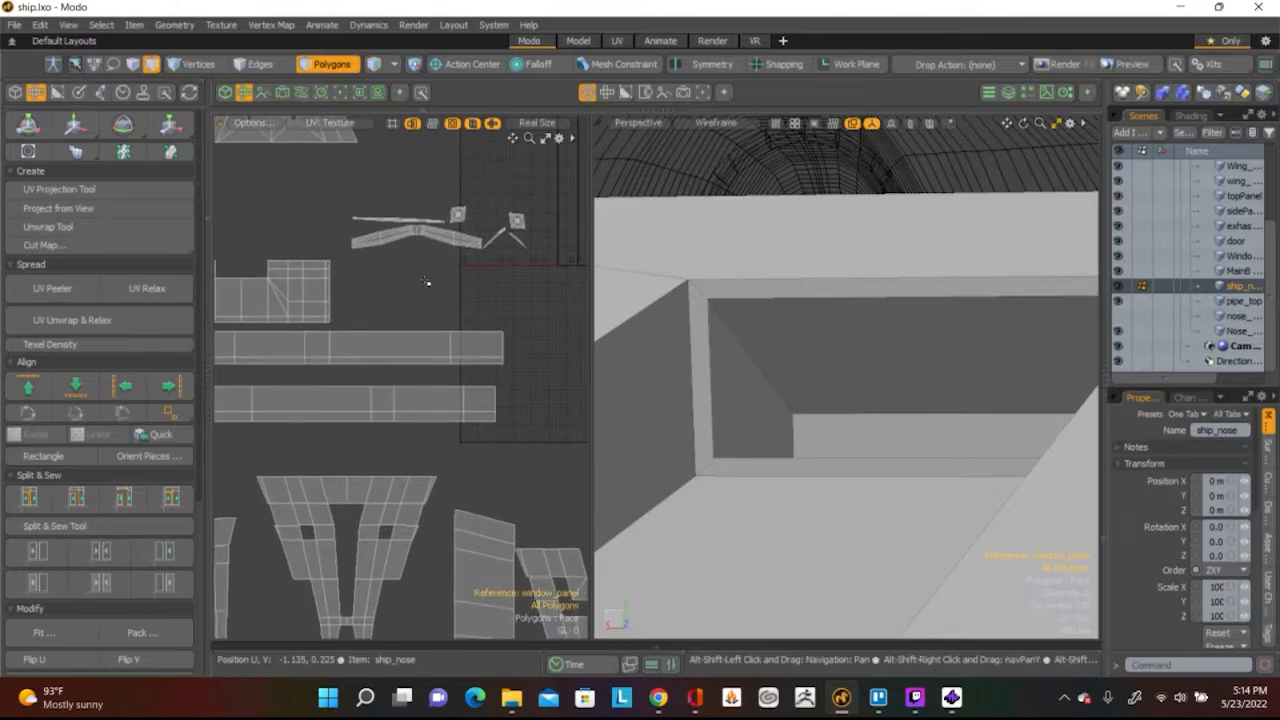
{"action": "scroll", "coordinate": [476, 224], "scroll_direction": "up", "scroll_amount": 5}
{"action": "scroll", "coordinate": [366, 226], "scroll_direction": "down", "scroll_amount": 1}
{"action": "scroll", "coordinate": [366, 225], "scroll_direction": "up", "scroll_amount": 3}
{"action": "left_click_drag", "start_coordinate": [367, 196], "coordinate": [404, 358], "text": "alt"}
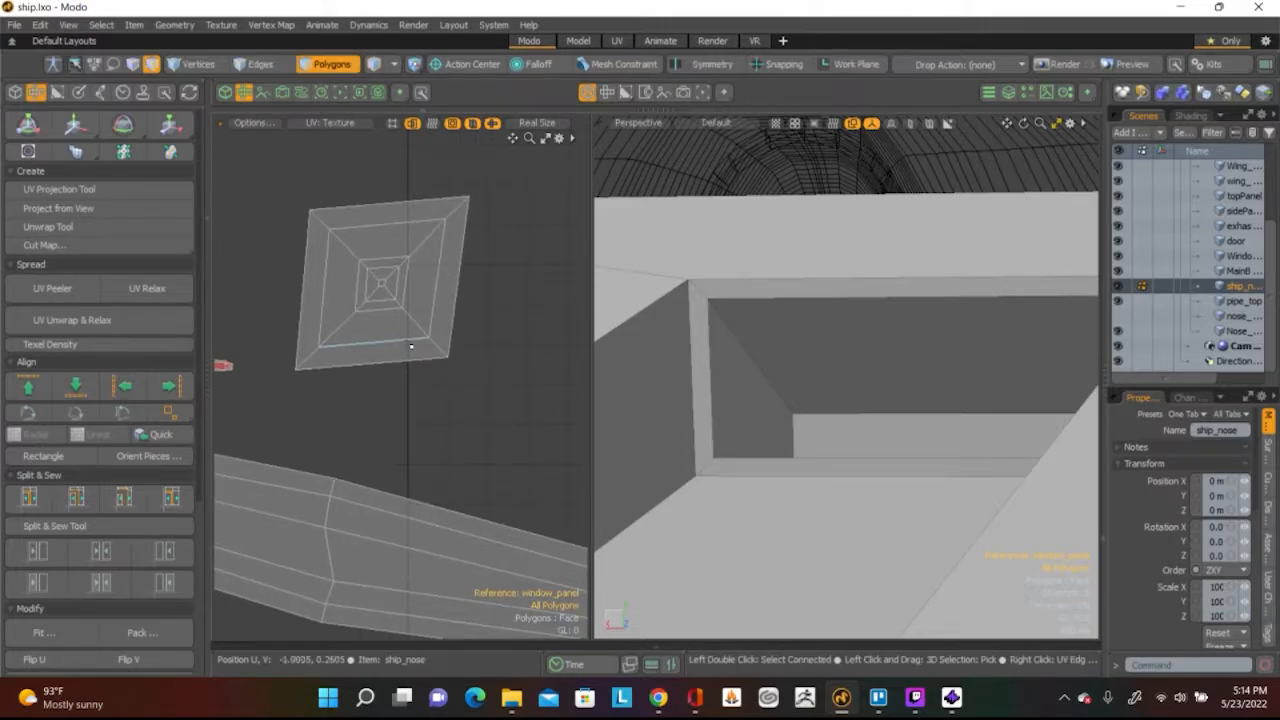
{"action": "double_click", "coordinate": [408, 349]}
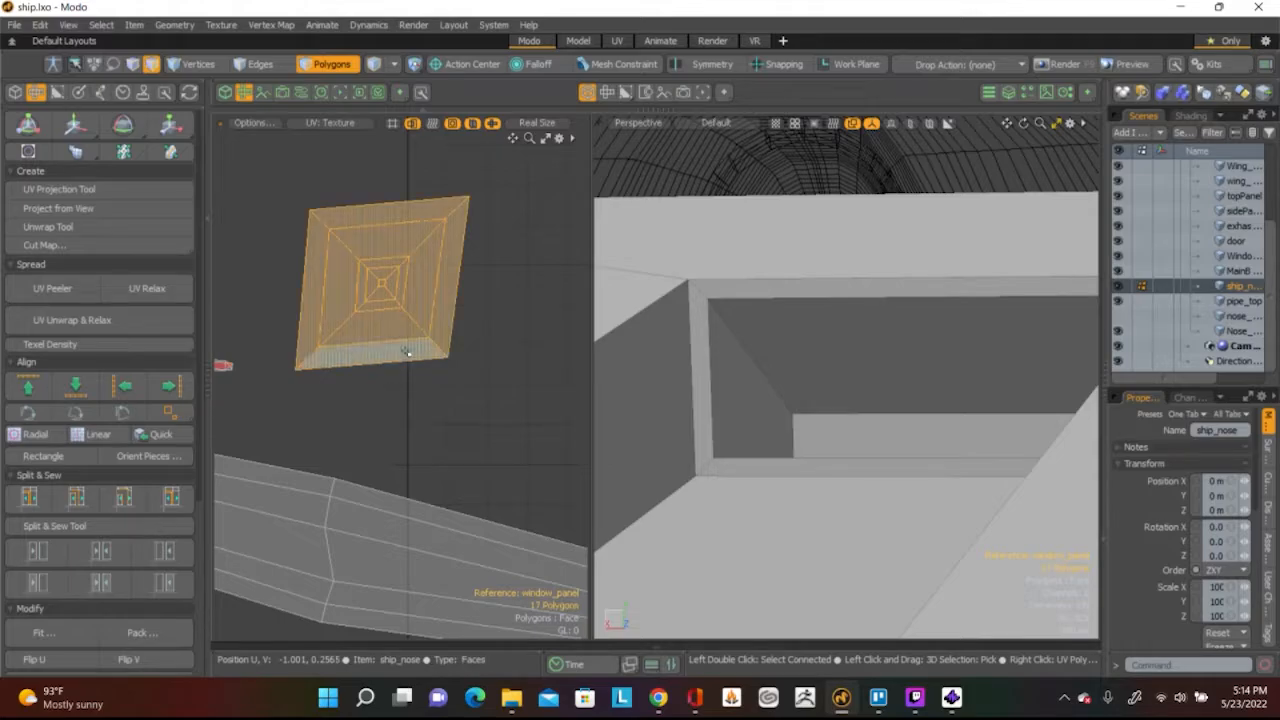
Examine which square recess the selected diamond-shaped island covers on the model, and clear the selection
{"action": "scroll", "coordinate": [980, 610], "scroll_direction": "down", "scroll_amount": 3}
{"action": "left_click_drag", "start_coordinate": [940, 506], "coordinate": [830, 462], "text": "alt"}
{"action": "scroll", "coordinate": [712, 477], "scroll_direction": "up", "scroll_amount": 5}
{"action": "mouse_move", "coordinate": [712, 477]}
{"action": "left_mouse_down", "text": "alt+shift"}
{"action": "mouse_move", "coordinate": [909, 387]}
{"action": "mouse_move", "coordinate": [840, 326]}
{"action": "mouse_move", "coordinate": [829, 323]}
{"action": "mouse_move", "coordinate": [837, 527]}
{"action": "left_mouse_up", "text": "alt+shift"}
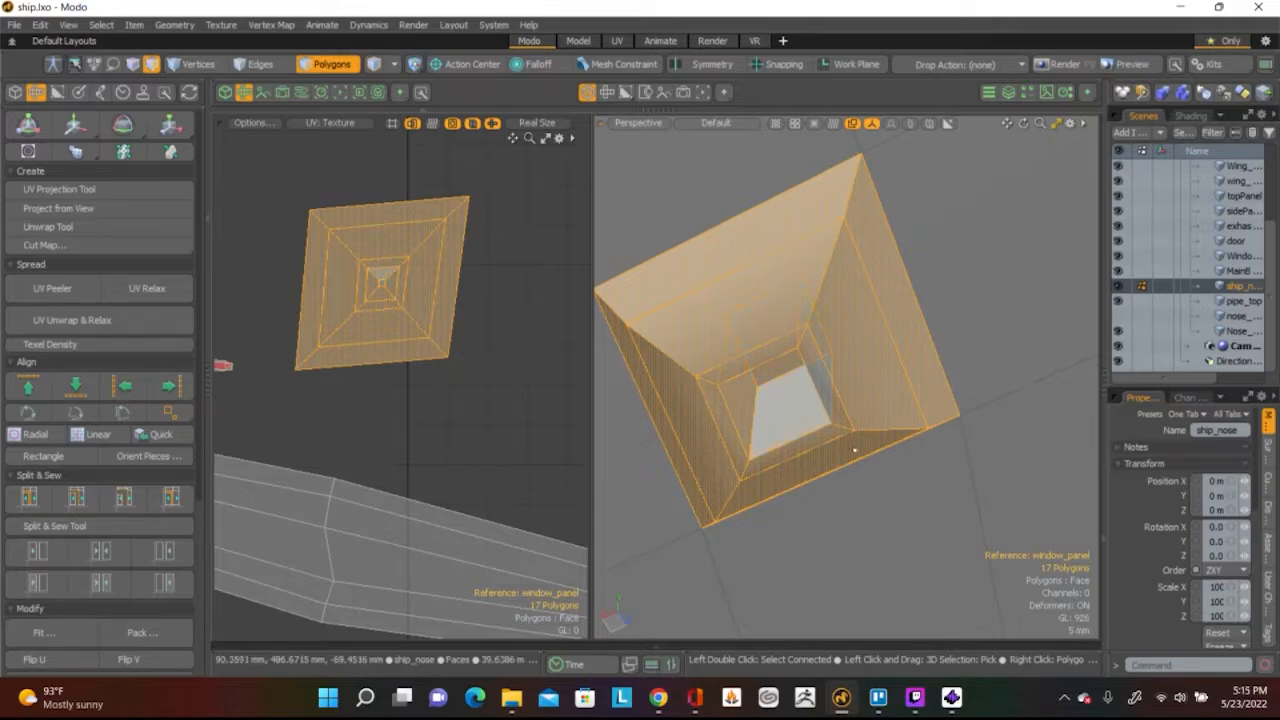
{"action": "left_click_drag", "start_coordinate": [851, 449], "coordinate": [886, 366], "text": "alt"}
{"action": "left_click_drag", "start_coordinate": [883, 475], "coordinate": [852, 484], "text": "alt"}
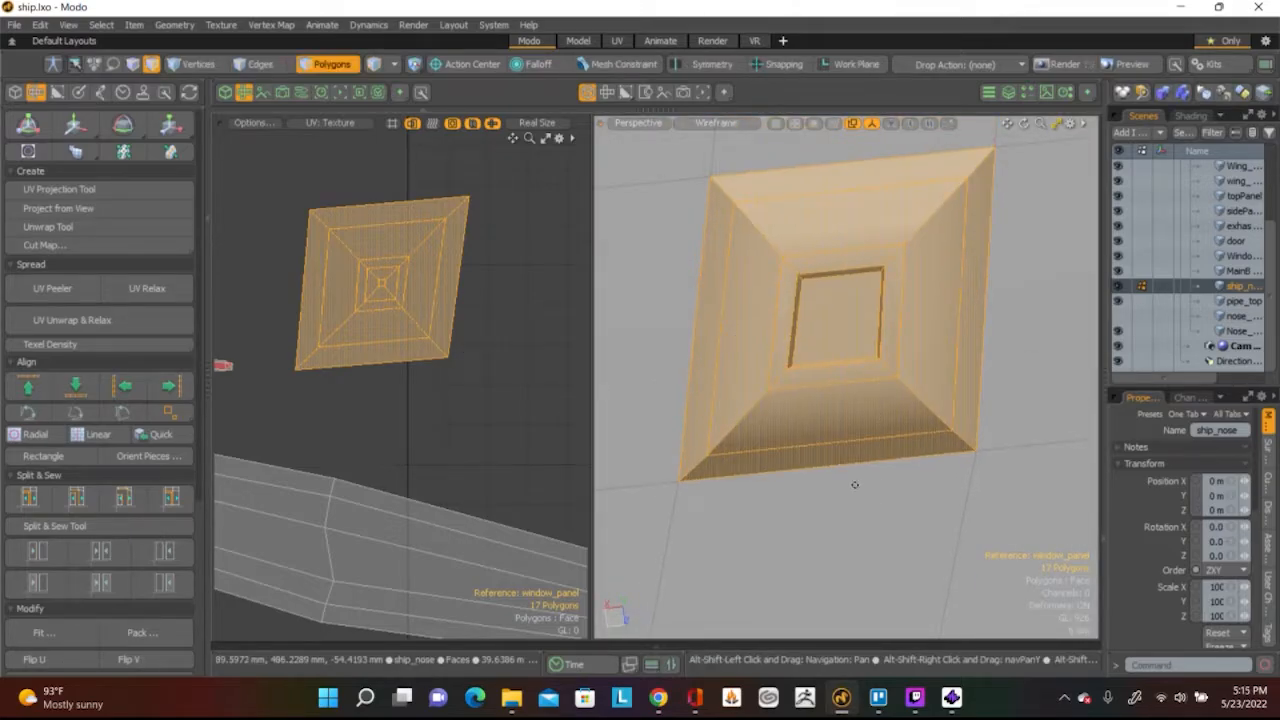
{"action": "left_click", "coordinate": [491, 414]}
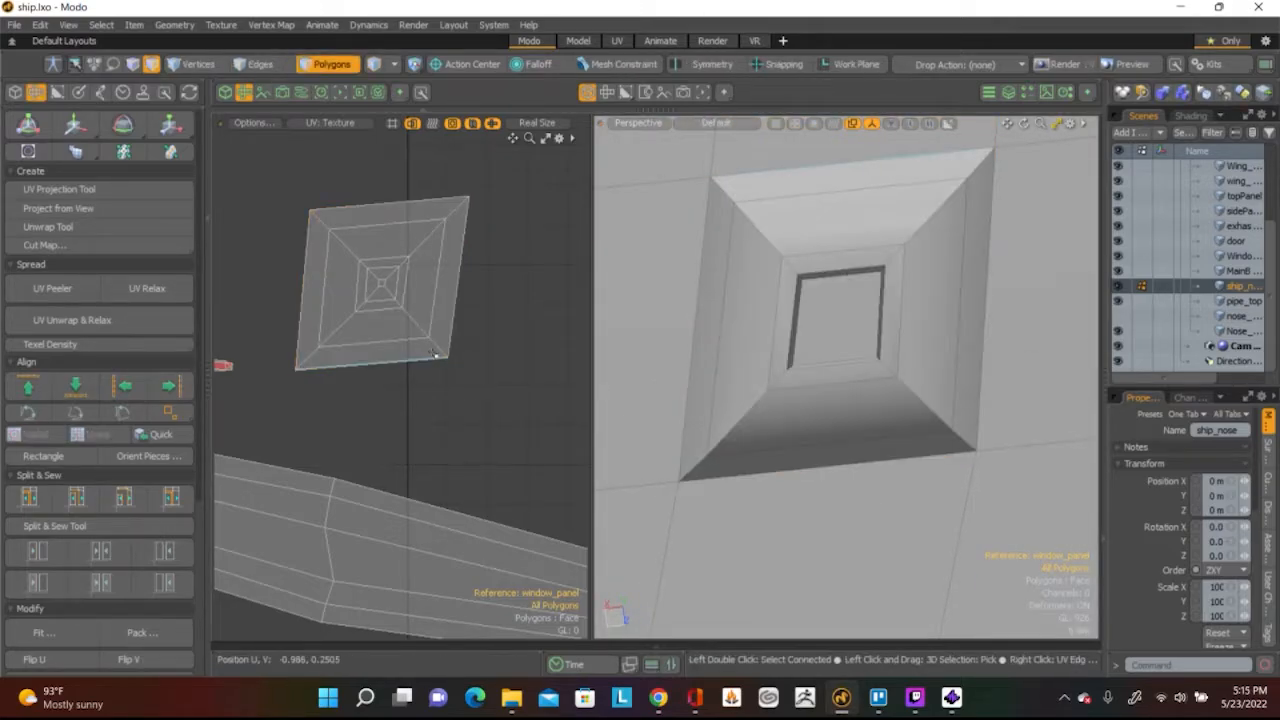
Select the three diagonal edges at one corner of the square recess and extend the selection to all four corners
{"action": "key", "text": "2"}
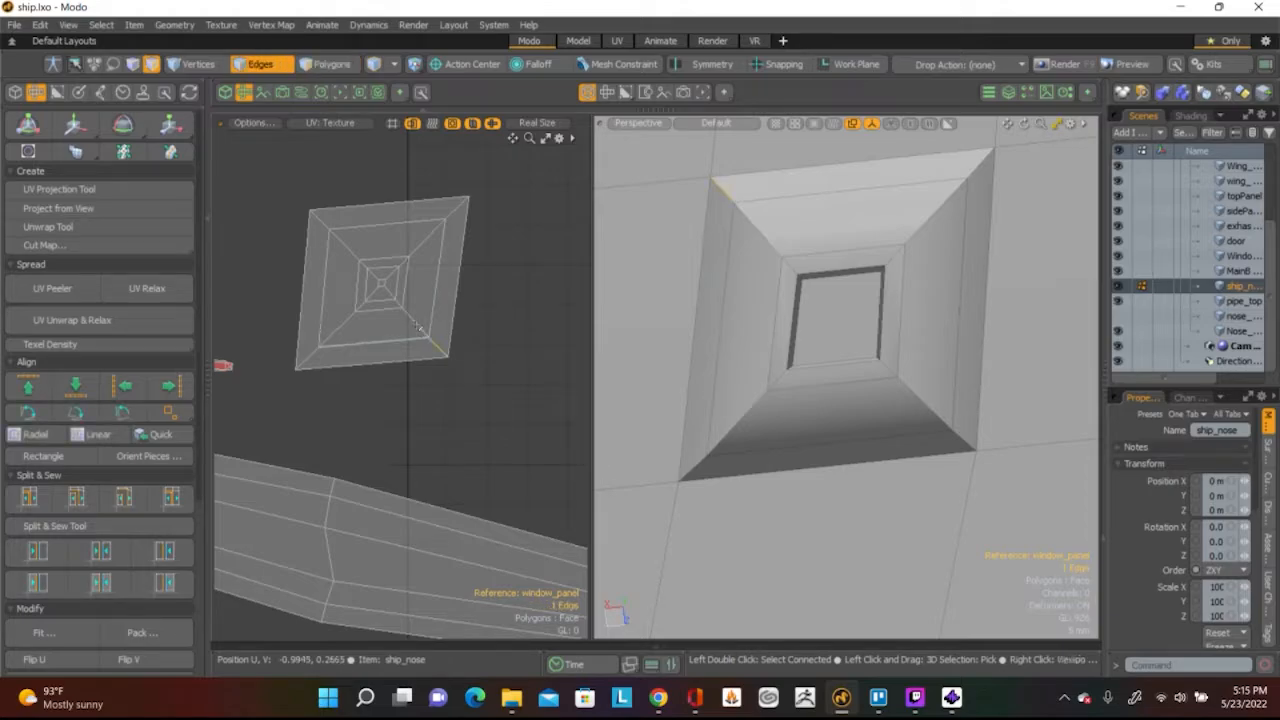
{"action": "left_click", "coordinate": [431, 300], "text": "shift"}
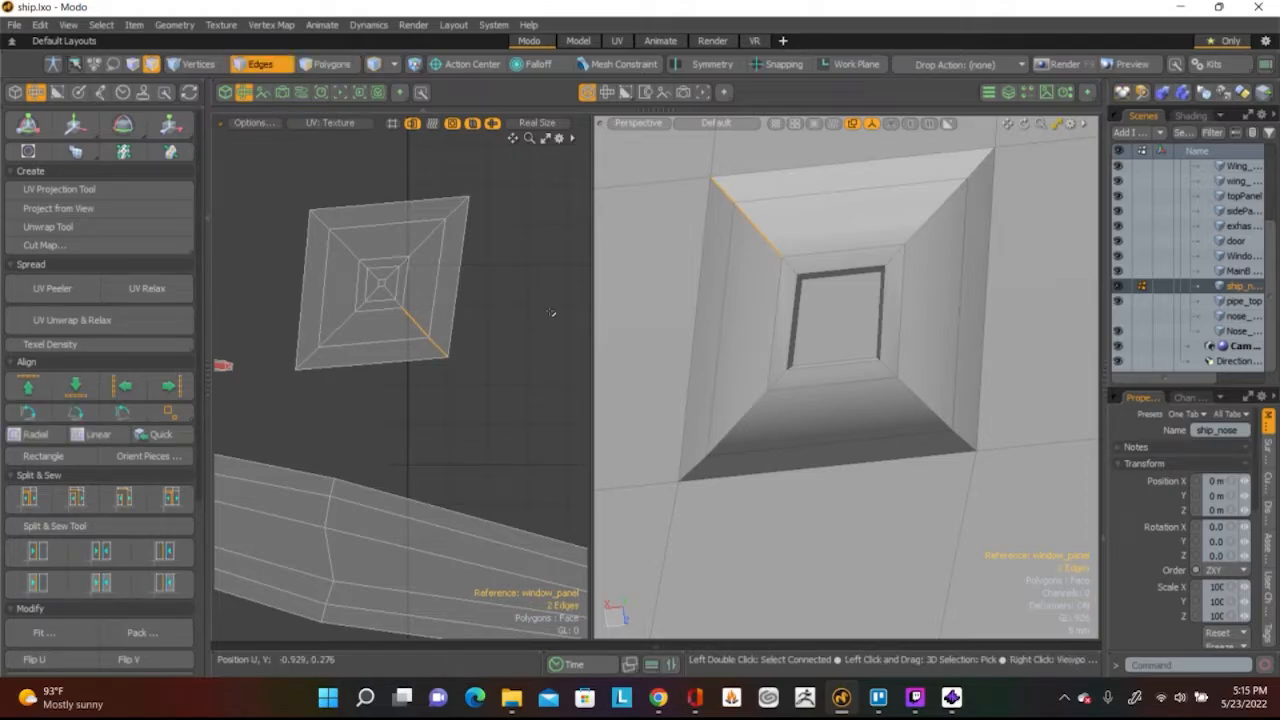
{"action": "scroll", "coordinate": [399, 304], "scroll_direction": "up", "scroll_amount": 3}
{"action": "left_click", "coordinate": [399, 307], "text": "shift"}
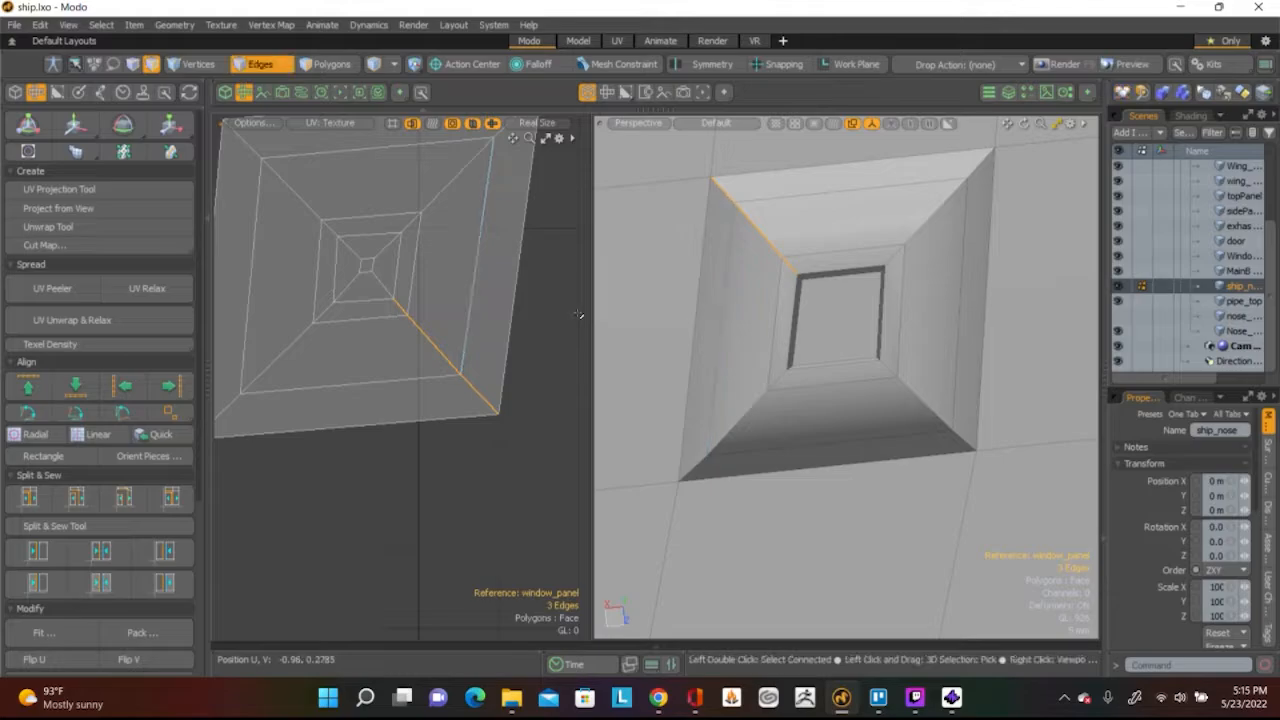
{"action": "key", "text": "shift+s"}
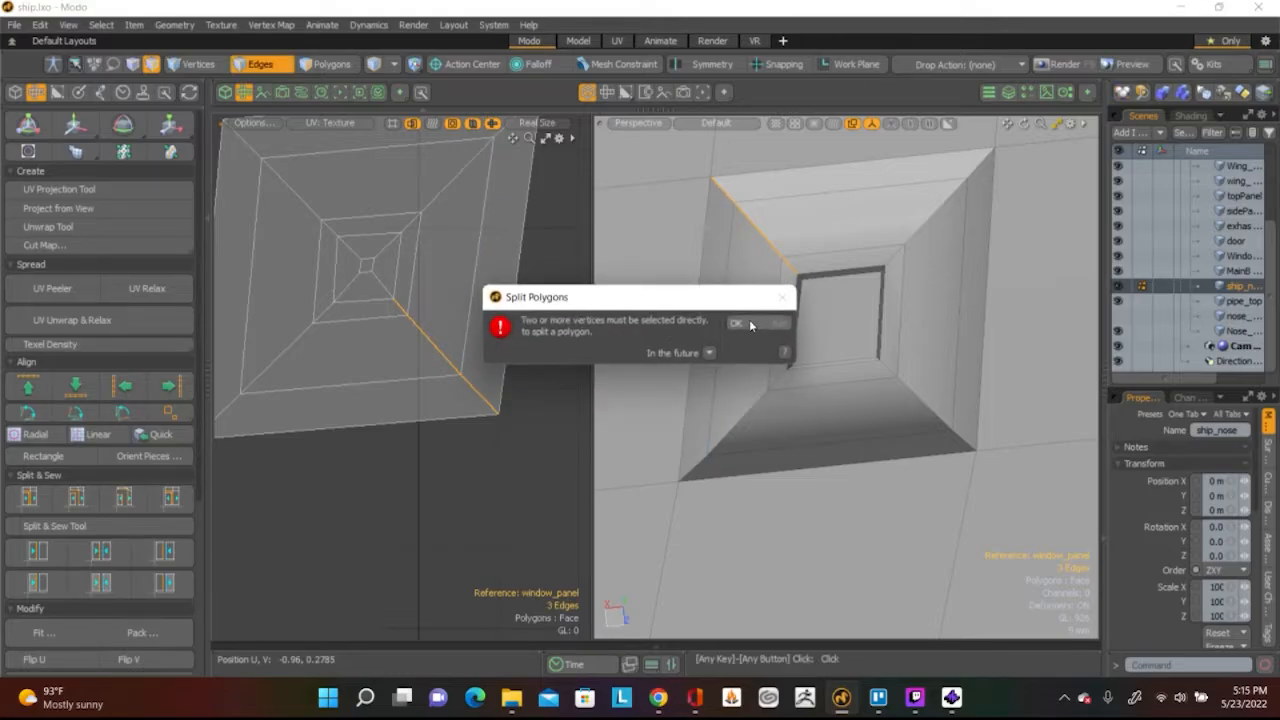
{"action": "left_click", "coordinate": [742, 321]}
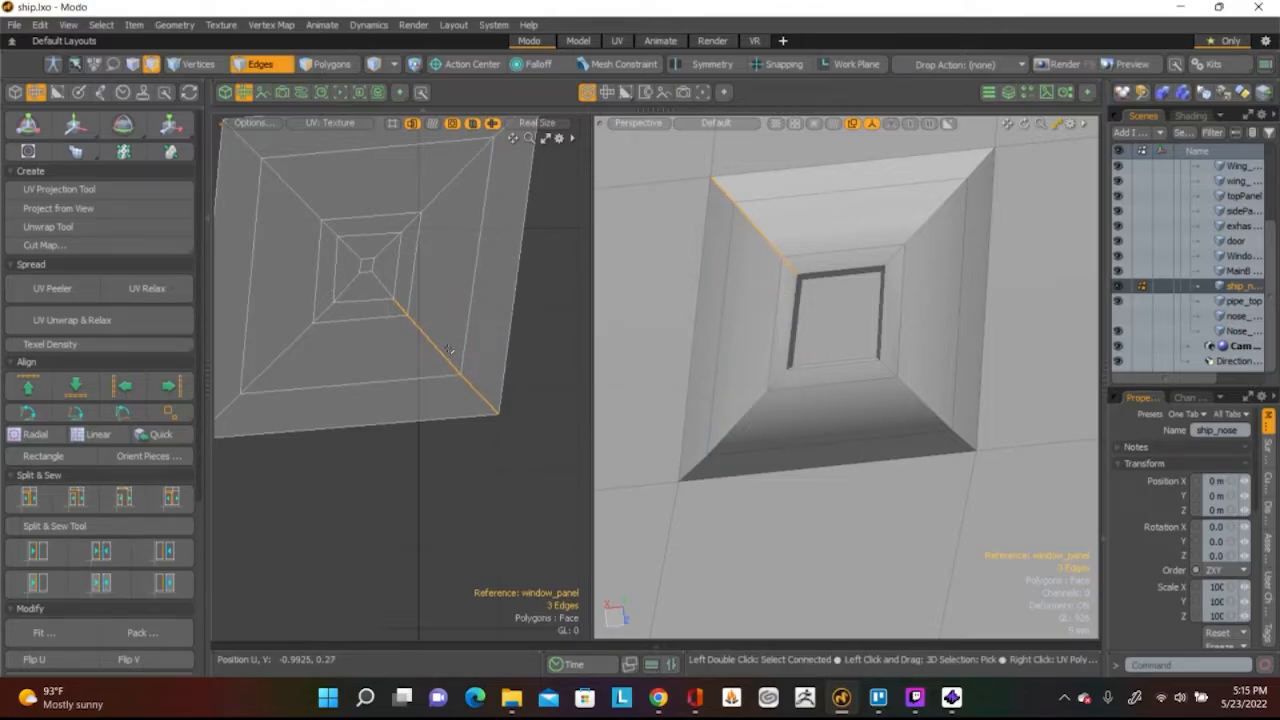
{"action": "key", "text": "alt+l"}
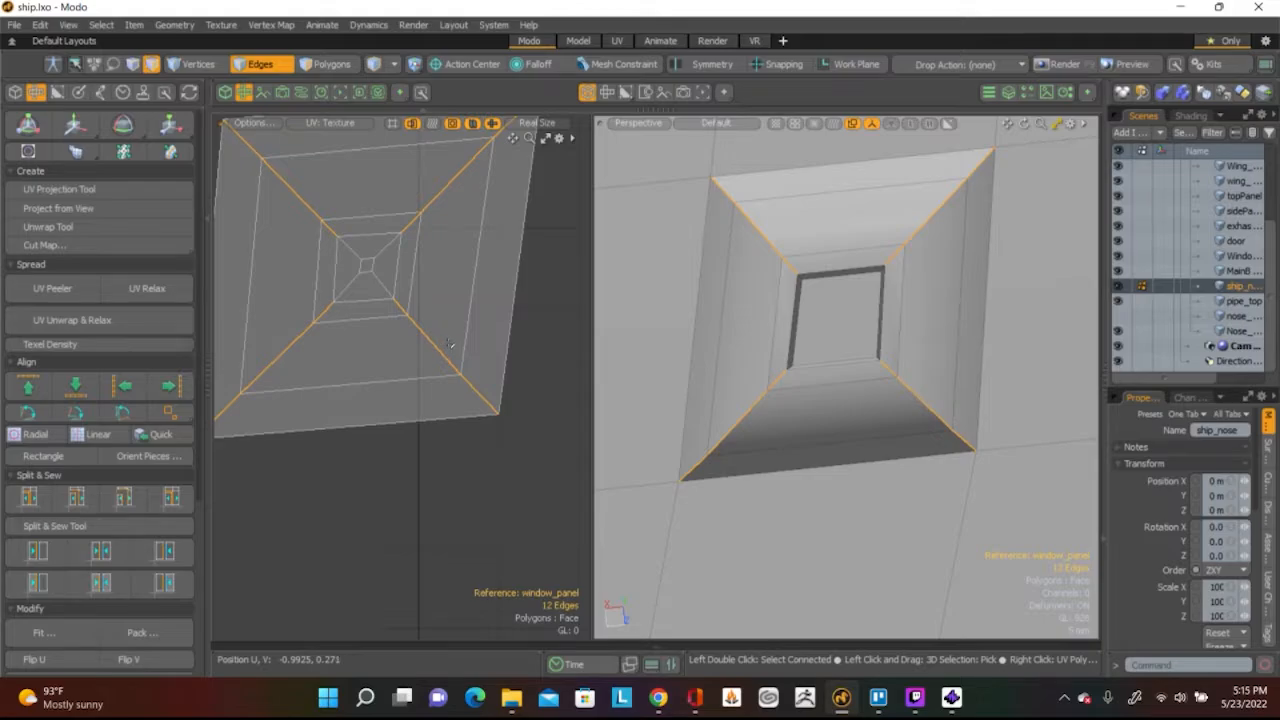
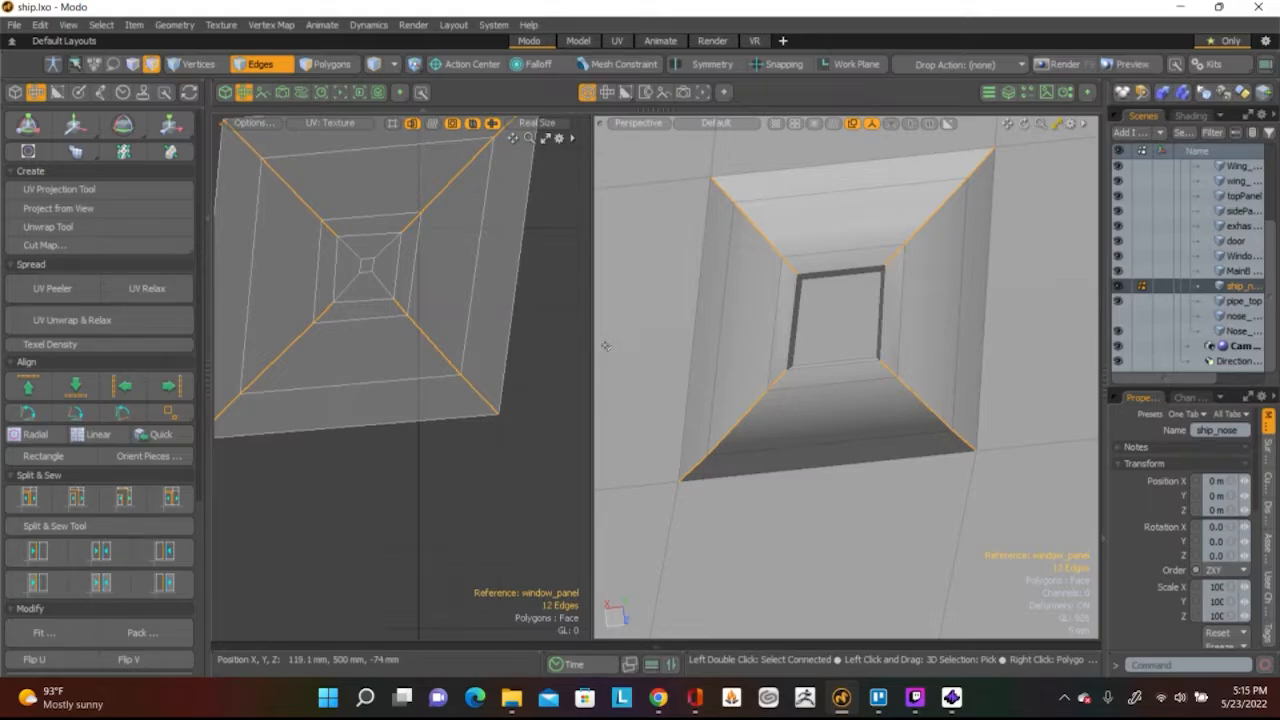
Convert the corner edge selection of the square recess into a selection of its surrounding polygons
{"action": "scroll", "coordinate": [511, 330], "scroll_direction": "down", "scroll_amount": 3}
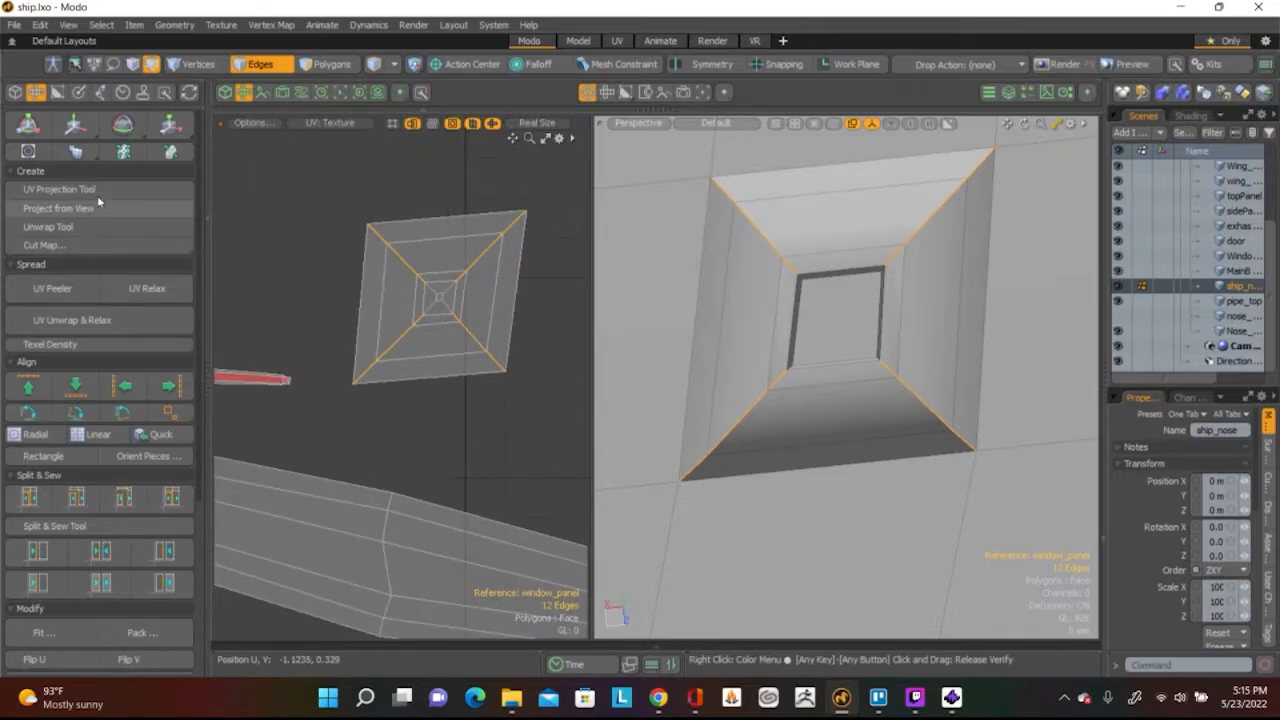
{"action": "key", "text": "ctrl"}
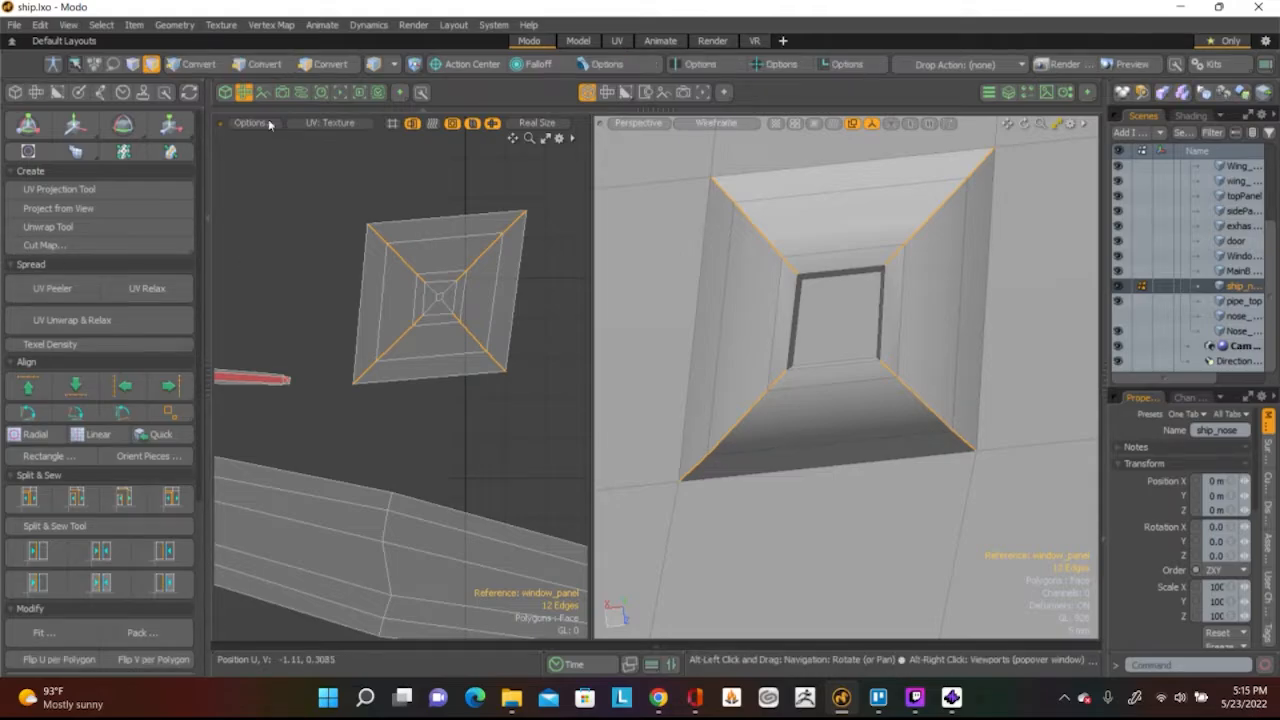
{"action": "left_click", "coordinate": [335, 66], "text": "ctrl"}
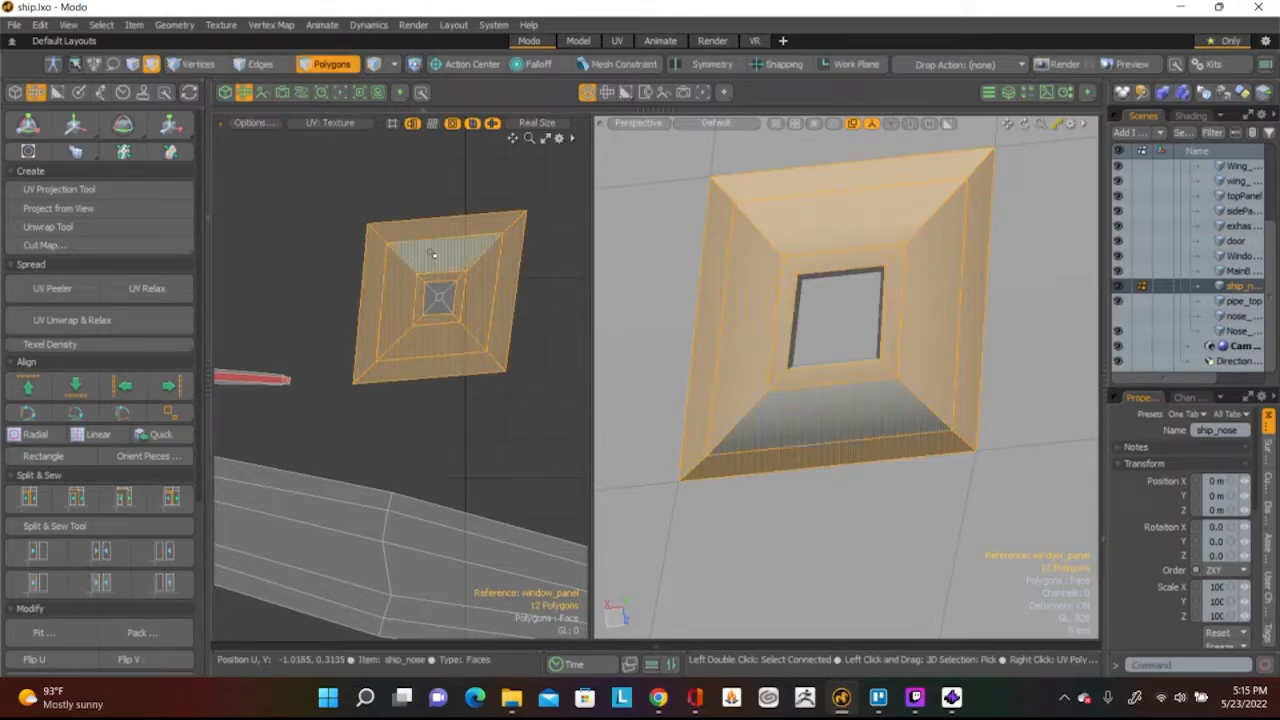
Project new UVs for the selected square recess polygons with the UV Projection Tool, using Planar projection along Y with Automatic settings
{"action": "left_click_drag", "start_coordinate": [927, 334], "coordinate": [930, 394], "text": "alt"}
{"action": "scroll", "coordinate": [919, 393], "scroll_direction": "down", "scroll_amount": 5}
{"action": "scroll", "coordinate": [919, 393], "scroll_direction": "up", "scroll_amount": 6}
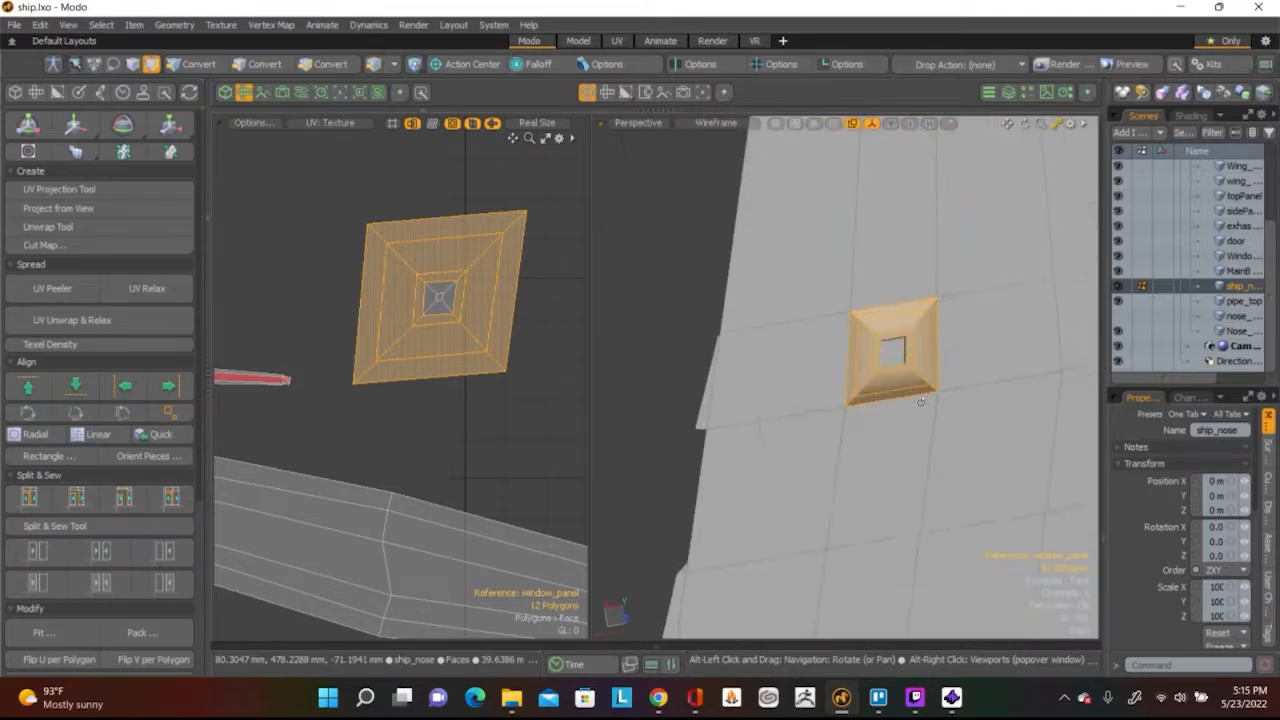
{"action": "key", "text": "shift+a"}
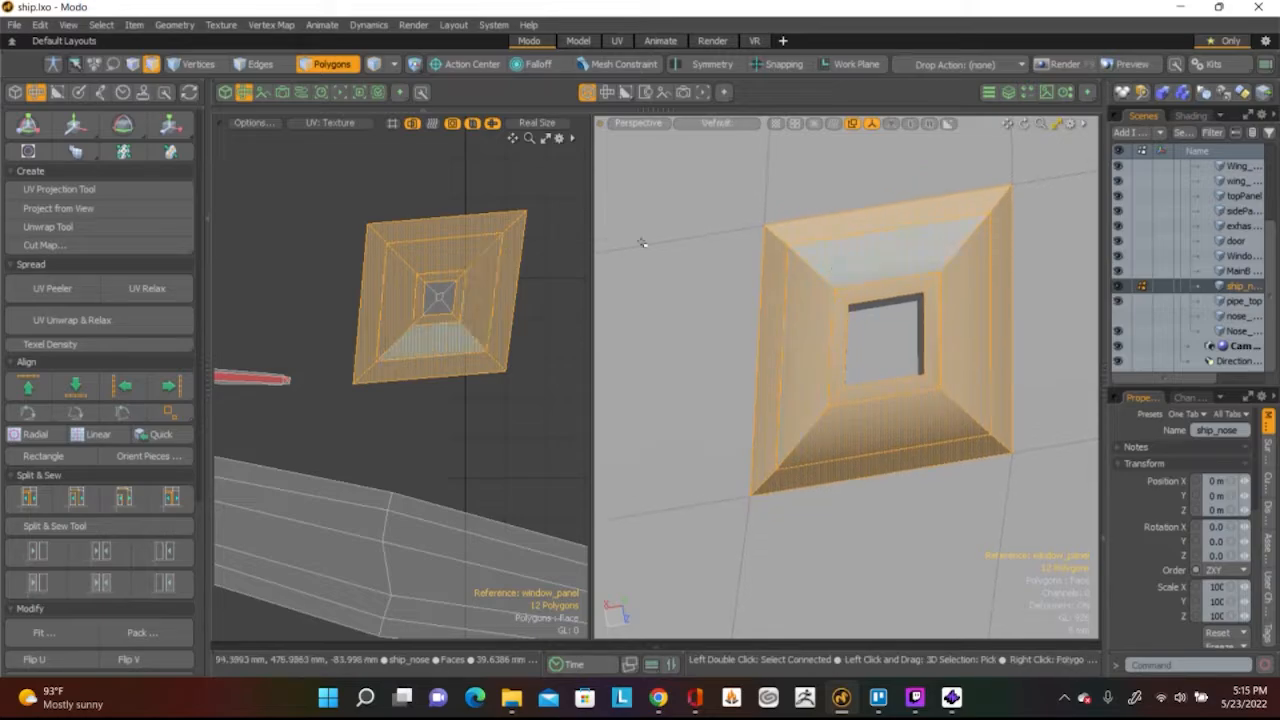
{"action": "left_click", "coordinate": [131, 188]}
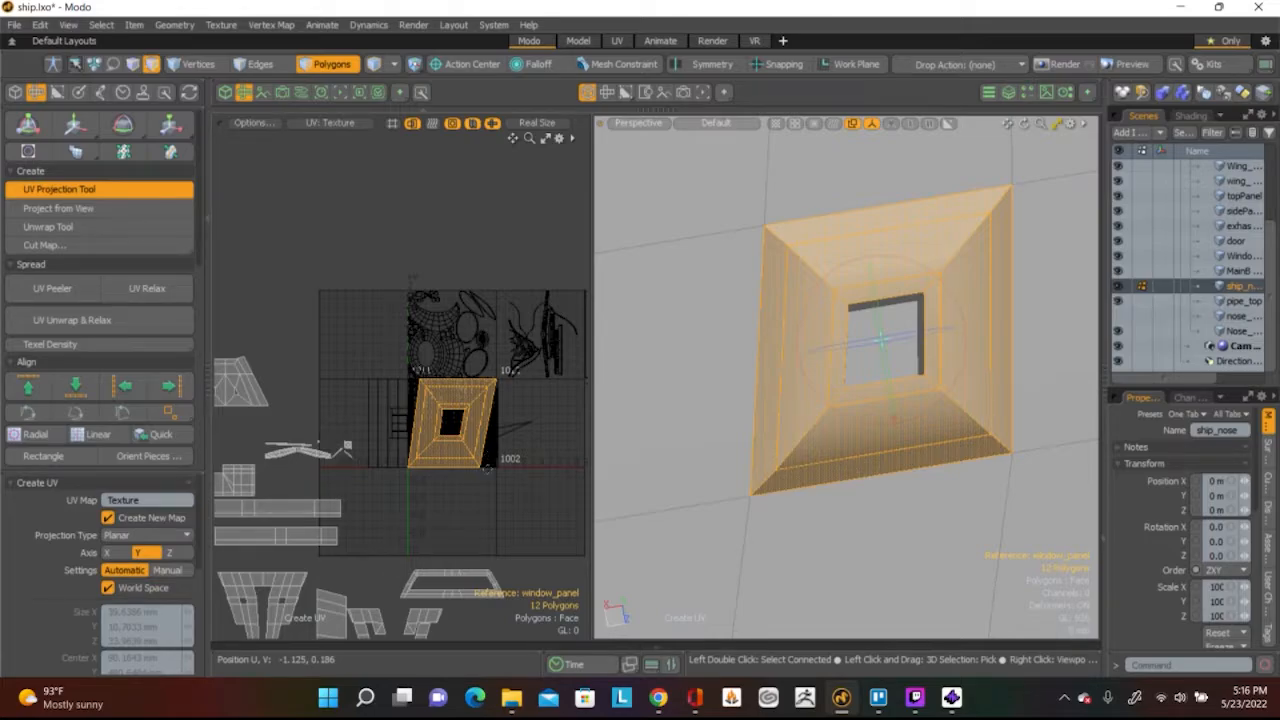
Move the projected square recess island to an empty UV area, offset by about U -4.4 and V -3.03
{"action": "key", "text": "w"}
{"action": "left_click_drag", "start_coordinate": [539, 282], "coordinate": [347, 391]}
{"action": "left_click_drag", "start_coordinate": [347, 391], "coordinate": [518, 273], "text": "alt+shift"}
{"action": "left_click_drag", "start_coordinate": [485, 326], "coordinate": [348, 311], "text": "alt+shift"}
{"action": "left_click_drag", "start_coordinate": [538, 254], "coordinate": [334, 420]}
{"action": "key", "text": "shift+a"}
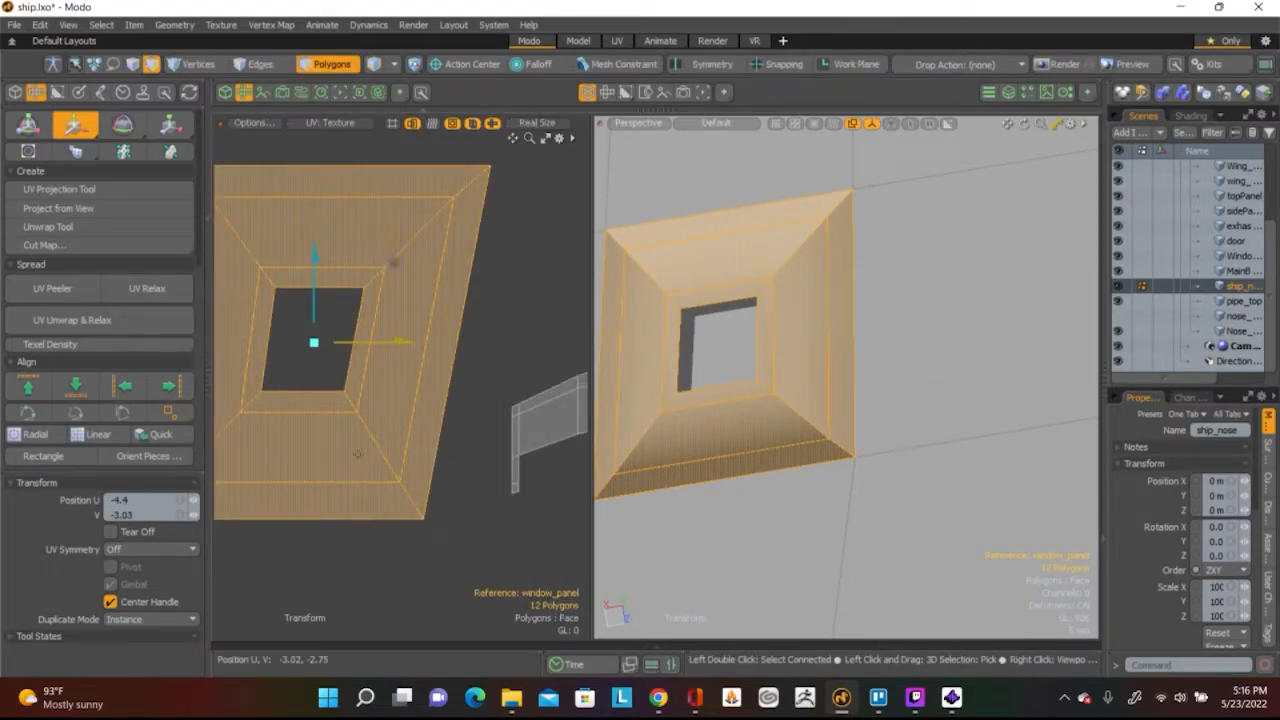
{"action": "scroll", "coordinate": [452, 434], "scroll_direction": "down", "scroll_amount": 3}
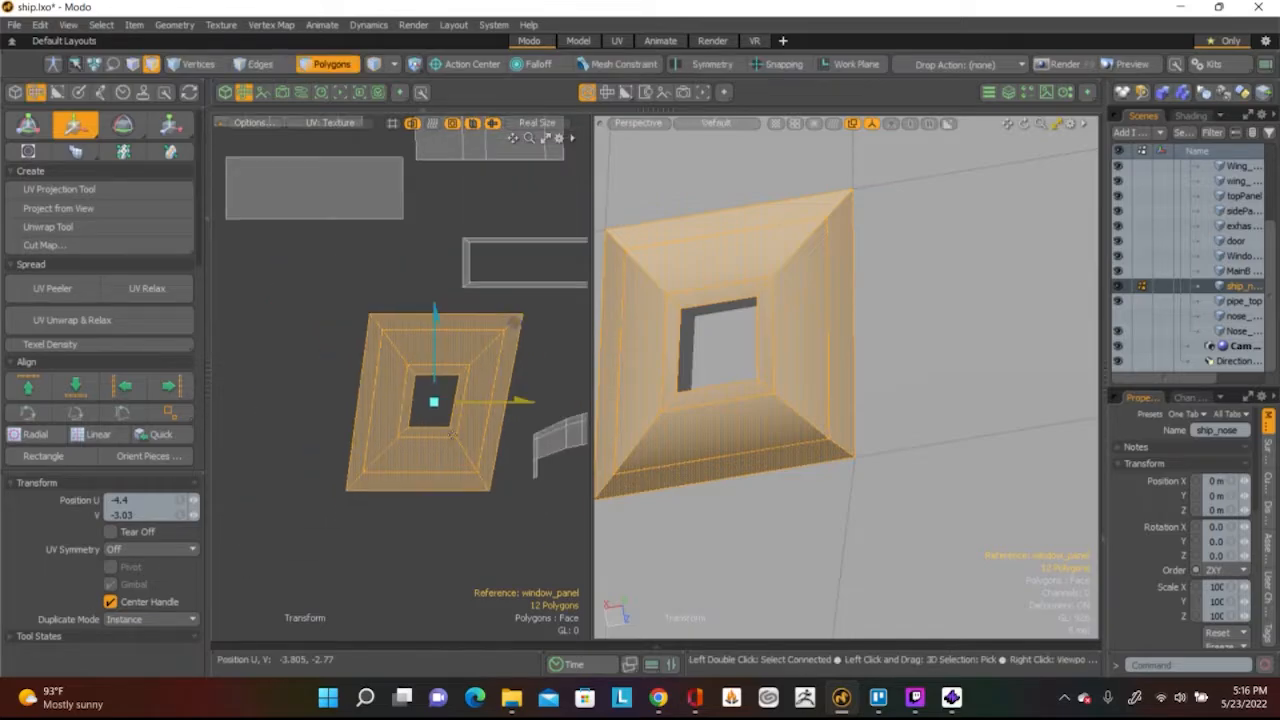
Apply UV Relax to the square recess island in Conformal mode with 1000 iterations, and clear the polygon selection
{"action": "left_click", "coordinate": [158, 288]}
{"action": "left_click", "coordinate": [327, 296]}
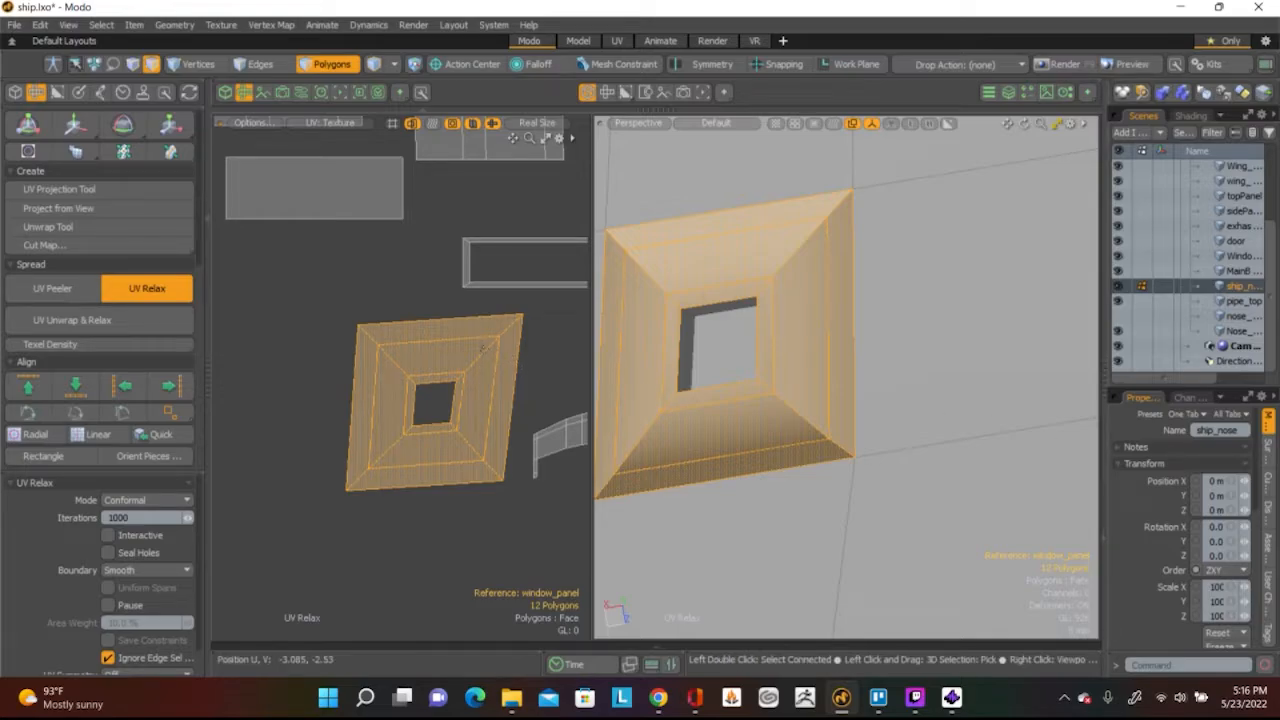
{"action": "key", "text": "q"}
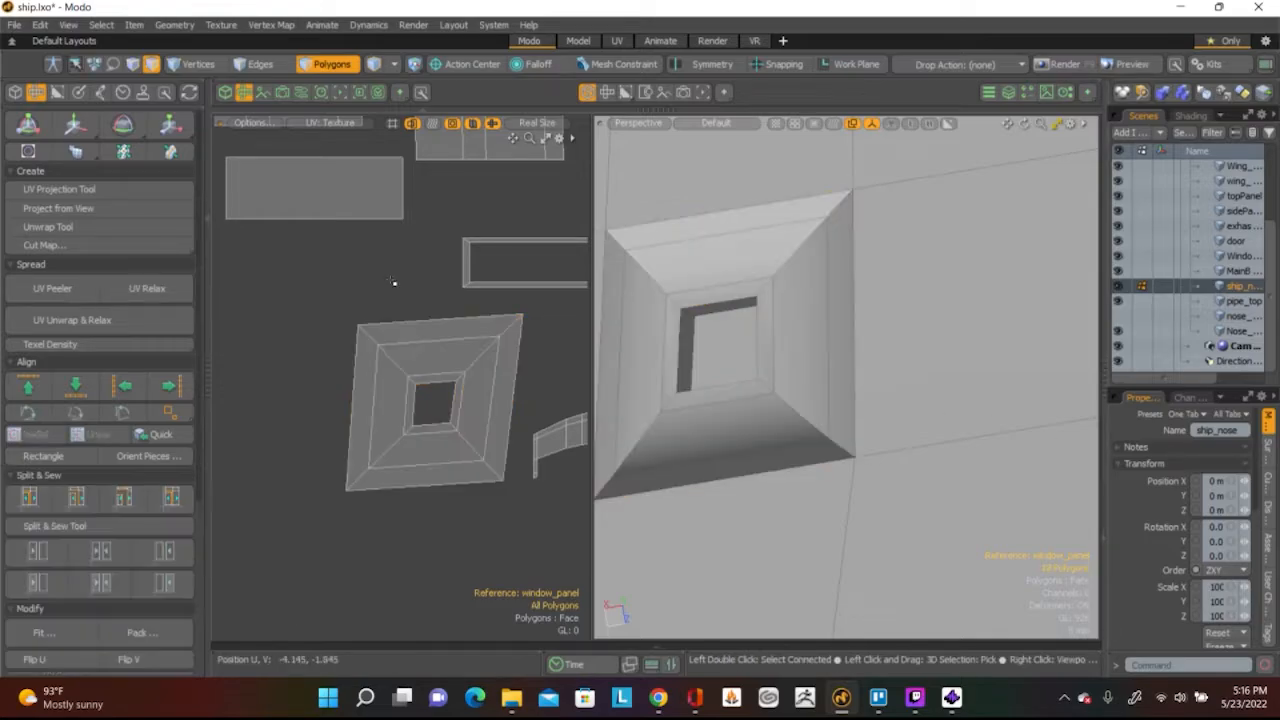
Examine how the relaxed island's polygons and outer edges correspond to the square recess on the model
{"action": "double_click", "coordinate": [505, 400]}
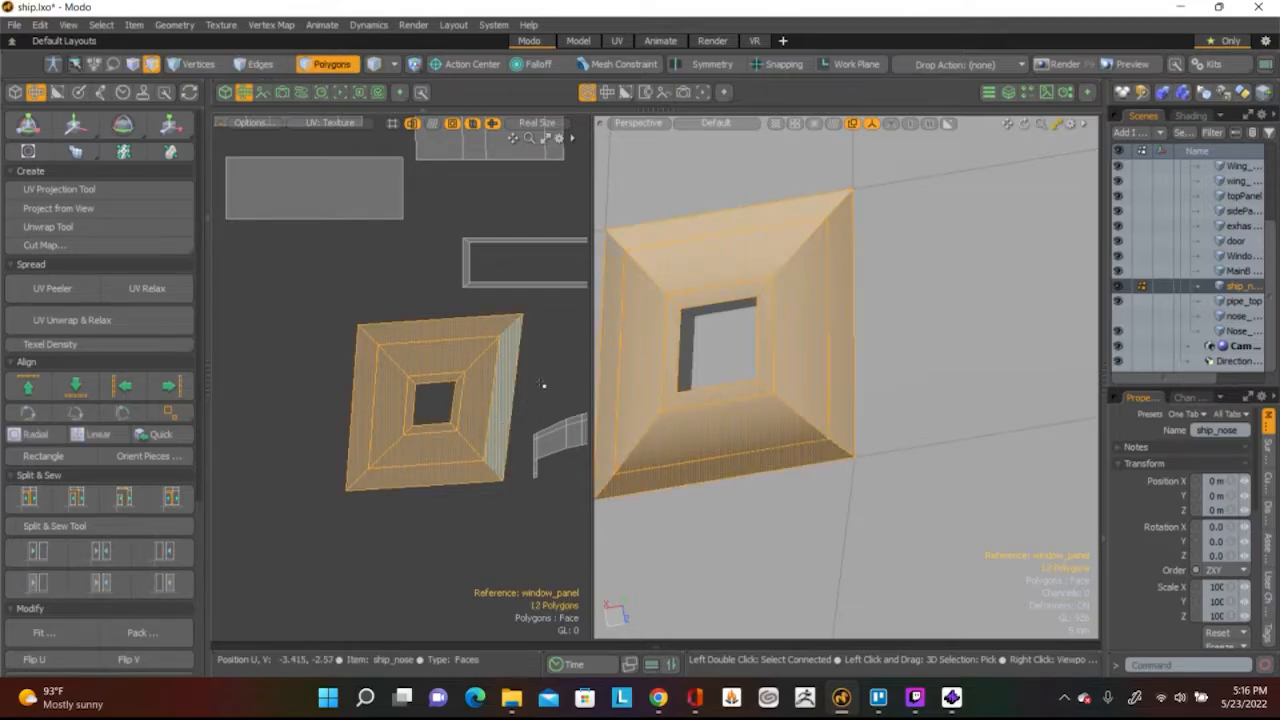
{"action": "left_click", "coordinate": [528, 352]}
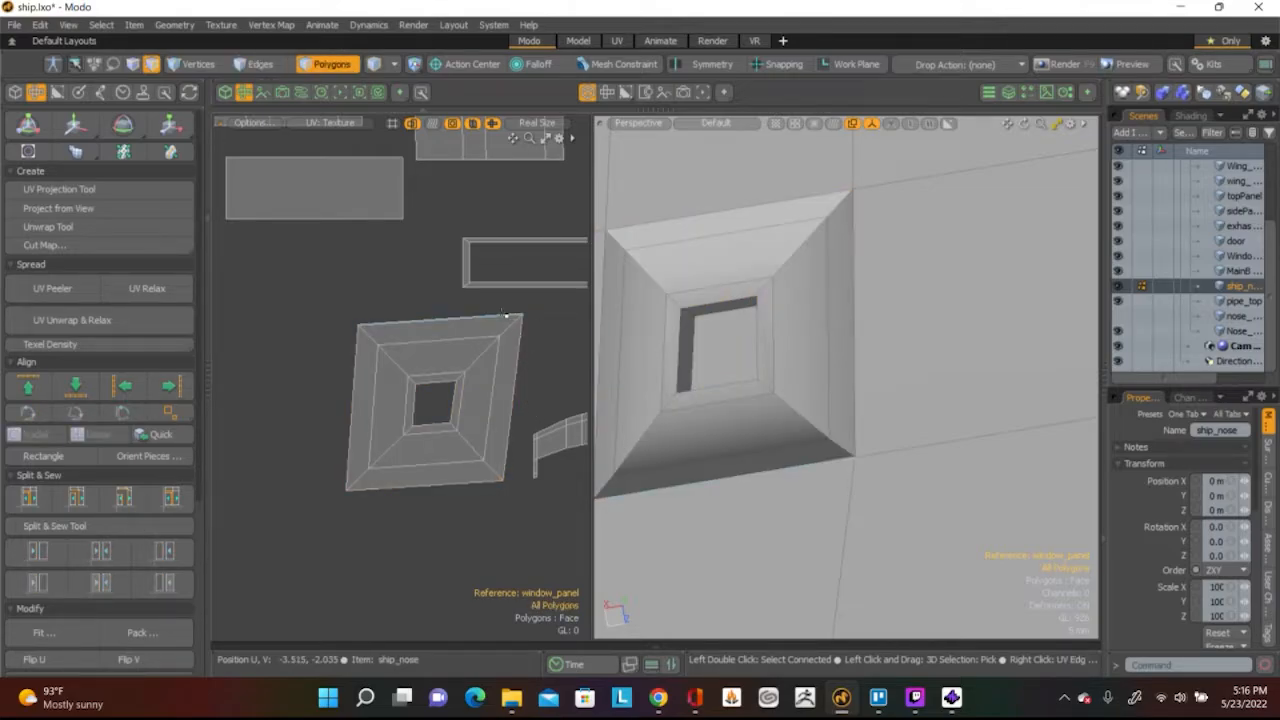
{"action": "key", "text": "2"}
{"action": "left_click", "coordinate": [505, 317]}
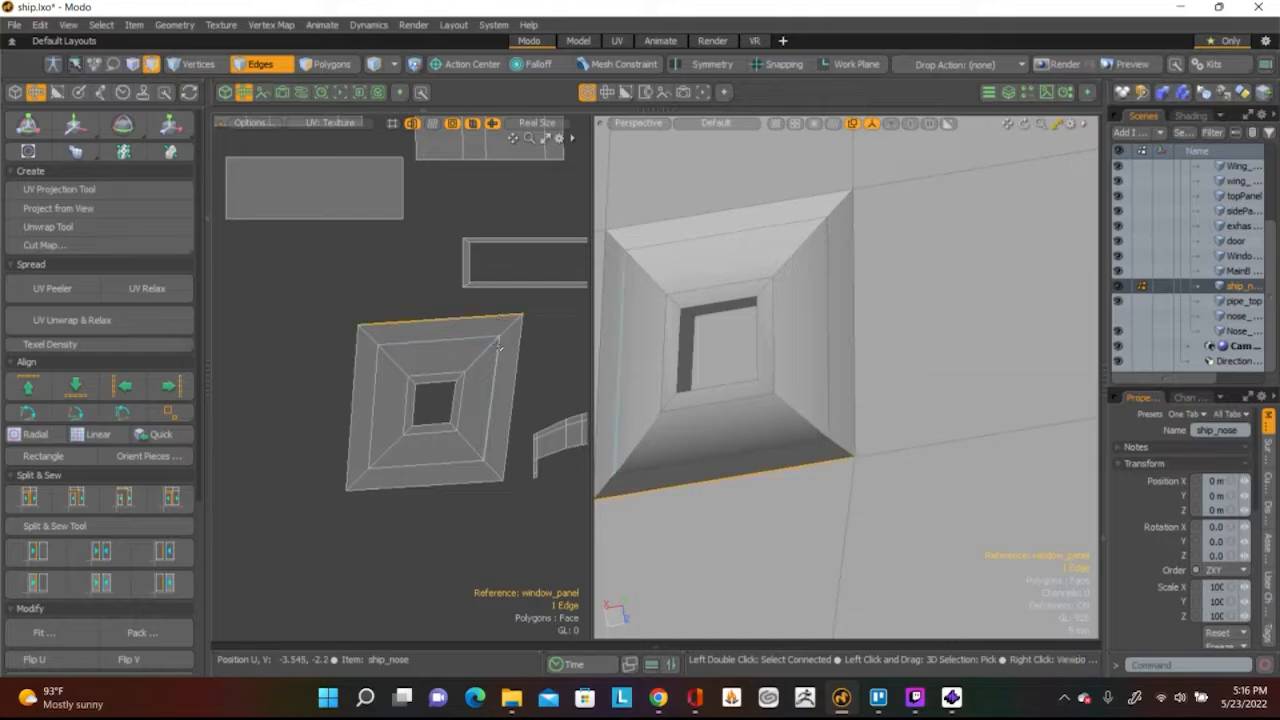
{"action": "left_click", "coordinate": [502, 510]}
{"action": "scroll", "coordinate": [492, 505], "scroll_direction": "down", "scroll_amount": 8}
{"action": "left_click_drag", "start_coordinate": [878, 392], "coordinate": [899, 542], "text": "alt"}
{"action": "scroll", "coordinate": [849, 451], "scroll_direction": "down", "scroll_amount": 5}
{"action": "scroll", "coordinate": [849, 451], "scroll_direction": "up", "scroll_amount": 6}
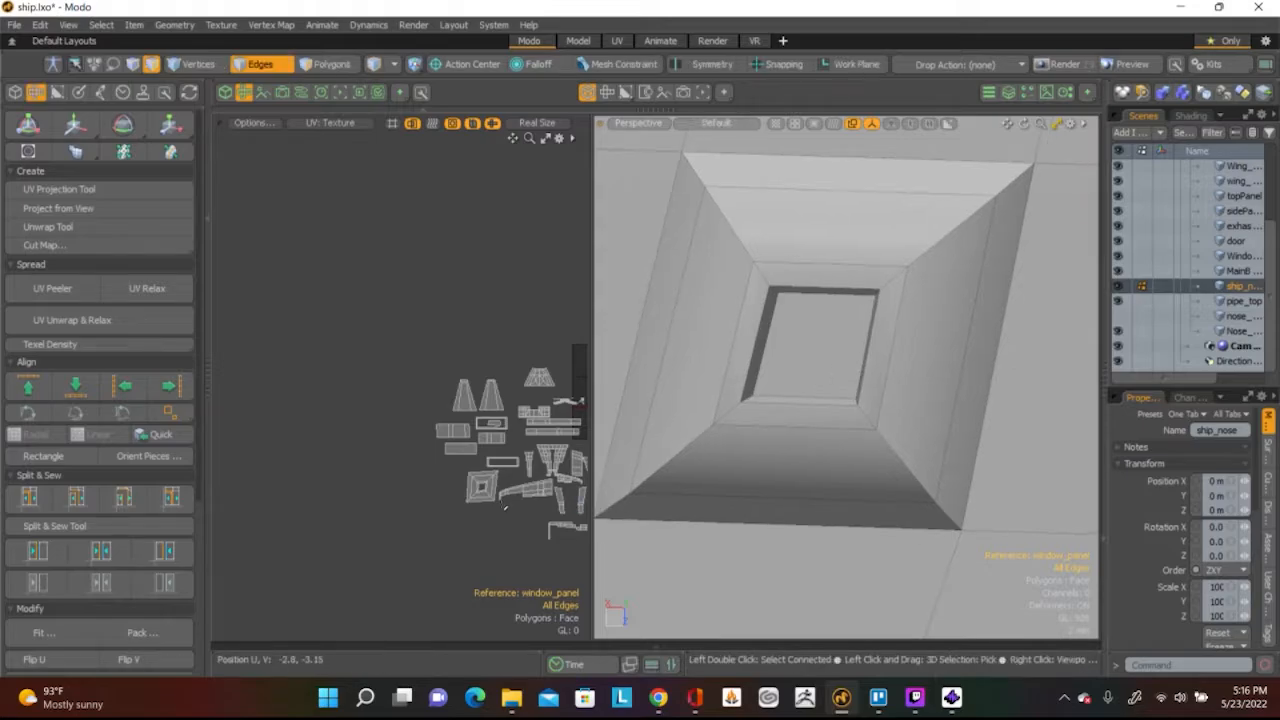
{"action": "scroll", "coordinate": [505, 507], "scroll_direction": "up", "scroll_amount": 5}
{"action": "scroll", "coordinate": [423, 465], "scroll_direction": "up", "scroll_amount": 4}
{"action": "scroll", "coordinate": [428, 472], "scroll_direction": "down", "scroll_amount": 4}
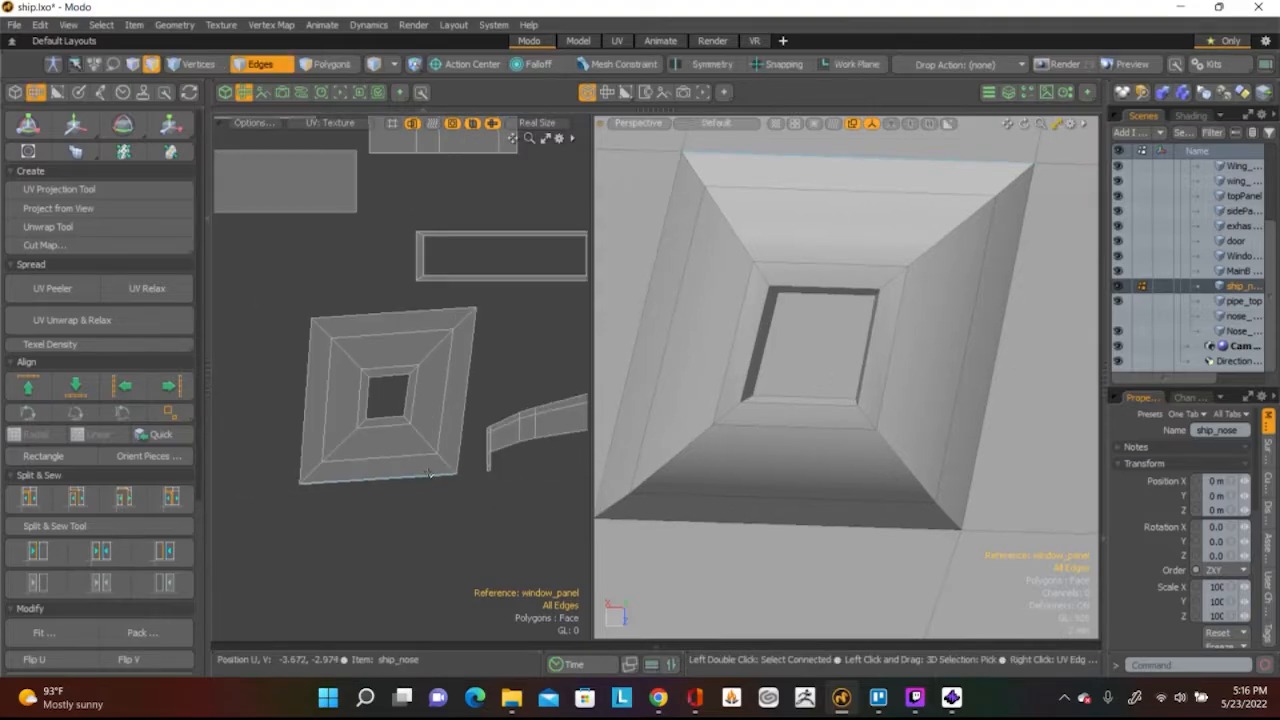
Try to shift the upper outer edge of the square recess island sideways in UV space
{"action": "left_click", "coordinate": [397, 316]}
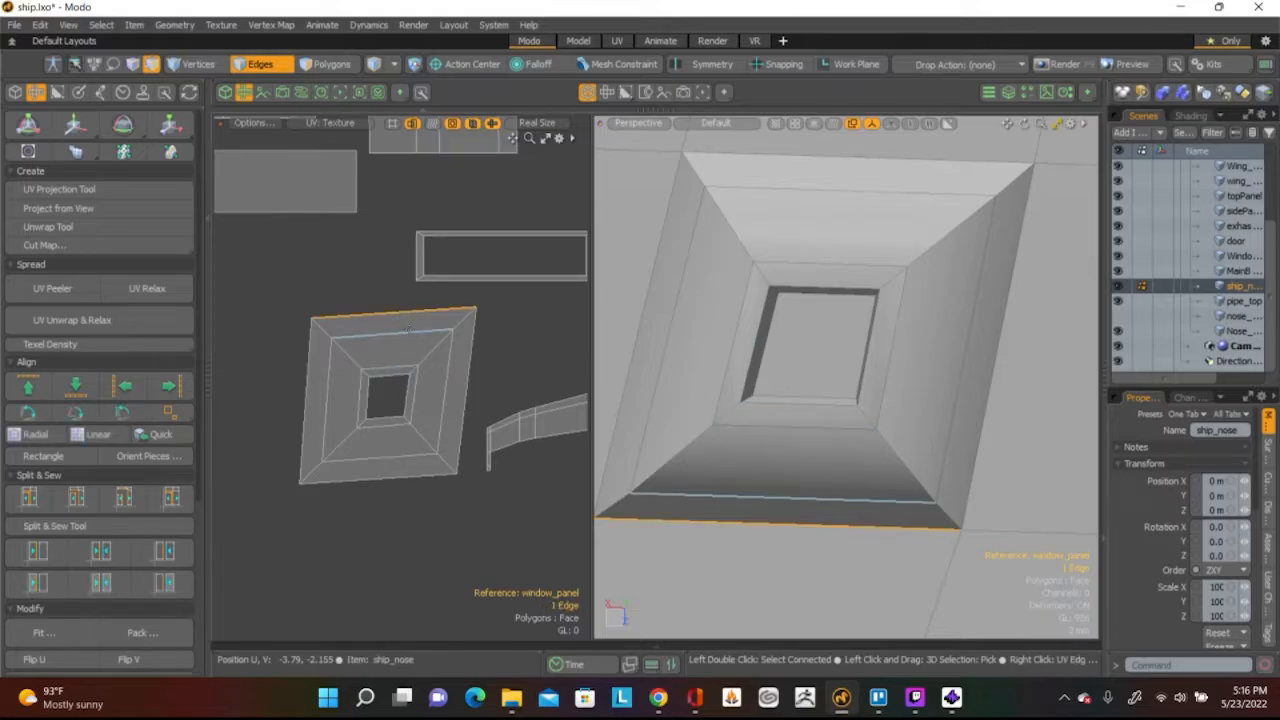
{"action": "key", "text": "w"}
{"action": "left_click_drag", "start_coordinate": [458, 320], "coordinate": [446, 320]}
{"action": "key", "text": "ctrl+z"}
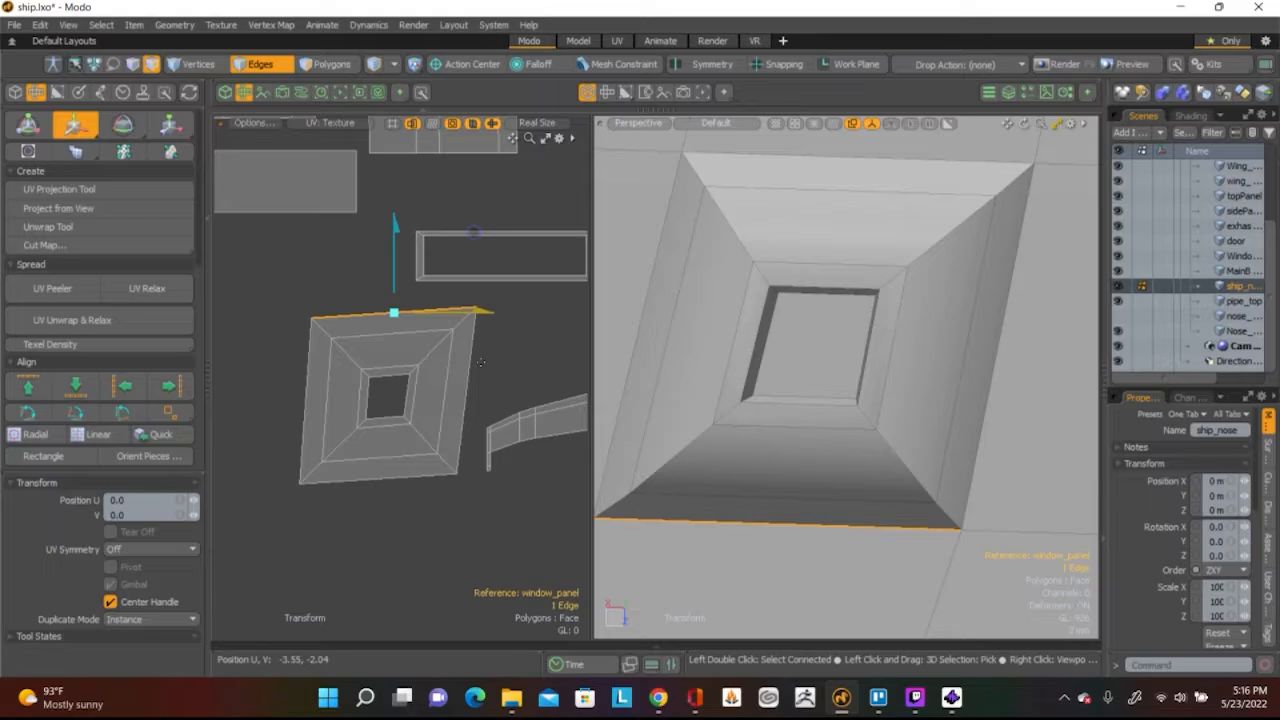
{"action": "key", "text": "q"}
{"action": "left_click", "coordinate": [506, 398]}
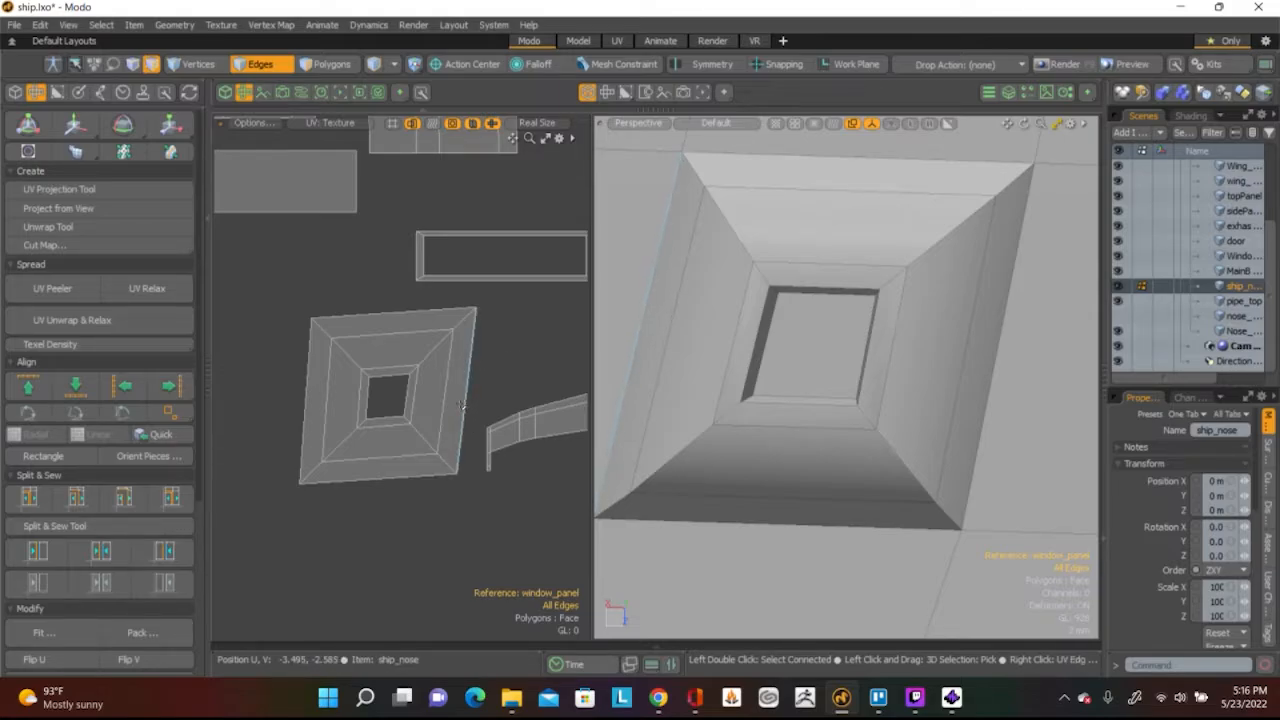
Straighten the outer border of the square recess island, aligning its side edges vertically and its upper and lower edges horizontally
{"action": "left_click", "coordinate": [461, 406]}
{"action": "left_click", "coordinate": [306, 390], "text": "shift"}
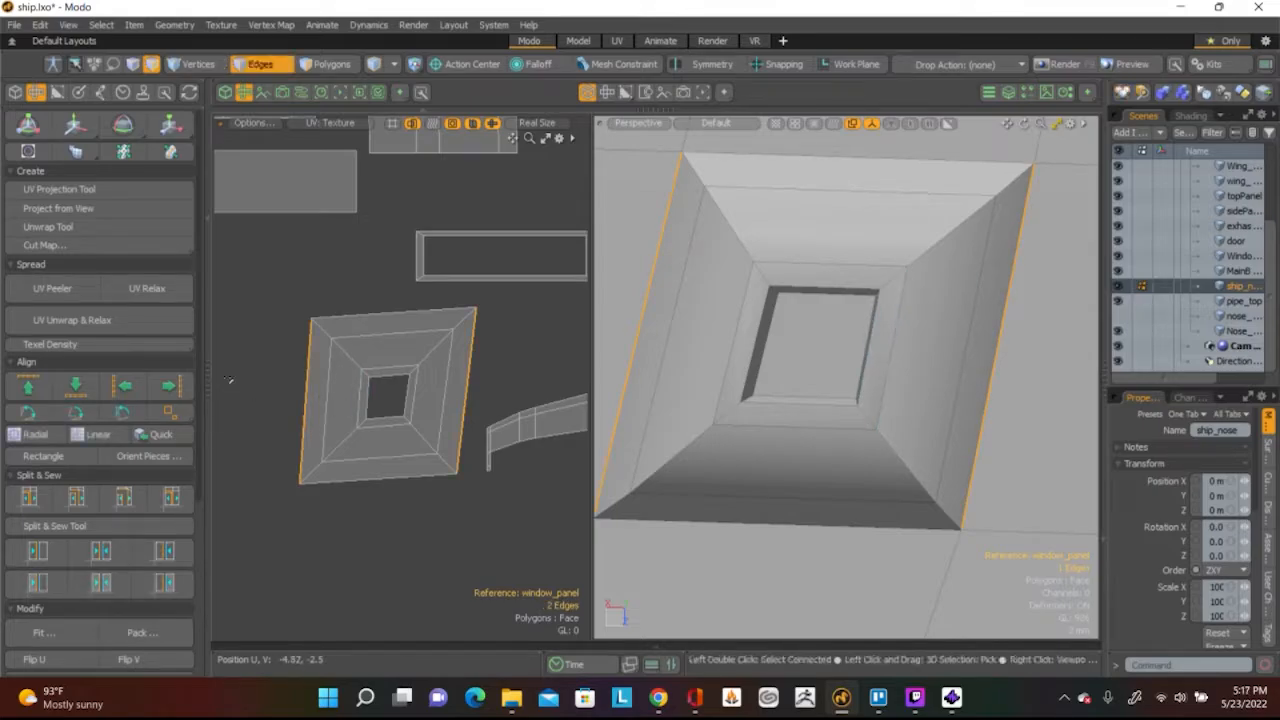
{"action": "left_click", "coordinate": [124, 386]}
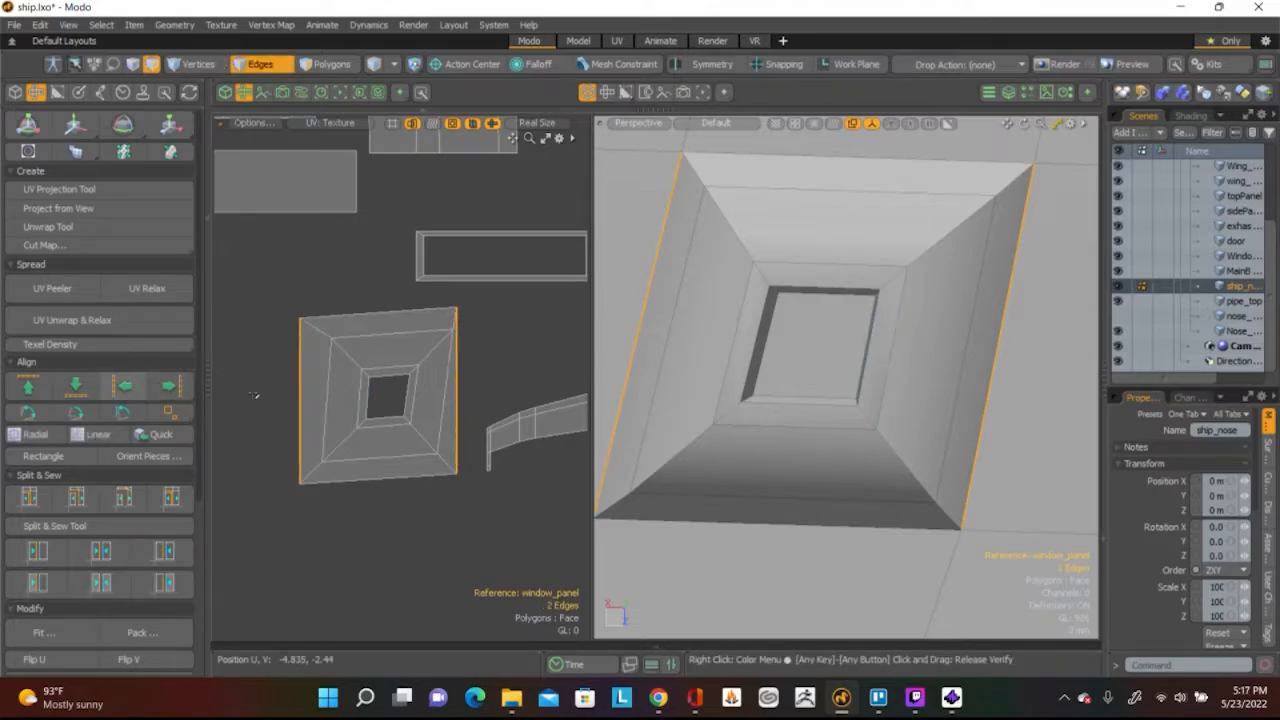
{"action": "left_click", "coordinate": [401, 476]}
{"action": "left_click", "coordinate": [378, 312], "text": "shift"}
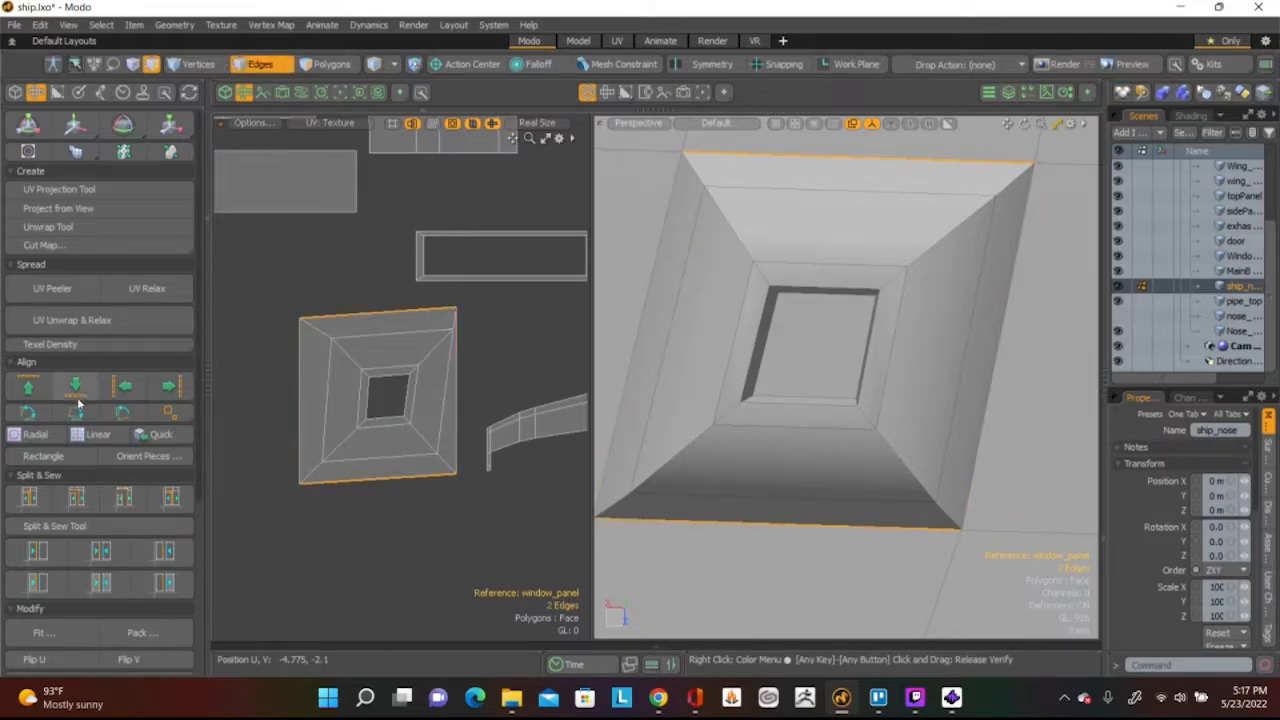
{"action": "left_click", "coordinate": [45, 385]}
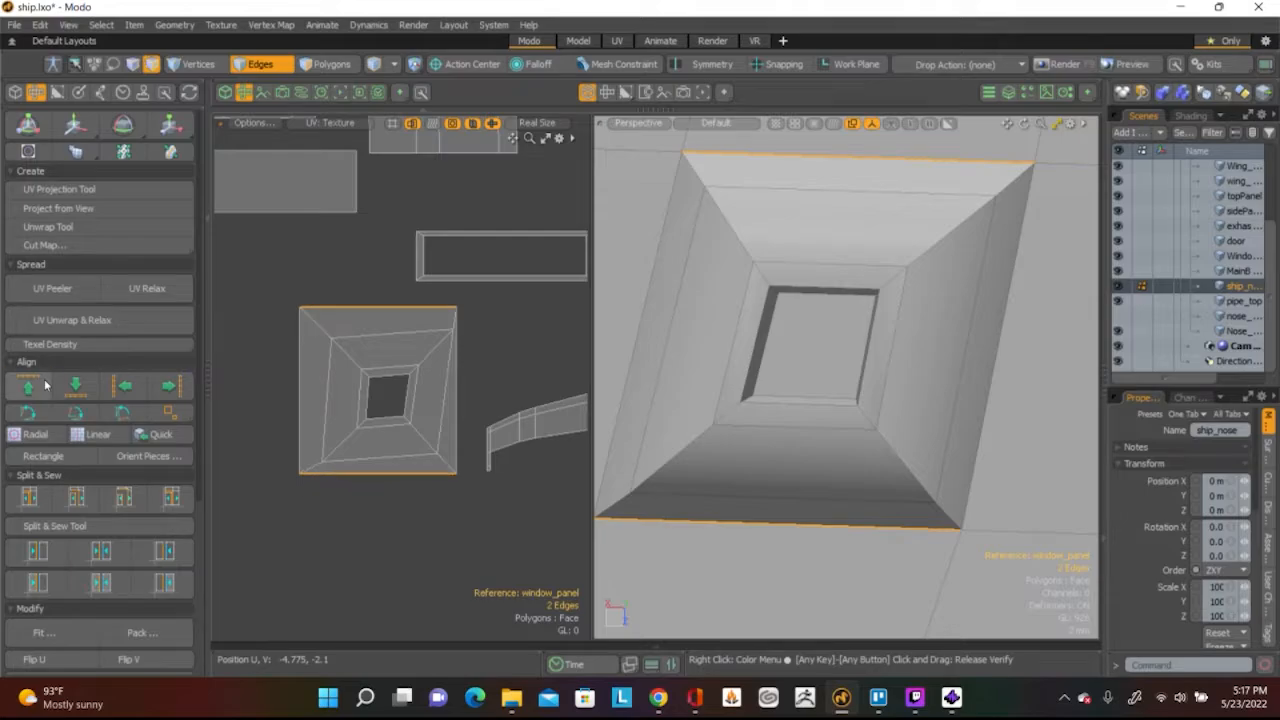
Align the four edges of the second ring inside the island's border to horizontal and vertical
{"action": "key", "text": "a"}
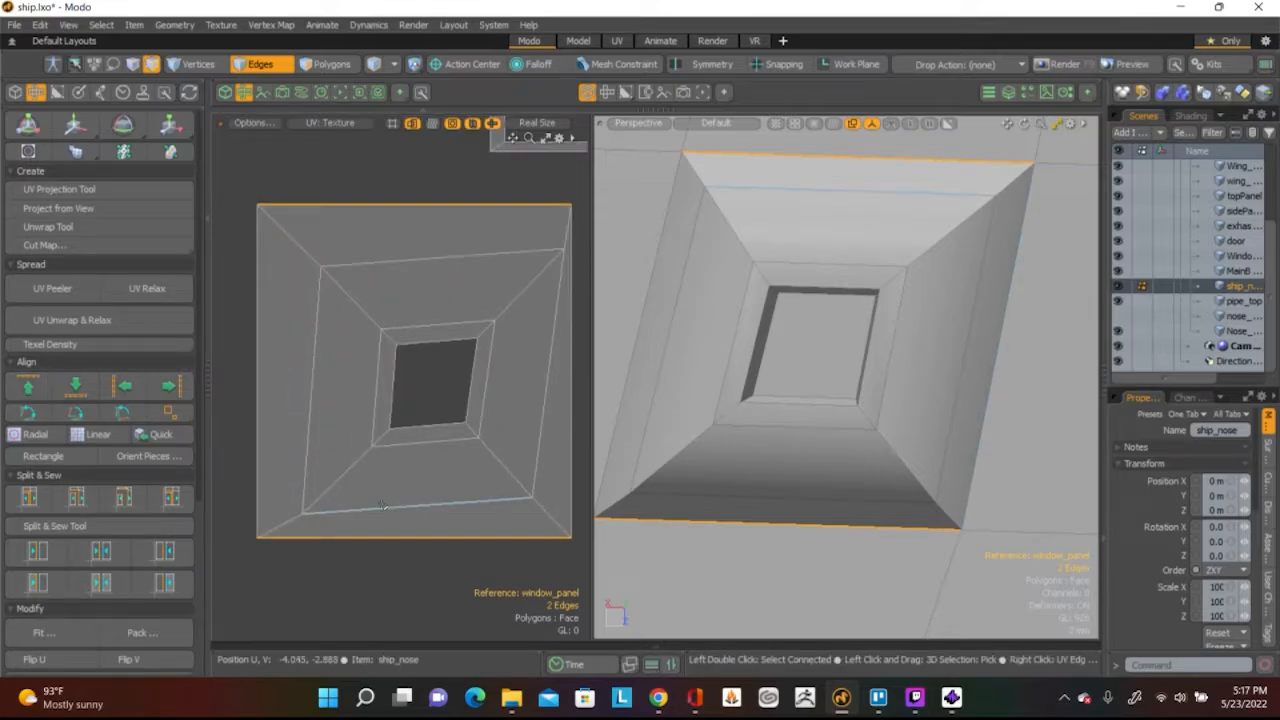
{"action": "left_click", "coordinate": [389, 508]}
{"action": "left_click", "coordinate": [480, 256], "text": "shift"}
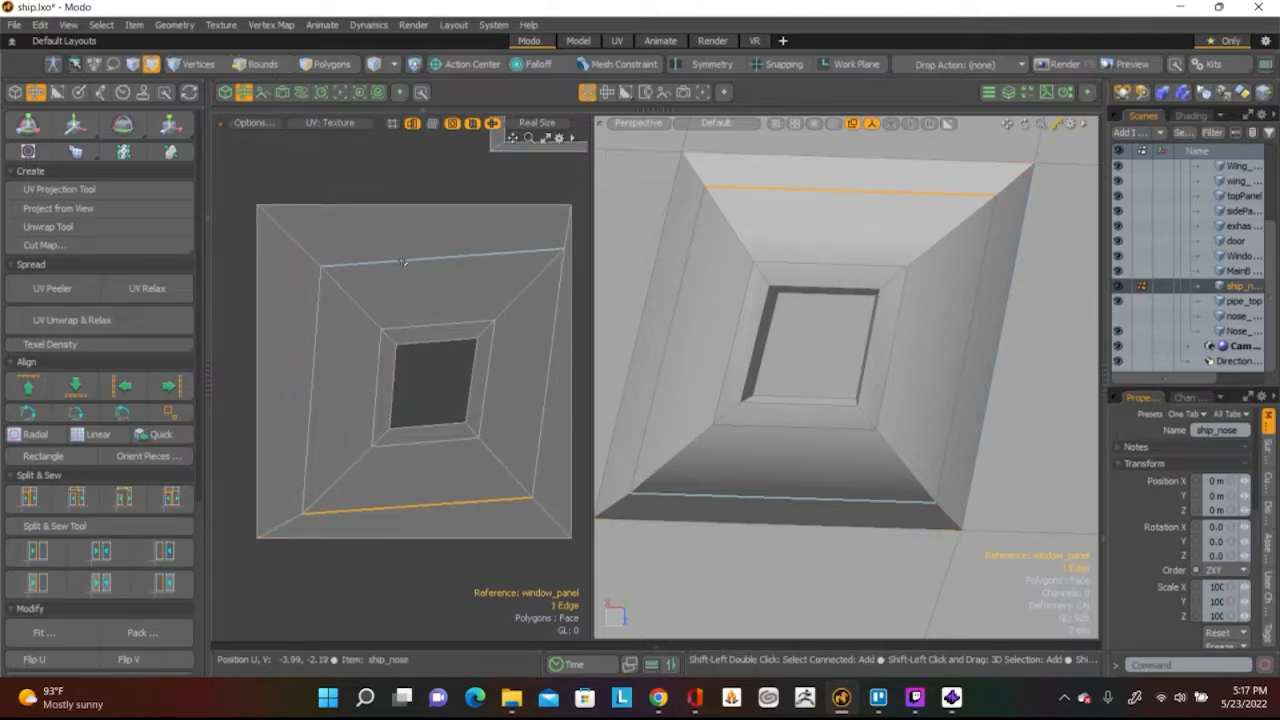
{"action": "left_click", "coordinate": [45, 386]}
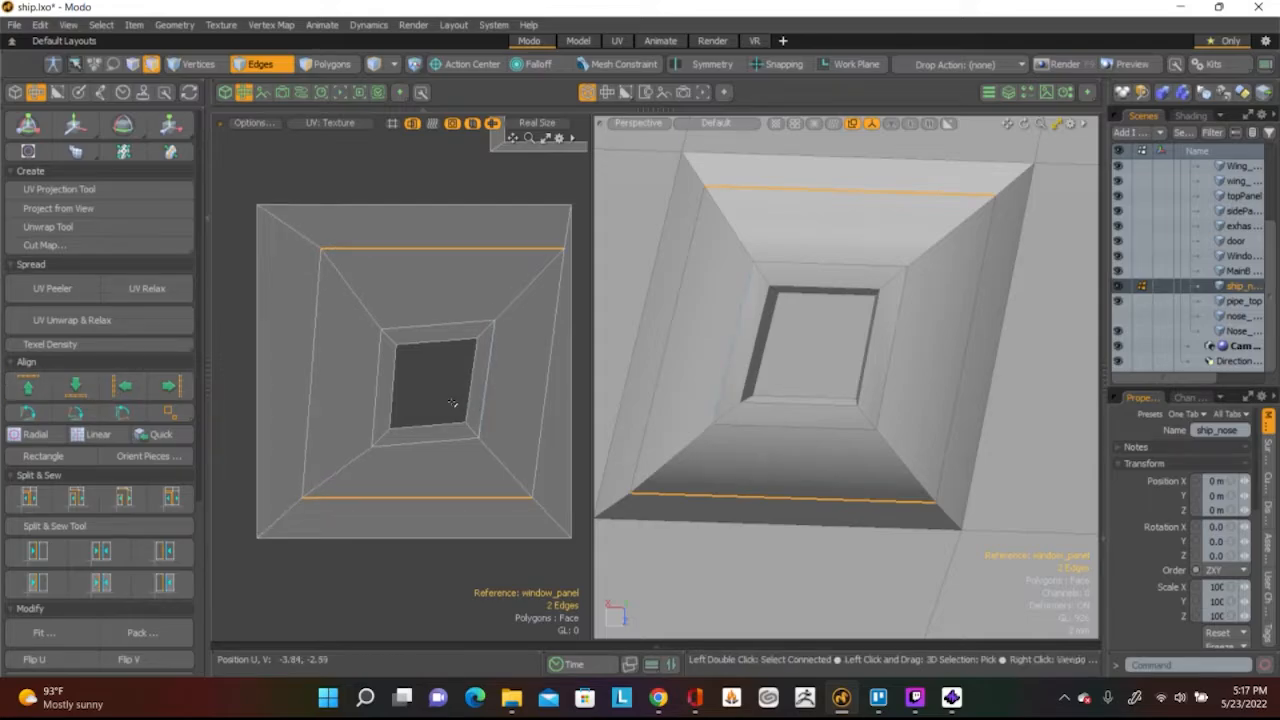
{"action": "left_click", "coordinate": [547, 372]}
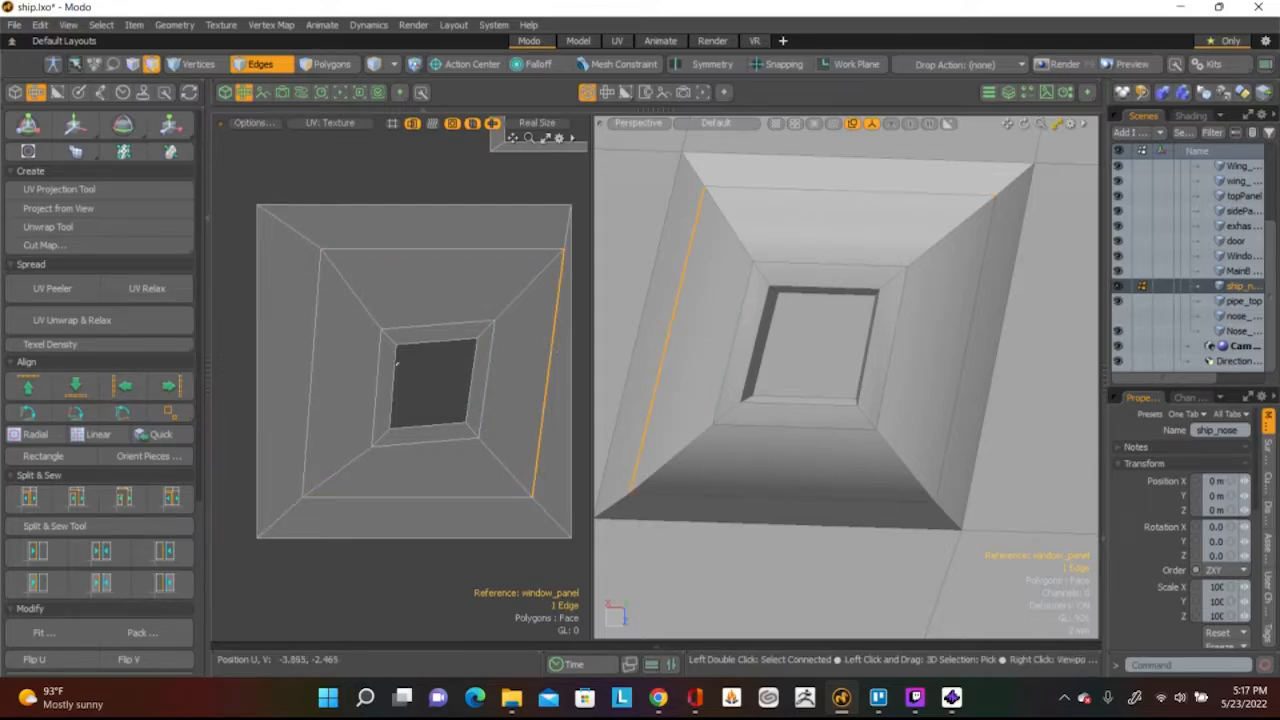
{"action": "left_click", "coordinate": [313, 363], "text": "shift"}
{"action": "left_click", "coordinate": [124, 386]}
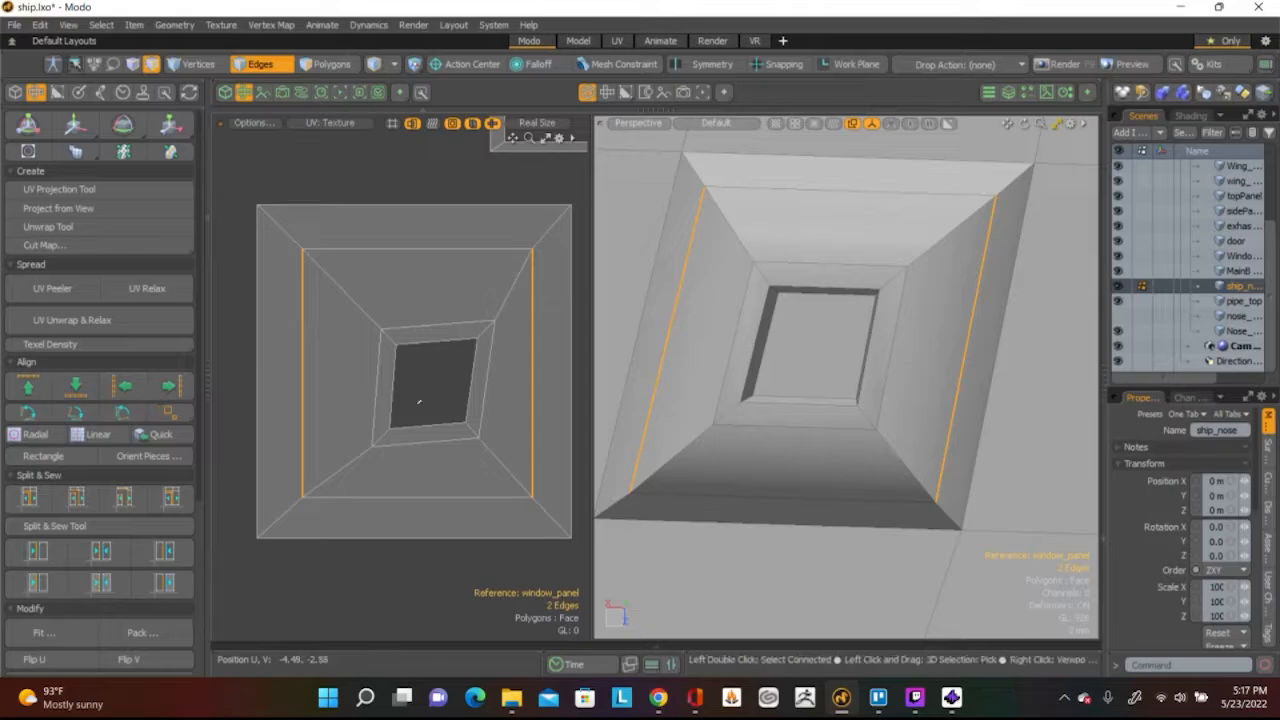
Align the four edges of the third ring, around the border of the island's central hole, to horizontal and vertical
{"action": "left_click", "coordinate": [437, 325]}
{"action": "left_click", "coordinate": [420, 450], "text": "shift"}
{"action": "left_click", "coordinate": [75, 386]}
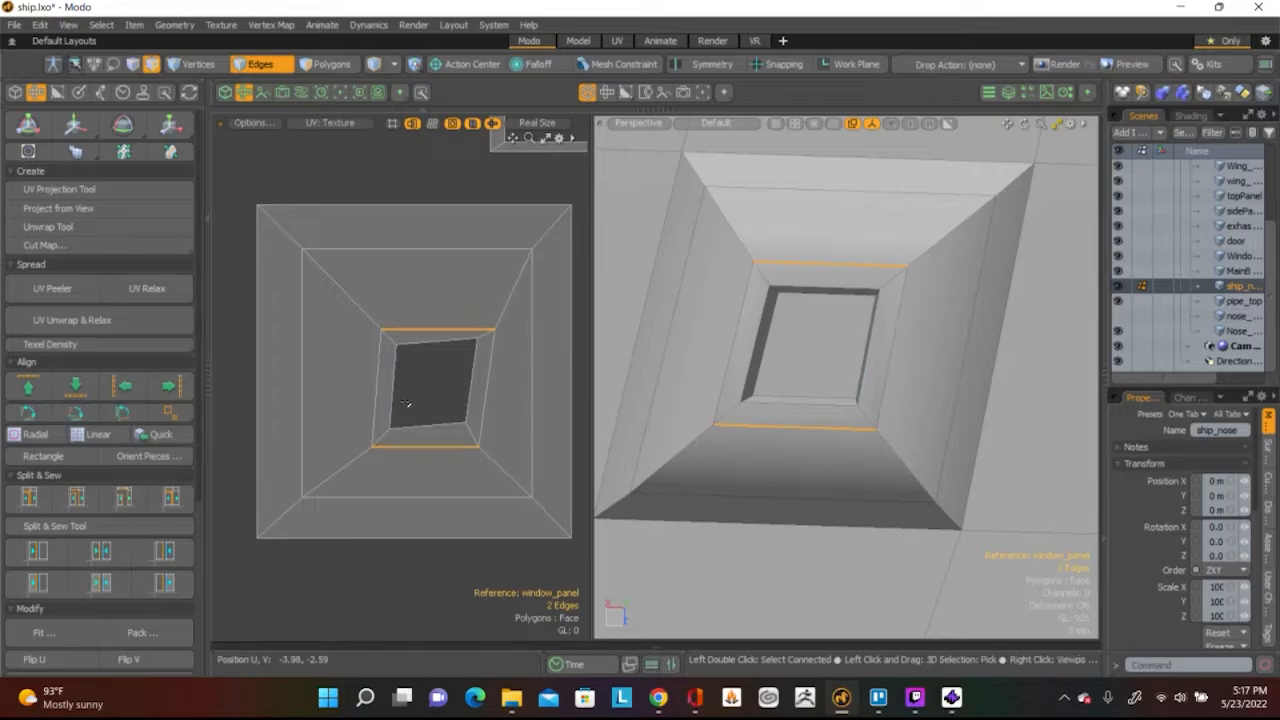
{"action": "left_click", "coordinate": [404, 402]}
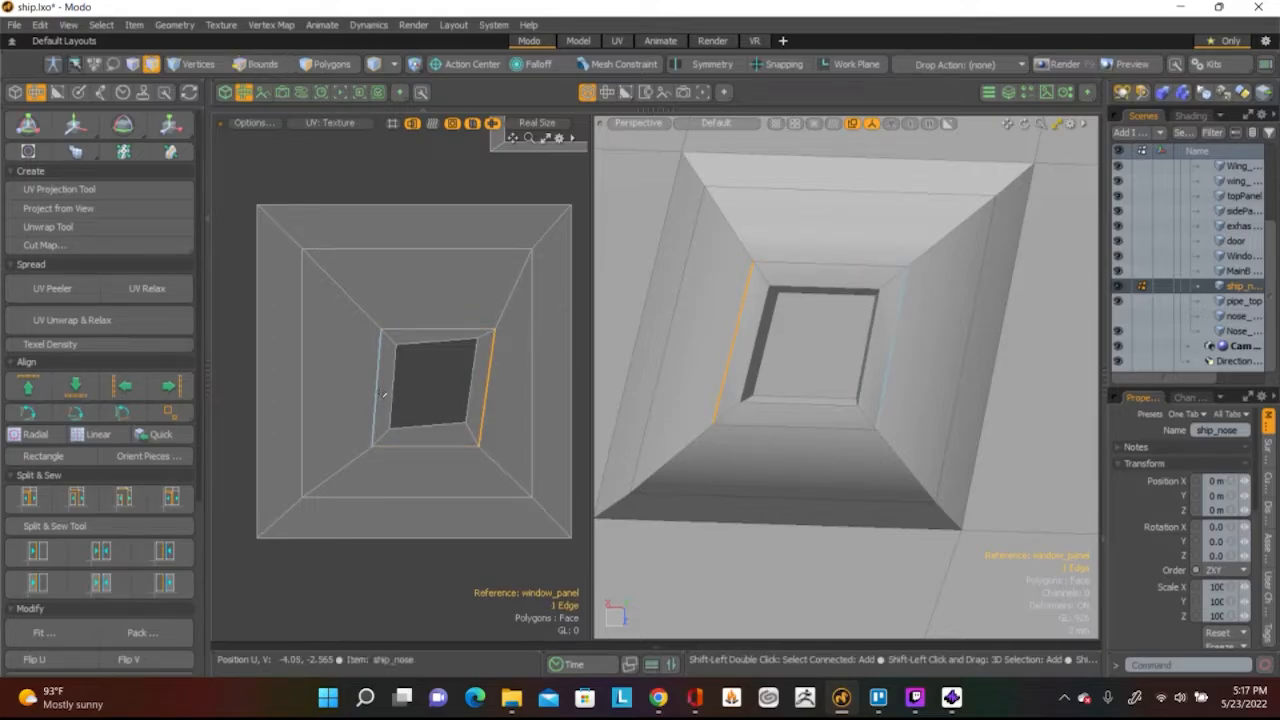
{"action": "left_click", "coordinate": [383, 395], "text": "shift"}
{"action": "left_click", "coordinate": [124, 386]}
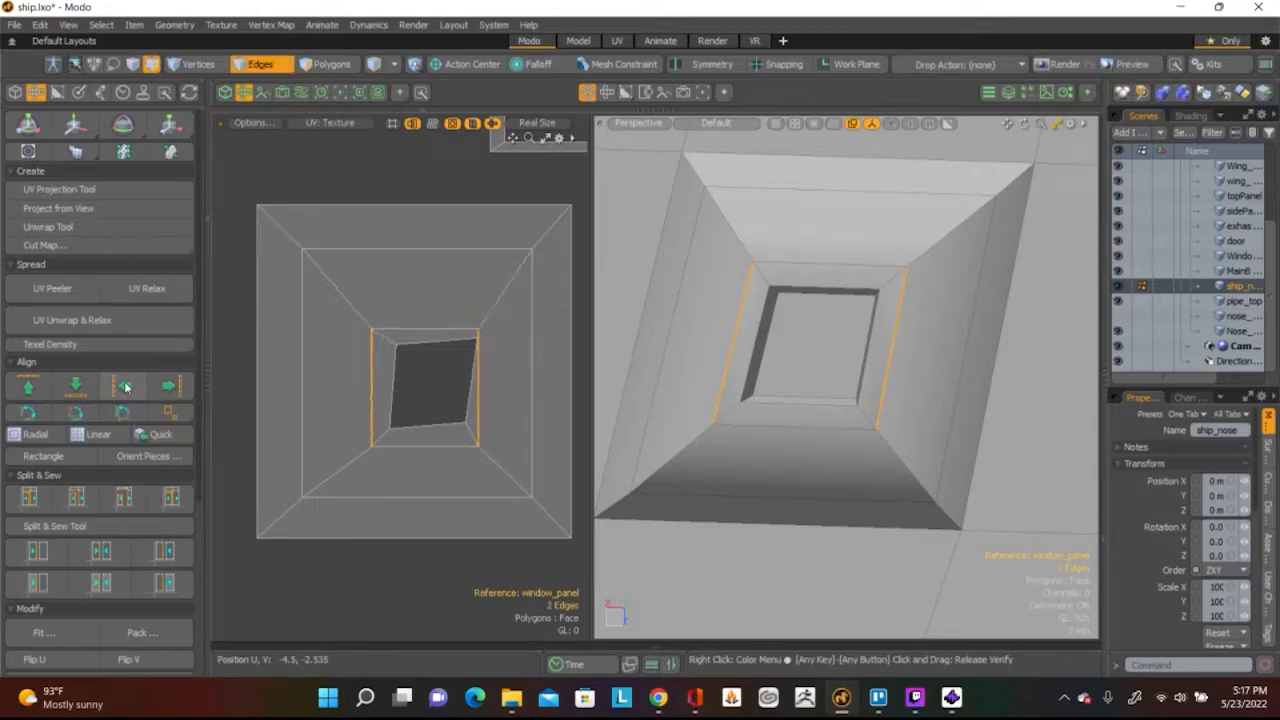
Straighten the upper, lower and side edges of the central hole so it forms an upright rectangle
{"action": "left_click", "coordinate": [410, 423]}
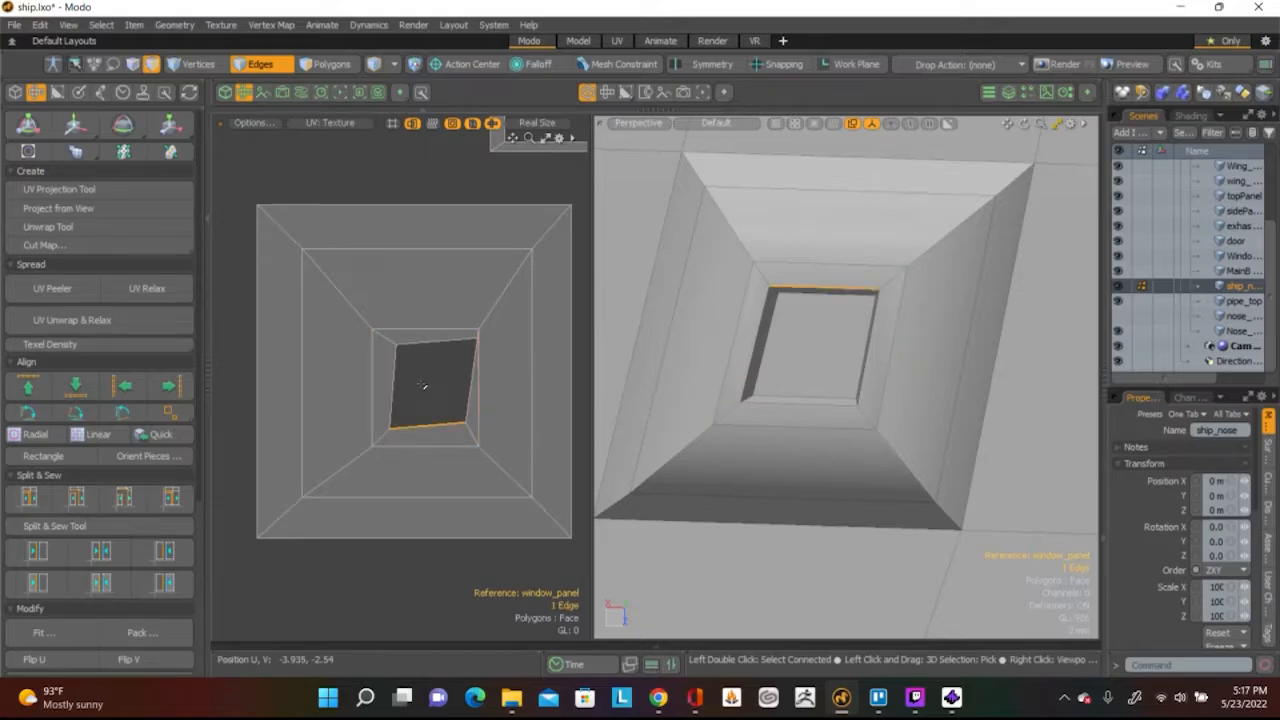
{"action": "left_click", "coordinate": [436, 341], "text": "shift"}
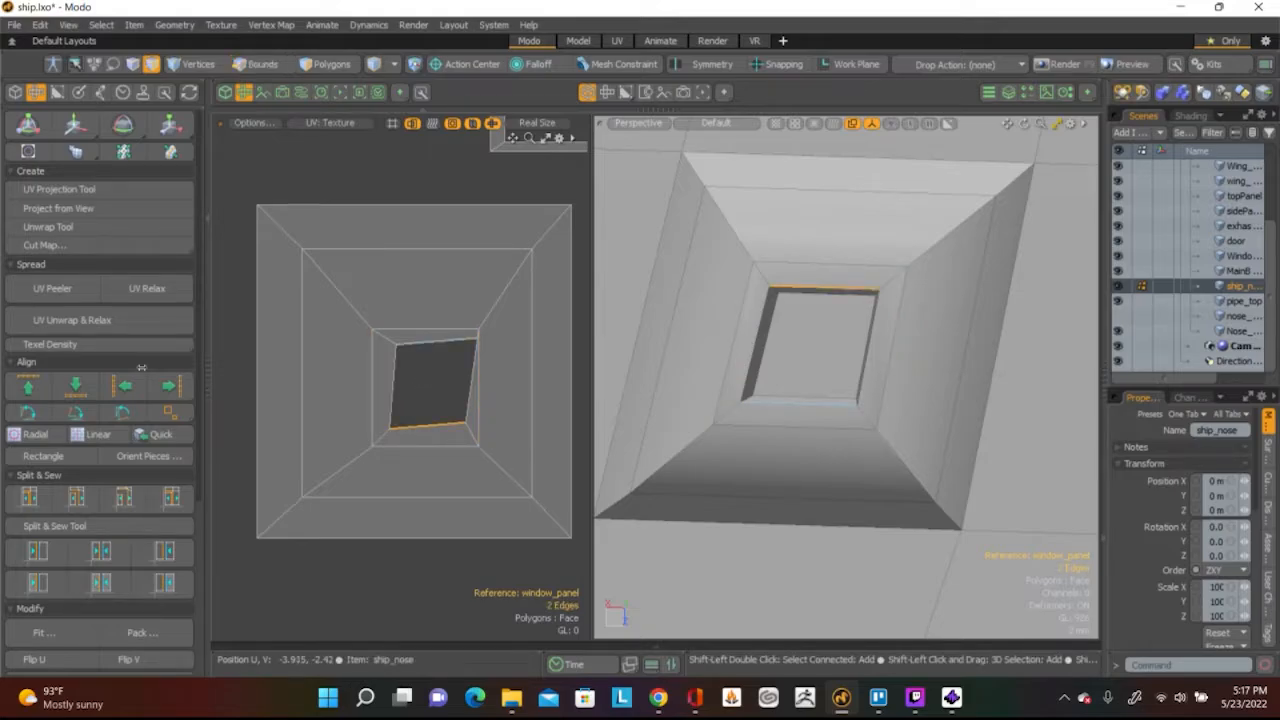
{"action": "left_click", "coordinate": [73, 386]}
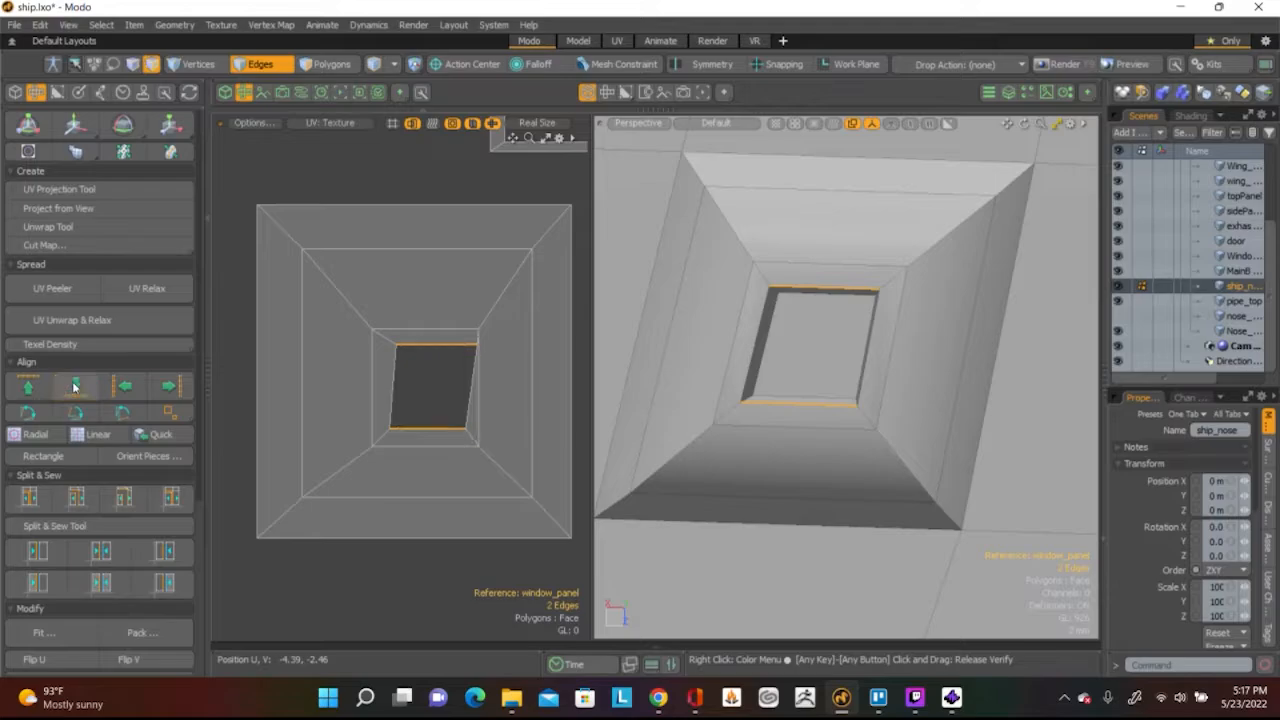
{"action": "left_click", "coordinate": [474, 398]}
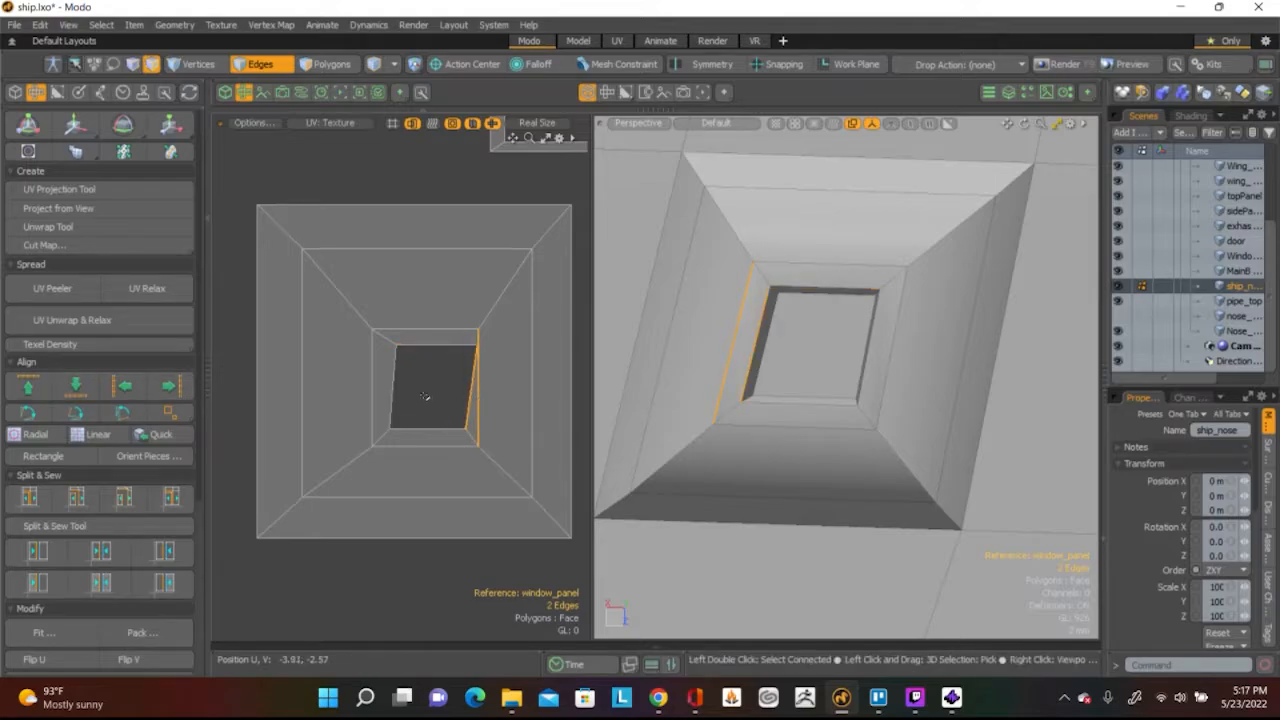
{"action": "scroll", "coordinate": [465, 400], "scroll_direction": "up", "scroll_amount": 3}
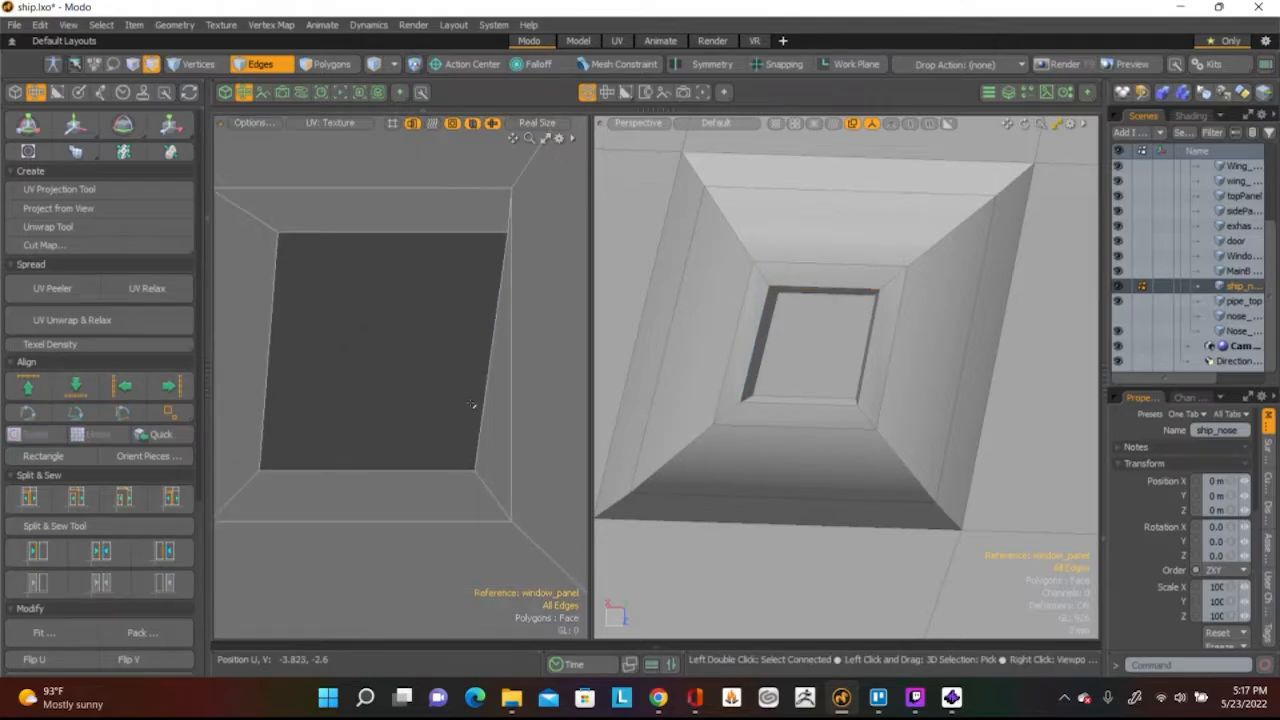
{"action": "left_click", "coordinate": [269, 395], "text": "shift"}
{"action": "left_click", "coordinate": [132, 388]}
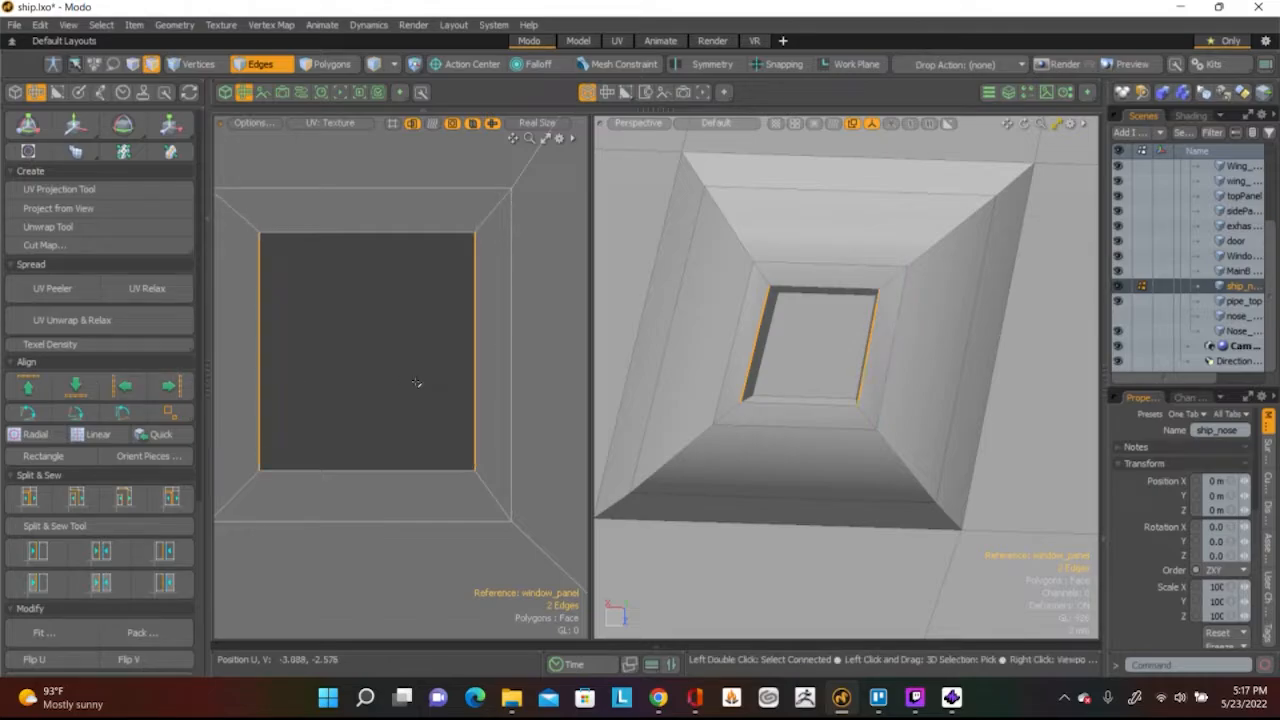
Select the central hole's edge loop and move it by -0.015 in U within the surrounding ring, and clear the selection
{"action": "scroll", "coordinate": [397, 383], "scroll_direction": "down", "scroll_amount": 3}
{"action": "left_click", "coordinate": [381, 366]}
{"action": "double_click", "coordinate": [423, 346]}
{"action": "key", "text": "w"}
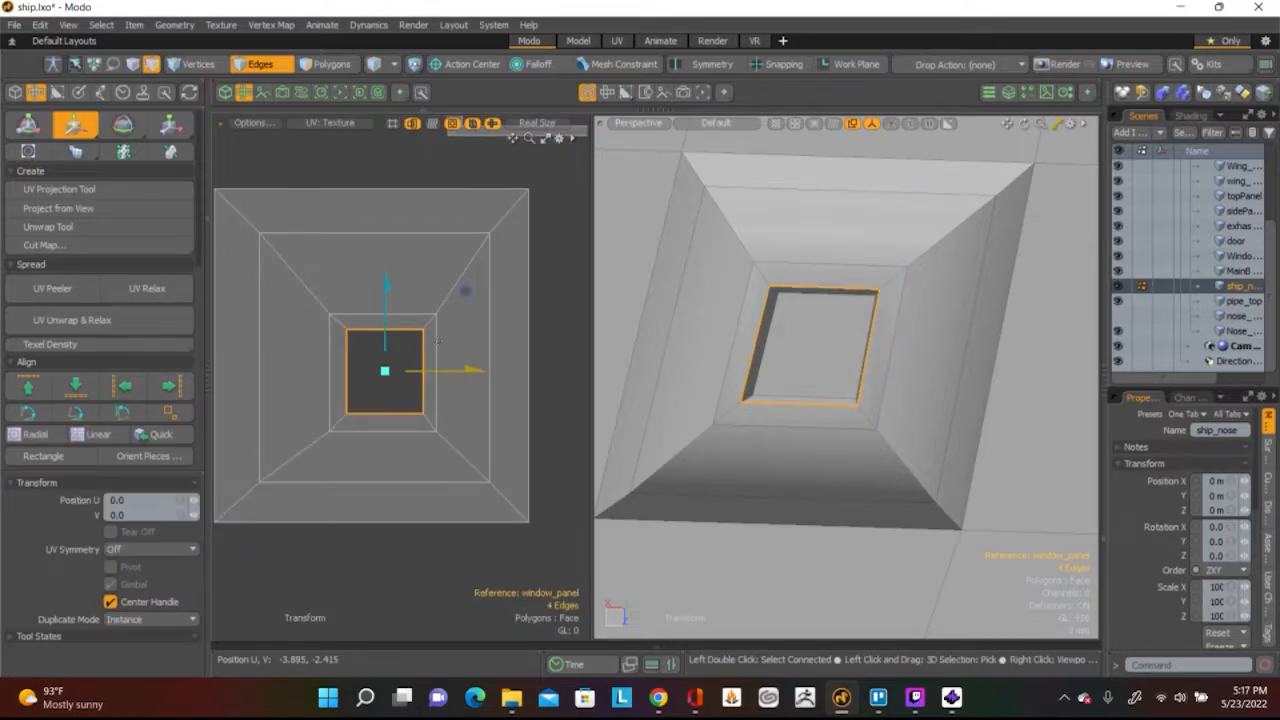
{"action": "left_click_drag", "start_coordinate": [464, 291], "coordinate": [459, 290]}
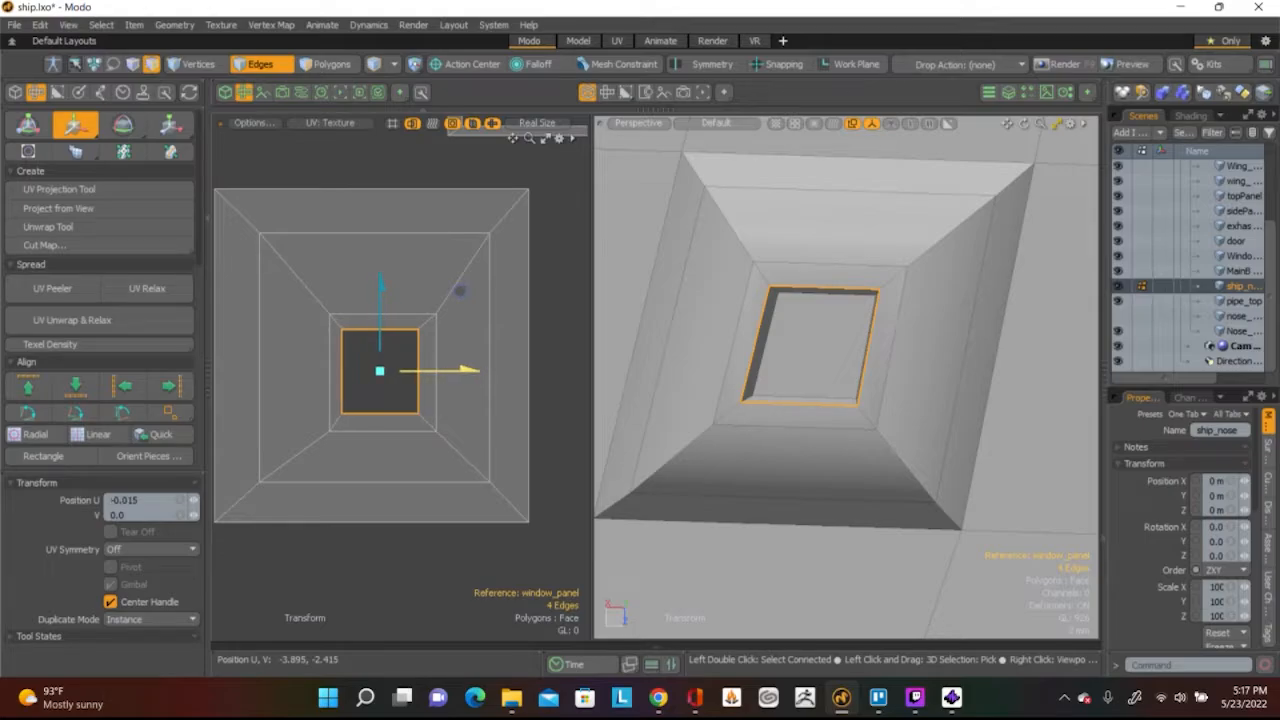
{"action": "key", "text": "space"}
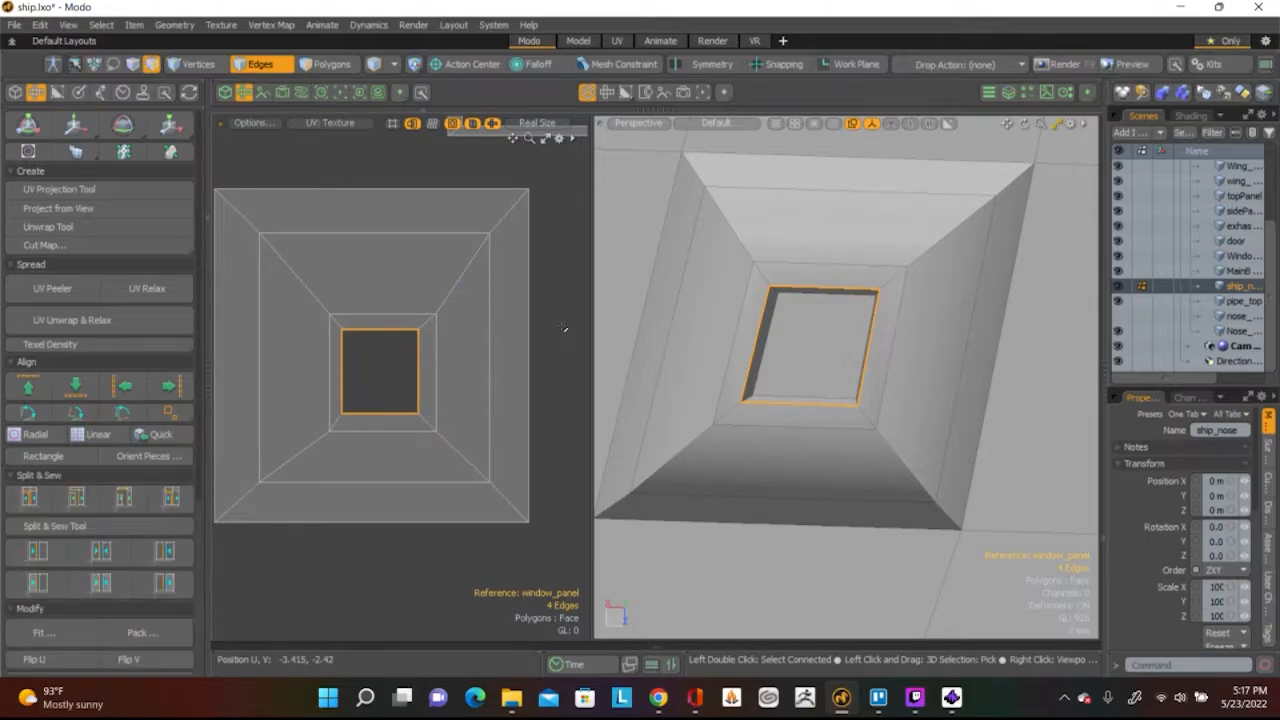
{"action": "left_click", "coordinate": [540, 326]}
Move the island's outer side edge outward by 0.045 in U and clear the selection
{"action": "scroll", "coordinate": [525, 345], "scroll_direction": "down", "scroll_amount": 3}
{"action": "scroll", "coordinate": [515, 356], "scroll_direction": "up", "scroll_amount": 3}
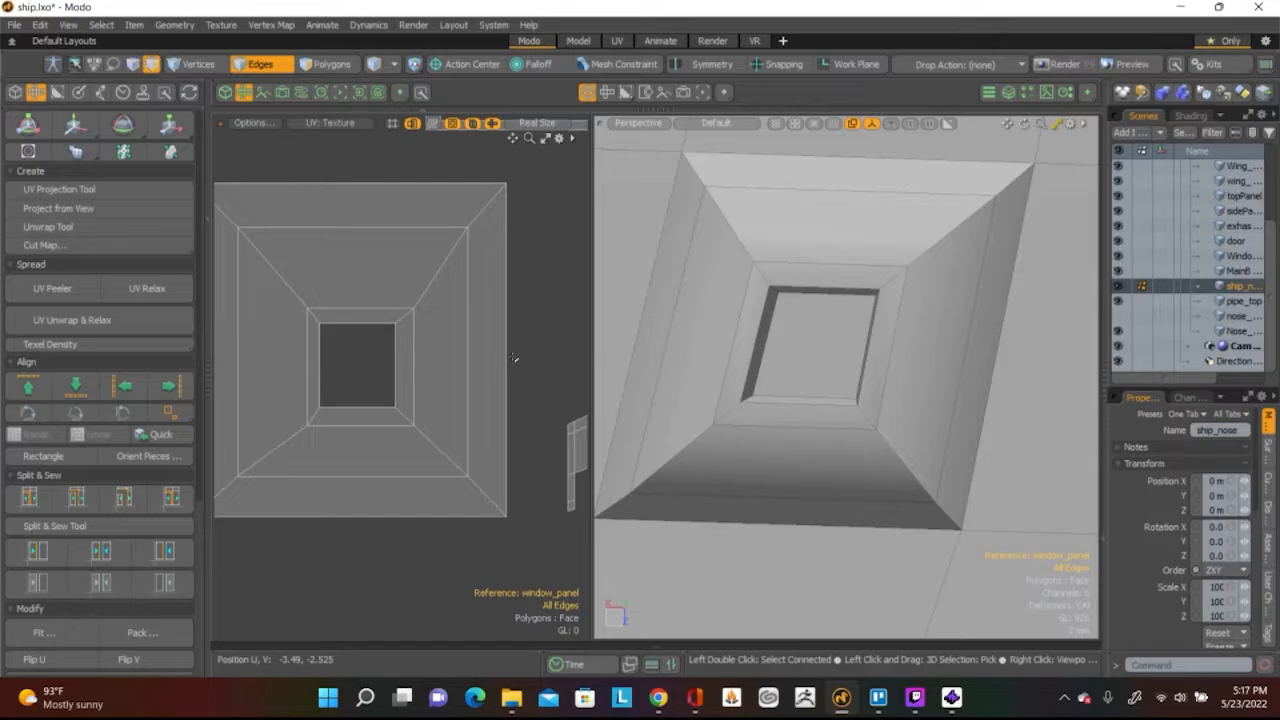
{"action": "scroll", "coordinate": [515, 356], "scroll_direction": "down", "scroll_amount": 1}
{"action": "left_click", "coordinate": [509, 354]}
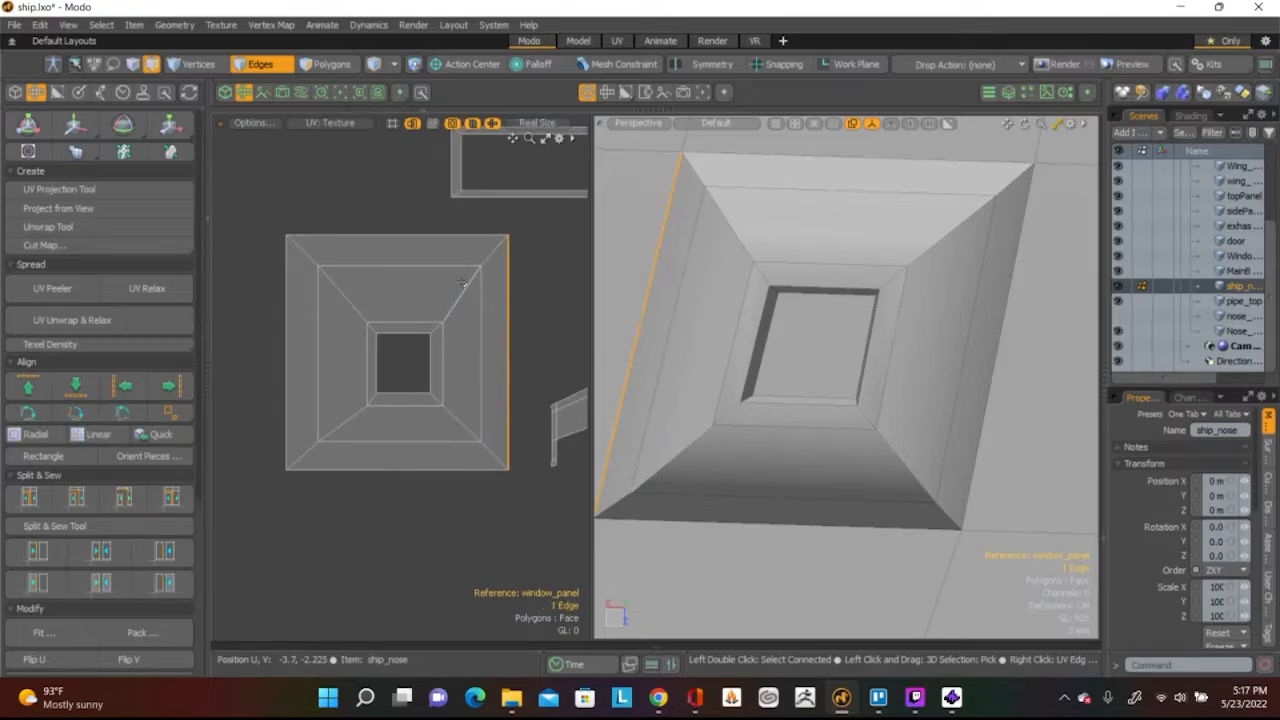
{"action": "key", "text": "w"}
{"action": "left_click_drag", "start_coordinate": [551, 356], "coordinate": [562, 356]}
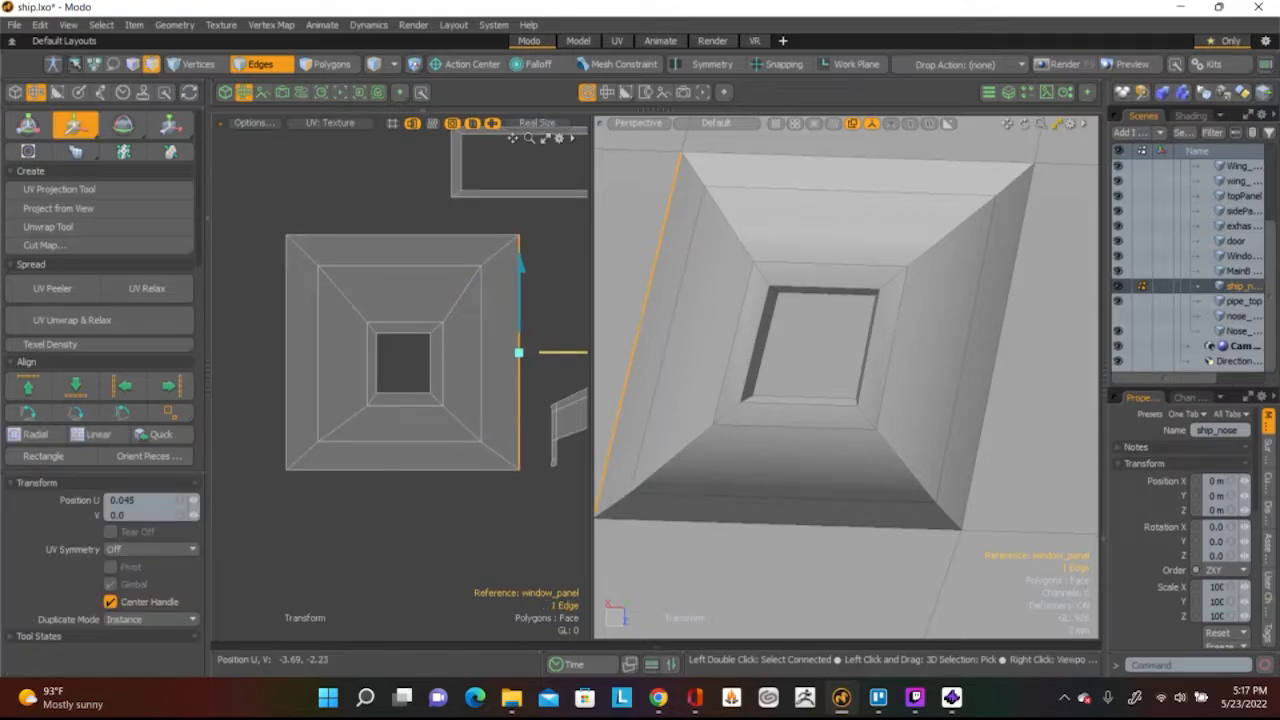
{"action": "key", "text": "space"}
{"action": "left_click", "coordinate": [363, 223]}
Select the central hole's edge loop and the ring around it, and shift them together up and left towards the island's centre
{"action": "scroll", "coordinate": [545, 313], "scroll_direction": "down", "scroll_amount": 3}
{"action": "scroll", "coordinate": [461, 325], "scroll_direction": "up", "scroll_amount": 3}
{"action": "left_click_drag", "start_coordinate": [185, 332], "coordinate": [142, 306], "text": "alt+shift"}
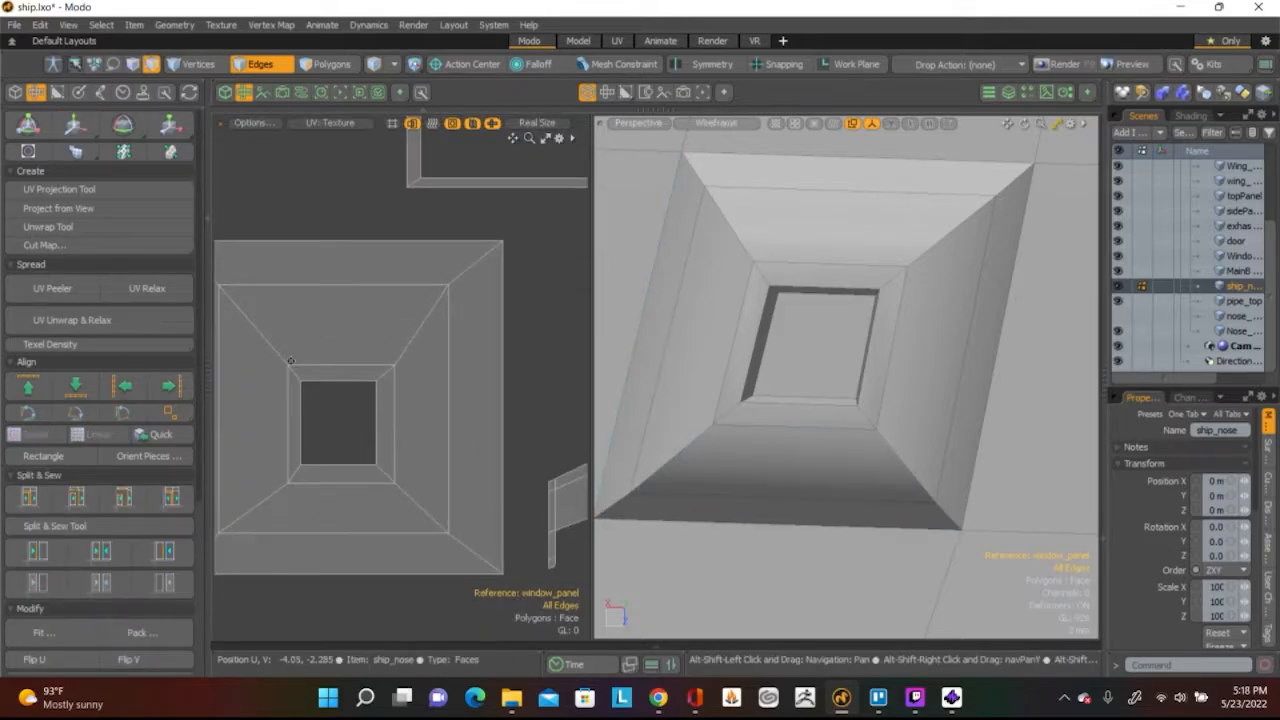
{"action": "left_click_drag", "start_coordinate": [361, 382], "coordinate": [414, 380], "text": "alt+shift"}
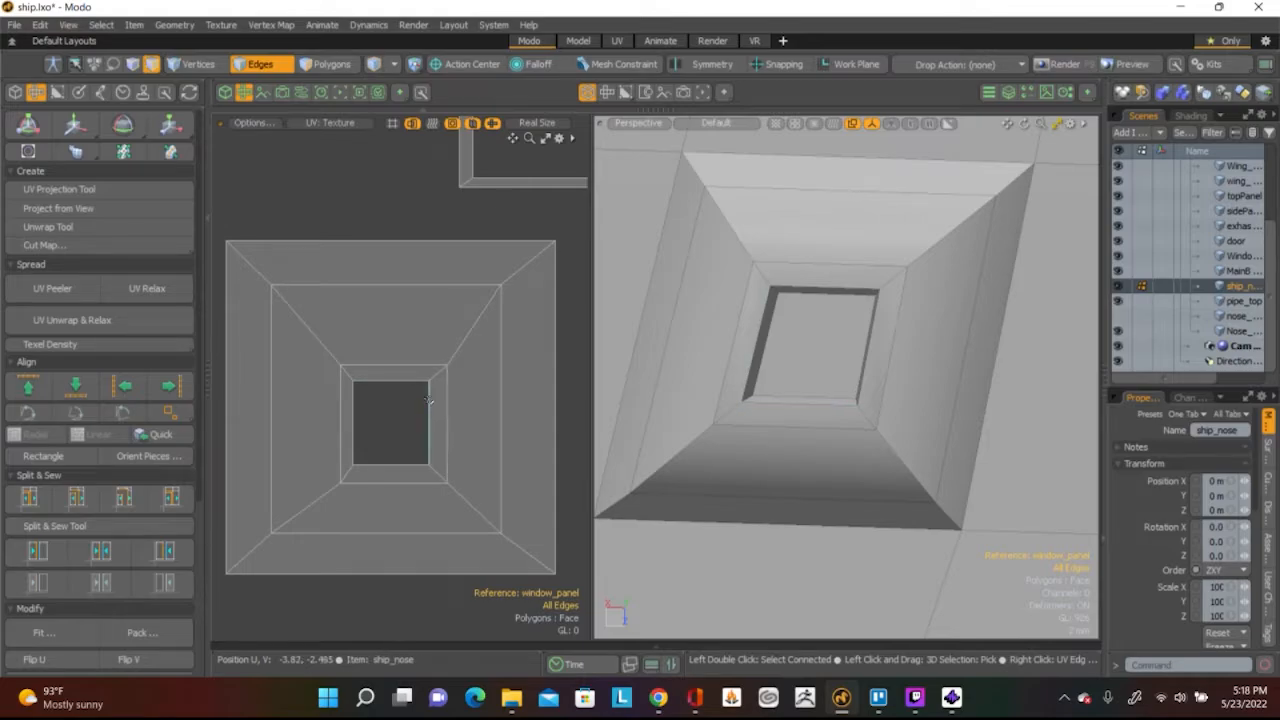
{"action": "left_click", "coordinate": [430, 403]}
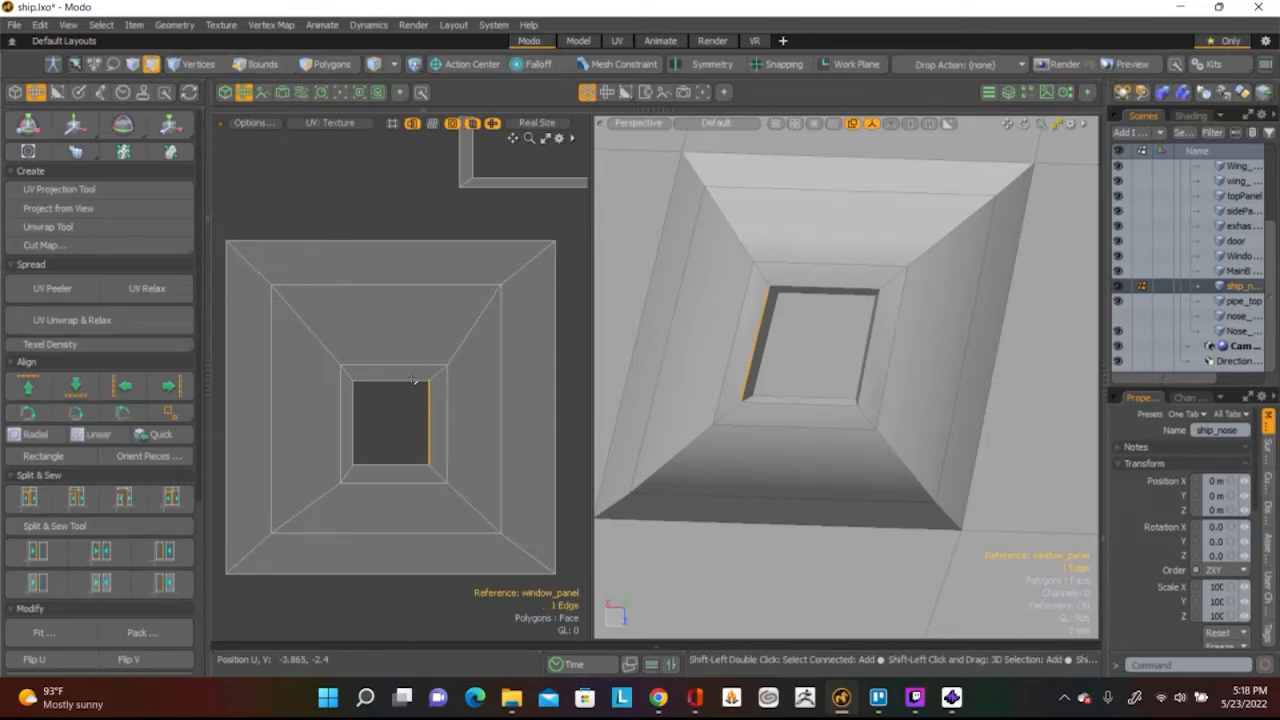
{"action": "left_click", "coordinate": [407, 372], "text": "shift"}
{"action": "left_click", "coordinate": [407, 369], "text": "shift"}
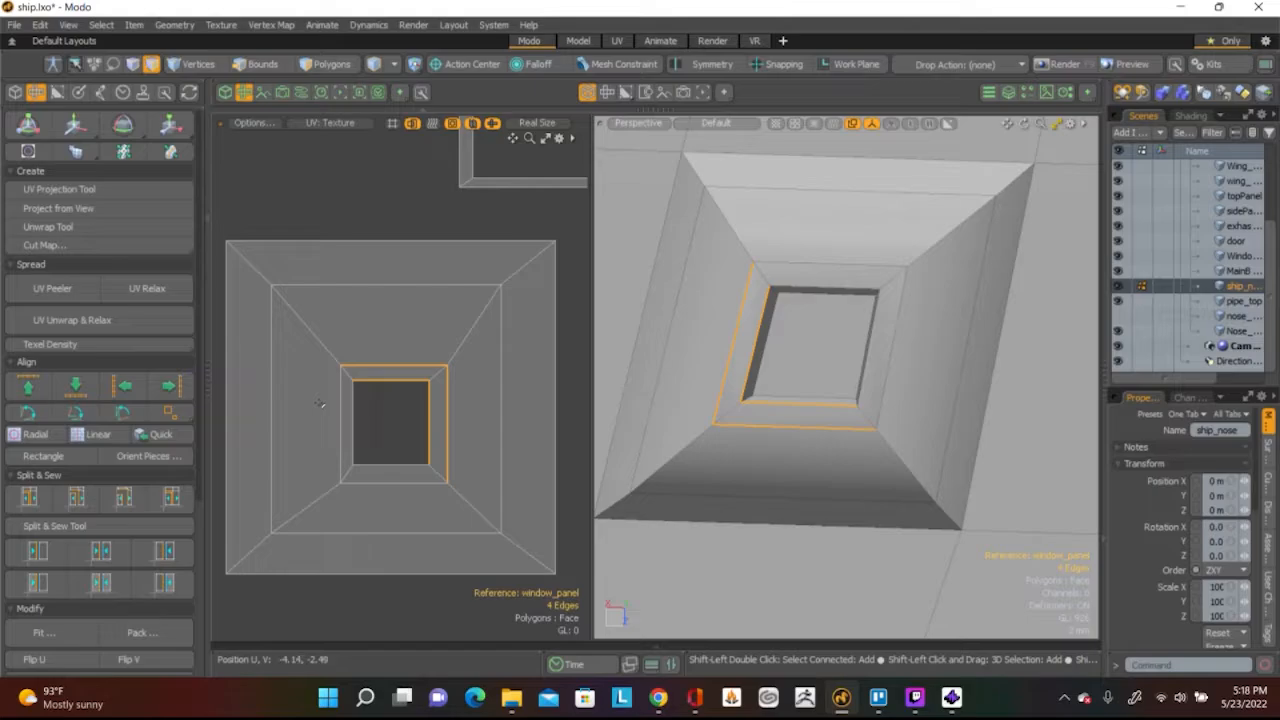
{"action": "left_click", "coordinate": [355, 410], "text": "shift"}
{"action": "left_click", "coordinate": [384, 464], "text": "shift"}
{"action": "left_click", "coordinate": [390, 482], "text": "shift"}
{"action": "key", "text": "w"}
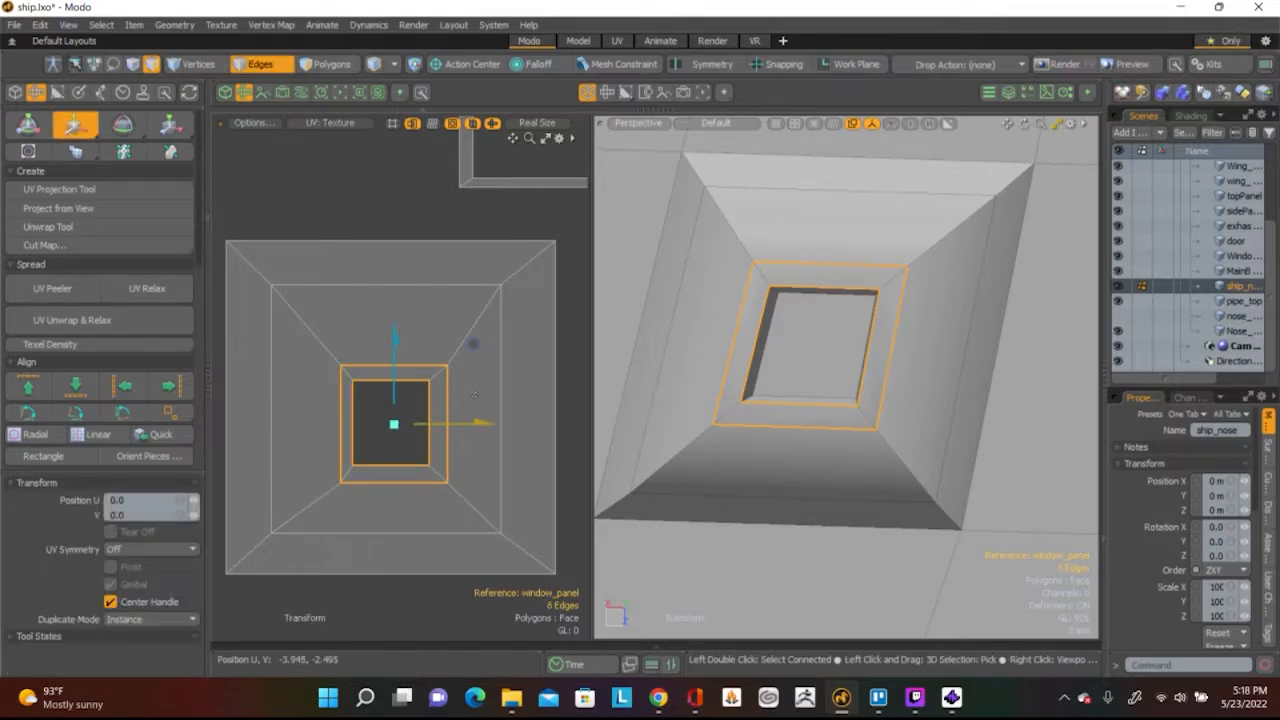
{"action": "left_click_drag", "start_coordinate": [481, 354], "coordinate": [461, 330]}
{"action": "key", "text": "q"}
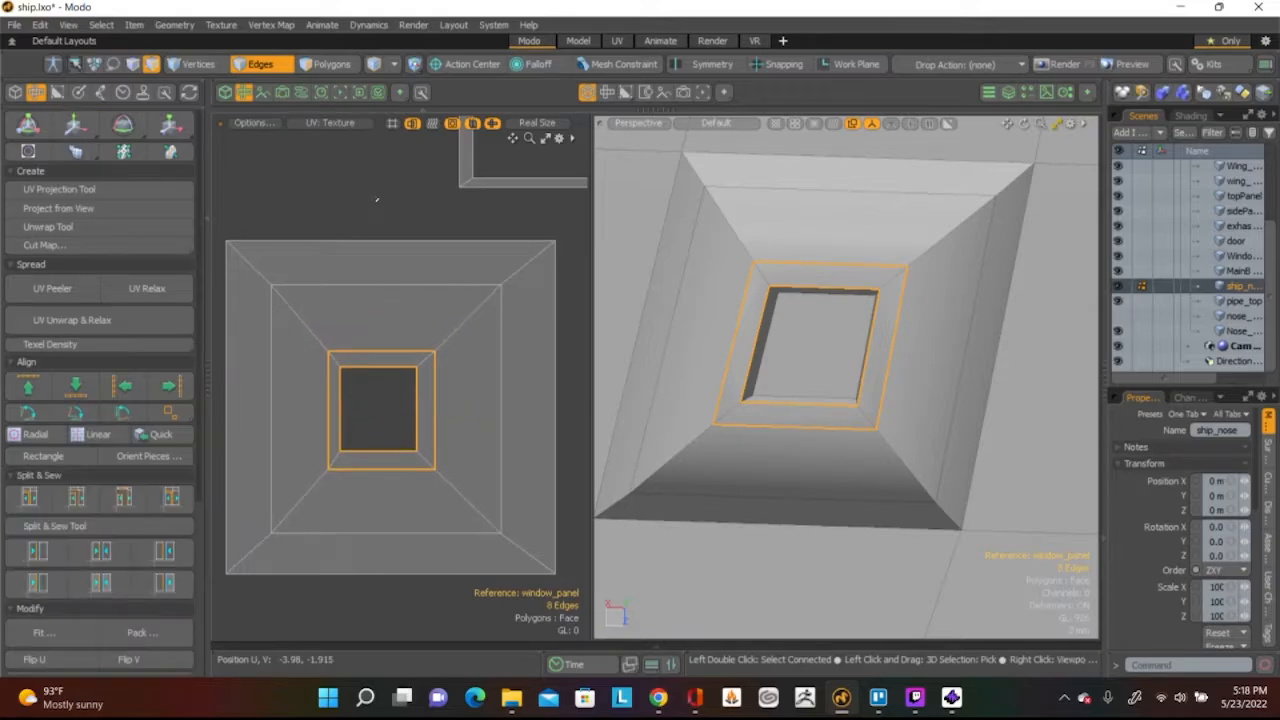
{"action": "left_click", "coordinate": [376, 198]}
Select the floor polygon and the four wall polygons inside the recess's central opening in the 3D model
{"action": "scroll", "coordinate": [498, 312], "scroll_direction": "down", "scroll_amount": 3}
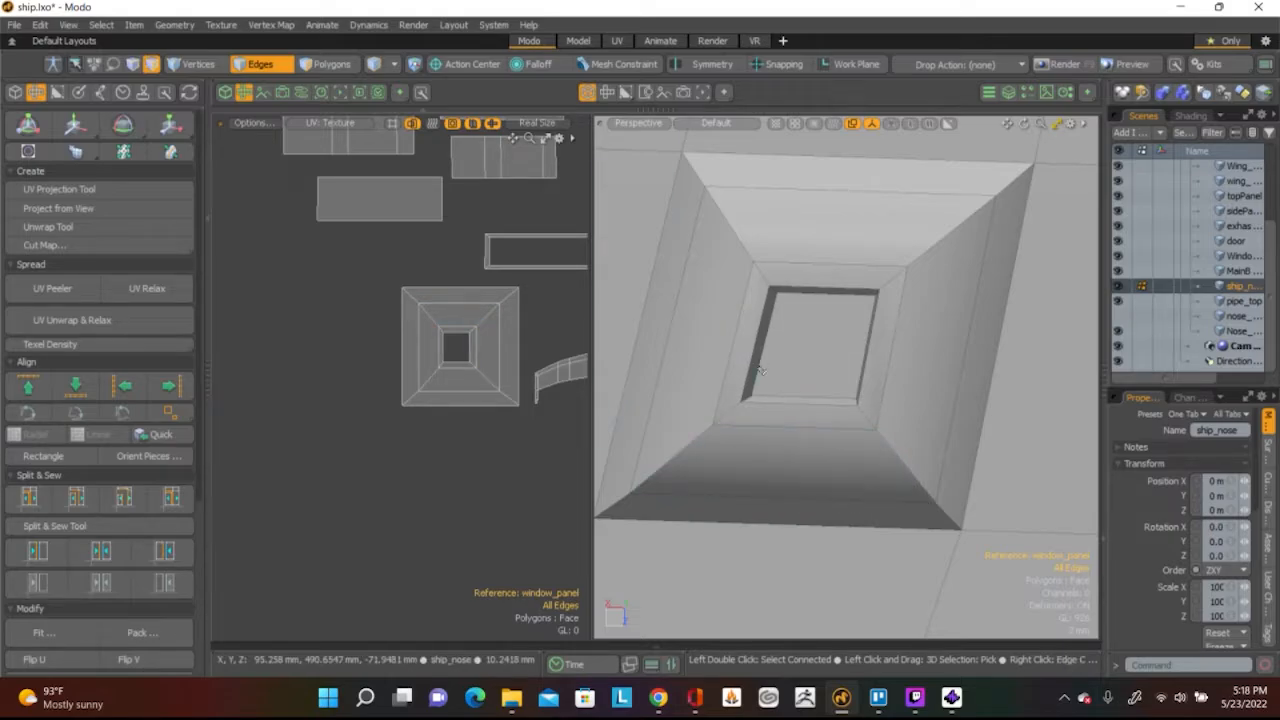
{"action": "scroll", "coordinate": [885, 369], "scroll_direction": "up", "scroll_amount": 4}
{"action": "scroll", "coordinate": [853, 428], "scroll_direction": "down", "scroll_amount": 1}
{"action": "left_click_drag", "start_coordinate": [810, 426], "coordinate": [724, 358], "text": "alt"}
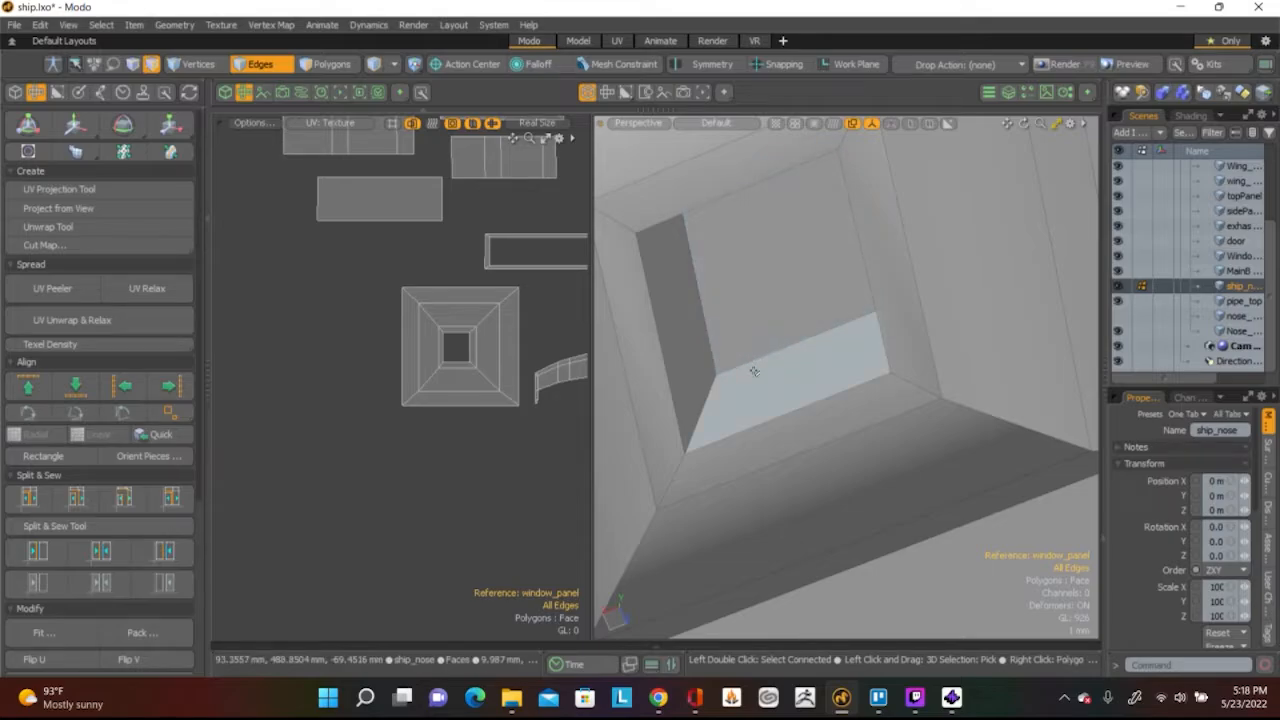
{"action": "key", "text": "3"}
{"action": "double_click", "coordinate": [755, 371]}
{"action": "left_click", "coordinate": [755, 374]}
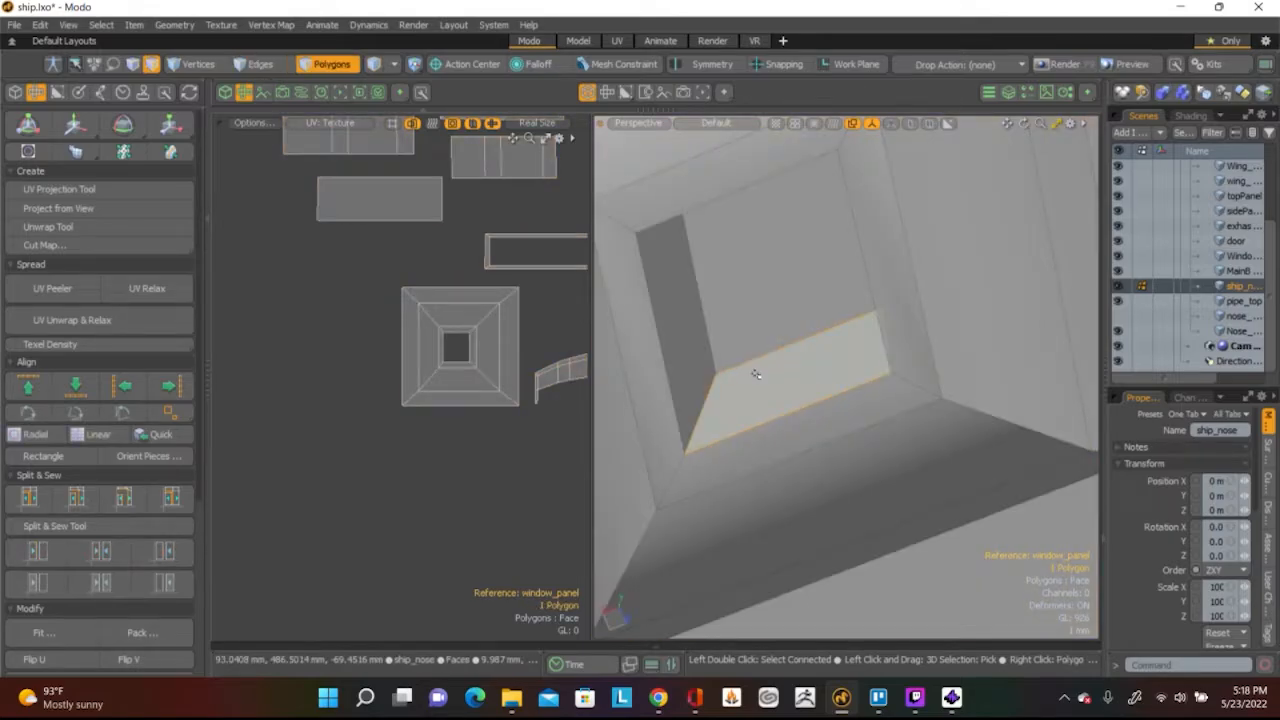
{"action": "left_click", "coordinate": [680, 366], "text": "shift"}
{"action": "left_click_drag", "start_coordinate": [755, 334], "coordinate": [843, 300], "text": "alt"}
{"action": "left_click", "coordinate": [843, 300], "text": "shift"}
{"action": "left_click", "coordinate": [914, 292], "text": "shift"}
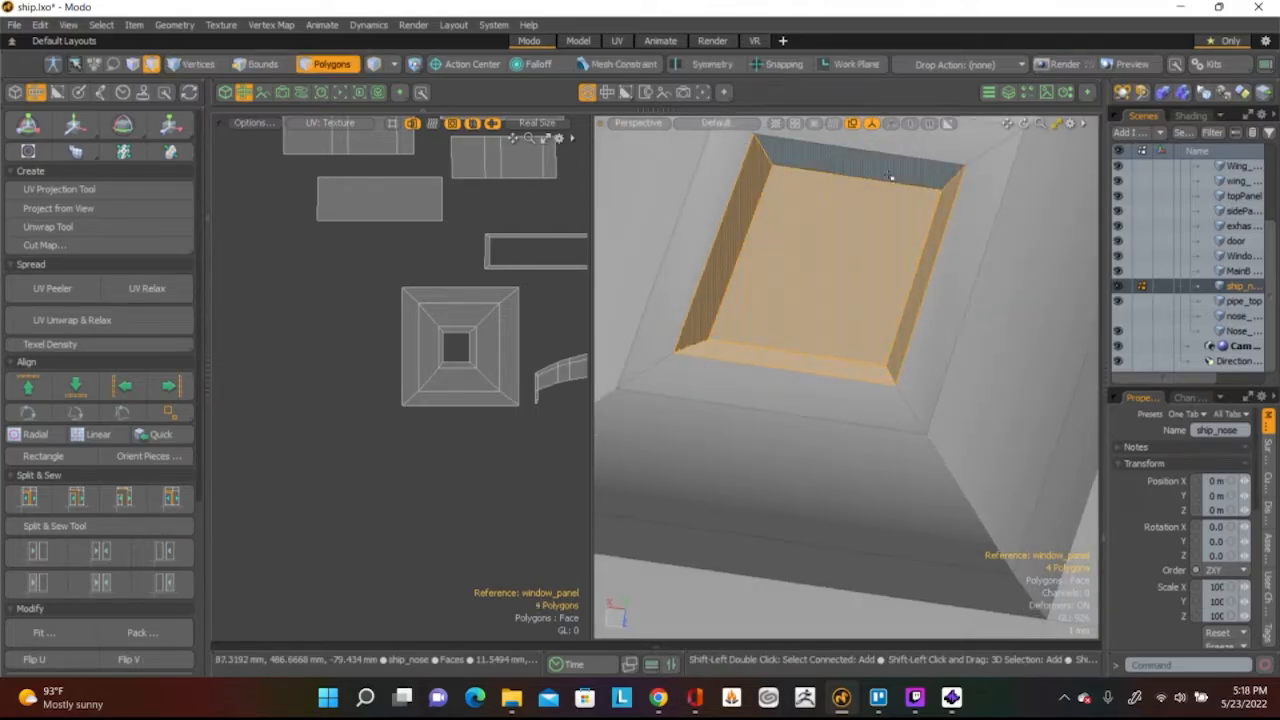
{"action": "left_click", "coordinate": [891, 177], "text": "shift"}
Relax the UVs of the five selected recess polygons with UV Relax in Conformal mode at 1000 iterations, and clear the selection
{"action": "scroll", "coordinate": [808, 246], "scroll_direction": "down", "scroll_amount": 3}
{"action": "left_click_drag", "start_coordinate": [806, 262], "coordinate": [789, 420], "text": "alt"}
{"action": "scroll", "coordinate": [445, 365], "scroll_direction": "down", "scroll_amount": 5}
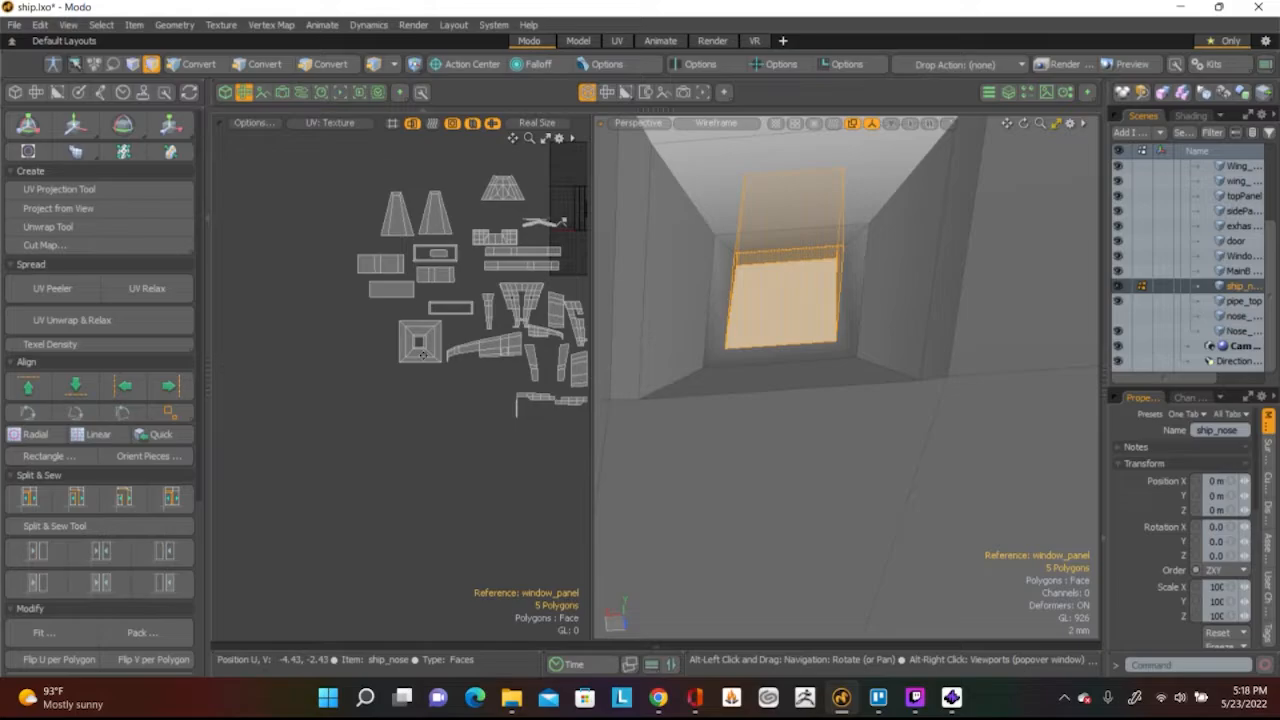
{"action": "left_click_drag", "start_coordinate": [440, 345], "coordinate": [319, 389], "text": "alt"}
{"action": "scroll", "coordinate": [445, 272], "scroll_direction": "up", "scroll_amount": 6}
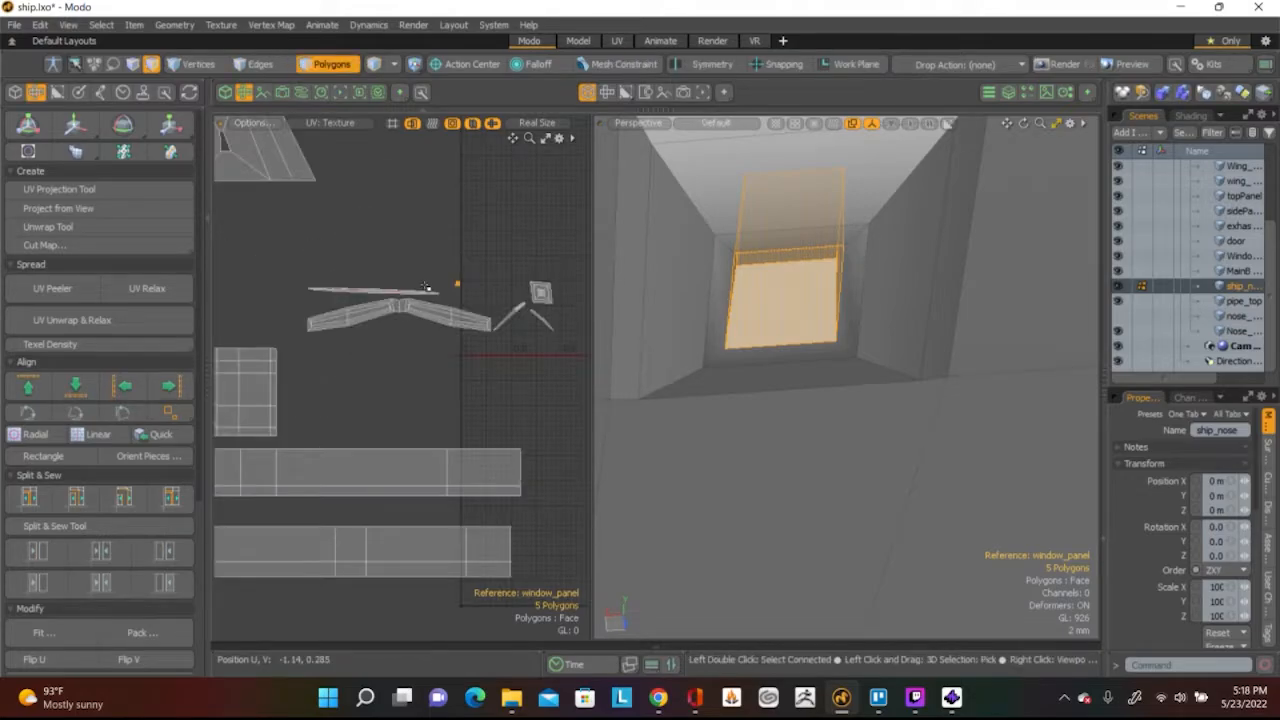
{"action": "scroll", "coordinate": [358, 300], "scroll_direction": "up", "scroll_amount": 4}
{"action": "scroll", "coordinate": [358, 300], "scroll_direction": "up", "scroll_amount": 2}
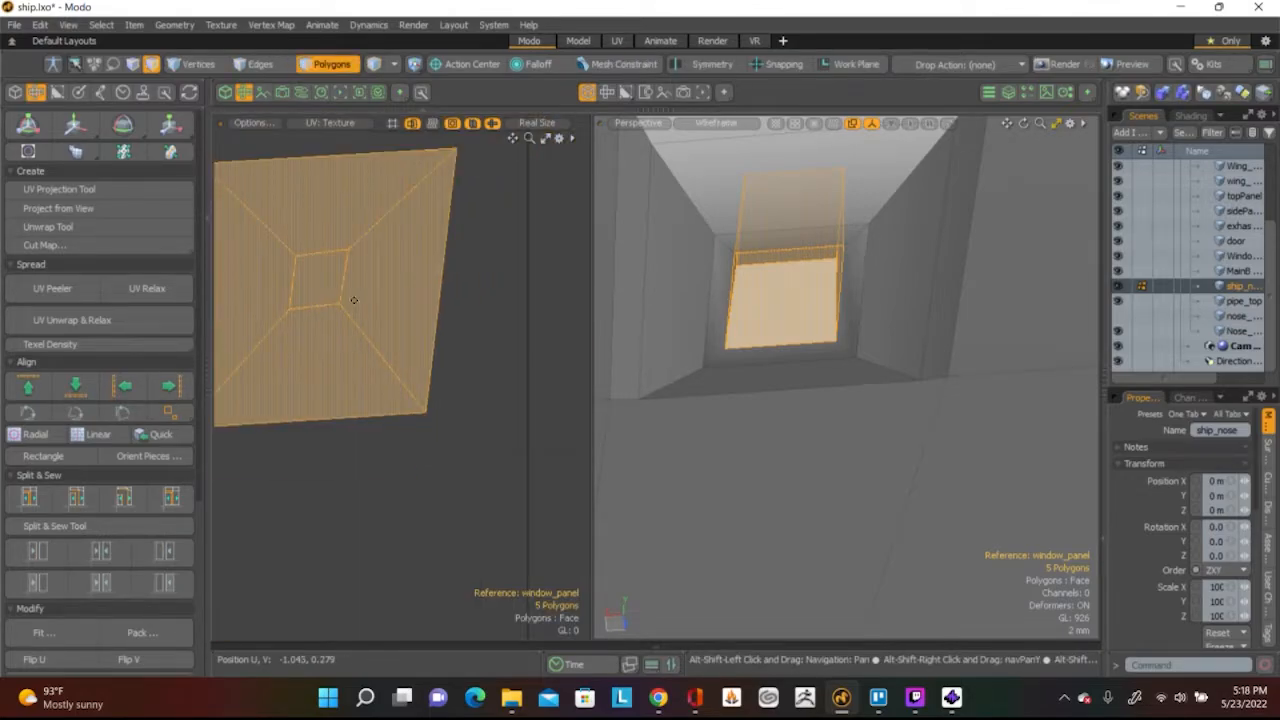
{"action": "scroll", "coordinate": [349, 300], "scroll_direction": "down", "scroll_amount": 3}
{"action": "left_click", "coordinate": [147, 288]}
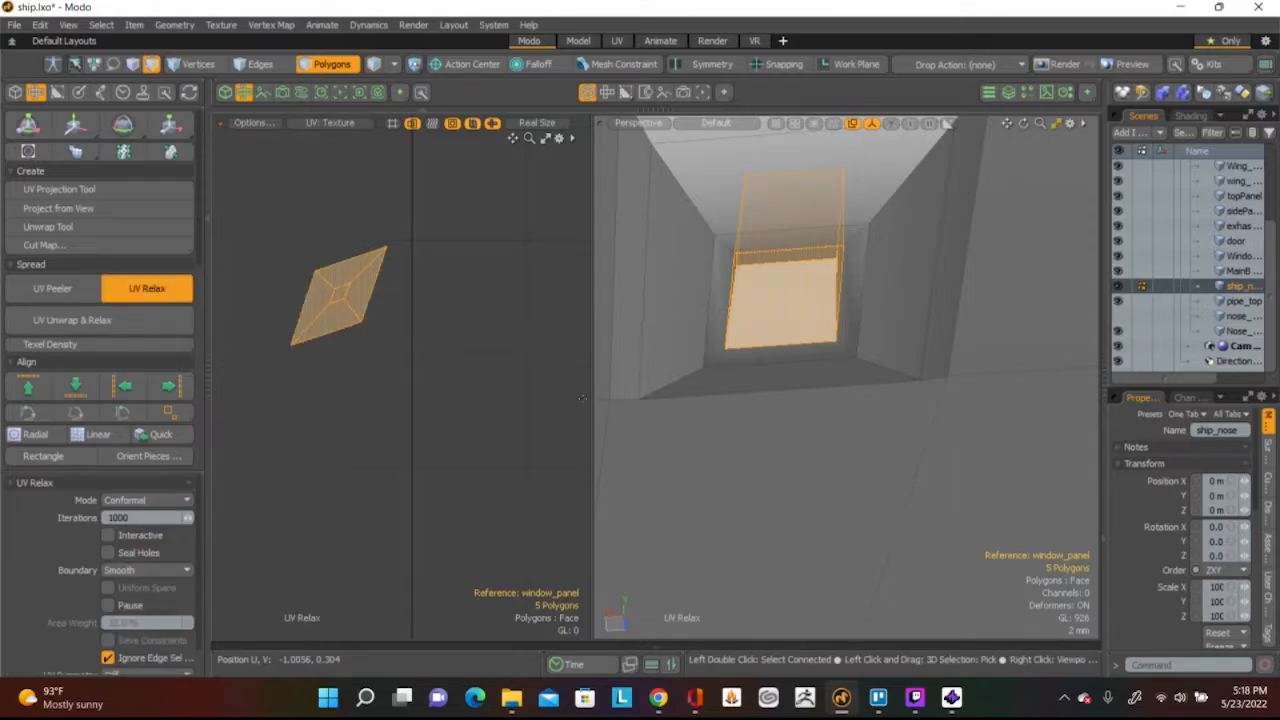
{"action": "left_click_drag", "start_coordinate": [752, 423], "coordinate": [751, 376], "text": "alt"}
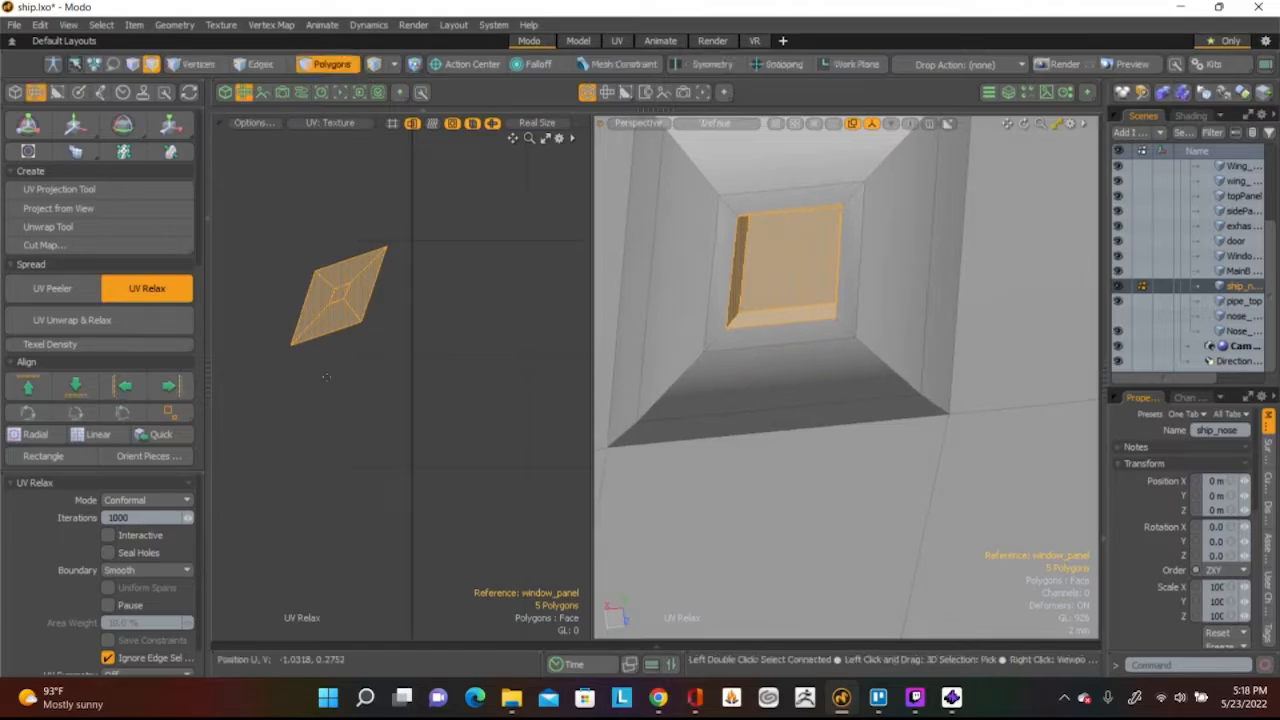
{"action": "scroll", "coordinate": [326, 375], "scroll_direction": "down", "scroll_amount": 3}
{"action": "scroll", "coordinate": [331, 376], "scroll_direction": "up", "scroll_amount": 3}
{"action": "key", "text": "space"}
{"action": "left_click", "coordinate": [331, 337]}
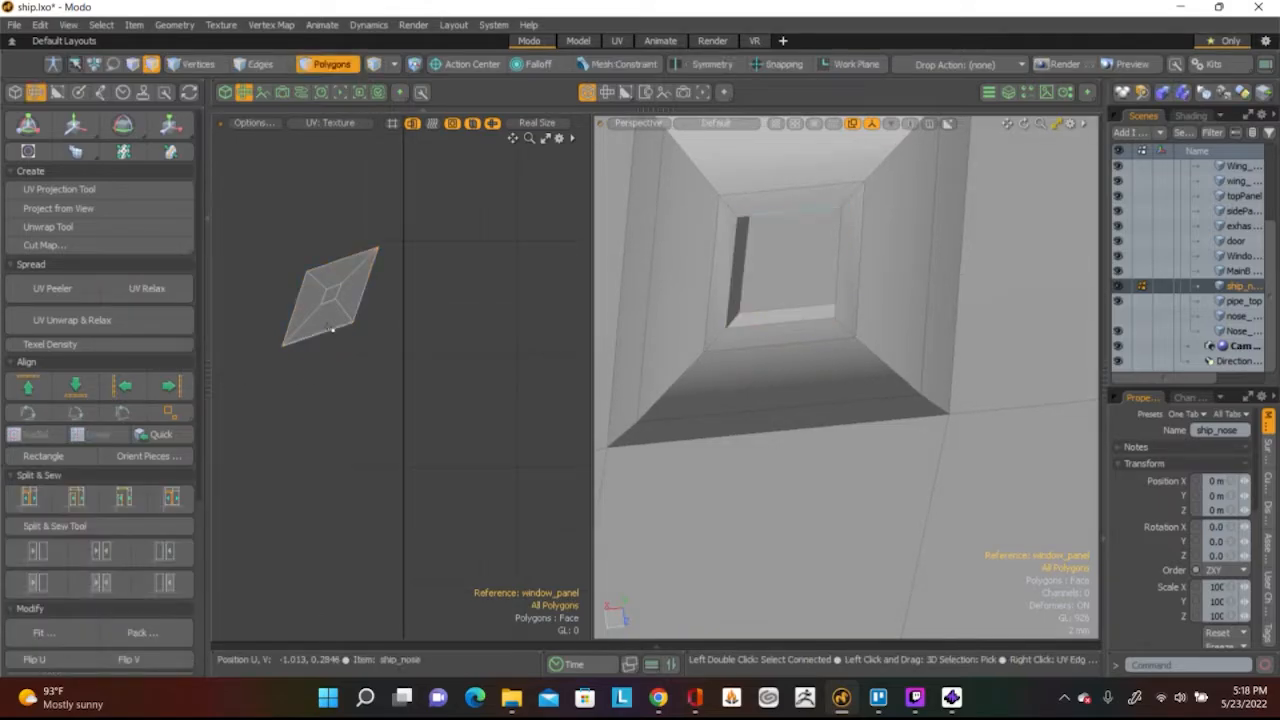
Check which wall of the recess the small island's lower polygon corresponds to in the 3D model
{"action": "left_click", "coordinate": [333, 318]}
{"action": "left_click_drag", "start_coordinate": [630, 352], "coordinate": [660, 354], "text": "alt"}
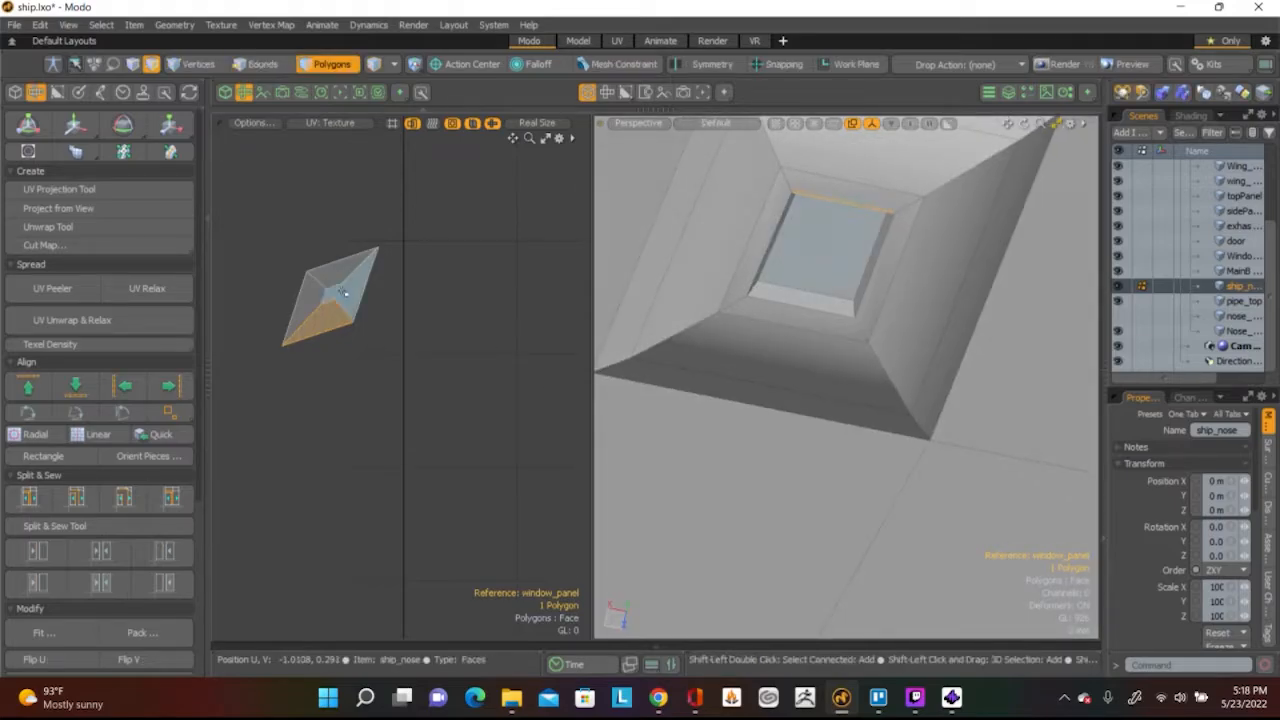
{"action": "left_click", "coordinate": [350, 360]}
Align the upper and lower border edges of the small relaxed island horizontally
{"action": "scroll", "coordinate": [337, 339], "scroll_direction": "up", "scroll_amount": 3}
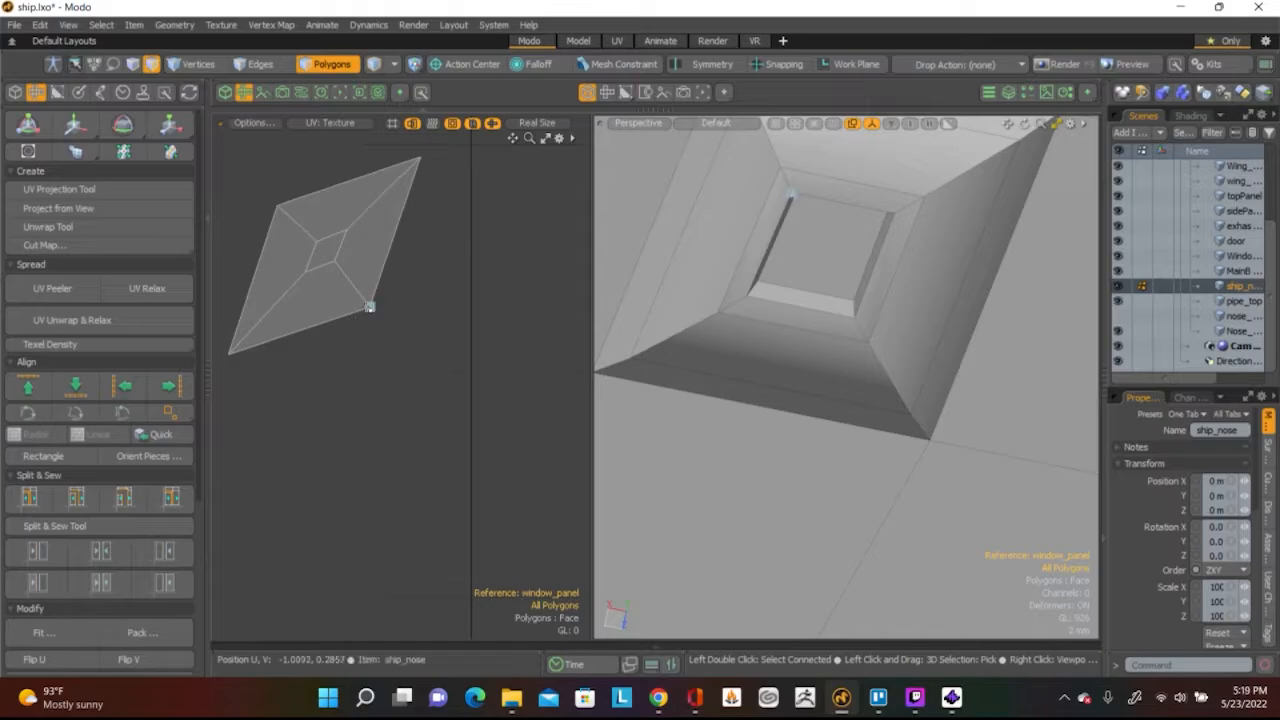
{"action": "key", "text": "2"}
{"action": "left_click", "coordinate": [350, 312]}
{"action": "left_click", "coordinate": [320, 204], "text": "shift"}
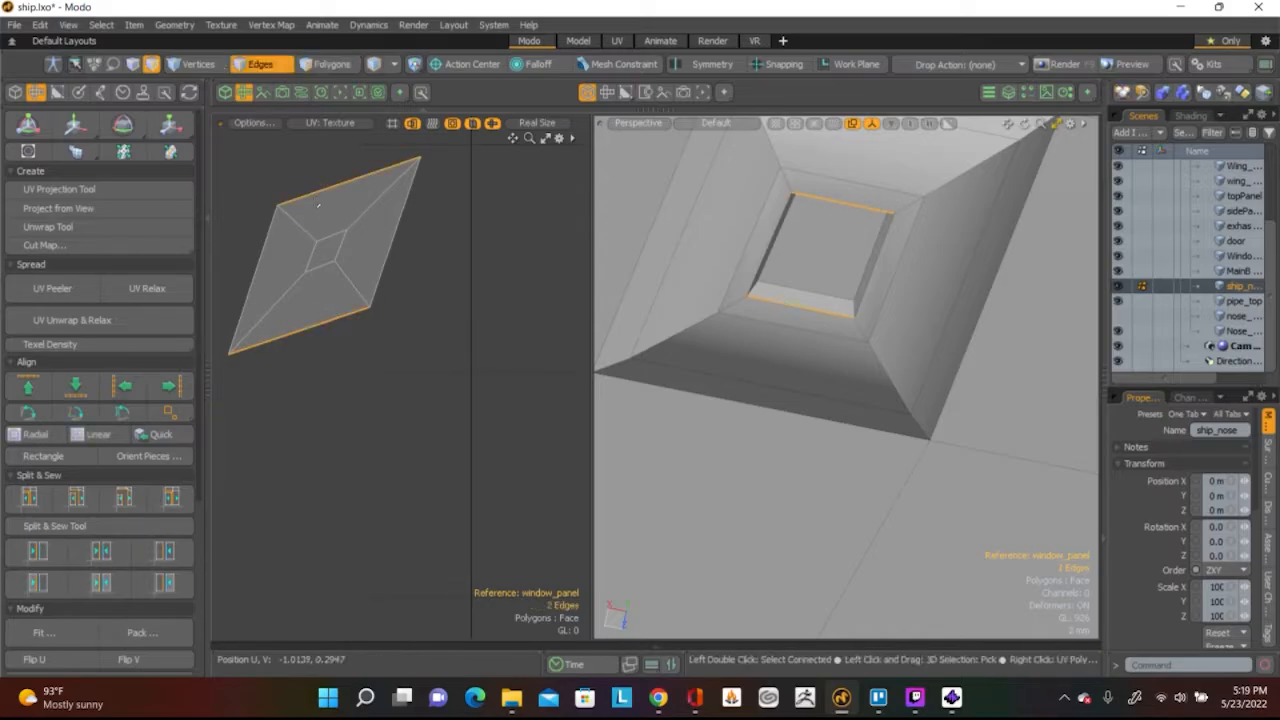
{"action": "left_click", "coordinate": [28, 386]}
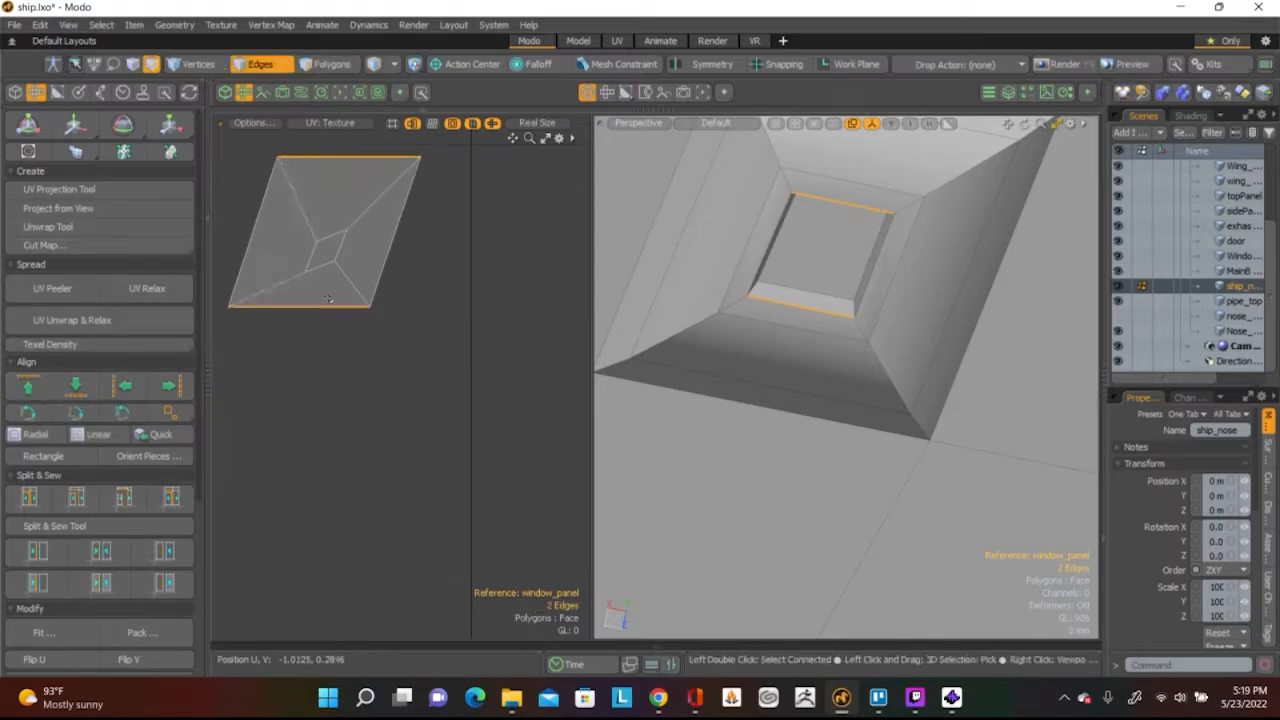
{"action": "key", "text": "ctrl+z"}
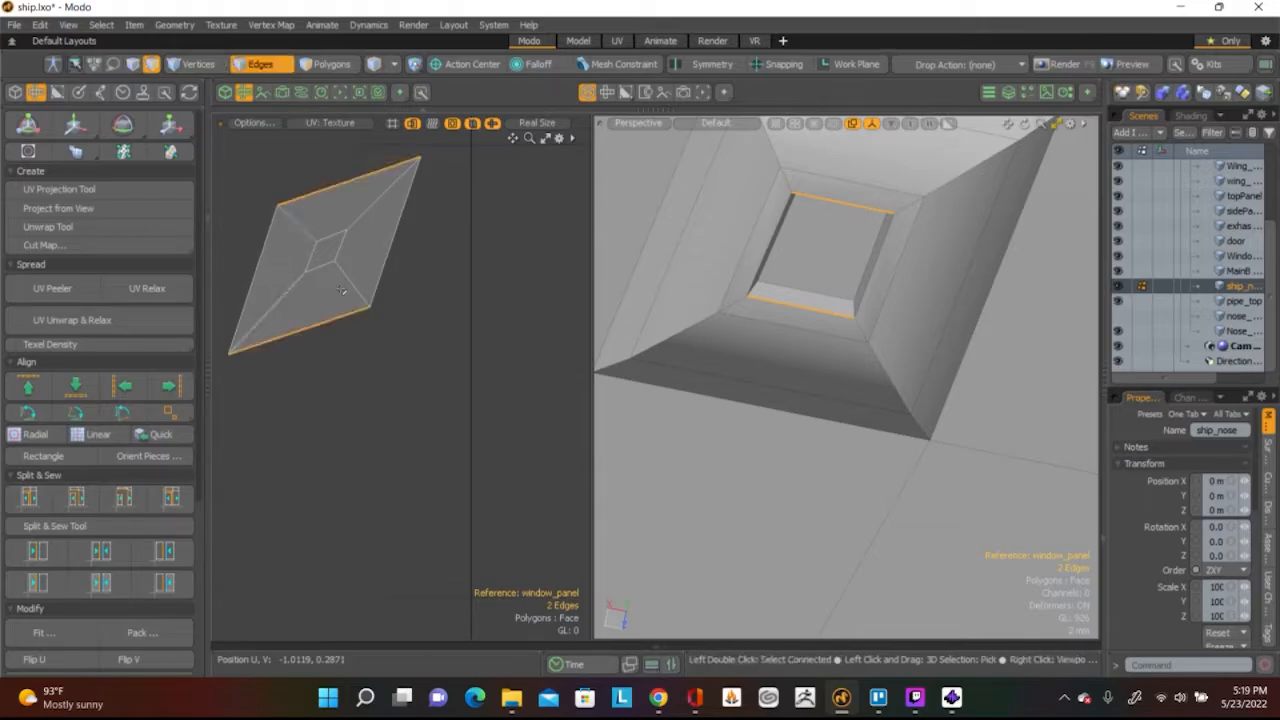
{"action": "left_click", "coordinate": [28, 386]}
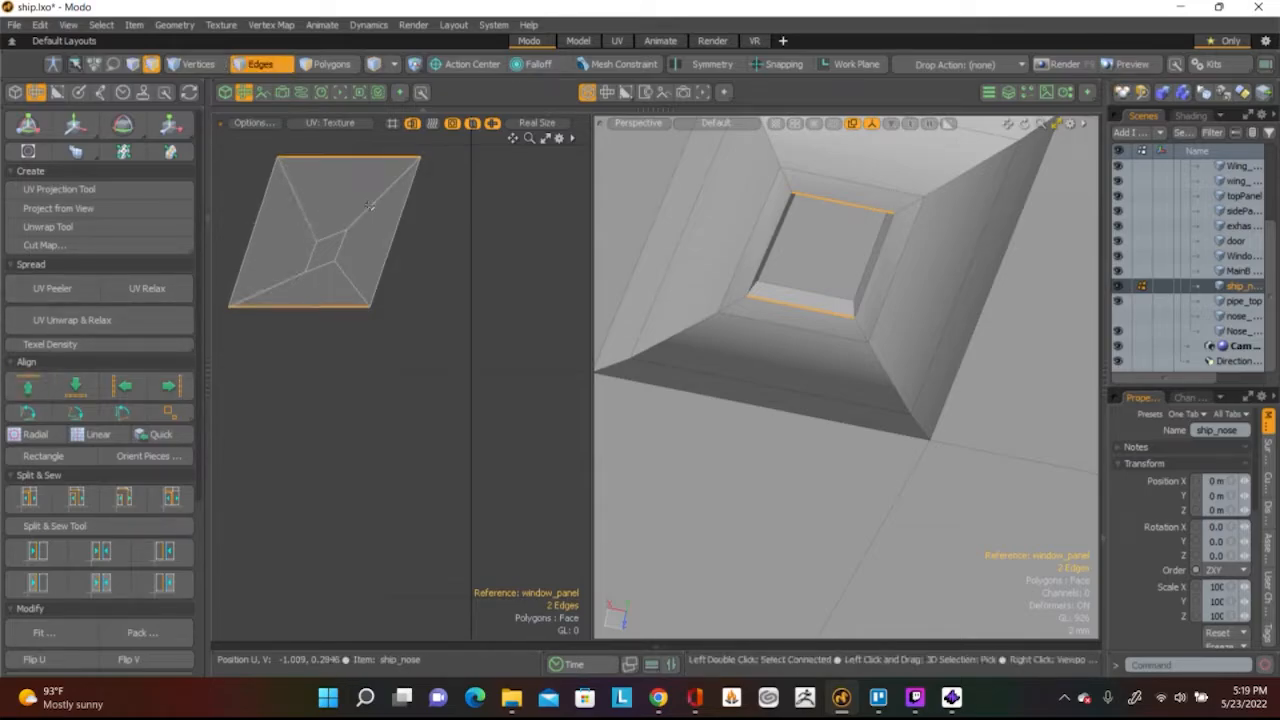
Align the two side border edges of the small island vertically so its outline becomes an upright rectangle
{"action": "left_click", "coordinate": [392, 260]}
{"action": "left_click", "coordinate": [252, 238]}
{"action": "left_click", "coordinate": [393, 240], "text": "shift"}
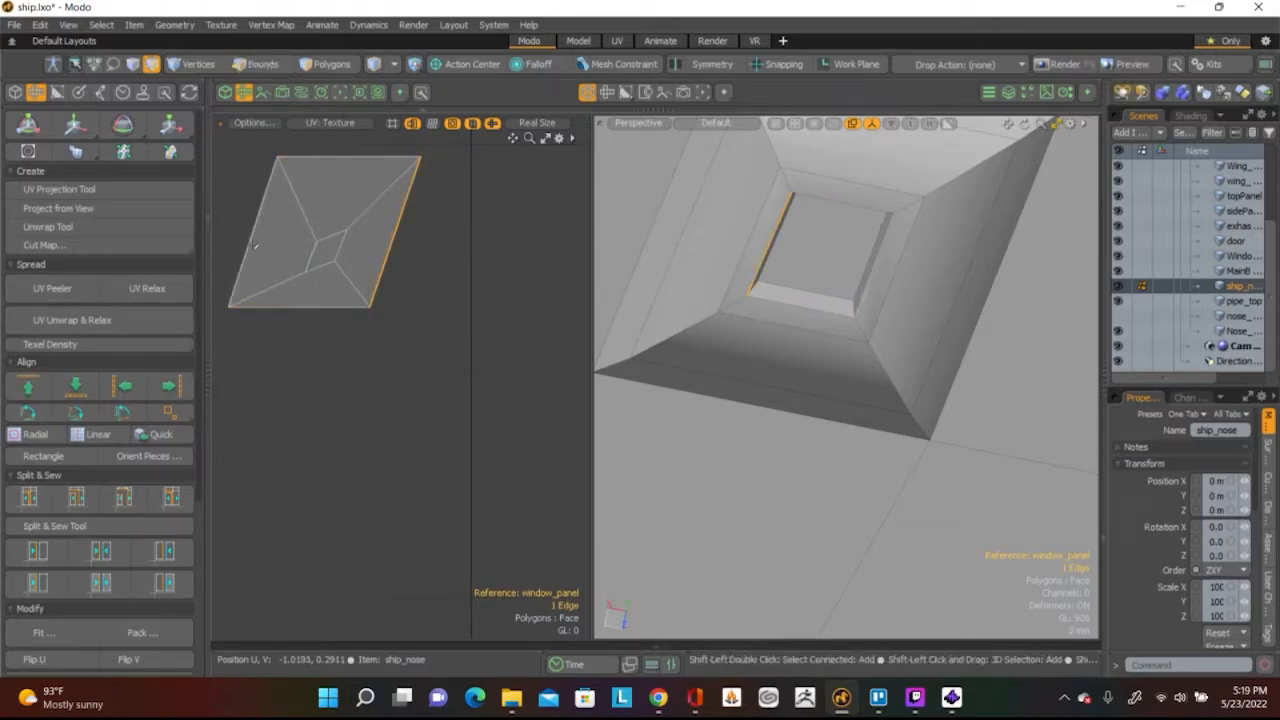
{"action": "left_click", "coordinate": [125, 386]}
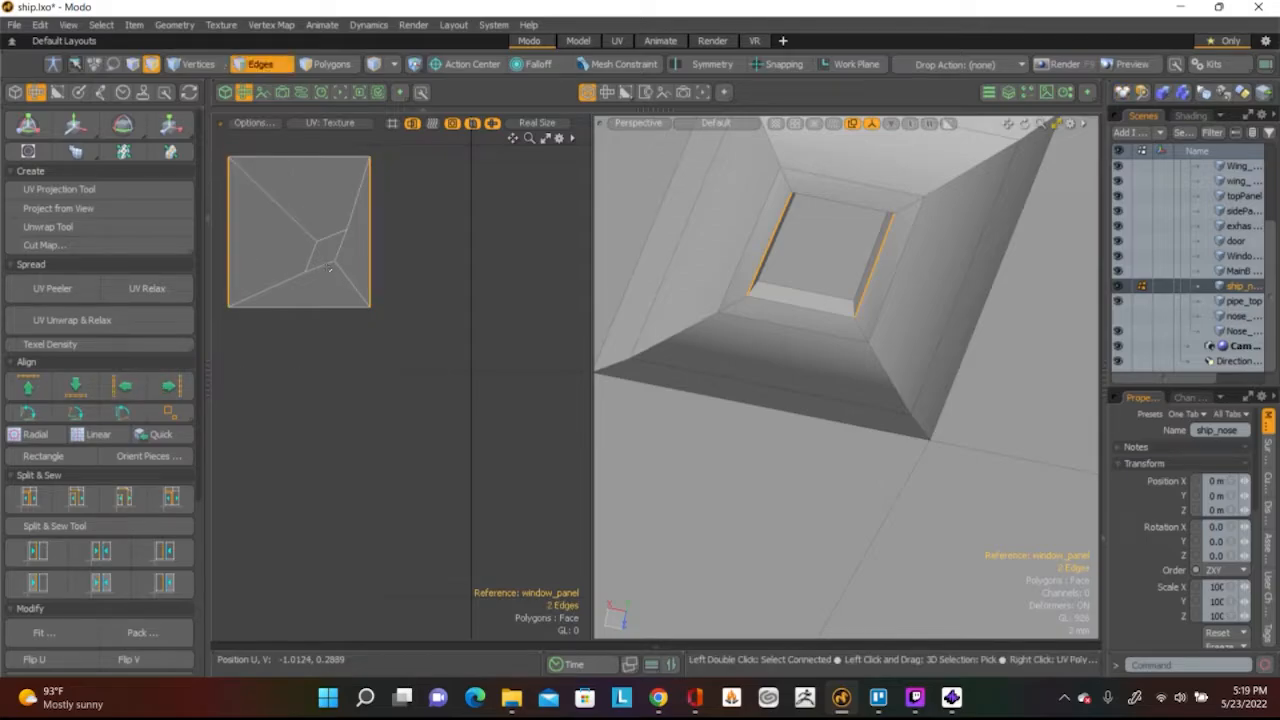
Align the upper and lower edges of the small island's inner polygon horizontally and its side edges vertically
{"action": "left_click", "coordinate": [330, 266]}
{"action": "left_click", "coordinate": [330, 236], "text": "shift"}
{"action": "left_click", "coordinate": [28, 386]}
{"action": "left_click", "coordinate": [309, 248]}
{"action": "left_click", "coordinate": [339, 244], "text": "shift"}
{"action": "left_click", "coordinate": [110, 391]}
{"action": "key", "text": "w"}
{"action": "left_click", "coordinate": [454, 289]}
{"action": "key", "text": "Tab"}
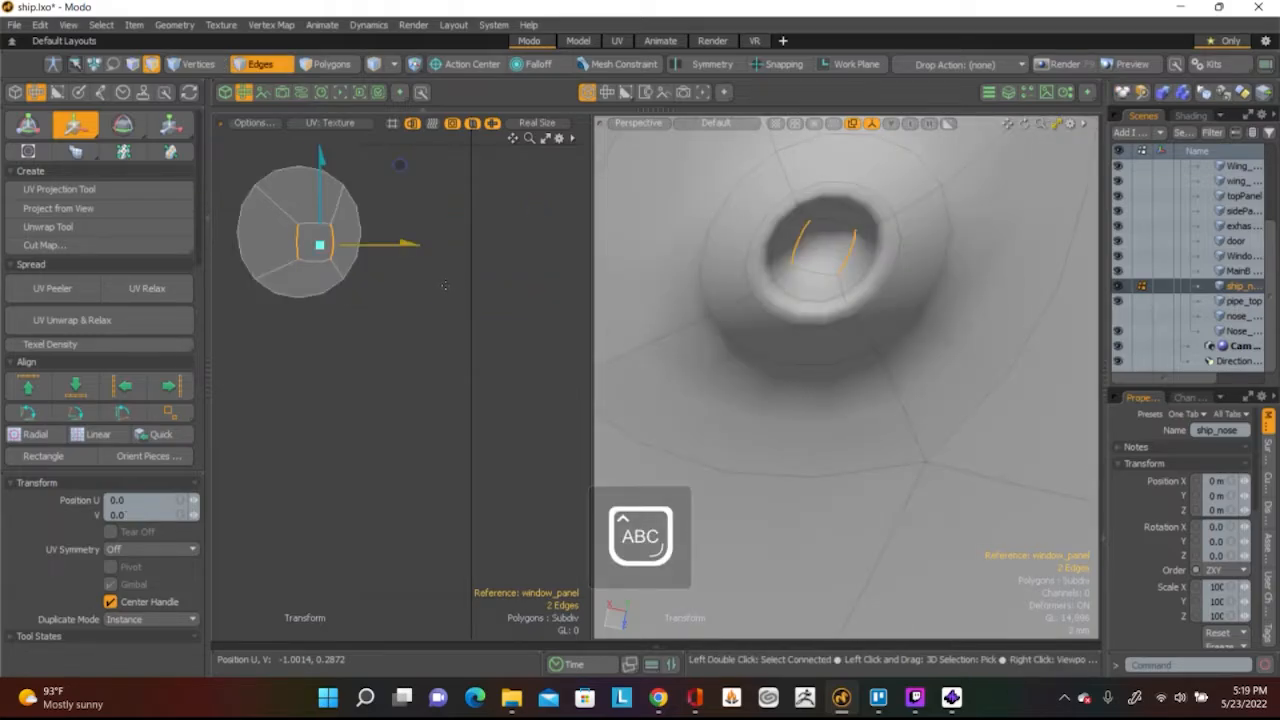
{"action": "key", "text": "Tab"}
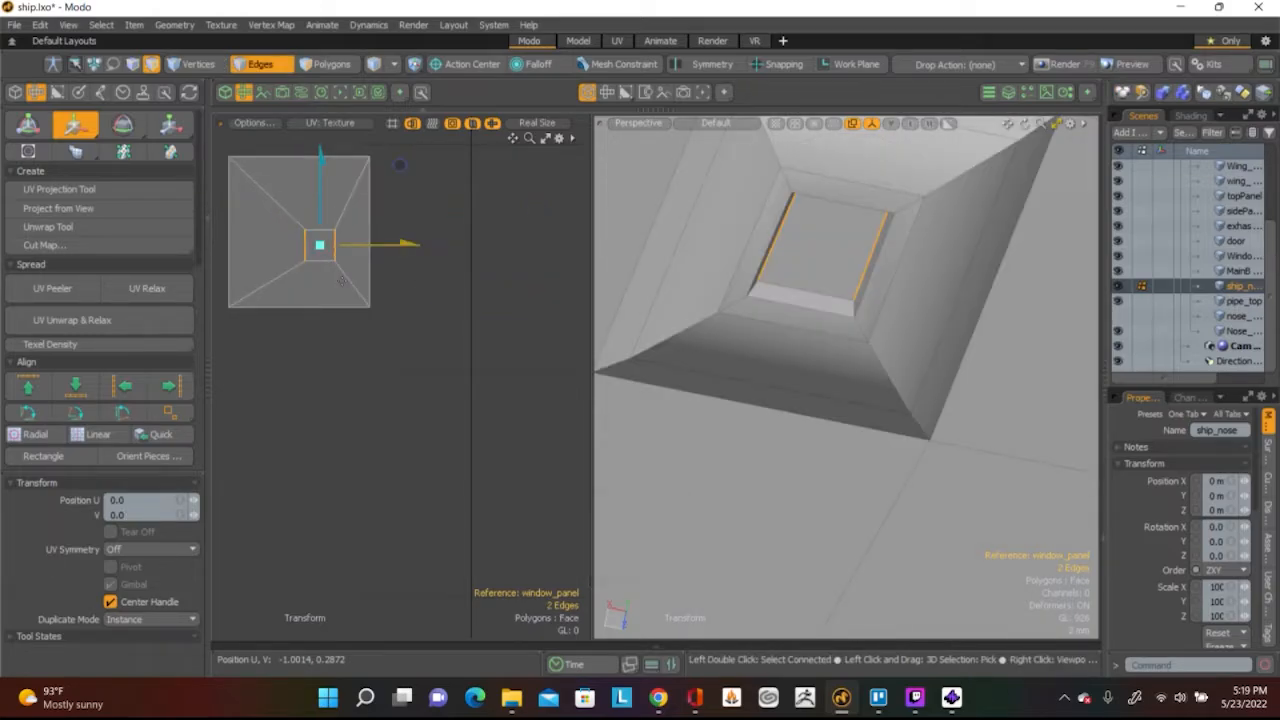
{"action": "key", "text": "Tab"}
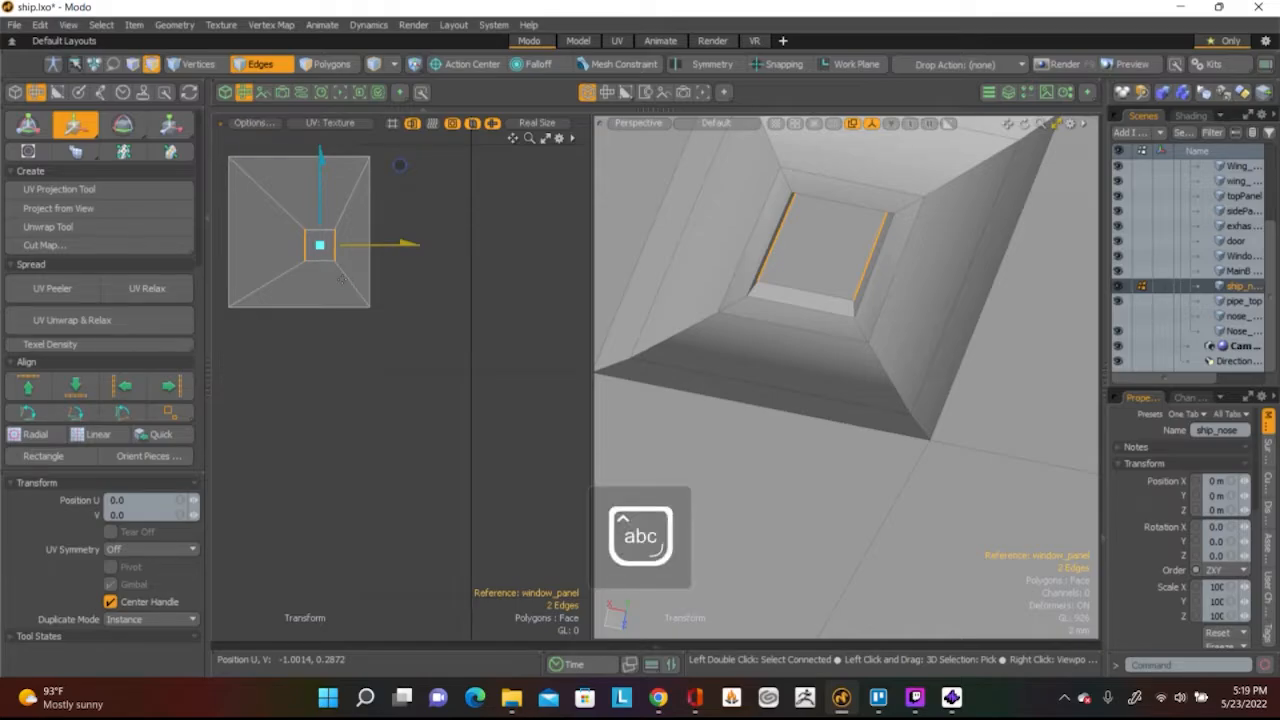
{"action": "key", "text": "q"}
{"action": "left_click", "coordinate": [377, 303]}
Select the four edges of the small island's inner square and move them by -0.002 in U and 0.0009 in V
{"action": "scroll", "coordinate": [315, 250], "scroll_direction": "up", "scroll_amount": 3}
{"action": "scroll", "coordinate": [315, 257], "scroll_direction": "down", "scroll_amount": 1}
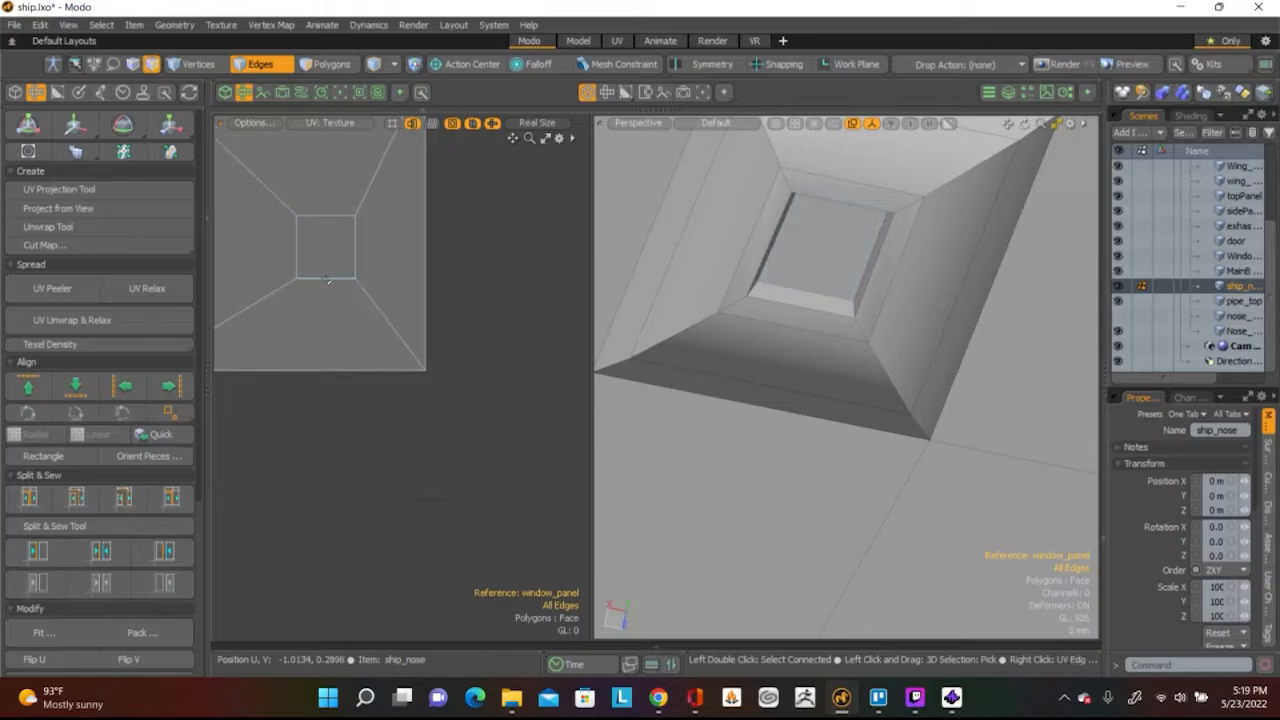
{"action": "left_click", "coordinate": [327, 279], "text": "shift"}
{"action": "left_click", "coordinate": [287, 246], "text": "shift"}
{"action": "key", "text": "2"}
{"action": "scroll", "coordinate": [300, 246], "scroll_direction": "down", "scroll_amount": 4}
{"action": "key", "text": "w"}
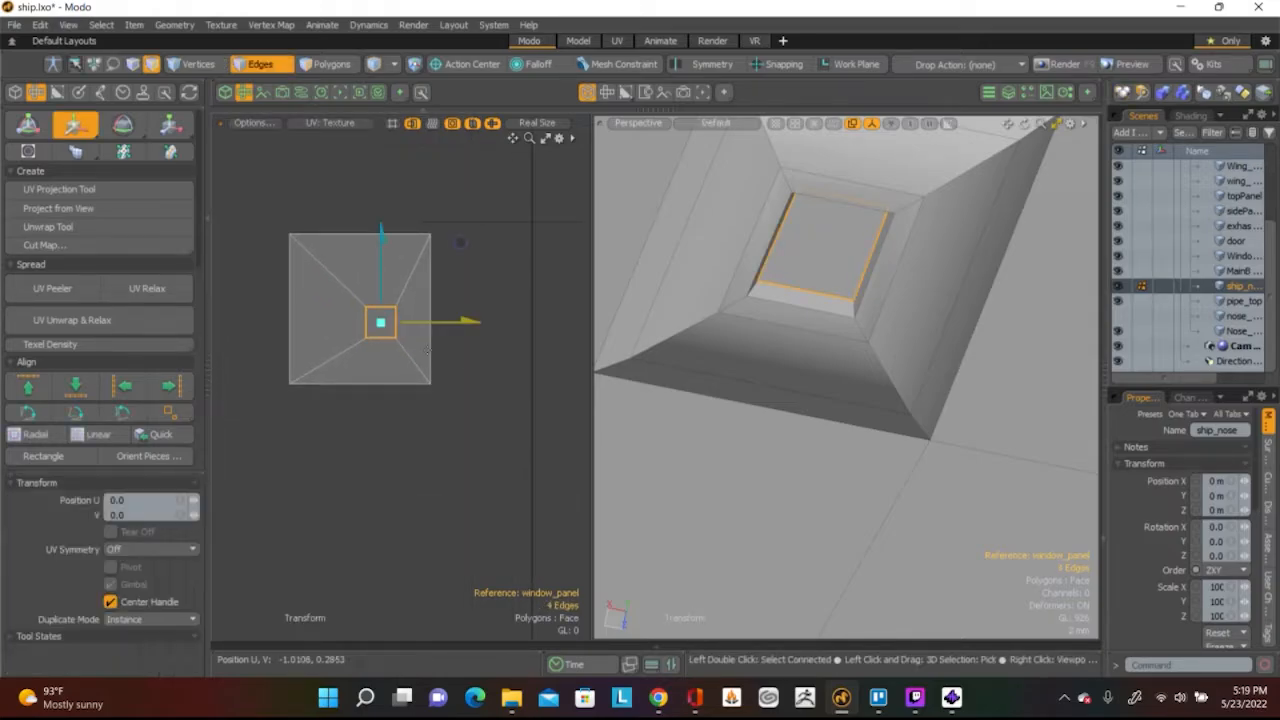
{"action": "left_click_drag", "start_coordinate": [459, 251], "coordinate": [439, 235]}
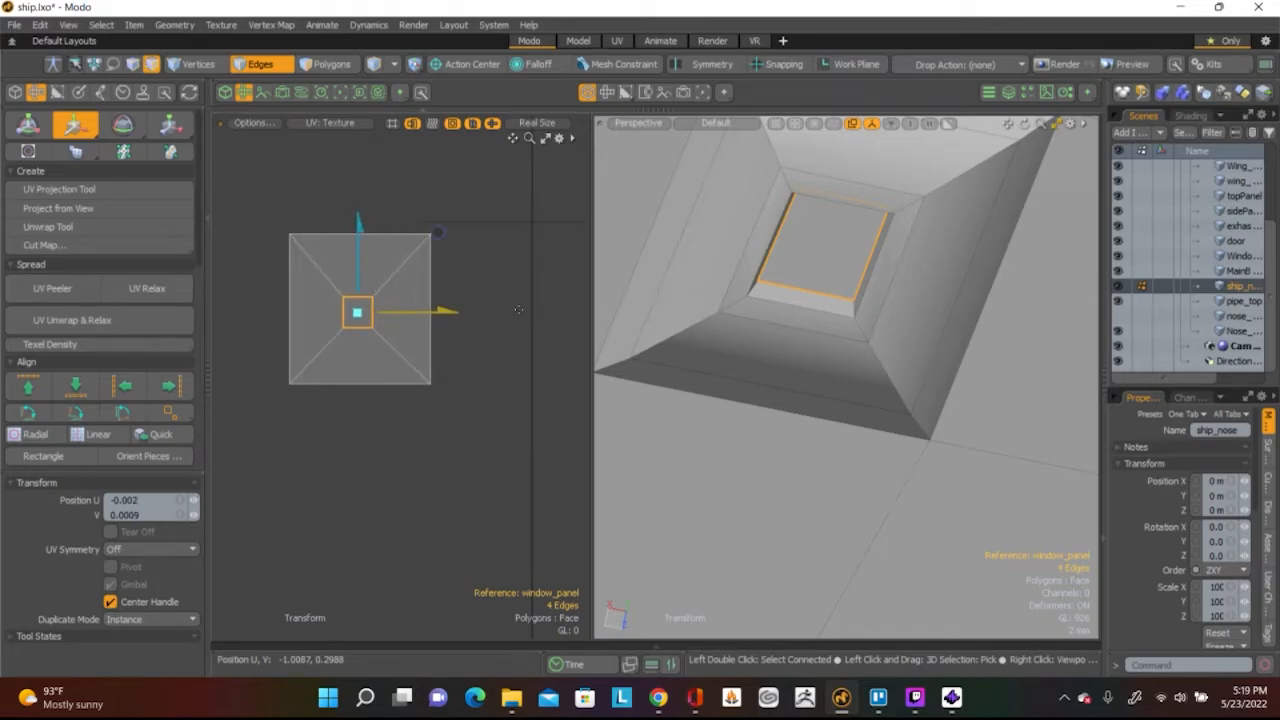
{"action": "key", "text": "e"}
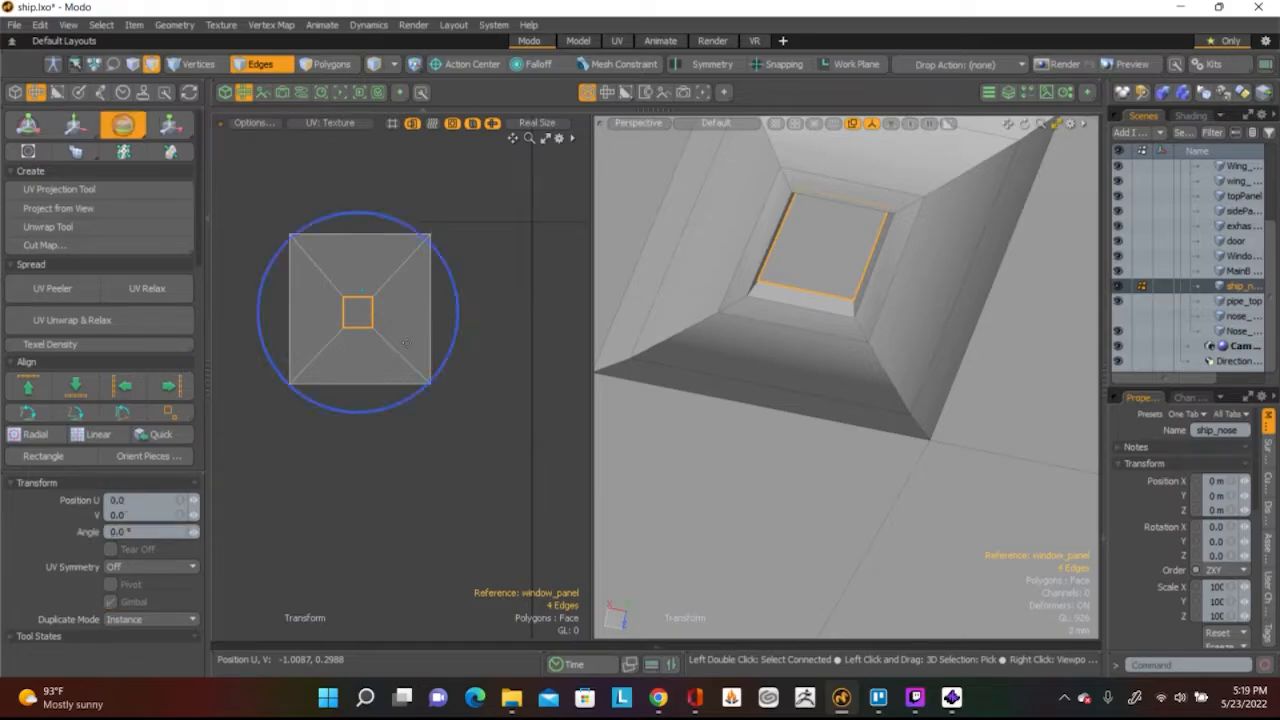
{"action": "key", "text": "r"}
{"action": "left_click_drag", "start_coordinate": [437, 234], "coordinate": [457, 219]}
{"action": "left_click_drag", "start_coordinate": [836, 444], "coordinate": [700, 417], "text": "alt"}
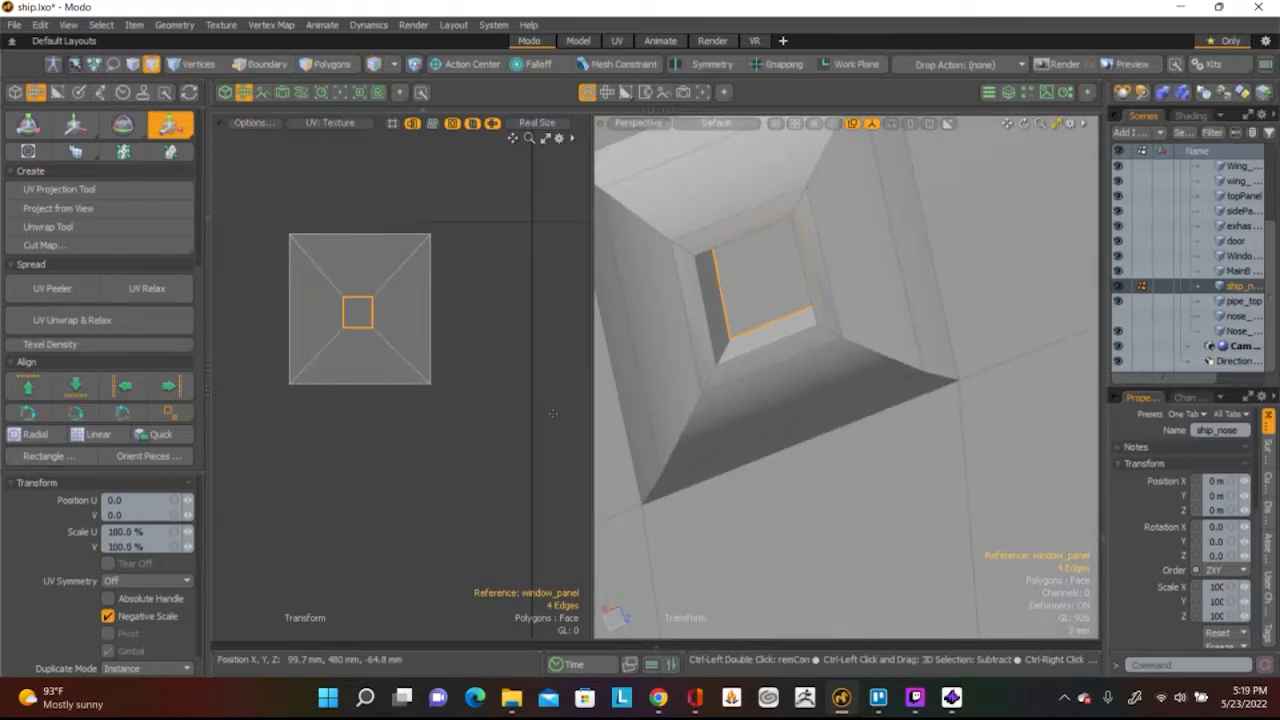
{"action": "key", "text": "ctrl+z"}
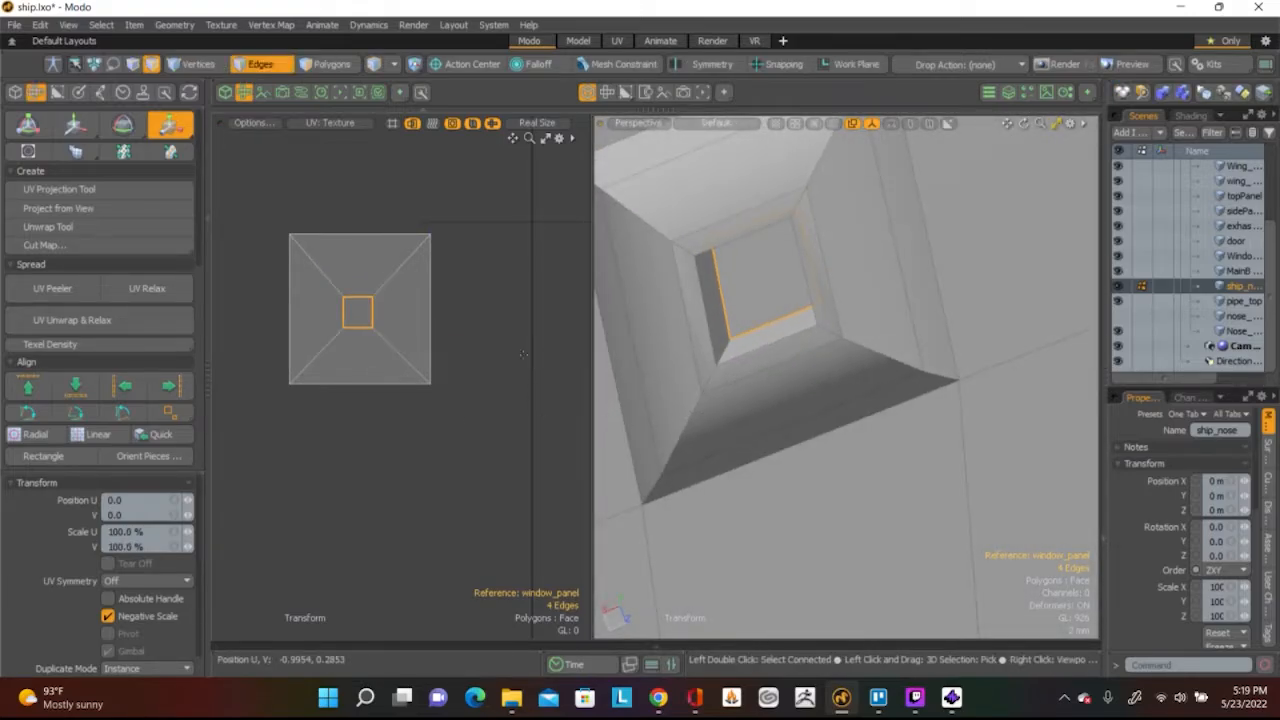
Select the square recess's central floor polygon and try relaxing its UVs
{"action": "key", "text": "q"}
{"action": "key", "text": "3"}
{"action": "left_click", "coordinate": [357, 312]}
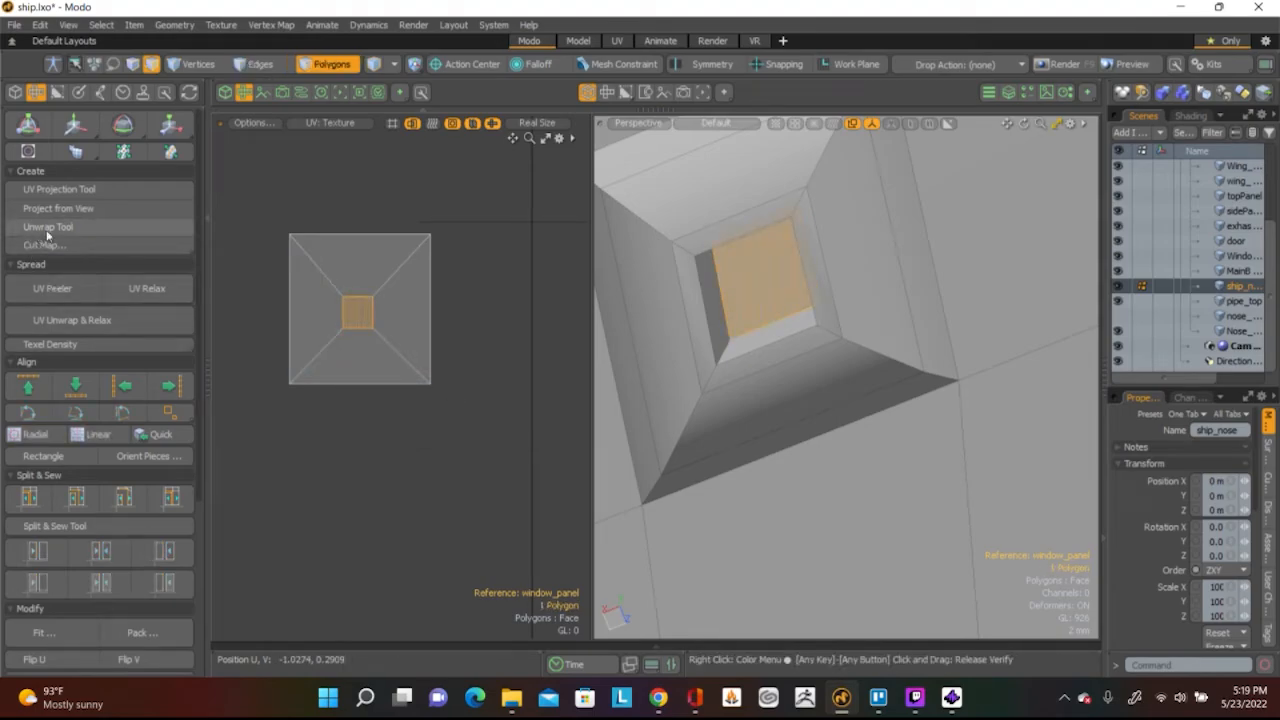
{"action": "left_click", "coordinate": [157, 288]}
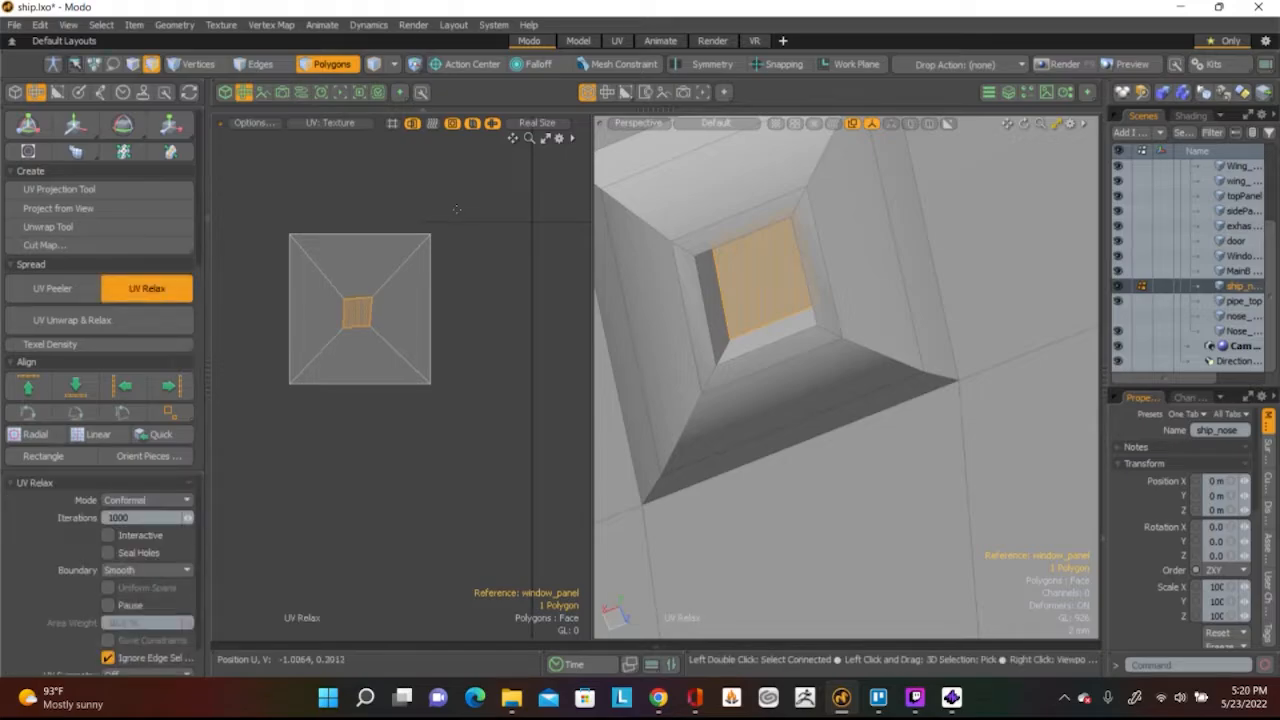
{"action": "key", "text": "ctrl+z"}
Apply a planar UV projection on the Y axis with automatic settings to the recess's floor polygon
{"action": "left_click", "coordinate": [97, 193]}
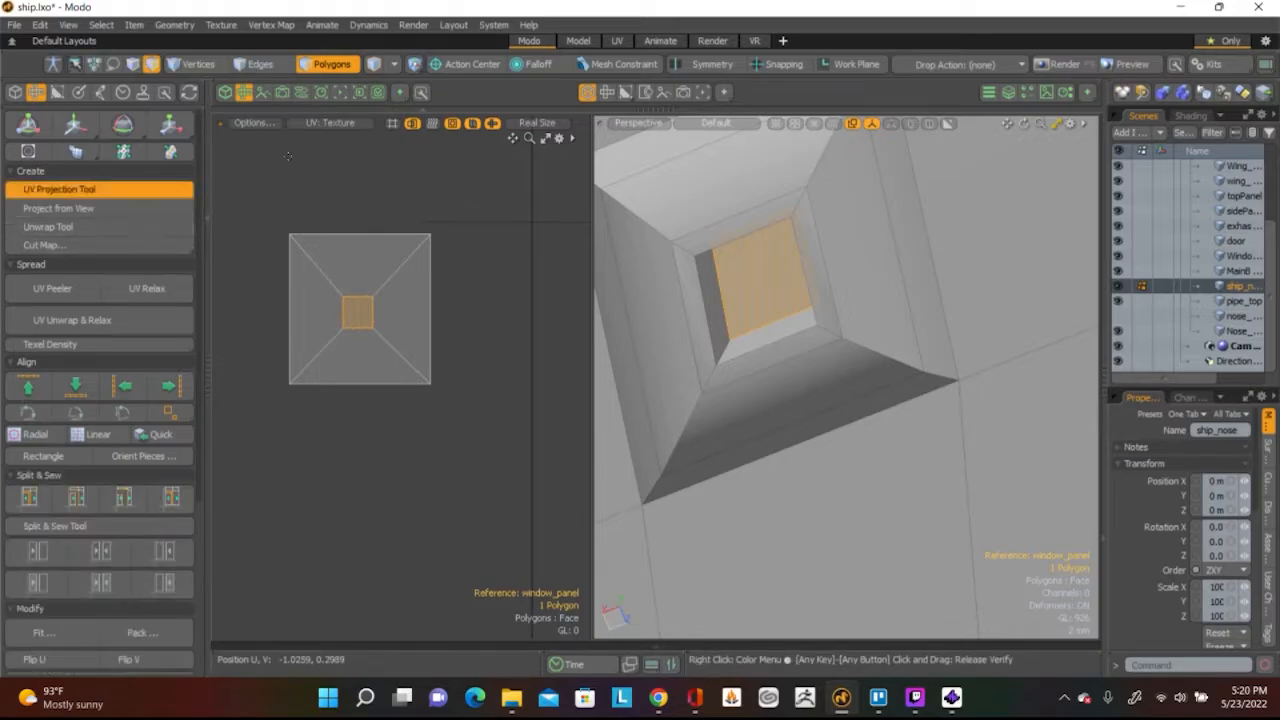
{"action": "scroll", "coordinate": [305, 200], "scroll_direction": "down", "scroll_amount": 6}
{"action": "left_click_drag", "start_coordinate": [309, 206], "coordinate": [323, 303], "text": "alt+shift"}
{"action": "scroll", "coordinate": [342, 318], "scroll_direction": "down", "scroll_amount": 4}
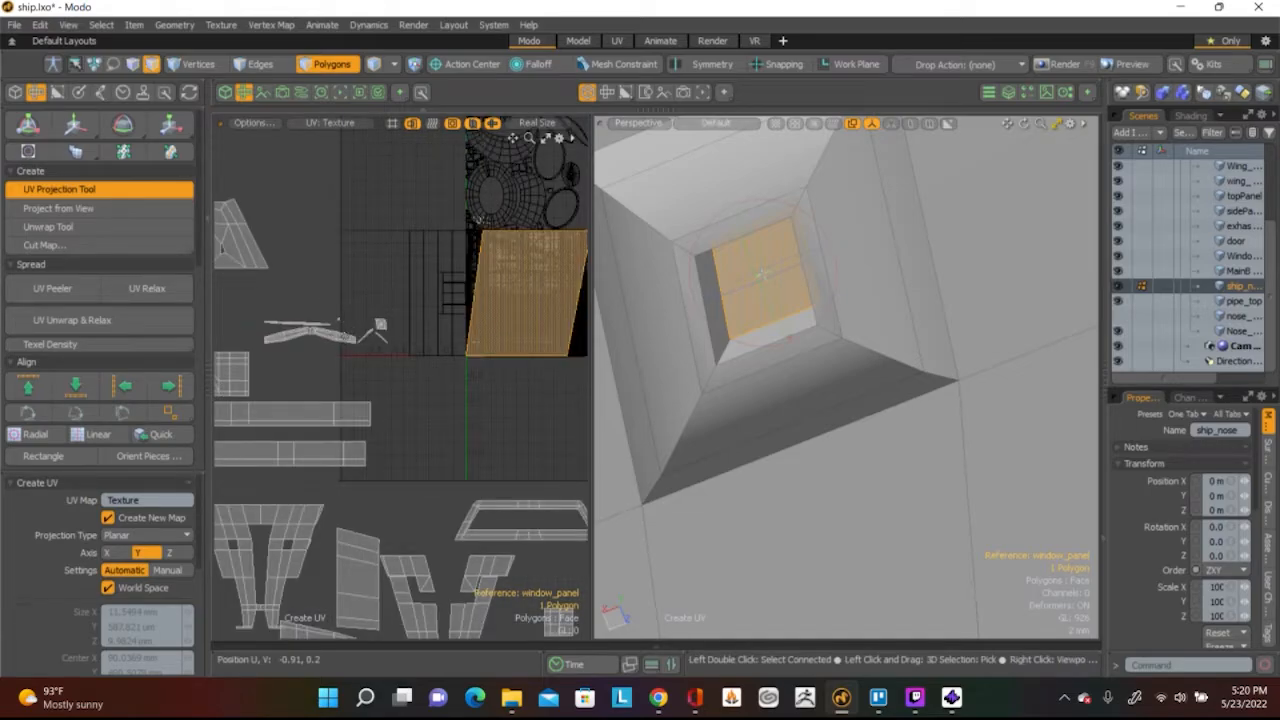
Move the projected floor island out of the UV tile, beside the concentric square island
{"action": "key", "text": "w"}
{"action": "scroll", "coordinate": [383, 327], "scroll_direction": "down", "scroll_amount": 2}
{"action": "left_click_drag", "start_coordinate": [531, 240], "coordinate": [357, 362]}
Scale the floor island uniformly to 32% in U and V and deselect it
{"action": "key", "text": "e"}
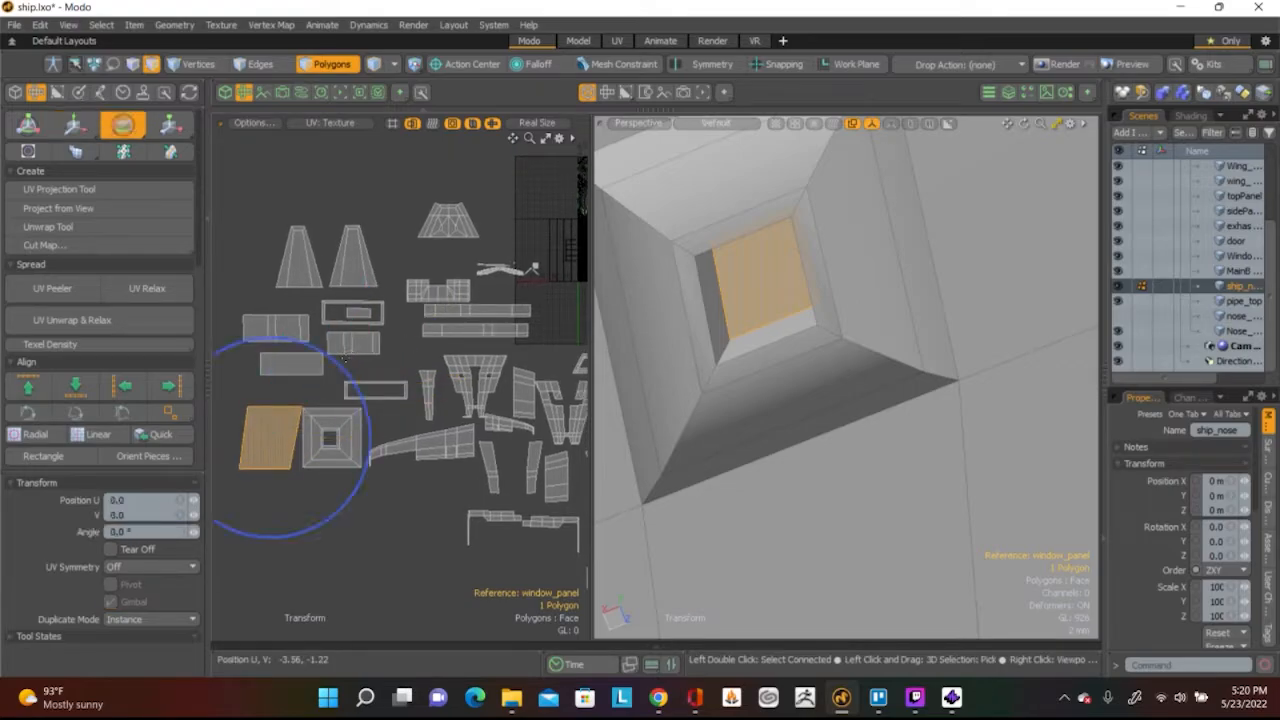
{"action": "key", "text": "q"}
{"action": "key", "text": "w"}
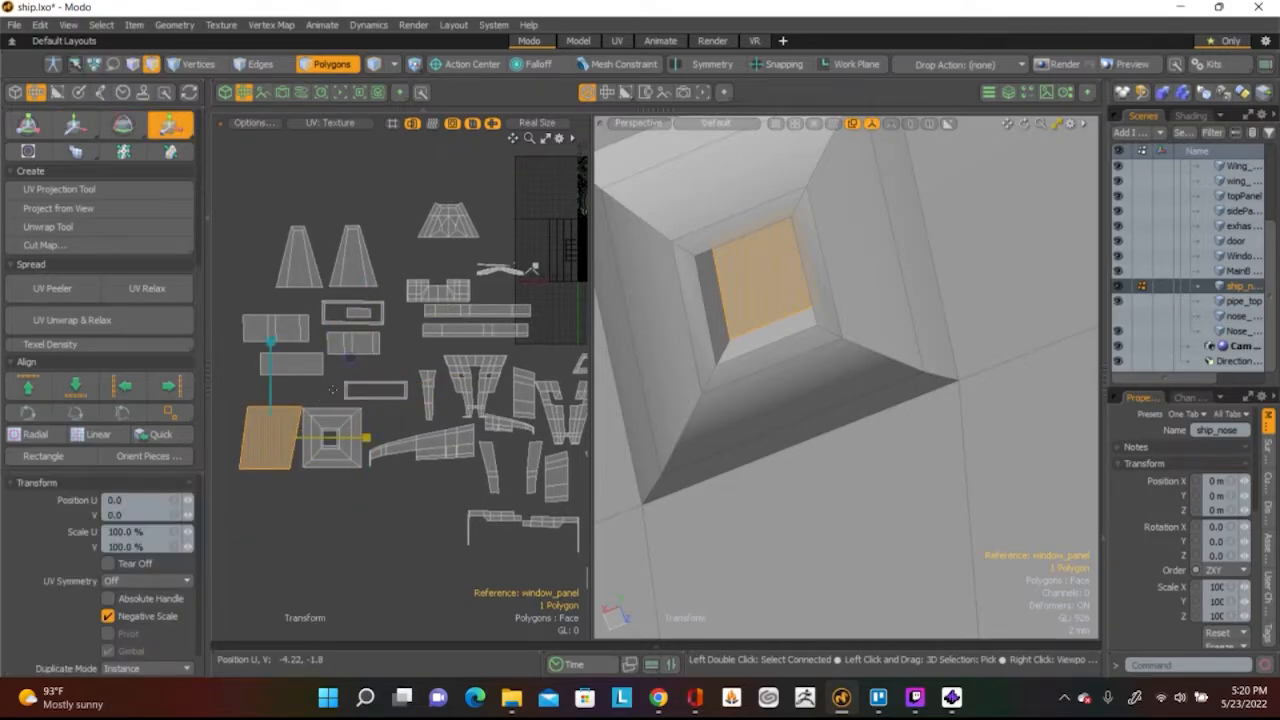
{"action": "left_click_drag", "start_coordinate": [352, 359], "coordinate": [298, 409]}
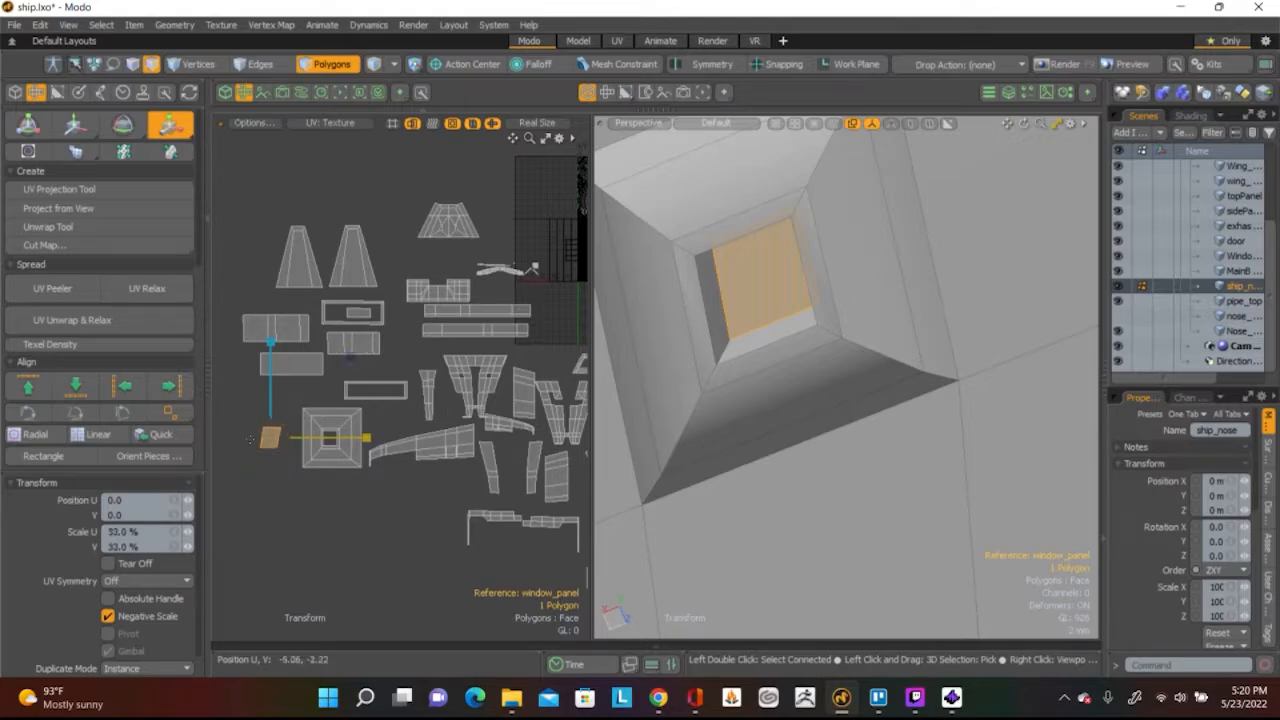
{"action": "key", "text": "shift+a"}
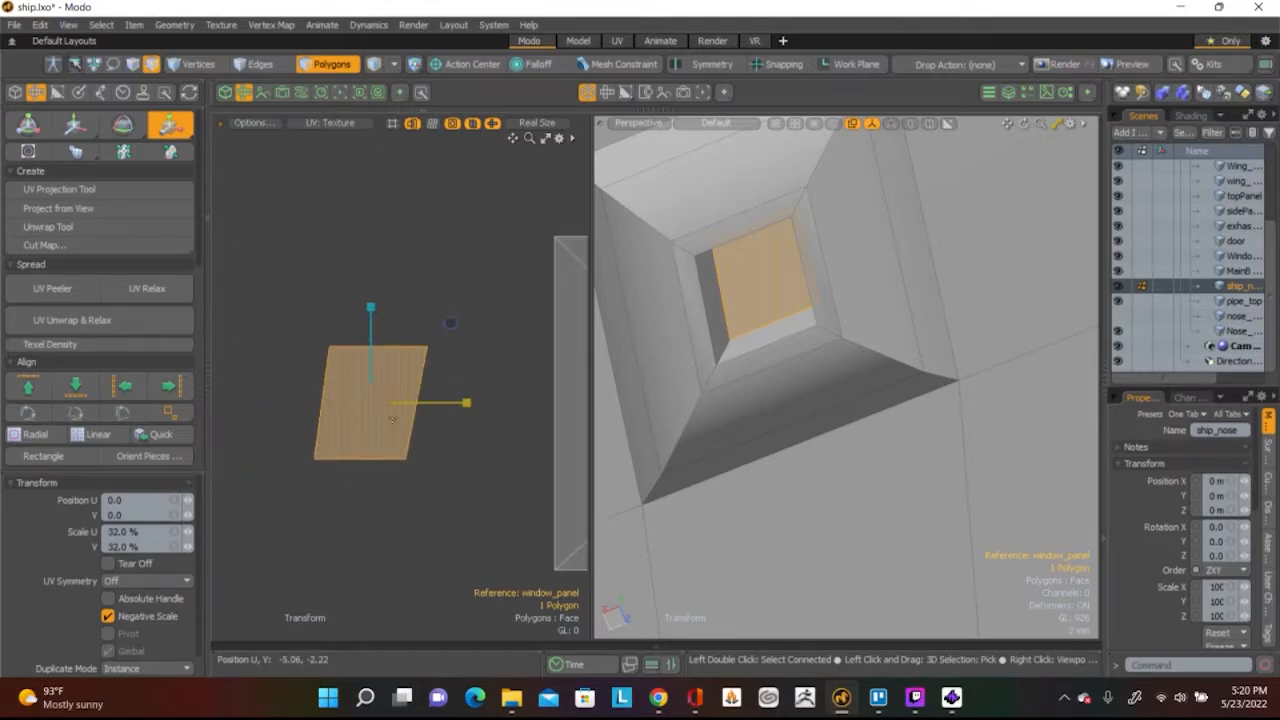
{"action": "left_click", "coordinate": [466, 309]}
{"action": "key", "text": "q"}
{"action": "left_click", "coordinate": [401, 342]}
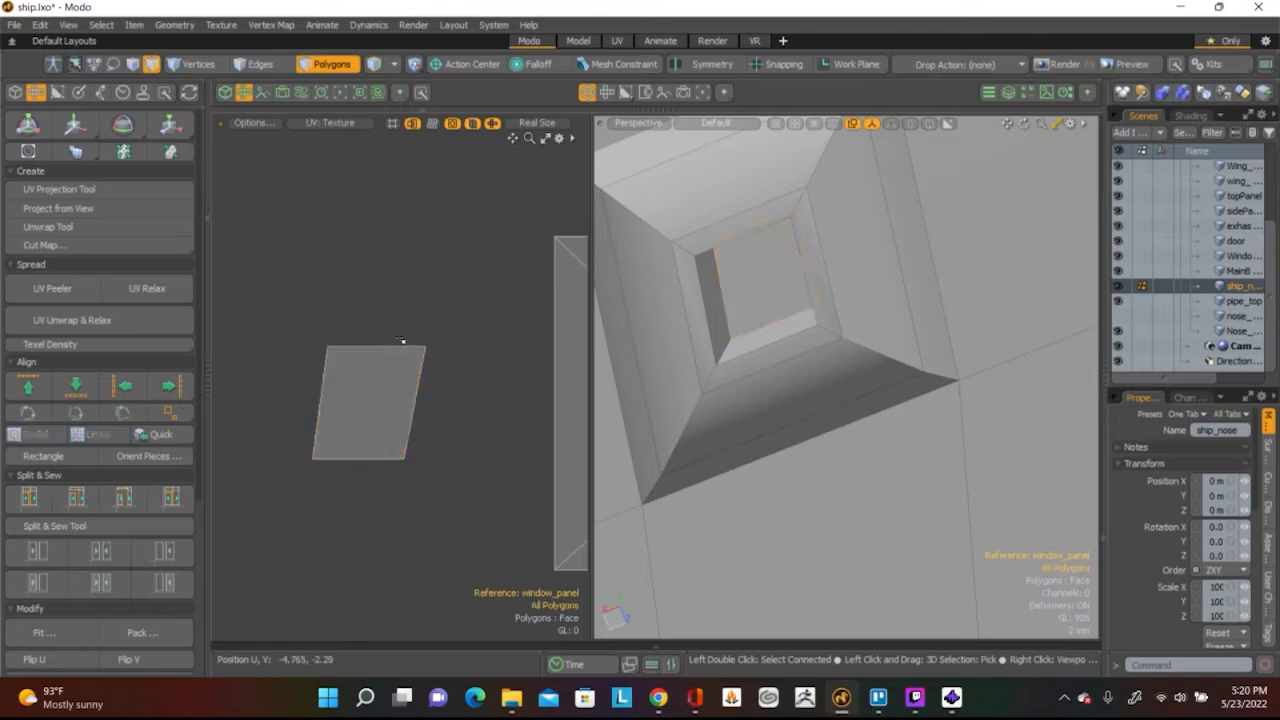
Move the floor island's upper edge by -0.055 in U to square up its slanted outline
{"action": "key", "text": "2"}
{"action": "left_click", "coordinate": [400, 346]}
{"action": "key", "text": "w"}
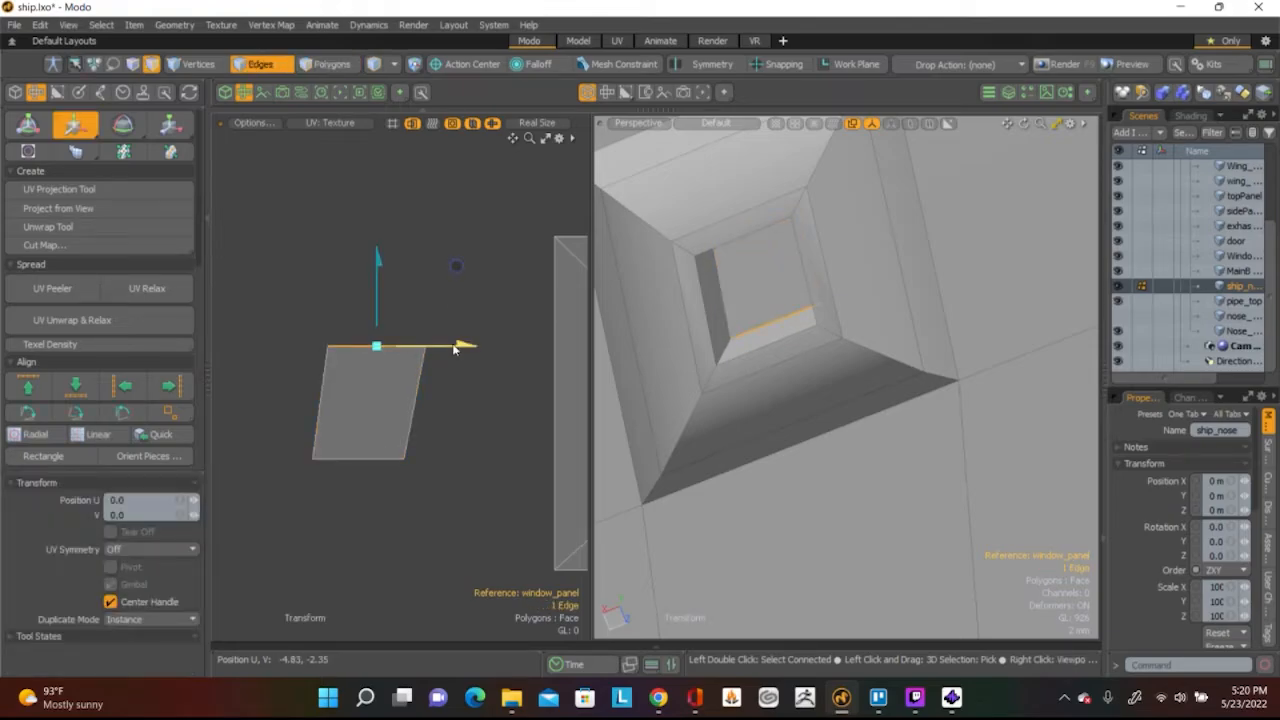
{"action": "left_click_drag", "start_coordinate": [453, 349], "coordinate": [430, 349]}
{"action": "left_click_drag", "start_coordinate": [433, 265], "coordinate": [437, 266]}
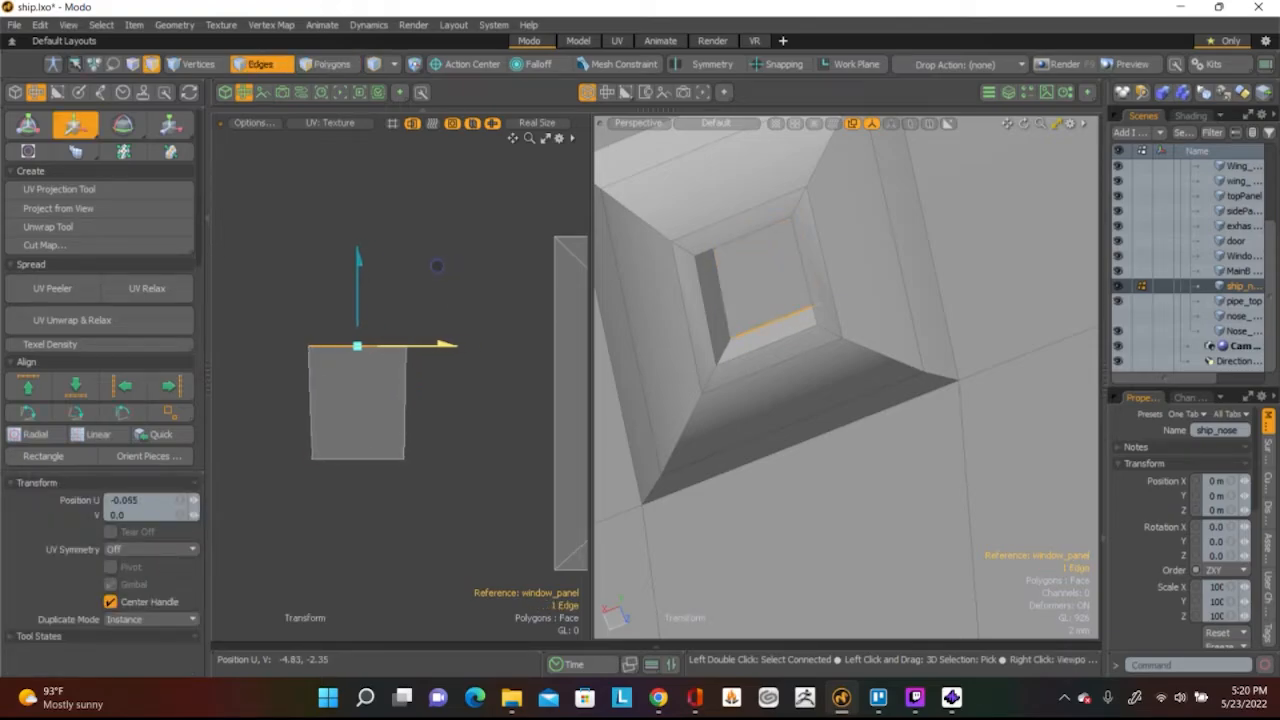
Scale the floor island's upper edge to 93.5% in U to match its lower edge, and deselect it
{"action": "key", "text": "e"}
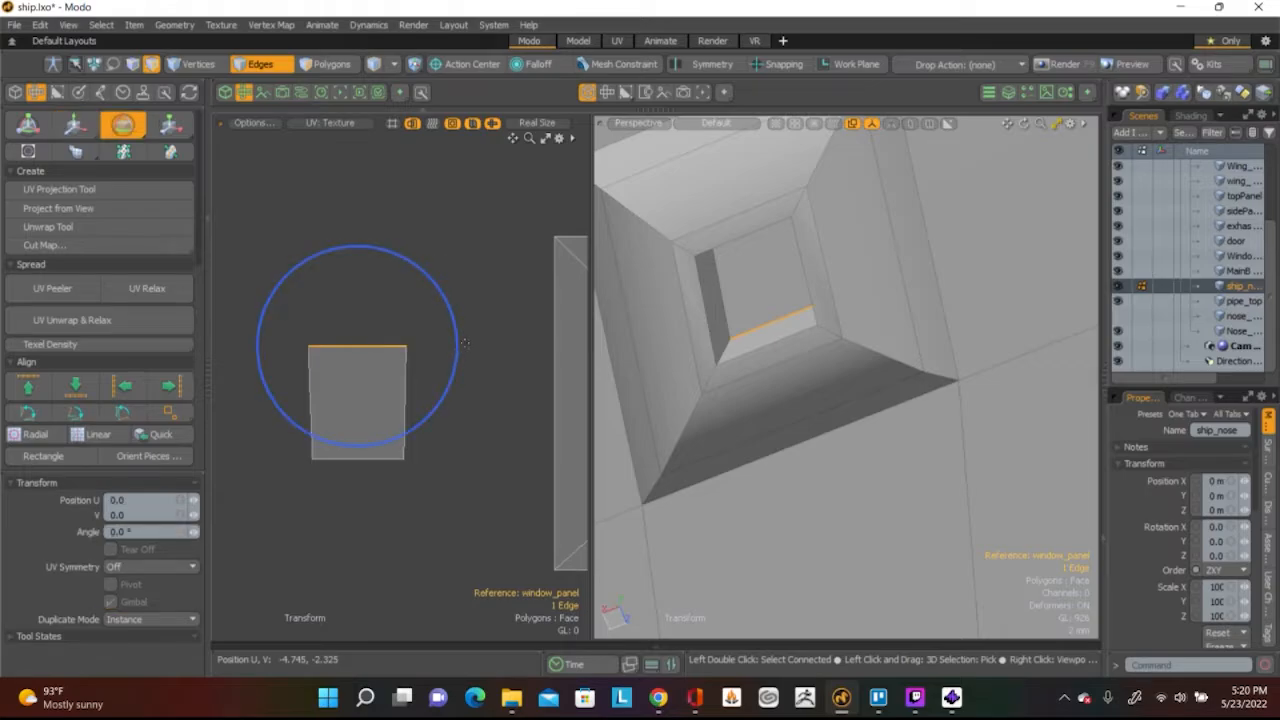
{"action": "key", "text": "r"}
{"action": "left_click_drag", "start_coordinate": [458, 345], "coordinate": [448, 346]}
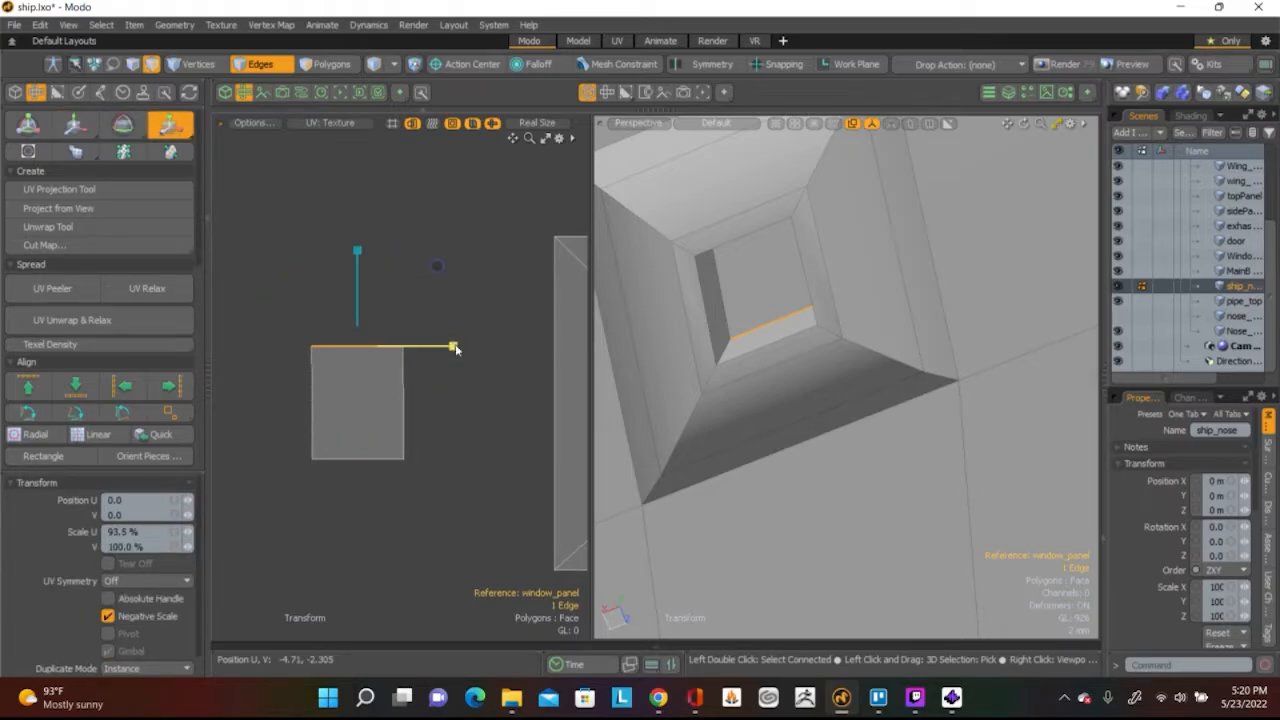
{"action": "key", "text": "q"}
{"action": "left_click", "coordinate": [460, 273]}
Select the small island's four wall polygons and move them by -4.0048 in U and -3.1323 in V, next to the floor island
{"action": "key", "text": "a"}
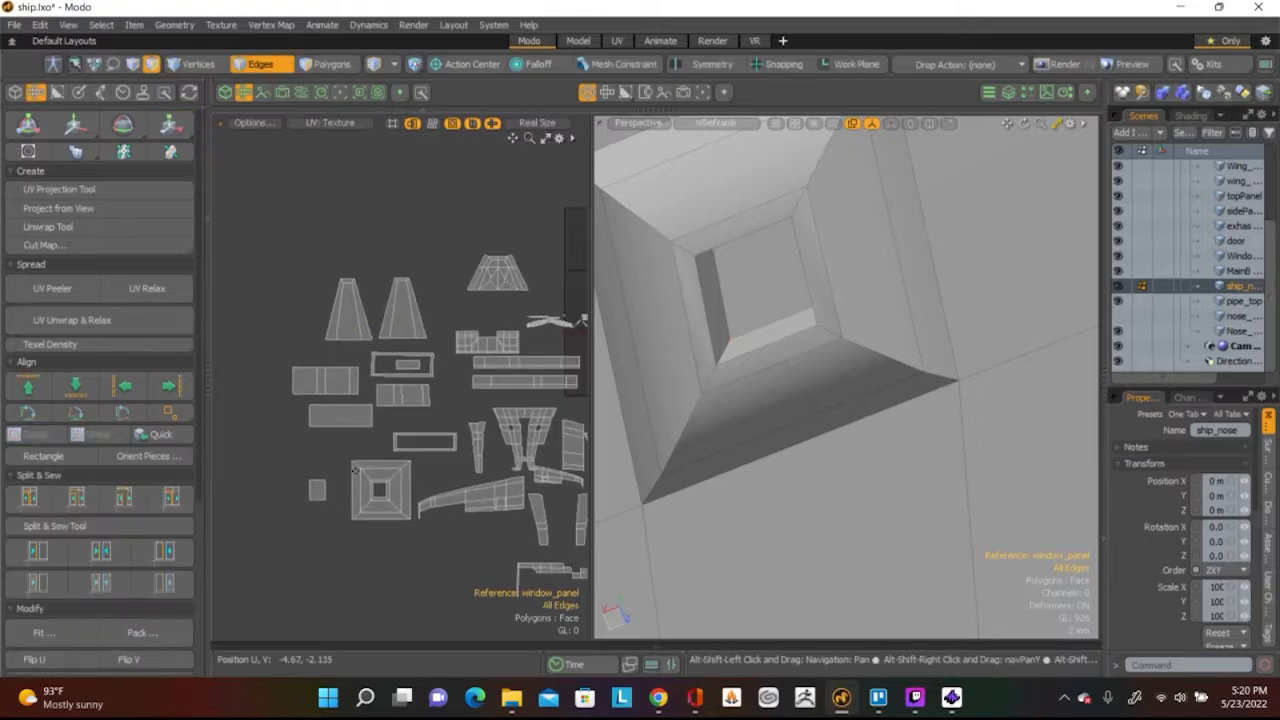
{"action": "scroll", "coordinate": [318, 488], "scroll_direction": "up", "scroll_amount": 5}
{"action": "scroll", "coordinate": [324, 484], "scroll_direction": "down", "scroll_amount": 6}
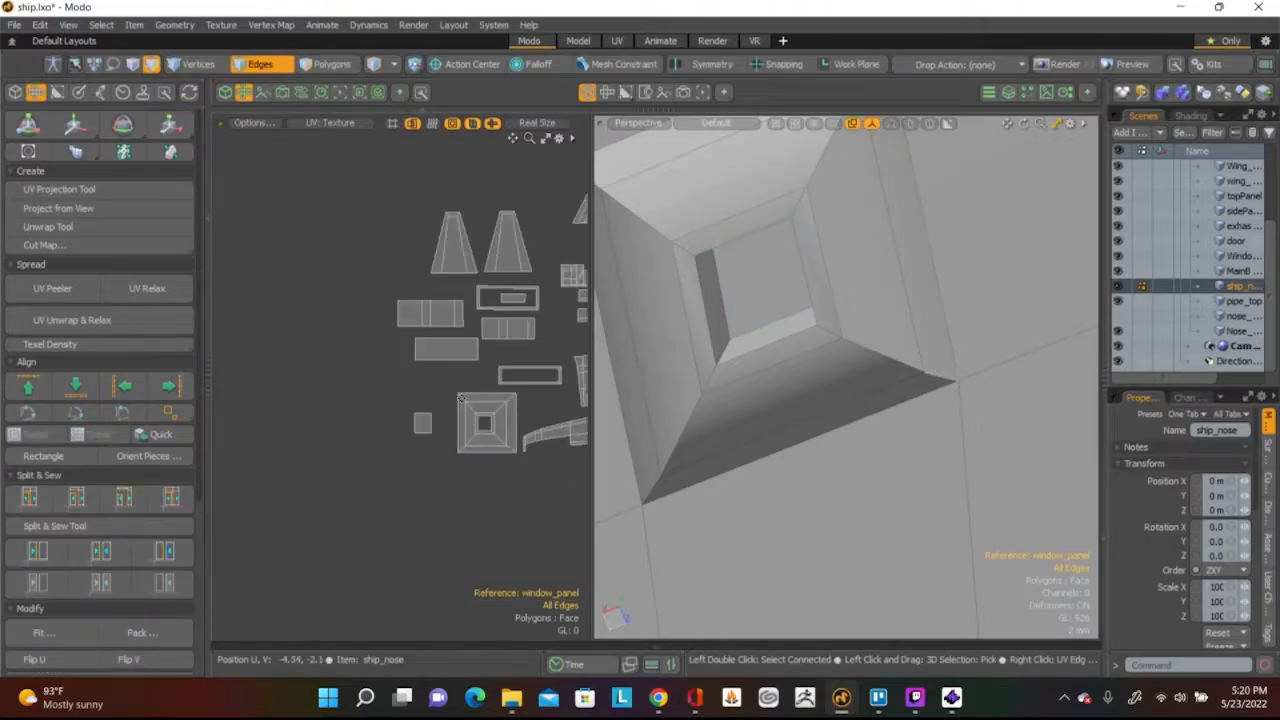
{"action": "scroll", "coordinate": [328, 480], "scroll_direction": "up", "scroll_amount": 1}
{"action": "scroll", "coordinate": [526, 345], "scroll_direction": "up", "scroll_amount": 10}
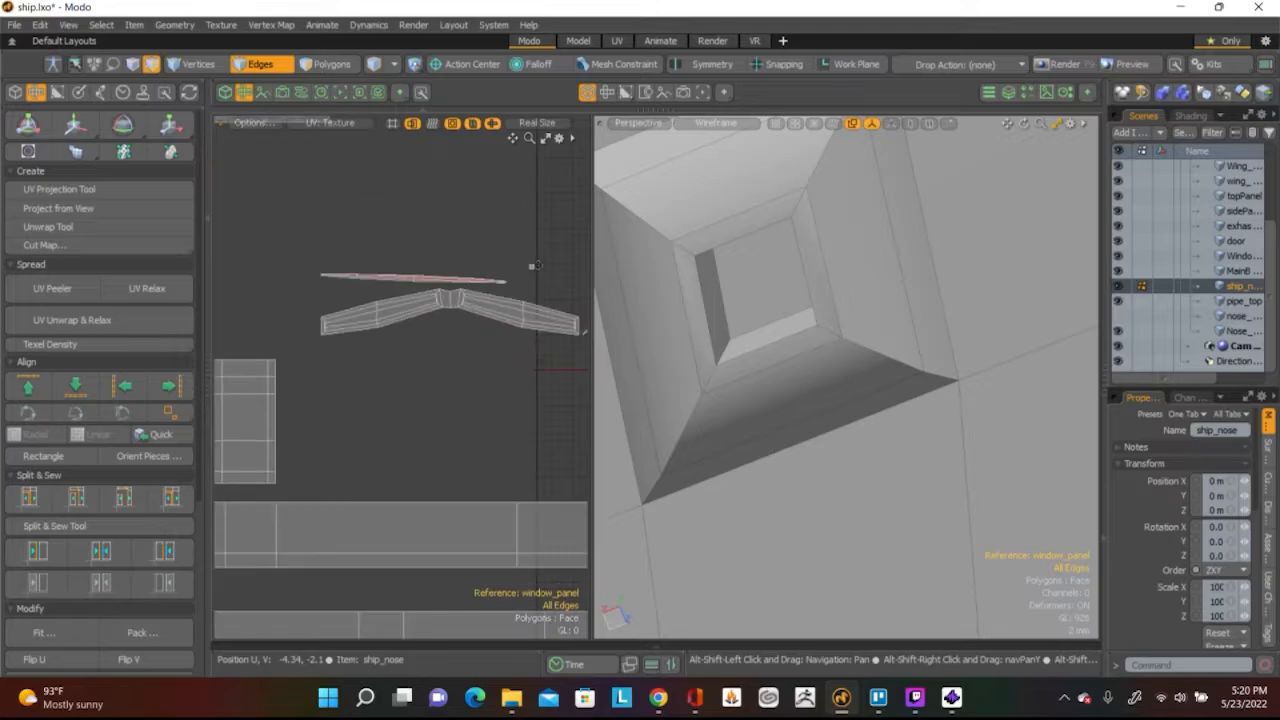
{"action": "scroll", "coordinate": [322, 300], "scroll_direction": "up", "scroll_amount": 5}
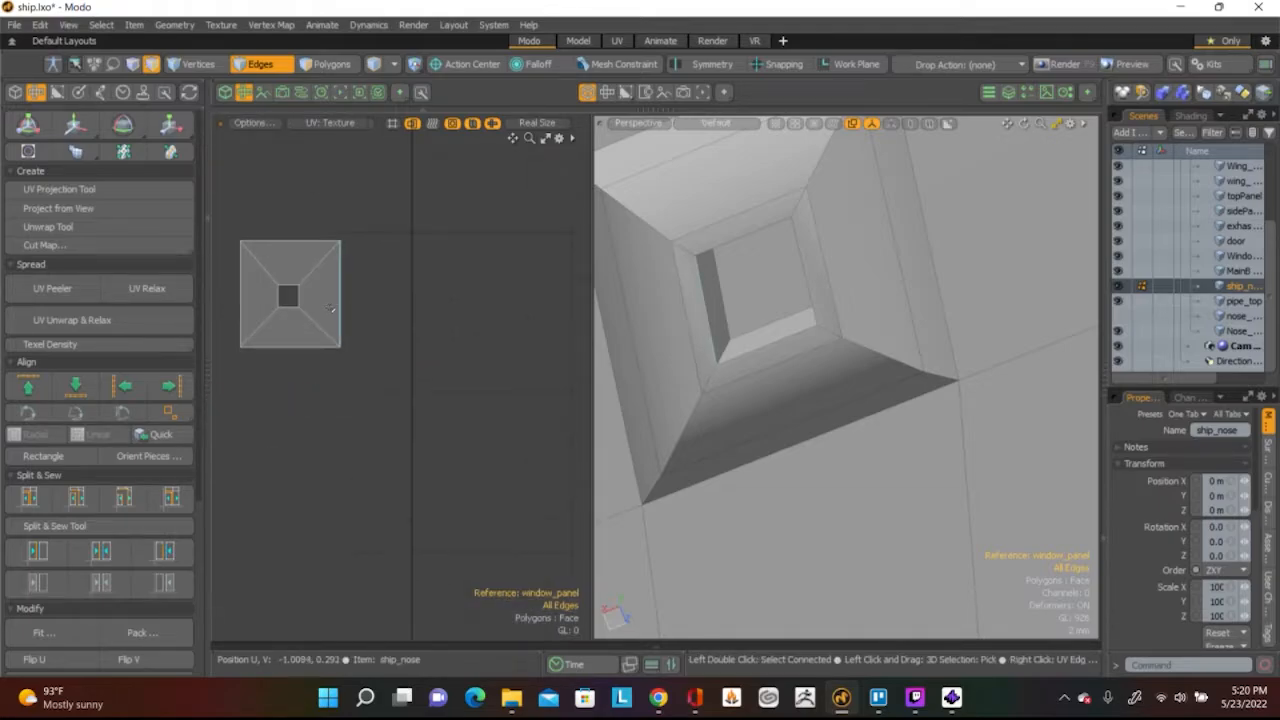
{"action": "key", "text": "3"}
{"action": "left_click", "coordinate": [334, 315]}
{"action": "scroll", "coordinate": [340, 309], "scroll_direction": "down", "scroll_amount": 8}
{"action": "scroll", "coordinate": [337, 307], "scroll_direction": "down", "scroll_amount": 5}
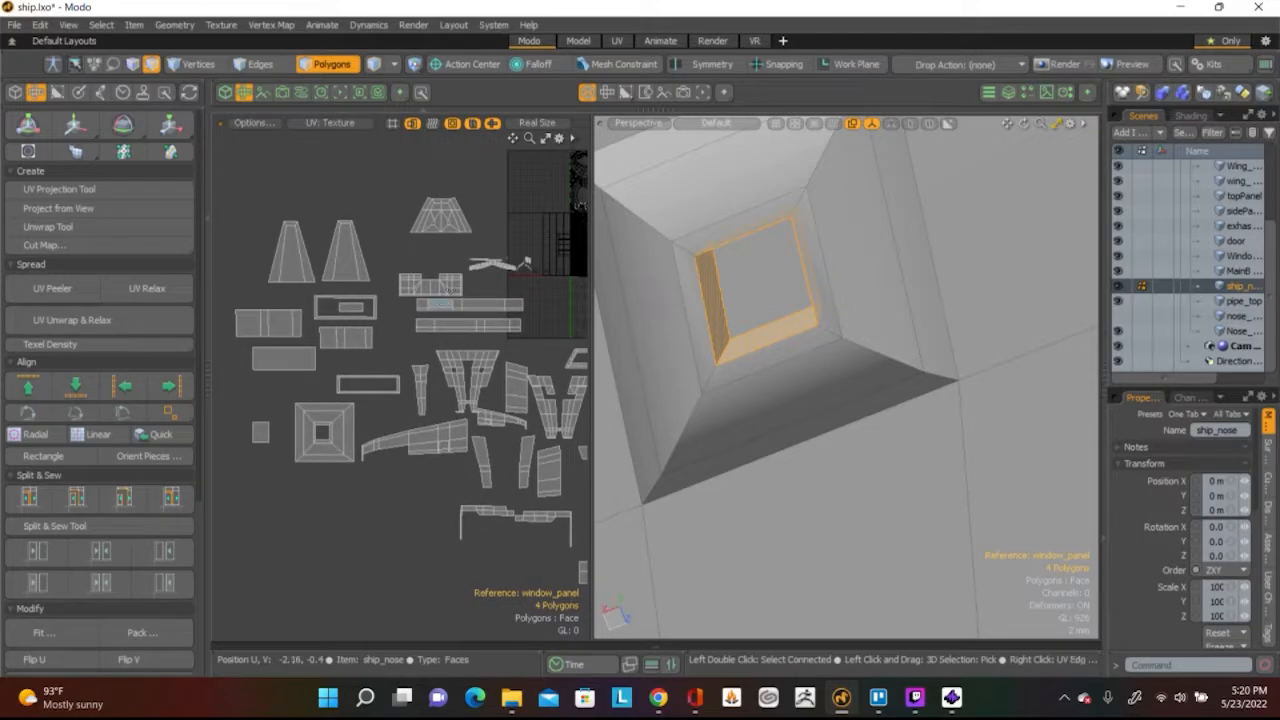
{"action": "key", "text": "w"}
{"action": "left_click_drag", "start_coordinate": [588, 183], "coordinate": [336, 375]}
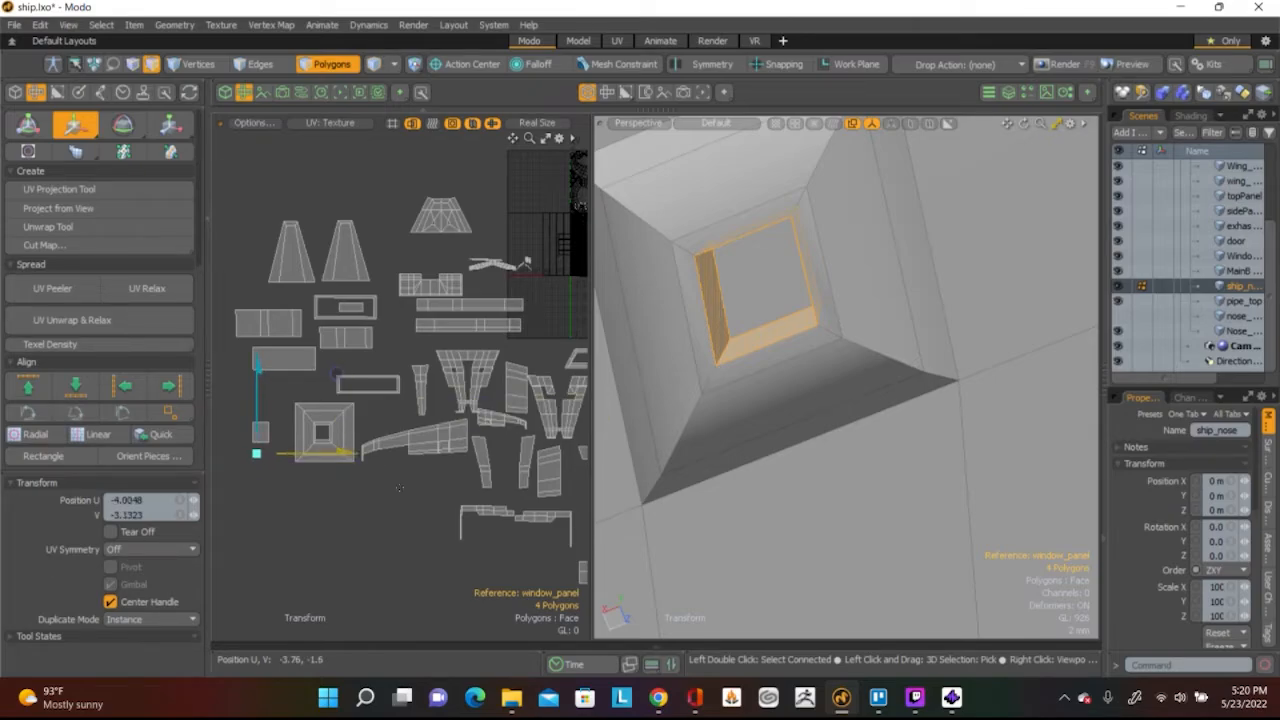
Scale up the four-polygon wall island uniformly beneath the floor island
{"action": "scroll", "coordinate": [294, 480], "scroll_direction": "up", "scroll_amount": 6}
{"action": "left_click_drag", "start_coordinate": [250, 400], "coordinate": [462, 438], "text": "alt+shift"}
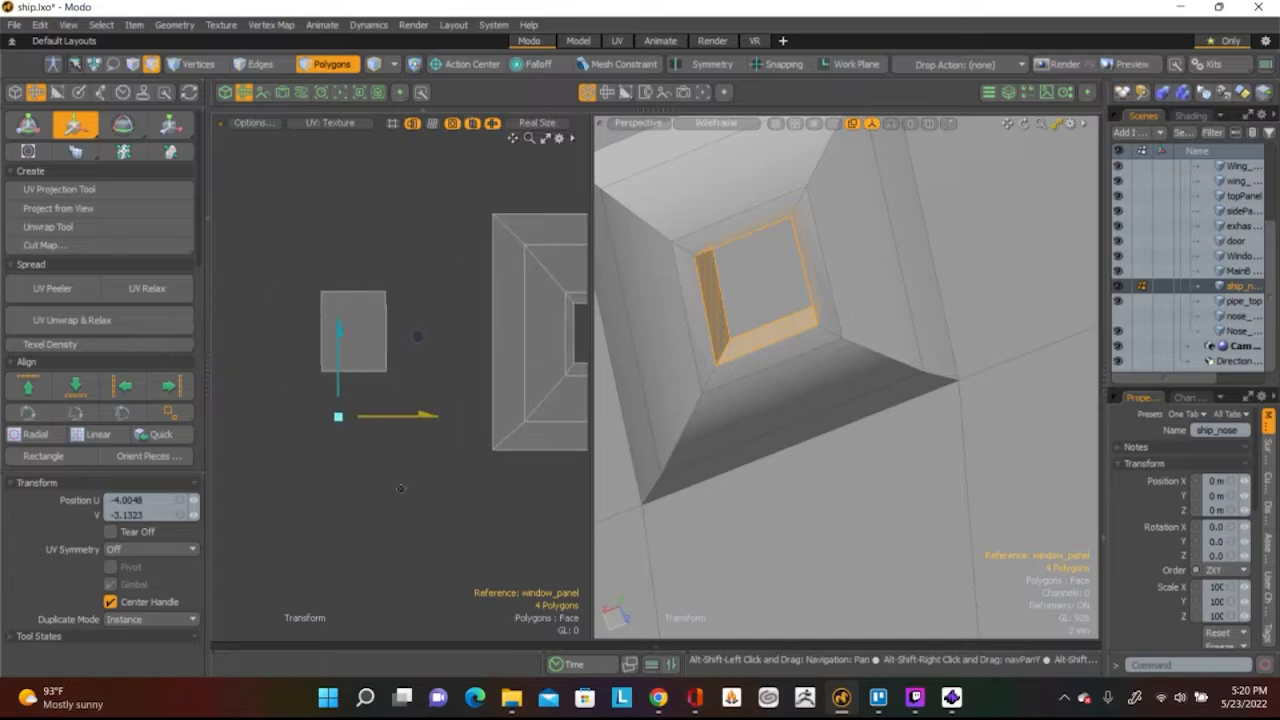
{"action": "scroll", "coordinate": [344, 424], "scroll_direction": "up", "scroll_amount": 6}
{"action": "scroll", "coordinate": [324, 381], "scroll_direction": "down", "scroll_amount": 4}
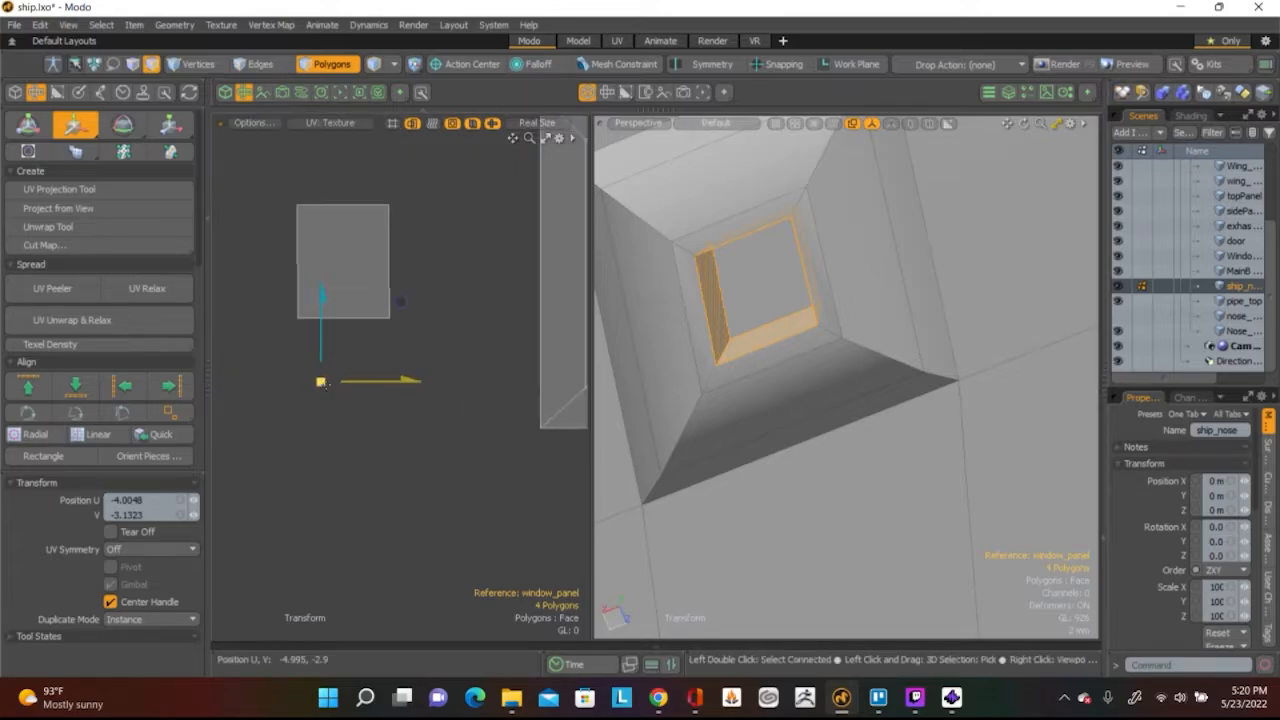
{"action": "key", "text": "r"}
{"action": "left_click_drag", "start_coordinate": [320, 381], "coordinate": [380, 381]}
{"action": "key", "text": "space"}
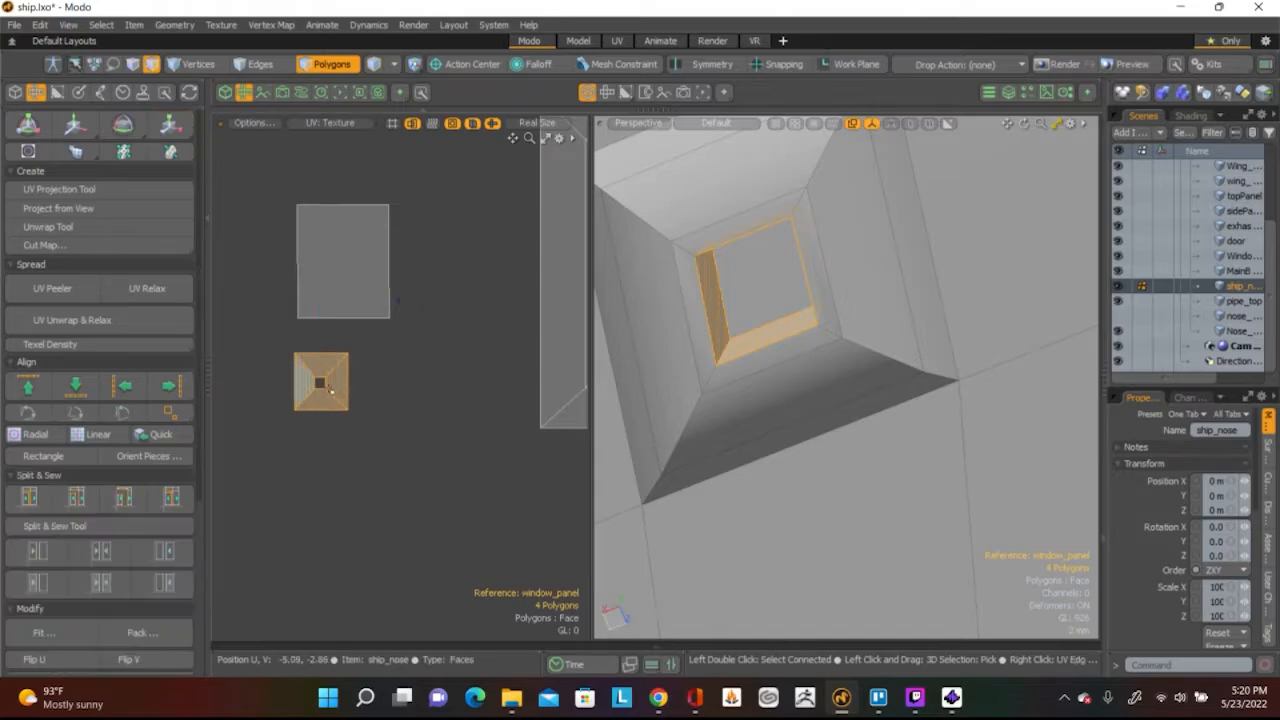
Pick the wall island's polygons one after another to check which recess walls they map to
{"action": "left_click", "coordinate": [322, 378]}
{"action": "scroll", "coordinate": [331, 387], "scroll_direction": "up", "scroll_amount": 3}
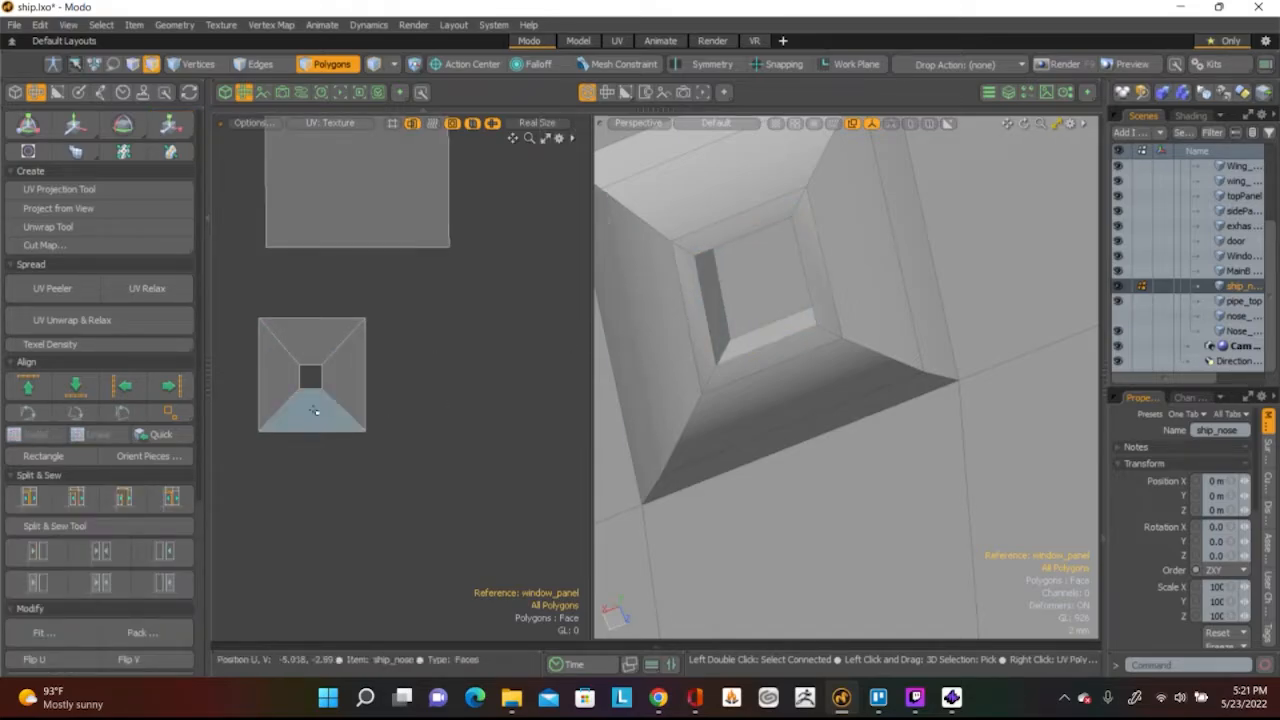
{"action": "left_click", "coordinate": [318, 412]}
{"action": "left_click", "coordinate": [350, 385], "text": "shift"}
{"action": "left_click", "coordinate": [312, 335], "text": "shift"}
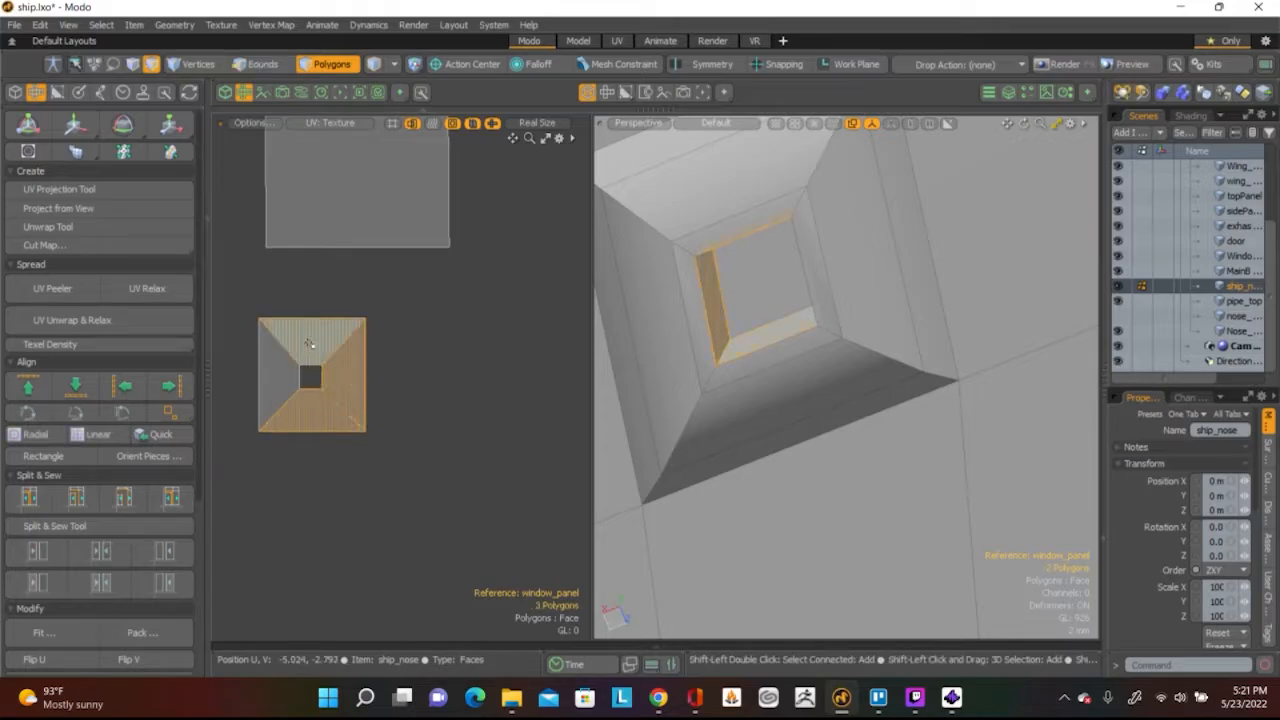
{"action": "left_click", "coordinate": [434, 384]}
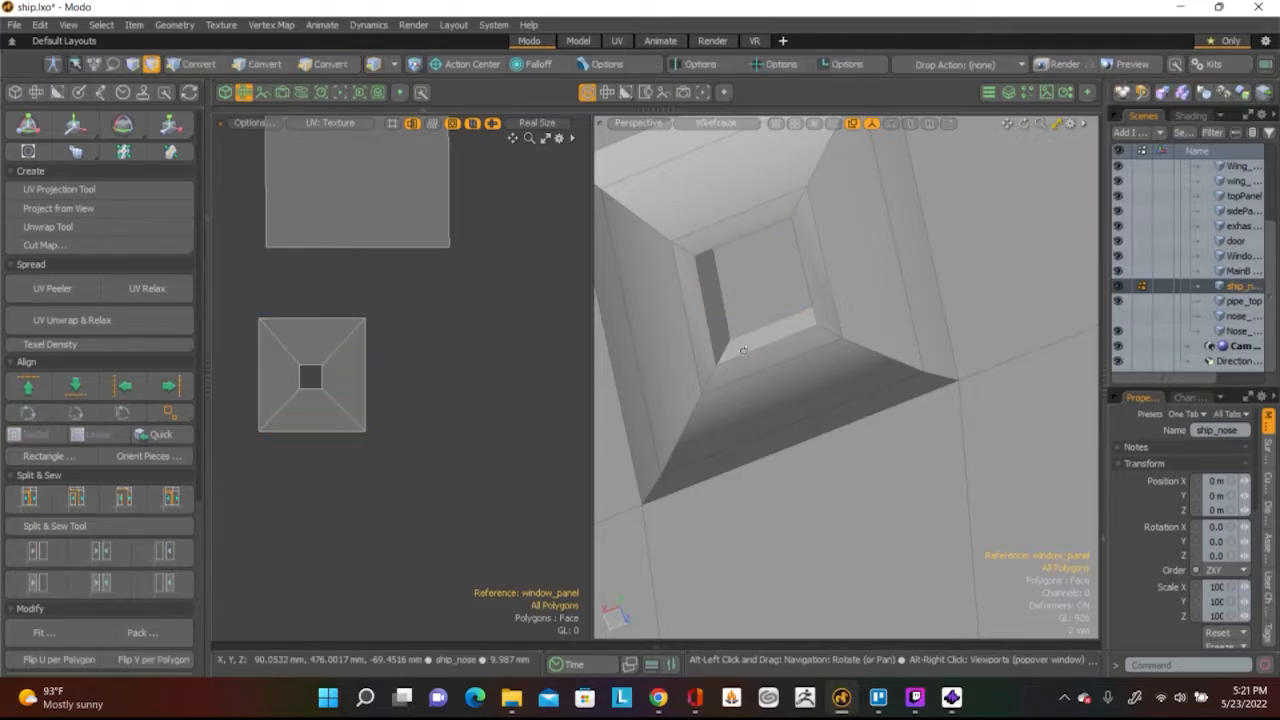
{"action": "left_click_drag", "start_coordinate": [602, 366], "coordinate": [660, 450], "text": "alt"}
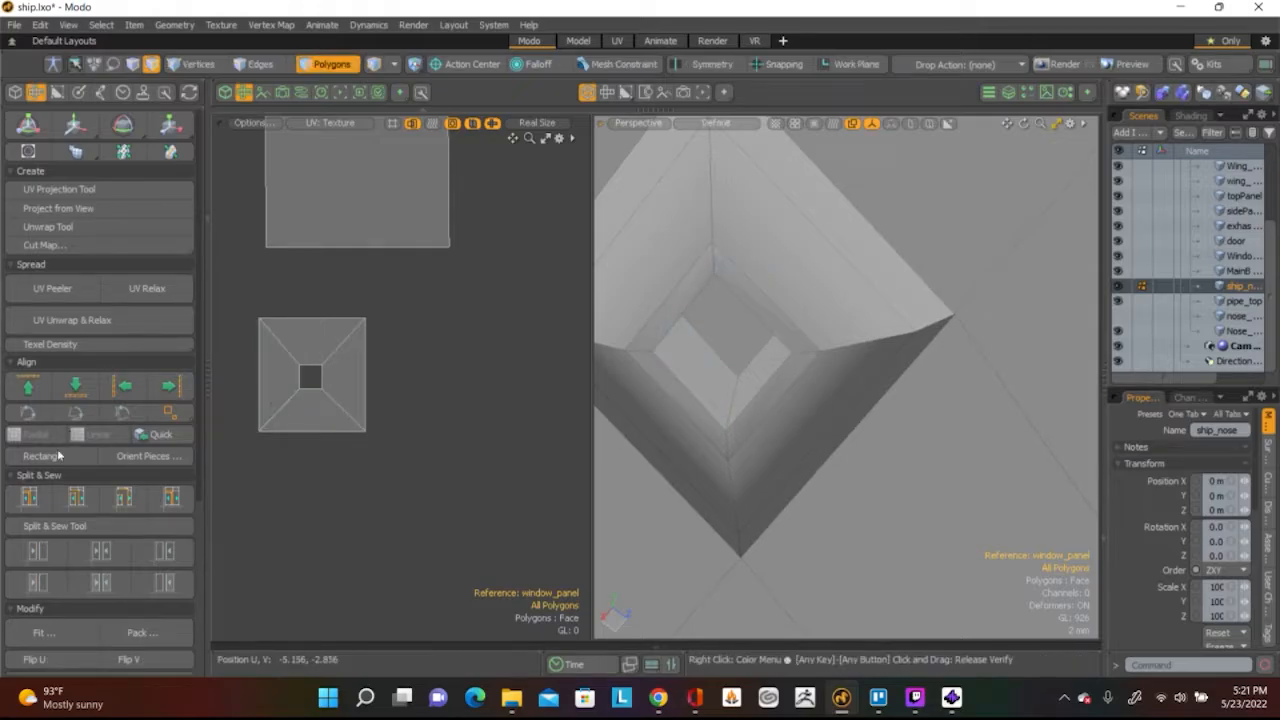
Split the wall island's UVs without a gap along its lower-left diagonal edge
{"action": "scroll", "coordinate": [40, 487], "scroll_direction": "down", "scroll_amount": 5}
{"action": "key", "text": "2"}
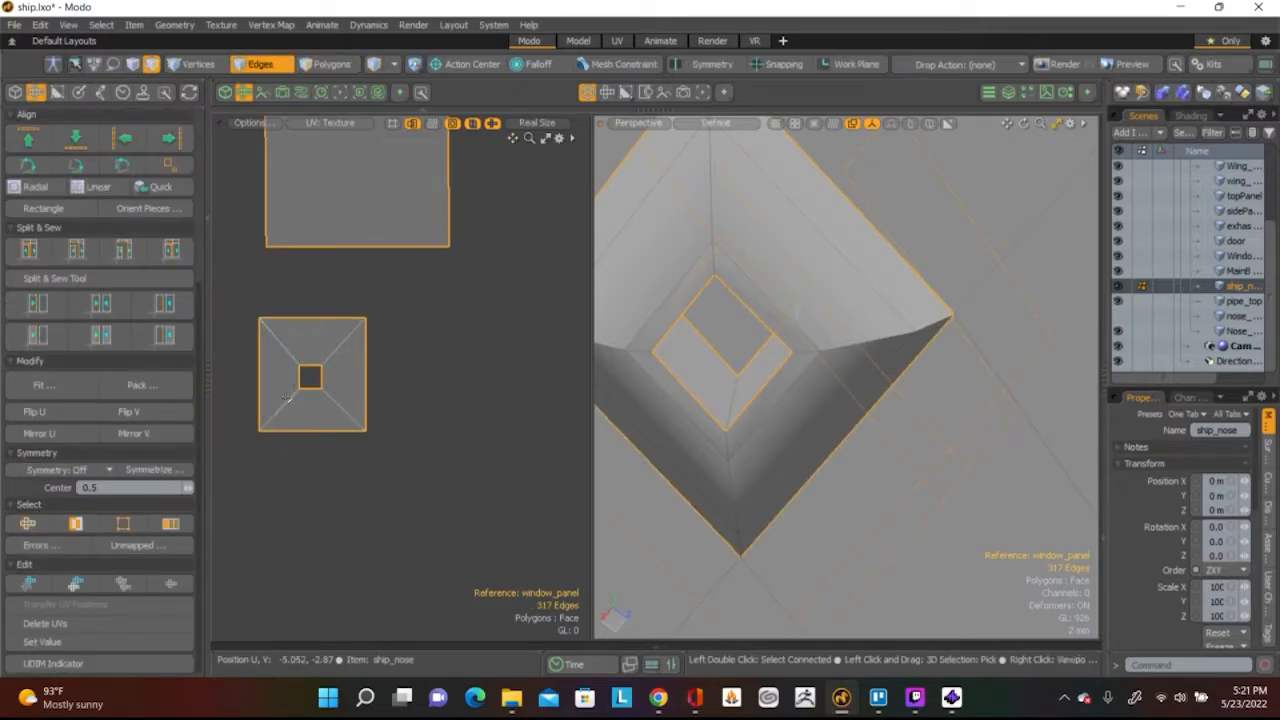
{"action": "key", "text": "shift"}
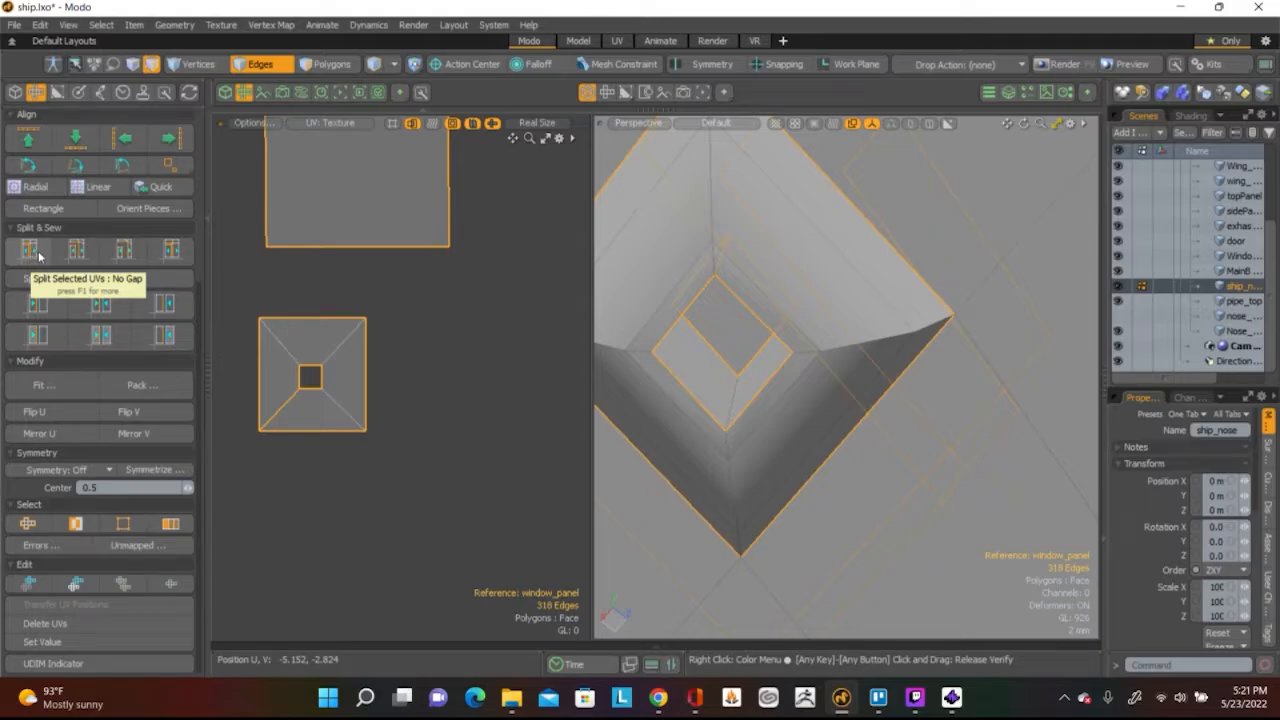
{"action": "left_click", "coordinate": [417, 398]}
Select the four wall polygons and unfold them into a strip with a Conformal UV Relax at 1000 iterations
{"action": "double_click", "coordinate": [336, 380]}
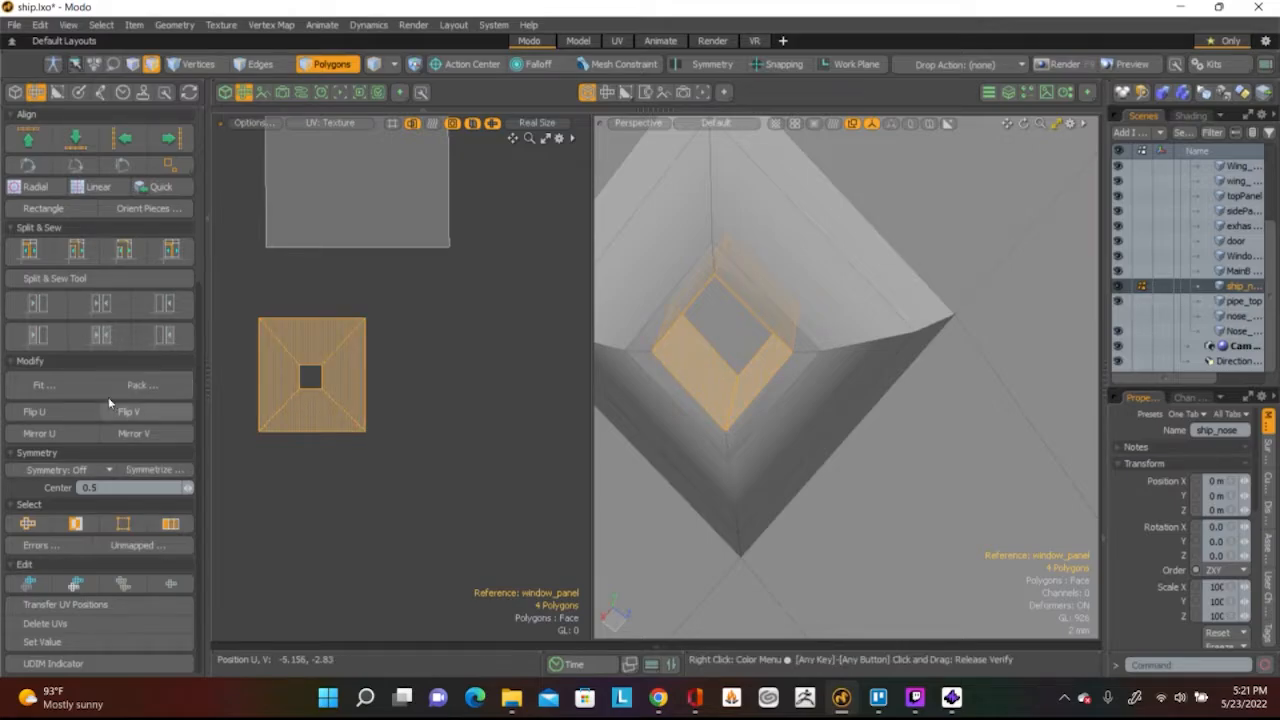
{"action": "scroll", "coordinate": [110, 380], "scroll_direction": "up", "scroll_amount": 5}
{"action": "left_click", "coordinate": [148, 289]}
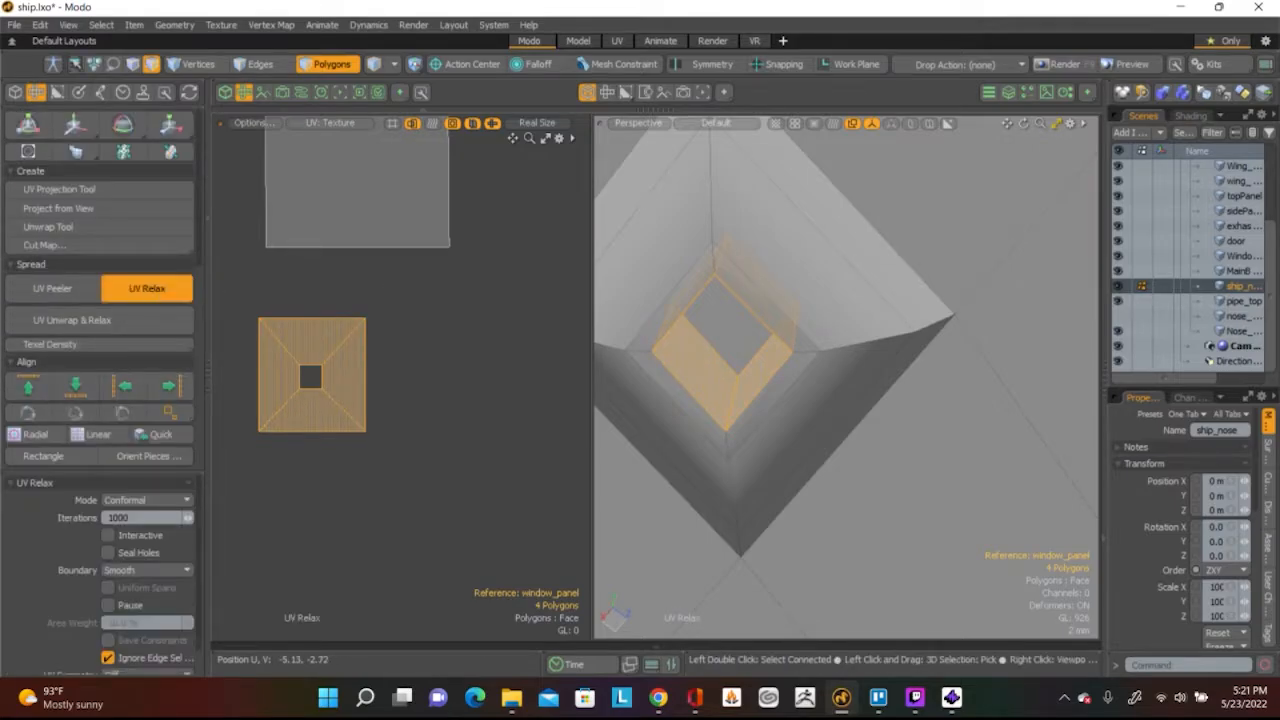
{"action": "left_click", "coordinate": [386, 285]}
{"action": "scroll", "coordinate": [385, 284], "scroll_direction": "down", "scroll_amount": 4}
{"action": "scroll", "coordinate": [413, 353], "scroll_direction": "up", "scroll_amount": 2}
{"action": "key", "text": "q"}
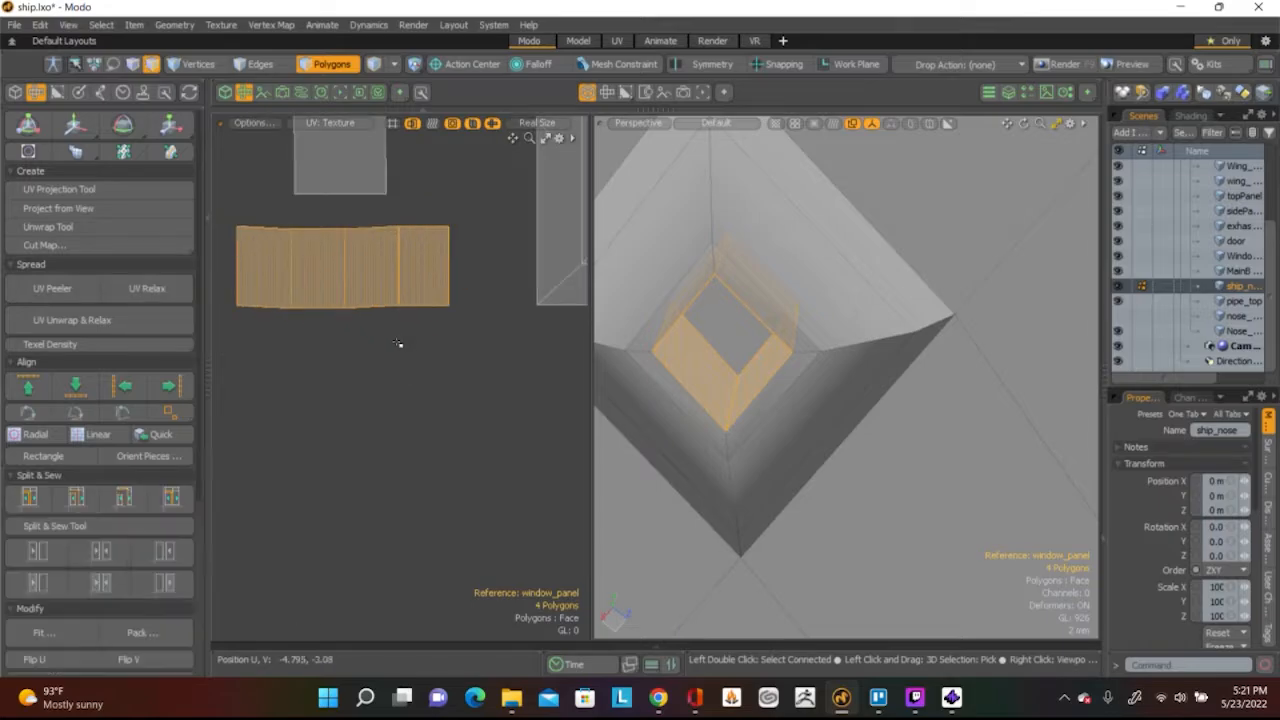
Select the four lower border edges of the relaxed wall strip and align them horizontally
{"action": "left_click", "coordinate": [397, 343]}
{"action": "key", "text": "2"}
{"action": "left_click", "coordinate": [426, 305]}
{"action": "left_click", "coordinate": [369, 308], "text": "shift"}
{"action": "left_click", "coordinate": [276, 306], "text": "shift"}
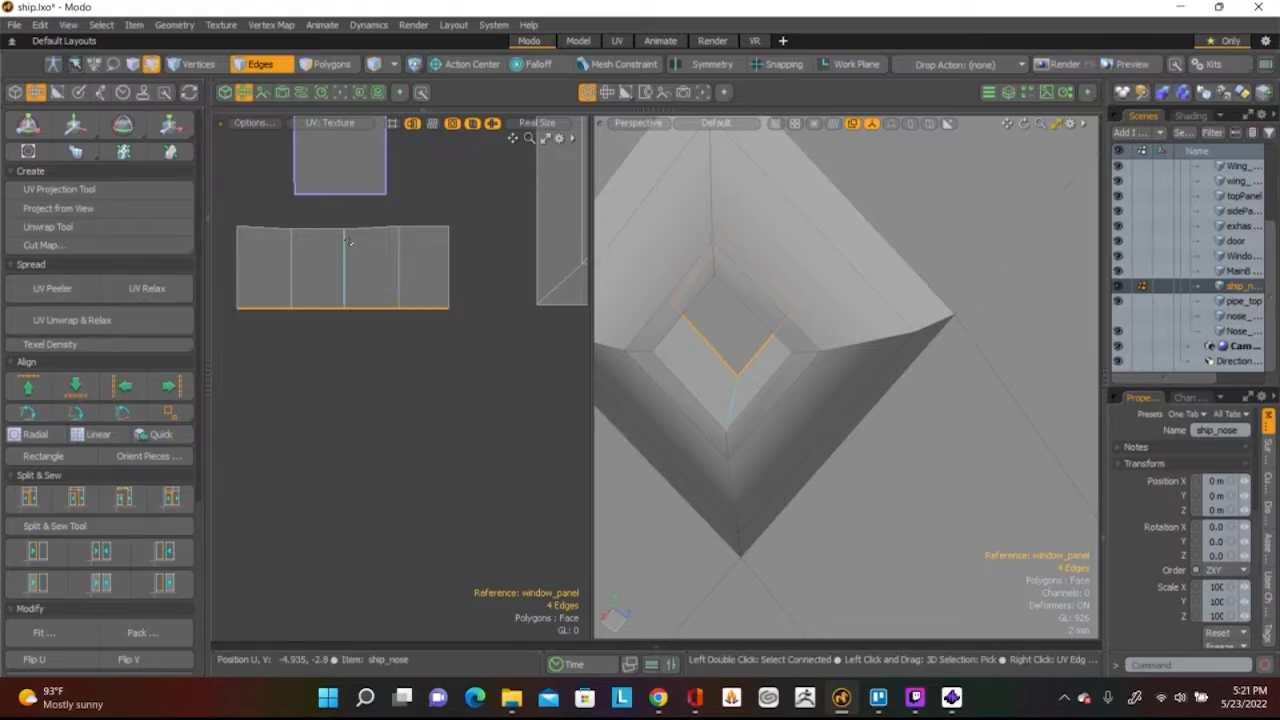
Align the four upper border edges of the relaxed wall strip horizontally
{"action": "left_click", "coordinate": [305, 230]}
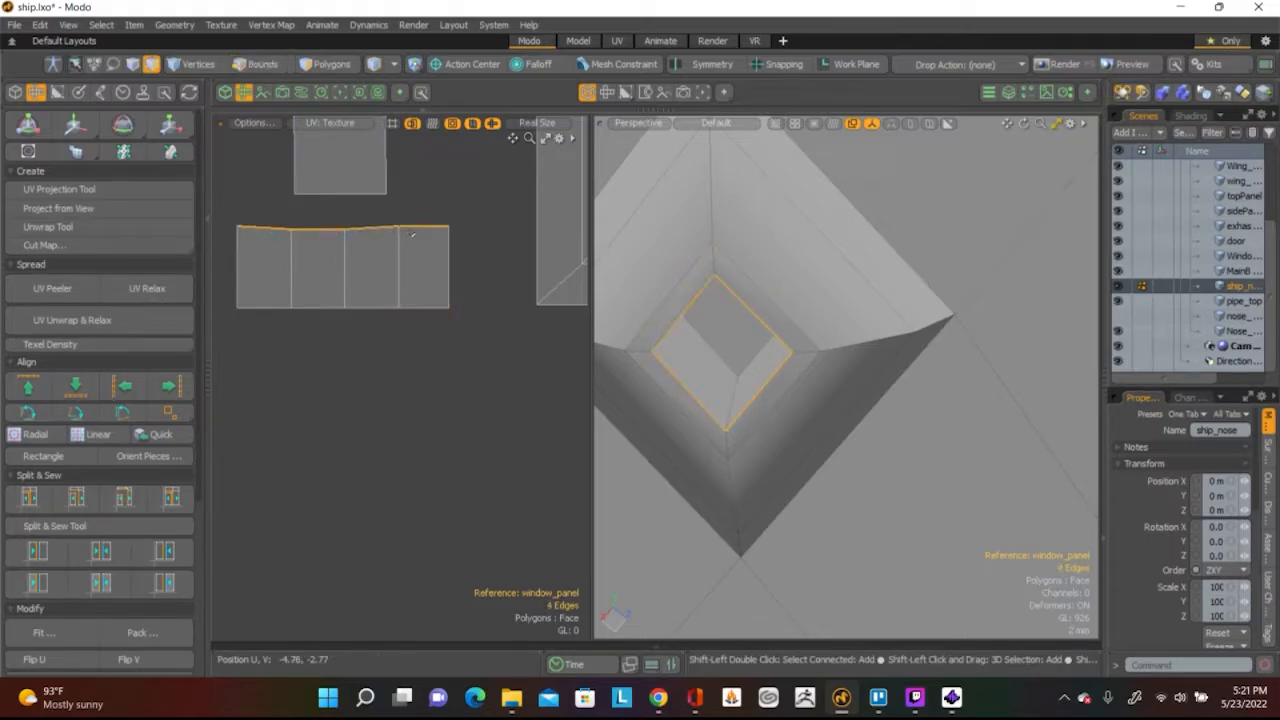
{"action": "left_click", "coordinate": [44, 386]}
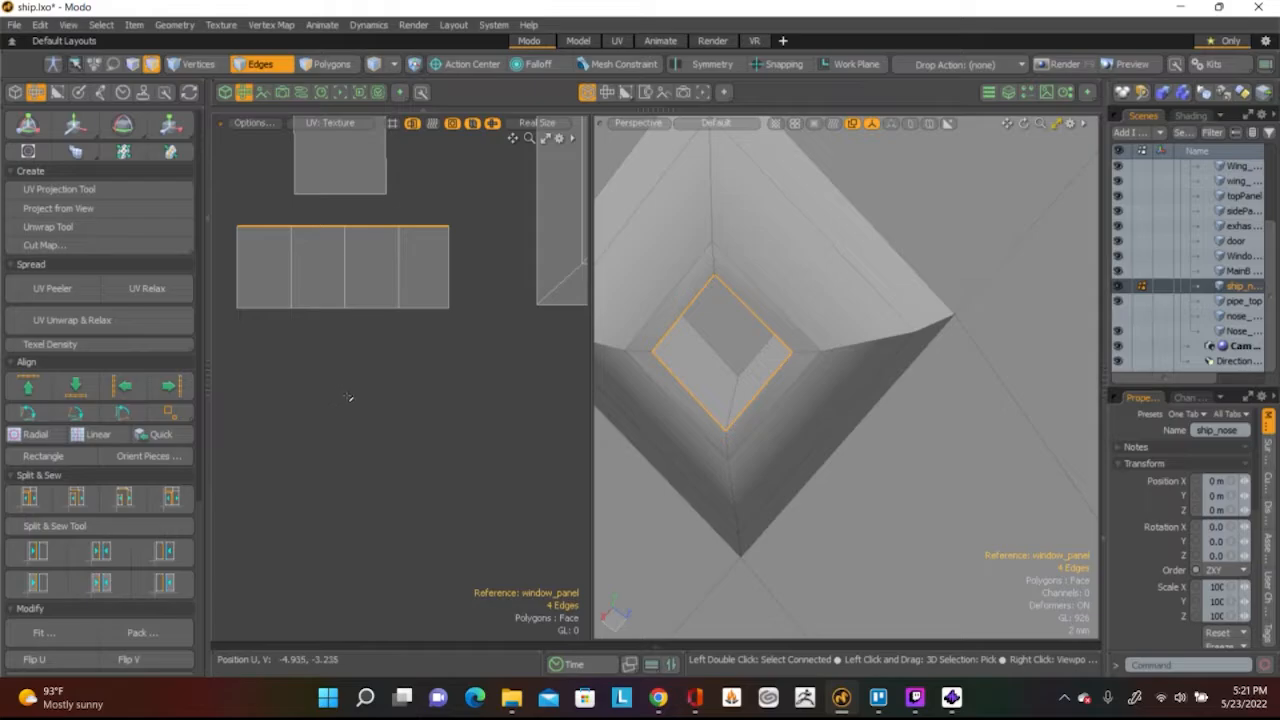
{"action": "left_click", "coordinate": [349, 398]}
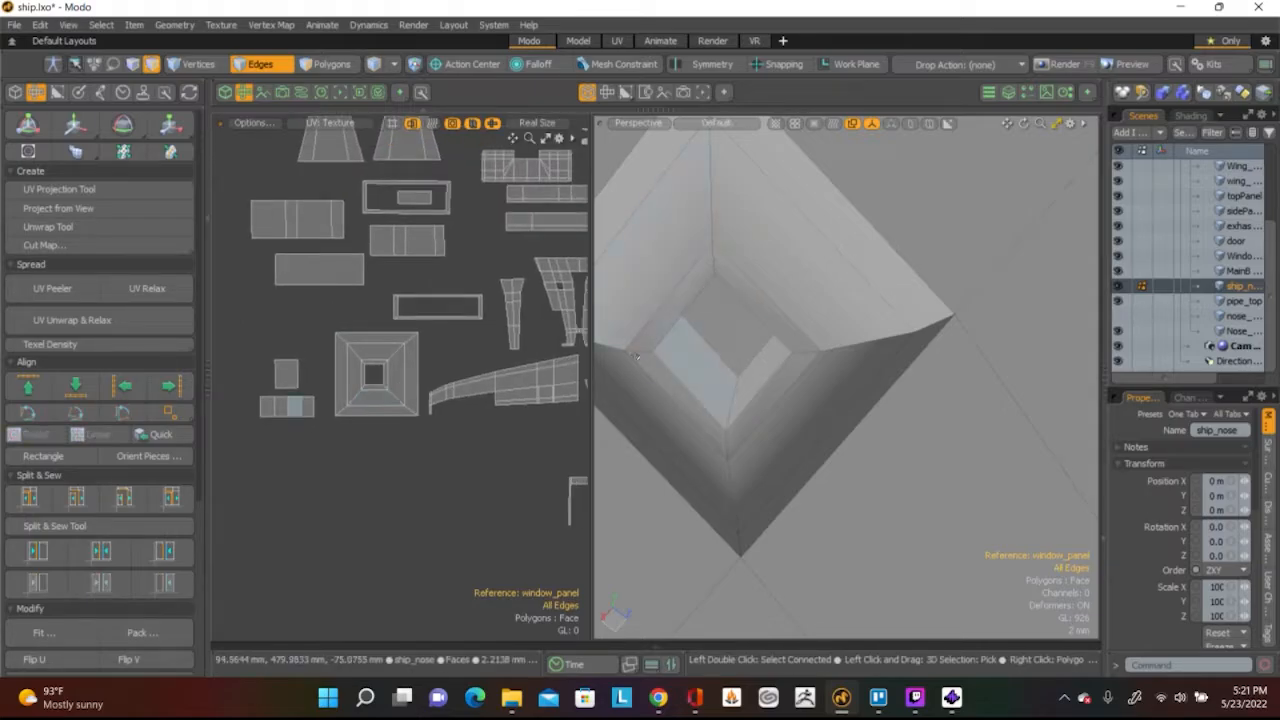
Pick the recess floor and wall polygons in the UV layout to check their islands against the model
{"action": "scroll", "coordinate": [320, 326], "scroll_direction": "up", "scroll_amount": 2}
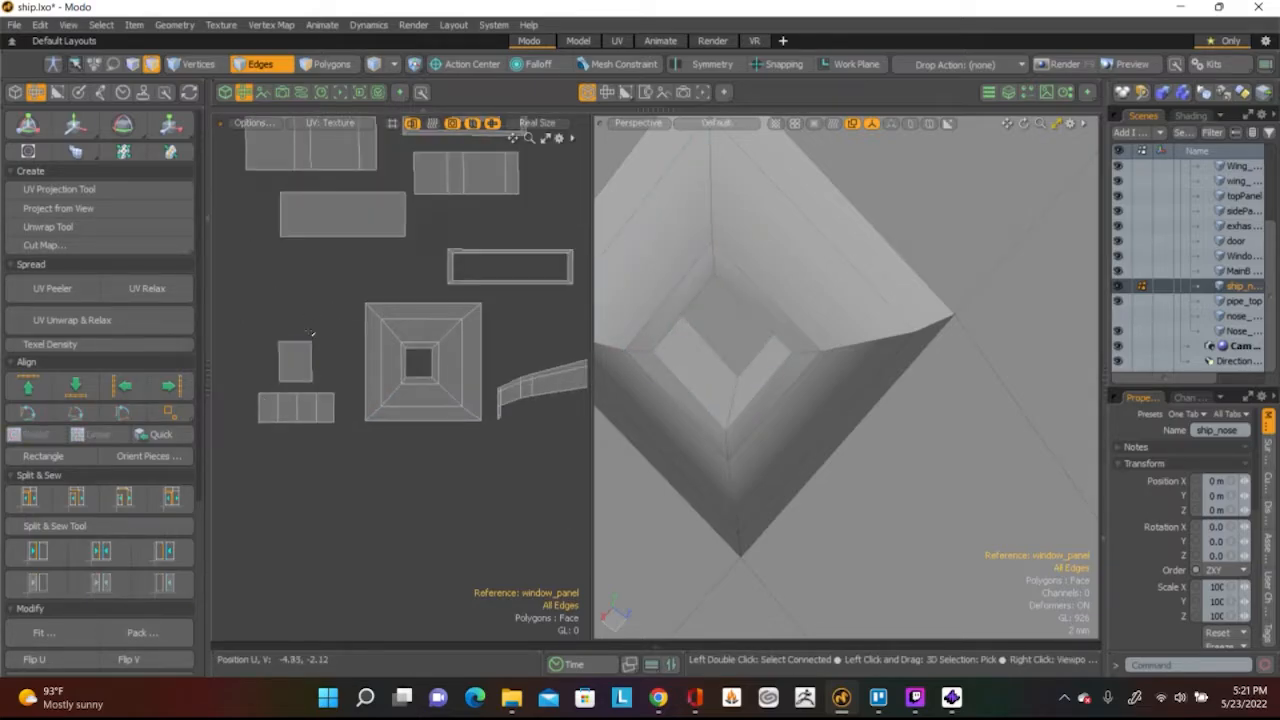
{"action": "mouse_move", "coordinate": [344, 415]}
{"action": "right_mouse_down"}
{"action": "mouse_move", "coordinate": [285, 335]}
{"action": "mouse_move", "coordinate": [339, 255]}
{"action": "right_mouse_up"}
{"action": "key", "text": "3"}
{"action": "left_click", "coordinate": [295, 361]}
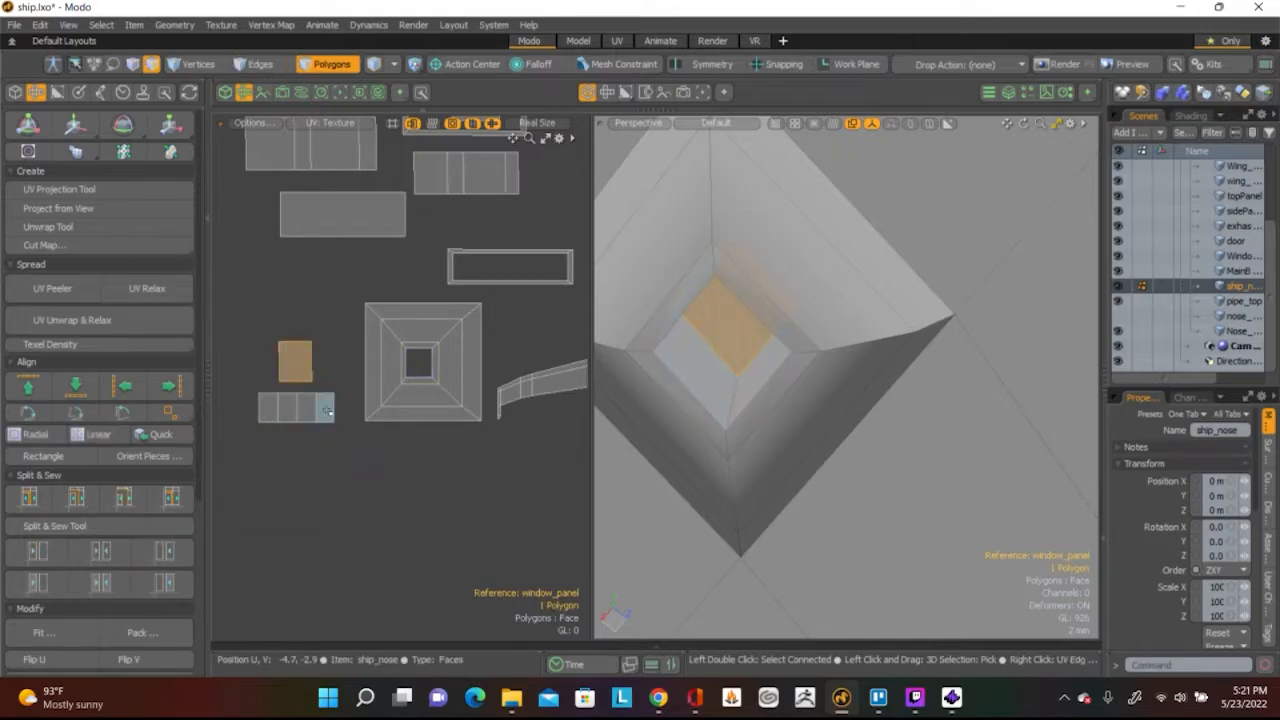
{"action": "left_click", "coordinate": [327, 410]}
{"action": "left_click_drag", "start_coordinate": [405, 382], "coordinate": [406, 396]}
{"action": "left_click", "coordinate": [417, 461]}
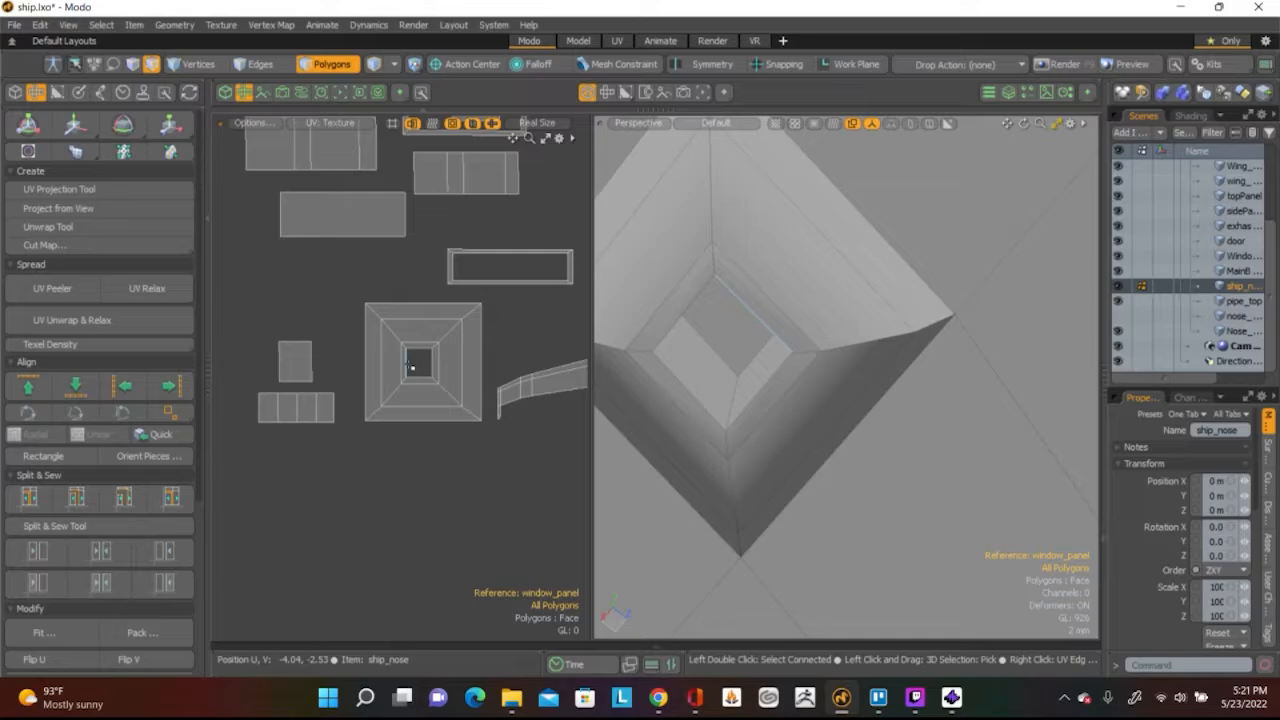
Save the ship scene
{"action": "scroll", "coordinate": [374, 440], "scroll_direction": "down", "scroll_amount": 5}
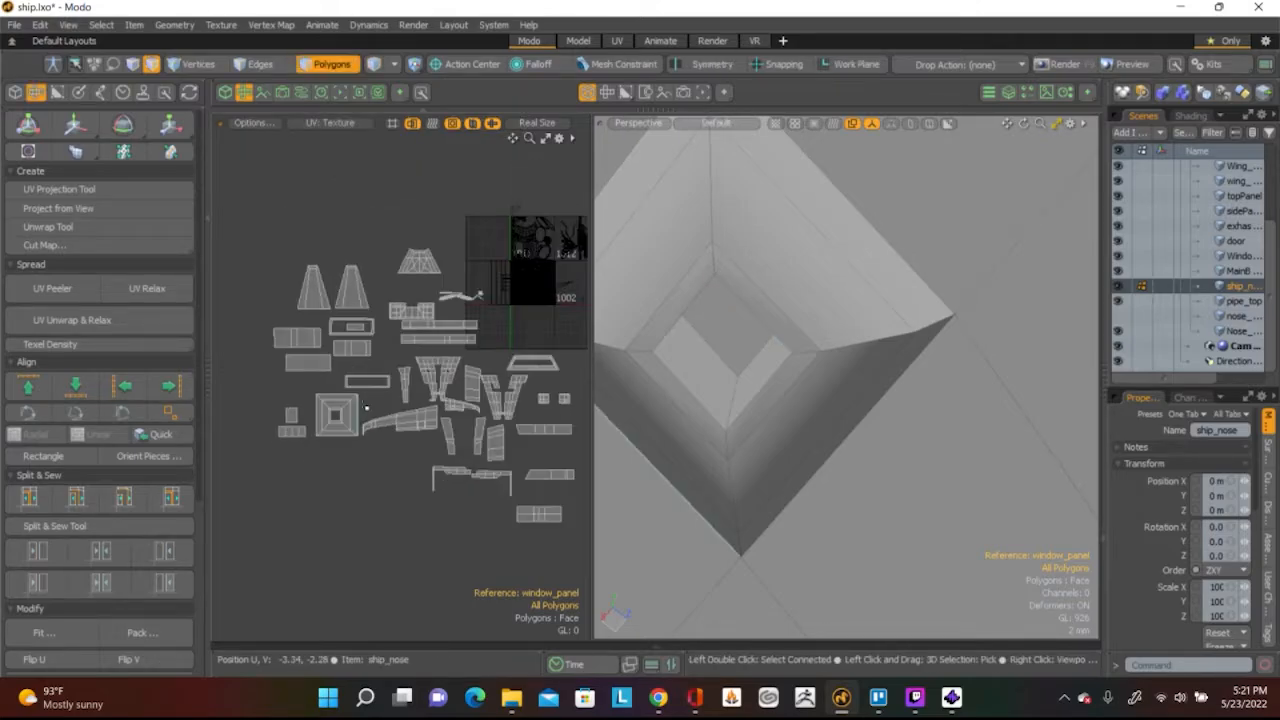
{"action": "scroll", "coordinate": [366, 407], "scroll_direction": "up", "scroll_amount": 4}
{"action": "left_click", "coordinate": [14, 24]}
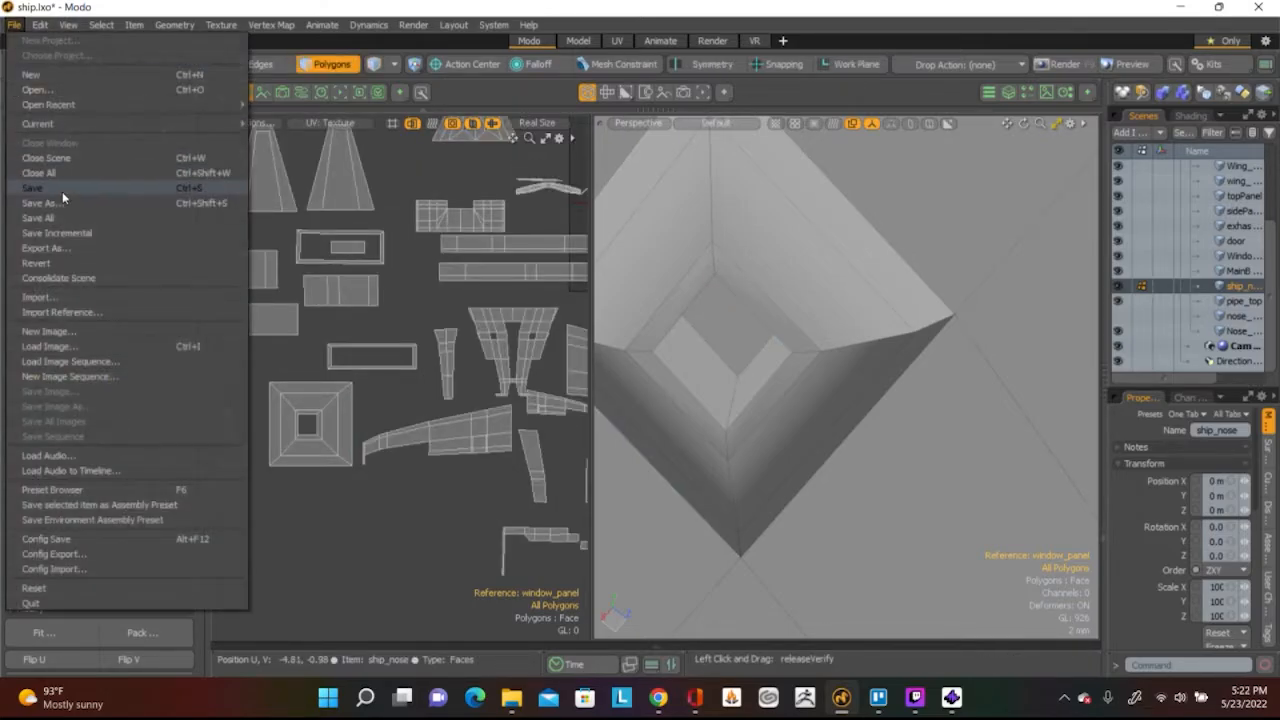
{"action": "left_click", "coordinate": [62, 189]}
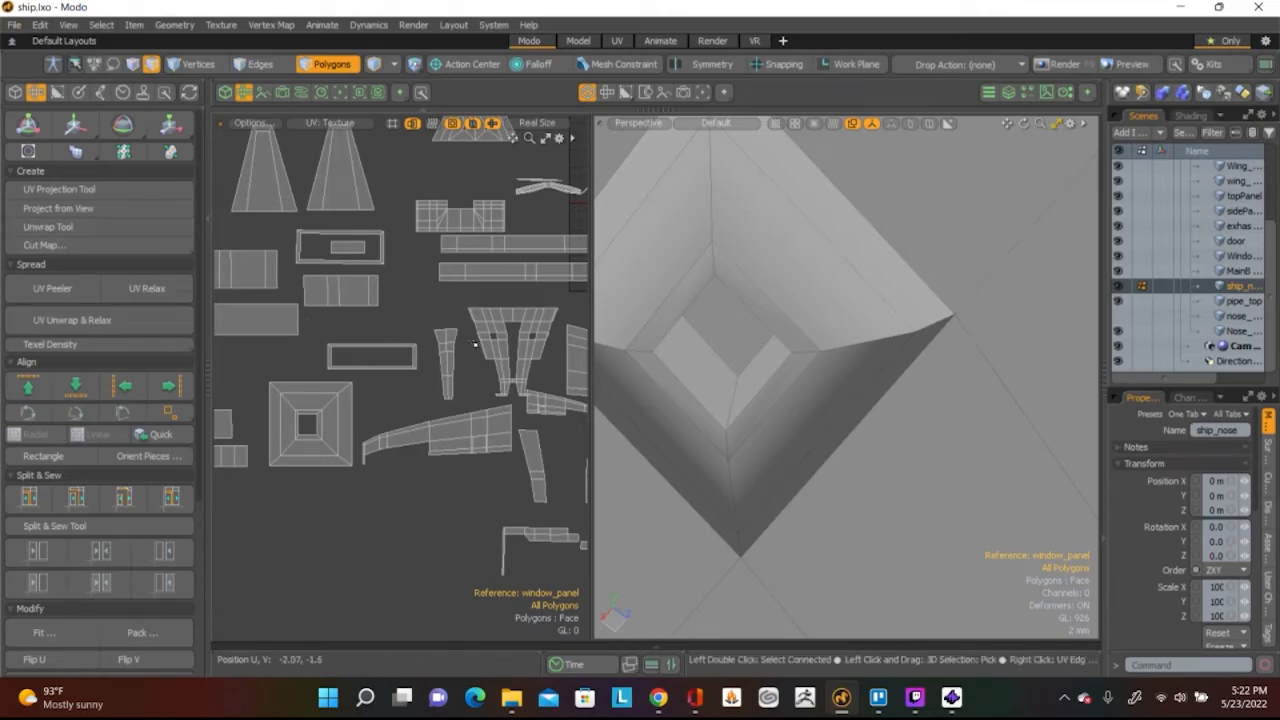
Select a sloped wall polygon of the second square recess to locate its UV island
{"action": "scroll", "coordinate": [794, 272], "scroll_direction": "down", "scroll_amount": 6}
{"action": "left_click_drag", "start_coordinate": [877, 243], "coordinate": [794, 285], "text": "alt"}
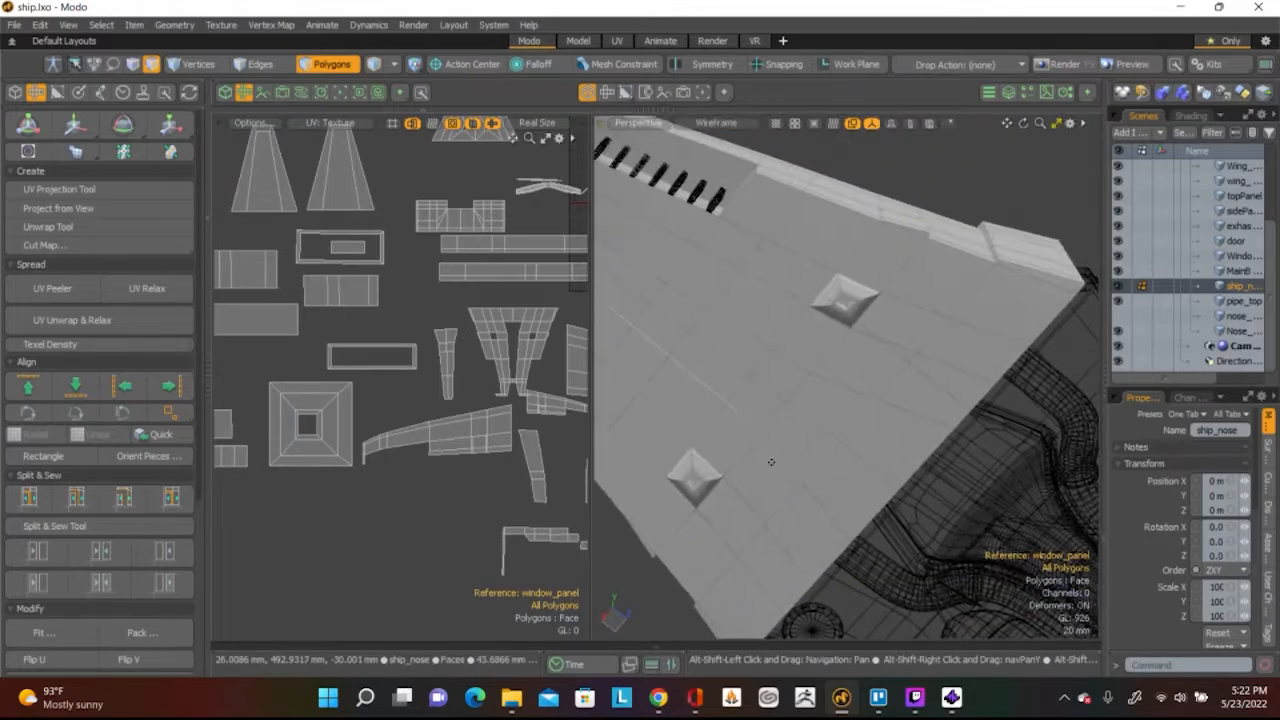
{"action": "scroll", "coordinate": [794, 288], "scroll_direction": "up", "scroll_amount": 6}
{"action": "left_click_drag", "start_coordinate": [925, 326], "coordinate": [741, 397], "text": "alt+shift"}
{"action": "left_click", "coordinate": [801, 316]}
{"action": "scroll", "coordinate": [474, 327], "scroll_direction": "down", "scroll_amount": 4}
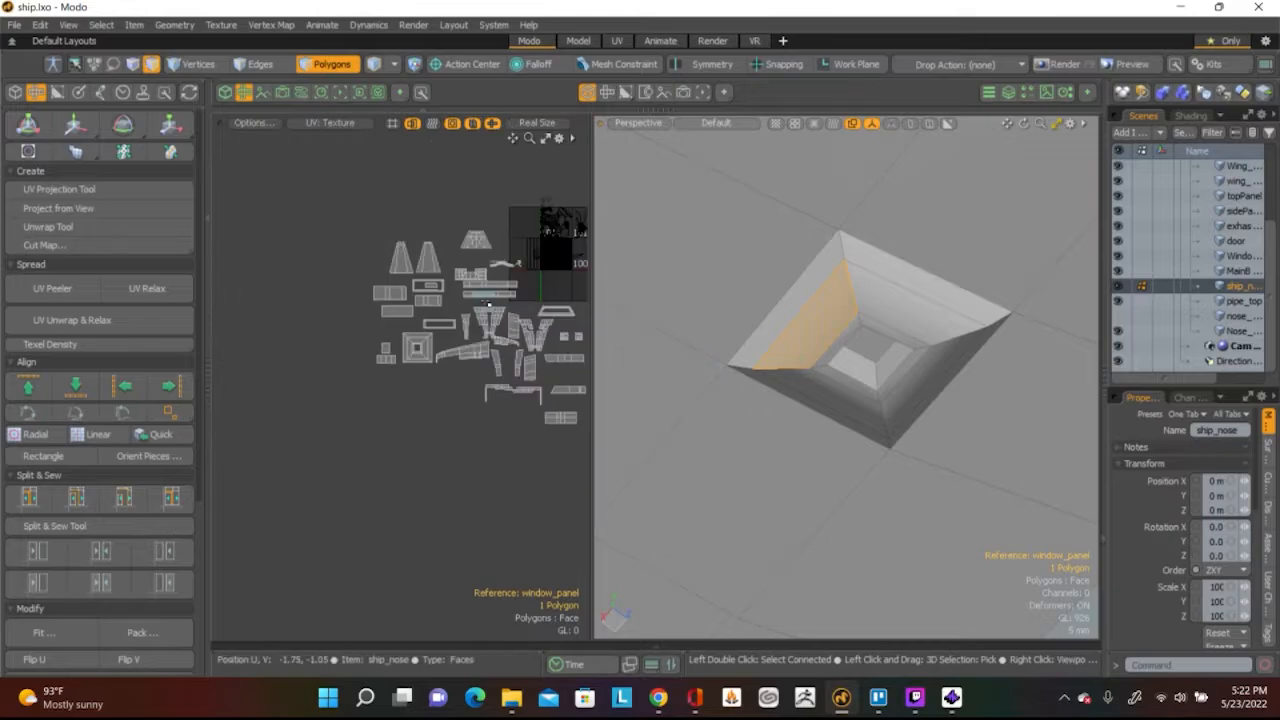
{"action": "scroll", "coordinate": [490, 320], "scroll_direction": "up", "scroll_amount": 10}
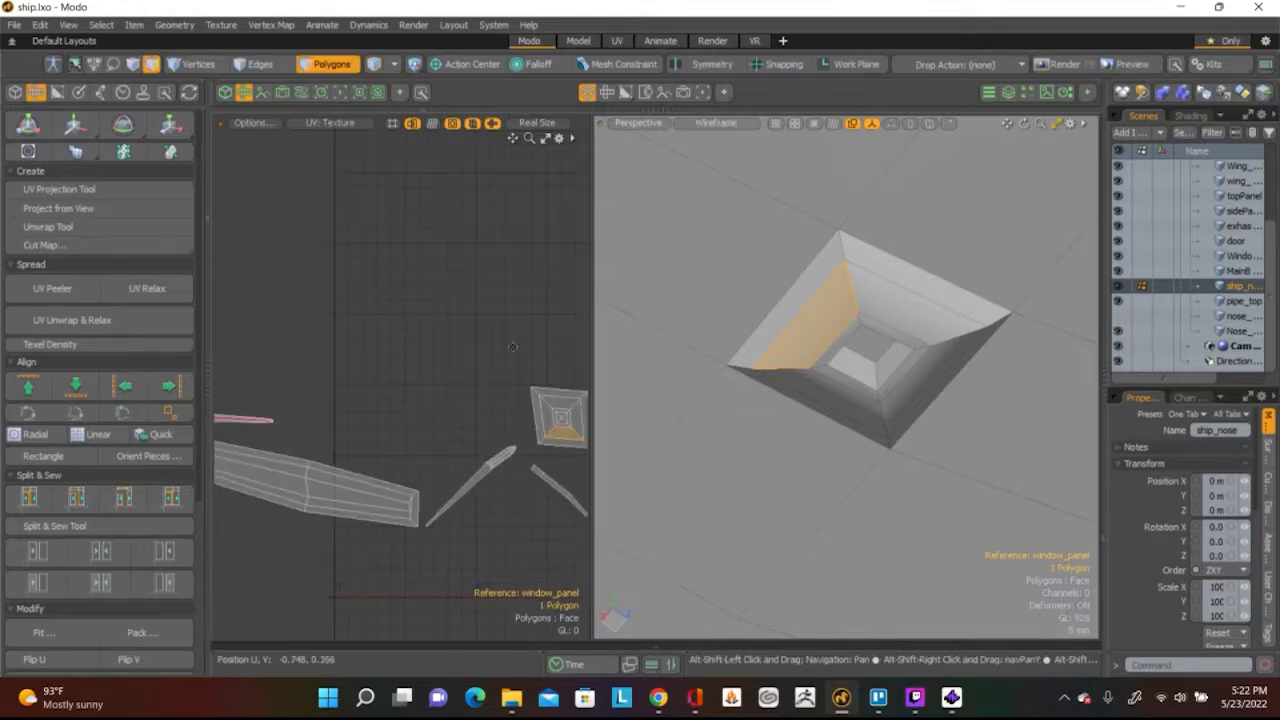
{"action": "scroll", "coordinate": [486, 323], "scroll_direction": "up", "scroll_amount": 5}
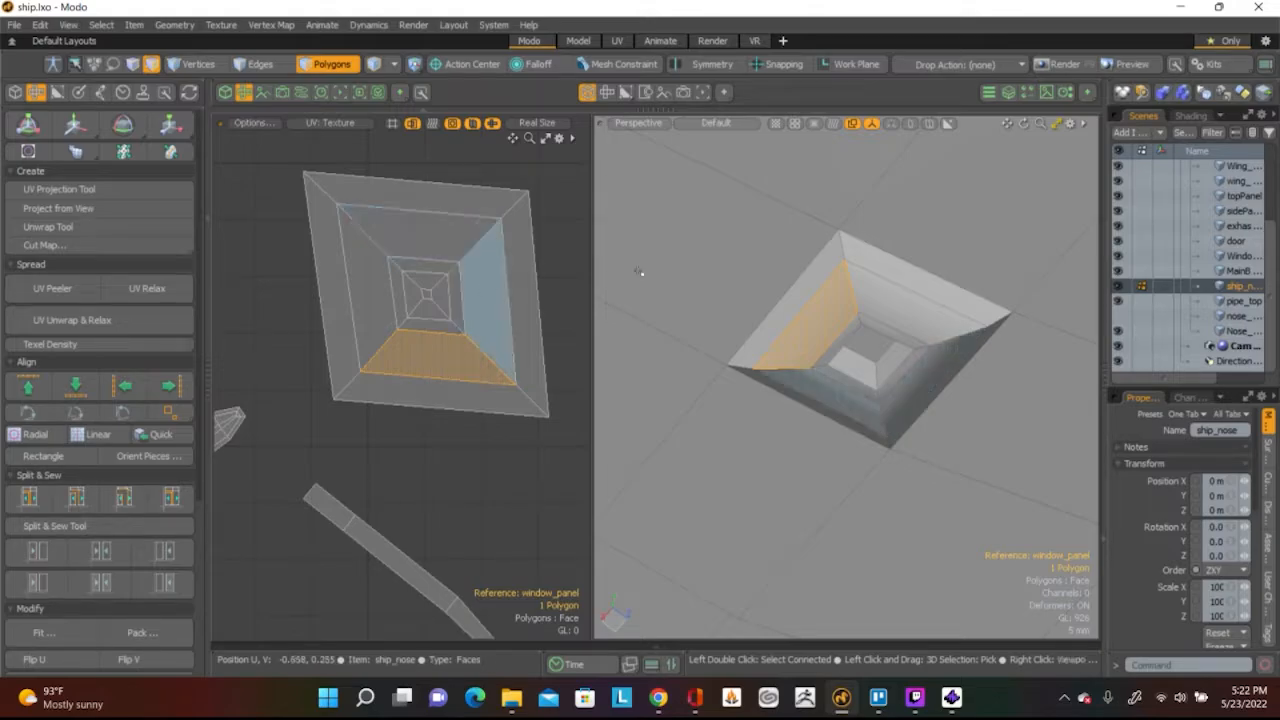
{"action": "scroll", "coordinate": [820, 355], "scroll_direction": "up", "scroll_amount": 5}
{"action": "left_click_drag", "start_coordinate": [822, 362], "coordinate": [787, 364], "text": "alt"}
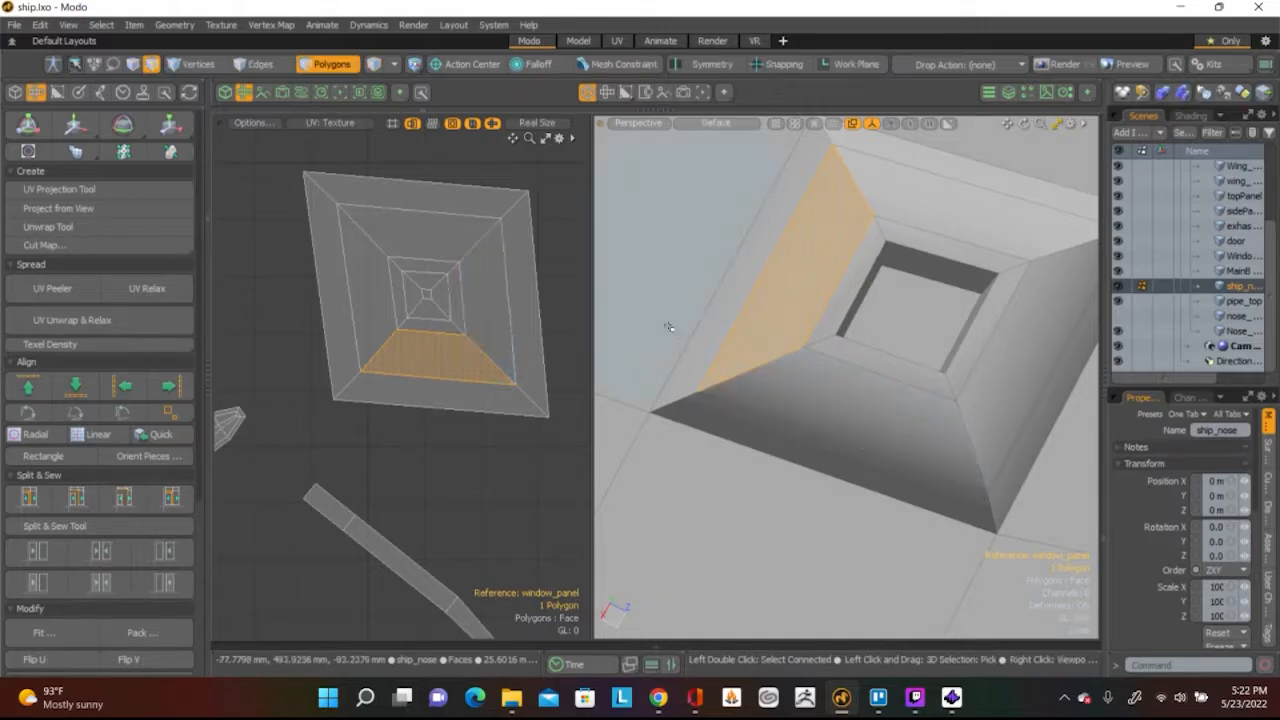
Select the second recess's four diagonal corner edge runs and convert them to a selection of its 12 sloped frame polygons
{"action": "key", "text": "Escape"}
{"action": "scroll", "coordinate": [686, 308], "scroll_direction": "down", "scroll_amount": 5}
{"action": "scroll", "coordinate": [727, 340], "scroll_direction": "up", "scroll_amount": 5}
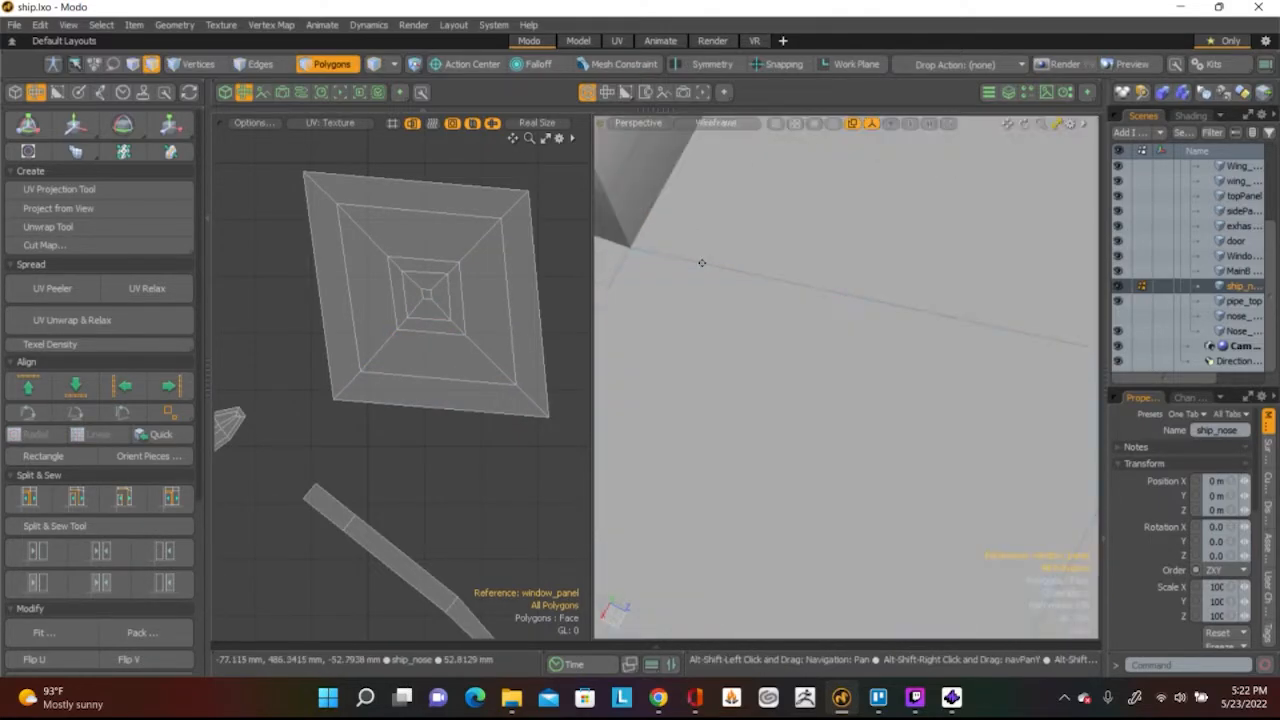
{"action": "key", "text": "2"}
{"action": "double_click", "coordinate": [800, 410]}
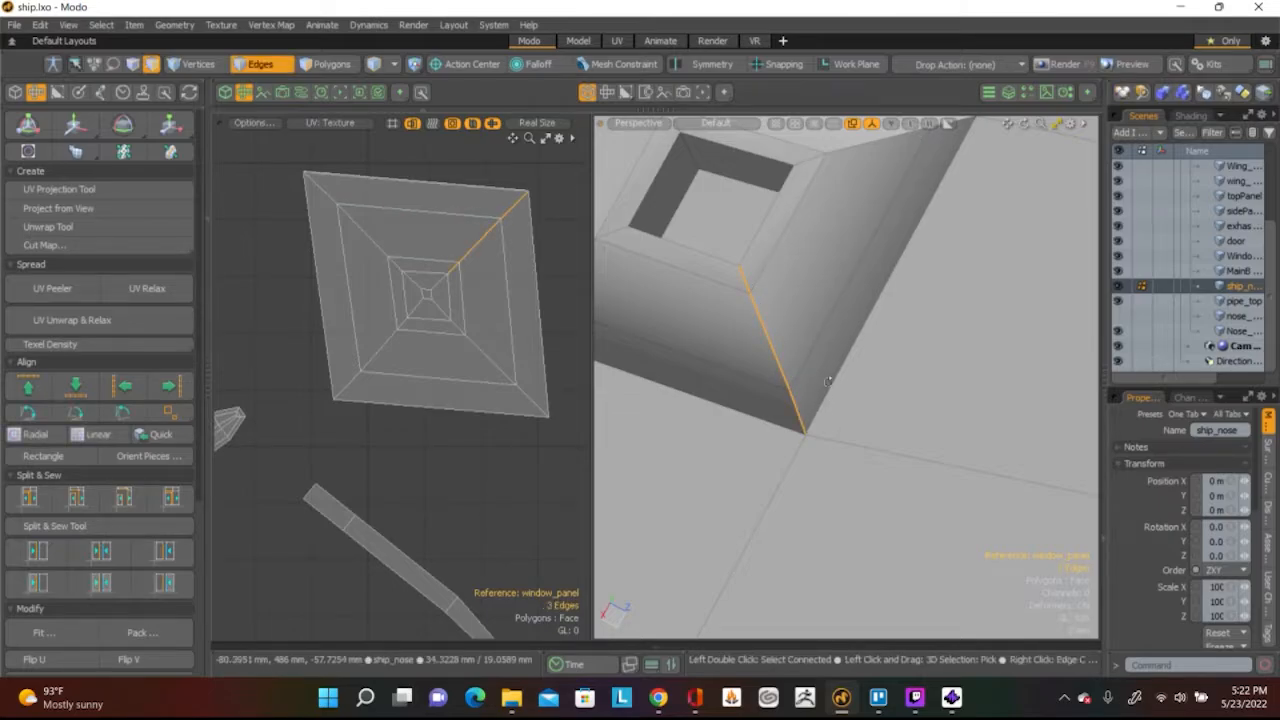
{"action": "double_click", "coordinate": [762, 370], "text": "shift"}
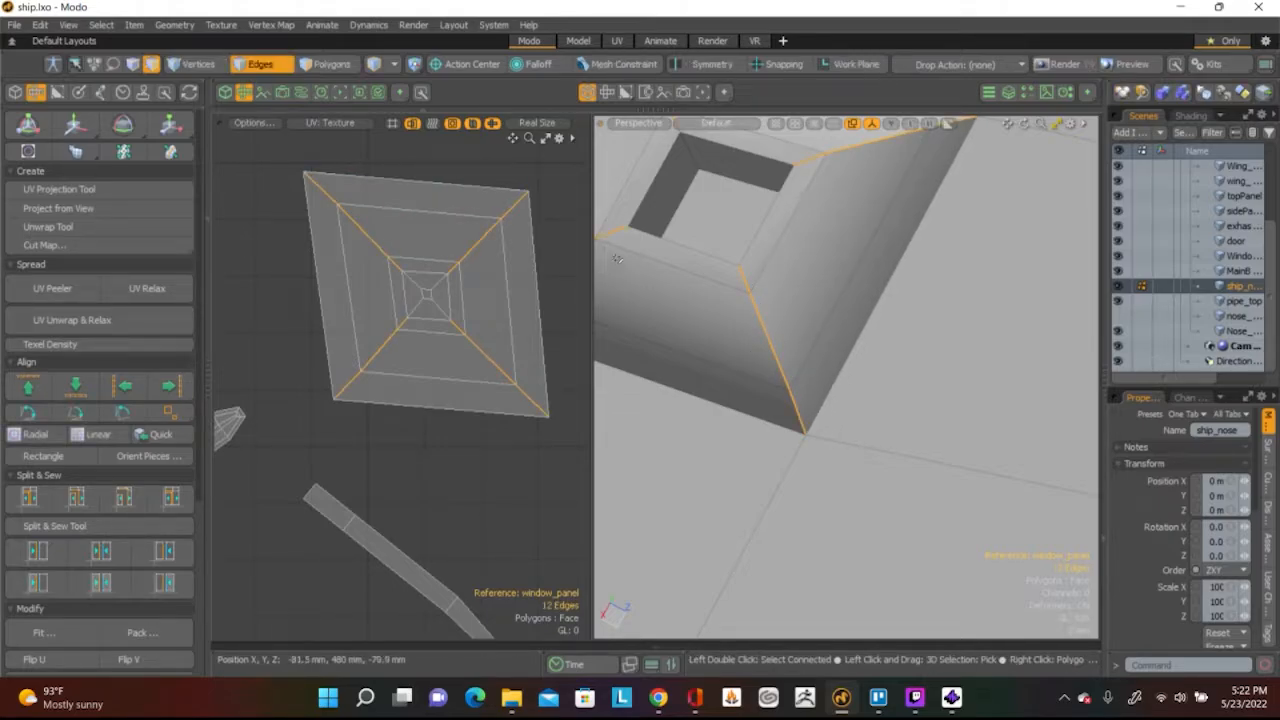
{"action": "key", "text": "alt"}
{"action": "left_click", "coordinate": [330, 64]}
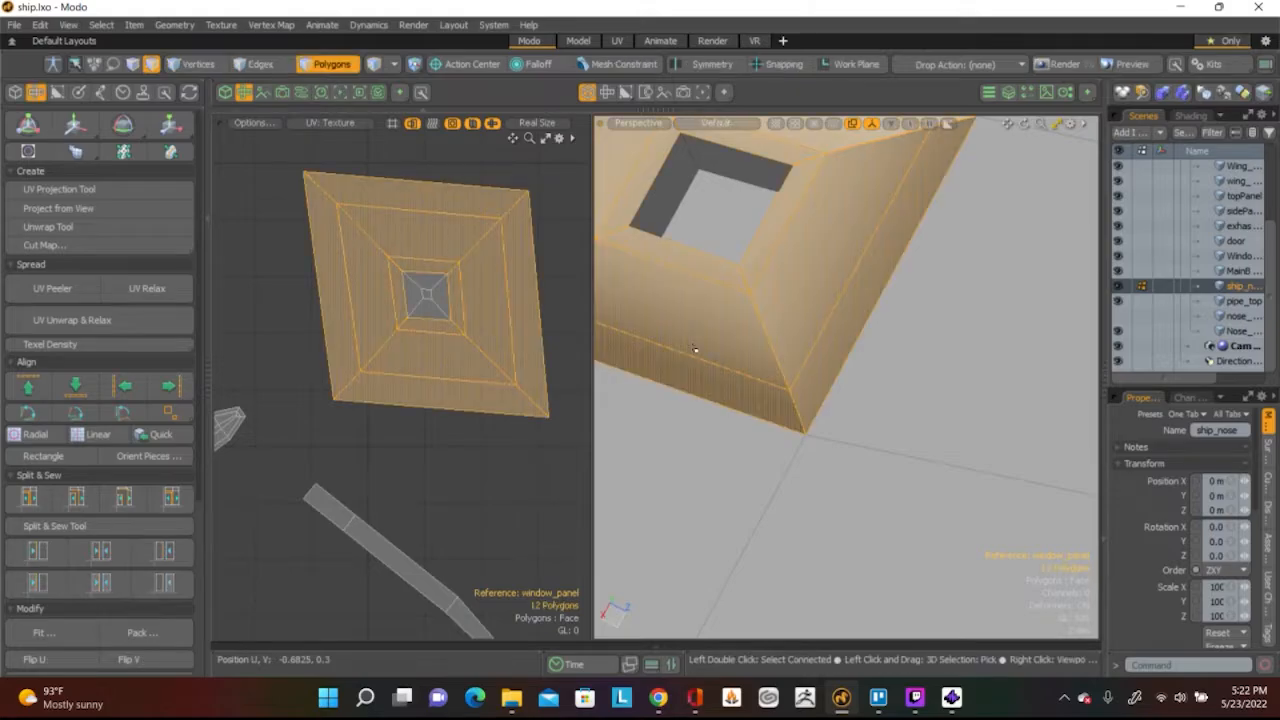
Try a Conformal UV Relax at 1000 iterations on the second recess's sloped frame polygons
{"action": "key", "text": "shift+a"}
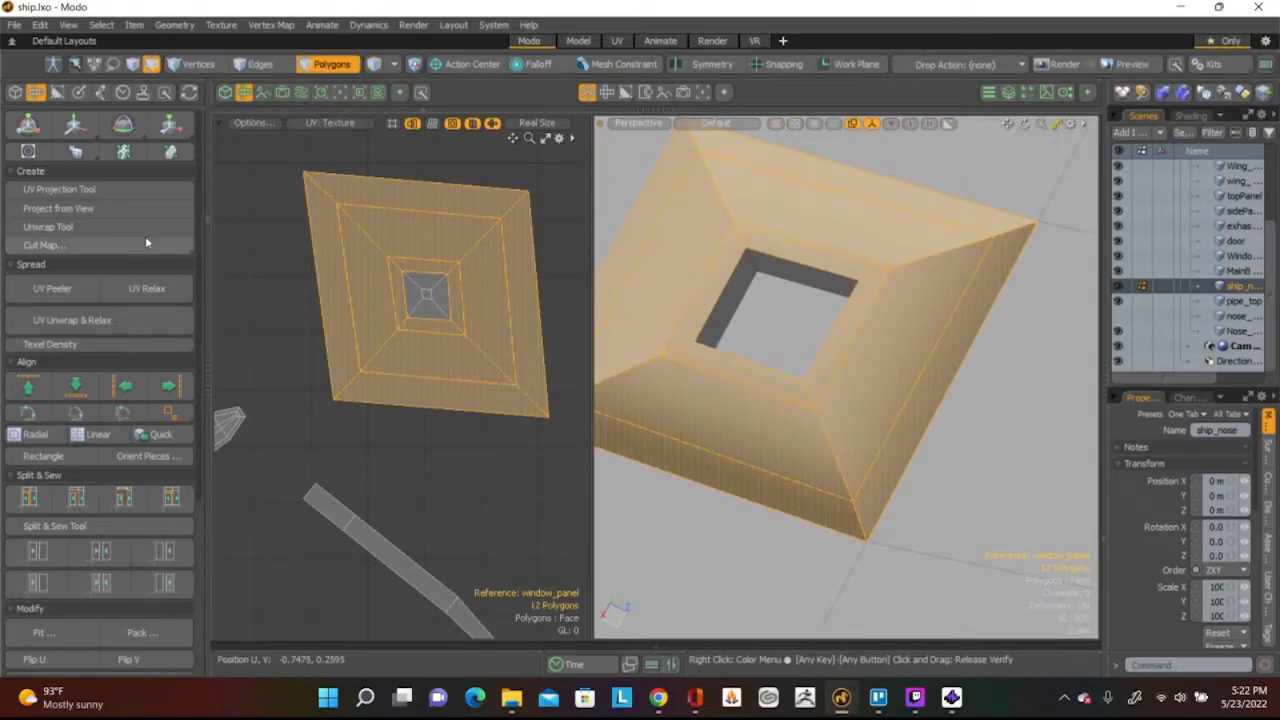
{"action": "left_click", "coordinate": [169, 290]}
{"action": "left_click", "coordinate": [411, 198]}
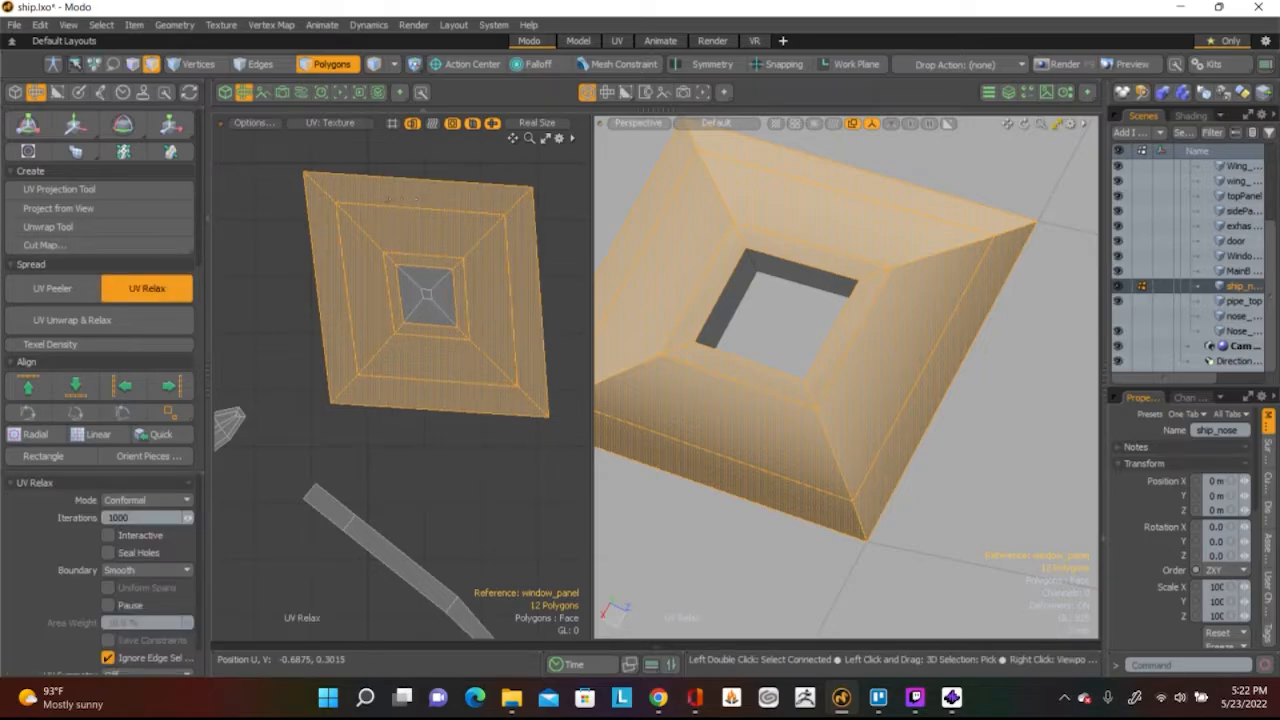
Unwrap the second recess's frame polygons with the Conformal method, 100 iterations and a planar initial projection on the Y axis
{"action": "left_click", "coordinate": [48, 227]}
{"action": "left_click", "coordinate": [291, 238]}
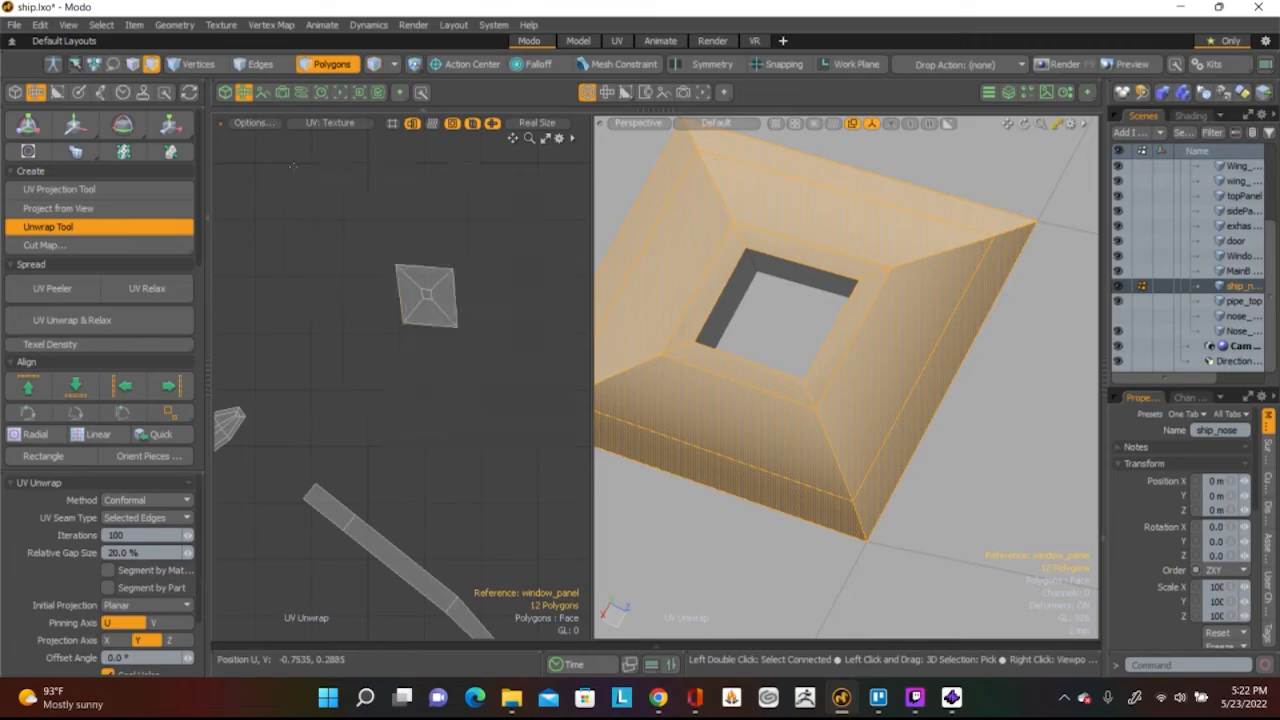
{"action": "scroll", "coordinate": [291, 240], "scroll_direction": "down", "scroll_amount": 5}
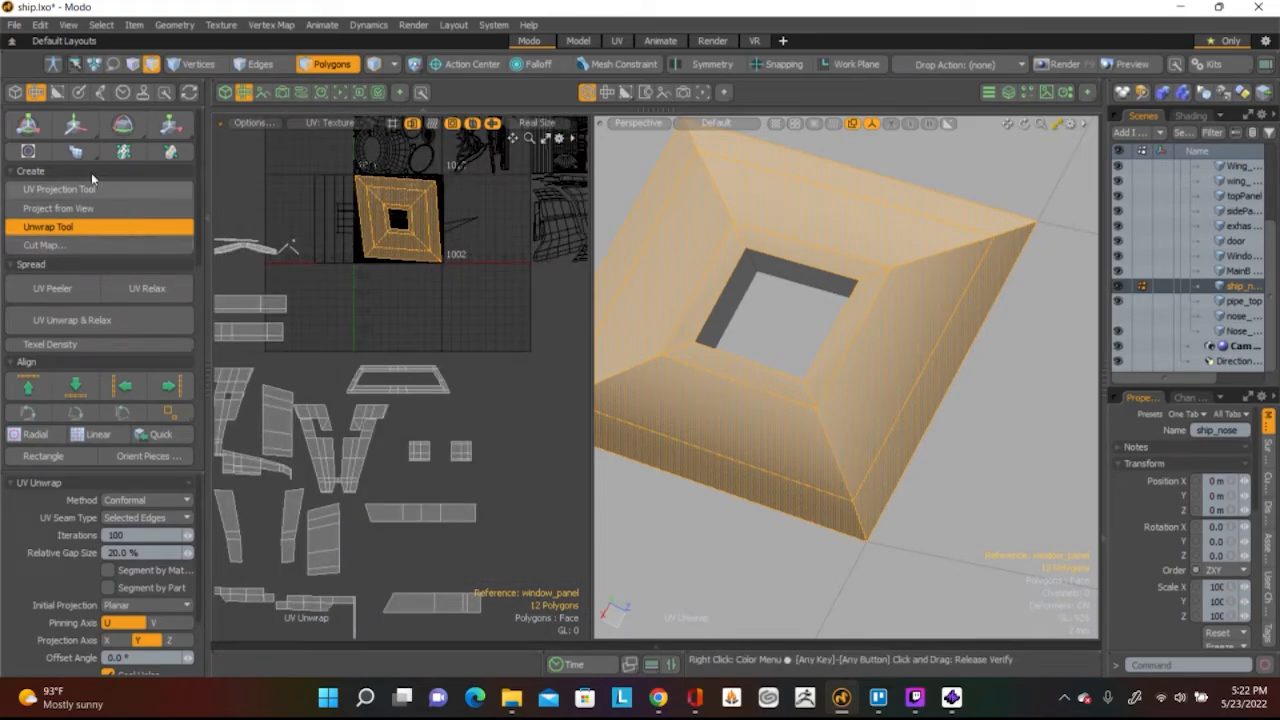
{"action": "middle_click_drag", "start_coordinate": [330, 380], "coordinate": [434, 398]}
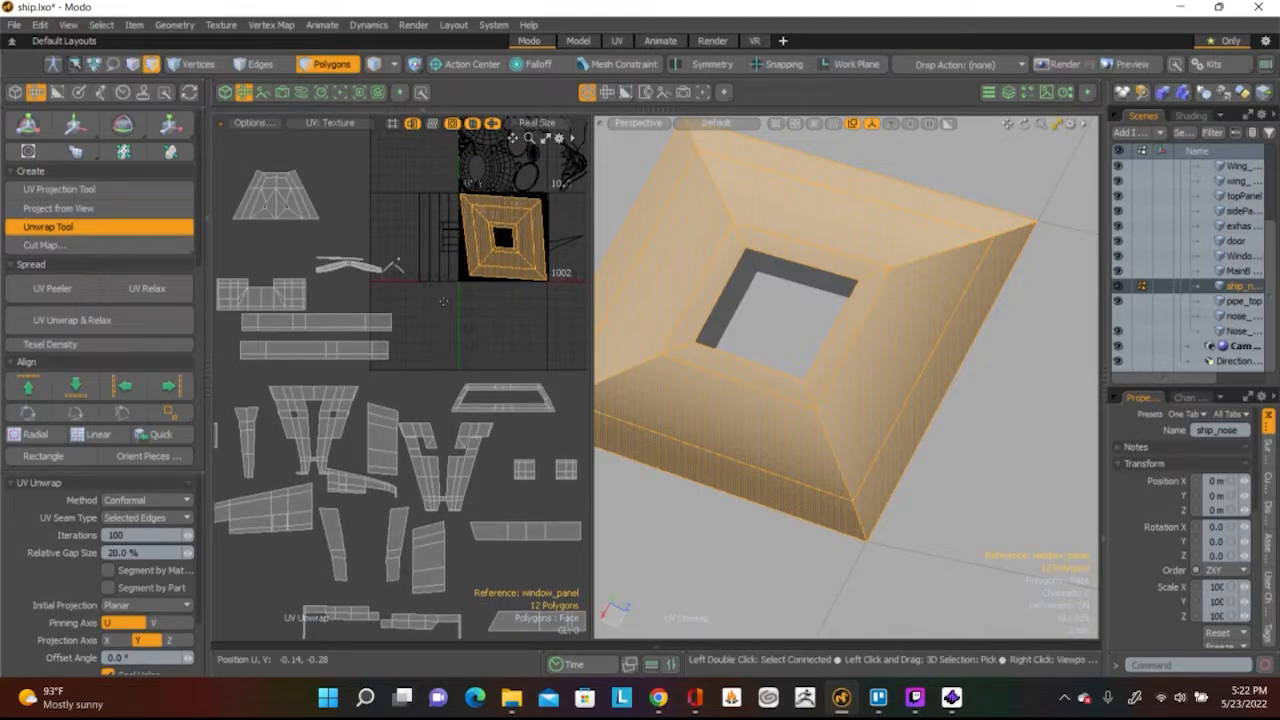
Move the unwrapped frame island out of the texture tile to just below the first square recess's frame island
{"action": "key", "text": "w"}
{"action": "middle_click_drag", "start_coordinate": [563, 193], "coordinate": [549, 258]}
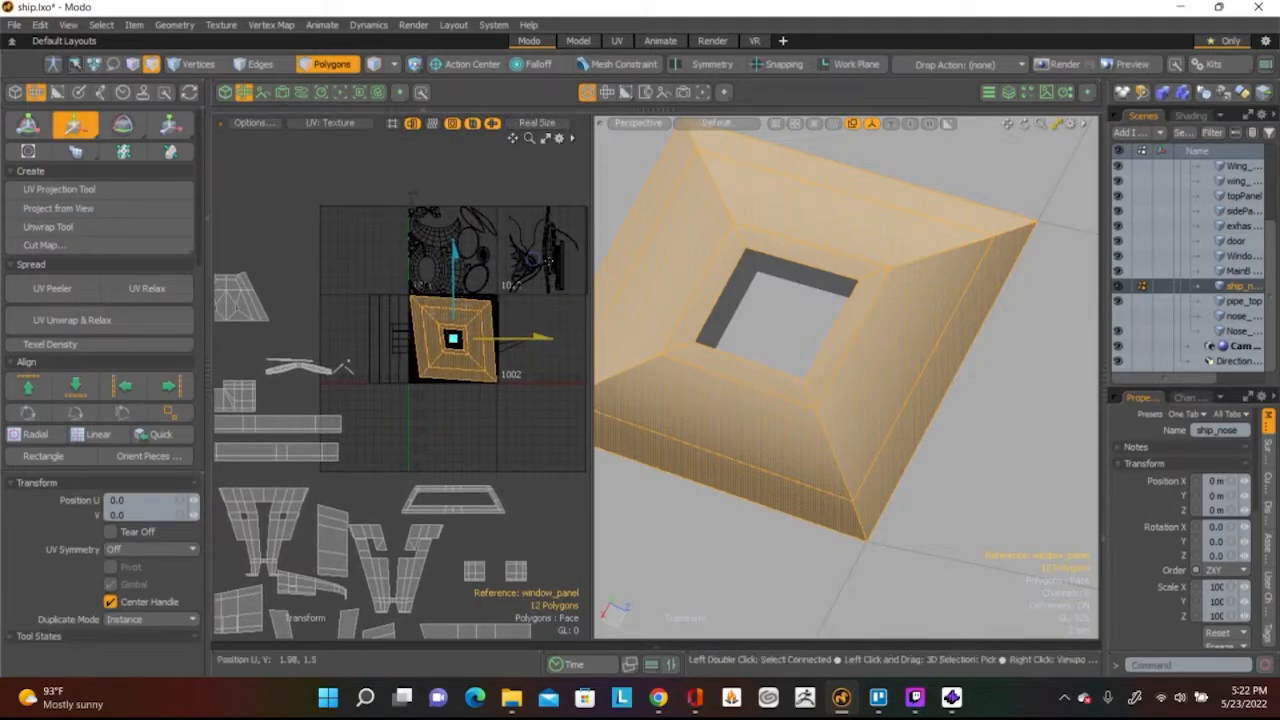
{"action": "left_click_drag", "start_coordinate": [538, 265], "coordinate": [366, 368]}
{"action": "middle_click_drag", "start_coordinate": [366, 368], "coordinate": [476, 243]}
{"action": "left_click_drag", "start_coordinate": [457, 239], "coordinate": [326, 422]}
{"action": "middle_click_drag", "start_coordinate": [326, 422], "coordinate": [566, 240]}
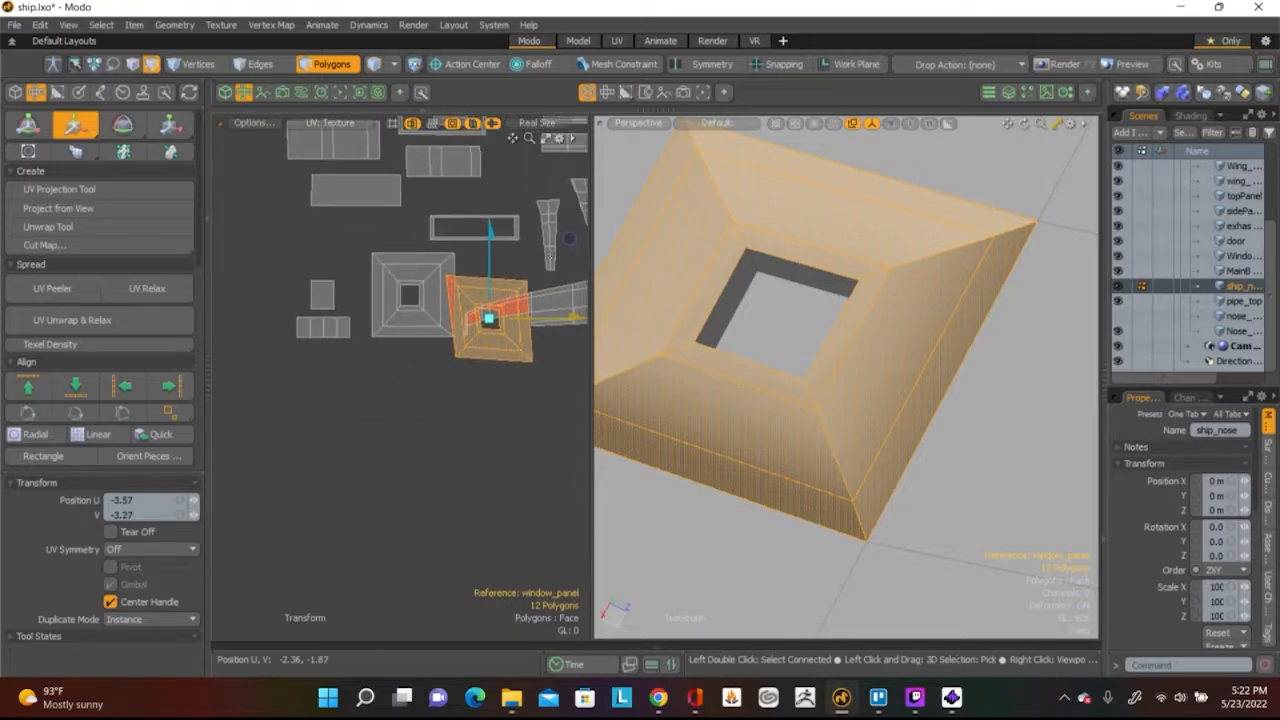
{"action": "left_click_drag", "start_coordinate": [576, 248], "coordinate": [500, 325]}
{"action": "key", "text": "q"}
{"action": "left_click", "coordinate": [471, 368]}
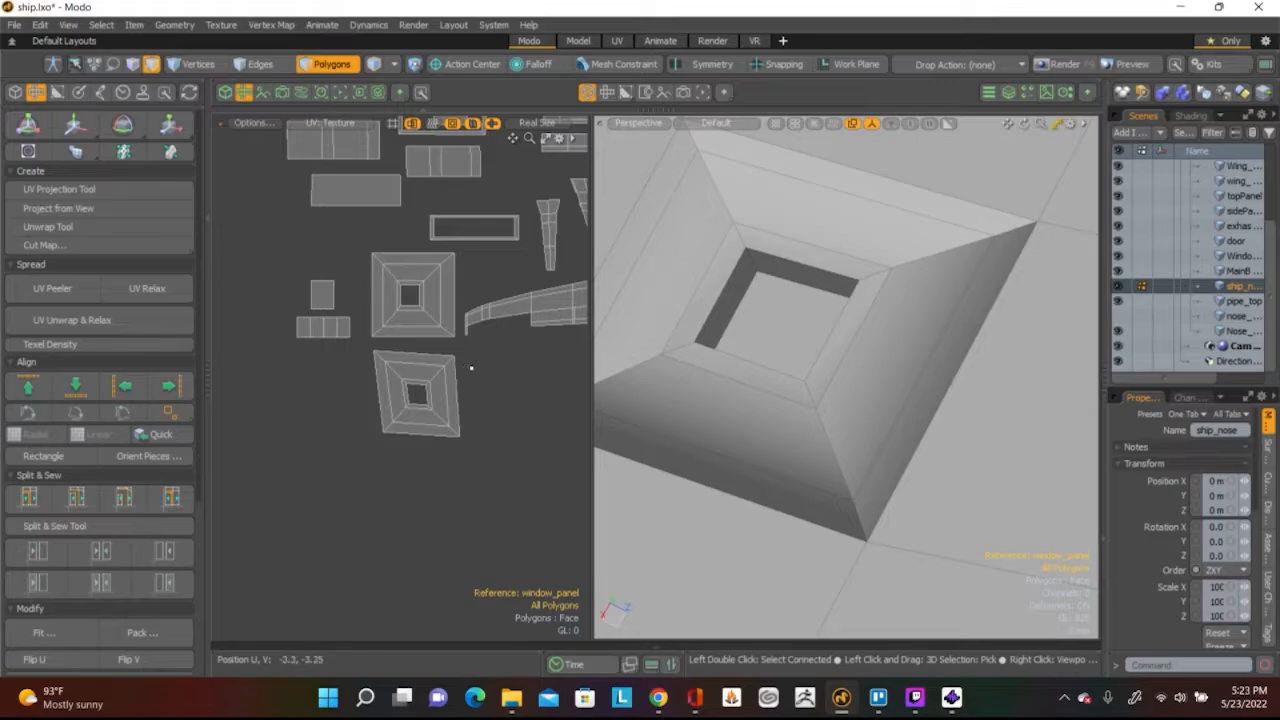
Square up the new frame island's outer border, aligning its upper and lower edges horizontally and its side edges vertically
{"action": "scroll", "coordinate": [417, 426], "scroll_direction": "up", "scroll_amount": 2}
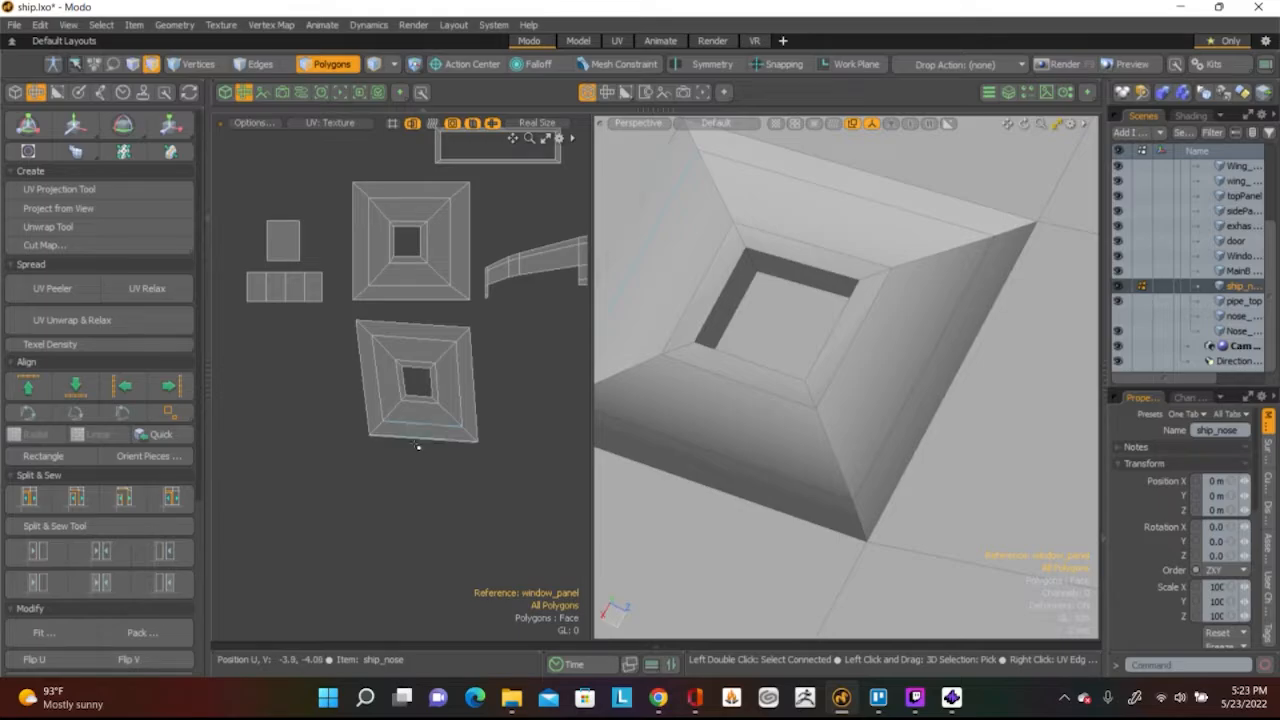
{"action": "scroll", "coordinate": [444, 424], "scroll_direction": "up", "scroll_amount": 2}
{"action": "key", "text": "2"}
{"action": "left_click", "coordinate": [456, 455]}
{"action": "left_click", "coordinate": [404, 225], "text": "shift"}
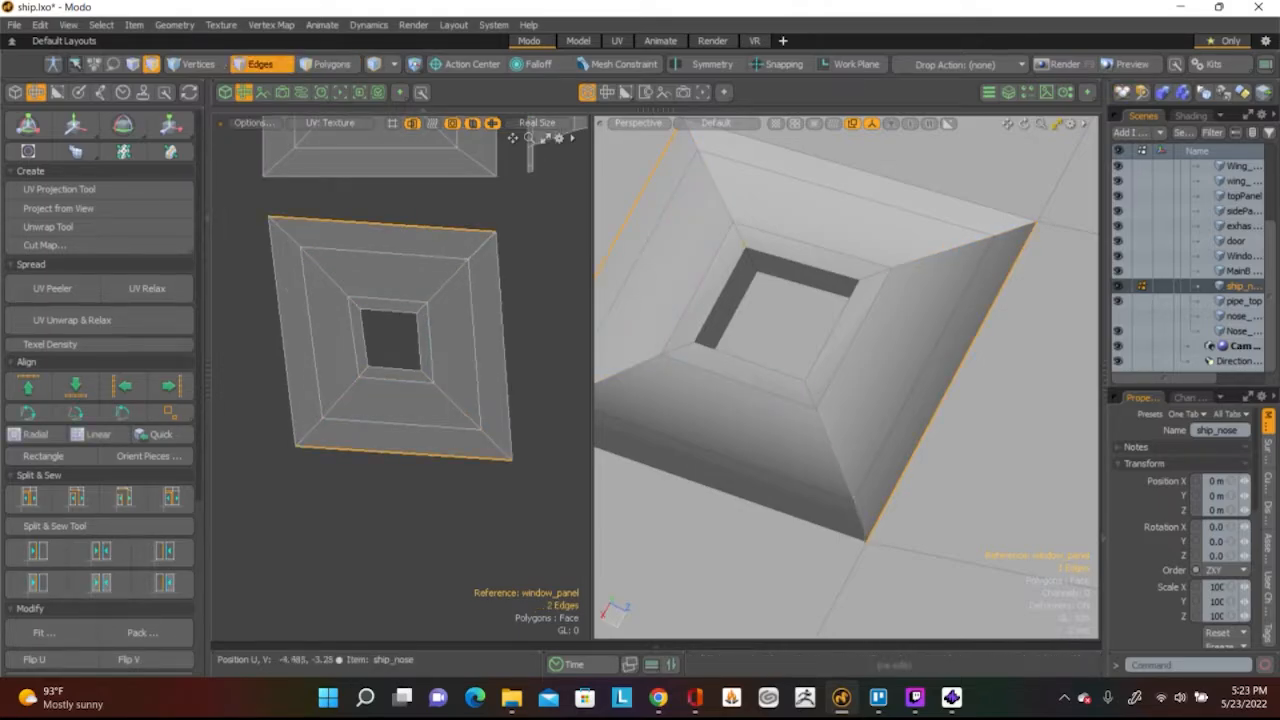
{"action": "left_click", "coordinate": [28, 385]}
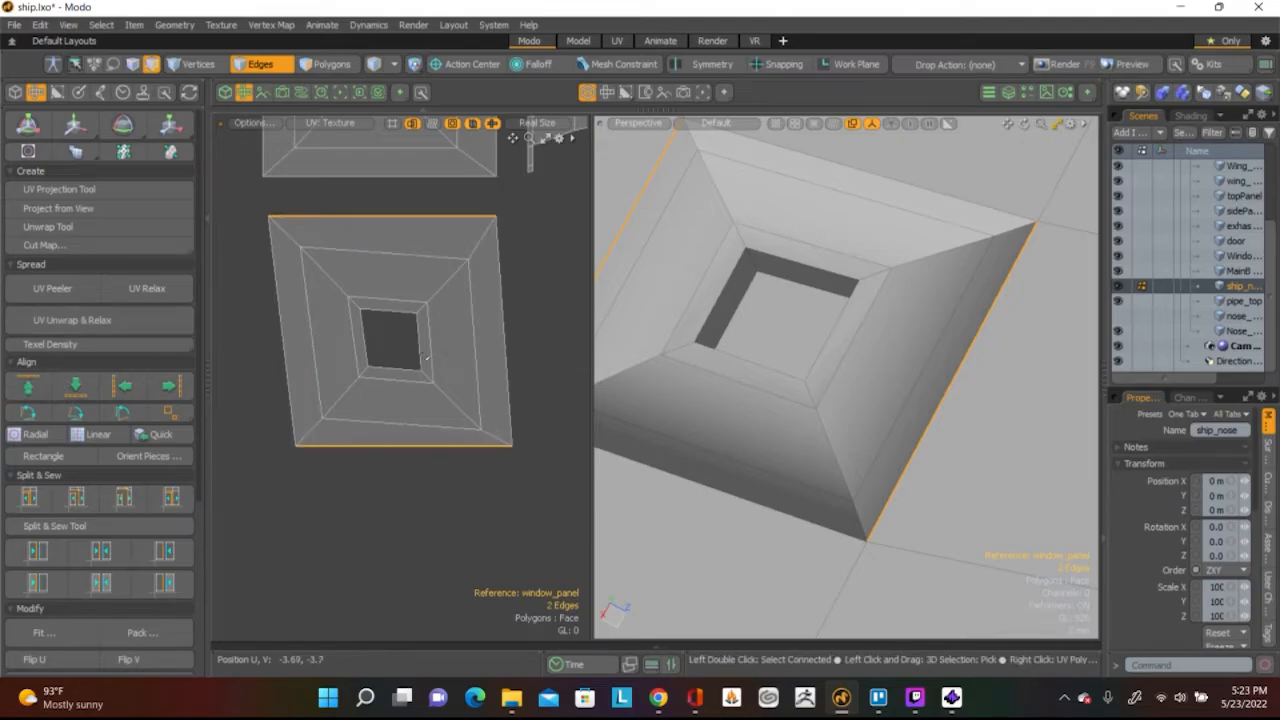
{"action": "left_click", "coordinate": [282, 330]}
{"action": "left_click", "coordinate": [509, 334], "text": "shift"}
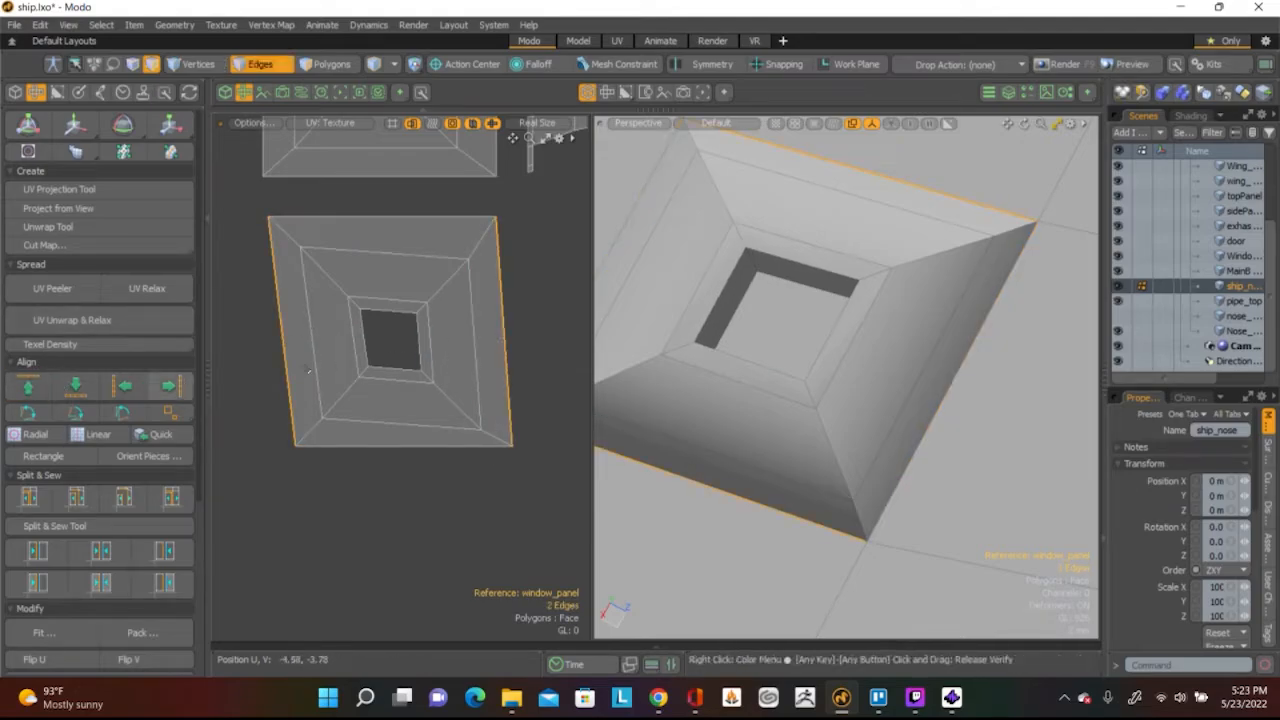
{"action": "left_click", "coordinate": [168, 388]}
Straighten the frame island's second edge ring, aligning its side edges vertically and its upper and lower edges horizontally
{"action": "left_click", "coordinate": [315, 354]}
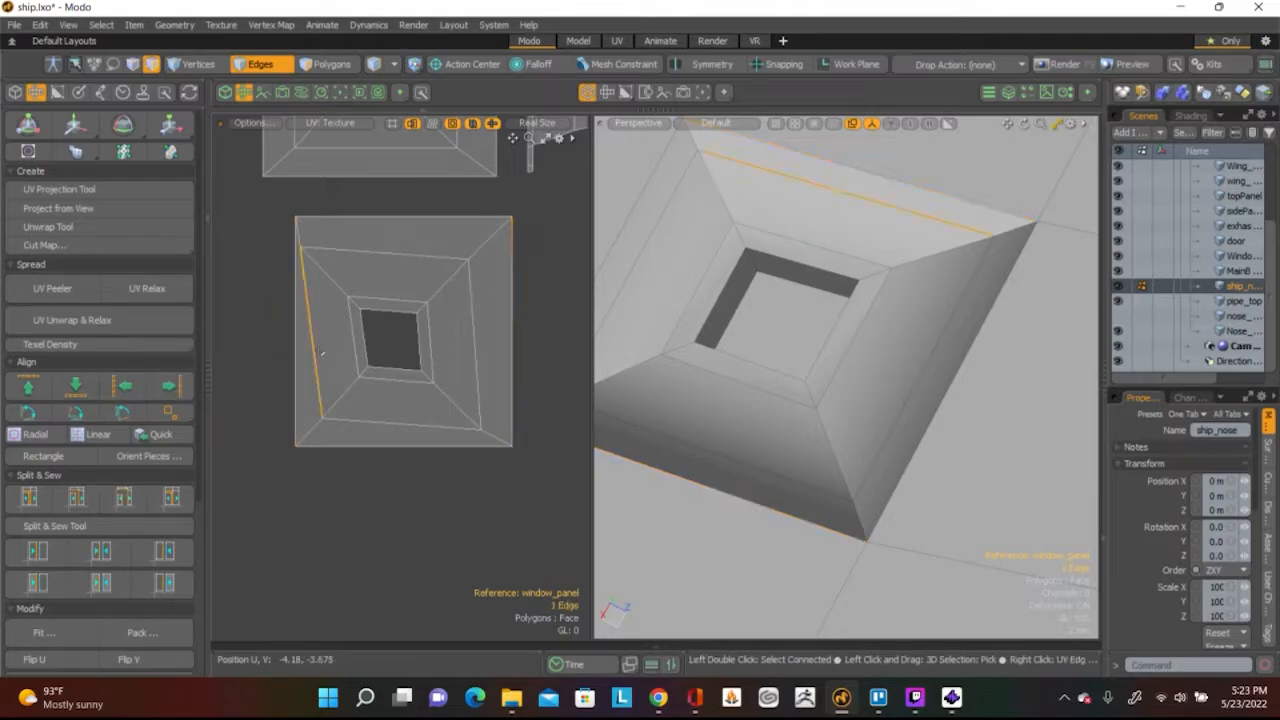
{"action": "left_click", "coordinate": [168, 388]}
{"action": "left_click", "coordinate": [376, 255]}
{"action": "left_click", "coordinate": [400, 428], "text": "shift"}
{"action": "left_click", "coordinate": [75, 385]}
Straighten the third edge ring around the hole, aligning its upper and lower edges horizontally and its side edges vertically
{"action": "left_click", "coordinate": [388, 379]}
{"action": "left_click", "coordinate": [381, 298], "text": "shift"}
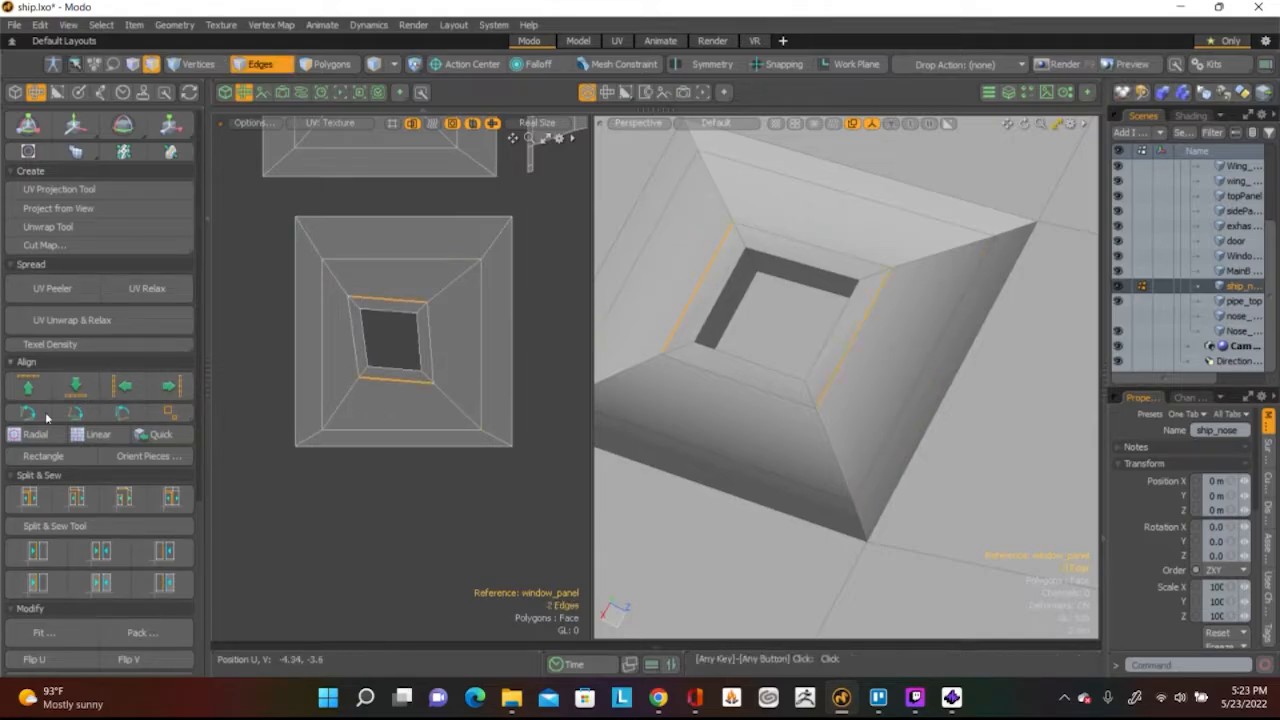
{"action": "left_click", "coordinate": [48, 394]}
{"action": "left_click", "coordinate": [353, 336]}
{"action": "left_click", "coordinate": [432, 340], "text": "shift"}
{"action": "left_click", "coordinate": [124, 385]}
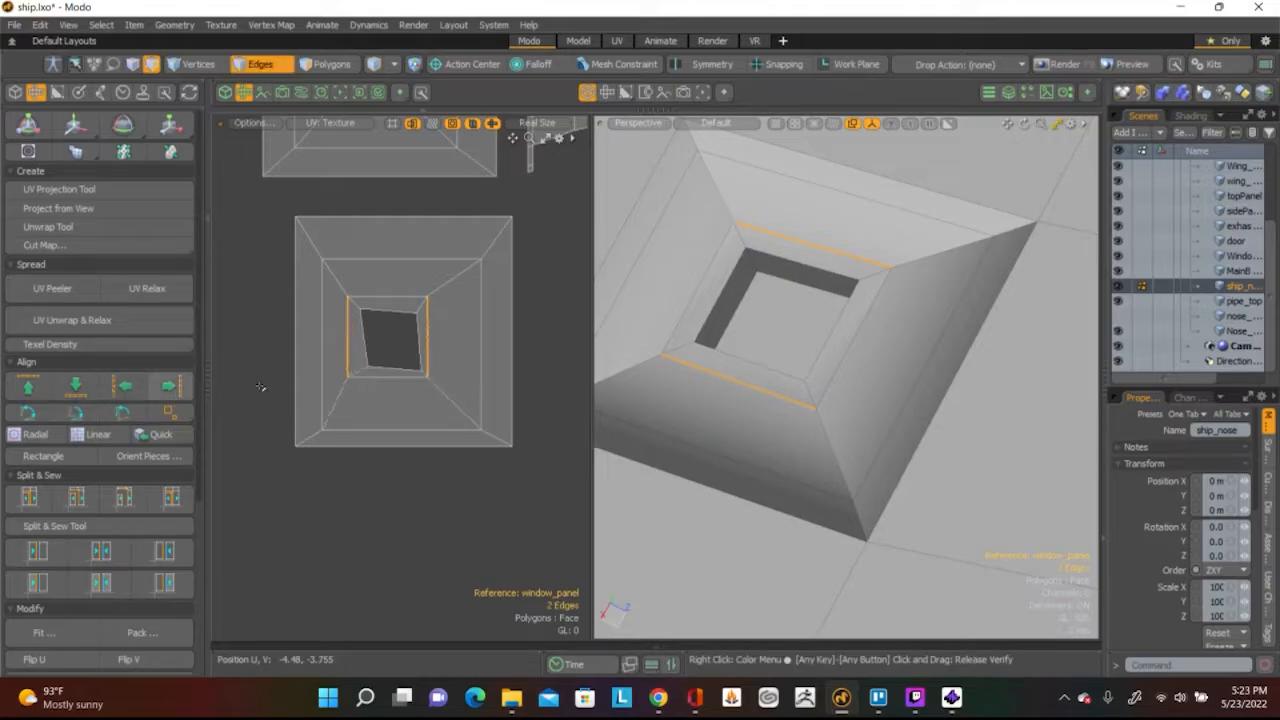
Straighten the innermost edges around the hole, aligning the upper and lower edges horizontally and the side edges vertically
{"action": "left_click", "coordinate": [395, 368]}
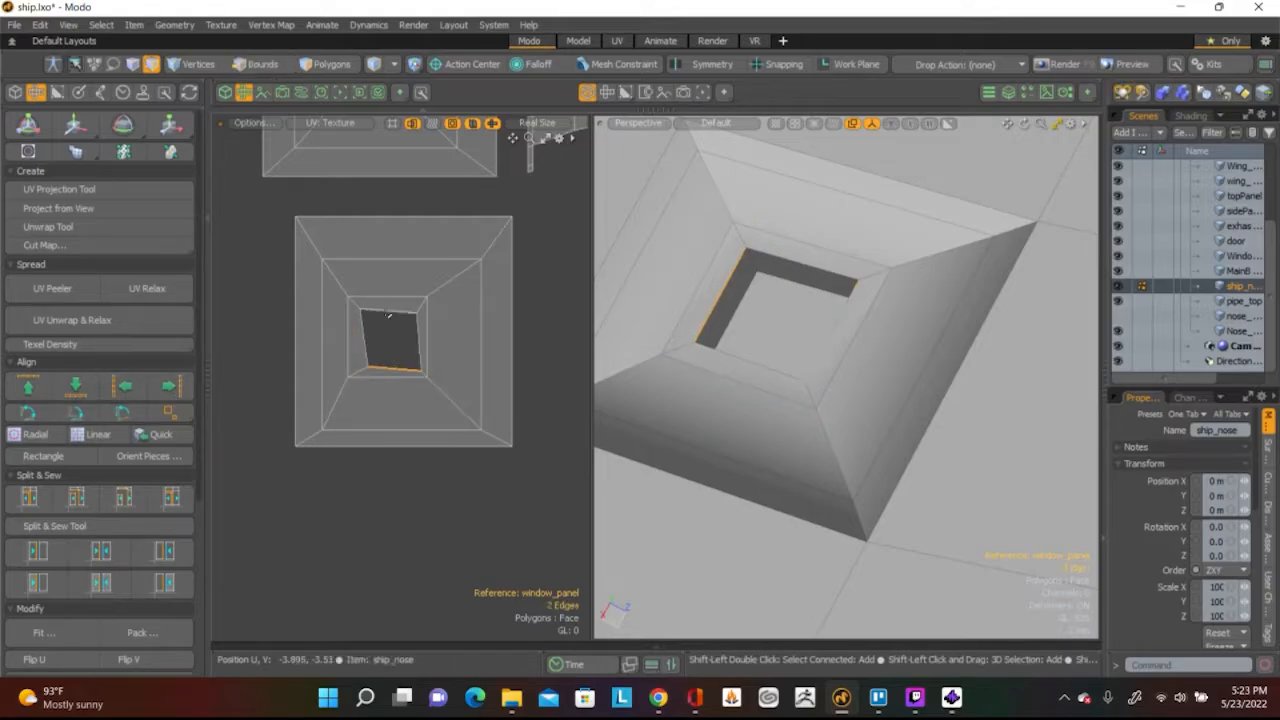
{"action": "left_click", "coordinate": [389, 313], "text": "shift"}
{"action": "left_click", "coordinate": [29, 390]}
{"action": "left_click", "coordinate": [419, 346]}
{"action": "left_click", "coordinate": [426, 346], "text": "shift"}
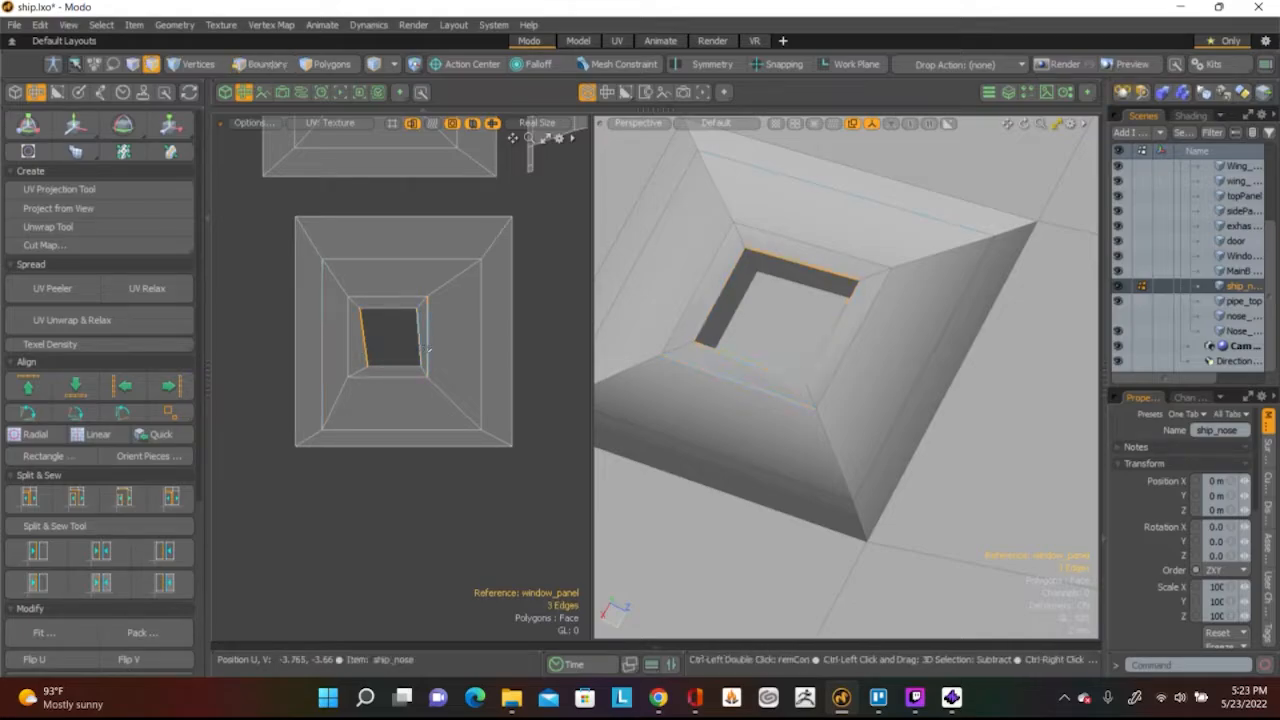
{"action": "left_click", "coordinate": [124, 388]}
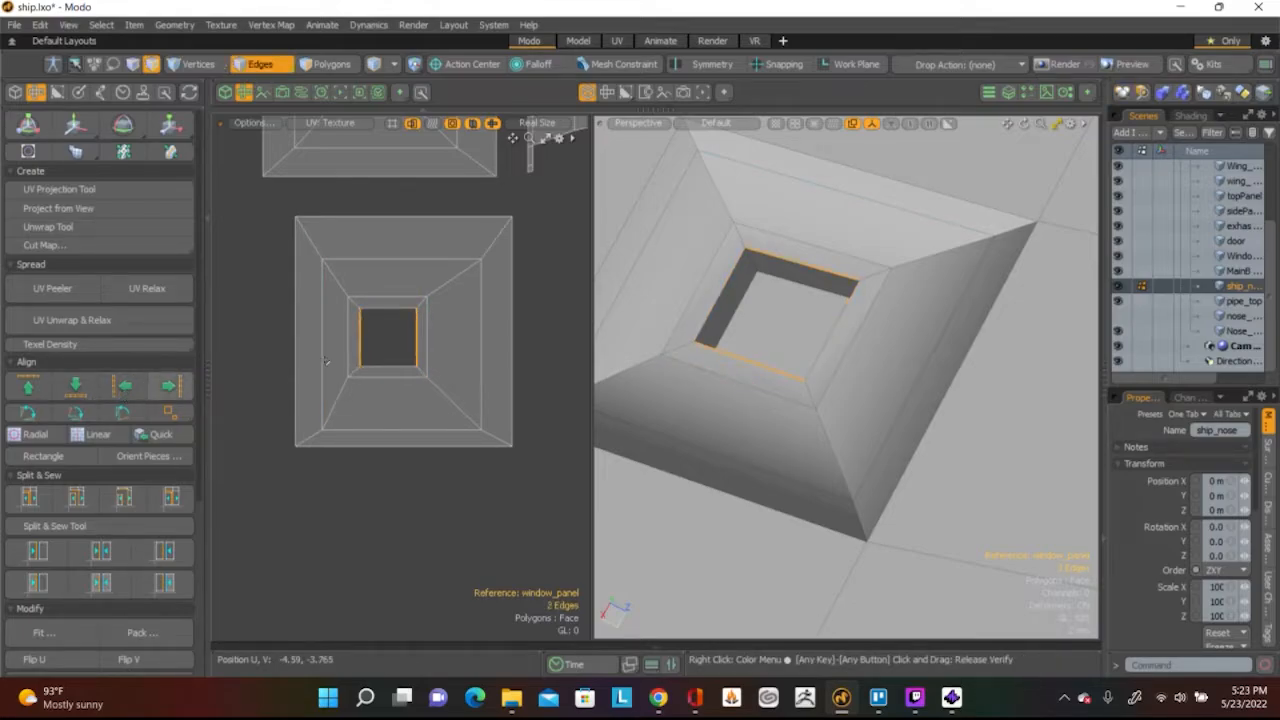
Shift the frame island's outer border loop about -0.025 in U and -0.038 in V to center it around the hole
{"action": "left_click", "coordinate": [341, 456]}
{"action": "left_click", "coordinate": [360, 446]}
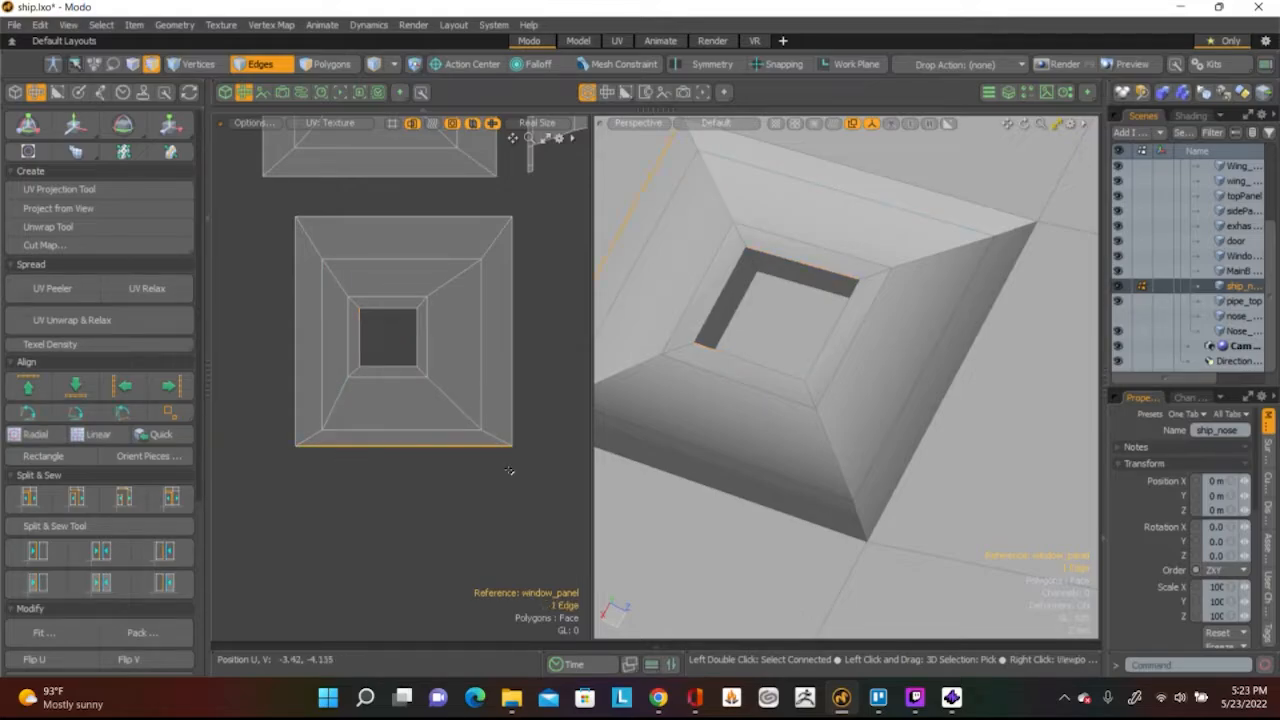
{"action": "key", "text": "l"}
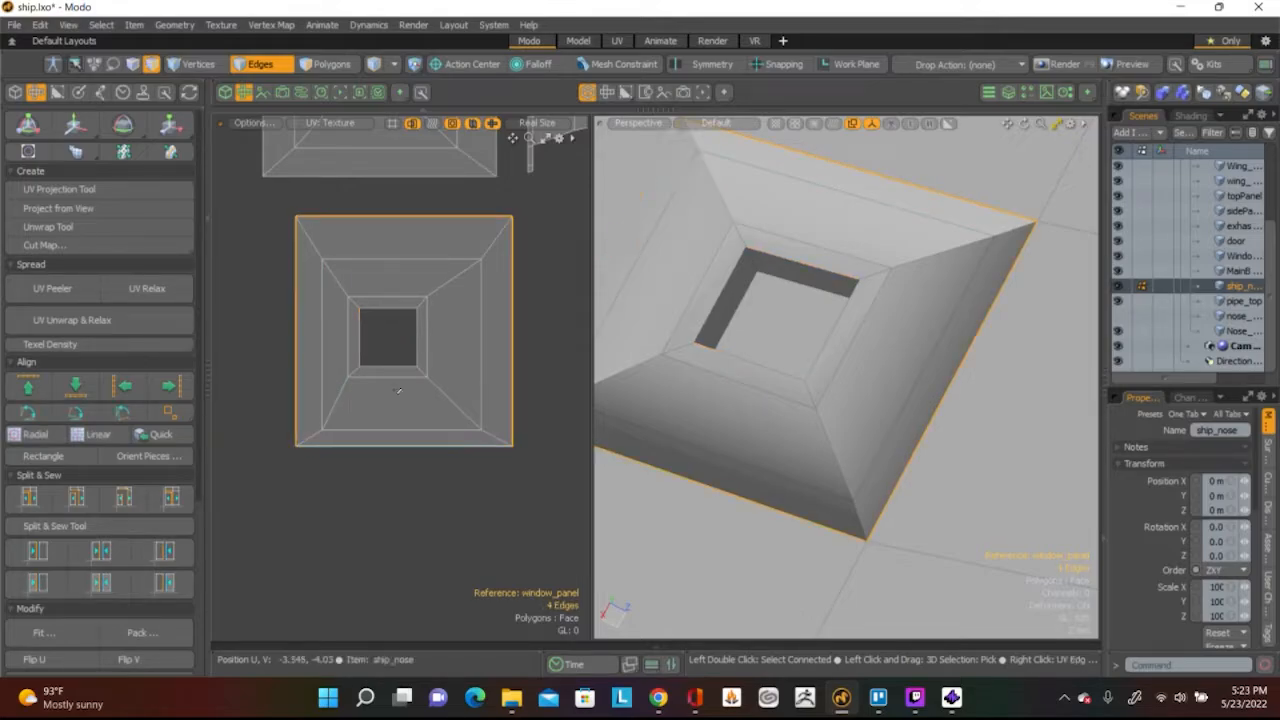
{"action": "key", "text": "w"}
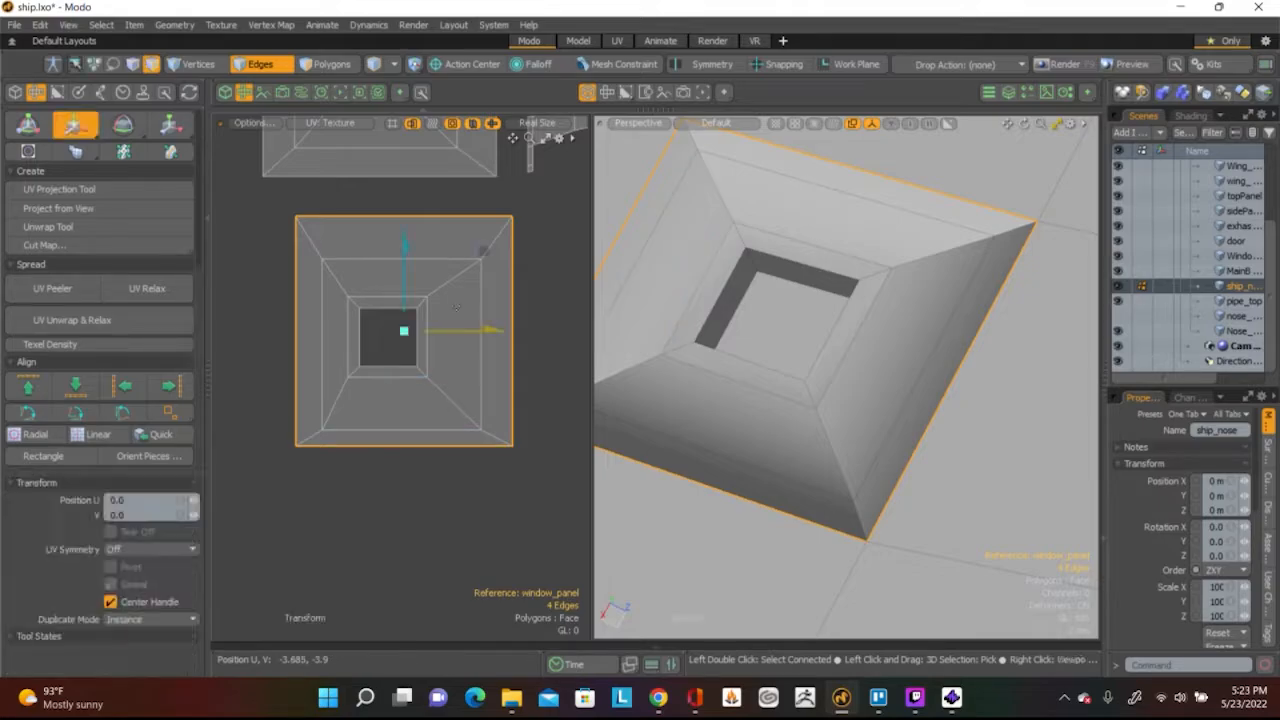
{"action": "mouse_move", "coordinate": [483, 251]}
{"action": "left_mouse_down"}
{"action": "mouse_move", "coordinate": [477, 271]}
{"action": "mouse_move", "coordinate": [467, 254]}
{"action": "mouse_move", "coordinate": [477, 261]}
{"action": "left_mouse_up"}
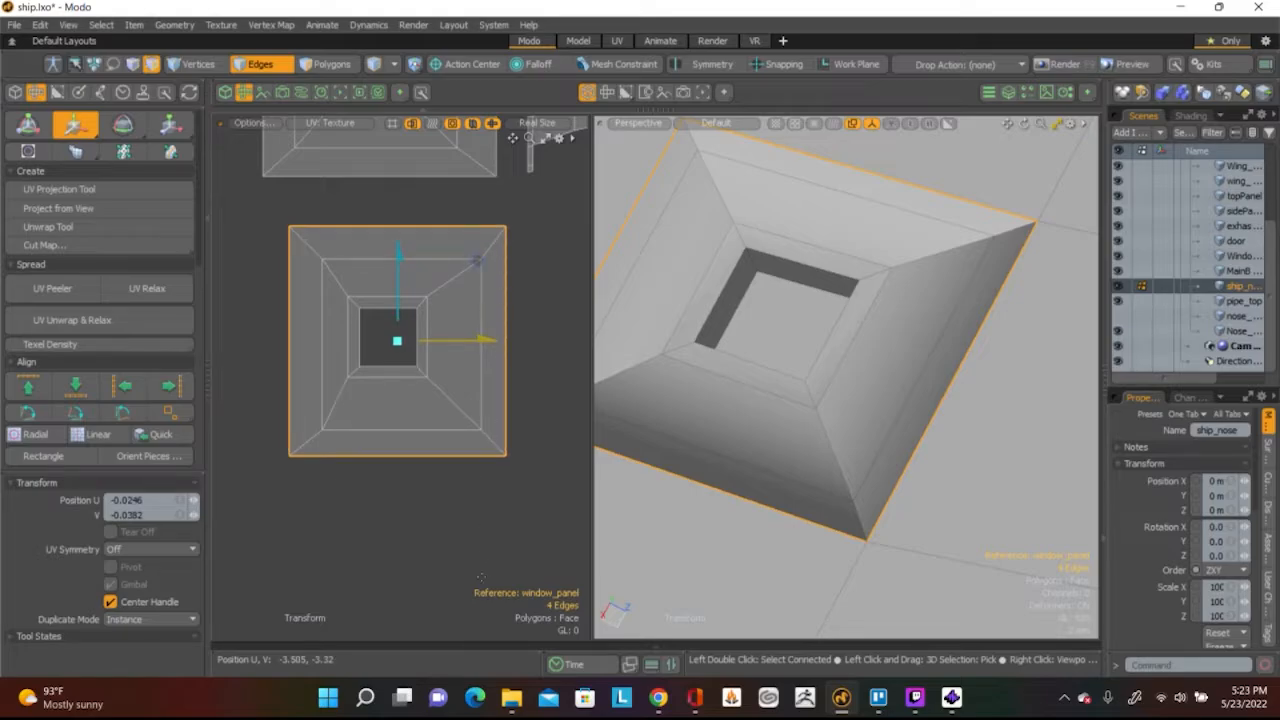
Shift the frame island's second edge ring -0.05 in U and 0.005 in V to center it around the hole
{"action": "key", "text": "q"}
{"action": "left_click", "coordinate": [481, 576]}
{"action": "key", "text": "l"}
{"action": "key", "text": "w"}
{"action": "left_click_drag", "start_coordinate": [482, 262], "coordinate": [476, 262]}
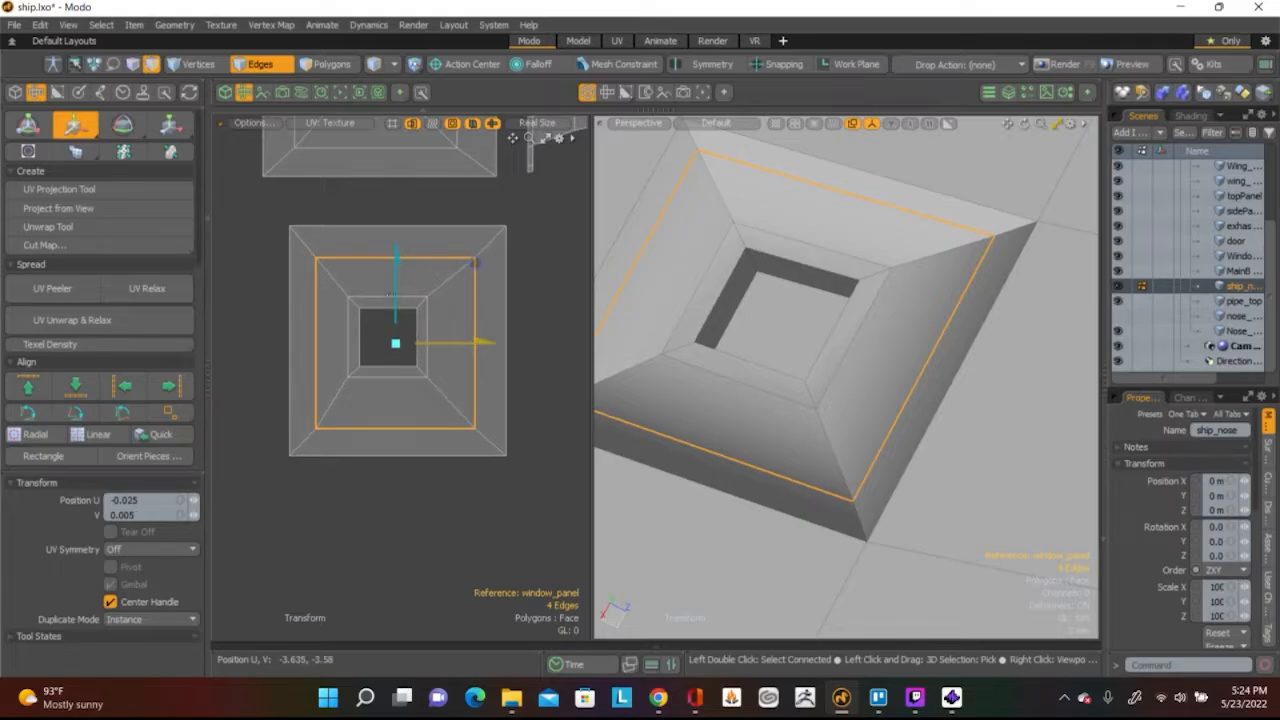
{"action": "left_click_drag", "start_coordinate": [476, 263], "coordinate": [470, 262]}
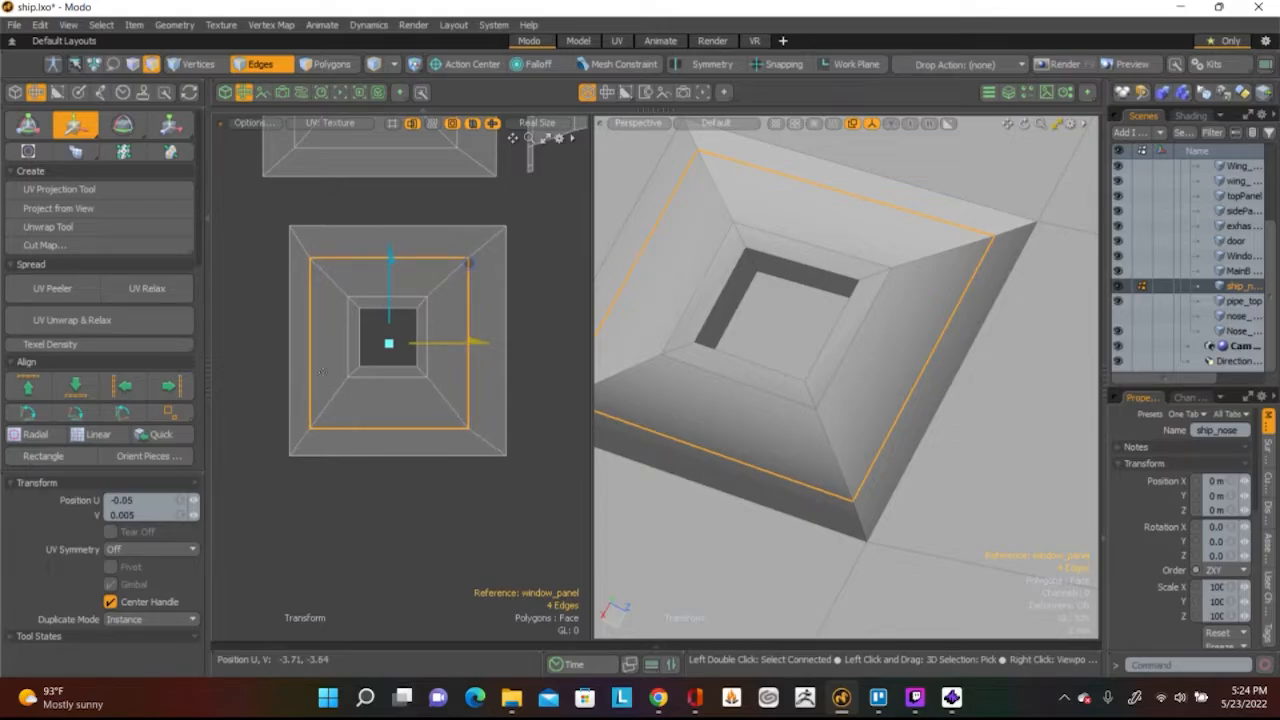
Move the outer border loop another -0.045 in U so it sits evenly around the second ring
{"action": "key", "text": "space"}
{"action": "left_click", "coordinate": [285, 327]}
{"action": "double_click", "coordinate": [291, 327]}
{"action": "key", "text": "e"}
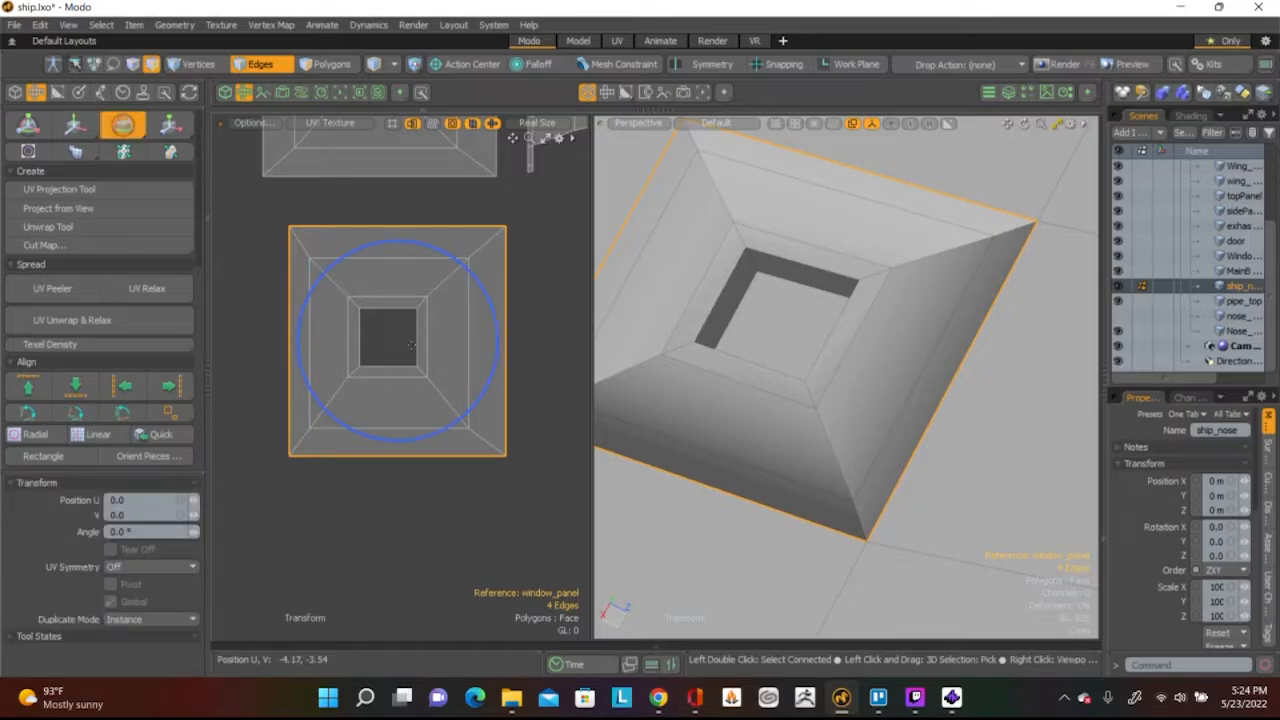
{"action": "key", "text": "w"}
{"action": "left_click_drag", "start_coordinate": [476, 261], "coordinate": [466, 261]}
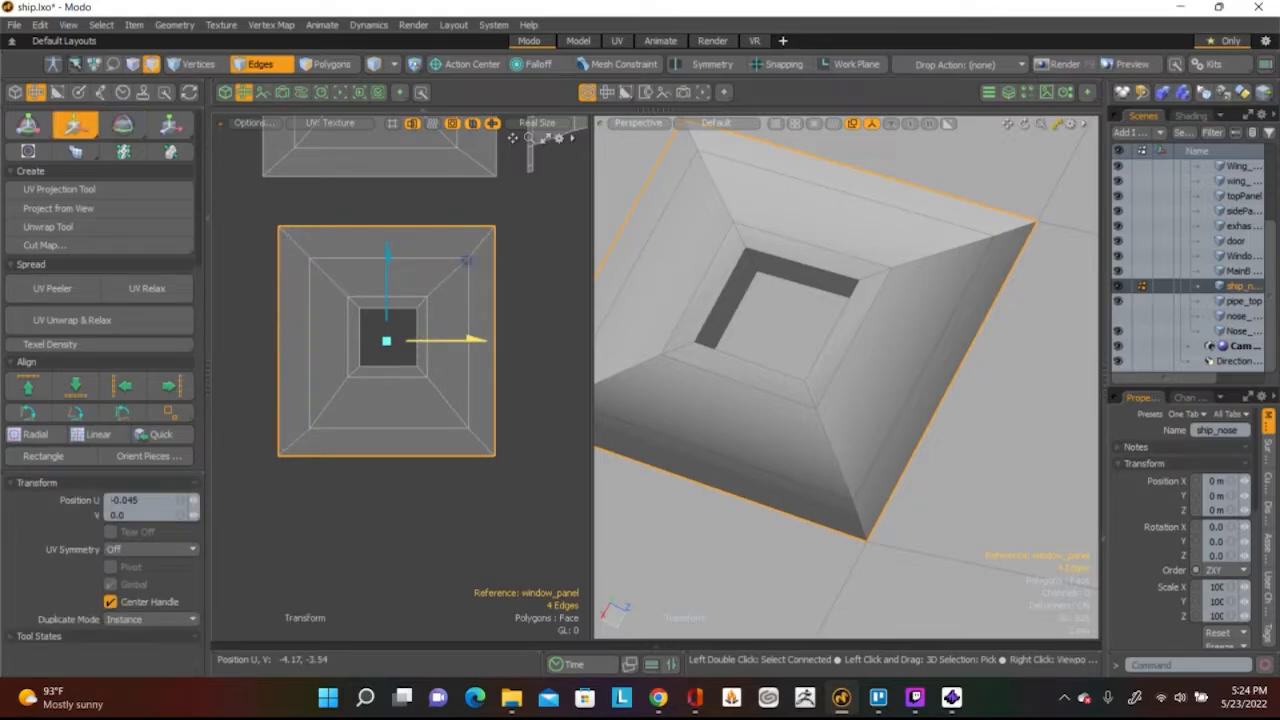
{"action": "key", "text": "space"}
{"action": "left_click", "coordinate": [541, 336]}
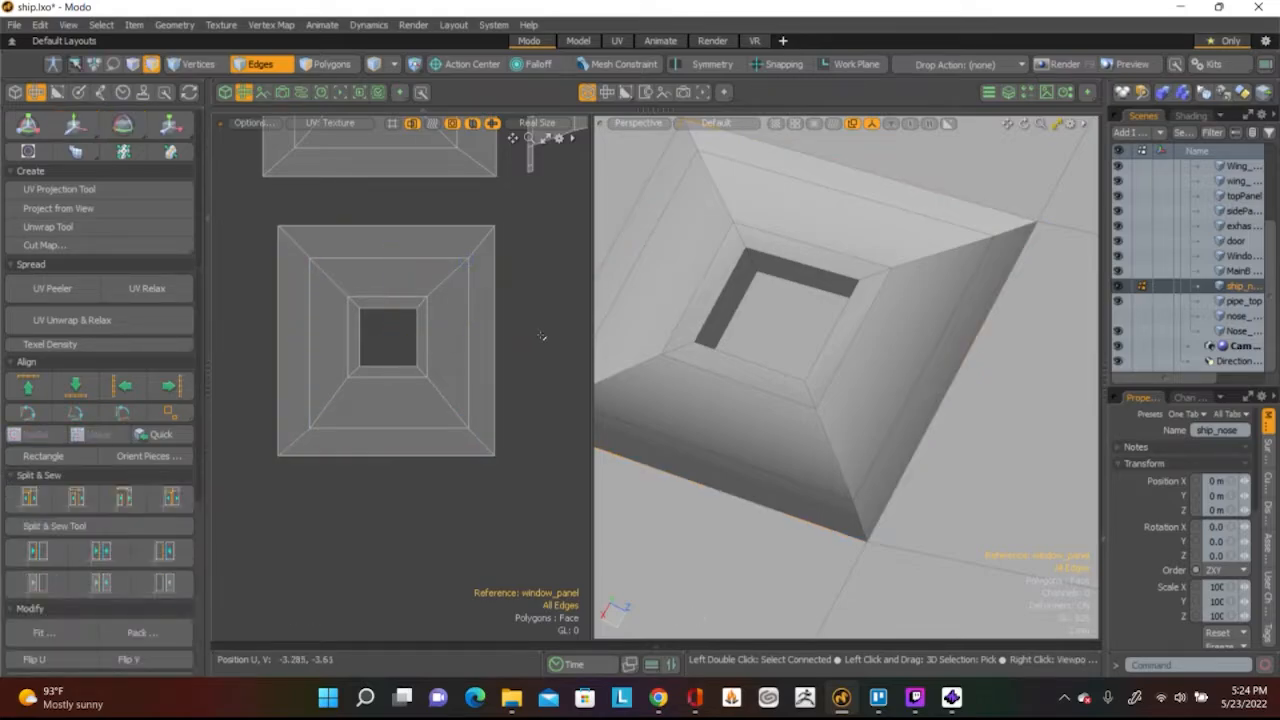
Widen the second frame island by moving its outer right side edge 0.045 outward in U
{"action": "scroll", "coordinate": [515, 340], "scroll_direction": "down", "scroll_amount": 4}
{"action": "scroll", "coordinate": [510, 341], "scroll_direction": "up", "scroll_amount": 5}
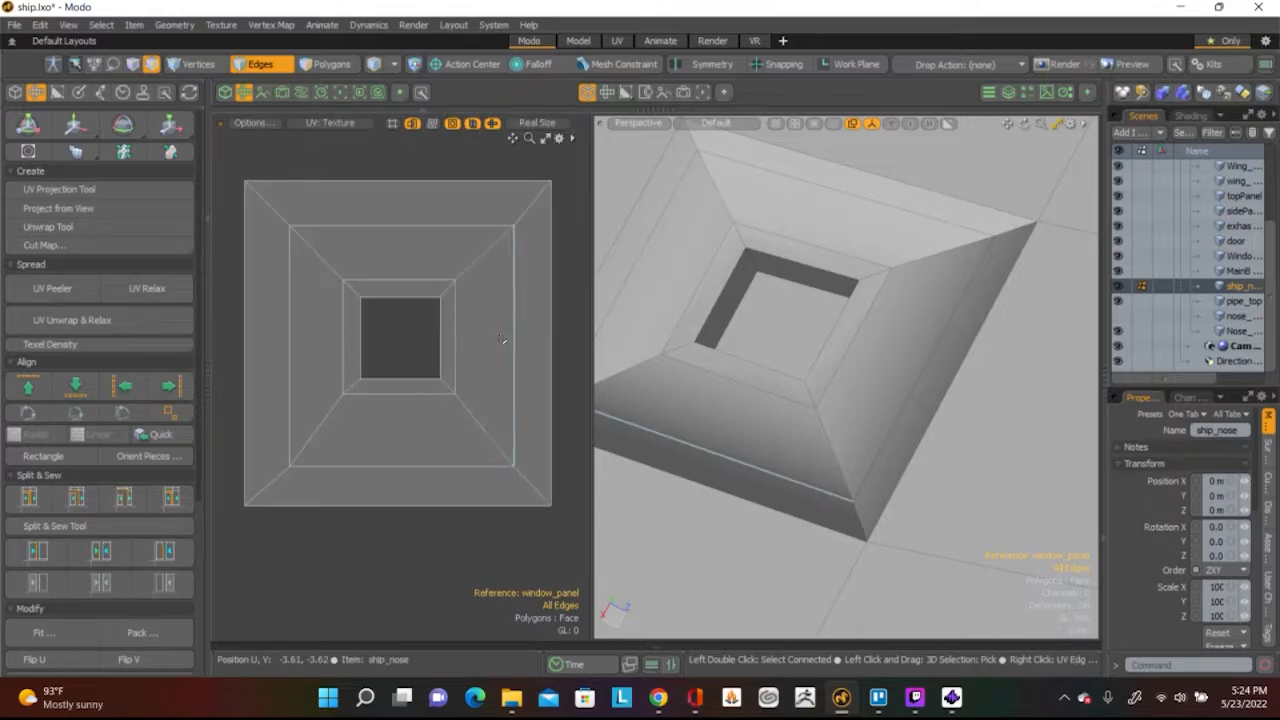
{"action": "scroll", "coordinate": [501, 343], "scroll_direction": "down", "scroll_amount": 2}
{"action": "left_click_drag", "start_coordinate": [555, 336], "coordinate": [480, 427], "text": "alt+shift"}
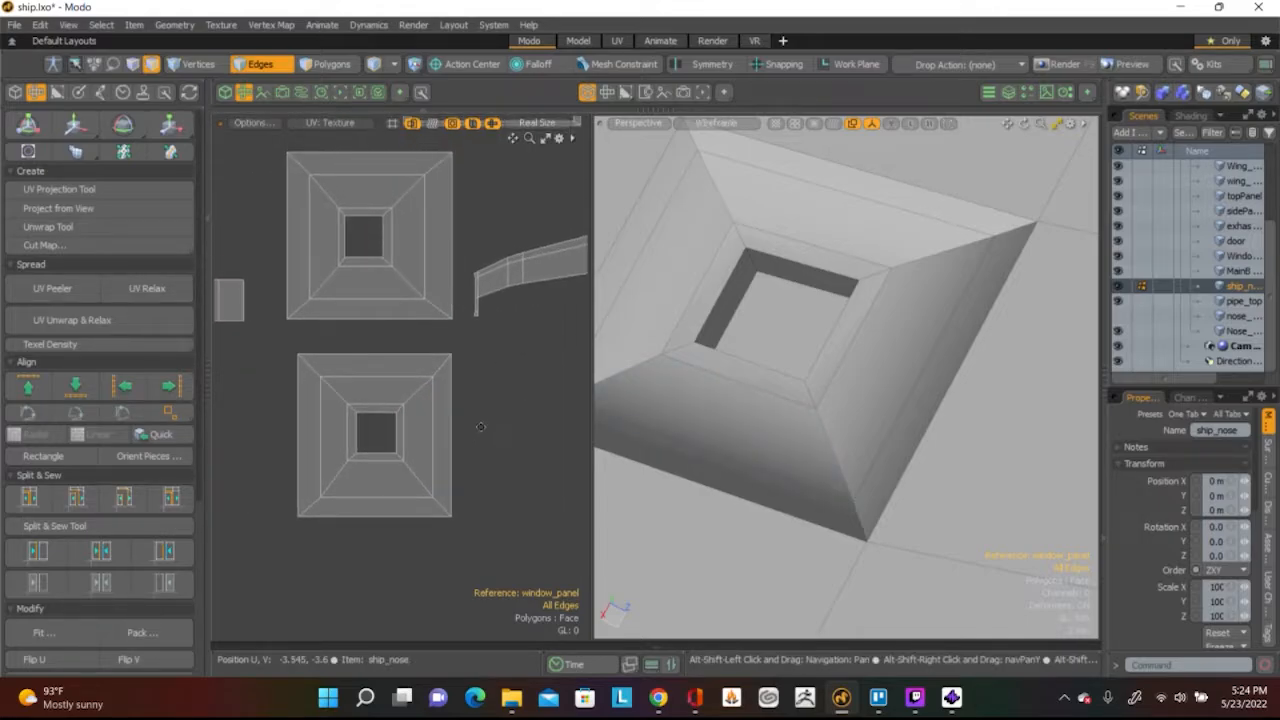
{"action": "left_click", "coordinate": [455, 435]}
{"action": "key", "text": "w"}
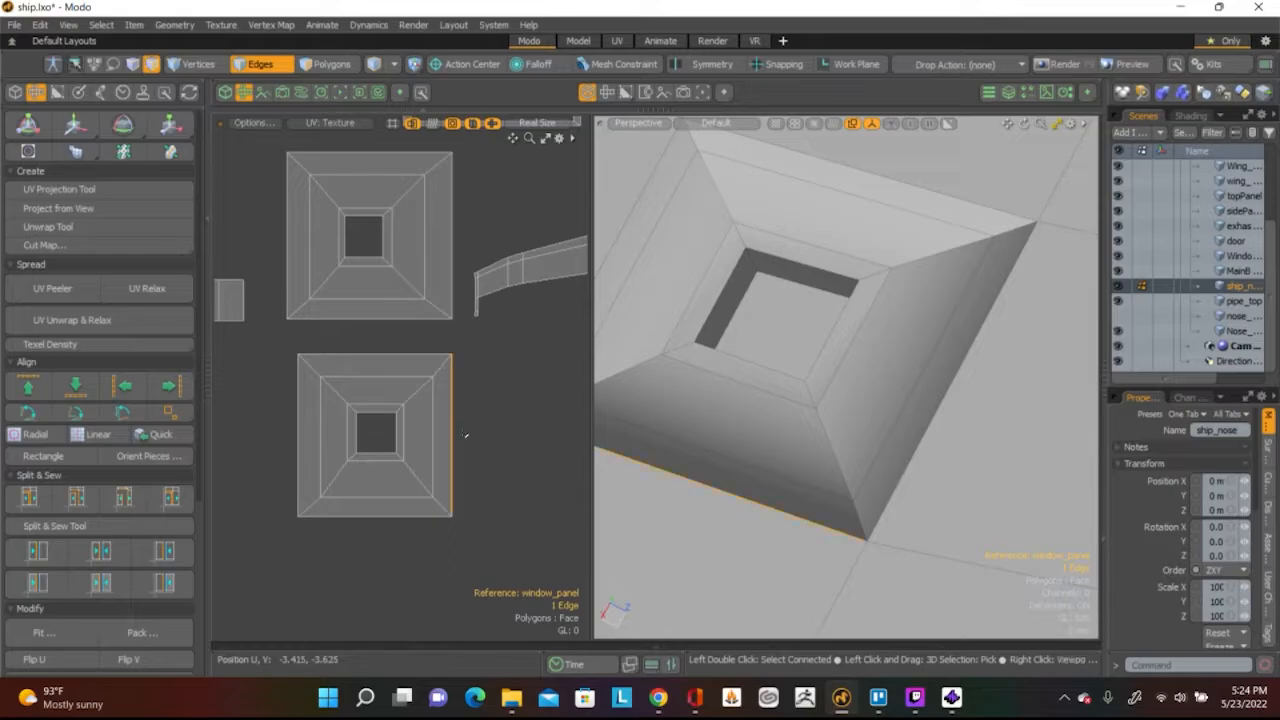
{"action": "left_click_drag", "start_coordinate": [474, 431], "coordinate": [481, 432]}
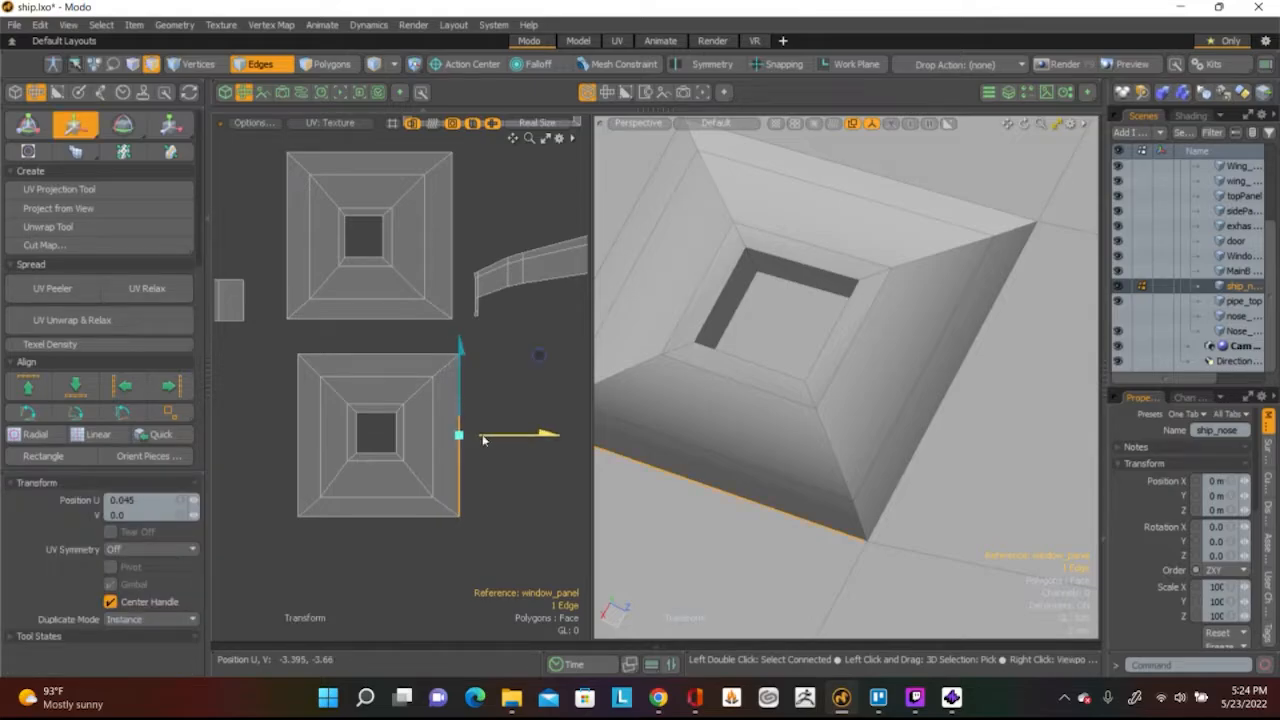
{"action": "key", "text": "space"}
Locate the second recess's remaining skewed island in the UV layout and select its small central floor polygon
{"action": "scroll", "coordinate": [495, 408], "scroll_direction": "down", "scroll_amount": 5}
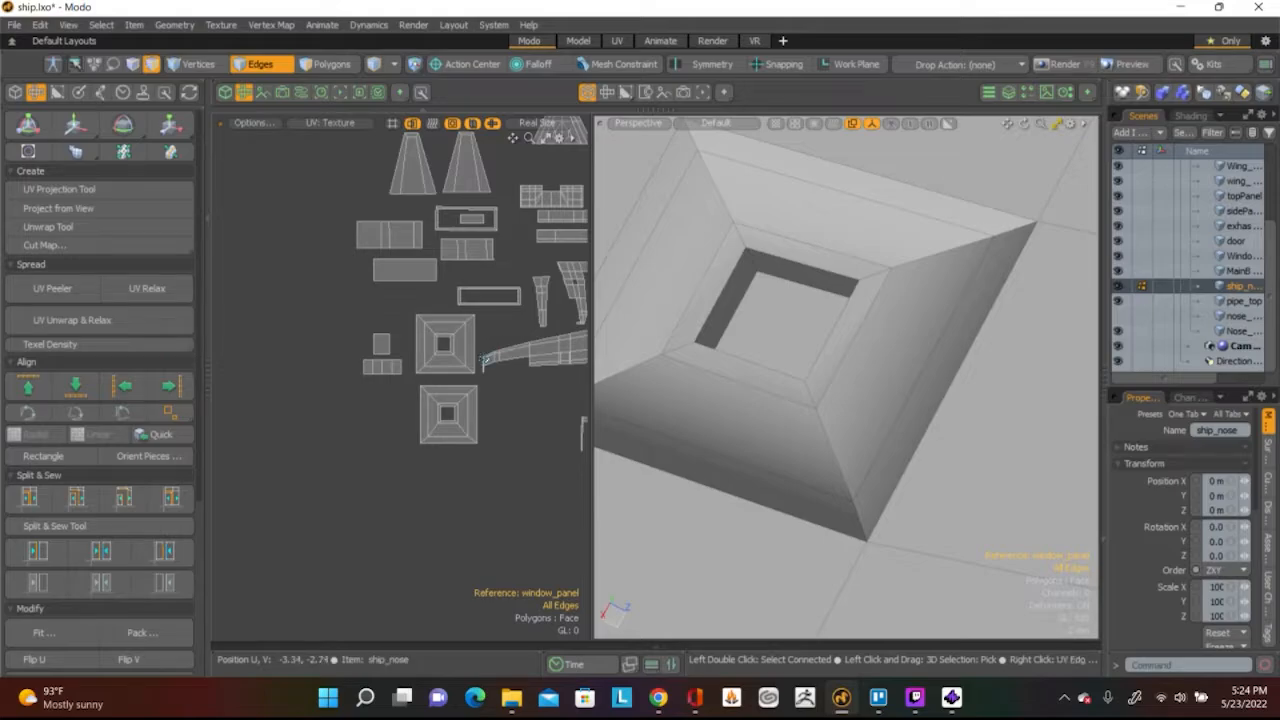
{"action": "middle_click_drag", "start_coordinate": [481, 357], "coordinate": [381, 477]}
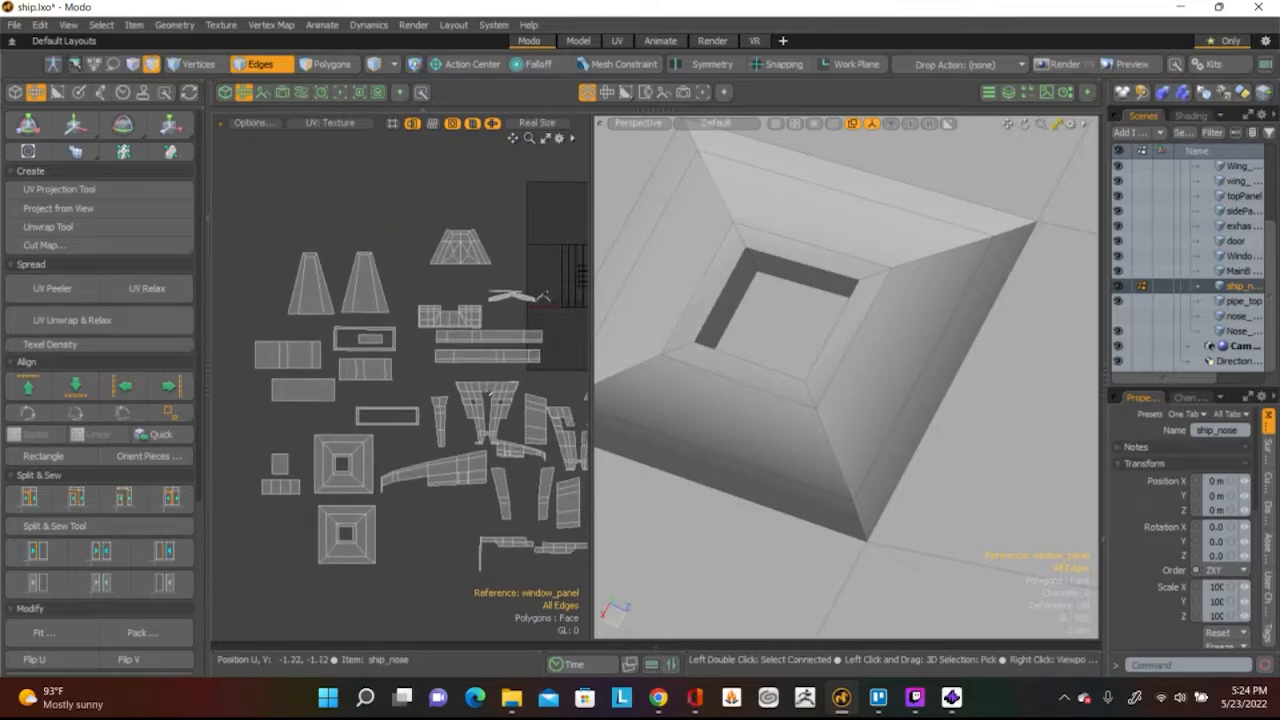
{"action": "scroll", "coordinate": [545, 296], "scroll_direction": "up", "scroll_amount": 5}
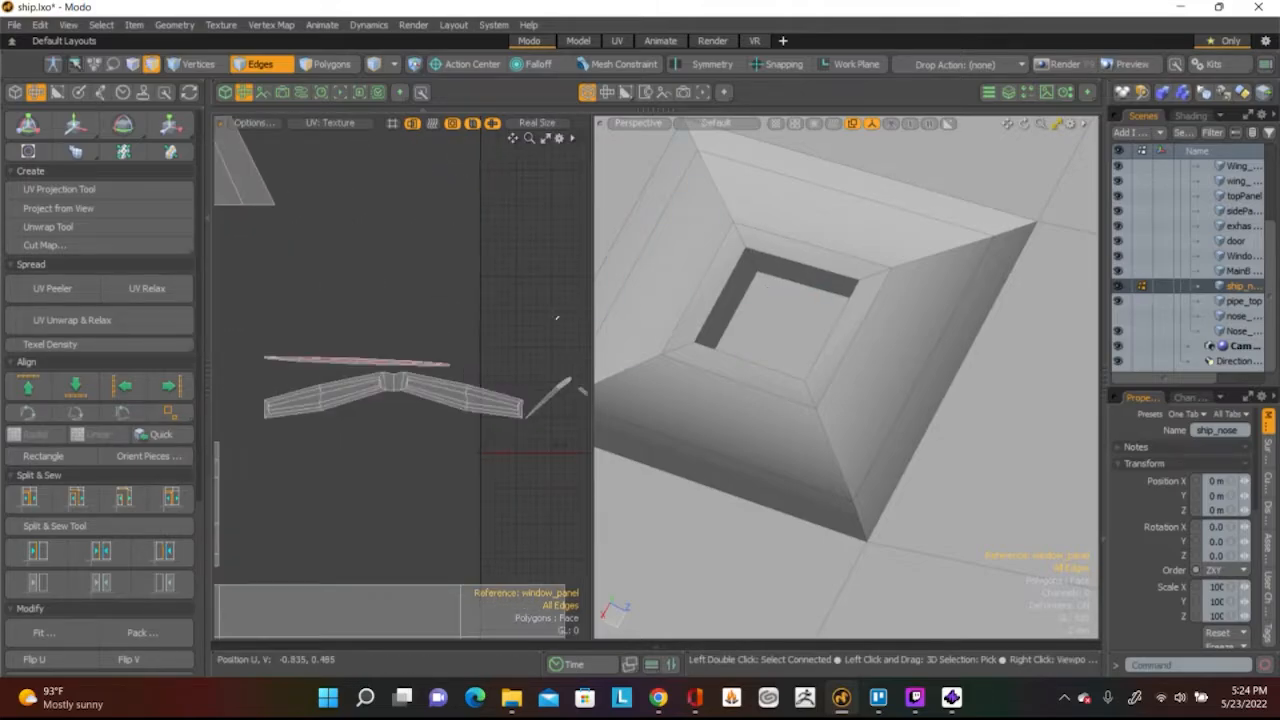
{"action": "scroll", "coordinate": [449, 336], "scroll_direction": "up", "scroll_amount": 4}
{"action": "scroll", "coordinate": [352, 310], "scroll_direction": "up", "scroll_amount": 4}
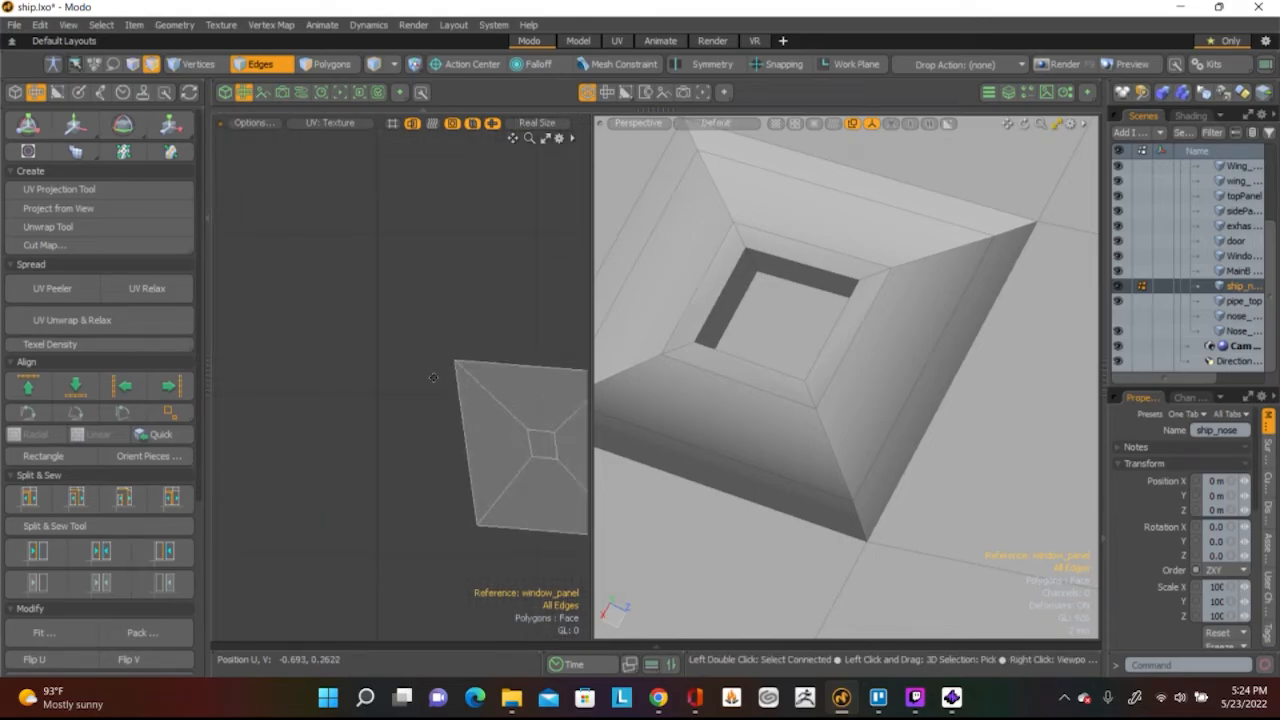
{"action": "middle_click_drag", "start_coordinate": [500, 440], "coordinate": [420, 405]}
{"action": "scroll", "coordinate": [416, 385], "scroll_direction": "down", "scroll_amount": 2}
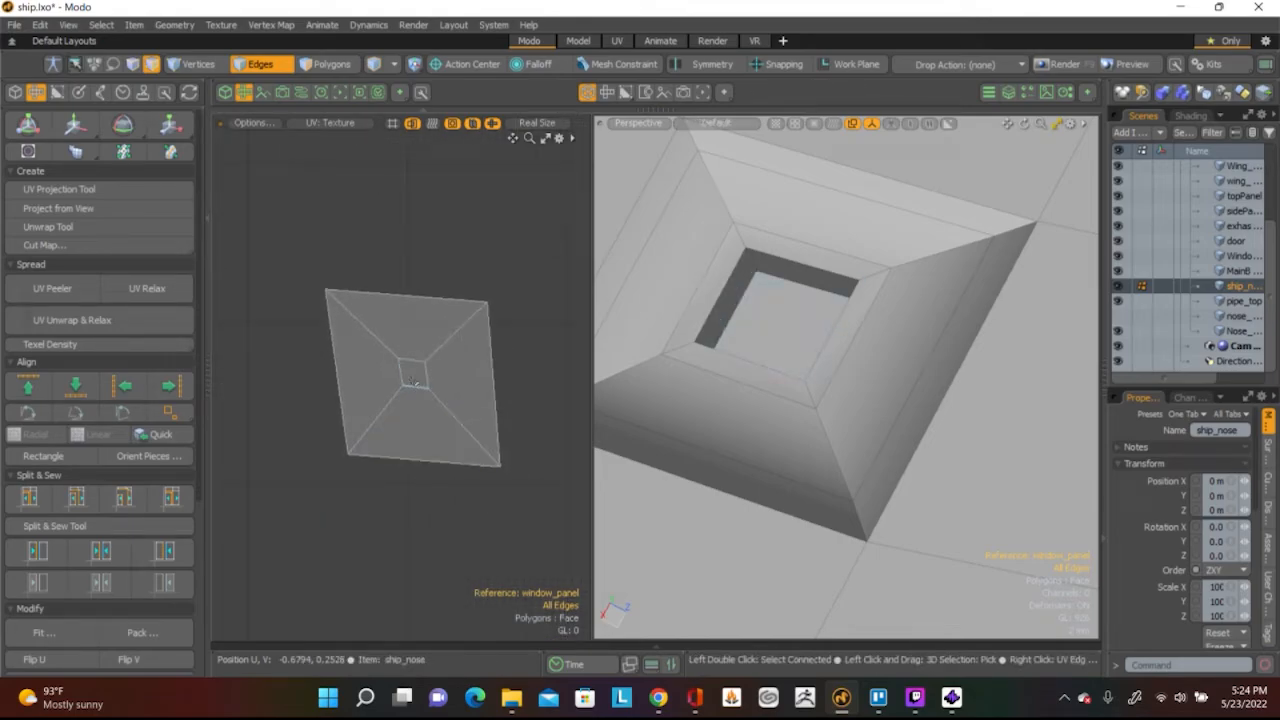
{"action": "key", "text": "3"}
{"action": "scroll", "coordinate": [423, 270], "scroll_direction": "down", "scroll_amount": 5}
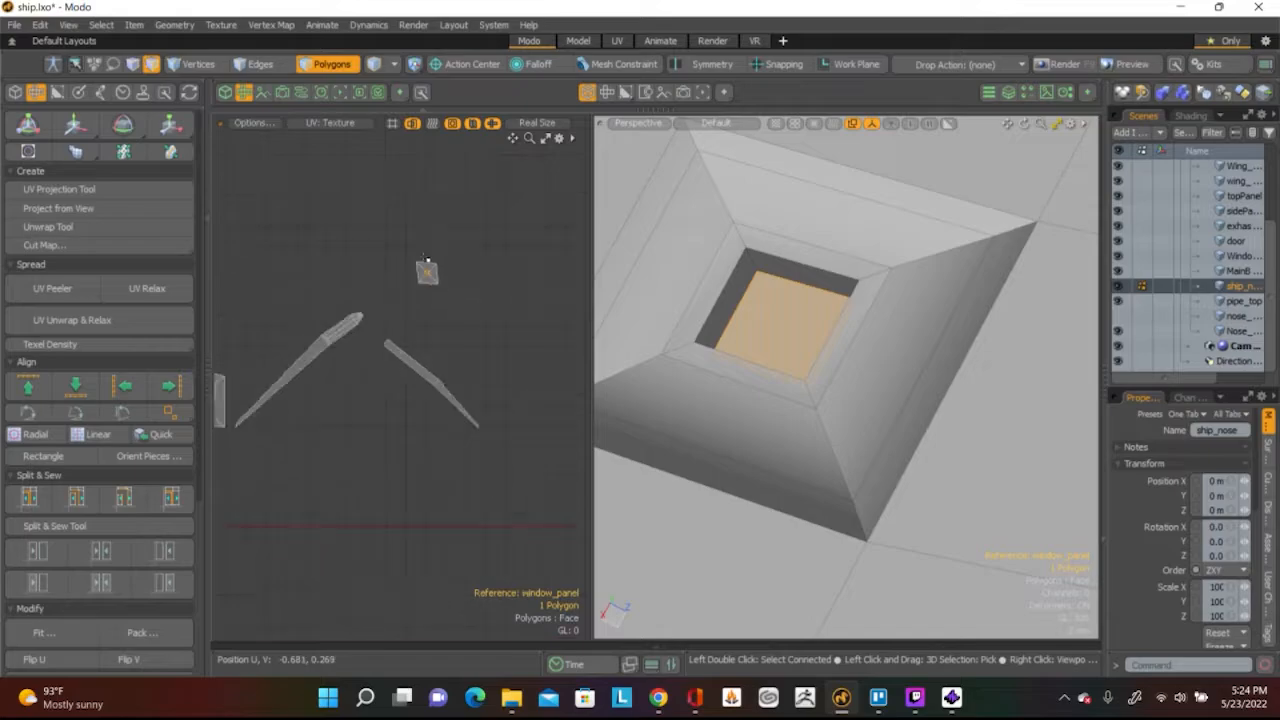
{"action": "scroll", "coordinate": [421, 262], "scroll_direction": "up", "scroll_amount": 1}
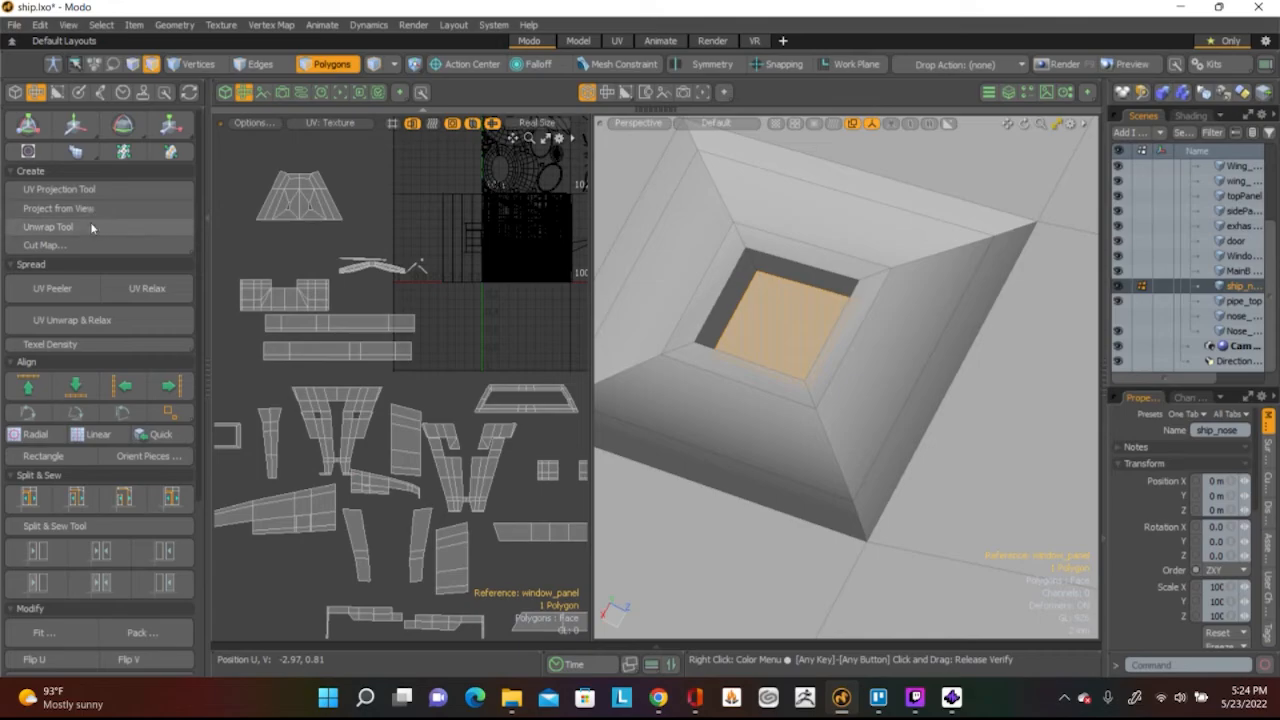
Unwrap the selected recess floor polygon into its own UV island with the Unwrap Tool
{"action": "scroll", "coordinate": [116, 357], "scroll_direction": "down", "scroll_amount": 5}
{"action": "scroll", "coordinate": [121, 355], "scroll_direction": "up", "scroll_amount": 3}
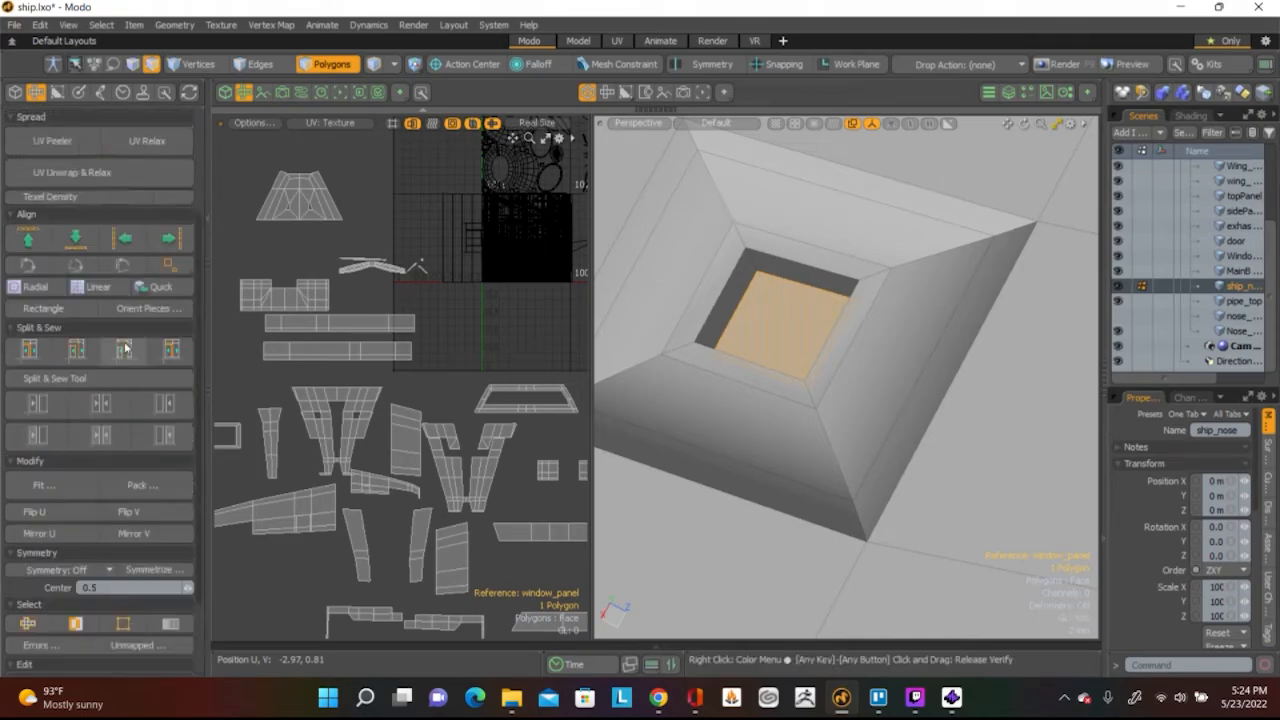
{"action": "scroll", "coordinate": [124, 347], "scroll_direction": "up", "scroll_amount": 2}
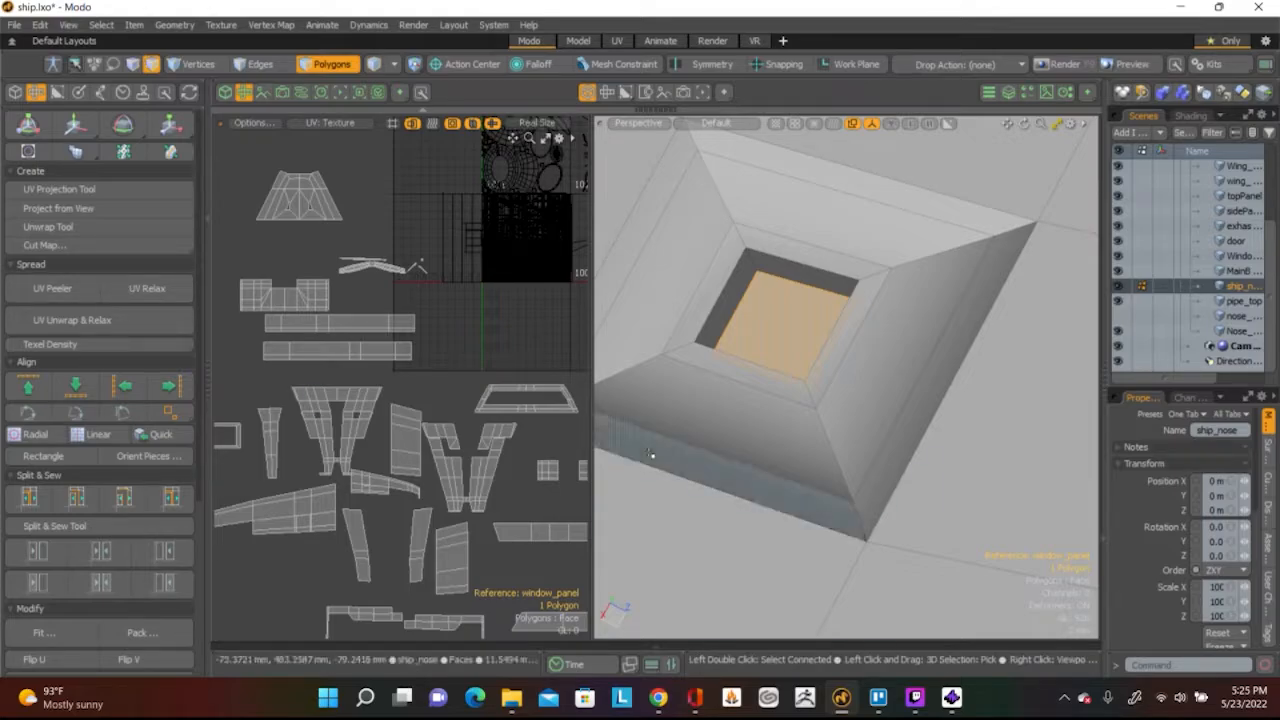
{"action": "scroll", "coordinate": [441, 274], "scroll_direction": "up", "scroll_amount": 6}
{"action": "scroll", "coordinate": [441, 274], "scroll_direction": "up", "scroll_amount": 2}
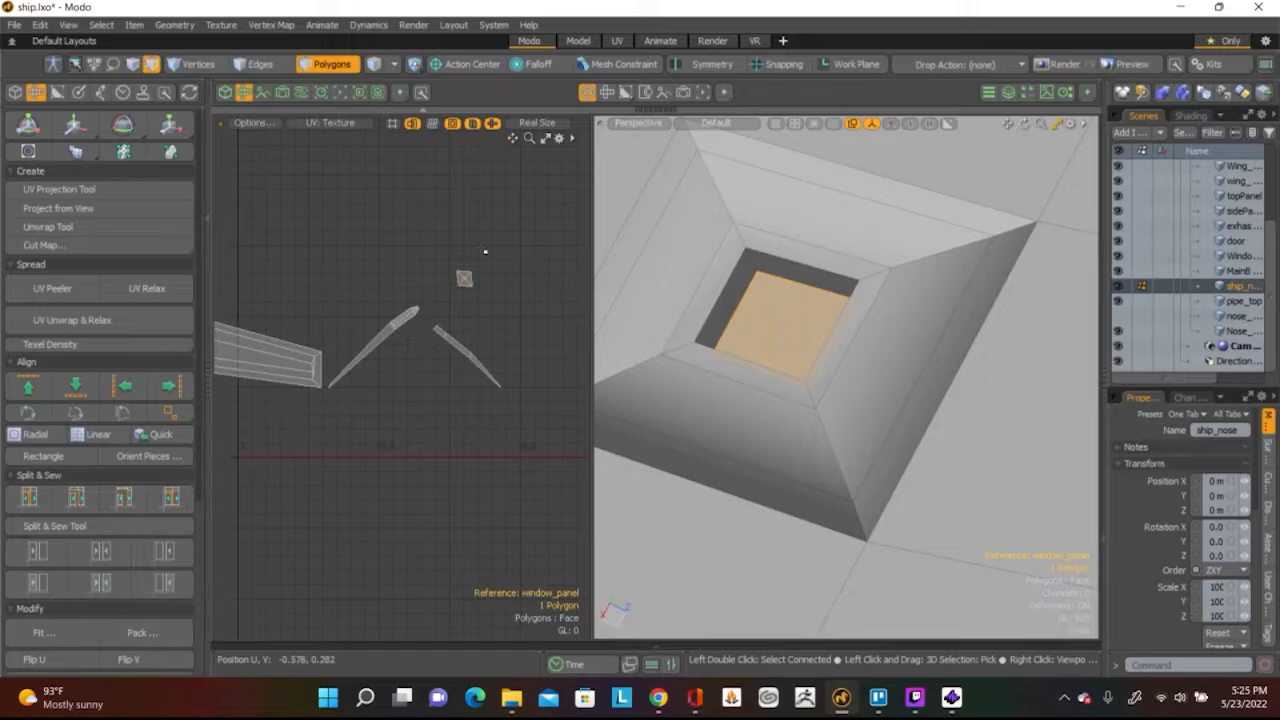
{"action": "scroll", "coordinate": [434, 240], "scroll_direction": "up", "scroll_amount": 6}
{"action": "left_click_drag", "start_coordinate": [536, 347], "coordinate": [351, 283], "text": "alt+shift"}
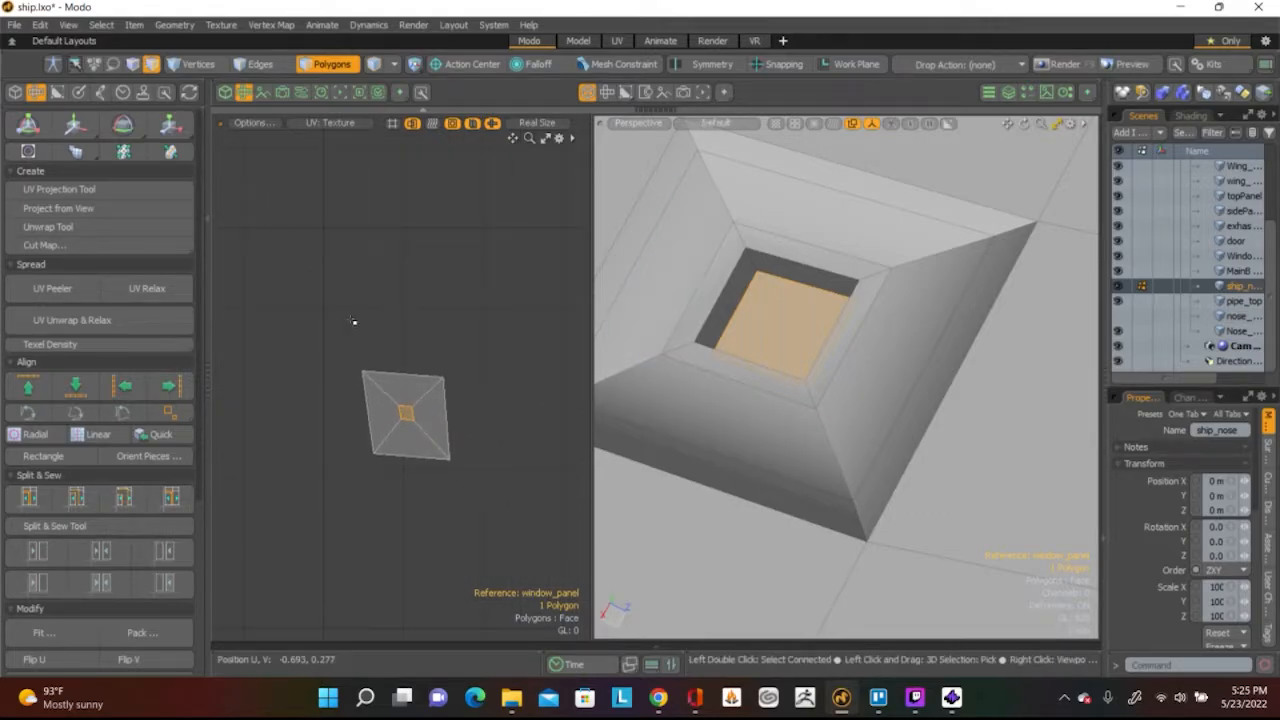
{"action": "scroll", "coordinate": [353, 321], "scroll_direction": "down", "scroll_amount": 2}
{"action": "scroll", "coordinate": [353, 321], "scroll_direction": "up", "scroll_amount": 2}
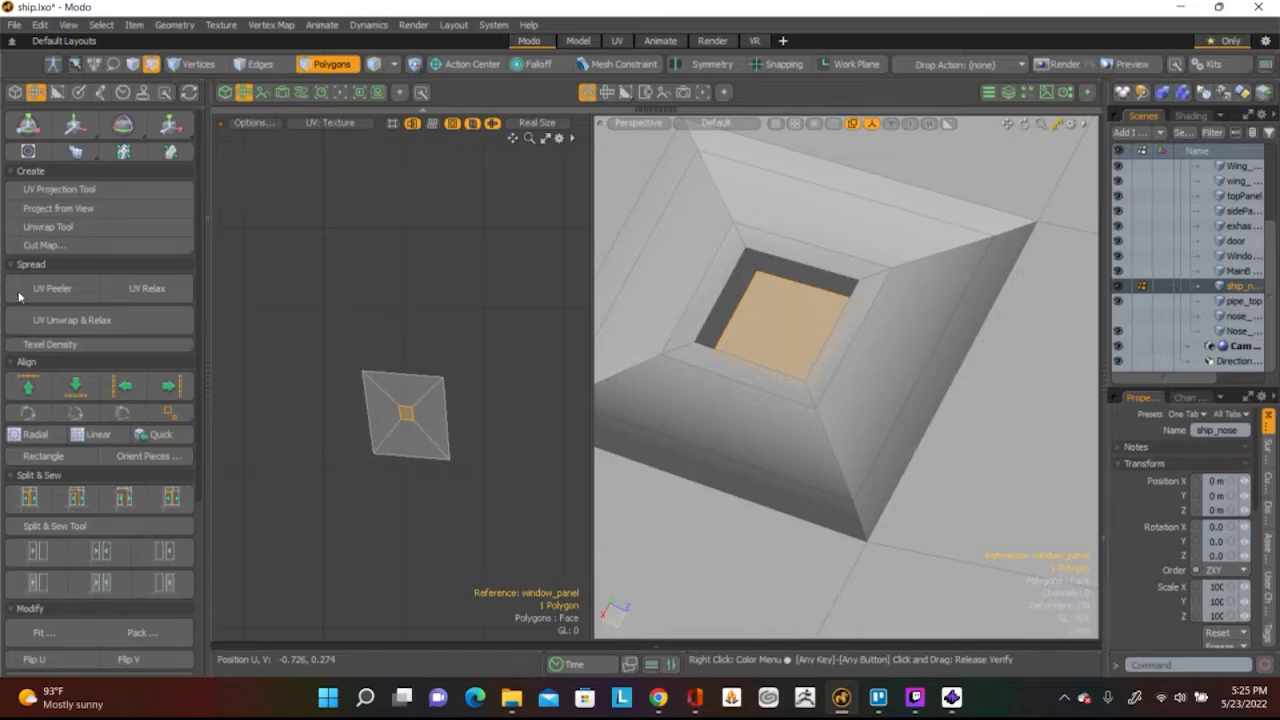
{"action": "left_click", "coordinate": [70, 226]}
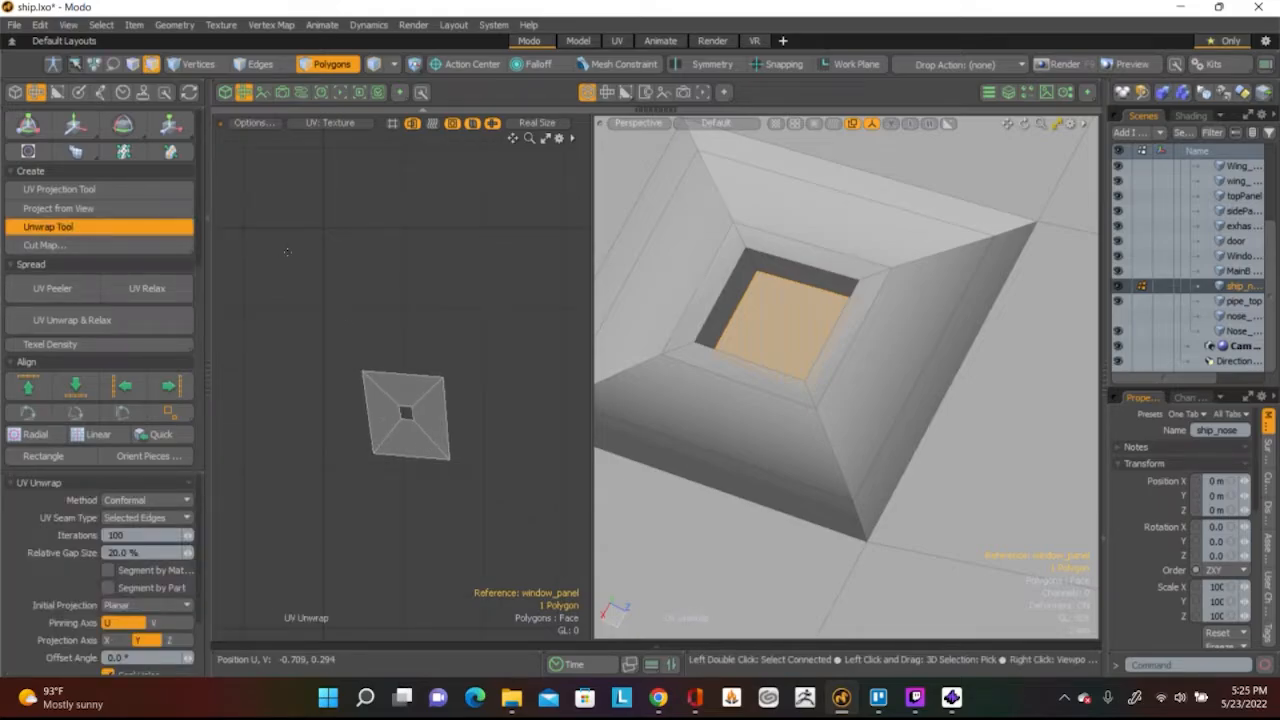
{"action": "scroll", "coordinate": [443, 292], "scroll_direction": "down", "scroll_amount": 3}
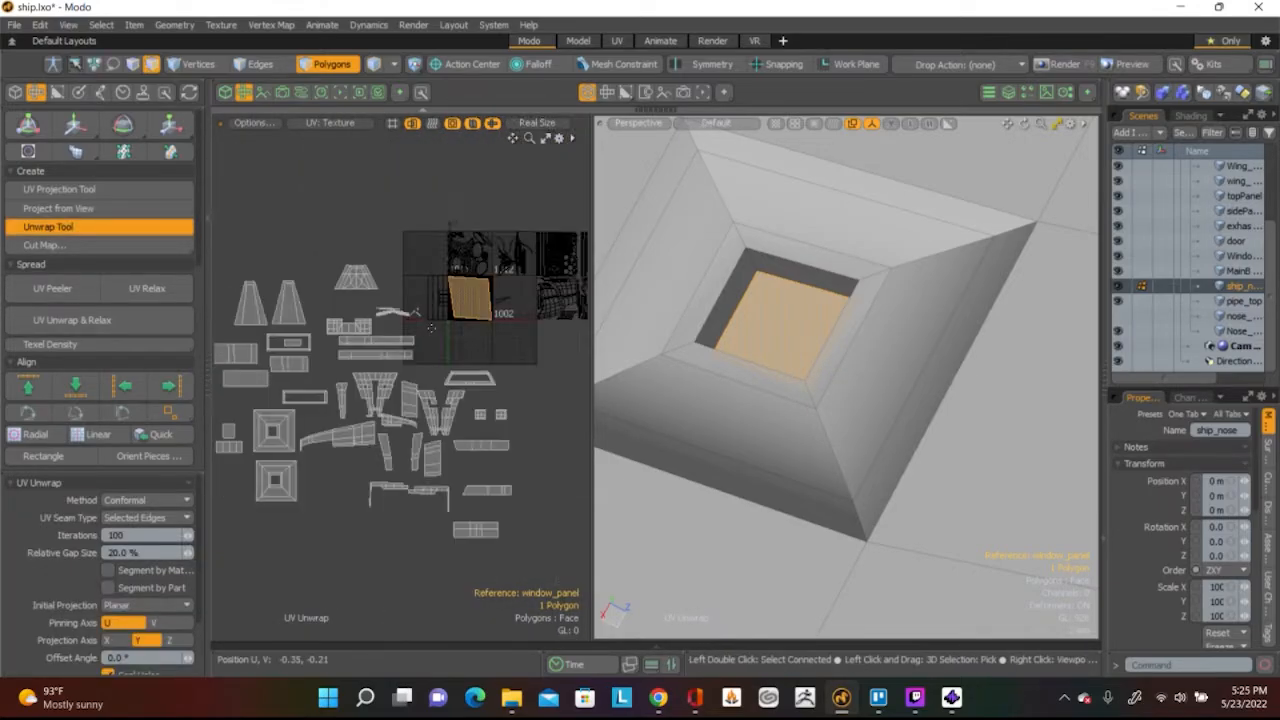
Move the unwrapped floor island out of the texture tile to beside the second frame island, below the small strip island
{"action": "key", "text": "w"}
{"action": "left_click_drag", "start_coordinate": [581, 219], "coordinate": [472, 364]}
{"action": "key", "text": "q"}
{"action": "key", "text": "w"}
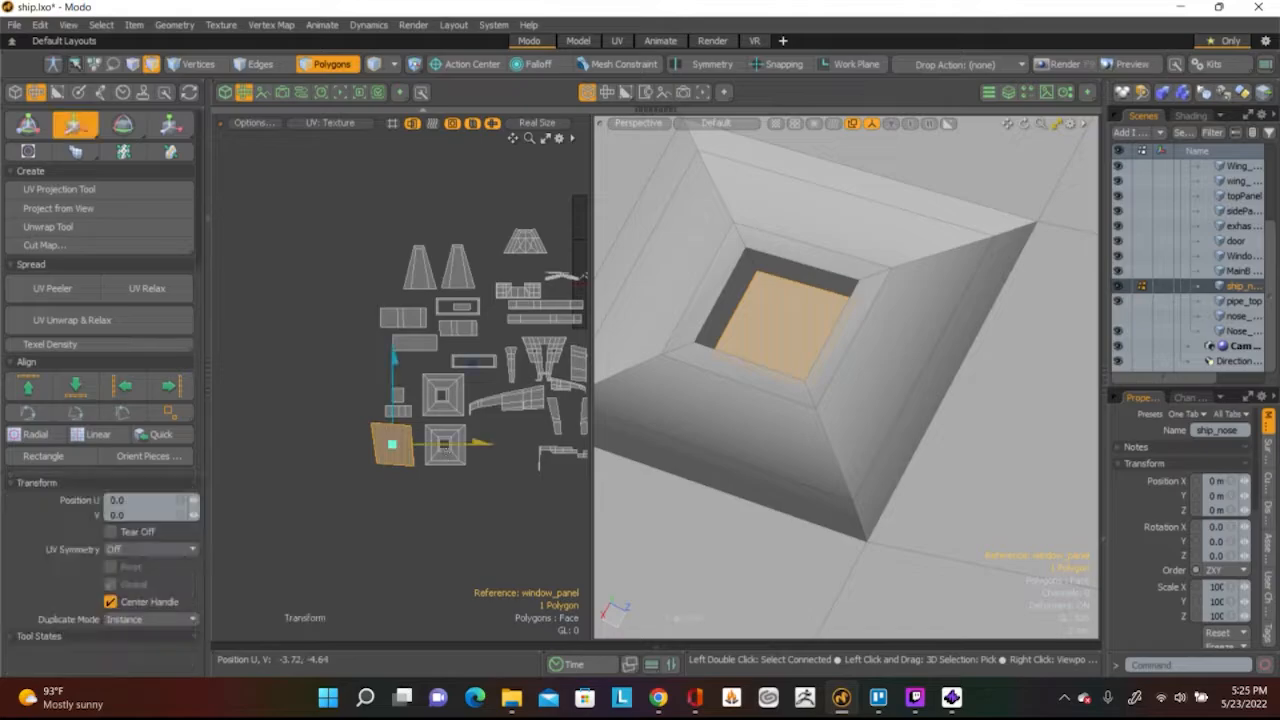
{"action": "scroll", "coordinate": [390, 456], "scroll_direction": "up", "scroll_amount": 5}
{"action": "scroll", "coordinate": [408, 400], "scroll_direction": "down", "scroll_amount": 1}
{"action": "key", "text": "q"}
Try to relax the skewed floor island with UV Relax
{"action": "left_click", "coordinate": [430, 533]}
{"action": "left_click", "coordinate": [448, 398]}
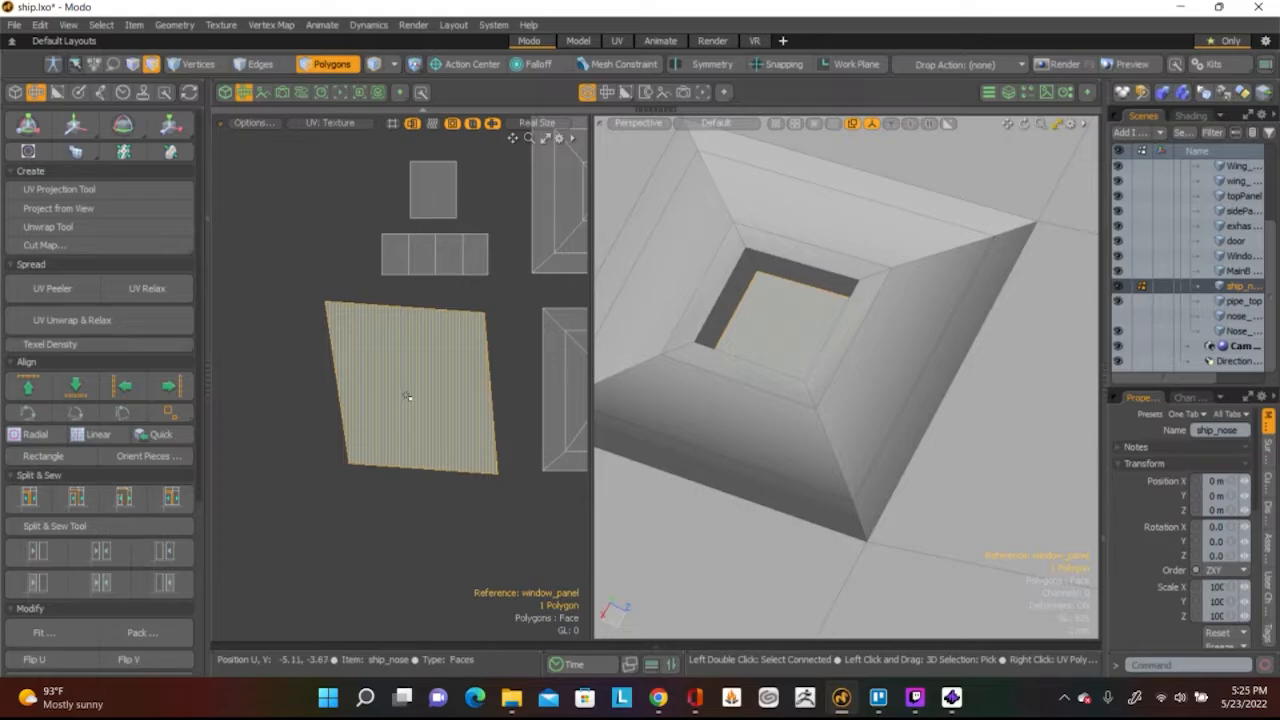
{"action": "left_click", "coordinate": [464, 538]}
{"action": "left_click", "coordinate": [456, 442]}
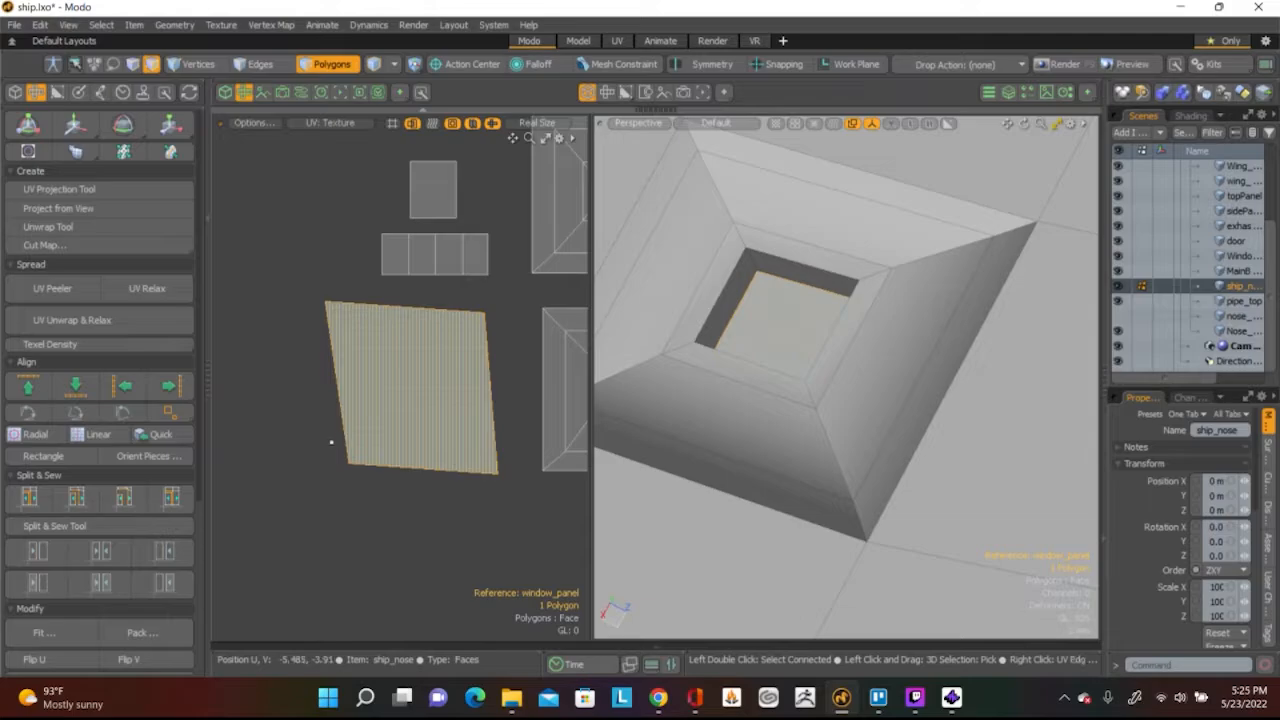
{"action": "left_click", "coordinate": [130, 288]}
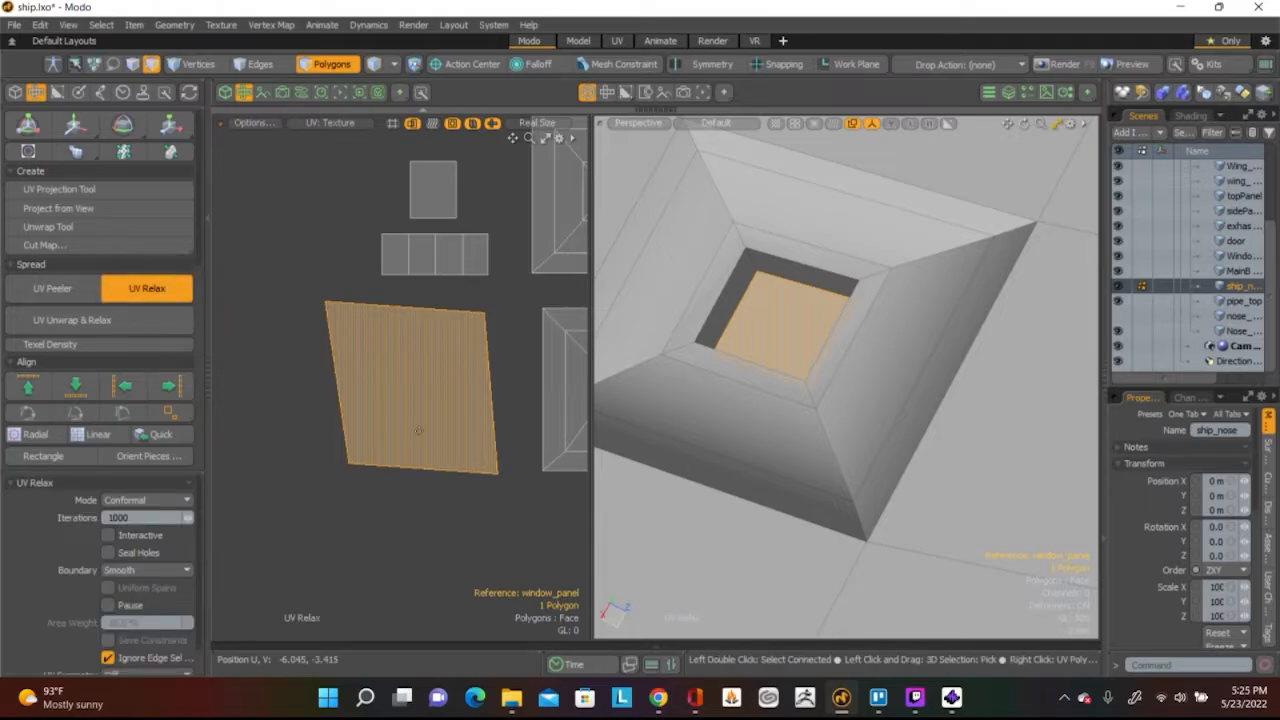
{"action": "key", "text": "space"}
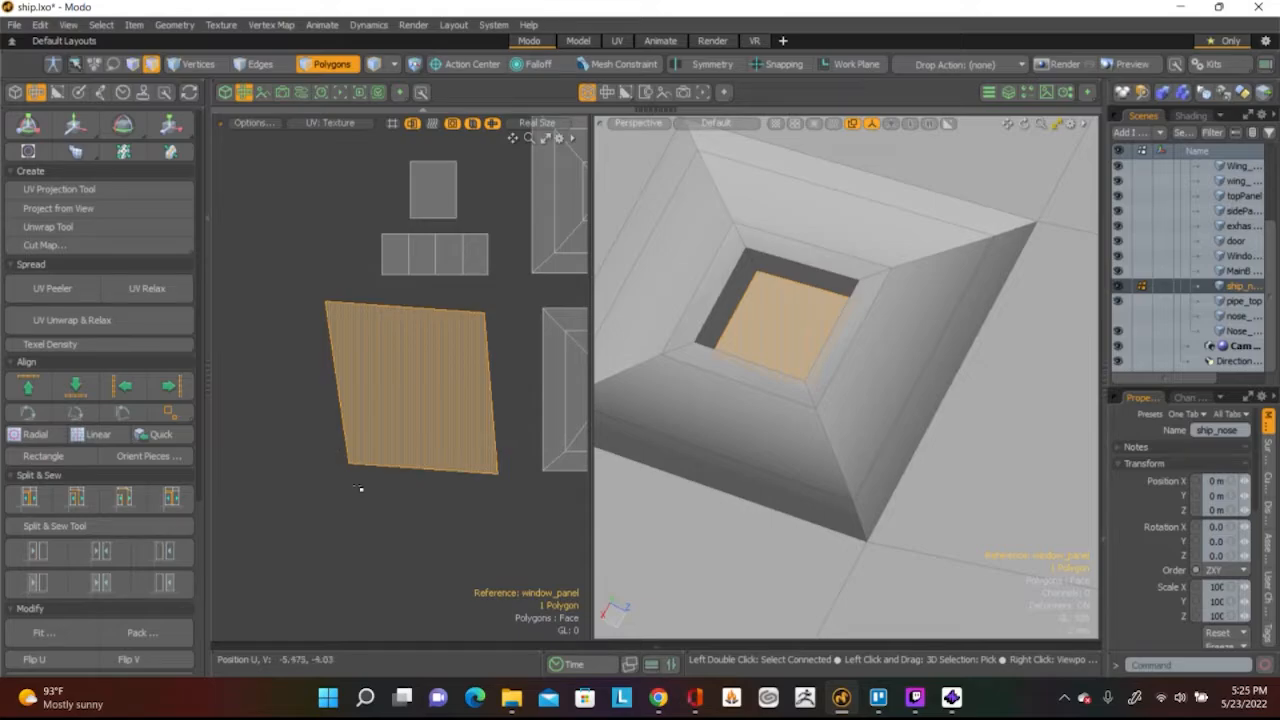
Move the second recess floor island's left edge outward along U and straighten it into a vertical line
{"action": "left_click", "coordinate": [281, 392]}
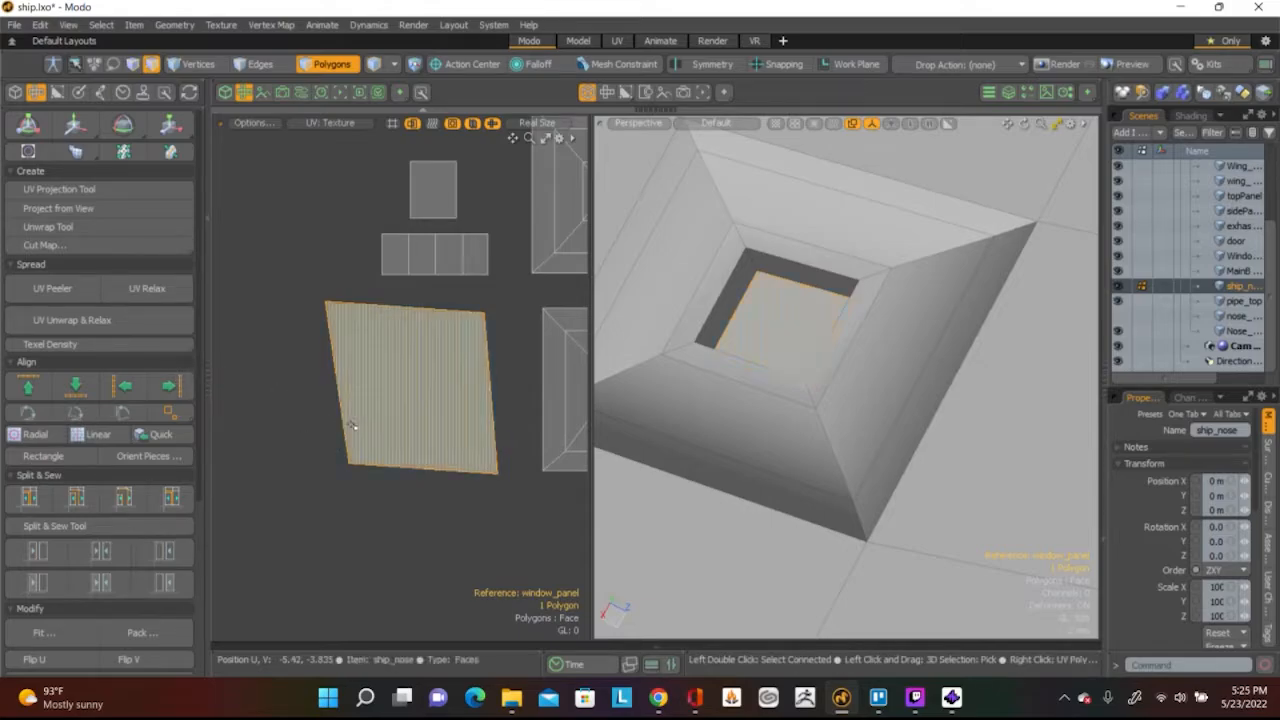
{"action": "left_click", "coordinate": [346, 425]}
{"action": "left_click", "coordinate": [346, 403]}
{"action": "key", "text": "2"}
{"action": "left_click", "coordinate": [346, 403]}
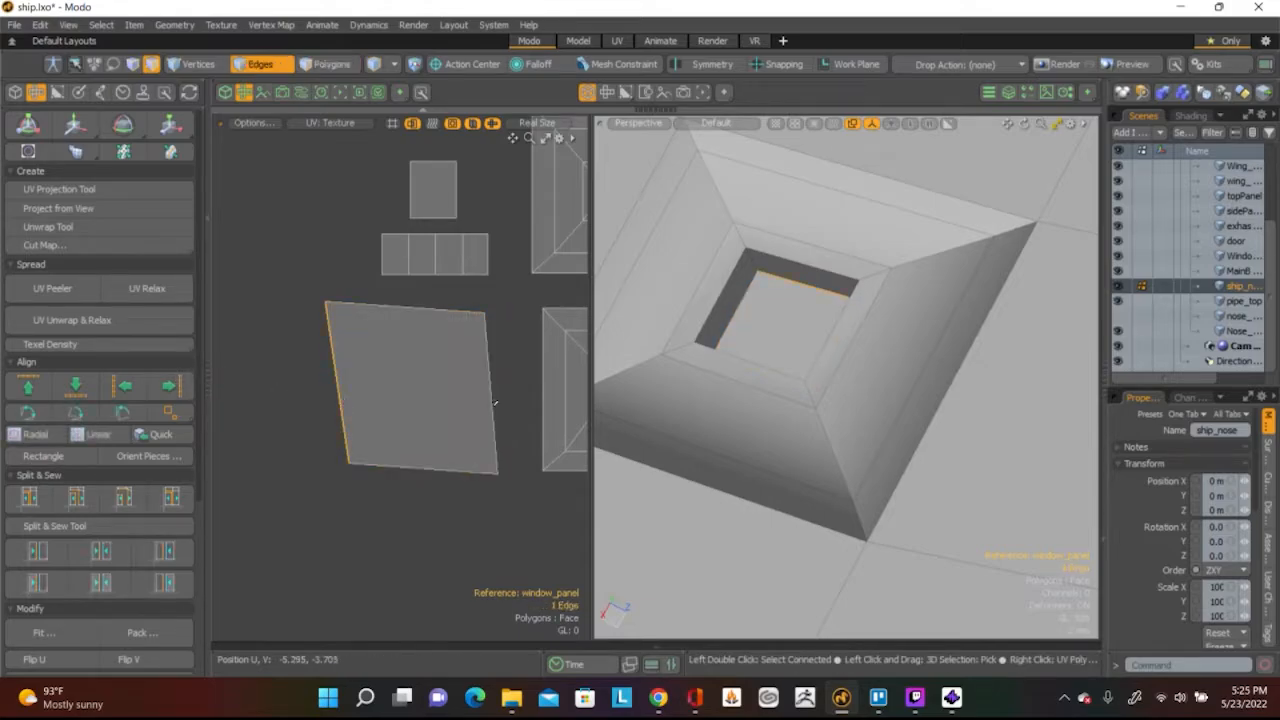
{"action": "key", "text": "w"}
{"action": "left_click_drag", "start_coordinate": [418, 398], "coordinate": [395, 398]}
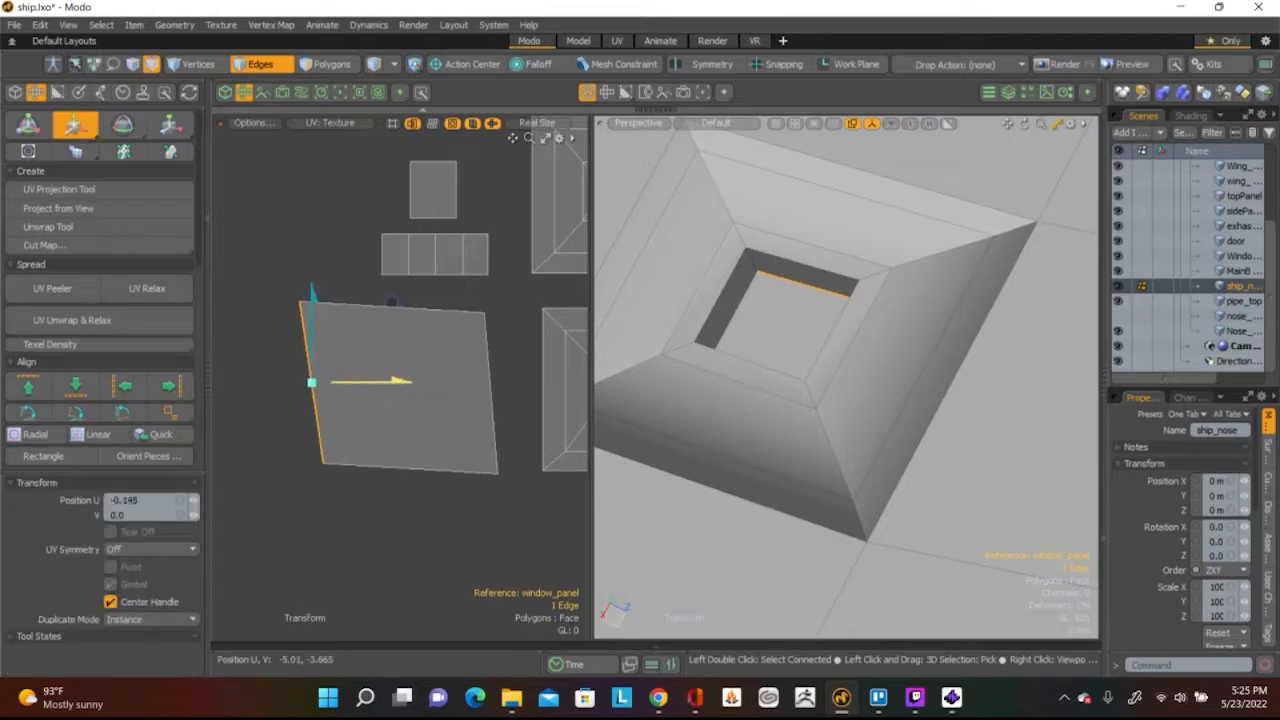
{"action": "left_click", "coordinate": [125, 385]}
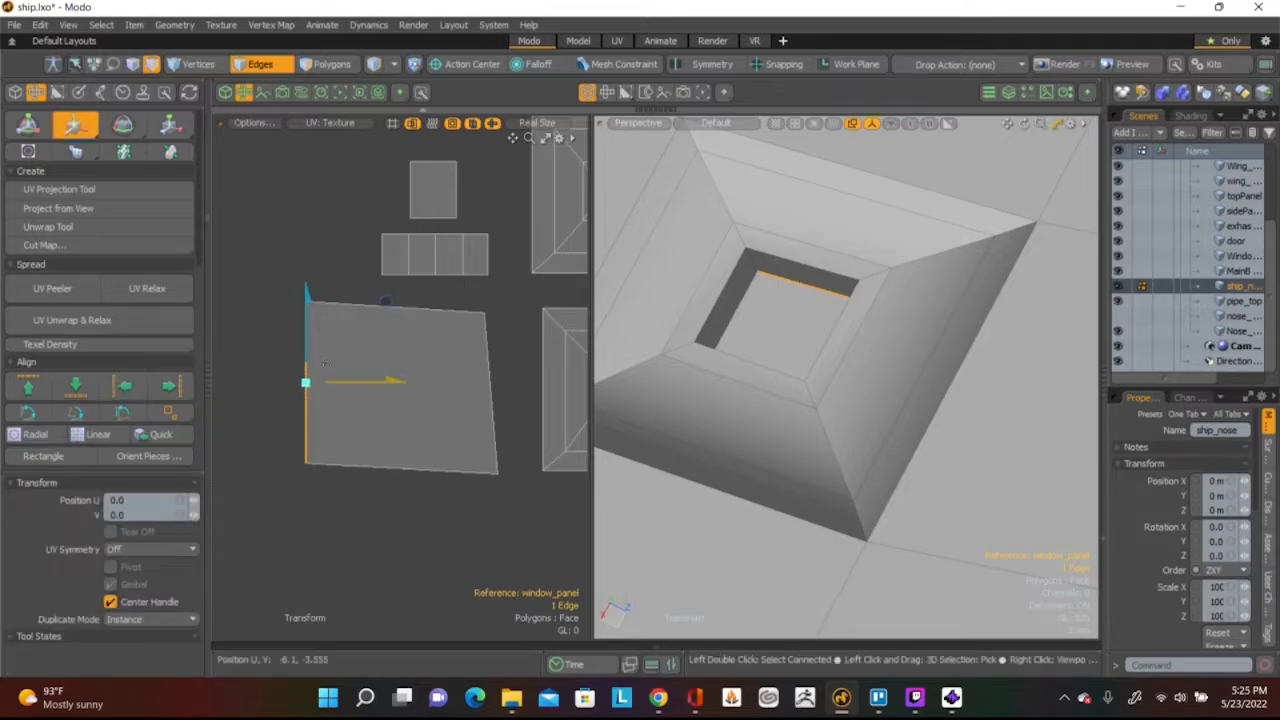
Straighten the floor island's right, bottom and top edges so the island becomes a clean rectangle
{"action": "key", "text": "q"}
{"action": "left_click", "coordinate": [493, 355]}
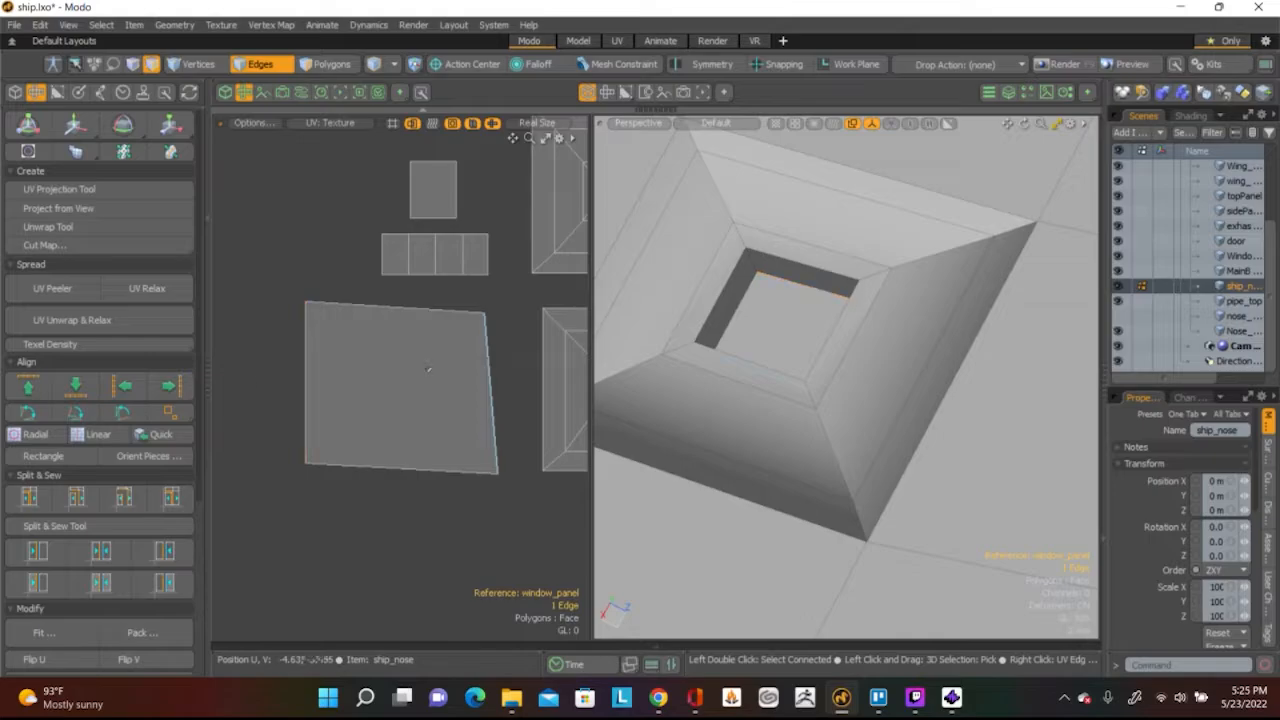
{"action": "left_click", "coordinate": [170, 385]}
{"action": "left_click", "coordinate": [428, 465]}
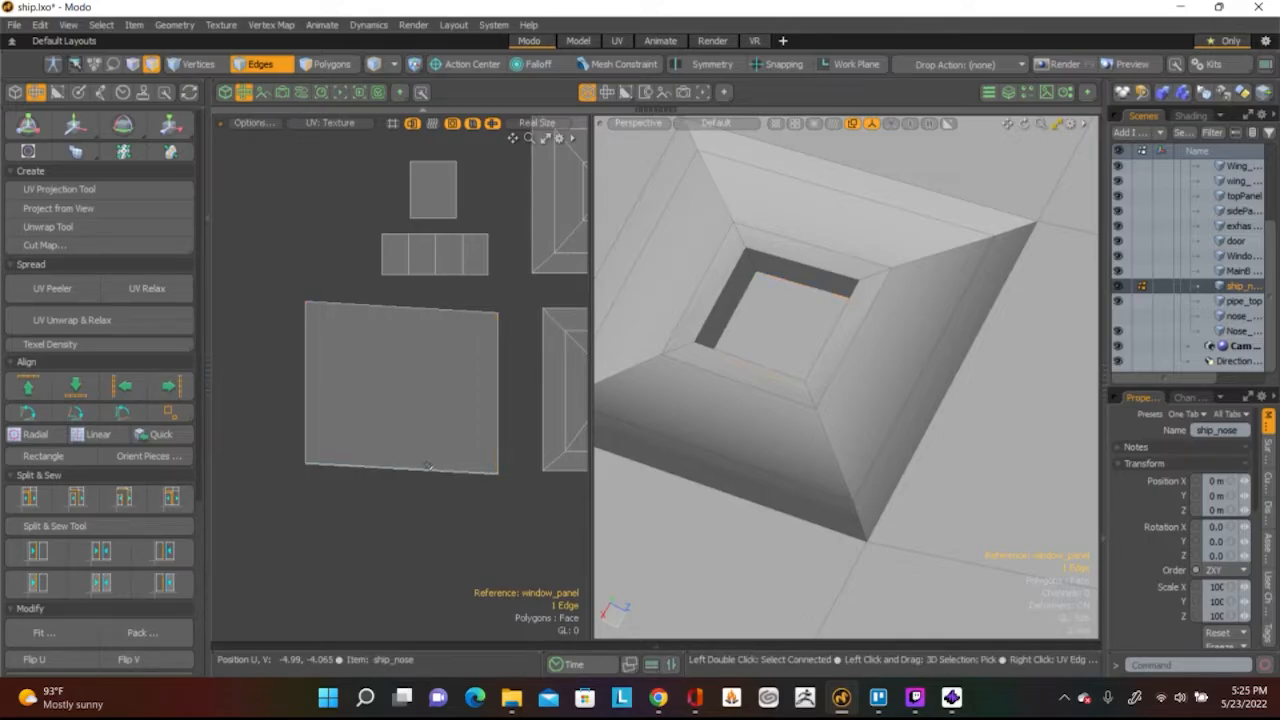
{"action": "left_click", "coordinate": [75, 385]}
{"action": "left_click", "coordinate": [442, 306]}
{"action": "left_click", "coordinate": [28, 387]}
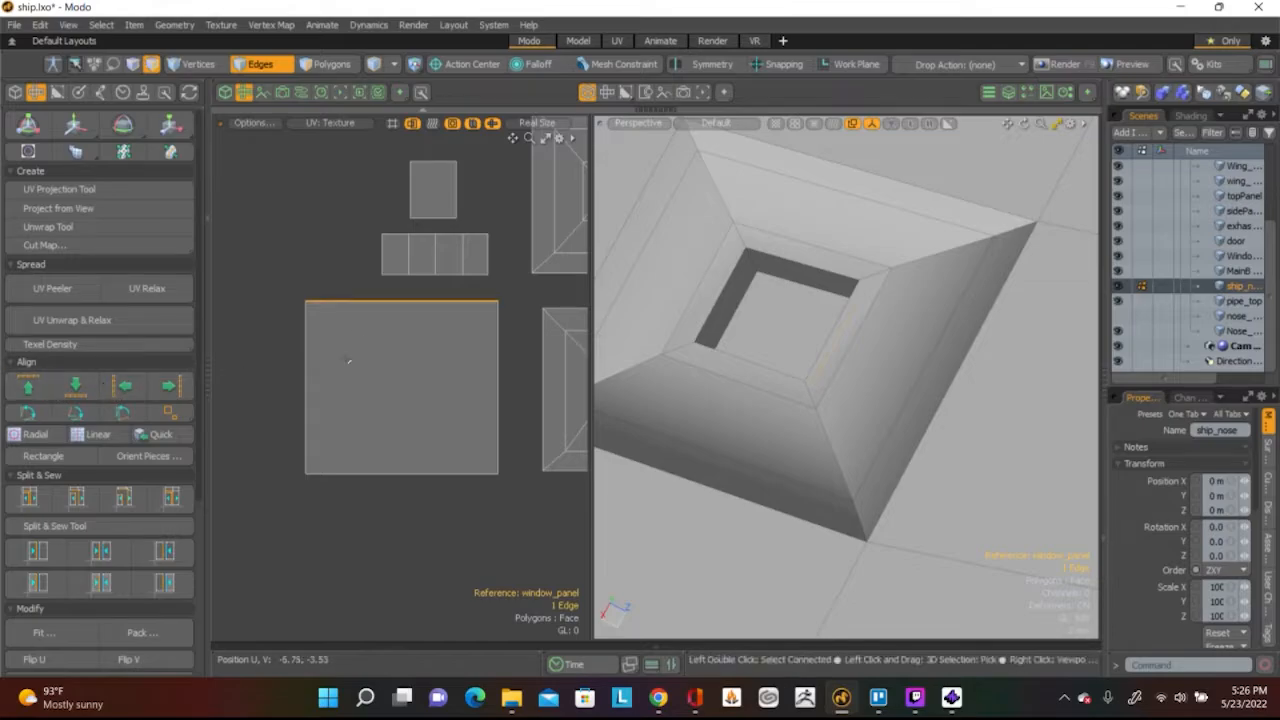
Locate the second recess's skewed inner wall ring in the UV layout and select its four polygons
{"action": "left_click", "coordinate": [320, 246]}
{"action": "scroll", "coordinate": [320, 246], "scroll_direction": "down", "scroll_amount": 3}
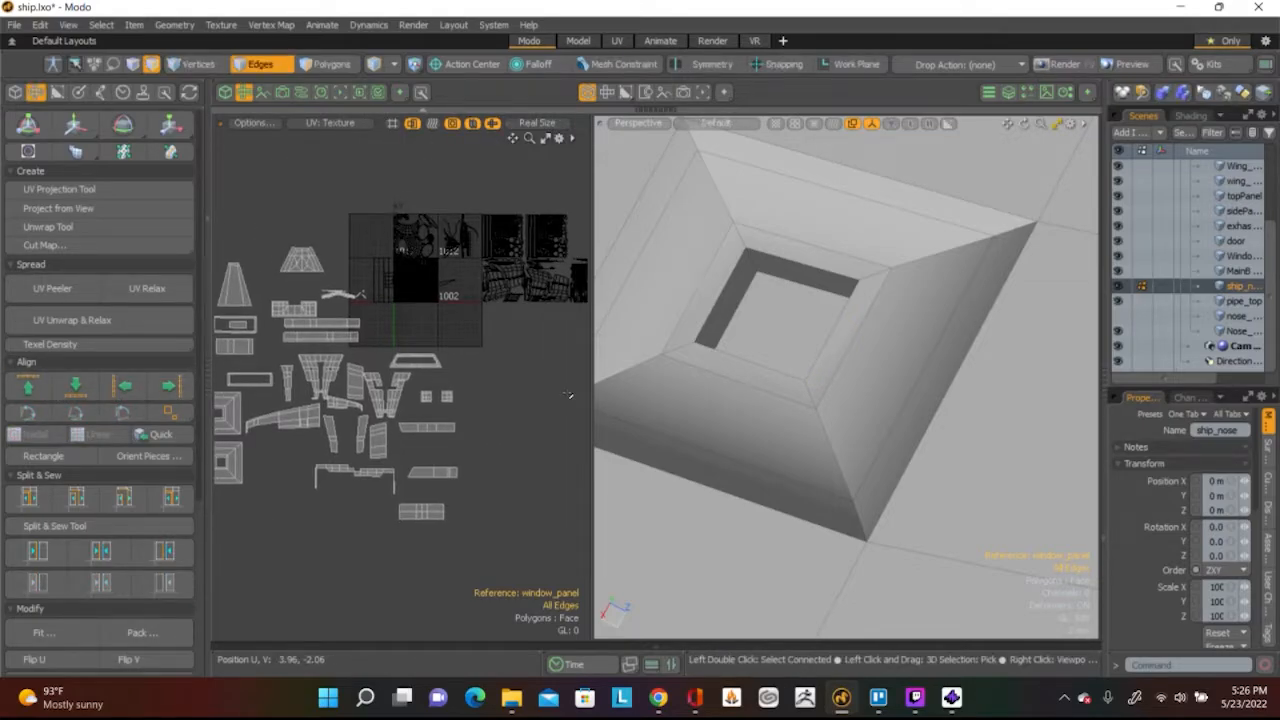
{"action": "scroll", "coordinate": [382, 291], "scroll_direction": "up", "scroll_amount": 3}
{"action": "left_click_drag", "start_coordinate": [279, 302], "coordinate": [352, 287], "text": "alt+shift"}
{"action": "scroll", "coordinate": [400, 320], "scroll_direction": "up", "scroll_amount": 5}
{"action": "key", "text": "3"}
{"action": "double_click", "coordinate": [414, 330]}
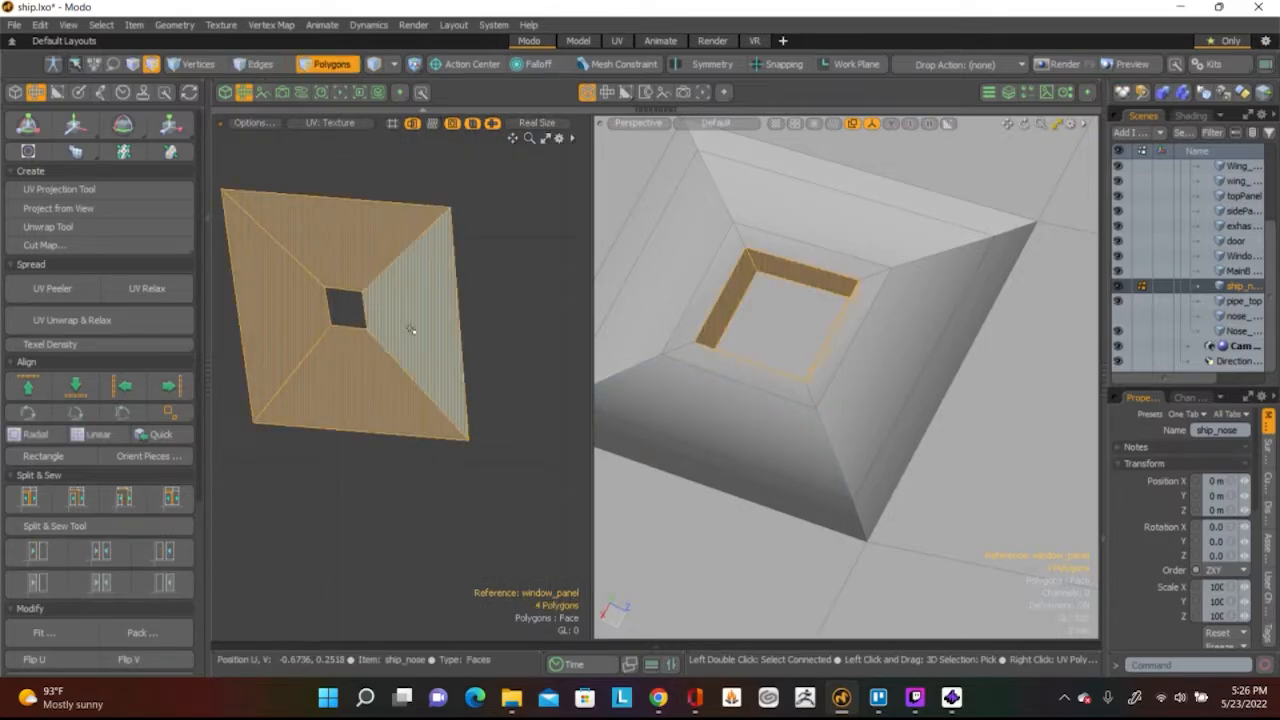
Select the wall ring's border edges plus its lower-right diagonal corner edge as the seam for opening the ring
{"action": "scroll", "coordinate": [714, 285], "scroll_direction": "down", "scroll_amount": 5}
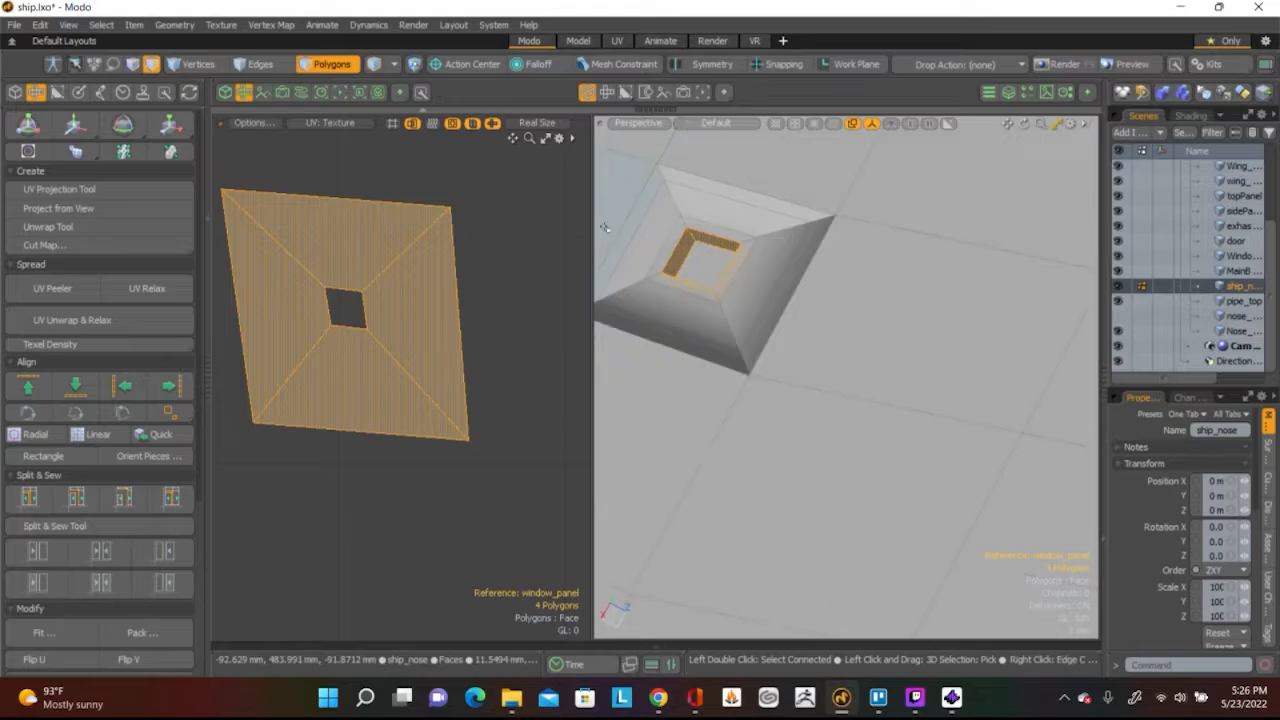
{"action": "scroll", "coordinate": [76, 503], "scroll_direction": "down", "scroll_amount": 5}
{"action": "key", "text": "2"}
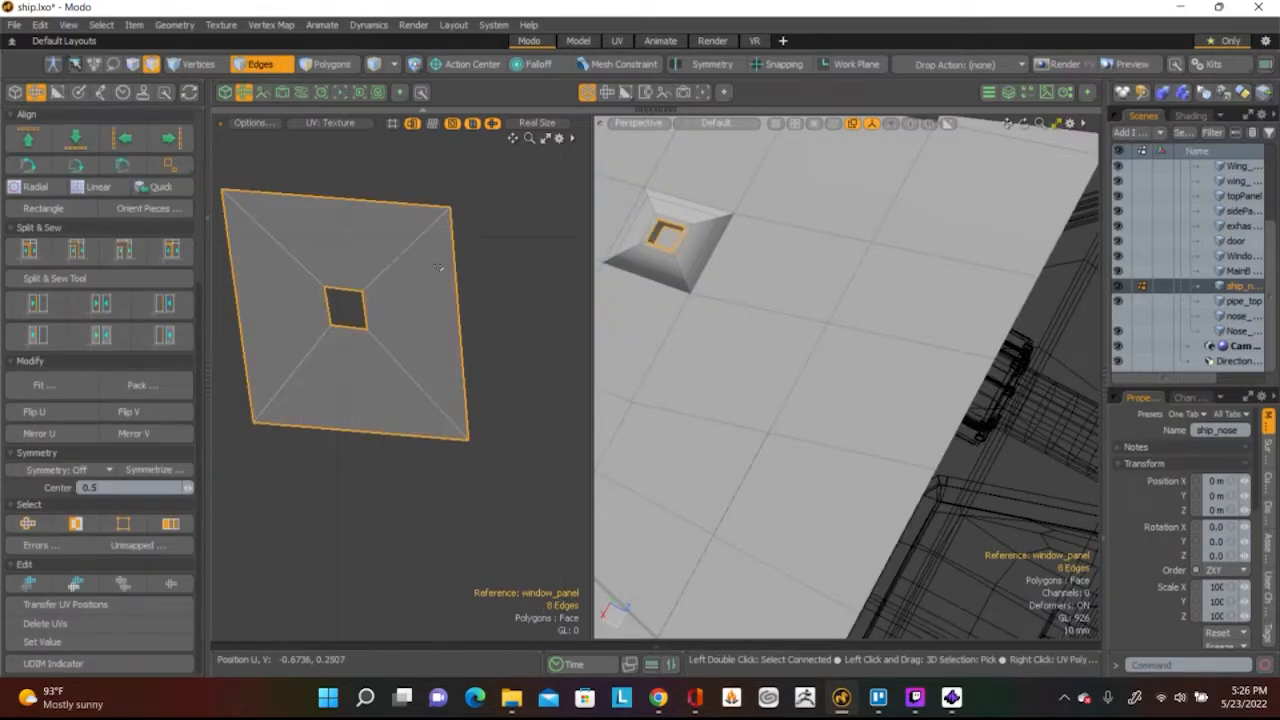
{"action": "left_click", "coordinate": [388, 350], "text": "shift"}
{"action": "scroll", "coordinate": [794, 226], "scroll_direction": "up", "scroll_amount": 10}
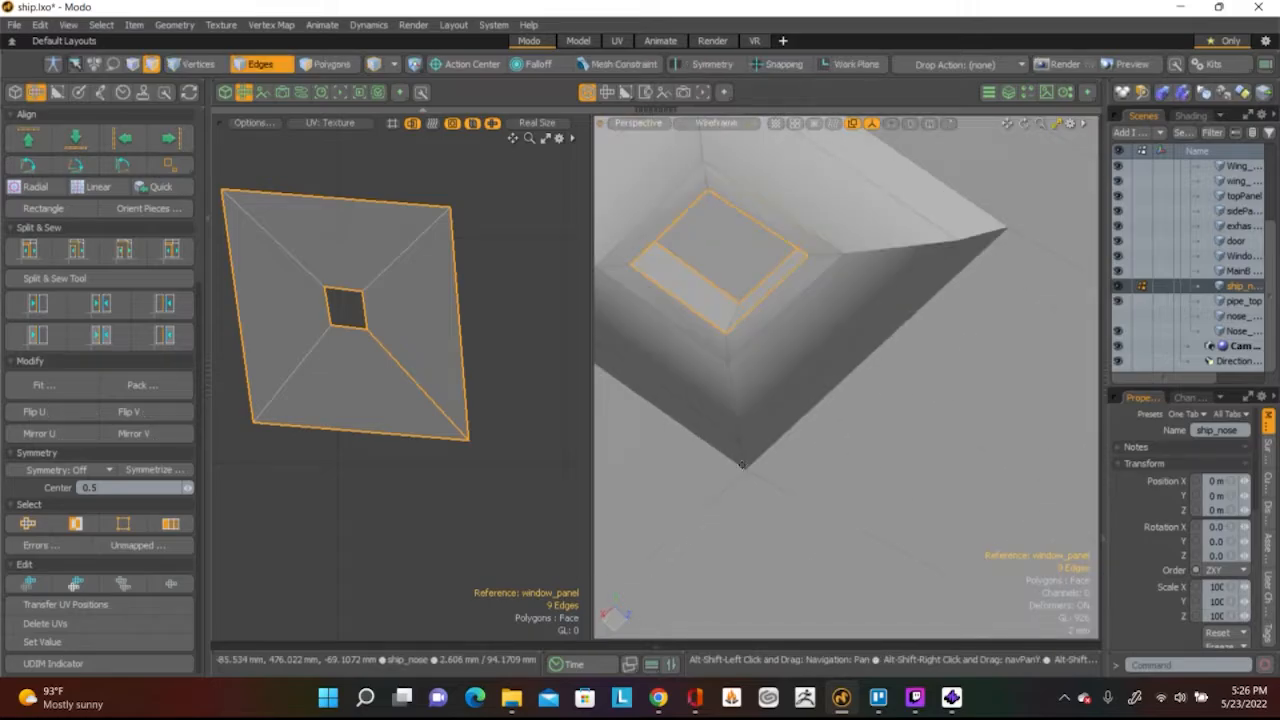
{"action": "left_click_drag", "start_coordinate": [740, 437], "coordinate": [620, 432], "text": "alt"}
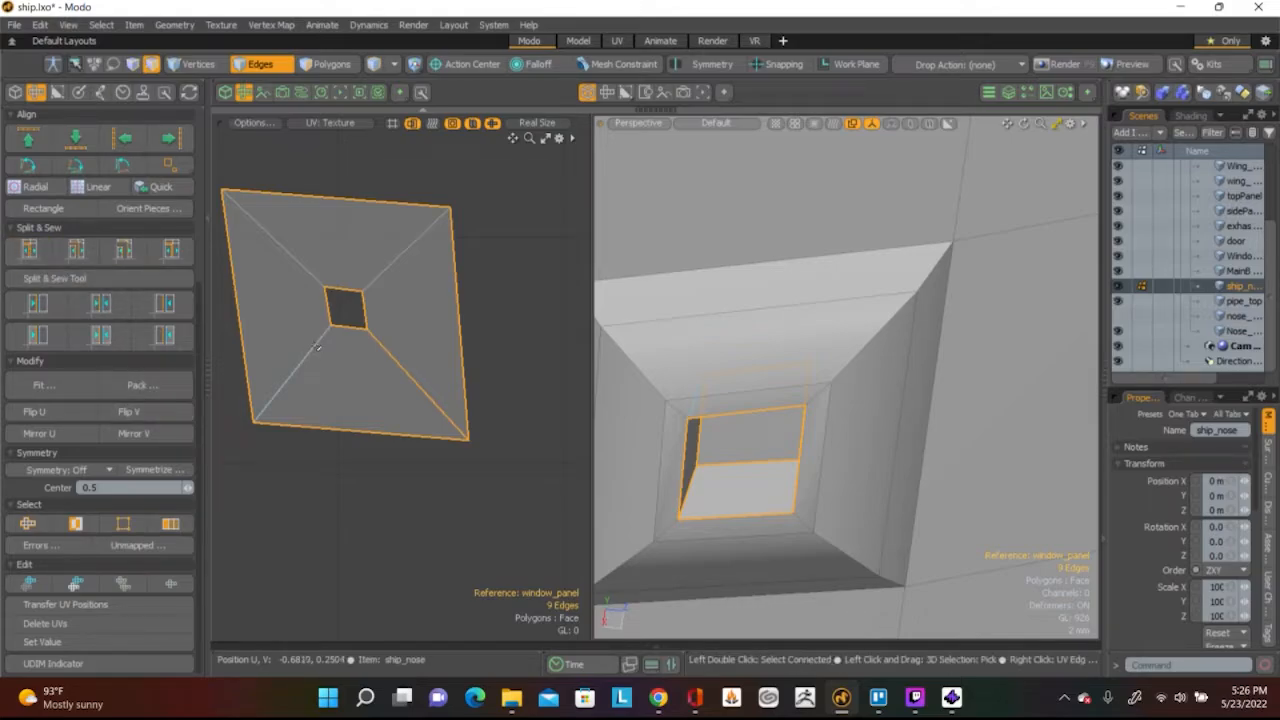
Relax the four inner wall polygons with UV Relax in Conformal mode so they unfold into a strip
{"action": "left_click", "coordinate": [395, 194]}
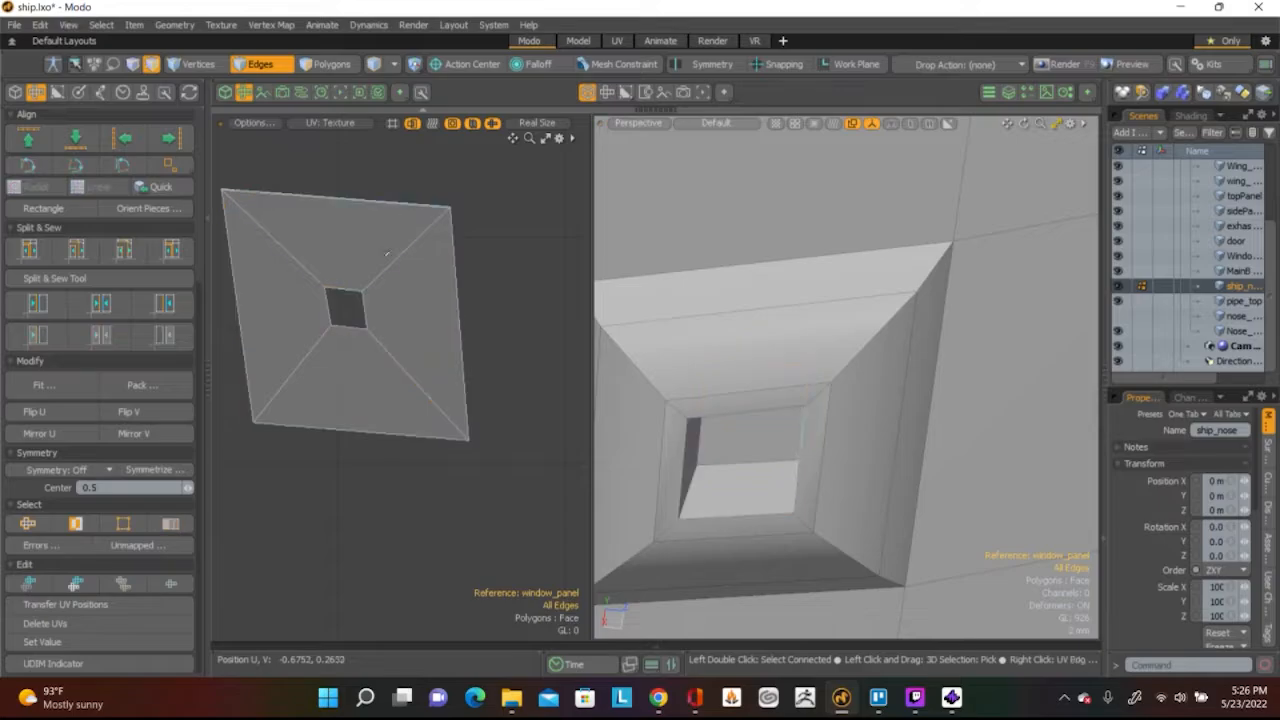
{"action": "double_click", "coordinate": [385, 257]}
{"action": "scroll", "coordinate": [144, 220], "scroll_direction": "up", "scroll_amount": 5}
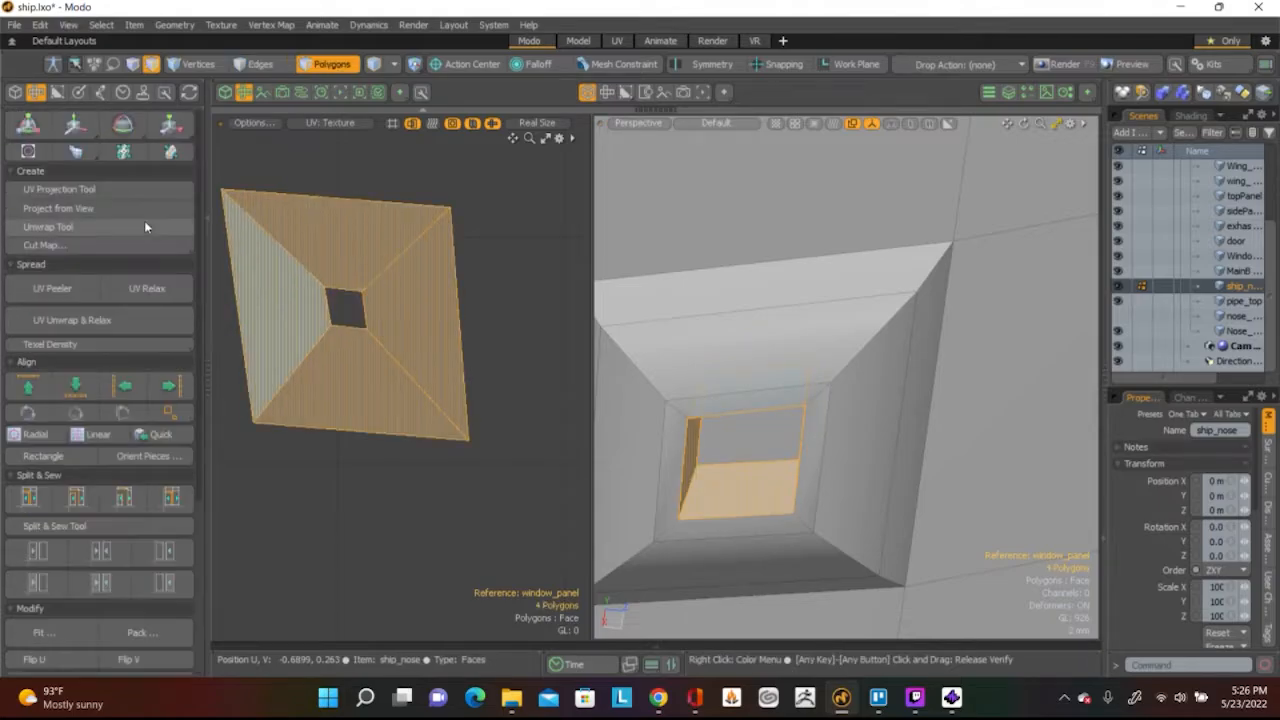
{"action": "left_click", "coordinate": [155, 290]}
{"action": "left_click", "coordinate": [408, 208]}
{"action": "scroll", "coordinate": [406, 200], "scroll_direction": "down", "scroll_amount": 10}
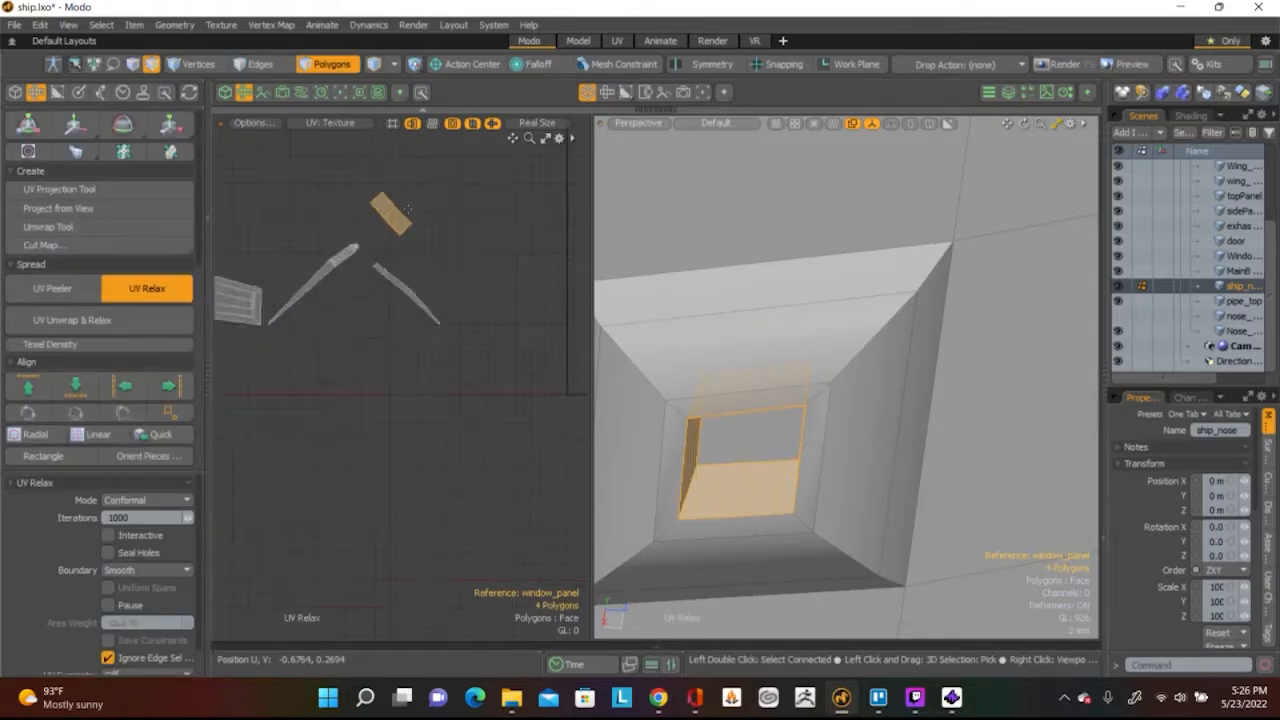
Move the relaxed wall strip out of the texture tile to just above and left of the large floor island
{"action": "left_click_drag", "start_coordinate": [424, 293], "coordinate": [525, 338], "text": "alt+shift"}
{"action": "scroll", "coordinate": [522, 320], "scroll_direction": "down", "scroll_amount": 3}
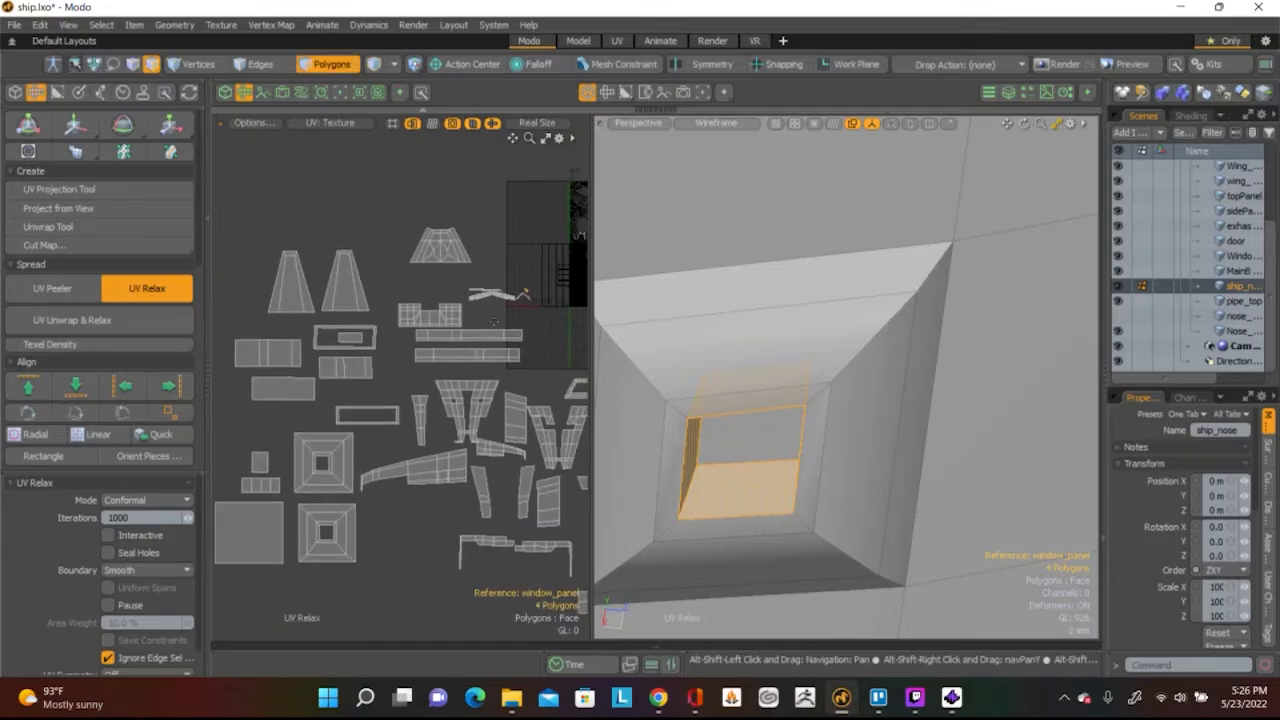
{"action": "key", "text": "w"}
{"action": "left_click_drag", "start_coordinate": [555, 237], "coordinate": [309, 515], "text": "alt+shift"}
{"action": "left_click_drag", "start_coordinate": [441, 356], "coordinate": [548, 138], "text": "alt+shift"}
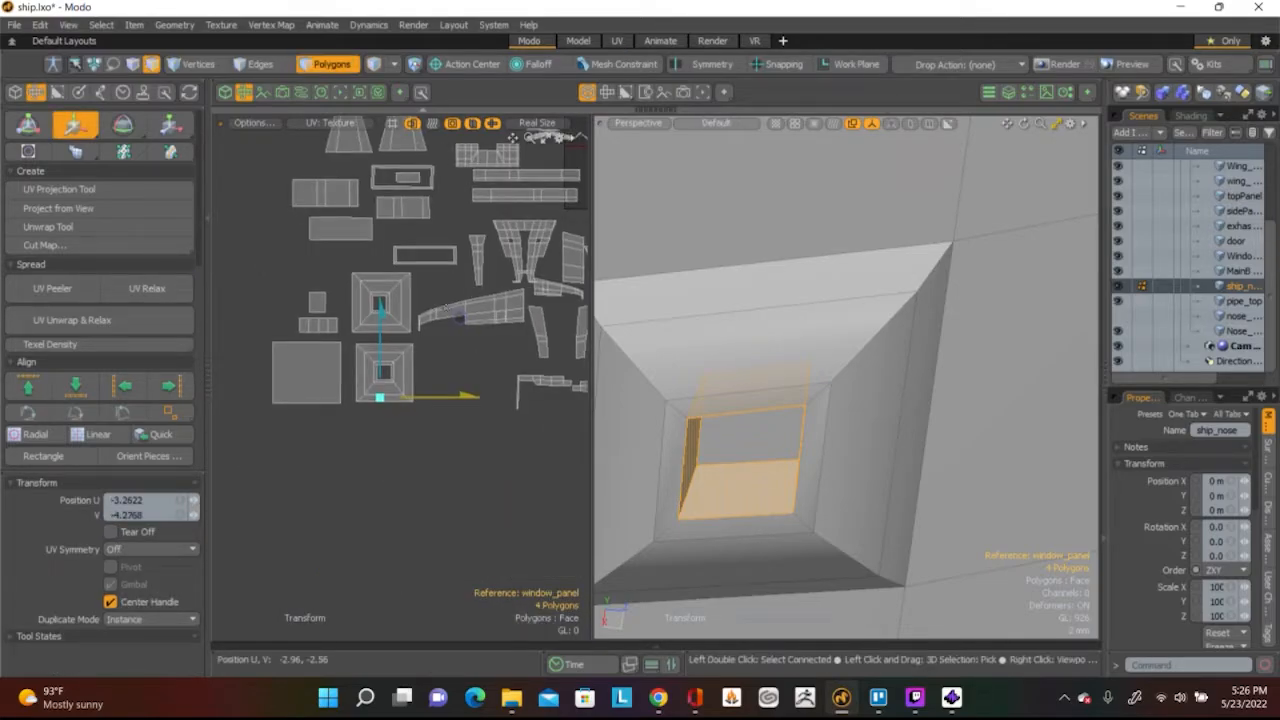
{"action": "left_click_drag", "start_coordinate": [459, 317], "coordinate": [335, 266]}
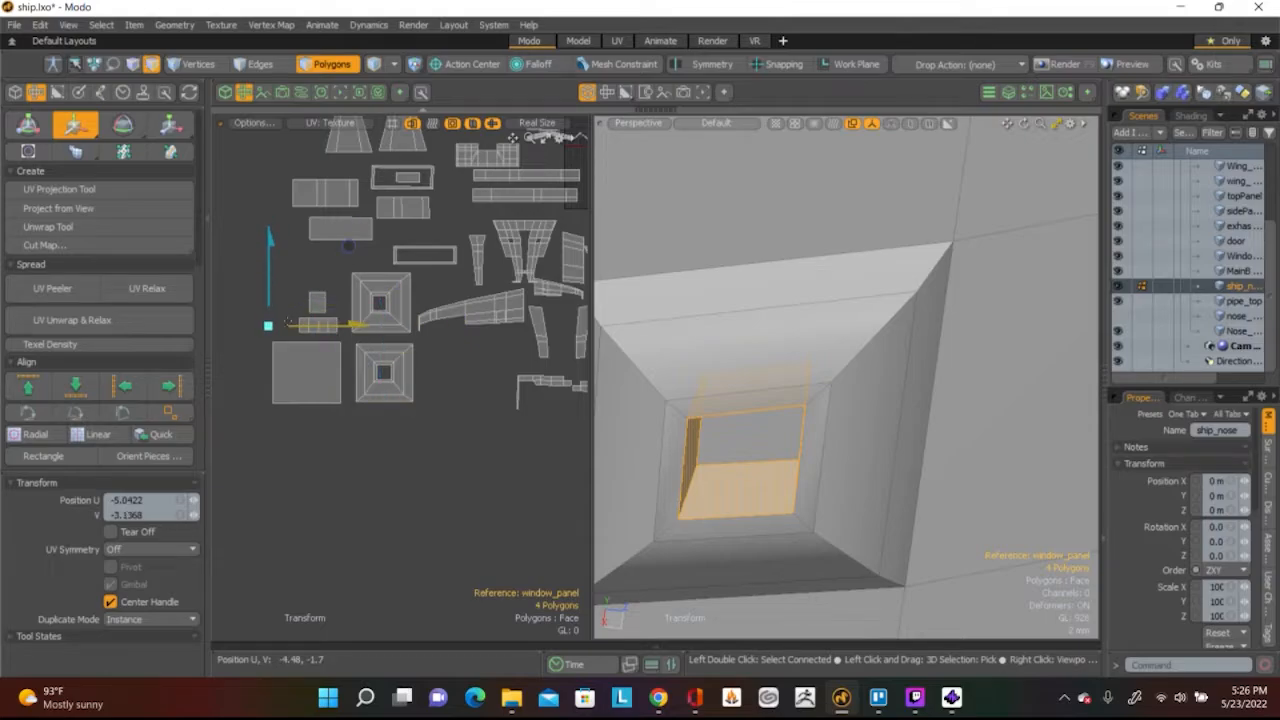
{"action": "key", "text": "r"}
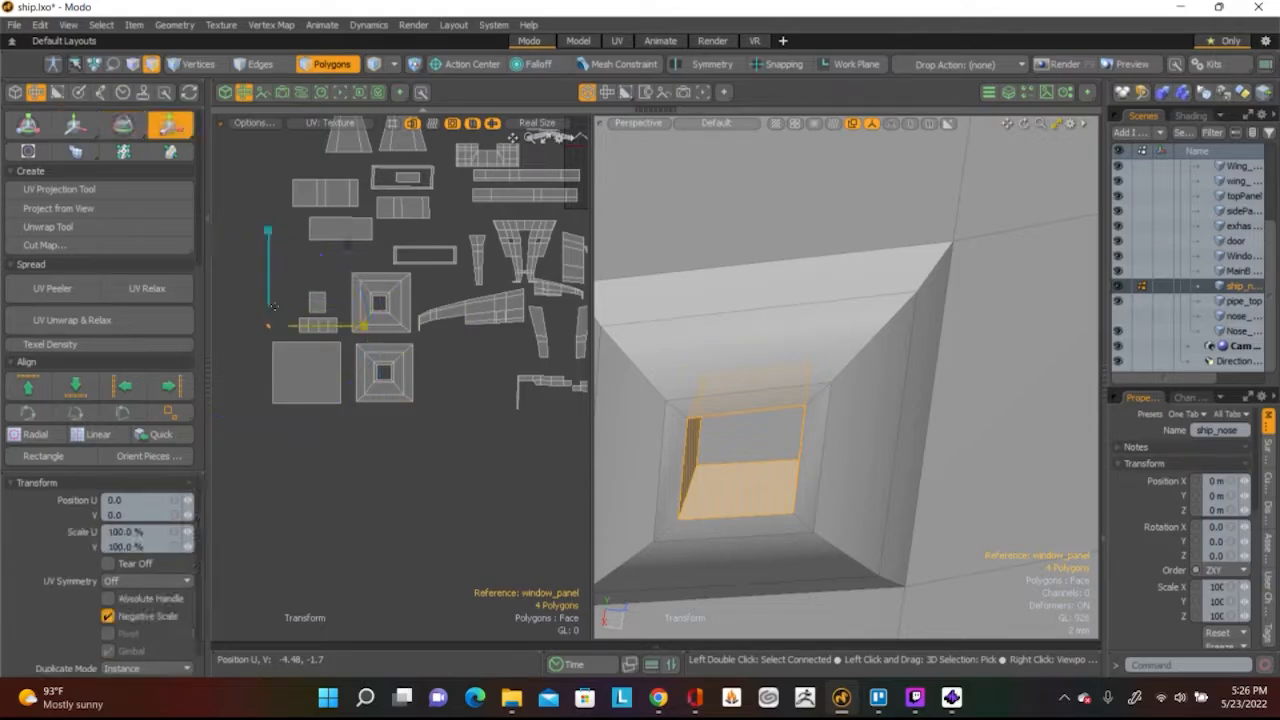
{"action": "key", "text": "ctrl+z"}
{"action": "key", "text": "ctrl+z"}
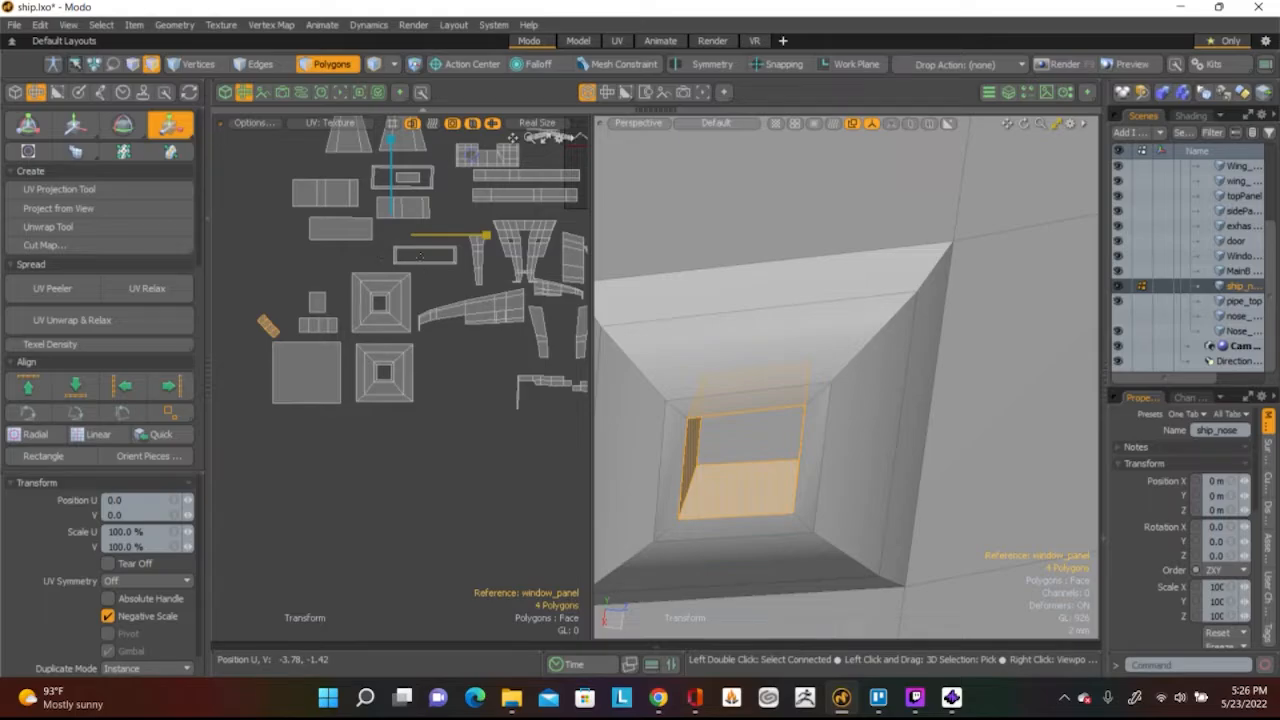
Rotate the wall strip by about 48.5° so it lies horizontally
{"action": "key", "text": "e"}
{"action": "left_click_drag", "start_coordinate": [356, 267], "coordinate": [290, 220]}
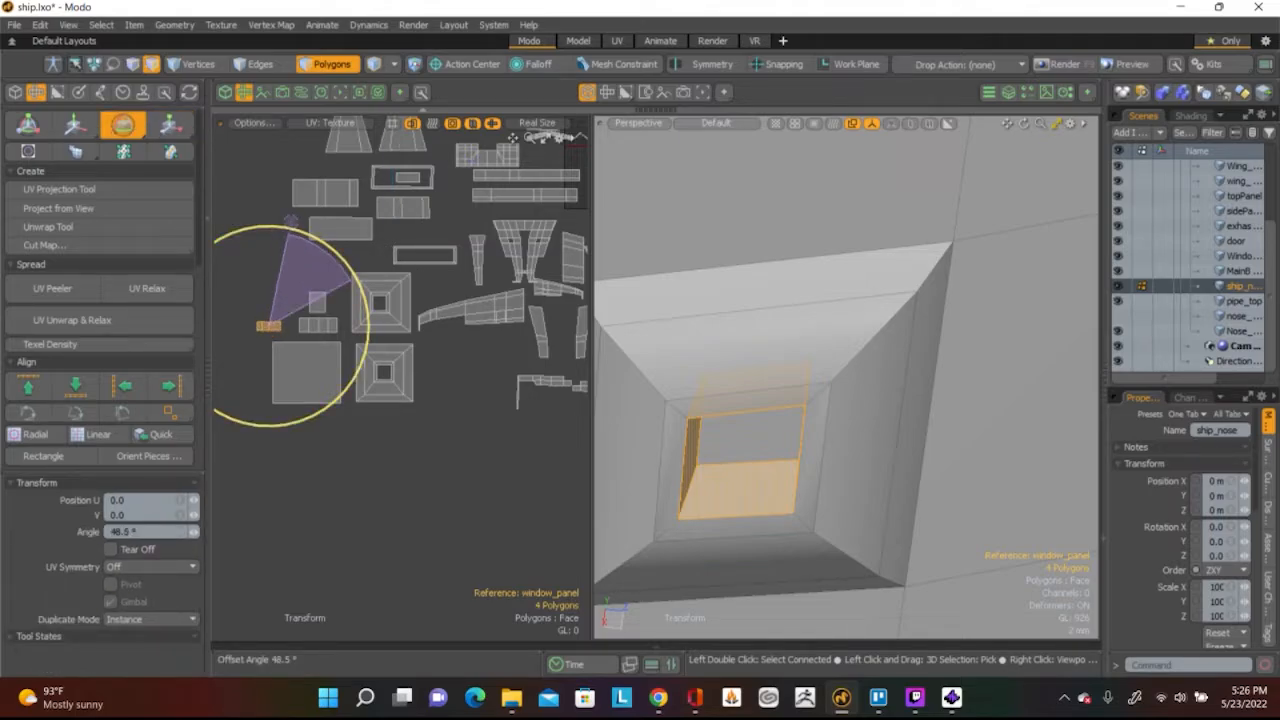
{"action": "key", "text": "space"}
Scale the wall strip uniformly to about 227% in U and V
{"action": "scroll", "coordinate": [264, 329], "scroll_direction": "up", "scroll_amount": 6}
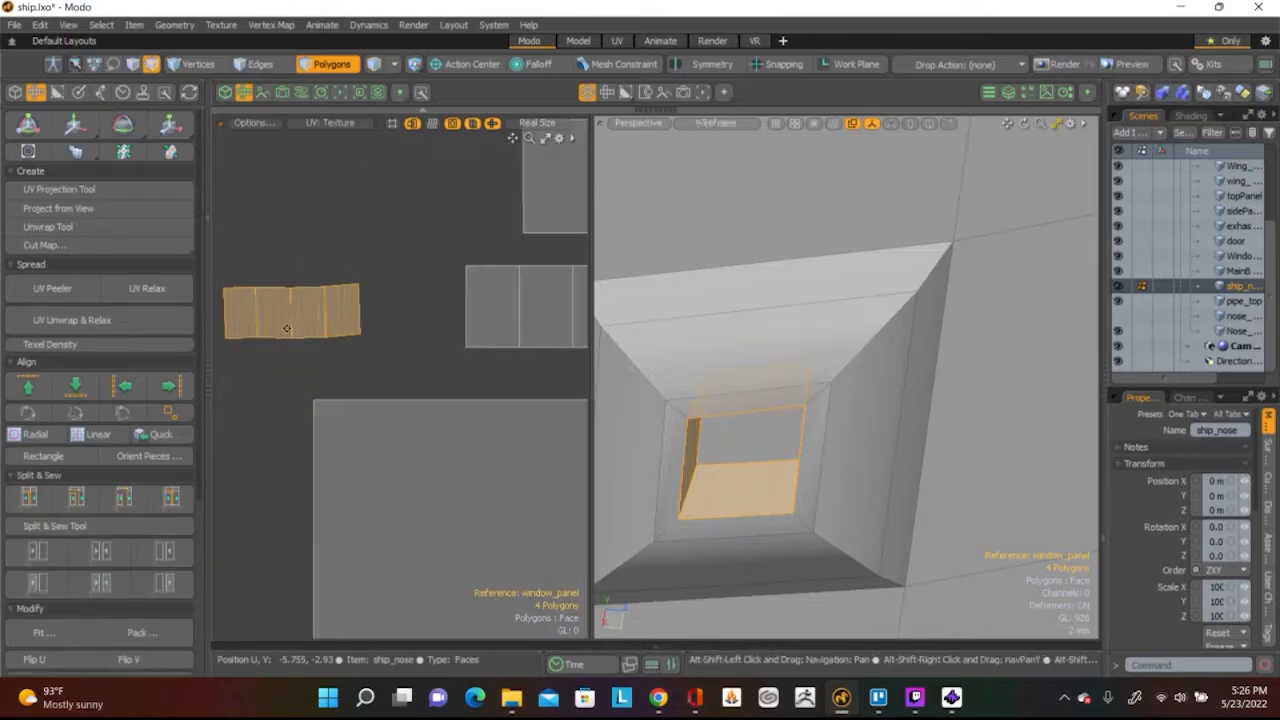
{"action": "left_click_drag", "start_coordinate": [287, 328], "coordinate": [369, 358], "text": "alt+shift"}
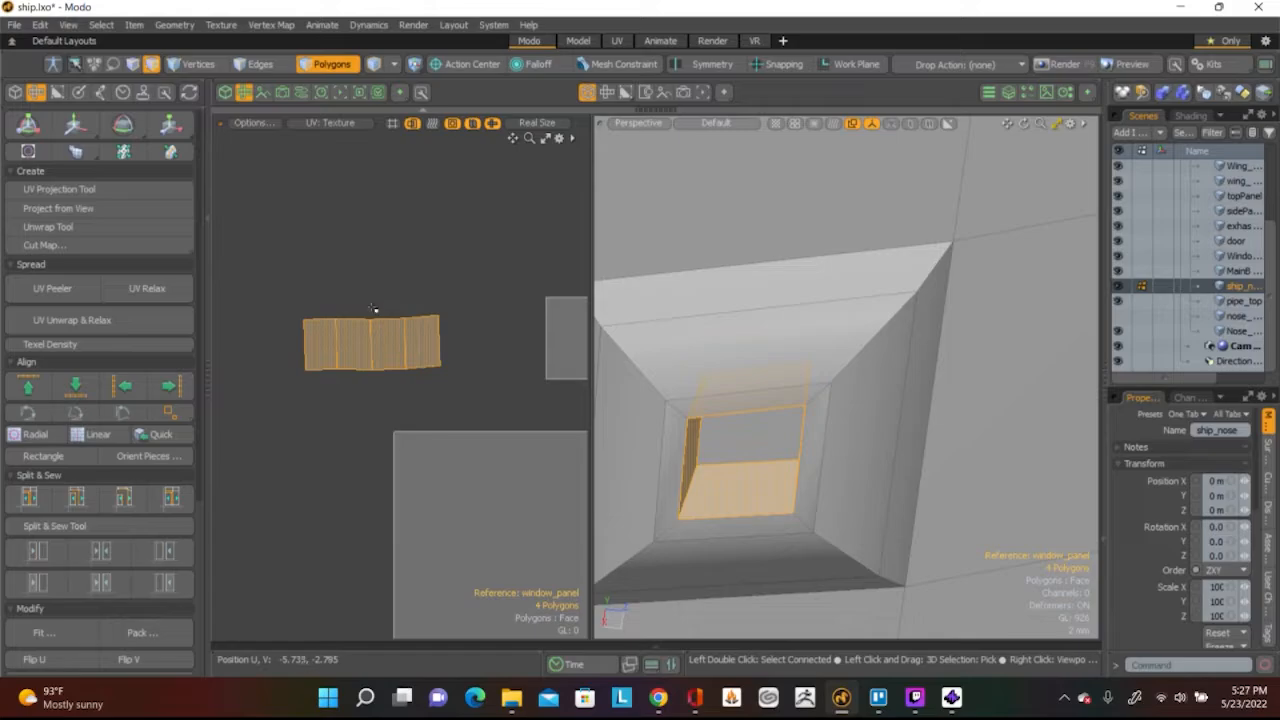
{"action": "key", "text": "w"}
{"action": "key", "text": "space"}
{"action": "key", "text": "w"}
{"action": "key", "text": "space"}
{"action": "key", "text": "w"}
{"action": "key", "text": "e"}
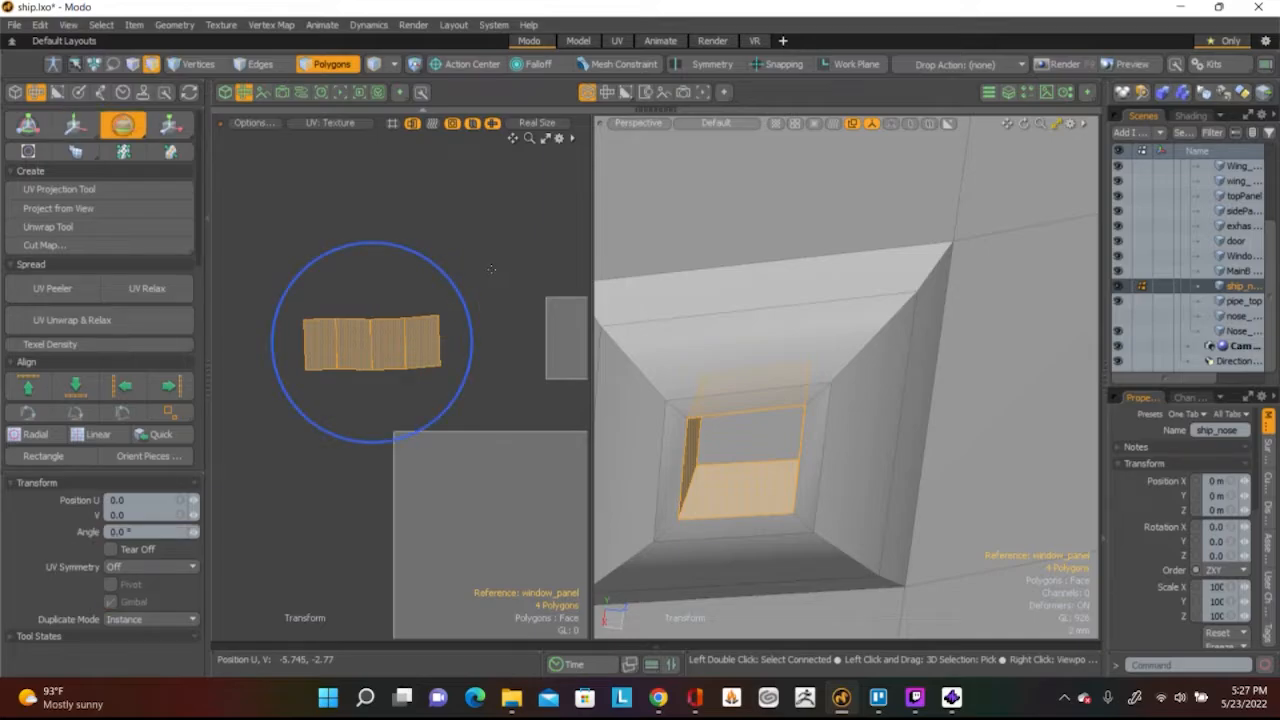
{"action": "key", "text": "r"}
{"action": "left_click_drag", "start_coordinate": [451, 263], "coordinate": [500, 262]}
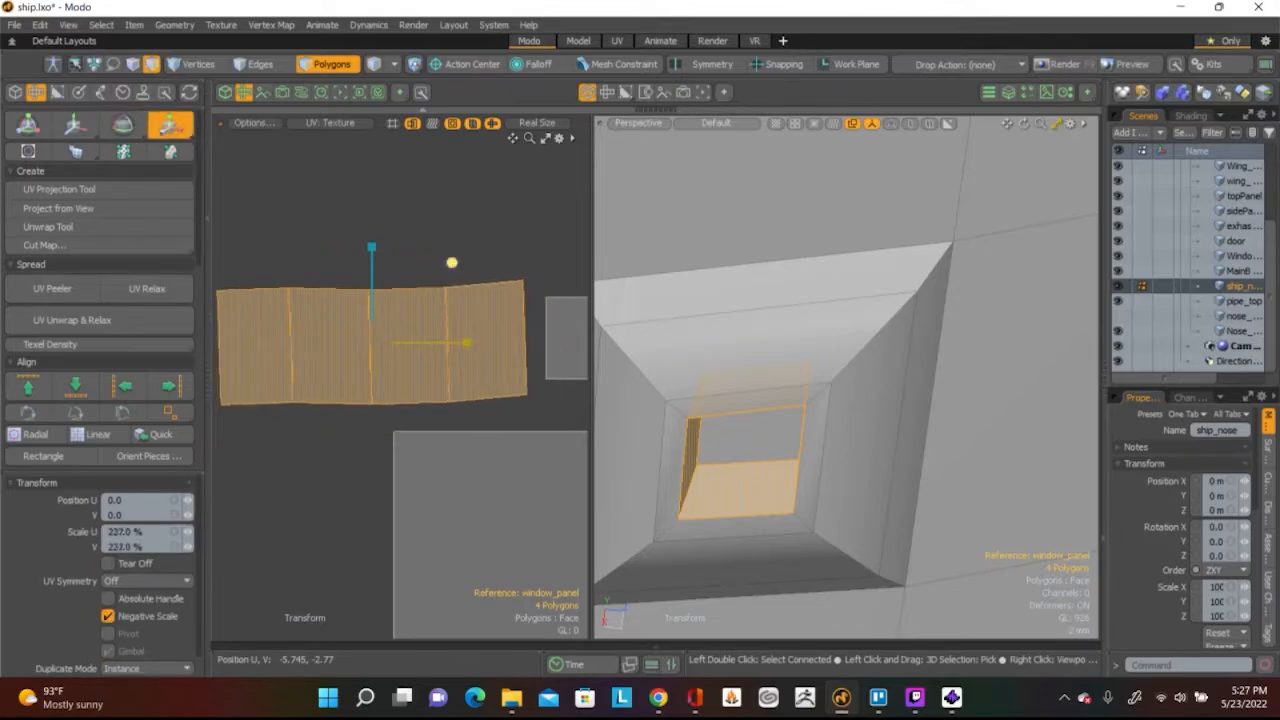
{"action": "key", "text": "space"}
Select the four bottom edges of the enlarged wall strip and align them into one horizontal line
{"action": "scroll", "coordinate": [462, 272], "scroll_direction": "down", "scroll_amount": 3}
{"action": "middle_click_drag", "start_coordinate": [521, 304], "coordinate": [514, 323]}
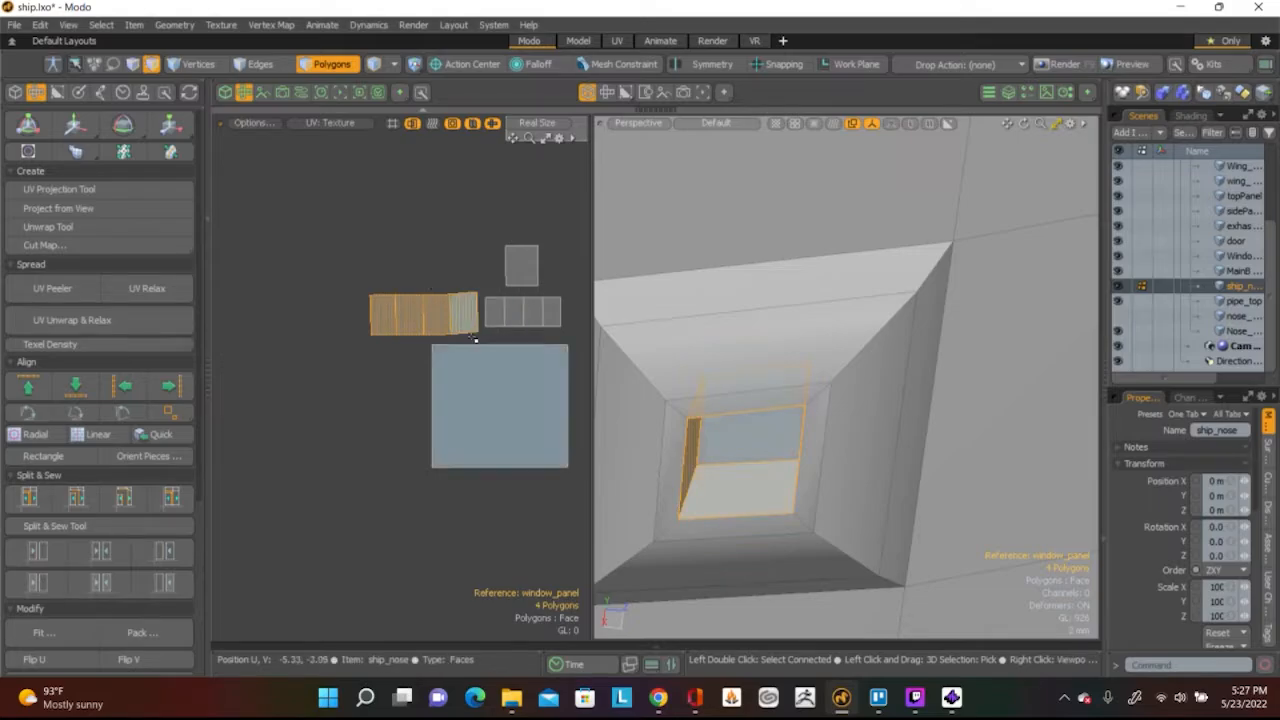
{"action": "scroll", "coordinate": [472, 345], "scroll_direction": "up", "scroll_amount": 3}
{"action": "left_click", "coordinate": [427, 222]}
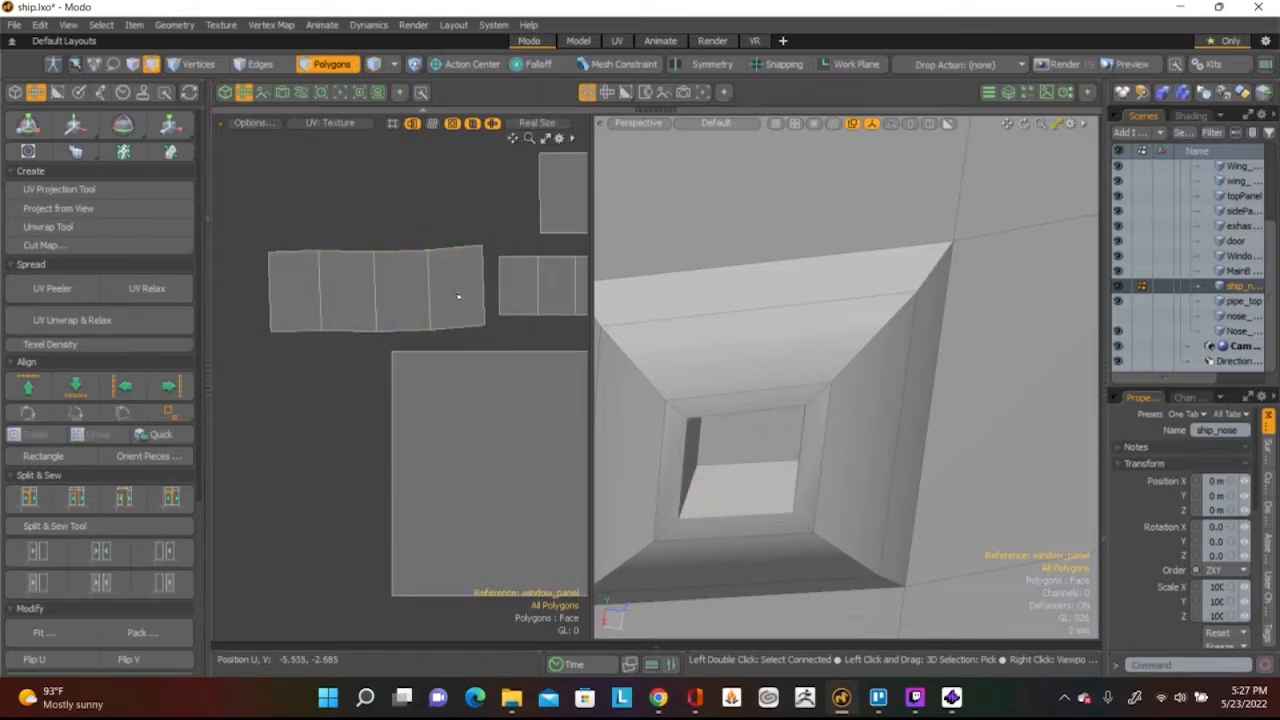
{"action": "key", "text": "2"}
{"action": "left_click", "coordinate": [458, 327]}
{"action": "left_click", "coordinate": [392, 330], "text": "shift"}
{"action": "left_click", "coordinate": [352, 331], "text": "shift"}
{"action": "left_click", "coordinate": [296, 332], "text": "shift"}
{"action": "left_click", "coordinate": [127, 318]}
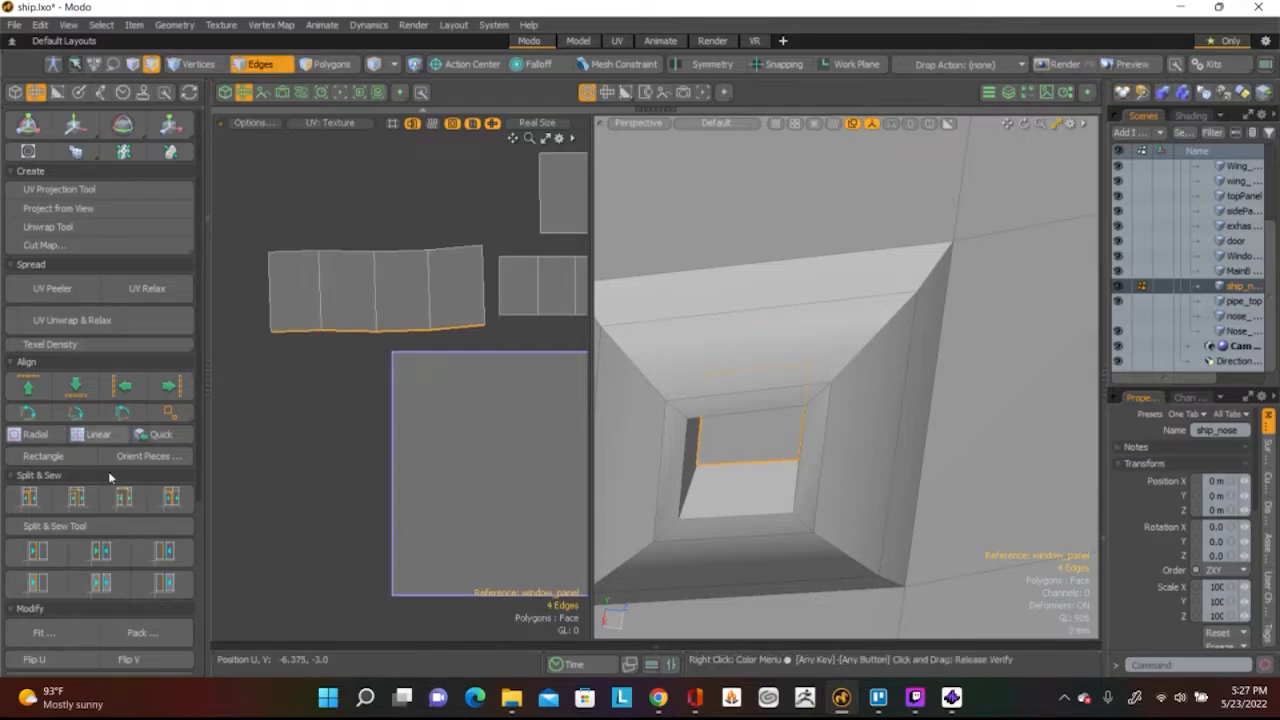
Select the wall strip's four top edges and align them into one horizontal line
{"action": "left_click", "coordinate": [458, 250]}
{"action": "left_click", "coordinate": [402, 252], "text": "shift"}
{"action": "left_click", "coordinate": [336, 254], "text": "shift"}
{"action": "left_click", "coordinate": [299, 252], "text": "shift"}
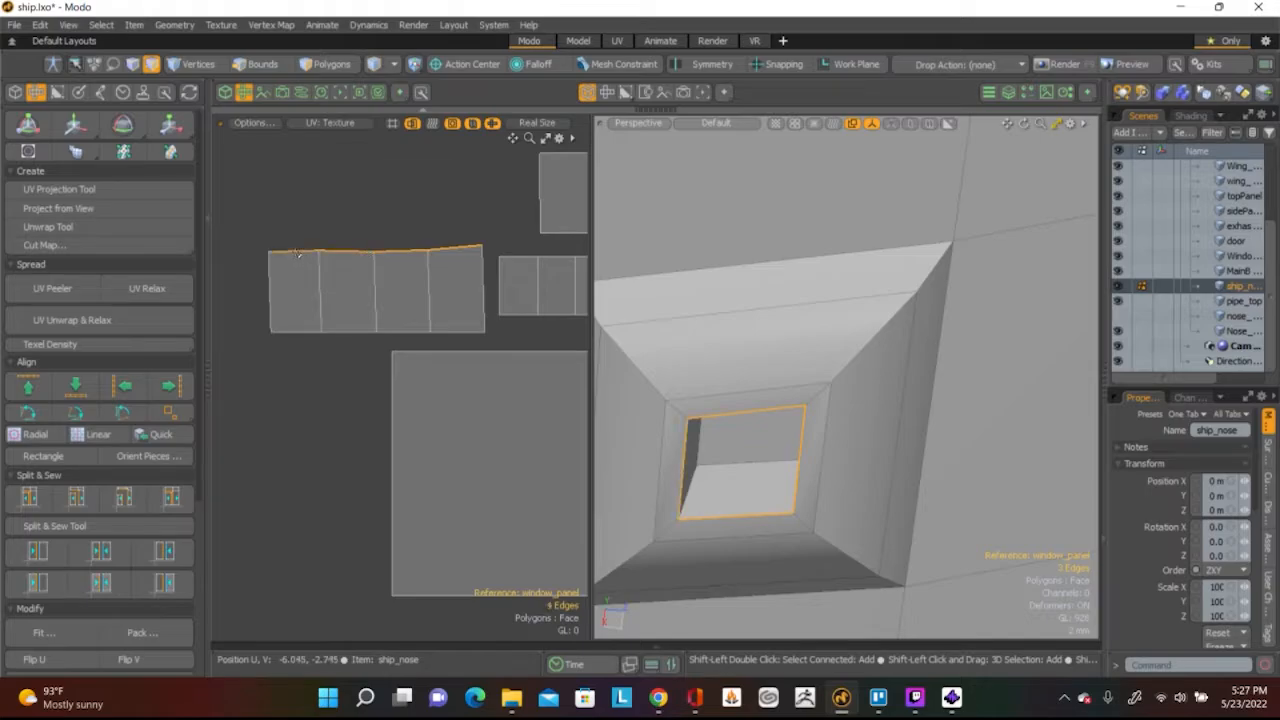
{"action": "left_click", "coordinate": [28, 387]}
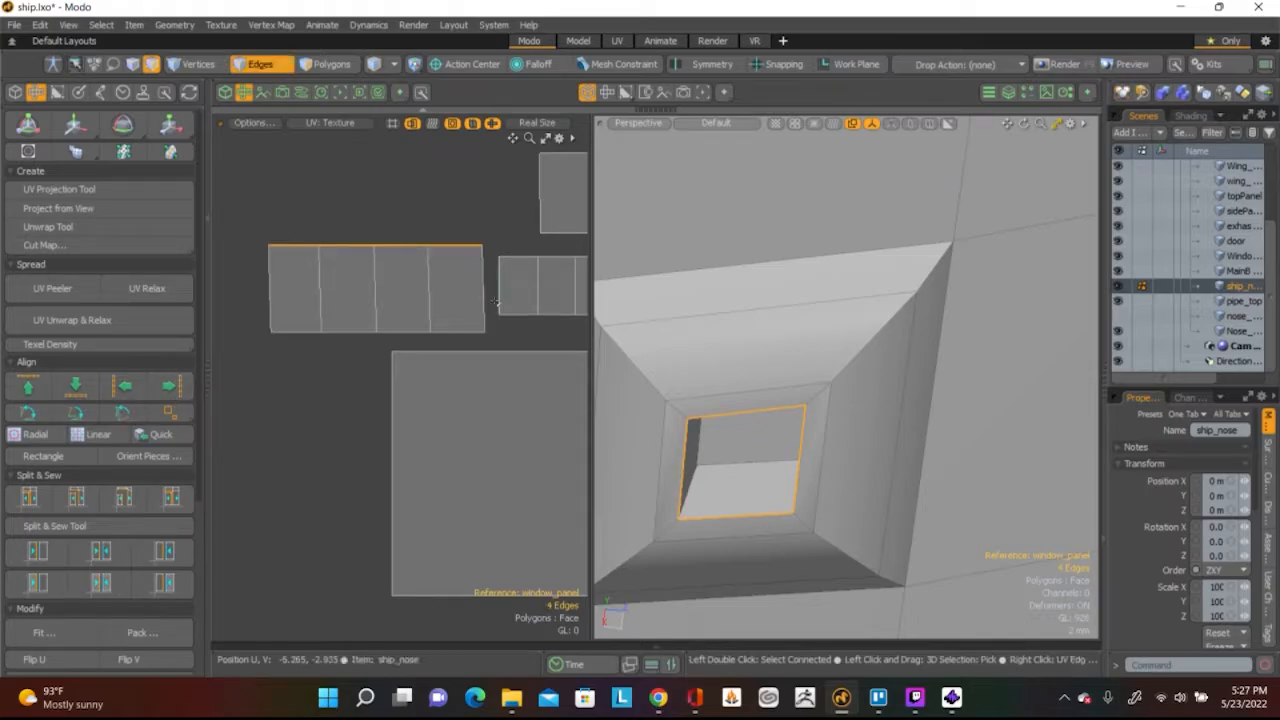
Straighten the wall strip's right end edge and the next two crosswise edges, aligning each one vertically to the right
{"action": "left_click", "coordinate": [477, 200]}
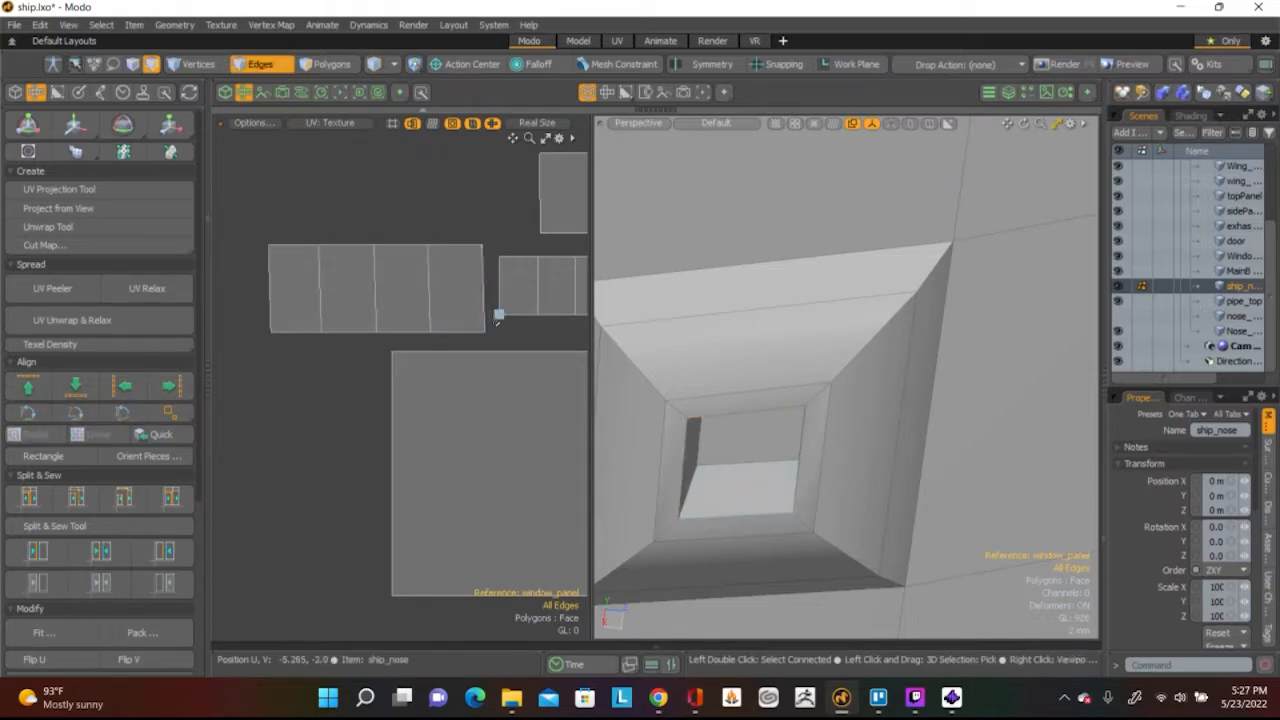
{"action": "left_click", "coordinate": [483, 298]}
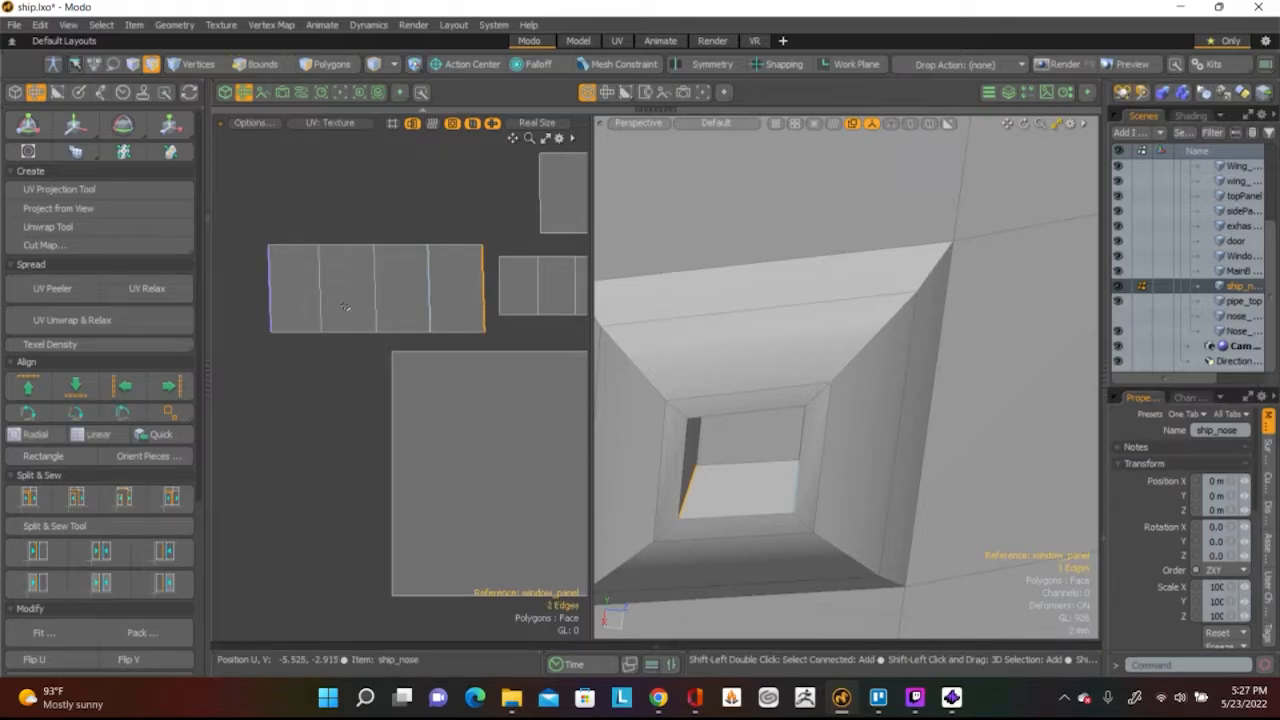
{"action": "left_click", "coordinate": [431, 300], "text": "shift"}
{"action": "left_click", "coordinate": [160, 386]}
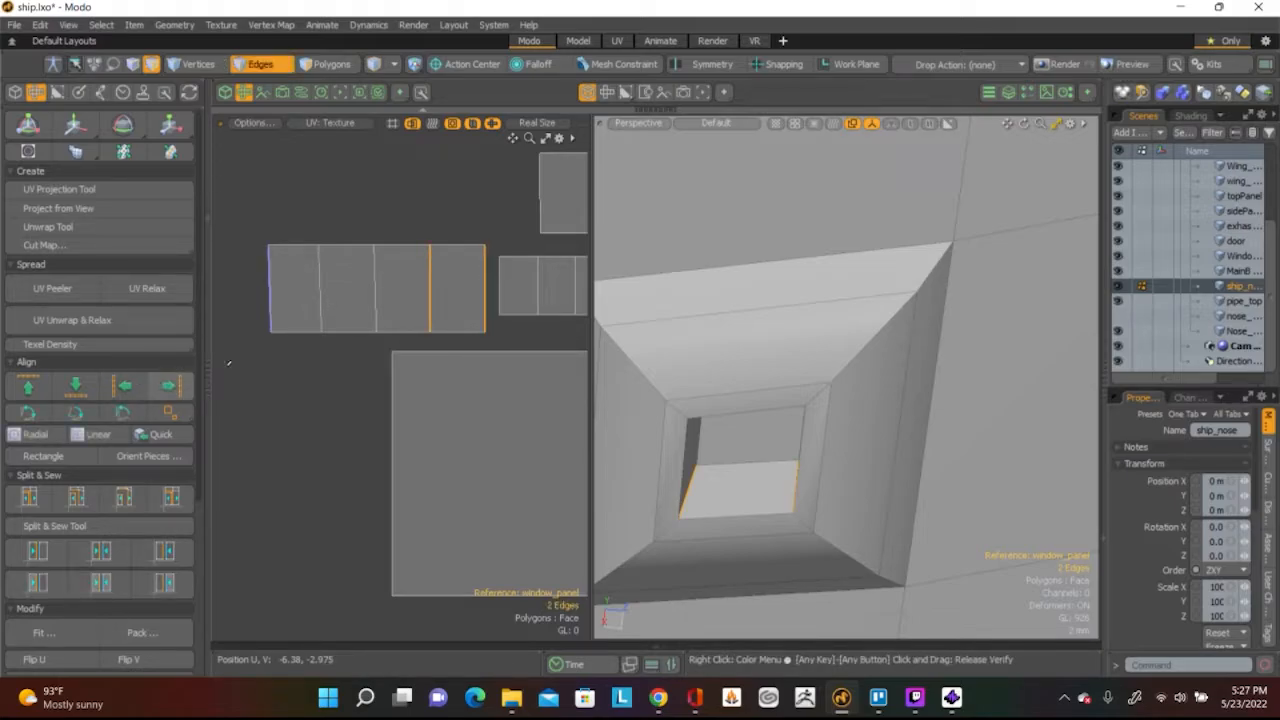
{"action": "key", "text": "ctrl+z"}
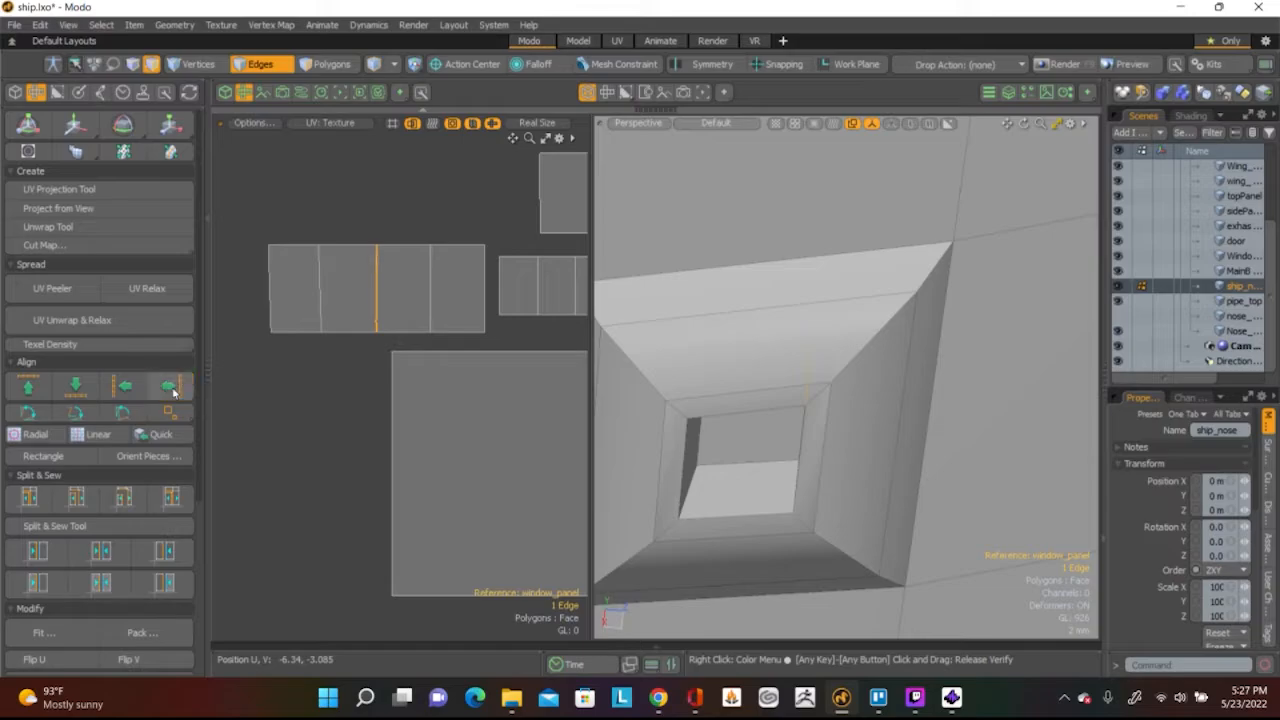
Straighten the wall strip's left end edge and its neighbouring crosswise edge, aligning each vertically to the left
{"action": "left_click", "coordinate": [323, 293]}
{"action": "left_click", "coordinate": [271, 293], "text": "shift"}
{"action": "left_click", "coordinate": [124, 389]}
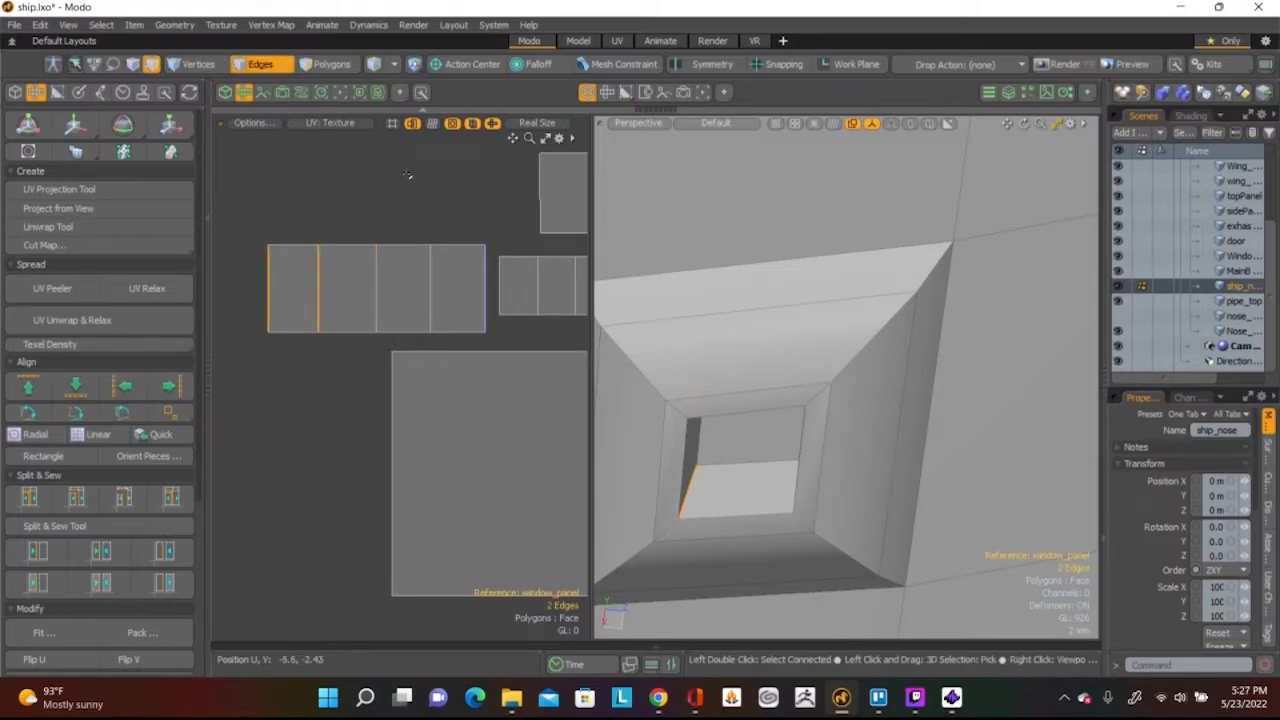
{"action": "left_click", "coordinate": [453, 158]}
Scale the whole wall strip to 62.5% in V and narrow it in U to match the proportions of the neighbouring strip
{"action": "scroll", "coordinate": [400, 280], "scroll_direction": "down", "scroll_amount": 3}
{"action": "scroll", "coordinate": [383, 317], "scroll_direction": "up", "scroll_amount": 2}
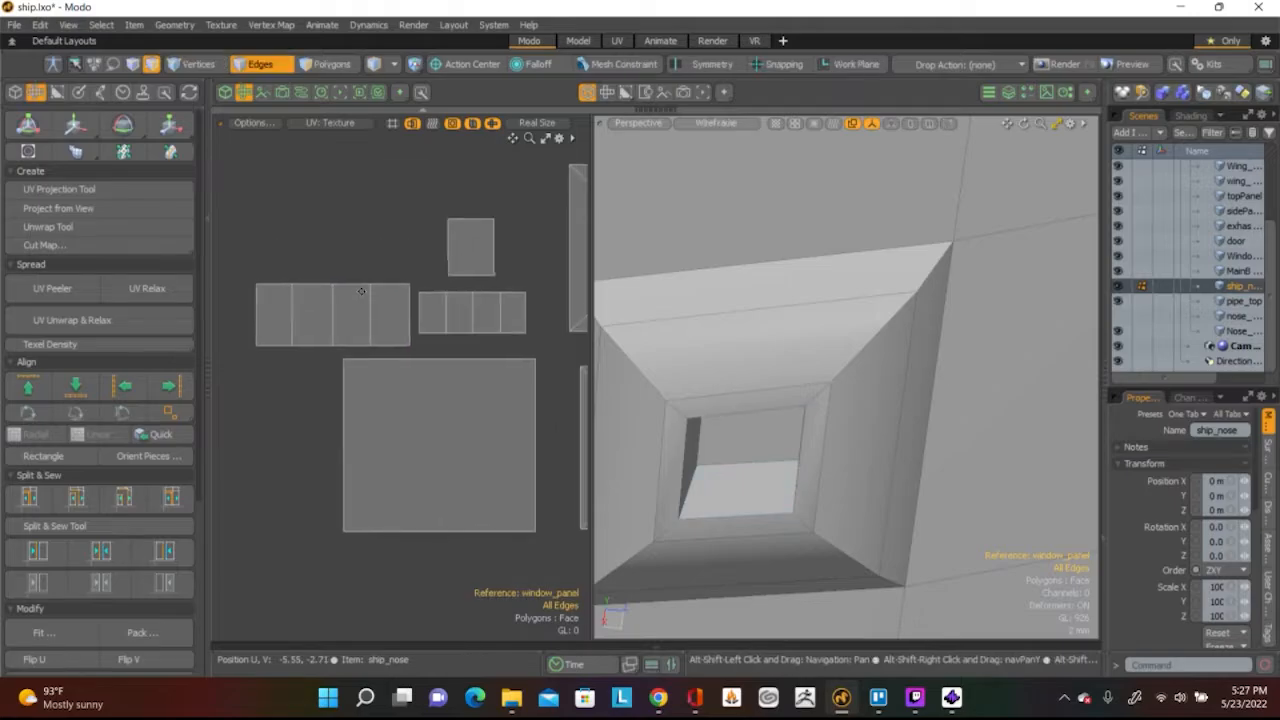
{"action": "key", "text": "3"}
{"action": "double_click", "coordinate": [363, 305]}
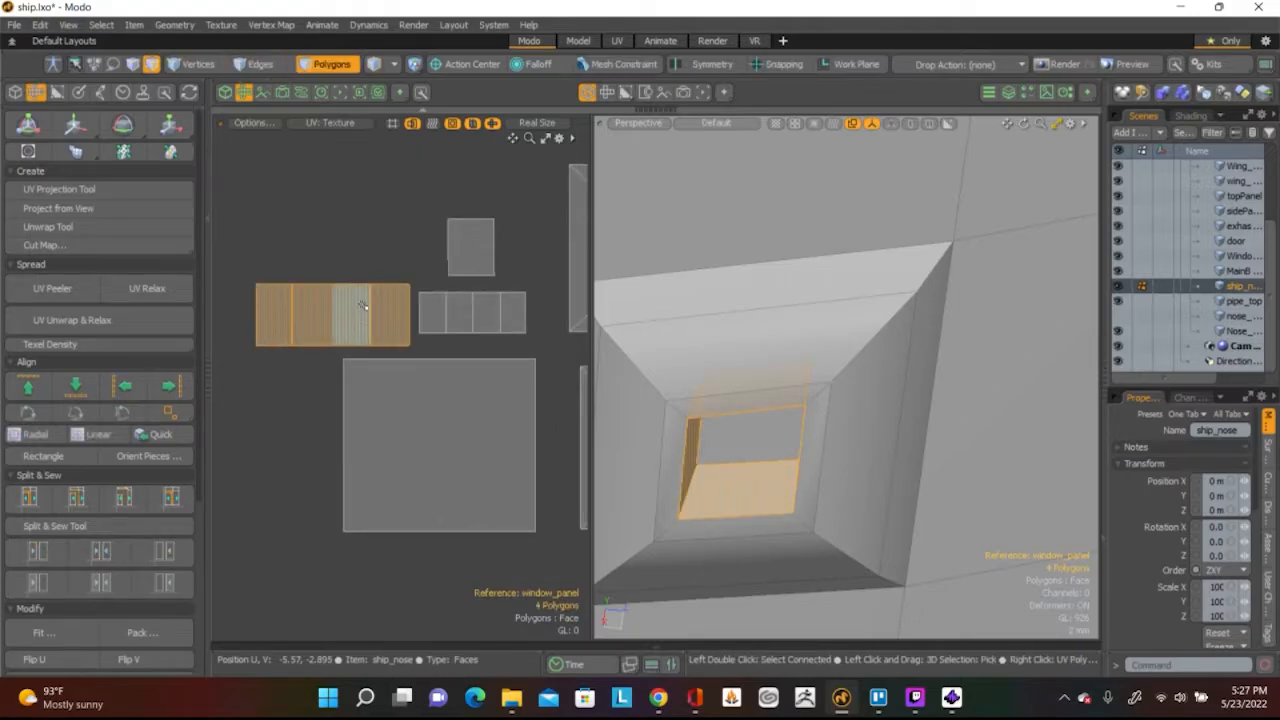
{"action": "key", "text": "y"}
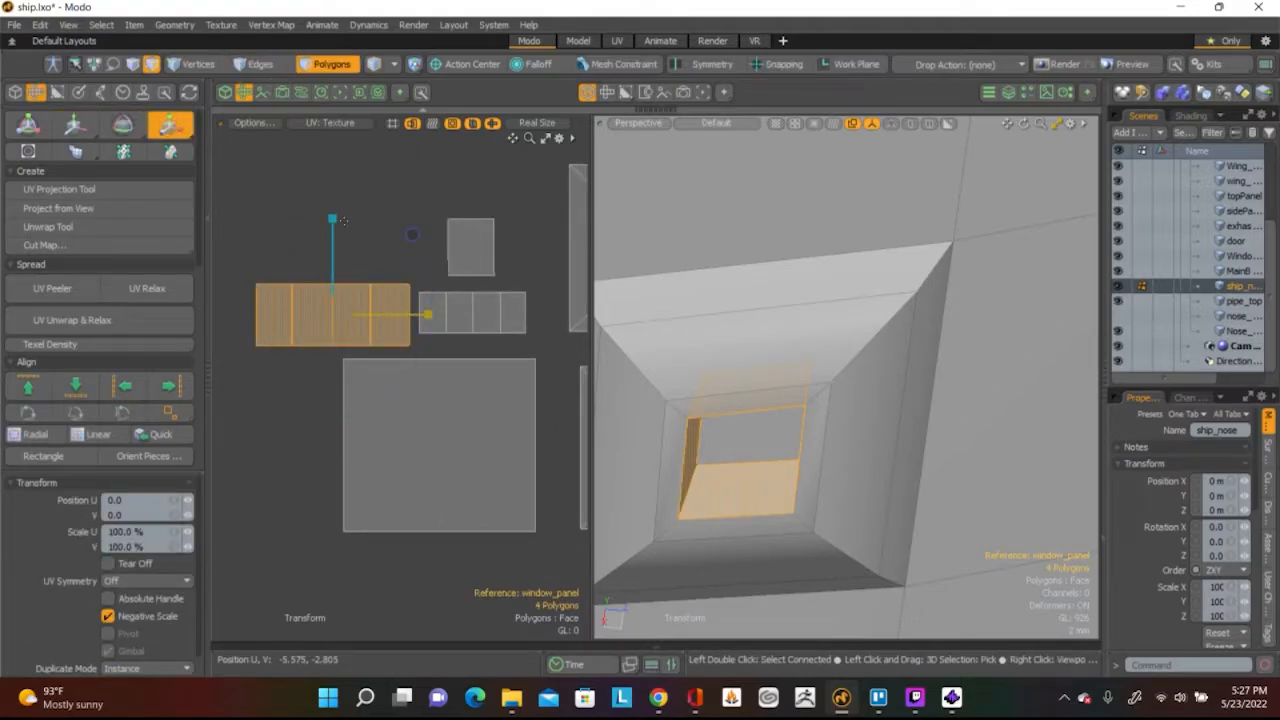
{"action": "left_click_drag", "start_coordinate": [333, 219], "coordinate": [333, 257]}
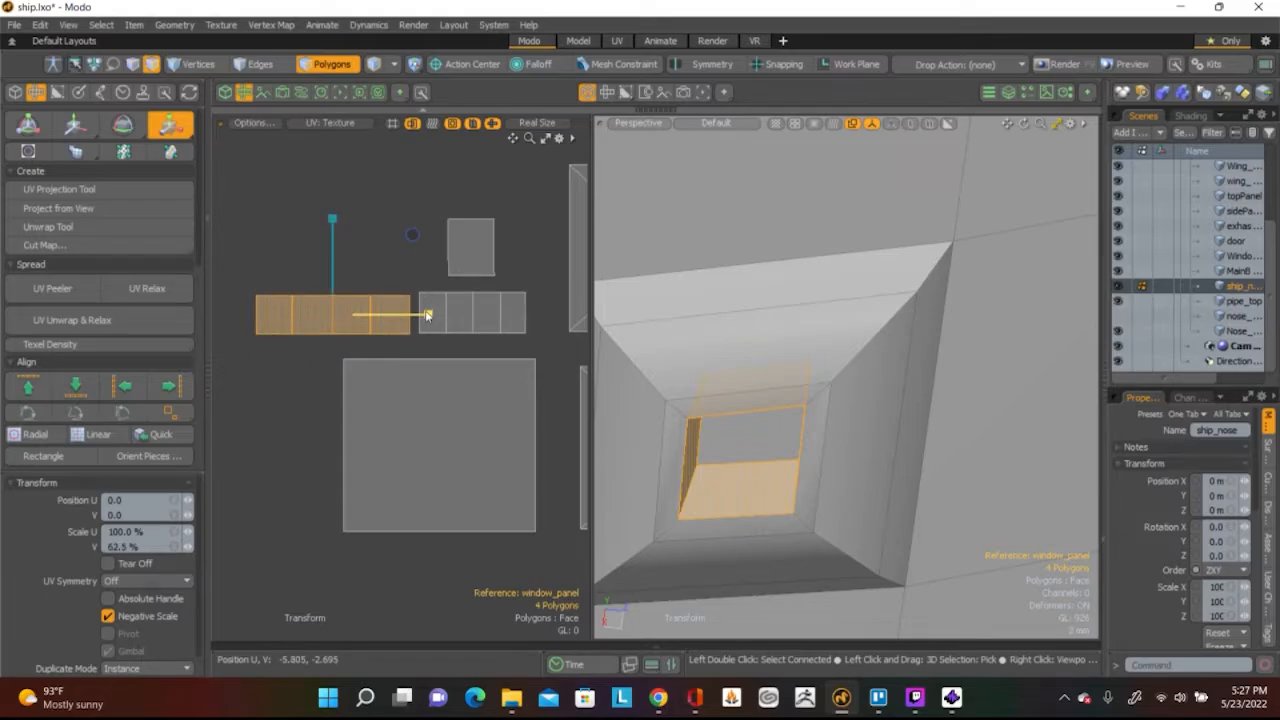
{"action": "mouse_move", "coordinate": [427, 315]}
{"action": "left_mouse_down"}
{"action": "mouse_move", "coordinate": [395, 315]}
{"action": "mouse_move", "coordinate": [411, 315]}
{"action": "left_mouse_up"}
Move the resized wall strip slightly right so it sits beside the neighbouring strip, and clear the selection
{"action": "key", "text": "w"}
{"action": "left_click_drag", "start_coordinate": [408, 241], "coordinate": [420, 239]}
{"action": "key", "text": "space"}
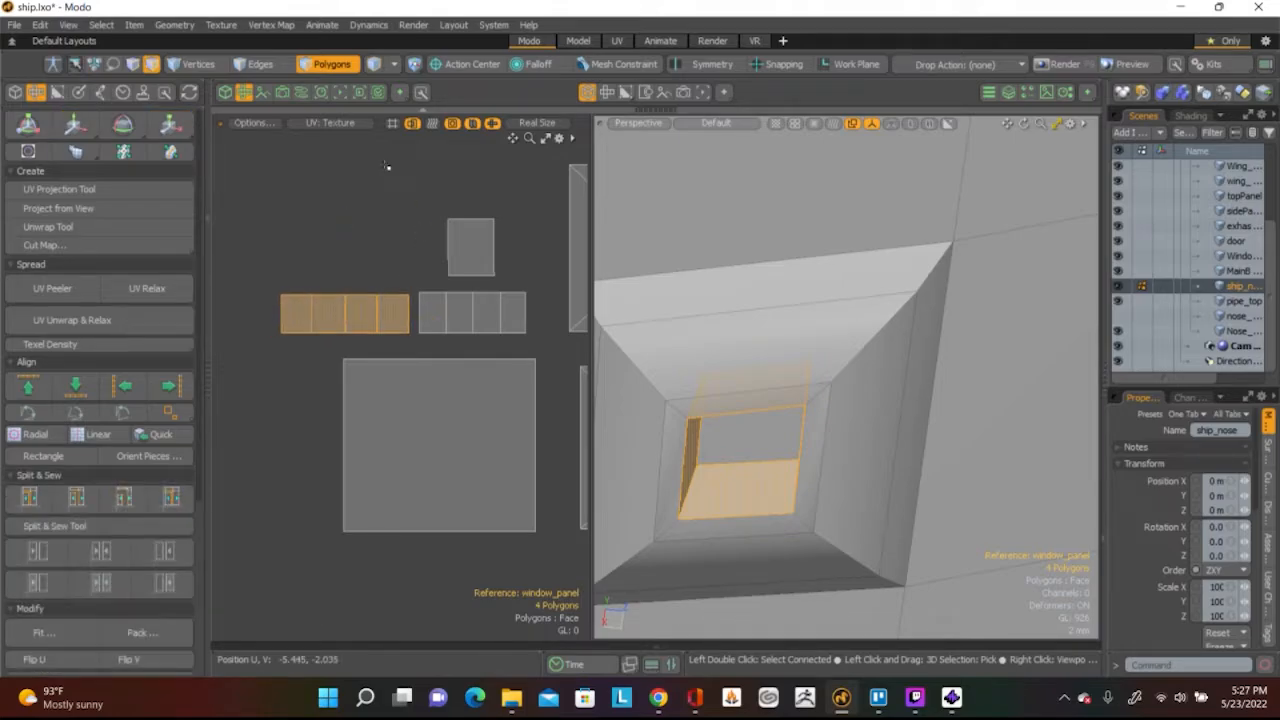
{"action": "left_click", "coordinate": [416, 234]}
Select the thin and bent islands above the long strips in the UV layout and examine where they lie on the nose mesh
{"action": "left_click_drag", "start_coordinate": [445, 212], "coordinate": [415, 322], "text": "alt+shift"}
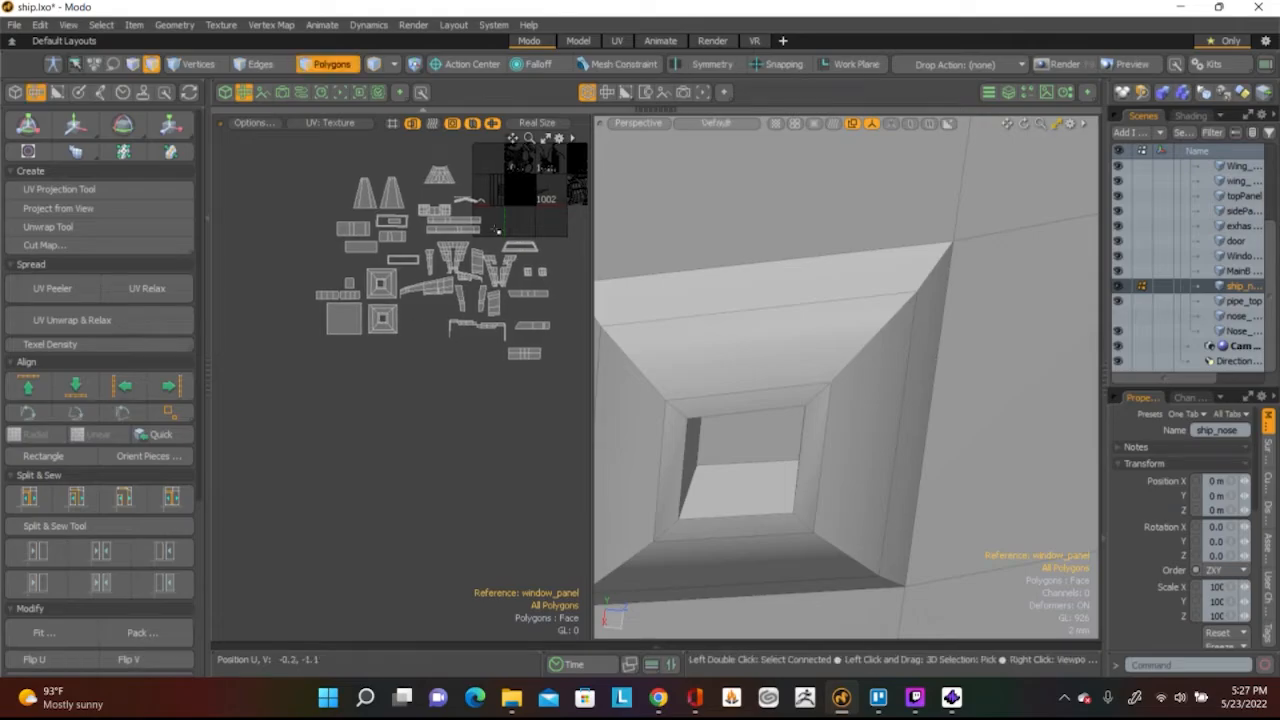
{"action": "scroll", "coordinate": [475, 202], "scroll_direction": "up", "scroll_amount": 5}
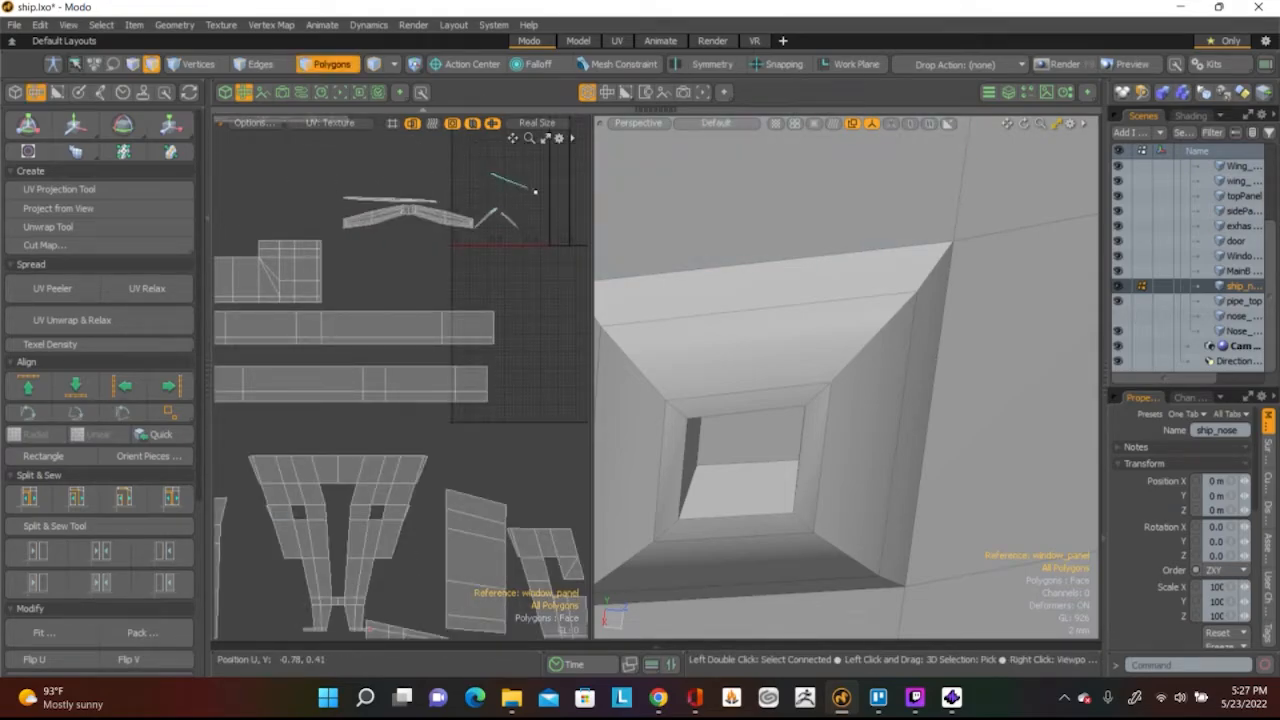
{"action": "right_click_drag", "start_coordinate": [341, 149], "coordinate": [470, 156]}
{"action": "scroll", "coordinate": [762, 418], "scroll_direction": "down", "scroll_amount": 5, "text": "alt"}
{"action": "left_click_drag", "start_coordinate": [762, 418], "coordinate": [1139, 352], "text": "alt"}
{"action": "left_click_drag", "start_coordinate": [791, 162], "coordinate": [826, 370], "text": "alt"}
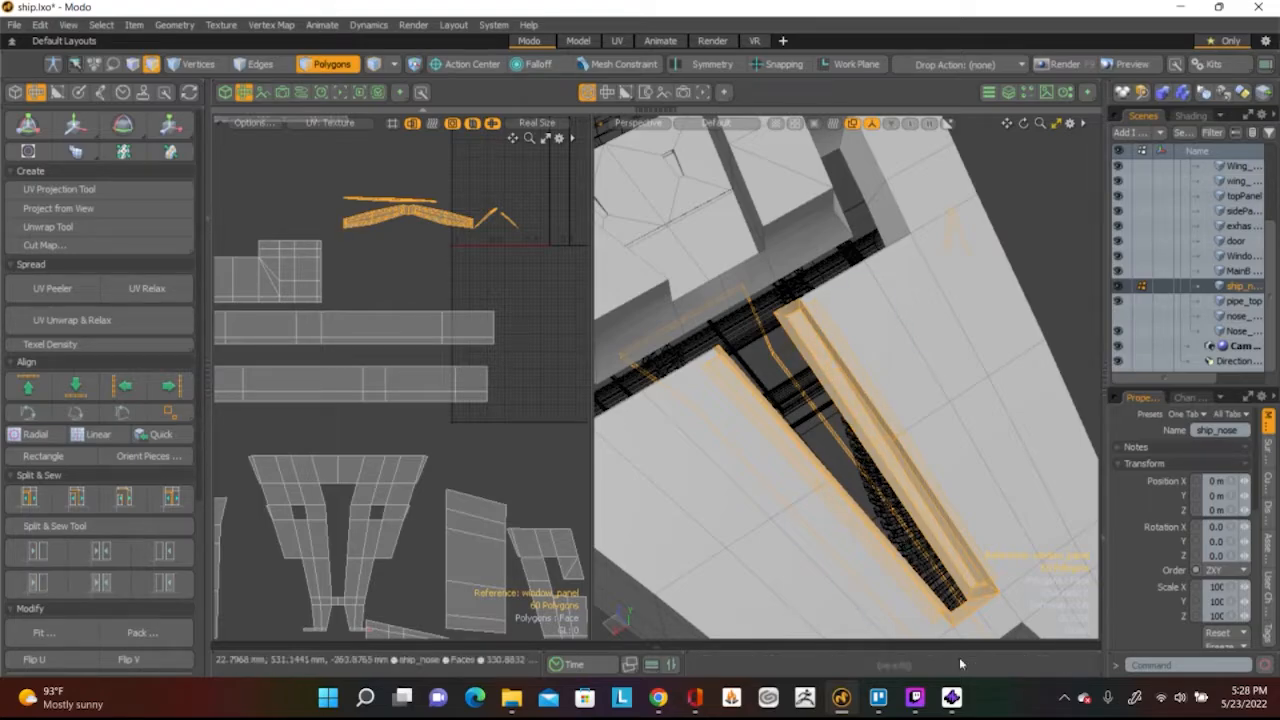
{"action": "left_click_drag", "start_coordinate": [858, 457], "coordinate": [686, 305], "text": "alt"}
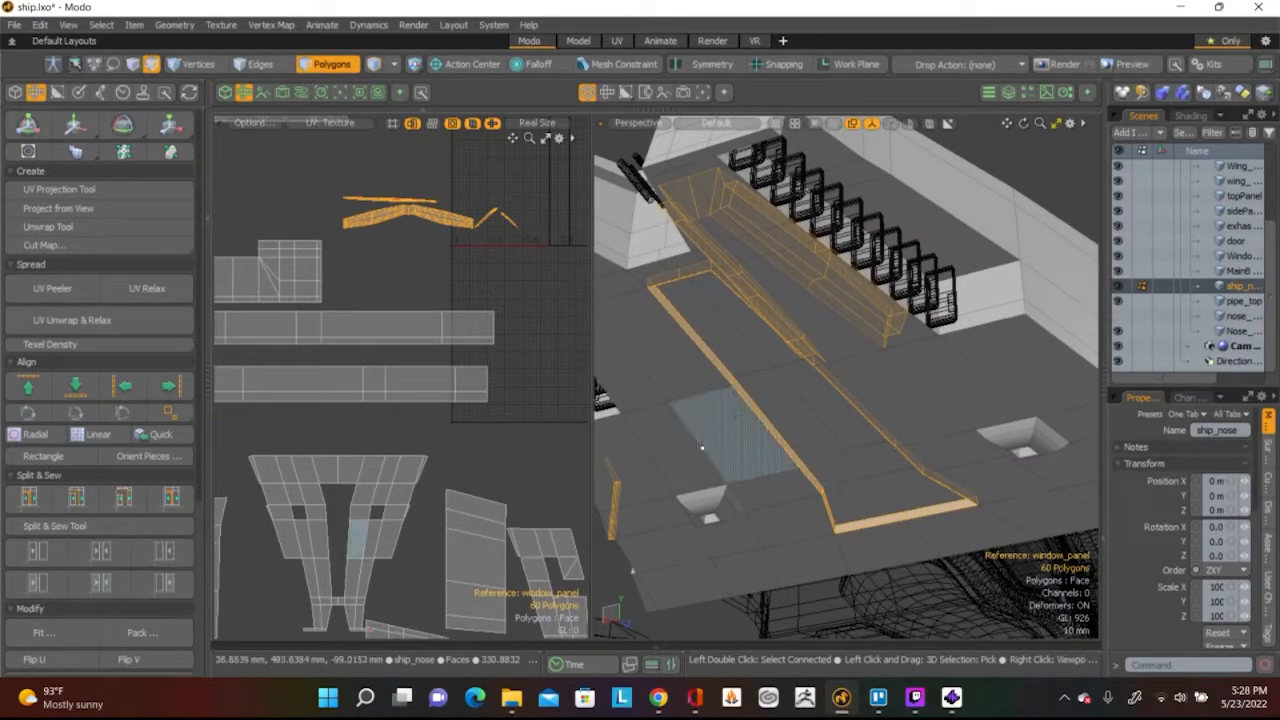
Isolate the thin rim island of the long central recess by selecting its connected polygons, and inspect it on the mesh
{"action": "left_click", "coordinate": [776, 424]}
{"action": "key", "text": "shift+a"}
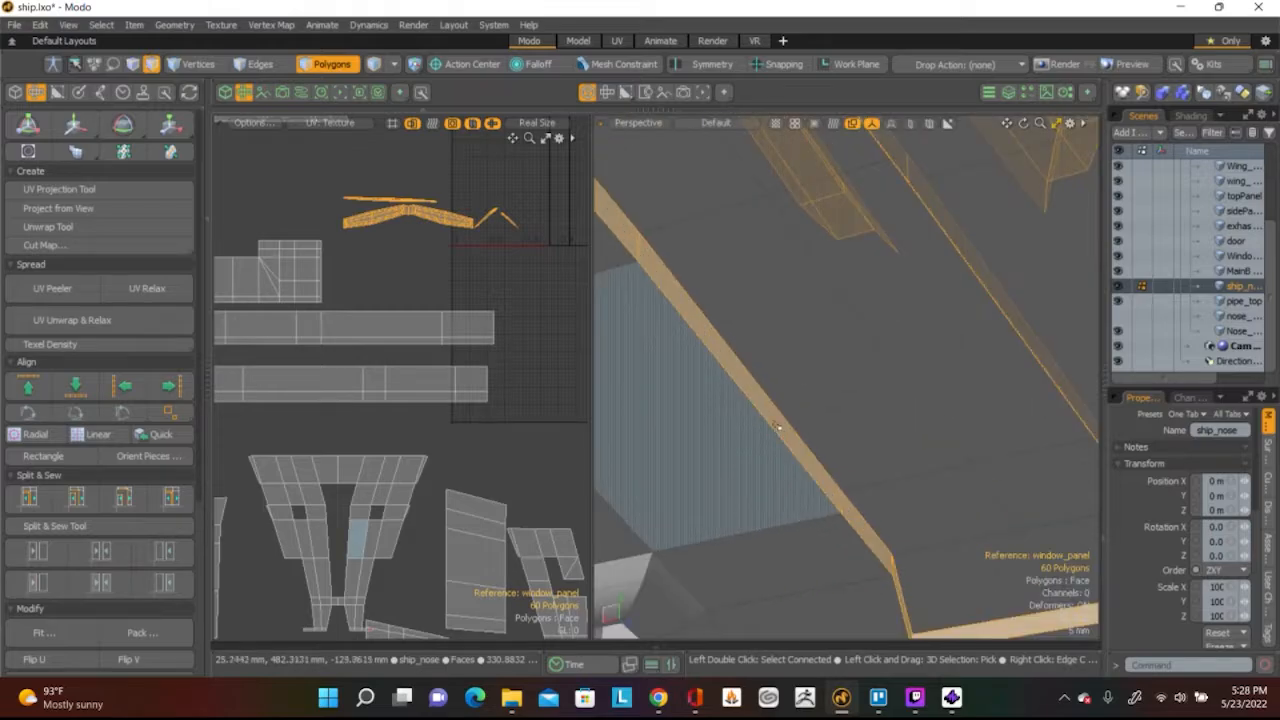
{"action": "scroll", "coordinate": [450, 252], "scroll_direction": "up", "scroll_amount": 5}
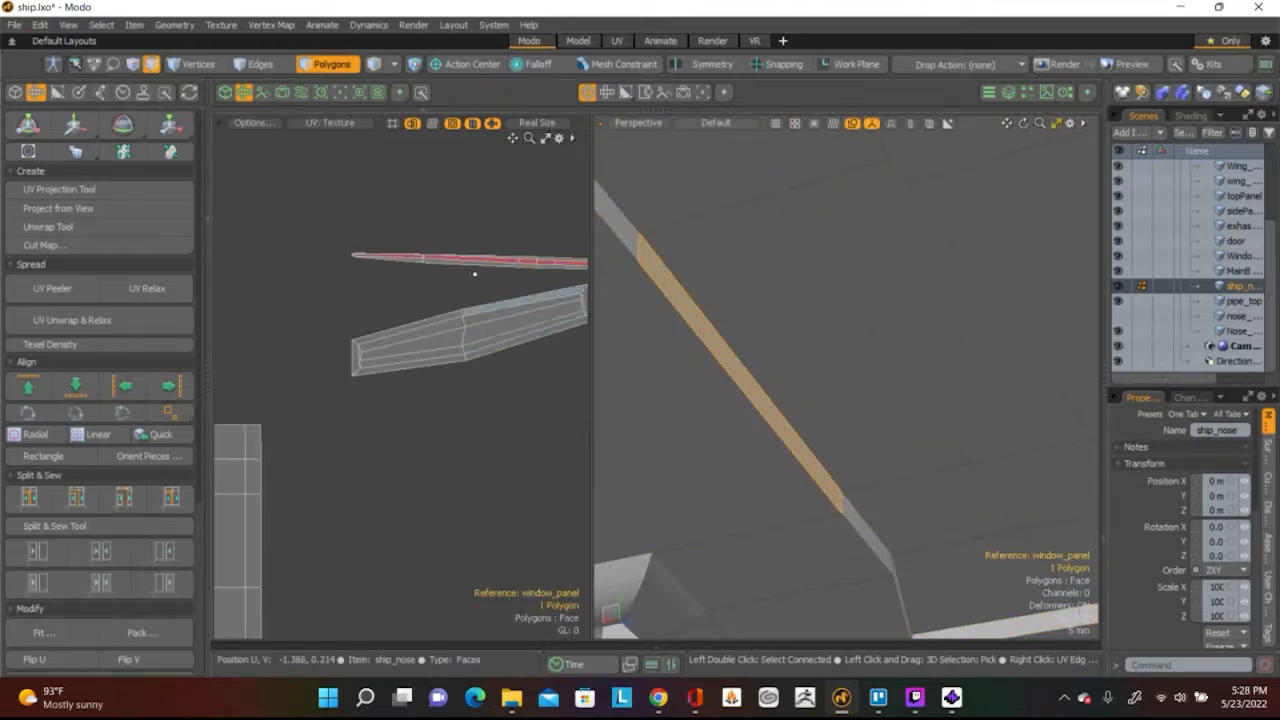
{"action": "double_click", "coordinate": [483, 260]}
{"action": "key", "text": "shift+a"}
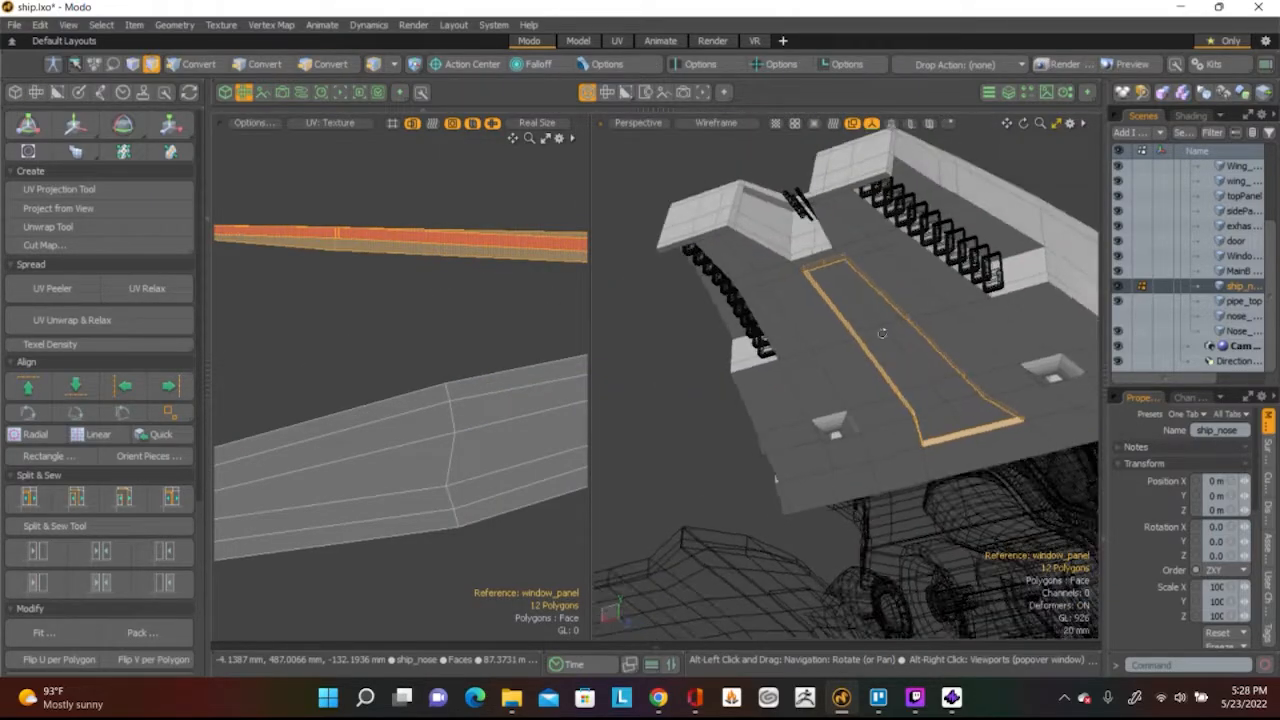
{"action": "left_click_drag", "start_coordinate": [683, 385], "coordinate": [960, 362], "text": "ctrl+alt"}
{"action": "left_click_drag", "start_coordinate": [900, 355], "coordinate": [819, 470], "text": "alt"}
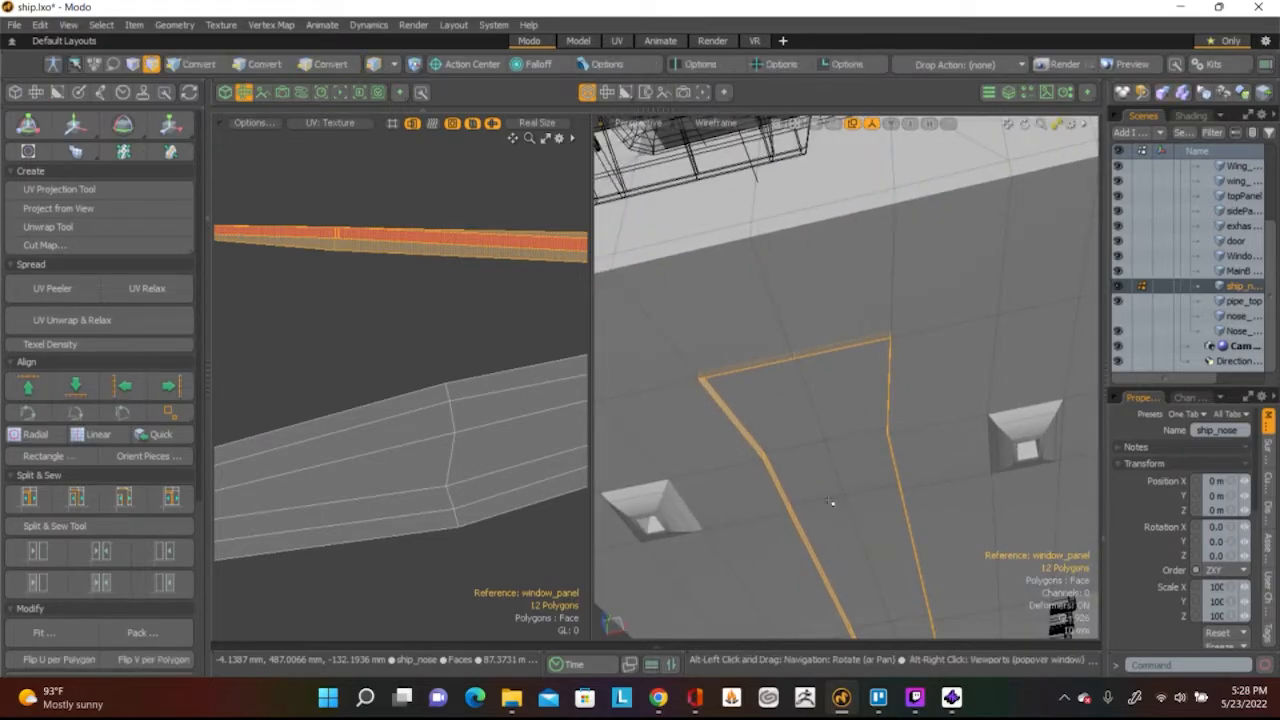
Select all UV border edges and add the middle crosswise edge at each of the two opposite ends of the long recess rim
{"action": "left_click", "coordinate": [409, 353]}
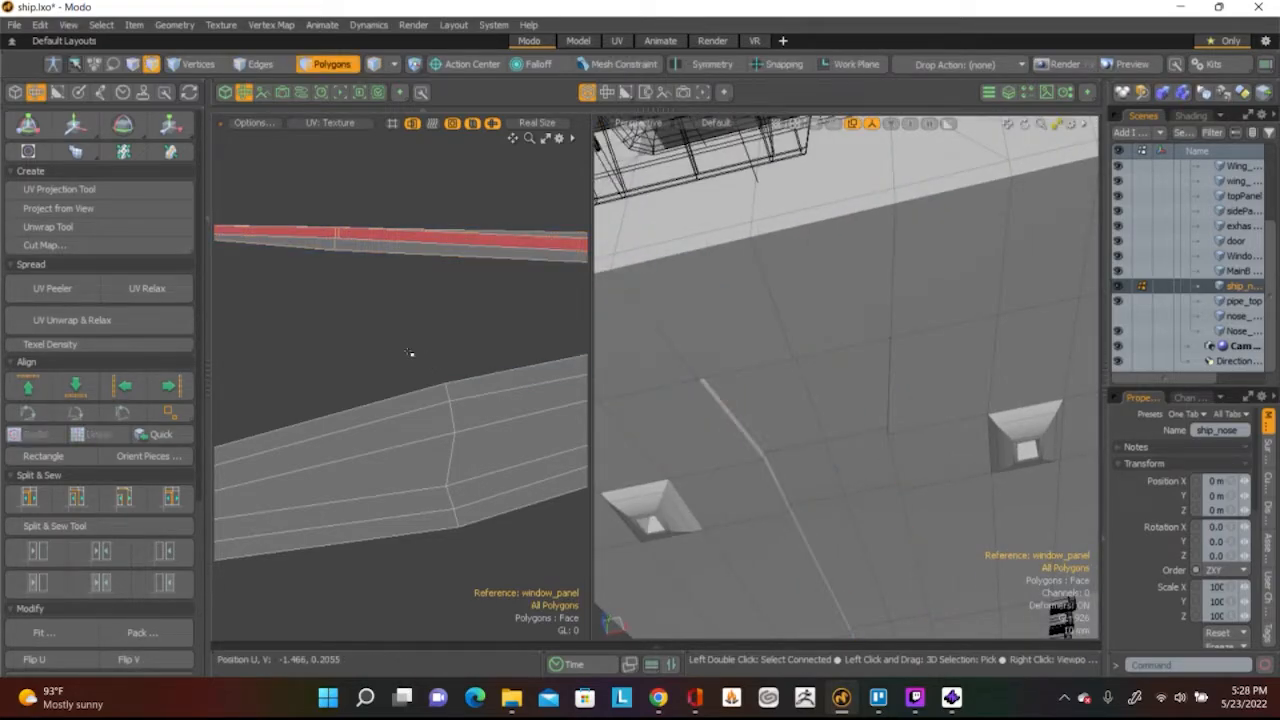
{"action": "scroll", "coordinate": [110, 420], "scroll_direction": "down", "scroll_amount": 3}
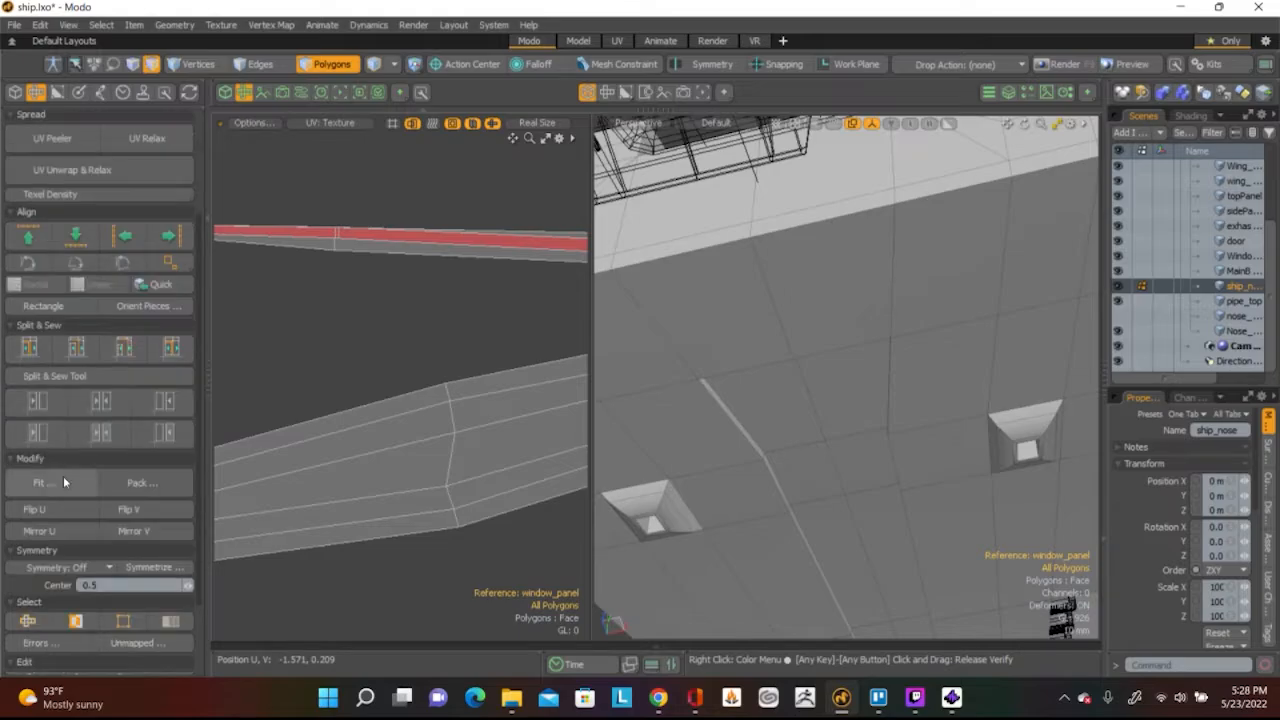
{"action": "left_click", "coordinate": [28, 621]}
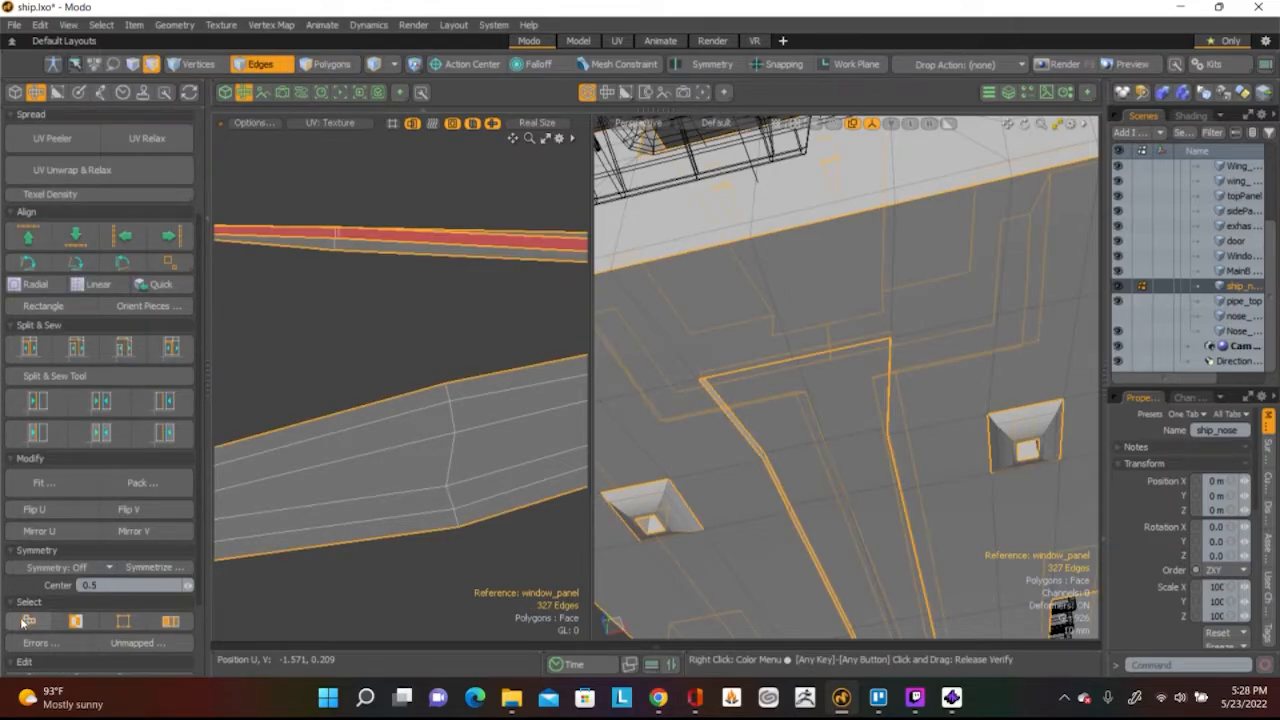
{"action": "left_click_drag", "start_coordinate": [878, 610], "coordinate": [913, 393], "text": "alt+shift"}
{"action": "scroll", "coordinate": [913, 393], "scroll_direction": "up", "scroll_amount": 5}
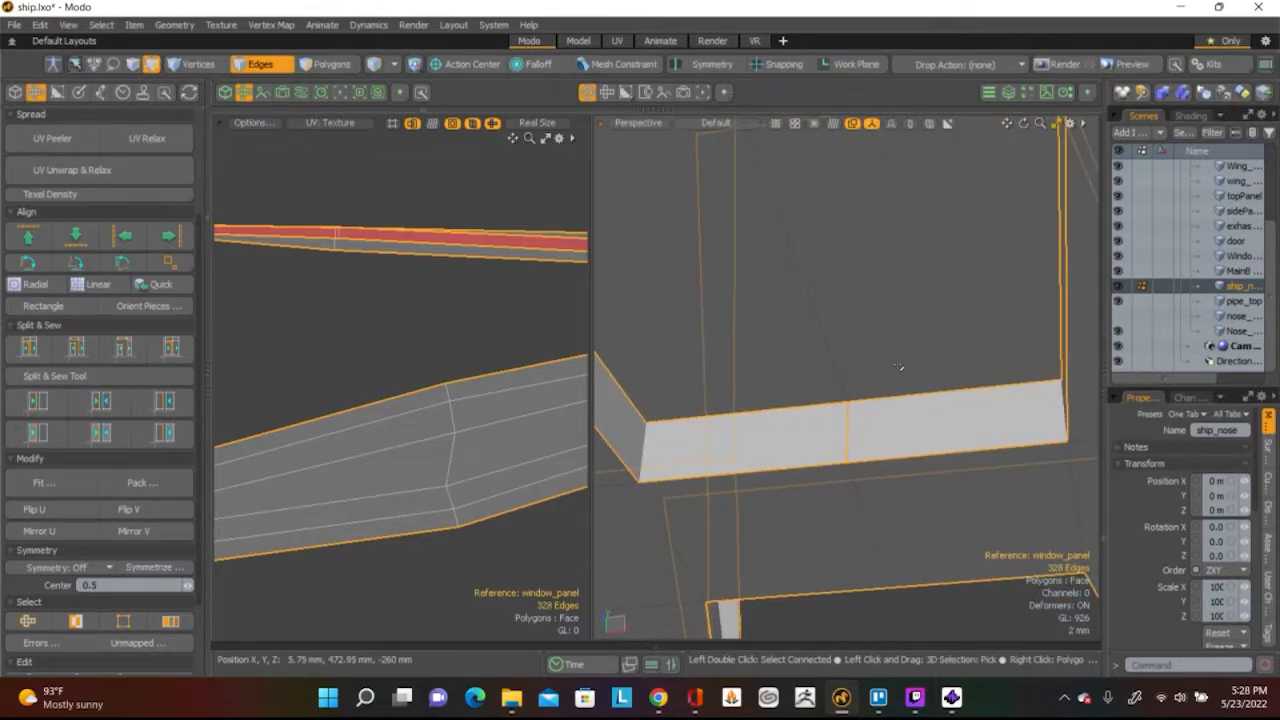
{"action": "scroll", "coordinate": [838, 442], "scroll_direction": "down", "scroll_amount": 3}
{"action": "left_click_drag", "start_coordinate": [838, 442], "coordinate": [793, 466], "text": "alt+shift"}
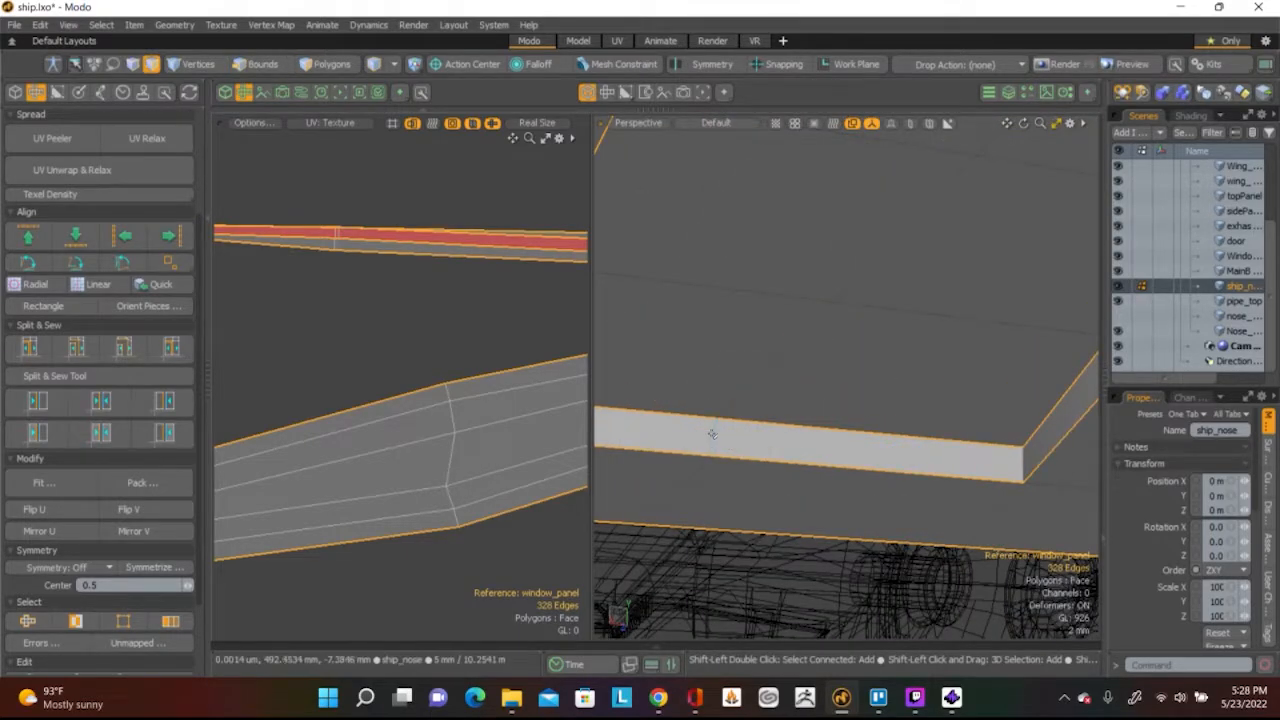
{"action": "key", "text": "2"}
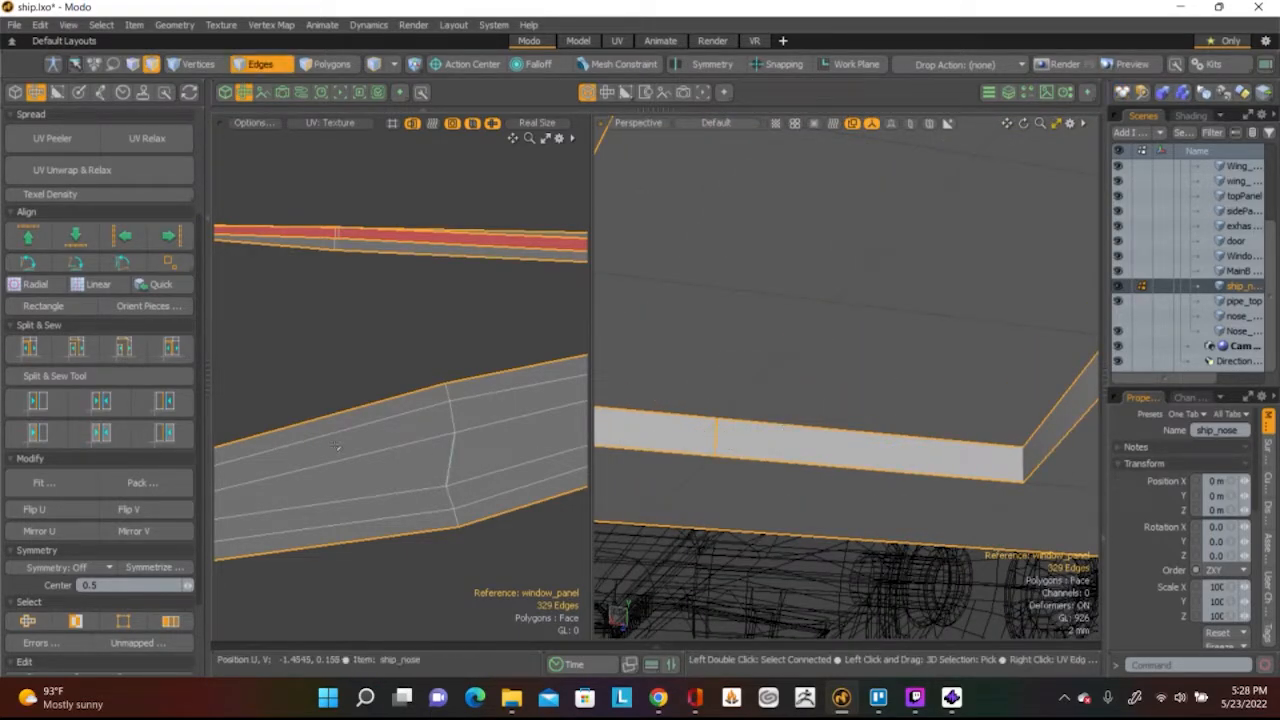
Split the ship_nose UVs along the selected edges, run UV Relax on the map, and clear the edge selection
{"action": "left_click", "coordinate": [30, 353]}
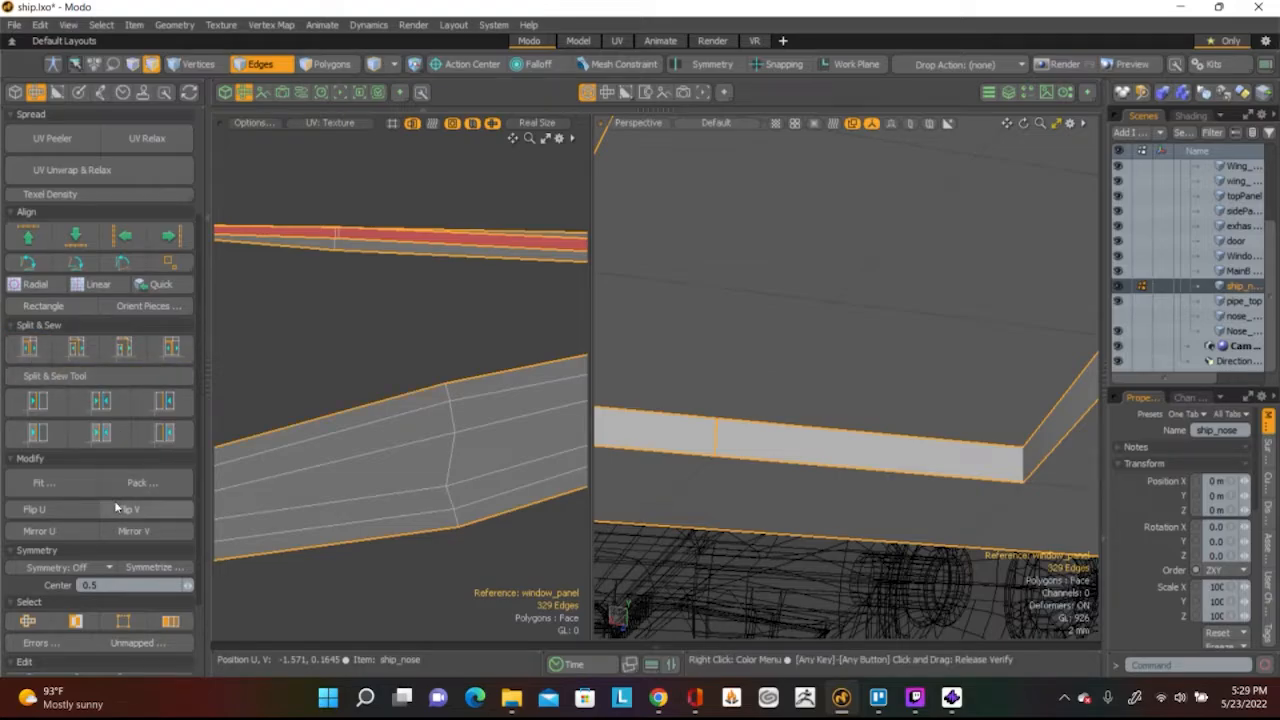
{"action": "scroll", "coordinate": [117, 508], "scroll_direction": "up", "scroll_amount": 5}
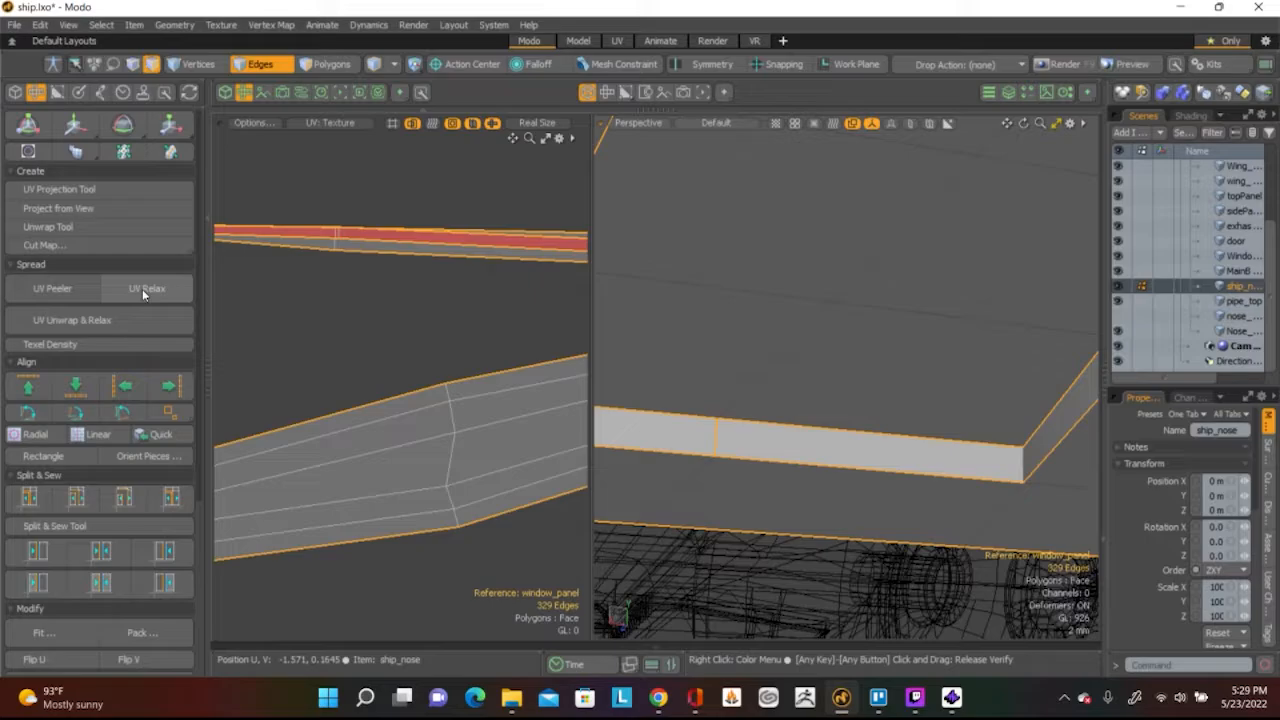
{"action": "left_click", "coordinate": [142, 289]}
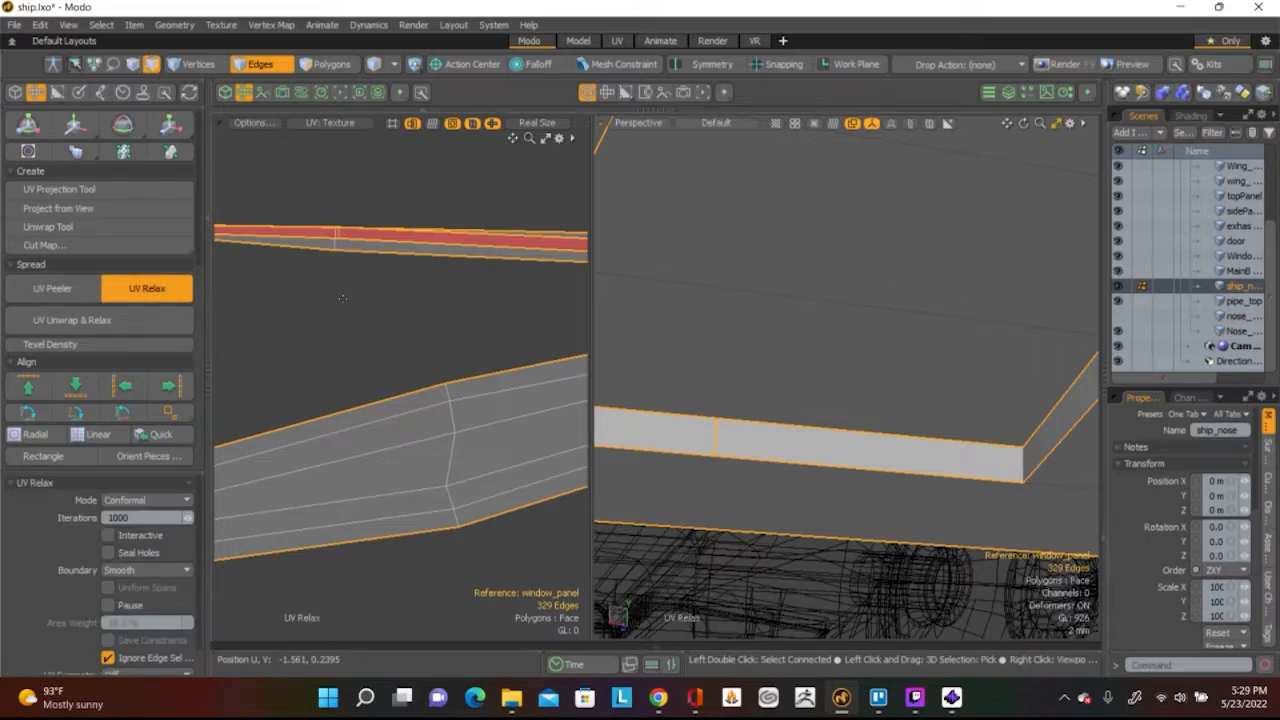
{"action": "left_click", "coordinate": [499, 295]}
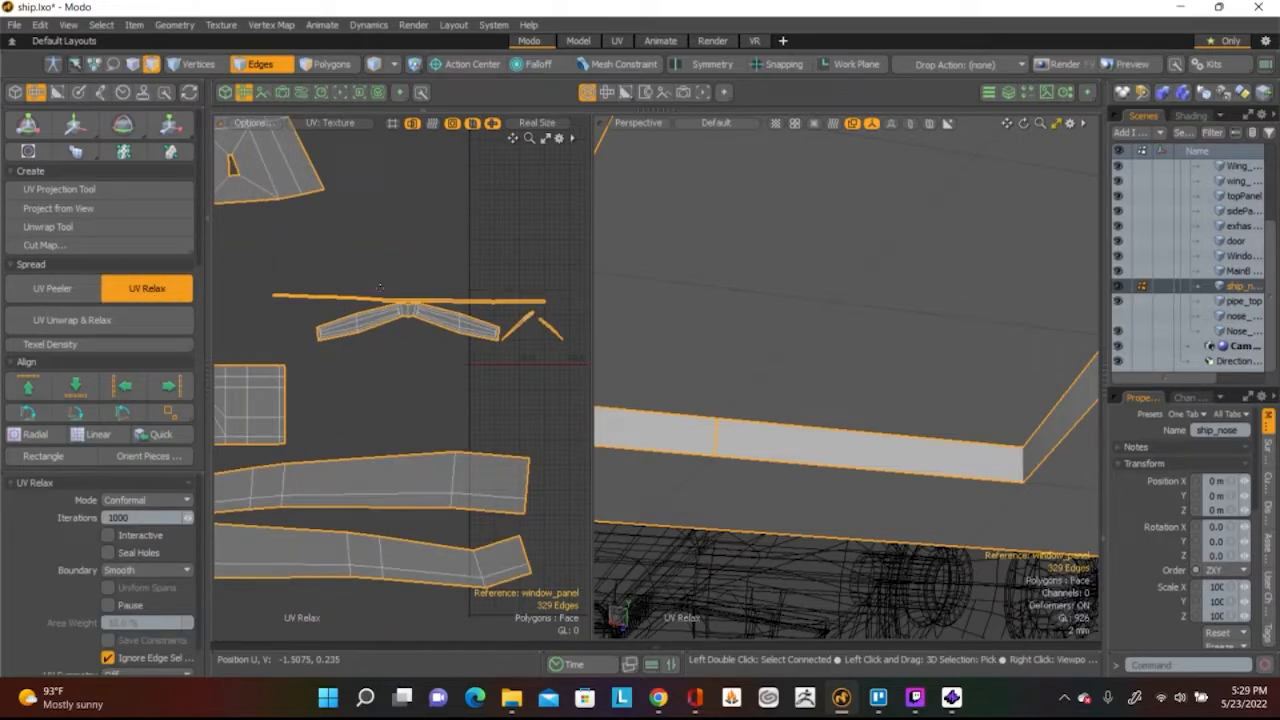
{"action": "key", "text": "space"}
{"action": "left_click", "coordinate": [443, 281]}
{"action": "scroll", "coordinate": [443, 281], "scroll_direction": "up", "scroll_amount": 5}
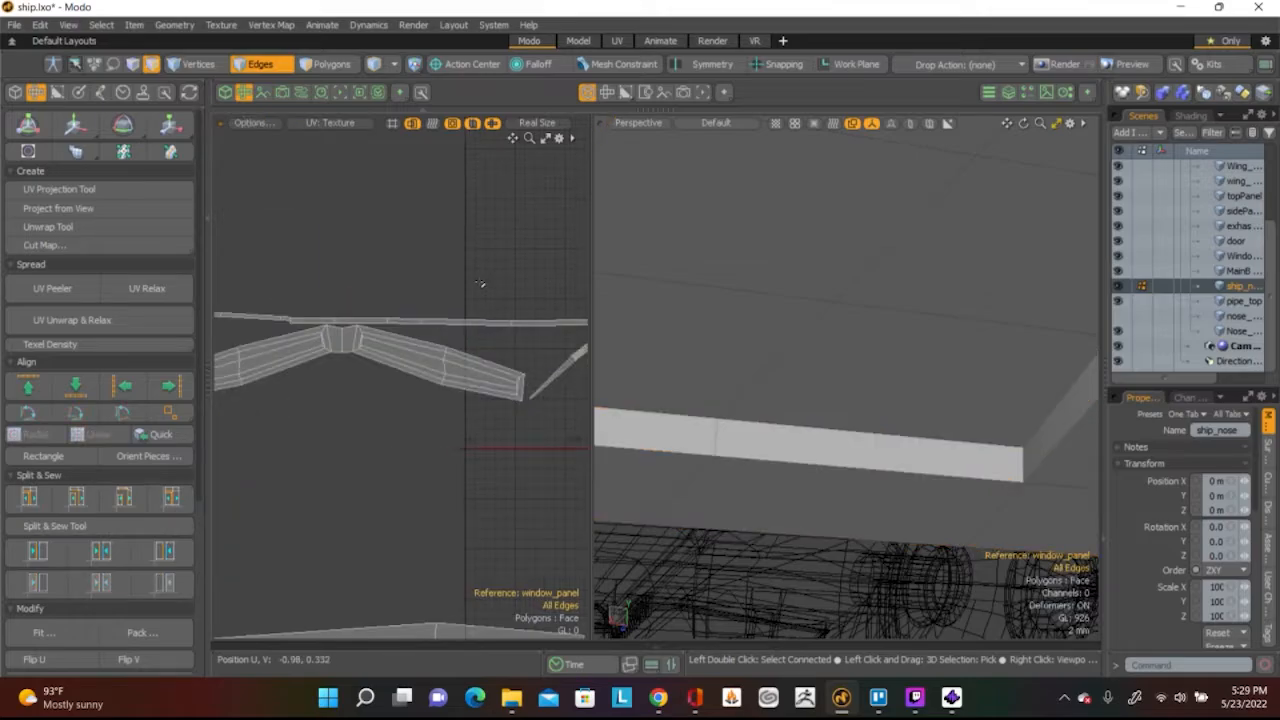
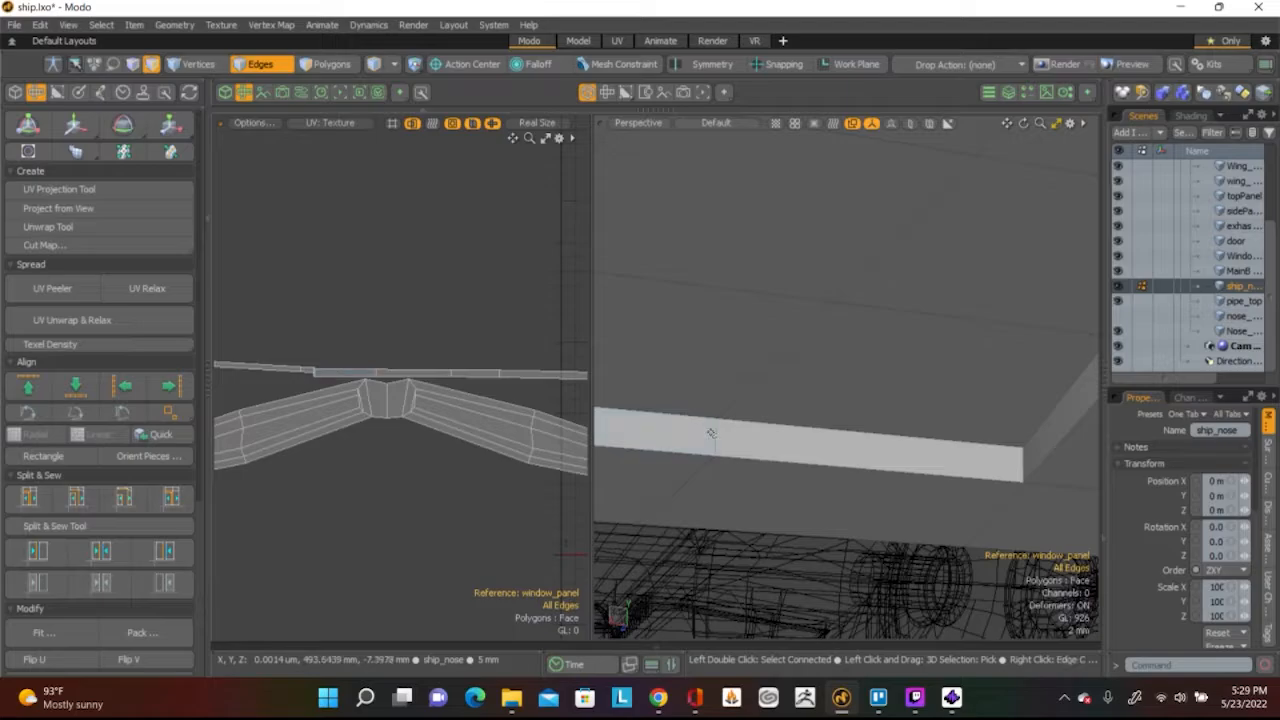
Select the thin strip island just above the chevron-shaped piece's left arm and run UV Relax on it
{"action": "scroll", "coordinate": [345, 373], "scroll_direction": "up", "scroll_amount": 3}
{"action": "left_click_drag", "start_coordinate": [337, 374], "coordinate": [470, 340], "text": "alt"}
{"action": "left_click_drag", "start_coordinate": [300, 335], "coordinate": [450, 365], "text": "alt"}
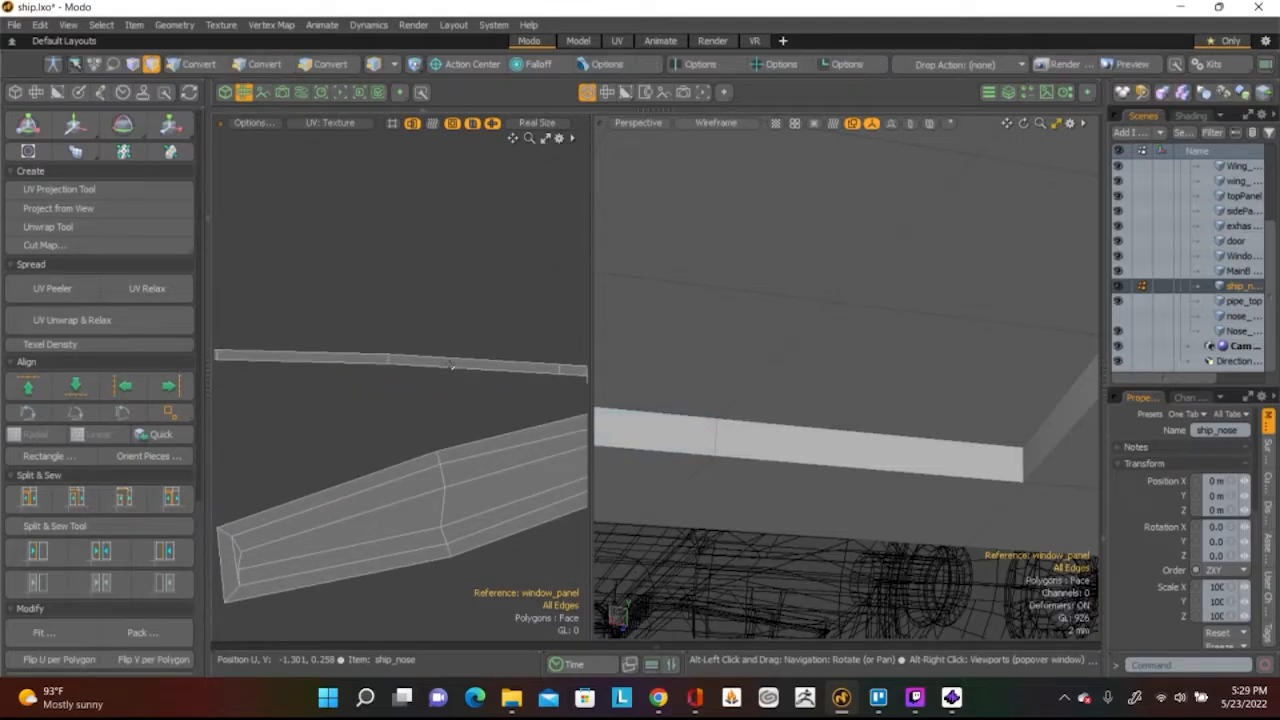
{"action": "key", "text": "3"}
{"action": "double_click", "coordinate": [445, 360]}
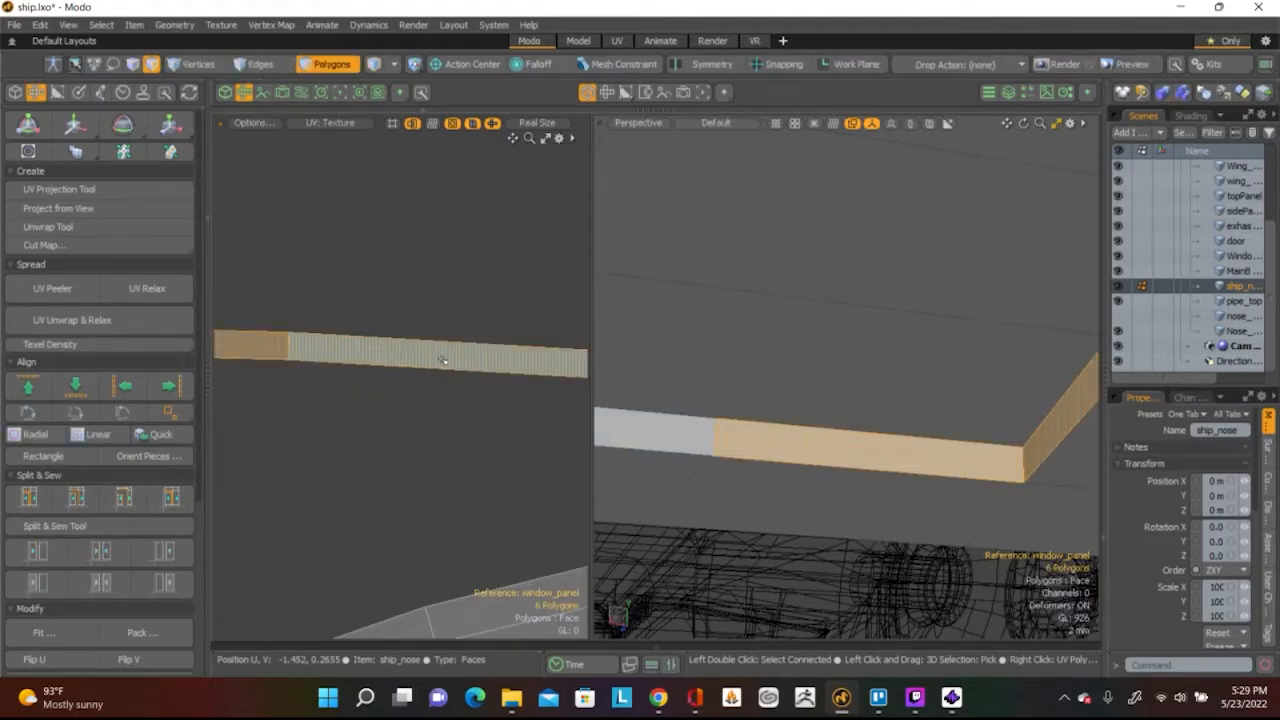
{"action": "left_click", "coordinate": [165, 296]}
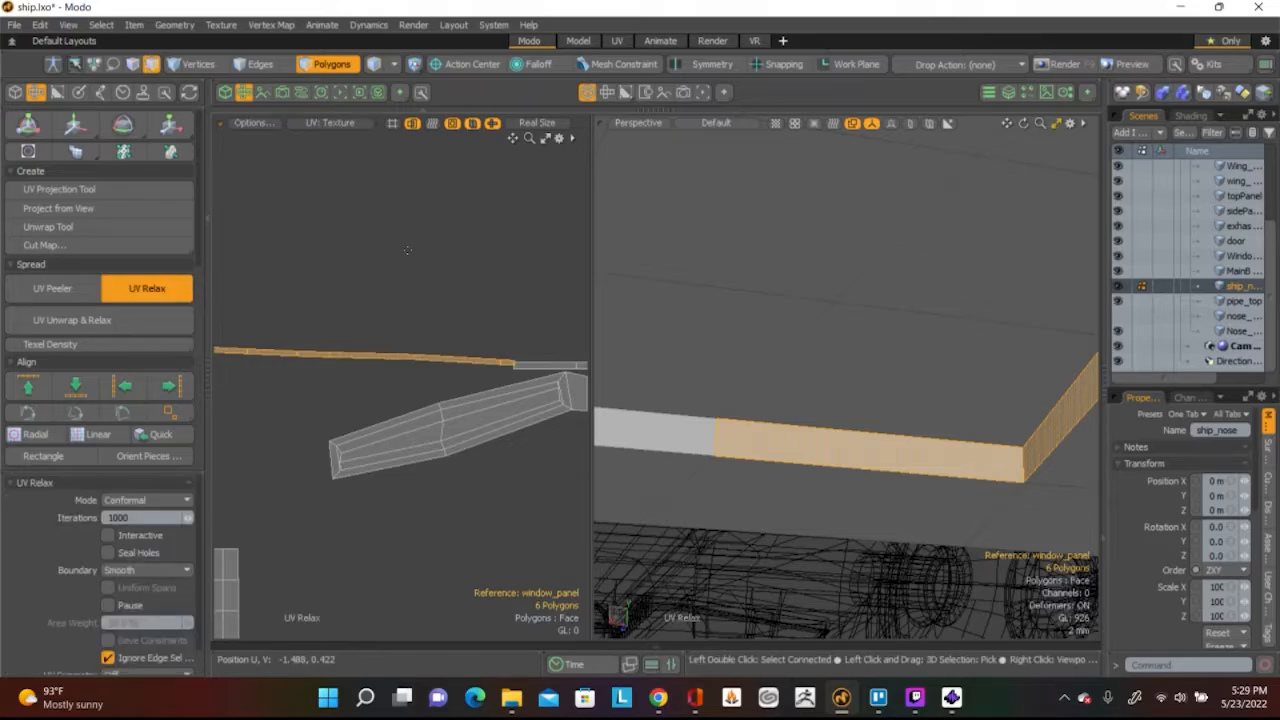
{"action": "scroll", "coordinate": [403, 262], "scroll_direction": "down", "scroll_amount": 3}
{"action": "scroll", "coordinate": [403, 266], "scroll_direction": "up", "scroll_amount": 3}
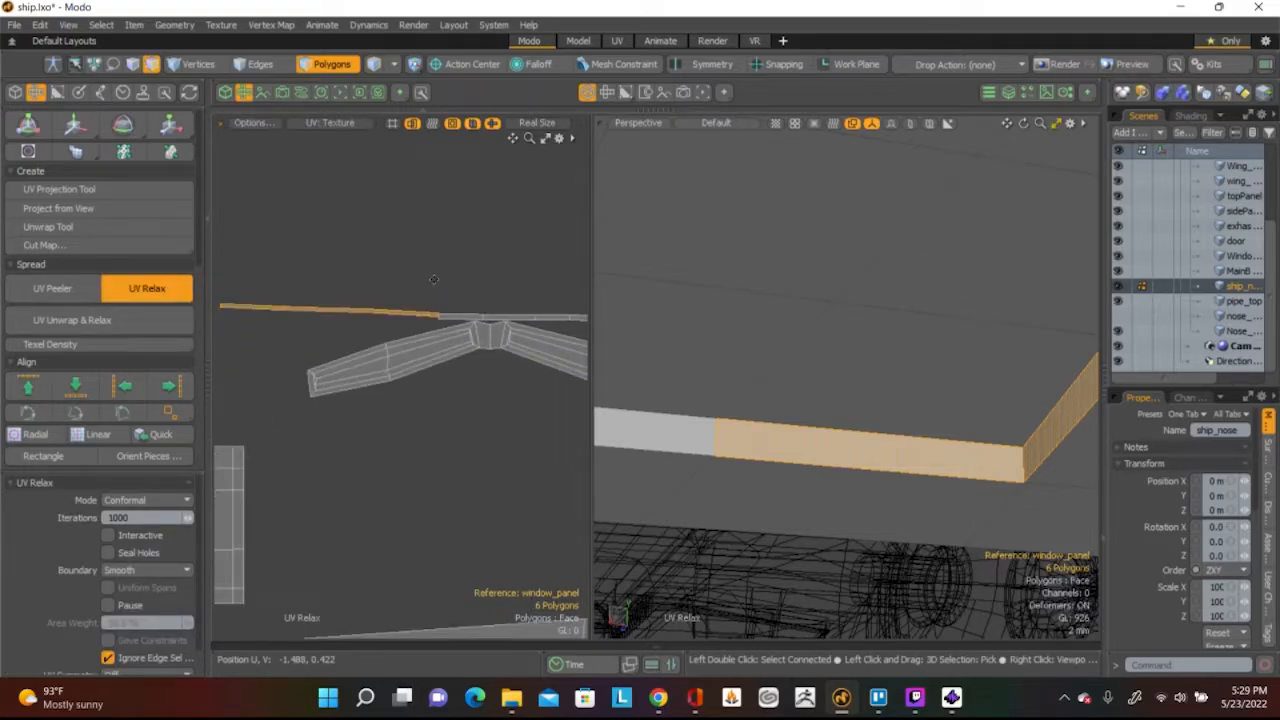
Move the relaxed strip island away from its neighbouring strip and rotate it until it lies horizontal
{"action": "key", "text": "w"}
{"action": "left_click_drag", "start_coordinate": [466, 241], "coordinate": [398, 262]}
{"action": "key", "text": "e"}
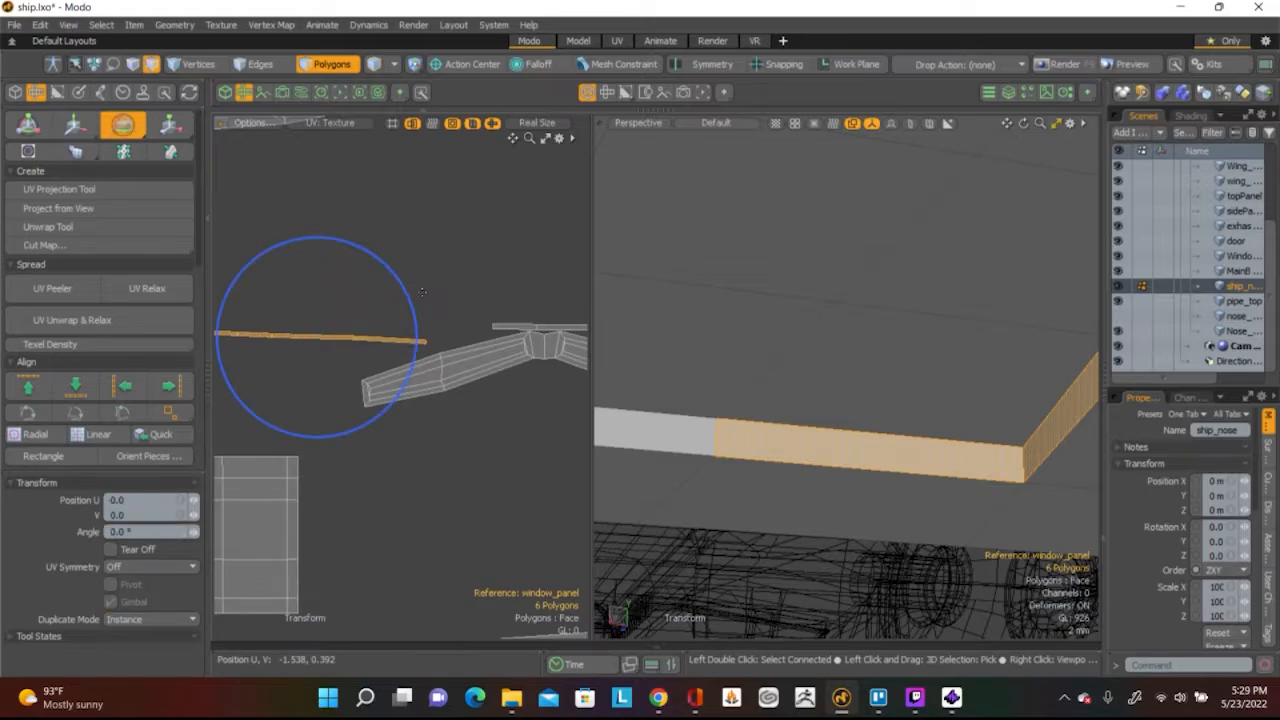
{"action": "left_click_drag", "start_coordinate": [421, 292], "coordinate": [425, 277]}
{"action": "left_click_drag", "start_coordinate": [296, 328], "coordinate": [414, 320], "text": "alt"}
{"action": "key", "text": "space"}
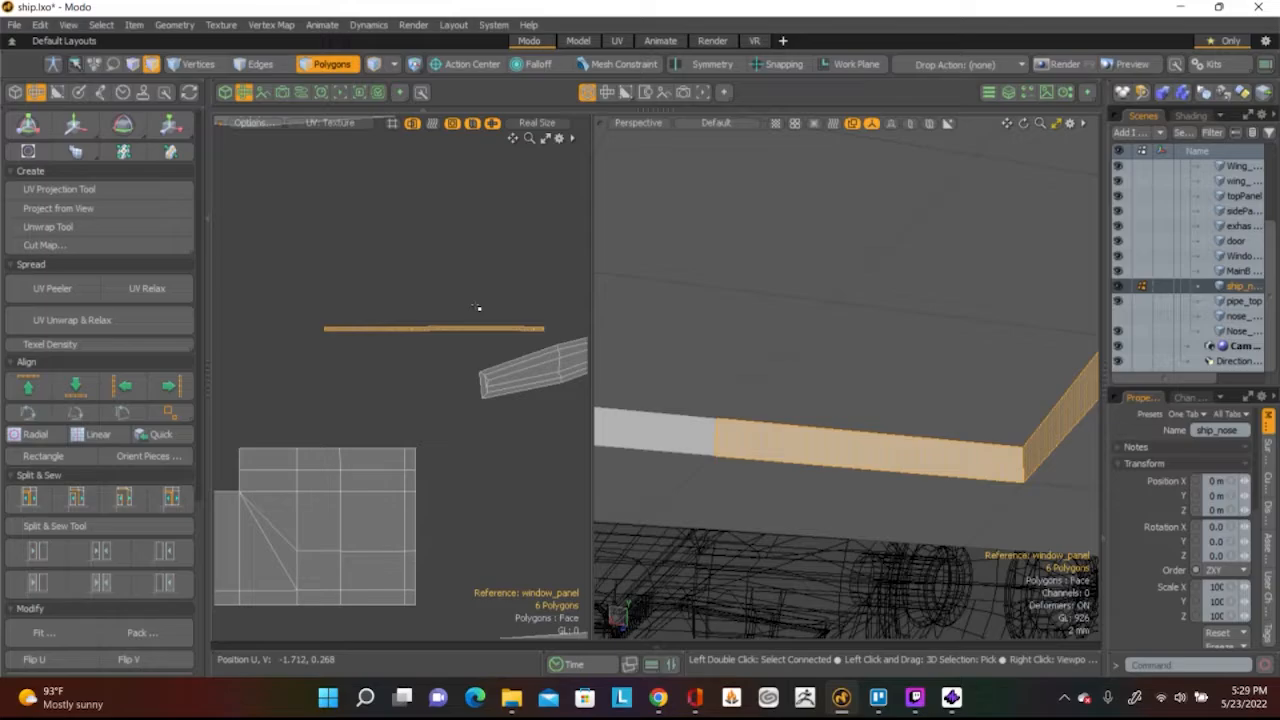
Examine the straightened strip island, its edges and the adjoining strip up close in the UV layout
{"action": "left_click", "coordinate": [478, 307]}
{"action": "scroll", "coordinate": [525, 335], "scroll_direction": "up", "scroll_amount": 3}
{"action": "scroll", "coordinate": [515, 332], "scroll_direction": "down", "scroll_amount": 1}
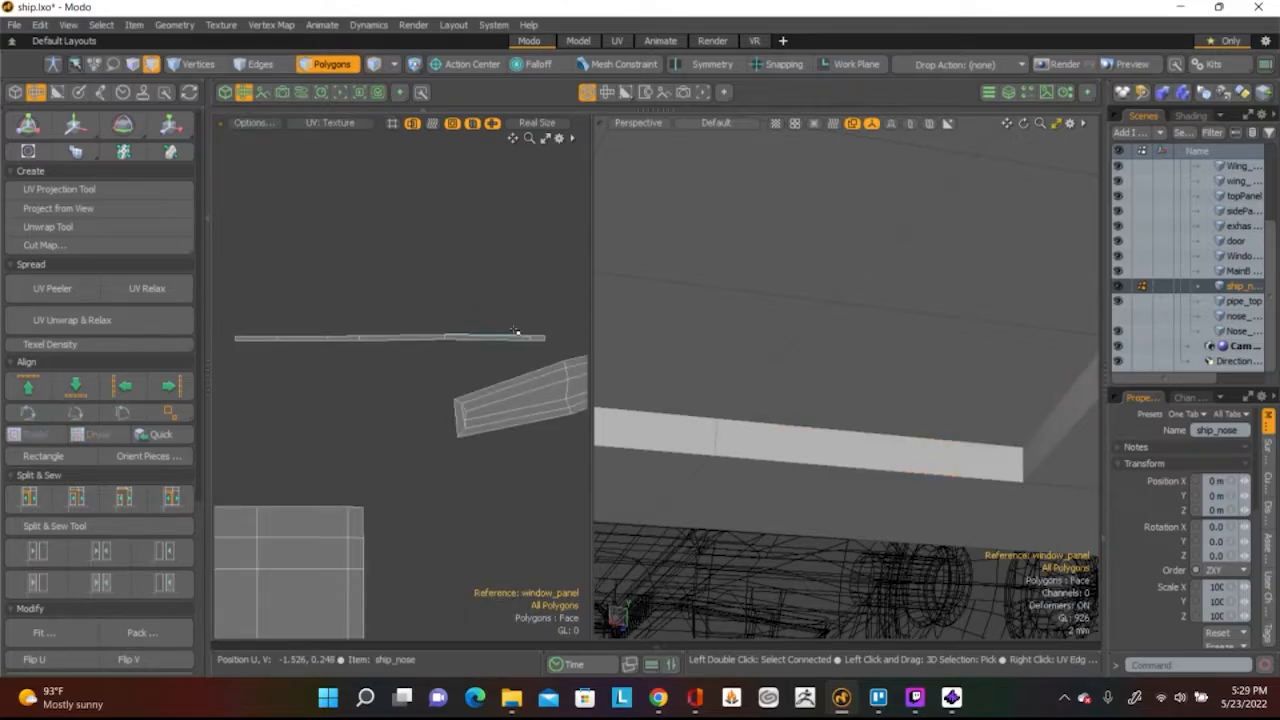
{"action": "scroll", "coordinate": [499, 333], "scroll_direction": "up", "scroll_amount": 5}
{"action": "scroll", "coordinate": [390, 336], "scroll_direction": "down", "scroll_amount": 6}
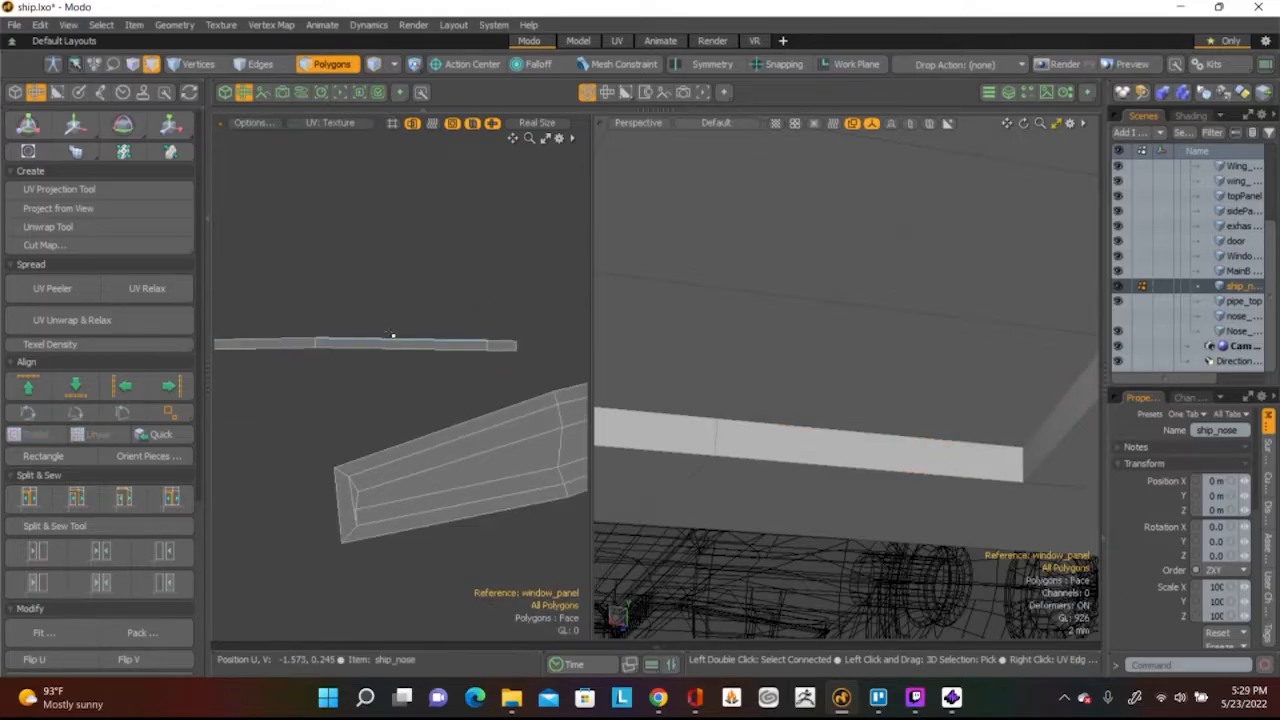
{"action": "left_click_drag", "start_coordinate": [394, 337], "coordinate": [537, 329], "text": "alt+shift"}
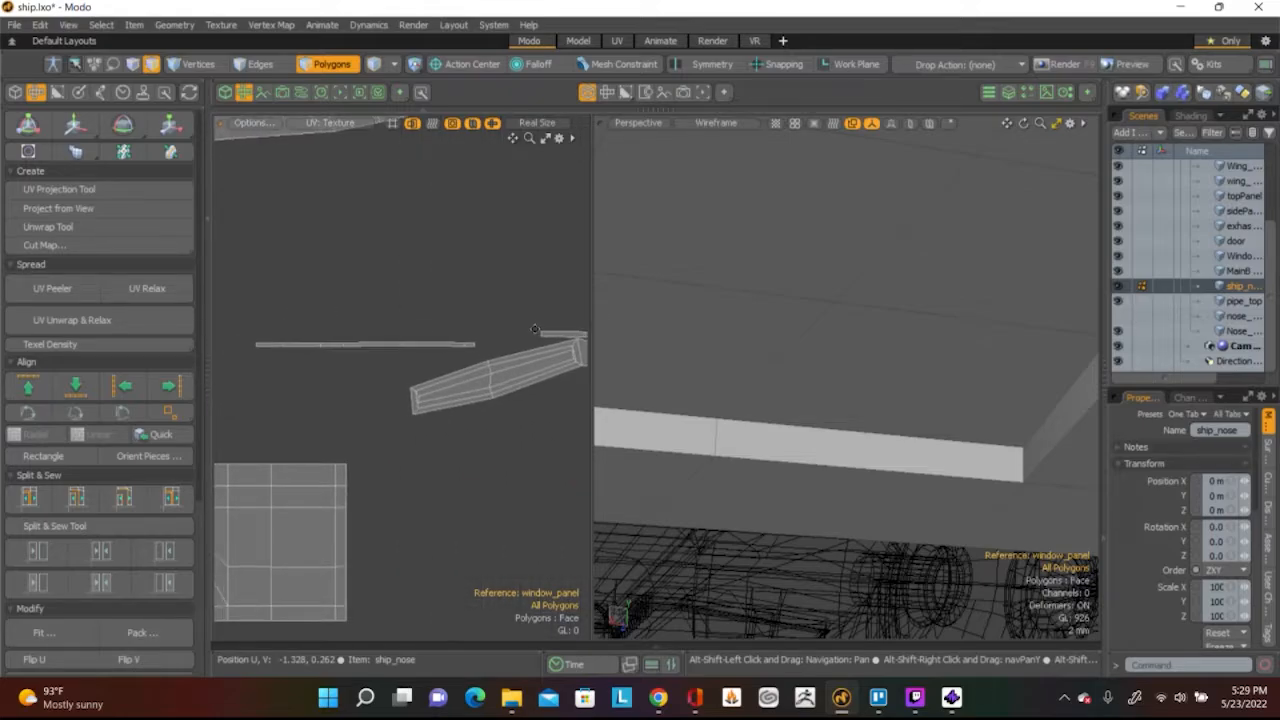
{"action": "scroll", "coordinate": [405, 342], "scroll_direction": "up", "scroll_amount": 3}
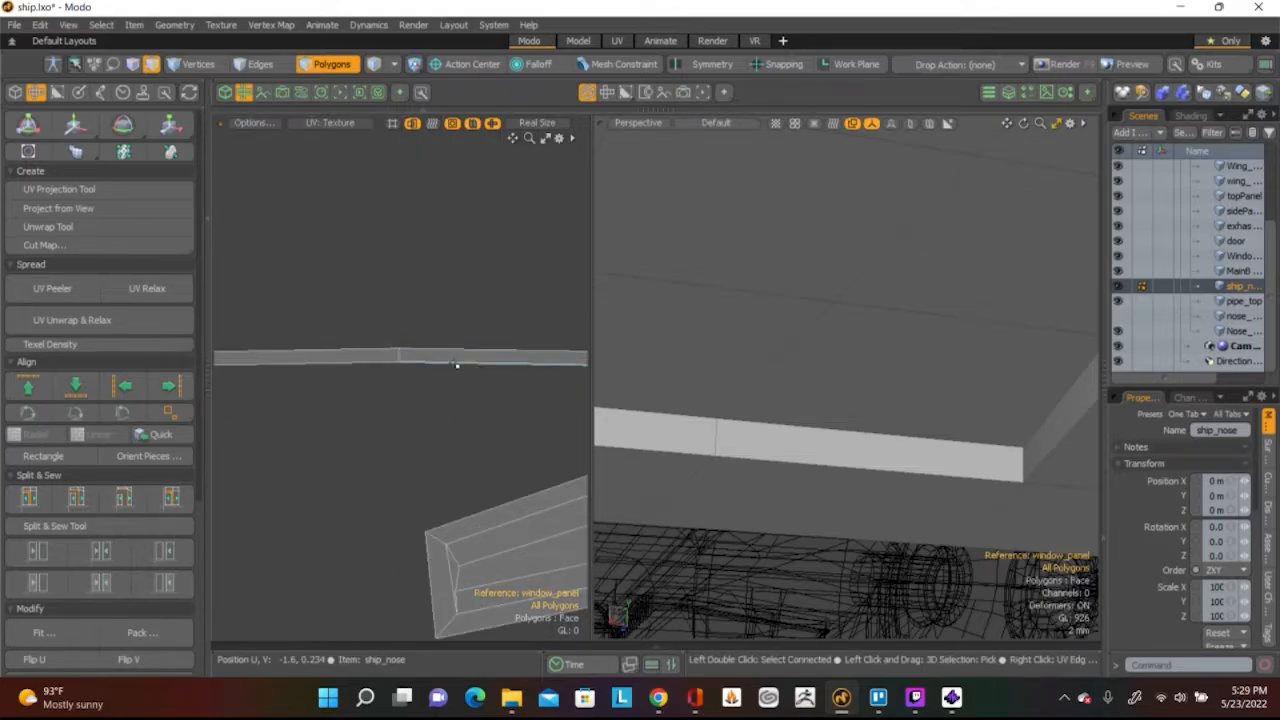
{"action": "key", "text": "2"}
{"action": "double_click", "coordinate": [475, 396]}
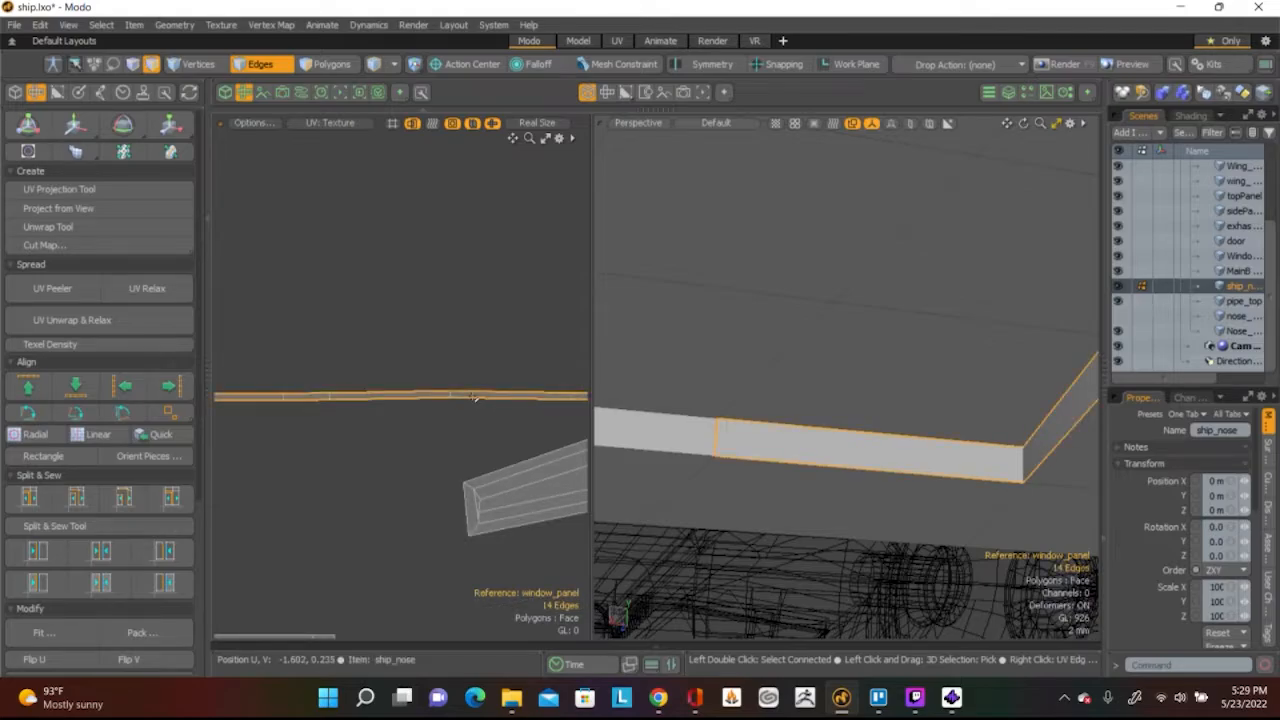
{"action": "left_click", "coordinate": [428, 351]}
{"action": "scroll", "coordinate": [518, 381], "scroll_direction": "up", "scroll_amount": 3}
{"action": "left_click_drag", "start_coordinate": [574, 410], "coordinate": [290, 369], "text": "alt+shift"}
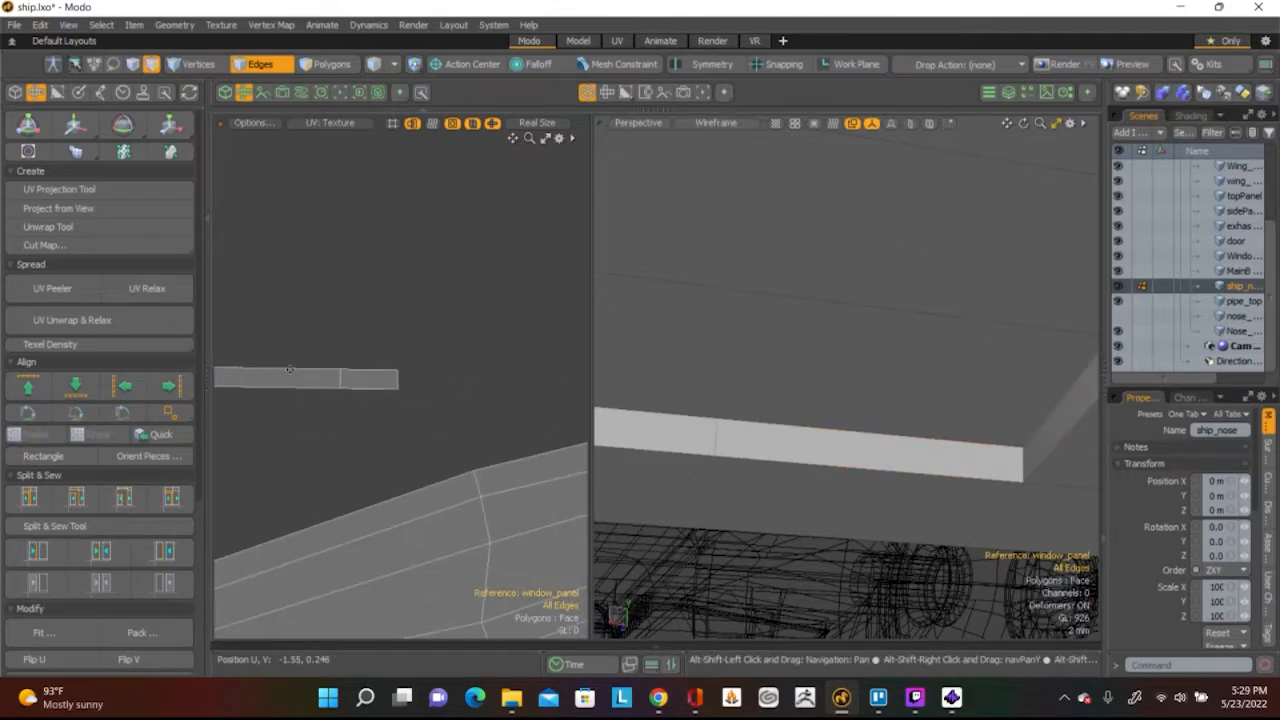
{"action": "scroll", "coordinate": [326, 366], "scroll_direction": "down", "scroll_amount": 6}
{"action": "scroll", "coordinate": [419, 366], "scroll_direction": "up", "scroll_amount": 3}
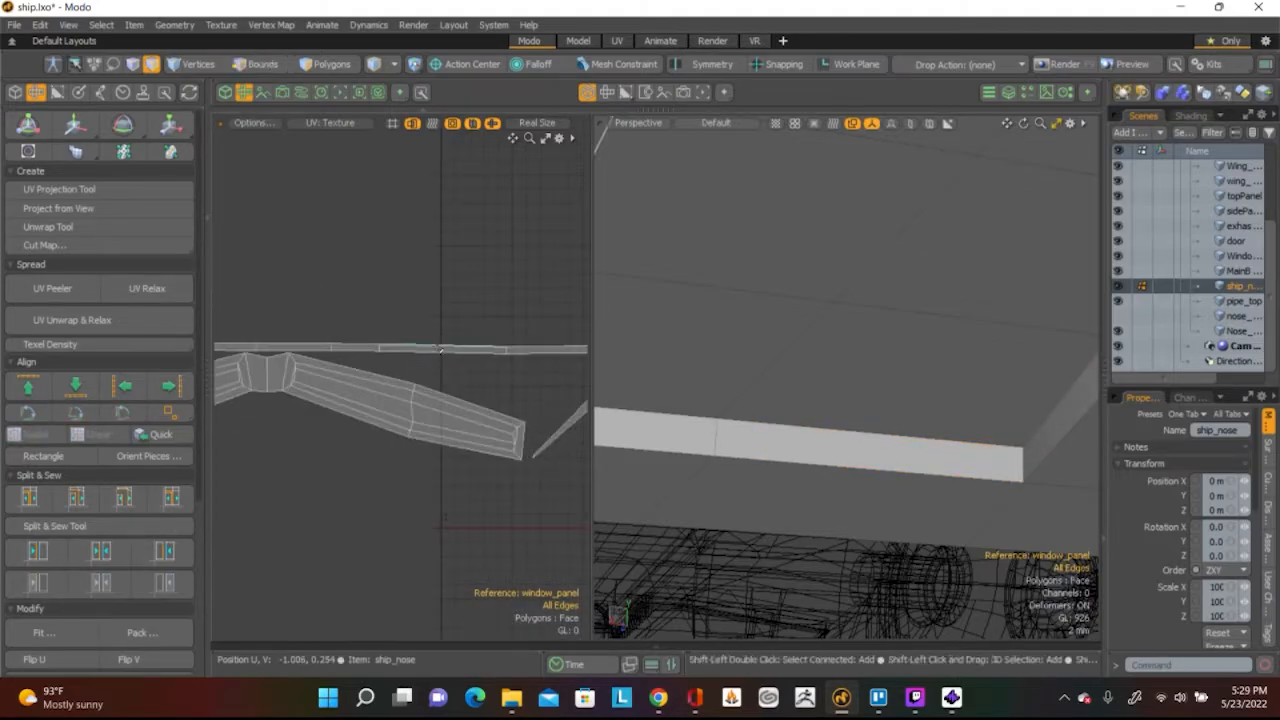
Select both thin strip islands and move them into the empty space beneath the two long curved panel islands
{"action": "scroll", "coordinate": [440, 357], "scroll_direction": "up", "scroll_amount": 3}
{"action": "key", "text": "3"}
{"action": "left_click", "coordinate": [440, 331]}
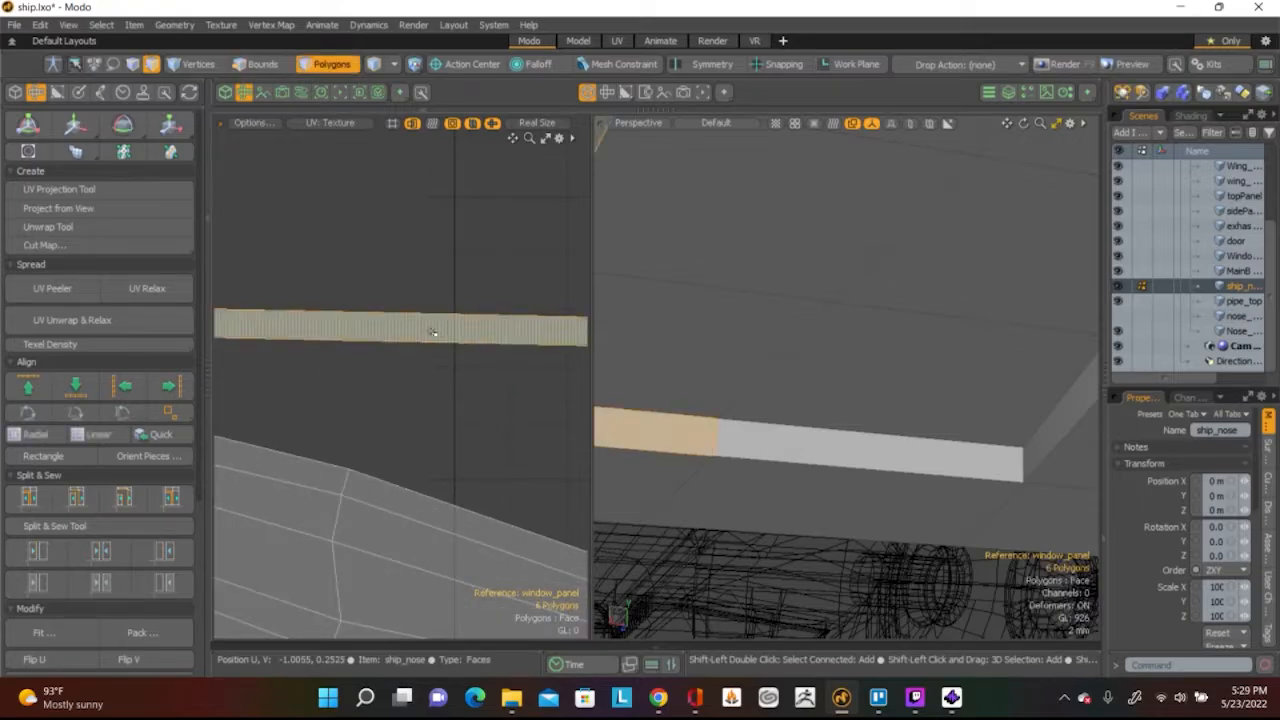
{"action": "scroll", "coordinate": [432, 332], "scroll_direction": "down", "scroll_amount": 6}
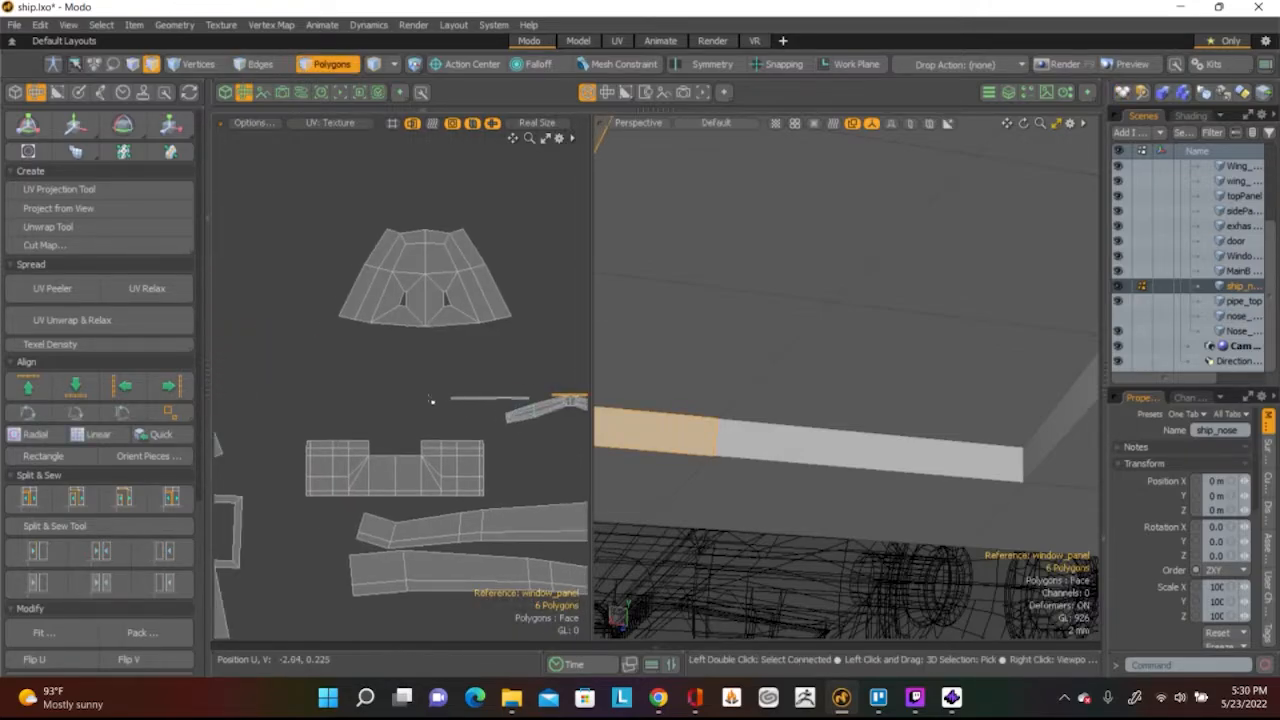
{"action": "scroll", "coordinate": [470, 393], "scroll_direction": "down", "scroll_amount": 2}
{"action": "scroll", "coordinate": [510, 383], "scroll_direction": "up", "scroll_amount": 4}
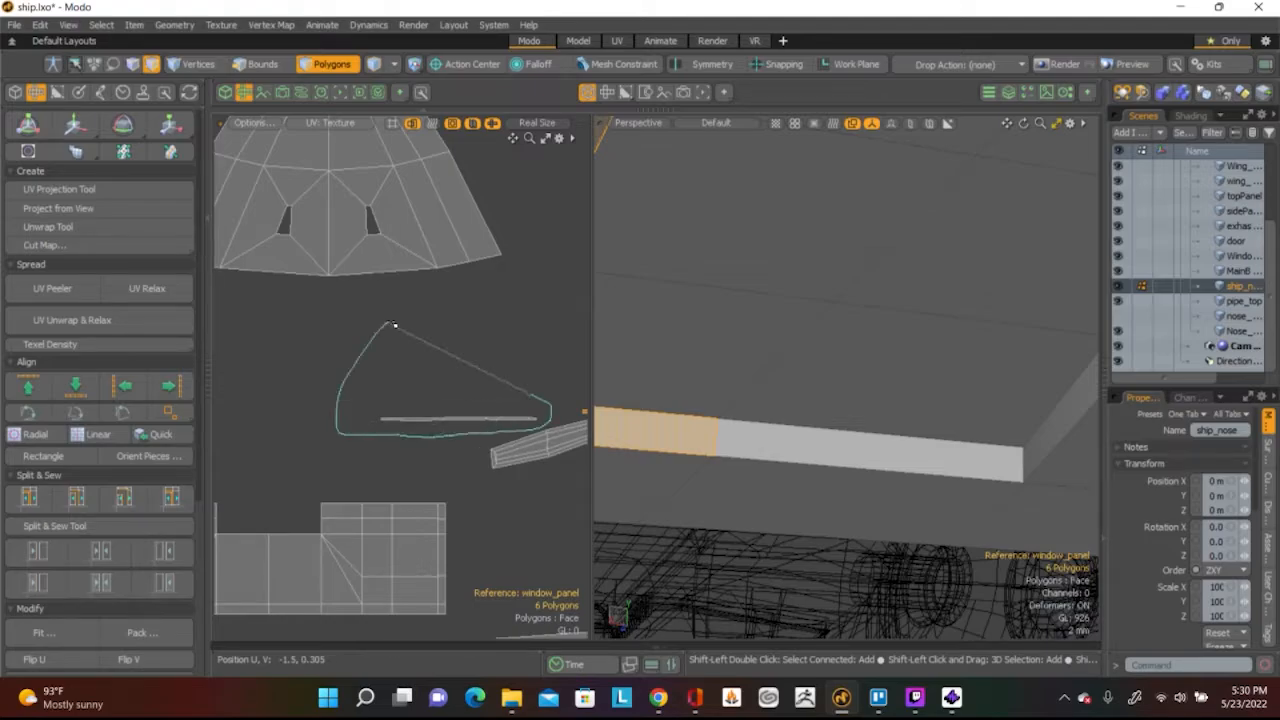
{"action": "right_click_drag", "start_coordinate": [395, 325], "coordinate": [400, 328], "text": "shift"}
{"action": "scroll", "coordinate": [485, 422], "scroll_direction": "down", "scroll_amount": 4}
{"action": "scroll", "coordinate": [500, 422], "scroll_direction": "up", "scroll_amount": 2}
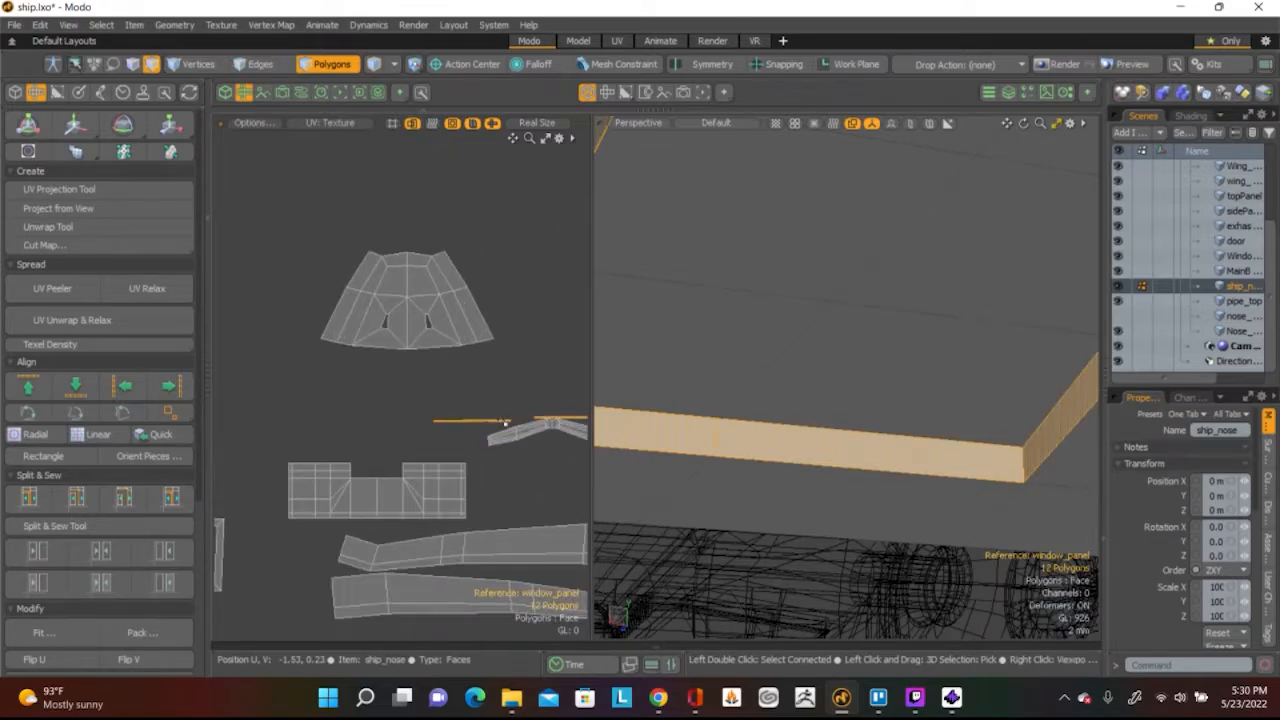
{"action": "scroll", "coordinate": [505, 424], "scroll_direction": "down", "scroll_amount": 2}
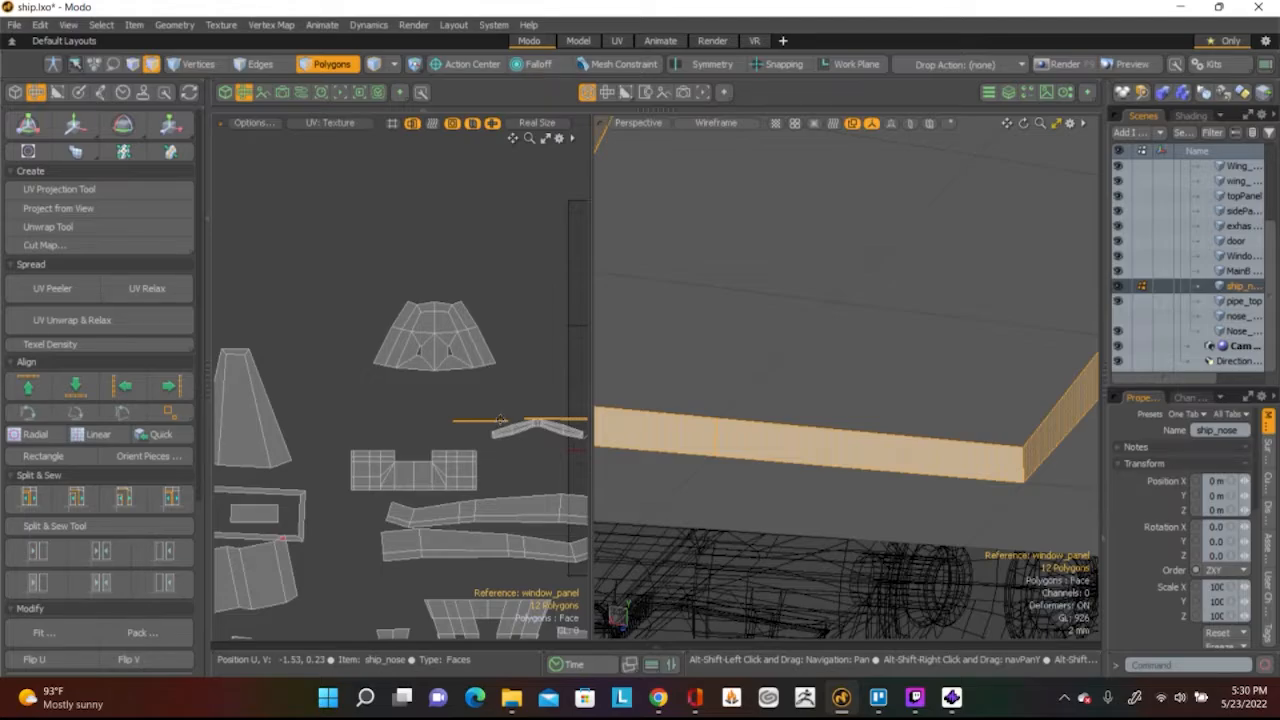
{"action": "left_click_drag", "start_coordinate": [500, 420], "coordinate": [119, 245], "text": "alt+shift"}
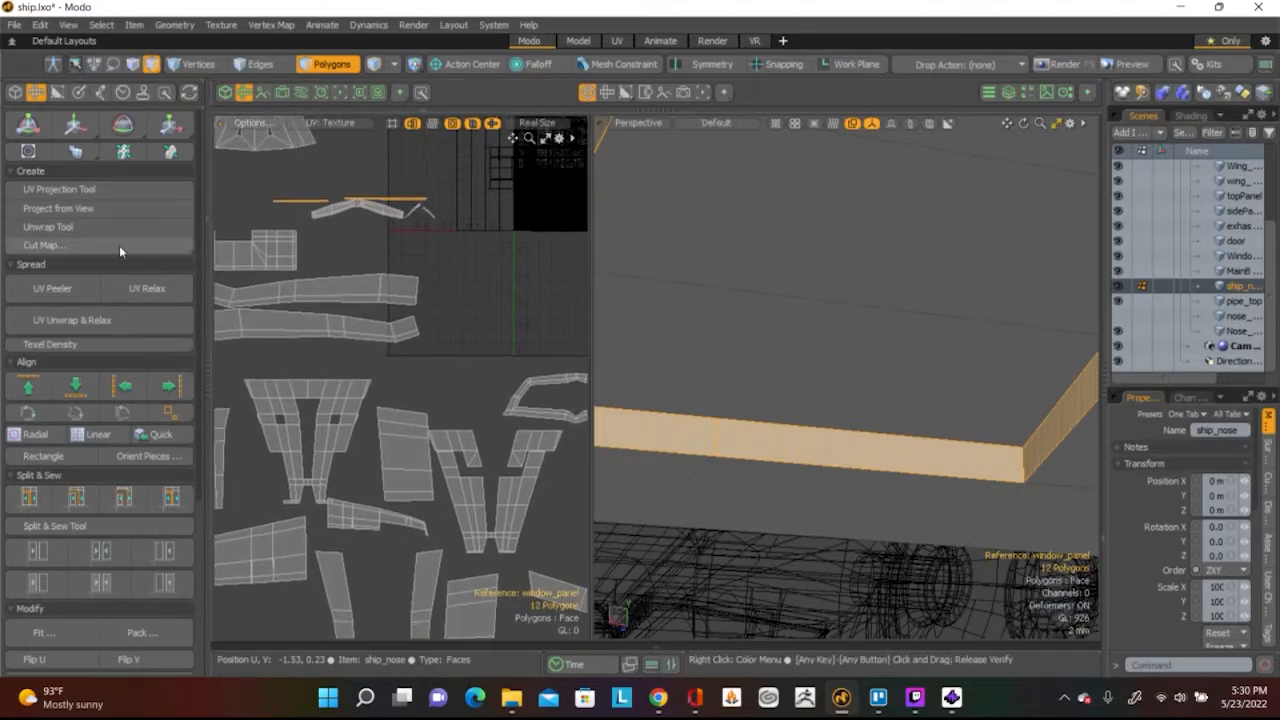
{"action": "key", "text": "w"}
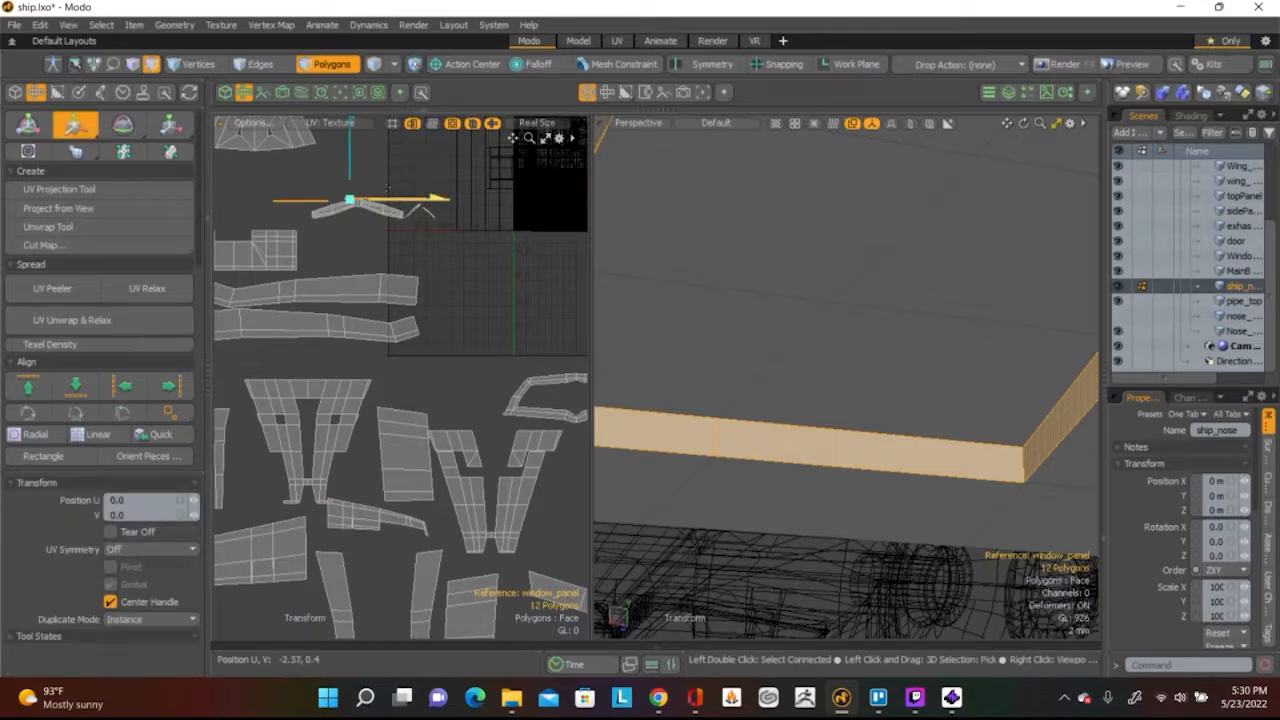
{"action": "left_click_drag", "start_coordinate": [338, 160], "coordinate": [381, 327]}
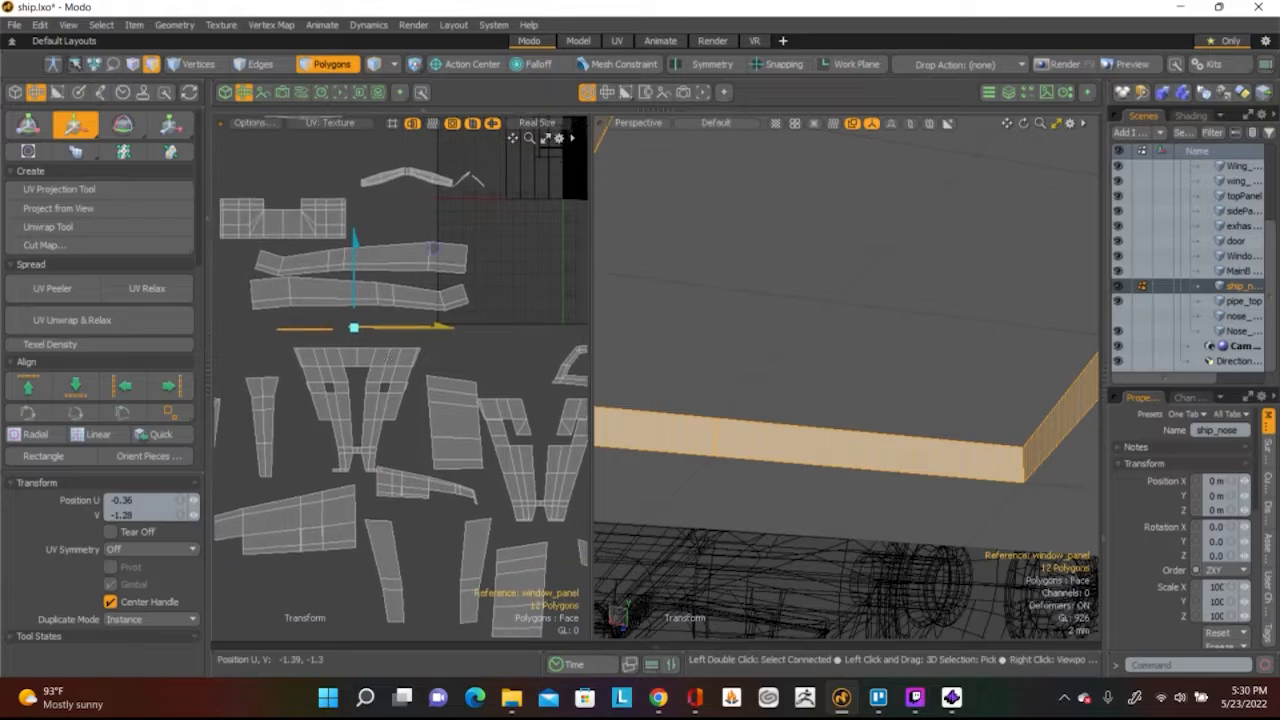
{"action": "key", "text": "space"}
{"action": "left_click", "coordinate": [379, 343]}
Scale up the left thin strip island to roughly the length of the strip beside it
{"action": "scroll", "coordinate": [330, 335], "scroll_direction": "up", "scroll_amount": 5}
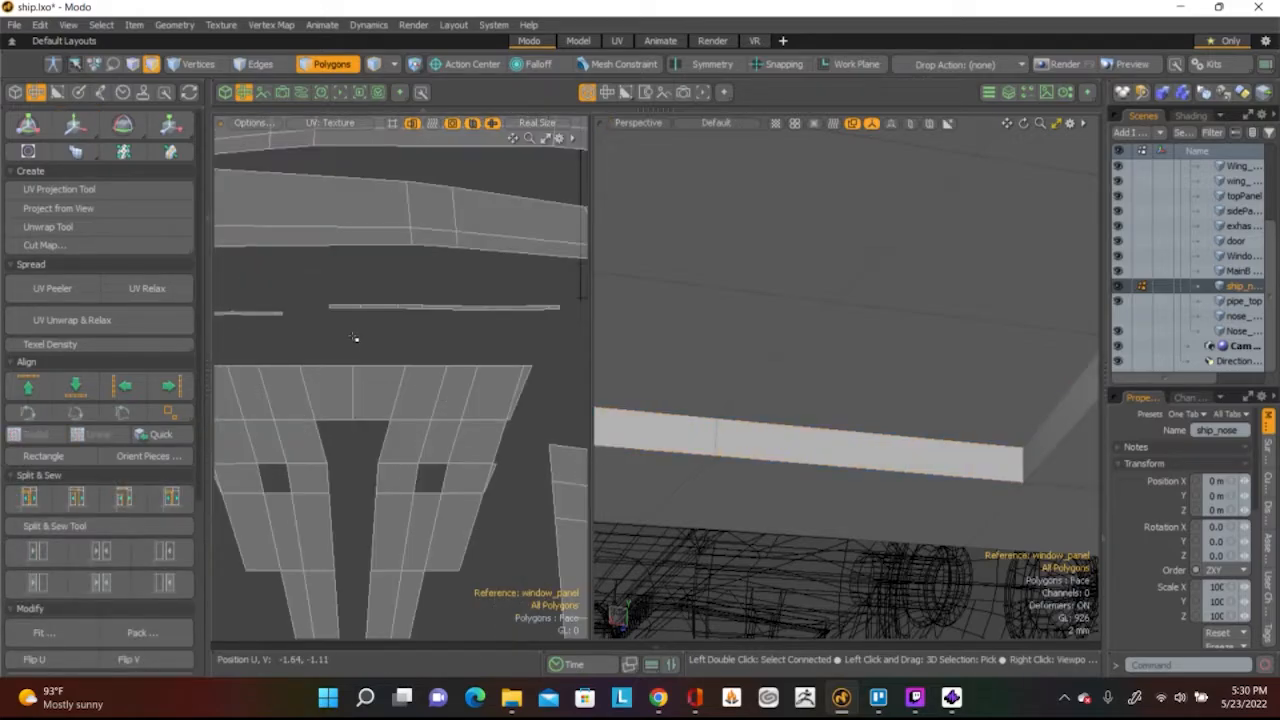
{"action": "scroll", "coordinate": [325, 322], "scroll_direction": "up", "scroll_amount": 3}
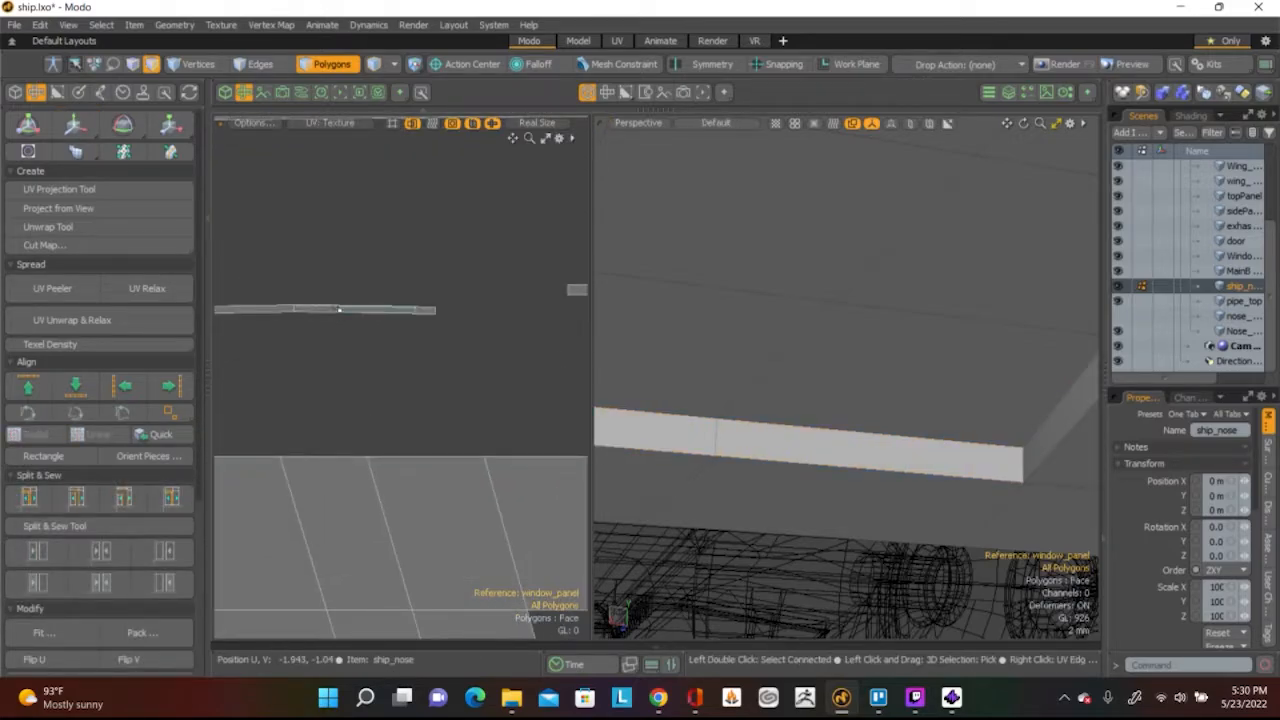
{"action": "scroll", "coordinate": [339, 309], "scroll_direction": "up", "scroll_amount": 2}
{"action": "left_click", "coordinate": [340, 310]}
{"action": "scroll", "coordinate": [343, 312], "scroll_direction": "down", "scroll_amount": 6}
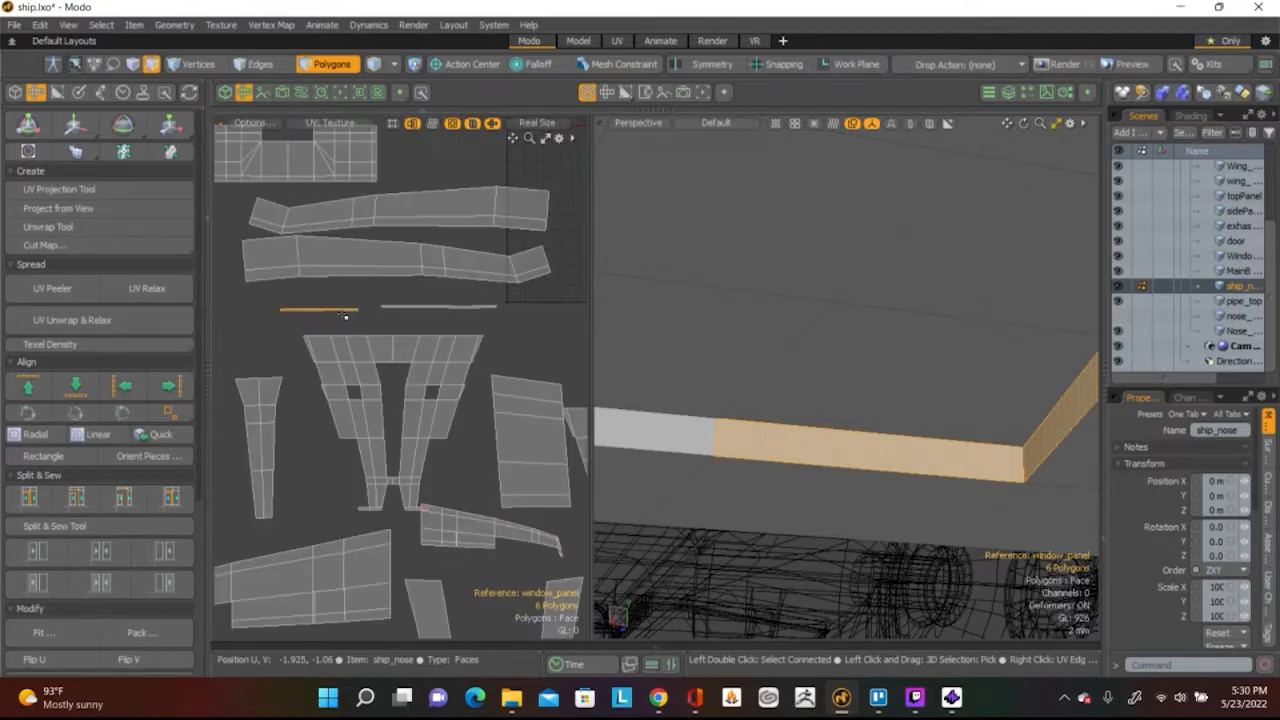
{"action": "key", "text": "y"}
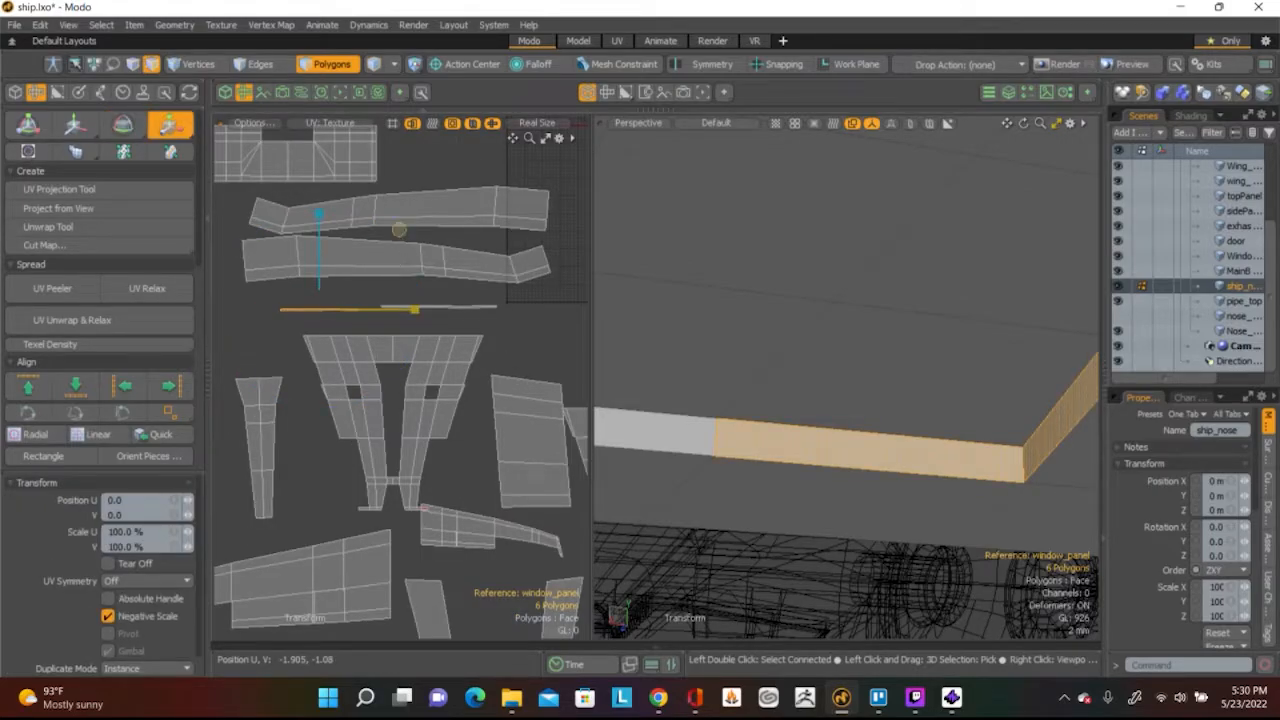
{"action": "key", "text": "space"}
{"action": "left_click", "coordinate": [463, 312]}
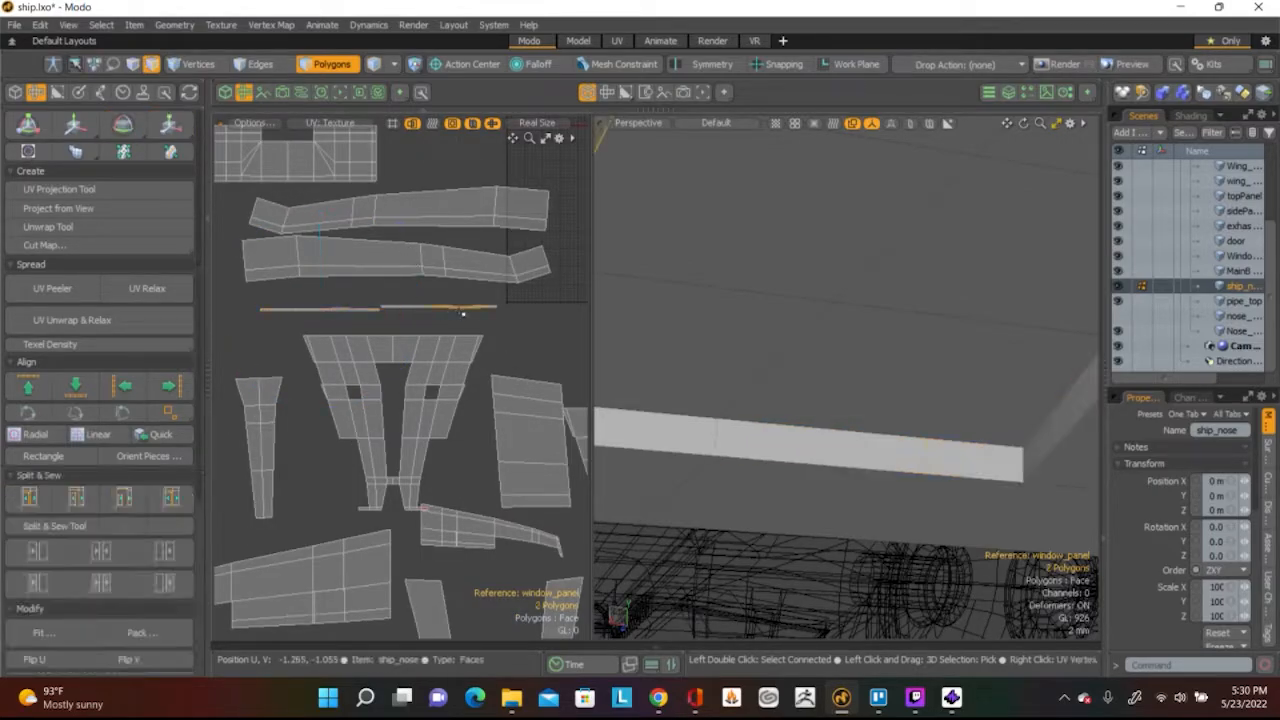
{"action": "left_click", "coordinate": [491, 331]}
Select the whole chevron-shaped island in the UV layout and frame its polygons on the ship nose in the 3D view
{"action": "scroll", "coordinate": [448, 289], "scroll_direction": "up", "scroll_amount": 4}
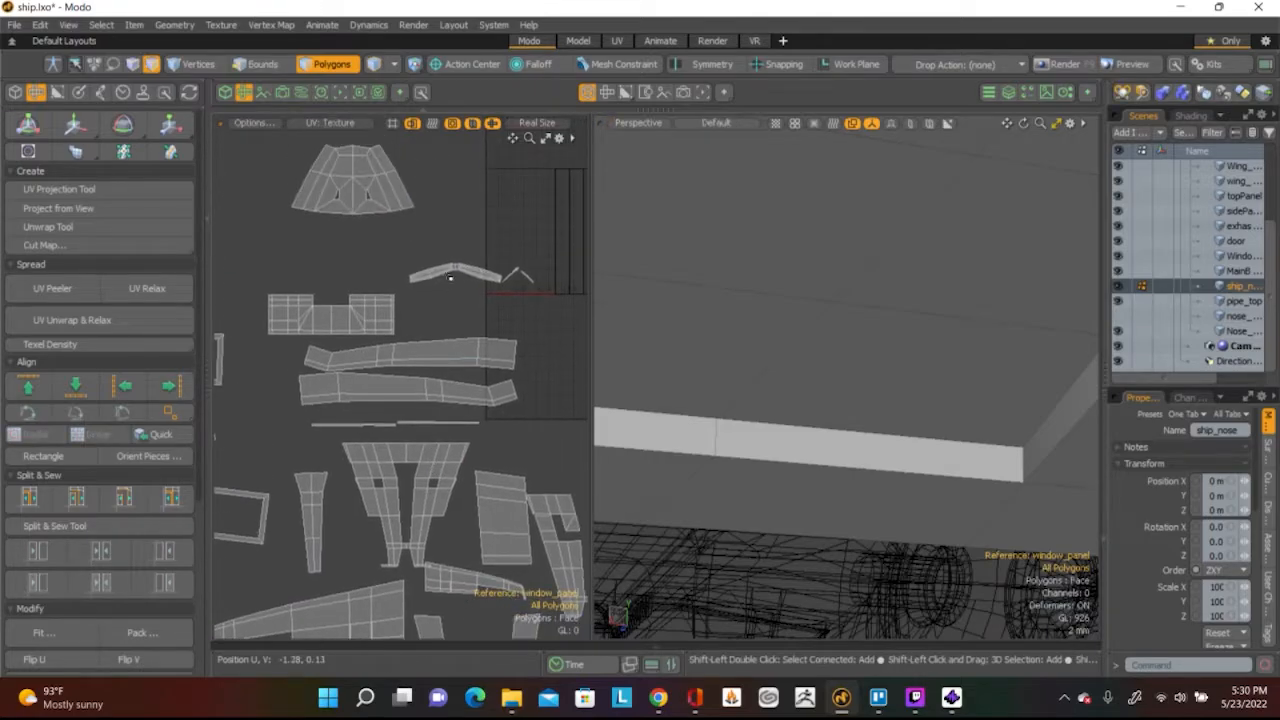
{"action": "scroll", "coordinate": [440, 320], "scroll_direction": "up", "scroll_amount": 2}
{"action": "double_click", "coordinate": [434, 337]}
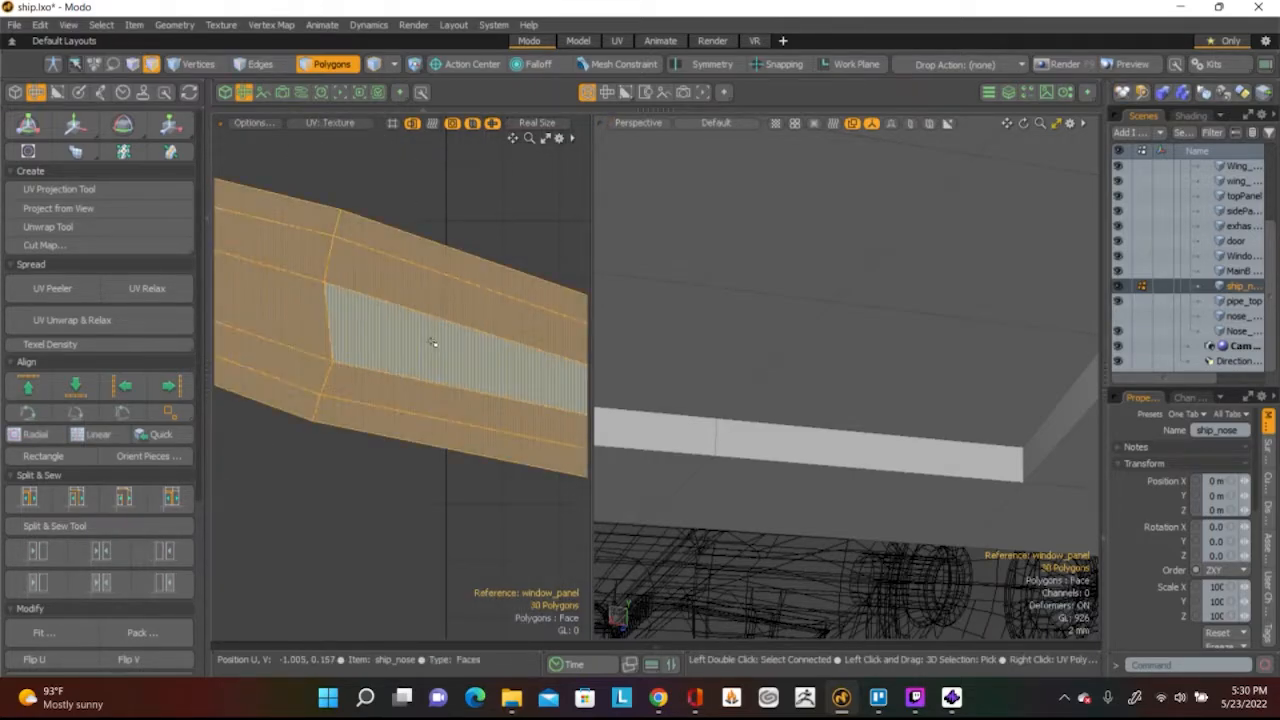
{"action": "key", "text": "a"}
{"action": "left_click_drag", "start_coordinate": [941, 358], "coordinate": [880, 370], "text": "alt"}
{"action": "key", "text": "shift+a"}
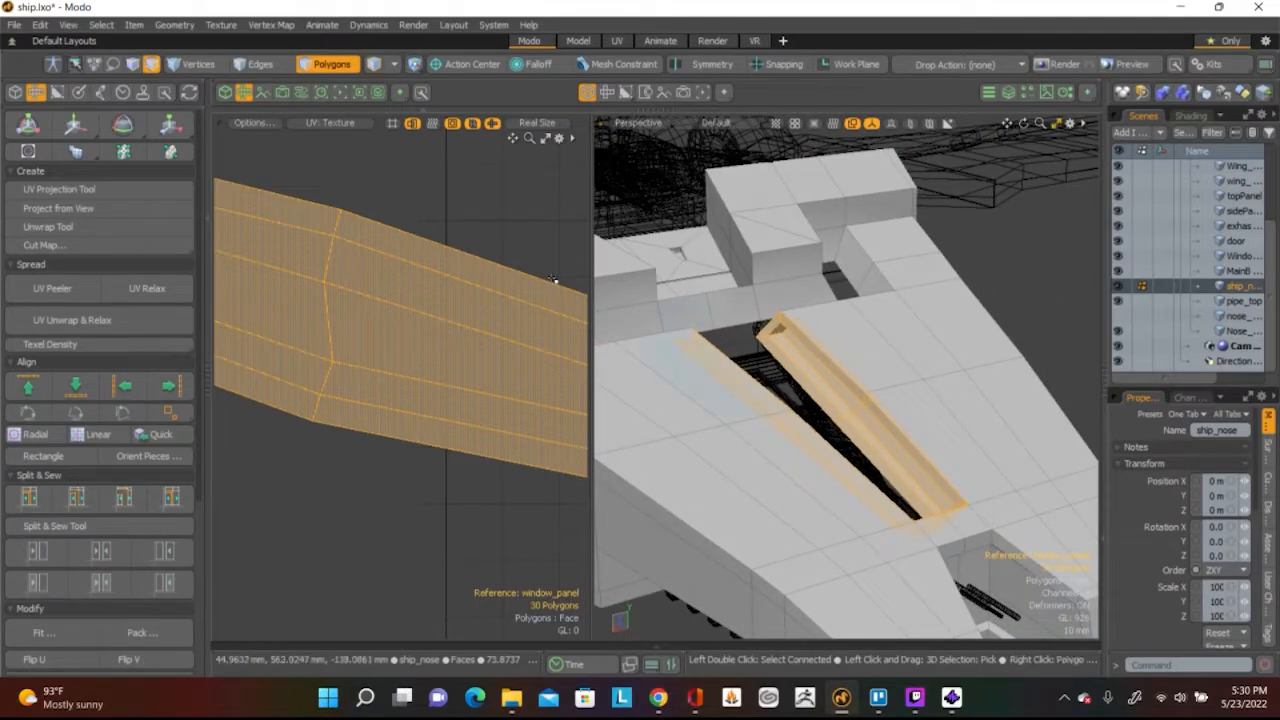
Save the scene and clear the polygon selection on the ship nose's V-shaped slot
{"action": "left_click", "coordinate": [15, 25]}
{"action": "left_click", "coordinate": [63, 184]}
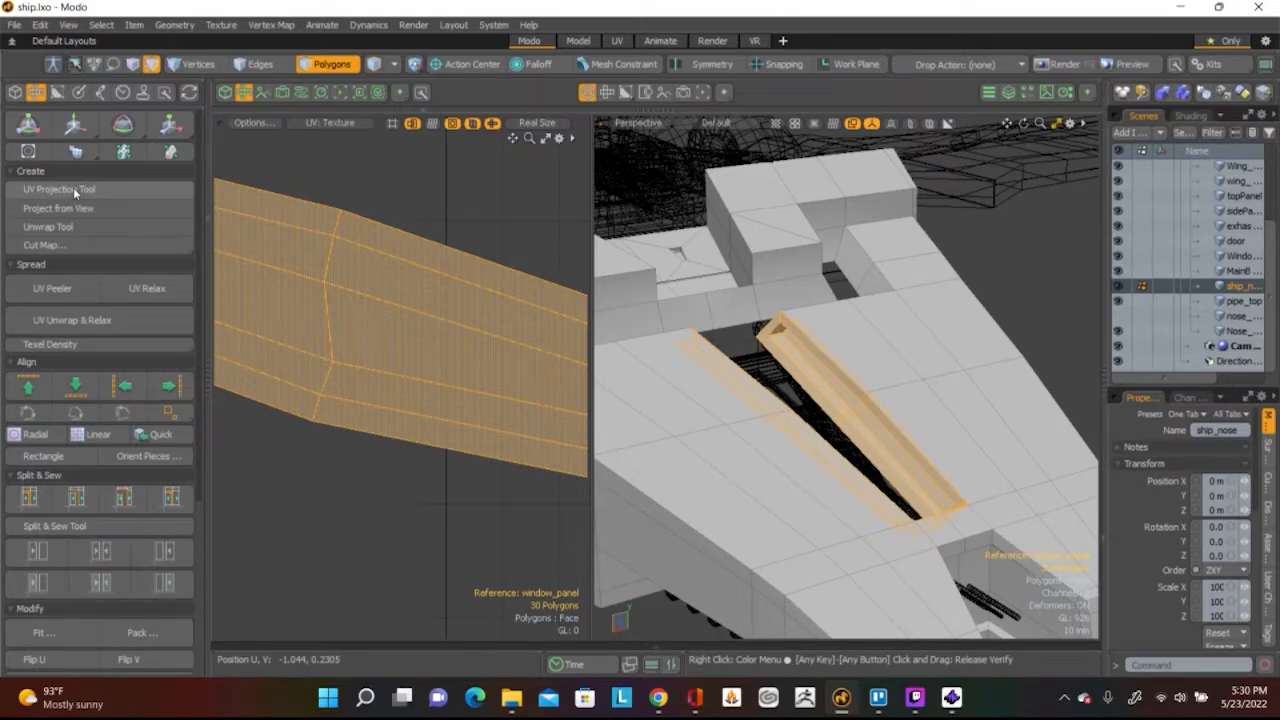
{"action": "scroll", "coordinate": [858, 190], "scroll_direction": "down", "scroll_amount": 3}
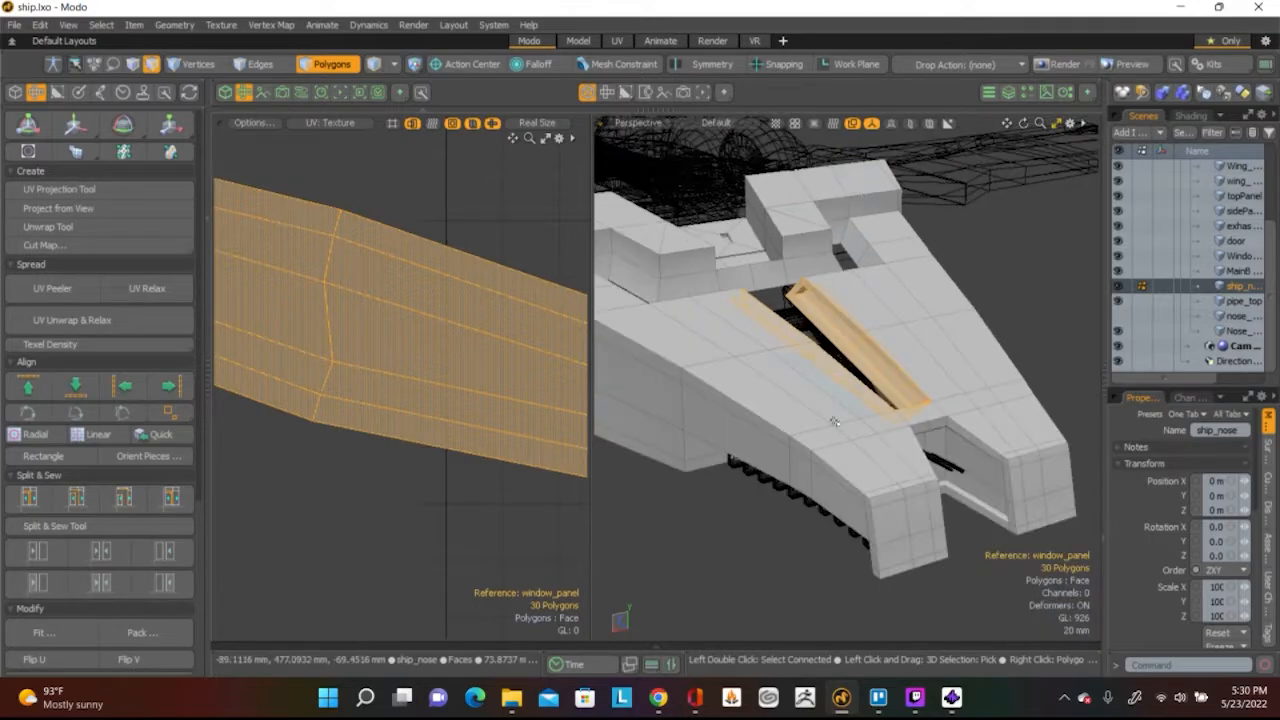
{"action": "key", "text": "shift+a"}
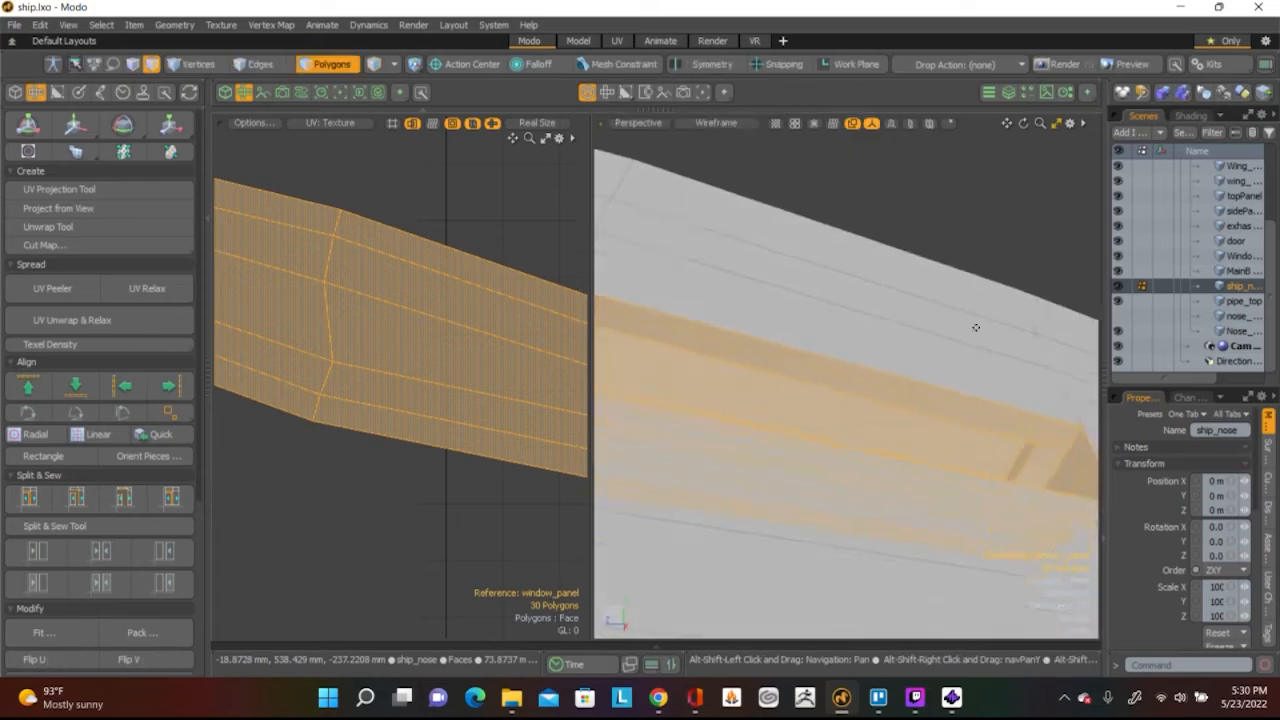
{"action": "left_click_drag", "start_coordinate": [975, 327], "coordinate": [843, 212], "text": "alt"}
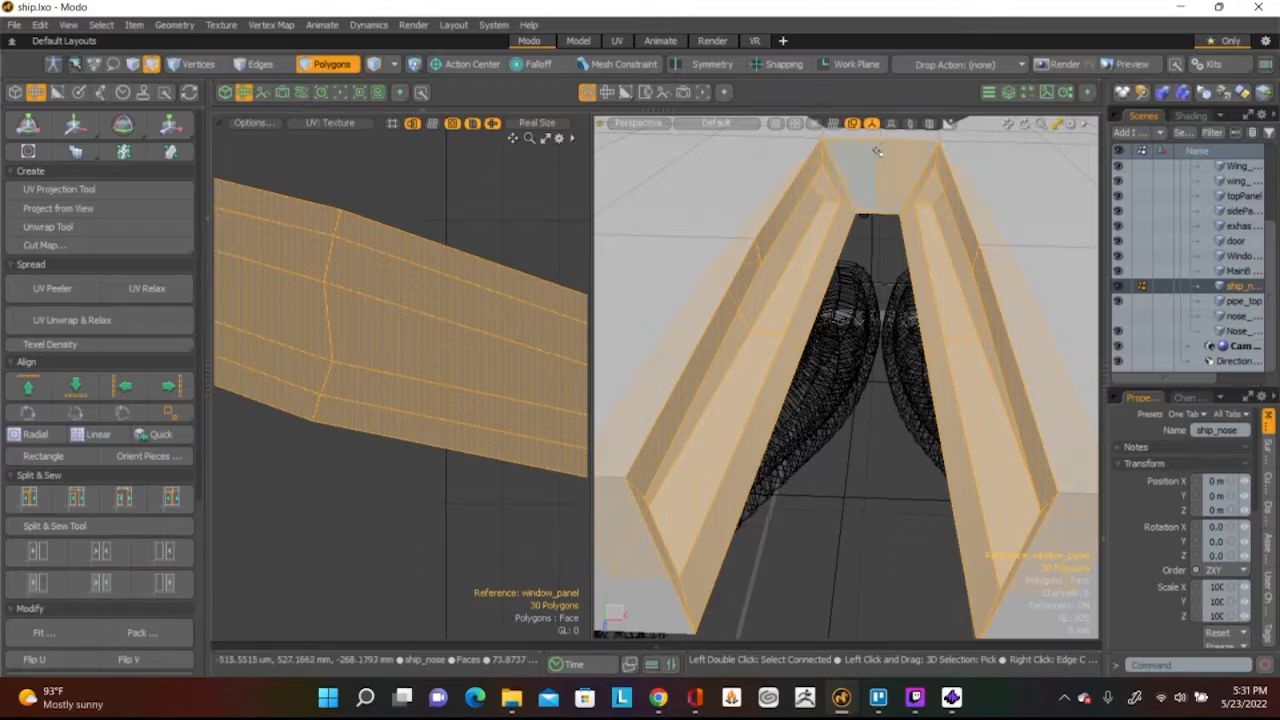
{"action": "left_click_drag", "start_coordinate": [892, 222], "coordinate": [839, 242], "text": "alt"}
{"action": "key", "text": "Escape"}
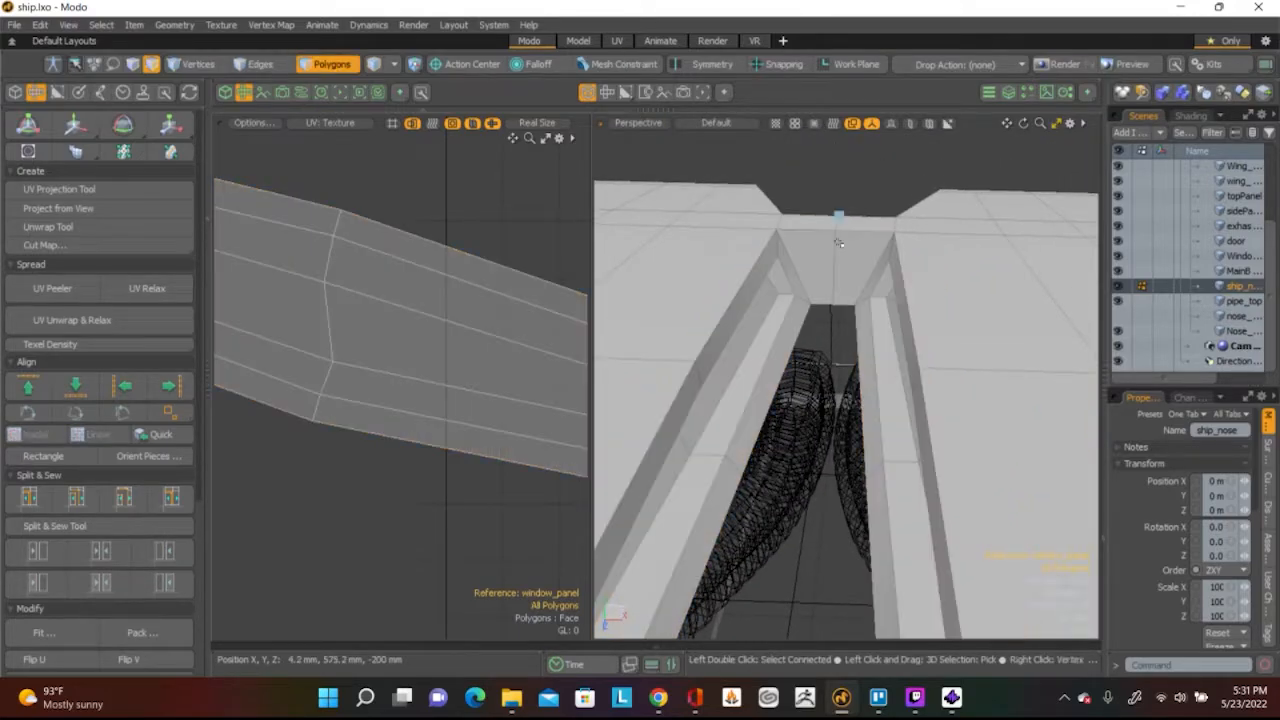
Select the end-wall polygons and the outer border faces along one arm of the V-shaped slot in the 3D view
{"action": "left_click_drag", "start_coordinate": [793, 285], "coordinate": [876, 246], "text": "alt"}
{"action": "left_click", "coordinate": [813, 233], "text": "shift"}
{"action": "left_click", "coordinate": [842, 356], "text": "shift"}
{"action": "scroll", "coordinate": [820, 318], "scroll_direction": "down", "scroll_amount": 5}
{"action": "left_click_drag", "start_coordinate": [823, 317], "coordinate": [894, 311], "text": "alt"}
{"action": "scroll", "coordinate": [826, 363], "scroll_direction": "up", "scroll_amount": 5}
{"action": "left_click", "coordinate": [894, 311], "text": "shift"}
{"action": "left_click", "coordinate": [861, 468], "text": "shift"}
{"action": "scroll", "coordinate": [860, 466], "scroll_direction": "down", "scroll_amount": 5}
{"action": "left_click_drag", "start_coordinate": [860, 466], "coordinate": [1020, 420], "text": "alt+shift"}
{"action": "scroll", "coordinate": [857, 451], "scroll_direction": "up", "scroll_amount": 5}
{"action": "left_click", "coordinate": [847, 453], "text": "shift"}
{"action": "scroll", "coordinate": [847, 453], "scroll_direction": "down", "scroll_amount": 5}
{"action": "left_click_drag", "start_coordinate": [847, 453], "coordinate": [1030, 440], "text": "alt"}
{"action": "scroll", "coordinate": [939, 389], "scroll_direction": "up", "scroll_amount": 4}
{"action": "left_click_drag", "start_coordinate": [939, 389], "coordinate": [915, 373], "text": "alt+shift"}
{"action": "scroll", "coordinate": [923, 417], "scroll_direction": "up", "scroll_amount": 2}
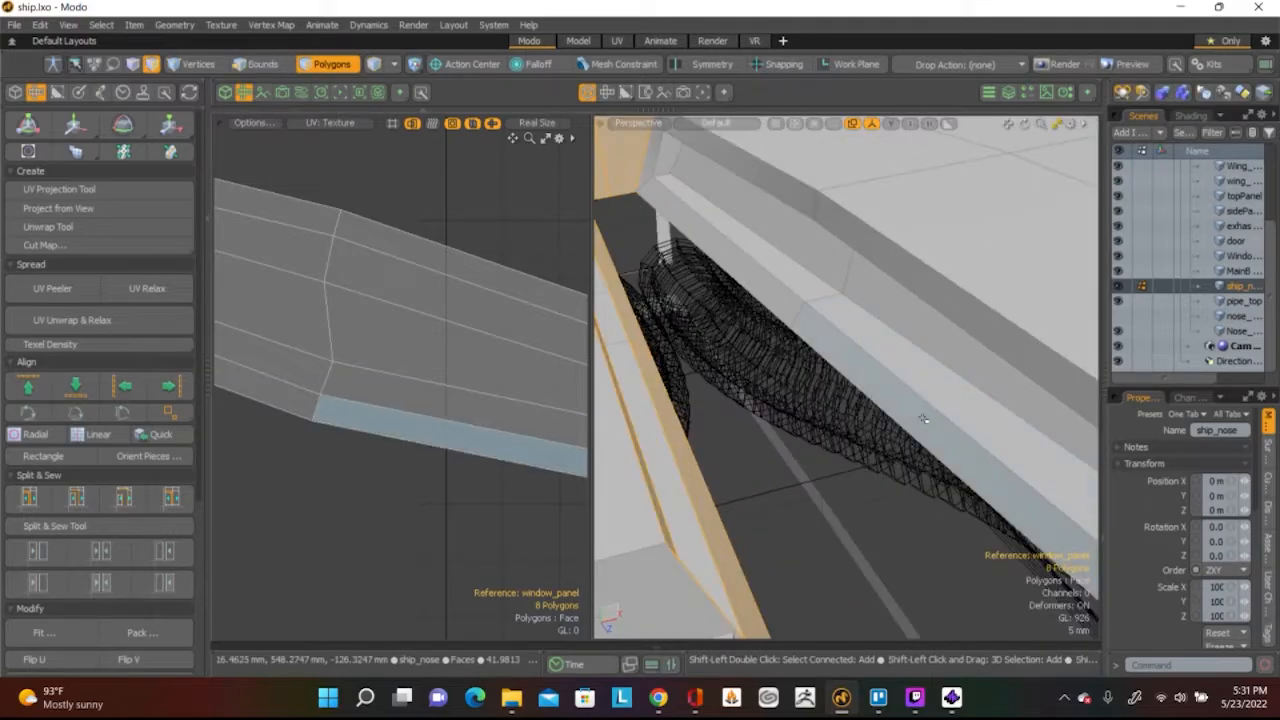
Add the border faces along the slot's opposite arm to the polygon selection
{"action": "left_click", "coordinate": [923, 417], "text": "shift"}
{"action": "left_click", "coordinate": [974, 314], "text": "shift"}
{"action": "left_click", "coordinate": [805, 201], "text": "shift"}
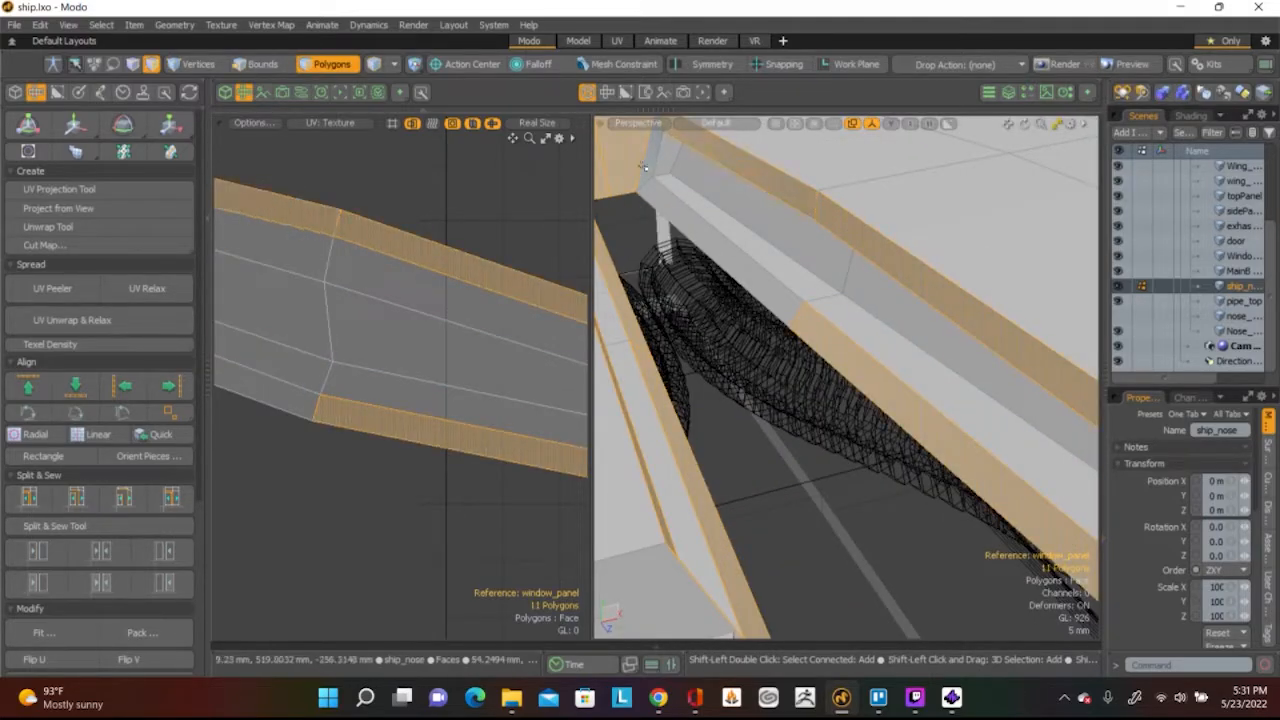
{"action": "left_click", "coordinate": [738, 268], "text": "shift"}
{"action": "scroll", "coordinate": [750, 272], "scroll_direction": "down", "scroll_amount": 4}
{"action": "left_click_drag", "start_coordinate": [760, 268], "coordinate": [901, 309], "text": "alt"}
{"action": "left_click", "coordinate": [901, 309], "text": "shift"}
{"action": "left_click_drag", "start_coordinate": [746, 263], "coordinate": [683, 414], "text": "alt"}
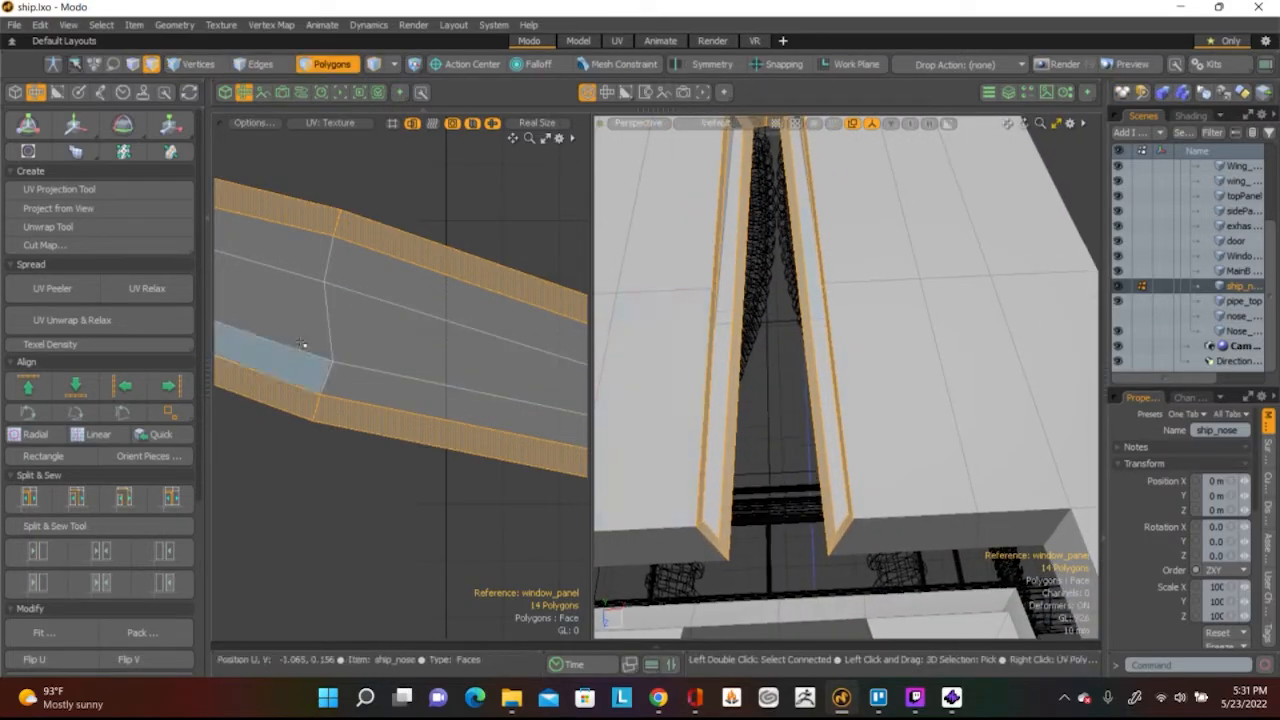
Examine the selected border polygons around both arms and ends of the chevron-shaped island in the UV layout
{"action": "scroll", "coordinate": [300, 344], "scroll_direction": "down", "scroll_amount": 5}
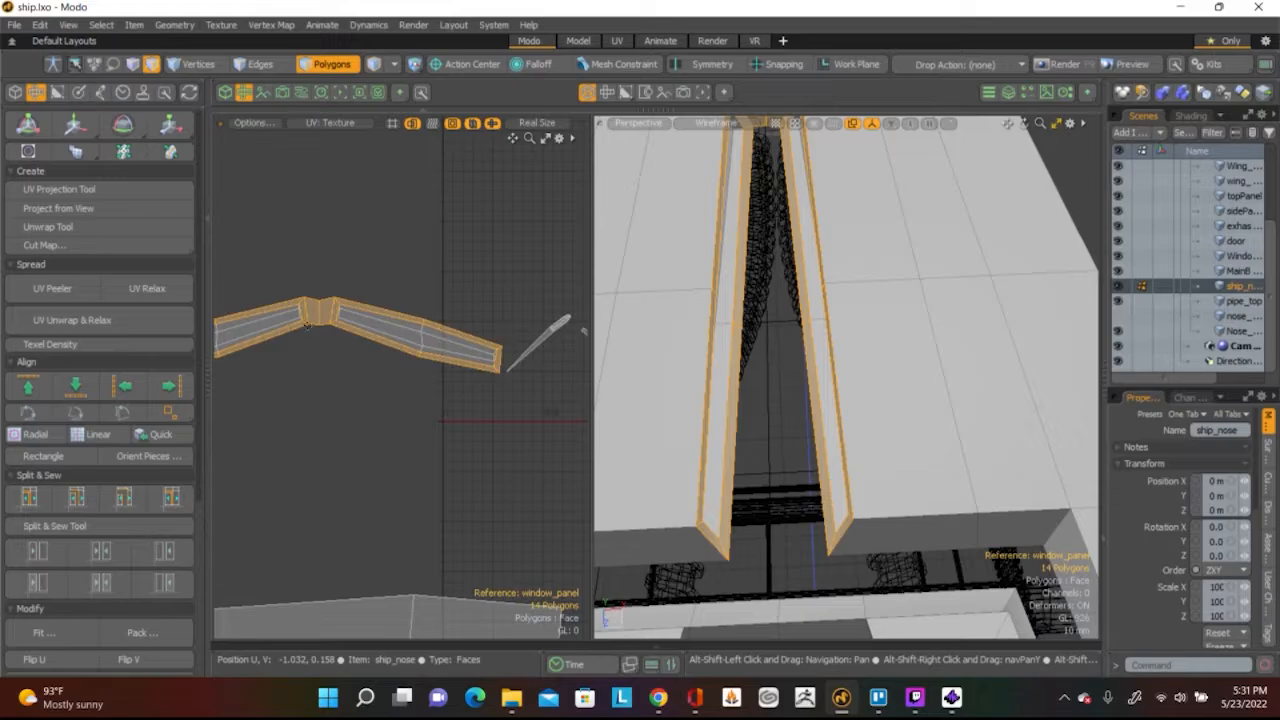
{"action": "left_click_drag", "start_coordinate": [307, 326], "coordinate": [482, 333], "text": "alt+shift"}
{"action": "scroll", "coordinate": [352, 337], "scroll_direction": "up", "scroll_amount": 5}
{"action": "scroll", "coordinate": [346, 340], "scroll_direction": "down", "scroll_amount": 3}
{"action": "left_click_drag", "start_coordinate": [346, 340], "coordinate": [467, 358], "text": "alt+shift"}
{"action": "scroll", "coordinate": [466, 357], "scroll_direction": "up", "scroll_amount": 3}
{"action": "scroll", "coordinate": [440, 355], "scroll_direction": "down", "scroll_amount": 2}
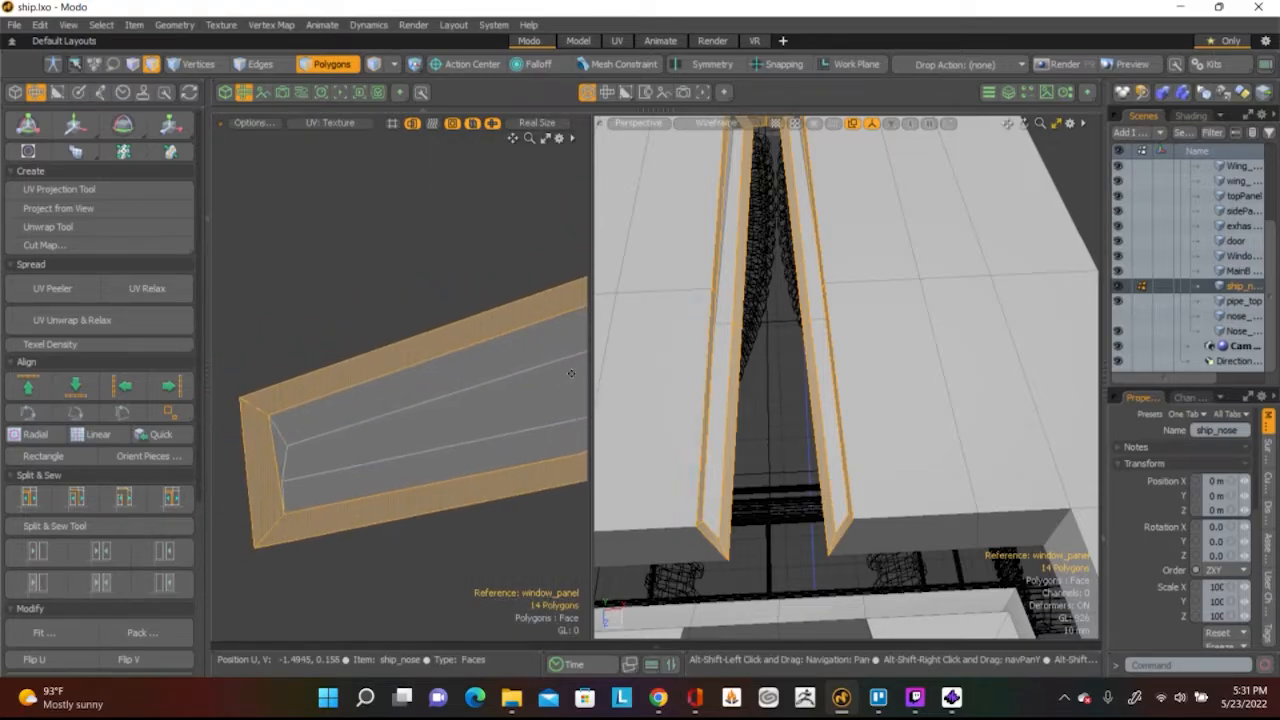
{"action": "scroll", "coordinate": [429, 349], "scroll_direction": "up", "scroll_amount": 2}
{"action": "scroll", "coordinate": [429, 349], "scroll_direction": "down", "scroll_amount": 6}
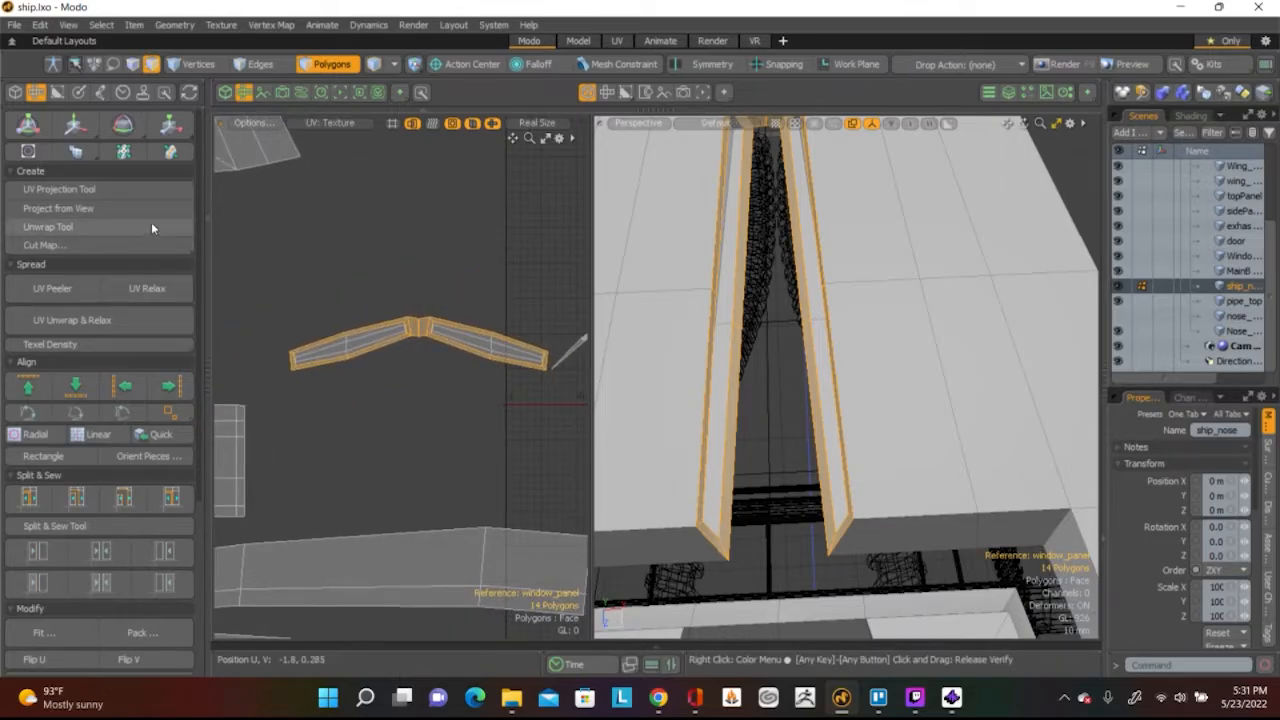
Unwrap the selected border polygons as a separate island with the Conformal method and relax their UVs
{"action": "left_click", "coordinate": [60, 227]}
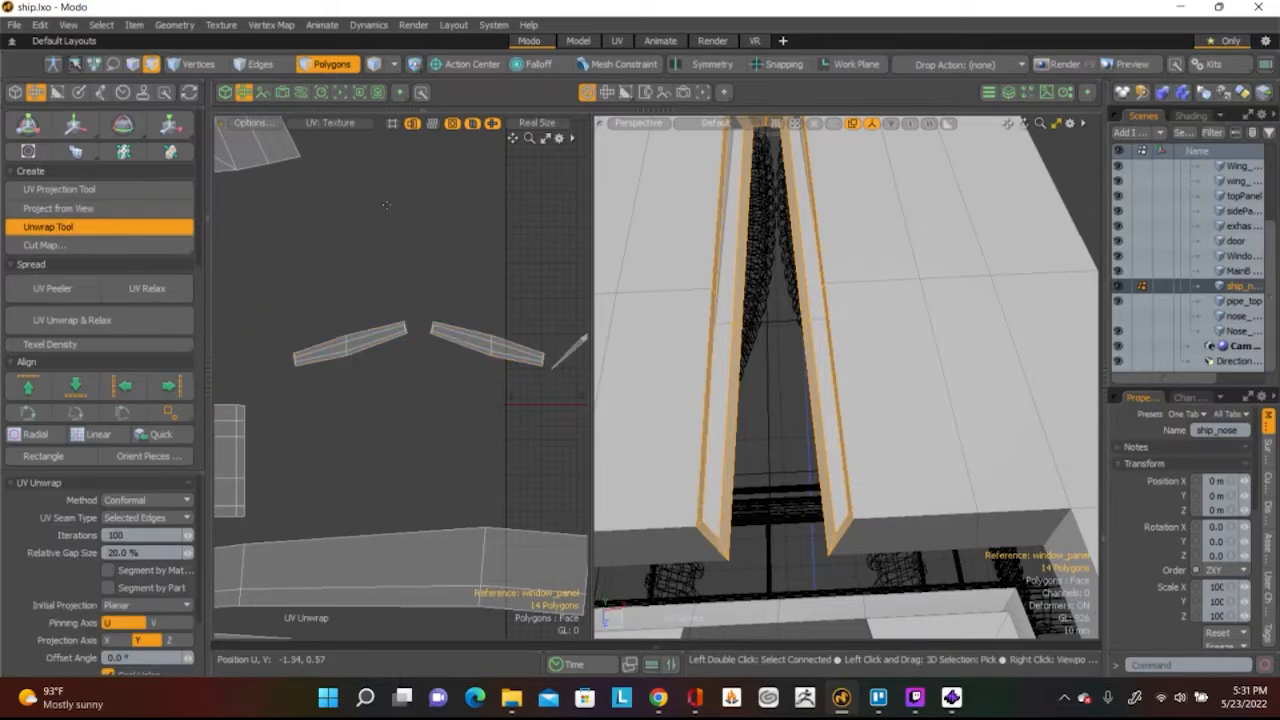
{"action": "scroll", "coordinate": [491, 297], "scroll_direction": "down", "scroll_amount": 3}
{"action": "scroll", "coordinate": [470, 290], "scroll_direction": "up", "scroll_amount": 4}
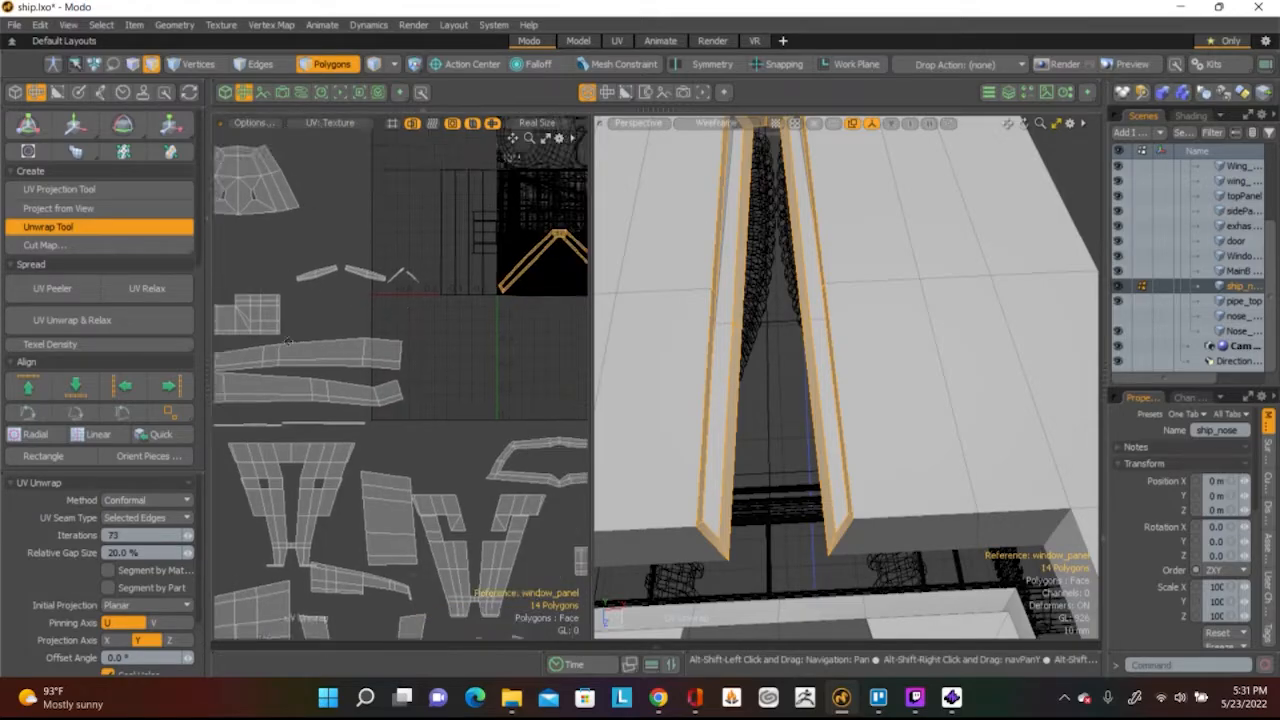
{"action": "left_click", "coordinate": [156, 286]}
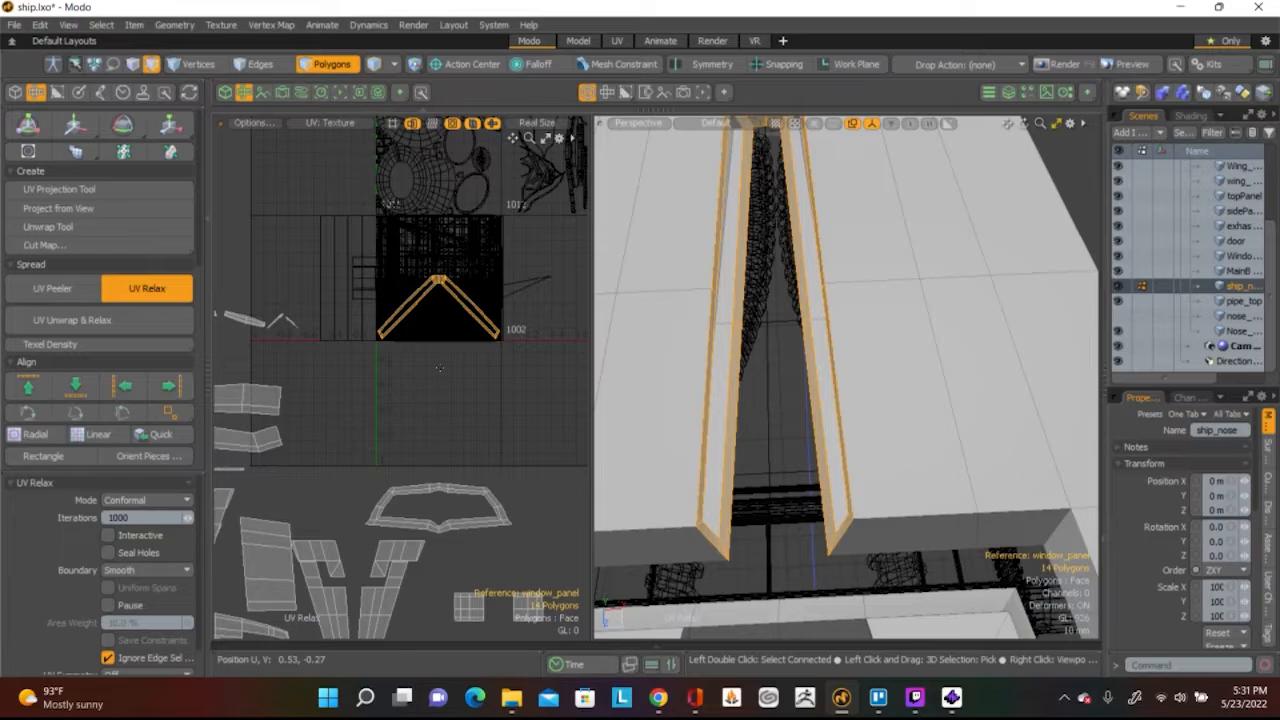
Move the chevron frame island into the empty space above the two thin arm islands and clear the selection
{"action": "key", "text": "w"}
{"action": "left_click_drag", "start_coordinate": [518, 228], "coordinate": [436, 197]}
{"action": "key", "text": "space"}
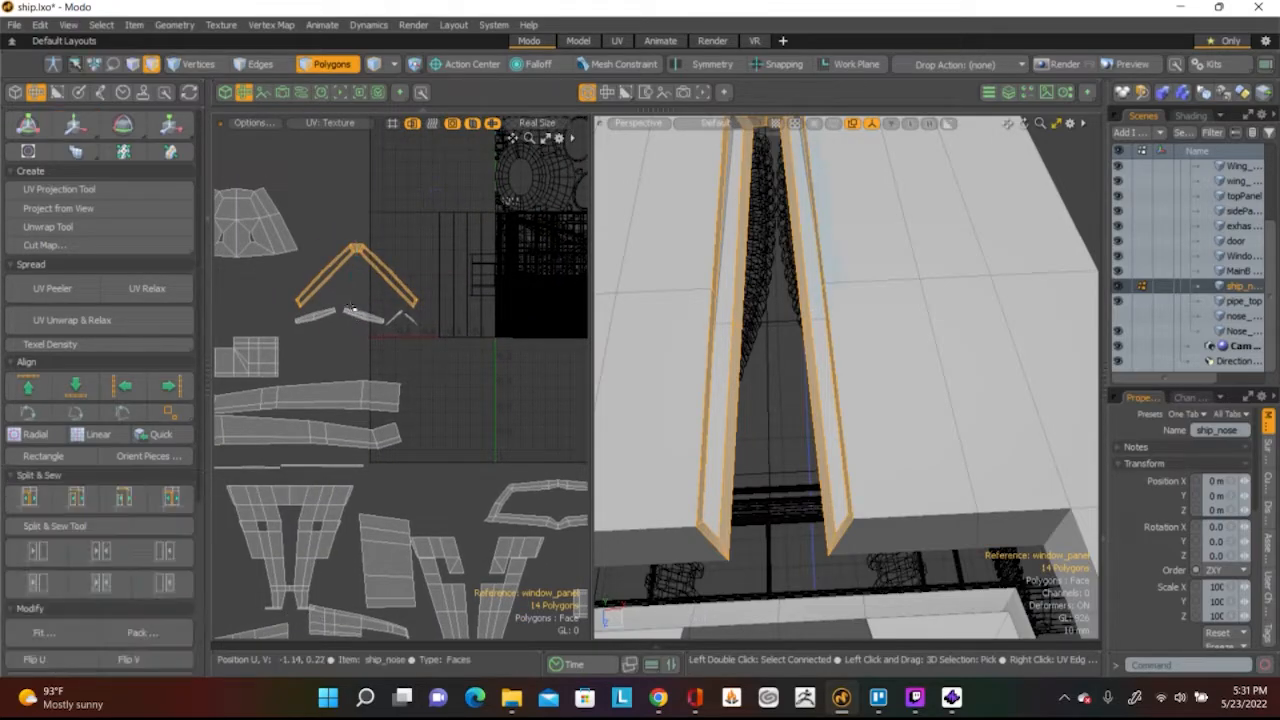
{"action": "scroll", "coordinate": [370, 248], "scroll_direction": "up", "scroll_amount": 5}
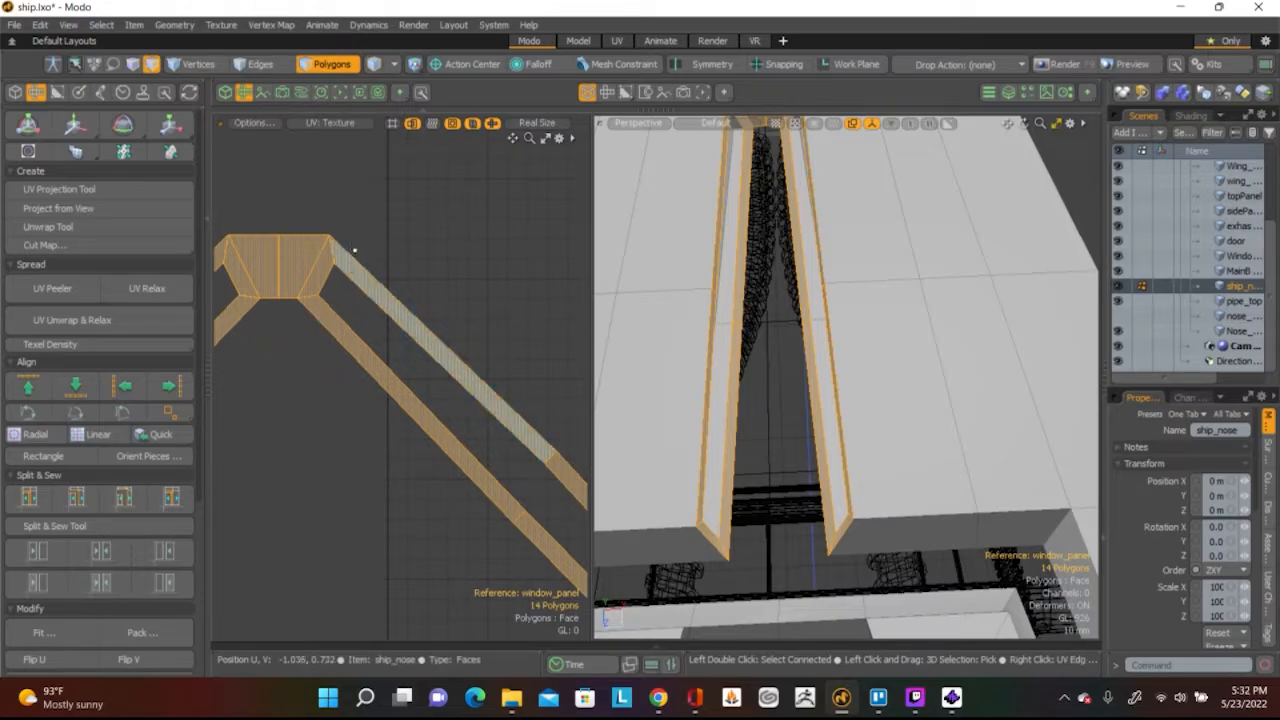
{"action": "scroll", "coordinate": [351, 259], "scroll_direction": "down", "scroll_amount": 3}
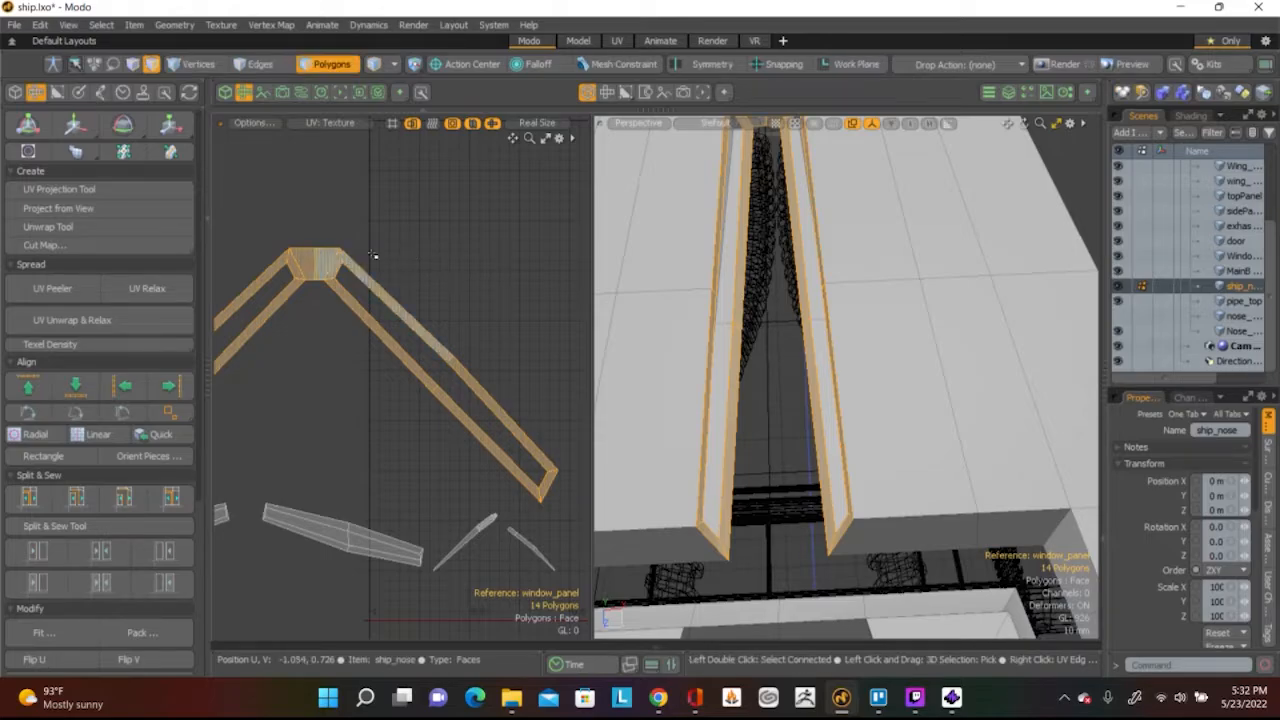
{"action": "left_click", "coordinate": [375, 251]}
Select the UV boundary edges plus the two diagonal edges bordering the chevron frame's central cap and split the UVs there
{"action": "left_click_drag", "start_coordinate": [777, 268], "coordinate": [728, 410], "text": "alt"}
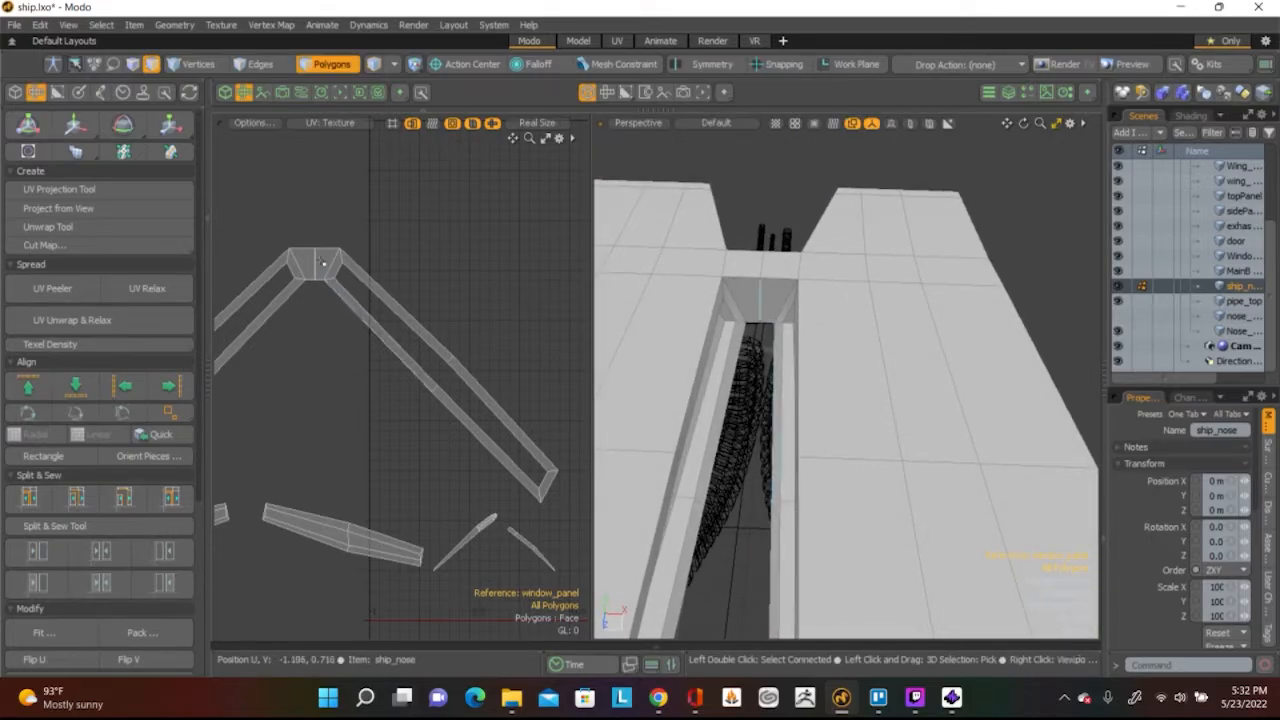
{"action": "scroll", "coordinate": [322, 266], "scroll_direction": "up", "scroll_amount": 5}
{"action": "key", "text": "2"}
{"action": "left_click", "coordinate": [354, 268]}
{"action": "left_click", "coordinate": [769, 180]}
{"action": "scroll", "coordinate": [63, 515], "scroll_direction": "down", "scroll_amount": 5}
{"action": "left_click", "coordinate": [44, 525]}
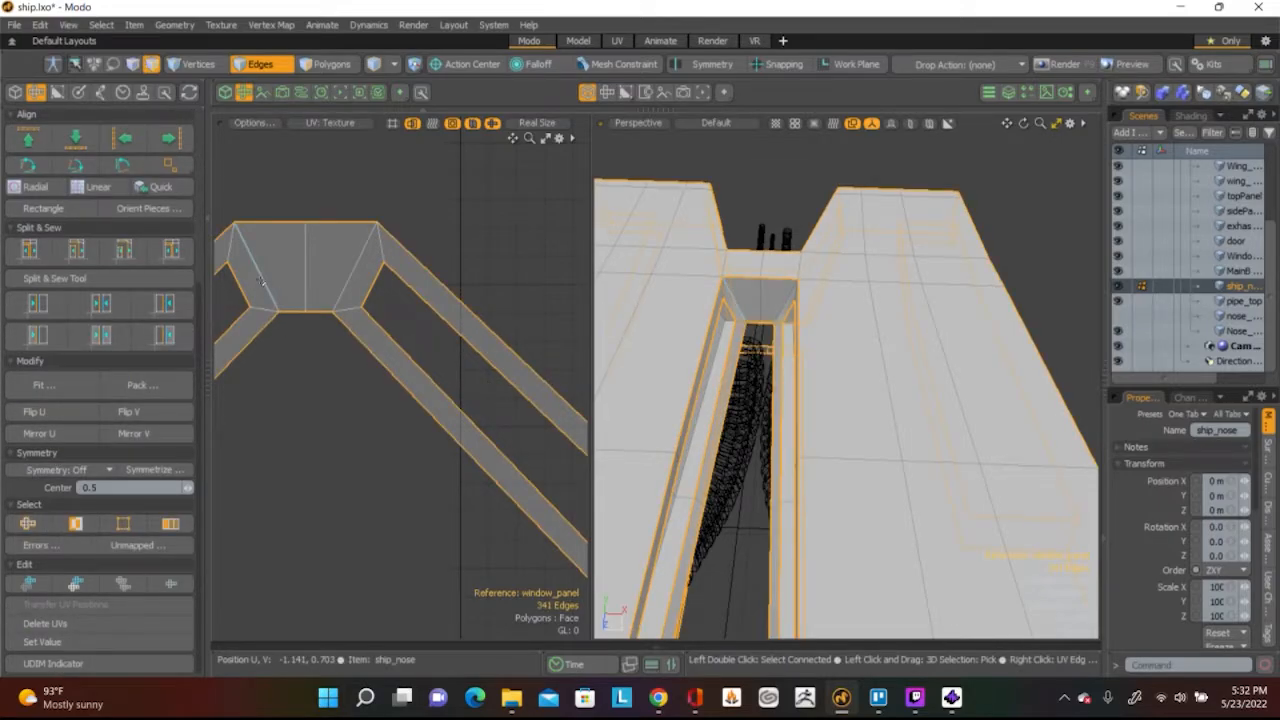
{"action": "left_click", "coordinate": [349, 274], "text": "shift"}
{"action": "key", "text": "2"}
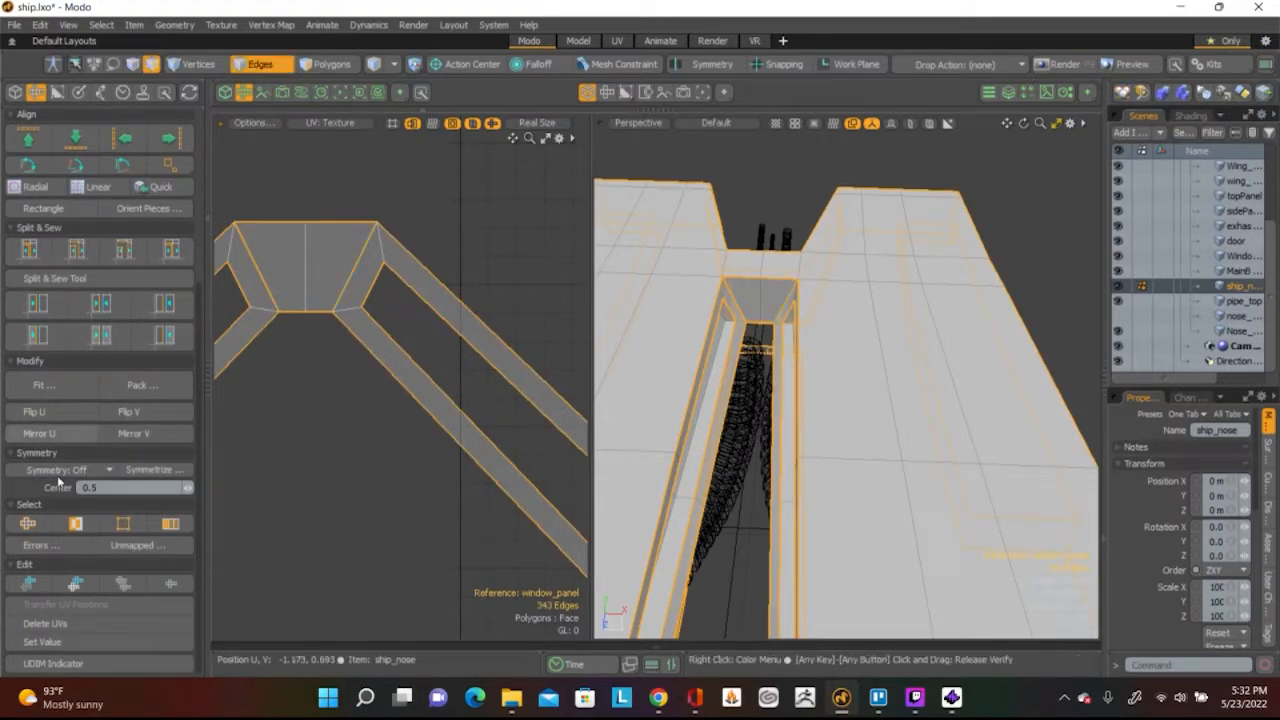
{"action": "left_click", "coordinate": [408, 172]}
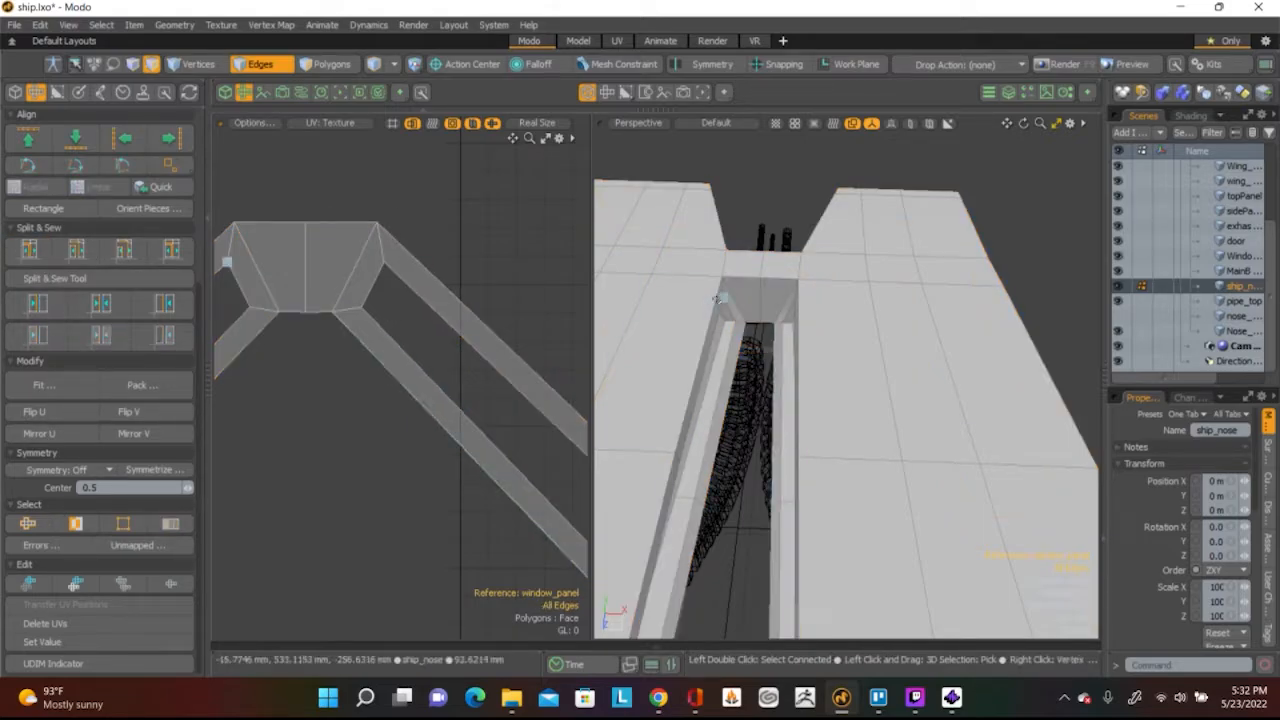
Select the two central cap polygons and move them up 0.059 in V, away from the two frame arms
{"action": "key", "text": "3"}
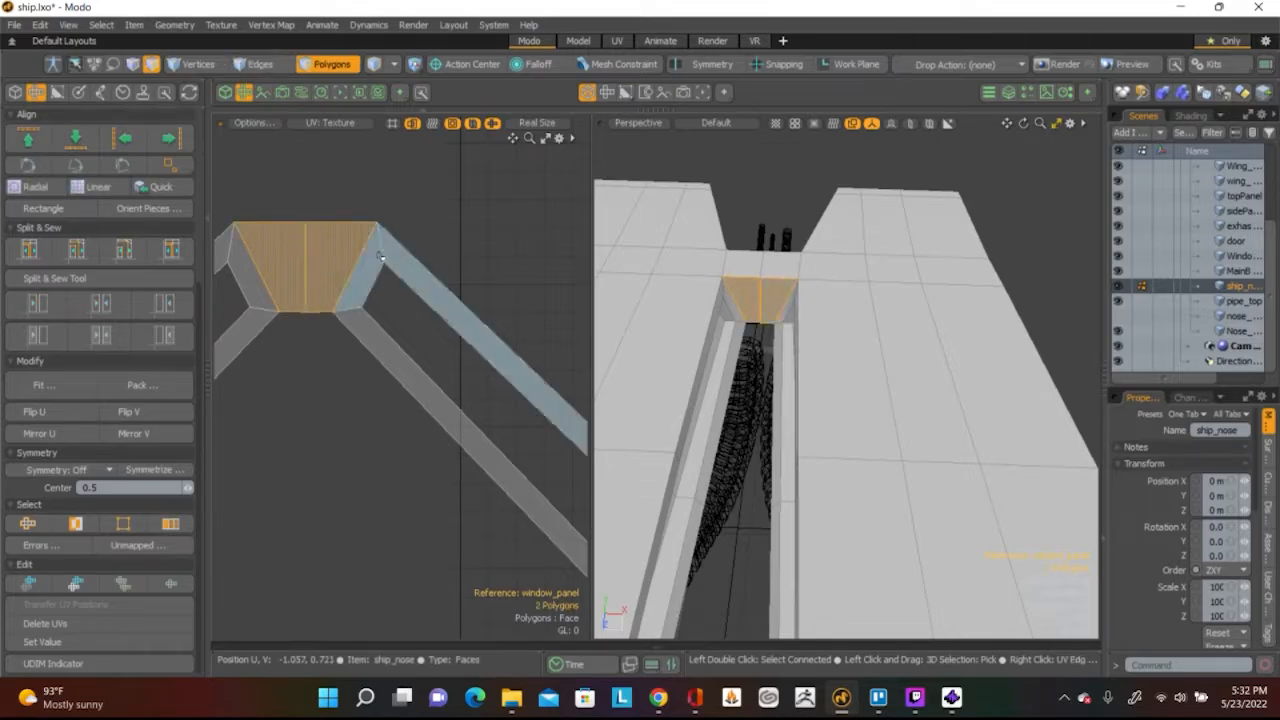
{"action": "key", "text": "w"}
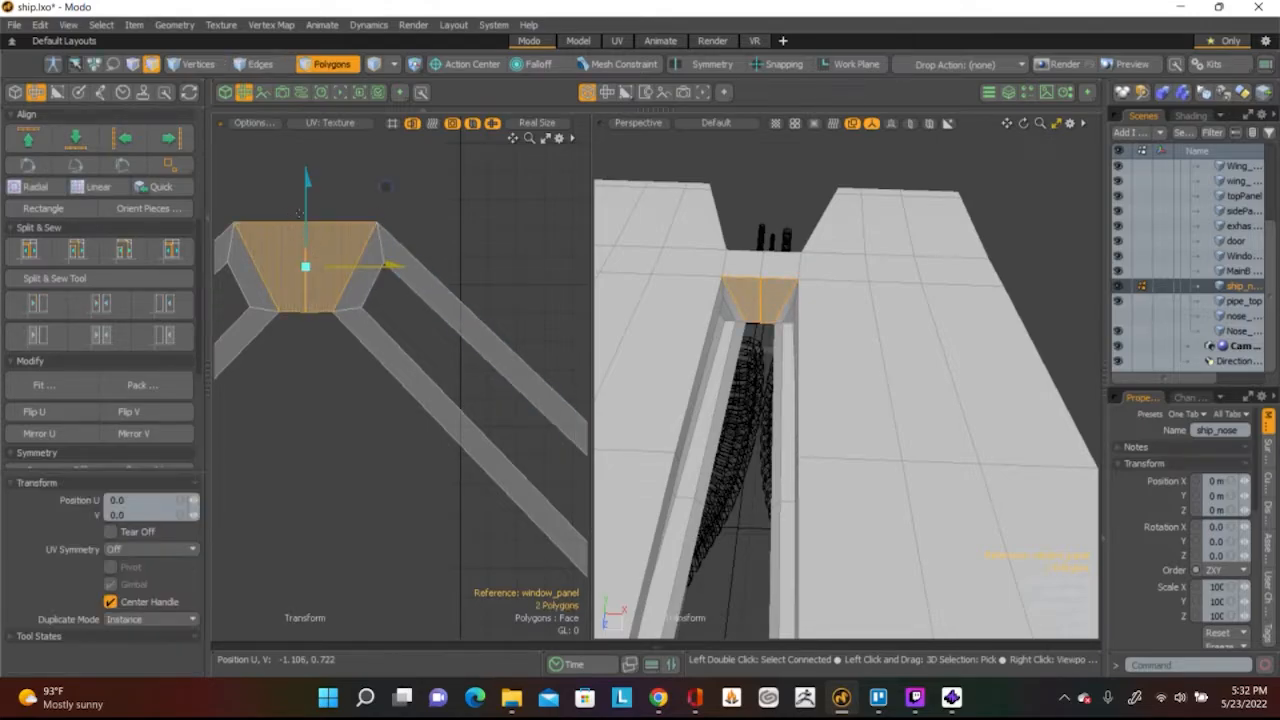
{"action": "left_click_drag", "start_coordinate": [310, 254], "coordinate": [306, 183]}
{"action": "scroll", "coordinate": [427, 291], "scroll_direction": "down", "scroll_amount": 5}
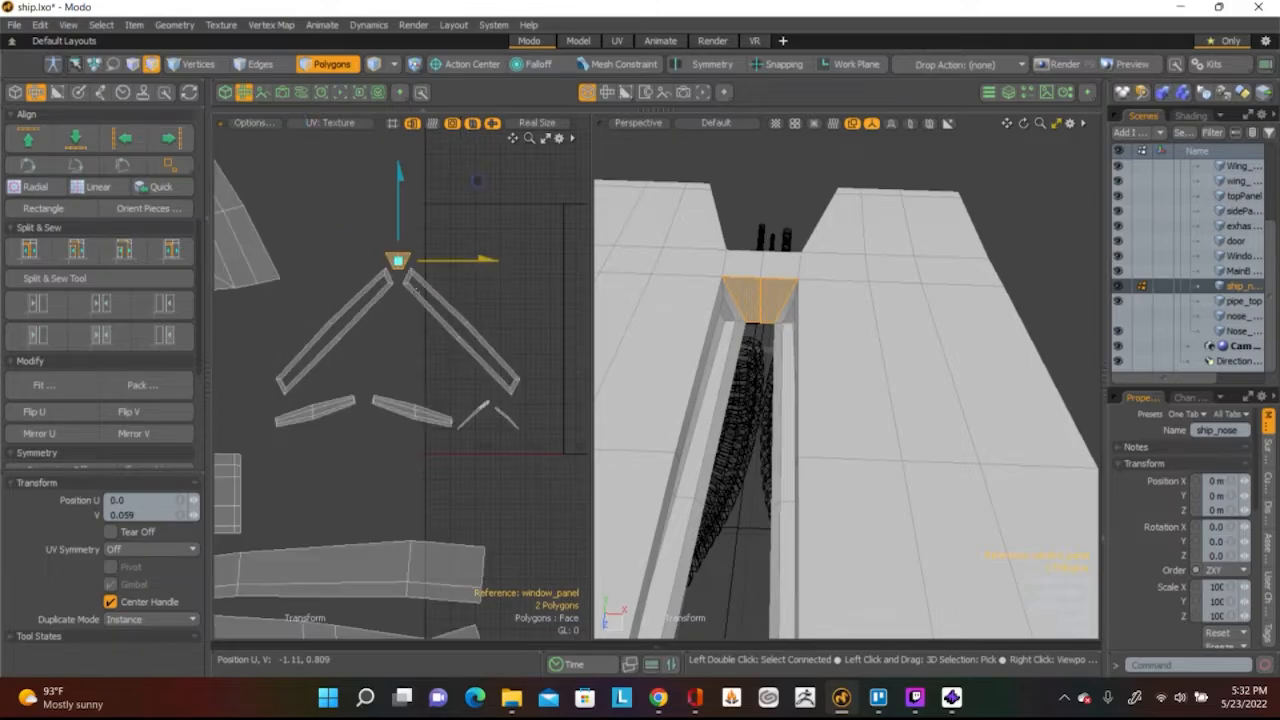
{"action": "left_click", "coordinate": [490, 303]}
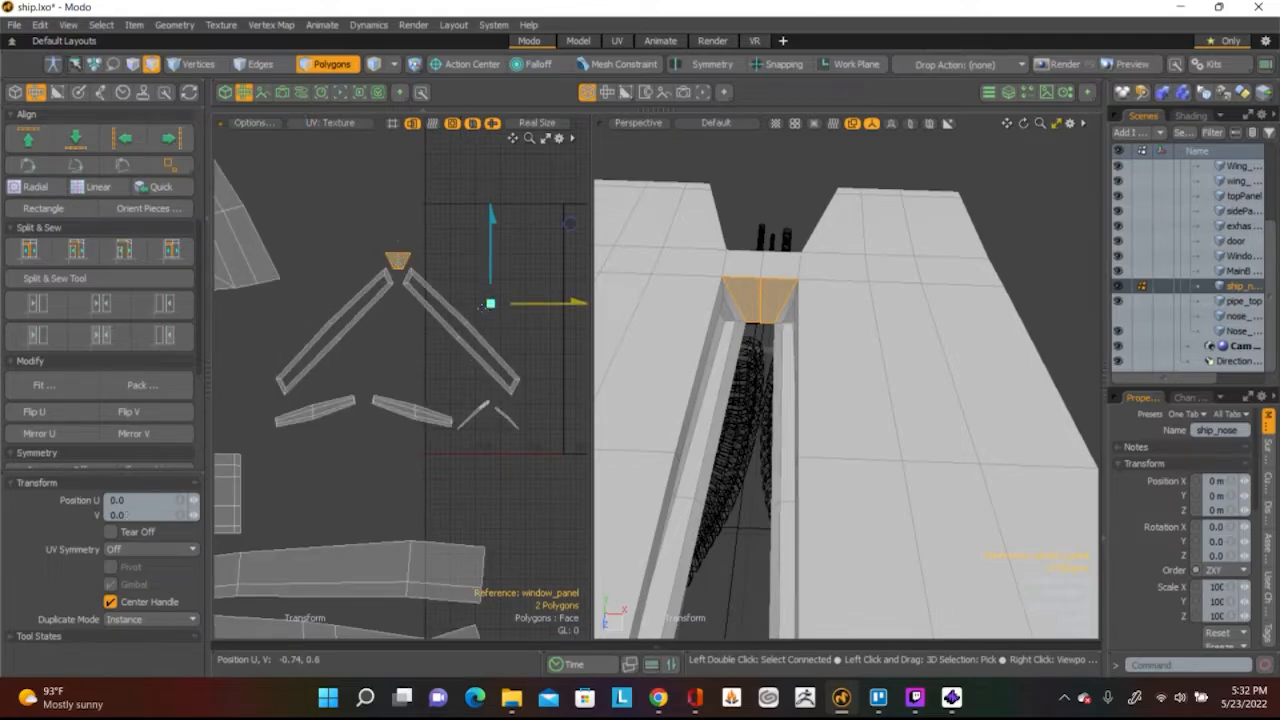
{"action": "key", "text": "space"}
{"action": "left_click", "coordinate": [485, 305]}
Rotate the right frame-shaped arm island 45.5° so it lies horizontally and relax its UVs
{"action": "scroll", "coordinate": [485, 310], "scroll_direction": "up", "scroll_amount": 5}
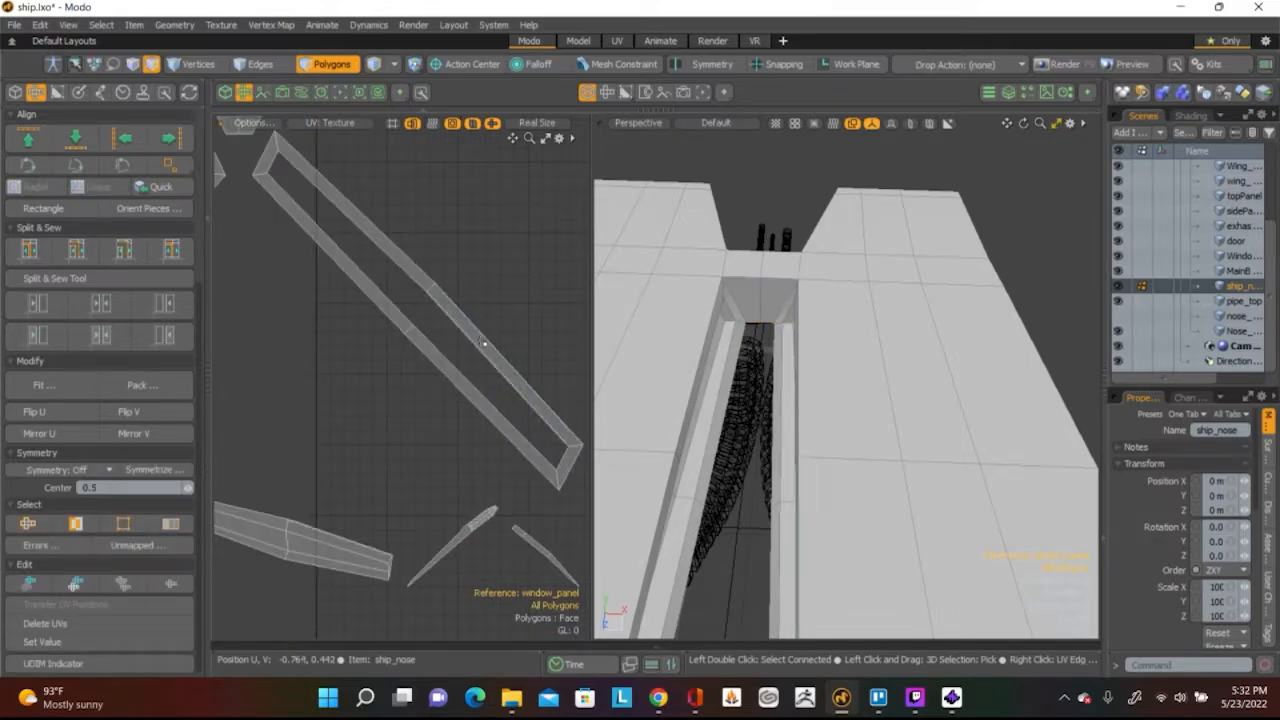
{"action": "scroll", "coordinate": [483, 343], "scroll_direction": "up", "scroll_amount": 3}
{"action": "double_click", "coordinate": [480, 337]}
{"action": "scroll", "coordinate": [386, 378], "scroll_direction": "down", "scroll_amount": 6}
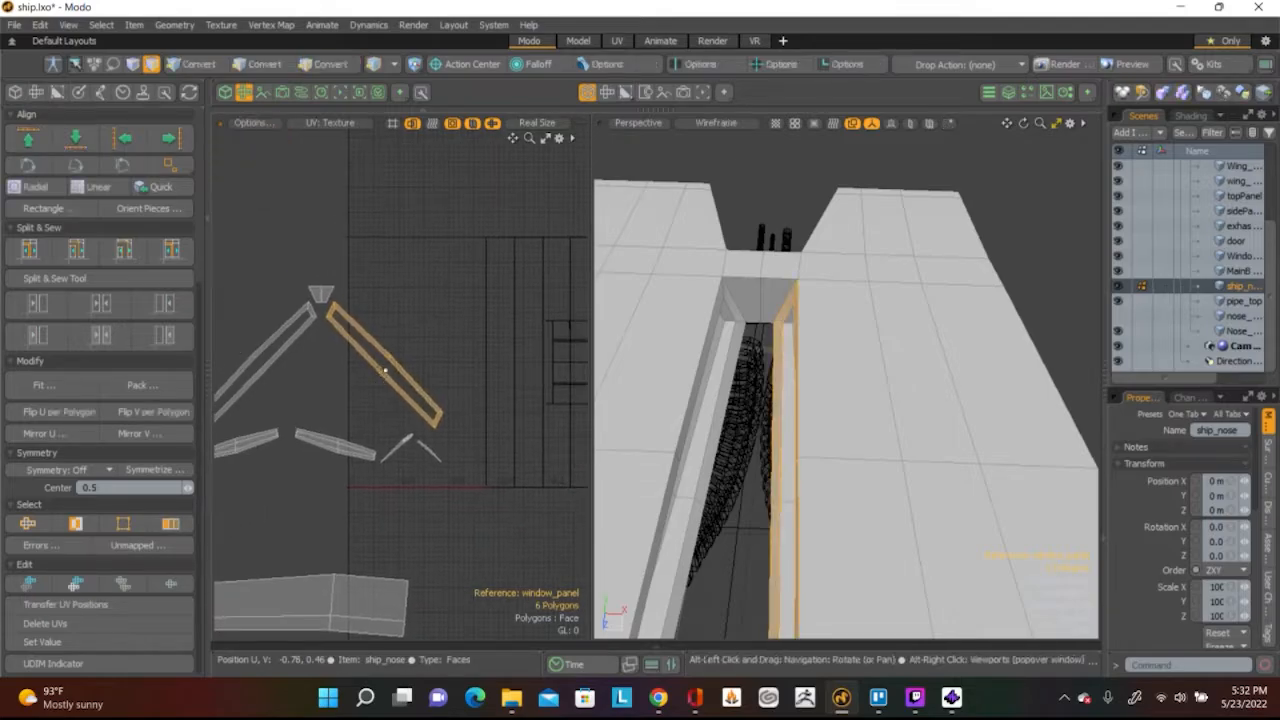
{"action": "key", "text": "w"}
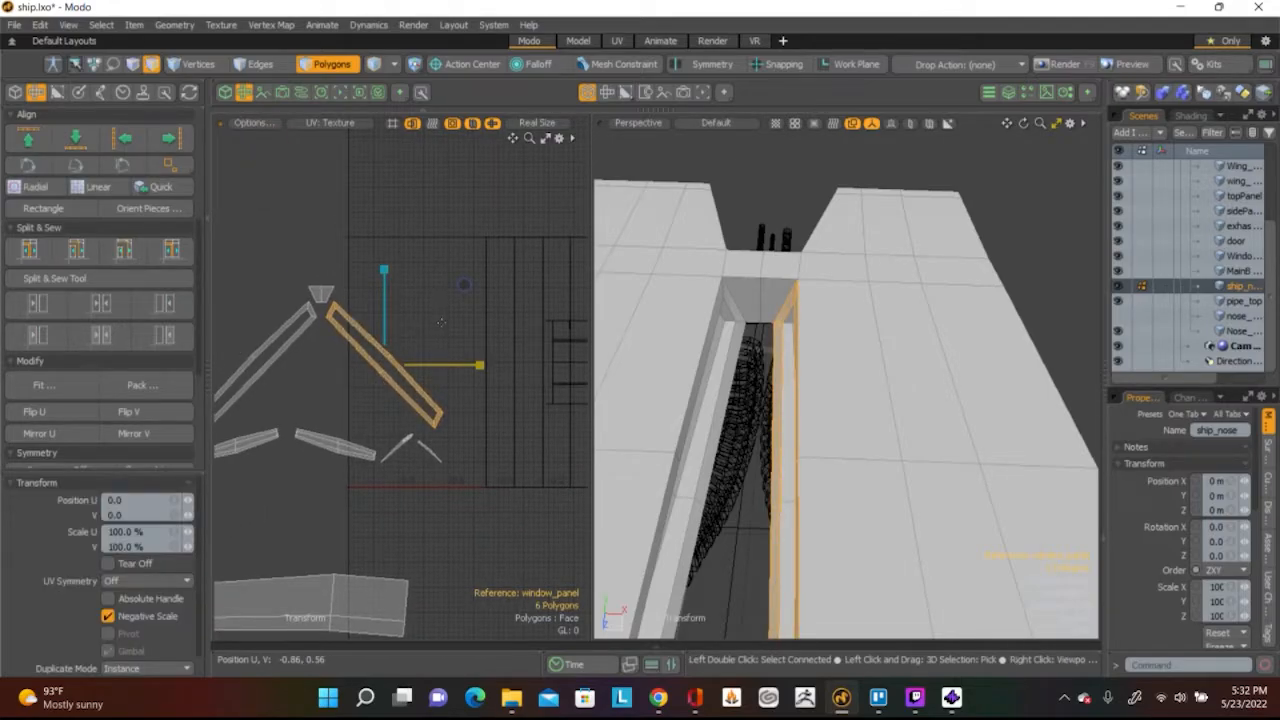
{"action": "key", "text": "space"}
{"action": "key", "text": "e"}
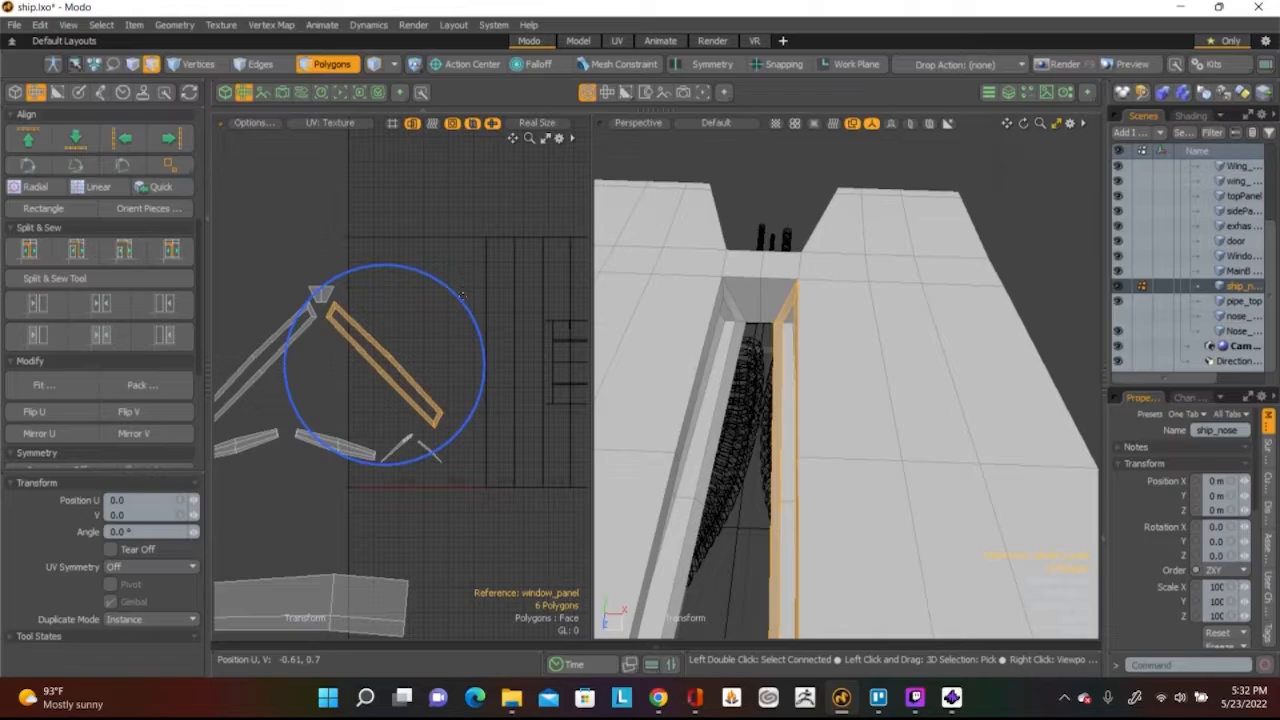
{"action": "left_click_drag", "start_coordinate": [464, 310], "coordinate": [273, 250]}
{"action": "scroll", "coordinate": [100, 250], "scroll_direction": "up", "scroll_amount": 5}
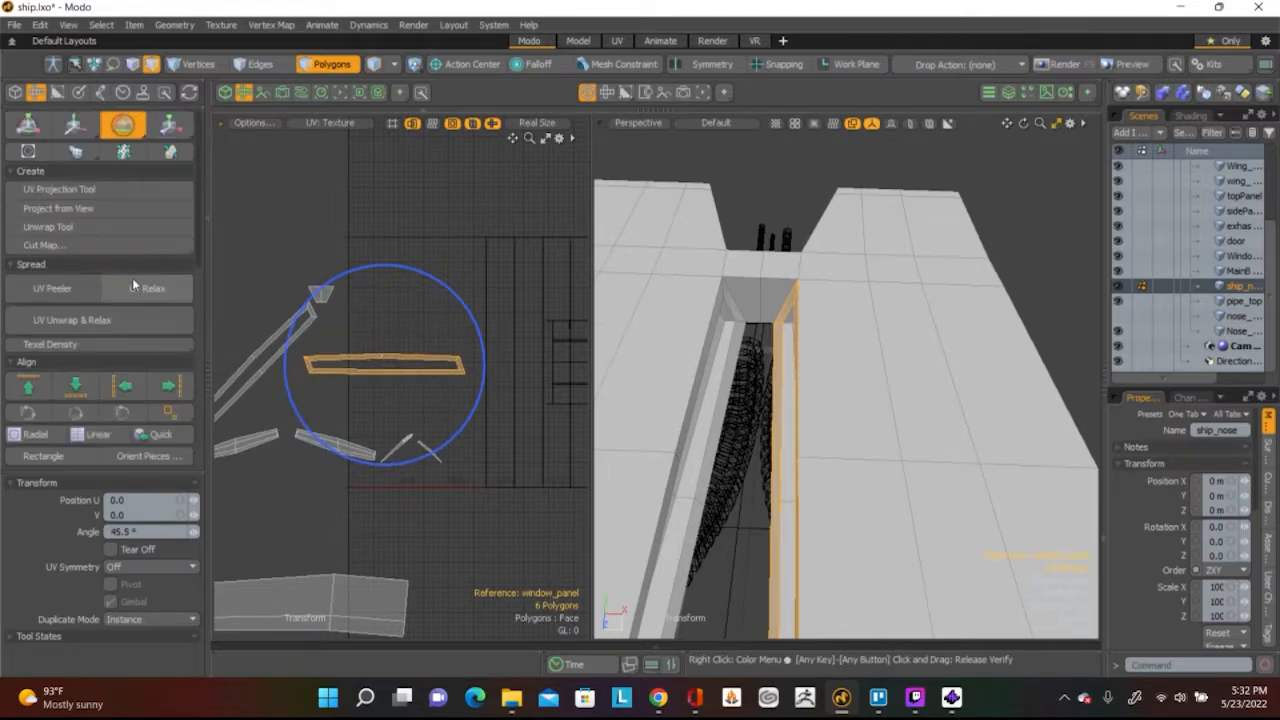
{"action": "left_click", "coordinate": [140, 288]}
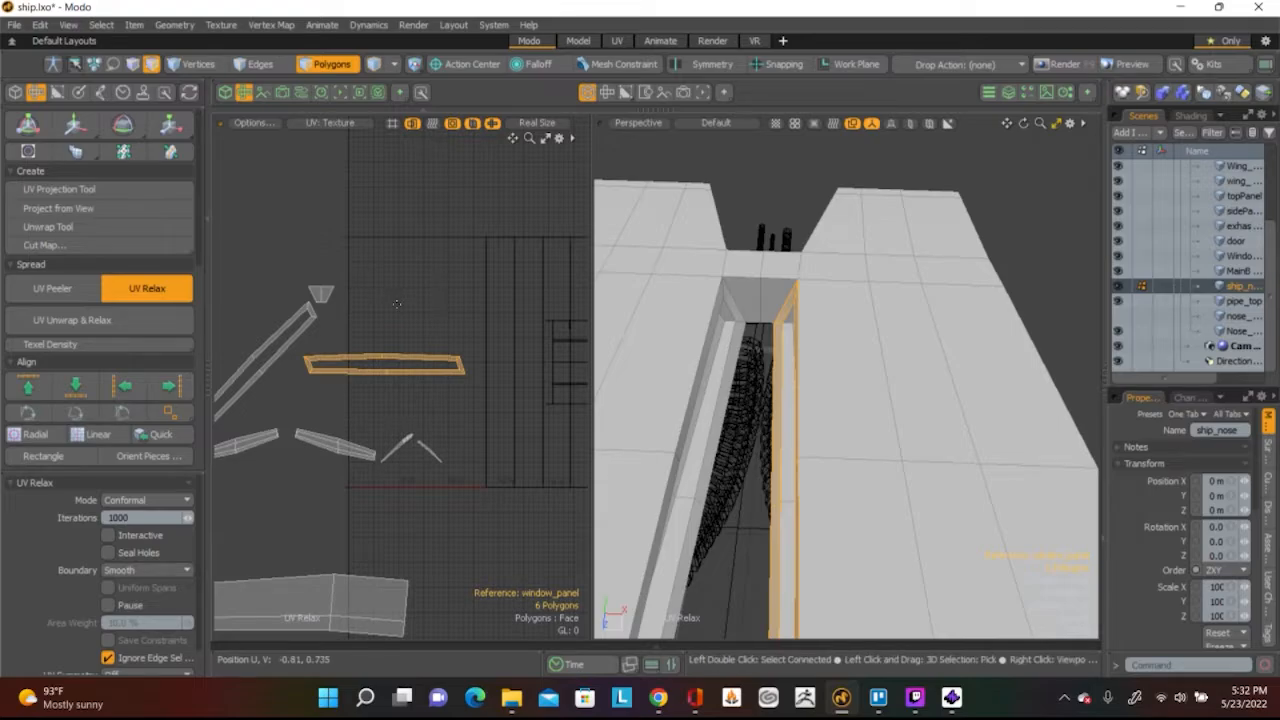
{"action": "key", "text": "space"}
Select the remaining diagonal frame-shaped arm island, rotate it -47° so it lies horizontally and relax its UVs
{"action": "left_click_drag", "start_coordinate": [292, 352], "coordinate": [477, 376], "text": "alt+shift"}
{"action": "left_click", "coordinate": [477, 376]}
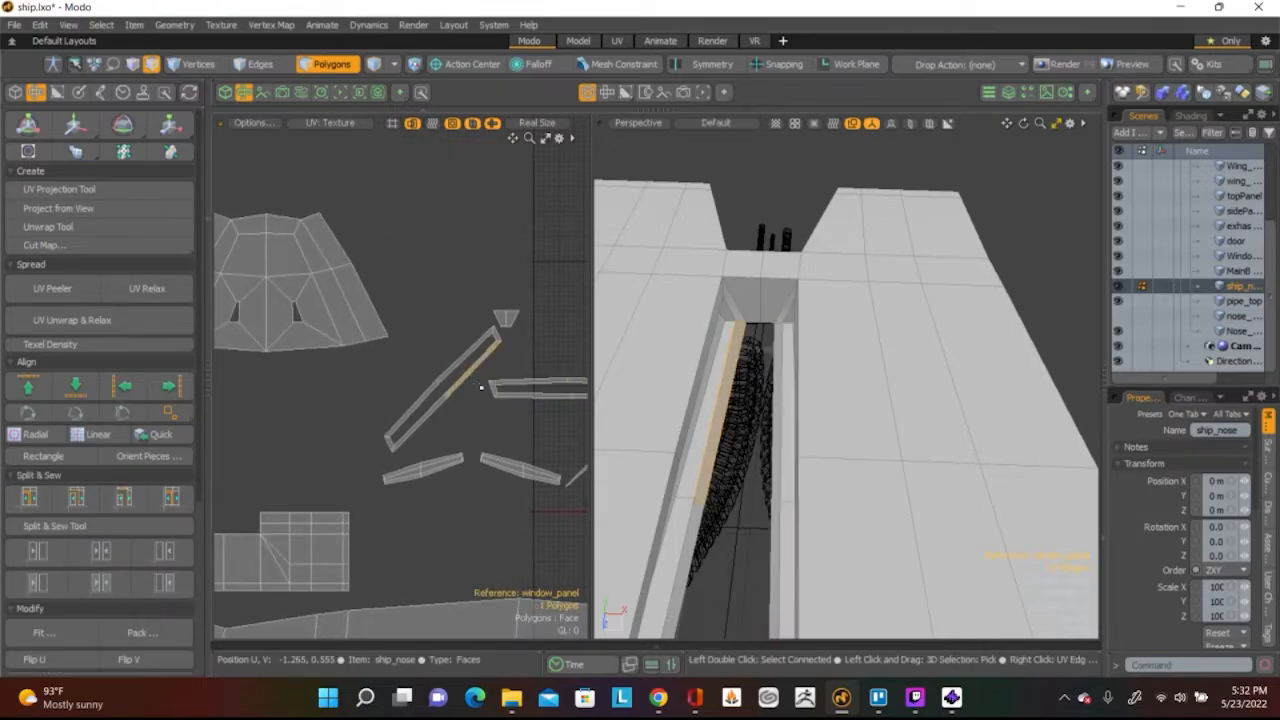
{"action": "scroll", "coordinate": [450, 370], "scroll_direction": "up", "scroll_amount": 5}
{"action": "double_click", "coordinate": [433, 345]}
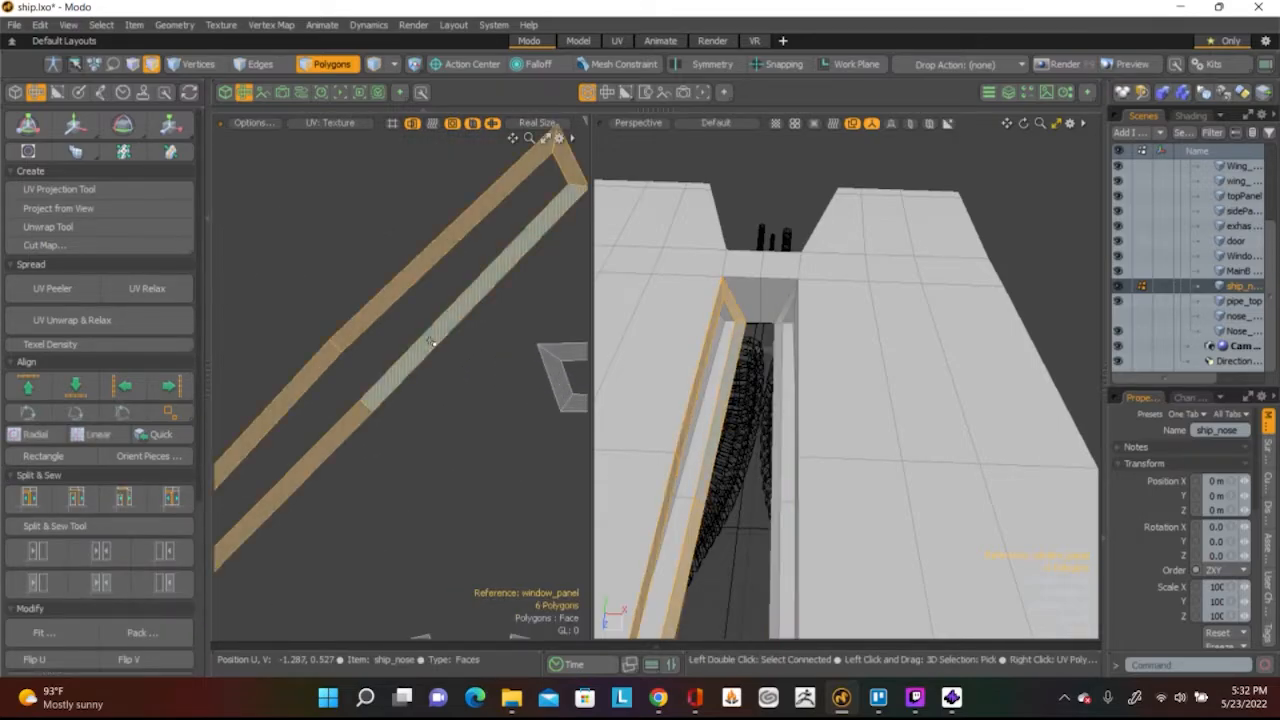
{"action": "scroll", "coordinate": [433, 345], "scroll_direction": "down", "scroll_amount": 5}
{"action": "key", "text": "e"}
{"action": "left_click_drag", "start_coordinate": [508, 293], "coordinate": [515, 360]}
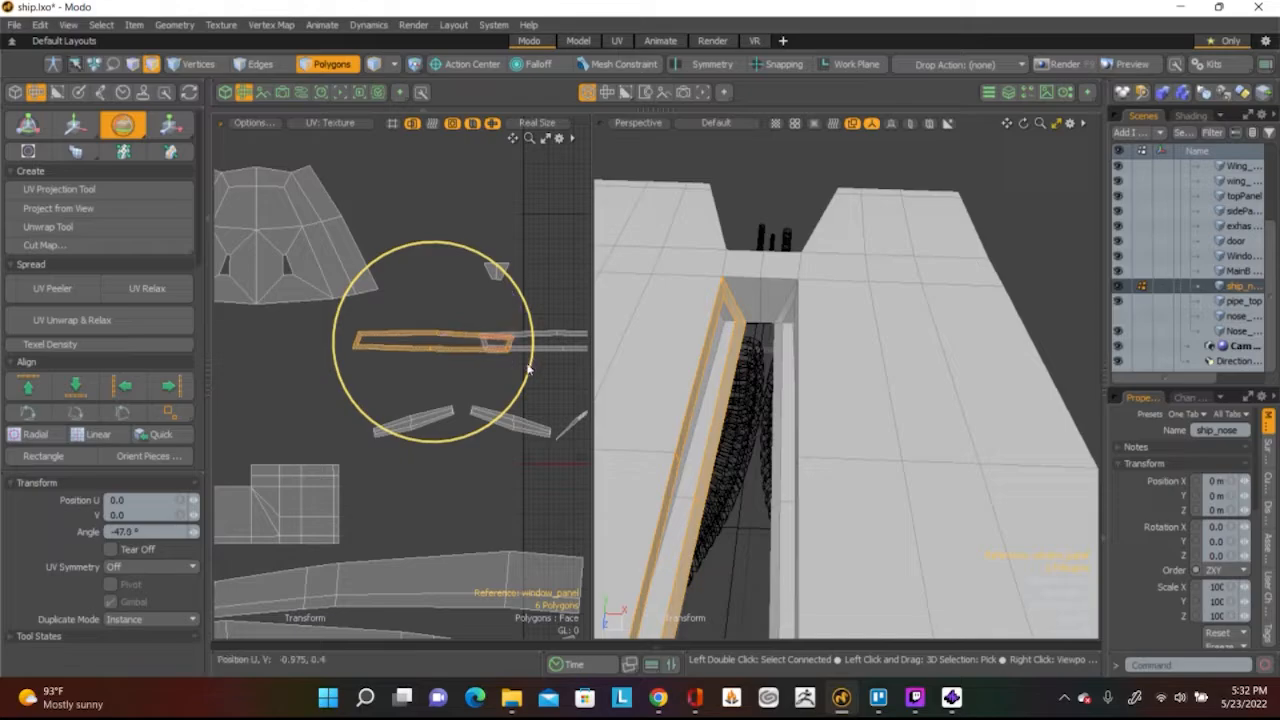
{"action": "left_click", "coordinate": [147, 288]}
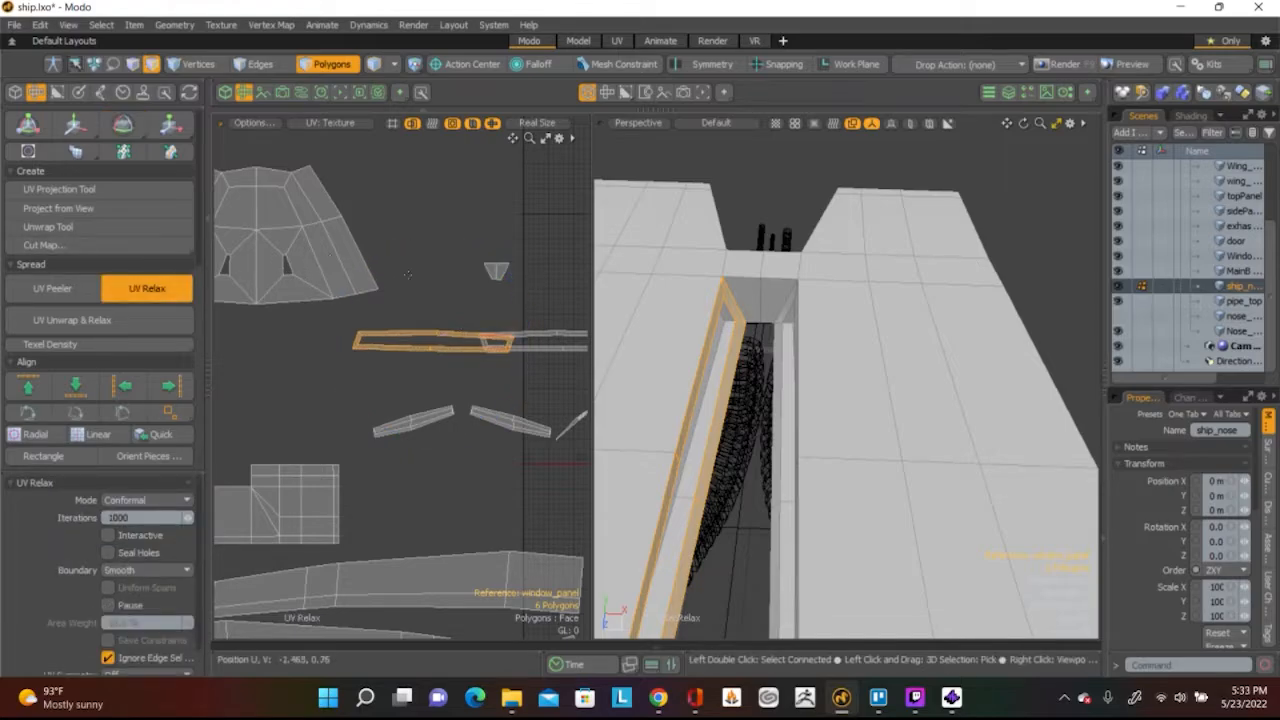
Move the rotated frame arm island -0.155 in U, clear of the neighbouring frame arm, and clear the selection
{"action": "key", "text": "space"}
{"action": "key", "text": "w"}
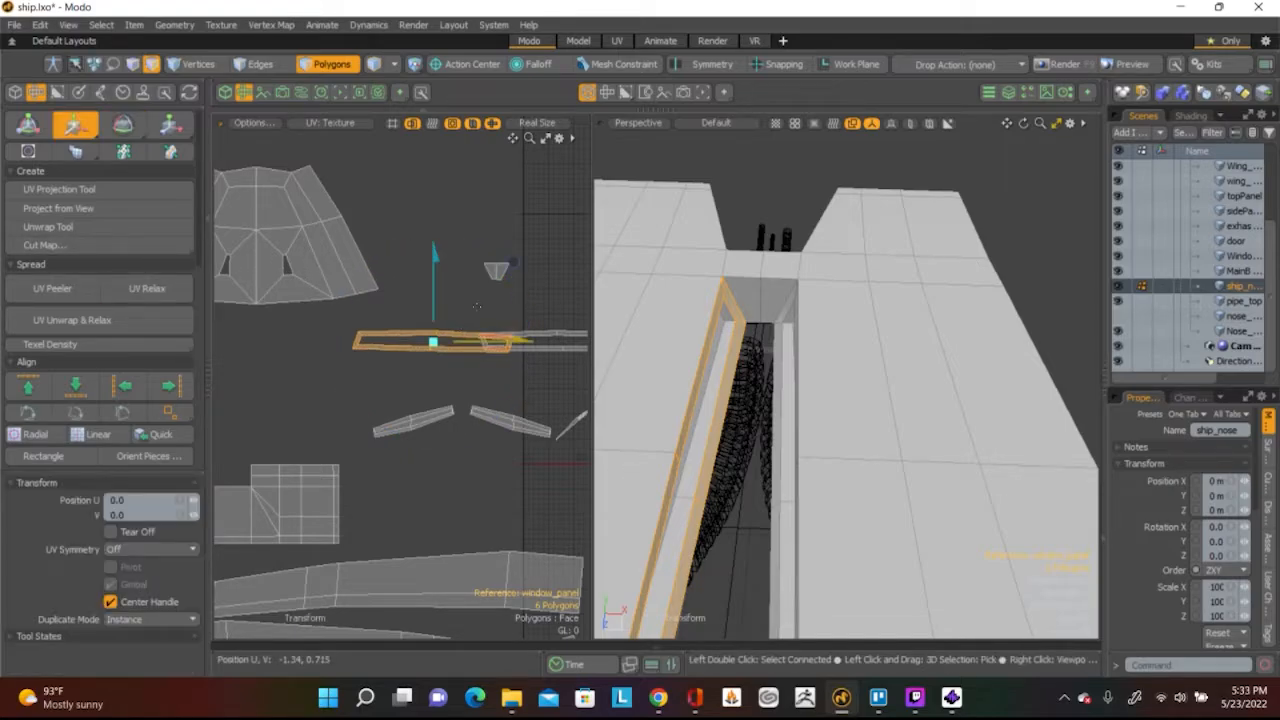
{"action": "left_click_drag", "start_coordinate": [506, 342], "coordinate": [466, 341]}
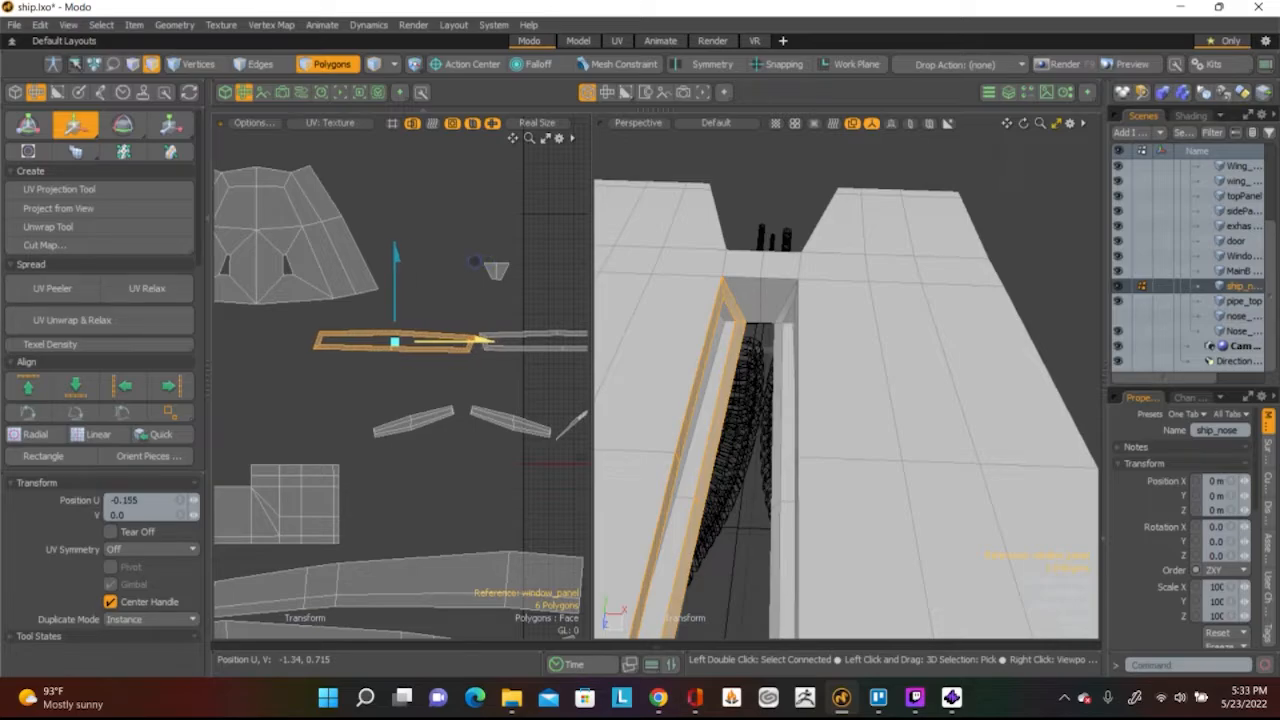
{"action": "key", "text": "space"}
{"action": "left_click", "coordinate": [428, 251]}
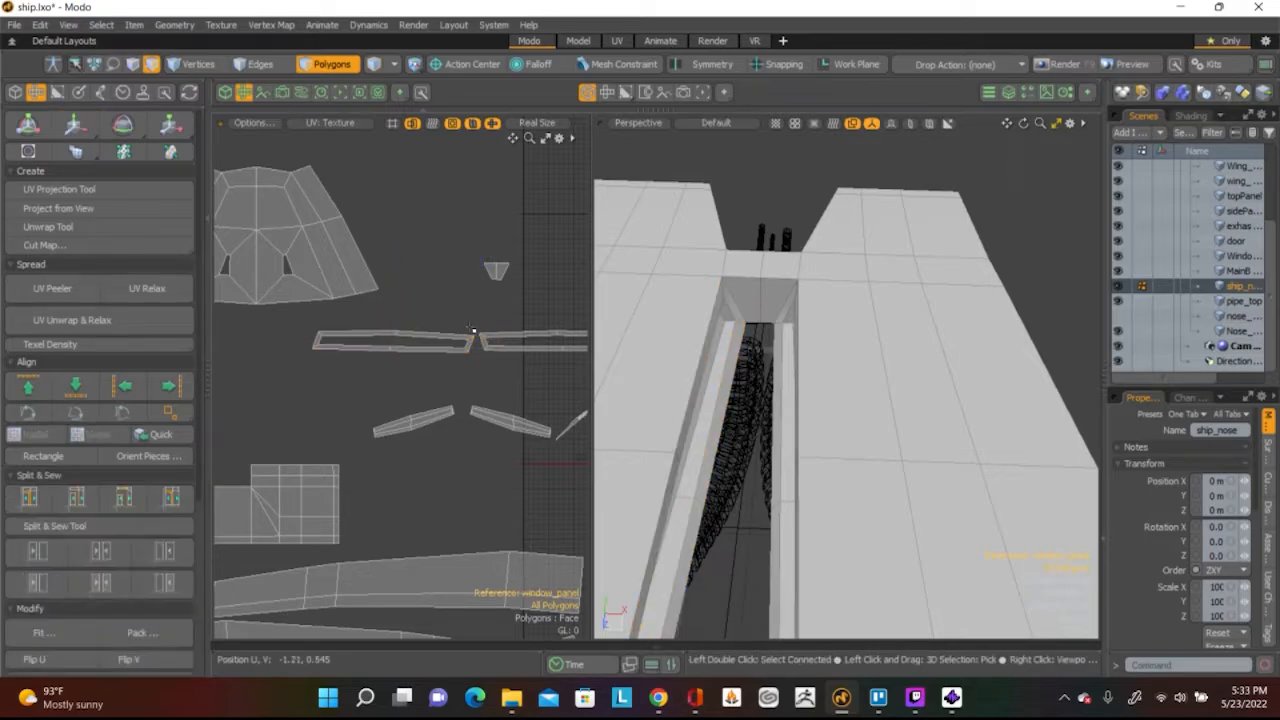
{"action": "scroll", "coordinate": [470, 330], "scroll_direction": "up", "scroll_amount": 4}
{"action": "middle_click_drag", "start_coordinate": [292, 300], "coordinate": [383, 287]}
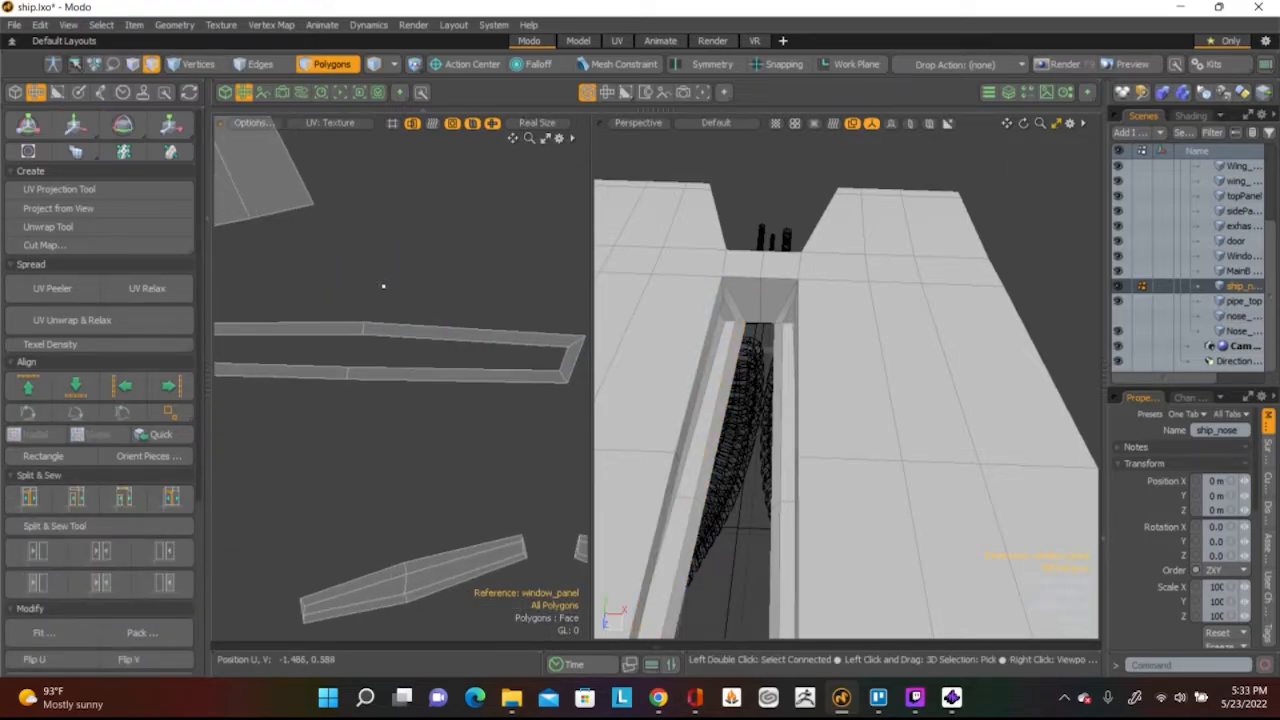
{"action": "scroll", "coordinate": [366, 253], "scroll_direction": "down", "scroll_amount": 4}
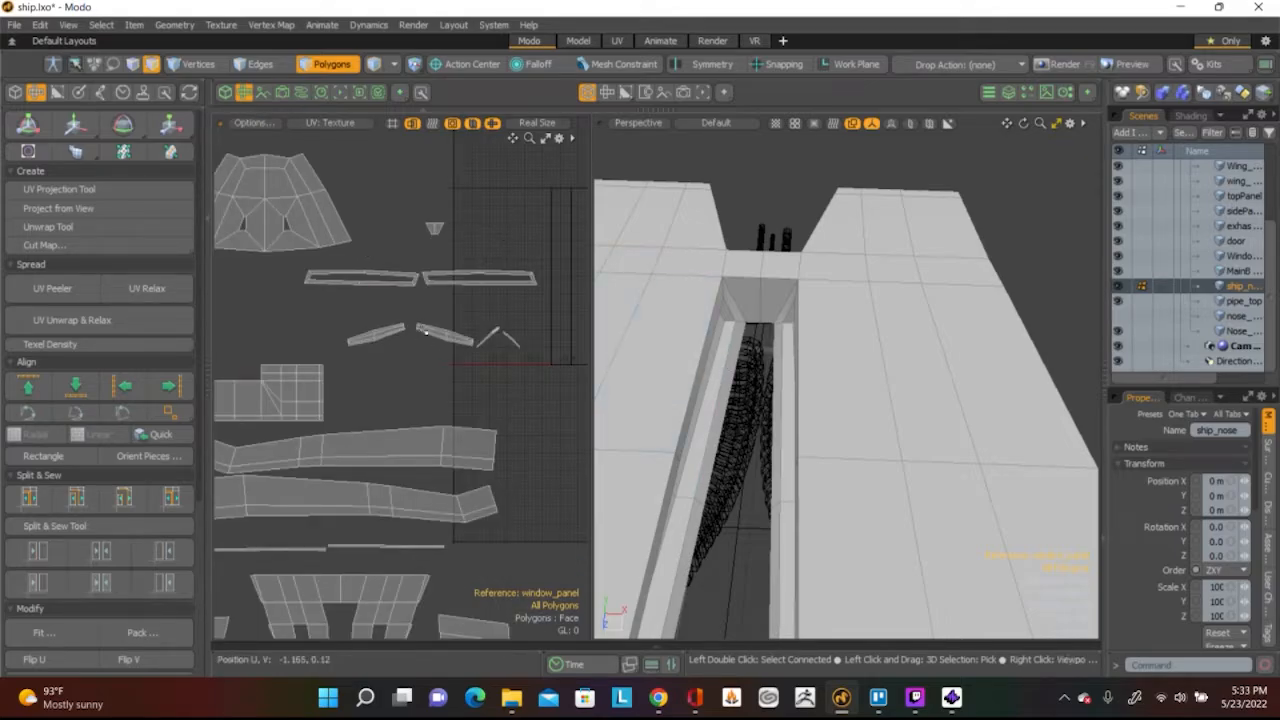
Select the right tapered strip island below the frame arms, rotate it to lie roughly horizontal and relax its UVs
{"action": "scroll", "coordinate": [440, 343], "scroll_direction": "up", "scroll_amount": 3}
{"action": "scroll", "coordinate": [452, 322], "scroll_direction": "up", "scroll_amount": 3}
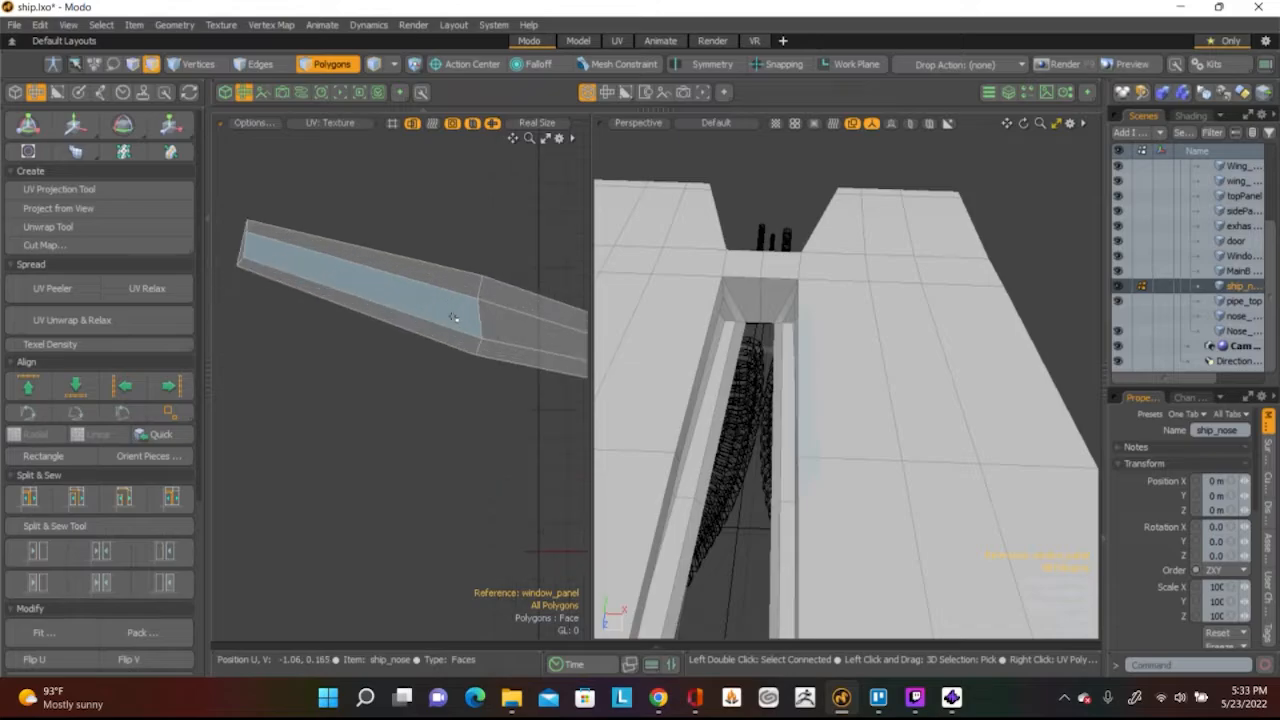
{"action": "double_click", "coordinate": [456, 320]}
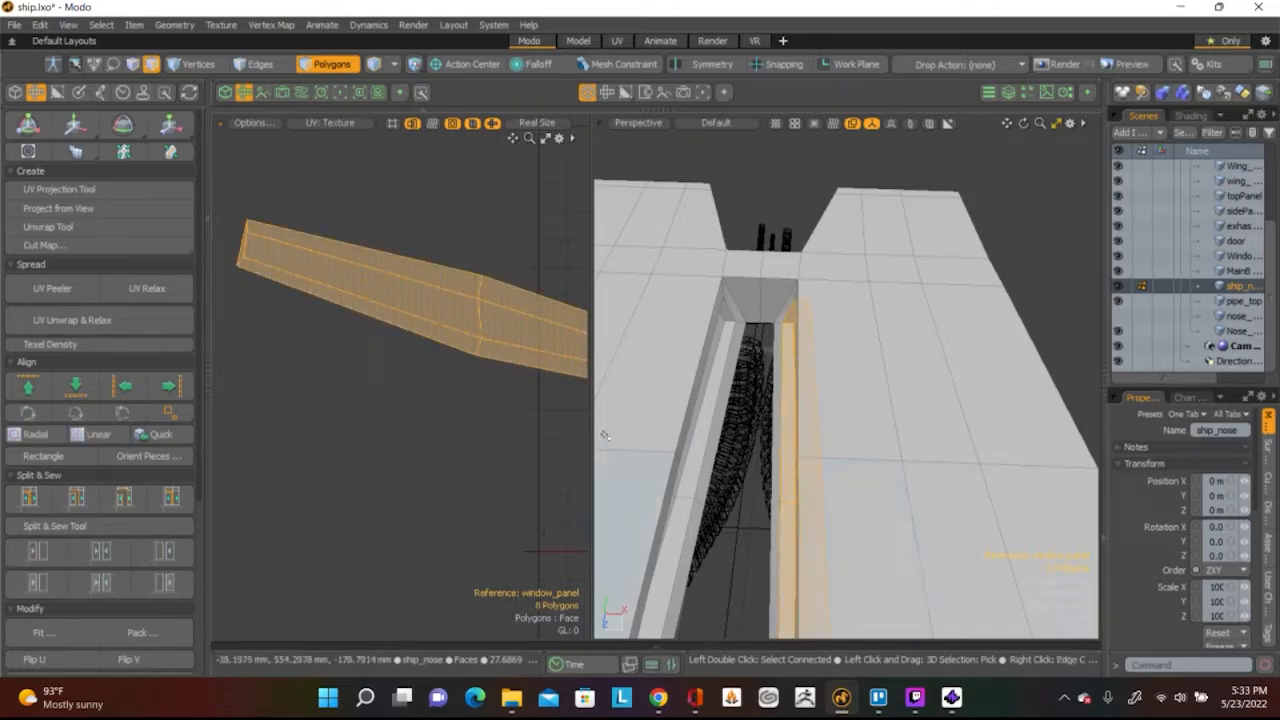
{"action": "scroll", "coordinate": [411, 381], "scroll_direction": "down", "scroll_amount": 2}
{"action": "left_click_drag", "start_coordinate": [908, 528], "coordinate": [866, 430], "text": "alt"}
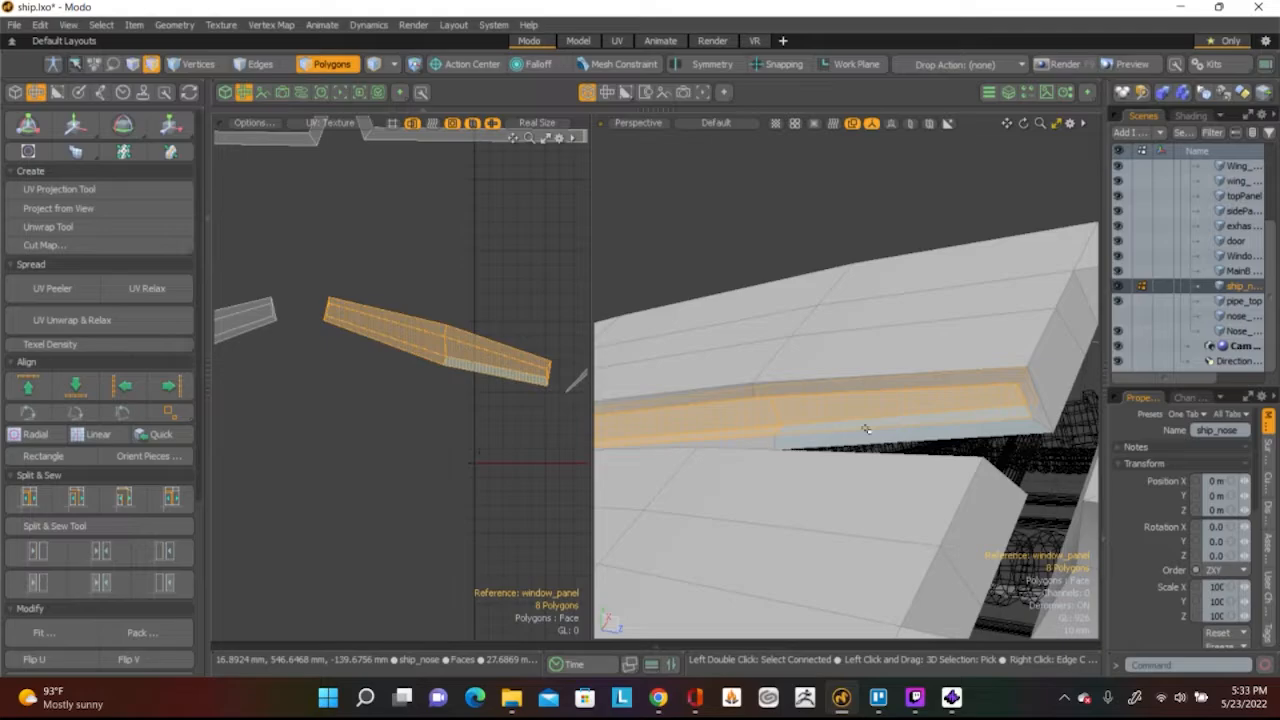
{"action": "scroll", "coordinate": [895, 378], "scroll_direction": "down", "scroll_amount": 4}
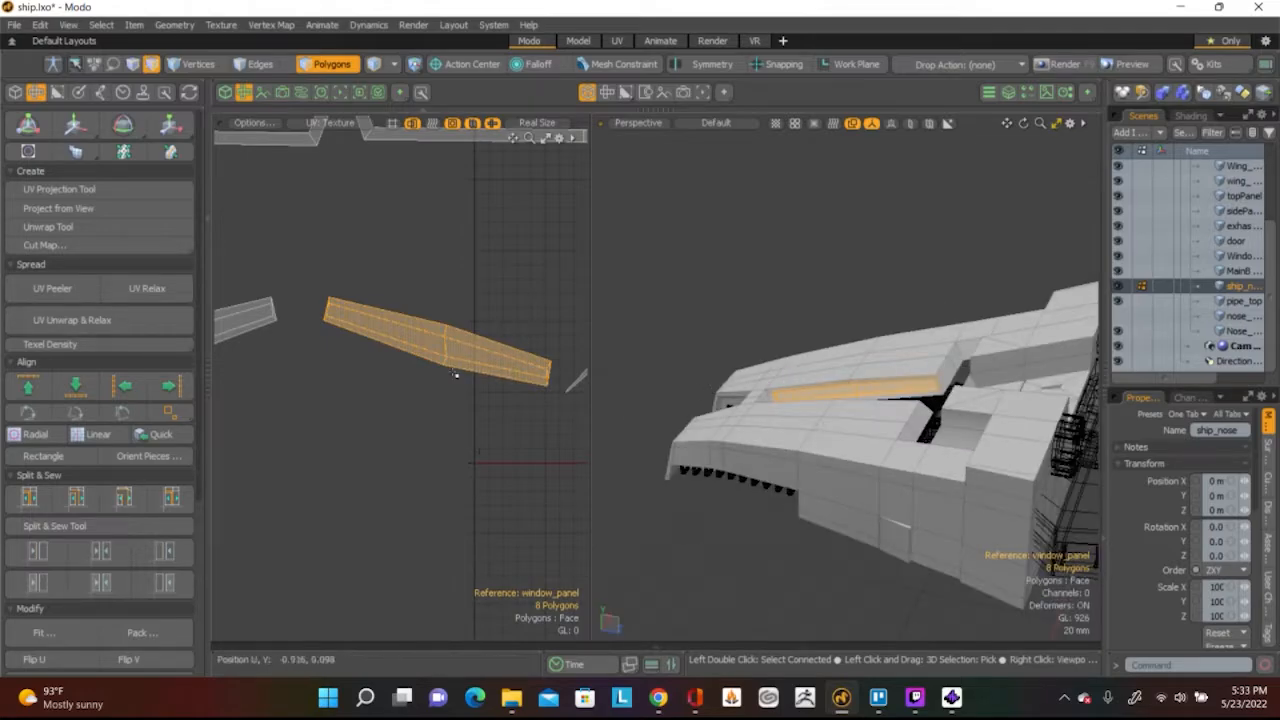
{"action": "scroll", "coordinate": [450, 360], "scroll_direction": "down", "scroll_amount": 5}
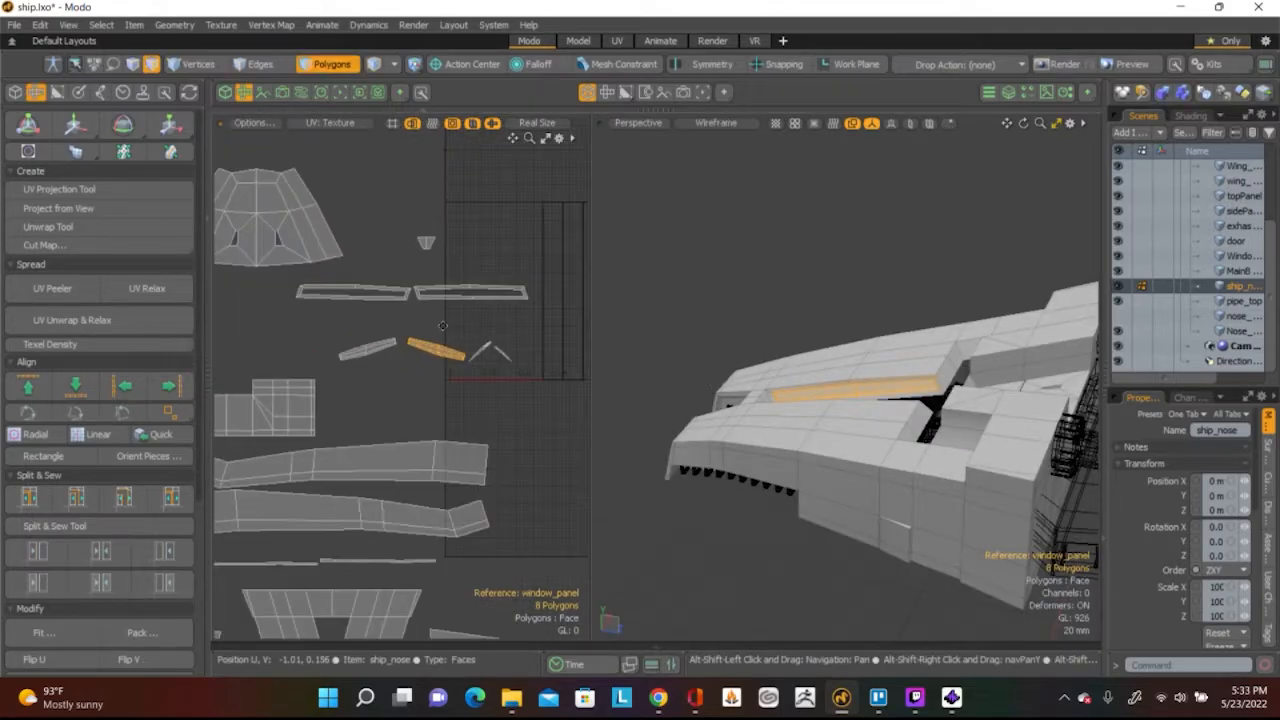
{"action": "key", "text": "e"}
{"action": "key", "text": "r"}
{"action": "key", "text": "e"}
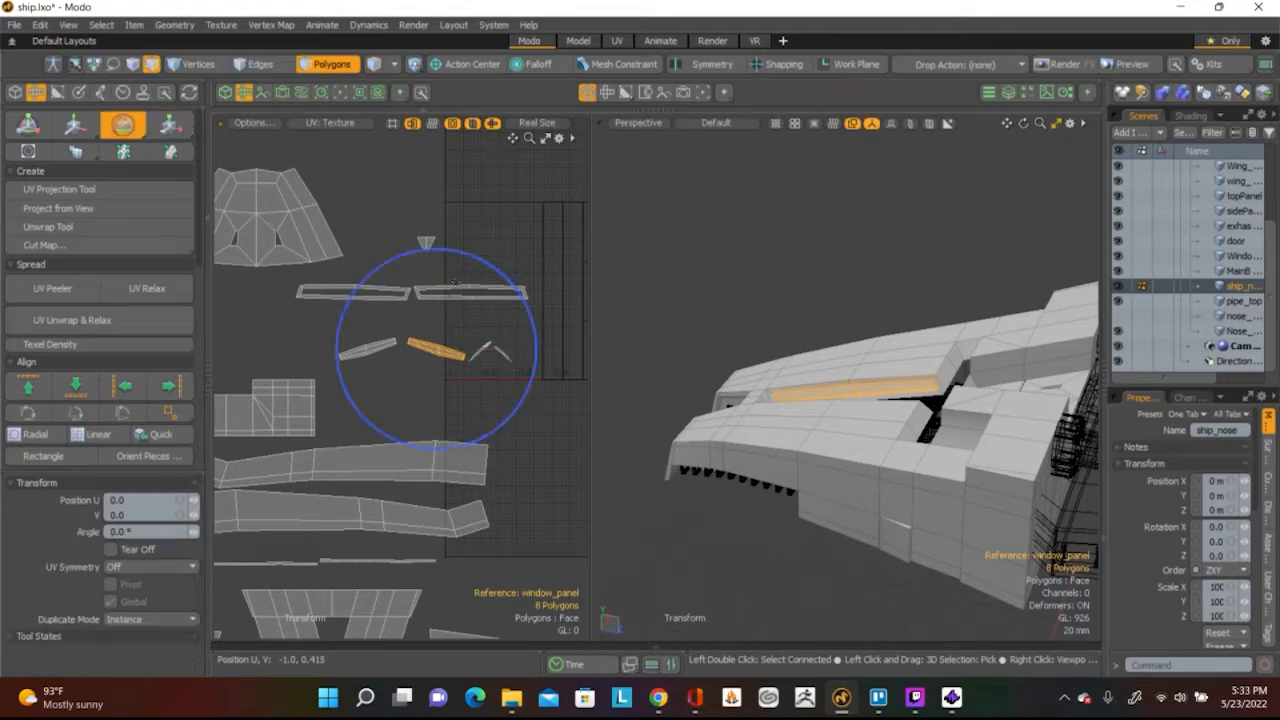
{"action": "left_click_drag", "start_coordinate": [487, 269], "coordinate": [464, 262]}
{"action": "left_click", "coordinate": [147, 288]}
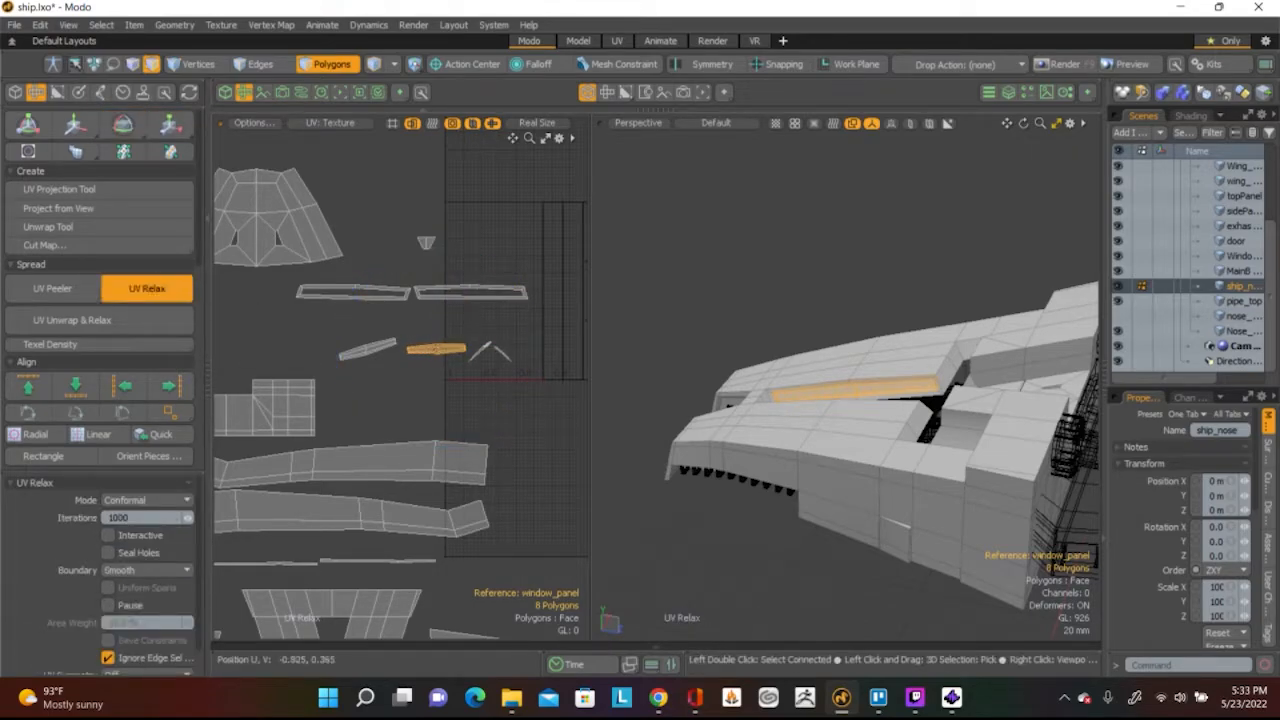
Examine the strip island's end and side polygons in the UV layout and inside the nose recess of the 3D model
{"action": "scroll", "coordinate": [433, 351], "scroll_direction": "up", "scroll_amount": 8}
{"action": "scroll", "coordinate": [441, 343], "scroll_direction": "down", "scroll_amount": 3}
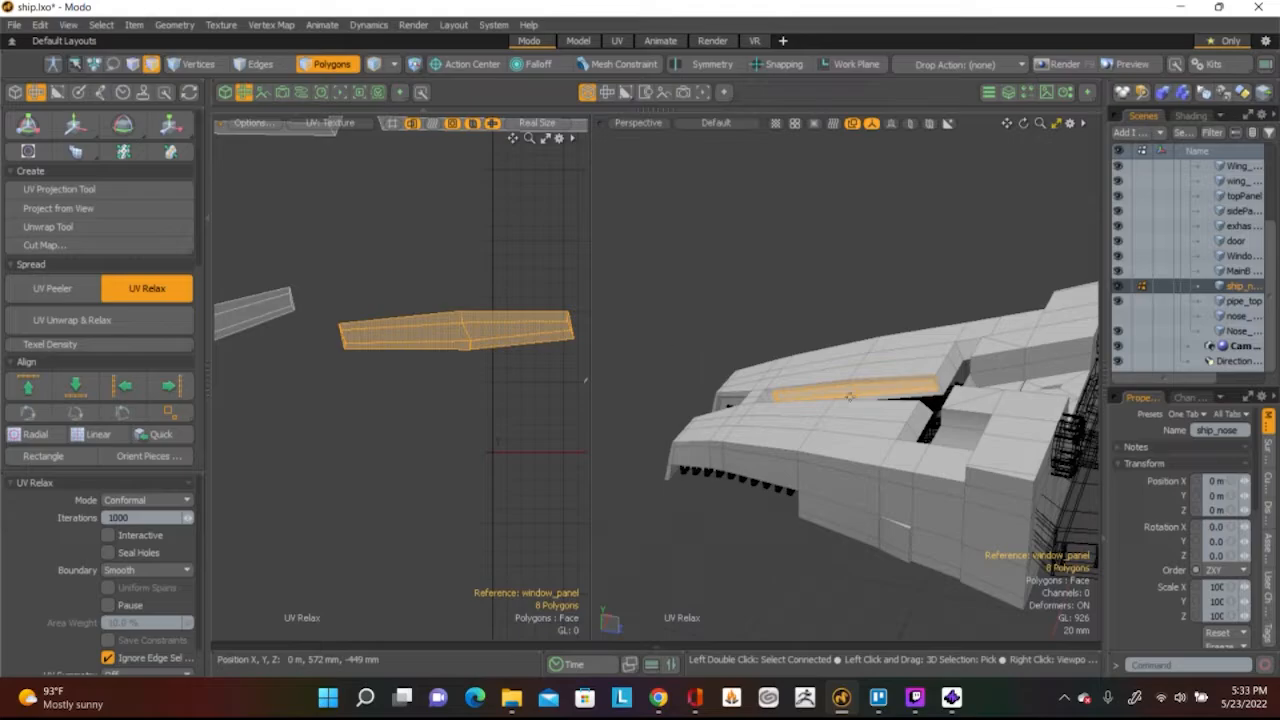
{"action": "scroll", "coordinate": [849, 396], "scroll_direction": "up", "scroll_amount": 5}
{"action": "left_click_drag", "start_coordinate": [922, 333], "coordinate": [712, 383], "text": "alt"}
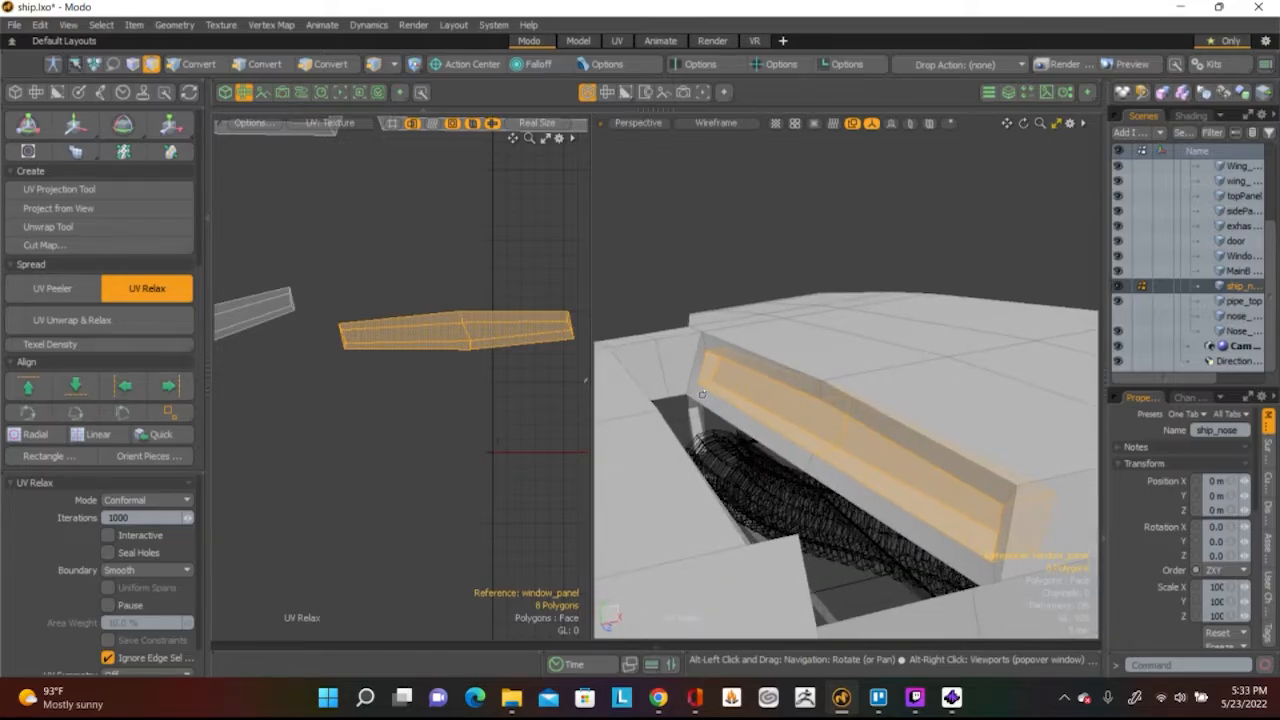
{"action": "scroll", "coordinate": [708, 377], "scroll_direction": "up", "scroll_amount": 3}
{"action": "left_click_drag", "start_coordinate": [708, 377], "coordinate": [647, 352], "text": "alt"}
{"action": "left_click_drag", "start_coordinate": [836, 402], "coordinate": [873, 421], "text": "alt"}
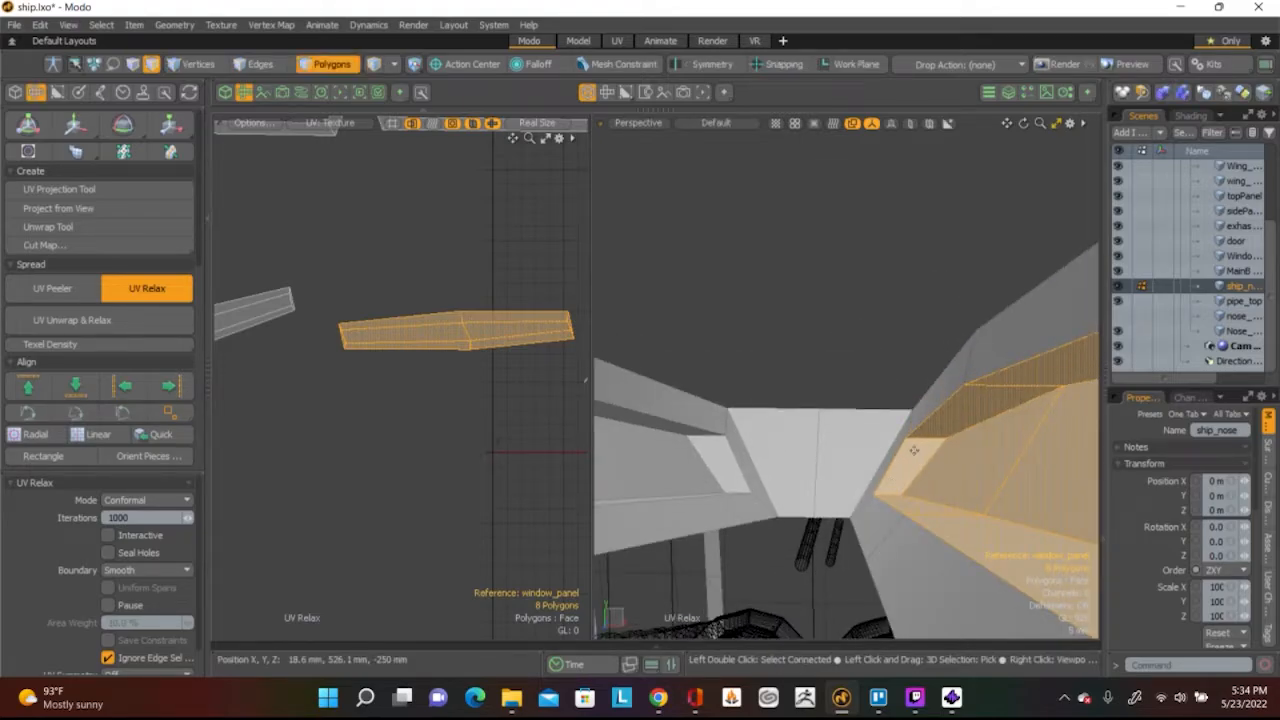
{"action": "left_click", "coordinate": [585, 380]}
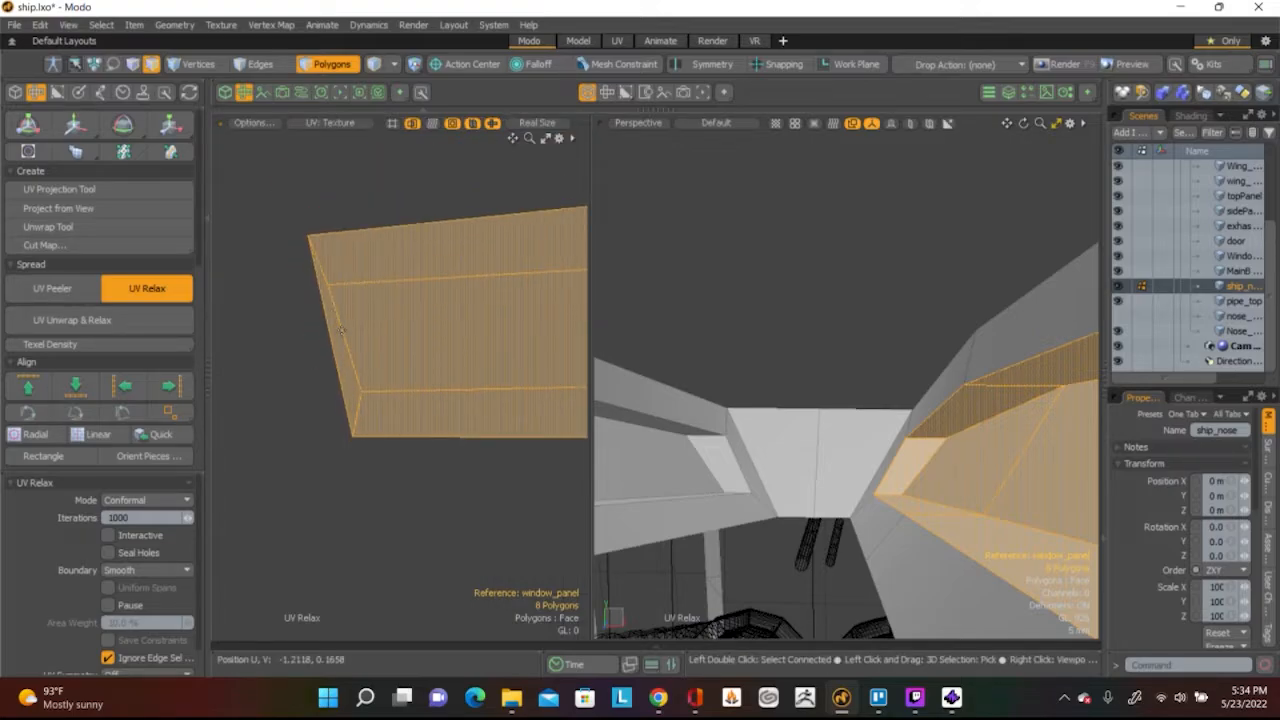
{"action": "key", "text": "space"}
{"action": "left_click", "coordinate": [300, 281]}
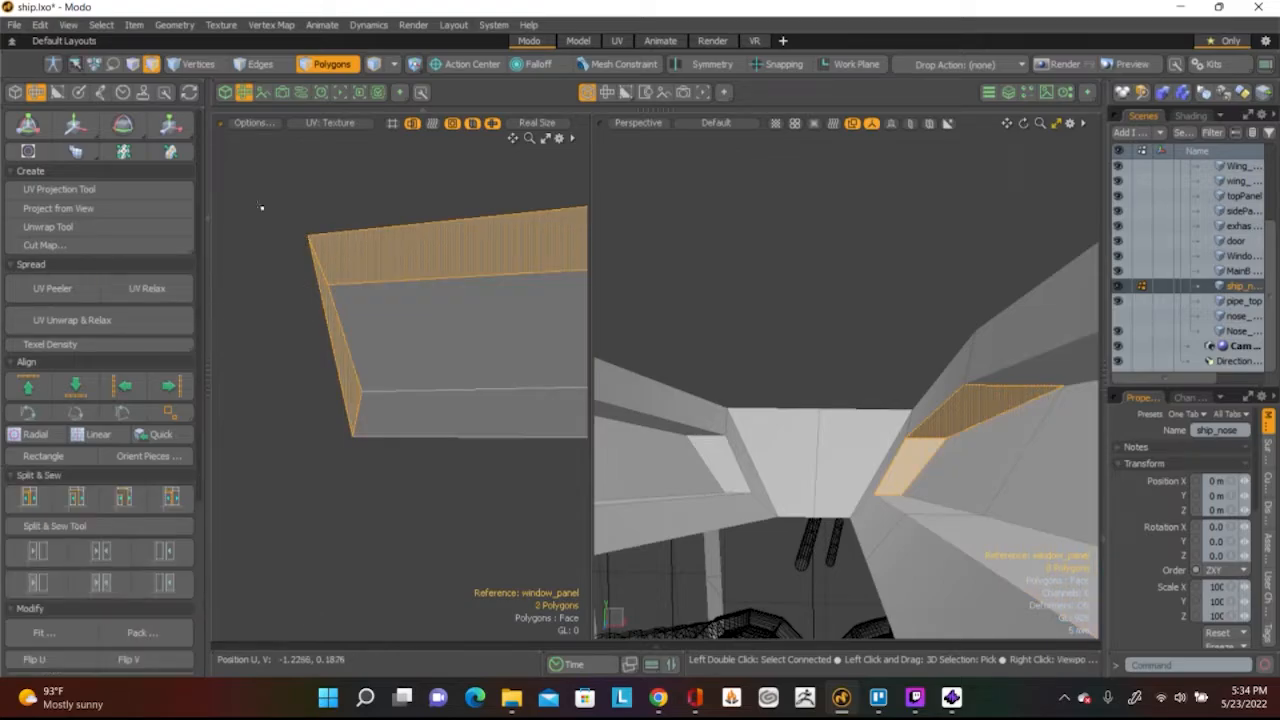
{"action": "scroll", "coordinate": [88, 486], "scroll_direction": "down", "scroll_amount": 5}
Select the four short corner edges at both ends of the tapered strip island and split the UVs there
{"action": "key", "text": "2"}
{"action": "left_click", "coordinate": [323, 275]}
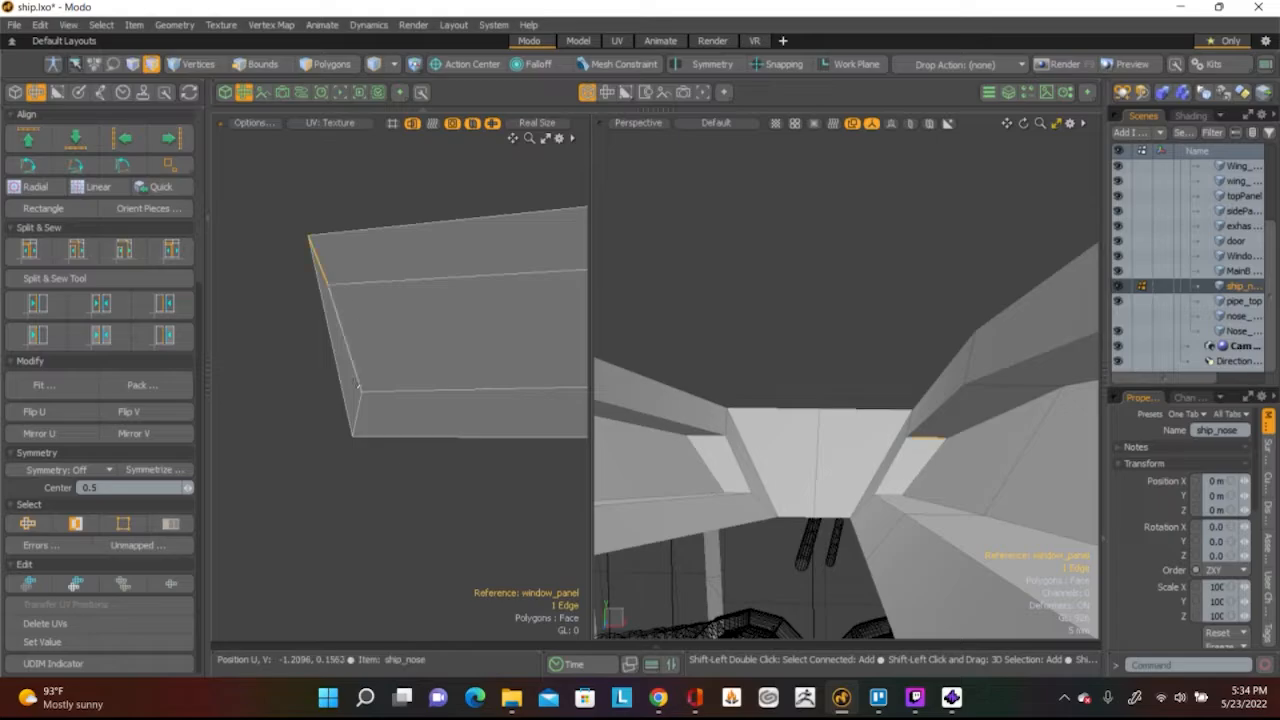
{"action": "left_click", "coordinate": [358, 405], "text": "shift"}
{"action": "scroll", "coordinate": [360, 400], "scroll_direction": "down", "scroll_amount": 3}
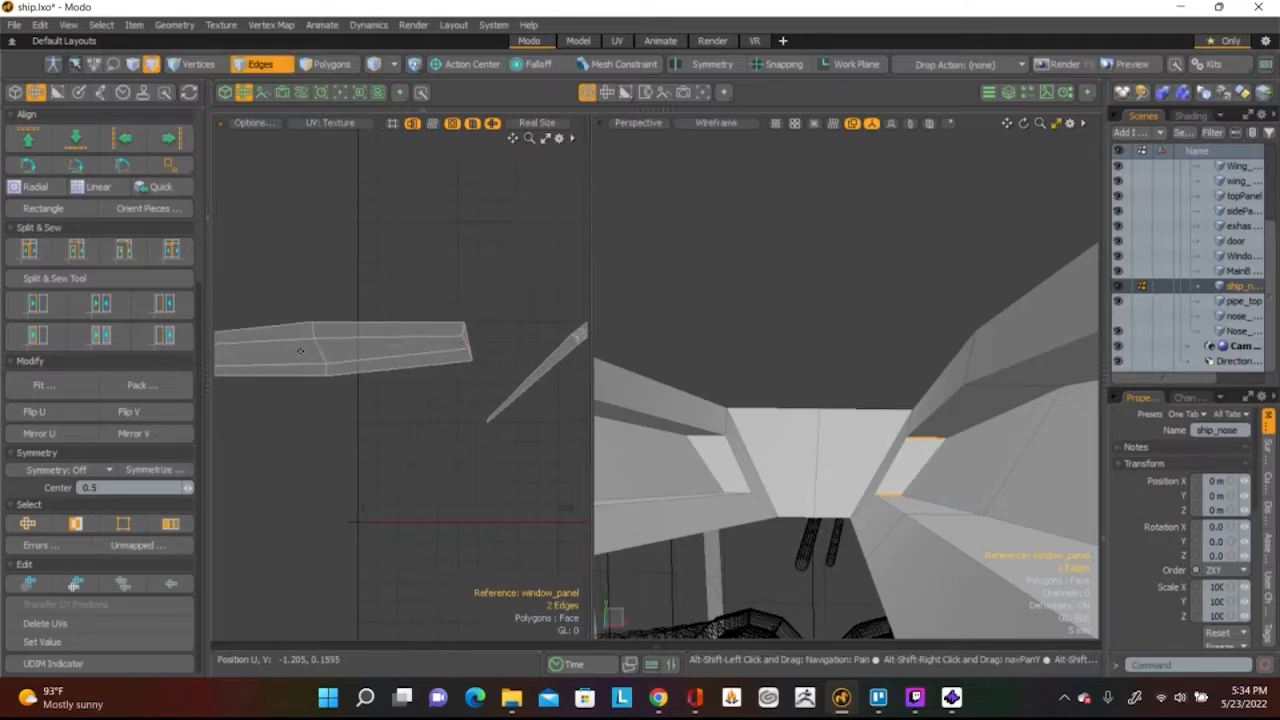
{"action": "scroll", "coordinate": [365, 375], "scroll_direction": "up", "scroll_amount": 6}
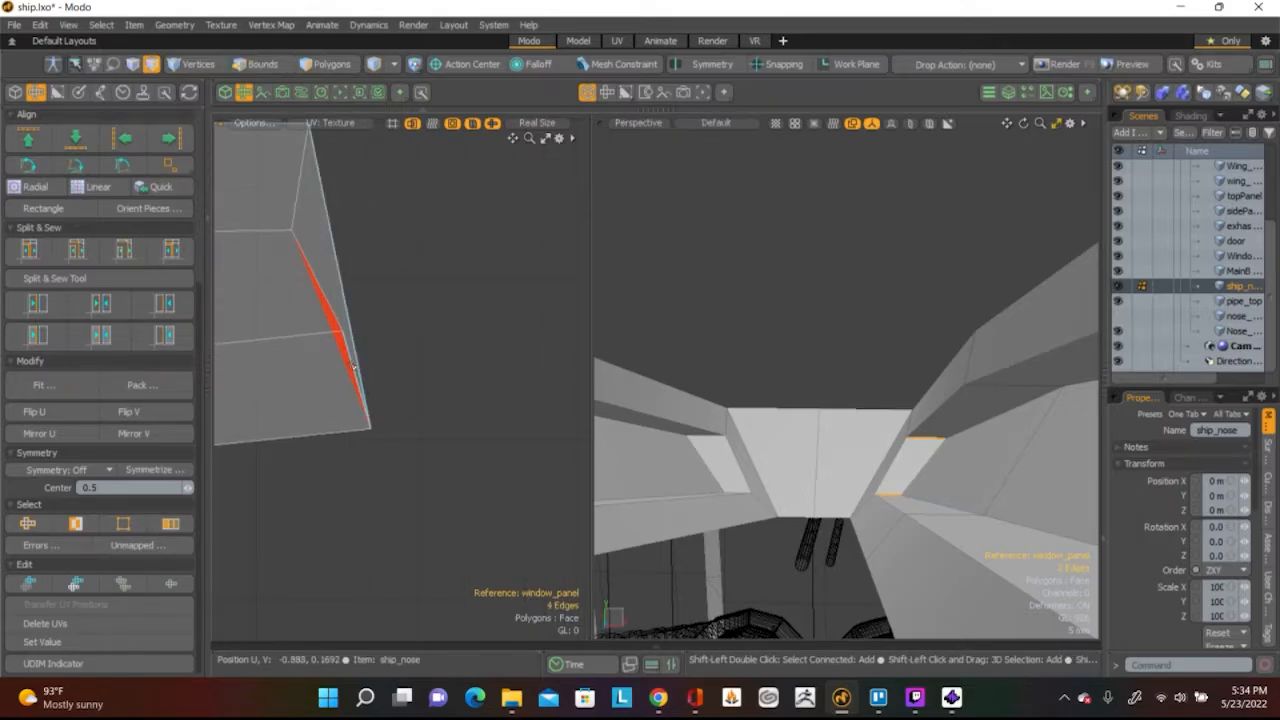
{"action": "left_click", "coordinate": [355, 370], "text": "ctrl"}
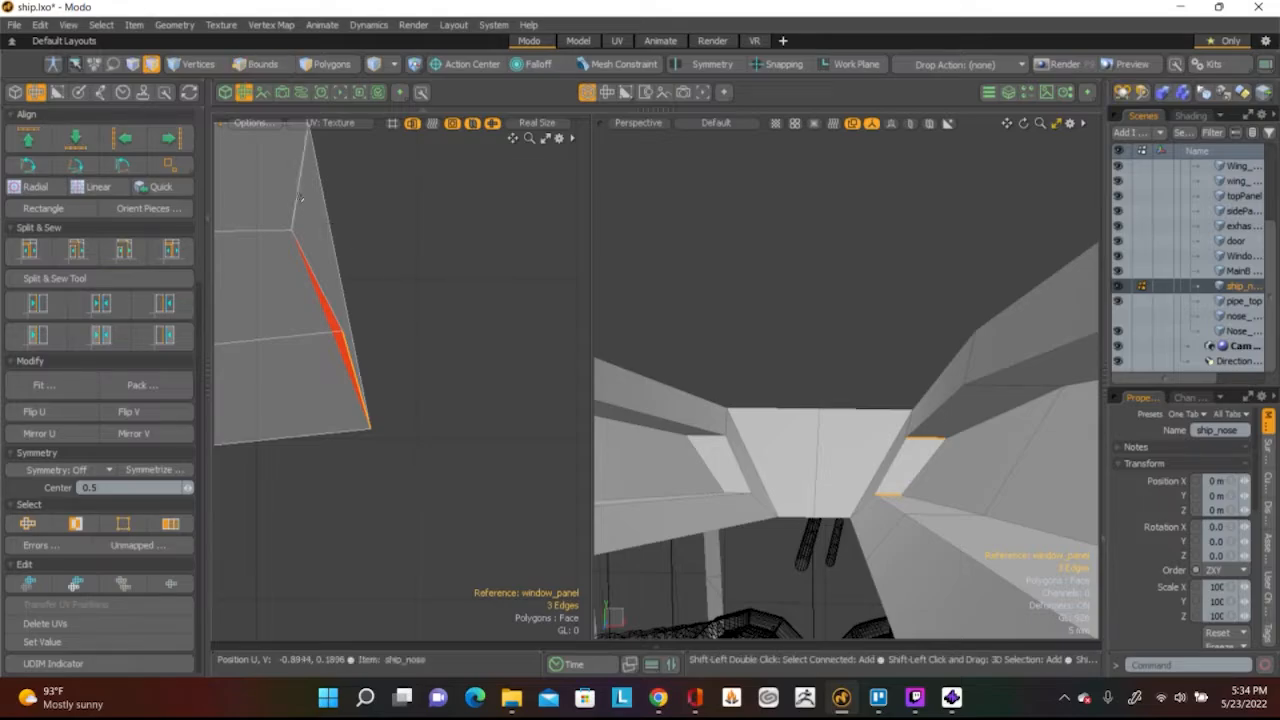
{"action": "scroll", "coordinate": [423, 282], "scroll_direction": "down", "scroll_amount": 5}
{"action": "middle_click_drag", "start_coordinate": [290, 305], "coordinate": [290, 370]}
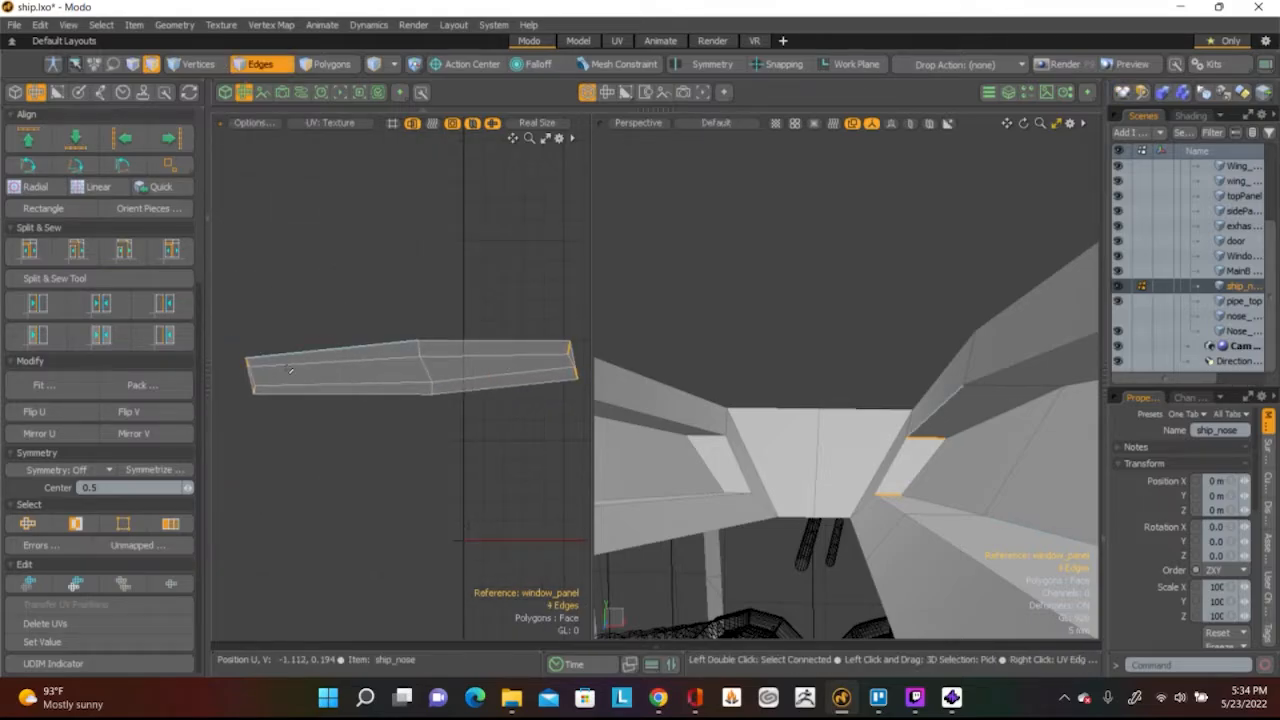
{"action": "left_click", "coordinate": [30, 250]}
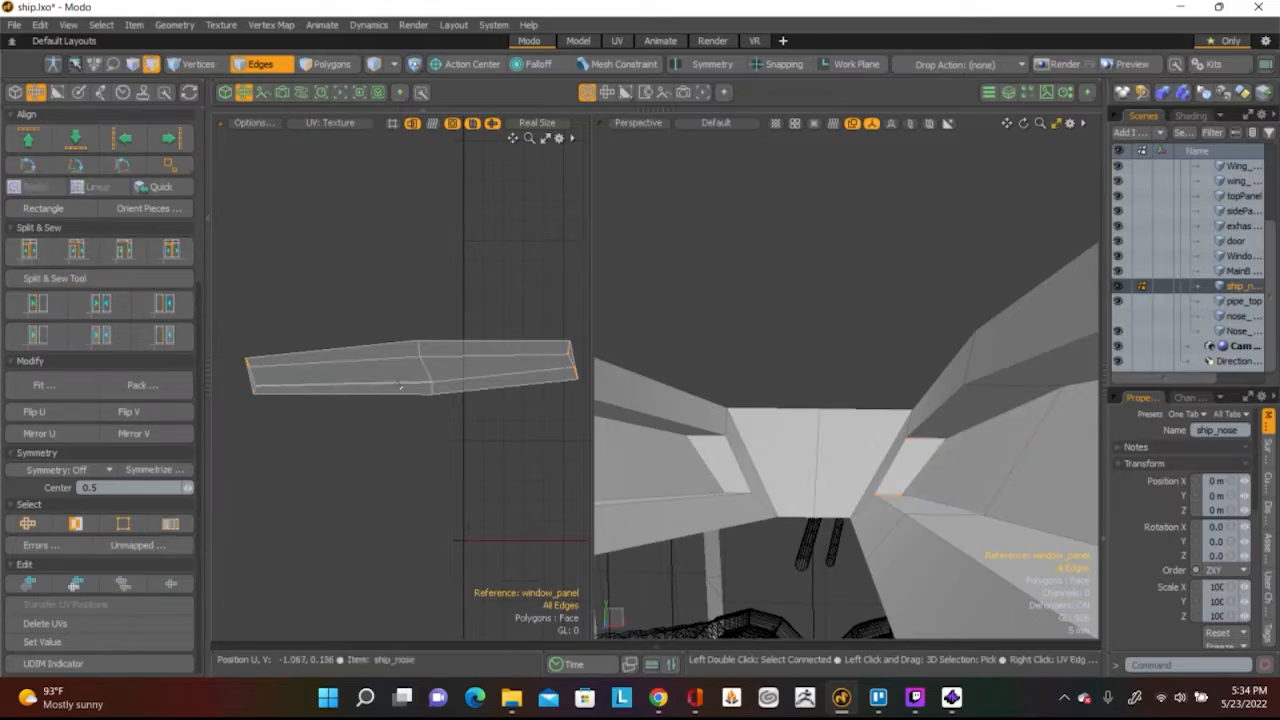
Select the whole split strip island, relax its UVs again and clear the selection
{"action": "key", "text": "3"}
{"action": "double_click", "coordinate": [340, 372]}
{"action": "scroll", "coordinate": [100, 360], "scroll_direction": "up", "scroll_amount": 5}
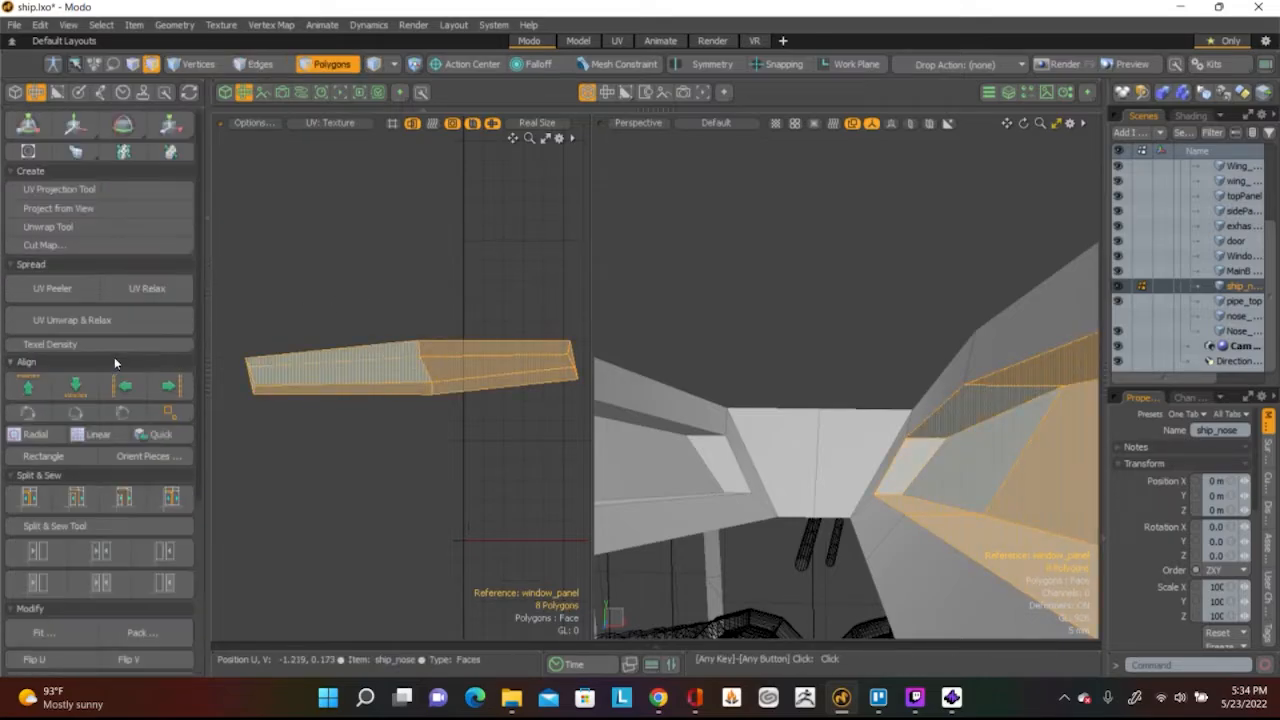
{"action": "left_click", "coordinate": [147, 288]}
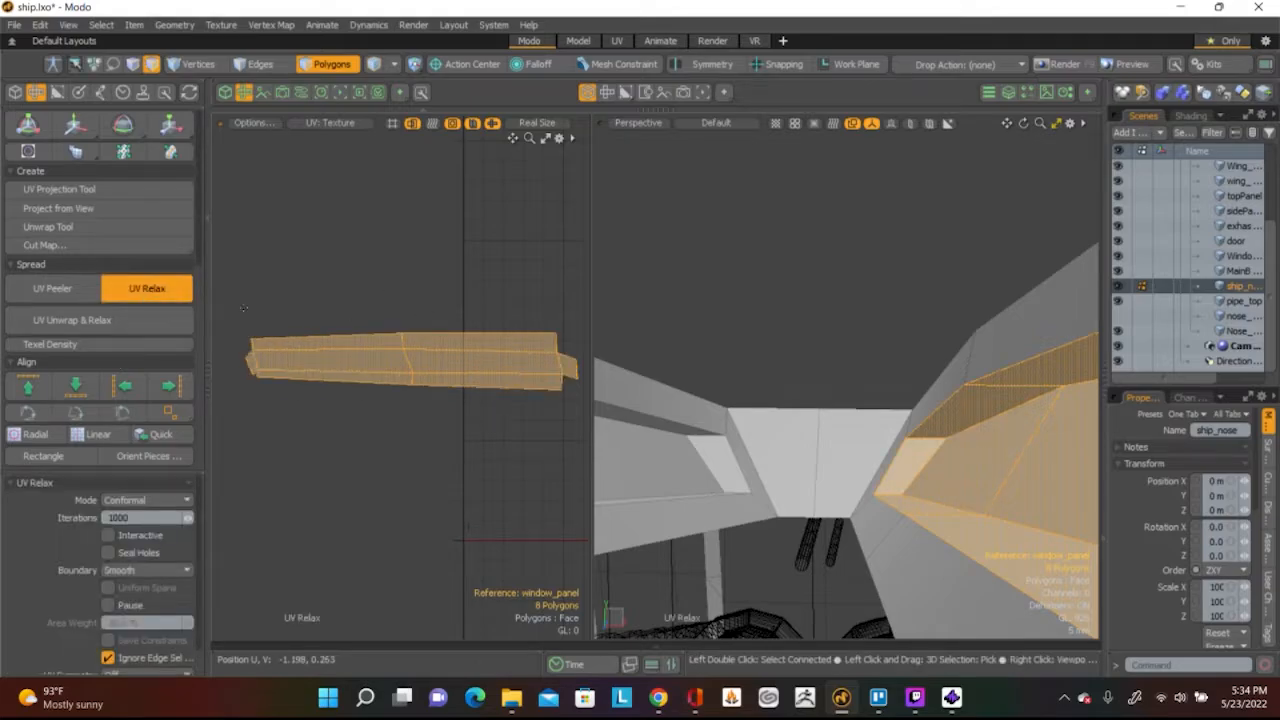
{"action": "left_click", "coordinate": [385, 274]}
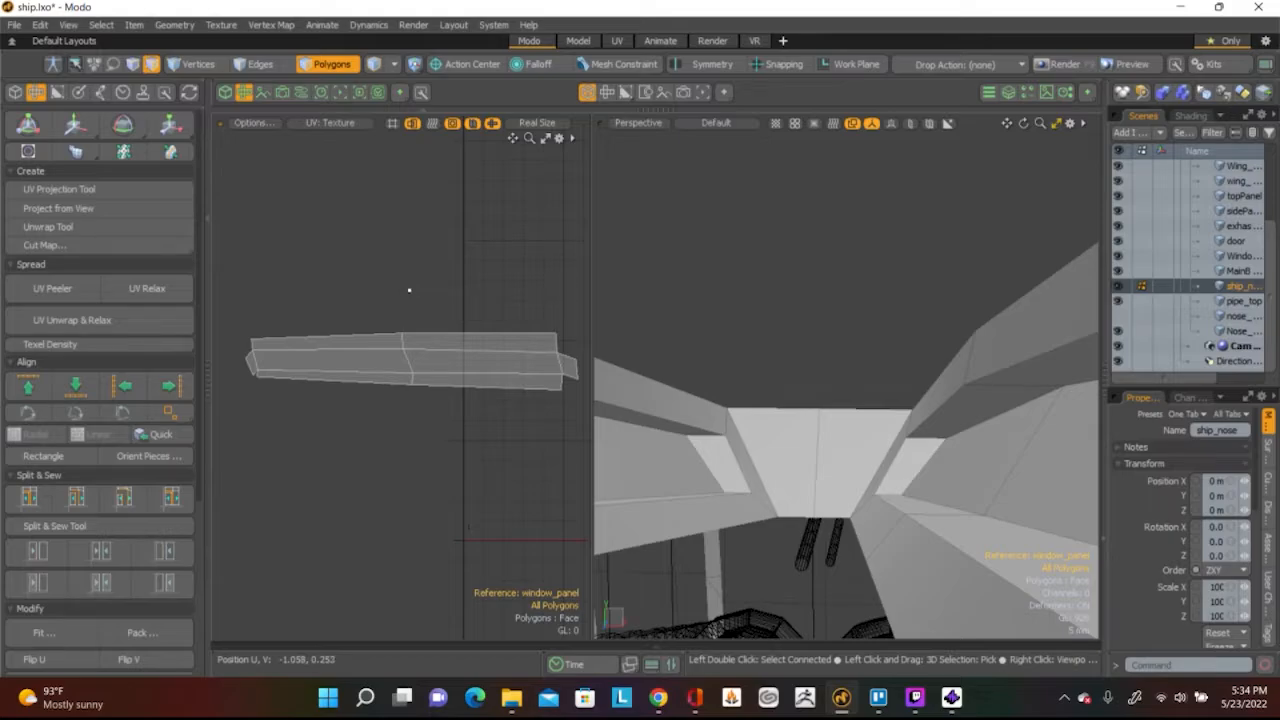
Select the three cross edges at the middle of the strip island and align them left into one vertical line
{"action": "scroll", "coordinate": [426, 395], "scroll_direction": "up", "scroll_amount": 3}
{"action": "scroll", "coordinate": [408, 389], "scroll_direction": "down", "scroll_amount": 3}
{"action": "left_click_drag", "start_coordinate": [404, 388], "coordinate": [524, 367], "text": "alt+shift"}
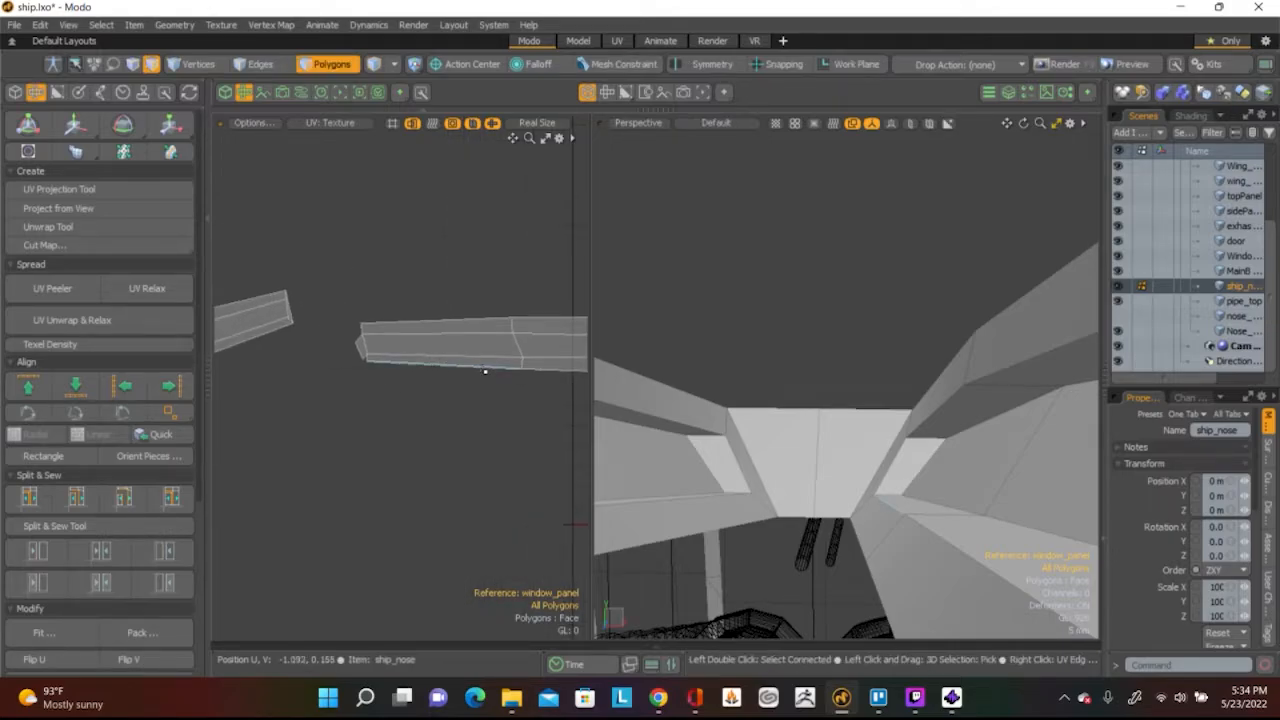
{"action": "scroll", "coordinate": [525, 368], "scroll_direction": "up", "scroll_amount": 3}
{"action": "key", "text": "2"}
{"action": "left_click", "coordinate": [524, 350]}
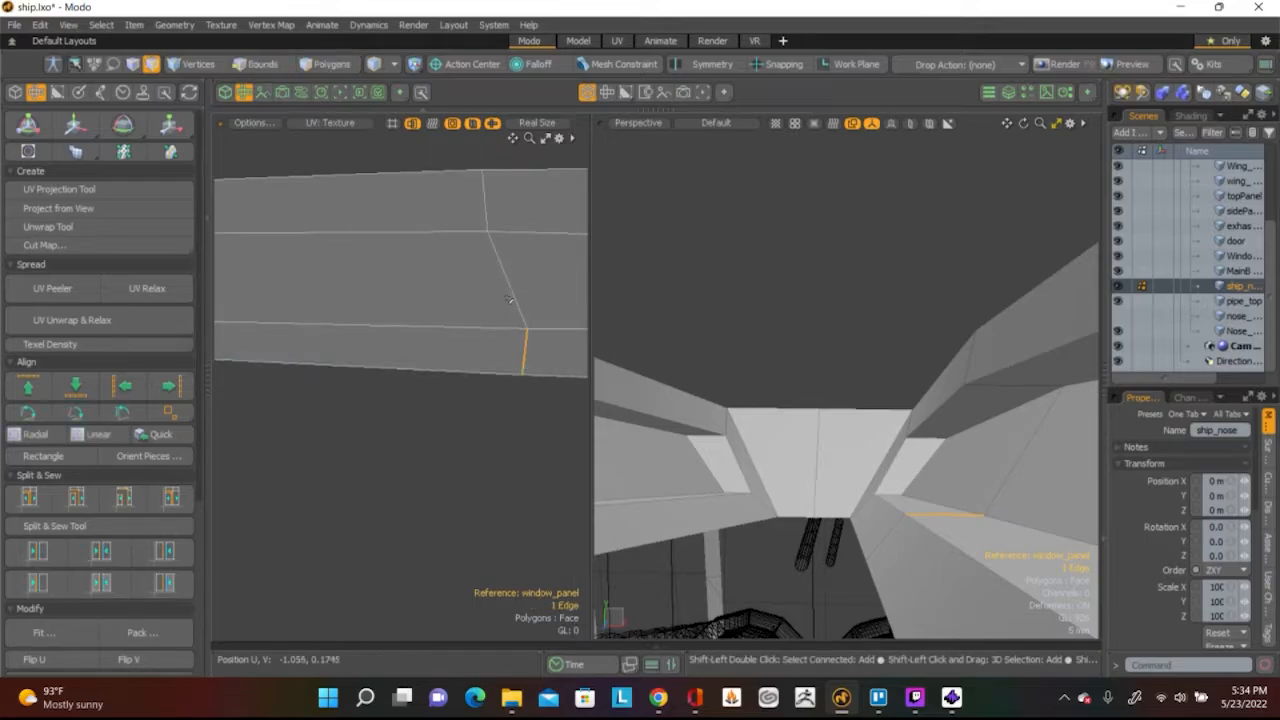
{"action": "left_click", "coordinate": [489, 215], "text": "shift"}
{"action": "scroll", "coordinate": [490, 218], "scroll_direction": "down", "scroll_amount": 3}
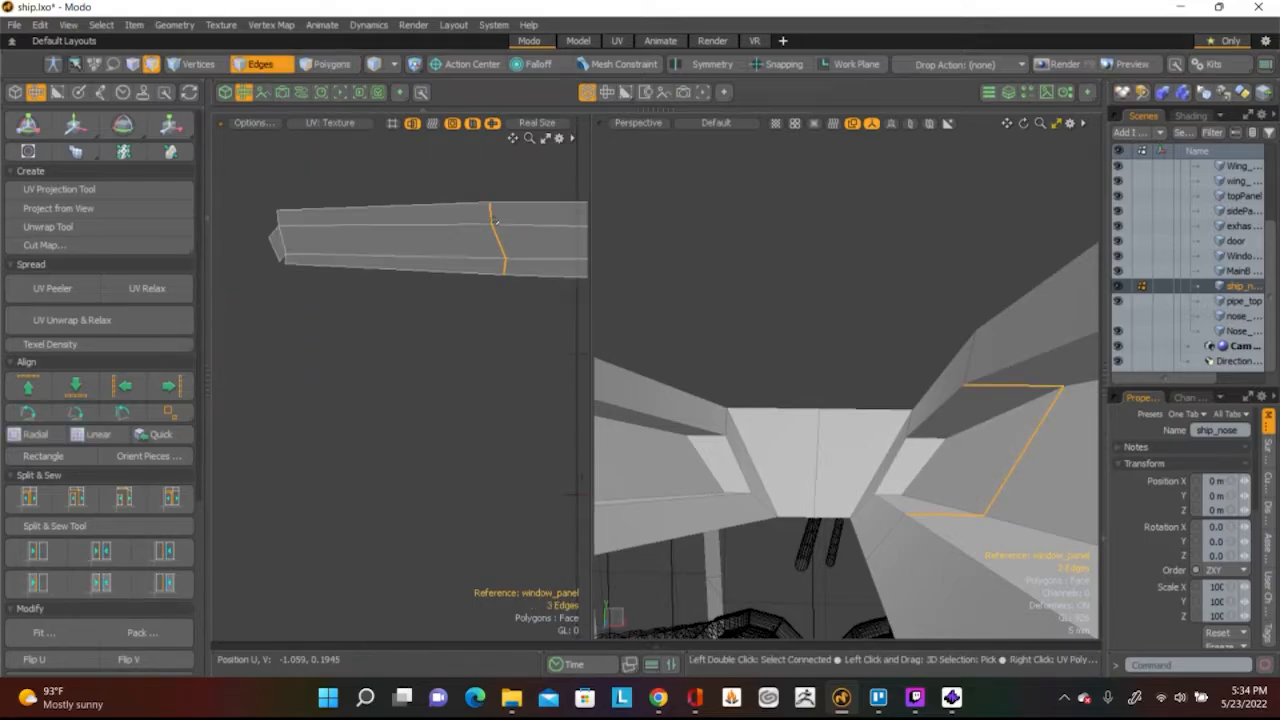
{"action": "left_click", "coordinate": [92, 388]}
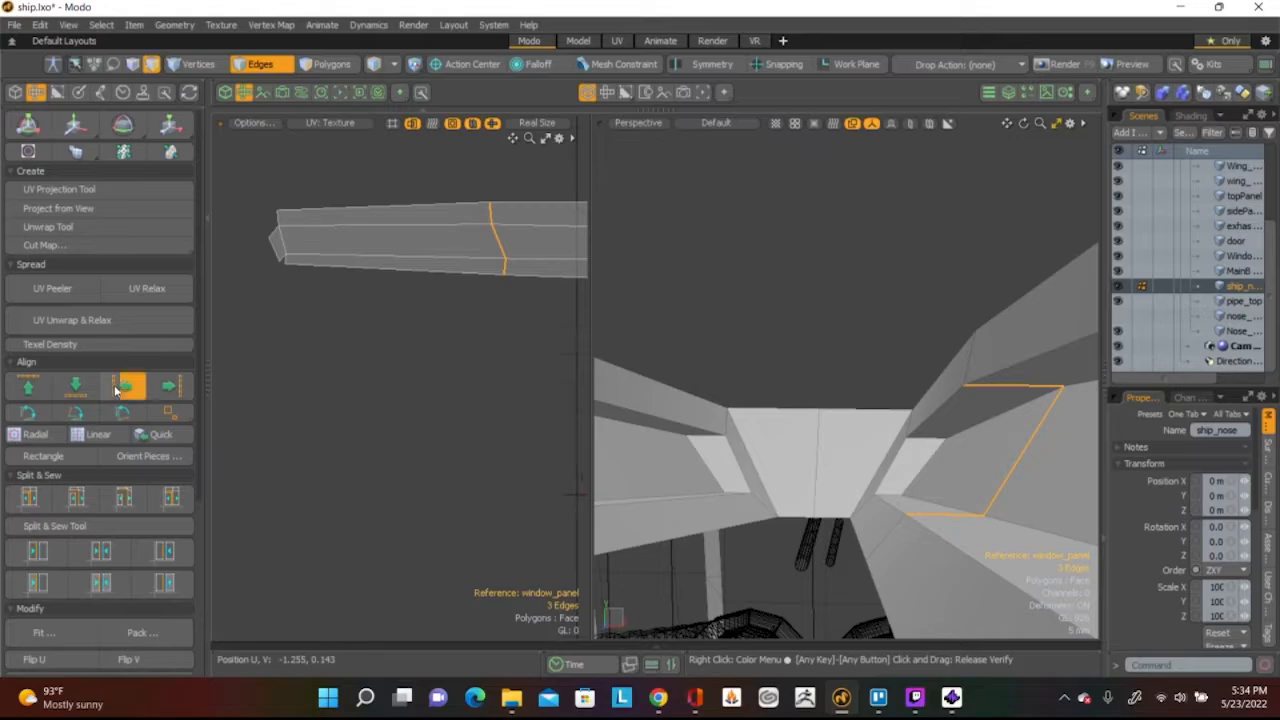
Select the upper border edges of the strip island and align them up into one straight horizontal line
{"action": "left_click", "coordinate": [445, 224]}
{"action": "left_click_drag", "start_coordinate": [578, 192], "coordinate": [385, 277], "text": "alt+shift"}
{"action": "left_click", "coordinate": [370, 284], "text": "shift"}
{"action": "left_click", "coordinate": [38, 390]}
Select the two lower border edges of the strip island and align them down into one straight horizontal line
{"action": "left_click", "coordinate": [346, 349]}
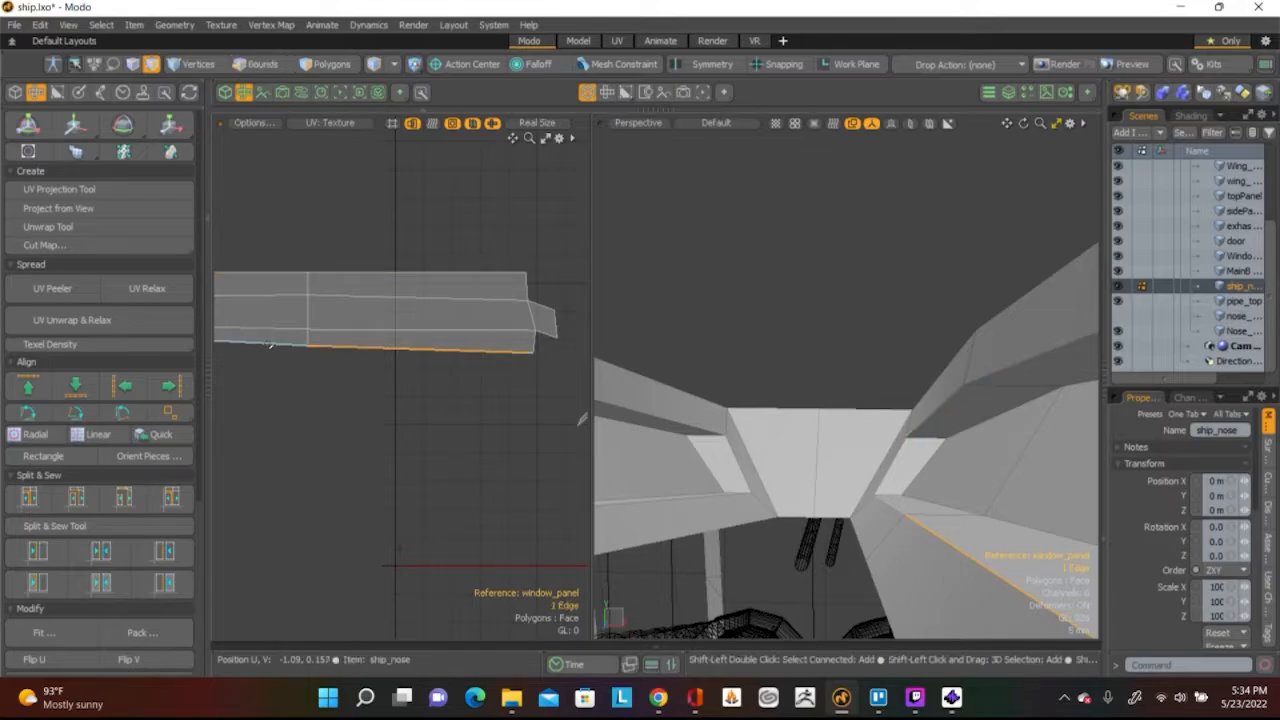
{"action": "left_click", "coordinate": [268, 345], "text": "shift"}
{"action": "scroll", "coordinate": [563, 412], "scroll_direction": "down", "scroll_amount": 4}
{"action": "left_click", "coordinate": [46, 395]}
Select the strip's lower and upper interior lengthwise edges and straighten each pair into a horizontal line
{"action": "scroll", "coordinate": [312, 368], "scroll_direction": "up", "scroll_amount": 5}
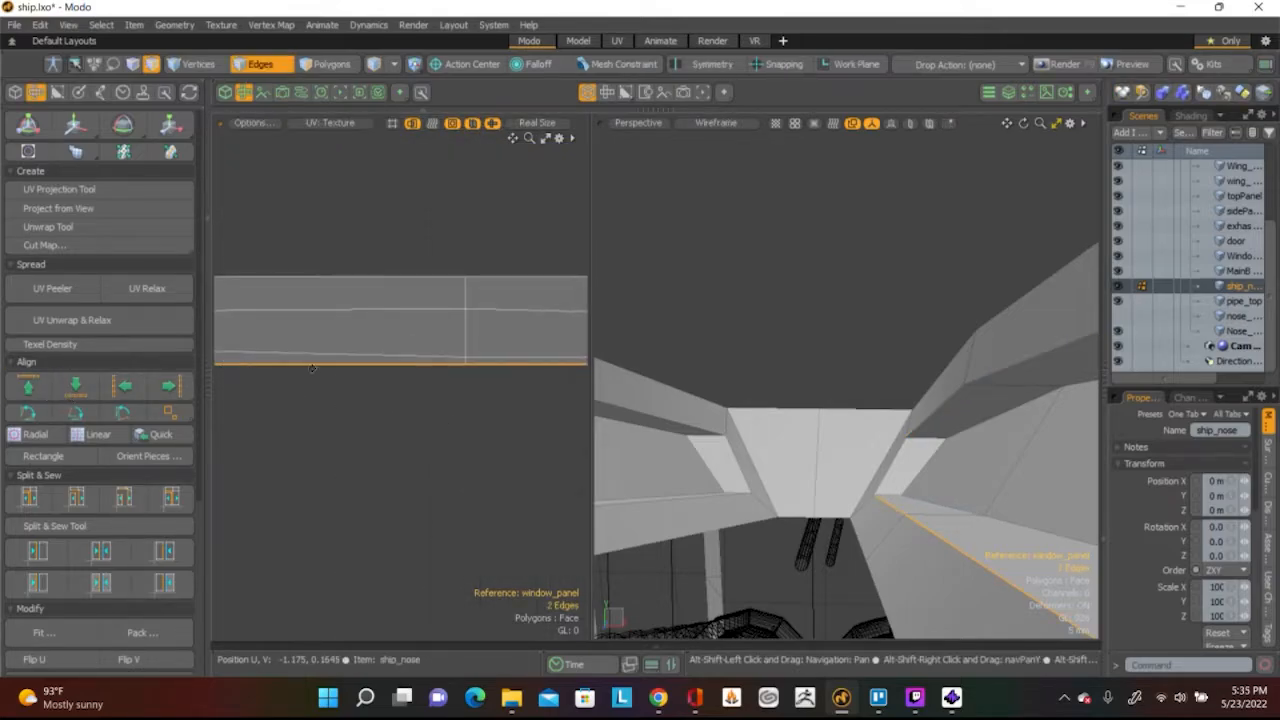
{"action": "scroll", "coordinate": [358, 364], "scroll_direction": "down", "scroll_amount": 4}
{"action": "scroll", "coordinate": [462, 360], "scroll_direction": "up", "scroll_amount": 2}
{"action": "left_click", "coordinate": [466, 364]}
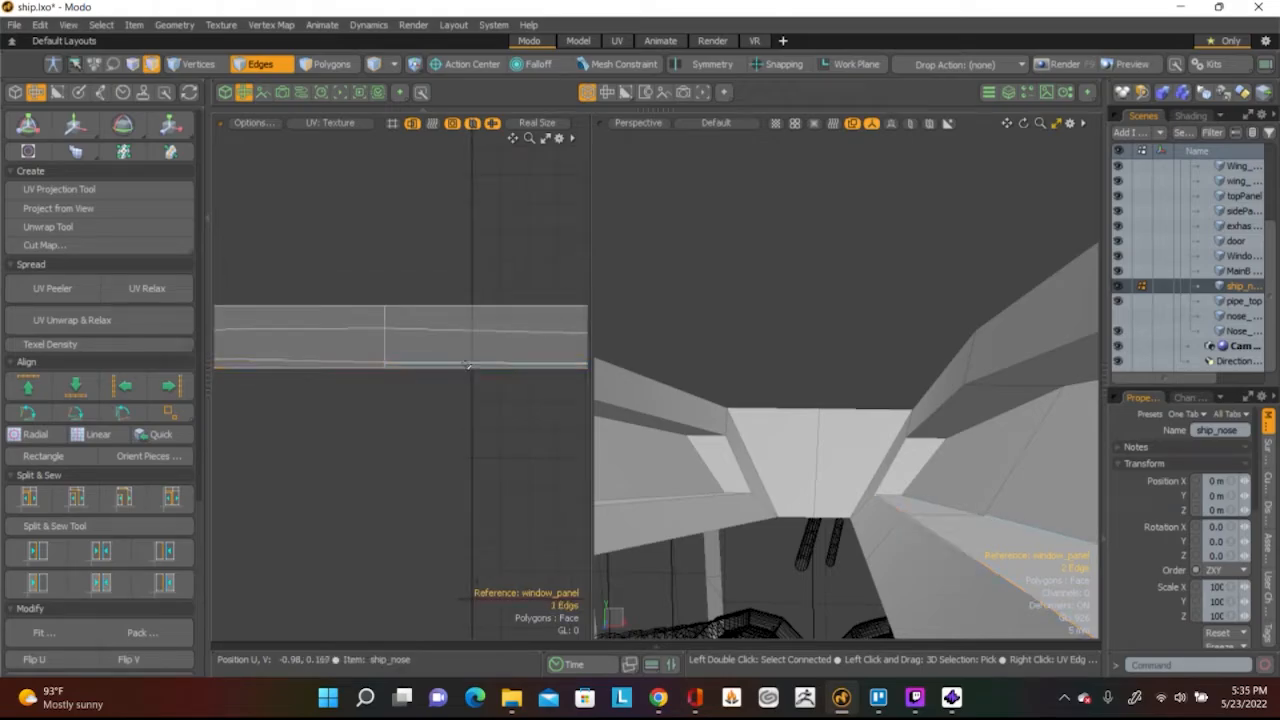
{"action": "left_click", "coordinate": [360, 362], "text": "shift"}
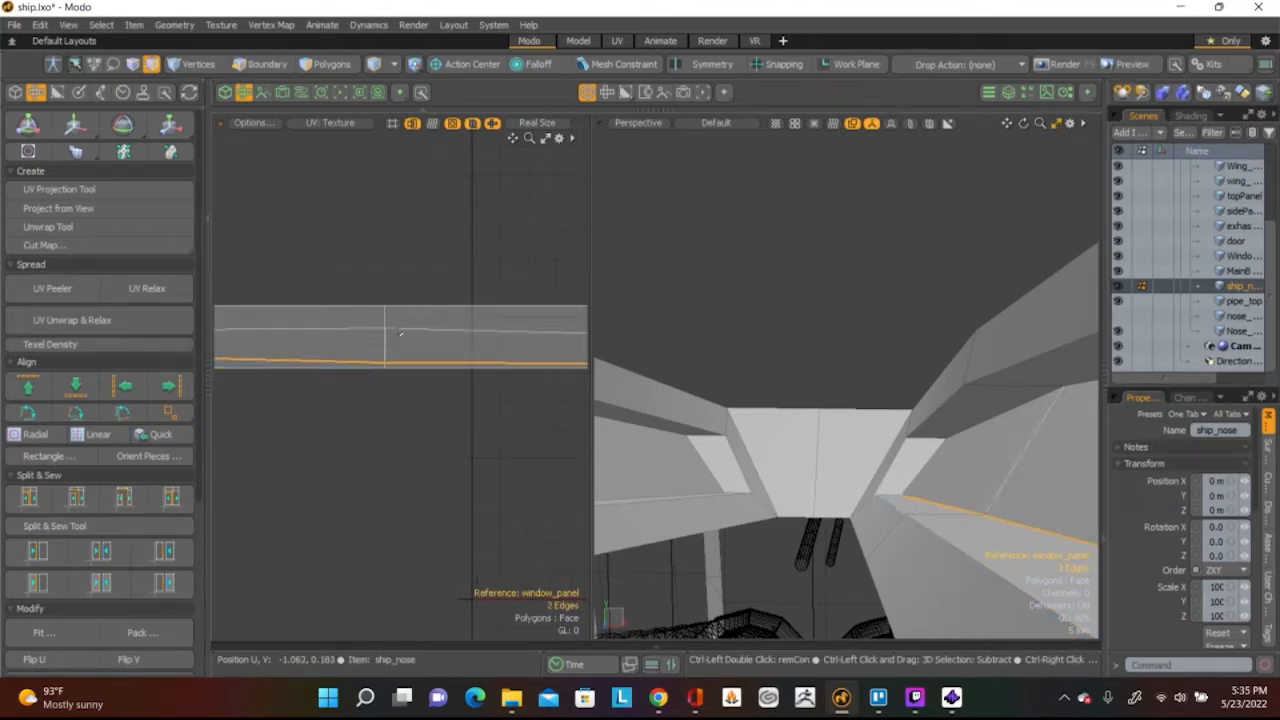
{"action": "left_click", "coordinate": [365, 332], "text": "shift"}
{"action": "scroll", "coordinate": [482, 395], "scroll_direction": "down", "scroll_amount": 2}
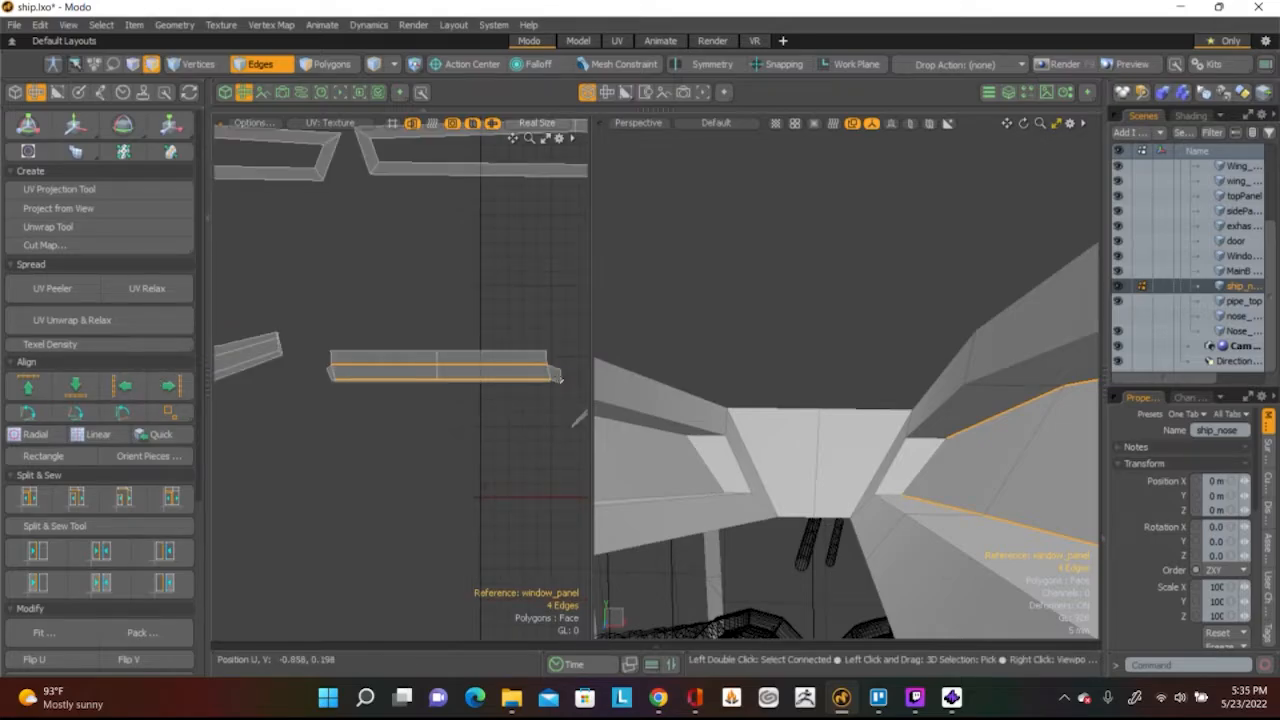
{"action": "scroll", "coordinate": [420, 385], "scroll_direction": "up", "scroll_amount": 3}
Select the three cross edges at the strip island's left end and align them left into one vertical line
{"action": "left_click", "coordinate": [342, 422]}
{"action": "scroll", "coordinate": [342, 422], "scroll_direction": "up", "scroll_amount": 4}
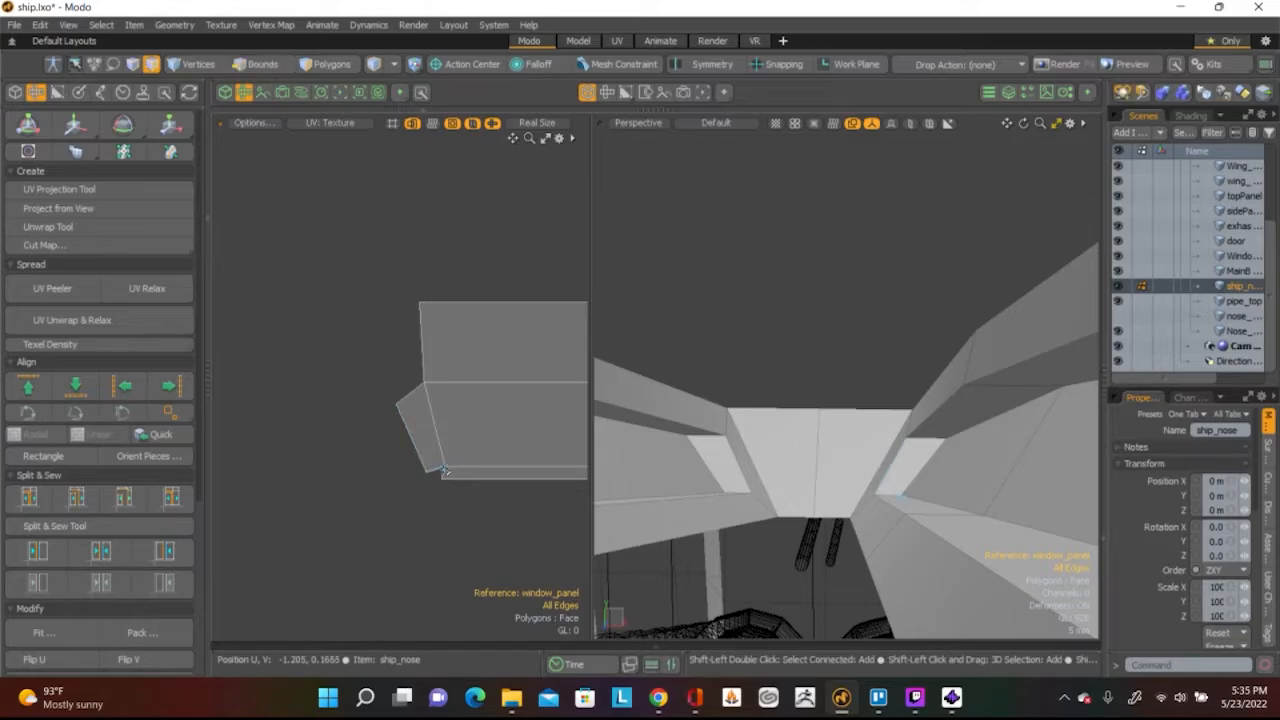
{"action": "scroll", "coordinate": [443, 500], "scroll_direction": "up", "scroll_amount": 2}
{"action": "left_click", "coordinate": [424, 422]}
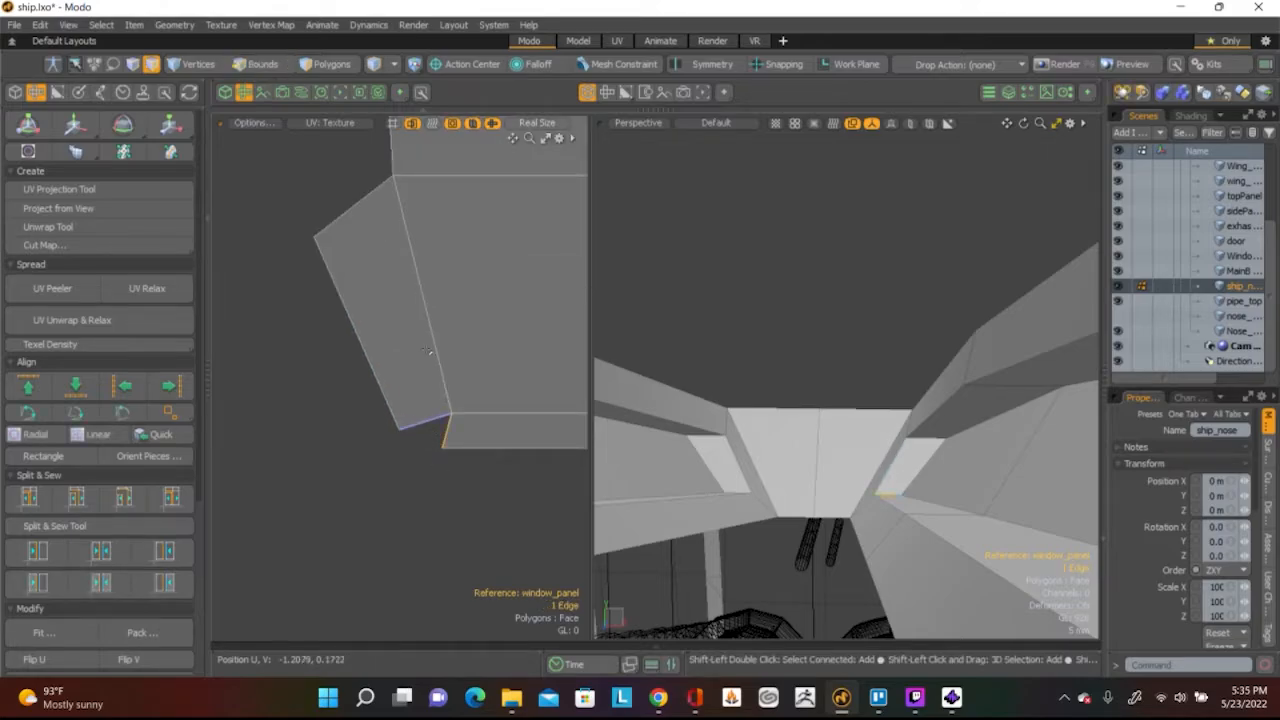
{"action": "left_click", "coordinate": [408, 231], "text": "shift"}
{"action": "scroll", "coordinate": [414, 212], "scroll_direction": "down", "scroll_amount": 3}
{"action": "left_click_drag", "start_coordinate": [418, 208], "coordinate": [399, 316], "text": "alt+shift"}
{"action": "left_click", "coordinate": [386, 275], "text": "shift"}
{"action": "left_click", "coordinate": [124, 385]}
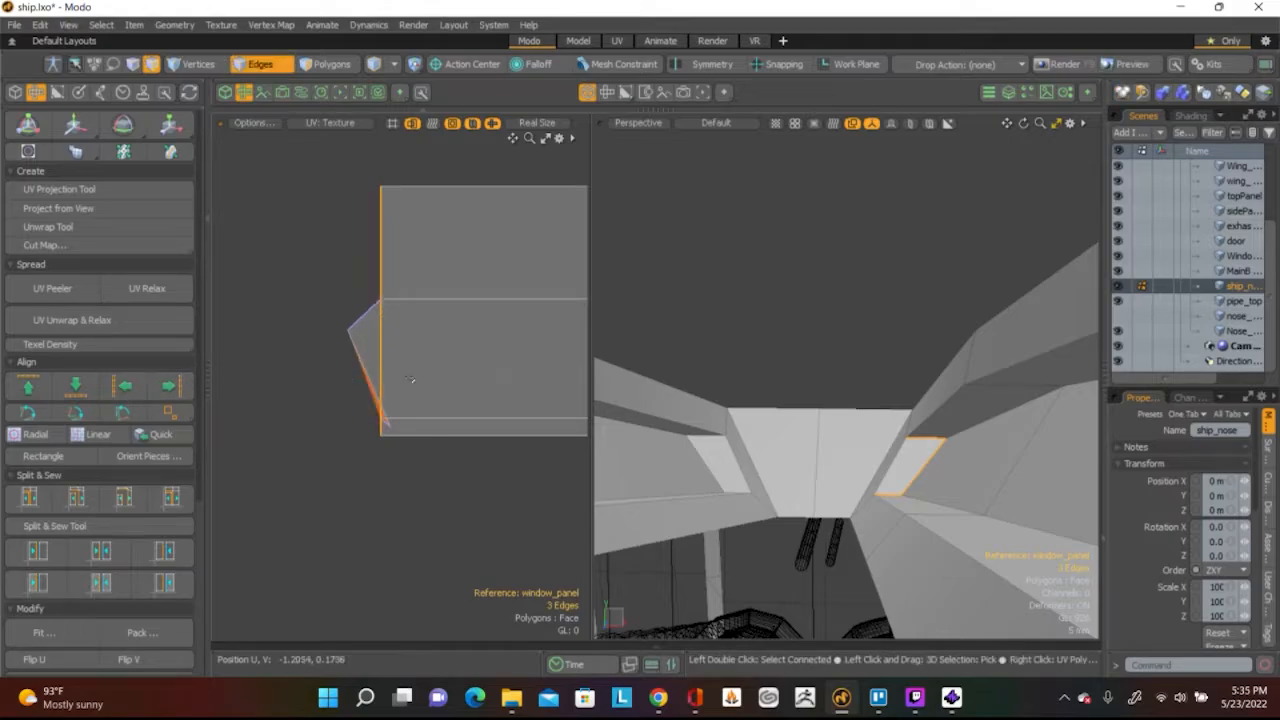
Select the three cross edges at the strip island's right end and align them right into one vertical line
{"action": "scroll", "coordinate": [378, 386], "scroll_direction": "down", "scroll_amount": 3}
{"action": "left_click_drag", "start_coordinate": [378, 386], "coordinate": [170, 410], "text": "alt+shift"}
{"action": "left_click_drag", "start_coordinate": [520, 380], "coordinate": [368, 366], "text": "alt+shift"}
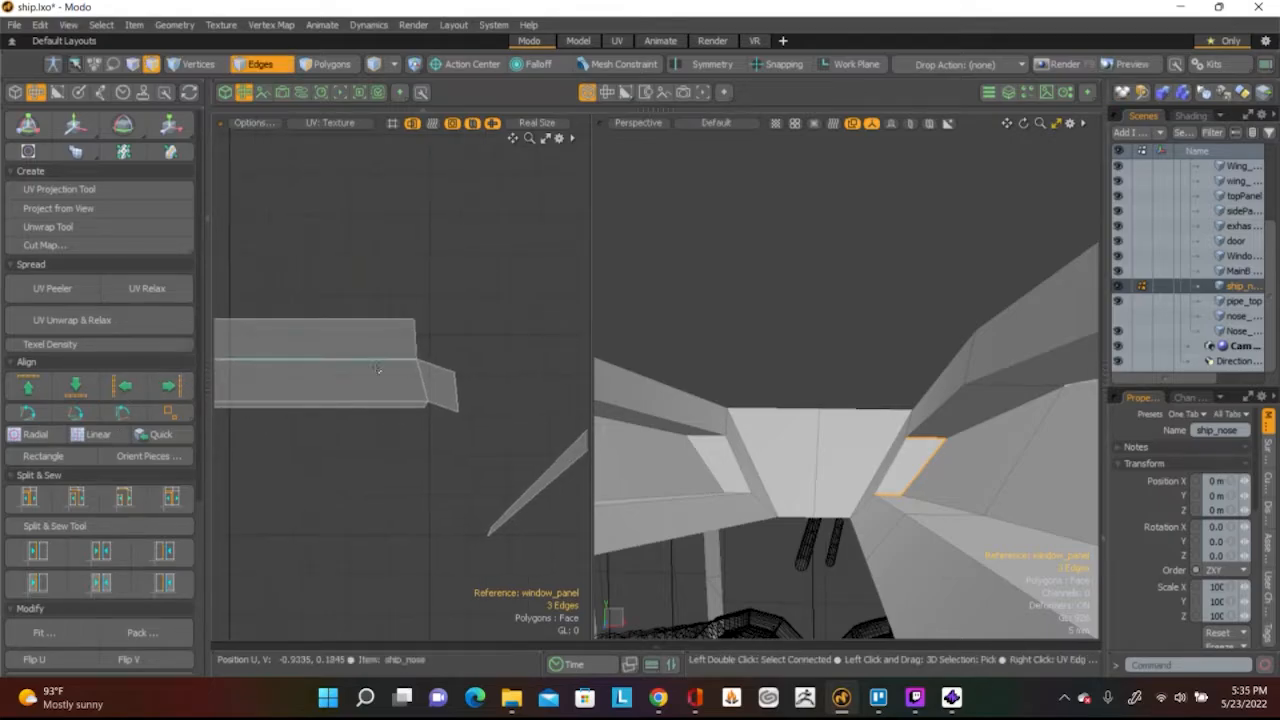
{"action": "scroll", "coordinate": [372, 369], "scroll_direction": "up", "scroll_amount": 3}
{"action": "left_click", "coordinate": [499, 398]}
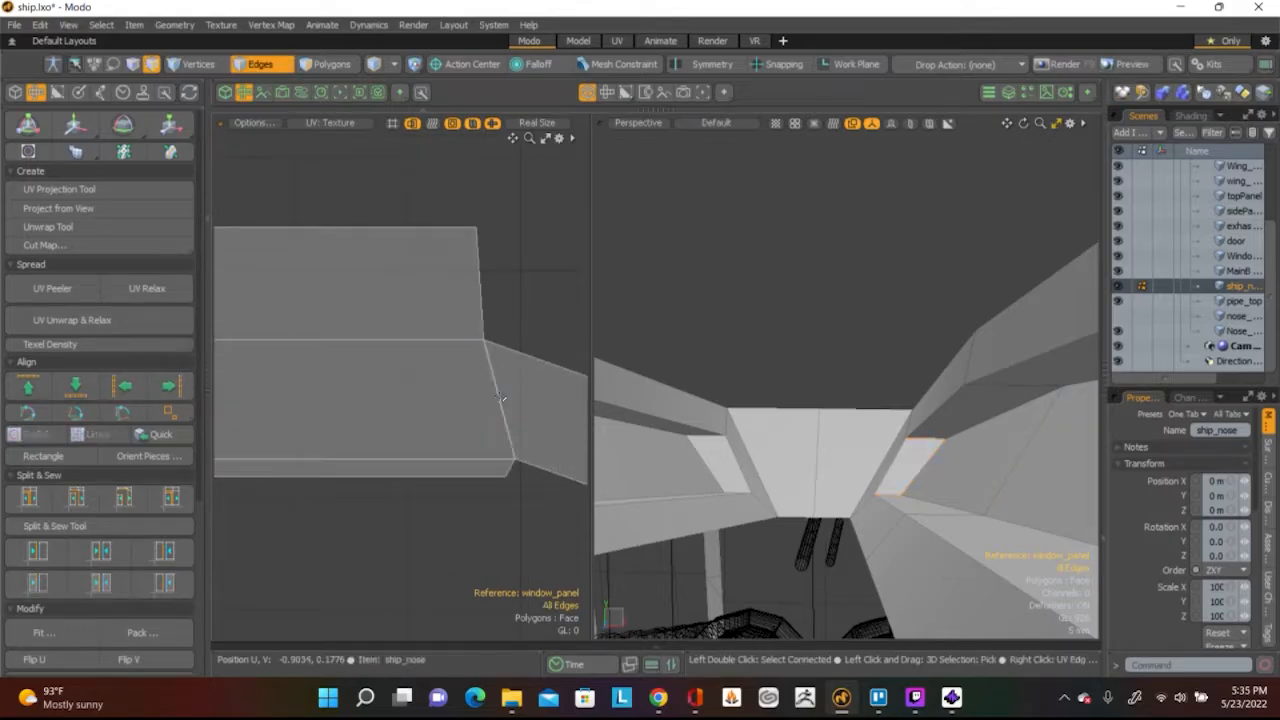
{"action": "left_click", "coordinate": [483, 318], "text": "shift"}
{"action": "left_click", "coordinate": [510, 460], "text": "shift"}
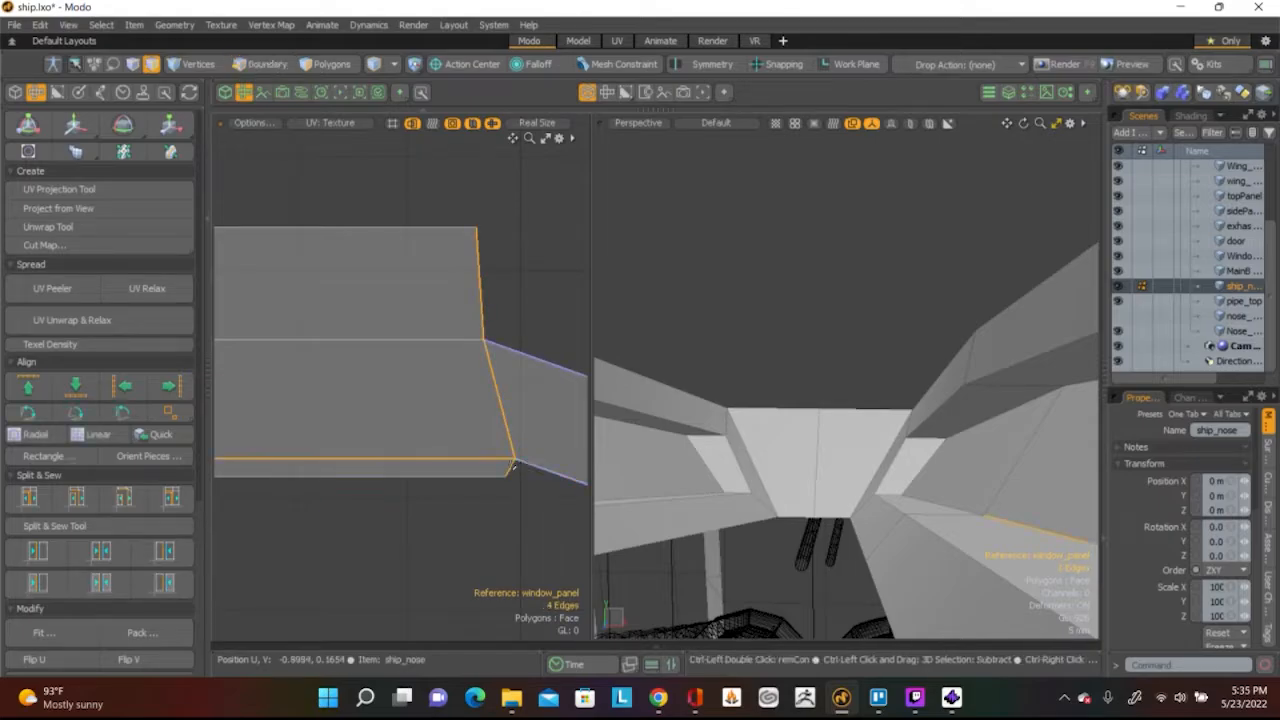
{"action": "left_click", "coordinate": [169, 386]}
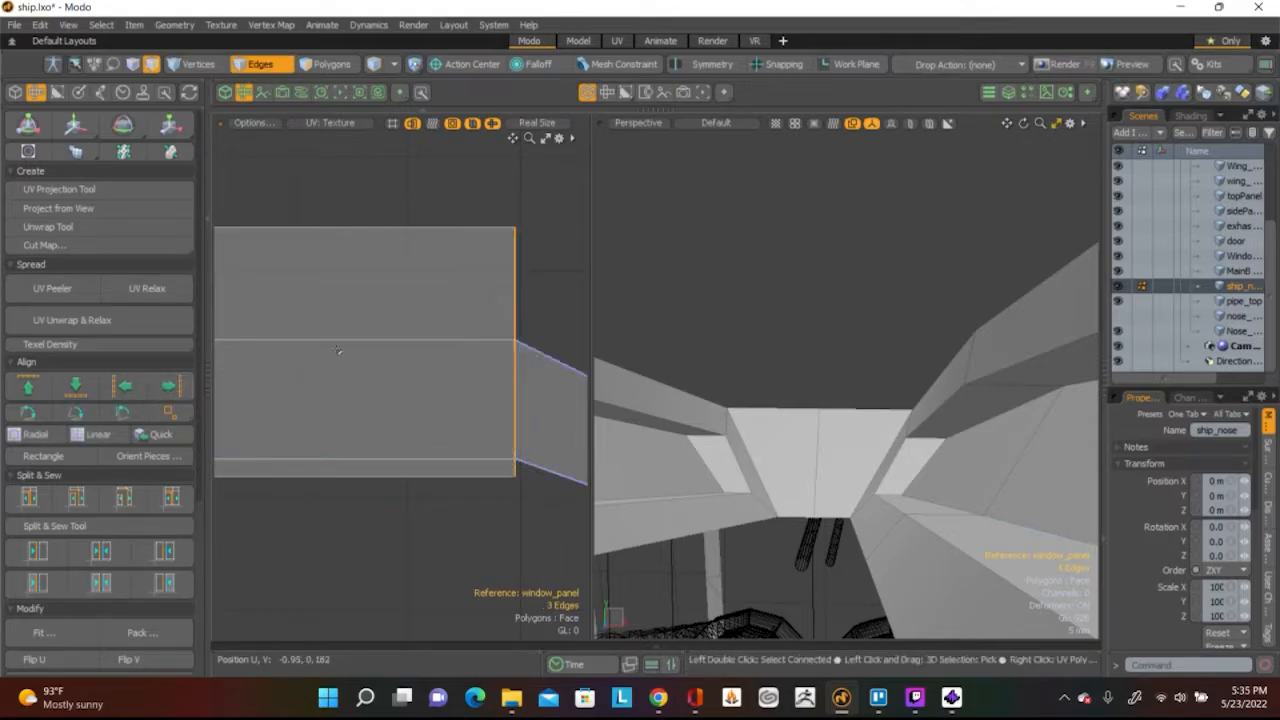
{"action": "scroll", "coordinate": [484, 374], "scroll_direction": "down", "scroll_amount": 3}
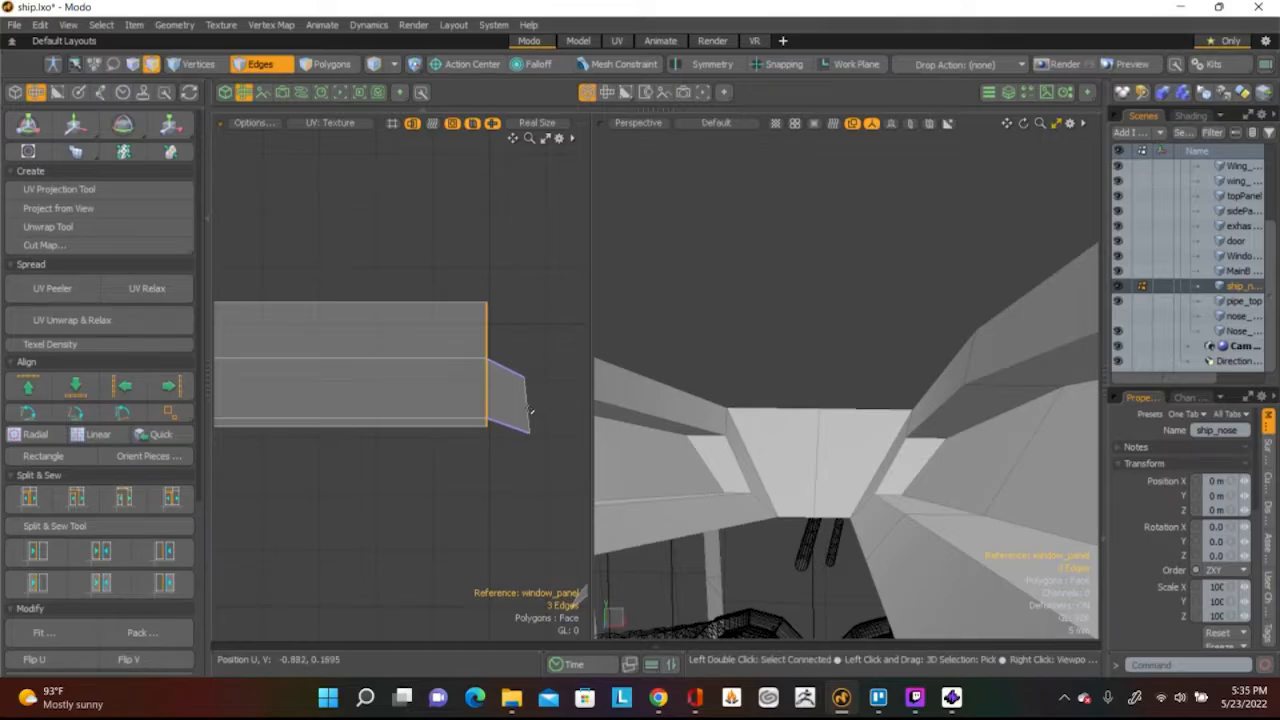
Select the outer edge of the strip's right end tab and move its two vertices up by 0.0056 in V
{"action": "key", "text": "w"}
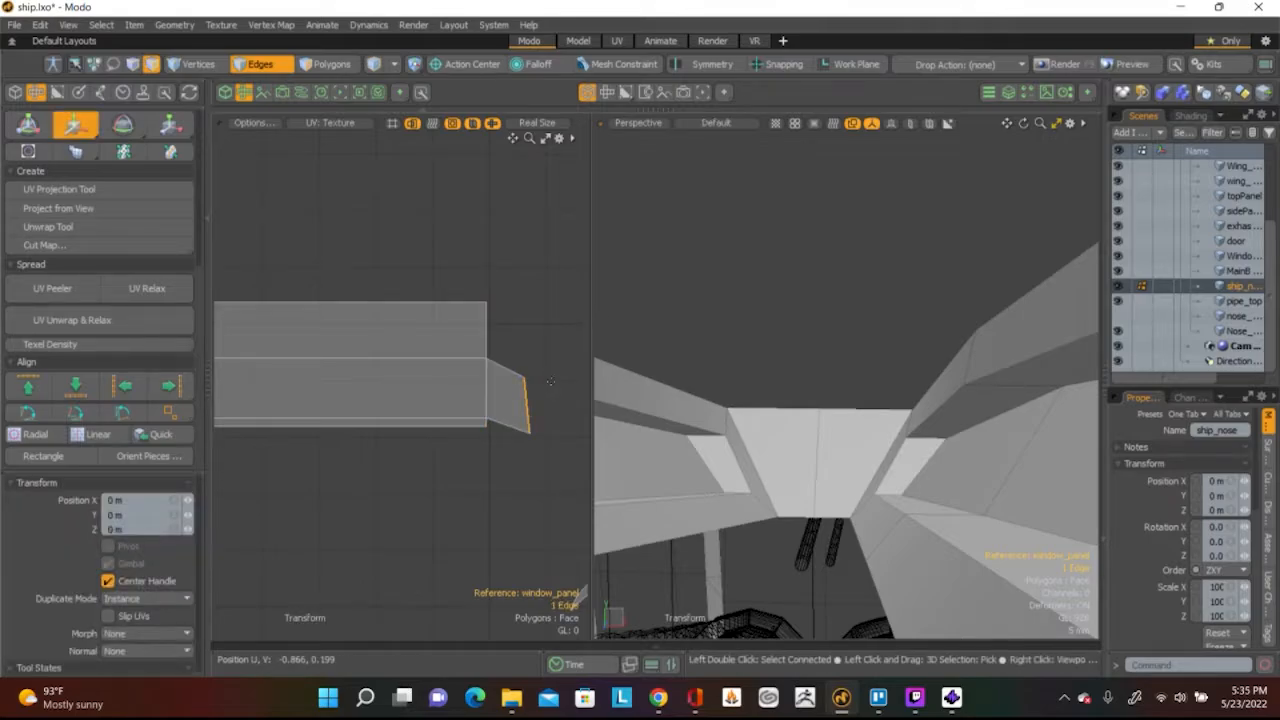
{"action": "scroll", "coordinate": [335, 405], "scroll_direction": "down", "scroll_amount": 3}
{"action": "scroll", "coordinate": [443, 384], "scroll_direction": "up", "scroll_amount": 4}
{"action": "key", "text": "q"}
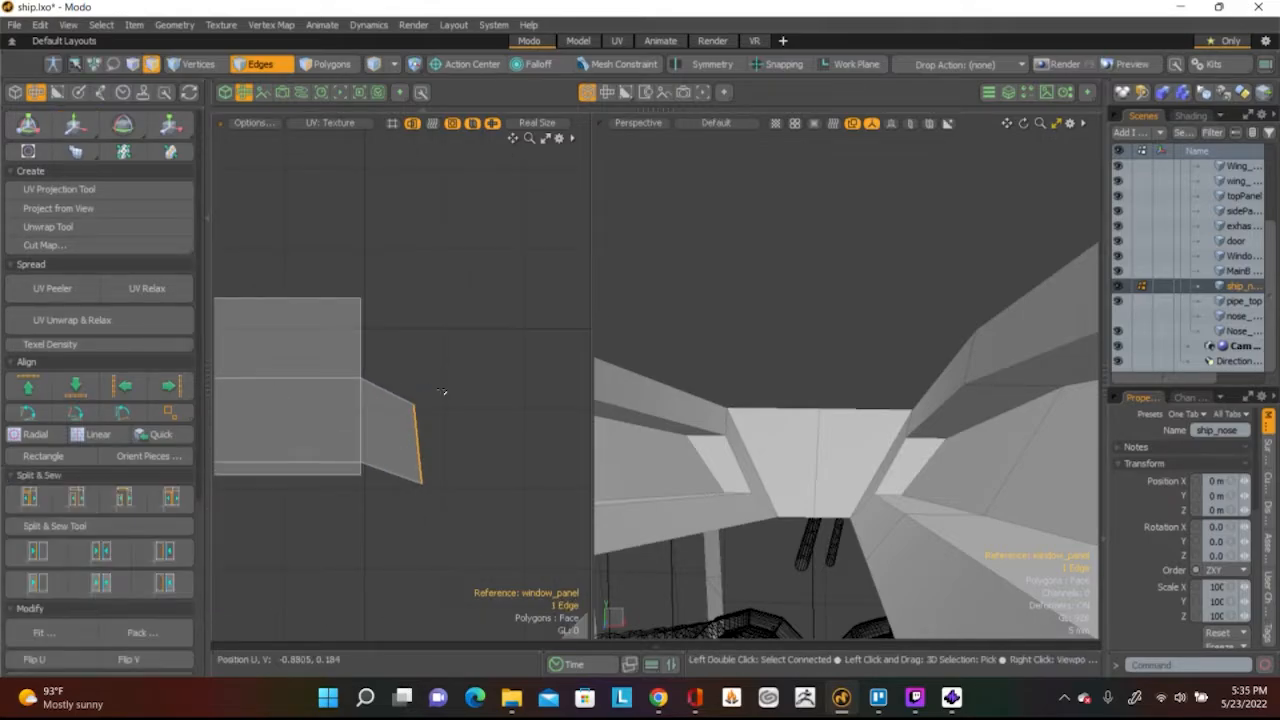
{"action": "scroll", "coordinate": [443, 391], "scroll_direction": "up", "scroll_amount": 2}
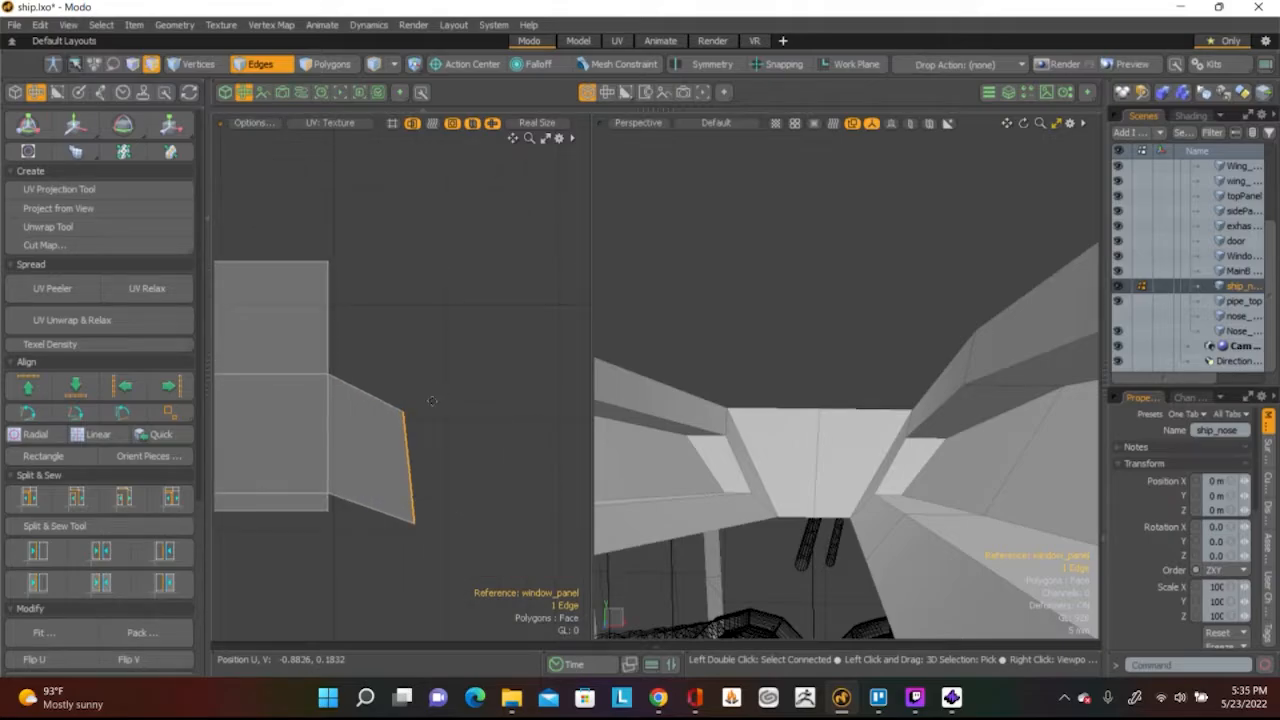
{"action": "left_click", "coordinate": [198, 64]}
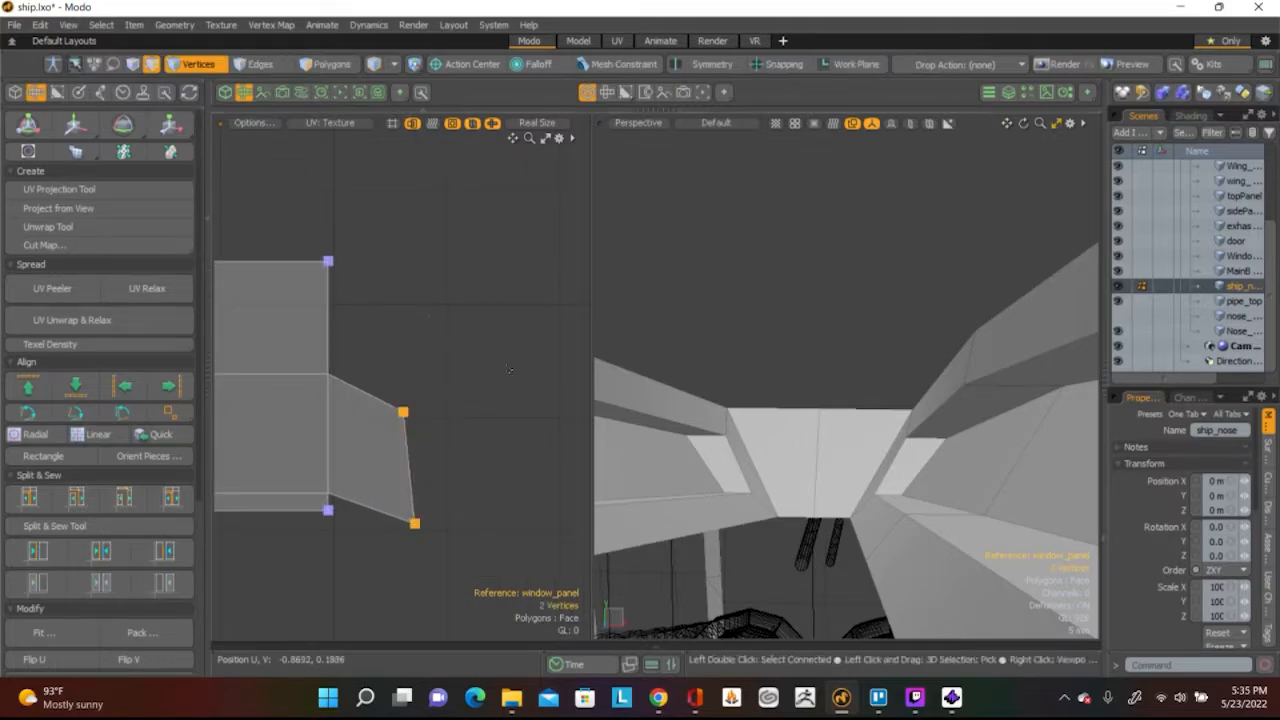
{"action": "key", "text": "w"}
{"action": "left_click_drag", "start_coordinate": [488, 387], "coordinate": [488, 354]}
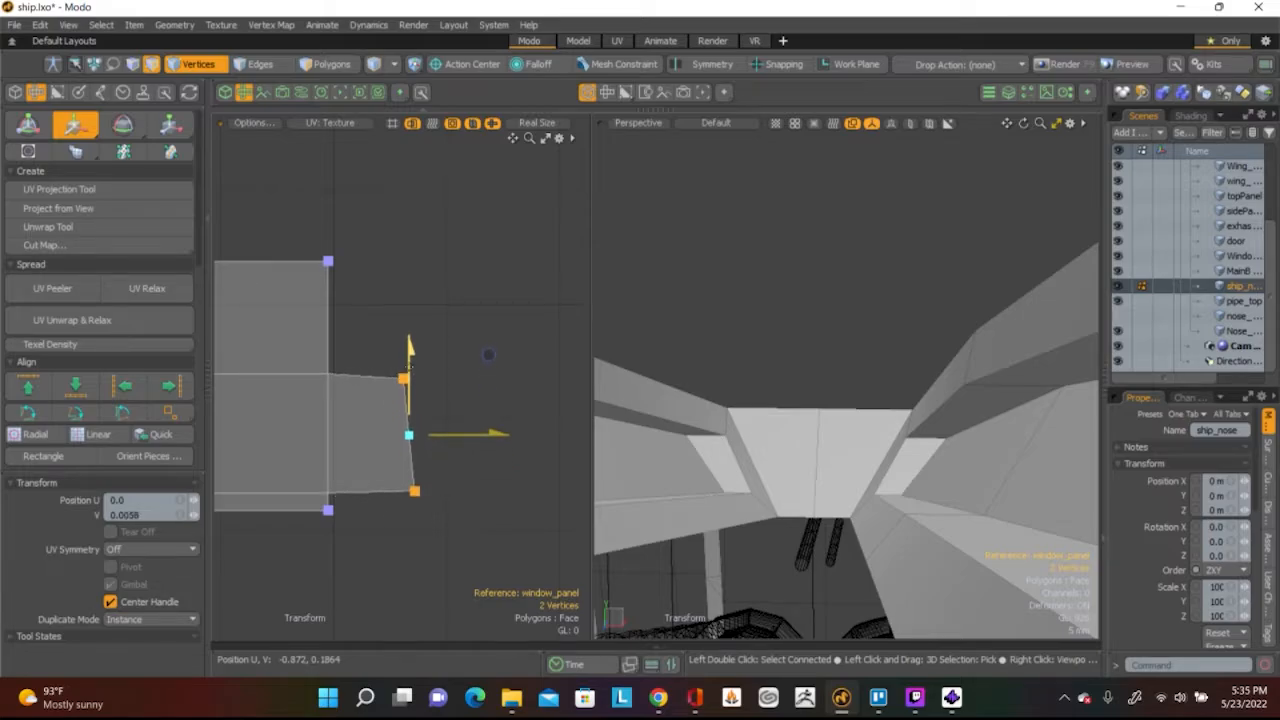
{"action": "key", "text": "space"}
Move the lower outer vertex of the right end tab by -0.0014 in U to make the tab's edge vertical
{"action": "left_click", "coordinate": [422, 488]}
{"action": "left_click", "coordinate": [414, 490]}
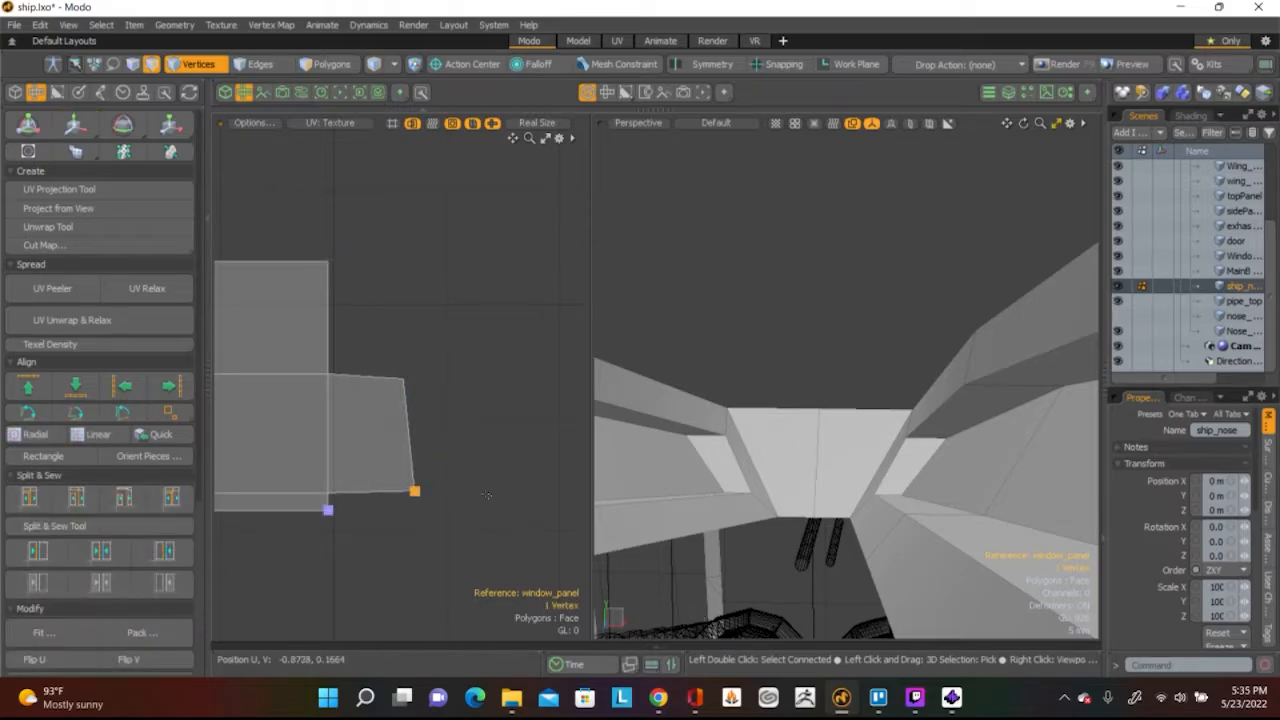
{"action": "key", "text": "w"}
{"action": "left_click_drag", "start_coordinate": [460, 491], "coordinate": [449, 491]}
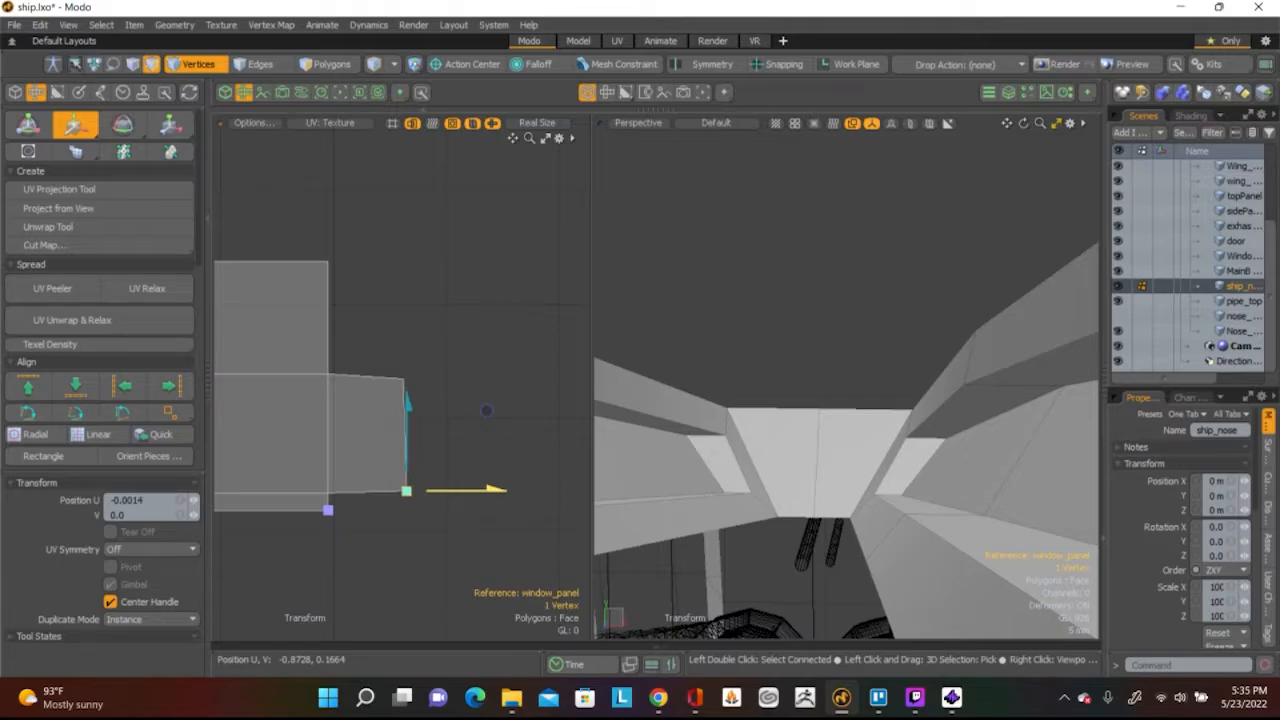
Examine the folded tab at the strip's left end and the matching side polygons of the nose recess in 3D
{"action": "scroll", "coordinate": [418, 421], "scroll_direction": "down", "scroll_amount": 4}
{"action": "left_click_drag", "start_coordinate": [420, 420], "coordinate": [737, 405], "text": "alt+shift"}
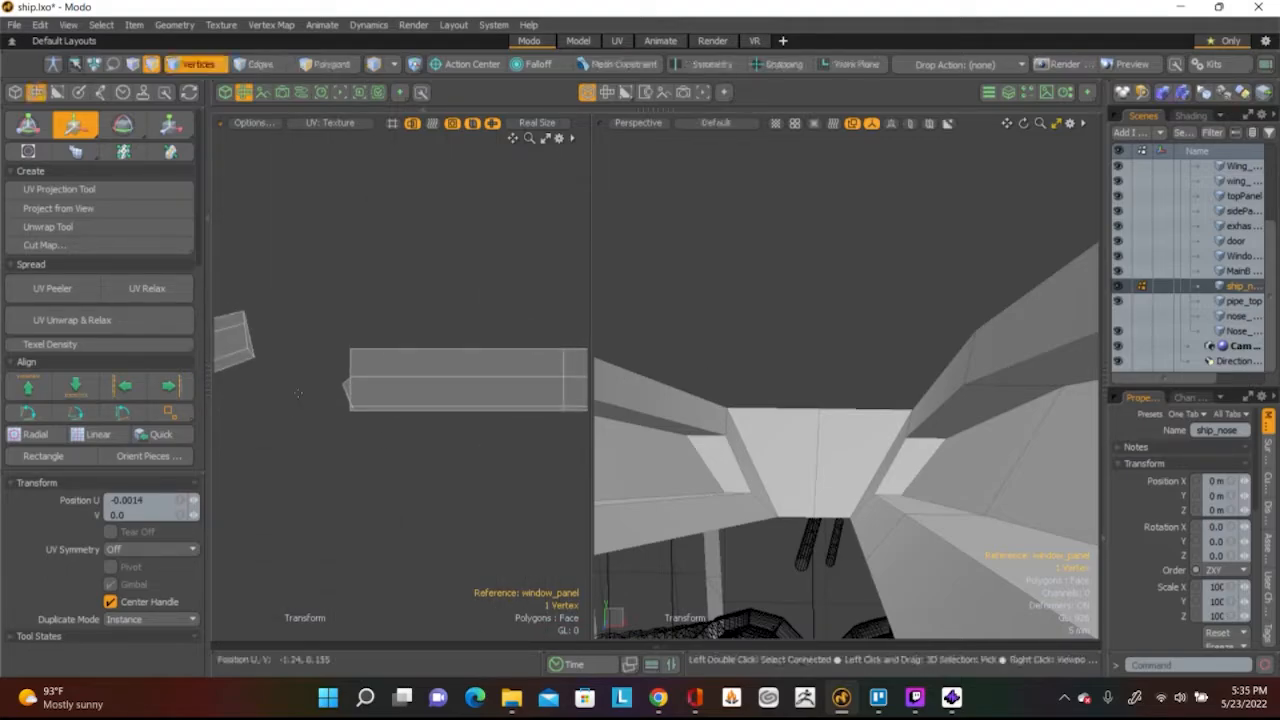
{"action": "scroll", "coordinate": [320, 400], "scroll_direction": "up", "scroll_amount": 3}
{"action": "key", "text": "space"}
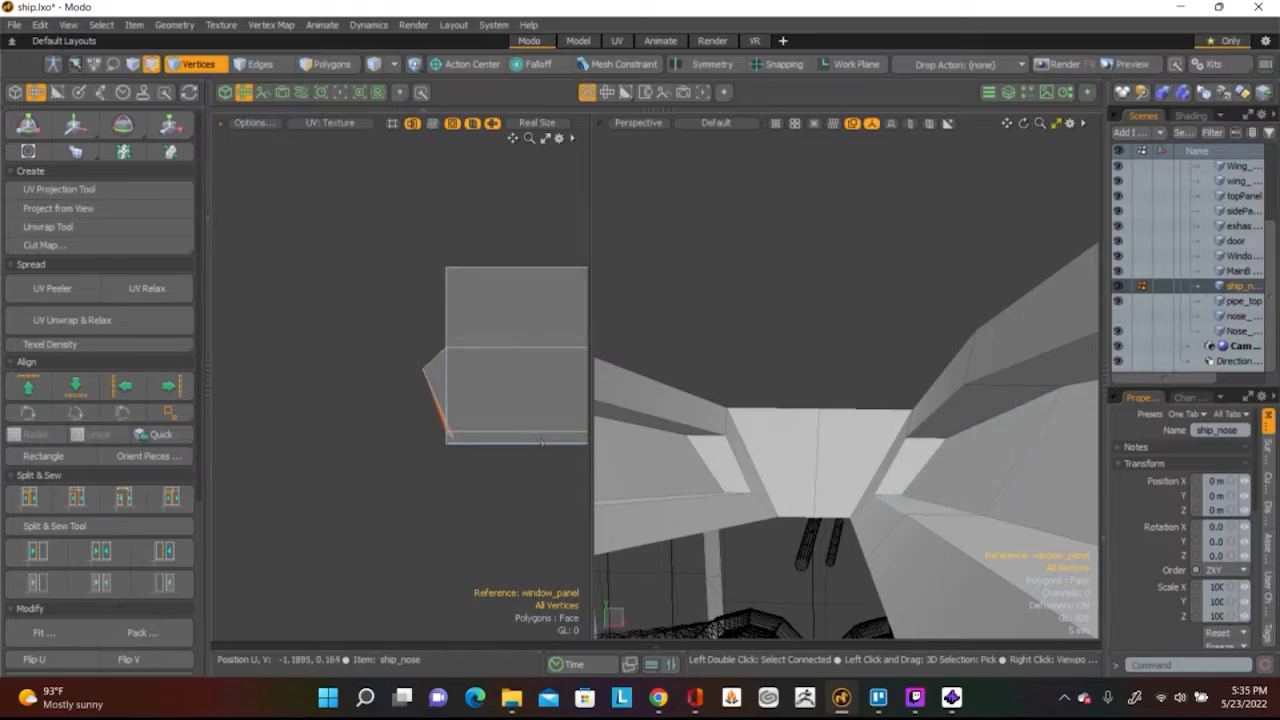
{"action": "left_click_drag", "start_coordinate": [900, 460], "coordinate": [934, 529], "text": "alt"}
{"action": "left_click", "coordinate": [955, 415]}
{"action": "left_click", "coordinate": [934, 529], "text": "shift"}
{"action": "left_click_drag", "start_coordinate": [335, 421], "coordinate": [297, 379], "text": "alt+shift"}
{"action": "left_click", "coordinate": [471, 431]}
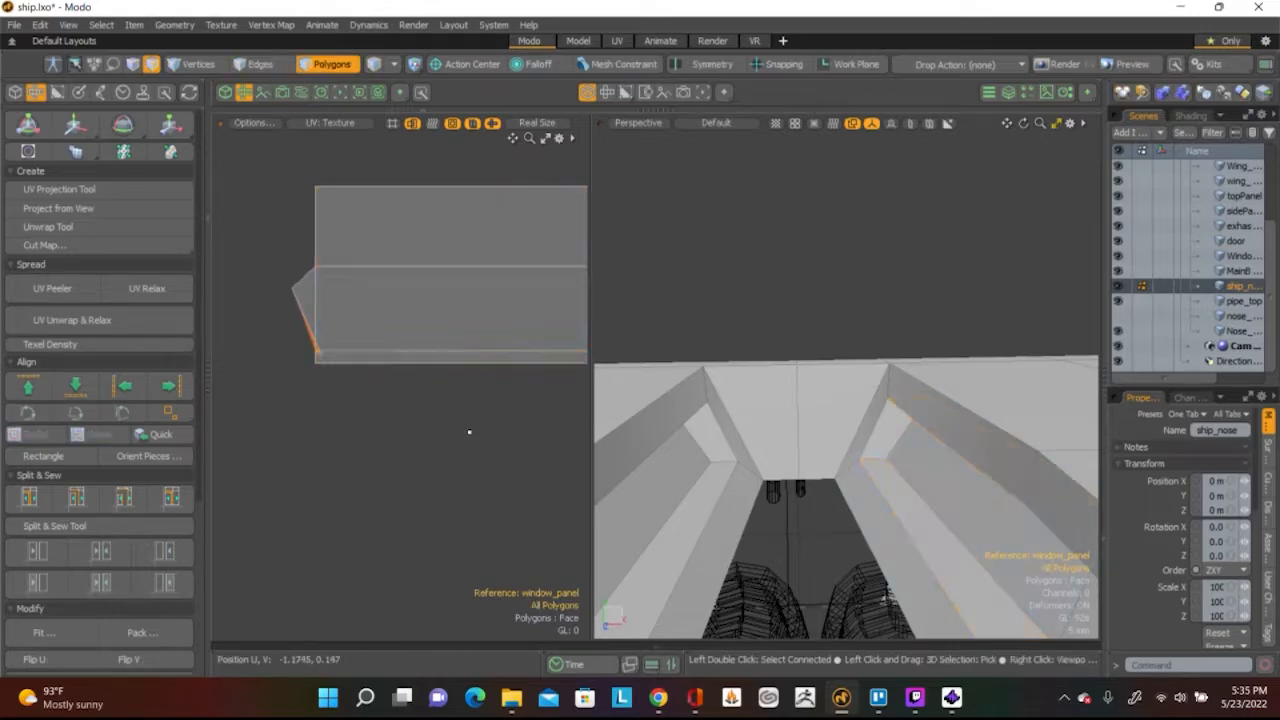
{"action": "left_click", "coordinate": [168, 411]}
{"action": "left_click_drag", "start_coordinate": [400, 360], "coordinate": [392, 388], "text": "alt+shift"}
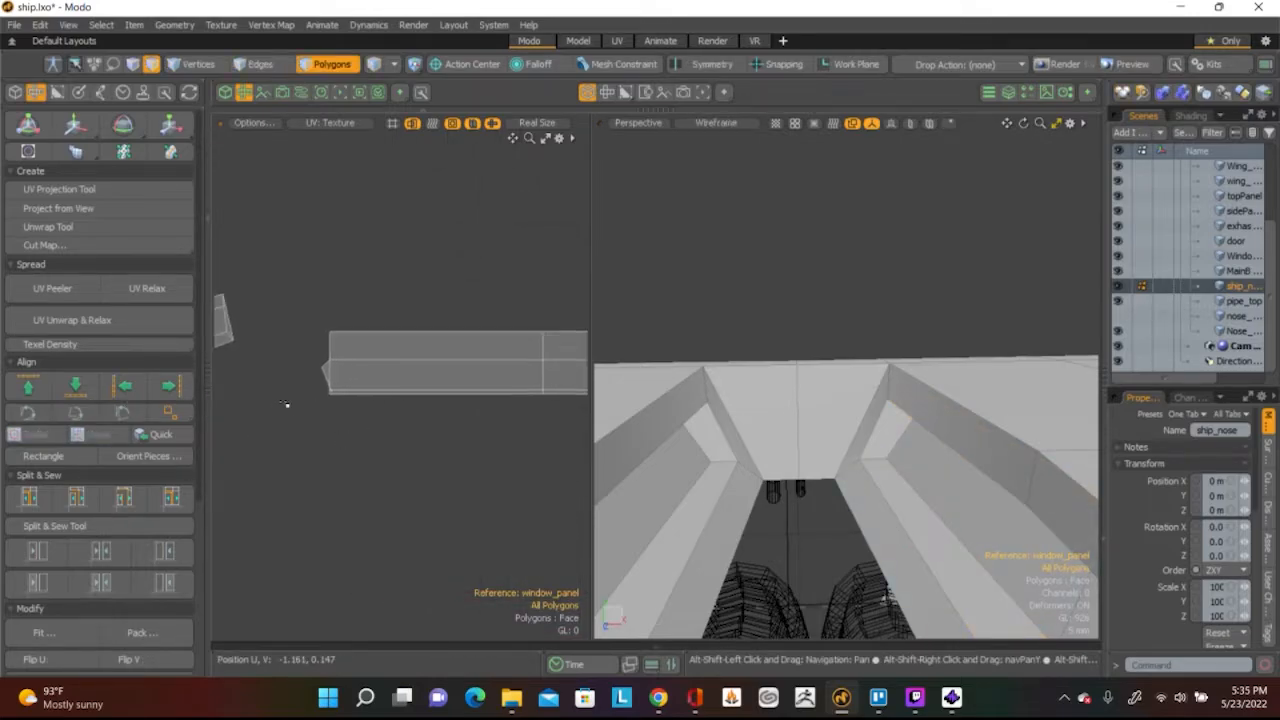
Move the lower vertex of the folded left tab outward by -0.0138 in U and 0.0014 in V
{"action": "scroll", "coordinate": [392, 388], "scroll_direction": "up", "scroll_amount": 5}
{"action": "key", "text": "1"}
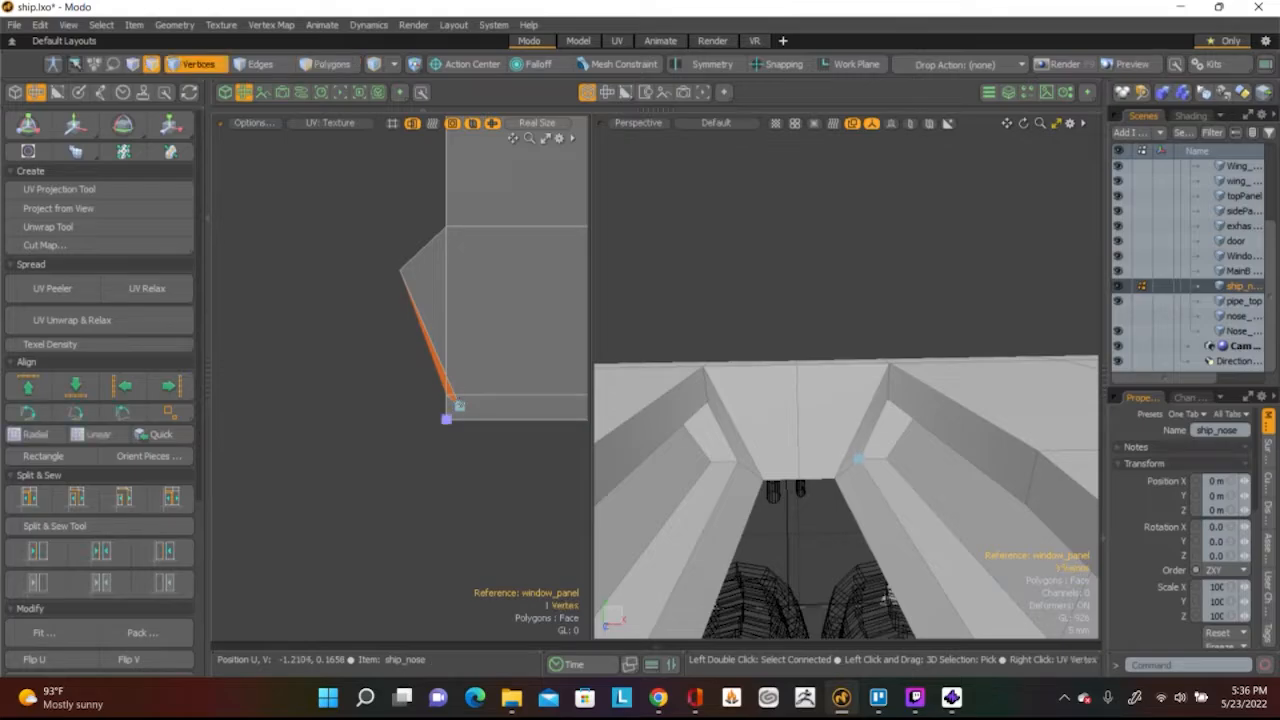
{"action": "key", "text": "w"}
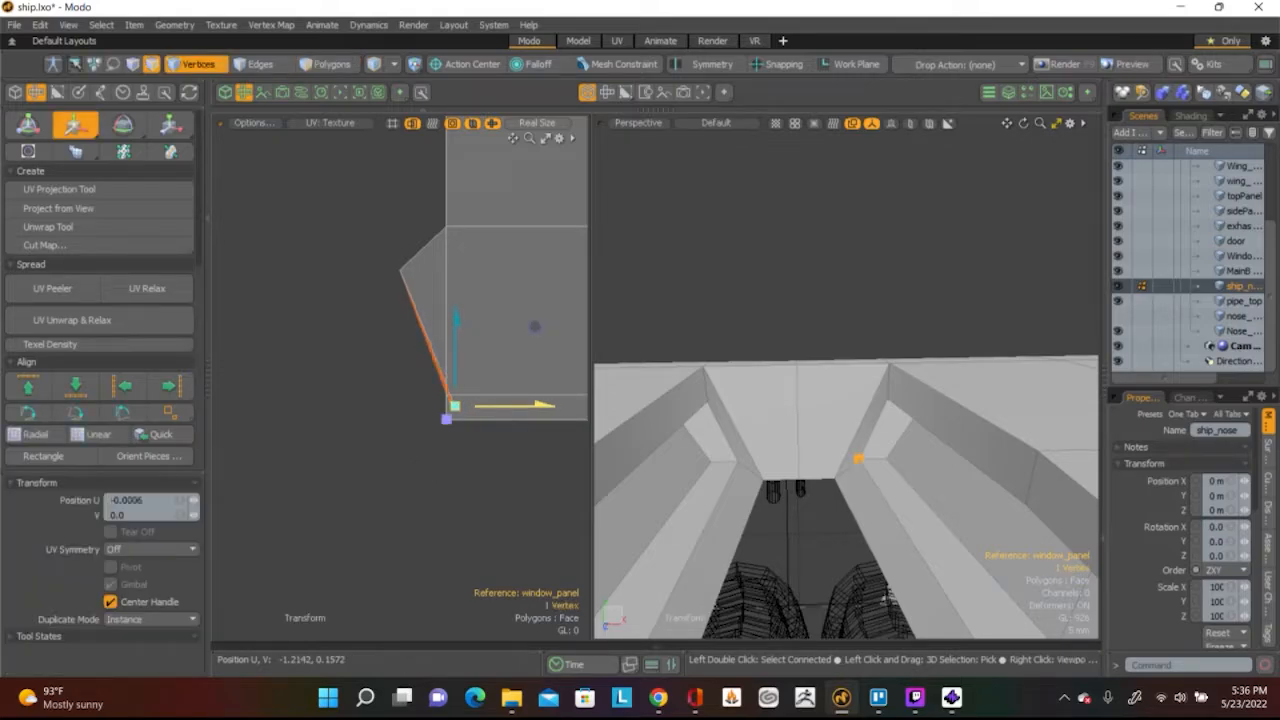
{"action": "left_click_drag", "start_coordinate": [531, 323], "coordinate": [427, 325]}
{"action": "mouse_move", "coordinate": [357, 345]}
{"action": "left_mouse_down"}
{"action": "mouse_move", "coordinate": [357, 317]}
{"action": "mouse_move", "coordinate": [357, 332]}
{"action": "left_mouse_up"}
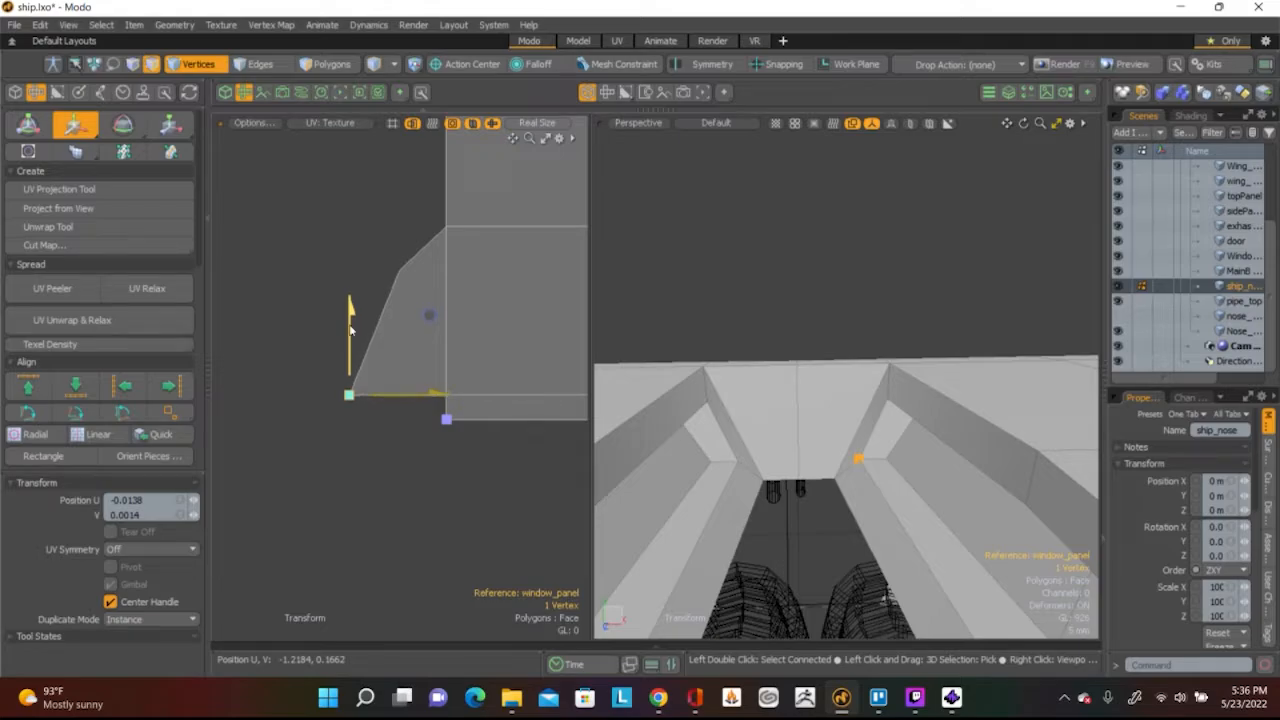
{"action": "key", "text": "space"}
Move the left tab's upper outer vertex by -0.0064 in U and 0.0054 in V to square the tab, then clear the selection
{"action": "left_click", "coordinate": [399, 270]}
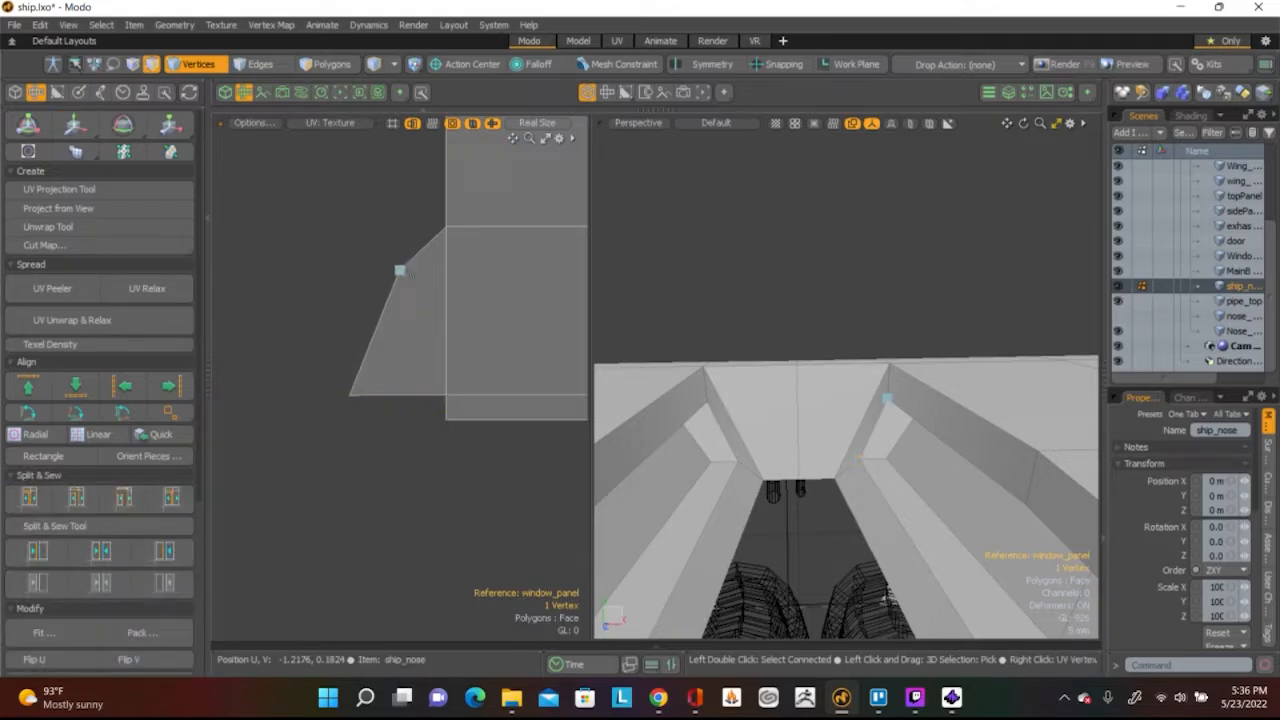
{"action": "key", "text": "w"}
{"action": "left_click_drag", "start_coordinate": [466, 268], "coordinate": [413, 221]}
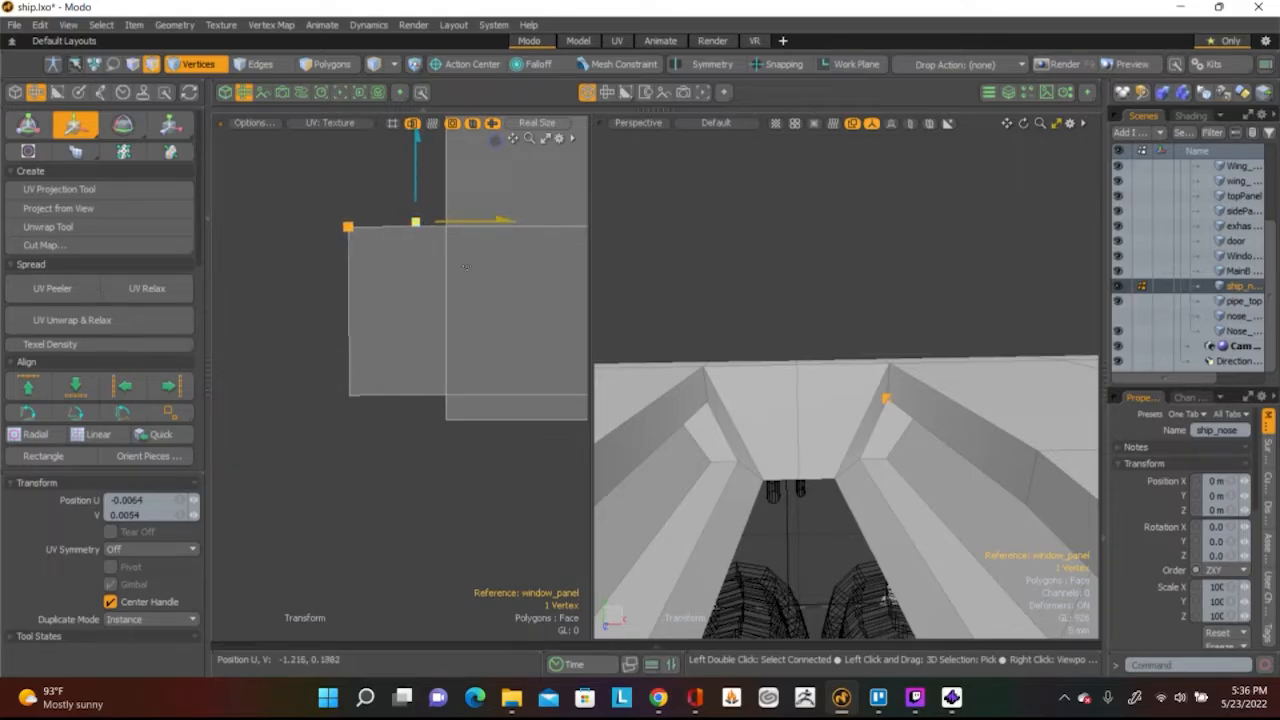
{"action": "key", "text": "space"}
{"action": "left_click", "coordinate": [393, 186]}
Square the right end tab by moving its upper outer vertex 0.001 in V and its lower outer vertex -0.0008 in U
{"action": "scroll", "coordinate": [393, 186], "scroll_direction": "down", "scroll_amount": 4}
{"action": "left_click_drag", "start_coordinate": [431, 234], "coordinate": [246, 302], "text": "alt+shift"}
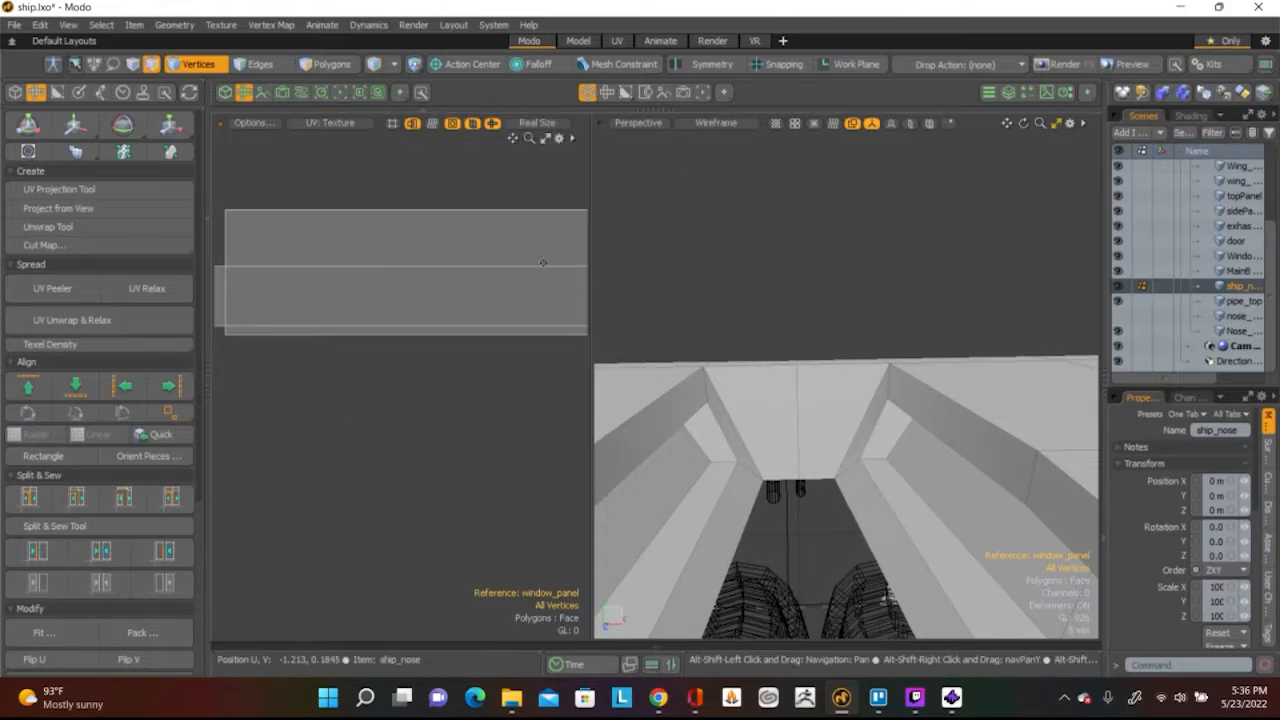
{"action": "scroll", "coordinate": [542, 262], "scroll_direction": "down", "scroll_amount": 3}
{"action": "left_click_drag", "start_coordinate": [545, 258], "coordinate": [501, 340], "text": "alt+shift"}
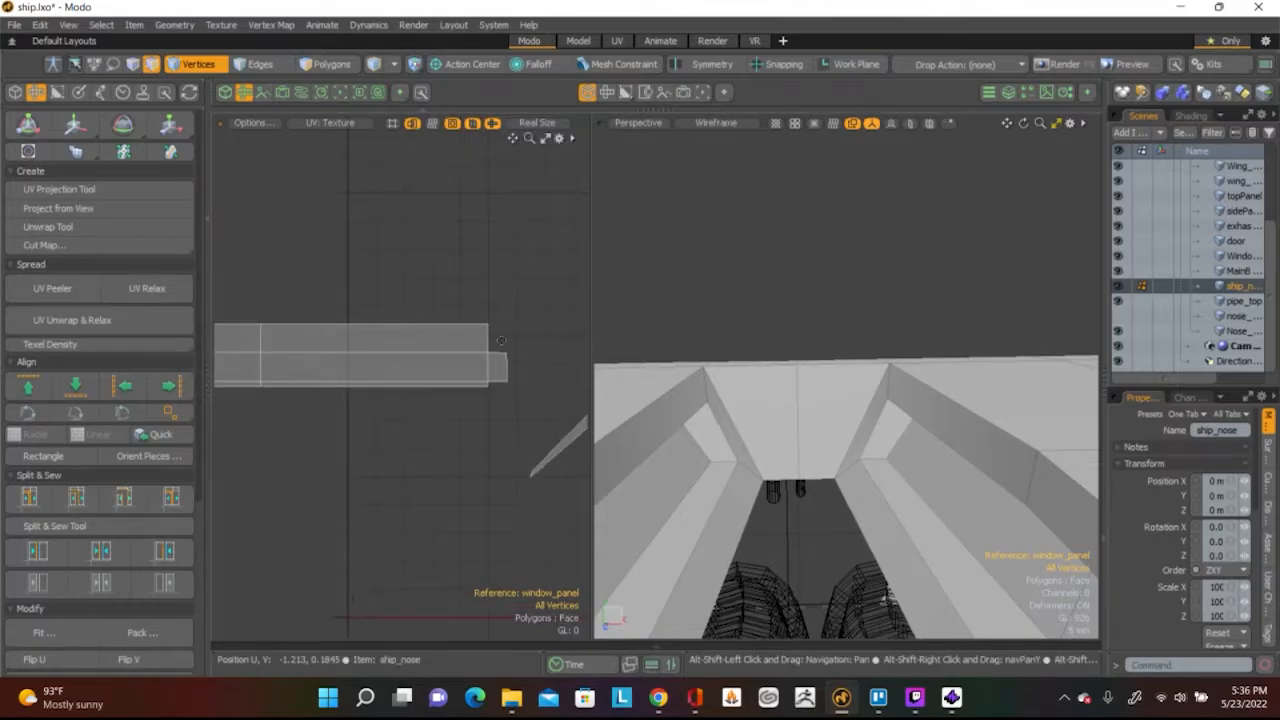
{"action": "scroll", "coordinate": [495, 340], "scroll_direction": "up", "scroll_amount": 3}
{"action": "left_click", "coordinate": [471, 334]}
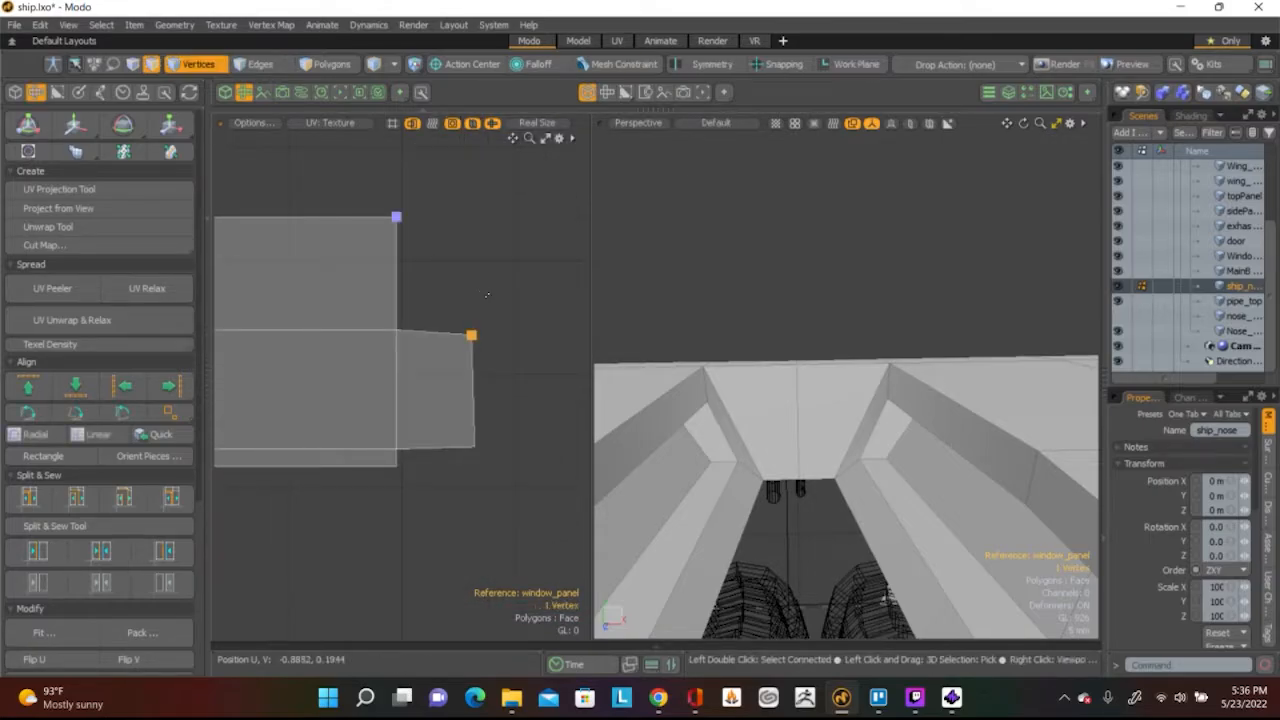
{"action": "key", "text": "w"}
{"action": "left_click_drag", "start_coordinate": [473, 292], "coordinate": [473, 287]}
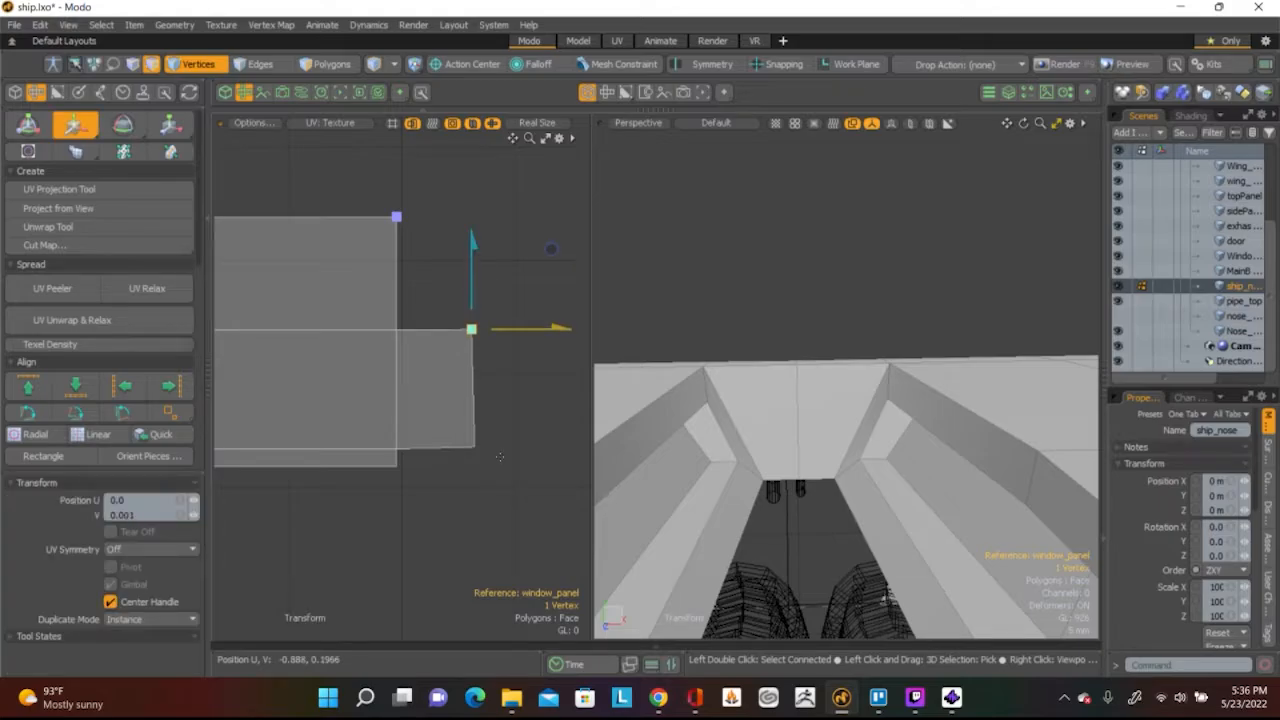
{"action": "key", "text": "space"}
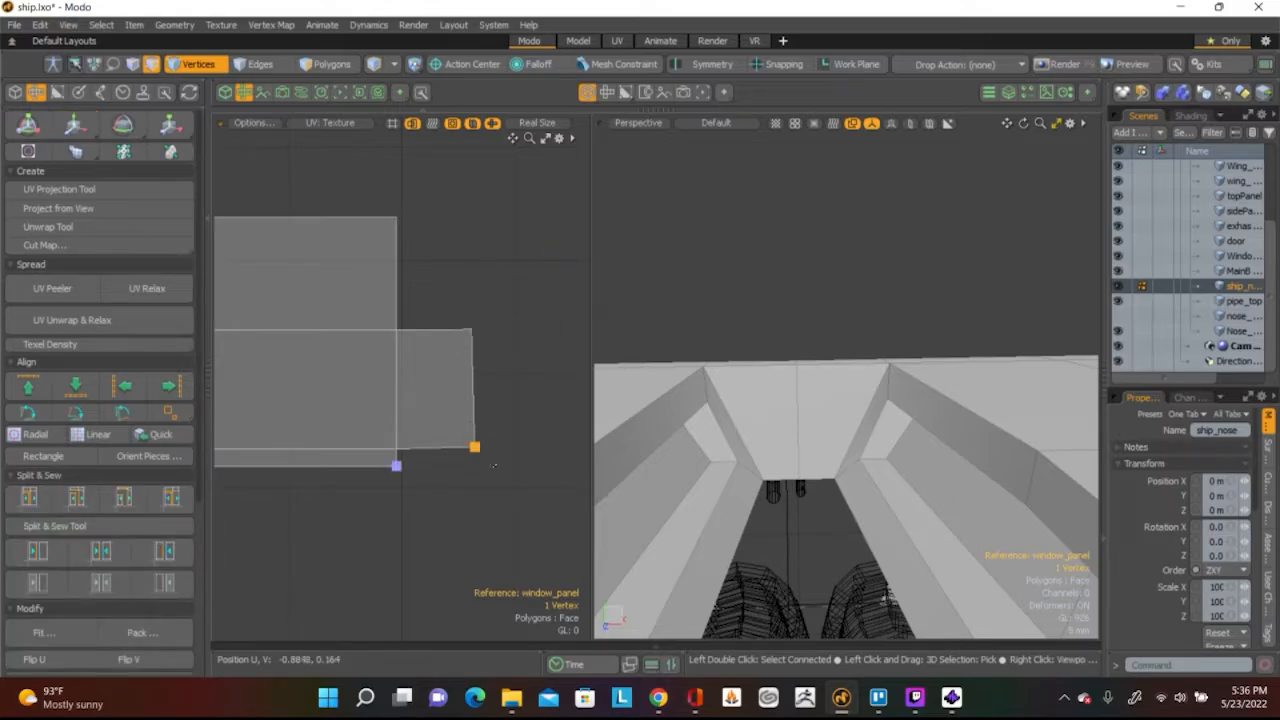
{"action": "key", "text": "w"}
{"action": "left_click_drag", "start_coordinate": [558, 366], "coordinate": [550, 366]}
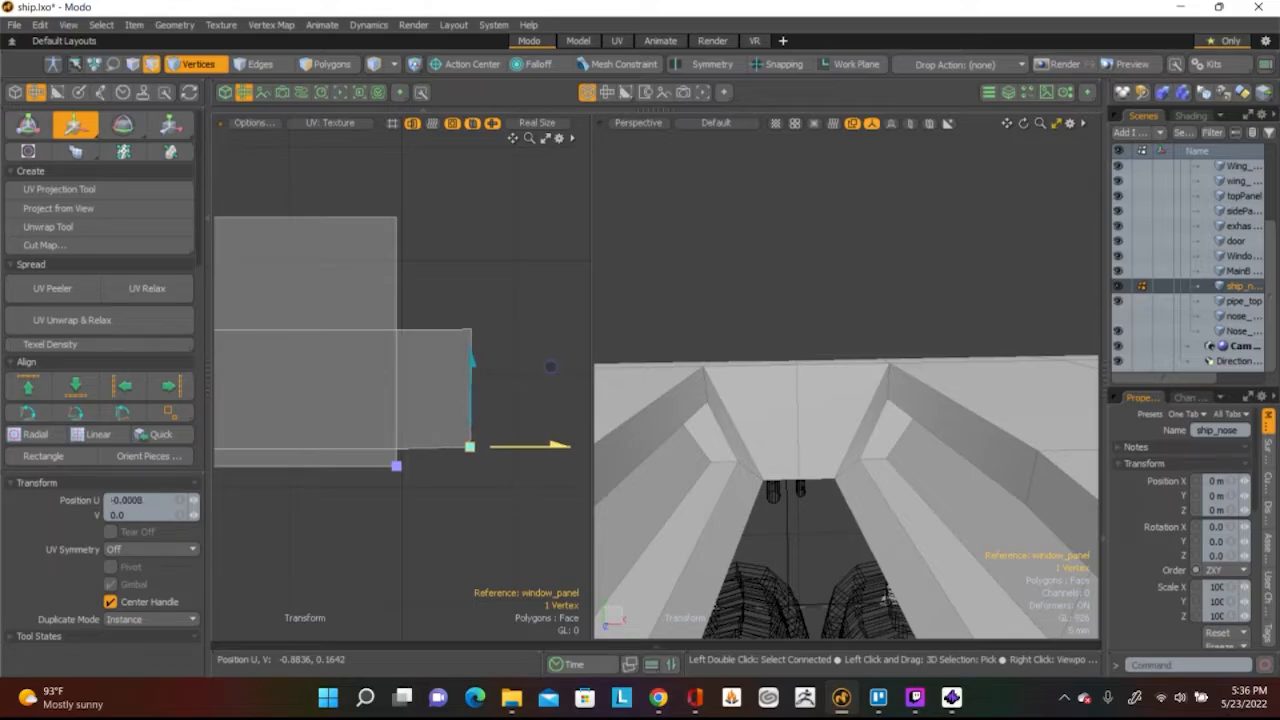
Move the right tab's lower outer vertex by -0.0004 in V, then drop the transform and clear the vertex selection
{"action": "left_click_drag", "start_coordinate": [472, 386], "coordinate": [472, 387]}
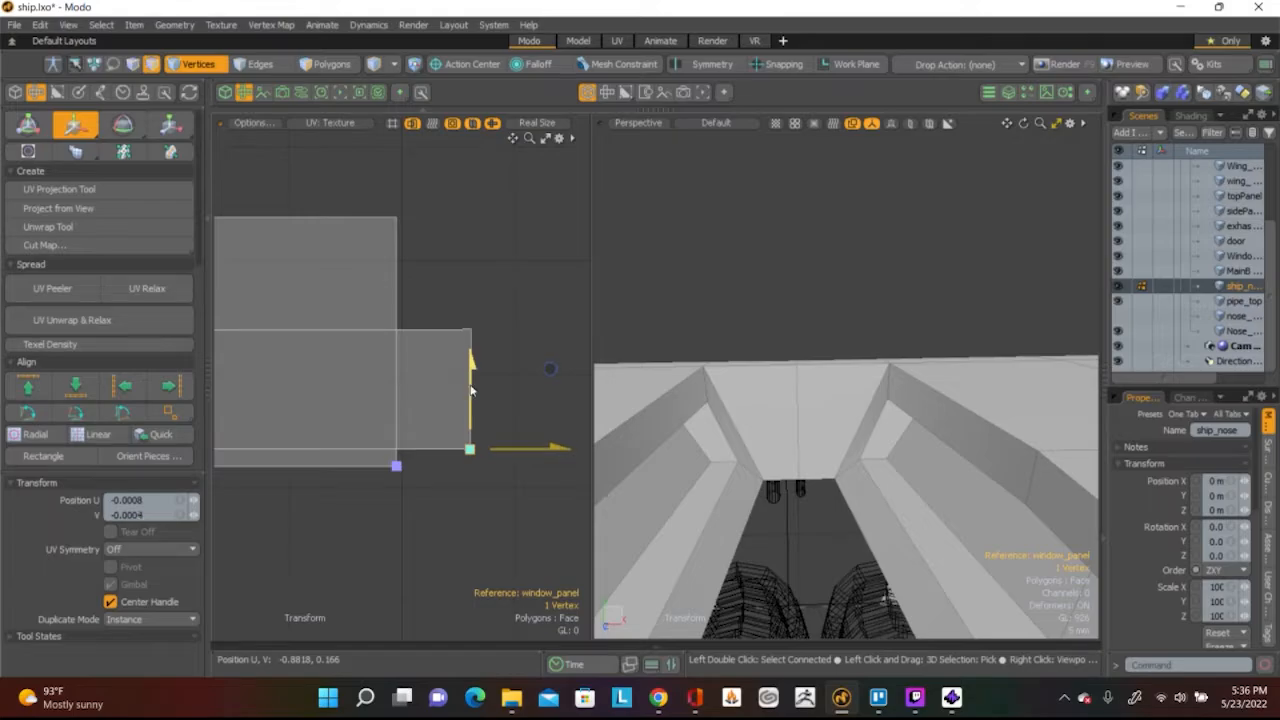
{"action": "scroll", "coordinate": [472, 390], "scroll_direction": "down", "scroll_amount": 5}
{"action": "left_click_drag", "start_coordinate": [336, 525], "coordinate": [453, 563], "text": "alt"}
{"action": "key", "text": "space"}
{"action": "left_click", "coordinate": [453, 563]}
Select the strip's two inner lengthwise edge lines, including both end tabs, and try moving them 0.009 in V
{"action": "scroll", "coordinate": [285, 438], "scroll_direction": "up", "scroll_amount": 5}
{"action": "left_click_drag", "start_coordinate": [285, 438], "coordinate": [434, 457], "text": "alt"}
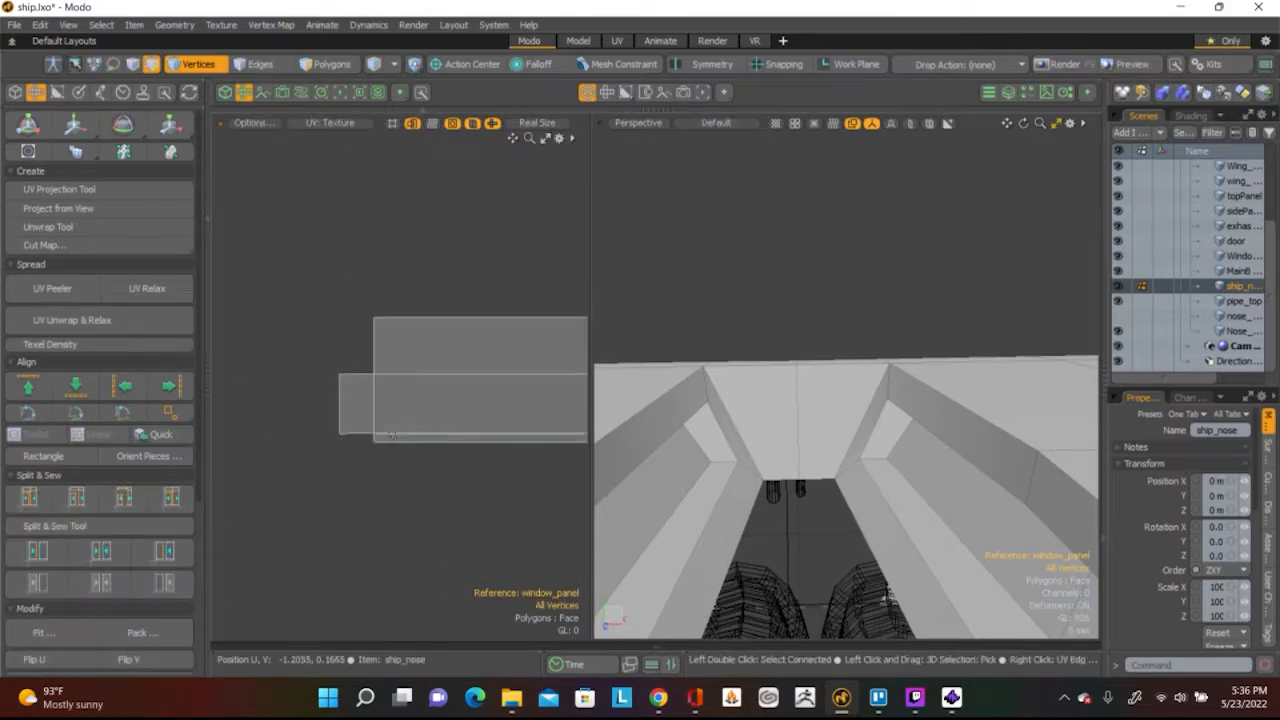
{"action": "key", "text": "2"}
{"action": "left_click", "coordinate": [392, 434]}
{"action": "left_click", "coordinate": [500, 380], "text": "shift"}
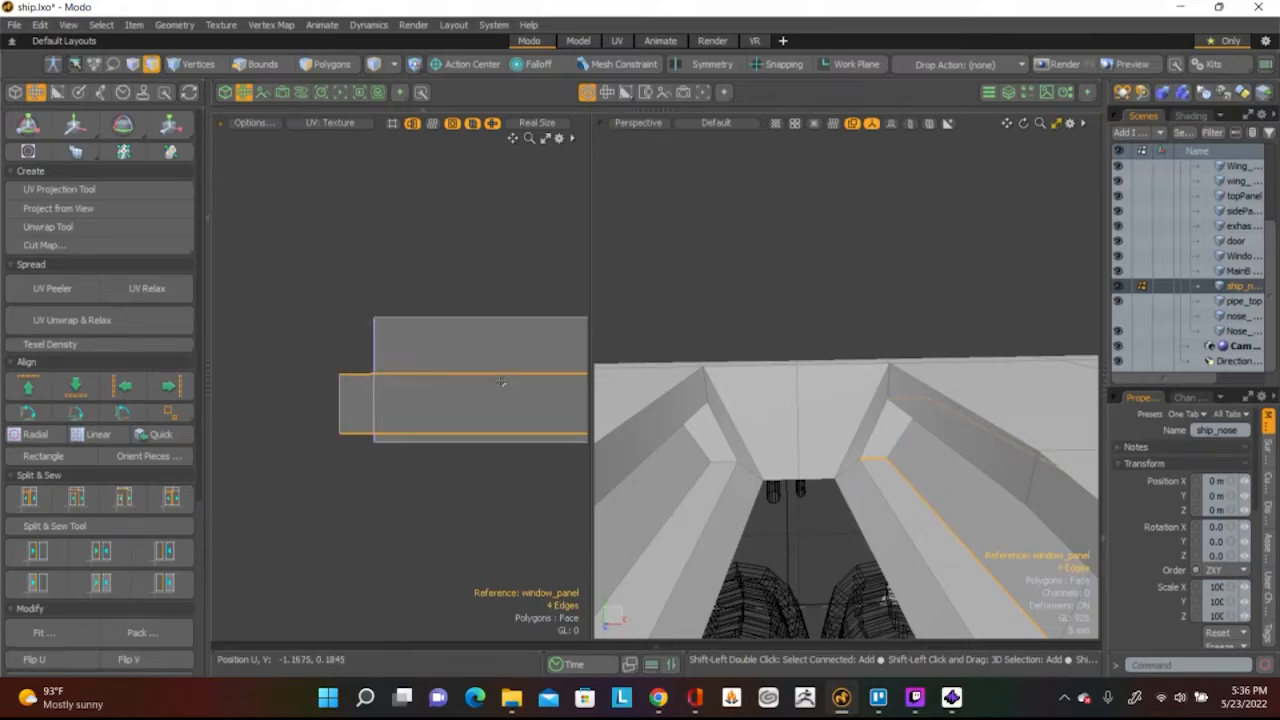
{"action": "scroll", "coordinate": [501, 382], "scroll_direction": "down", "scroll_amount": 5}
{"action": "left_click_drag", "start_coordinate": [510, 385], "coordinate": [288, 405], "text": "alt"}
{"action": "scroll", "coordinate": [474, 421], "scroll_direction": "up", "scroll_amount": 3}
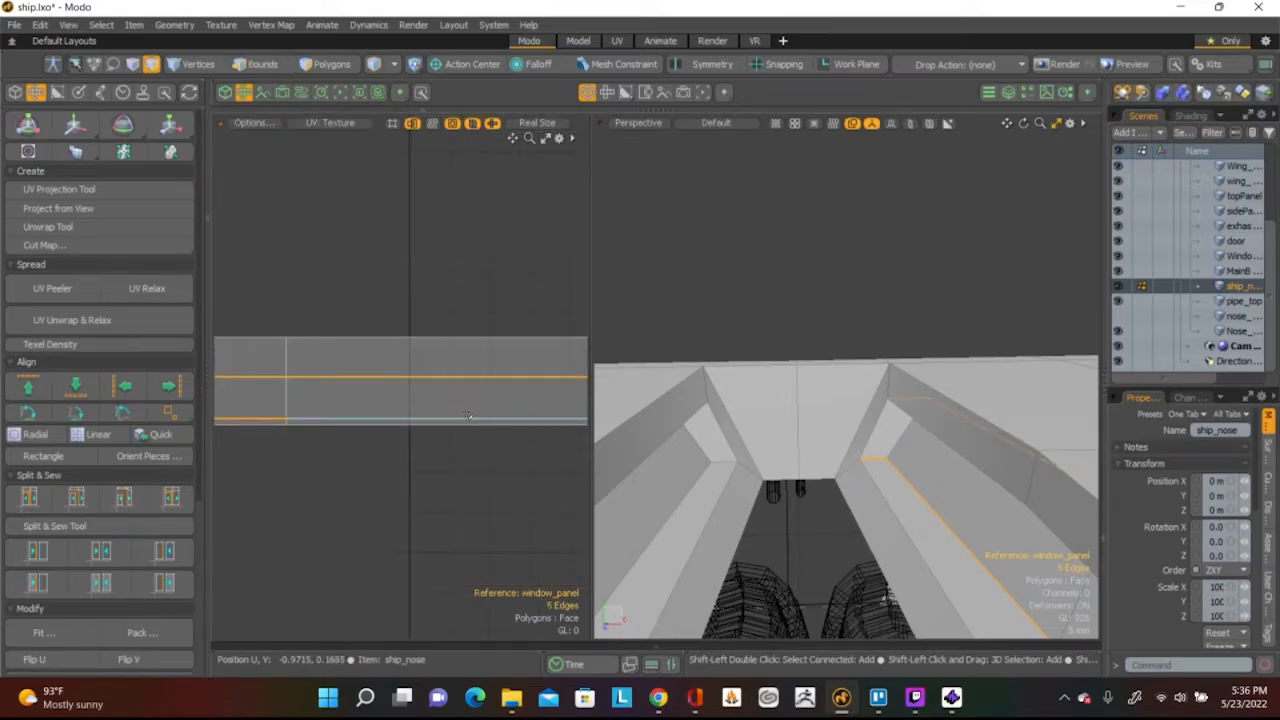
{"action": "left_click_drag", "start_coordinate": [507, 411], "coordinate": [269, 446], "text": "alt"}
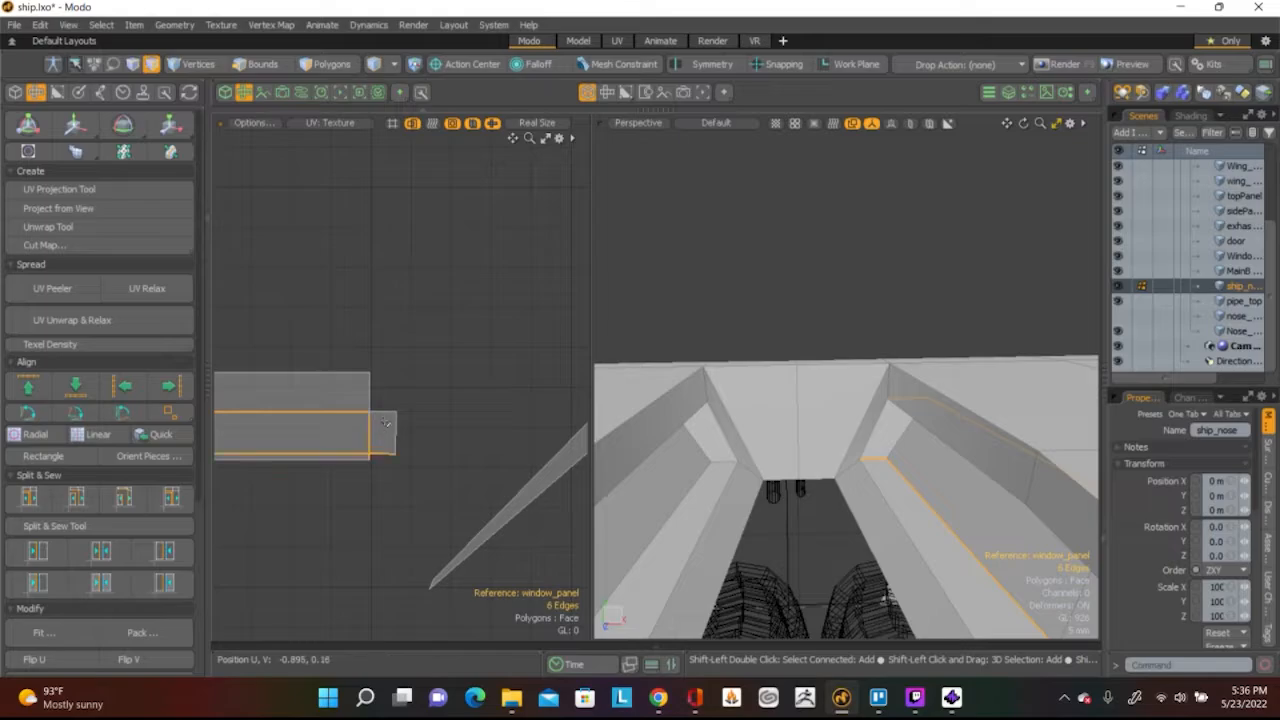
{"action": "left_click", "coordinate": [386, 452], "text": "shift"}
{"action": "left_click", "coordinate": [386, 413], "text": "shift"}
{"action": "scroll", "coordinate": [327, 437], "scroll_direction": "down", "scroll_amount": 3}
{"action": "left_click_drag", "start_coordinate": [268, 440], "coordinate": [462, 429], "text": "alt+shift"}
{"action": "key", "text": "w"}
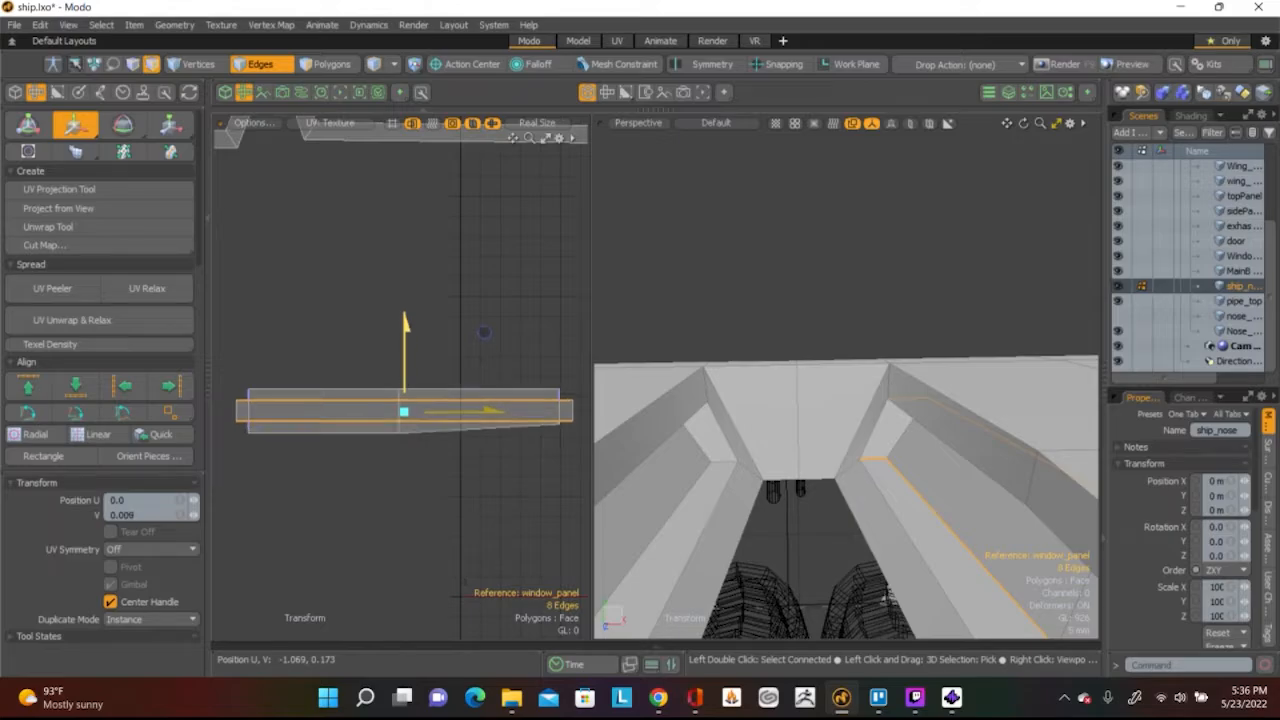
{"action": "mouse_move", "coordinate": [399, 378]}
{"action": "left_mouse_down", "text": "ctrl+alt"}
{"action": "mouse_move", "coordinate": [385, 392]}
{"action": "mouse_move", "coordinate": [394, 400]}
{"action": "left_mouse_up", "text": "ctrl+alt"}
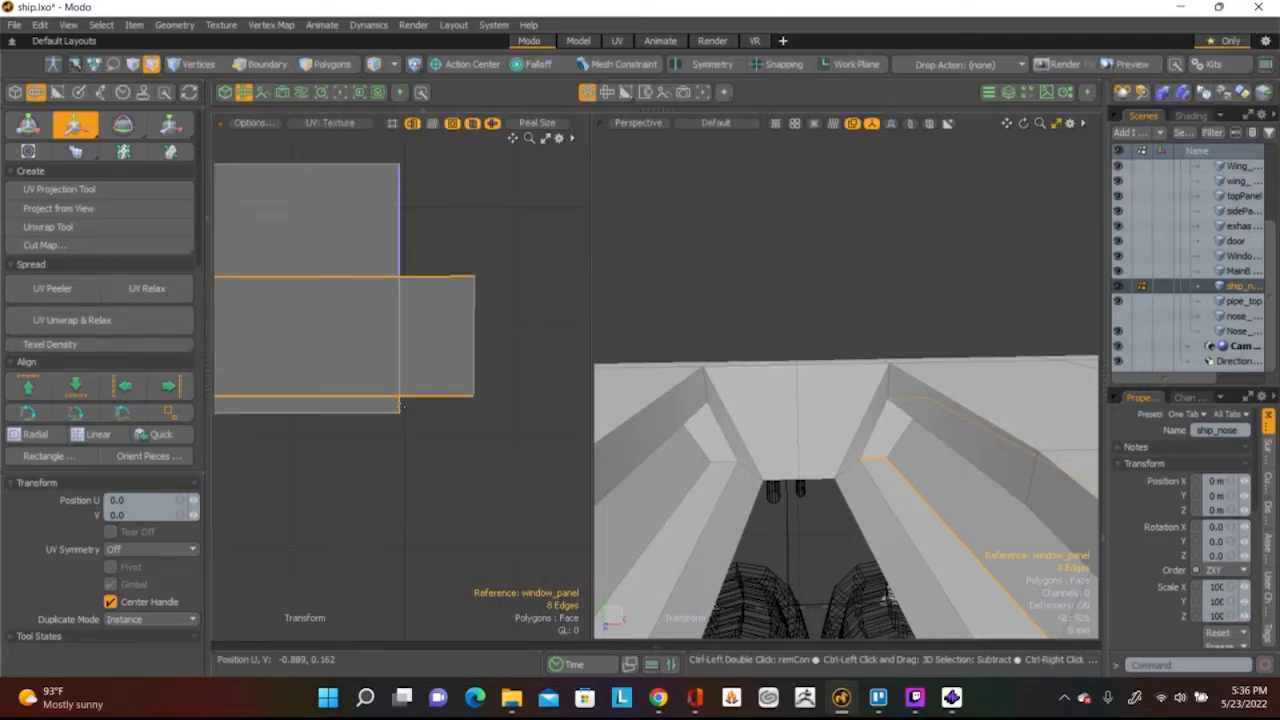
Remove the stray short vertical edge from the selection, move the two inner lengthwise edge lines upward in V, and clear the selection
{"action": "left_click", "coordinate": [399, 405]}
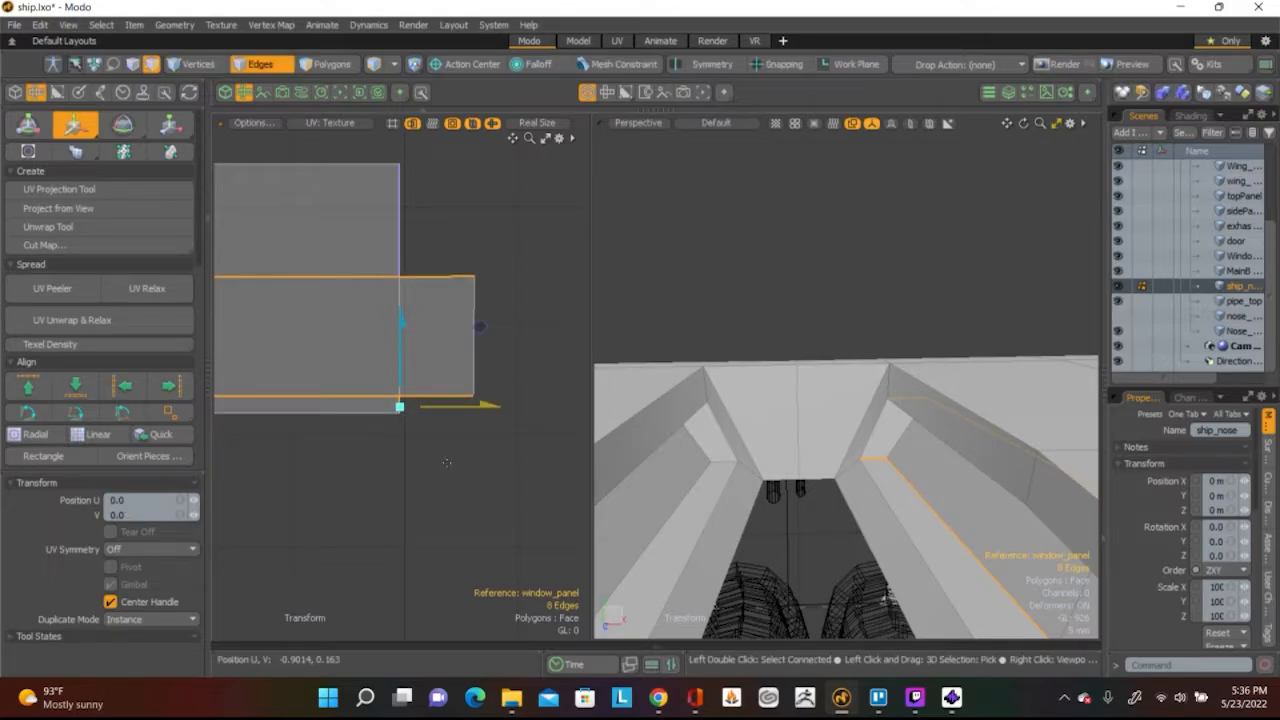
{"action": "key", "text": "space"}
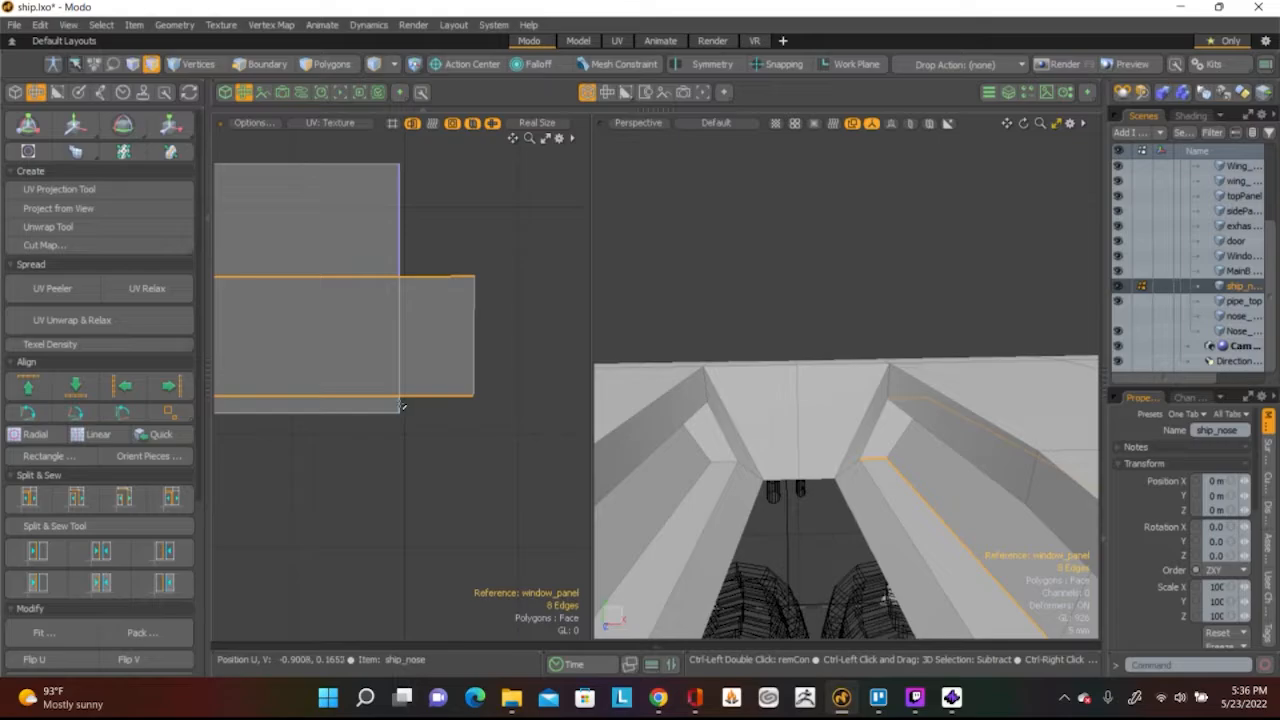
{"action": "key", "text": "a"}
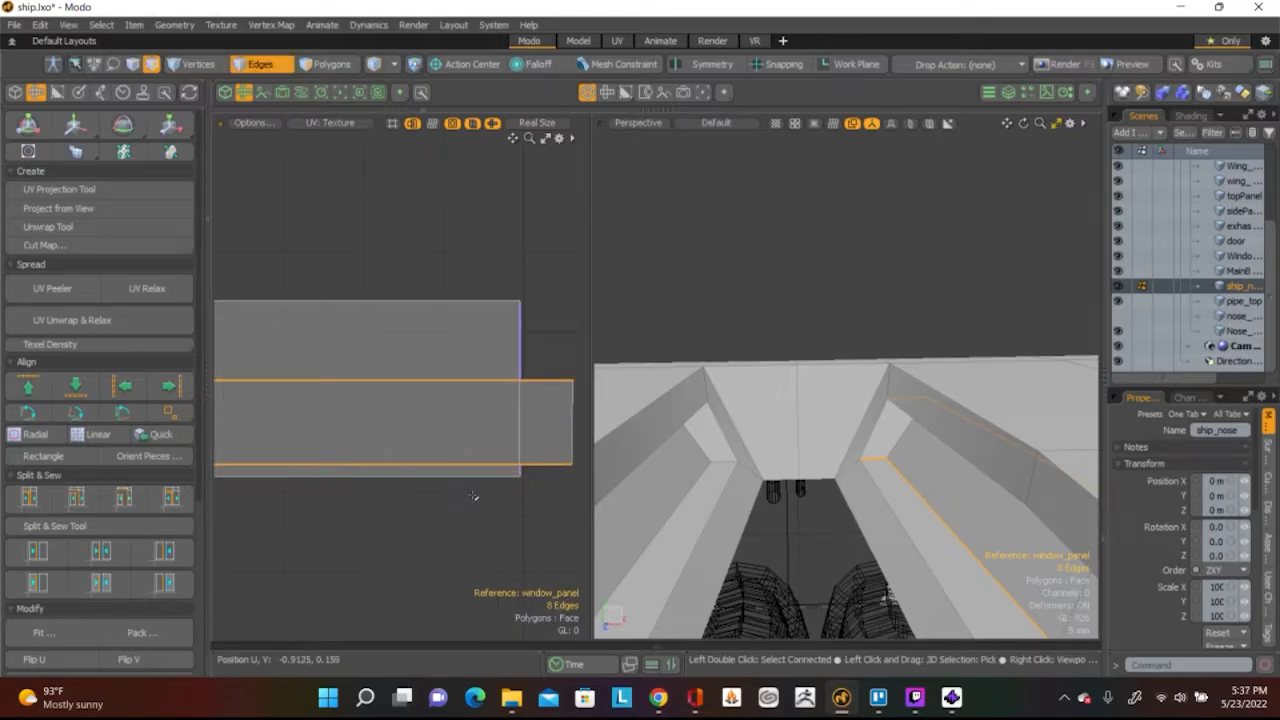
{"action": "key", "text": "w"}
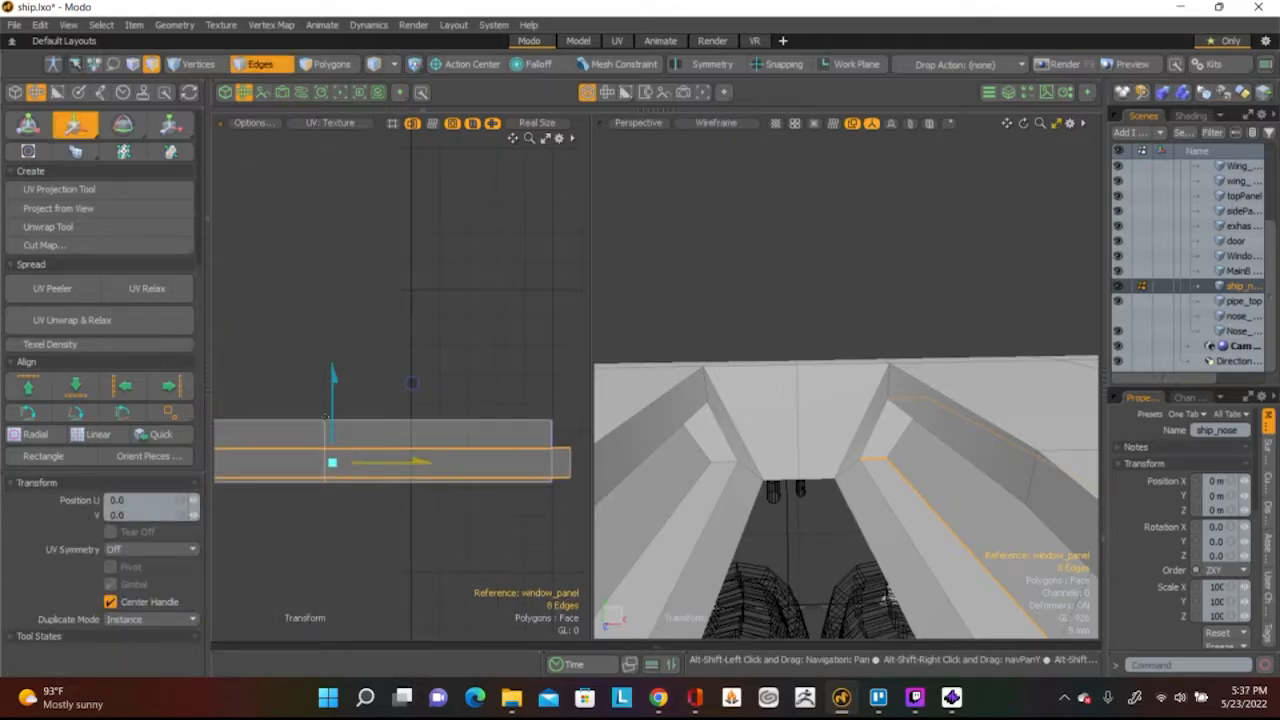
{"action": "left_click_drag", "start_coordinate": [333, 405], "coordinate": [333, 400]}
{"action": "left_click_drag", "start_coordinate": [411, 376], "coordinate": [411, 371]}
{"action": "key", "text": "q"}
{"action": "left_click", "coordinate": [369, 266]}
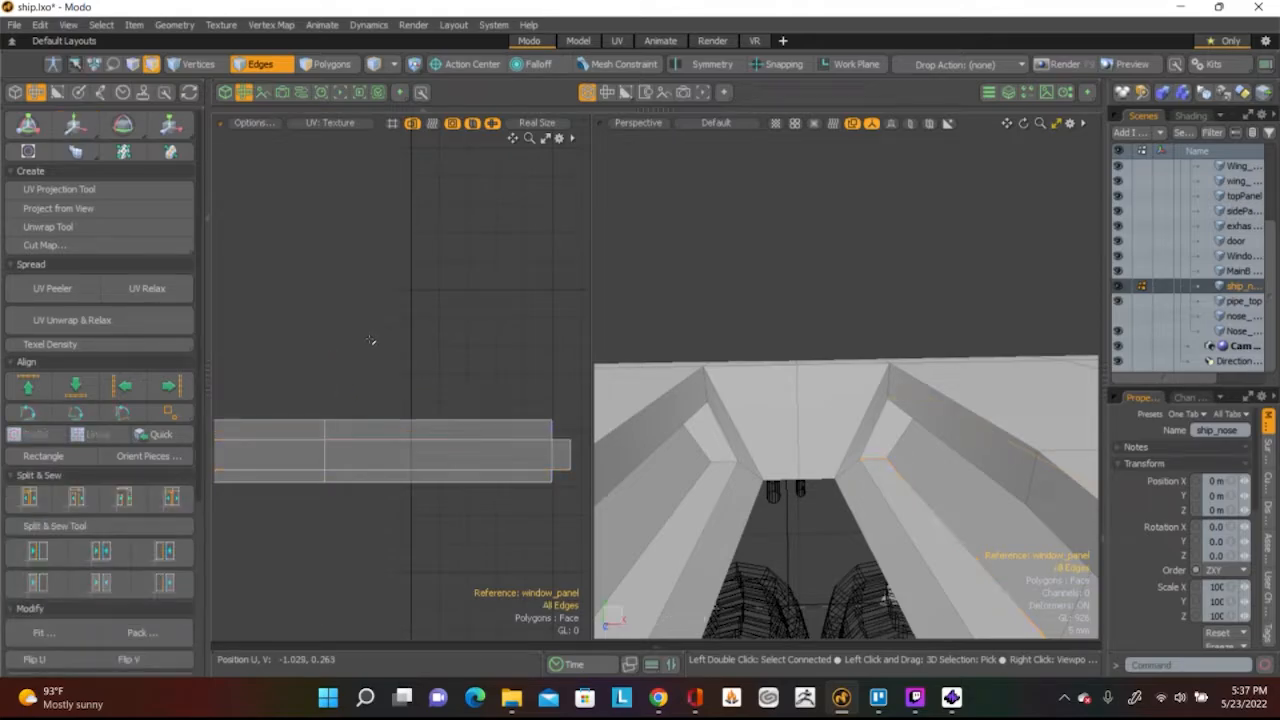
{"action": "scroll", "coordinate": [377, 353], "scroll_direction": "down", "scroll_amount": 2}
{"action": "left_click_drag", "start_coordinate": [377, 353], "coordinate": [431, 357], "text": "alt+shift"}
{"action": "scroll", "coordinate": [295, 400], "scroll_direction": "up", "scroll_amount": 3}
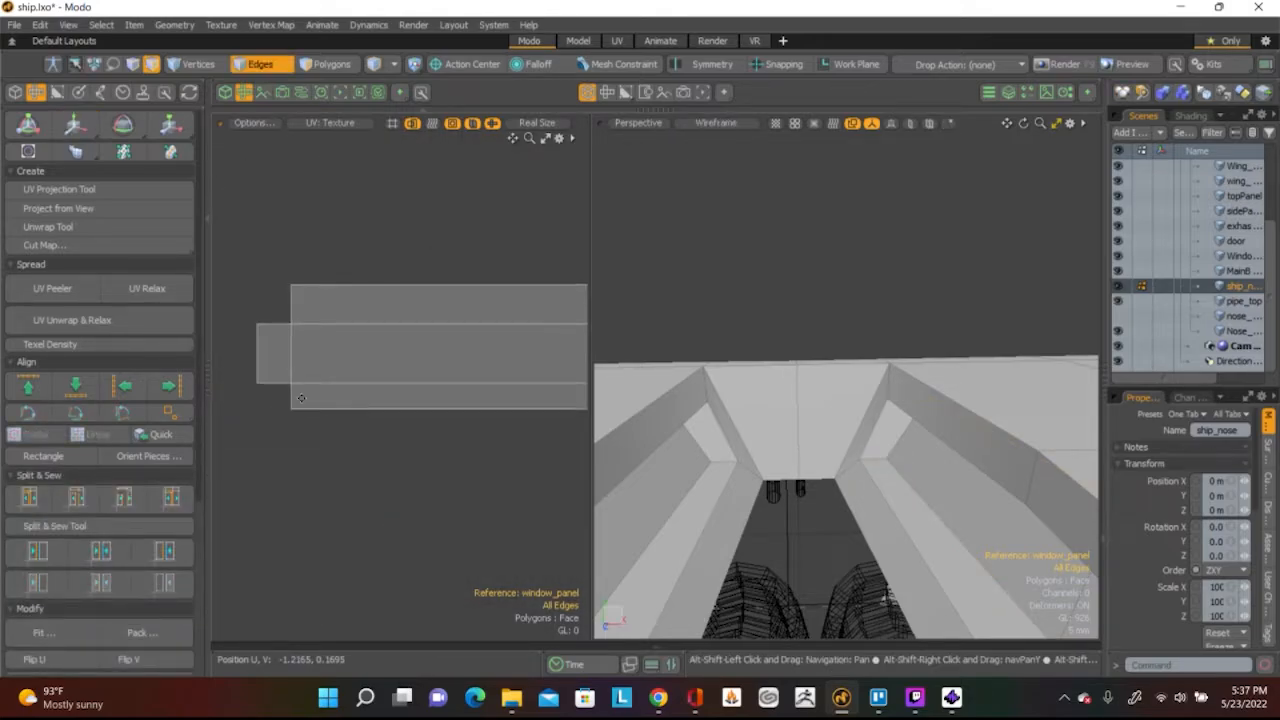
{"action": "scroll", "coordinate": [304, 369], "scroll_direction": "down", "scroll_amount": 3}
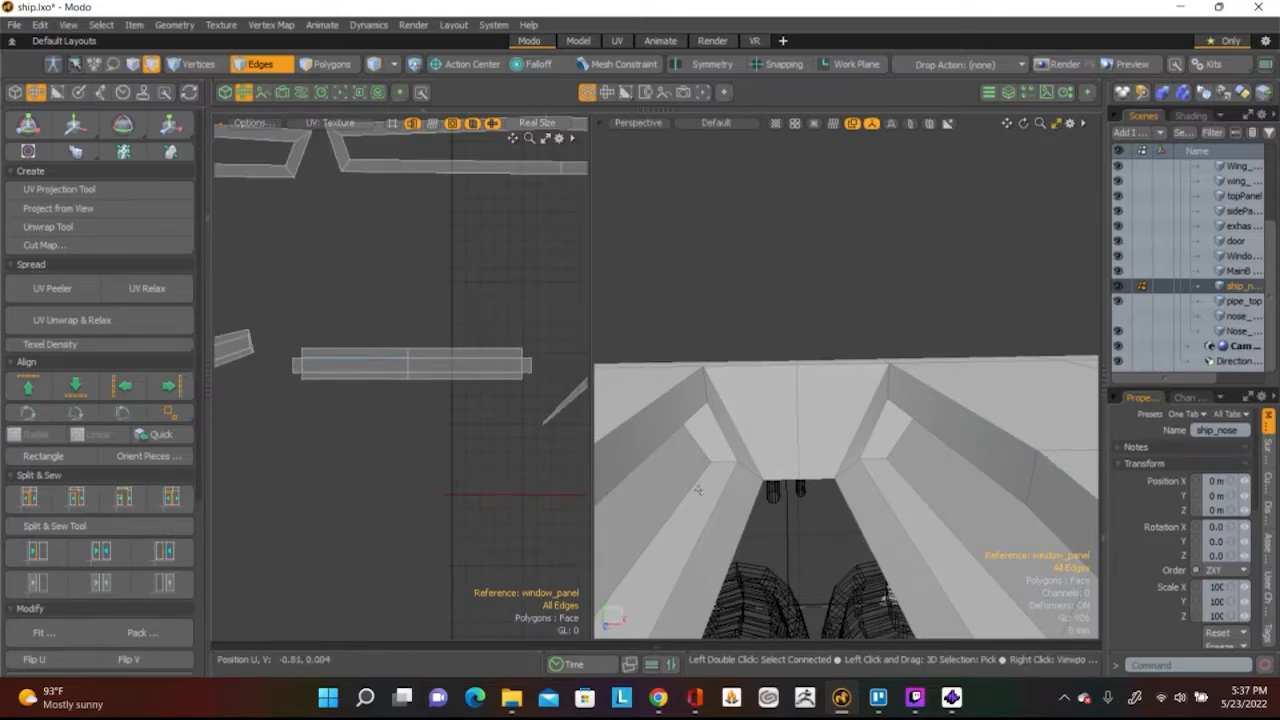
{"action": "key", "text": "F3"}
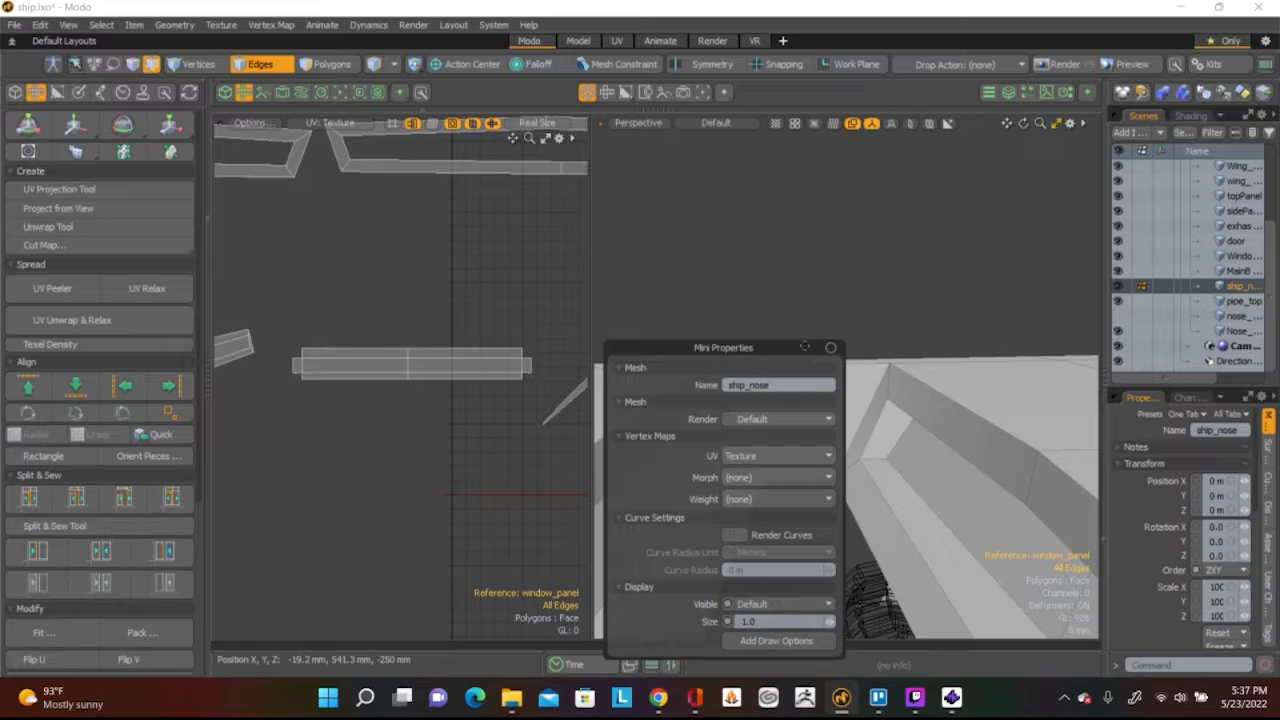
{"action": "left_click", "coordinate": [830, 348]}
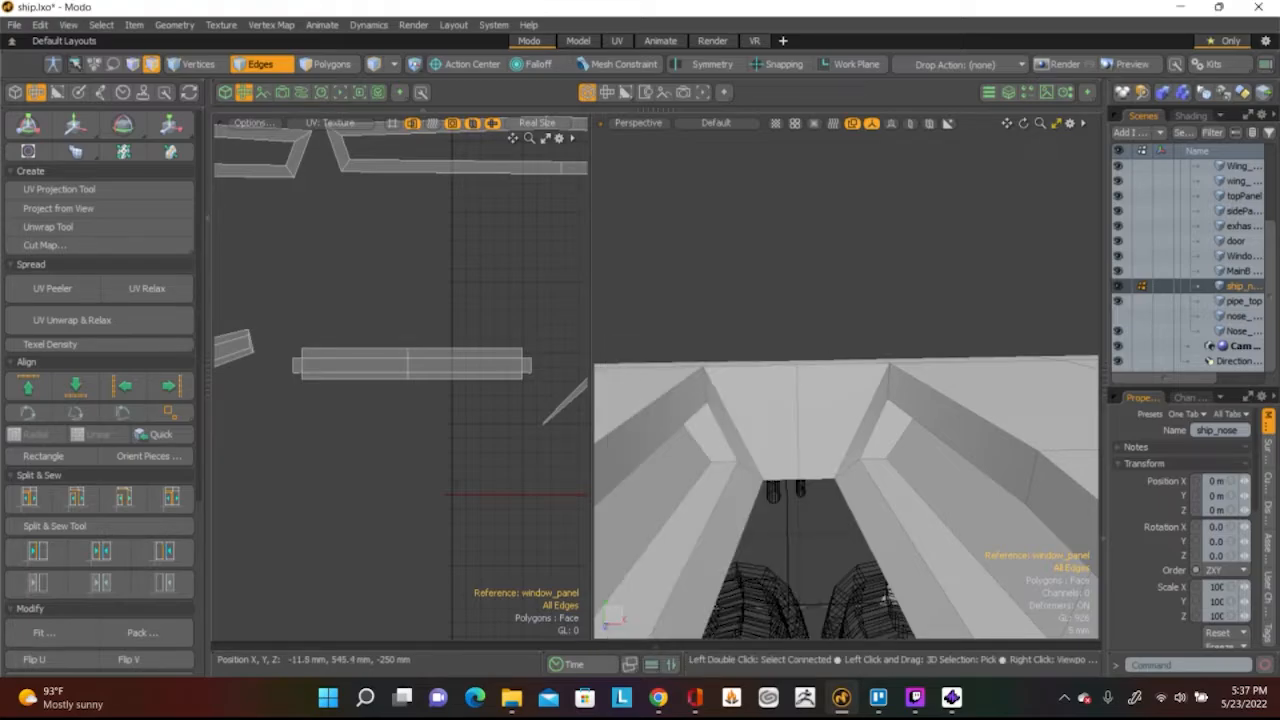
Save the ship.lxo scene
{"action": "left_click", "coordinate": [15, 24]}
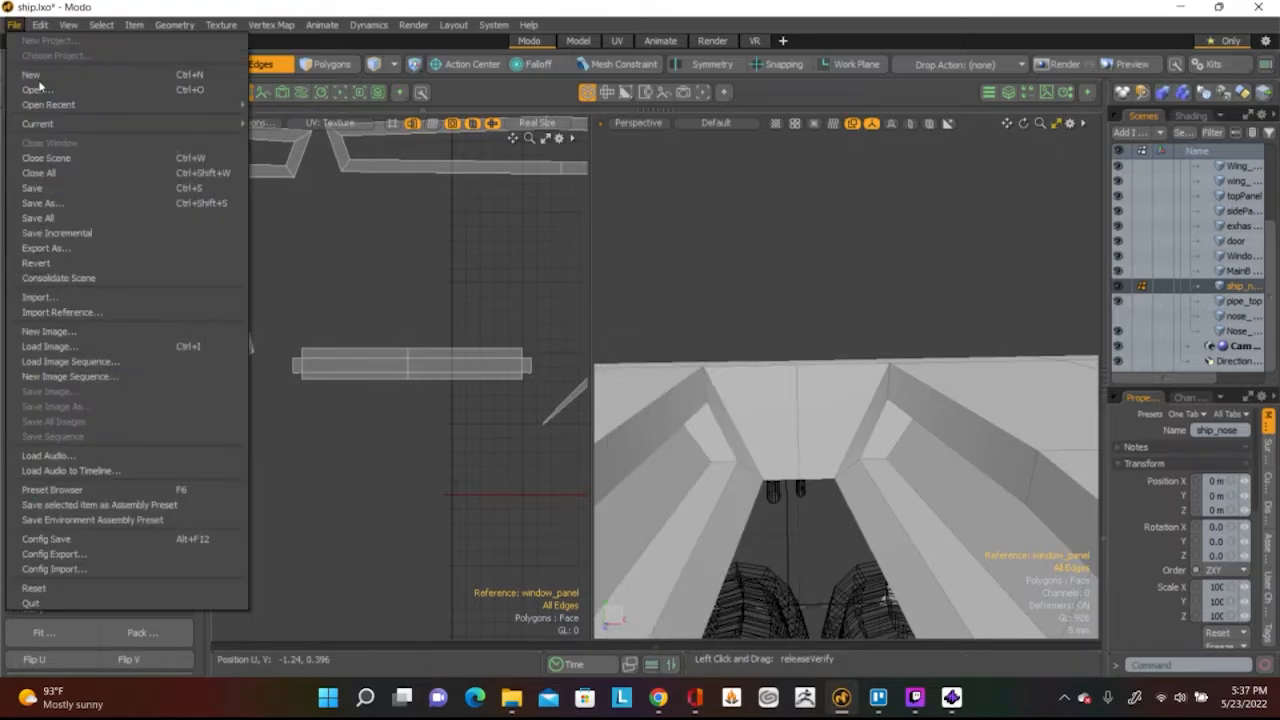
{"action": "left_click", "coordinate": [66, 189]}
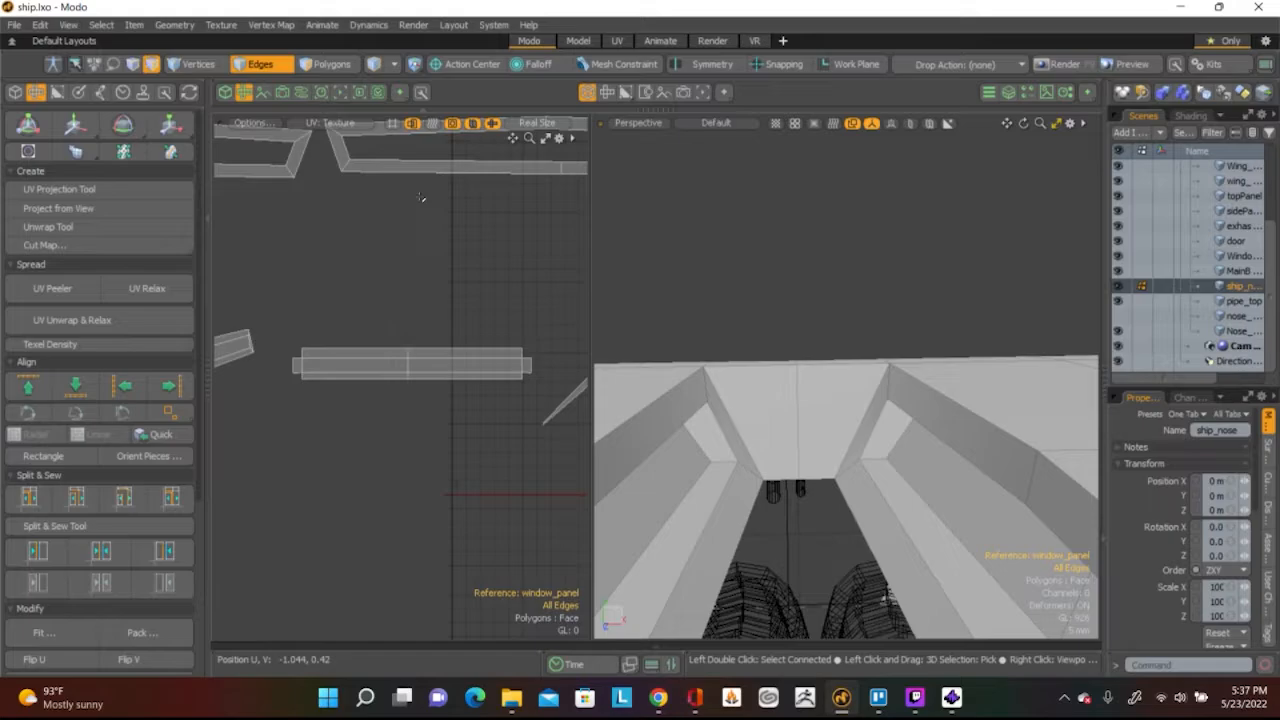
Select the two short corner edges beside the end polygon at the left end of the neighbouring slanted UV island
{"action": "scroll", "coordinate": [440, 300], "scroll_direction": "down", "scroll_amount": 3}
{"action": "scroll", "coordinate": [458, 333], "scroll_direction": "up", "scroll_amount": 5}
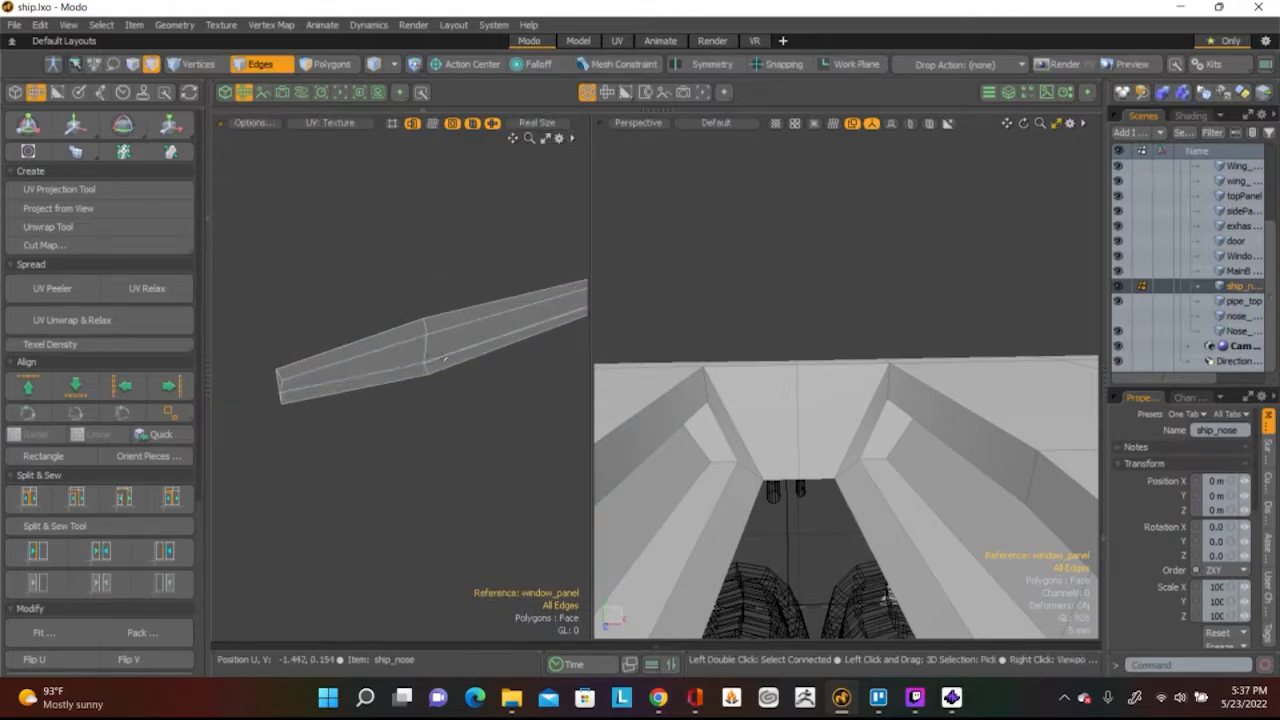
{"action": "key", "text": "3"}
{"action": "scroll", "coordinate": [267, 360], "scroll_direction": "up", "scroll_amount": 3}
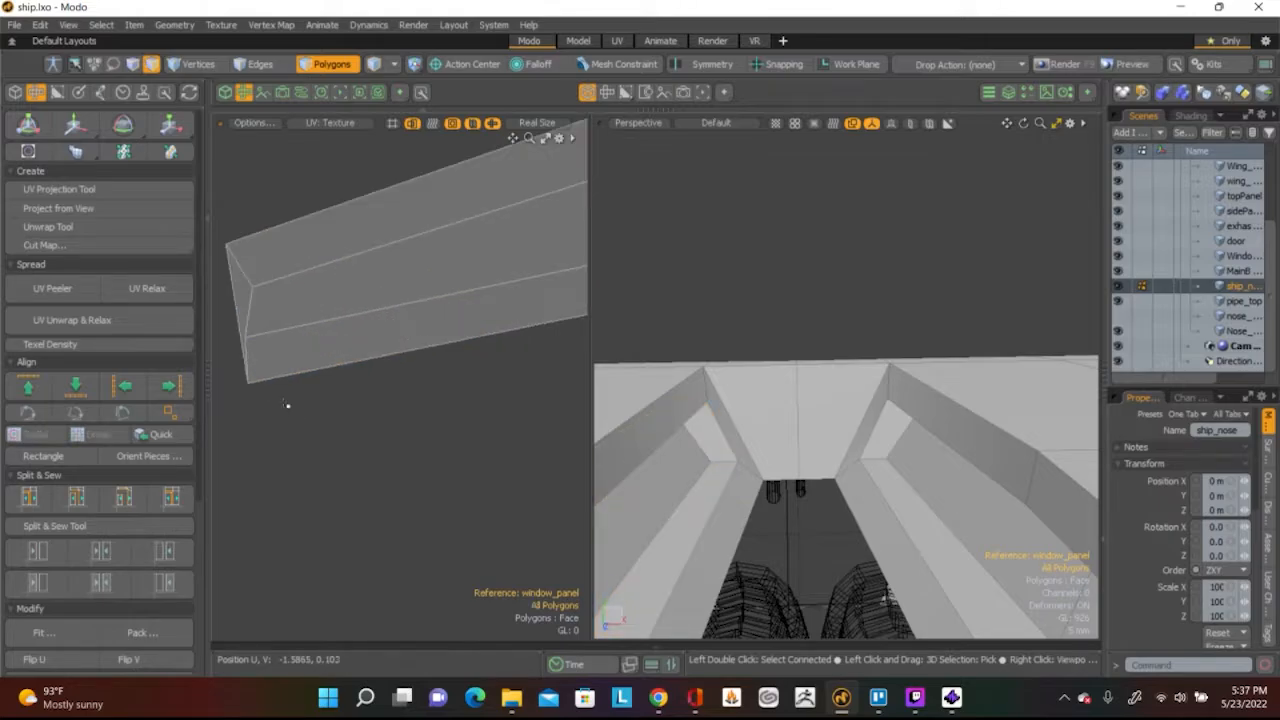
{"action": "scroll", "coordinate": [267, 360], "scroll_direction": "up", "scroll_amount": 2}
{"action": "scroll", "coordinate": [349, 438], "scroll_direction": "up", "scroll_amount": 2}
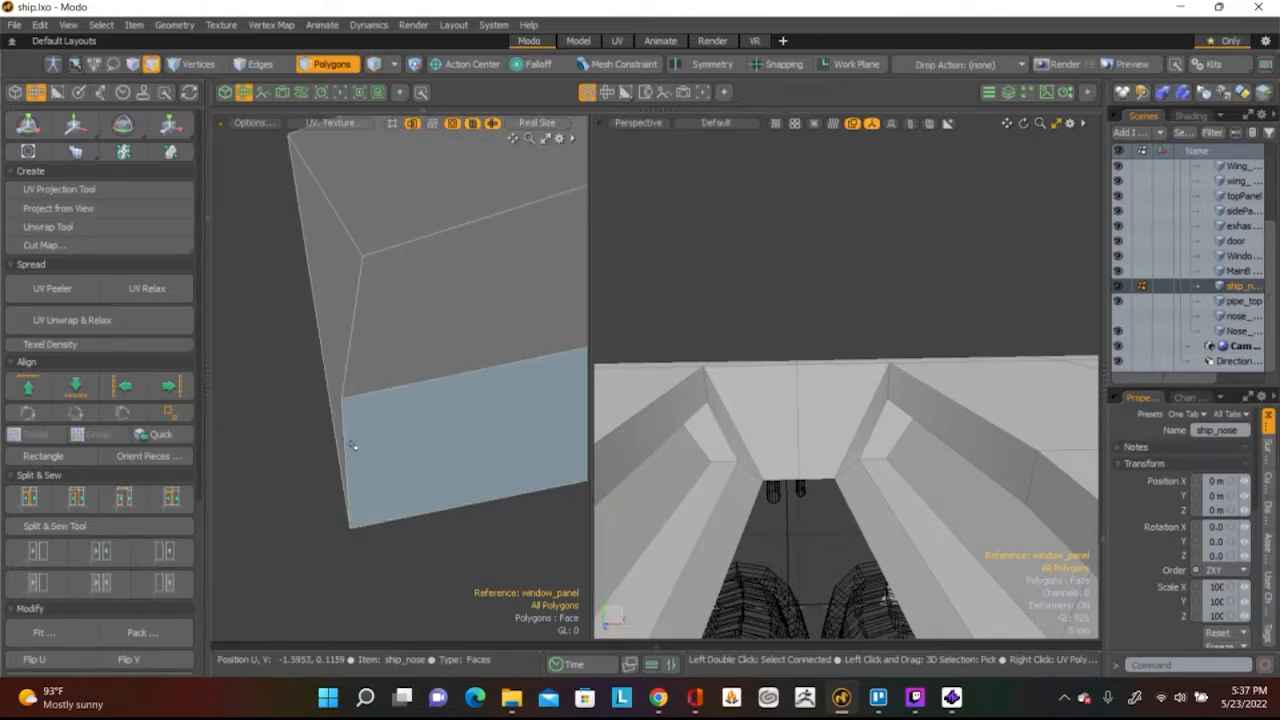
{"action": "key", "text": "2"}
{"action": "left_click", "coordinate": [349, 438]}
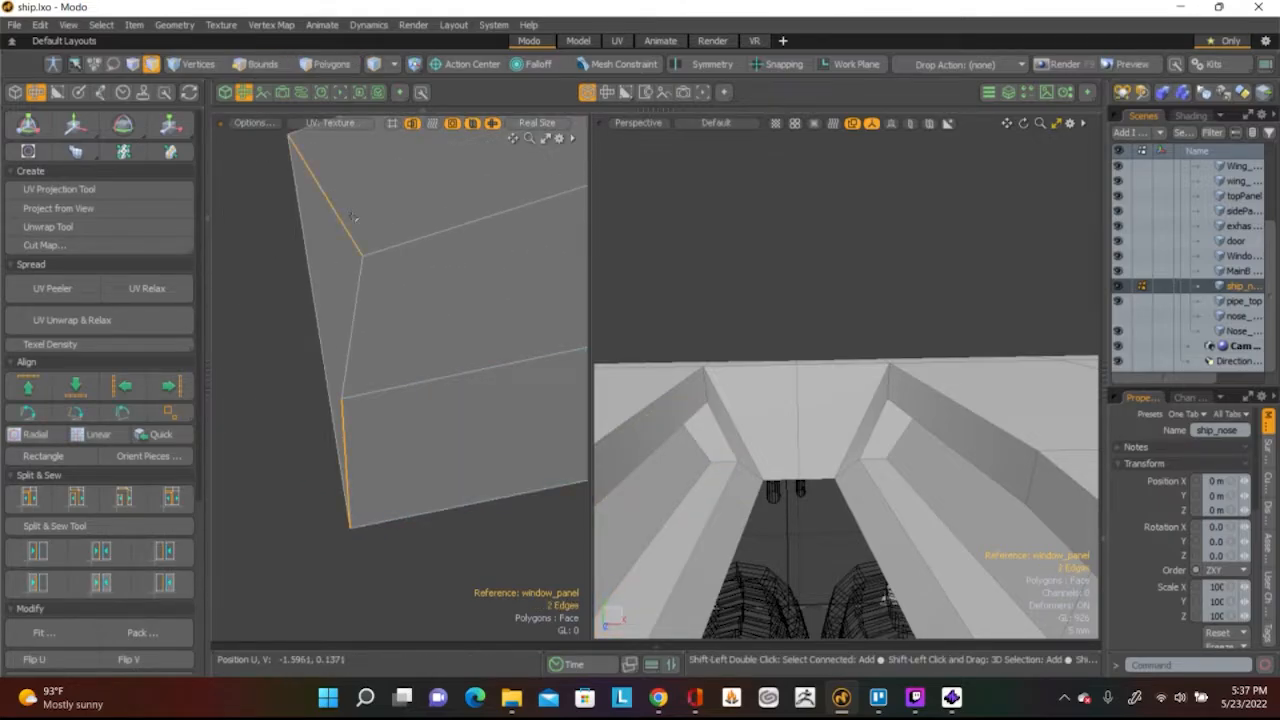
Add the two matching corner edges at the slanted island's right end, split the UVs along all four, and clear the selection
{"action": "scroll", "coordinate": [352, 217], "scroll_direction": "down", "scroll_amount": 4}
{"action": "scroll", "coordinate": [537, 315], "scroll_direction": "up", "scroll_amount": 2}
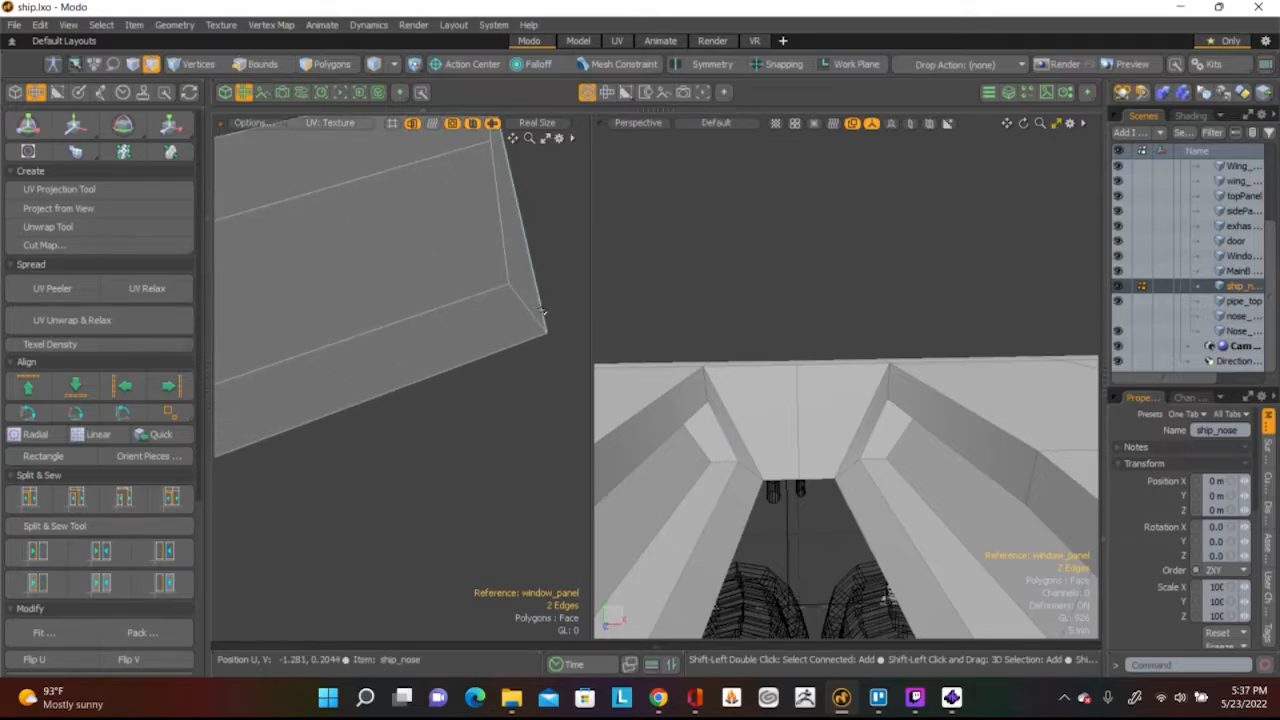
{"action": "key", "text": "ctrl+z"}
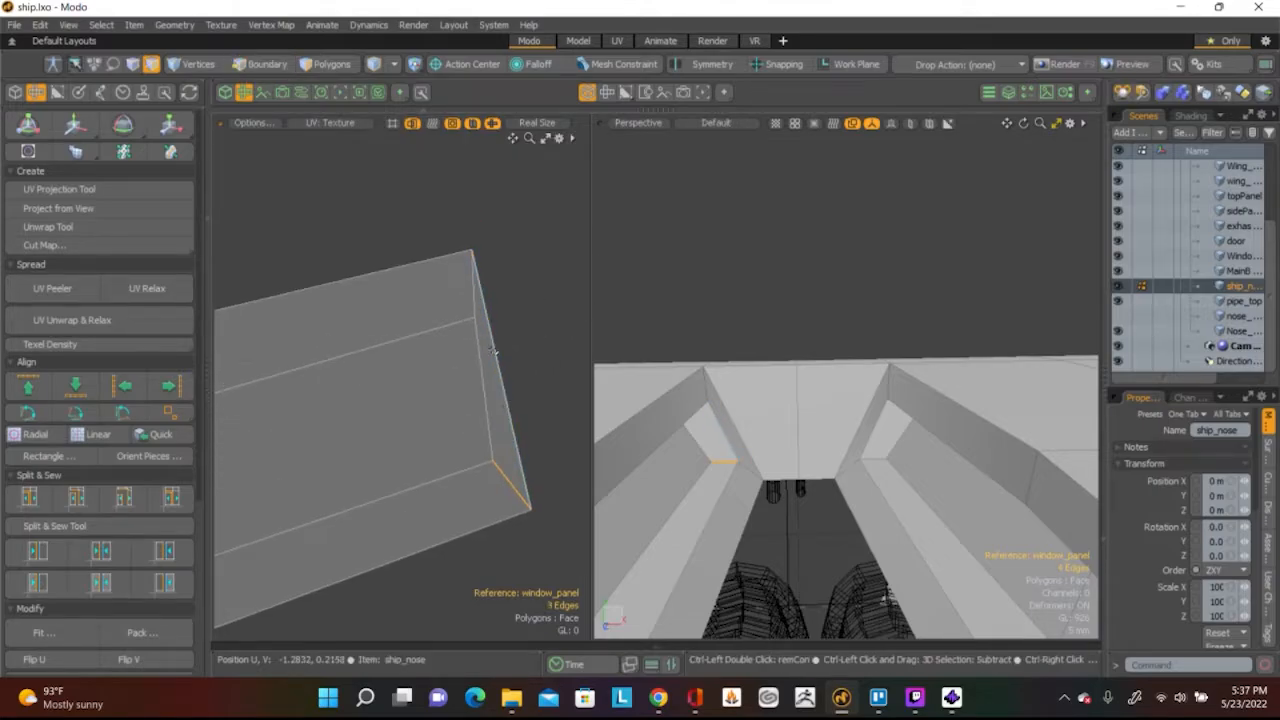
{"action": "scroll", "coordinate": [558, 298], "scroll_direction": "down", "scroll_amount": 3}
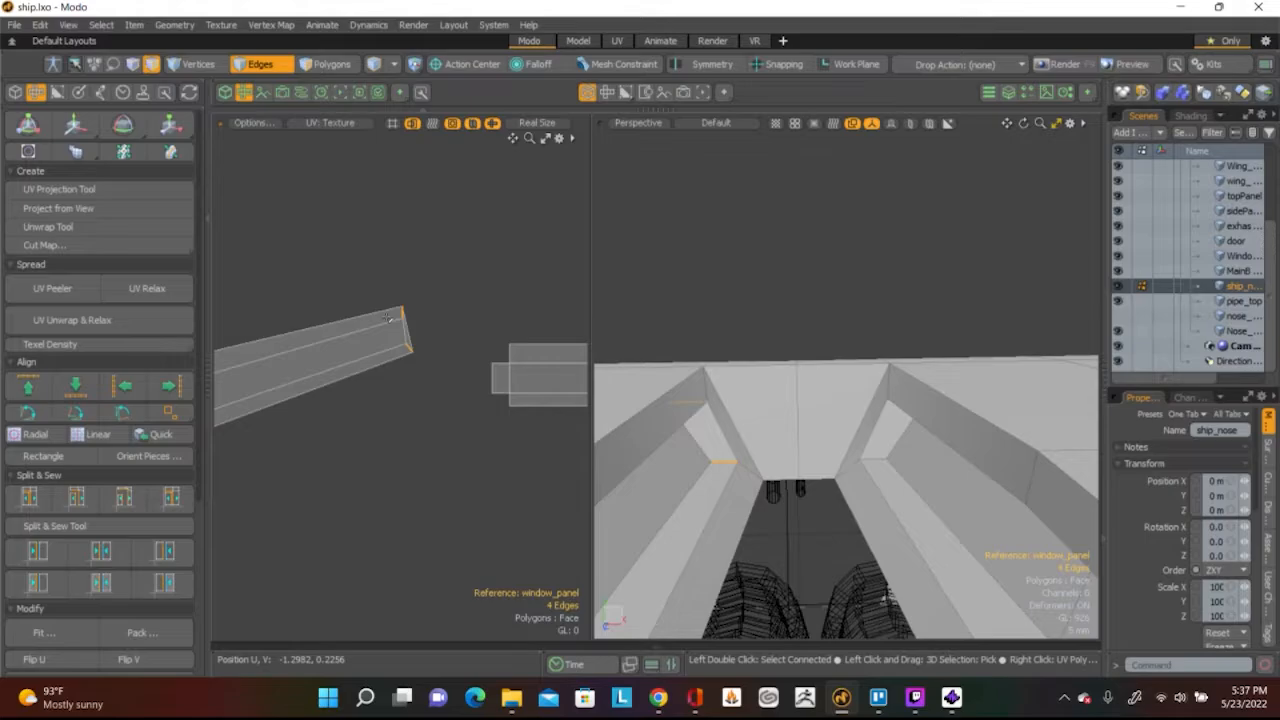
{"action": "left_click_drag", "start_coordinate": [405, 290], "coordinate": [472, 240], "text": "alt+shift"}
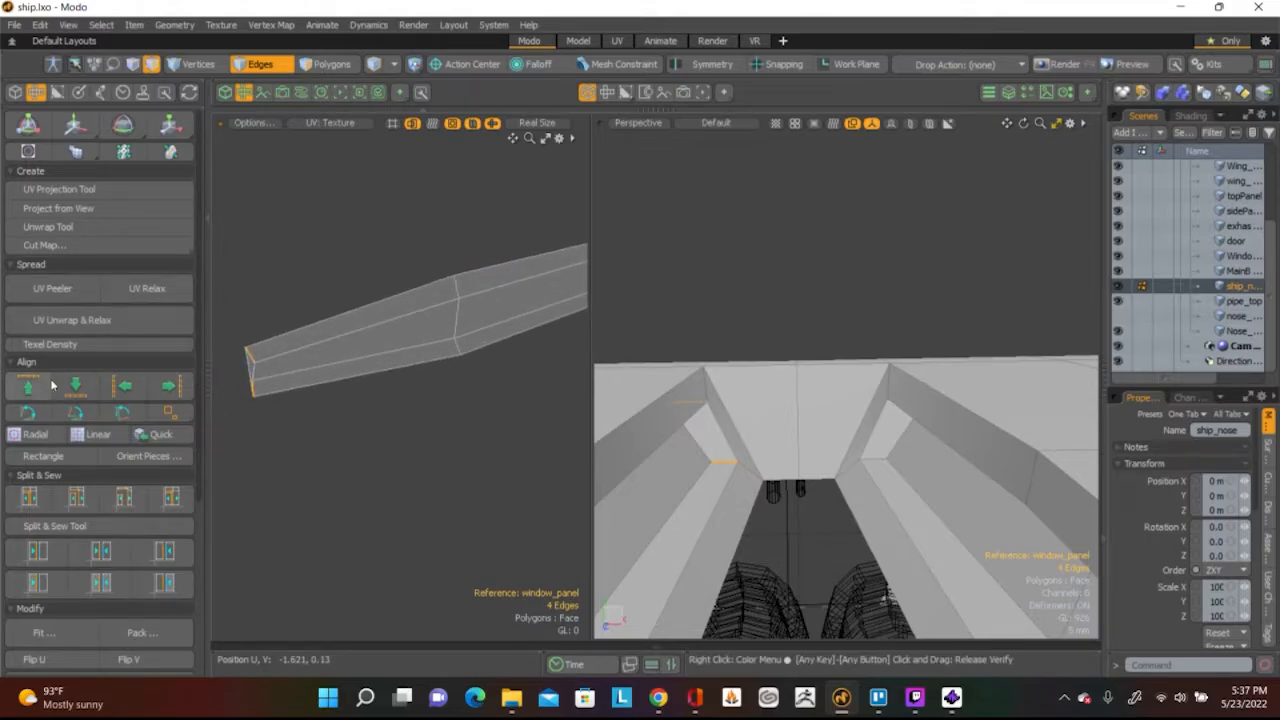
{"action": "left_click", "coordinate": [50, 497]}
{"action": "left_click", "coordinate": [422, 410]}
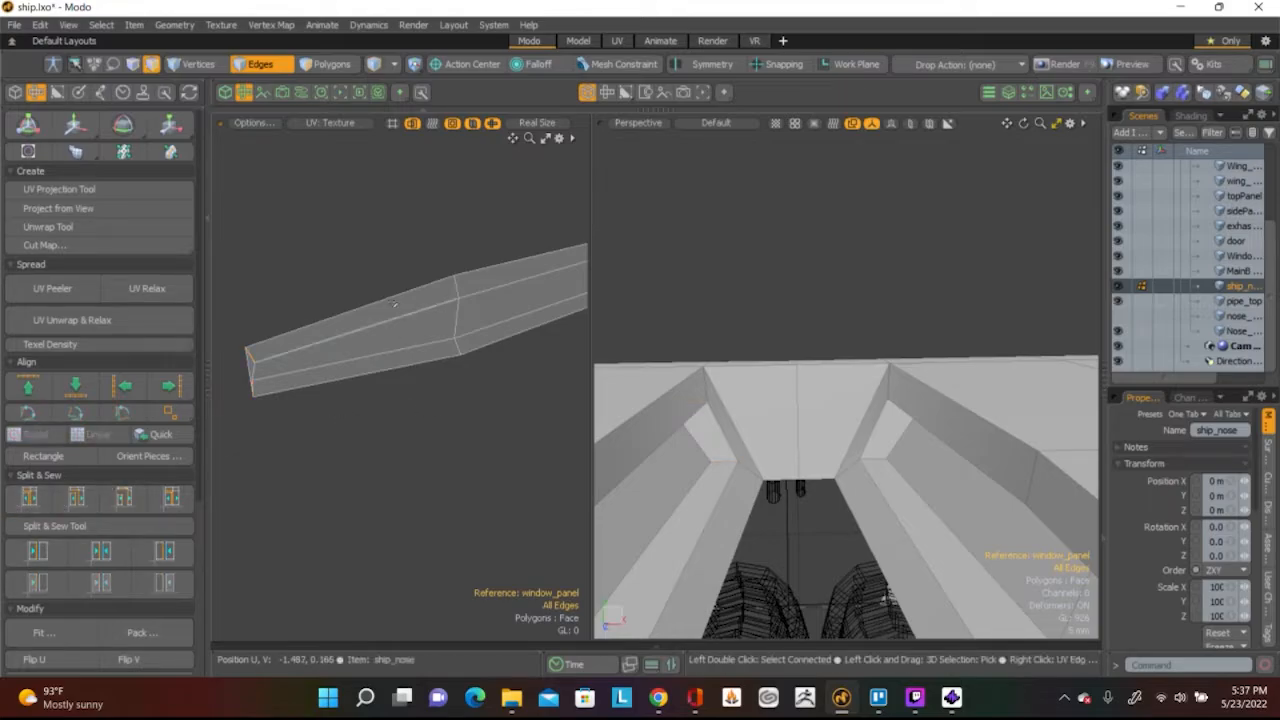
Select all UV boundary edges and check the new splits at the slanted island's ends
{"action": "scroll", "coordinate": [60, 480], "scroll_direction": "down", "scroll_amount": 5}
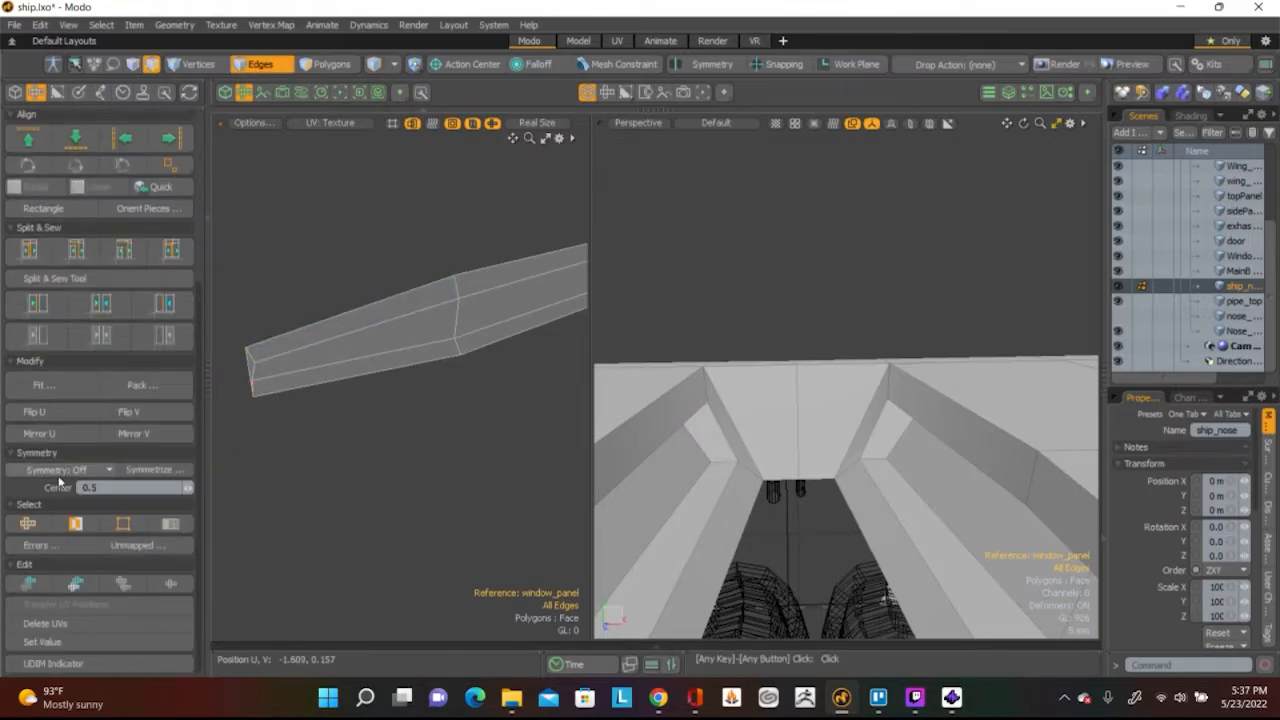
{"action": "left_click", "coordinate": [33, 523]}
{"action": "scroll", "coordinate": [408, 362], "scroll_direction": "up", "scroll_amount": 2}
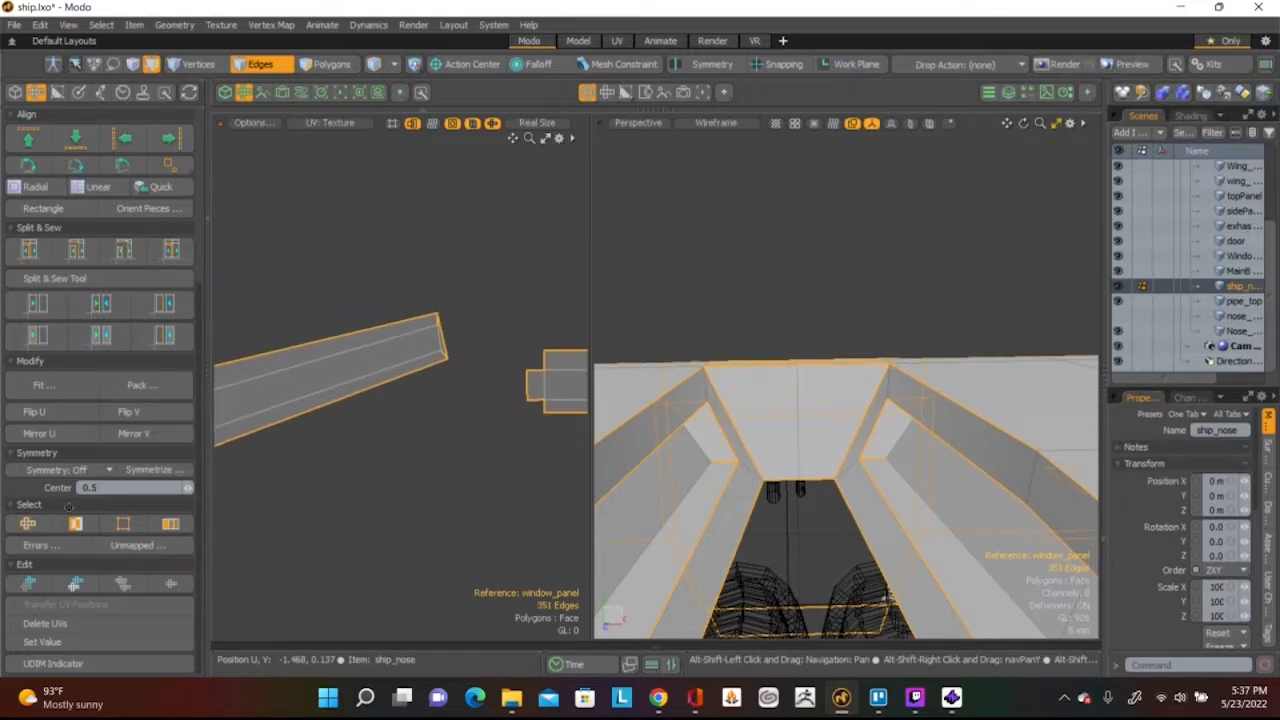
{"action": "scroll", "coordinate": [332, 371], "scroll_direction": "up", "scroll_amount": 3}
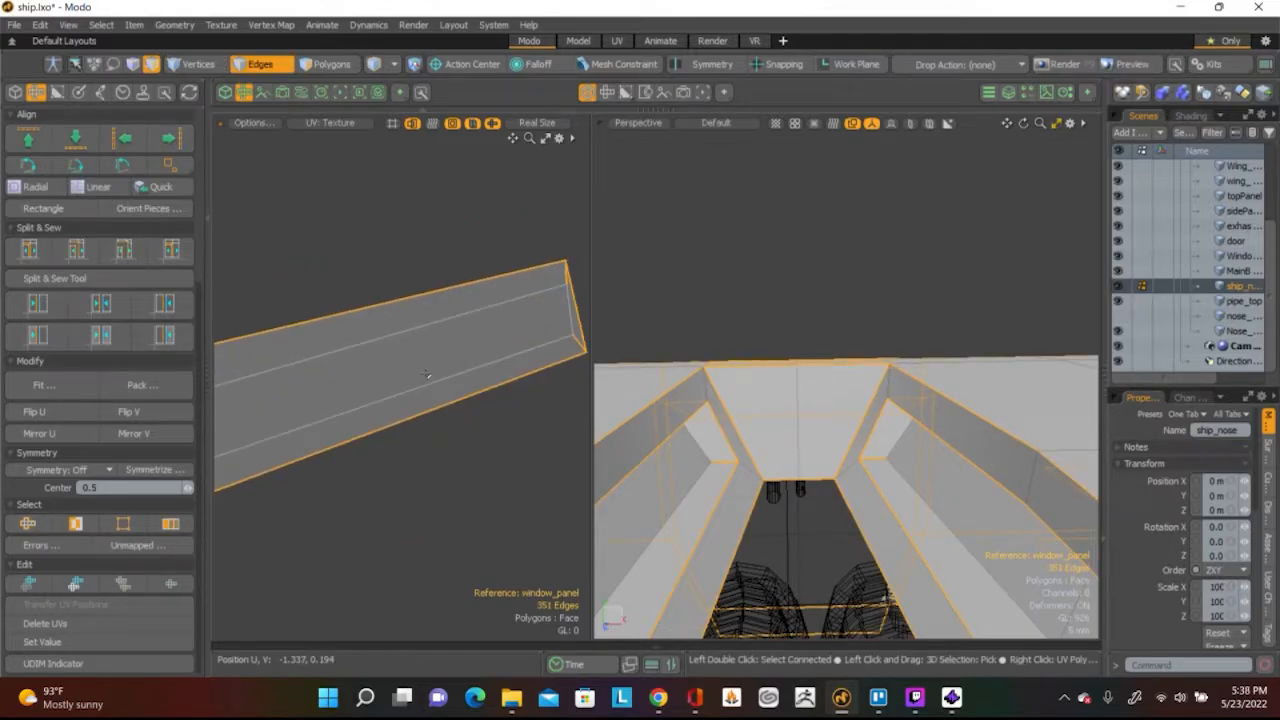
Select all polygons of the slanted island and unfold it with UV Relax in Conformal mode
{"action": "key", "text": "3"}
{"action": "left_click", "coordinate": [455, 360]}
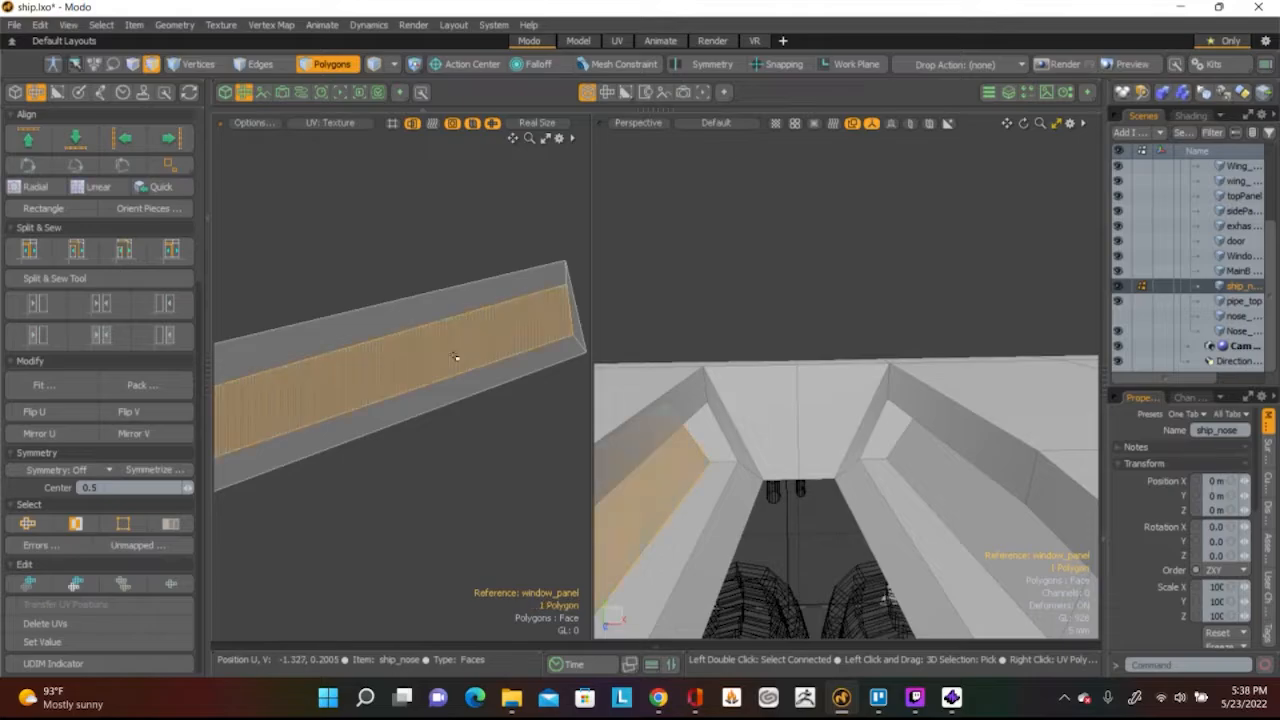
{"action": "double_click", "coordinate": [455, 357]}
{"action": "scroll", "coordinate": [440, 462], "scroll_direction": "down", "scroll_amount": 4}
{"action": "left_click_drag", "start_coordinate": [323, 451], "coordinate": [411, 414], "text": "alt+shift"}
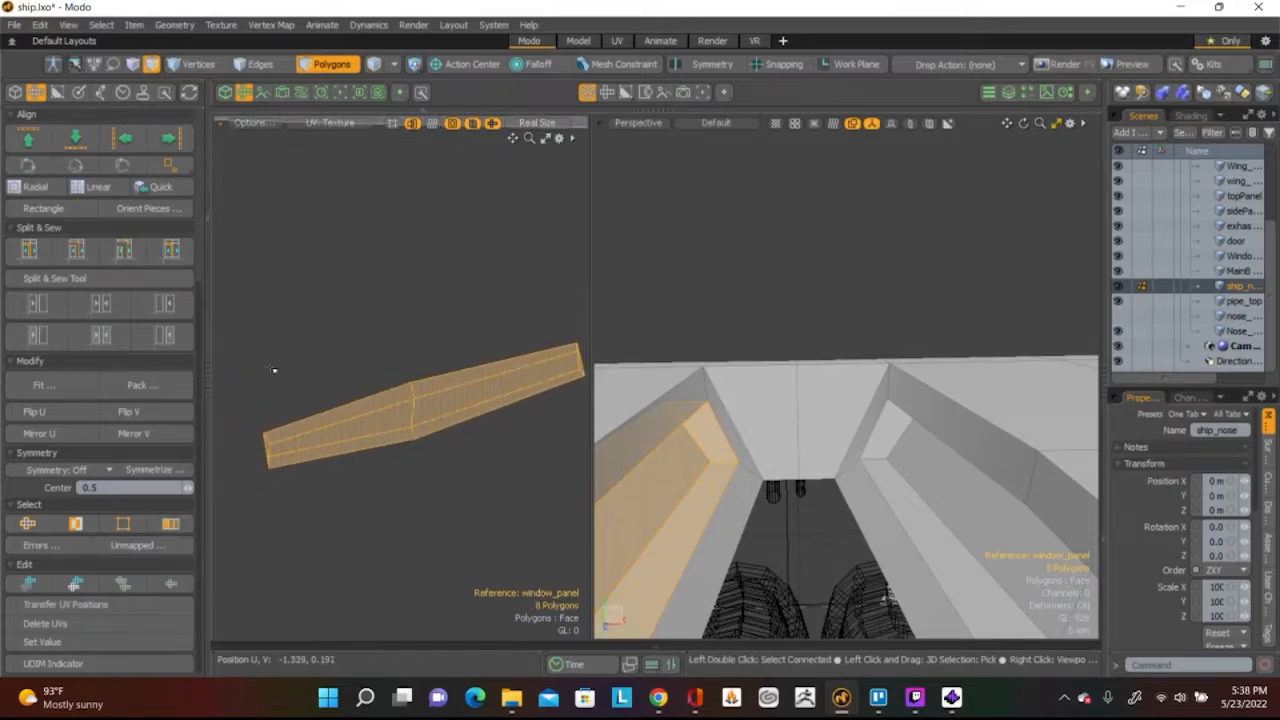
{"action": "scroll", "coordinate": [149, 296], "scroll_direction": "up", "scroll_amount": 3}
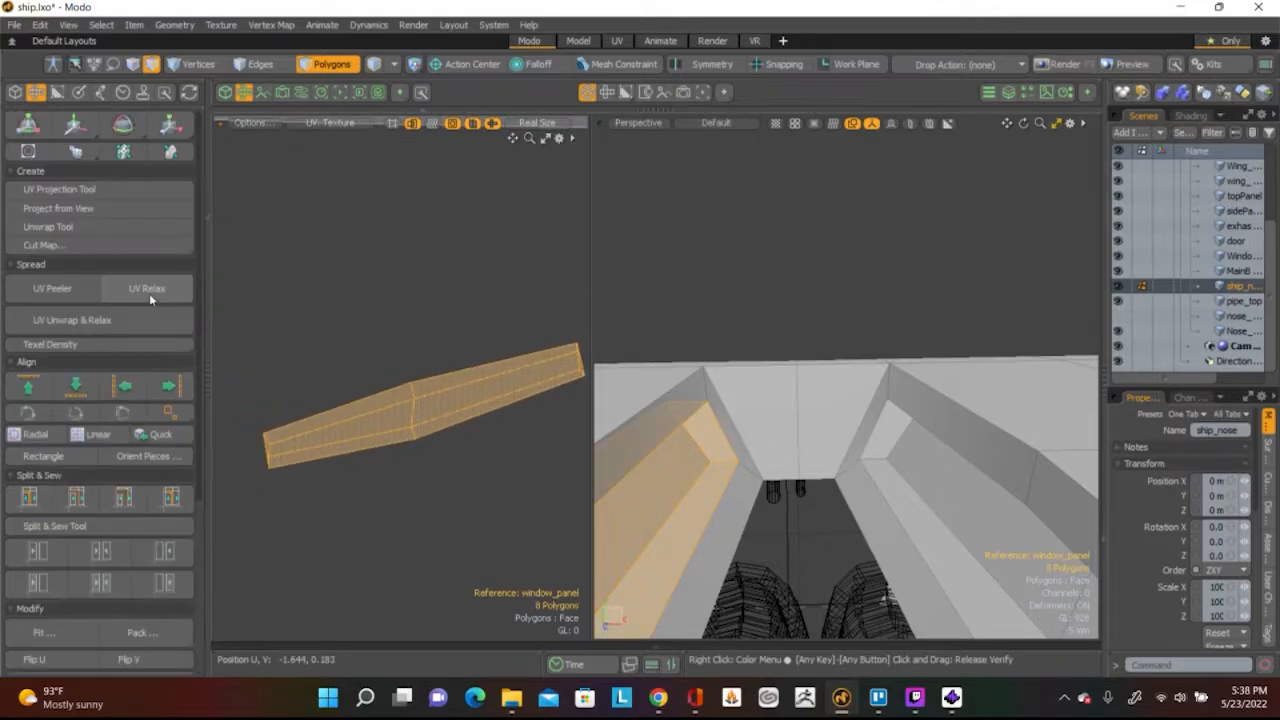
{"action": "left_click", "coordinate": [150, 287]}
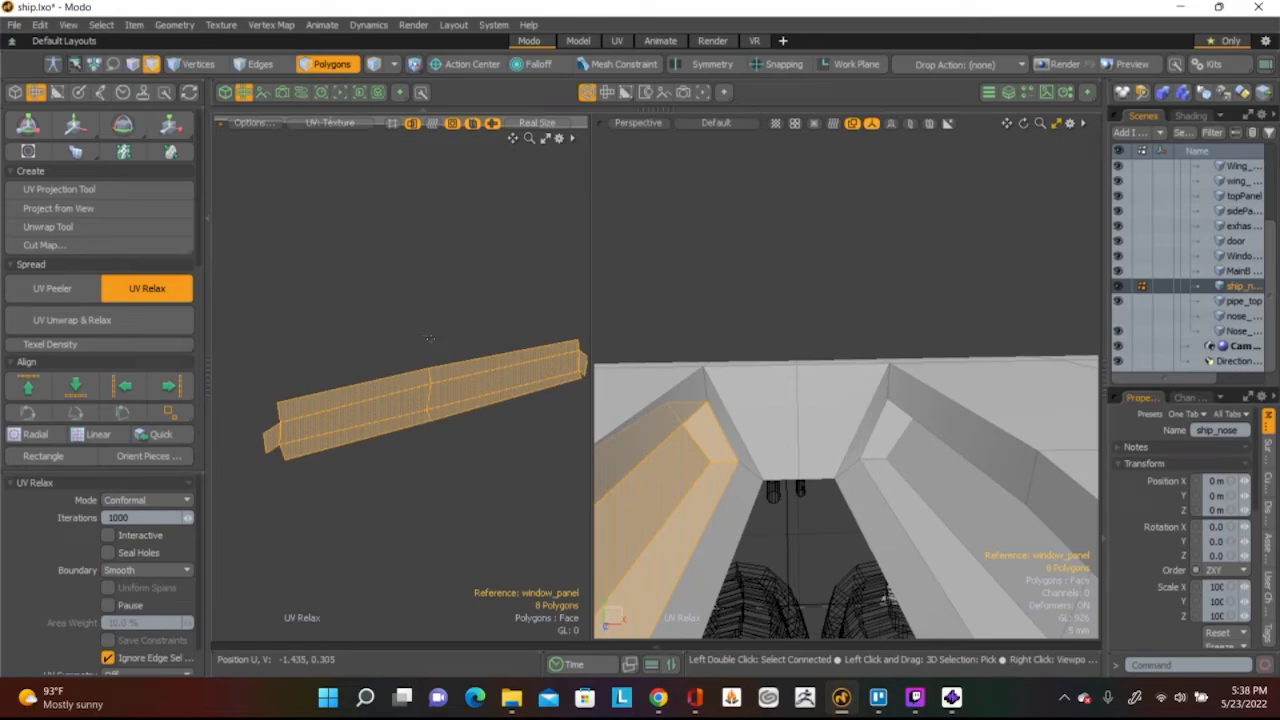
{"action": "left_click_drag", "start_coordinate": [429, 338], "coordinate": [337, 322], "text": "alt+shift"}
{"action": "scroll", "coordinate": [381, 318], "scroll_direction": "down", "scroll_amount": 3}
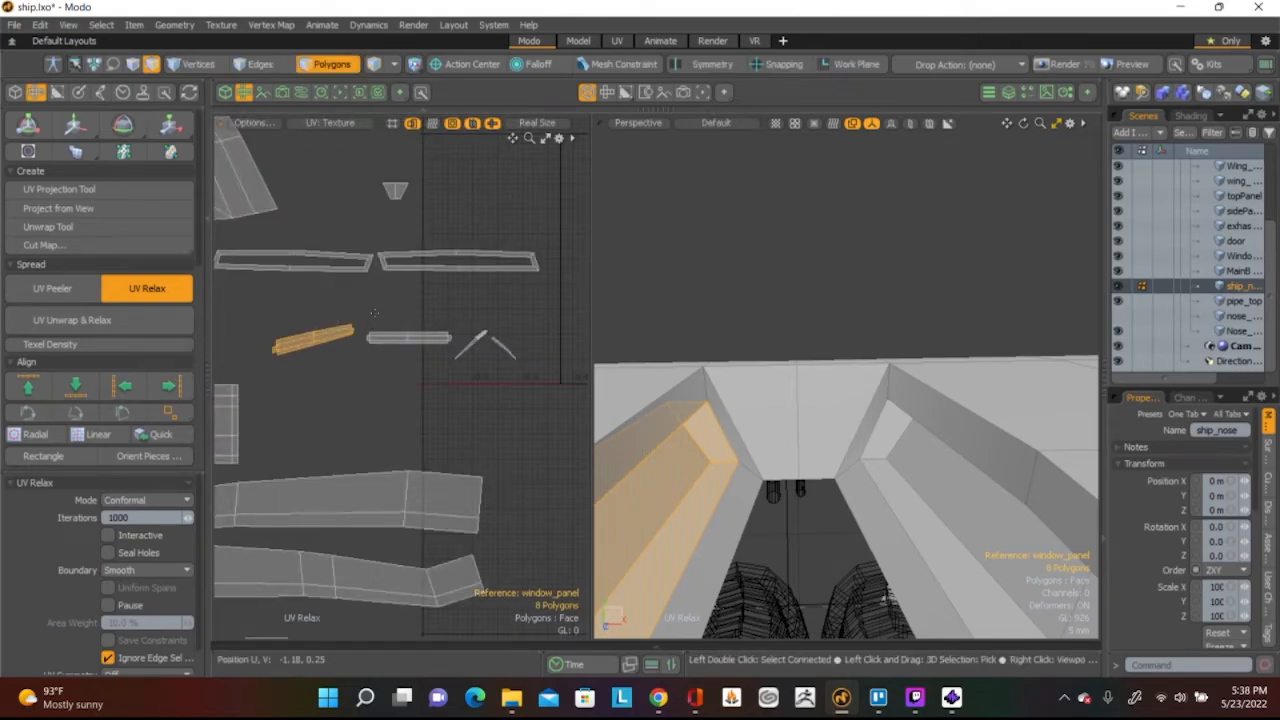
Move the slanted UV island to just above the straight, squared island
{"action": "key", "text": "w"}
{"action": "left_click_drag", "start_coordinate": [395, 263], "coordinate": [508, 231]}
{"action": "key", "text": "space"}
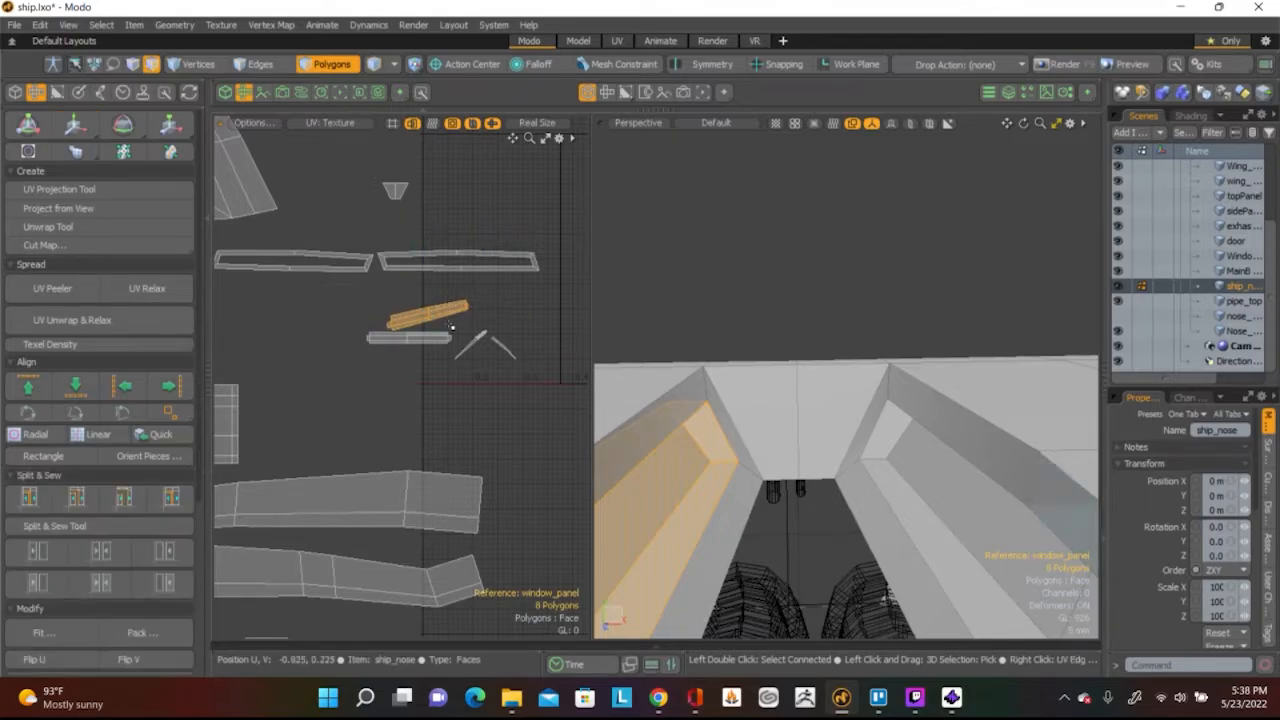
{"action": "scroll", "coordinate": [443, 330], "scroll_direction": "up", "scroll_amount": 5}
{"action": "scroll", "coordinate": [424, 296], "scroll_direction": "down", "scroll_amount": 3}
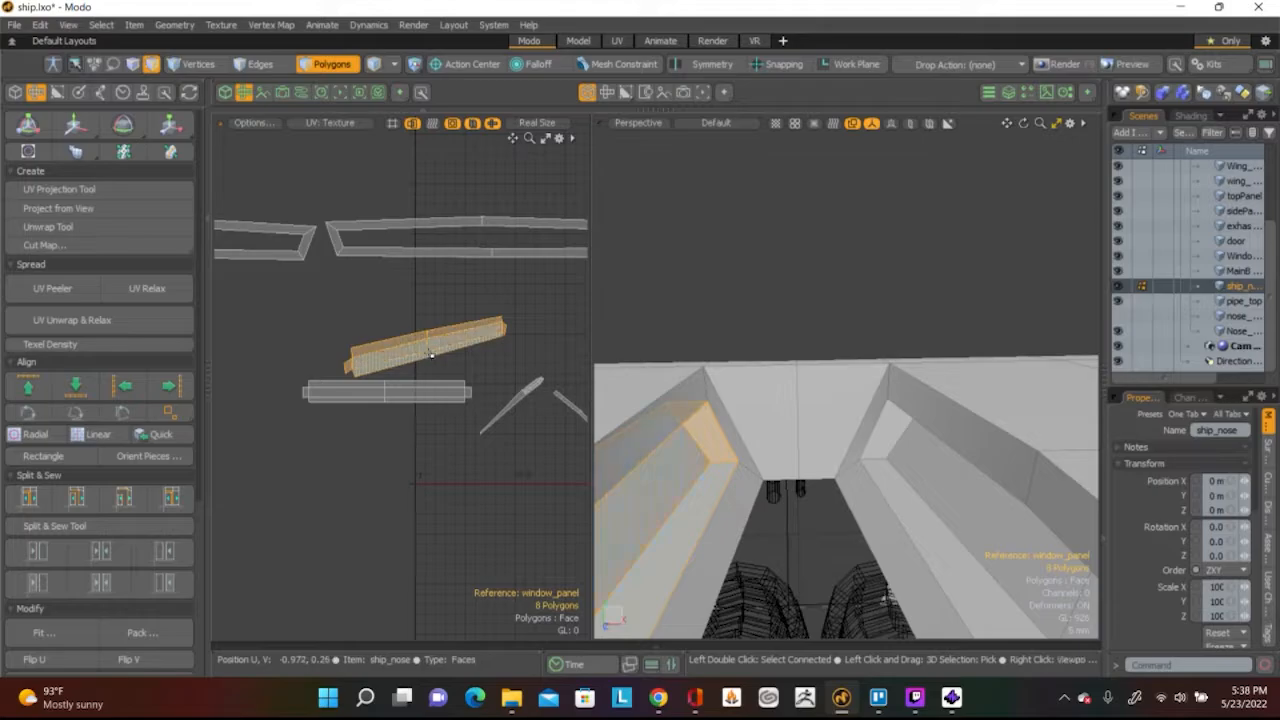
Rotate the slanted island to nearly horizontal and move it directly above the straight island
{"action": "key", "text": "e"}
{"action": "left_click_drag", "start_coordinate": [501, 287], "coordinate": [465, 274]}
{"action": "key", "text": "w"}
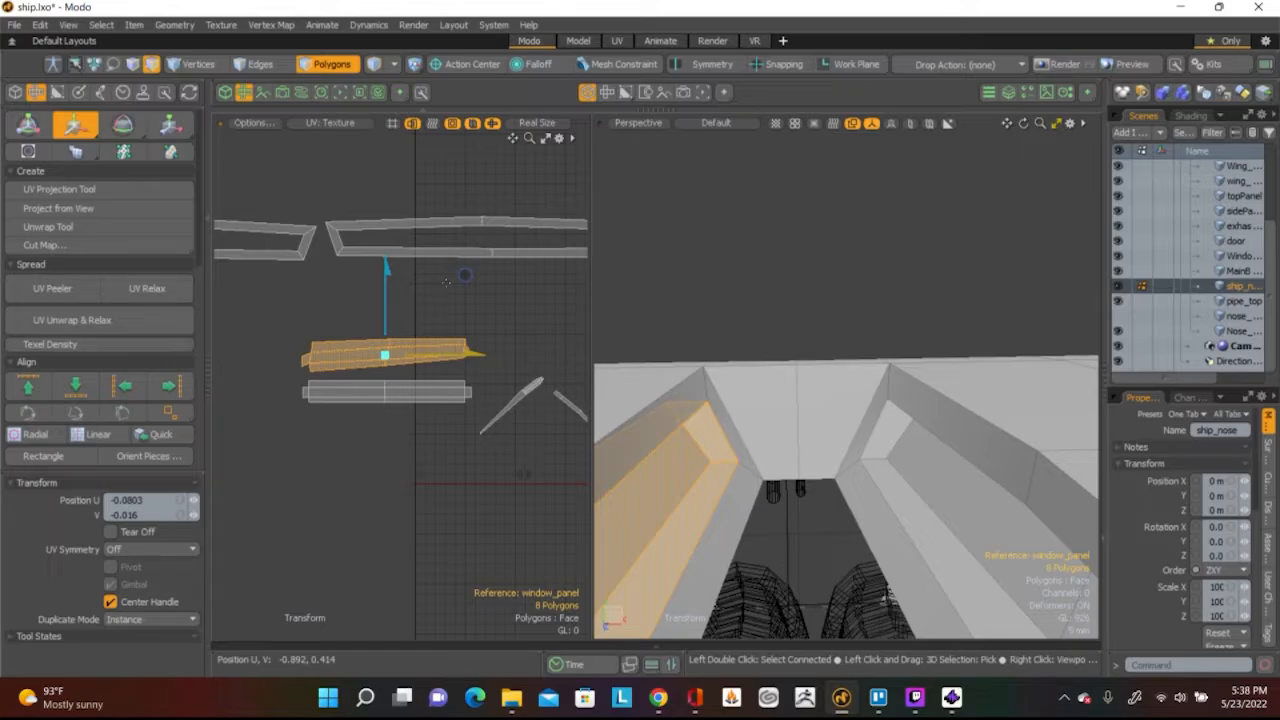
{"action": "key", "text": "q"}
Examine both ends and the middle of the rotated island against the straight island below it
{"action": "scroll", "coordinate": [454, 352], "scroll_direction": "up", "scroll_amount": 3}
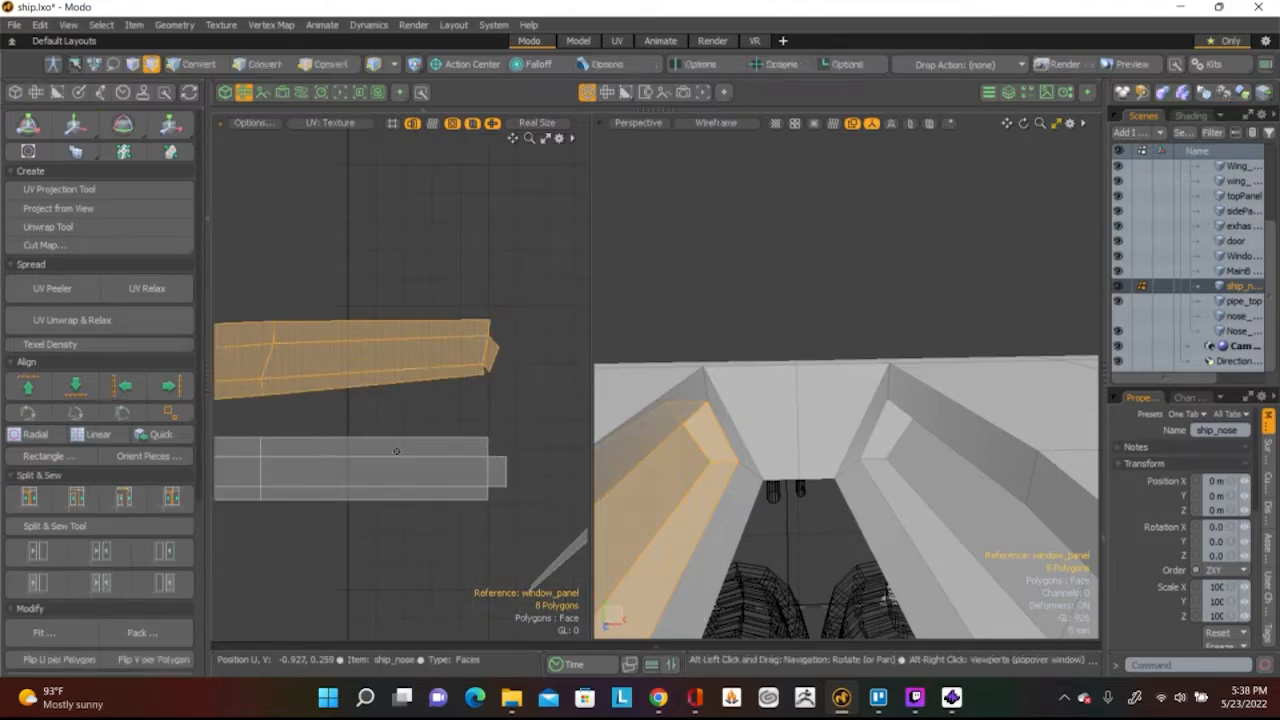
{"action": "left_click_drag", "start_coordinate": [415, 444], "coordinate": [534, 419], "text": "alt+shift"}
{"action": "scroll", "coordinate": [460, 365], "scroll_direction": "down", "scroll_amount": 2}
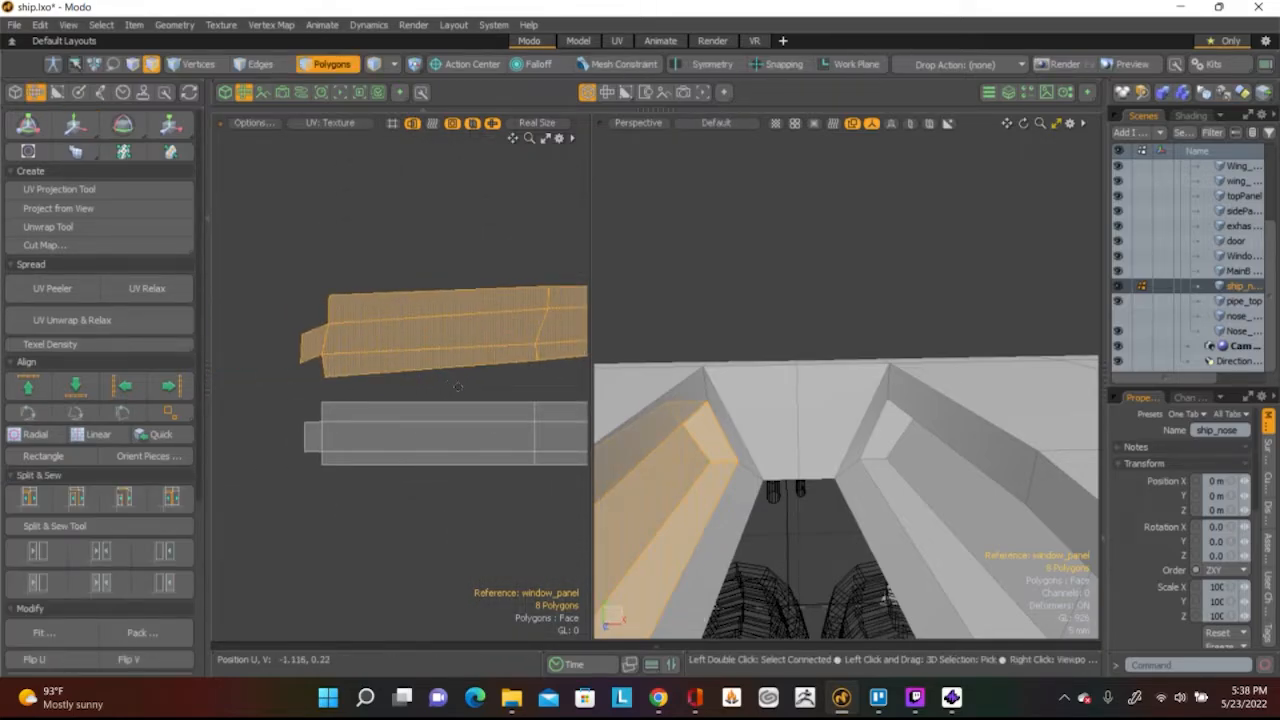
{"action": "scroll", "coordinate": [343, 377], "scroll_direction": "up", "scroll_amount": 2}
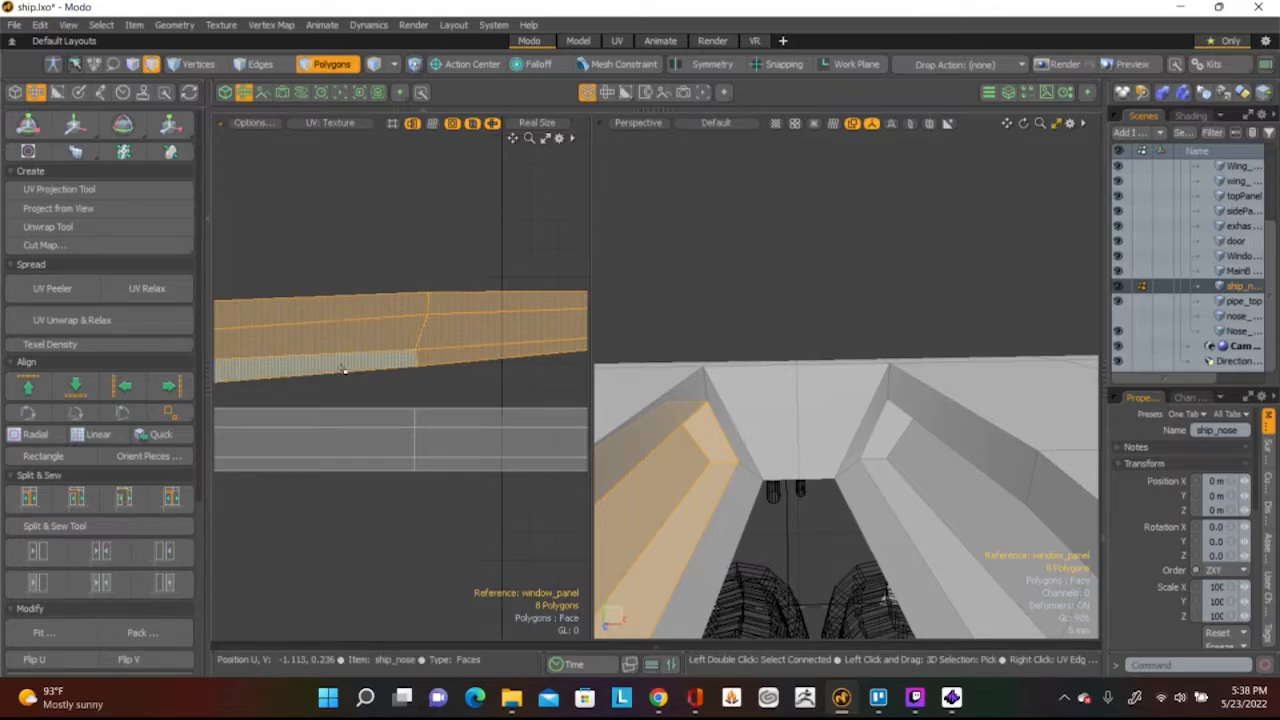
{"action": "scroll", "coordinate": [344, 370], "scroll_direction": "down", "scroll_amount": 3}
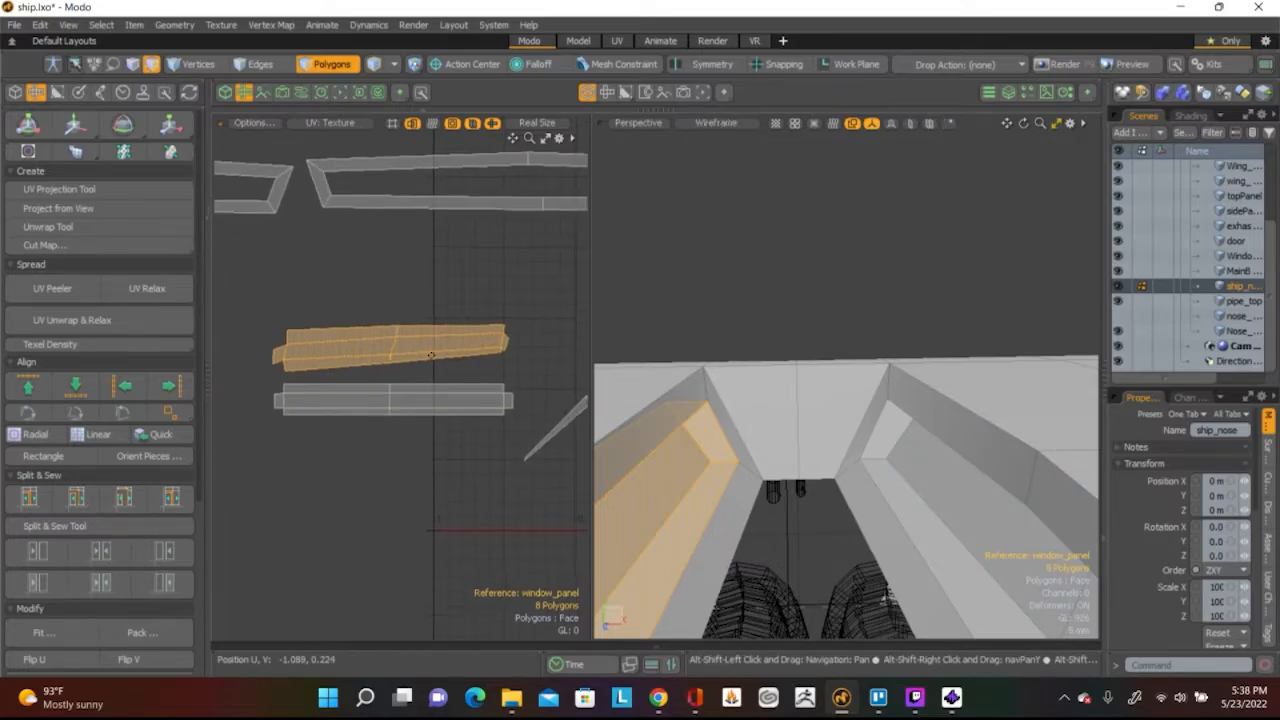
{"action": "scroll", "coordinate": [487, 347], "scroll_direction": "up", "scroll_amount": 2}
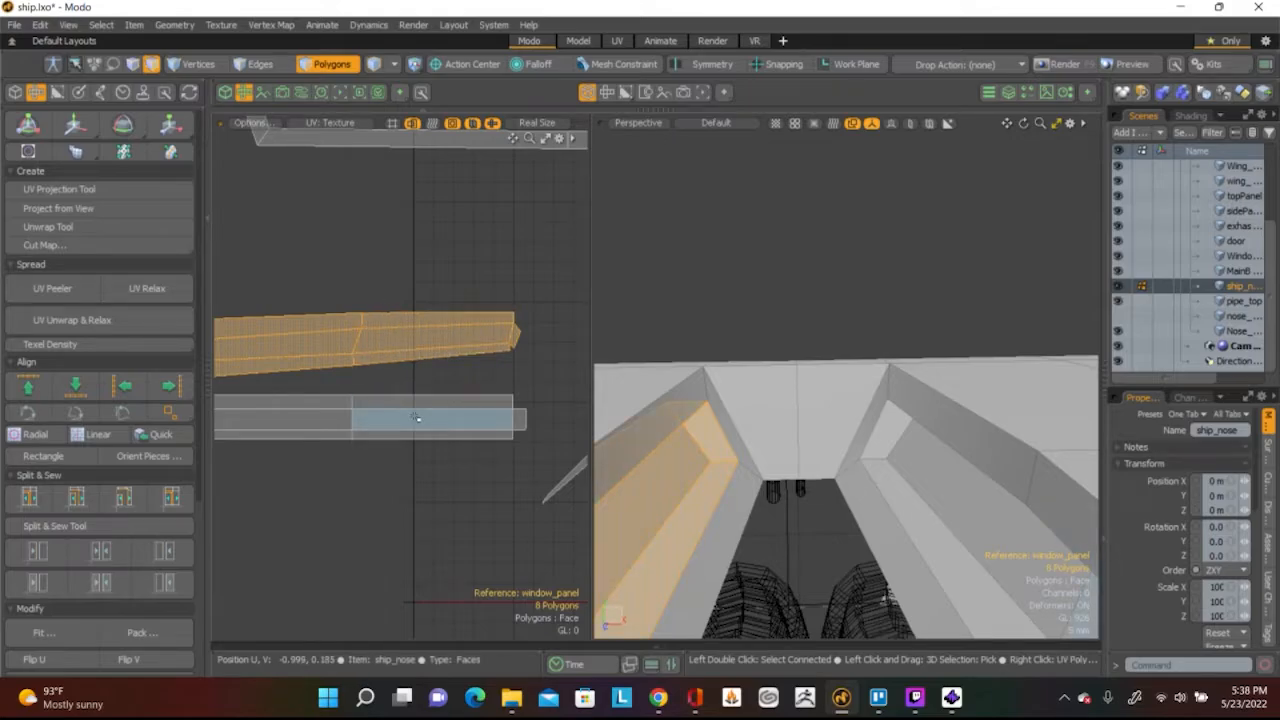
{"action": "left_click_drag", "start_coordinate": [416, 417], "coordinate": [483, 408], "text": "alt"}
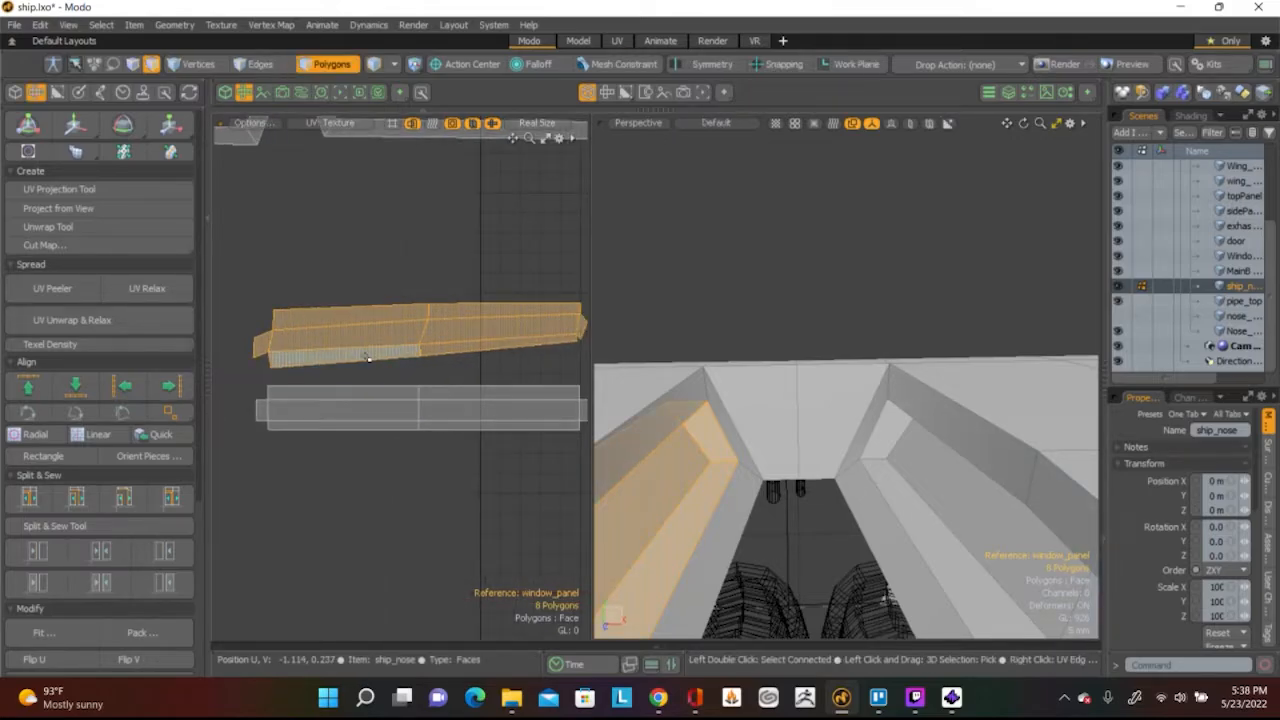
Select the two edges along the upper island's lower boundary and align them downward into a horizontal line
{"action": "left_click", "coordinate": [419, 274]}
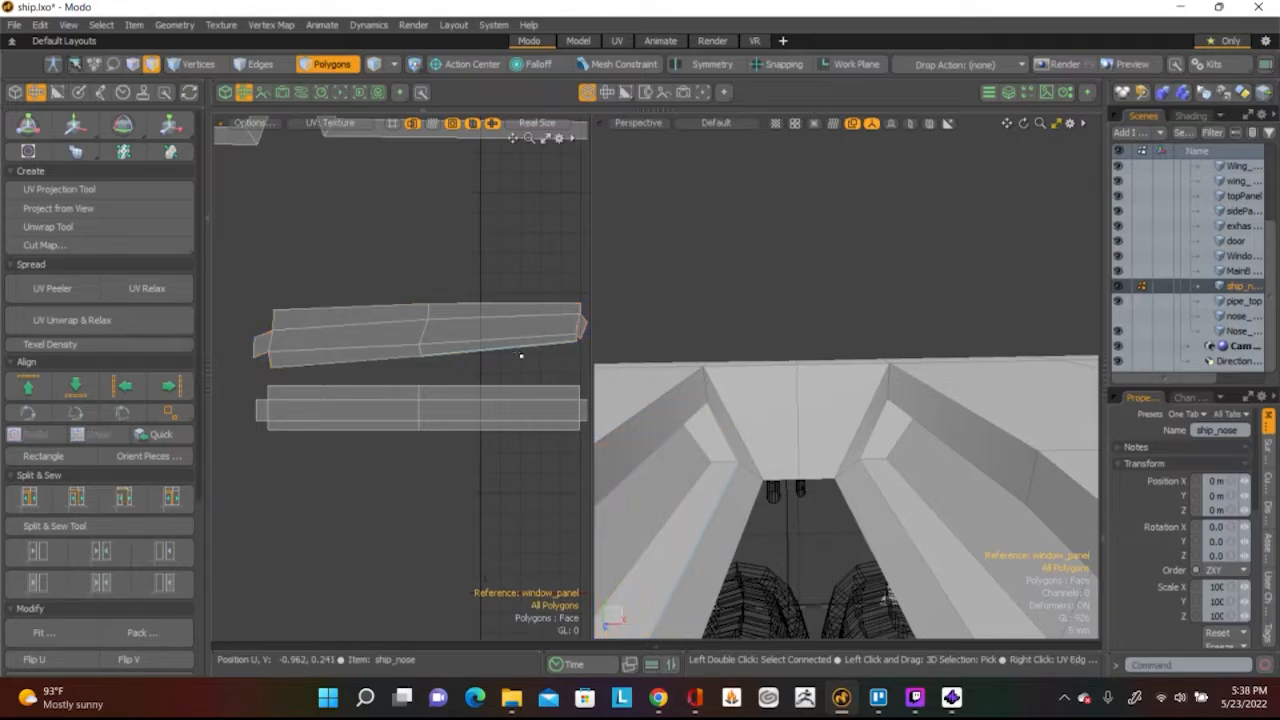
{"action": "key", "text": "2"}
{"action": "left_click", "coordinate": [515, 347]}
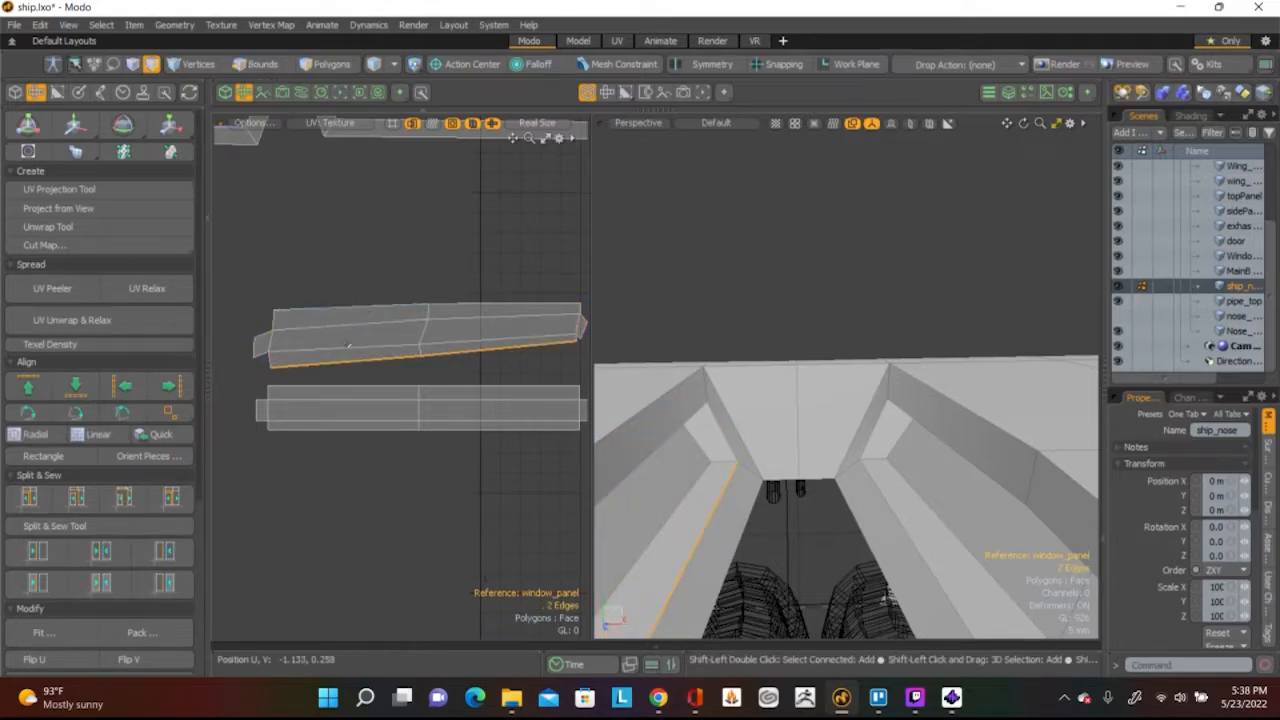
{"action": "left_click", "coordinate": [69, 394]}
Select the four edges of the island's two inner lengthwise rows and align each row downward
{"action": "left_click", "coordinate": [446, 342]}
{"action": "left_click", "coordinate": [313, 348], "text": "shift"}
{"action": "left_click", "coordinate": [457, 321], "text": "shift"}
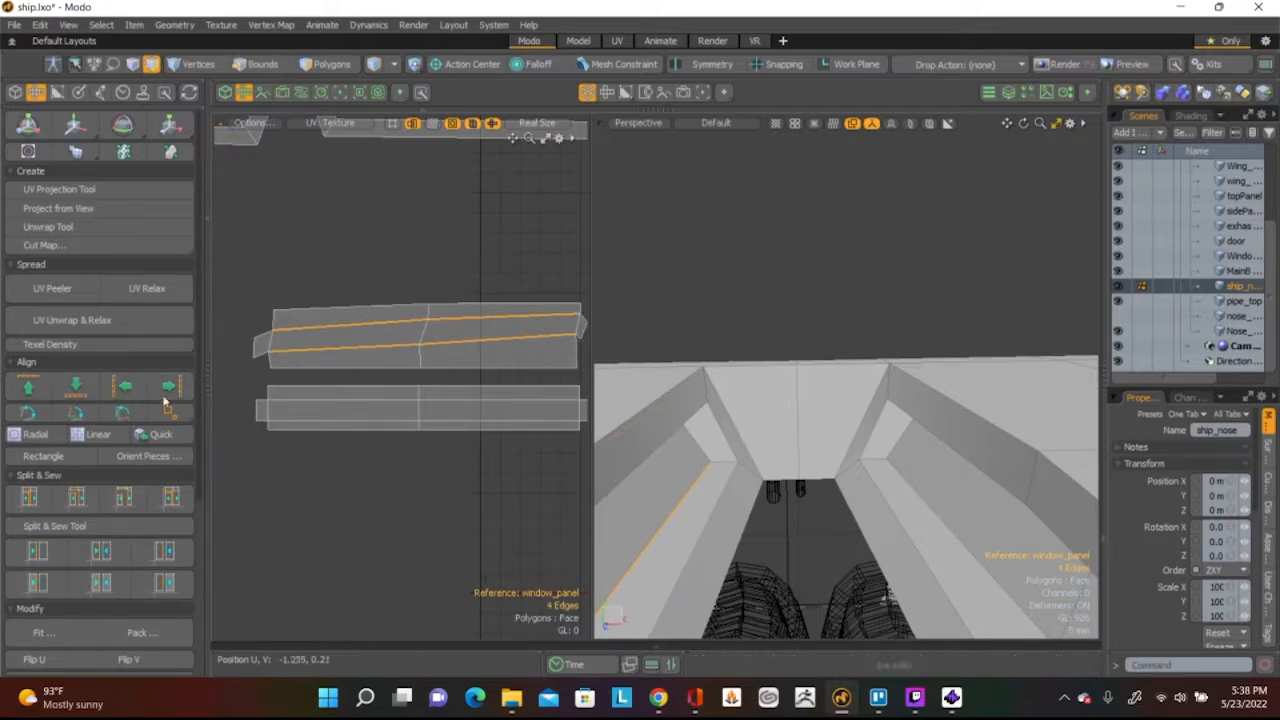
{"action": "left_click", "coordinate": [81, 390]}
Align the two edges along the island's upper boundary downward into a horizontal line, and clear the selection
{"action": "left_click", "coordinate": [501, 304]}
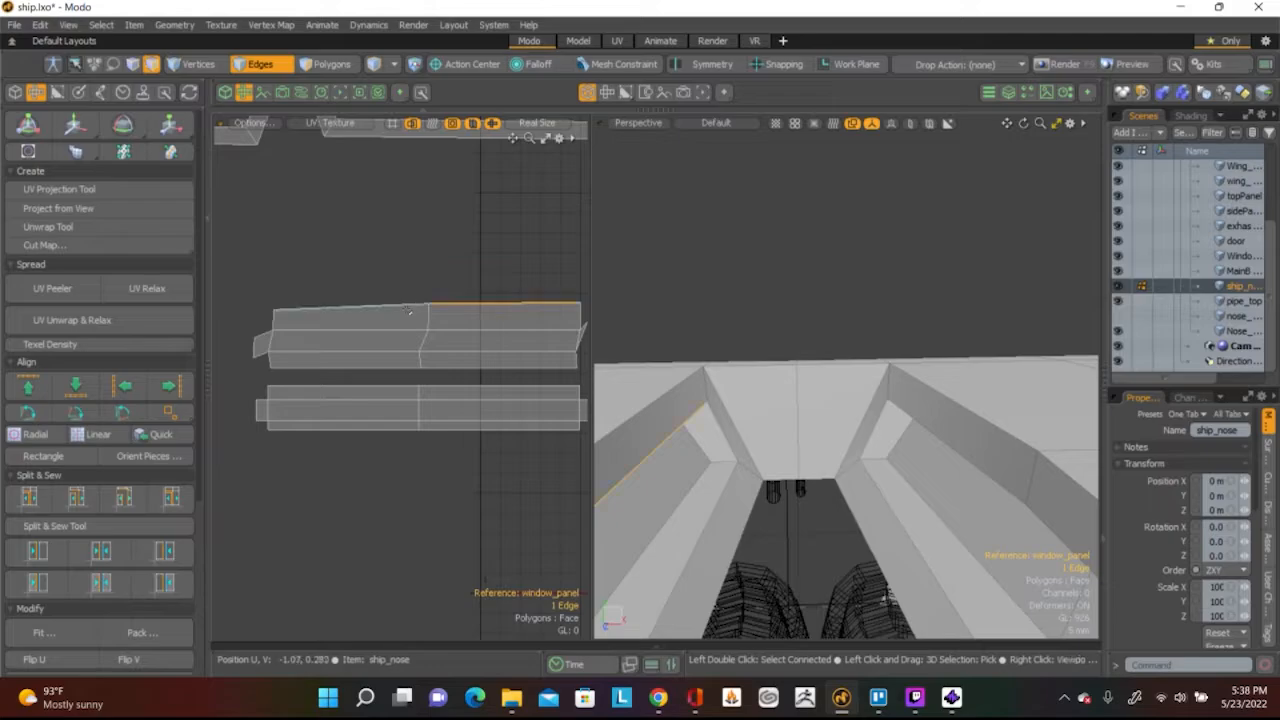
{"action": "left_click", "coordinate": [75, 386]}
{"action": "left_click", "coordinate": [426, 277]}
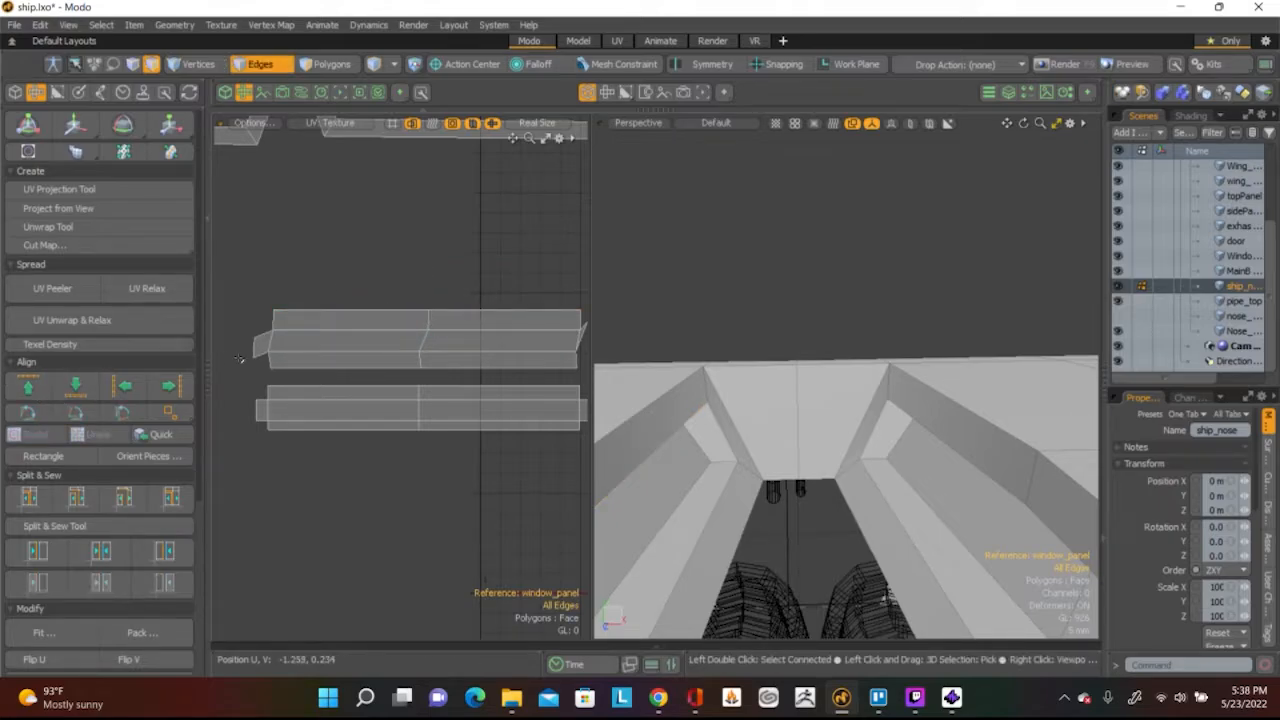
Select the three edges across the island's left end and align them to the right
{"action": "scroll", "coordinate": [240, 358], "scroll_direction": "up", "scroll_amount": 4}
{"action": "scroll", "coordinate": [336, 352], "scroll_direction": "down", "scroll_amount": 2}
{"action": "left_click", "coordinate": [337, 317], "text": "shift"}
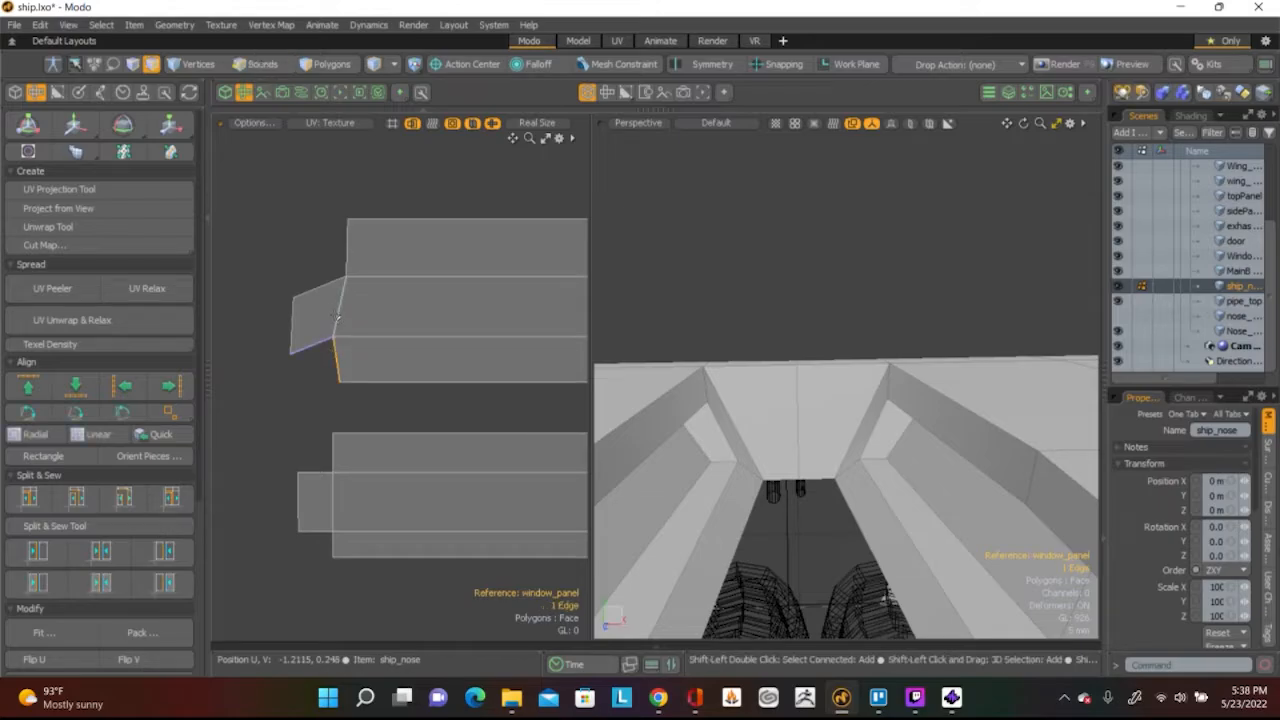
{"action": "key", "text": "2"}
{"action": "left_click", "coordinate": [170, 385]}
Select the crosswise edges at the island's middle and right end, and align each column to the right
{"action": "left_click_drag", "start_coordinate": [288, 337], "coordinate": [222, 331], "text": "alt+shift"}
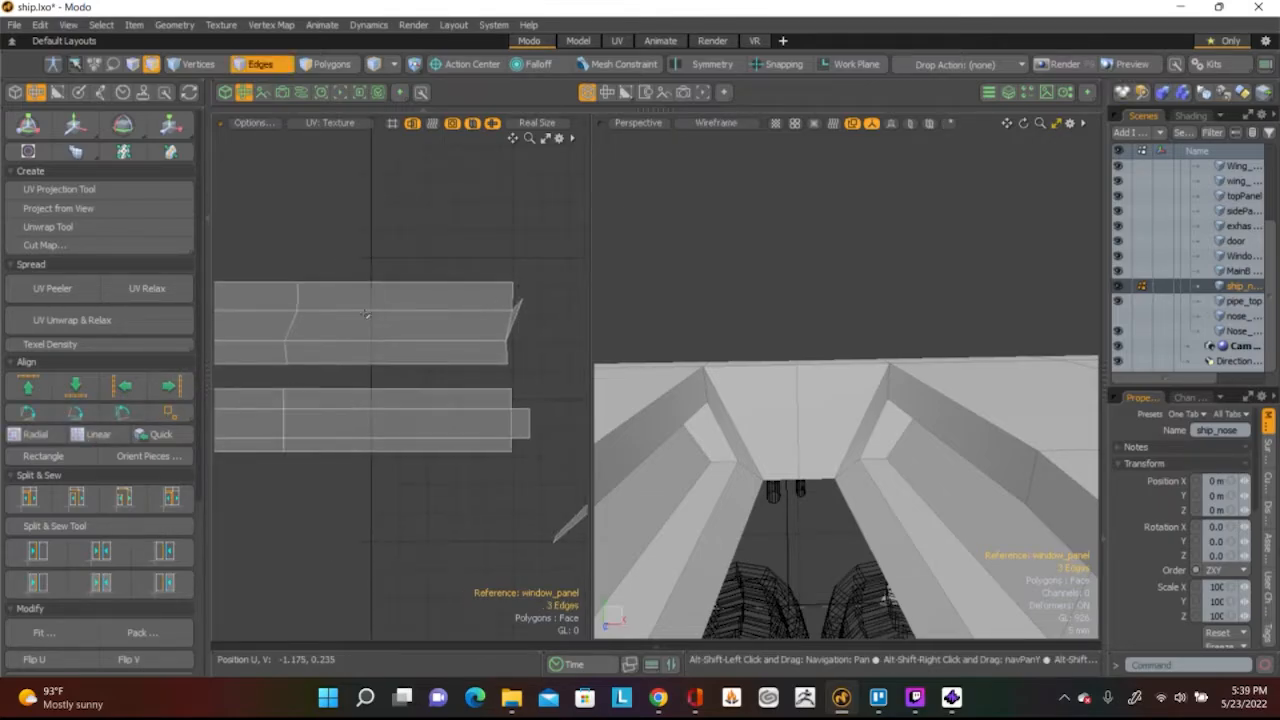
{"action": "left_click", "coordinate": [297, 314]}
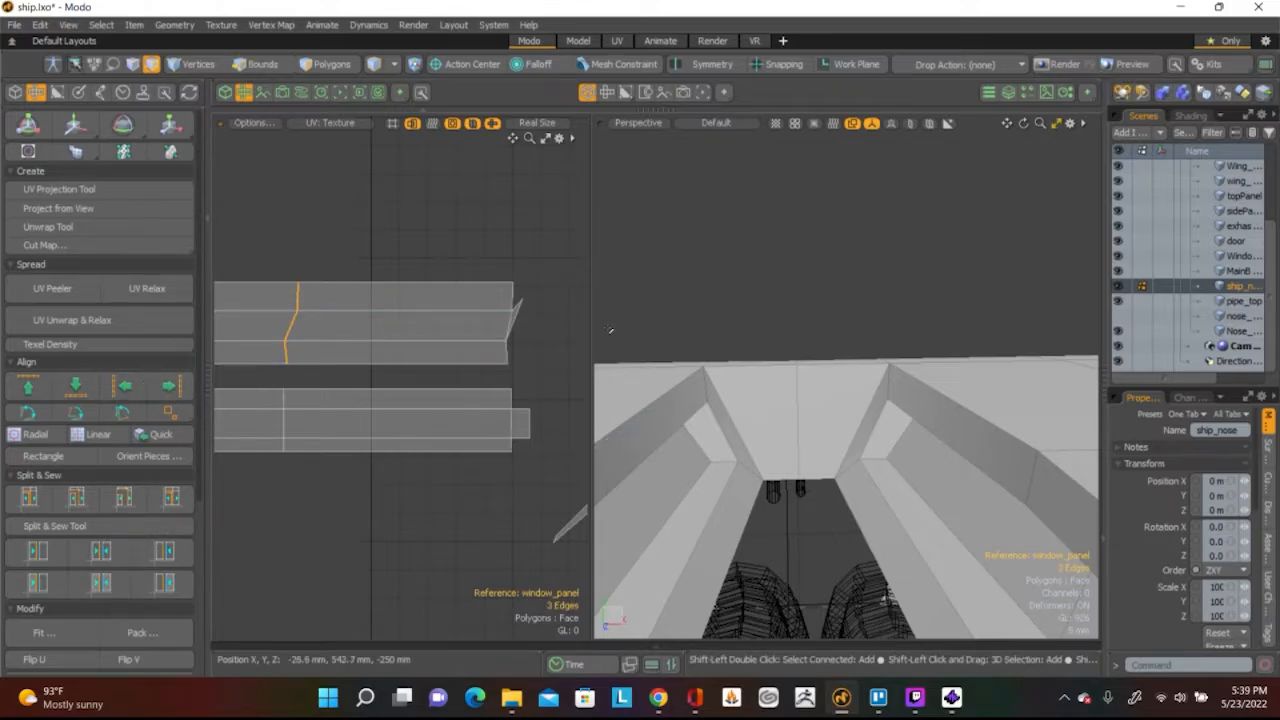
{"action": "scroll", "coordinate": [469, 358], "scroll_direction": "up", "scroll_amount": 3}
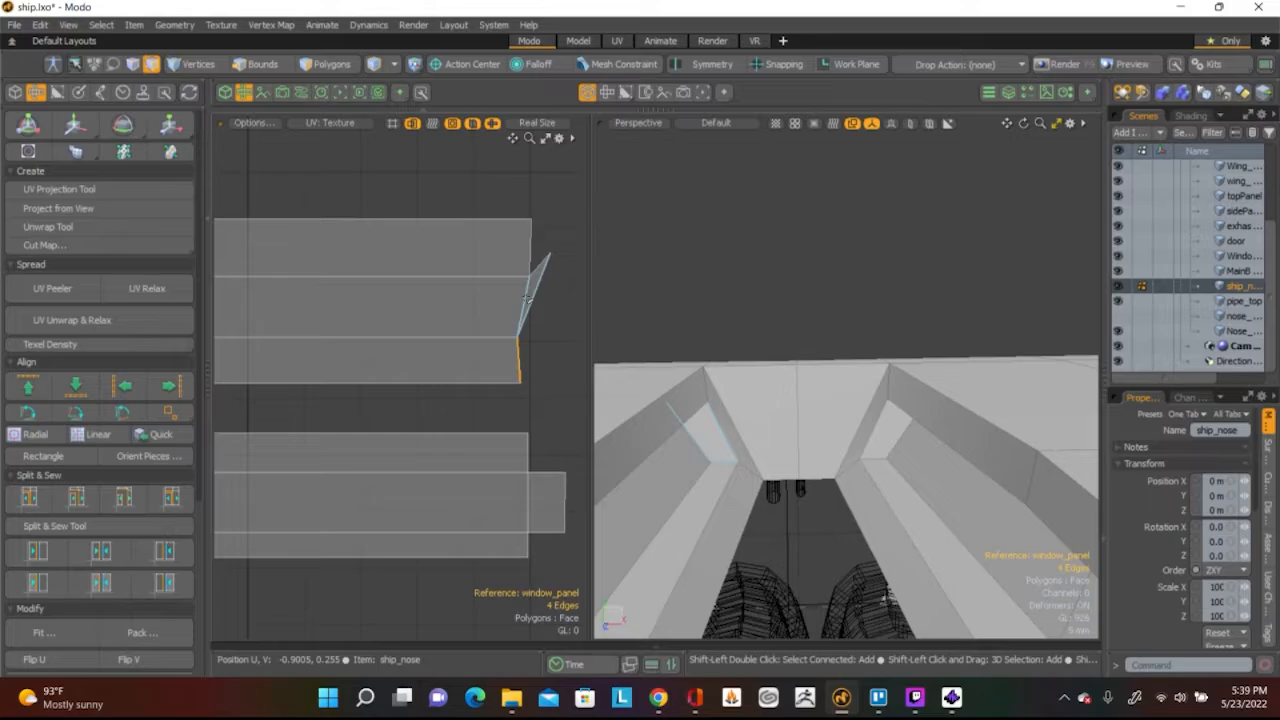
{"action": "left_click", "coordinate": [521, 318], "text": "ctrl"}
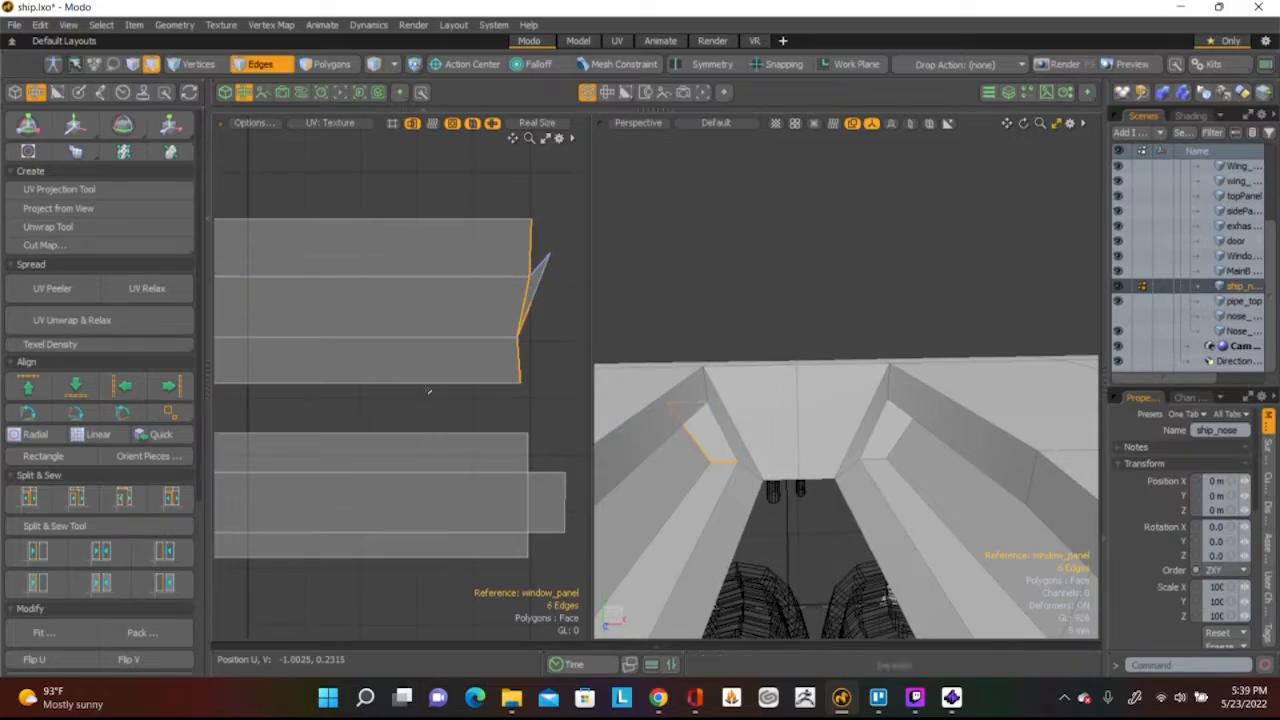
{"action": "key", "text": "2"}
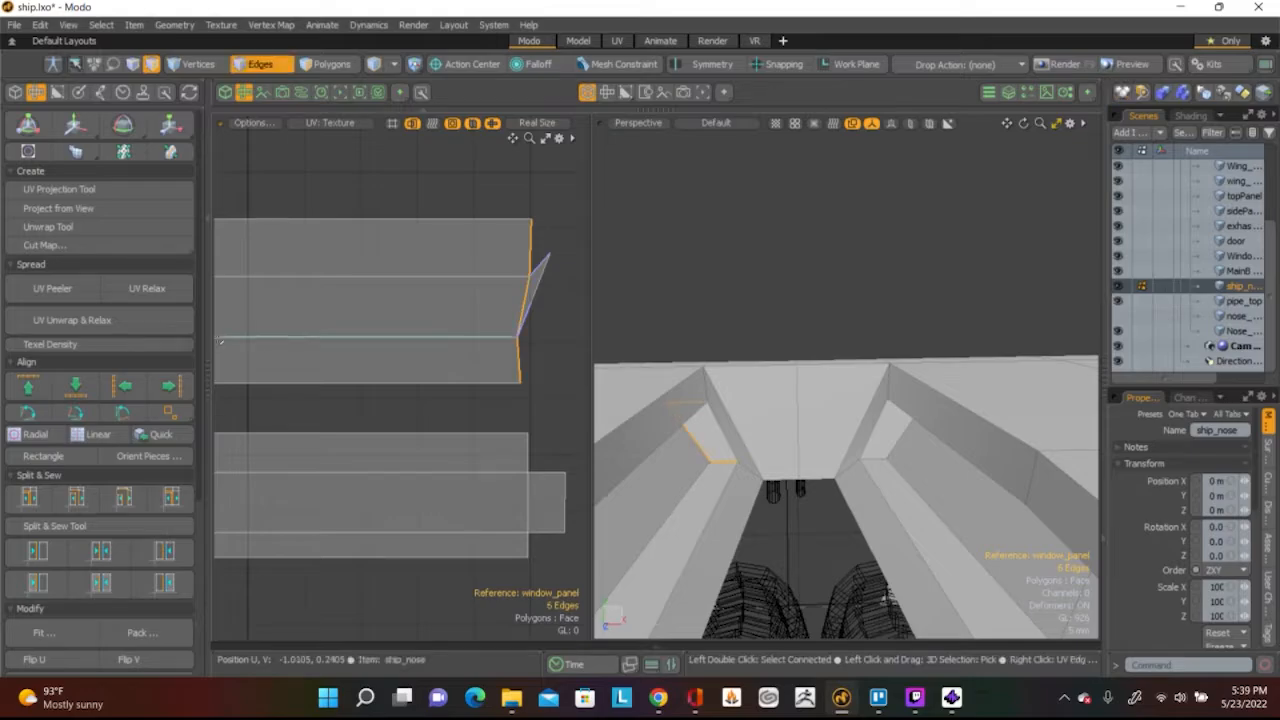
{"action": "left_click", "coordinate": [170, 386]}
Move the outer edge of the island's left end polygon up by about 0.0072 in V to square it
{"action": "scroll", "coordinate": [356, 363], "scroll_direction": "down", "scroll_amount": 3}
{"action": "left_click_drag", "start_coordinate": [356, 363], "coordinate": [393, 366], "text": "alt+shift"}
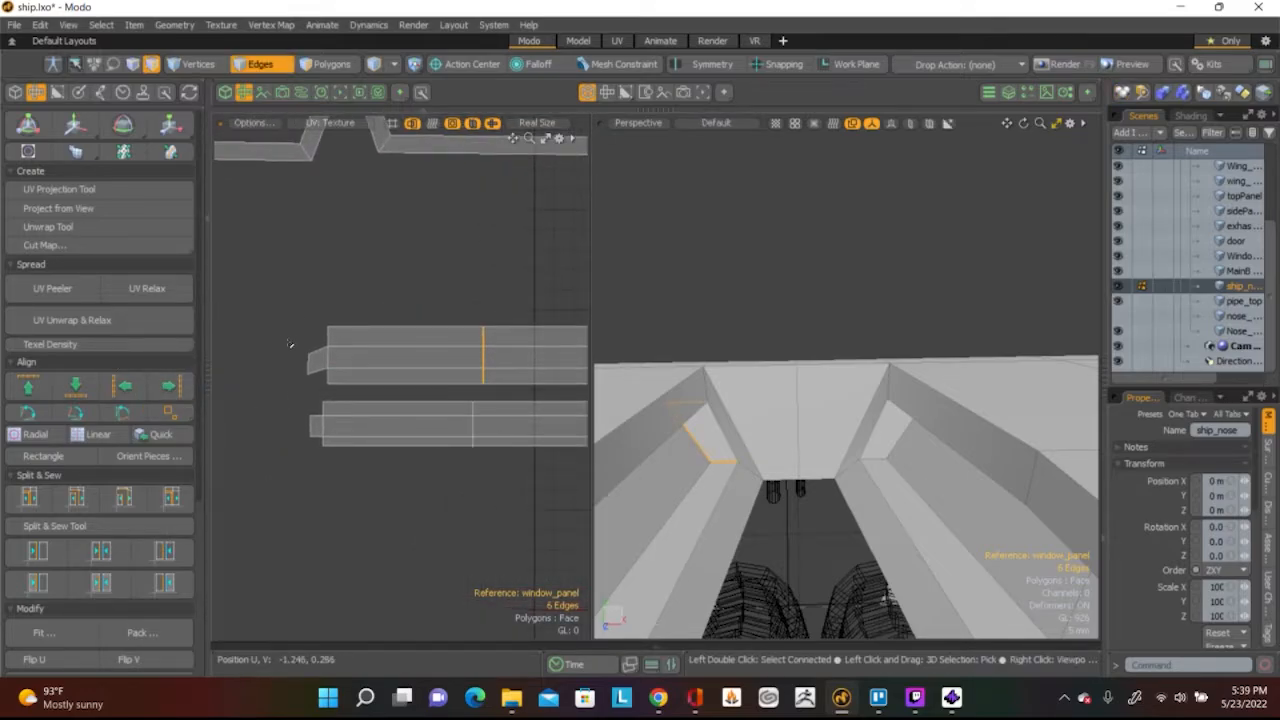
{"action": "scroll", "coordinate": [390, 451], "scroll_direction": "up", "scroll_amount": 3}
{"action": "left_click", "coordinate": [357, 305]}
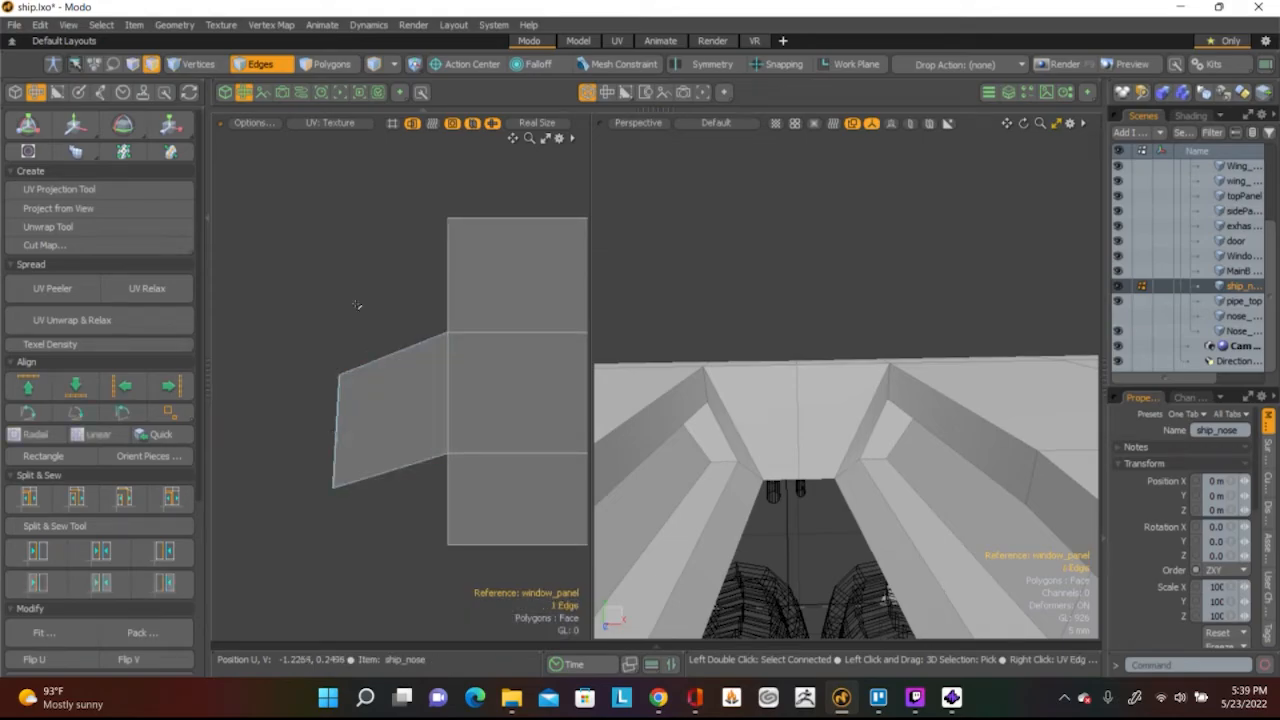
{"action": "key", "text": "w"}
{"action": "left_click_drag", "start_coordinate": [416, 351], "coordinate": [416, 310]}
{"action": "scroll", "coordinate": [416, 310], "scroll_direction": "down", "scroll_amount": 5}
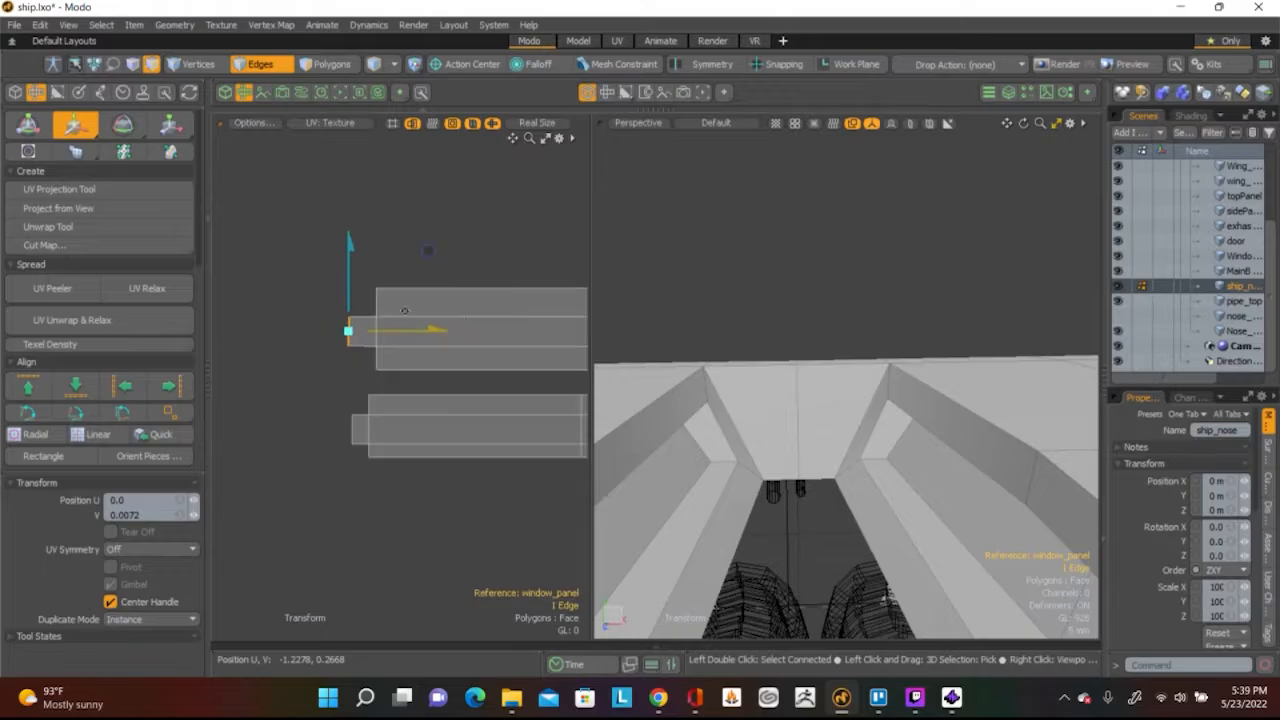
Move the outer edge of the collapsed right end polygon outward and down, about 0.0135 in U and -0.0115 in V
{"action": "scroll", "coordinate": [307, 366], "scroll_direction": "up", "scroll_amount": 5}
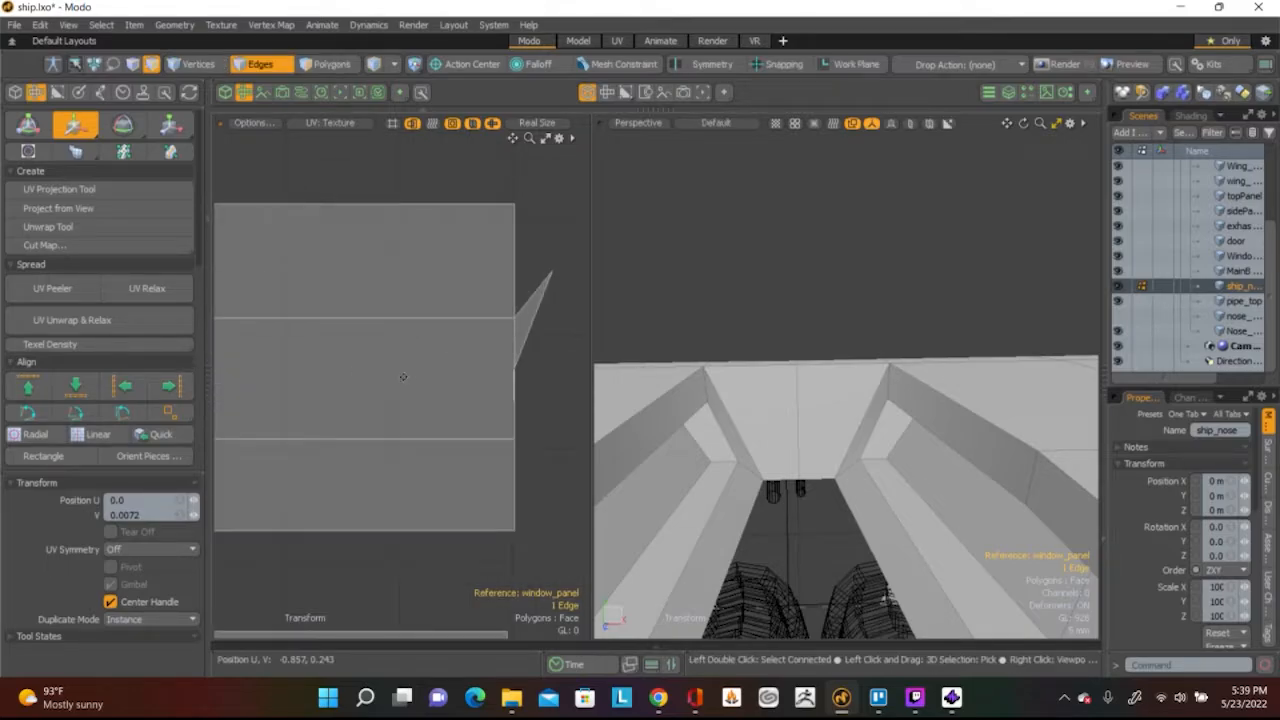
{"action": "scroll", "coordinate": [294, 377], "scroll_direction": "down", "scroll_amount": 1}
{"action": "key", "text": "q"}
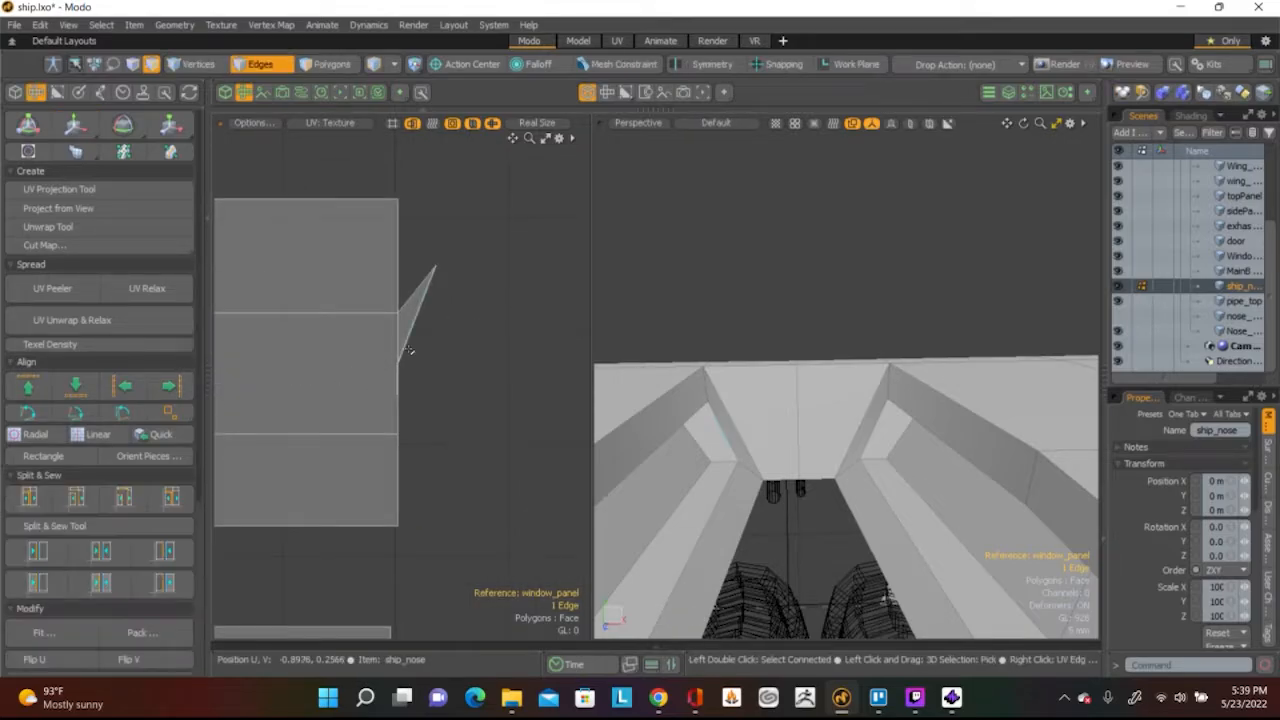
{"action": "scroll", "coordinate": [400, 367], "scroll_direction": "up", "scroll_amount": 2}
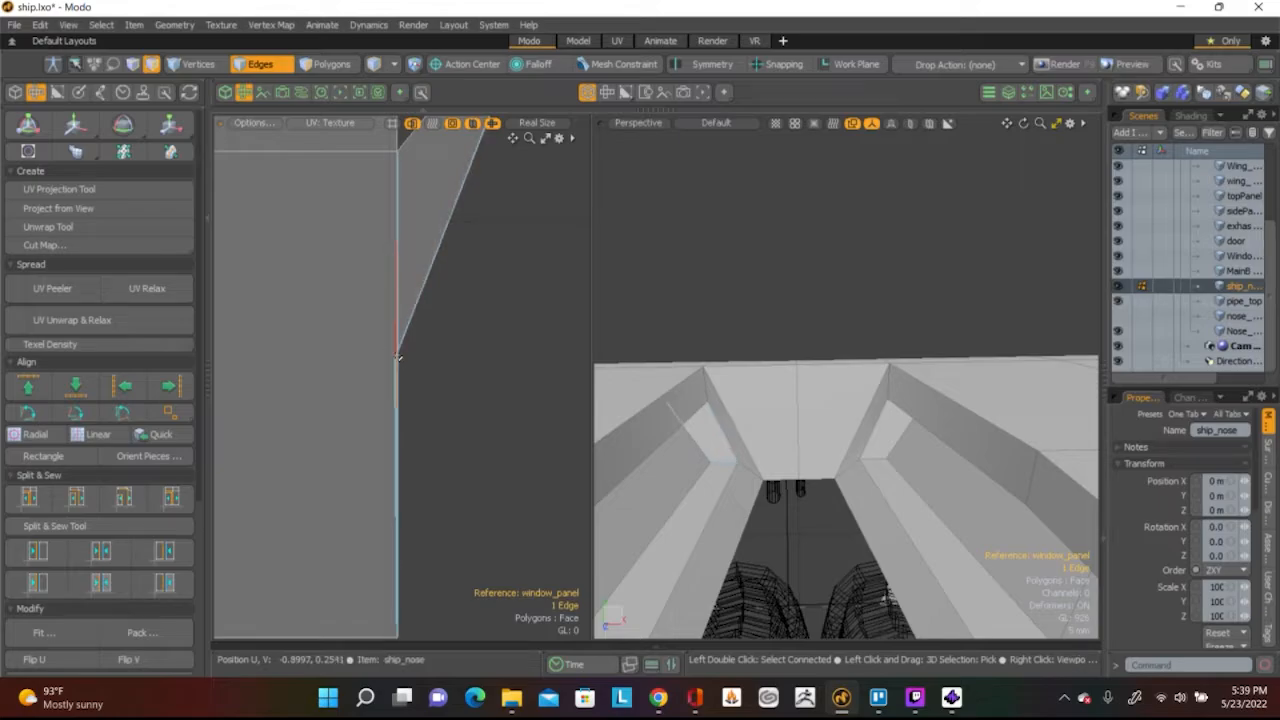
{"action": "scroll", "coordinate": [464, 311], "scroll_direction": "down", "scroll_amount": 3}
{"action": "key", "text": "w"}
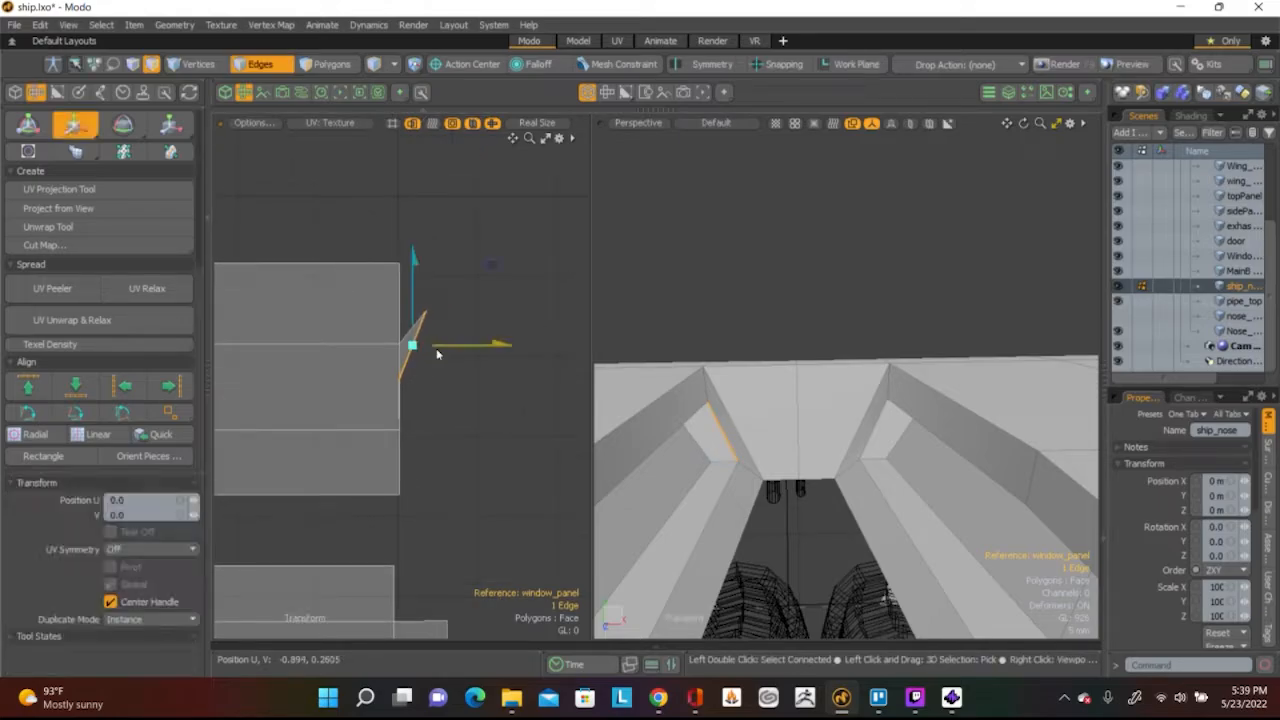
{"action": "left_click_drag", "start_coordinate": [444, 297], "coordinate": [470, 356]}
{"action": "left_click_drag", "start_coordinate": [499, 401], "coordinate": [515, 401]}
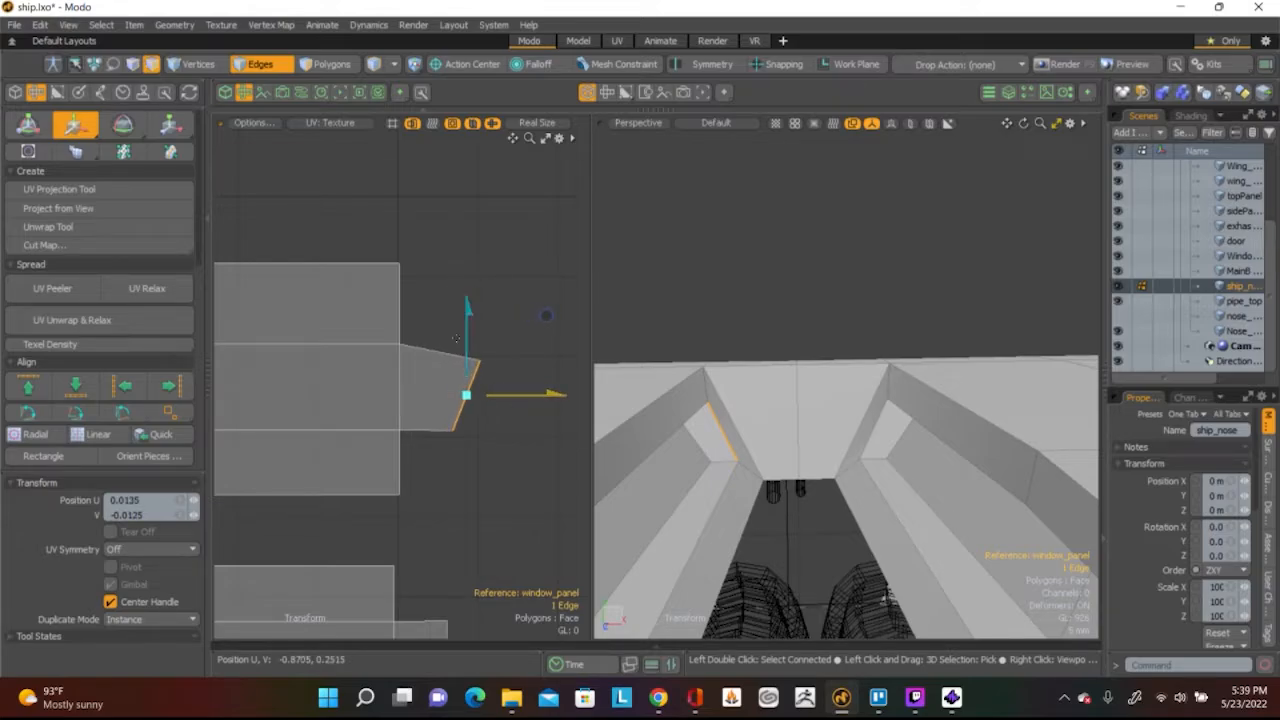
{"action": "left_click_drag", "start_coordinate": [464, 343], "coordinate": [464, 339]}
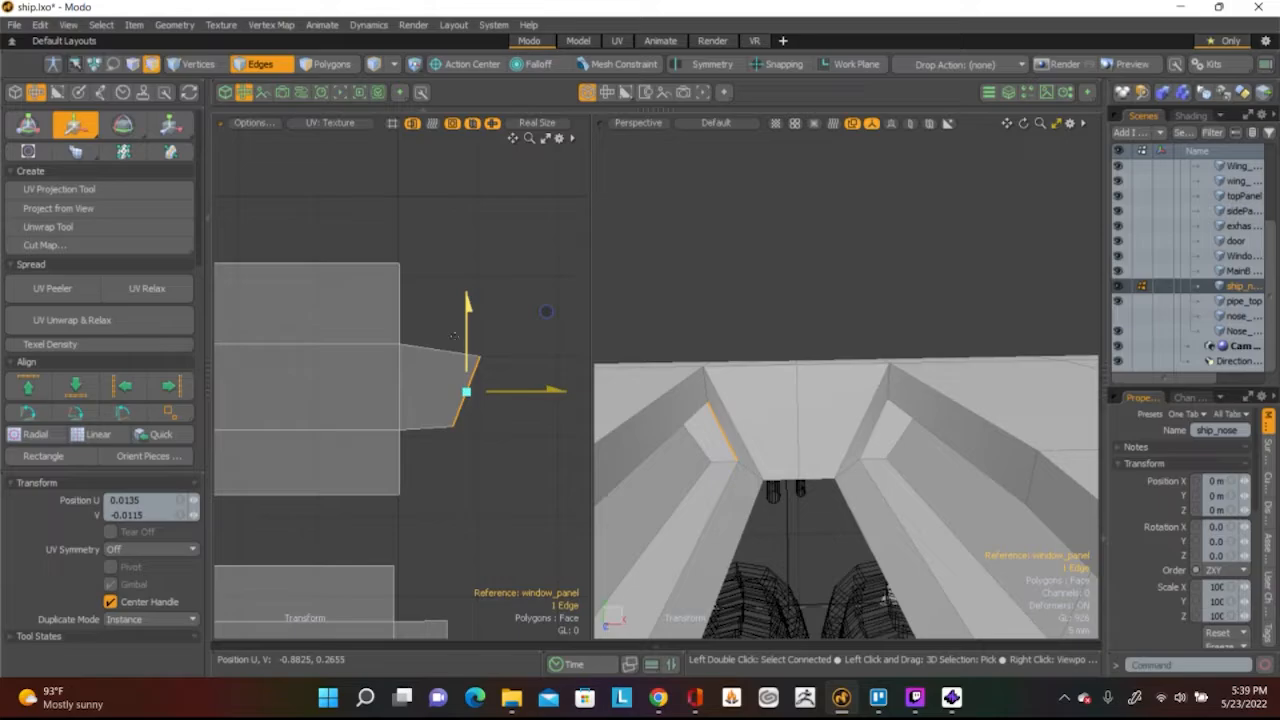
{"action": "key", "text": "q"}
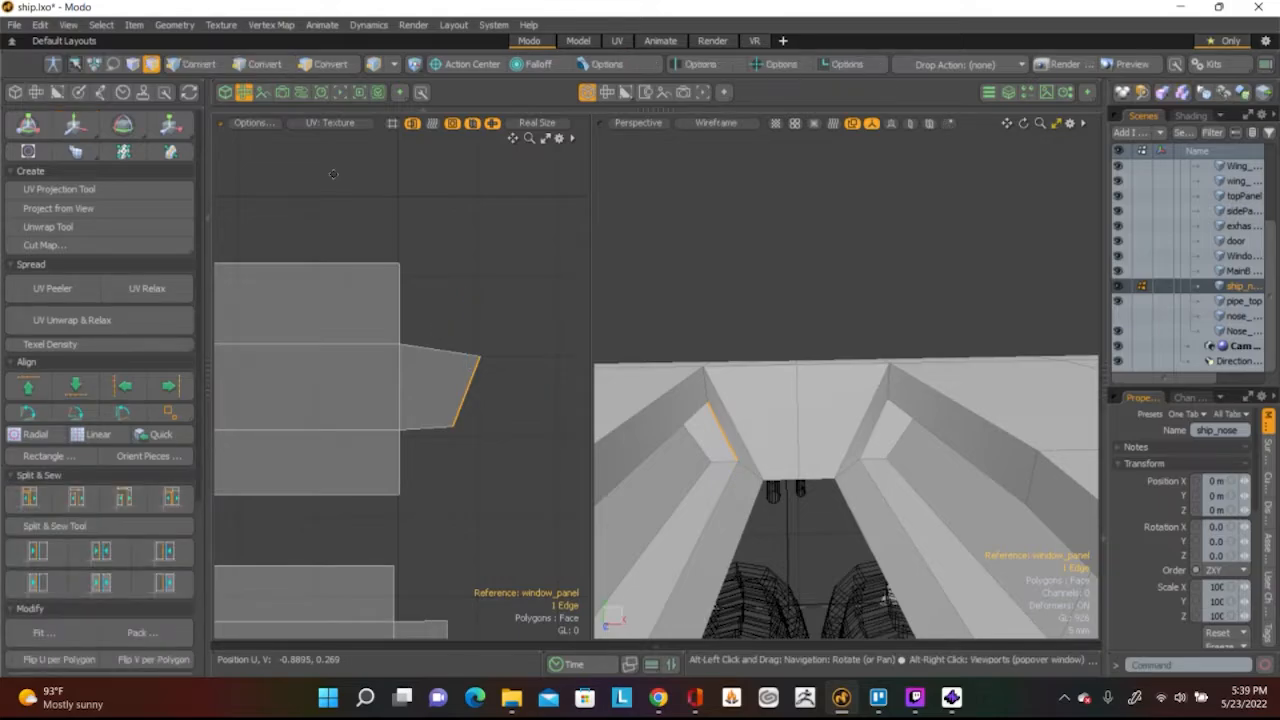
Select the upper outer vertex of the island's right end polygon and move it about -0.0065 in U
{"action": "key", "text": "1"}
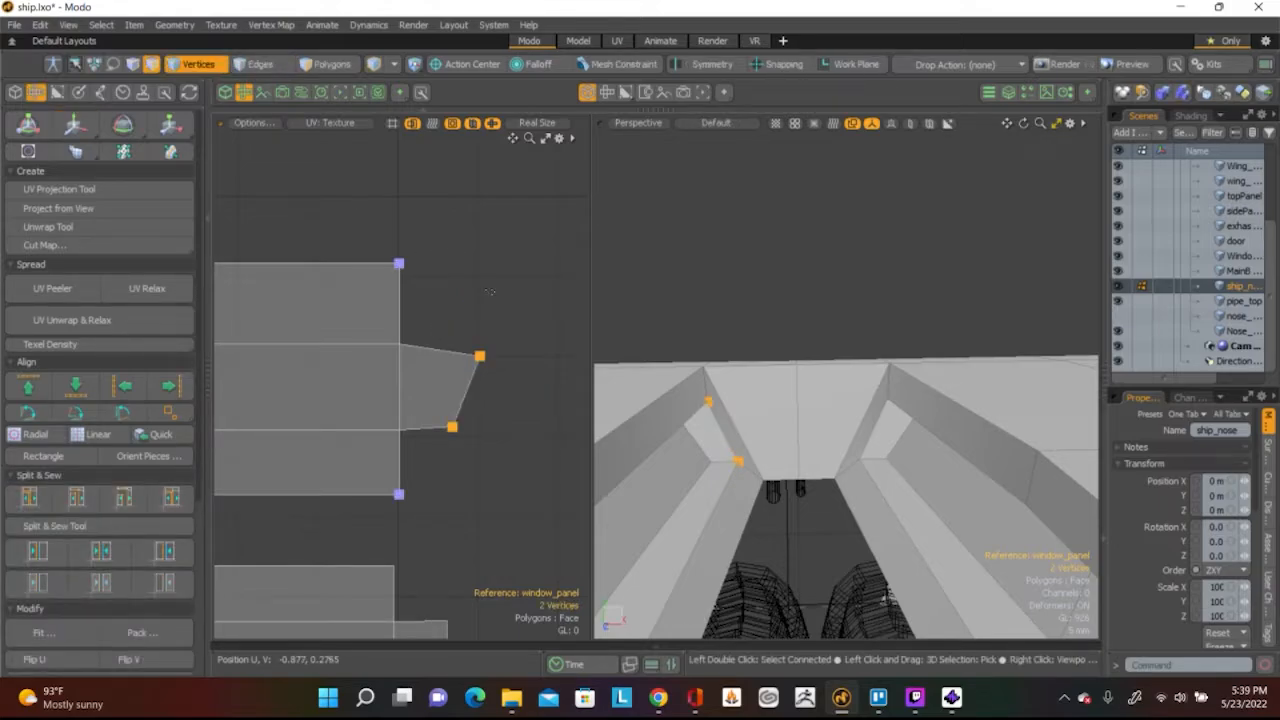
{"action": "left_click", "coordinate": [480, 356]}
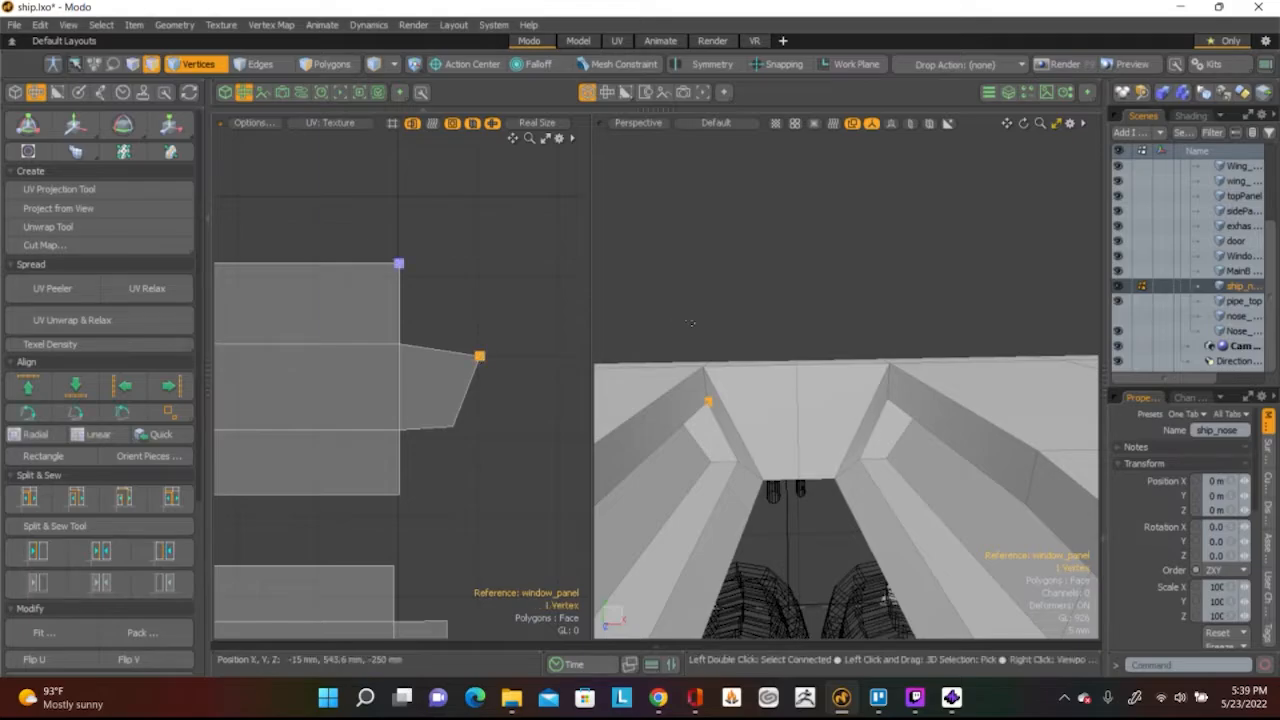
{"action": "key", "text": "w"}
{"action": "key", "text": "q"}
{"action": "left_click", "coordinate": [465, 331]}
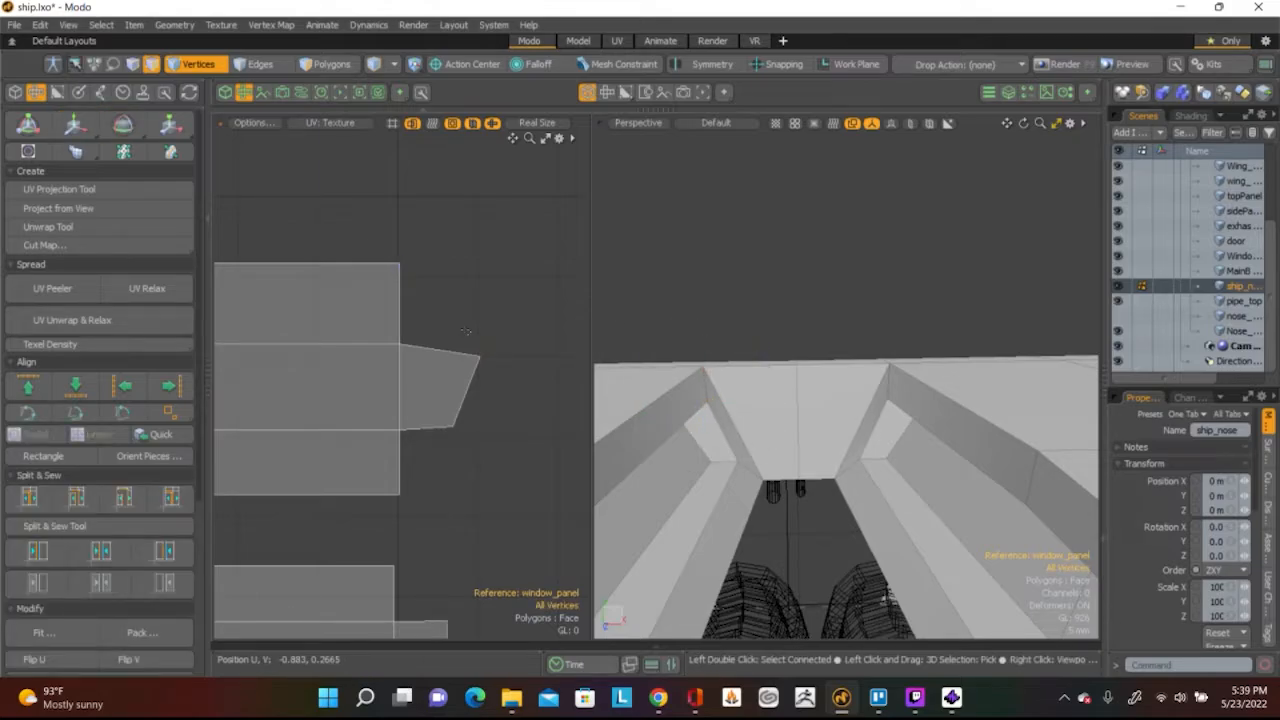
{"action": "left_click", "coordinate": [487, 361]}
{"action": "key", "text": "w"}
{"action": "left_click_drag", "start_coordinate": [540, 355], "coordinate": [514, 355]}
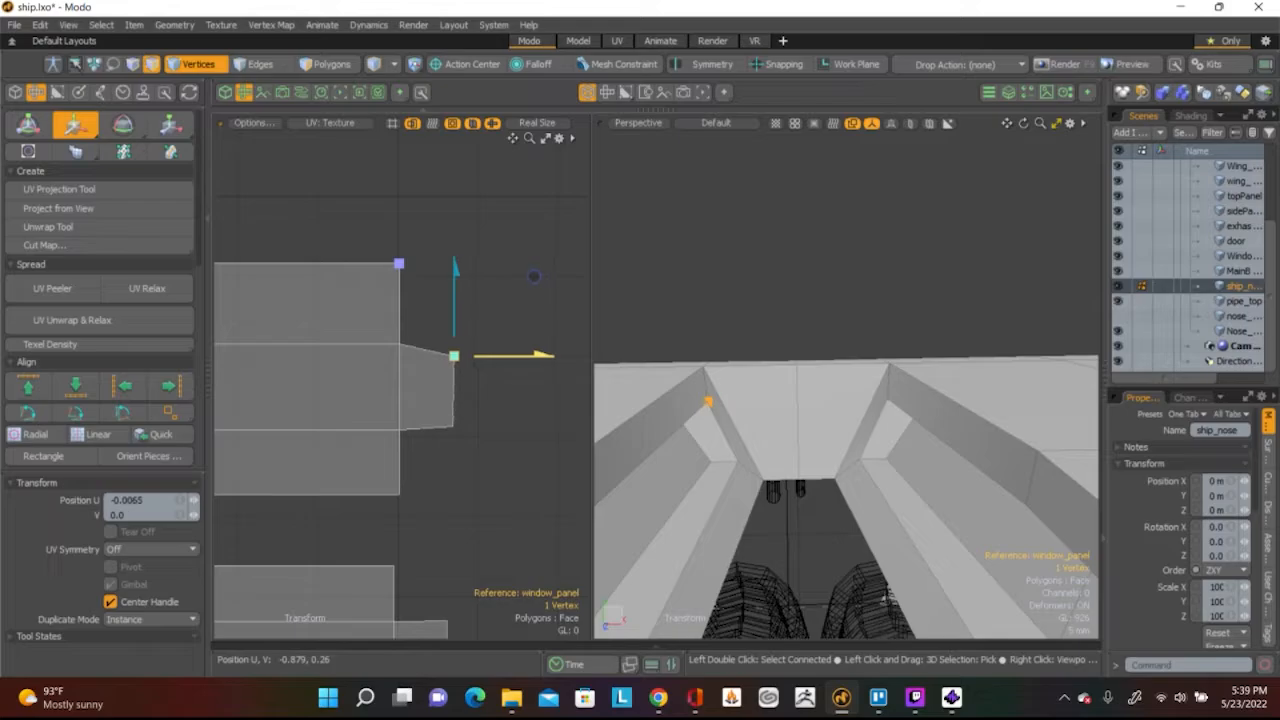
Add the lower outer vertex to the selection and move both about 0.007 outward in U
{"action": "left_click", "coordinate": [453, 425], "text": "shift"}
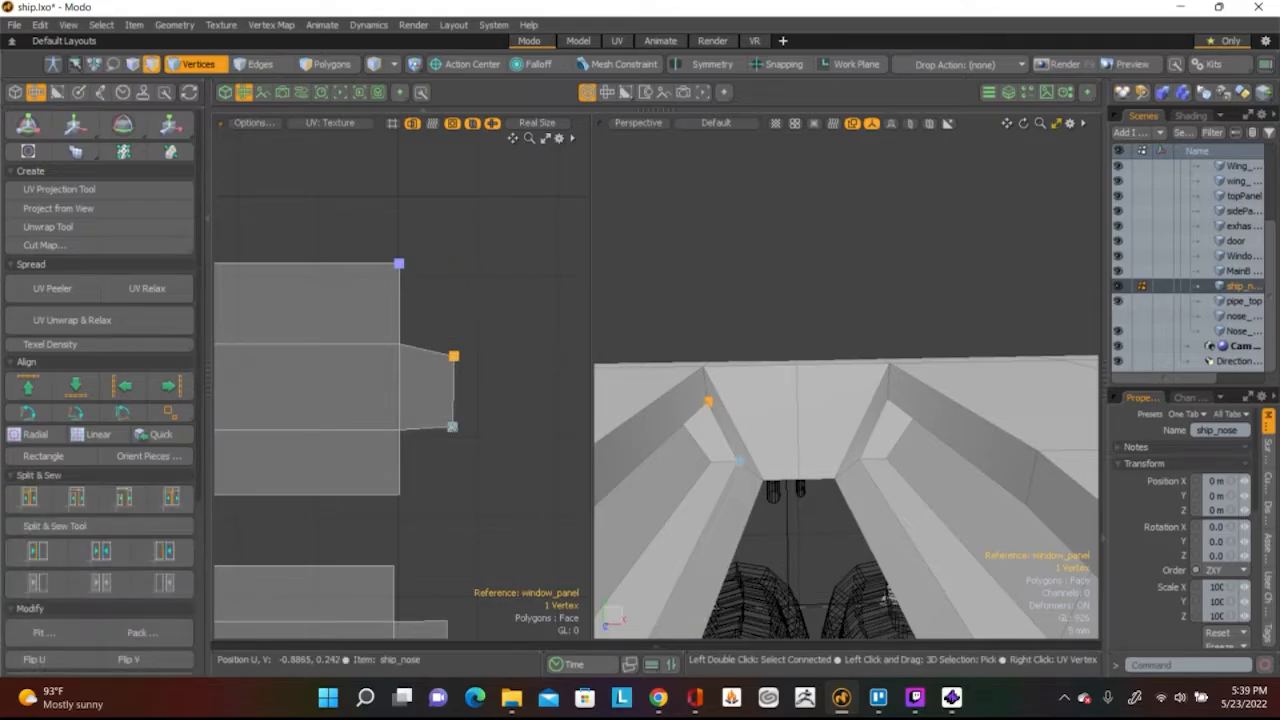
{"action": "key", "text": "w"}
{"action": "left_click_drag", "start_coordinate": [529, 309], "coordinate": [561, 311]}
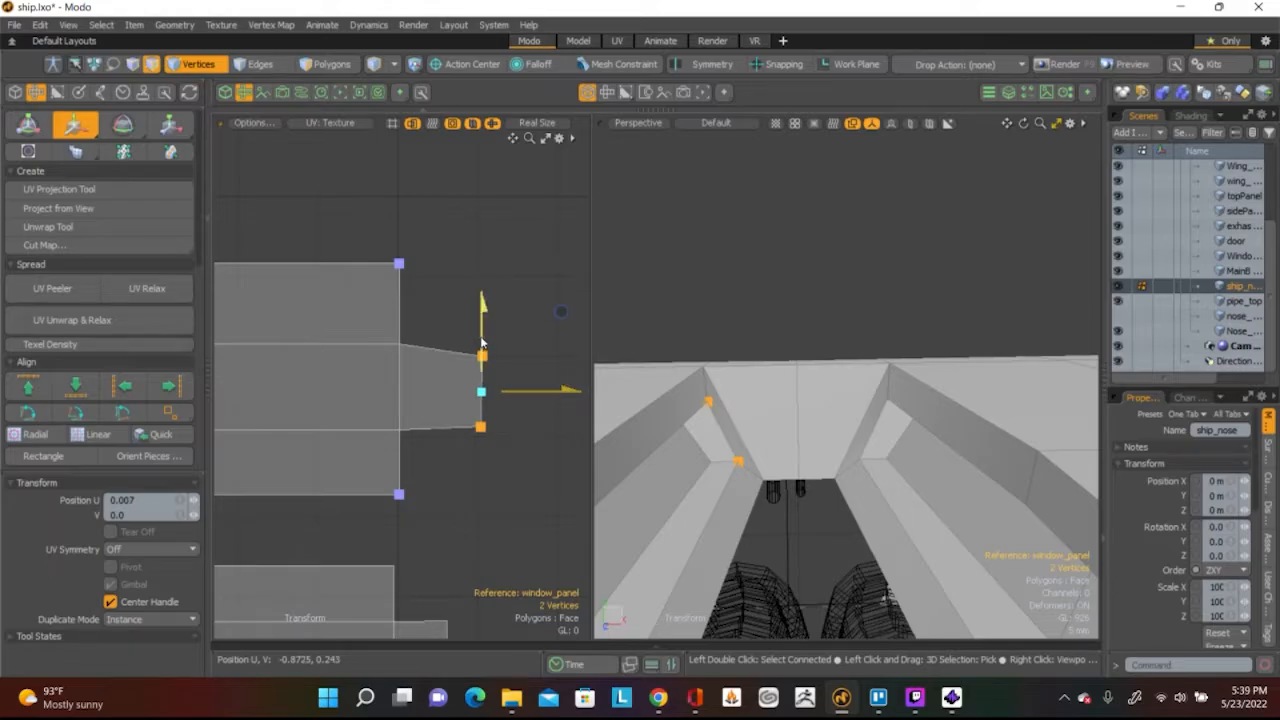
Raise only the upper outer vertex of the right end polygon by about 0.0025 in V
{"action": "key", "text": "q"}
{"action": "left_click", "coordinate": [507, 343]}
{"action": "left_click", "coordinate": [482, 356]}
{"action": "key", "text": "w"}
{"action": "middle_click_drag", "start_coordinate": [563, 277], "coordinate": [562, 266]}
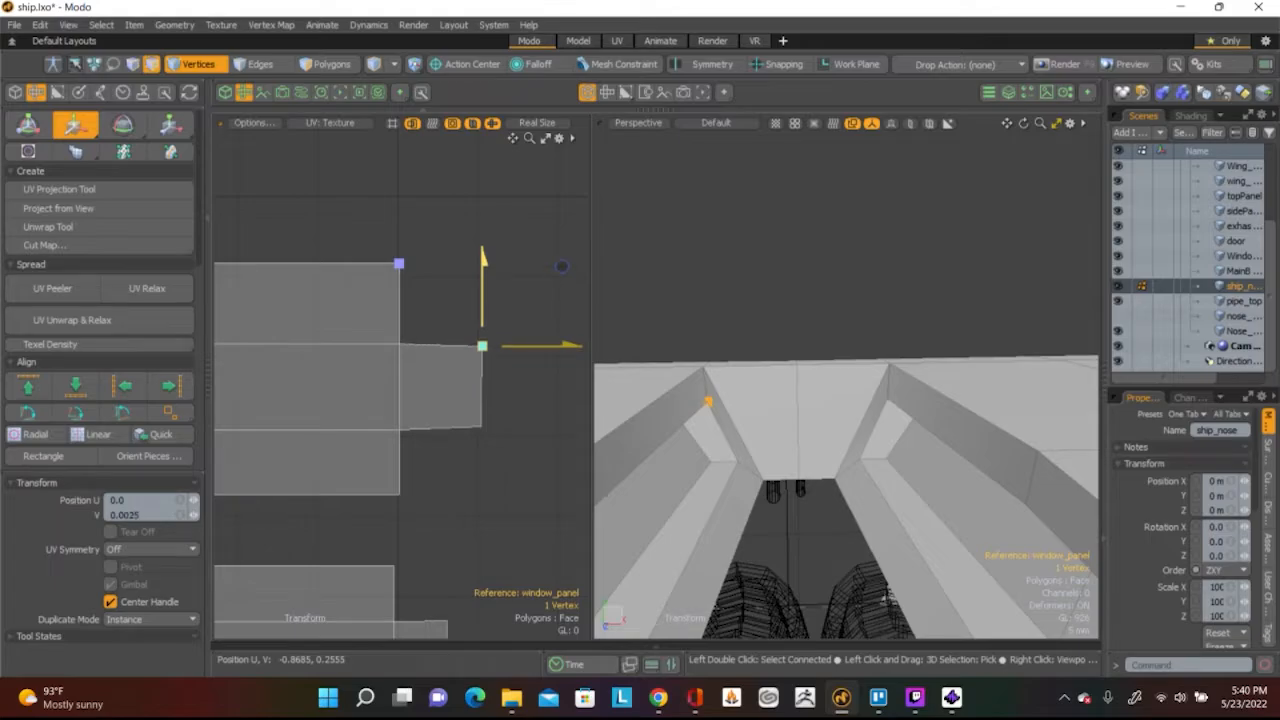
Lower the right end polygon's lower outer vertex by about 0.001 in V to level its lower edge
{"action": "key", "text": "q"}
{"action": "left_click", "coordinate": [505, 437]}
{"action": "left_click", "coordinate": [481, 426]}
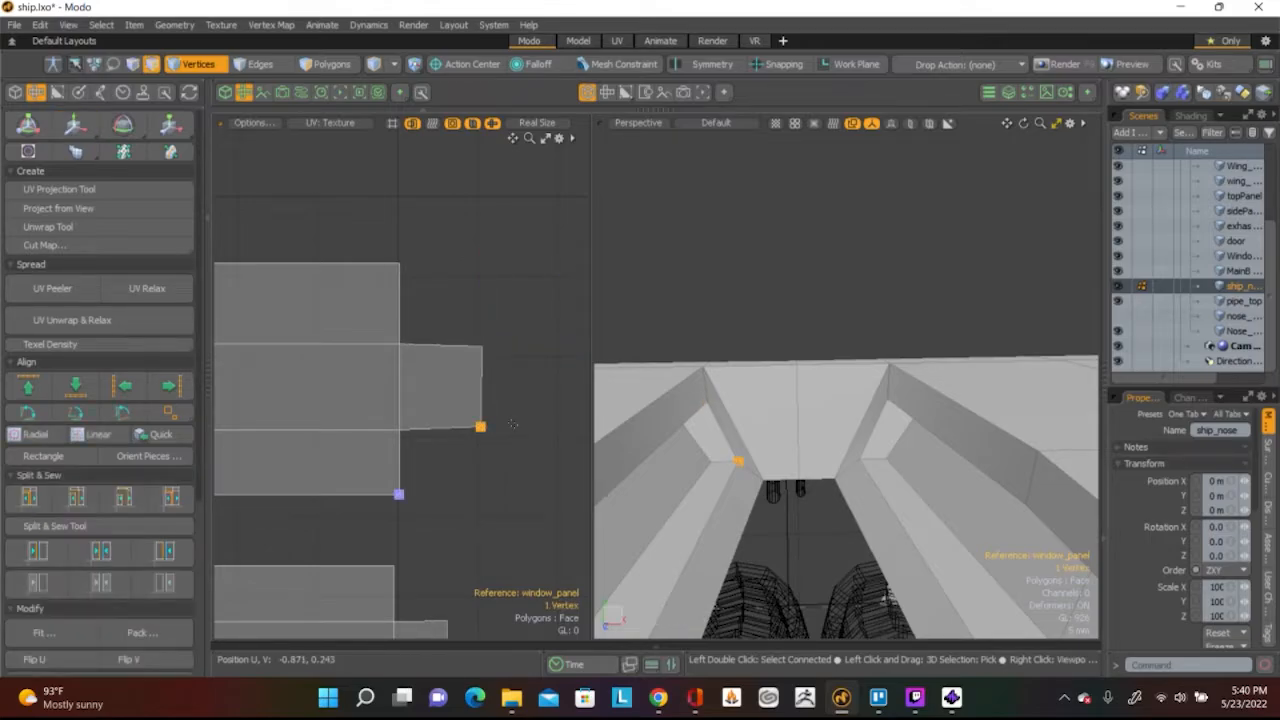
{"action": "key", "text": "w"}
{"action": "mouse_move", "coordinate": [487, 358]}
{"action": "left_mouse_down"}
{"action": "mouse_move", "coordinate": [481, 368]}
{"action": "mouse_move", "coordinate": [488, 340]}
{"action": "left_mouse_up"}
{"action": "key", "text": "ctrl+z"}
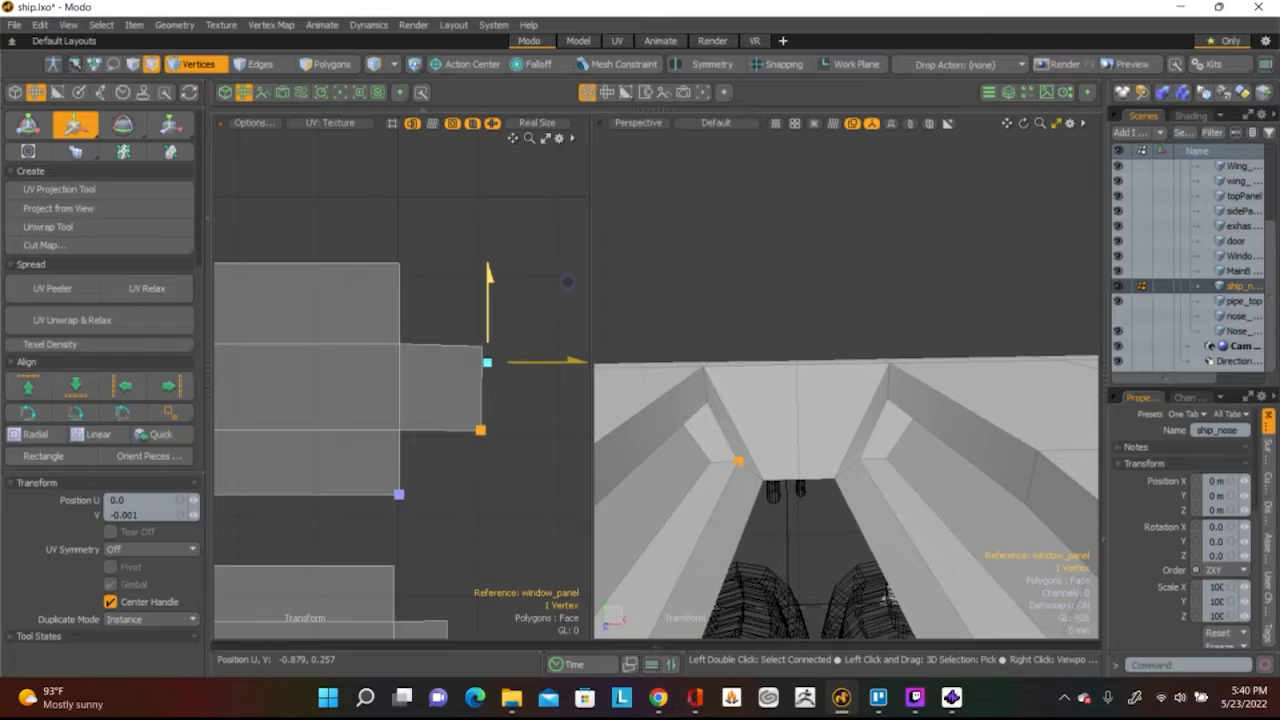
{"action": "key", "text": "q"}
{"action": "left_click", "coordinate": [481, 280]}
Straighten the slanted outer edge of the upper island's left end polygon by aligning it to the left
{"action": "scroll", "coordinate": [472, 286], "scroll_direction": "down", "scroll_amount": 5}
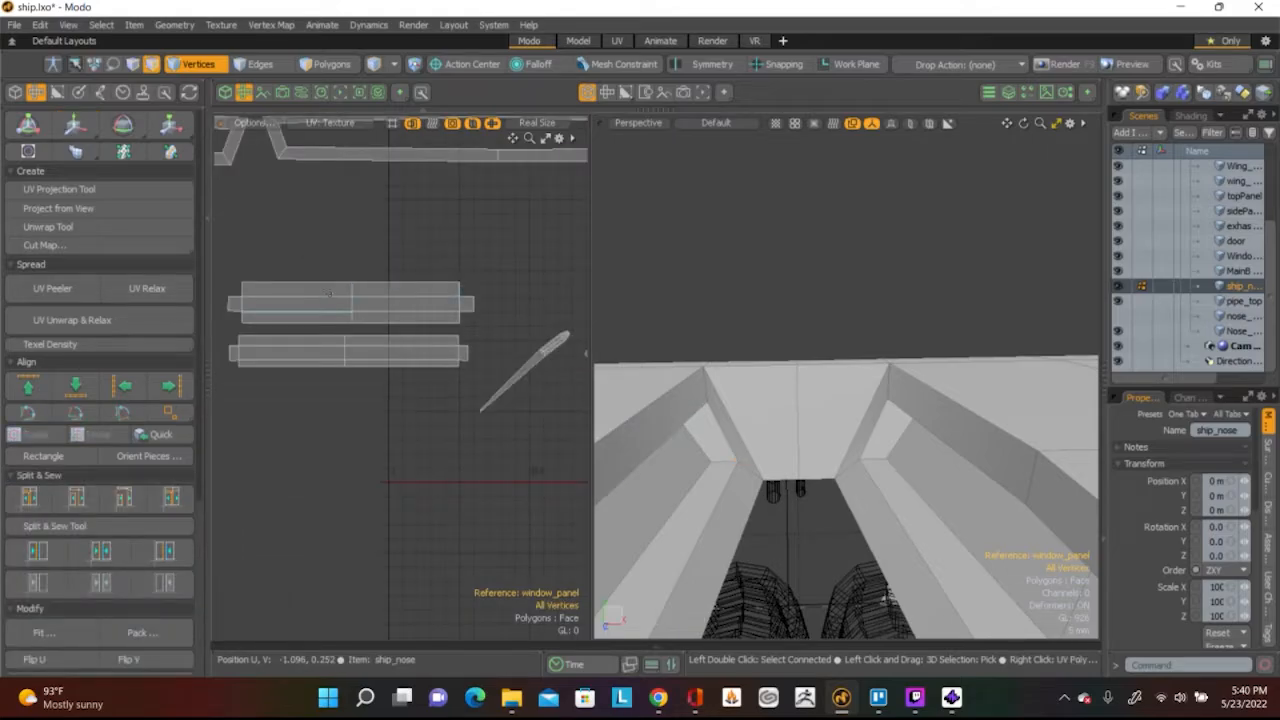
{"action": "scroll", "coordinate": [238, 317], "scroll_direction": "up", "scroll_amount": 5}
{"action": "left_click", "coordinate": [218, 316]}
{"action": "left_click_drag", "start_coordinate": [317, 258], "coordinate": [372, 295], "text": "alt"}
{"action": "left_click", "coordinate": [271, 269]}
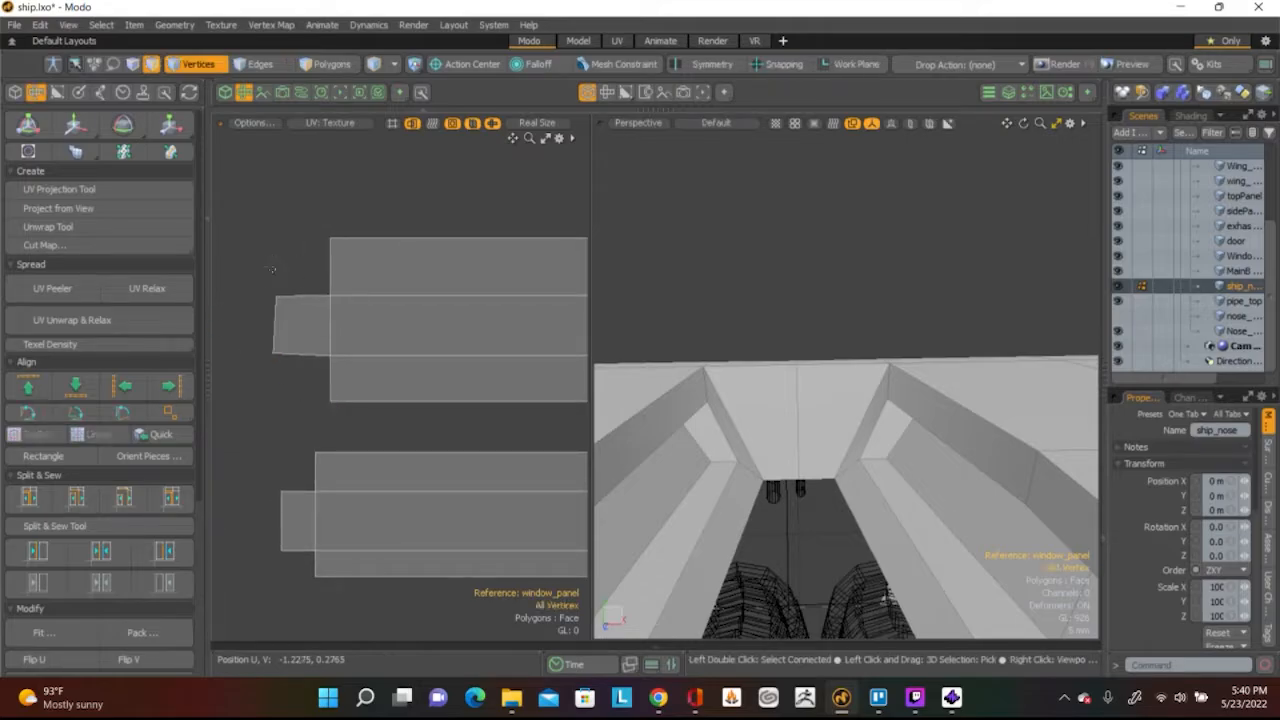
{"action": "key", "text": "2"}
{"action": "left_click", "coordinate": [273, 322]}
{"action": "left_click", "coordinate": [125, 386]}
{"action": "left_click", "coordinate": [304, 235]}
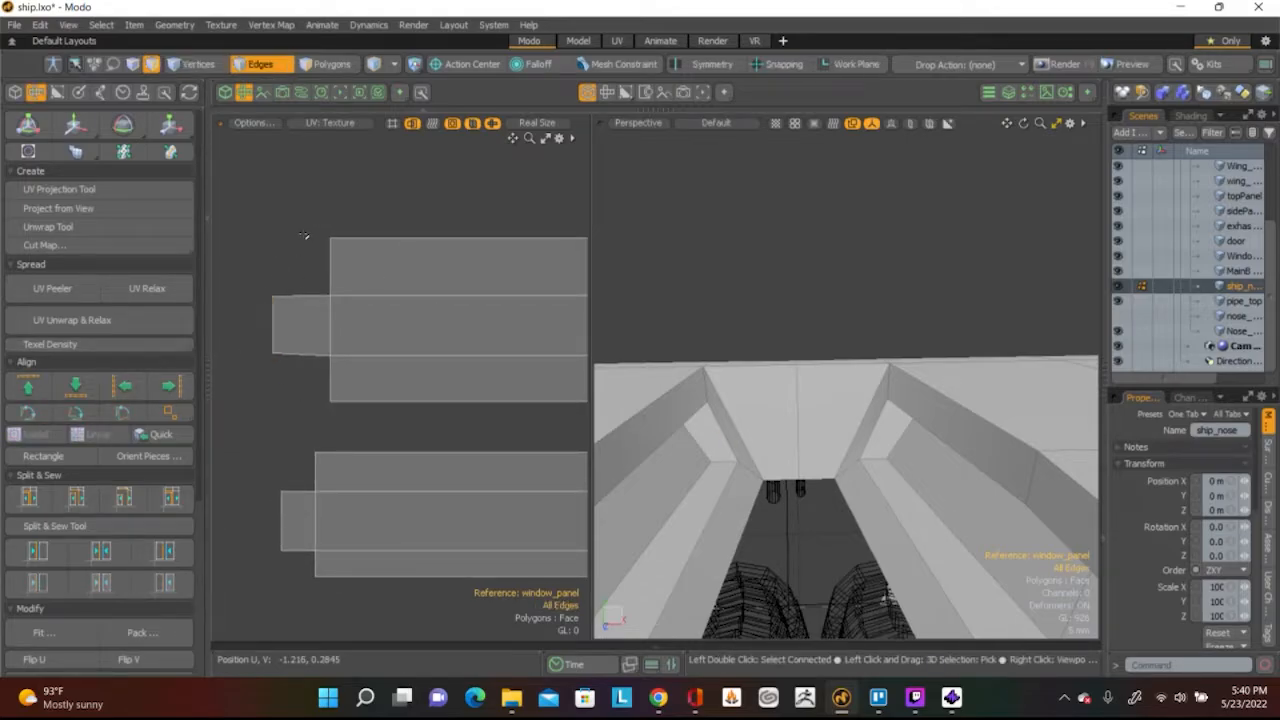
Square the left end polygon by moving its lower outer vertex -0.001 and its upper outer vertex 0.0005 in V
{"action": "key", "text": "1"}
{"action": "left_click", "coordinate": [273, 352]}
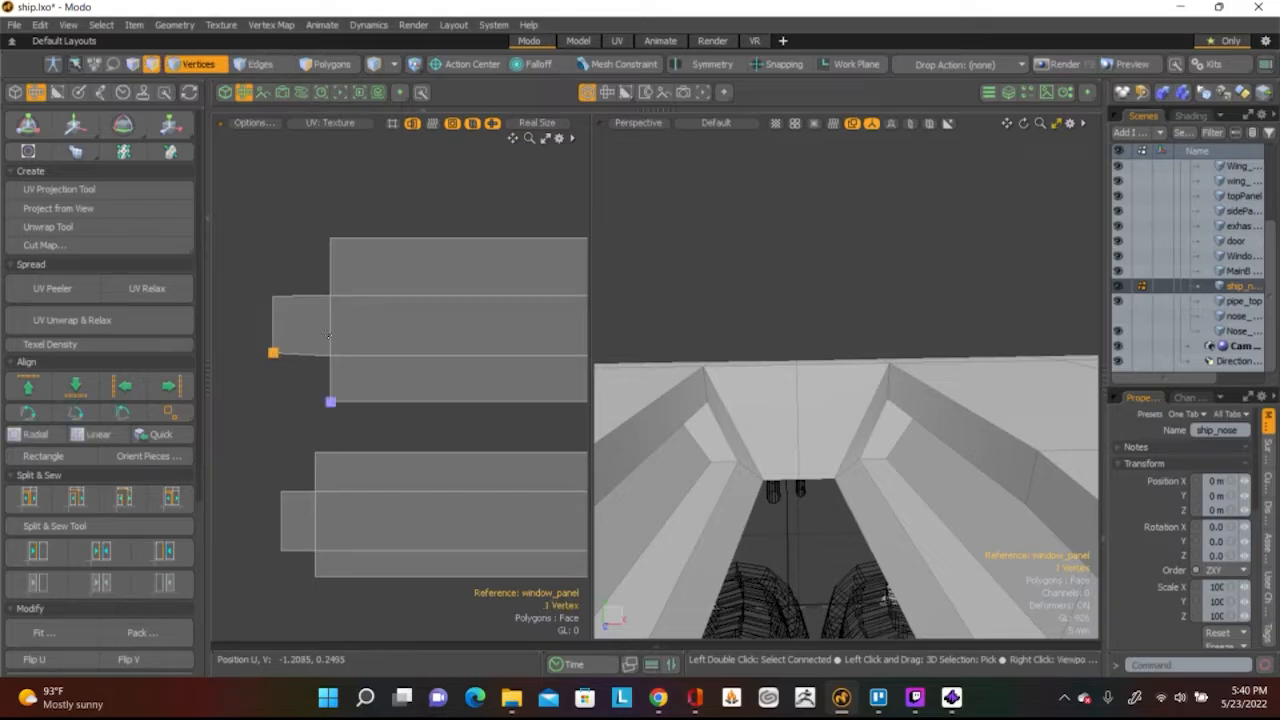
{"action": "key", "text": "w"}
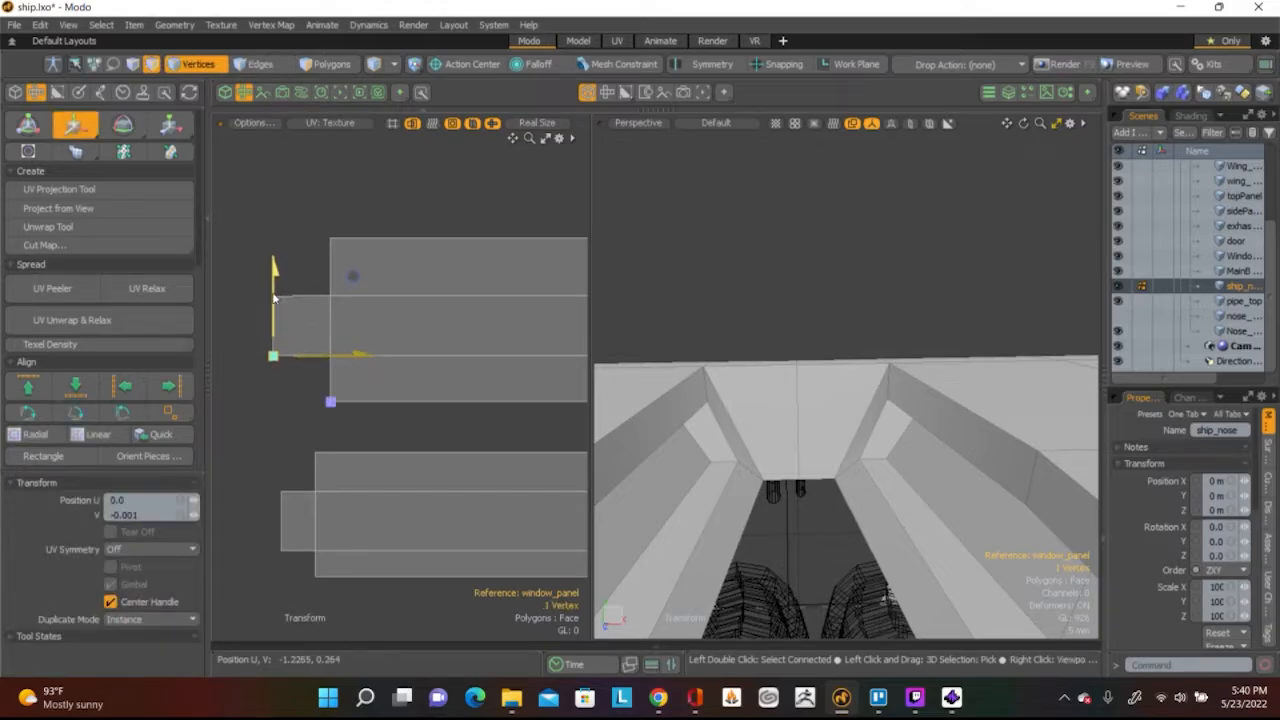
{"action": "key", "text": "space"}
{"action": "left_click", "coordinate": [287, 265]}
{"action": "left_click", "coordinate": [273, 296]}
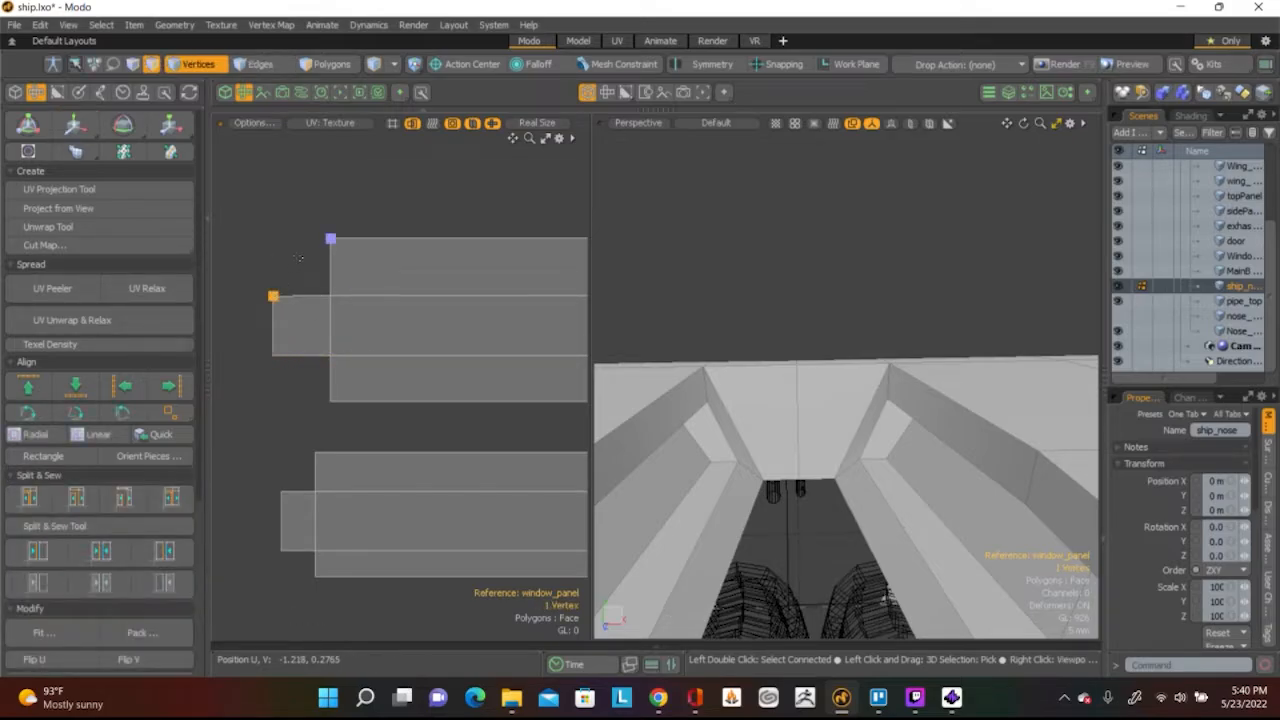
{"action": "key", "text": "w"}
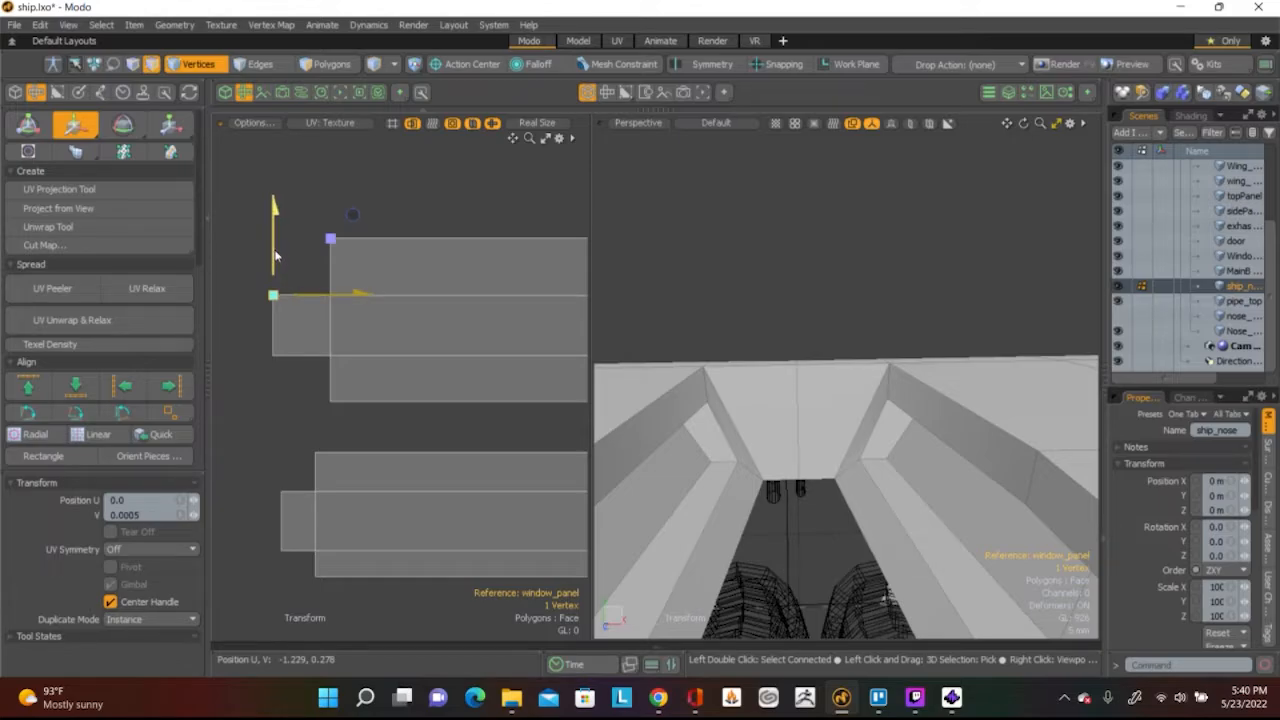
{"action": "key", "text": "space"}
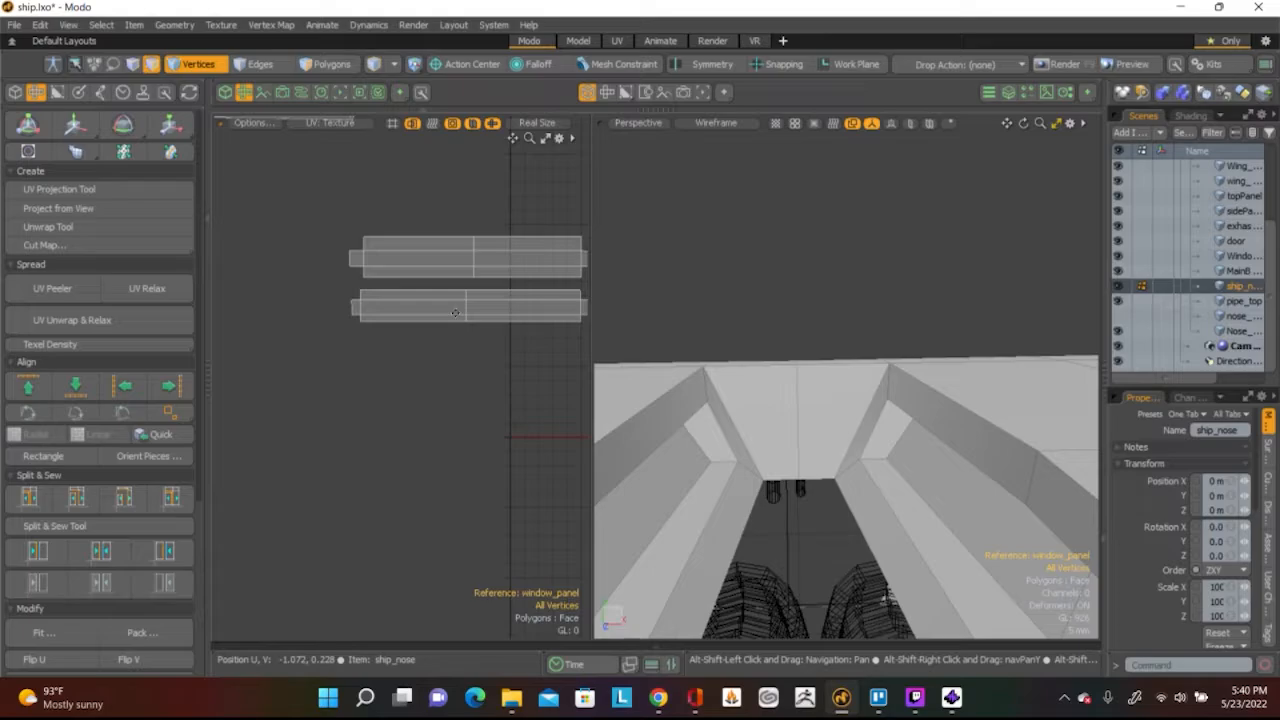
Select the larger of the two narrow slanted islands and examine where its polygons lie on the nose model
{"action": "left_click_drag", "start_coordinate": [482, 278], "coordinate": [352, 364], "text": "alt+shift"}
{"action": "scroll", "coordinate": [357, 362], "scroll_direction": "down", "scroll_amount": 3}
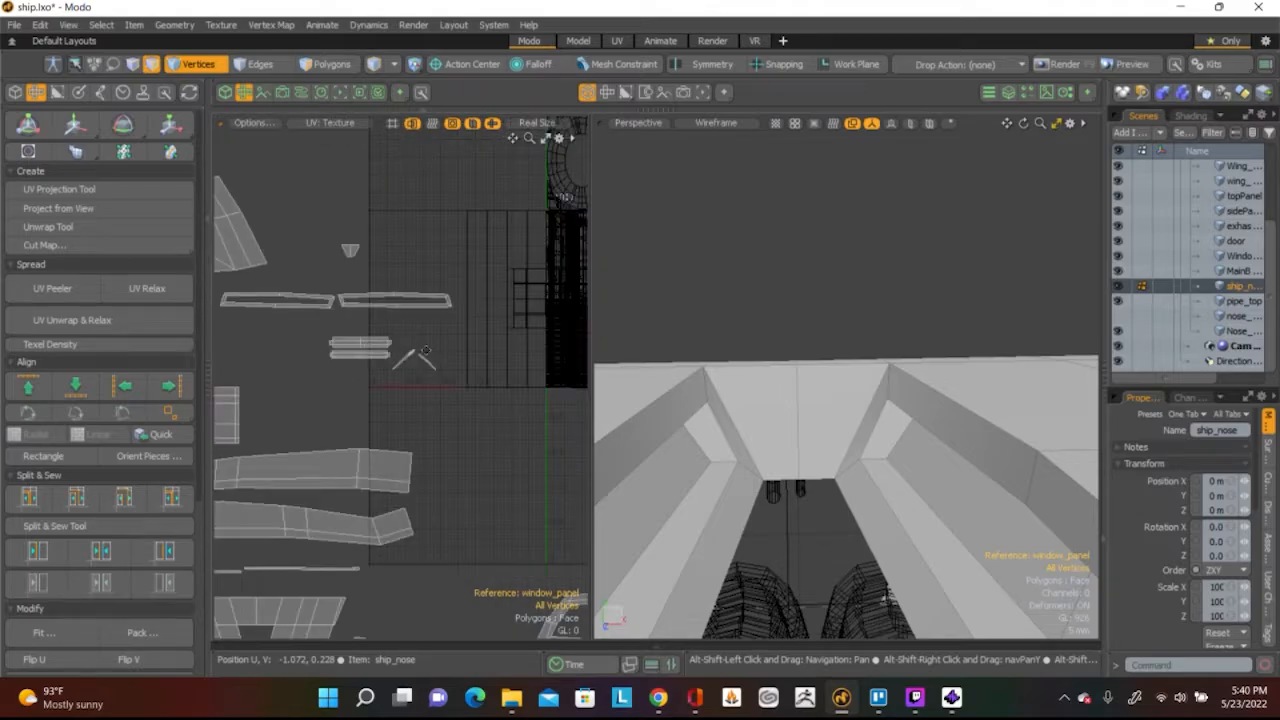
{"action": "left_click_drag", "start_coordinate": [787, 398], "coordinate": [822, 326], "text": "alt"}
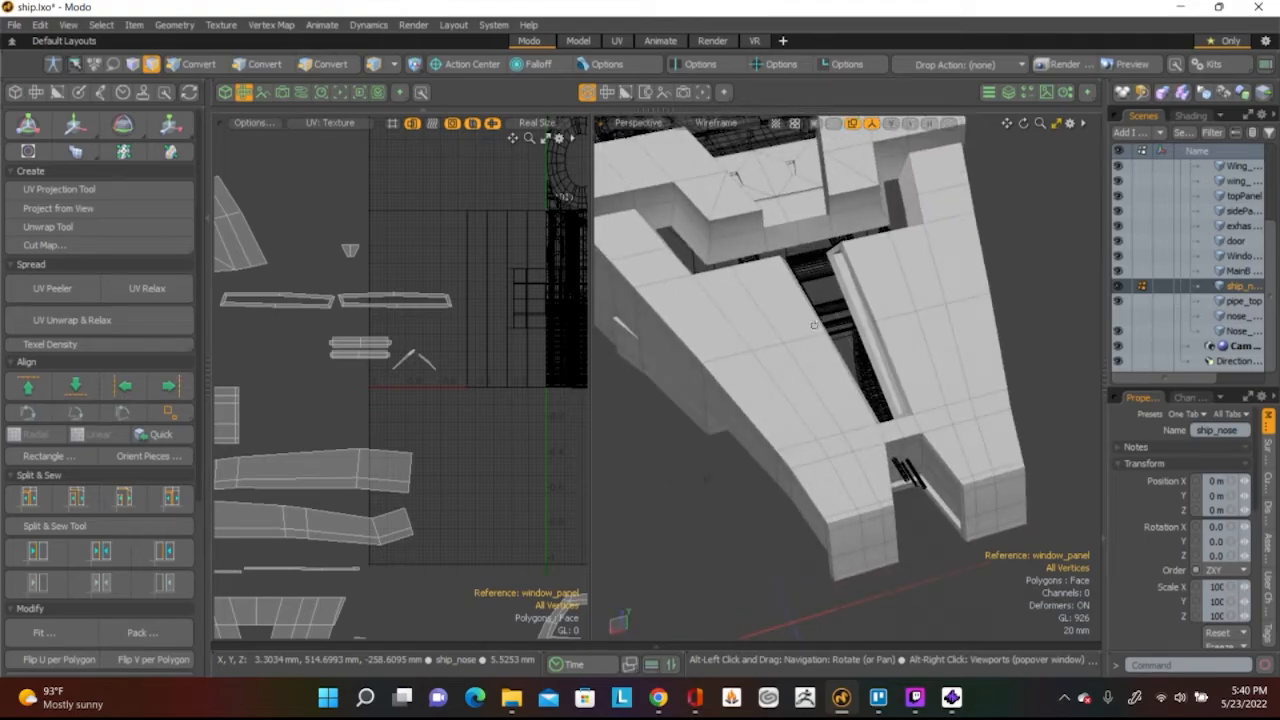
{"action": "scroll", "coordinate": [428, 355], "scroll_direction": "up", "scroll_amount": 4}
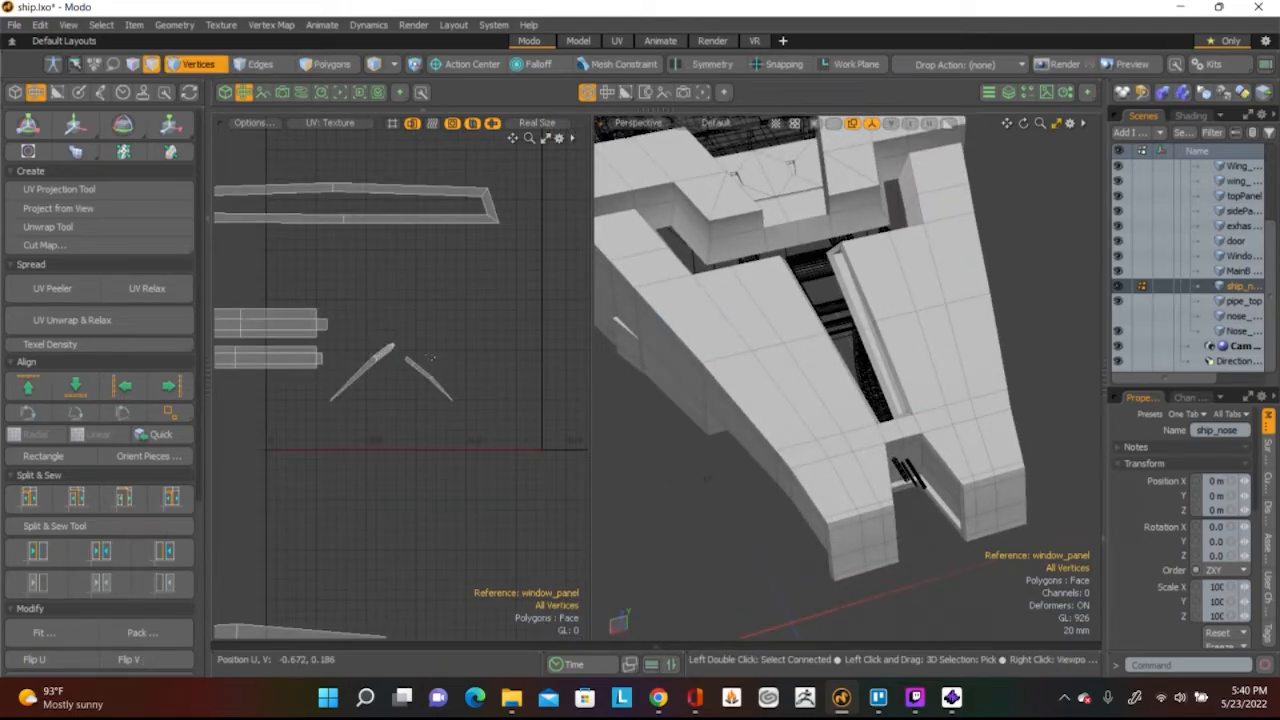
{"action": "scroll", "coordinate": [420, 345], "scroll_direction": "up", "scroll_amount": 3}
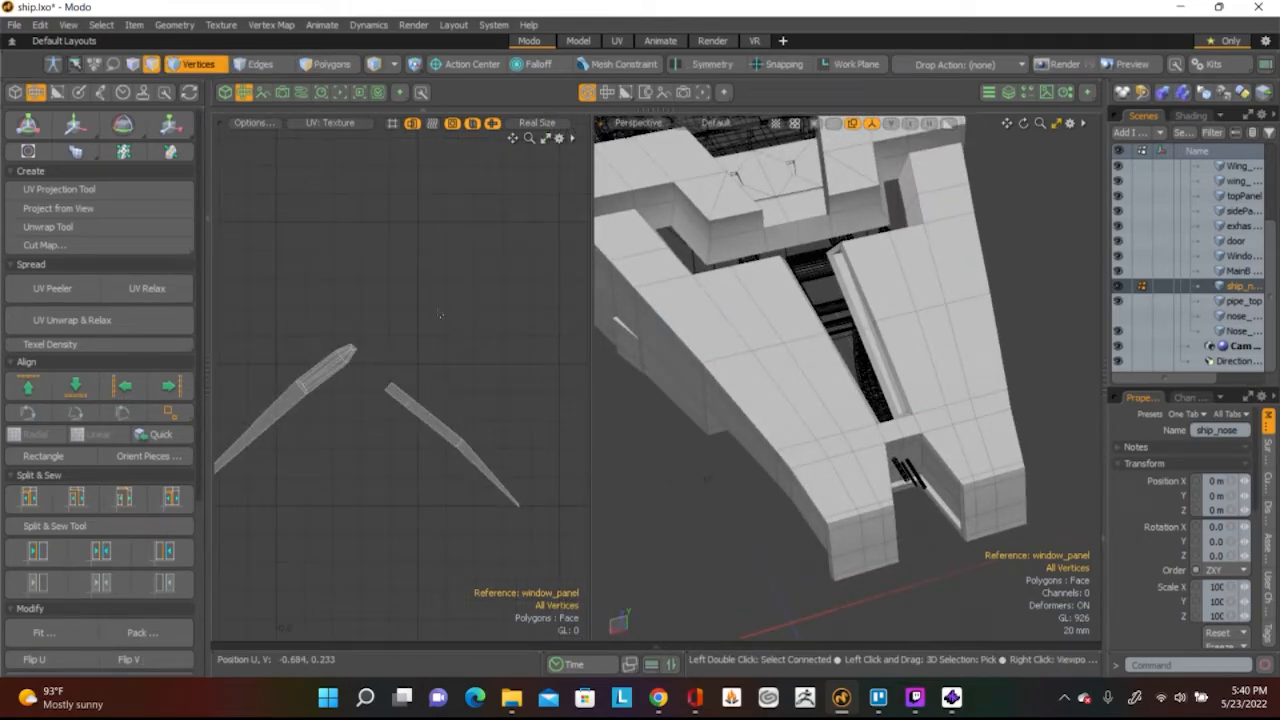
{"action": "scroll", "coordinate": [425, 350], "scroll_direction": "up", "scroll_amount": 2}
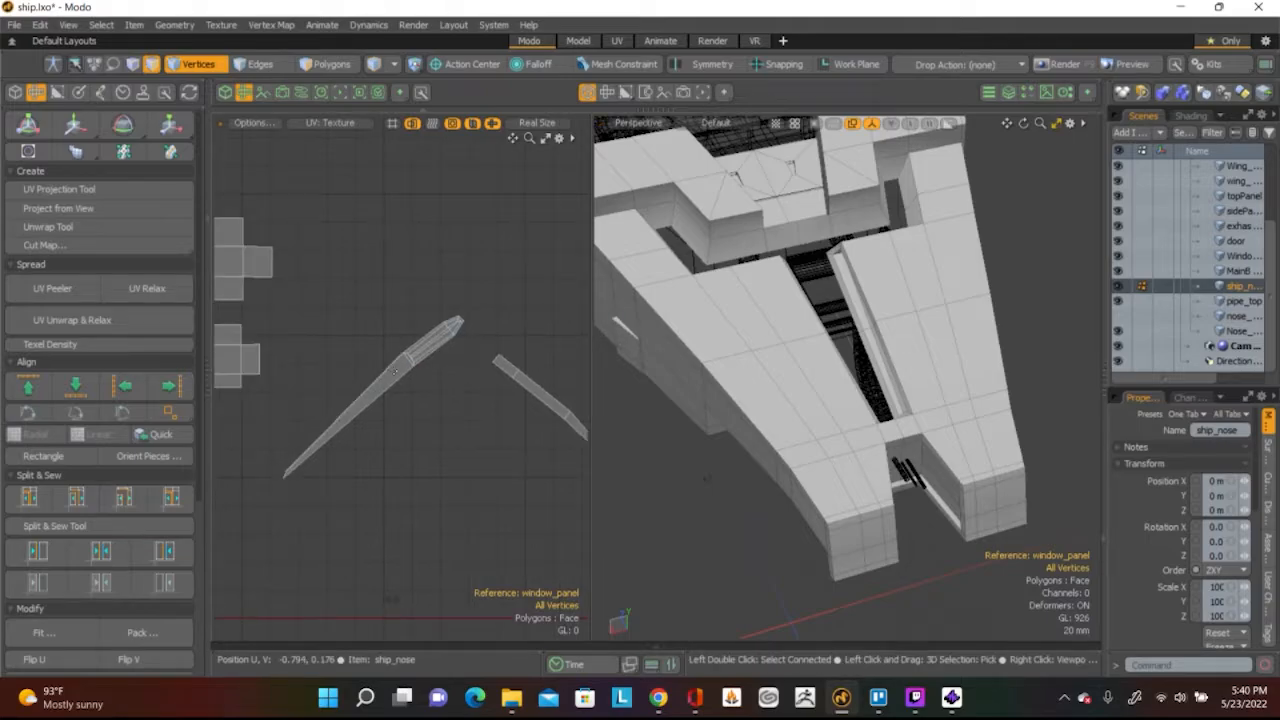
{"action": "scroll", "coordinate": [395, 372], "scroll_direction": "up", "scroll_amount": 2}
{"action": "key", "text": "3"}
{"action": "double_click", "coordinate": [395, 372]}
{"action": "left_click_drag", "start_coordinate": [751, 466], "coordinate": [902, 398], "text": "alt"}
{"action": "scroll", "coordinate": [821, 438], "scroll_direction": "up", "scroll_amount": 5}
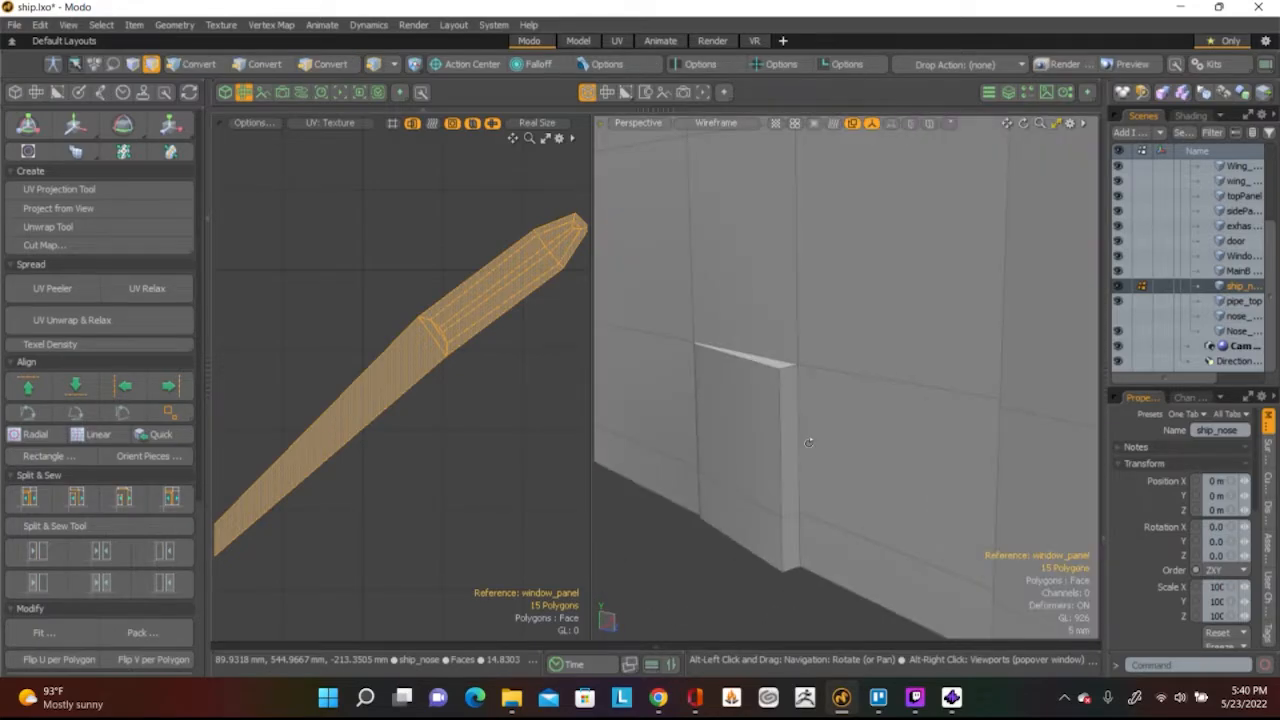
Save the ship scene
{"action": "scroll", "coordinate": [758, 425], "scroll_direction": "down", "scroll_amount": 8}
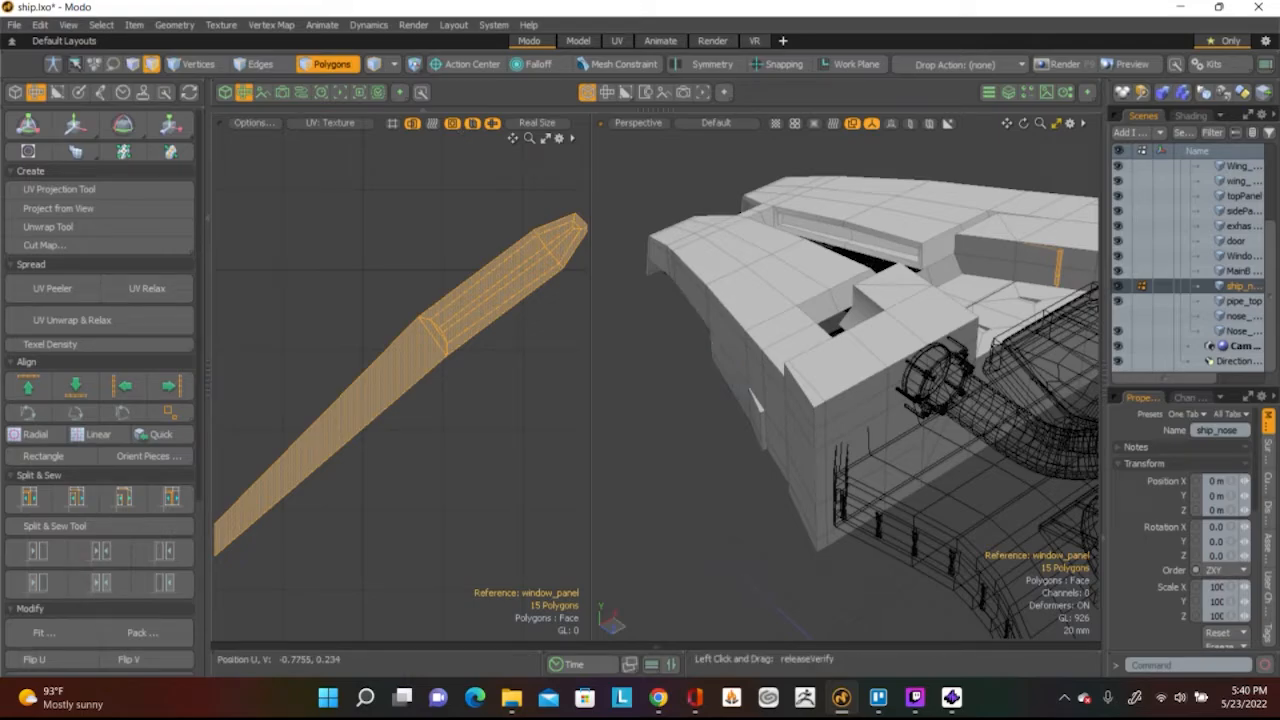
{"action": "left_click", "coordinate": [14, 22]}
{"action": "left_click", "coordinate": [272, 204]}
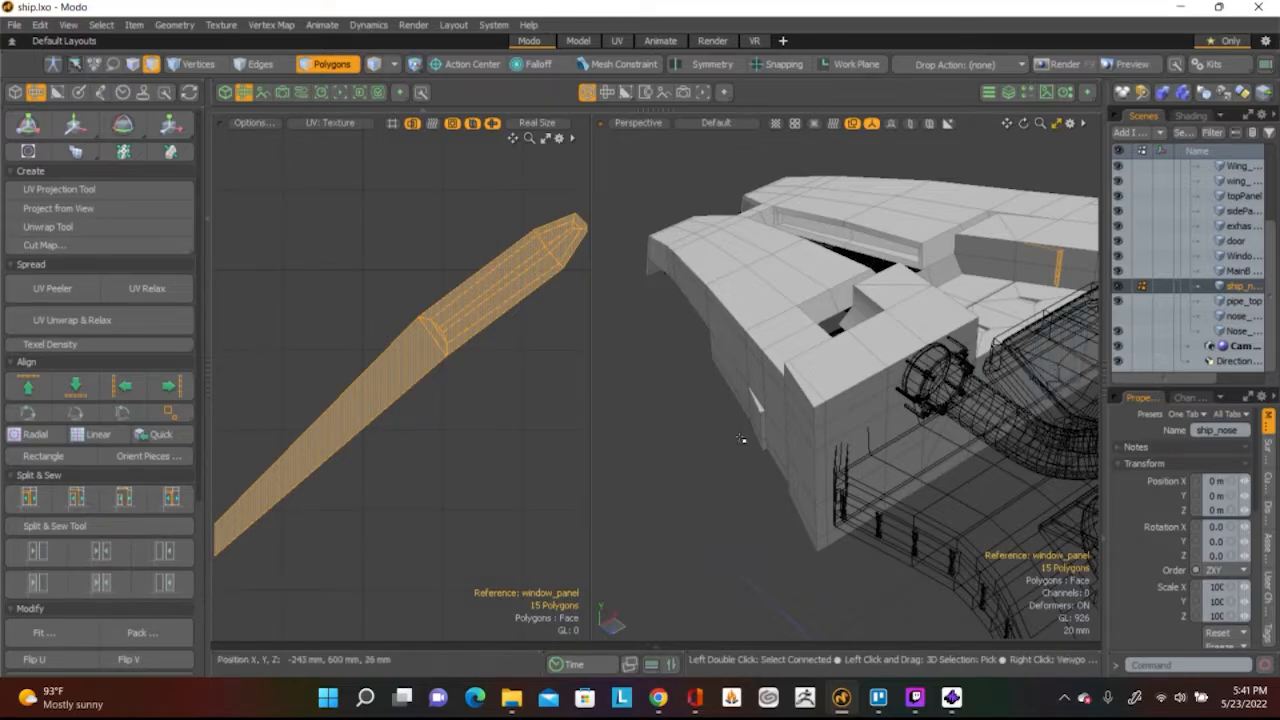
Select the smaller slanted island made of three polygons and apply a conformal UV Relax to it
{"action": "scroll", "coordinate": [518, 360], "scroll_direction": "down", "scroll_amount": 3}
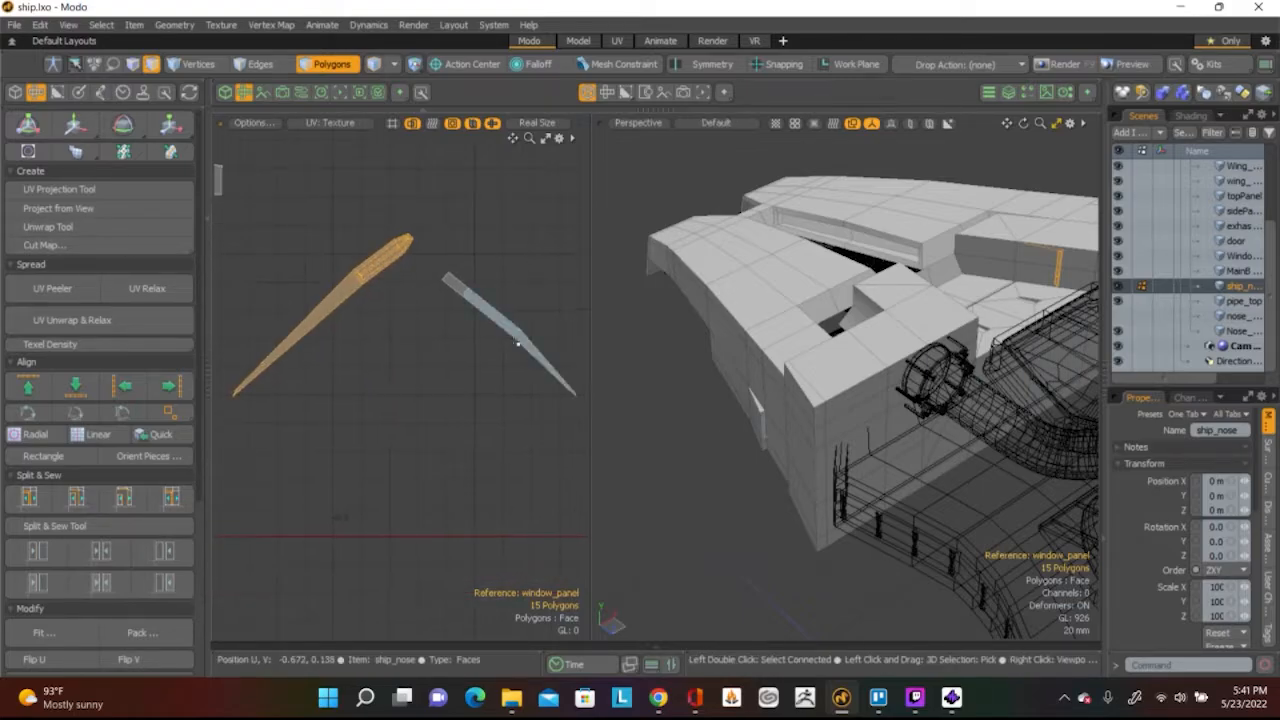
{"action": "scroll", "coordinate": [517, 343], "scroll_direction": "up", "scroll_amount": 3}
{"action": "left_click", "coordinate": [500, 306]}
{"action": "left_click", "coordinate": [497, 294], "text": "ctrl"}
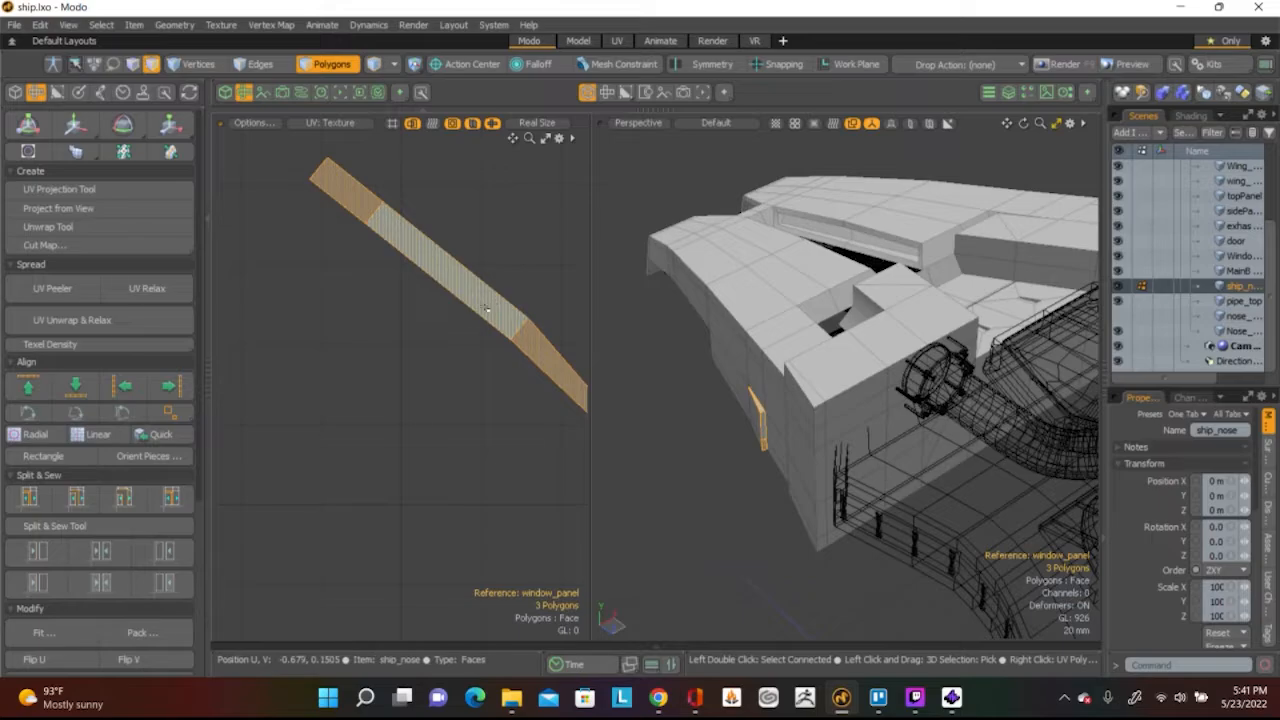
{"action": "scroll", "coordinate": [487, 309], "scroll_direction": "down", "scroll_amount": 3}
{"action": "left_click", "coordinate": [147, 288]}
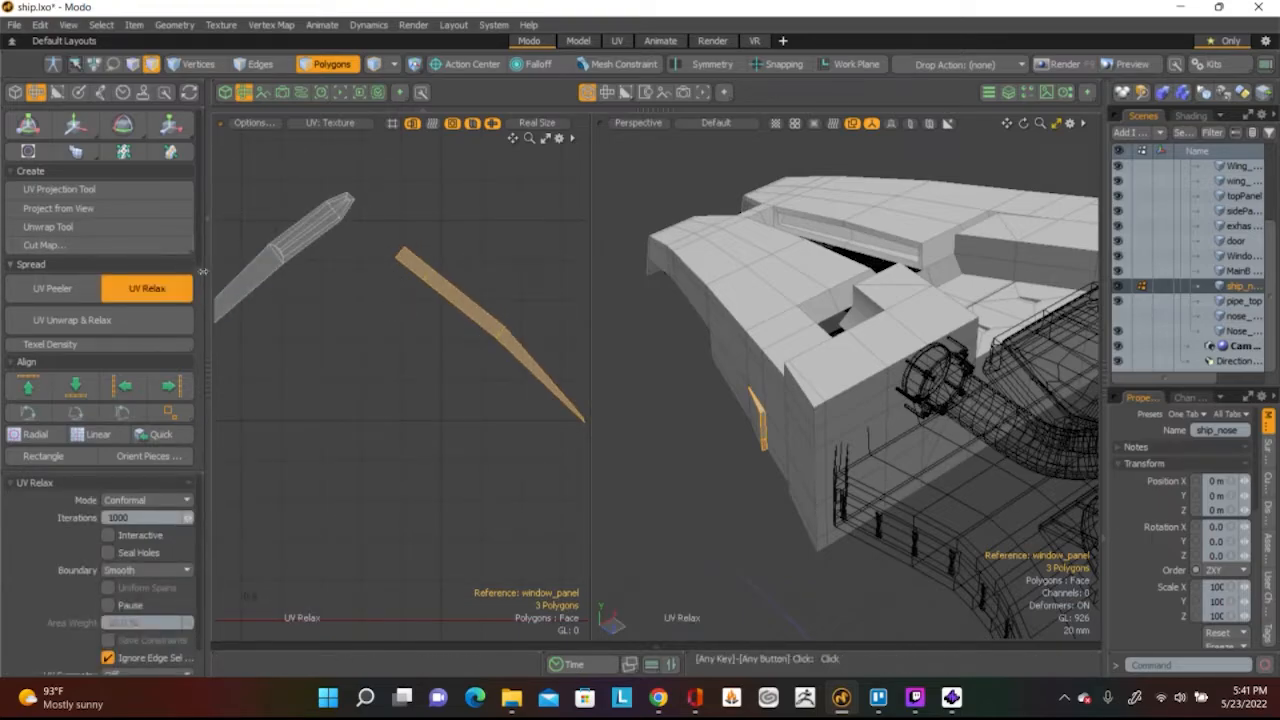
{"action": "scroll", "coordinate": [396, 341], "scroll_direction": "down", "scroll_amount": 3}
{"action": "scroll", "coordinate": [396, 341], "scroll_direction": "down", "scroll_amount": 4}
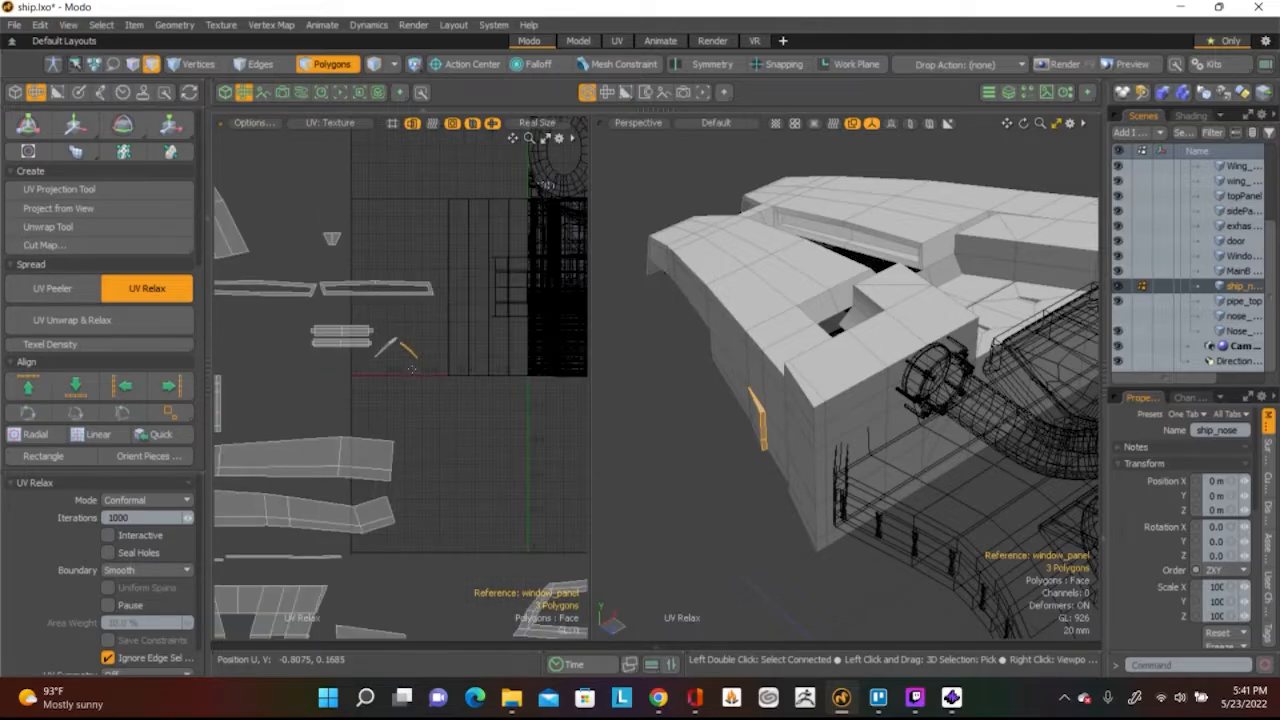
Rotate the relaxed narrow island upright and move it about -0.9421 in U and -0.3013 in V
{"action": "key", "text": "y"}
{"action": "left_click_drag", "start_coordinate": [494, 286], "coordinate": [493, 372]}
{"action": "key", "text": "w"}
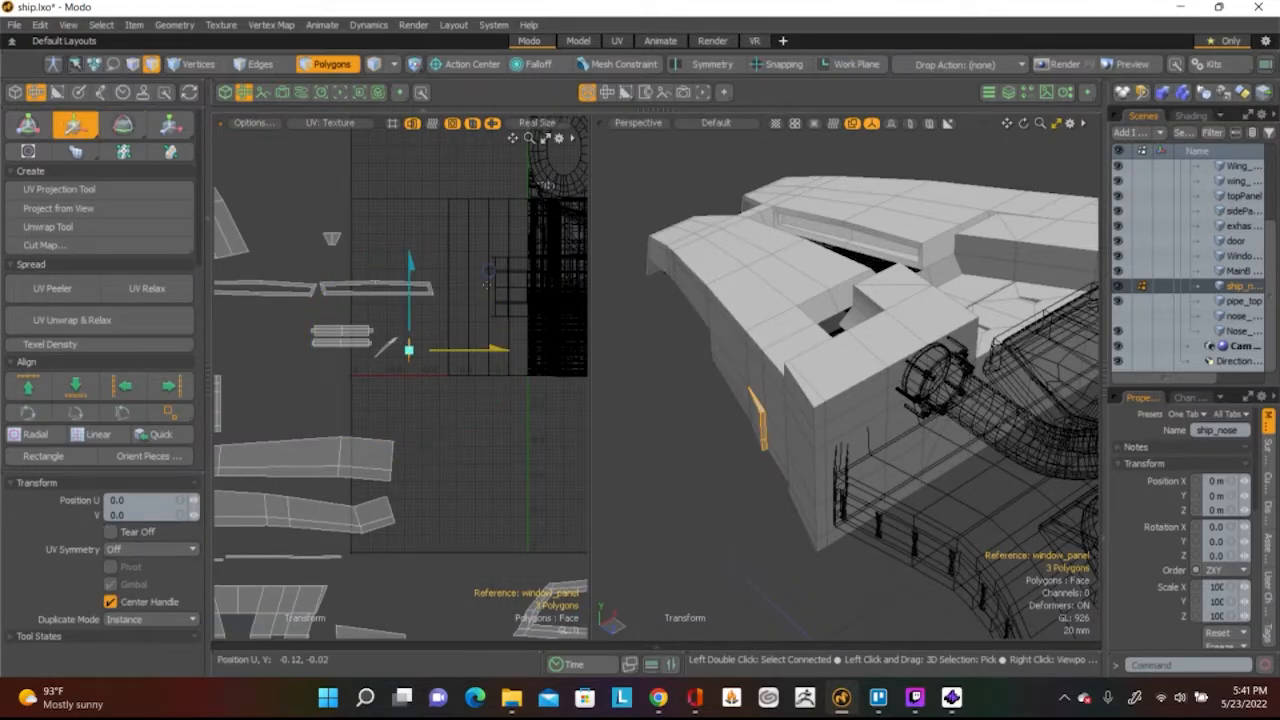
{"action": "left_click_drag", "start_coordinate": [486, 277], "coordinate": [313, 324]}
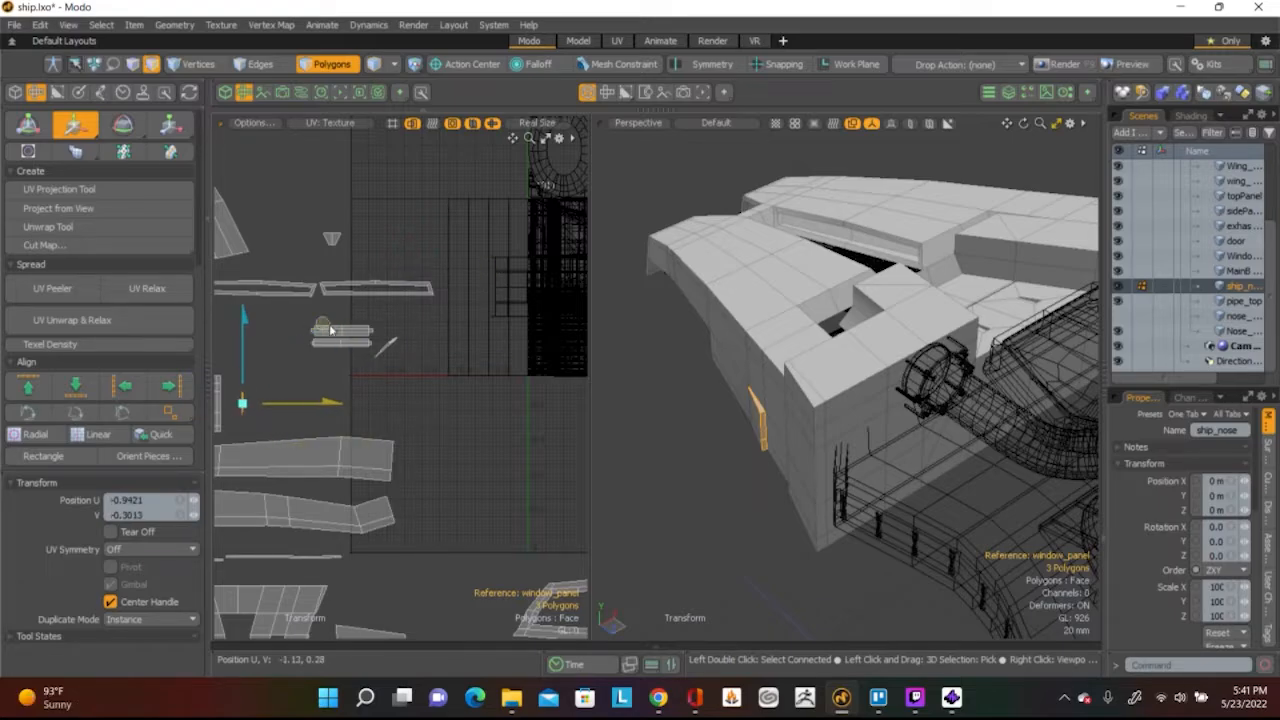
Scale the upright narrow island uniformly to 280% and turn on snapping
{"action": "key", "text": "r"}
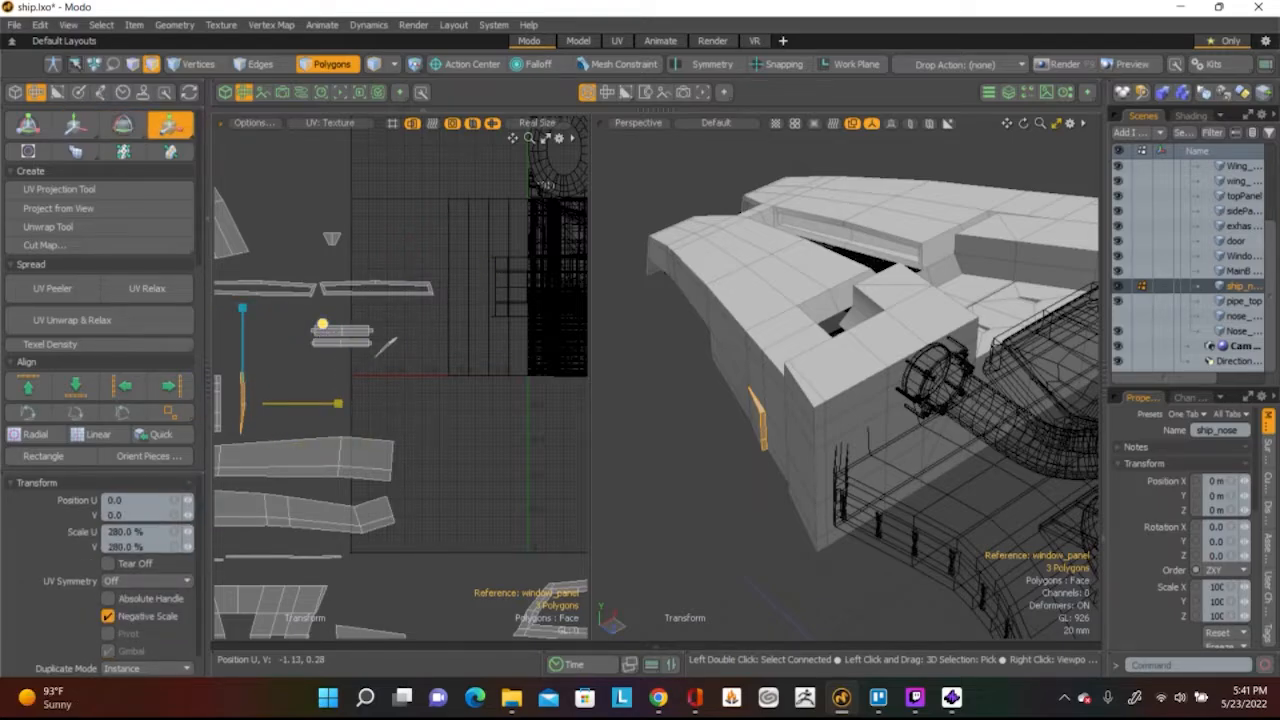
{"action": "key", "text": "x"}
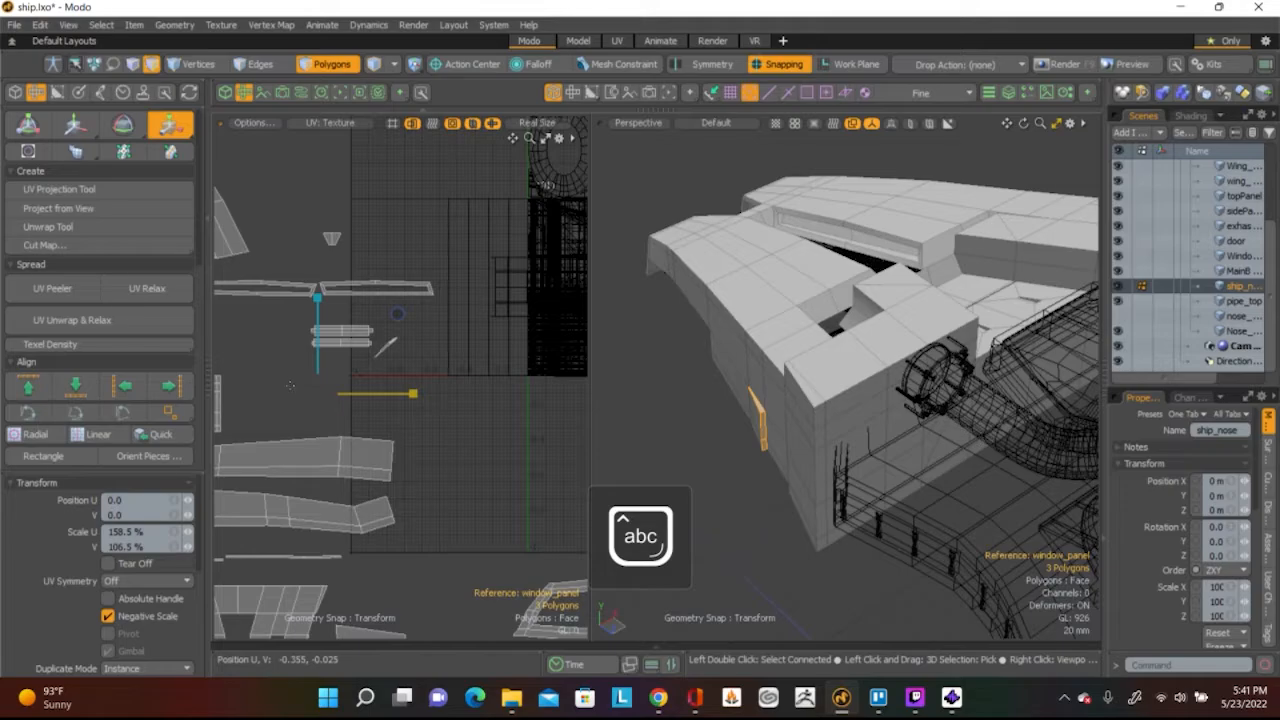
Move the upright narrow island beside the notched rectangular island, finish with a 0.075 shift in U, and turn off snapping
{"action": "scroll", "coordinate": [290, 385], "scroll_direction": "down", "scroll_amount": 5}
{"action": "key", "text": "w"}
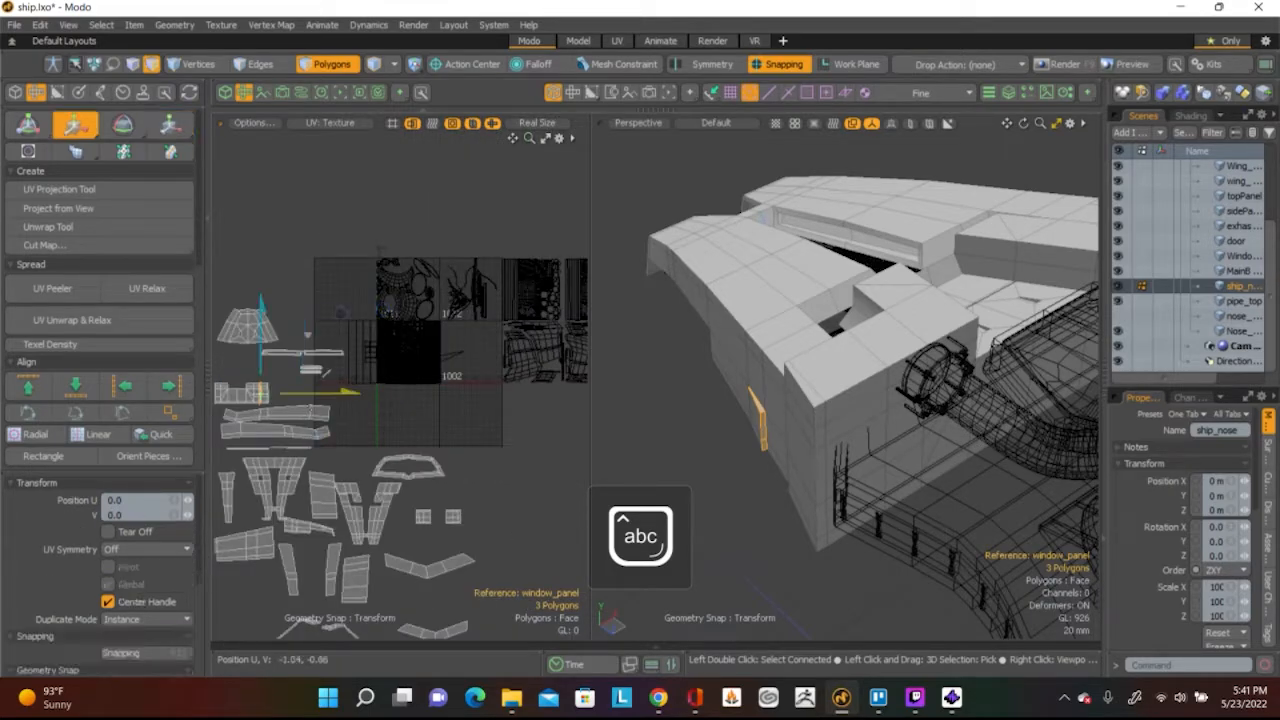
{"action": "scroll", "coordinate": [319, 397], "scroll_direction": "up", "scroll_amount": 5}
{"action": "left_click_drag", "start_coordinate": [311, 393], "coordinate": [418, 398]}
{"action": "key", "text": "r"}
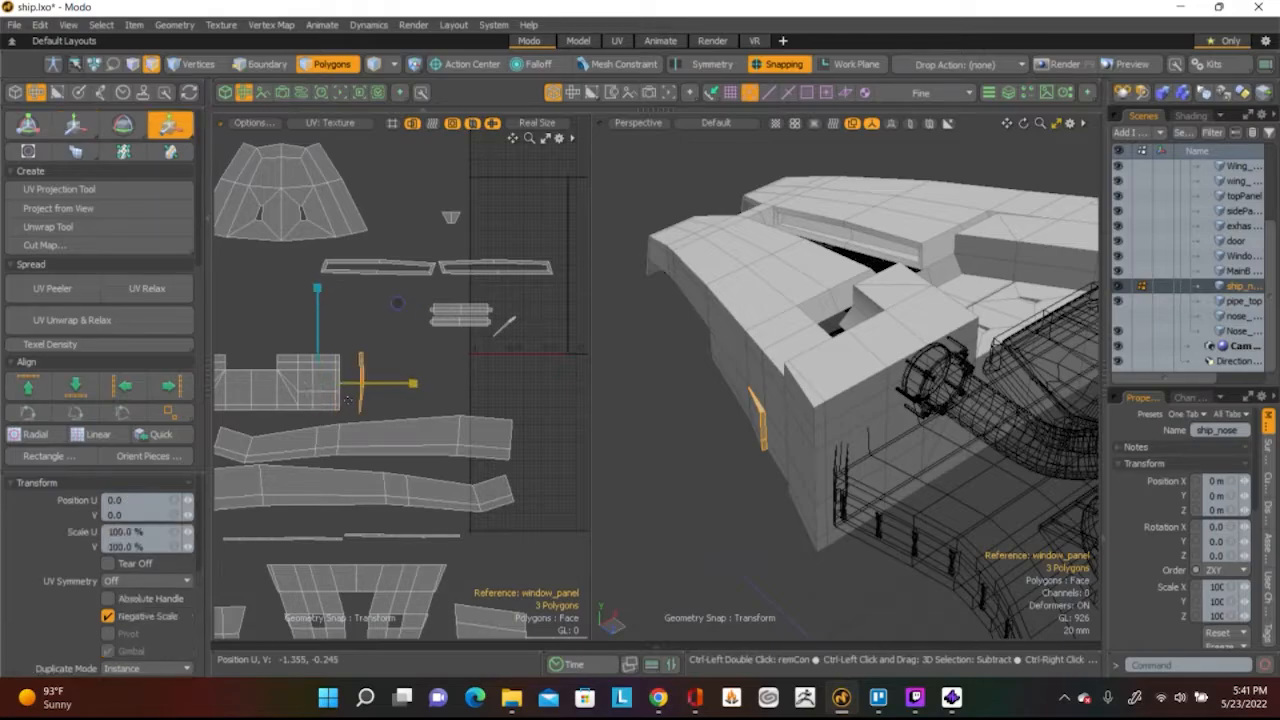
{"action": "key", "text": "w"}
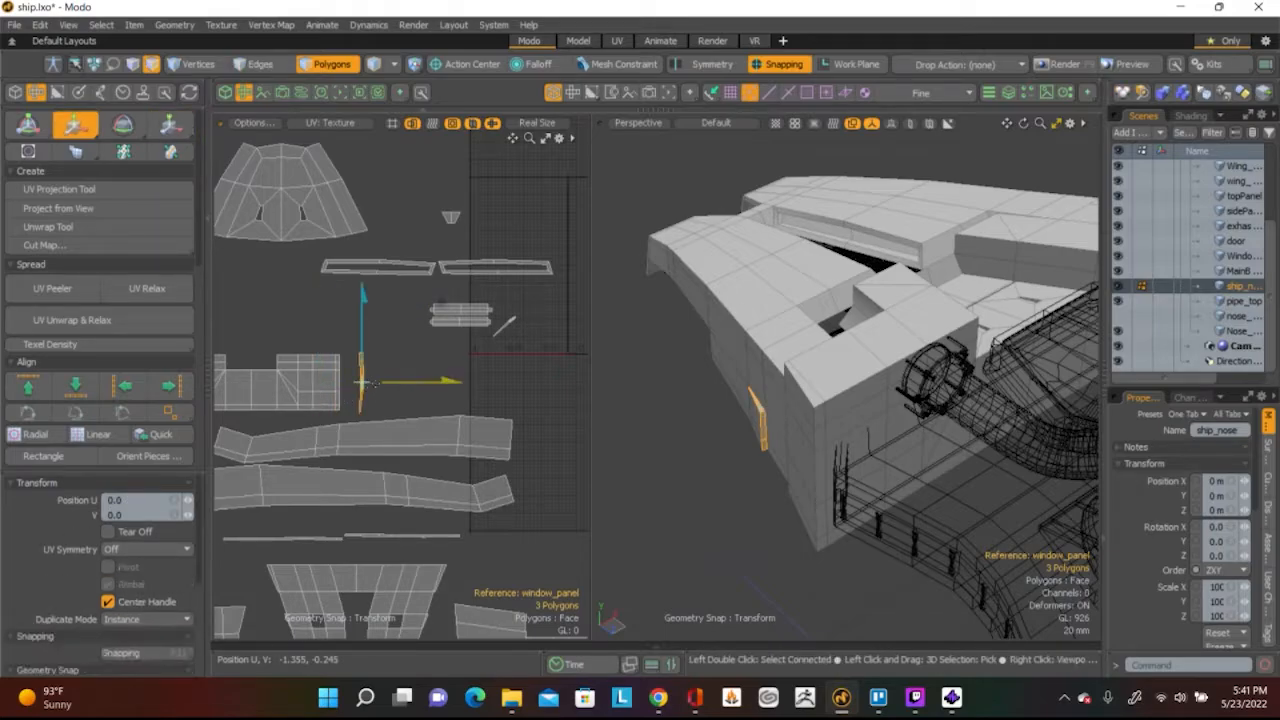
{"action": "left_click_drag", "start_coordinate": [377, 380], "coordinate": [389, 380]}
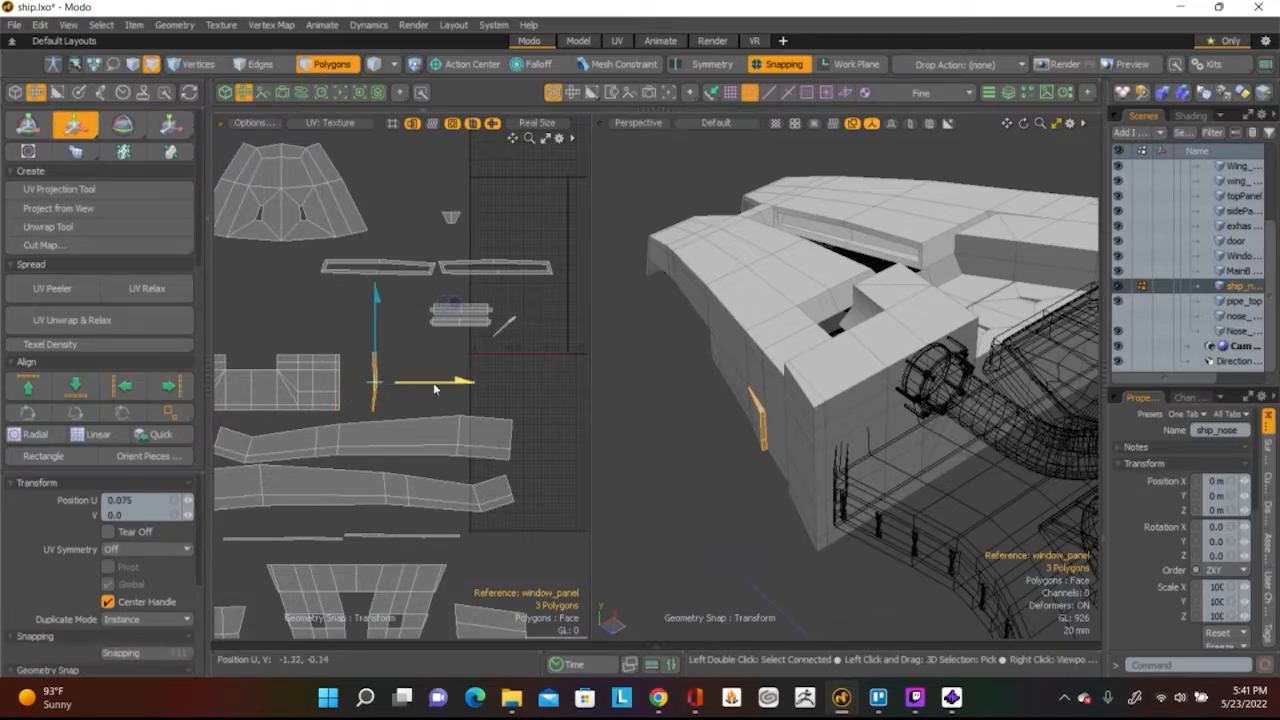
{"action": "left_click", "coordinate": [784, 65]}
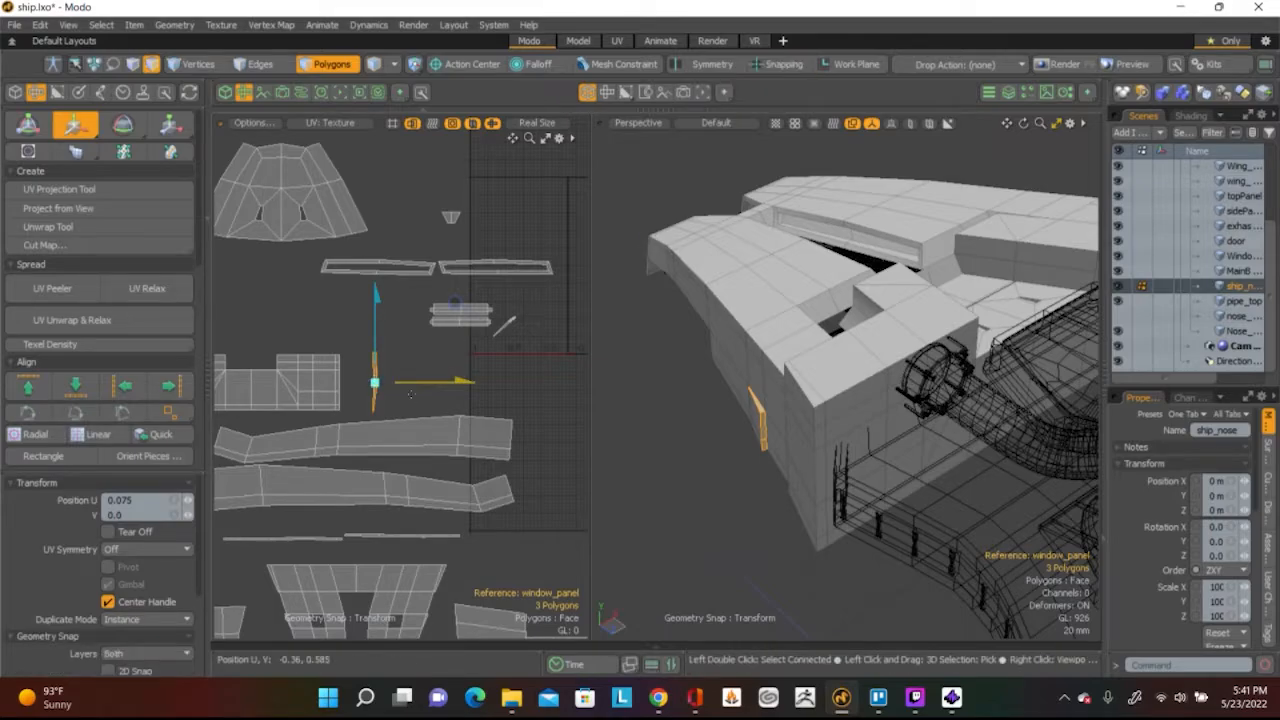
{"action": "key", "text": "q"}
Select the whole slanted island of 15 polygons, locate it on the nose model, and save the ship scene
{"action": "scroll", "coordinate": [394, 385], "scroll_direction": "up", "scroll_amount": 4}
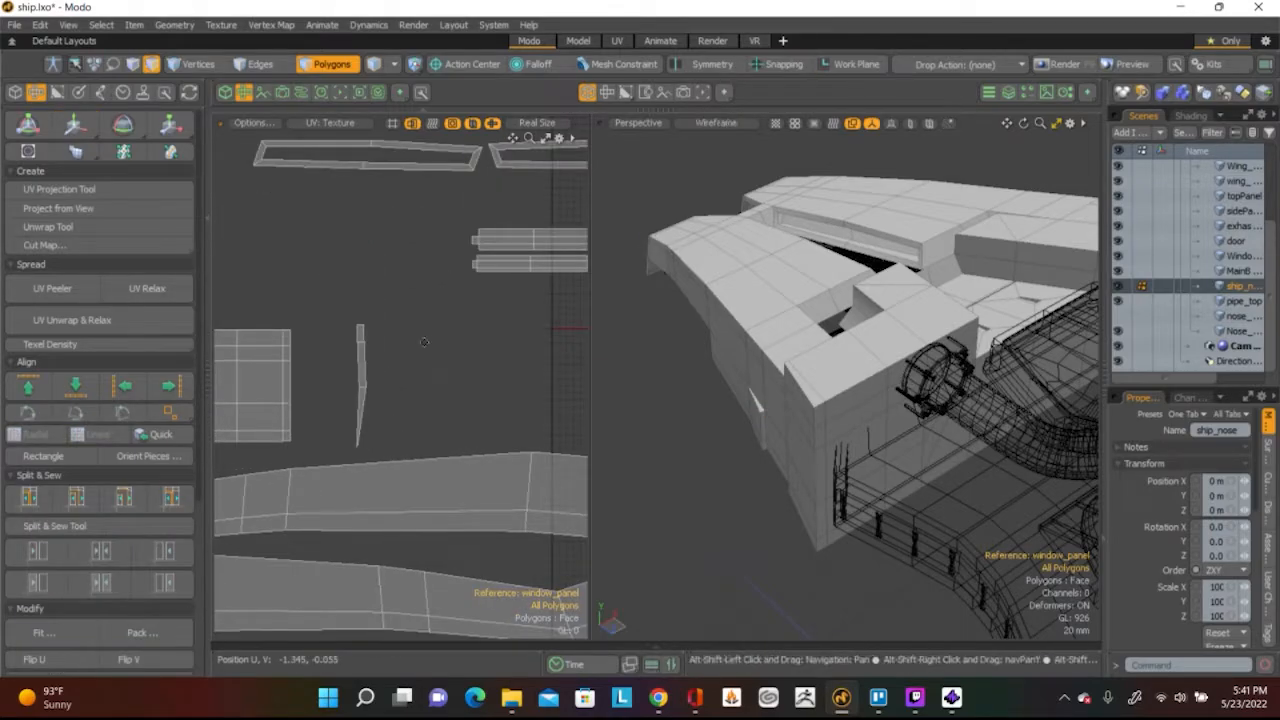
{"action": "scroll", "coordinate": [474, 278], "scroll_direction": "up", "scroll_amount": 4}
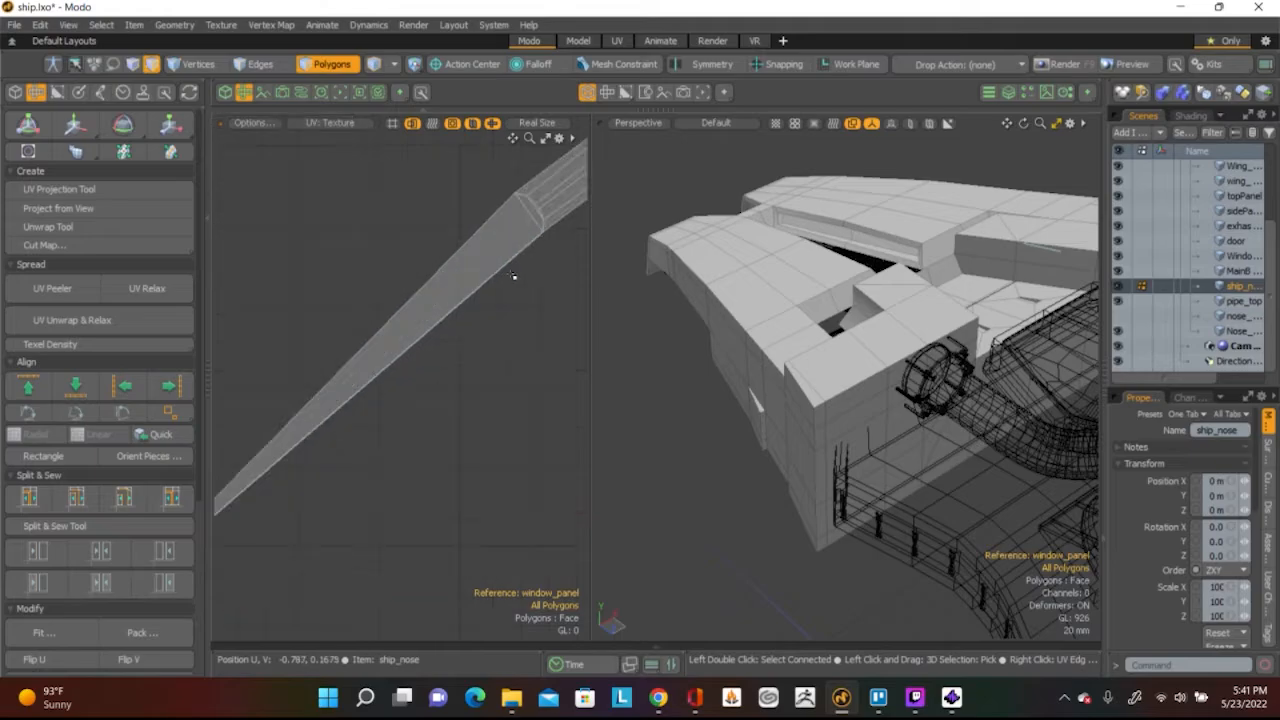
{"action": "double_click", "coordinate": [343, 491]}
{"action": "left_click_drag", "start_coordinate": [960, 480], "coordinate": [848, 386], "text": "alt"}
{"action": "scroll", "coordinate": [840, 390], "scroll_direction": "up", "scroll_amount": 5}
{"action": "mouse_move", "coordinate": [931, 413]}
{"action": "left_mouse_down", "text": "alt+shift"}
{"action": "mouse_move", "coordinate": [826, 457]}
{"action": "mouse_move", "coordinate": [886, 460]}
{"action": "mouse_move", "coordinate": [876, 441]}
{"action": "mouse_move", "coordinate": [770, 400]}
{"action": "left_mouse_up", "text": "alt+shift"}
{"action": "scroll", "coordinate": [851, 431], "scroll_direction": "up", "scroll_amount": 5}
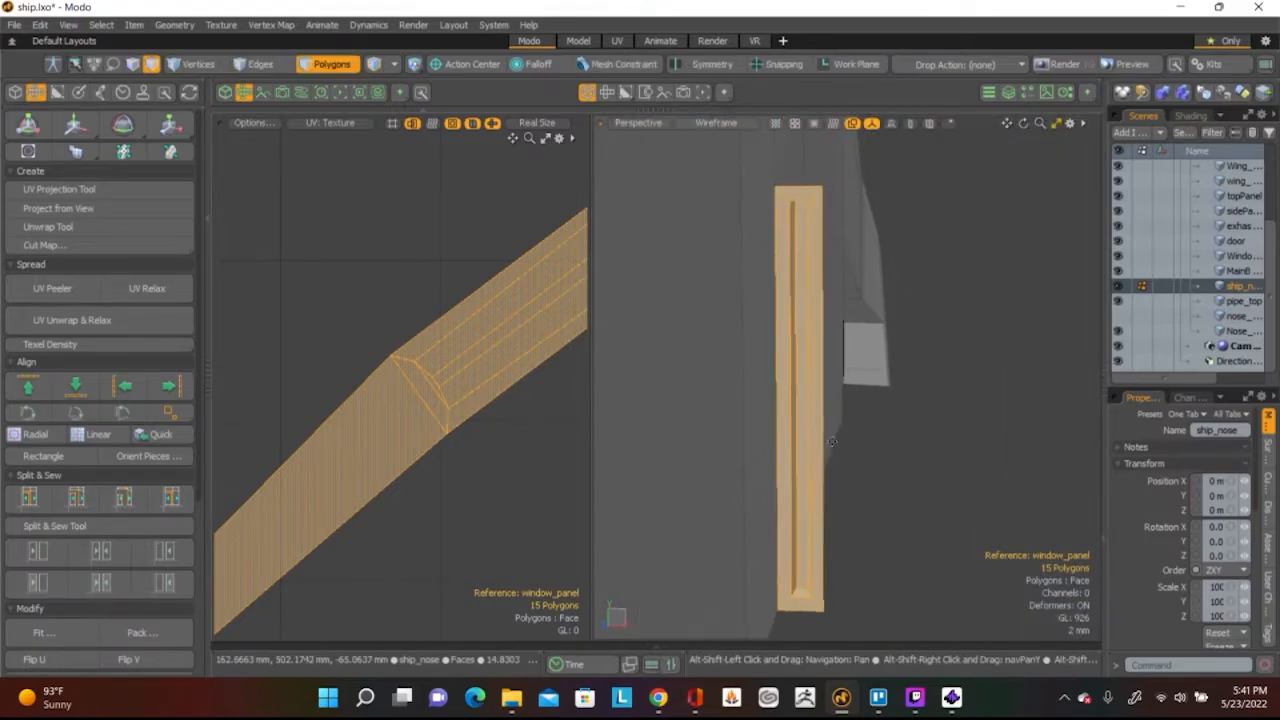
{"action": "left_click", "coordinate": [14, 24]}
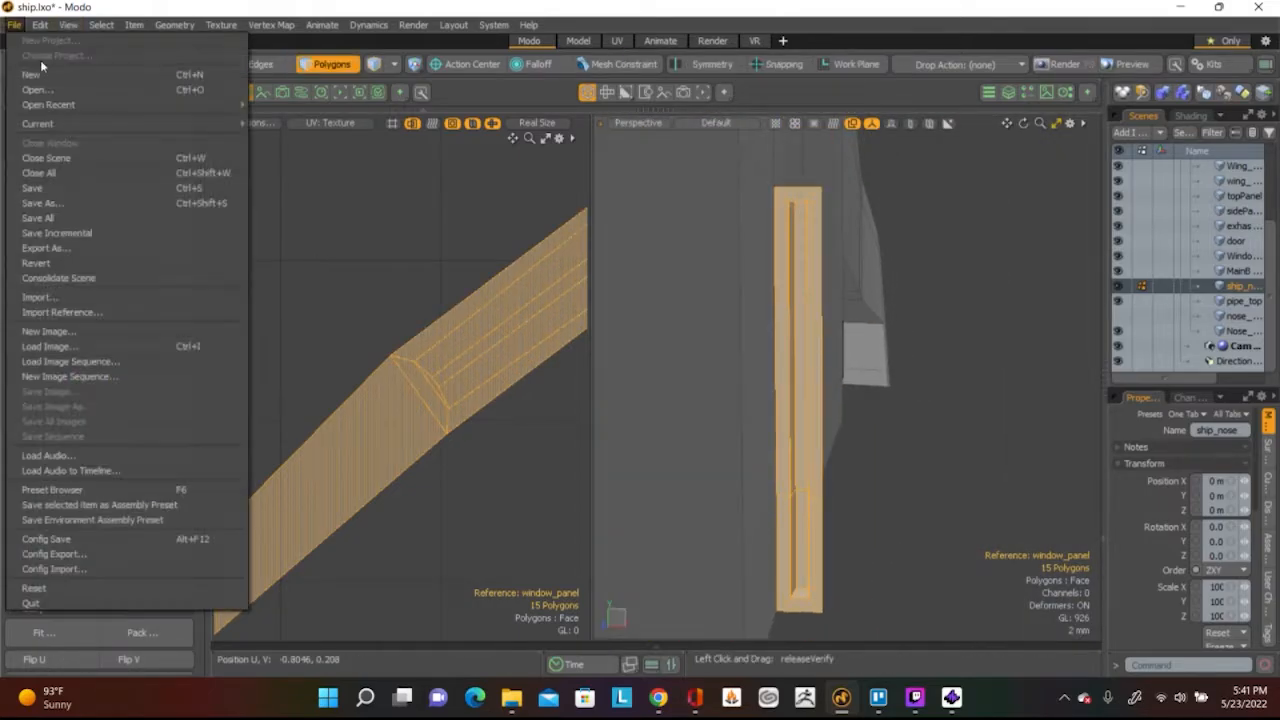
{"action": "left_click", "coordinate": [62, 187]}
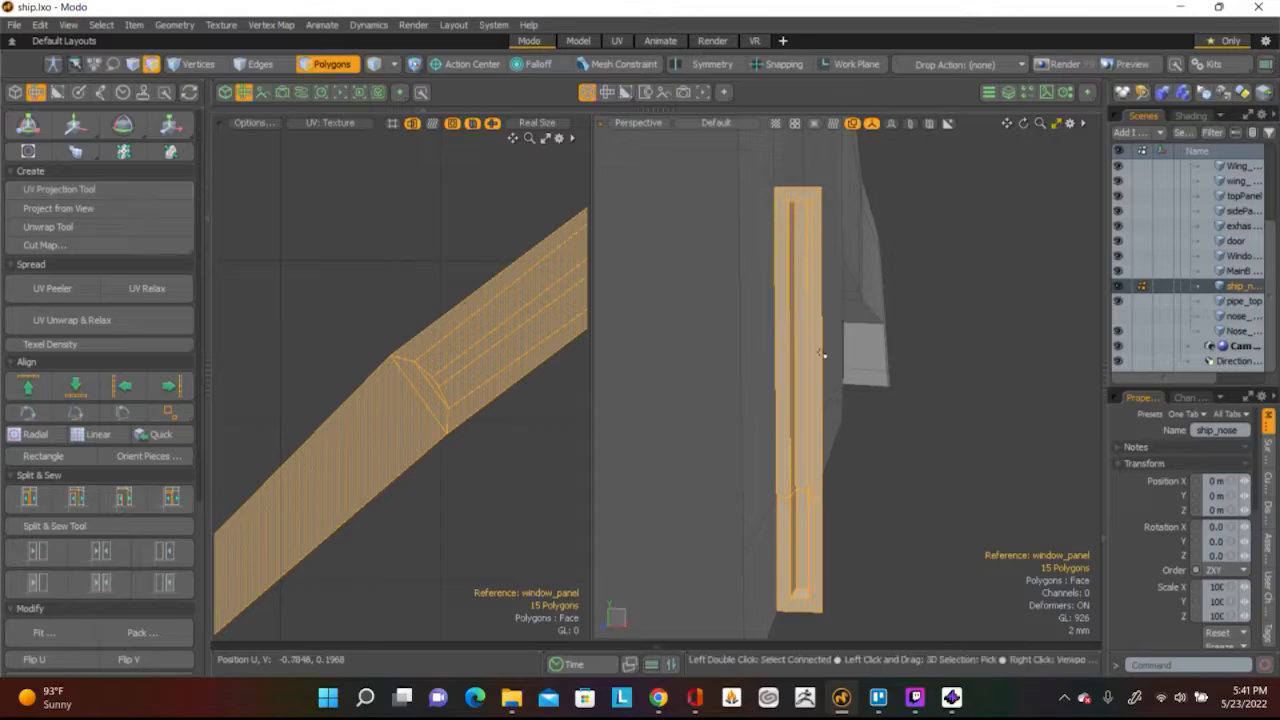
Clear the selection and select the seven outer polygons around the narrow slot, including its lower and upper frame pieces and the pointed top face
{"action": "left_click_drag", "start_coordinate": [846, 337], "coordinate": [823, 480], "text": "alt"}
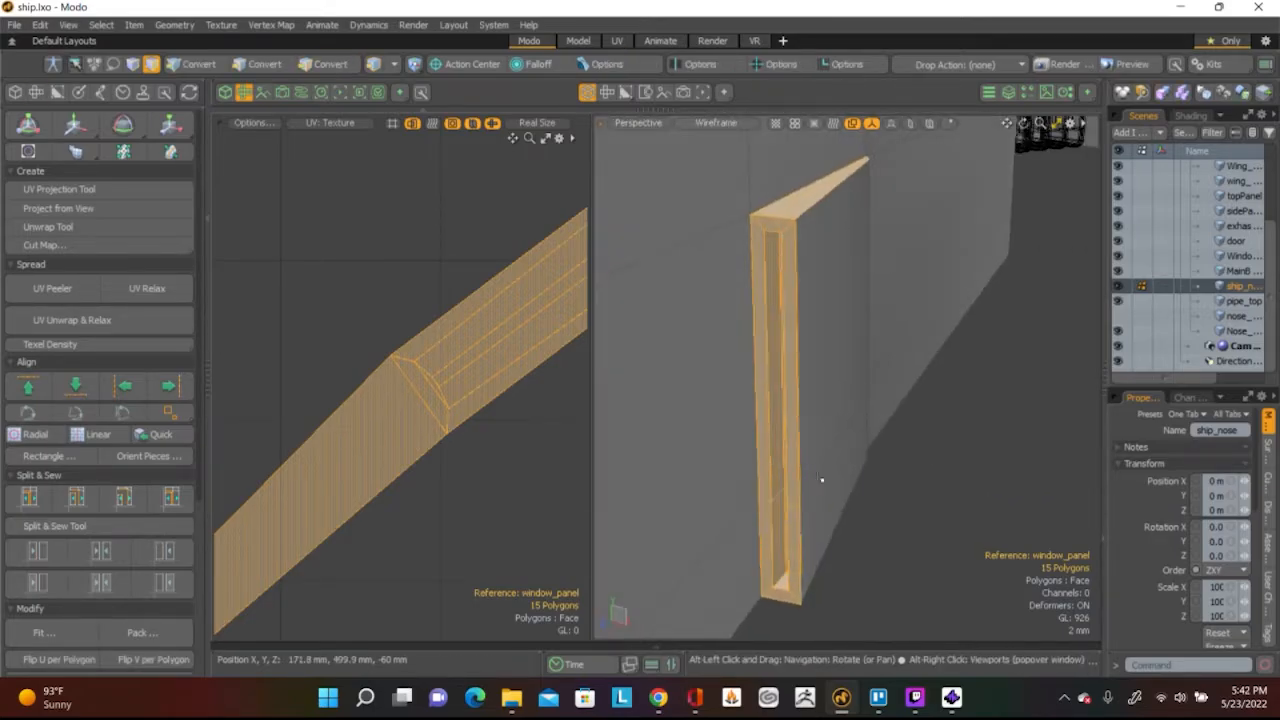
{"action": "left_click", "coordinate": [954, 493]}
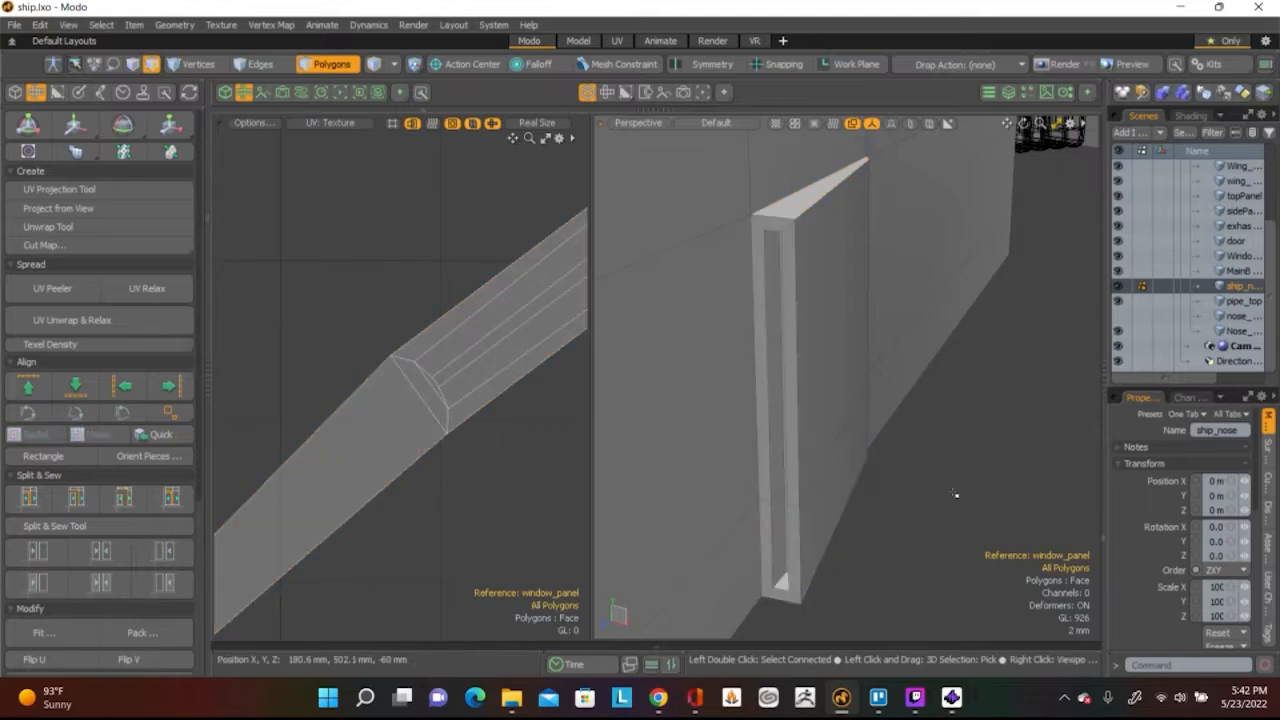
{"action": "scroll", "coordinate": [801, 544], "scroll_direction": "up", "scroll_amount": 3}
{"action": "left_click", "coordinate": [799, 541], "text": "shift"}
{"action": "left_click", "coordinate": [727, 523], "text": "shift"}
{"action": "left_click_drag", "start_coordinate": [829, 557], "coordinate": [826, 374], "text": "alt+shift"}
{"action": "left_click", "coordinate": [801, 478], "text": "shift"}
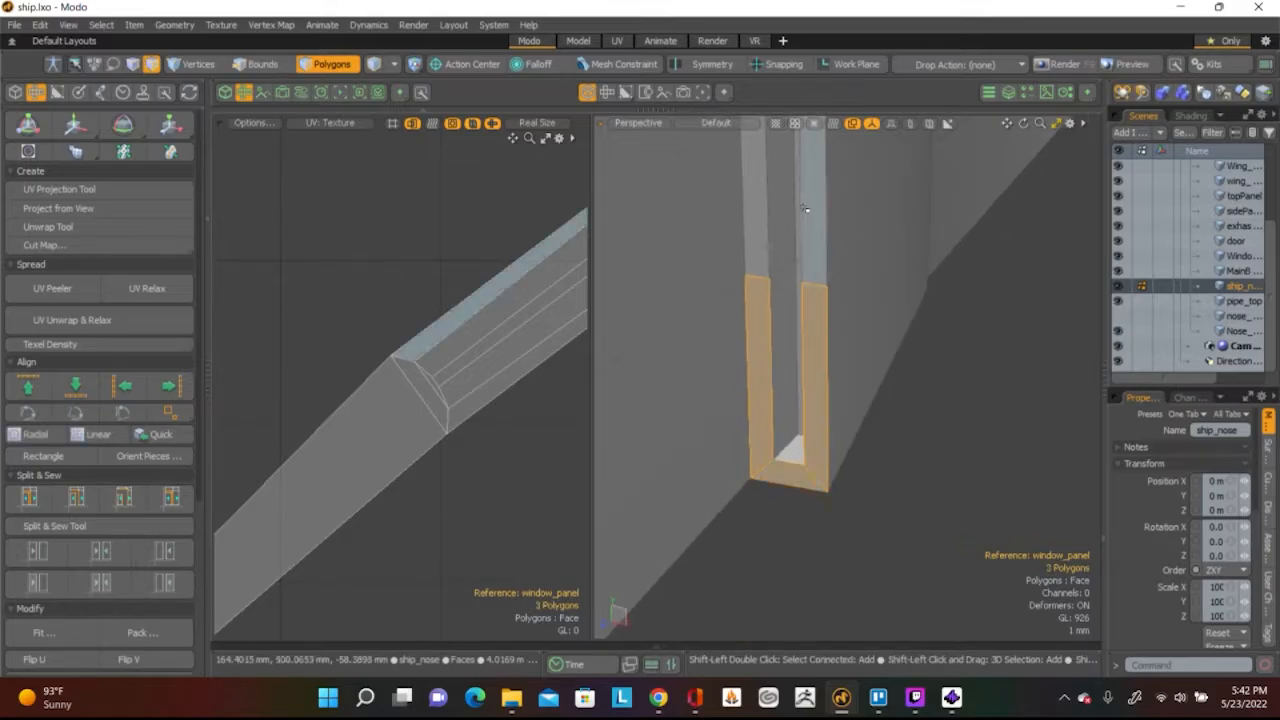
{"action": "left_click", "coordinate": [812, 208], "text": "shift"}
{"action": "left_click", "coordinate": [760, 214], "text": "shift"}
{"action": "scroll", "coordinate": [823, 180], "scroll_direction": "down", "scroll_amount": 2}
{"action": "left_click_drag", "start_coordinate": [823, 180], "coordinate": [779, 439], "text": "alt+shift"}
{"action": "left_click", "coordinate": [772, 292], "text": "shift"}
{"action": "left_click", "coordinate": [793, 263], "text": "shift"}
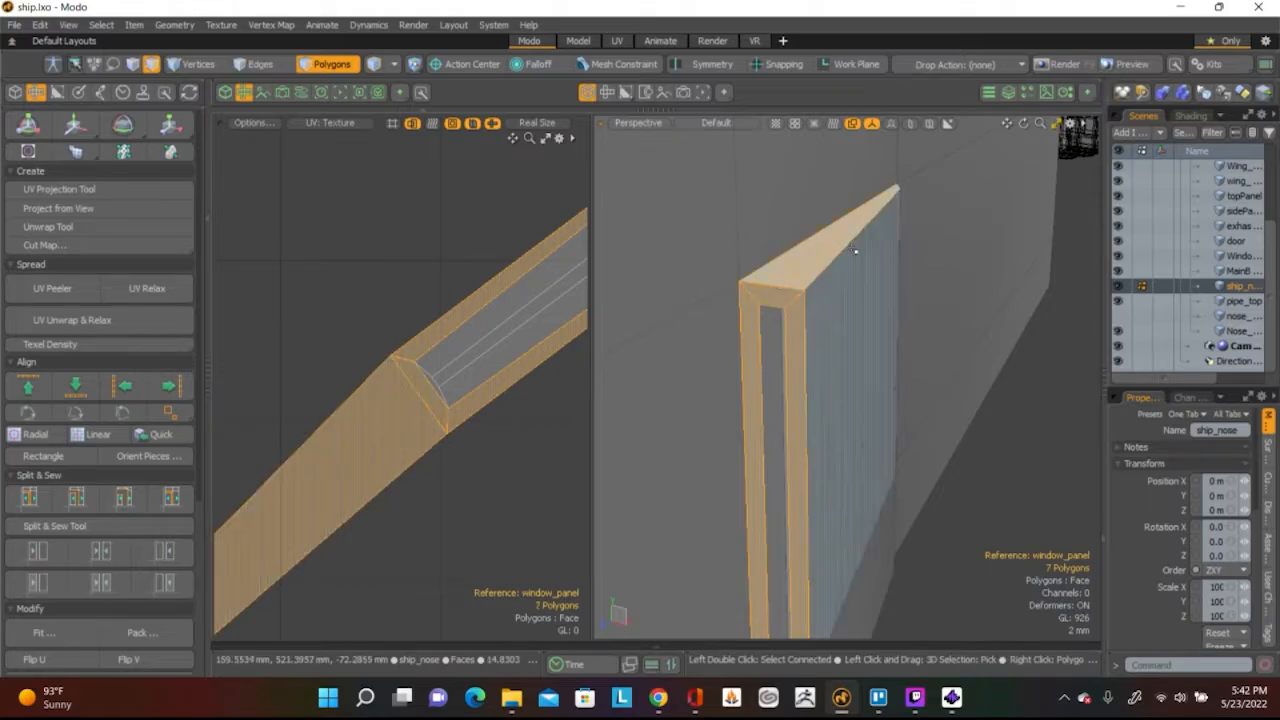
Unwrap the seven selected slot-frame polygons with the Conformal method and move their island about -3.58 in U and -1.271 in V
{"action": "scroll", "coordinate": [855, 250], "scroll_direction": "down", "scroll_amount": 3}
{"action": "left_click_drag", "start_coordinate": [651, 283], "coordinate": [560, 280], "text": "alt"}
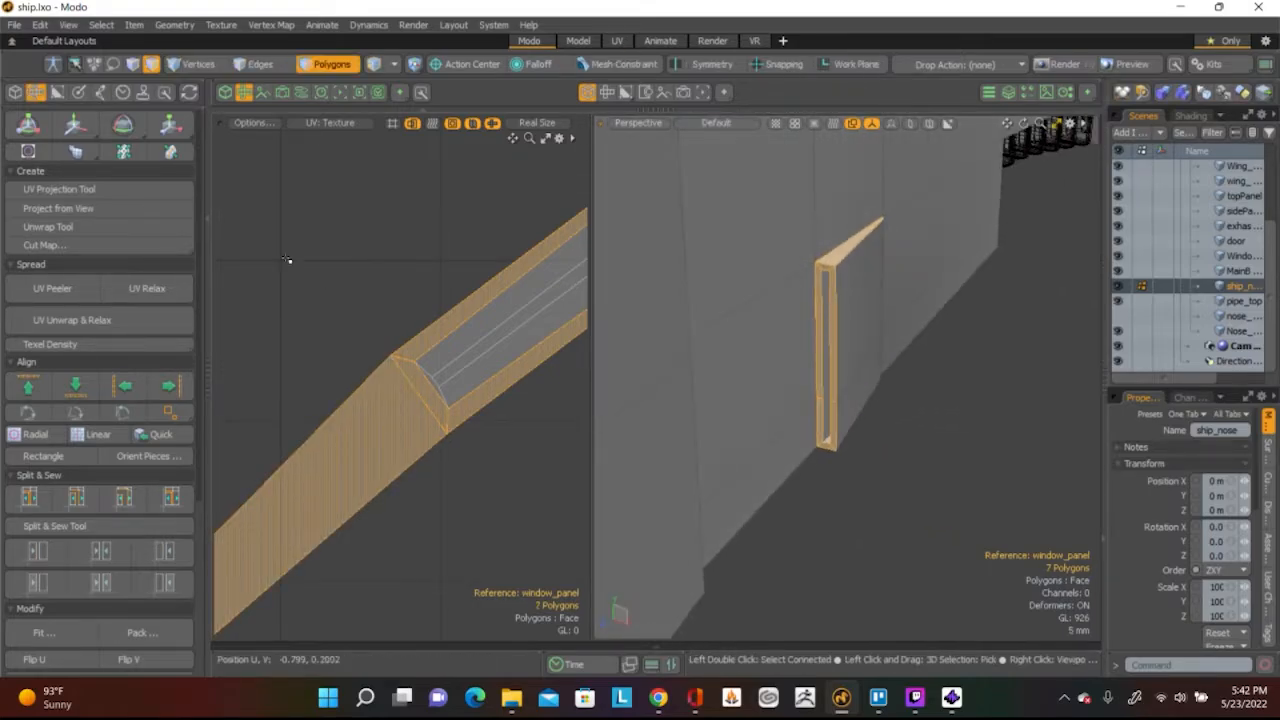
{"action": "left_click", "coordinate": [110, 231]}
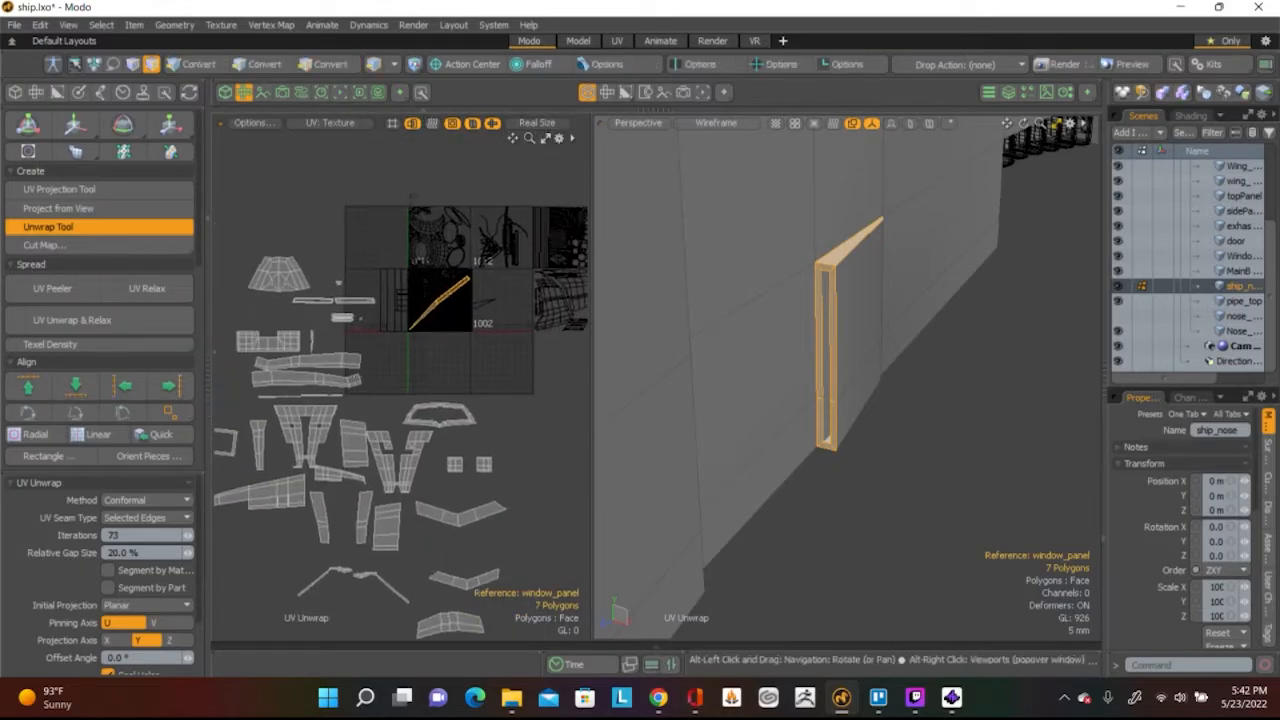
{"action": "key", "text": "3"}
{"action": "key", "text": "y"}
{"action": "key", "text": "w"}
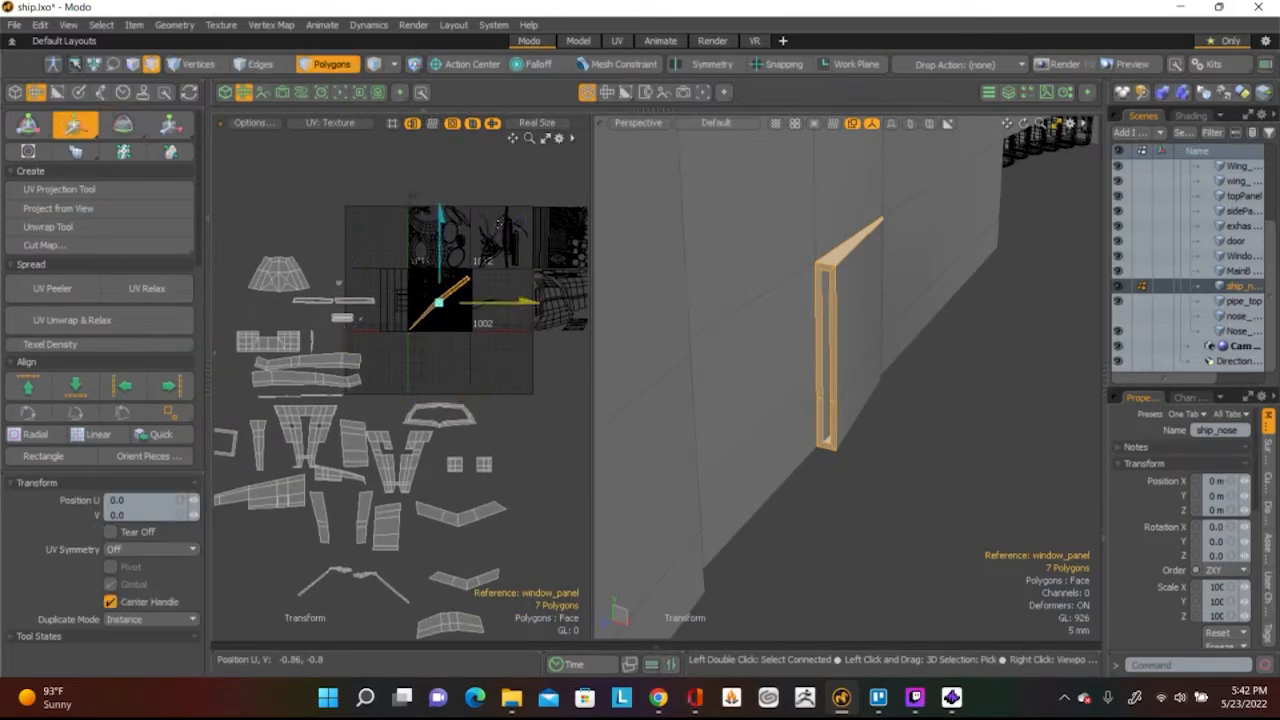
{"action": "left_click_drag", "start_coordinate": [520, 222], "coordinate": [365, 307]}
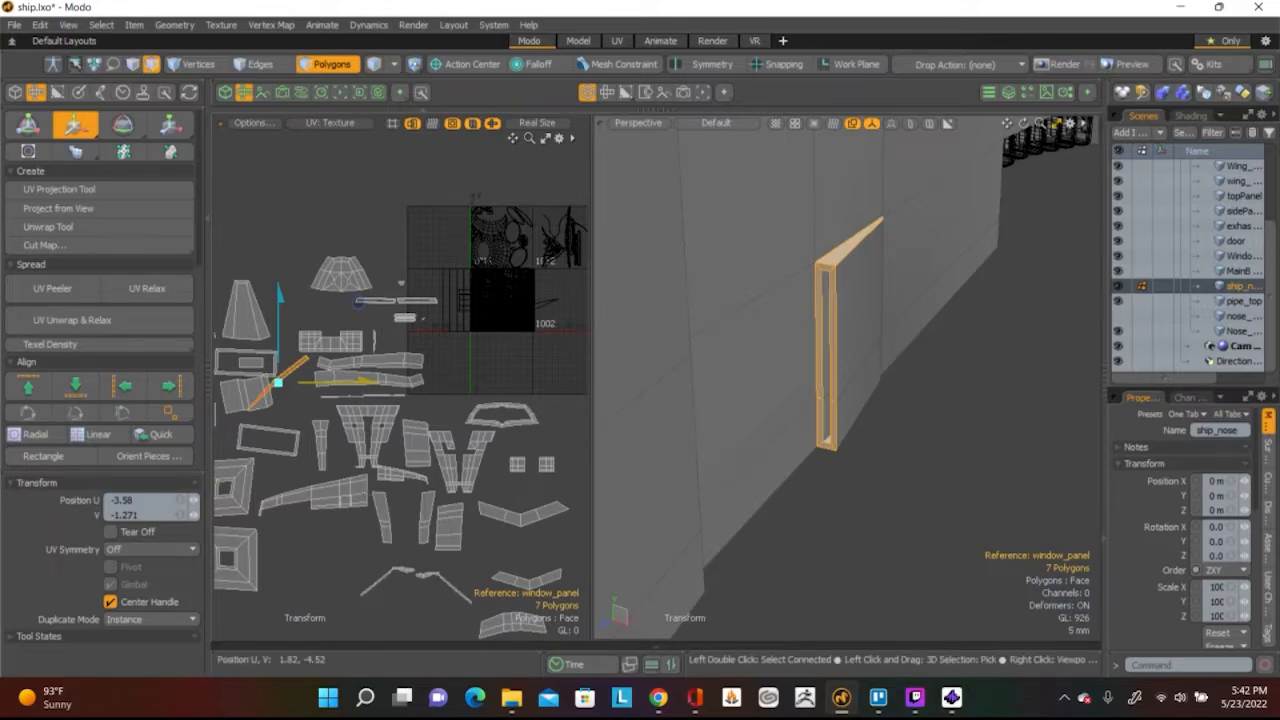
{"action": "middle_click_drag", "start_coordinate": [295, 482], "coordinate": [495, 405]}
{"action": "key", "text": "space"}
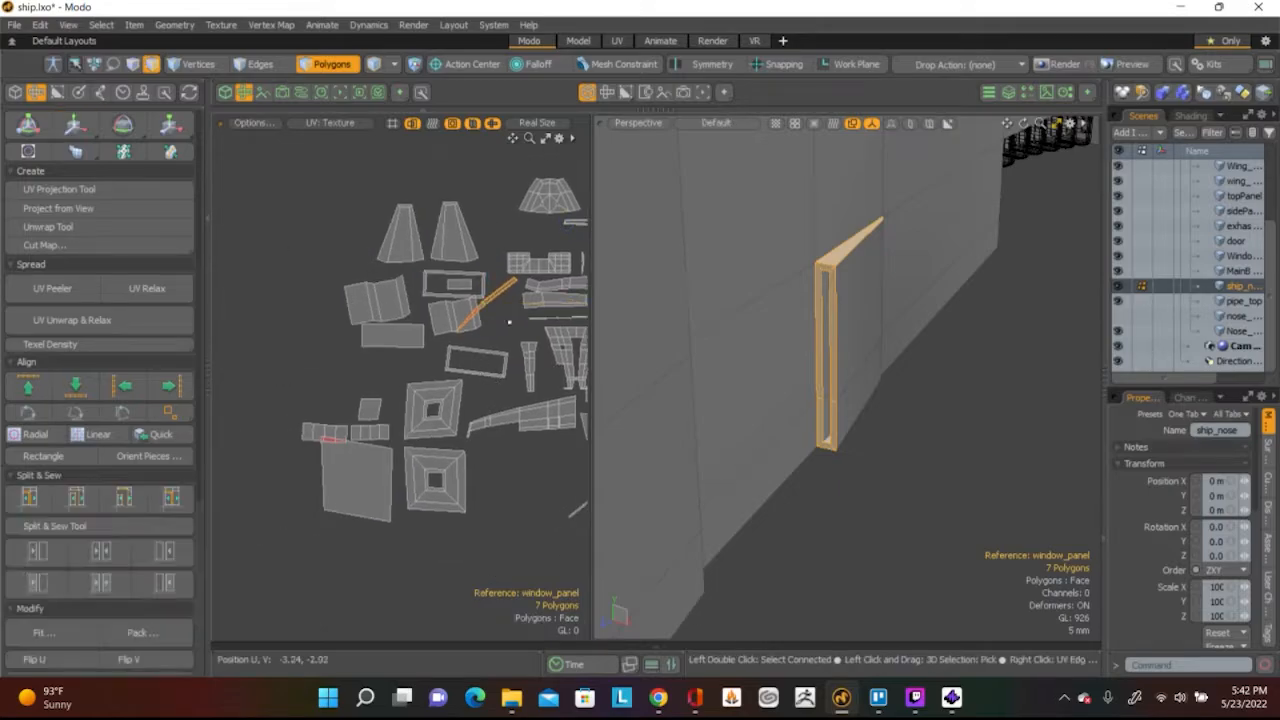
{"action": "scroll", "coordinate": [505, 287], "scroll_direction": "down", "scroll_amount": 2}
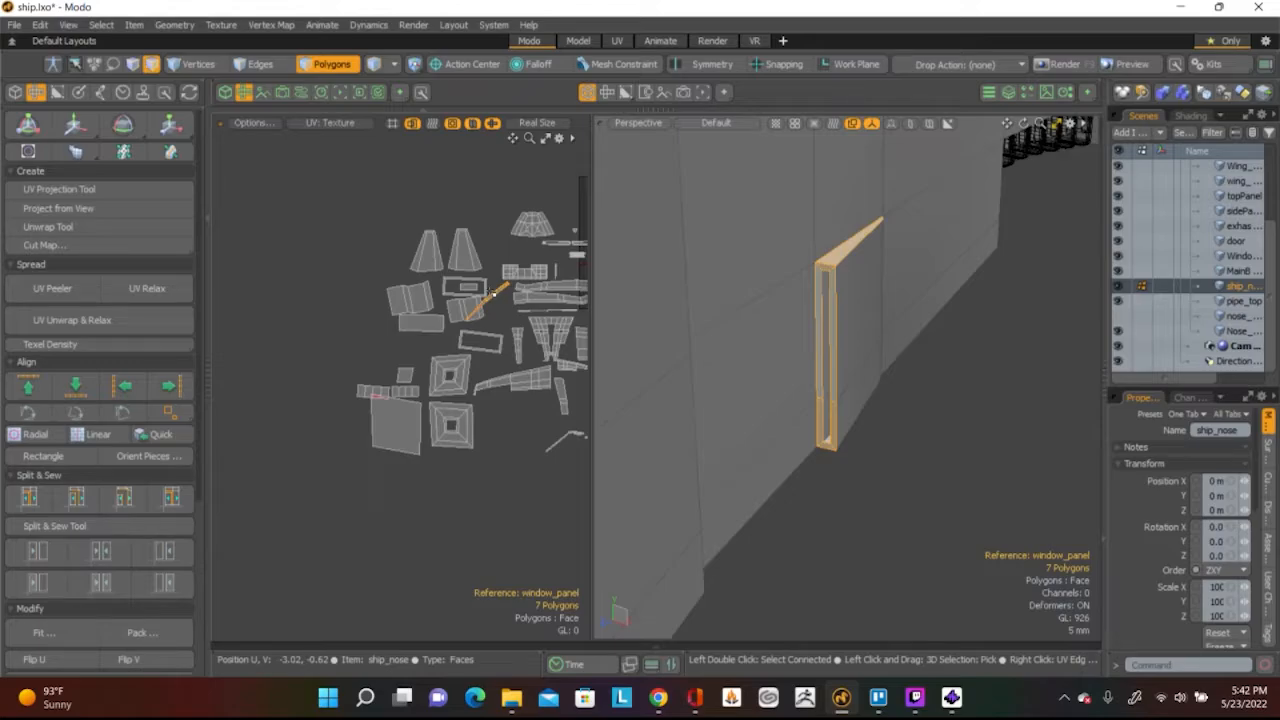
Move the slot-frame island into the empty area above the small slanted quad and rotate it -40° to lie nearly horizontal
{"action": "key", "text": "y"}
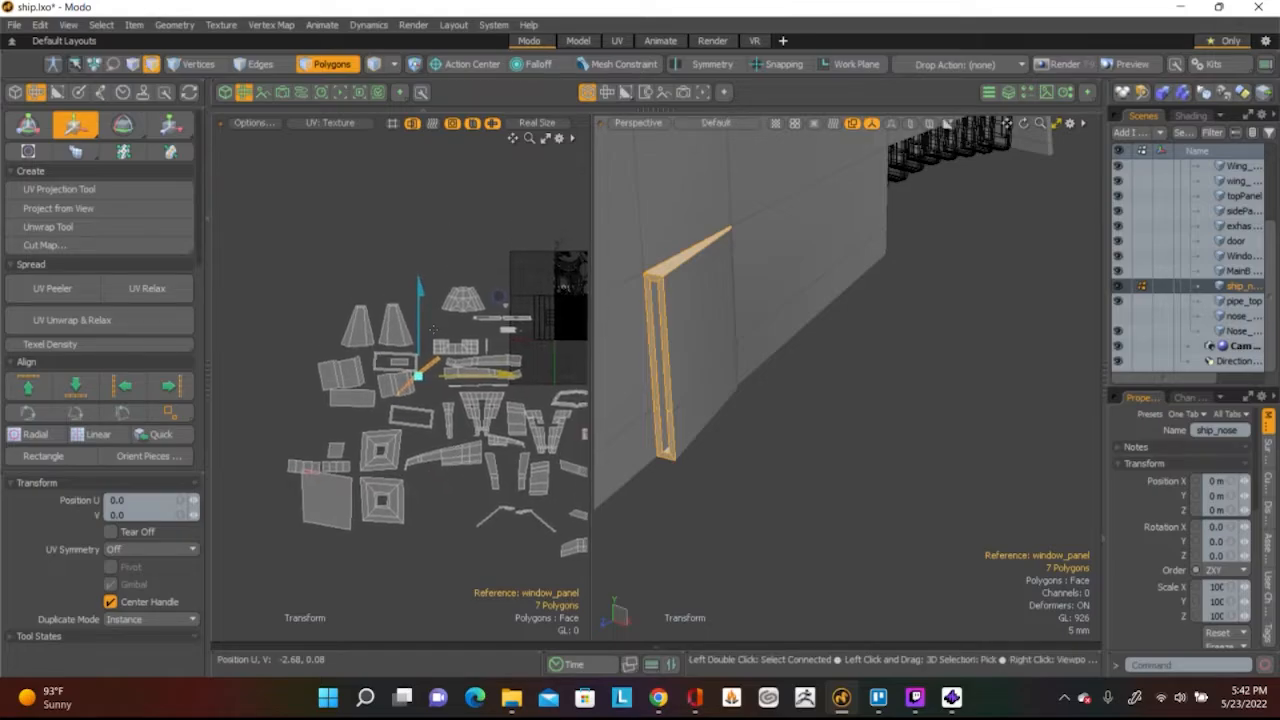
{"action": "left_click_drag", "start_coordinate": [506, 302], "coordinate": [400, 390]}
{"action": "key", "text": "e"}
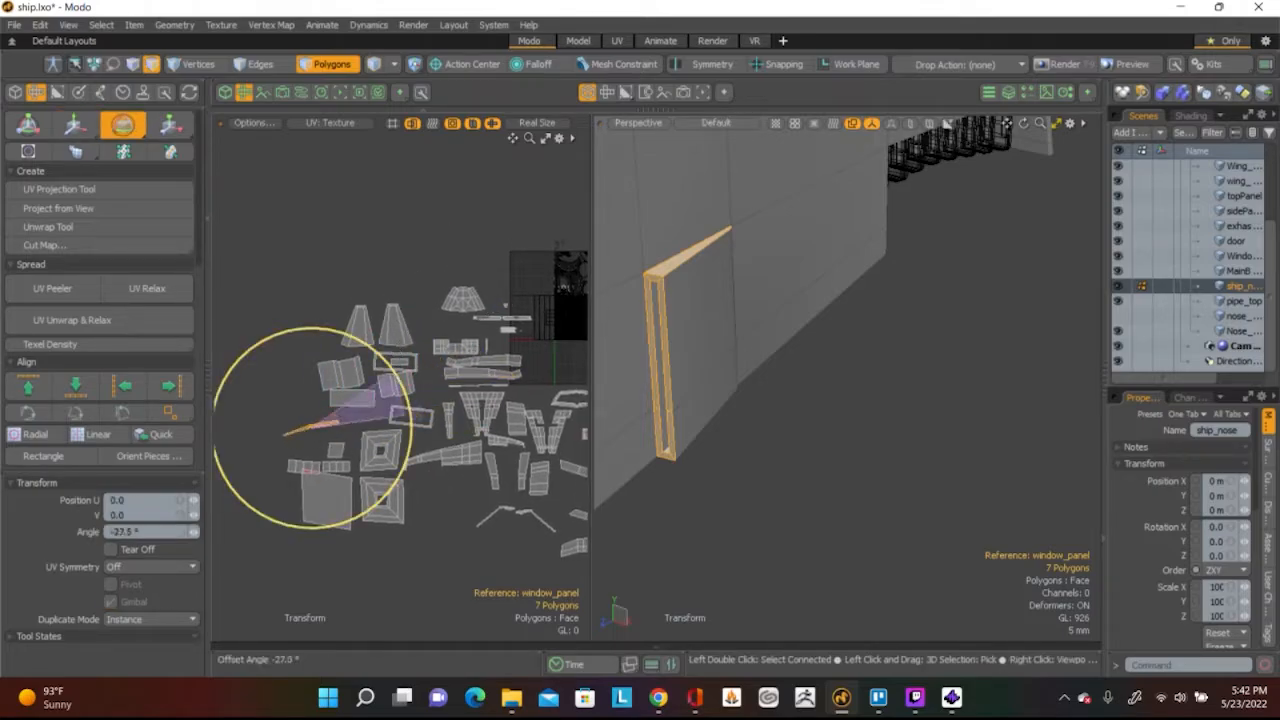
{"action": "scroll", "coordinate": [411, 438], "scroll_direction": "up", "scroll_amount": 5}
{"action": "scroll", "coordinate": [411, 436], "scroll_direction": "down", "scroll_amount": 3}
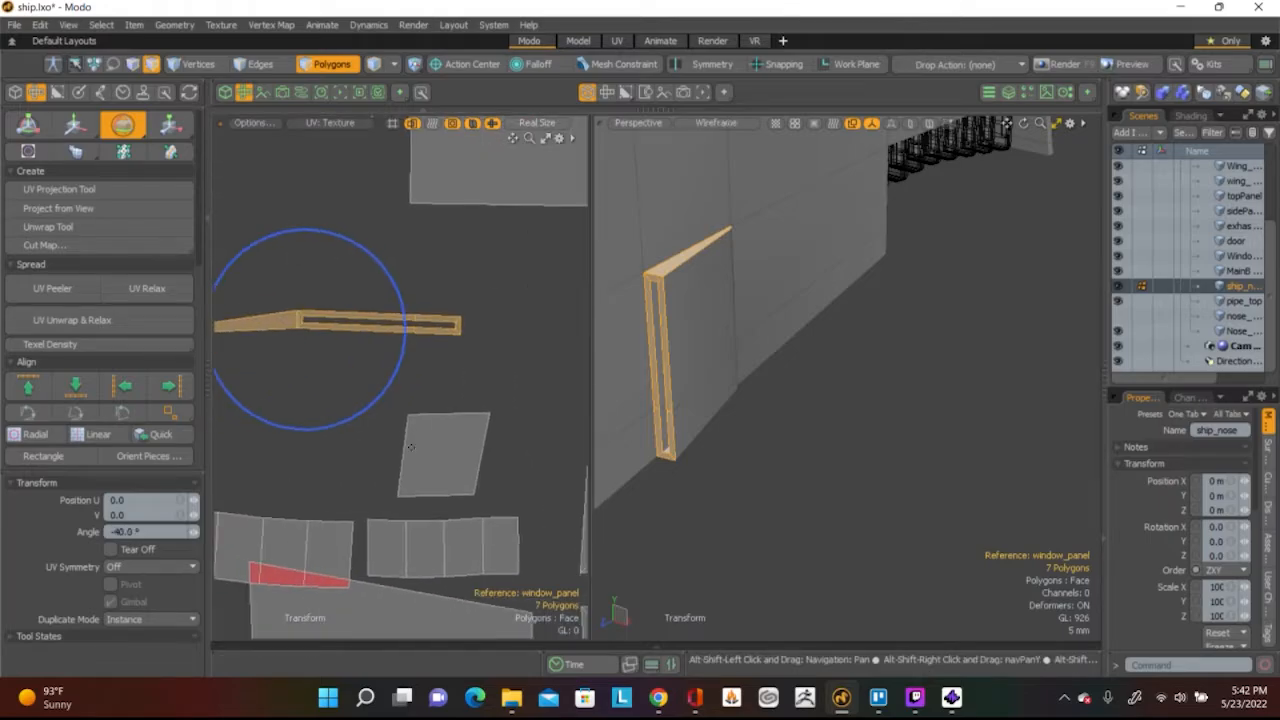
{"action": "key", "text": "space"}
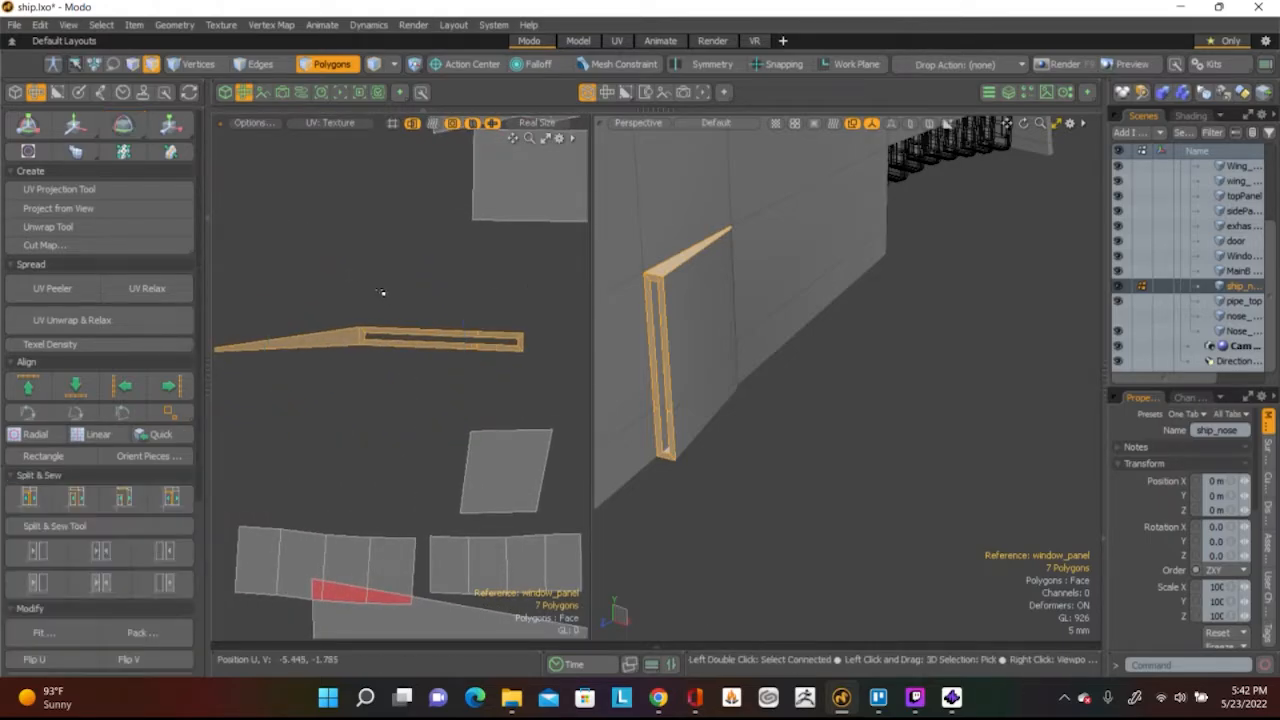
Reselect the seven-polygon slot-frame island, rotate it -92° to stand upright, and apply UV Relax to it
{"action": "left_click", "coordinate": [367, 312]}
{"action": "scroll", "coordinate": [374, 314], "scroll_direction": "down", "scroll_amount": 2}
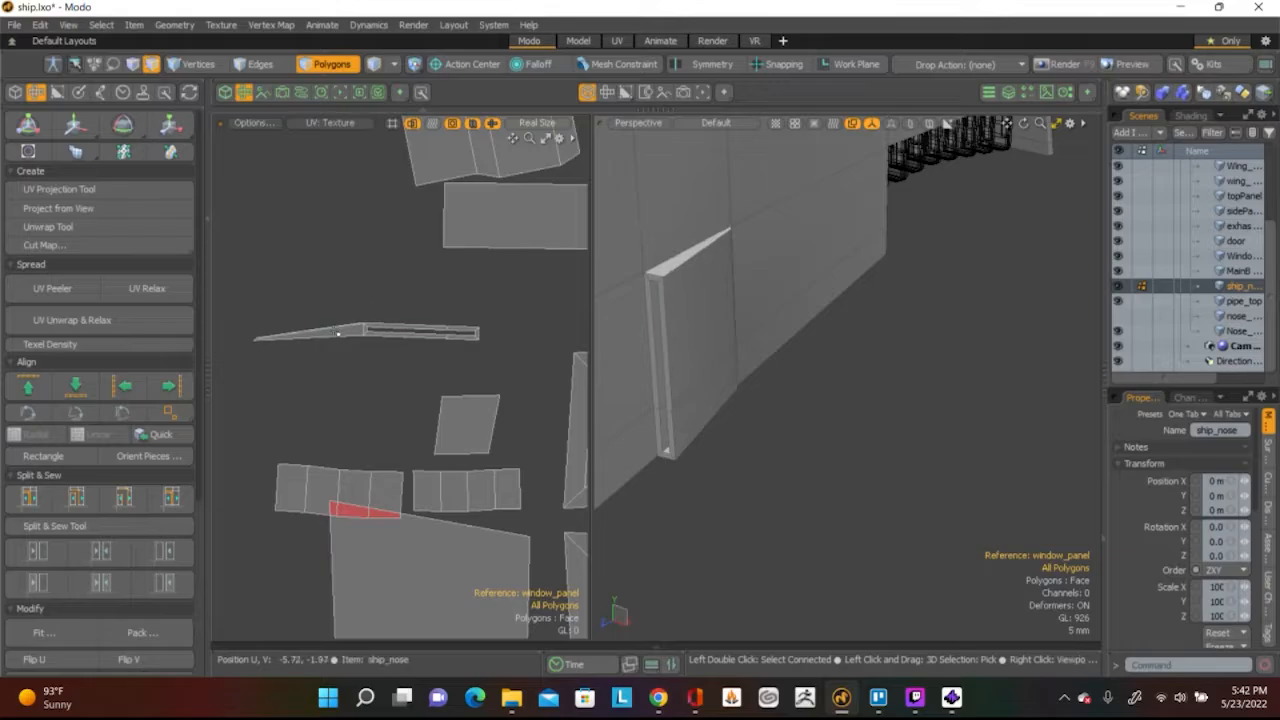
{"action": "scroll", "coordinate": [335, 332], "scroll_direction": "up", "scroll_amount": 5}
{"action": "double_click", "coordinate": [341, 335]}
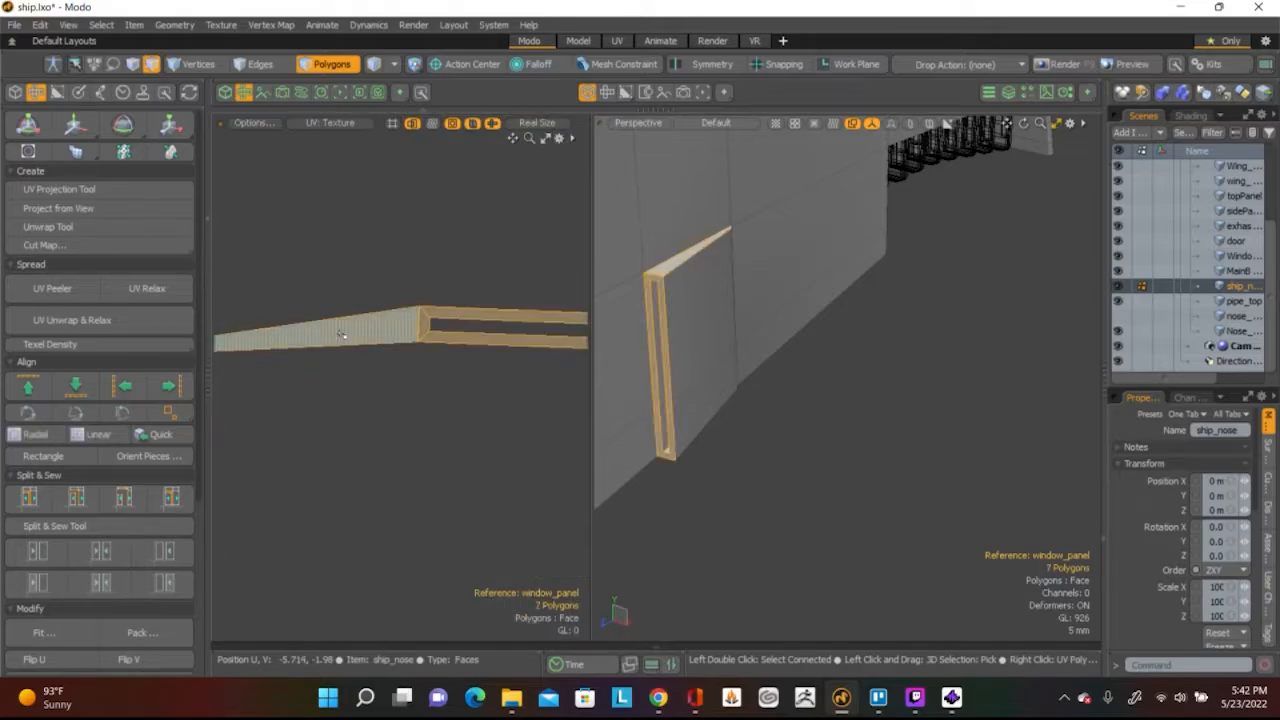
{"action": "scroll", "coordinate": [343, 334], "scroll_direction": "down", "scroll_amount": 4}
{"action": "key", "text": "e"}
{"action": "left_click_drag", "start_coordinate": [455, 296], "coordinate": [368, 350]}
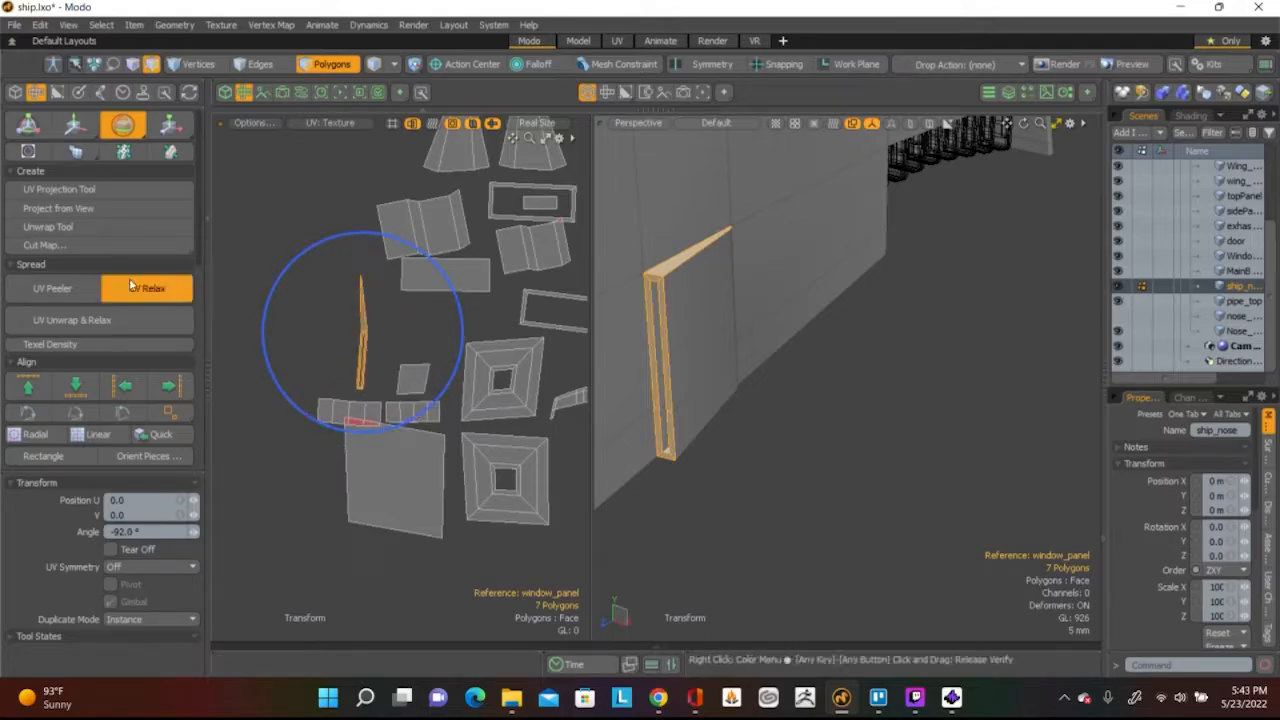
{"action": "left_click", "coordinate": [132, 287]}
{"action": "key", "text": "q"}
{"action": "left_click", "coordinate": [440, 278]}
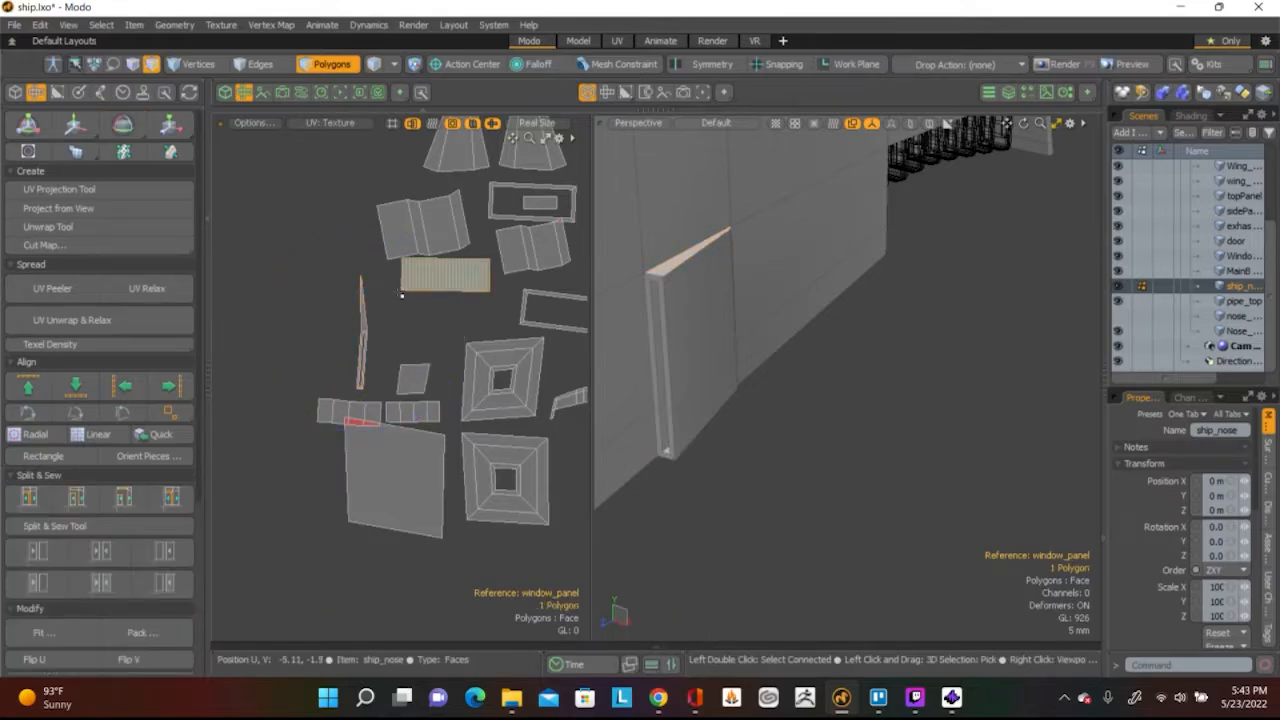
Locate the remaining slanted island of the slot's inner faces and save the ship scene
{"action": "scroll", "coordinate": [405, 295], "scroll_direction": "down", "scroll_amount": 5}
{"action": "scroll", "coordinate": [508, 257], "scroll_direction": "up", "scroll_amount": 8}
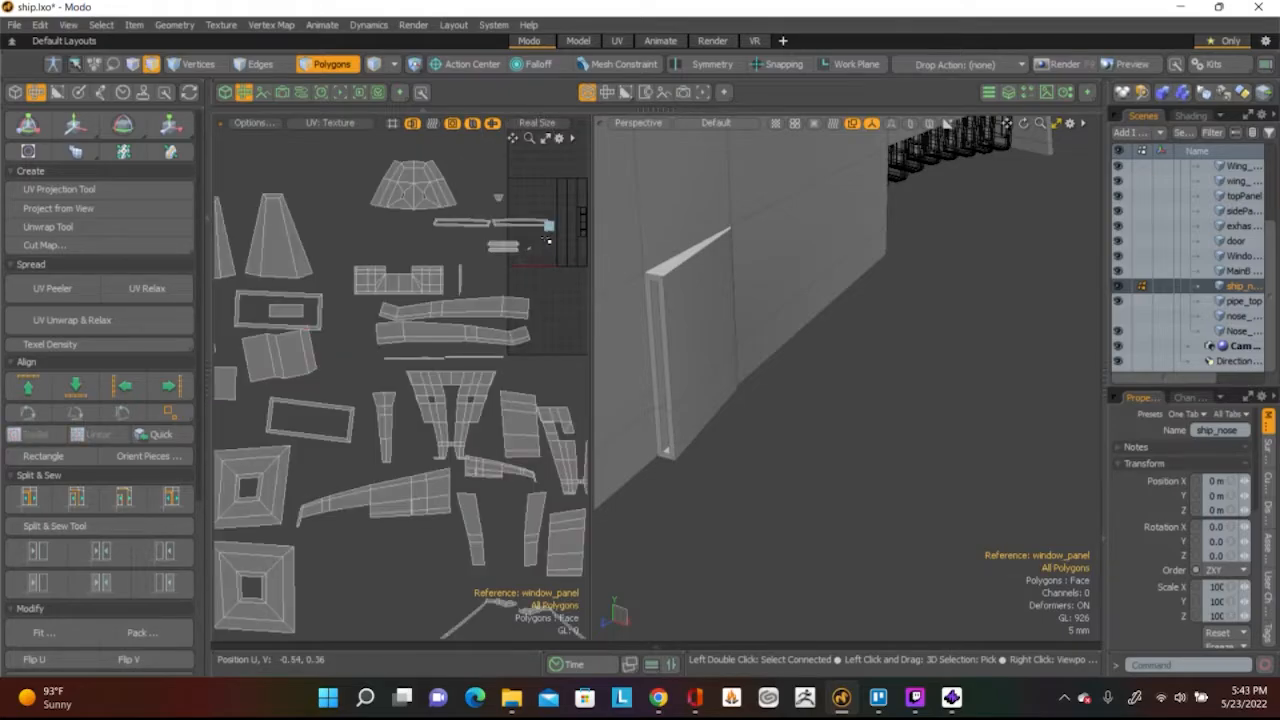
{"action": "left_click_drag", "start_coordinate": [575, 508], "coordinate": [446, 414], "text": "alt+shift"}
{"action": "scroll", "coordinate": [448, 414], "scroll_direction": "up", "scroll_amount": 8}
{"action": "scroll", "coordinate": [484, 422], "scroll_direction": "up", "scroll_amount": 6}
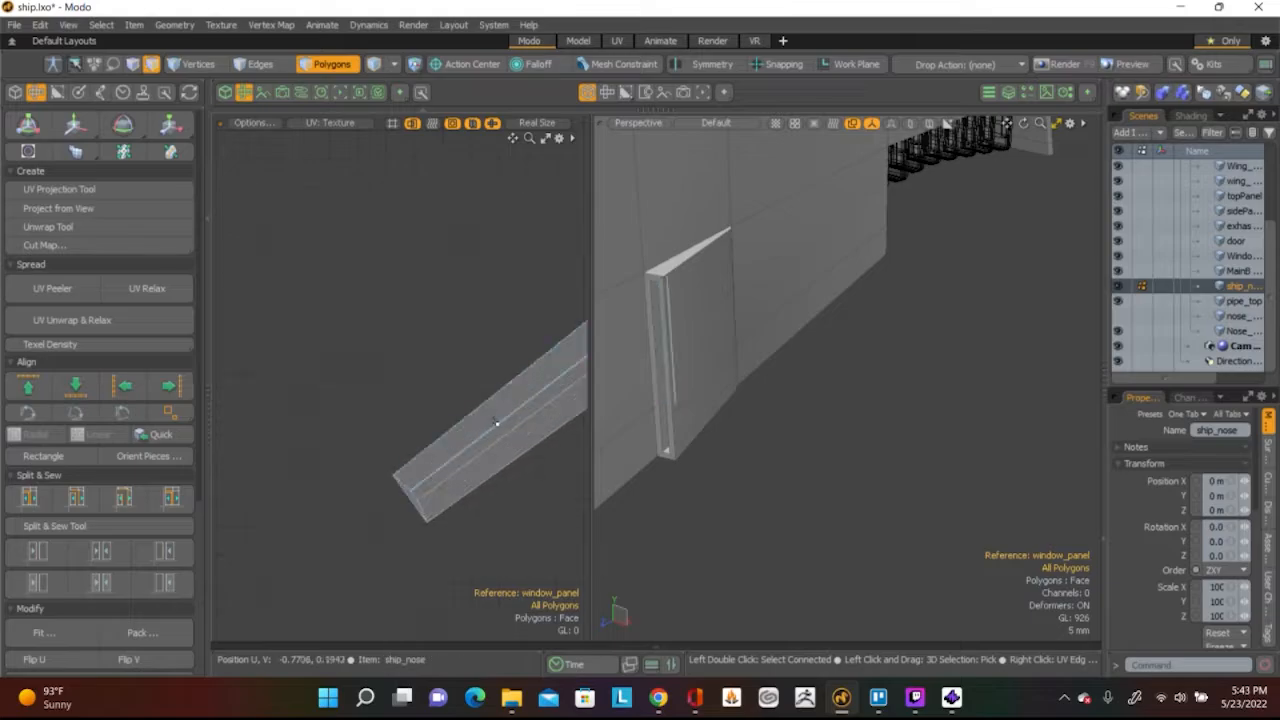
{"action": "scroll", "coordinate": [495, 422], "scroll_direction": "down", "scroll_amount": 5}
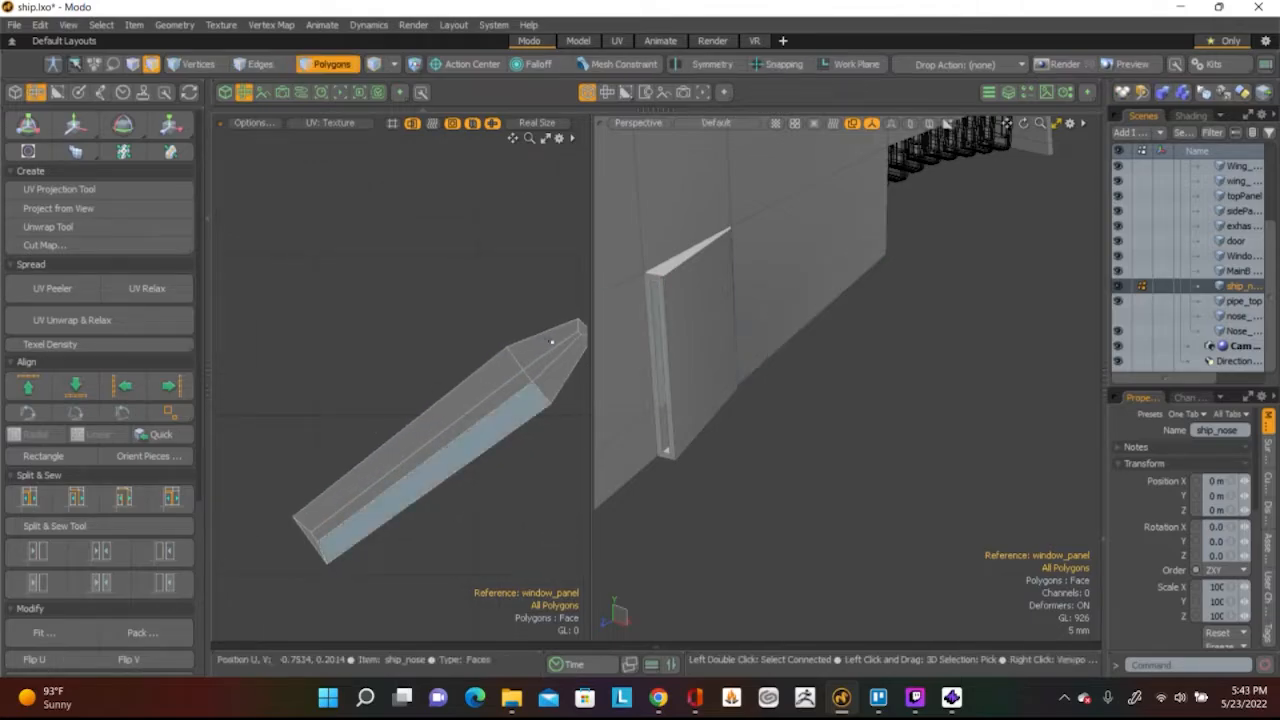
{"action": "left_click", "coordinate": [14, 25]}
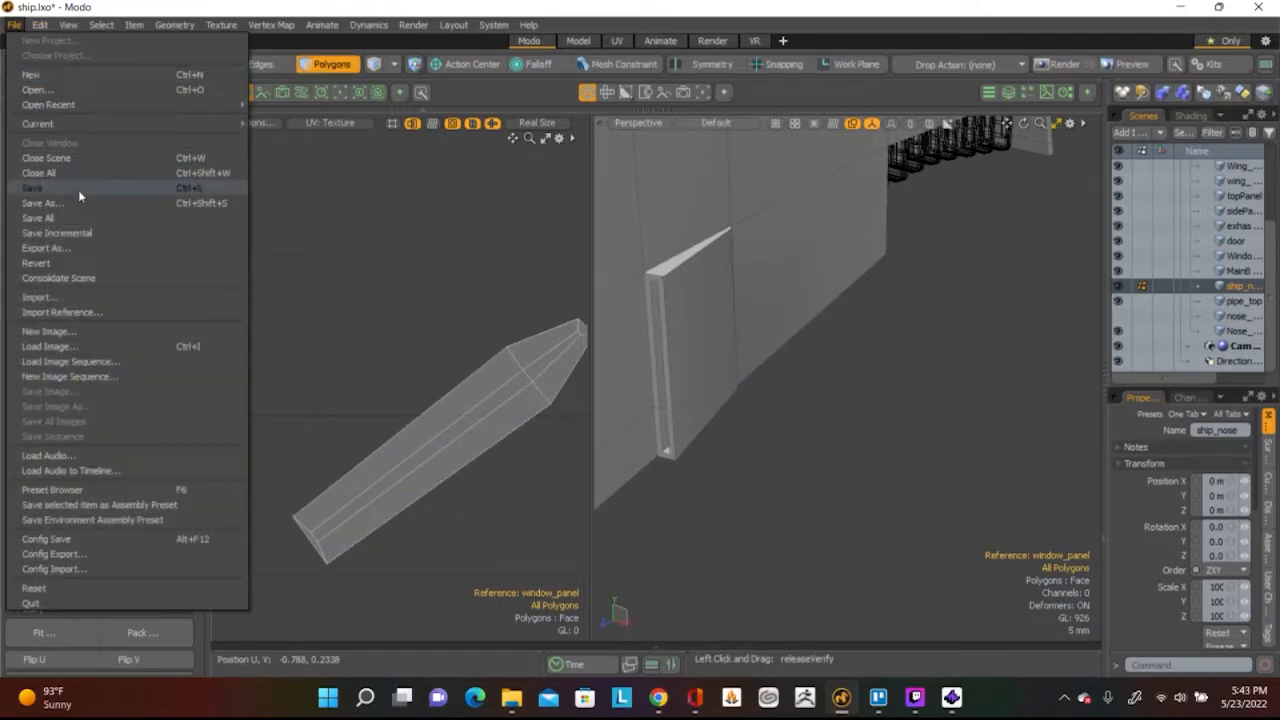
{"action": "key", "text": "Escape"}
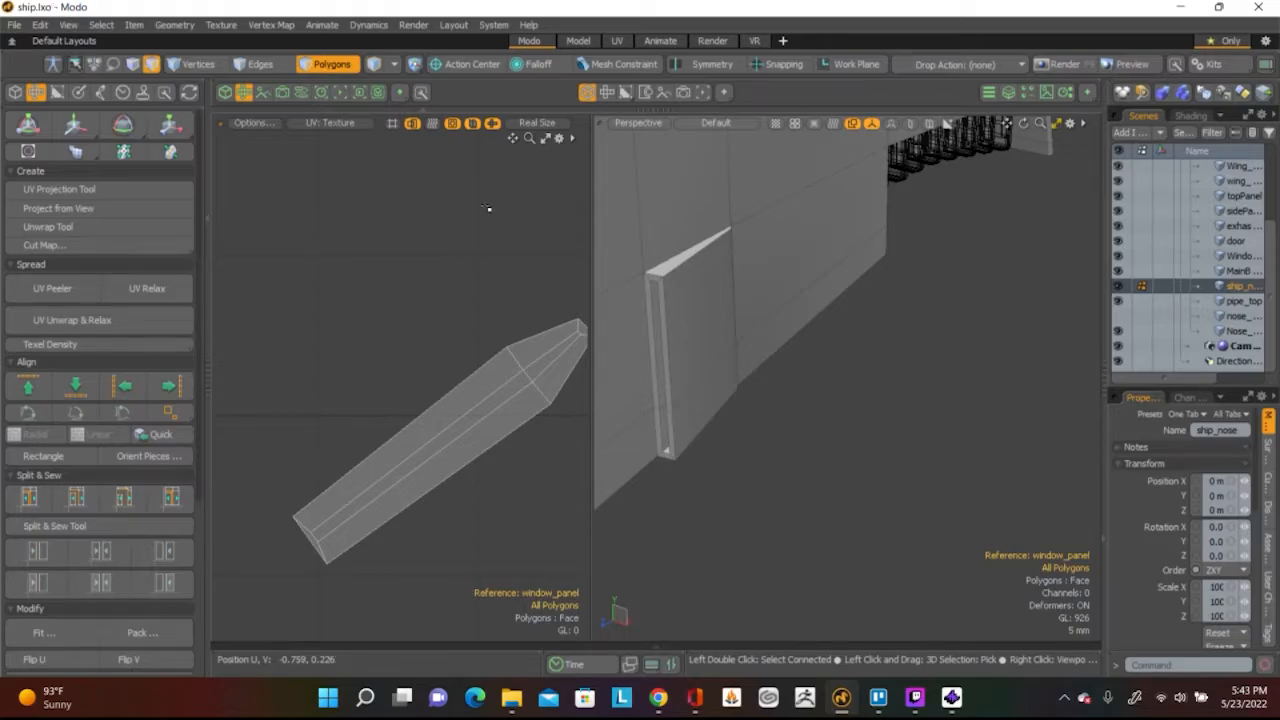
{"action": "left_click_drag", "start_coordinate": [537, 445], "coordinate": [604, 404], "text": "alt"}
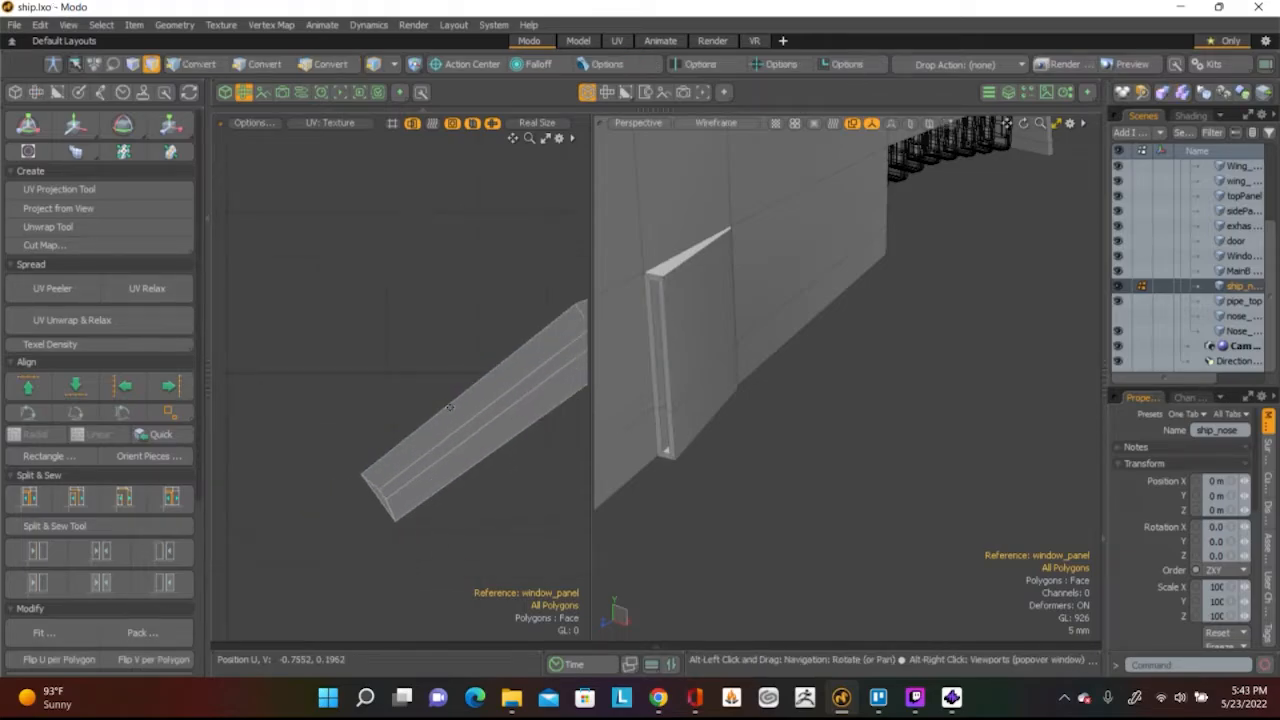
{"action": "left_click_drag", "start_coordinate": [363, 371], "coordinate": [351, 366], "text": "alt+shift"}
{"action": "scroll", "coordinate": [351, 366], "scroll_direction": "down", "scroll_amount": 3}
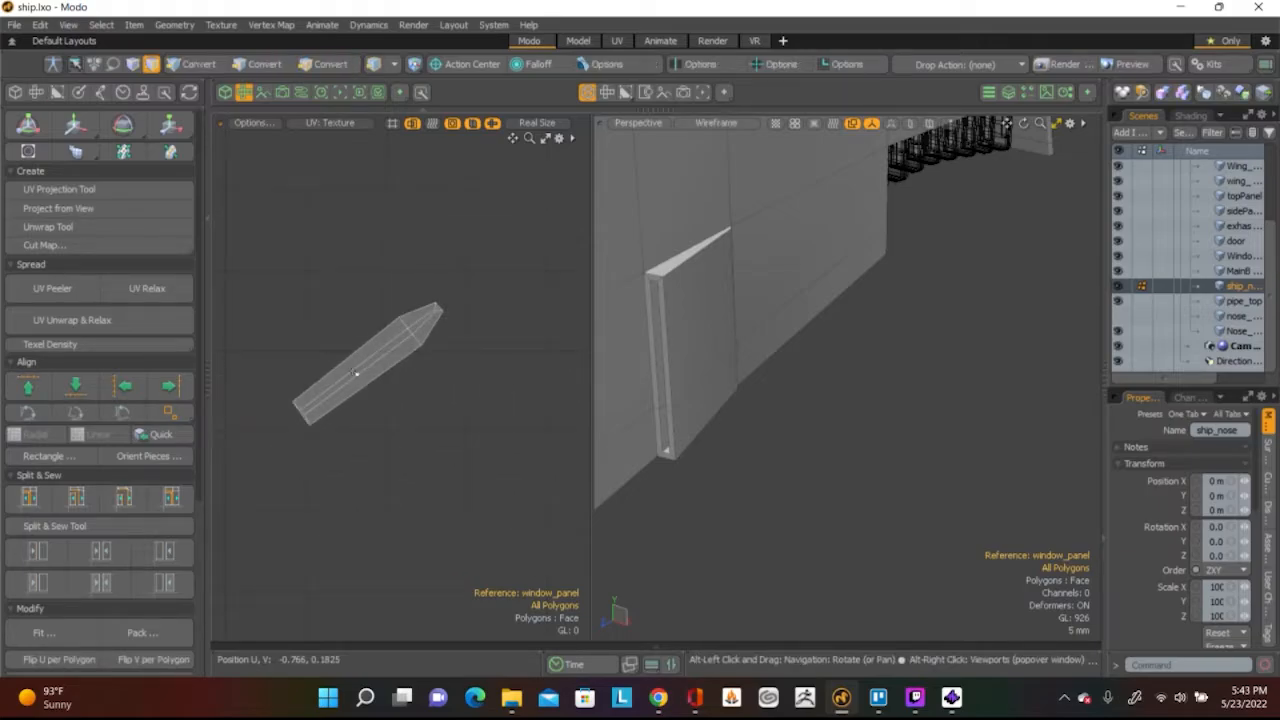
Select the slanted island of the slot's inner faces and rotate it counterclockwise until it stands upright
{"action": "scroll", "coordinate": [345, 382], "scroll_direction": "up", "scroll_amount": 3}
{"action": "double_click", "coordinate": [370, 372]}
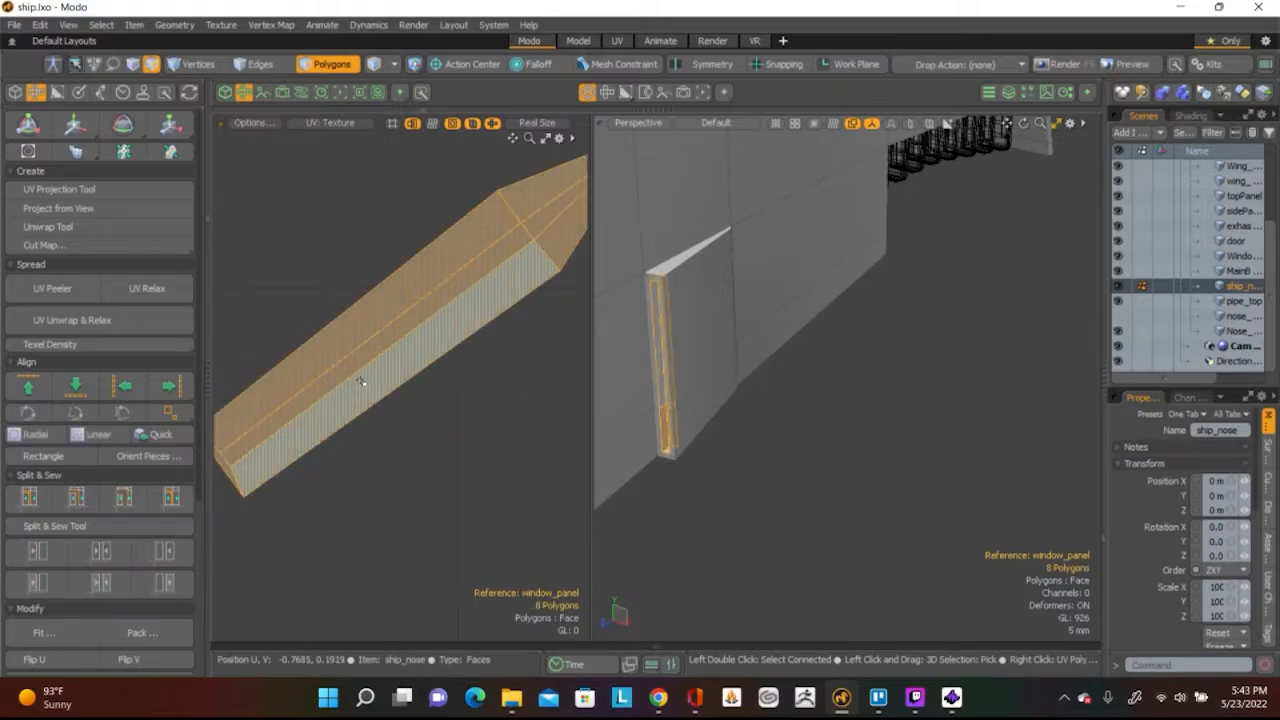
{"action": "key", "text": "e"}
{"action": "left_click_drag", "start_coordinate": [500, 313], "coordinate": [463, 245]}
{"action": "key", "text": "q"}
{"action": "left_click", "coordinate": [527, 318]}
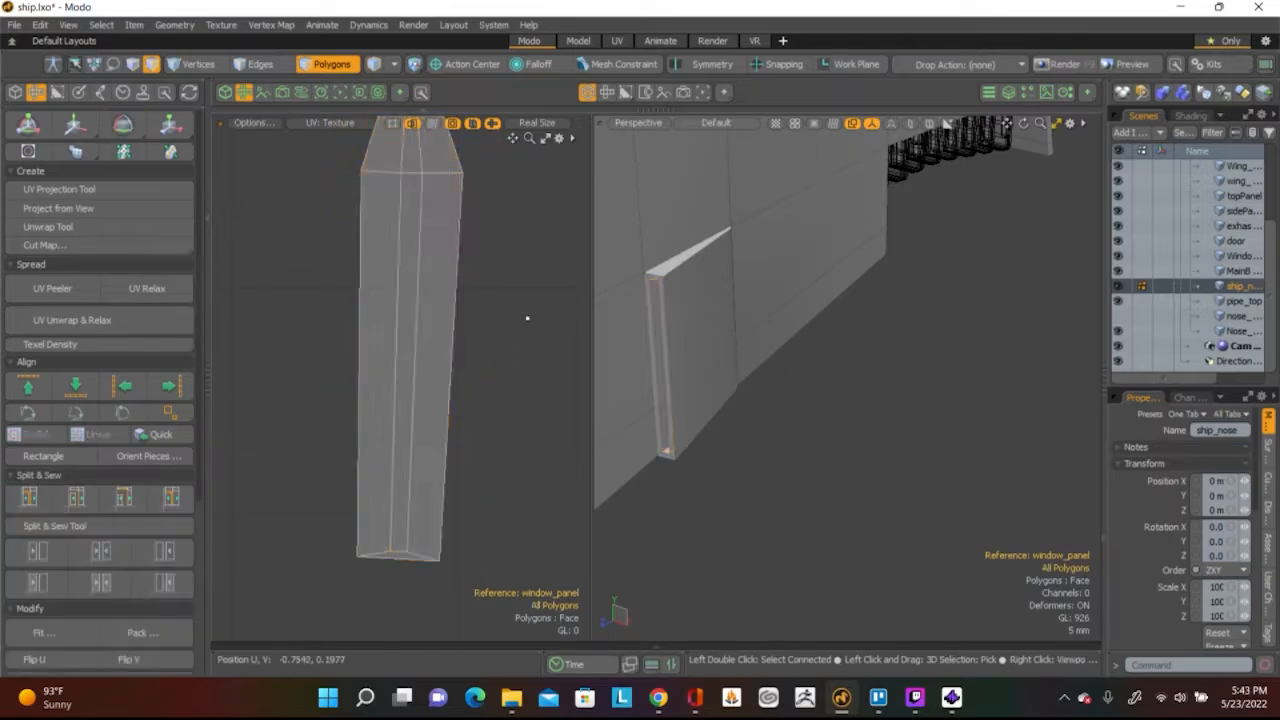
Match the upright island to the slot in the 3D view by selecting its two back-face polygons and examining the slot's ends
{"action": "left_click_drag", "start_coordinate": [430, 354], "coordinate": [431, 446], "text": "alt+shift"}
{"action": "left_click_drag", "start_coordinate": [730, 376], "coordinate": [795, 391], "text": "alt"}
{"action": "double_click", "coordinate": [411, 366]}
{"action": "scroll", "coordinate": [807, 386], "scroll_direction": "up", "scroll_amount": 5}
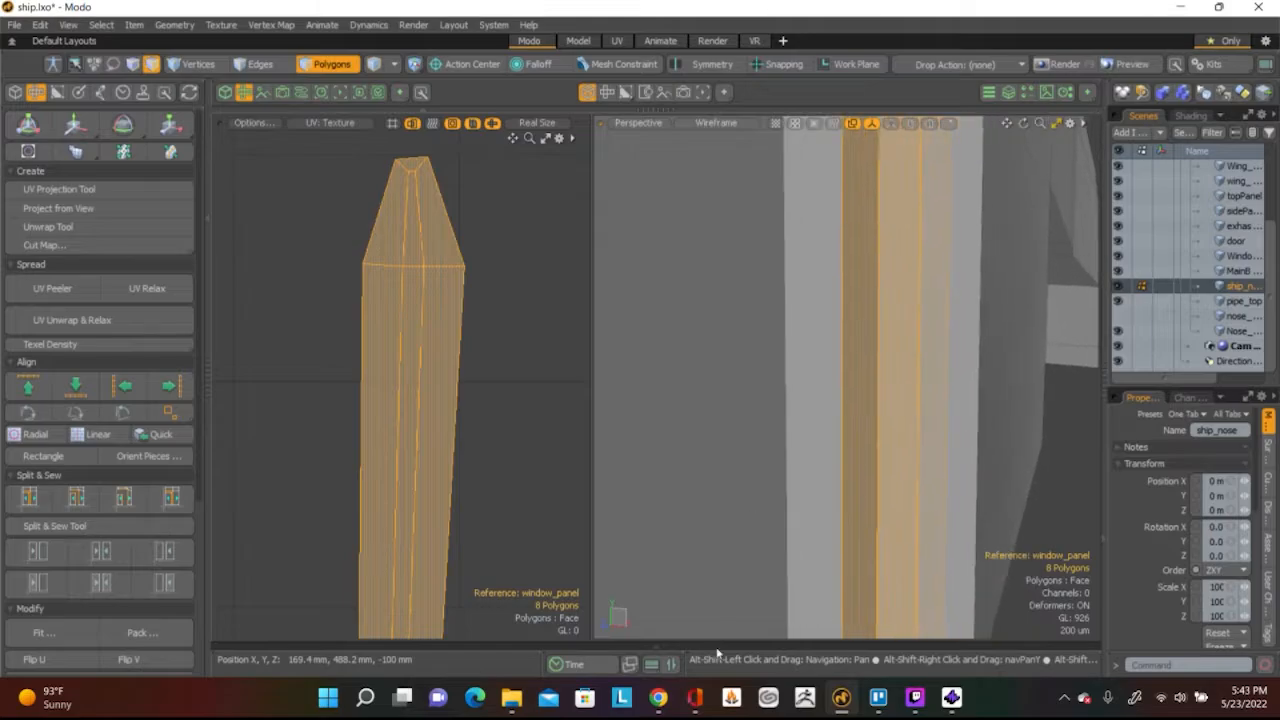
{"action": "scroll", "coordinate": [977, 366], "scroll_direction": "down", "scroll_amount": 3}
{"action": "left_click_drag", "start_coordinate": [977, 366], "coordinate": [800, 470], "text": "alt"}
{"action": "key", "text": "Escape"}
{"action": "left_click", "coordinate": [860, 313]}
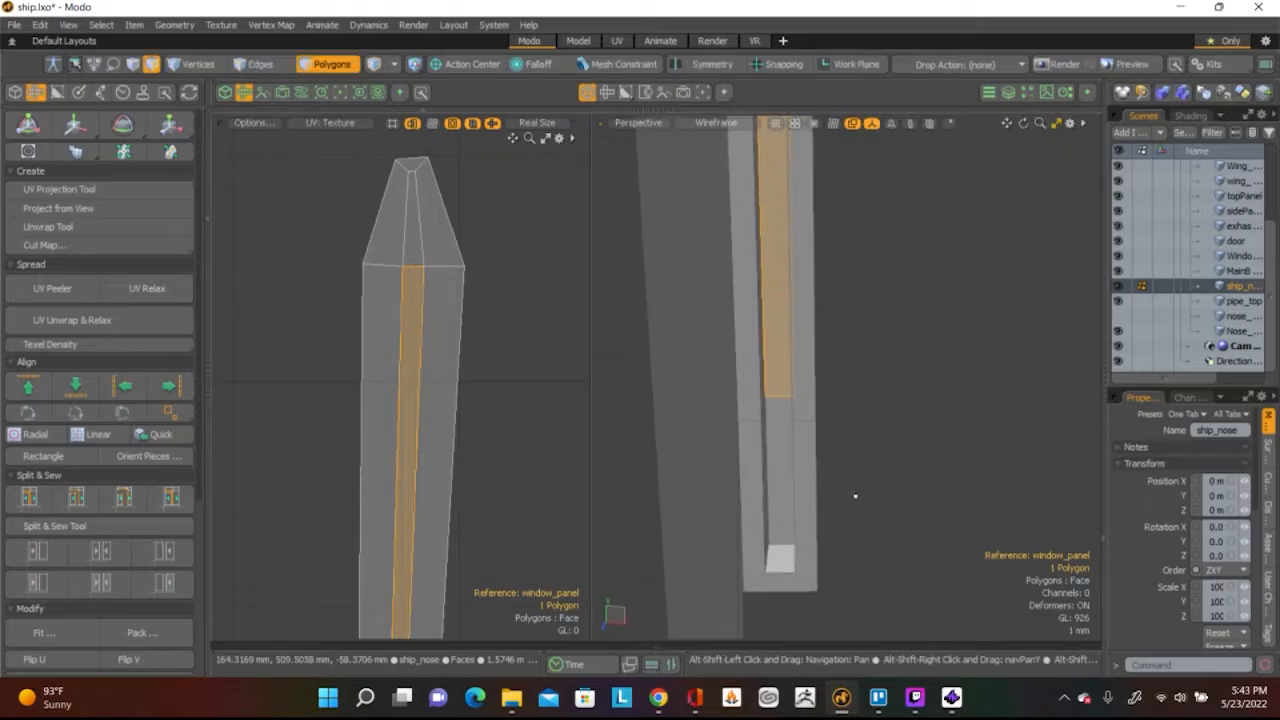
{"action": "left_click", "coordinate": [790, 440], "text": "shift"}
{"action": "scroll", "coordinate": [373, 365], "scroll_direction": "down", "scroll_amount": 5}
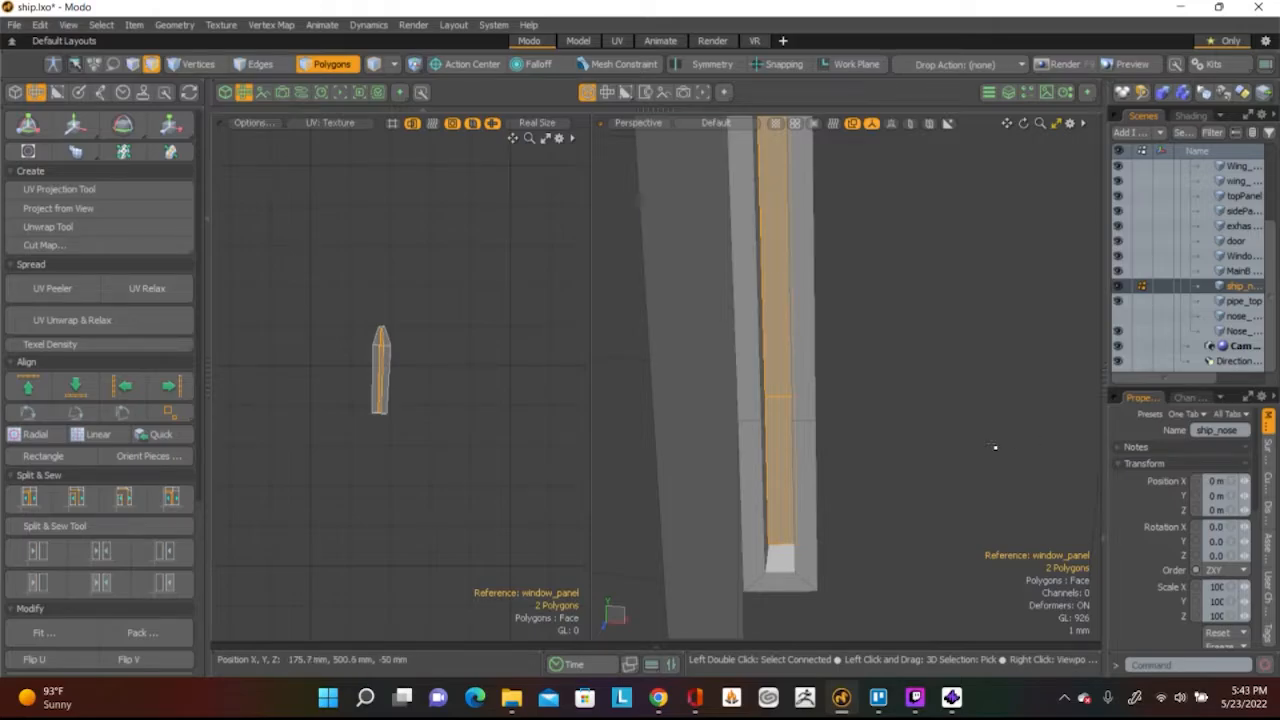
{"action": "left_click_drag", "start_coordinate": [991, 449], "coordinate": [900, 470], "text": "alt"}
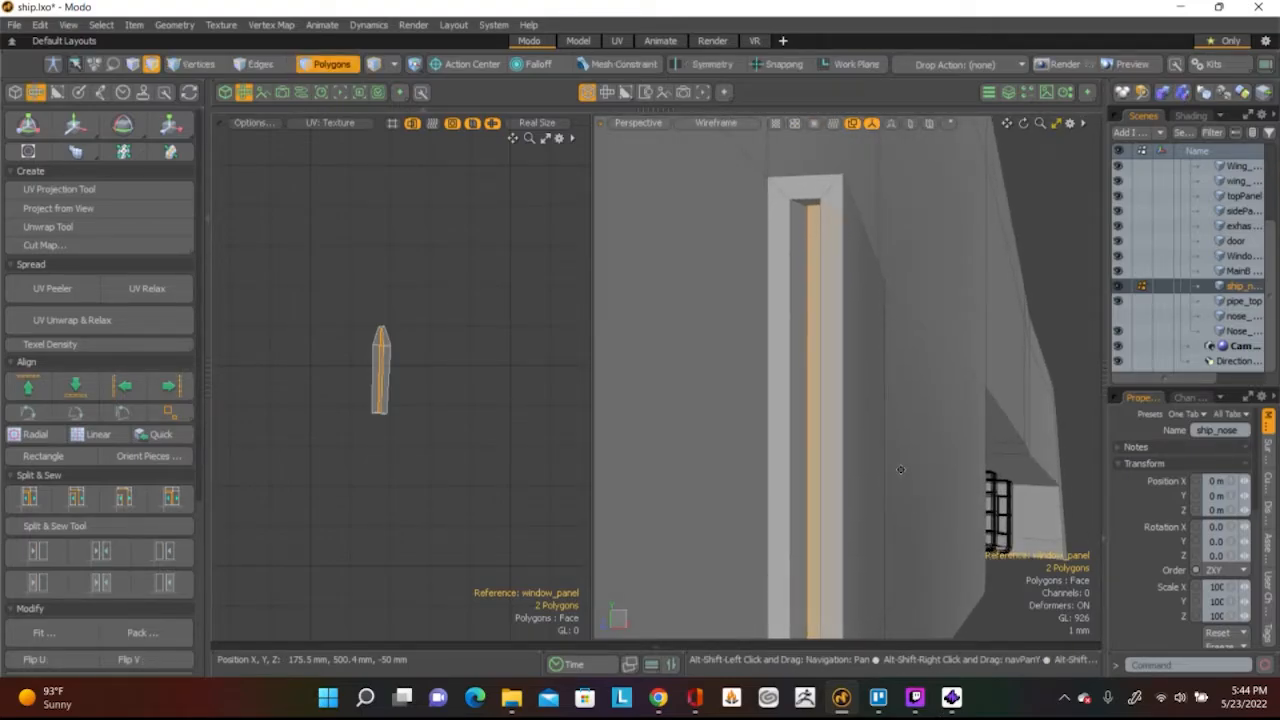
{"action": "left_click_drag", "start_coordinate": [900, 469], "coordinate": [904, 435], "text": "alt"}
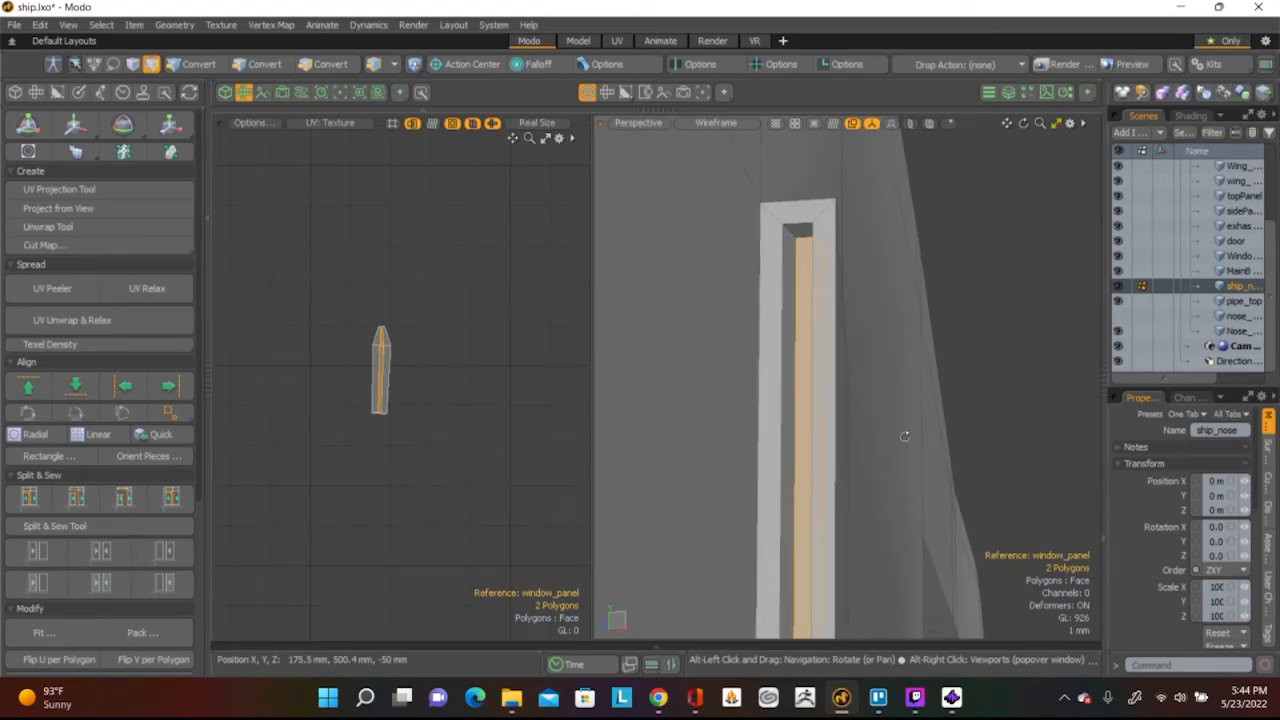
{"action": "left_click_drag", "start_coordinate": [904, 437], "coordinate": [929, 360], "text": "alt"}
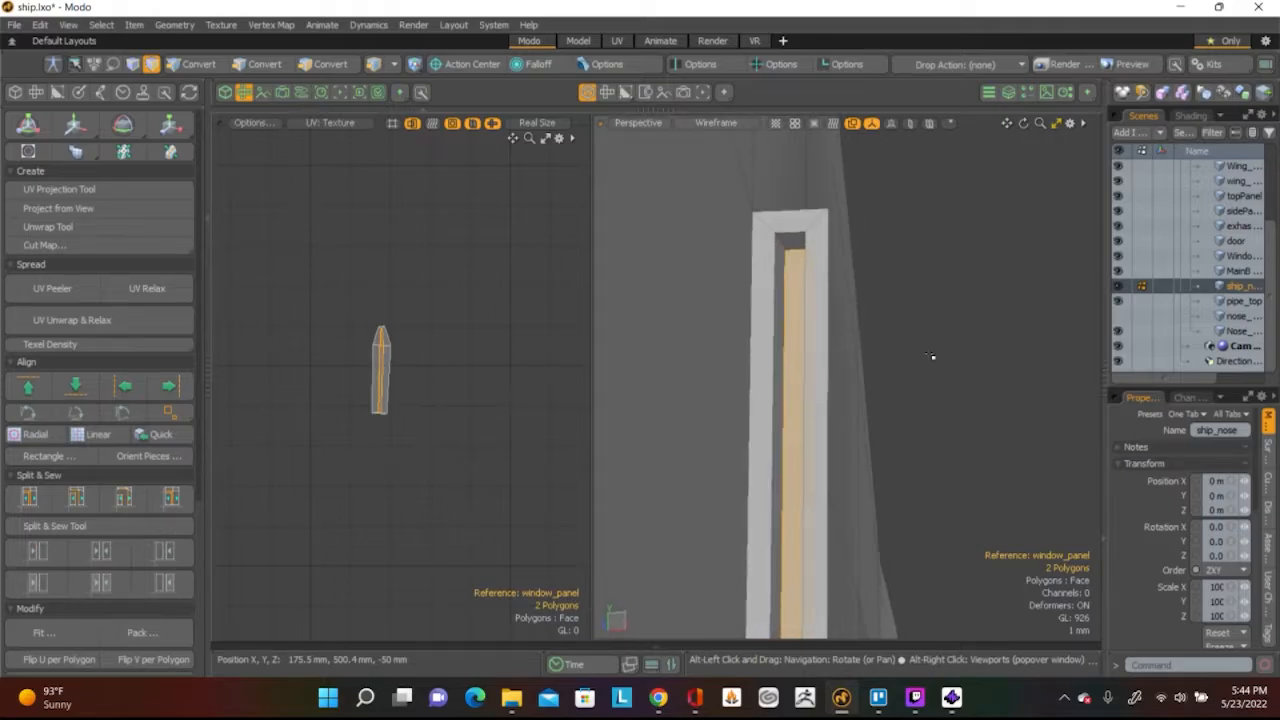
Select the UV boundary edges and add the two depth edges joining one slot side wall to the end faces
{"action": "scroll", "coordinate": [104, 435], "scroll_direction": "down", "scroll_amount": 5}
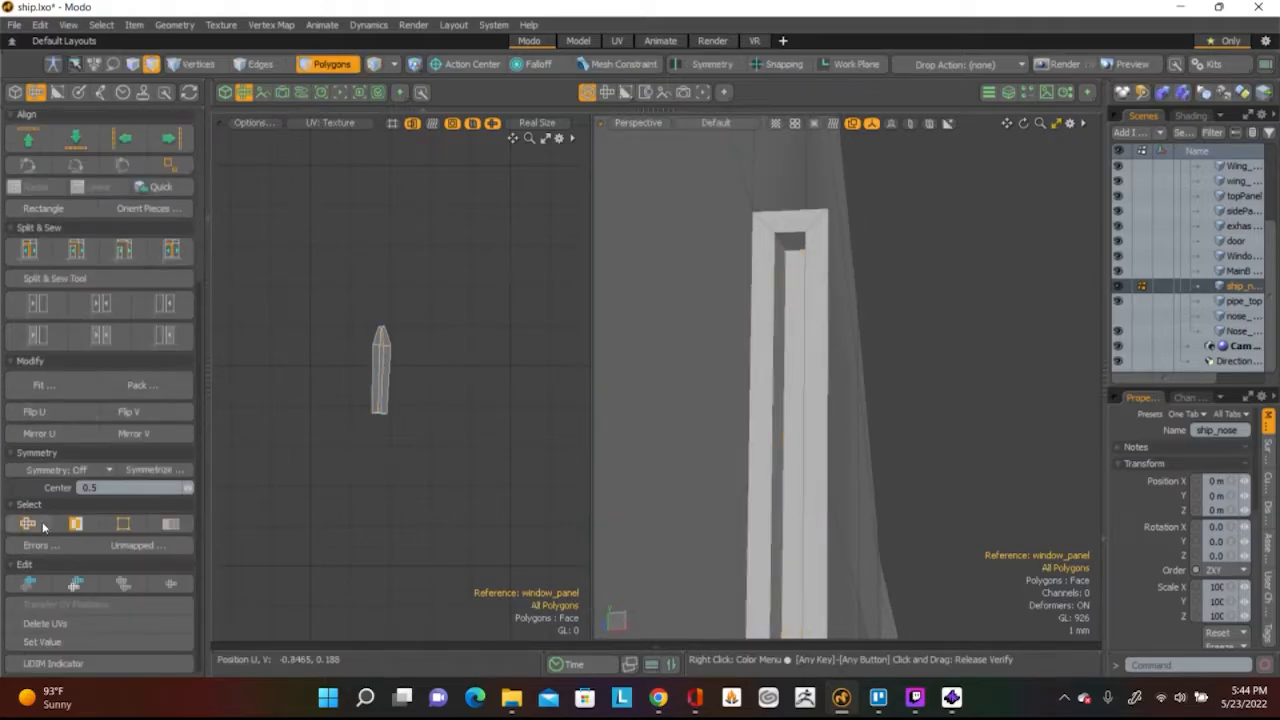
{"action": "key", "text": "2"}
{"action": "left_click_drag", "start_coordinate": [827, 251], "coordinate": [748, 312], "text": "alt"}
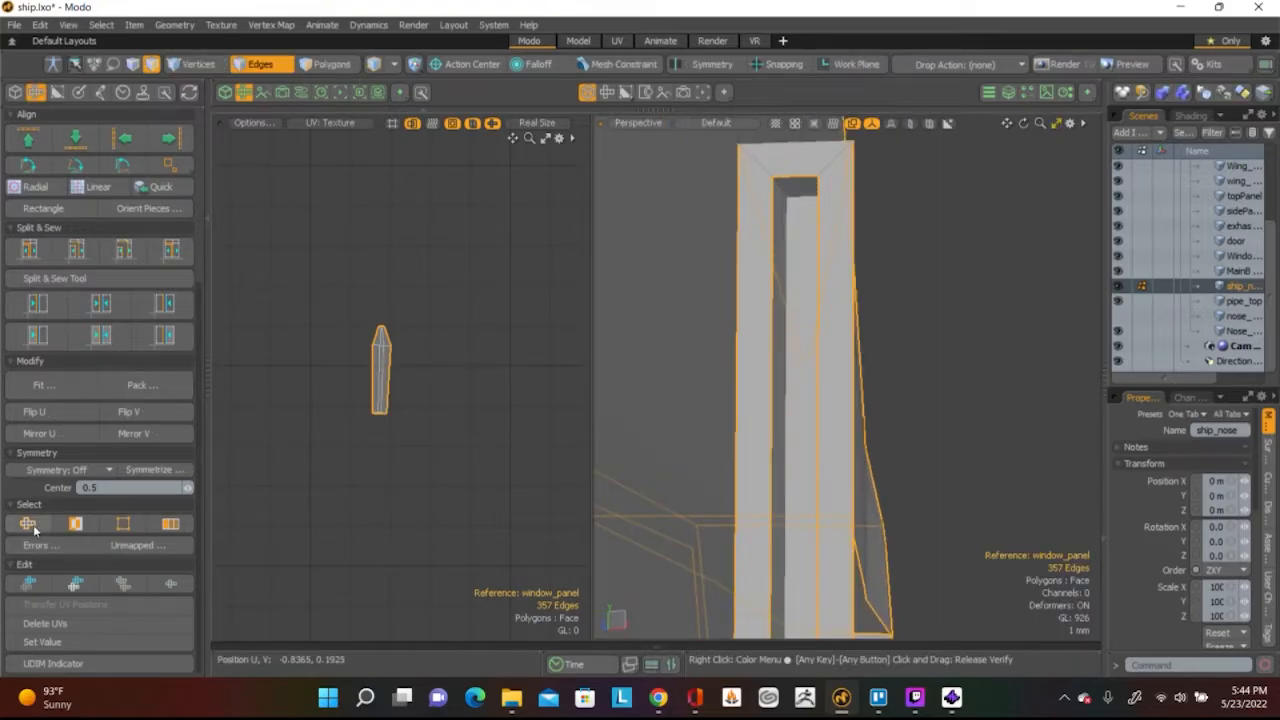
{"action": "left_click_drag", "start_coordinate": [780, 188], "coordinate": [790, 314], "text": "alt+shift"}
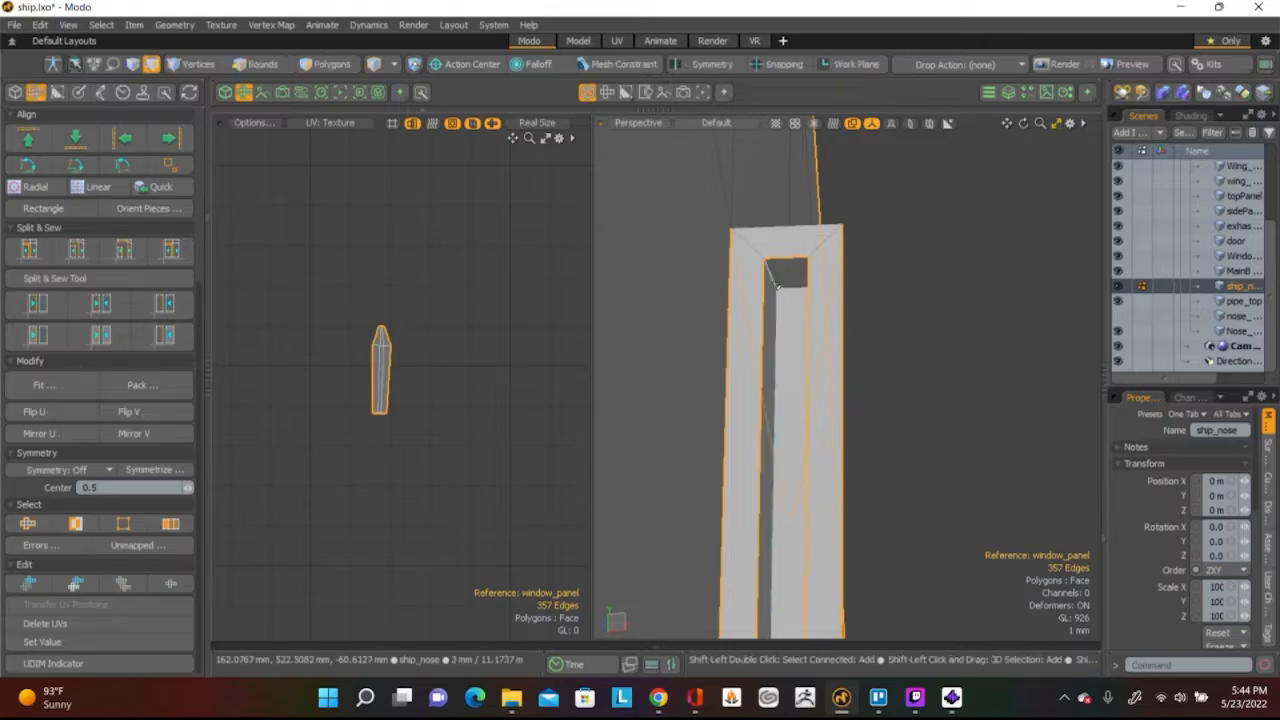
{"action": "scroll", "coordinate": [786, 300], "scroll_direction": "up", "scroll_amount": 3}
{"action": "left_click_drag", "start_coordinate": [799, 287], "coordinate": [796, 112], "text": "alt"}
{"action": "scroll", "coordinate": [857, 440], "scroll_direction": "up", "scroll_amount": 4}
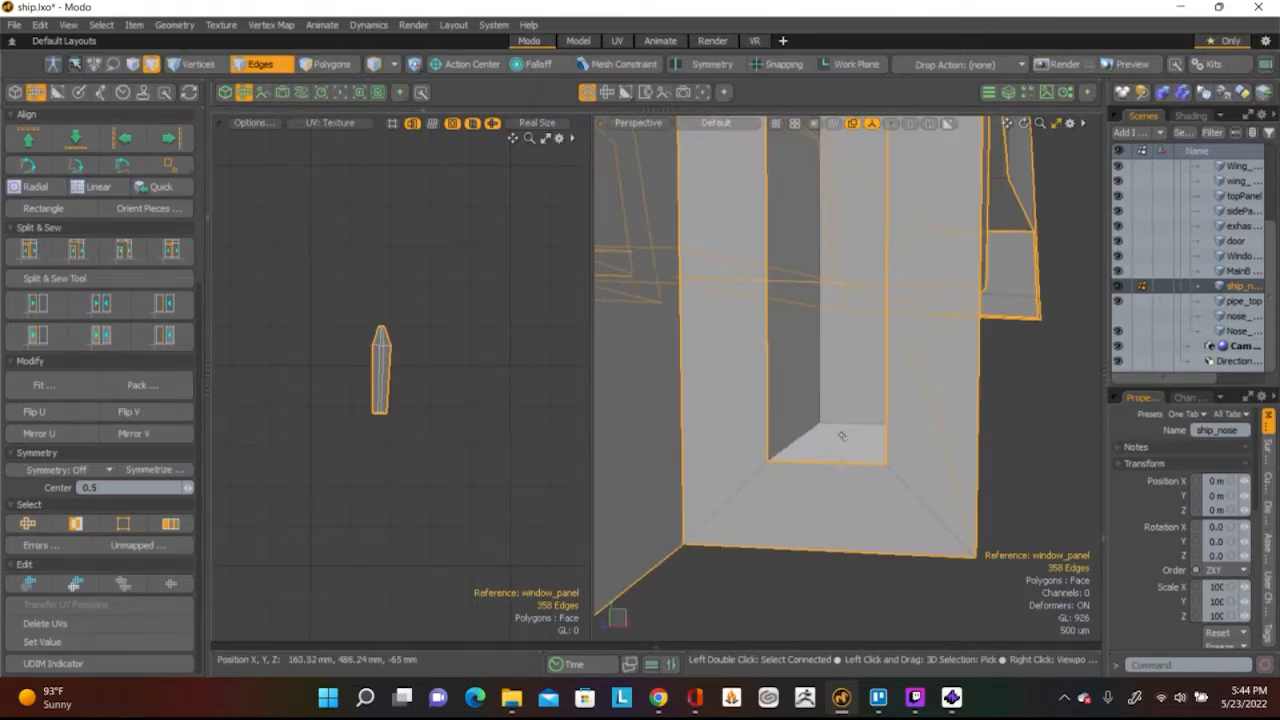
{"action": "left_click", "coordinate": [797, 440], "text": "shift"}
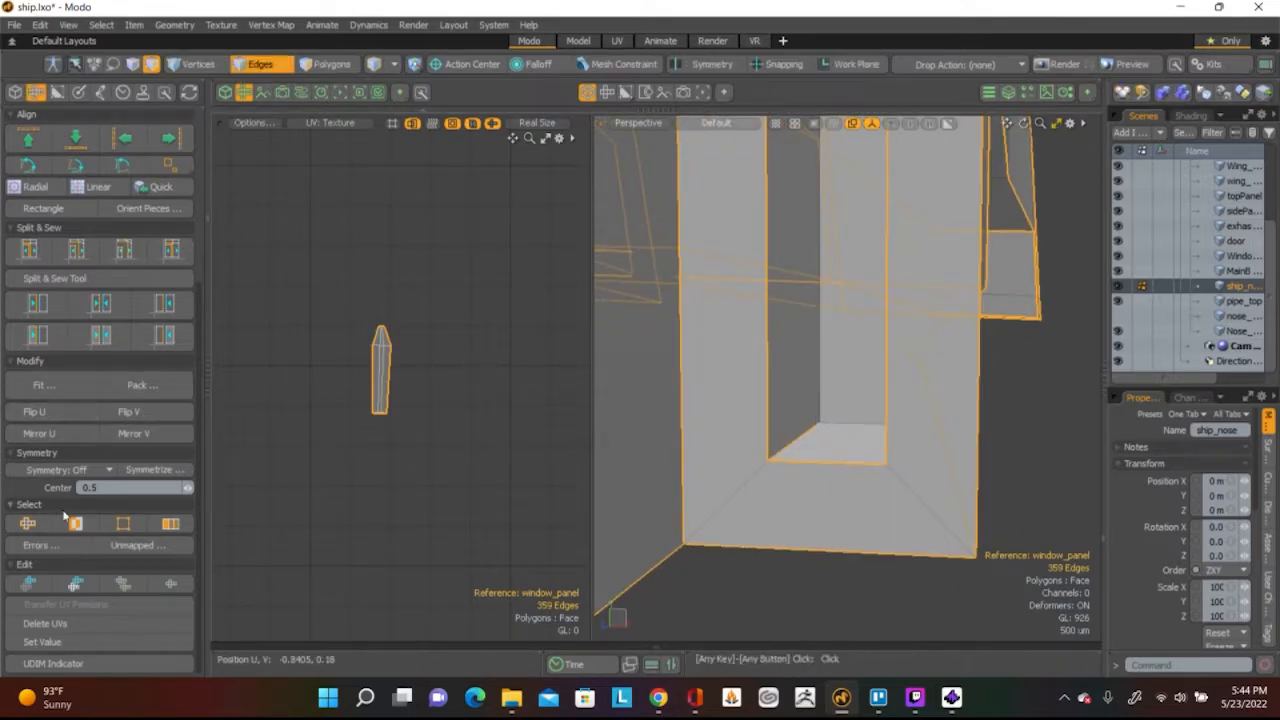
{"action": "scroll", "coordinate": [30, 382], "scroll_direction": "up", "scroll_amount": 3}
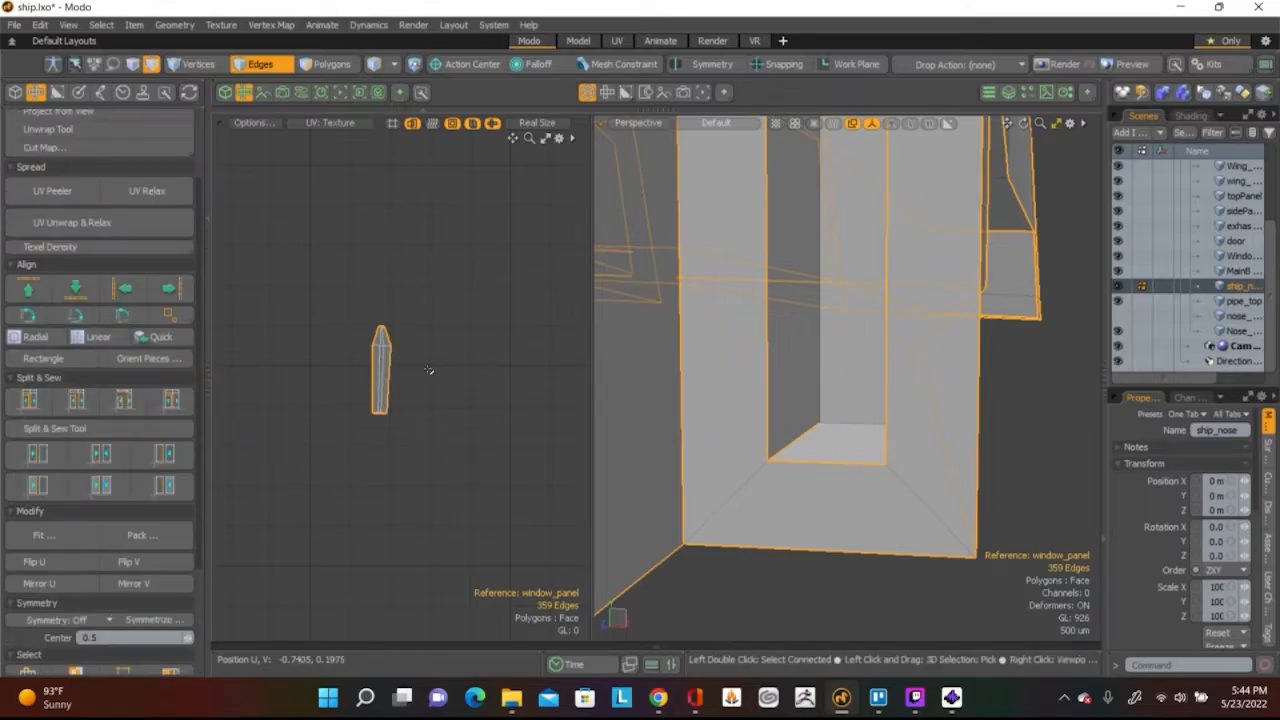
{"action": "left_click", "coordinate": [415, 370]}
Select the slot's eight-polygon inner-face island and apply UV Relax in Conformal mode with 1000 iterations
{"action": "scroll", "coordinate": [372, 368], "scroll_direction": "up", "scroll_amount": 2}
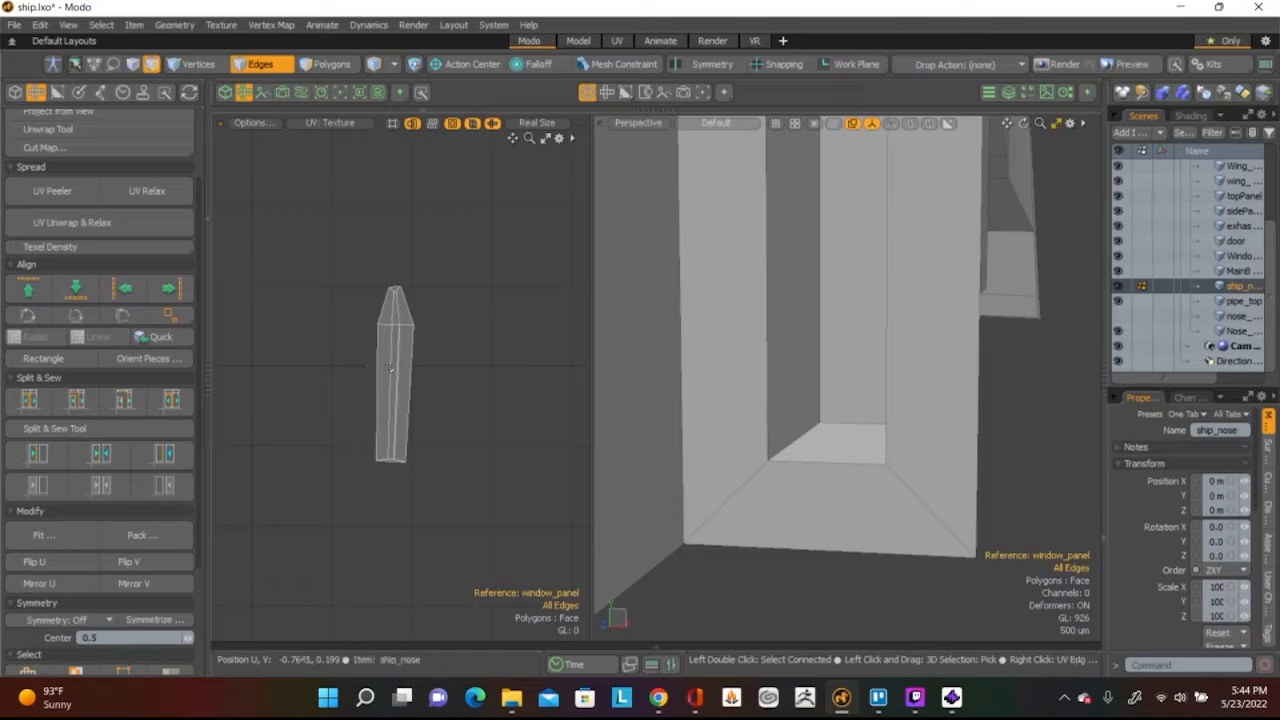
{"action": "scroll", "coordinate": [388, 365], "scroll_direction": "up", "scroll_amount": 1}
{"action": "scroll", "coordinate": [388, 367], "scroll_direction": "up", "scroll_amount": 2}
{"action": "key", "text": "3"}
{"action": "double_click", "coordinate": [389, 363]}
{"action": "scroll", "coordinate": [158, 329], "scroll_direction": "up", "scroll_amount": 2}
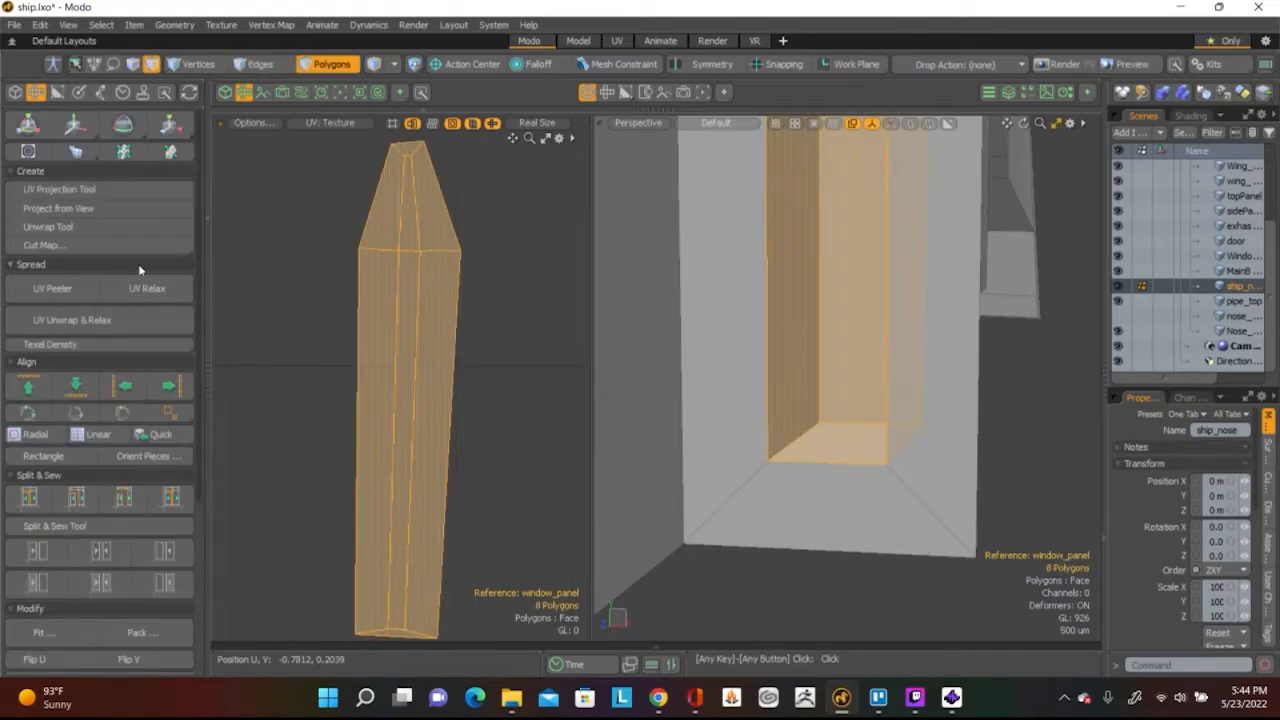
{"action": "left_click", "coordinate": [147, 289]}
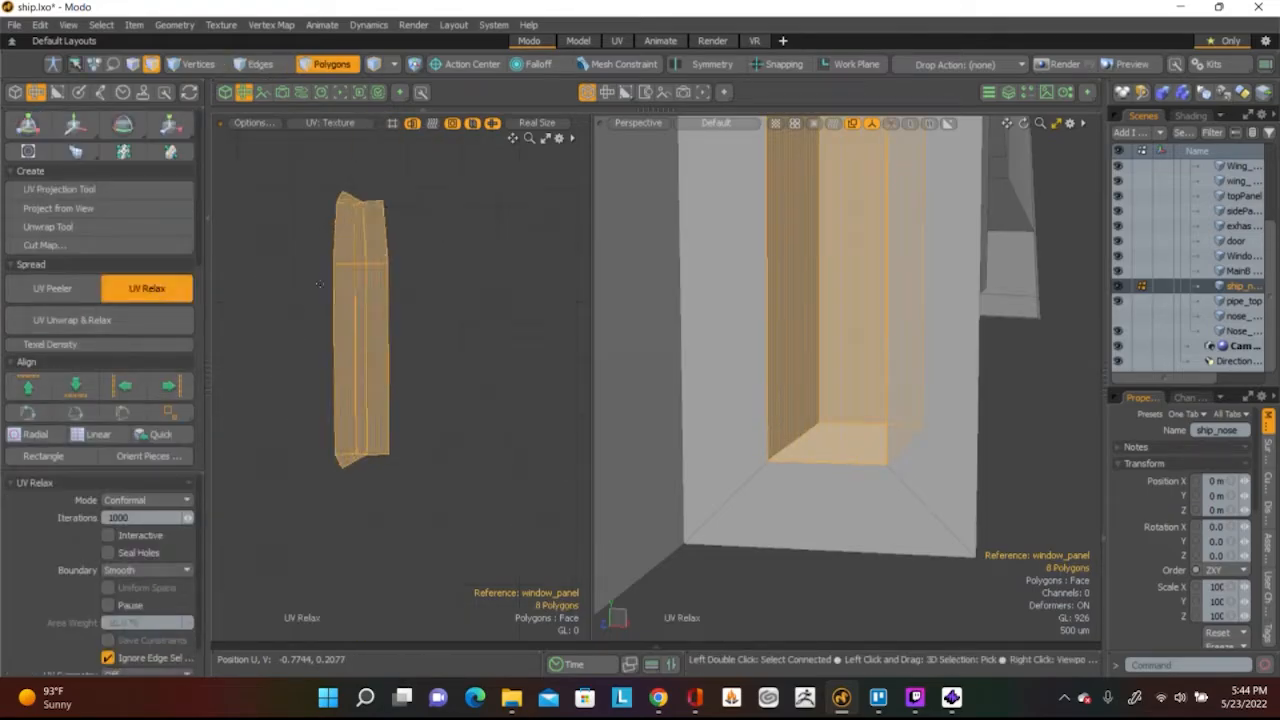
{"action": "scroll", "coordinate": [370, 290], "scroll_direction": "up", "scroll_amount": 2}
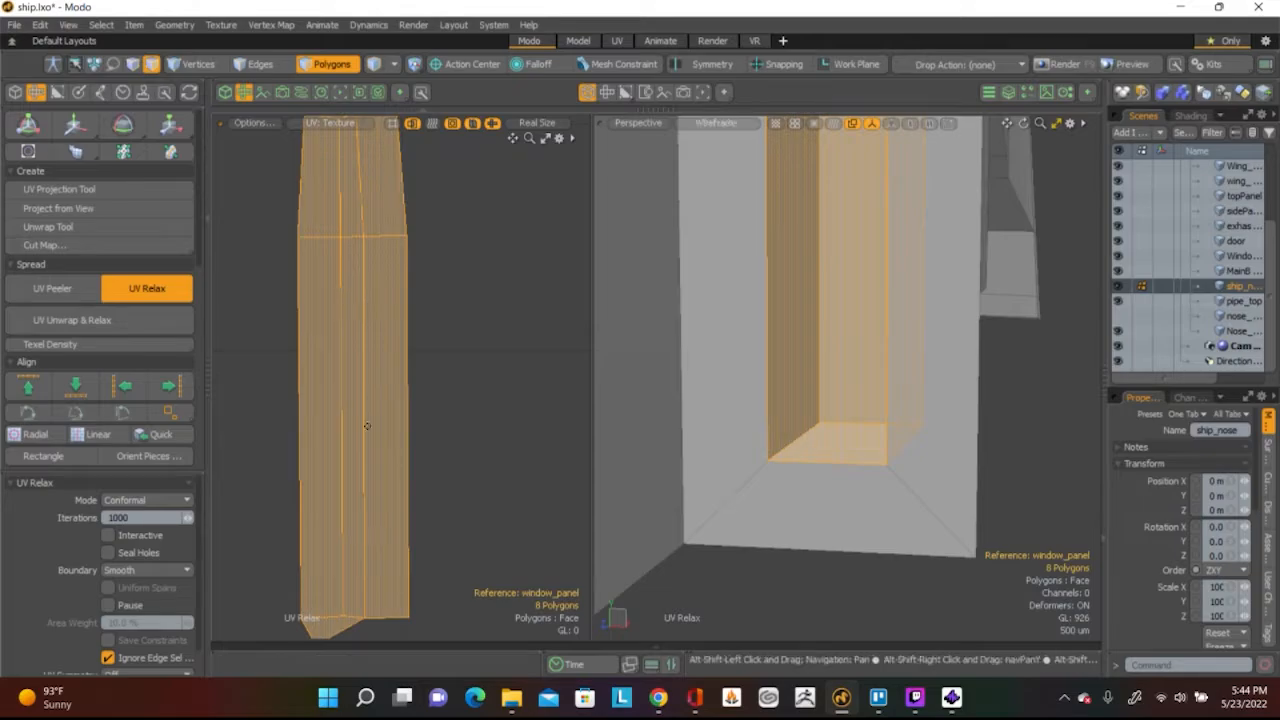
{"action": "left_click_drag", "start_coordinate": [366, 426], "coordinate": [391, 374], "text": "alt"}
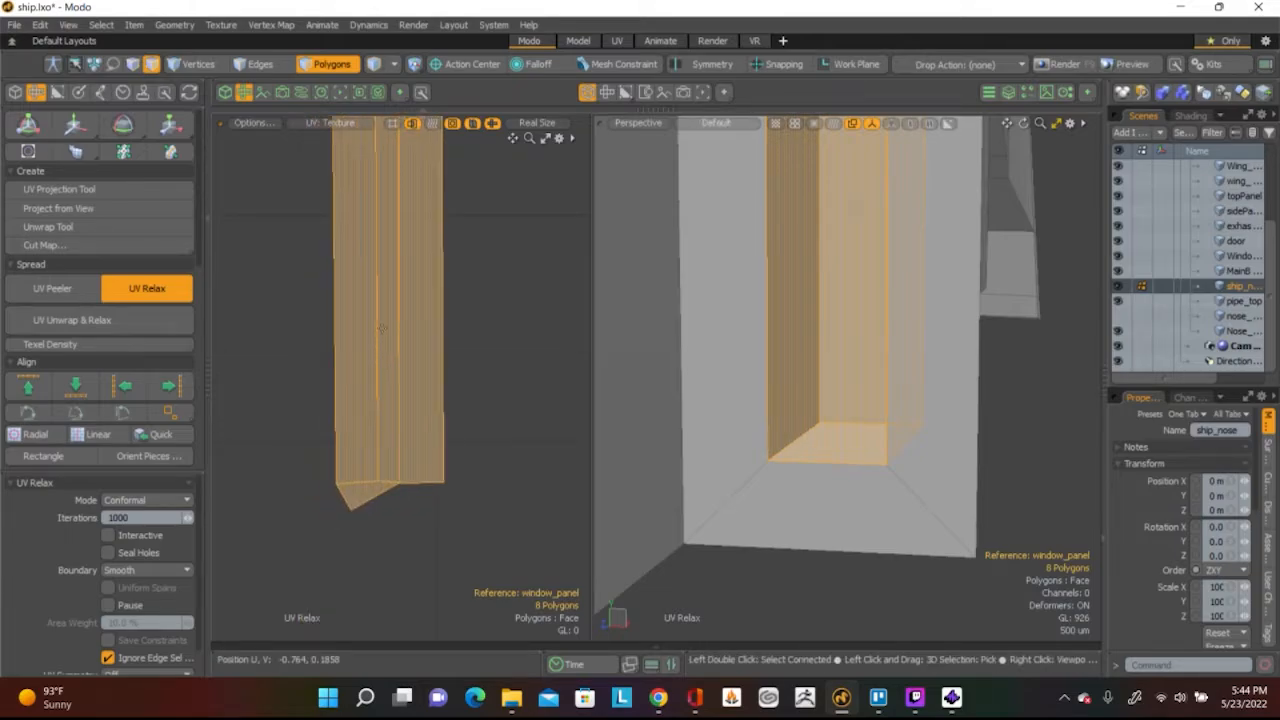
{"action": "key", "text": "q"}
{"action": "left_click", "coordinate": [481, 331]}
{"action": "scroll", "coordinate": [460, 337], "scroll_direction": "down", "scroll_amount": 2}
{"action": "left_click_drag", "start_coordinate": [458, 264], "coordinate": [433, 404], "text": "alt"}
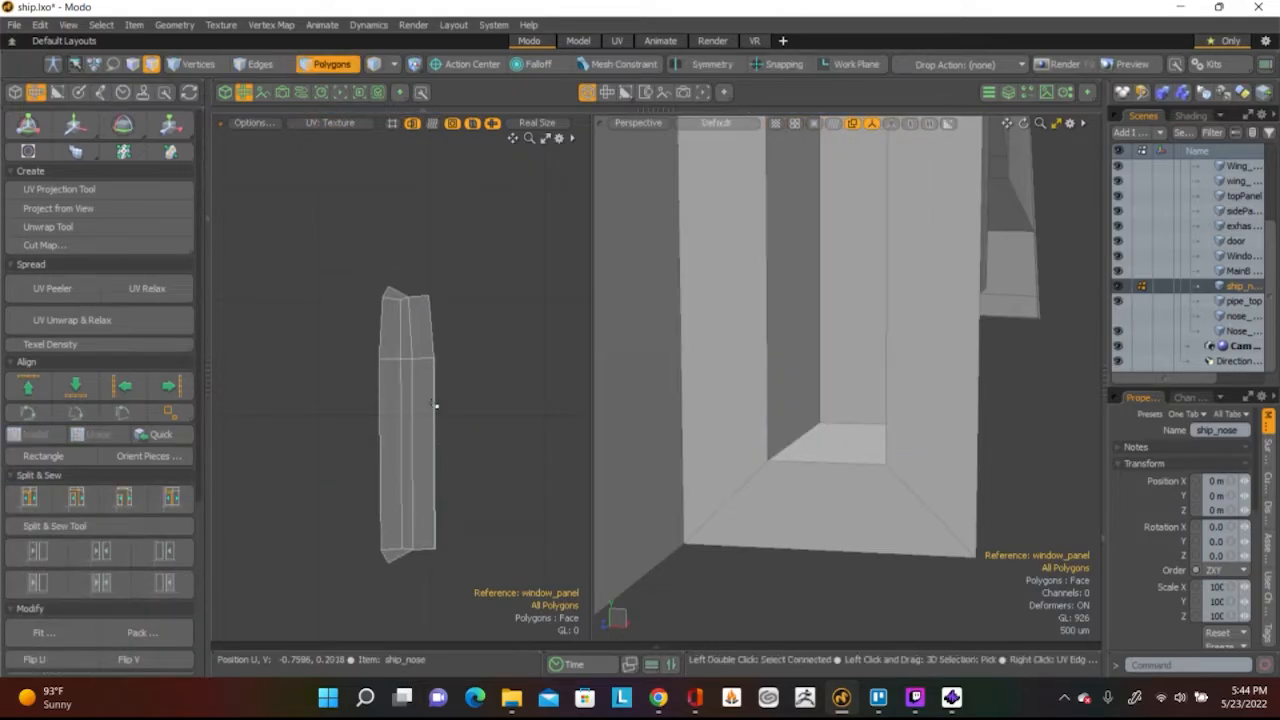
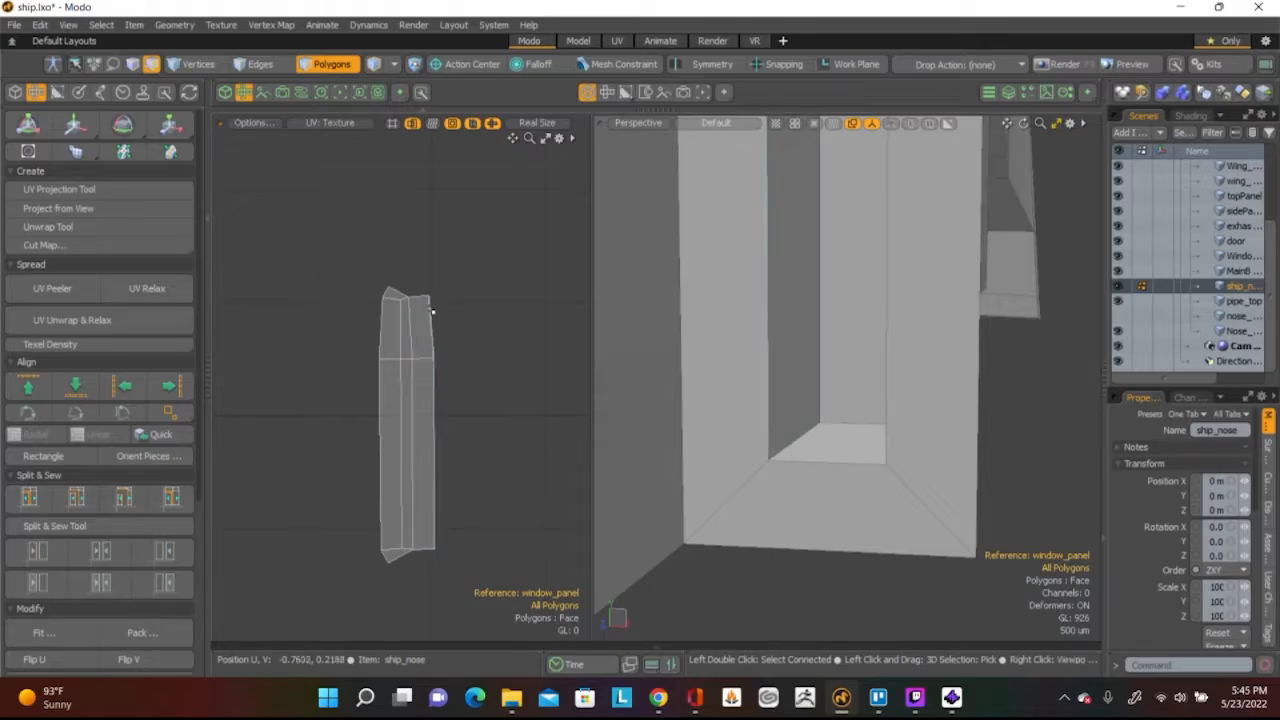
Select the UV boundary edges and add the two short edges joining the slot's end faces to its back face
{"action": "scroll", "coordinate": [436, 404], "scroll_direction": "up", "scroll_amount": 5}
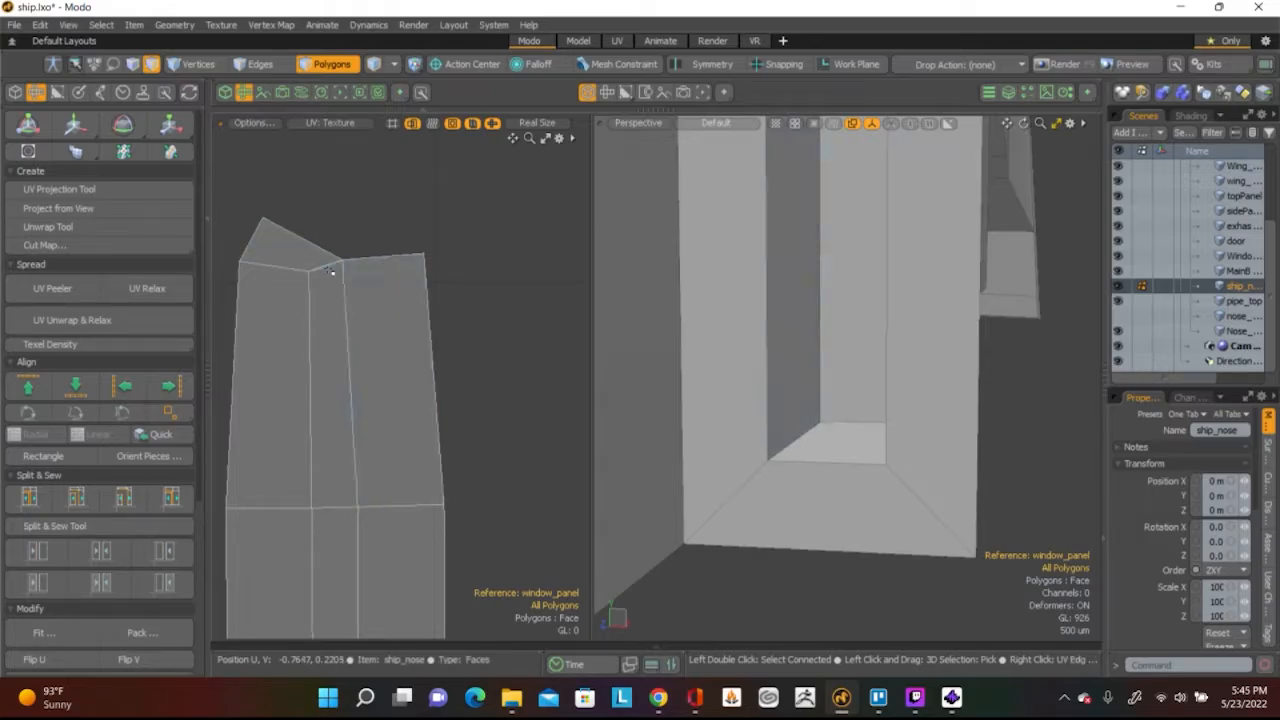
{"action": "scroll", "coordinate": [57, 576], "scroll_direction": "down", "scroll_amount": 3}
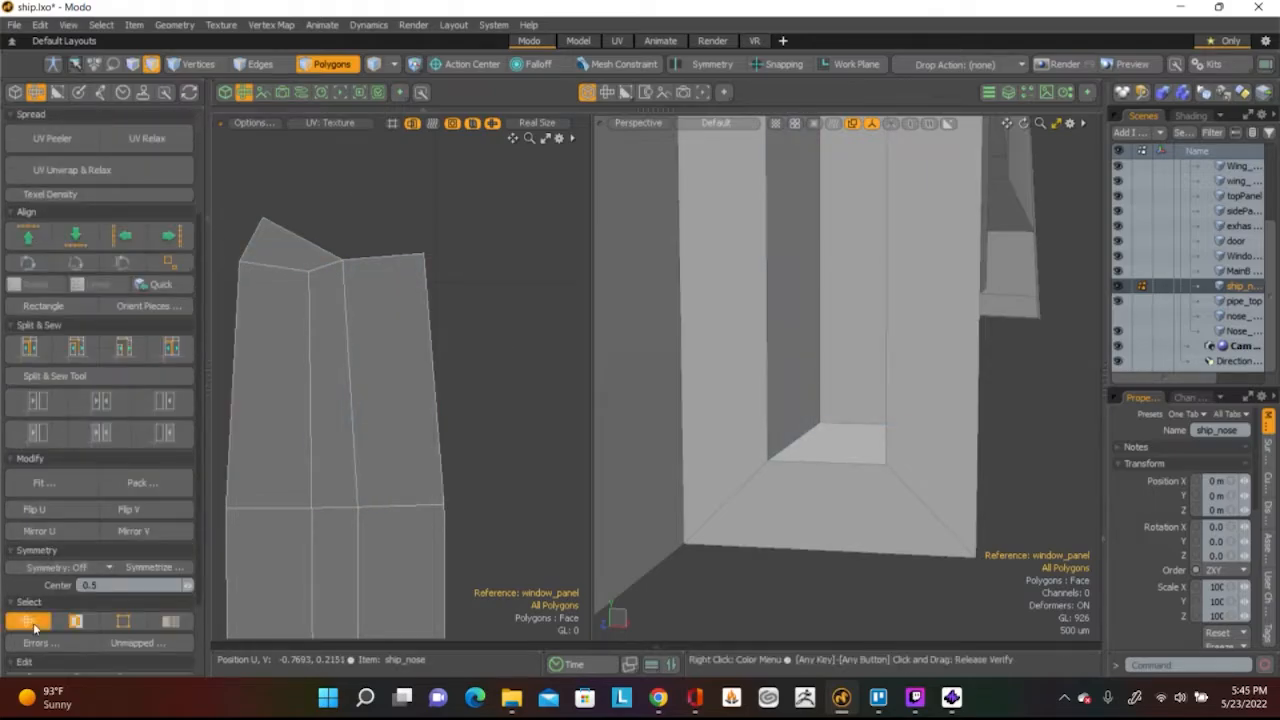
{"action": "left_click", "coordinate": [28, 621]}
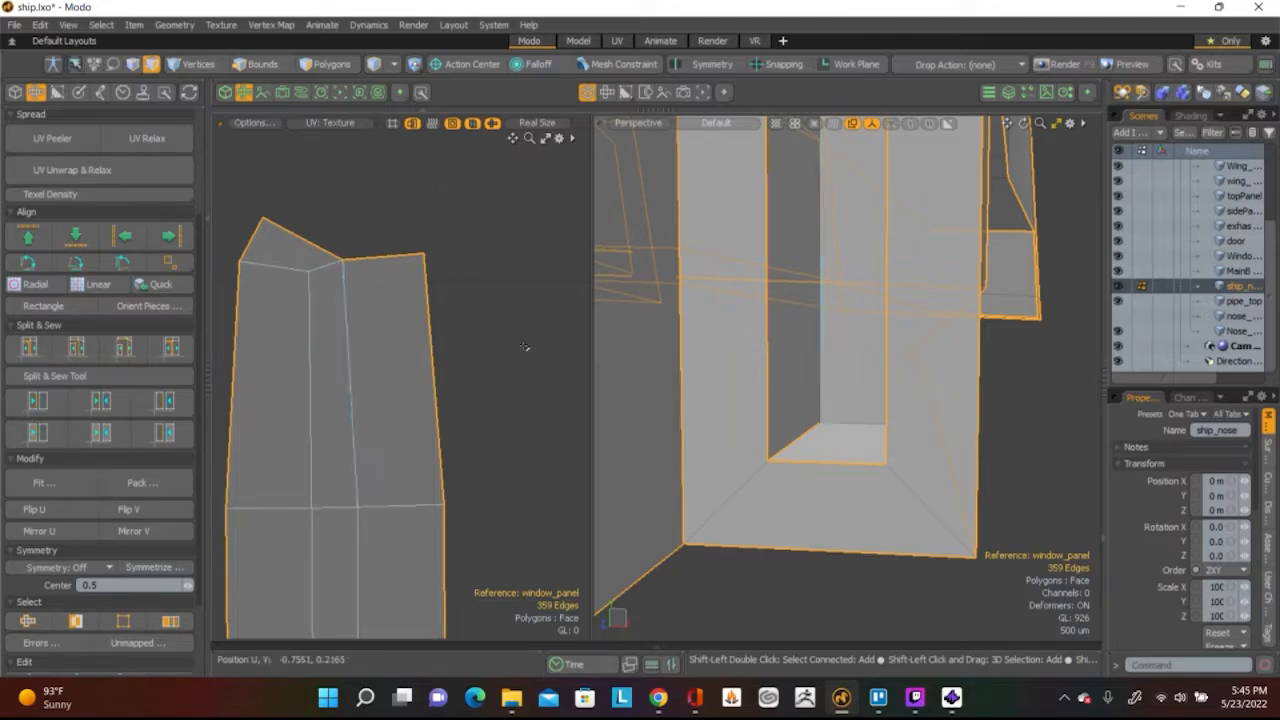
{"action": "left_click", "coordinate": [423, 310], "text": "shift"}
{"action": "scroll", "coordinate": [423, 311], "scroll_direction": "down", "scroll_amount": 4}
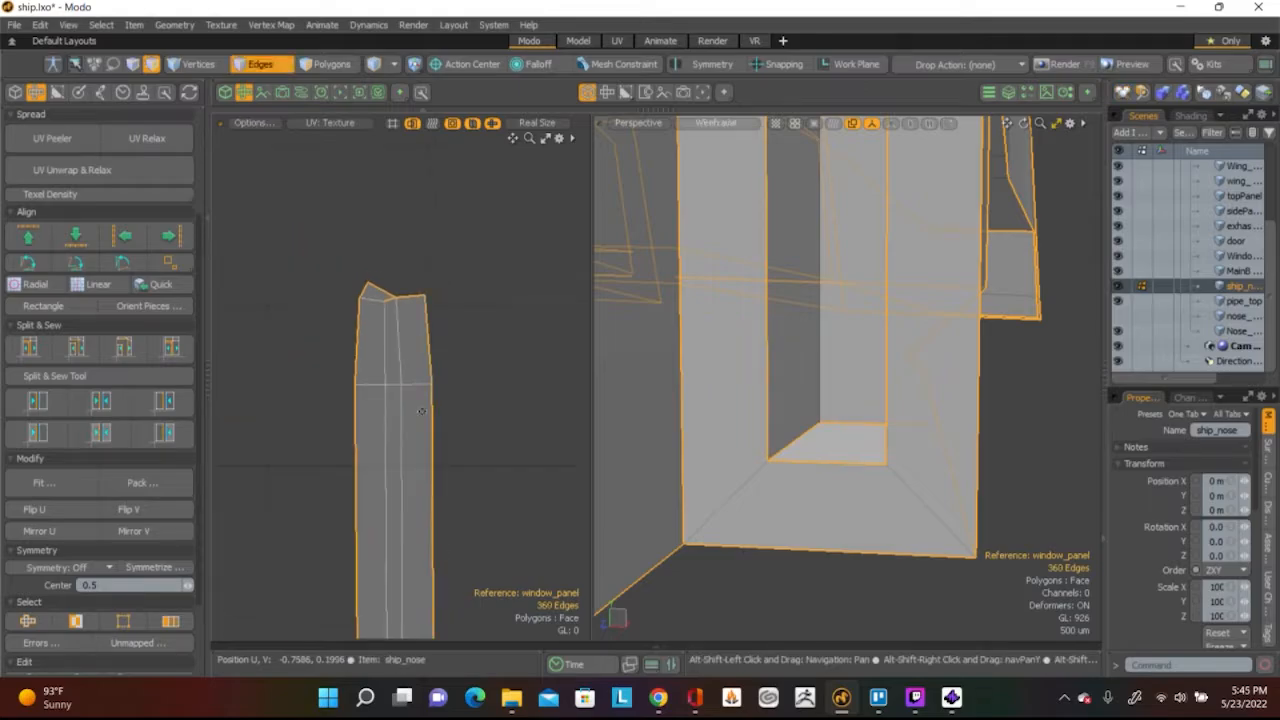
{"action": "left_click_drag", "start_coordinate": [459, 630], "coordinate": [437, 280], "text": "alt+shift"}
{"action": "scroll", "coordinate": [385, 268], "scroll_direction": "up", "scroll_amount": 4}
{"action": "left_click", "coordinate": [342, 240], "text": "shift"}
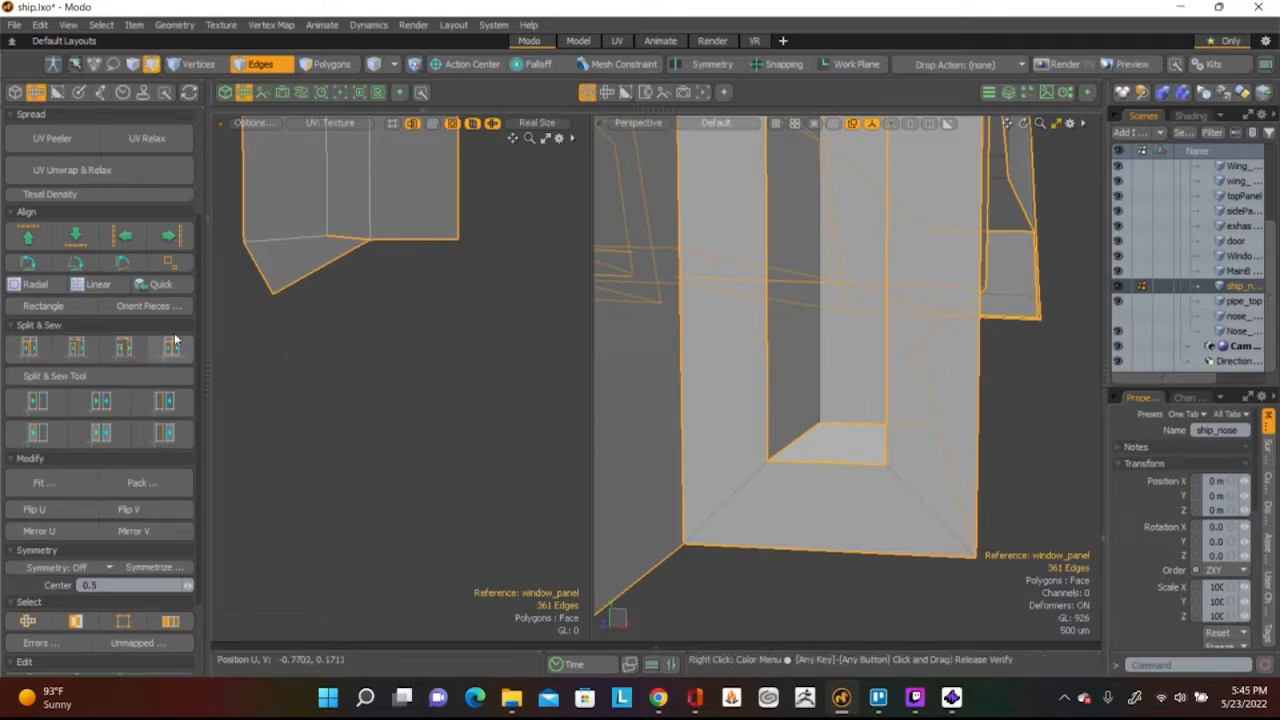
Relax the UVs with the seam edges selected to straighten the inner-face island, and clear the edge selection
{"action": "left_click", "coordinate": [147, 138]}
{"action": "left_click", "coordinate": [350, 323]}
{"action": "scroll", "coordinate": [350, 323], "scroll_direction": "down", "scroll_amount": 3}
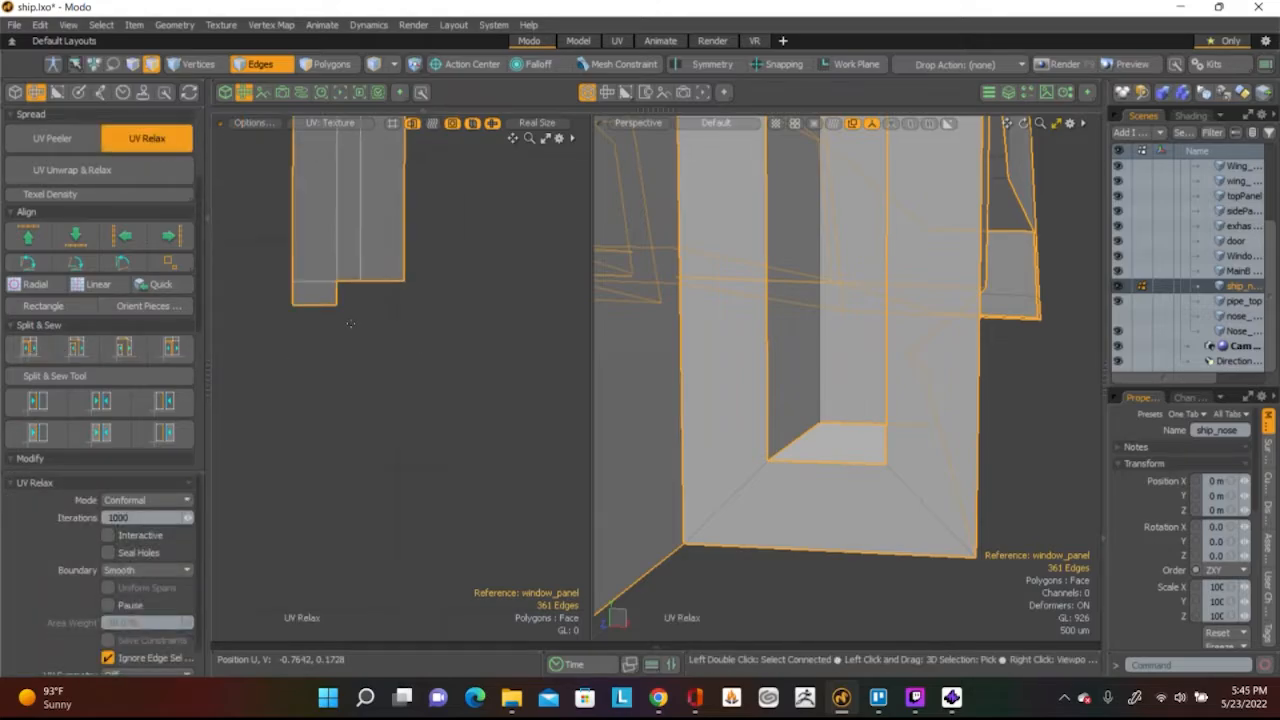
{"action": "scroll", "coordinate": [372, 280], "scroll_direction": "down", "scroll_amount": 3}
{"action": "left_click_drag", "start_coordinate": [370, 210], "coordinate": [364, 503], "text": "alt"}
{"action": "scroll", "coordinate": [364, 503], "scroll_direction": "up", "scroll_amount": 5}
{"action": "scroll", "coordinate": [364, 503], "scroll_direction": "down", "scroll_amount": 4}
{"action": "key", "text": "space"}
{"action": "left_click", "coordinate": [449, 460]}
{"action": "scroll", "coordinate": [449, 460], "scroll_direction": "down", "scroll_amount": 3}
{"action": "left_click_drag", "start_coordinate": [449, 460], "coordinate": [475, 340], "text": "alt"}
Select the whole inner-face island and locate it among the other ship_nose islands
{"action": "scroll", "coordinate": [467, 330], "scroll_direction": "up", "scroll_amount": 4}
{"action": "scroll", "coordinate": [467, 330], "scroll_direction": "up", "scroll_amount": 2}
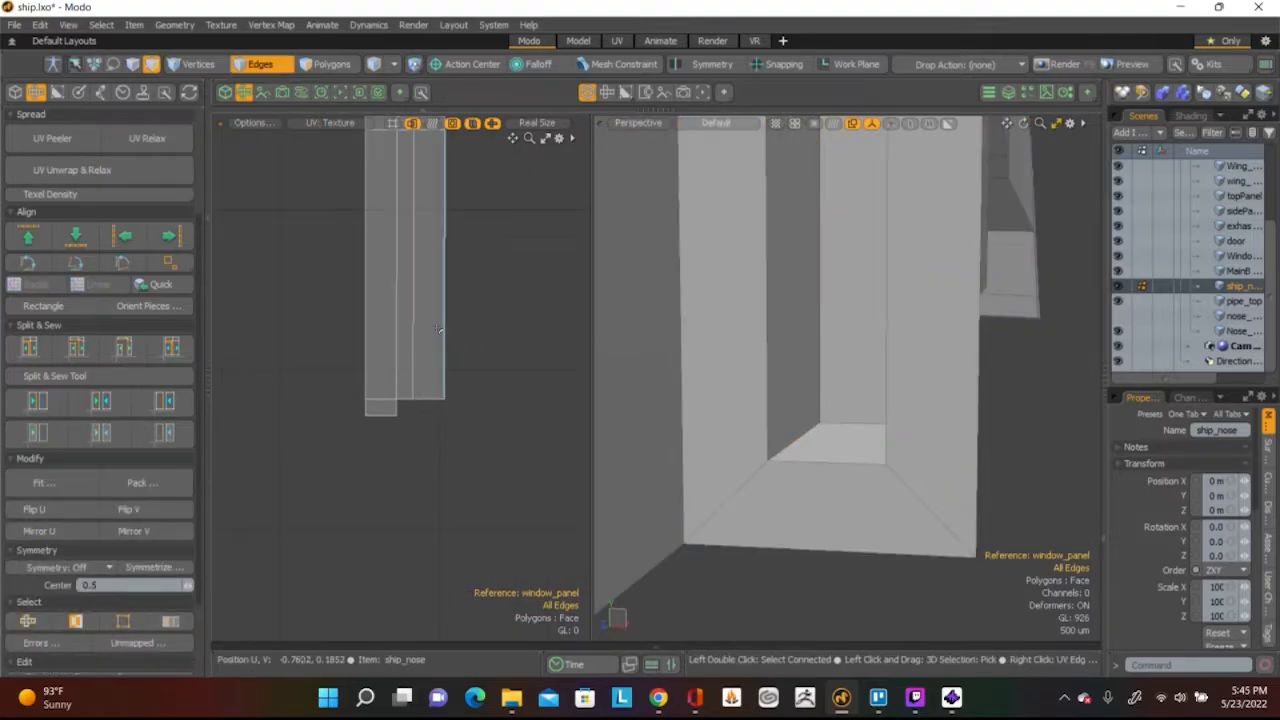
{"action": "key", "text": "3"}
{"action": "double_click", "coordinate": [440, 330]}
{"action": "scroll", "coordinate": [437, 329], "scroll_direction": "down", "scroll_amount": 5}
{"action": "left_click_drag", "start_coordinate": [380, 337], "coordinate": [481, 337], "text": "alt"}
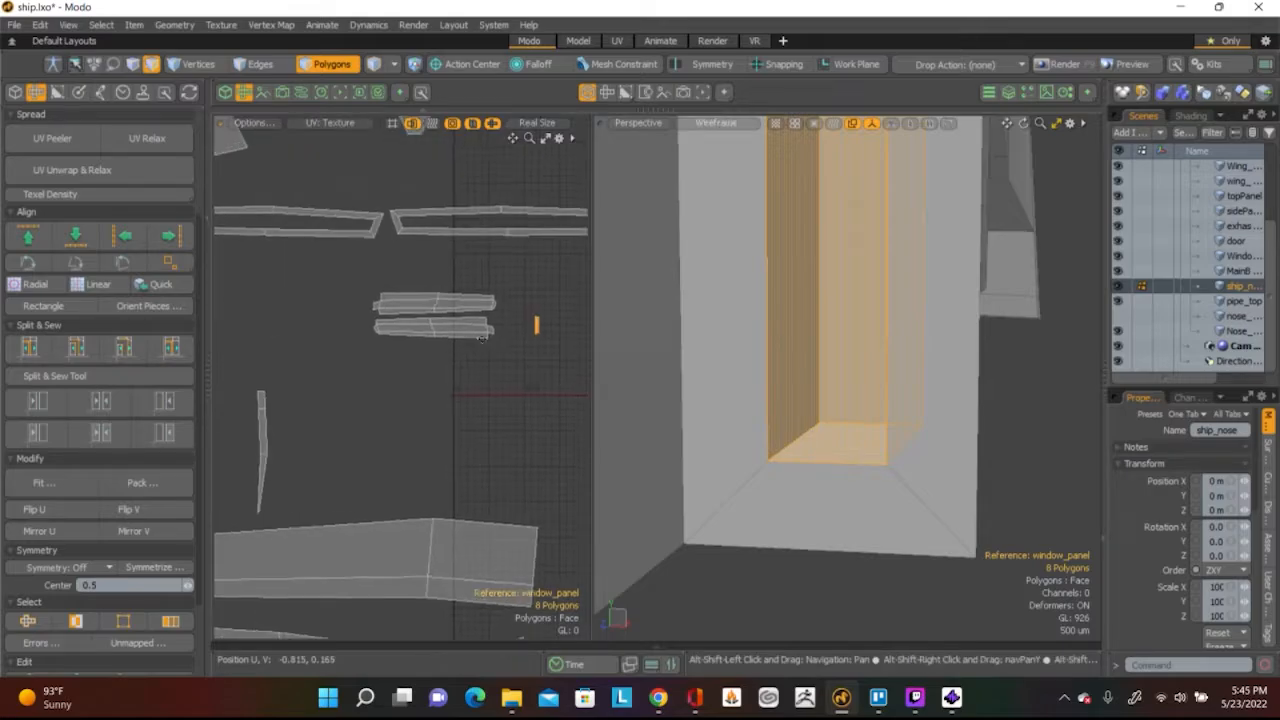
{"action": "scroll", "coordinate": [481, 337], "scroll_direction": "down", "scroll_amount": 3}
{"action": "scroll", "coordinate": [476, 334], "scroll_direction": "up", "scroll_amount": 3}
{"action": "scroll", "coordinate": [472, 324], "scroll_direction": "up", "scroll_amount": 2}
{"action": "scroll", "coordinate": [469, 321], "scroll_direction": "down", "scroll_amount": 2}
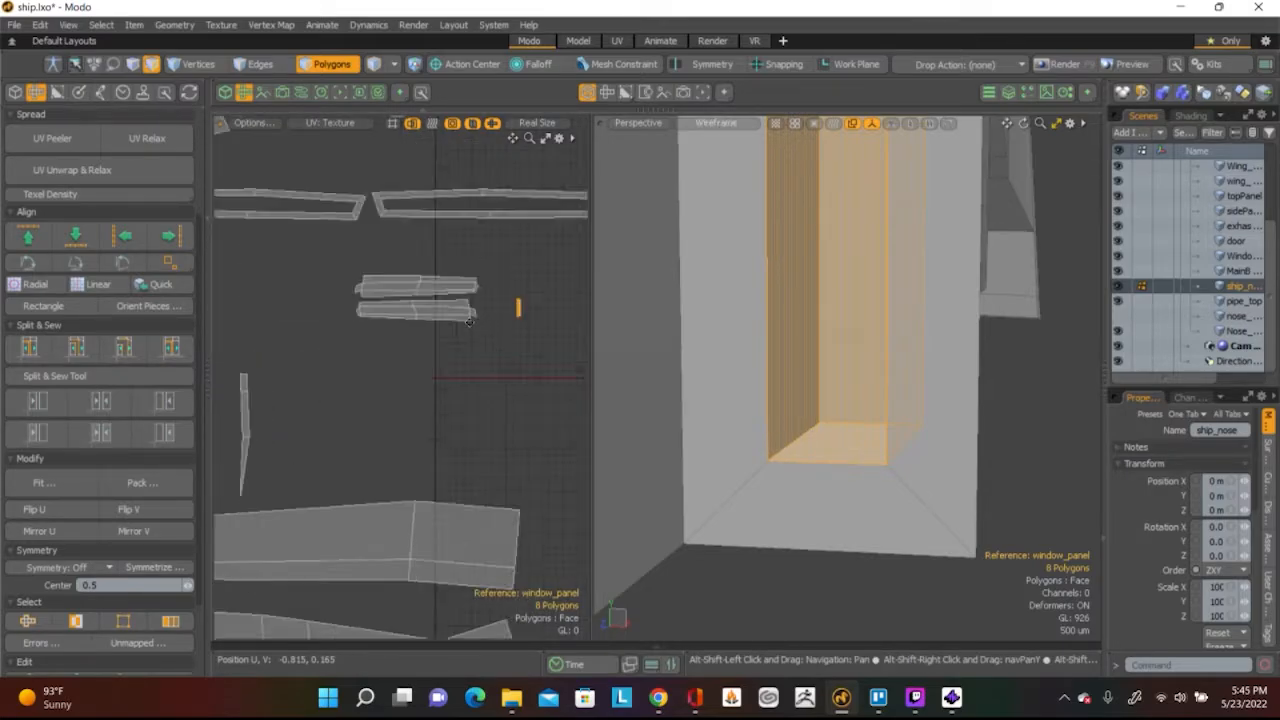
{"action": "scroll", "coordinate": [469, 321], "scroll_direction": "down", "scroll_amount": 5}
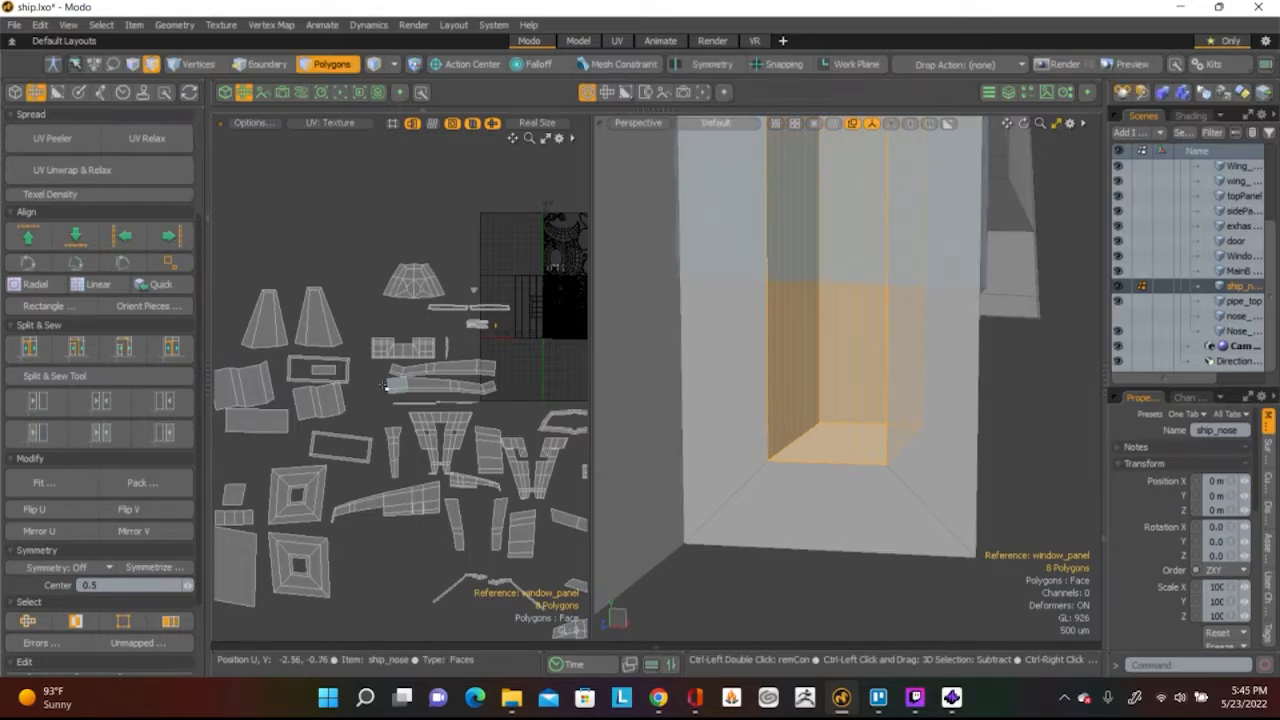
Apply Conformal UV Relax again to the eight selected inner-face polygons and clear the selection
{"action": "key", "text": "2"}
{"action": "key", "text": "3"}
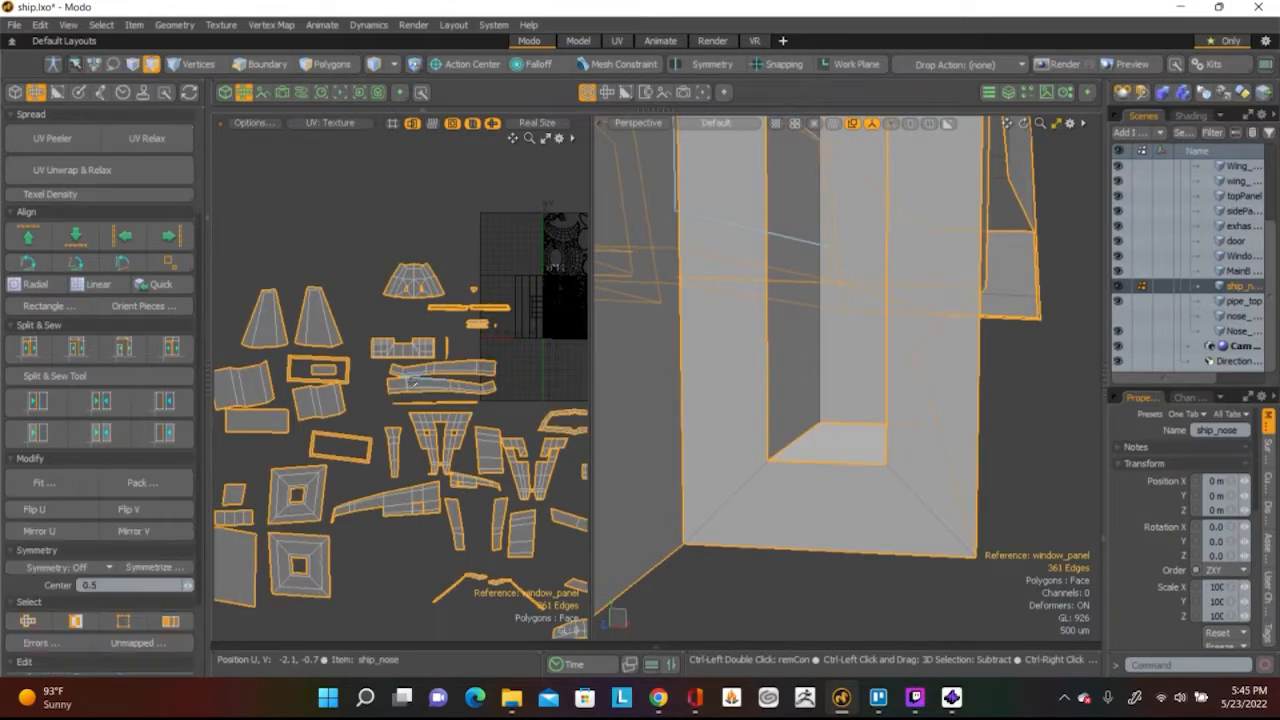
{"action": "left_click", "coordinate": [409, 384]}
{"action": "left_click", "coordinate": [147, 138]}
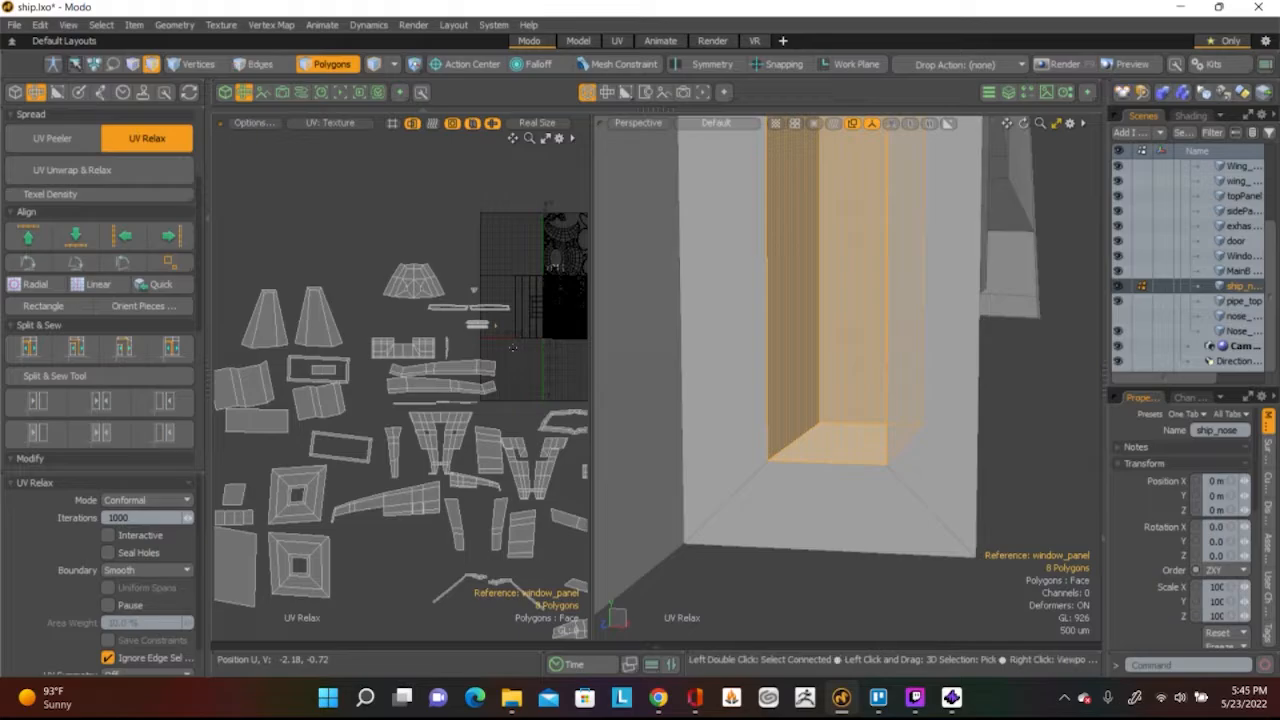
{"action": "scroll", "coordinate": [449, 181], "scroll_direction": "up", "scroll_amount": 5}
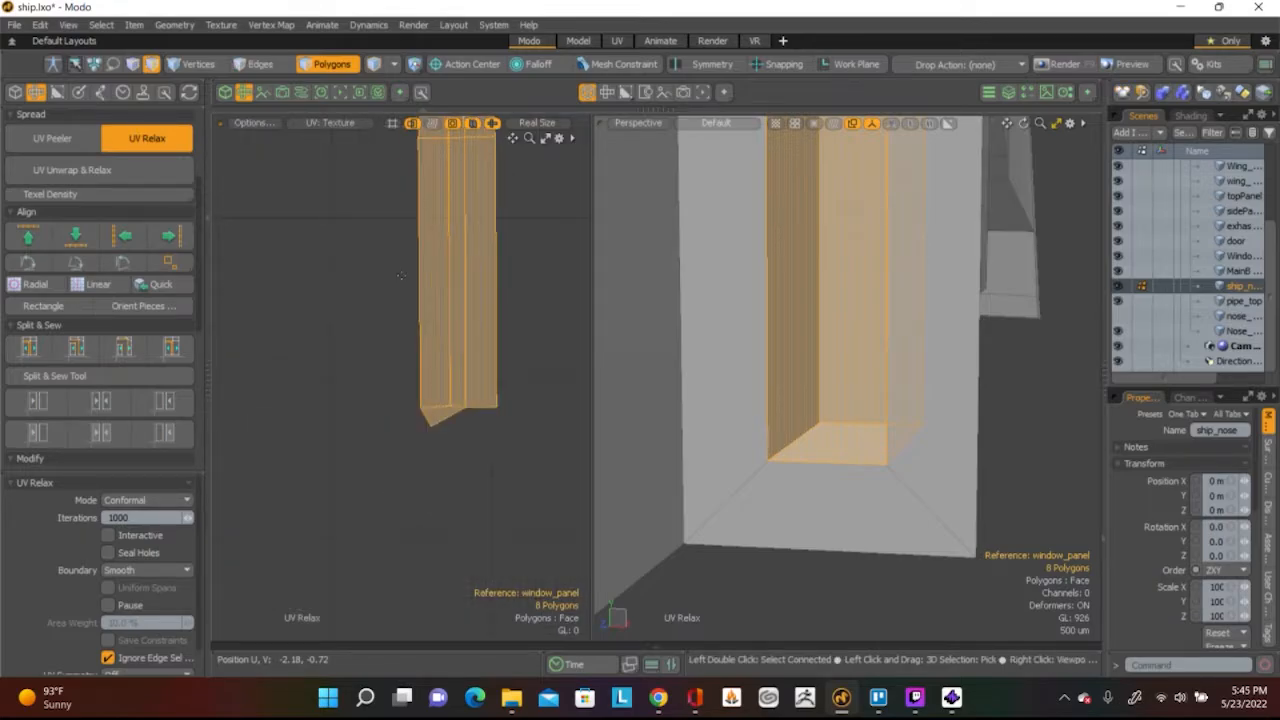
{"action": "key", "text": "space"}
{"action": "left_click", "coordinate": [533, 474]}
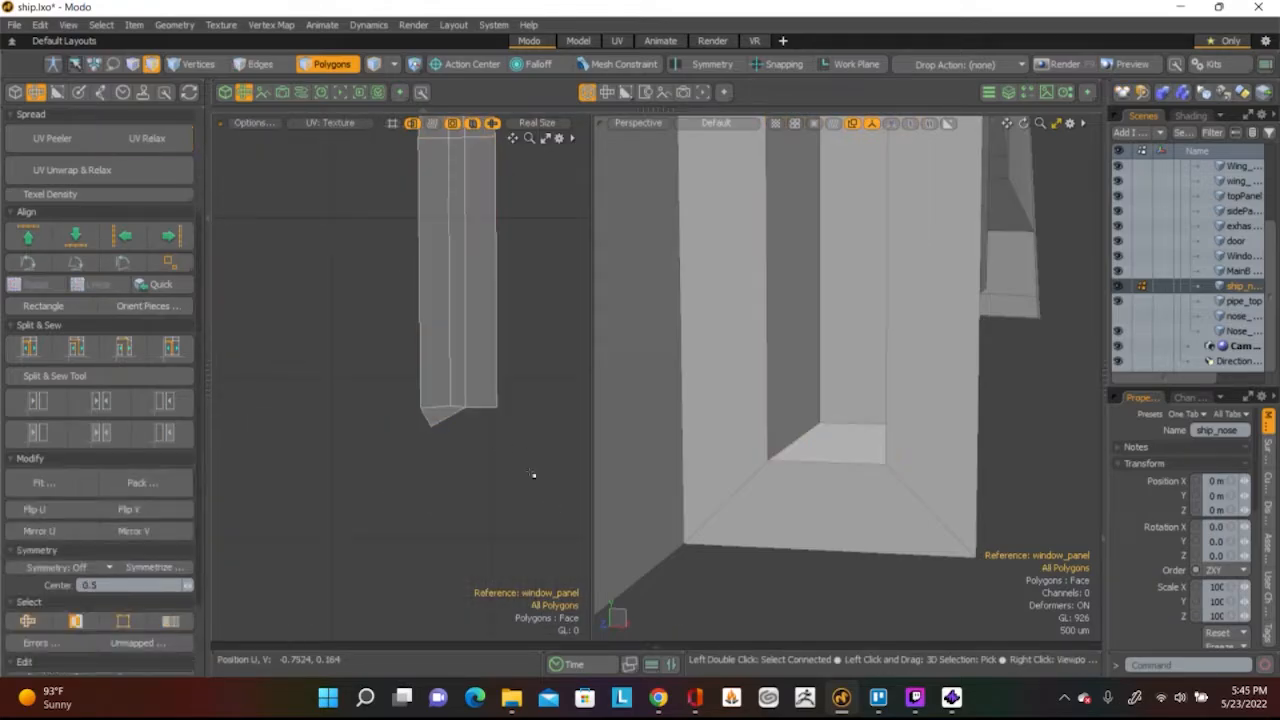
Select the short edge joining the end face to the back face at the bottom of the inner-face island
{"action": "scroll", "coordinate": [457, 409], "scroll_direction": "up", "scroll_amount": 3}
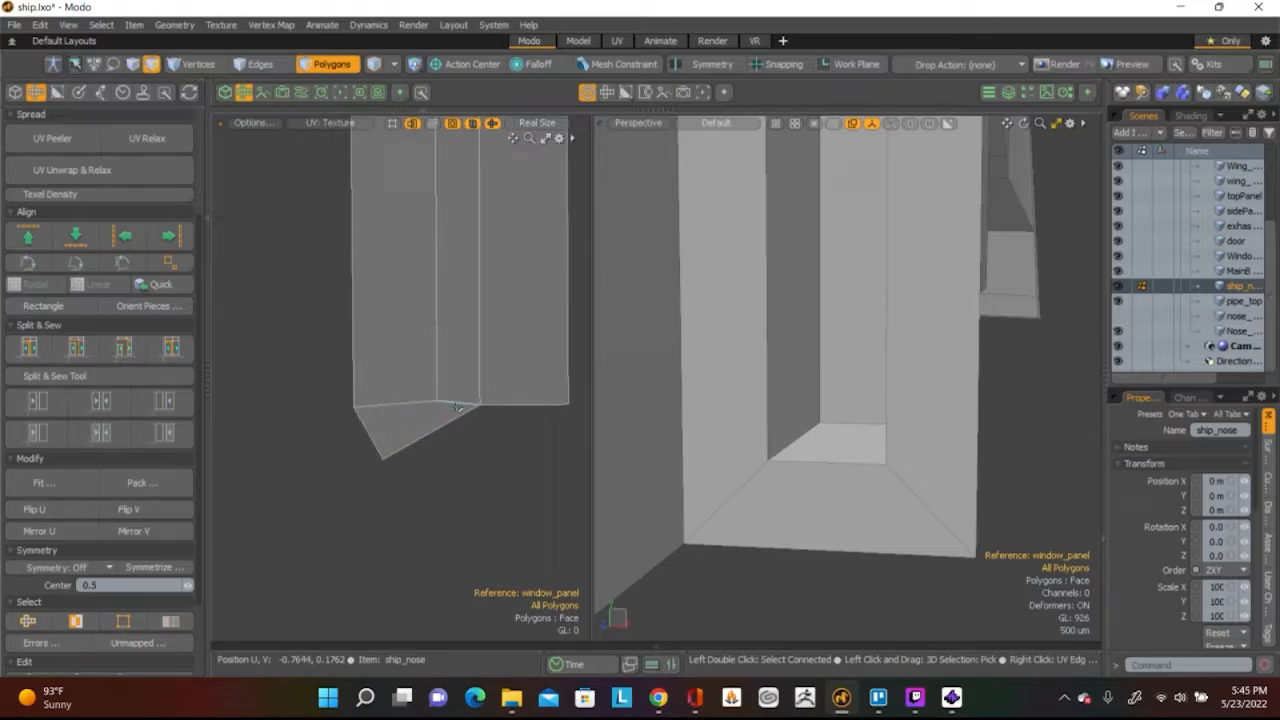
{"action": "key", "text": "2"}
{"action": "left_click", "coordinate": [457, 404]}
Look over the other ship_nose UV islands and return to the bottom end of the slot's inner-face island
{"action": "scroll", "coordinate": [501, 364], "scroll_direction": "down", "scroll_amount": 6}
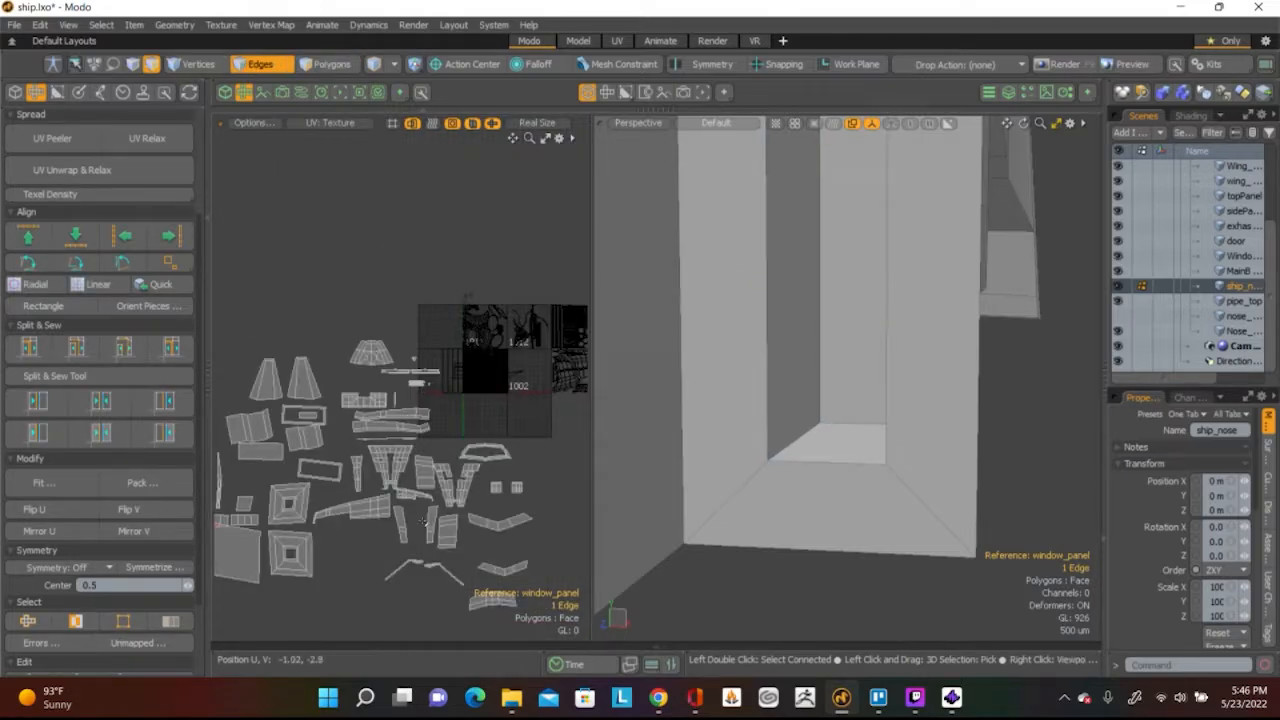
{"action": "scroll", "coordinate": [449, 481], "scroll_direction": "up", "scroll_amount": 3}
{"action": "scroll", "coordinate": [383, 404], "scroll_direction": "up", "scroll_amount": 3}
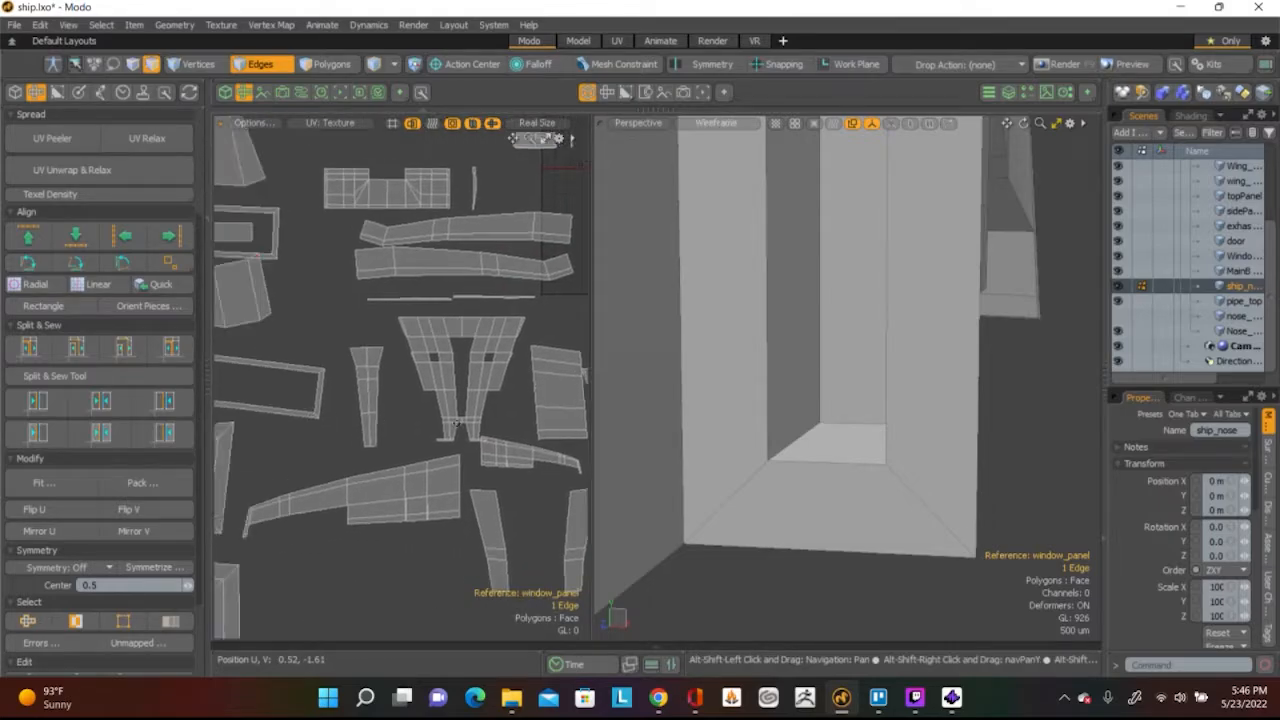
{"action": "left_click_drag", "start_coordinate": [383, 404], "coordinate": [438, 348], "text": "alt+shift"}
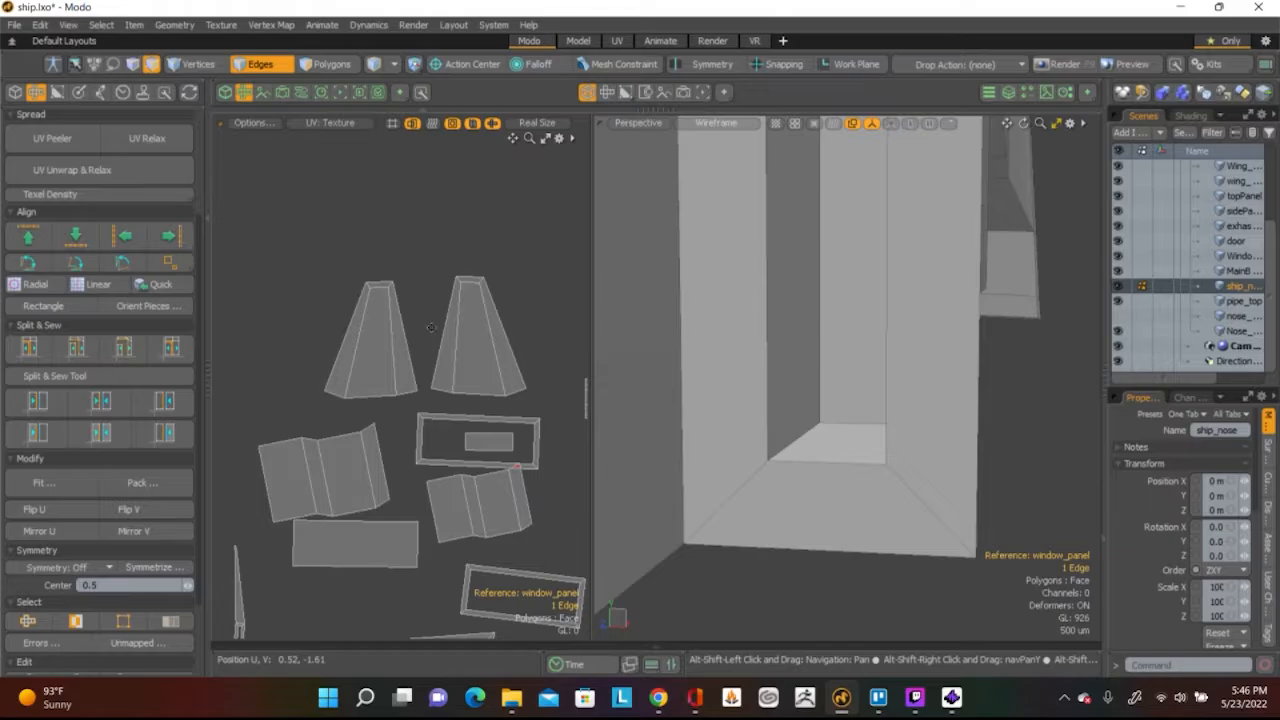
{"action": "scroll", "coordinate": [428, 300], "scroll_direction": "down", "scroll_amount": 2}
{"action": "left_click_drag", "start_coordinate": [519, 269], "coordinate": [348, 387], "text": "alt+shift"}
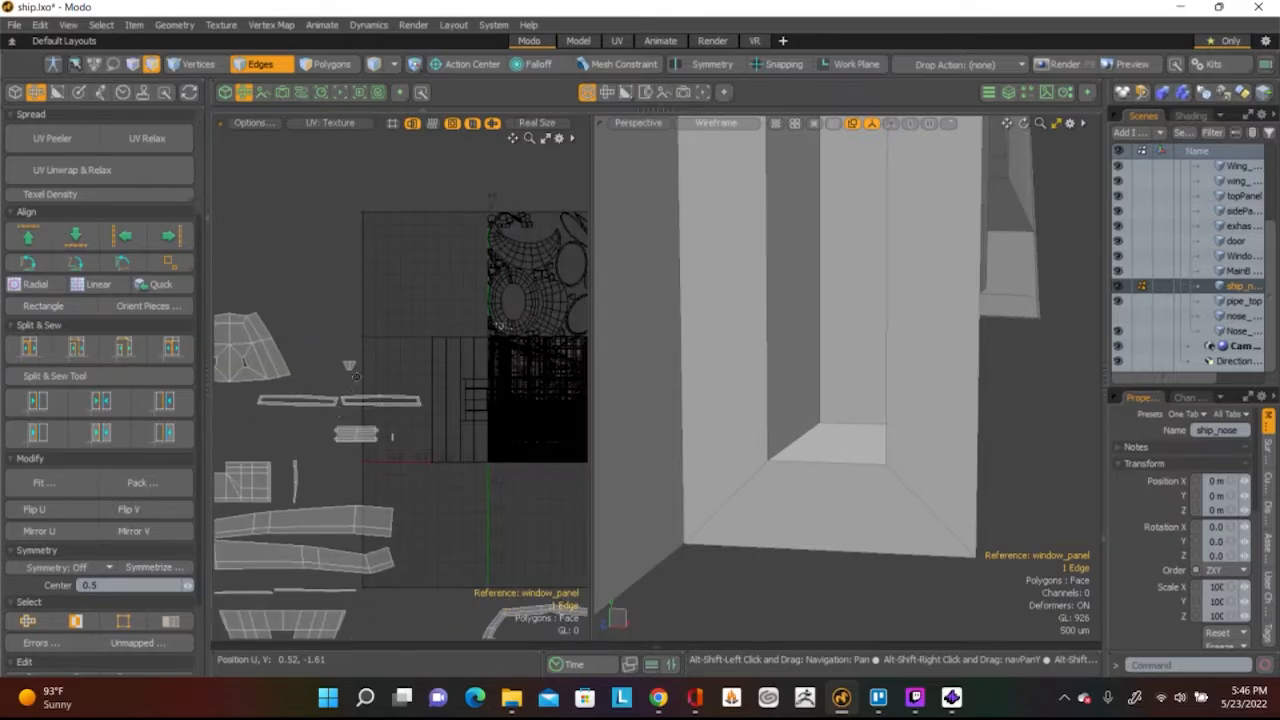
{"action": "scroll", "coordinate": [376, 403], "scroll_direction": "up", "scroll_amount": 3}
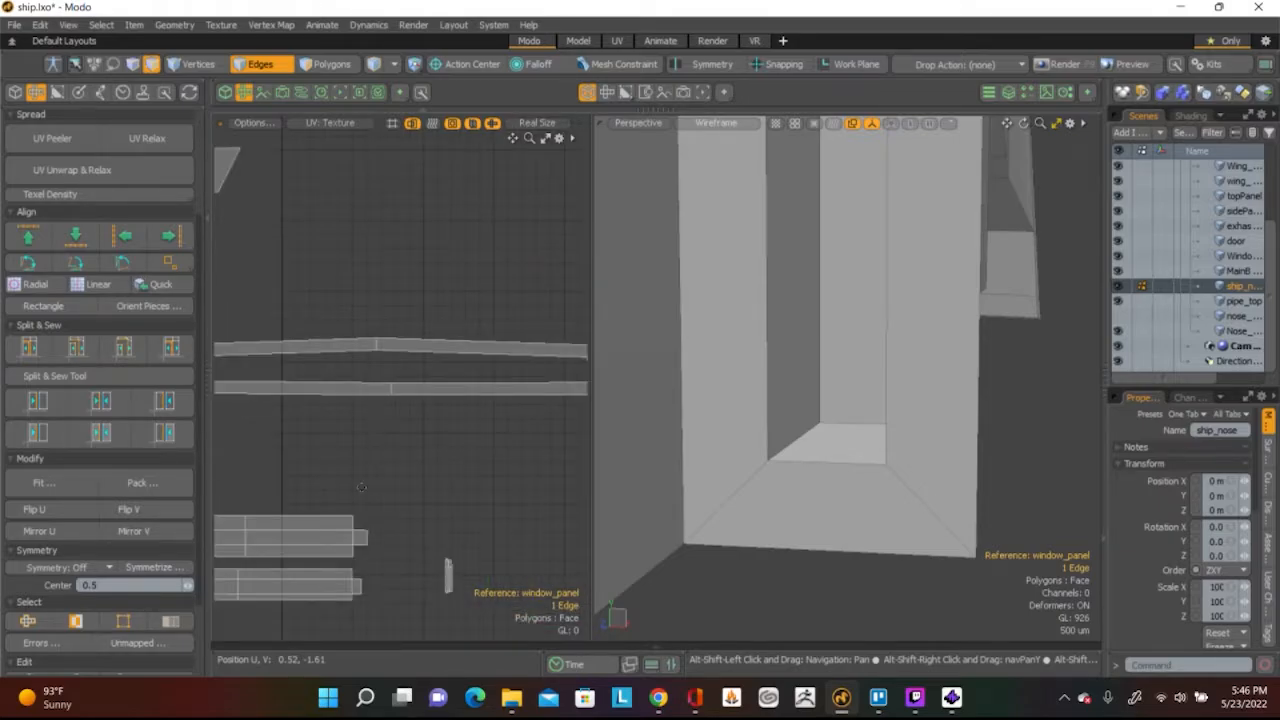
{"action": "left_click_drag", "start_coordinate": [361, 487], "coordinate": [420, 340], "text": "alt+shift"}
{"action": "scroll", "coordinate": [350, 392], "scroll_direction": "down", "scroll_amount": 1}
{"action": "scroll", "coordinate": [445, 382], "scroll_direction": "down", "scroll_amount": 3}
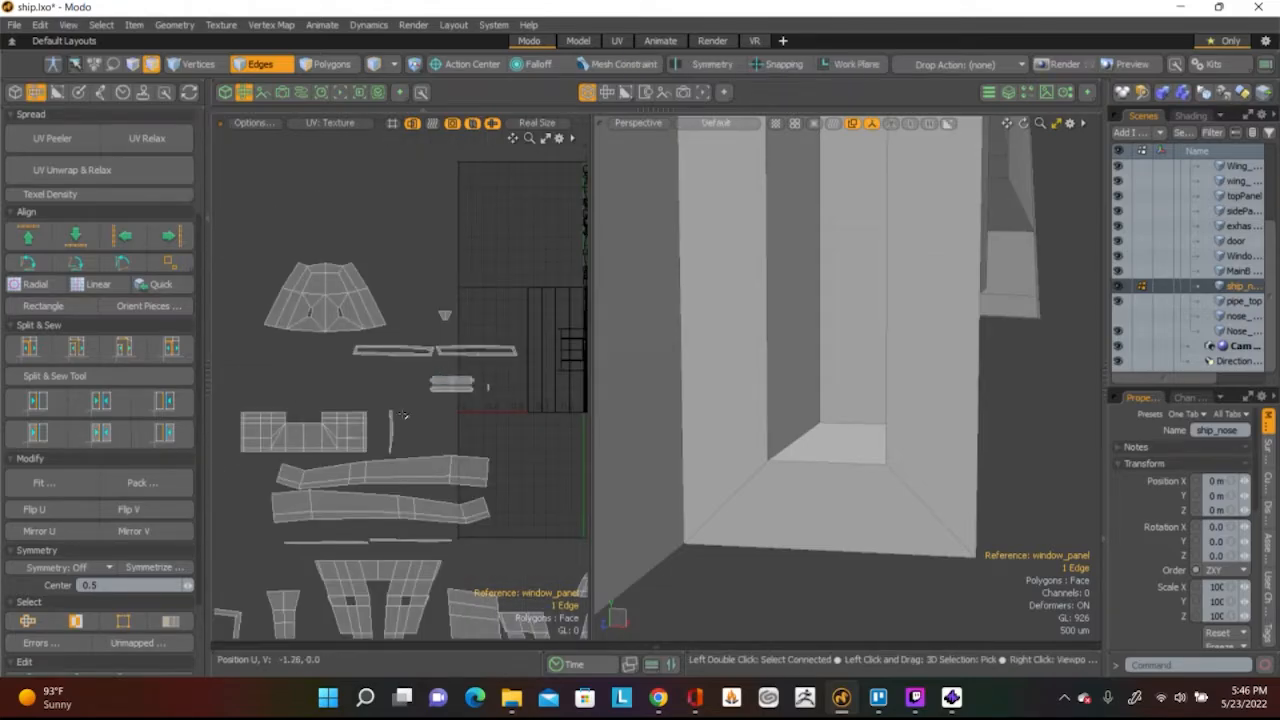
{"action": "scroll", "coordinate": [444, 378], "scroll_direction": "up", "scroll_amount": 2}
{"action": "left_click_drag", "start_coordinate": [446, 356], "coordinate": [474, 196], "text": "alt+shift"}
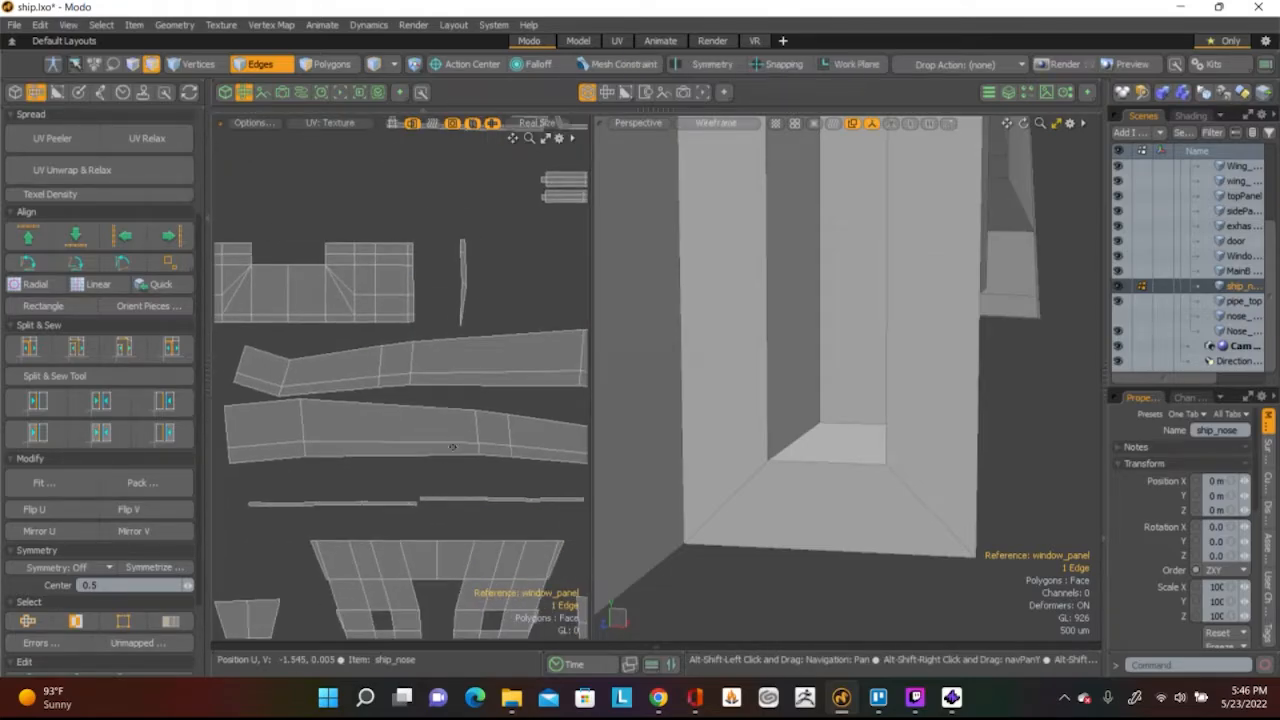
{"action": "scroll", "coordinate": [456, 440], "scroll_direction": "down", "scroll_amount": 3}
{"action": "left_click_drag", "start_coordinate": [456, 442], "coordinate": [366, 410], "text": "alt+shift"}
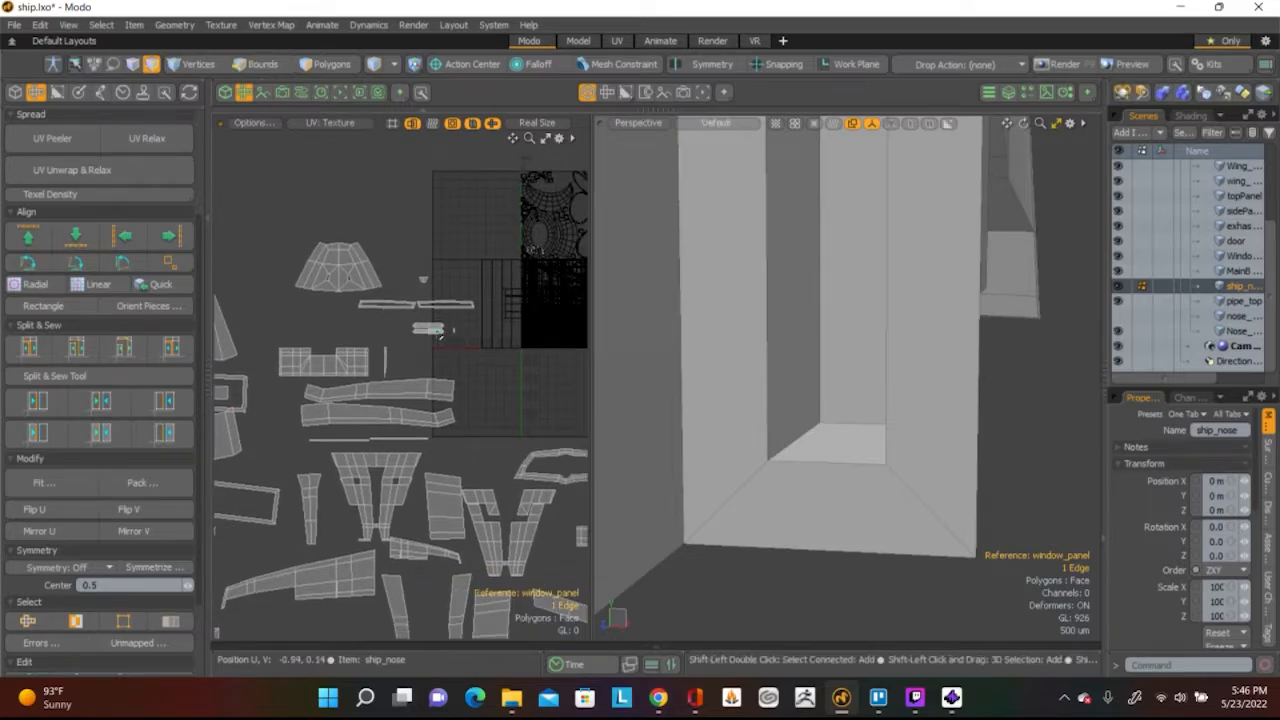
{"action": "scroll", "coordinate": [446, 332], "scroll_direction": "up", "scroll_amount": 8, "text": "shift"}
{"action": "left_click_drag", "start_coordinate": [551, 319], "coordinate": [203, 400], "text": "alt+shift"}
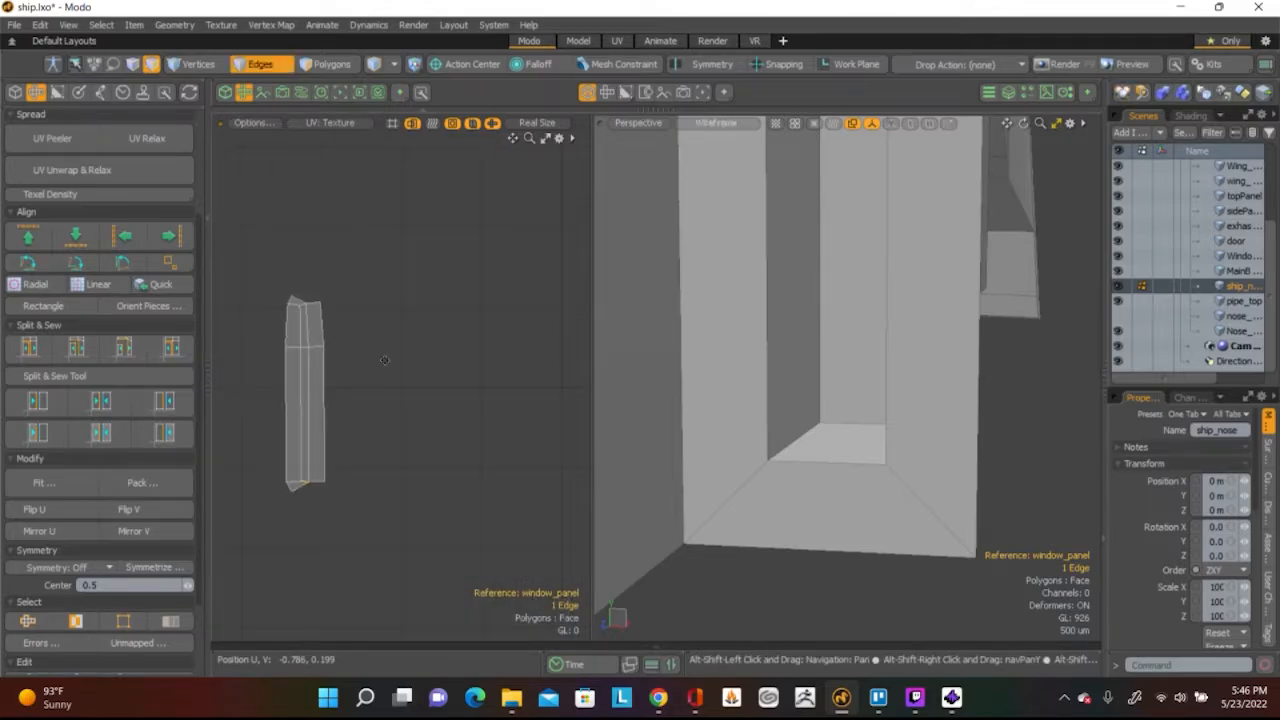
{"action": "scroll", "coordinate": [296, 492], "scroll_direction": "up", "scroll_amount": 5}
{"action": "left_click_drag", "start_coordinate": [333, 529], "coordinate": [326, 684], "text": "alt+shift"}
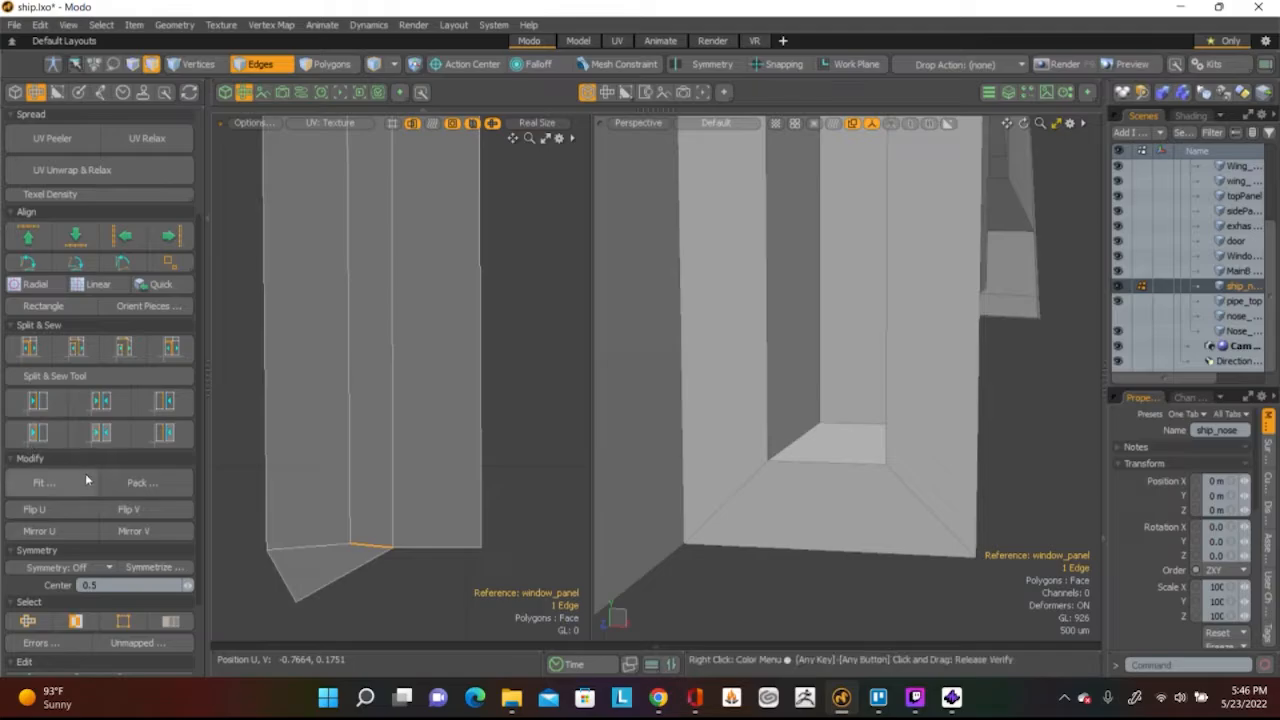
Select all UV boundary edges plus the two short edges between the inner-face island's end faces and back face
{"action": "scroll", "coordinate": [85, 473], "scroll_direction": "down", "scroll_amount": 2}
{"action": "scroll", "coordinate": [366, 340], "scroll_direction": "down", "scroll_amount": 3}
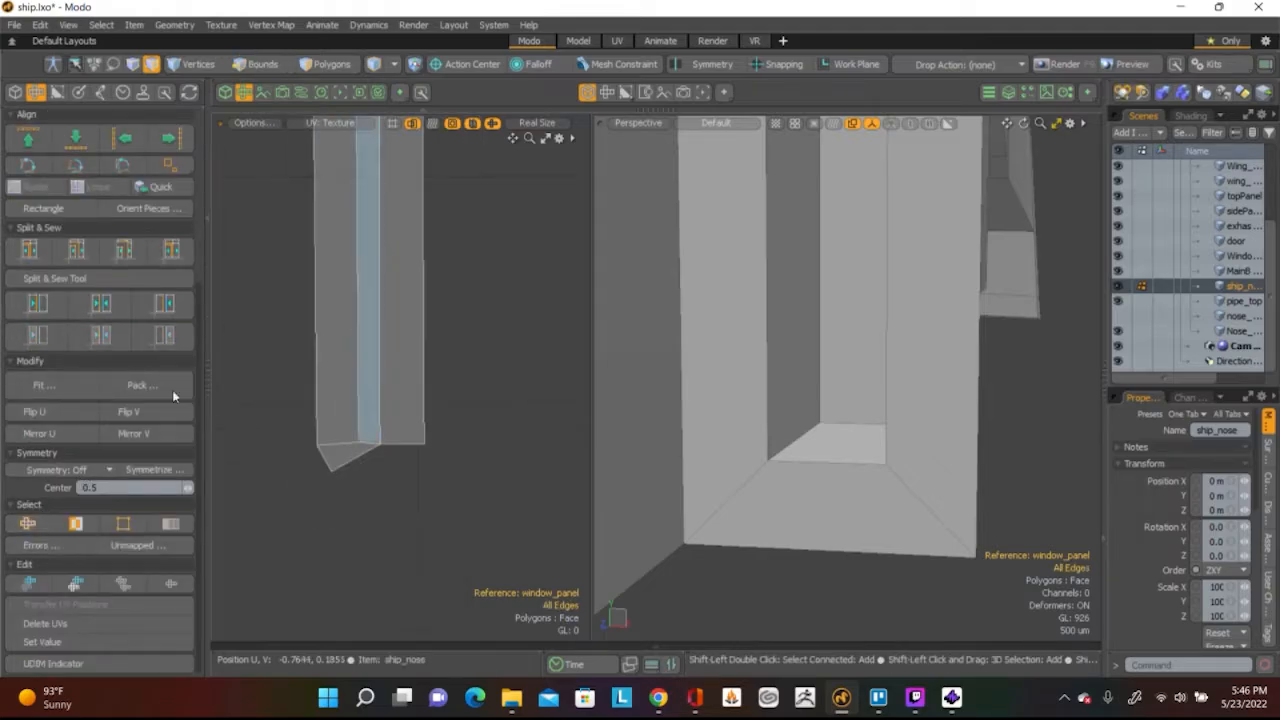
{"action": "left_click", "coordinate": [36, 522]}
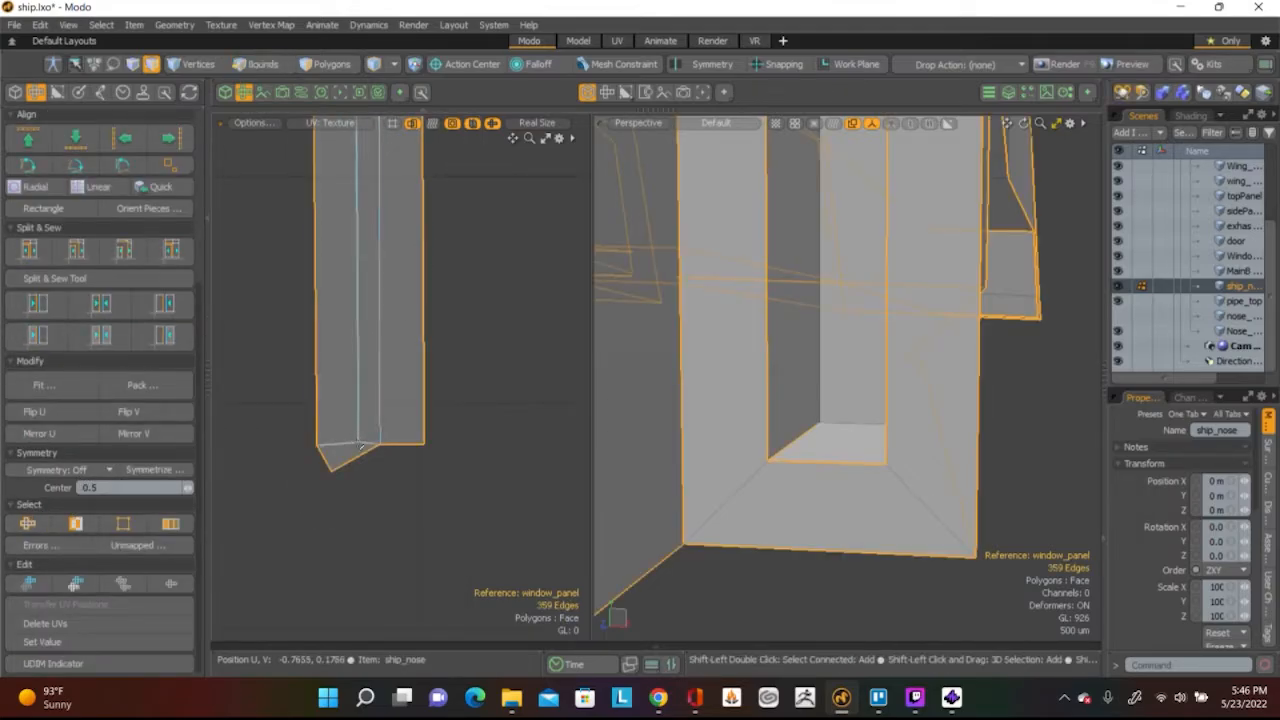
{"action": "scroll", "coordinate": [367, 444], "scroll_direction": "up", "scroll_amount": 5}
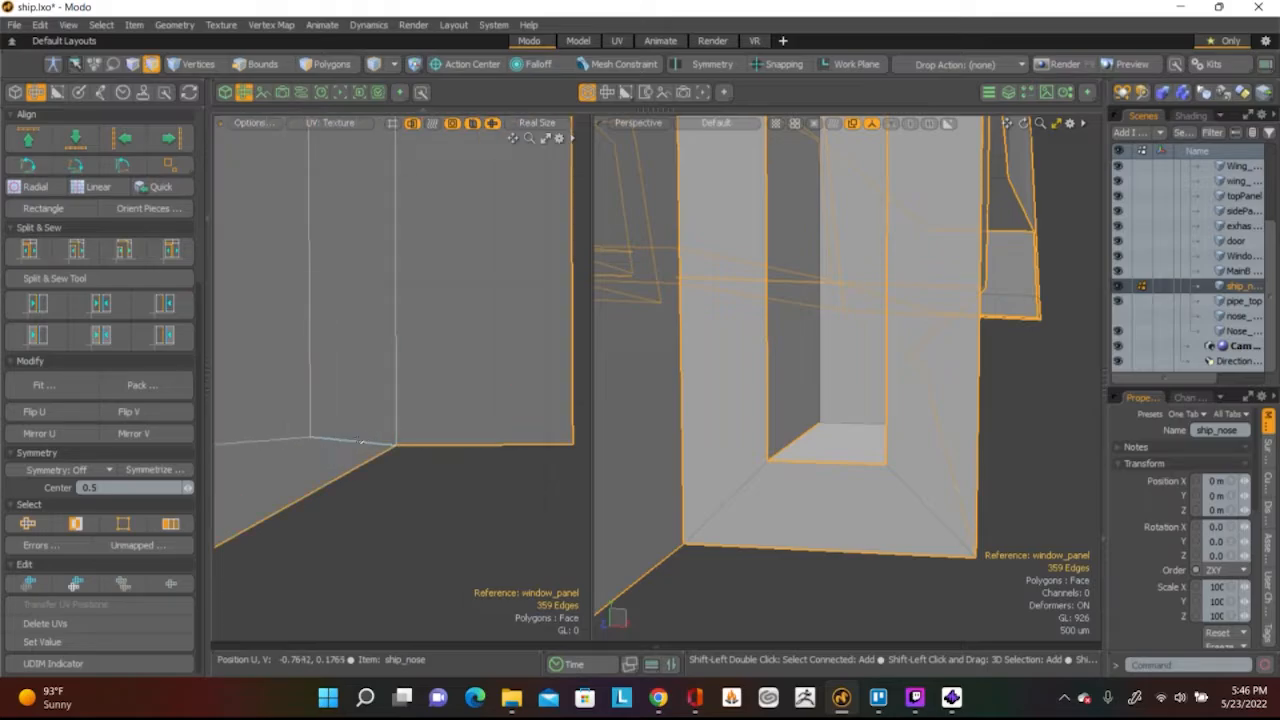
{"action": "scroll", "coordinate": [479, 270], "scroll_direction": "down", "scroll_amount": 5}
{"action": "left_click_drag", "start_coordinate": [477, 258], "coordinate": [377, 580], "text": "alt"}
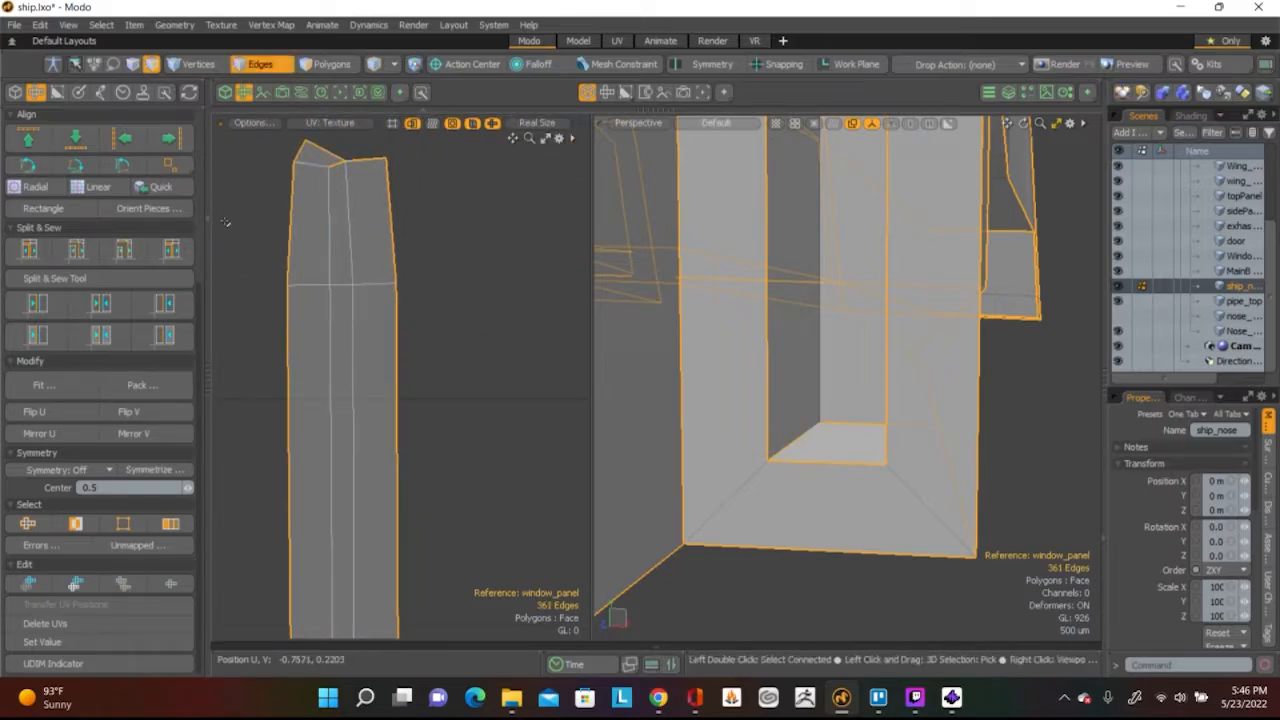
Relax the whole inner-face island with Conformal UV Relax at 1000 iterations, and clear the polygon selection
{"action": "scroll", "coordinate": [88, 250], "scroll_direction": "up", "scroll_amount": 4}
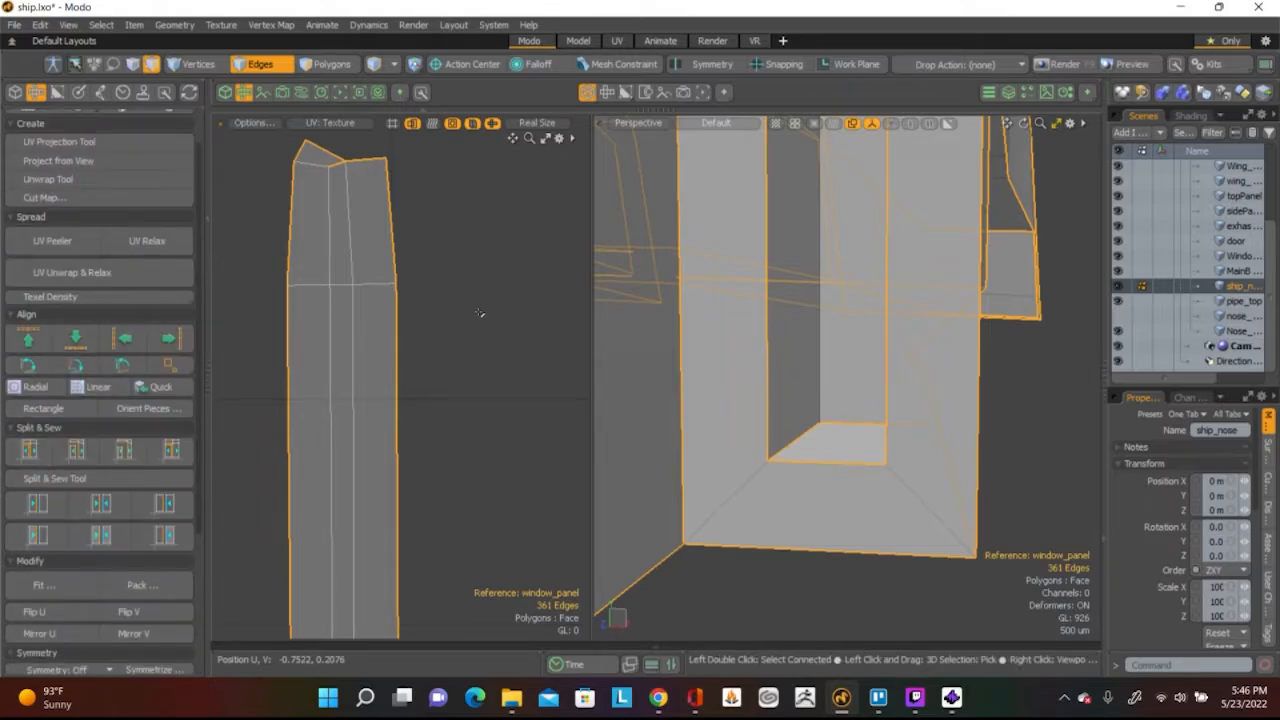
{"action": "key", "text": "3"}
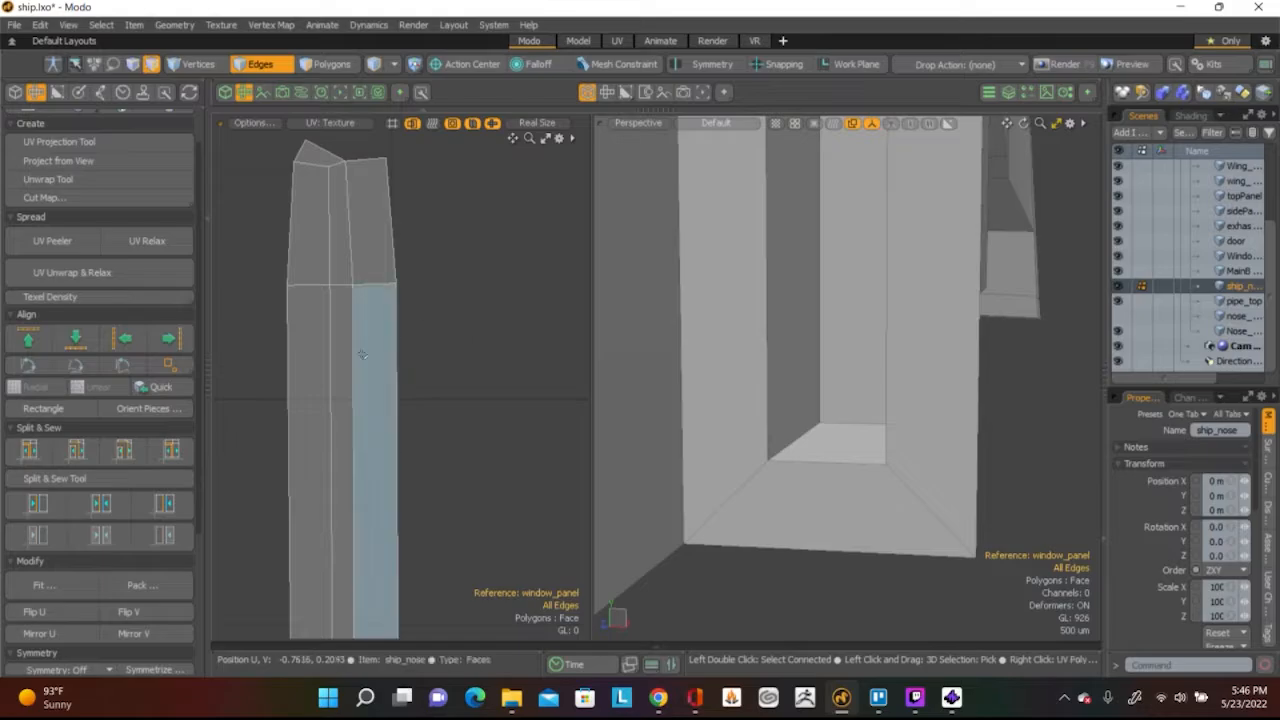
{"action": "double_click", "coordinate": [362, 356]}
{"action": "left_click", "coordinate": [150, 241]}
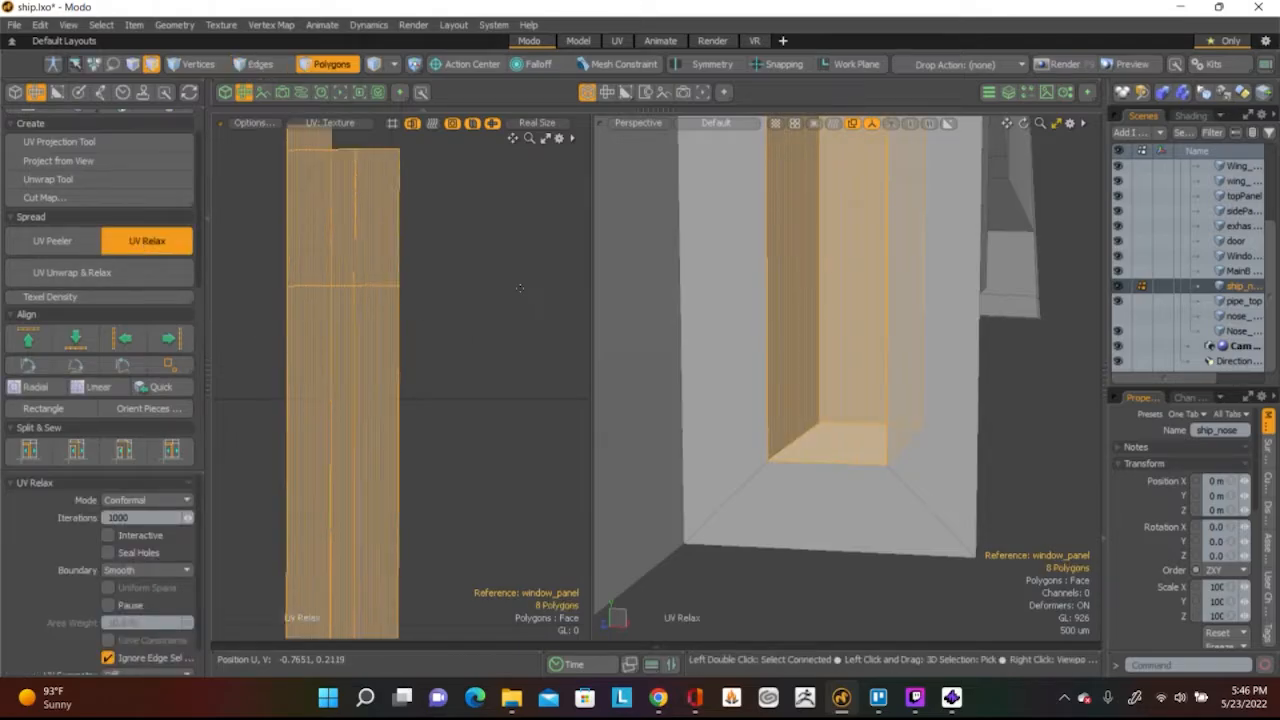
{"action": "scroll", "coordinate": [500, 290], "scroll_direction": "down", "scroll_amount": 10}
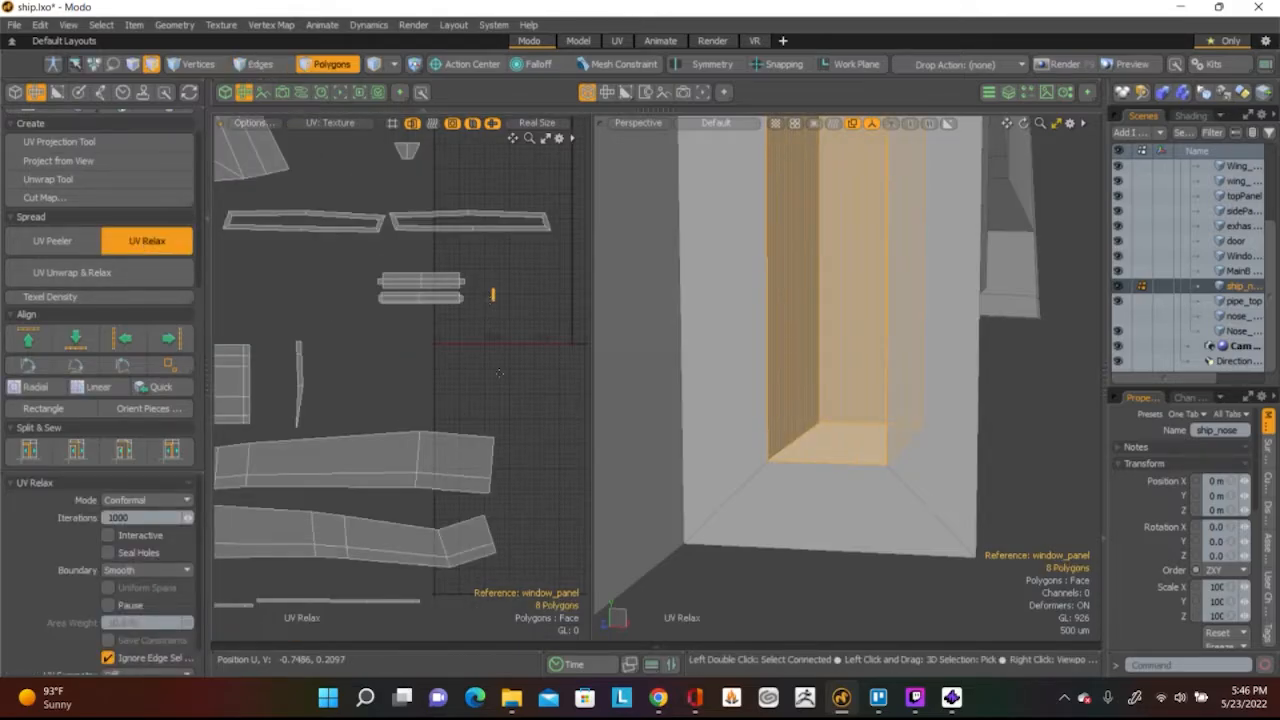
{"action": "key", "text": "space"}
{"action": "left_click", "coordinate": [486, 343]}
{"action": "scroll", "coordinate": [486, 343], "scroll_direction": "up", "scroll_amount": 5}
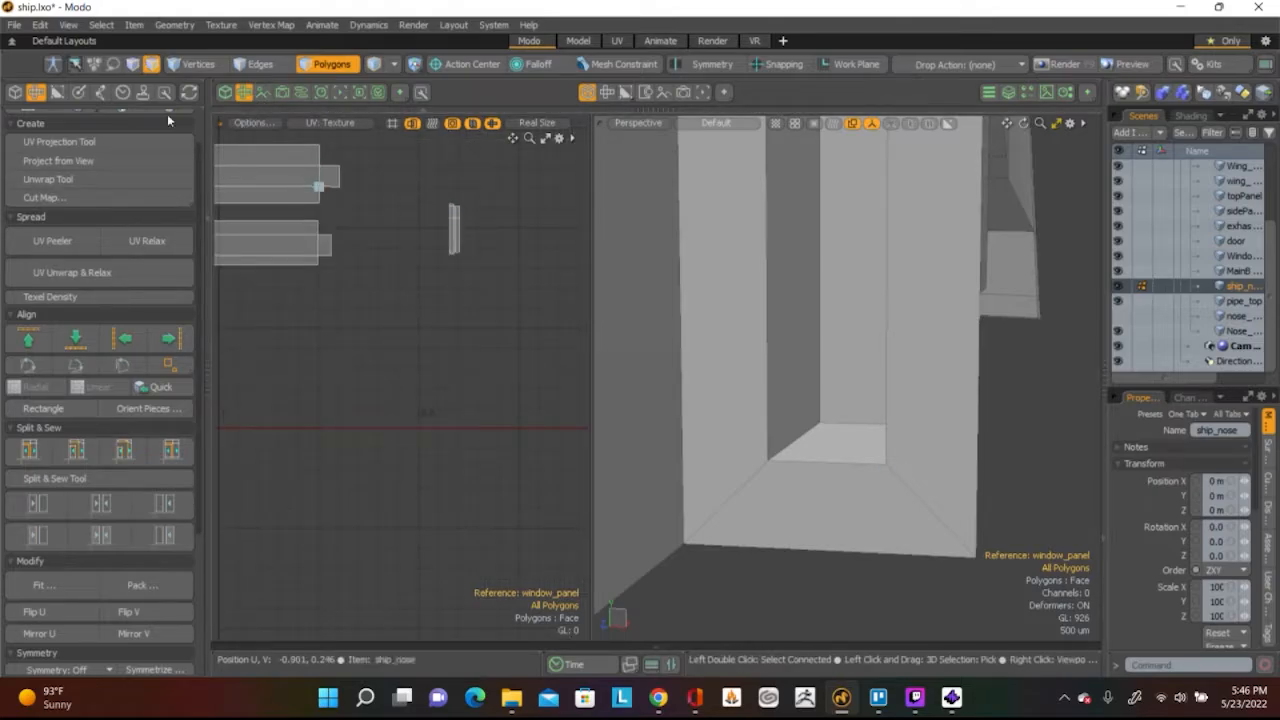
Save the ship.lxo scene
{"action": "left_click", "coordinate": [14, 24]}
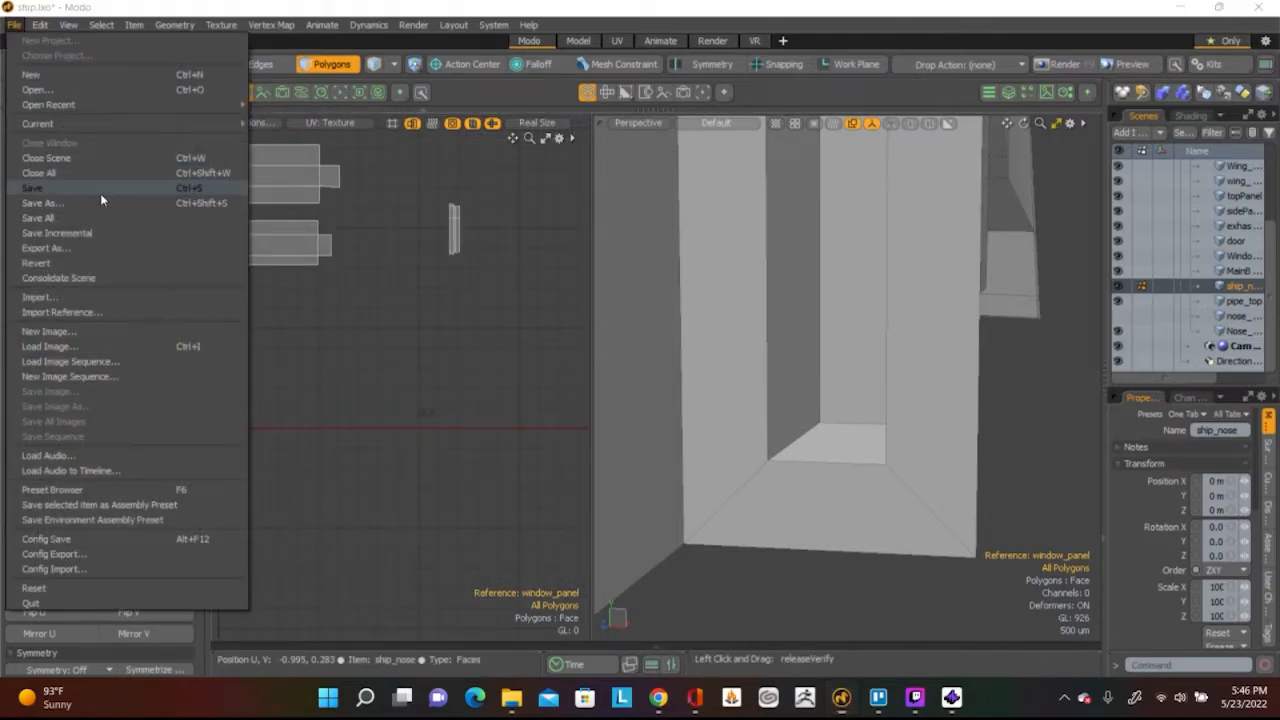
{"action": "left_click", "coordinate": [100, 190]}
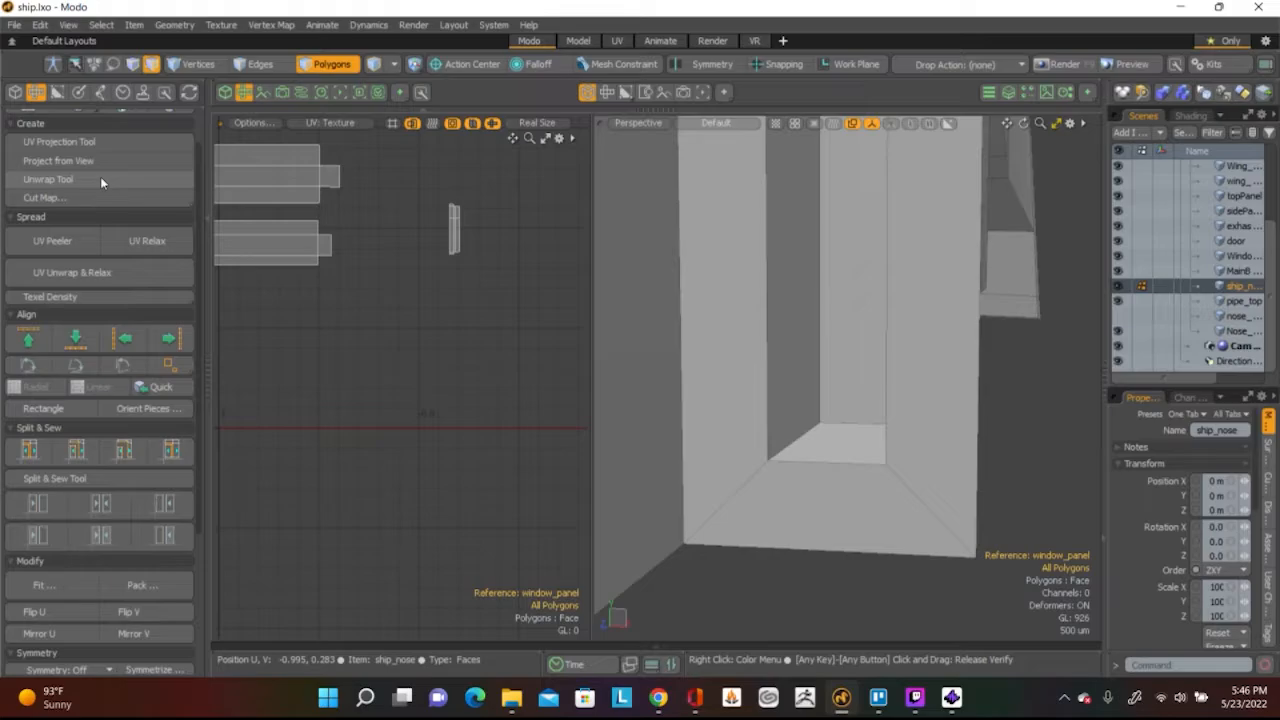
{"action": "left_click", "coordinate": [100, 179]}
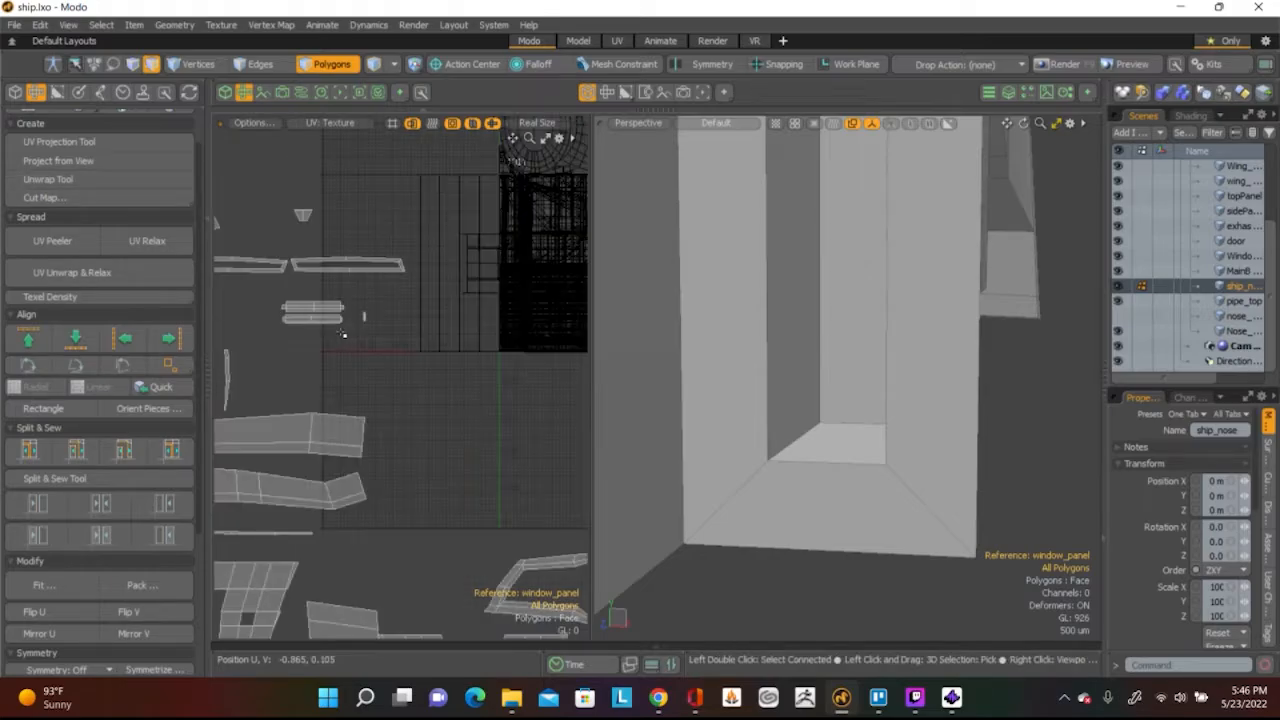
Select the upper of the two long bent strip islands and apply Conformal UV Relax with 1000 iterations to it
{"action": "left_click_drag", "start_coordinate": [365, 358], "coordinate": [392, 284], "text": "alt+shift"}
{"action": "scroll", "coordinate": [392, 284], "scroll_direction": "down", "scroll_amount": 3}
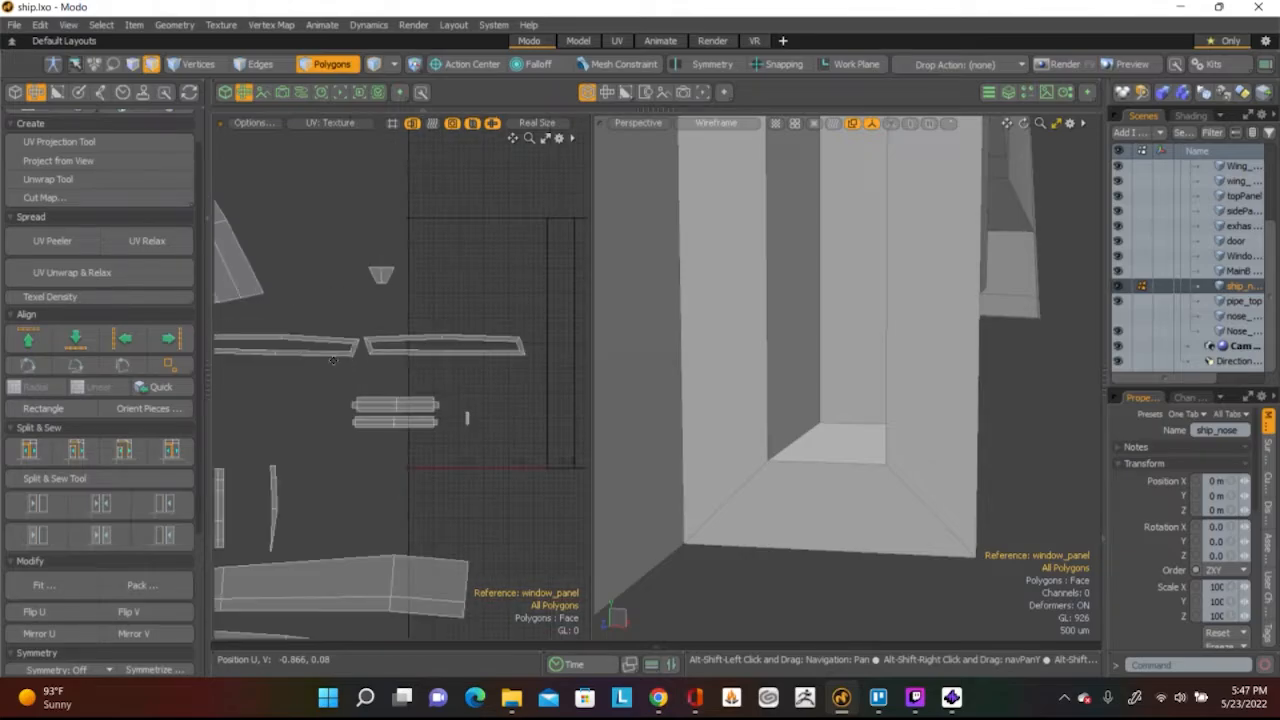
{"action": "scroll", "coordinate": [415, 347], "scroll_direction": "up", "scroll_amount": 4}
{"action": "left_click_drag", "start_coordinate": [402, 524], "coordinate": [405, 323], "text": "alt+shift"}
{"action": "double_click", "coordinate": [405, 323]}
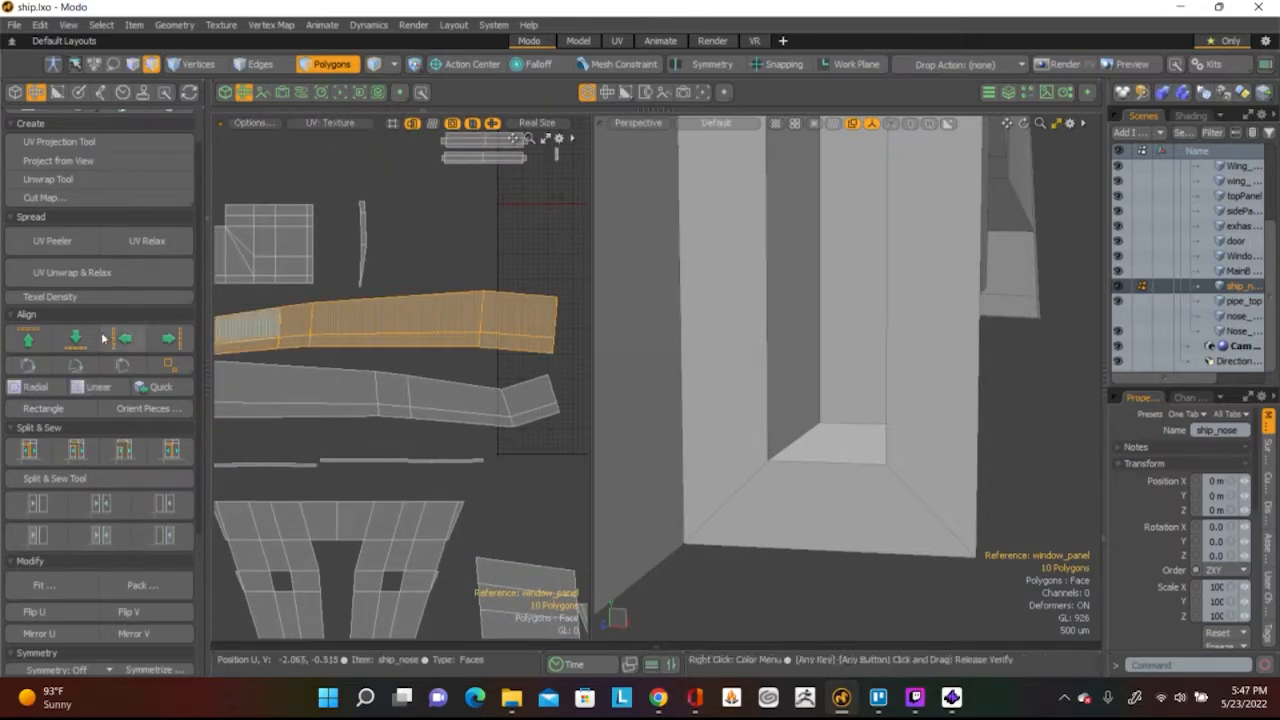
{"action": "left_click", "coordinate": [147, 241]}
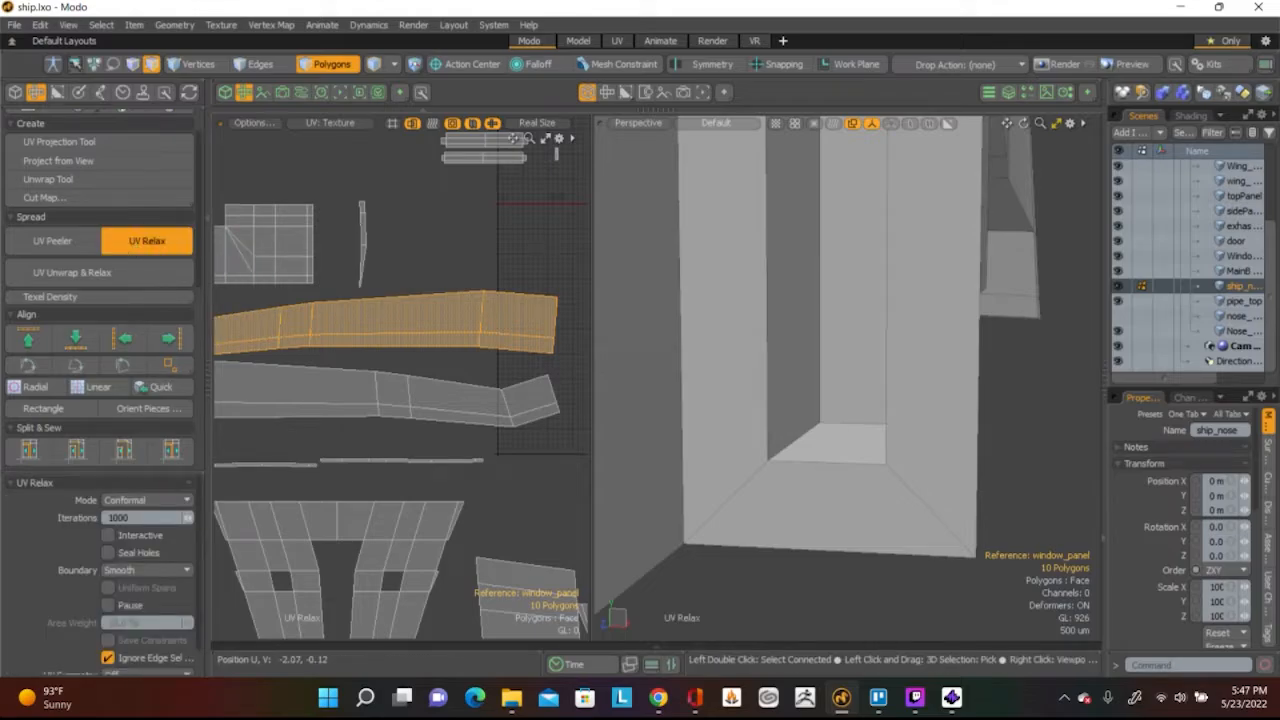
{"action": "scroll", "coordinate": [396, 268], "scroll_direction": "down", "scroll_amount": 3}
{"action": "key", "text": "space"}
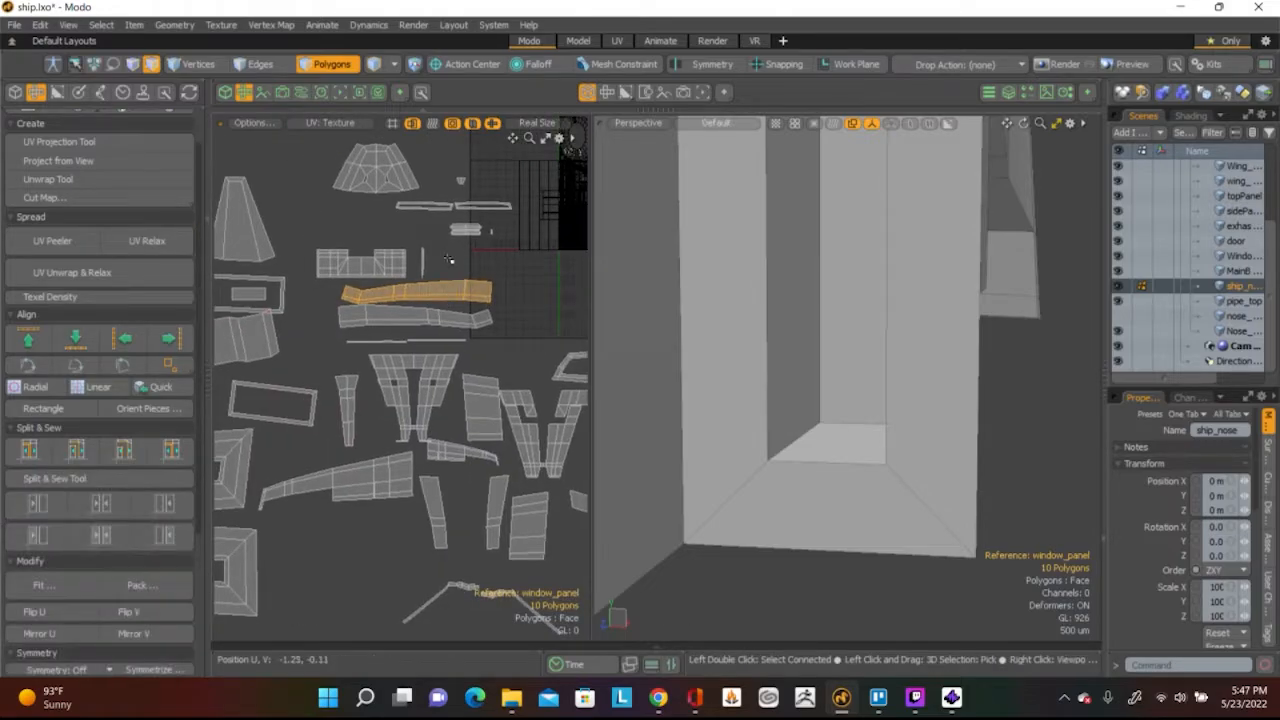
Select the five edges along the upper border of the long strip island and align them straight at their highest point
{"action": "scroll", "coordinate": [466, 286], "scroll_direction": "up", "scroll_amount": 5}
{"action": "key", "text": "2"}
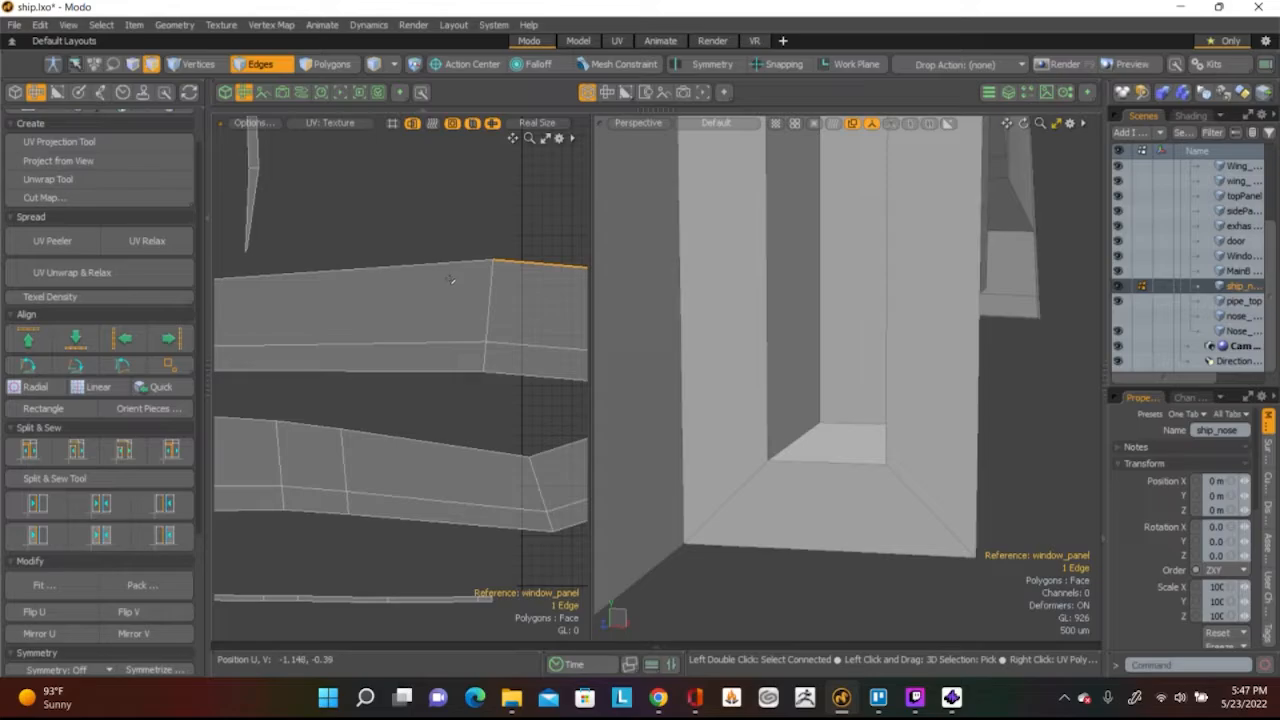
{"action": "scroll", "coordinate": [480, 268], "scroll_direction": "down", "scroll_amount": 4}
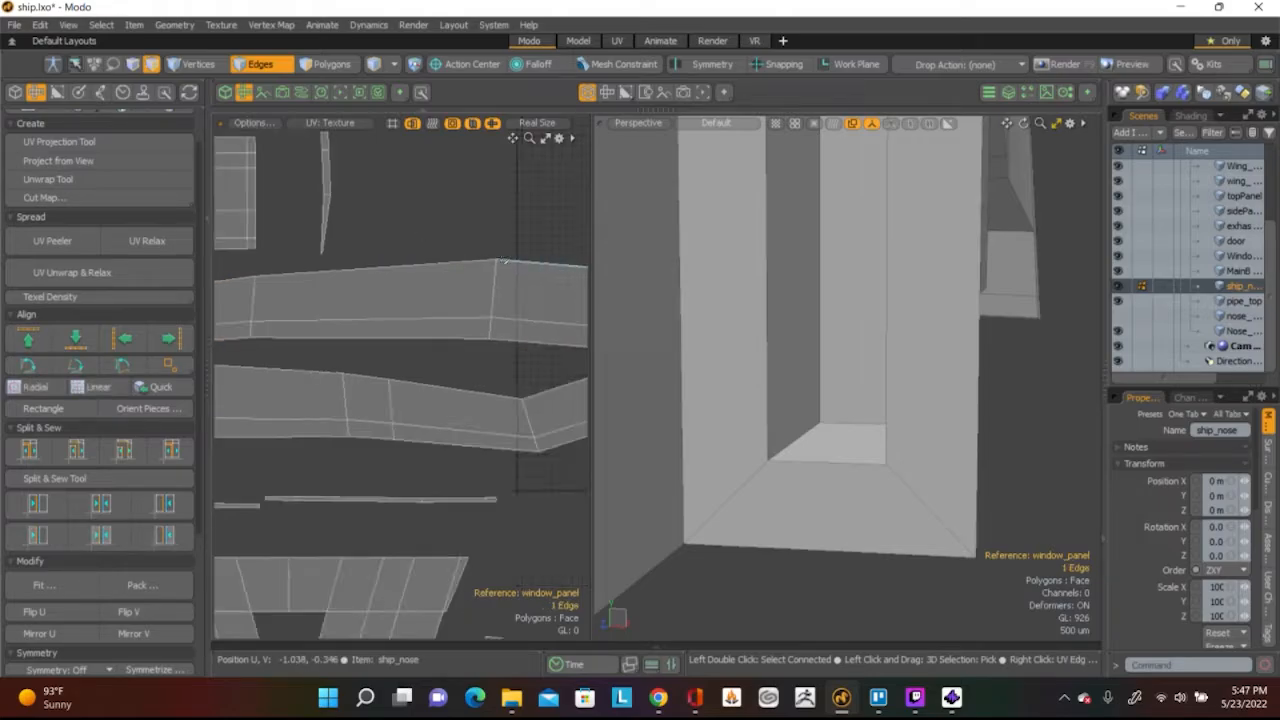
{"action": "key", "text": "shift"}
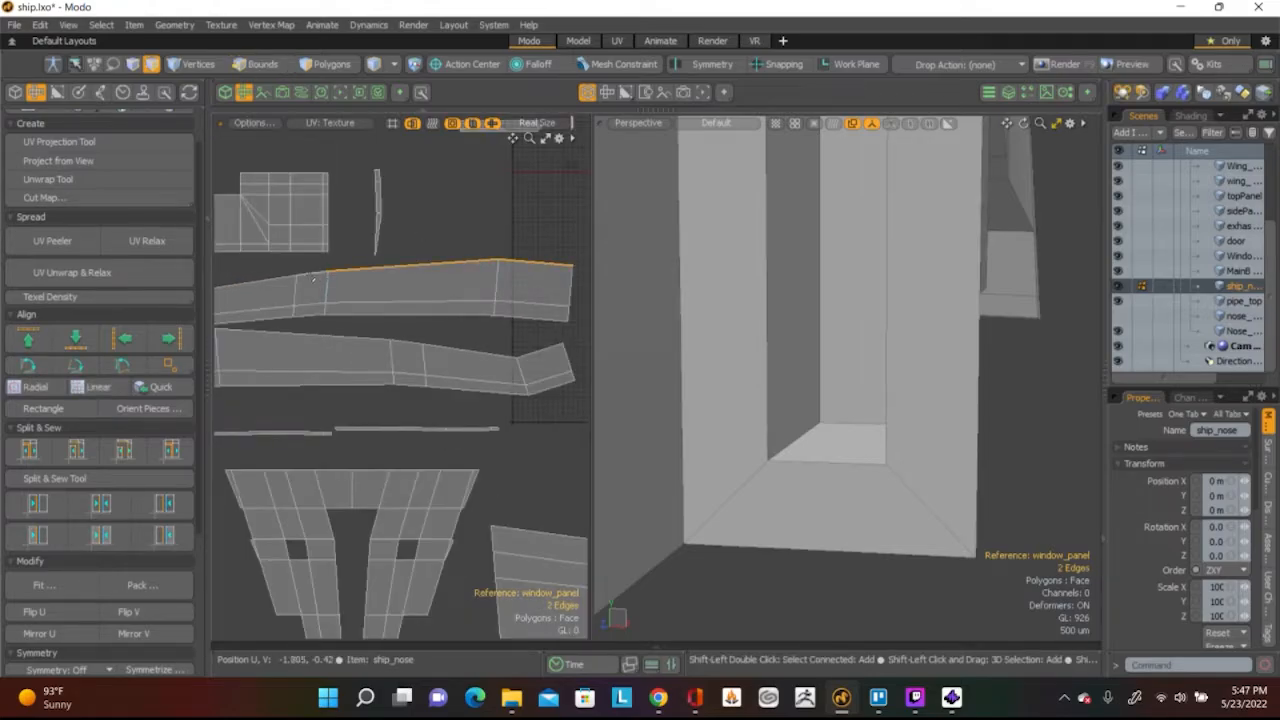
{"action": "left_click_drag", "start_coordinate": [270, 280], "coordinate": [370, 310], "text": "alt+shift"}
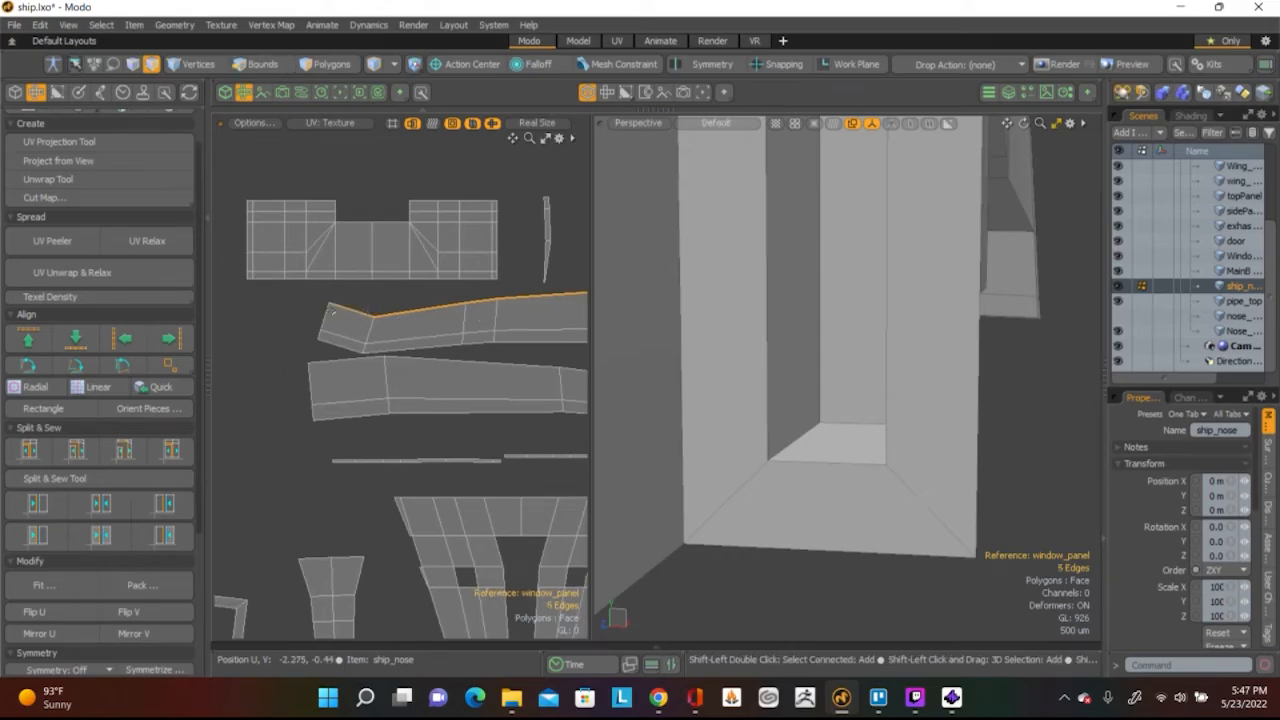
{"action": "left_click", "coordinate": [28, 338]}
Select the edges along the strip island's lower border and align them straight at their lowest point
{"action": "left_click", "coordinate": [421, 347]}
{"action": "key", "text": "shift"}
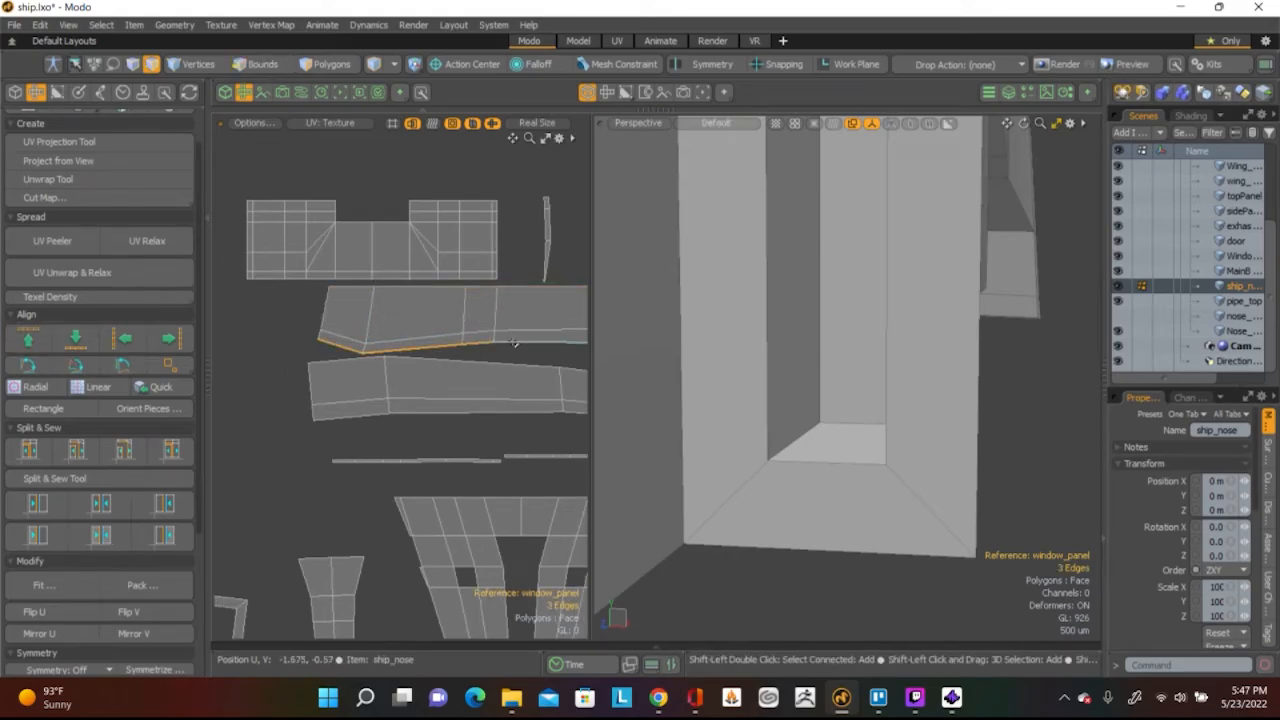
{"action": "left_click", "coordinate": [514, 343], "text": "shift"}
{"action": "left_click_drag", "start_coordinate": [514, 343], "coordinate": [582, 347], "text": "alt+shift"}
{"action": "left_click_drag", "start_coordinate": [432, 362], "coordinate": [350, 362], "text": "alt+shift"}
{"action": "left_click", "coordinate": [75, 339]}
Select the five inner lengthwise edges just above the strip island's lower border and align them at their lowest point
{"action": "left_click", "coordinate": [474, 344]}
{"action": "left_click_drag", "start_coordinate": [251, 346], "coordinate": [383, 352], "text": "alt+shift"}
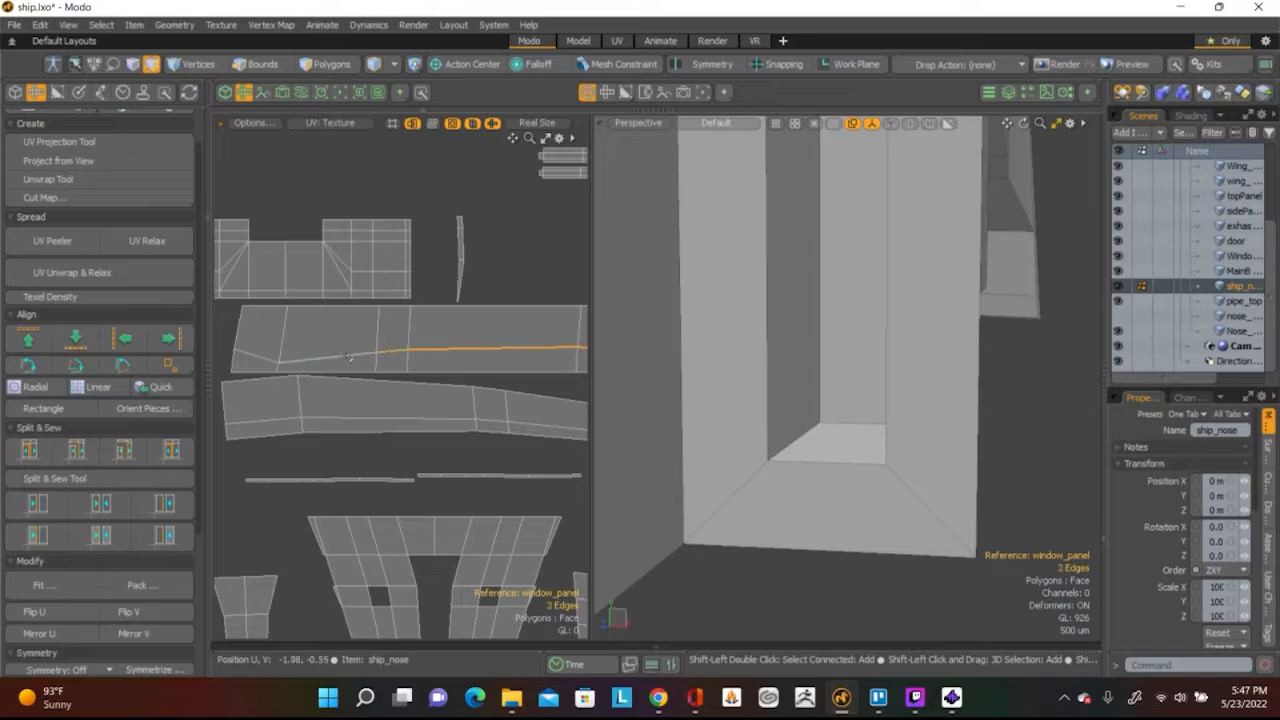
{"action": "left_click", "coordinate": [75, 339]}
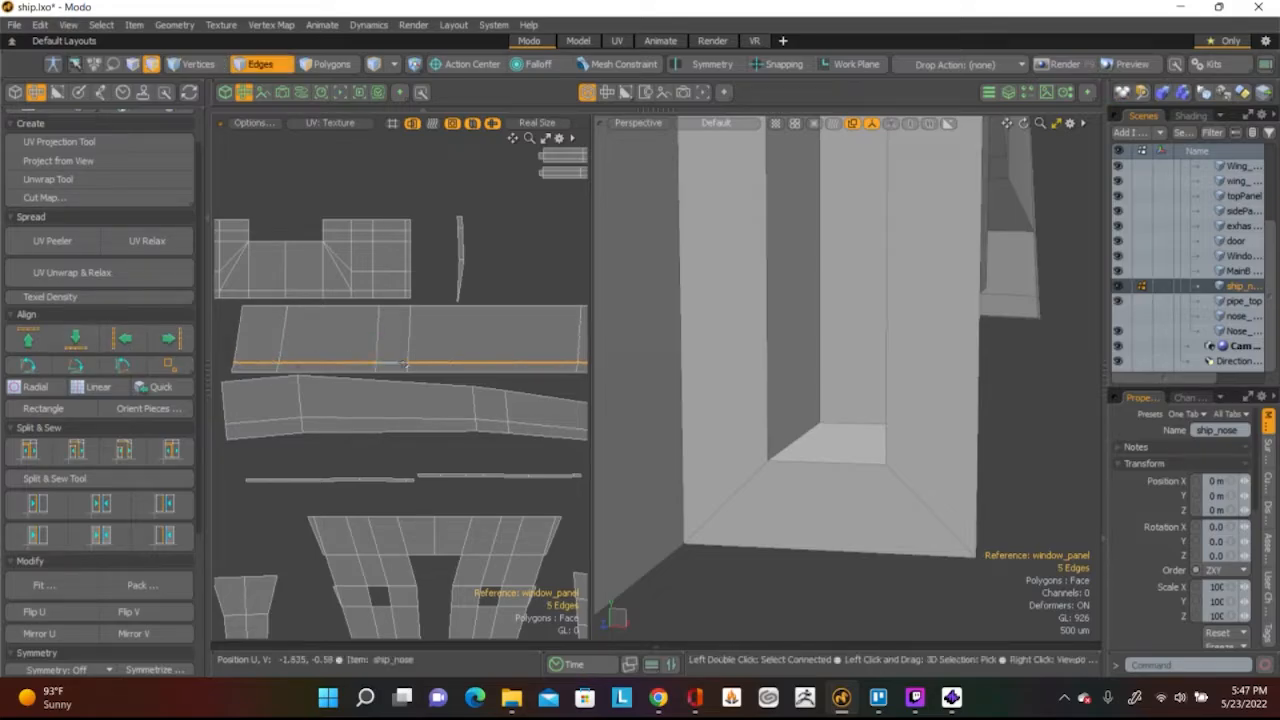
{"action": "left_click", "coordinate": [241, 339]}
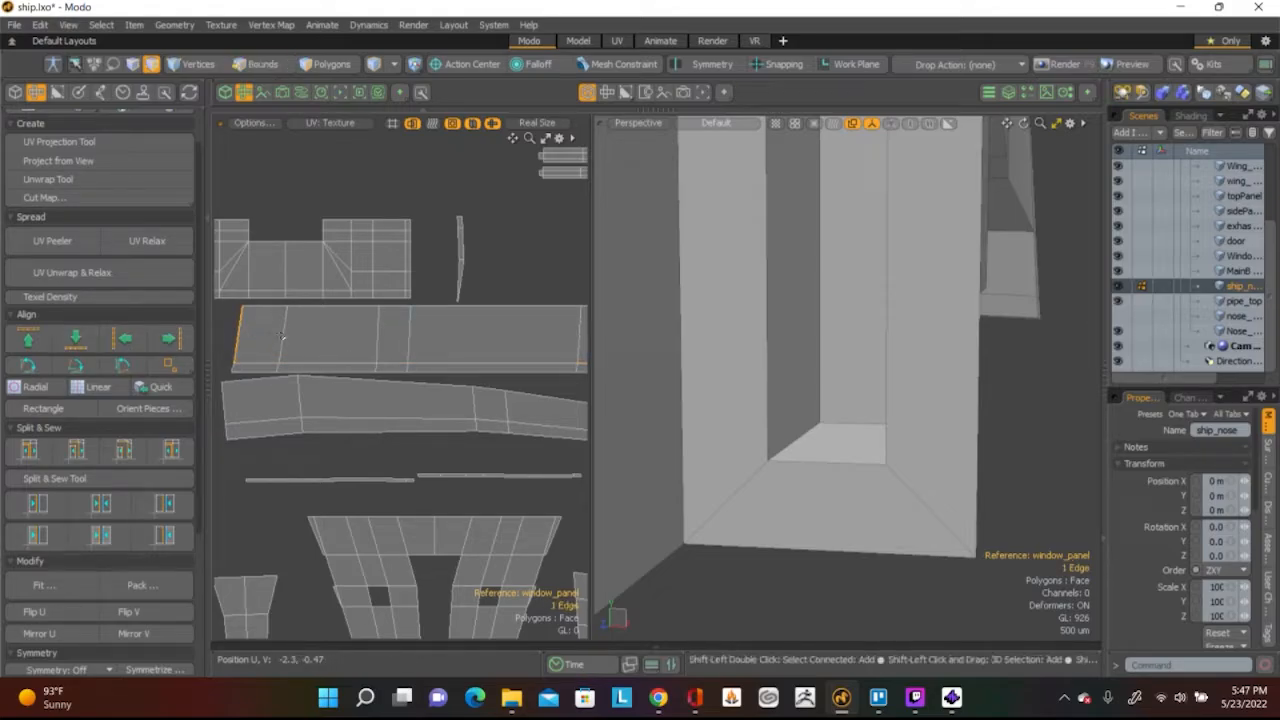
{"action": "left_click", "coordinate": [283, 350], "text": "shift"}
{"action": "key", "text": "l"}
{"action": "left_click", "coordinate": [222, 320]}
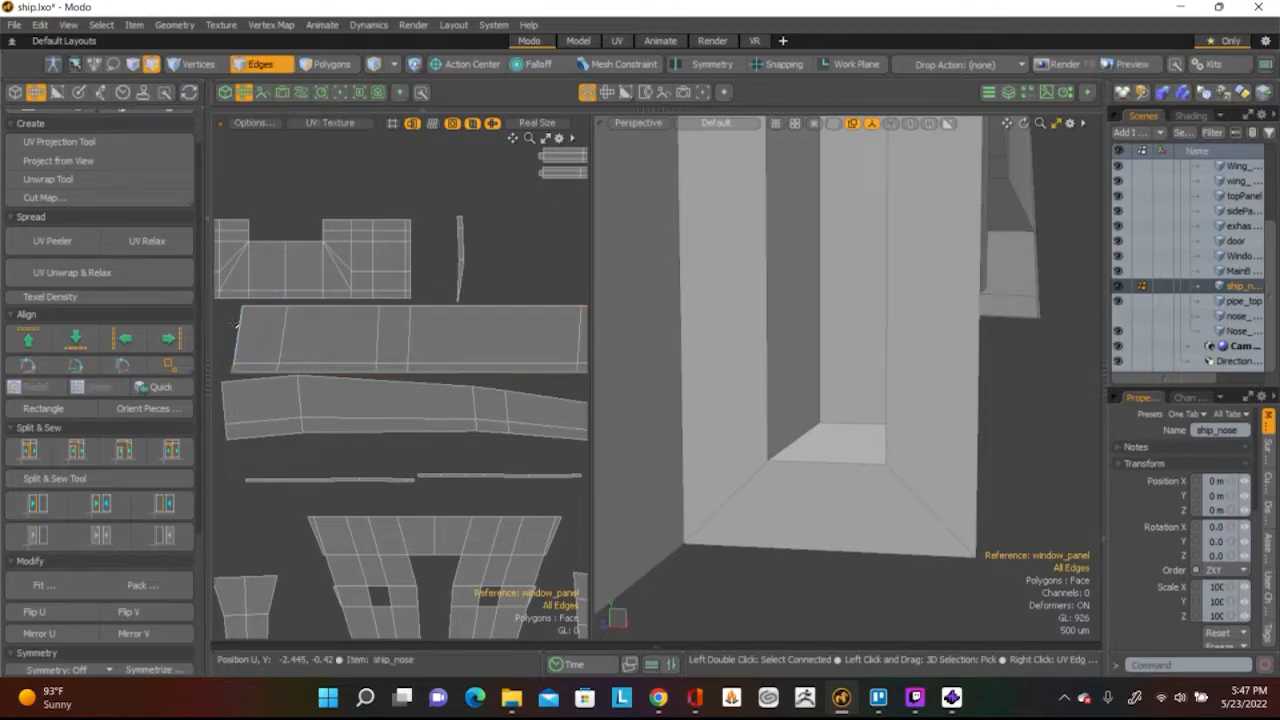
Select the four crosswise edge lines at the left end and middle of the upper long strip island and align each at its leftmost point
{"action": "left_click", "coordinate": [232, 366], "text": "shift"}
{"action": "scroll", "coordinate": [228, 370], "scroll_direction": "up", "scroll_amount": 3}
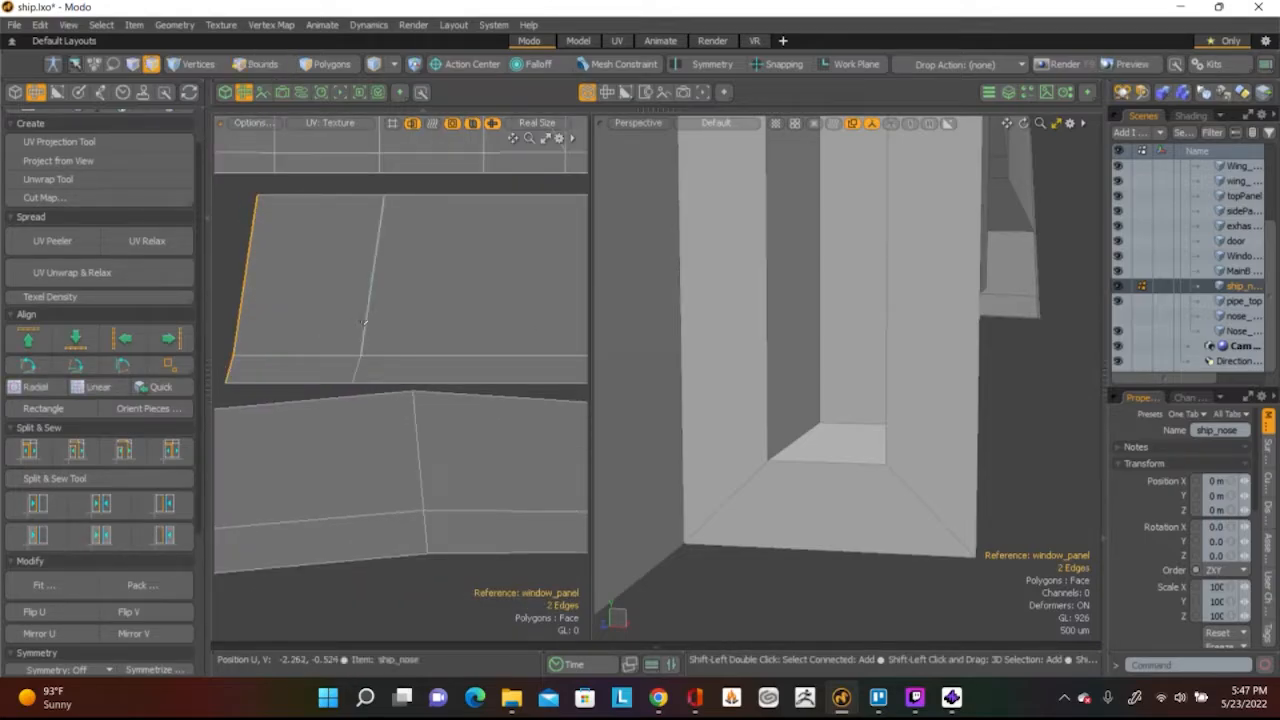
{"action": "left_click", "coordinate": [361, 366], "text": "shift"}
{"action": "scroll", "coordinate": [361, 368], "scroll_direction": "down", "scroll_amount": 3}
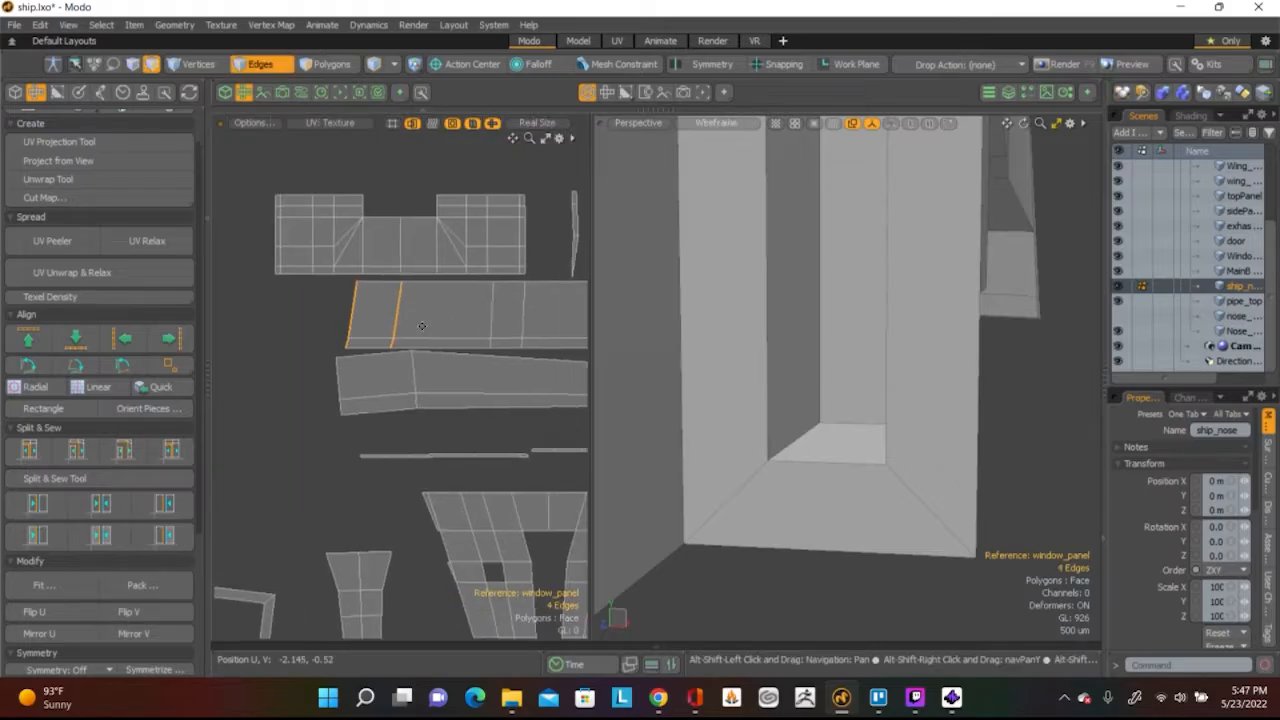
{"action": "left_click", "coordinate": [491, 337], "text": "shift"}
{"action": "scroll", "coordinate": [491, 340], "scroll_direction": "up", "scroll_amount": 3}
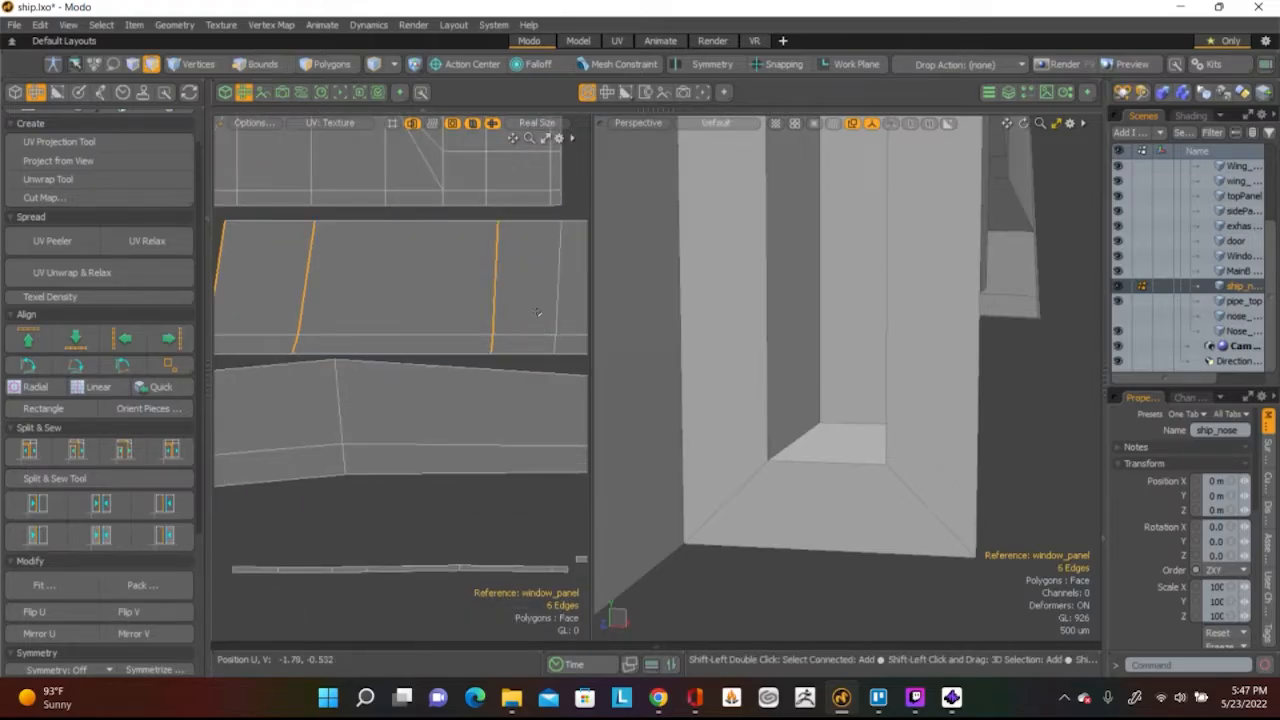
{"action": "left_click", "coordinate": [553, 340], "text": "shift"}
{"action": "key", "text": "2"}
{"action": "left_click", "coordinate": [124, 338]}
Select the two crosswise edge lines at the upper strip island's right end and align each straight at its rightmost point
{"action": "scroll", "coordinate": [245, 320], "scroll_direction": "down", "scroll_amount": 3}
{"action": "scroll", "coordinate": [411, 322], "scroll_direction": "up", "scroll_amount": 2}
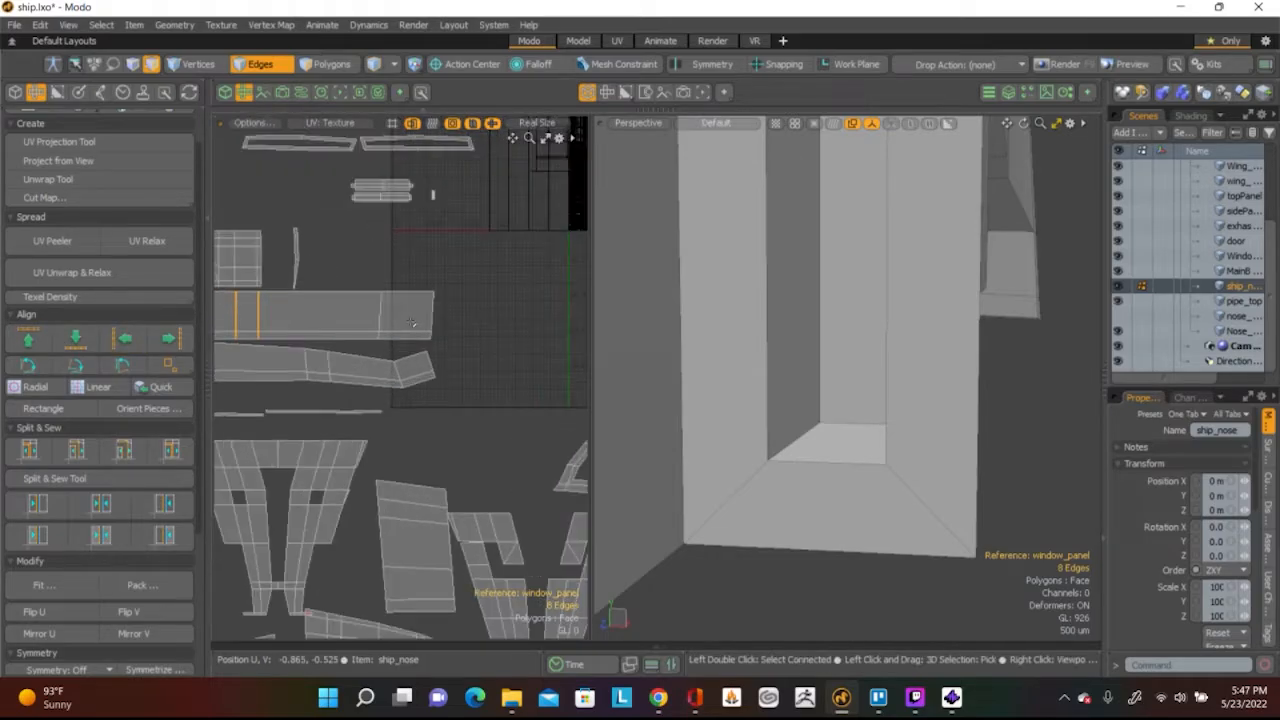
{"action": "scroll", "coordinate": [380, 320], "scroll_direction": "up", "scroll_amount": 2}
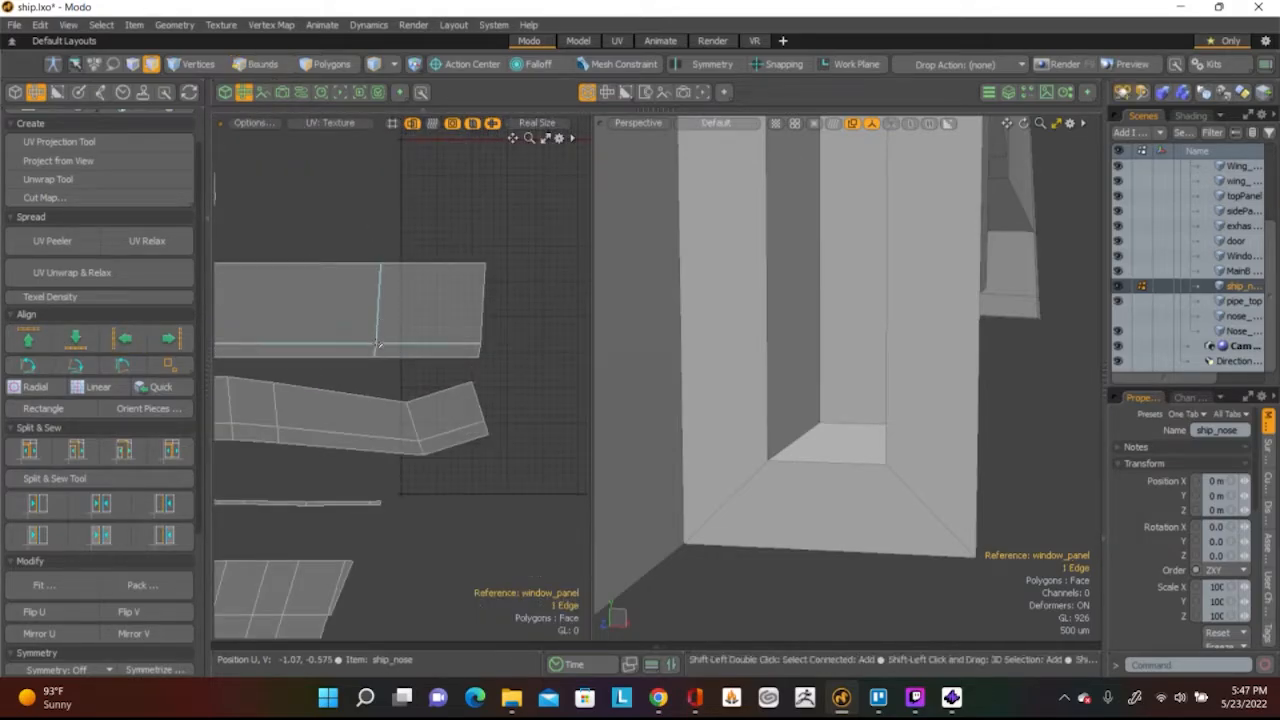
{"action": "left_click", "coordinate": [378, 340], "text": "shift"}
{"action": "left_click", "coordinate": [440, 330], "text": "ctrl"}
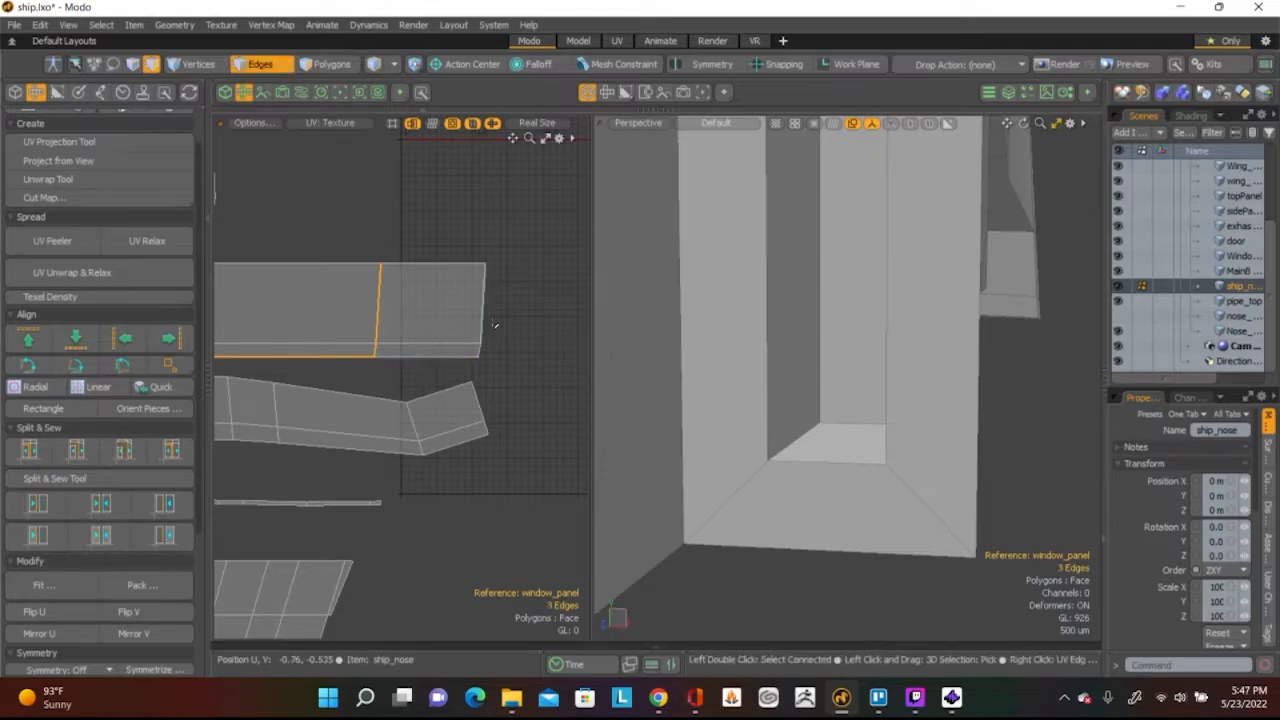
{"action": "left_click", "coordinate": [370, 356], "text": "ctrl"}
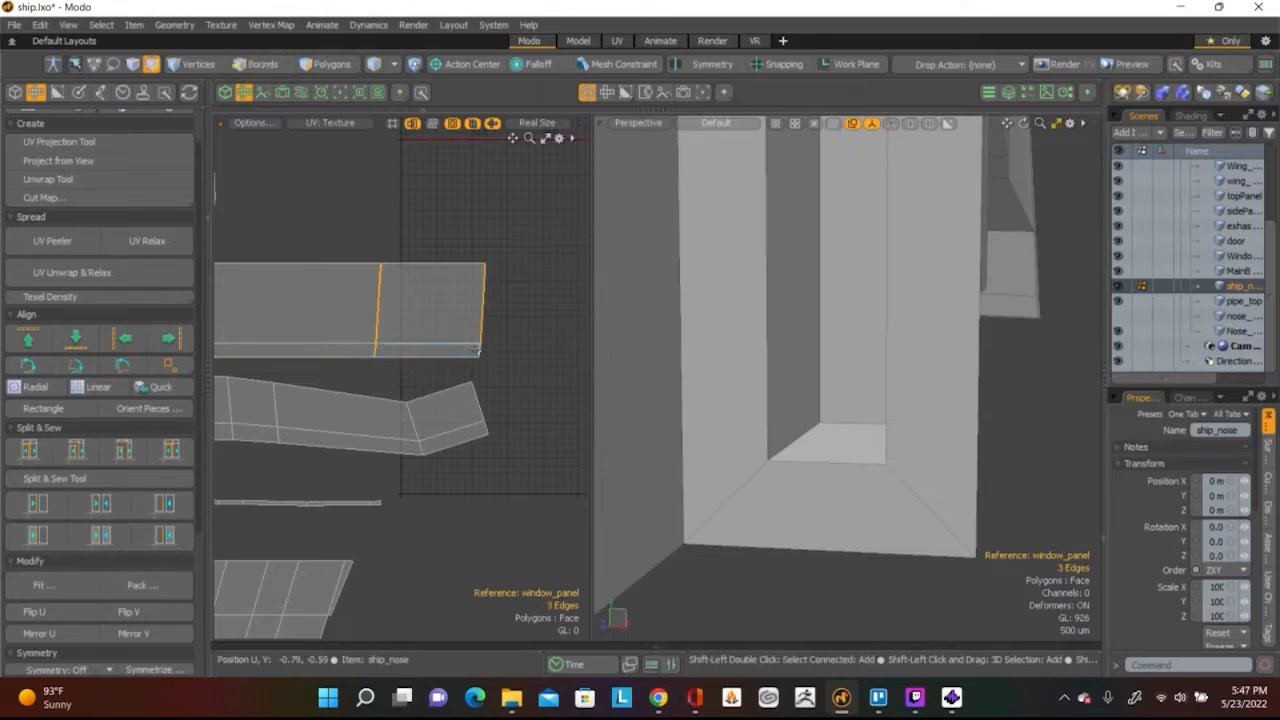
{"action": "left_click", "coordinate": [168, 338]}
{"action": "scroll", "coordinate": [240, 332], "scroll_direction": "down", "scroll_amount": 3}
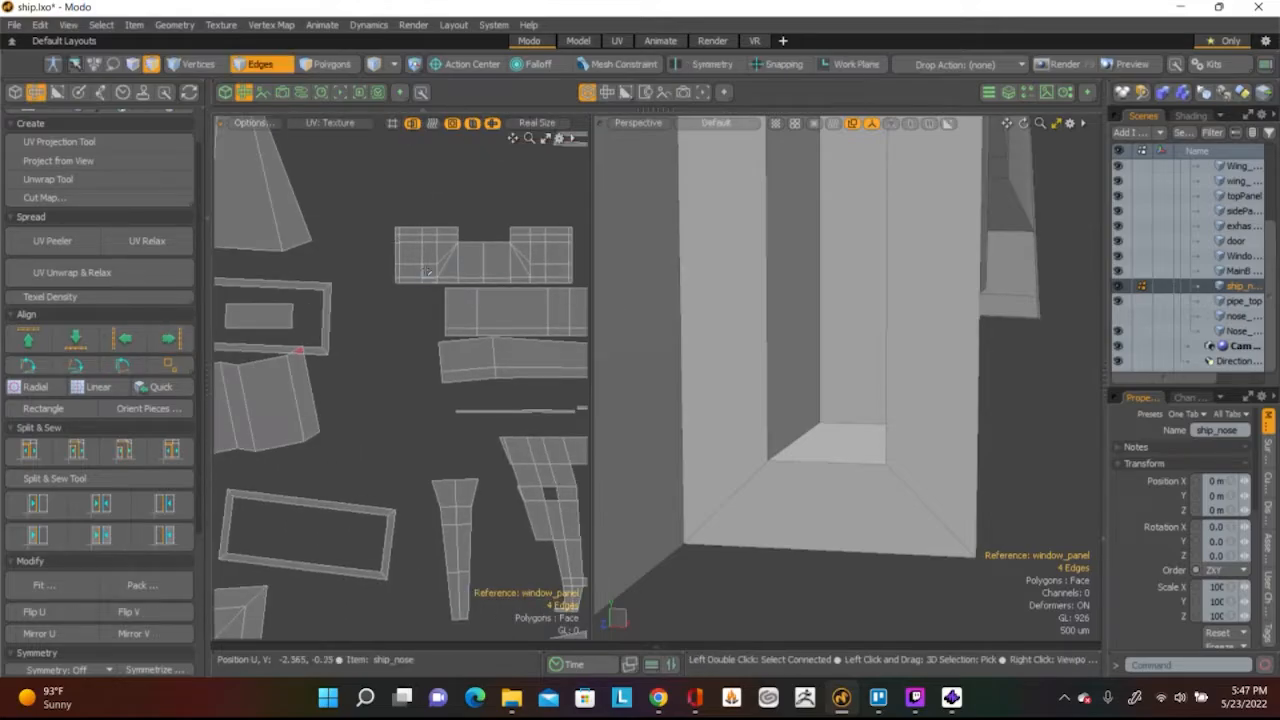
{"action": "left_click", "coordinate": [352, 279]}
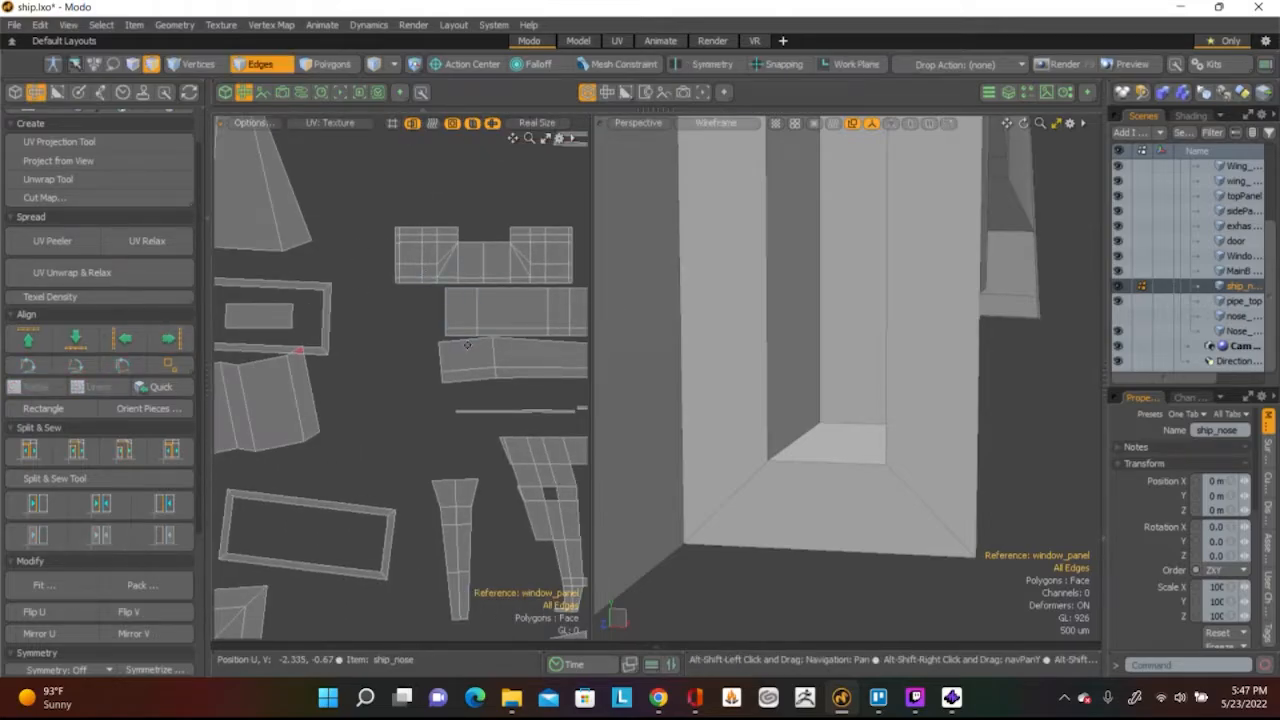
Select the five edges along the upper border of the lower bent strip island and align them at their highest point
{"action": "middle_click_drag", "start_coordinate": [469, 346], "coordinate": [352, 313]}
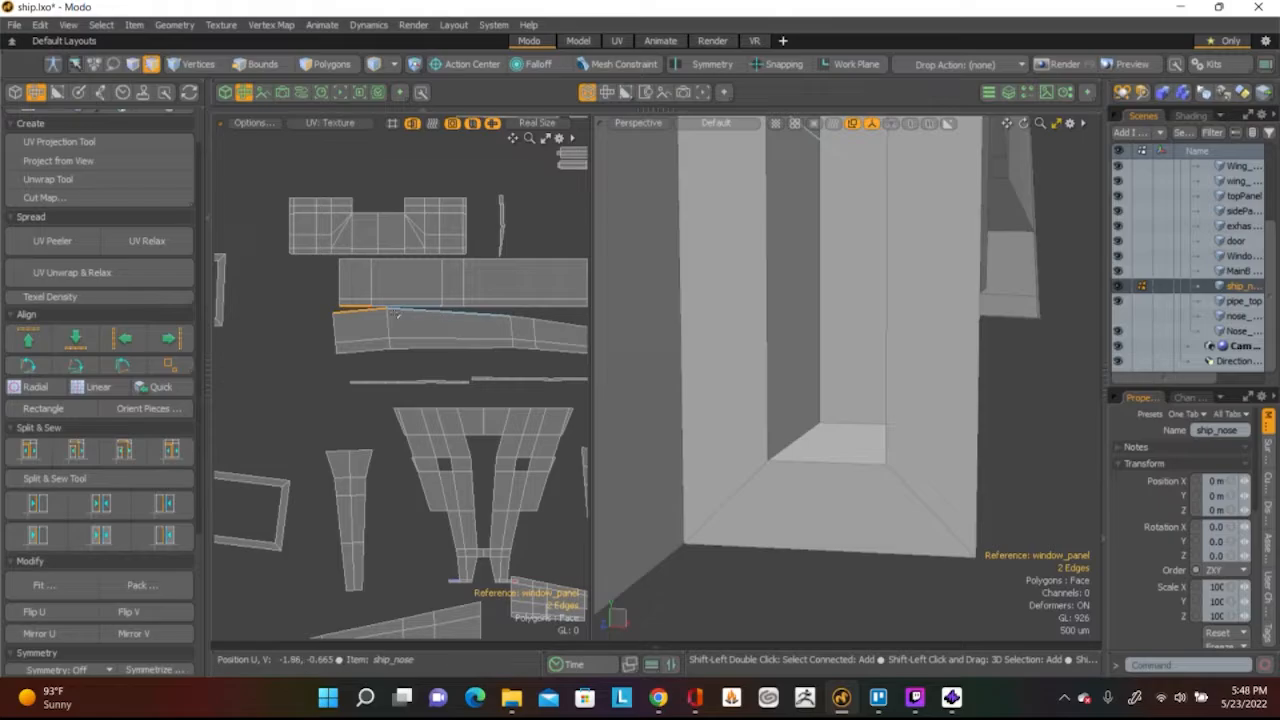
{"action": "scroll", "coordinate": [355, 314], "scroll_direction": "up", "scroll_amount": 5}
{"action": "left_click", "coordinate": [390, 313]}
{"action": "left_click", "coordinate": [393, 309]}
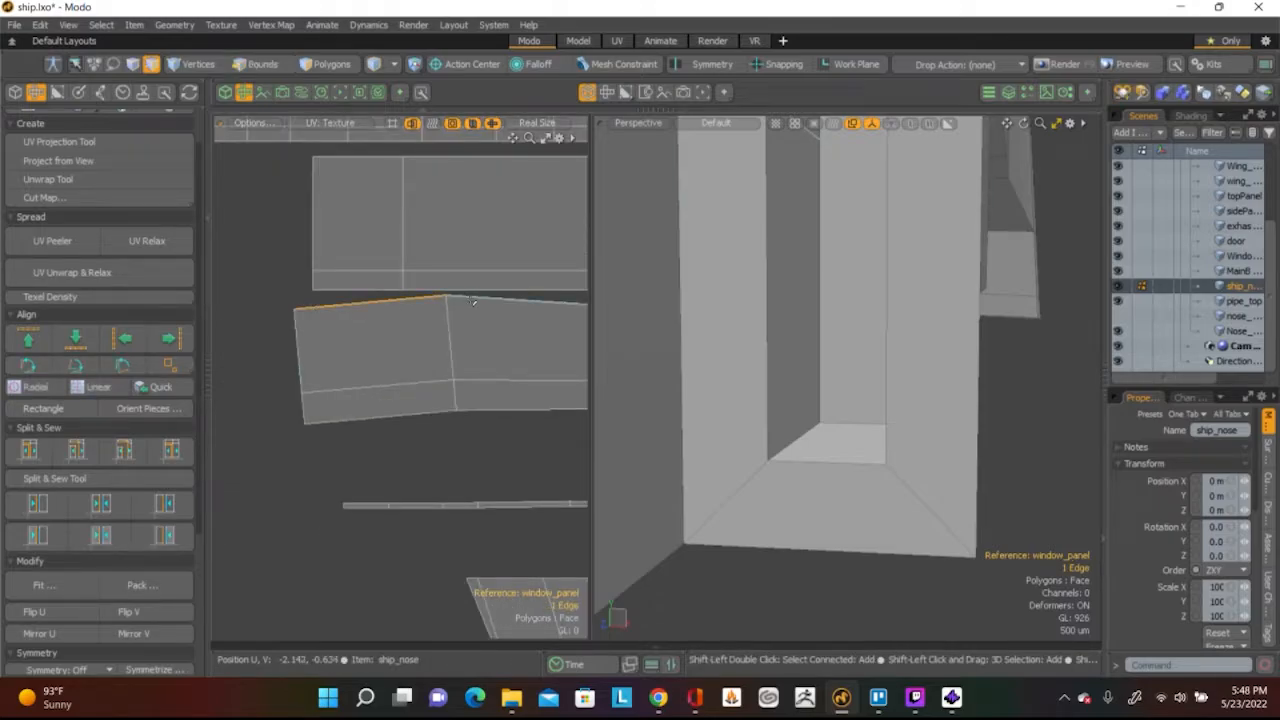
{"action": "scroll", "coordinate": [474, 301], "scroll_direction": "down", "scroll_amount": 3}
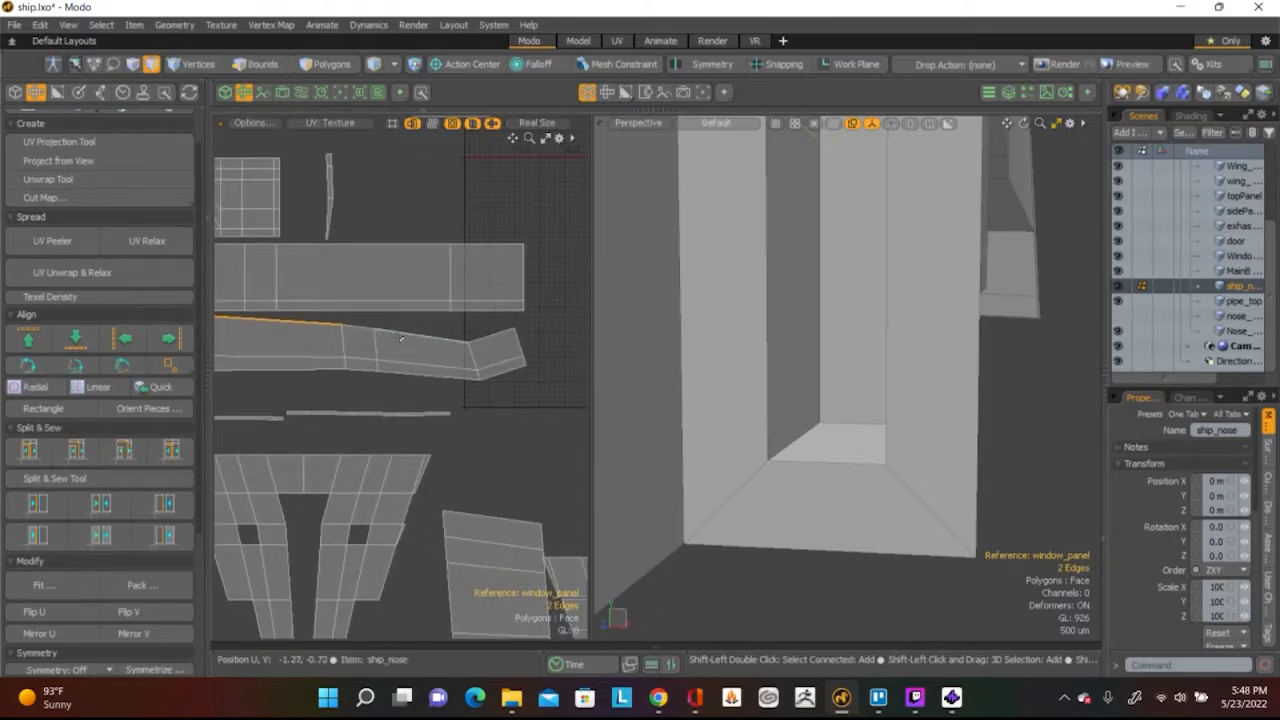
{"action": "left_click", "coordinate": [484, 335], "text": "shift"}
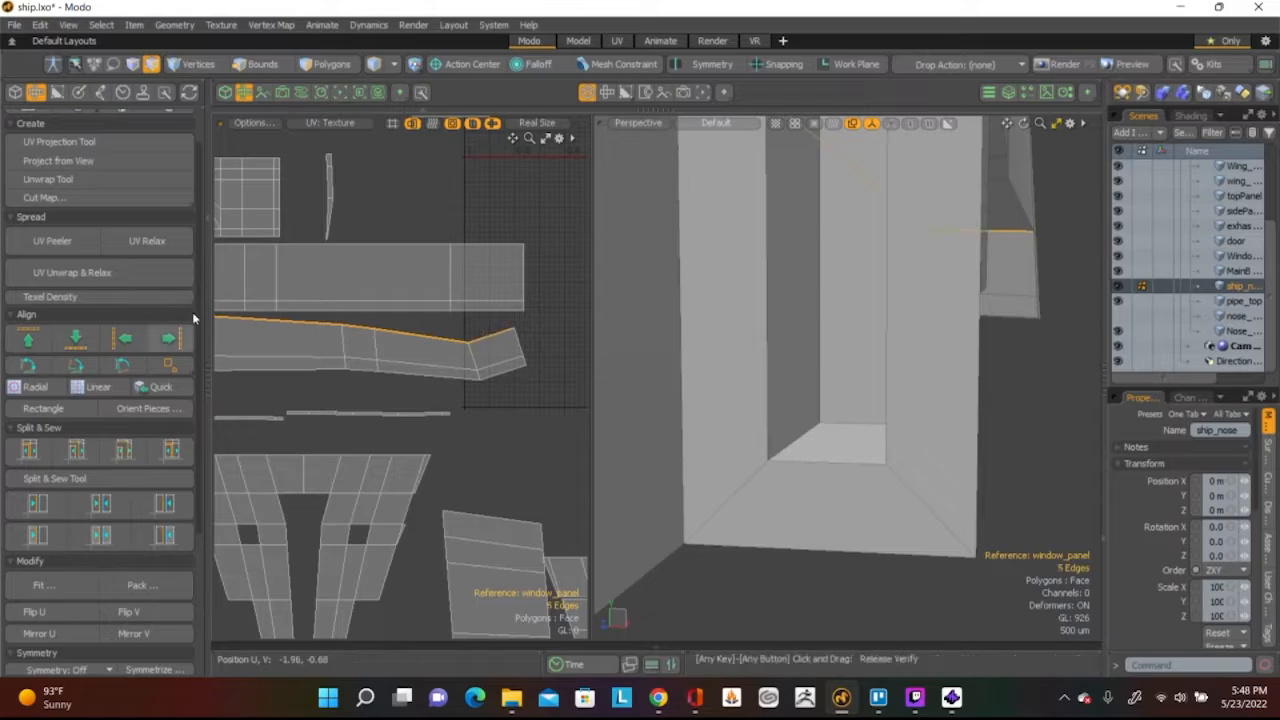
{"action": "left_click", "coordinate": [28, 338]}
Select the edges along the lower bent strip's bottom border and align them straight at their lowest point
{"action": "left_click", "coordinate": [509, 370]}
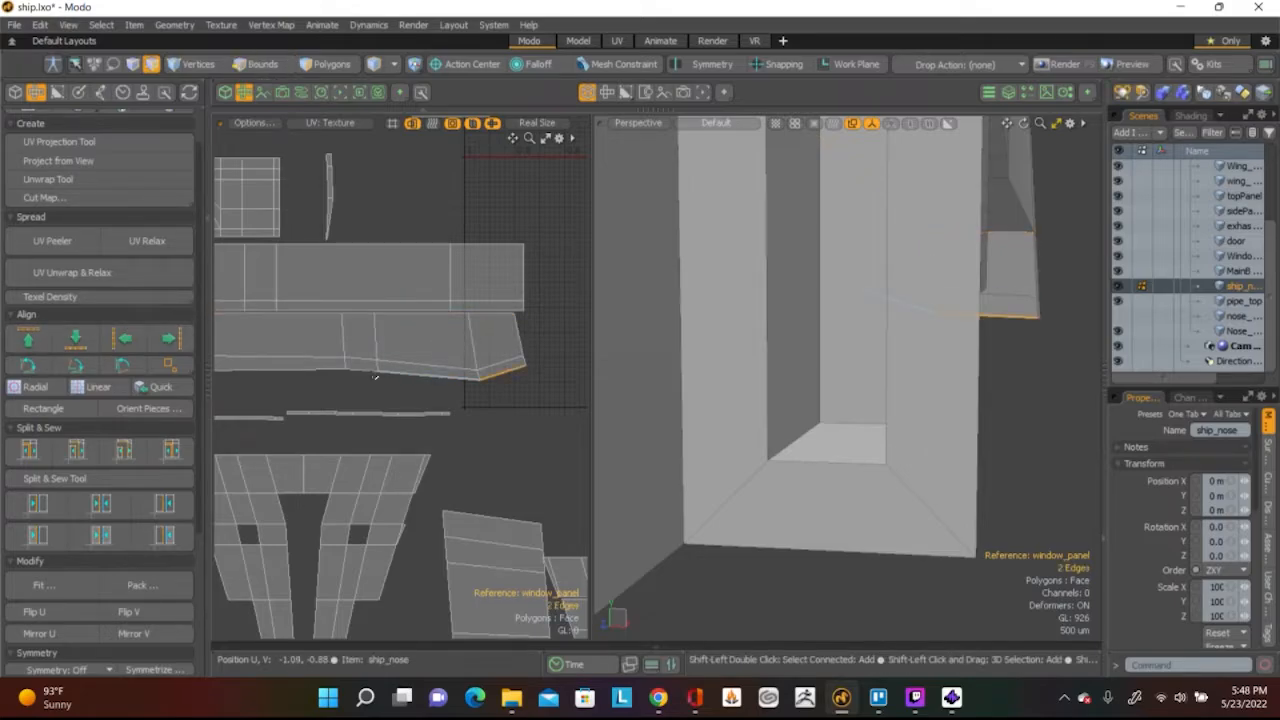
{"action": "left_click", "coordinate": [336, 372], "text": "shift"}
{"action": "left_click_drag", "start_coordinate": [262, 366], "coordinate": [442, 369], "text": "alt"}
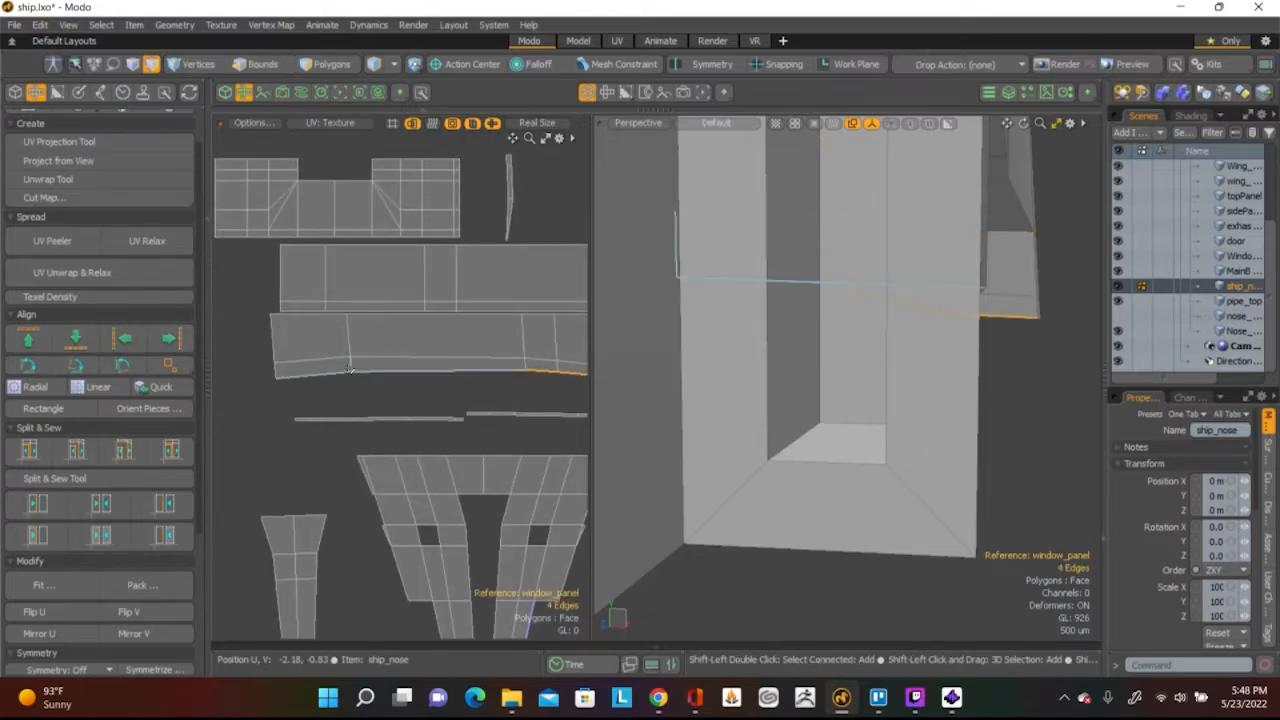
{"action": "left_click", "coordinate": [75, 338]}
Select the inner lengthwise edges just above the lower strip's bottom border and align them at their lowest point
{"action": "left_click", "coordinate": [312, 359]}
{"action": "left_click", "coordinate": [418, 359], "text": "shift"}
{"action": "left_click_drag", "start_coordinate": [588, 358], "coordinate": [357, 334], "text": "alt"}
{"action": "left_click", "coordinate": [353, 349], "text": "ctrl"}
{"action": "left_click", "coordinate": [462, 348], "text": "shift"}
{"action": "left_click", "coordinate": [89, 346]}
Straighten the crosswise edge lines in the middle and at the right end of the lower strip by aligning each at its rightmost point
{"action": "left_click", "coordinate": [351, 338]}
{"action": "scroll", "coordinate": [348, 345], "scroll_direction": "up", "scroll_amount": 3}
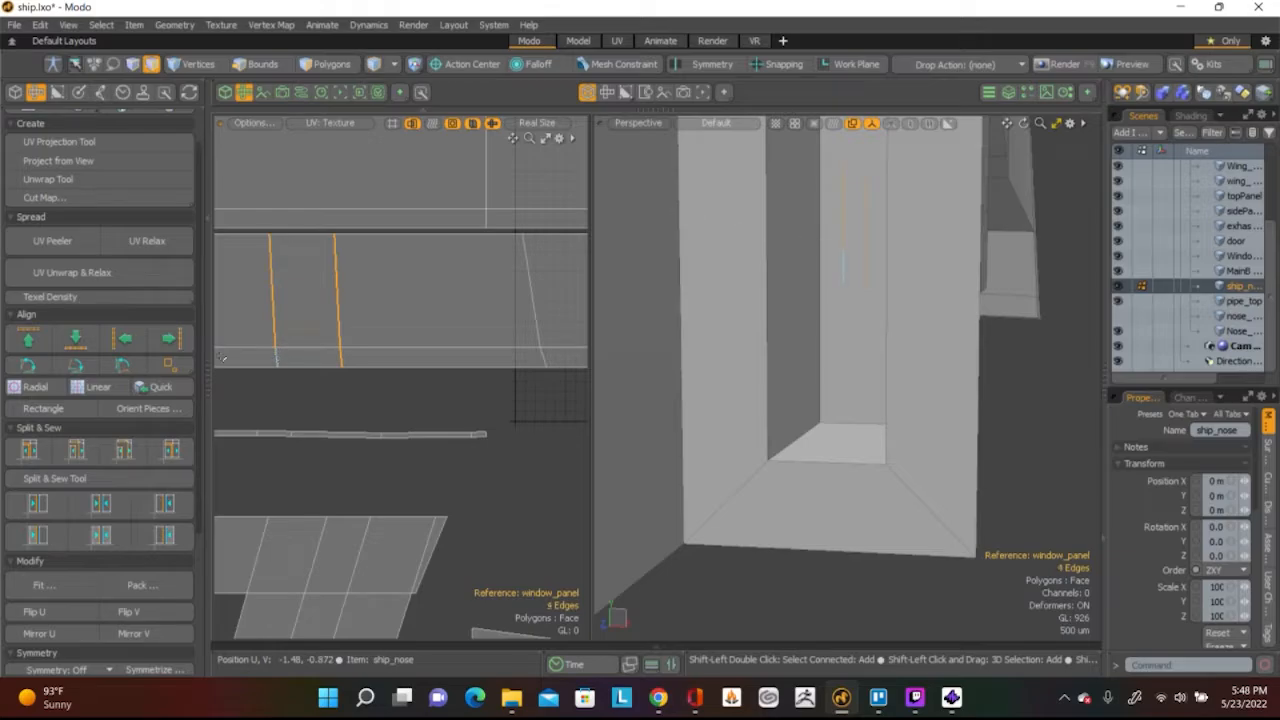
{"action": "left_click", "coordinate": [170, 338]}
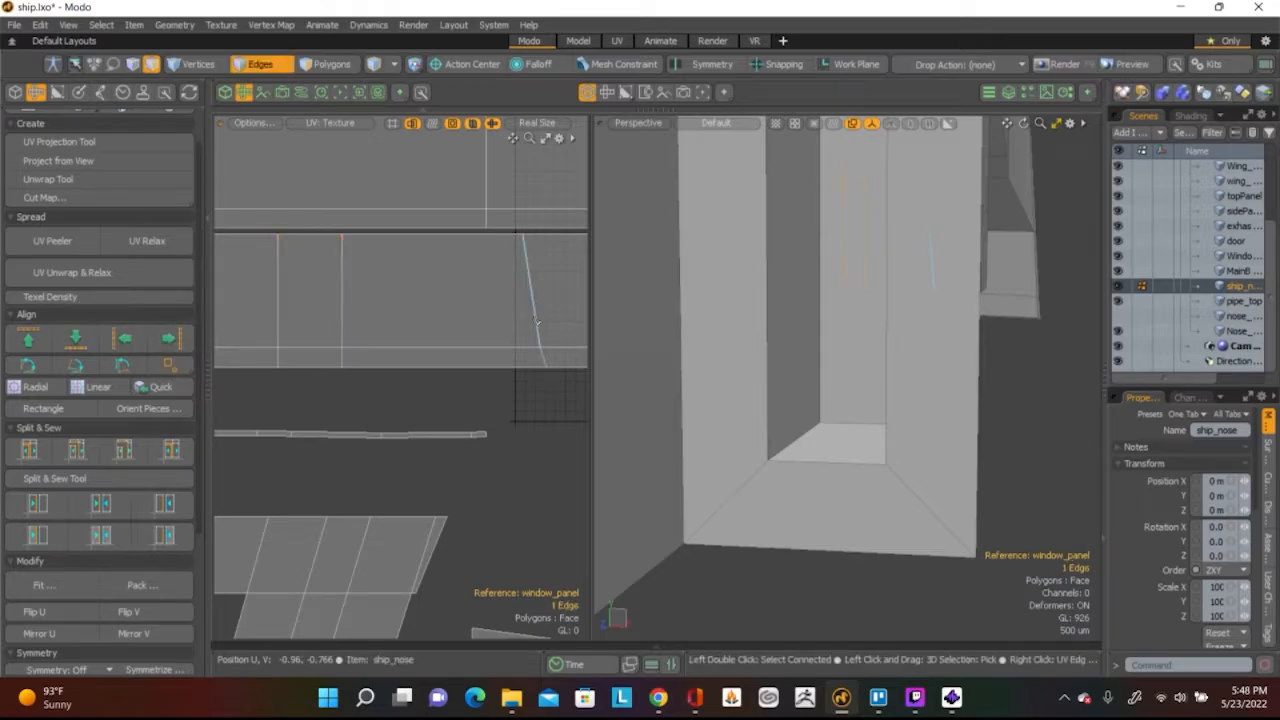
{"action": "left_click", "coordinate": [546, 352]}
{"action": "left_click_drag", "start_coordinate": [546, 360], "coordinate": [268, 380], "text": "alt"}
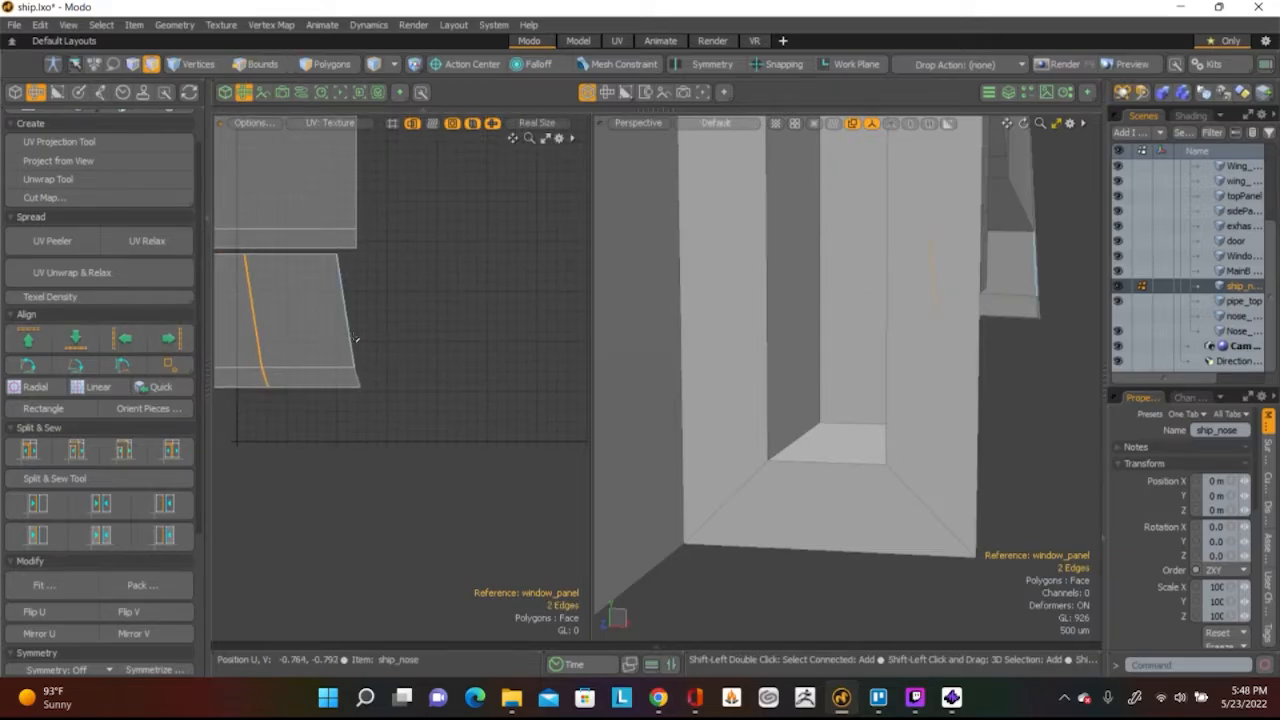
{"action": "left_click", "coordinate": [170, 338]}
Select the two crosswise edge lines at the lower strip's left end and align each straight at its leftmost point
{"action": "scroll", "coordinate": [392, 340], "scroll_direction": "down", "scroll_amount": 5}
{"action": "left_click_drag", "start_coordinate": [240, 346], "coordinate": [422, 354], "text": "alt"}
{"action": "scroll", "coordinate": [422, 354], "scroll_direction": "up", "scroll_amount": 1}
{"action": "left_click", "coordinate": [438, 350]}
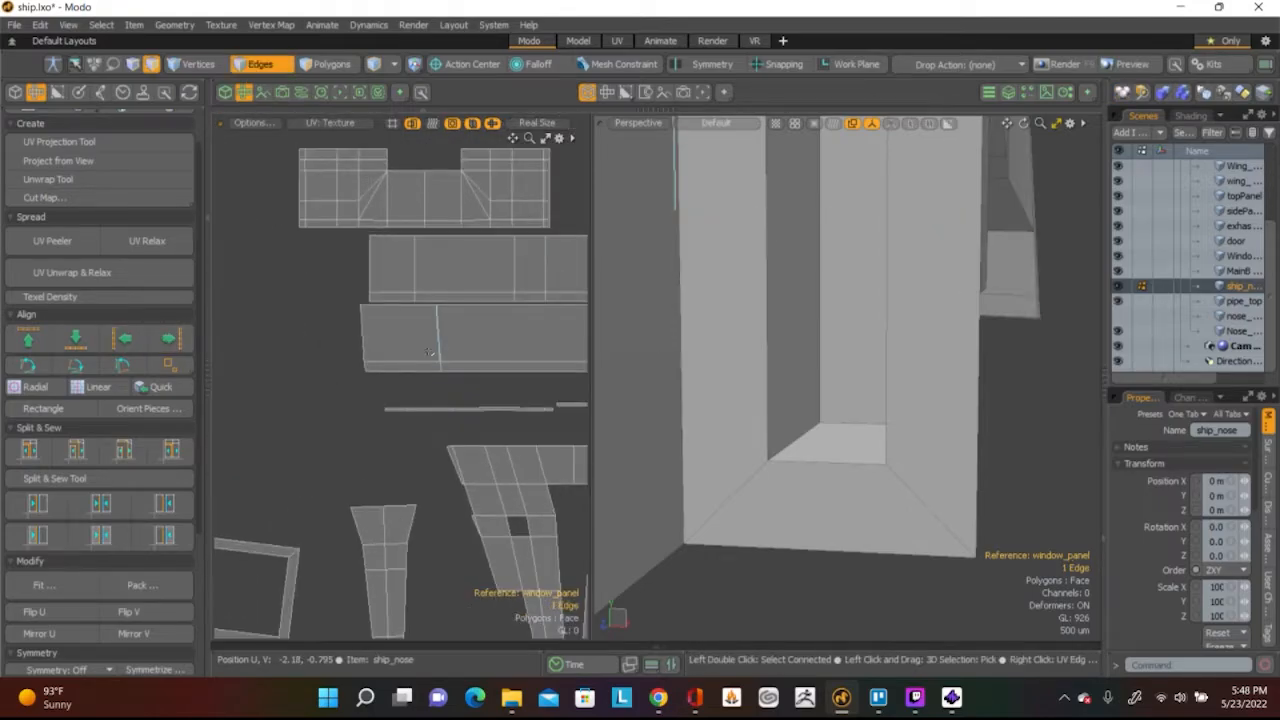
{"action": "scroll", "coordinate": [431, 351], "scroll_direction": "up", "scroll_amount": 4}
{"action": "left_click", "coordinate": [477, 405], "text": "shift"}
{"action": "scroll", "coordinate": [428, 362], "scroll_direction": "down", "scroll_amount": 6}
{"action": "scroll", "coordinate": [426, 345], "scroll_direction": "up", "scroll_amount": 2}
{"action": "left_click", "coordinate": [296, 362], "text": "shift"}
{"action": "left_click", "coordinate": [300, 408], "text": "shift"}
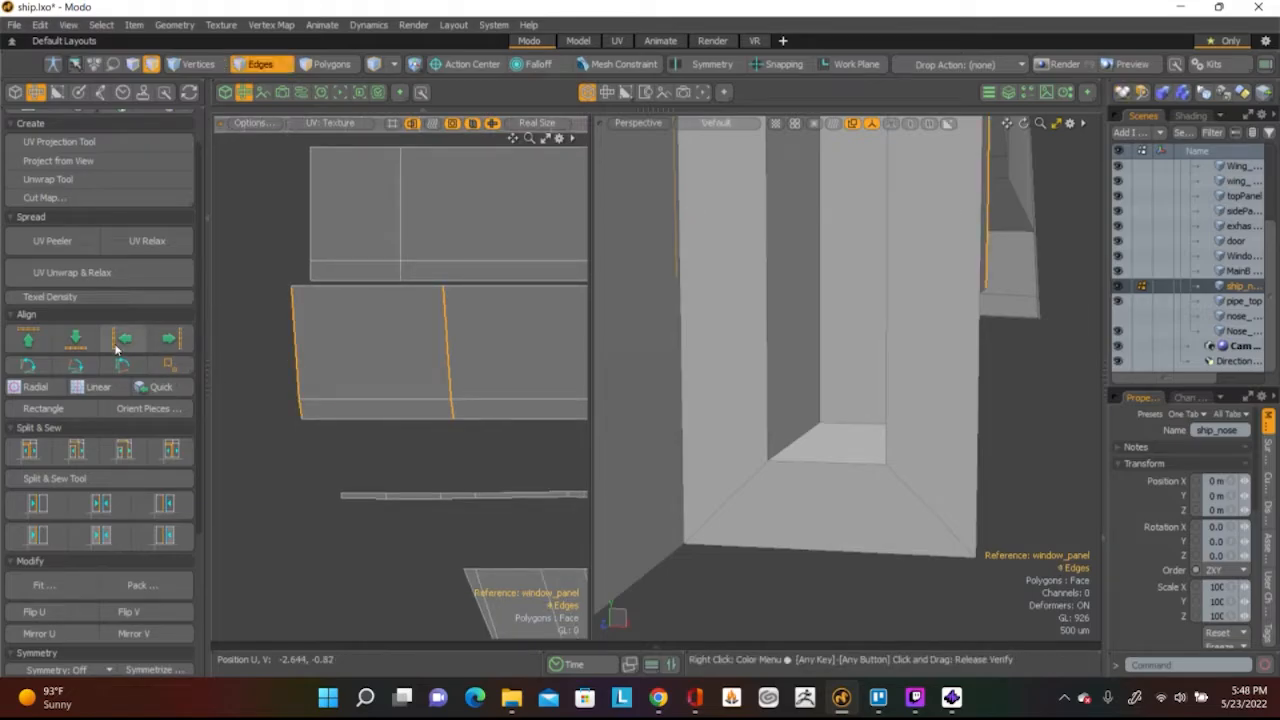
{"action": "scroll", "coordinate": [322, 366], "scroll_direction": "down", "scroll_amount": 4}
{"action": "left_click", "coordinate": [306, 436]}
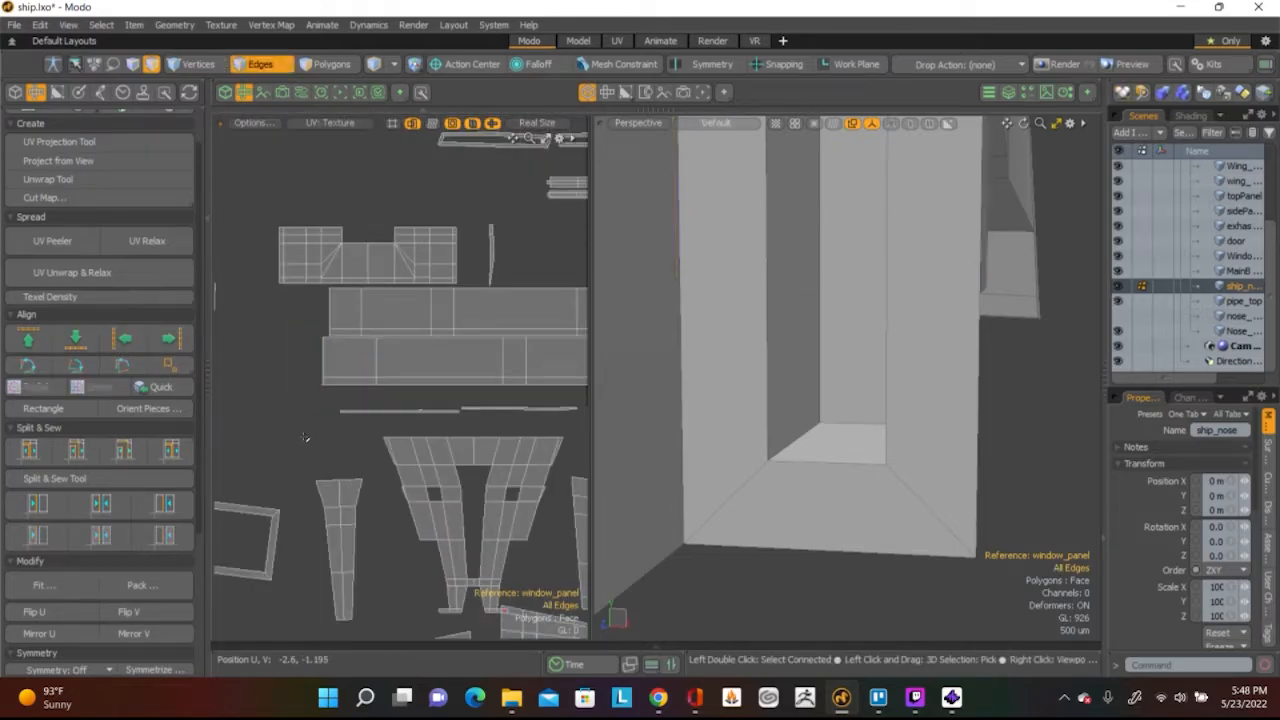
Select the four polygons of the rectangular frame island around the small rectangle and rotate it by 1°
{"action": "scroll", "coordinate": [305, 365], "scroll_direction": "down", "scroll_amount": 2}
{"action": "left_click_drag", "start_coordinate": [246, 310], "coordinate": [422, 202], "text": "alt+shift"}
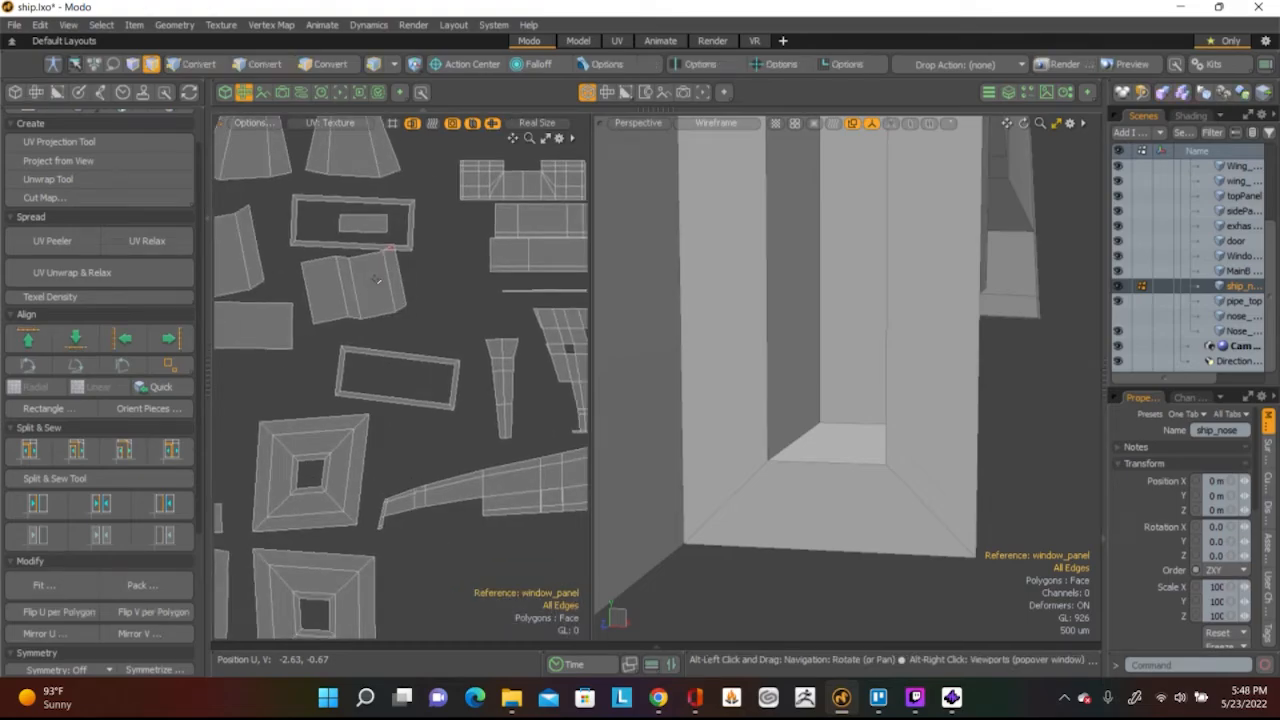
{"action": "scroll", "coordinate": [362, 288], "scroll_direction": "down", "scroll_amount": 3}
{"action": "scroll", "coordinate": [362, 288], "scroll_direction": "up", "scroll_amount": 3}
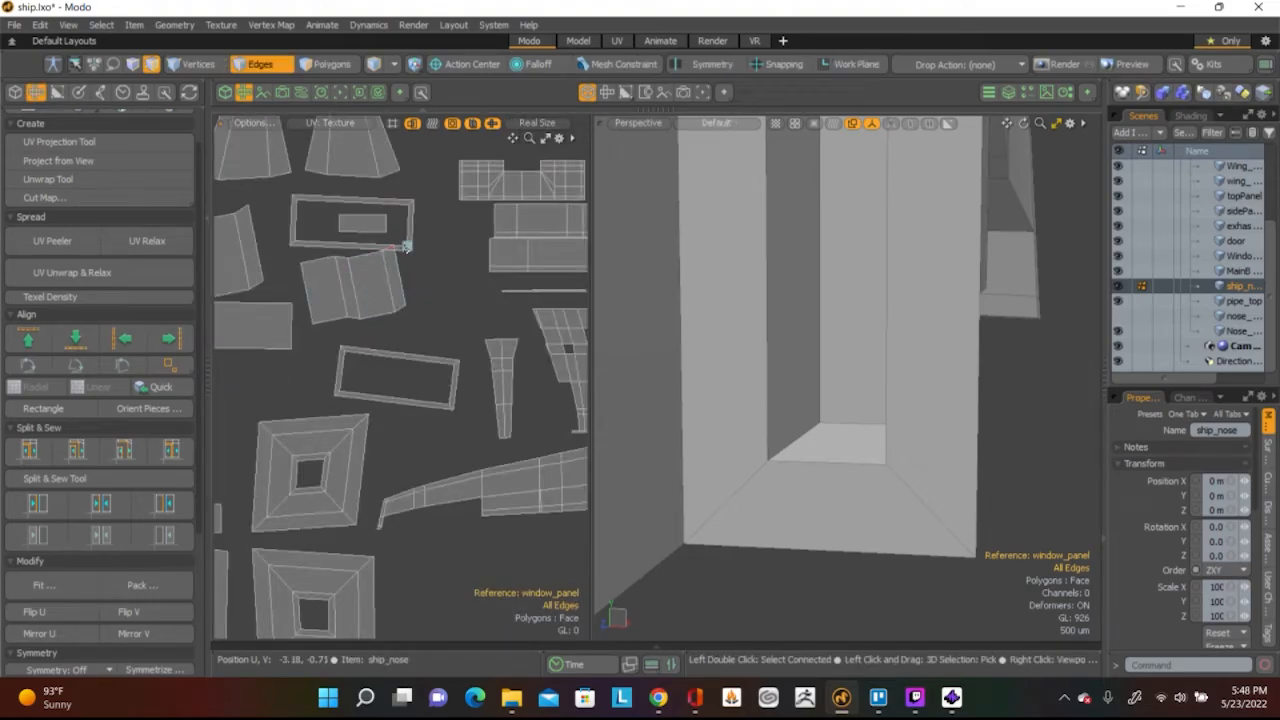
{"action": "scroll", "coordinate": [406, 246], "scroll_direction": "up", "scroll_amount": 4}
{"action": "left_click", "coordinate": [424, 211]}
{"action": "scroll", "coordinate": [404, 208], "scroll_direction": "up", "scroll_amount": 2}
{"action": "double_click", "coordinate": [423, 210]}
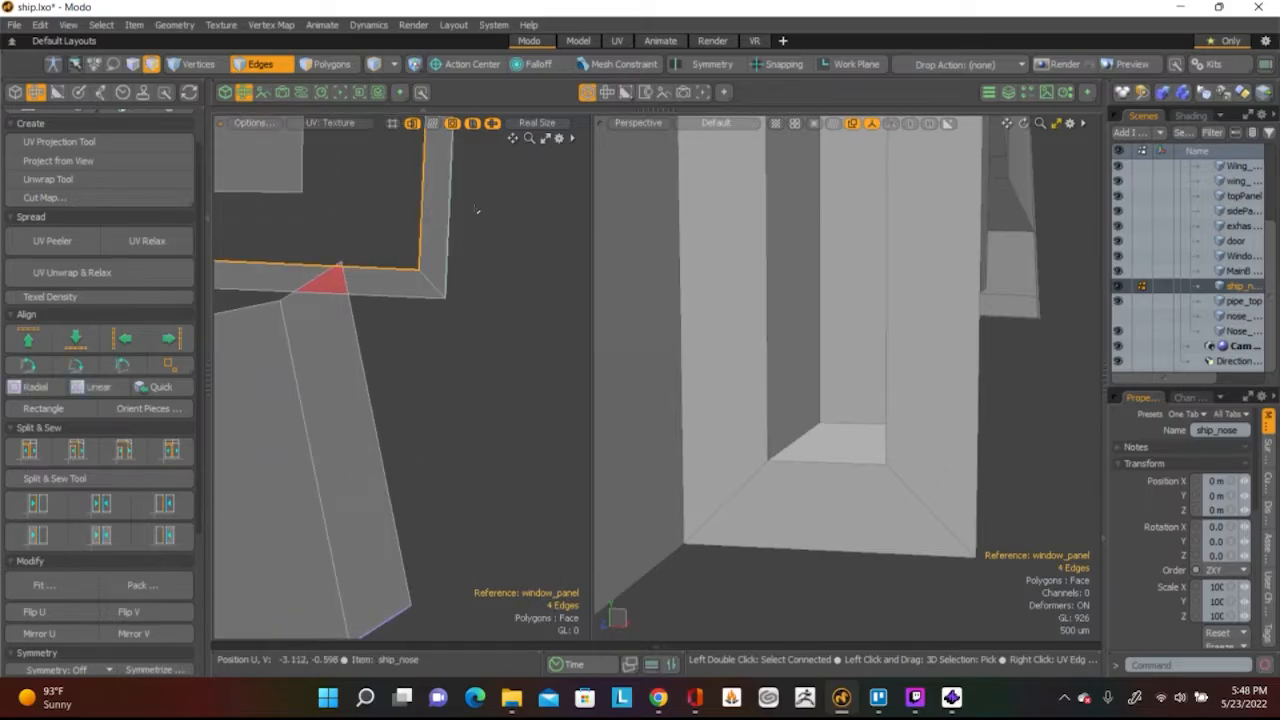
{"action": "key", "text": "3"}
{"action": "scroll", "coordinate": [428, 212], "scroll_direction": "down", "scroll_amount": 7}
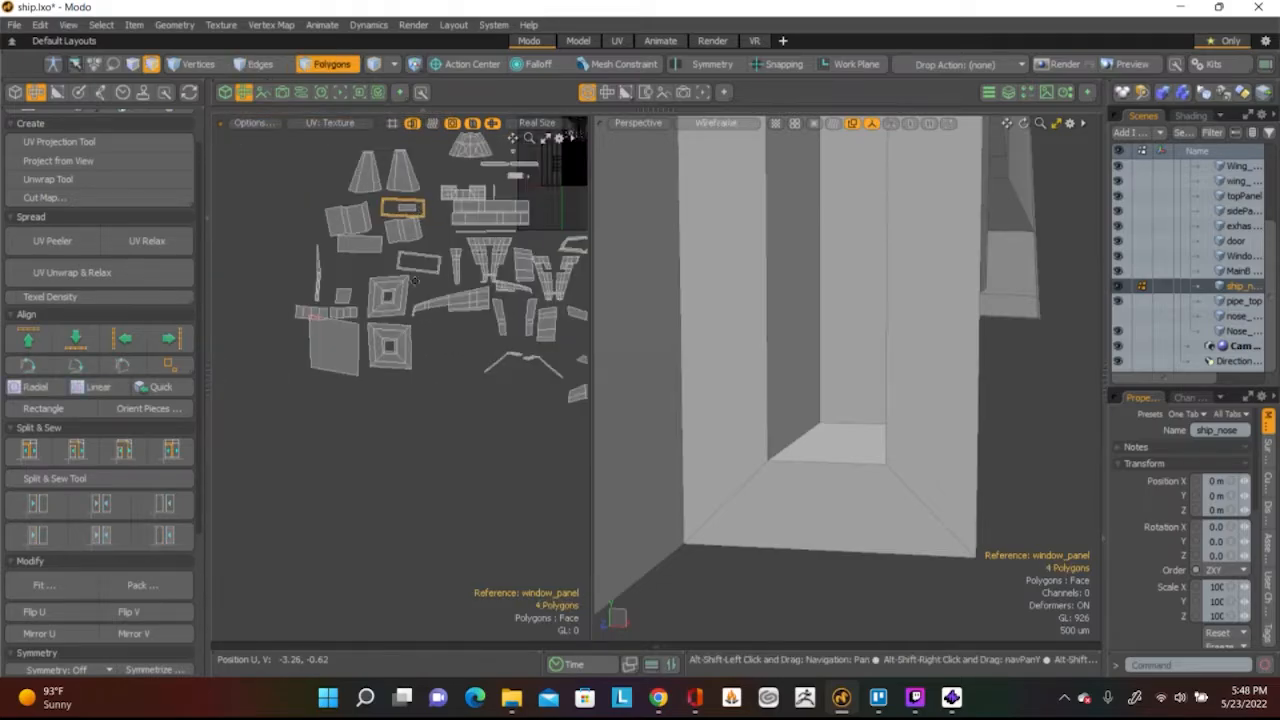
{"action": "left_click_drag", "start_coordinate": [415, 280], "coordinate": [405, 302], "text": "alt+shift"}
{"action": "key", "text": "y"}
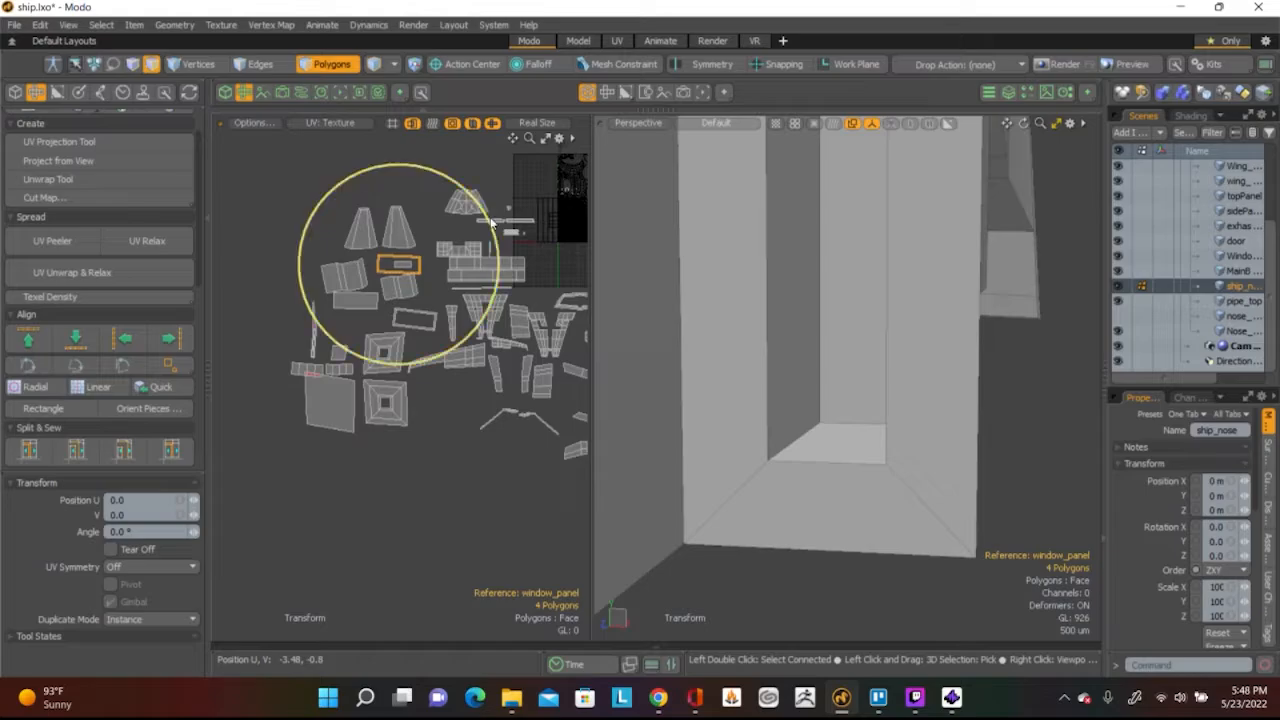
{"action": "left_click_drag", "start_coordinate": [492, 210], "coordinate": [470, 226]}
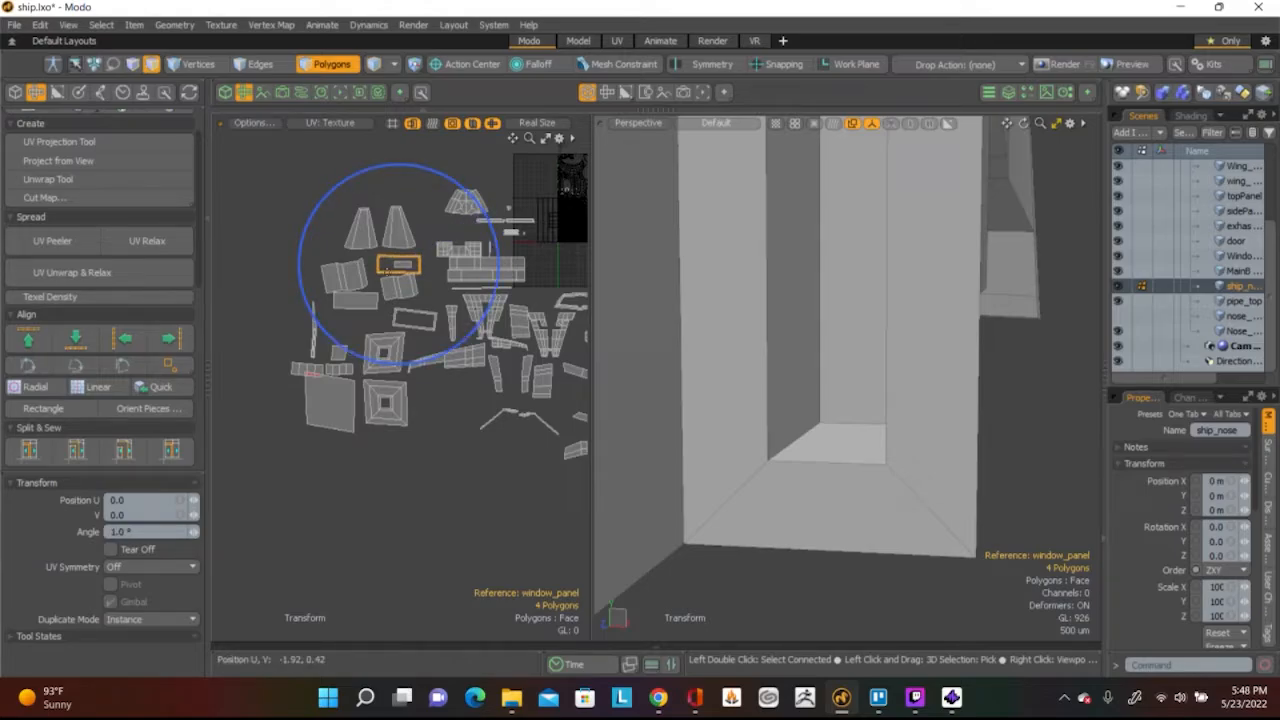
{"action": "key", "text": "space"}
Select the larger four-polygon pleated island and apply Conformal UV Relax with 1000 iterations to it
{"action": "scroll", "coordinate": [353, 263], "scroll_direction": "up", "scroll_amount": 5}
{"action": "left_click", "coordinate": [335, 305]}
{"action": "left_click", "coordinate": [147, 241]}
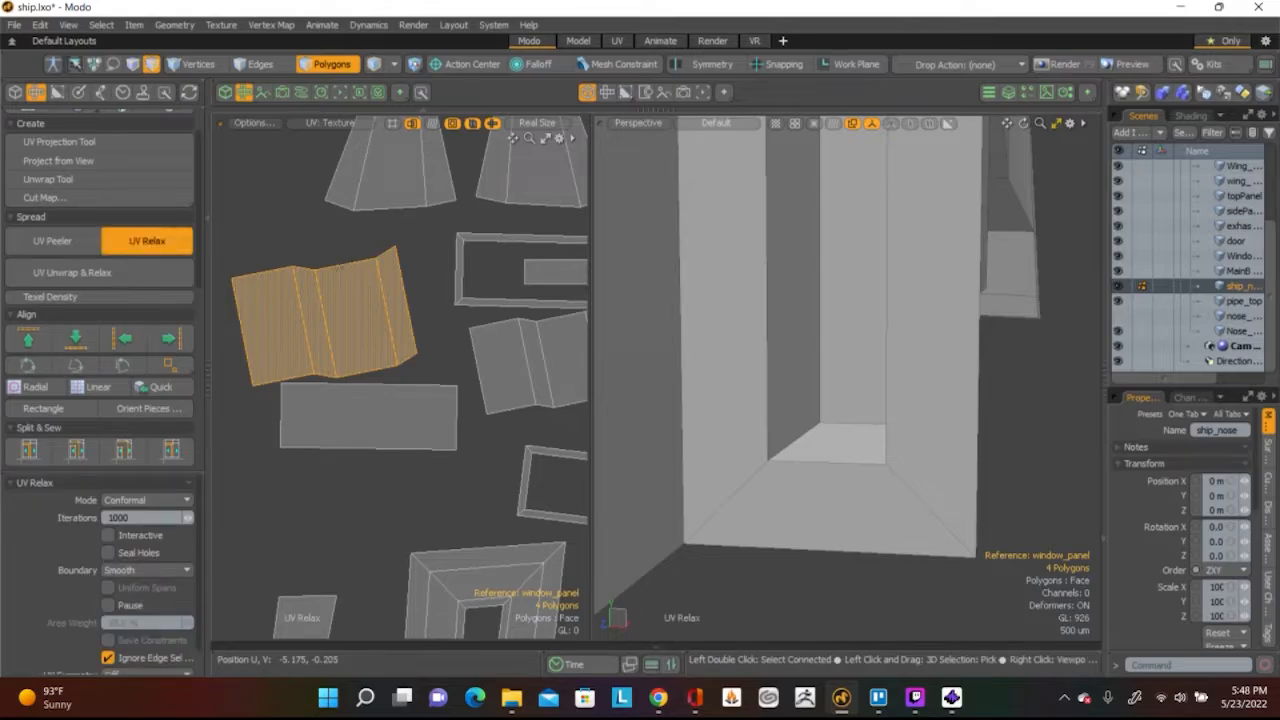
{"action": "key", "text": "space"}
{"action": "left_click", "coordinate": [320, 258]}
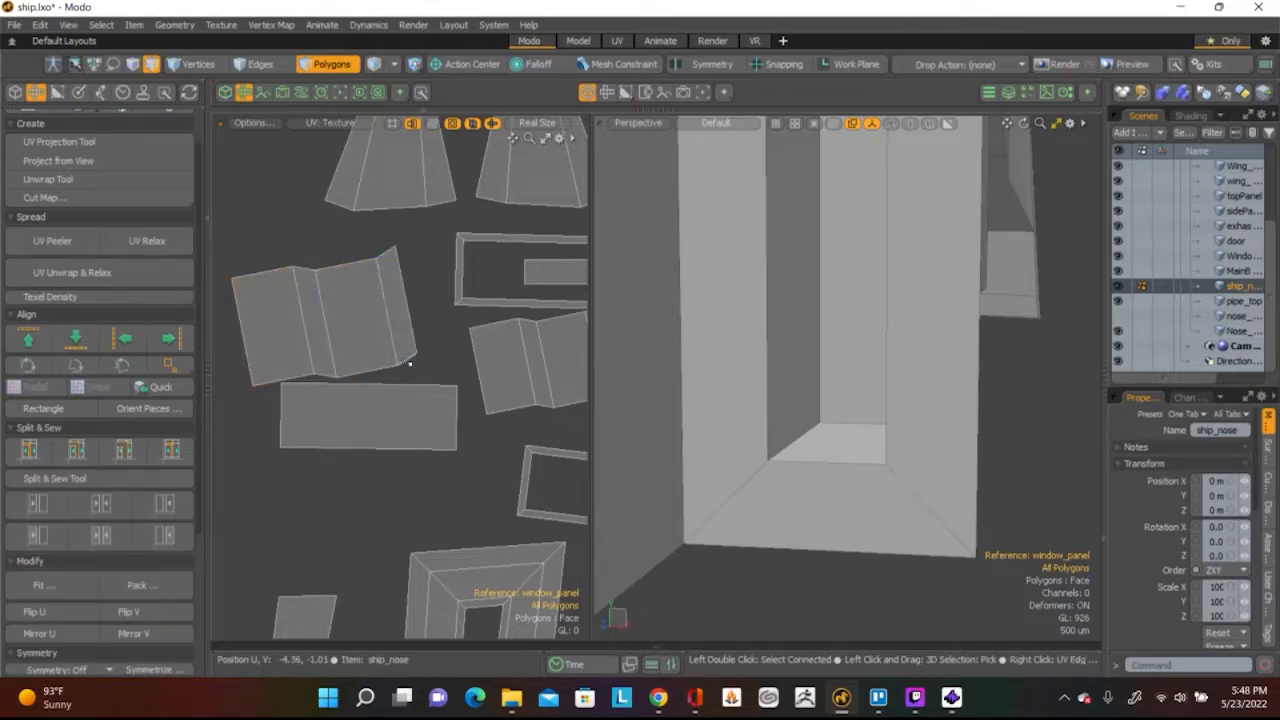
Select the four edges along the pleated island's lower border and align them straight at their lowest point
{"action": "key", "text": "2"}
{"action": "left_click", "coordinate": [338, 376], "text": "shift"}
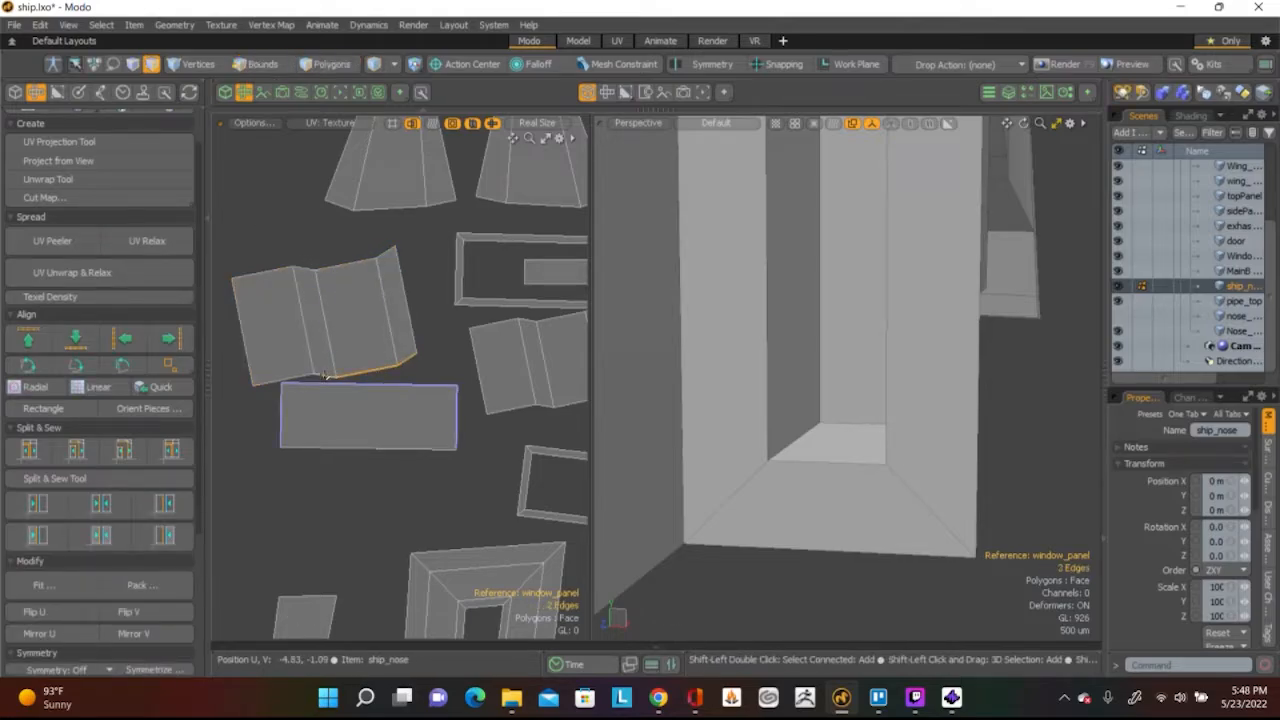
{"action": "left_click", "coordinate": [75, 338]}
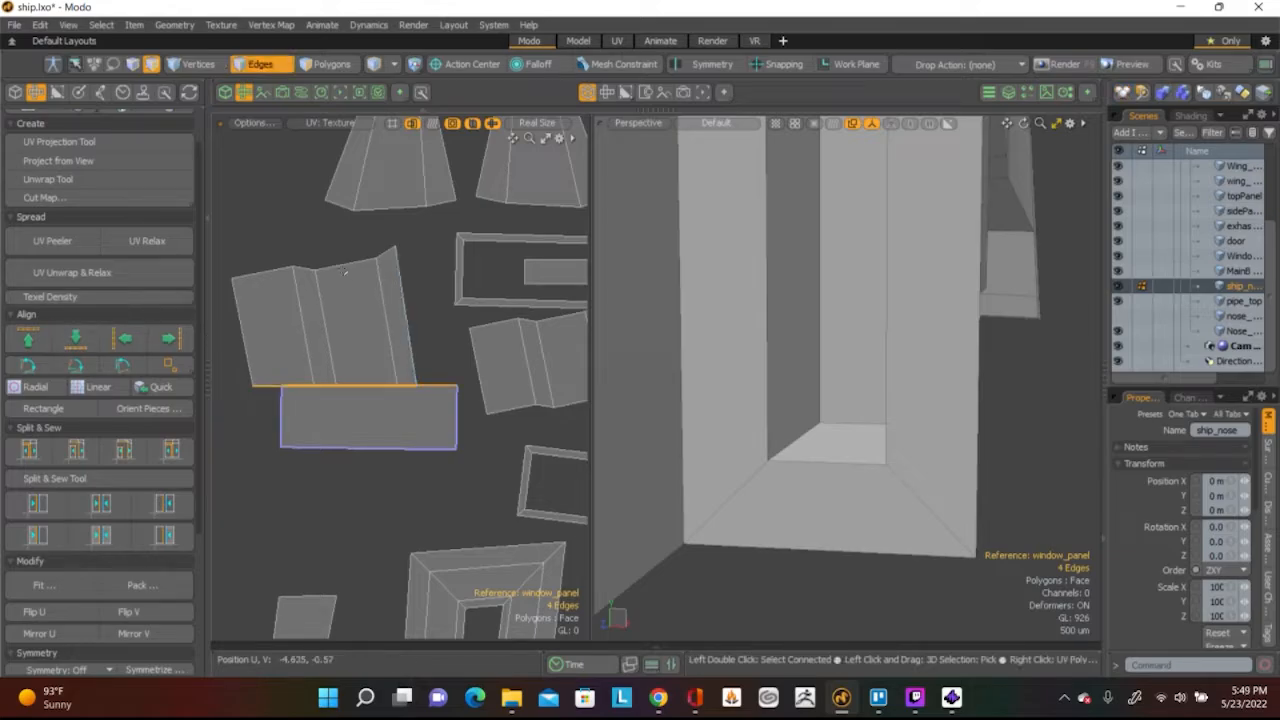
Align the larger pleated island's four upper border edges straight at their highest point and shift them 0.125 in U to square the island
{"action": "left_click", "coordinate": [384, 259]}
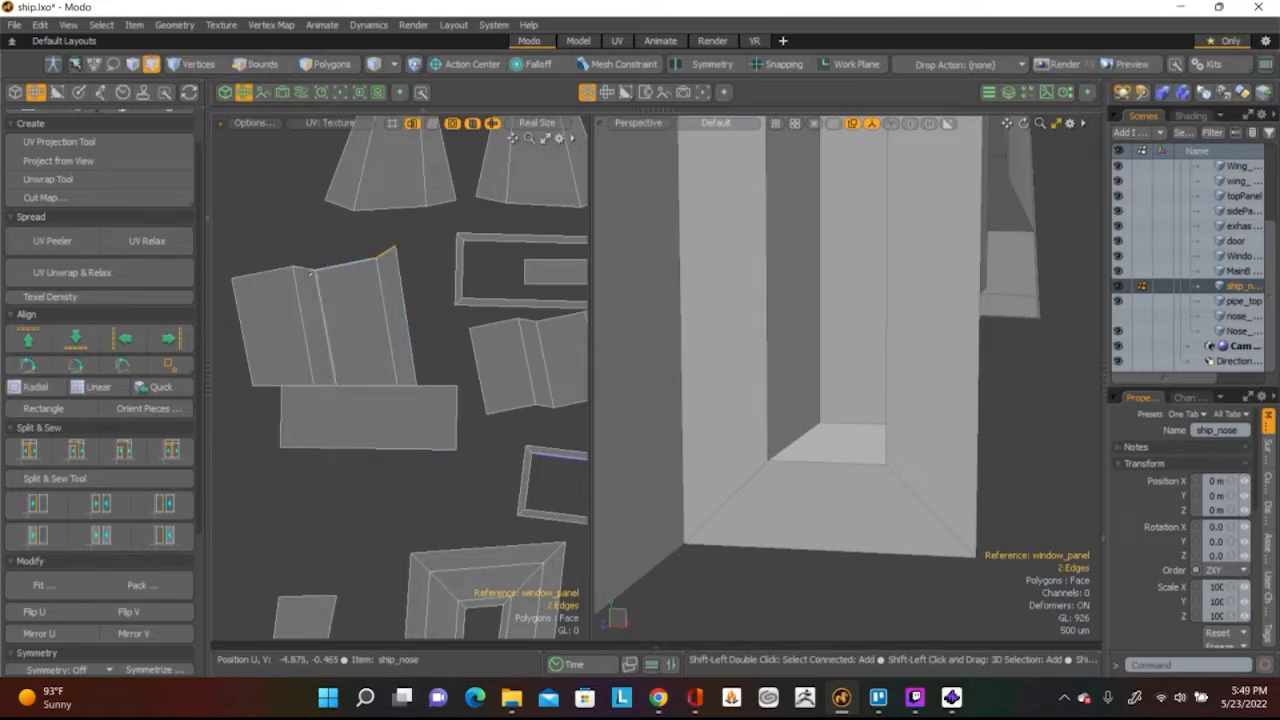
{"action": "left_click", "coordinate": [277, 268], "text": "shift"}
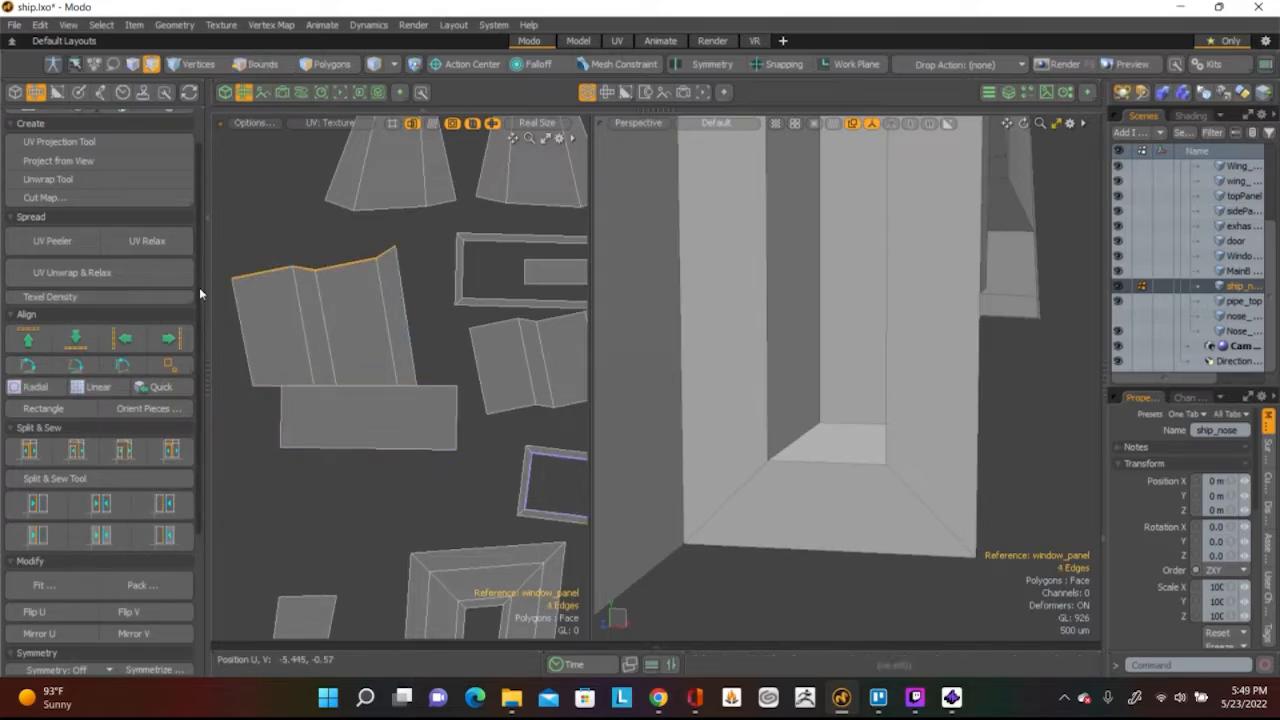
{"action": "left_click", "coordinate": [28, 338]}
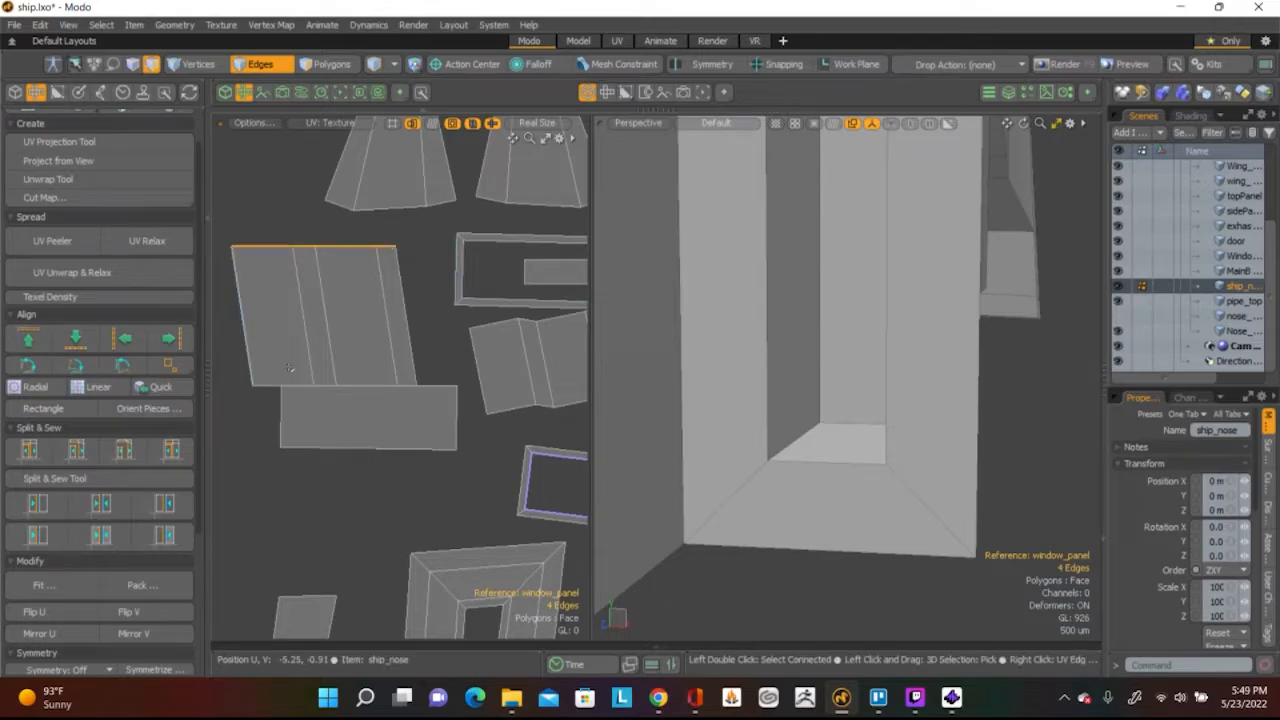
{"action": "key", "text": "y"}
{"action": "mouse_move", "coordinate": [363, 250]}
{"action": "left_mouse_down"}
{"action": "mouse_move", "coordinate": [413, 250]}
{"action": "mouse_move", "coordinate": [384, 250]}
{"action": "left_mouse_up"}
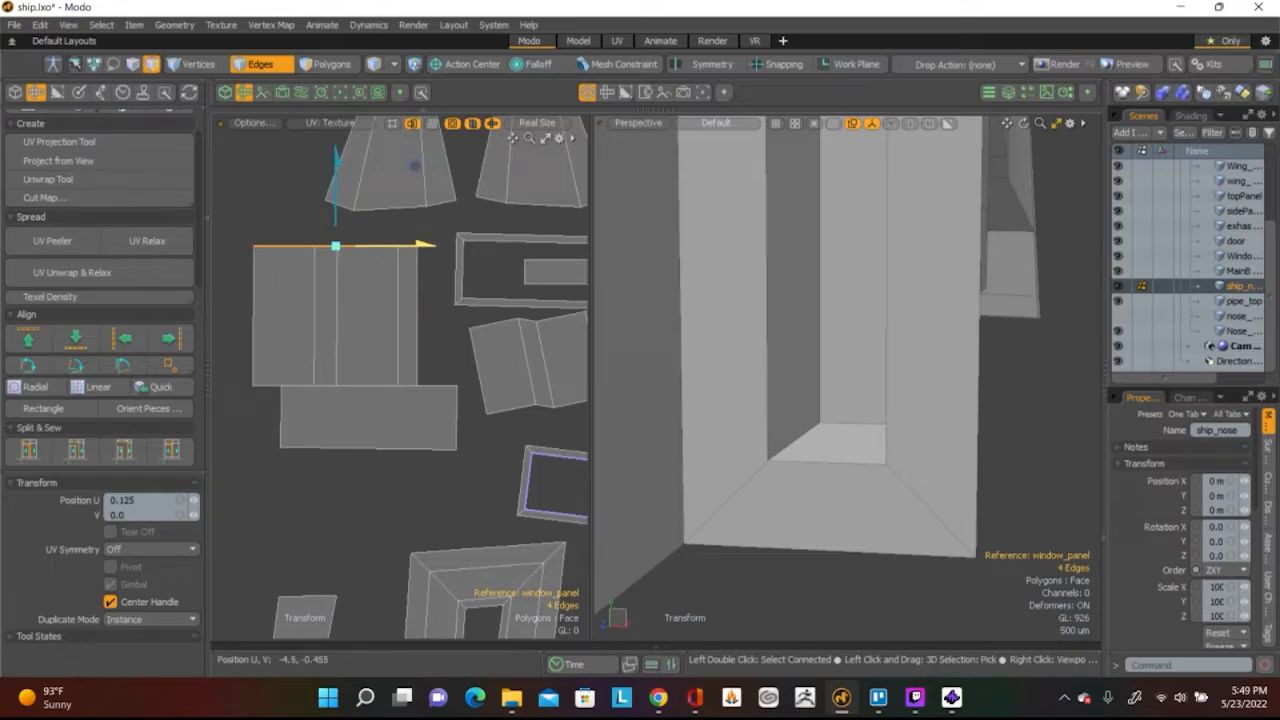
{"action": "key", "text": "space"}
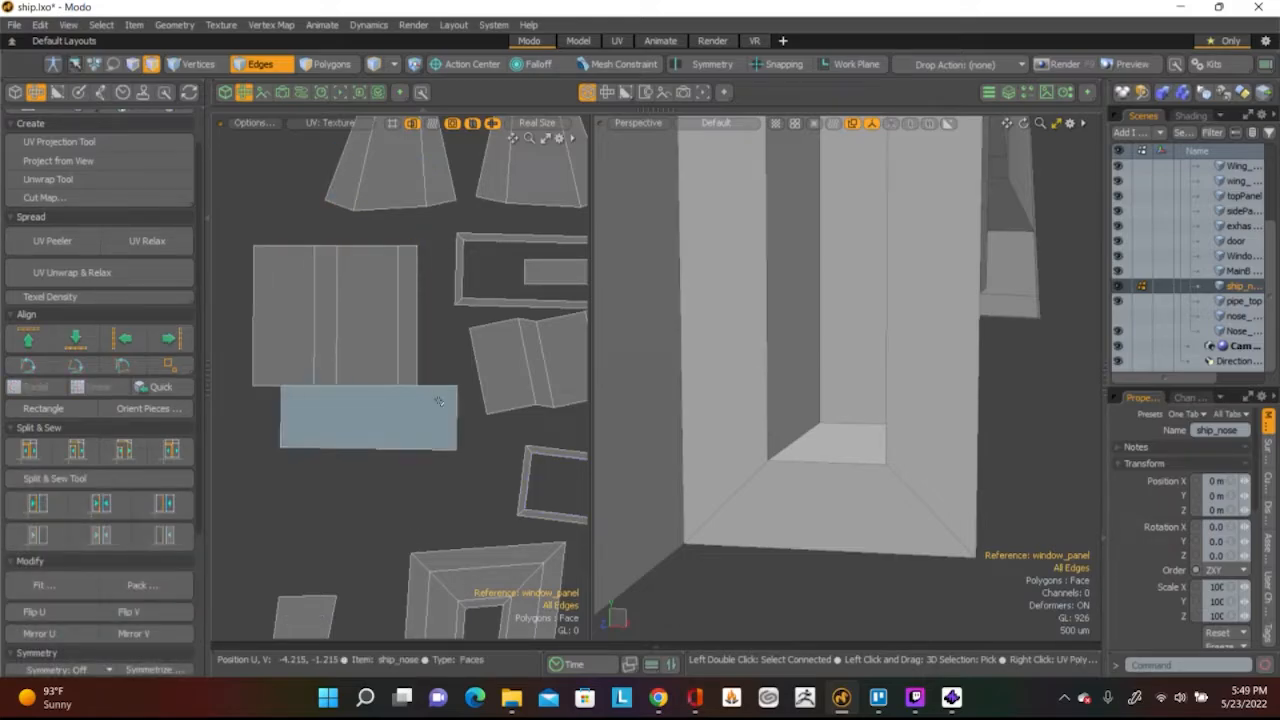
Select all polygons of the smaller pleated island and move it down, clear of the rectangular frame island above it
{"action": "middle_click_drag", "start_coordinate": [438, 401], "coordinate": [371, 371]}
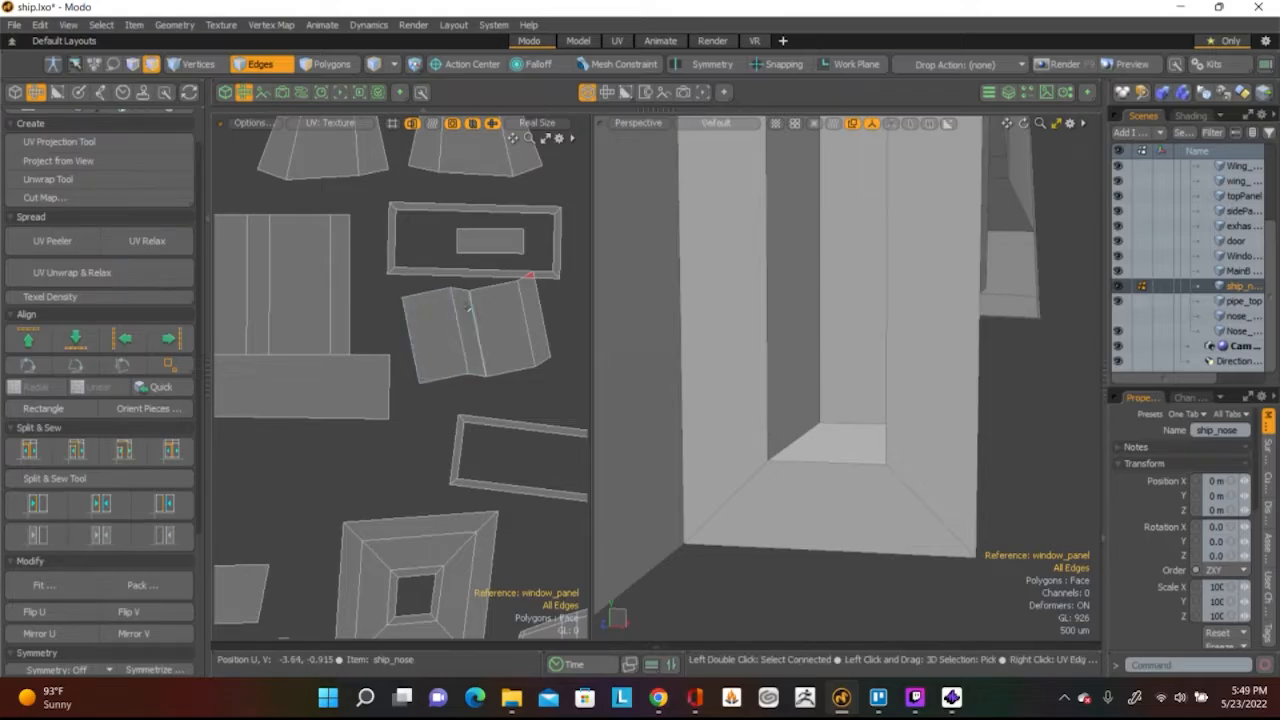
{"action": "left_click", "coordinate": [500, 284]}
{"action": "scroll", "coordinate": [502, 289], "scroll_direction": "up", "scroll_amount": 3}
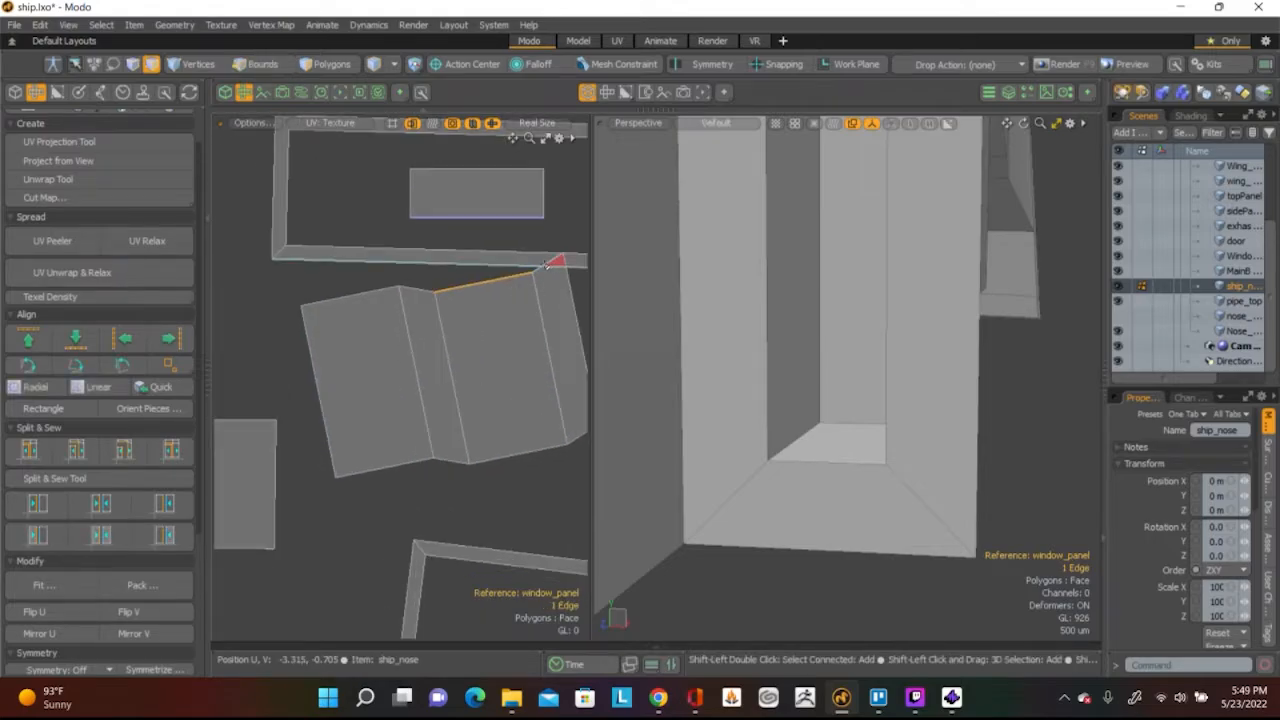
{"action": "key", "text": "3"}
{"action": "left_click", "coordinate": [488, 353]}
{"action": "scroll", "coordinate": [488, 353], "scroll_direction": "down", "scroll_amount": 4}
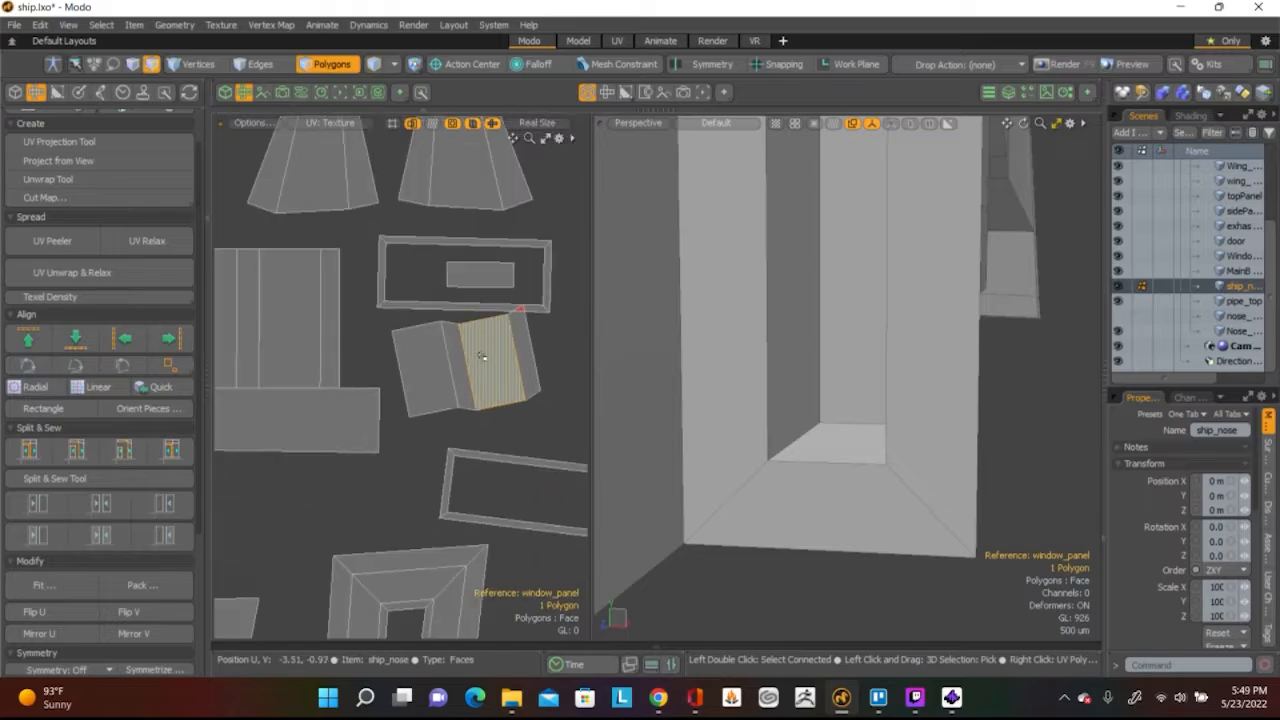
{"action": "double_click", "coordinate": [486, 357]}
{"action": "key", "text": "w"}
{"action": "left_click_drag", "start_coordinate": [476, 322], "coordinate": [468, 340]}
{"action": "key", "text": "space"}
{"action": "left_click", "coordinate": [465, 328]}
Select the four edges along the smaller pleated island's upper border and align them straight at their highest point
{"action": "scroll", "coordinate": [505, 335], "scroll_direction": "up", "scroll_amount": 3}
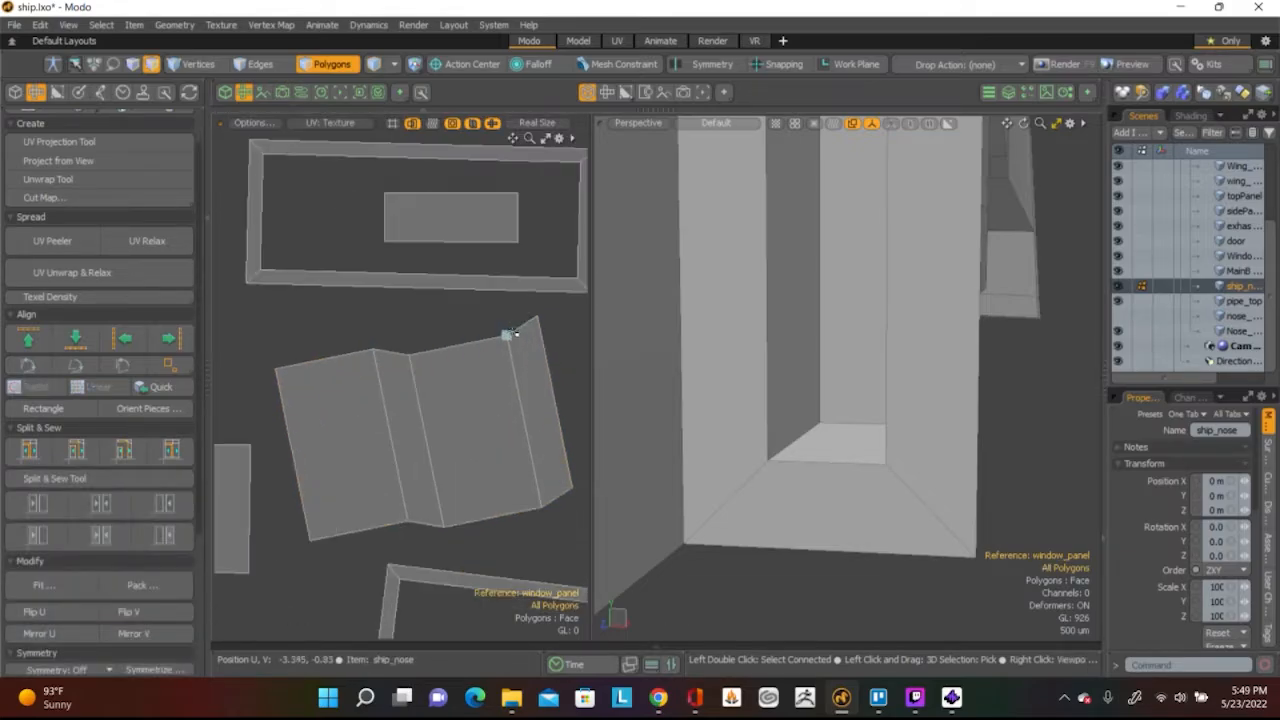
{"action": "key", "text": "2"}
{"action": "left_click", "coordinate": [462, 348], "text": "shift"}
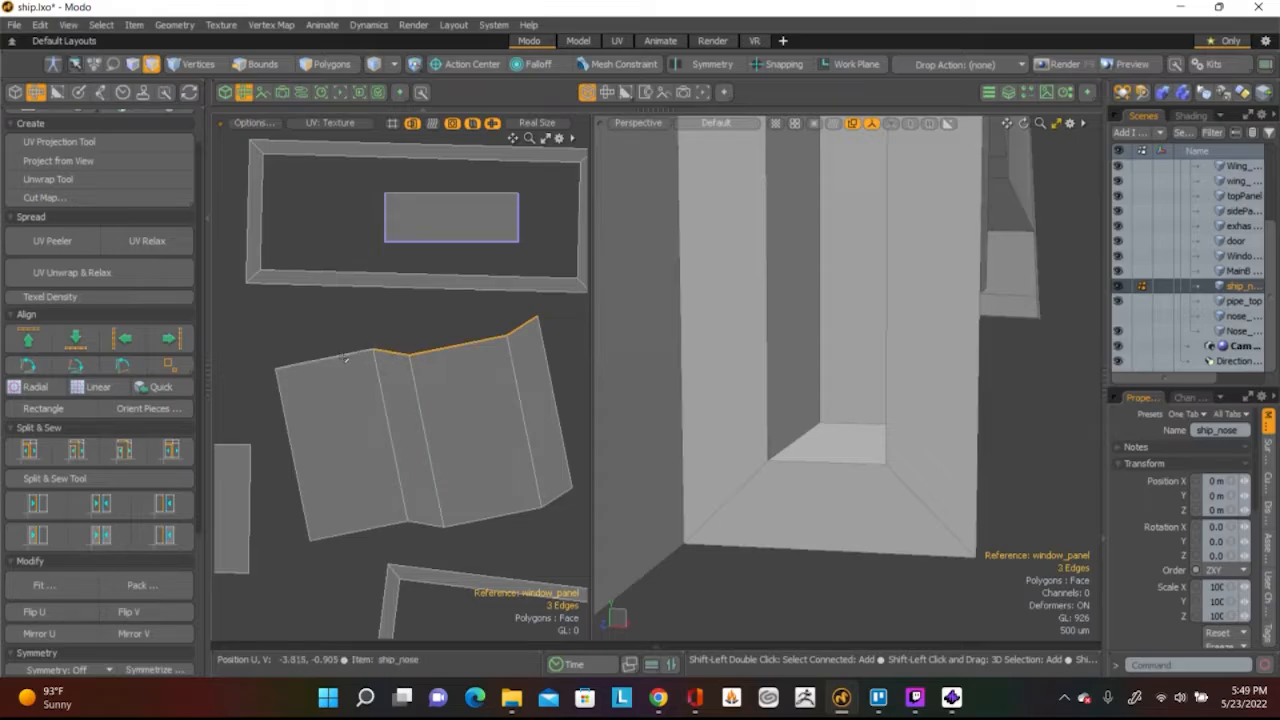
{"action": "left_click", "coordinate": [28, 338]}
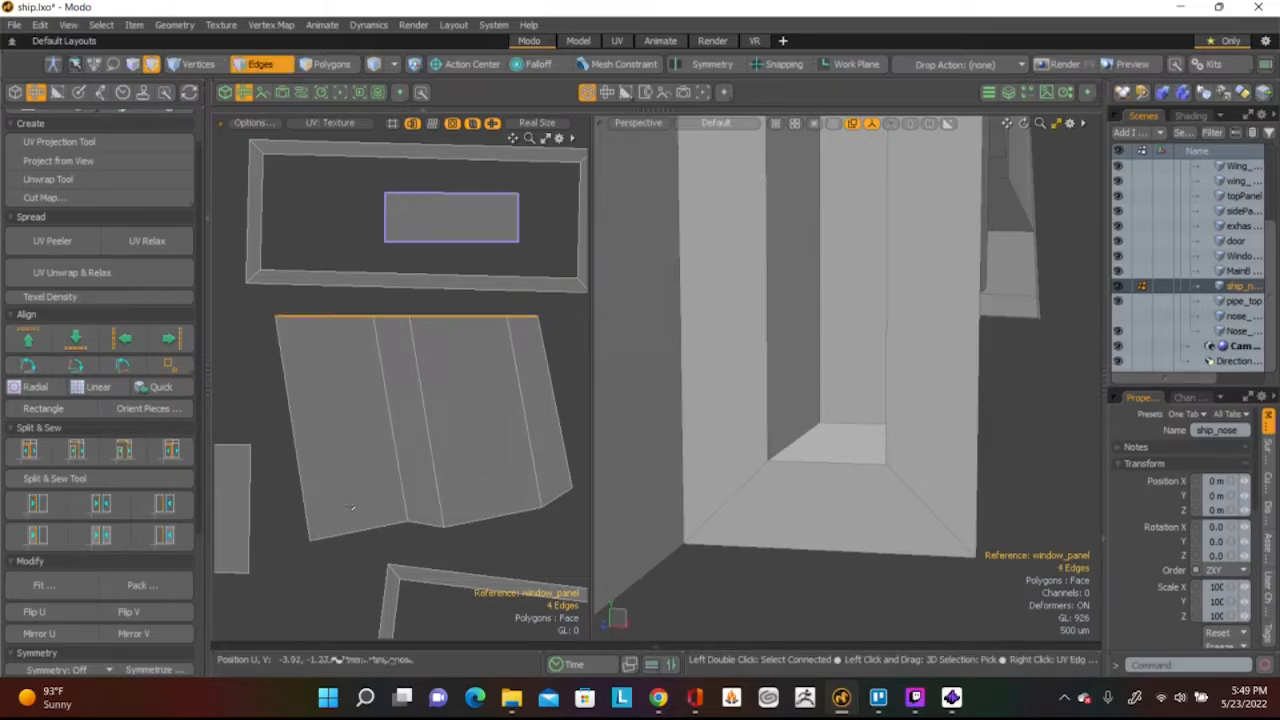
Align the smaller pleated island's four lower border edges straight at their lowest point and shift them sideways until the folds run vertically
{"action": "left_click", "coordinate": [372, 530]}
{"action": "left_click", "coordinate": [404, 505], "text": "shift"}
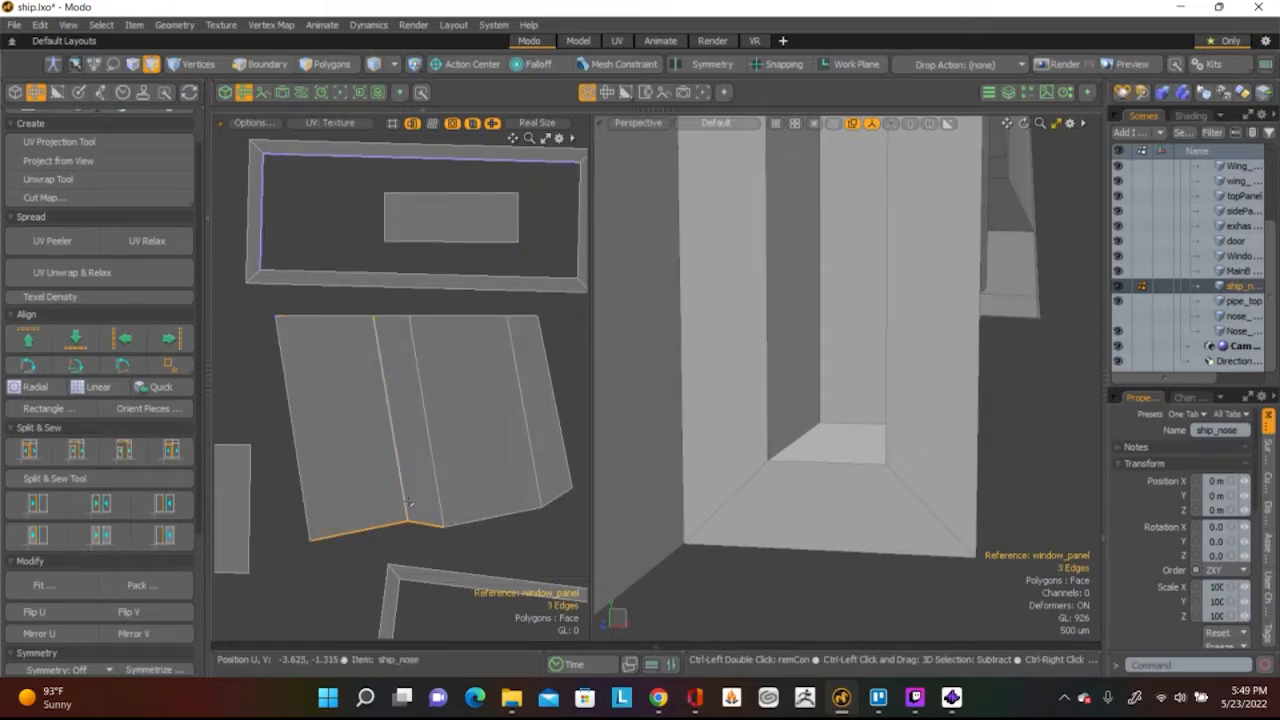
{"action": "left_click", "coordinate": [518, 511], "text": "shift"}
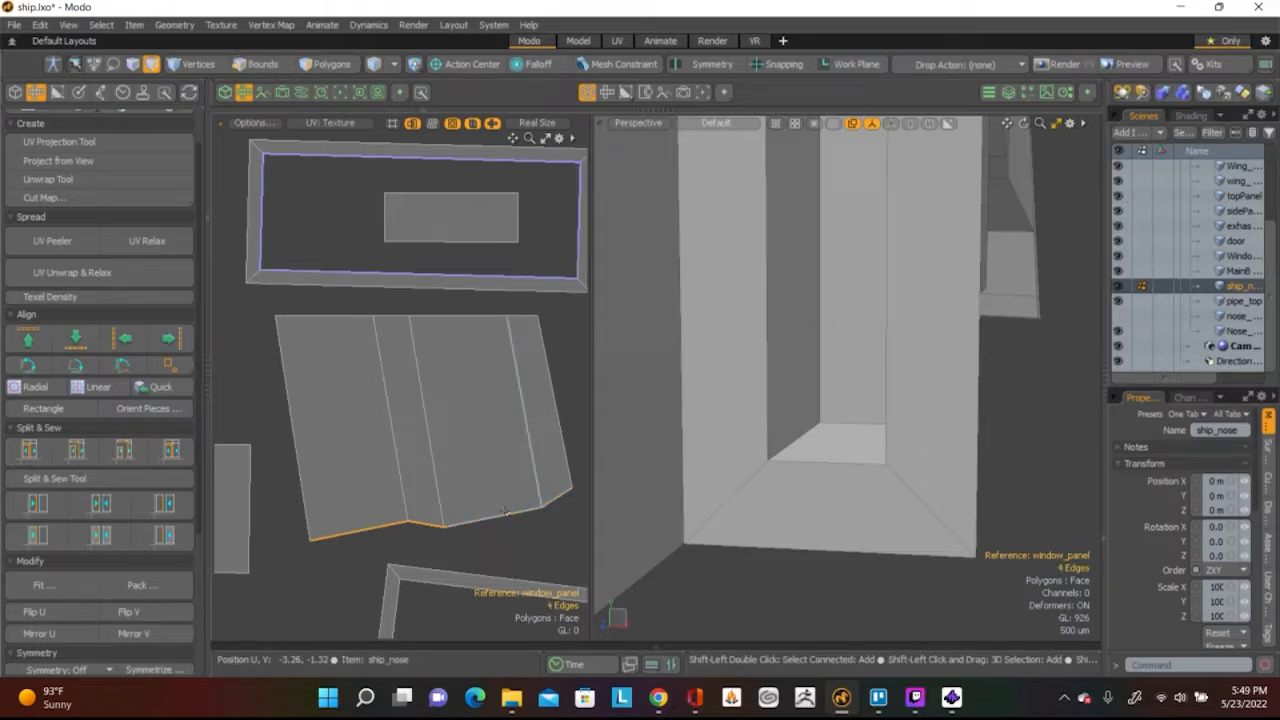
{"action": "left_click", "coordinate": [75, 338]}
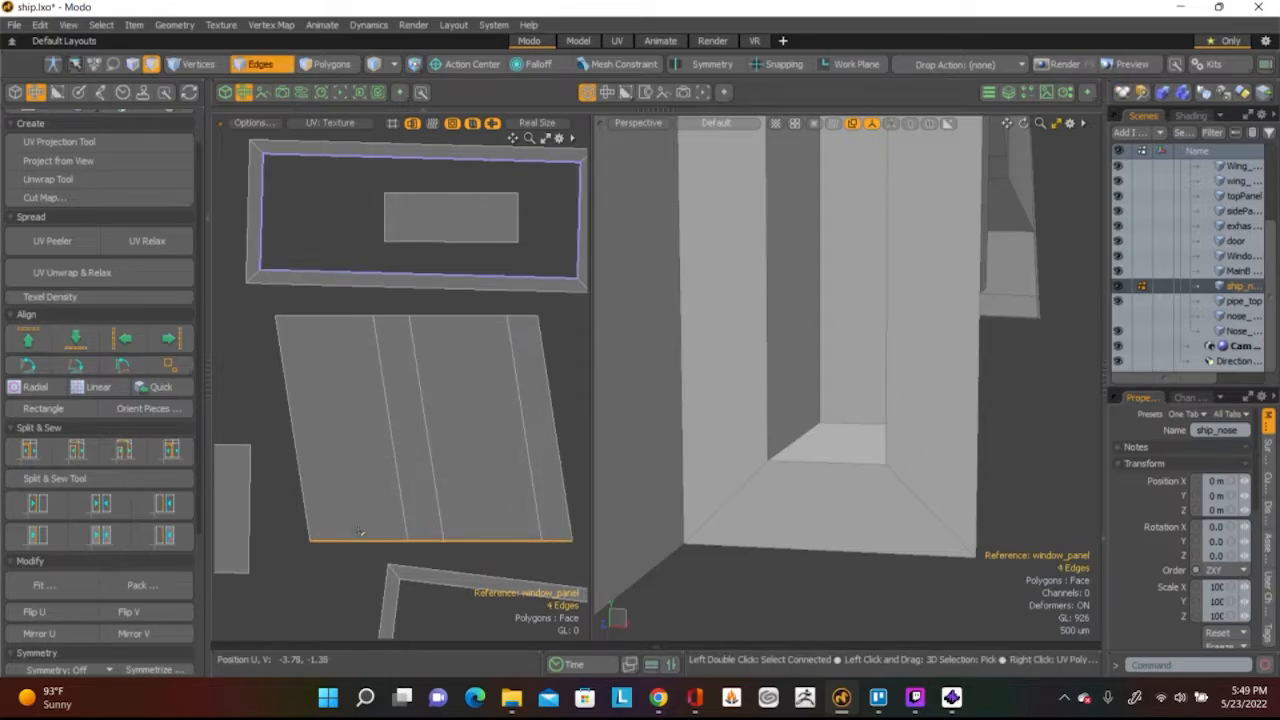
{"action": "key", "text": "w"}
{"action": "left_click_drag", "start_coordinate": [525, 465], "coordinate": [486, 460]}
{"action": "key", "text": "space"}
Select the large single-polygon square island and move it by -0.2 in V, clear of the small strips above it
{"action": "scroll", "coordinate": [573, 498], "scroll_direction": "down", "scroll_amount": 5}
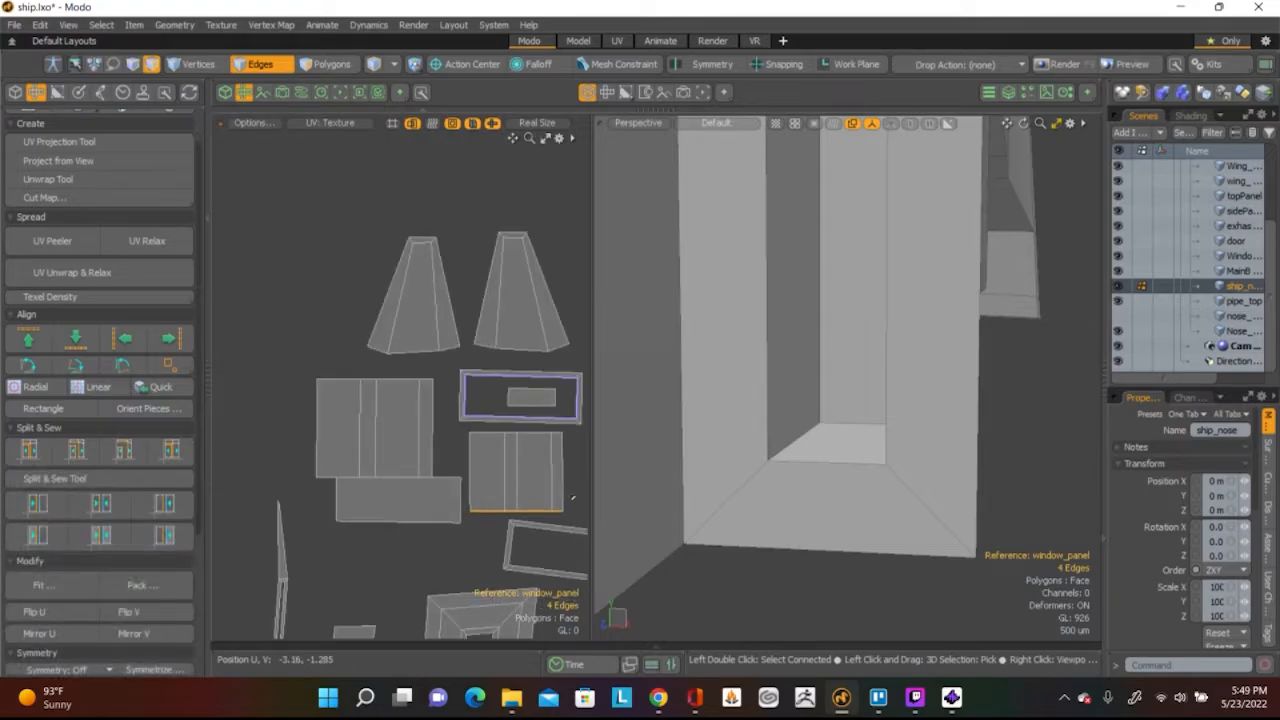
{"action": "scroll", "coordinate": [260, 389], "scroll_direction": "down", "scroll_amount": 3}
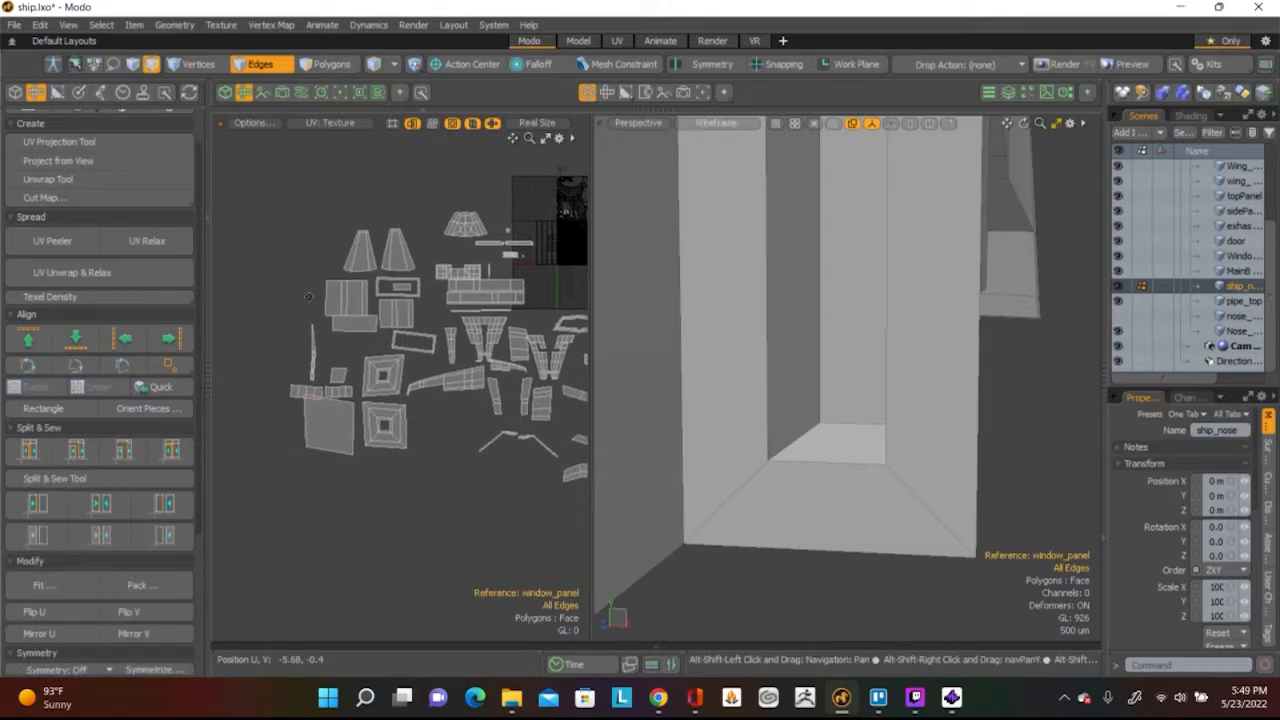
{"action": "scroll", "coordinate": [330, 420], "scroll_direction": "up", "scroll_amount": 5}
{"action": "key", "text": "3"}
{"action": "left_click", "coordinate": [340, 432]}
{"action": "middle_click_drag", "start_coordinate": [340, 432], "coordinate": [418, 428]}
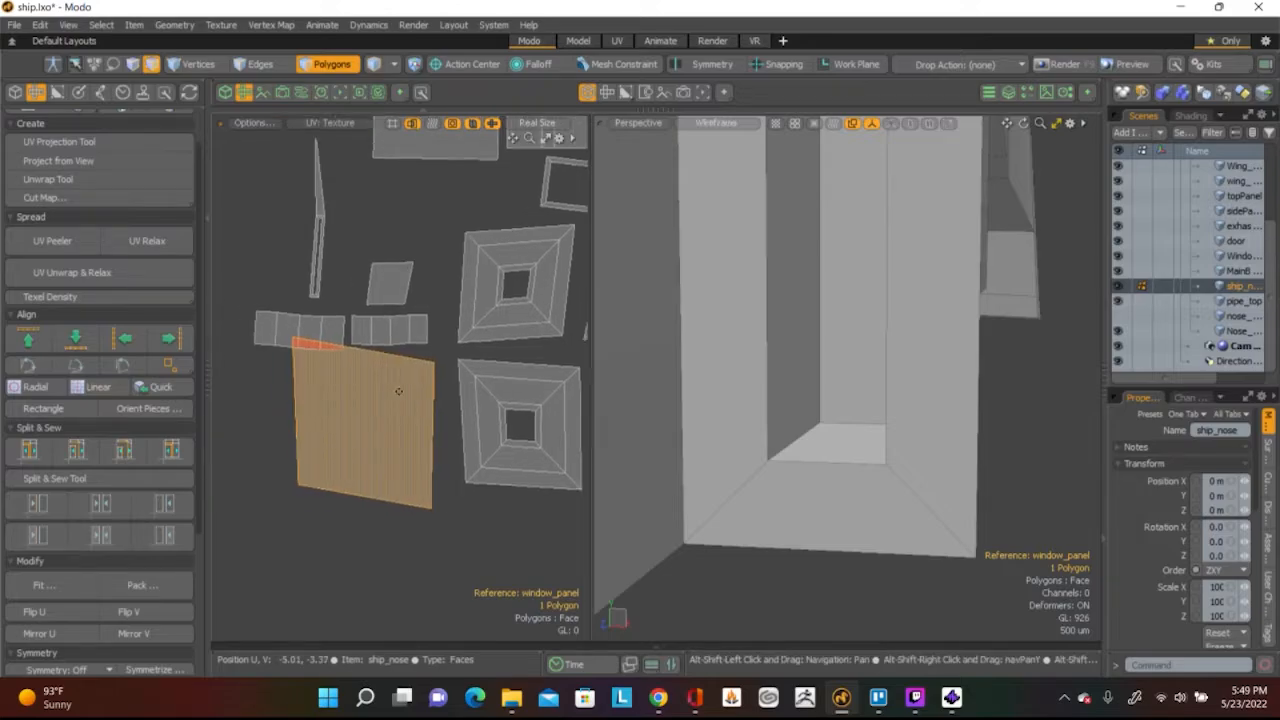
{"action": "key", "text": "w"}
{"action": "left_click_drag", "start_coordinate": [368, 362], "coordinate": [369, 386]}
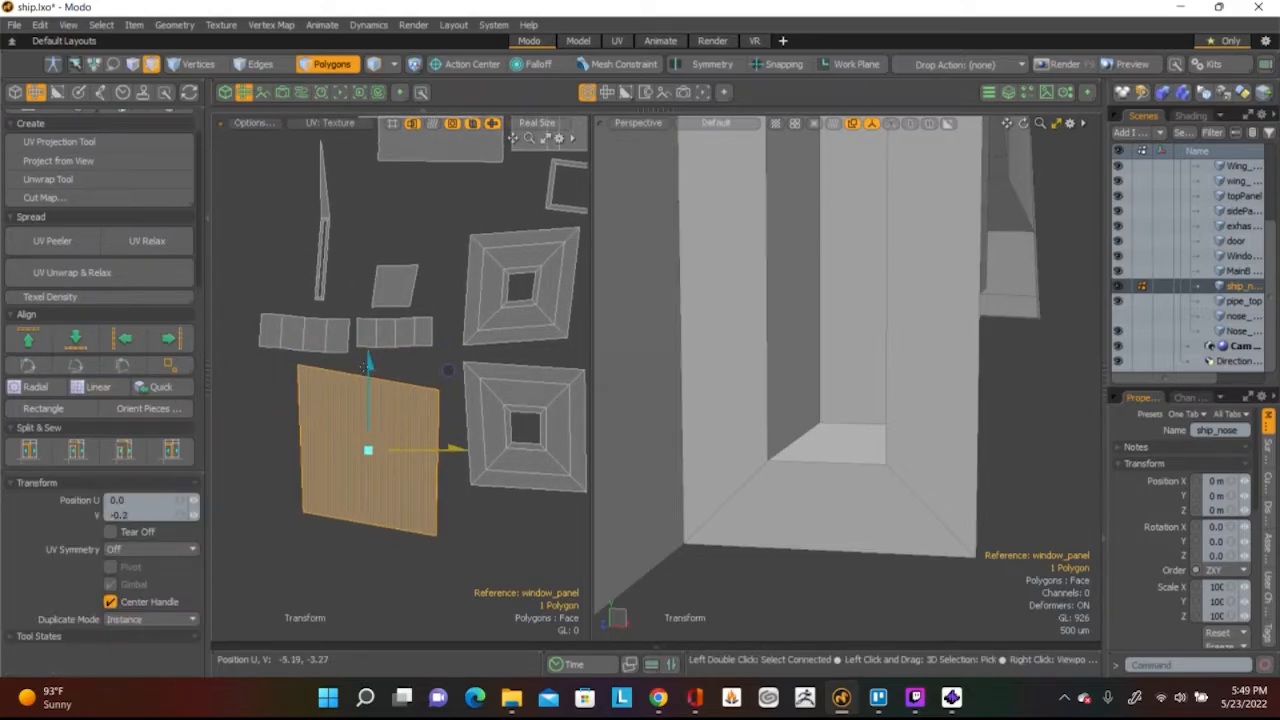
{"action": "key", "text": "space"}
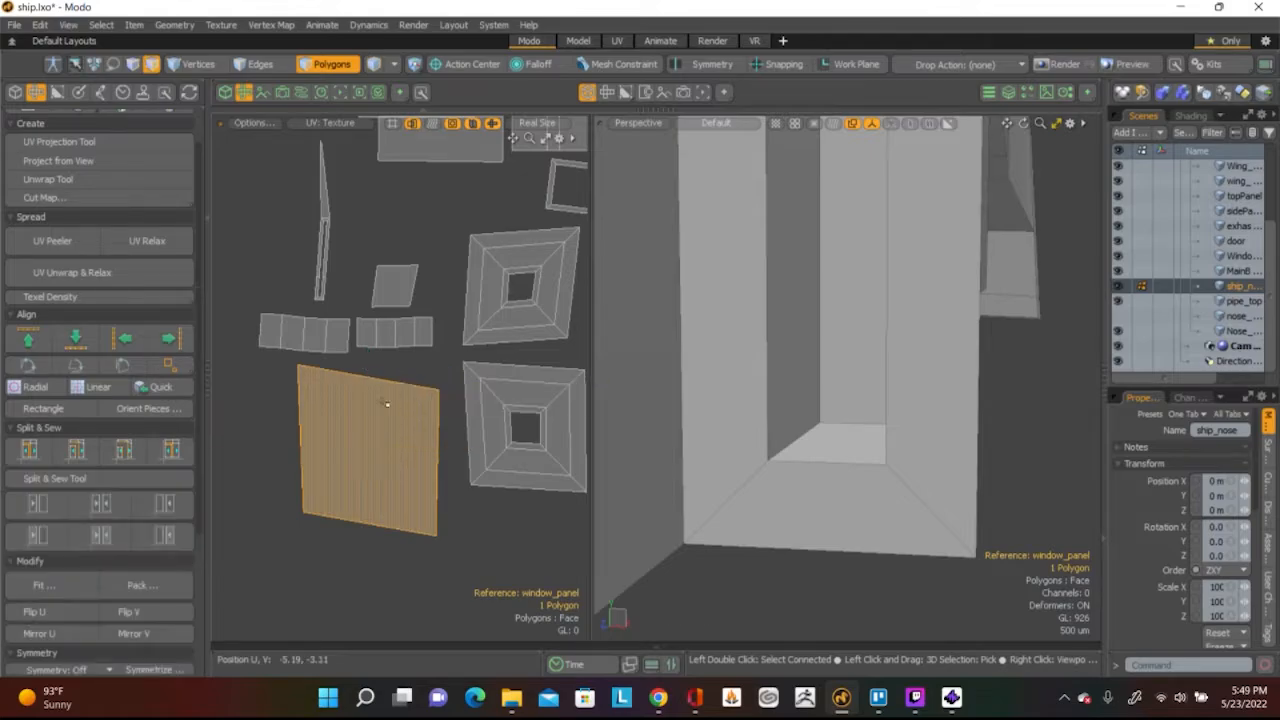
Select the large square island's upper and lower edges and align each straight at its lowest point
{"action": "left_click", "coordinate": [438, 535]}
{"action": "key", "text": "2"}
{"action": "left_click", "coordinate": [437, 537]}
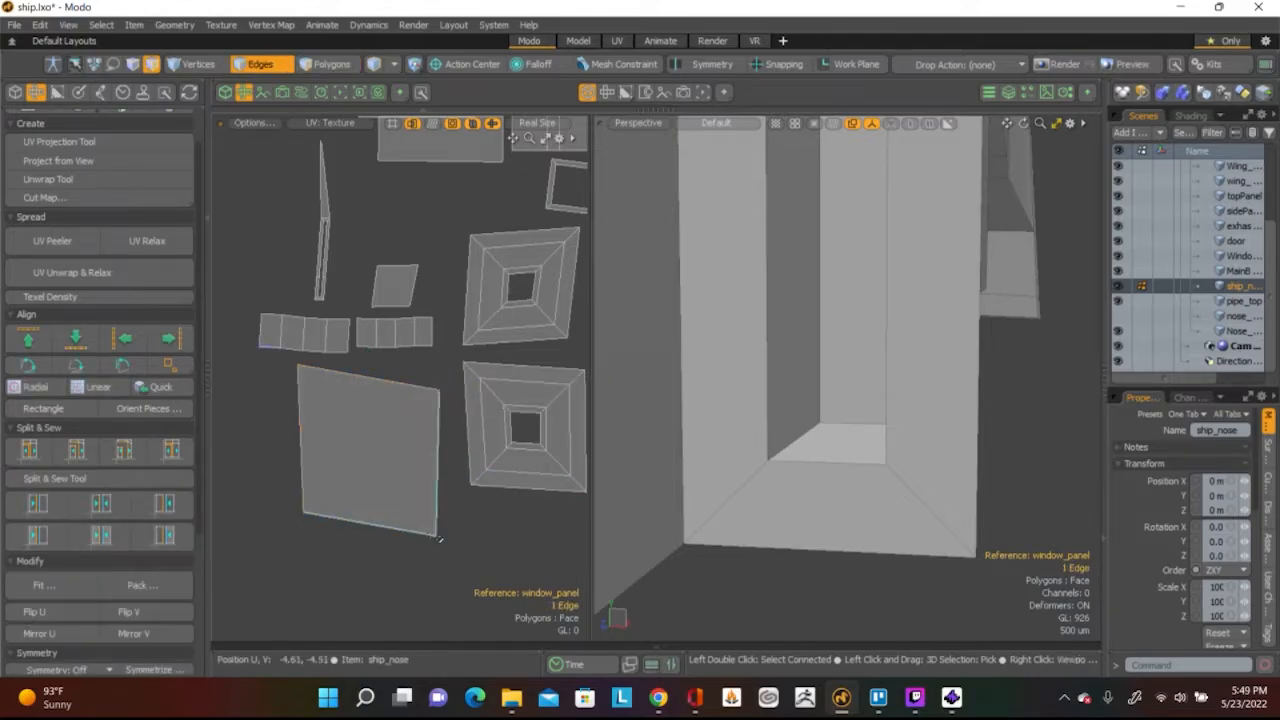
{"action": "left_click", "coordinate": [372, 379], "text": "shift"}
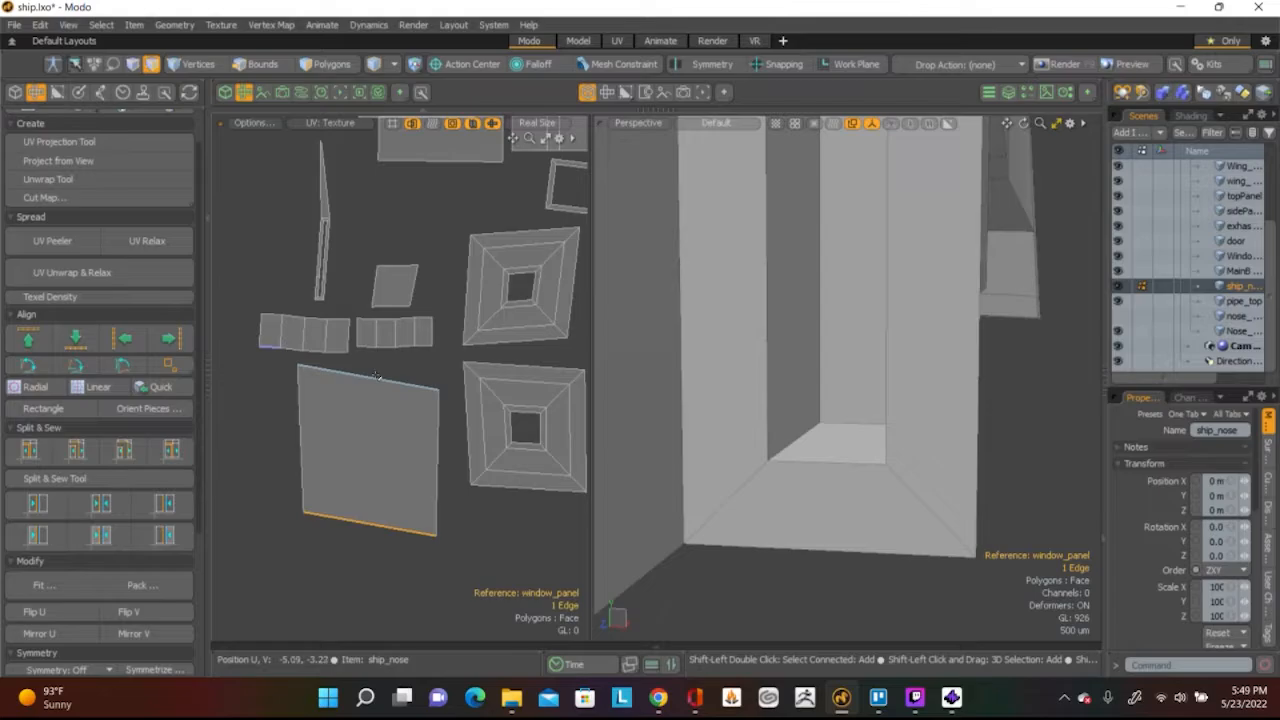
{"action": "left_click", "coordinate": [80, 342]}
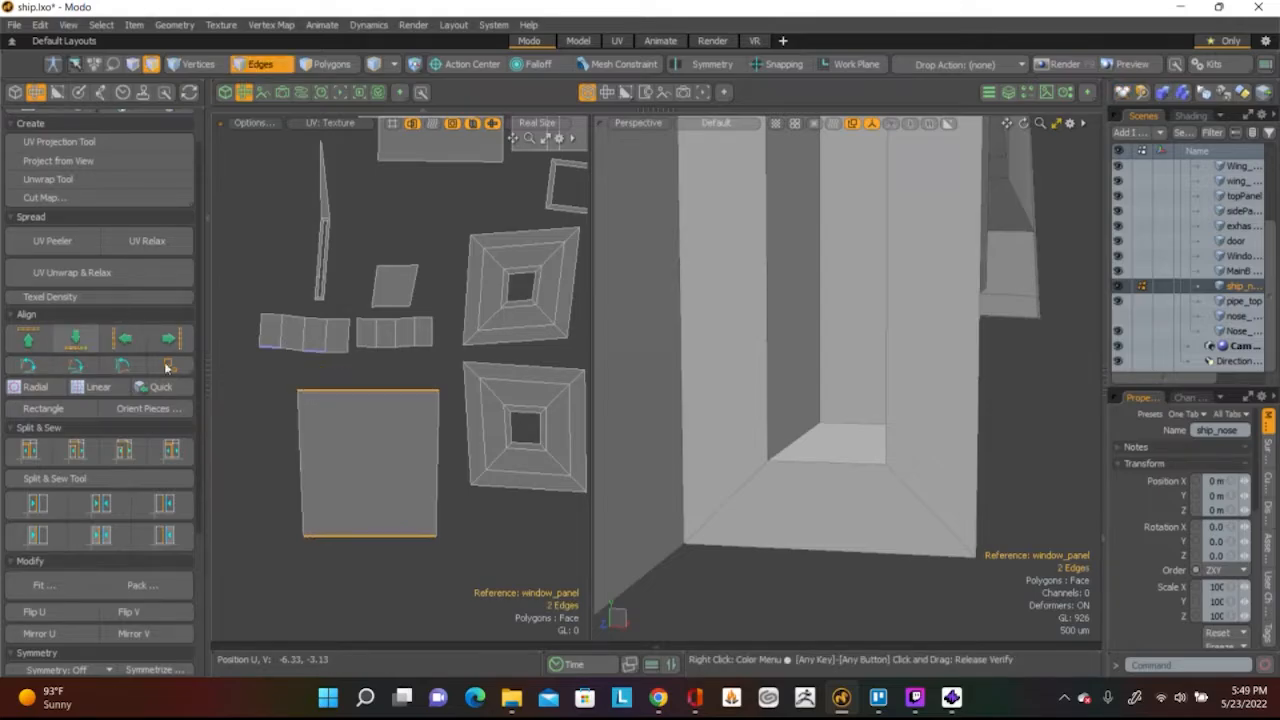
Select the large square island's two side edges, align each straight at its leftmost point, and clear the selection
{"action": "left_click", "coordinate": [300, 462]}
{"action": "left_click", "coordinate": [434, 468], "text": "shift"}
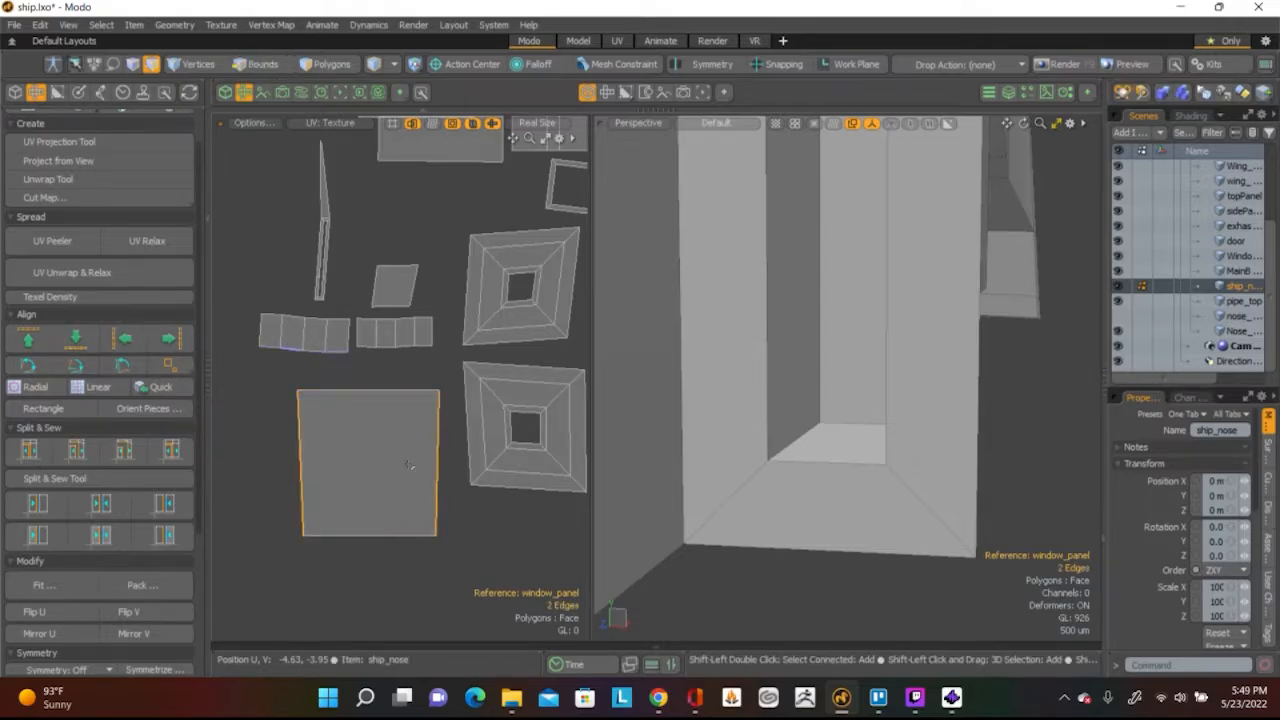
{"action": "left_click", "coordinate": [124, 338]}
{"action": "left_click", "coordinate": [253, 451]}
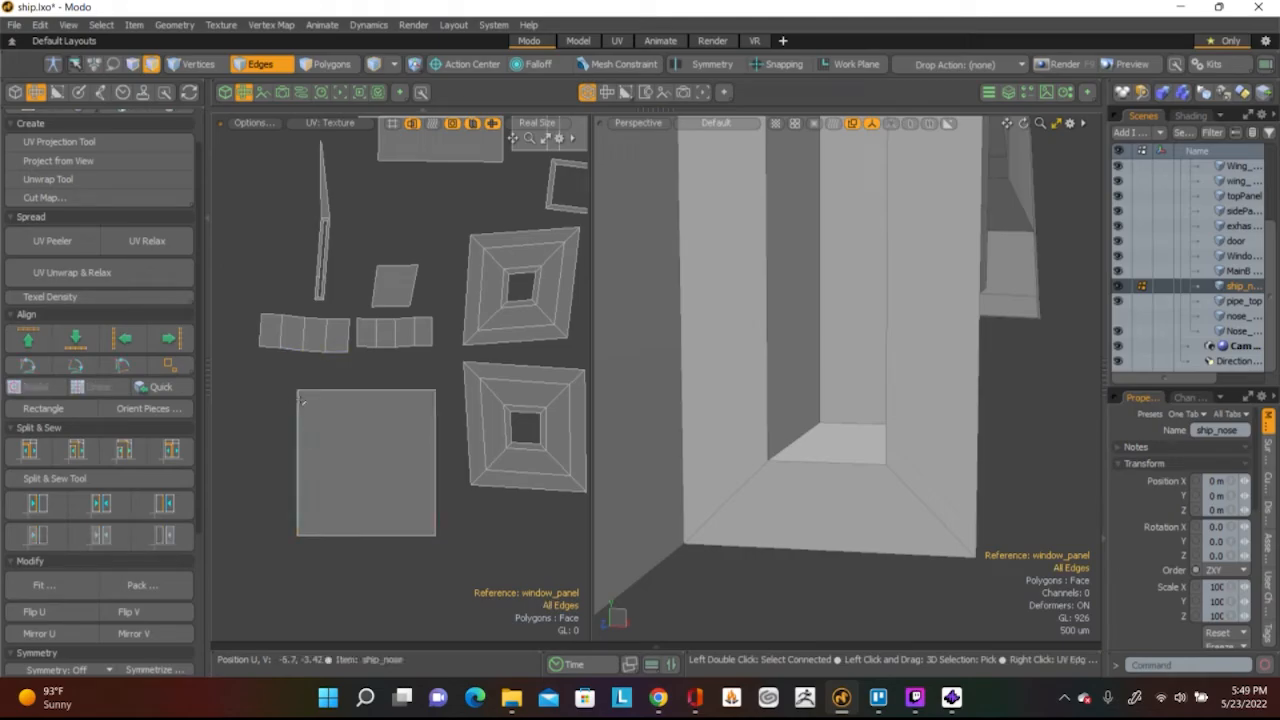
Inspect the remaining UV islands across the layout, including the thin bent strips near its lower edge
{"action": "left_click_drag", "start_coordinate": [367, 357], "coordinate": [235, 362], "text": "alt+shift"}
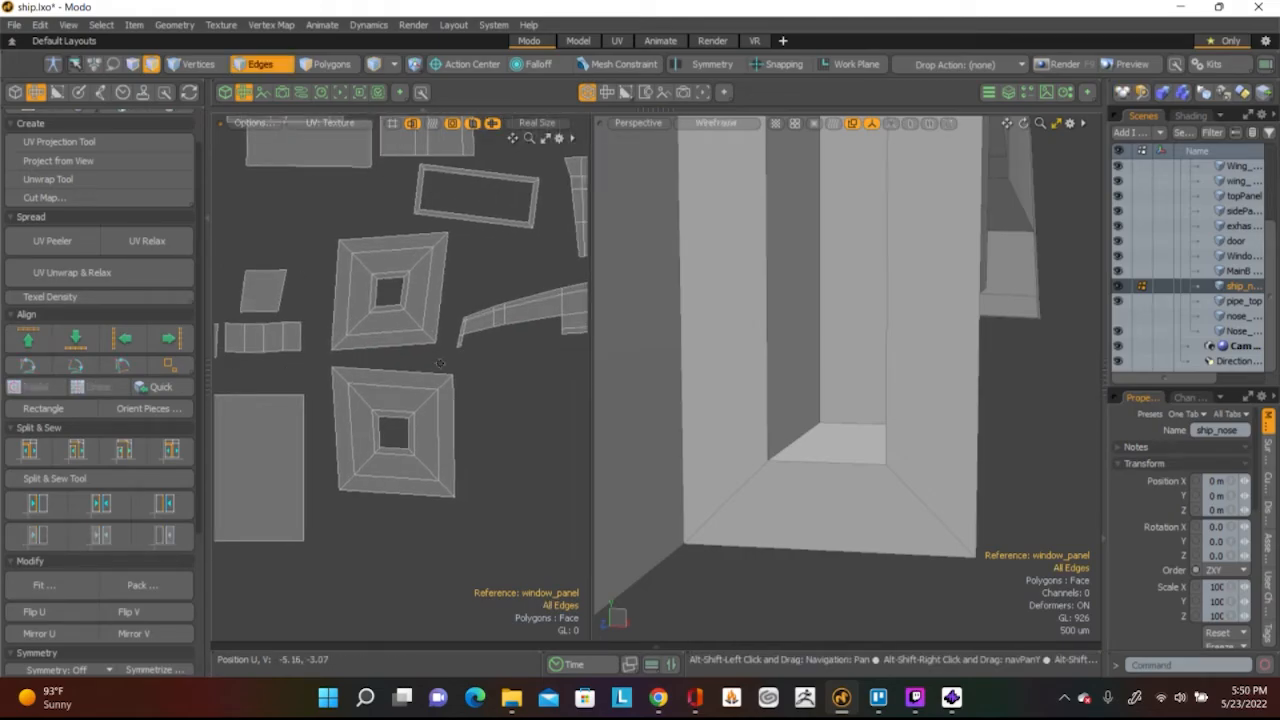
{"action": "left_click_drag", "start_coordinate": [456, 360], "coordinate": [278, 414], "text": "alt+shift"}
{"action": "scroll", "coordinate": [505, 386], "scroll_direction": "down", "scroll_amount": 3}
{"action": "left_click_drag", "start_coordinate": [534, 462], "coordinate": [421, 449], "text": "alt+shift"}
{"action": "scroll", "coordinate": [422, 445], "scroll_direction": "up", "scroll_amount": 4}
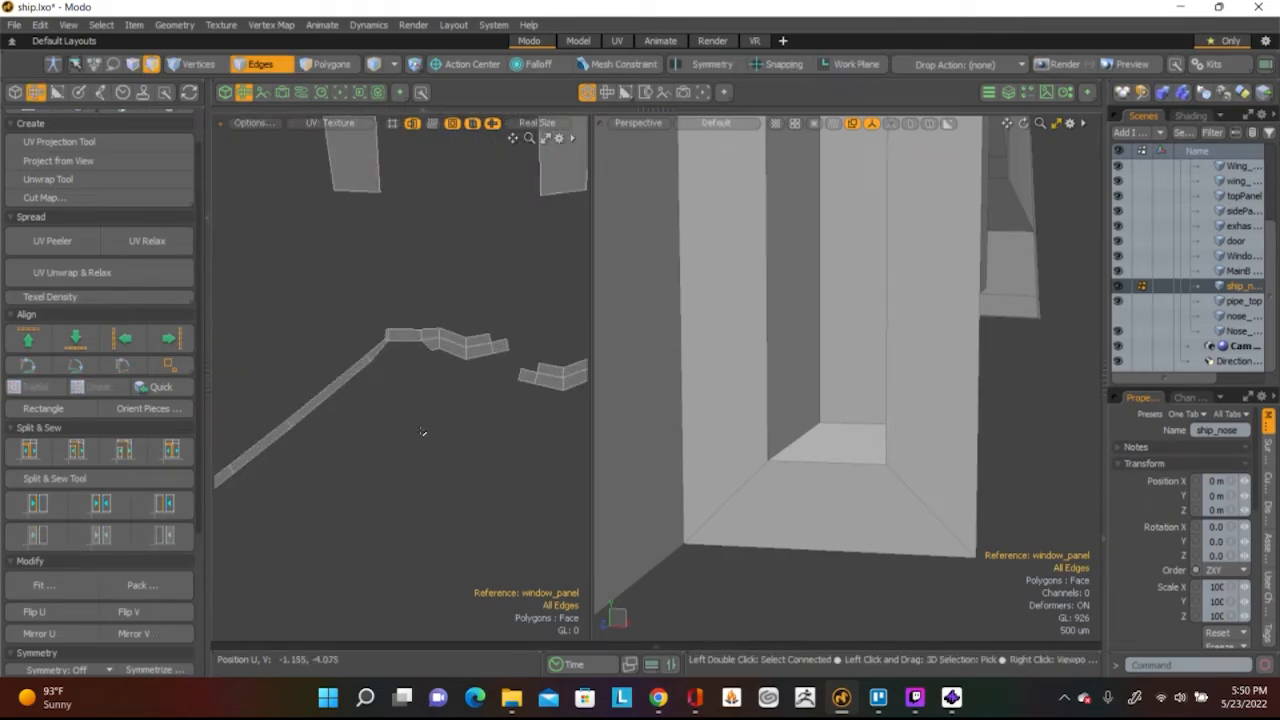
{"action": "scroll", "coordinate": [433, 370], "scroll_direction": "down", "scroll_amount": 3}
{"action": "scroll", "coordinate": [457, 363], "scroll_direction": "up", "scroll_amount": 3}
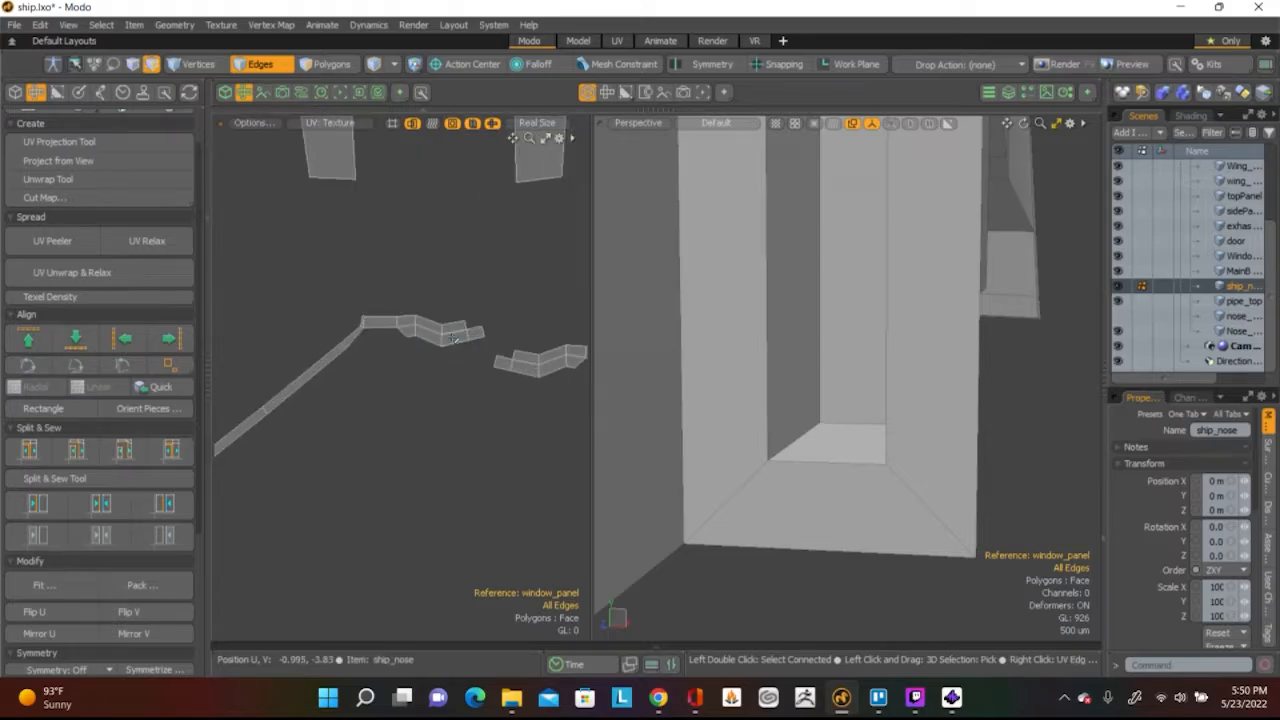
{"action": "scroll", "coordinate": [455, 340], "scroll_direction": "down", "scroll_amount": 5}
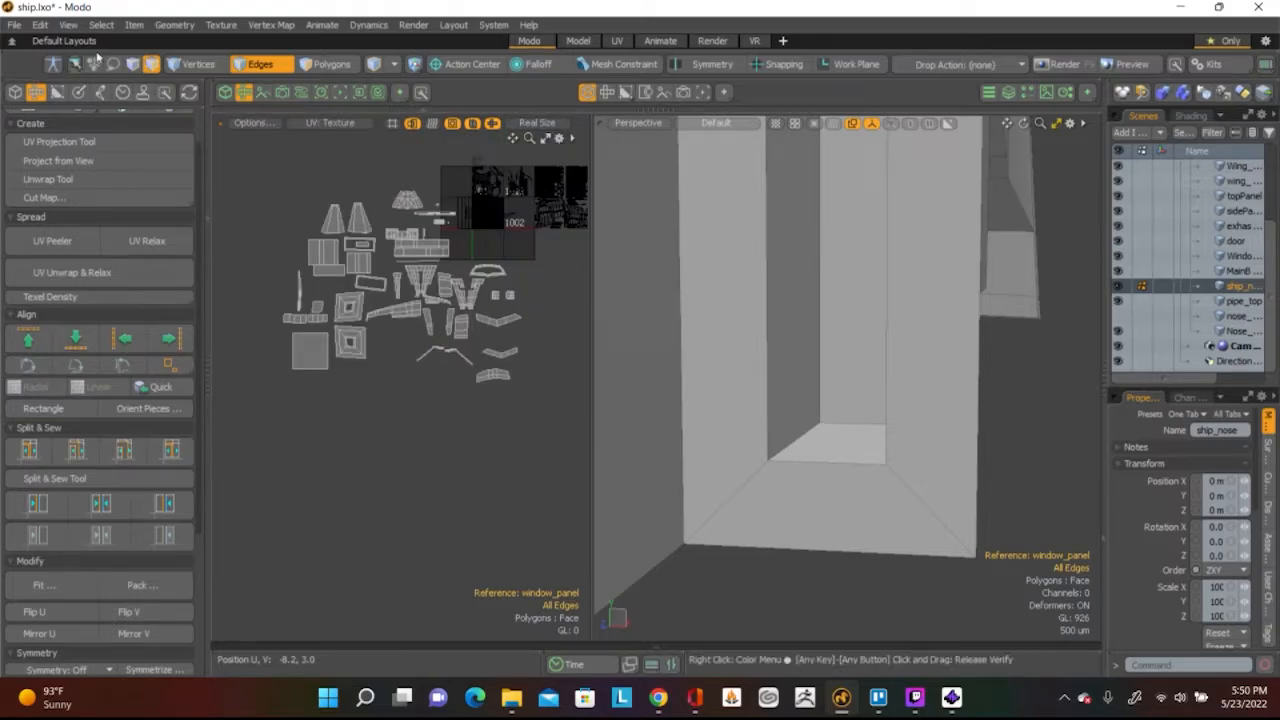
Save the ship.lxo scene
{"action": "left_click", "coordinate": [10, 27]}
{"action": "left_click", "coordinate": [83, 183]}
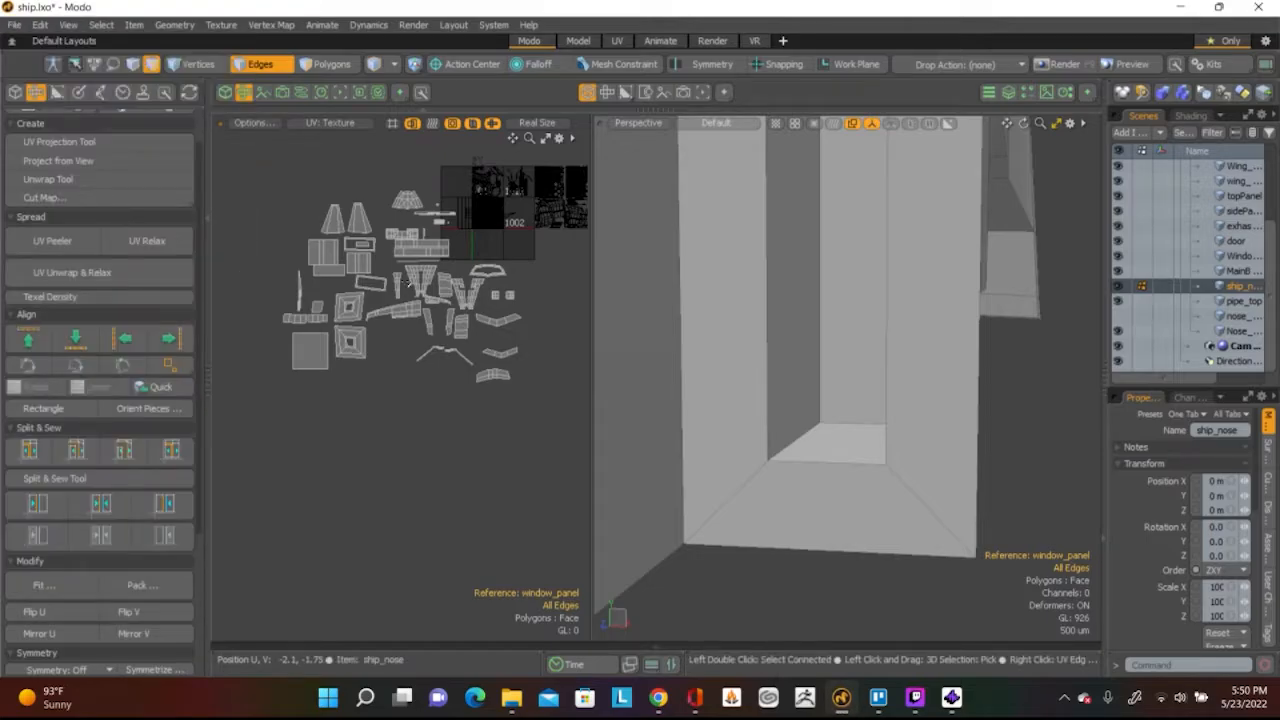
Select all vertices of the ship_nose UV islands outside the tiles and switch to polygon mode so their polygons are selected
{"action": "scroll", "coordinate": [493, 342], "scroll_direction": "down", "scroll_amount": 2}
{"action": "scroll", "coordinate": [463, 237], "scroll_direction": "up", "scroll_amount": 6}
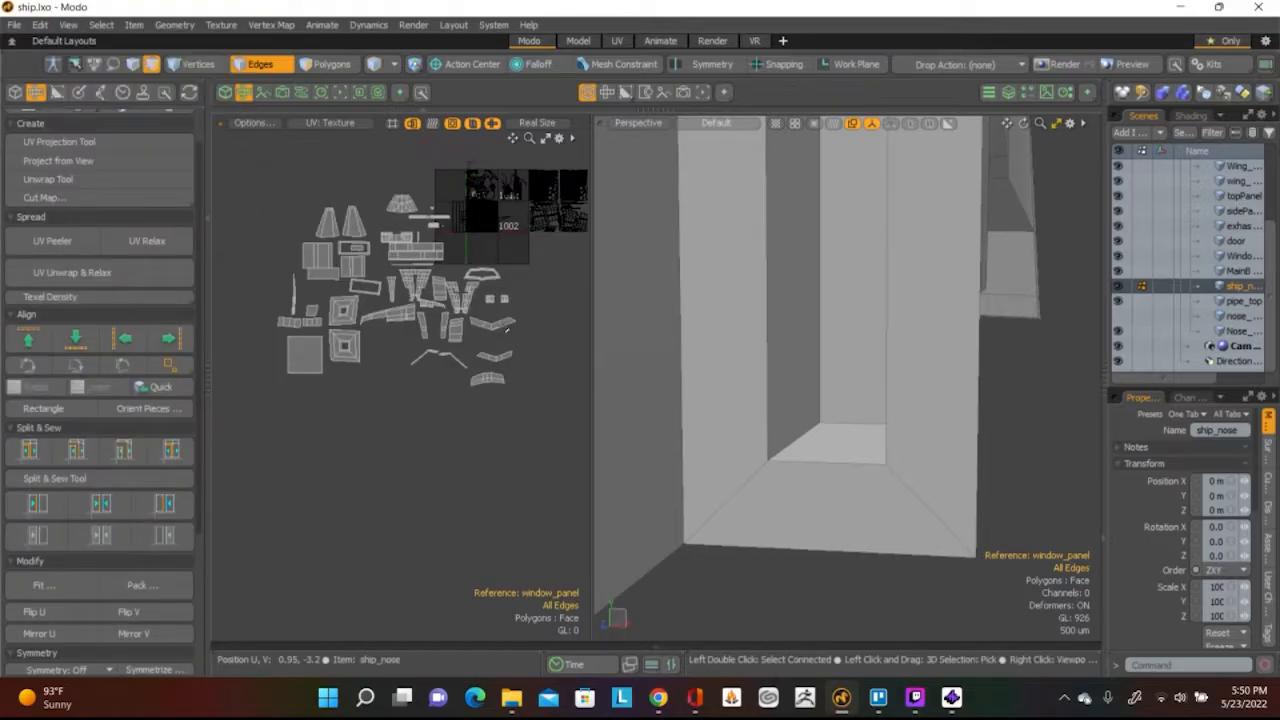
{"action": "scroll", "coordinate": [463, 237], "scroll_direction": "down", "scroll_amount": 4}
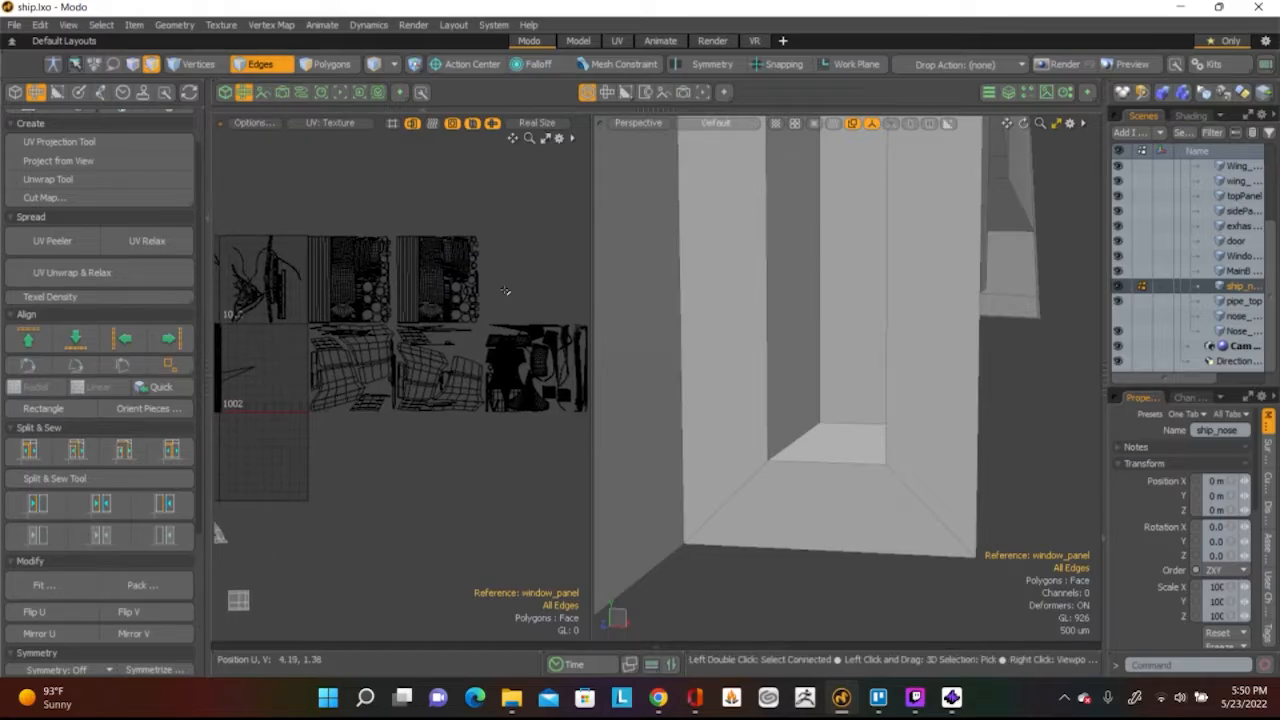
{"action": "scroll", "coordinate": [464, 317], "scroll_direction": "up", "scroll_amount": 1}
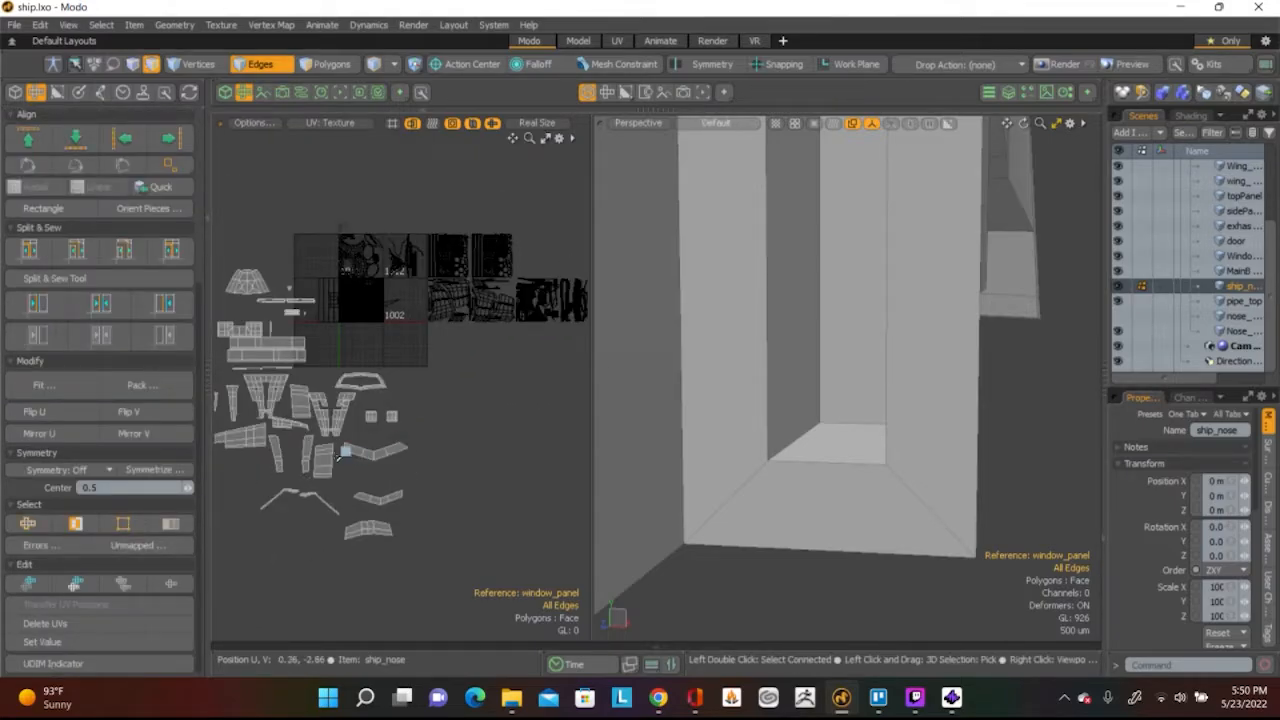
{"action": "key", "text": "1"}
{"action": "left_click_drag", "start_coordinate": [338, 456], "coordinate": [394, 440], "text": "alt+shift"}
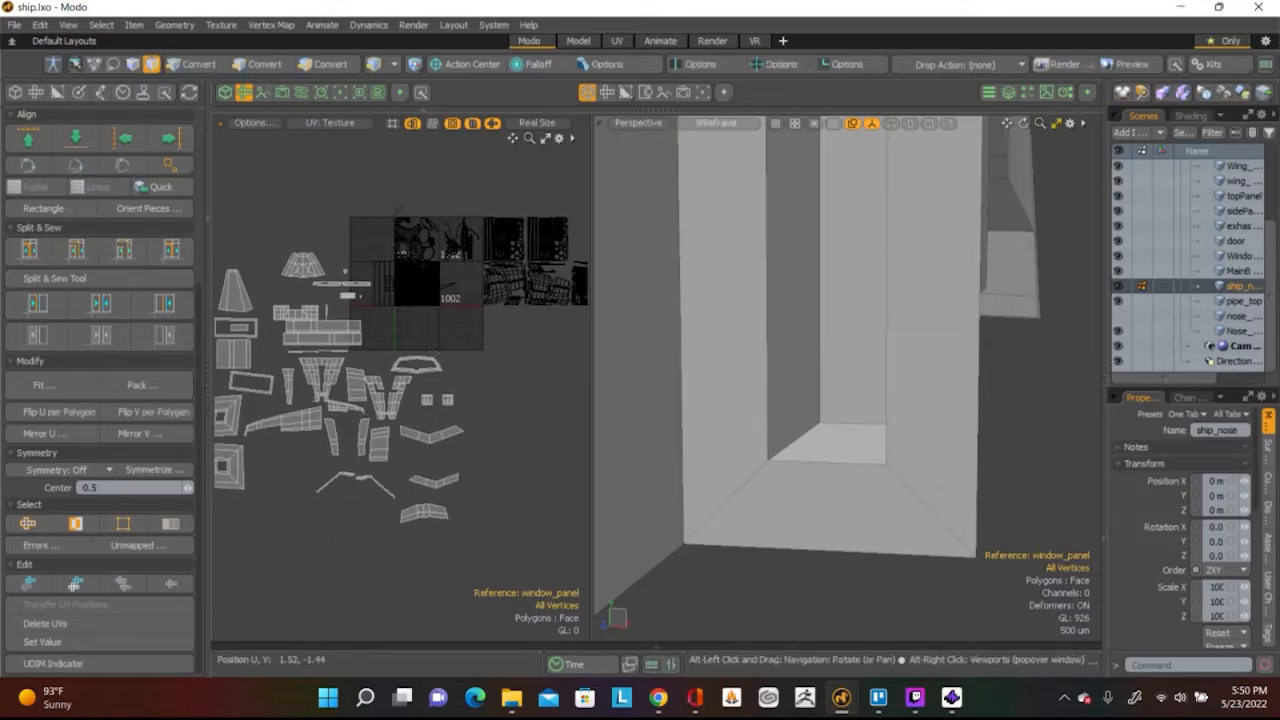
{"action": "scroll", "coordinate": [390, 310], "scroll_direction": "up", "scroll_amount": 6}
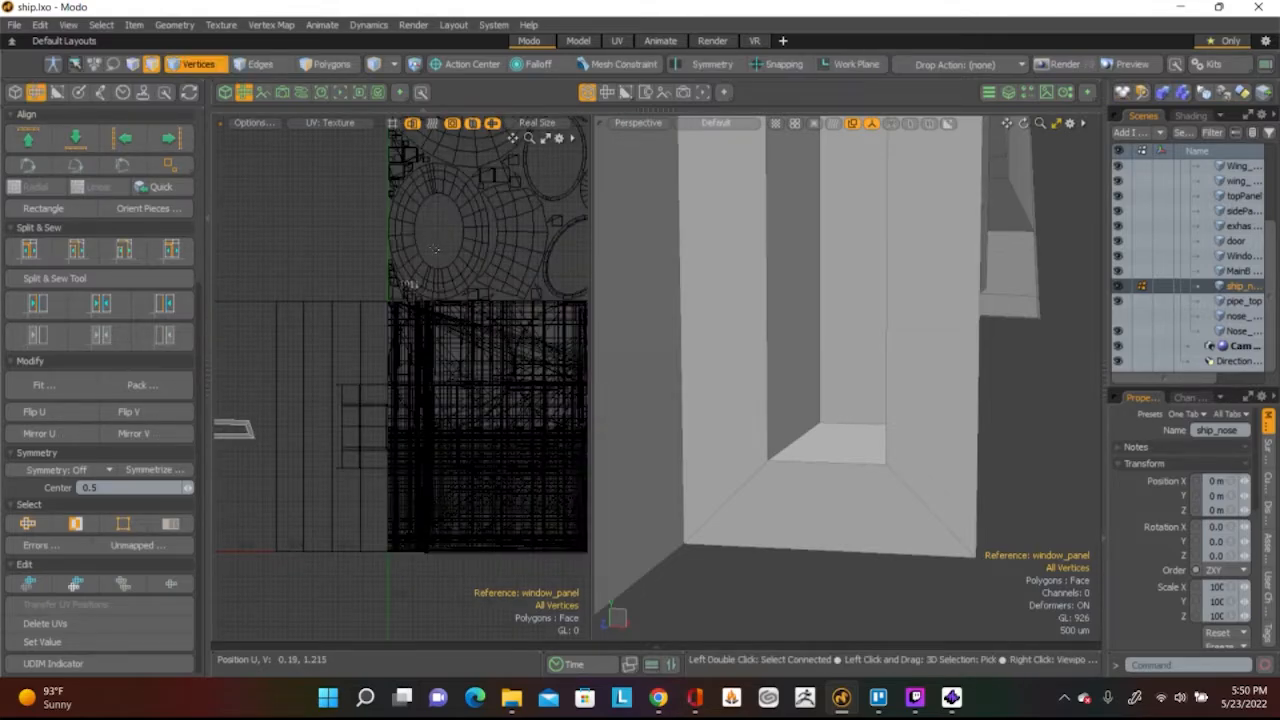
{"action": "scroll", "coordinate": [435, 249], "scroll_direction": "down", "scroll_amount": 8}
{"action": "mouse_move", "coordinate": [448, 267]}
{"action": "right_mouse_down"}
{"action": "mouse_move", "coordinate": [414, 471]}
{"action": "mouse_move", "coordinate": [405, 240]}
{"action": "right_mouse_up"}
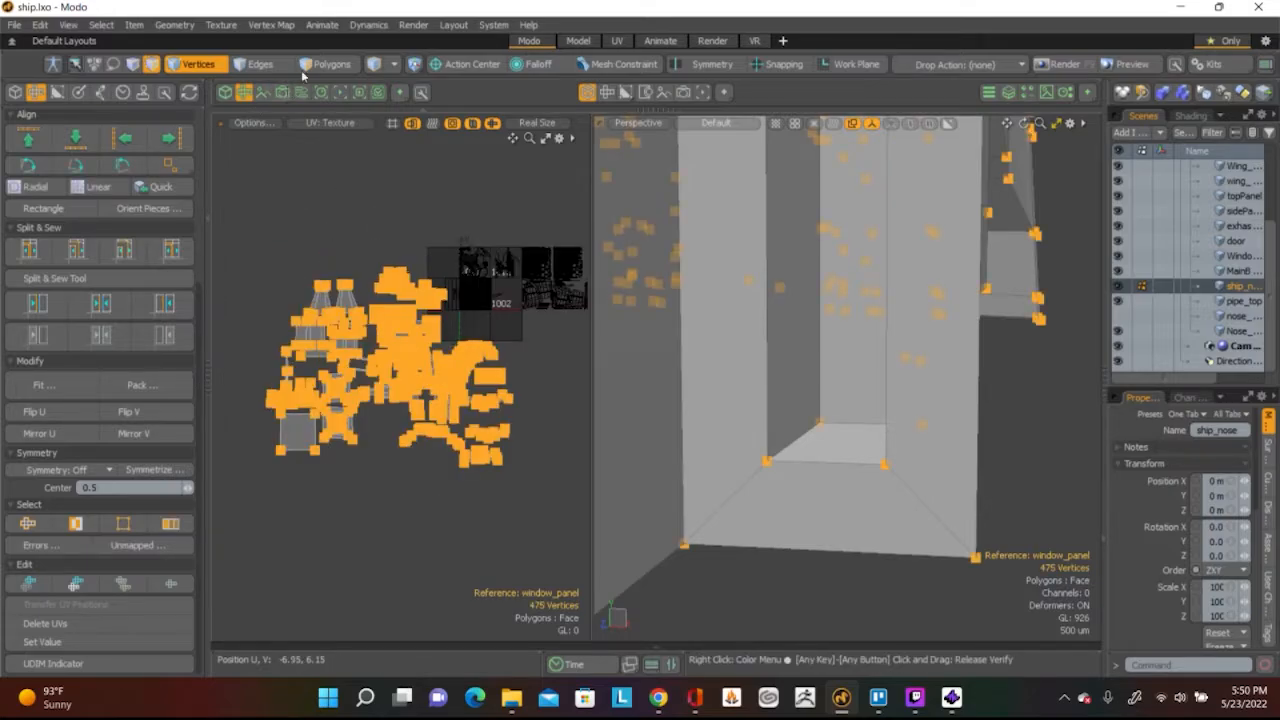
{"action": "key", "text": "3"}
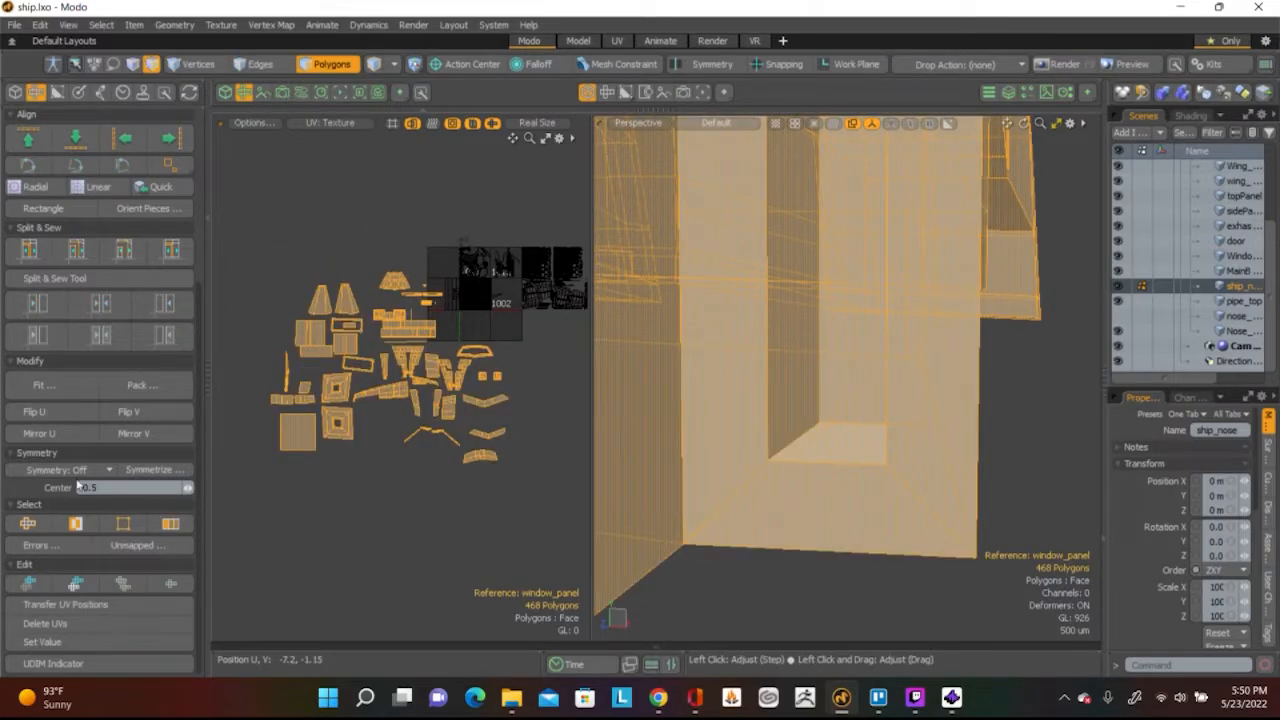
Activate the UDIM Indicator and set its UDIM number to 1015
{"action": "left_click", "coordinate": [53, 663]}
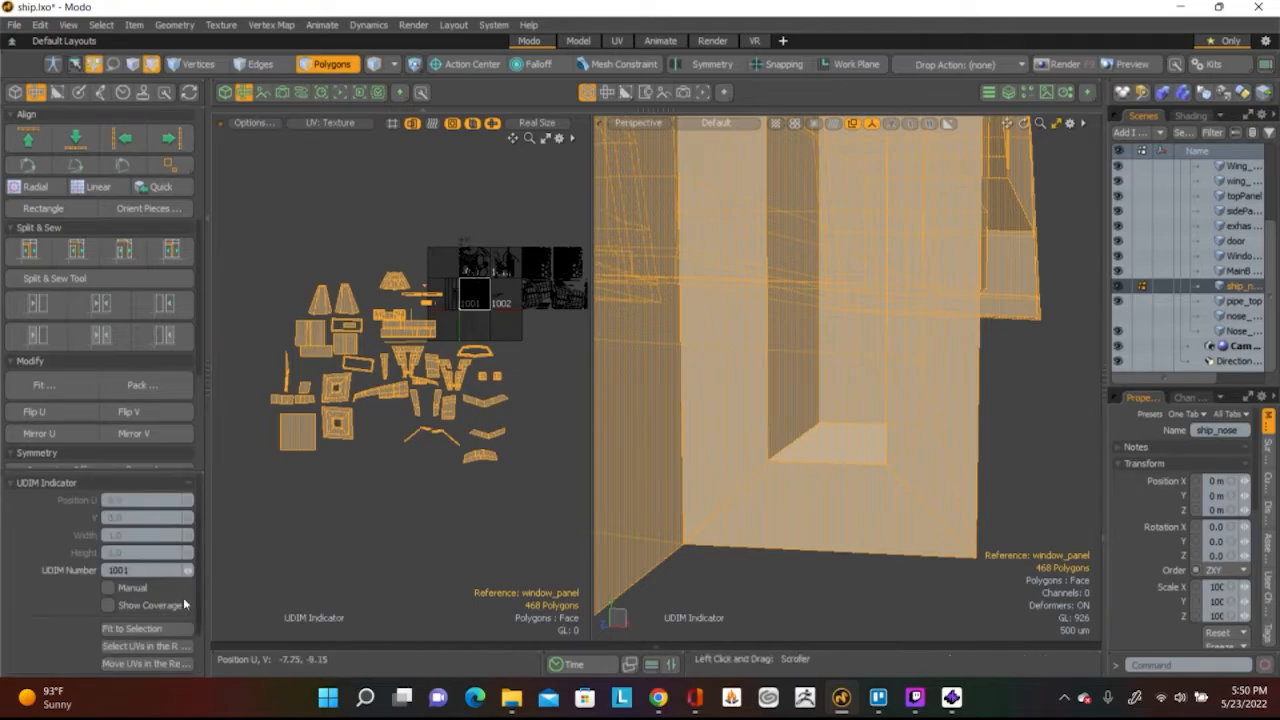
{"action": "left_click", "coordinate": [189, 567]}
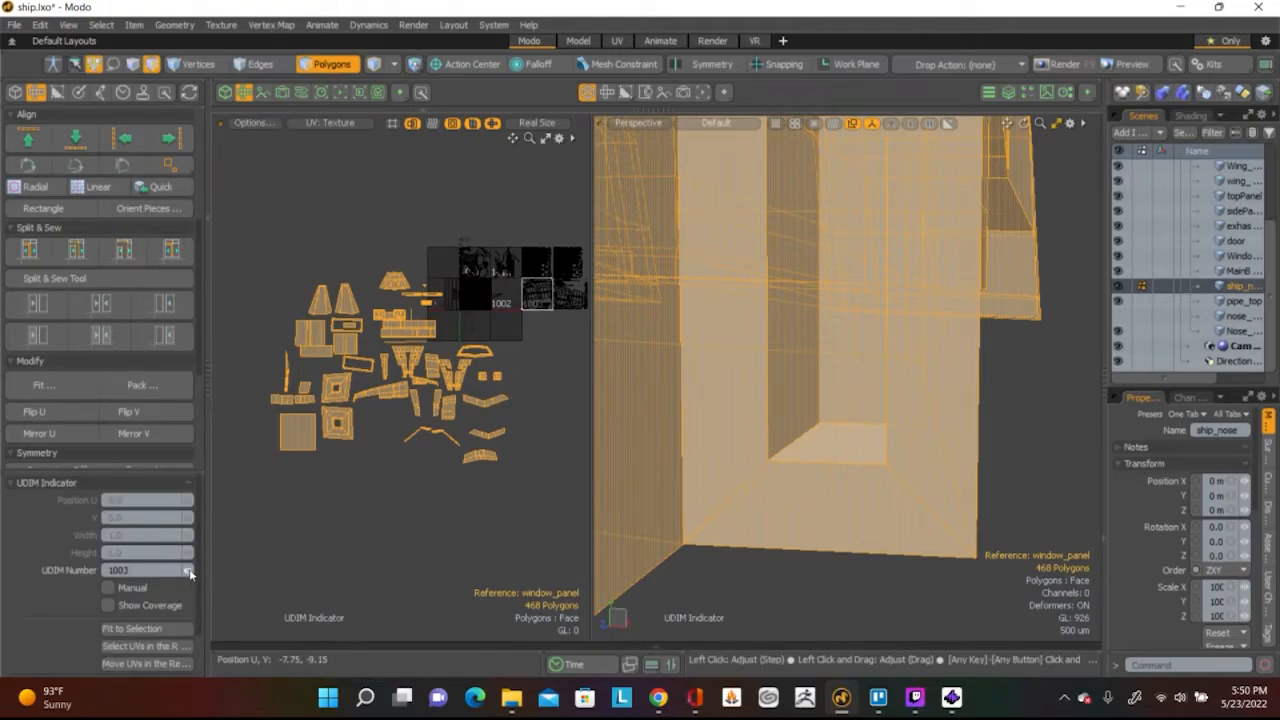
{"action": "double_click", "coordinate": [189, 570]}
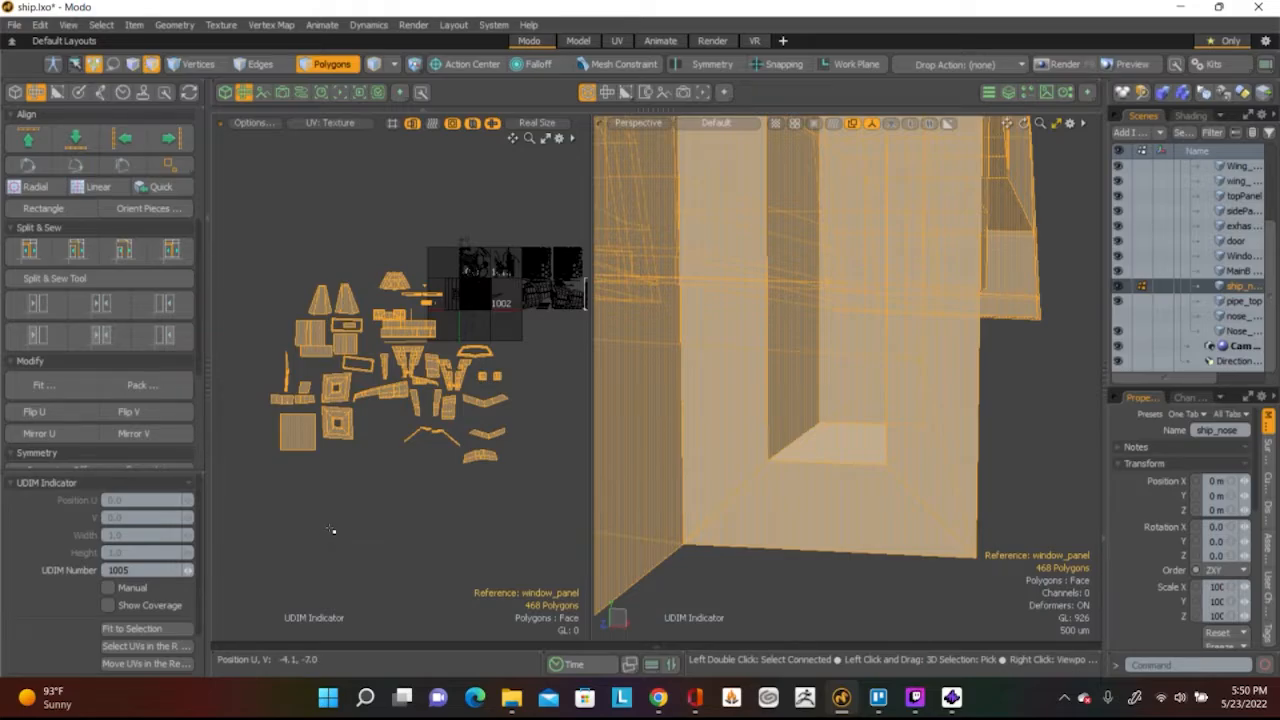
{"action": "left_click_drag", "start_coordinate": [577, 473], "coordinate": [397, 521], "text": "alt+shift"}
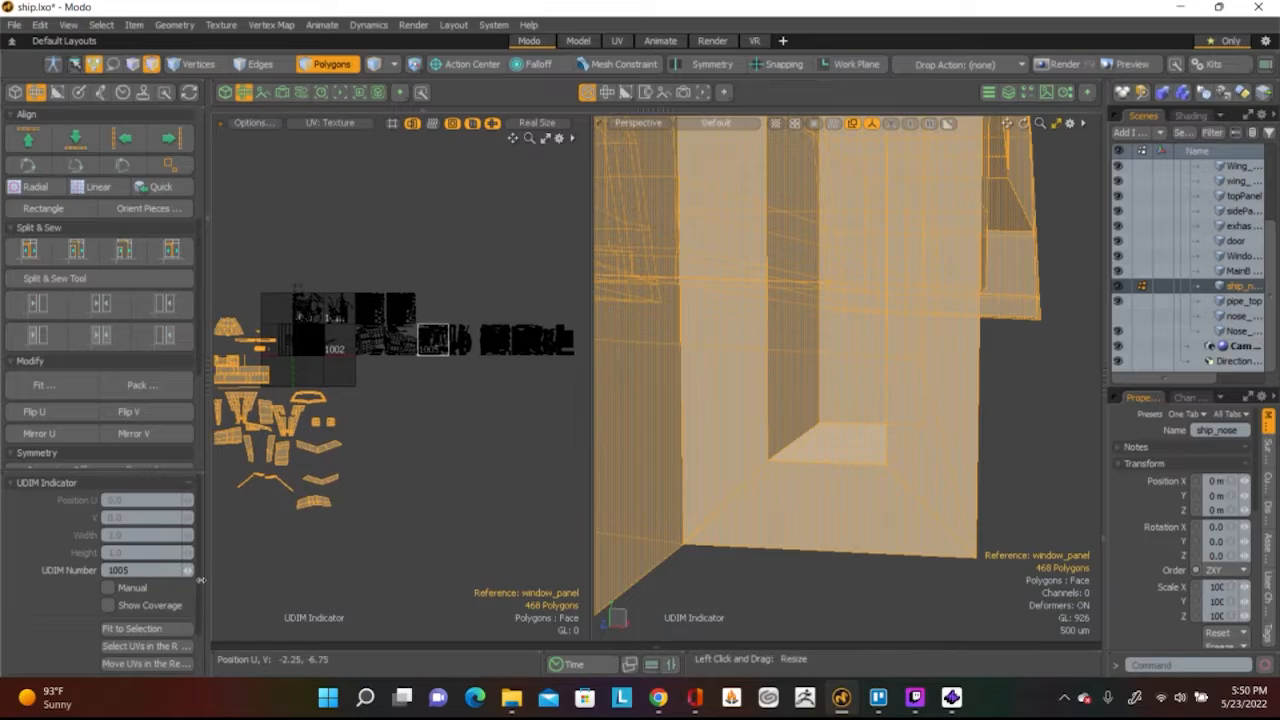
{"action": "left_click", "coordinate": [190, 570]}
{"action": "left_click", "coordinate": [190, 570]}
{"action": "double_click", "coordinate": [190, 570]}
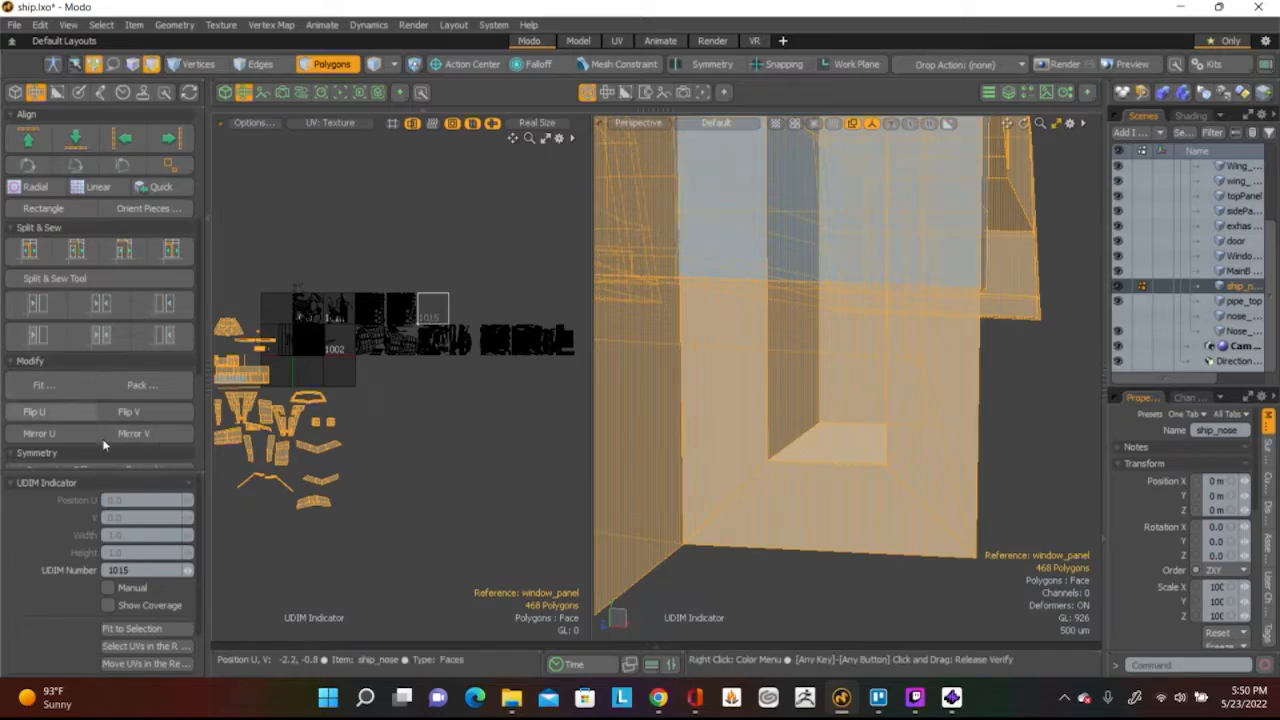
Pack the selected ship_nose UV islands into UDIM tile 1015
{"action": "scroll", "coordinate": [127, 336], "scroll_direction": "up", "scroll_amount": 5}
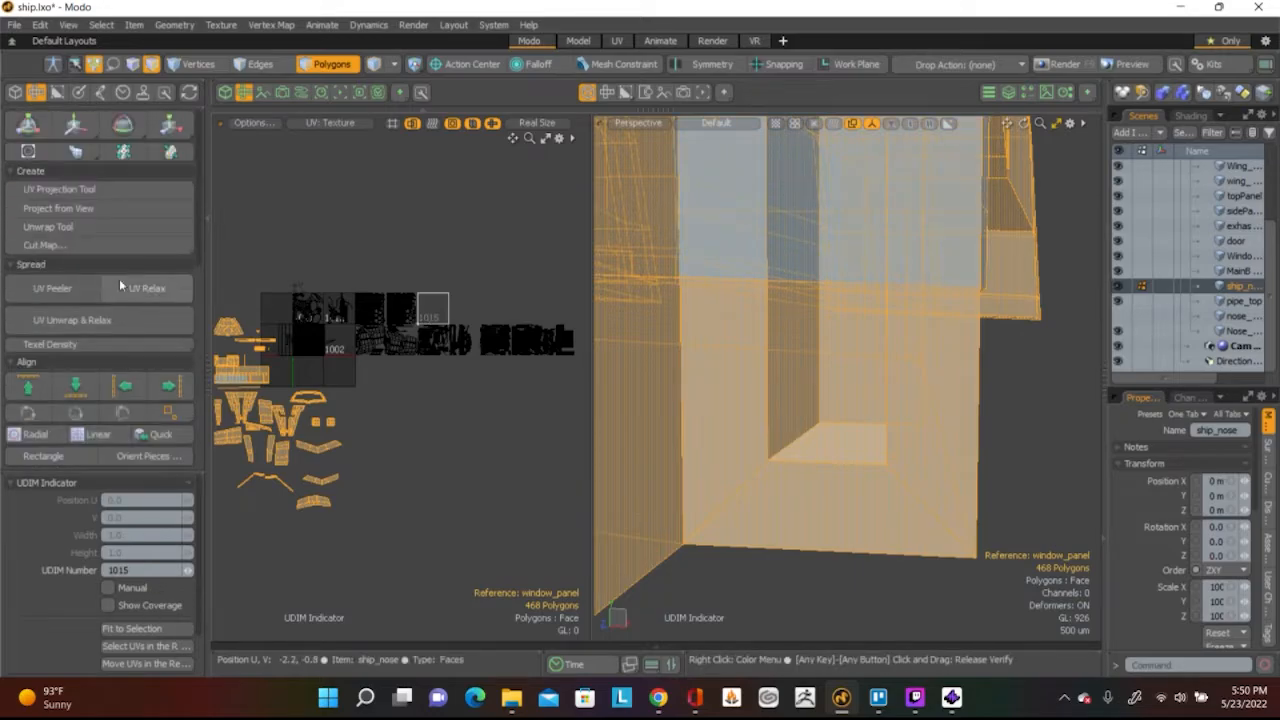
{"action": "scroll", "coordinate": [125, 300], "scroll_direction": "down", "scroll_amount": 6}
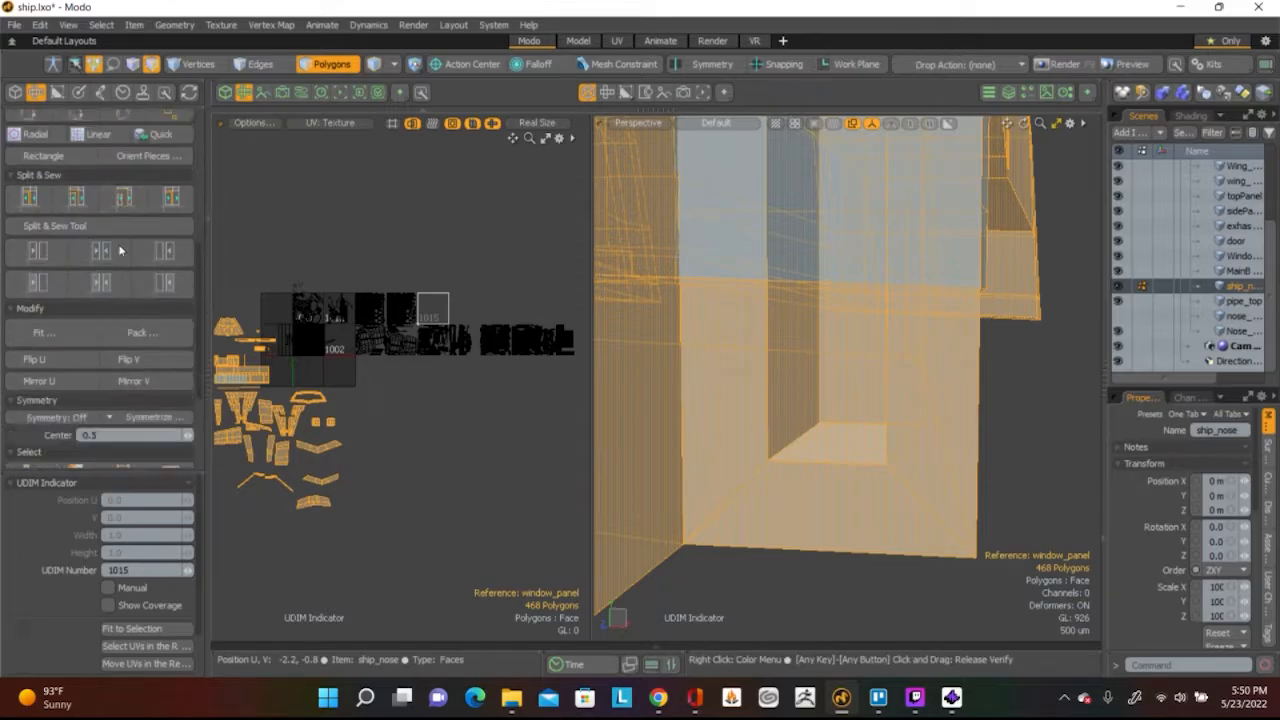
{"action": "left_click", "coordinate": [141, 332]}
{"action": "left_click", "coordinate": [766, 164]}
{"action": "scroll", "coordinate": [491, 298], "scroll_direction": "up", "scroll_amount": 3}
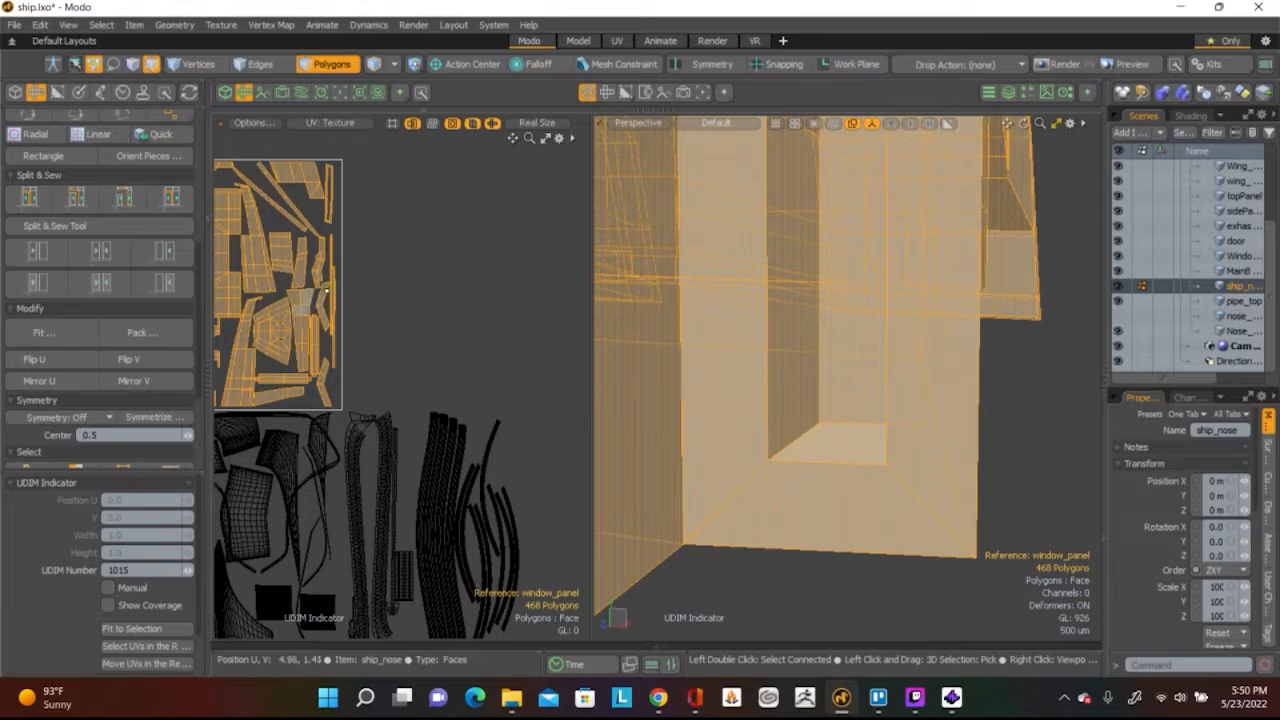
{"action": "left_click_drag", "start_coordinate": [491, 298], "coordinate": [535, 299], "text": "alt+shift"}
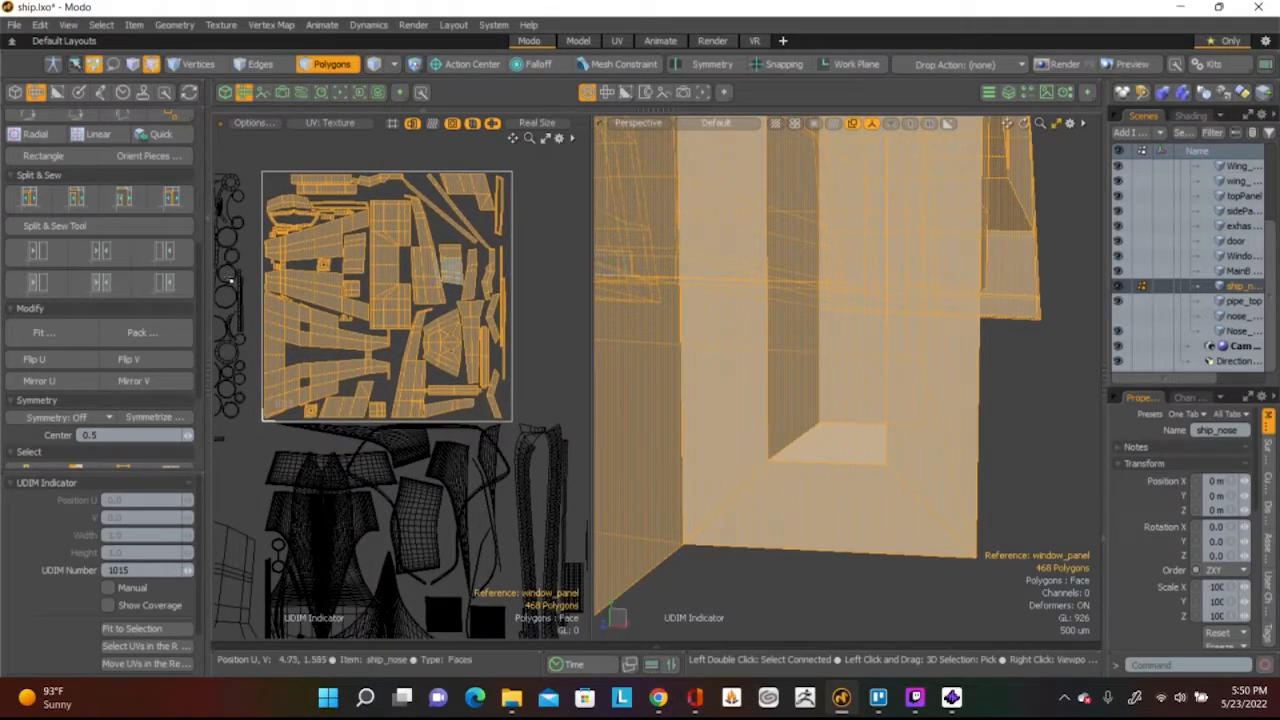
Examine the packed UV islands in tile 1015 at close range, clearing the polygon selection
{"action": "scroll", "coordinate": [436, 296], "scroll_direction": "up", "scroll_amount": 3}
{"action": "scroll", "coordinate": [376, 302], "scroll_direction": "down", "scroll_amount": 3}
{"action": "scroll", "coordinate": [376, 301], "scroll_direction": "up", "scroll_amount": 3}
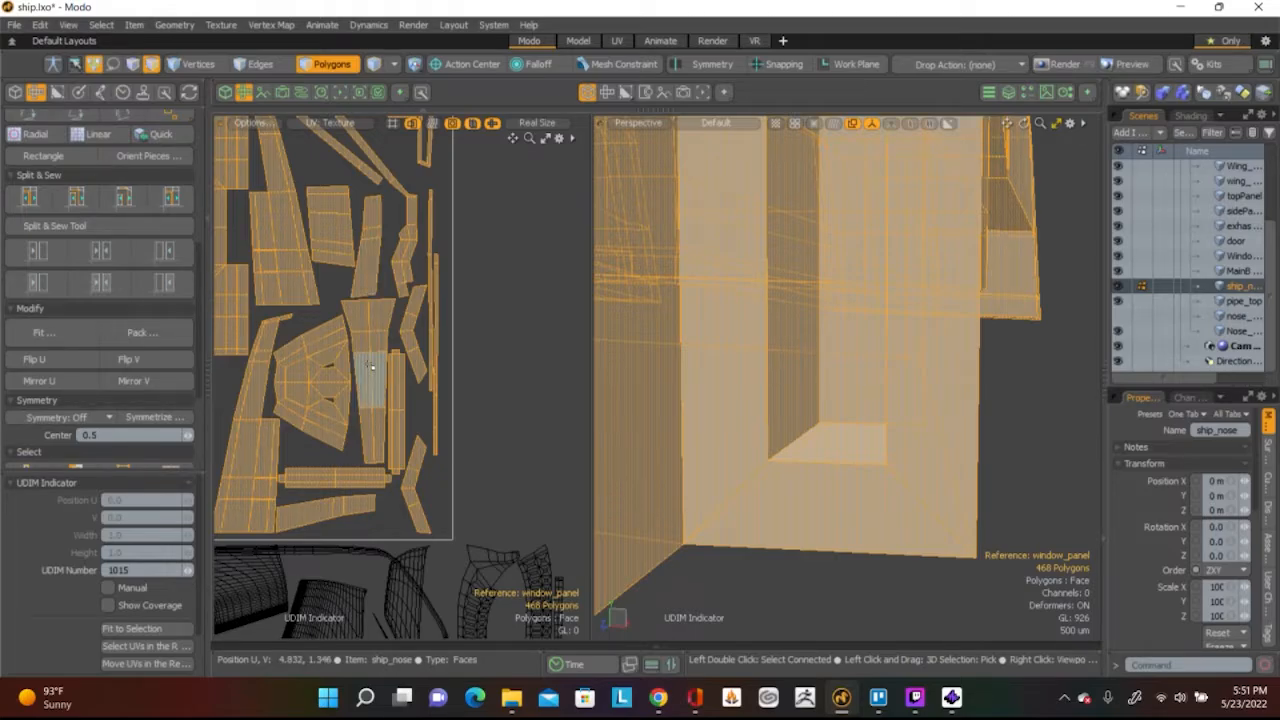
{"action": "scroll", "coordinate": [371, 371], "scroll_direction": "down", "scroll_amount": 3}
{"action": "scroll", "coordinate": [420, 350], "scroll_direction": "up", "scroll_amount": 1}
{"action": "scroll", "coordinate": [465, 340], "scroll_direction": "down", "scroll_amount": 3}
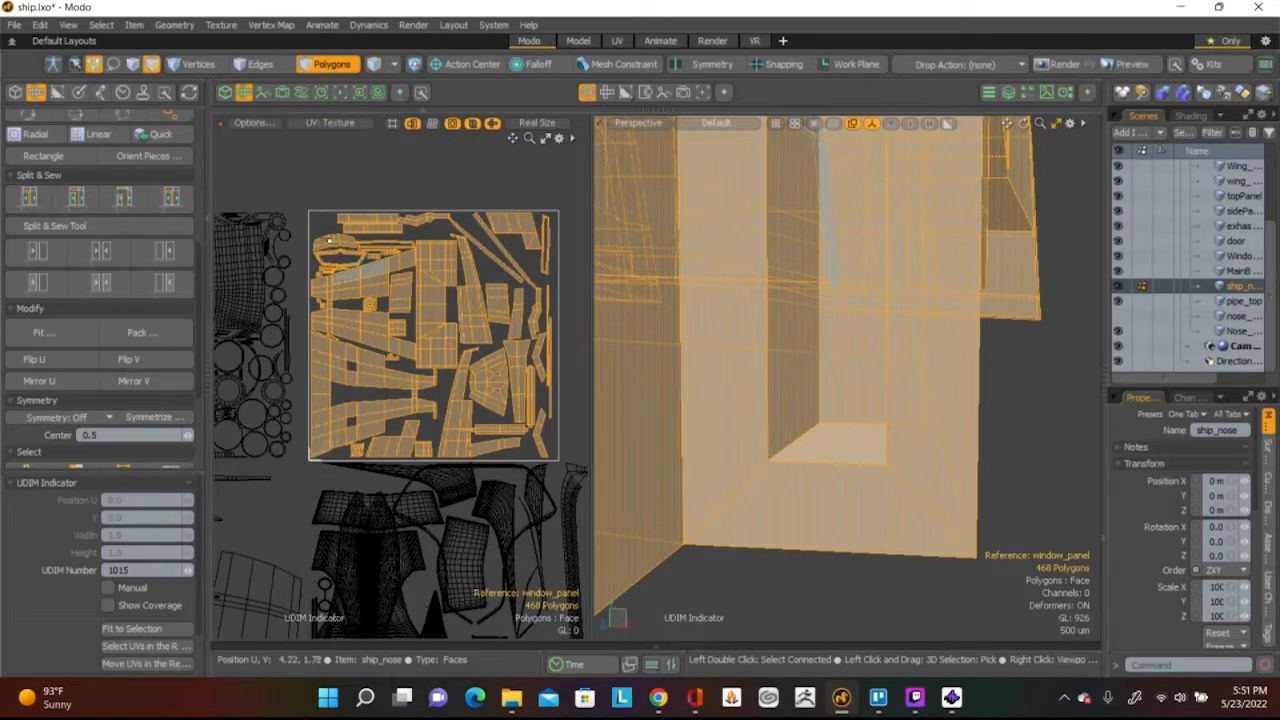
{"action": "left_click", "coordinate": [340, 262]}
{"action": "scroll", "coordinate": [338, 258], "scroll_direction": "up", "scroll_amount": 4}
{"action": "left_click_drag", "start_coordinate": [338, 258], "coordinate": [418, 310], "text": "alt+shift"}
{"action": "scroll", "coordinate": [418, 310], "scroll_direction": "up", "scroll_amount": 2}
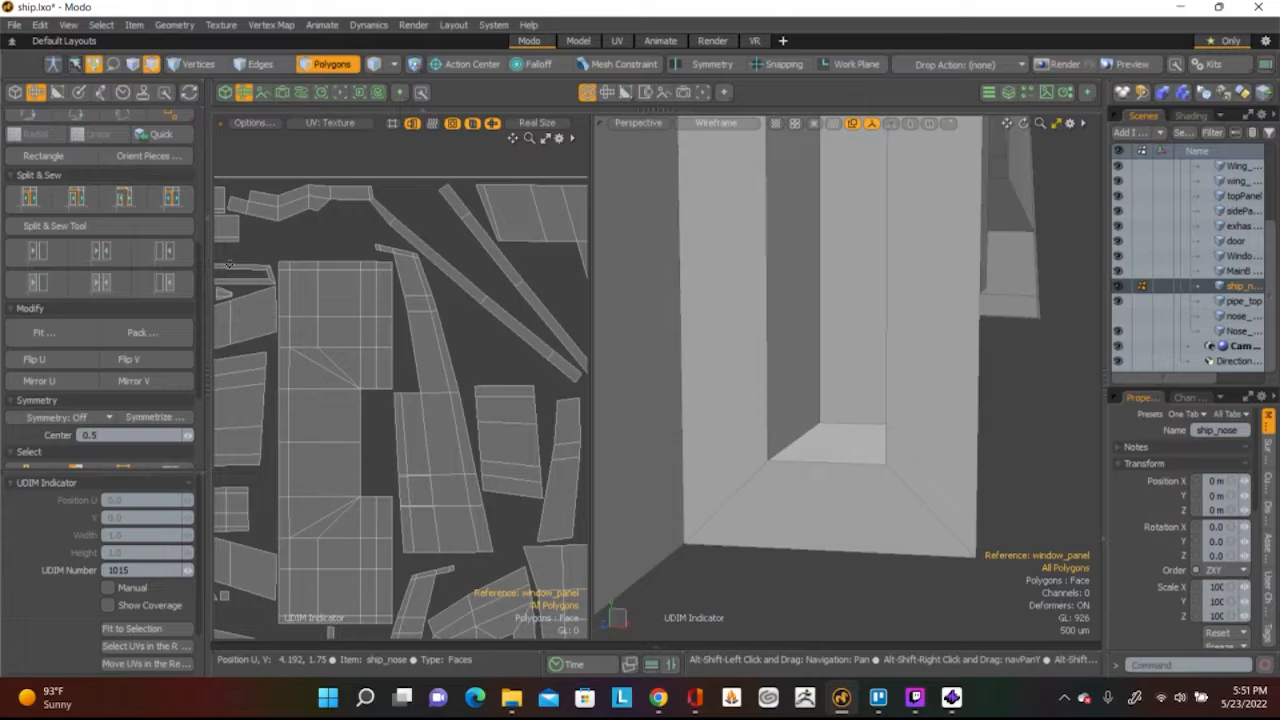
{"action": "scroll", "coordinate": [412, 234], "scroll_direction": "down", "scroll_amount": 3}
{"action": "scroll", "coordinate": [412, 234], "scroll_direction": "down", "scroll_amount": 1}
{"action": "left_click_drag", "start_coordinate": [411, 235], "coordinate": [247, 241], "text": "alt+shift"}
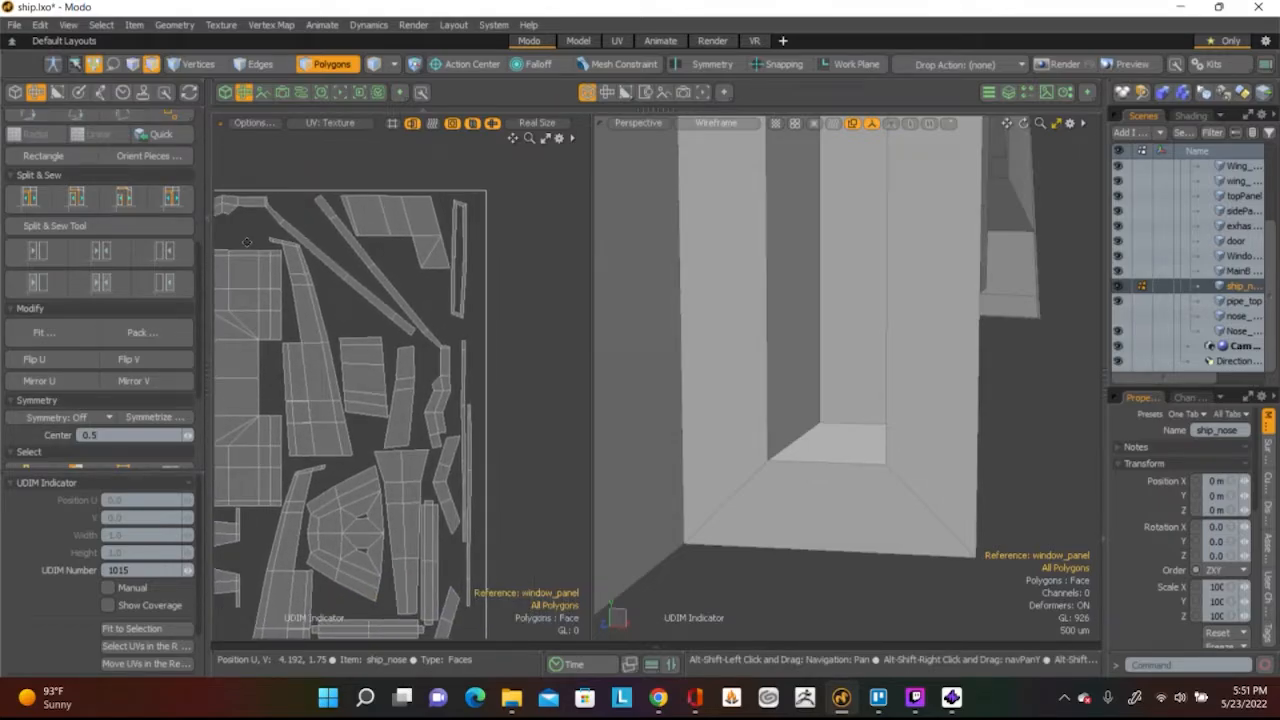
Save the scene with the packed UV layout
{"action": "left_click", "coordinate": [16, 25]}
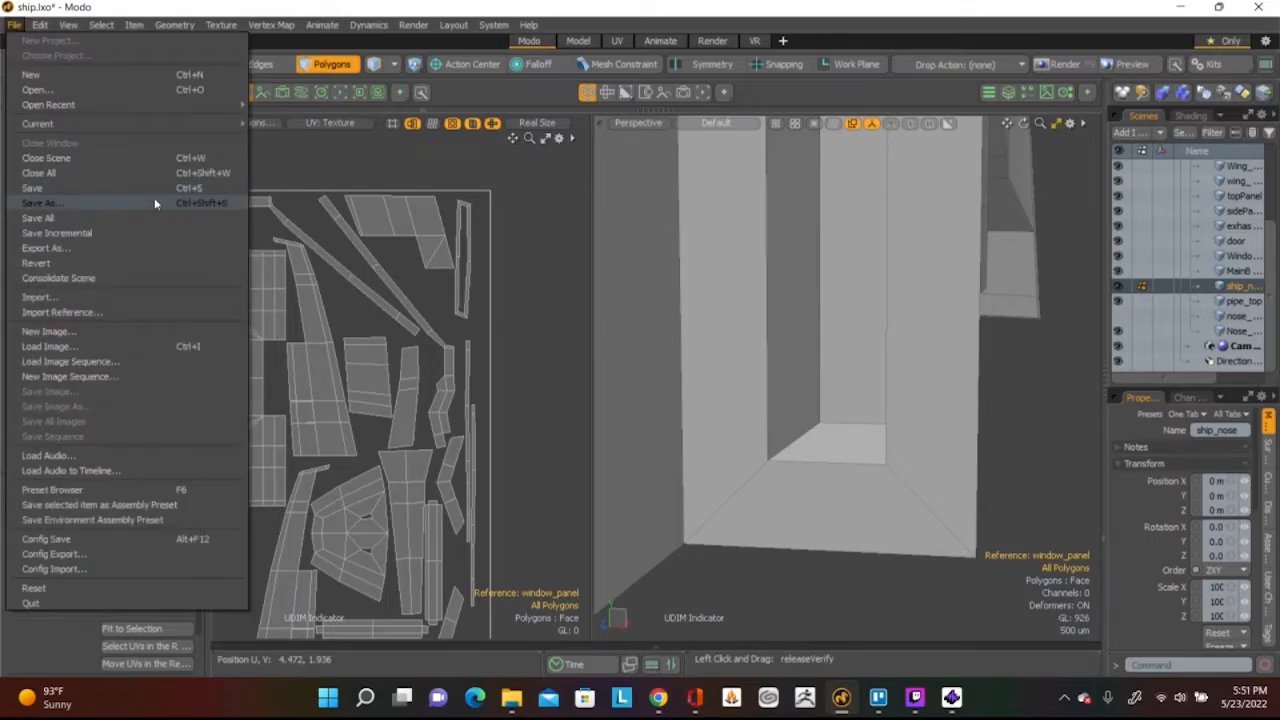
{"action": "left_click", "coordinate": [152, 190]}
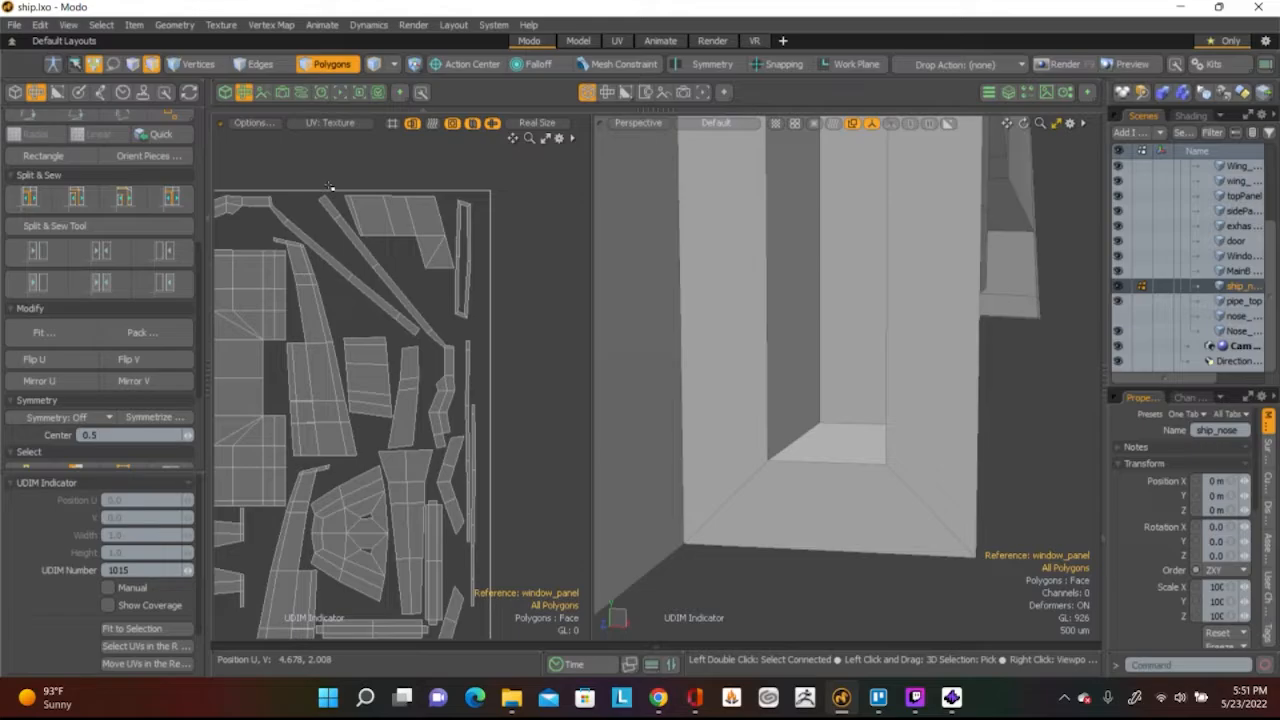
Move the middle vertex on the short outer edge of the fan-shaped UV island inward along U to straighten that edge
{"action": "scroll", "coordinate": [366, 339], "scroll_direction": "down", "scroll_amount": 4}
{"action": "left_click_drag", "start_coordinate": [368, 339], "coordinate": [475, 339], "text": "alt+shift"}
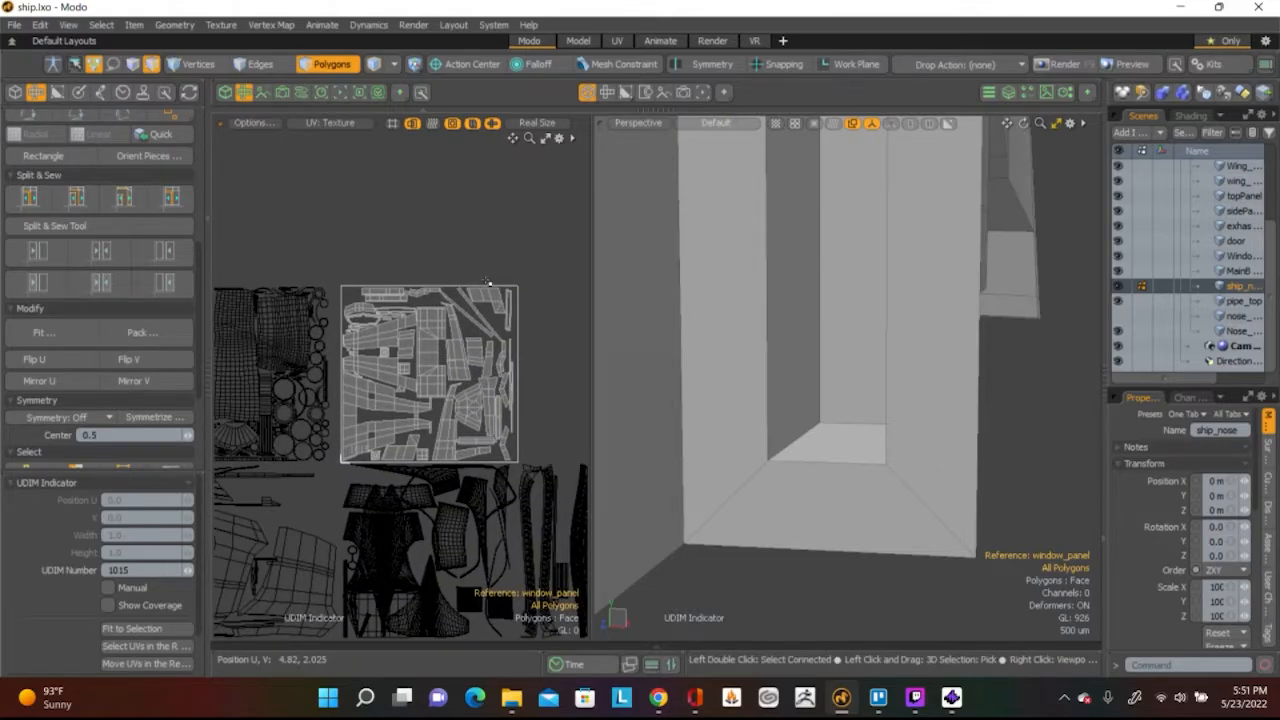
{"action": "scroll", "coordinate": [487, 282], "scroll_direction": "up", "scroll_amount": 4}
{"action": "scroll", "coordinate": [483, 299], "scroll_direction": "down", "scroll_amount": 2}
{"action": "left_click_drag", "start_coordinate": [346, 389], "coordinate": [374, 278], "text": "alt"}
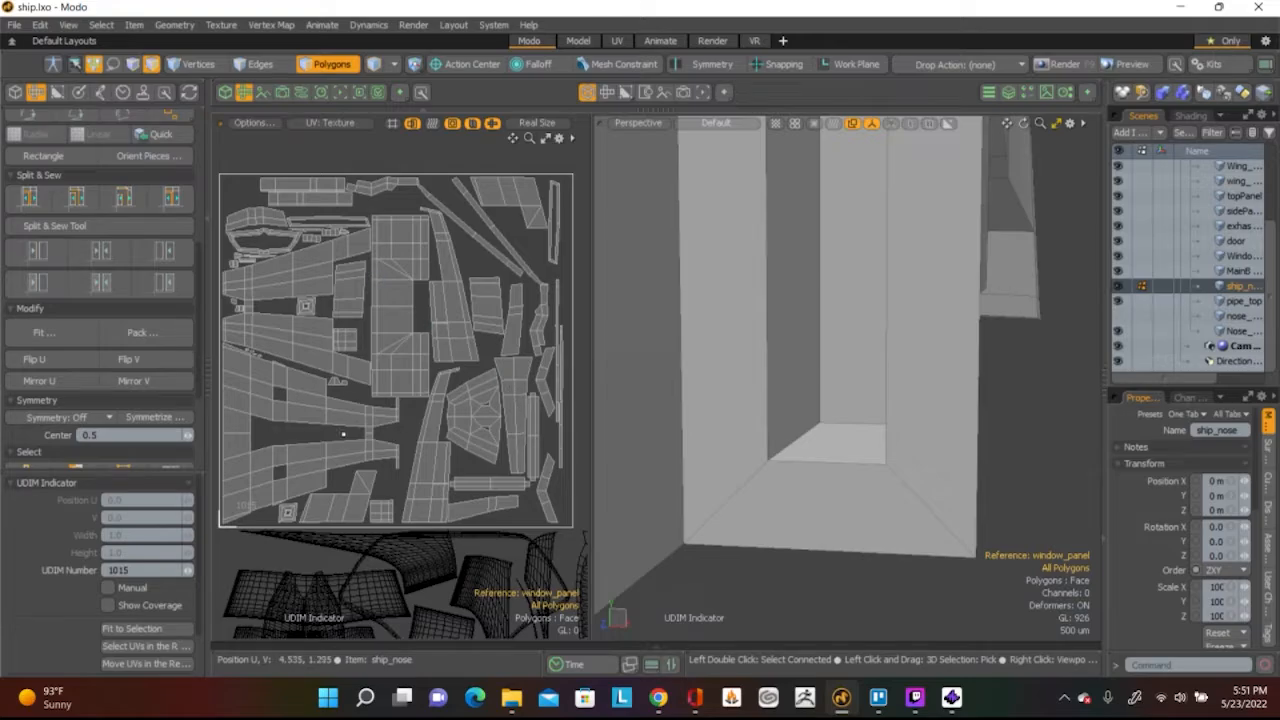
{"action": "scroll", "coordinate": [466, 421], "scroll_direction": "up", "scroll_amount": 4}
{"action": "scroll", "coordinate": [466, 420], "scroll_direction": "down", "scroll_amount": 2}
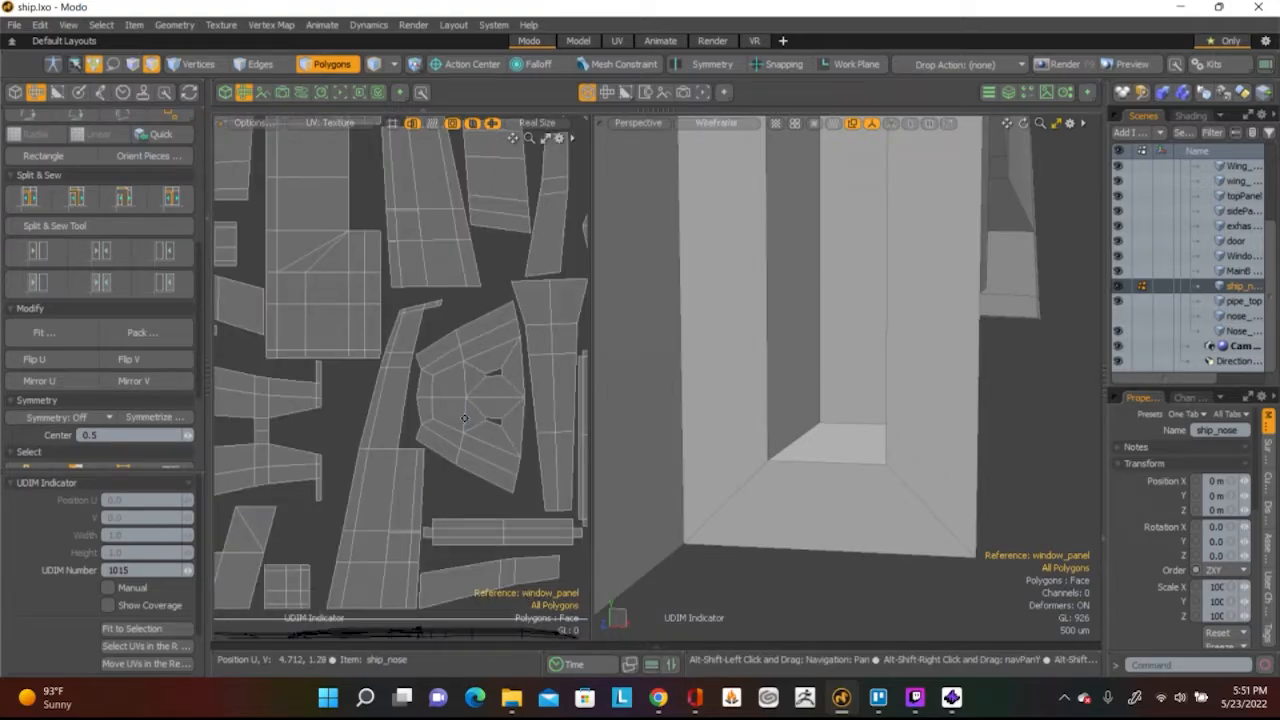
{"action": "scroll", "coordinate": [418, 366], "scroll_direction": "up", "scroll_amount": 3}
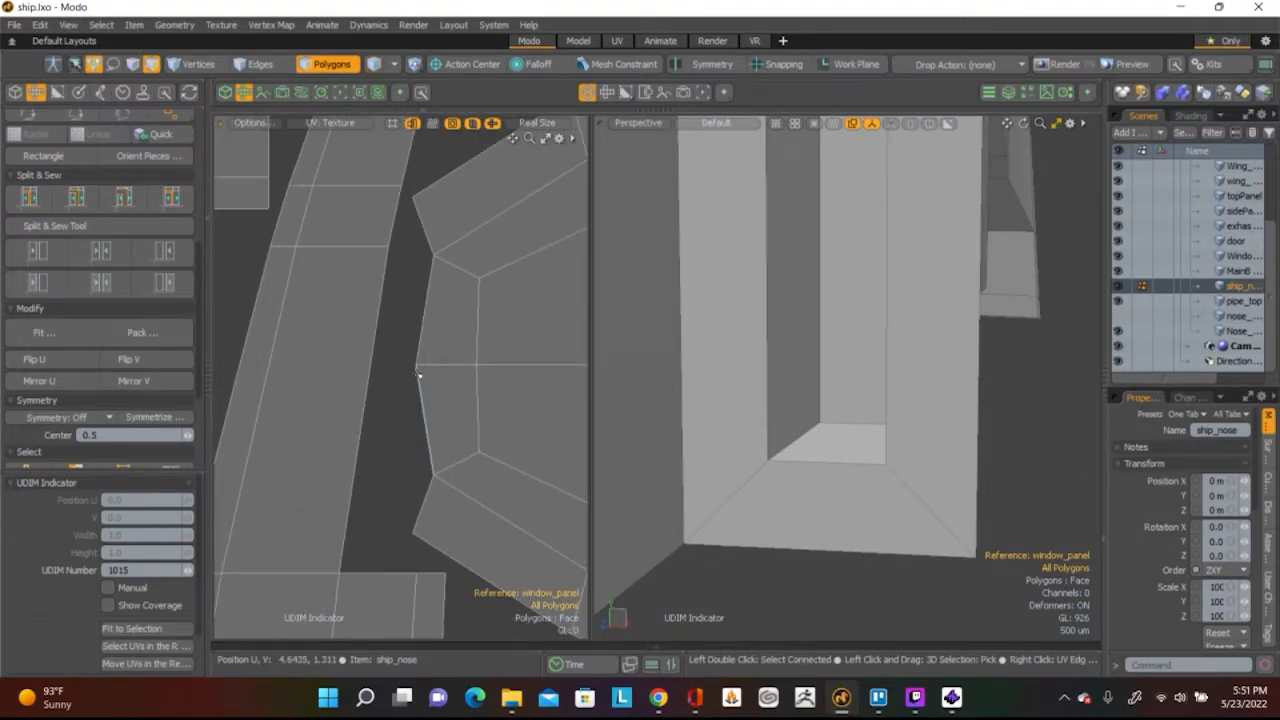
{"action": "key", "text": "1"}
{"action": "left_click", "coordinate": [417, 365]}
{"action": "key", "text": "w"}
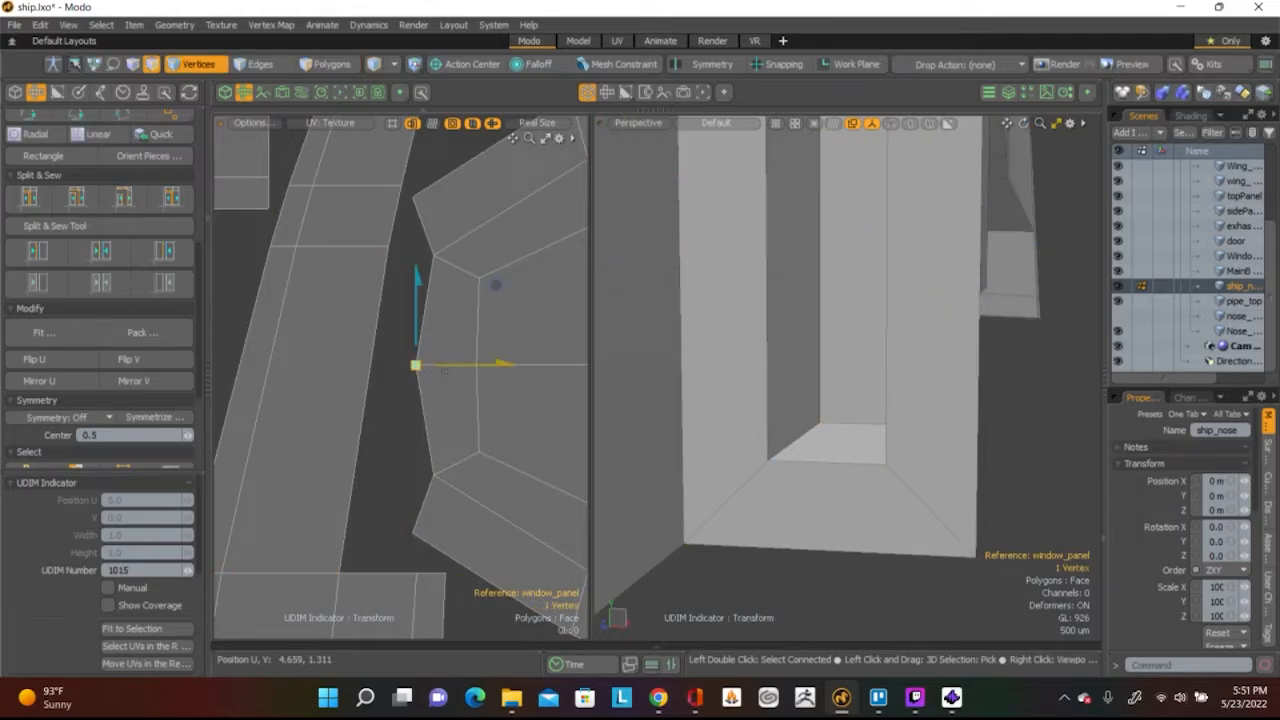
{"action": "left_click_drag", "start_coordinate": [490, 364], "coordinate": [512, 364]}
{"action": "scroll", "coordinate": [470, 372], "scroll_direction": "down", "scroll_amount": 5}
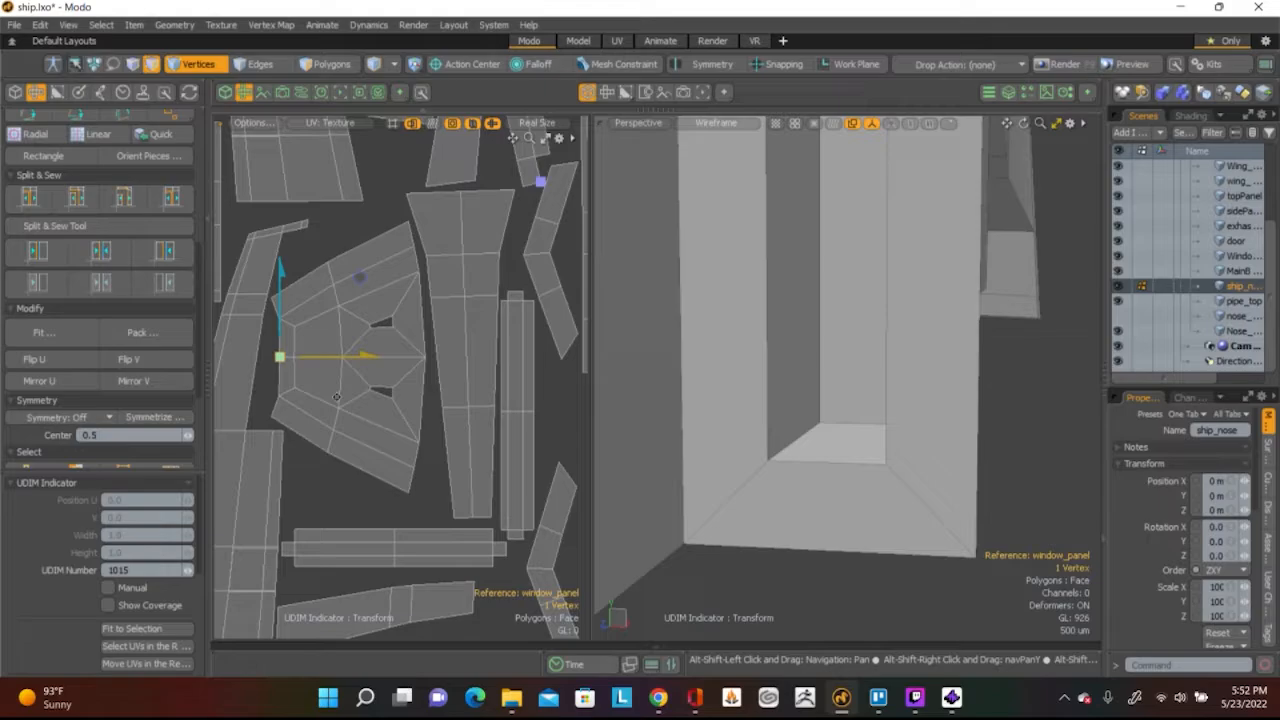
{"action": "left_click", "coordinate": [429, 383]}
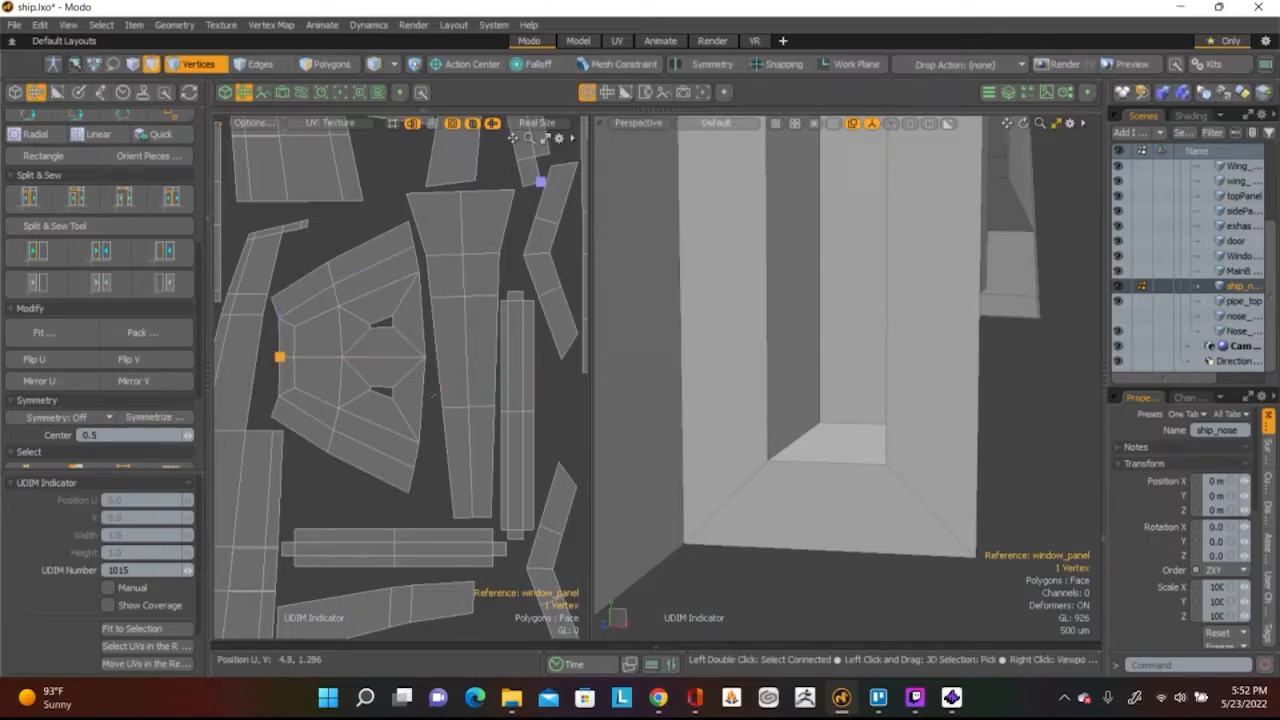
Align the six edges of the fan-shaped UV island's long curved border to their maximum U, then clear the edge selection
{"action": "key", "text": "2"}
{"action": "double_click", "coordinate": [428, 400]}
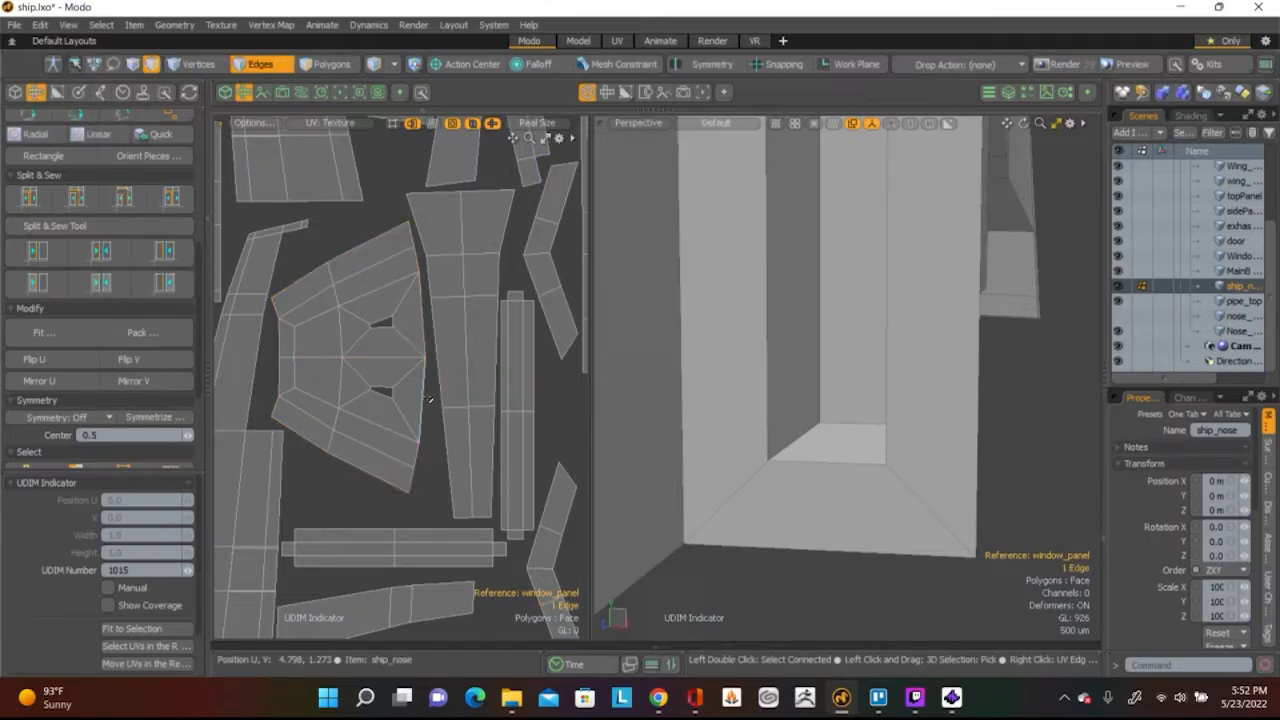
{"action": "left_click", "coordinate": [425, 342], "text": "shift"}
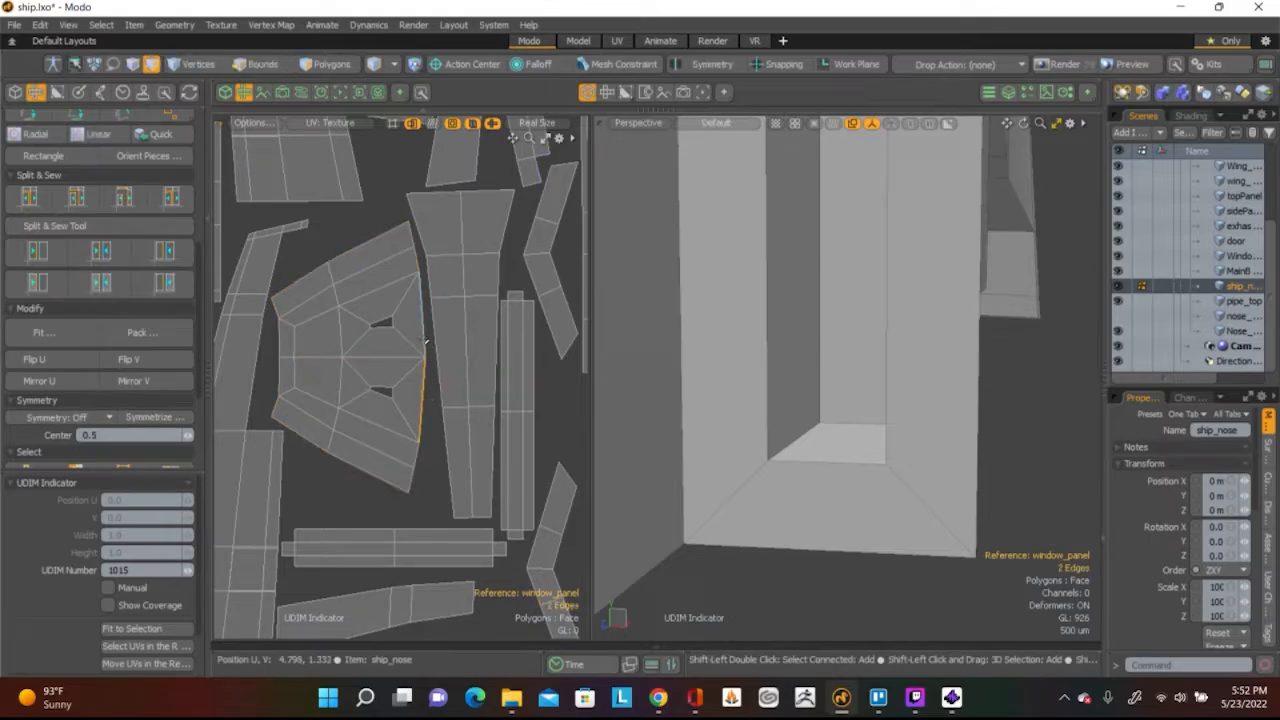
{"action": "scroll", "coordinate": [417, 265], "scroll_direction": "up", "scroll_amount": 3}
{"action": "left_click", "coordinate": [415, 250], "text": "shift"}
{"action": "left_click", "coordinate": [406, 200], "text": "shift"}
{"action": "scroll", "coordinate": [425, 185], "scroll_direction": "down", "scroll_amount": 3}
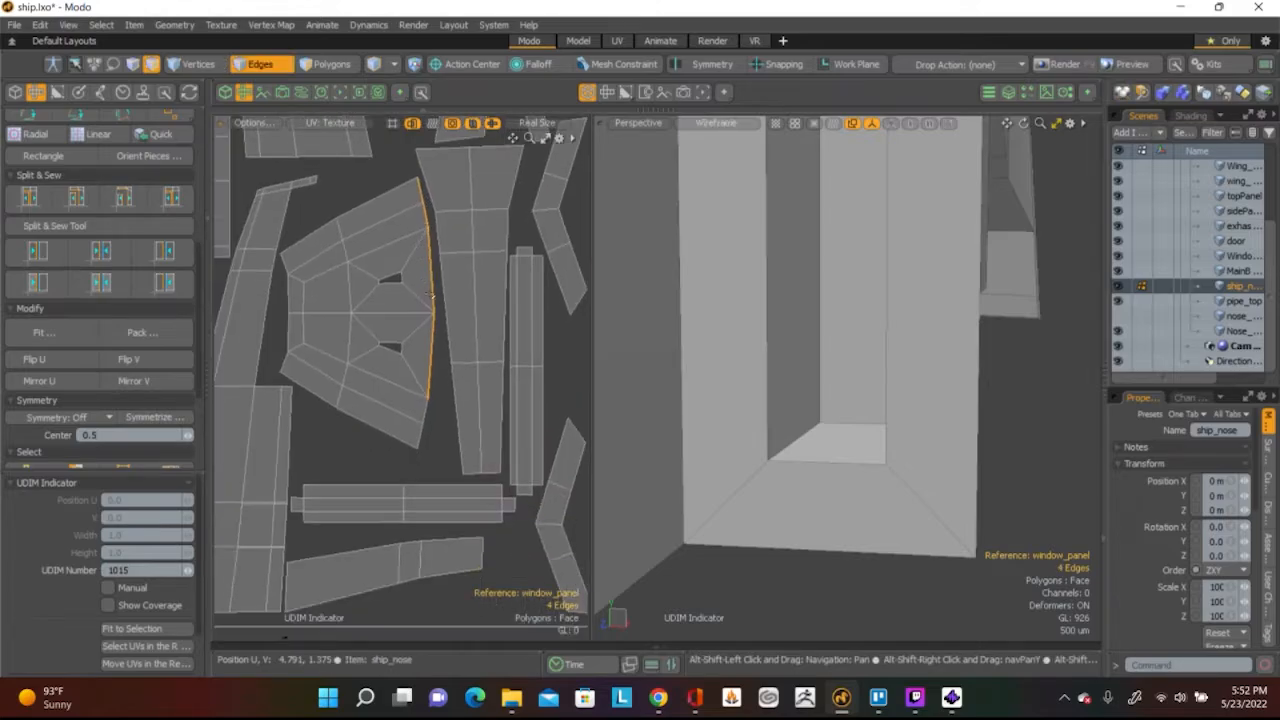
{"action": "left_click", "coordinate": [424, 425], "text": "shift"}
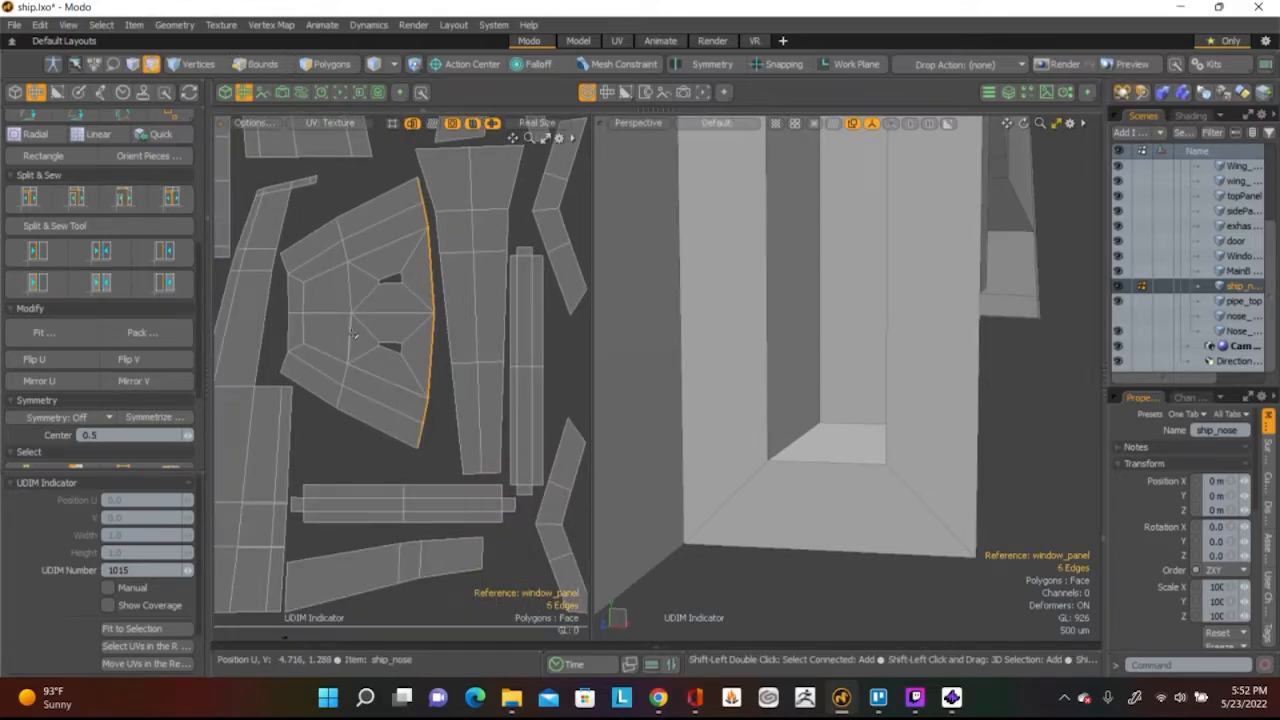
{"action": "scroll", "coordinate": [143, 379], "scroll_direction": "up", "scroll_amount": 3}
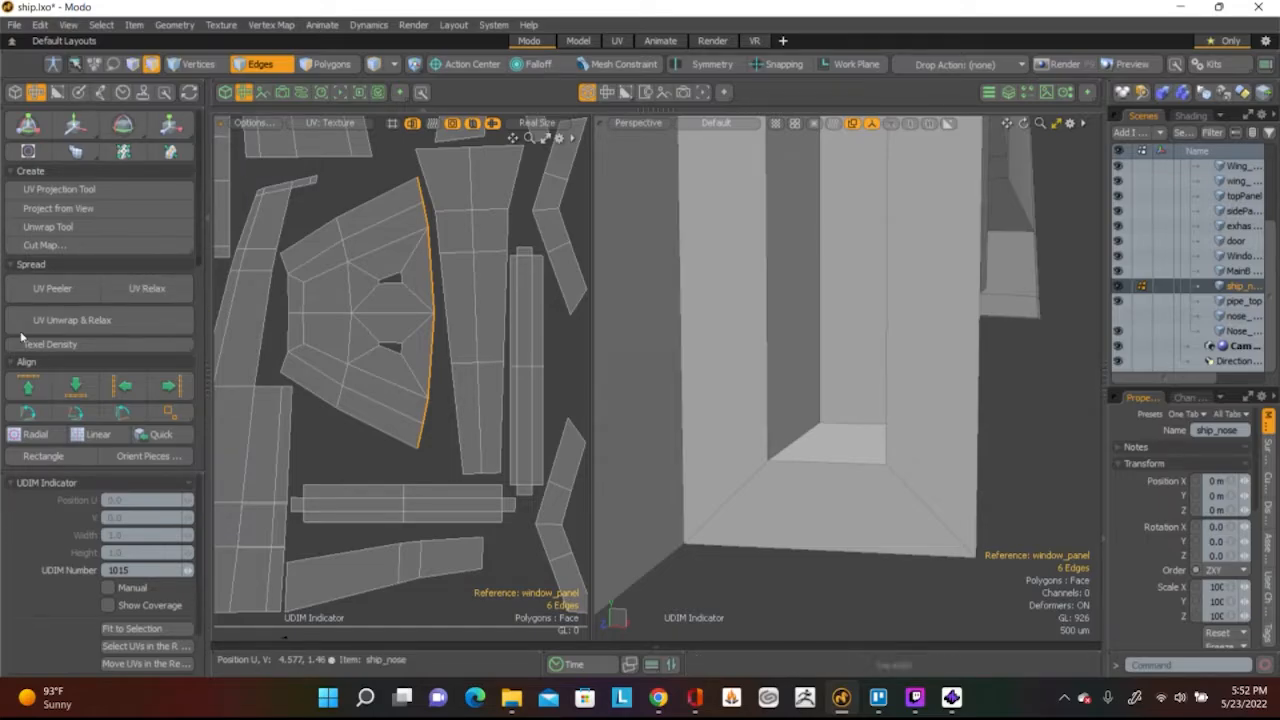
{"action": "left_click", "coordinate": [172, 386]}
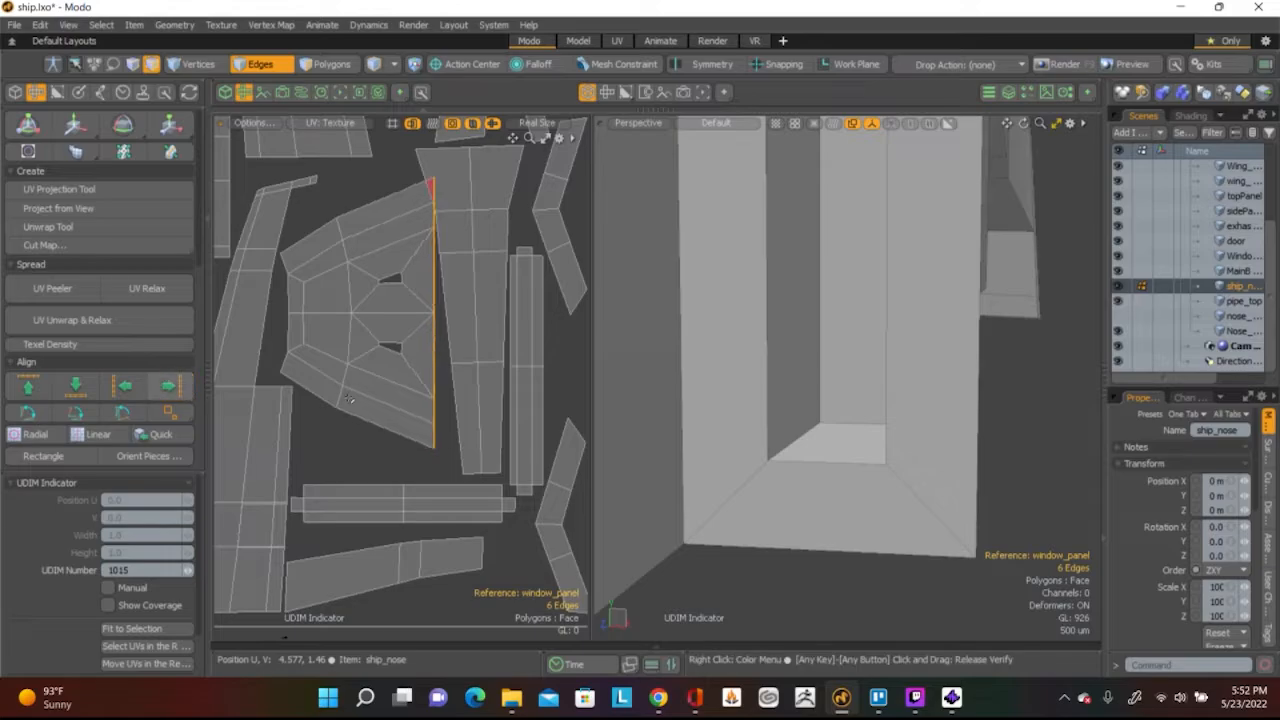
{"action": "key", "text": "w"}
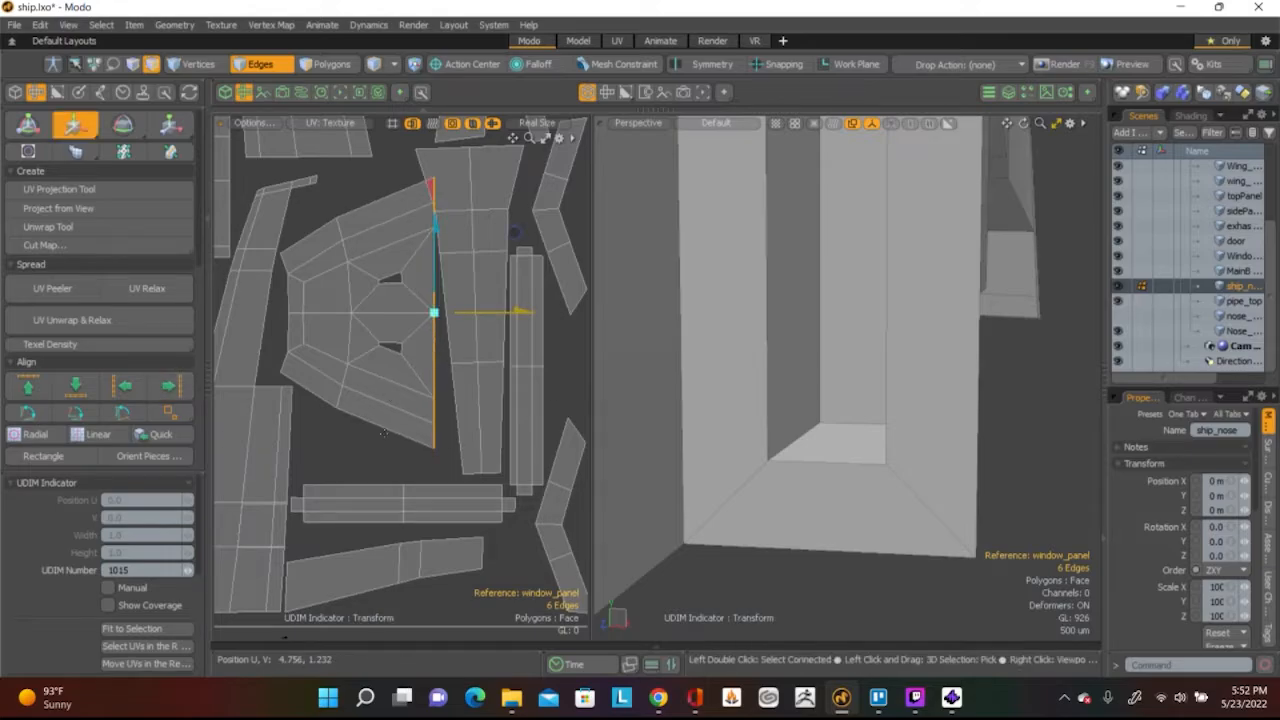
{"action": "key", "text": "q"}
{"action": "left_click", "coordinate": [385, 441]}
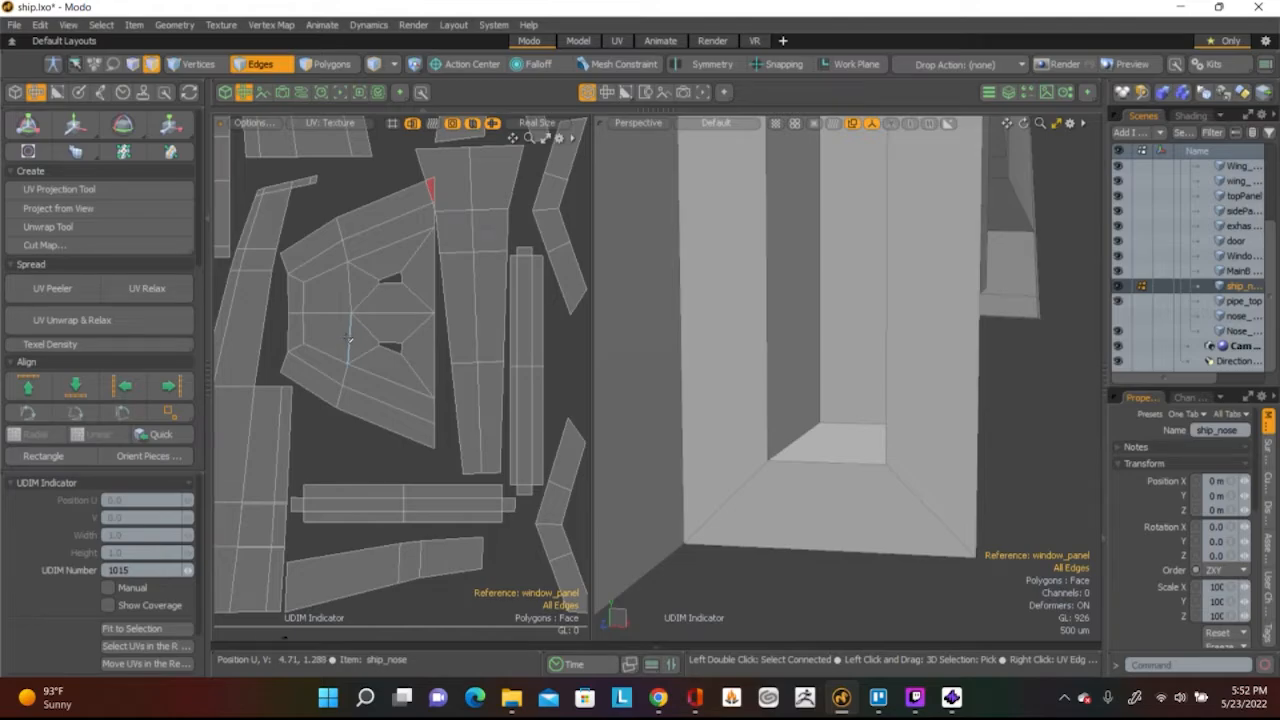
Align the six edges of the fan-shaped island's bent inner edge line to their minimum U and clear the selection
{"action": "left_click", "coordinate": [348, 338]}
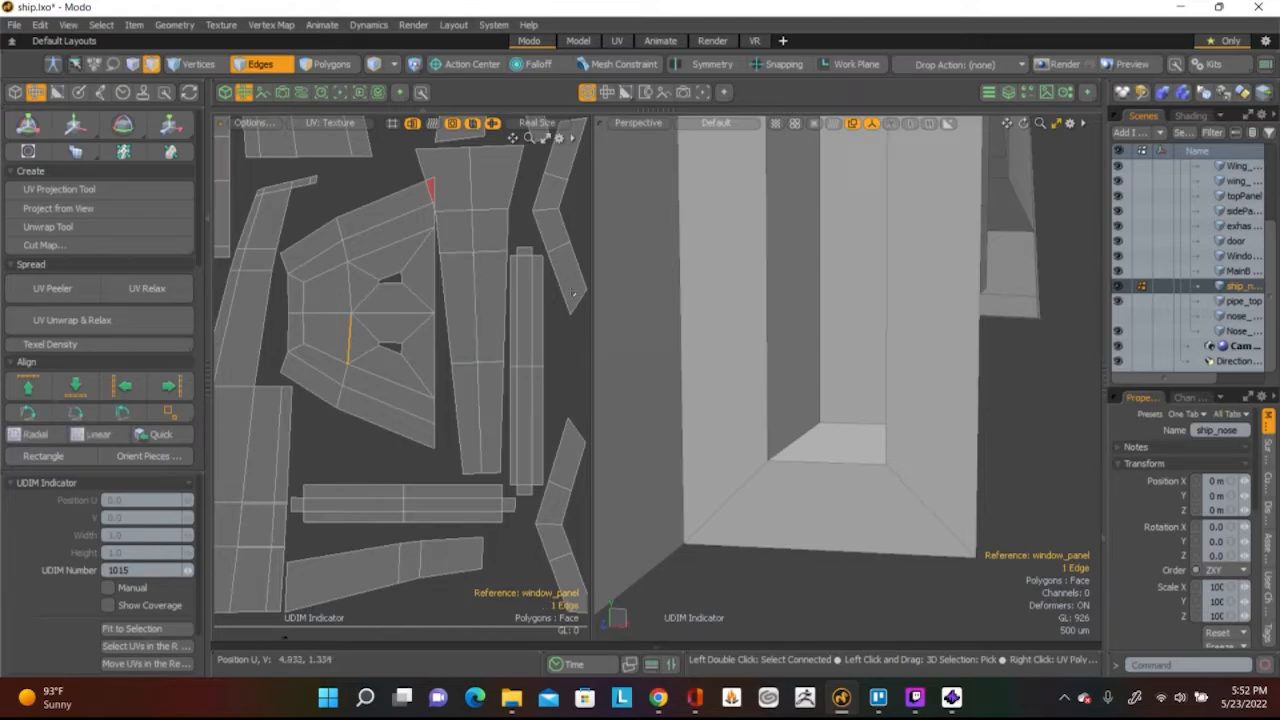
{"action": "left_click", "coordinate": [341, 232]}
{"action": "scroll", "coordinate": [349, 253], "scroll_direction": "up", "scroll_amount": 5}
{"action": "left_click", "coordinate": [357, 300], "text": "shift"}
{"action": "left_click", "coordinate": [363, 445], "text": "shift"}
{"action": "left_click", "coordinate": [346, 550], "text": "shift"}
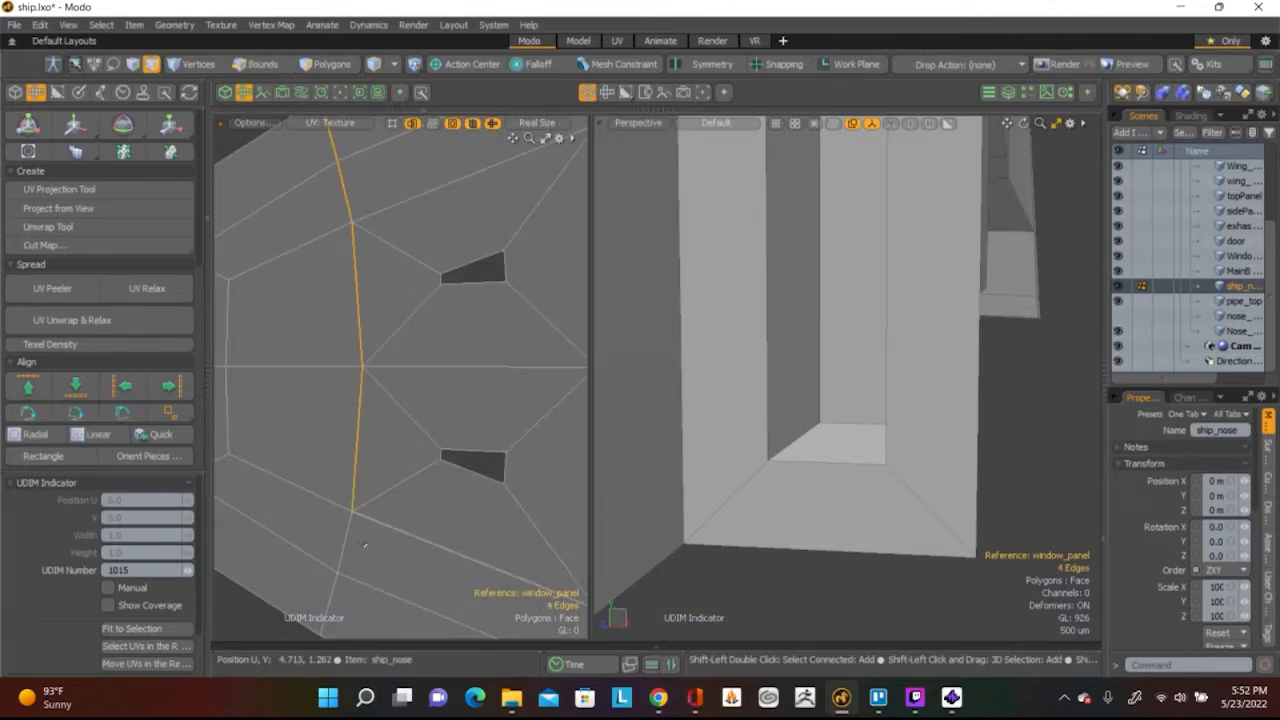
{"action": "key", "text": "2"}
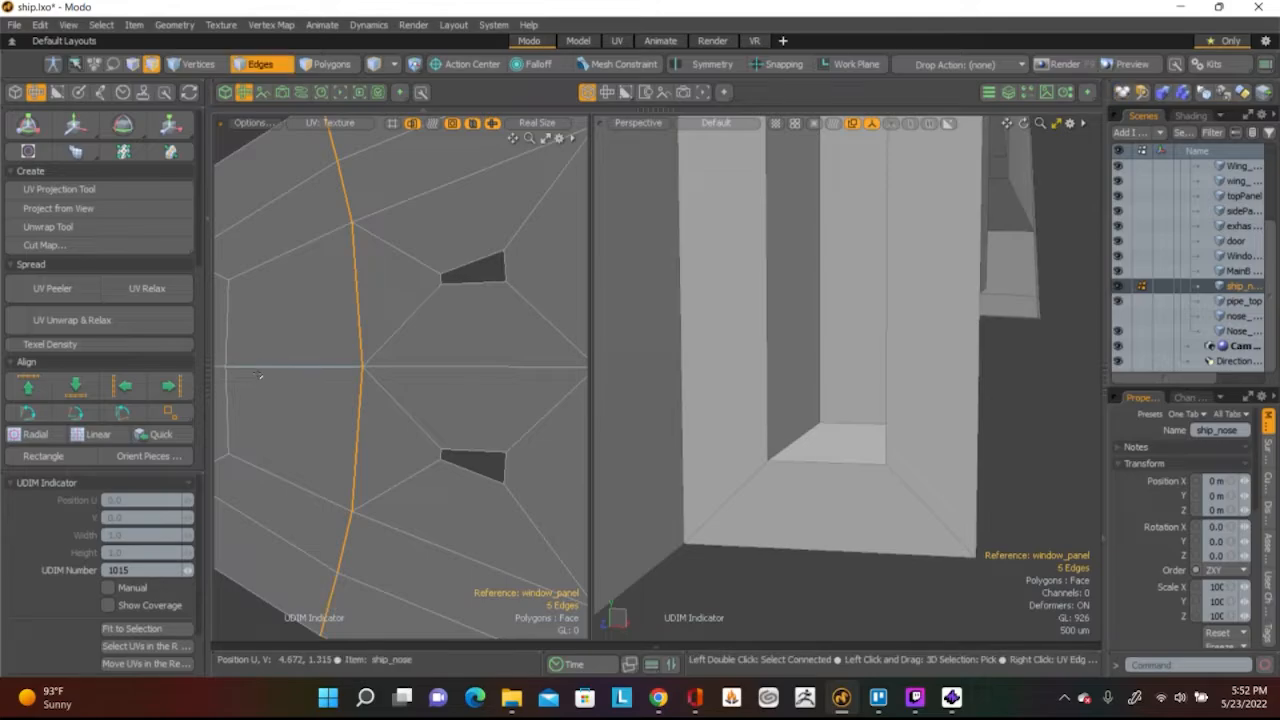
{"action": "left_click", "coordinate": [124, 386]}
{"action": "scroll", "coordinate": [520, 414], "scroll_direction": "down", "scroll_amount": 5}
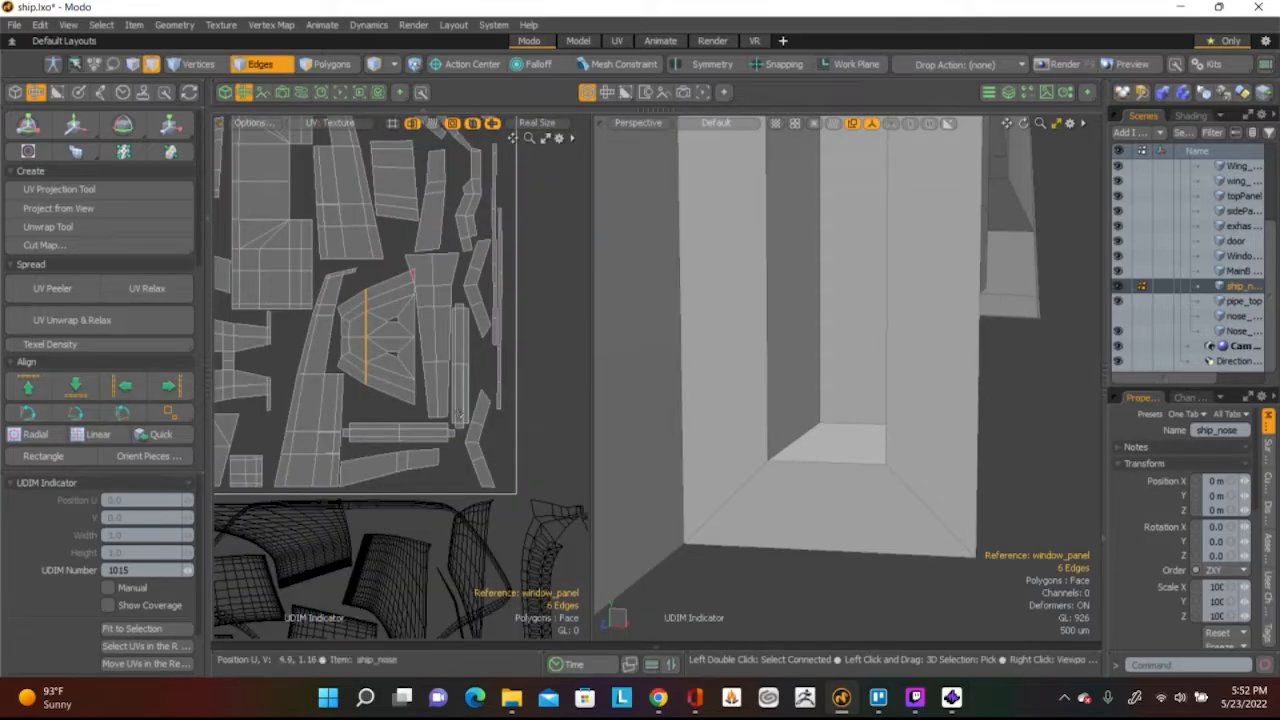
{"action": "left_click", "coordinate": [440, 380]}
{"action": "key", "text": "2"}
Look over the remaining UV islands in tile 1015, including the visor-shaped frame island
{"action": "scroll", "coordinate": [440, 380], "scroll_direction": "up", "scroll_amount": 5}
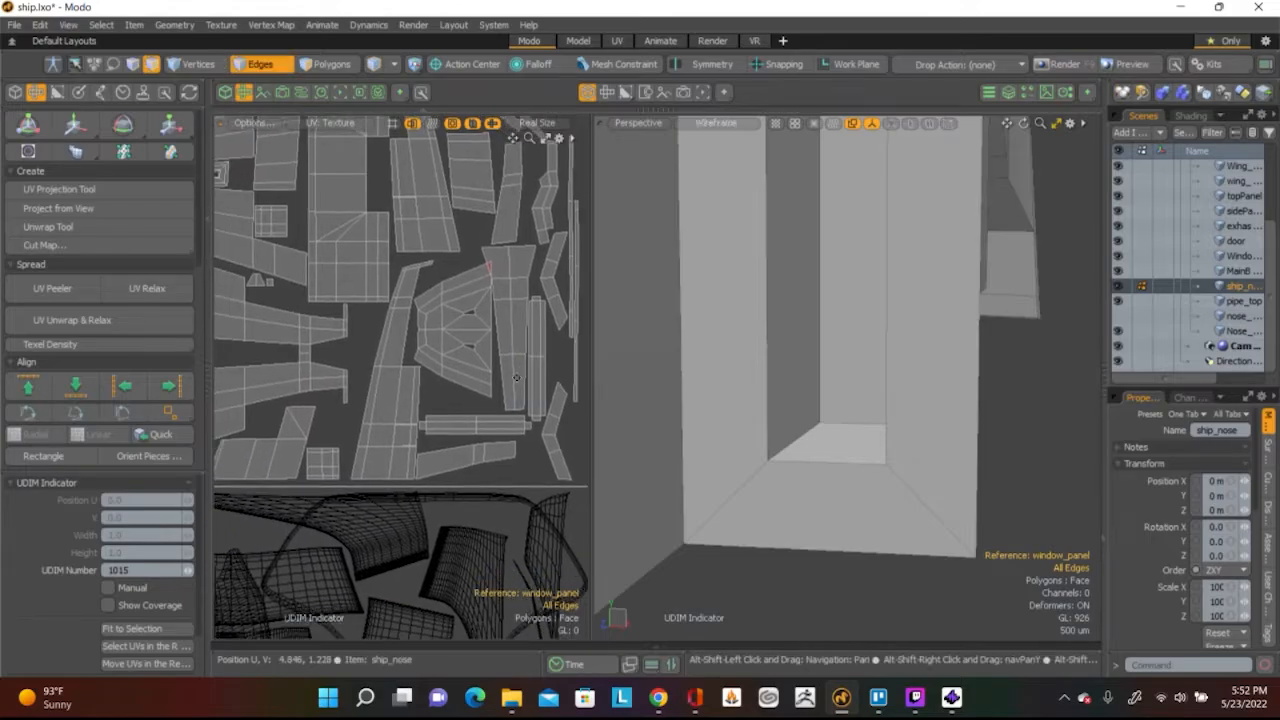
{"action": "scroll", "coordinate": [425, 302], "scroll_direction": "down", "scroll_amount": 2}
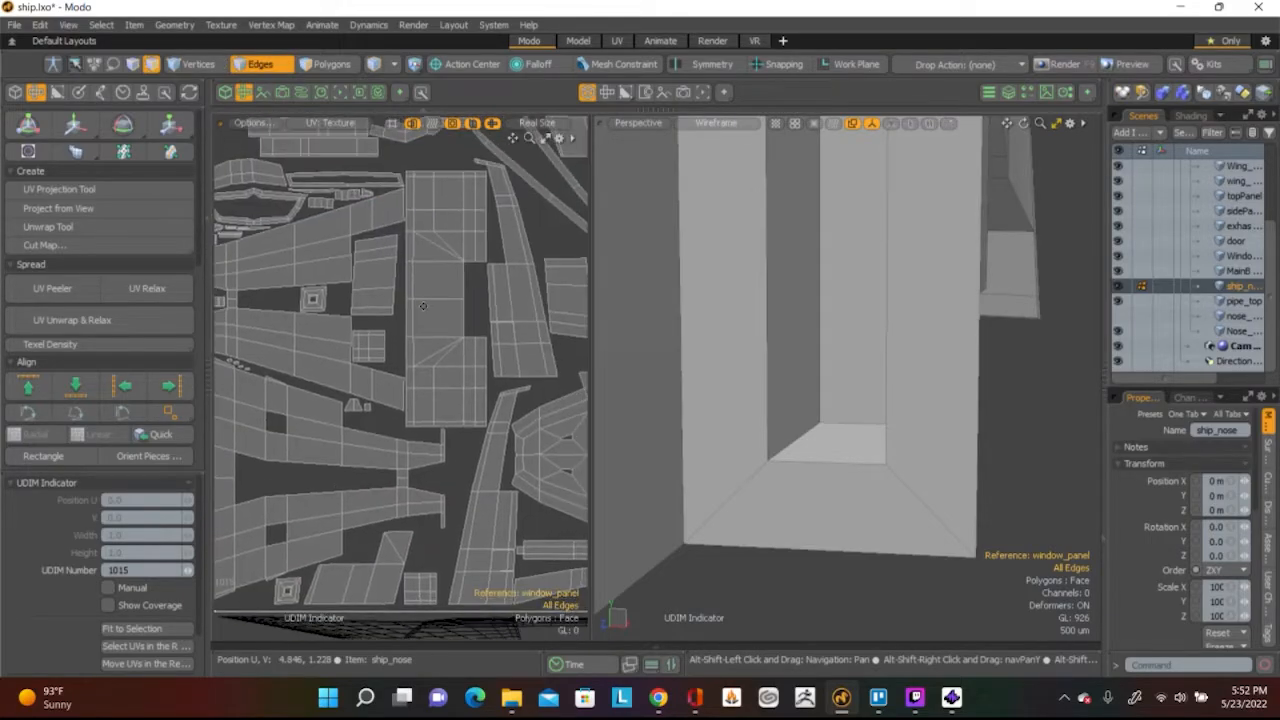
{"action": "scroll", "coordinate": [478, 418], "scroll_direction": "up", "scroll_amount": 2}
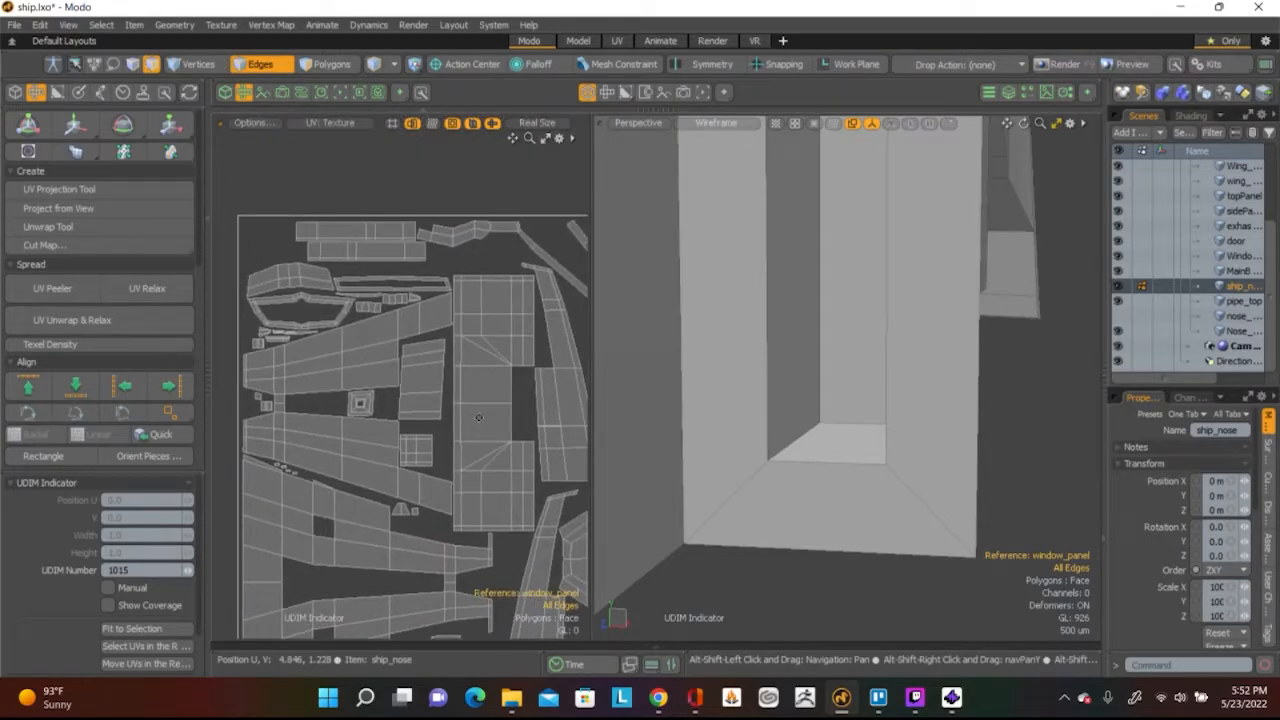
{"action": "left_click_drag", "start_coordinate": [533, 247], "coordinate": [405, 232], "text": "alt+shift"}
{"action": "scroll", "coordinate": [380, 211], "scroll_direction": "down", "scroll_amount": 2}
{"action": "scroll", "coordinate": [335, 298], "scroll_direction": "up", "scroll_amount": 5}
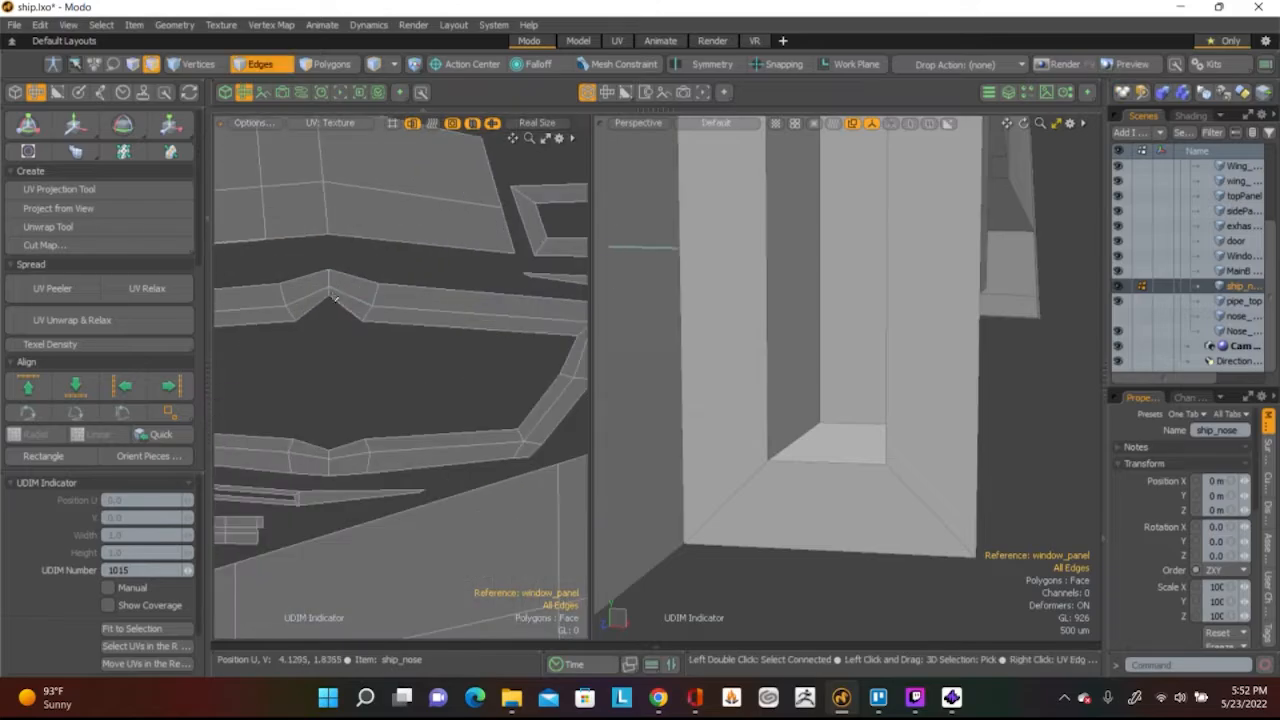
{"action": "left_click_drag", "start_coordinate": [335, 298], "coordinate": [485, 238], "text": "alt+shift"}
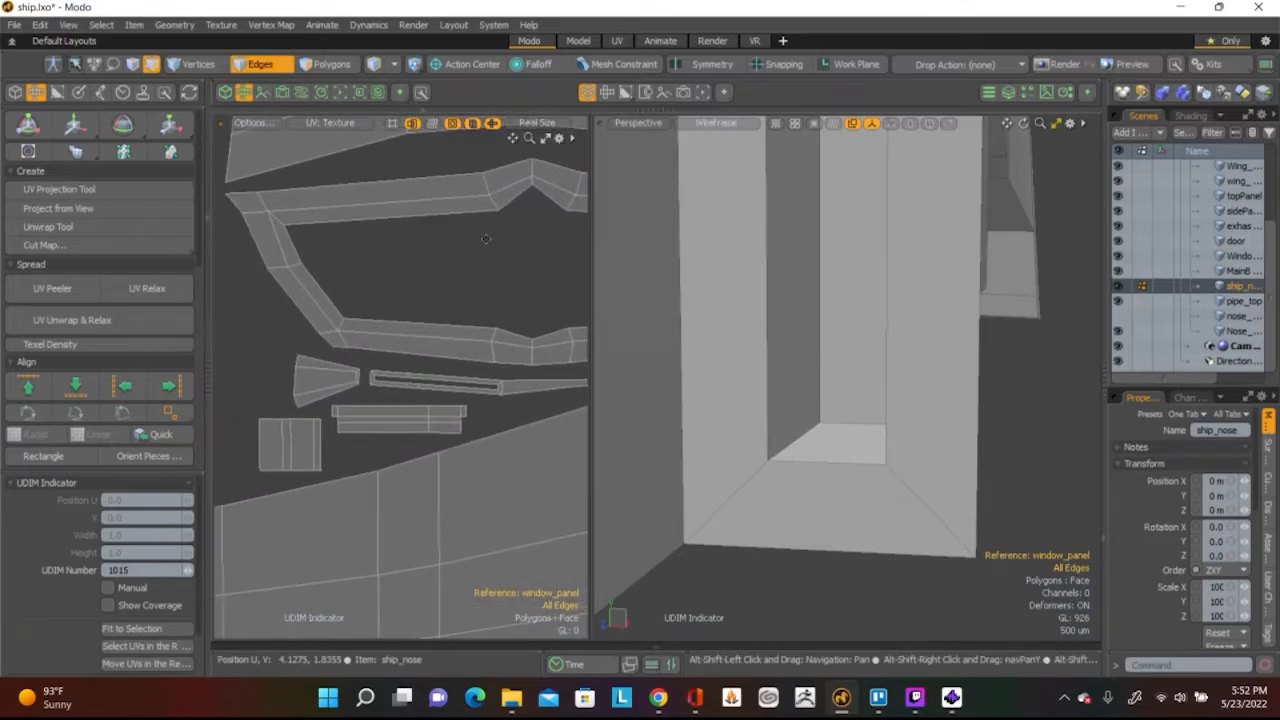
{"action": "scroll", "coordinate": [368, 197], "scroll_direction": "up", "scroll_amount": 3}
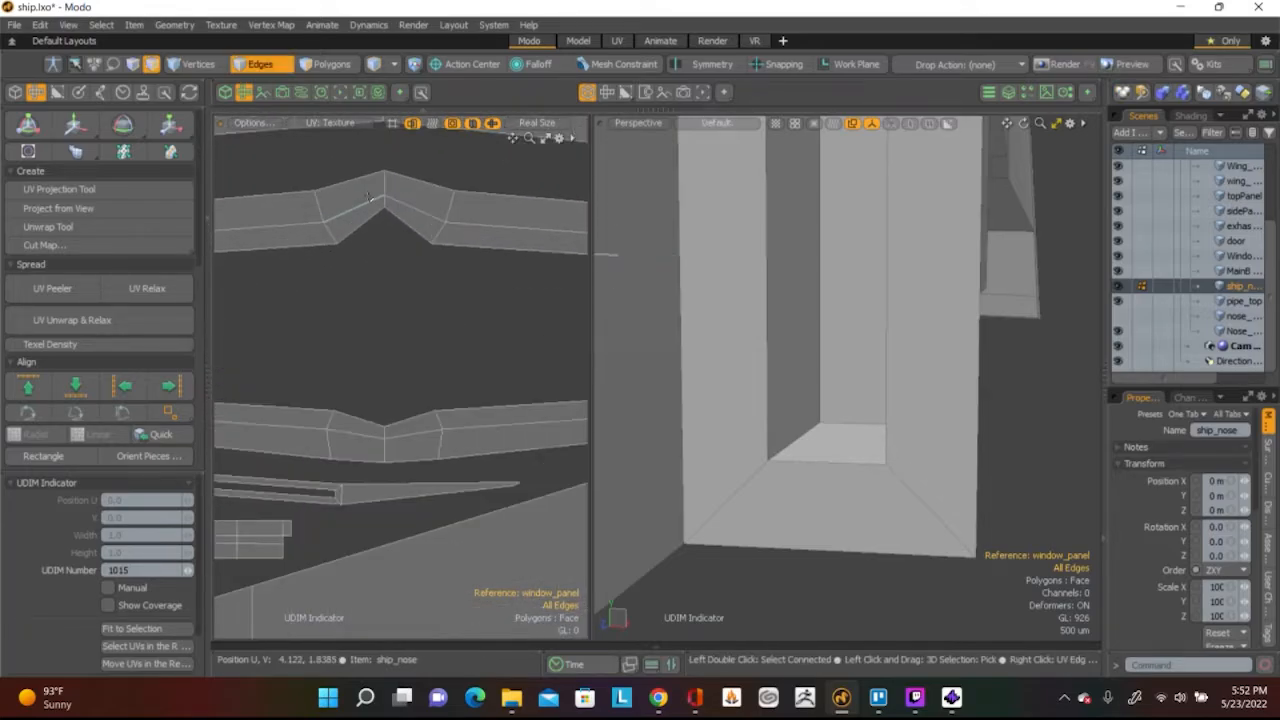
Align the four inner border edges of the visor-shaped frame island's upper strip to their minimum V
{"action": "left_click", "coordinate": [400, 220]}
{"action": "left_click", "coordinate": [495, 248], "text": "shift"}
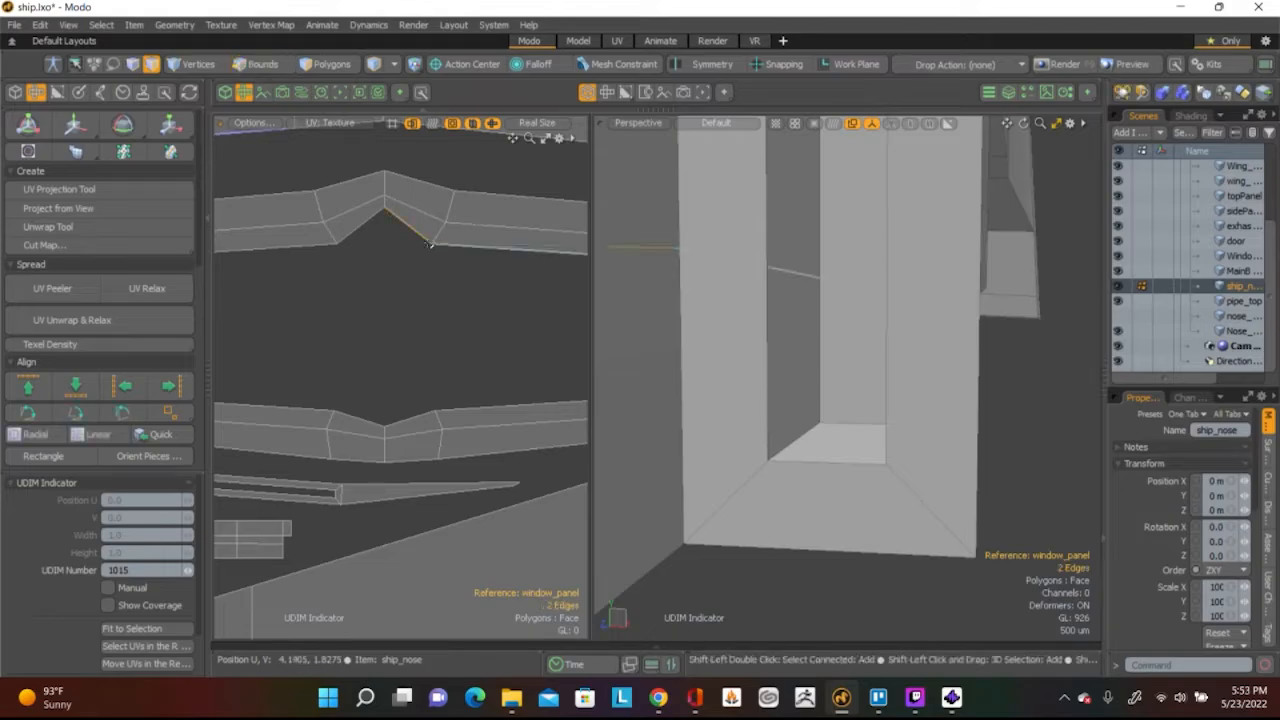
{"action": "left_click", "coordinate": [320, 247], "text": "shift"}
{"action": "left_click", "coordinate": [330, 240], "text": "shift"}
{"action": "scroll", "coordinate": [365, 245], "scroll_direction": "down", "scroll_amount": 3}
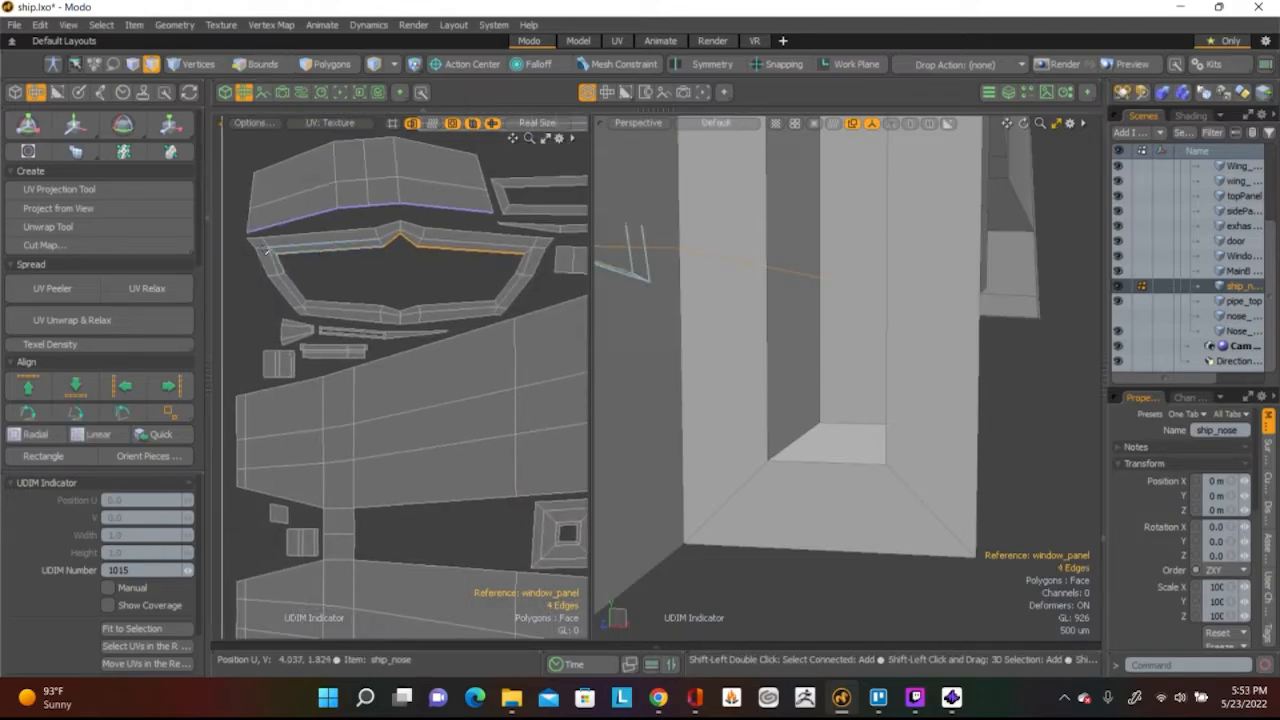
{"action": "key", "text": "shift+a"}
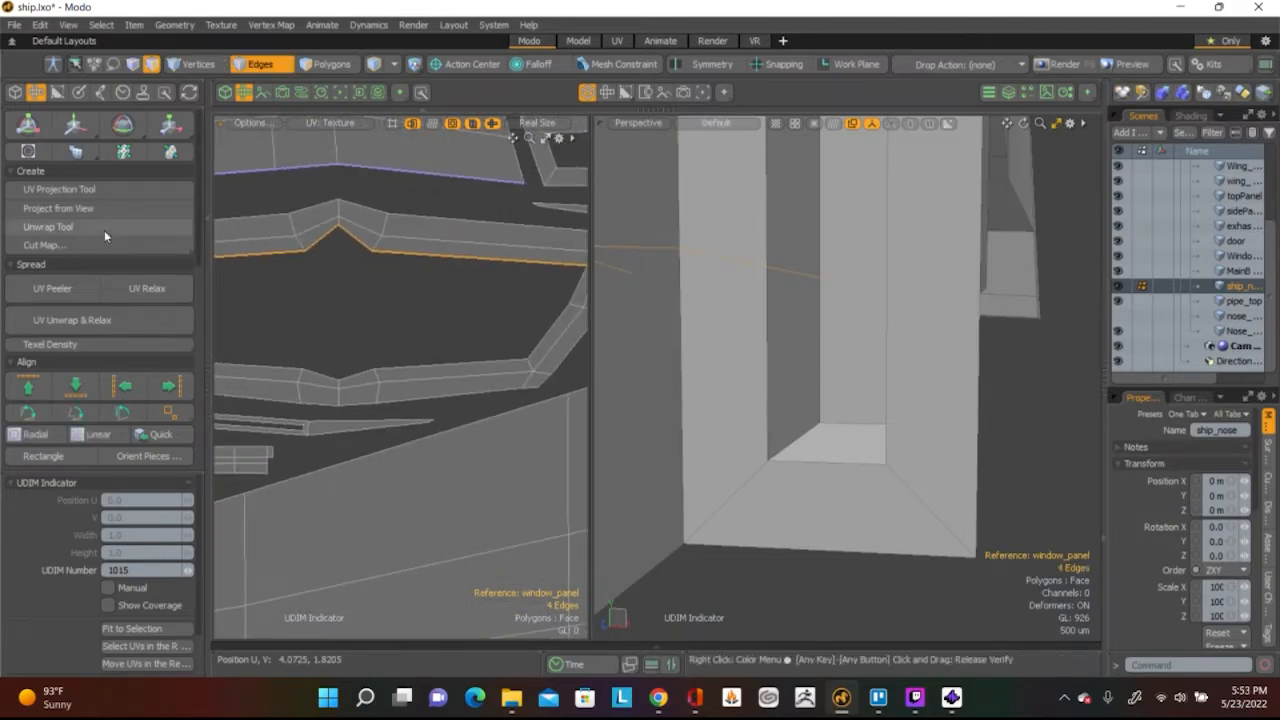
{"action": "left_click", "coordinate": [75, 385]}
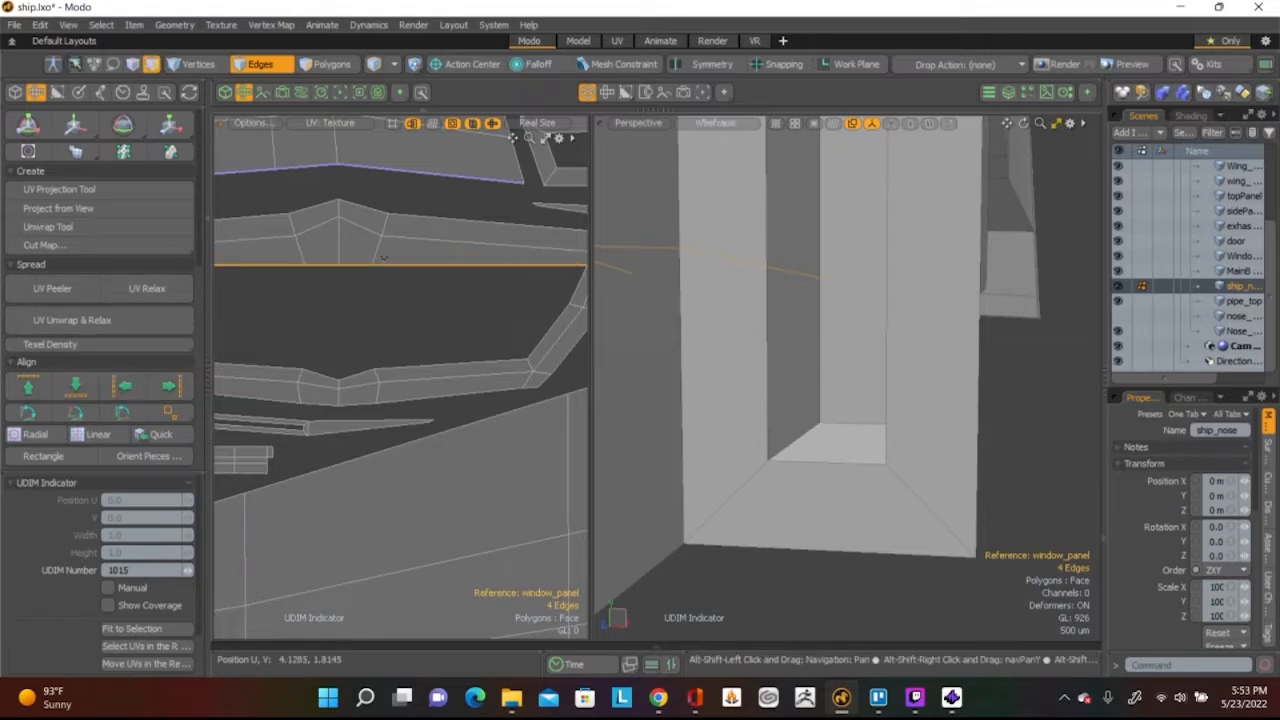
Align the six outer border edges along the top of the visor-shaped frame island to their maximum V
{"action": "middle_click_drag", "start_coordinate": [448, 216], "coordinate": [462, 301]}
{"action": "left_click", "coordinate": [462, 301]}
{"action": "left_click", "coordinate": [398, 306], "text": "shift"}
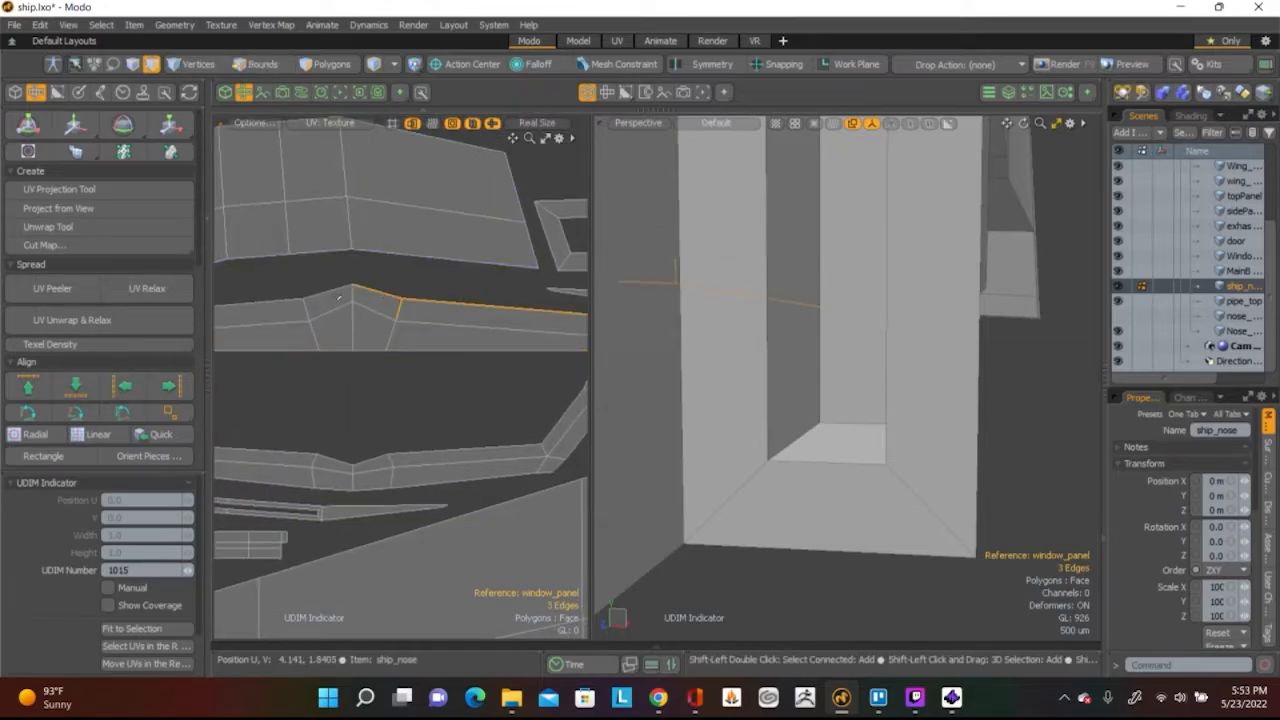
{"action": "left_click", "coordinate": [398, 306], "text": "ctrl"}
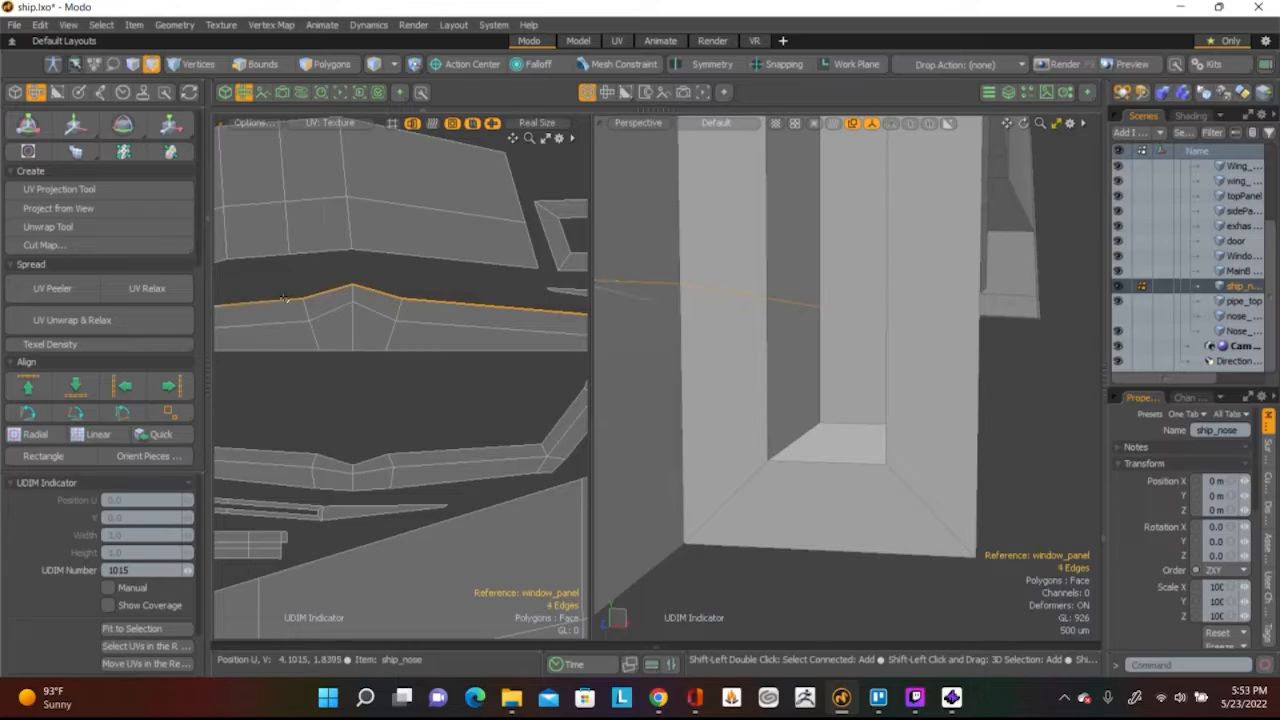
{"action": "scroll", "coordinate": [397, 316], "scroll_direction": "down", "scroll_amount": 5}
{"action": "scroll", "coordinate": [268, 331], "scroll_direction": "up", "scroll_amount": 5}
{"action": "left_click", "coordinate": [238, 329], "text": "shift"}
{"action": "scroll", "coordinate": [250, 320], "scroll_direction": "down", "scroll_amount": 3}
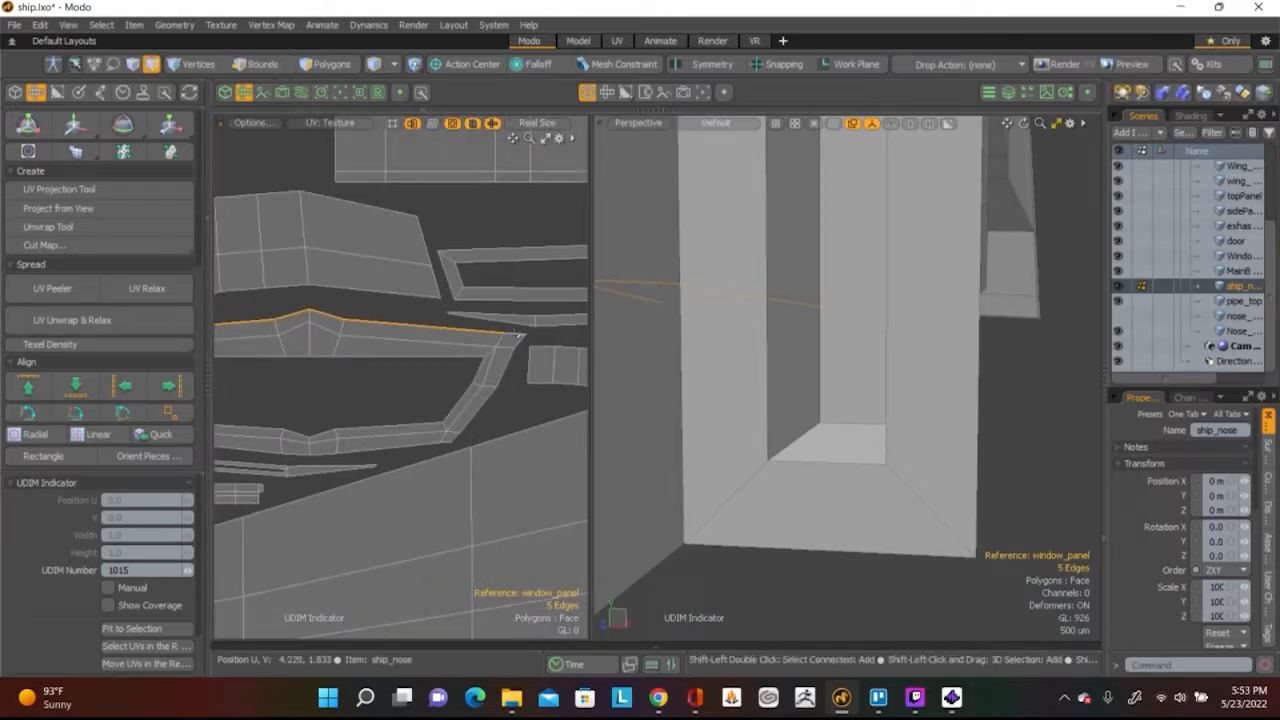
{"action": "left_click", "coordinate": [28, 386]}
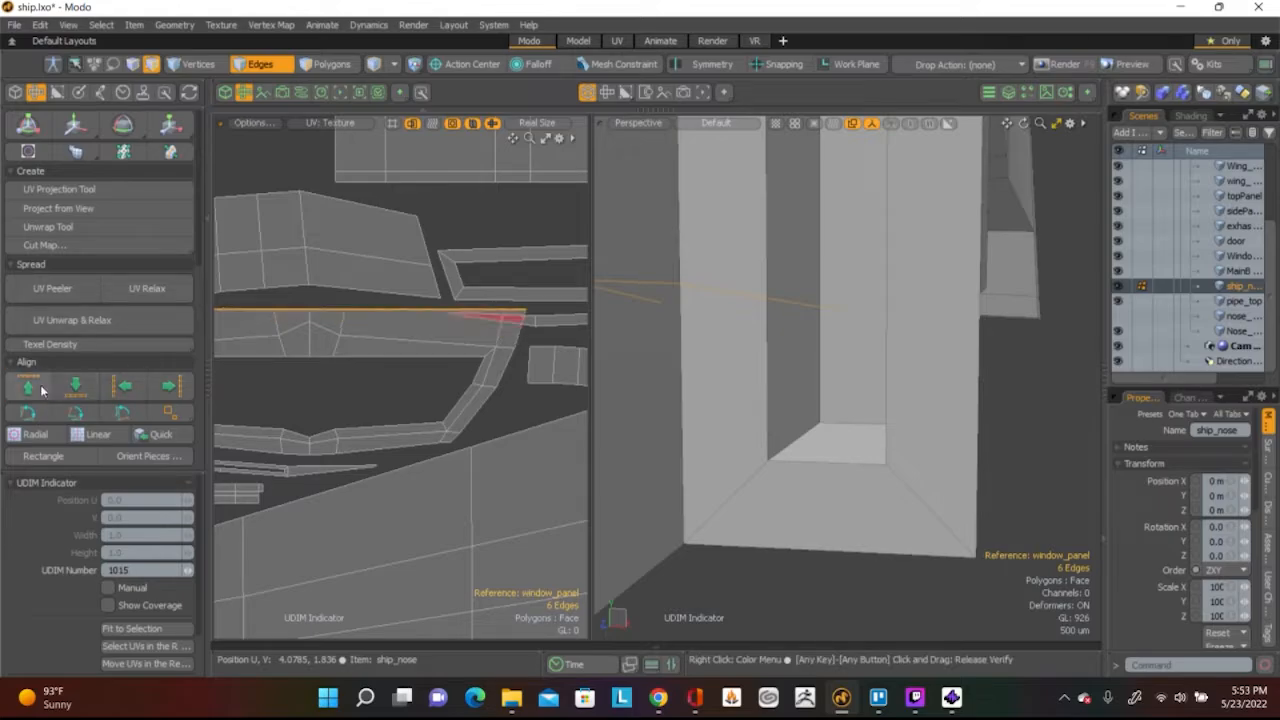
{"action": "scroll", "coordinate": [443, 331], "scroll_direction": "down", "scroll_amount": 3}
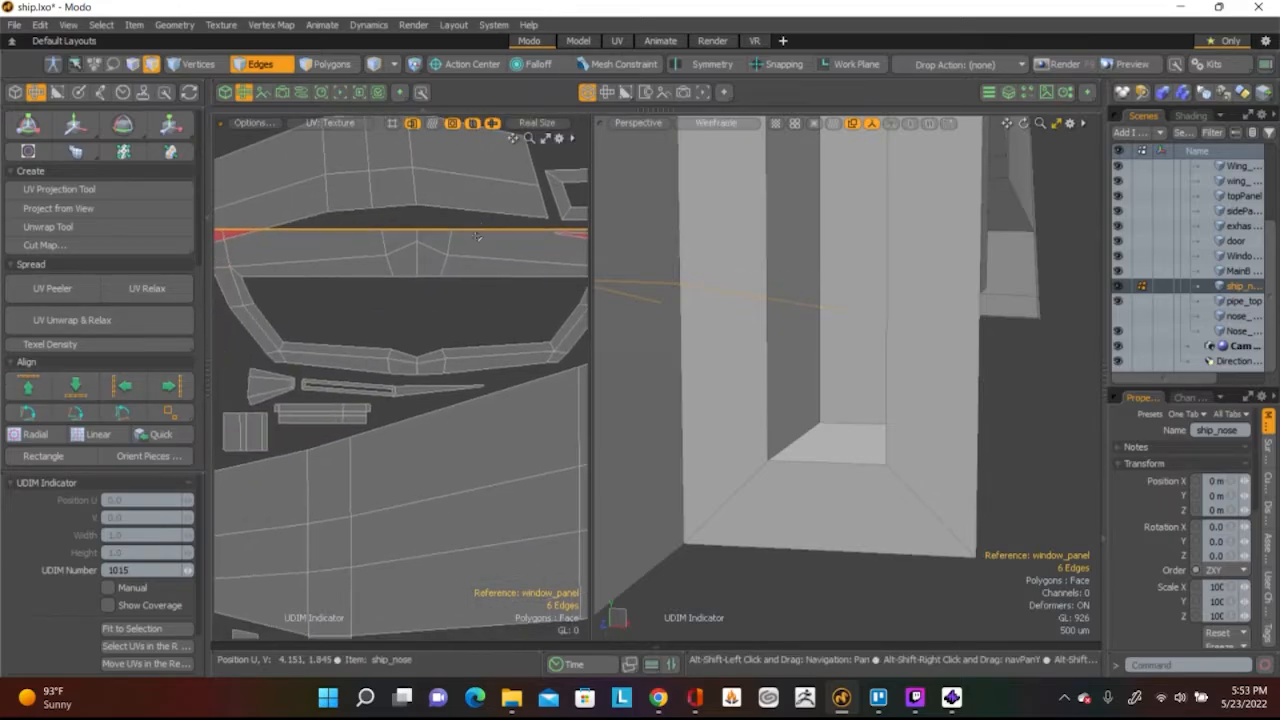
Align the four inner border edges of the frame island's lower strip to their minimum V and move them slightly up along V
{"action": "left_click", "coordinate": [429, 318]}
{"action": "scroll", "coordinate": [400, 340], "scroll_direction": "up", "scroll_amount": 3}
{"action": "left_click", "coordinate": [470, 362], "text": "shift"}
{"action": "left_click", "coordinate": [390, 372], "text": "shift"}
{"action": "mouse_move", "coordinate": [367, 376]}
{"action": "left_mouse_down", "text": "shift"}
{"action": "mouse_move", "coordinate": [290, 360]}
{"action": "mouse_move", "coordinate": [362, 362]}
{"action": "left_mouse_up", "text": "shift"}
{"action": "scroll", "coordinate": [305, 345], "scroll_direction": "down", "scroll_amount": 3}
{"action": "left_click", "coordinate": [75, 386]}
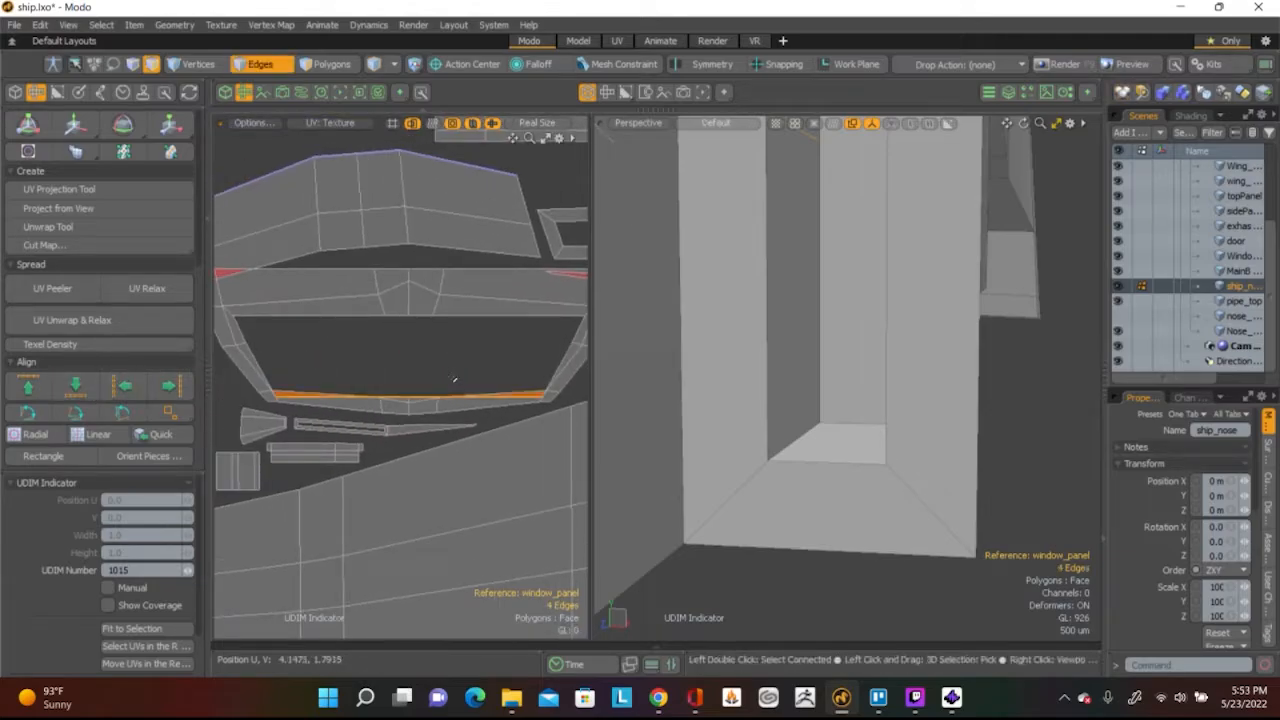
{"action": "key", "text": "w"}
{"action": "left_click_drag", "start_coordinate": [408, 358], "coordinate": [408, 346]}
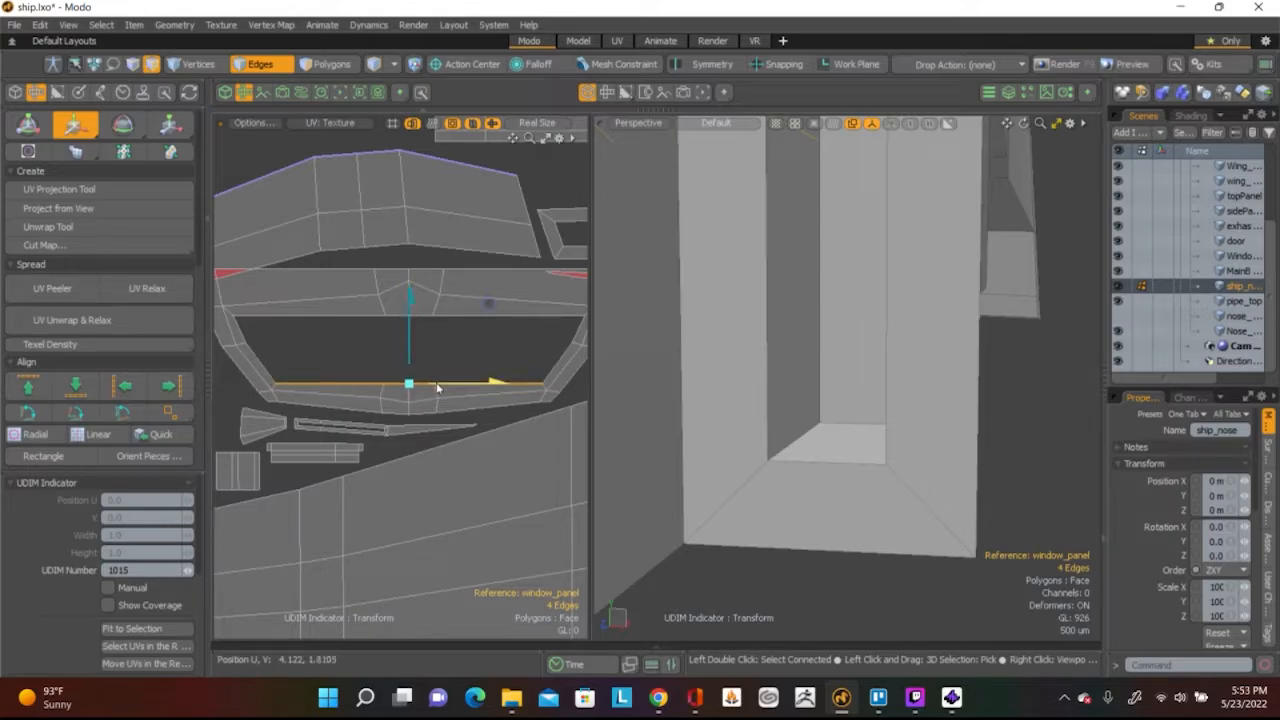
{"action": "key", "text": "space"}
Align the four outer border edges of the frame island's lower strip to their minimum V and move them slightly up along V
{"action": "left_click", "coordinate": [520, 402]}
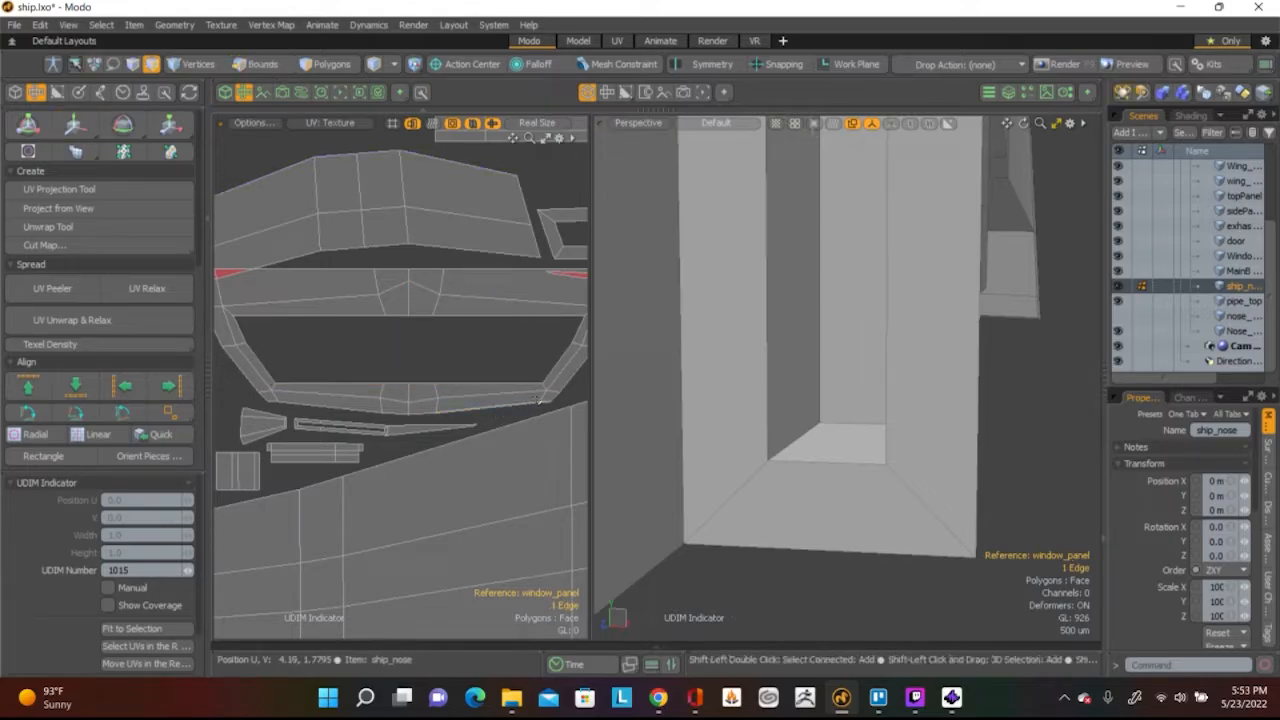
{"action": "left_click_drag", "start_coordinate": [425, 411], "coordinate": [361, 411], "text": "shift"}
{"action": "left_click", "coordinate": [380, 405], "text": "ctrl"}
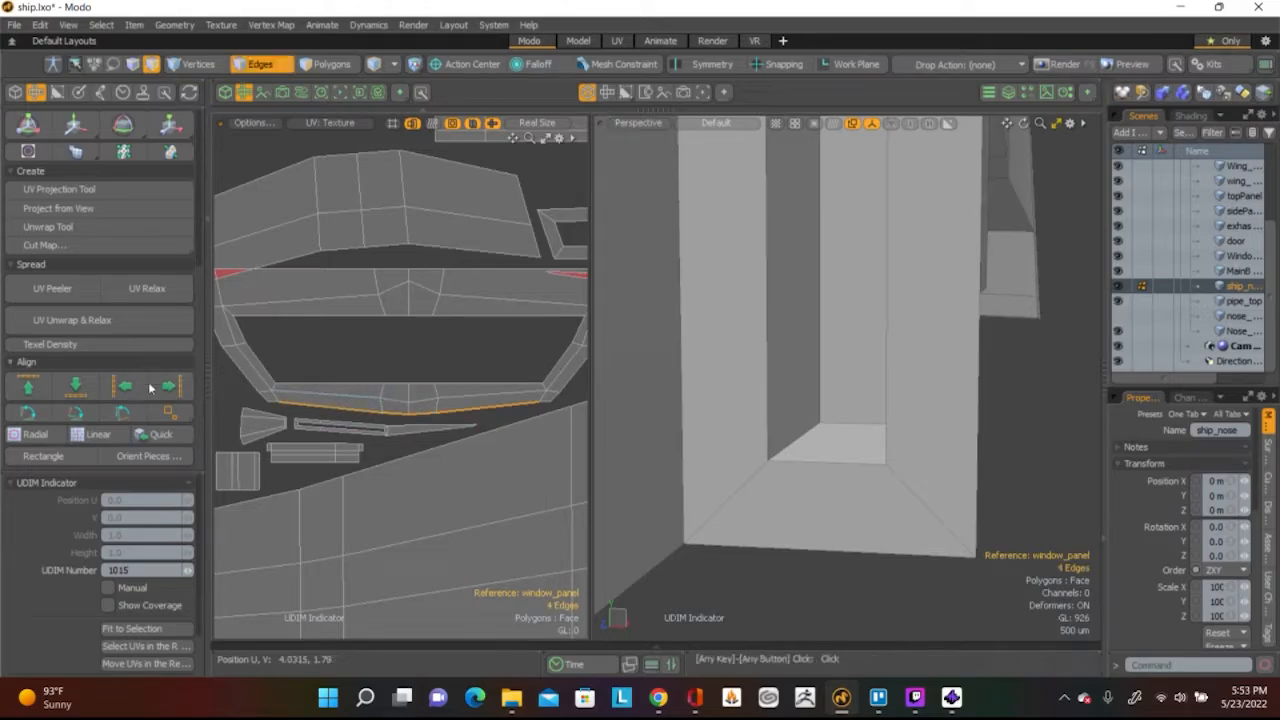
{"action": "left_click", "coordinate": [75, 386]}
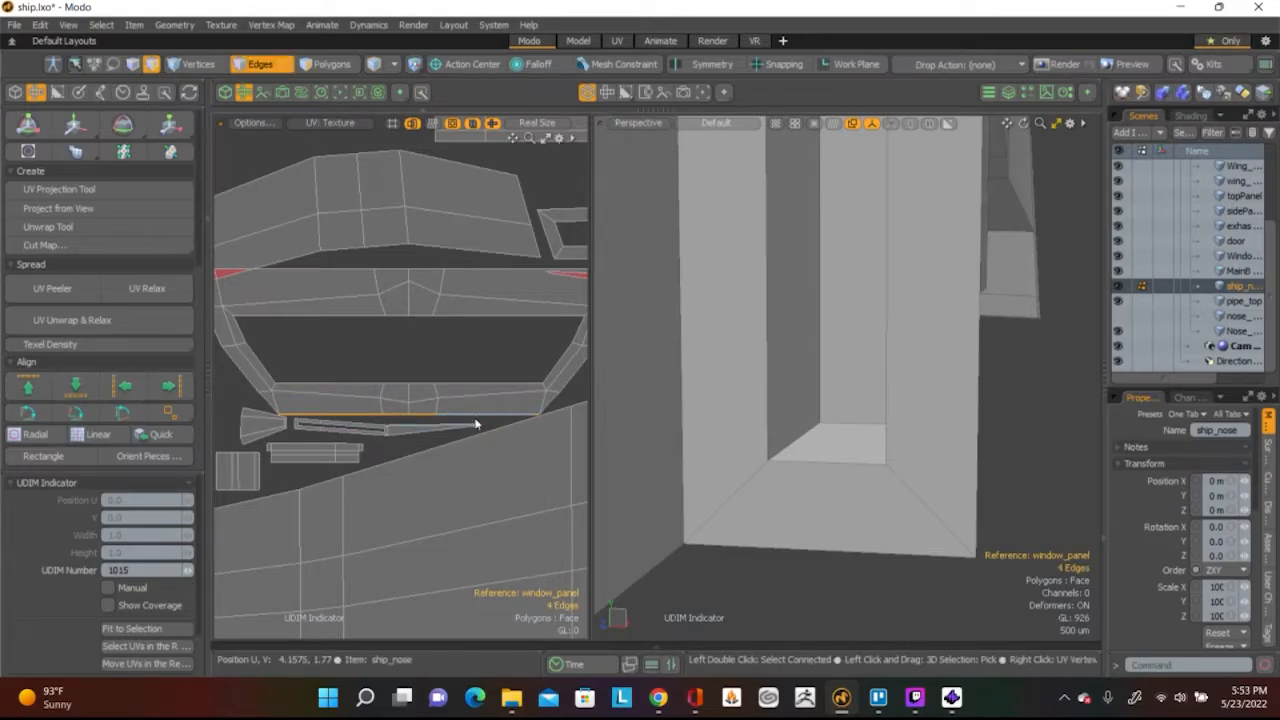
{"action": "key", "text": "w"}
{"action": "key", "text": "q"}
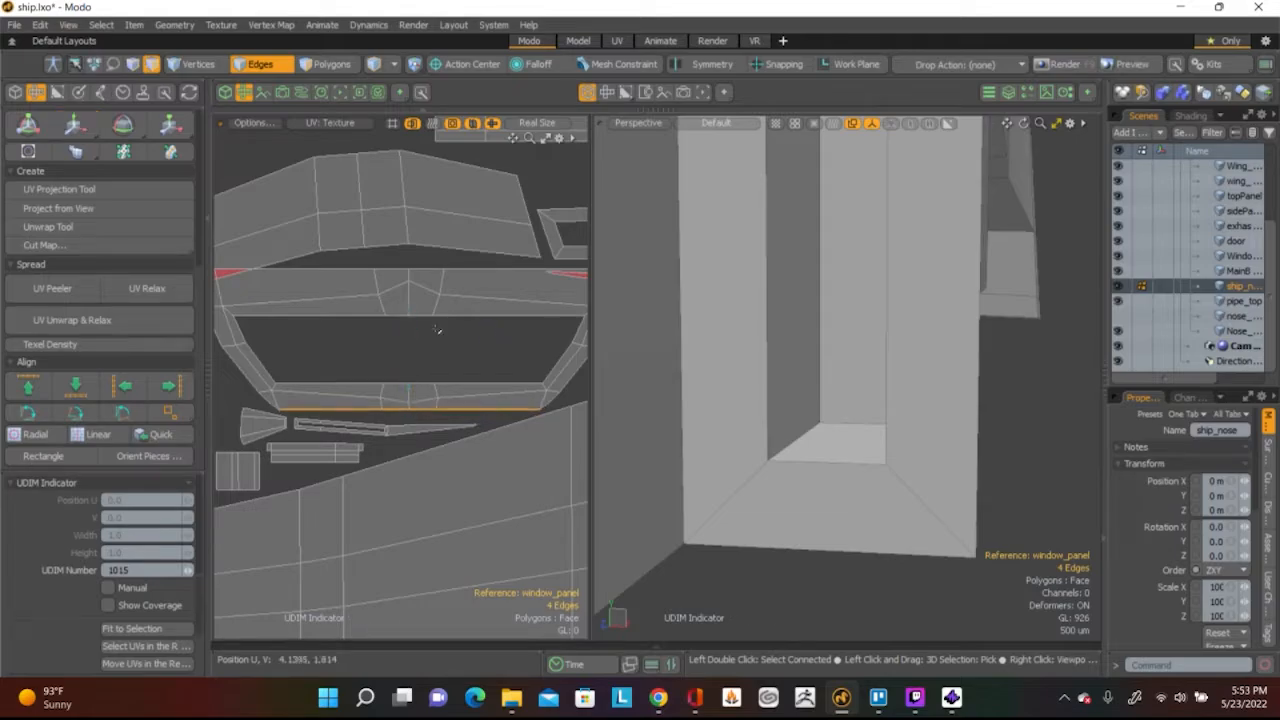
Align the four edges of the frame island's middle line in the lower strip to their minimum V and move them slightly up along V
{"action": "left_click", "coordinate": [509, 378]}
{"action": "left_click", "coordinate": [441, 394]}
{"action": "left_click", "coordinate": [441, 394], "text": "shift"}
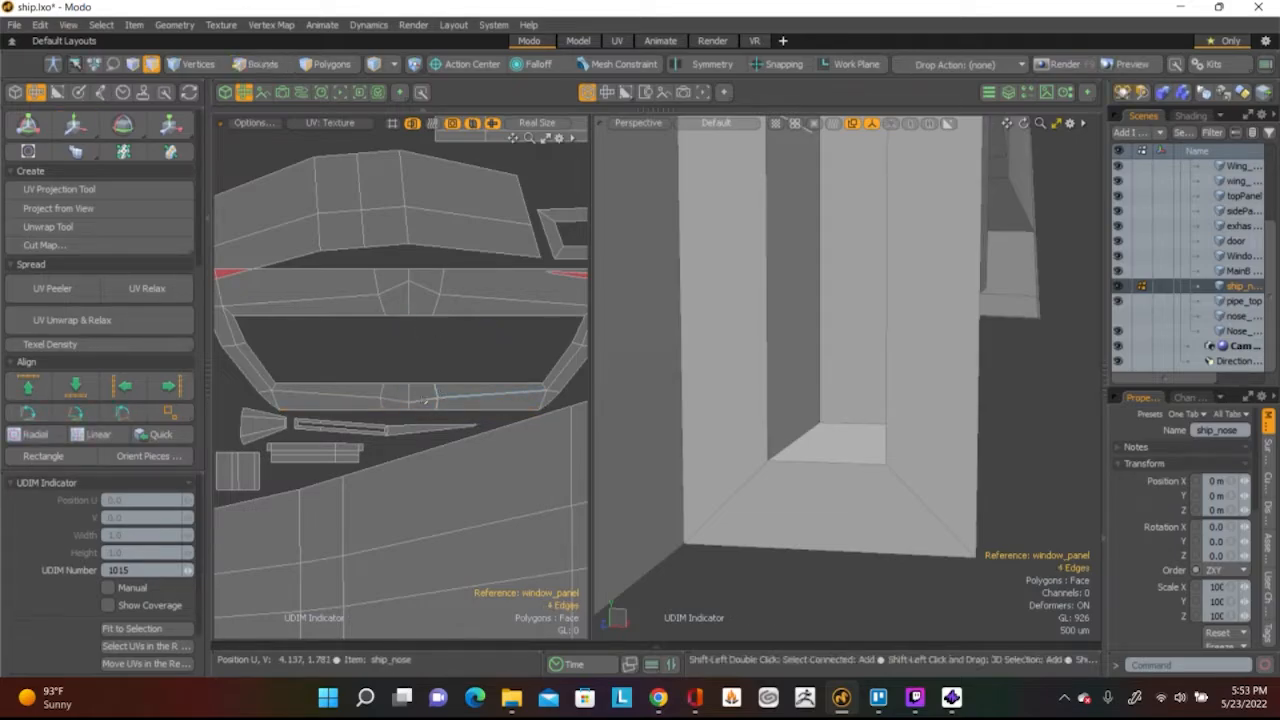
{"action": "left_click", "coordinate": [440, 407], "text": "ctrl"}
{"action": "left_click", "coordinate": [438, 397], "text": "ctrl"}
{"action": "left_click", "coordinate": [427, 400], "text": "shift"}
{"action": "left_click", "coordinate": [474, 397], "text": "shift"}
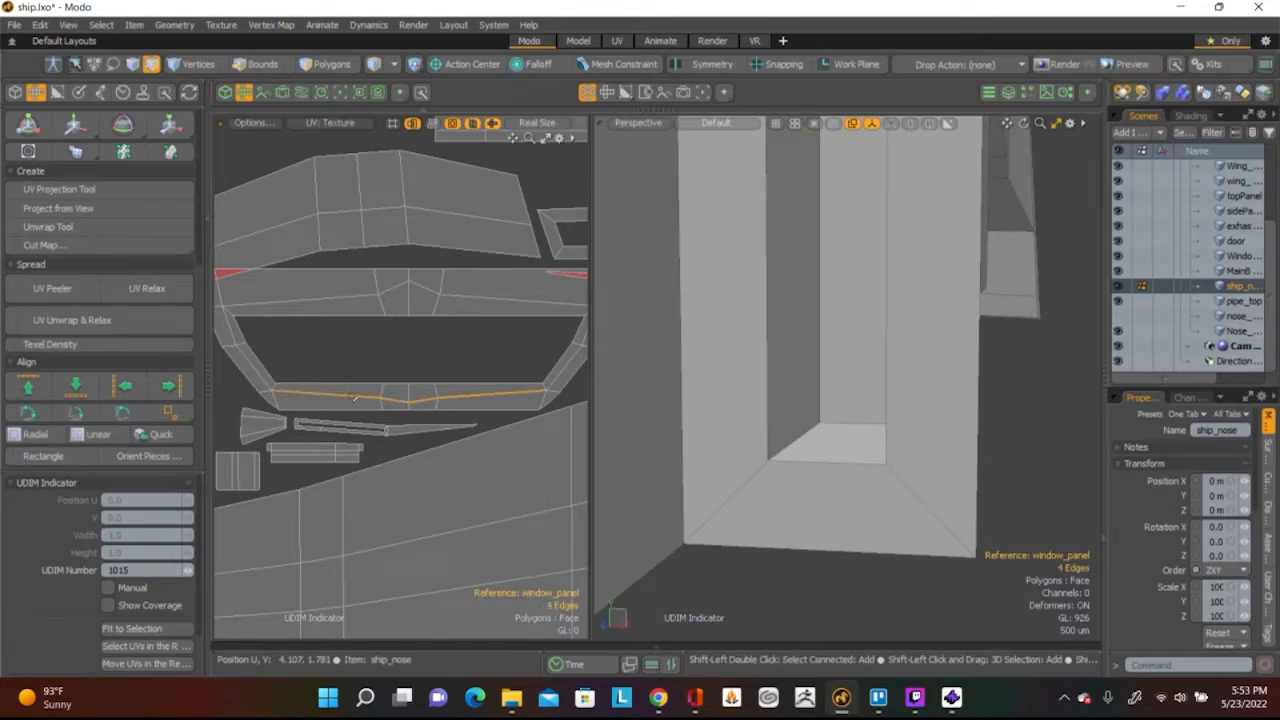
{"action": "left_click", "coordinate": [84, 386]}
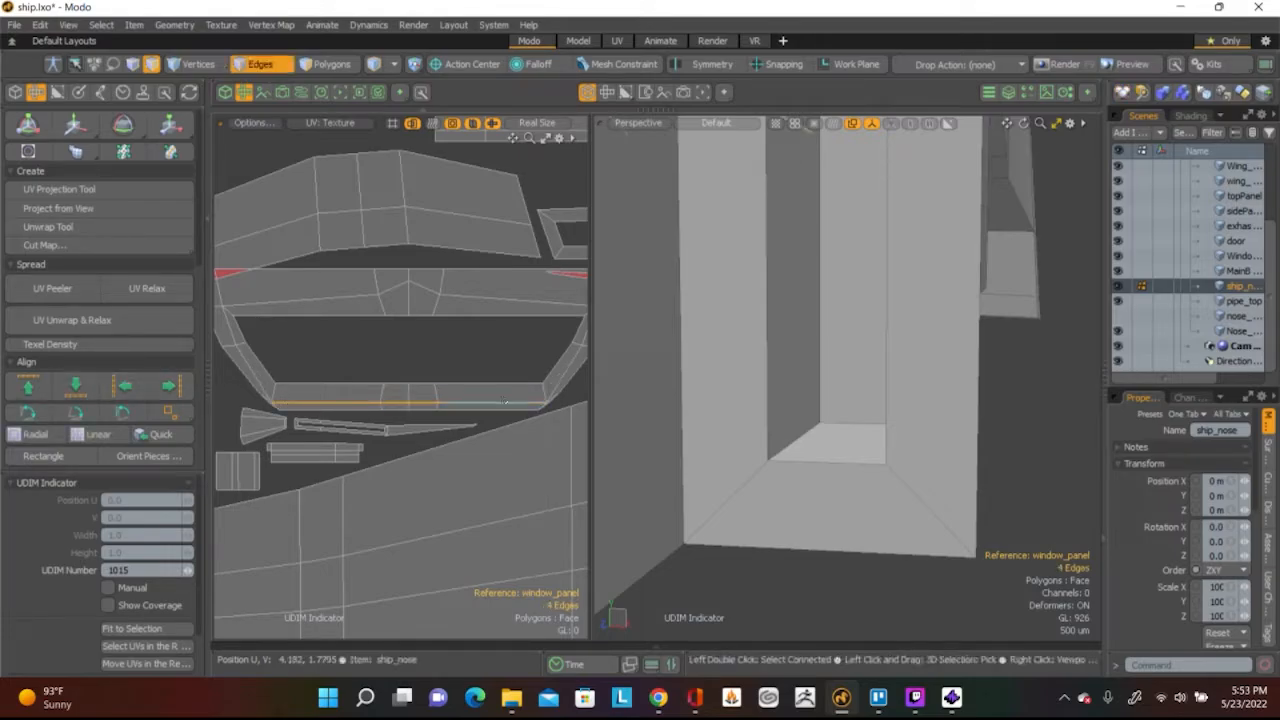
{"action": "key", "text": "w"}
{"action": "left_click_drag", "start_coordinate": [488, 322], "coordinate": [489, 315]}
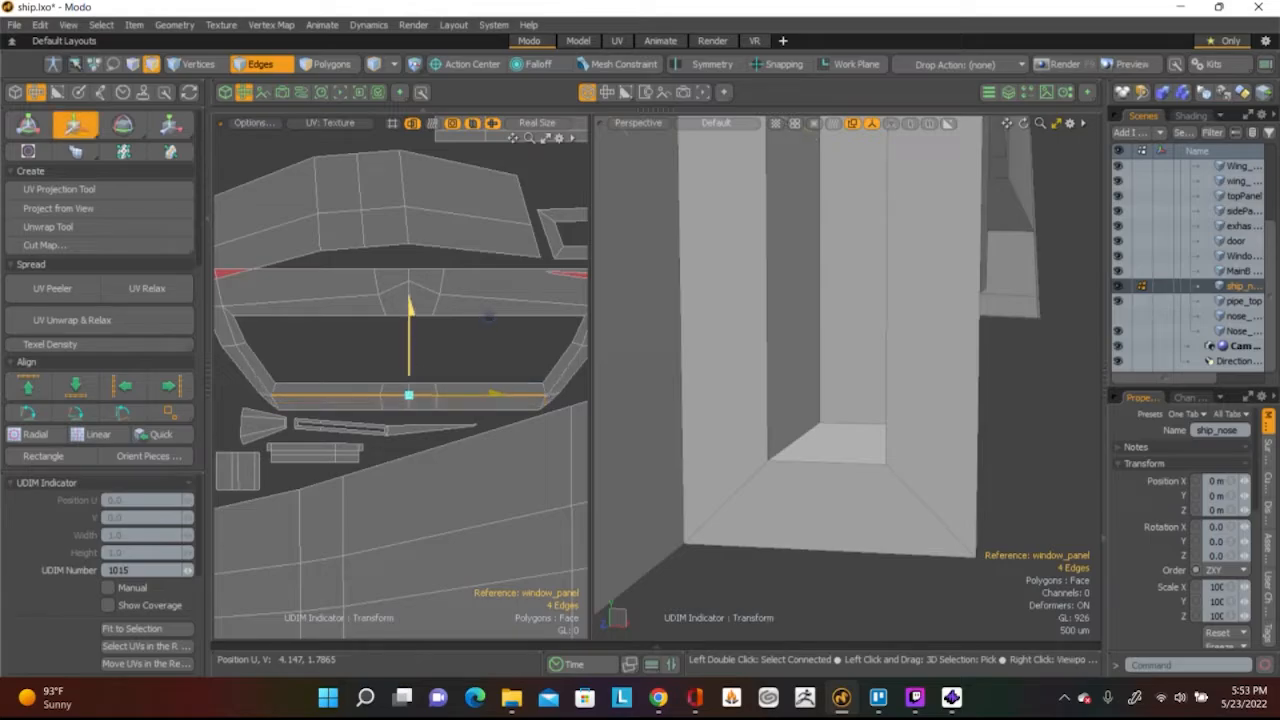
{"action": "key", "text": "space"}
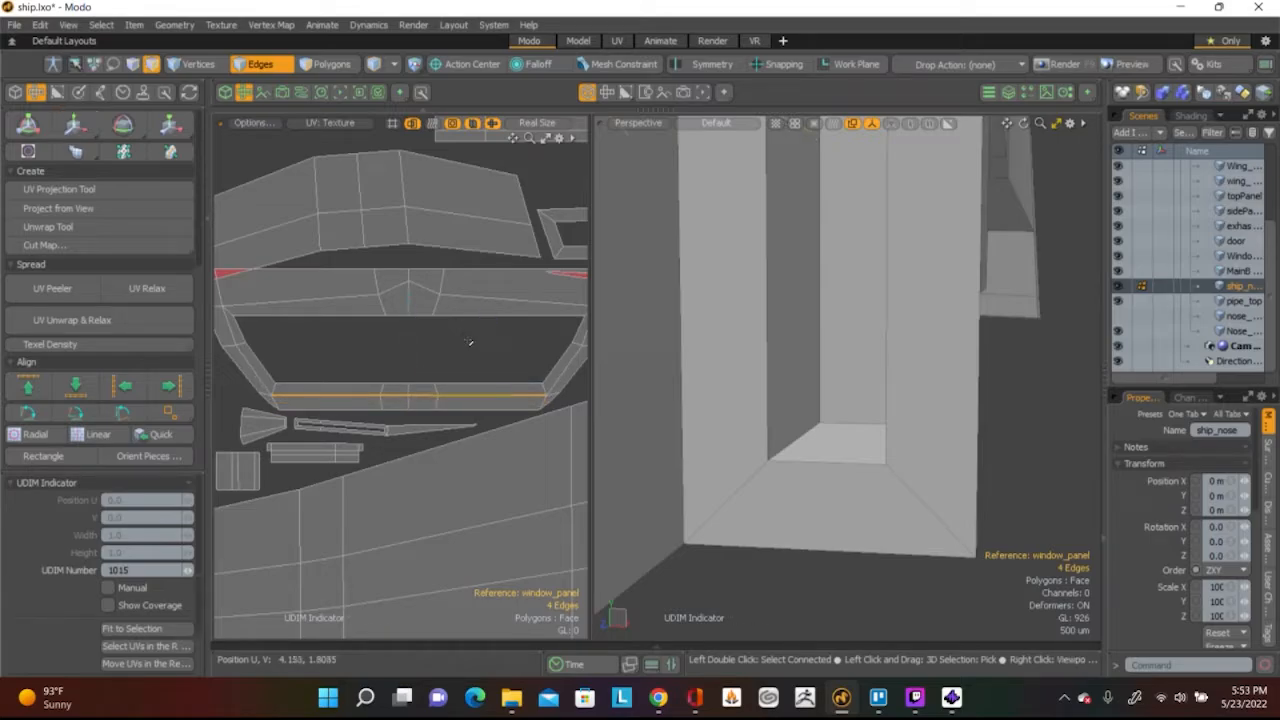
{"action": "left_click", "coordinate": [468, 342]}
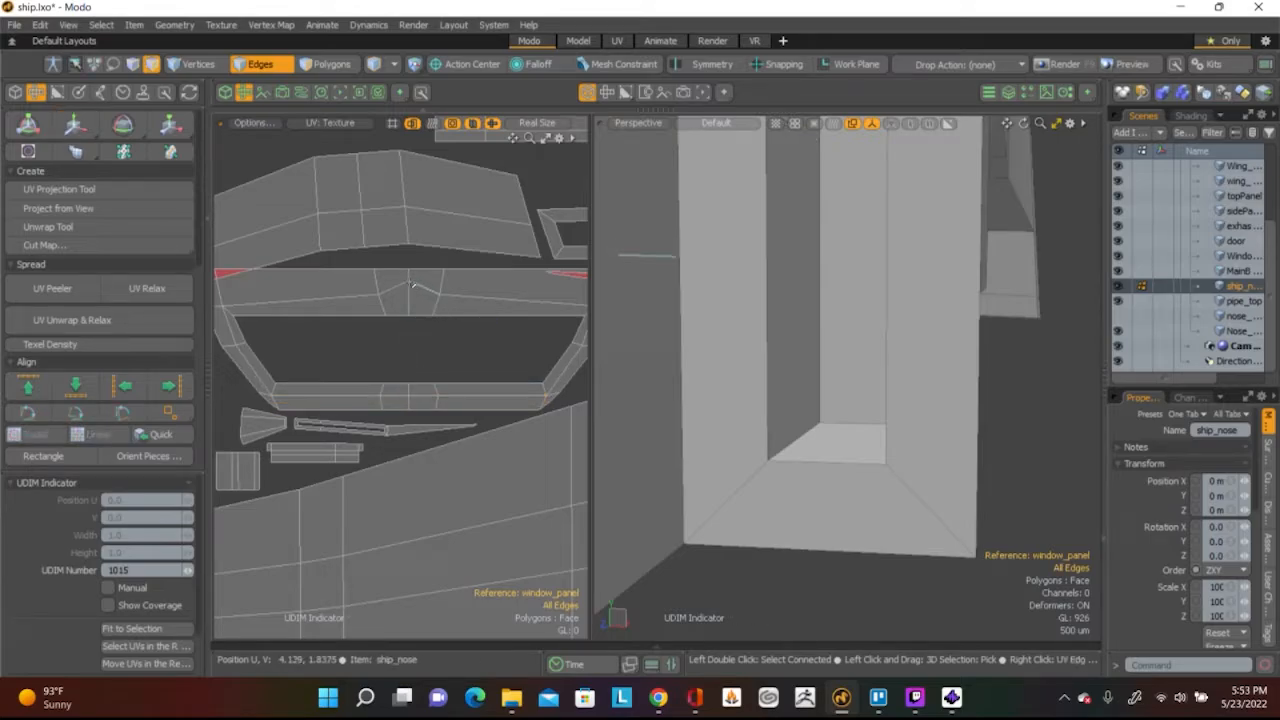
{"action": "key", "text": "1"}
{"action": "left_click", "coordinate": [410, 283]}
{"action": "key", "text": "w"}
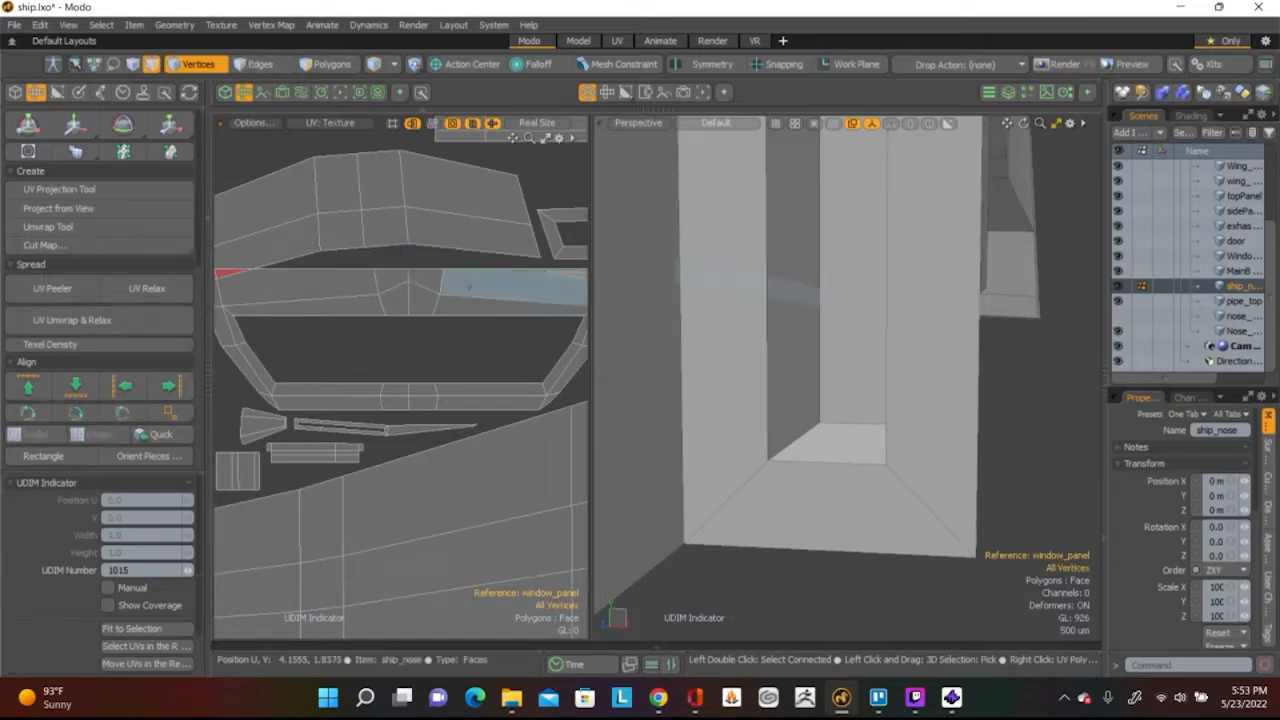
Align the peaked middle edge line of the frame island's upper strip to its maximum V and move it slightly down along V
{"action": "key", "text": "2"}
{"action": "left_click", "coordinate": [425, 290]}
{"action": "left_click", "coordinate": [418, 287], "text": "shift"}
{"action": "left_click", "coordinate": [393, 289], "text": "shift"}
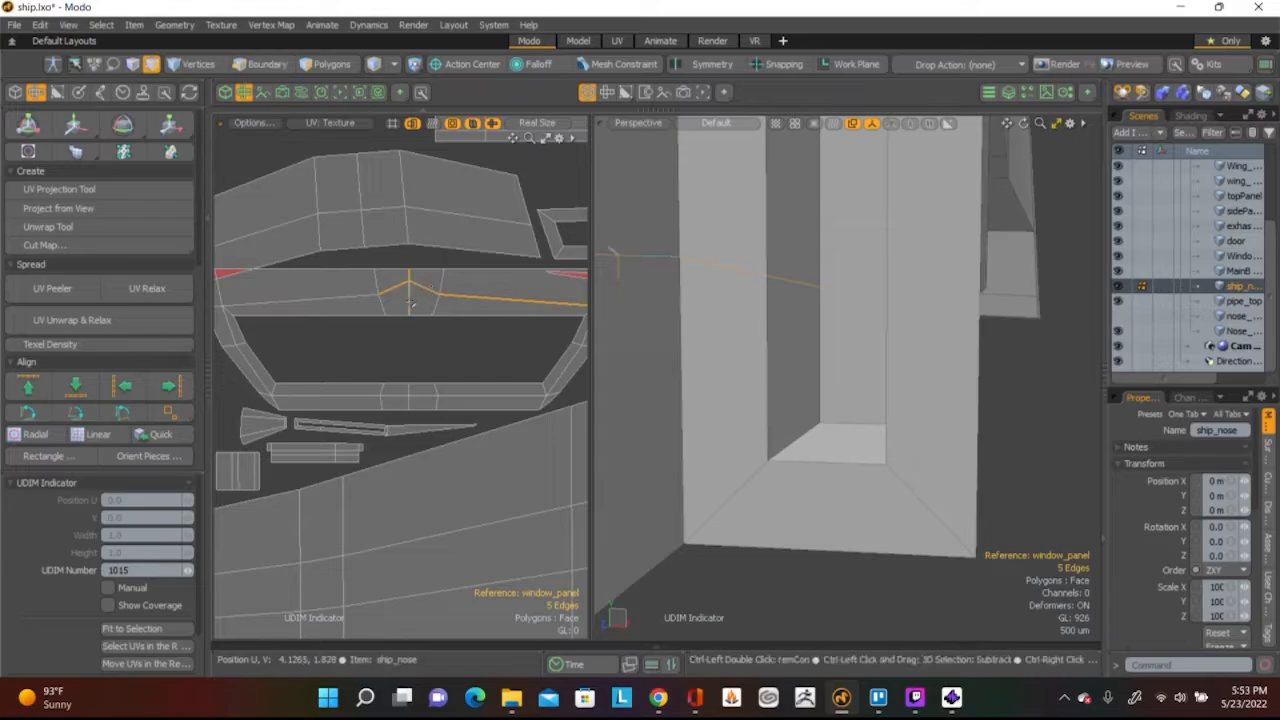
{"action": "left_click", "coordinate": [363, 299], "text": "shift"}
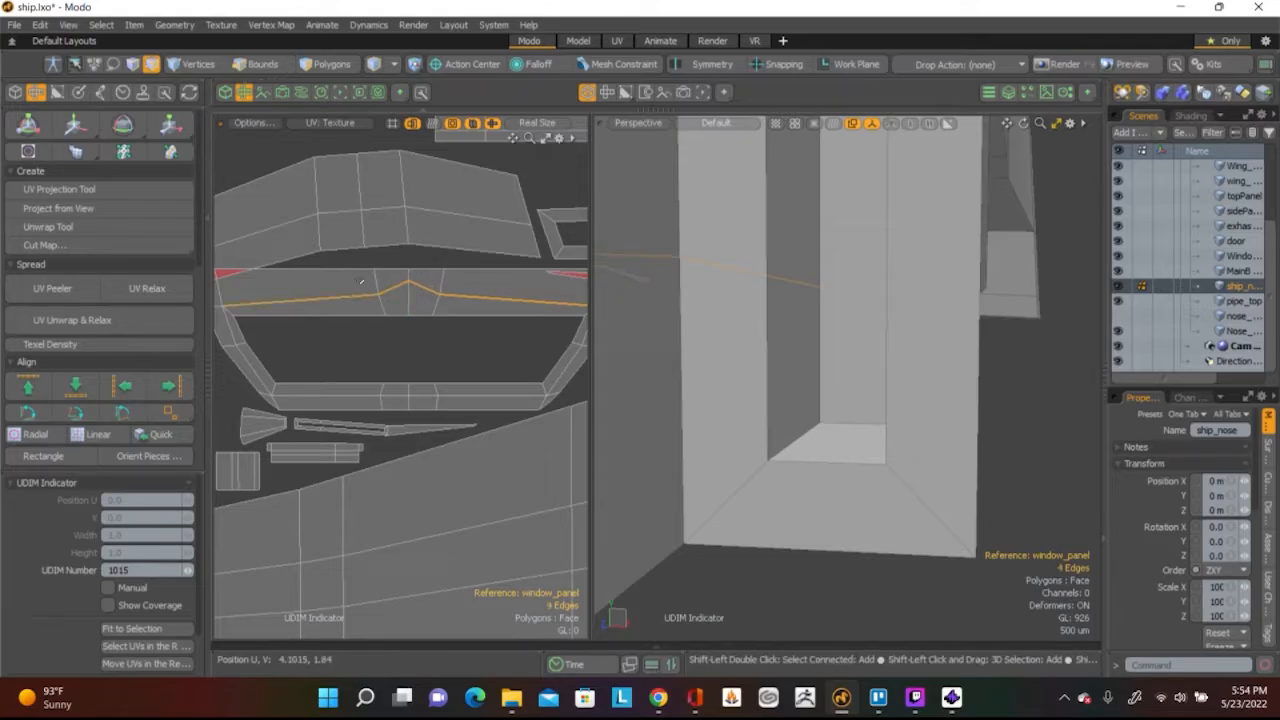
{"action": "left_click", "coordinate": [45, 390]}
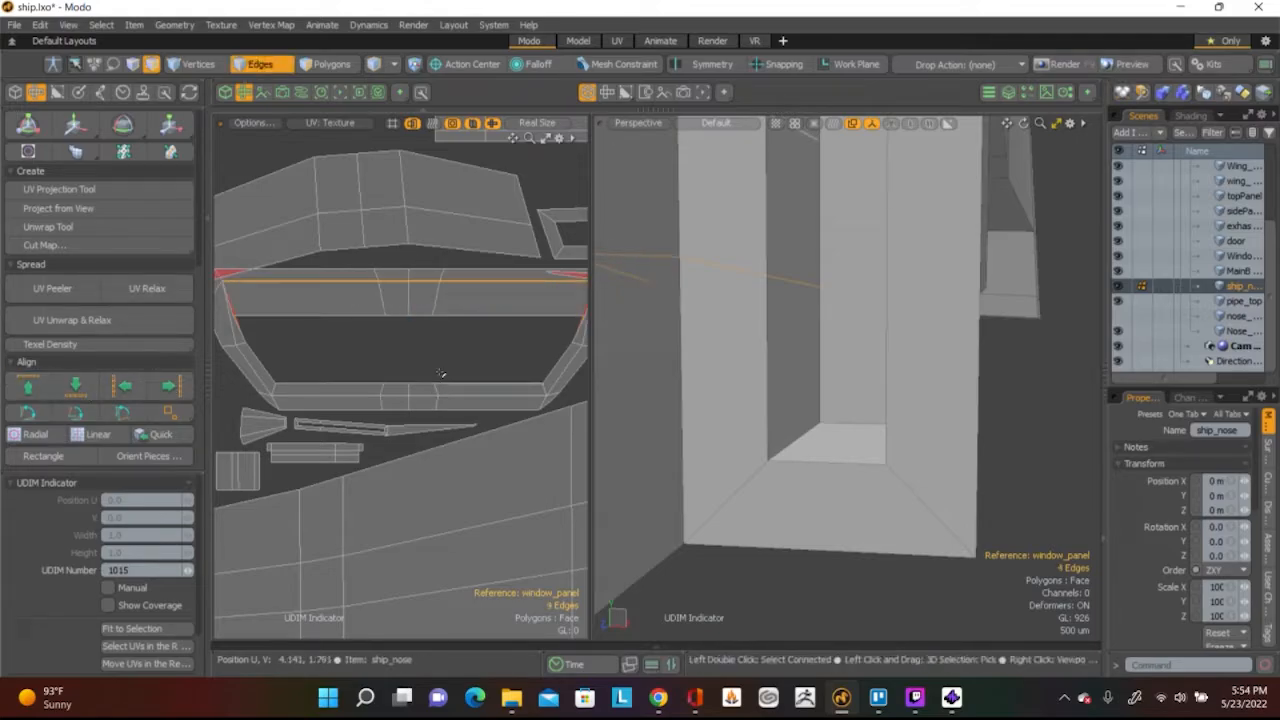
{"action": "key", "text": "y"}
{"action": "left_click_drag", "start_coordinate": [415, 220], "coordinate": [415, 234]}
{"action": "key", "text": "space"}
{"action": "left_click", "coordinate": [420, 336]}
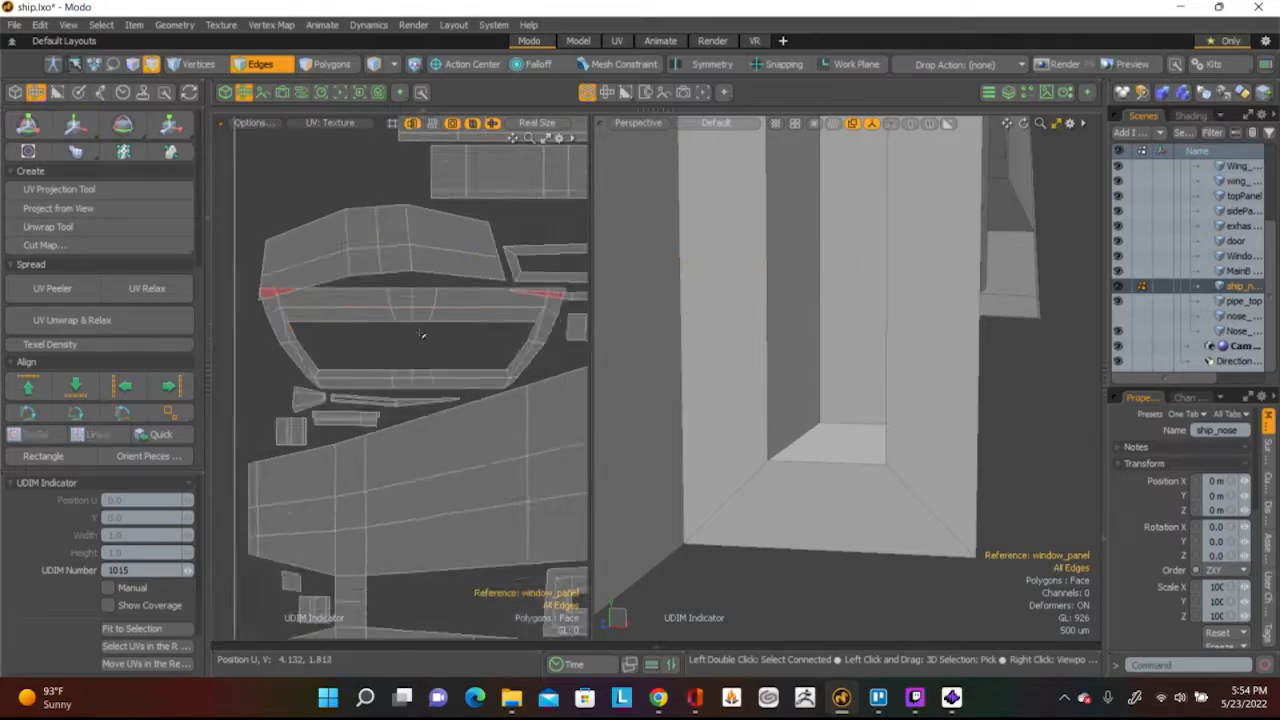
Examine the frame island and the other packed islands across tile 1015 for shapes that still need straightening
{"action": "scroll", "coordinate": [420, 300], "scroll_direction": "down", "scroll_amount": 4}
{"action": "scroll", "coordinate": [420, 290], "scroll_direction": "down", "scroll_amount": 3}
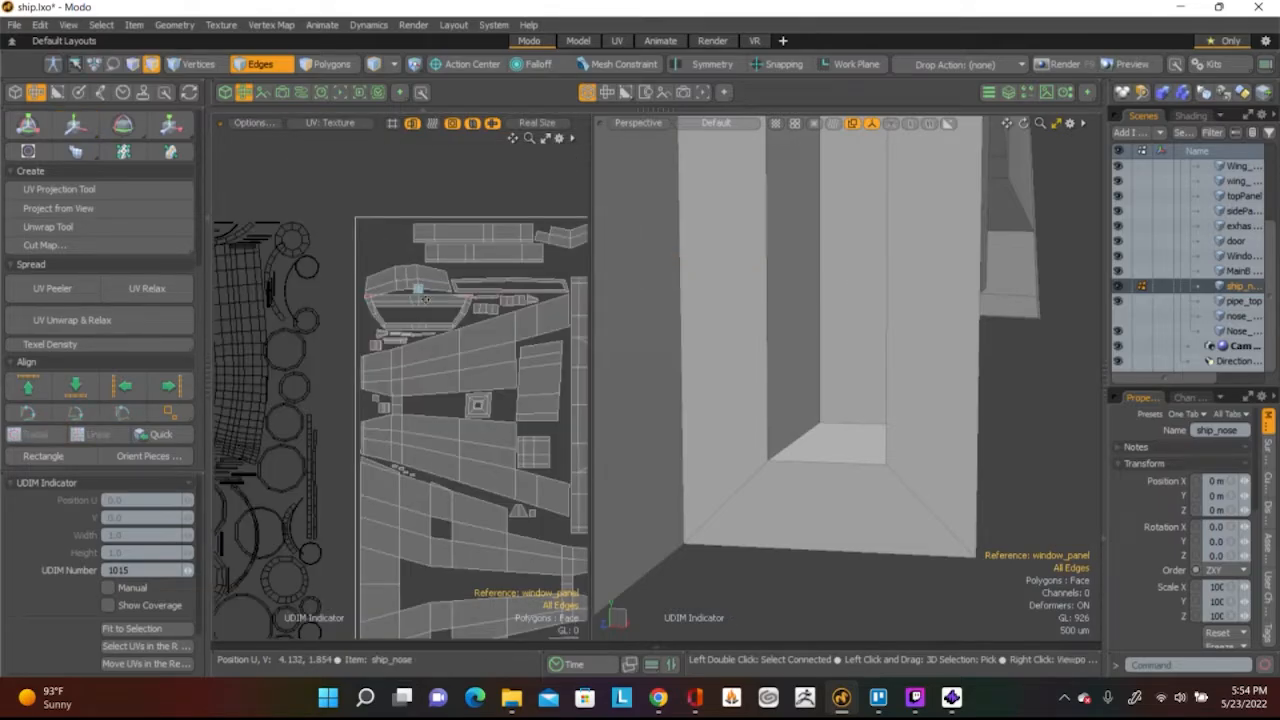
{"action": "scroll", "coordinate": [316, 323], "scroll_direction": "up", "scroll_amount": 6}
{"action": "left_click_drag", "start_coordinate": [316, 323], "coordinate": [356, 450], "text": "alt+shift"}
{"action": "scroll", "coordinate": [514, 305], "scroll_direction": "up", "scroll_amount": 3}
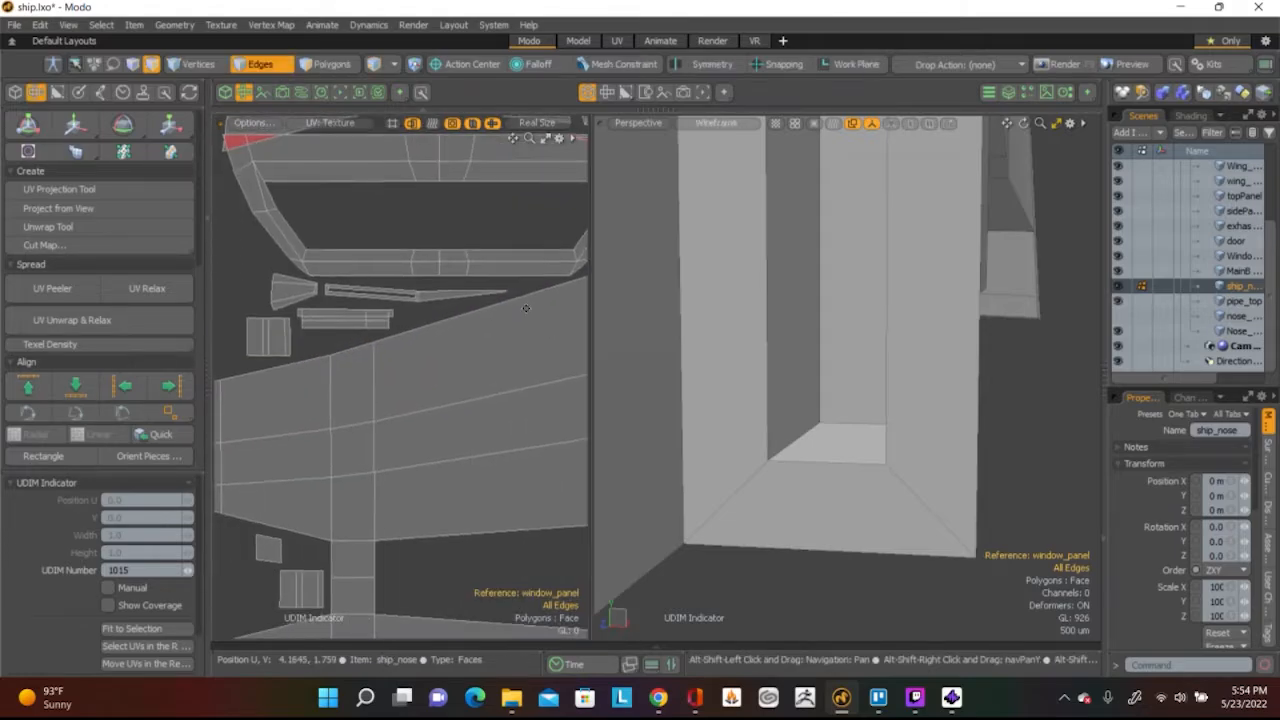
{"action": "scroll", "coordinate": [514, 305], "scroll_direction": "down", "scroll_amount": 4}
{"action": "scroll", "coordinate": [512, 303], "scroll_direction": "up", "scroll_amount": 2}
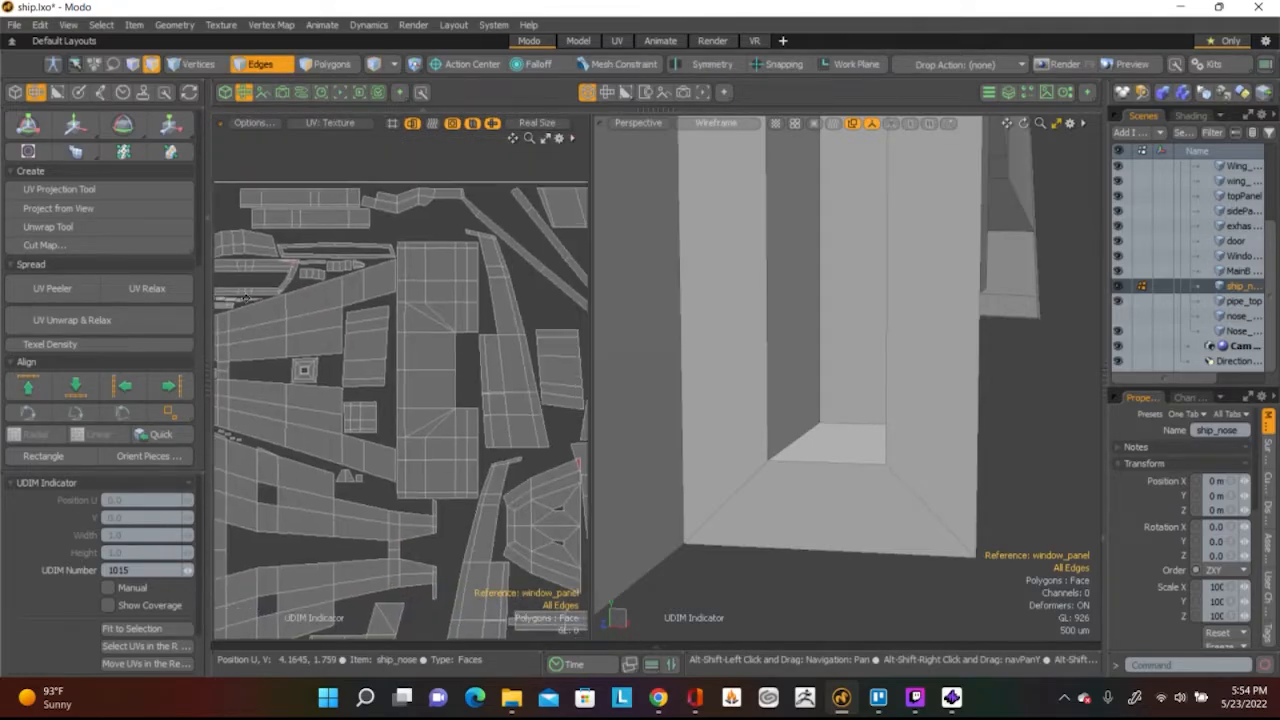
{"action": "left_click_drag", "start_coordinate": [413, 250], "coordinate": [304, 203], "text": "alt+shift"}
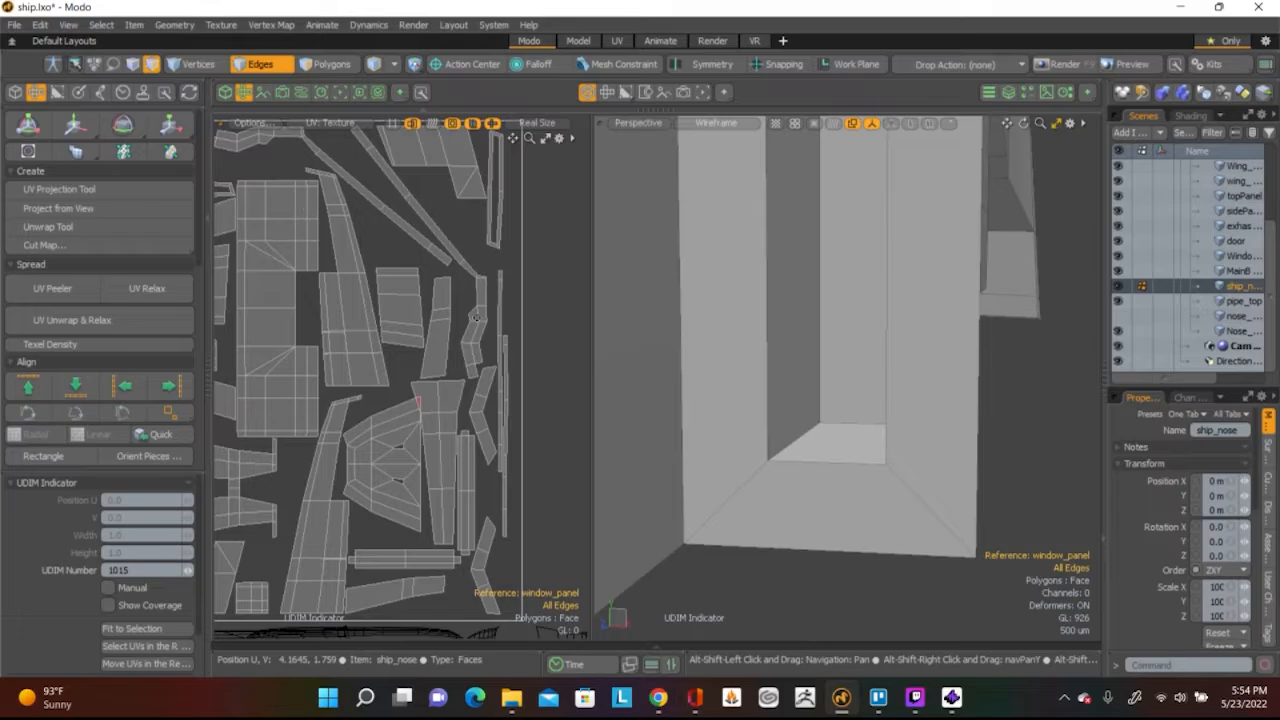
Select all connected polygons of the long bent strip island near the tile's right border and inspect their location on the hull
{"action": "scroll", "coordinate": [476, 318], "scroll_direction": "up", "scroll_amount": 2}
{"action": "key", "text": "3"}
{"action": "left_click", "coordinate": [481, 291]}
{"action": "double_click", "coordinate": [481, 291]}
{"action": "double_click", "coordinate": [481, 291]}
{"action": "left_click_drag", "start_coordinate": [820, 323], "coordinate": [582, 250], "text": "alt"}
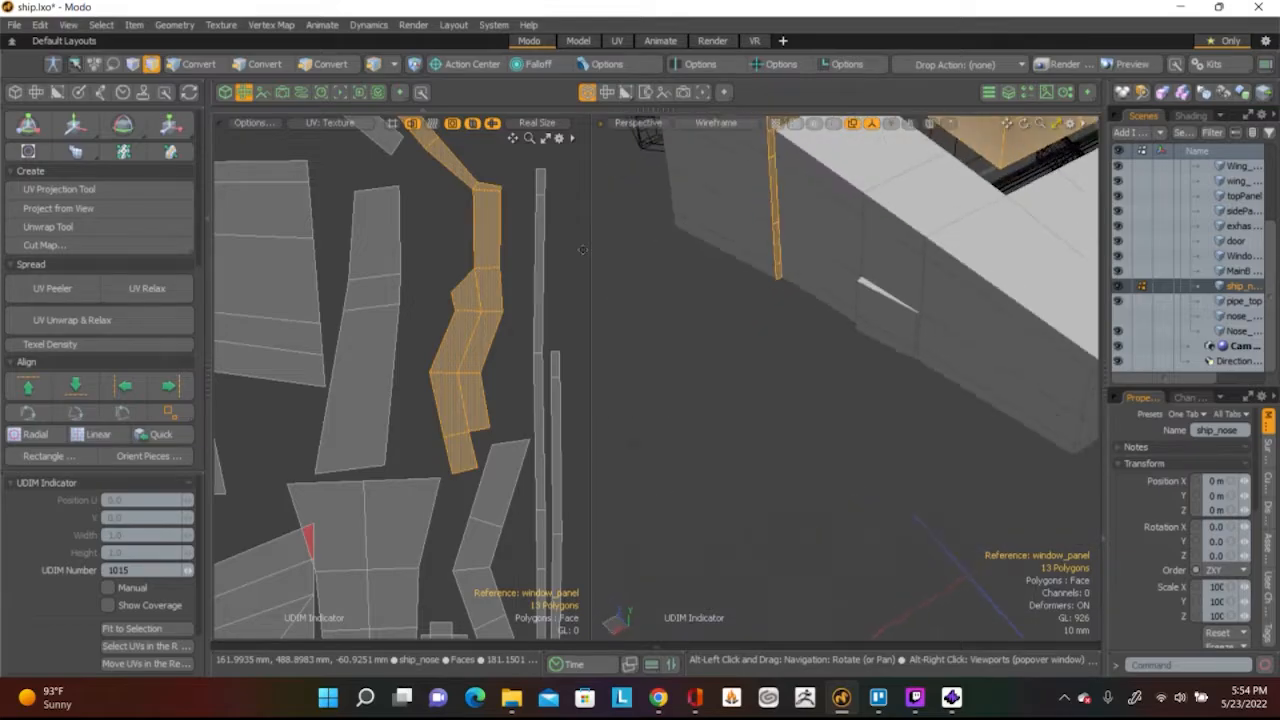
{"action": "scroll", "coordinate": [575, 250], "scroll_direction": "down", "scroll_amount": 4}
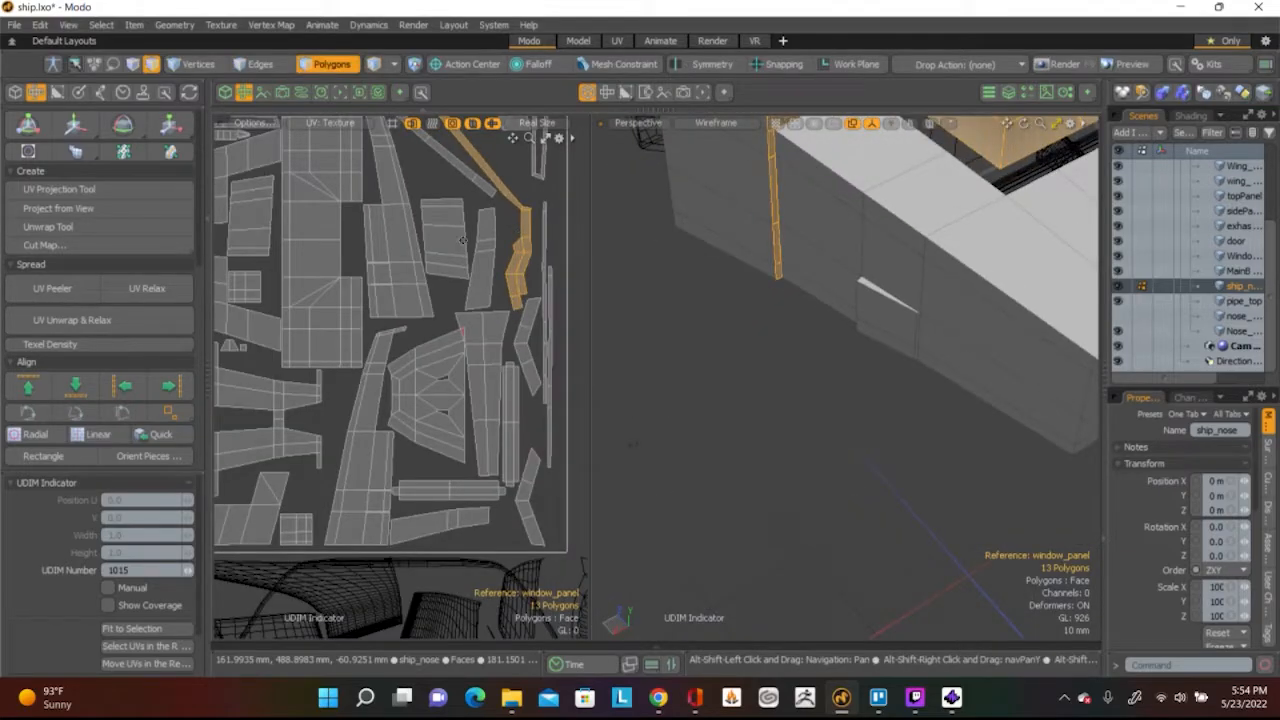
Apply UV Relax to the bent strip island and move it just beyond the right border of tile 1015
{"action": "left_click", "coordinate": [138, 289]}
{"action": "scroll", "coordinate": [453, 325], "scroll_direction": "down", "scroll_amount": 5}
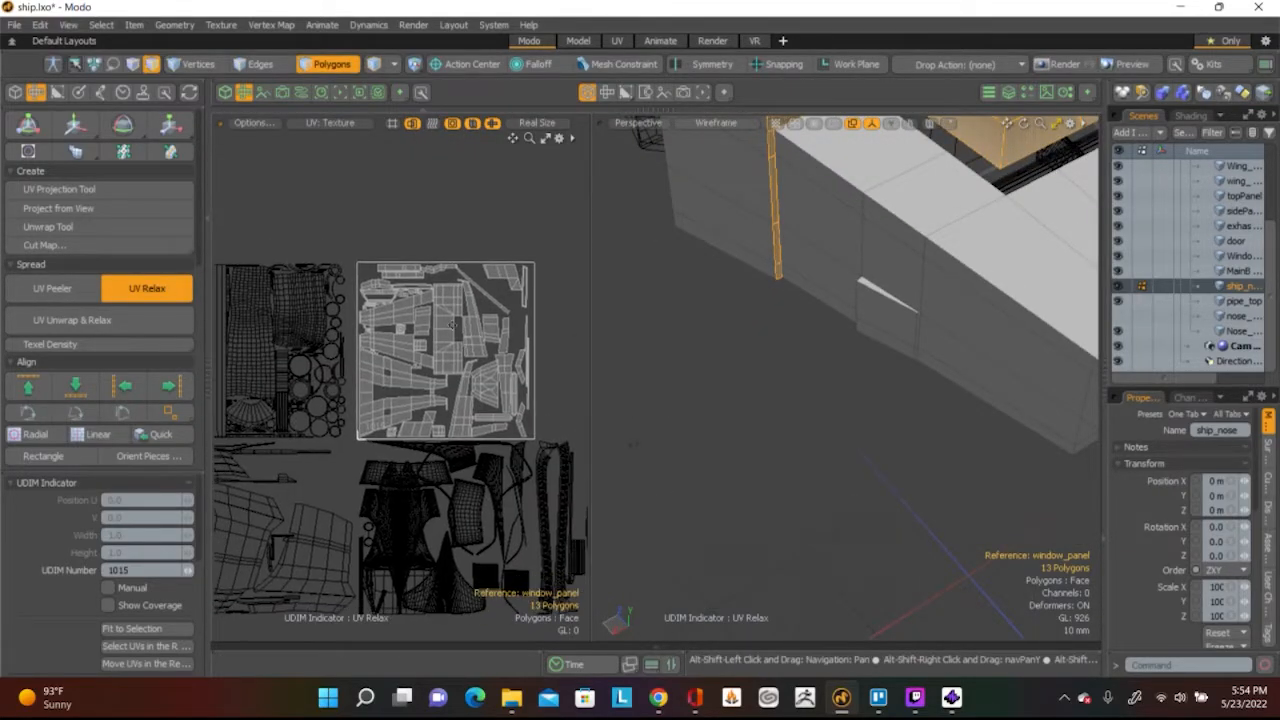
{"action": "scroll", "coordinate": [453, 325], "scroll_direction": "down", "scroll_amount": 3}
{"action": "left_click_drag", "start_coordinate": [449, 328], "coordinate": [284, 274]}
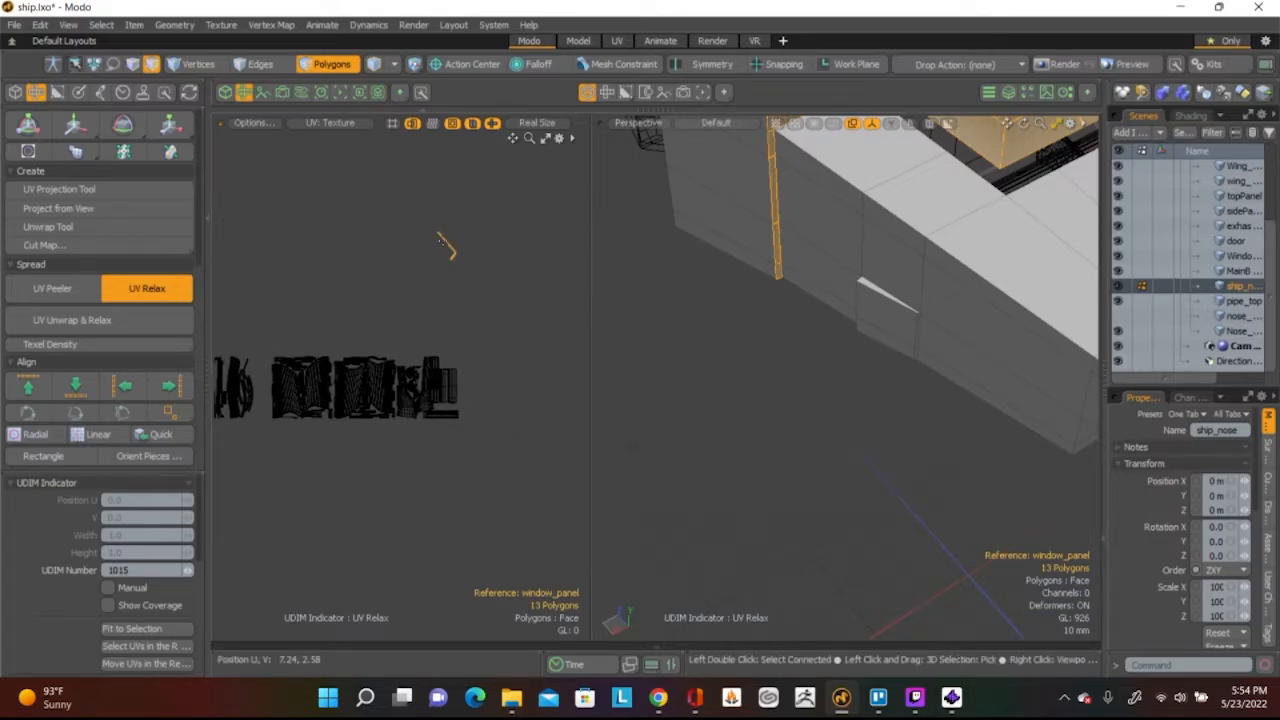
{"action": "key", "text": "w"}
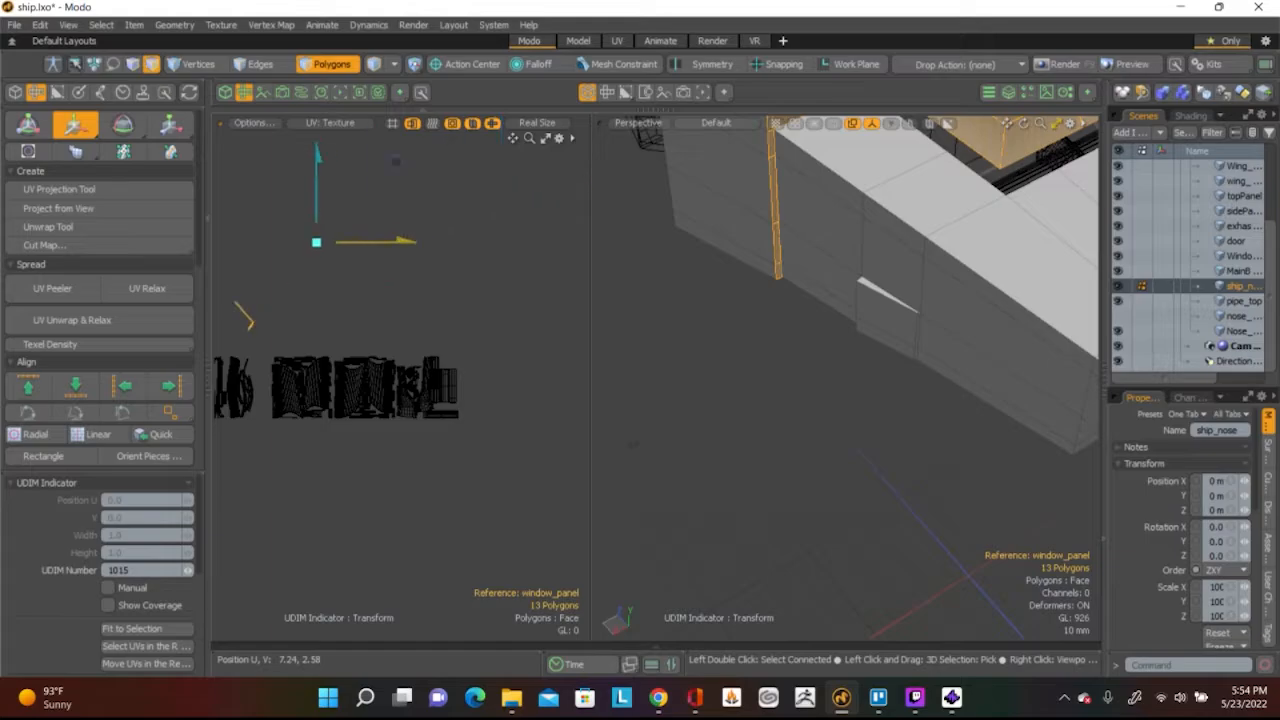
{"action": "key", "text": "ctrl+z"}
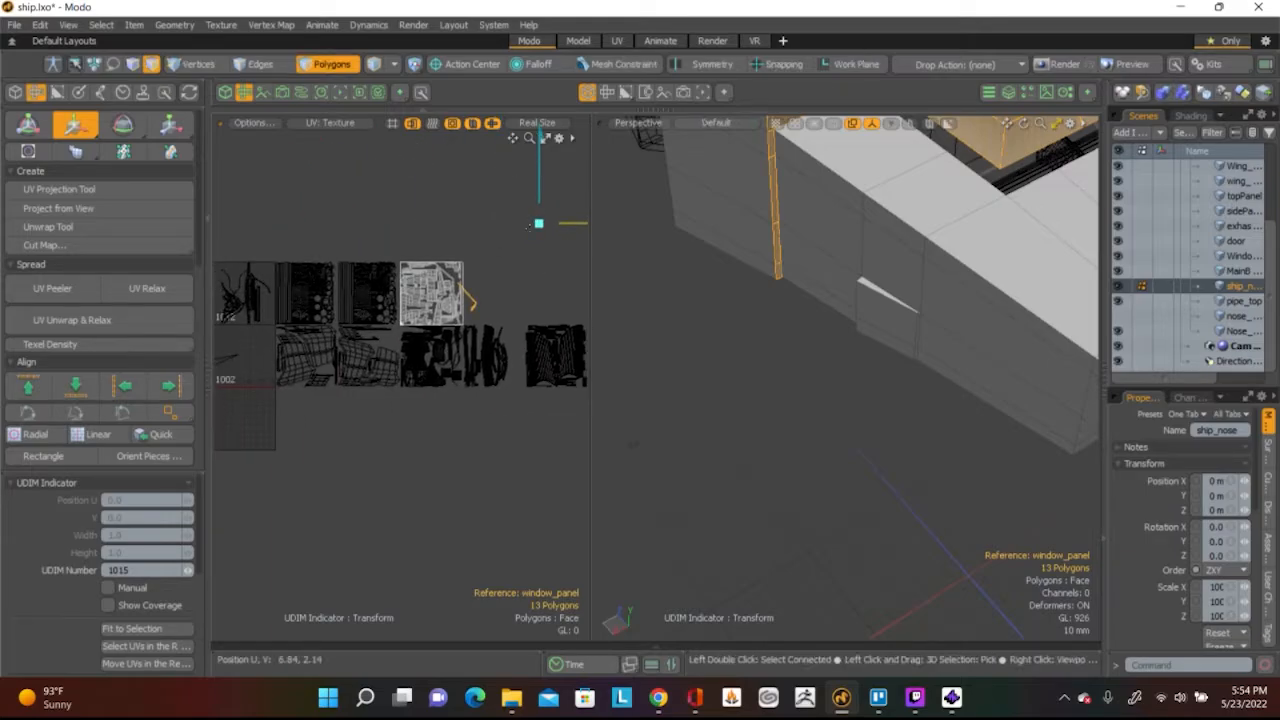
{"action": "key", "text": "ctrl+z"}
{"action": "key", "text": "ctrl+z"}
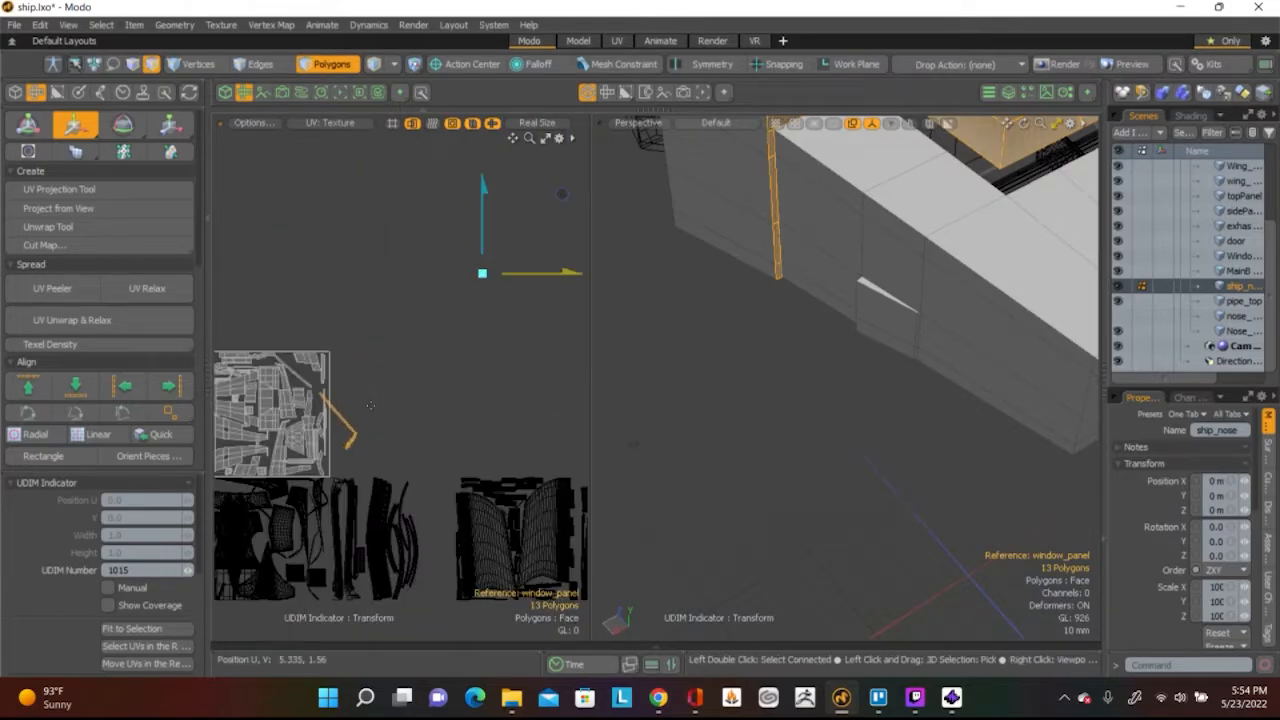
{"action": "key", "text": "ctrl+z"}
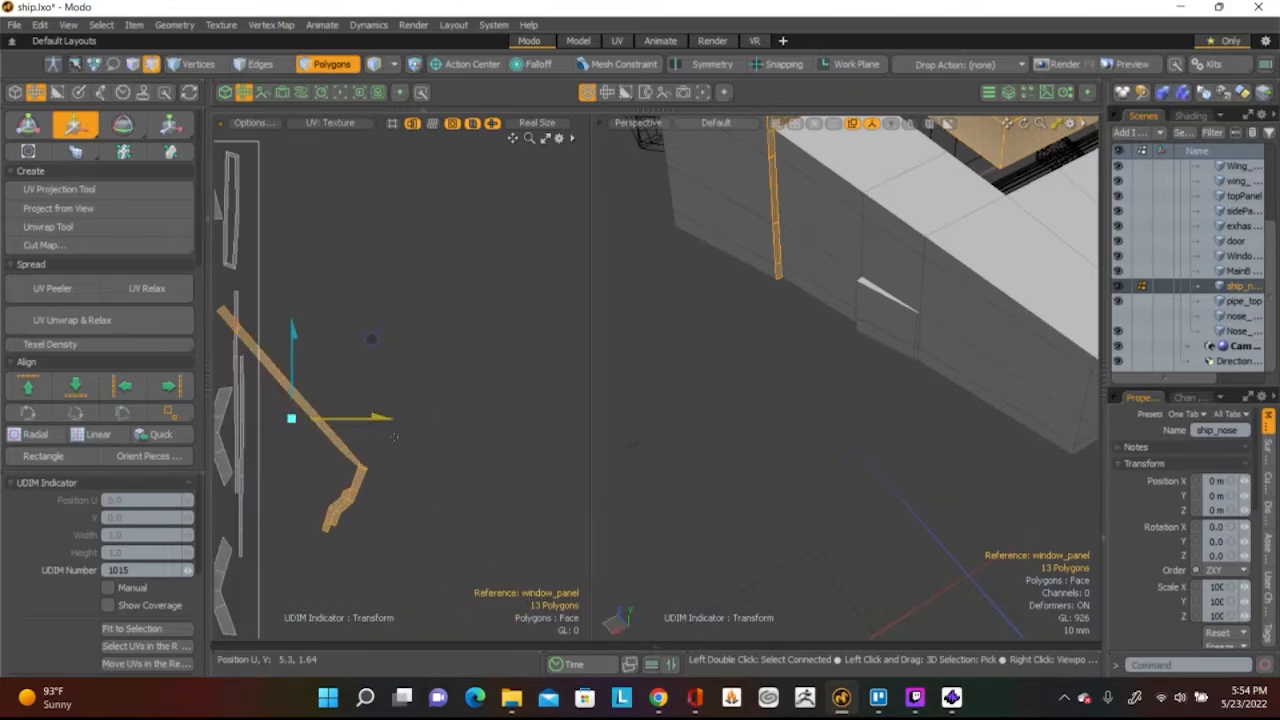
Rotate the bent strip island by about 138° so its long arm stands vertical, and deselect it
{"action": "key", "text": "e"}
{"action": "left_click_drag", "start_coordinate": [392, 419], "coordinate": [226, 361]}
{"action": "left_click_drag", "start_coordinate": [214, 372], "coordinate": [218, 363]}
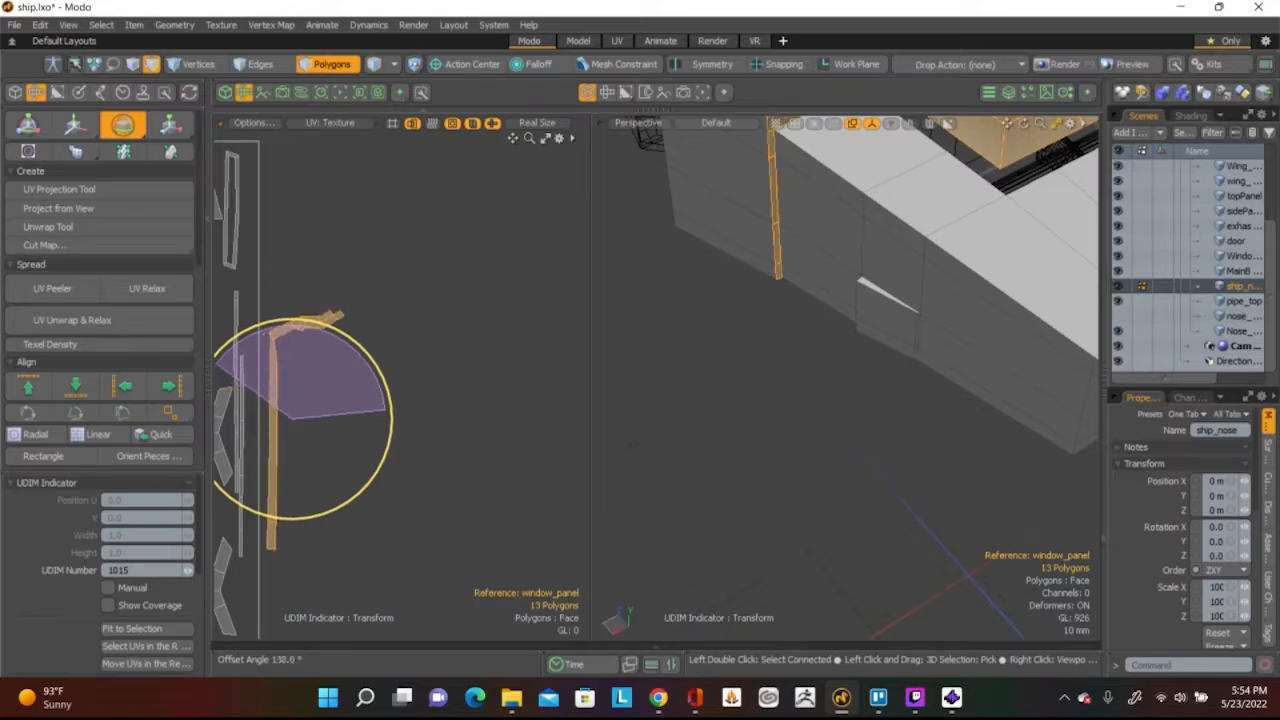
{"action": "key", "text": "q"}
{"action": "left_click", "coordinate": [316, 340]}
Save the ship.lxo scene
{"action": "scroll", "coordinate": [321, 320], "scroll_direction": "up", "scroll_amount": 6}
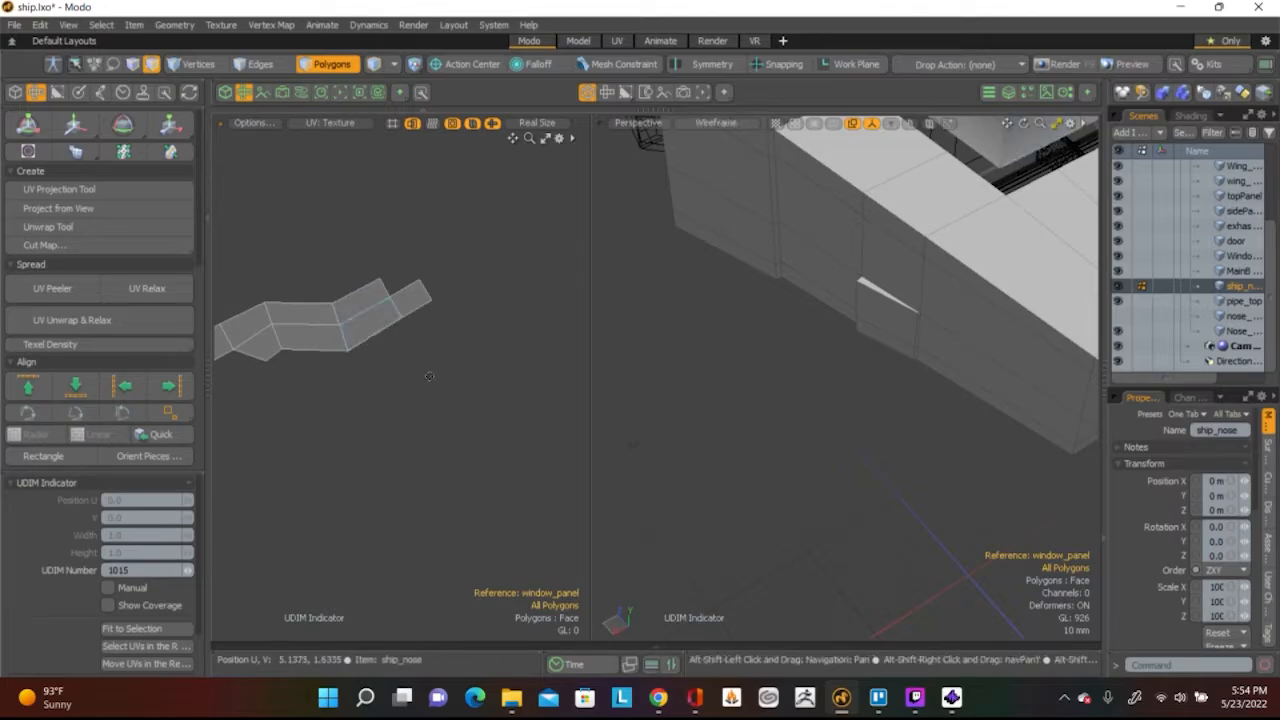
{"action": "left_click_drag", "start_coordinate": [326, 371], "coordinate": [441, 350], "text": "alt+shift"}
{"action": "left_click", "coordinate": [17, 24]}
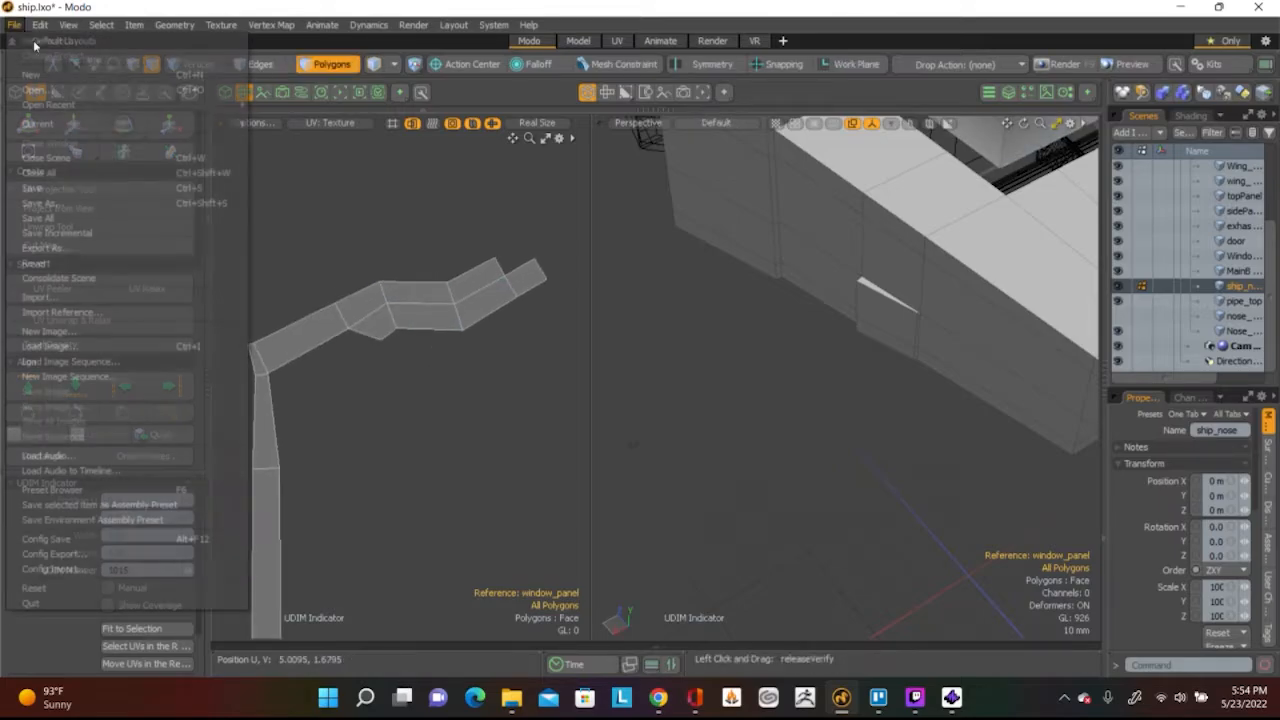
{"action": "left_click", "coordinate": [137, 191]}
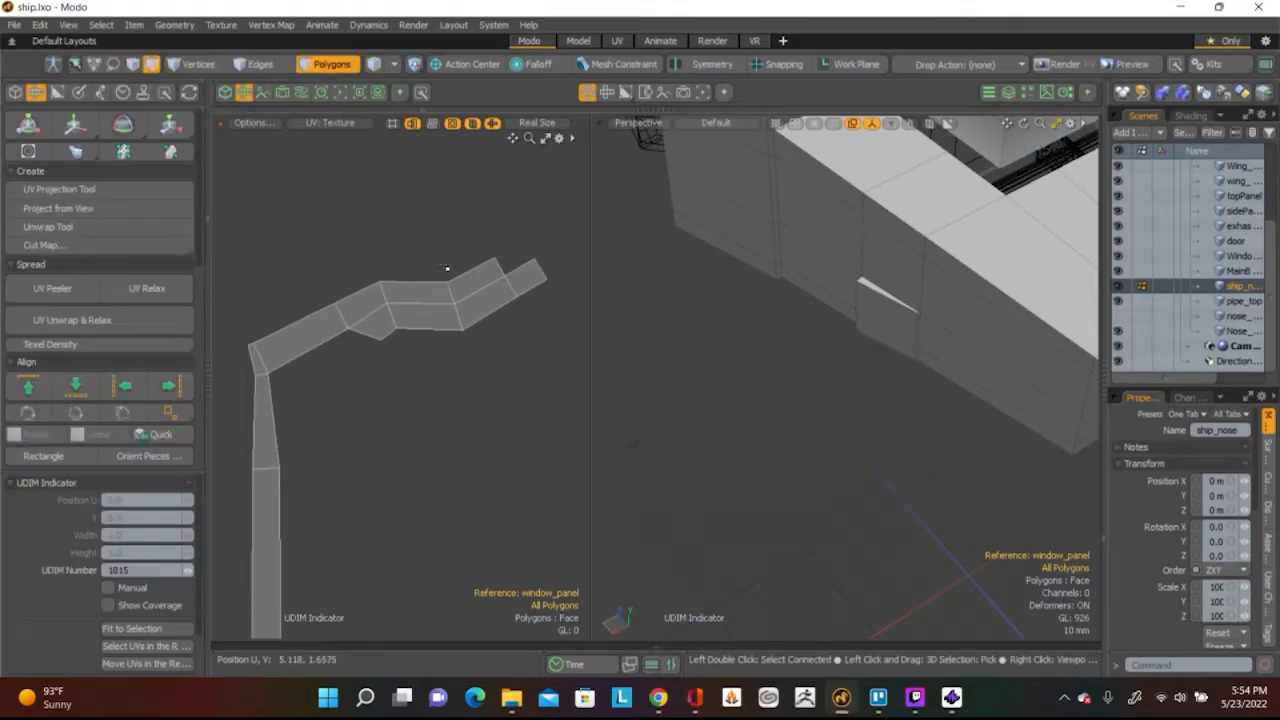
Examine the bent strip island's stepped arm beside the tile and compare its polygons with the matching faces on the hull
{"action": "scroll", "coordinate": [446, 268], "scroll_direction": "down", "scroll_amount": 4}
{"action": "scroll", "coordinate": [349, 304], "scroll_direction": "down", "scroll_amount": 2}
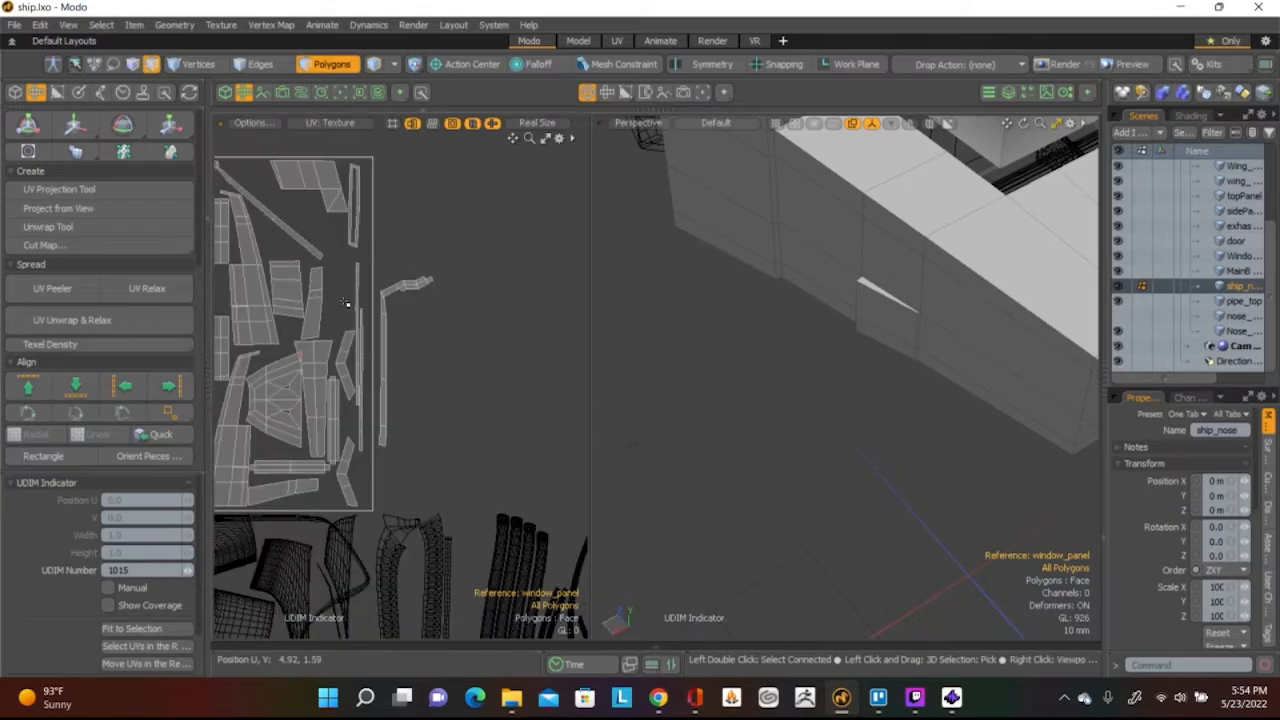
{"action": "scroll", "coordinate": [436, 282], "scroll_direction": "up", "scroll_amount": 7}
{"action": "left_click_drag", "start_coordinate": [433, 314], "coordinate": [612, 314], "text": "alt+shift"}
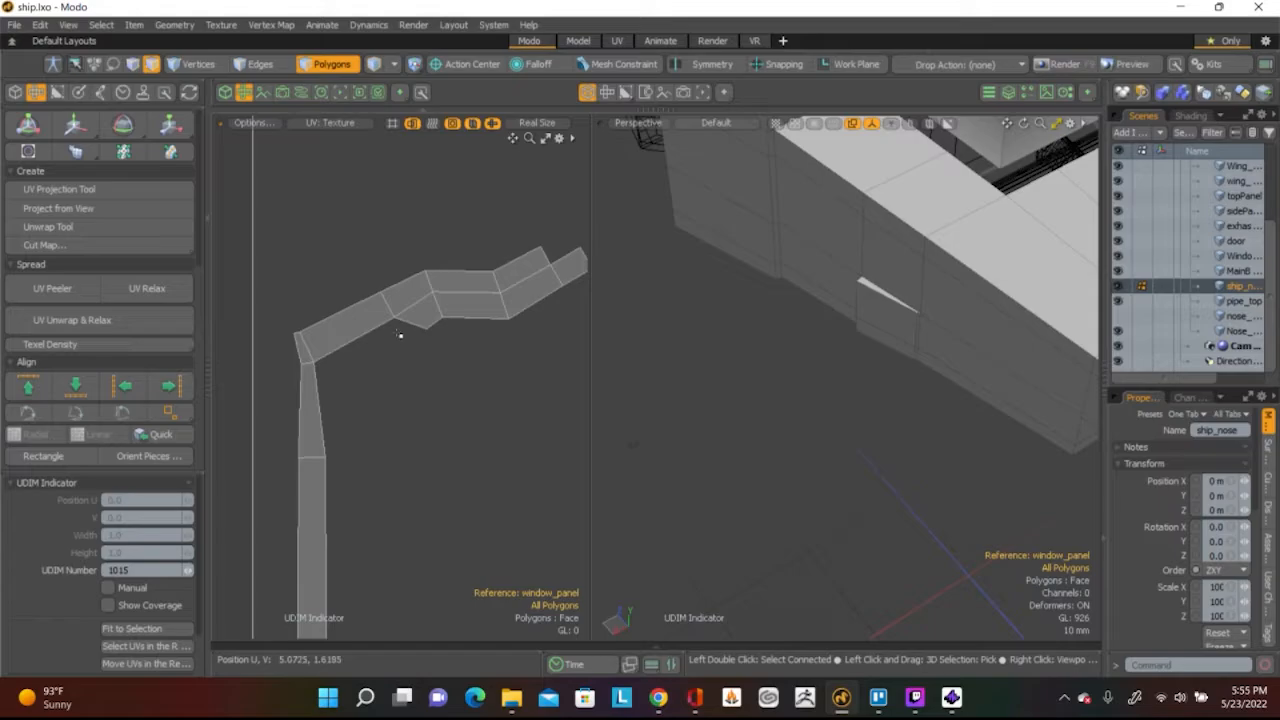
{"action": "left_click_drag", "start_coordinate": [514, 319], "coordinate": [481, 326], "text": "alt+shift"}
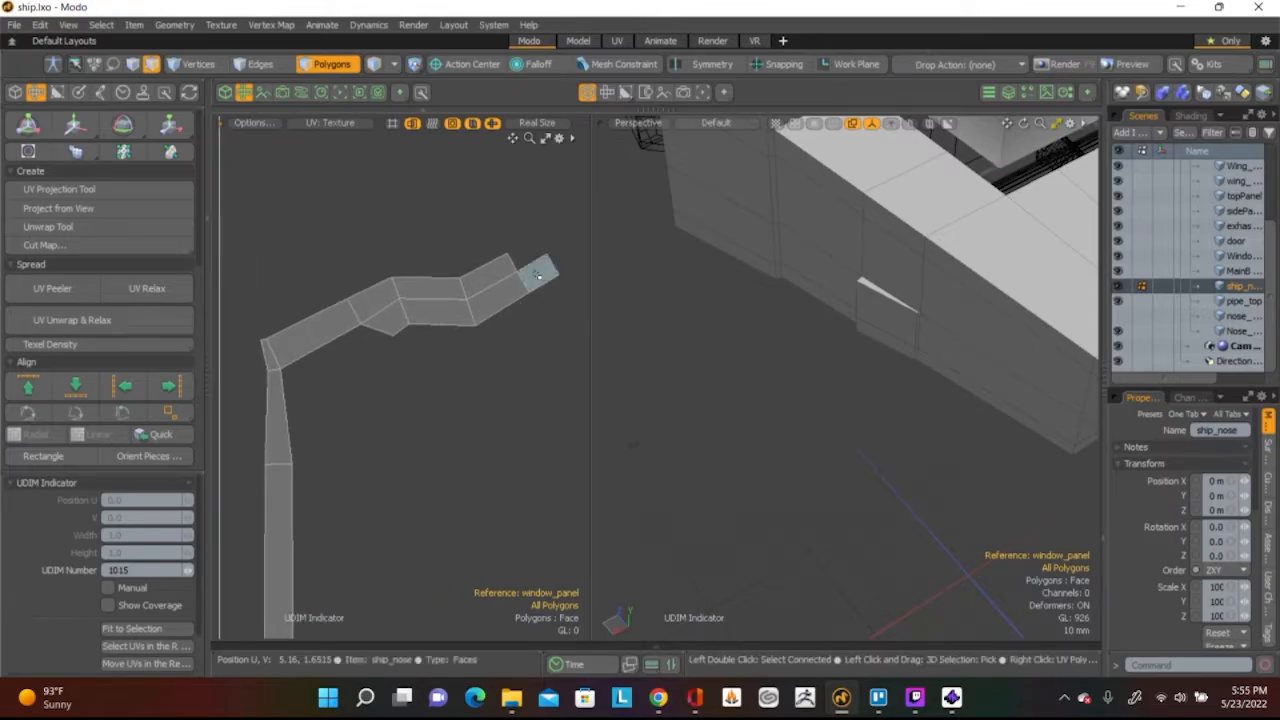
{"action": "scroll", "coordinate": [533, 279], "scroll_direction": "down", "scroll_amount": 5}
{"action": "scroll", "coordinate": [533, 279], "scroll_direction": "up", "scroll_amount": 3}
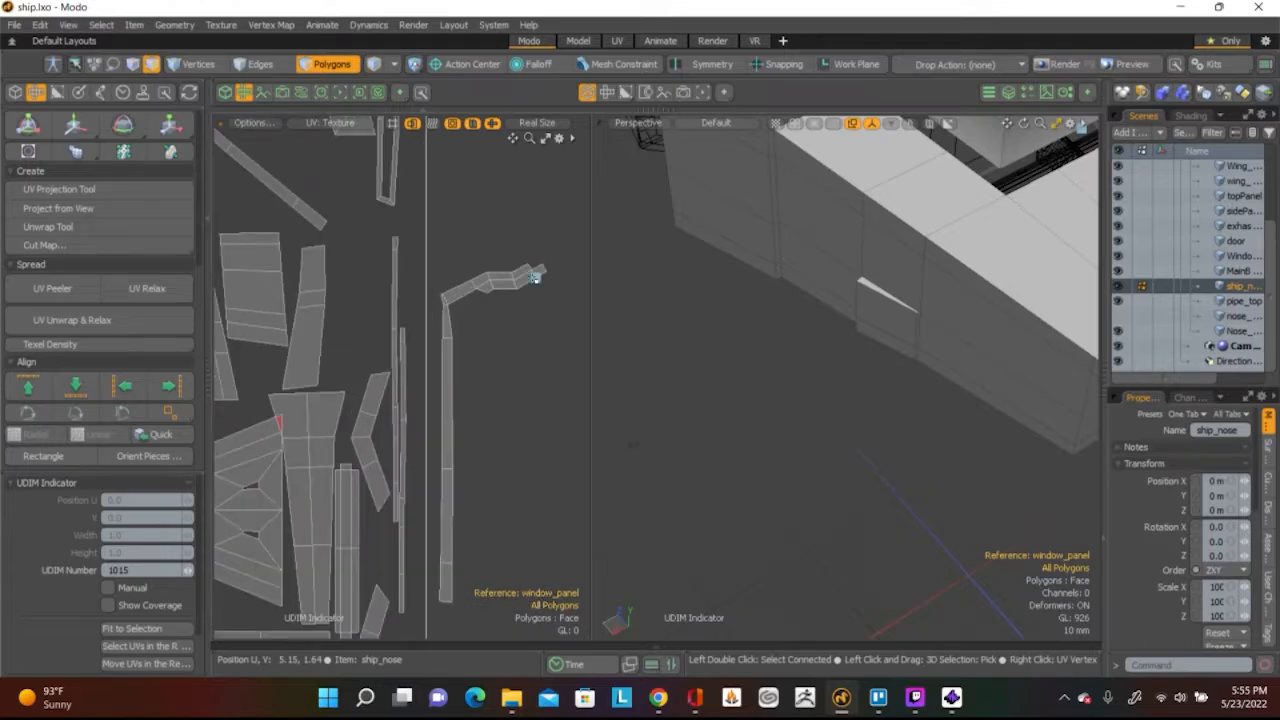
{"action": "left_click_drag", "start_coordinate": [797, 294], "coordinate": [668, 385], "text": "alt"}
{"action": "scroll", "coordinate": [452, 393], "scroll_direction": "up", "scroll_amount": 2}
{"action": "double_click", "coordinate": [452, 393]}
{"action": "left_click_drag", "start_coordinate": [545, 327], "coordinate": [420, 407], "text": "alt+shift"}
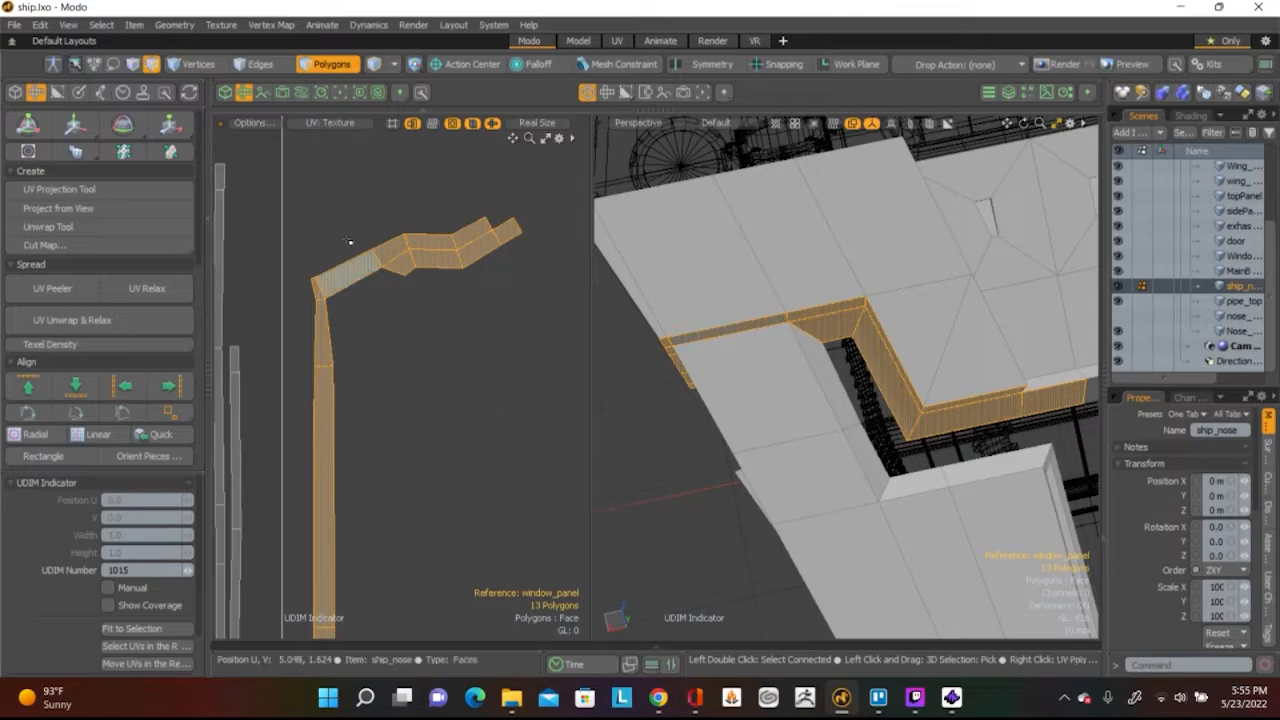
{"action": "left_click", "coordinate": [451, 349]}
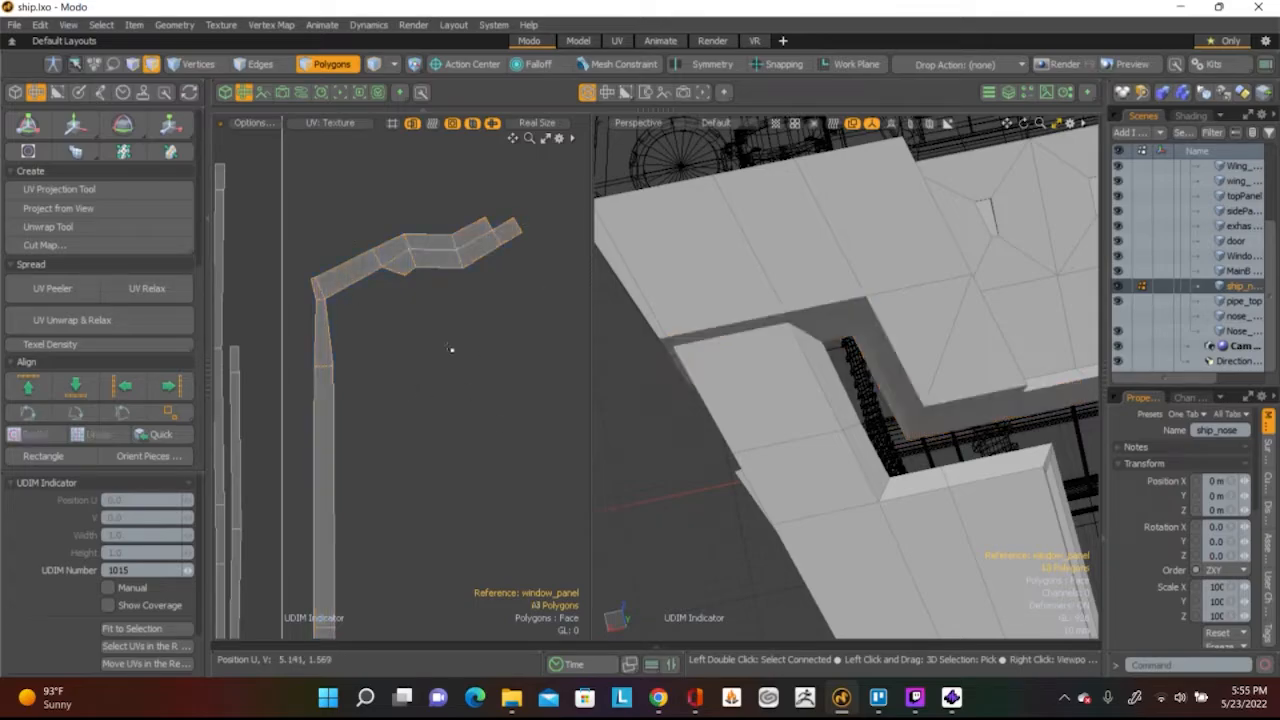
Try to align the four upper border edges of the bent strip's stepped arm to their highest point
{"action": "key", "text": "2"}
{"action": "left_click", "coordinate": [377, 255]}
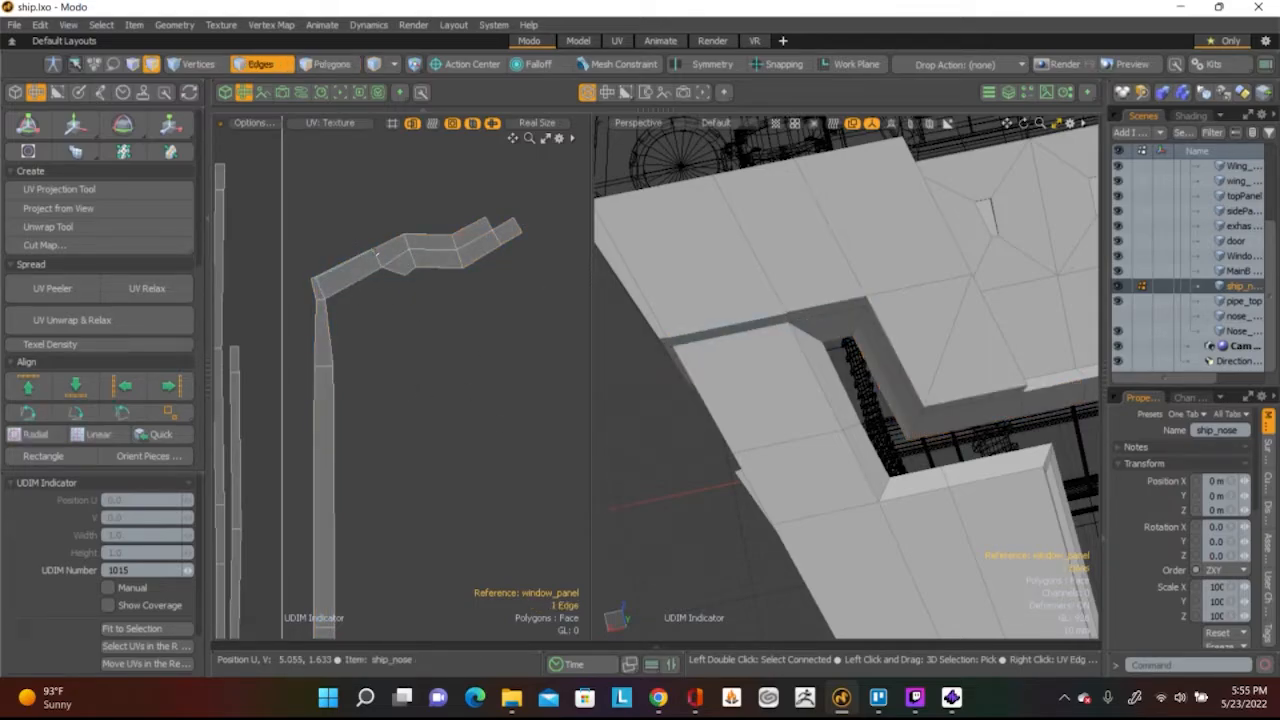
{"action": "left_click", "coordinate": [393, 238], "text": "shift"}
{"action": "left_click", "coordinate": [469, 226], "text": "shift"}
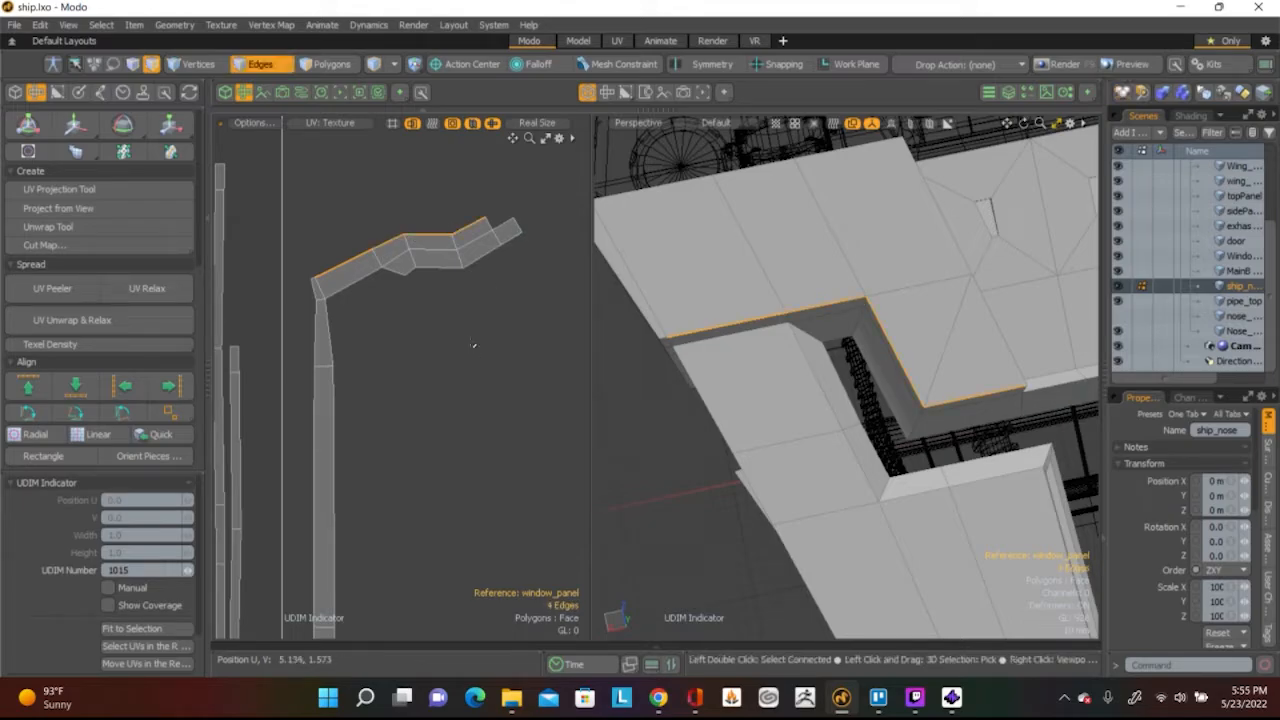
{"action": "left_click", "coordinate": [46, 394]}
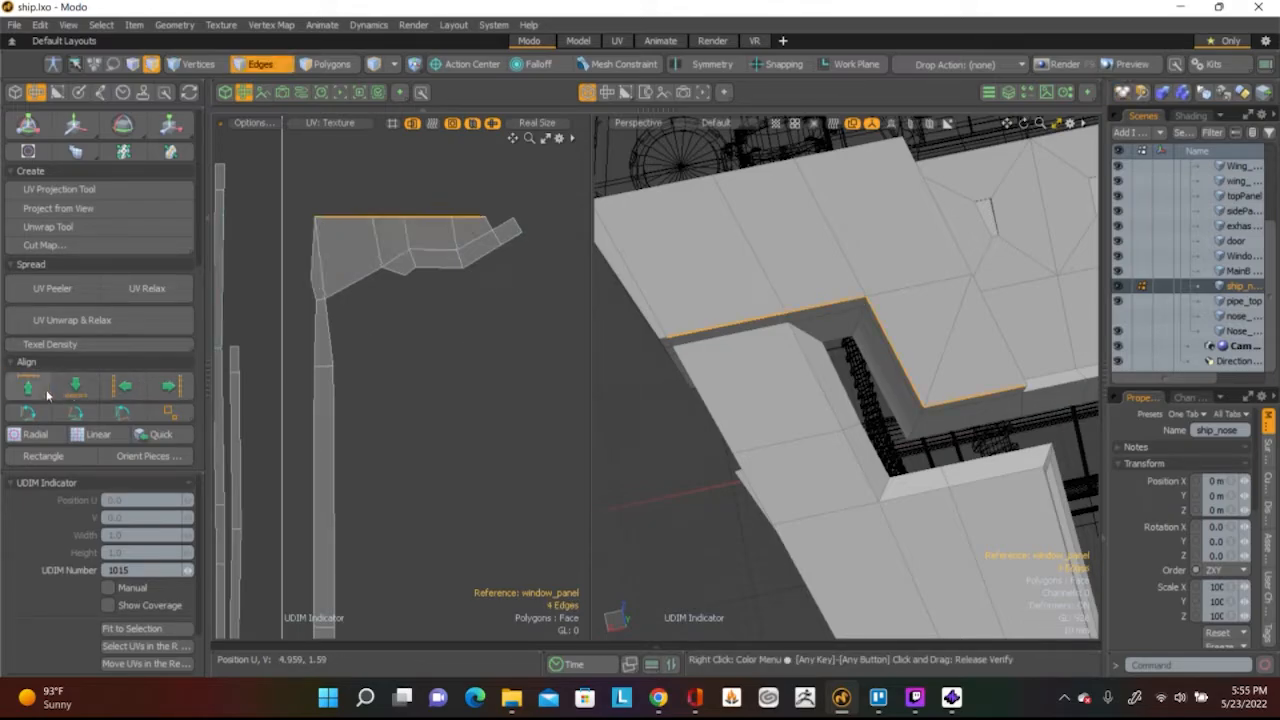
{"action": "key", "text": "ctrl+z"}
{"action": "left_click", "coordinate": [393, 330]}
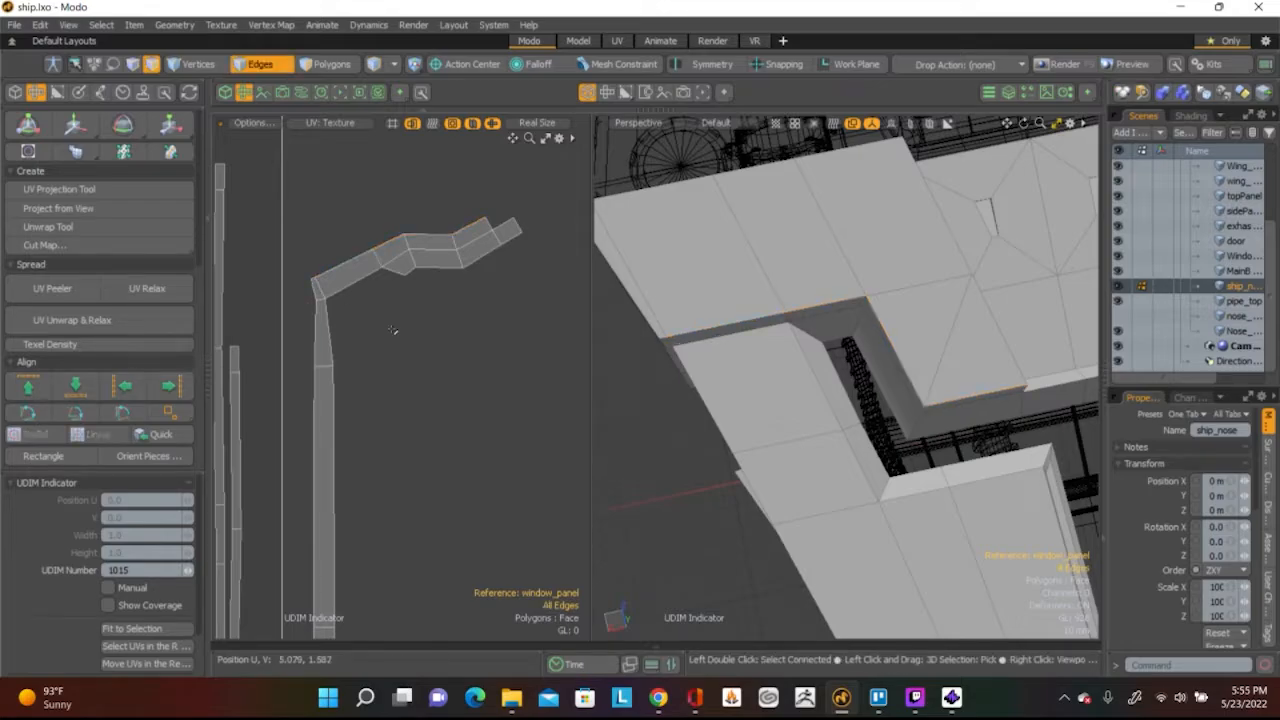
{"action": "key", "text": "3"}
{"action": "double_click", "coordinate": [340, 270]}
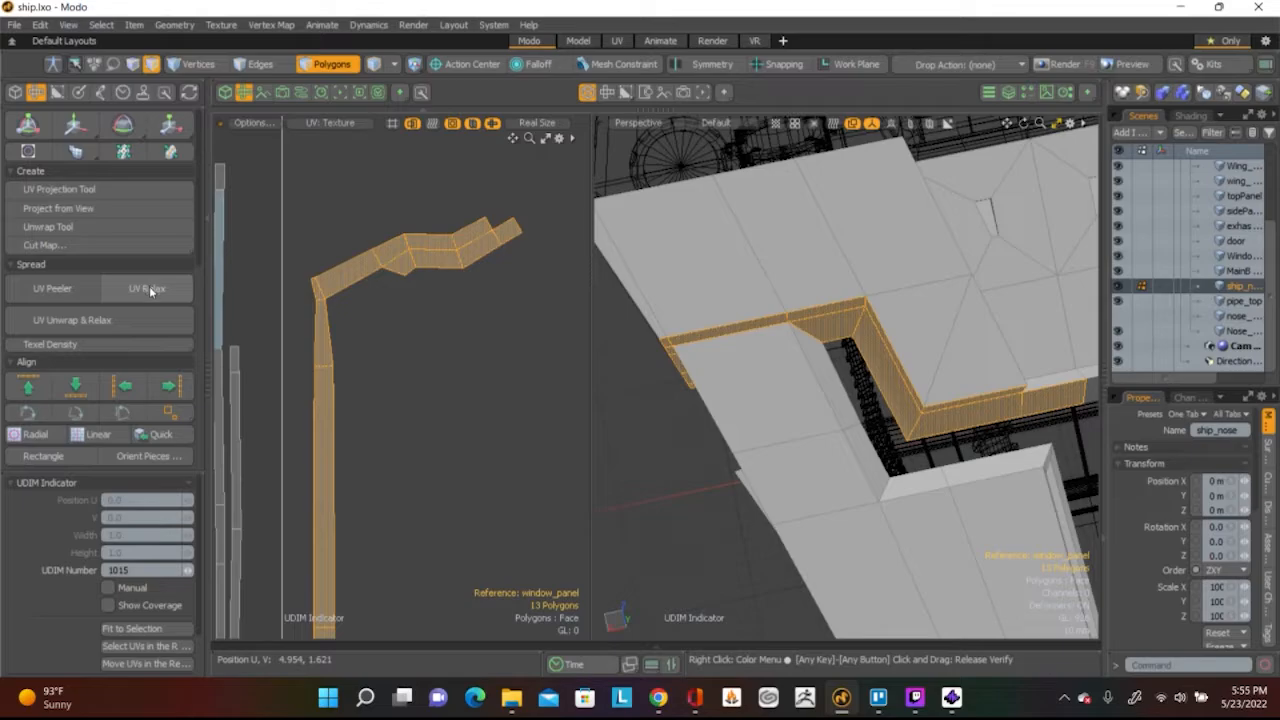
{"action": "scroll", "coordinate": [134, 510], "scroll_direction": "down", "scroll_amount": 1}
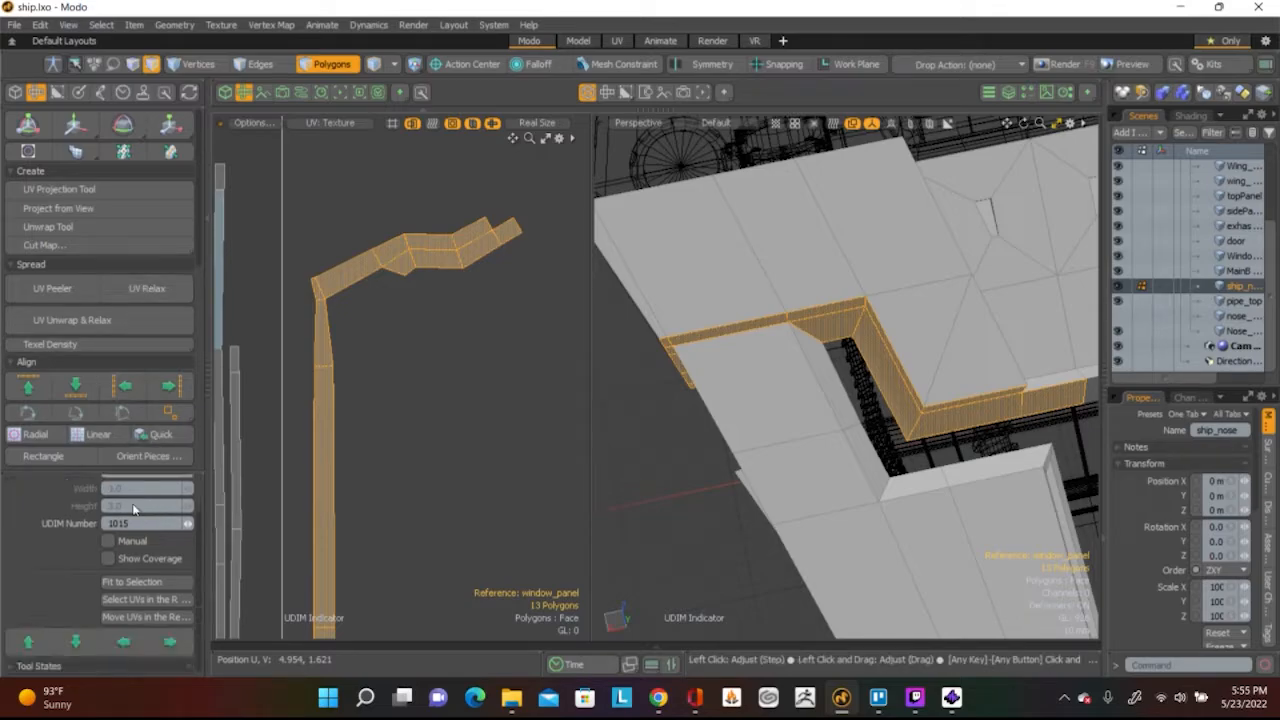
{"action": "scroll", "coordinate": [106, 497], "scroll_direction": "up", "scroll_amount": 1}
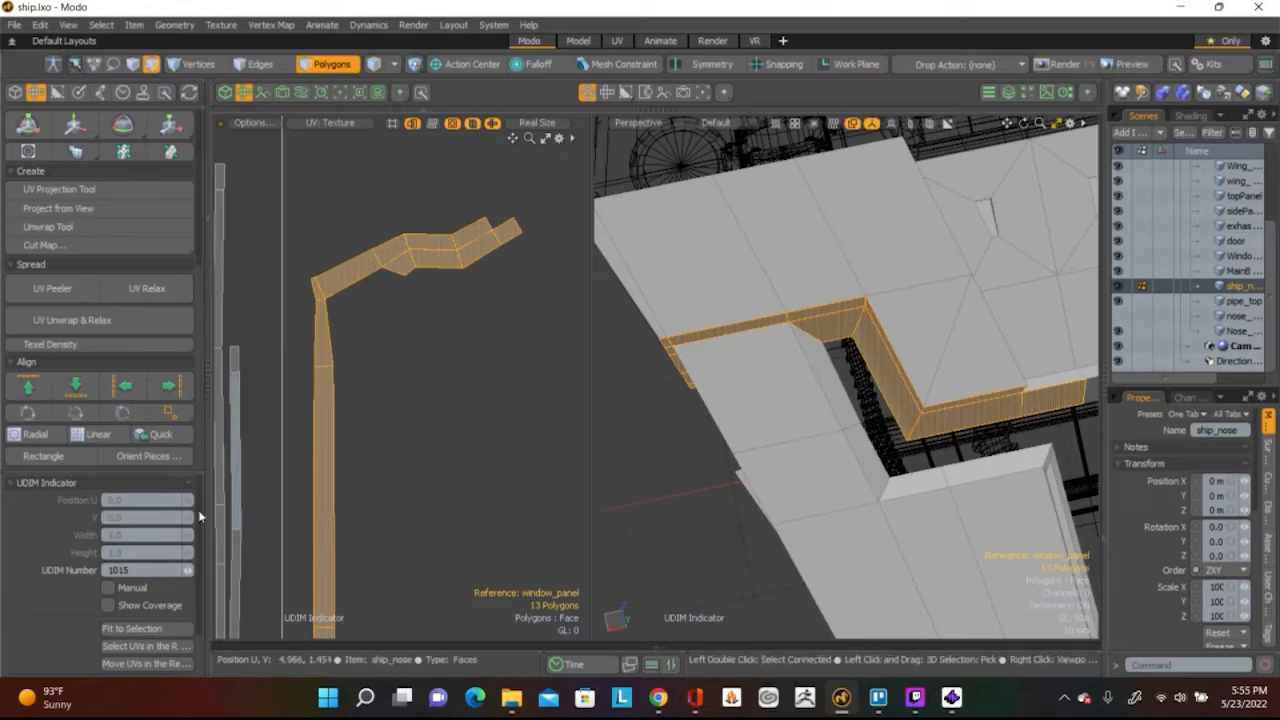
{"action": "scroll", "coordinate": [150, 441], "scroll_direction": "down", "scroll_amount": 7}
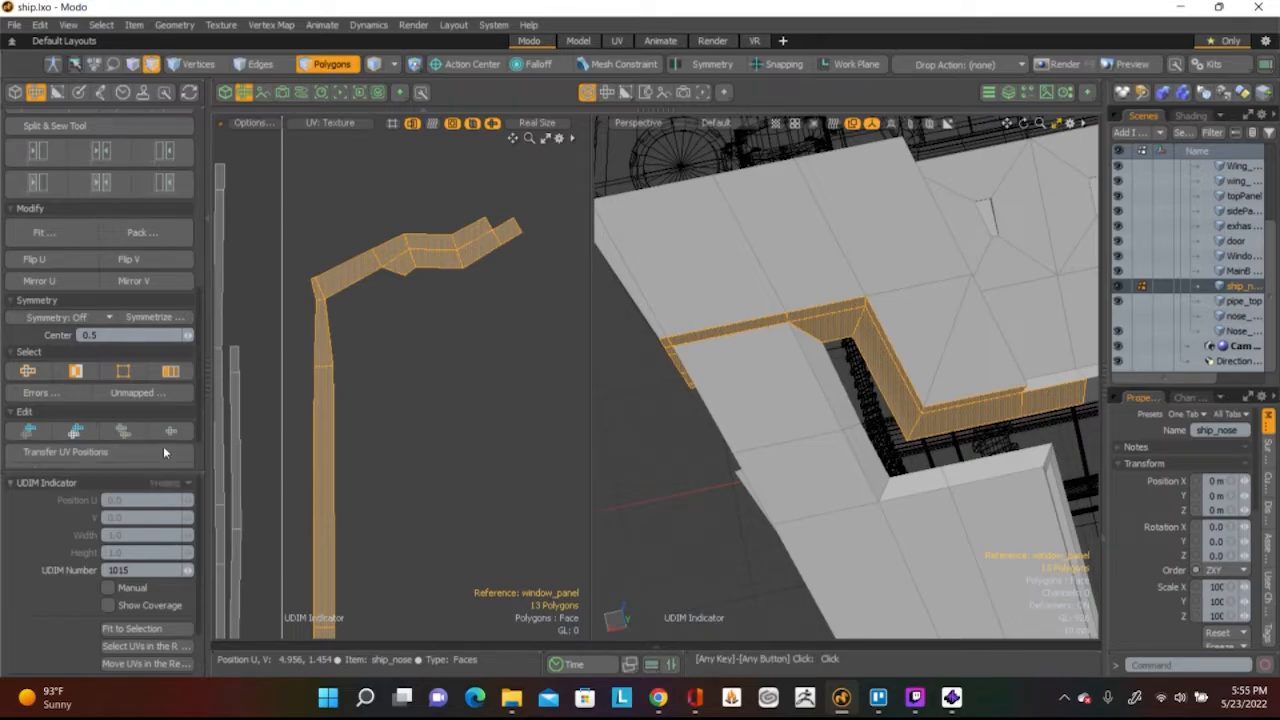
{"action": "scroll", "coordinate": [520, 416], "scroll_direction": "down", "scroll_amount": 6}
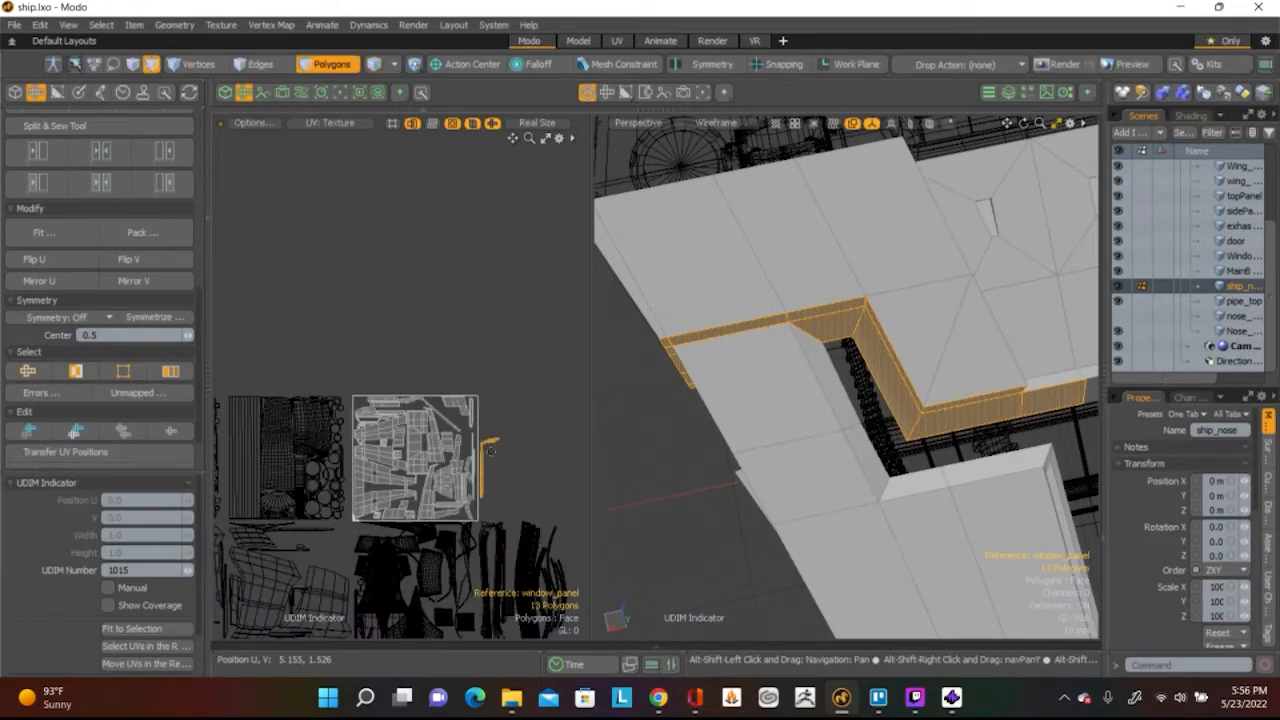
{"action": "scroll", "coordinate": [490, 450], "scroll_direction": "up", "scroll_amount": 8}
{"action": "scroll", "coordinate": [528, 349], "scroll_direction": "up", "scroll_amount": 4}
{"action": "scroll", "coordinate": [522, 340], "scroll_direction": "down", "scroll_amount": 4}
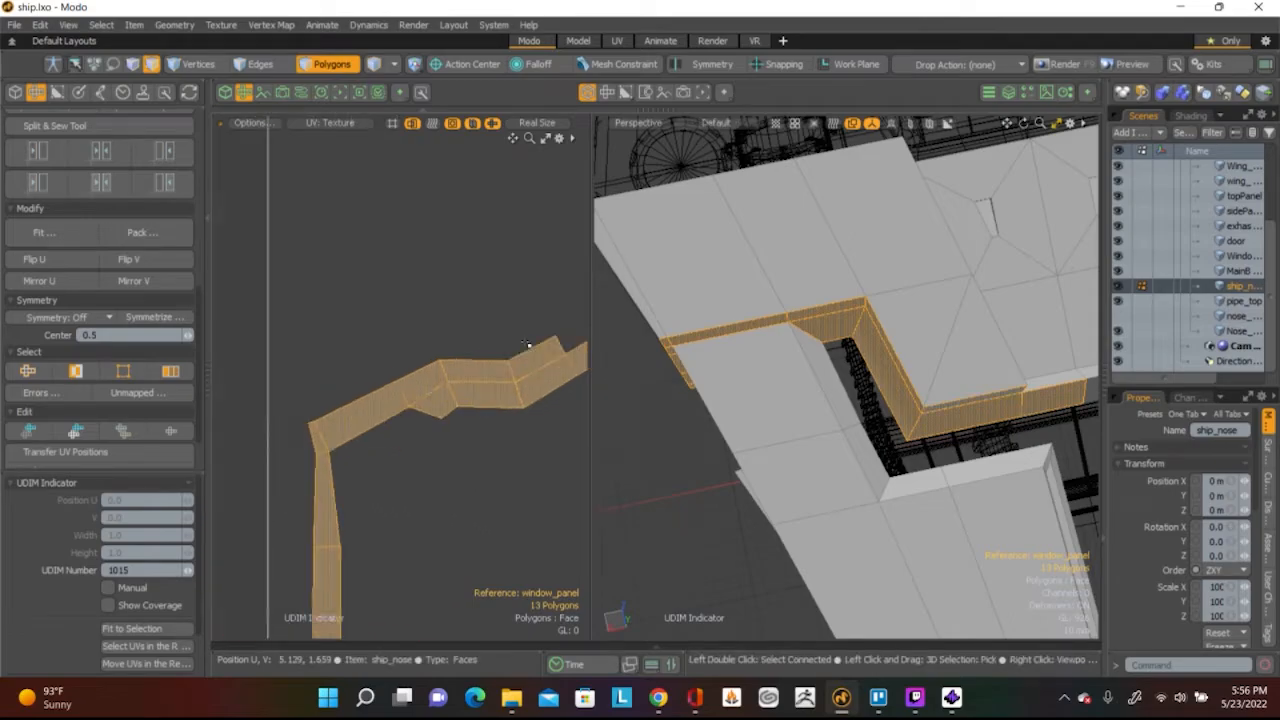
{"action": "left_click", "coordinate": [478, 314]}
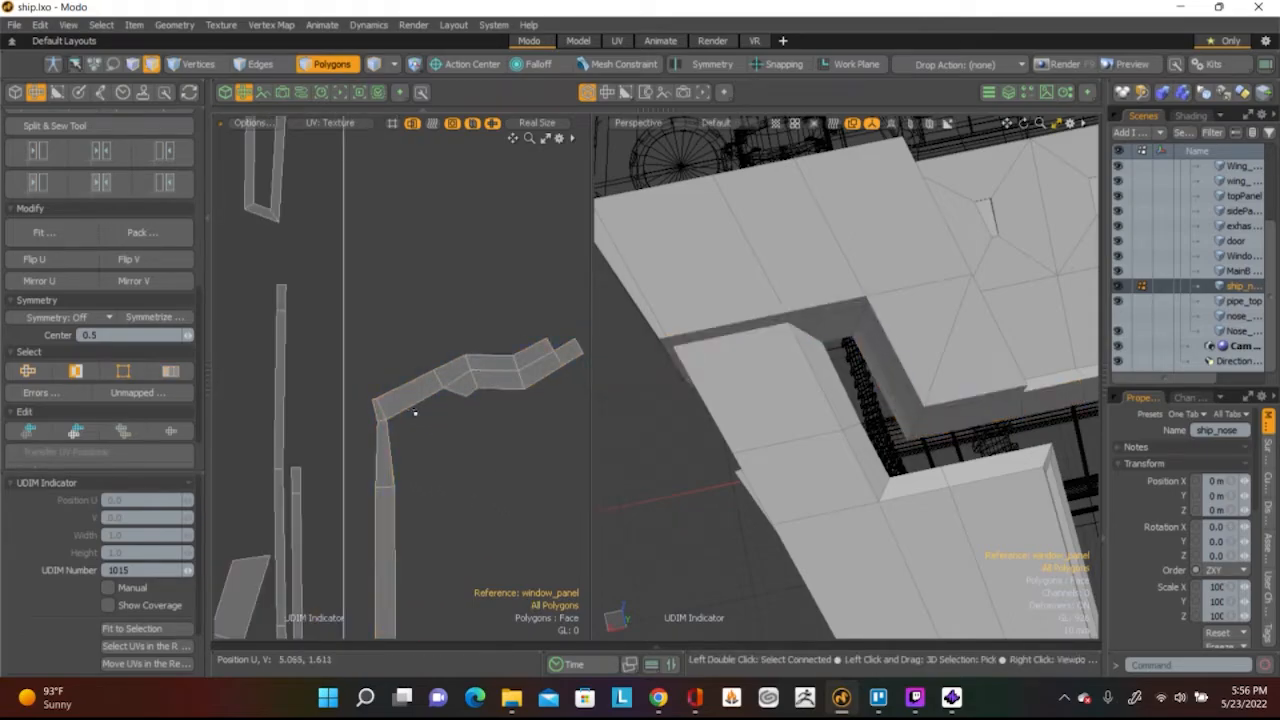
Nudge the outer vertex at the strip's elbow slightly sideways, where the stepped arm meets the long vertical arm
{"action": "key", "text": "1"}
{"action": "left_click", "coordinate": [377, 421]}
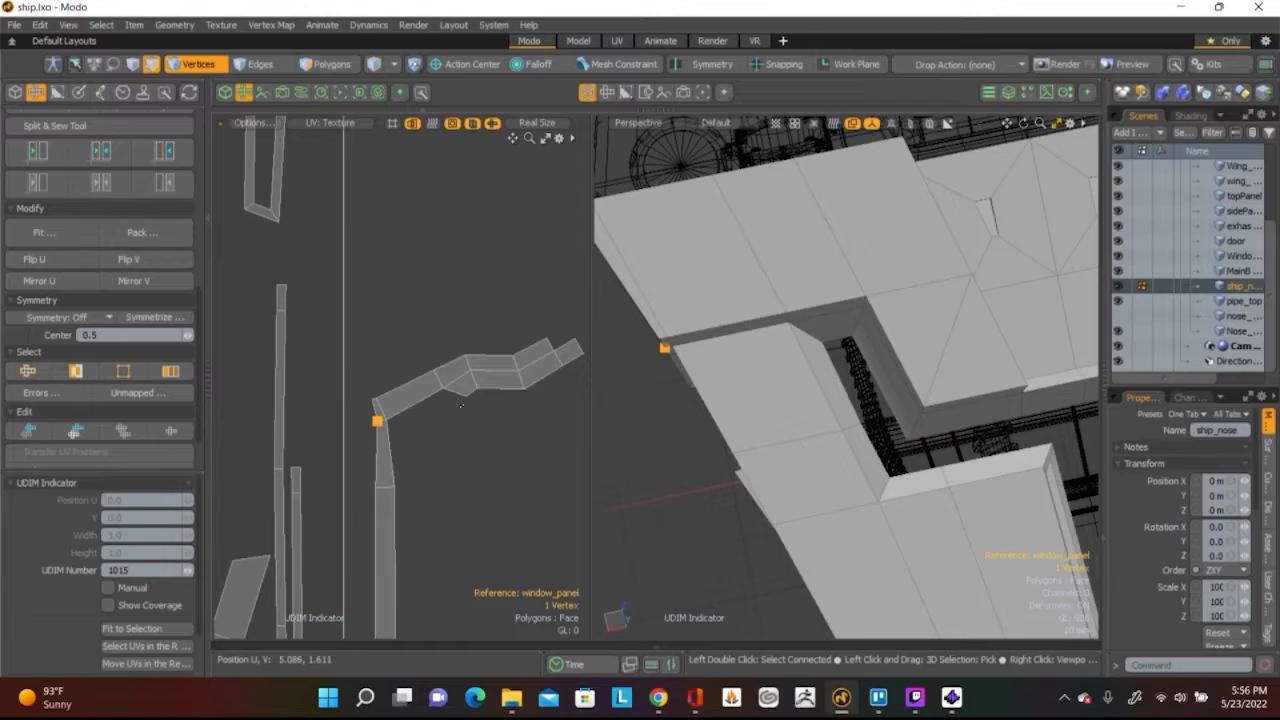
{"action": "key", "text": "w"}
{"action": "left_click_drag", "start_coordinate": [456, 341], "coordinate": [451, 341]}
{"action": "left_click_drag", "start_coordinate": [428, 427], "coordinate": [435, 427]}
{"action": "key", "text": "q"}
{"action": "key", "text": "Escape"}
{"action": "left_click_drag", "start_coordinate": [566, 383], "coordinate": [517, 304], "text": "alt"}
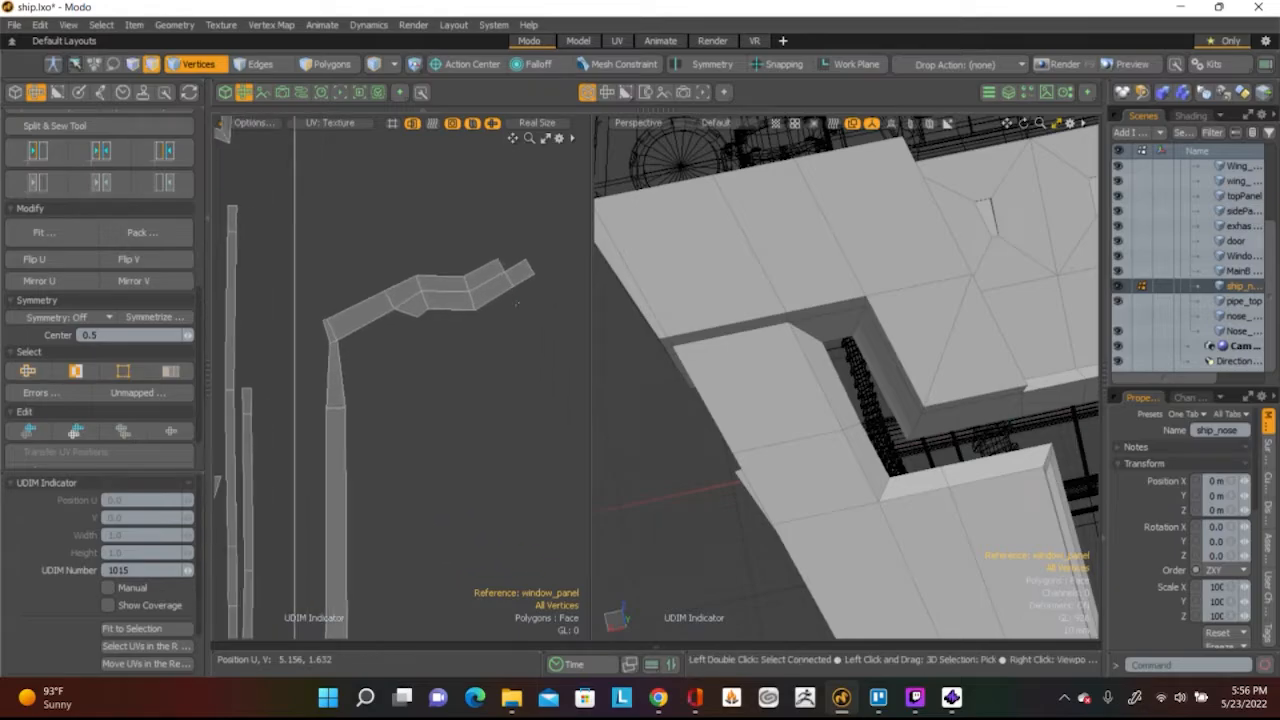
Save the ship.lxo scene
{"action": "left_click", "coordinate": [16, 25]}
{"action": "key", "text": "Escape"}
{"action": "key", "text": "ctrl+s"}
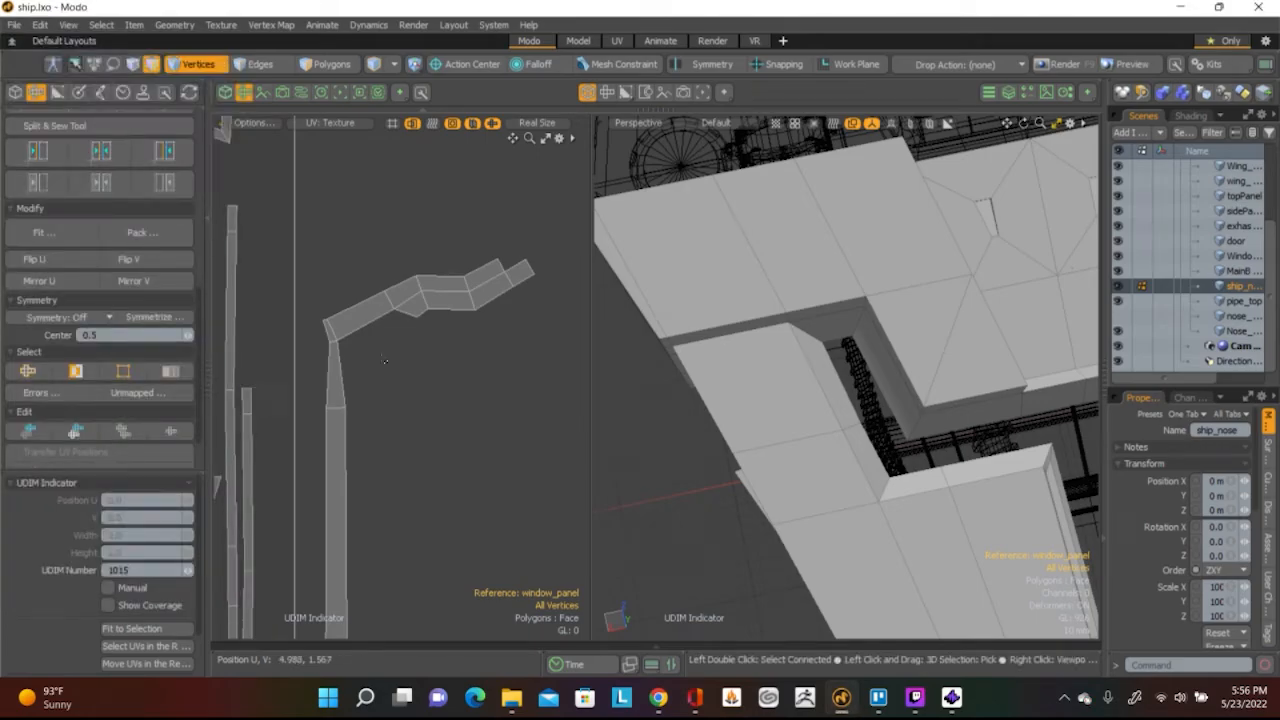
Straighten the stepped arm's first cross edge vertically by aligning it to its rightmost point
{"action": "scroll", "coordinate": [385, 361], "scroll_direction": "up", "scroll_amount": 3}
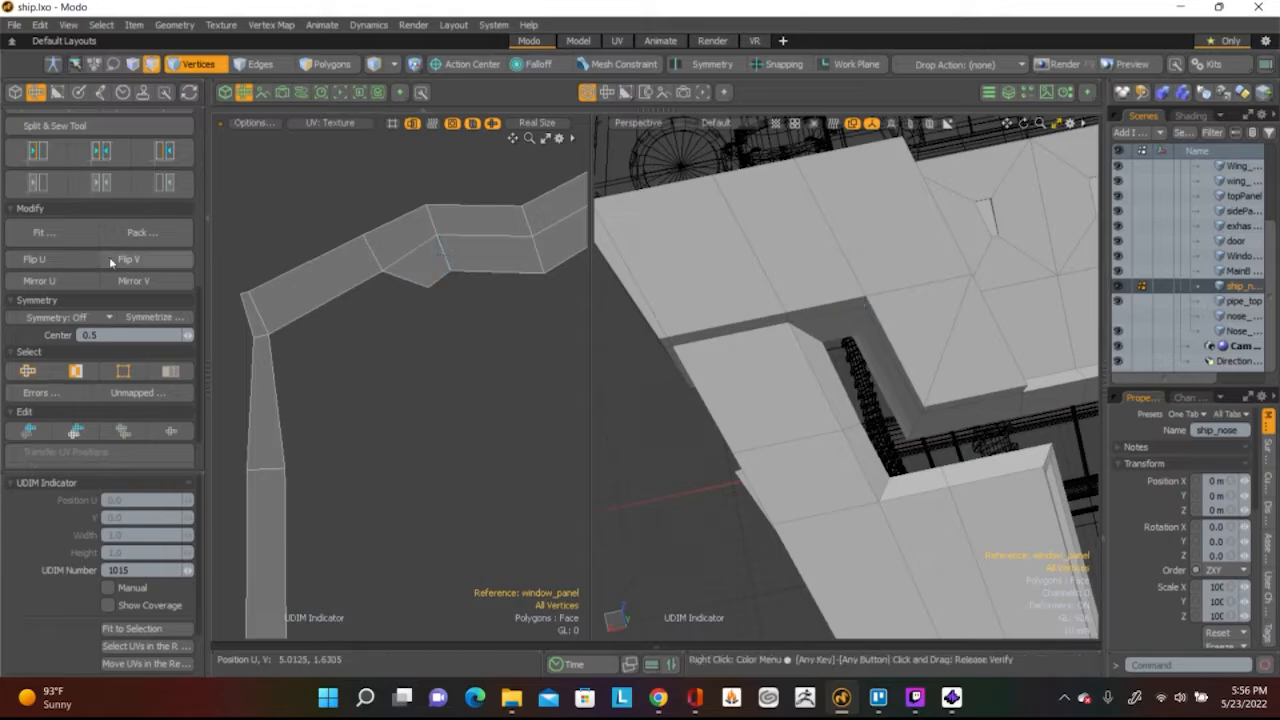
{"action": "key", "text": "2"}
{"action": "left_click", "coordinate": [370, 252]}
{"action": "scroll", "coordinate": [104, 371], "scroll_direction": "up", "scroll_amount": 5}
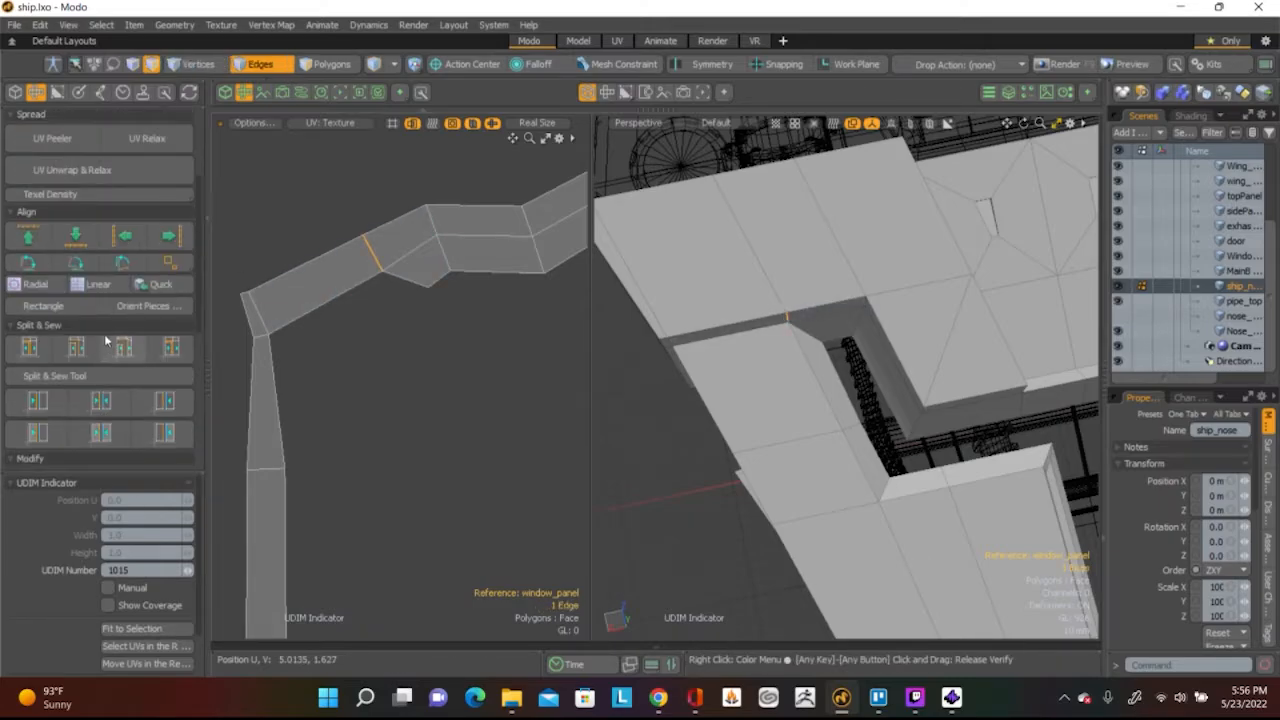
{"action": "left_click", "coordinate": [168, 238]}
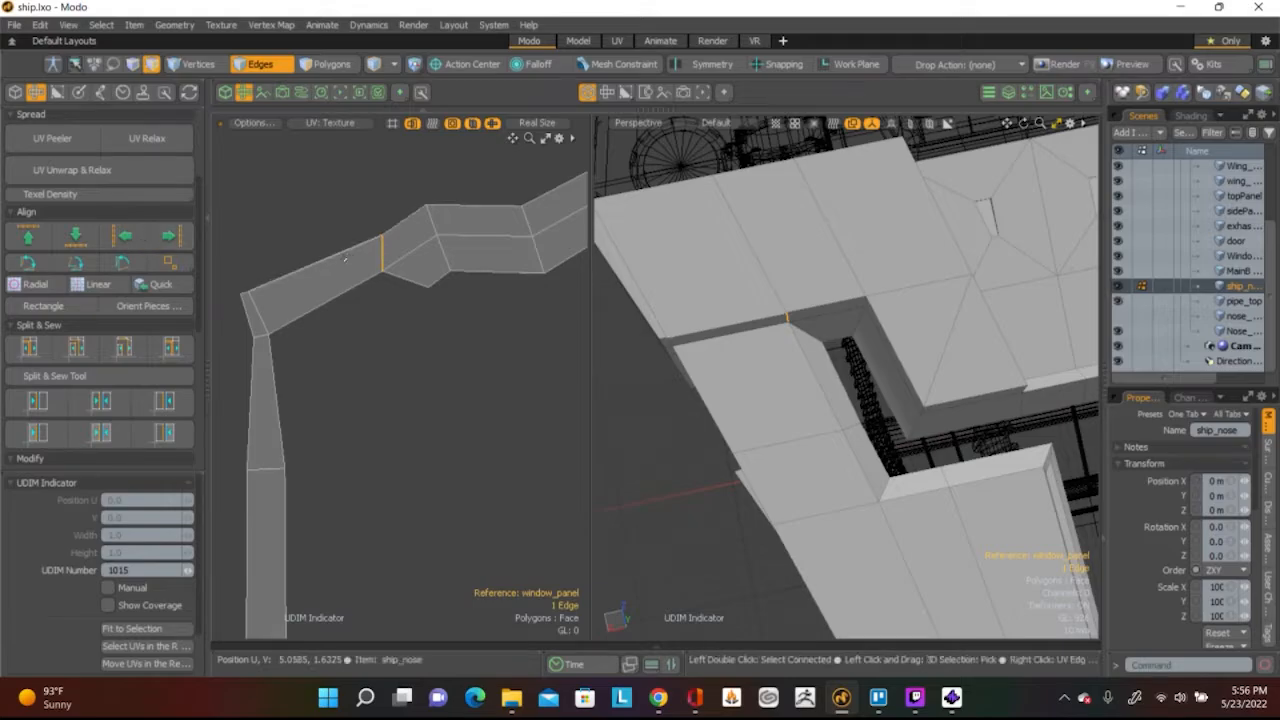
Align the stepped arm's second cross line vertically to its rightmost point and move its two edges down
{"action": "scroll", "coordinate": [437, 243], "scroll_direction": "down", "scroll_amount": 2}
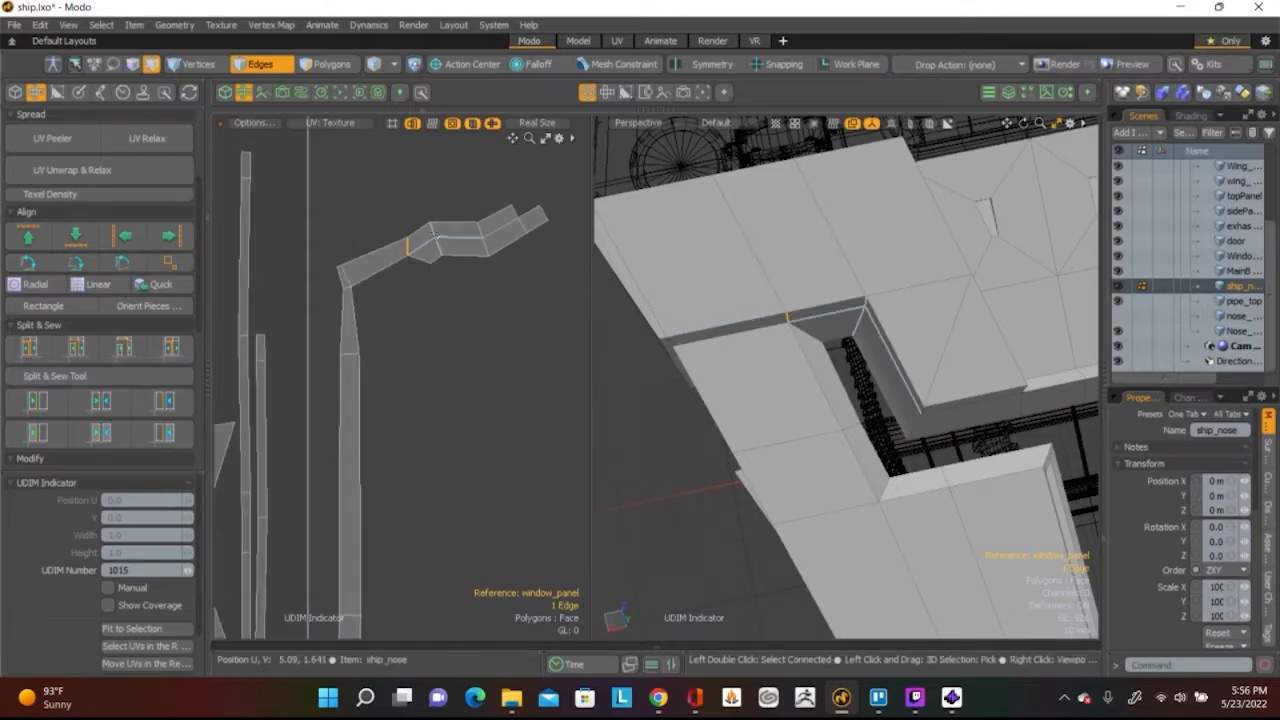
{"action": "scroll", "coordinate": [437, 243], "scroll_direction": "up", "scroll_amount": 4}
{"action": "left_click", "coordinate": [428, 222], "text": "shift"}
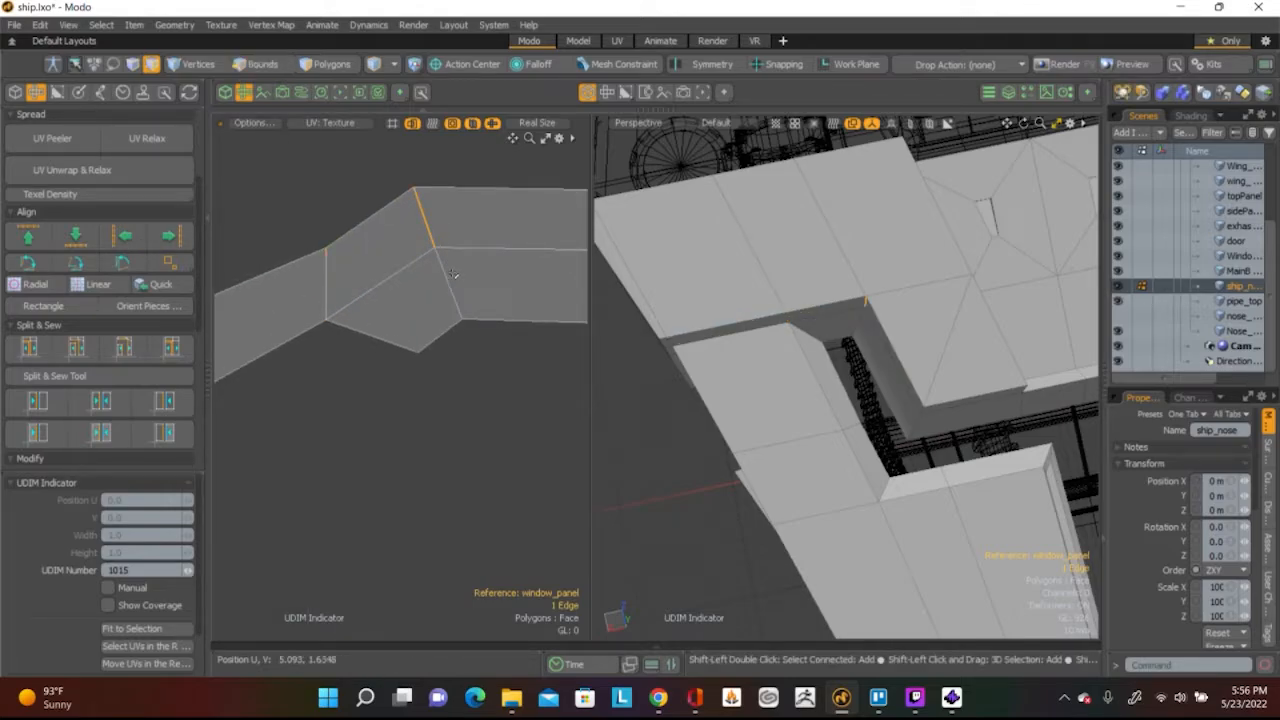
{"action": "left_click", "coordinate": [170, 237]}
{"action": "scroll", "coordinate": [462, 313], "scroll_direction": "down", "scroll_amount": 3}
{"action": "key", "text": "w"}
{"action": "left_click_drag", "start_coordinate": [470, 265], "coordinate": [468, 300]}
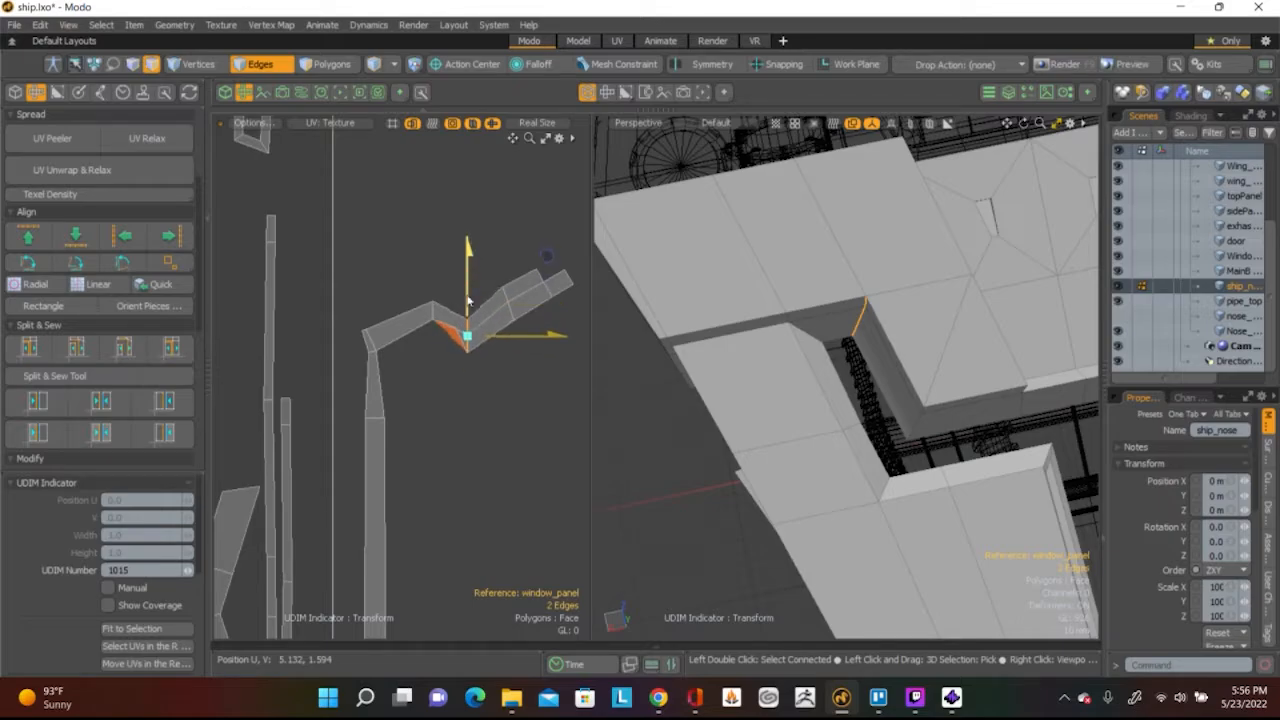
{"action": "key", "text": "Escape"}
{"action": "key", "text": "Escape"}
Lower the stepped arm's first cross edge so the segment beside the elbow runs roughly horizontal
{"action": "scroll", "coordinate": [448, 328], "scroll_direction": "up", "scroll_amount": 5}
{"action": "left_click", "coordinate": [405, 275]}
{"action": "key", "text": "w"}
{"action": "left_click_drag", "start_coordinate": [409, 243], "coordinate": [409, 328]}
{"action": "key", "text": "Escape"}
{"action": "key", "text": "Escape"}
Move the free vertex of the triangular face down and directly beneath the first cross edge to square up that face
{"action": "key", "text": "1"}
{"action": "left_click", "coordinate": [469, 322]}
{"action": "key", "text": "w"}
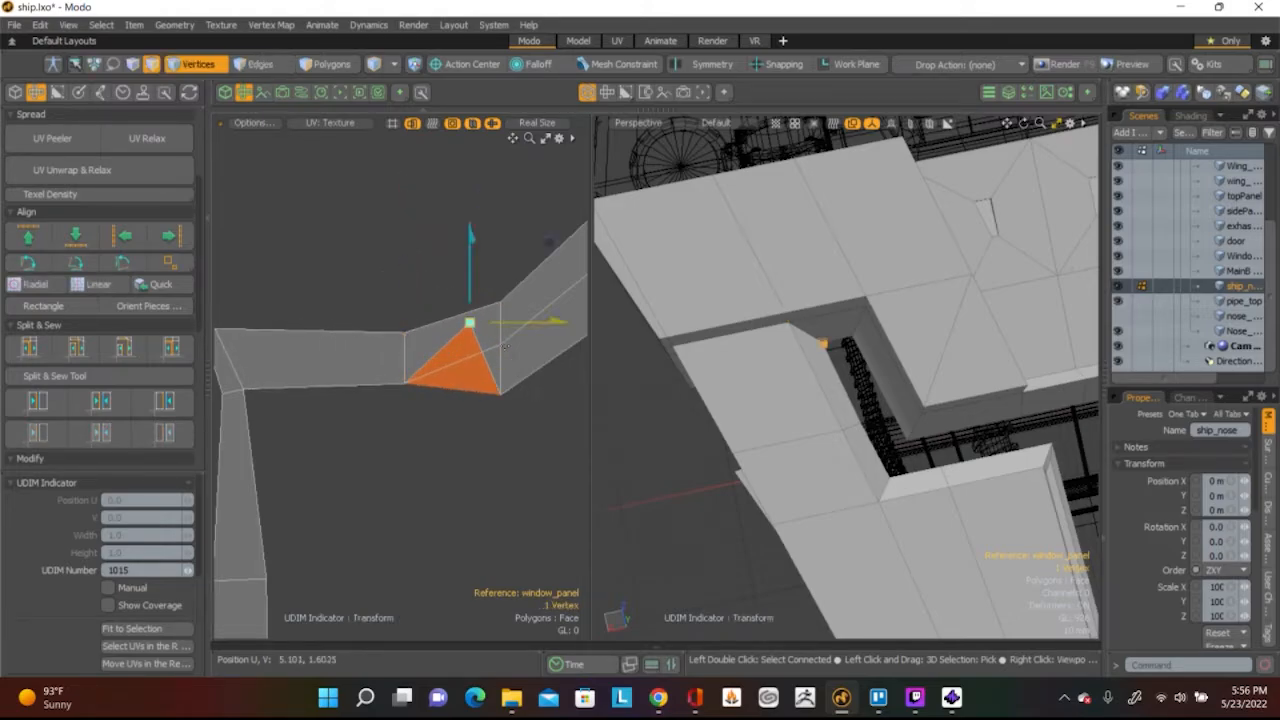
{"action": "left_click_drag", "start_coordinate": [470, 260], "coordinate": [470, 415]}
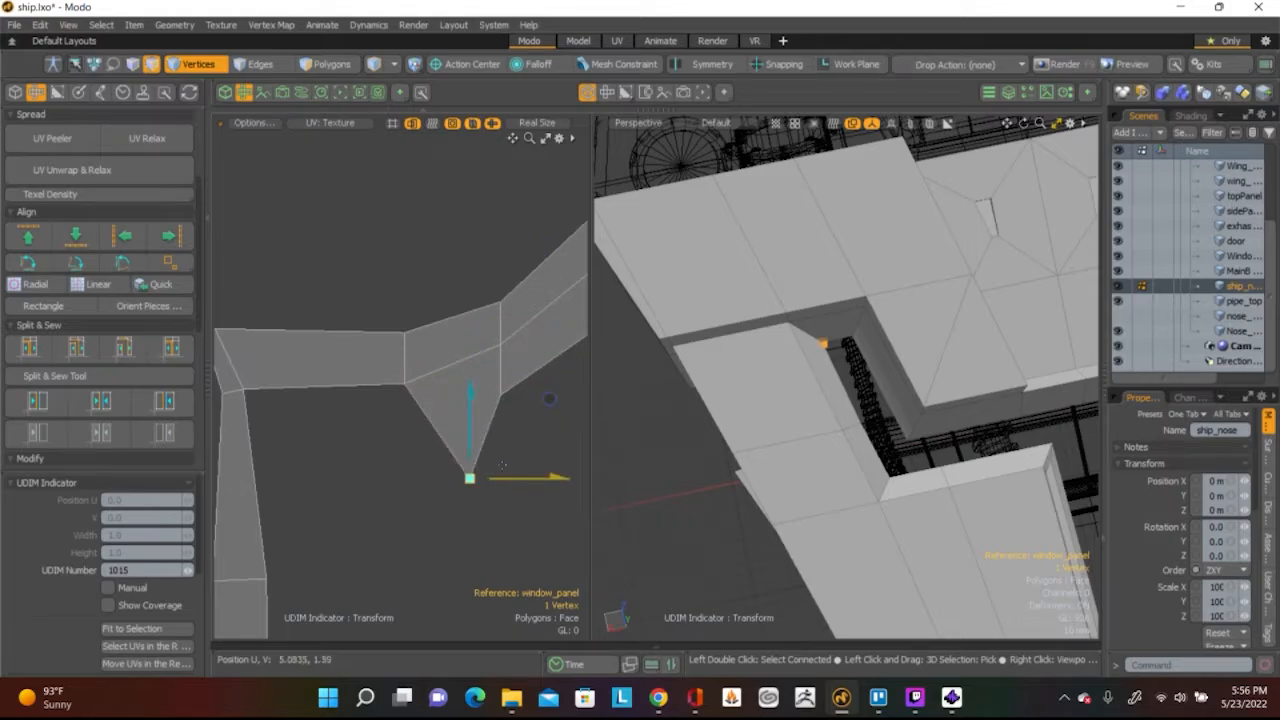
{"action": "left_click_drag", "start_coordinate": [515, 476], "coordinate": [487, 467]}
{"action": "left_click_drag", "start_coordinate": [568, 388], "coordinate": [535, 356]}
{"action": "key", "text": "Caps_Lock"}
{"action": "key", "text": "x"}
{"action": "scroll", "coordinate": [505, 476], "scroll_direction": "down", "scroll_amount": 5}
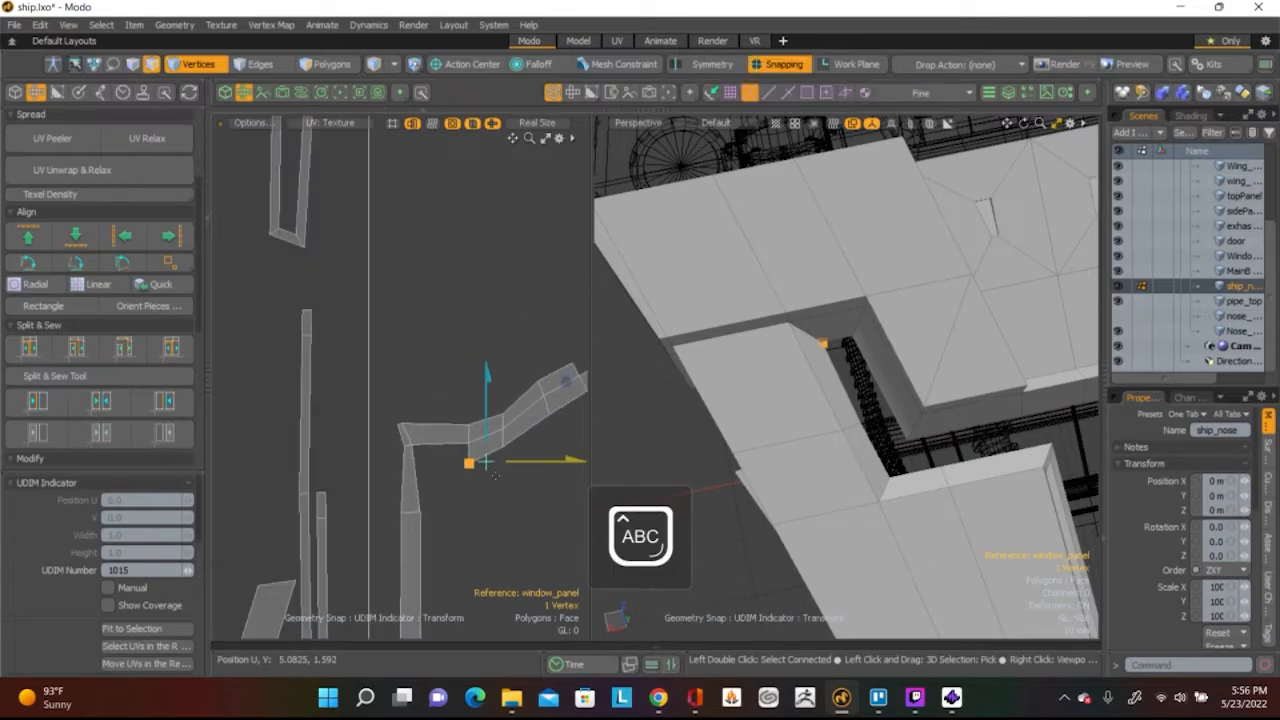
{"action": "scroll", "coordinate": [430, 449], "scroll_direction": "up", "scroll_amount": 4}
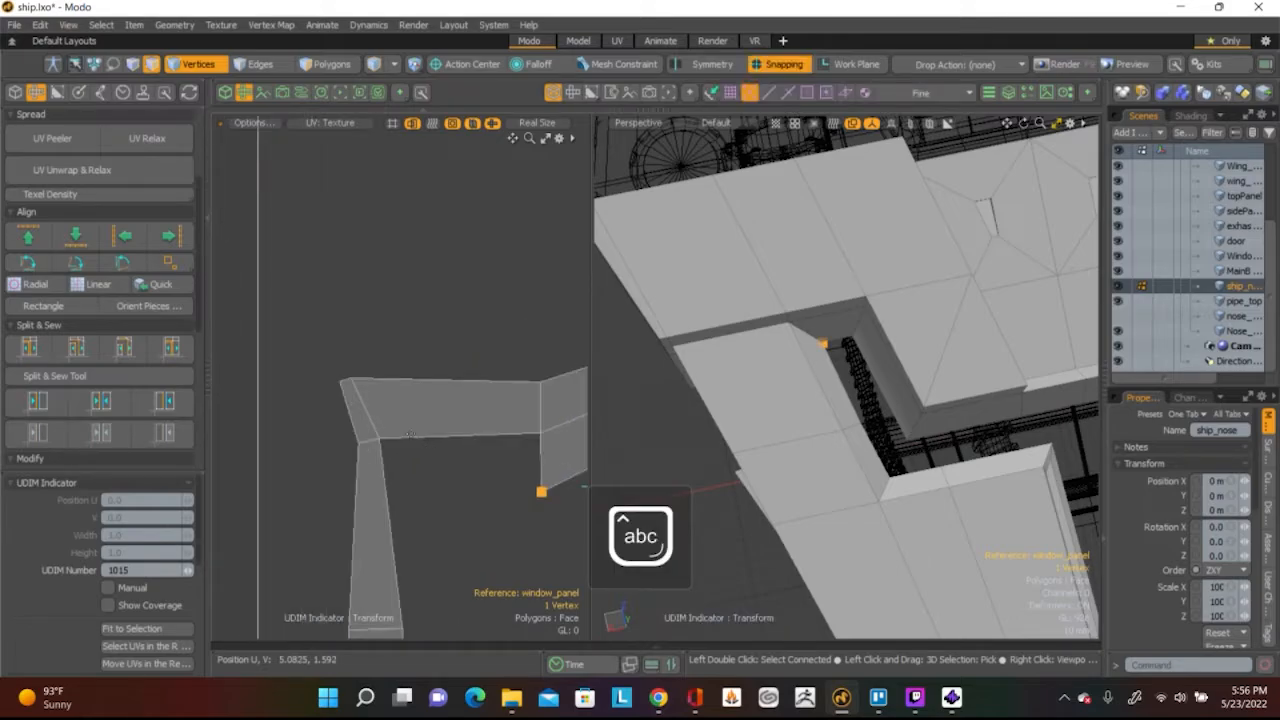
{"action": "left_click", "coordinate": [383, 351]}
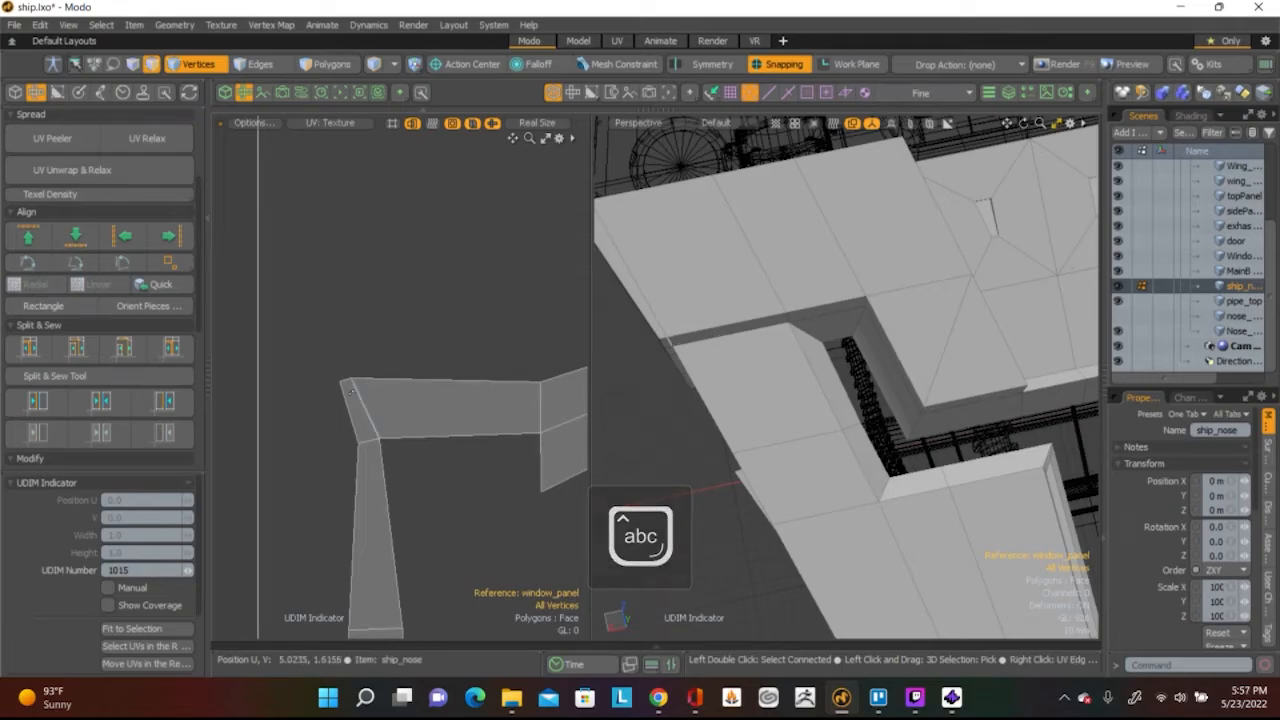
Turn off snapping and lower the elbow's outer vertex level with the inner corner beside it
{"action": "left_click", "coordinate": [358, 443]}
{"action": "key", "text": "w"}
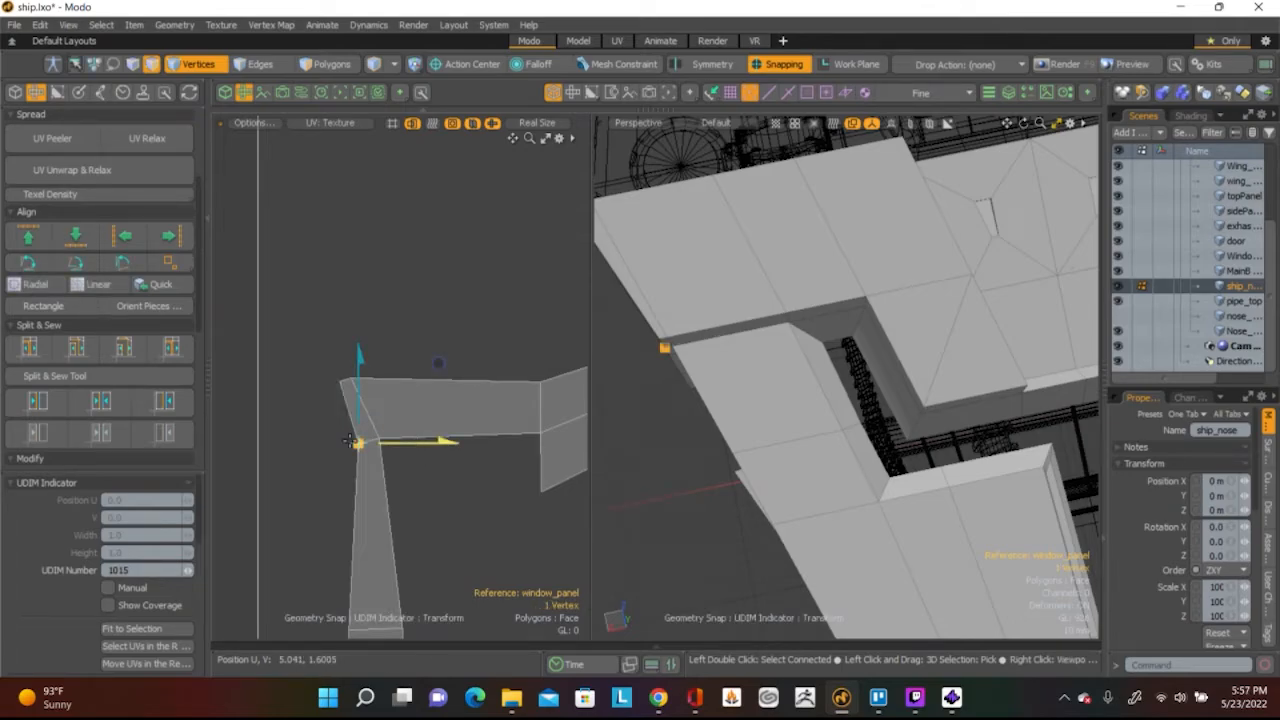
{"action": "left_click", "coordinate": [757, 86]}
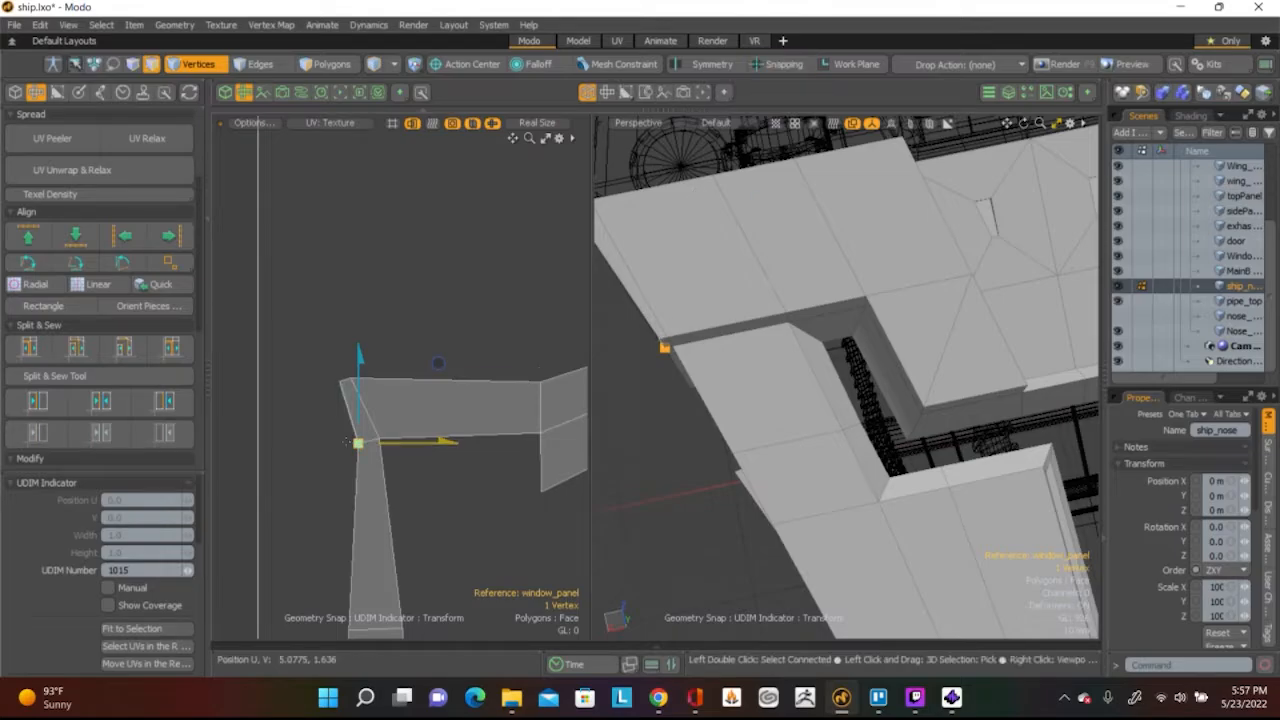
{"action": "scroll", "coordinate": [362, 400], "scroll_direction": "up", "scroll_amount": 5}
{"action": "left_click_drag", "start_coordinate": [359, 450], "coordinate": [359, 460]}
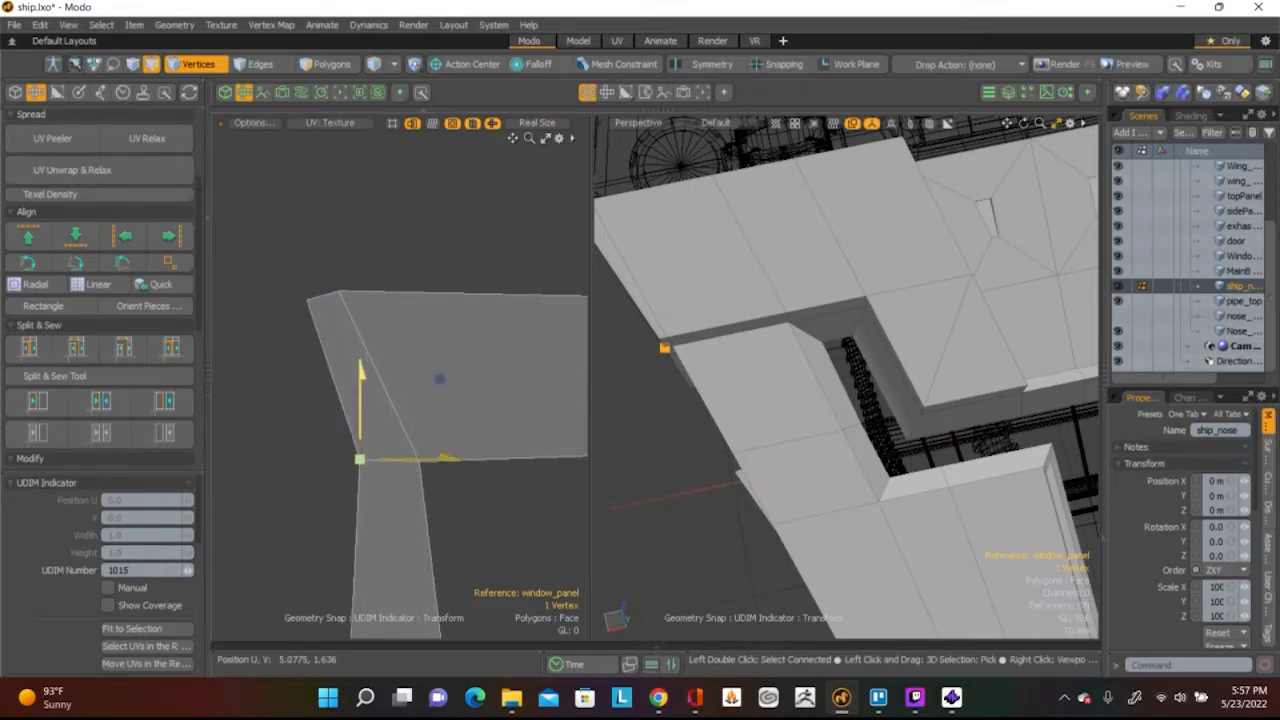
{"action": "key", "text": "q"}
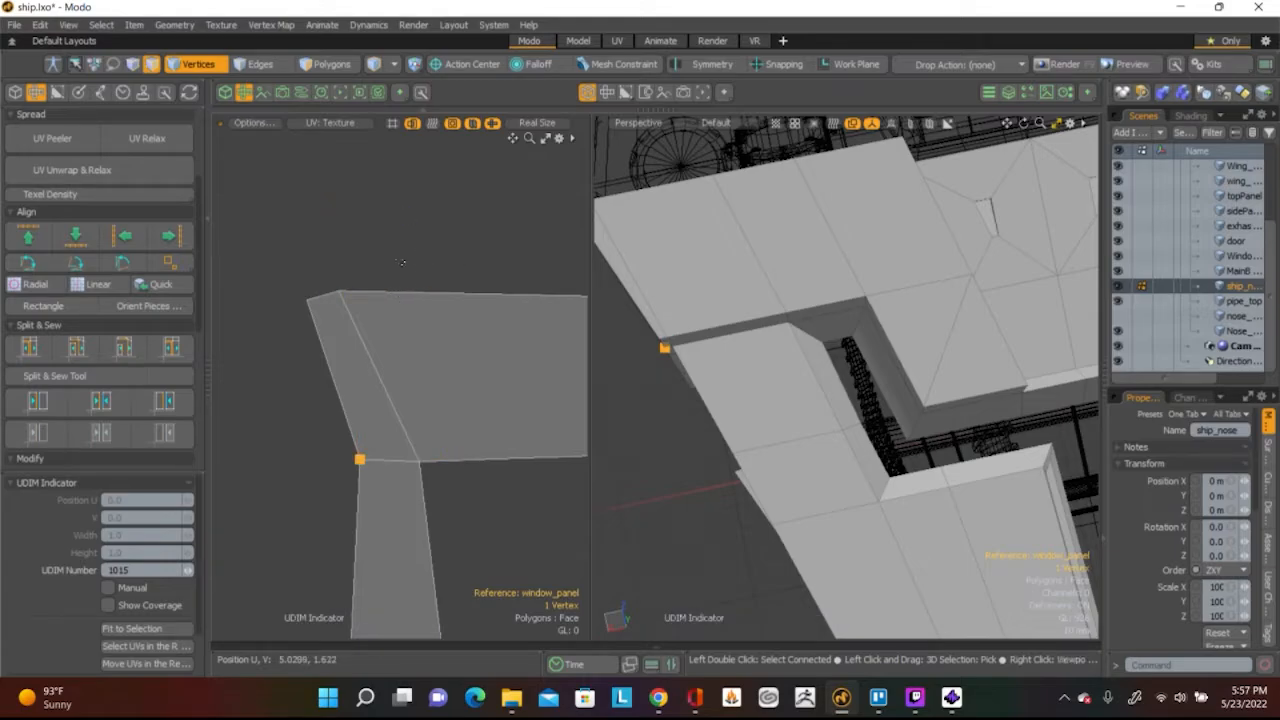
Shift the elbow's short top edge over the long arm and align it to its highest point
{"action": "key", "text": "2"}
{"action": "left_click", "coordinate": [400, 294]}
{"action": "key", "text": "w"}
{"action": "left_click_drag", "start_coordinate": [322, 296], "coordinate": [388, 292]}
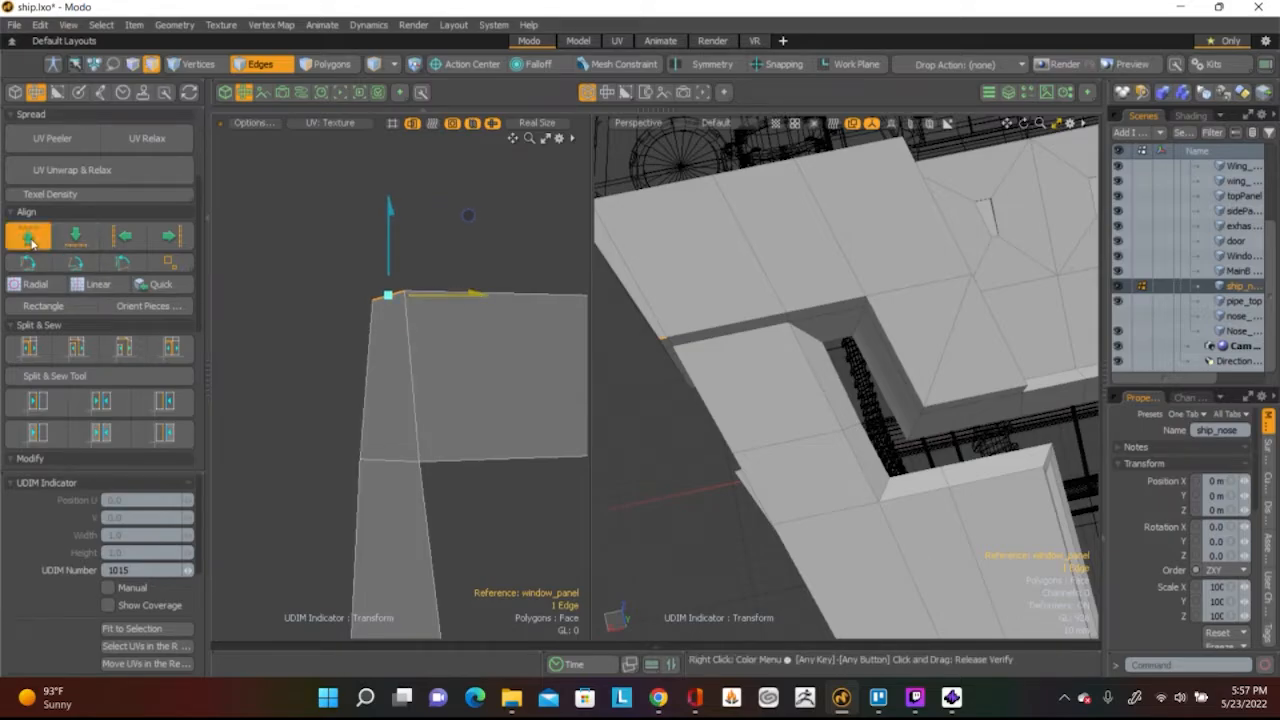
{"action": "key", "text": "space"}
Reposition the two edges of the stepped arm's second cross line vertically to level the faces next to it
{"action": "scroll", "coordinate": [331, 231], "scroll_direction": "down", "scroll_amount": 2}
{"action": "left_click_drag", "start_coordinate": [430, 460], "coordinate": [414, 265], "text": "alt"}
{"action": "left_click", "coordinate": [412, 283]}
{"action": "left_click", "coordinate": [418, 244], "text": "shift"}
{"action": "key", "text": "w"}
{"action": "left_click_drag", "start_coordinate": [414, 190], "coordinate": [491, 220]}
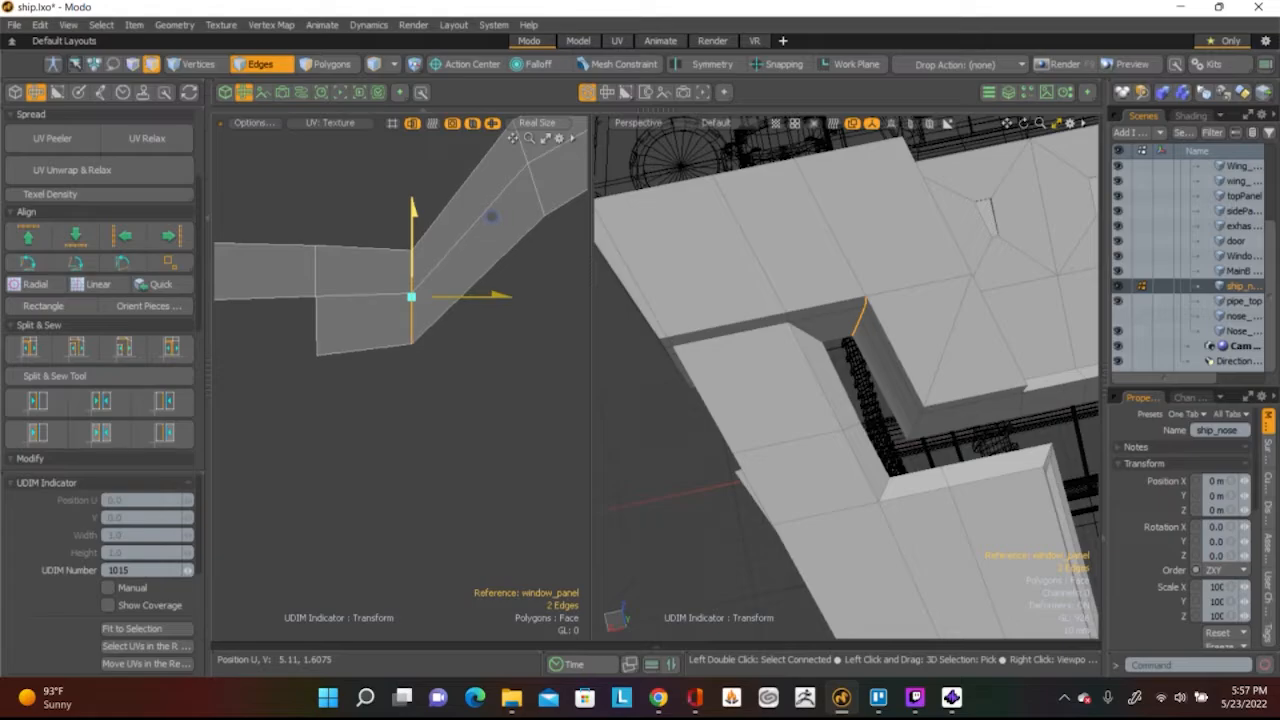
{"action": "scroll", "coordinate": [426, 394], "scroll_direction": "down", "scroll_amount": 3}
{"action": "key", "text": "space"}
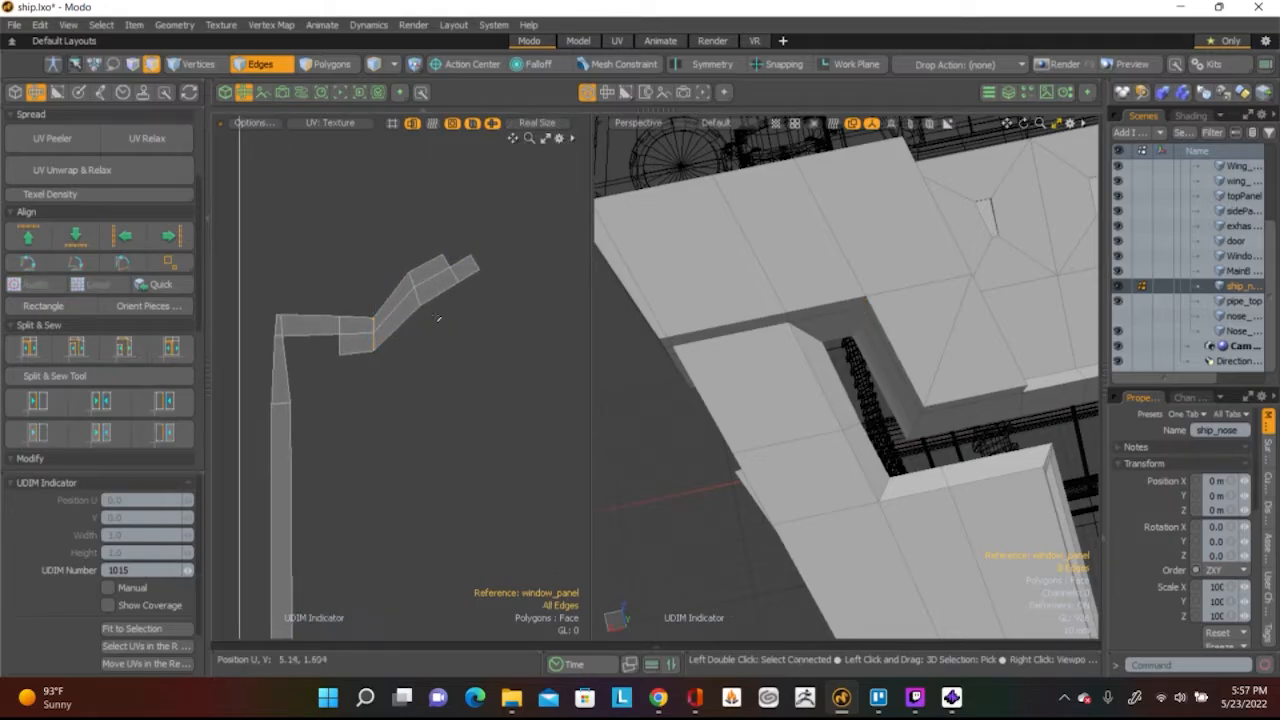
Align the stepped arm's third cross line vertically to its leftmost point and lower it level with the preceding segment
{"action": "left_click", "coordinate": [417, 290]}
{"action": "key", "text": "2"}
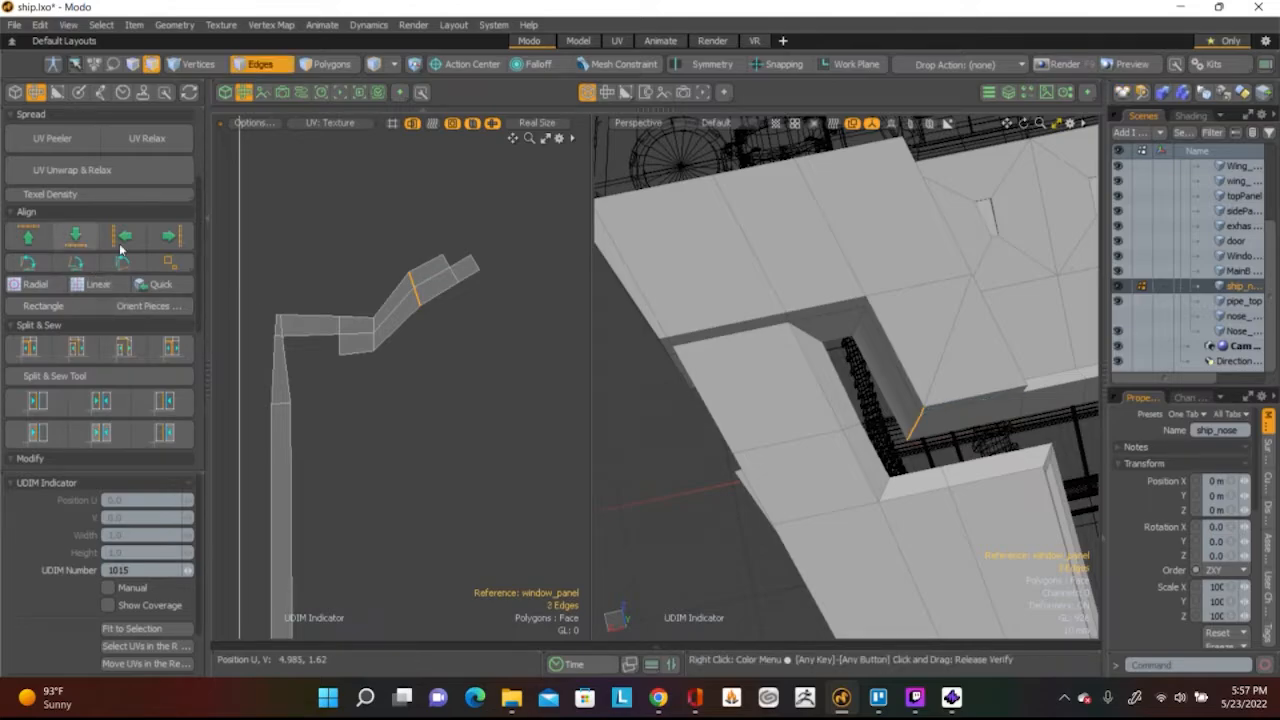
{"action": "key", "text": "w"}
{"action": "left_click_drag", "start_coordinate": [411, 247], "coordinate": [411, 293]}
{"action": "key", "text": "space"}
Align the stepped arm's fourth cross line vertically to its leftmost point and lower it level with the preceding segment
{"action": "left_click", "coordinate": [448, 266]}
{"action": "left_click", "coordinate": [440, 283], "text": "shift"}
{"action": "left_click", "coordinate": [456, 268], "text": "ctrl"}
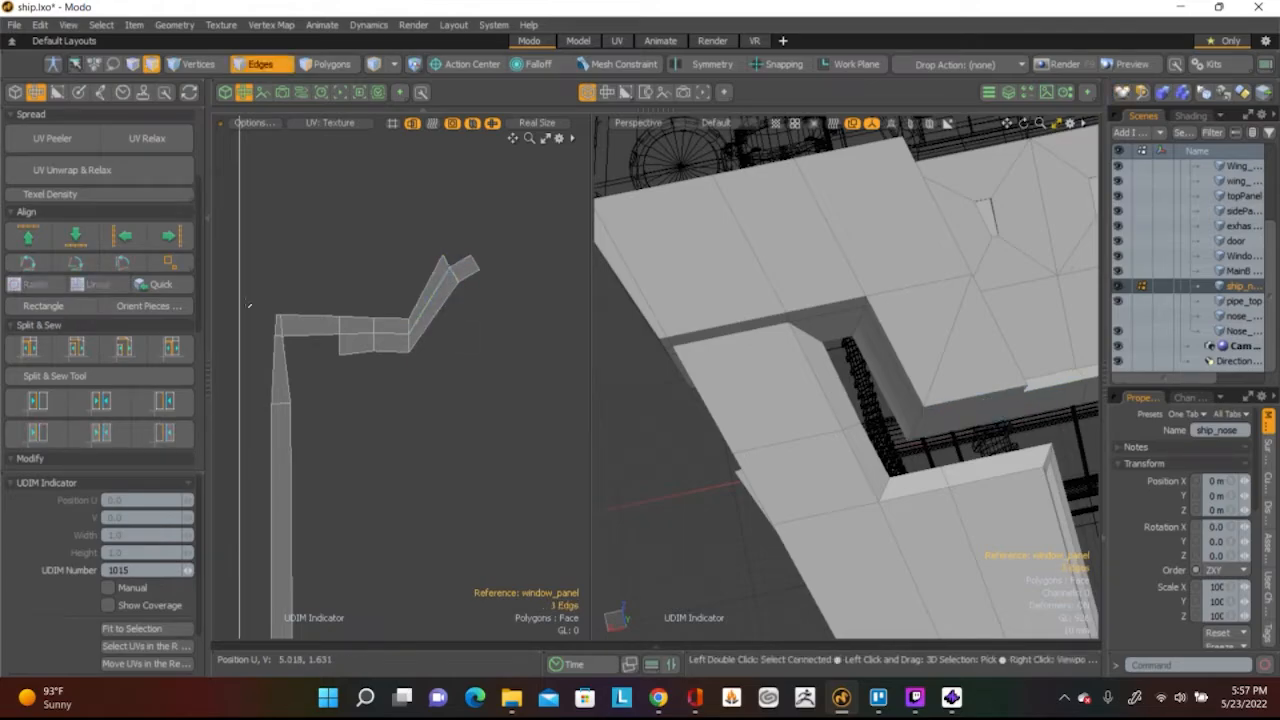
{"action": "scroll", "coordinate": [452, 272], "scroll_direction": "up", "scroll_amount": 4}
{"action": "left_click", "coordinate": [452, 275], "text": "shift"}
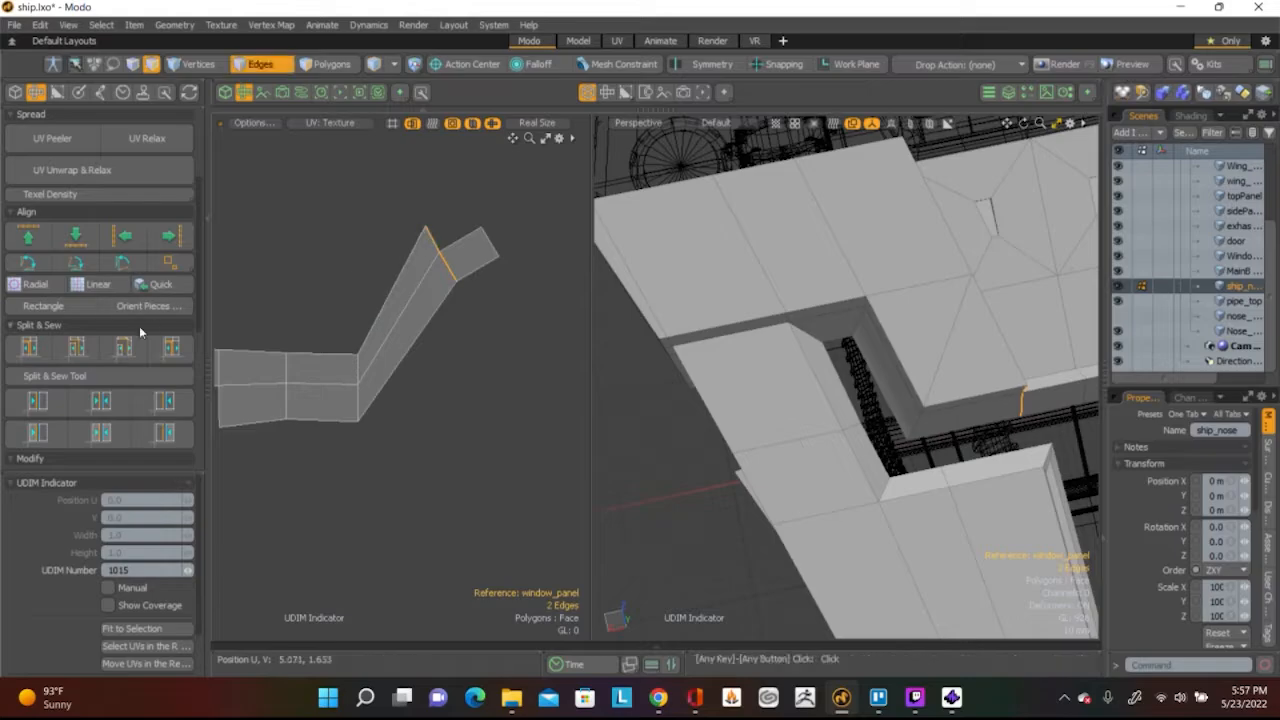
{"action": "left_click", "coordinate": [121, 240]}
{"action": "key", "text": "w"}
{"action": "left_click_drag", "start_coordinate": [505, 172], "coordinate": [505, 312]}
{"action": "key", "text": "space"}
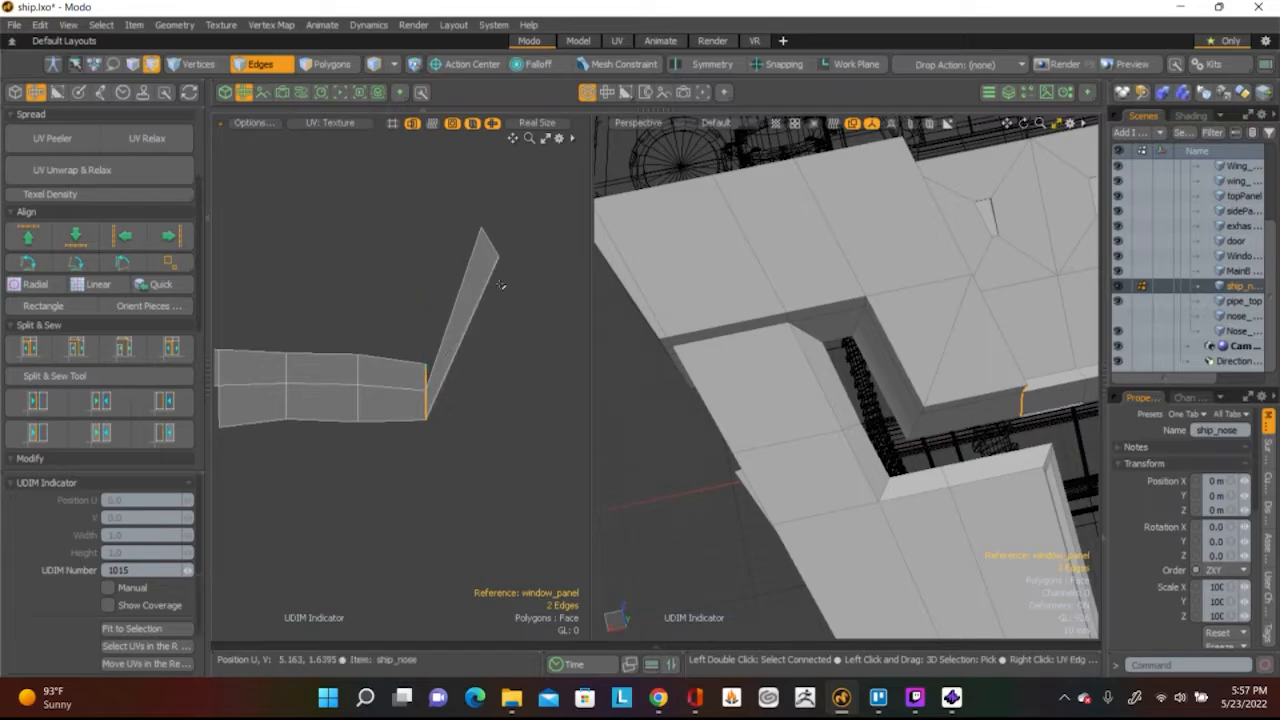
Align the arm's end edge vertically to its leftmost point and lower it so the last face lies level
{"action": "left_click", "coordinate": [490, 243]}
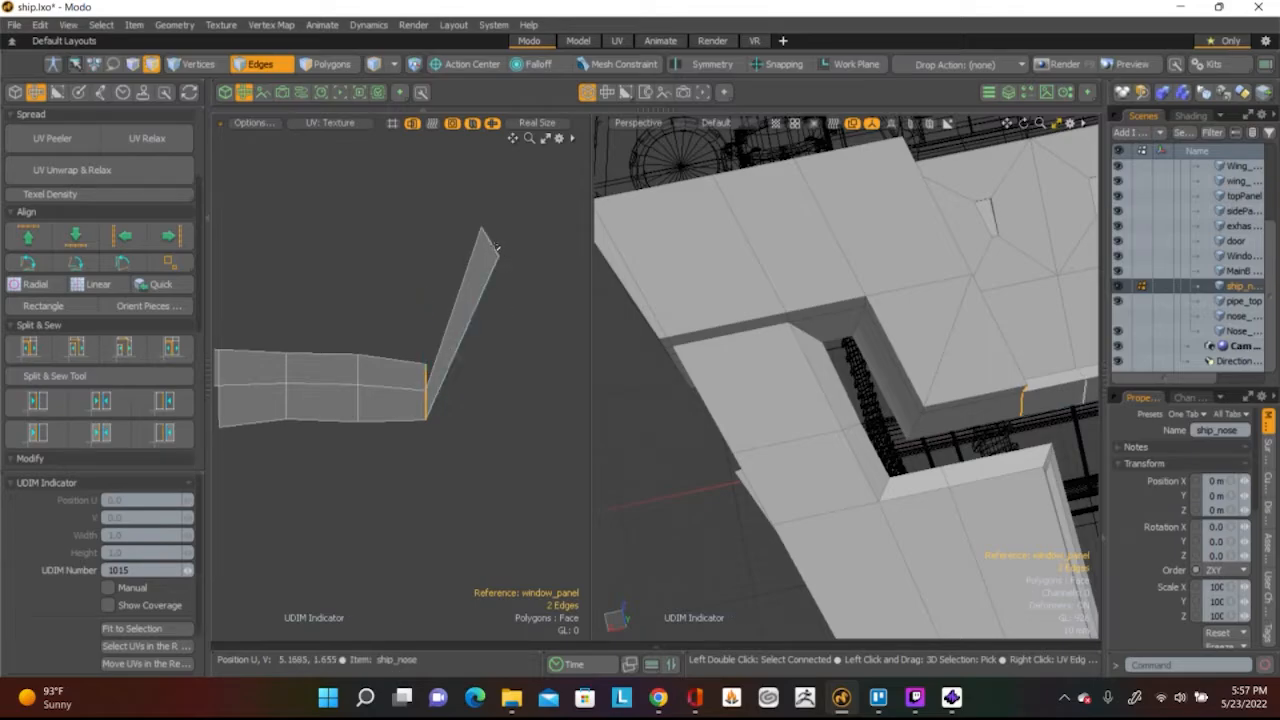
{"action": "left_click", "coordinate": [124, 235]}
{"action": "key", "text": "w"}
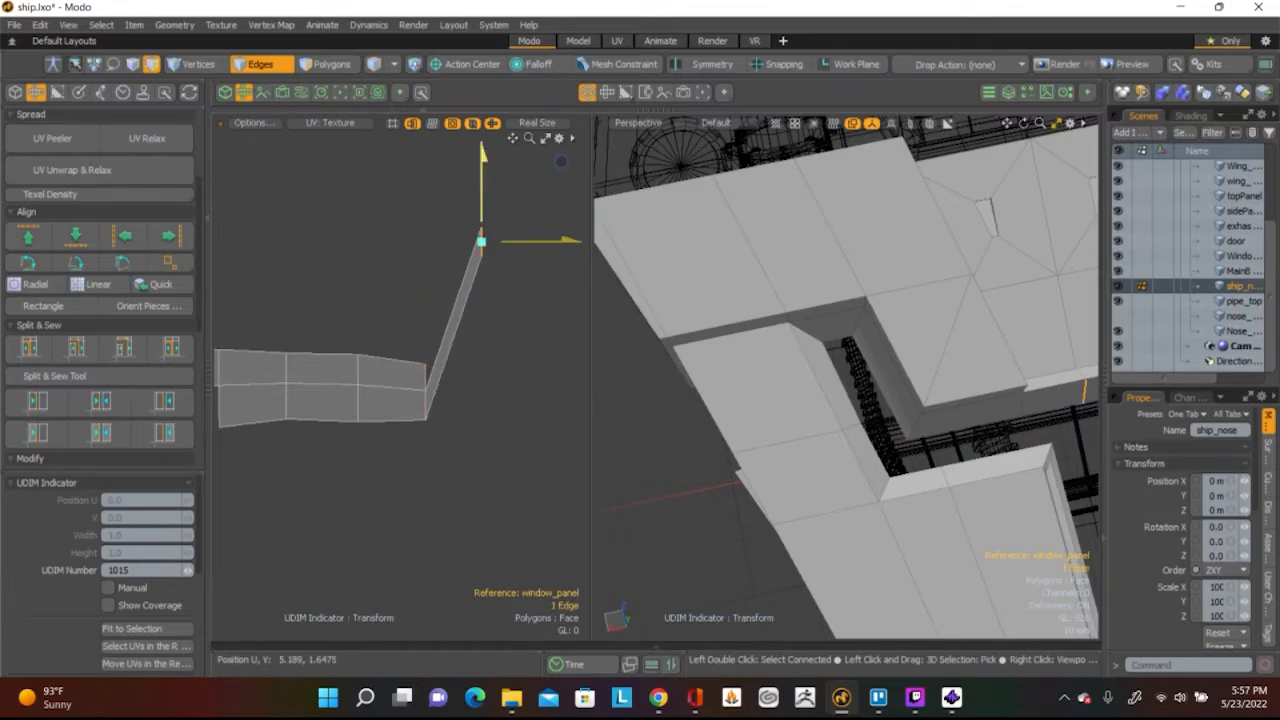
{"action": "left_click_drag", "start_coordinate": [561, 161], "coordinate": [561, 327]}
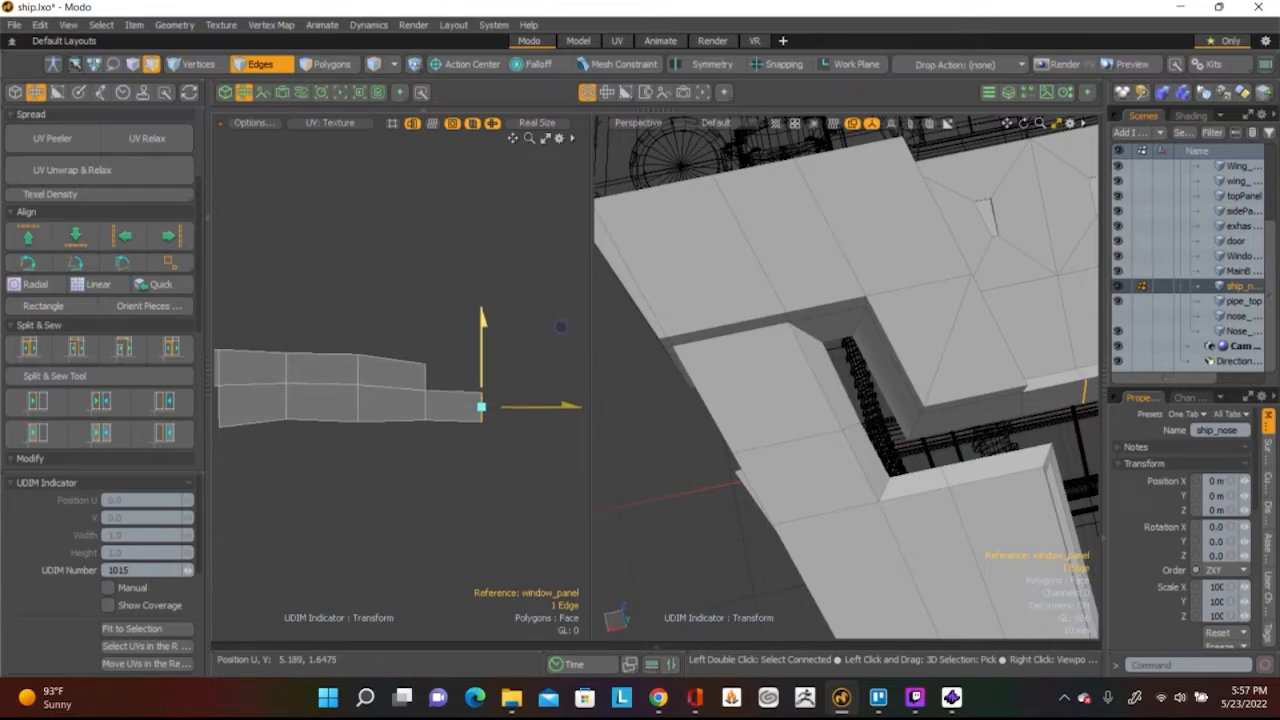
{"action": "scroll", "coordinate": [416, 298], "scroll_direction": "down", "scroll_amount": 4}
{"action": "left_click", "coordinate": [440, 410]}
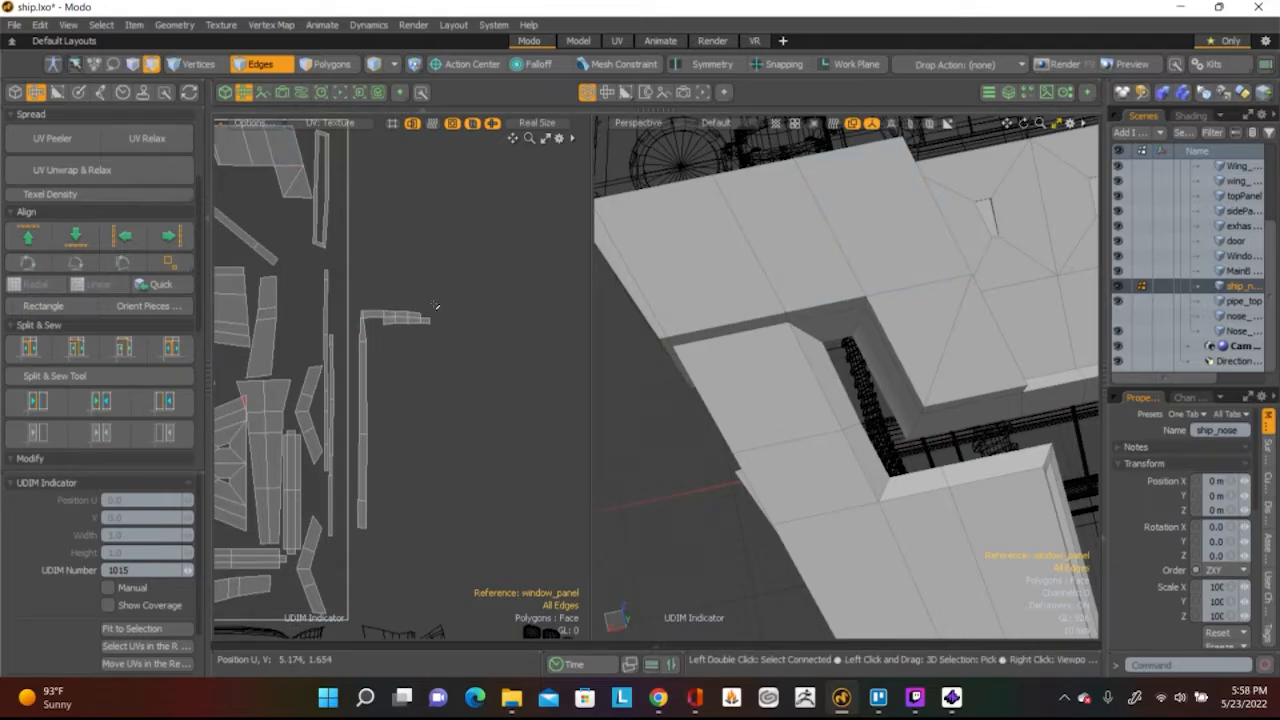
Select the straightened arm's edges and check from the front where those faces lie on the nose model
{"action": "scroll", "coordinate": [436, 327], "scroll_direction": "up", "scroll_amount": 3}
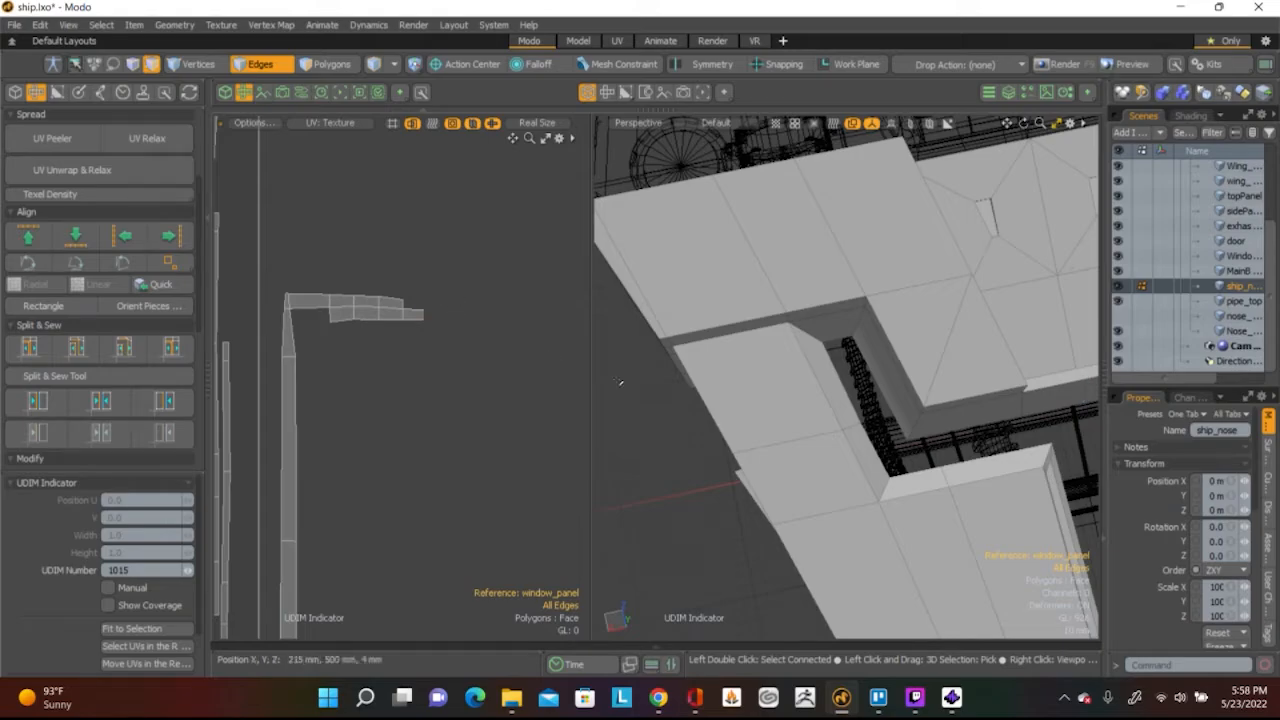
{"action": "right_click_drag", "start_coordinate": [329, 346], "coordinate": [480, 257]}
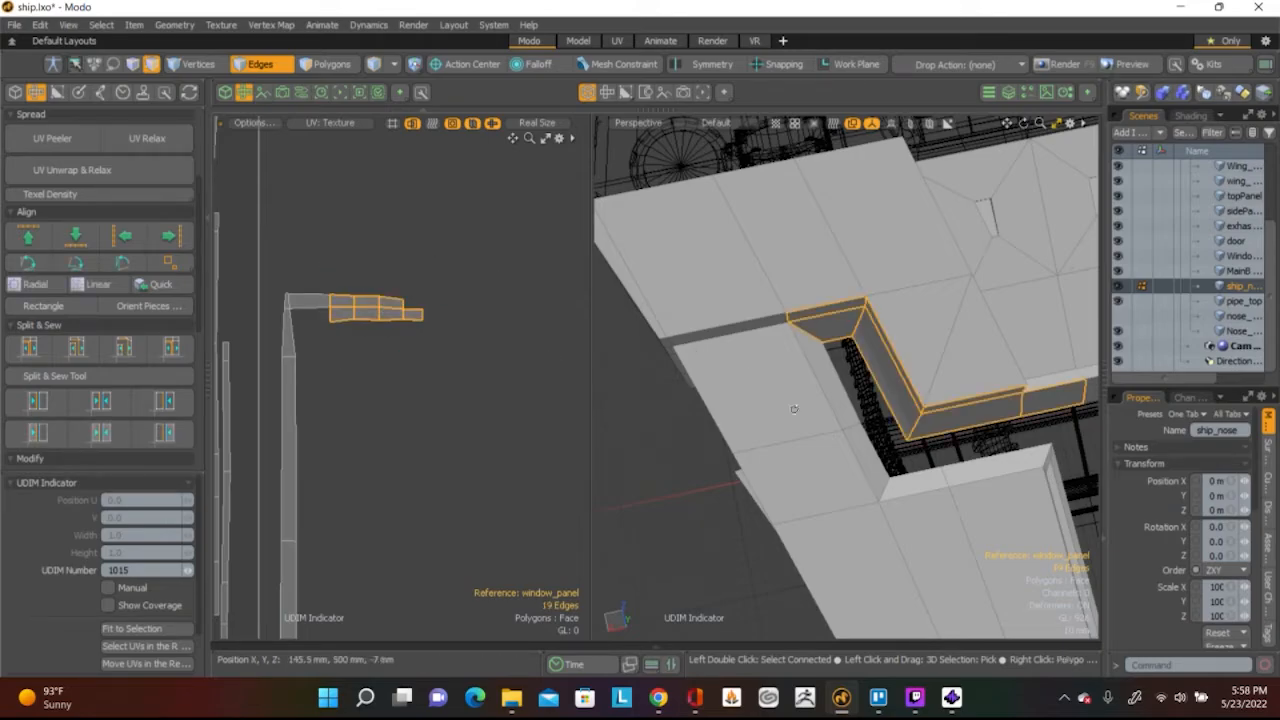
{"action": "left_click_drag", "start_coordinate": [714, 300], "coordinate": [443, 351], "text": "alt"}
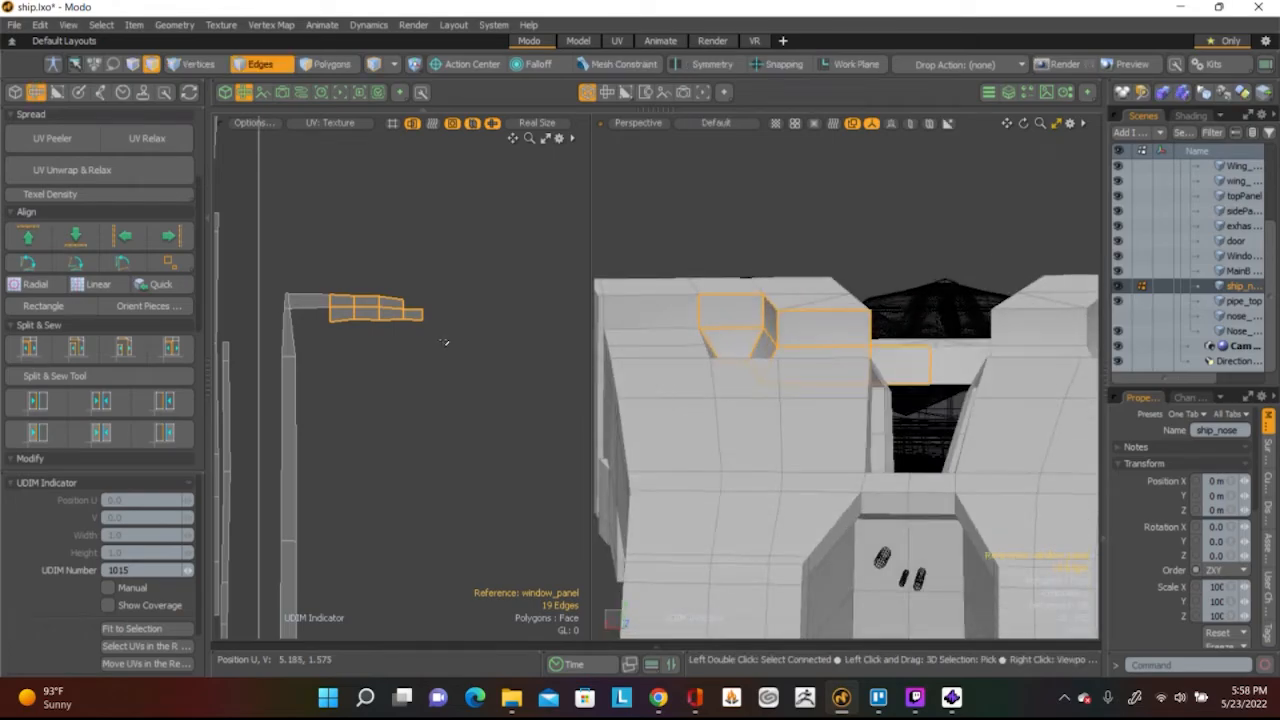
{"action": "left_click", "coordinate": [446, 300]}
{"action": "scroll", "coordinate": [446, 300], "scroll_direction": "down", "scroll_amount": 4}
{"action": "left_click_drag", "start_coordinate": [232, 166], "coordinate": [341, 202], "text": "alt"}
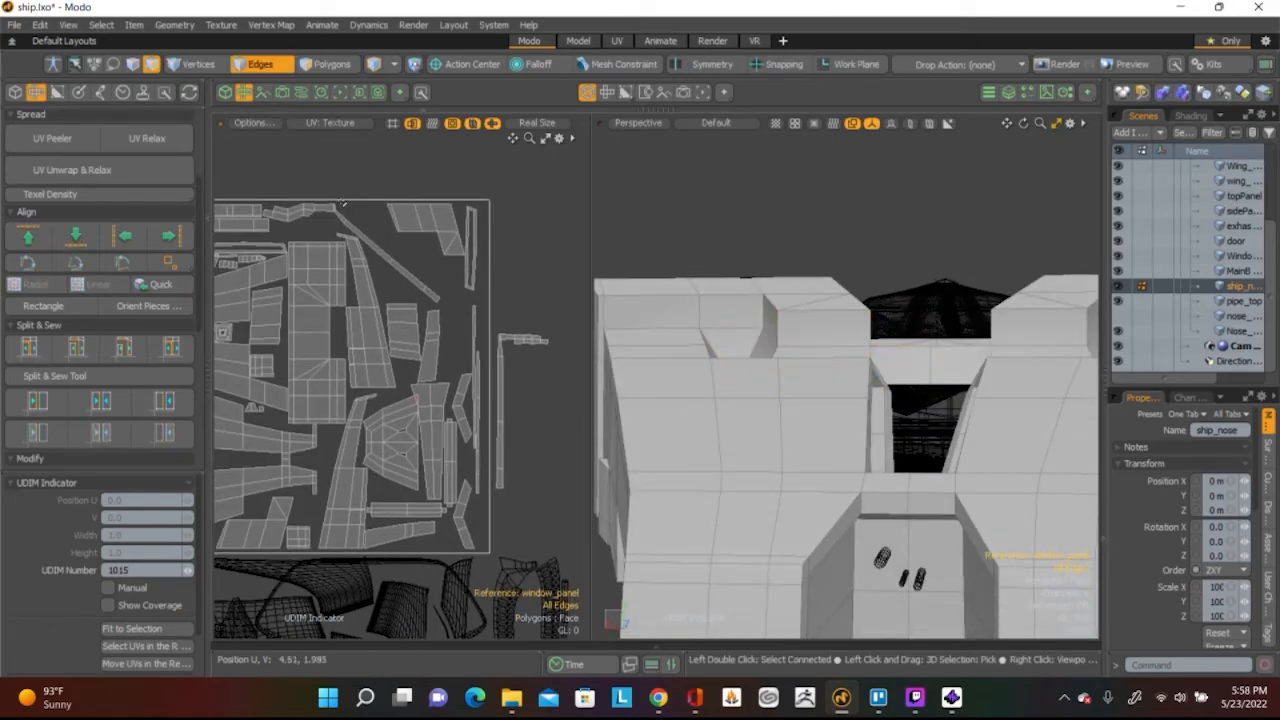
Select the entire long diagonal strip island near the tile's upper edge and relax it with UV Relax
{"action": "scroll", "coordinate": [370, 253], "scroll_direction": "up", "scroll_amount": 5}
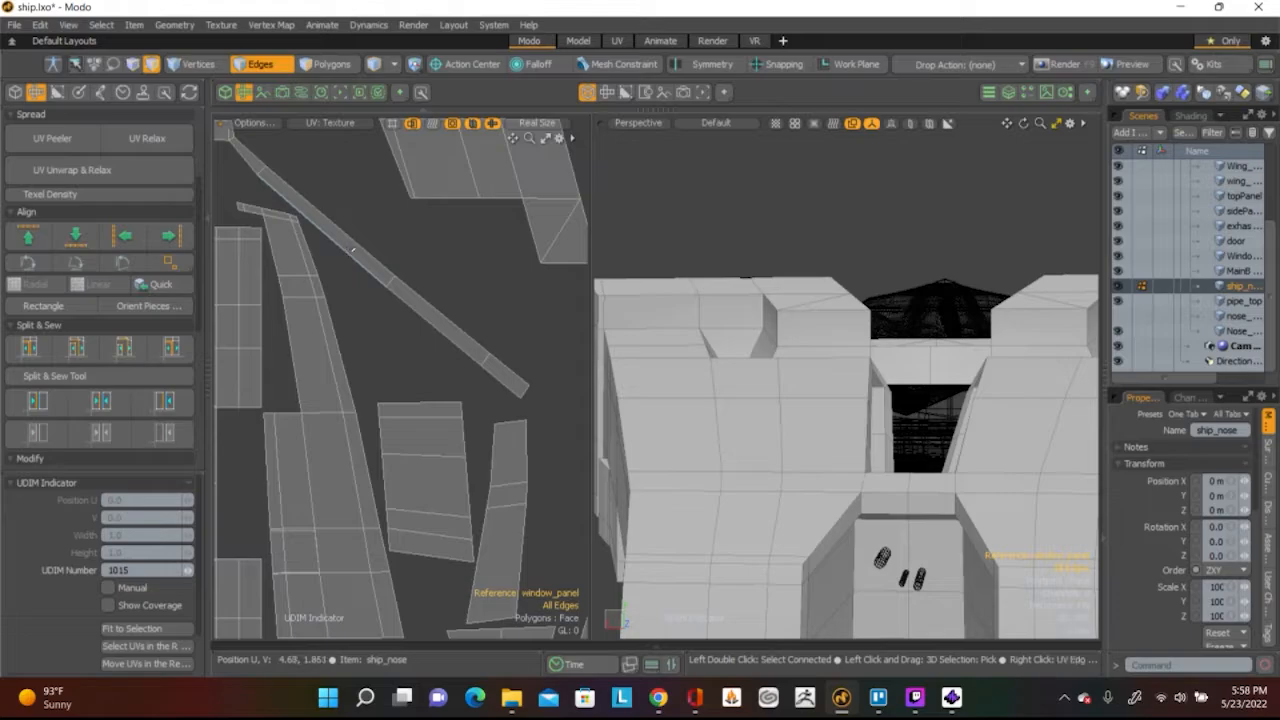
{"action": "scroll", "coordinate": [352, 249], "scroll_direction": "up", "scroll_amount": 2}
{"action": "key", "text": "3"}
{"action": "double_click", "coordinate": [349, 246]}
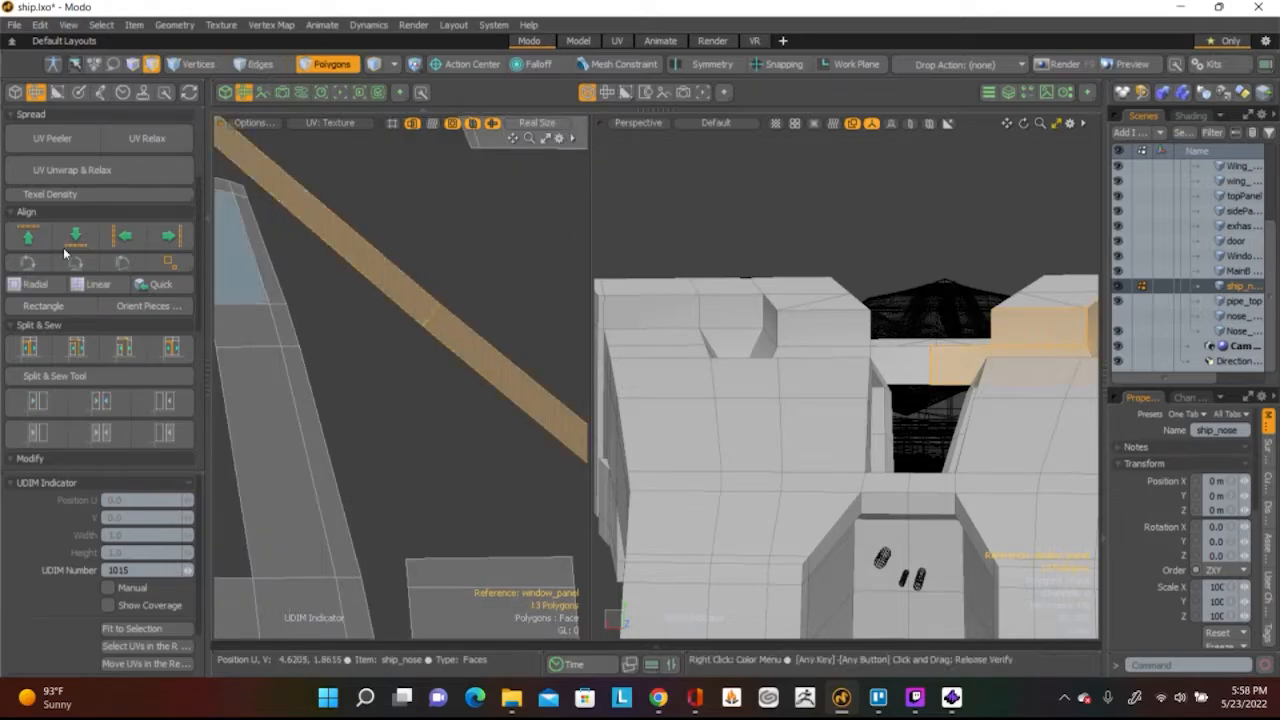
{"action": "left_click", "coordinate": [147, 138]}
{"action": "scroll", "coordinate": [368, 198], "scroll_direction": "down", "scroll_amount": 6}
{"action": "scroll", "coordinate": [369, 199], "scroll_direction": "down", "scroll_amount": 8}
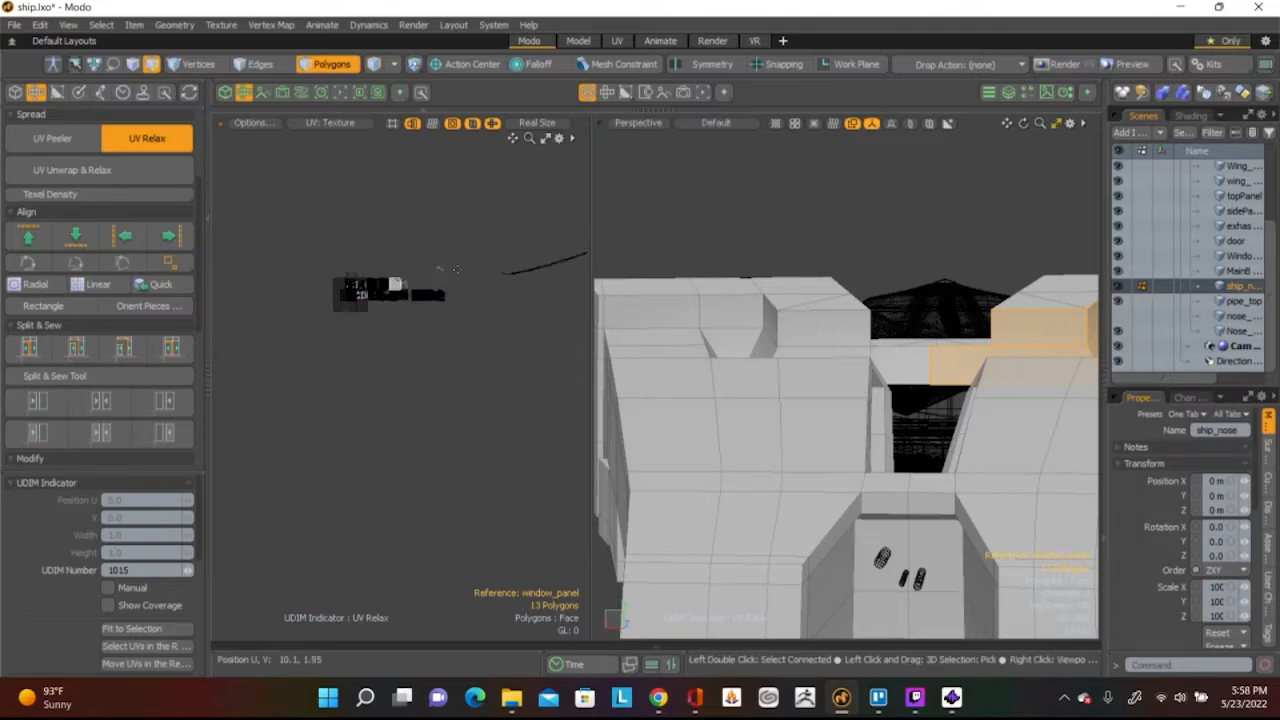
{"action": "scroll", "coordinate": [609, 257], "scroll_direction": "down", "scroll_amount": 5}
{"action": "scroll", "coordinate": [483, 270], "scroll_direction": "down", "scroll_amount": 3}
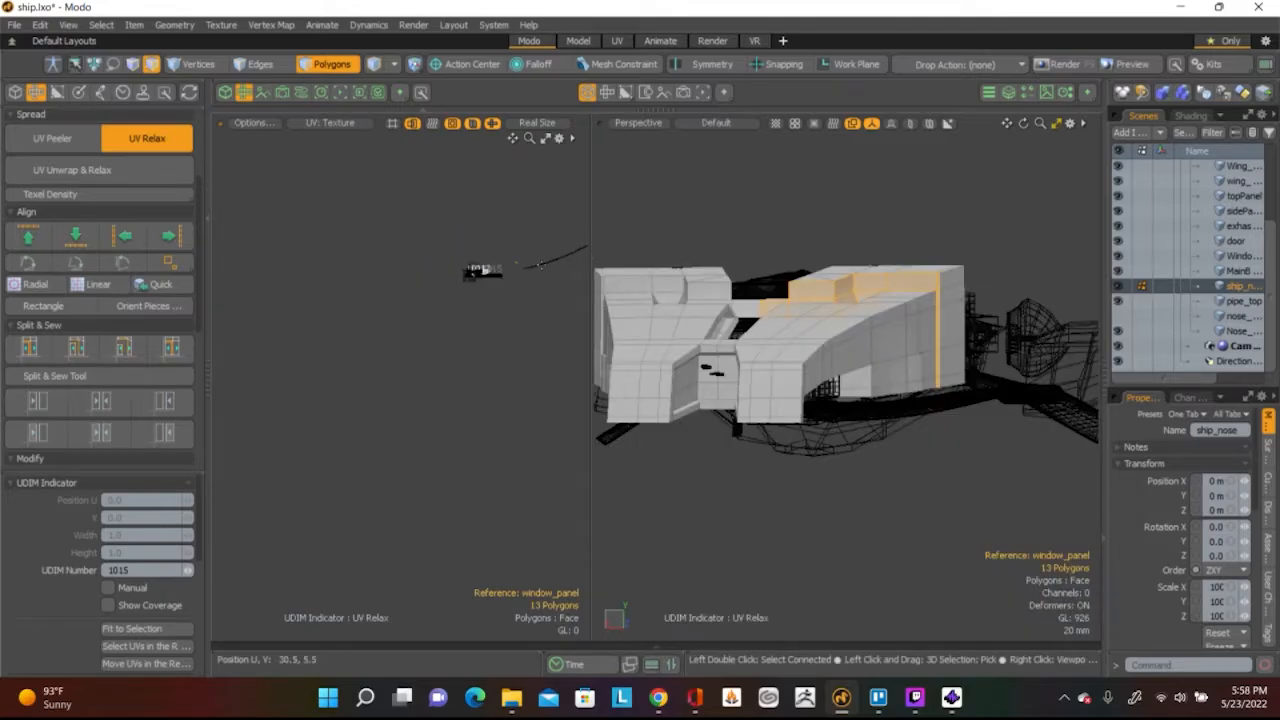
{"action": "key", "text": "q"}
{"action": "left_click", "coordinate": [532, 232]}
Search the UV space outside the tiles for the relaxed strip island and examine its edges
{"action": "scroll", "coordinate": [533, 239], "scroll_direction": "up", "scroll_amount": 5}
{"action": "left_click_drag", "start_coordinate": [537, 254], "coordinate": [209, 264], "text": "alt+shift"}
{"action": "scroll", "coordinate": [471, 297], "scroll_direction": "up", "scroll_amount": 3}
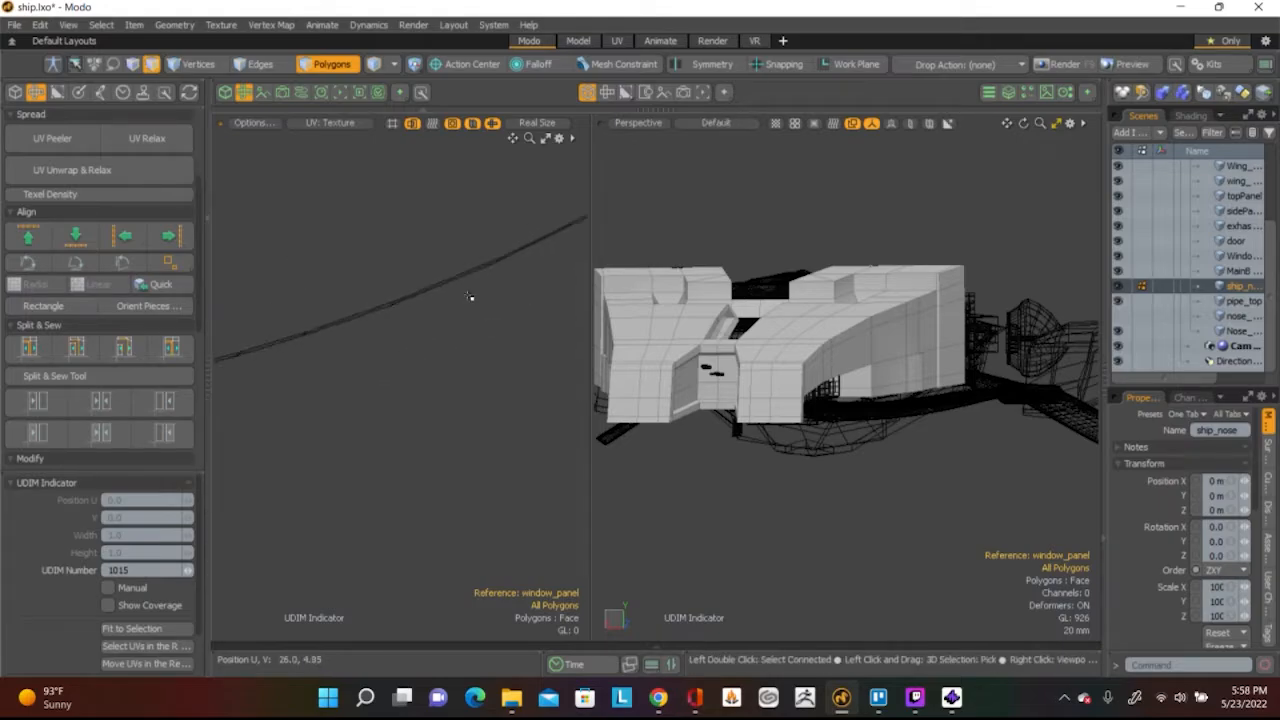
{"action": "scroll", "coordinate": [426, 217], "scroll_direction": "down", "scroll_amount": 6}
{"action": "left_click_drag", "start_coordinate": [422, 236], "coordinate": [473, 306], "text": "alt+shift"}
{"action": "scroll", "coordinate": [449, 291], "scroll_direction": "up", "scroll_amount": 5}
{"action": "scroll", "coordinate": [449, 291], "scroll_direction": "down", "scroll_amount": 4}
{"action": "scroll", "coordinate": [405, 348], "scroll_direction": "up", "scroll_amount": 1}
{"action": "scroll", "coordinate": [442, 275], "scroll_direction": "up", "scroll_amount": 3}
{"action": "left_click_drag", "start_coordinate": [443, 346], "coordinate": [454, 276], "text": "alt+shift"}
{"action": "scroll", "coordinate": [425, 386], "scroll_direction": "up", "scroll_amount": 3}
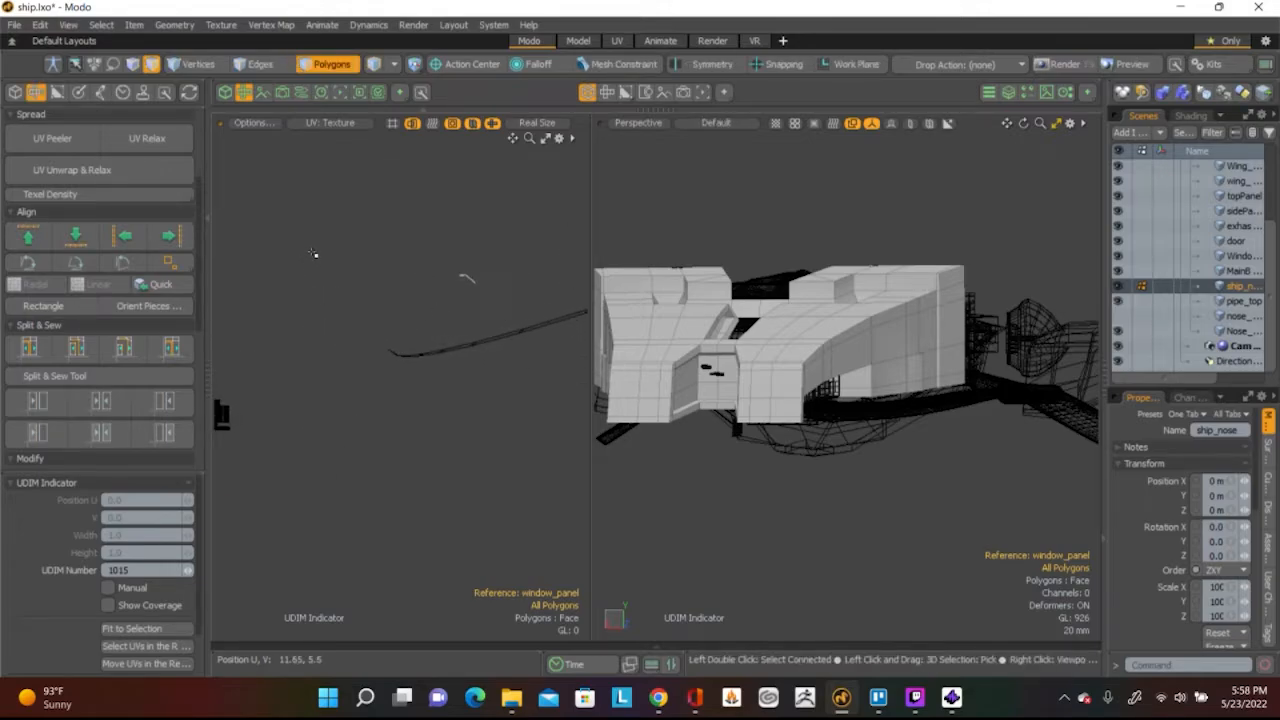
{"action": "scroll", "coordinate": [503, 277], "scroll_direction": "down", "scroll_amount": 2}
{"action": "scroll", "coordinate": [470, 345], "scroll_direction": "up", "scroll_amount": 6}
{"action": "scroll", "coordinate": [443, 346], "scroll_direction": "up", "scroll_amount": 2}
{"action": "left_click", "coordinate": [444, 350]}
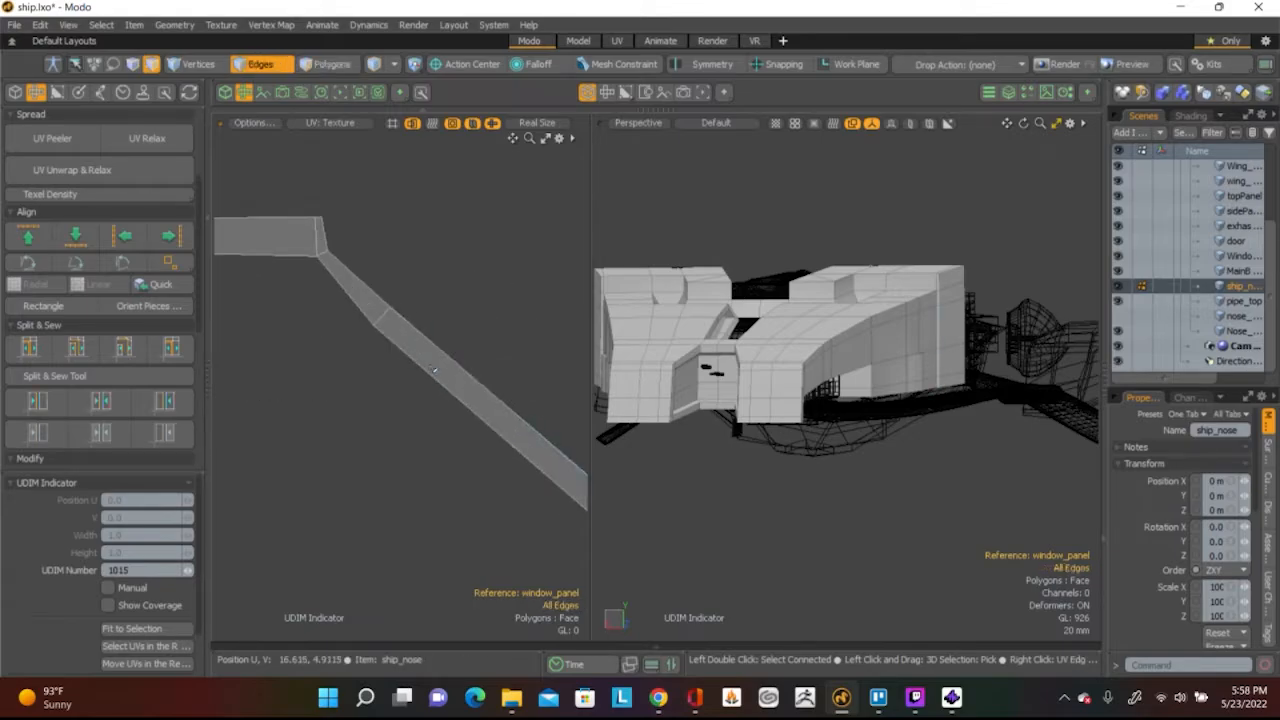
{"action": "left_click", "coordinate": [455, 342]}
{"action": "left_click", "coordinate": [437, 361]}
{"action": "scroll", "coordinate": [437, 361], "scroll_direction": "down", "scroll_amount": 5}
{"action": "scroll", "coordinate": [437, 356], "scroll_direction": "up", "scroll_amount": 4}
Select the whole relaxed strip island and move it back to the free space beside tile 1015
{"action": "double_click", "coordinate": [395, 313]}
{"action": "scroll", "coordinate": [398, 313], "scroll_direction": "down", "scroll_amount": 10}
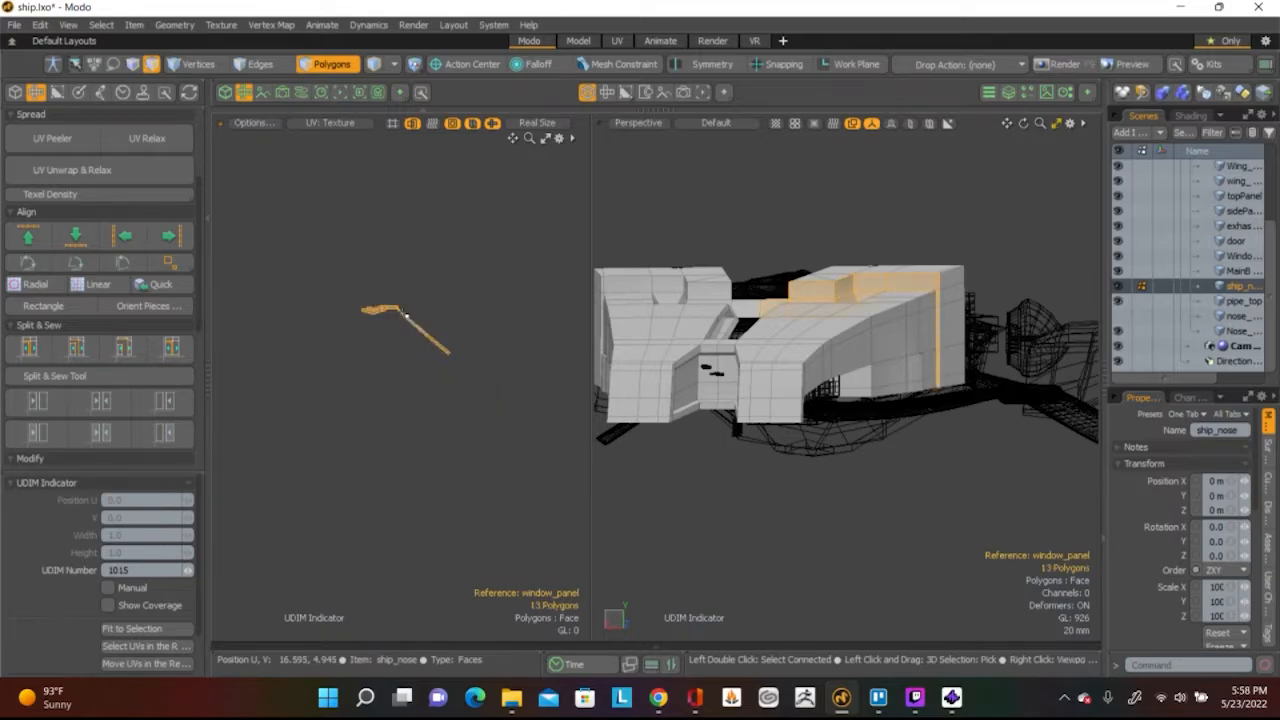
{"action": "left_click_drag", "start_coordinate": [403, 315], "coordinate": [463, 317], "text": "alt+shift"}
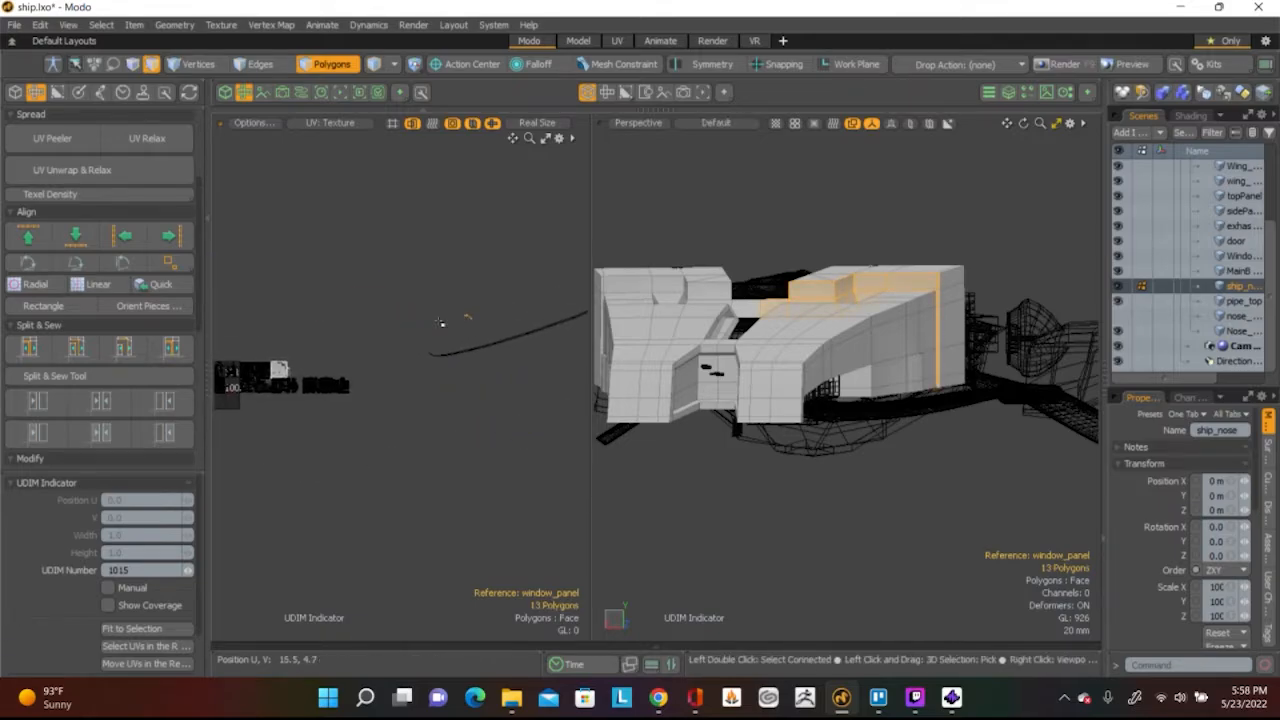
{"action": "key", "text": "y"}
{"action": "left_click_drag", "start_coordinate": [547, 238], "coordinate": [446, 302]}
{"action": "scroll", "coordinate": [329, 428], "scroll_direction": "up", "scroll_amount": 5}
{"action": "scroll", "coordinate": [388, 314], "scroll_direction": "down", "scroll_amount": 6}
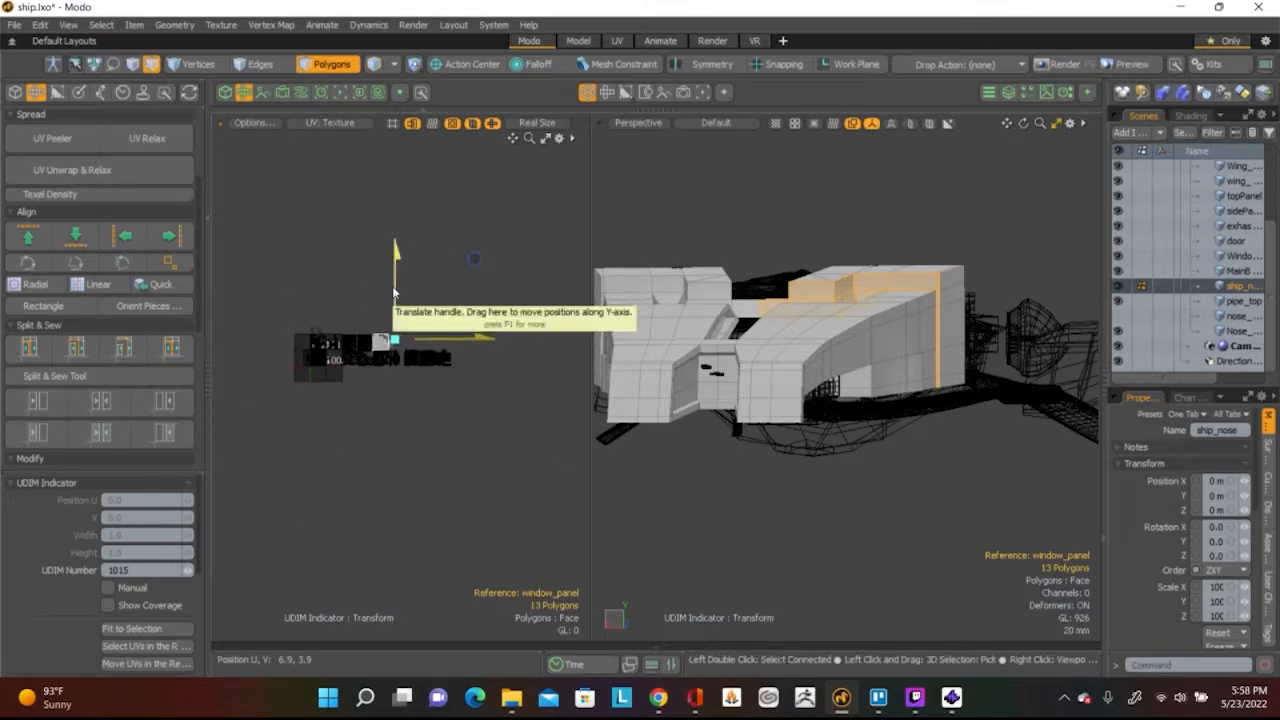
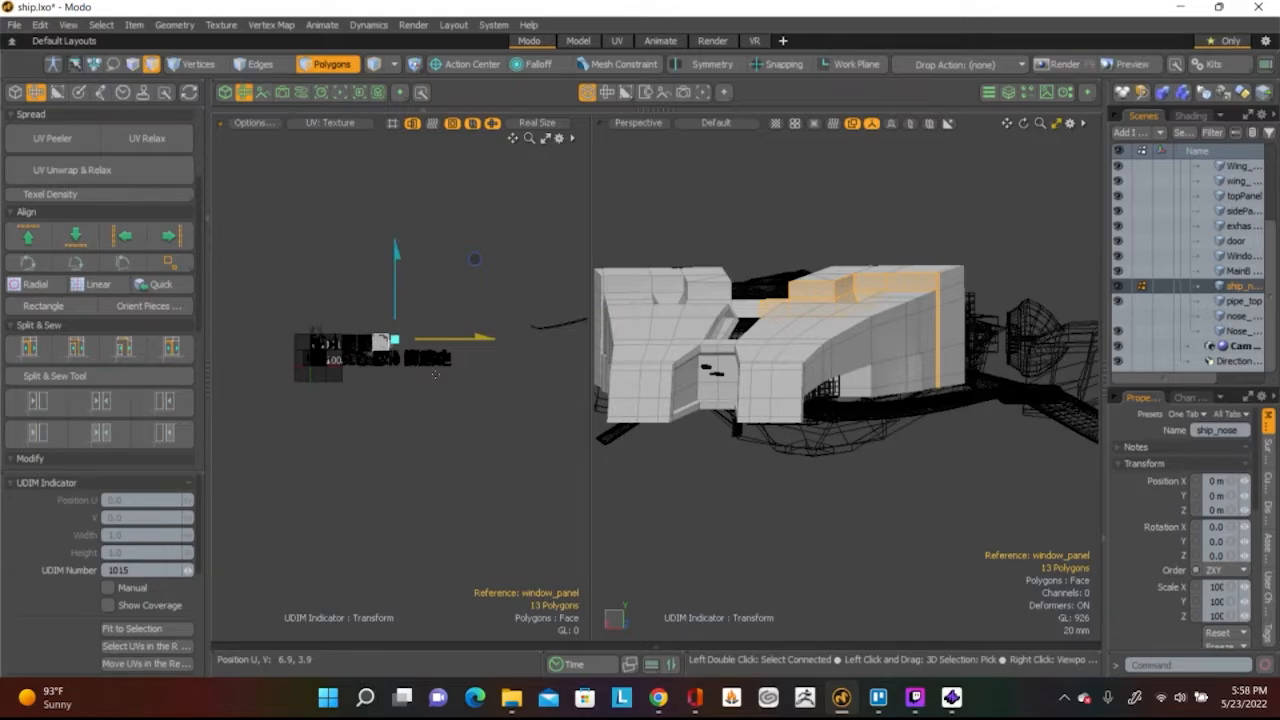
Rotate the strip island until its long arm stands upright and move it beside the straightened L-shaped strip
{"action": "scroll", "coordinate": [394, 346], "scroll_direction": "up", "scroll_amount": 10}
{"action": "scroll", "coordinate": [343, 282], "scroll_direction": "down", "scroll_amount": 3}
{"action": "left_click_drag", "start_coordinate": [343, 282], "coordinate": [345, 334], "text": "alt+shift"}
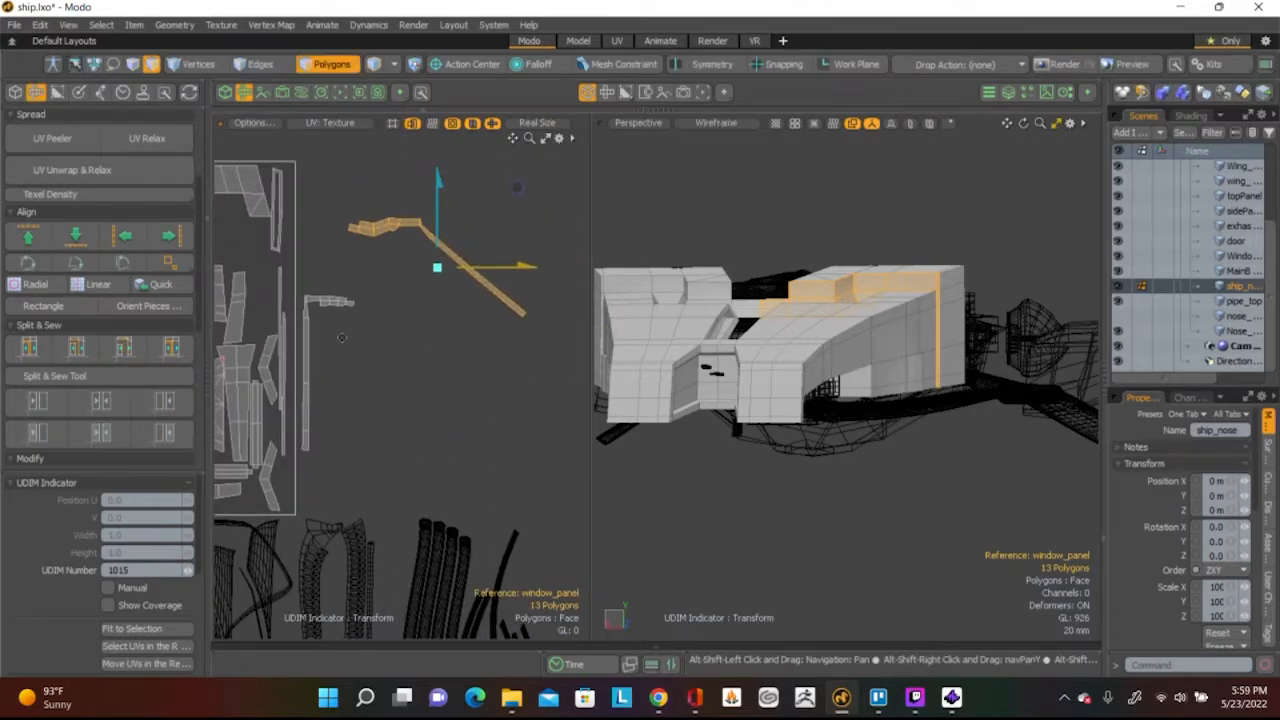
{"action": "key", "text": "e"}
{"action": "left_click_drag", "start_coordinate": [490, 190], "coordinate": [494, 269]}
{"action": "key", "text": "w"}
{"action": "left_click_drag", "start_coordinate": [518, 198], "coordinate": [507, 295]}
Scale the strip island down slightly, clear the selection, and save the scene
{"action": "key", "text": "e"}
{"action": "key", "text": "r"}
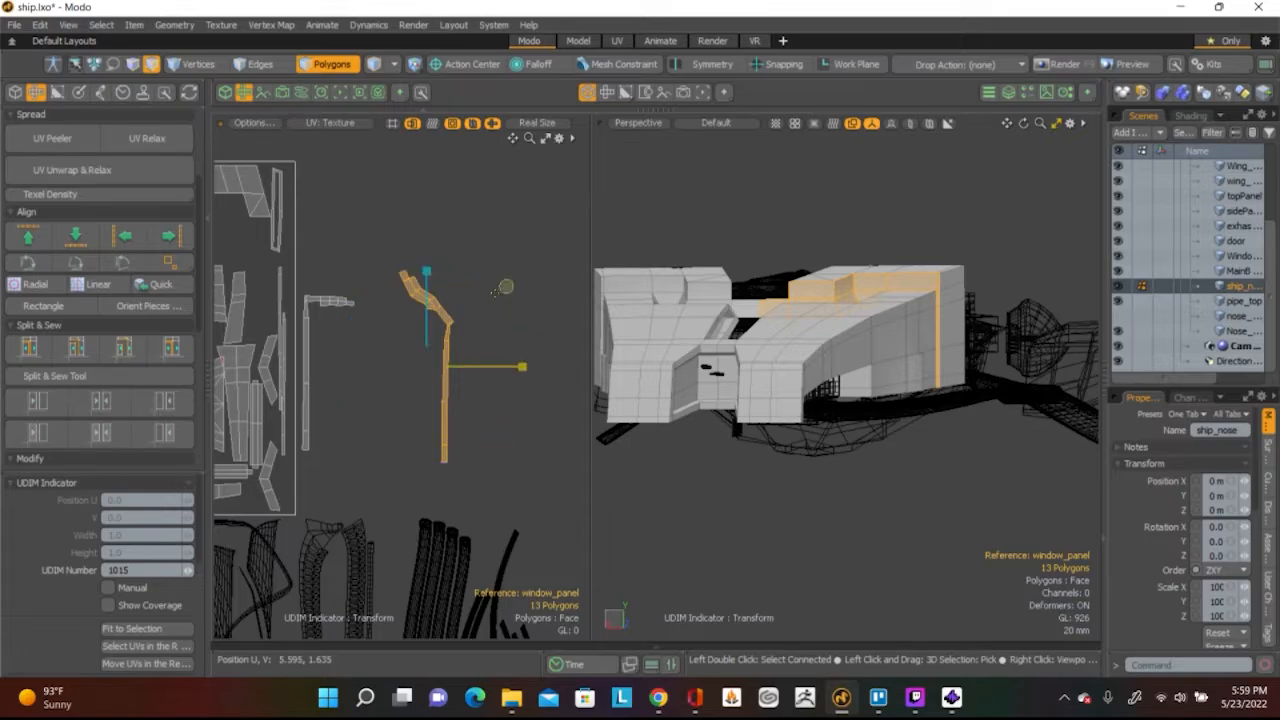
{"action": "left_click_drag", "start_coordinate": [506, 286], "coordinate": [502, 288]}
{"action": "key", "text": "space"}
{"action": "left_click", "coordinate": [445, 298]}
{"action": "scroll", "coordinate": [443, 300], "scroll_direction": "up", "scroll_amount": 5}
{"action": "scroll", "coordinate": [469, 256], "scroll_direction": "down", "scroll_amount": 3}
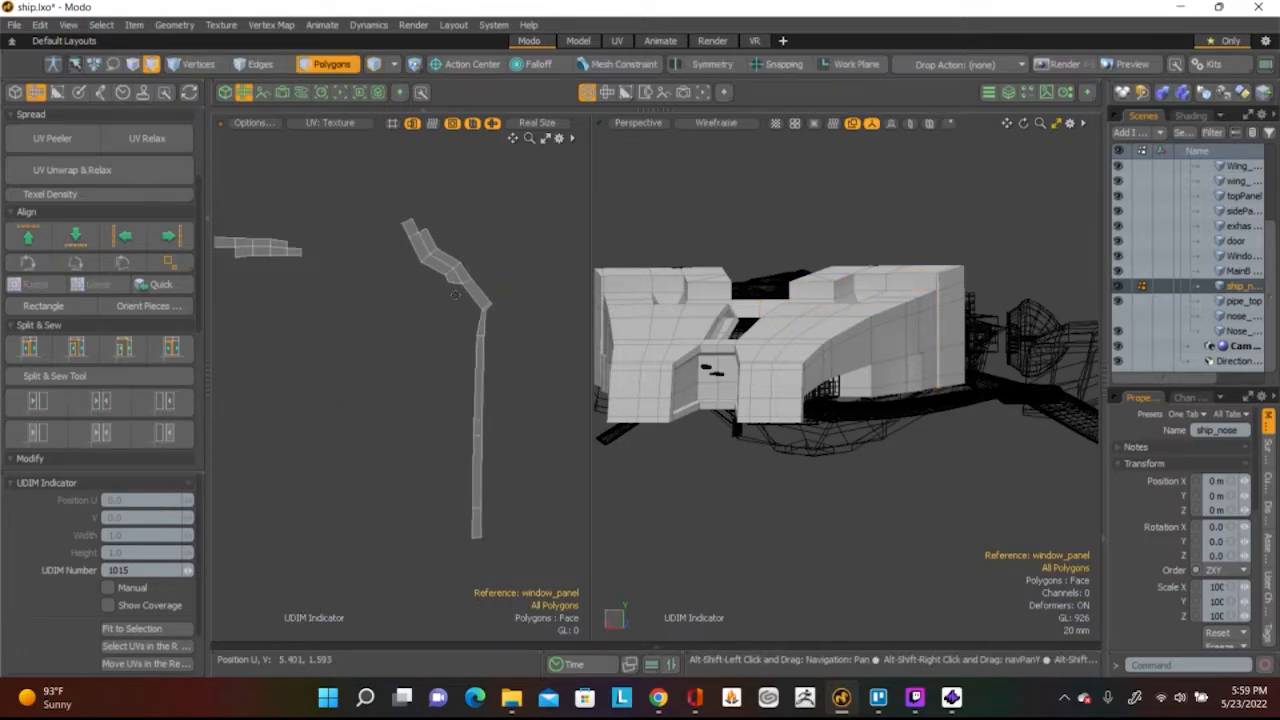
{"action": "left_click", "coordinate": [14, 24]}
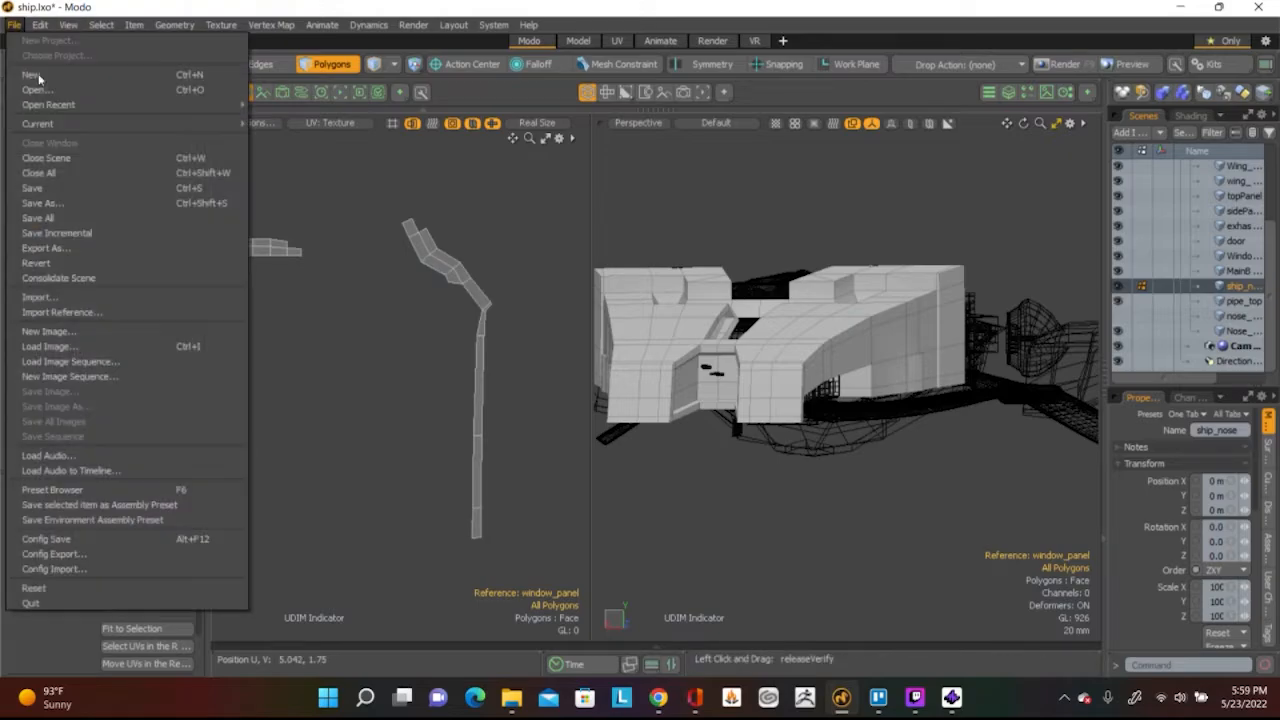
{"action": "left_click", "coordinate": [56, 182]}
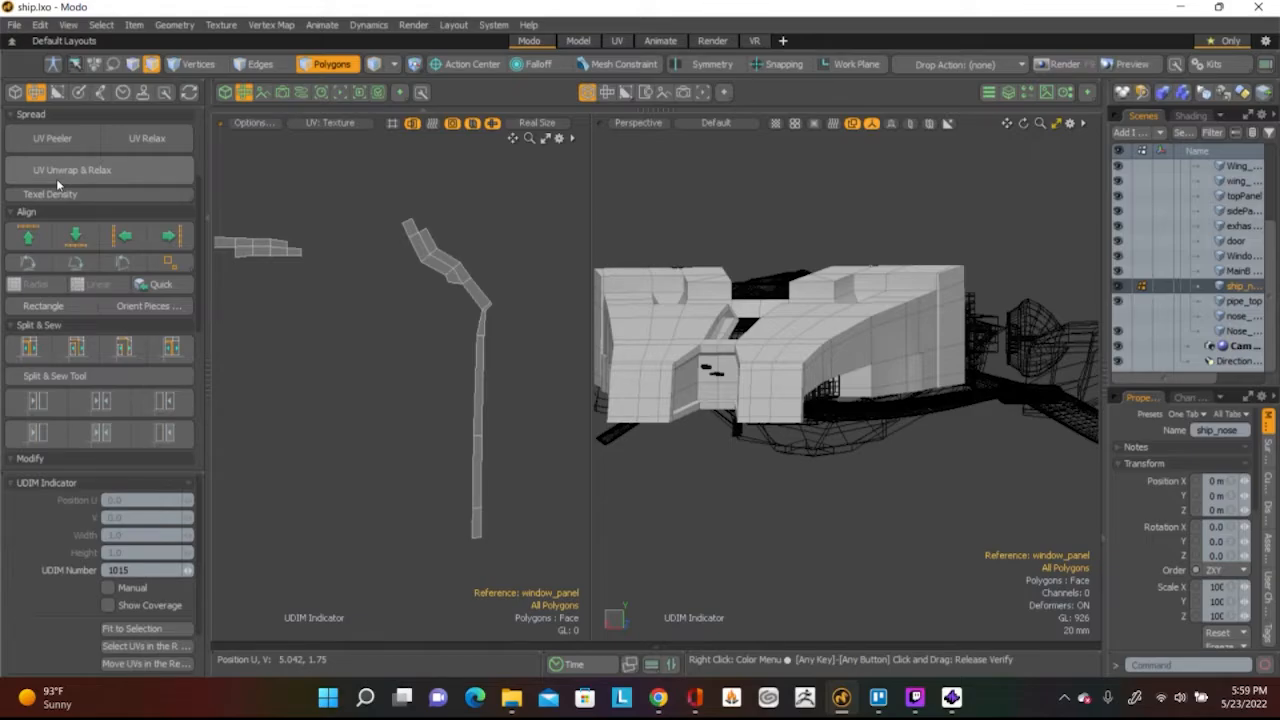
Align the cross edge next to the second strip's elbow vertically to its leftmost point and lower it level with the elbow
{"action": "scroll", "coordinate": [455, 282], "scroll_direction": "up", "scroll_amount": 5}
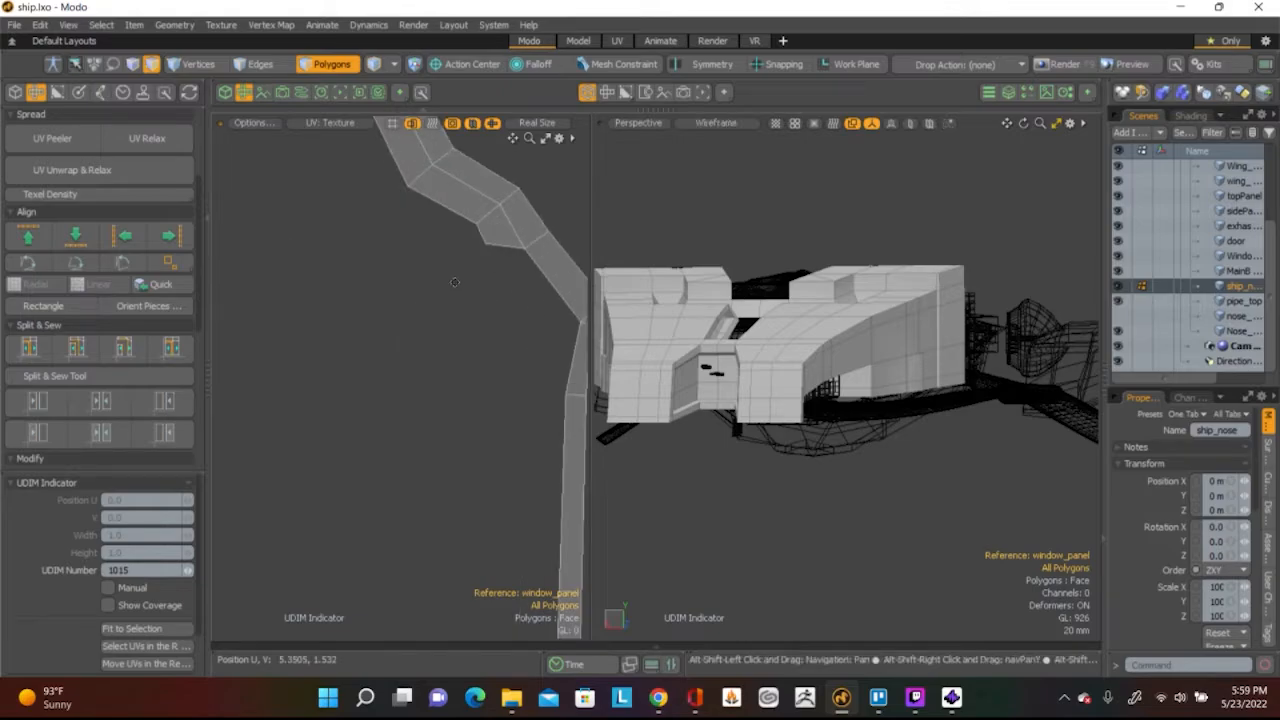
{"action": "left_click_drag", "start_coordinate": [455, 282], "coordinate": [395, 384], "text": "alt+shift"}
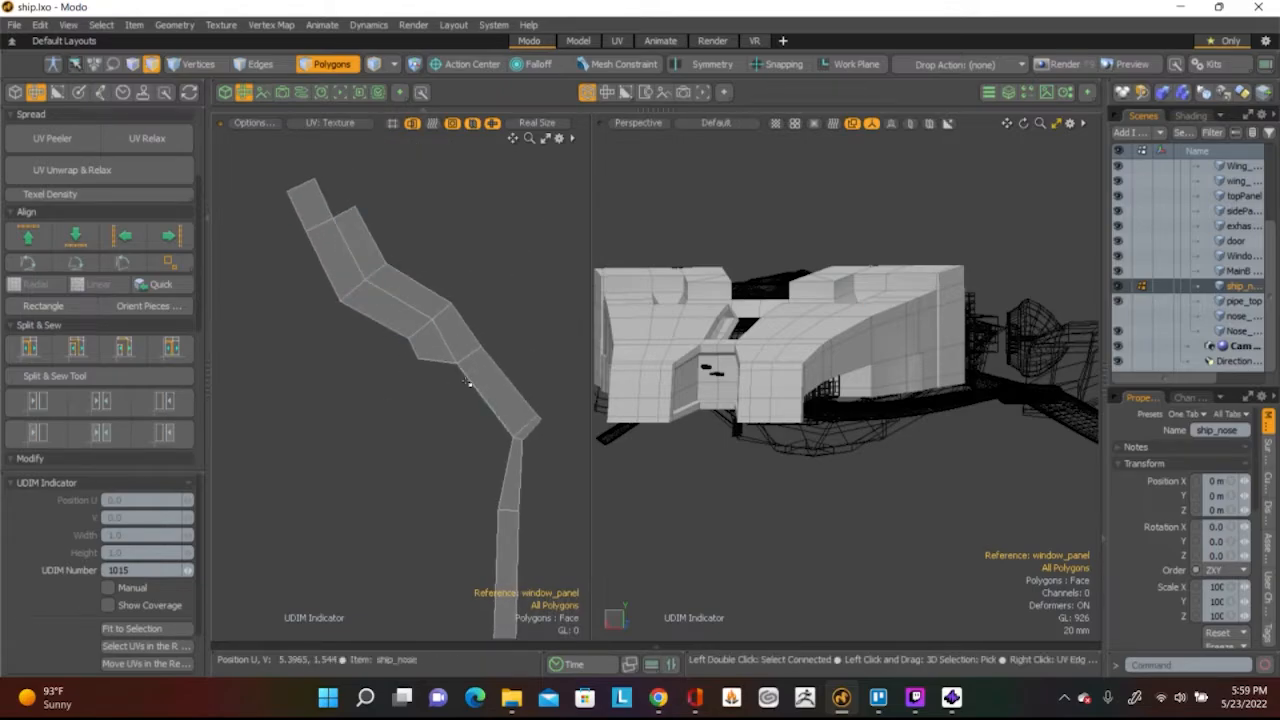
{"action": "key", "text": "2"}
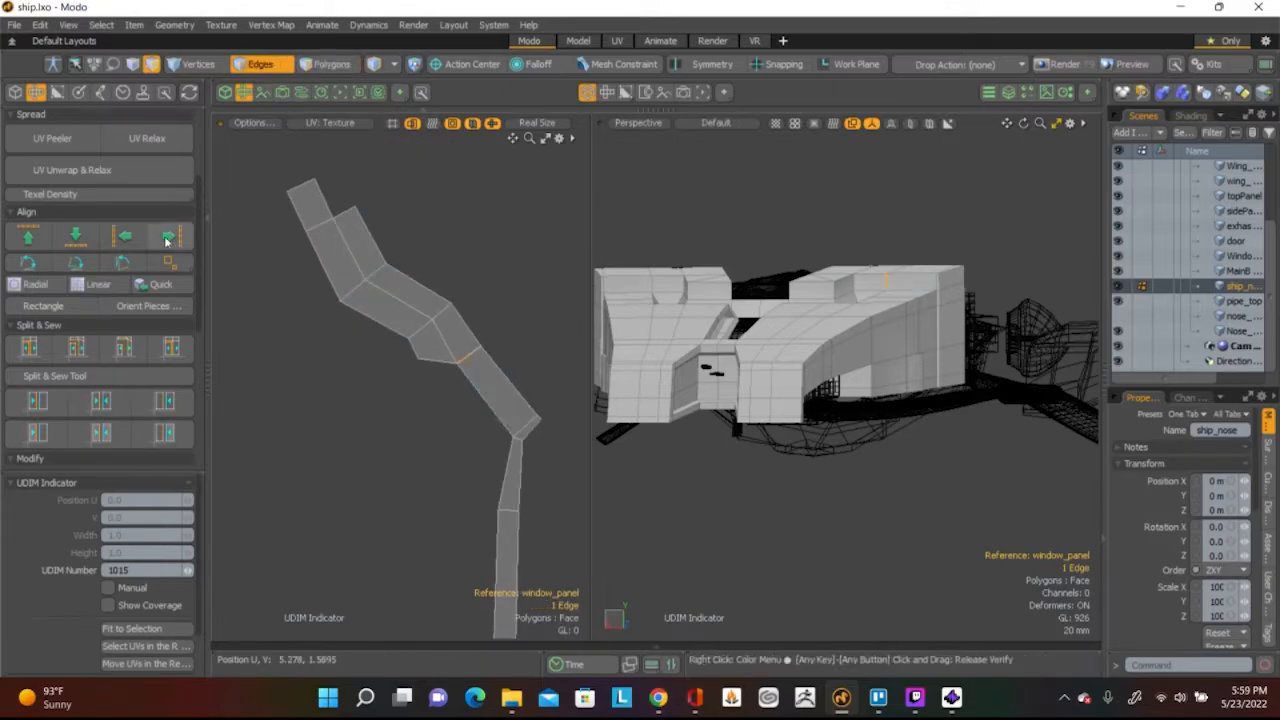
{"action": "left_click", "coordinate": [113, 243]}
{"action": "left_click_drag", "start_coordinate": [458, 300], "coordinate": [458, 377]}
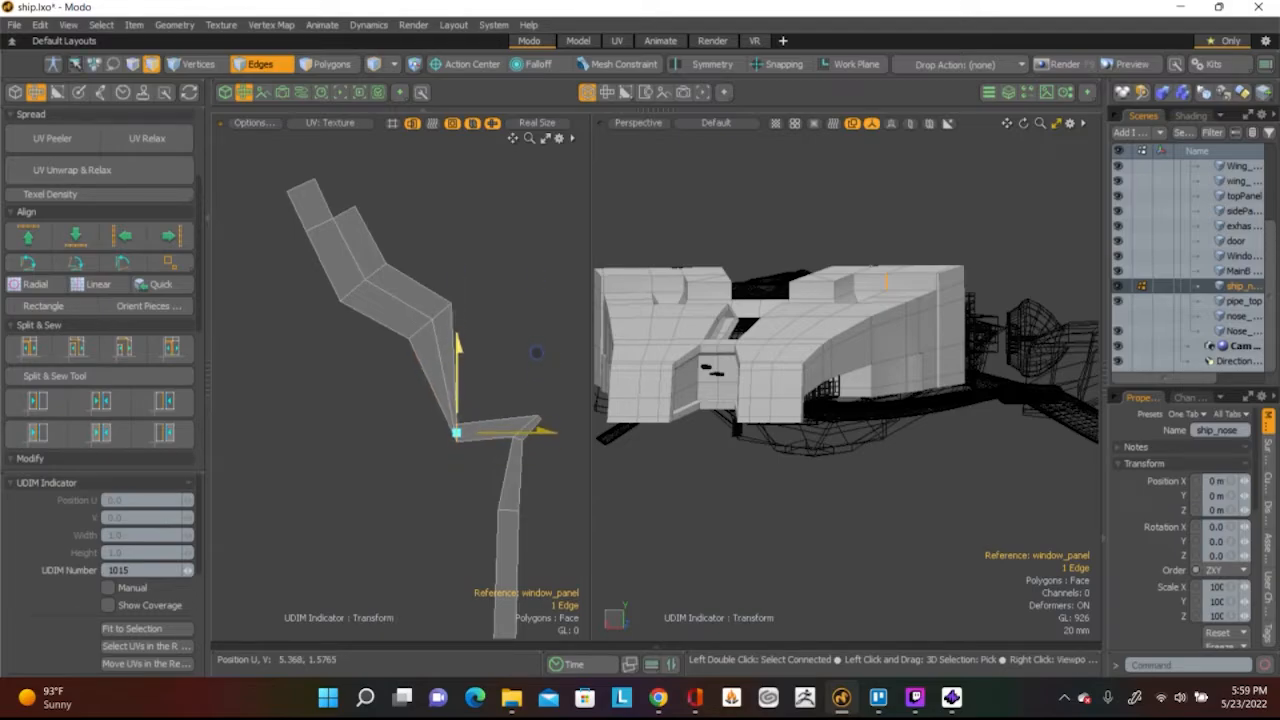
{"action": "left_click", "coordinate": [494, 354]}
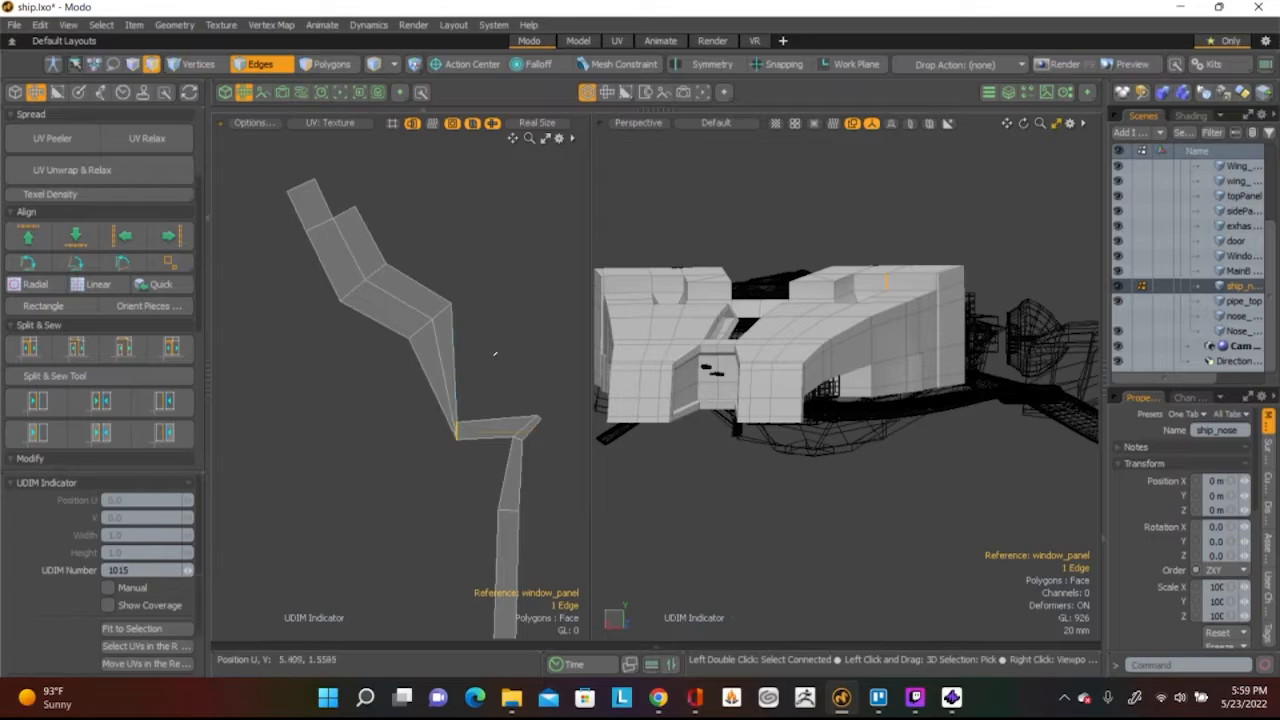
Flatten the short outer corner edge at the second strip's elbow to its highest point and move it left above the long arm
{"action": "scroll", "coordinate": [508, 430], "scroll_direction": "up", "scroll_amount": 3}
{"action": "left_click", "coordinate": [508, 432]}
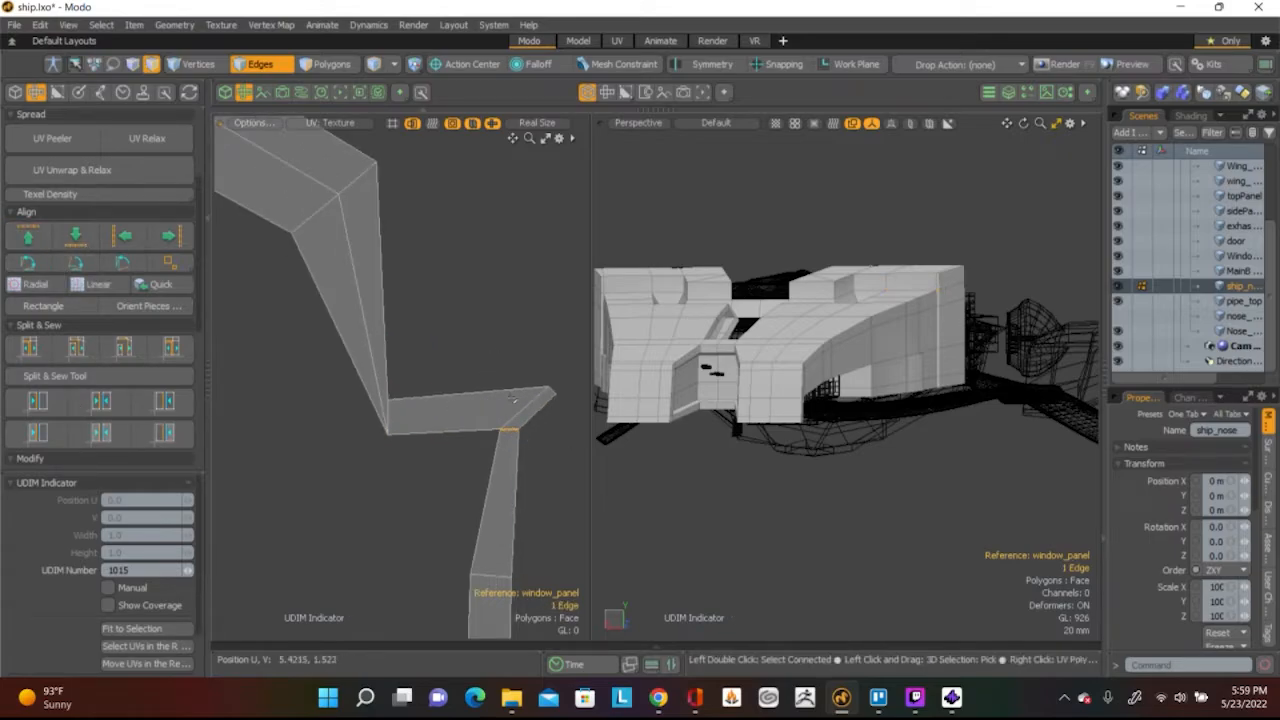
{"action": "left_click_drag", "start_coordinate": [550, 392], "coordinate": [468, 378], "text": "alt"}
{"action": "left_click", "coordinate": [468, 377]}
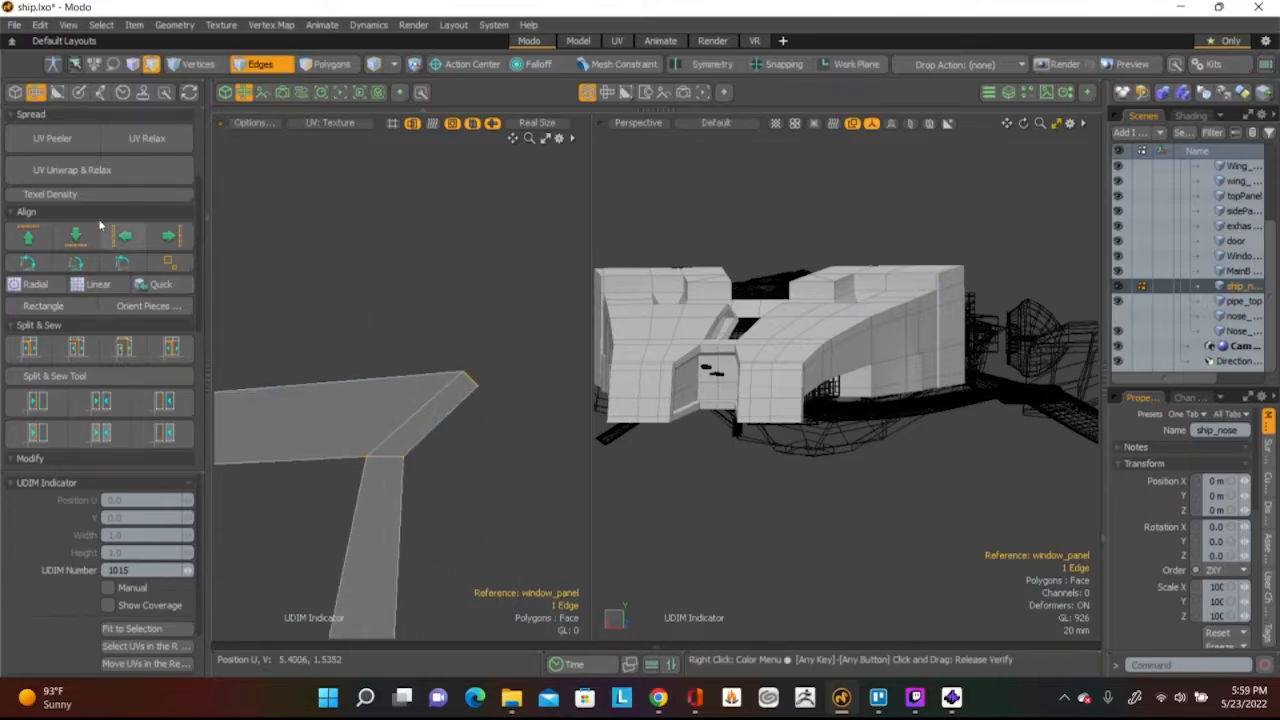
{"action": "key", "text": "w"}
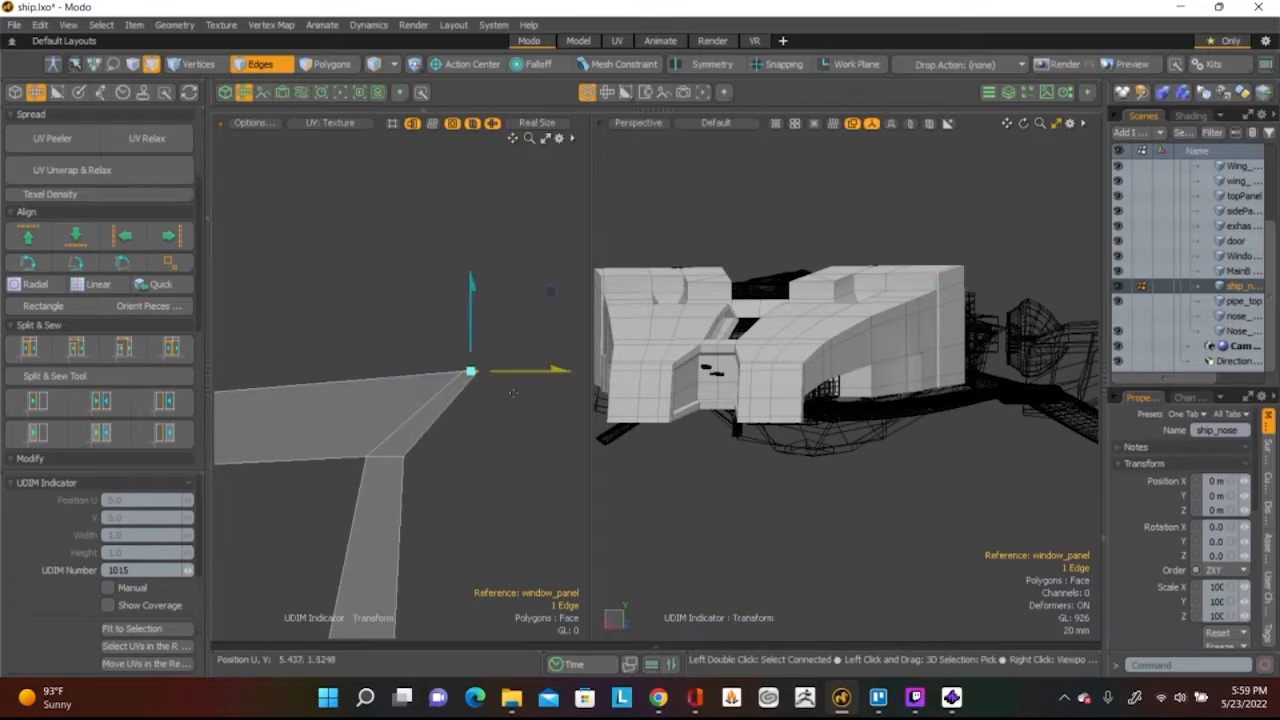
{"action": "left_click_drag", "start_coordinate": [532, 377], "coordinate": [449, 377]}
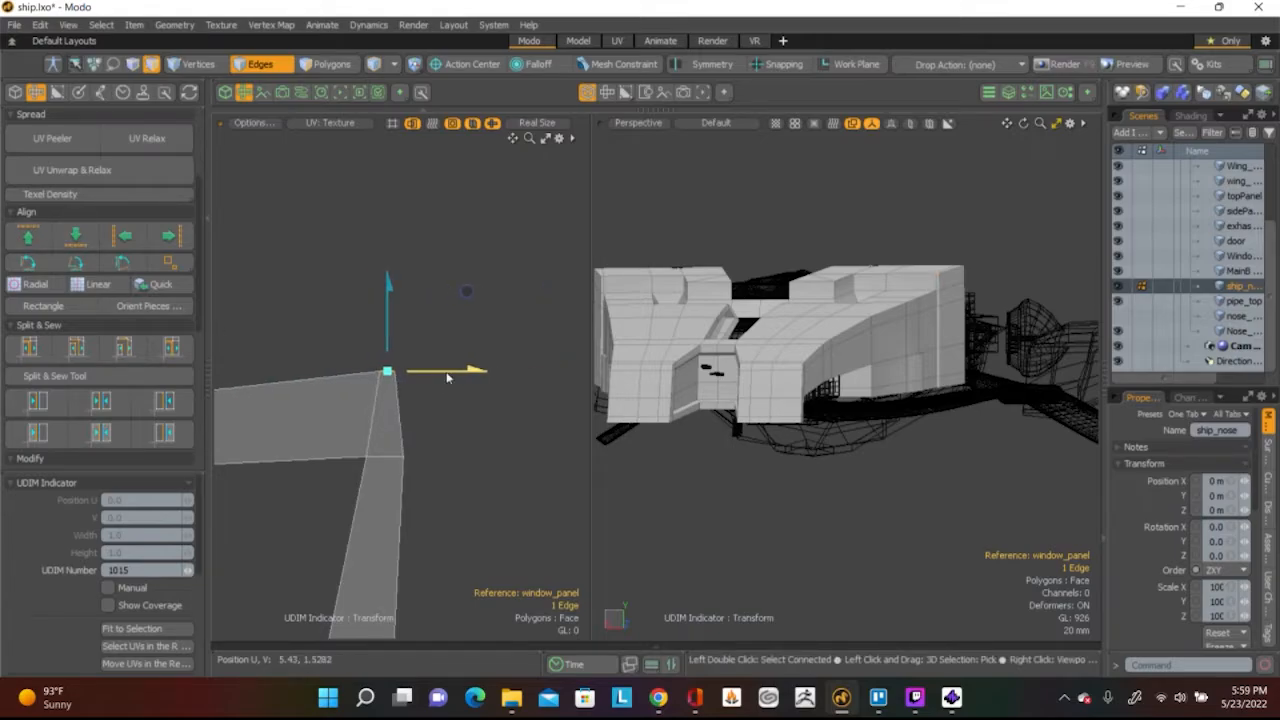
Align the two cross edges at the next bend of the second strip vertically to their leftmost point
{"action": "scroll", "coordinate": [569, 355], "scroll_direction": "down", "scroll_amount": 5}
{"action": "key", "text": "q"}
{"action": "left_click", "coordinate": [362, 240]}
{"action": "left_click", "coordinate": [397, 212], "text": "shift"}
{"action": "left_click", "coordinate": [125, 236]}
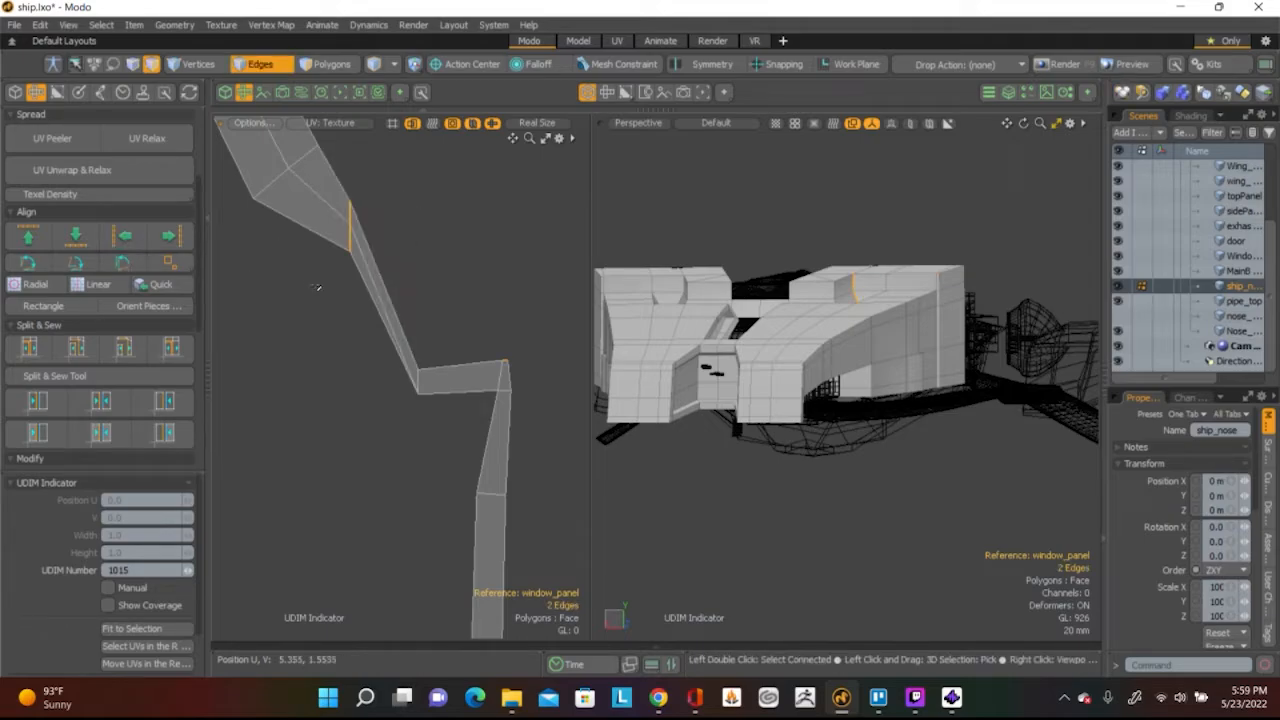
{"action": "key", "text": "w"}
{"action": "left_click_drag", "start_coordinate": [350, 172], "coordinate": [349, 240]}
{"action": "key", "text": "ctrl+z"}
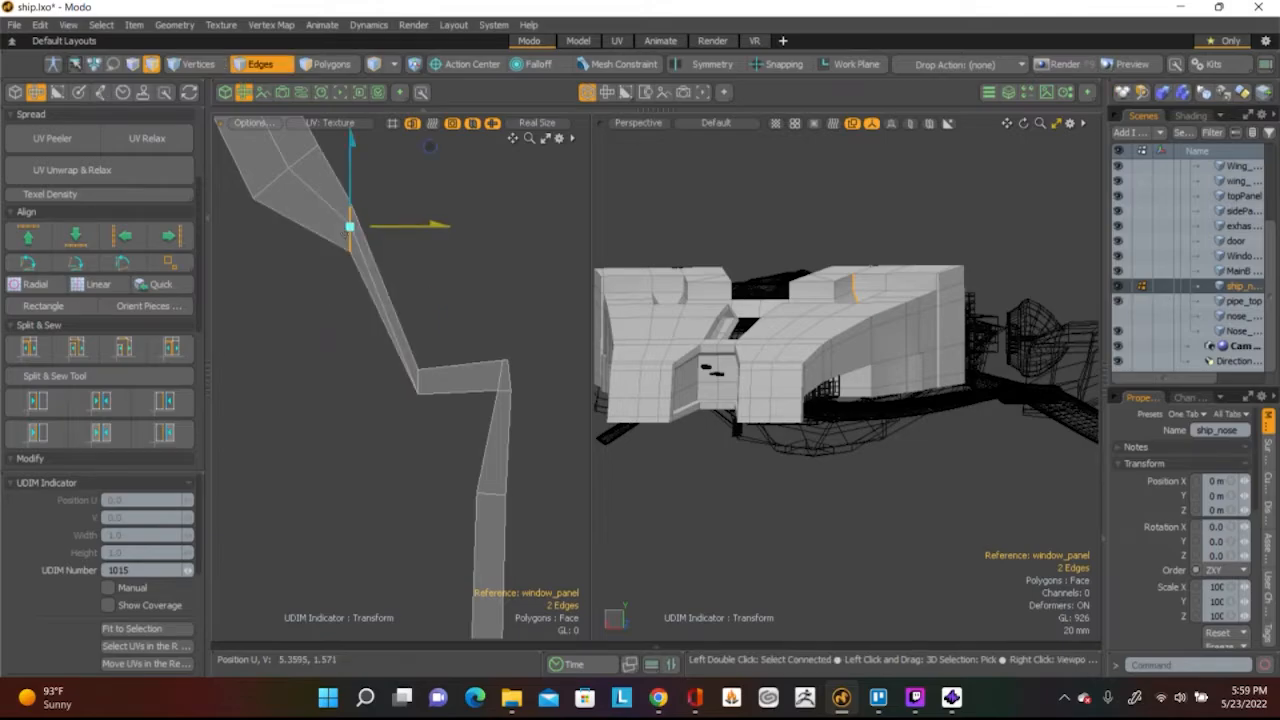
Lower the aligned cross edges straight down, level with the strip's short horizontal arm
{"action": "left_click_drag", "start_coordinate": [720, 228], "coordinate": [695, 320], "text": "alt"}
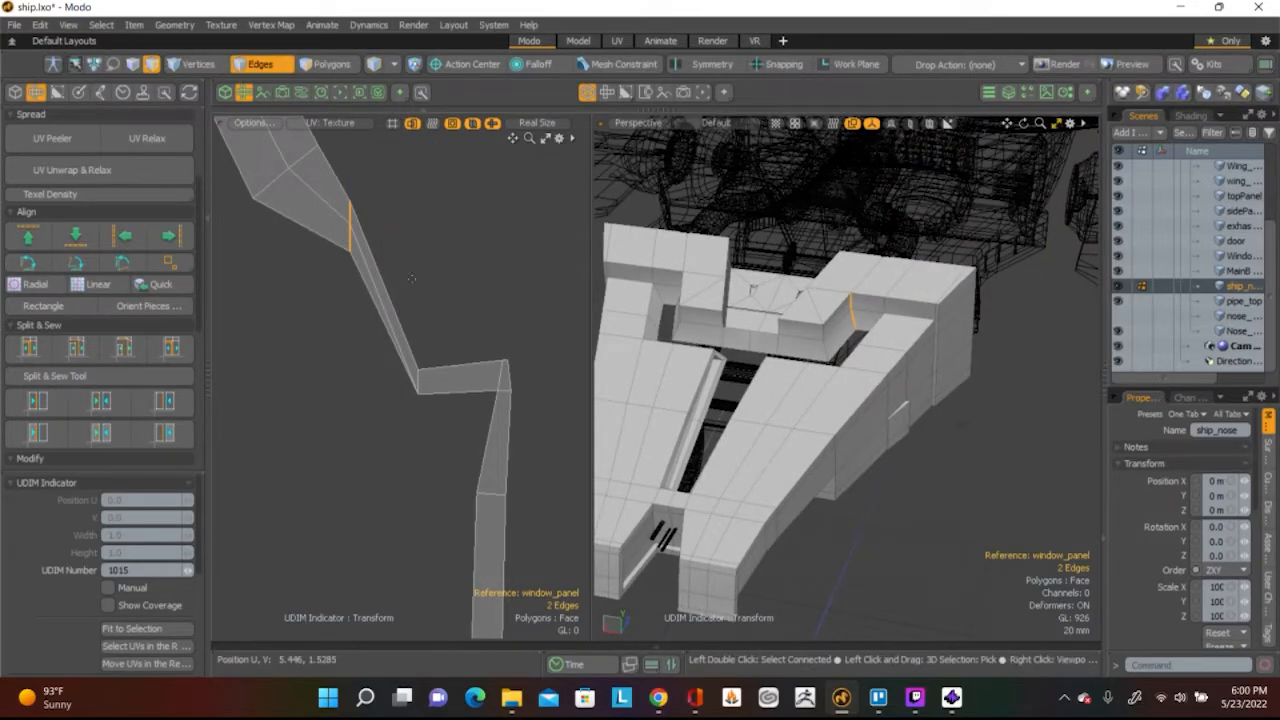
{"action": "scroll", "coordinate": [400, 285], "scroll_direction": "down", "scroll_amount": 2}
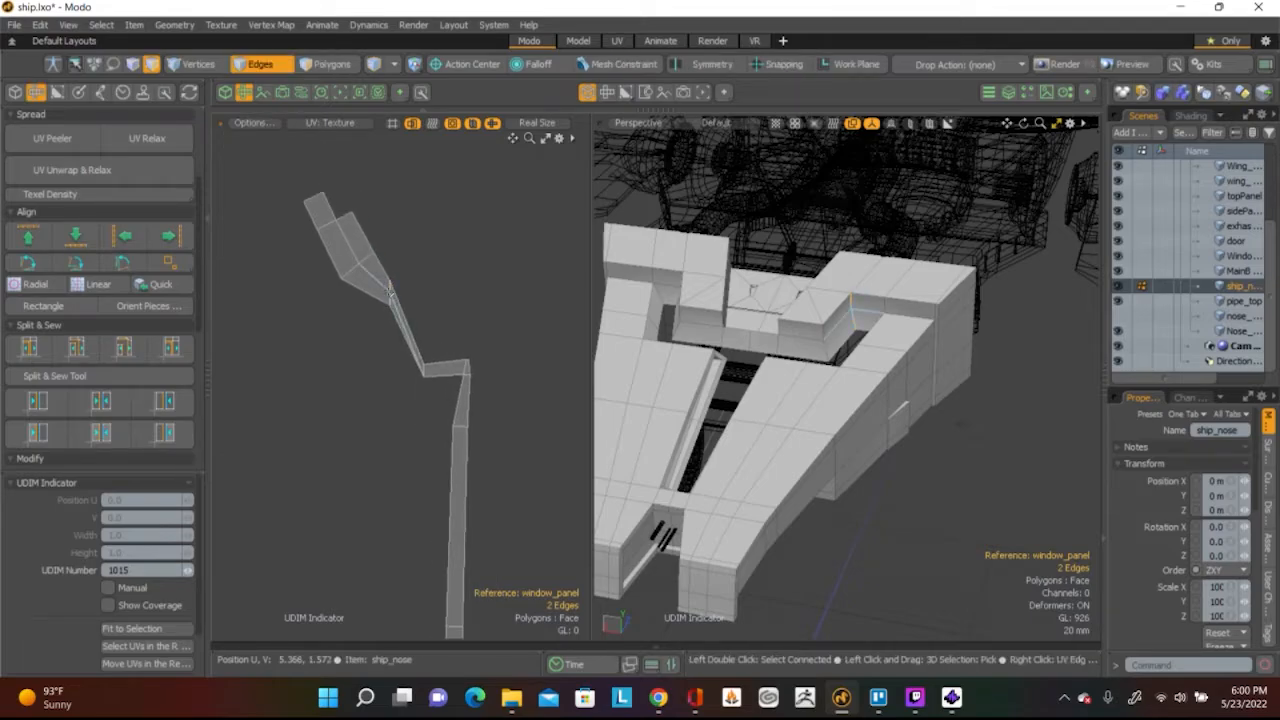
{"action": "key", "text": "w"}
{"action": "left_click_drag", "start_coordinate": [390, 290], "coordinate": [390, 366]}
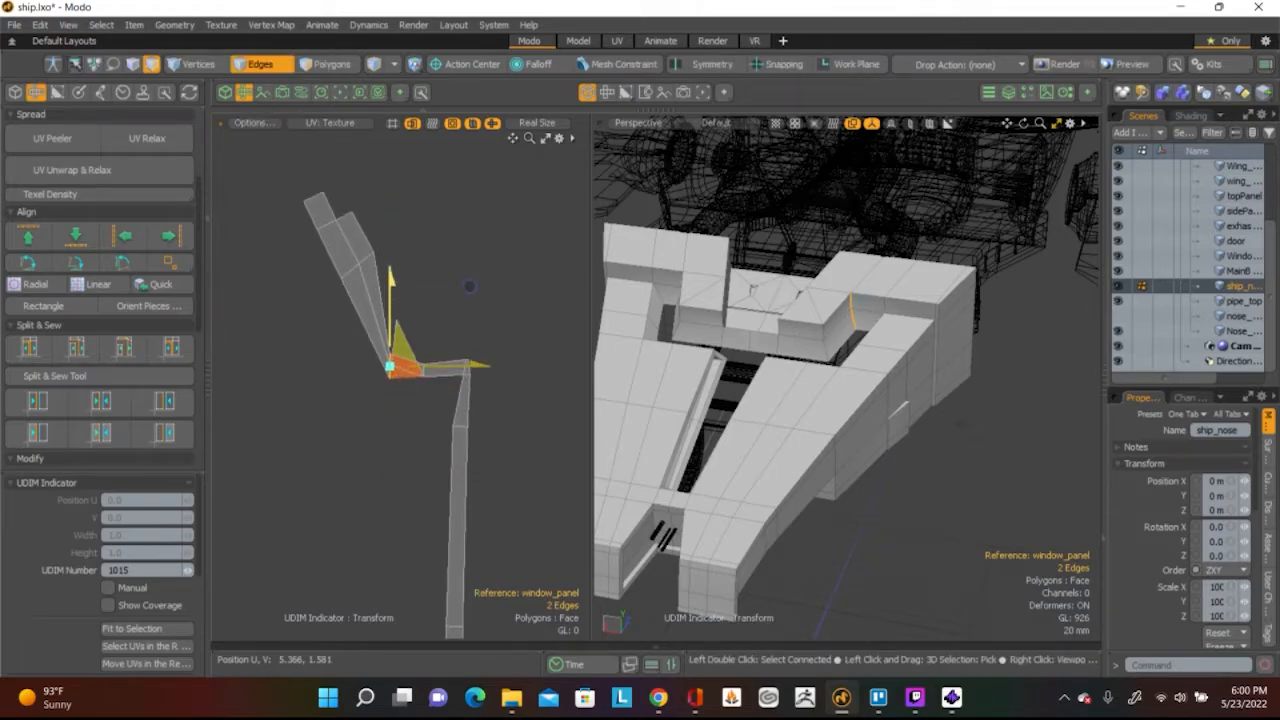
{"action": "scroll", "coordinate": [392, 325], "scroll_direction": "up", "scroll_amount": 4}
{"action": "scroll", "coordinate": [394, 340], "scroll_direction": "down", "scroll_amount": 2}
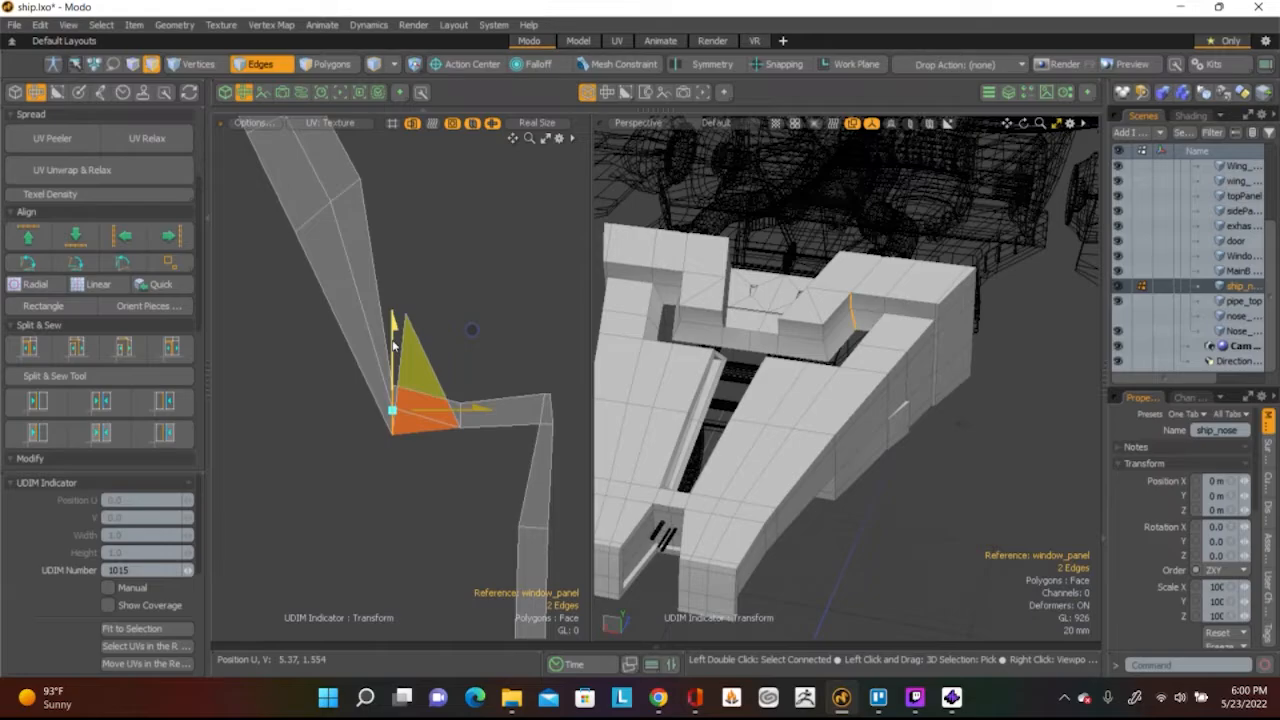
Move the stray vertex above the horizontal arm down and right, placing it below its neighbouring vertex on the arm's lower border
{"action": "key", "text": "space"}
{"action": "key", "text": "1"}
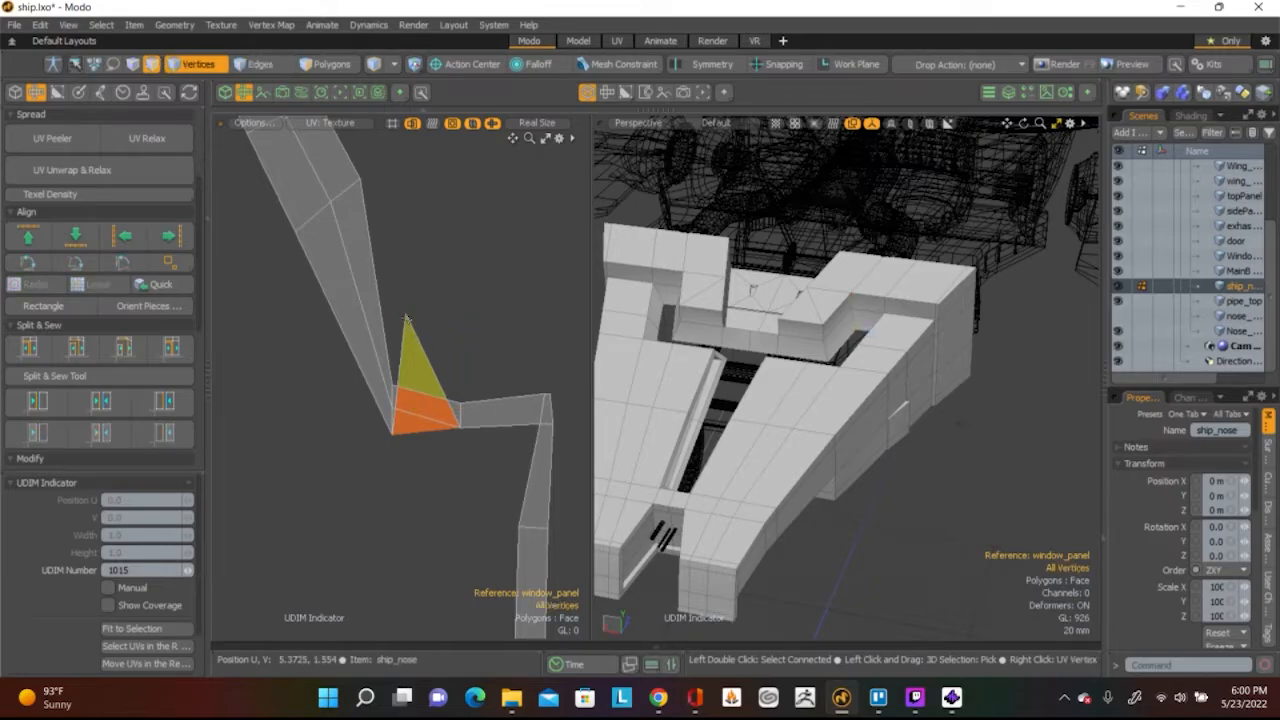
{"action": "key", "text": "w"}
{"action": "left_click_drag", "start_coordinate": [449, 347], "coordinate": [485, 352]}
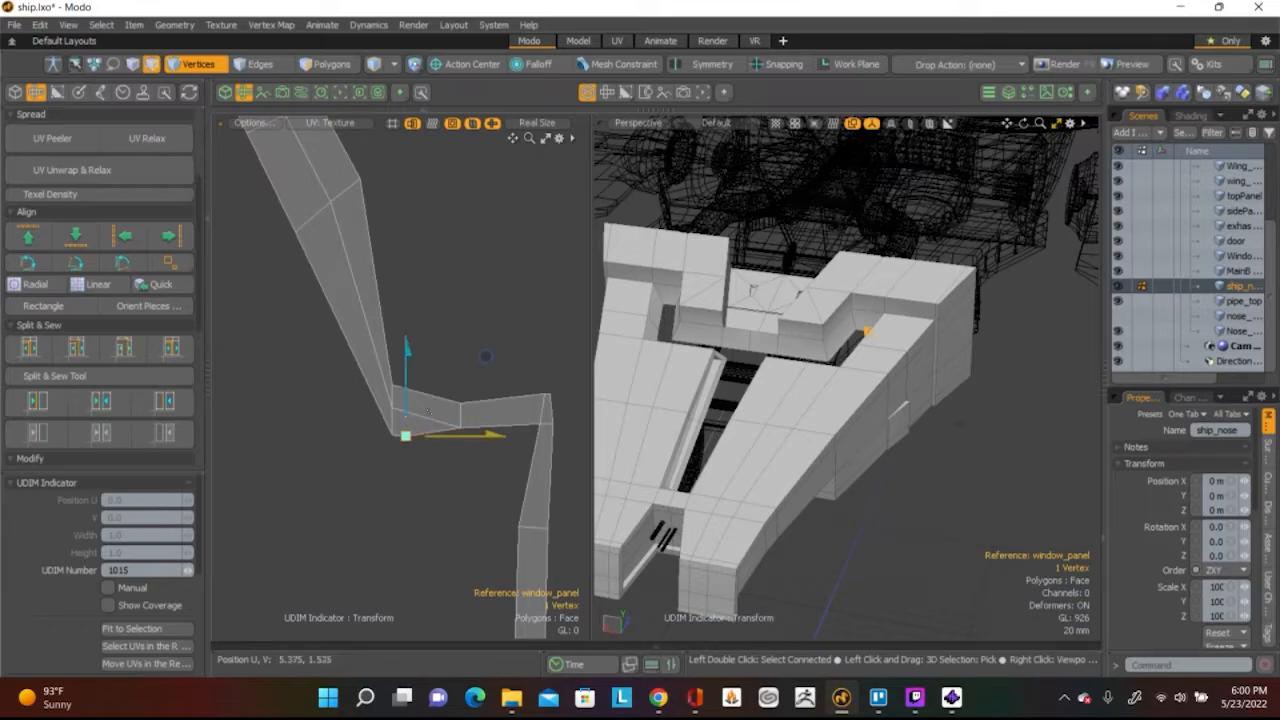
{"action": "left_click_drag", "start_coordinate": [447, 440], "coordinate": [510, 440]}
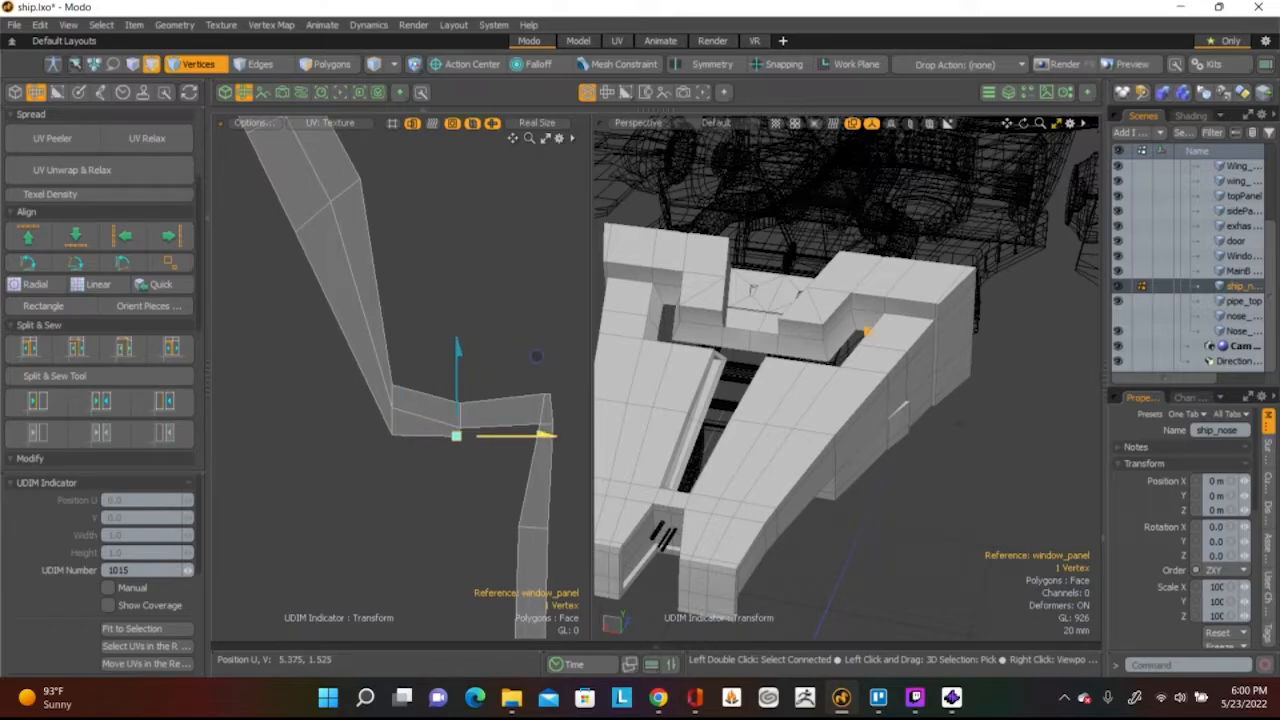
{"action": "scroll", "coordinate": [478, 418], "scroll_direction": "down", "scroll_amount": 3}
{"action": "left_click_drag", "start_coordinate": [480, 419], "coordinate": [506, 400], "text": "alt"}
{"action": "key", "text": "q"}
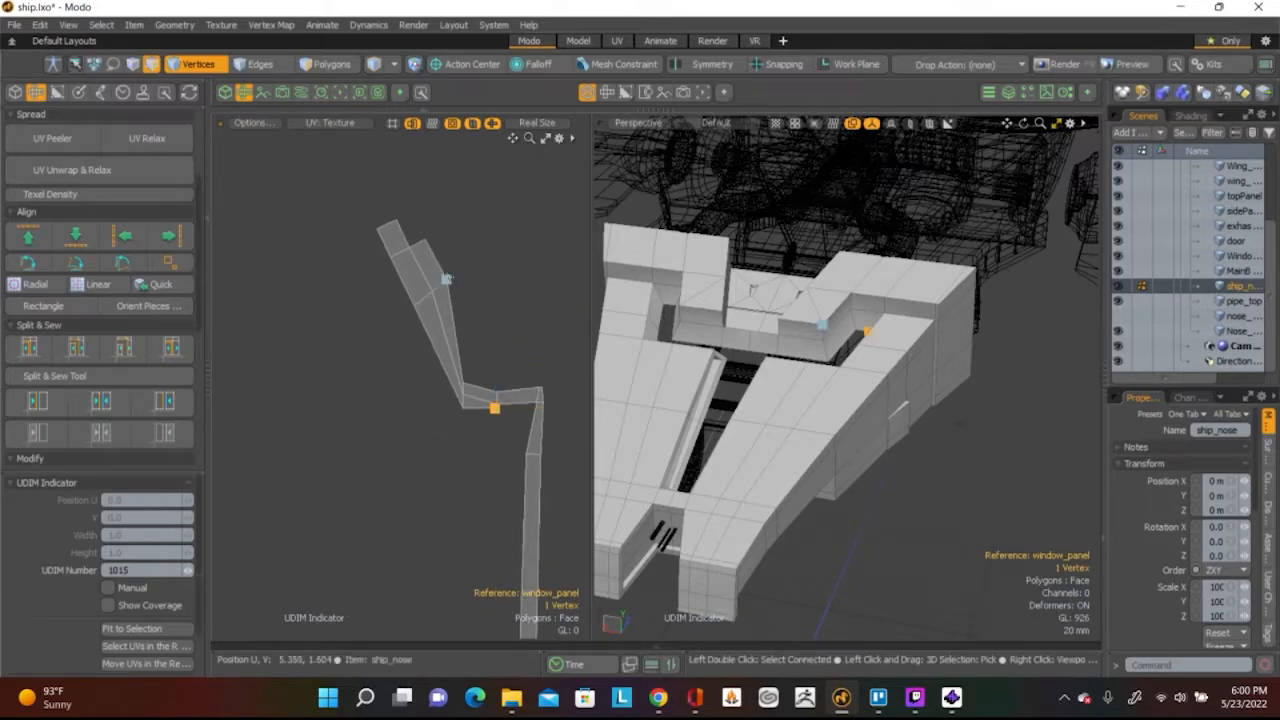
Align only the two cross edges at the following bend vertically to their leftmost point and lower them level with the horizontal arm
{"action": "left_click", "coordinate": [481, 277]}
{"action": "key", "text": "2"}
{"action": "left_click", "coordinate": [437, 284]}
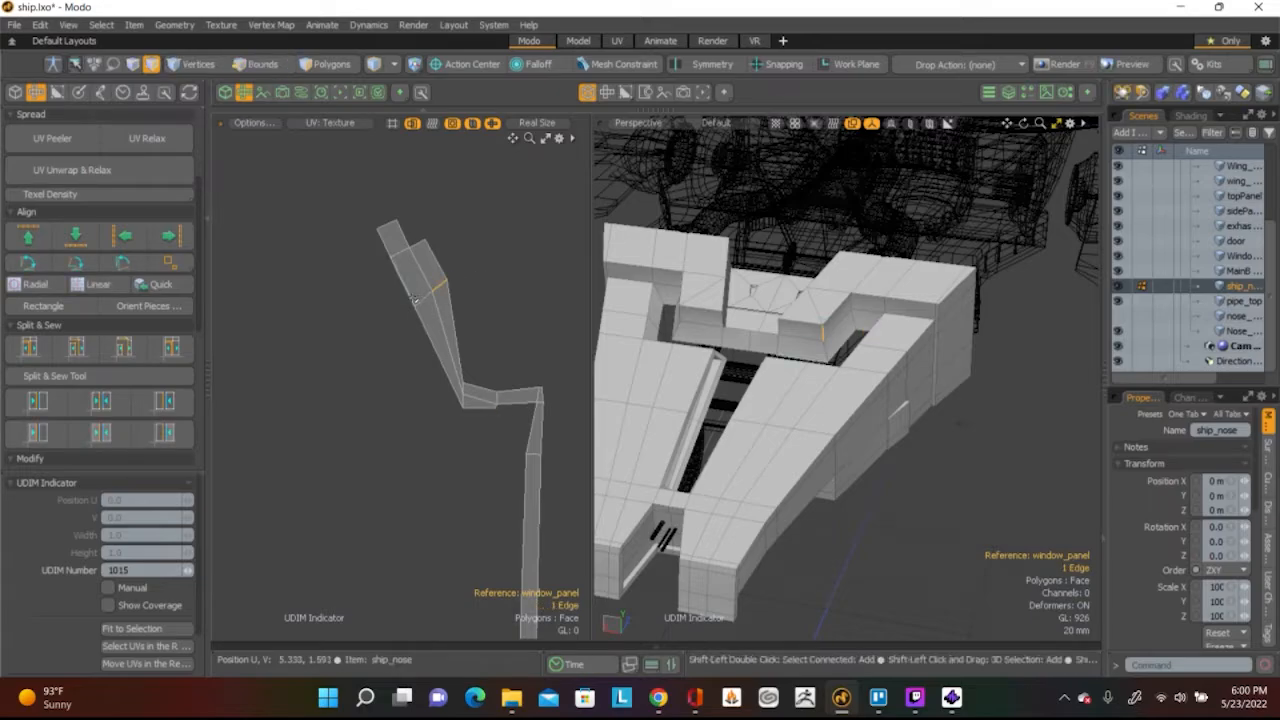
{"action": "left_click", "coordinate": [123, 235]}
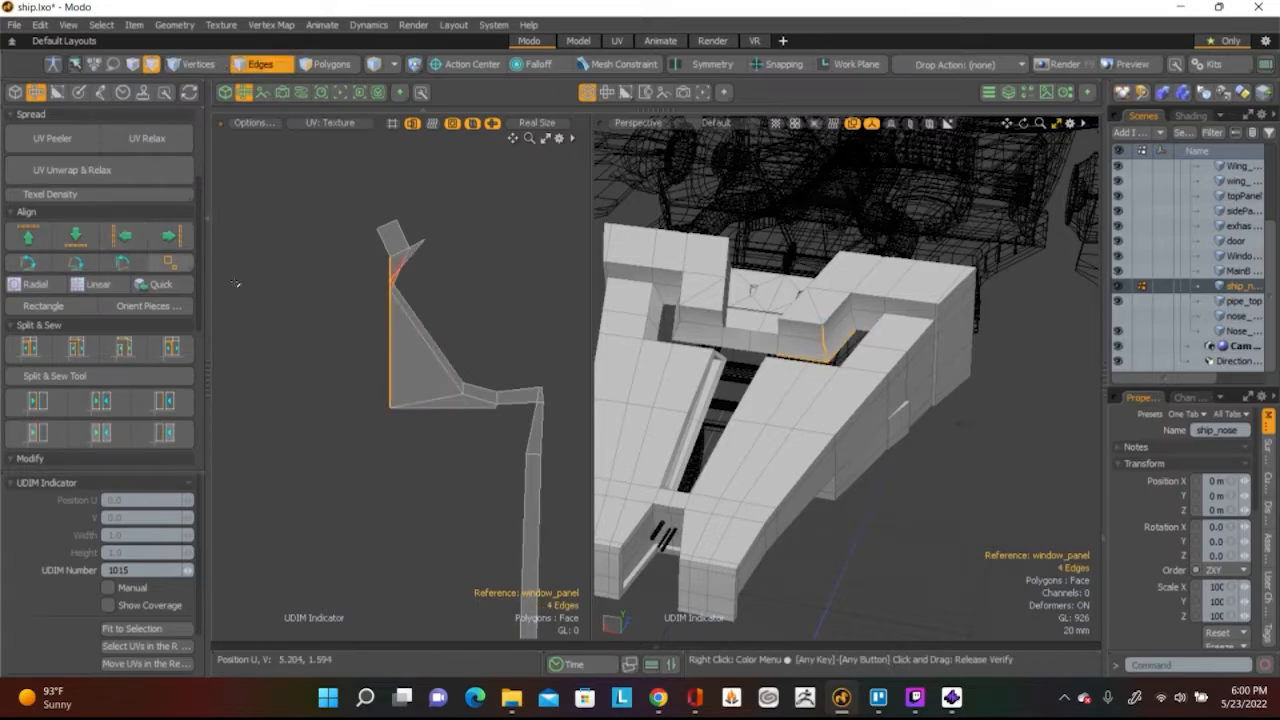
{"action": "key", "text": "ctrl+z"}
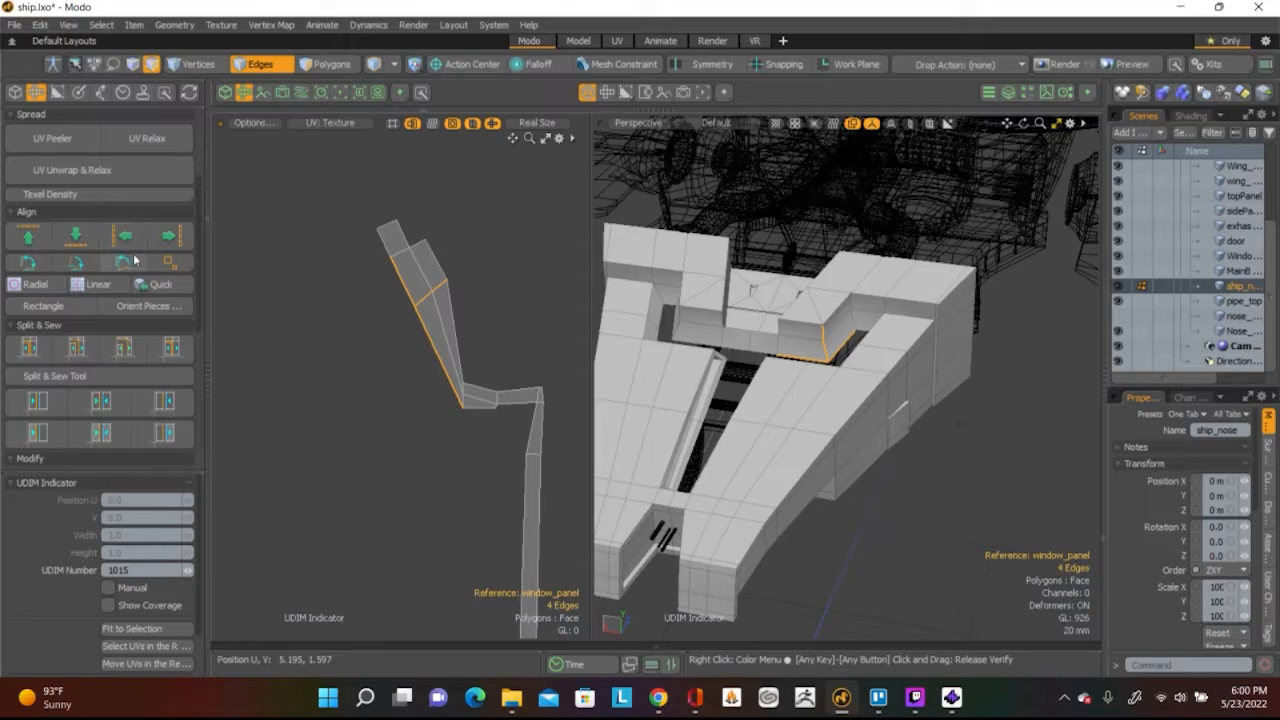
{"action": "left_click", "coordinate": [431, 335], "text": "ctrl"}
{"action": "left_click", "coordinate": [409, 302], "text": "ctrl"}
{"action": "left_click", "coordinate": [124, 236]}
{"action": "key", "text": "w"}
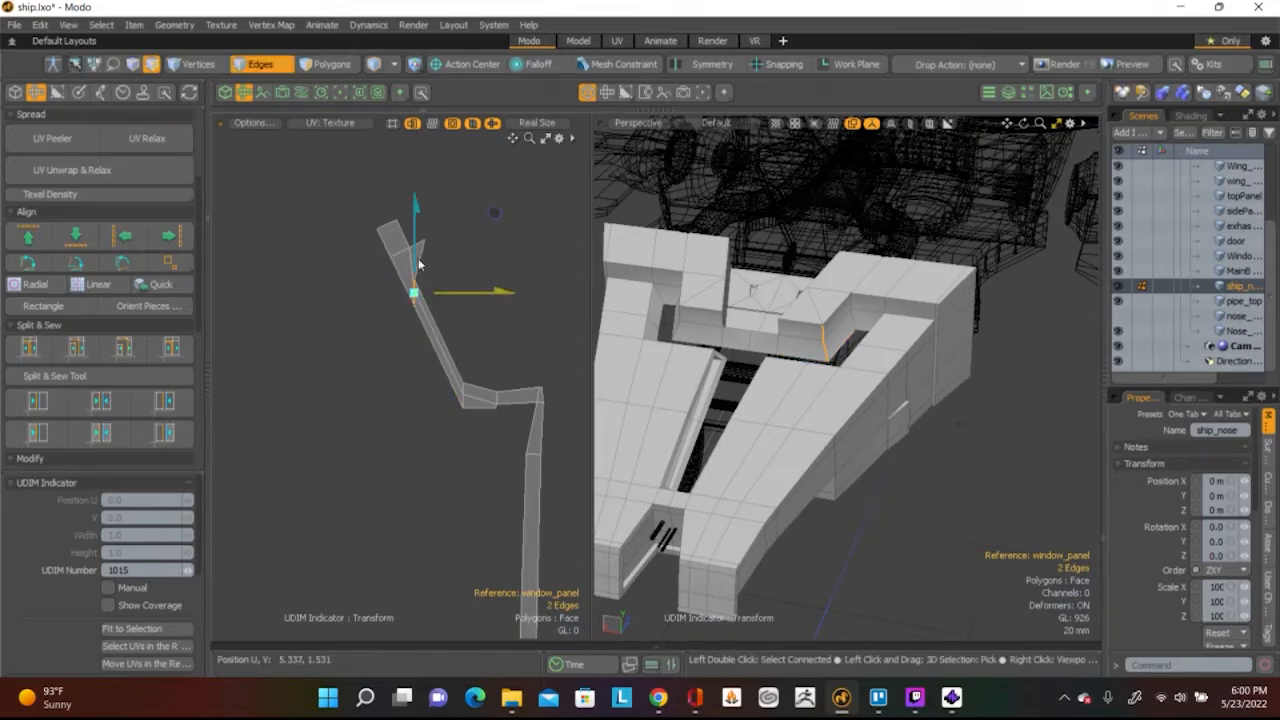
{"action": "left_click_drag", "start_coordinate": [493, 212], "coordinate": [493, 316]}
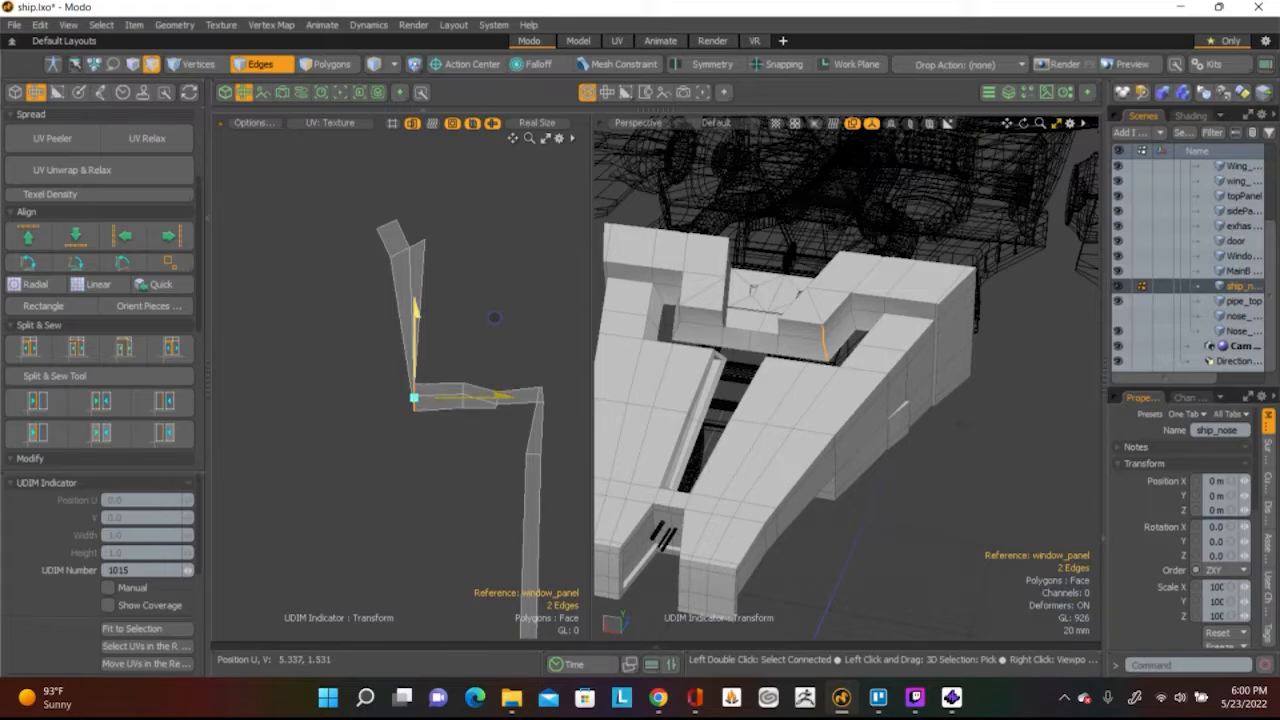
{"action": "key", "text": "space"}
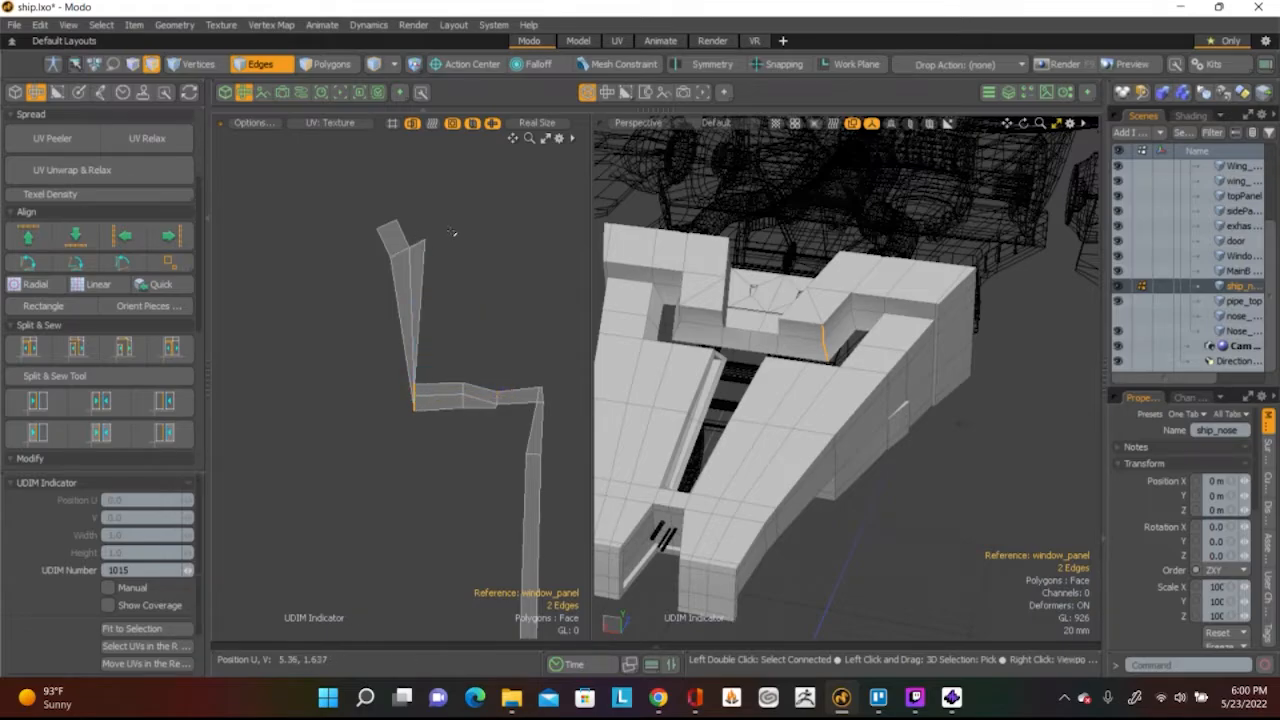
Align the two cross edges below the strip's end piece to their leftmost point and lower them onto the horizontal arm
{"action": "left_click", "coordinate": [405, 252]}
{"action": "left_click", "coordinate": [418, 300], "text": "shift"}
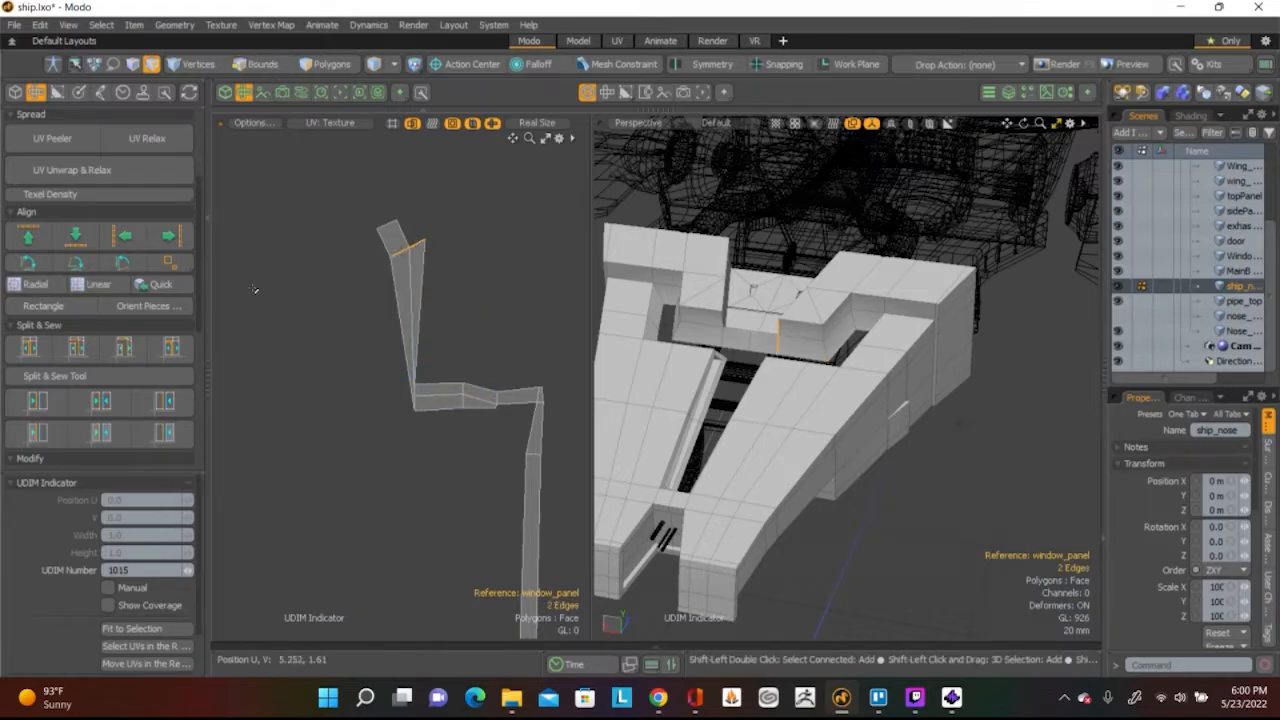
{"action": "left_click", "coordinate": [124, 236]}
{"action": "key", "text": "w"}
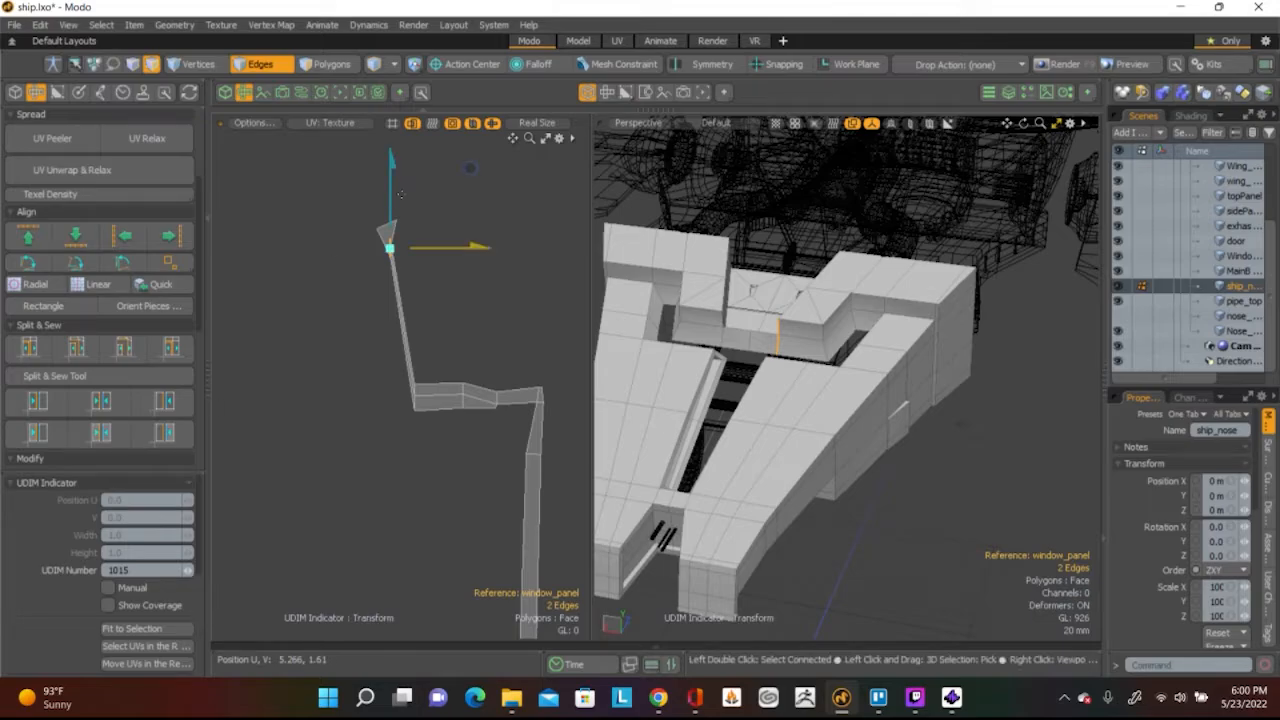
{"action": "left_click_drag", "start_coordinate": [470, 167], "coordinate": [470, 323]}
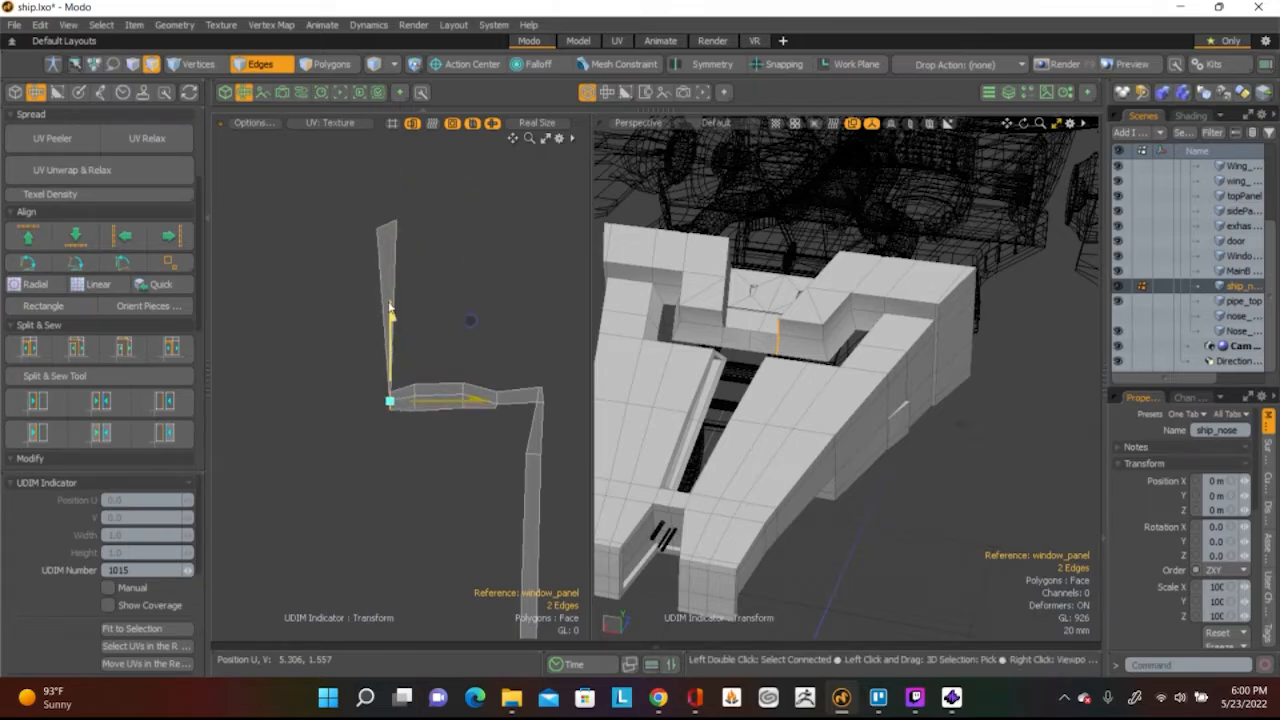
{"action": "key", "text": "space"}
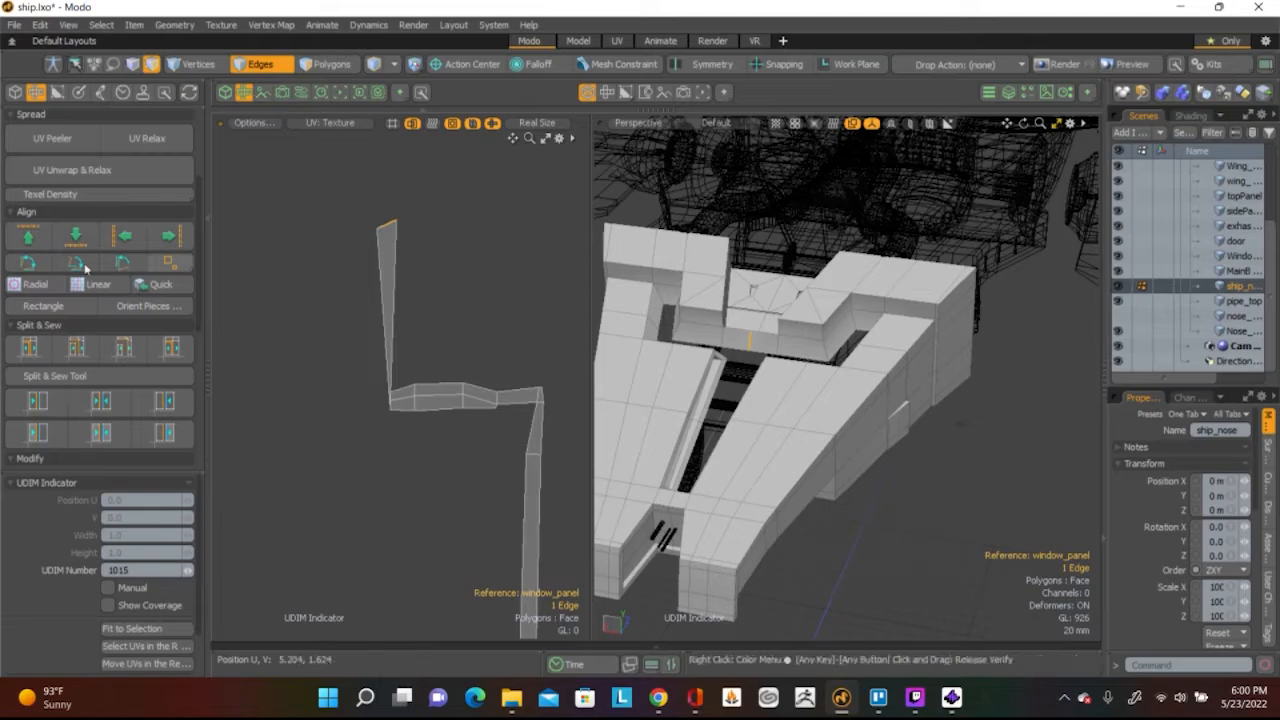
Align the strip's end edge to its leftmost point, lower it level with the horizontal arm, and clear the selection
{"action": "left_click", "coordinate": [124, 235]}
{"action": "key", "text": "w"}
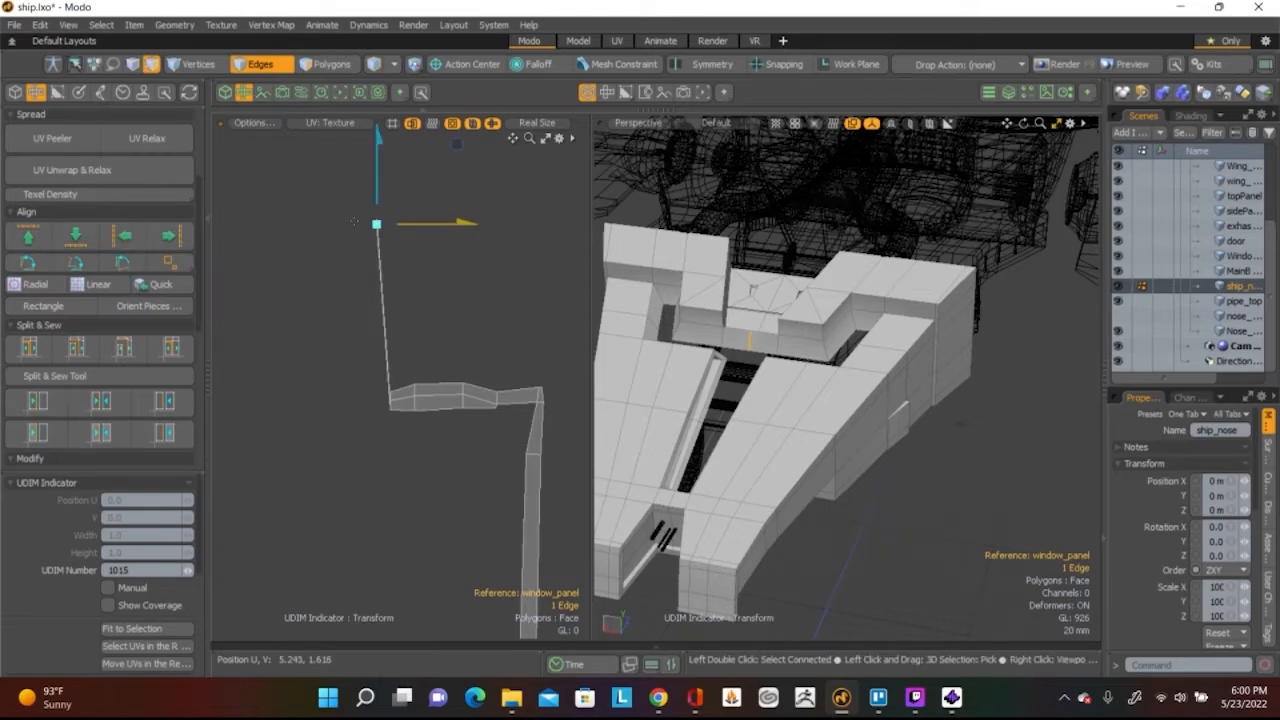
{"action": "left_click_drag", "start_coordinate": [380, 193], "coordinate": [380, 376]}
{"action": "key", "text": "space"}
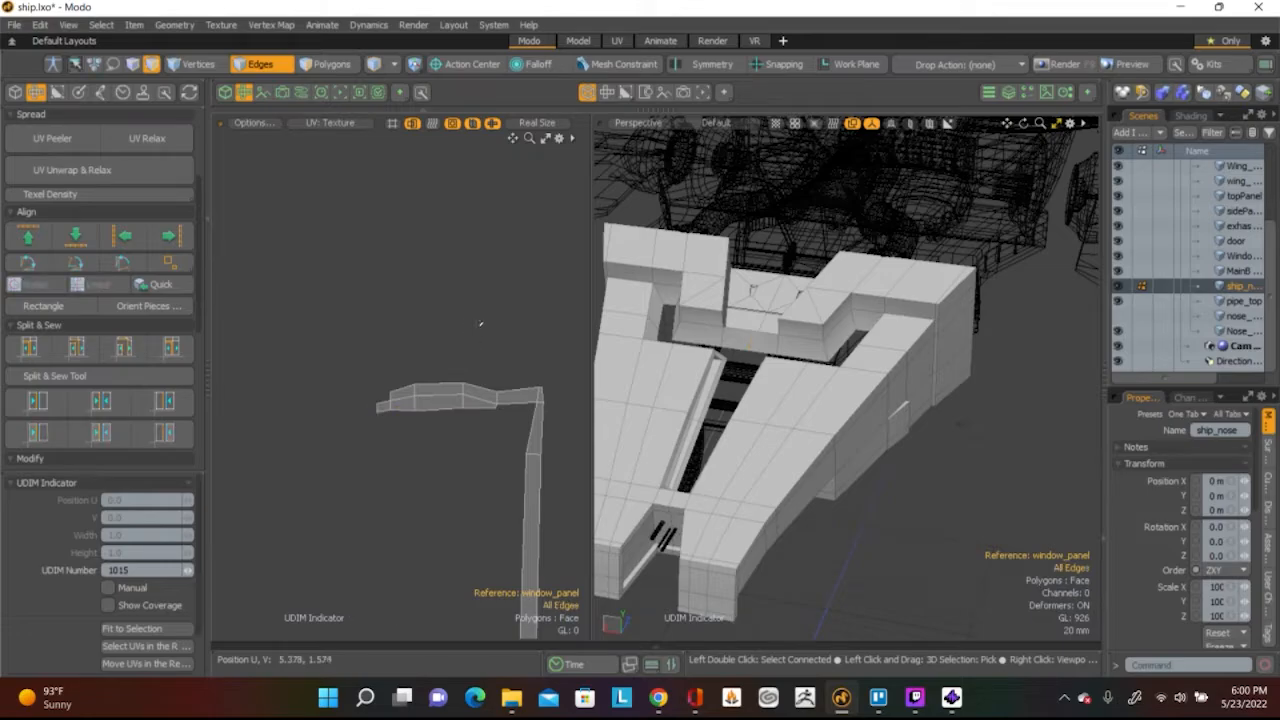
Select the horizontal arm's four middle lengthwise edges and align them to their lowest point
{"action": "scroll", "coordinate": [476, 395], "scroll_direction": "up", "scroll_amount": 3}
{"action": "left_click", "coordinate": [430, 399], "text": "shift"}
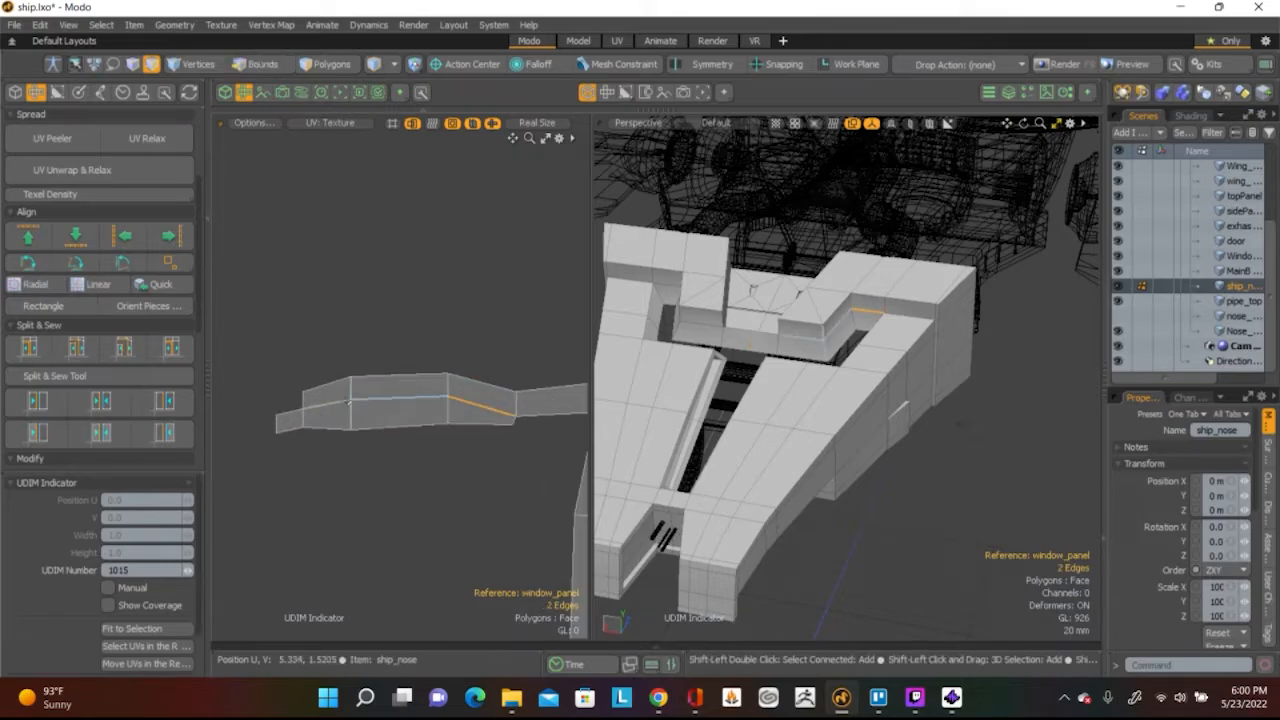
{"action": "left_click", "coordinate": [283, 413], "text": "shift"}
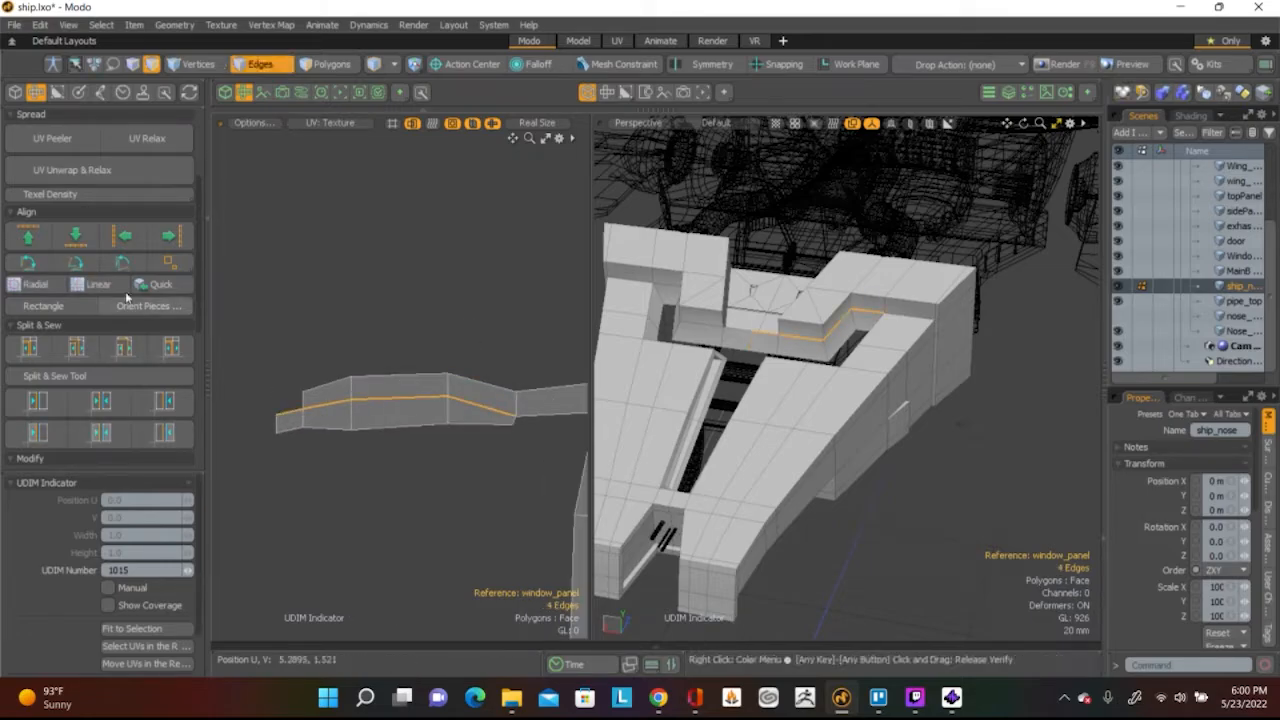
{"action": "left_click", "coordinate": [76, 238]}
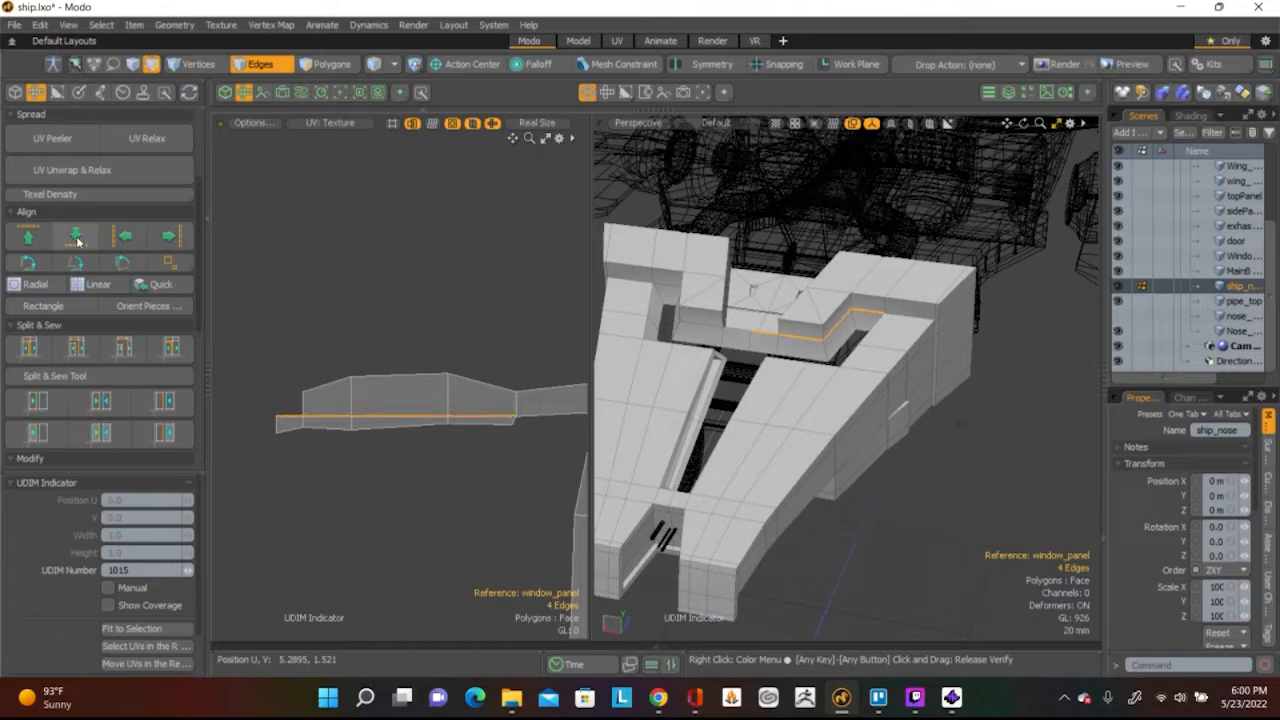
Select the four lower border edges of the horizontal arm, without the cross edge, and align them to their lowest point
{"action": "left_click", "coordinate": [506, 428]}
{"action": "left_click", "coordinate": [400, 425], "text": "shift"}
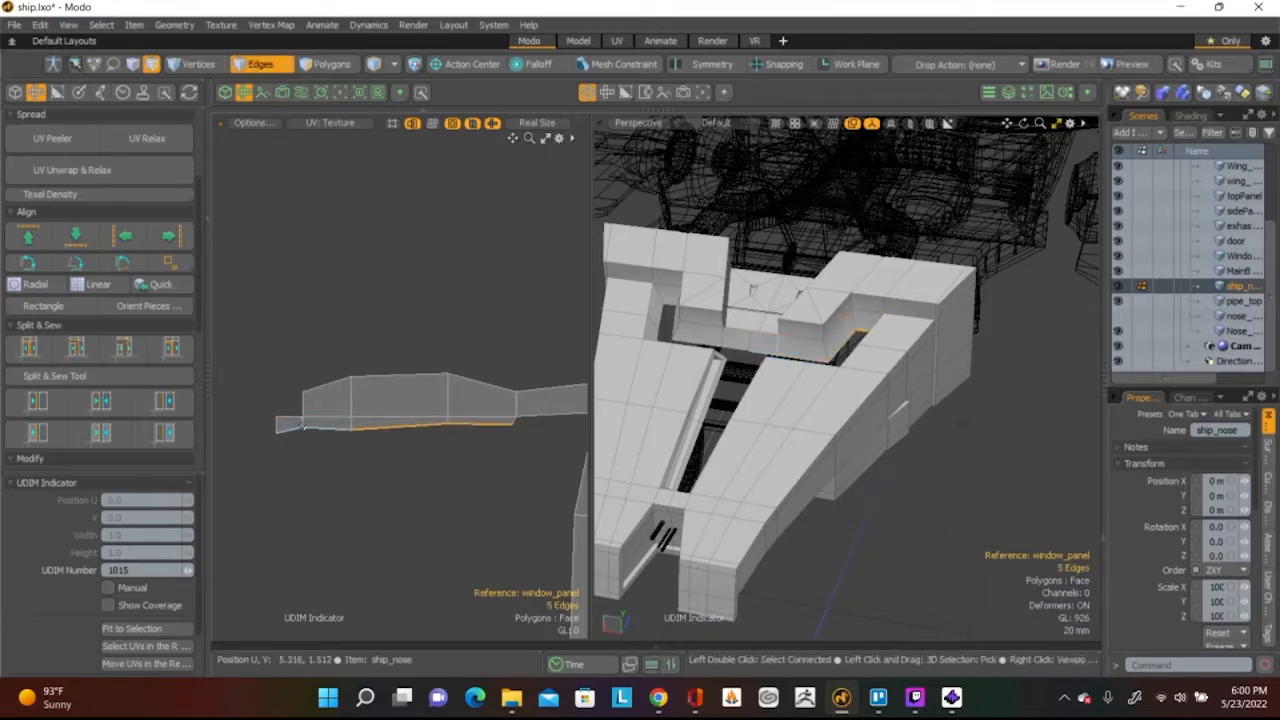
{"action": "key", "text": "ctrl+z"}
{"action": "left_click", "coordinate": [304, 429], "text": "shift"}
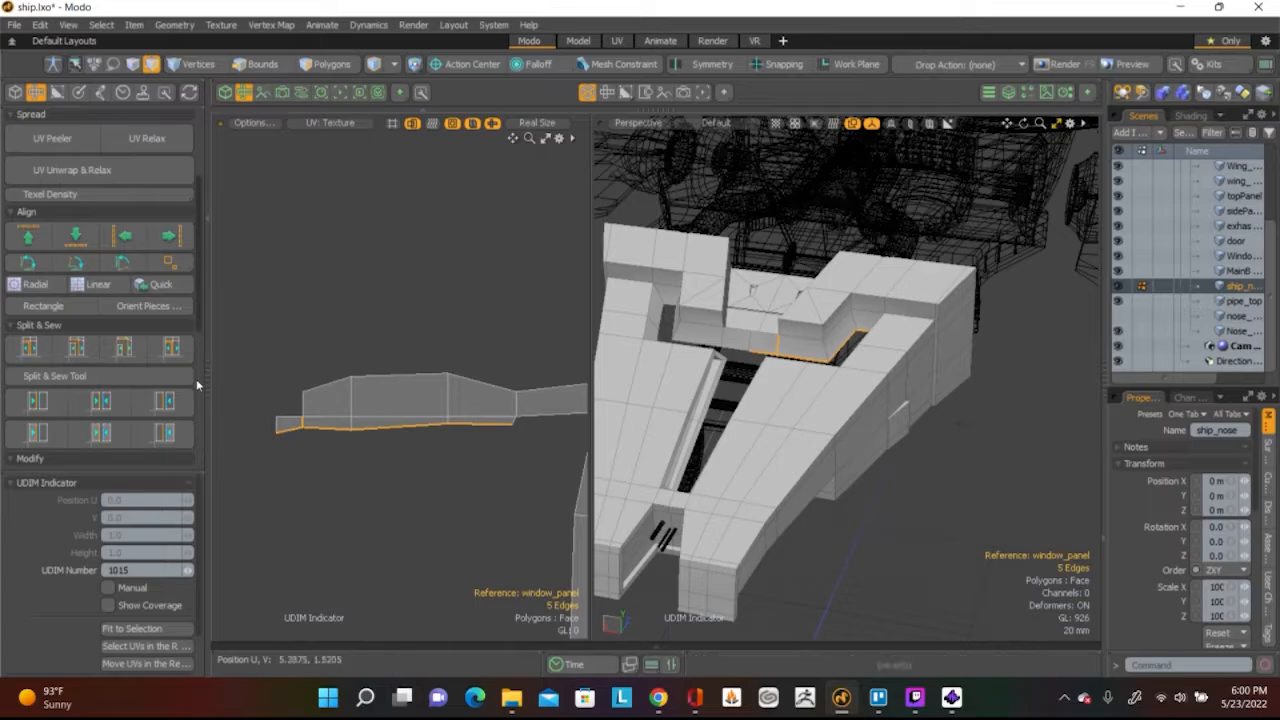
{"action": "key", "text": "2"}
{"action": "scroll", "coordinate": [285, 380], "scroll_direction": "up", "scroll_amount": 4}
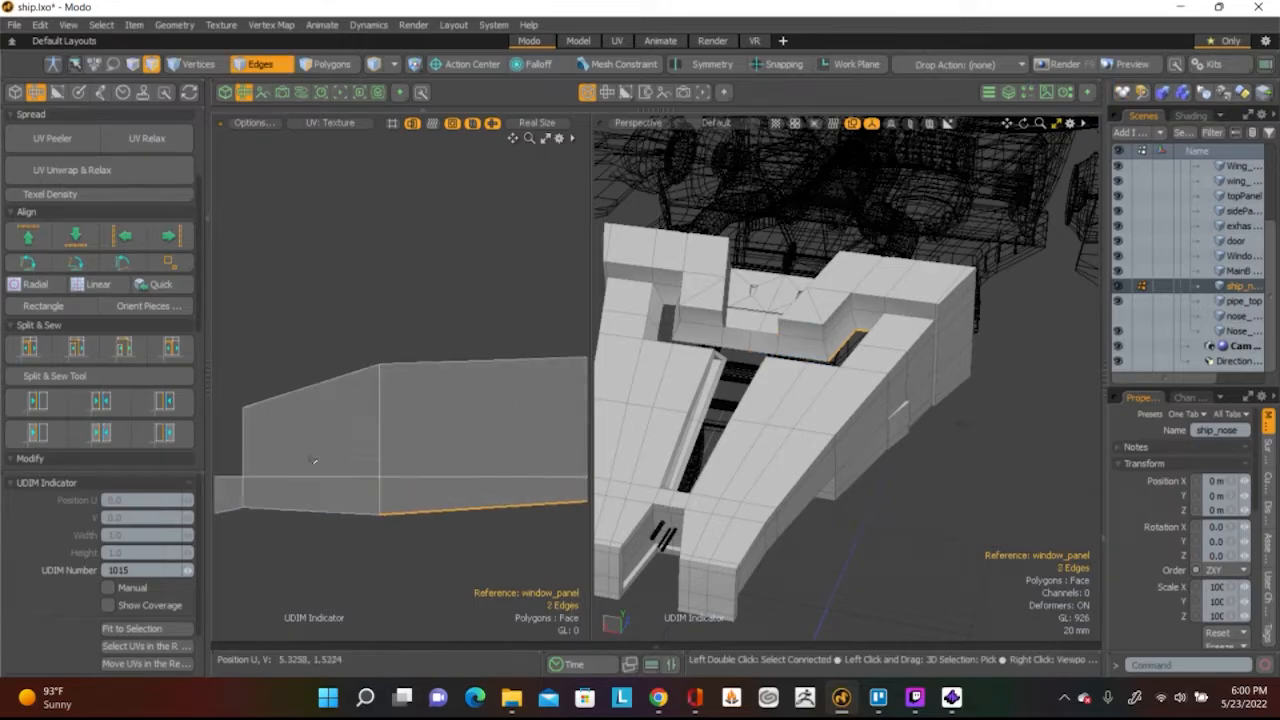
{"action": "left_click_drag", "start_coordinate": [334, 473], "coordinate": [405, 496], "text": "alt+shift"}
{"action": "left_click", "coordinate": [326, 466], "text": "shift"}
{"action": "left_click", "coordinate": [75, 235]}
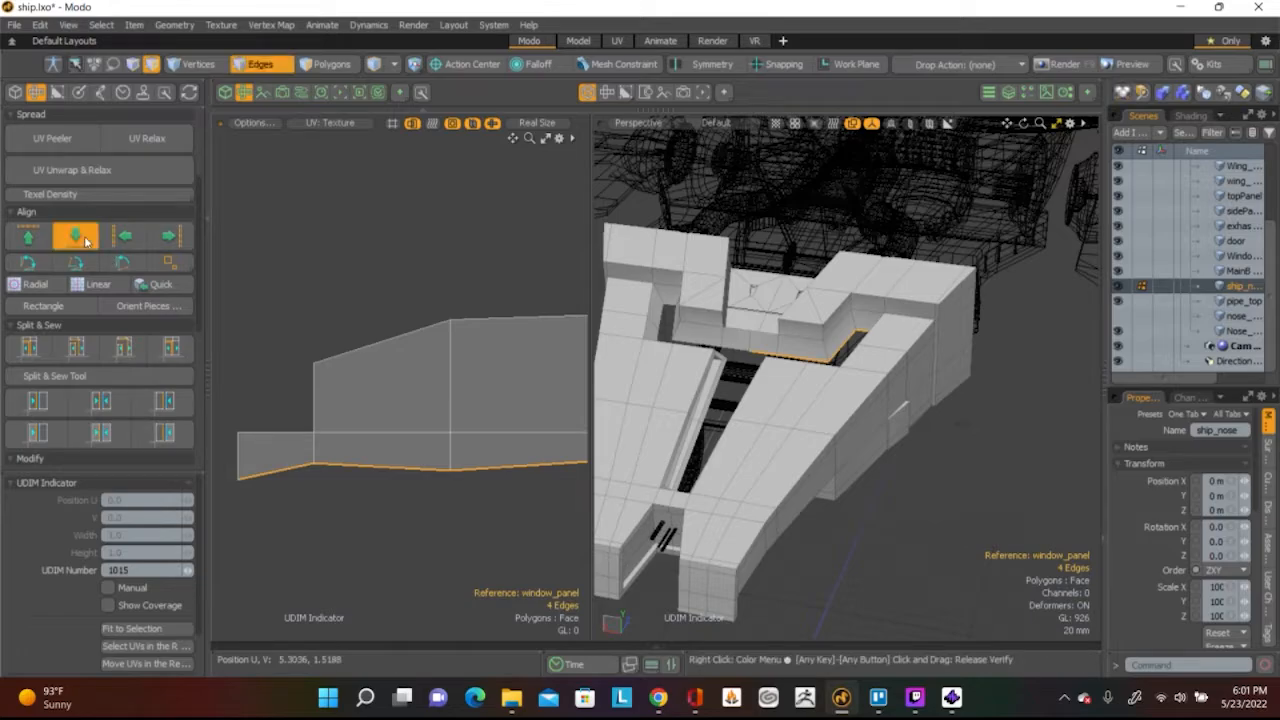
Select the three upper border edges of the horizontal arm and align them to their lowest point
{"action": "left_click", "coordinate": [437, 333]}
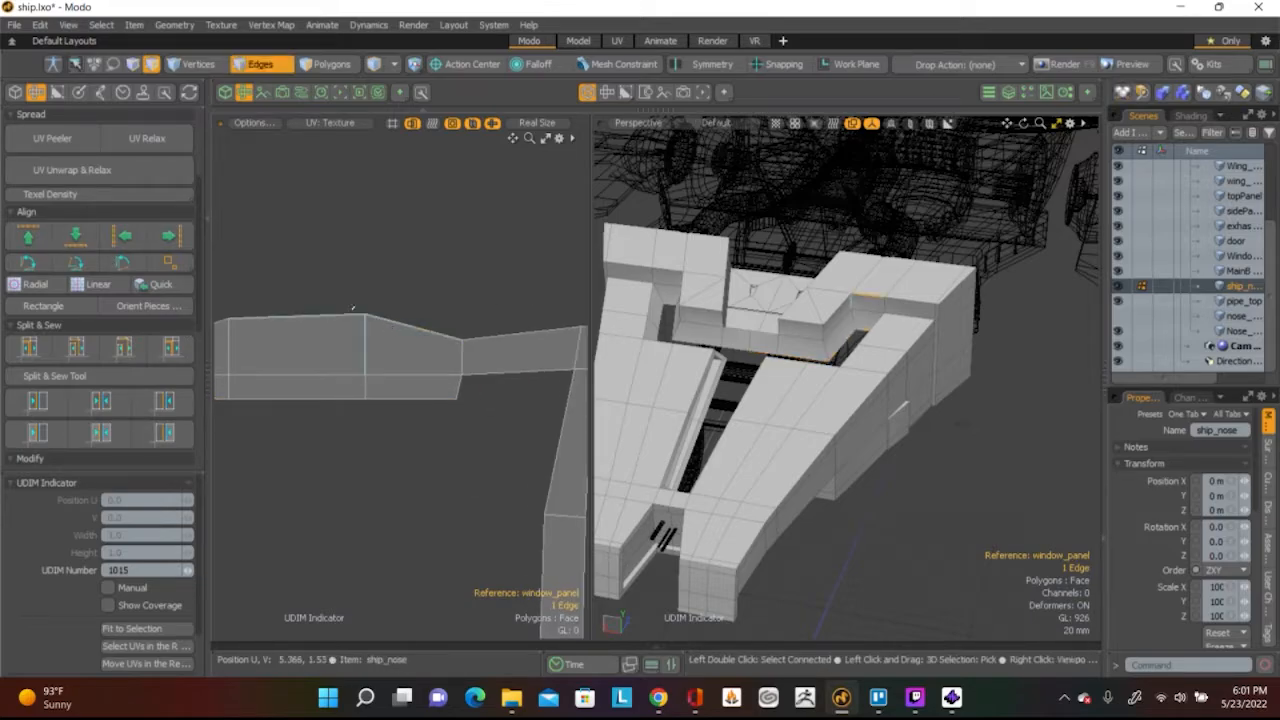
{"action": "left_click", "coordinate": [318, 329], "text": "shift"}
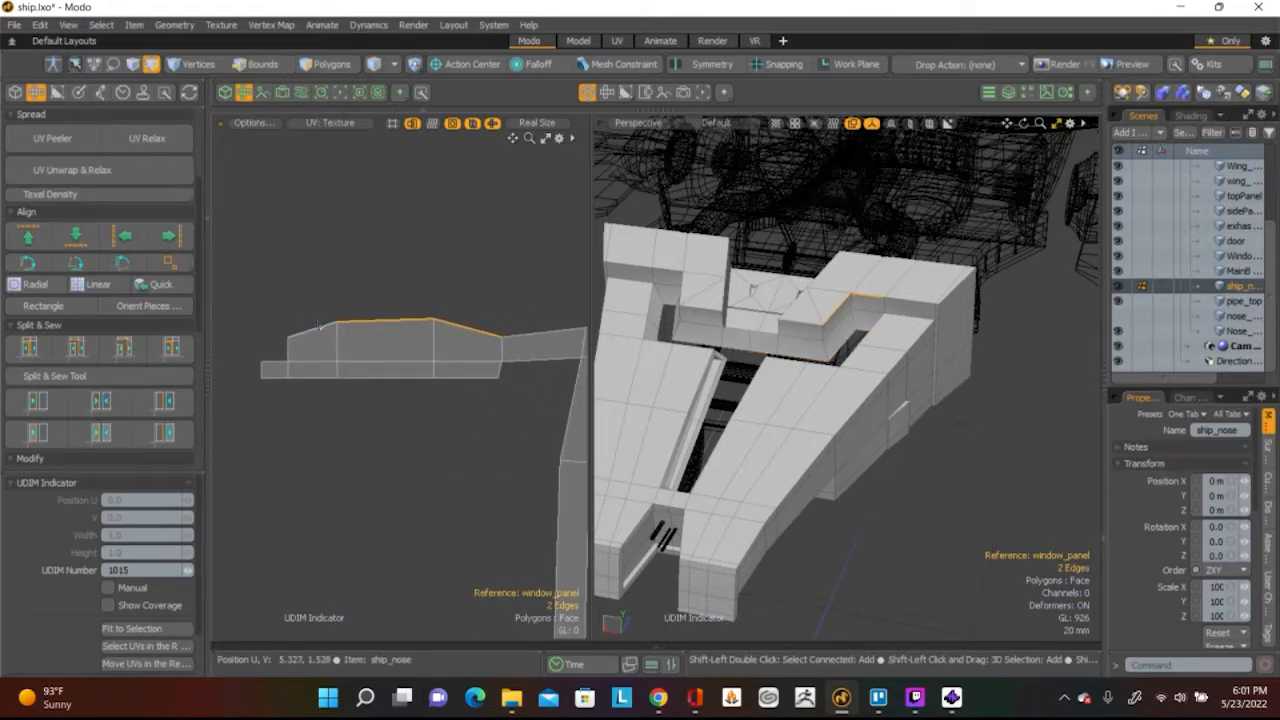
{"action": "left_click", "coordinate": [75, 235]}
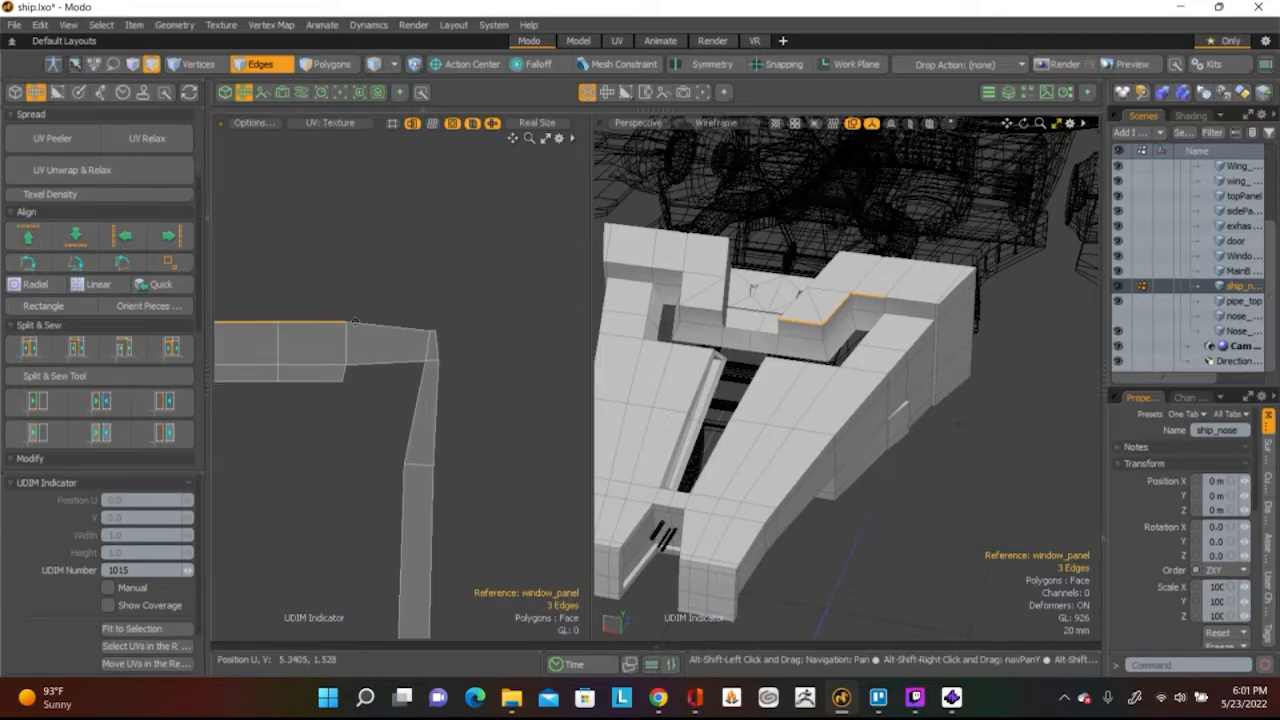
Extend the upper border selection to the strip's outer corner, align the edges to their highest point, and clear the selection
{"action": "left_click", "coordinate": [437, 321], "text": "shift"}
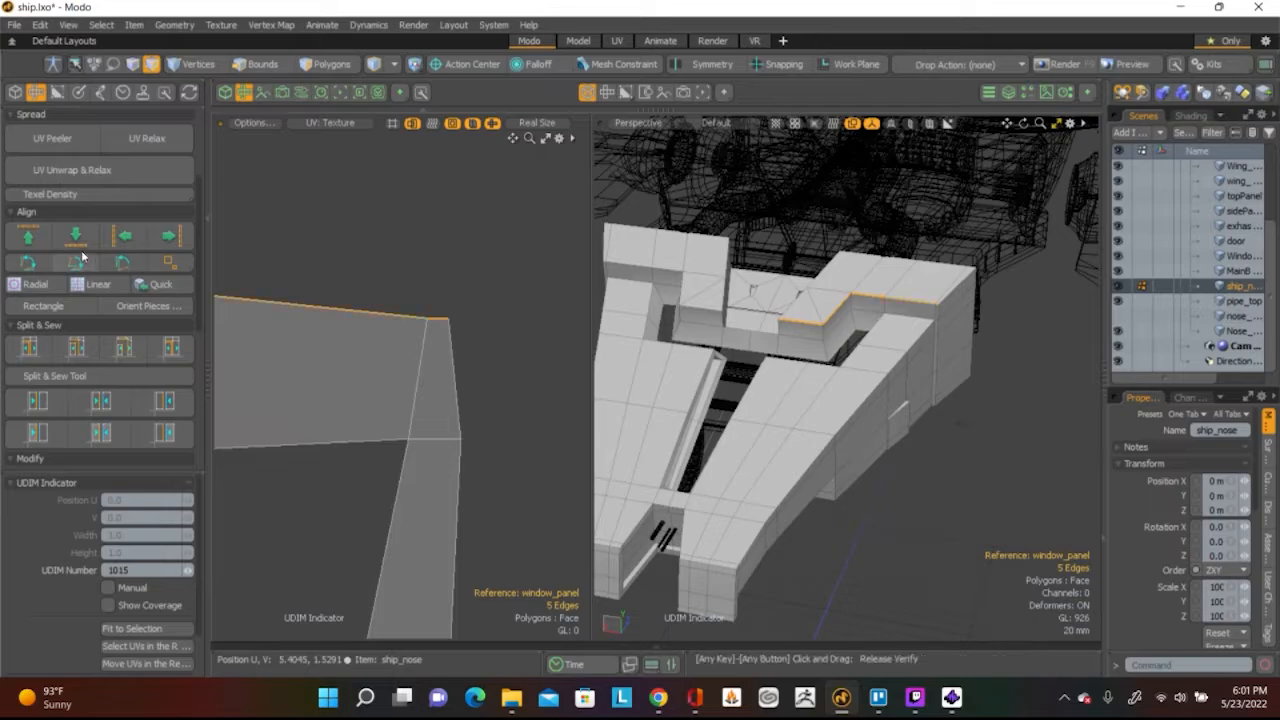
{"action": "left_click", "coordinate": [28, 235]}
{"action": "scroll", "coordinate": [300, 380], "scroll_direction": "up", "scroll_amount": 2}
{"action": "scroll", "coordinate": [479, 371], "scroll_direction": "down", "scroll_amount": 3}
{"action": "left_click", "coordinate": [532, 359]}
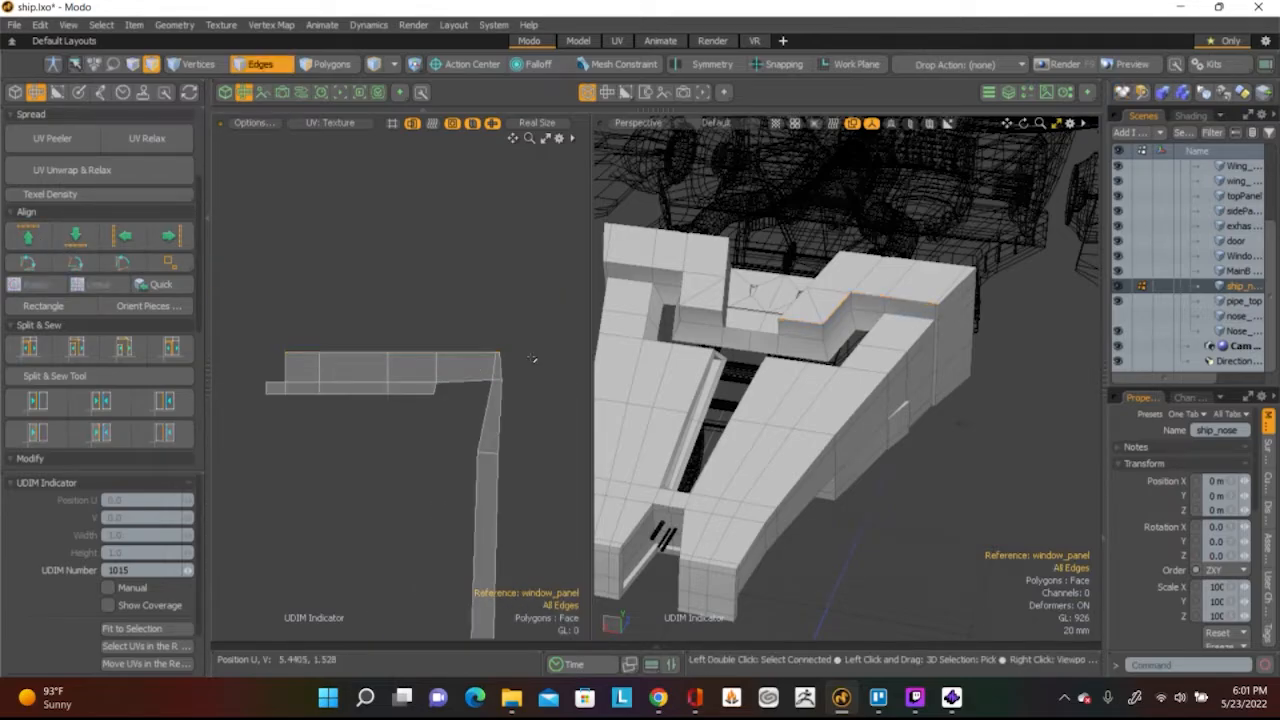
Select the five inner border edges down the vertical arm, from the corner to its end, and align them to their leftmost point
{"action": "middle_click_drag", "start_coordinate": [505, 476], "coordinate": [476, 283]}
{"action": "scroll", "coordinate": [478, 300], "scroll_direction": "down", "scroll_amount": 2}
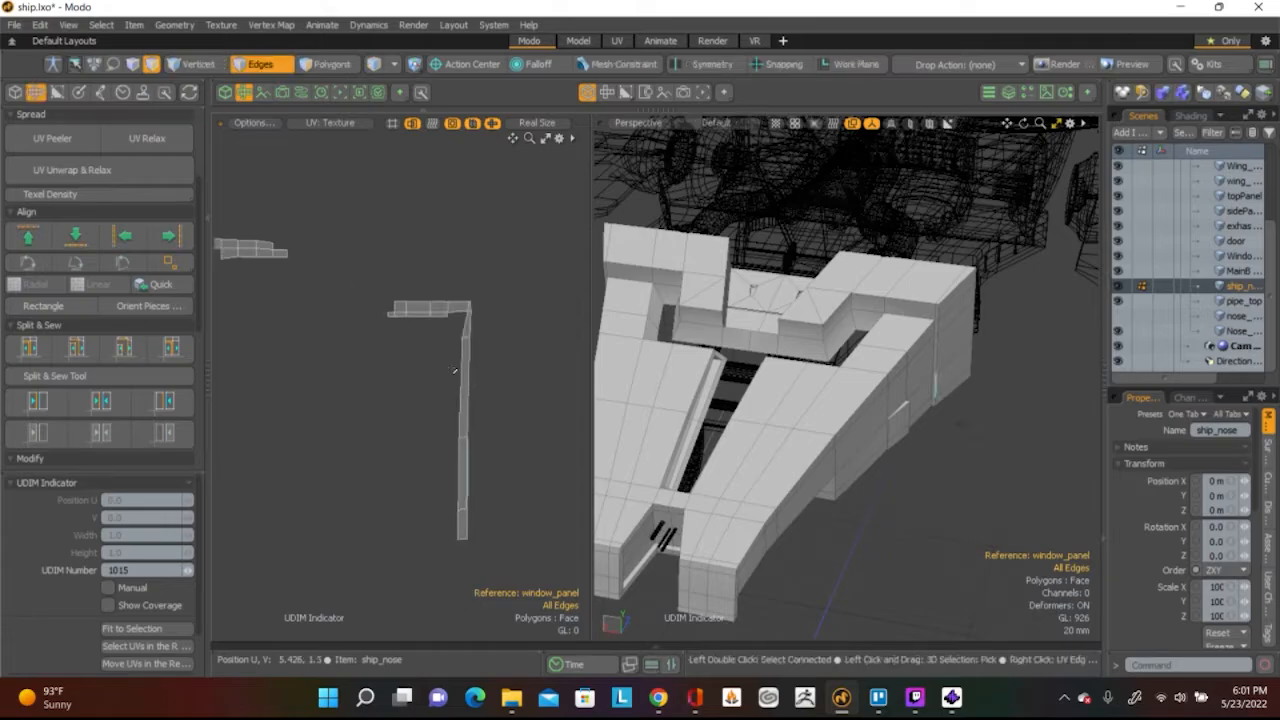
{"action": "scroll", "coordinate": [480, 312], "scroll_direction": "up", "scroll_amount": 3}
{"action": "scroll", "coordinate": [480, 312], "scroll_direction": "up", "scroll_amount": 2}
{"action": "key", "text": "1"}
{"action": "left_click", "coordinate": [424, 321]}
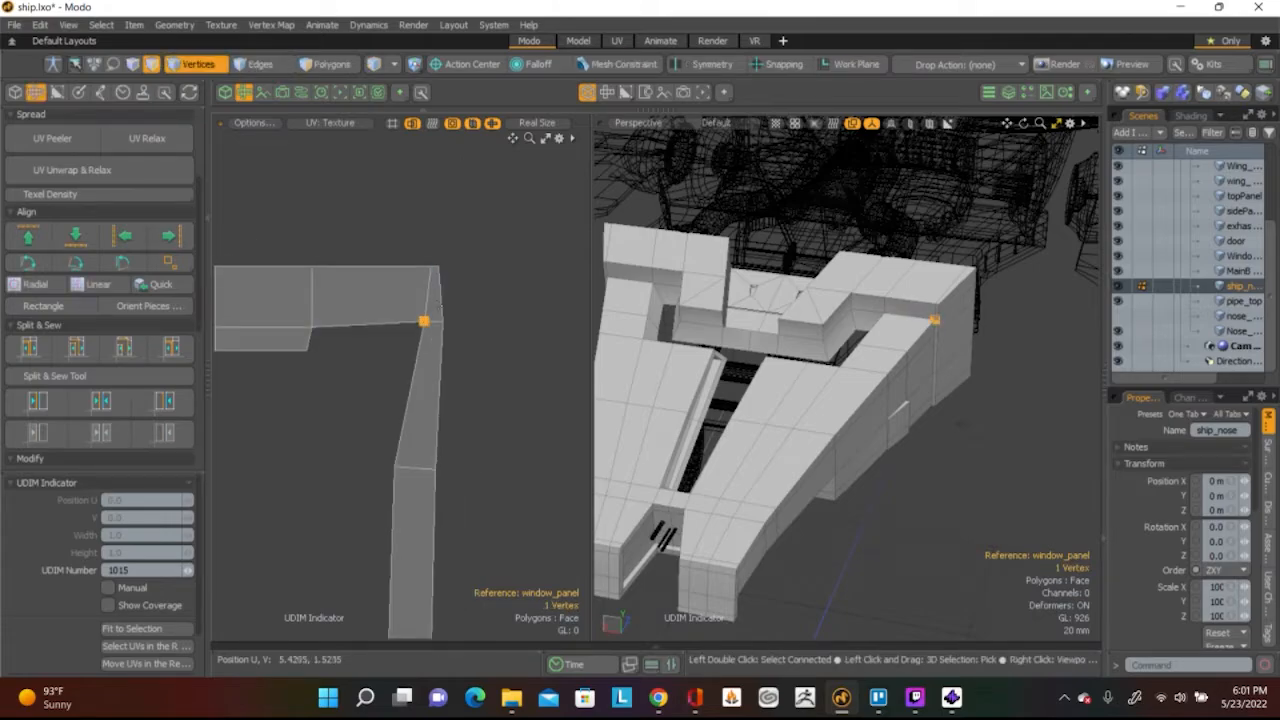
{"action": "left_click", "coordinate": [447, 369]}
{"action": "left_click", "coordinate": [418, 341], "text": "shift"}
{"action": "left_click", "coordinate": [394, 476], "text": "shift"}
{"action": "scroll", "coordinate": [392, 459], "scroll_direction": "down", "scroll_amount": 5}
{"action": "left_click_drag", "start_coordinate": [403, 468], "coordinate": [445, 170], "text": "alt+shift"}
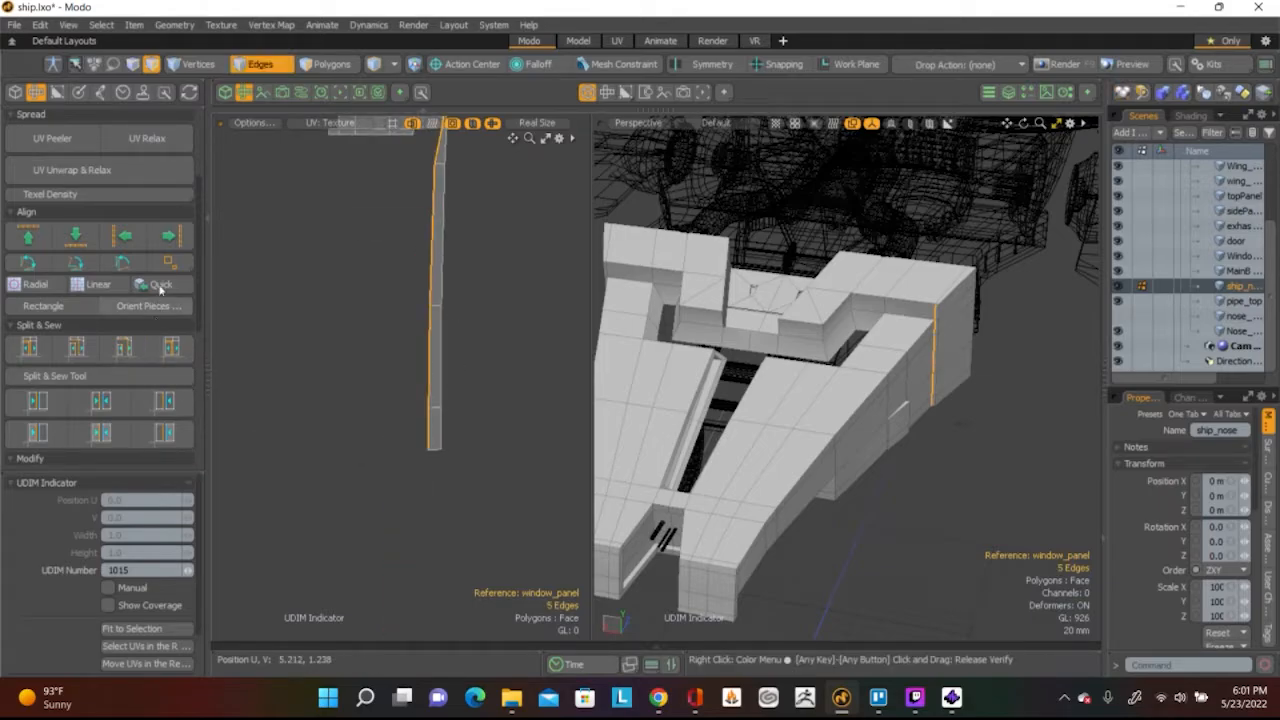
{"action": "left_click", "coordinate": [124, 235]}
Move the strip's inner corner vertex down slightly until it is level with the horizontal arm's lengthwise edges
{"action": "left_click_drag", "start_coordinate": [471, 256], "coordinate": [422, 390], "text": "alt+shift"}
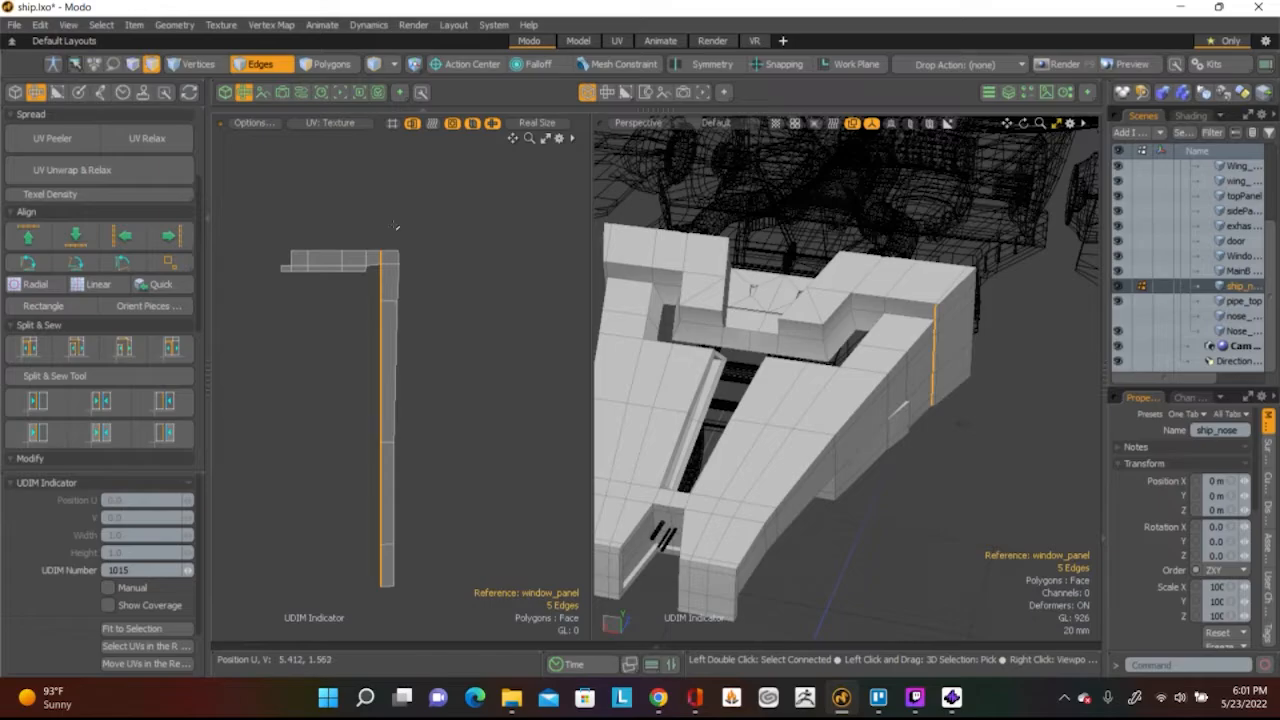
{"action": "scroll", "coordinate": [403, 275], "scroll_direction": "up", "scroll_amount": 3}
{"action": "scroll", "coordinate": [402, 274], "scroll_direction": "up", "scroll_amount": 4}
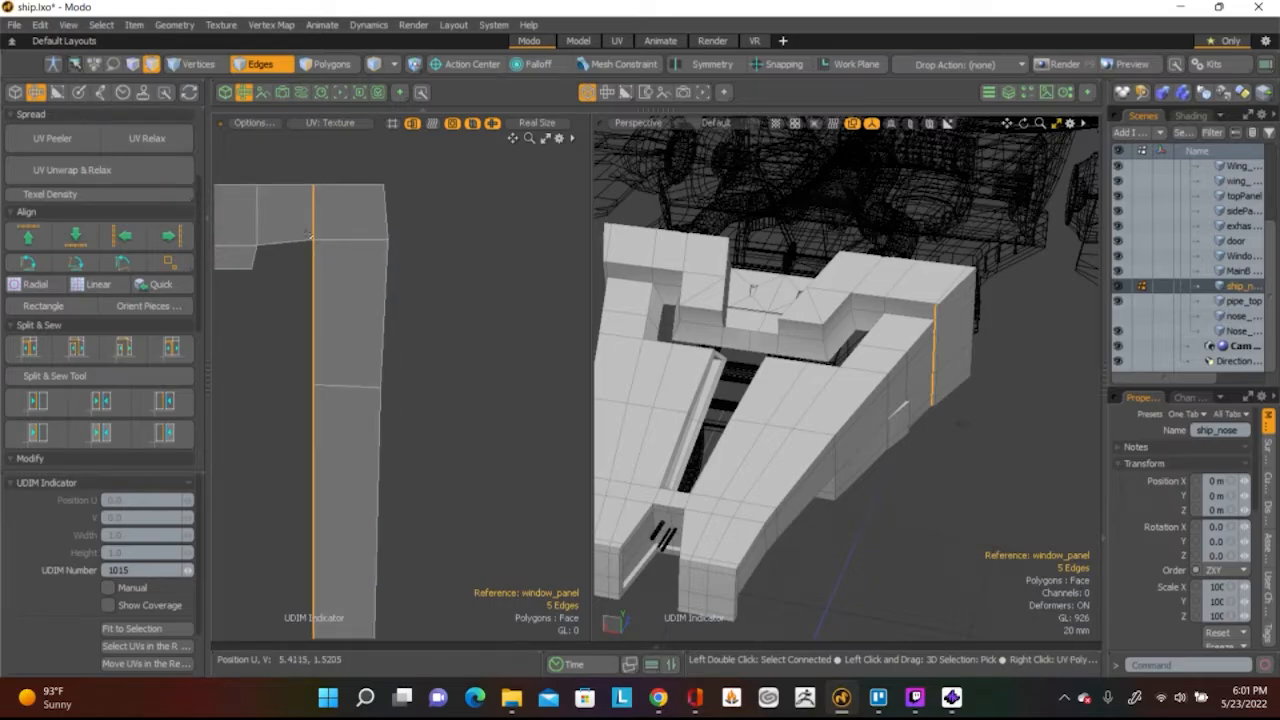
{"action": "left_click", "coordinate": [309, 260]}
{"action": "key", "text": "1"}
{"action": "left_click", "coordinate": [312, 240]}
{"action": "key", "text": "w"}
{"action": "left_click_drag", "start_coordinate": [393, 167], "coordinate": [393, 165]}
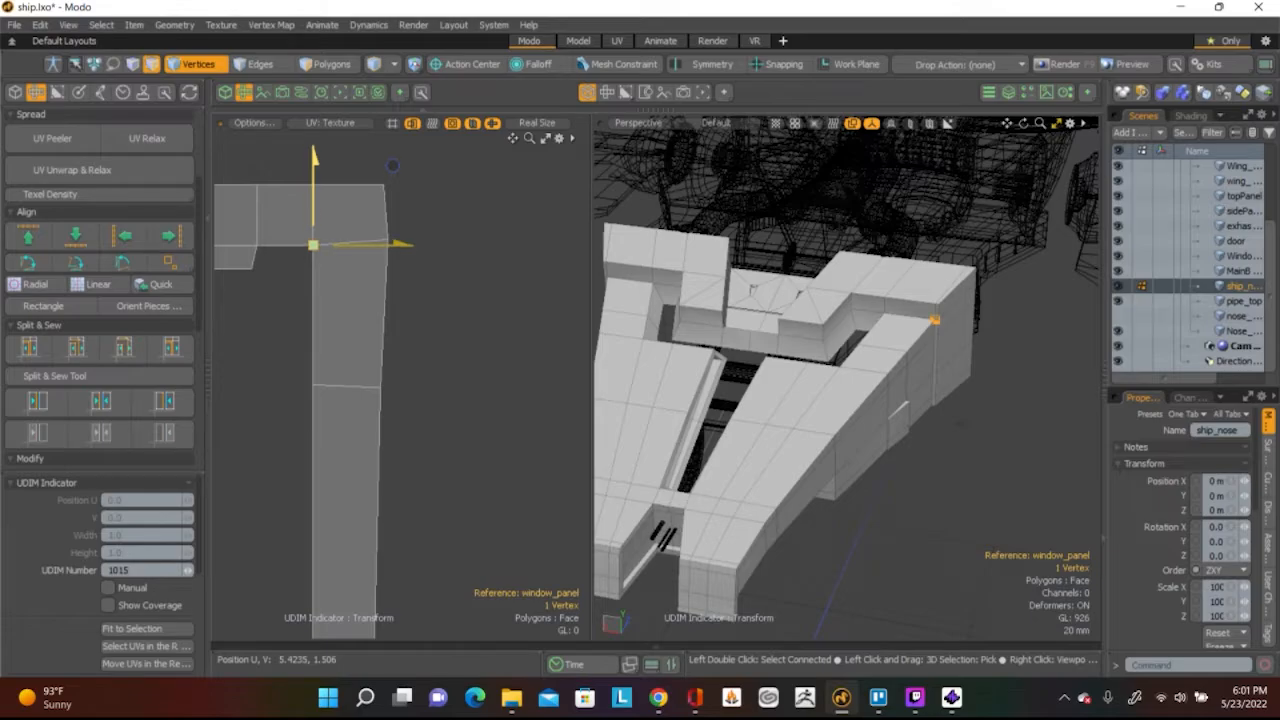
{"action": "key", "text": "Escape"}
Select the outer border edges along the full length of the vertical arm and align them to their rightmost point
{"action": "key", "text": "2"}
{"action": "left_click_drag", "start_coordinate": [387, 222], "coordinate": [381, 415]}
{"action": "scroll", "coordinate": [381, 415], "scroll_direction": "down", "scroll_amount": 3}
{"action": "left_click_drag", "start_coordinate": [361, 315], "coordinate": [366, 72], "text": "alt+shift"}
{"action": "left_click", "coordinate": [377, 497], "text": "shift"}
{"action": "scroll", "coordinate": [377, 490], "scroll_direction": "down", "scroll_amount": 3}
{"action": "left_click_drag", "start_coordinate": [385, 578], "coordinate": [385, 412], "text": "alt+shift"}
{"action": "scroll", "coordinate": [380, 390], "scroll_direction": "up", "scroll_amount": 2}
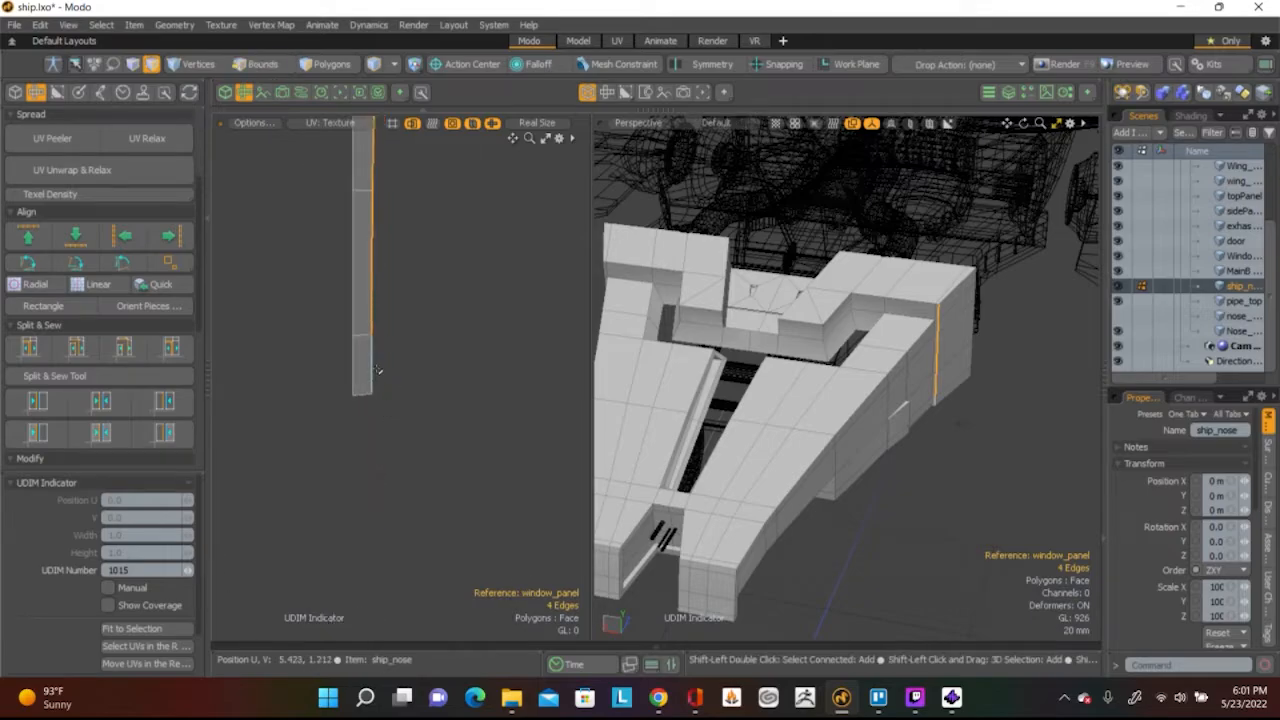
{"action": "left_click", "coordinate": [176, 234]}
Clear the selection and check the straightened strip with subdivision smoothing switched on and off again
{"action": "left_click_drag", "start_coordinate": [417, 143], "coordinate": [369, 424], "text": "alt+shift"}
{"action": "left_click", "coordinate": [399, 390]}
{"action": "key", "text": "Tab"}
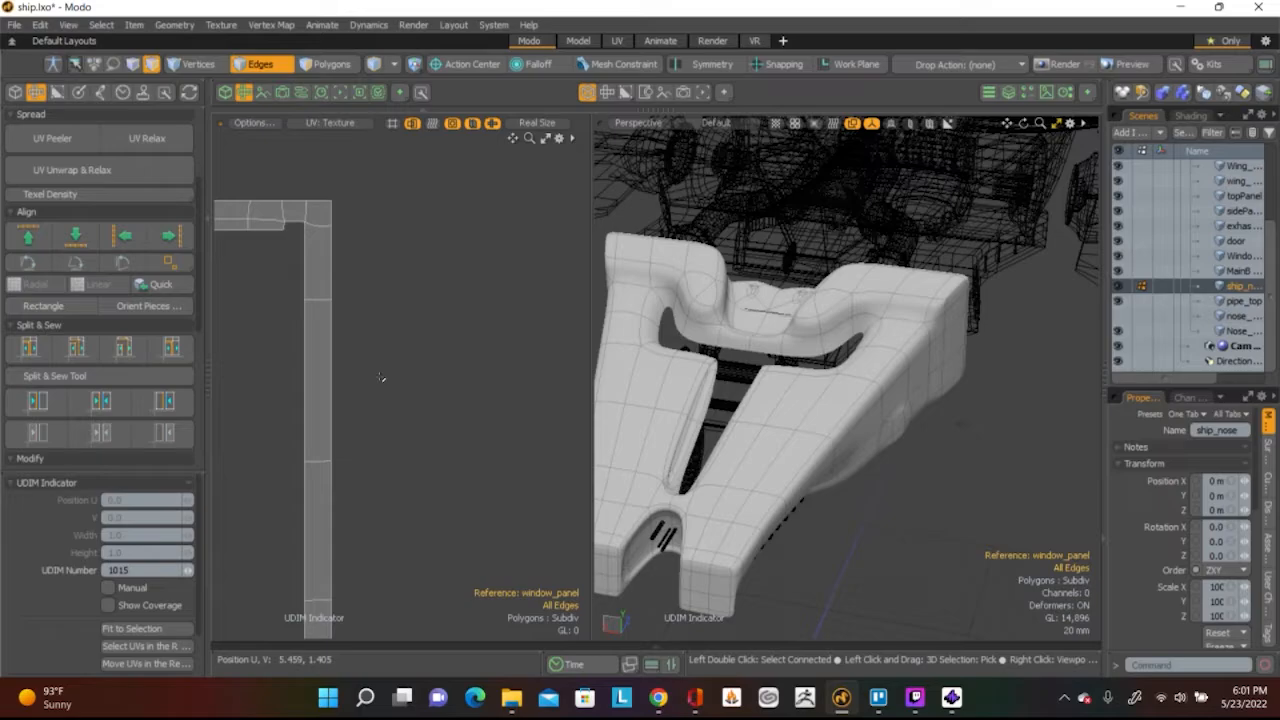
{"action": "key", "text": "Tab"}
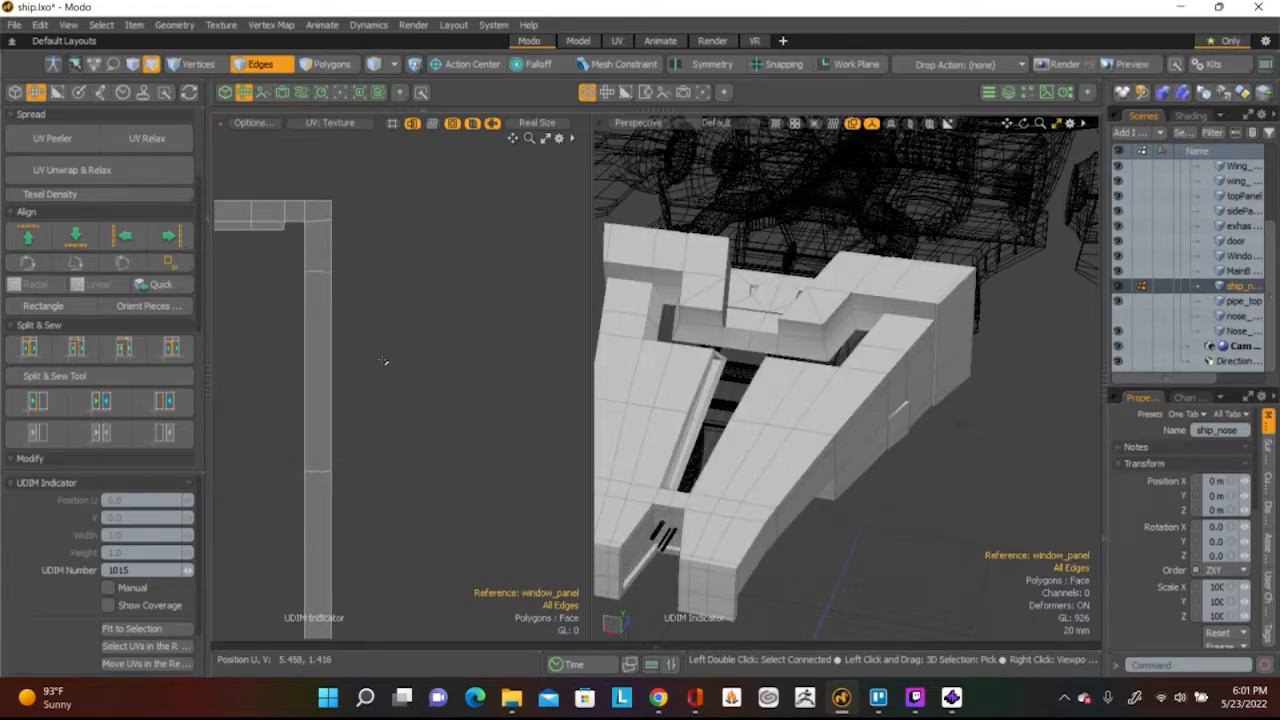
On the other L-shaped strip, select the vertical arm's five outer border edges and align them to their leftmost point
{"action": "scroll", "coordinate": [383, 361], "scroll_direction": "down", "scroll_amount": 3}
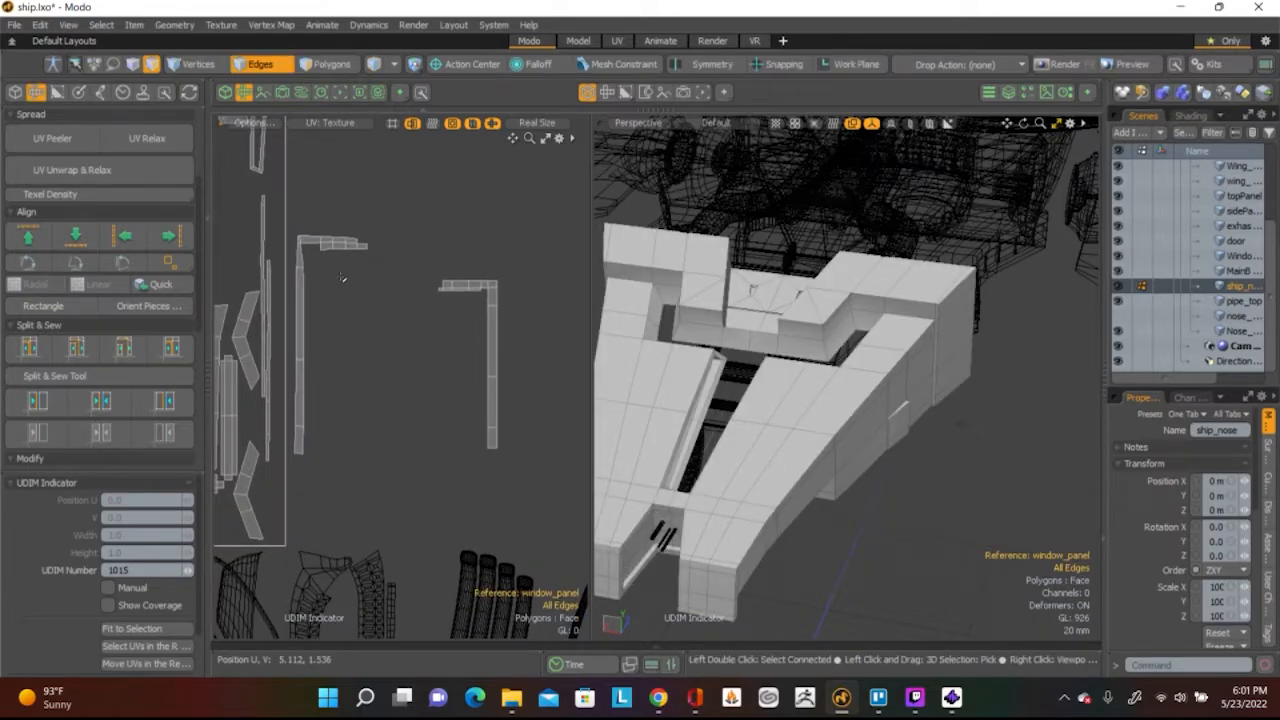
{"action": "scroll", "coordinate": [295, 250], "scroll_direction": "up", "scroll_amount": 4}
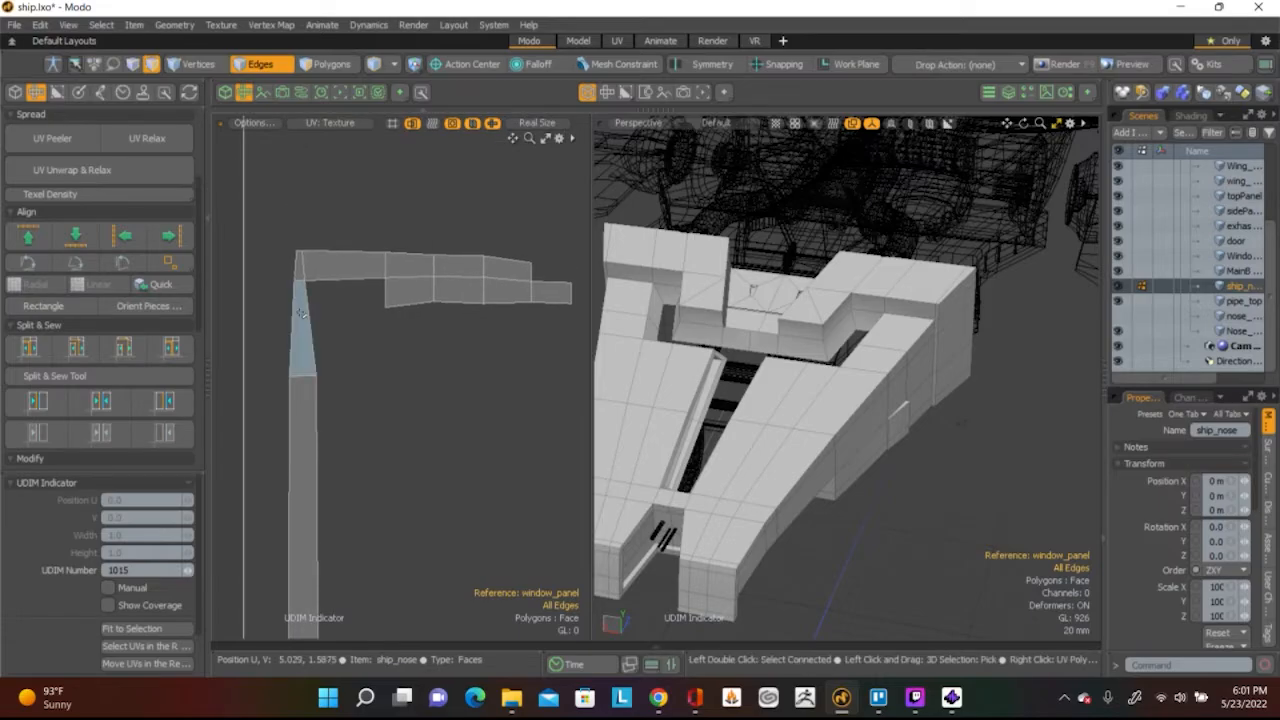
{"action": "scroll", "coordinate": [293, 278], "scroll_direction": "up", "scroll_amount": 1}
{"action": "left_click", "coordinate": [296, 272]}
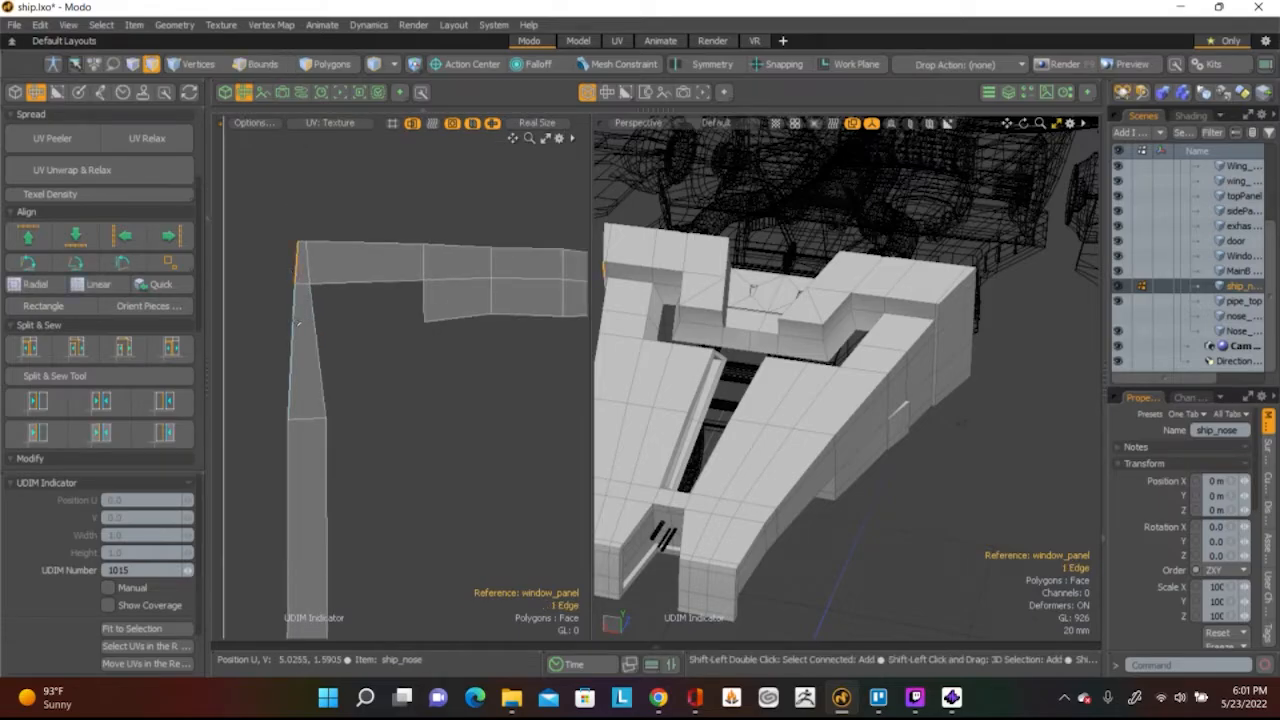
{"action": "scroll", "coordinate": [294, 484], "scroll_direction": "down", "scroll_amount": 4}
{"action": "left_click_drag", "start_coordinate": [314, 513], "coordinate": [334, 350], "text": "alt+shift"}
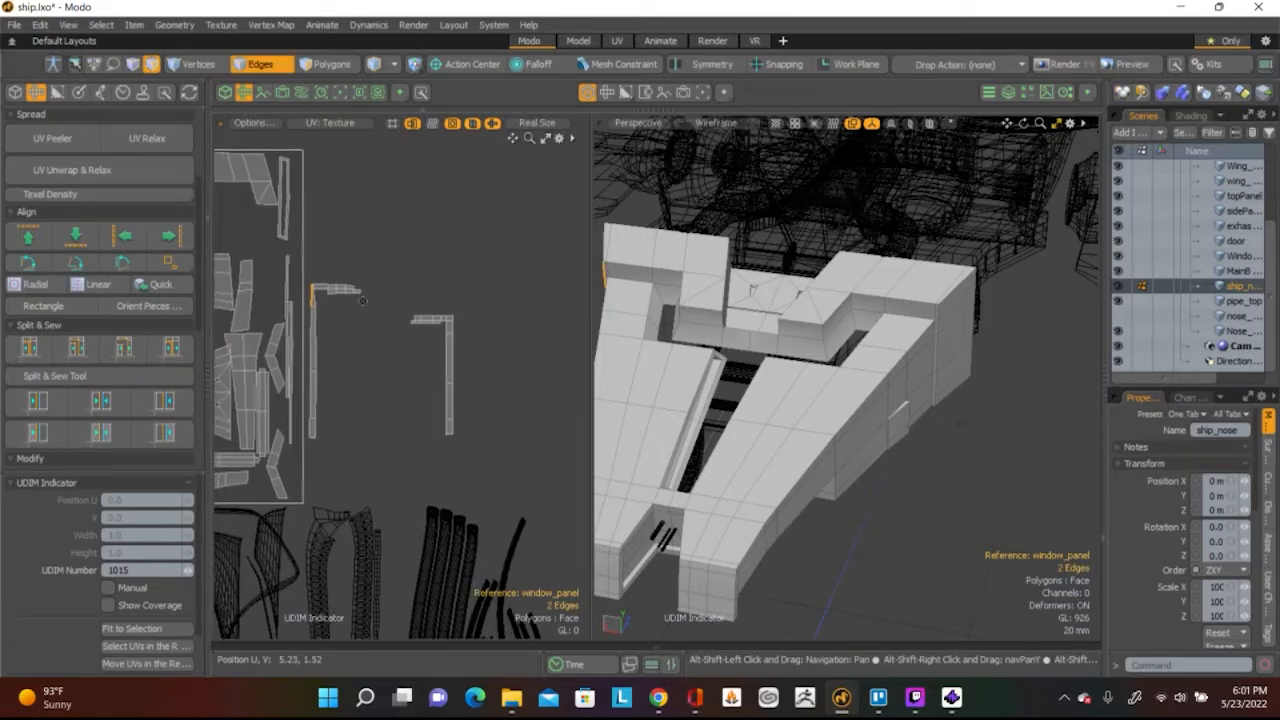
{"action": "scroll", "coordinate": [338, 350], "scroll_direction": "up", "scroll_amount": 3}
{"action": "left_click", "coordinate": [277, 453], "text": "shift"}
{"action": "left_click", "coordinate": [274, 566], "text": "shift"}
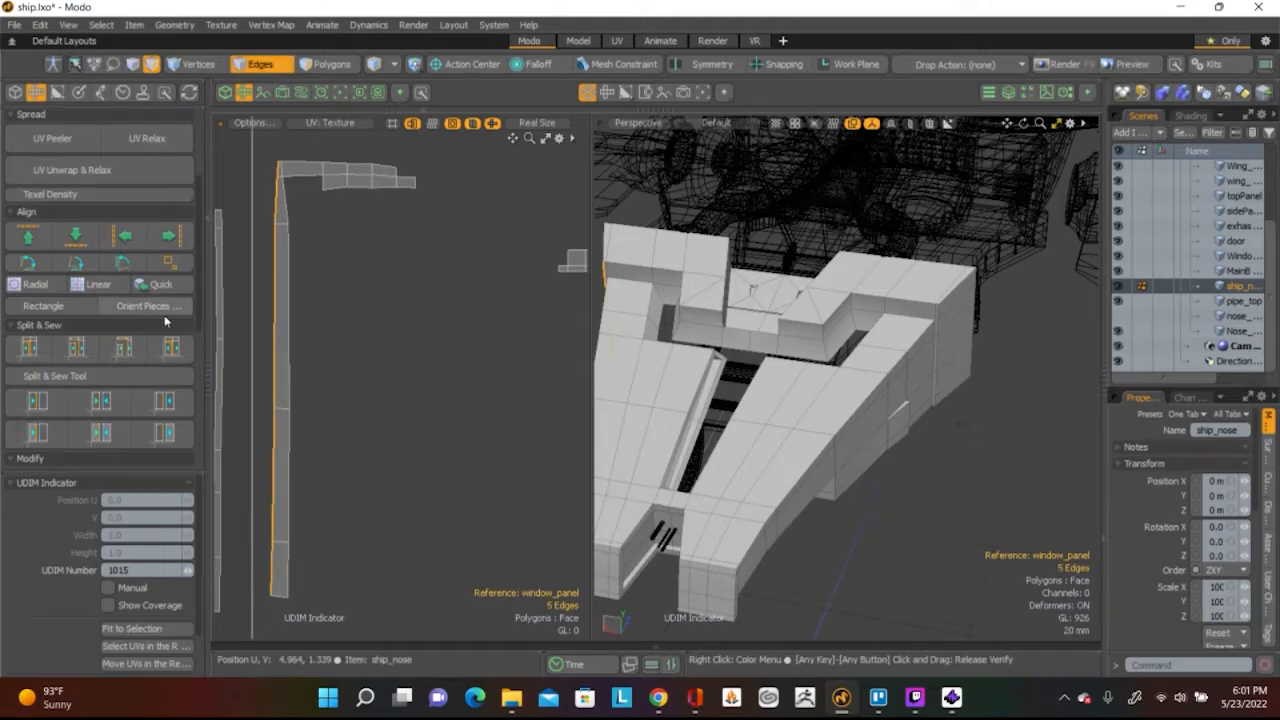
{"action": "left_click", "coordinate": [122, 236]}
Select the vertical arm's five inner border edges, without the cross edges, and align them to their rightmost point
{"action": "left_click", "coordinate": [284, 203]}
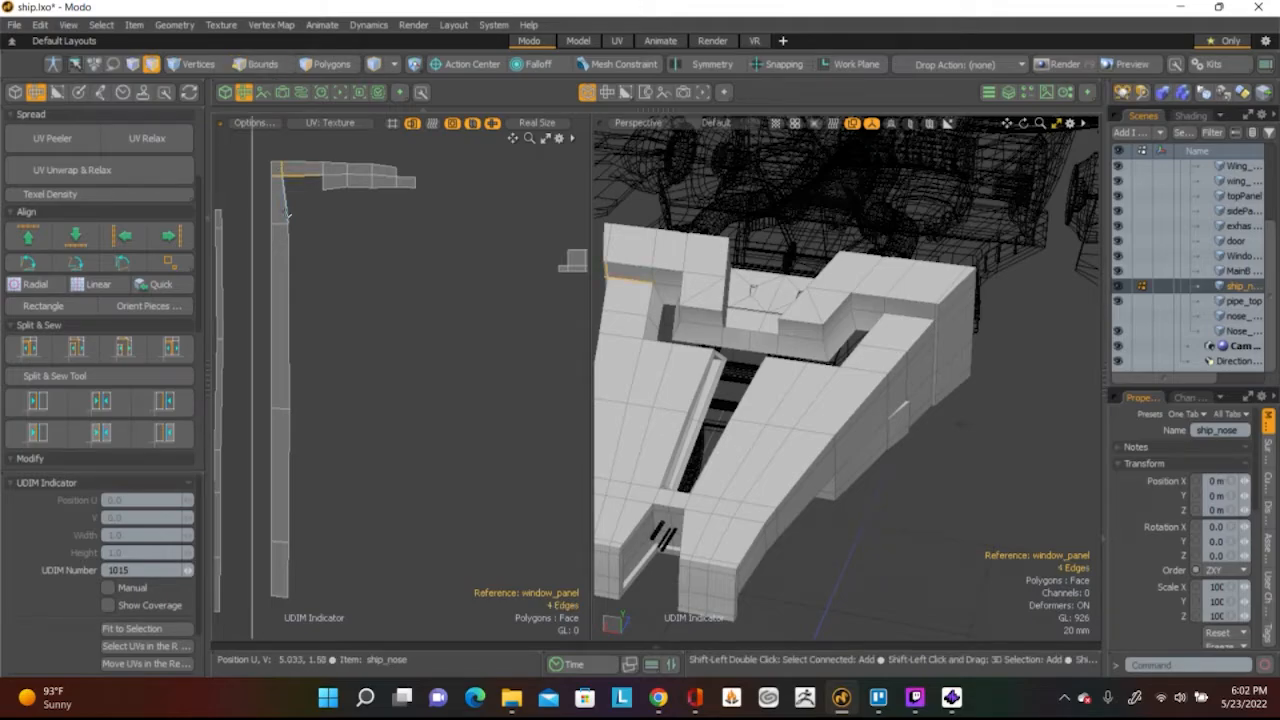
{"action": "left_click", "coordinate": [277, 176], "text": "ctrl"}
{"action": "left_click", "coordinate": [293, 266], "text": "shift"}
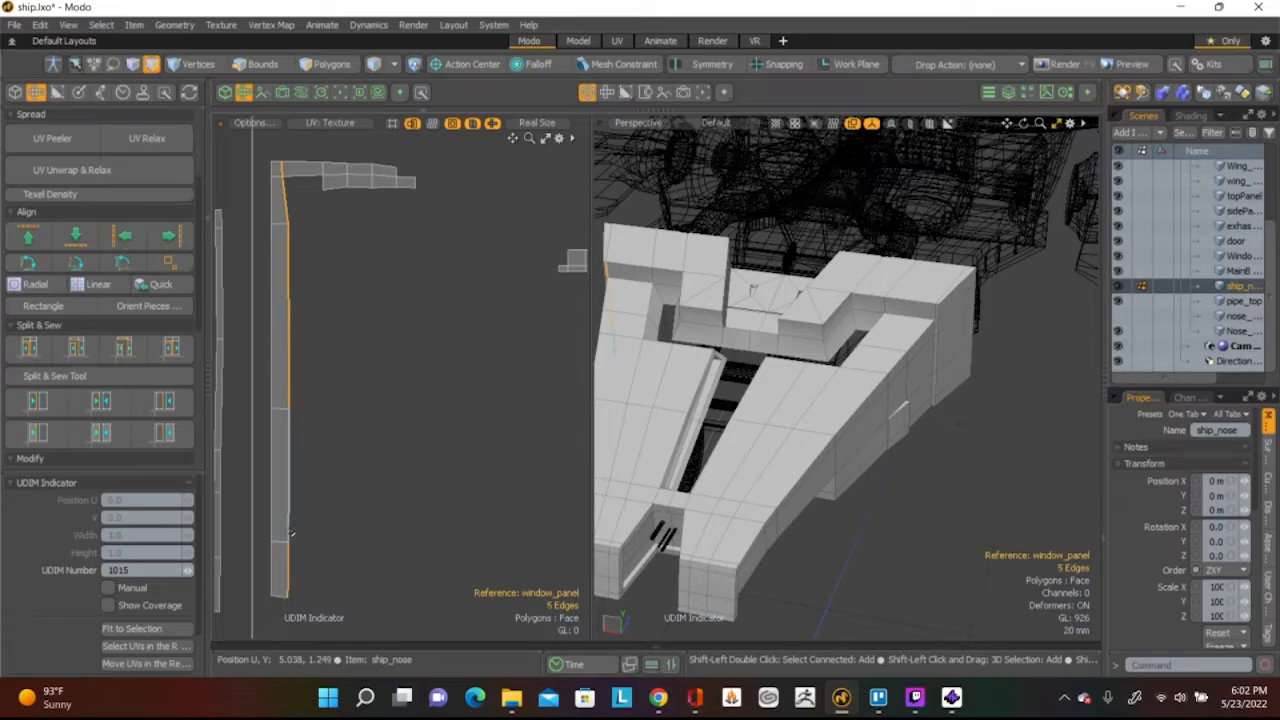
{"action": "left_click", "coordinate": [168, 235]}
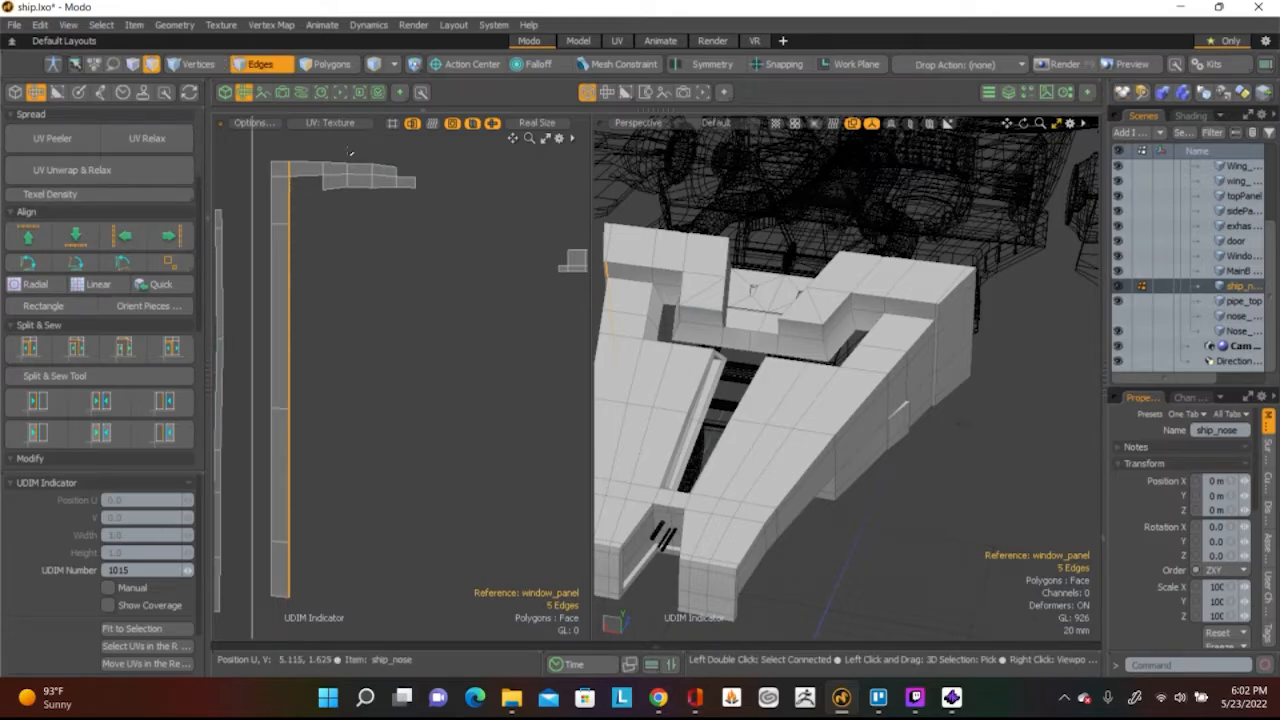
{"action": "scroll", "coordinate": [342, 160], "scroll_direction": "up", "scroll_amount": 3}
{"action": "key", "text": "5"}
{"action": "scroll", "coordinate": [303, 213], "scroll_direction": "down", "scroll_amount": 1}
{"action": "left_click", "coordinate": [350, 310]}
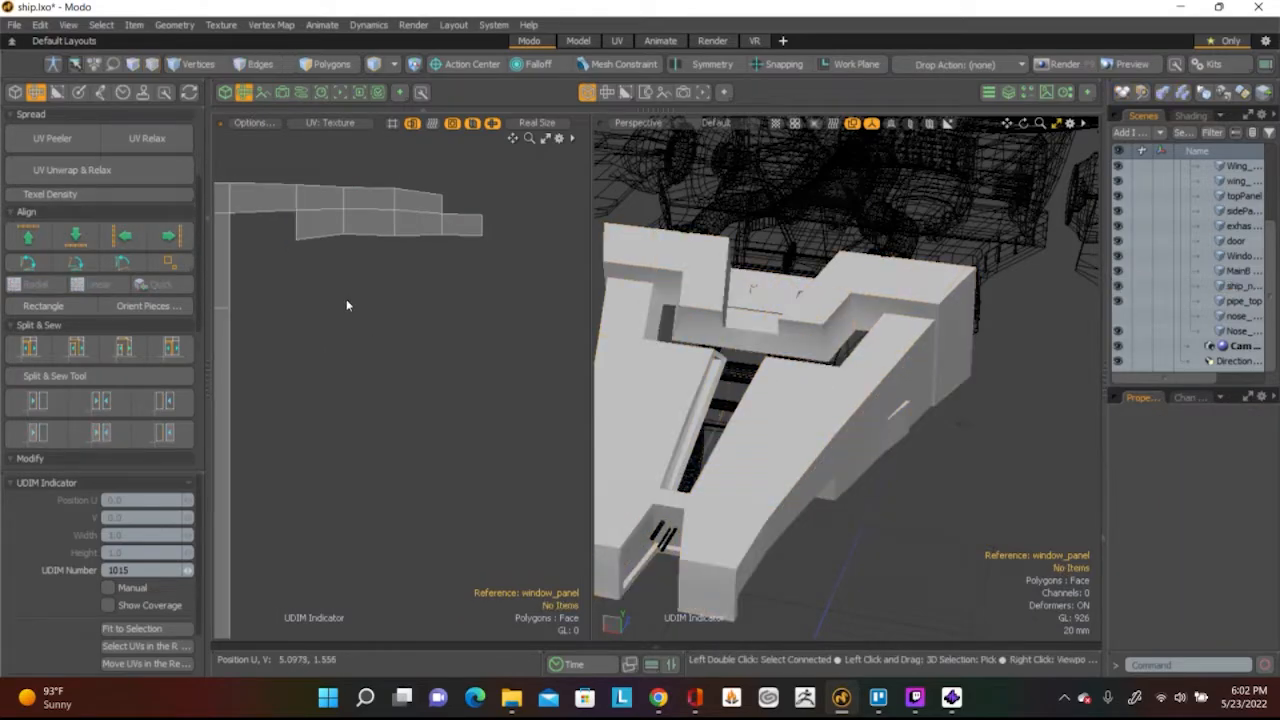
{"action": "scroll", "coordinate": [345, 290], "scroll_direction": "down", "scroll_amount": 2}
{"action": "left_click_drag", "start_coordinate": [323, 260], "coordinate": [408, 314], "text": "alt"}
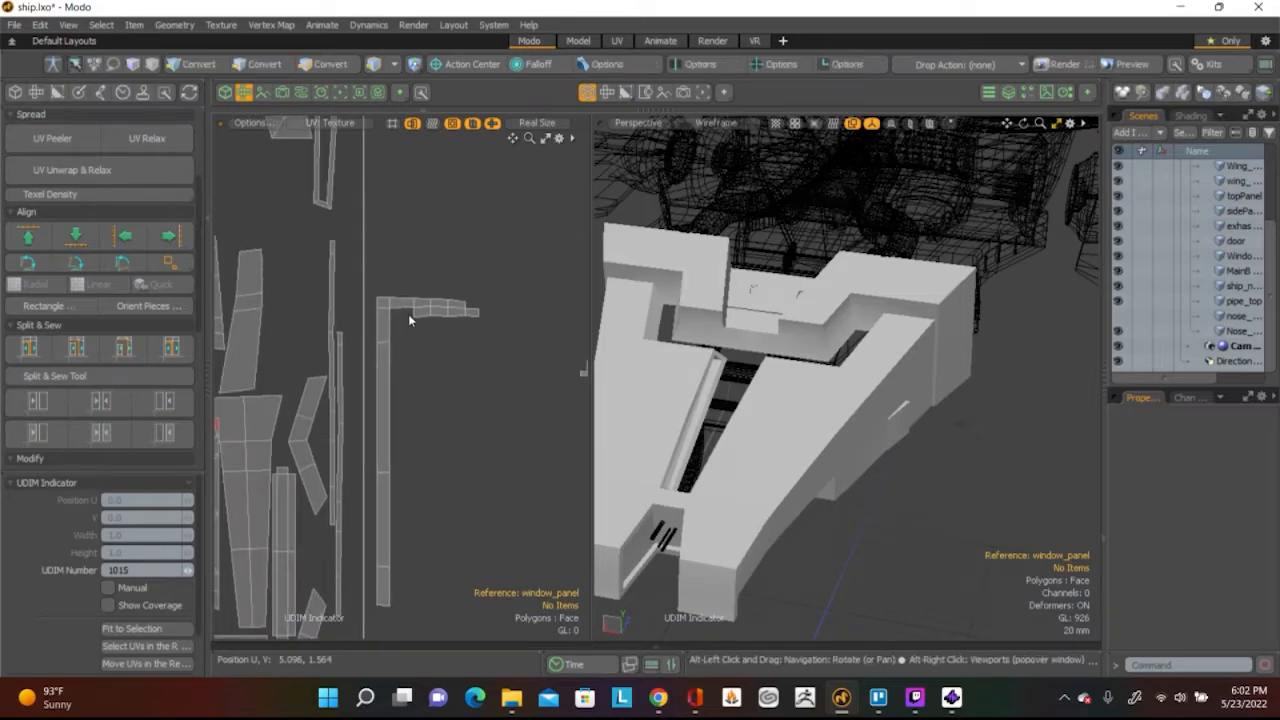
{"action": "scroll", "coordinate": [408, 314], "scroll_direction": "up", "scroll_amount": 3}
{"action": "left_click", "coordinate": [339, 267]}
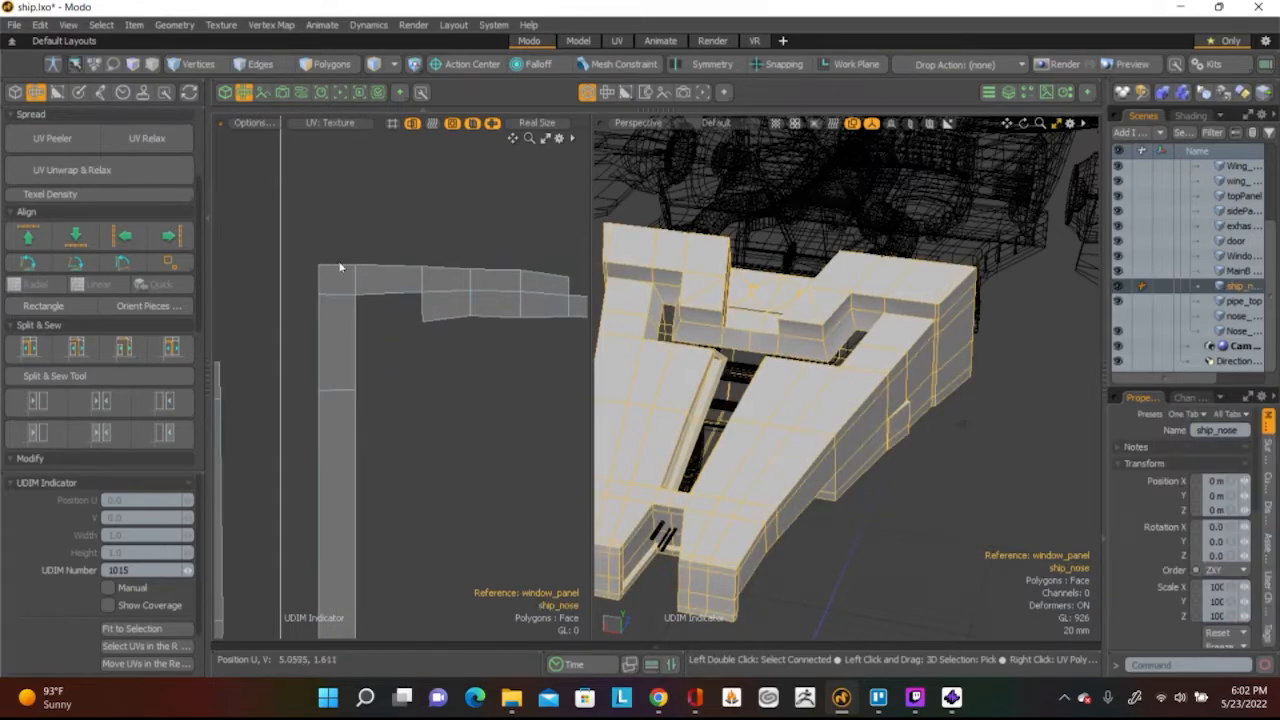
{"action": "left_click", "coordinate": [461, 224]}
{"action": "left_click", "coordinate": [336, 266]}
{"action": "scroll", "coordinate": [447, 321], "scroll_direction": "down", "scroll_amount": 5}
{"action": "scroll", "coordinate": [447, 326], "scroll_direction": "up", "scroll_amount": 5}
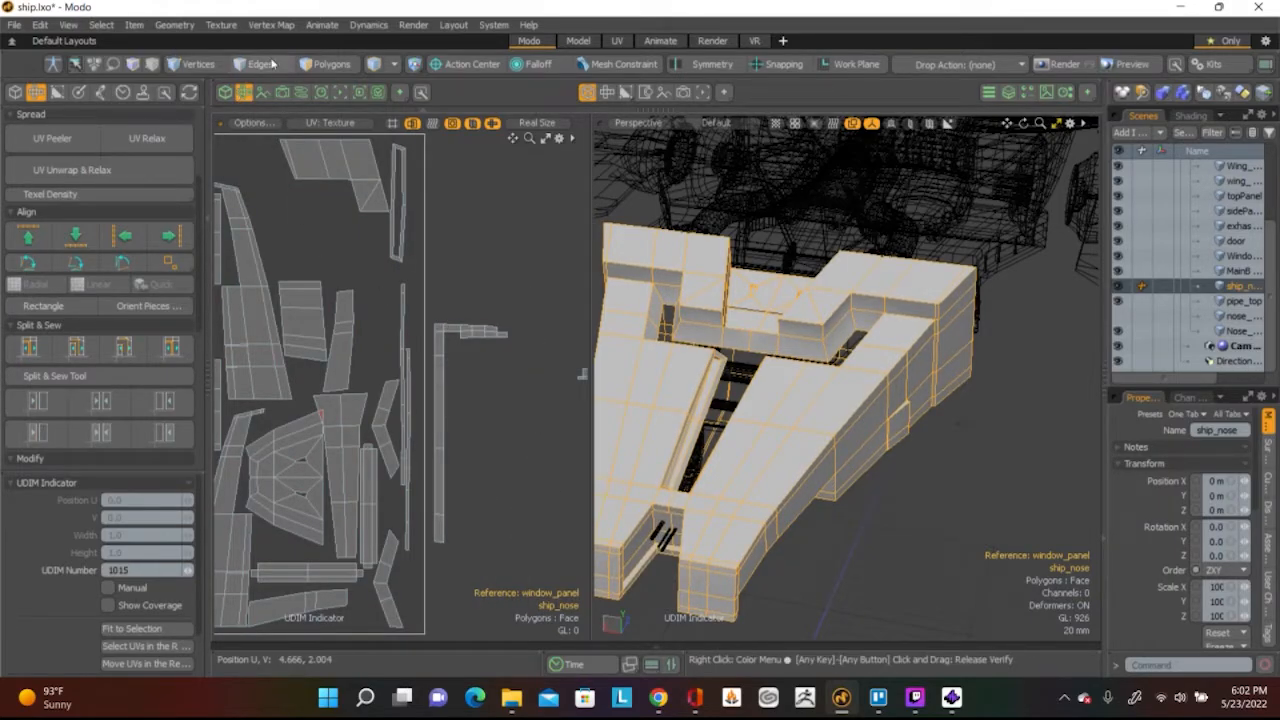
{"action": "left_click", "coordinate": [330, 64]}
{"action": "left_click", "coordinate": [262, 64]}
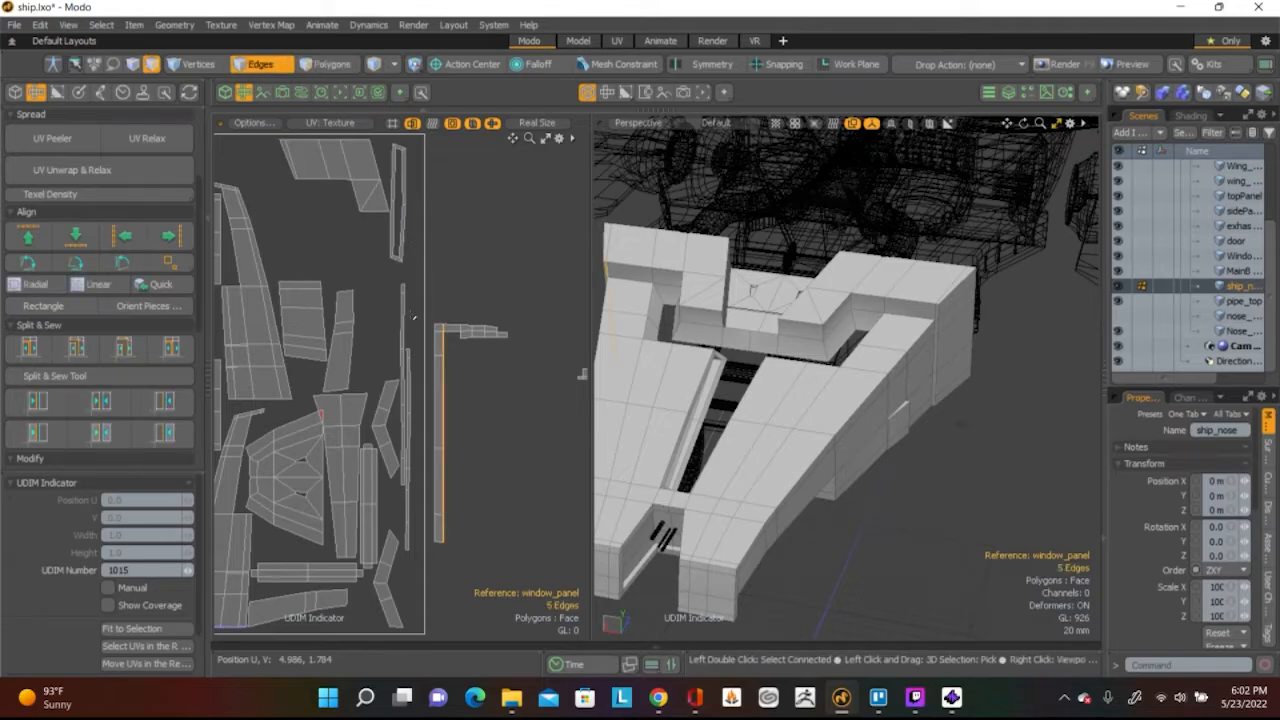
Select the horizontal arm's middle lengthwise edges together with the corner's cross edge and align them to their lowest point
{"action": "scroll", "coordinate": [472, 291], "scroll_direction": "up", "scroll_amount": 5}
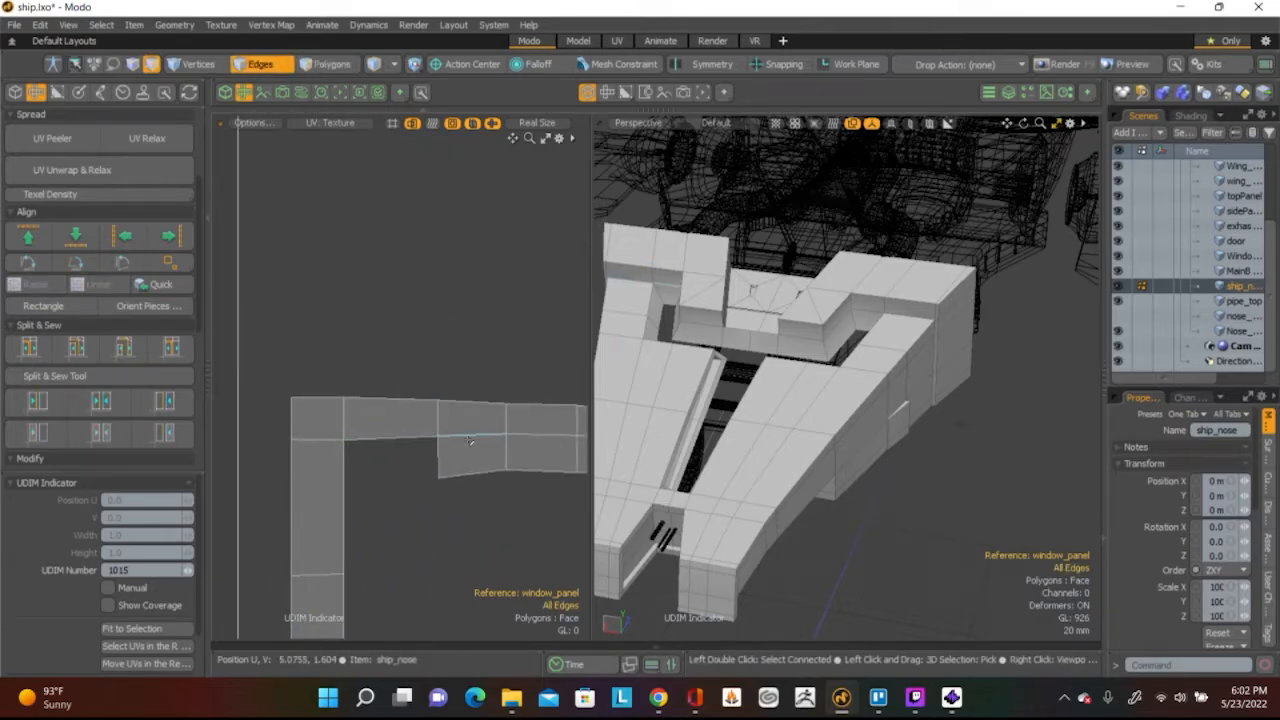
{"action": "left_click_drag", "start_coordinate": [370, 440], "coordinate": [519, 437], "text": "shift"}
{"action": "scroll", "coordinate": [519, 437], "scroll_direction": "down", "scroll_amount": 2}
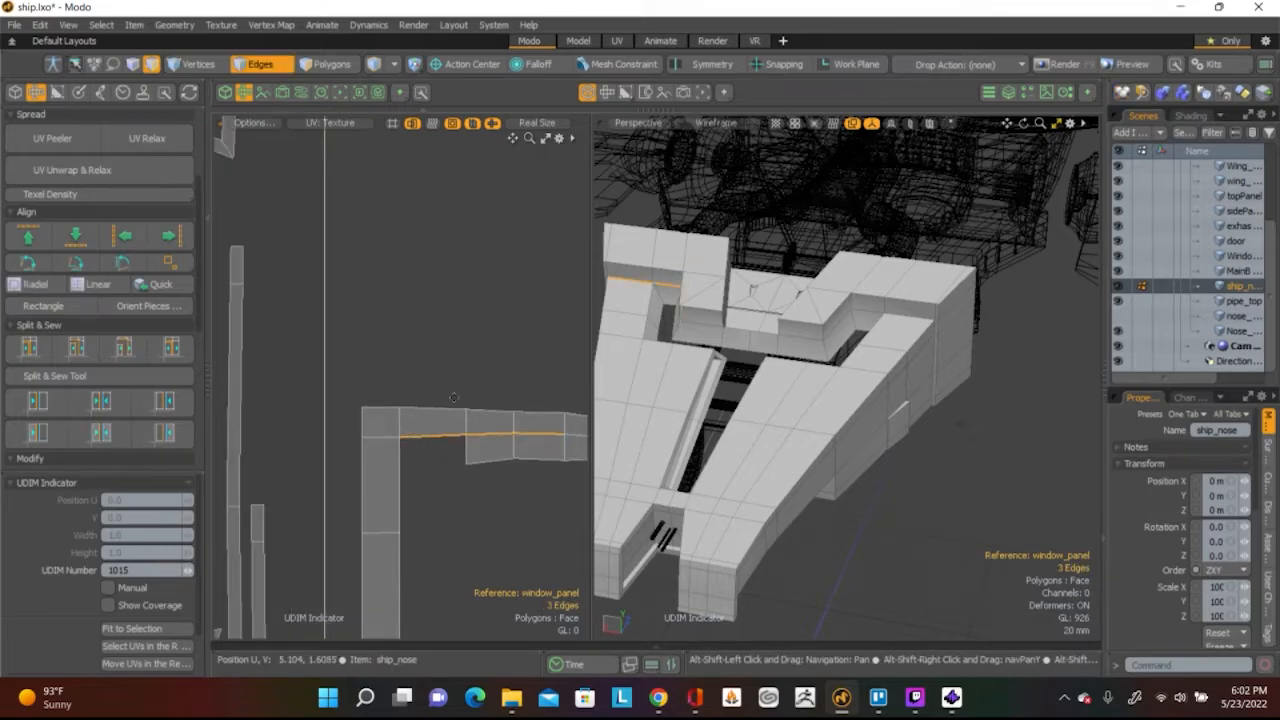
{"action": "left_click", "coordinate": [551, 409], "text": "shift"}
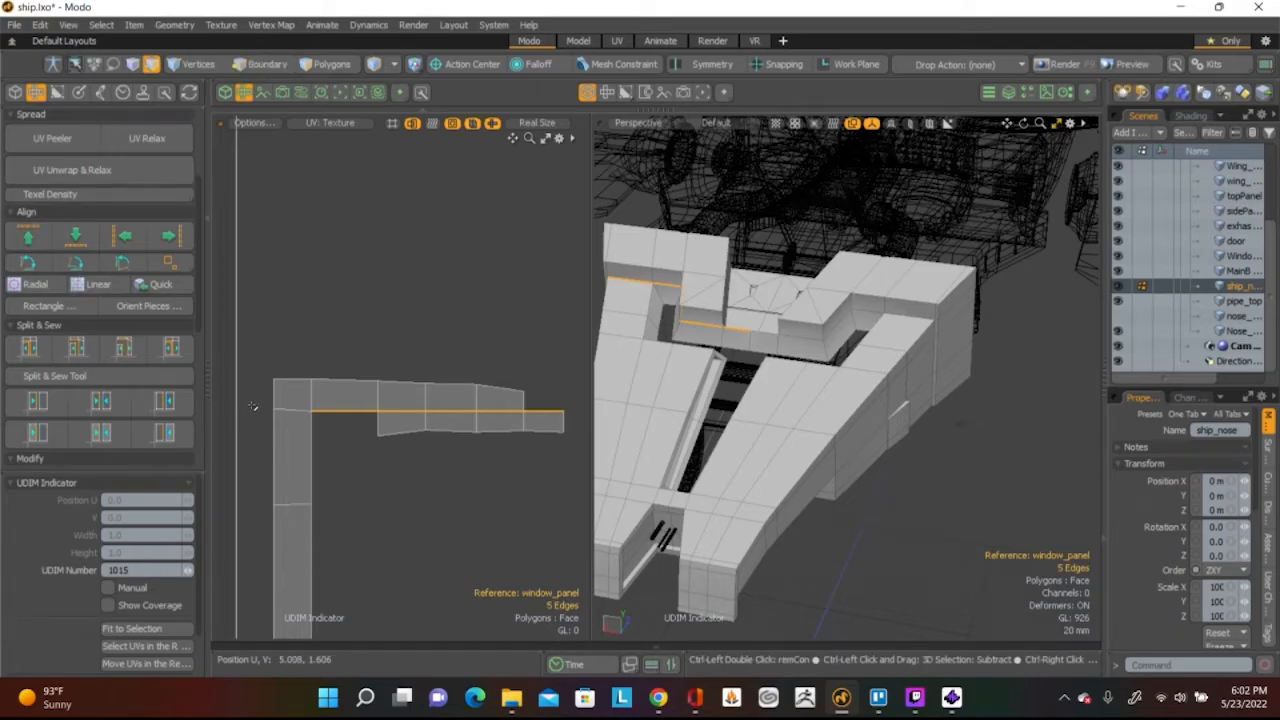
{"action": "left_click", "coordinate": [297, 408], "text": "shift"}
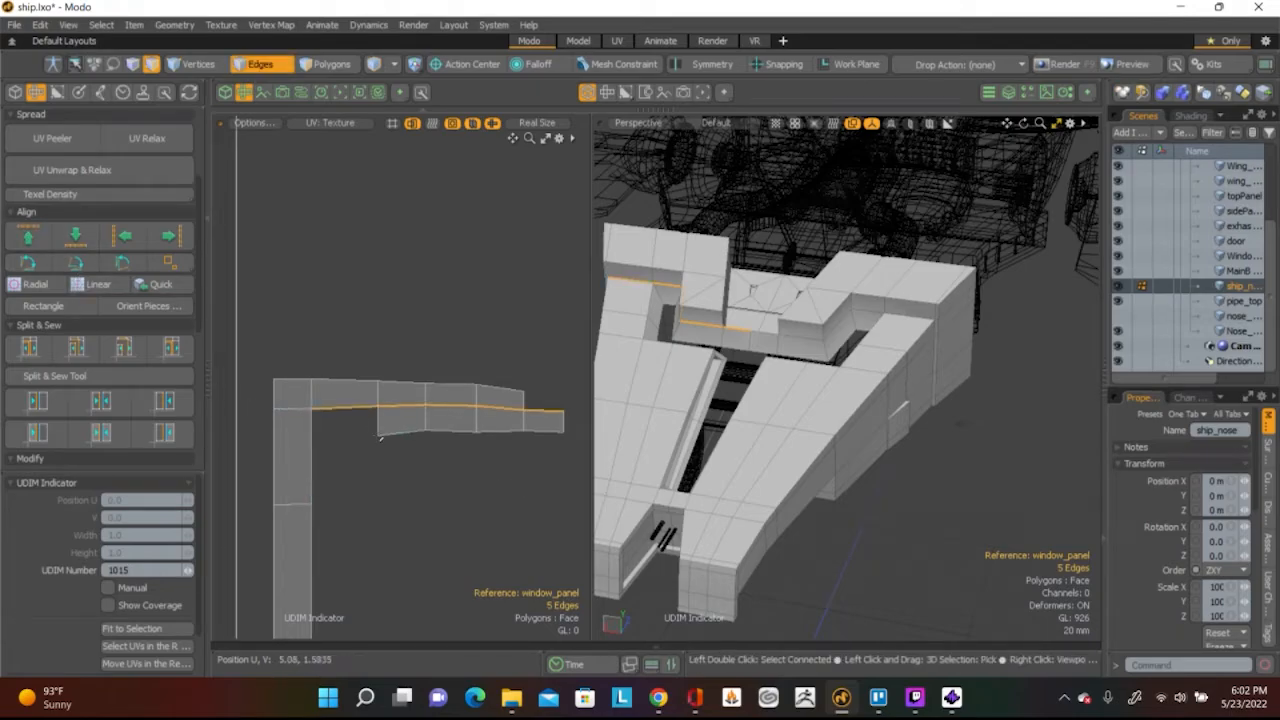
{"action": "left_click", "coordinate": [62, 243]}
Select the four lower border edges of this strip's horizontal arm and align them to their lowest point
{"action": "left_click", "coordinate": [402, 433]}
{"action": "left_click", "coordinate": [451, 432], "text": "shift"}
{"action": "left_click", "coordinate": [500, 432], "text": "shift"}
{"action": "left_click", "coordinate": [545, 432], "text": "shift"}
{"action": "left_click", "coordinate": [75, 236]}
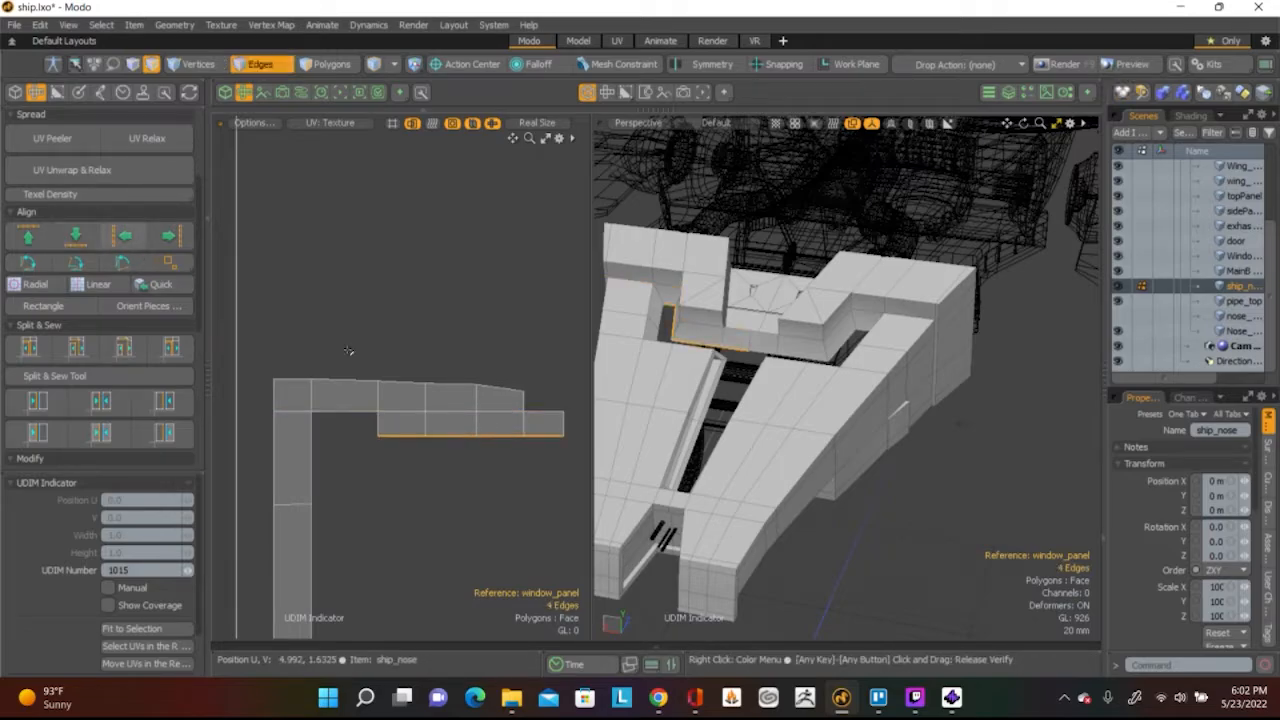
Select the horizontal arm's five upper border edges, through to the outer corner, and align them to their highest point
{"action": "left_click", "coordinate": [465, 385]}
{"action": "left_click", "coordinate": [409, 401], "text": "shift"}
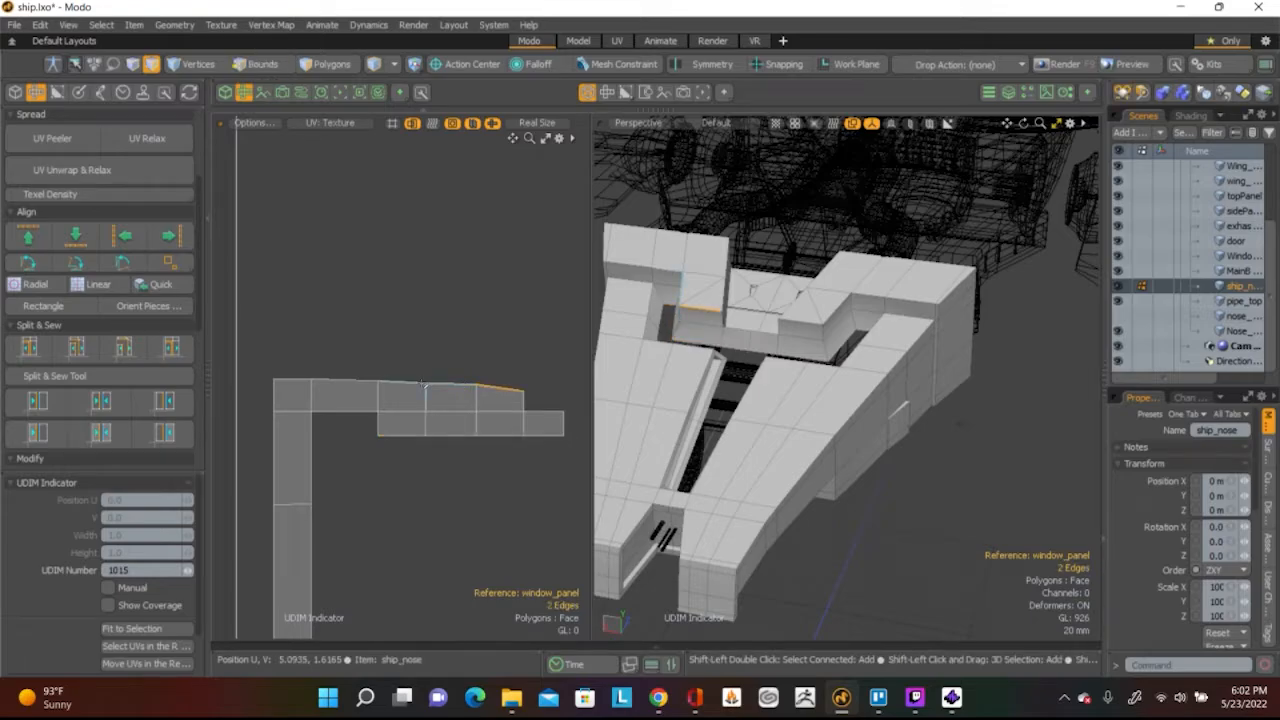
{"action": "left_click", "coordinate": [409, 401], "text": "ctrl"}
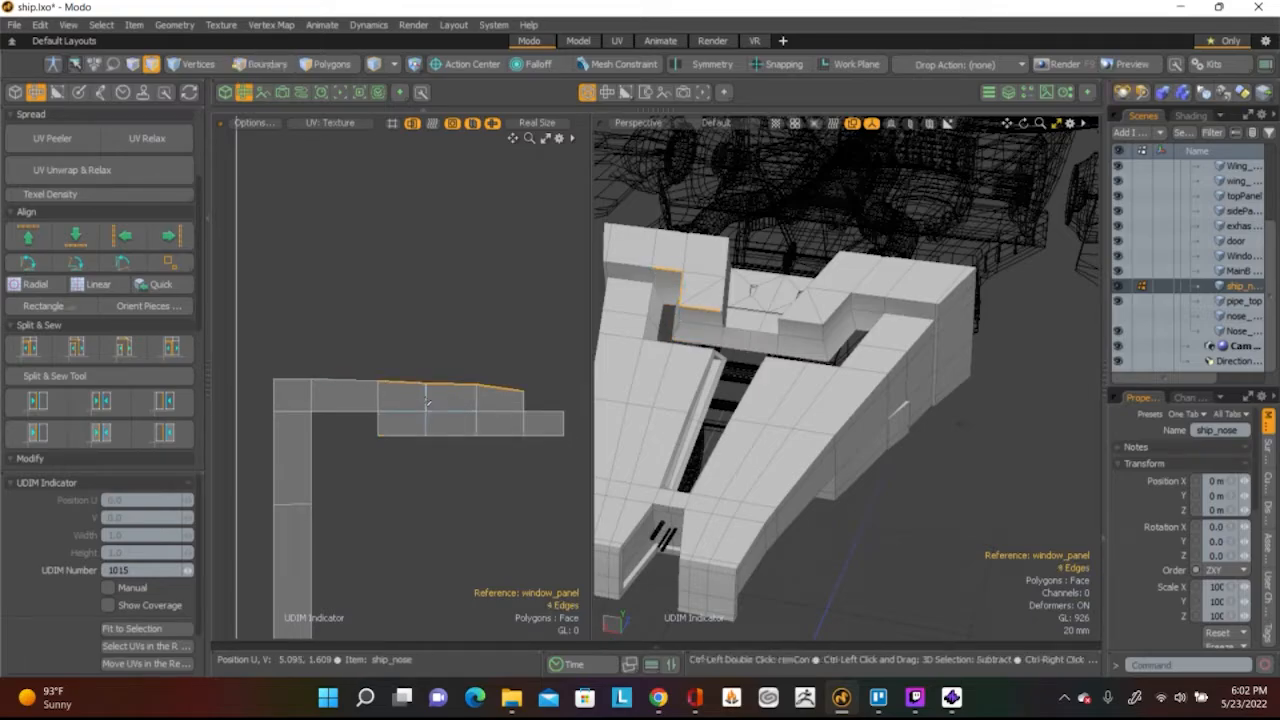
{"action": "left_click", "coordinate": [297, 380], "text": "shift"}
{"action": "left_click", "coordinate": [28, 236]}
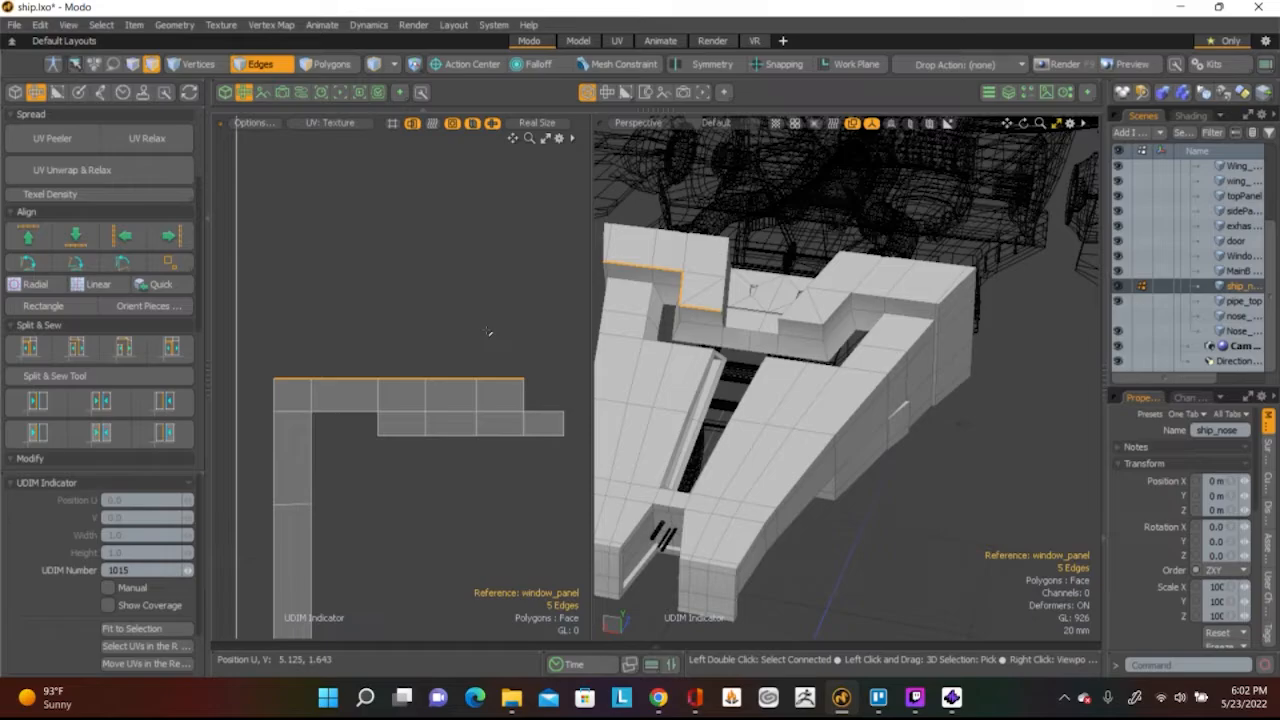
Clear the edge selection and inspect the ship_nose islands in UDIM tile 1015, including the two small square frame islands
{"action": "left_click", "coordinate": [481, 288]}
{"action": "scroll", "coordinate": [481, 288], "scroll_direction": "down", "scroll_amount": 3}
{"action": "middle_click_drag", "start_coordinate": [400, 340], "coordinate": [459, 354]}
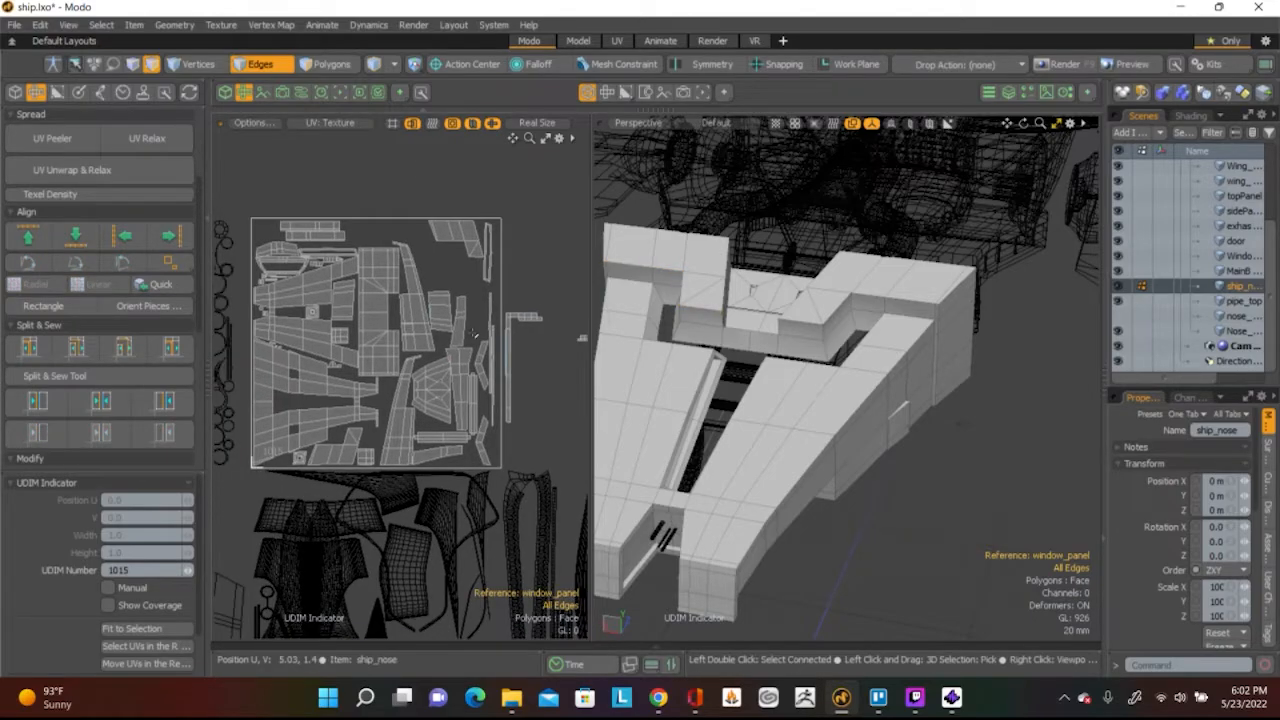
{"action": "scroll", "coordinate": [452, 362], "scroll_direction": "up", "scroll_amount": 5}
{"action": "scroll", "coordinate": [452, 362], "scroll_direction": "down", "scroll_amount": 3}
{"action": "scroll", "coordinate": [452, 360], "scroll_direction": "down", "scroll_amount": 3}
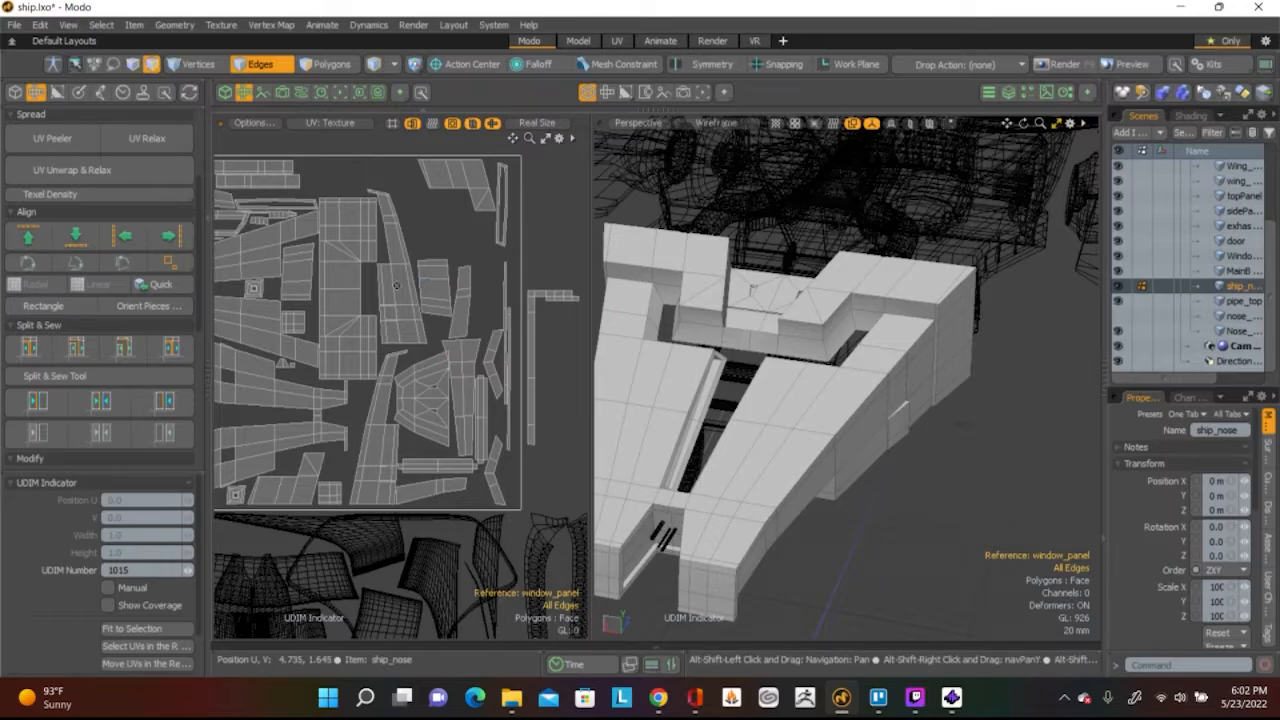
{"action": "key", "text": "shift+a"}
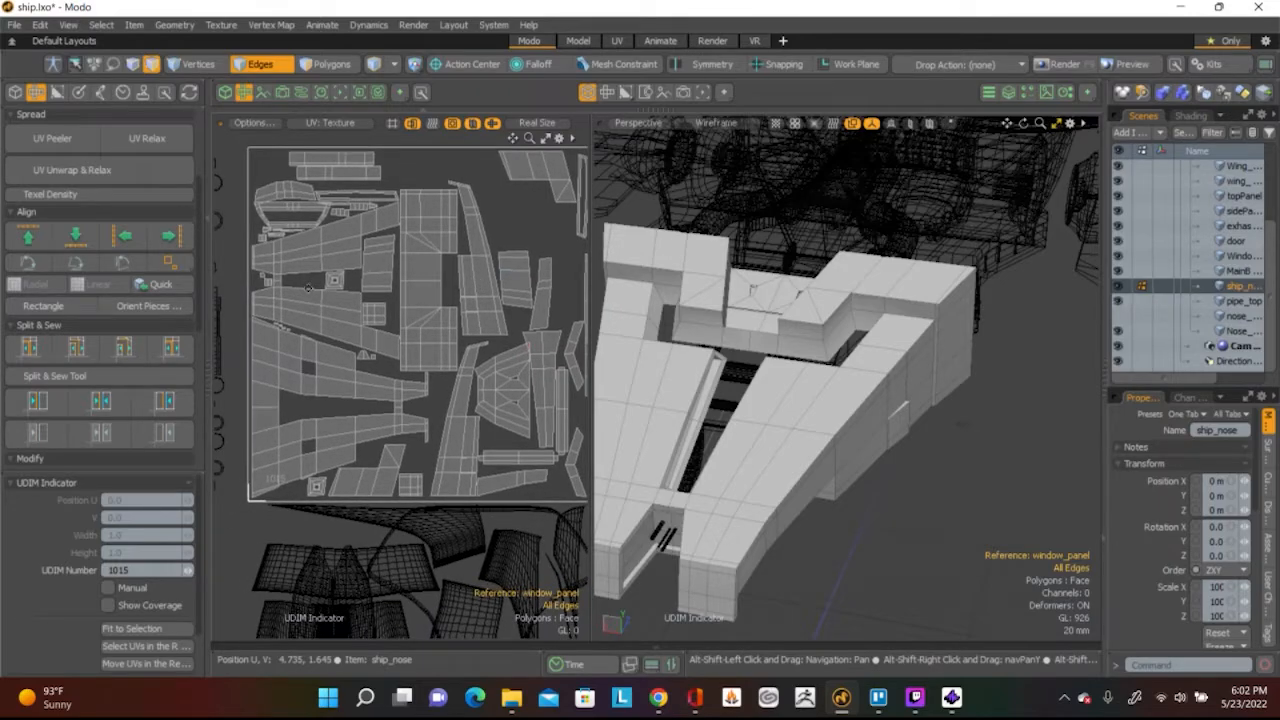
{"action": "scroll", "coordinate": [310, 286], "scroll_direction": "up", "scroll_amount": 5}
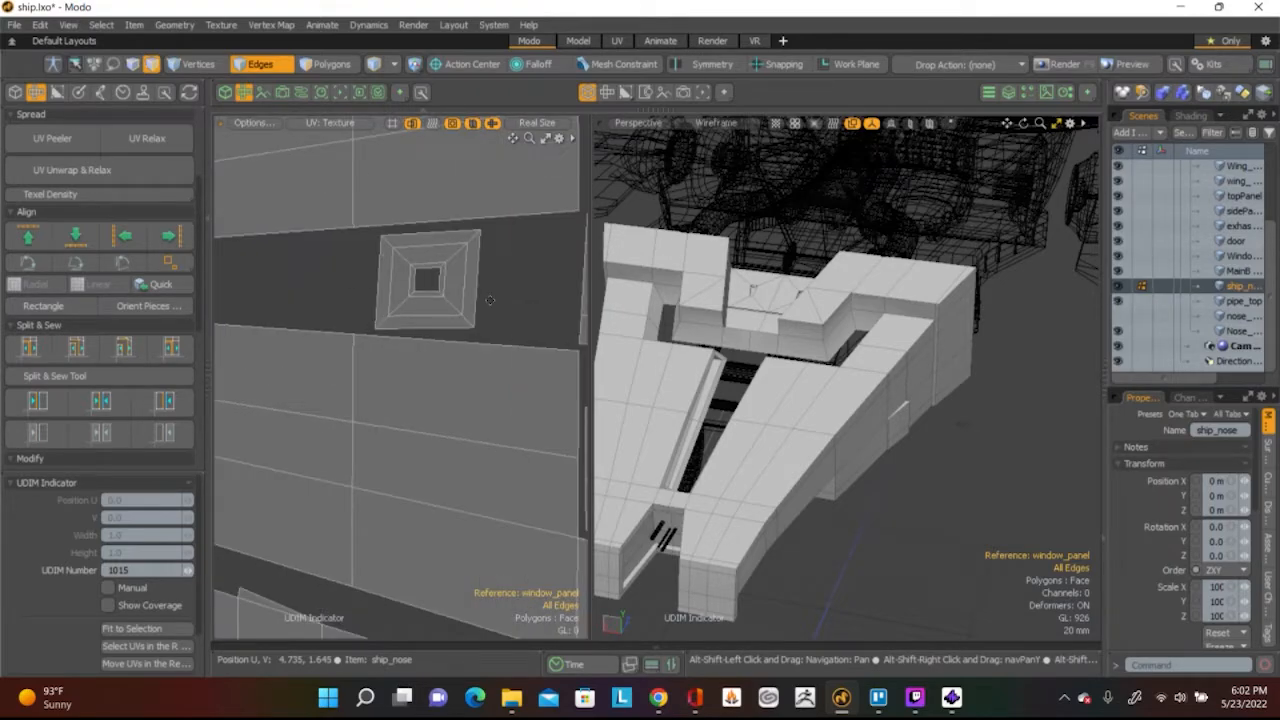
{"action": "scroll", "coordinate": [490, 300], "scroll_direction": "up", "scroll_amount": 5}
{"action": "scroll", "coordinate": [400, 275], "scroll_direction": "down", "scroll_amount": 5}
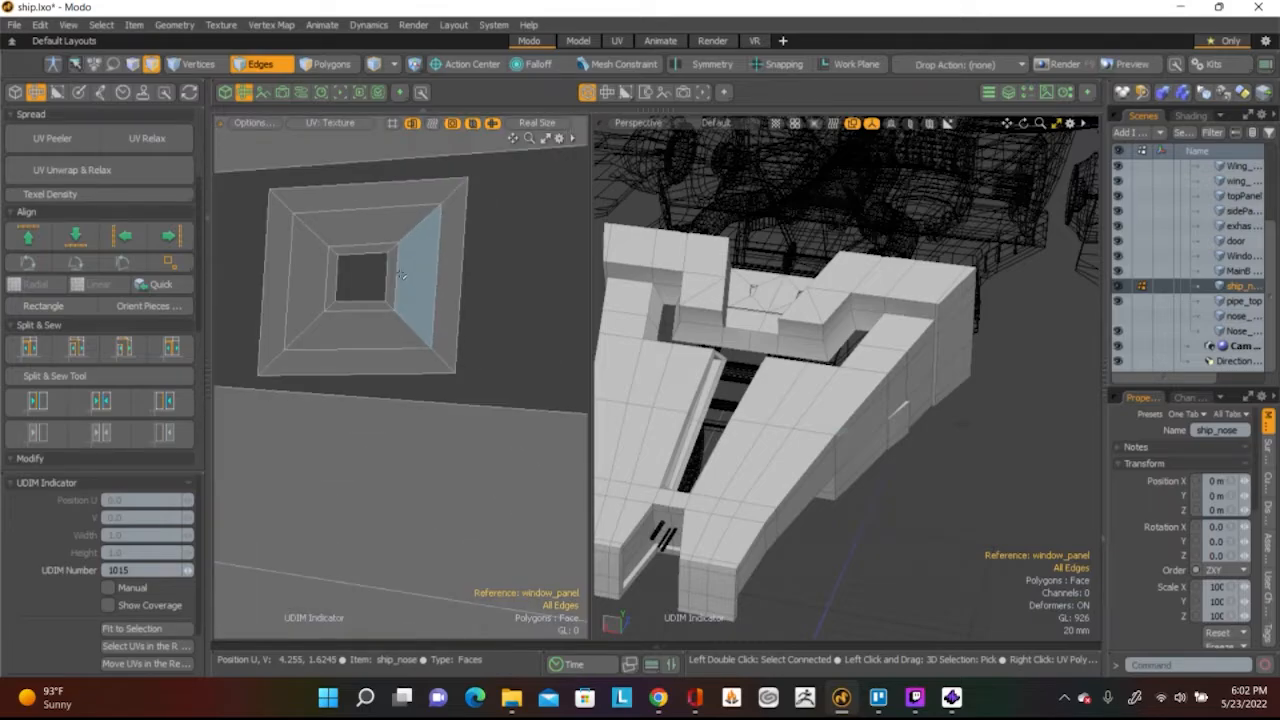
{"action": "scroll", "coordinate": [399, 252], "scroll_direction": "down", "scroll_amount": 5}
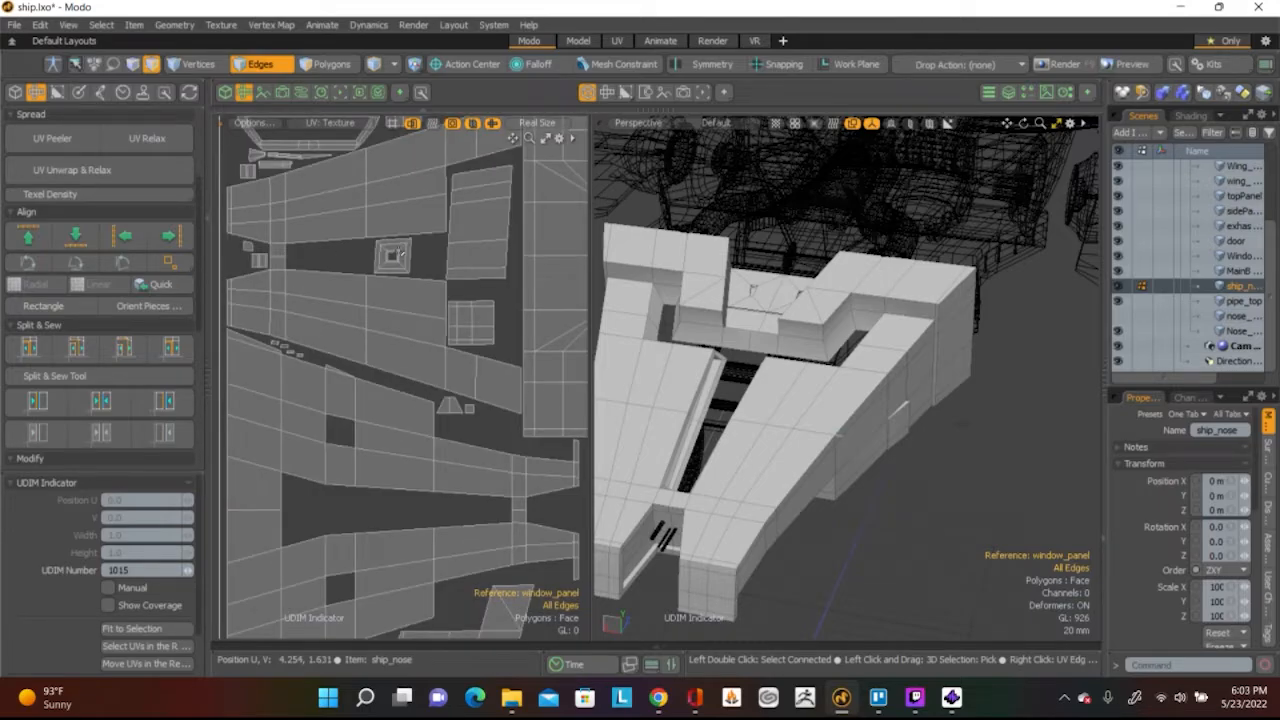
{"action": "scroll", "coordinate": [393, 256], "scroll_direction": "up", "scroll_amount": 5}
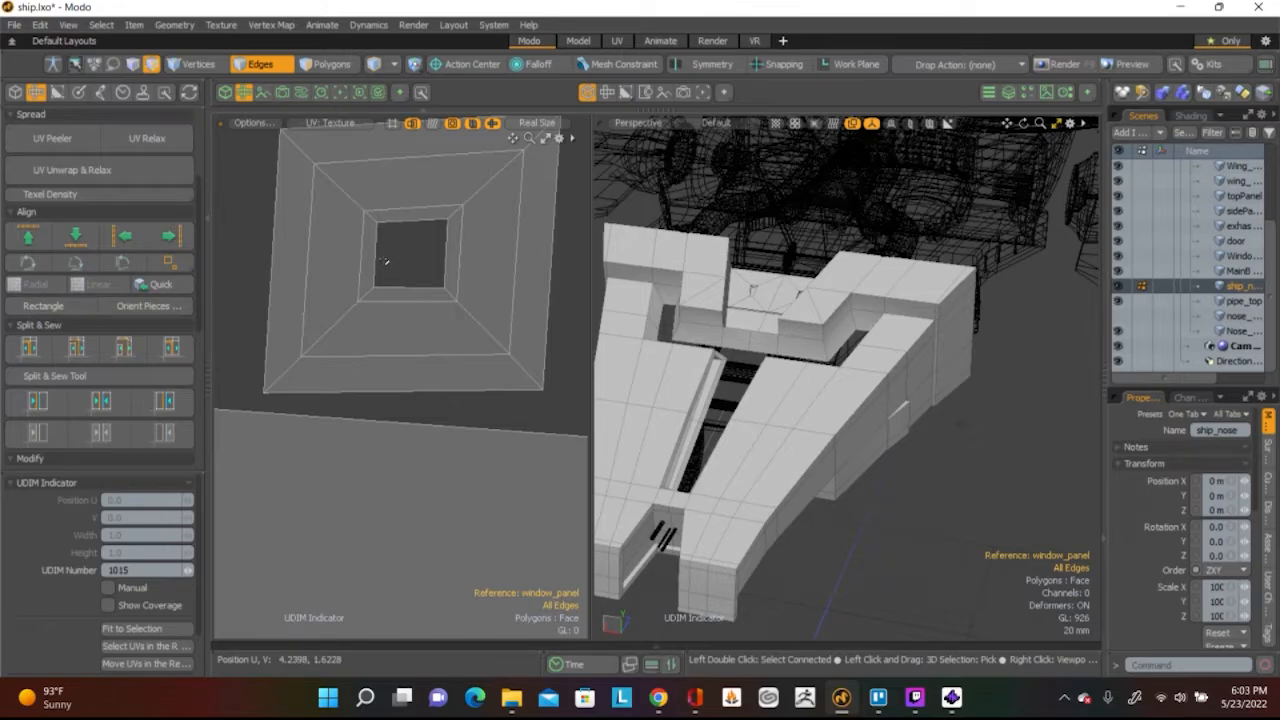
{"action": "scroll", "coordinate": [385, 261], "scroll_direction": "down", "scroll_amount": 5}
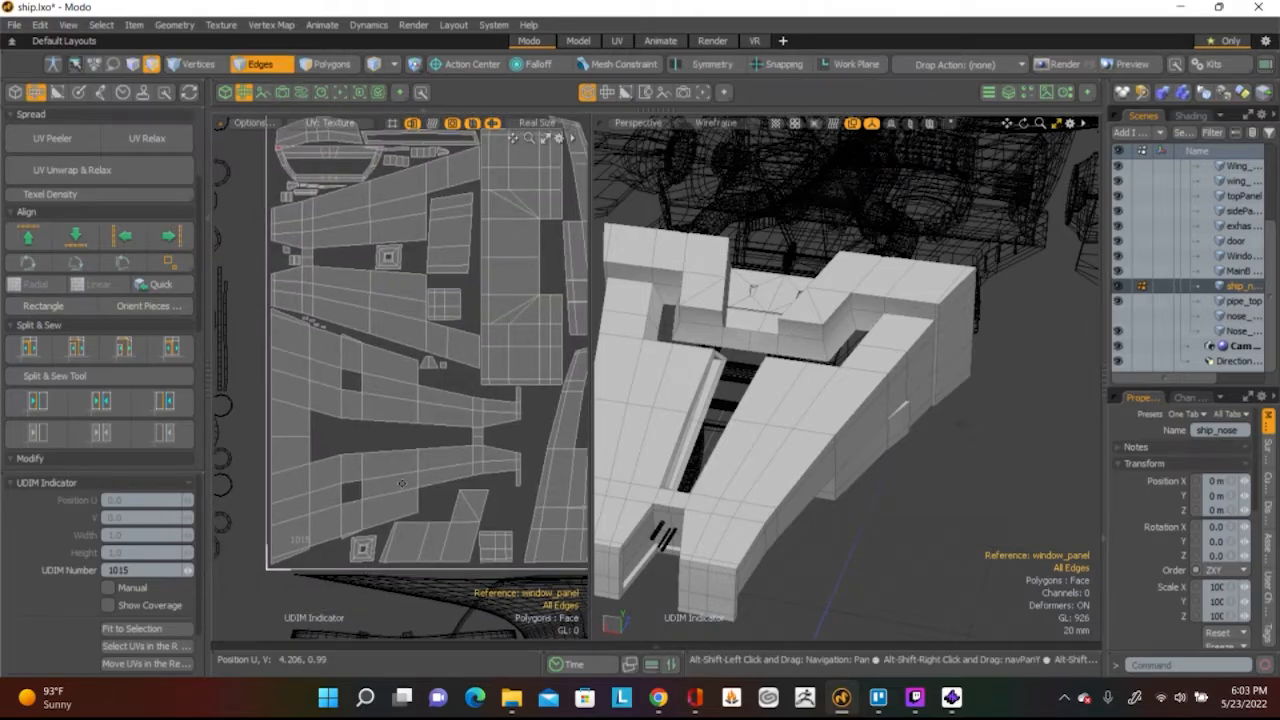
{"action": "left_click_drag", "start_coordinate": [402, 483], "coordinate": [435, 359], "text": "alt+shift"}
{"action": "scroll", "coordinate": [398, 431], "scroll_direction": "up", "scroll_amount": 6}
{"action": "scroll", "coordinate": [430, 370], "scroll_direction": "up", "scroll_amount": 5}
{"action": "scroll", "coordinate": [430, 370], "scroll_direction": "down", "scroll_amount": 4}
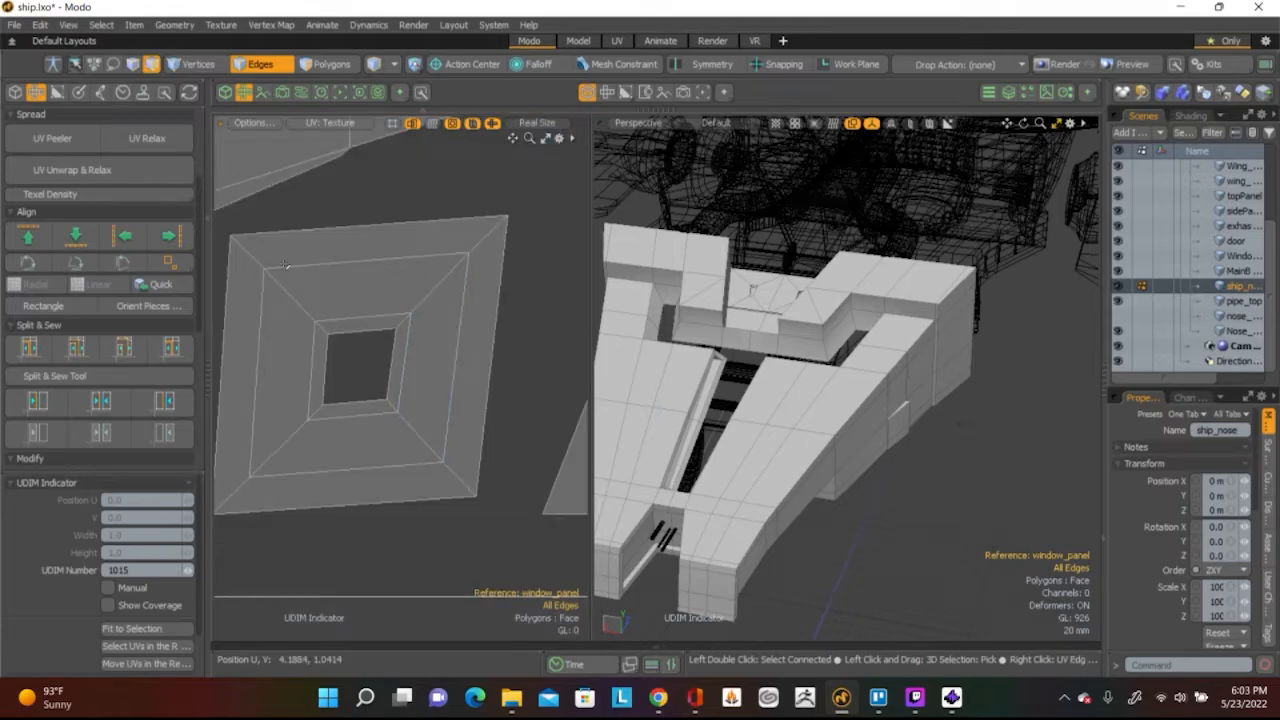
Save the ship.lxo scene
{"action": "left_click", "coordinate": [15, 26]}
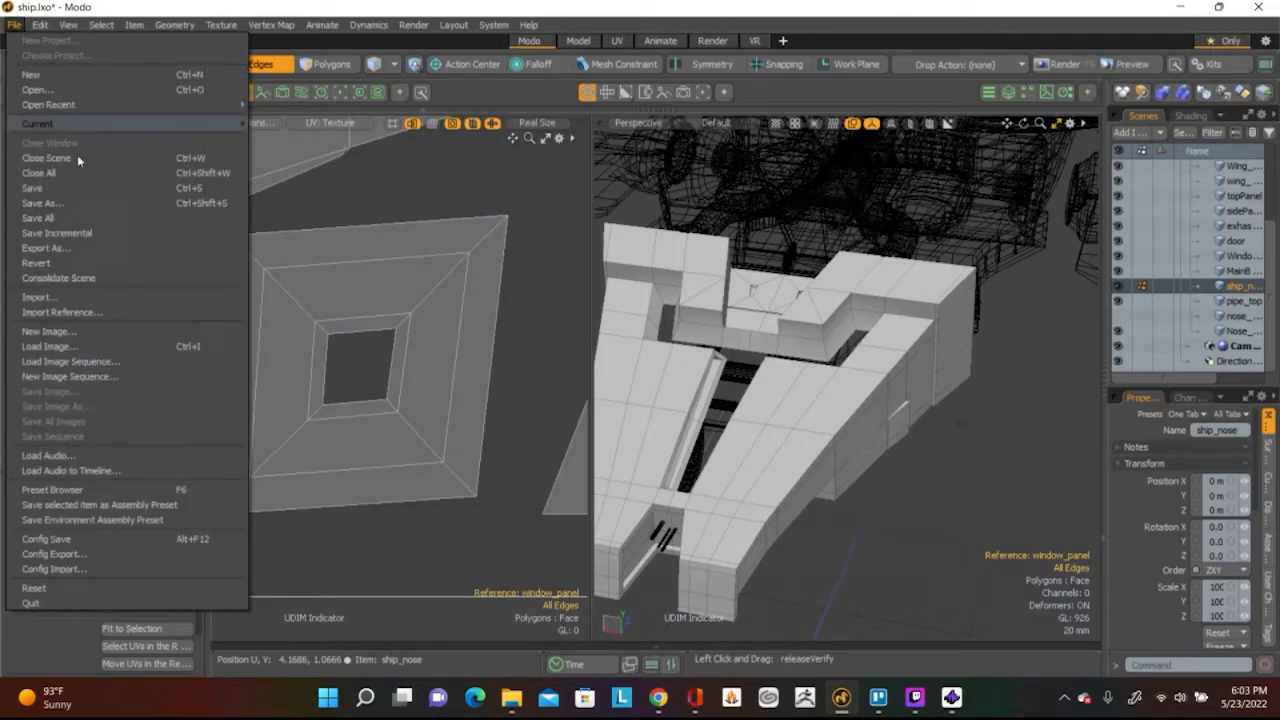
{"action": "left_click", "coordinate": [81, 188]}
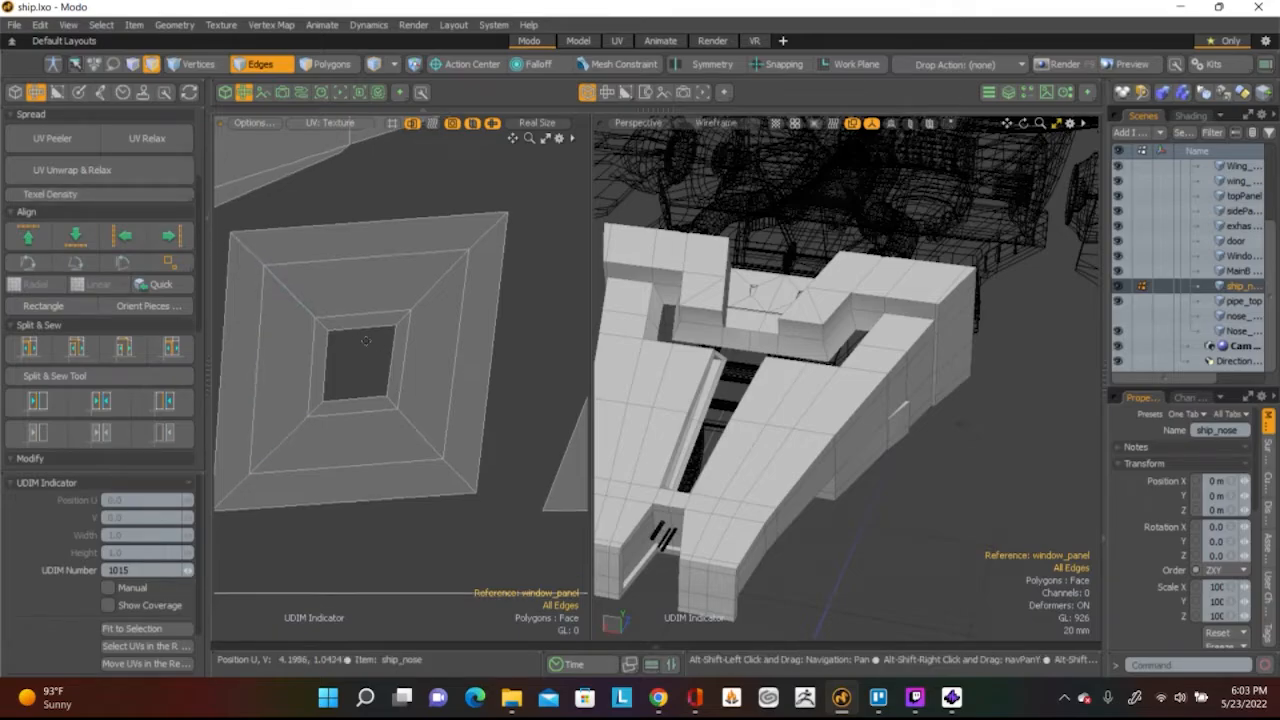
Select the eight near-horizontal edges of the lower square frame island and align each to its highest point
{"action": "left_click_drag", "start_coordinate": [366, 340], "coordinate": [406, 325], "text": "alt+shift"}
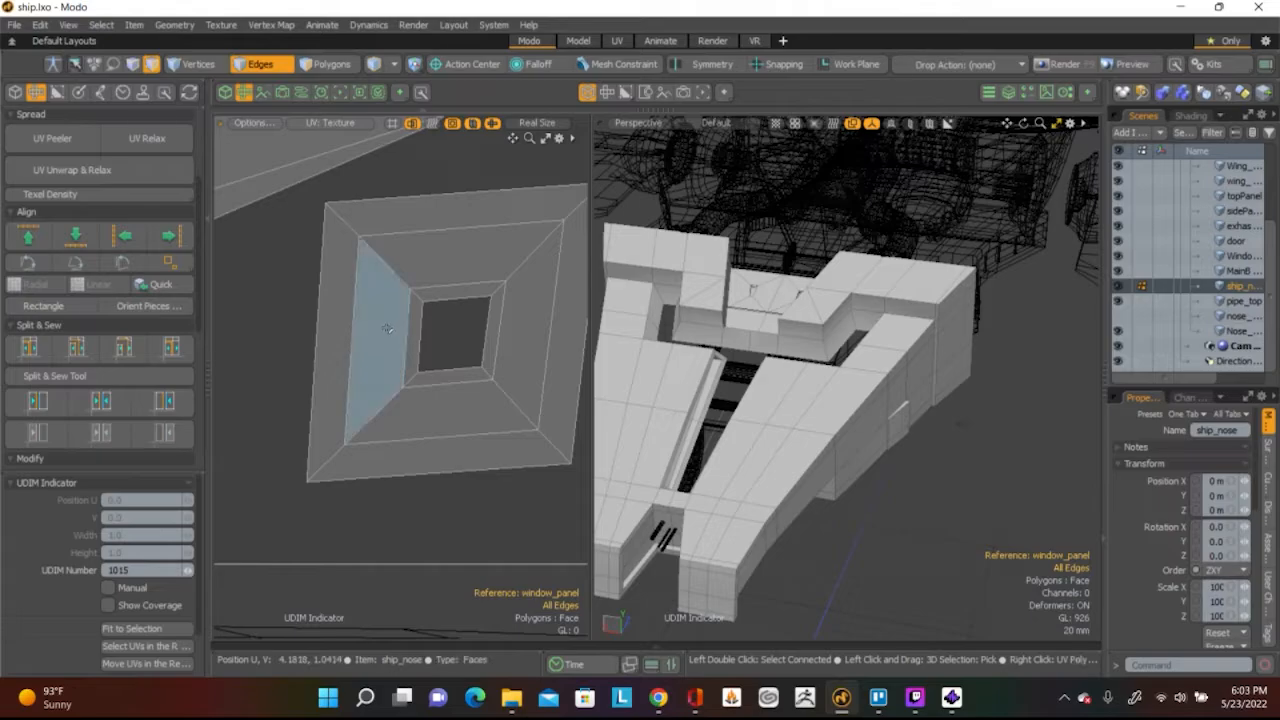
{"action": "left_click", "coordinate": [493, 474]}
{"action": "left_click", "coordinate": [466, 230], "text": "shift"}
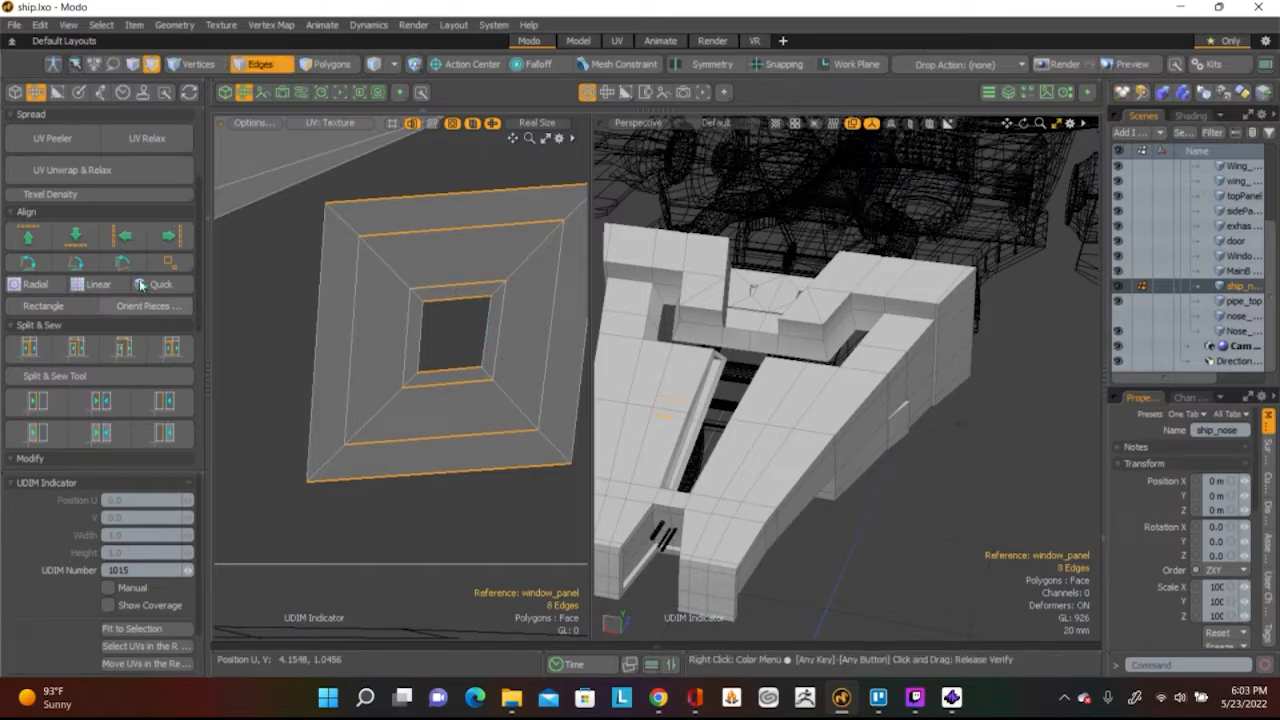
{"action": "left_click", "coordinate": [28, 236]}
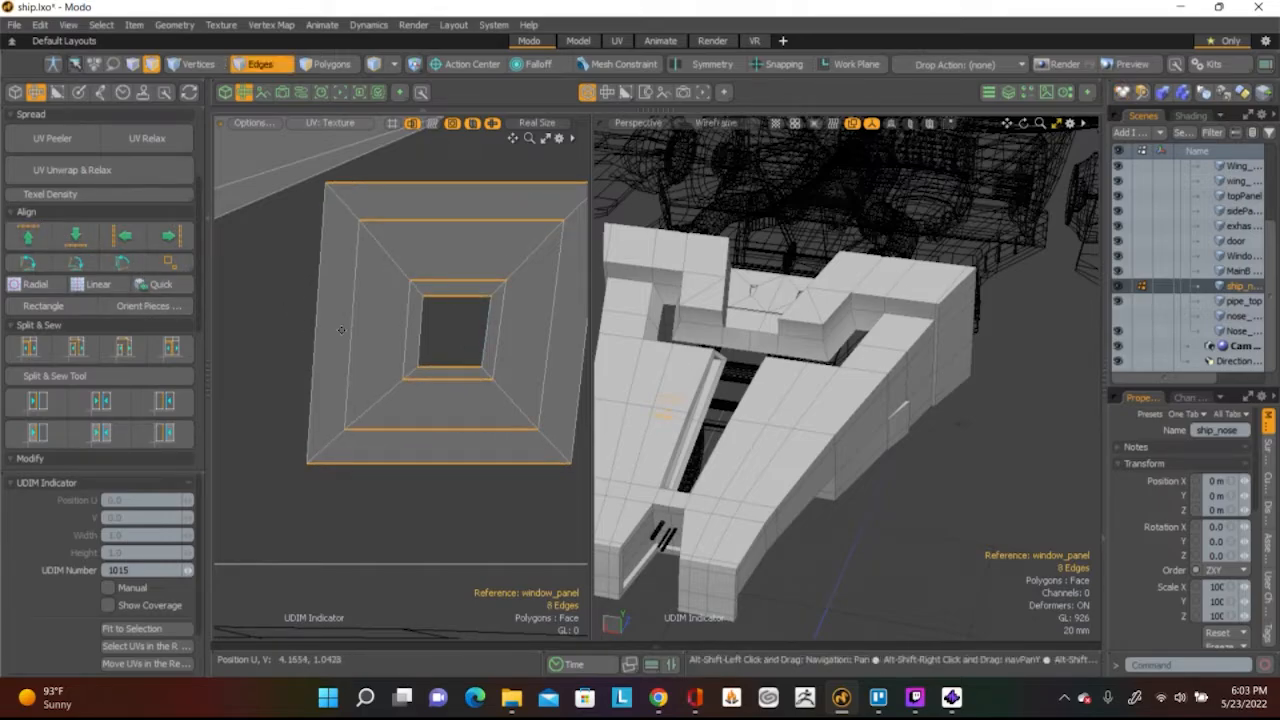
Select the eight near-vertical edges of the lower square frame island and align each to its rightmost point
{"action": "left_click_drag", "start_coordinate": [332, 347], "coordinate": [304, 404], "text": "alt"}
{"action": "left_click", "coordinate": [288, 403]}
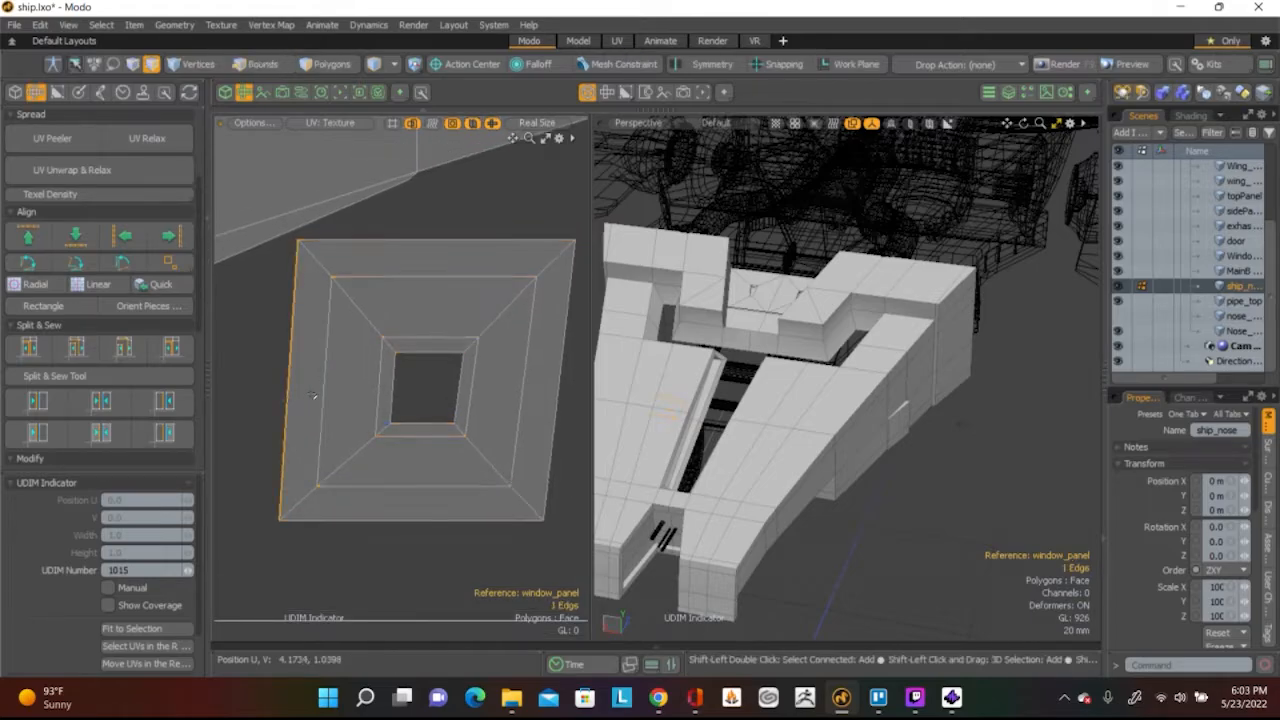
{"action": "left_click_drag", "start_coordinate": [300, 398], "coordinate": [556, 386], "text": "shift"}
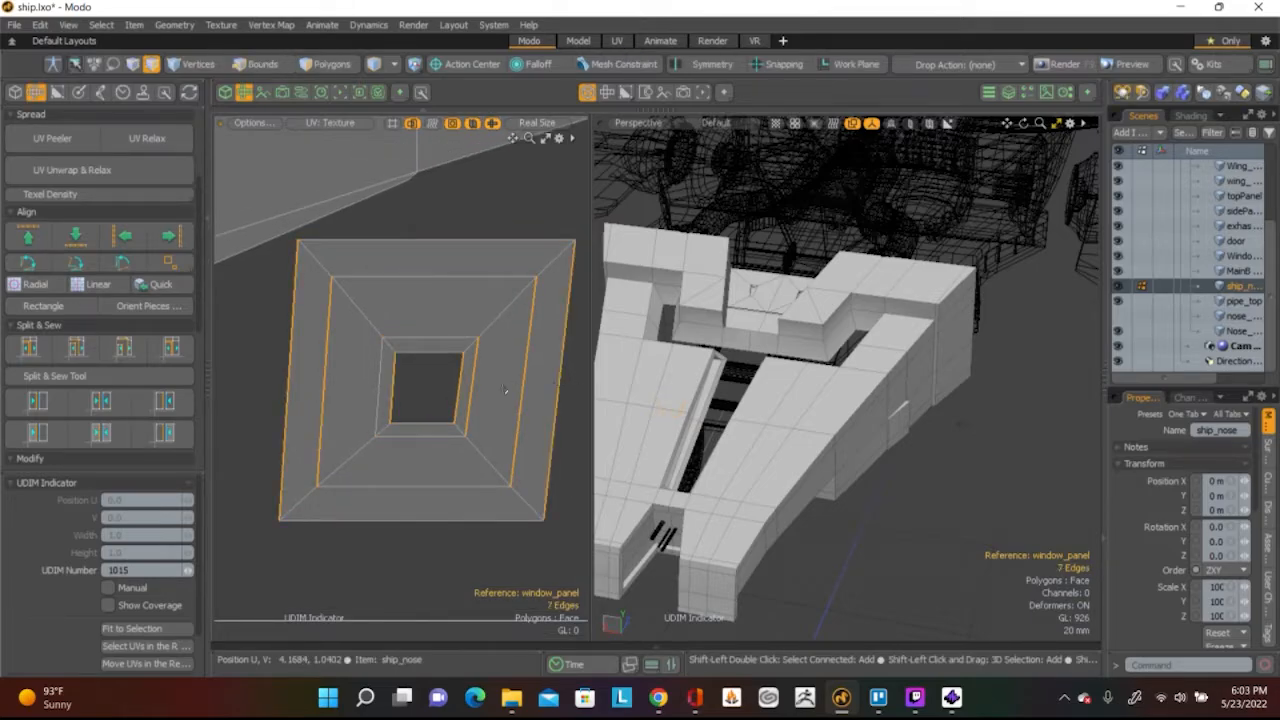
{"action": "left_click", "coordinate": [165, 238]}
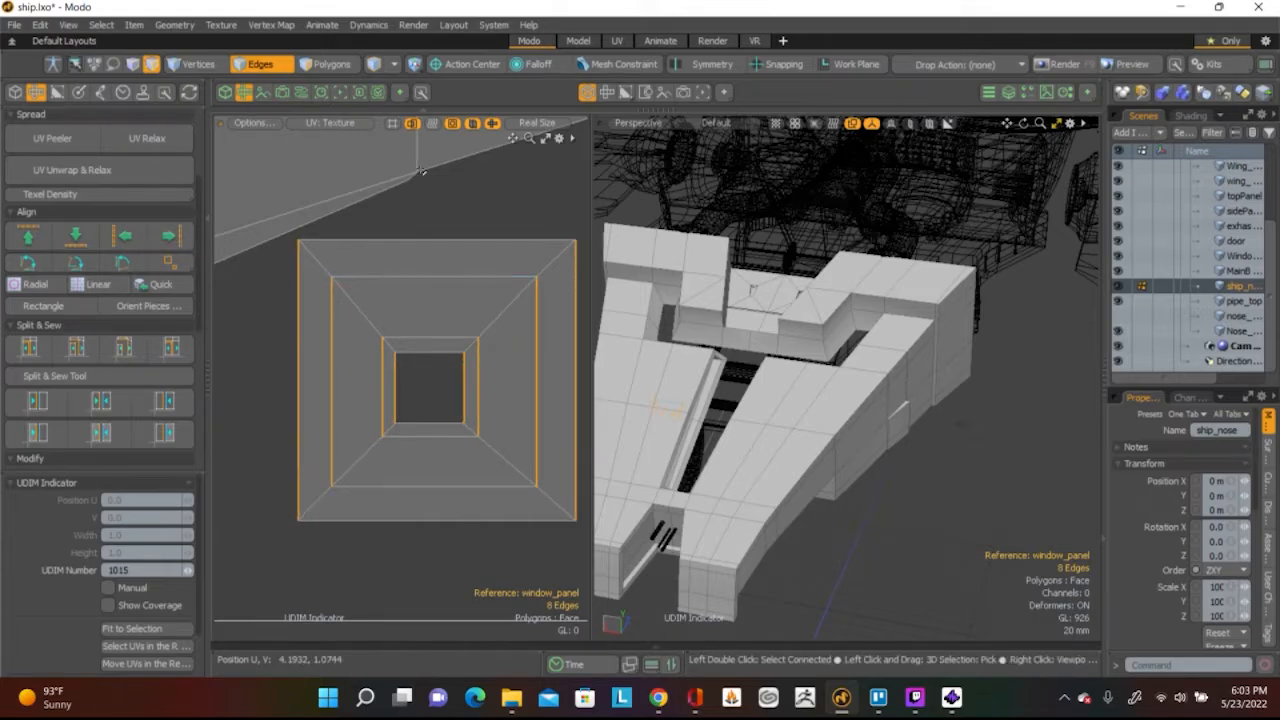
Select the eight near-horizontal edges of the upper square frame island and align each to its lowest point
{"action": "scroll", "coordinate": [460, 170], "scroll_direction": "down", "scroll_amount": 5}
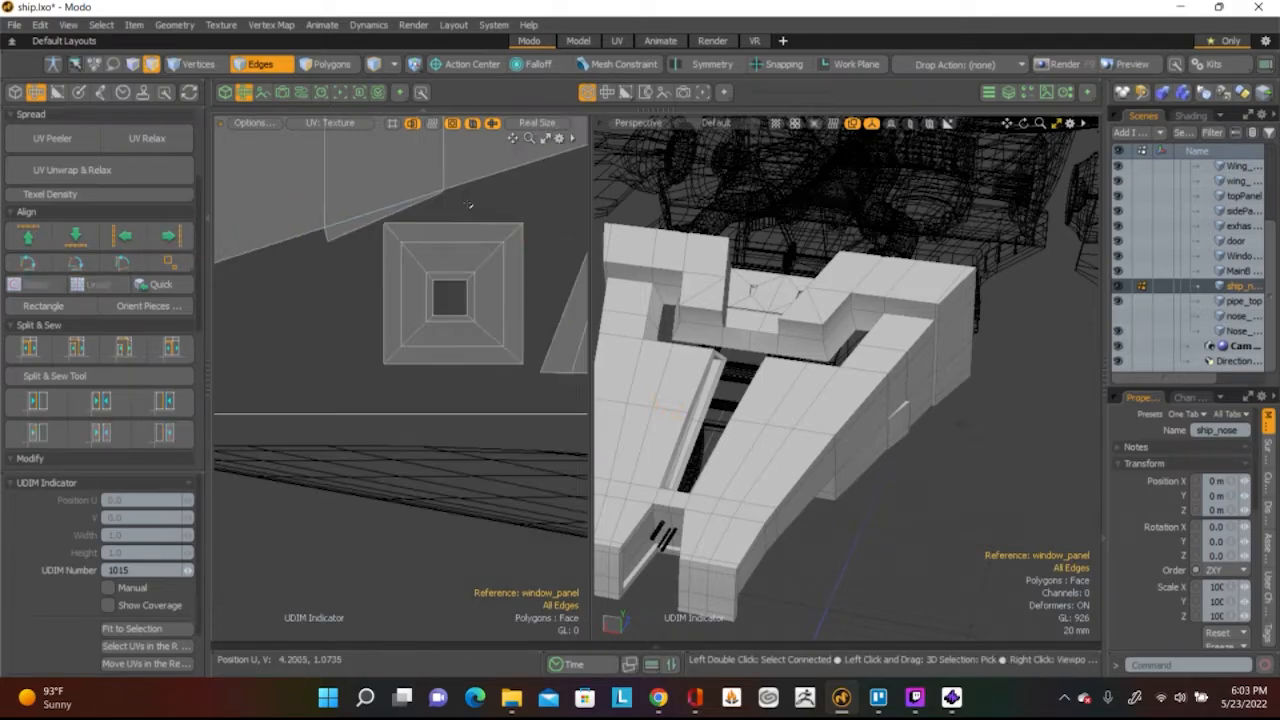
{"action": "scroll", "coordinate": [372, 370], "scroll_direction": "up", "scroll_amount": 2}
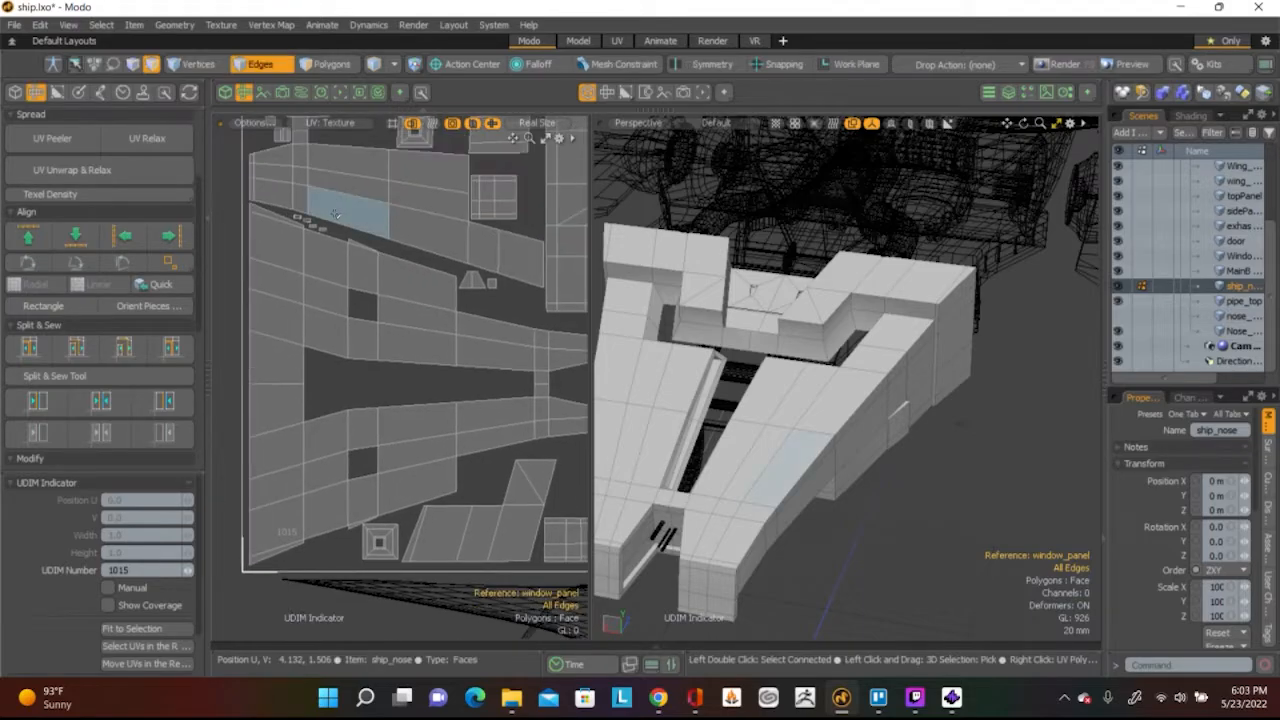
{"action": "scroll", "coordinate": [357, 290], "scroll_direction": "up", "scroll_amount": 6}
{"action": "scroll", "coordinate": [357, 290], "scroll_direction": "down", "scroll_amount": 4}
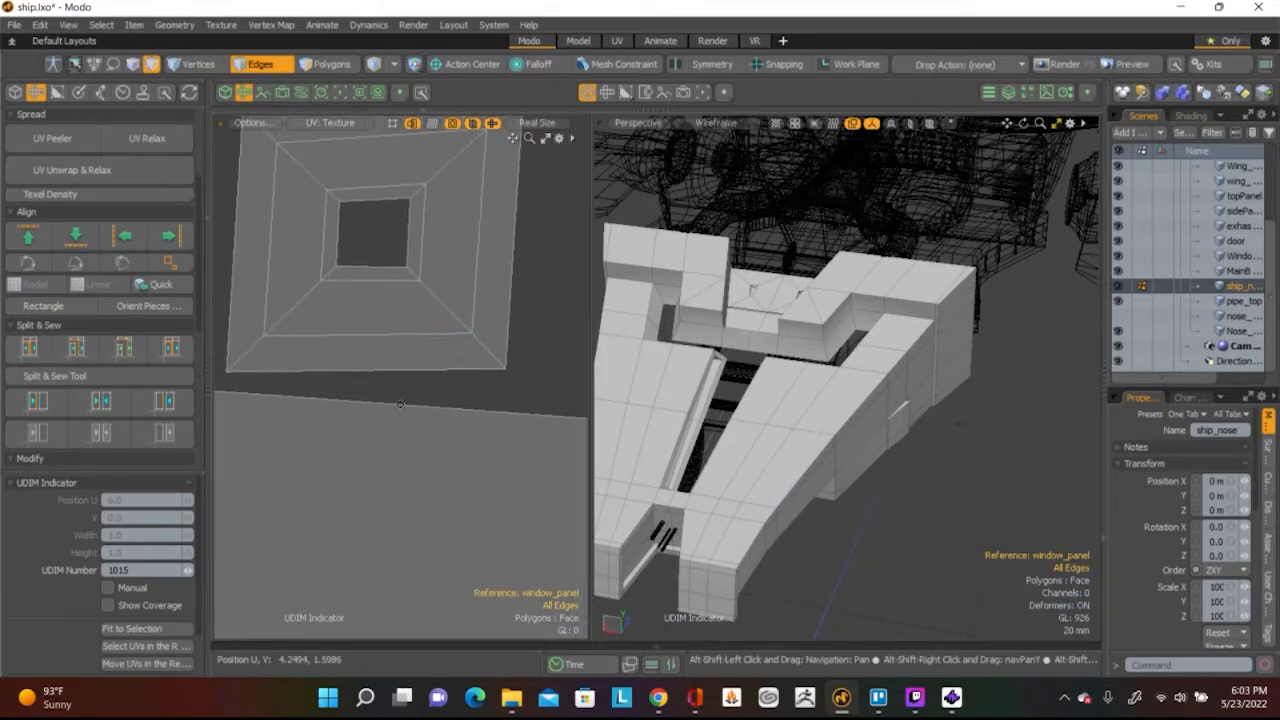
{"action": "left_click", "coordinate": [407, 228], "text": "shift"}
{"action": "left_click", "coordinate": [421, 186], "text": "shift"}
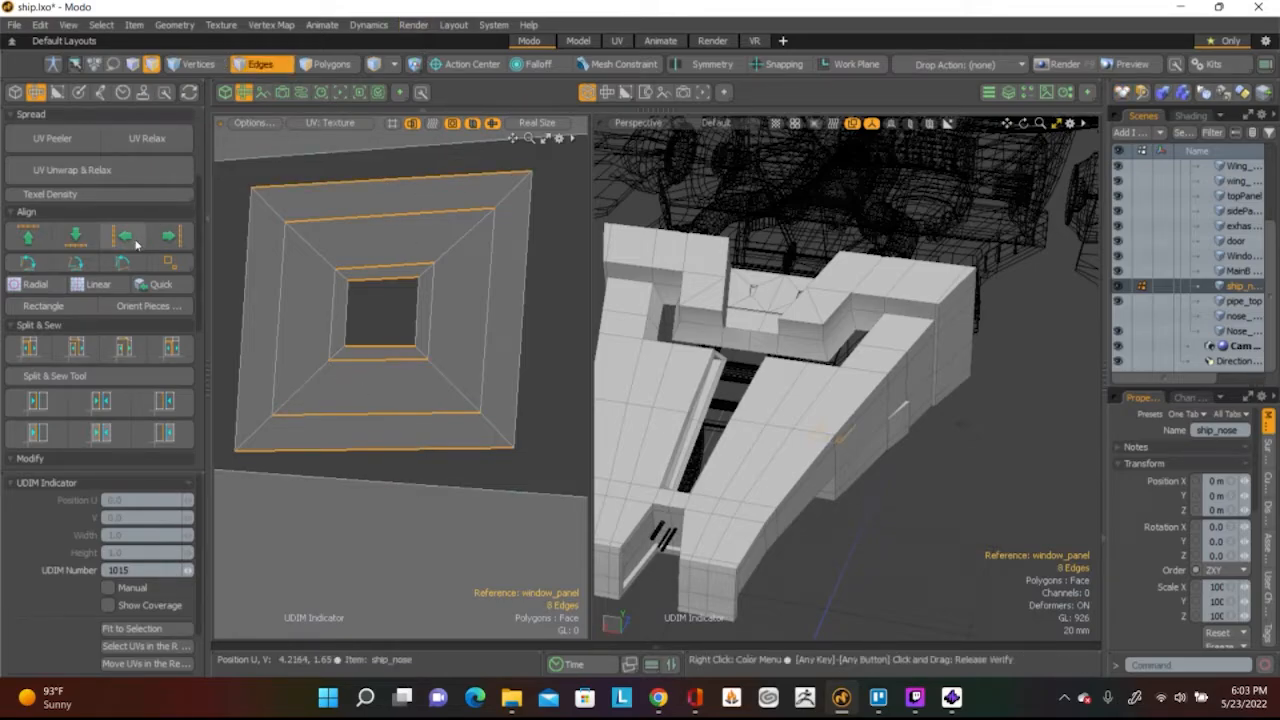
{"action": "left_click", "coordinate": [72, 244]}
Select the eight near-vertical edges of the upper square frame island, align each to its rightmost point, and clear the selection
{"action": "left_click", "coordinate": [230, 310]}
{"action": "left_click_drag", "start_coordinate": [232, 310], "coordinate": [573, 312], "text": "shift"}
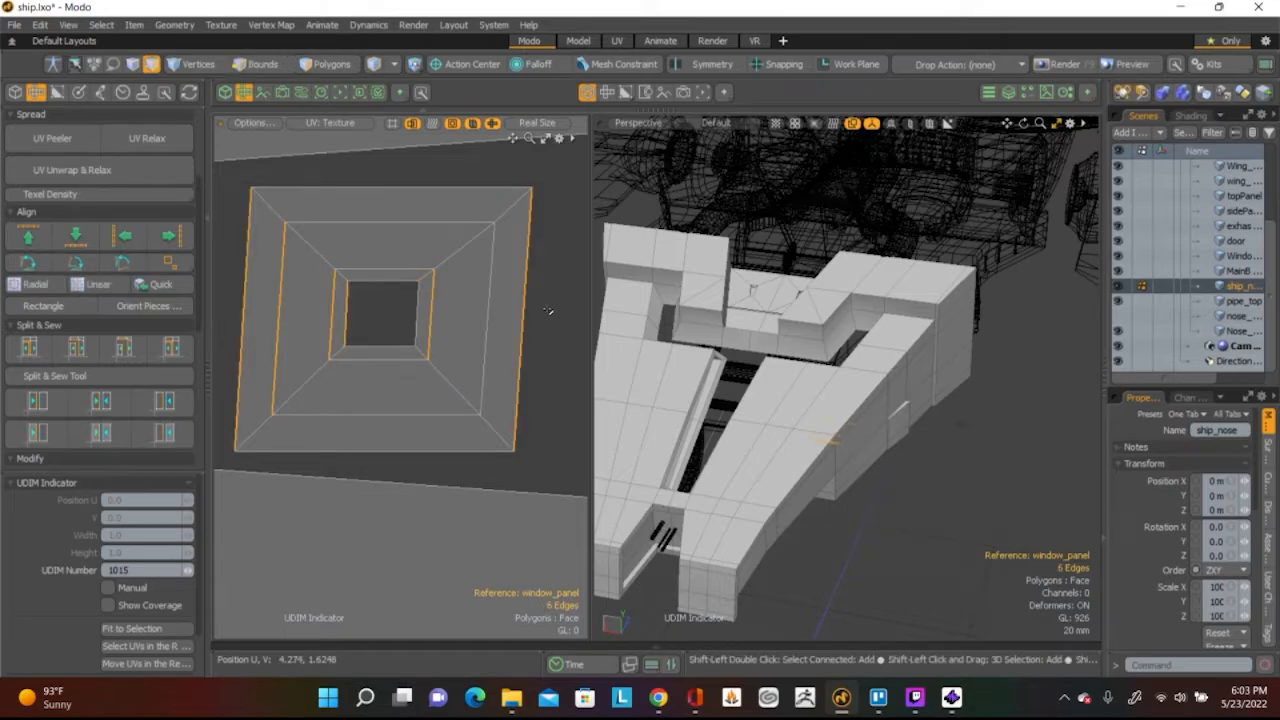
{"action": "left_click", "coordinate": [168, 235]}
{"action": "left_click", "coordinate": [449, 174]}
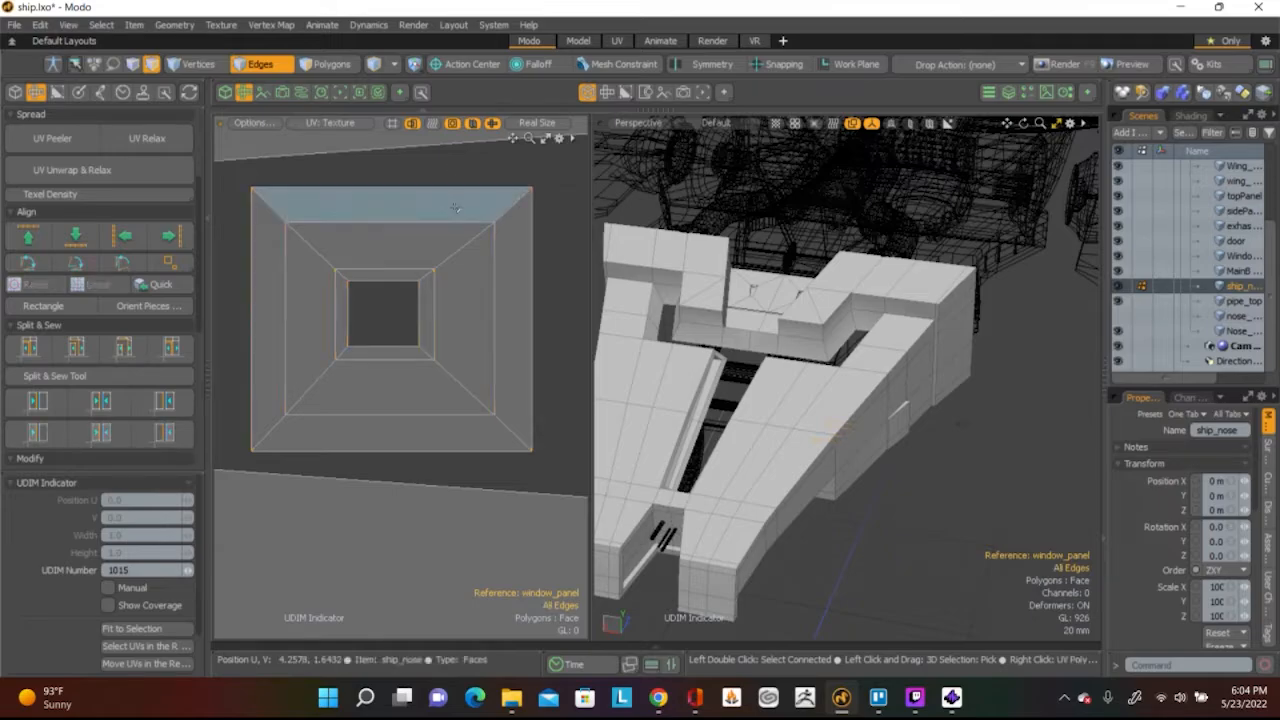
Select the five left border edges of the slanted five-polygon island beside the upper square frame and align them to their leftmost point
{"action": "scroll", "coordinate": [463, 255], "scroll_direction": "down", "scroll_amount": 10}
{"action": "scroll", "coordinate": [463, 255], "scroll_direction": "up", "scroll_amount": 5}
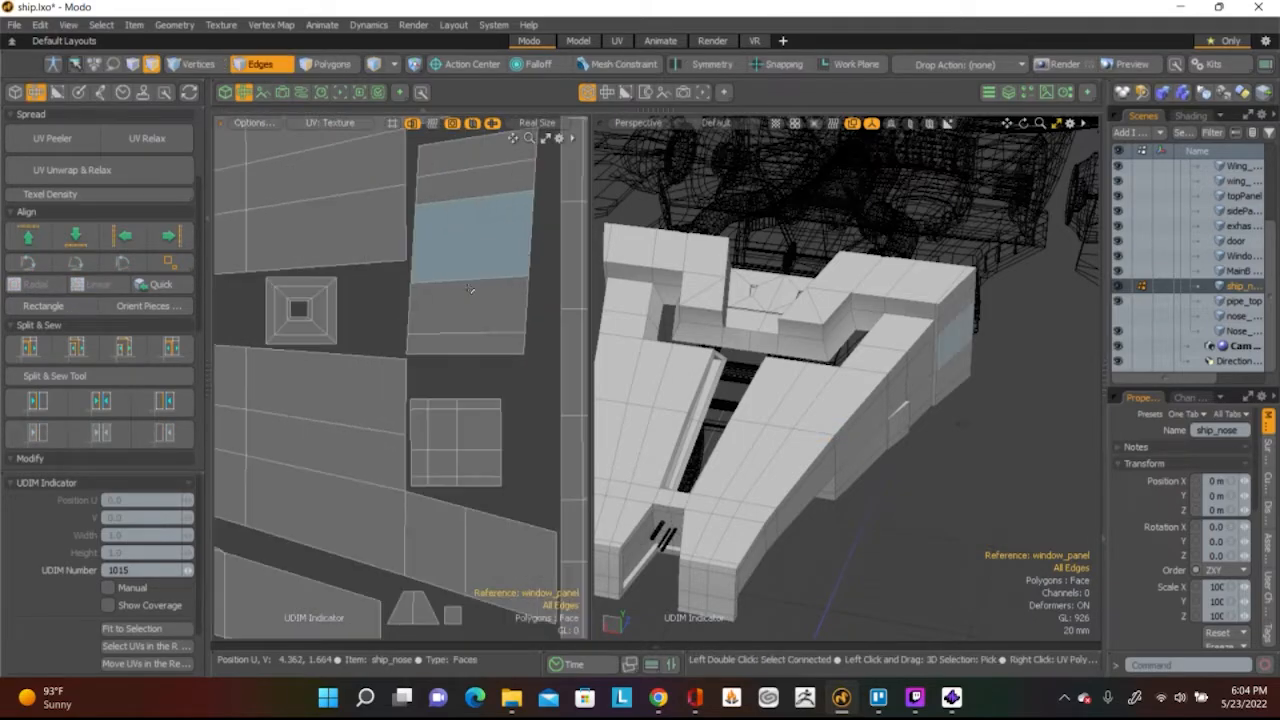
{"action": "scroll", "coordinate": [400, 340], "scroll_direction": "up", "scroll_amount": 2}
{"action": "double_click", "coordinate": [378, 350]}
{"action": "left_click", "coordinate": [378, 348]}
{"action": "key", "text": "shift"}
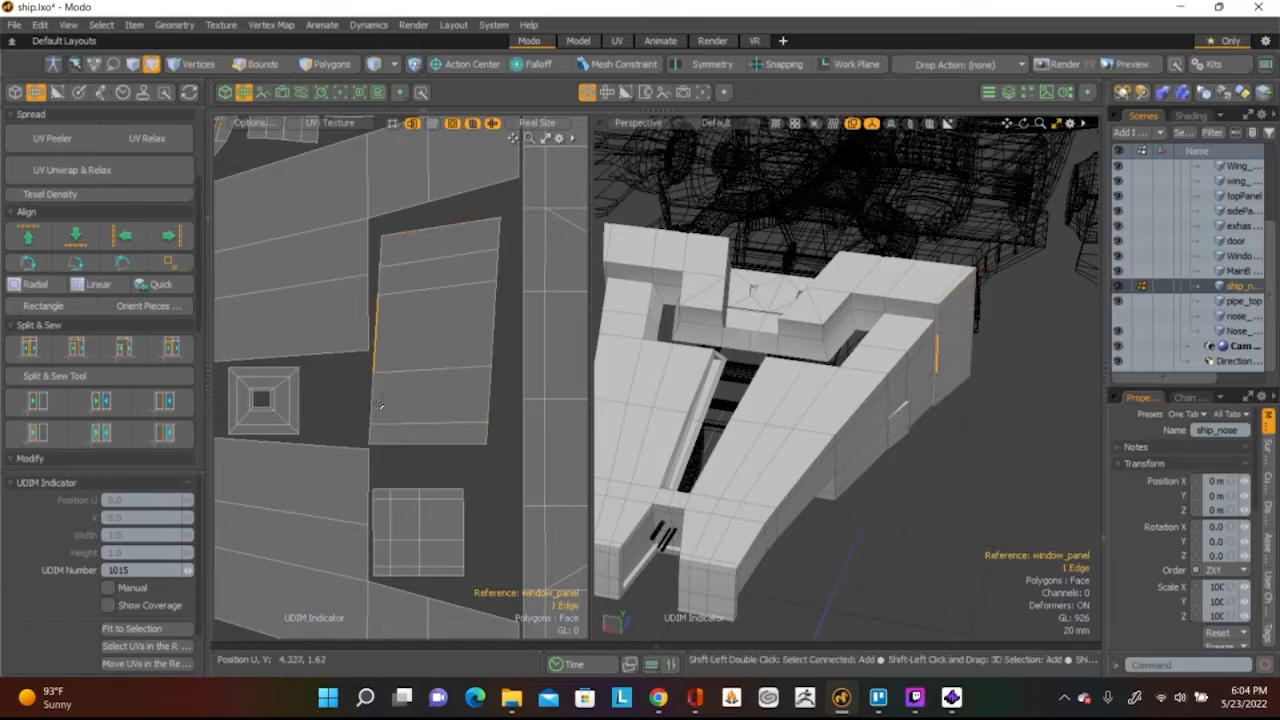
{"action": "left_click", "coordinate": [378, 292], "text": "shift"}
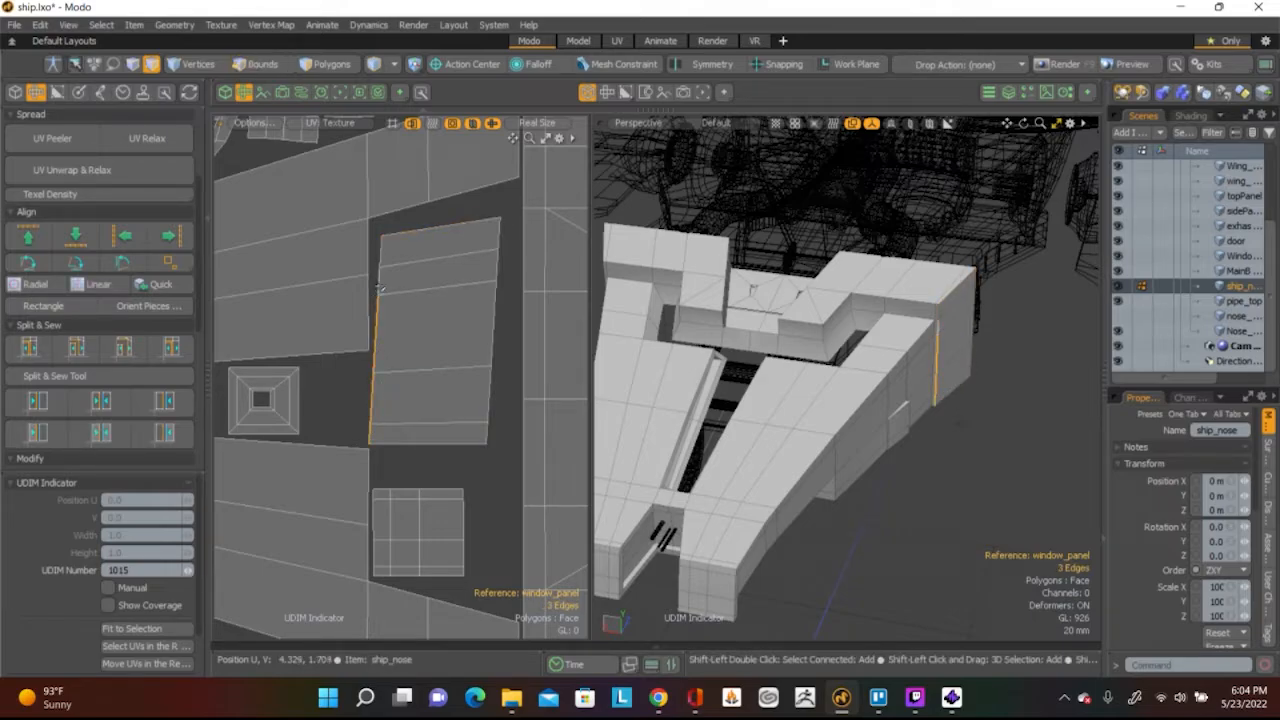
{"action": "left_click", "coordinate": [381, 259], "text": "shift"}
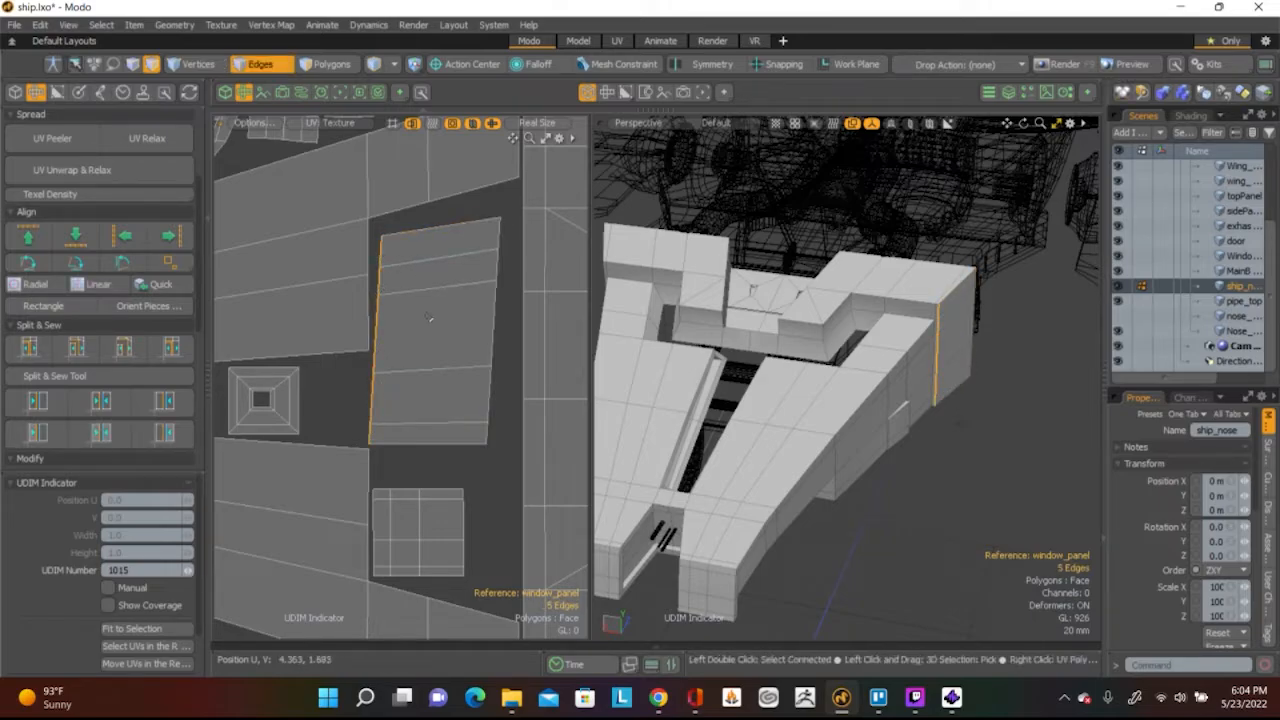
{"action": "left_click", "coordinate": [122, 238]}
Select the five right border edges of the same five-polygon island and align them to their rightmost point
{"action": "left_click", "coordinate": [488, 322]}
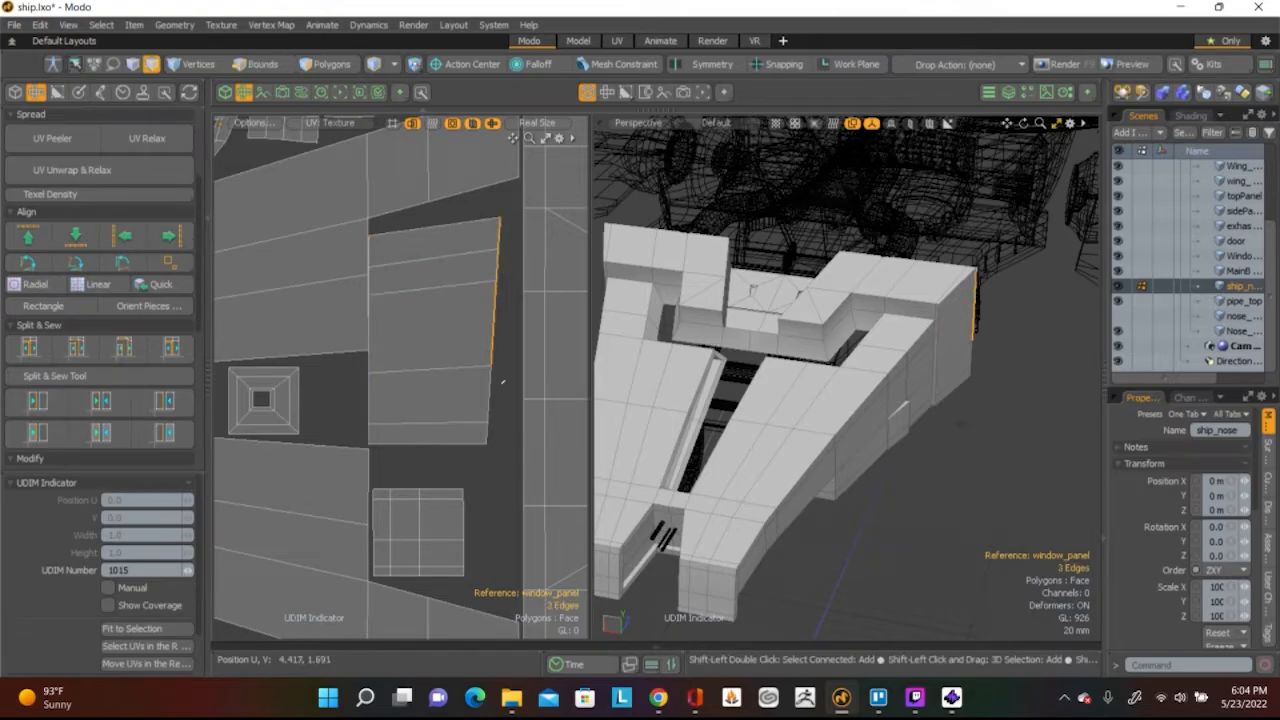
{"action": "key", "text": "2"}
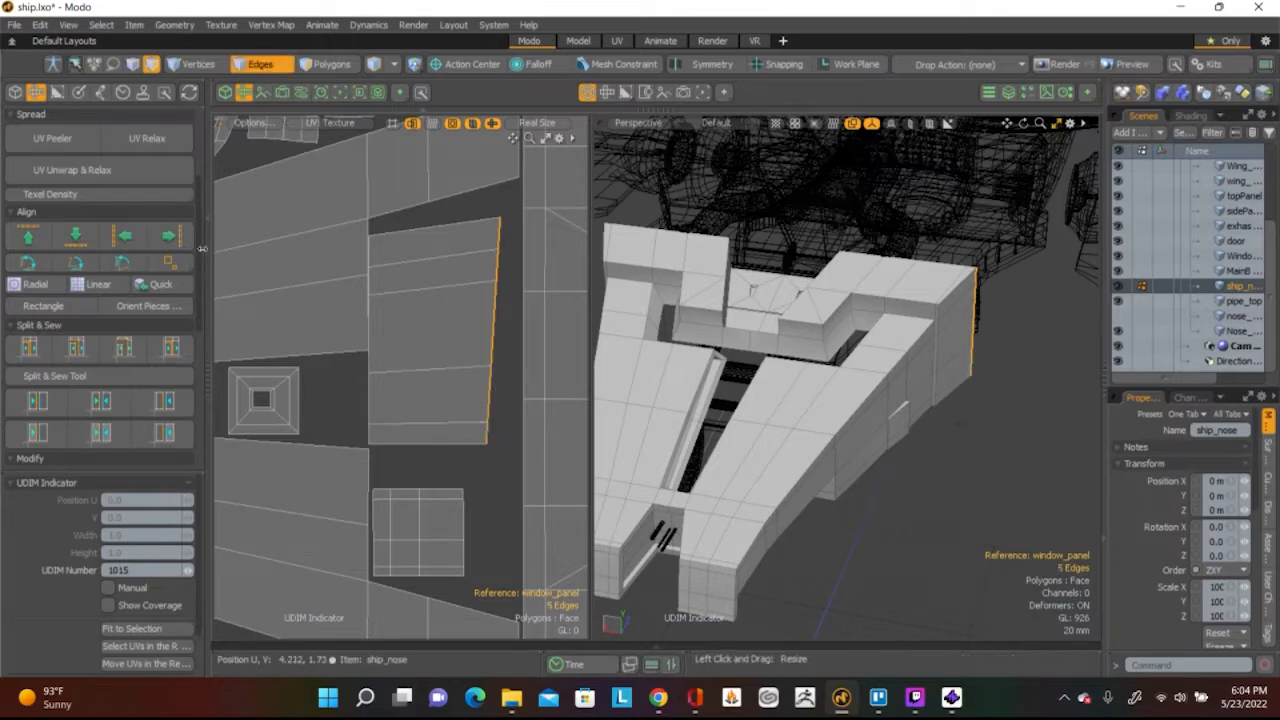
{"action": "left_click", "coordinate": [169, 237]}
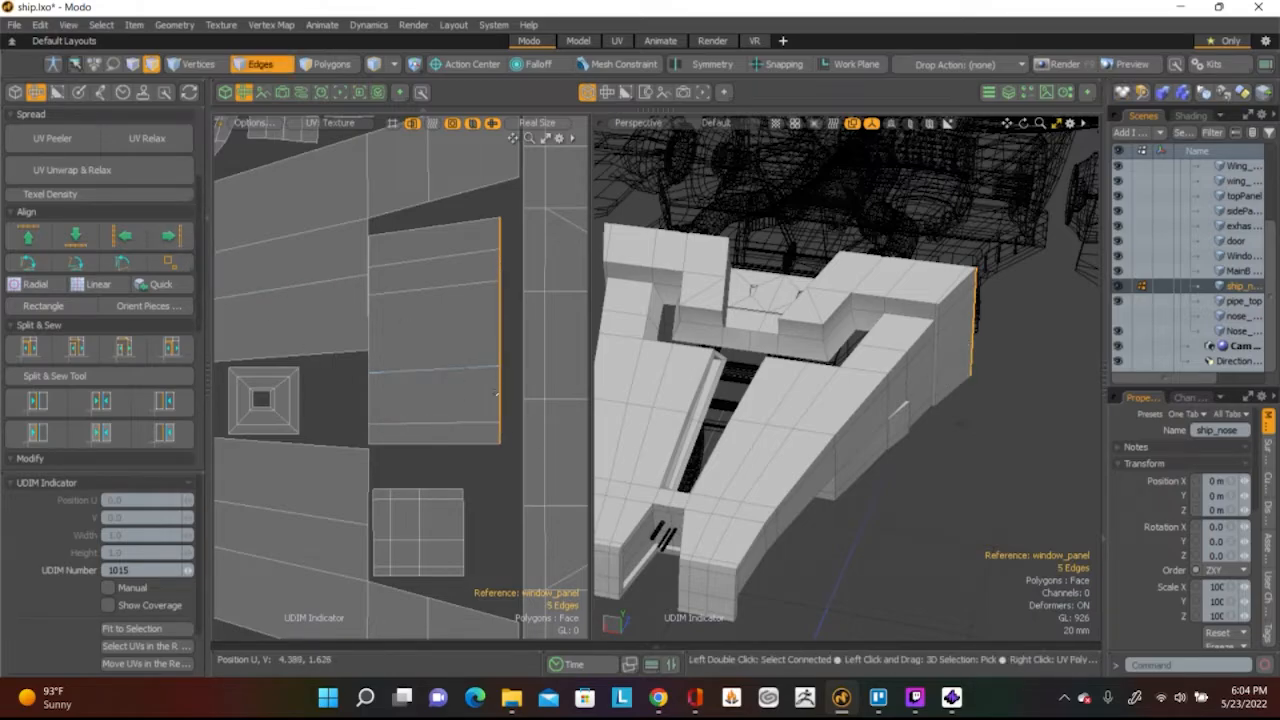
Select all five polygons of this island and move them slightly right, clear of the neighbouring large island
{"action": "key", "text": "3"}
{"action": "double_click", "coordinate": [460, 331]}
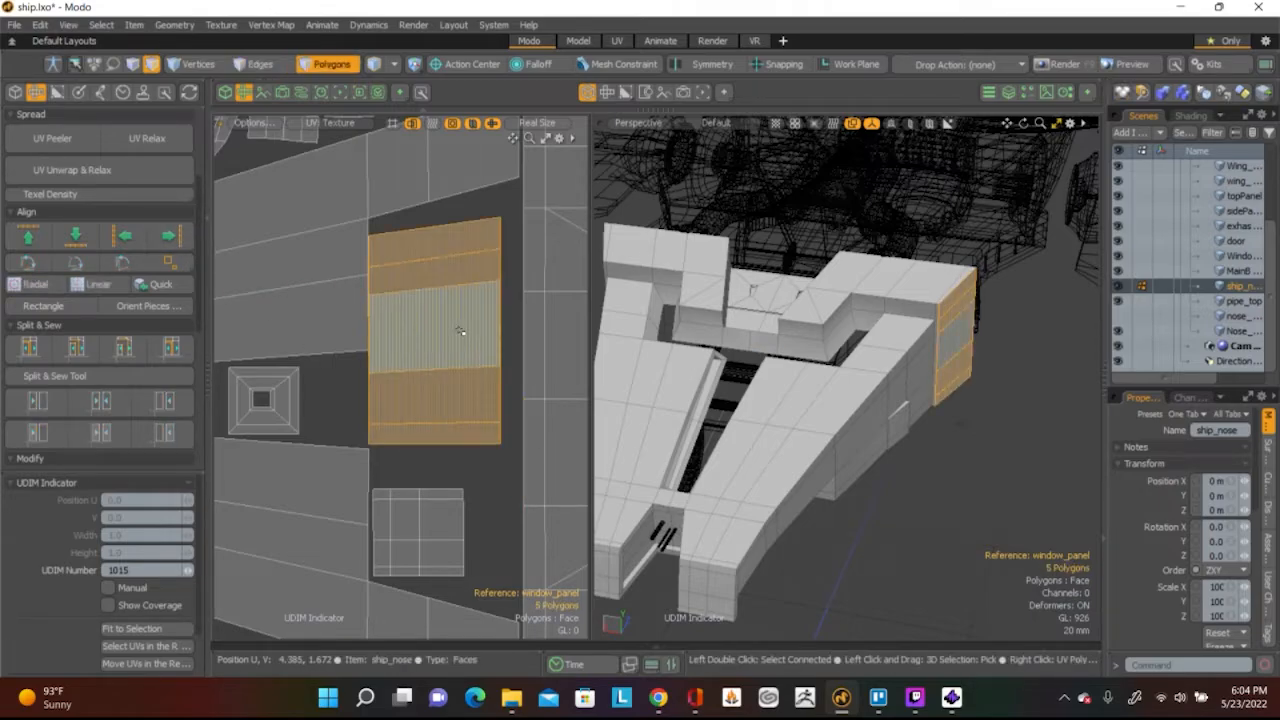
{"action": "key", "text": "w"}
{"action": "left_click_drag", "start_coordinate": [460, 331], "coordinate": [476, 331]}
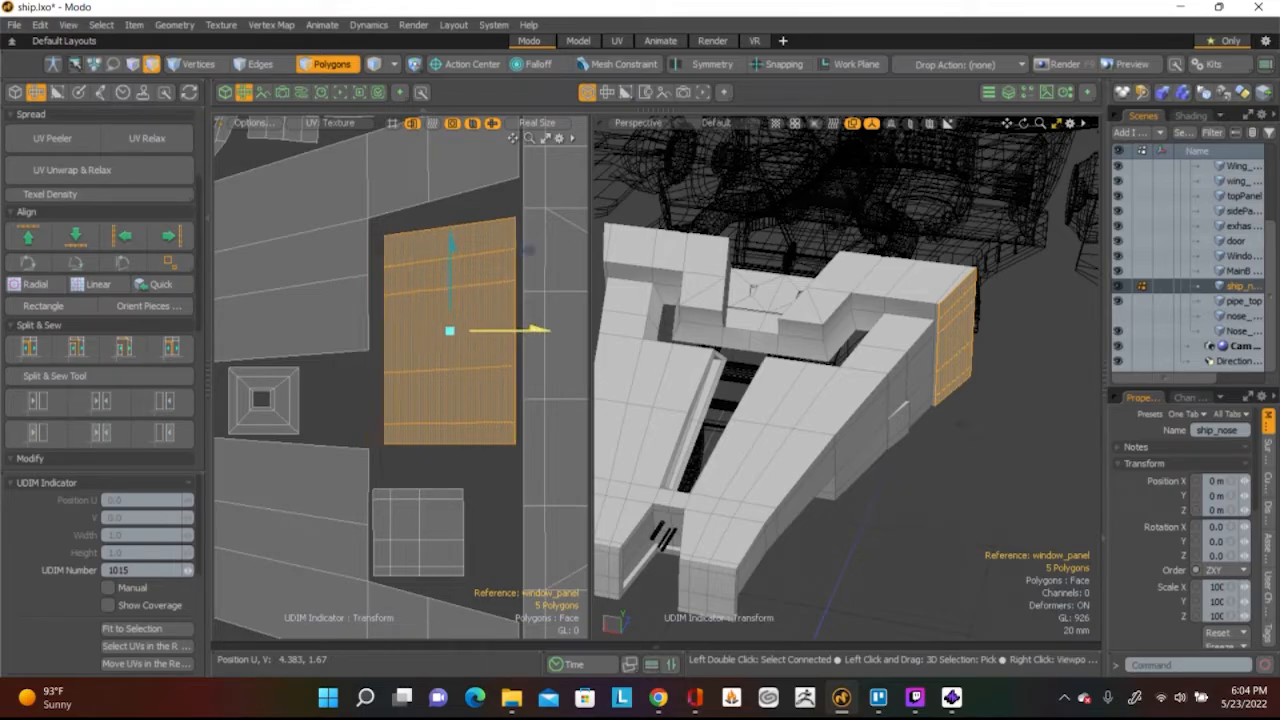
{"action": "key", "text": "space"}
Select the island's six crosswise edges, including its top and bottom borders, and align each to its lowest point
{"action": "key", "text": "2"}
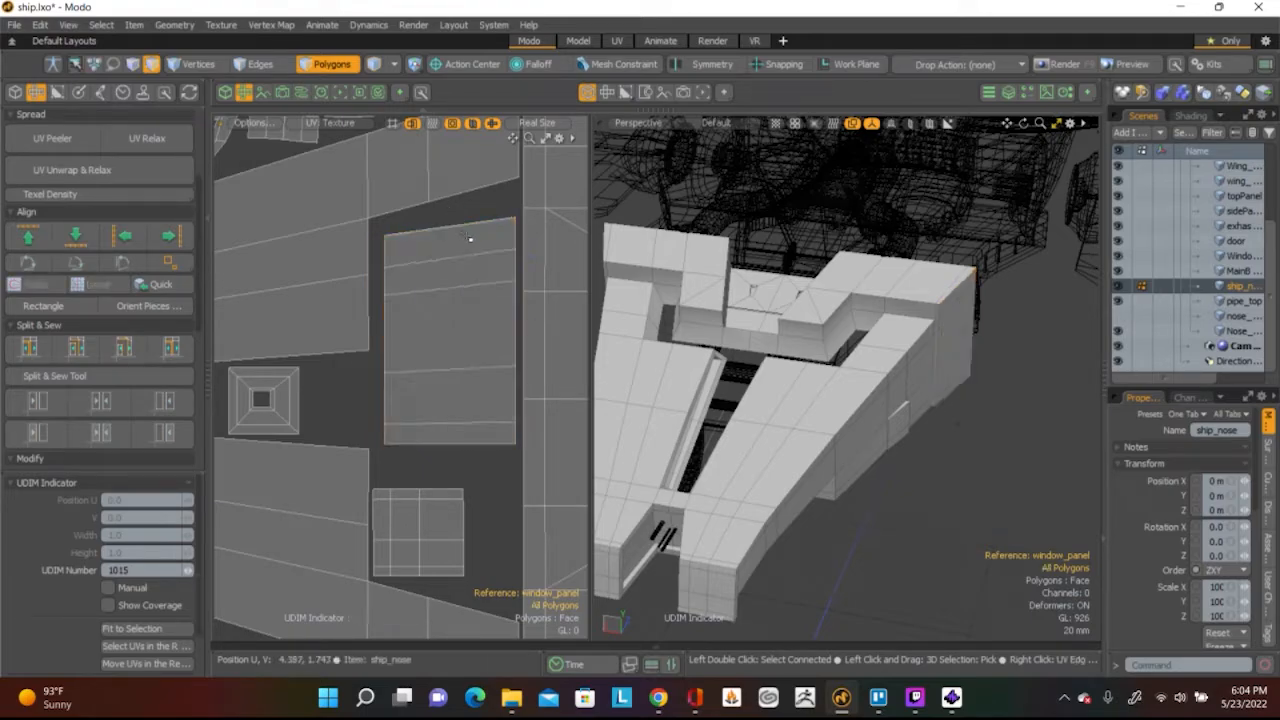
{"action": "key", "text": "alt+l"}
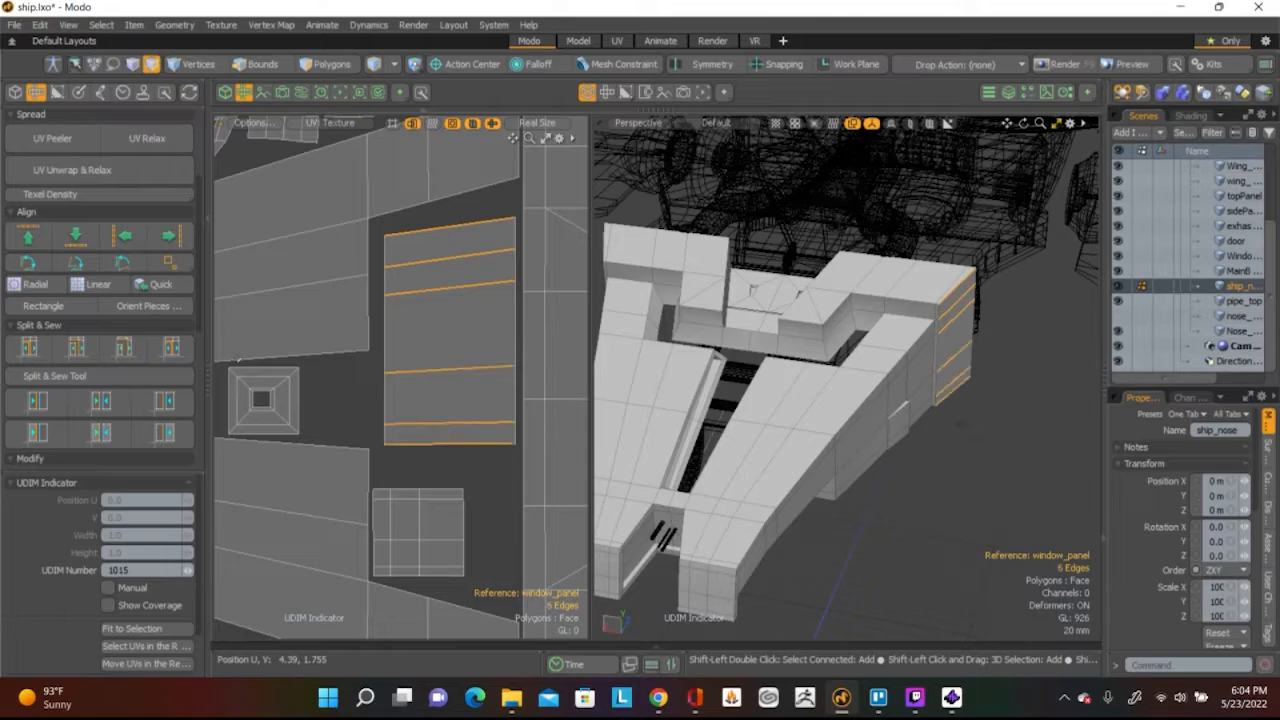
{"action": "left_click", "coordinate": [96, 240]}
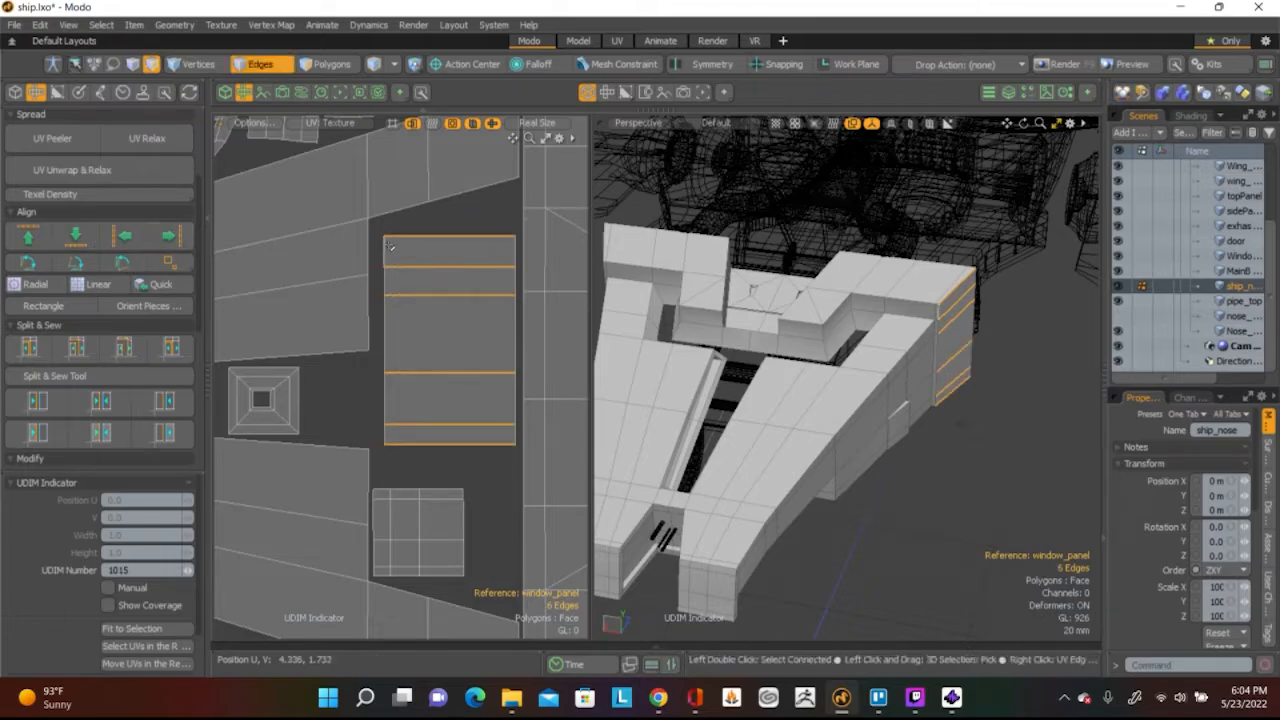
Select the six crosswise edges of the slanted five-polygon island beside the curved three-polygon strip and align each to its lowest point
{"action": "left_click", "coordinate": [425, 230]}
{"action": "key", "text": "a"}
{"action": "left_click_drag", "start_coordinate": [328, 368], "coordinate": [386, 350], "text": "alt+shift"}
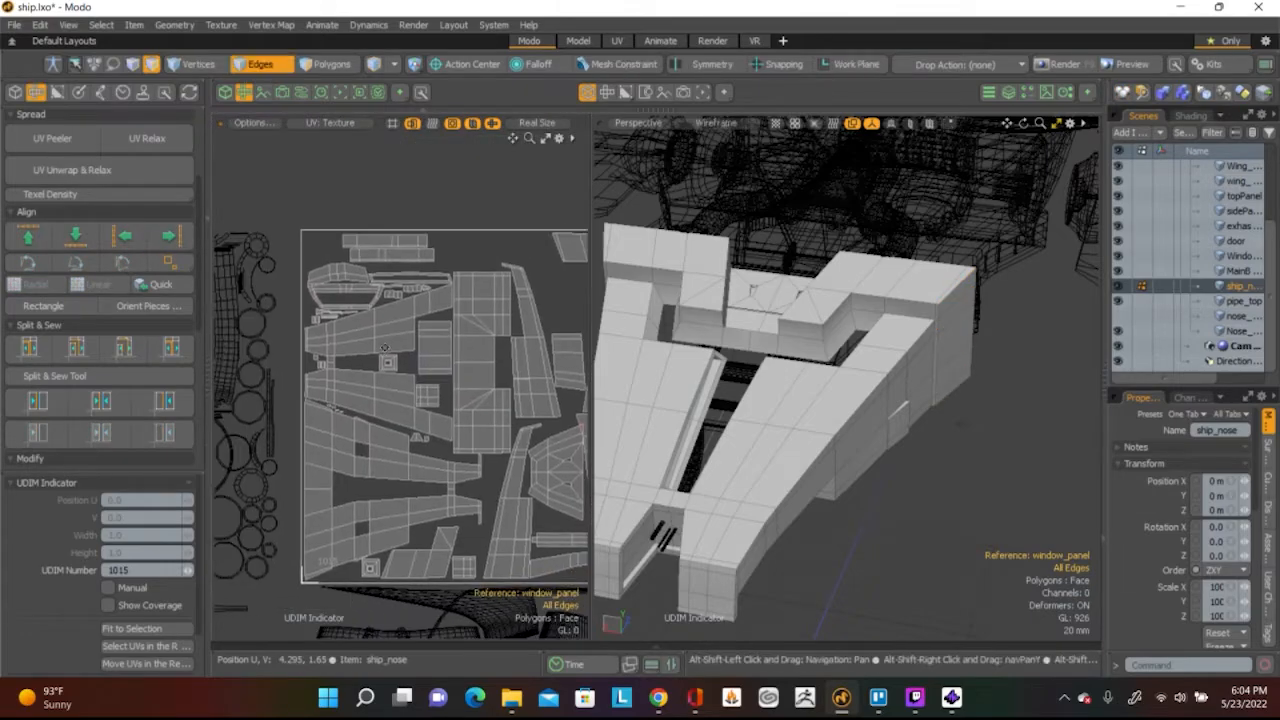
{"action": "left_click_drag", "start_coordinate": [444, 452], "coordinate": [340, 203], "text": "alt+shift"}
{"action": "scroll", "coordinate": [355, 361], "scroll_direction": "up", "scroll_amount": 4}
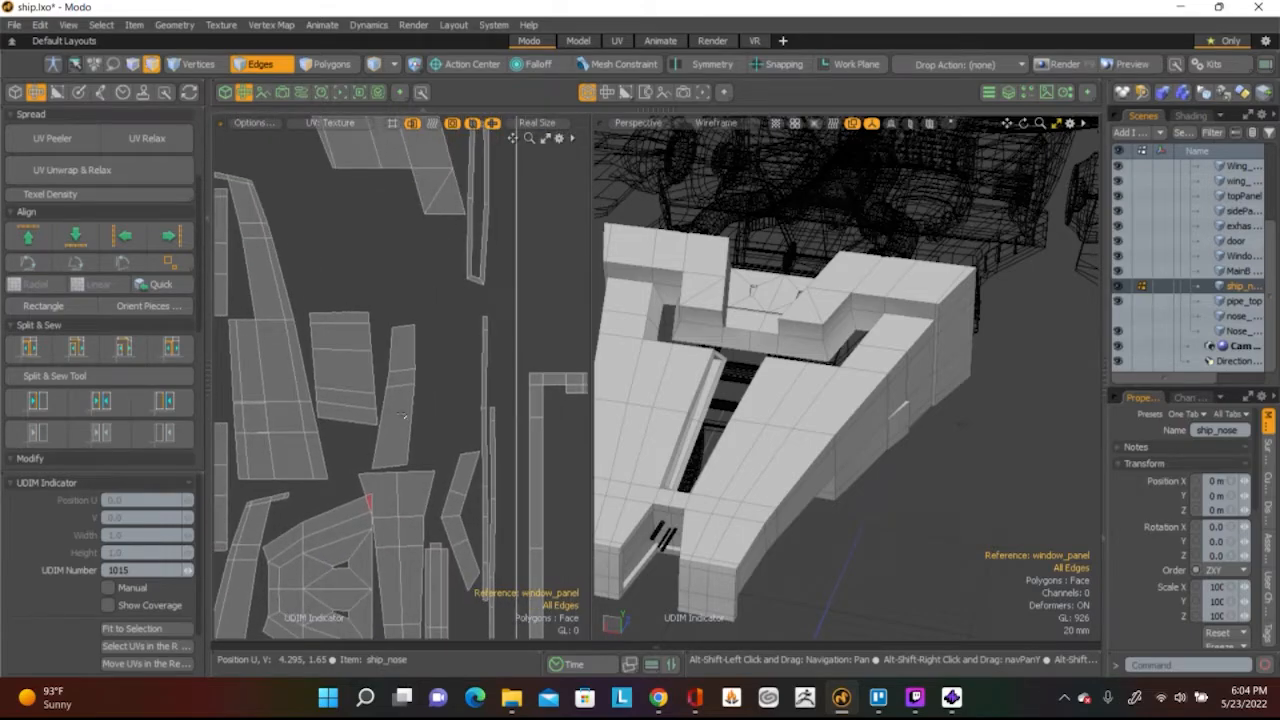
{"action": "scroll", "coordinate": [402, 414], "scroll_direction": "up", "scroll_amount": 3}
{"action": "left_click_drag", "start_coordinate": [386, 436], "coordinate": [459, 443], "text": "alt+shift"}
{"action": "left_click", "coordinate": [369, 436], "text": "shift"}
{"action": "left_click_drag", "start_coordinate": [361, 330], "coordinate": [360, 191], "text": "shift"}
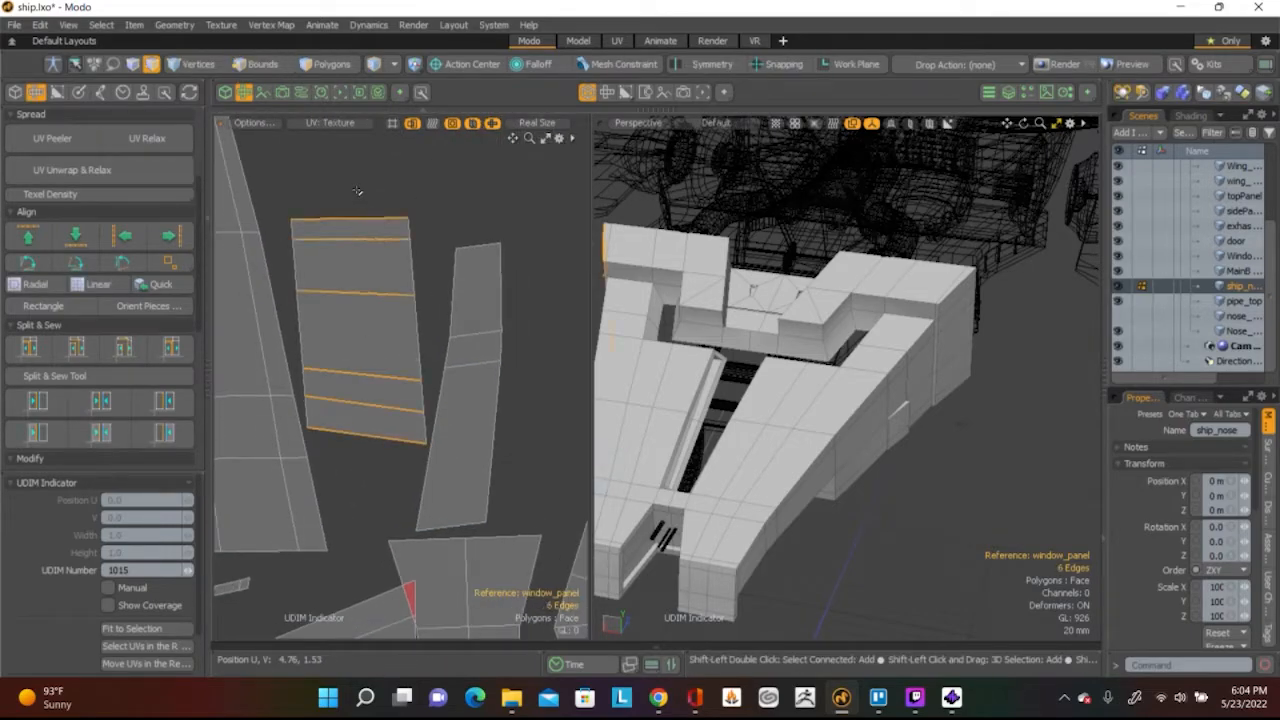
{"action": "left_click", "coordinate": [85, 240]}
Select both long side borders of the same five-polygon island, ten edges in all, and align each side to its rightmost point
{"action": "left_click", "coordinate": [426, 299]}
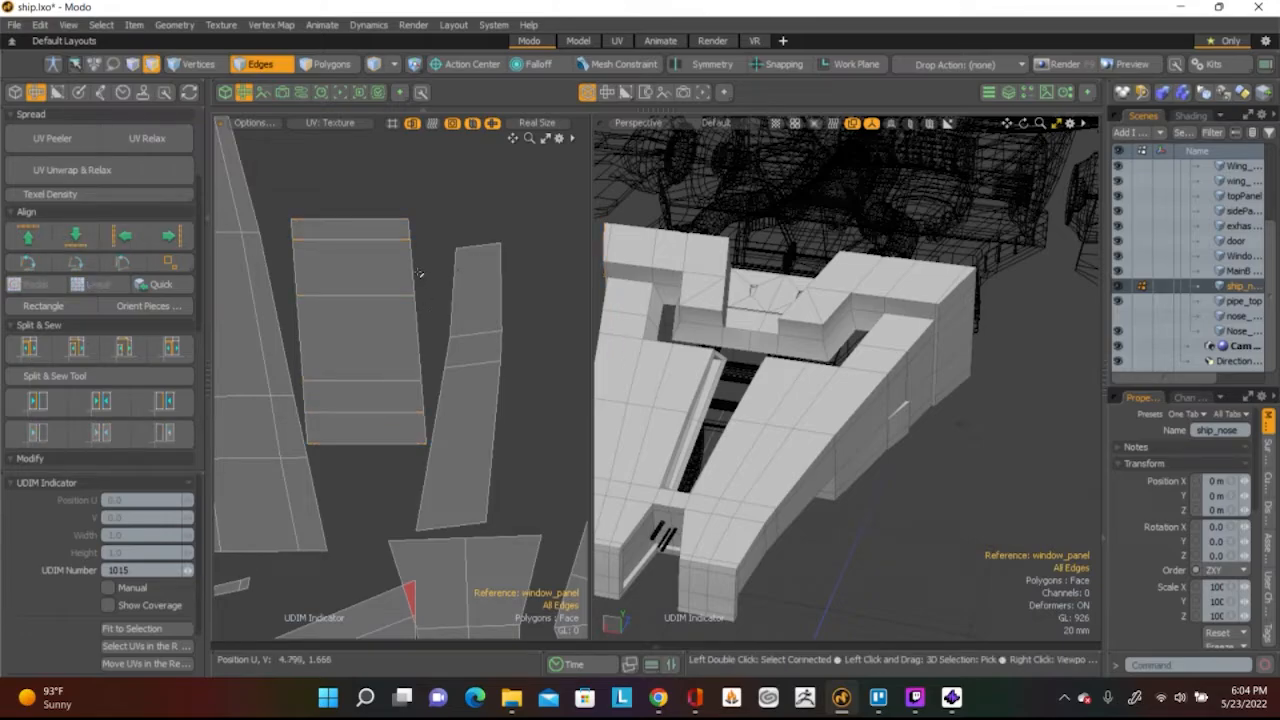
{"action": "left_click", "coordinate": [417, 272], "text": "shift"}
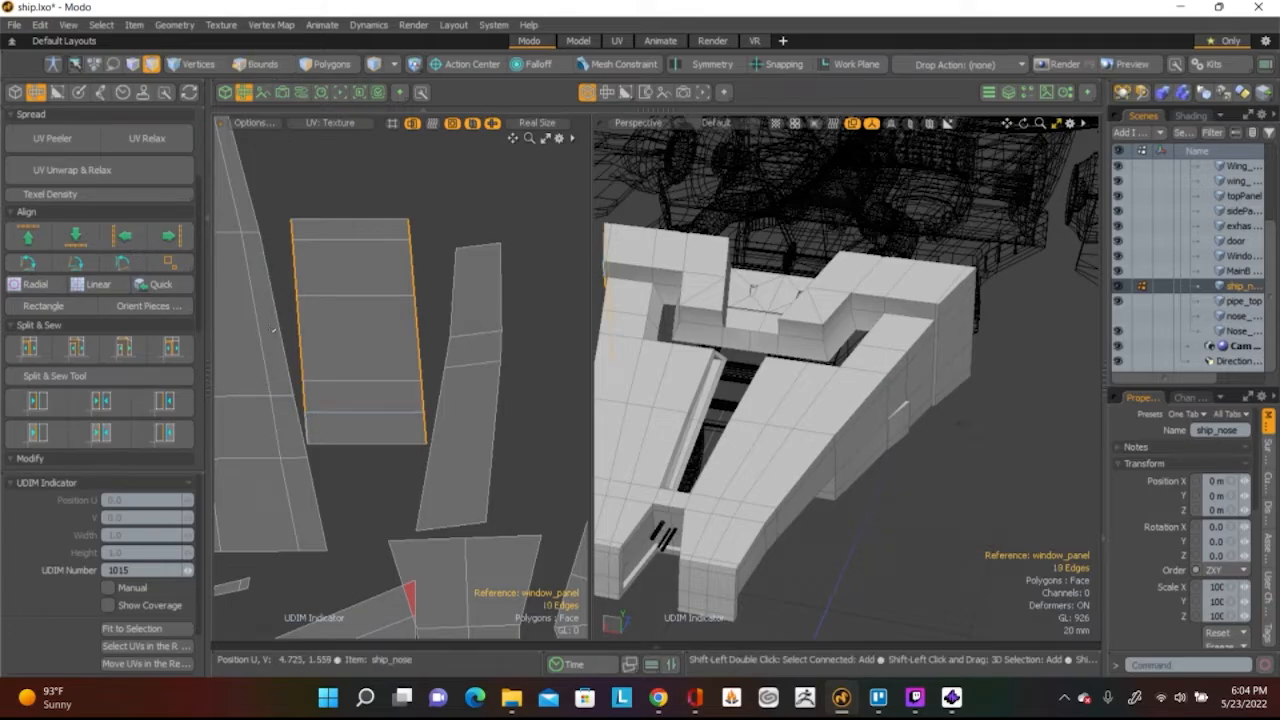
{"action": "left_click", "coordinate": [168, 235]}
{"action": "left_click", "coordinate": [423, 171]}
Select the neighbouring curved three-polygon island and examine where its faces lie on the ship nose model
{"action": "scroll", "coordinate": [436, 275], "scroll_direction": "down", "scroll_amount": 3}
{"action": "left_click_drag", "start_coordinate": [468, 323], "coordinate": [398, 309], "text": "alt+shift"}
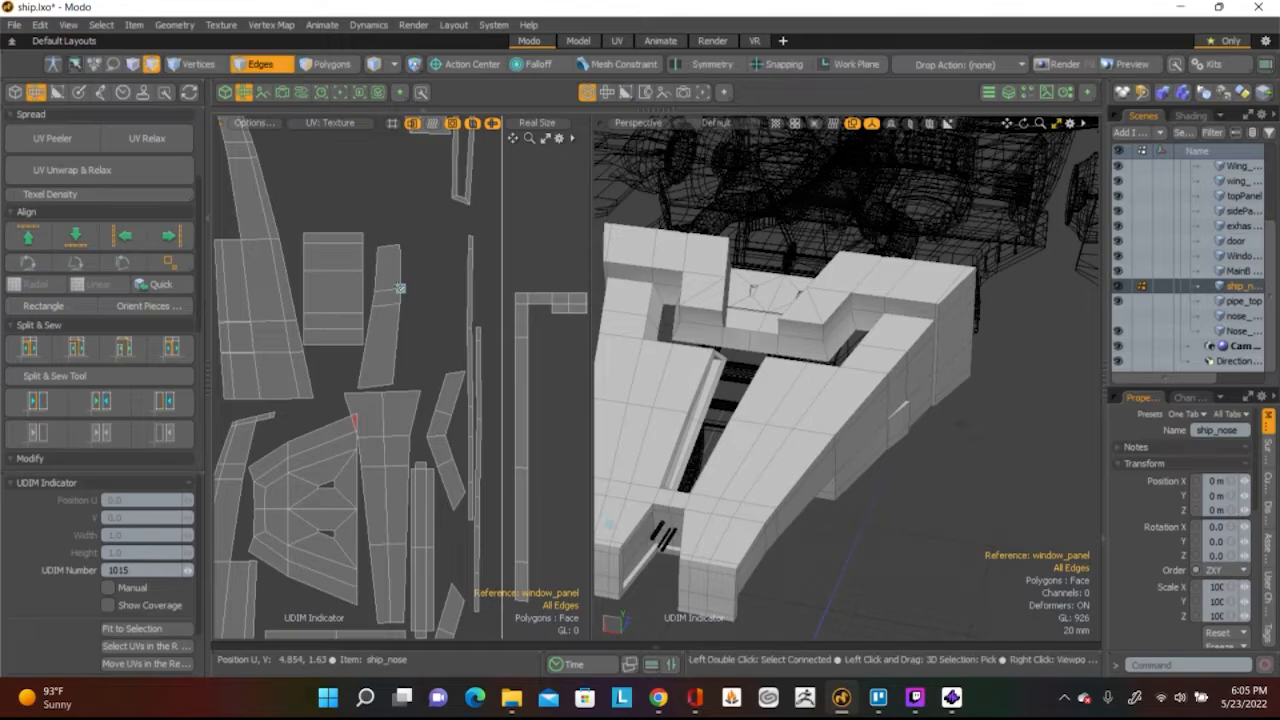
{"action": "double_click", "coordinate": [383, 340]}
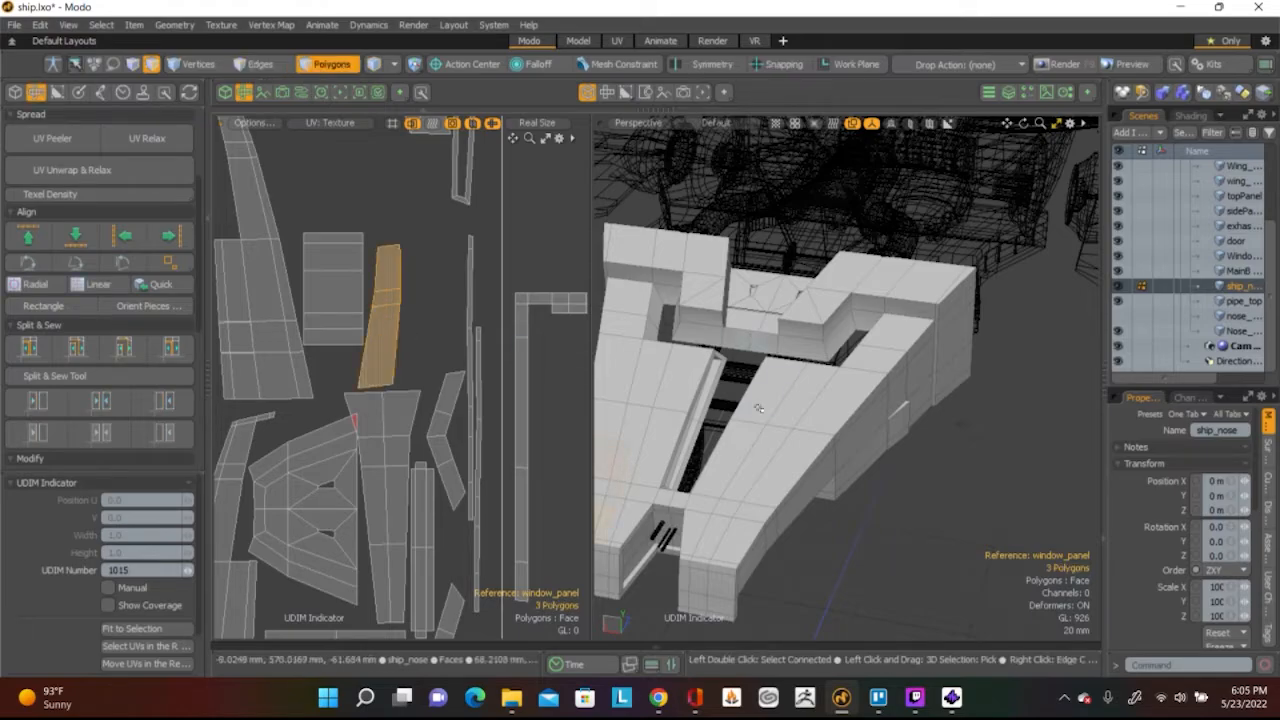
{"action": "left_click_drag", "start_coordinate": [676, 400], "coordinate": [738, 390], "text": "alt"}
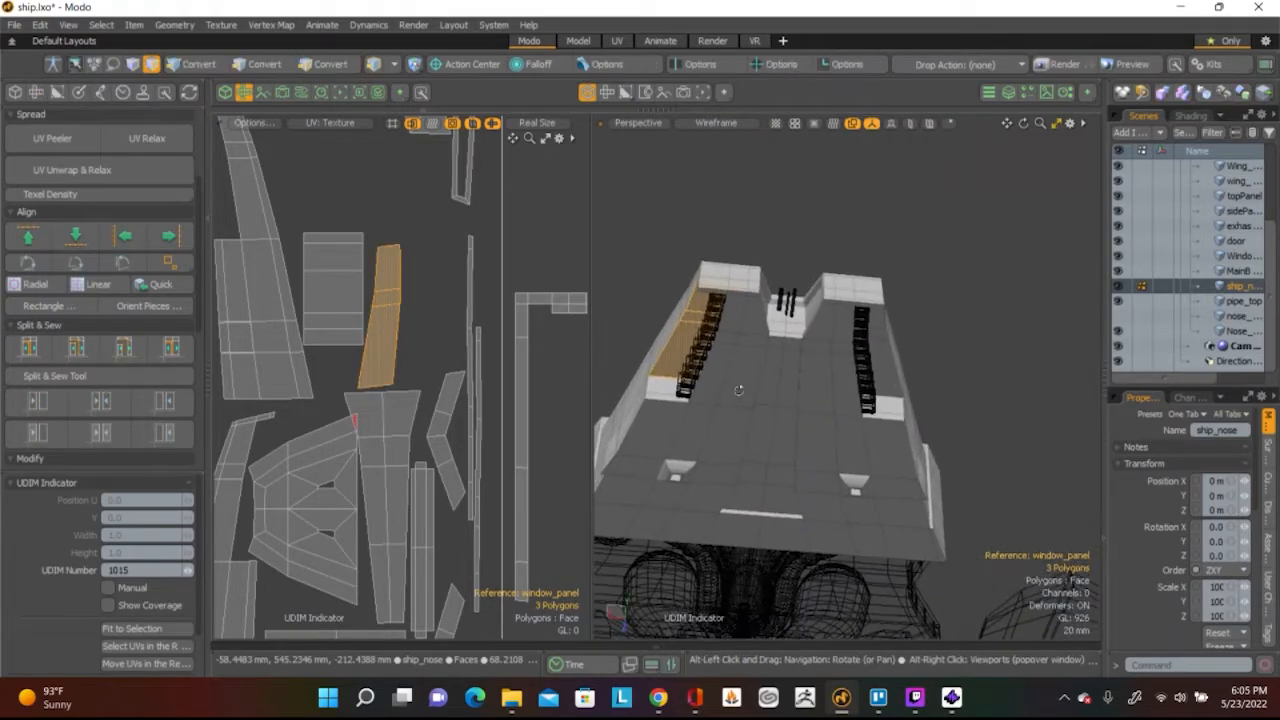
{"action": "left_click_drag", "start_coordinate": [785, 445], "coordinate": [800, 361], "text": "alt"}
{"action": "left_click_drag", "start_coordinate": [657, 339], "coordinate": [681, 420], "text": "alt+shift"}
{"action": "scroll", "coordinate": [672, 302], "scroll_direction": "up", "scroll_amount": 4, "text": "alt"}
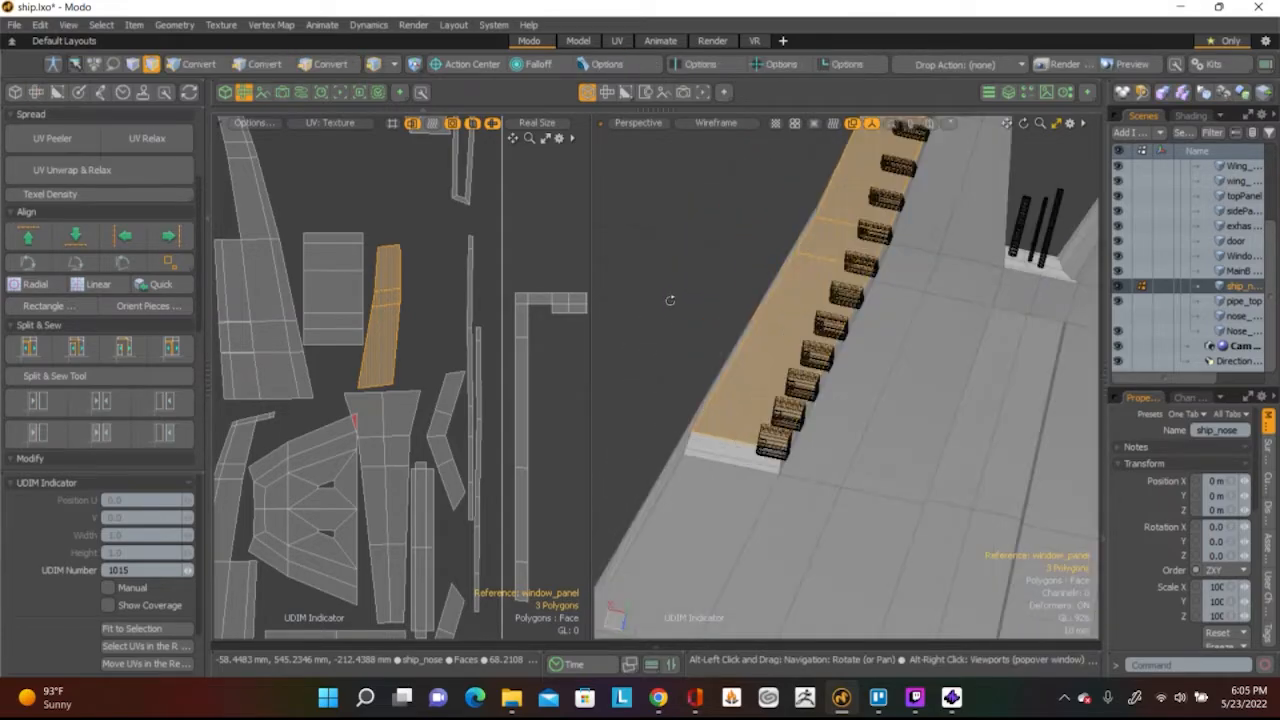
{"action": "left_click_drag", "start_coordinate": [672, 273], "coordinate": [735, 257], "text": "alt"}
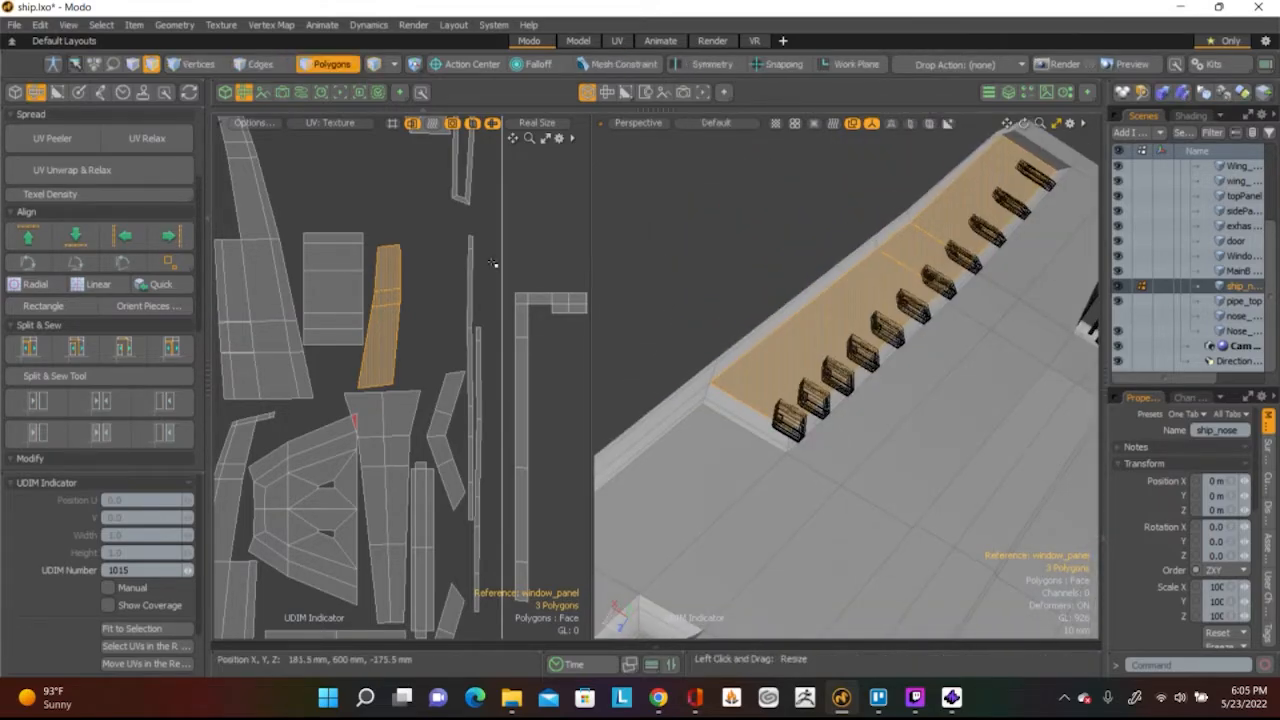
{"action": "left_click", "coordinate": [445, 226]}
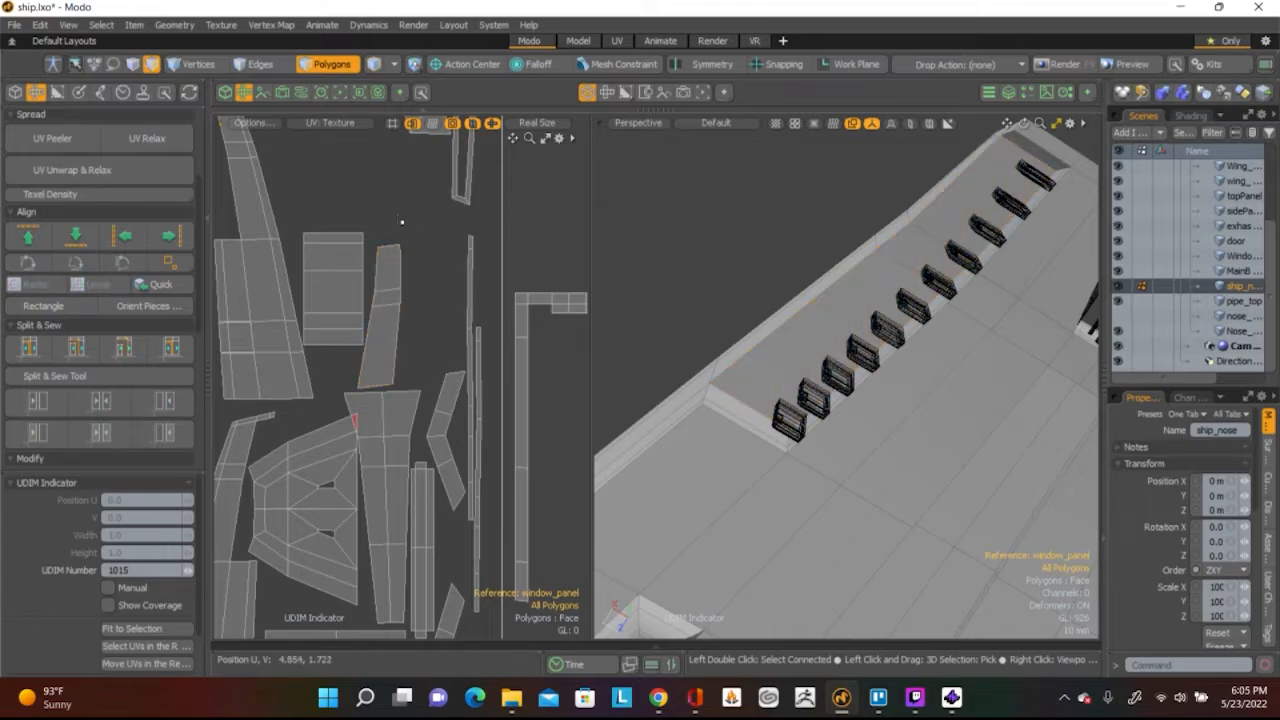
Select the three left border edges of the small wedge-shaped island above the large upper panel and align them to their leftmost point
{"action": "scroll", "coordinate": [402, 222], "scroll_direction": "down", "scroll_amount": 4}
{"action": "left_click_drag", "start_coordinate": [404, 165], "coordinate": [438, 266], "text": "alt+shift"}
{"action": "scroll", "coordinate": [440, 266], "scroll_direction": "up", "scroll_amount": 4}
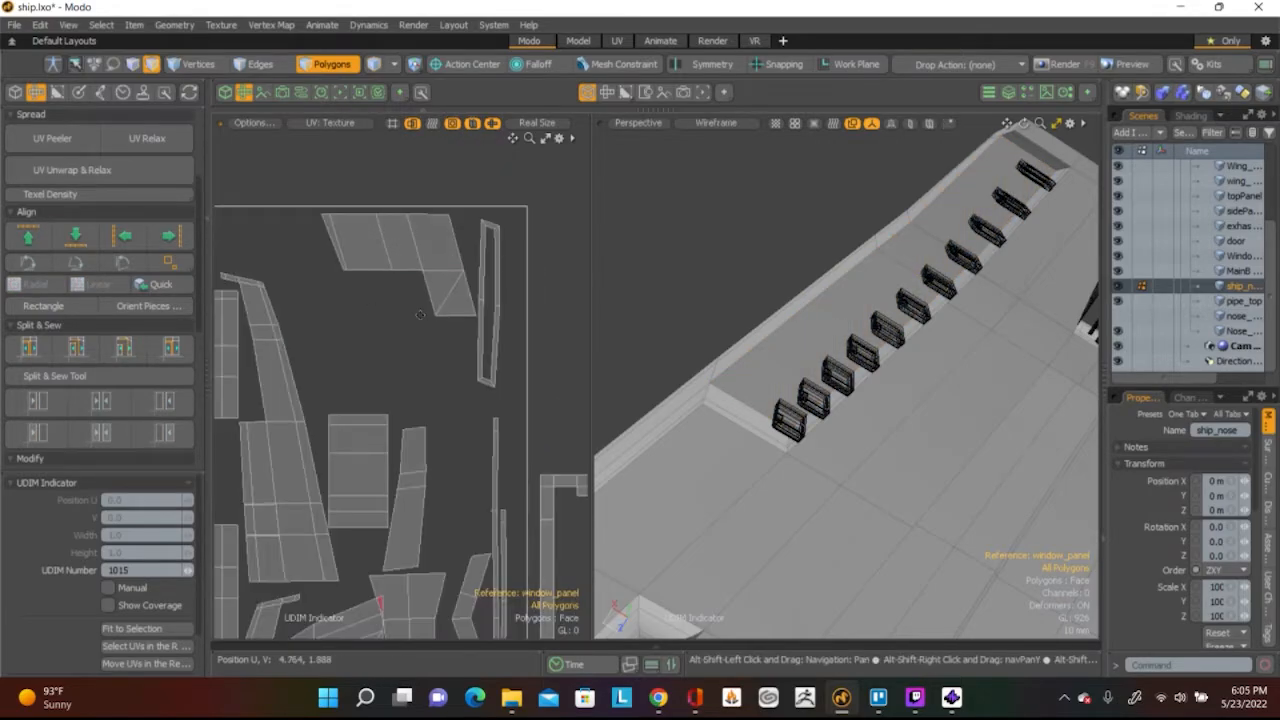
{"action": "scroll", "coordinate": [420, 315], "scroll_direction": "down", "scroll_amount": 5}
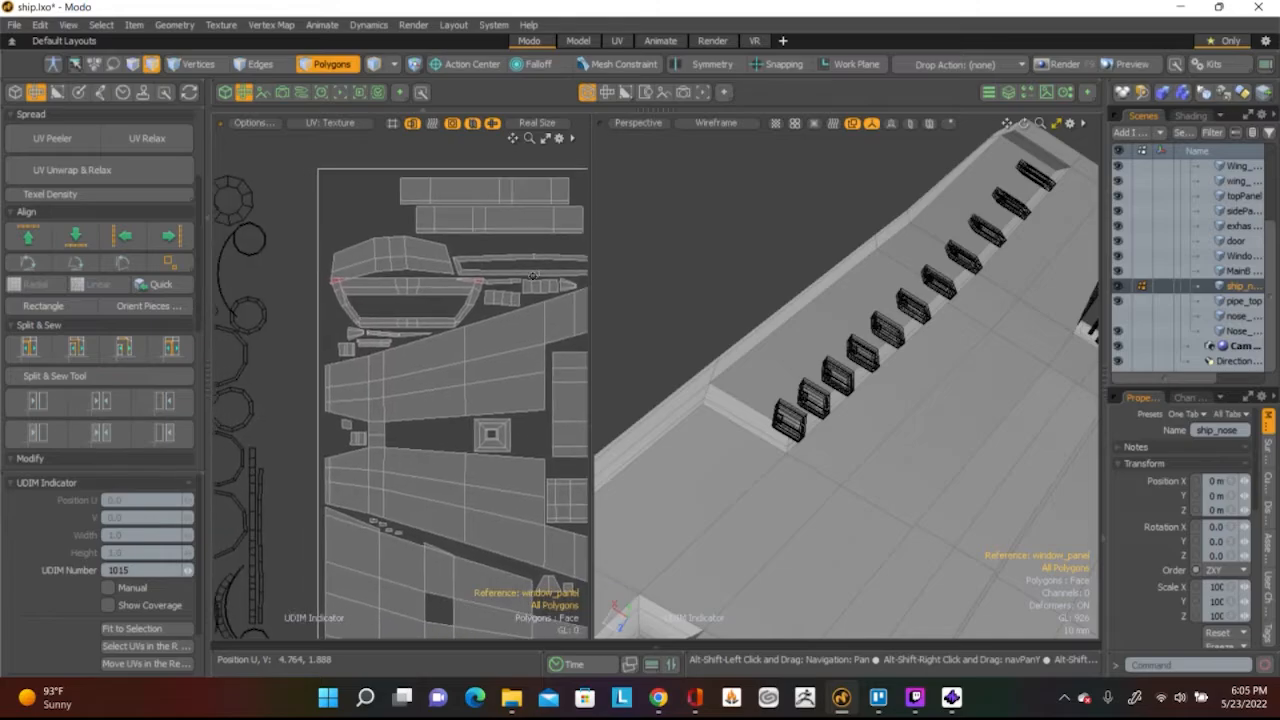
{"action": "scroll", "coordinate": [462, 311], "scroll_direction": "up", "scroll_amount": 4}
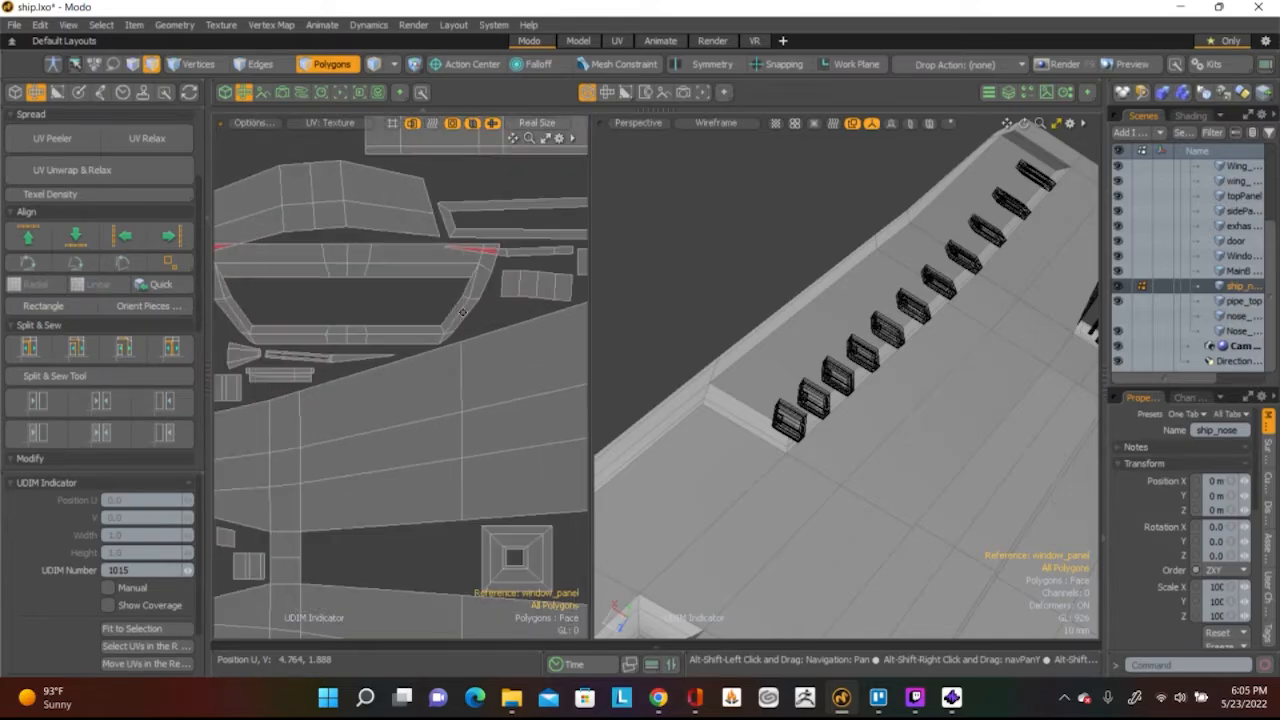
{"action": "scroll", "coordinate": [524, 316], "scroll_direction": "down", "scroll_amount": 4}
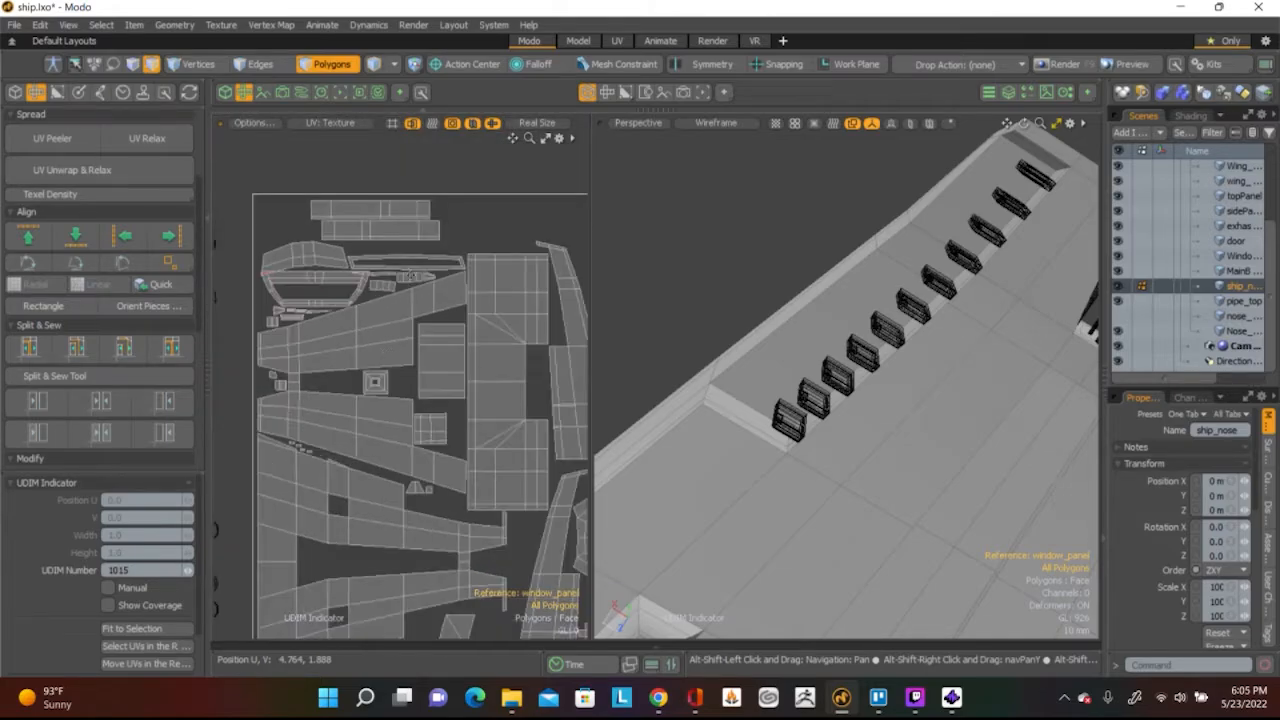
{"action": "scroll", "coordinate": [410, 273], "scroll_direction": "up", "scroll_amount": 5}
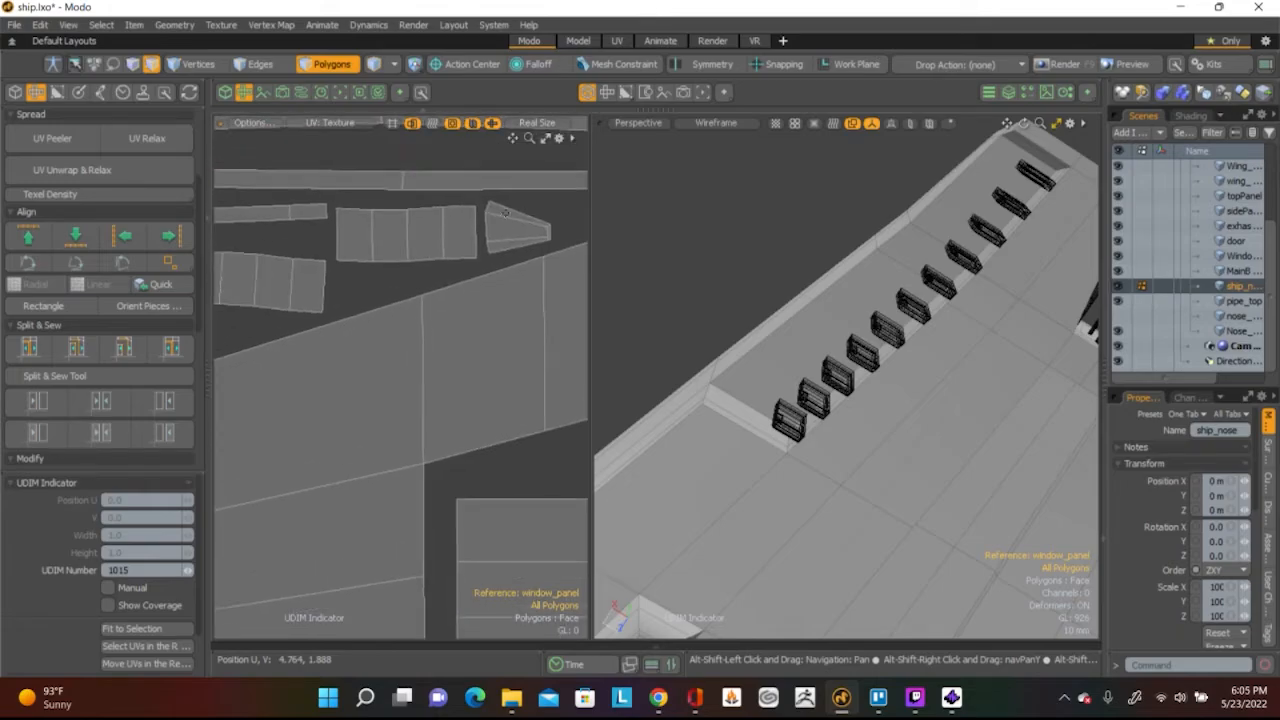
{"action": "scroll", "coordinate": [505, 213], "scroll_direction": "up", "scroll_amount": 2}
{"action": "scroll", "coordinate": [499, 231], "scroll_direction": "down", "scroll_amount": 2}
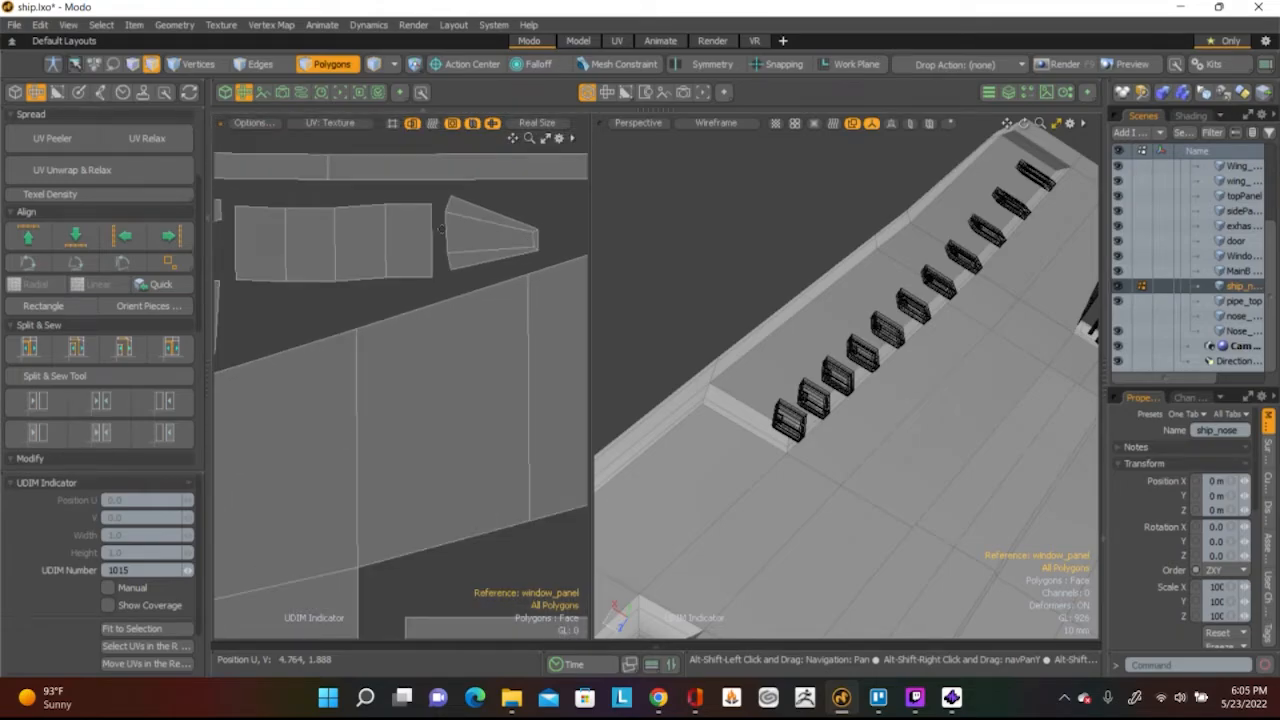
{"action": "scroll", "coordinate": [440, 229], "scroll_direction": "up", "scroll_amount": 2}
{"action": "key", "text": "2"}
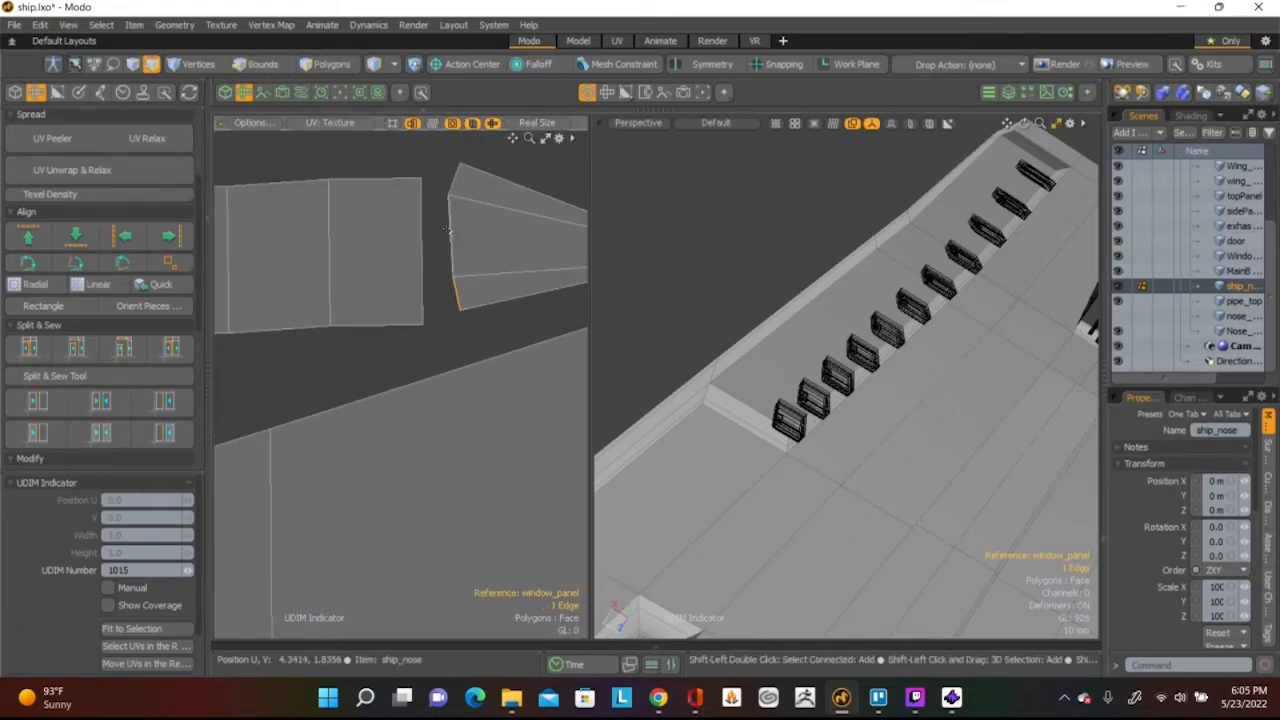
{"action": "left_click", "coordinate": [141, 241]}
{"action": "scroll", "coordinate": [383, 268], "scroll_direction": "down", "scroll_amount": 1}
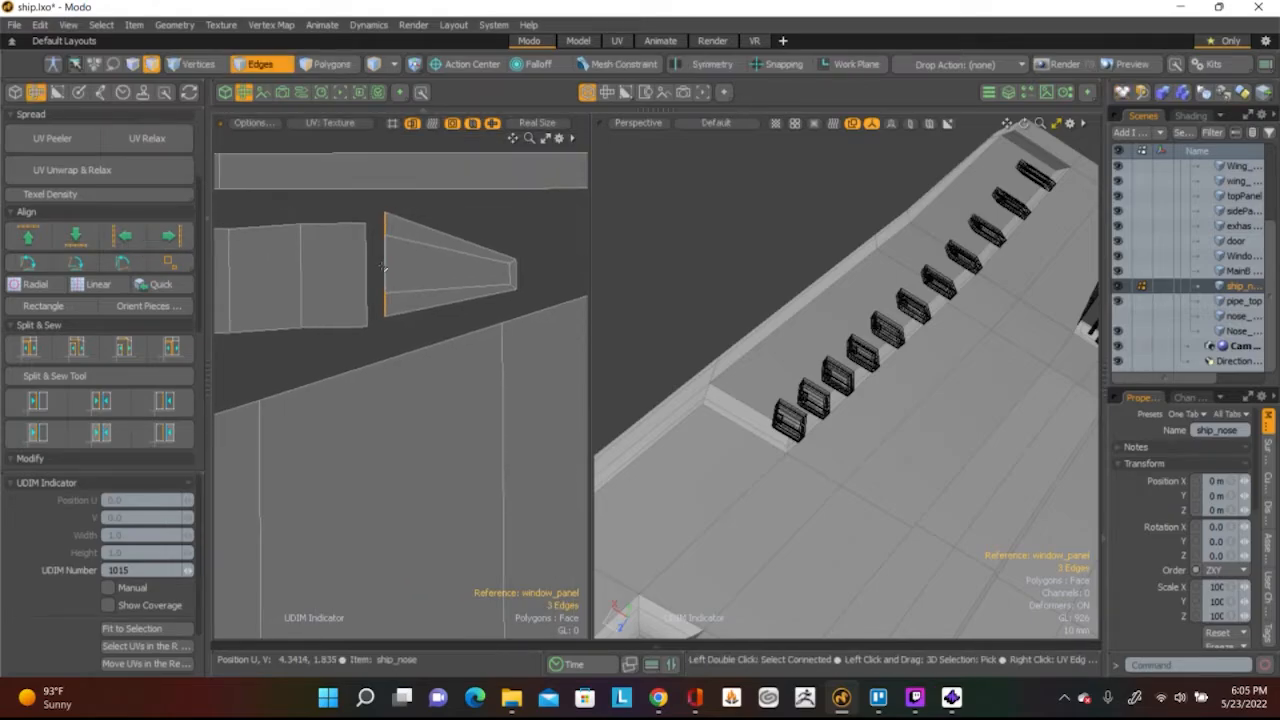
{"action": "left_click", "coordinate": [520, 300]}
Straighten the four-polygon strip island beside the wedge by aligning its crosswise edges and its upper and lower borders
{"action": "left_click_drag", "start_coordinate": [520, 300], "coordinate": [515, 353], "text": "alt+shift"}
{"action": "left_click", "coordinate": [437, 352]}
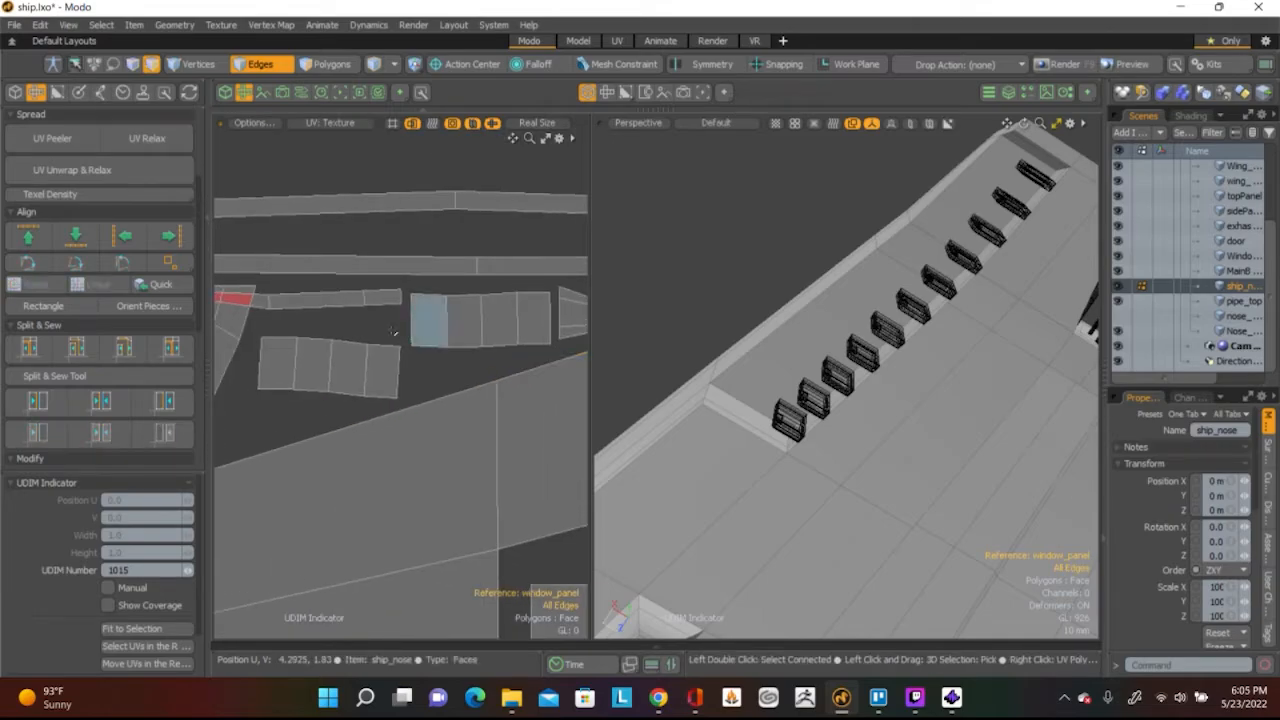
{"action": "left_click_drag", "start_coordinate": [400, 326], "coordinate": [537, 320]}
{"action": "key", "text": "2"}
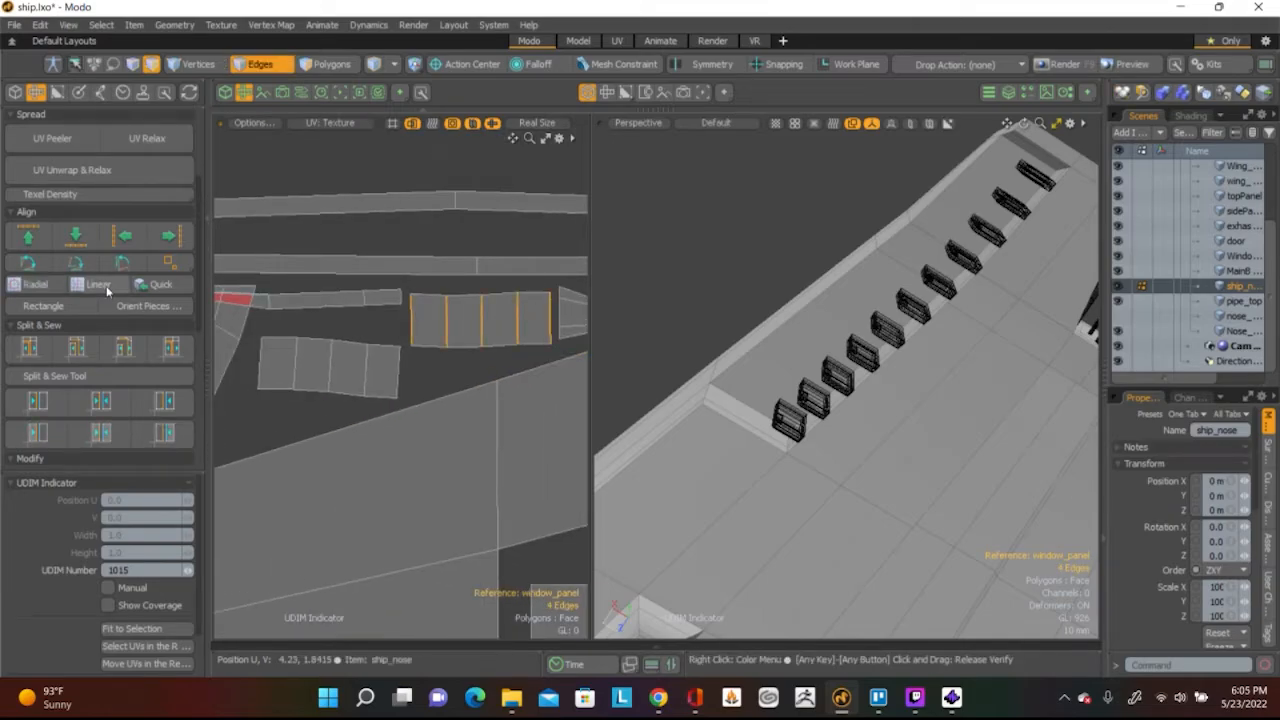
{"action": "left_click", "coordinate": [474, 347]}
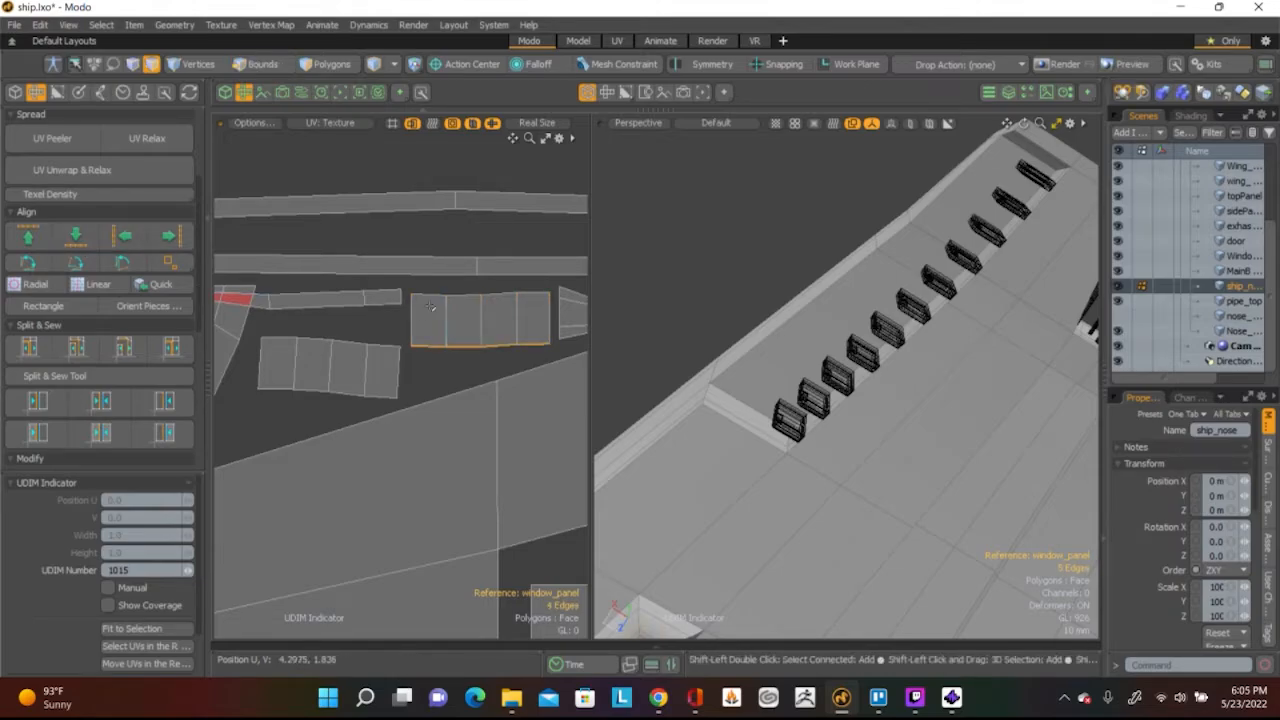
{"action": "double_click", "coordinate": [525, 292], "text": "shift"}
Align the crosswise edges of the lower four-polygon strip island to their leftmost points and its upper and lower borders to their highest points
{"action": "mouse_move", "coordinate": [432, 408]}
{"action": "left_mouse_down"}
{"action": "mouse_move", "coordinate": [414, 357]}
{"action": "mouse_move", "coordinate": [403, 369]}
{"action": "mouse_move", "coordinate": [237, 349]}
{"action": "left_mouse_up"}
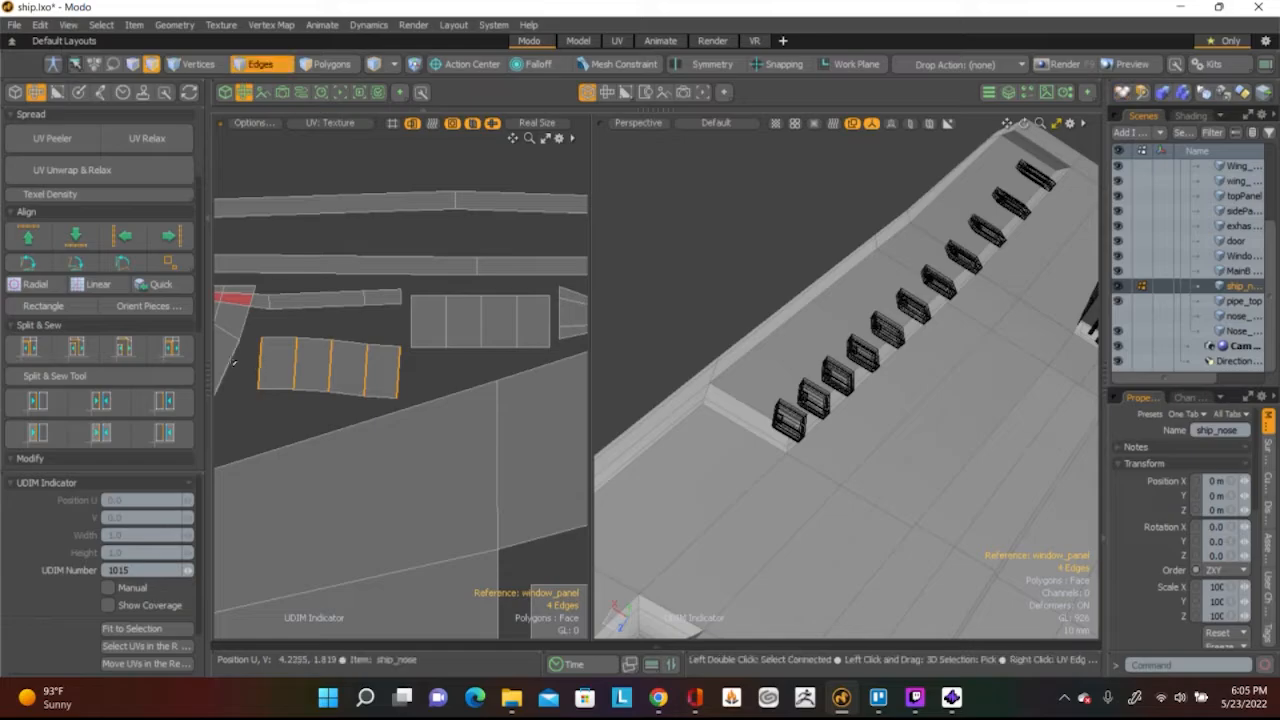
{"action": "left_click", "coordinate": [124, 236]}
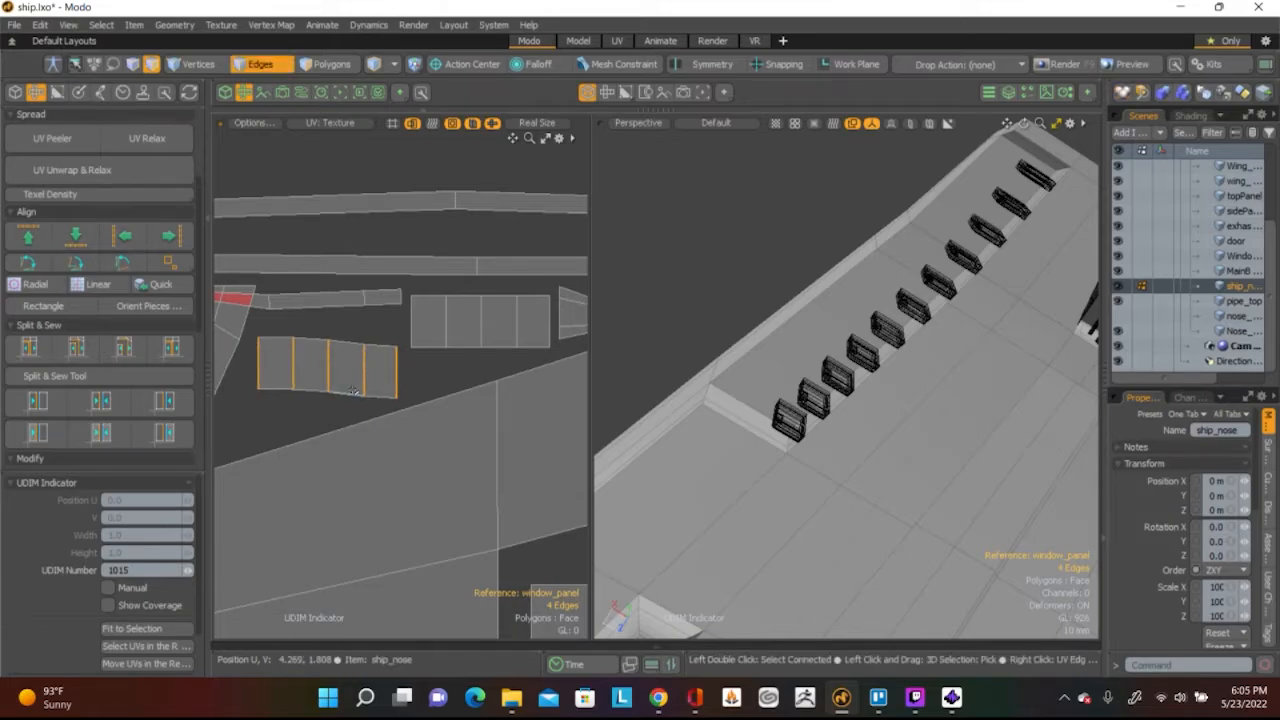
{"action": "left_click_drag", "start_coordinate": [352, 390], "coordinate": [378, 395]}
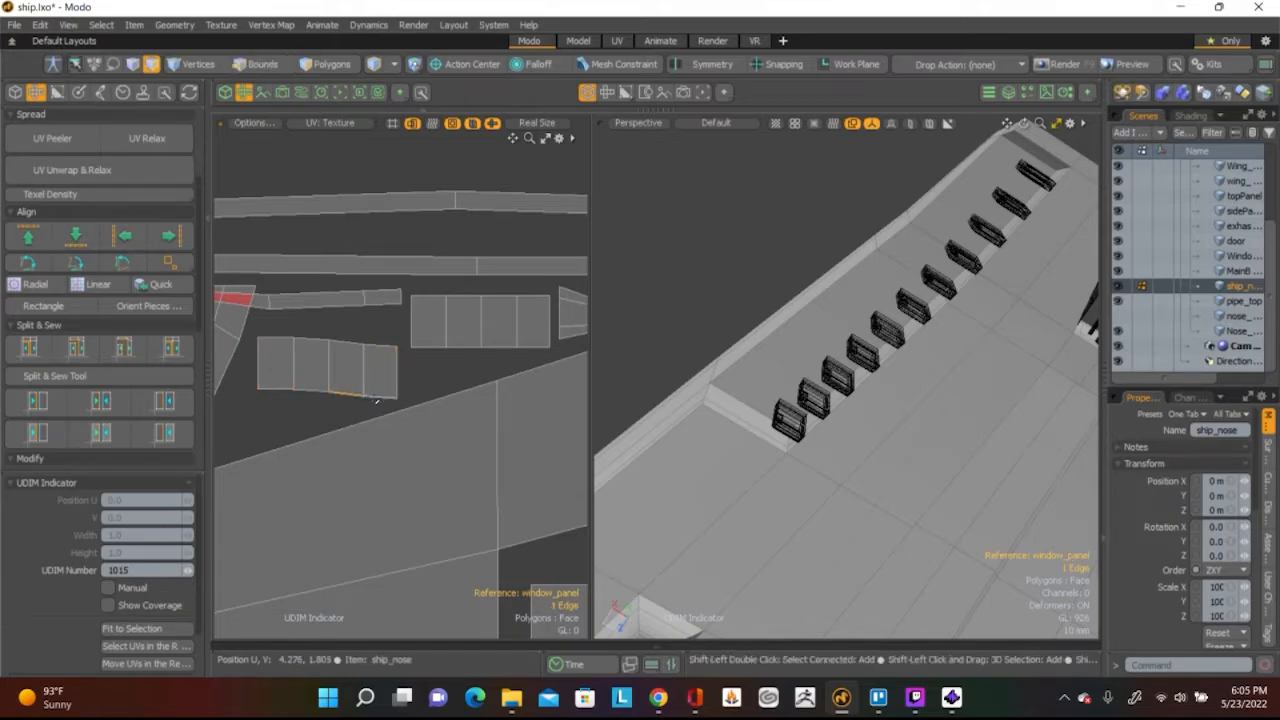
{"action": "left_click", "coordinate": [294, 343], "text": "ctrl"}
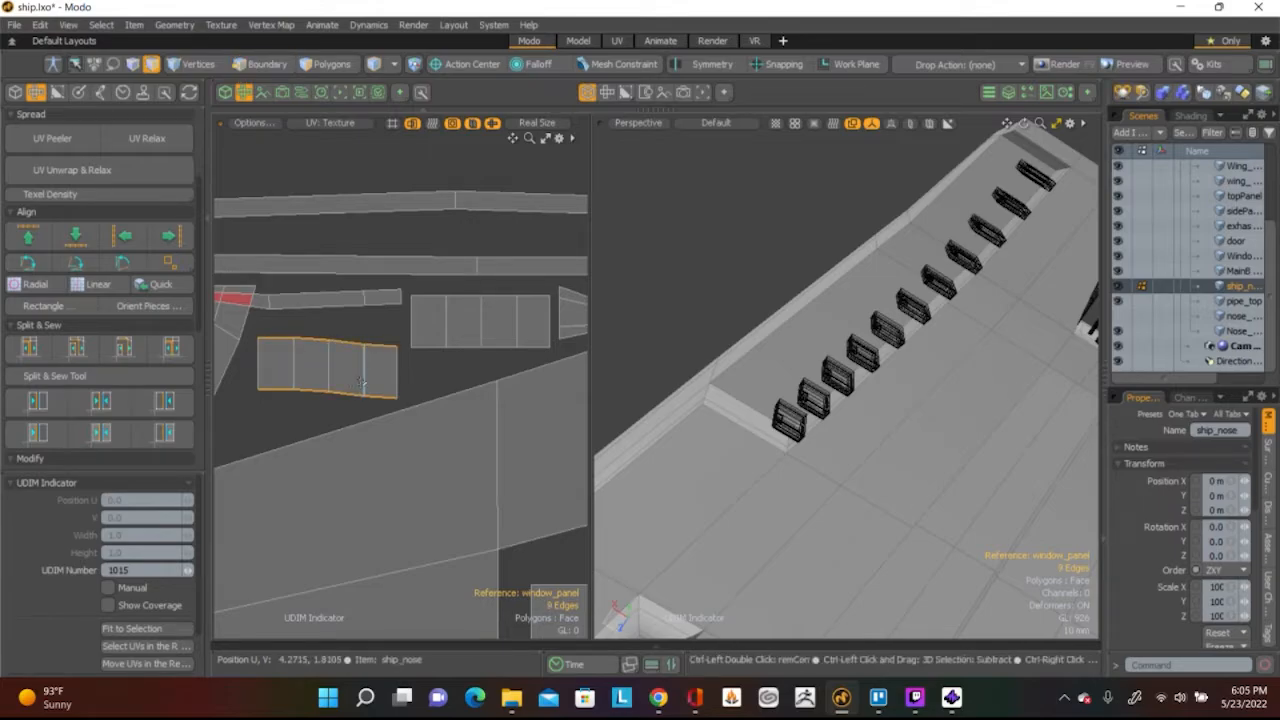
{"action": "key", "text": "2"}
{"action": "left_click", "coordinate": [28, 236]}
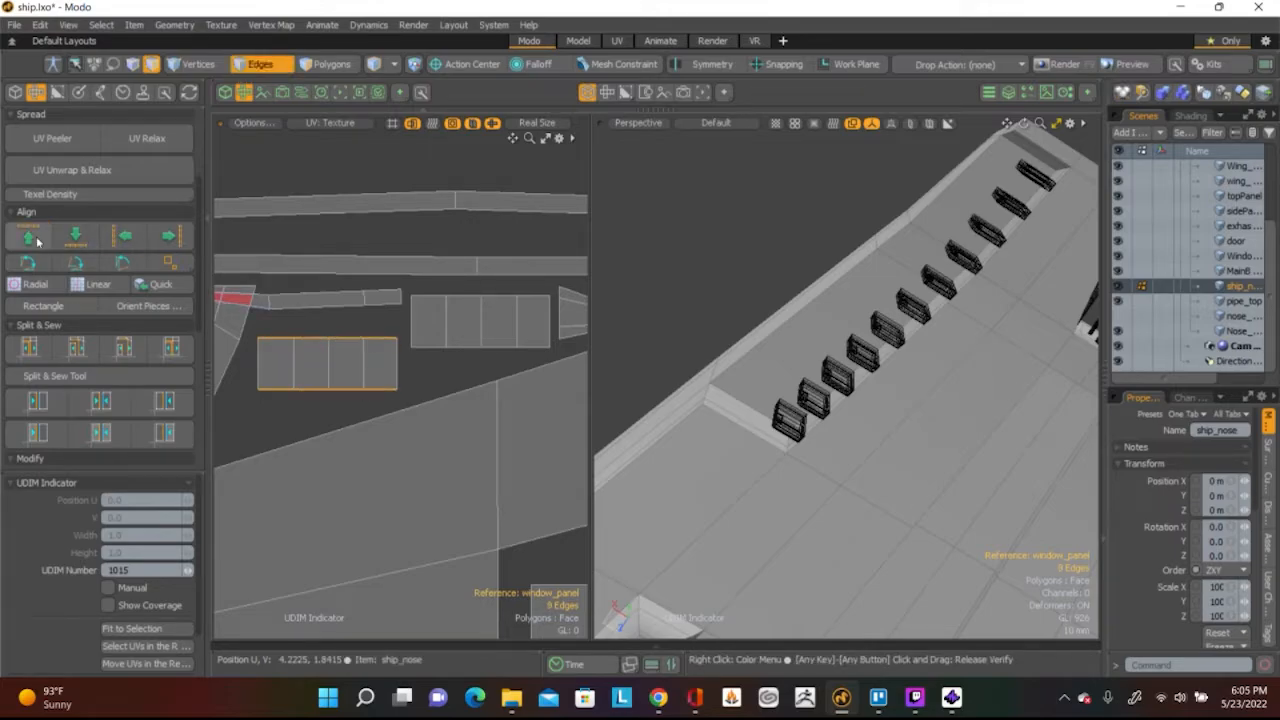
{"action": "left_click", "coordinate": [398, 364]}
Turn on snapping and align the three left border edges of the wedge-shaped island near the tile's left side to their leftmost point
{"action": "scroll", "coordinate": [400, 370], "scroll_direction": "down", "scroll_amount": 3}
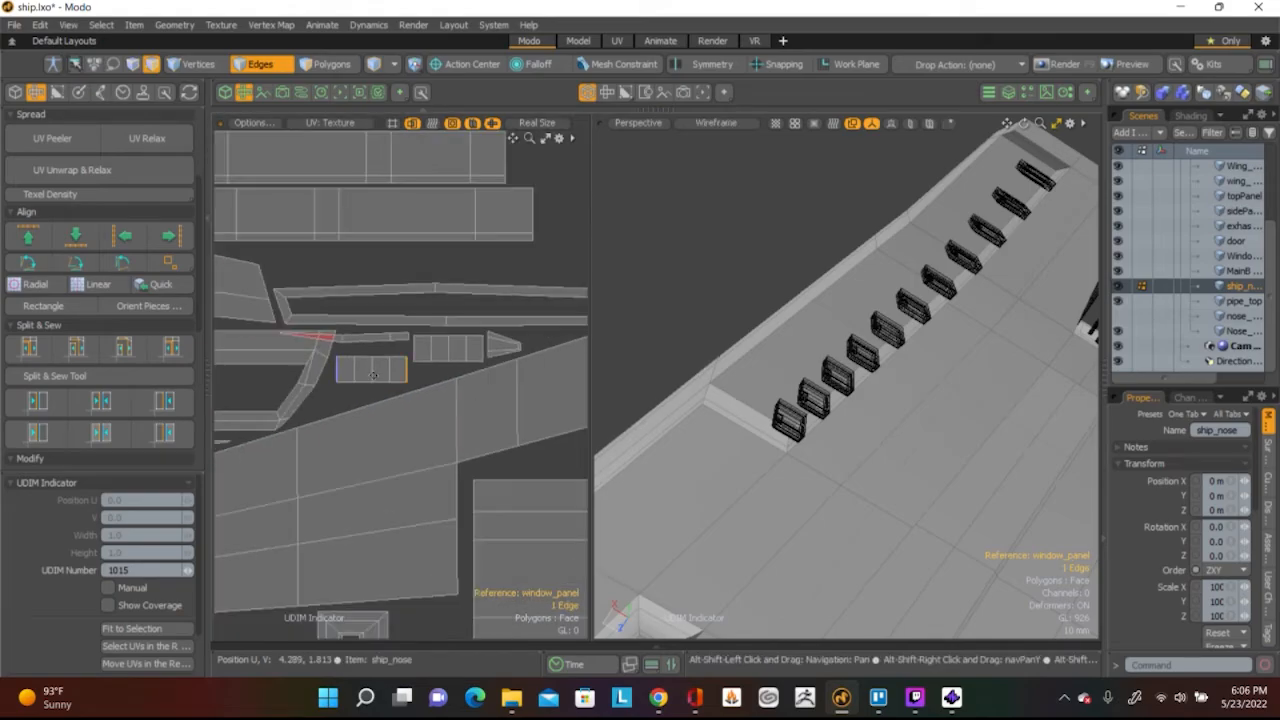
{"action": "scroll", "coordinate": [443, 362], "scroll_direction": "down", "scroll_amount": 5}
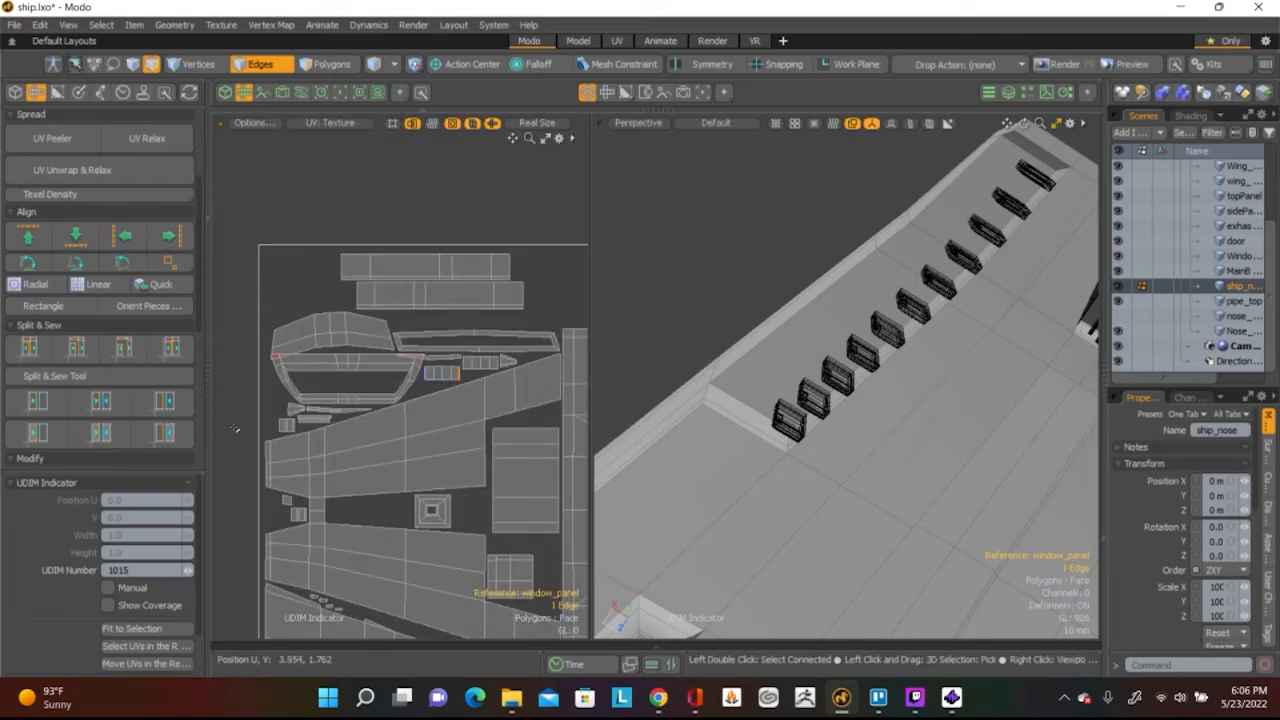
{"action": "scroll", "coordinate": [323, 367], "scroll_direction": "up", "scroll_amount": 6}
{"action": "left_click", "coordinate": [437, 383]}
{"action": "key", "text": "x"}
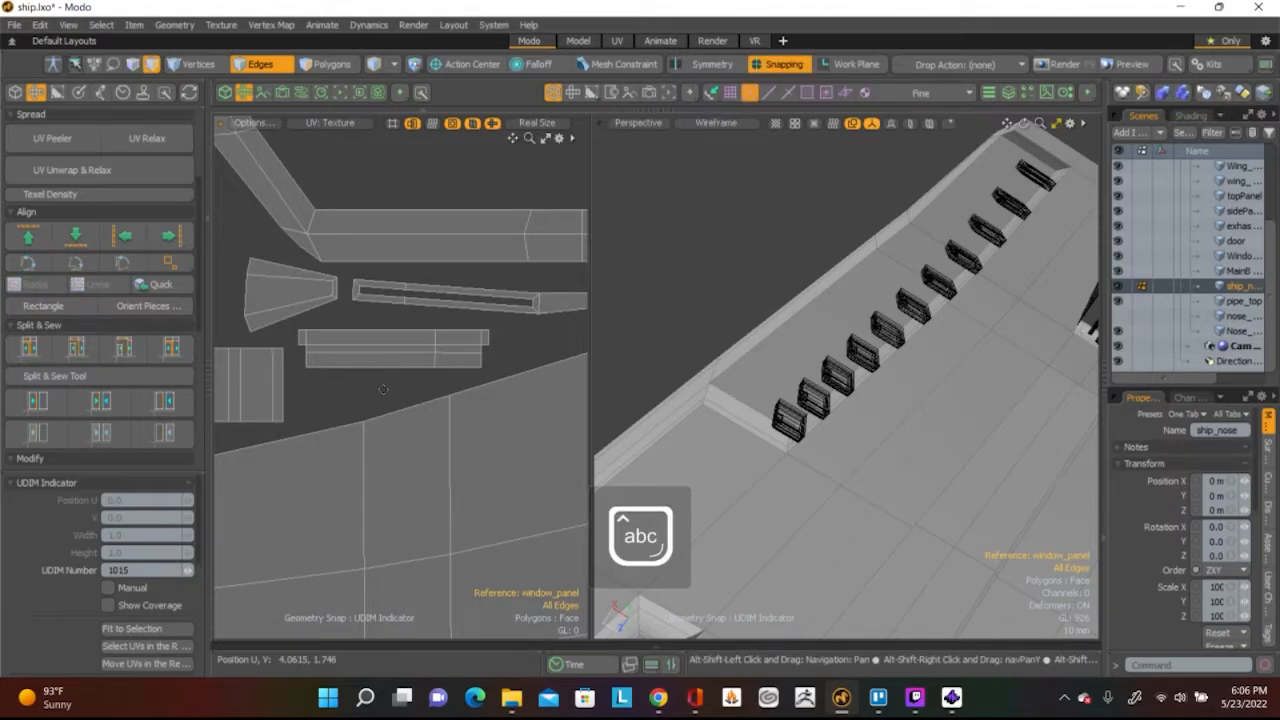
{"action": "scroll", "coordinate": [352, 383], "scroll_direction": "up", "scroll_amount": 3}
{"action": "left_click", "coordinate": [348, 350], "text": "shift"}
{"action": "left_click", "coordinate": [350, 277], "text": "shift"}
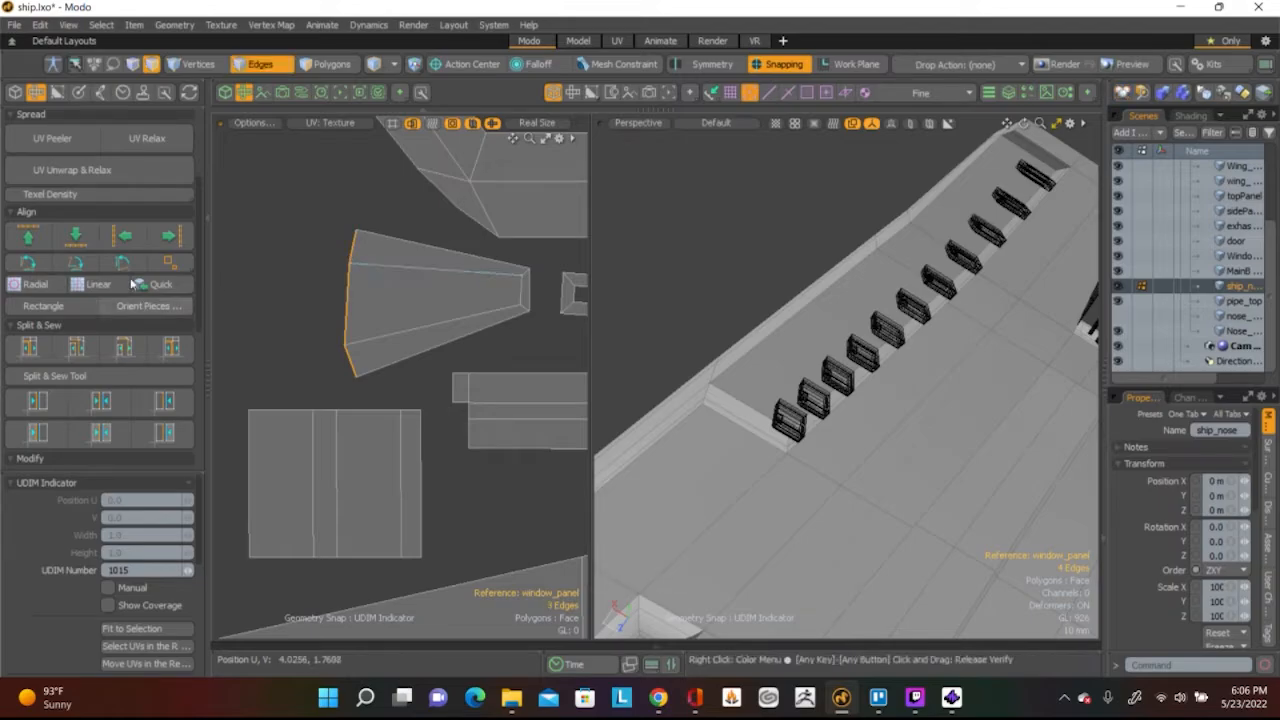
{"action": "left_click", "coordinate": [125, 235]}
{"action": "scroll", "coordinate": [462, 410], "scroll_direction": "down", "scroll_amount": 3}
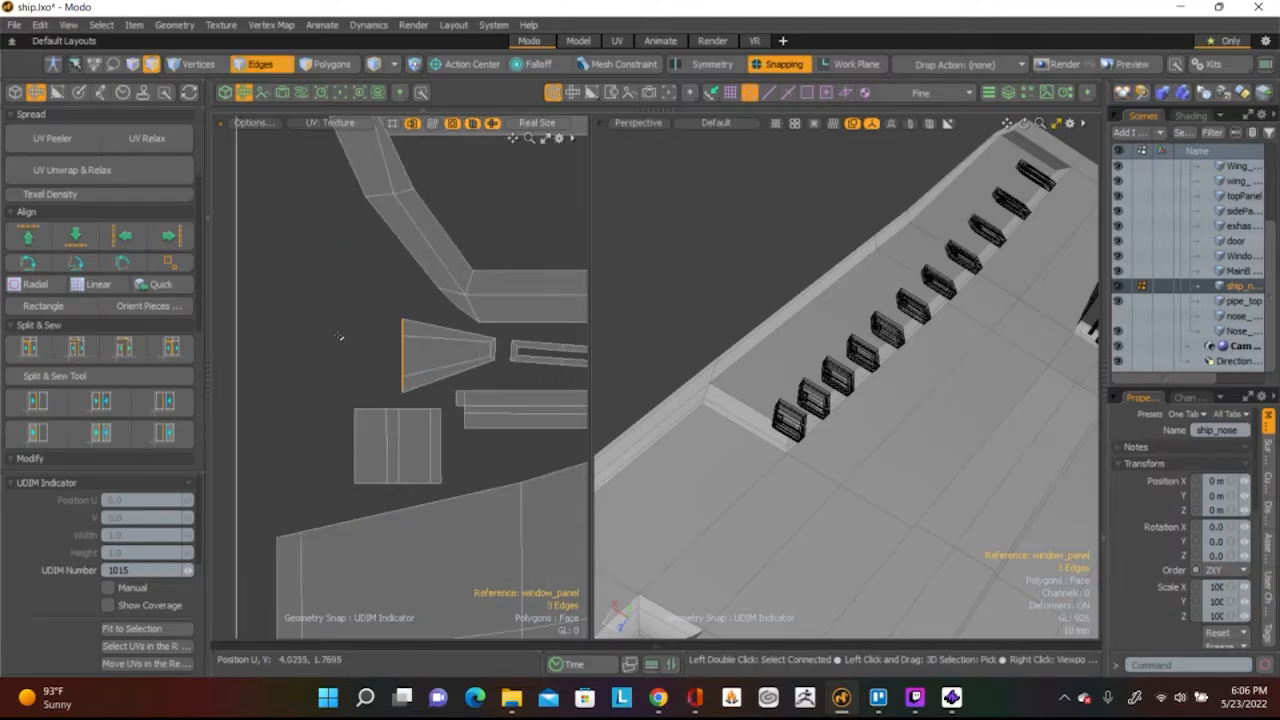
{"action": "left_click", "coordinate": [340, 294]}
Align the left and right edges of the small one-polygon island between the large panels to their leftmost points
{"action": "scroll", "coordinate": [340, 294], "scroll_direction": "down", "scroll_amount": 4}
{"action": "left_click_drag", "start_coordinate": [420, 500], "coordinate": [343, 251], "text": "alt"}
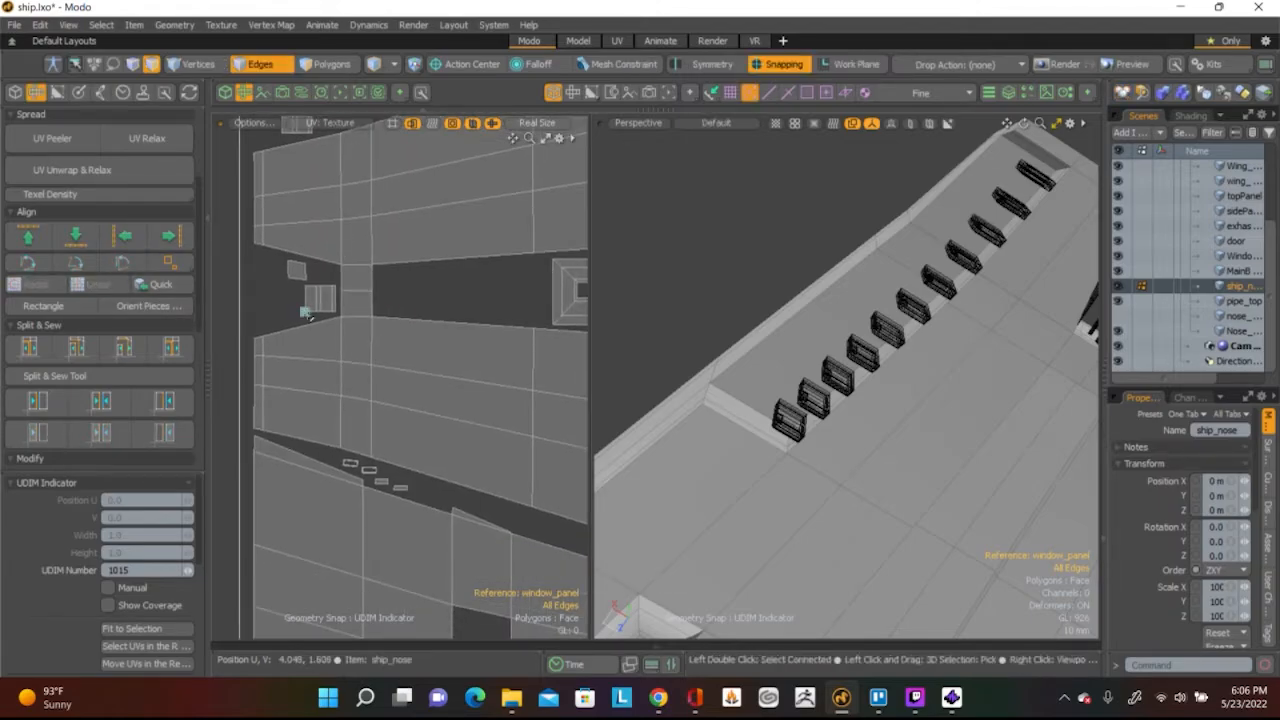
{"action": "scroll", "coordinate": [309, 309], "scroll_direction": "down", "scroll_amount": 2}
{"action": "scroll", "coordinate": [312, 306], "scroll_direction": "up", "scroll_amount": 3}
{"action": "key", "text": "3"}
{"action": "left_click", "coordinate": [270, 205]}
{"action": "scroll", "coordinate": [360, 290], "scroll_direction": "up", "scroll_amount": 2}
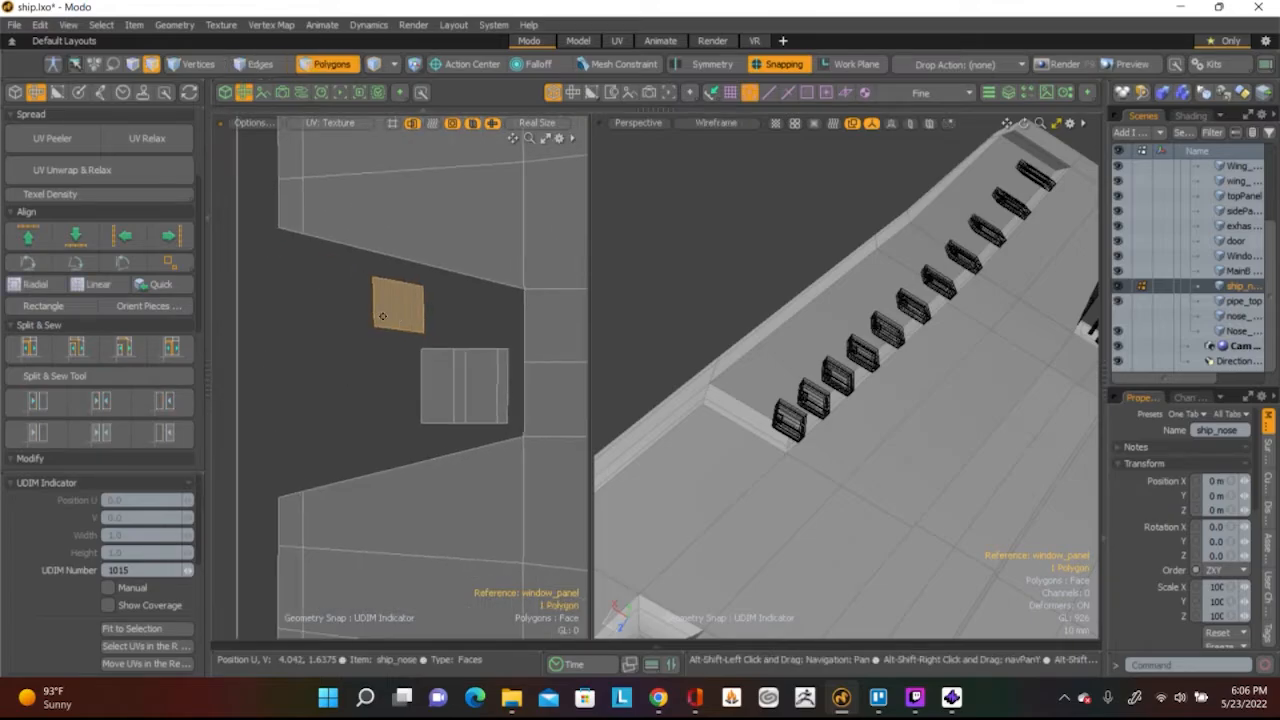
{"action": "scroll", "coordinate": [361, 291], "scroll_direction": "up", "scroll_amount": 2}
{"action": "scroll", "coordinate": [360, 294], "scroll_direction": "down", "scroll_amount": 1}
{"action": "left_click_drag", "start_coordinate": [360, 294], "coordinate": [323, 408], "text": "alt"}
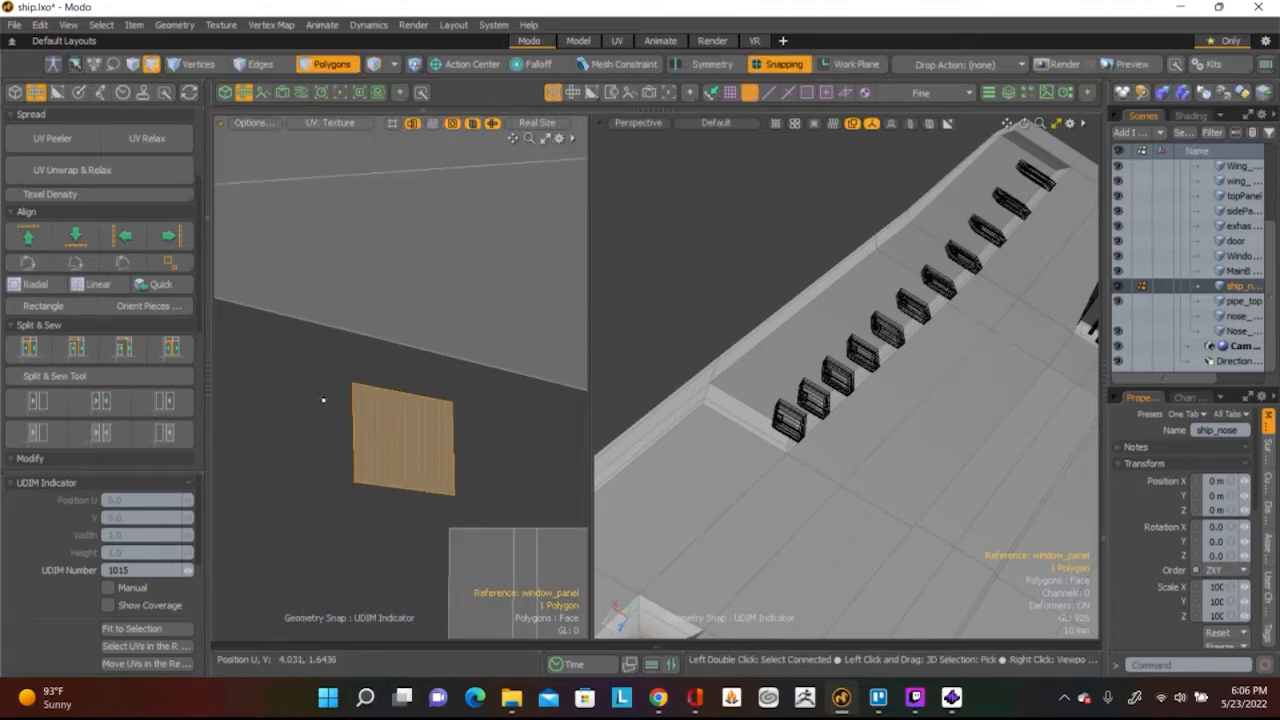
{"action": "left_click", "coordinate": [351, 422]}
{"action": "key", "text": "2"}
{"action": "left_click", "coordinate": [352, 422]}
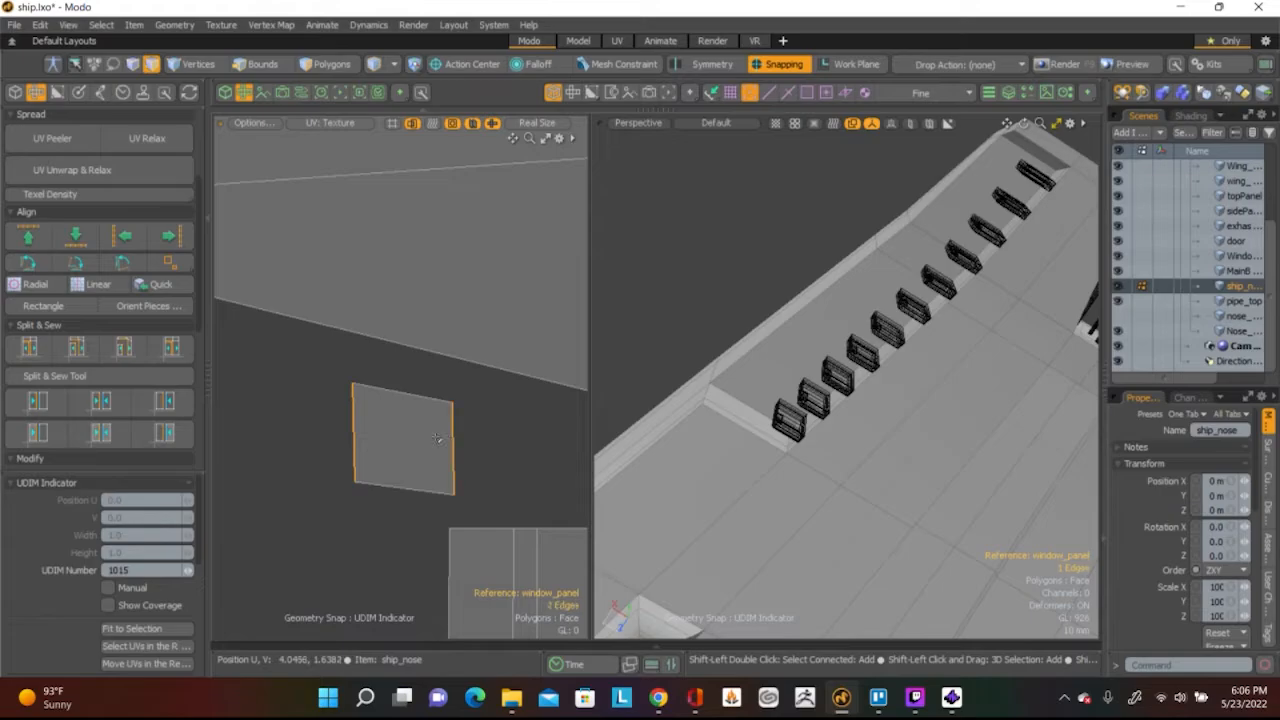
Align the upper and lower edges of the small one-polygon island to their lowest points
{"action": "left_click", "coordinate": [385, 392]}
{"action": "left_click", "coordinate": [402, 488], "text": "shift"}
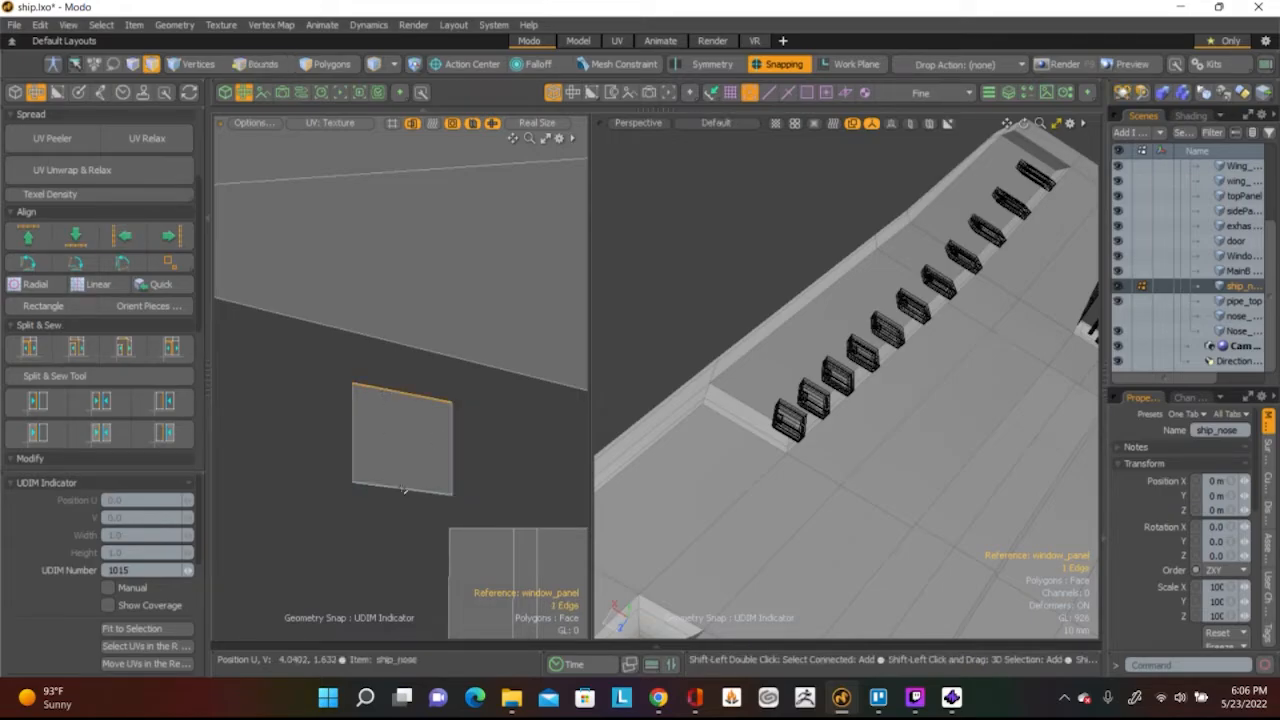
{"action": "left_click", "coordinate": [76, 238]}
{"action": "left_click", "coordinate": [352, 455]}
{"action": "scroll", "coordinate": [350, 452], "scroll_direction": "down", "scroll_amount": 3}
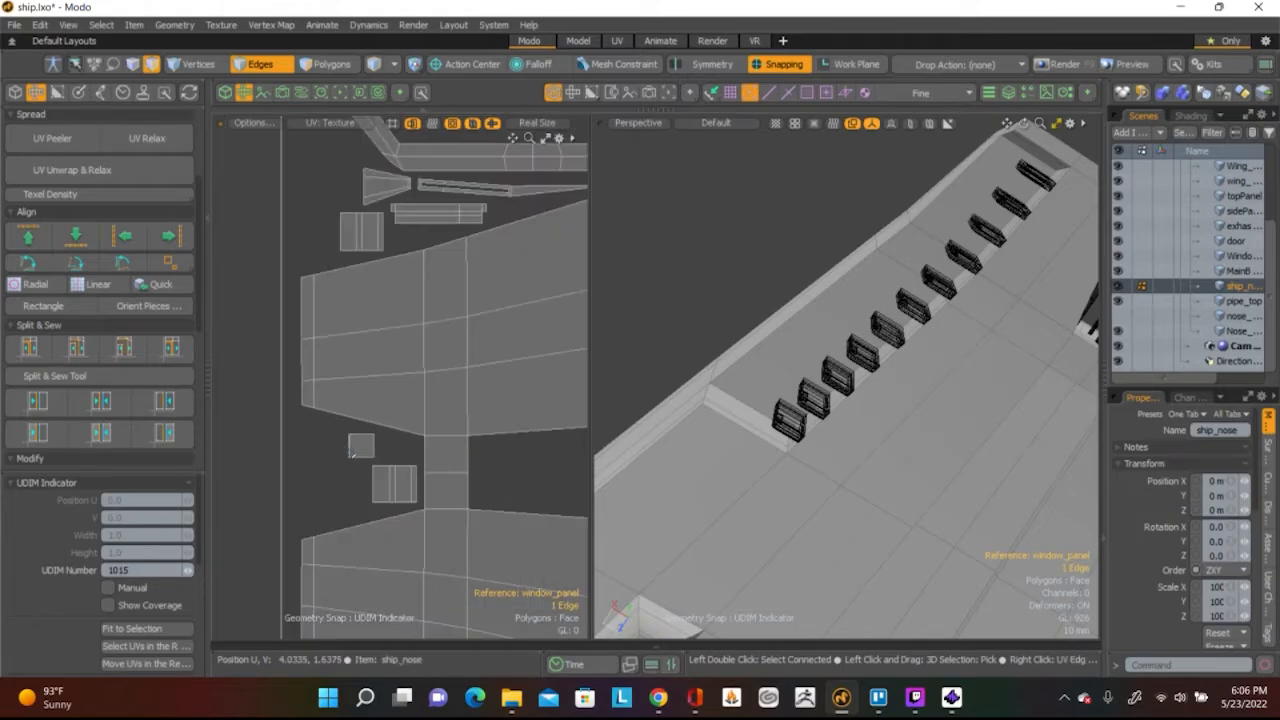
Select all of ship_nose's UV edges, including the strips outside the tile, and convert the selection to polygons
{"action": "left_click_drag", "start_coordinate": [352, 454], "coordinate": [287, 375], "text": "alt+shift"}
{"action": "scroll", "coordinate": [325, 377], "scroll_direction": "down", "scroll_amount": 5}
{"action": "left_click_drag", "start_coordinate": [513, 490], "coordinate": [428, 409], "text": "alt+shift"}
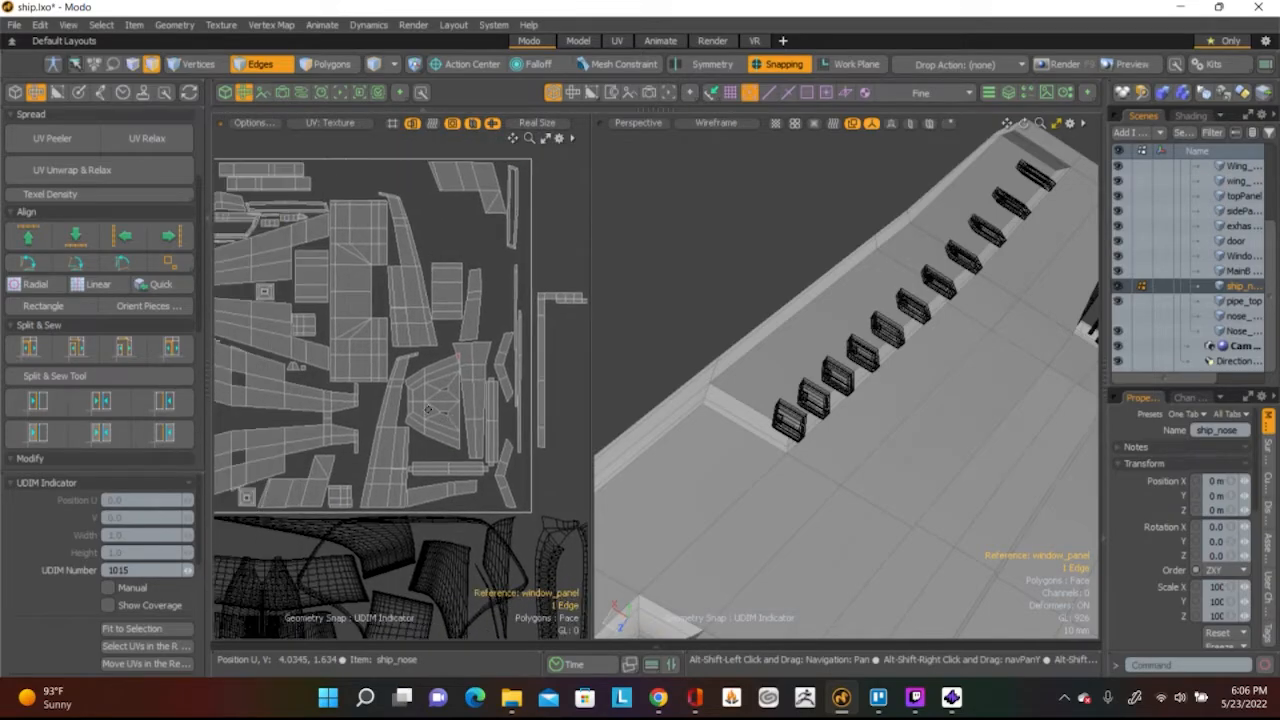
{"action": "scroll", "coordinate": [402, 401], "scroll_direction": "down", "scroll_amount": 3}
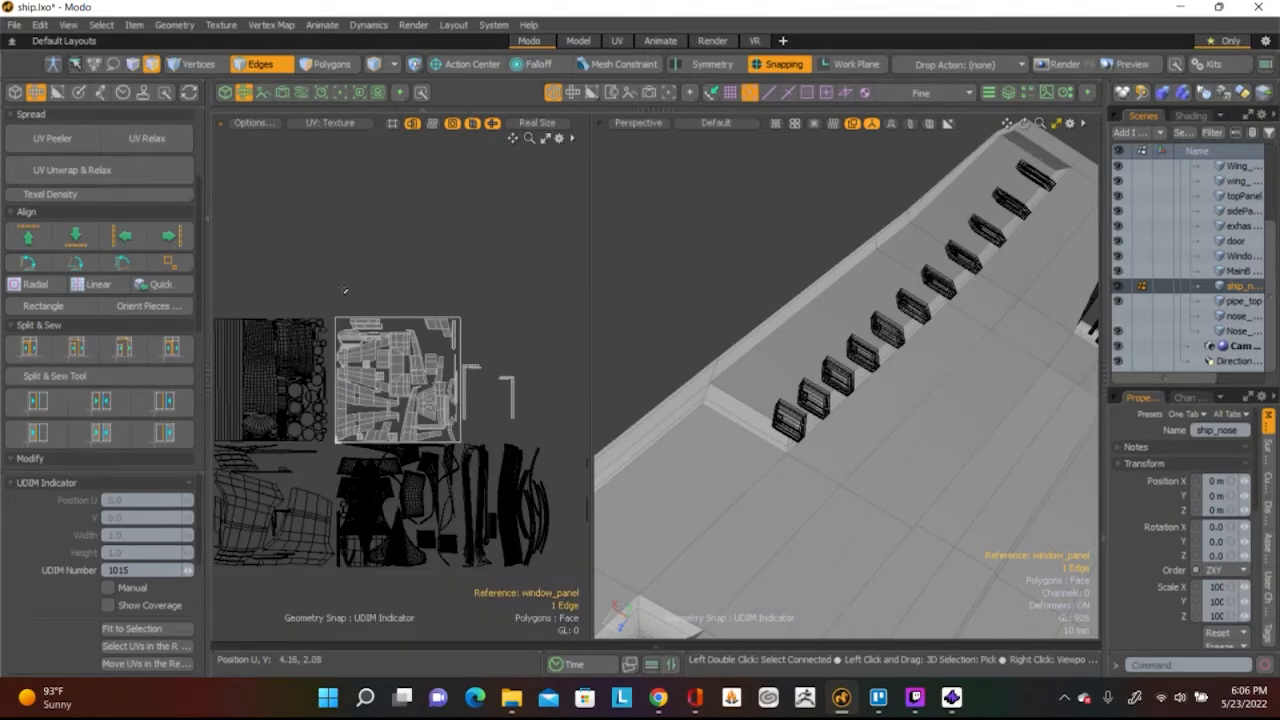
{"action": "right_click_drag", "start_coordinate": [295, 256], "coordinate": [440, 255]}
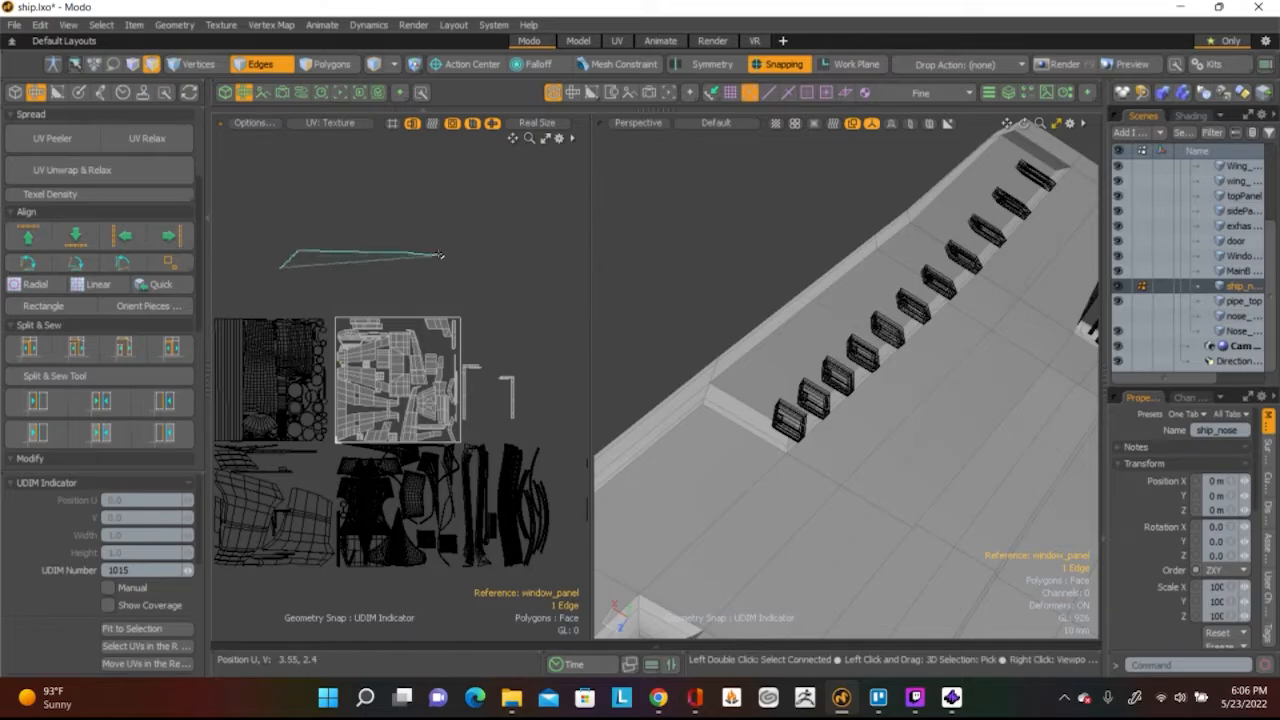
{"action": "right_click_drag", "start_coordinate": [437, 256], "coordinate": [437, 256]}
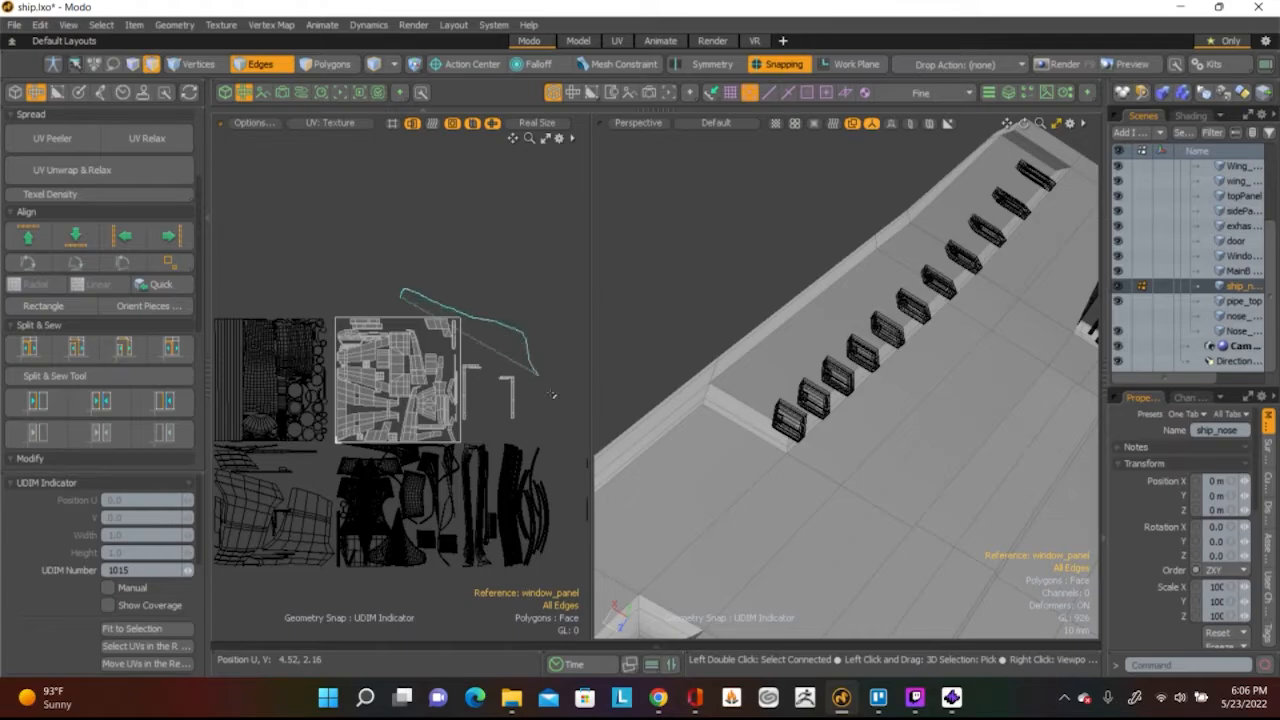
{"action": "mouse_move", "coordinate": [552, 395]}
{"action": "right_mouse_down"}
{"action": "mouse_move", "coordinate": [530, 460]}
{"action": "mouse_move", "coordinate": [320, 475]}
{"action": "mouse_move", "coordinate": [355, 208]}
{"action": "mouse_move", "coordinate": [410, 298]}
{"action": "right_mouse_up"}
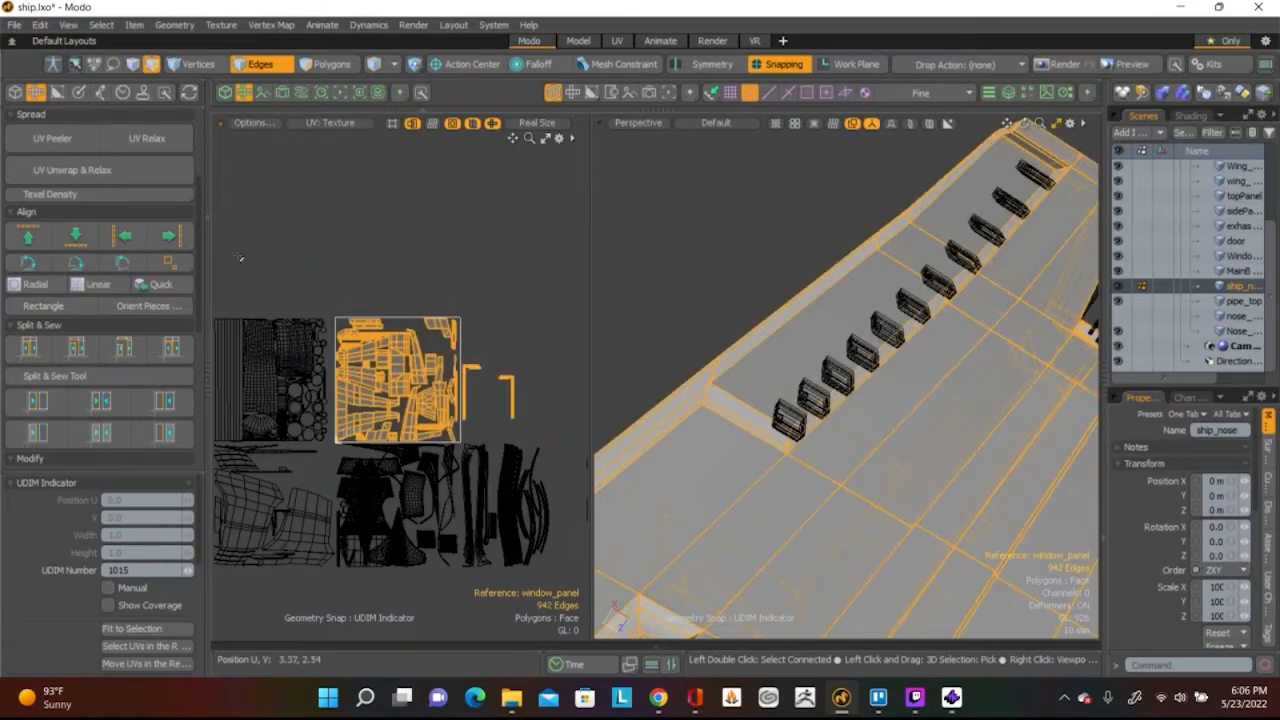
{"action": "left_click", "coordinate": [330, 65]}
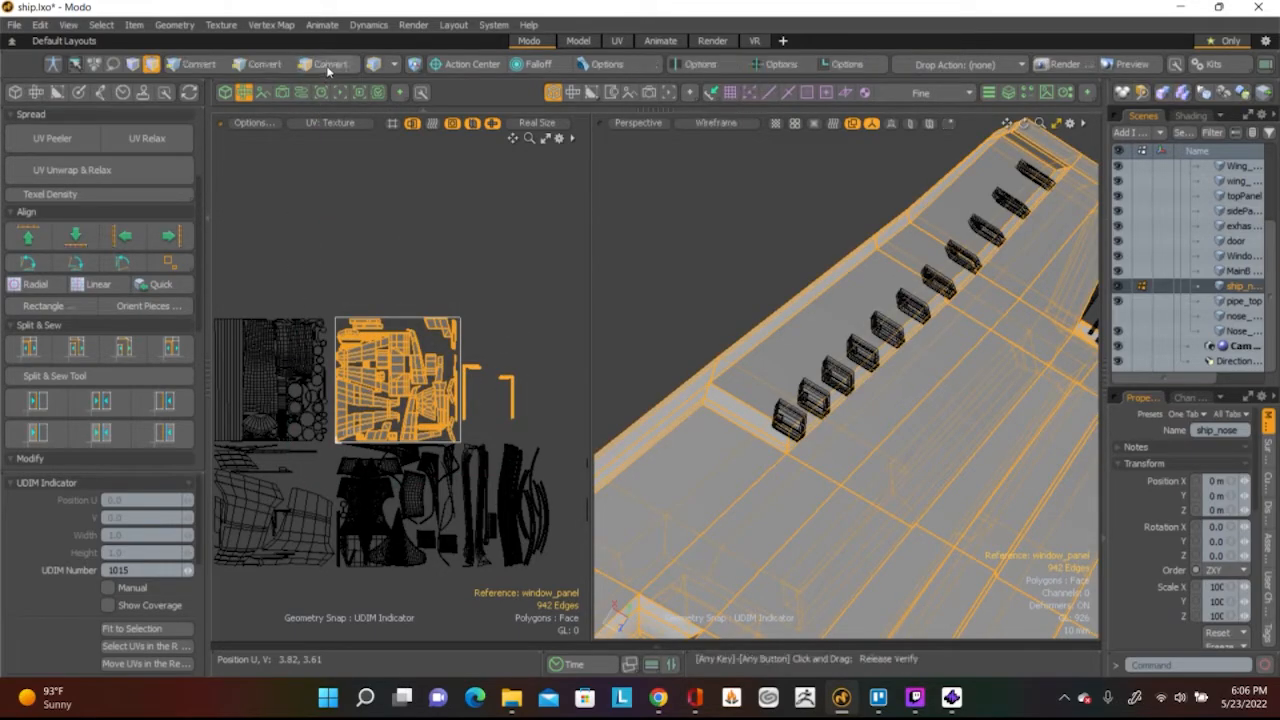
Pack the selected ship_nose polygons into UDIM 1015 with stretch and orient enabled, automatic direction and 20 % gaps
{"action": "scroll", "coordinate": [181, 226], "scroll_direction": "up", "scroll_amount": 3}
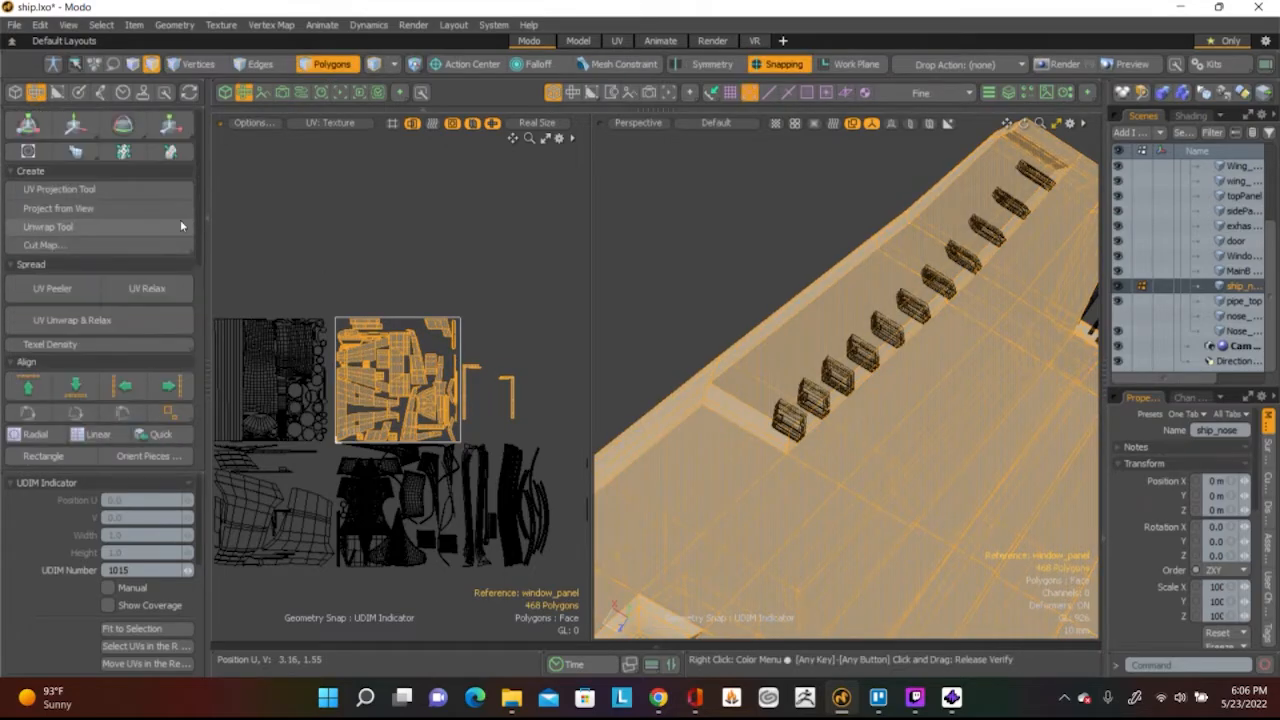
{"action": "scroll", "coordinate": [147, 228], "scroll_direction": "down", "scroll_amount": 6}
{"action": "left_click", "coordinate": [146, 230]}
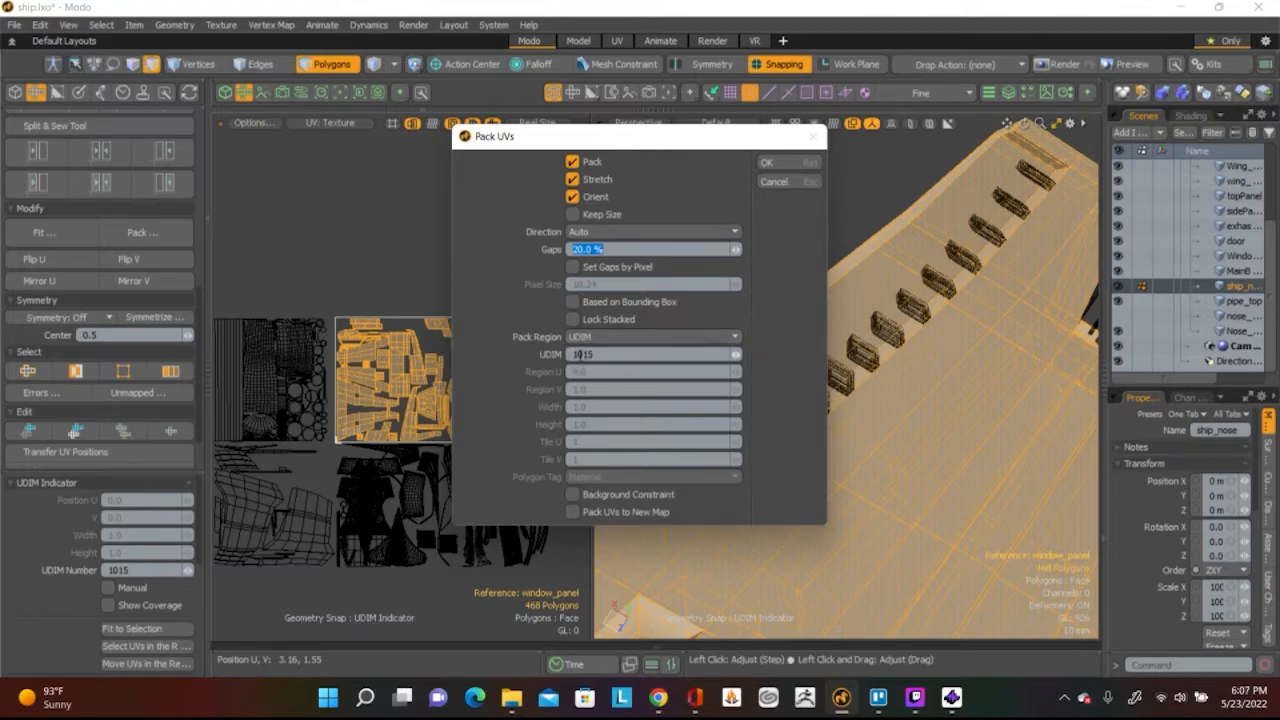
{"action": "left_click", "coordinate": [796, 161]}
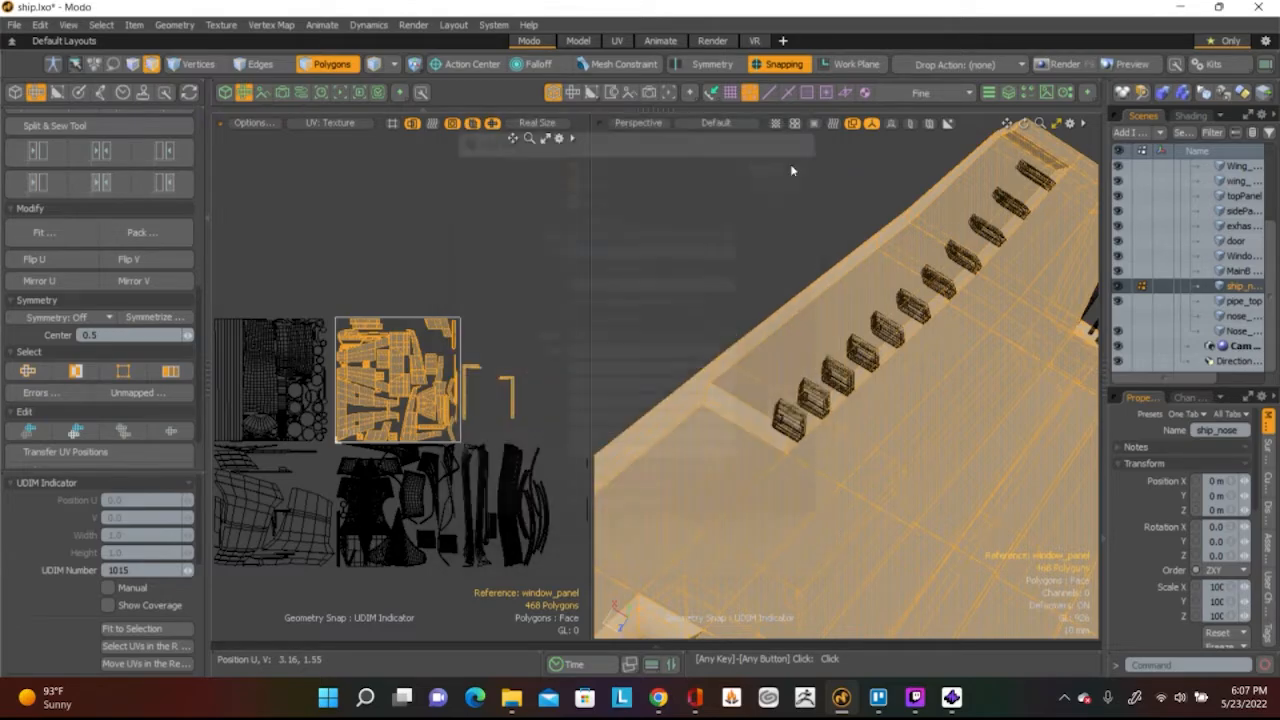
Examine the packed ship_nose islands across tile 1015 and clear the polygon selection
{"action": "scroll", "coordinate": [435, 383], "scroll_direction": "up", "scroll_amount": 4}
{"action": "scroll", "coordinate": [435, 383], "scroll_direction": "down", "scroll_amount": 4}
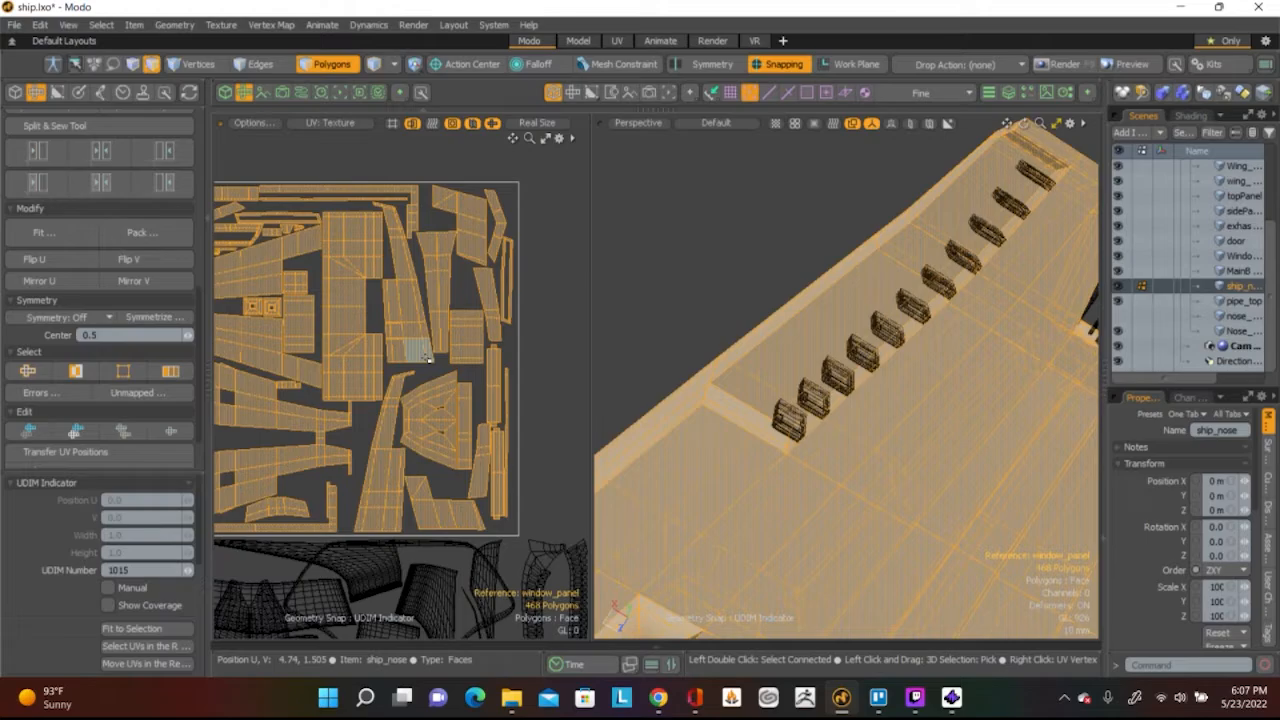
{"action": "scroll", "coordinate": [338, 316], "scroll_direction": "up", "scroll_amount": 5}
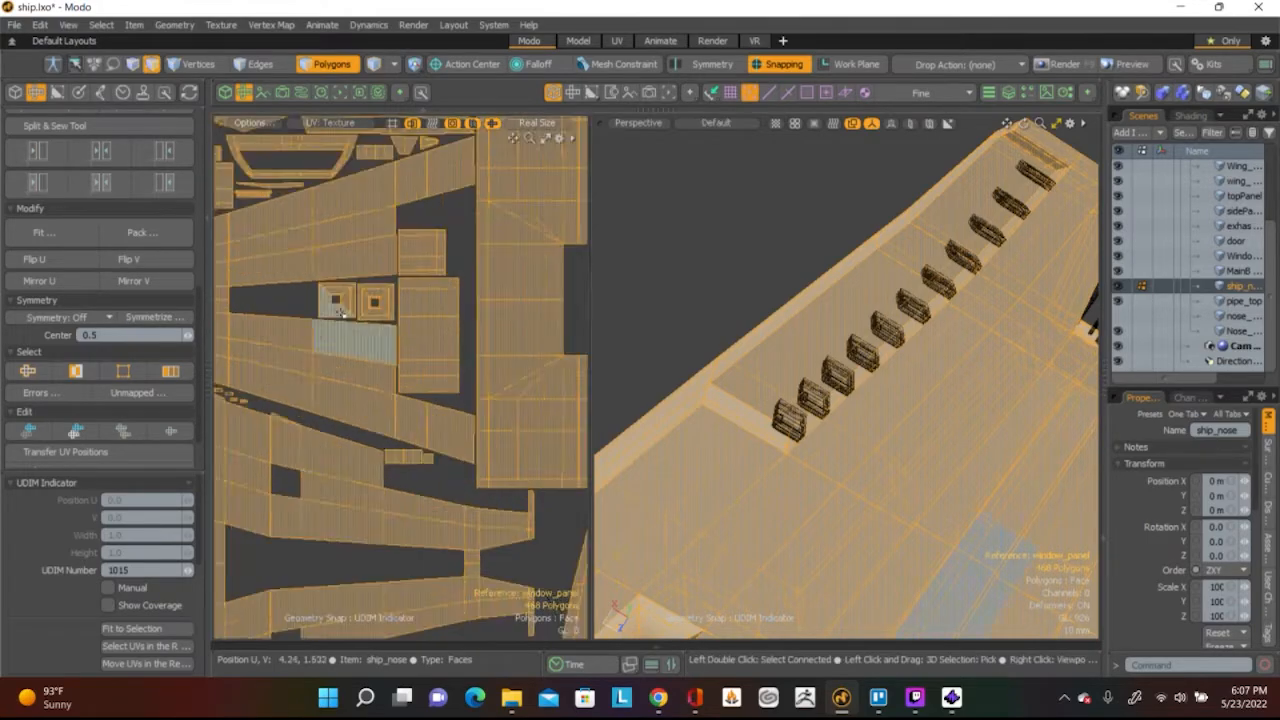
{"action": "scroll", "coordinate": [338, 316], "scroll_direction": "down", "scroll_amount": 5}
{"action": "scroll", "coordinate": [341, 273], "scroll_direction": "up", "scroll_amount": 3}
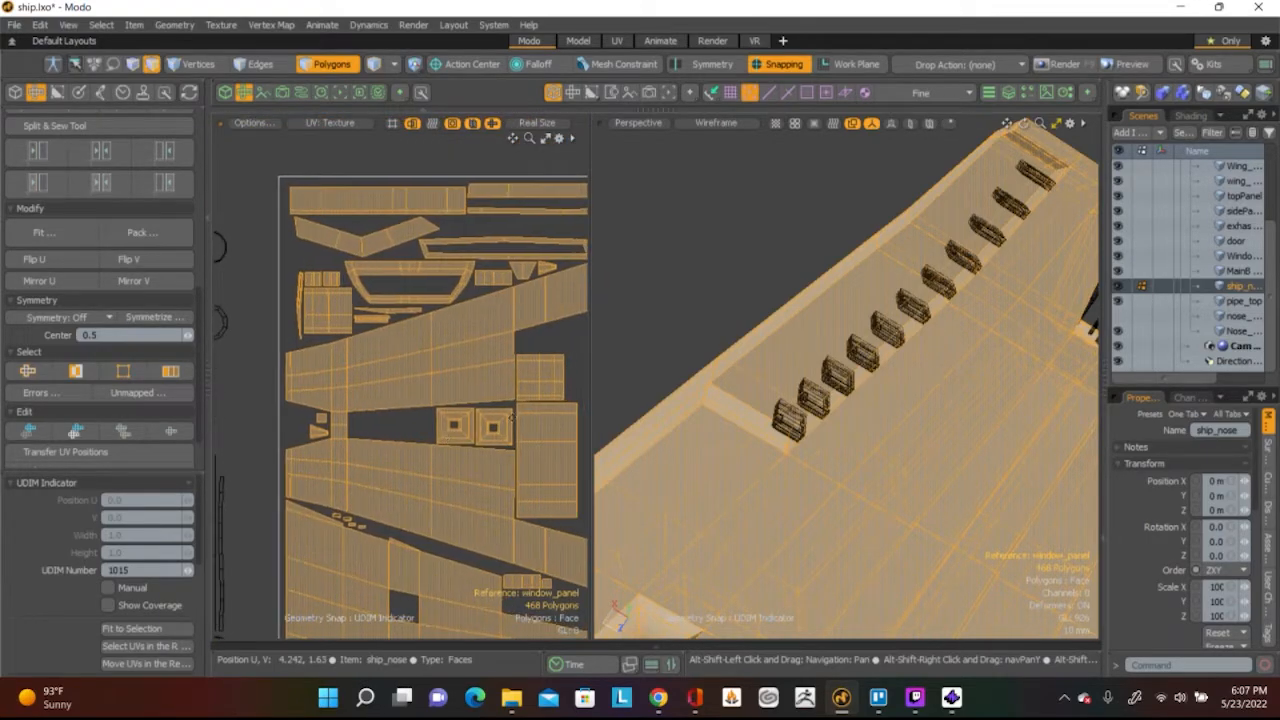
{"action": "scroll", "coordinate": [341, 273], "scroll_direction": "down", "scroll_amount": 5}
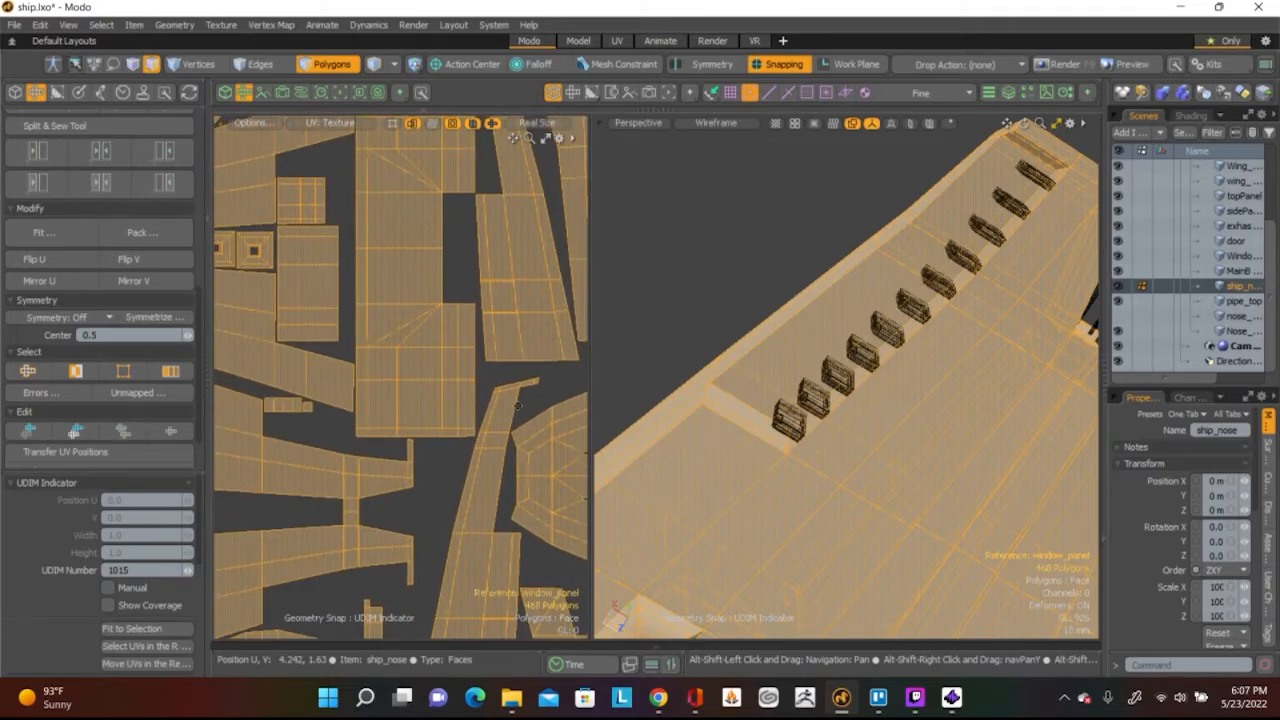
{"action": "left_click", "coordinate": [447, 418]}
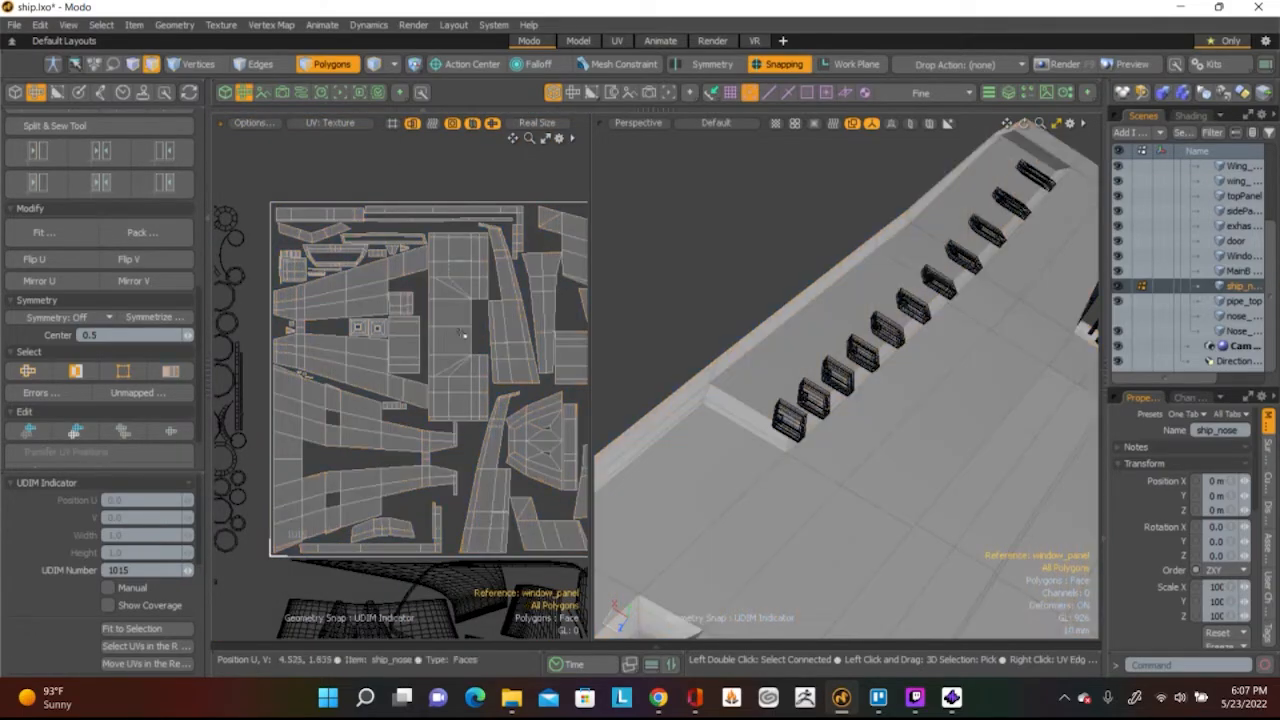
{"action": "scroll", "coordinate": [465, 342], "scroll_direction": "down", "scroll_amount": 3}
{"action": "left_click_drag", "start_coordinate": [465, 342], "coordinate": [586, 356], "text": "alt"}
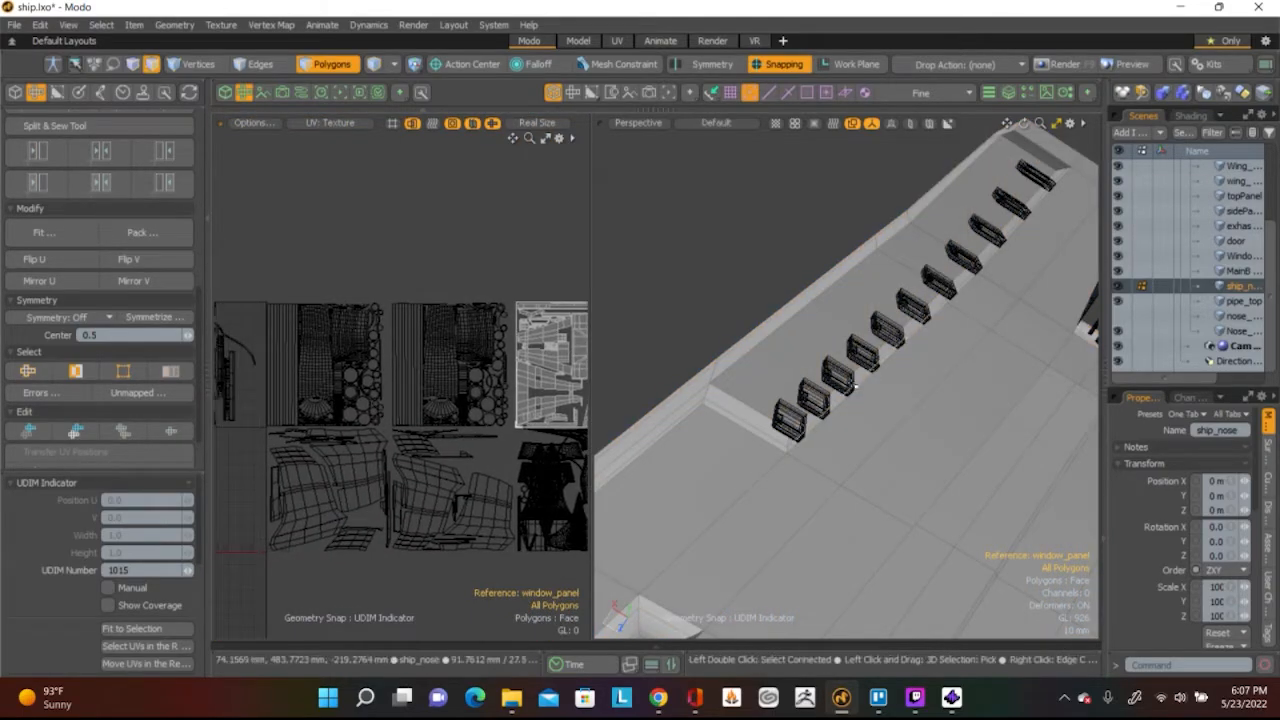
Save the ship scene with the packed nose UVs
{"action": "scroll", "coordinate": [890, 402], "scroll_direction": "down", "scroll_amount": 3}
{"action": "mouse_move", "coordinate": [890, 402]}
{"action": "left_mouse_down", "text": "alt"}
{"action": "mouse_move", "coordinate": [807, 330]}
{"action": "mouse_move", "coordinate": [782, 449]}
{"action": "mouse_move", "coordinate": [760, 430]}
{"action": "left_mouse_up", "text": "alt"}
{"action": "mouse_move", "coordinate": [850, 238]}
{"action": "right_mouse_down"}
{"action": "mouse_move", "coordinate": [690, 528]}
{"action": "mouse_move", "coordinate": [845, 235]}
{"action": "right_mouse_up"}
{"action": "left_click", "coordinate": [470, 252]}
{"action": "scroll", "coordinate": [474, 226], "scroll_direction": "down", "scroll_amount": 3}
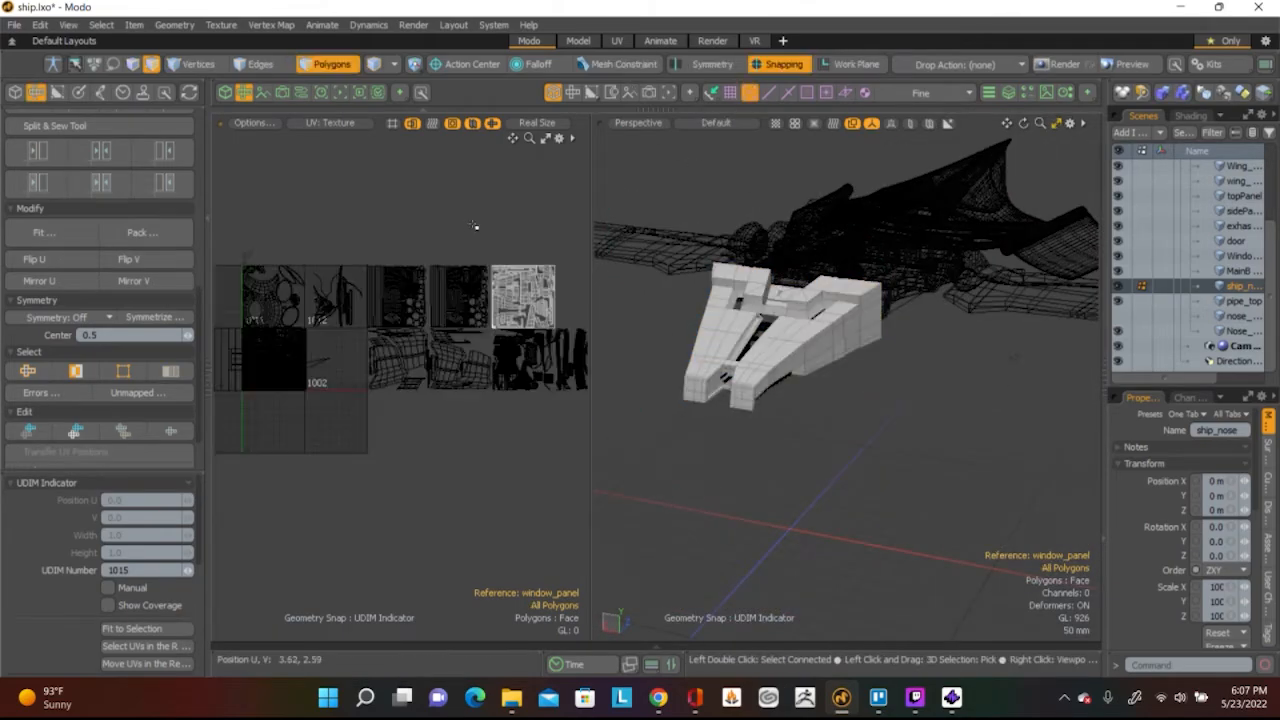
{"action": "left_click", "coordinate": [14, 24]}
{"action": "left_click", "coordinate": [67, 184]}
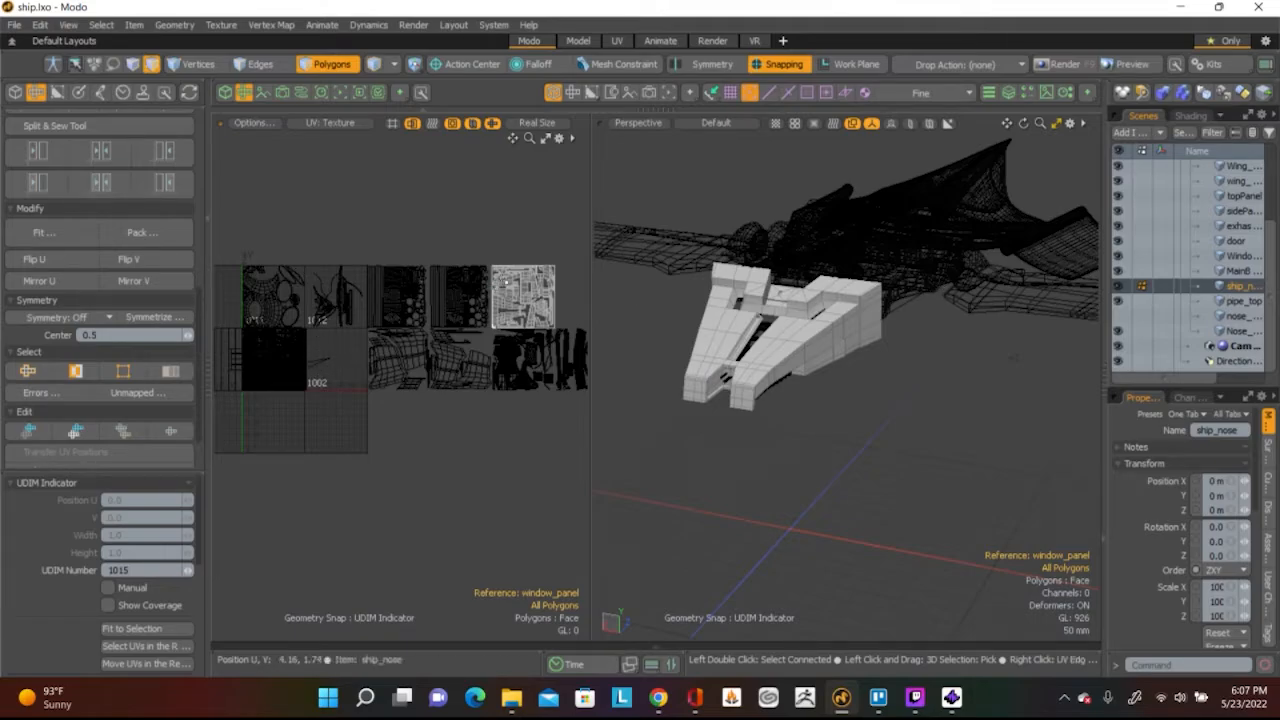
Toggle the visibility of the wing mesh listed below window to check whether it owns the stray curved UV island
{"action": "left_click_drag", "start_coordinate": [565, 268], "coordinate": [387, 265], "text": "alt+shift"}
{"action": "scroll", "coordinate": [387, 265], "scroll_direction": "down", "scroll_amount": 5}
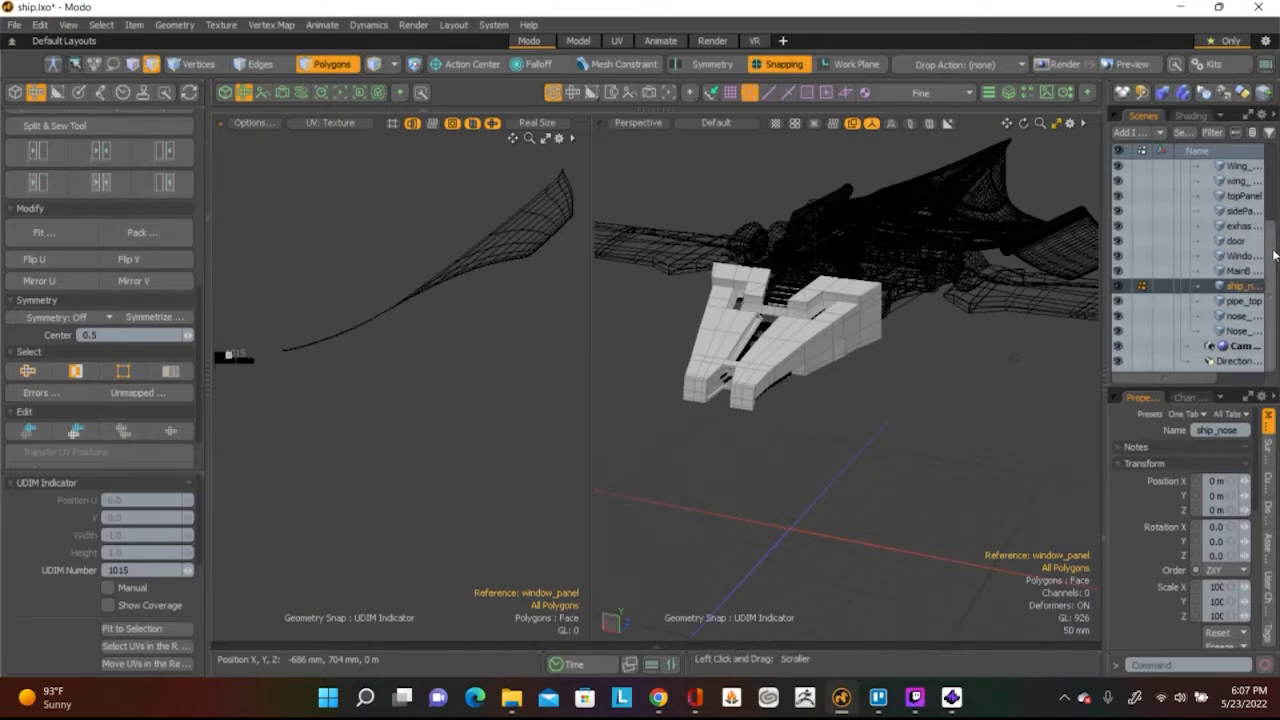
{"action": "scroll", "coordinate": [1150, 250], "scroll_direction": "up", "scroll_amount": 3}
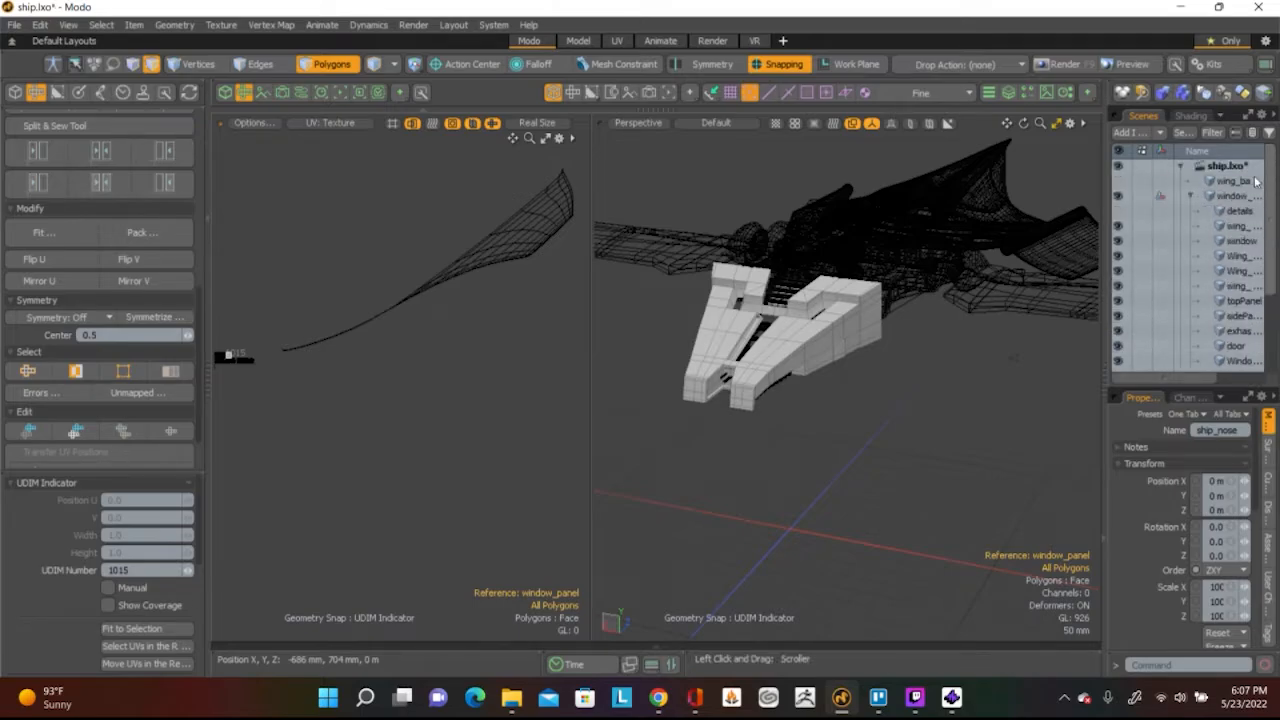
{"action": "left_click", "coordinate": [1119, 256]}
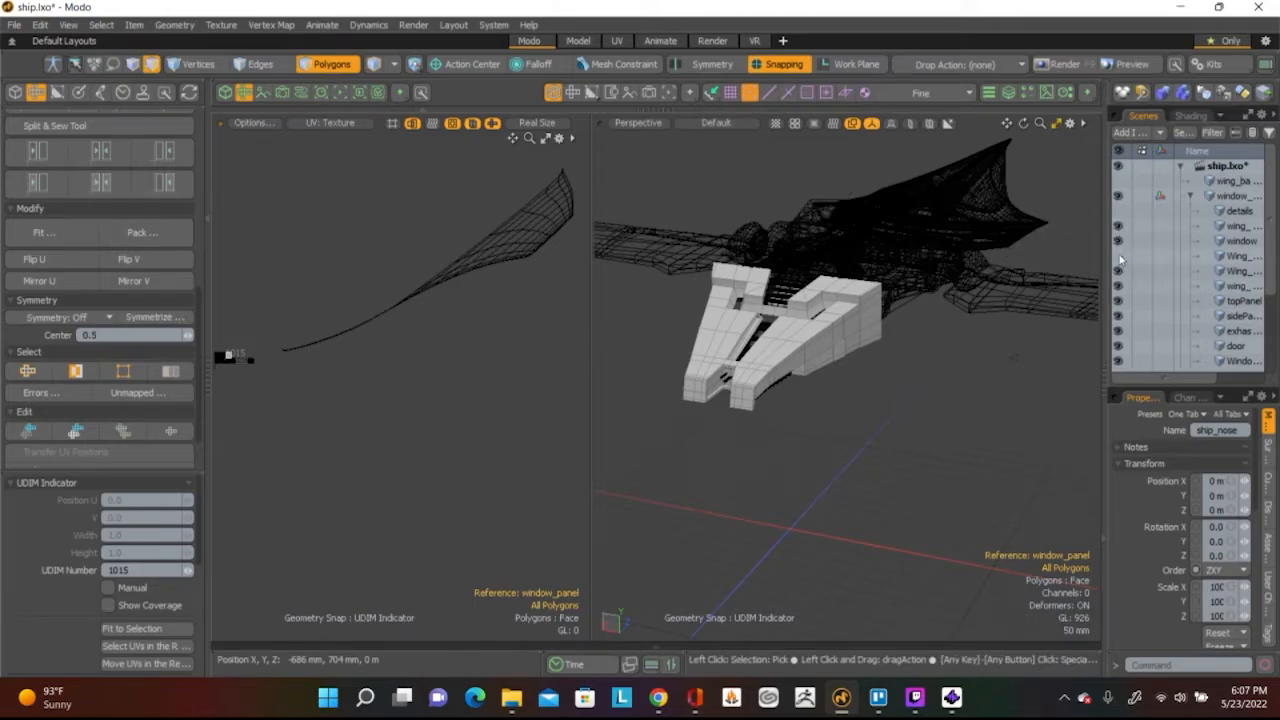
{"action": "left_click", "coordinate": [1119, 256]}
{"action": "left_click", "coordinate": [1119, 256]}
{"action": "left_click", "coordinate": [1119, 256]}
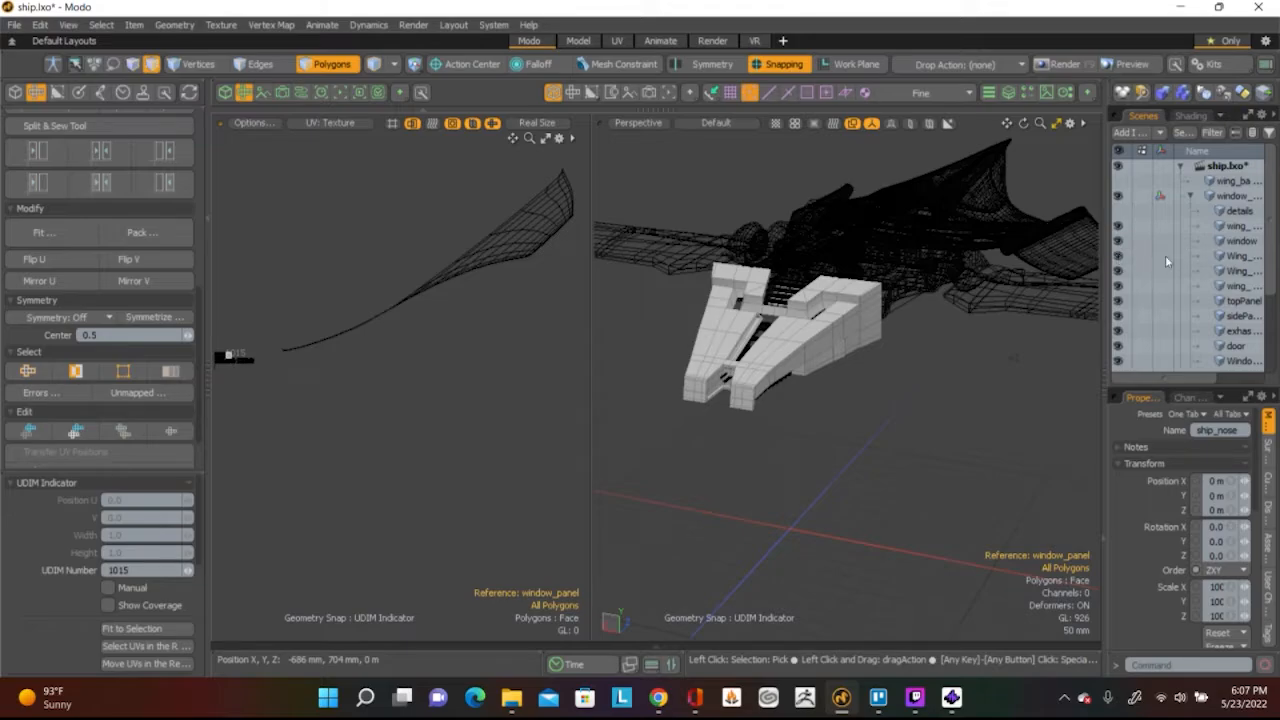
Check the back wing meshes for the stray curved UV island far outside the tiles, and select wing_back
{"action": "left_click", "coordinate": [1228, 257]}
{"action": "scroll", "coordinate": [443, 309], "scroll_direction": "down", "scroll_amount": 2}
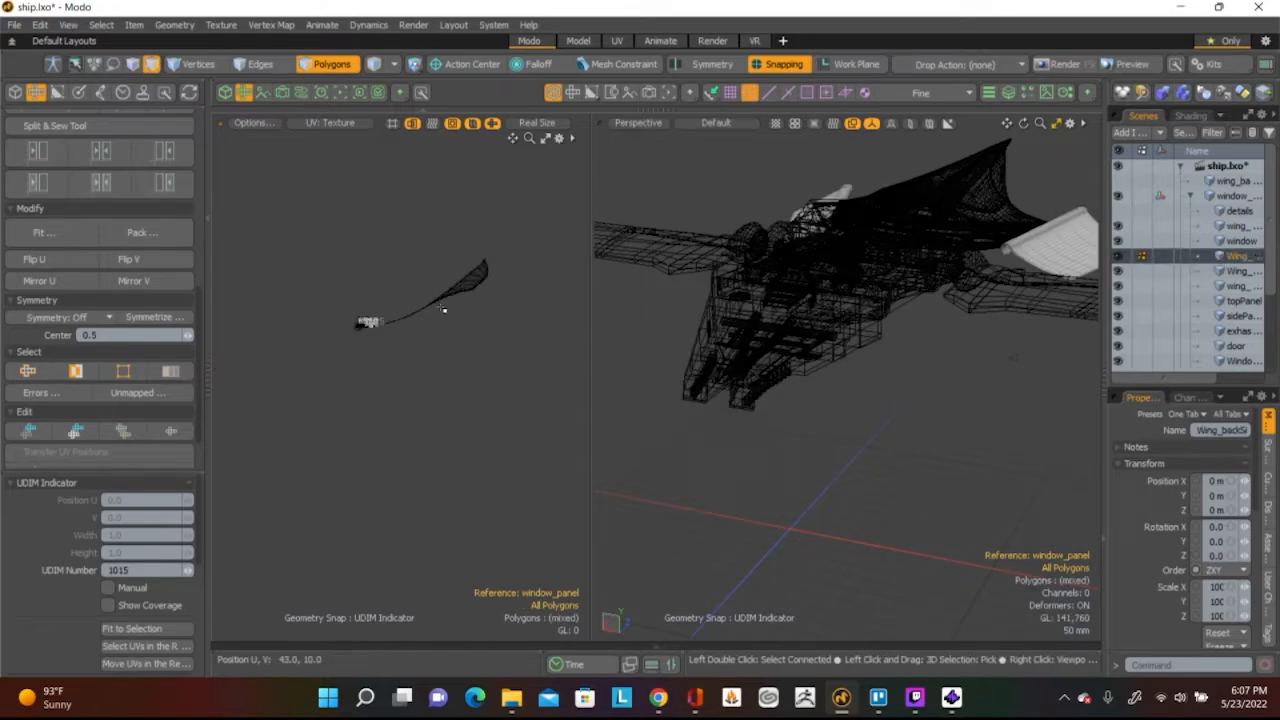
{"action": "left_click_drag", "start_coordinate": [914, 251], "coordinate": [925, 300], "text": "alt"}
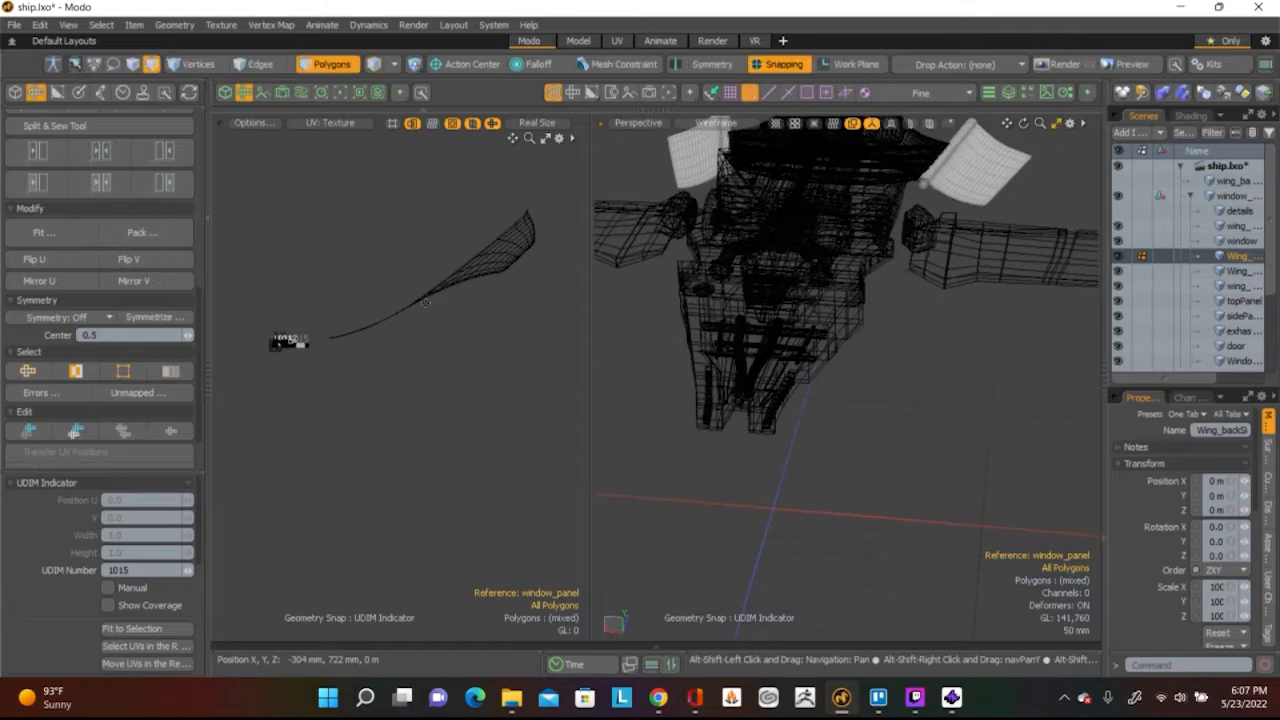
{"action": "scroll", "coordinate": [505, 250], "scroll_direction": "up", "scroll_amount": 4}
{"action": "scroll", "coordinate": [537, 274], "scroll_direction": "down", "scroll_amount": 2}
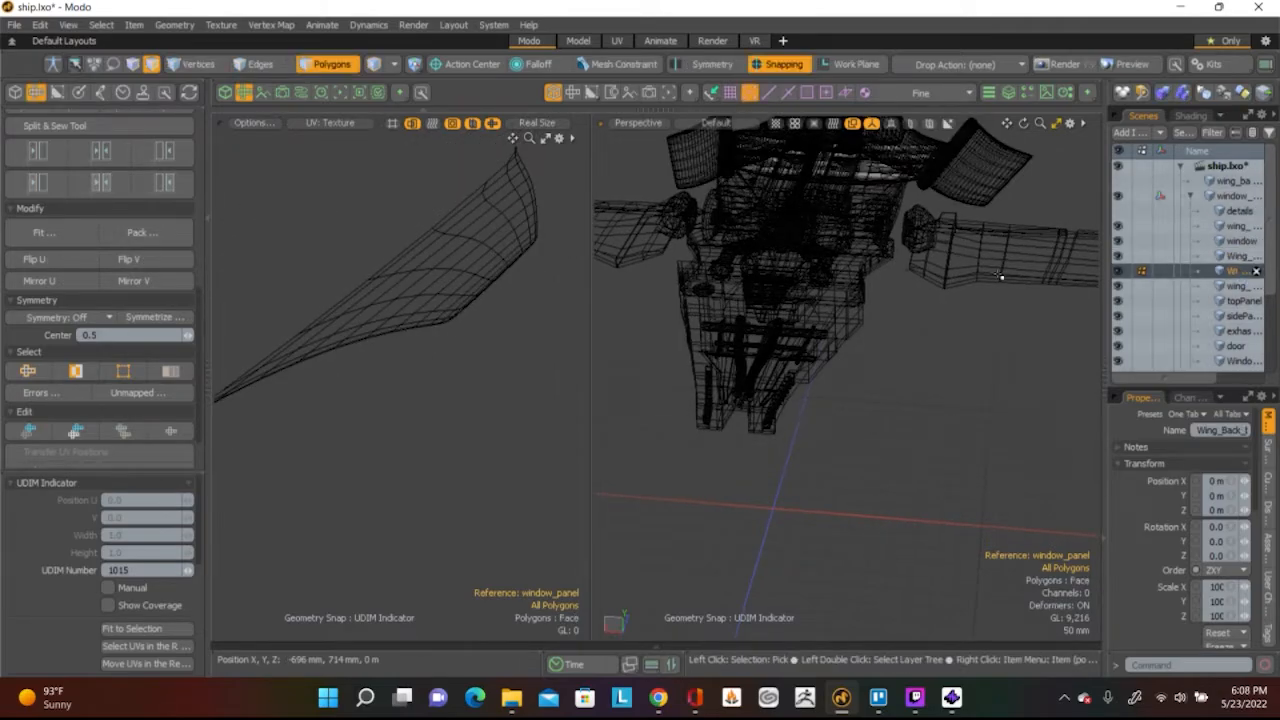
{"action": "left_click", "coordinate": [1220, 287]}
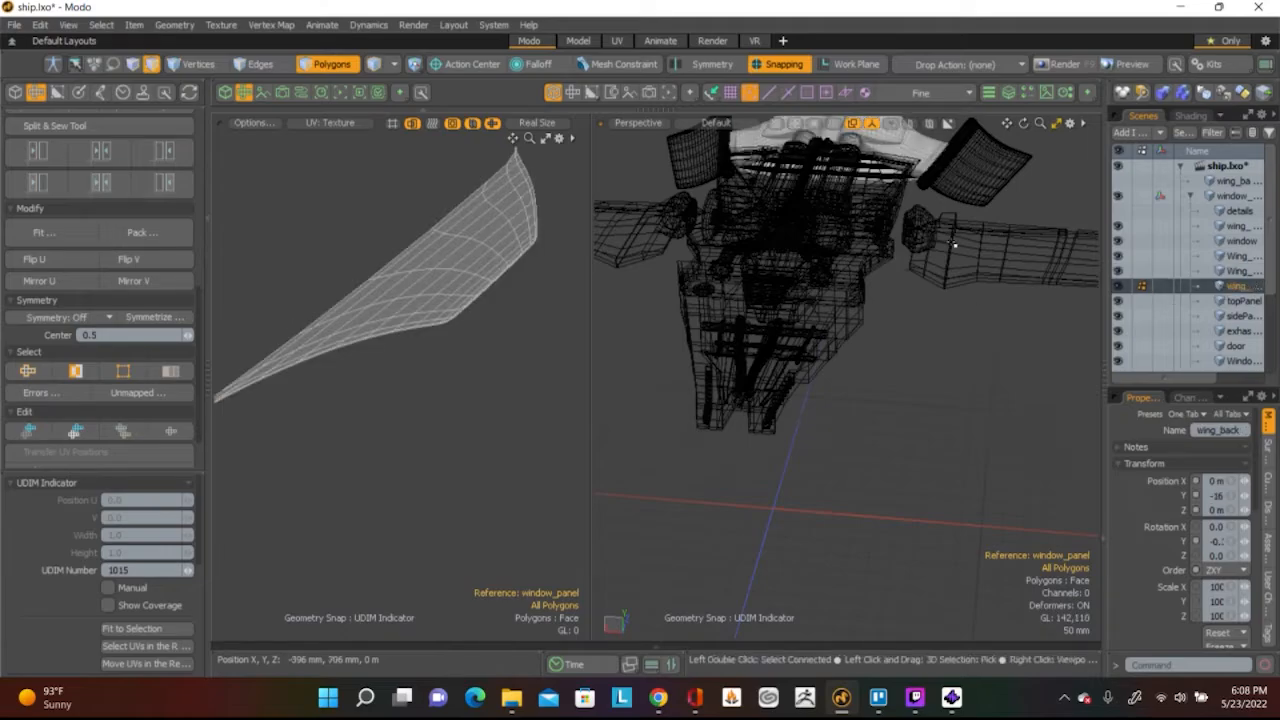
Review where wing_back's UV islands sit among the tiles and set the UDIM indicator to 1016
{"action": "scroll", "coordinate": [575, 346], "scroll_direction": "down", "scroll_amount": 10}
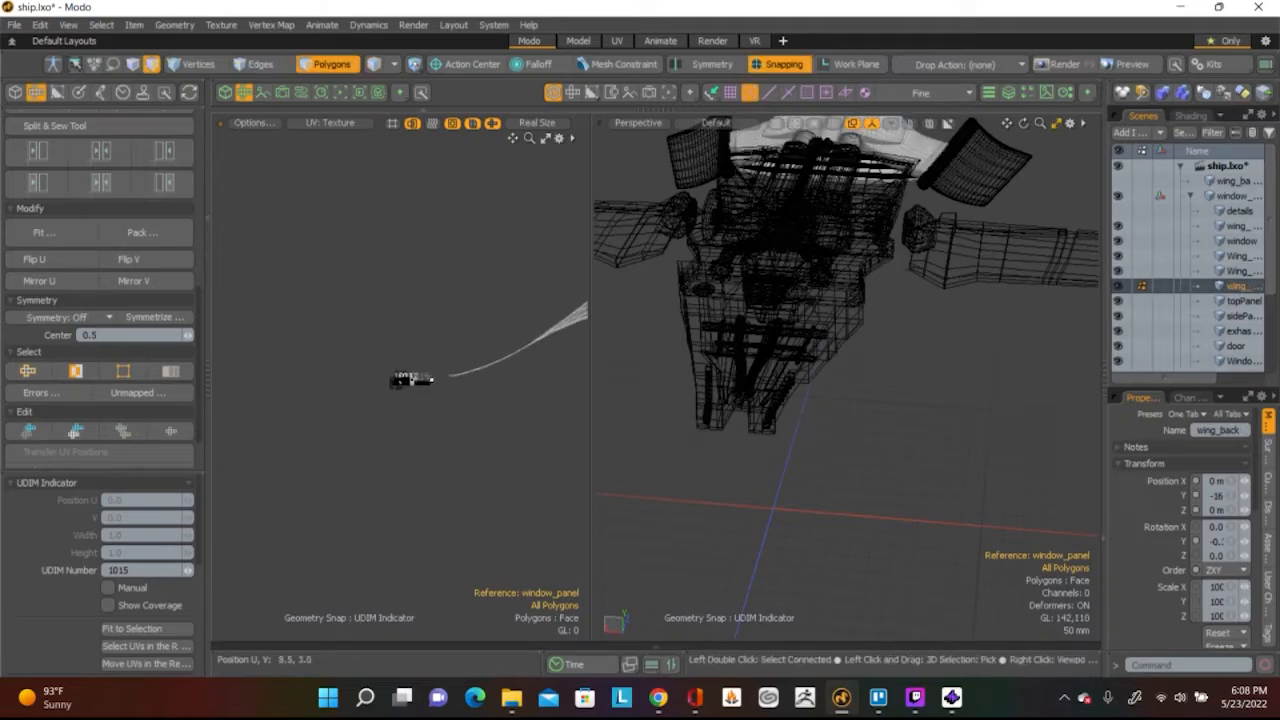
{"action": "scroll", "coordinate": [484, 347], "scroll_direction": "up", "scroll_amount": 10}
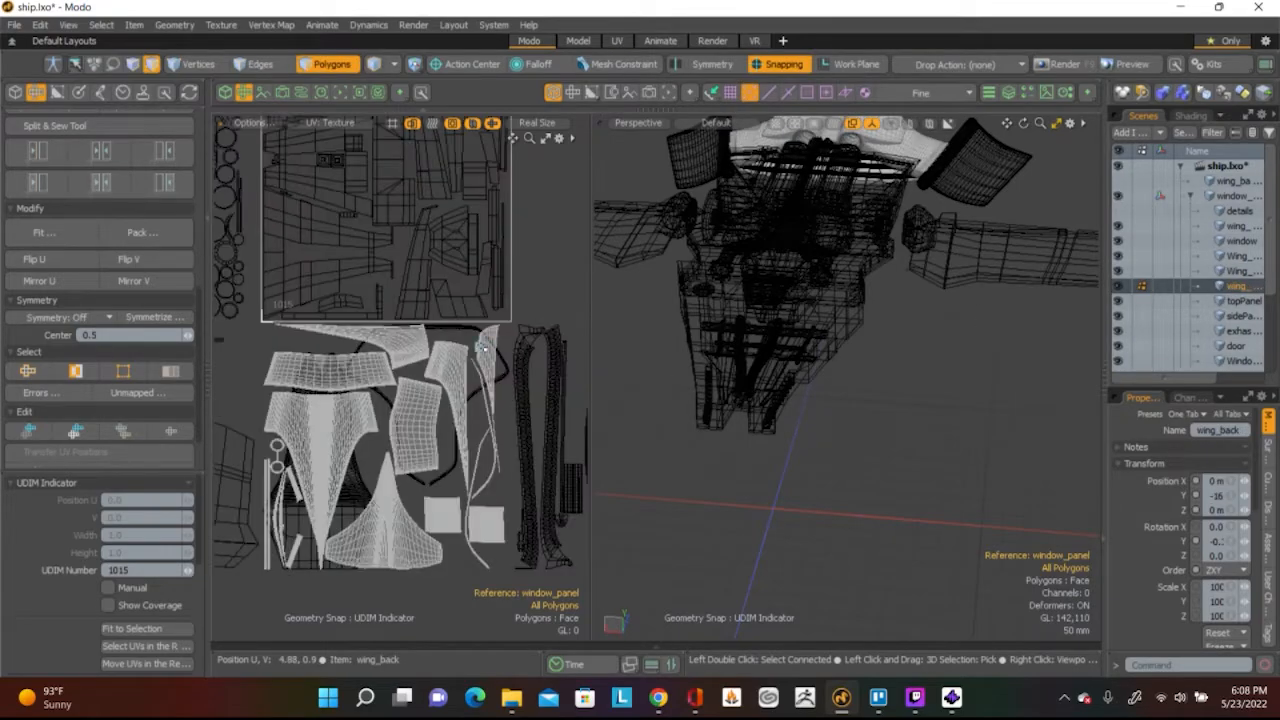
{"action": "left_click_drag", "start_coordinate": [482, 348], "coordinate": [357, 333], "text": "alt+shift"}
{"action": "scroll", "coordinate": [419, 306], "scroll_direction": "down", "scroll_amount": 8}
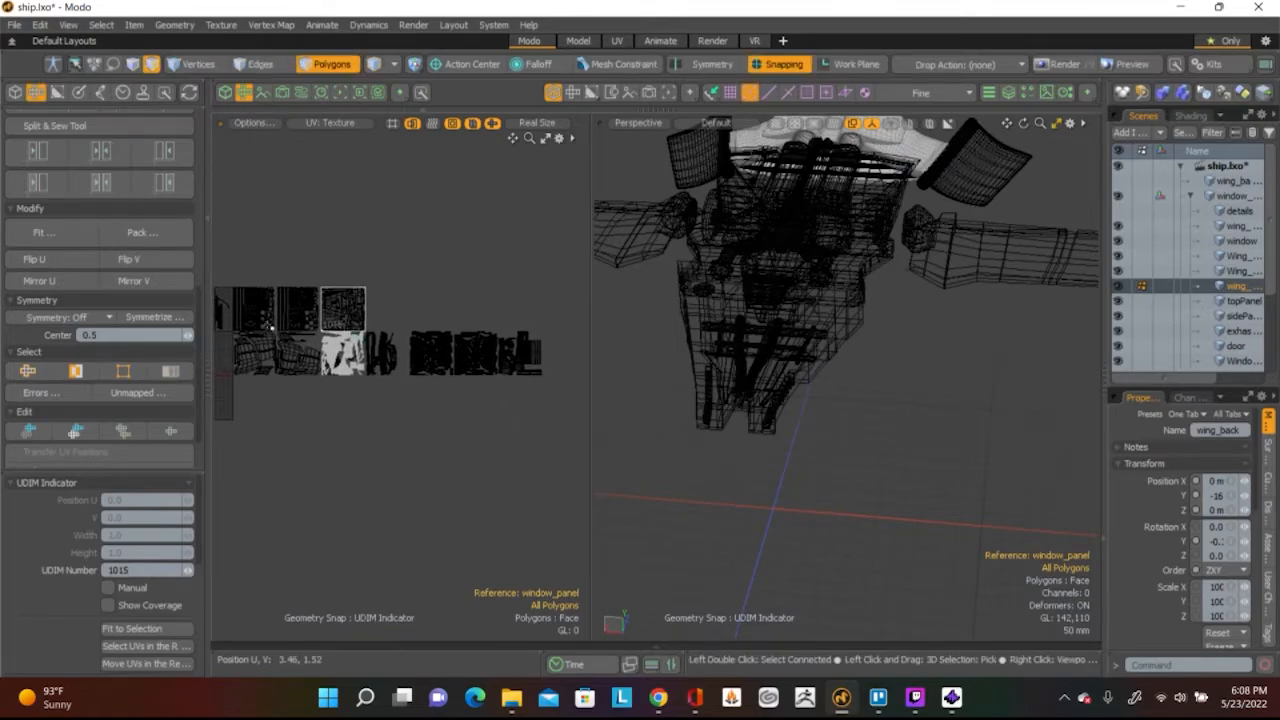
{"action": "left_click", "coordinate": [191, 567]}
{"action": "scroll", "coordinate": [417, 349], "scroll_direction": "down", "scroll_amount": 2}
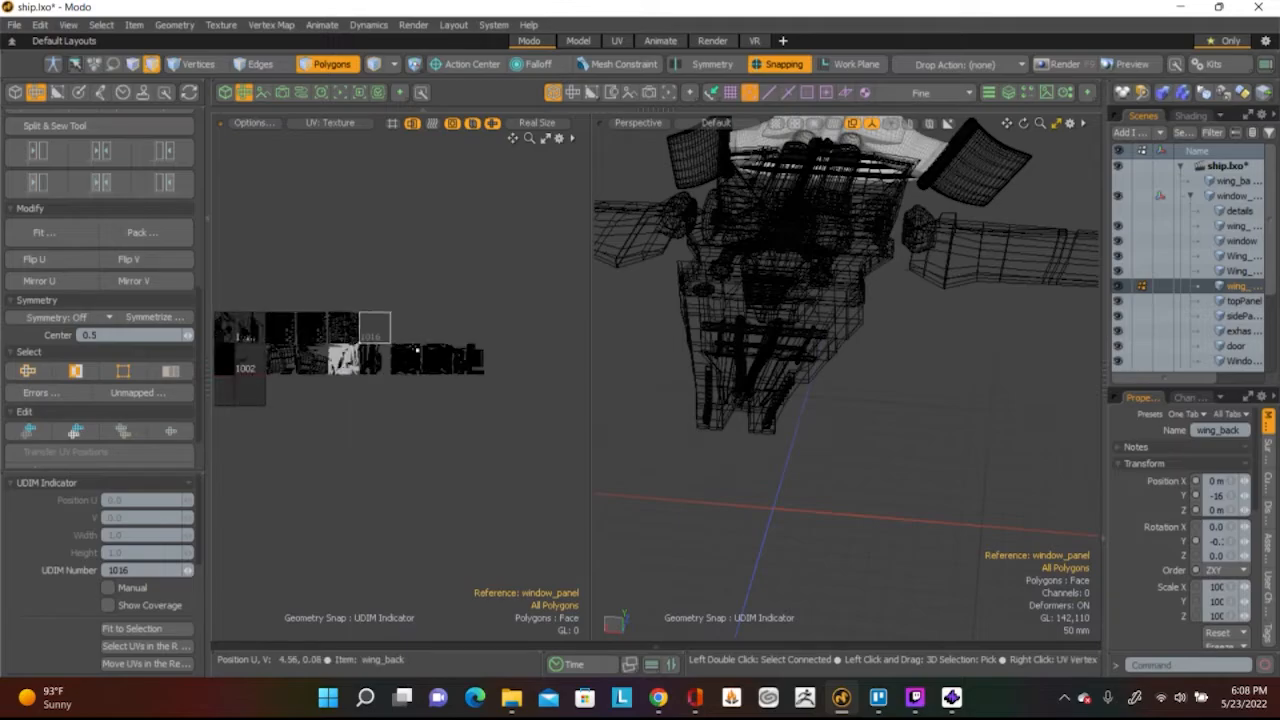
Pack wing_back's UVs into UDIM tile 1016 with stretch and orient enabled and 20% gaps
{"action": "scroll", "coordinate": [417, 349], "scroll_direction": "down", "scroll_amount": 1}
{"action": "left_click", "coordinate": [141, 232]}
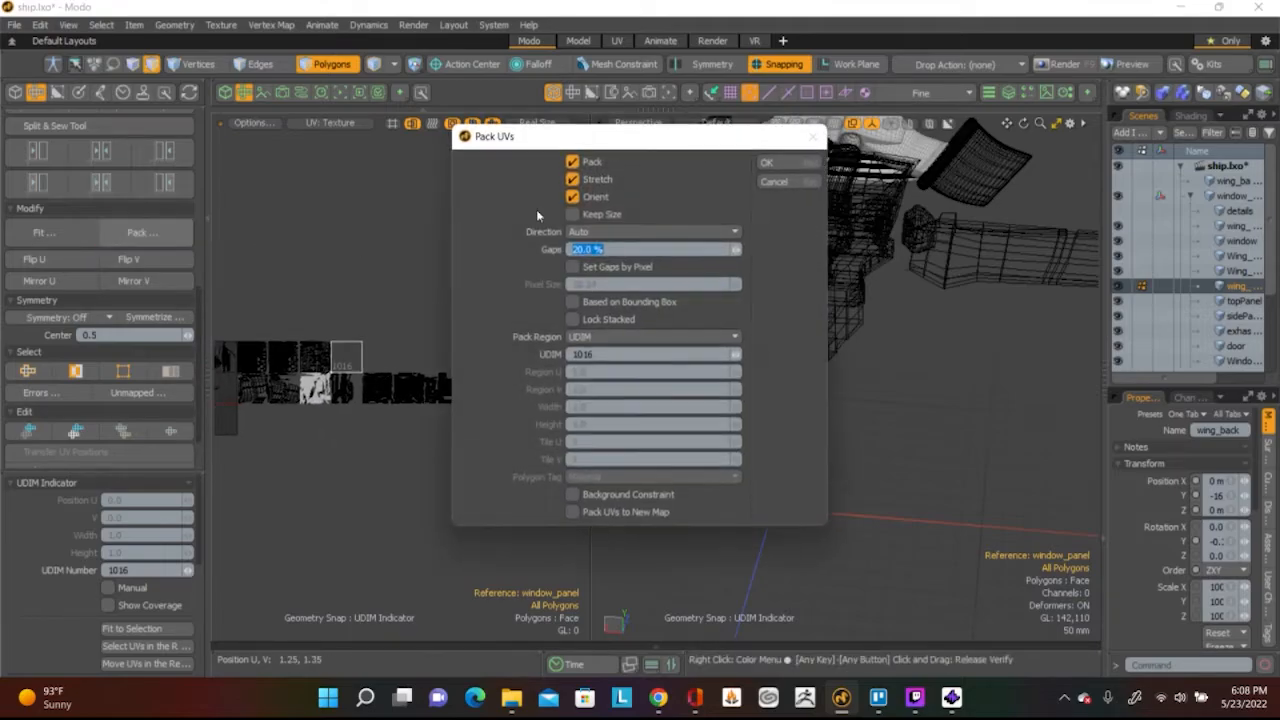
{"action": "left_click", "coordinate": [766, 162]}
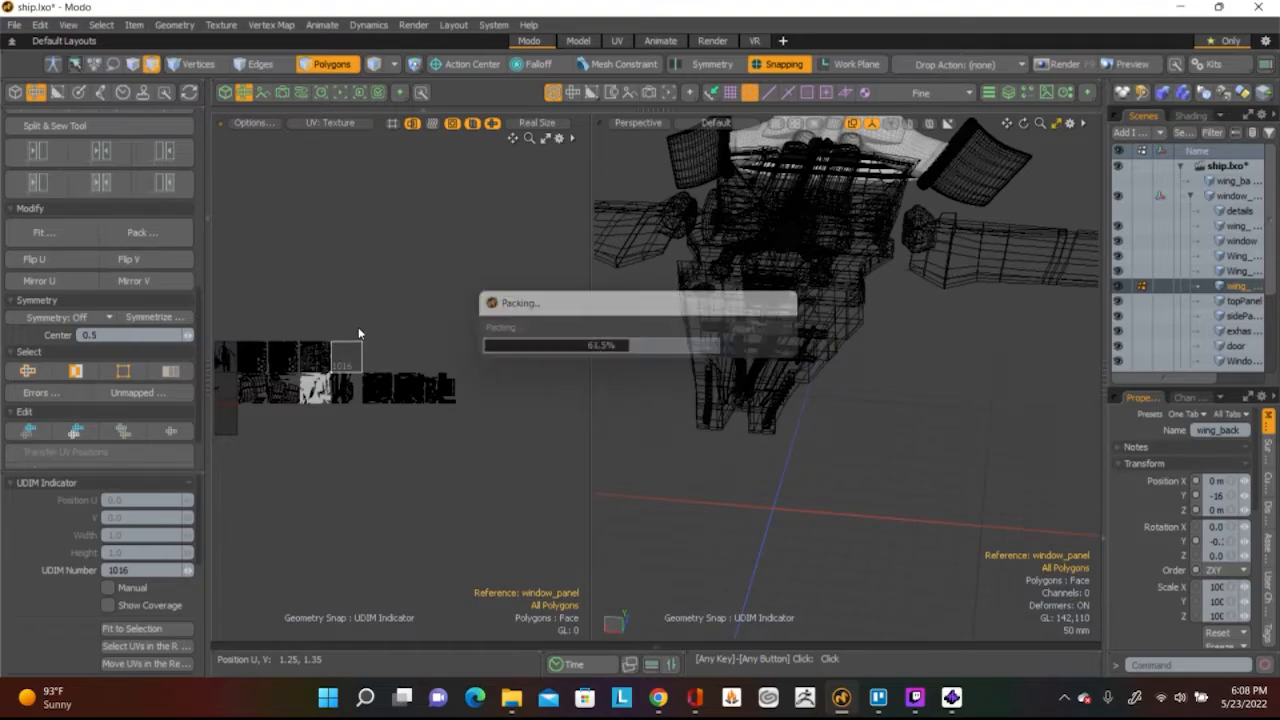
{"action": "scroll", "coordinate": [405, 343], "scroll_direction": "down", "scroll_amount": 3}
{"action": "scroll", "coordinate": [402, 342], "scroll_direction": "down", "scroll_amount": 2}
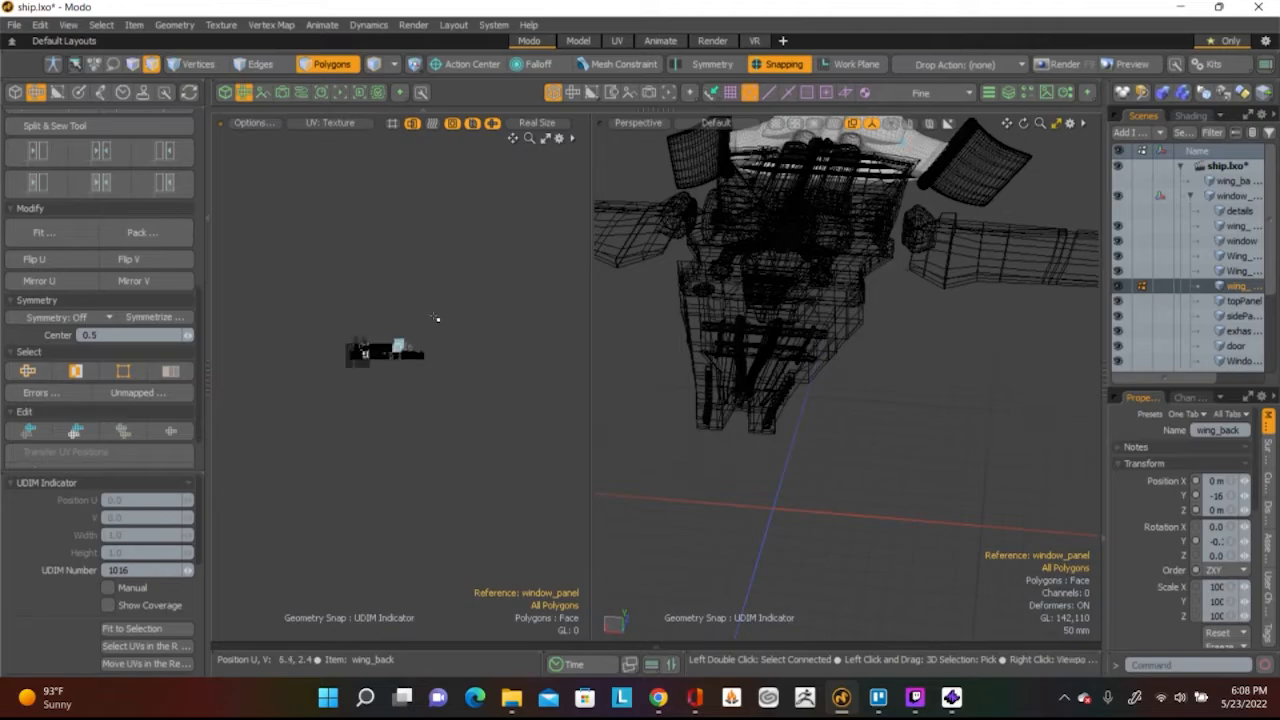
{"action": "scroll", "coordinate": [430, 316], "scroll_direction": "up", "scroll_amount": 2}
Turn off snapping and inspect wing_back's packed UV islands within tile 1016
{"action": "left_click", "coordinate": [770, 66]}
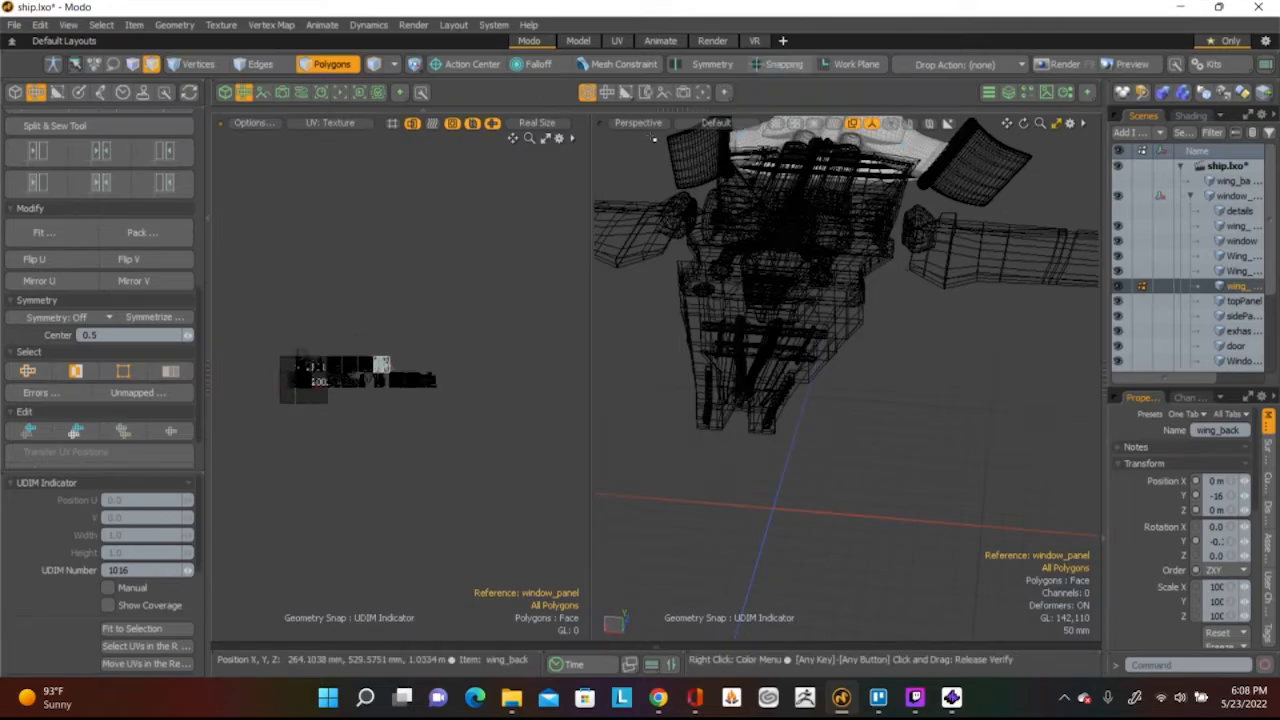
{"action": "scroll", "coordinate": [464, 451], "scroll_direction": "up", "scroll_amount": 3}
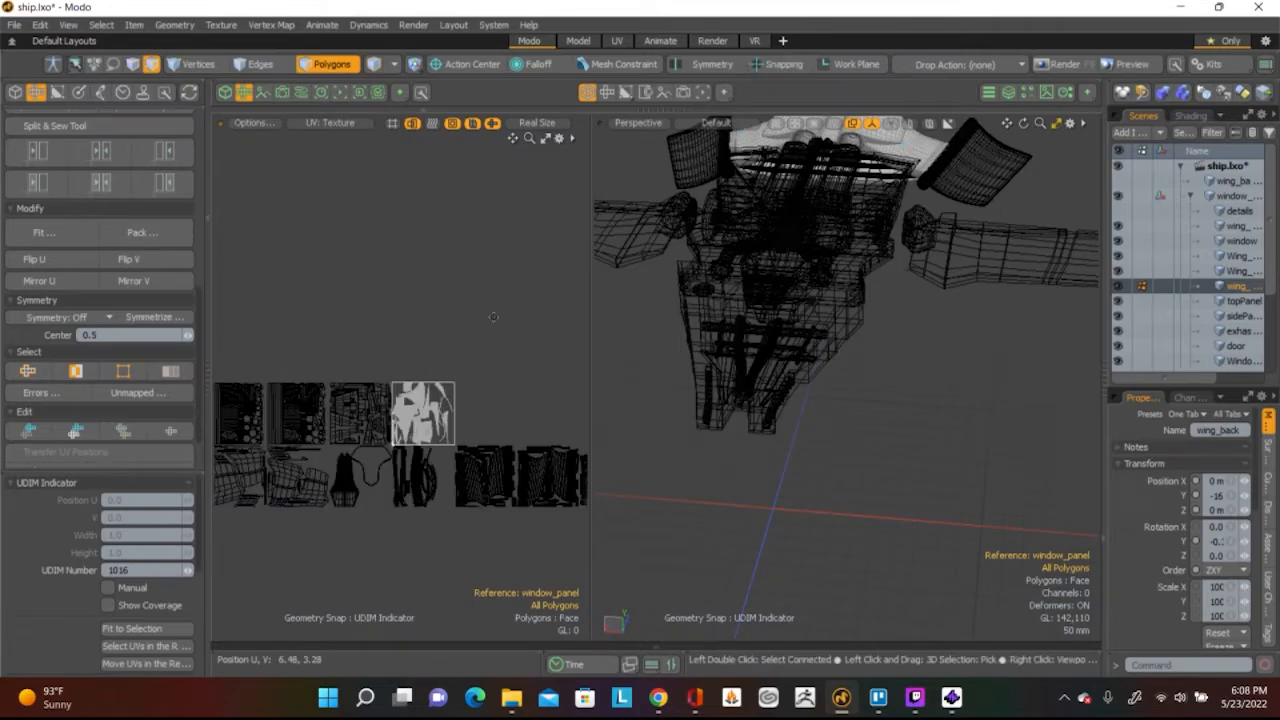
{"action": "left_click_drag", "start_coordinate": [493, 317], "coordinate": [431, 275], "text": "alt+shift"}
{"action": "scroll", "coordinate": [371, 360], "scroll_direction": "up", "scroll_amount": 6}
{"action": "left_click_drag", "start_coordinate": [368, 352], "coordinate": [527, 326], "text": "alt+shift"}
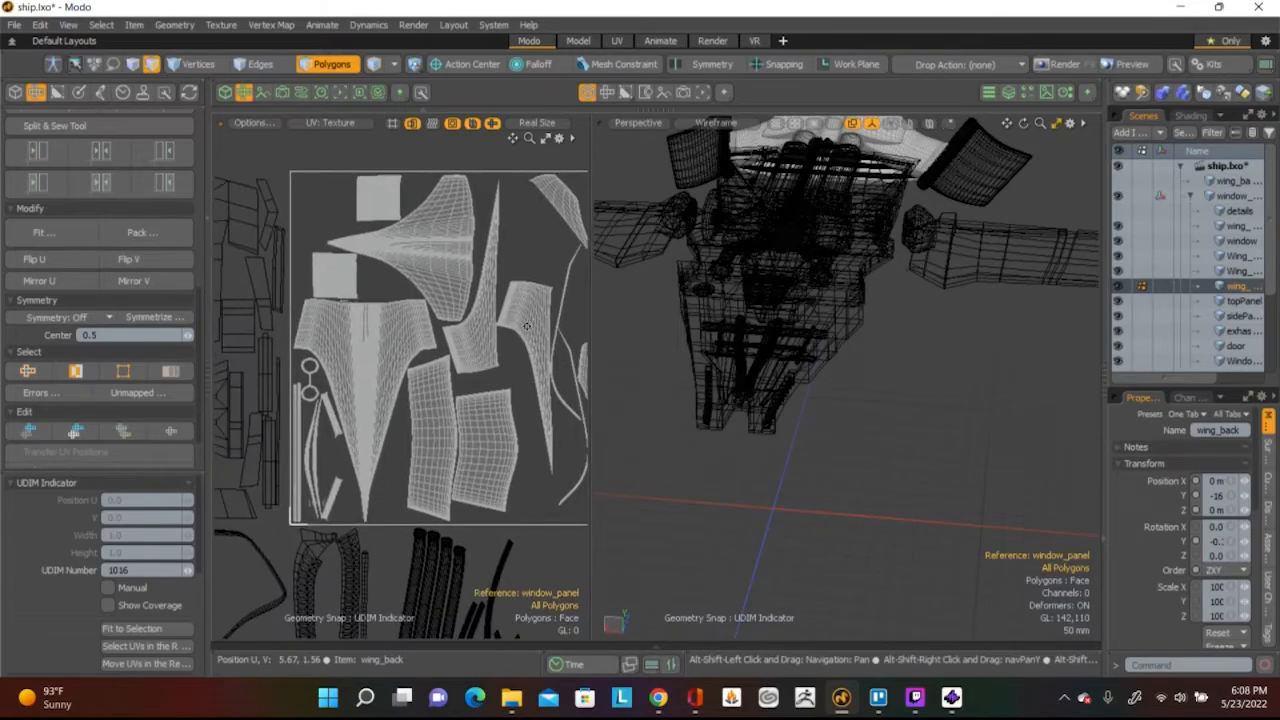
{"action": "scroll", "coordinate": [433, 253], "scroll_direction": "up", "scroll_amount": 4}
{"action": "scroll", "coordinate": [436, 250], "scroll_direction": "down", "scroll_amount": 2}
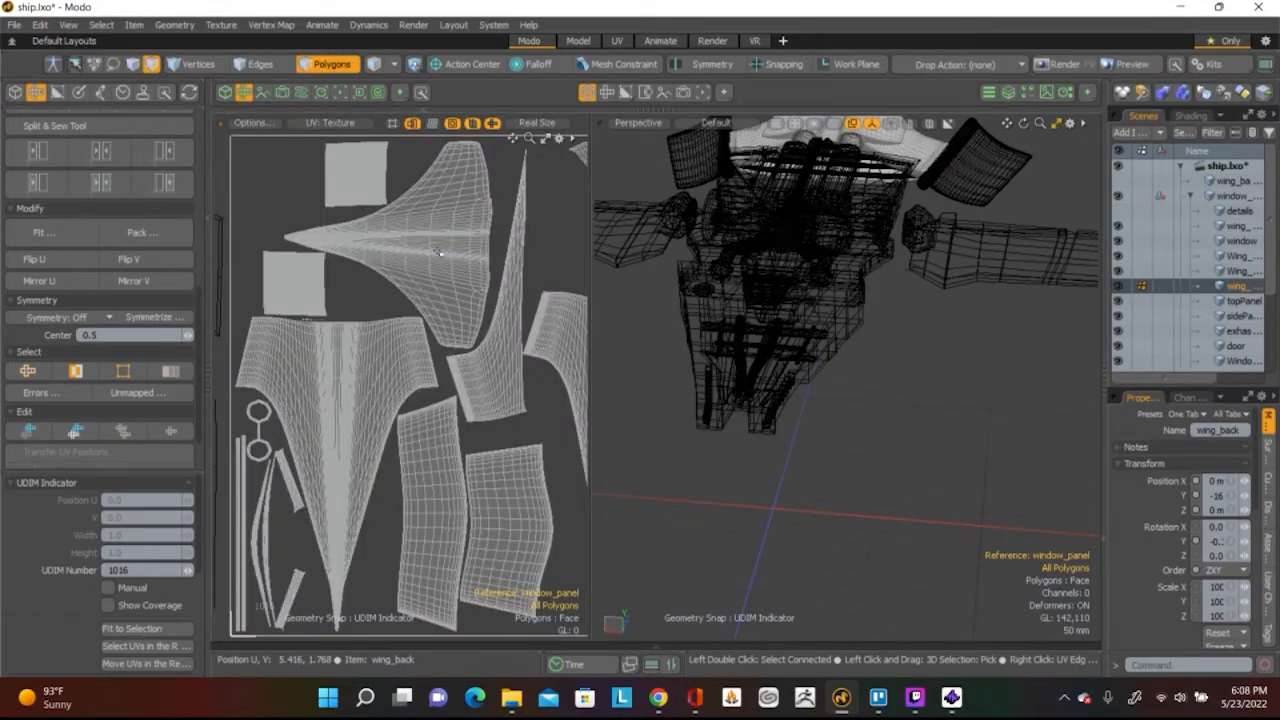
{"action": "scroll", "coordinate": [439, 247], "scroll_direction": "down", "scroll_amount": 3}
{"action": "left_click_drag", "start_coordinate": [461, 298], "coordinate": [418, 290], "text": "alt+shift"}
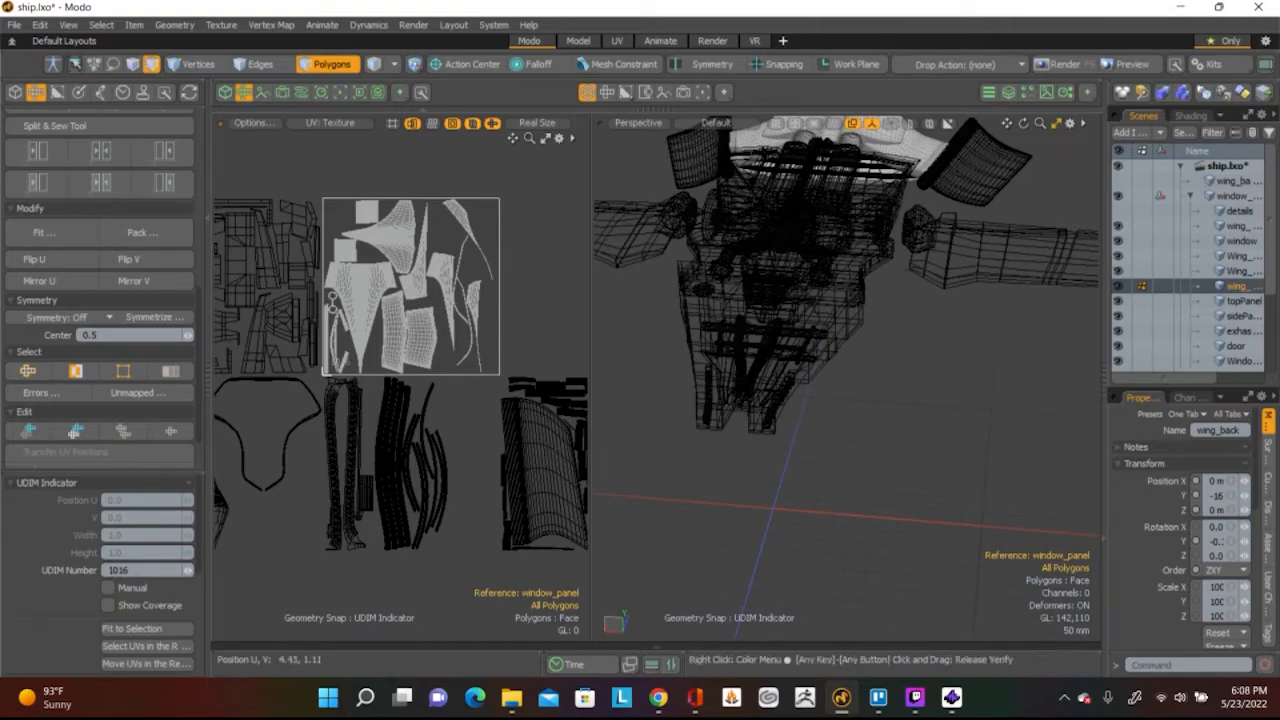
Save the ship scene with wing_back's packed UVs
{"action": "left_click", "coordinate": [14, 24]}
{"action": "left_click", "coordinate": [71, 185]}
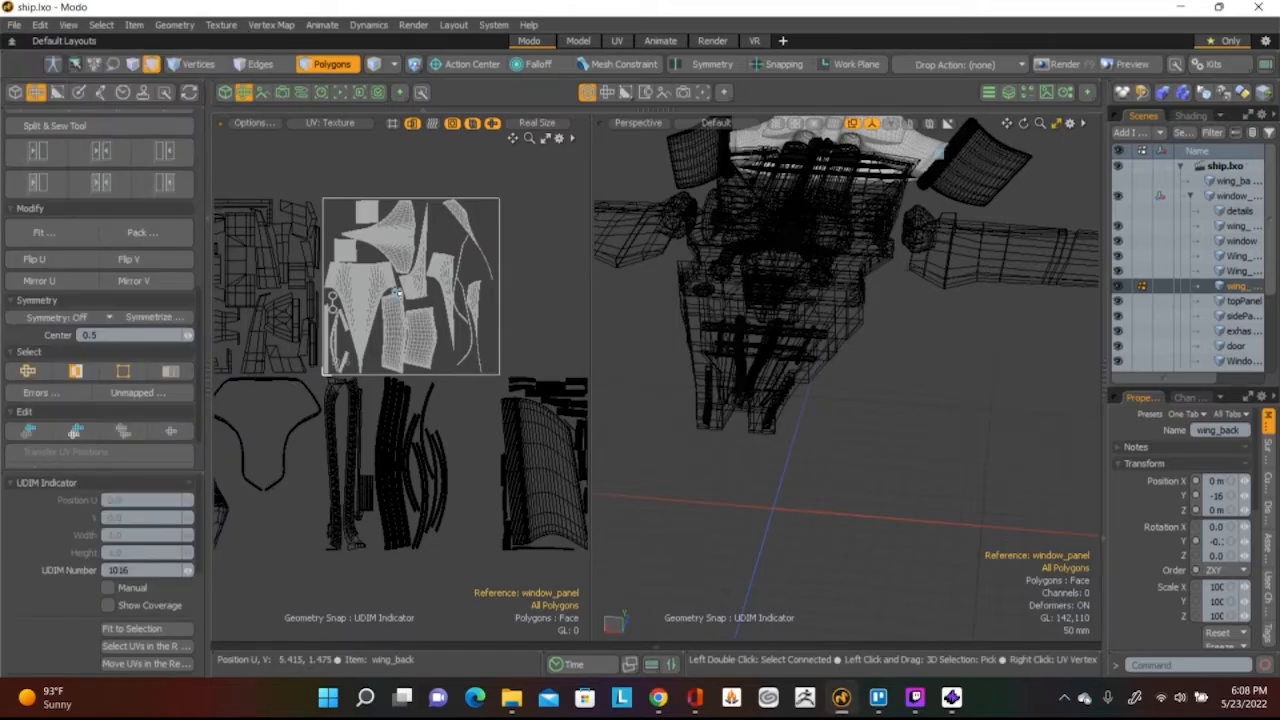
{"action": "scroll", "coordinate": [396, 293], "scroll_direction": "down", "scroll_amount": 5}
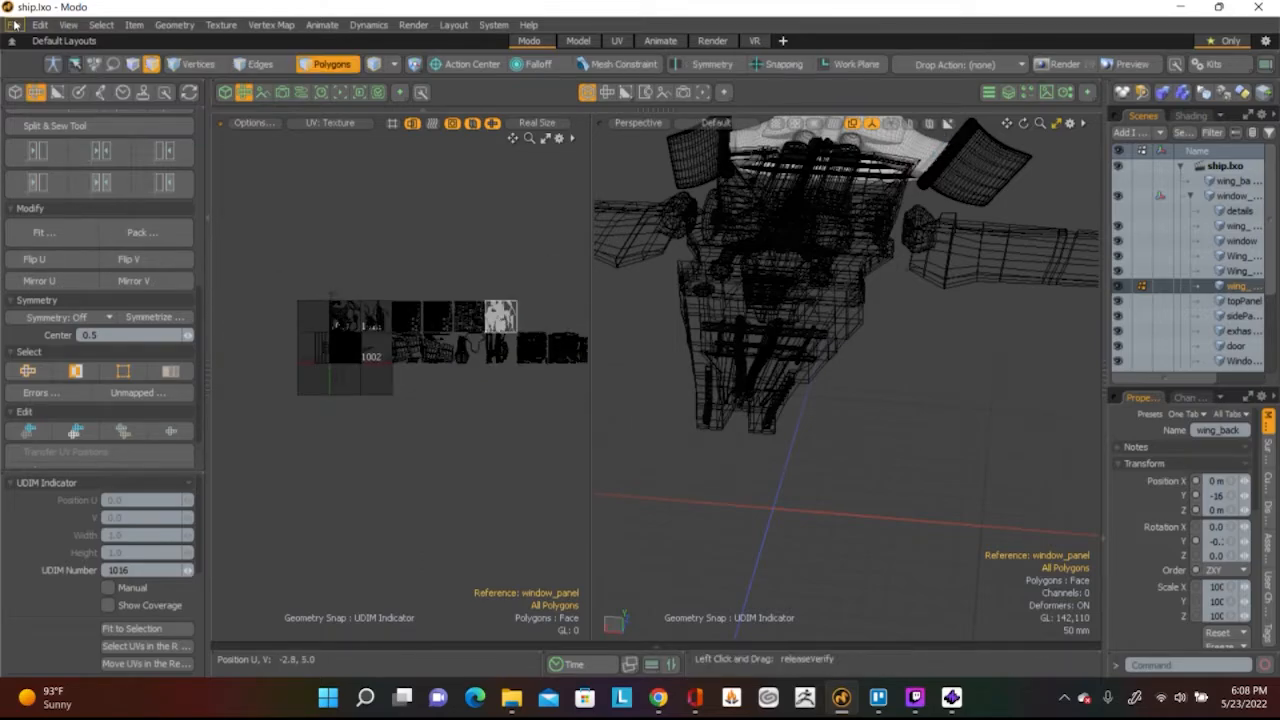
{"action": "scroll", "coordinate": [437, 266], "scroll_direction": "up", "scroll_amount": 2}
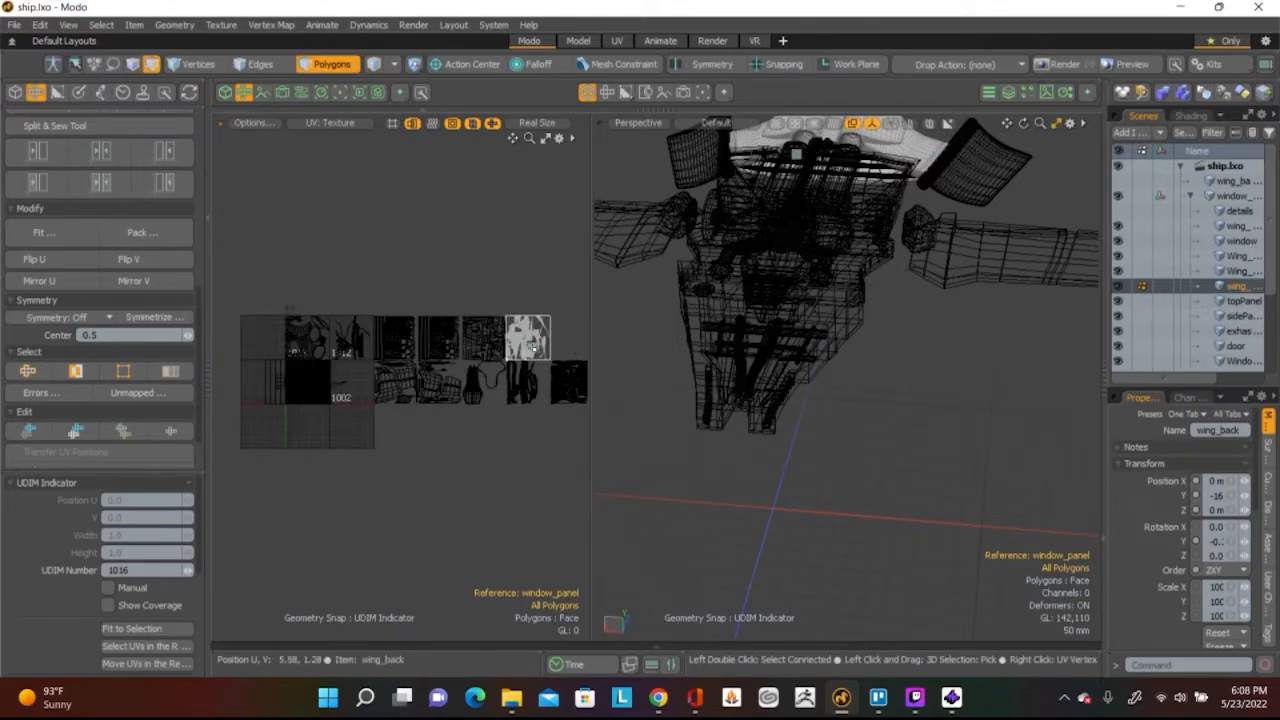
Check where the UVs of the details, wing_side, window and back-side wing meshes sit among the tiles
{"action": "scroll", "coordinate": [293, 411], "scroll_direction": "up", "scroll_amount": 5}
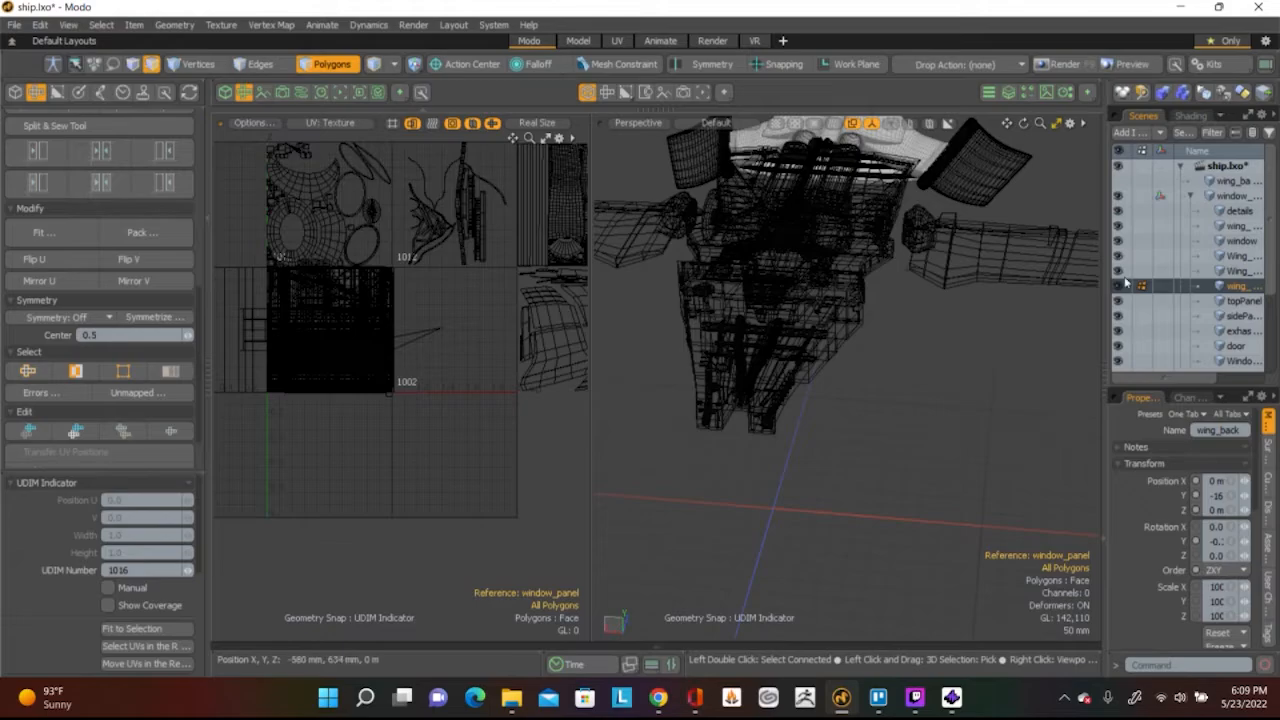
{"action": "left_click", "coordinate": [1236, 212]}
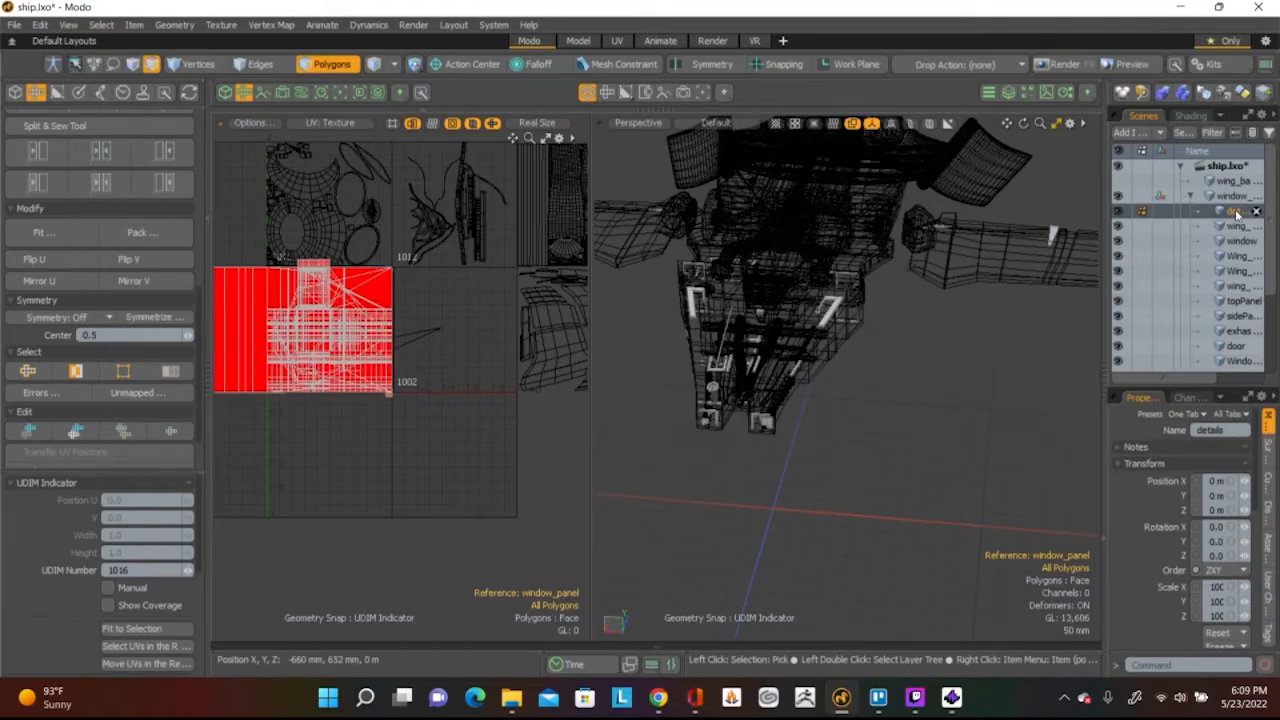
{"action": "left_click", "coordinate": [1230, 226]}
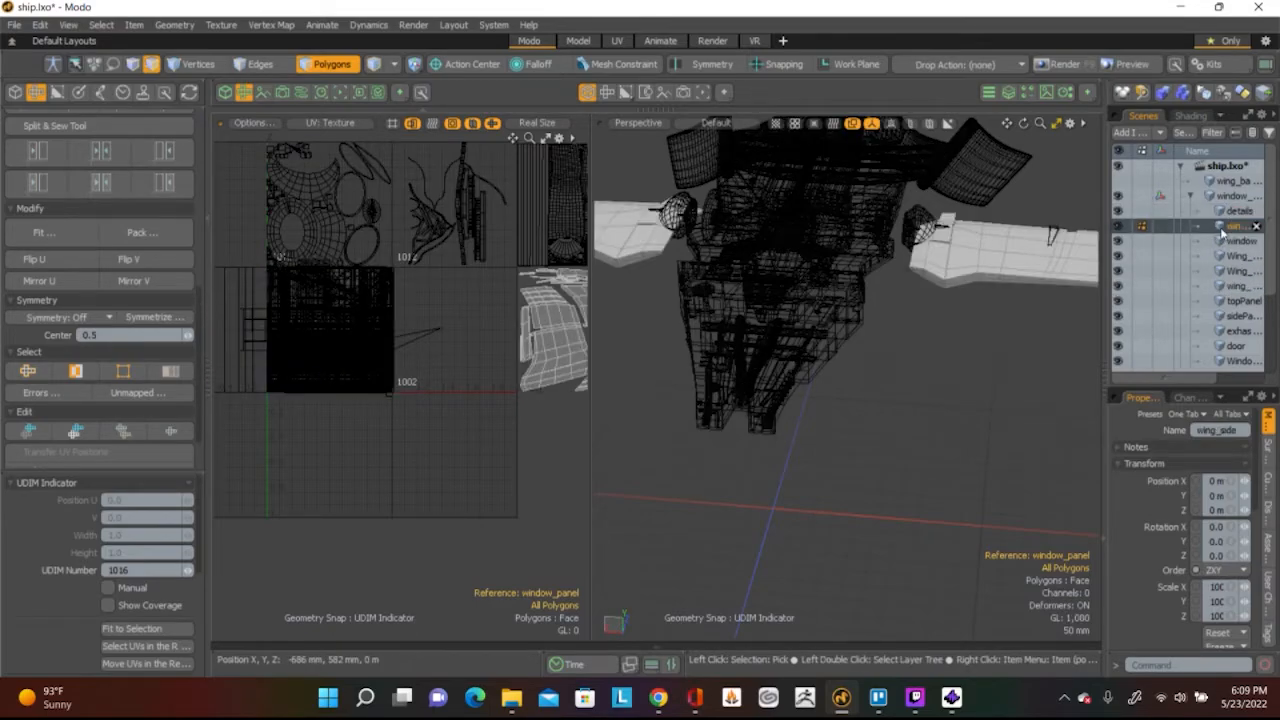
{"action": "left_click", "coordinate": [1230, 241]}
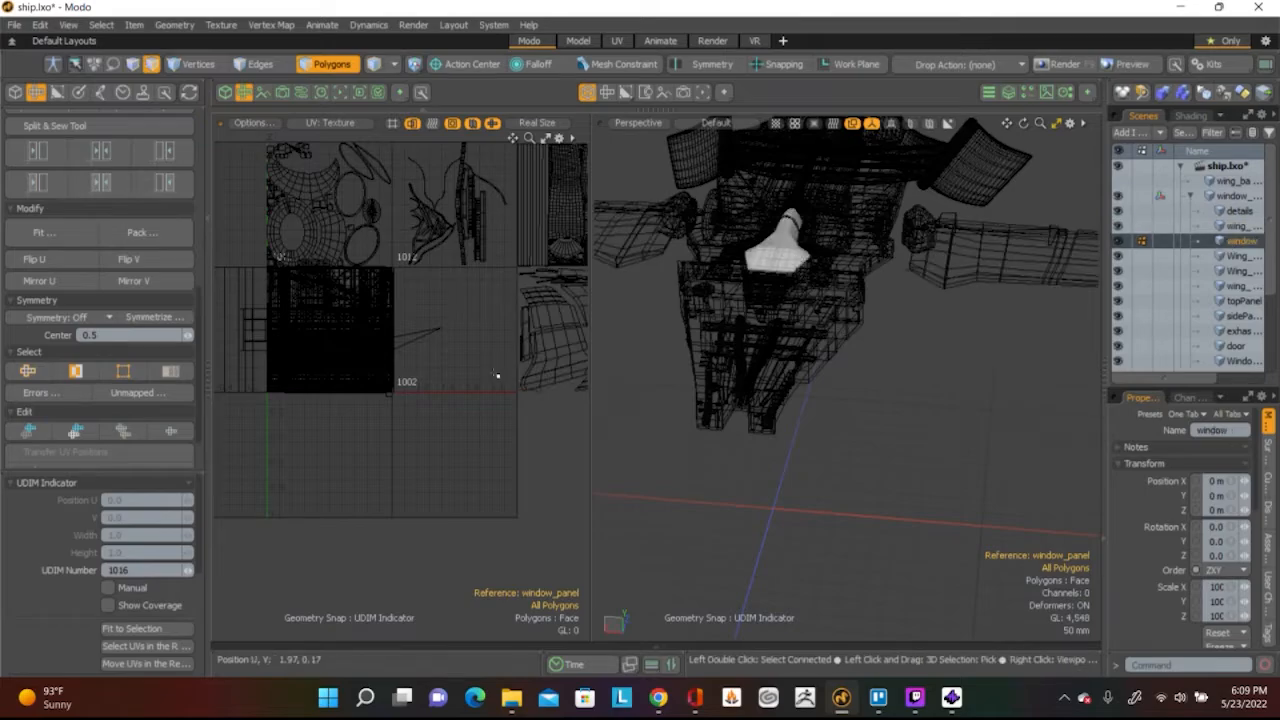
{"action": "scroll", "coordinate": [387, 350], "scroll_direction": "down", "scroll_amount": 3}
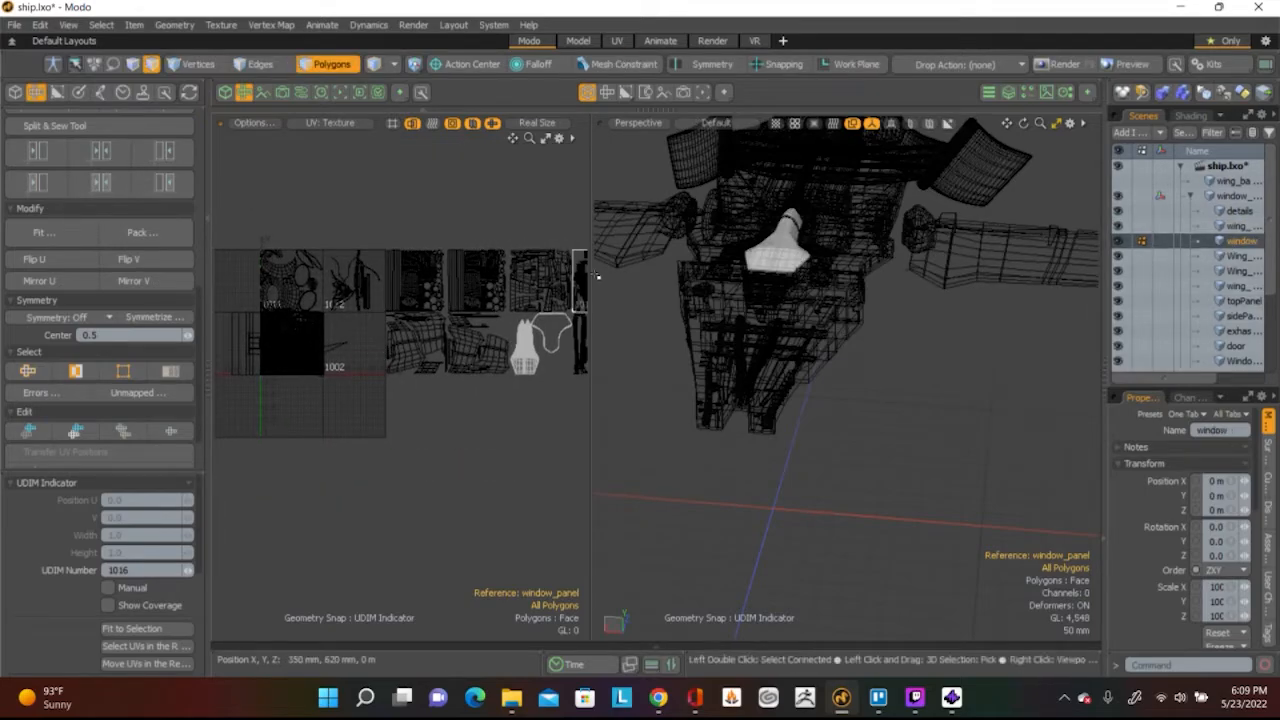
{"action": "left_click", "coordinate": [1234, 257]}
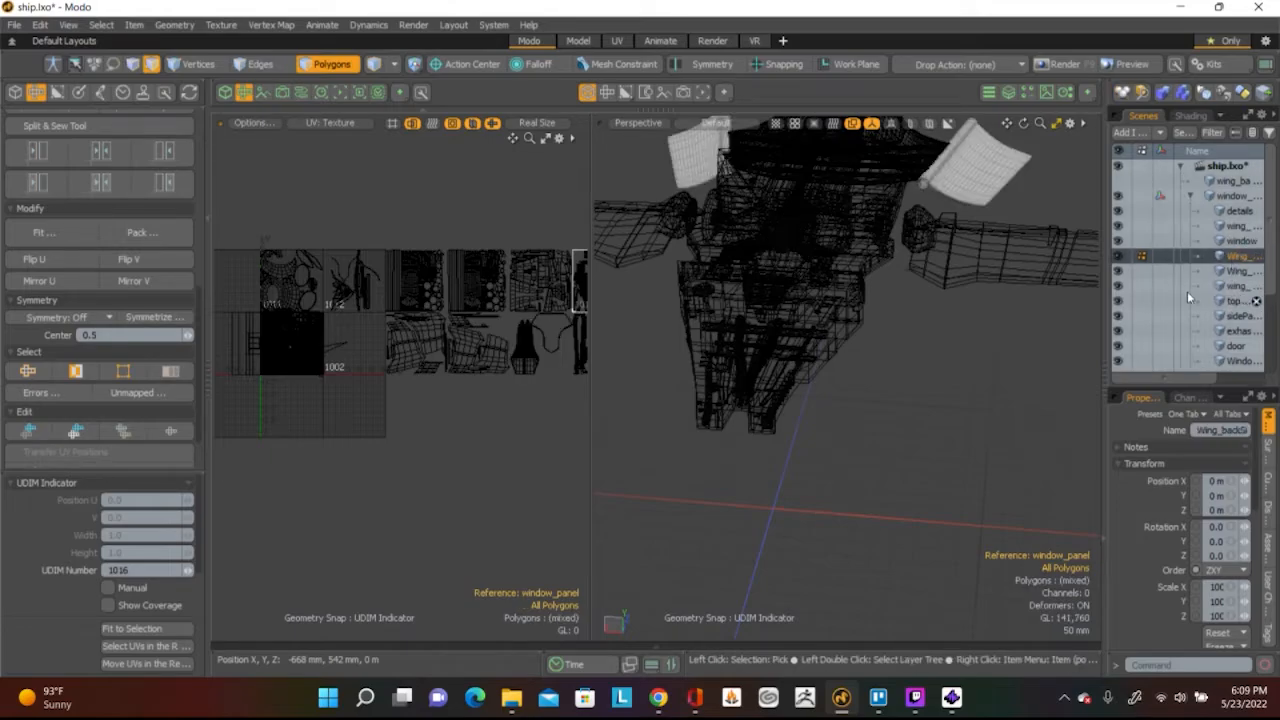
{"action": "left_click_drag", "start_coordinate": [358, 407], "coordinate": [468, 353], "text": "alt+shift"}
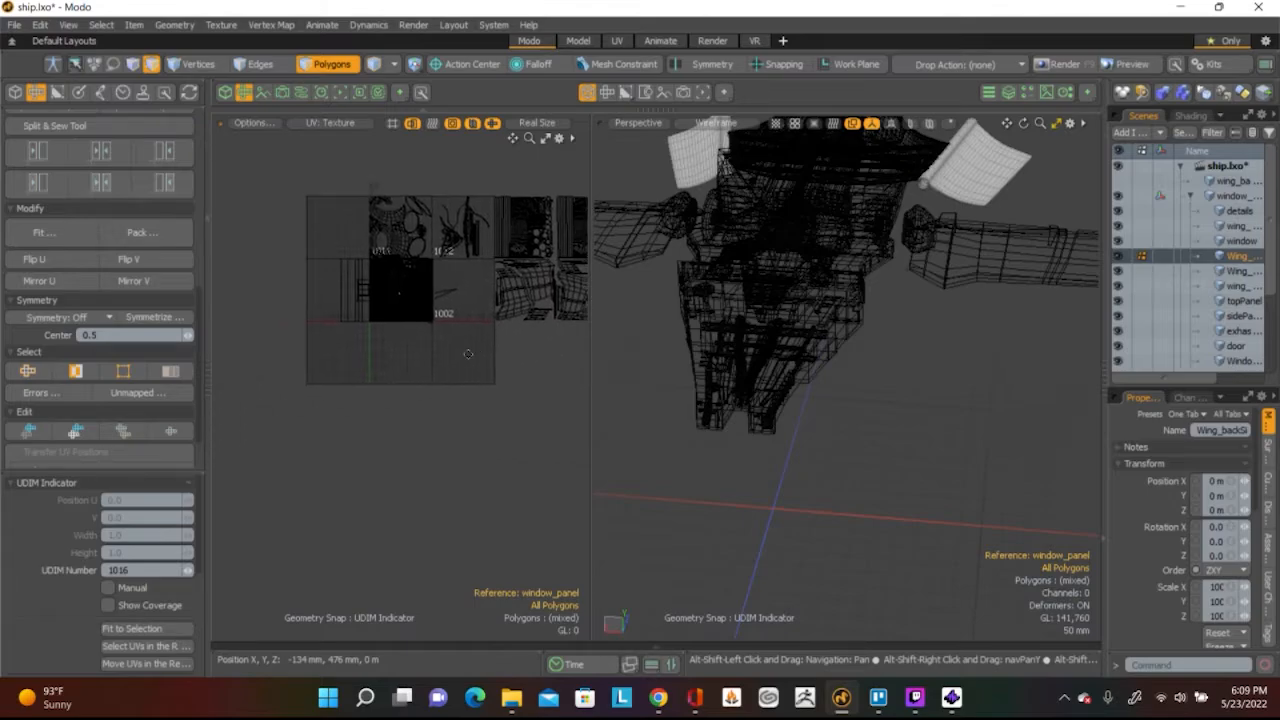
Check the UV positions of the remaining back wing meshes, topPanel and sidePanel
{"action": "left_click", "coordinate": [1234, 271]}
{"action": "scroll", "coordinate": [332, 325], "scroll_direction": "down", "scroll_amount": 2}
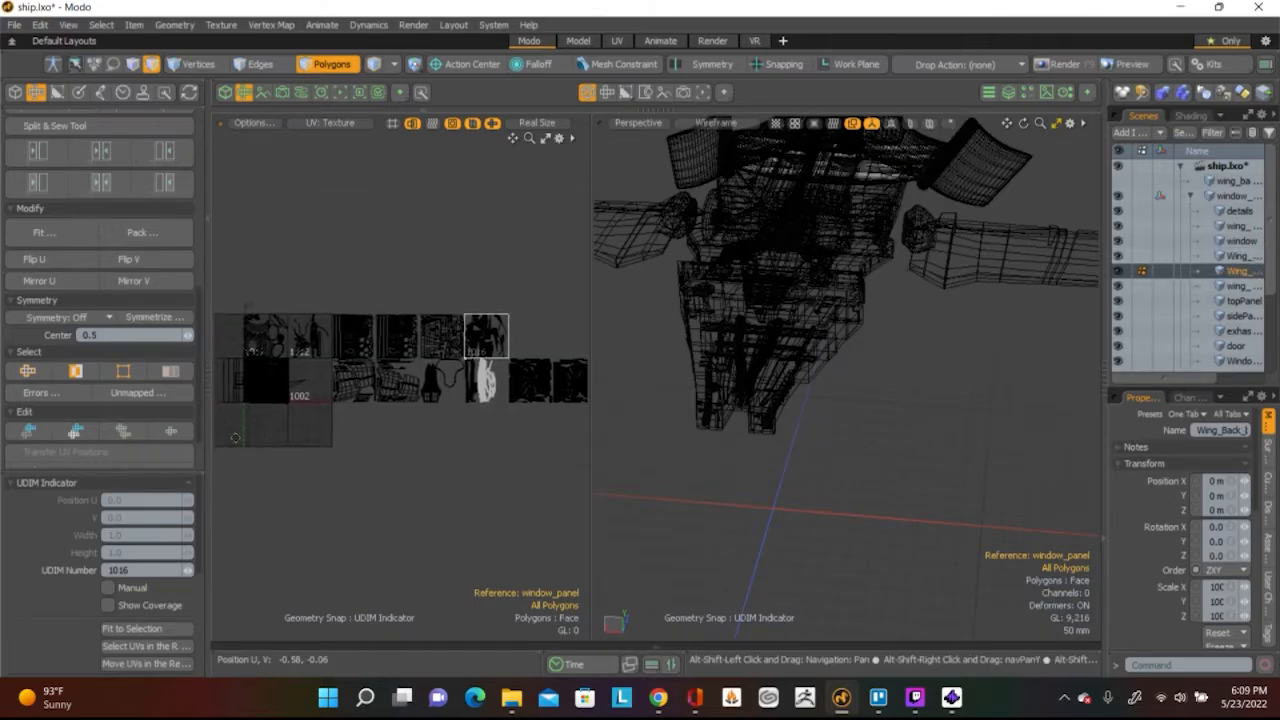
{"action": "left_click", "coordinate": [1207, 287]}
{"action": "left_click", "coordinate": [1236, 301]}
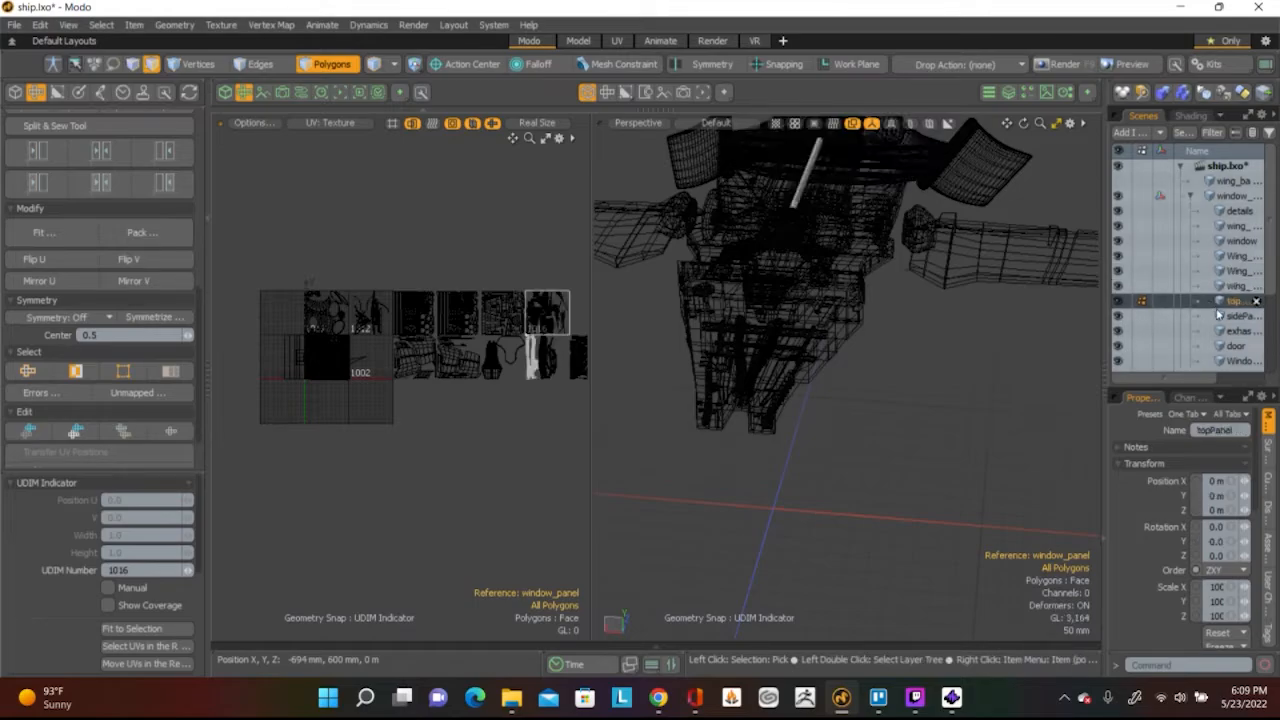
{"action": "left_click", "coordinate": [1219, 317]}
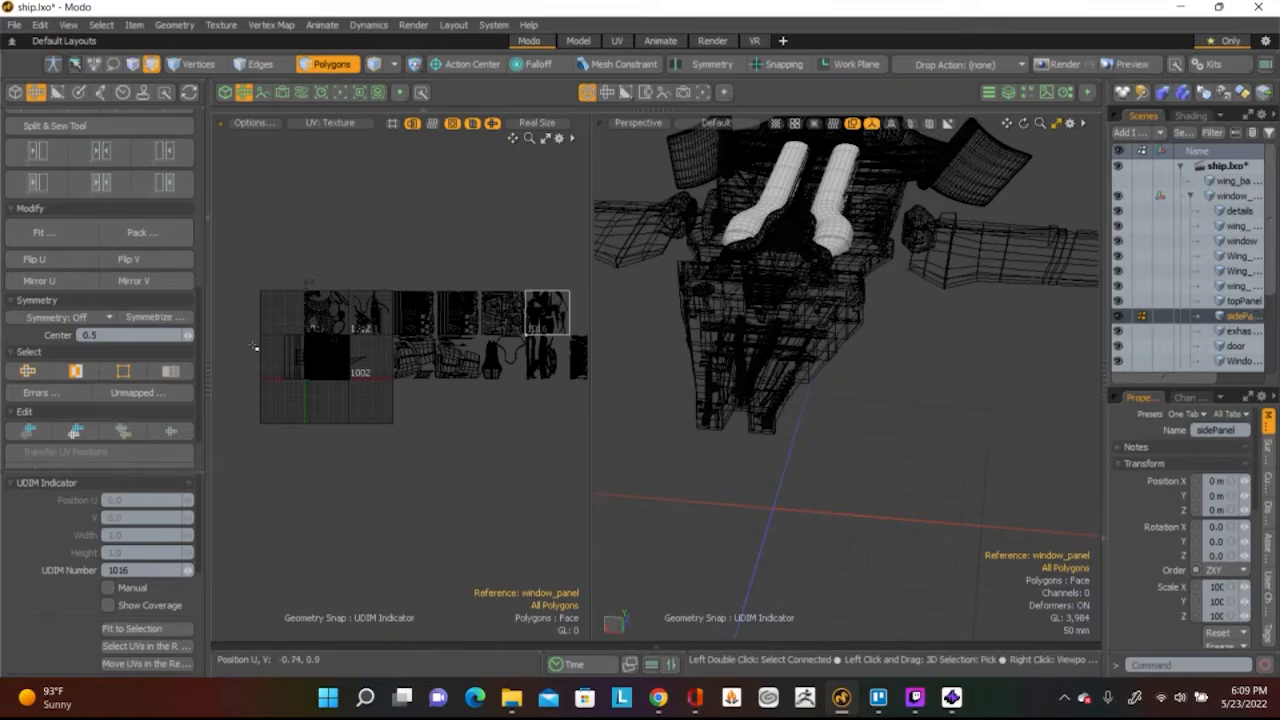
{"action": "scroll", "coordinate": [255, 347], "scroll_direction": "down", "scroll_amount": 3}
{"action": "scroll", "coordinate": [422, 358], "scroll_direction": "up", "scroll_amount": 1}
{"action": "middle_click_drag", "start_coordinate": [362, 378], "coordinate": [445, 380]}
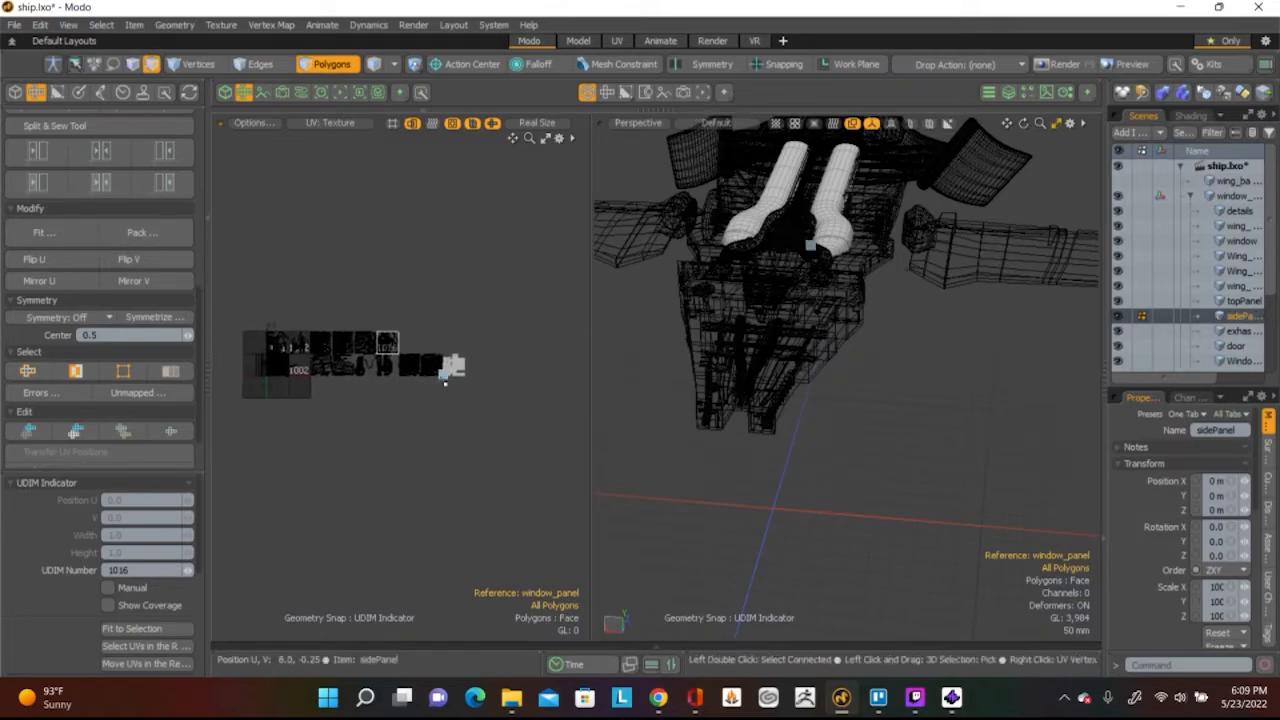
Select exhast_Vent and examine its flipped UV islands in the first tile
{"action": "left_click", "coordinate": [1232, 332]}
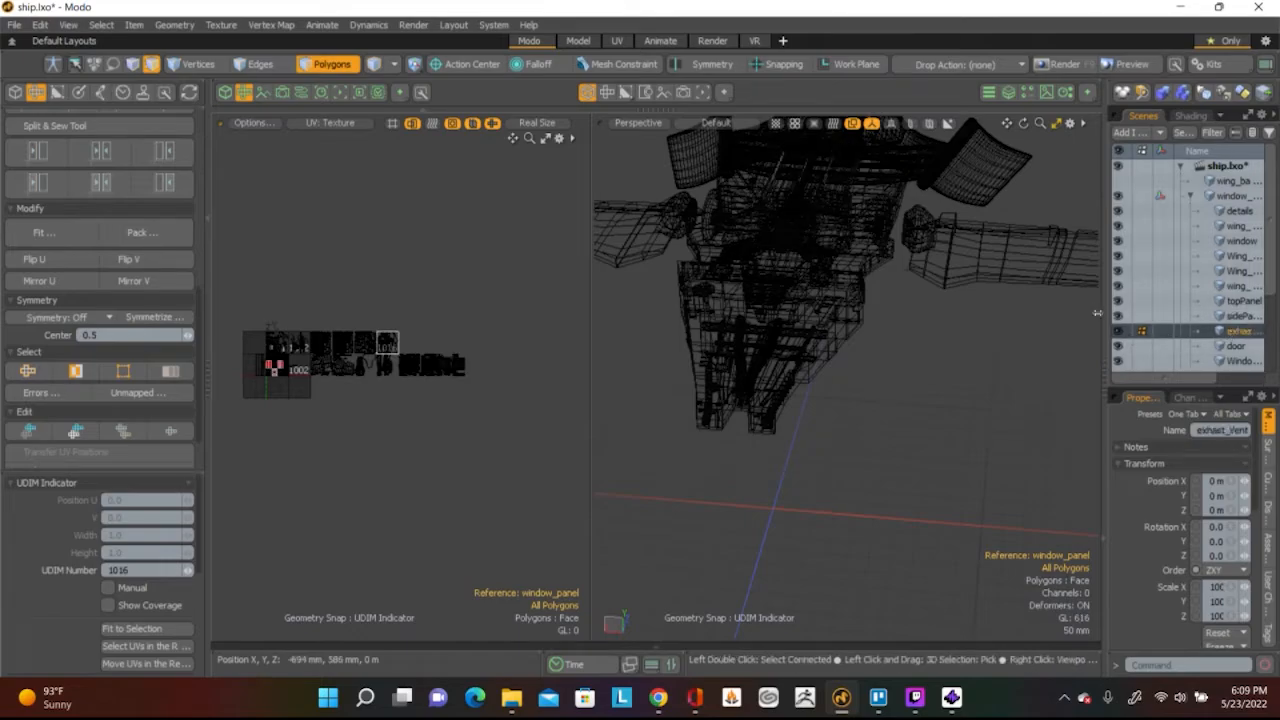
{"action": "left_click_drag", "start_coordinate": [1091, 308], "coordinate": [928, 536], "text": "alt"}
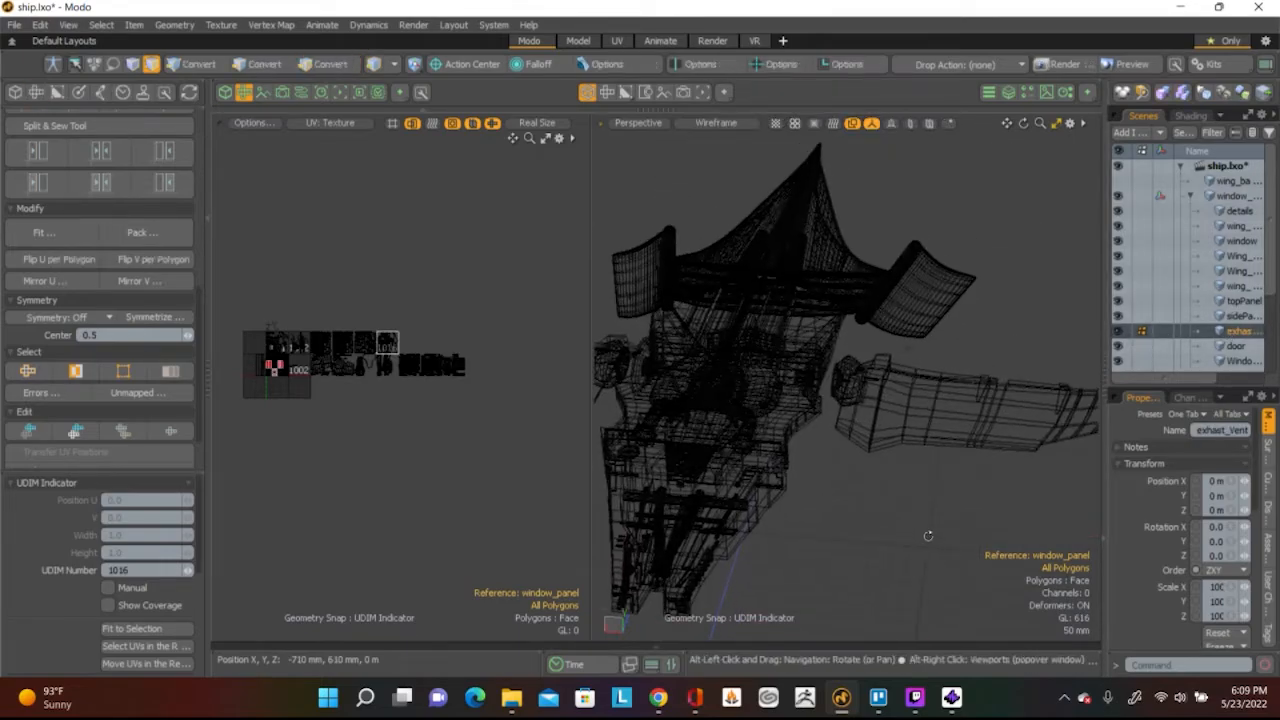
{"action": "scroll", "coordinate": [318, 352], "scroll_direction": "up", "scroll_amount": 2}
{"action": "left_click_drag", "start_coordinate": [746, 414], "coordinate": [868, 400], "text": "alt+shift"}
{"action": "scroll", "coordinate": [973, 365], "scroll_direction": "down", "scroll_amount": 4}
{"action": "scroll", "coordinate": [973, 365], "scroll_direction": "up", "scroll_amount": 3}
{"action": "left_click_drag", "start_coordinate": [973, 365], "coordinate": [1097, 330], "text": "alt"}
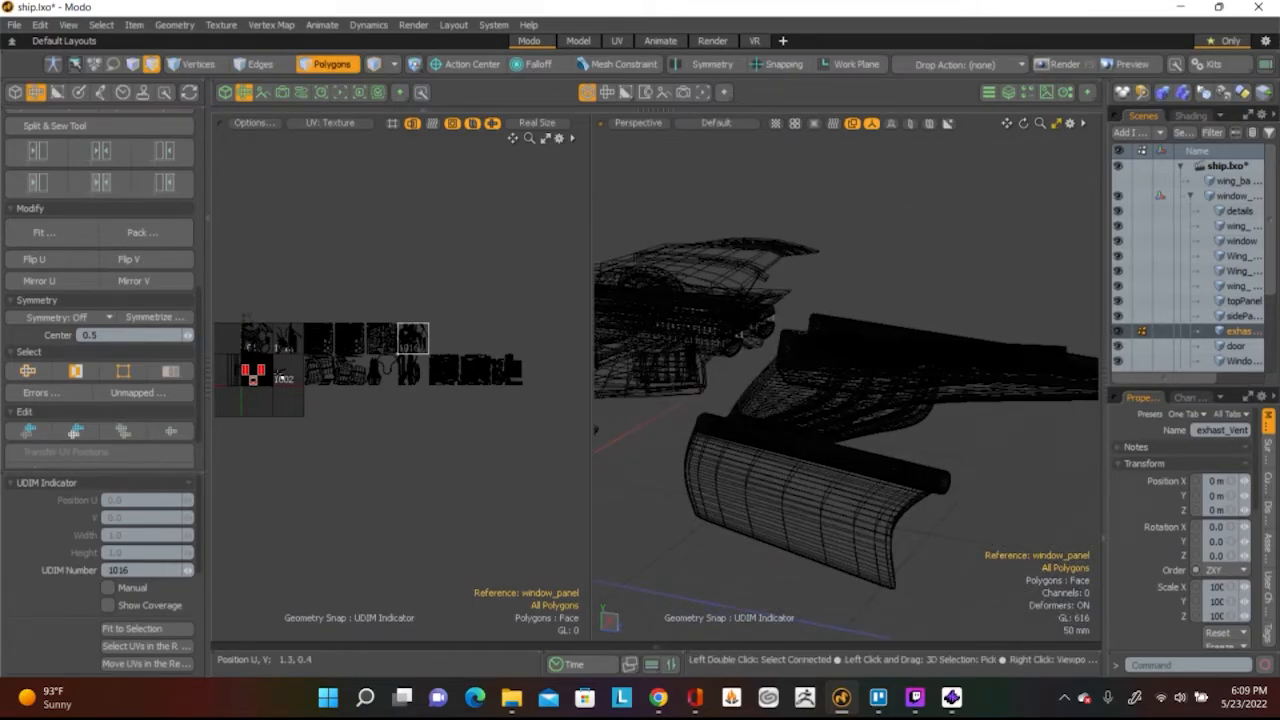
{"action": "scroll", "coordinate": [280, 378], "scroll_direction": "up", "scroll_amount": 10}
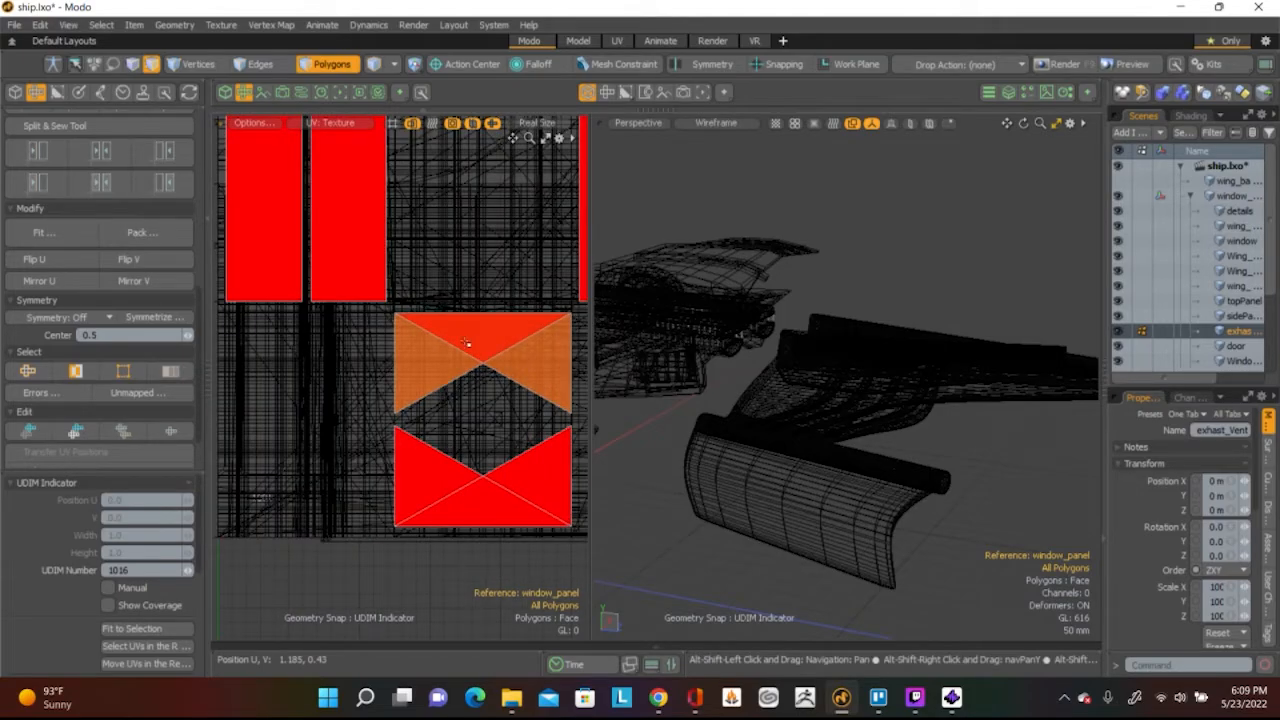
Inspect the exhaust vent slats on the ship model from several angles
{"action": "left_click_drag", "start_coordinate": [1017, 269], "coordinate": [810, 311], "text": "alt+shift"}
{"action": "scroll", "coordinate": [888, 352], "scroll_direction": "up", "scroll_amount": 5}
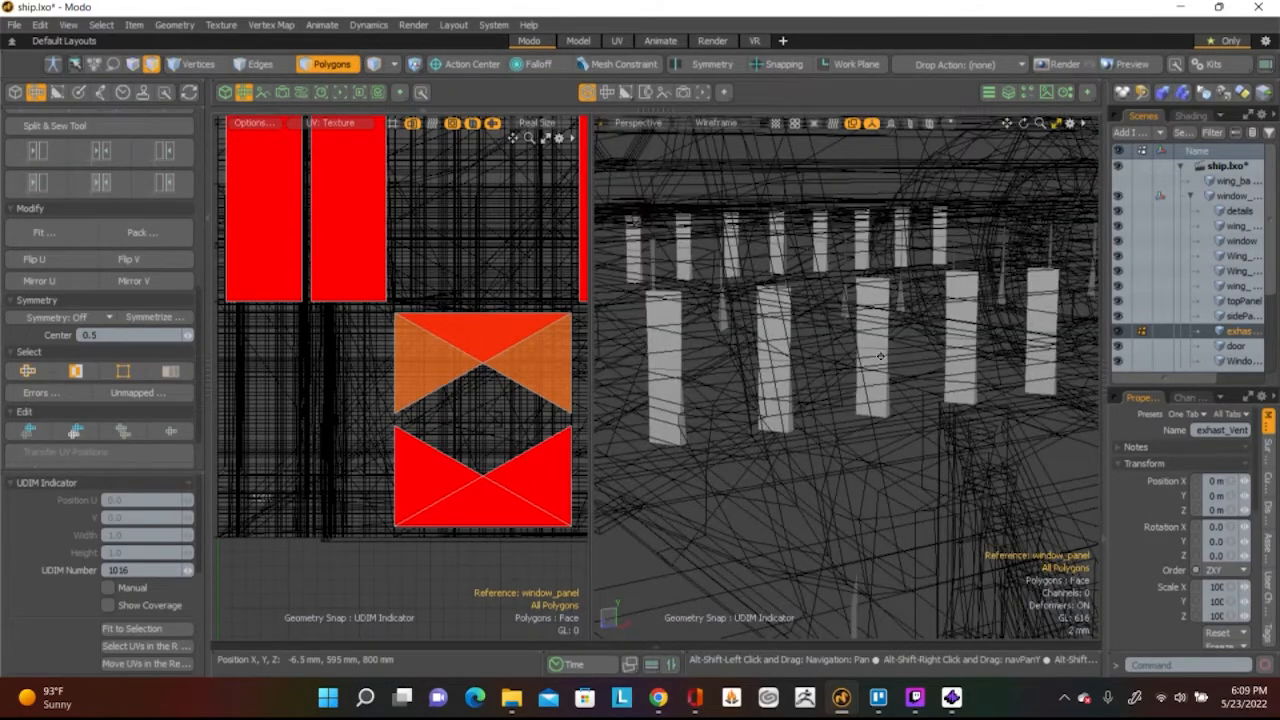
{"action": "scroll", "coordinate": [880, 356], "scroll_direction": "down", "scroll_amount": 3}
{"action": "left_click_drag", "start_coordinate": [857, 358], "coordinate": [912, 354], "text": "alt"}
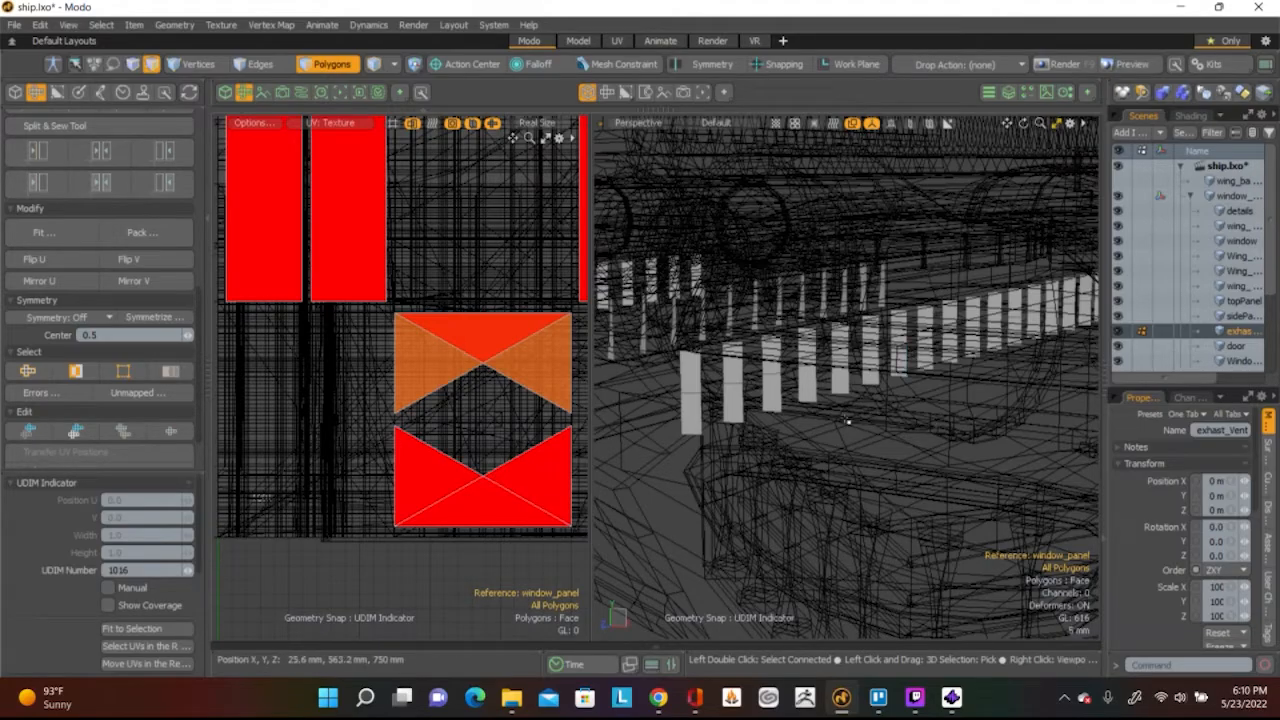
{"action": "left_click_drag", "start_coordinate": [838, 408], "coordinate": [904, 420], "text": "alt"}
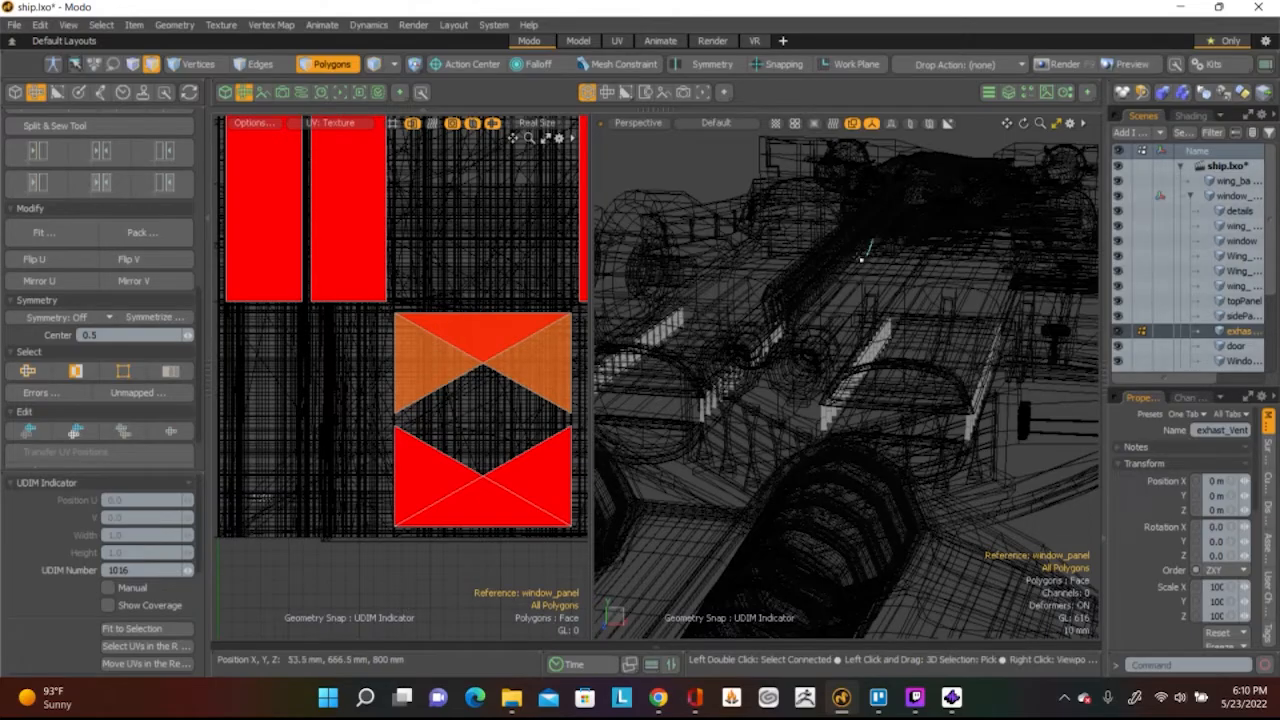
{"action": "scroll", "coordinate": [477, 352], "scroll_direction": "down", "scroll_amount": 8}
{"action": "left_click_drag", "start_coordinate": [477, 352], "coordinate": [381, 419], "text": "alt+shift"}
{"action": "left_click_drag", "start_coordinate": [785, 336], "coordinate": [654, 368], "text": "alt"}
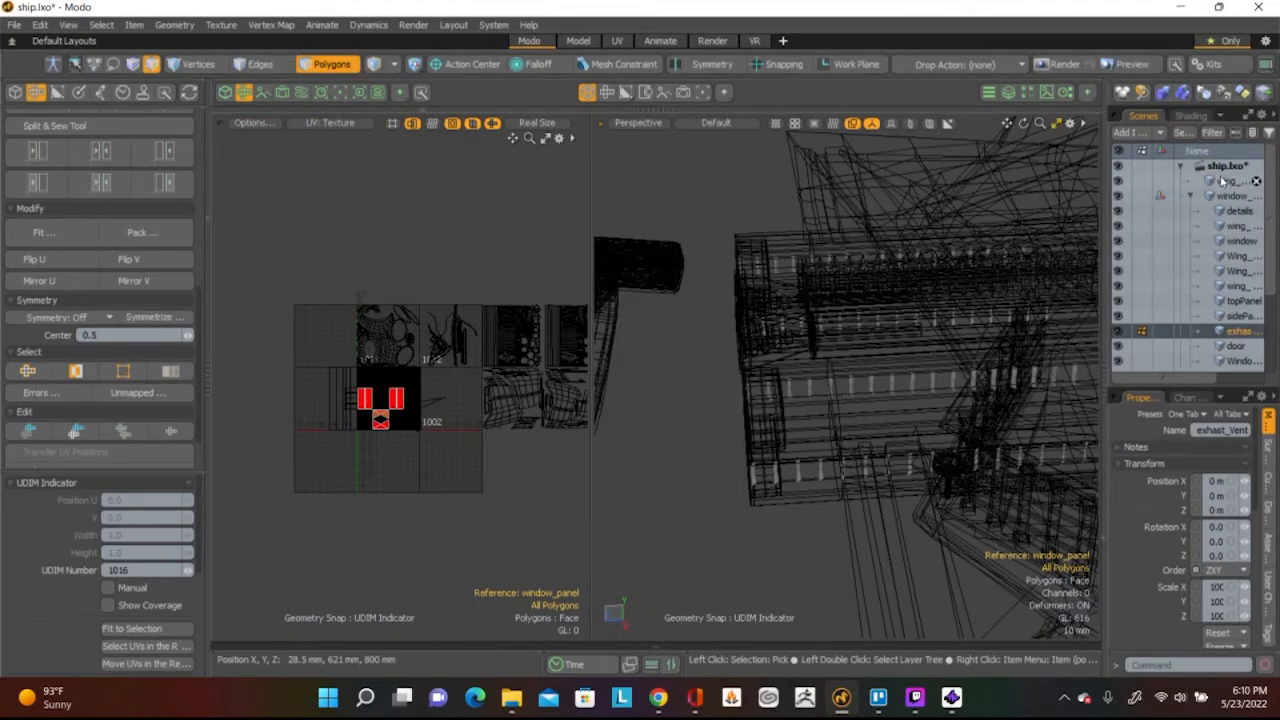
Select all of the ship's meshes together, from the topmost back wing mesh down to the nose meshes
{"action": "left_click", "coordinate": [1222, 180]}
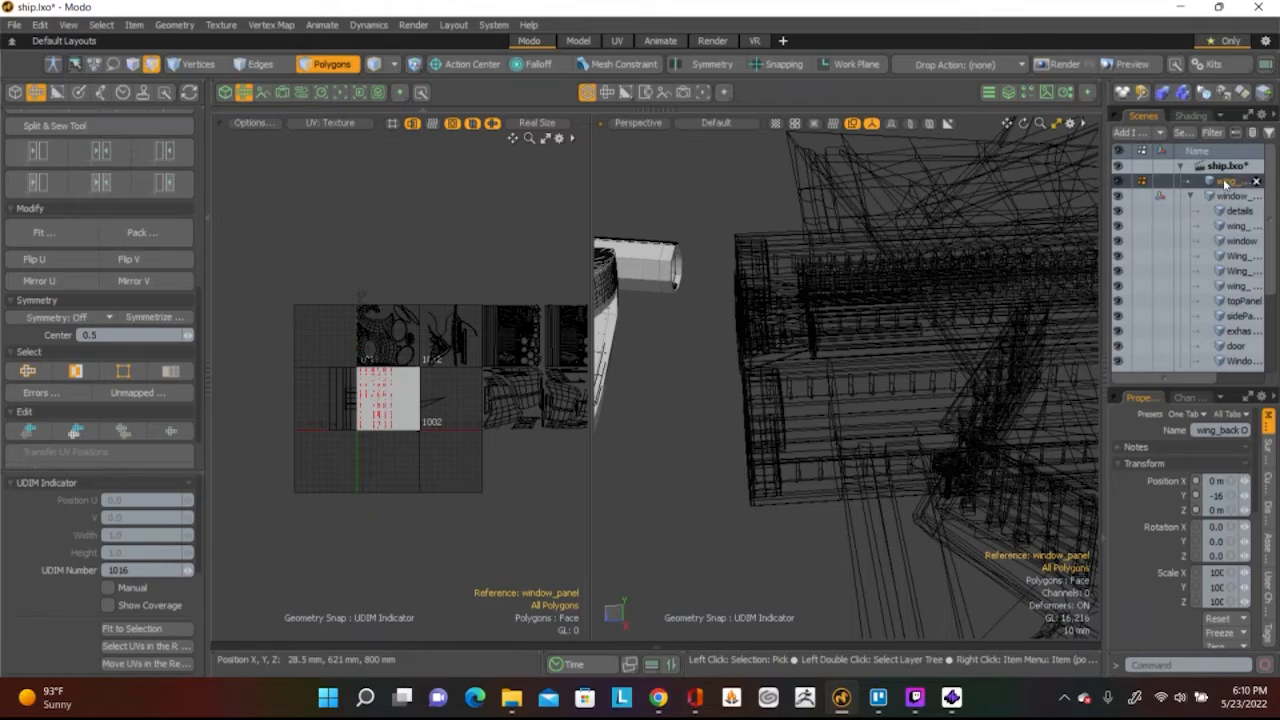
{"action": "double_click", "coordinate": [1230, 185]}
{"action": "left_click", "coordinate": [1176, 188]}
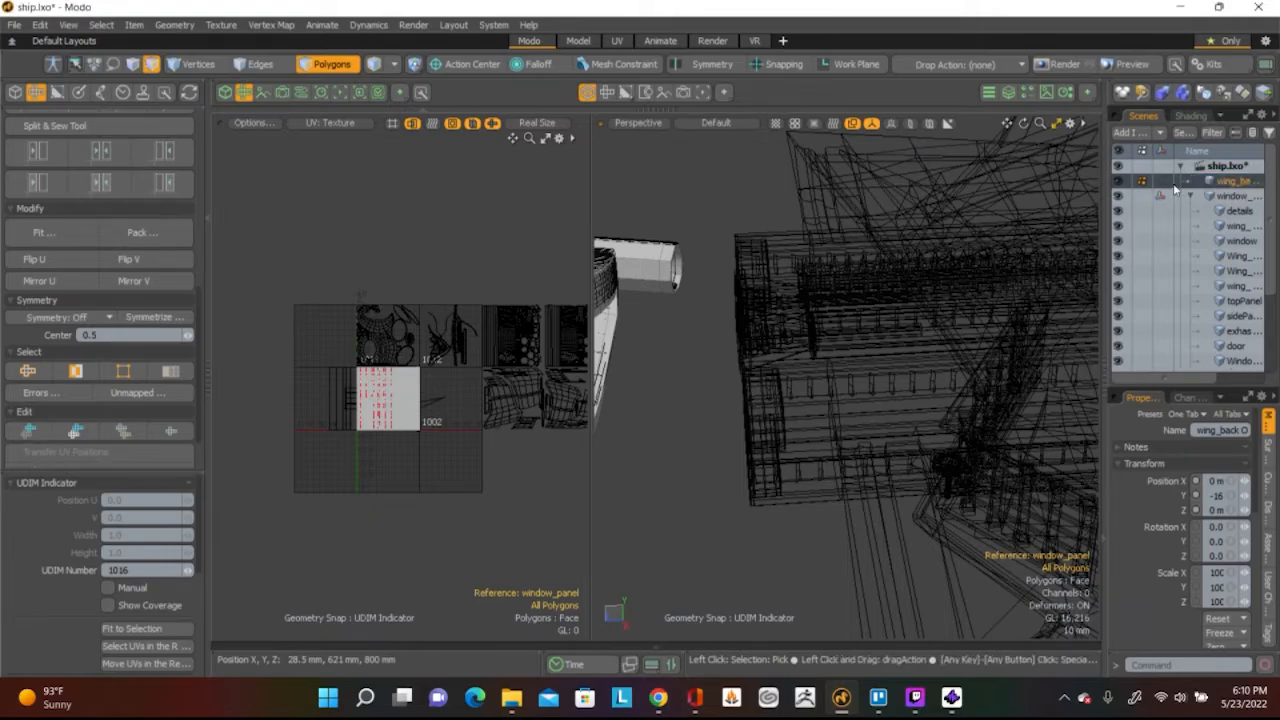
{"action": "scroll", "coordinate": [1192, 300], "scroll_direction": "down", "scroll_amount": 3}
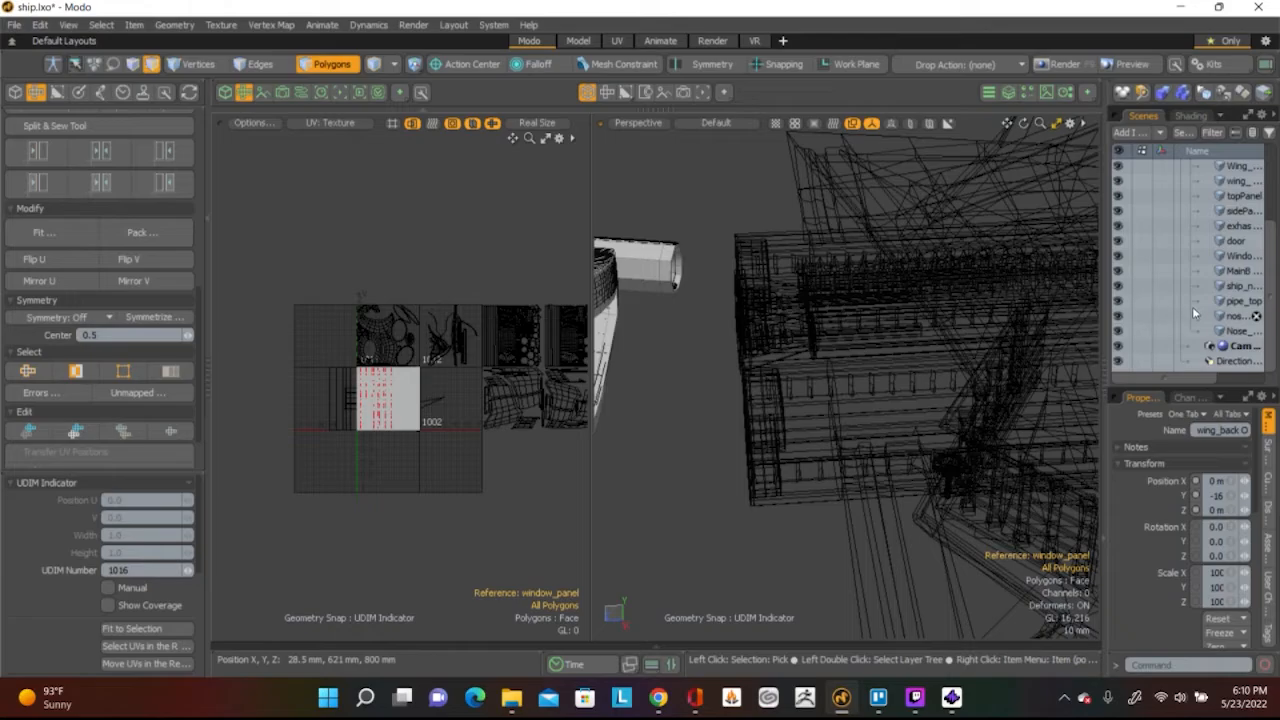
{"action": "double_click", "coordinate": [1230, 345]}
Examine the complete ship model from the side and underneath, including the railing-like vent structure
{"action": "mouse_move", "coordinate": [700, 330]}
{"action": "left_mouse_down", "text": "alt"}
{"action": "mouse_move", "coordinate": [737, 311]}
{"action": "mouse_move", "coordinate": [770, 330]}
{"action": "mouse_move", "coordinate": [671, 431]}
{"action": "mouse_move", "coordinate": [644, 384]}
{"action": "mouse_move", "coordinate": [616, 390]}
{"action": "left_mouse_up", "text": "alt"}
{"action": "scroll", "coordinate": [770, 330], "scroll_direction": "down", "scroll_amount": 3}
{"action": "key", "text": "3"}
{"action": "scroll", "coordinate": [785, 345], "scroll_direction": "up", "scroll_amount": 3}
{"action": "left_click_drag", "start_coordinate": [800, 391], "coordinate": [683, 266], "text": "alt"}
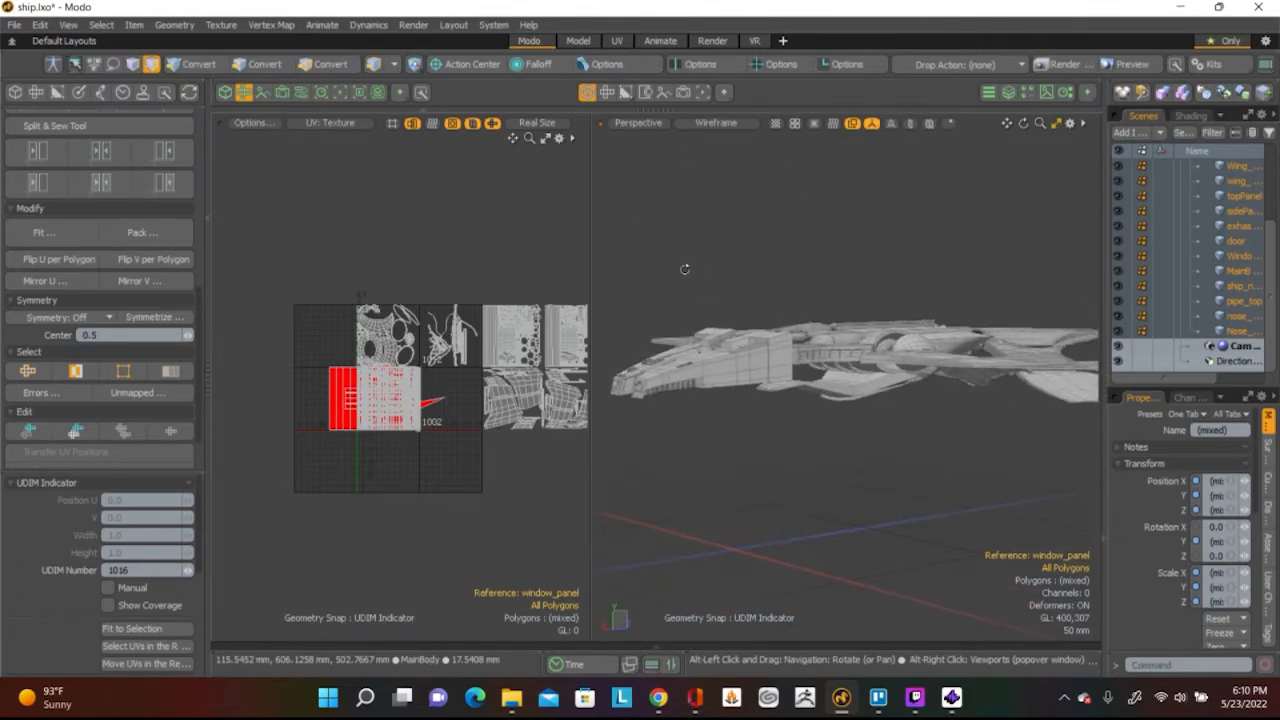
{"action": "scroll", "coordinate": [683, 266], "scroll_direction": "up", "scroll_amount": 6}
{"action": "left_click_drag", "start_coordinate": [700, 340], "coordinate": [950, 219], "text": "alt+shift"}
{"action": "scroll", "coordinate": [770, 400], "scroll_direction": "down", "scroll_amount": 6}
{"action": "scroll", "coordinate": [803, 404], "scroll_direction": "up", "scroll_amount": 6}
{"action": "scroll", "coordinate": [913, 297], "scroll_direction": "down", "scroll_amount": 5}
{"action": "scroll", "coordinate": [813, 413], "scroll_direction": "up", "scroll_amount": 5}
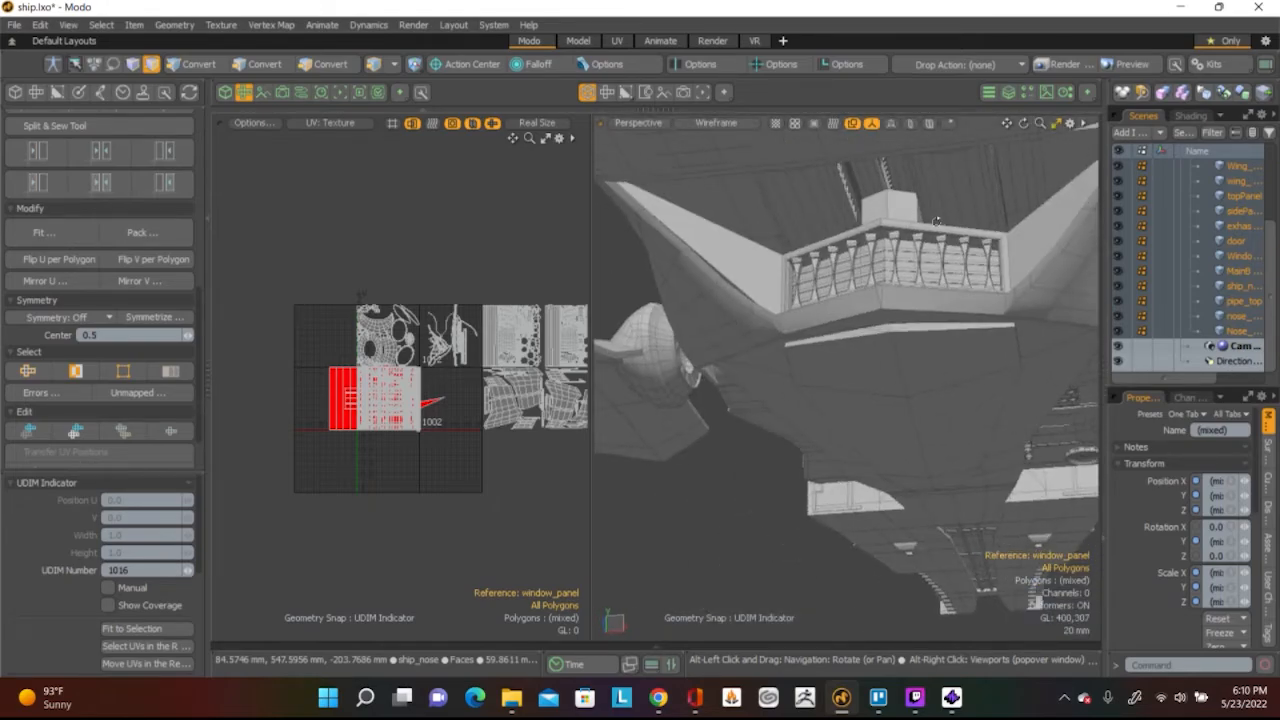
Open the Render layout and start the preview render of the whole ship
{"action": "scroll", "coordinate": [936, 221], "scroll_direction": "up", "scroll_amount": 5}
{"action": "left_click_drag", "start_coordinate": [846, 368], "coordinate": [740, 60], "text": "alt"}
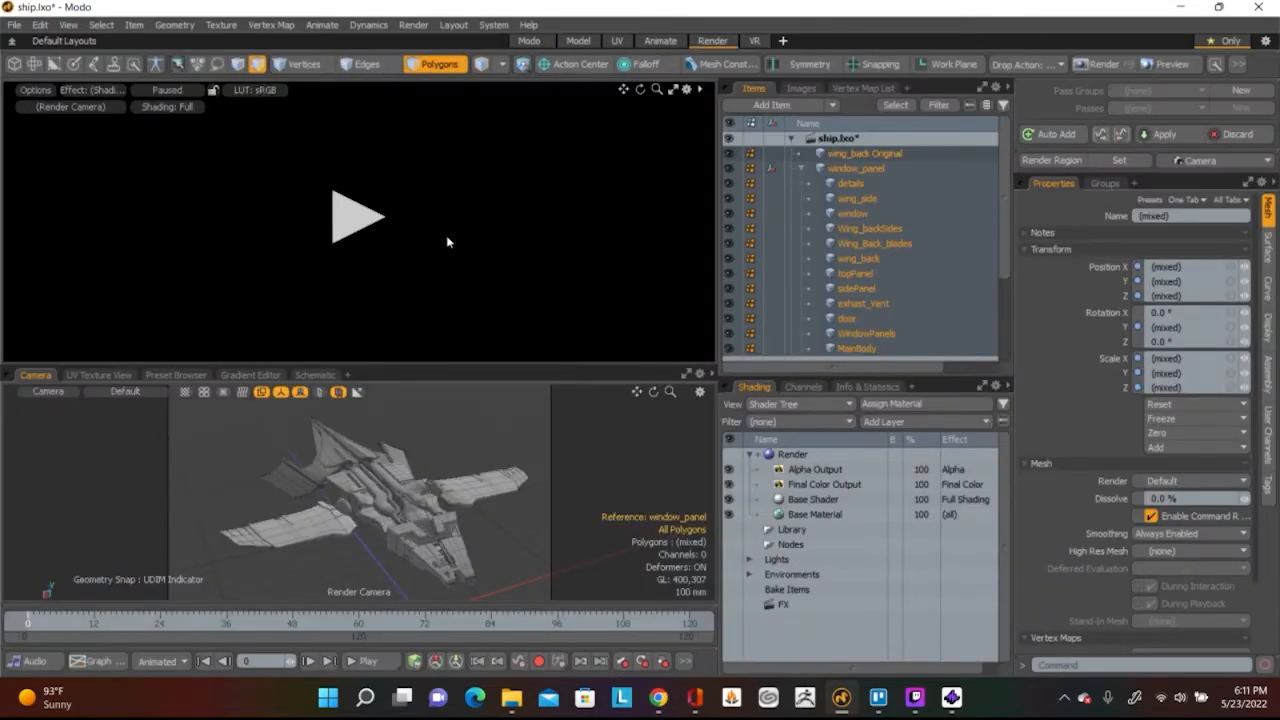
{"action": "left_click", "coordinate": [356, 224]}
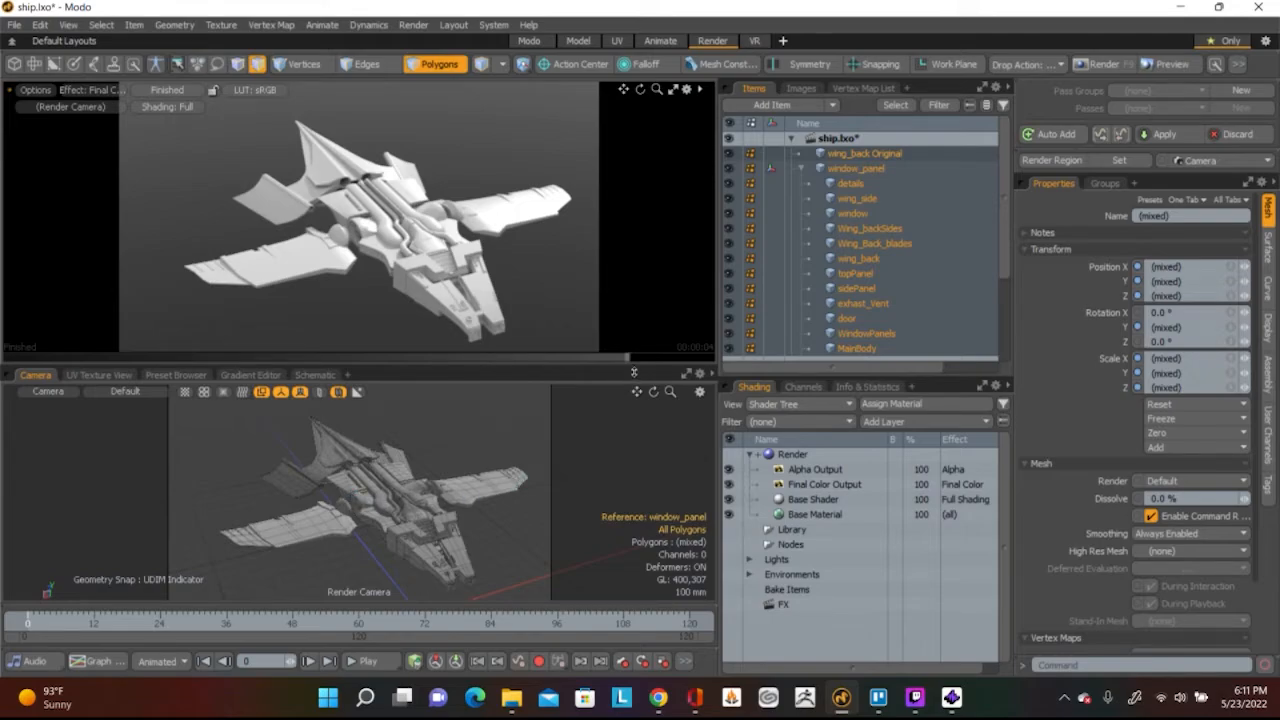
Examine the rendered ship from the front, side and above by turning the render camera
{"action": "key", "text": "shift"}
{"action": "left_click_drag", "start_coordinate": [494, 541], "coordinate": [473, 492], "text": "alt"}
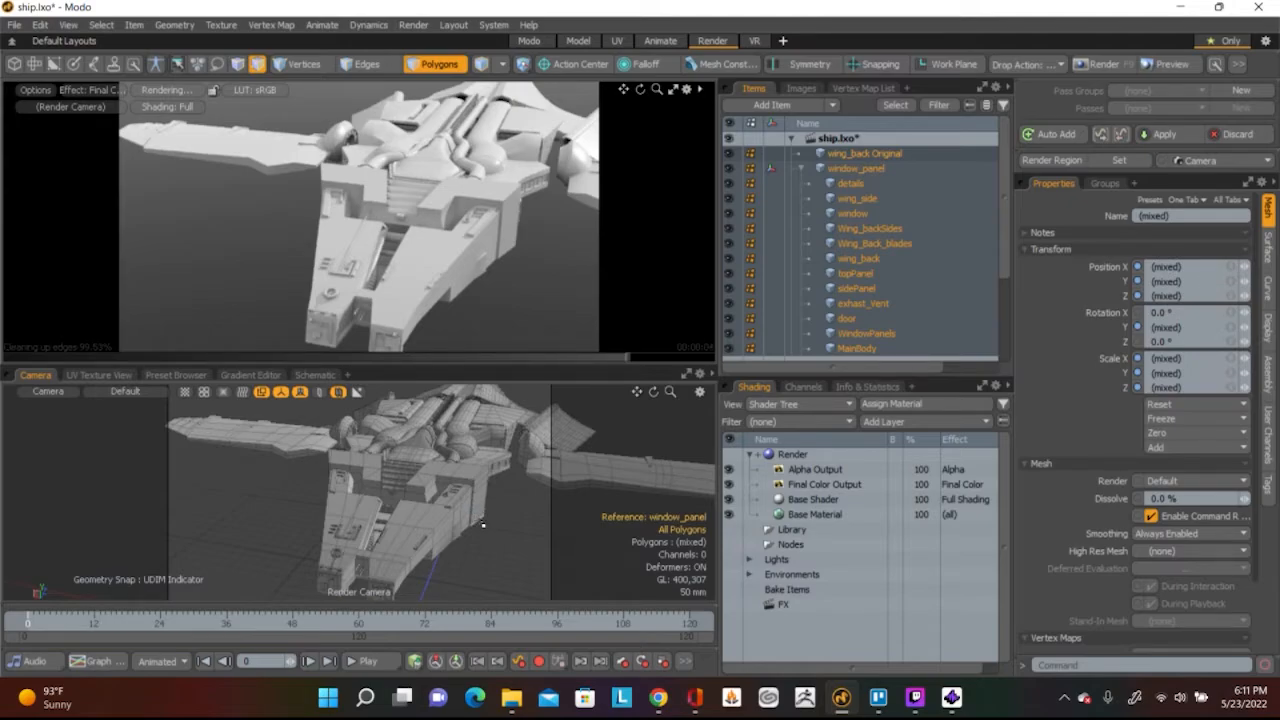
{"action": "left_click_drag", "start_coordinate": [483, 524], "coordinate": [507, 535], "text": "alt"}
{"action": "left_click_drag", "start_coordinate": [413, 522], "coordinate": [482, 516], "text": "alt"}
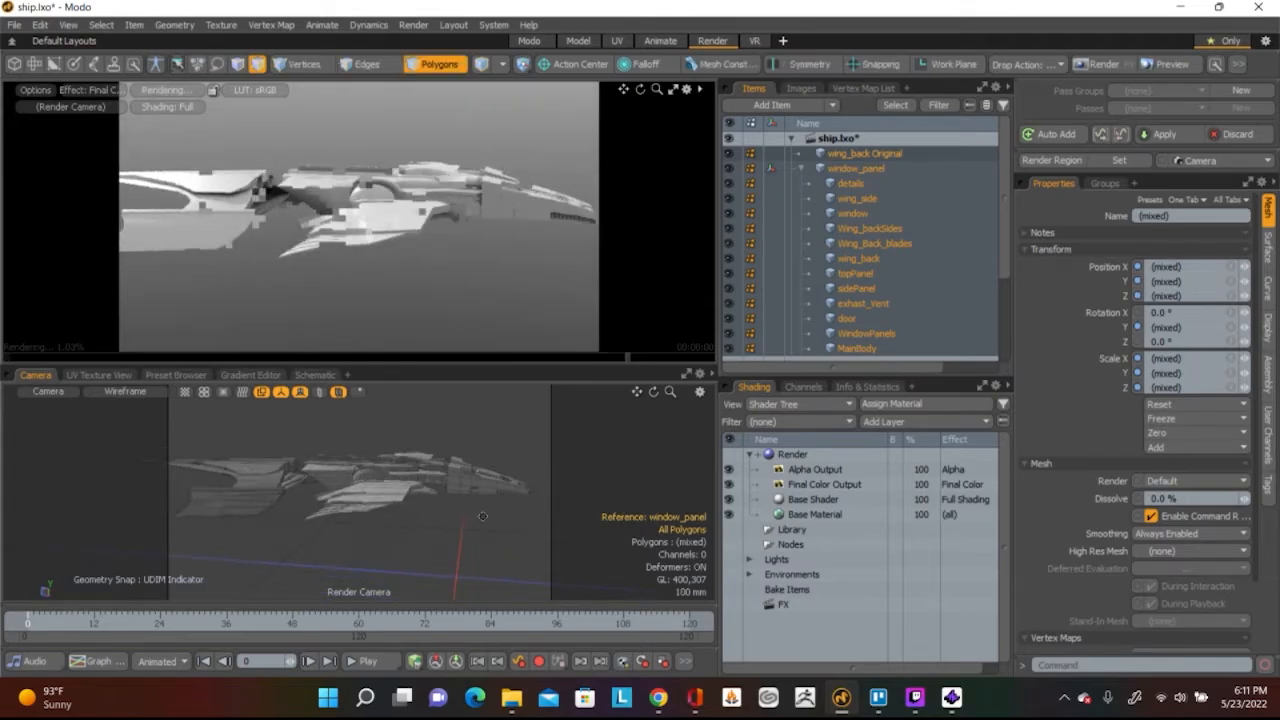
{"action": "left_click_drag", "start_coordinate": [483, 516], "coordinate": [490, 521], "text": "alt"}
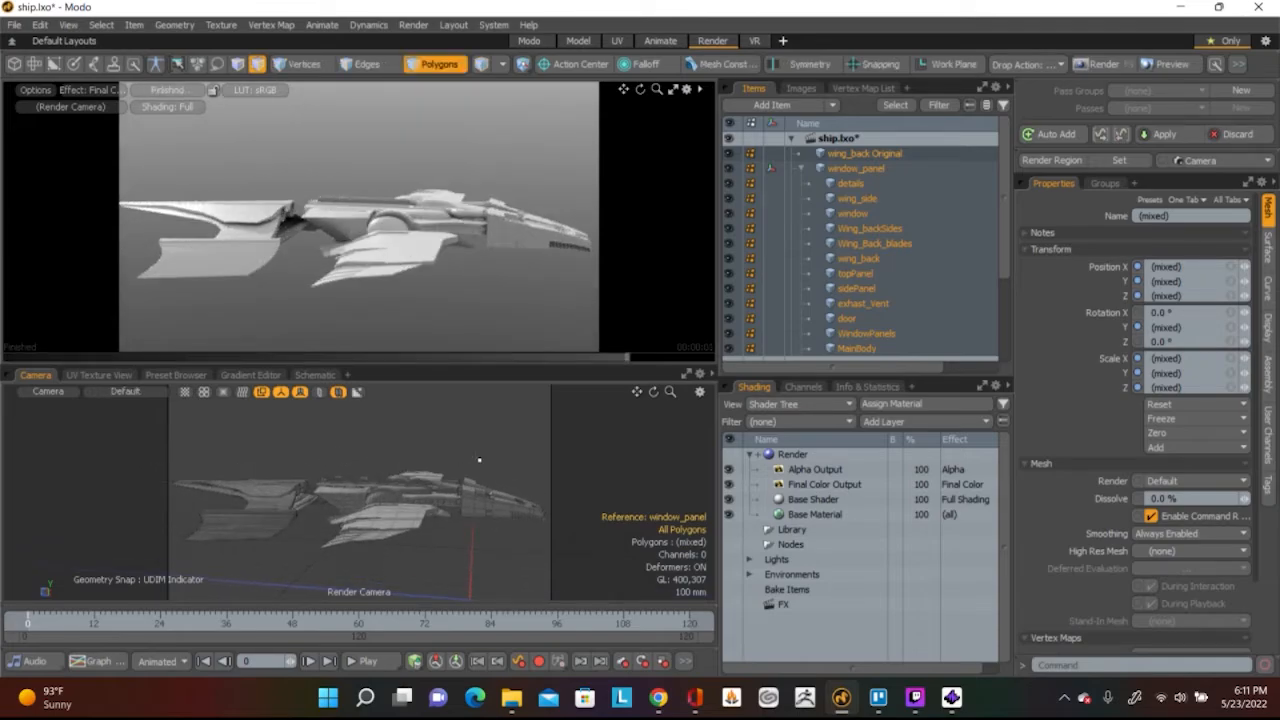
{"action": "left_click_drag", "start_coordinate": [503, 458], "coordinate": [397, 480], "text": "alt"}
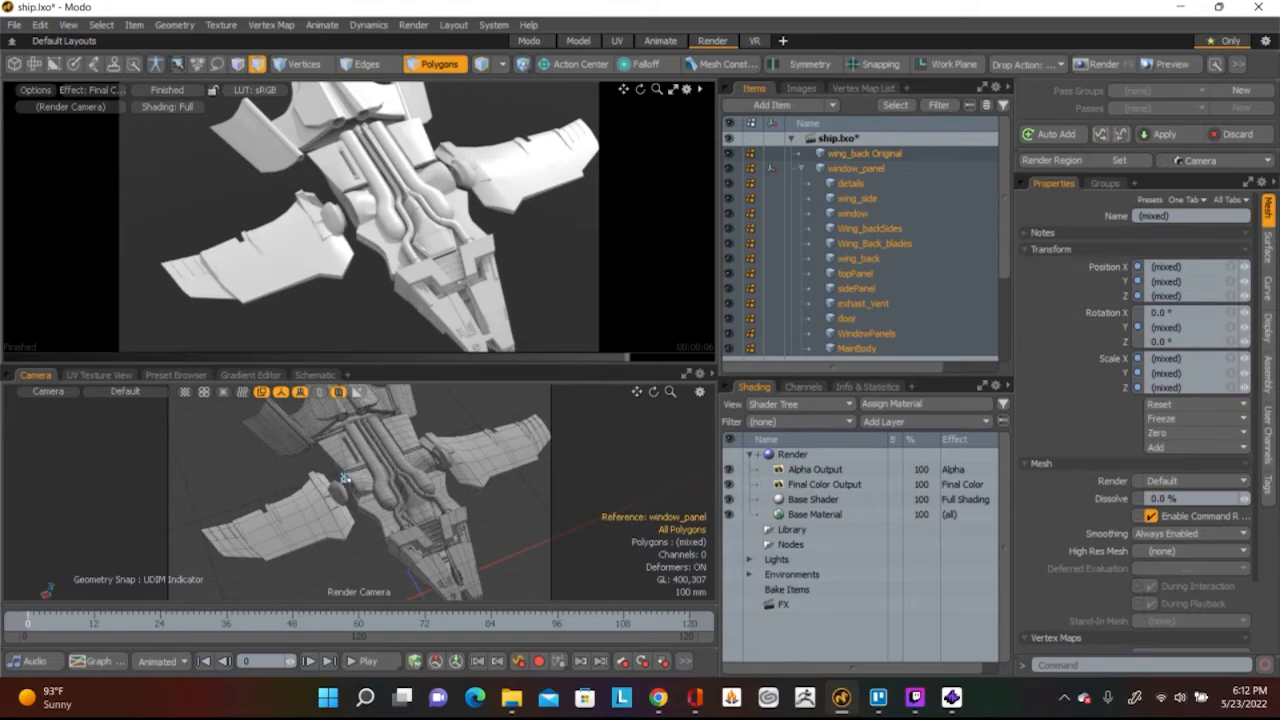
Return to the Modo layout and examine the MainBody UV islands in the second row of tiles
{"action": "left_click", "coordinate": [529, 41]}
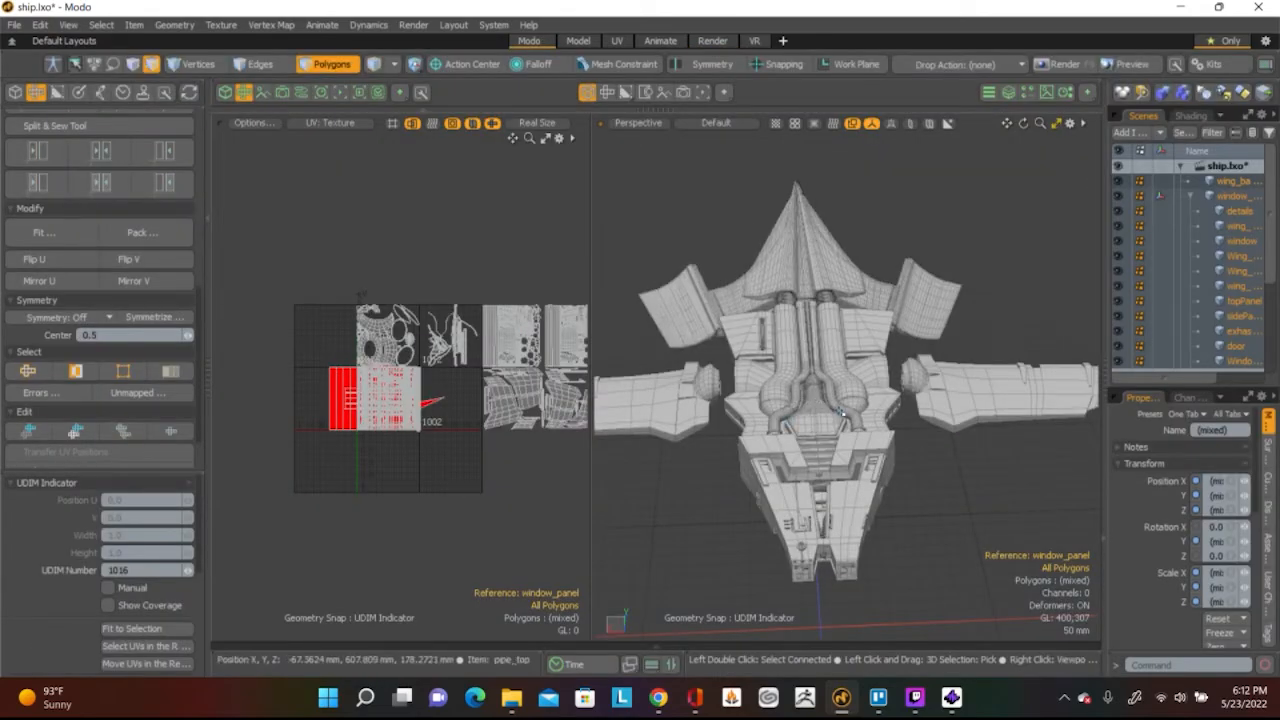
{"action": "scroll", "coordinate": [449, 385], "scroll_direction": "up", "scroll_amount": 5}
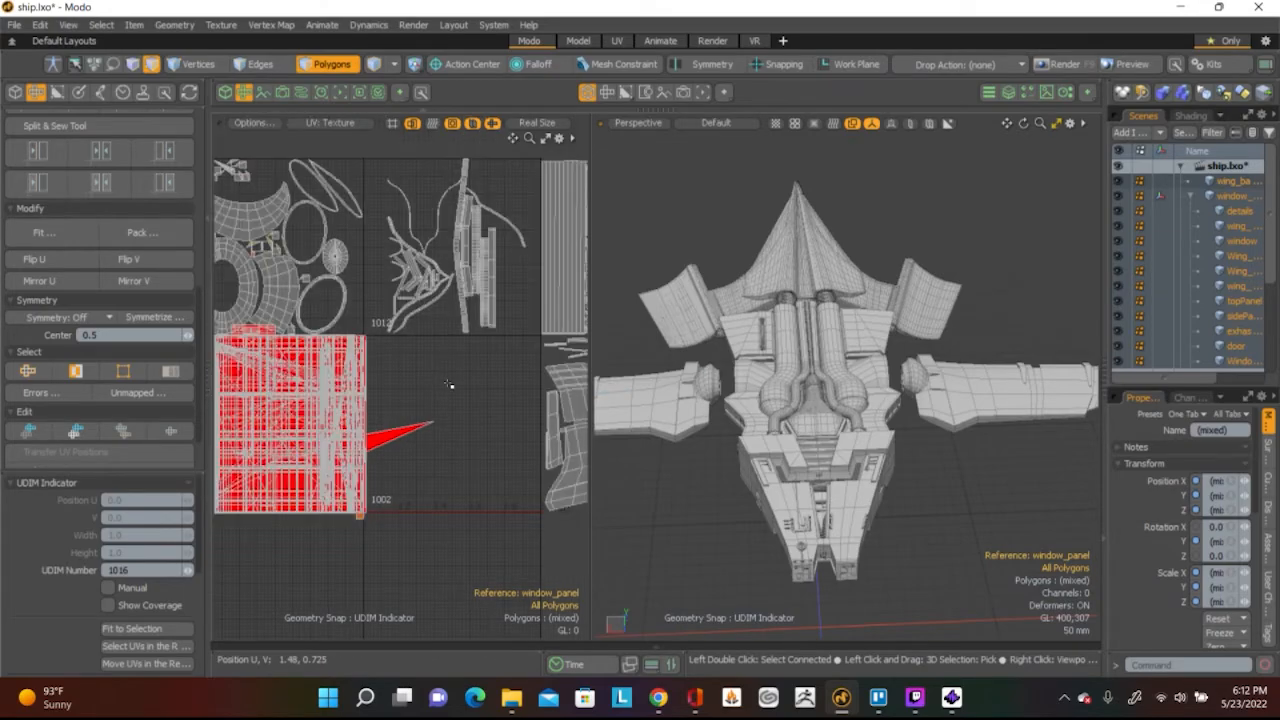
{"action": "scroll", "coordinate": [418, 306], "scroll_direction": "up", "scroll_amount": 5}
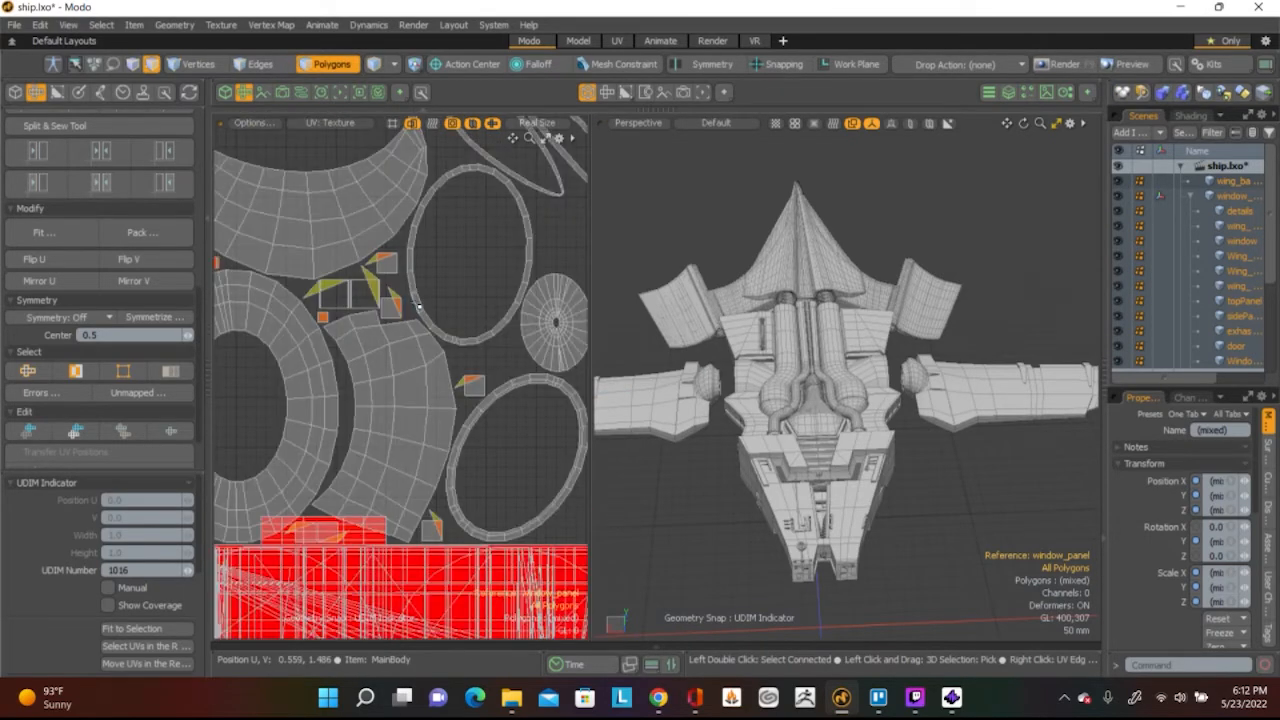
{"action": "left_click_drag", "start_coordinate": [418, 306], "coordinate": [459, 366], "text": "alt"}
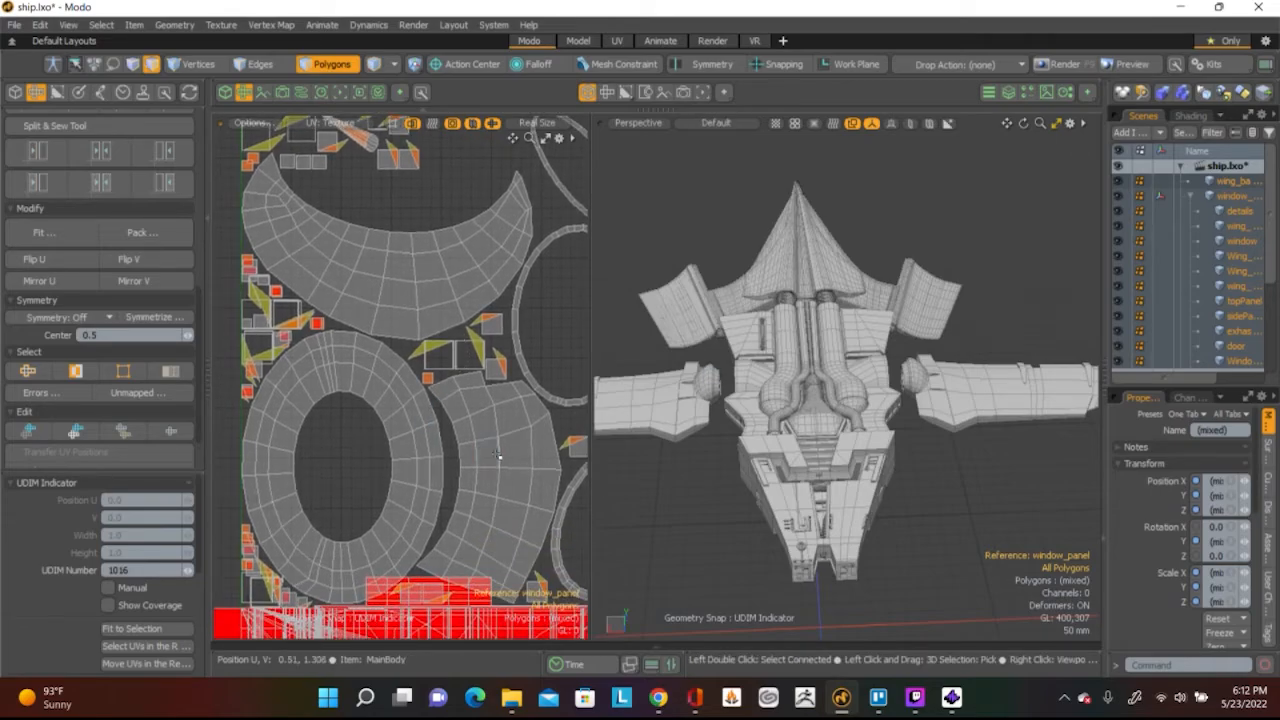
{"action": "scroll", "coordinate": [477, 442], "scroll_direction": "down", "scroll_amount": 4}
{"action": "scroll", "coordinate": [397, 397], "scroll_direction": "down", "scroll_amount": 1}
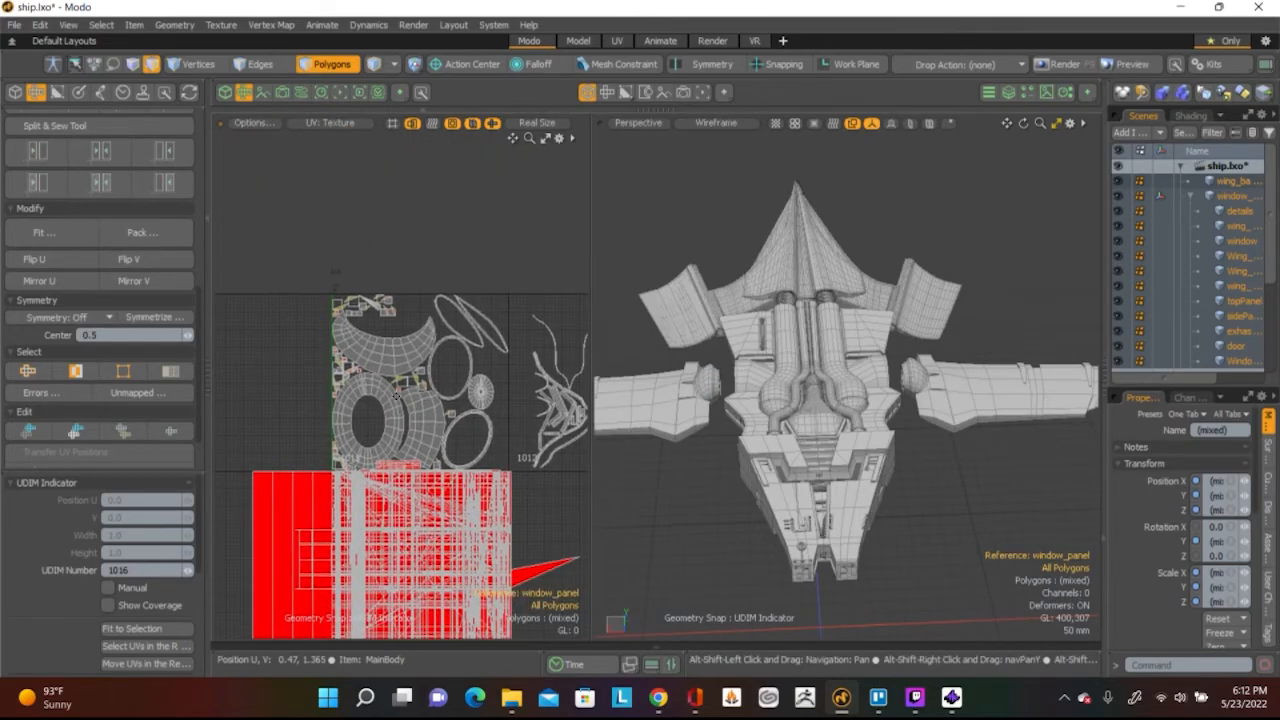
{"action": "scroll", "coordinate": [397, 397], "scroll_direction": "up", "scroll_amount": 5}
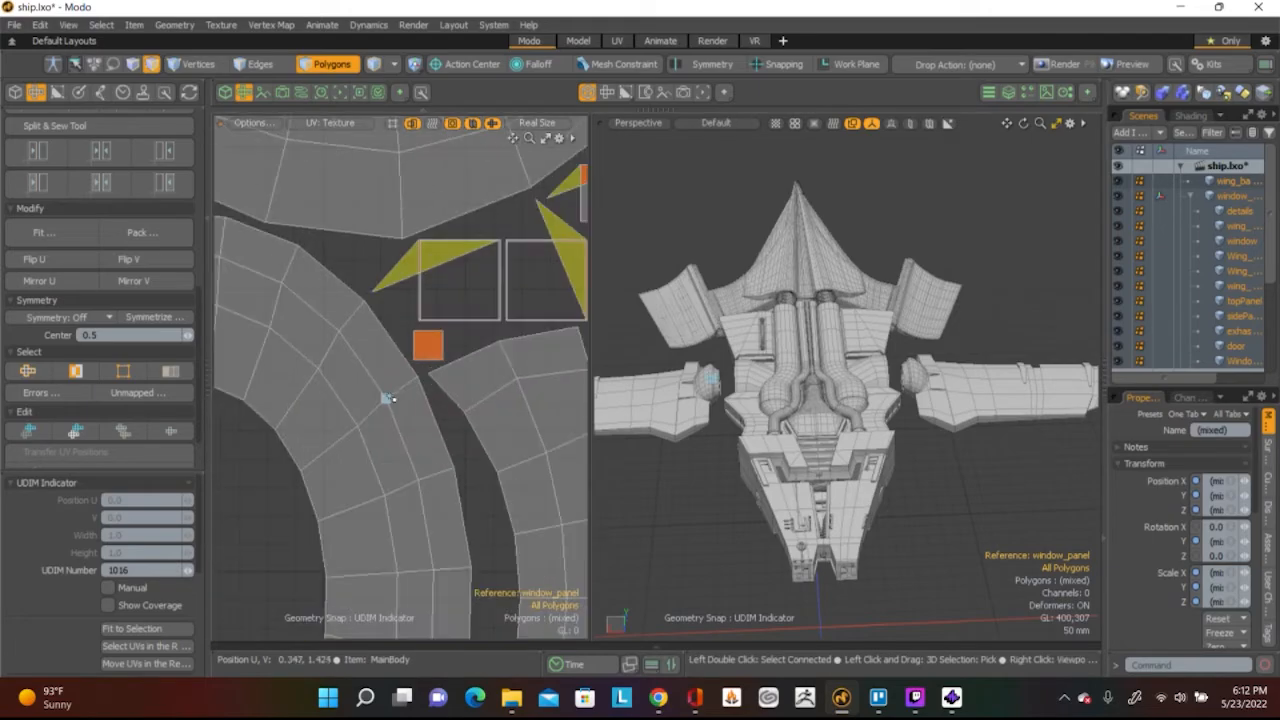
Select the crescent-shaped MainBody UV island to locate it on the round wing joint, and clear the selection
{"action": "left_click", "coordinate": [383, 367]}
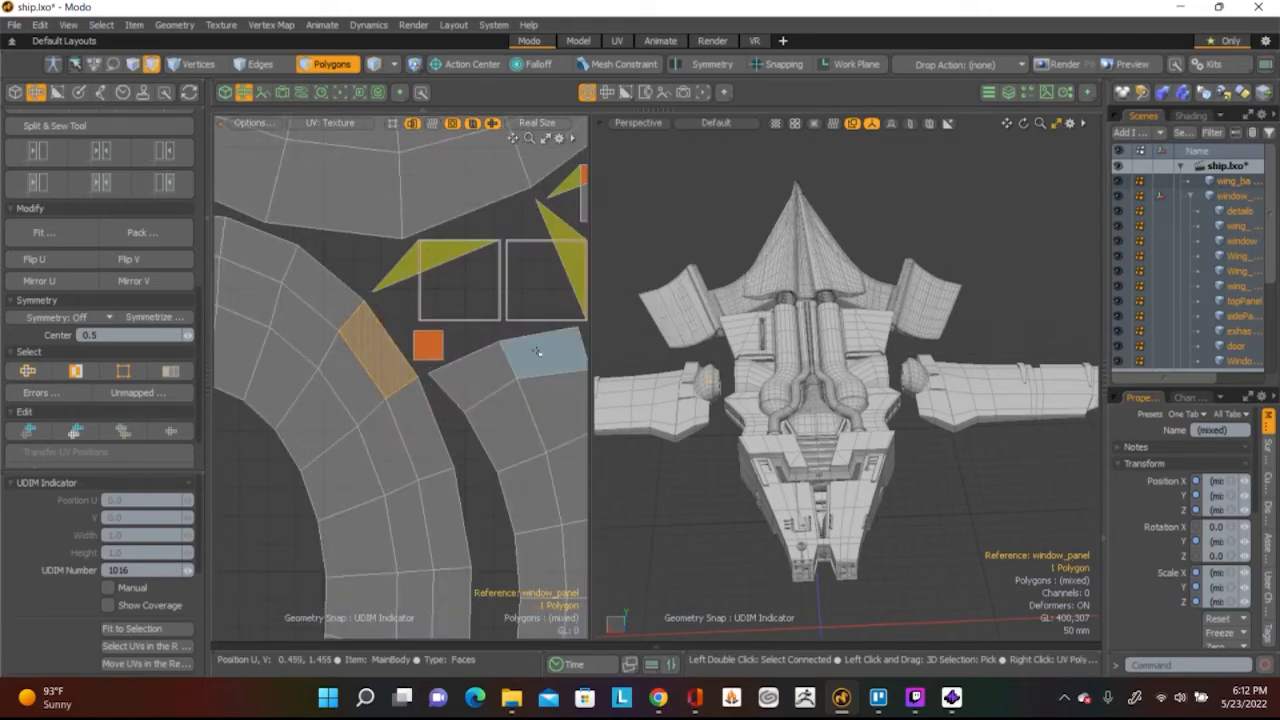
{"action": "left_click", "coordinate": [416, 413]}
{"action": "scroll", "coordinate": [454, 380], "scroll_direction": "down", "scroll_amount": 4}
{"action": "double_click", "coordinate": [479, 264]}
{"action": "scroll", "coordinate": [718, 375], "scroll_direction": "up", "scroll_amount": 5}
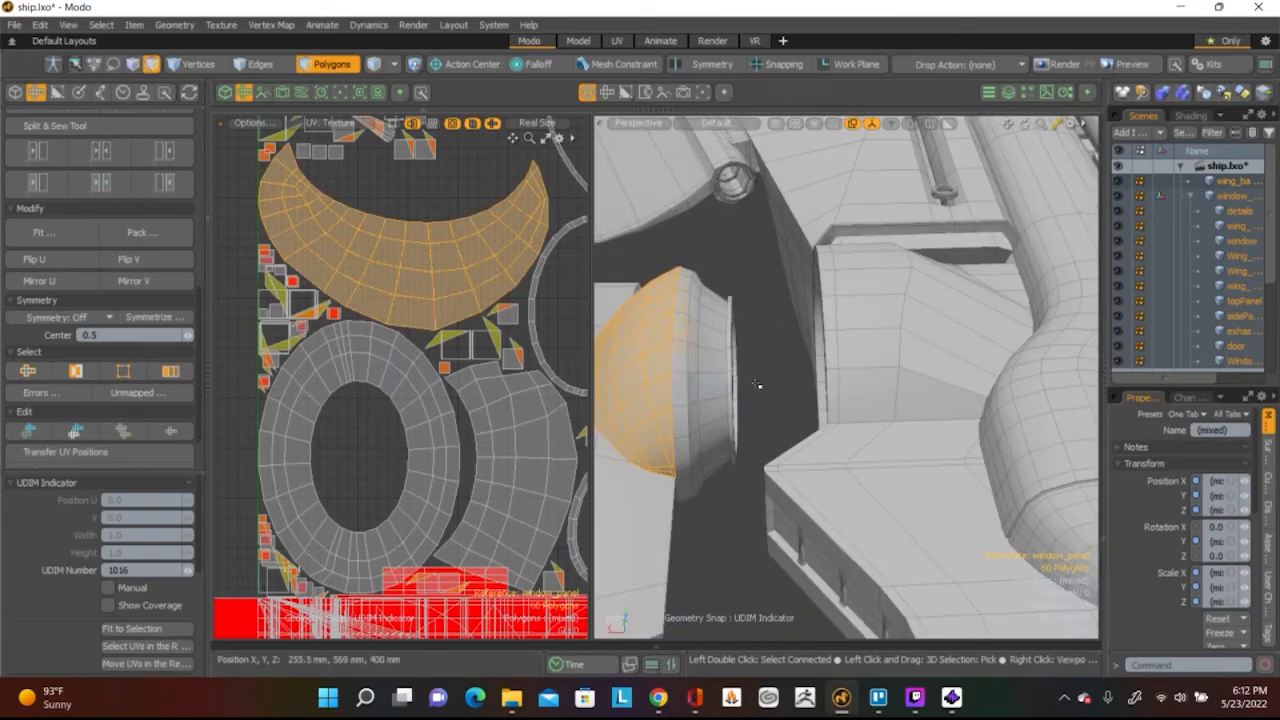
{"action": "scroll", "coordinate": [348, 423], "scroll_direction": "down", "scroll_amount": 6}
{"action": "scroll", "coordinate": [416, 383], "scroll_direction": "up", "scroll_amount": 2}
{"action": "scroll", "coordinate": [432, 393], "scroll_direction": "down", "scroll_amount": 2}
{"action": "left_click_drag", "start_coordinate": [440, 395], "coordinate": [263, 377], "text": "alt+shift"}
{"action": "left_click", "coordinate": [347, 238]}
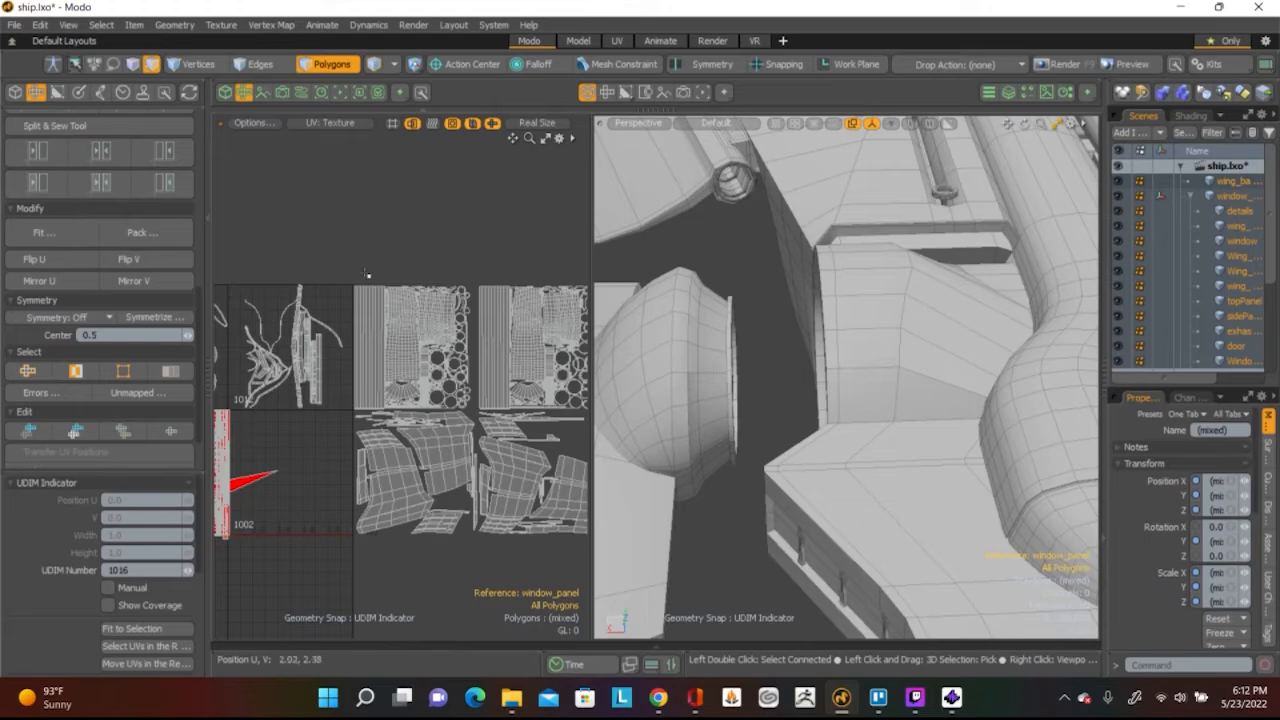
Select the small square UV island beside the curved MainBody strips and locate its polygon inside the wing joint
{"action": "scroll", "coordinate": [363, 407], "scroll_direction": "up", "scroll_amount": 6}
{"action": "scroll", "coordinate": [385, 370], "scroll_direction": "up", "scroll_amount": 5}
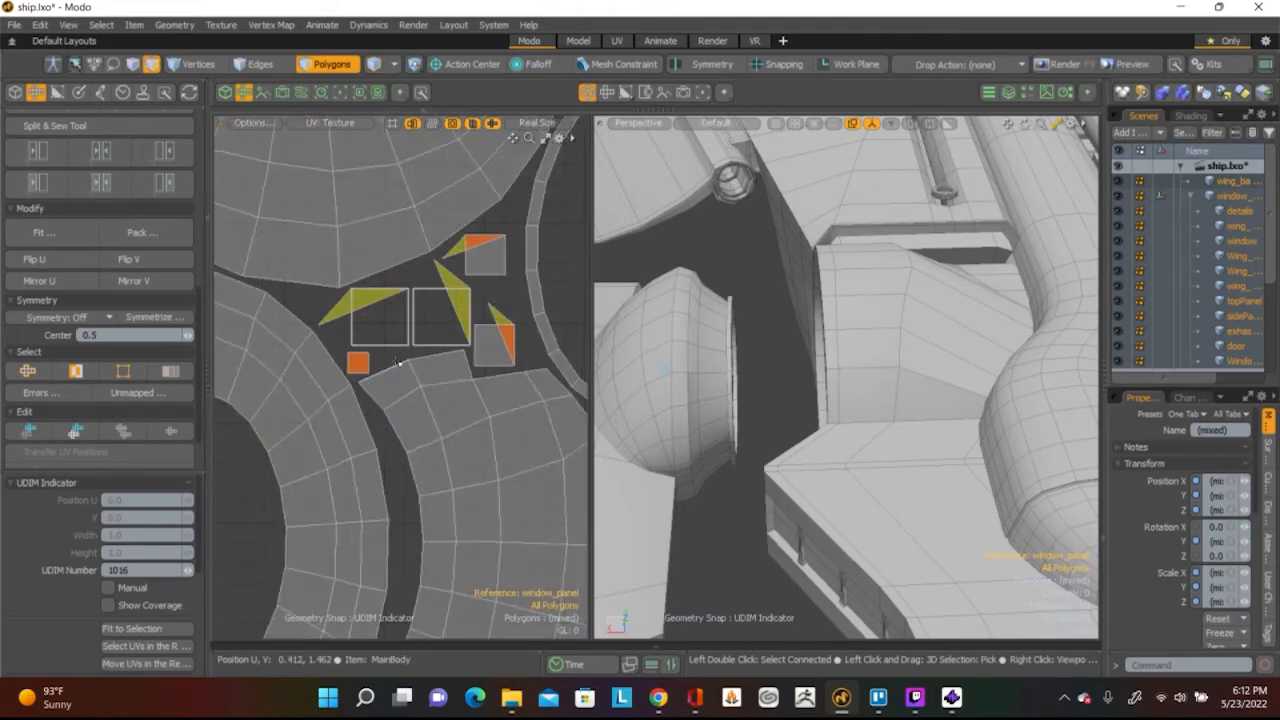
{"action": "left_click", "coordinate": [530, 339]}
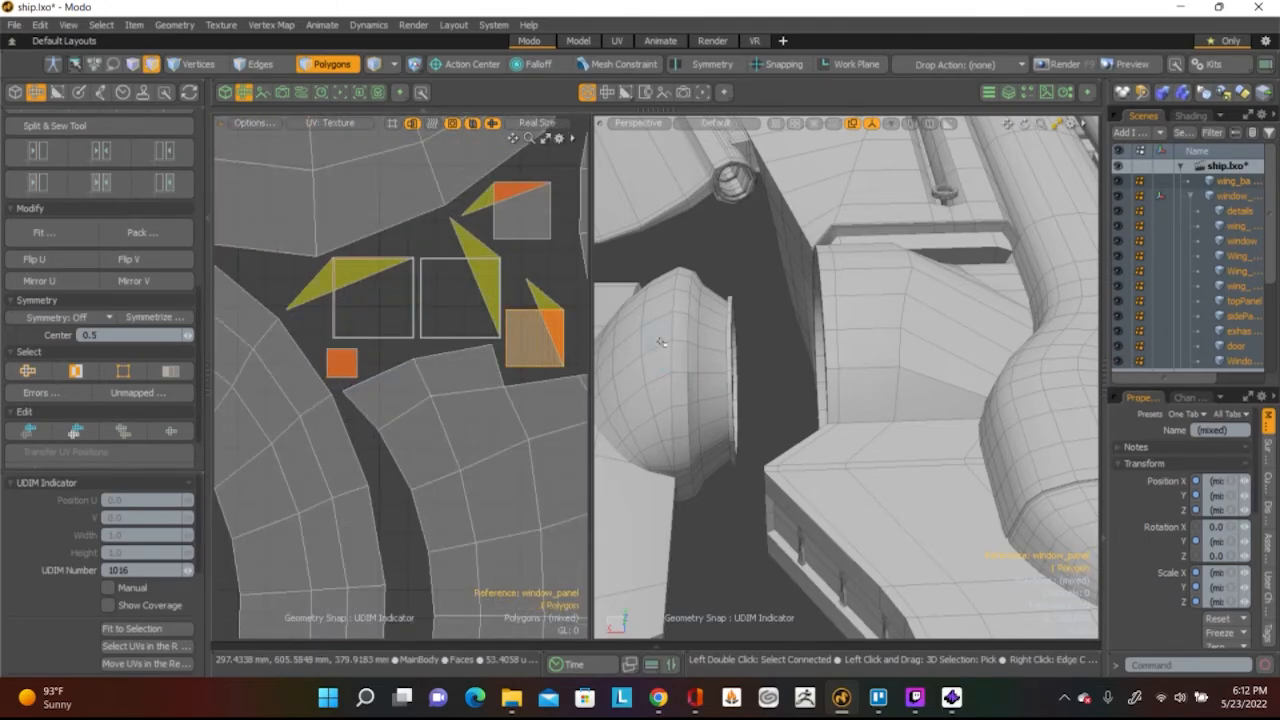
{"action": "key", "text": "shift+a"}
{"action": "left_click_drag", "start_coordinate": [584, 338], "coordinate": [566, 334], "text": "alt"}
{"action": "scroll", "coordinate": [428, 300], "scroll_direction": "down", "scroll_amount": 5}
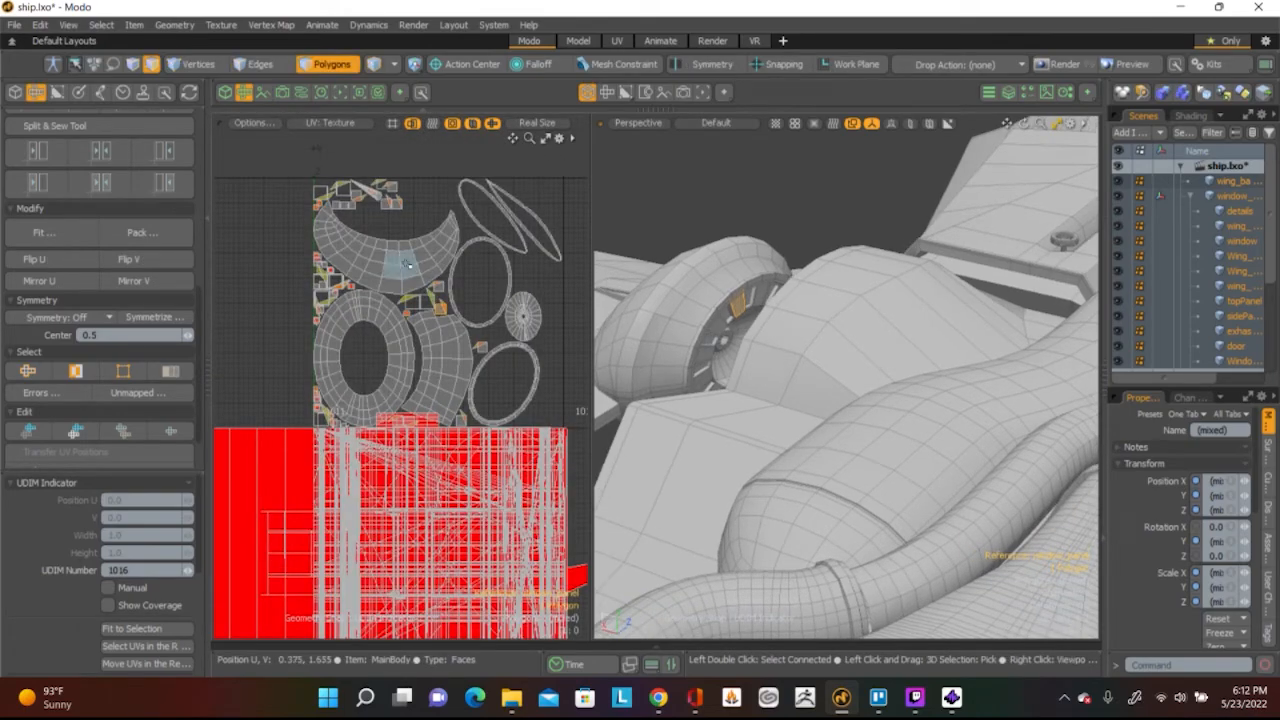
Select all connected polygons of the round joint on the opposite wing to locate their UVs
{"action": "scroll", "coordinate": [733, 325], "scroll_direction": "down", "scroll_amount": 5}
{"action": "scroll", "coordinate": [539, 355], "scroll_direction": "down", "scroll_amount": 5}
{"action": "left_click_drag", "start_coordinate": [539, 355], "coordinate": [361, 292], "text": "alt+shift"}
{"action": "left_click_drag", "start_coordinate": [874, 491], "coordinate": [737, 457], "text": "alt"}
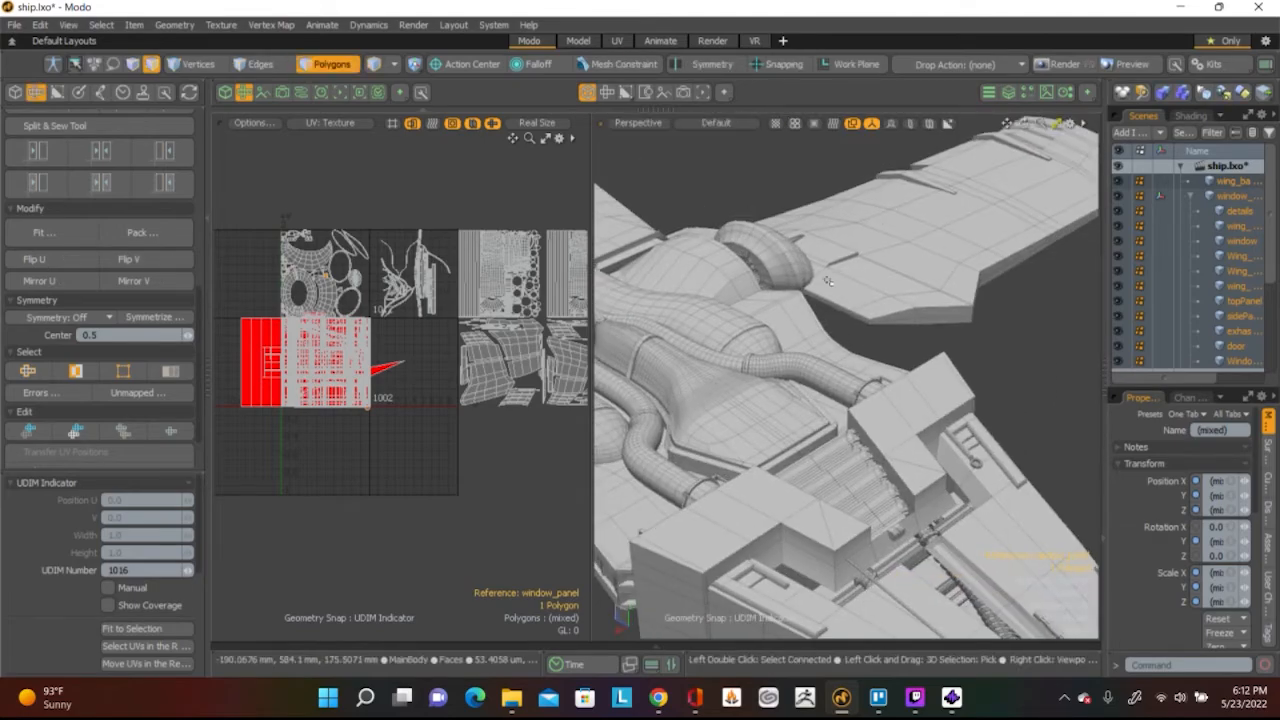
{"action": "scroll", "coordinate": [866, 350], "scroll_direction": "up", "scroll_amount": 5}
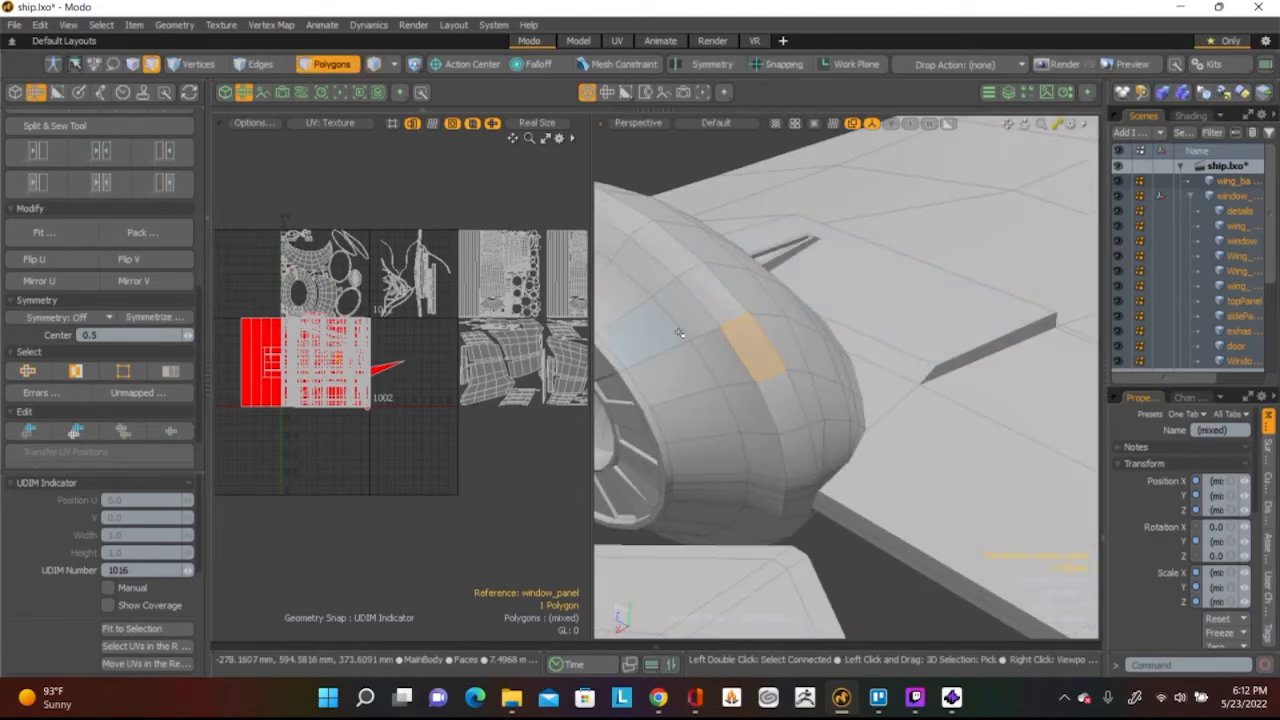
{"action": "double_click", "coordinate": [690, 331]}
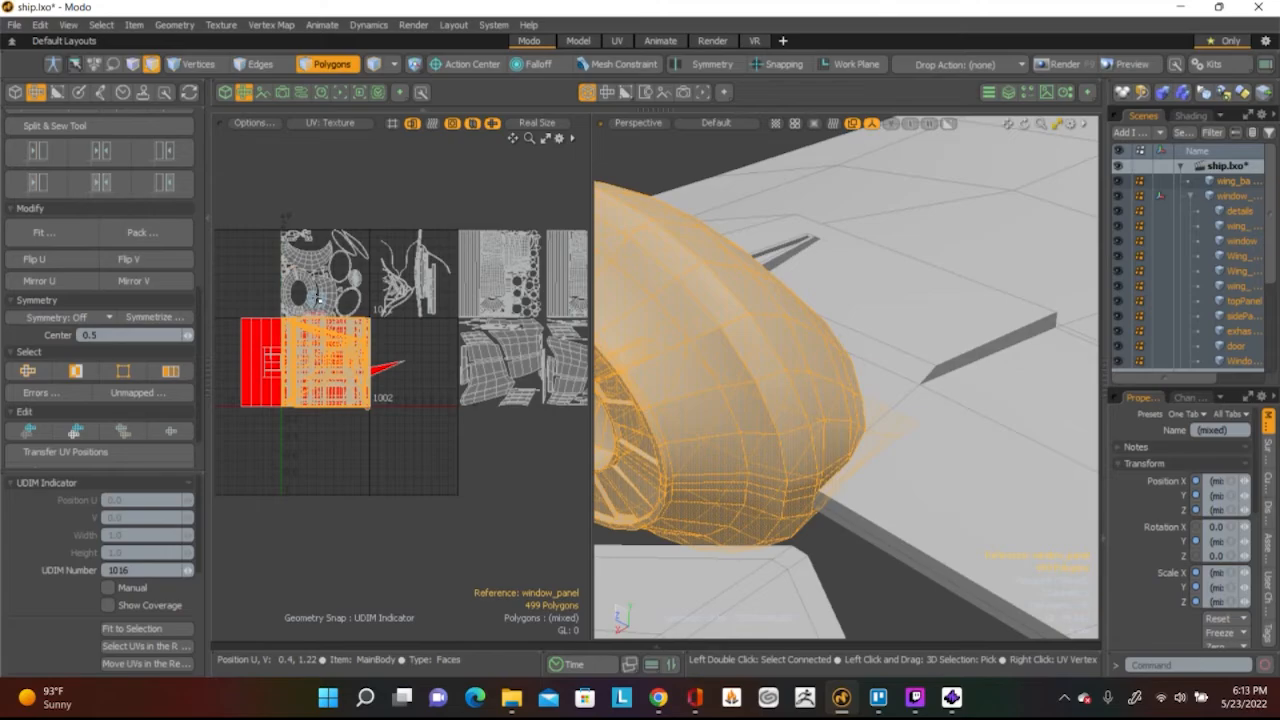
Inspect the UV layouts across both rows of tiles with the wing joint polygons selected
{"action": "scroll", "coordinate": [320, 298], "scroll_direction": "up", "scroll_amount": 5}
{"action": "left_click_drag", "start_coordinate": [360, 312], "coordinate": [95, 357], "text": "alt+shift"}
{"action": "scroll", "coordinate": [368, 318], "scroll_direction": "up", "scroll_amount": 5}
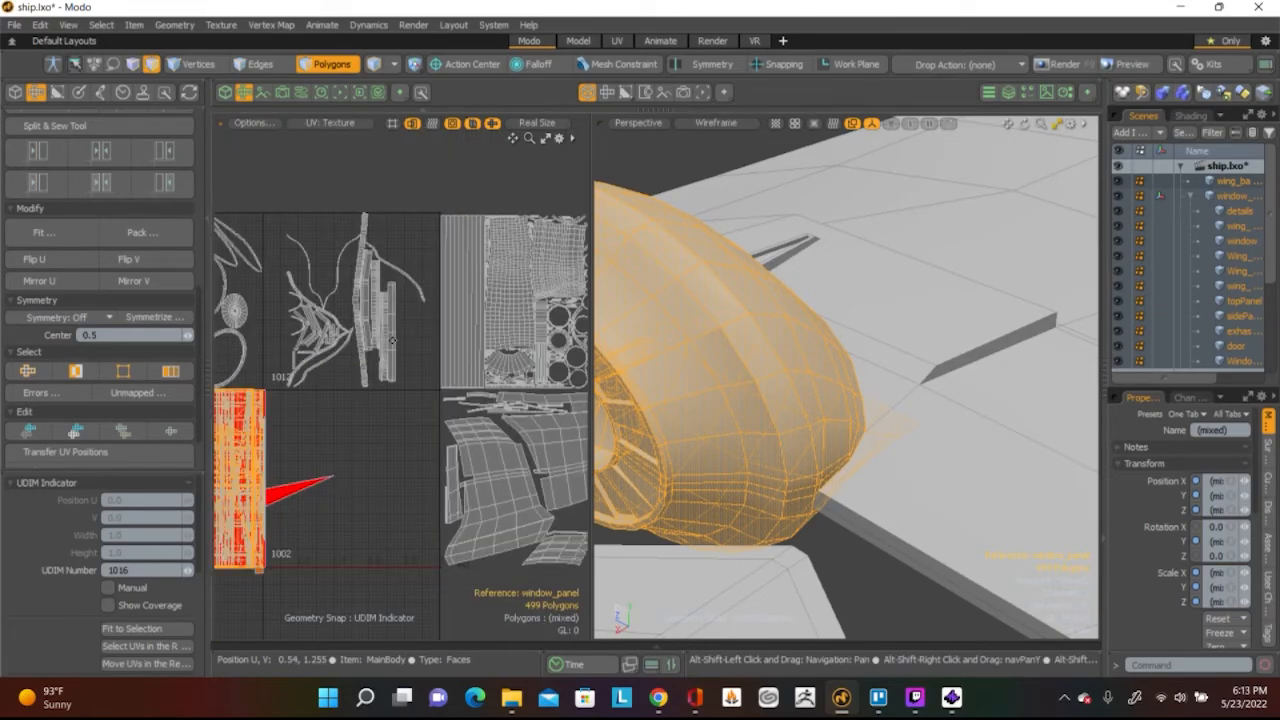
{"action": "scroll", "coordinate": [368, 318], "scroll_direction": "down", "scroll_amount": 5}
{"action": "scroll", "coordinate": [369, 316], "scroll_direction": "down", "scroll_amount": 4}
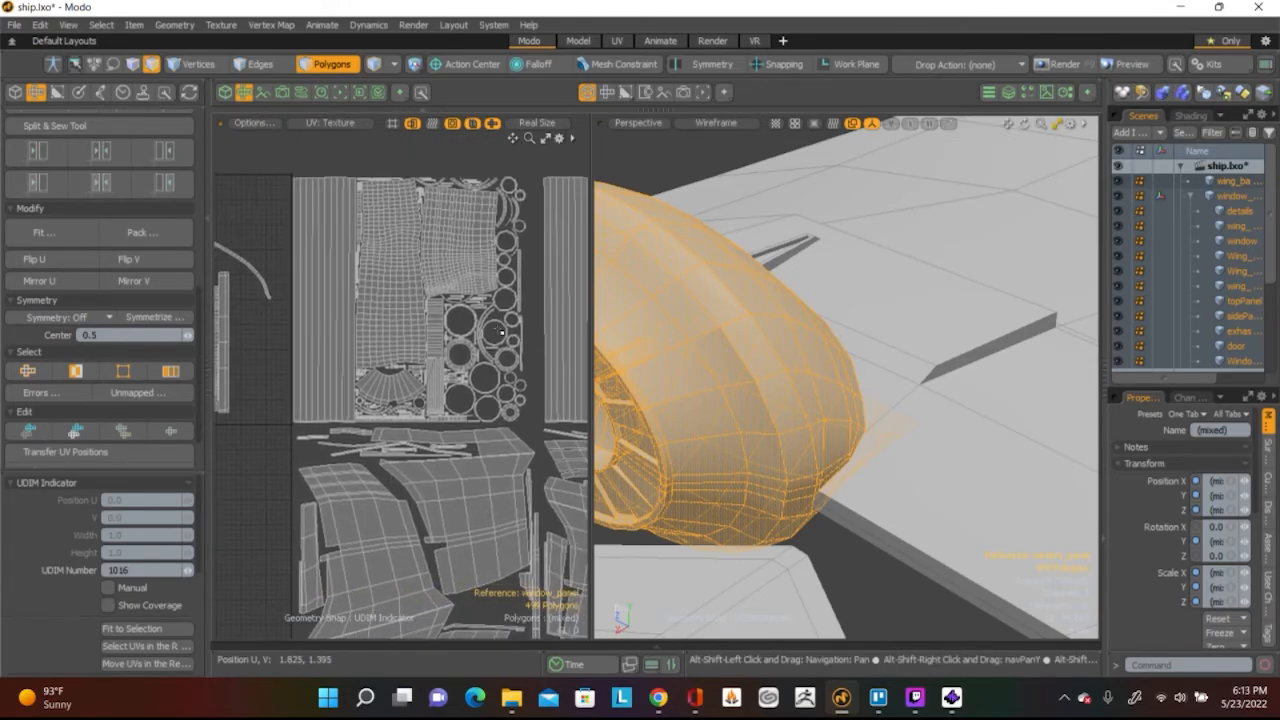
{"action": "left_click_drag", "start_coordinate": [369, 316], "coordinate": [229, 316], "text": "alt+shift"}
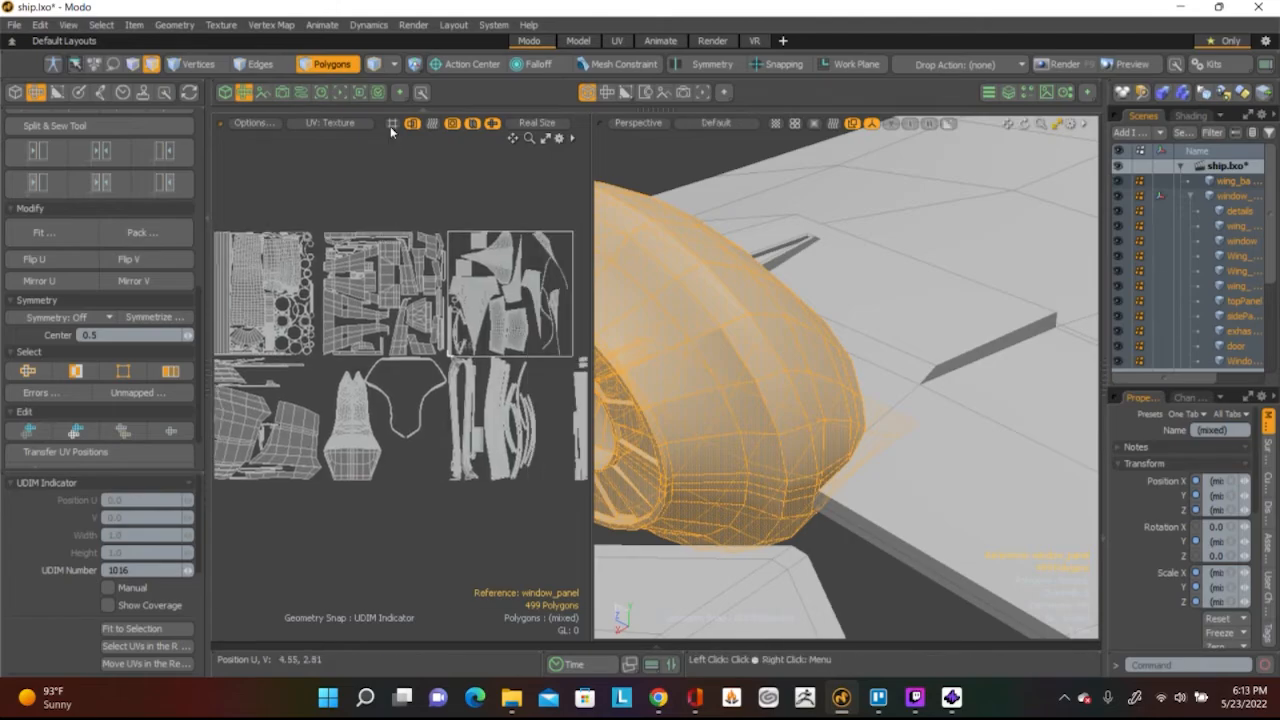
Clear the joint selection, show the numbered UDIM grid and frame the ship's UV tiles in it
{"action": "left_click", "coordinate": [469, 209]}
{"action": "scroll", "coordinate": [469, 209], "scroll_direction": "down", "scroll_amount": 6}
{"action": "scroll", "coordinate": [469, 209], "scroll_direction": "up", "scroll_amount": 3}
{"action": "left_click_drag", "start_coordinate": [469, 209], "coordinate": [500, 284], "text": "alt+shift"}
{"action": "scroll", "coordinate": [392, 513], "scroll_direction": "down", "scroll_amount": 5}
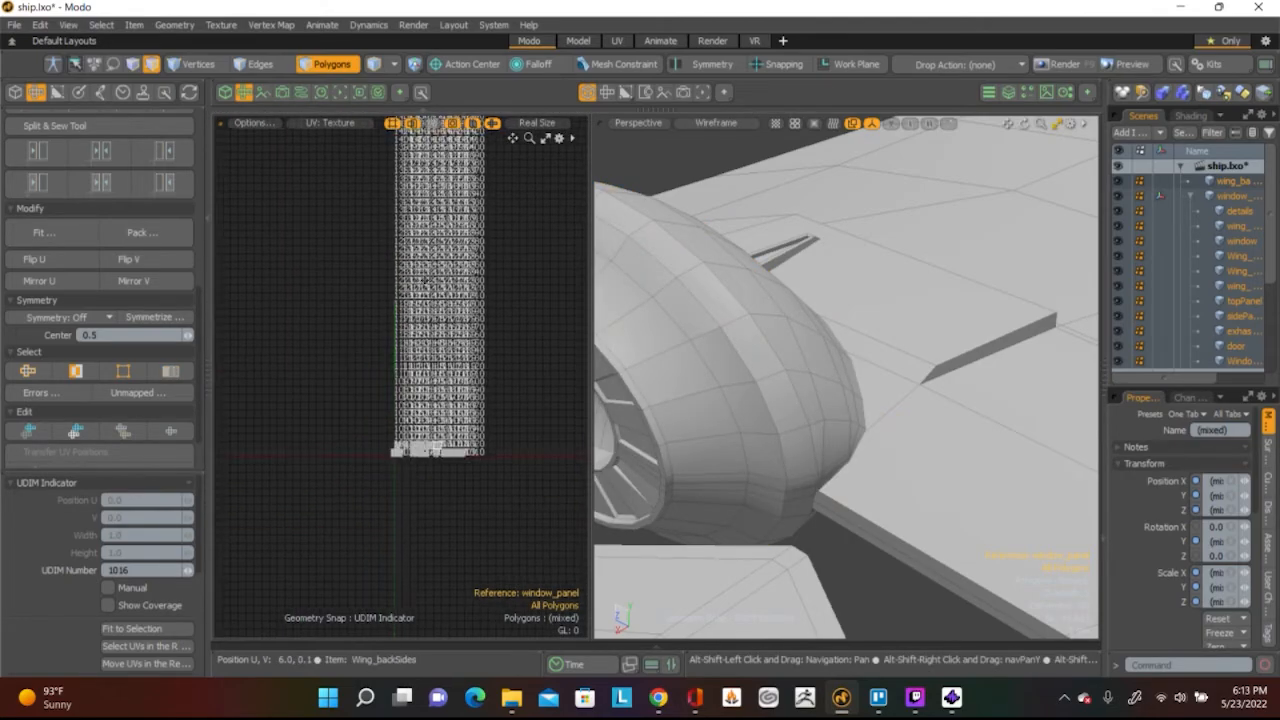
{"action": "scroll", "coordinate": [392, 513], "scroll_direction": "up", "scroll_amount": 6}
{"action": "left_click_drag", "start_coordinate": [392, 513], "coordinate": [454, 57], "text": "alt+shift"}
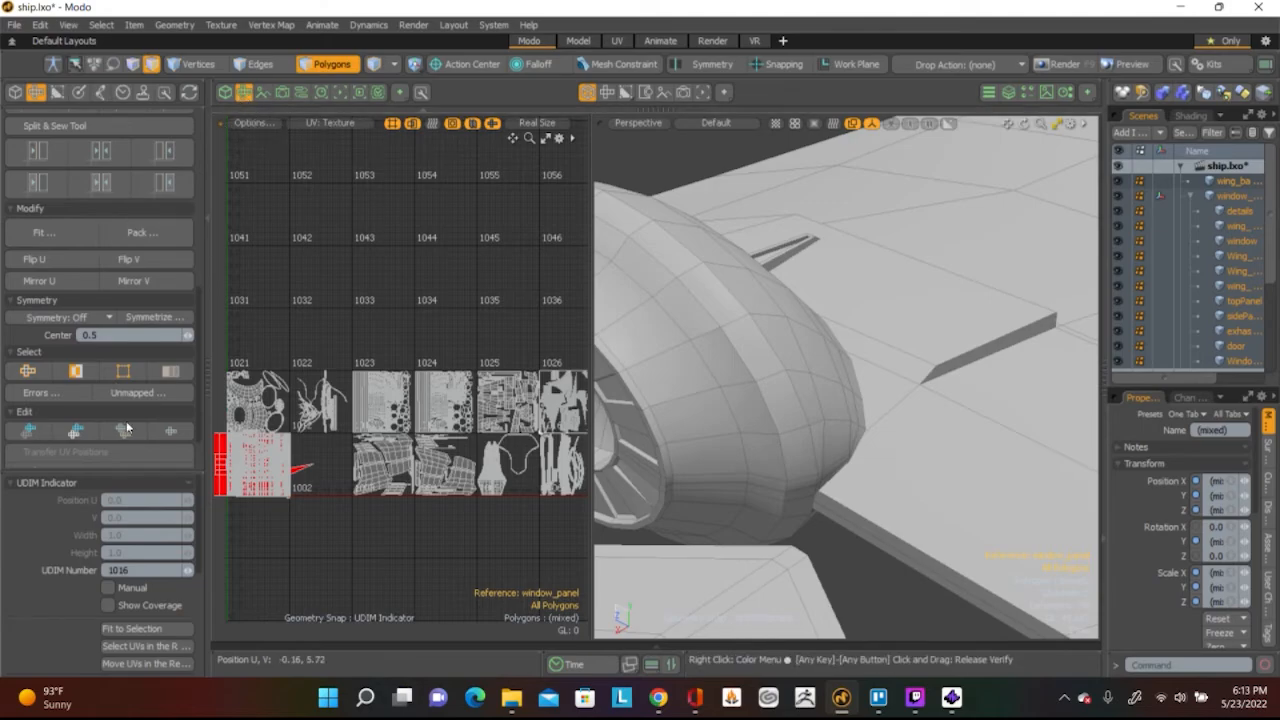
{"action": "left_click", "coordinate": [118, 568]}
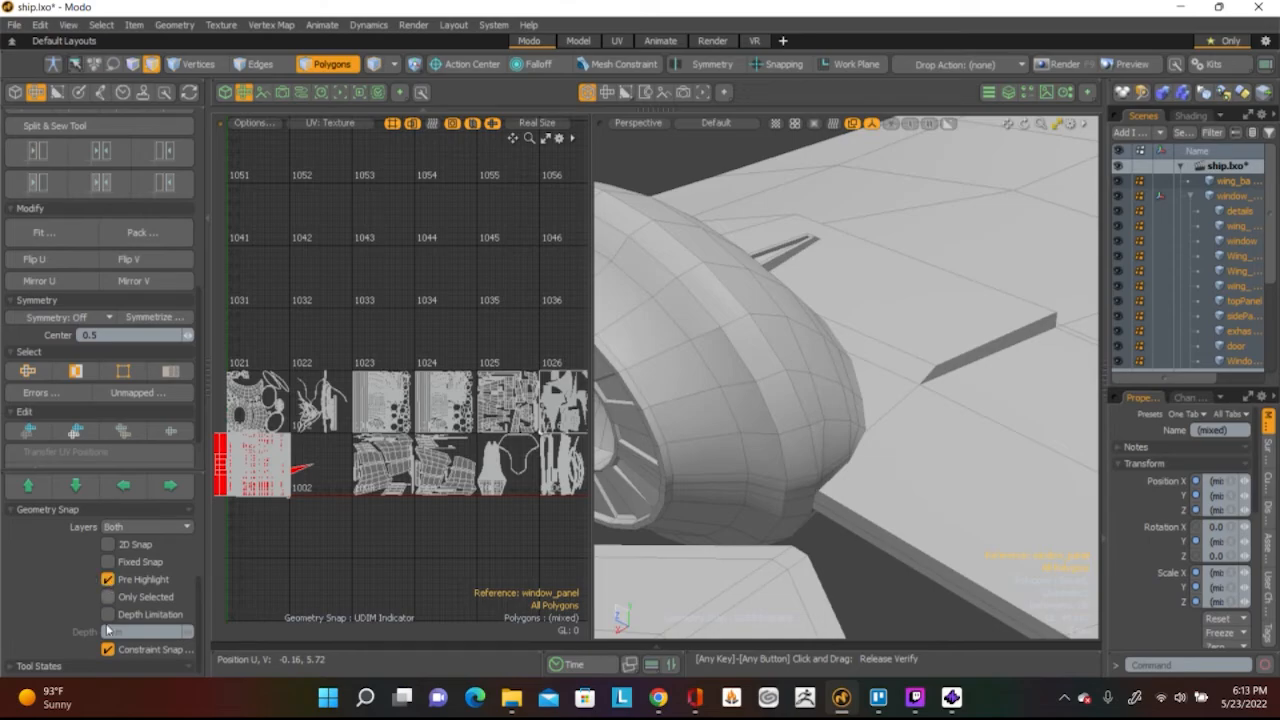
{"action": "left_click", "coordinate": [107, 579]}
{"action": "left_click", "coordinate": [106, 580]}
{"action": "left_click", "coordinate": [125, 508]}
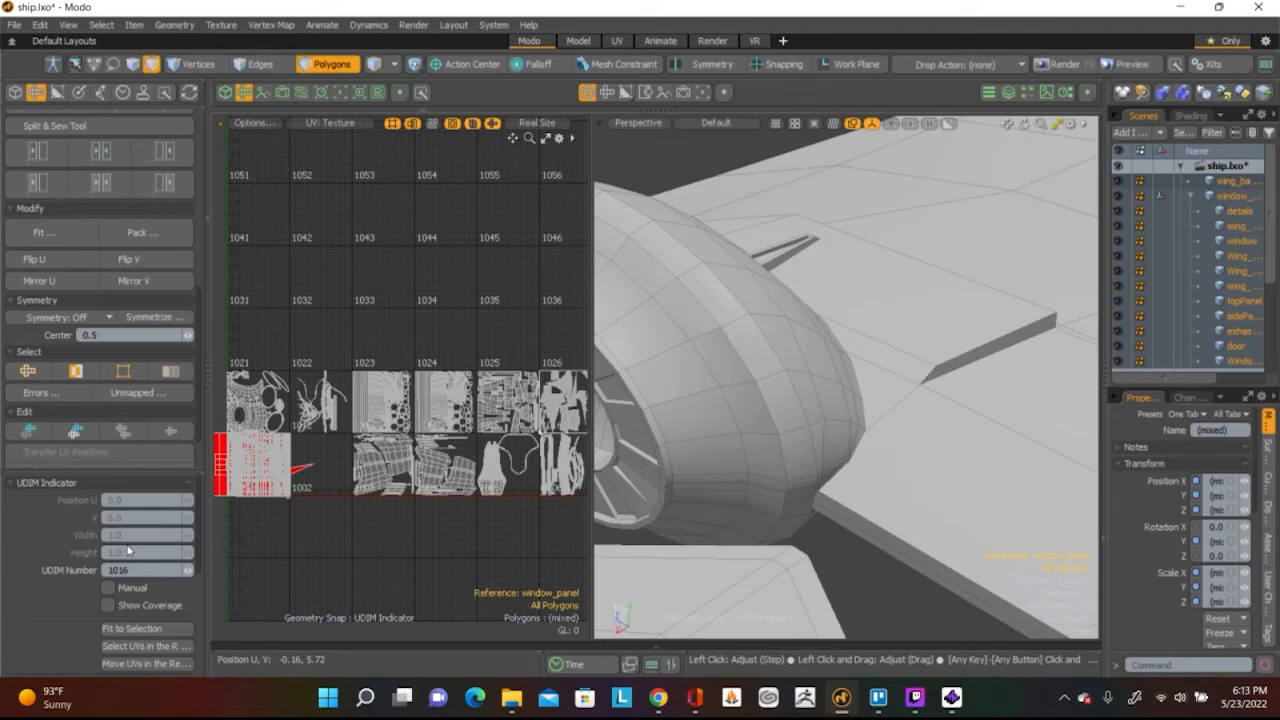
{"action": "scroll", "coordinate": [127, 550], "scroll_direction": "down", "scroll_amount": 2}
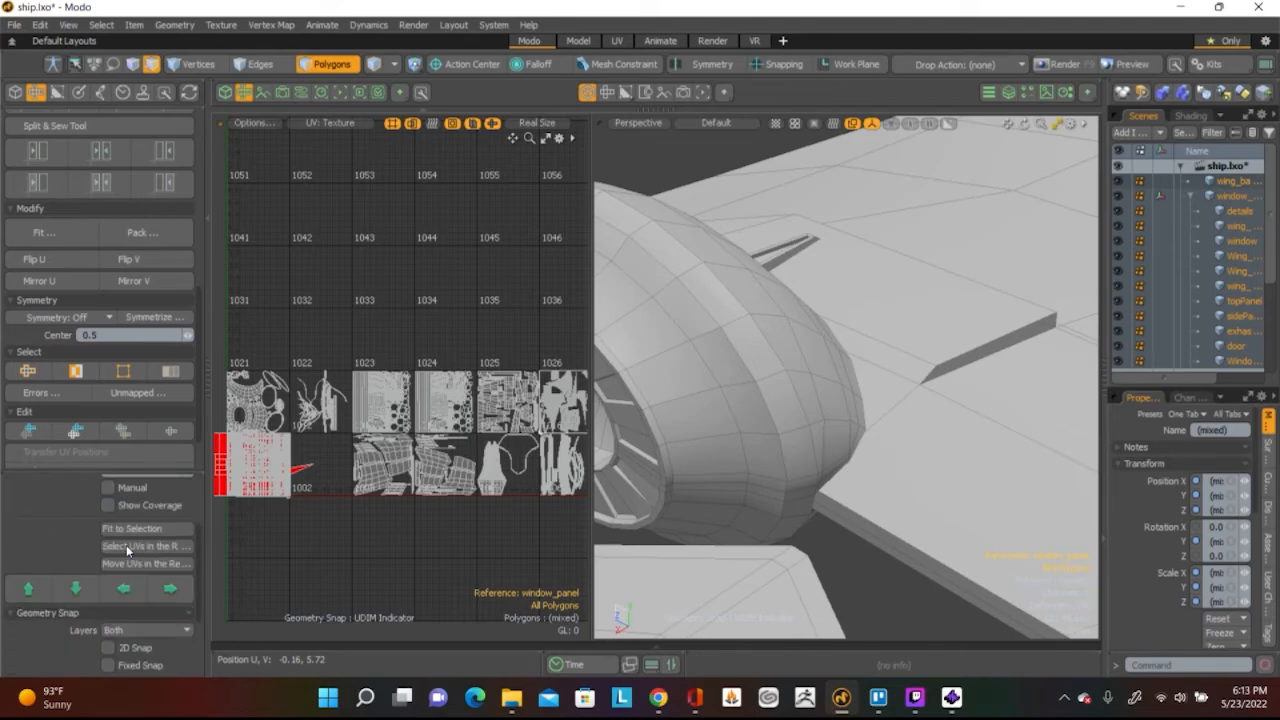
{"action": "scroll", "coordinate": [126, 545], "scroll_direction": "up", "scroll_amount": 2}
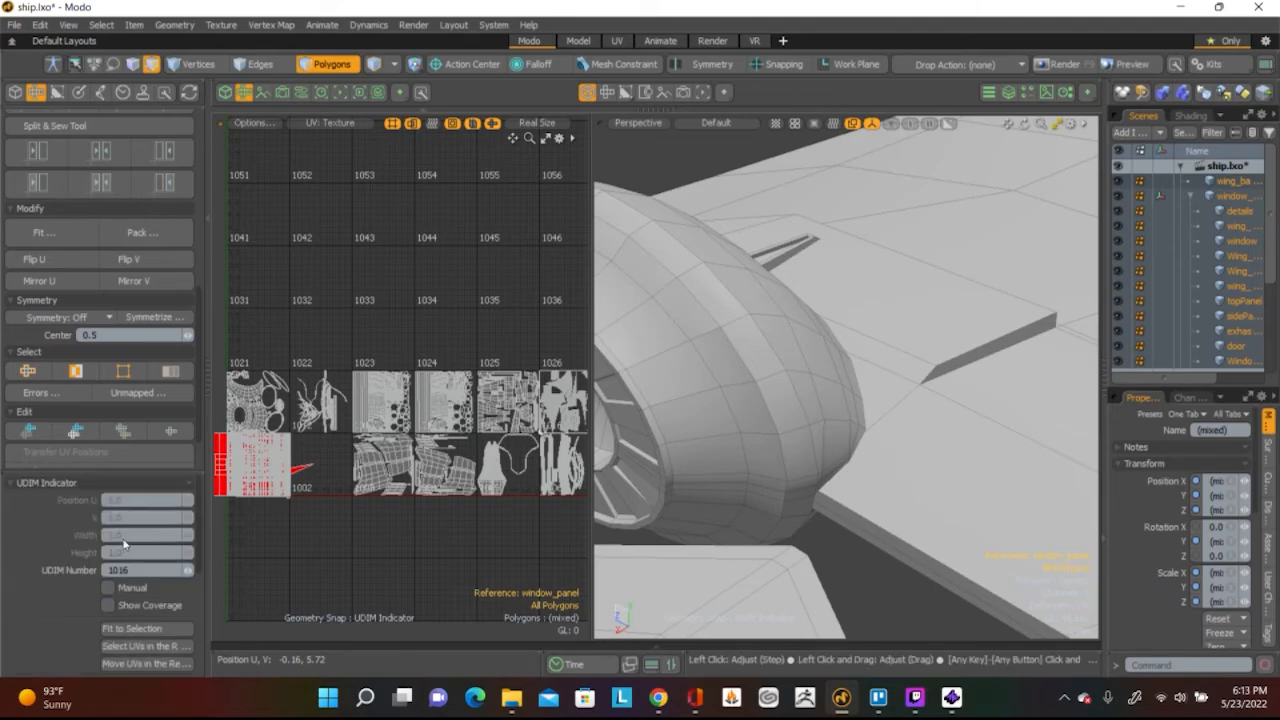
Save the ship scene and switch to Twitch Studio
{"action": "left_click", "coordinate": [13, 26]}
{"action": "left_click", "coordinate": [355, 241]}
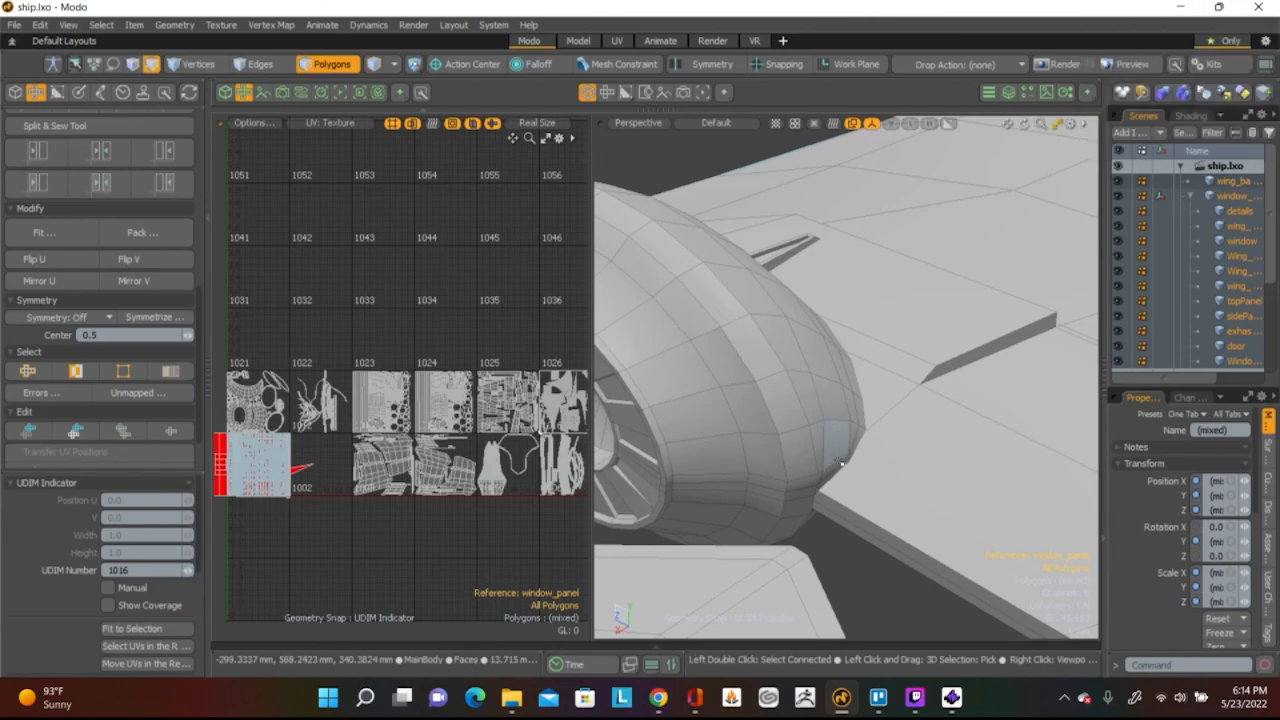
{"action": "mouse_move", "coordinate": [915, 697]}
{"action": "left_click", "coordinate": [928, 634]}
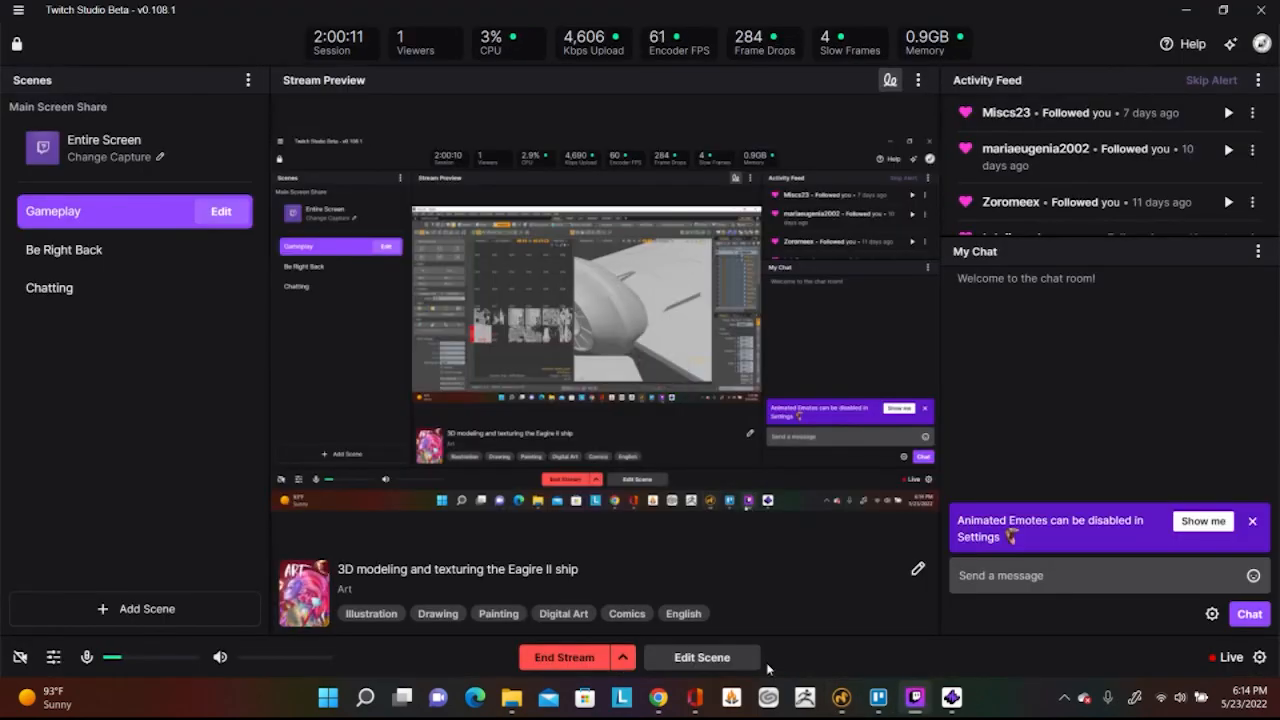